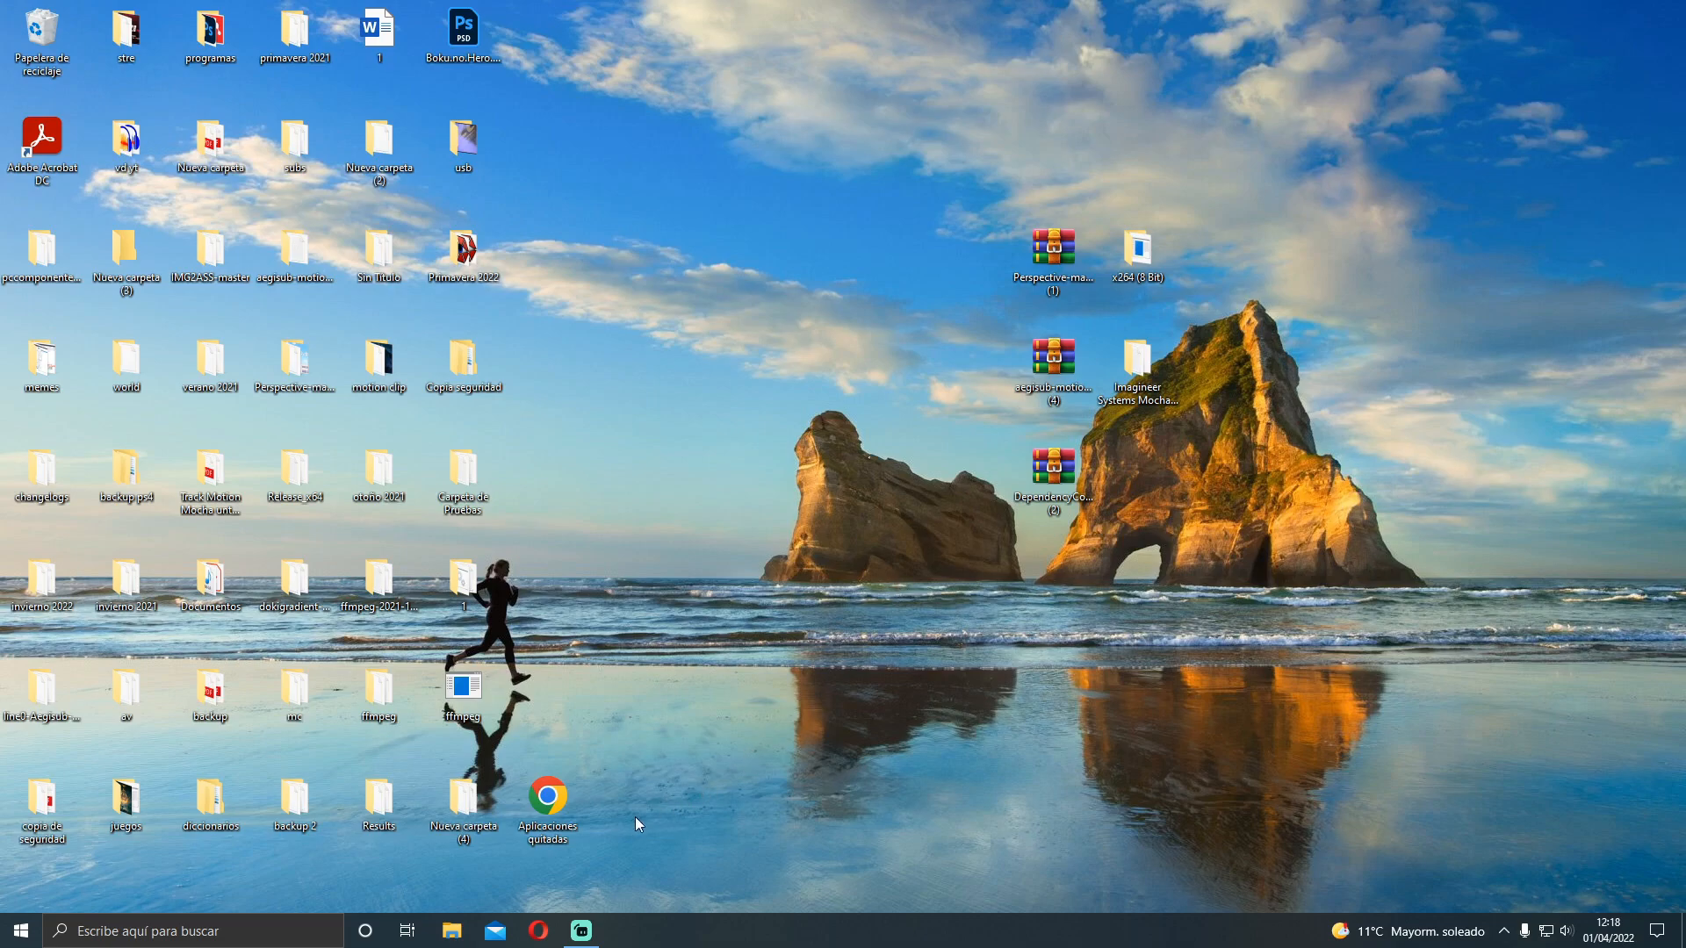
Search Windows for %appdata% and open the Roaming folder
left_click(205, 932)
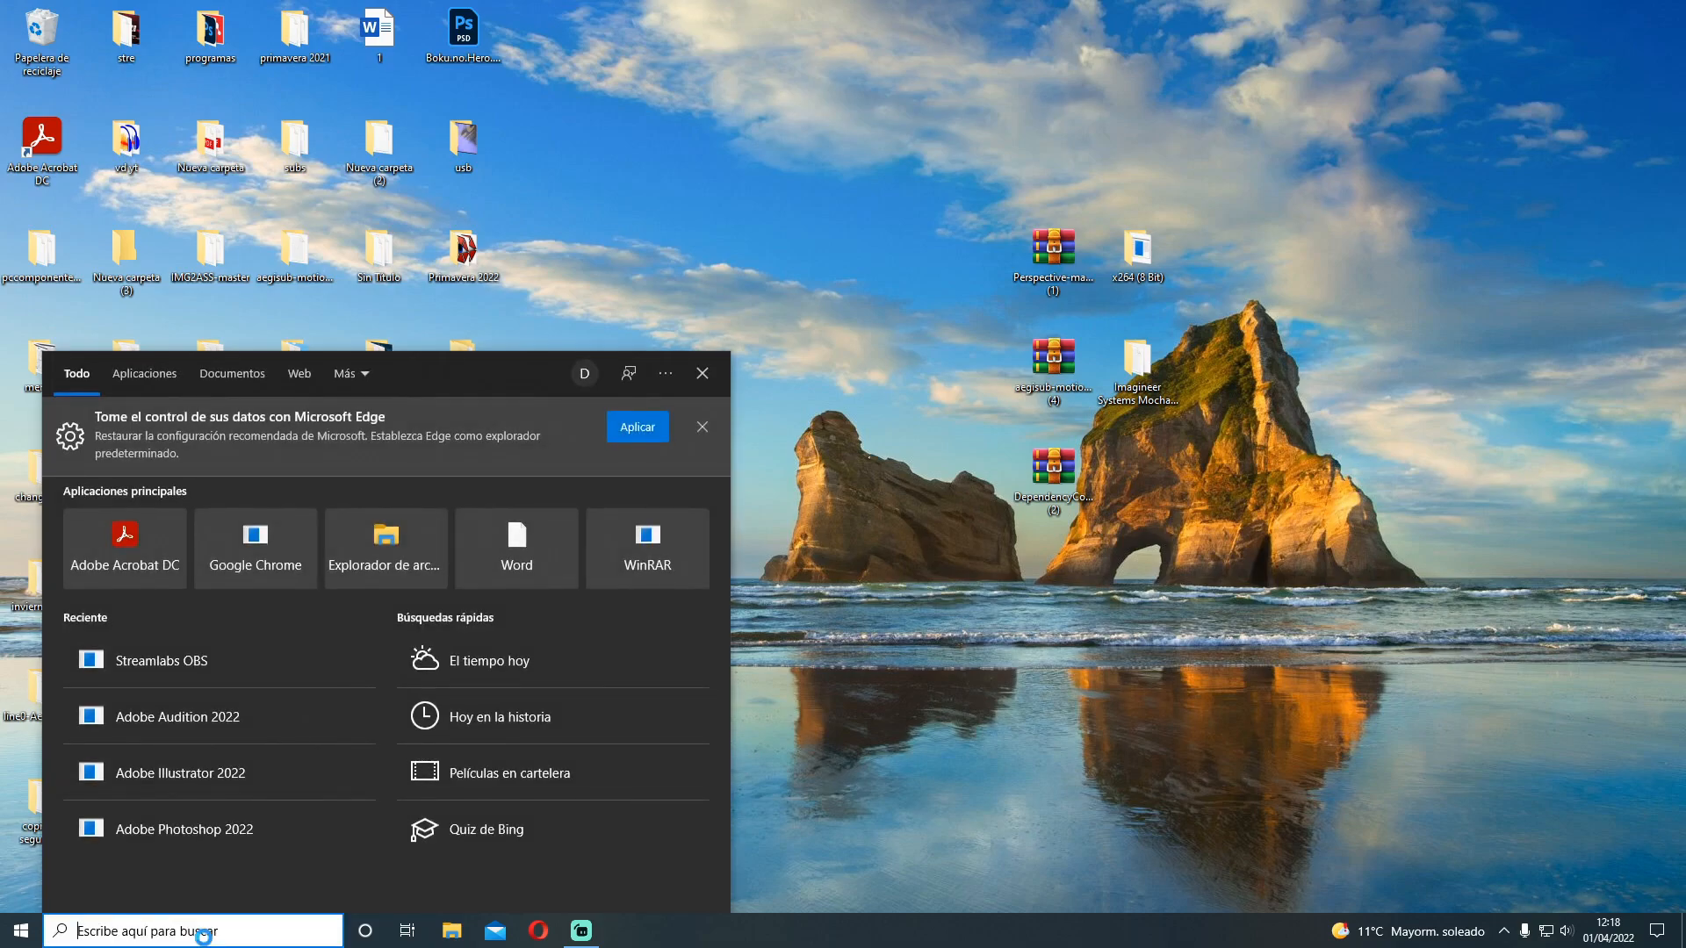
type("%ap")
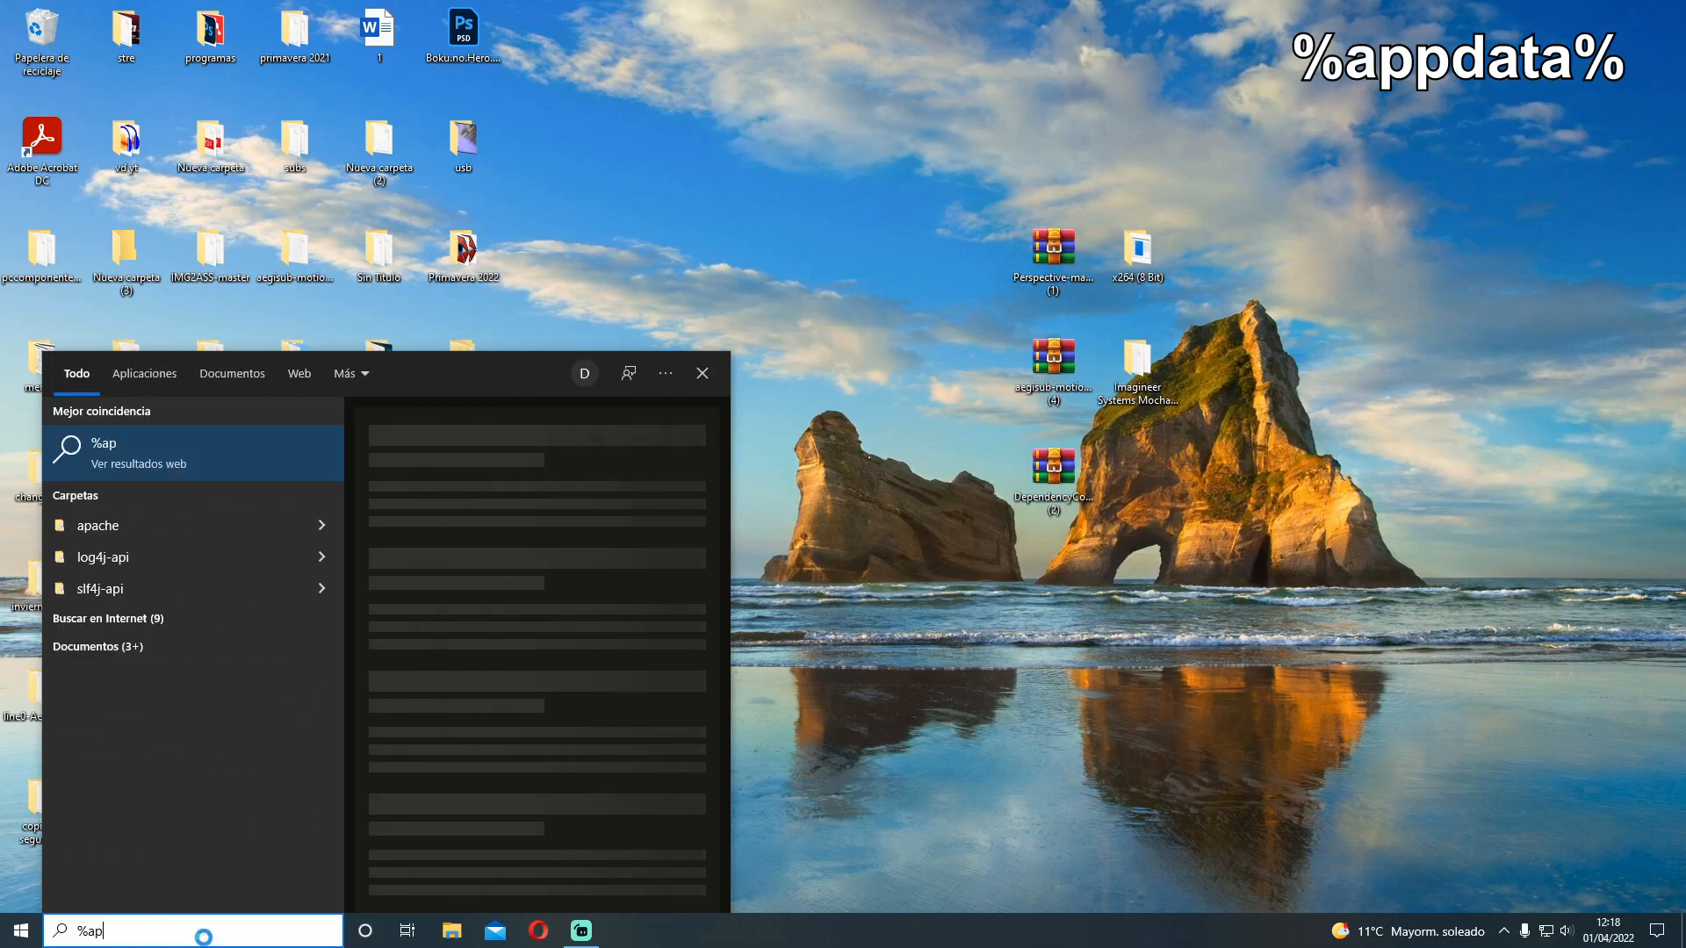
type("pdata")
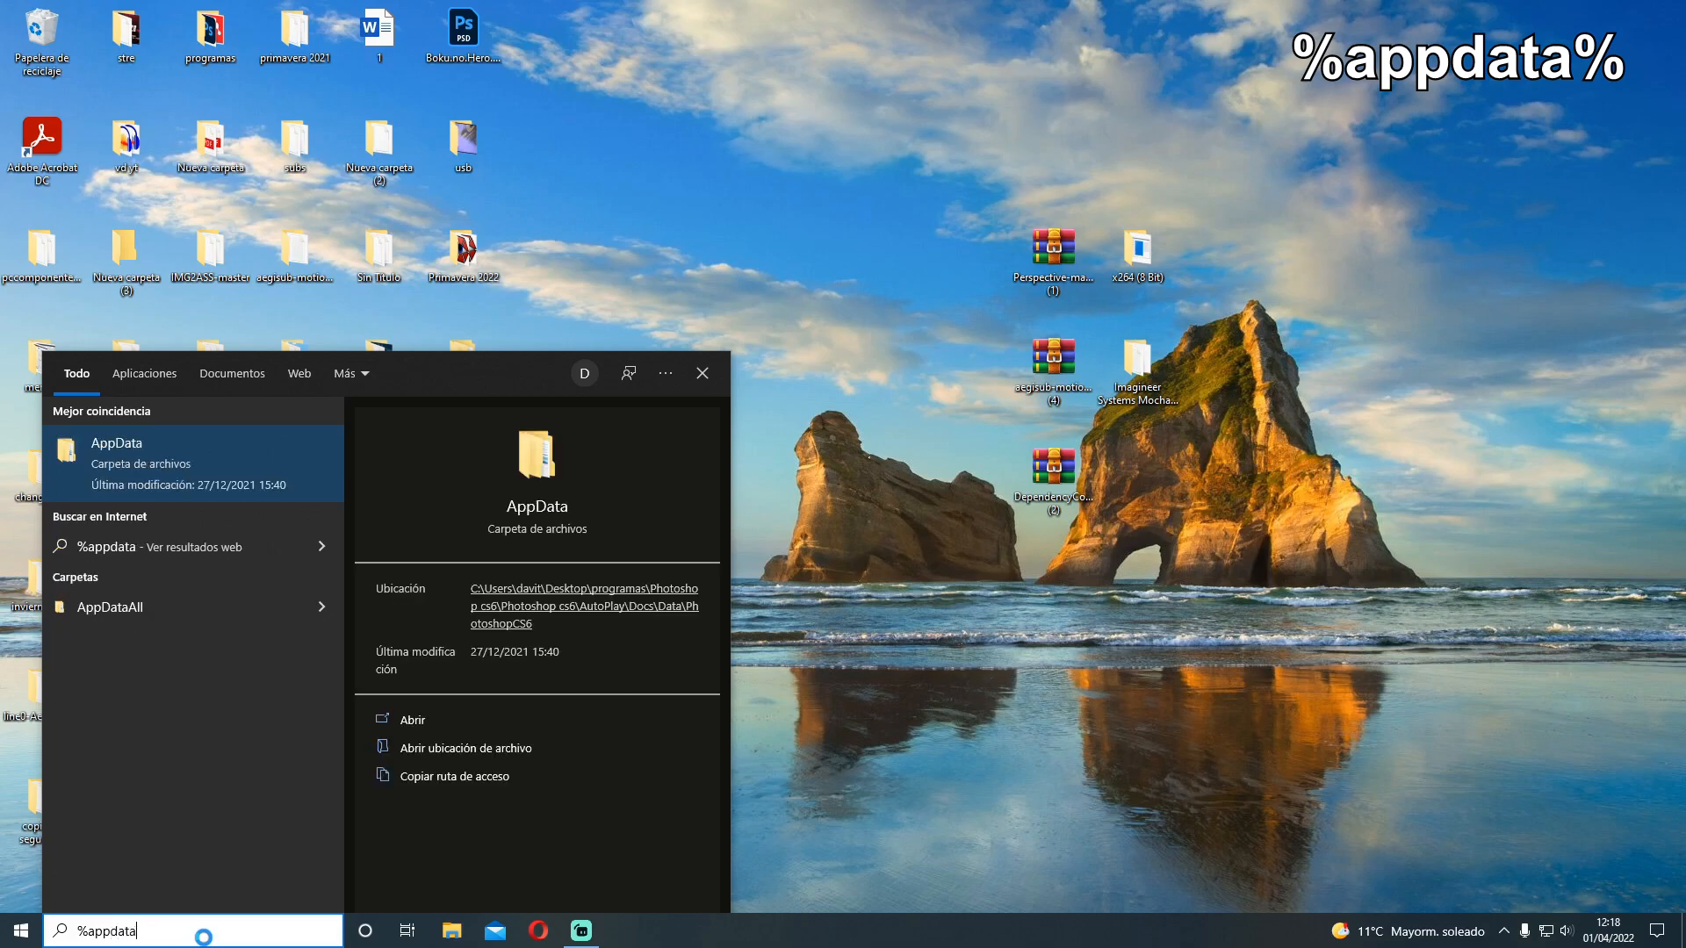
type("%")
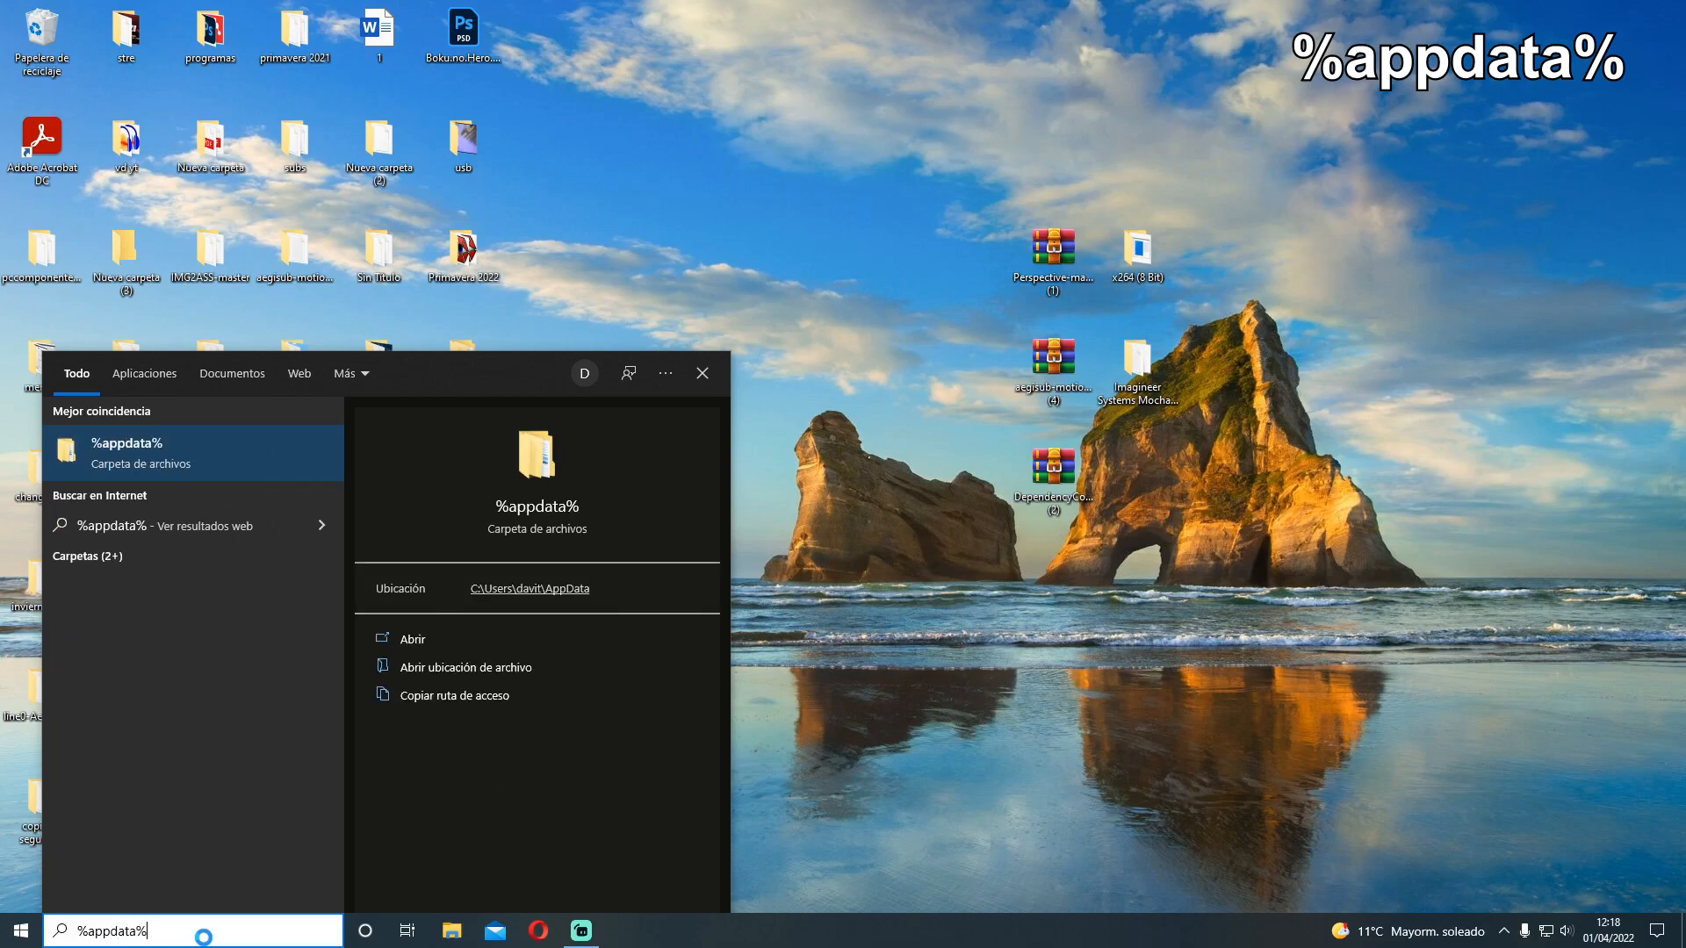
key("Return")
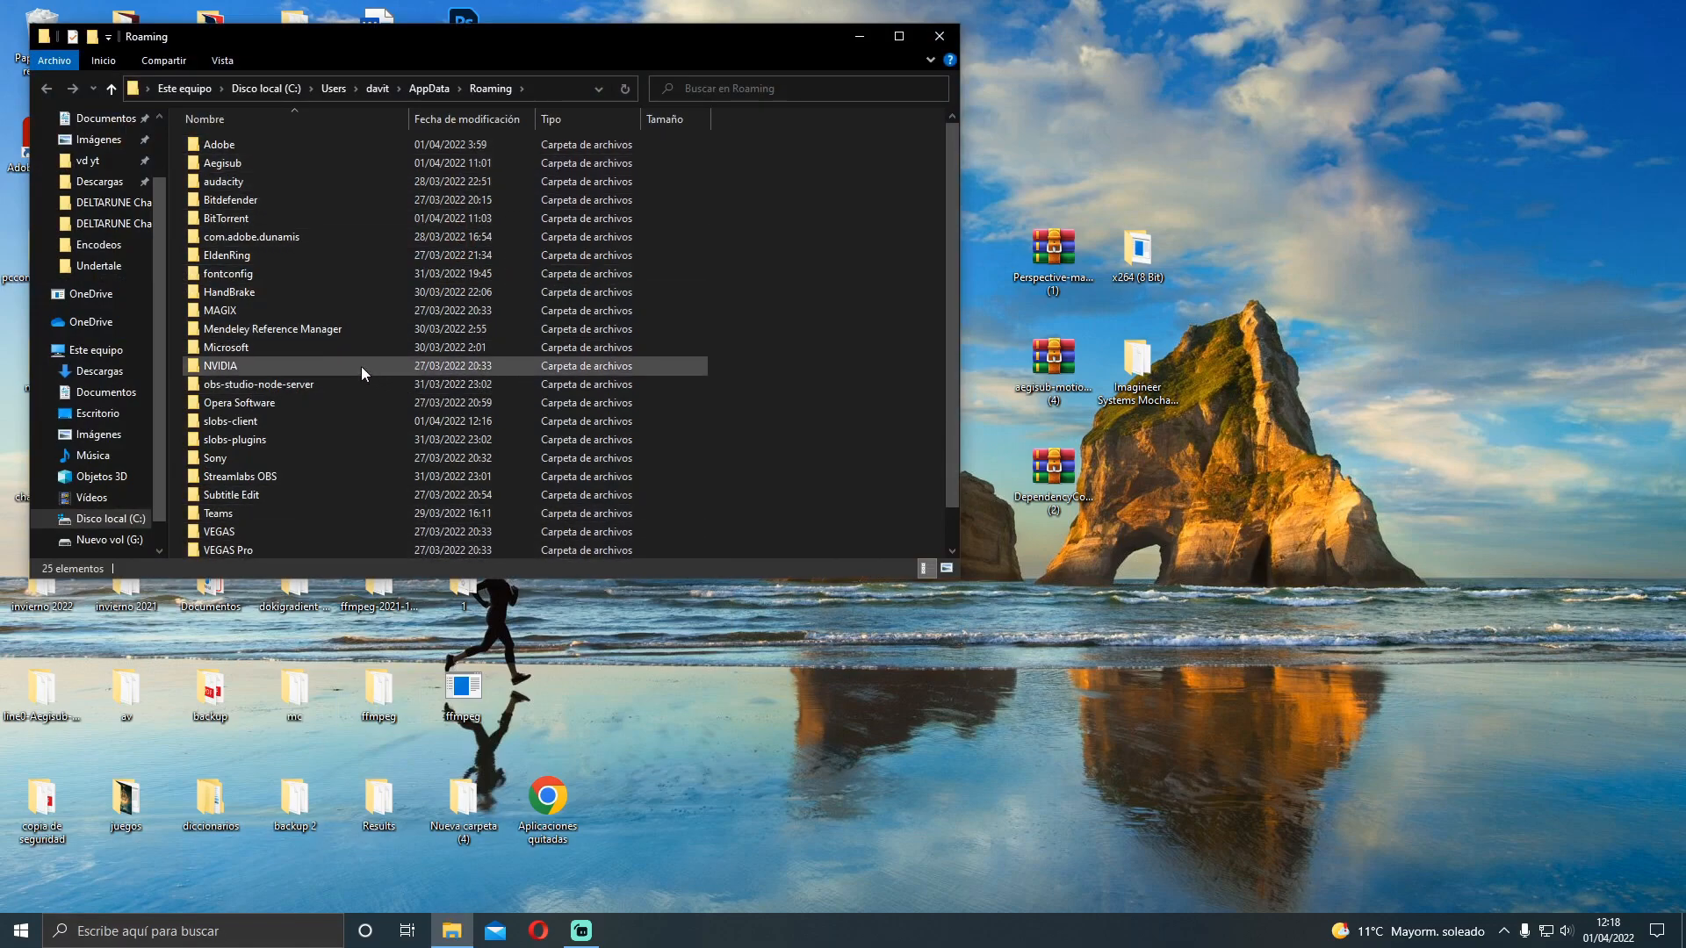
Open the automation subfolder inside the Aegisub folder
mouse_move(239, 304)
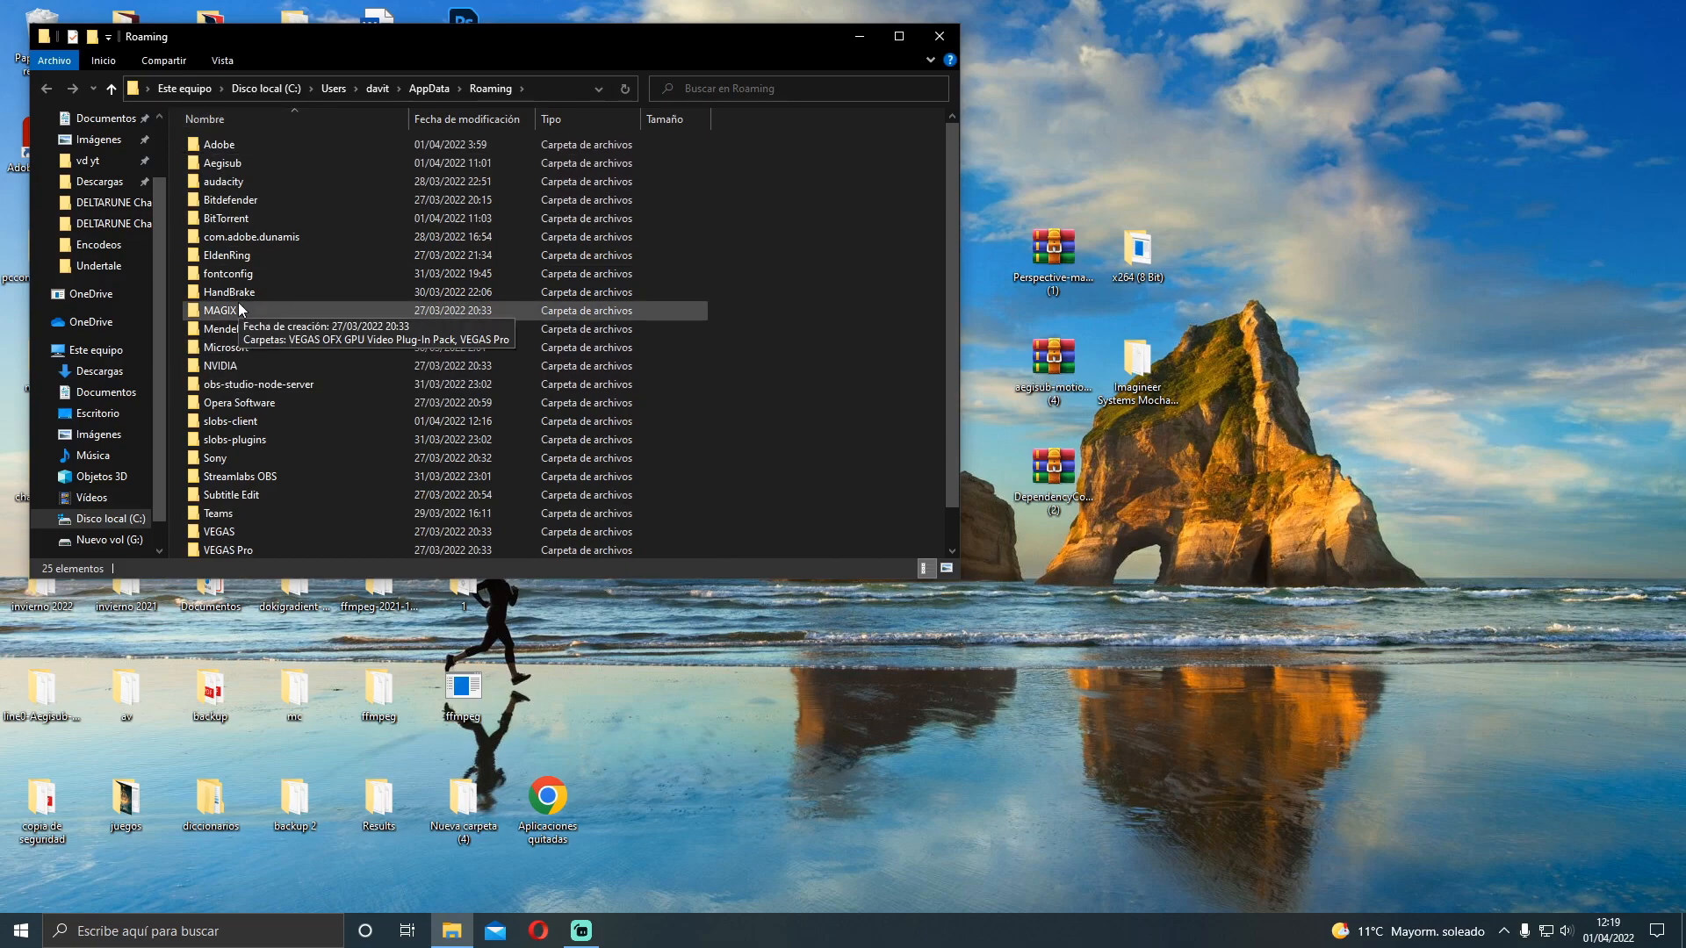
double_click(228, 164)
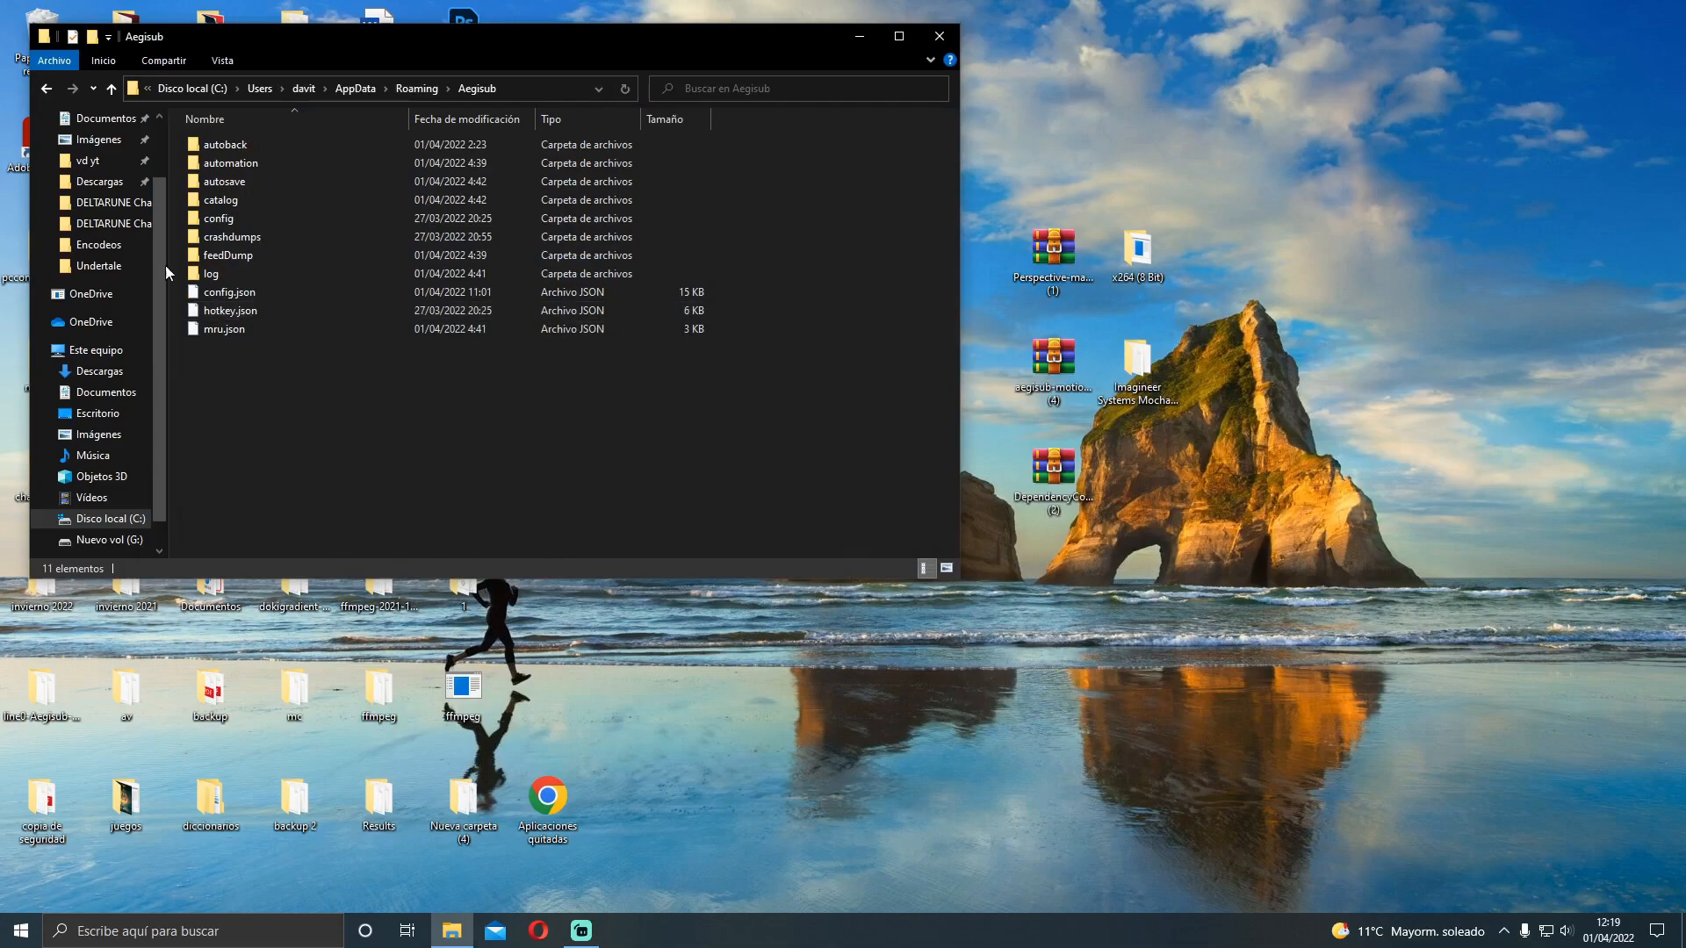
double_click(208, 170)
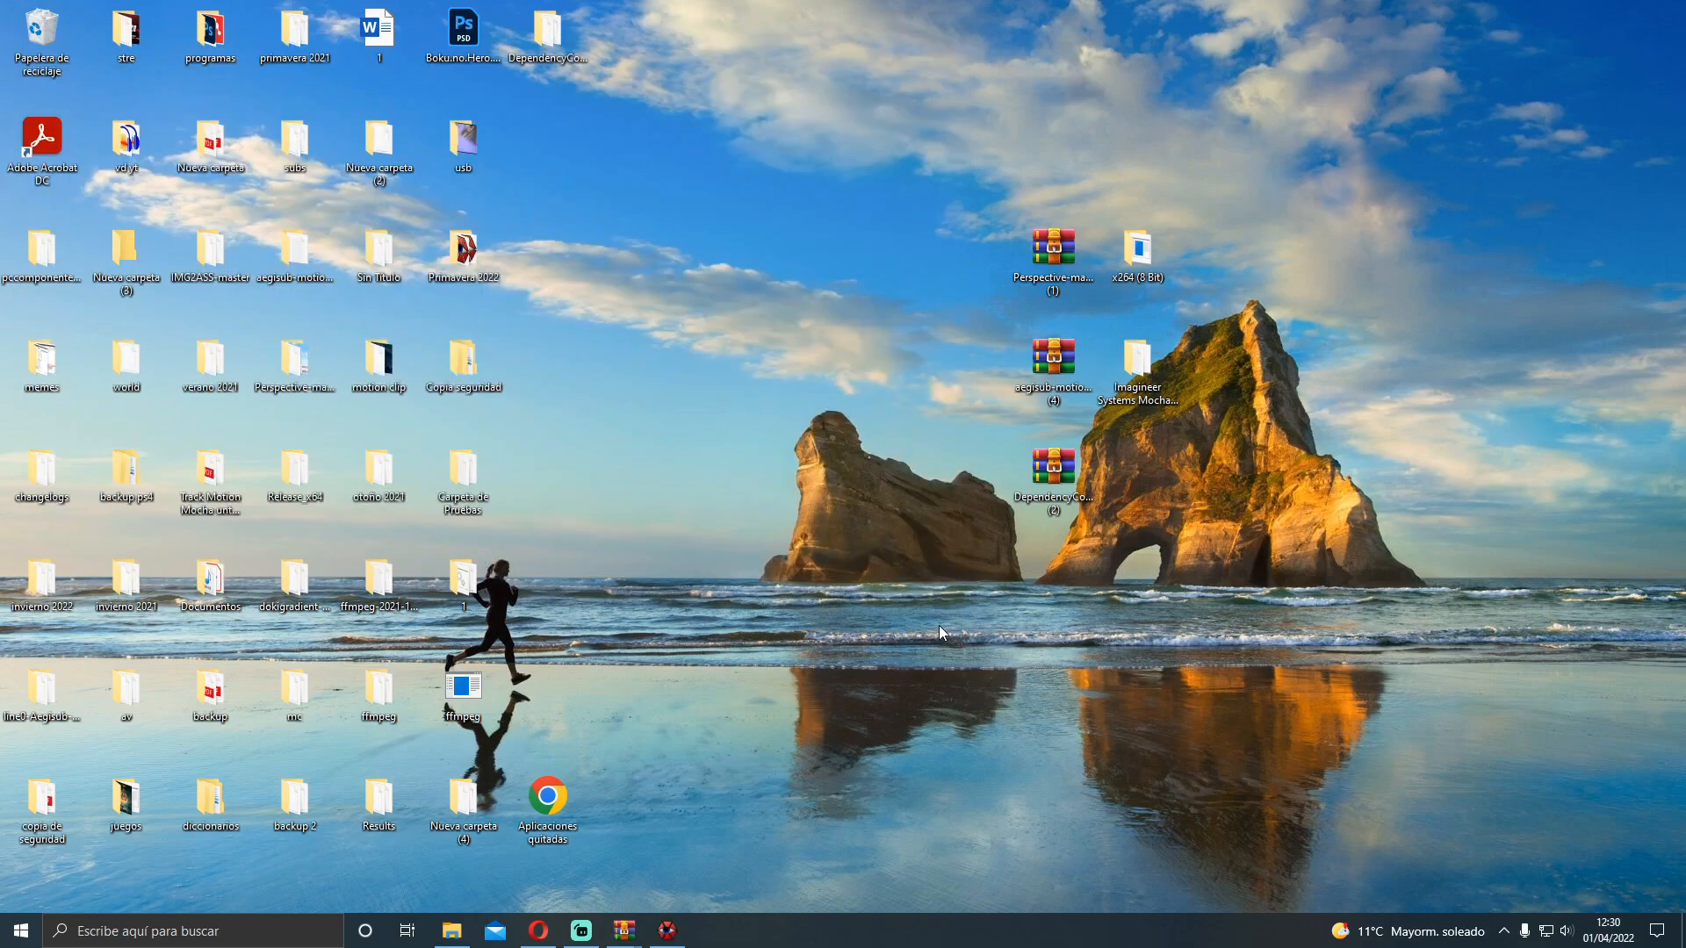
Switch to Opera, open the DependencyControl releases page on GitHub and download DependencyControl-v0.6.4-Win64.7z
left_click(538, 931)
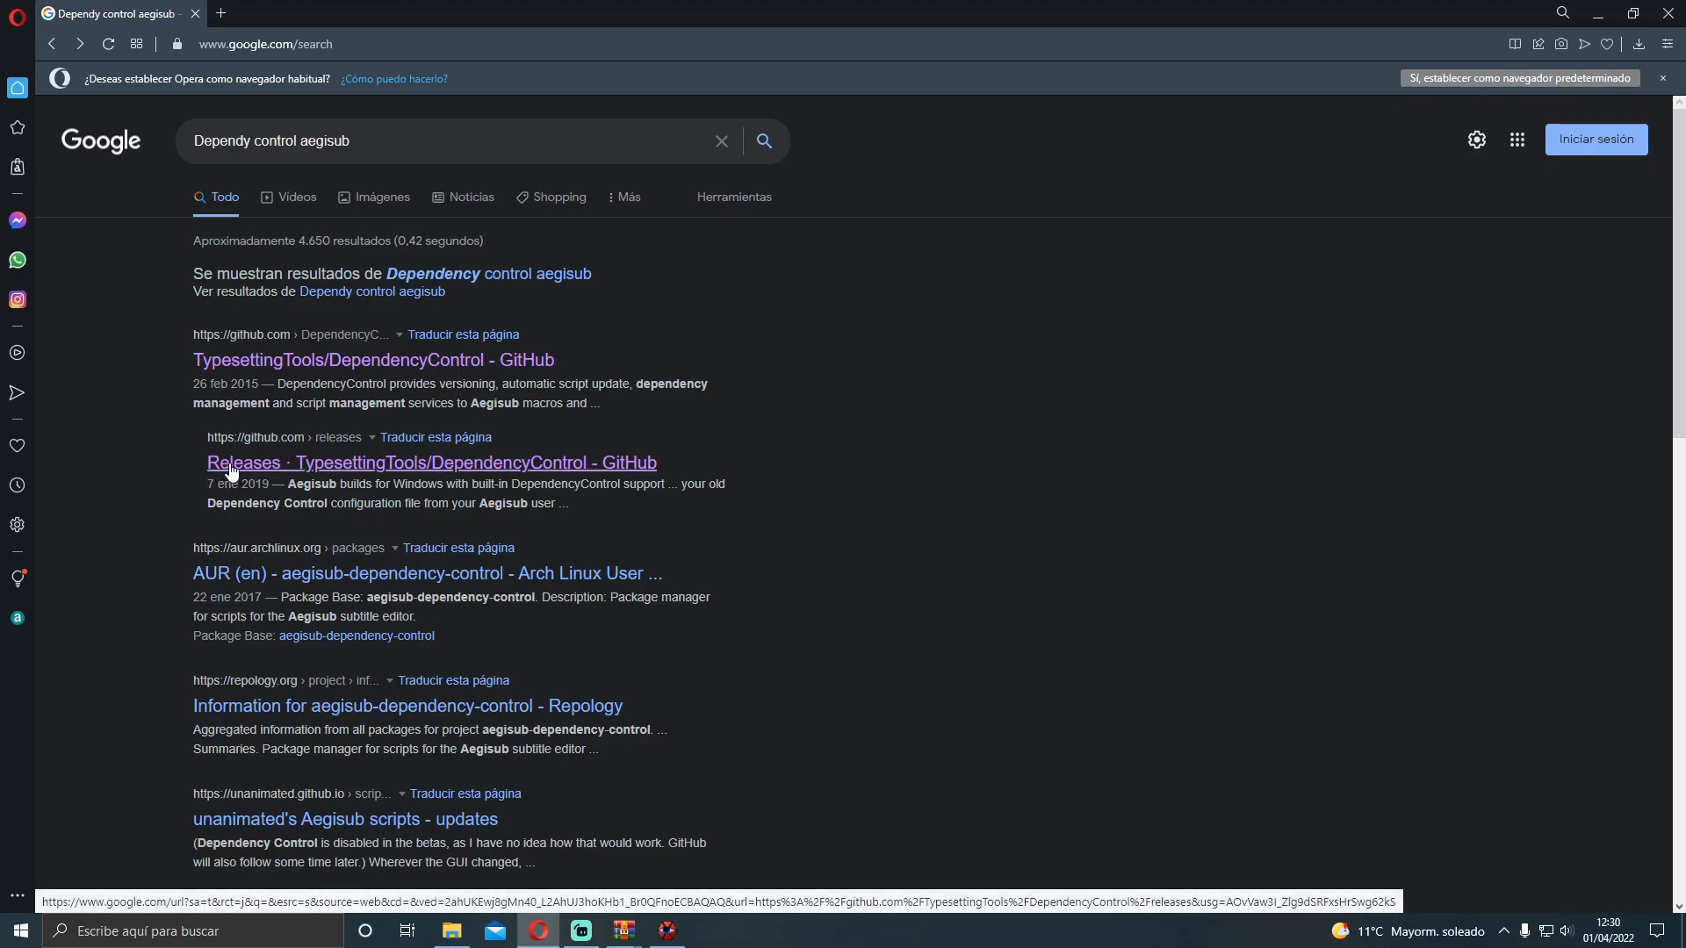
left_click(344, 479)
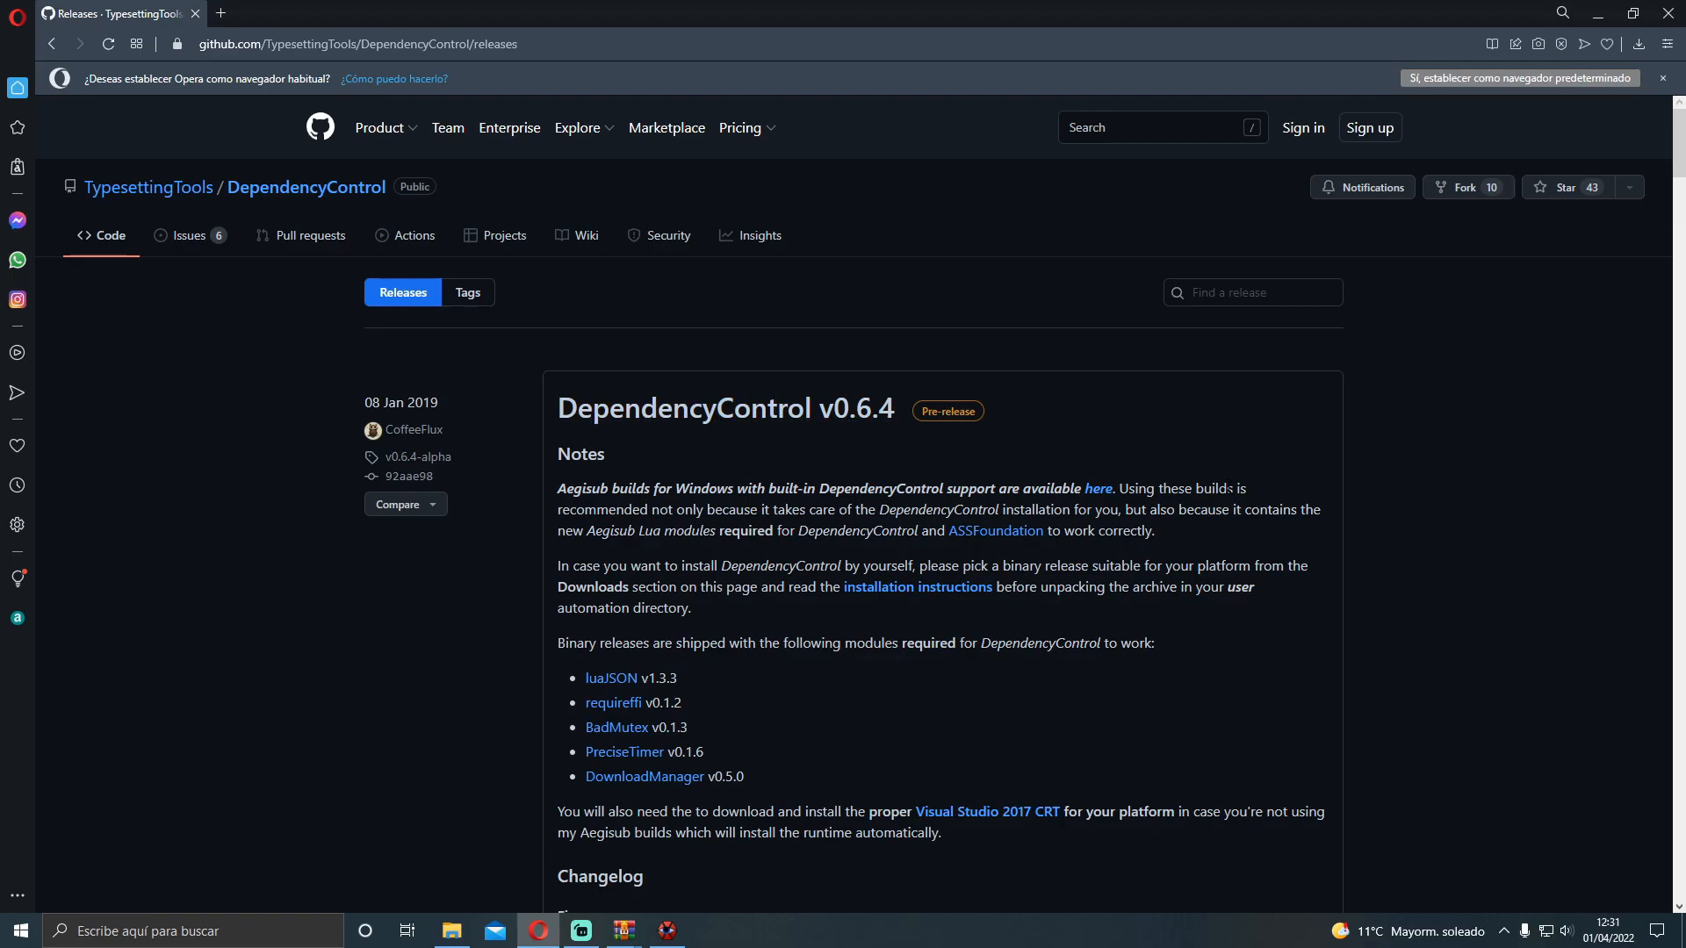
scroll(1303, 476, "down", 2)
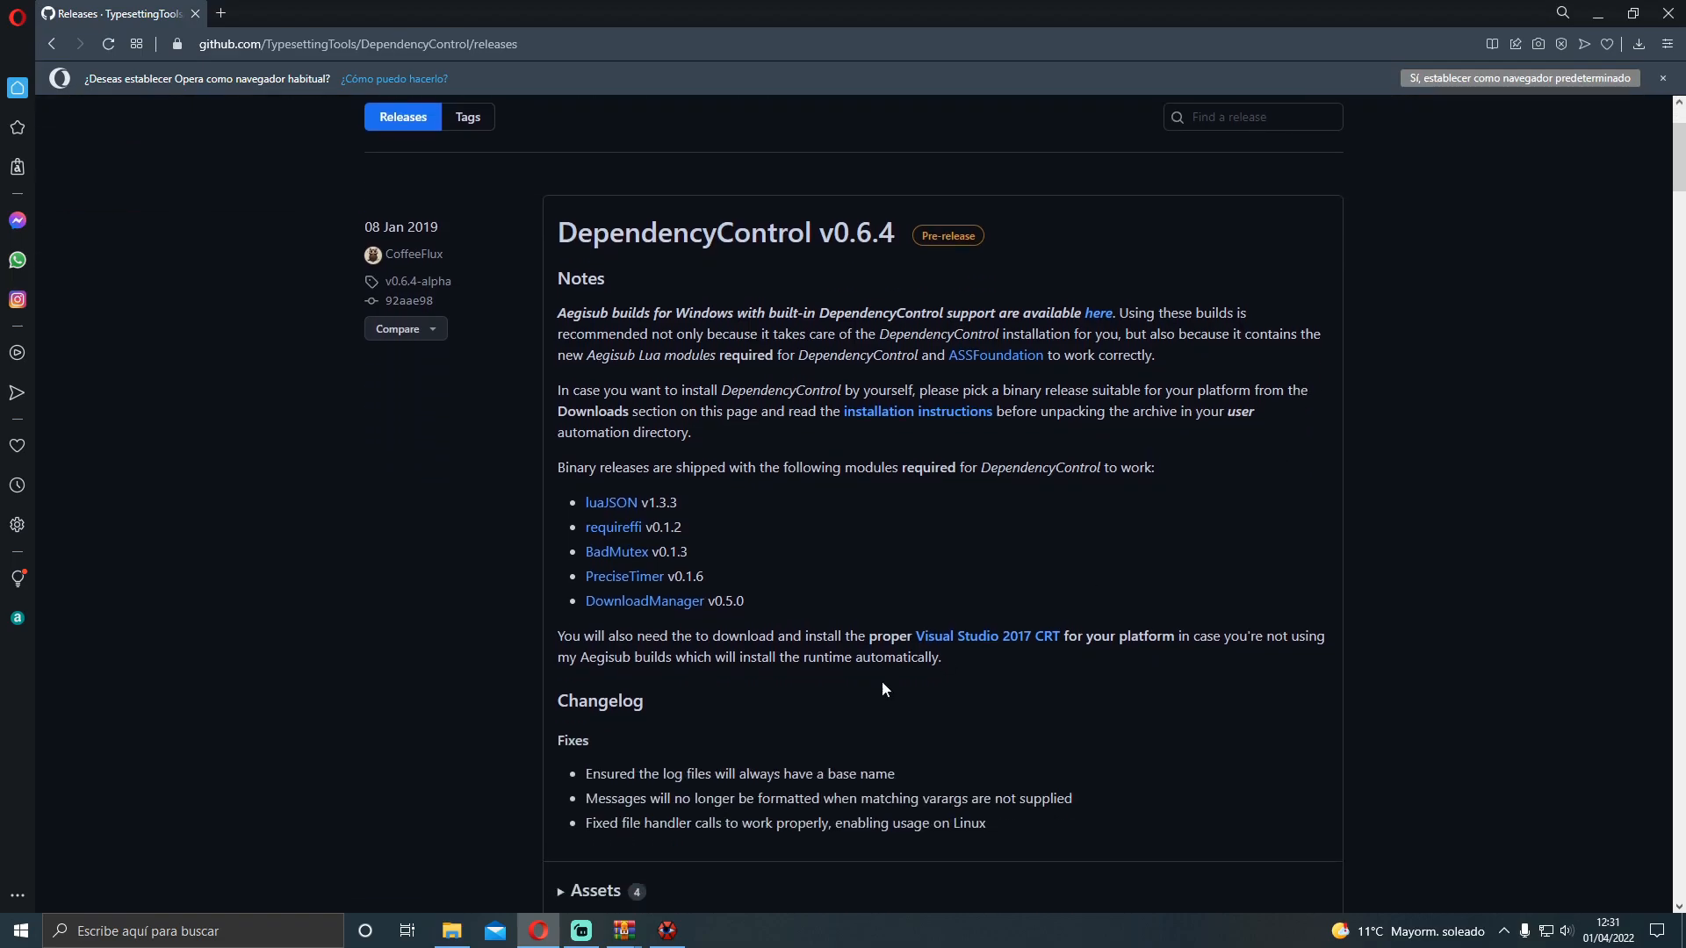
scroll(741, 773, "down", 1)
left_click(580, 804)
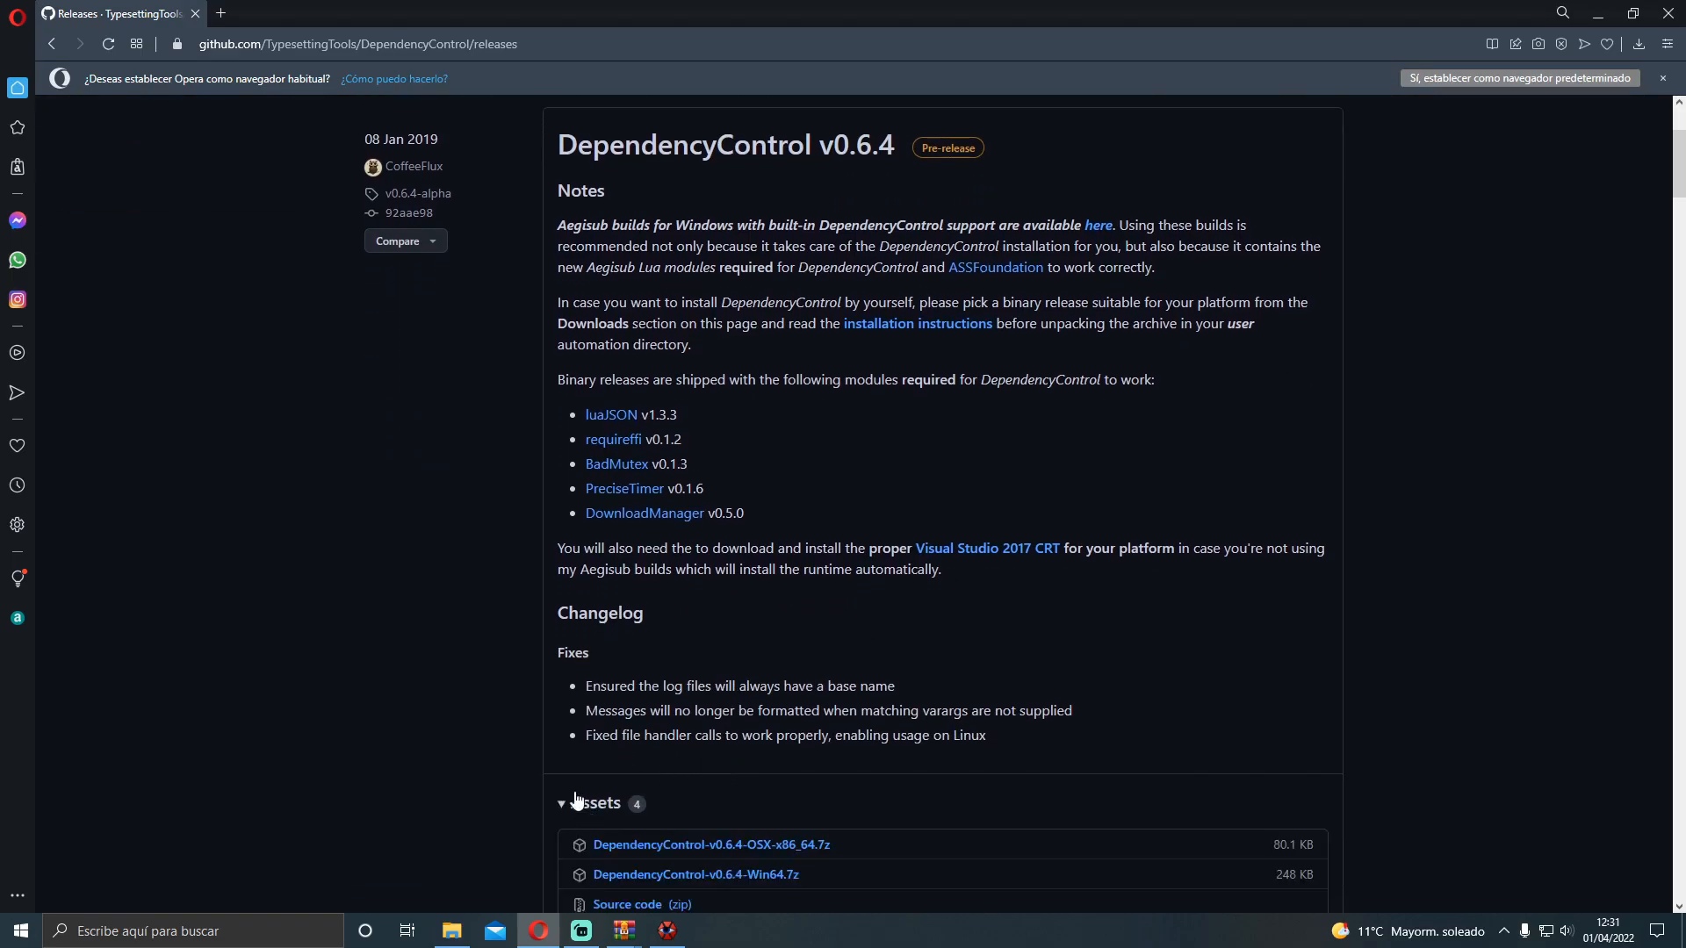
scroll(581, 773, "down", 2)
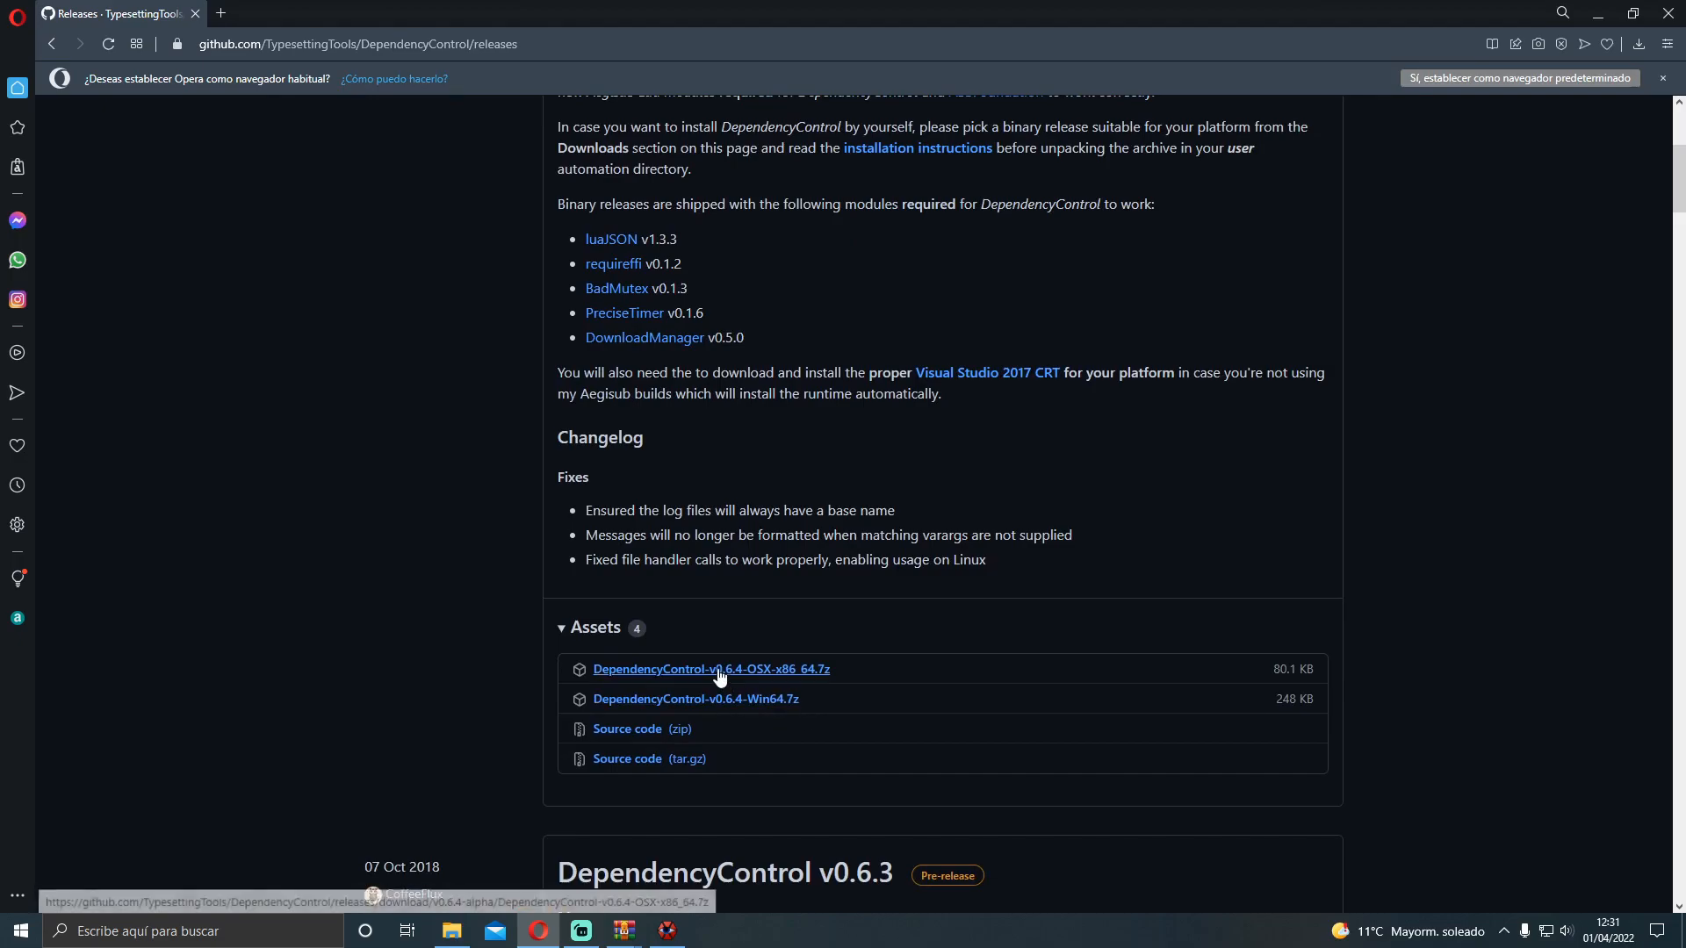
left_click(773, 708)
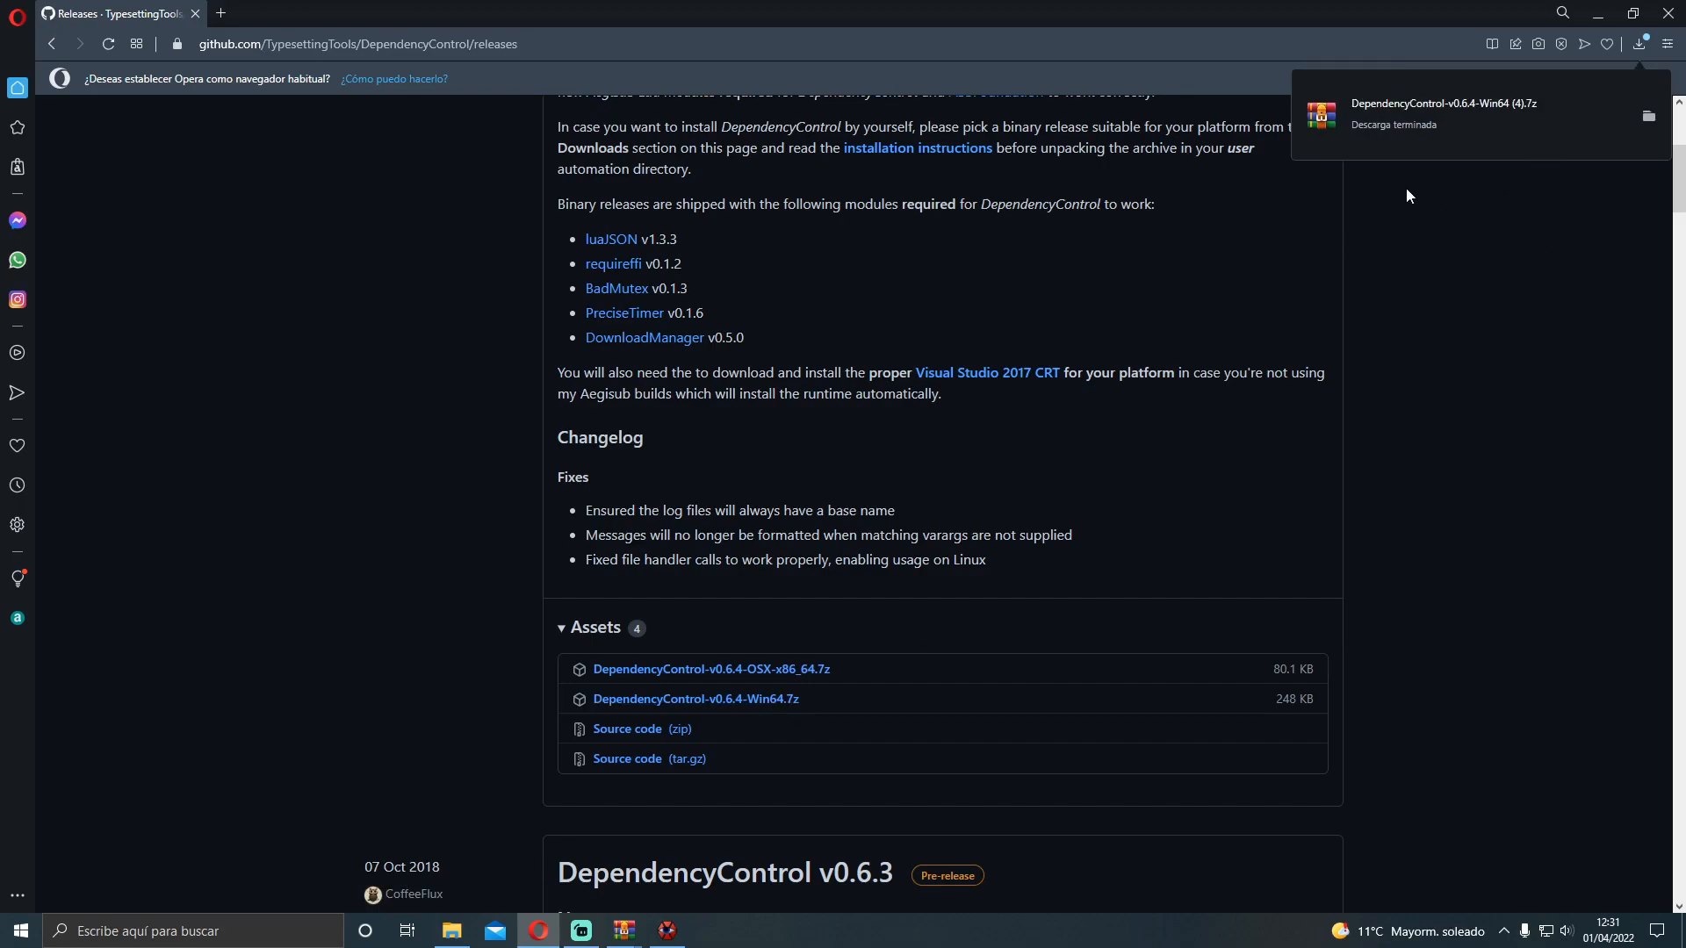
Extract the DependencyControl-v0.6.4-Win64 (2) archive on the desktop into a folder of the same name
key("super+d")
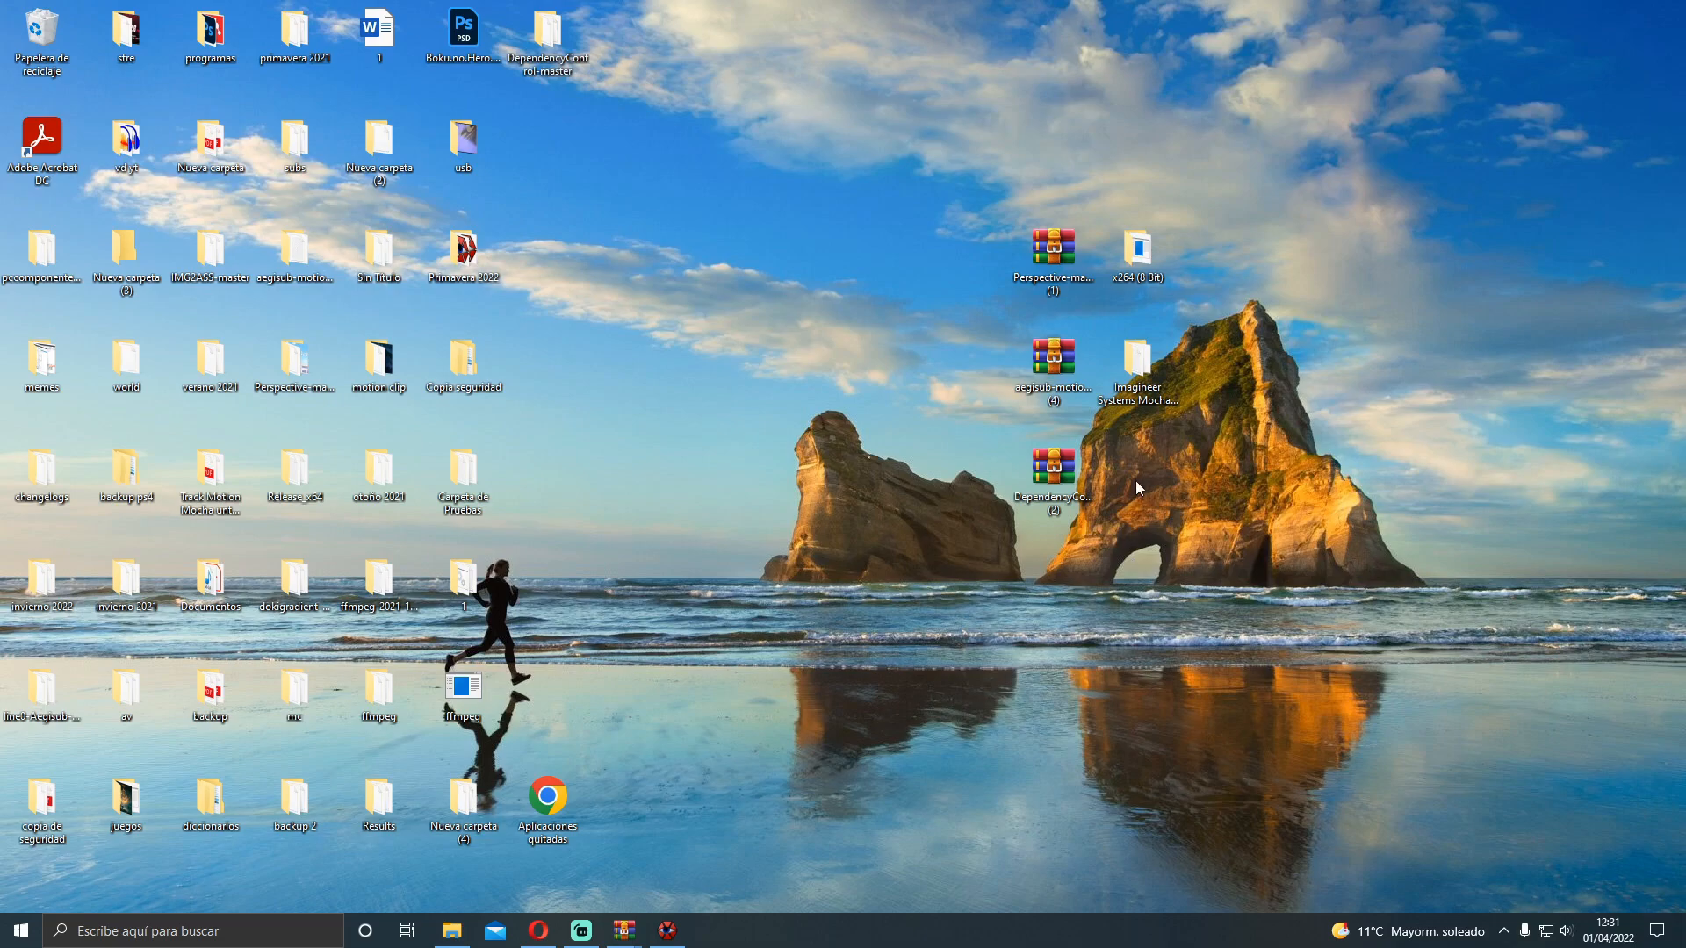
left_click(1079, 489)
left_click(1082, 571)
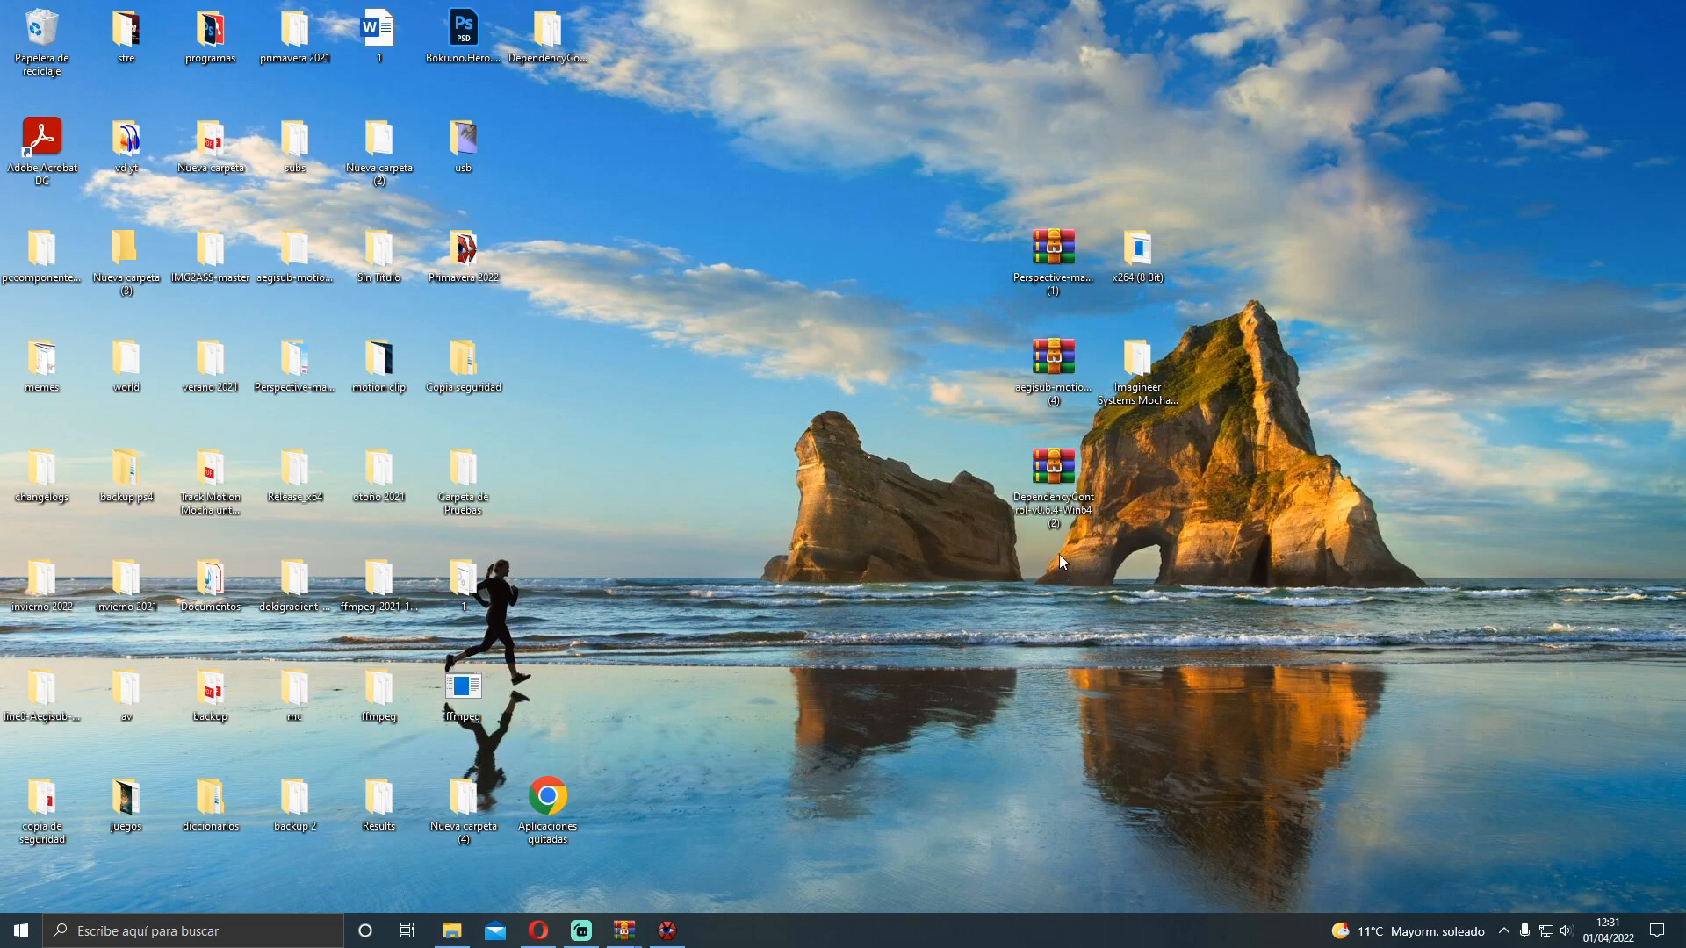
right_click(1059, 498)
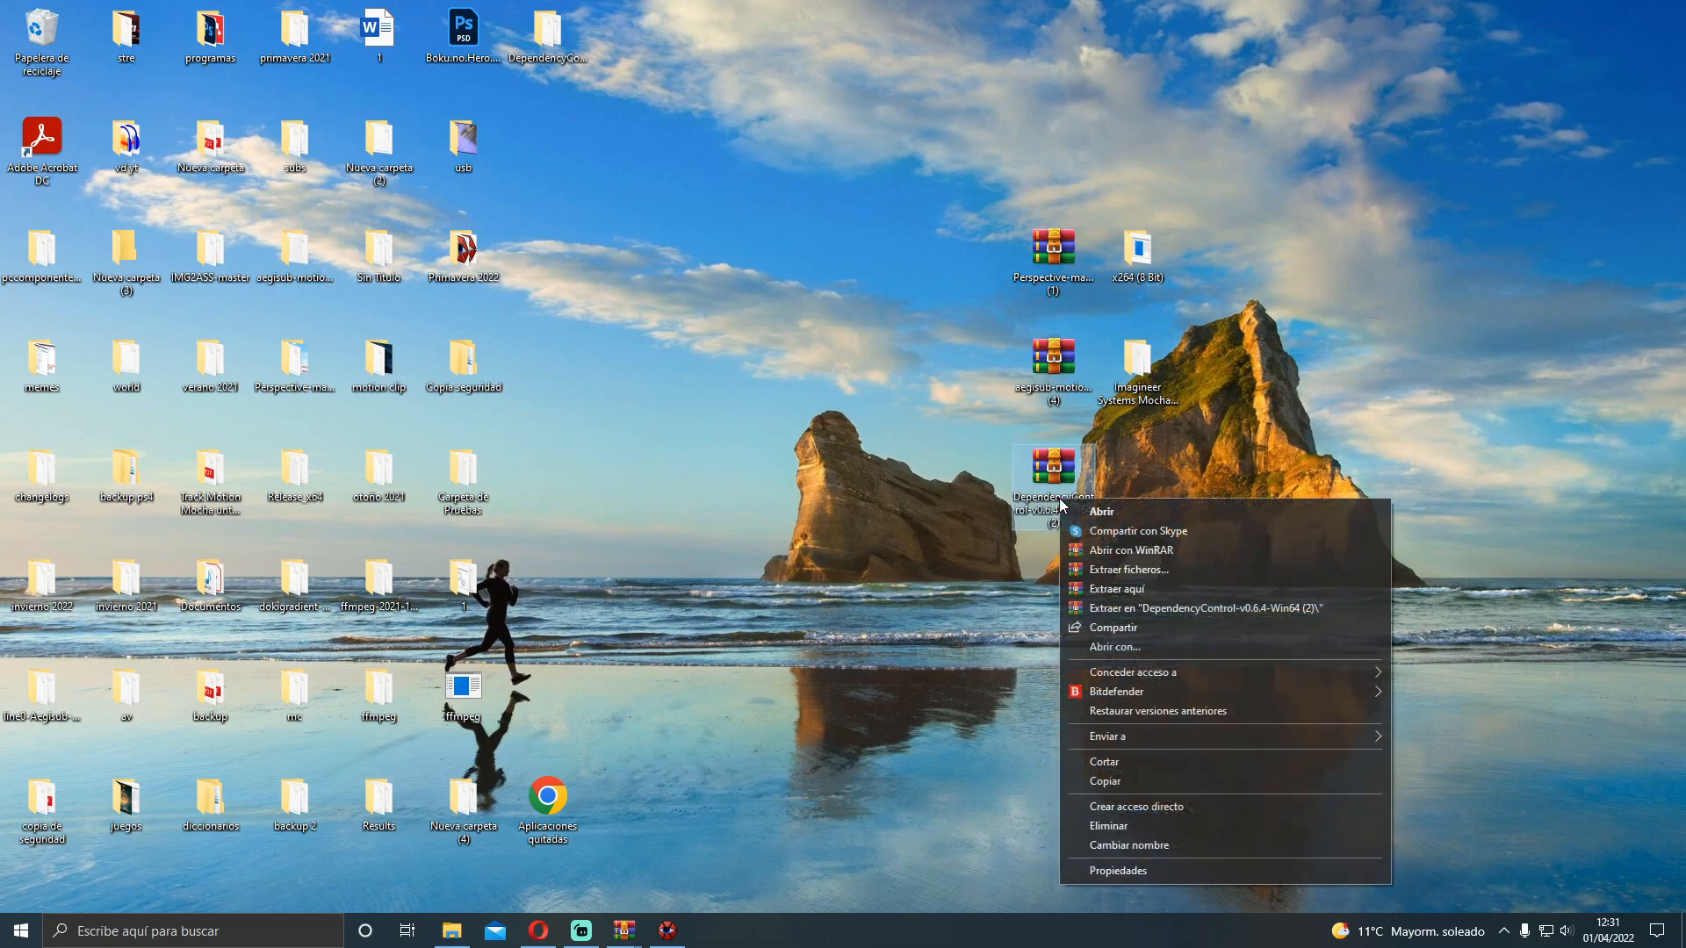
left_click(1122, 613)
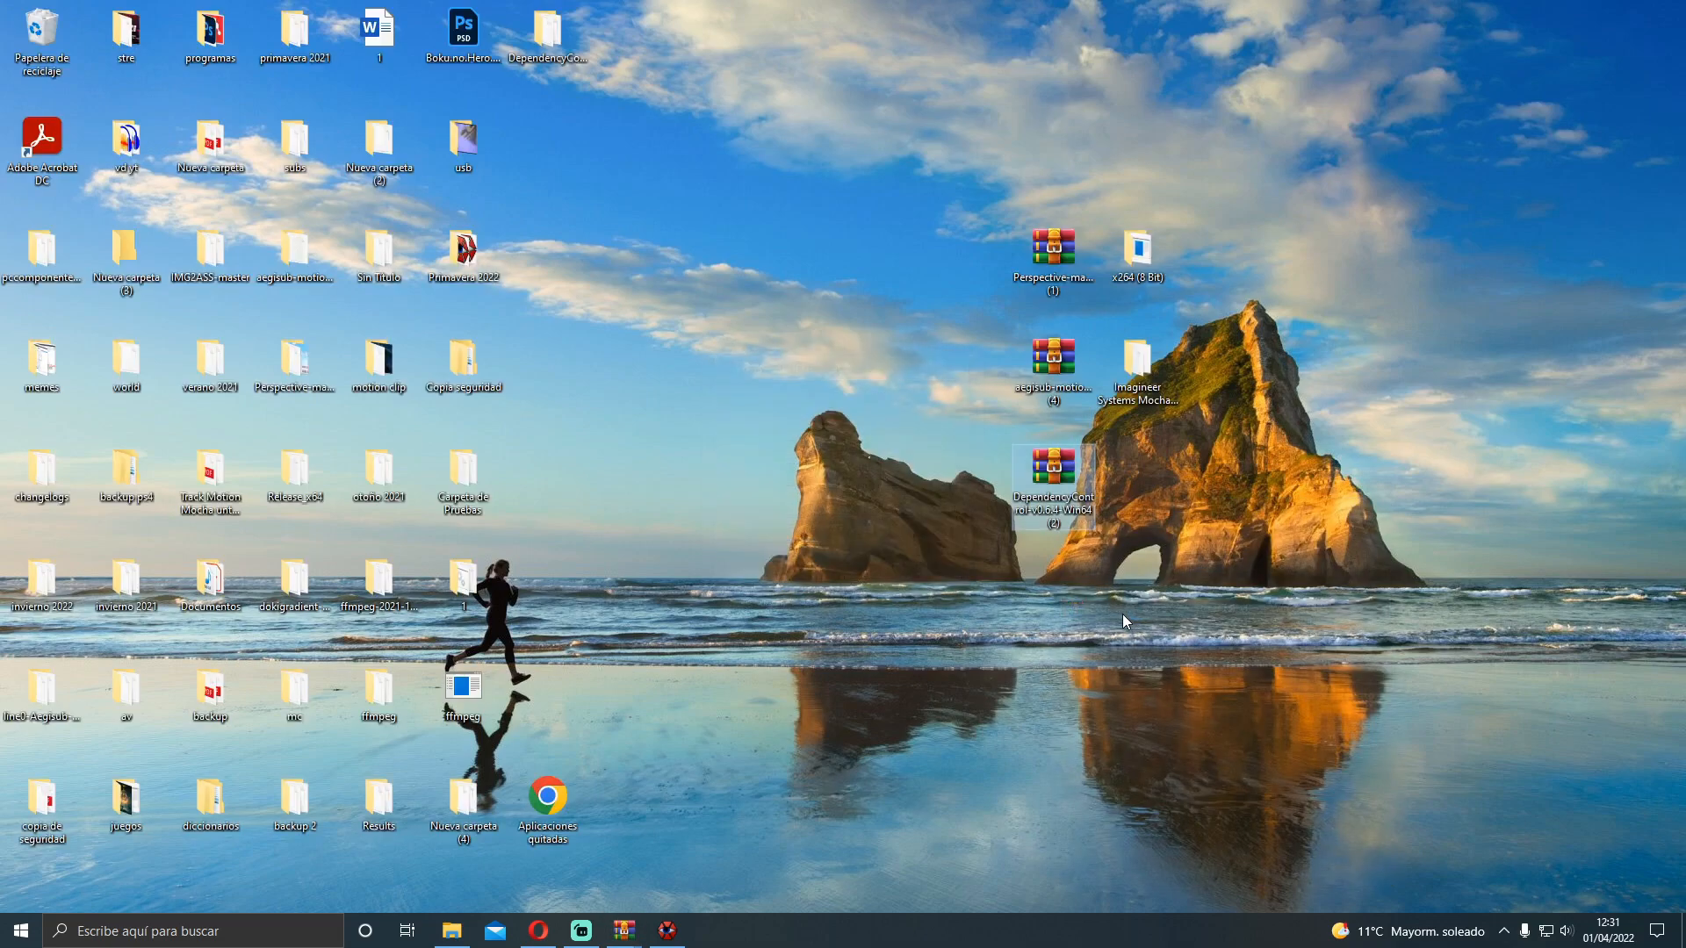
left_click(1187, 486)
Copy the autoload, include and tests folders from the extracted DependencyControl folder into Aegisub's automation folder
double_click(573, 154)
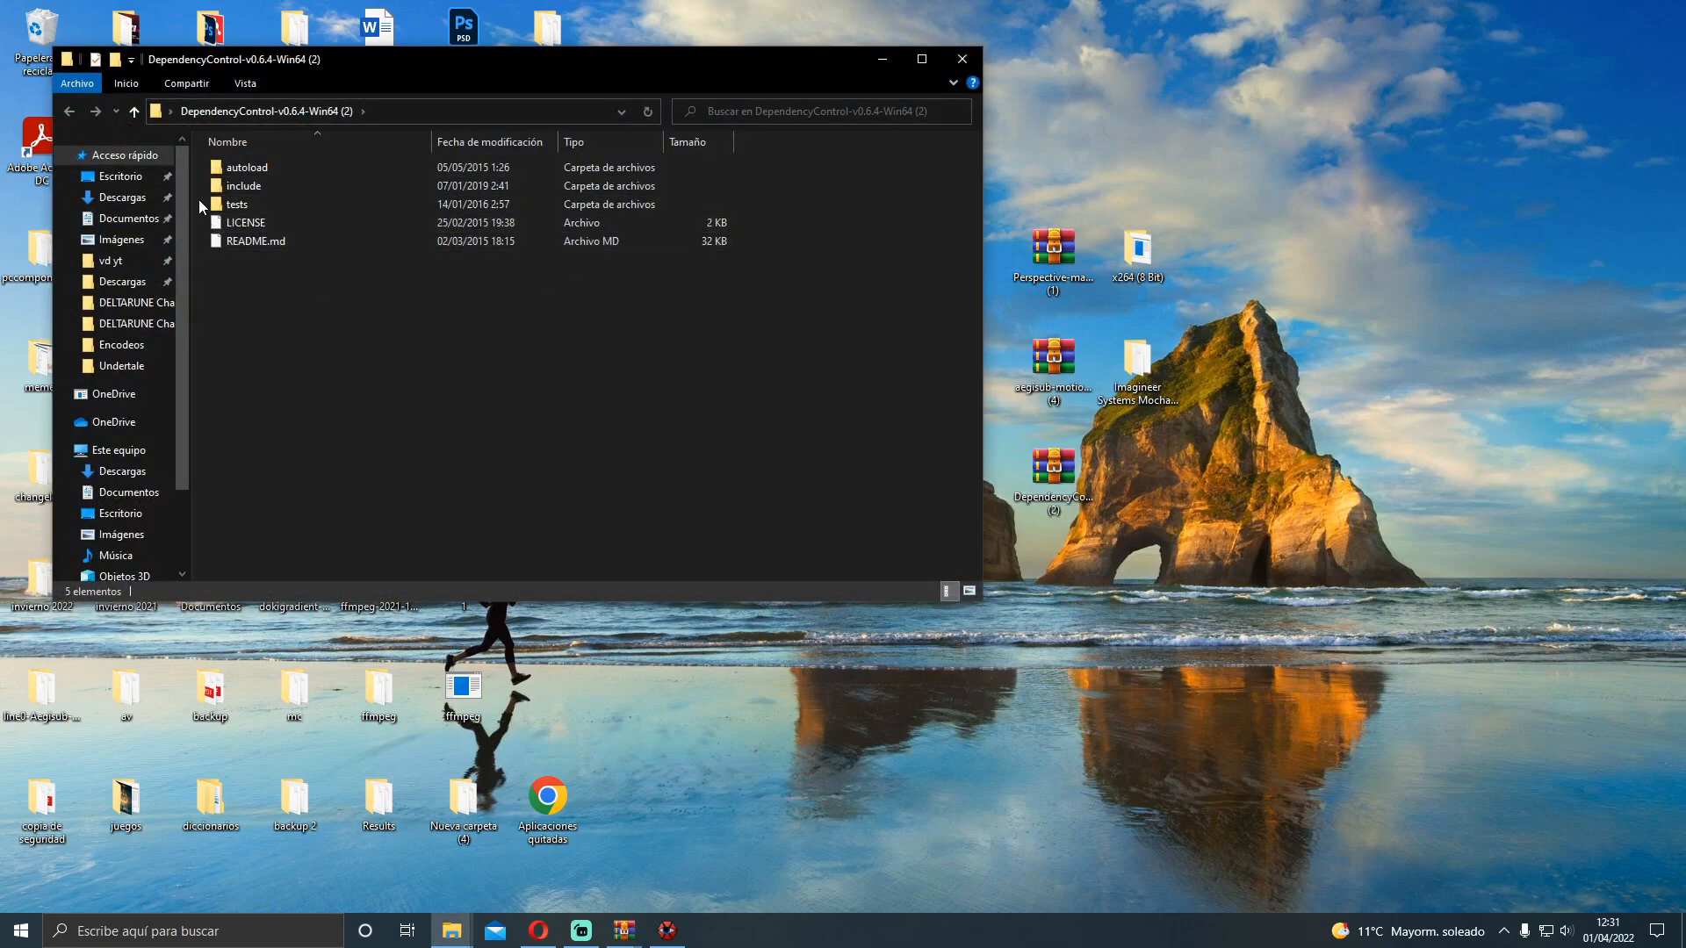
left_click_drag(193, 165, 308, 190)
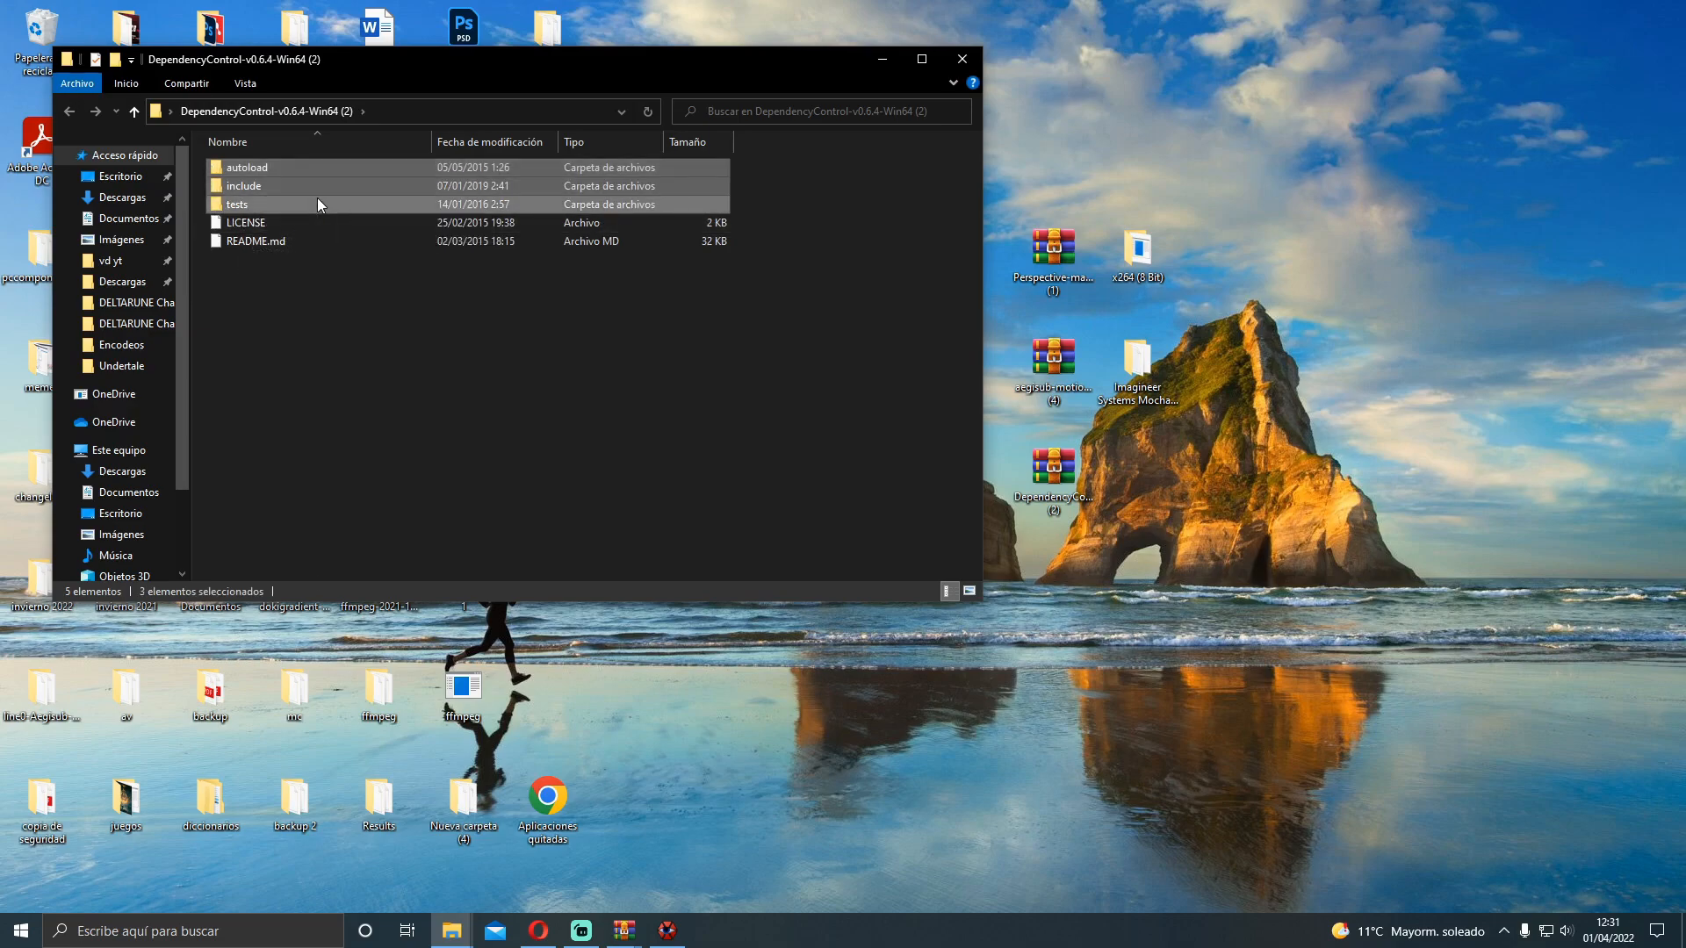
right_click(317, 197)
left_click(355, 480)
left_click(470, 931)
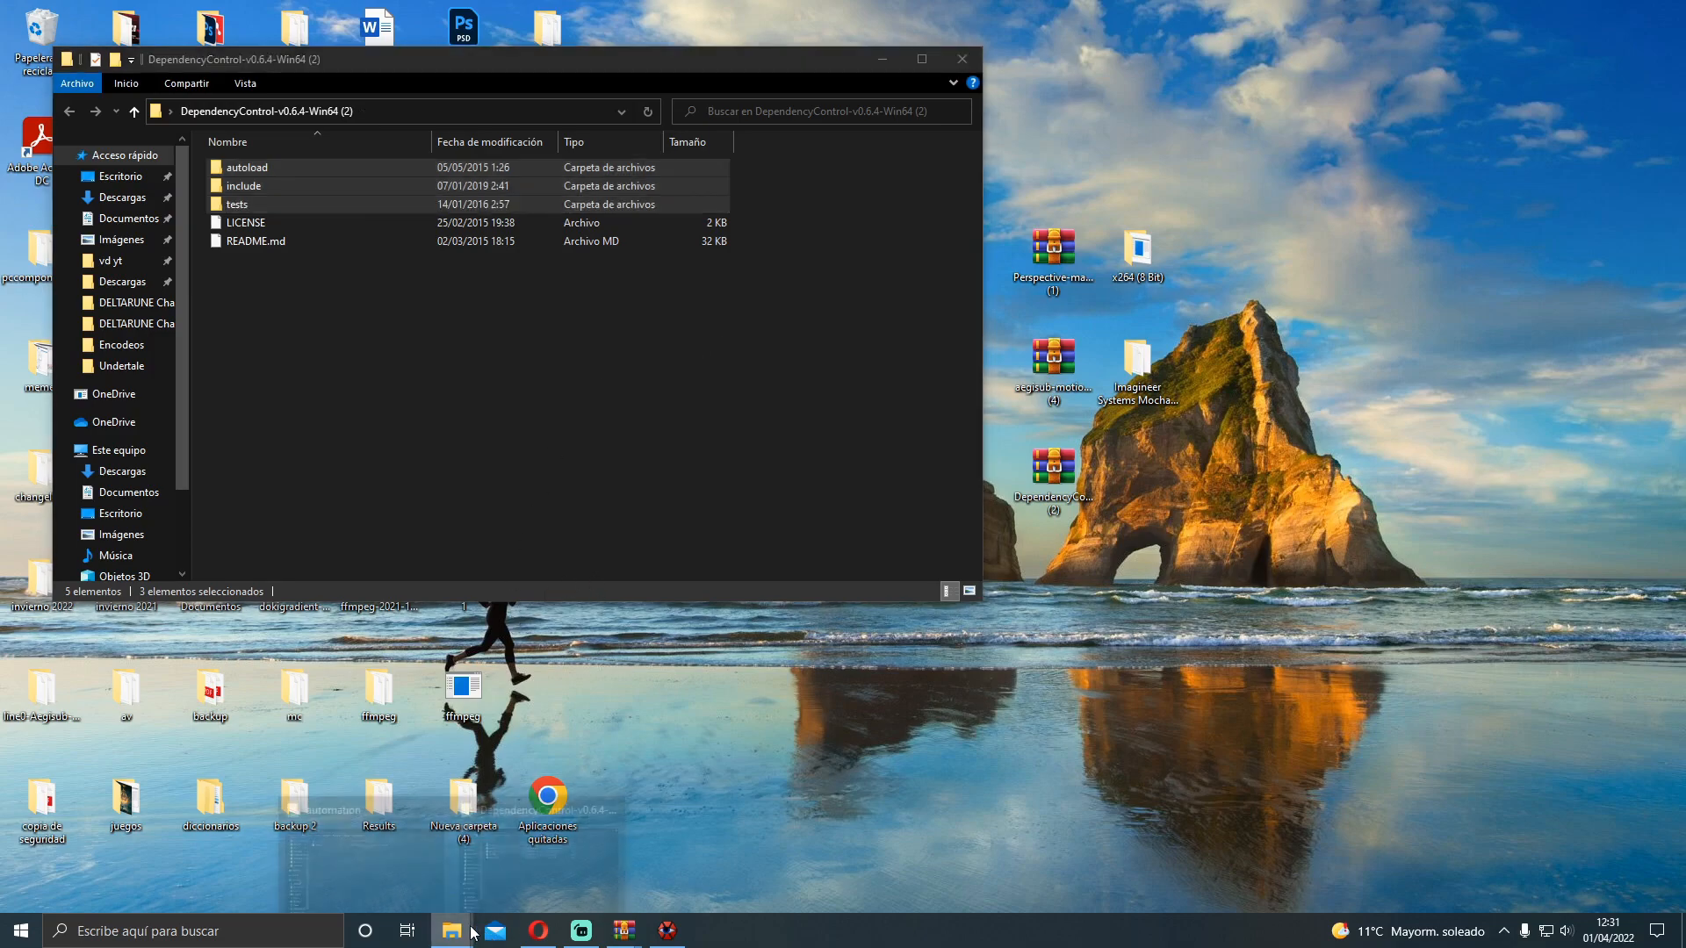
left_click(422, 834)
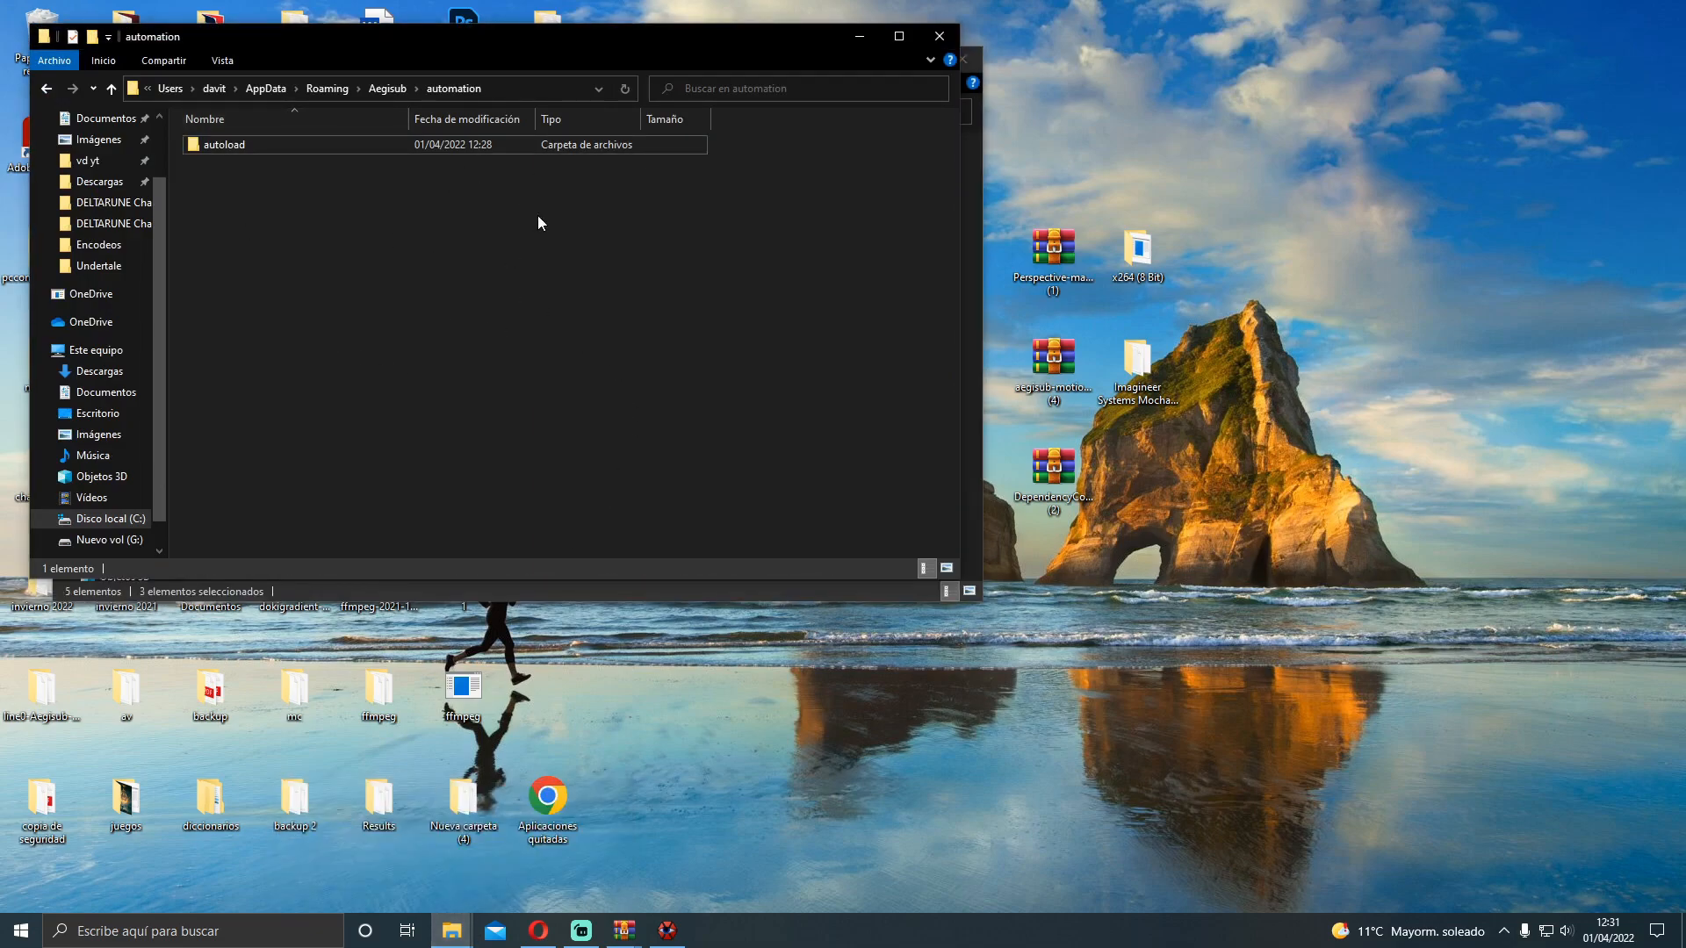
right_click(383, 271)
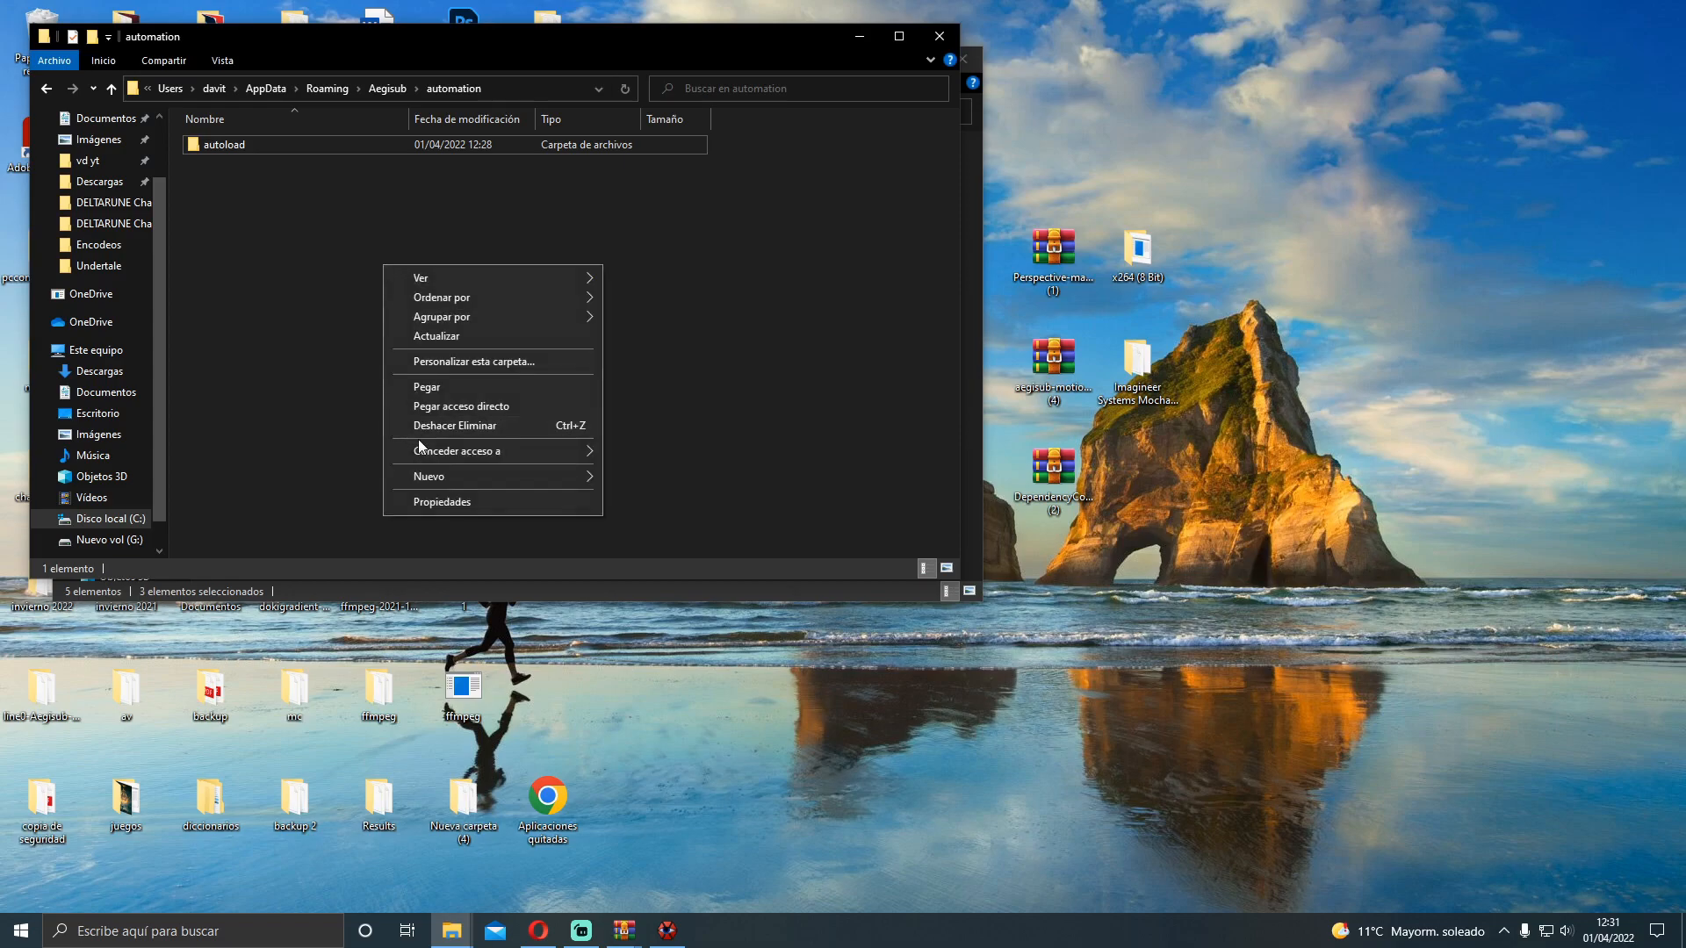
left_click(423, 388)
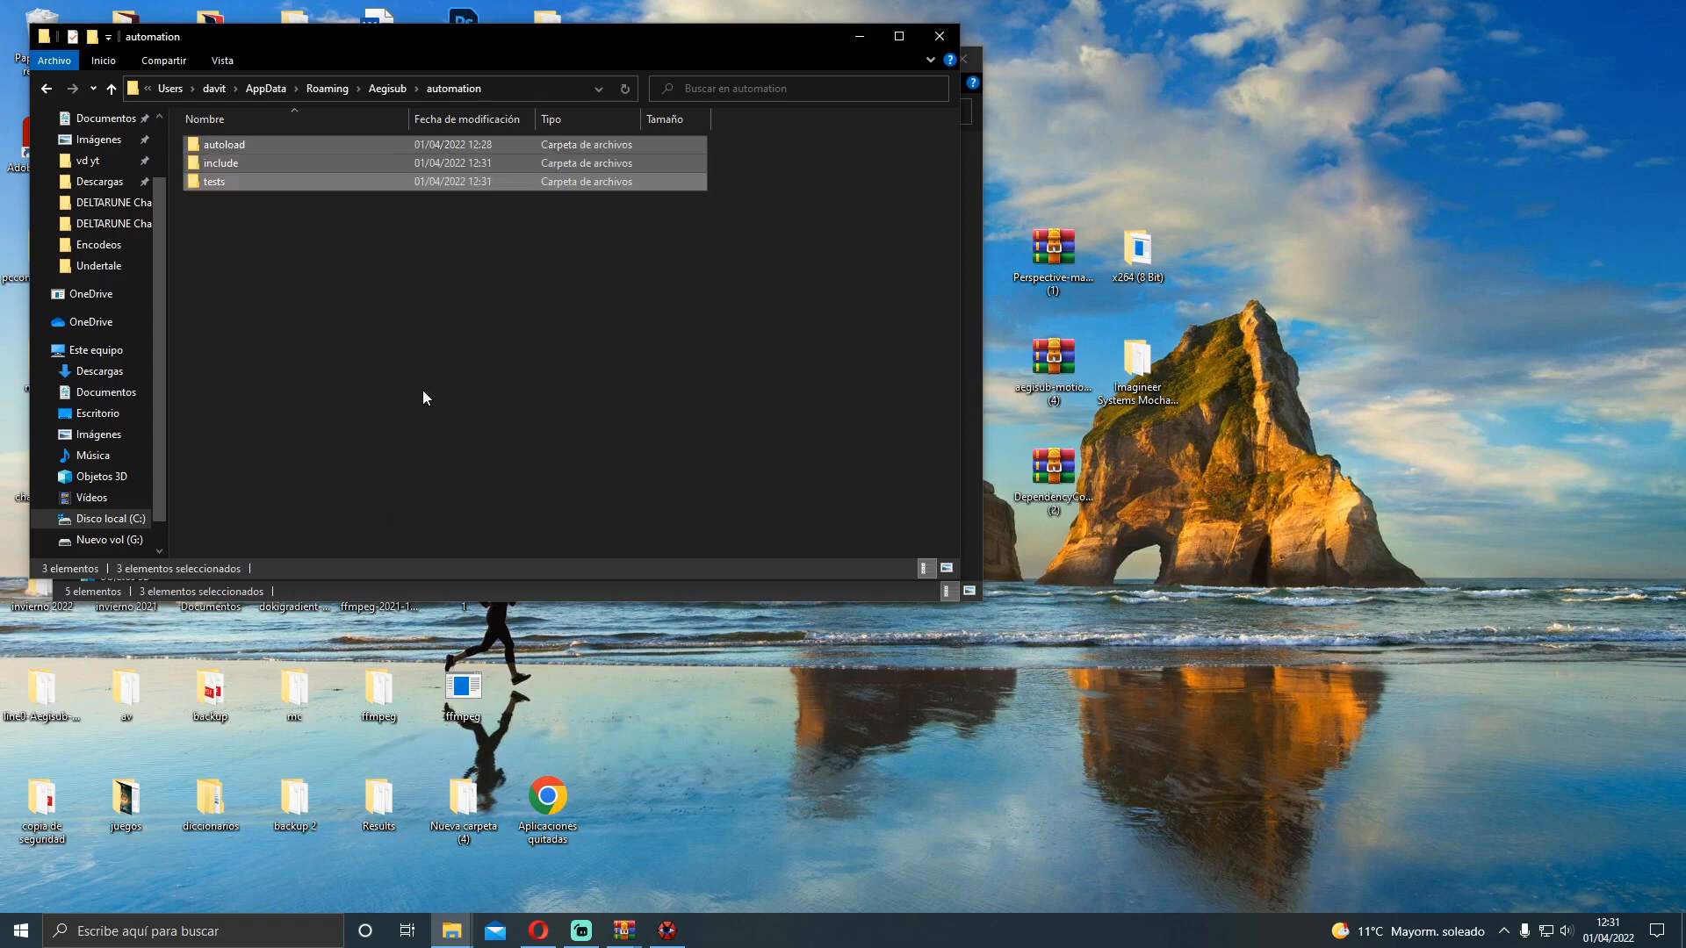
left_click(318, 335)
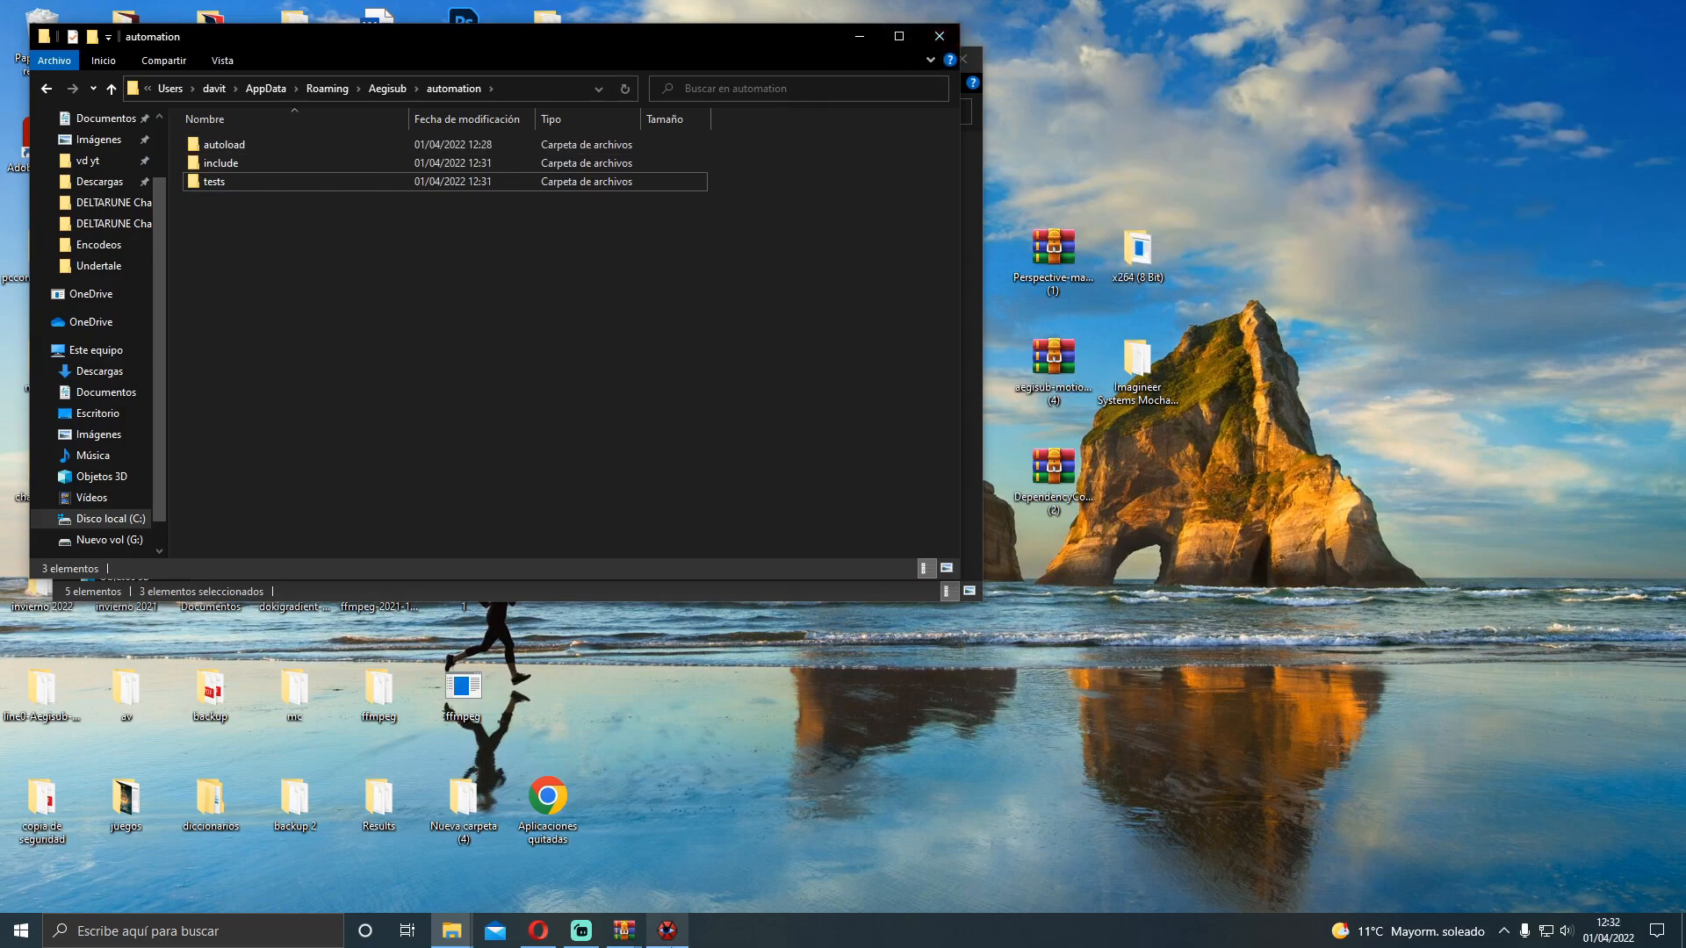
Close the running Aegisub and launch it again from Windows search
mouse_move(668, 930)
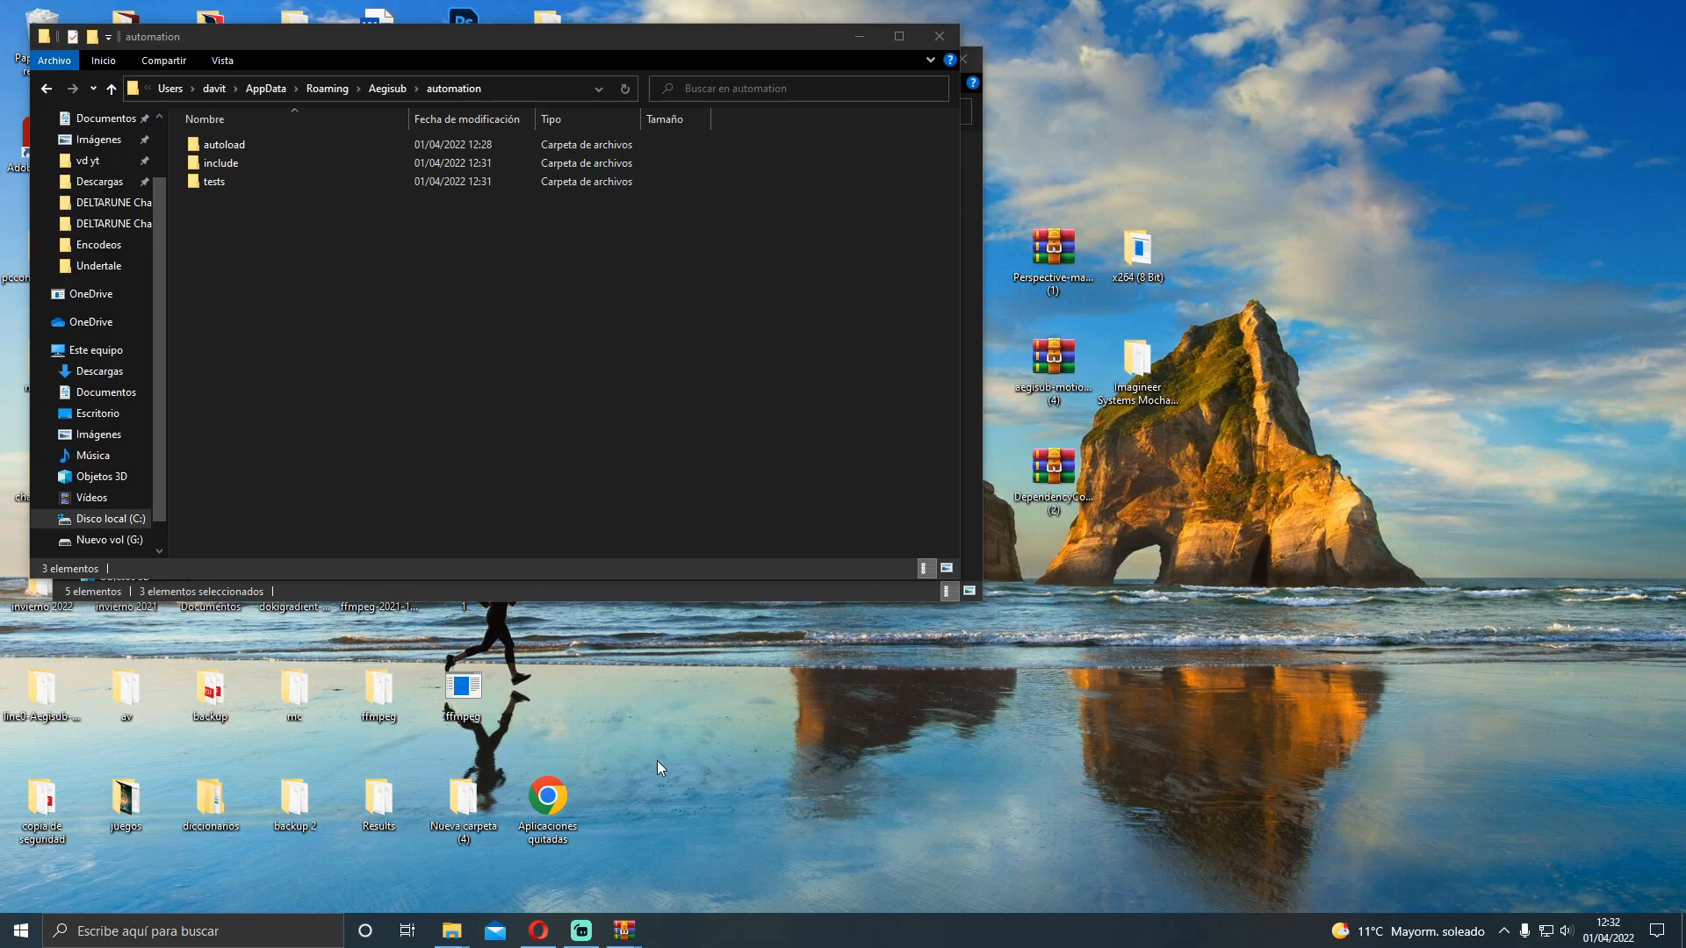
left_click(193, 930)
type("aeg")
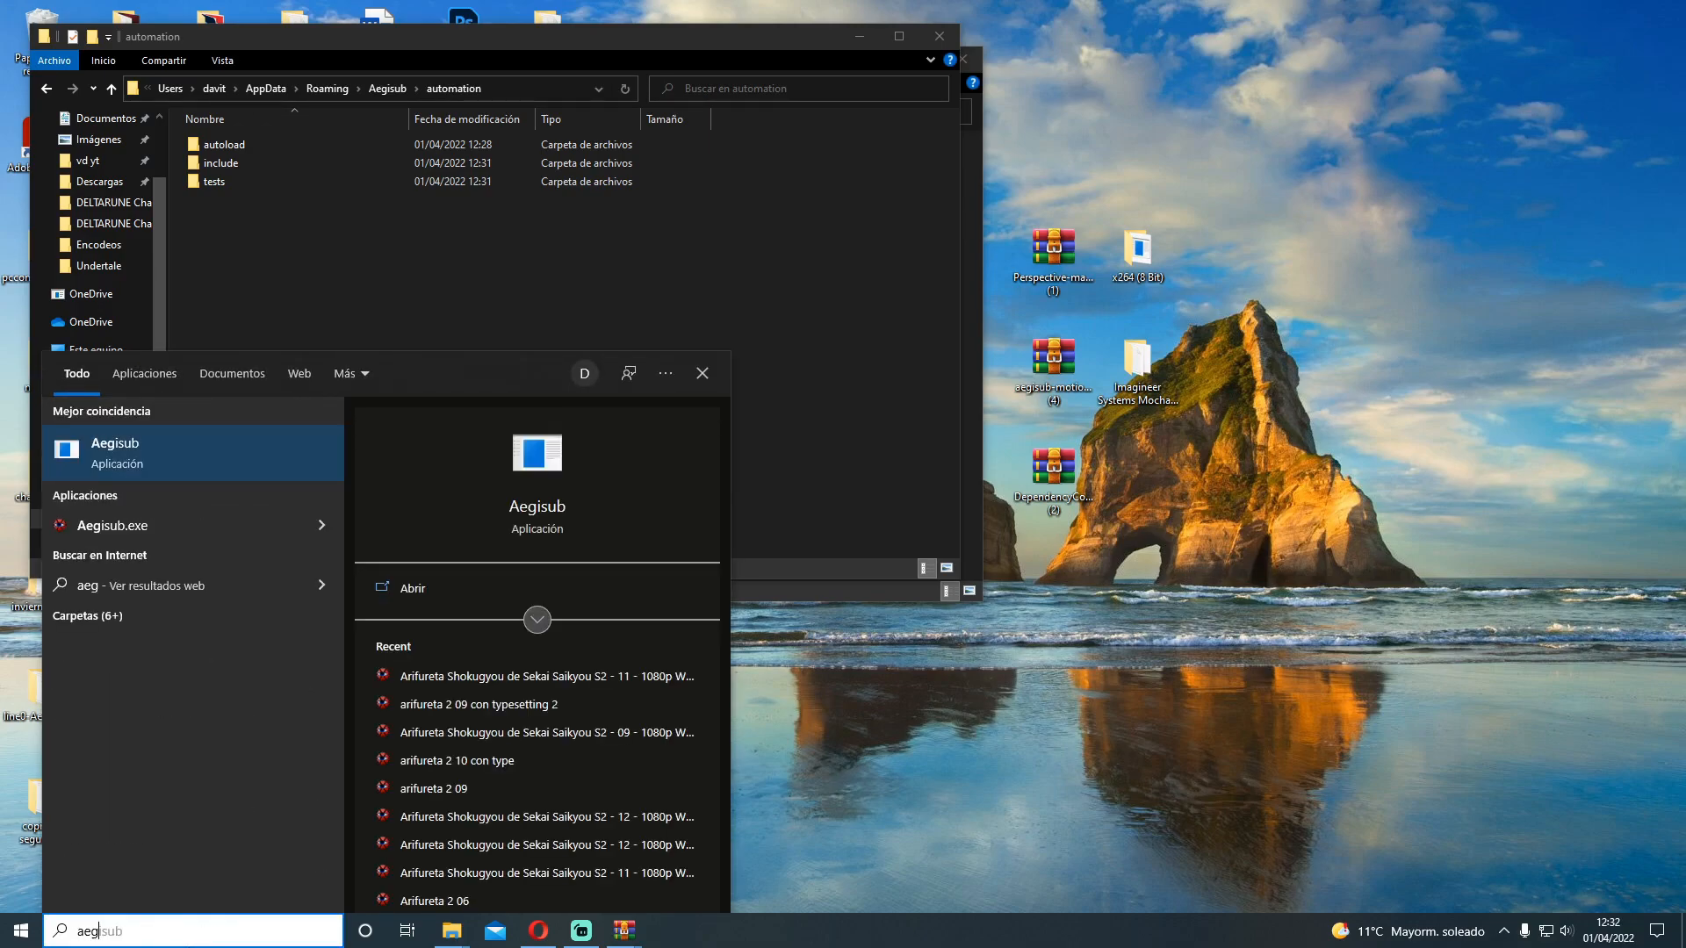
key("Escape")
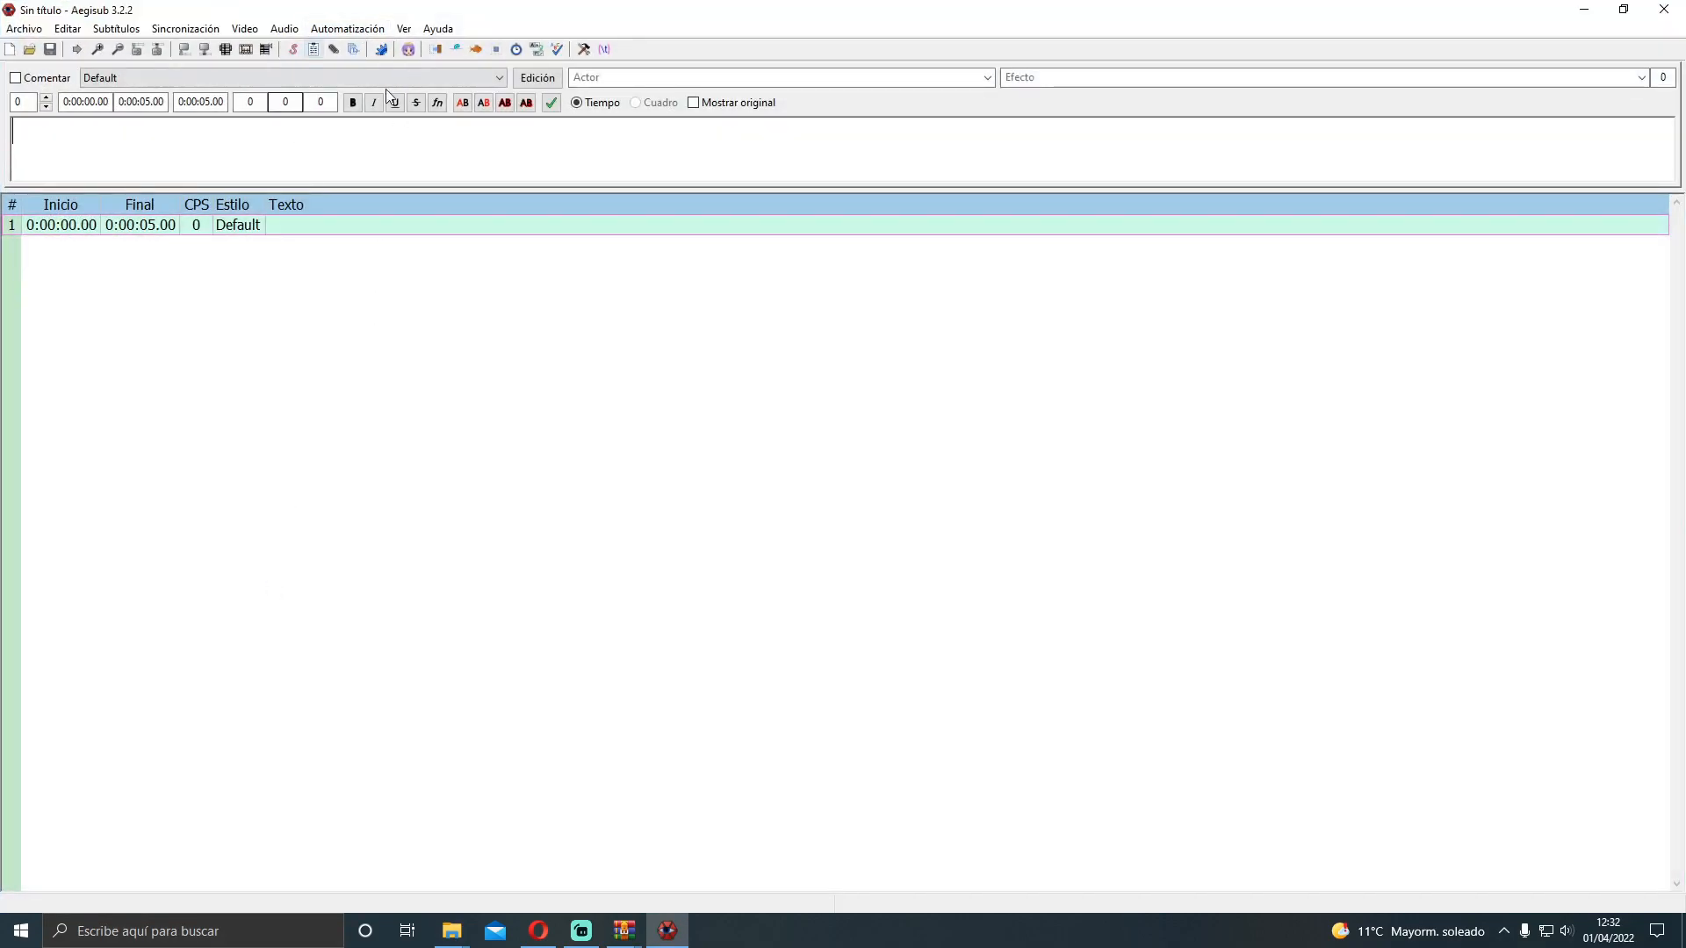
Rescan the autoload directory in Aegisub's automation manager and close the manager
left_click(355, 32)
mouse_move(448, 77)
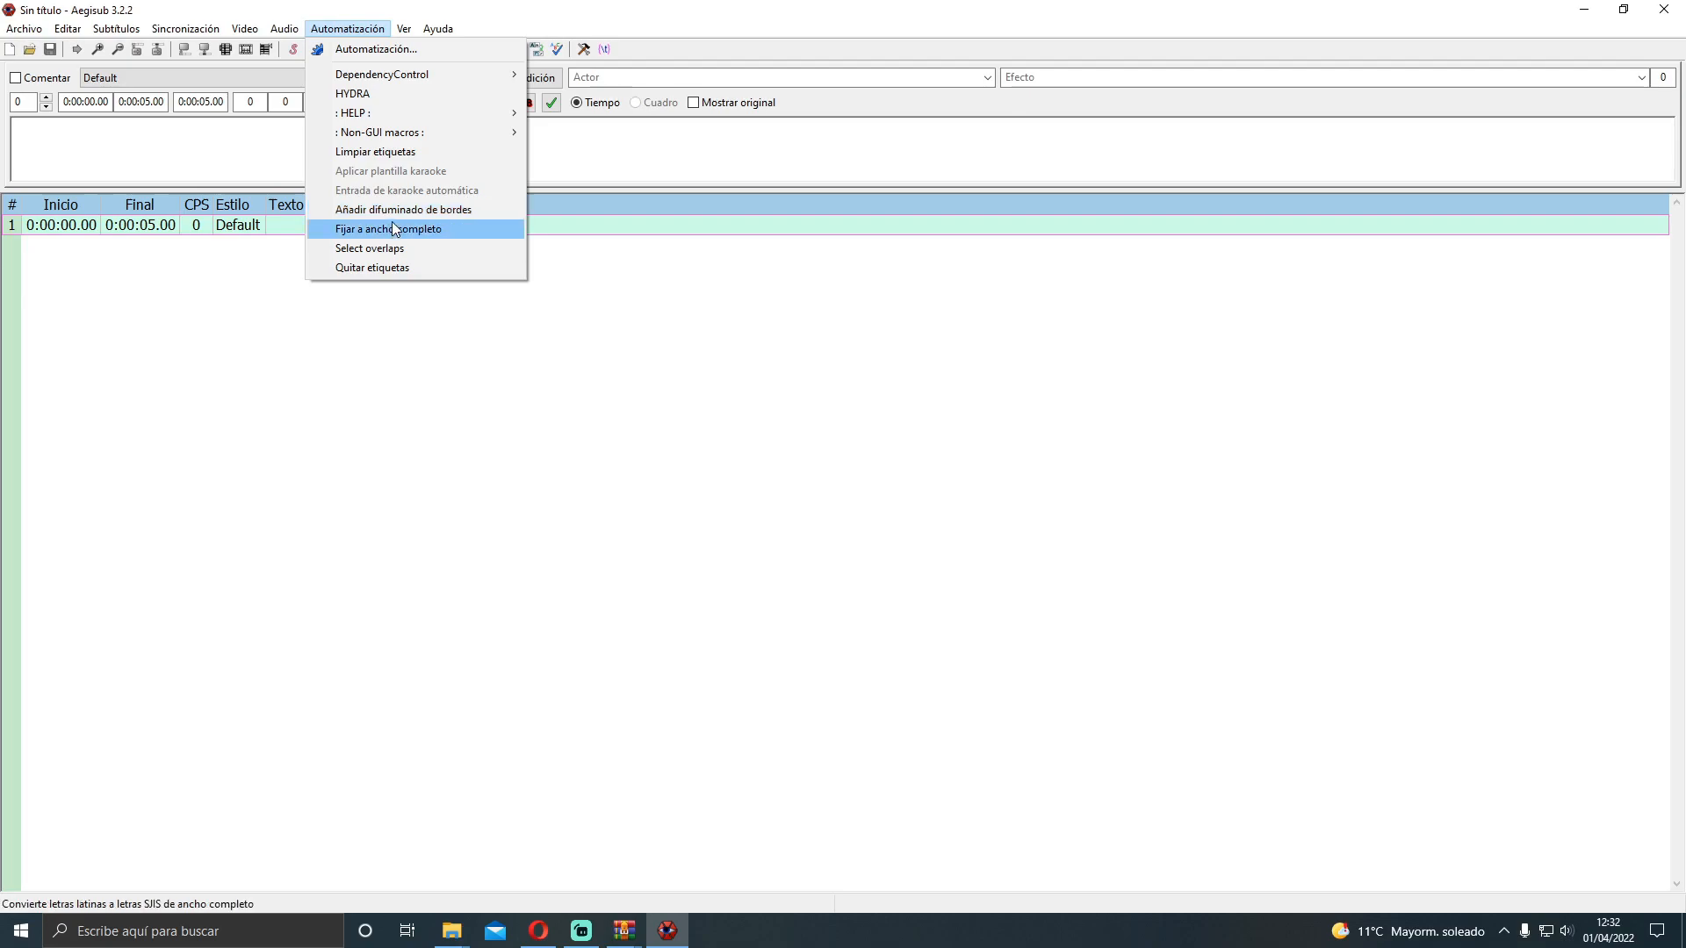
left_click(327, 51)
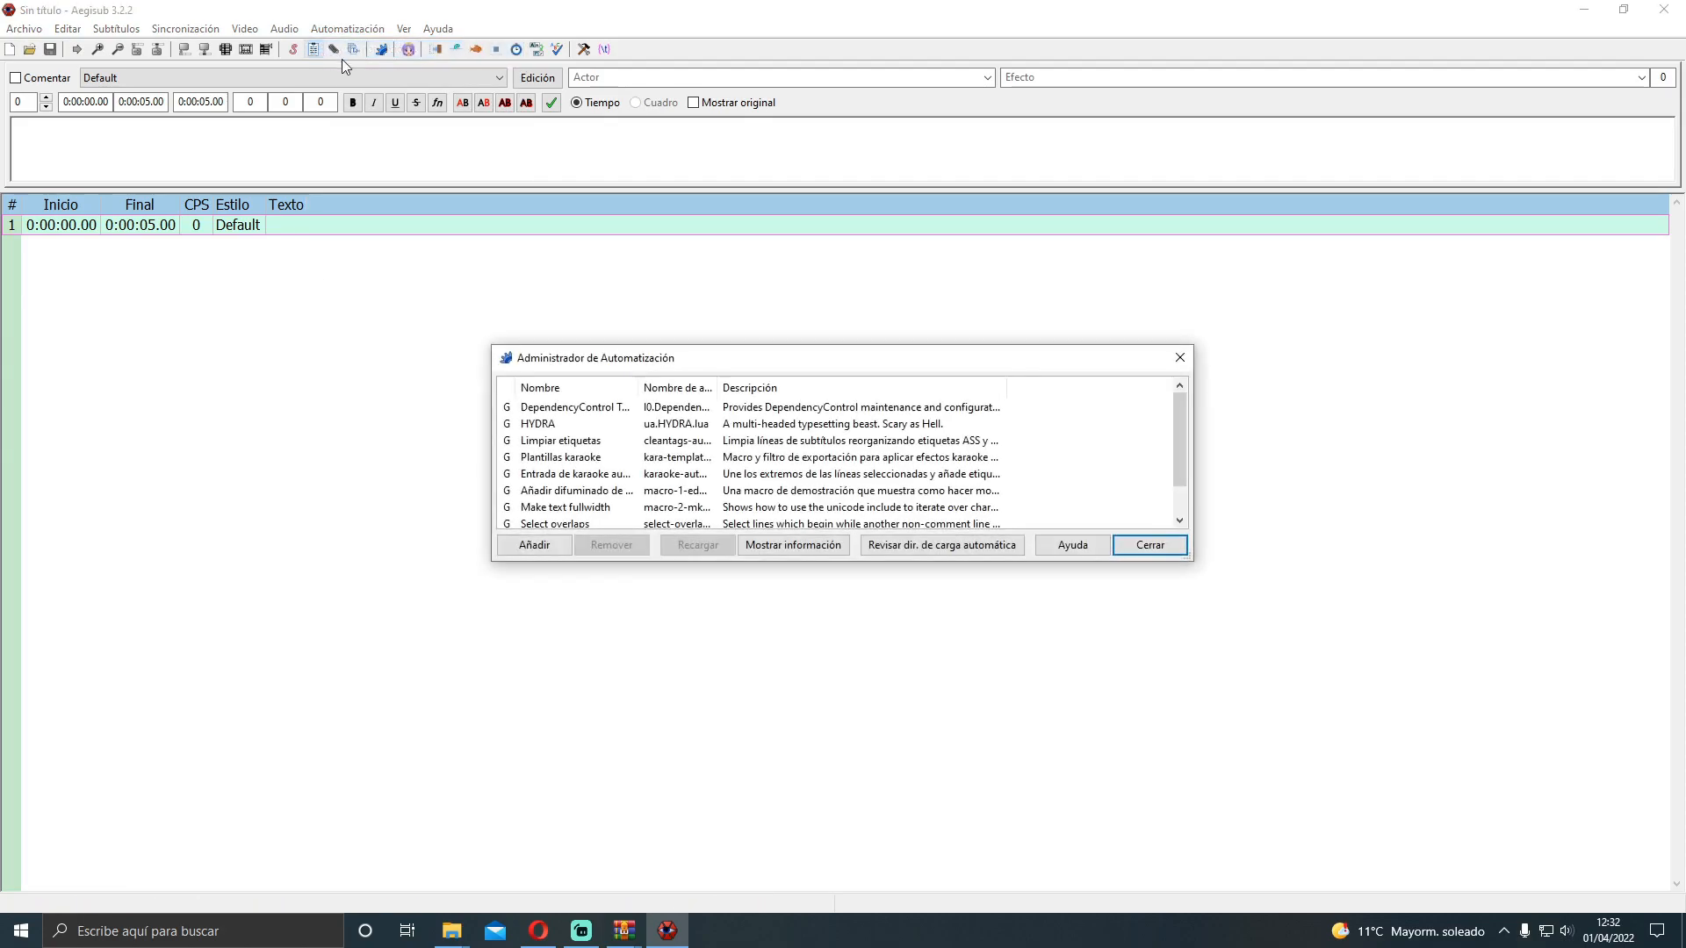
left_click(902, 548)
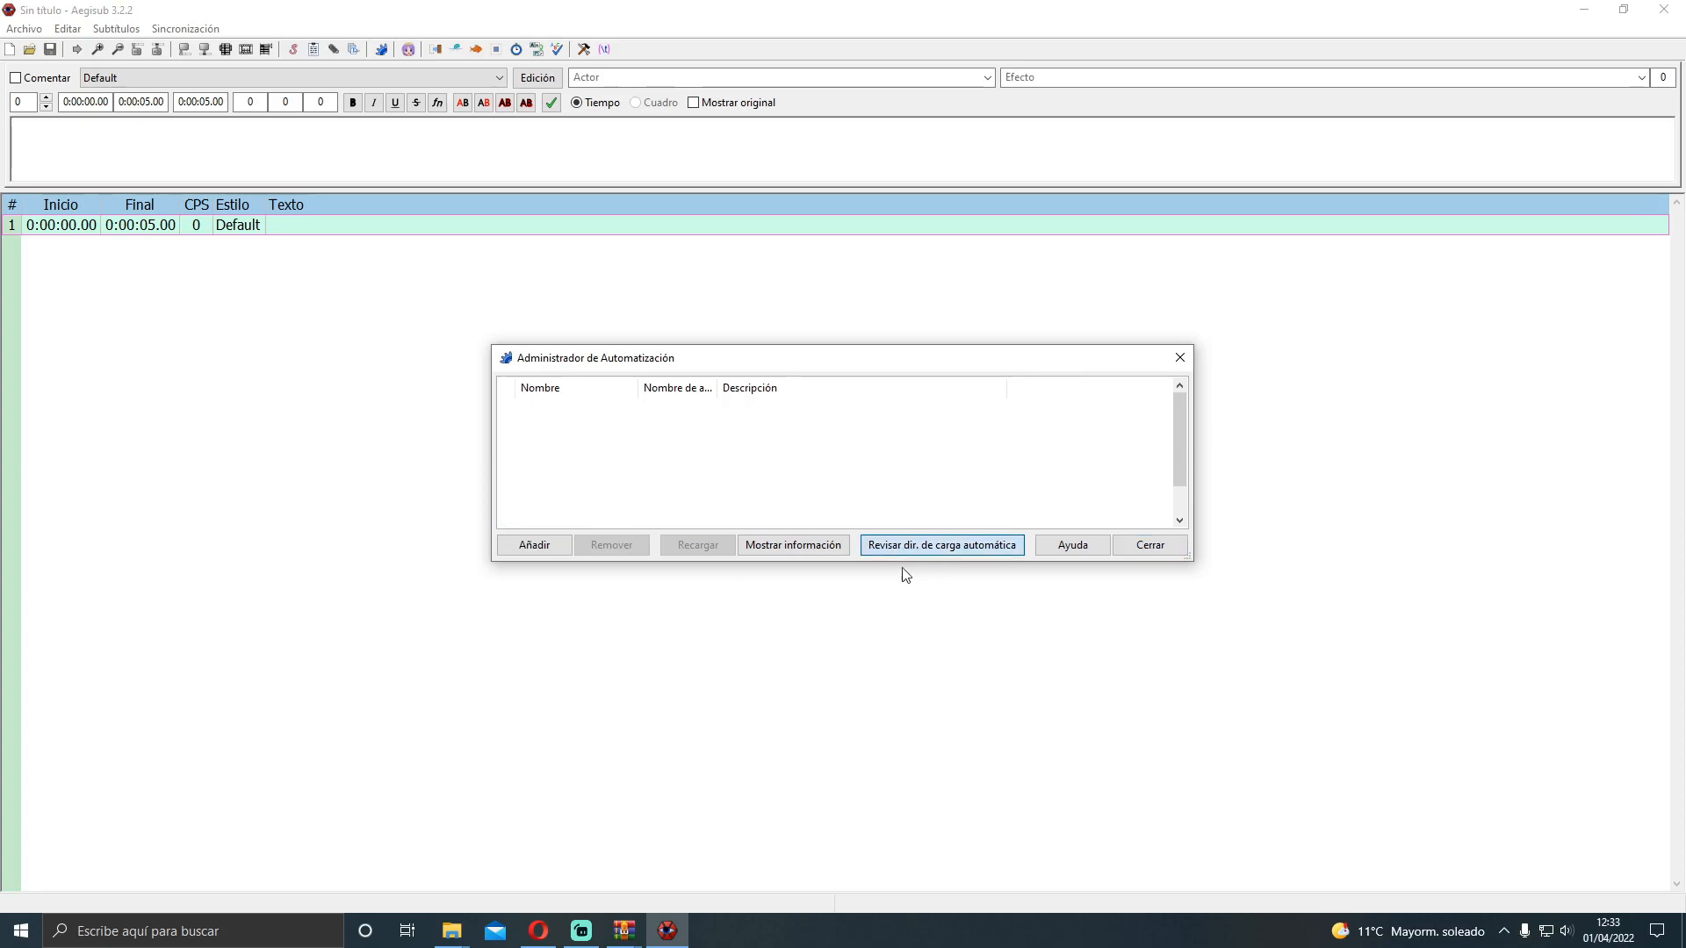
left_click(1119, 550)
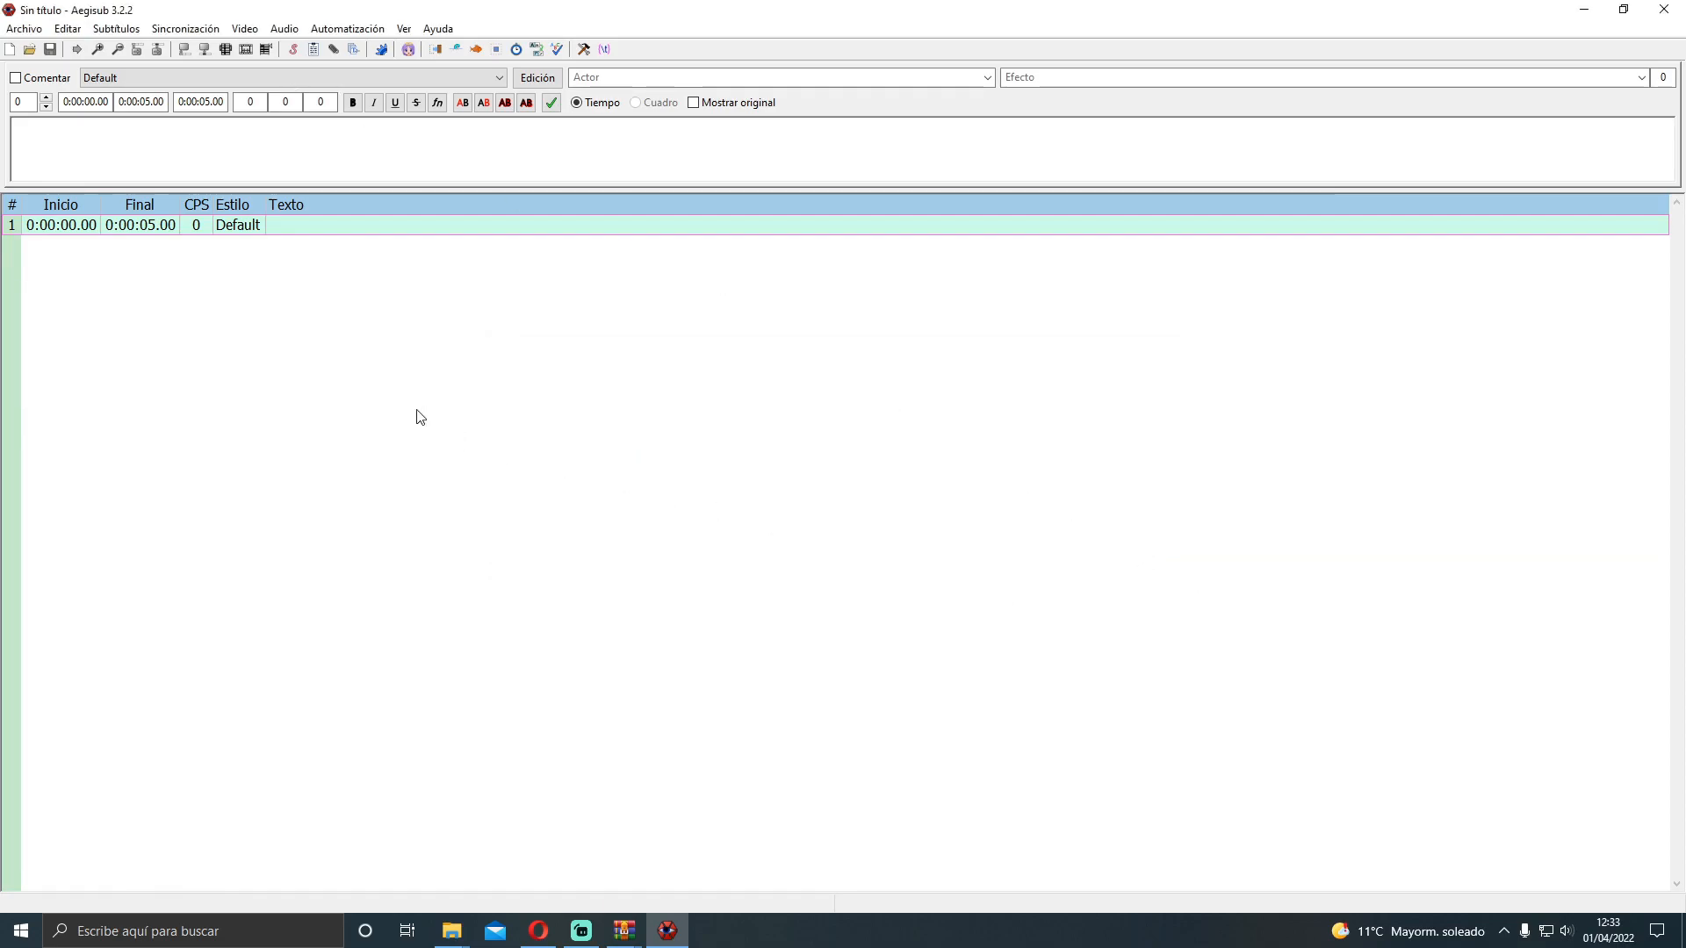
Open DependencyControl's Install Script dialog in Aegisub and move it slightly
left_click(356, 32)
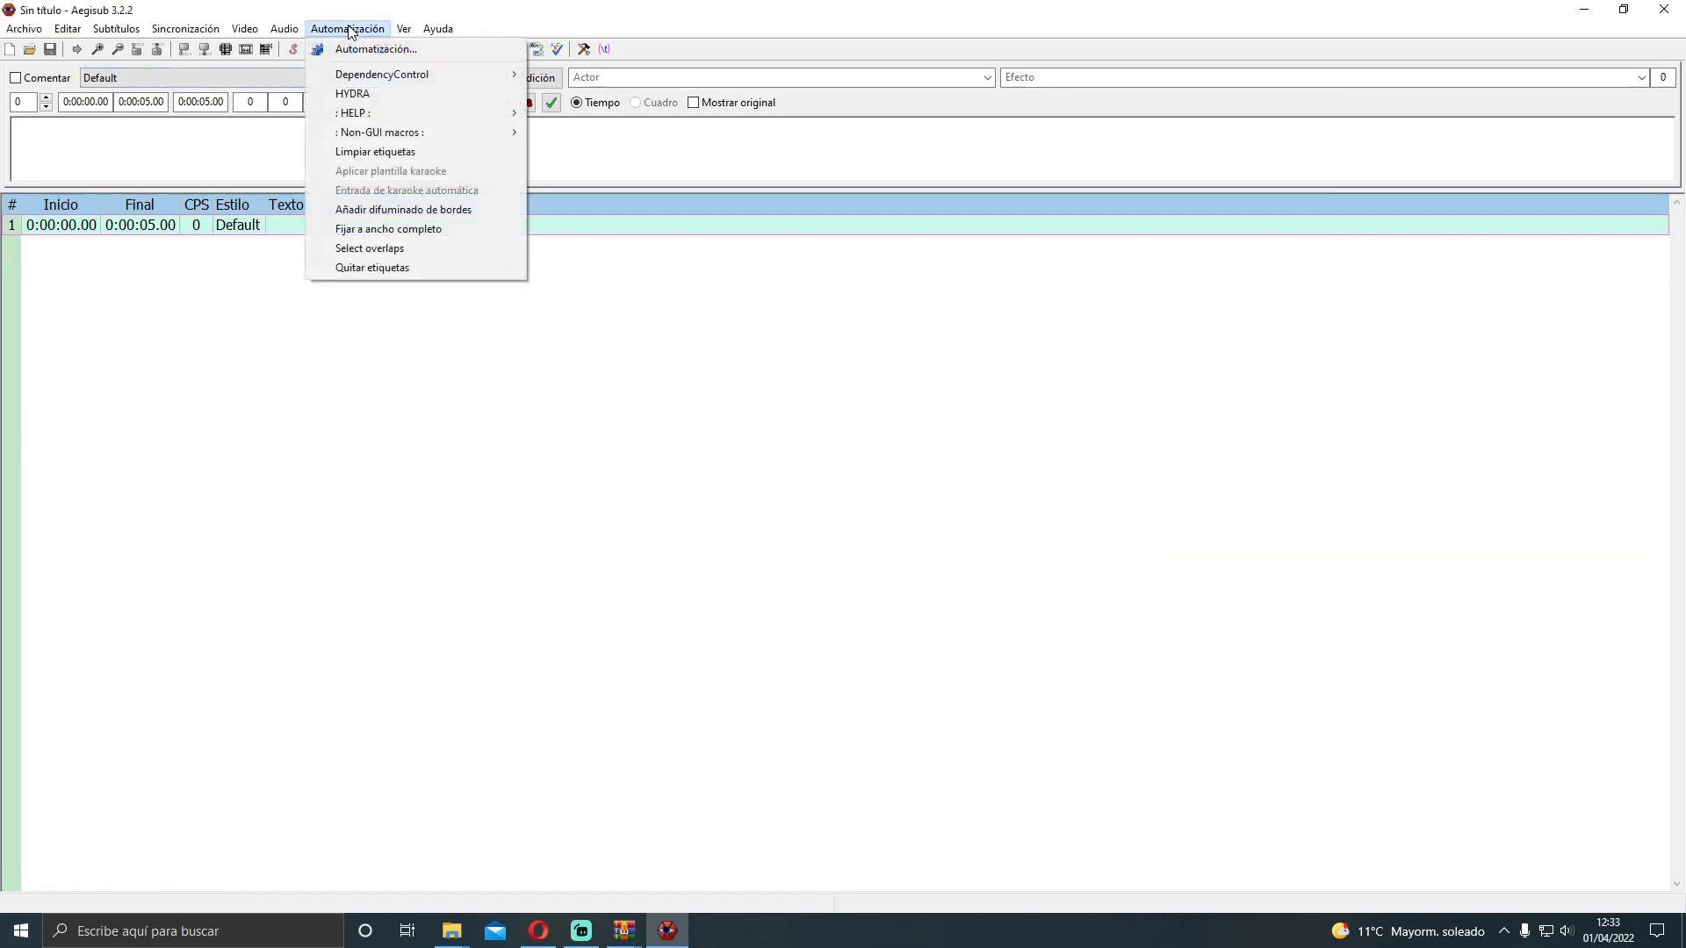
mouse_move(384, 77)
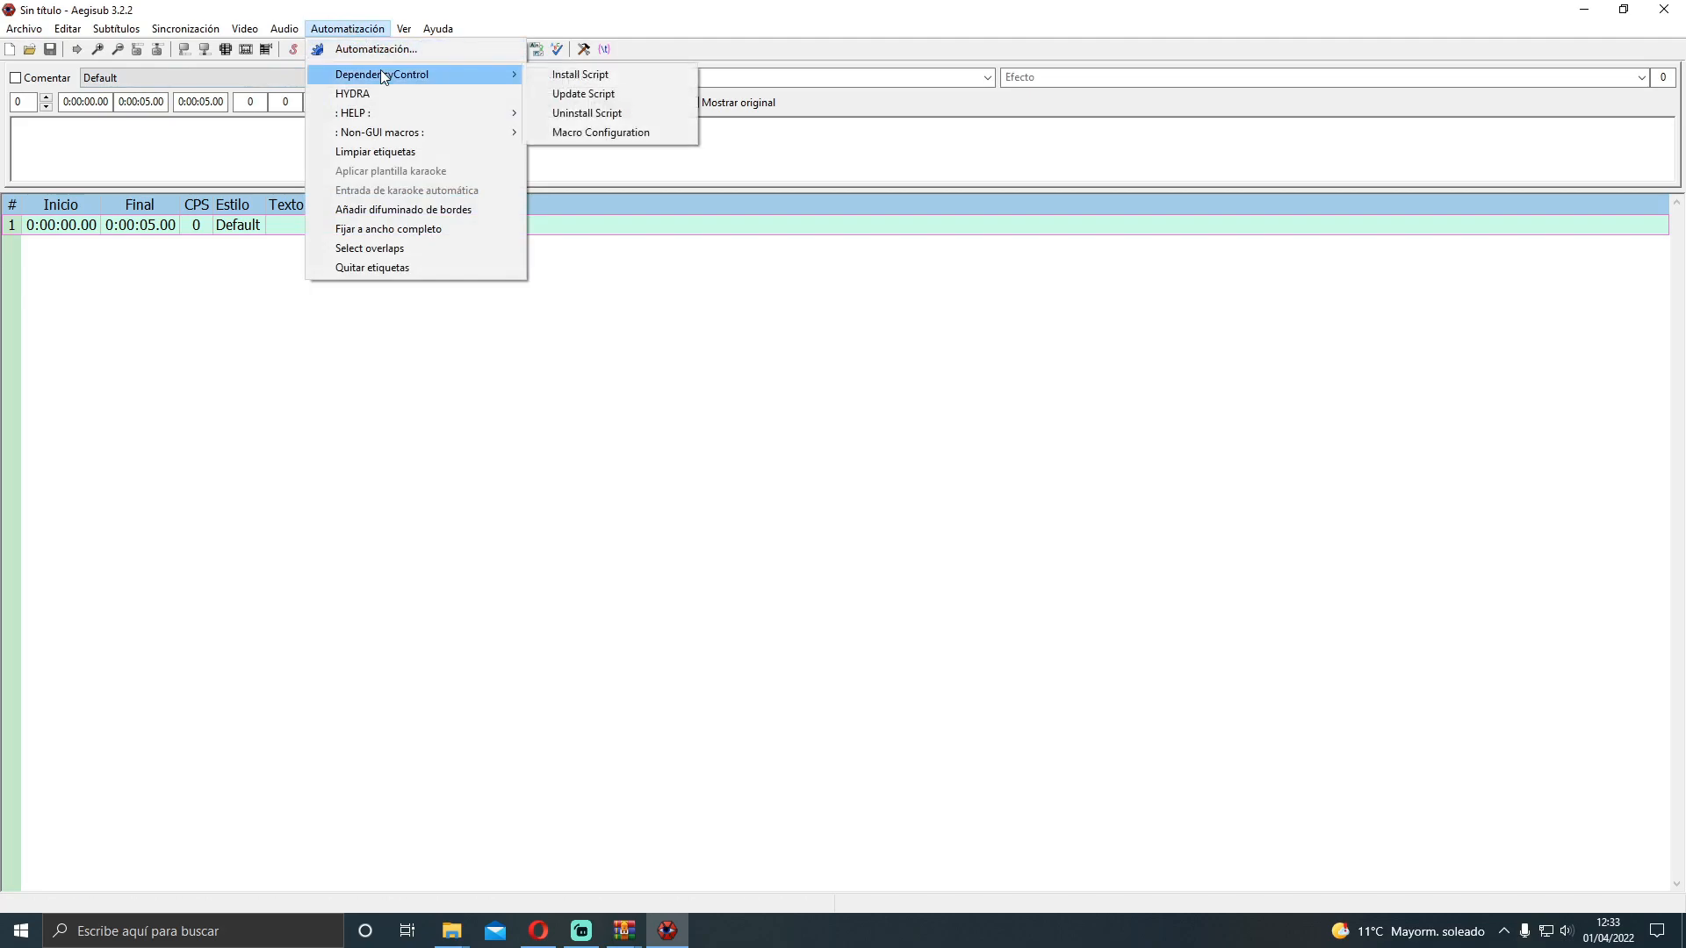
left_click(539, 76)
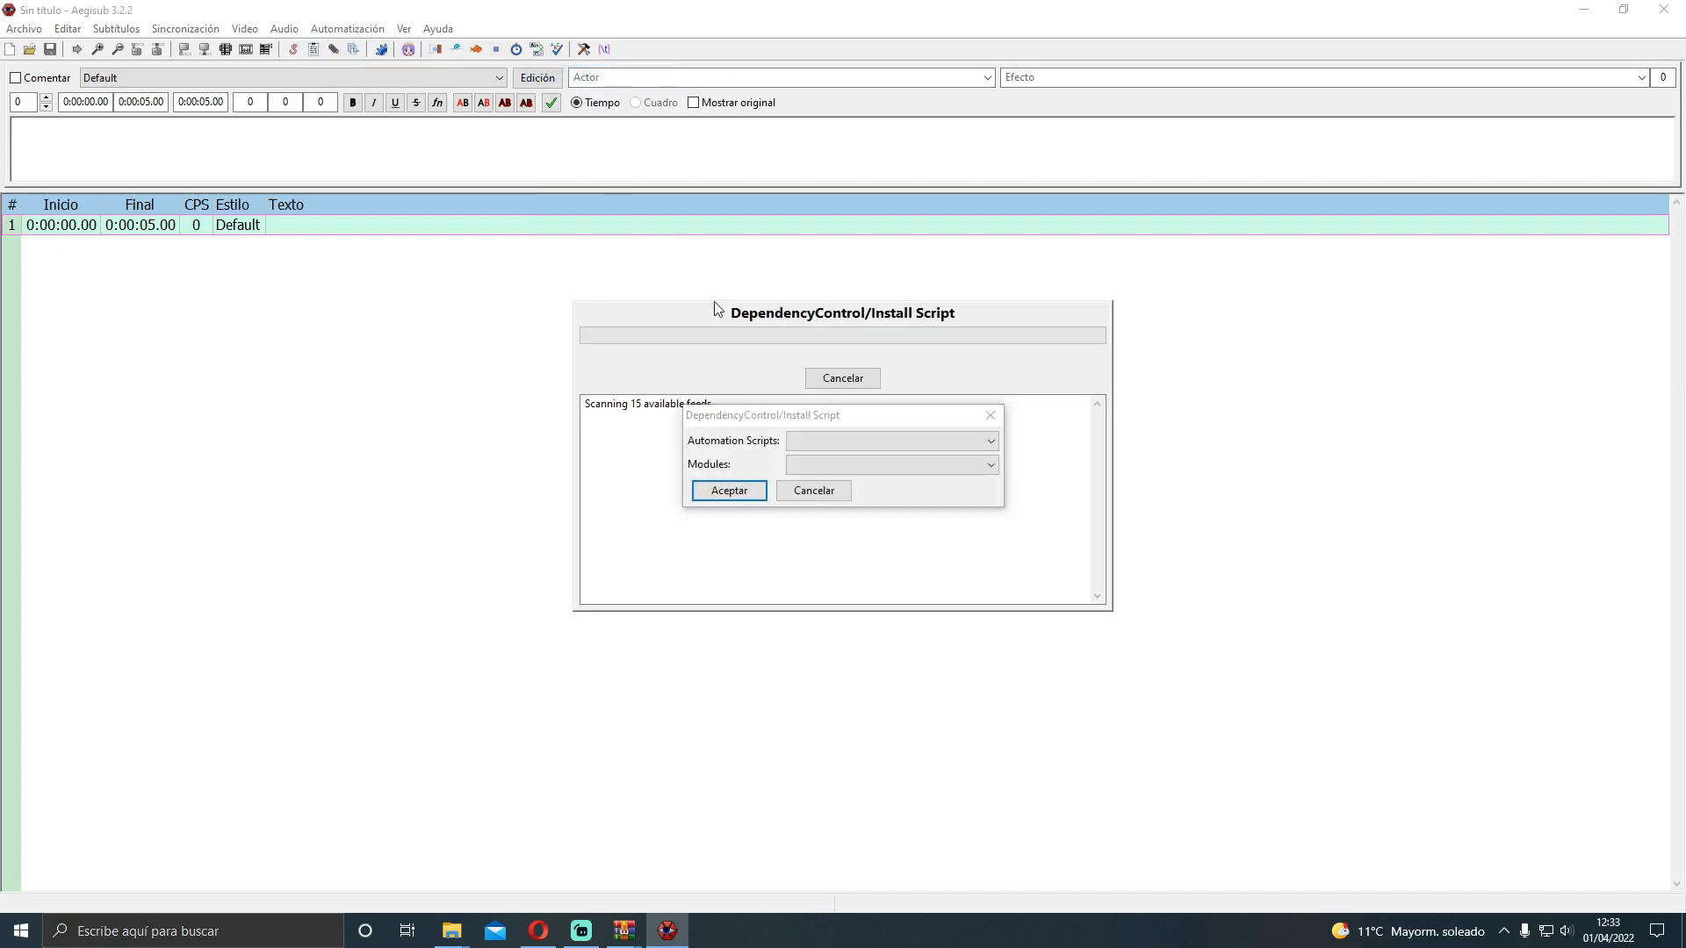
mouse_move(750, 426)
left_mouse_down()
mouse_move(714, 430)
mouse_move(759, 431)
left_mouse_up()
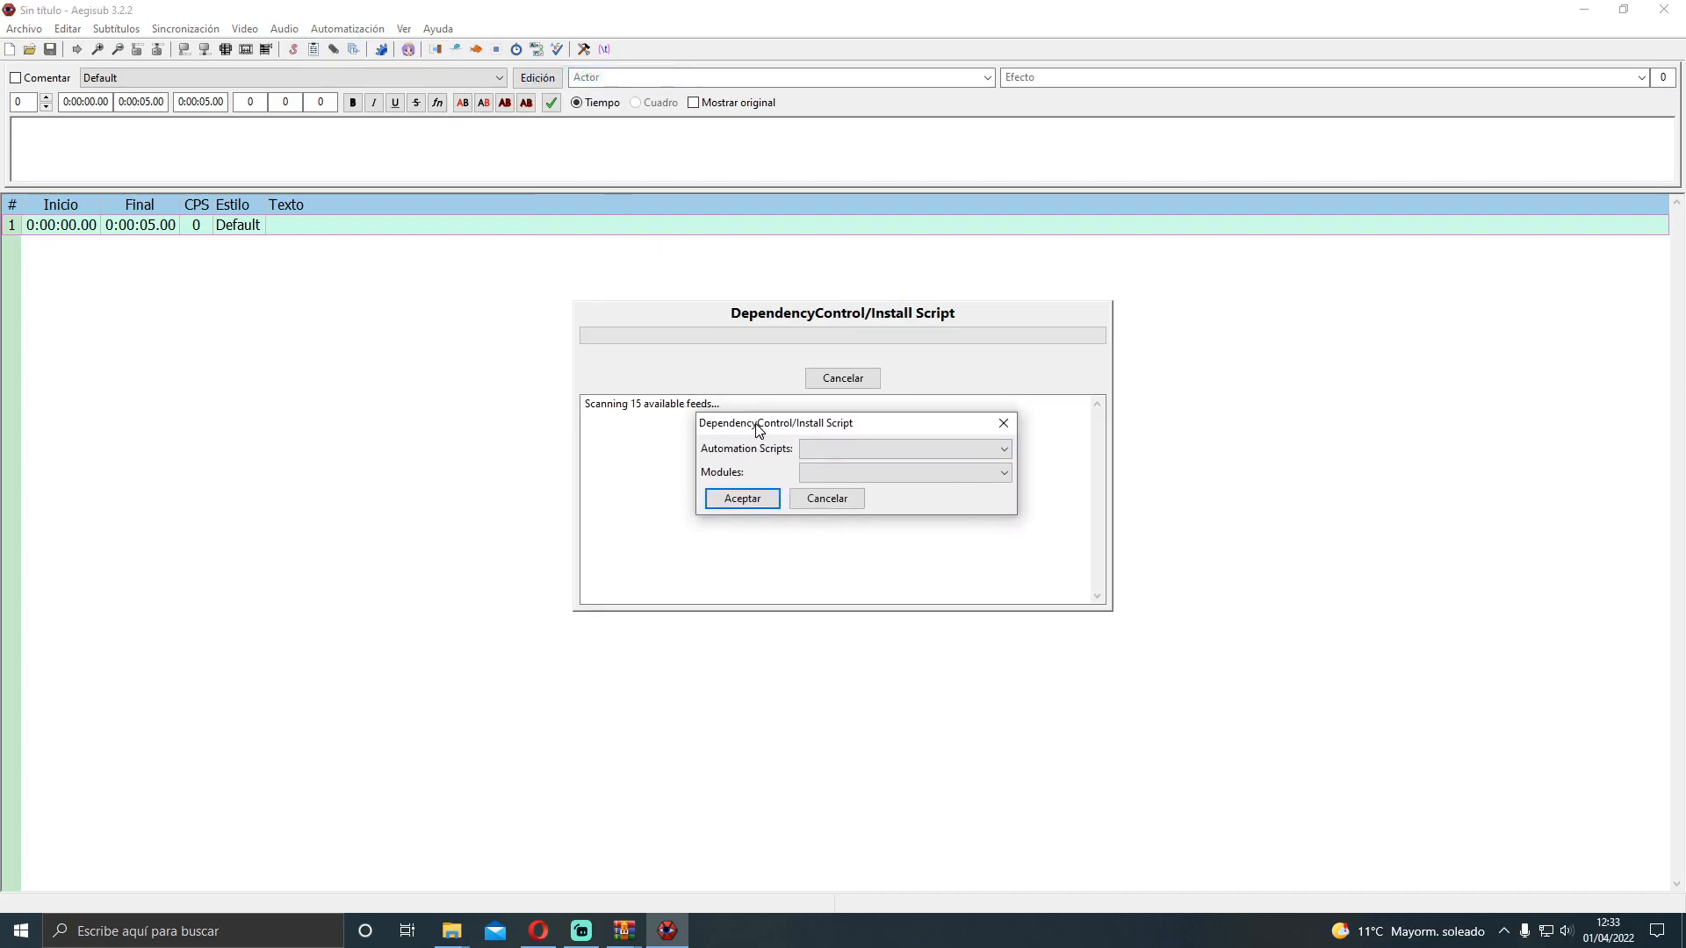
Look through the full list of installable automation scripts, from Accenter to Vertical Text, in the Install Script dialog
left_click(909, 449)
left_click_drag(1006, 494, 972, 773)
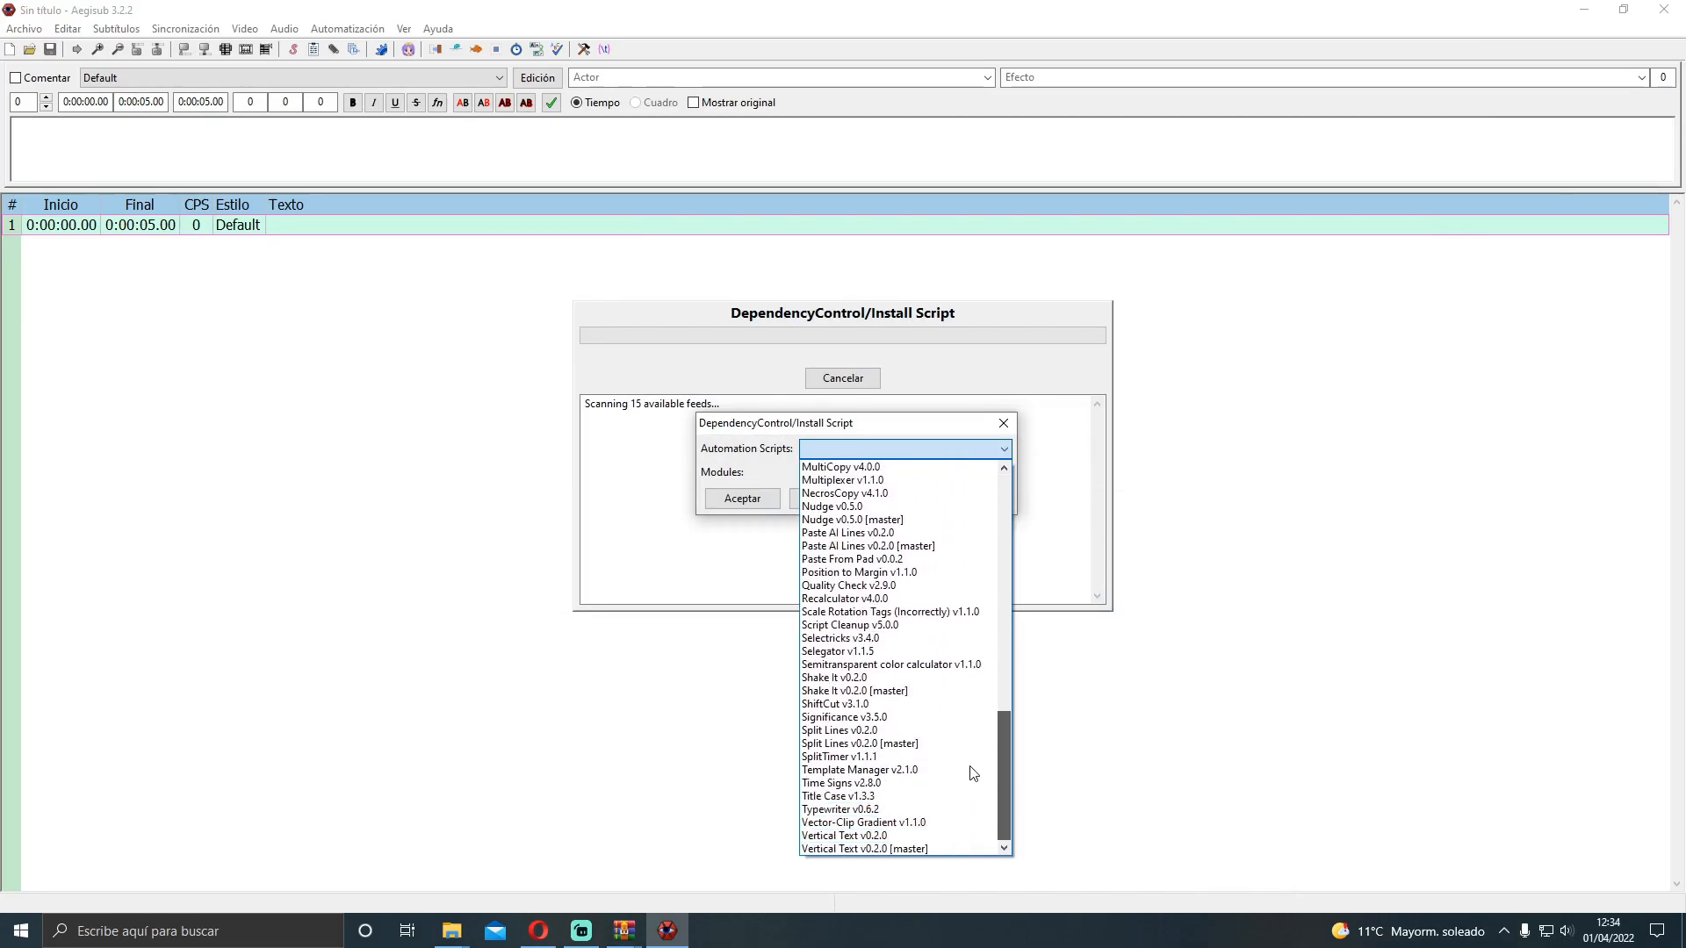
scroll(957, 489, "up", 20)
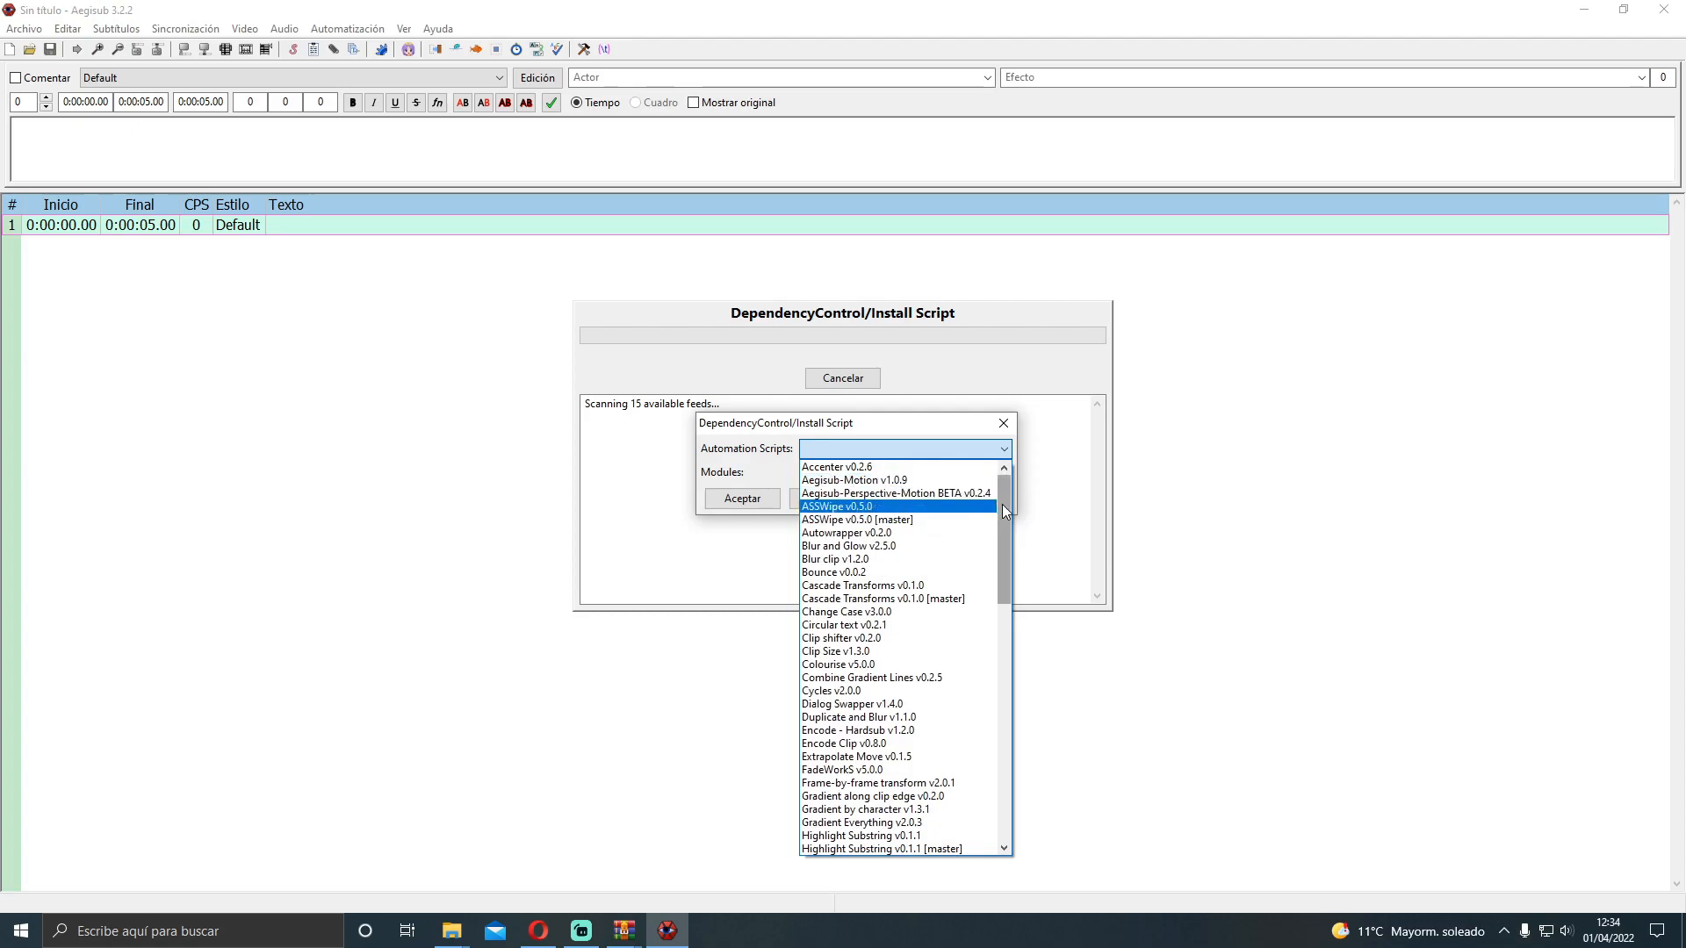
left_click_drag(1002, 504, 1003, 525)
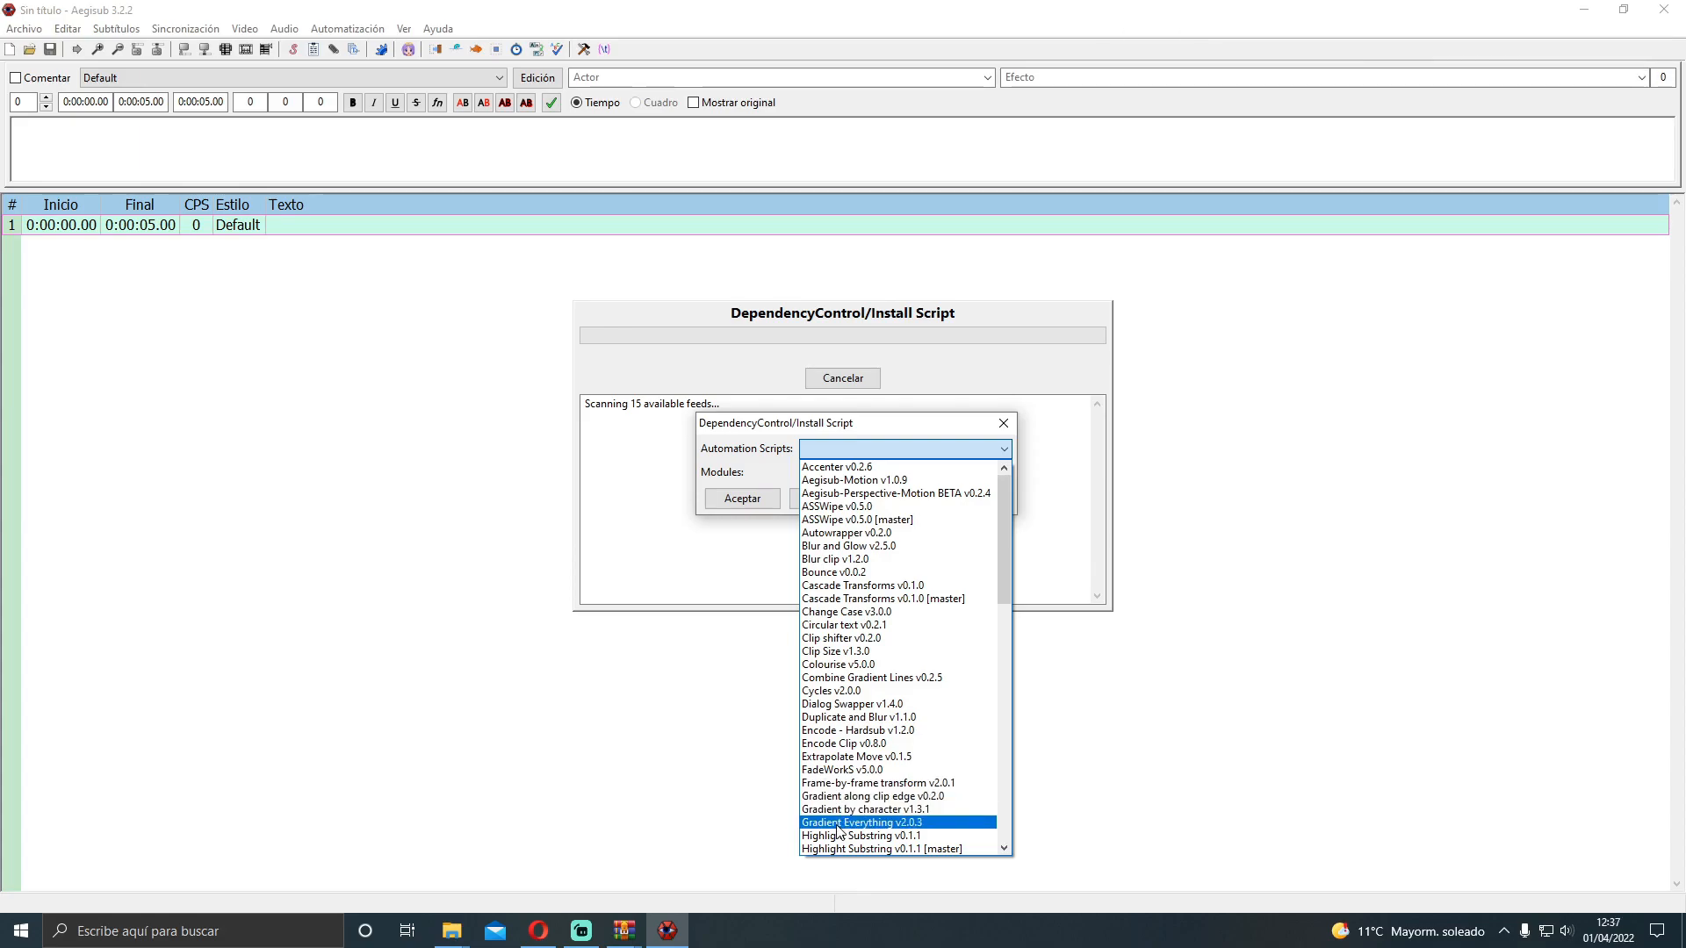
scroll(878, 772, "down", 5)
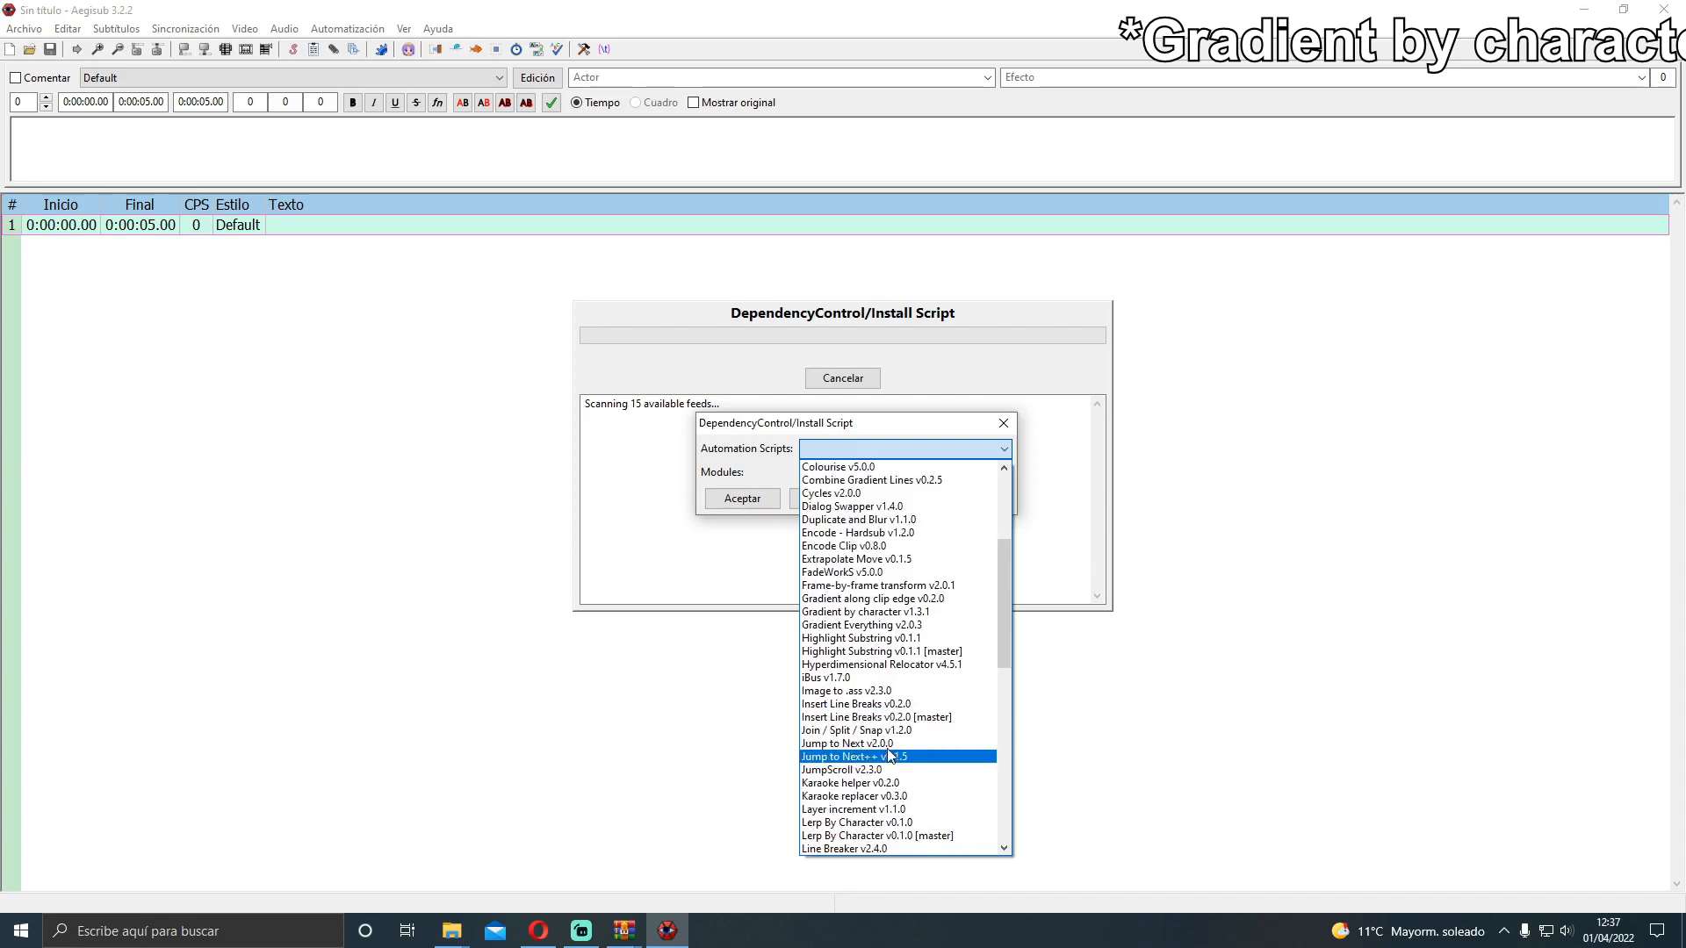
scroll(887, 746, "down", 9)
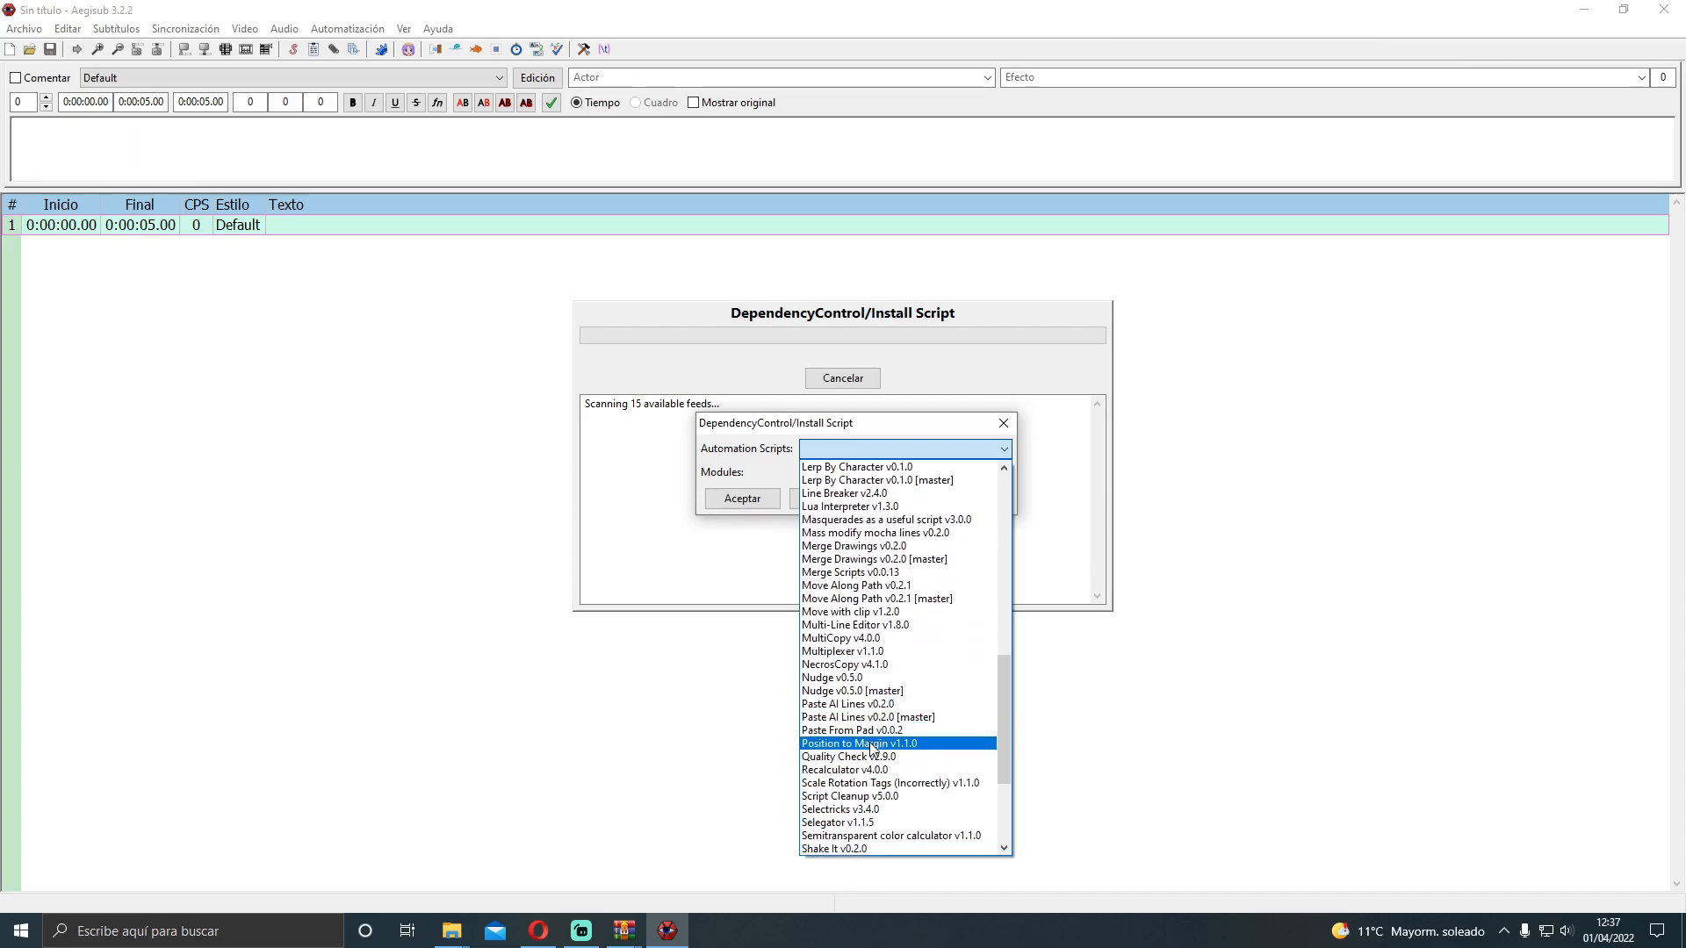
scroll(872, 748, "down", 2)
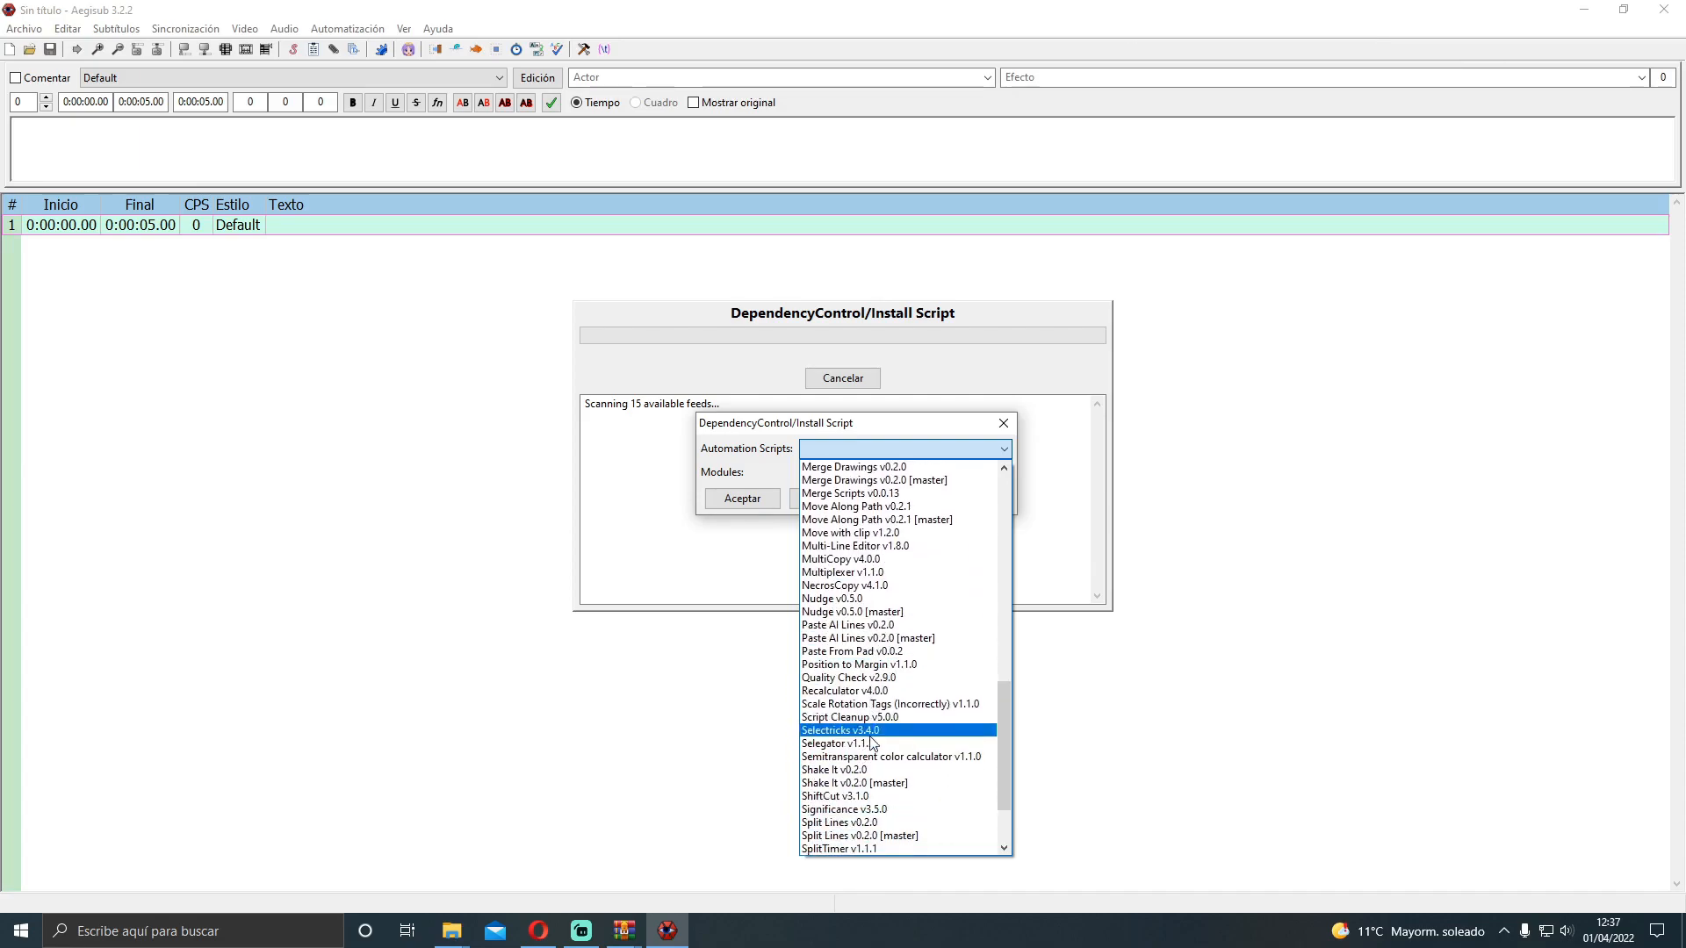
scroll(872, 745, "down", 2)
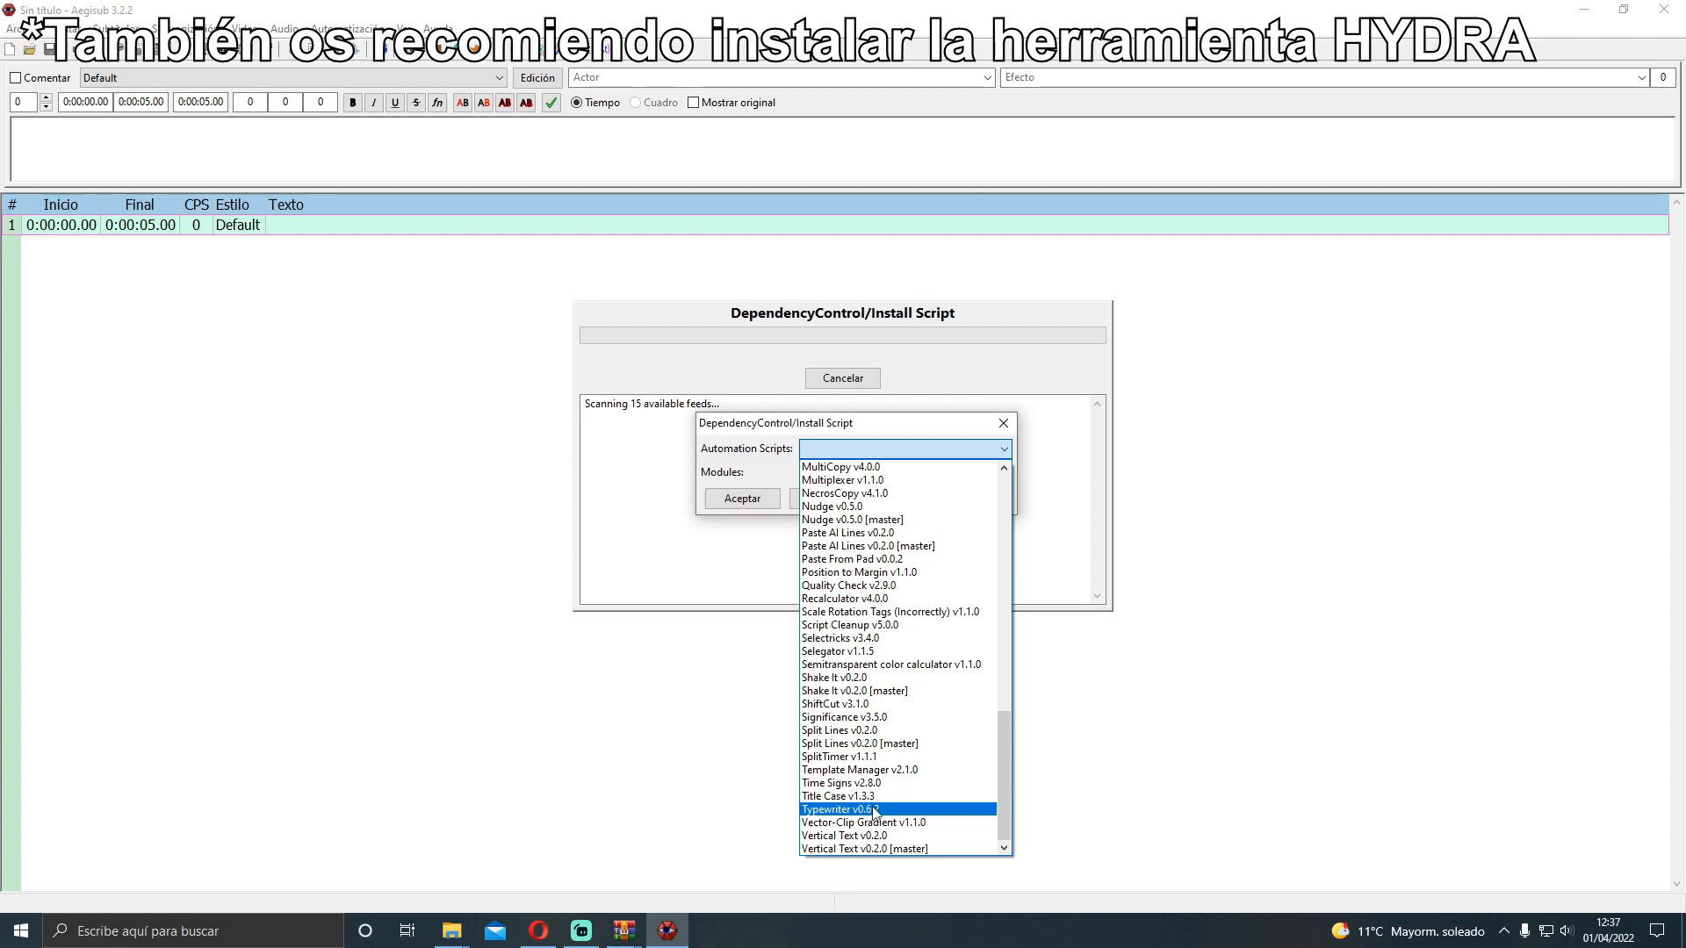
left_click(738, 479)
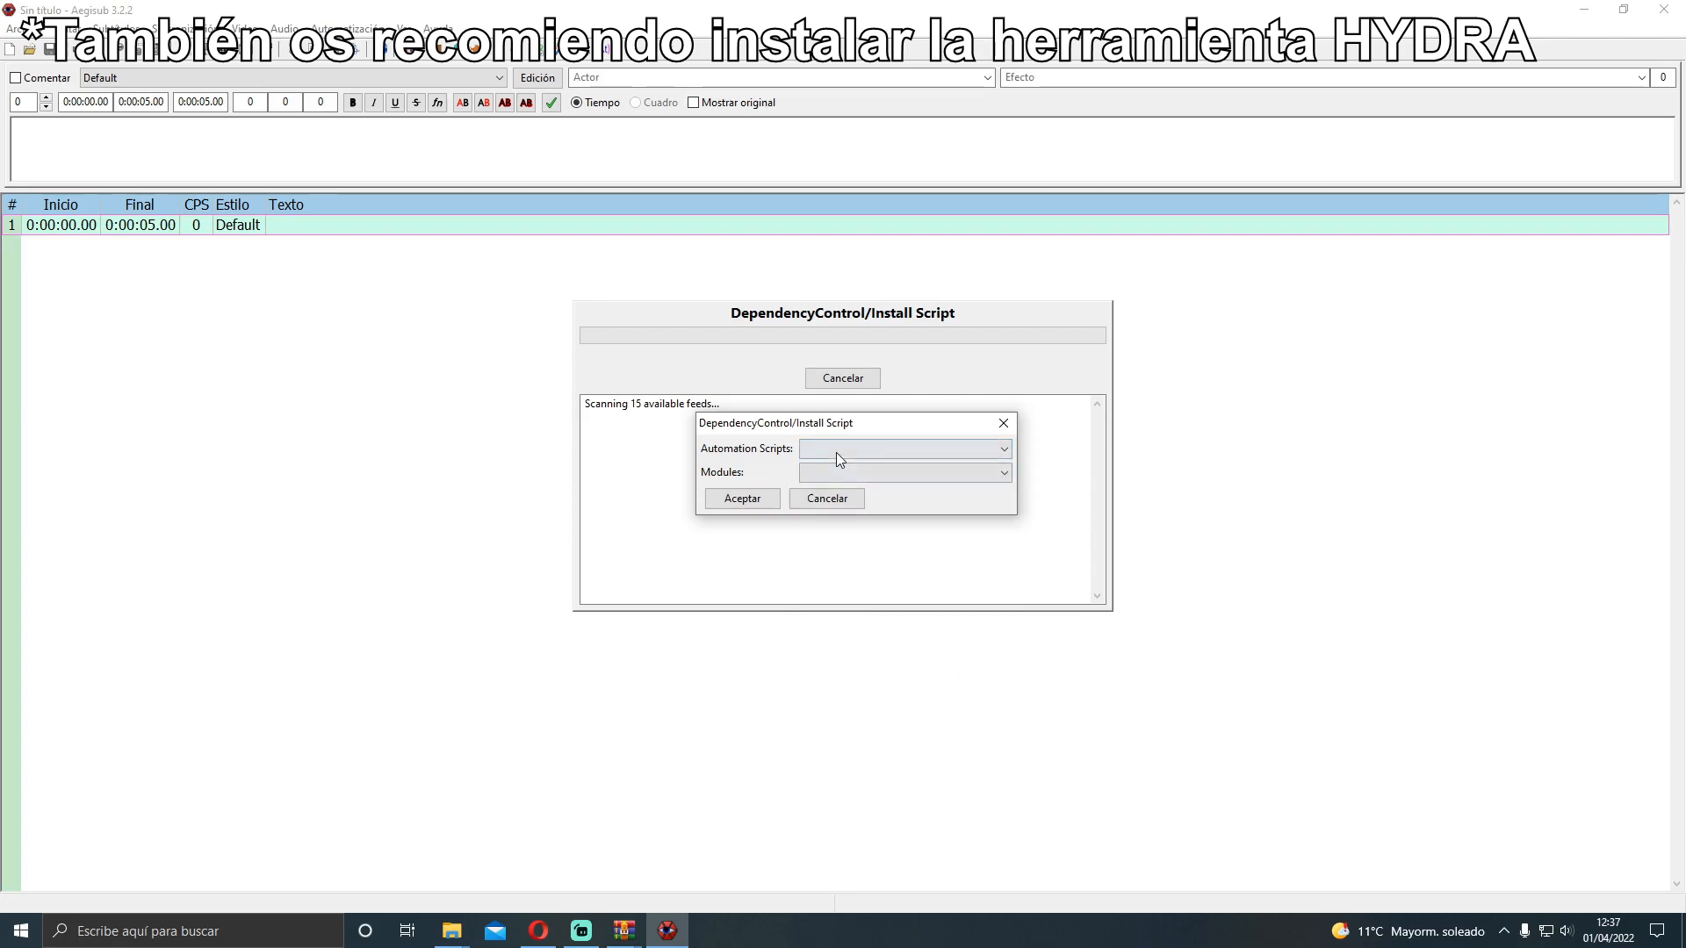
left_click(836, 451)
left_click(745, 473)
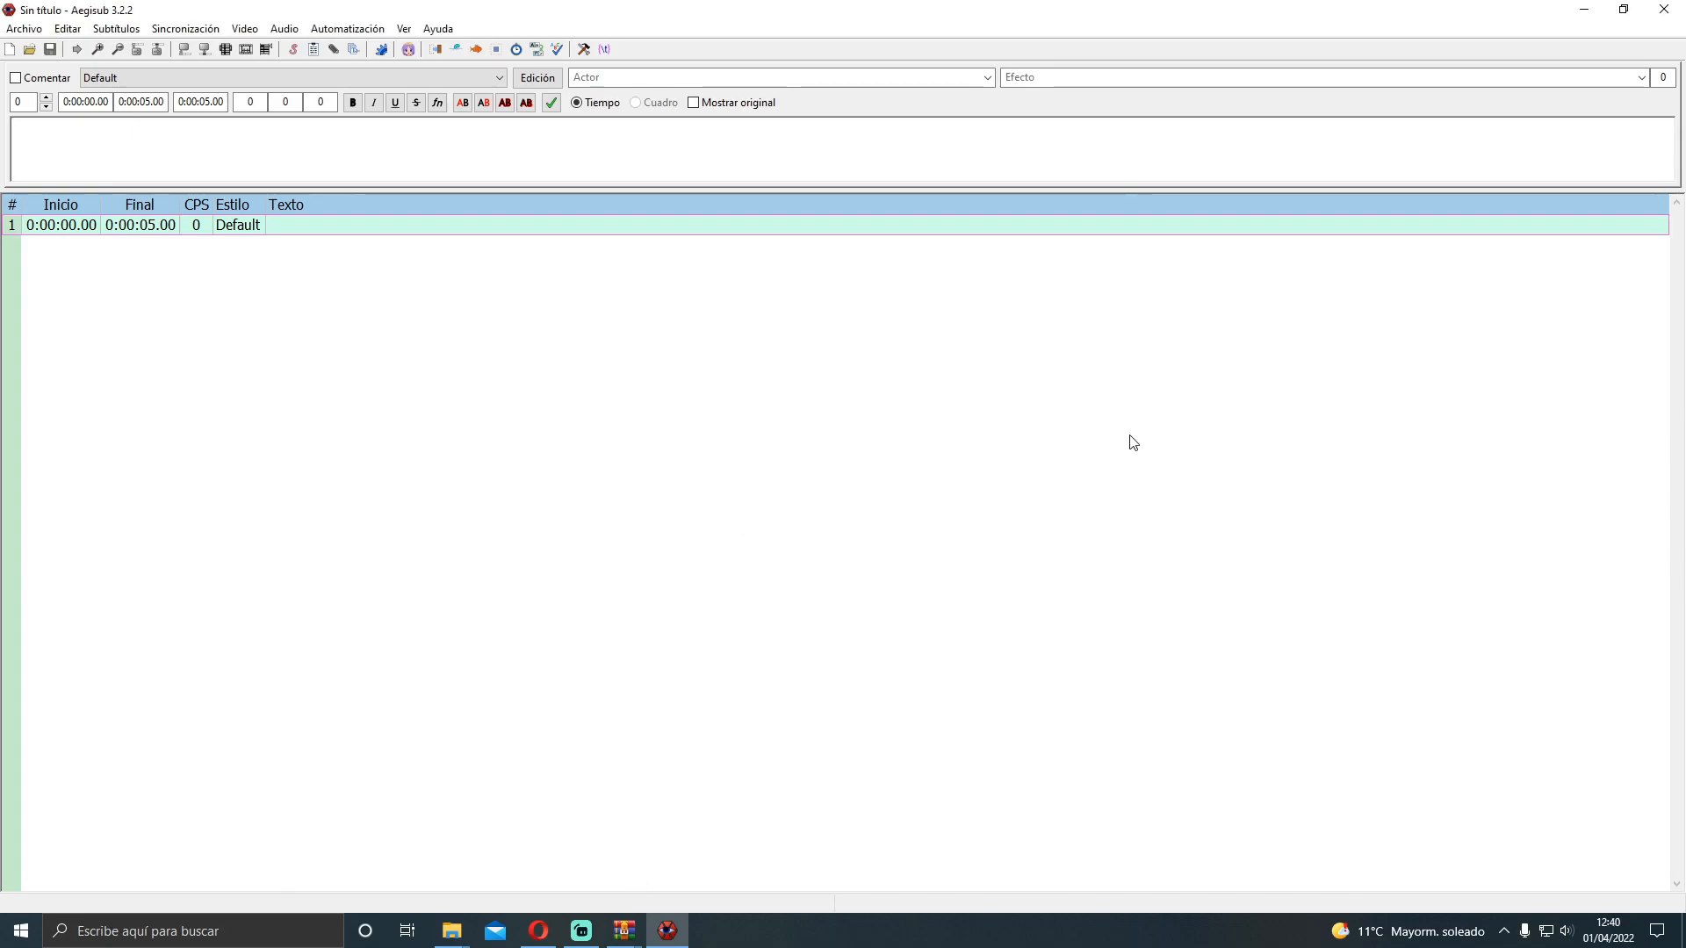
Rescan the autoload directory in the automation manager to load the newly installed scripts, and close the manager
left_click(349, 29)
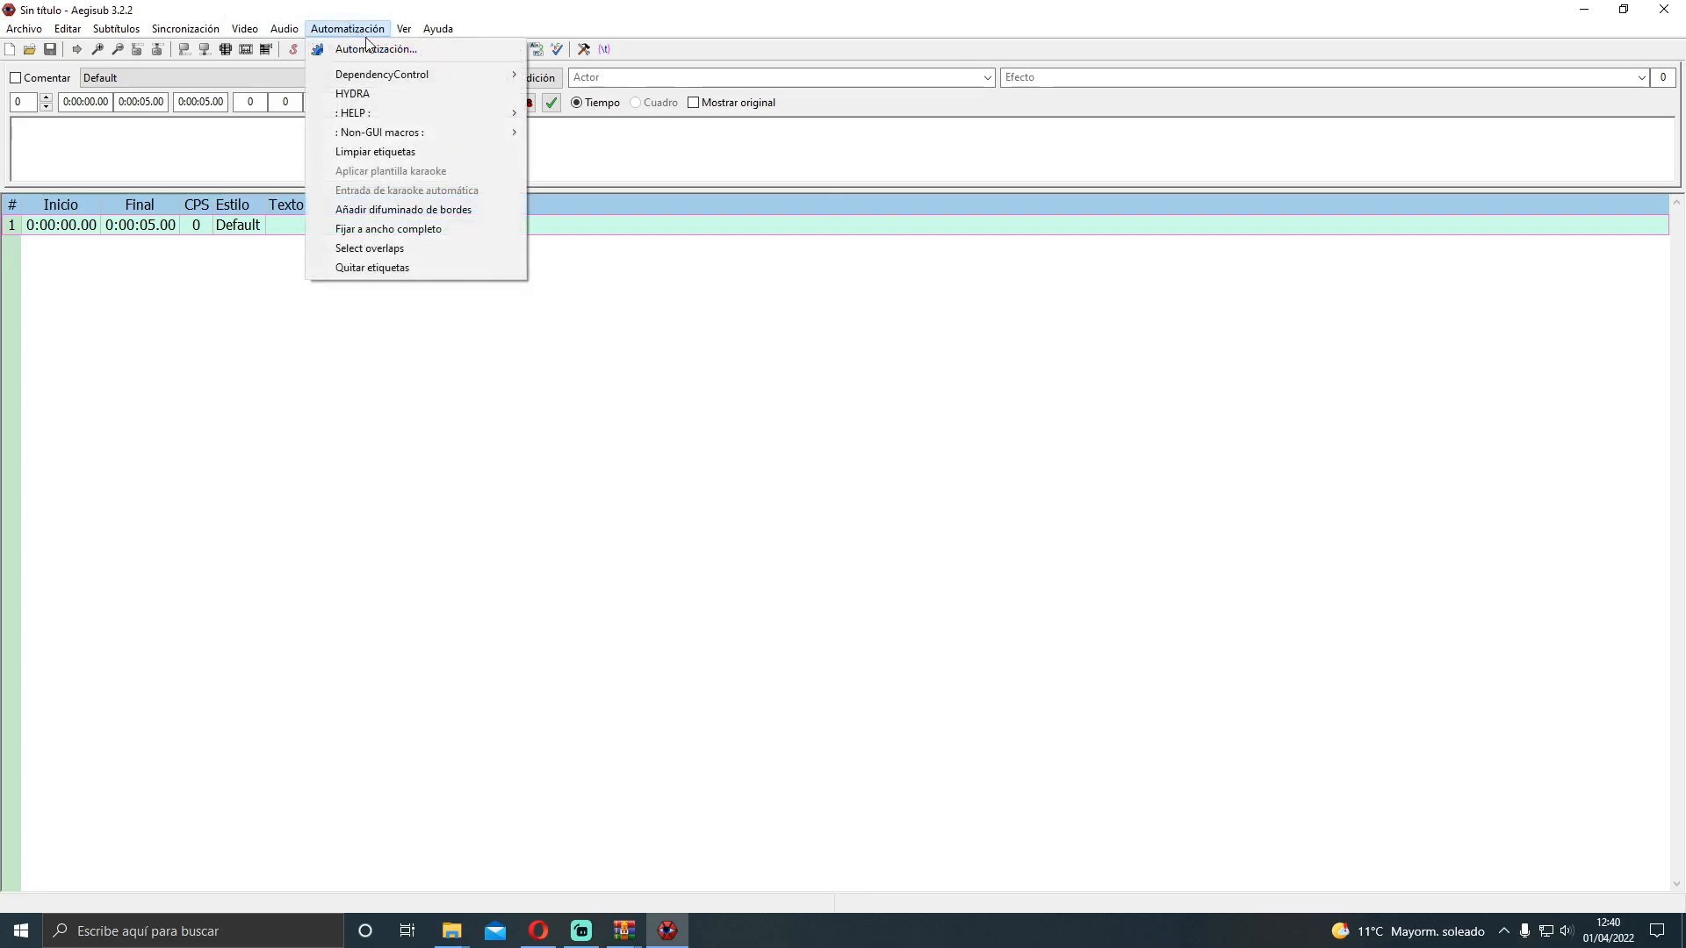
left_click(344, 50)
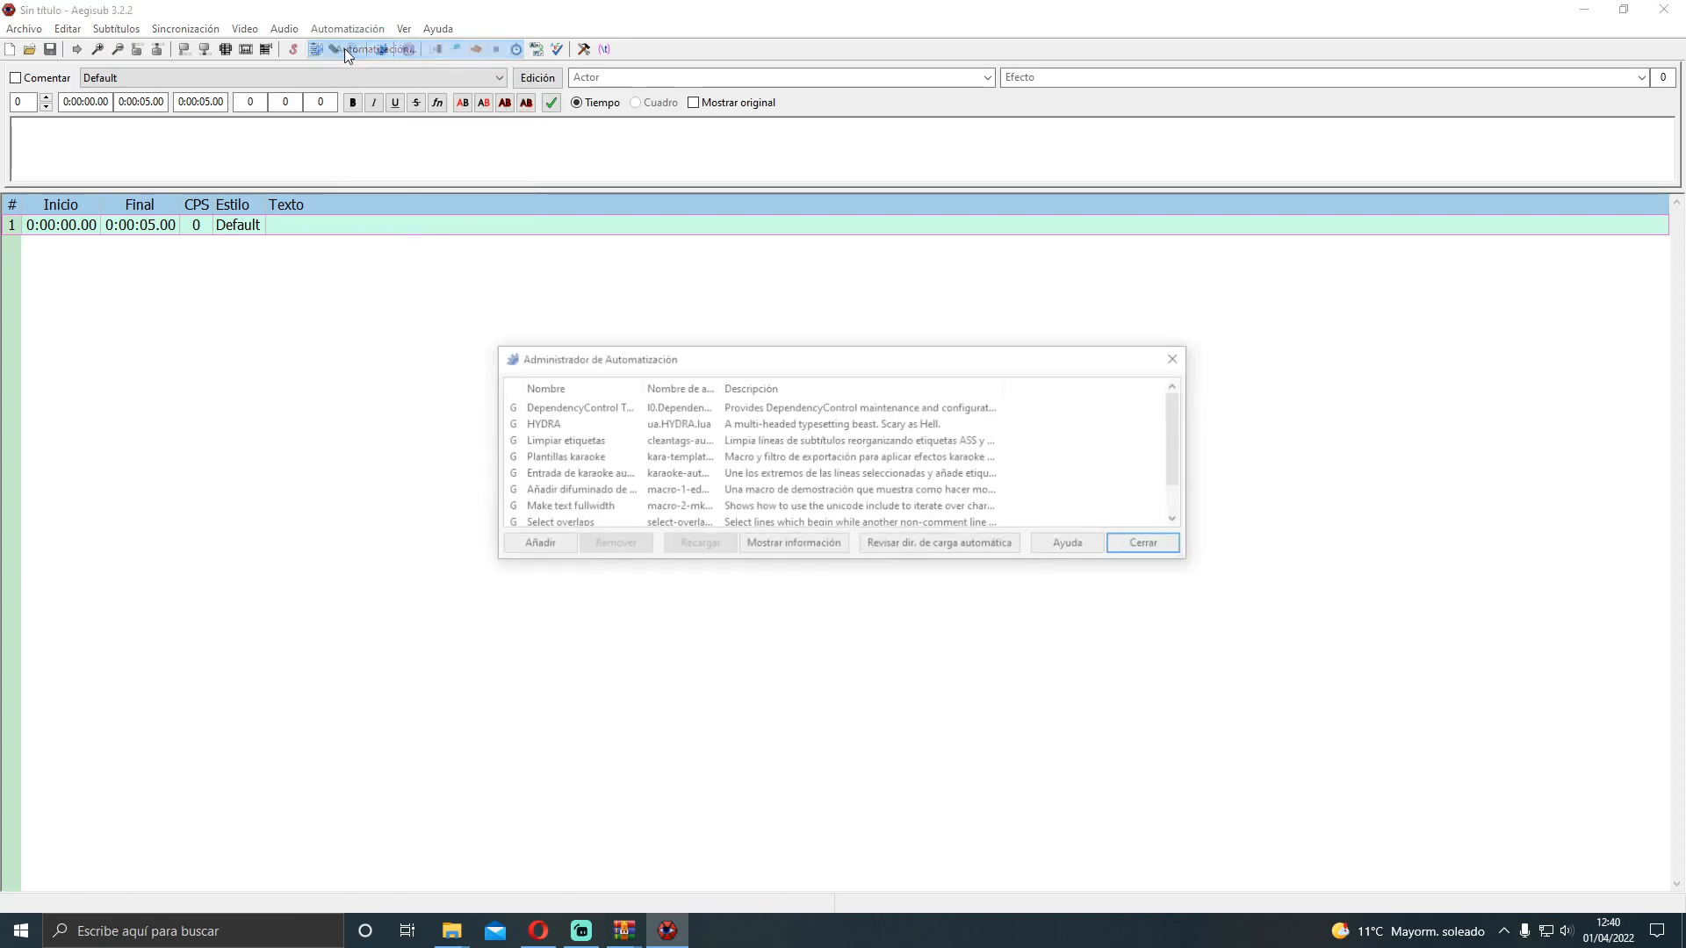
left_click(947, 548)
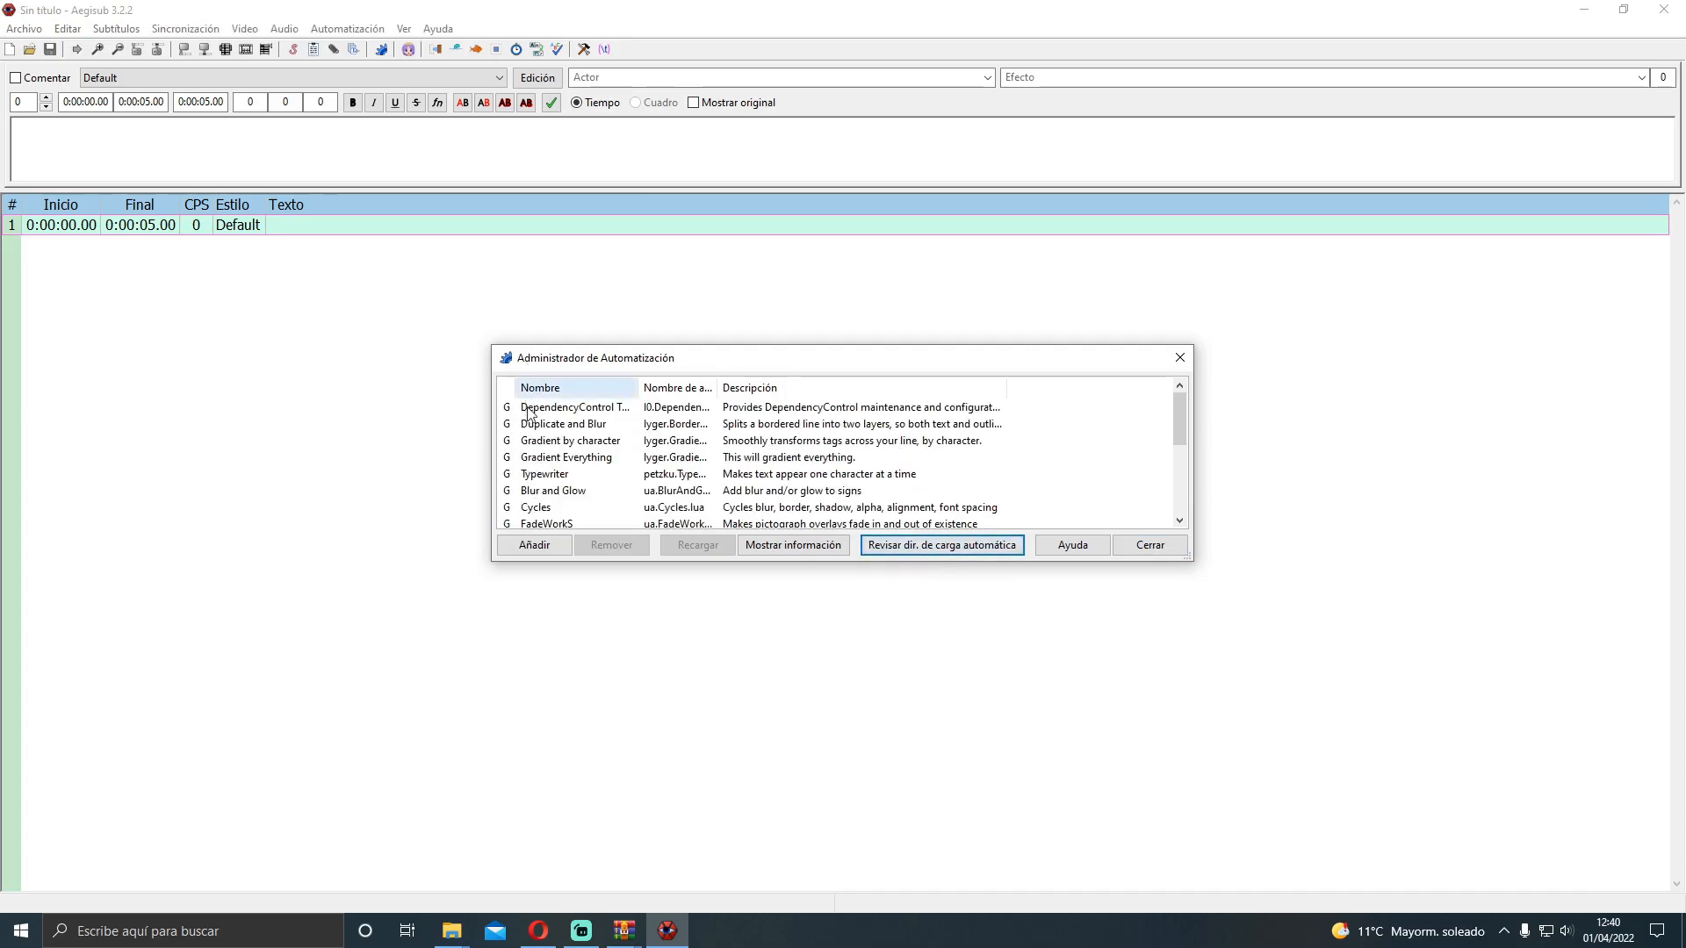
left_click(1146, 548)
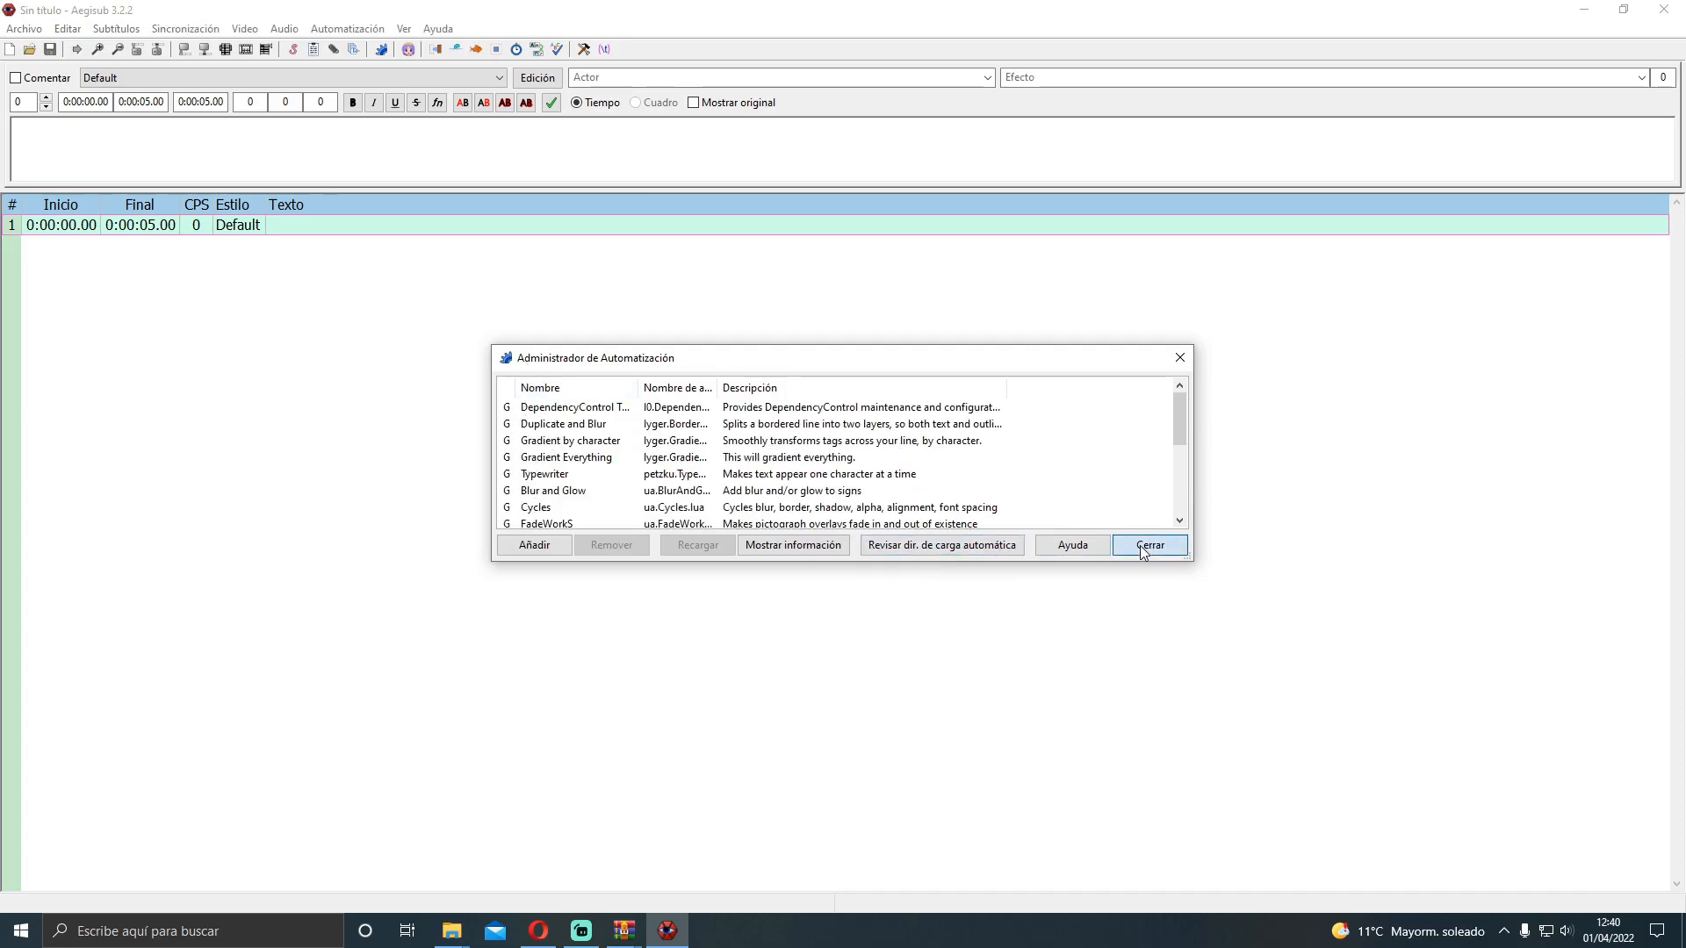
left_click(345, 32)
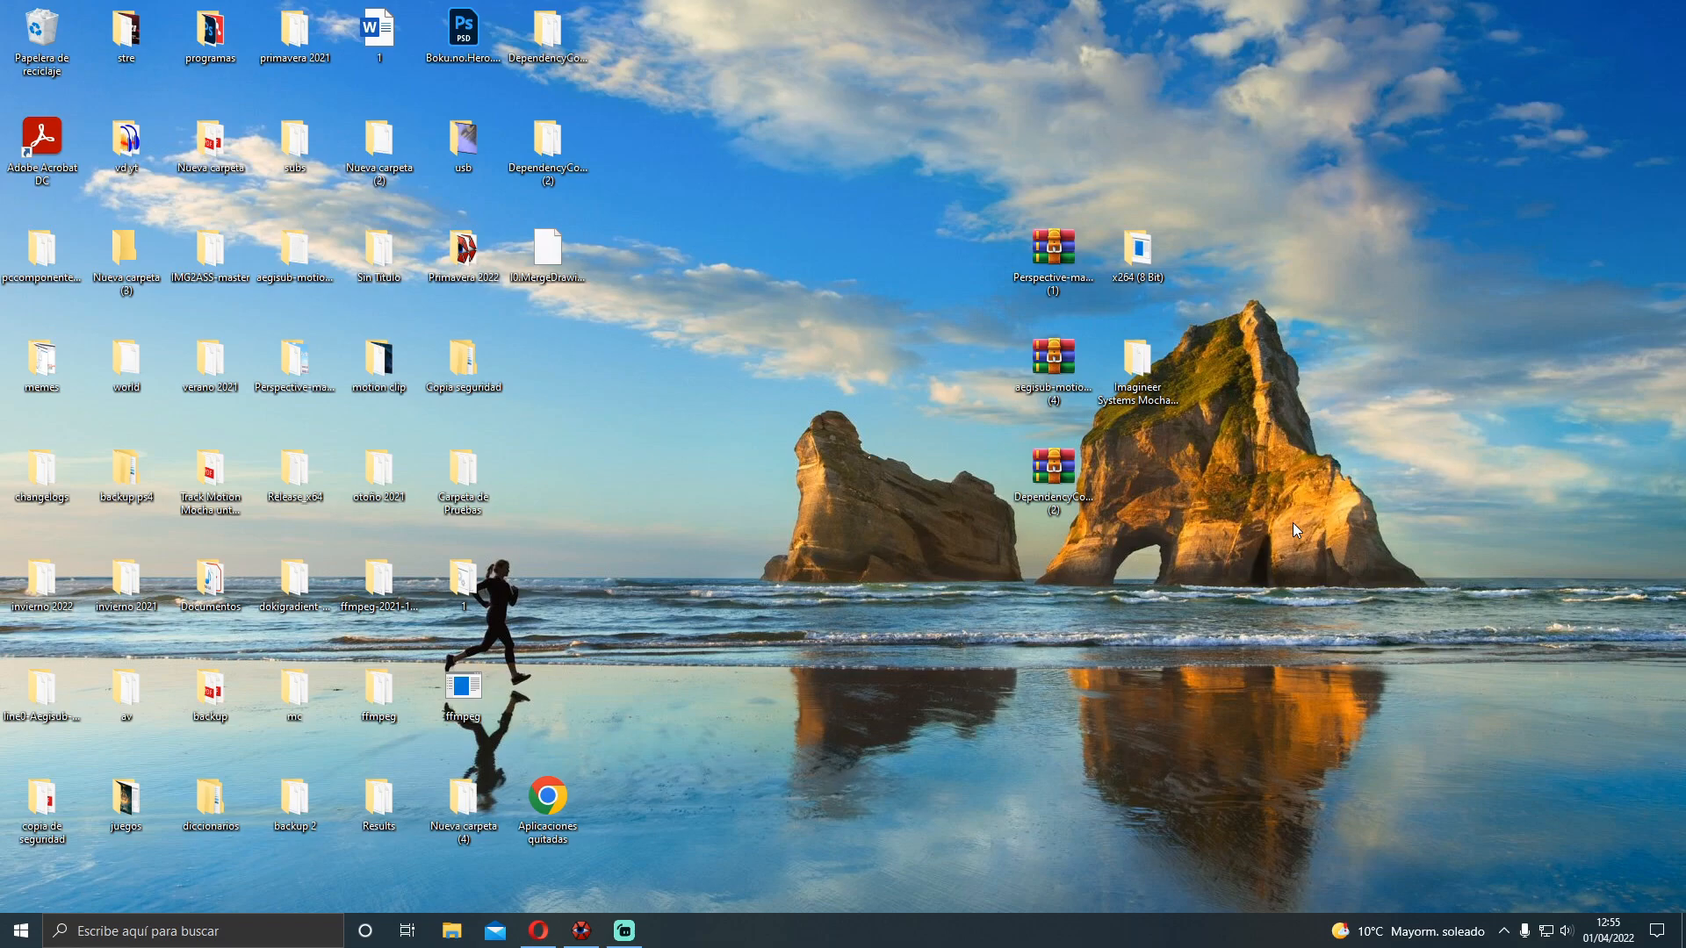
Switch to Opera and download aegisub-motion-v1.0.6.zip from the v1.0.6 release of the TypesettingTools/Aegisub-Motion GitHub repository
left_click(538, 930)
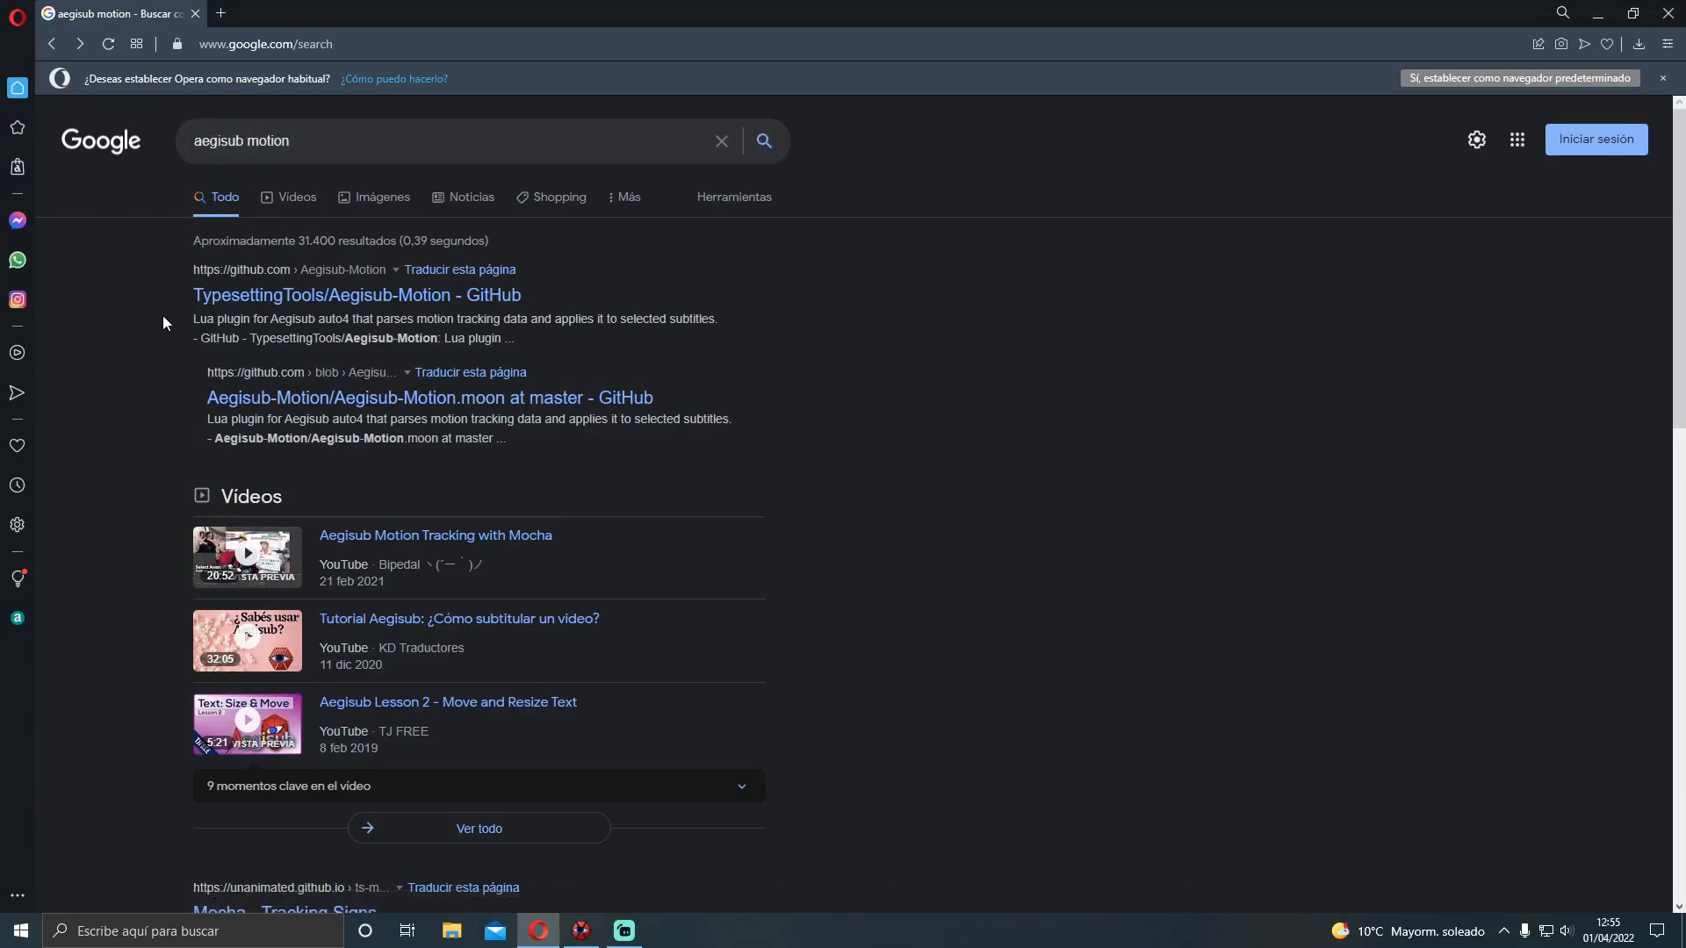
left_click(256, 305)
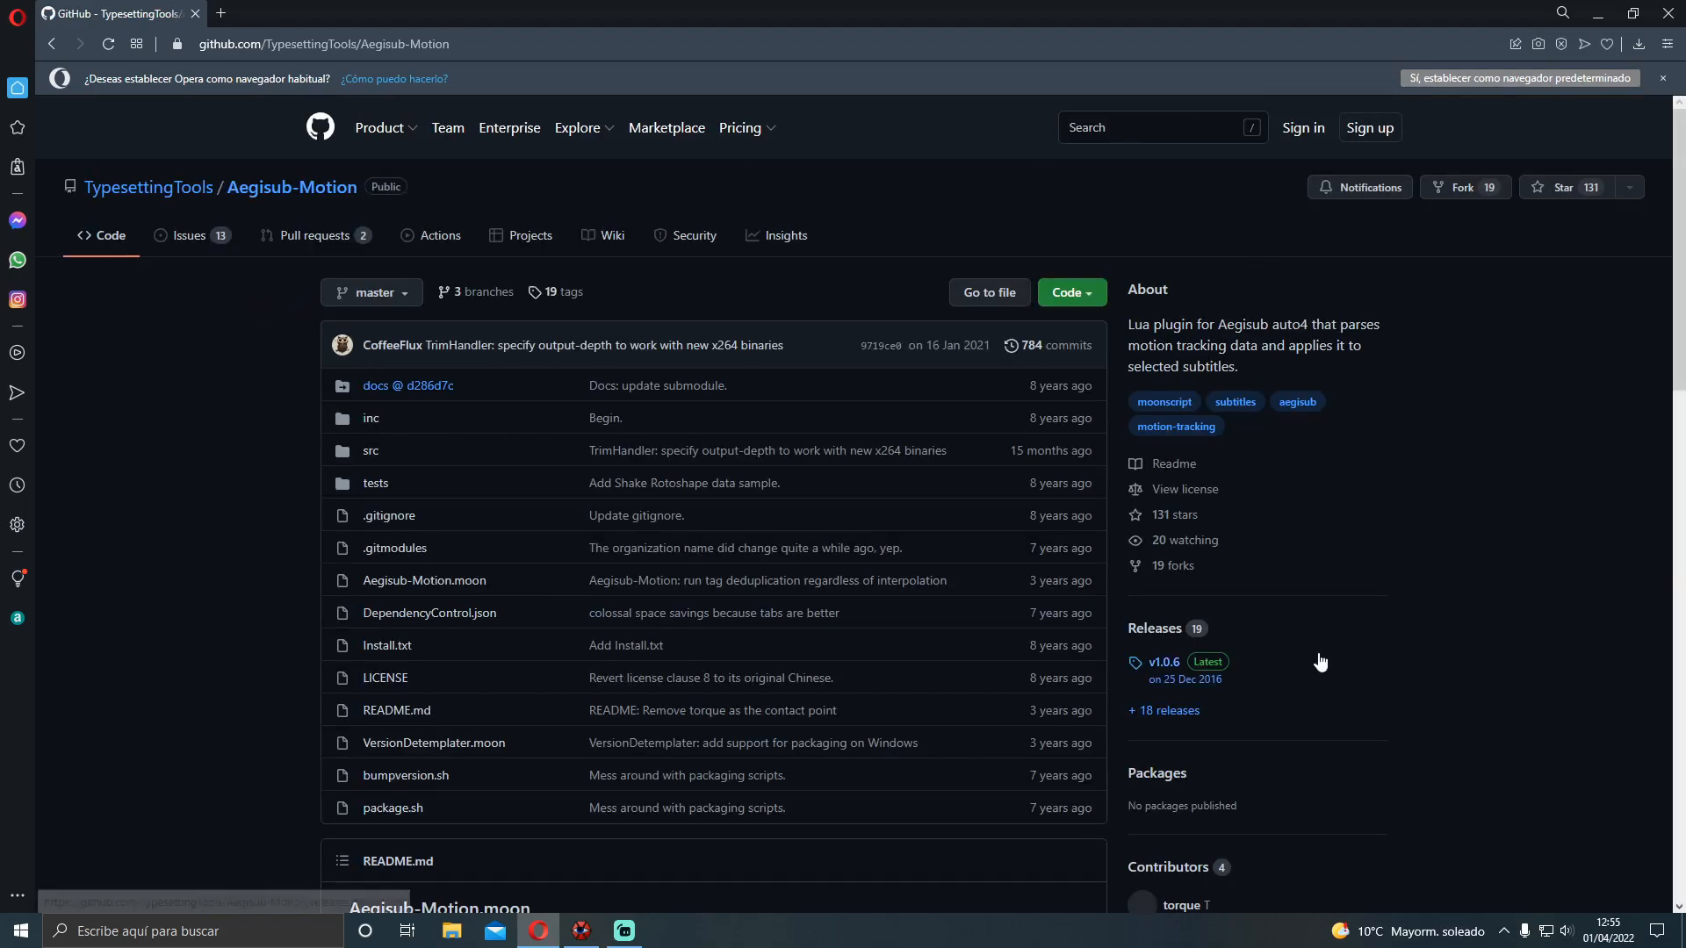
left_click(1166, 664)
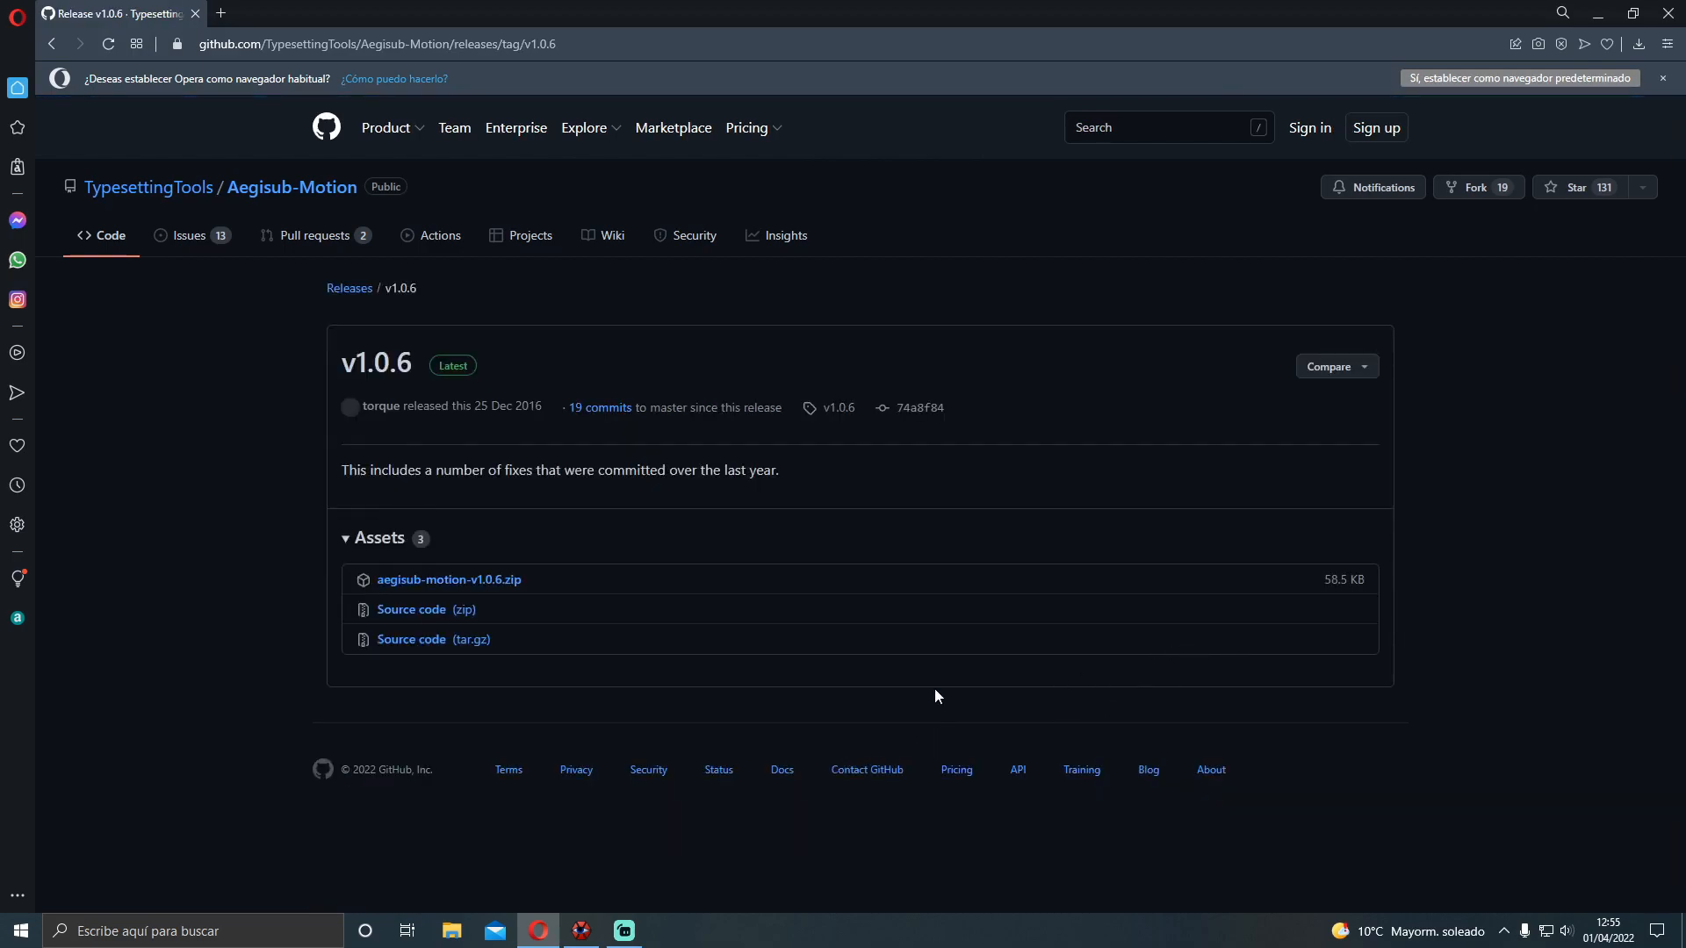
left_click(478, 587)
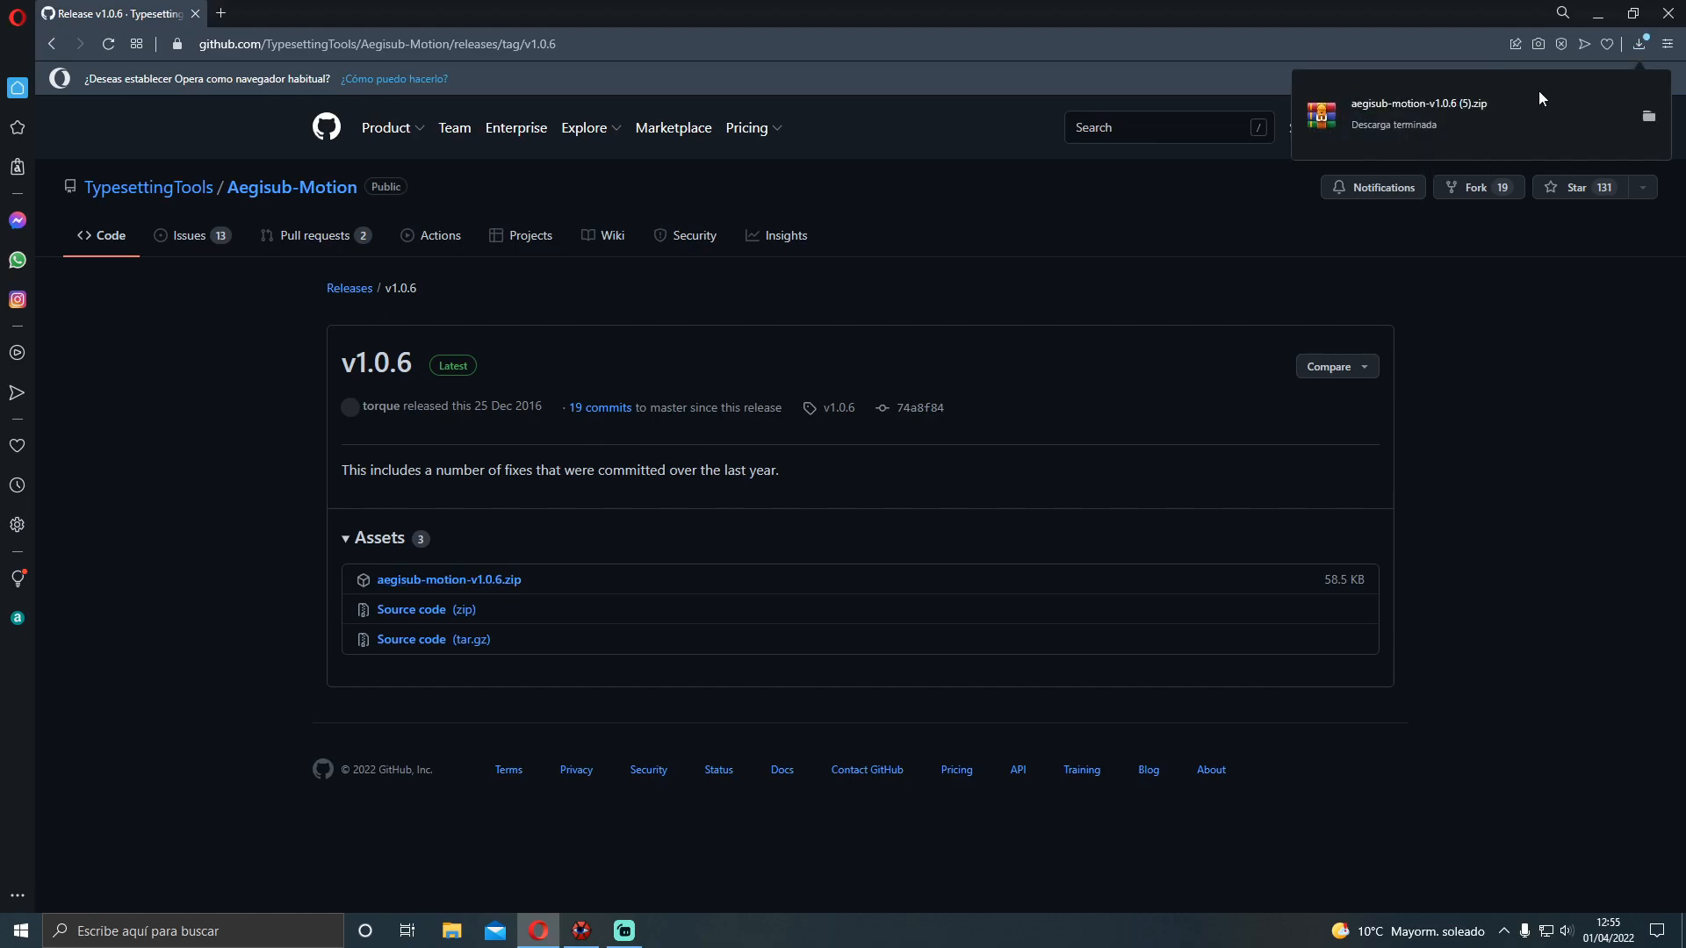
Open the downloaded aegisub-motion-v1.0.6 (5).zip and extract its folder to the desktop, replacing all existing files
left_click(1504, 113)
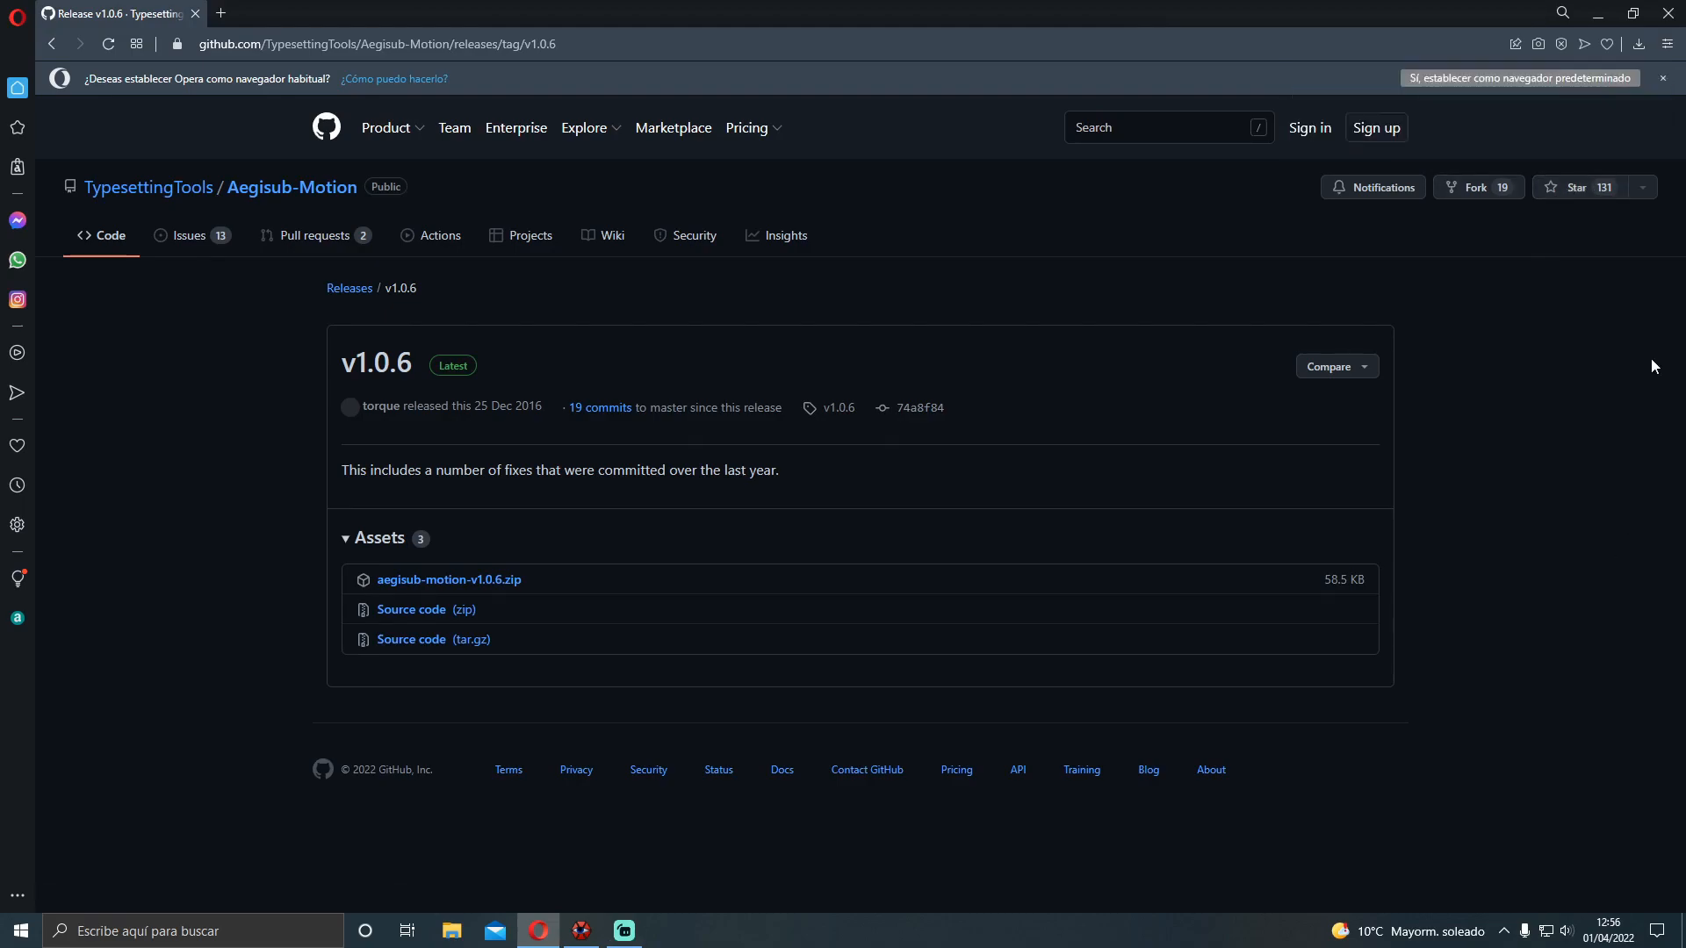
left_click(1639, 44)
left_click(1438, 167)
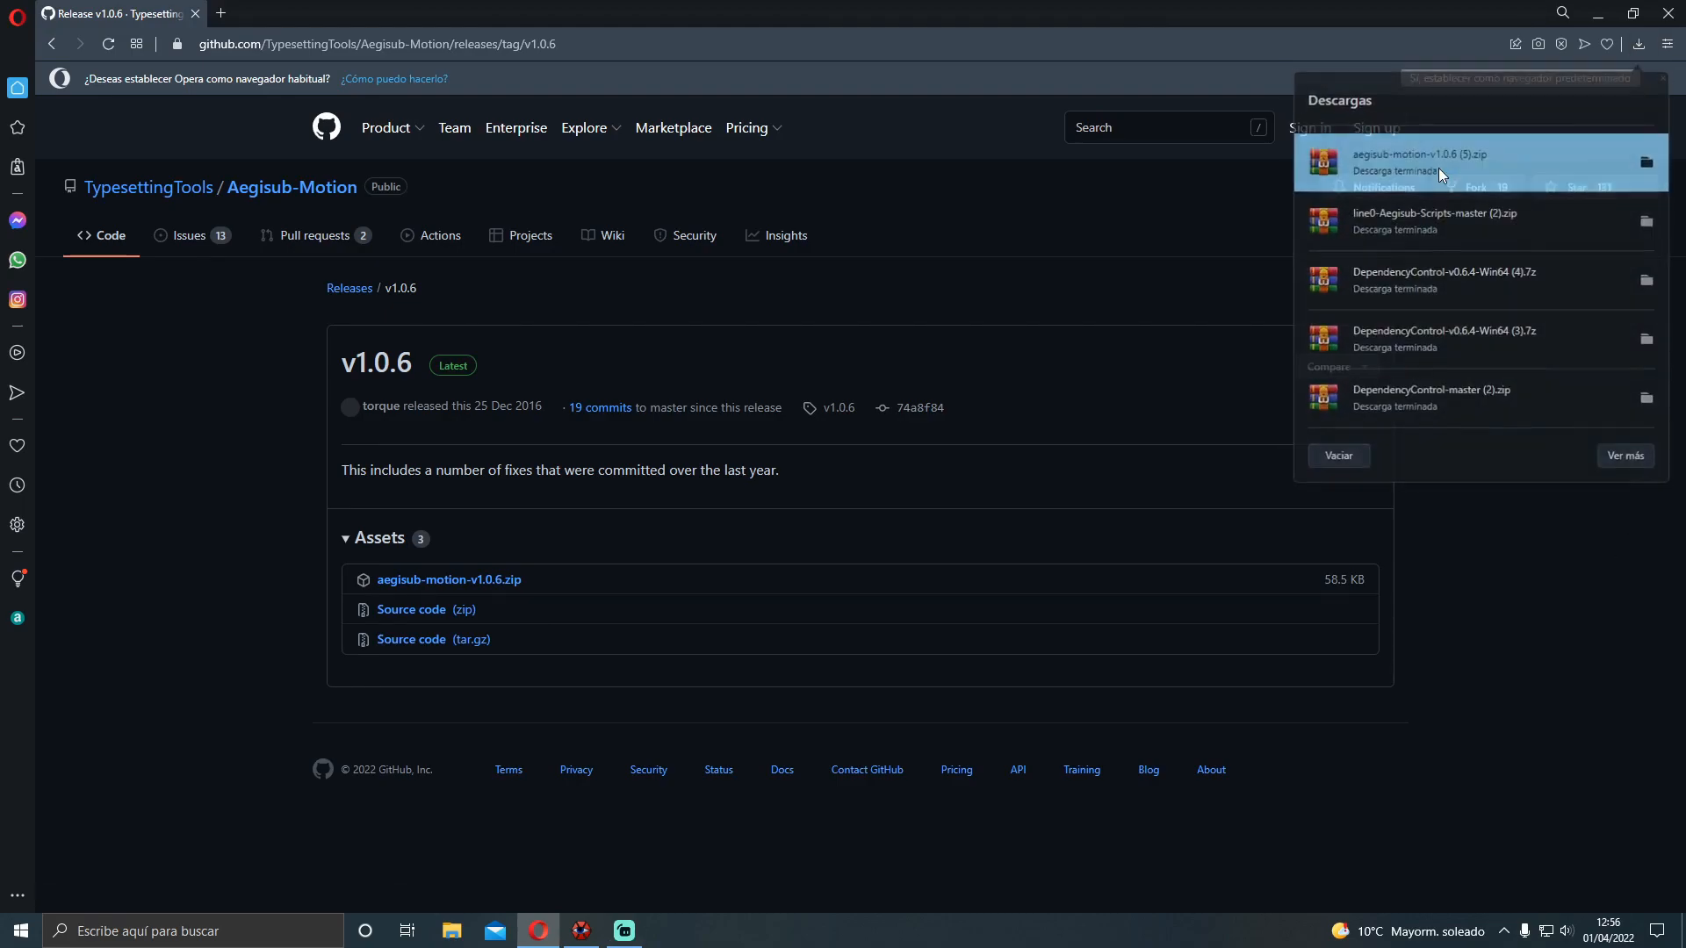
left_click(248, 334)
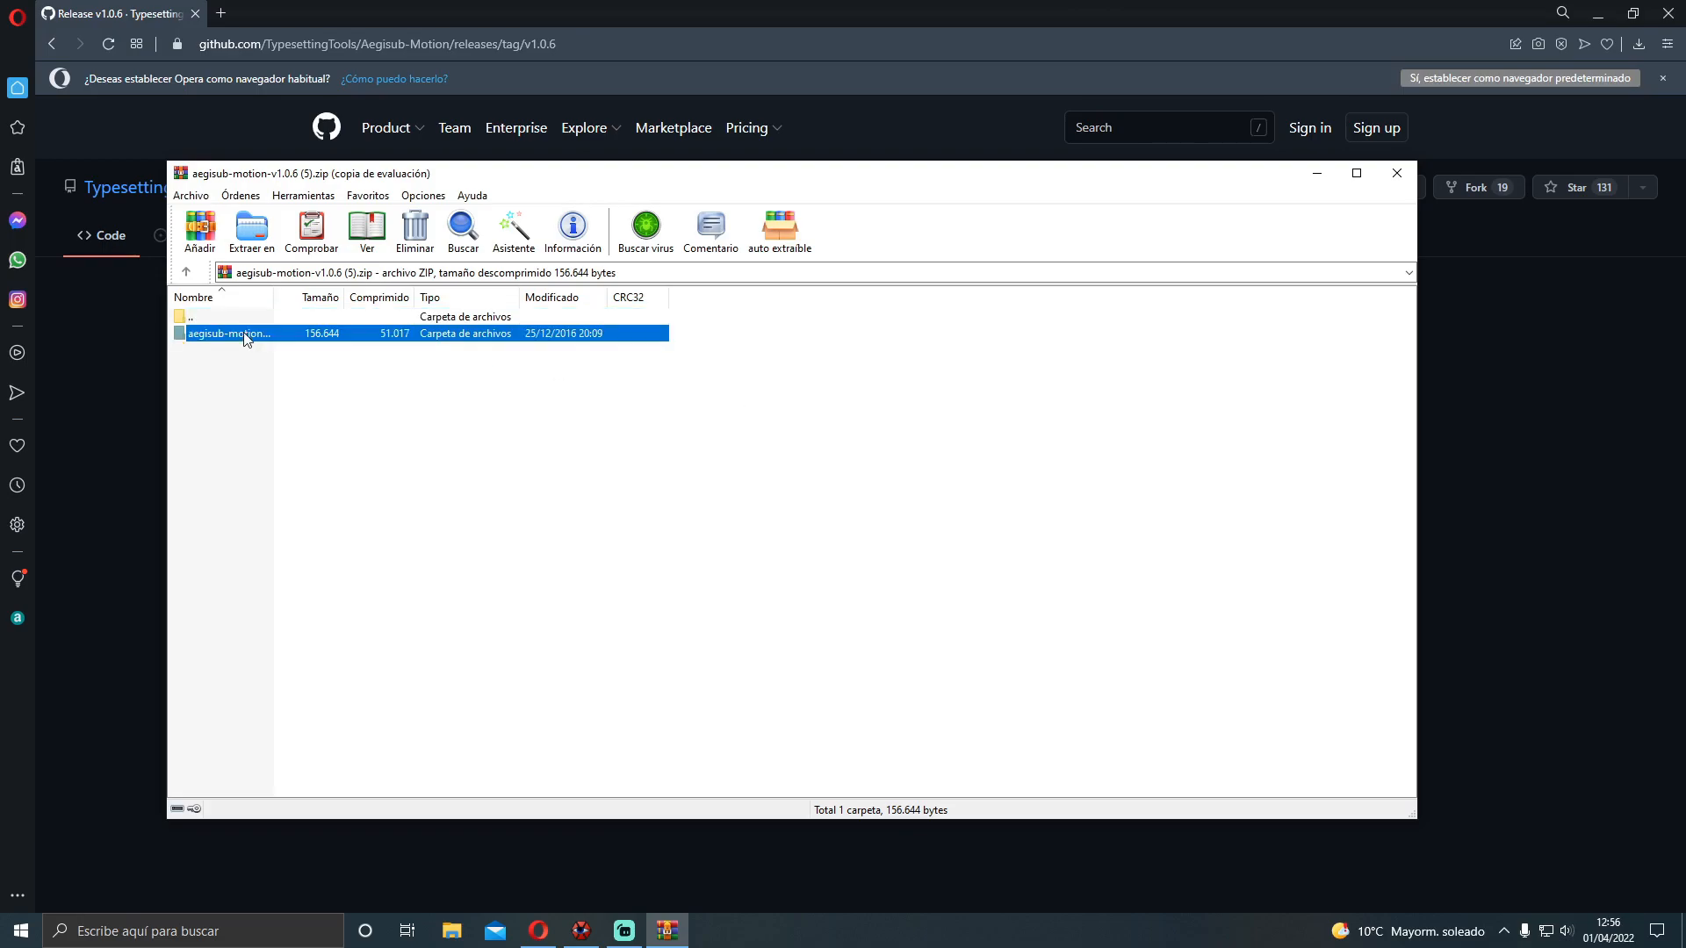
left_click(261, 249)
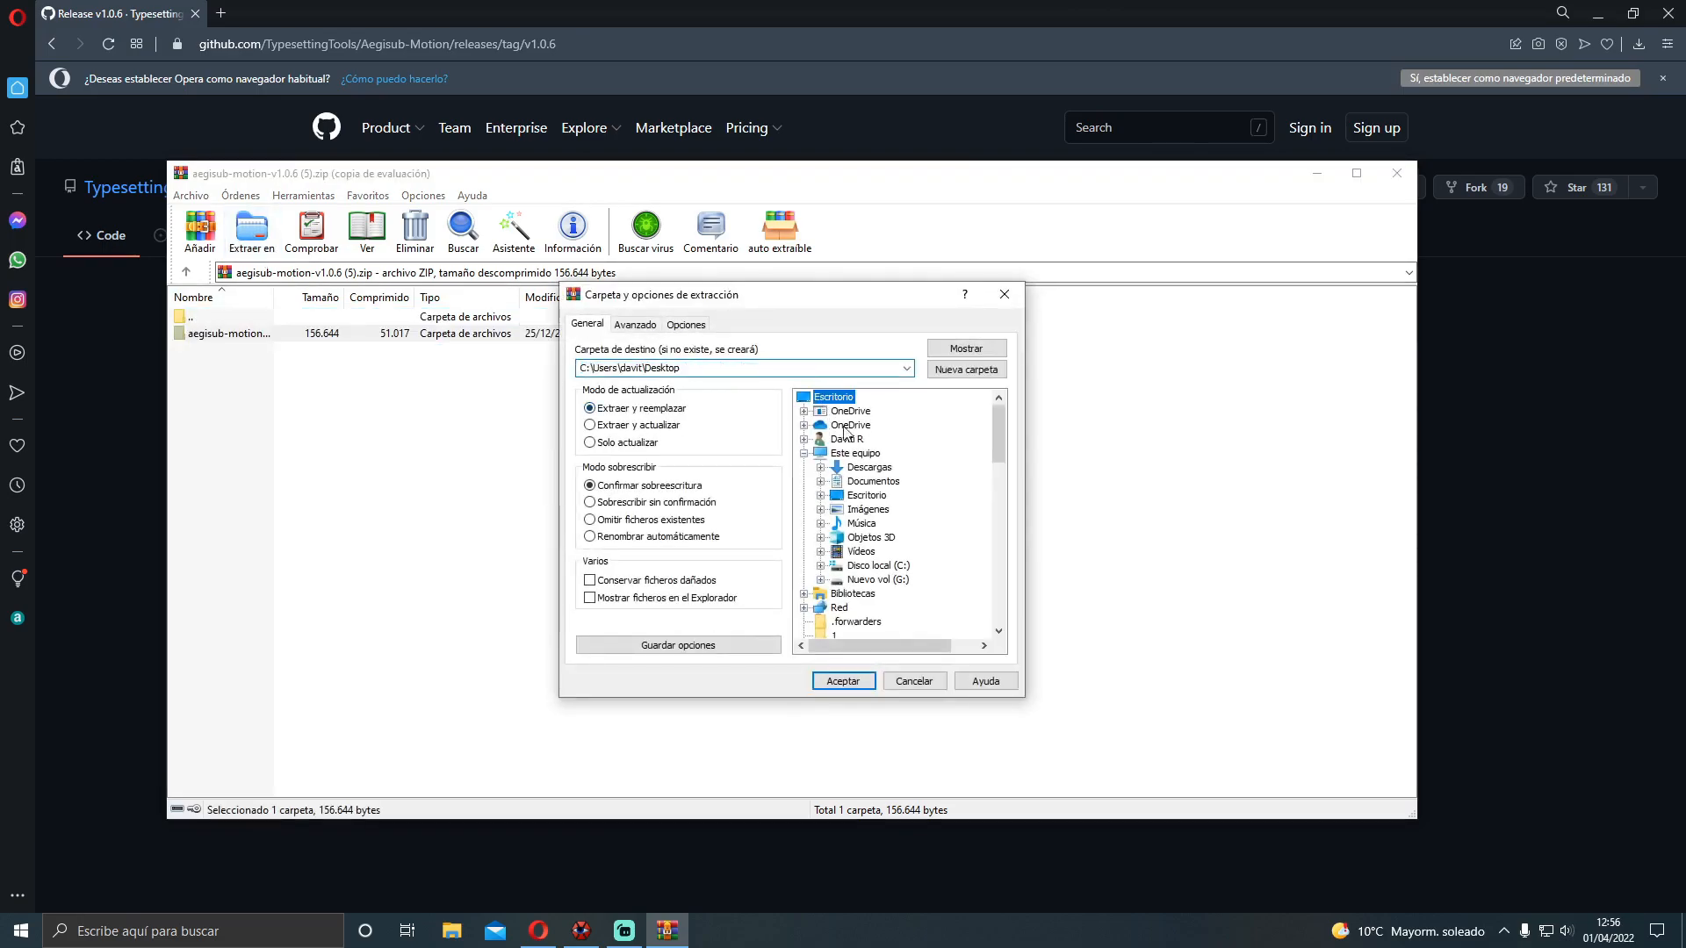
left_click(848, 681)
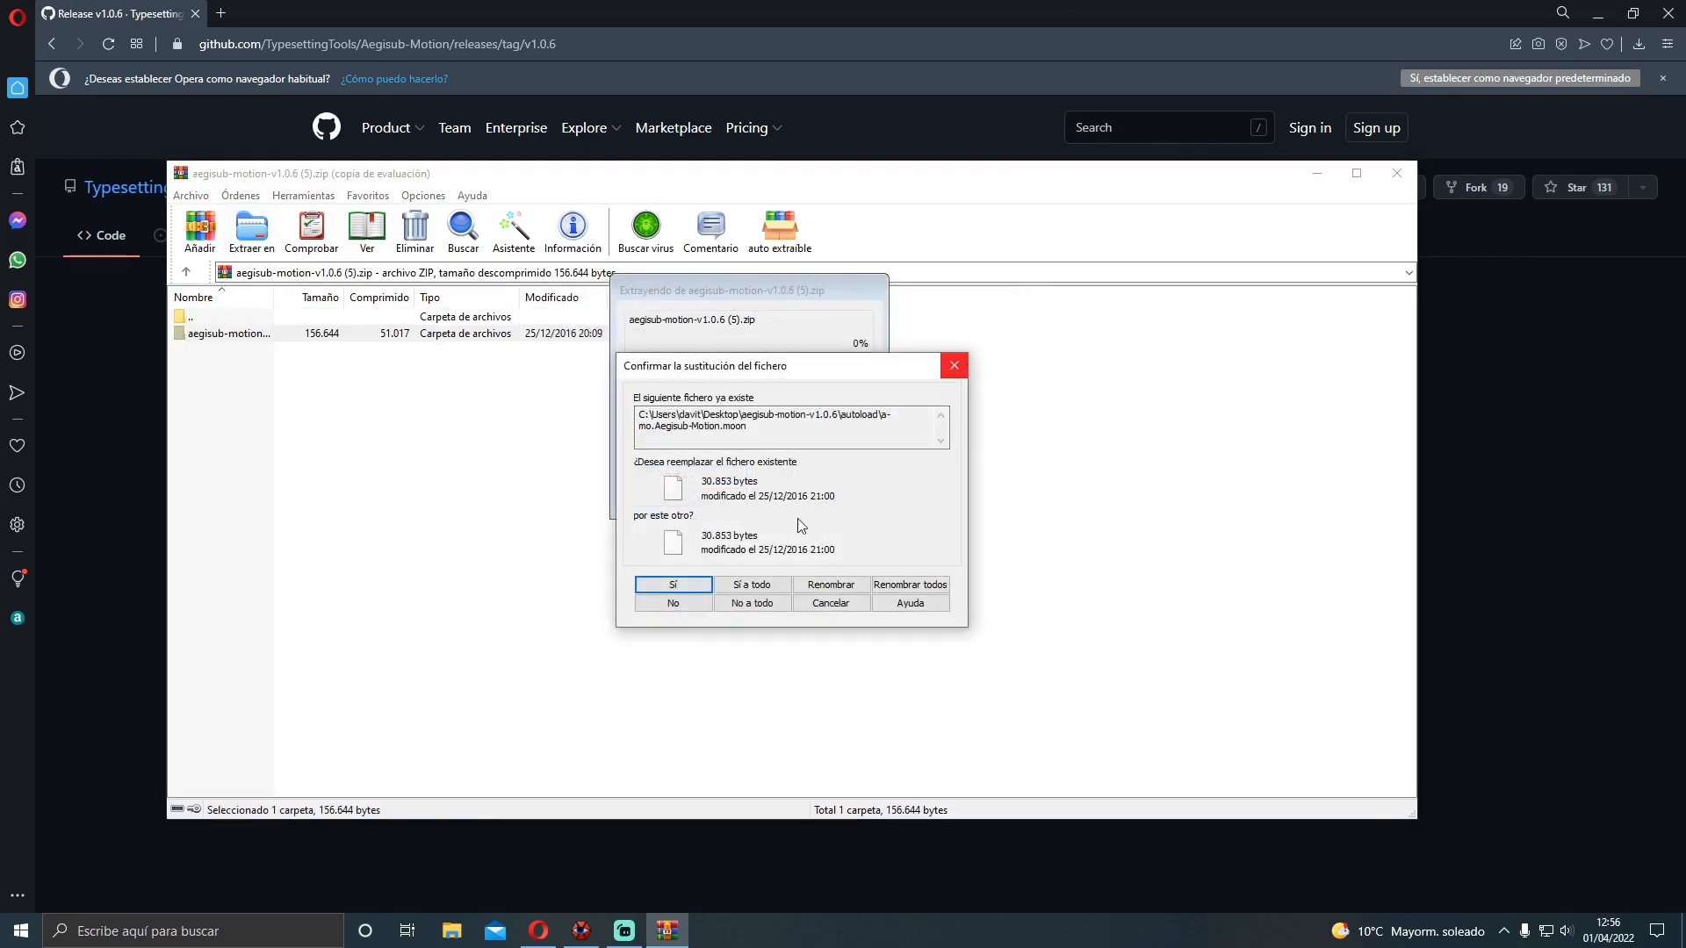
left_click(773, 587)
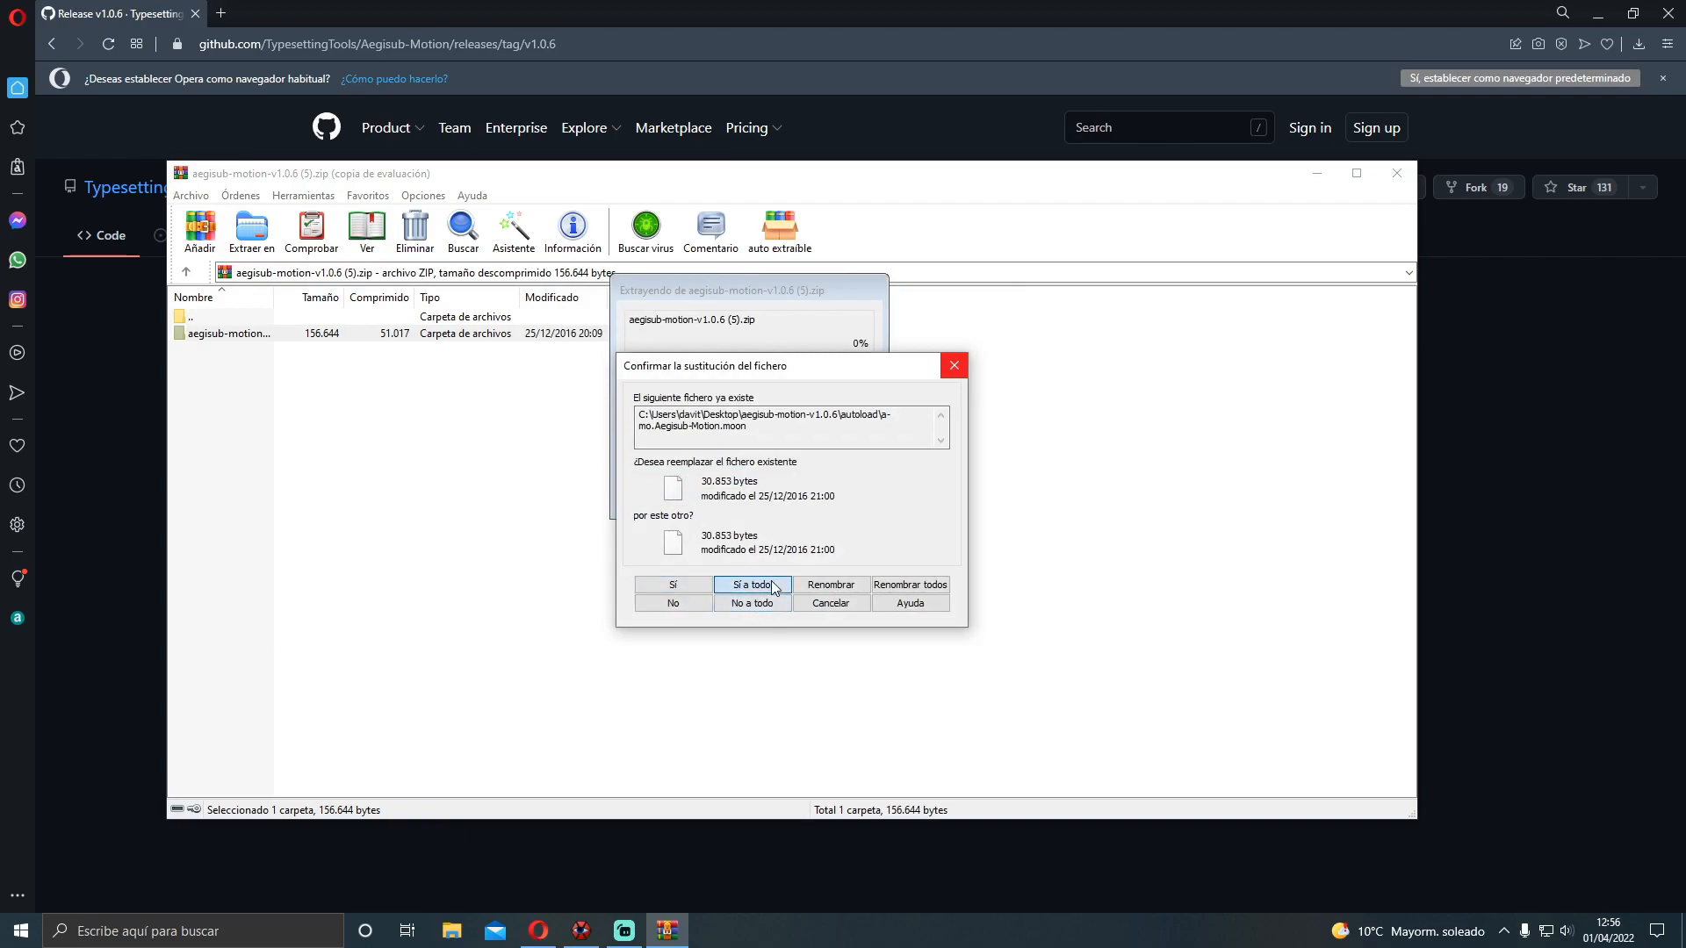
left_click(1314, 180)
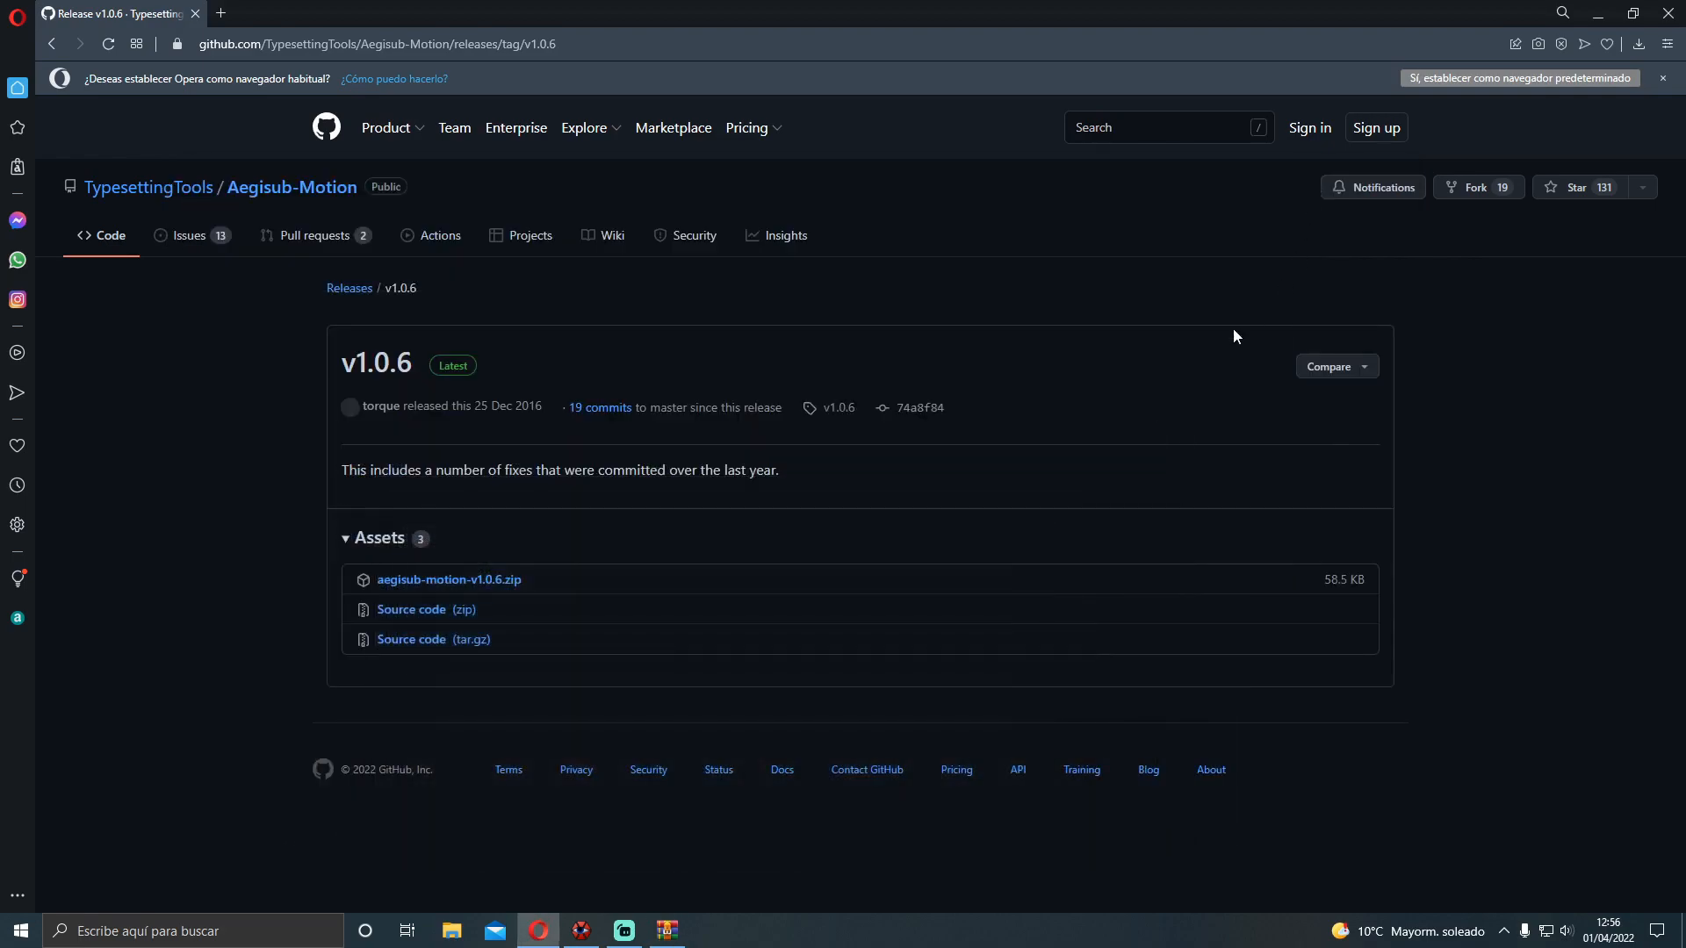
Copy the autoload and include folders from the extracted aegisub-motion-v1.0.6 folder on the desktop
key("super+d")
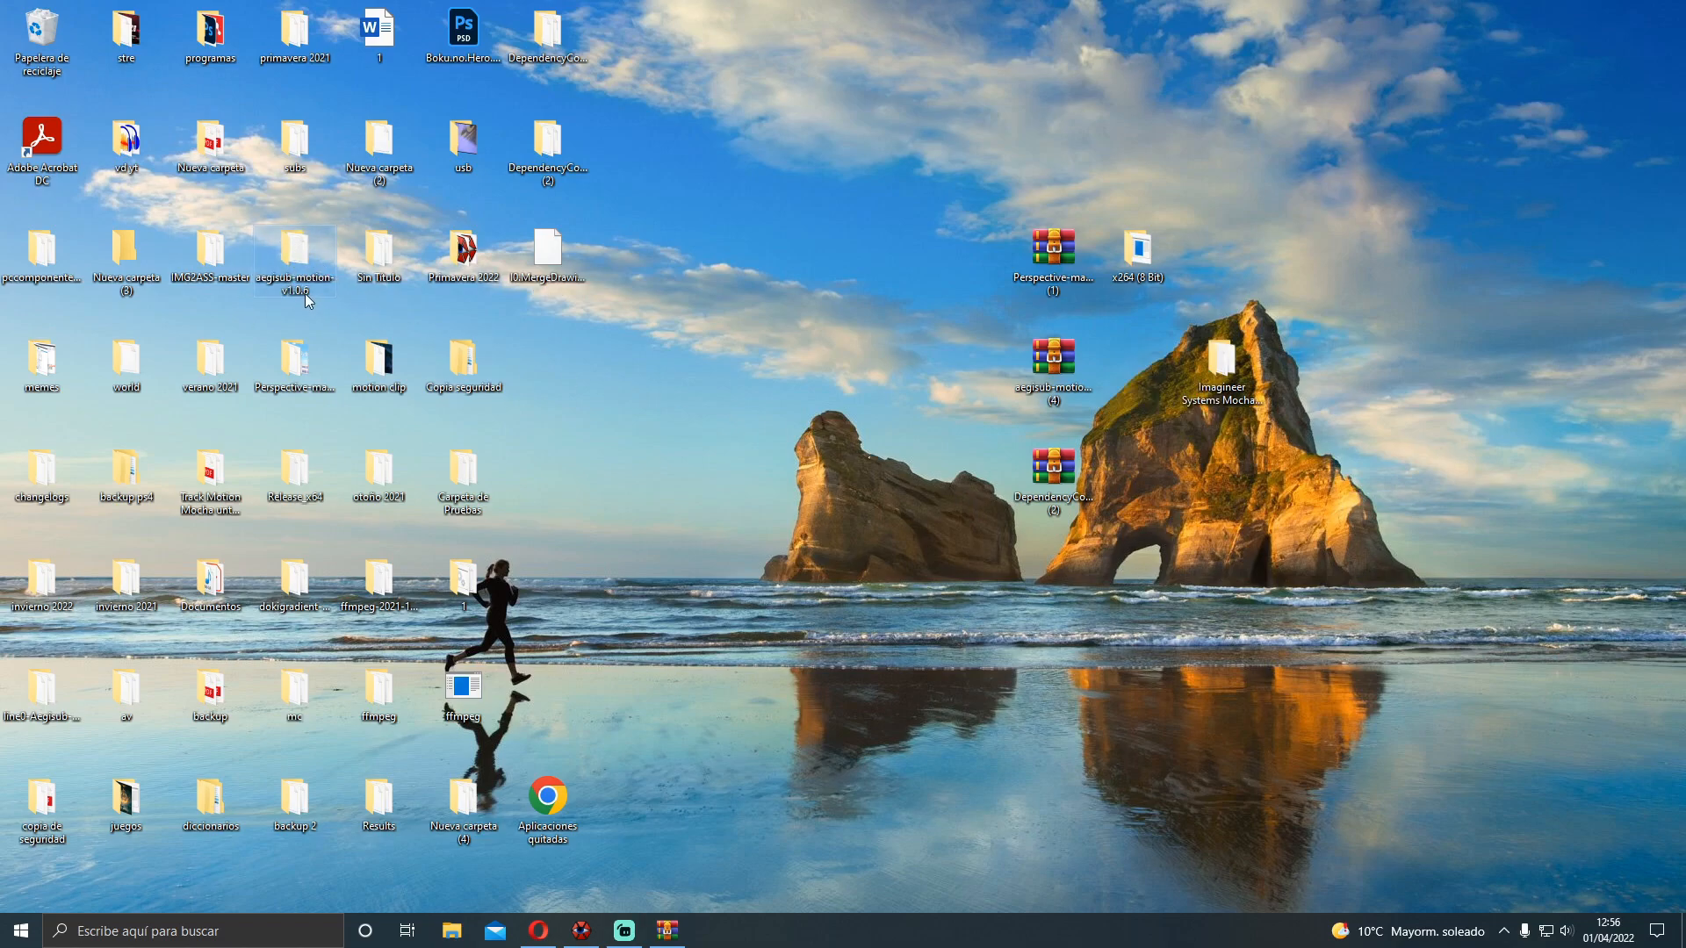
double_click(299, 260)
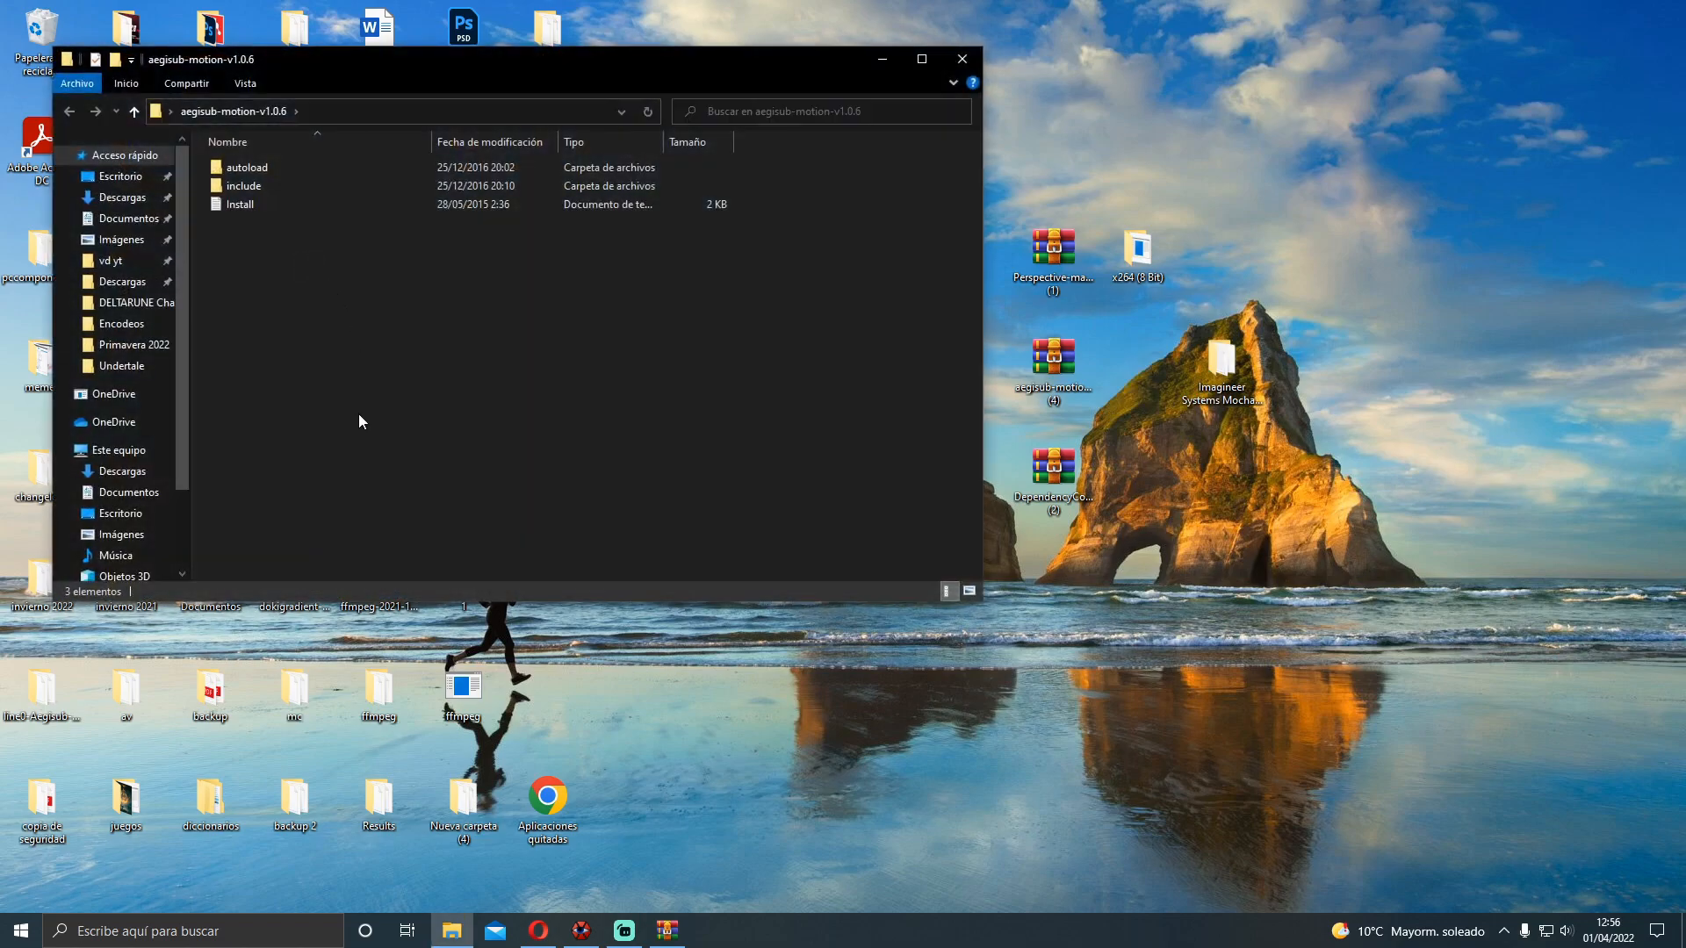
left_click_drag(527, 60, 946, 121)
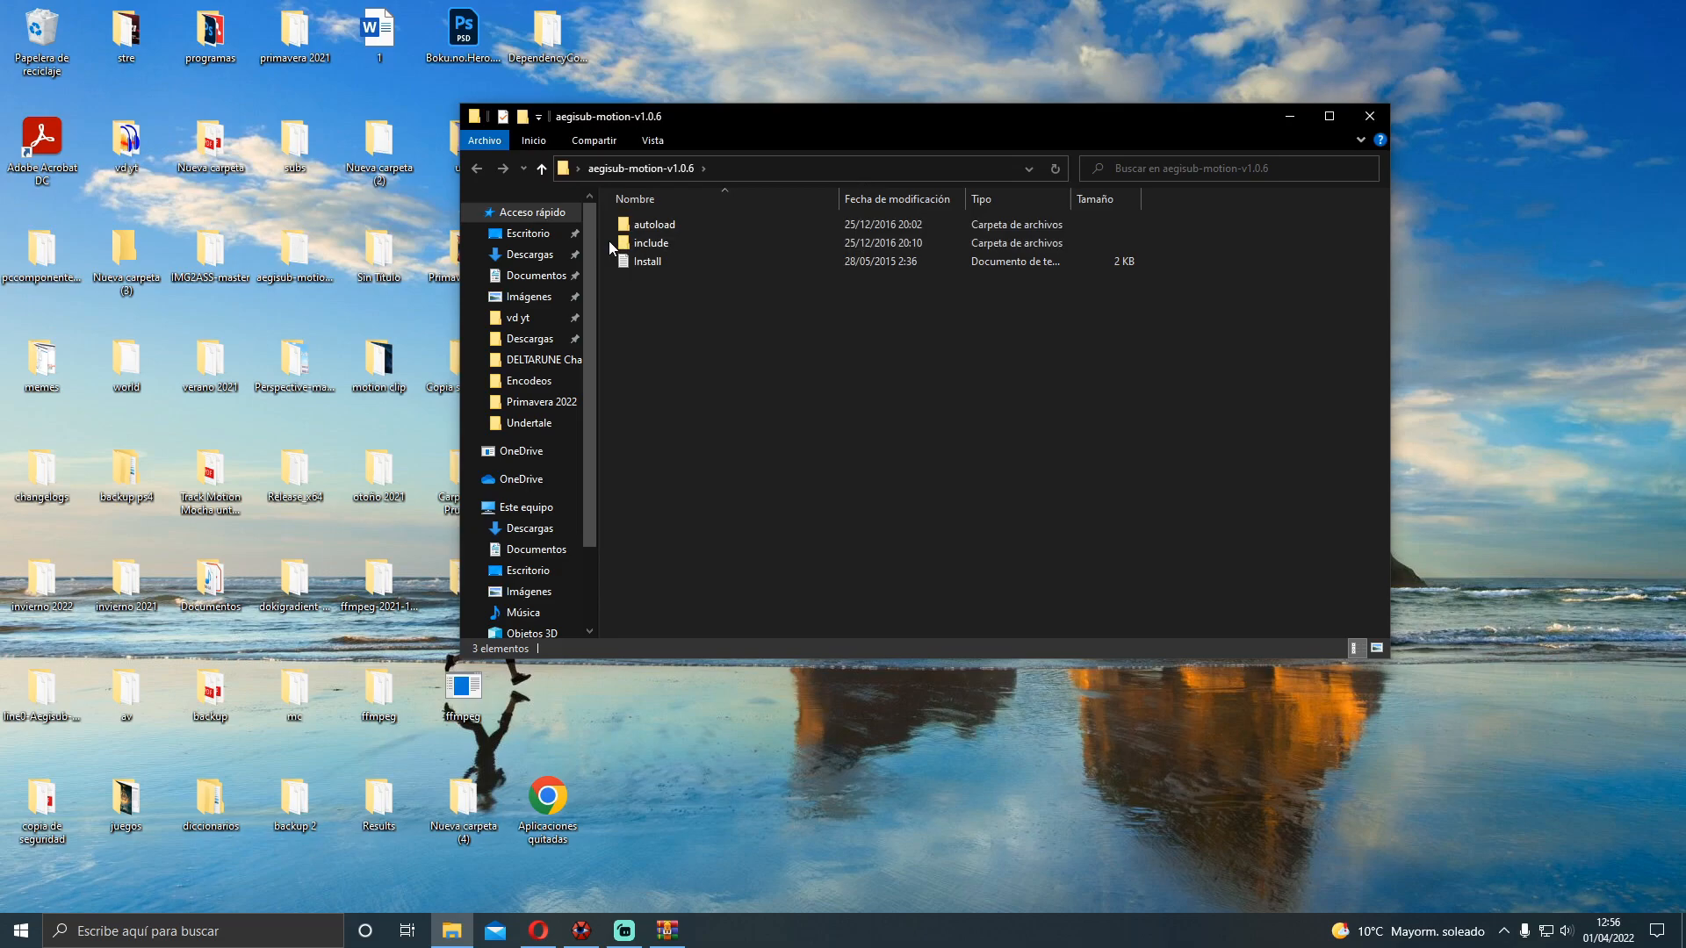
left_click_drag(608, 240, 635, 211)
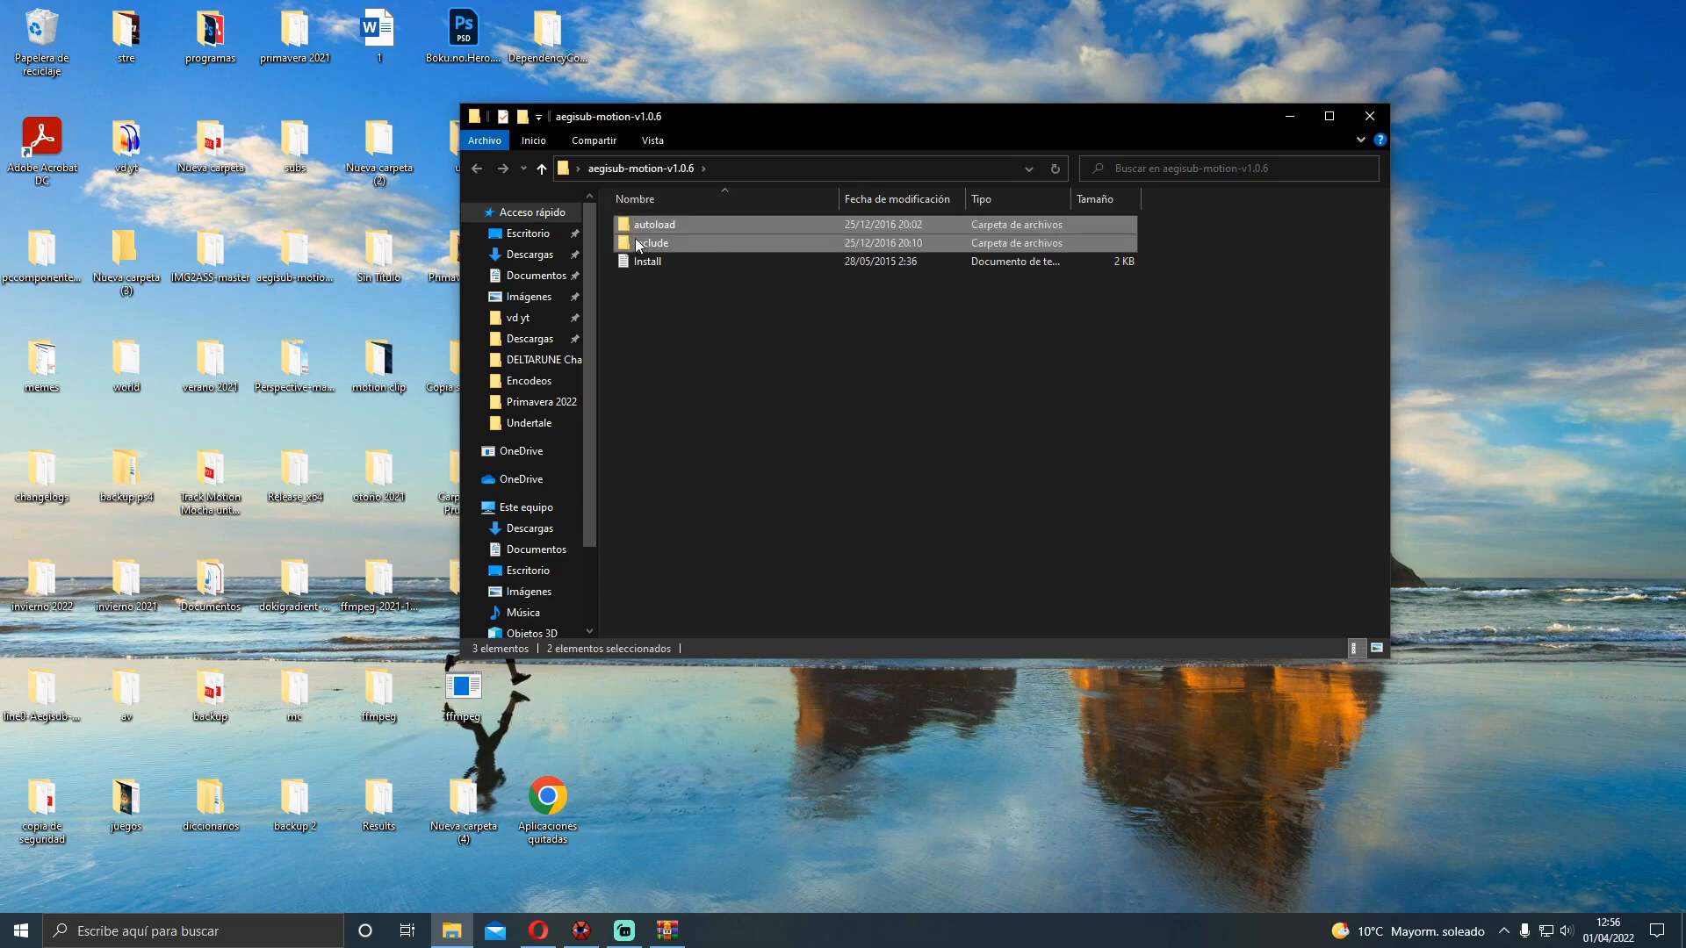
right_click(637, 245)
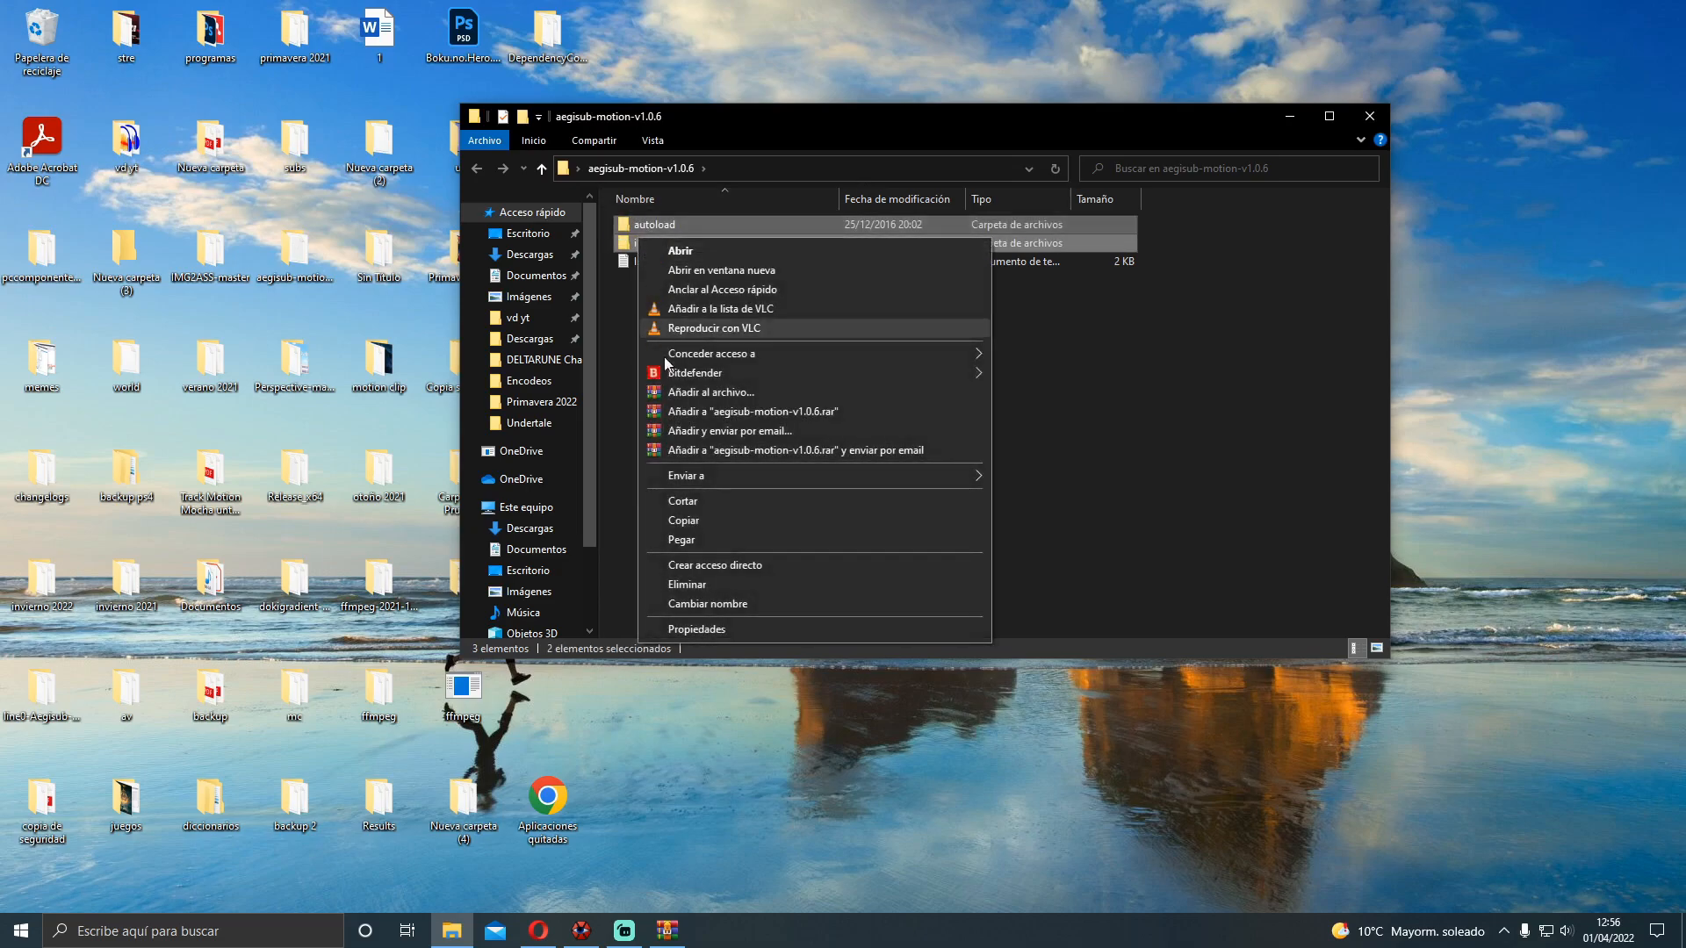
left_click(676, 520)
Paste the copied folders into Aegisub's automation folder under %appdata%, replacing the existing files, and close both folder windows
left_click(221, 932)
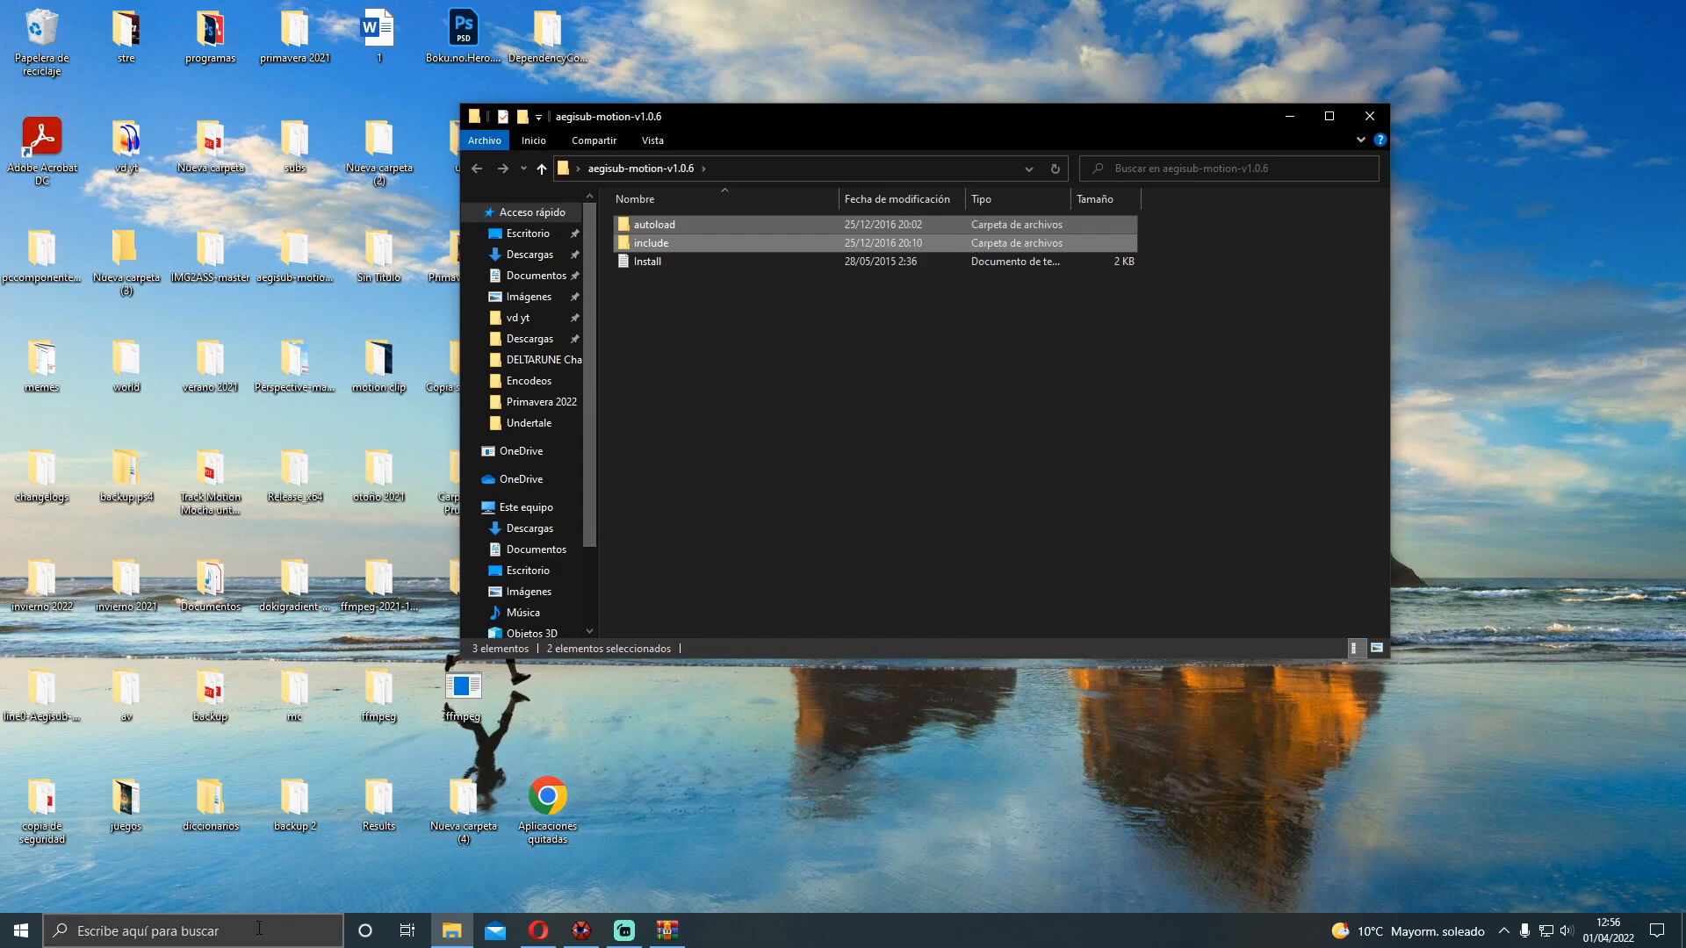
type("%ap")
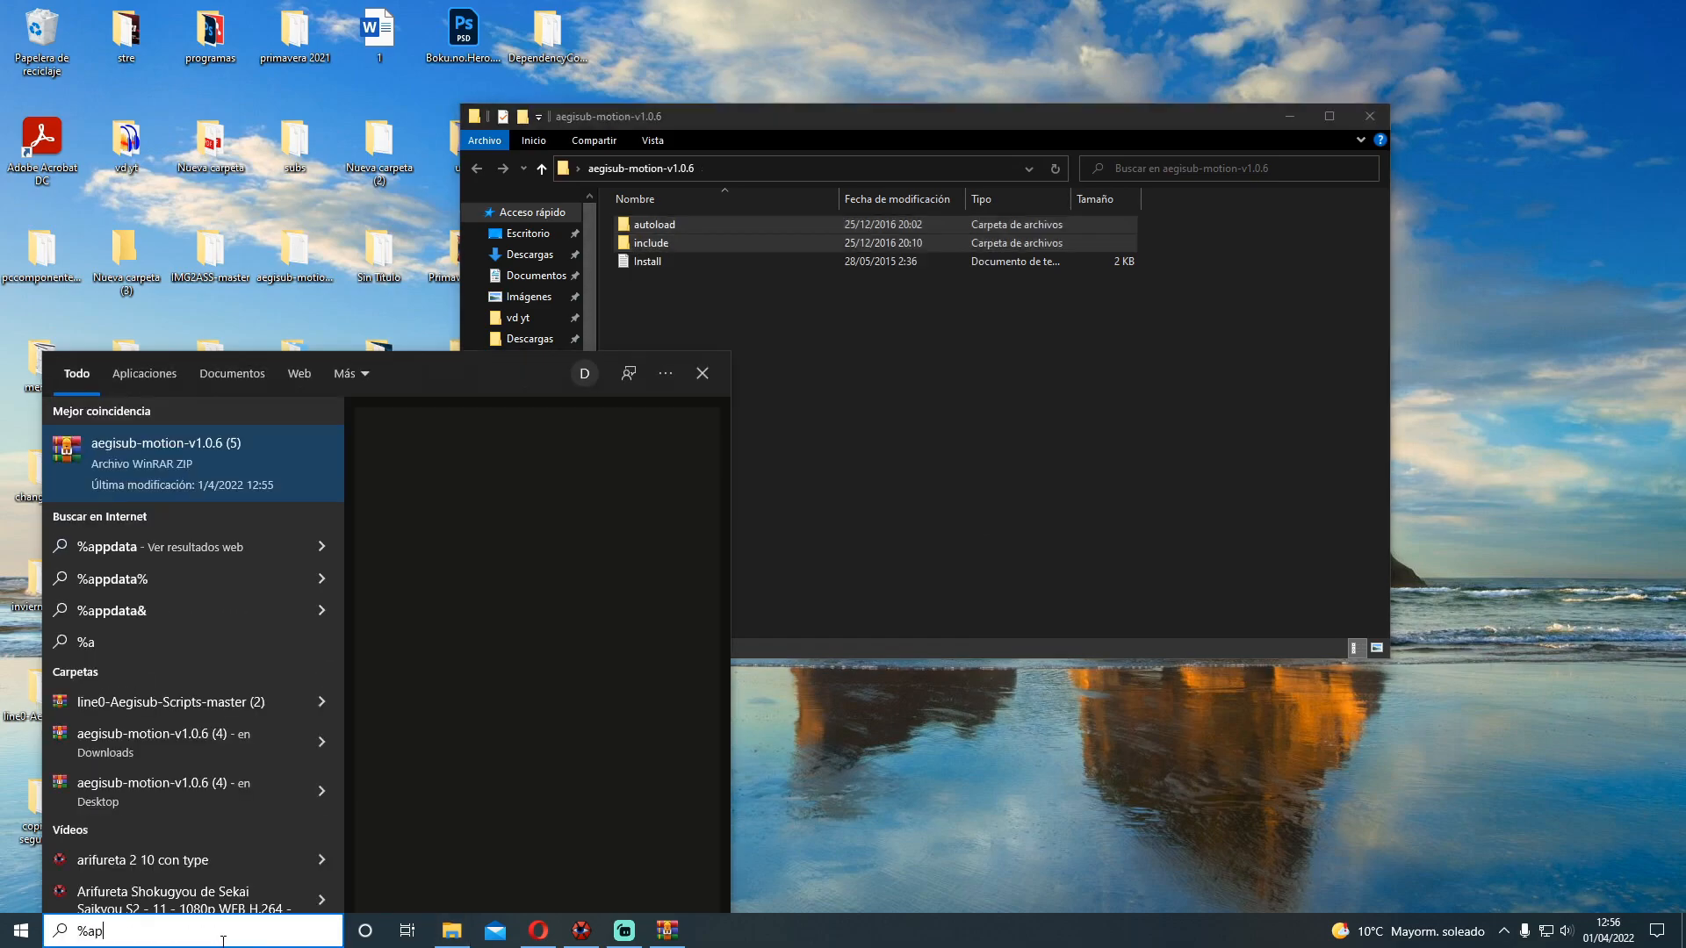
type("pdata%")
key("Return")
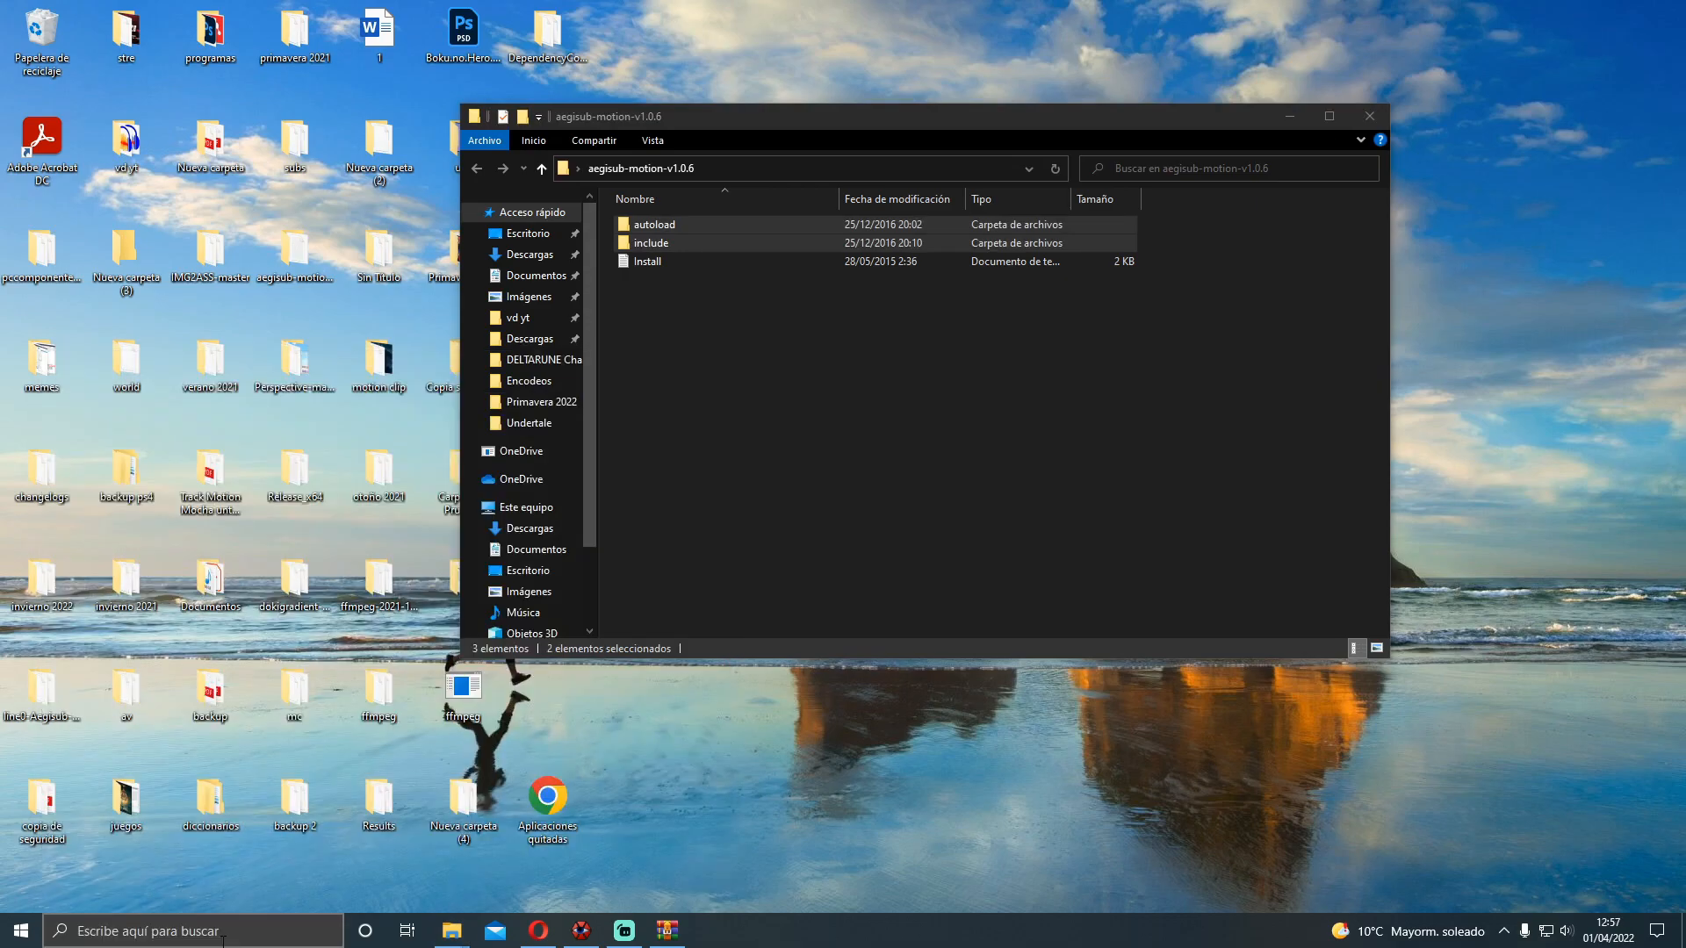
double_click(692, 268)
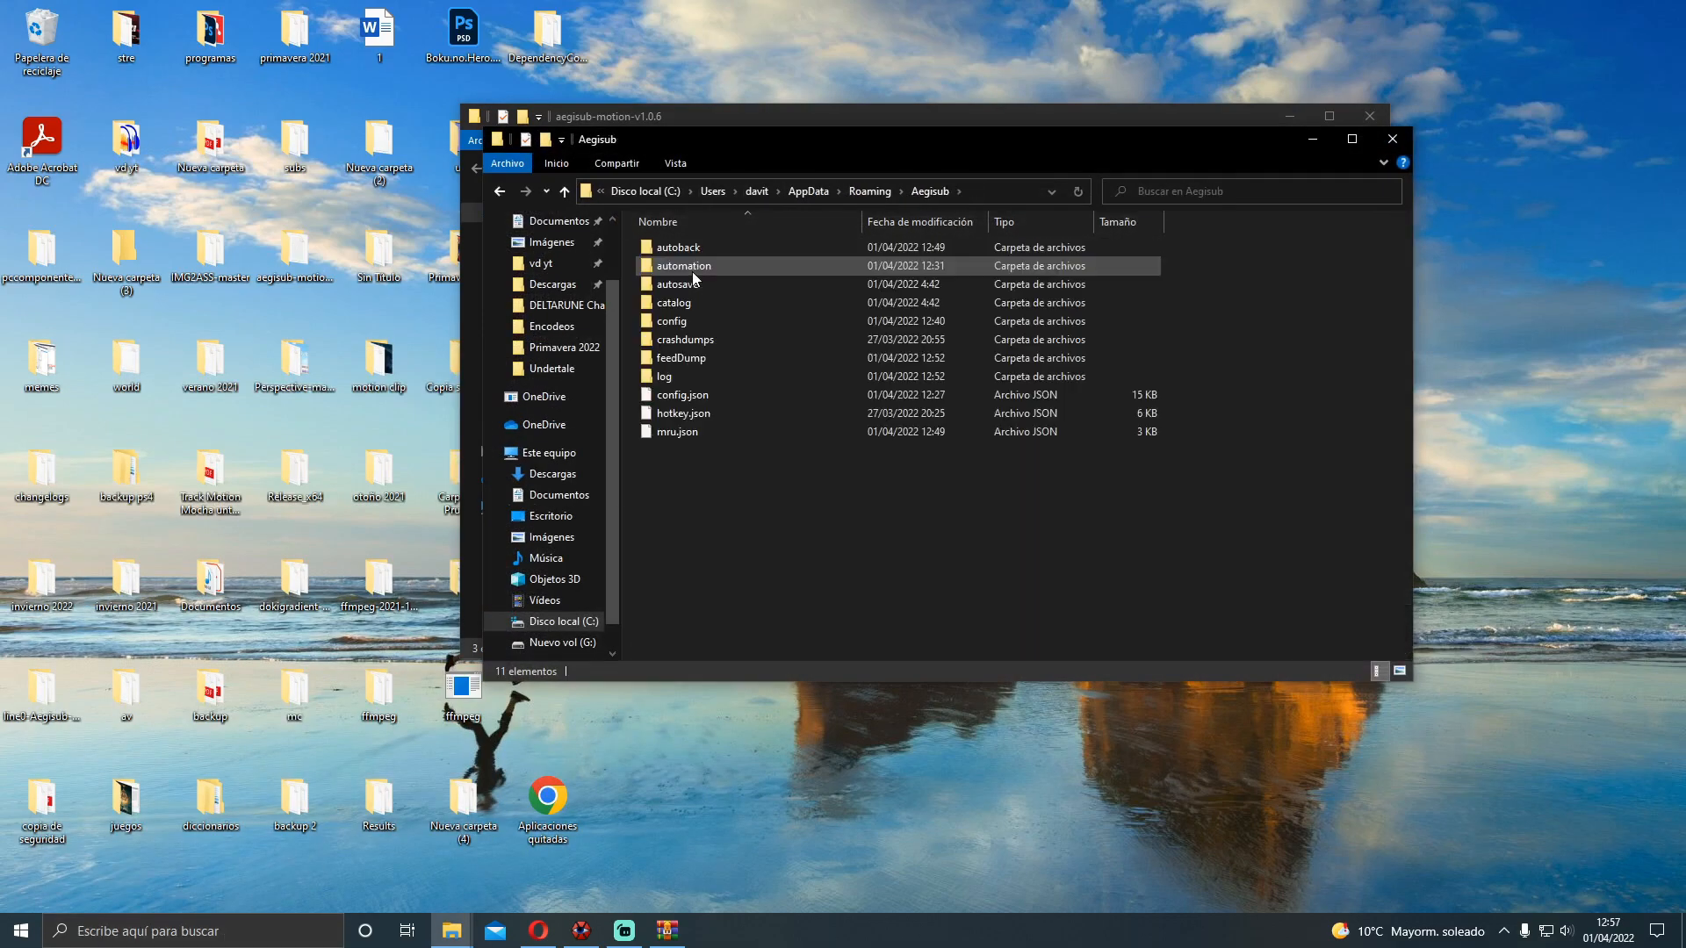
double_click(688, 267)
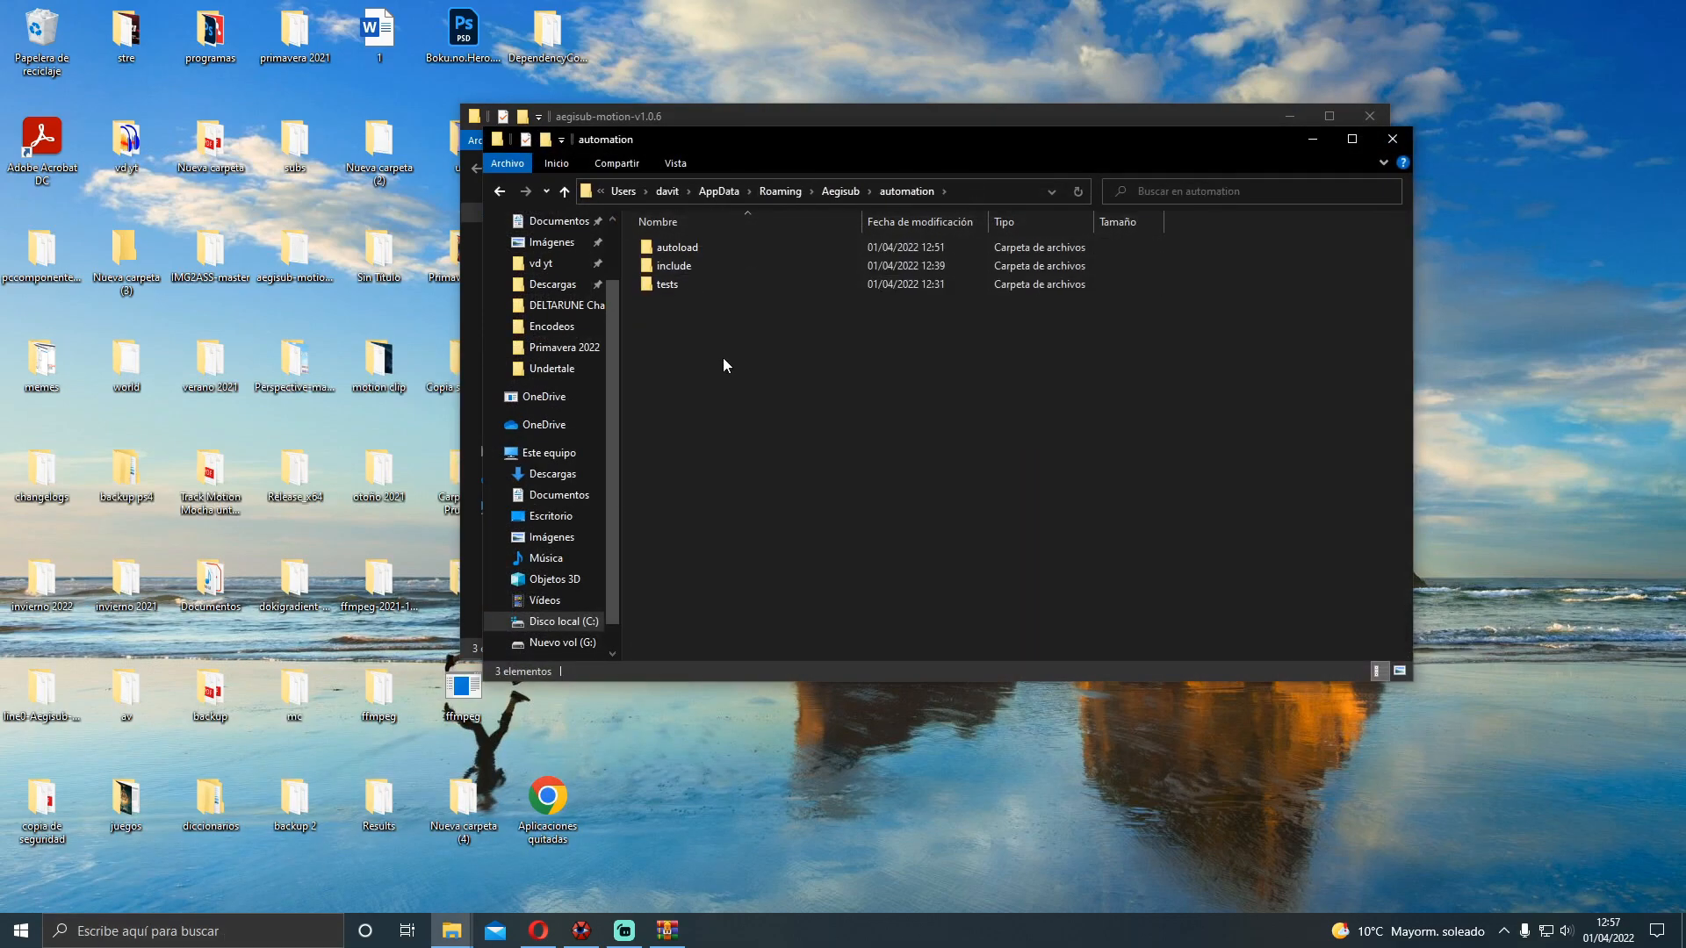
key("ctrl+v")
left_click(767, 326)
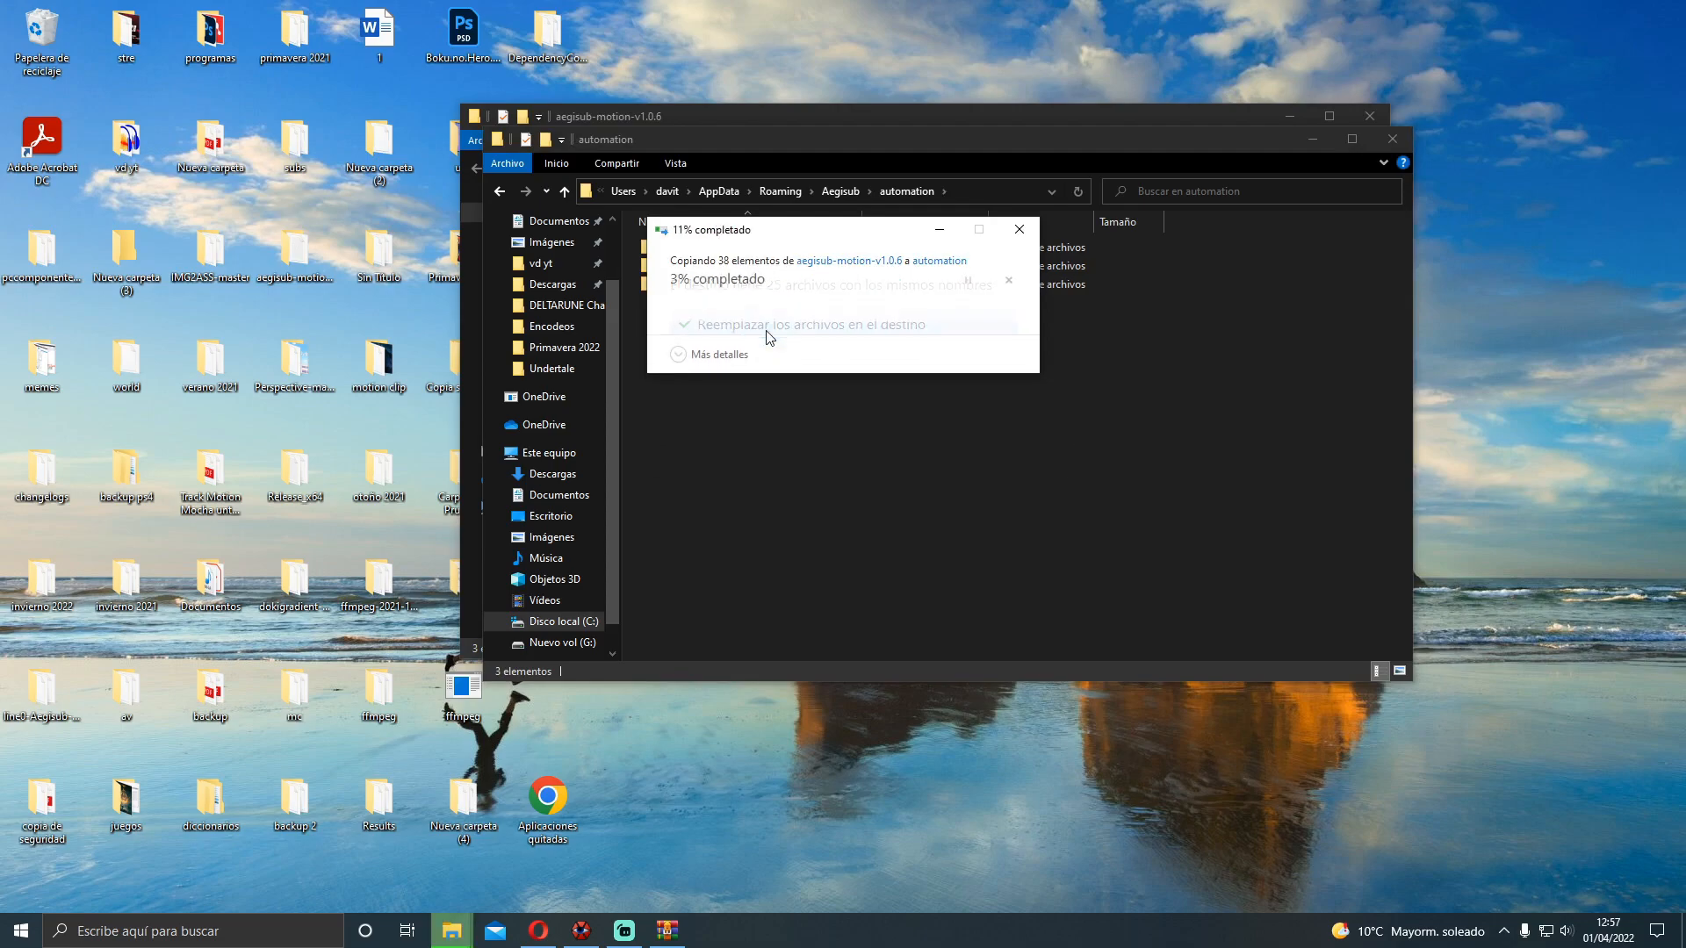
left_click(1393, 139)
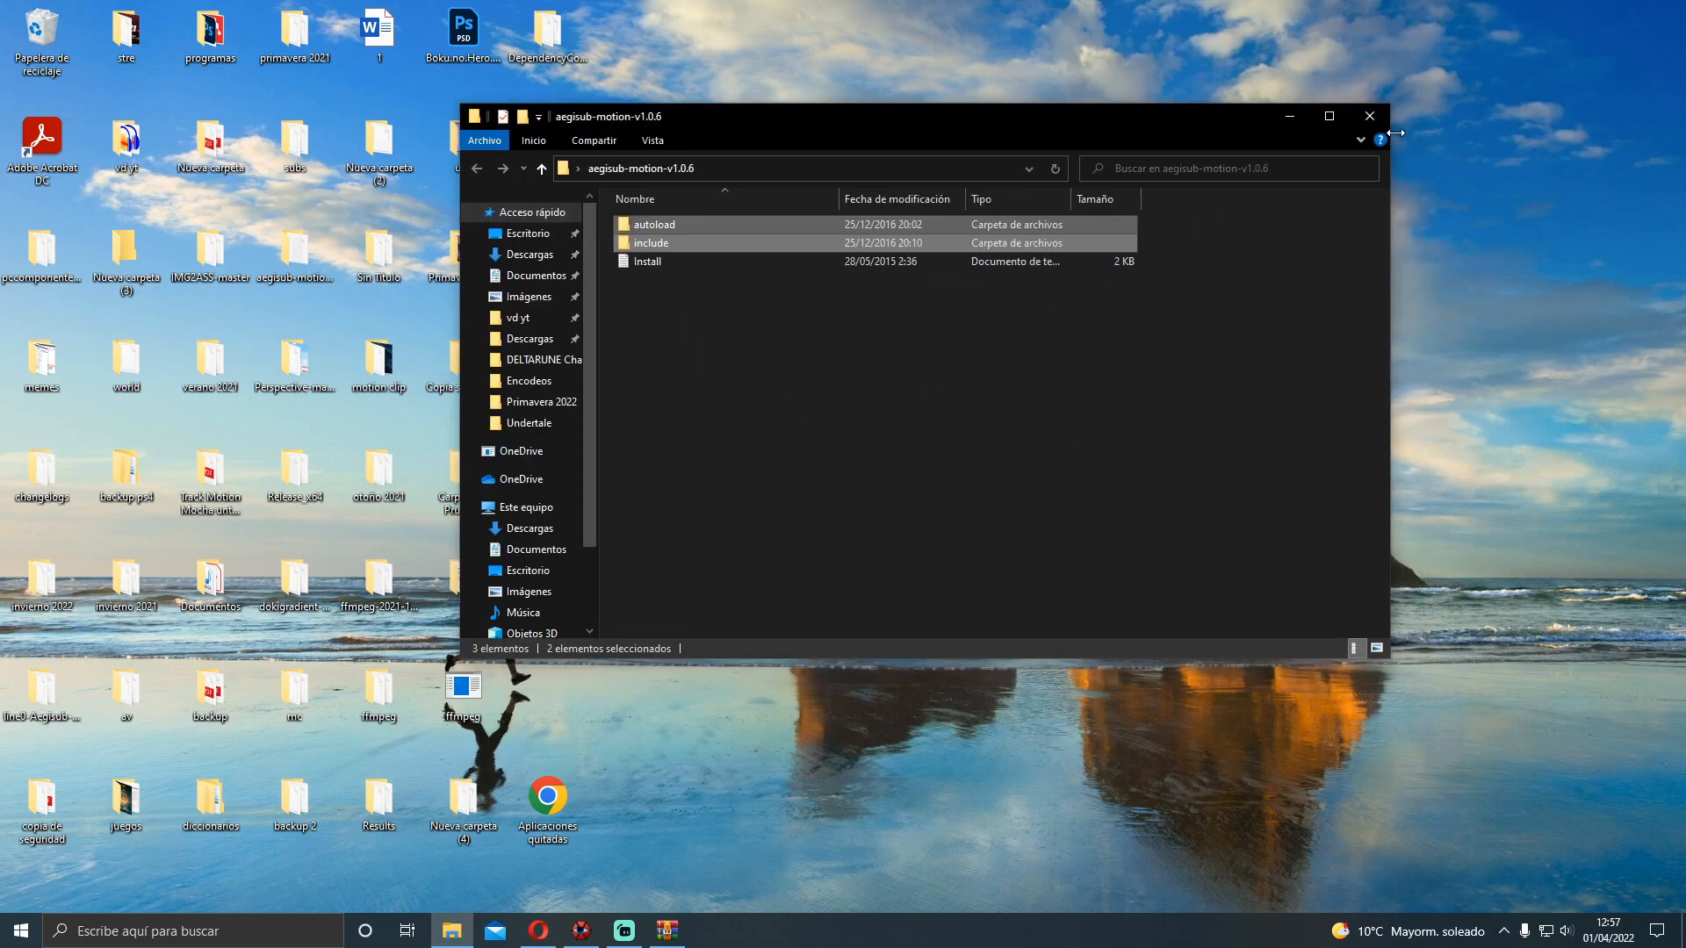
left_click(1370, 116)
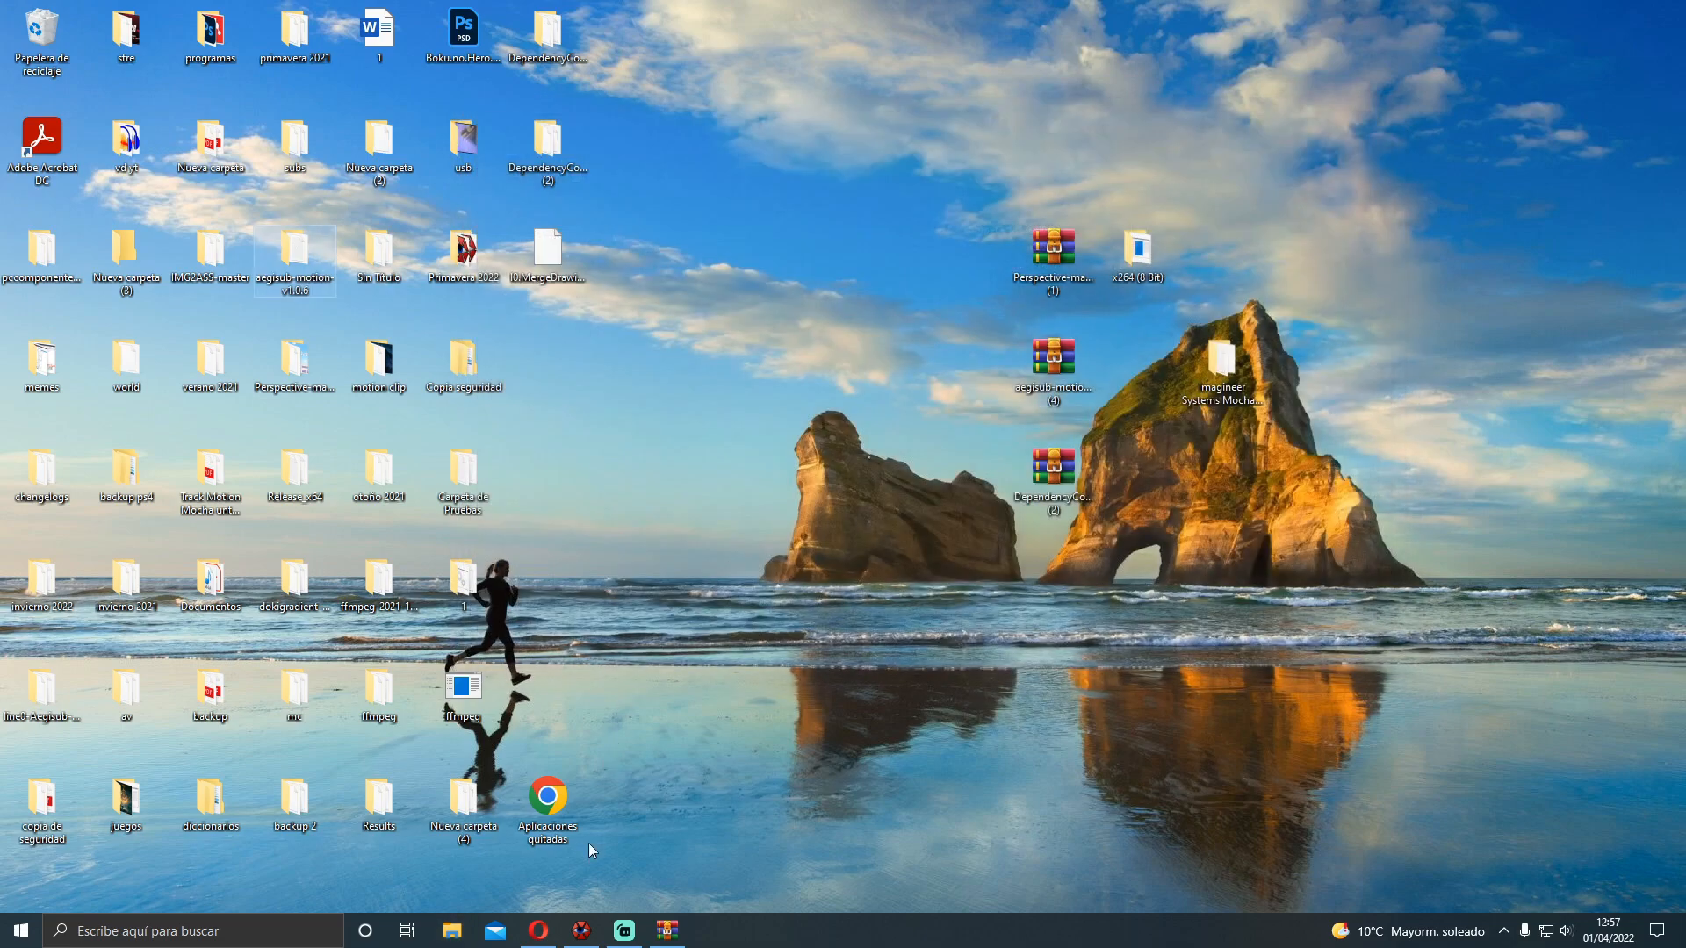
Switch to Aegisub, rescan the autoload directory in the automation manager to load Aegisub-Motion, and close the manager
left_click(581, 931)
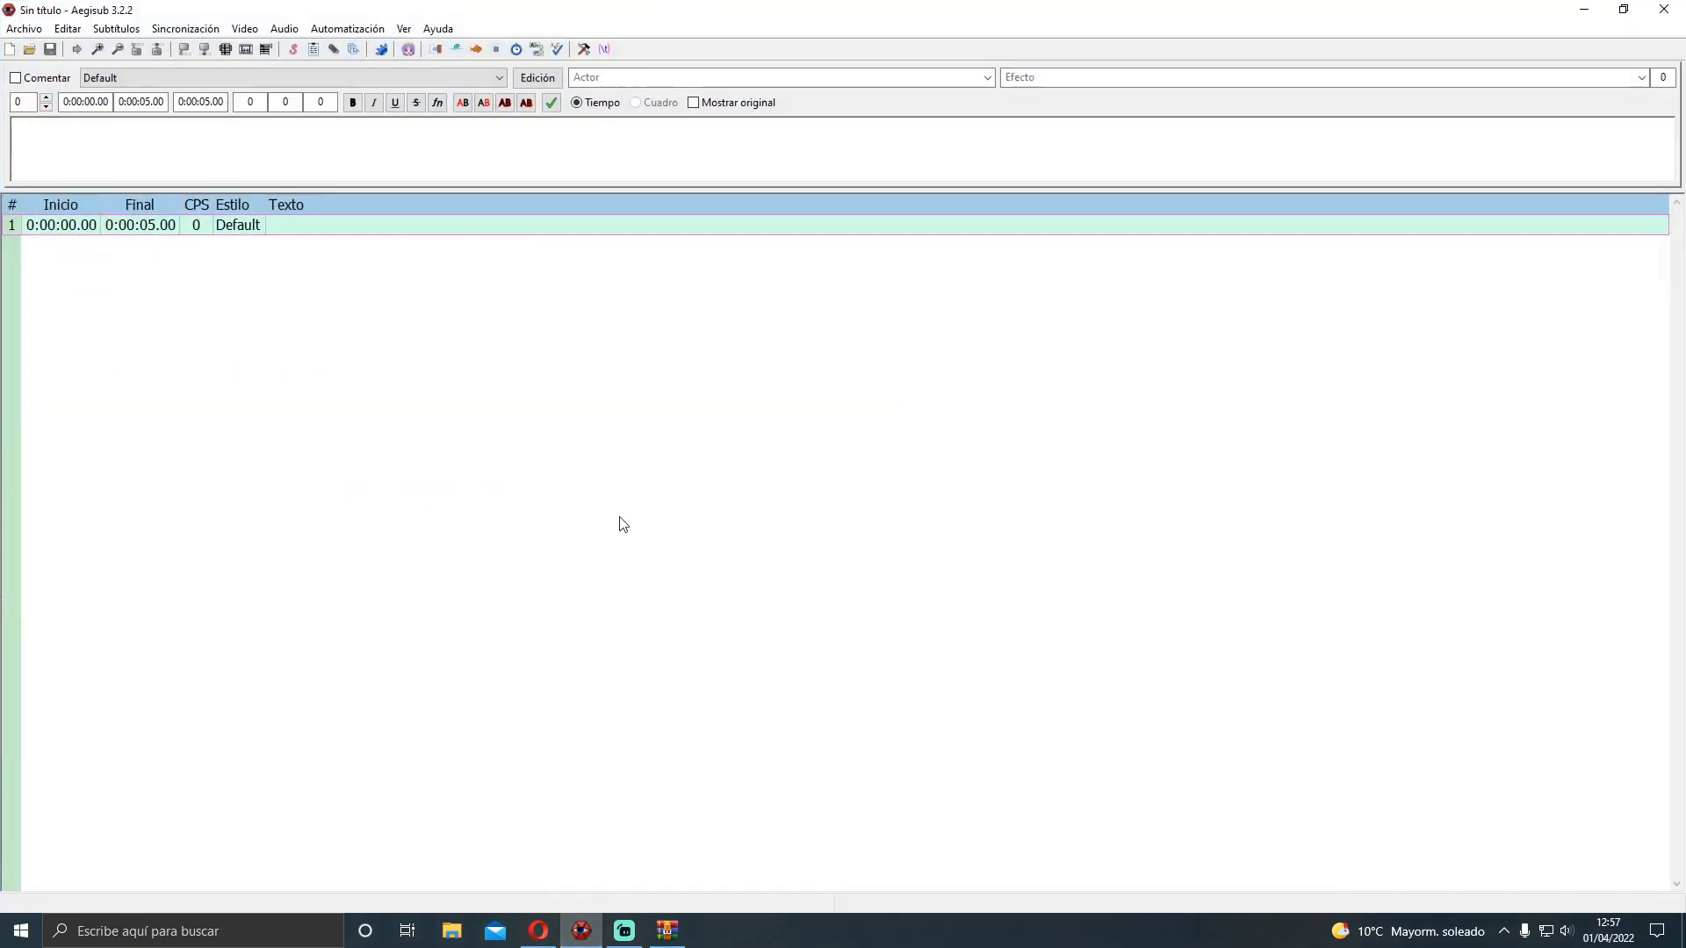
left_click(362, 29)
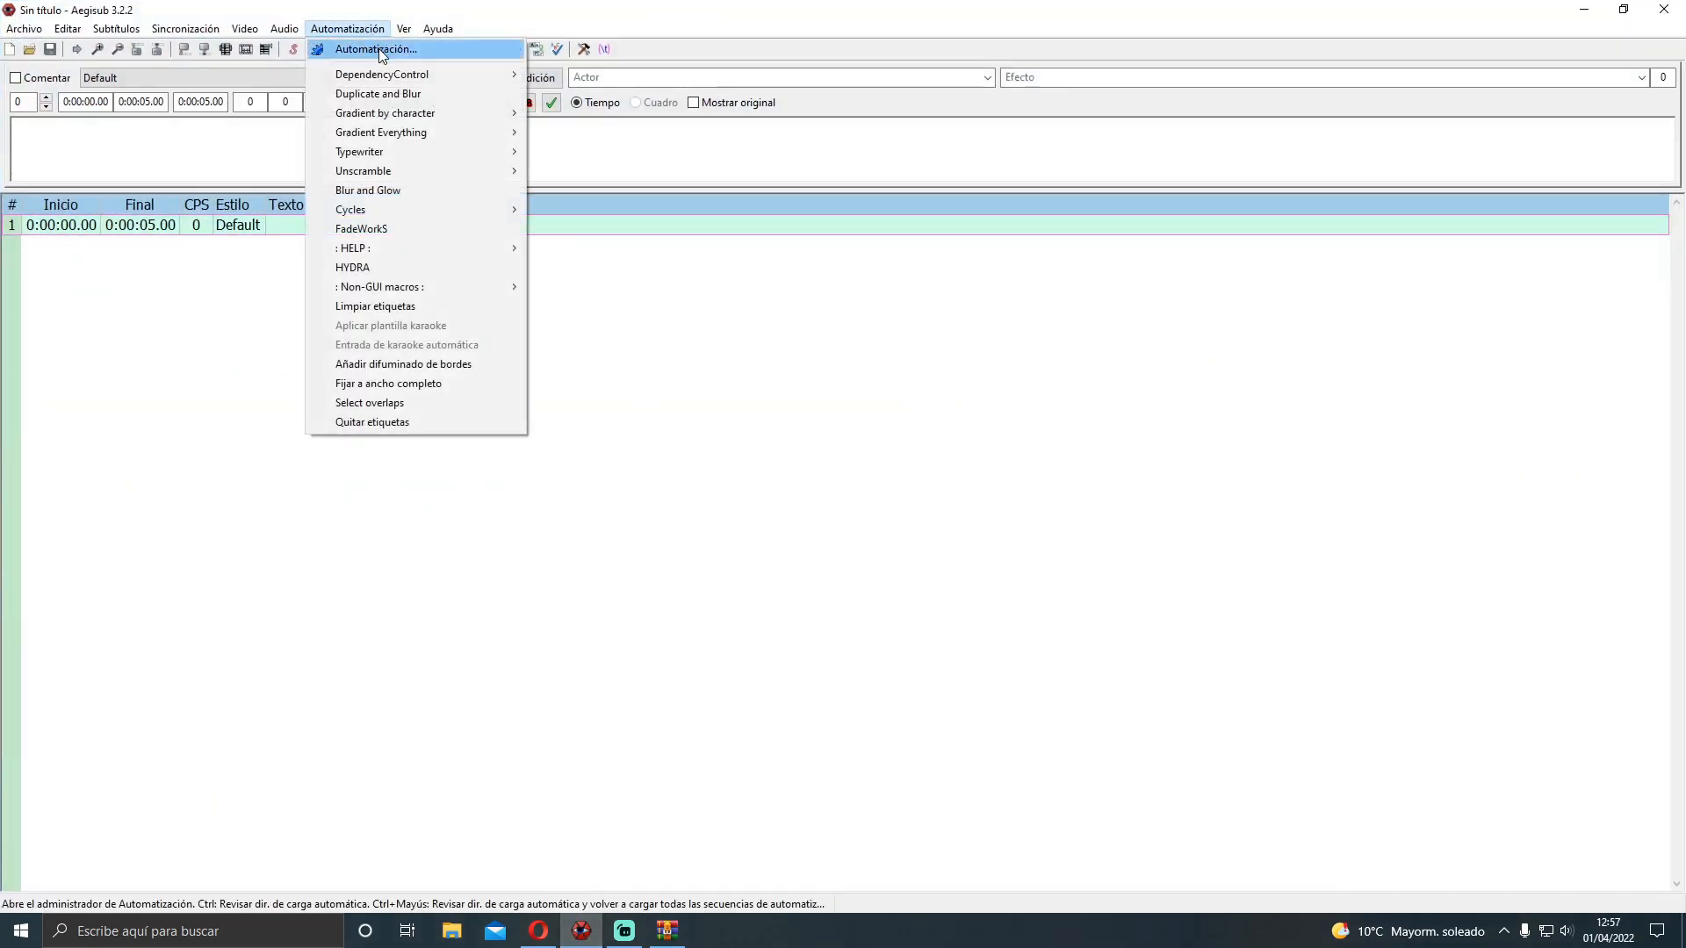
left_click(376, 50)
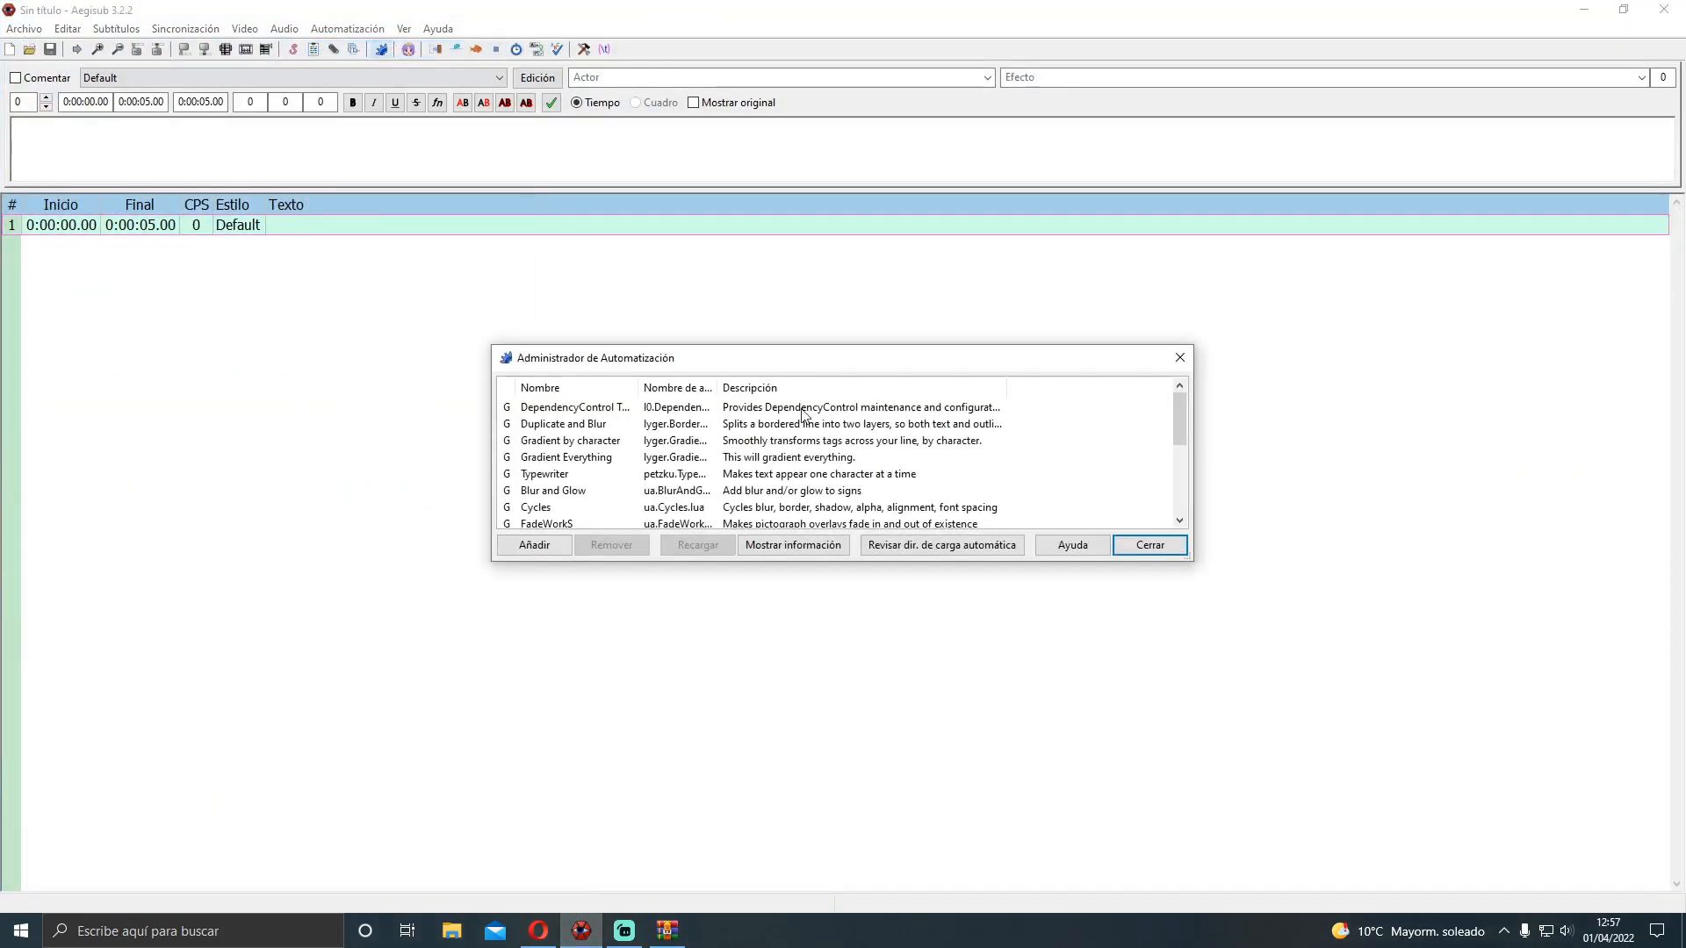
left_click(972, 550)
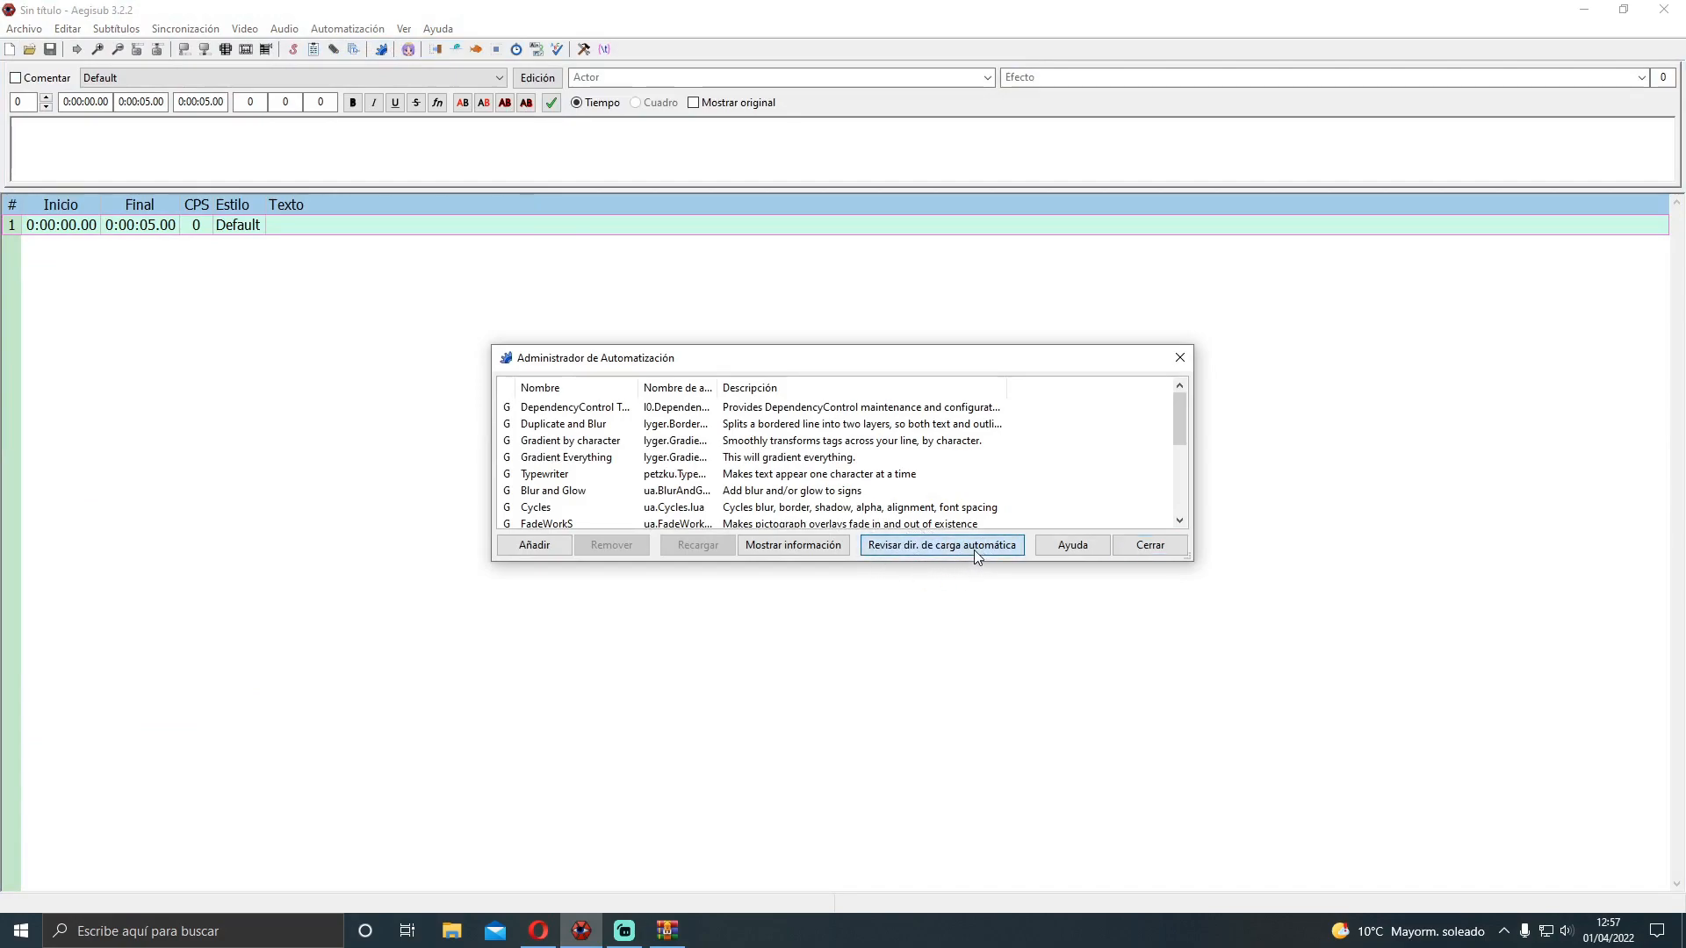
left_click(922, 546)
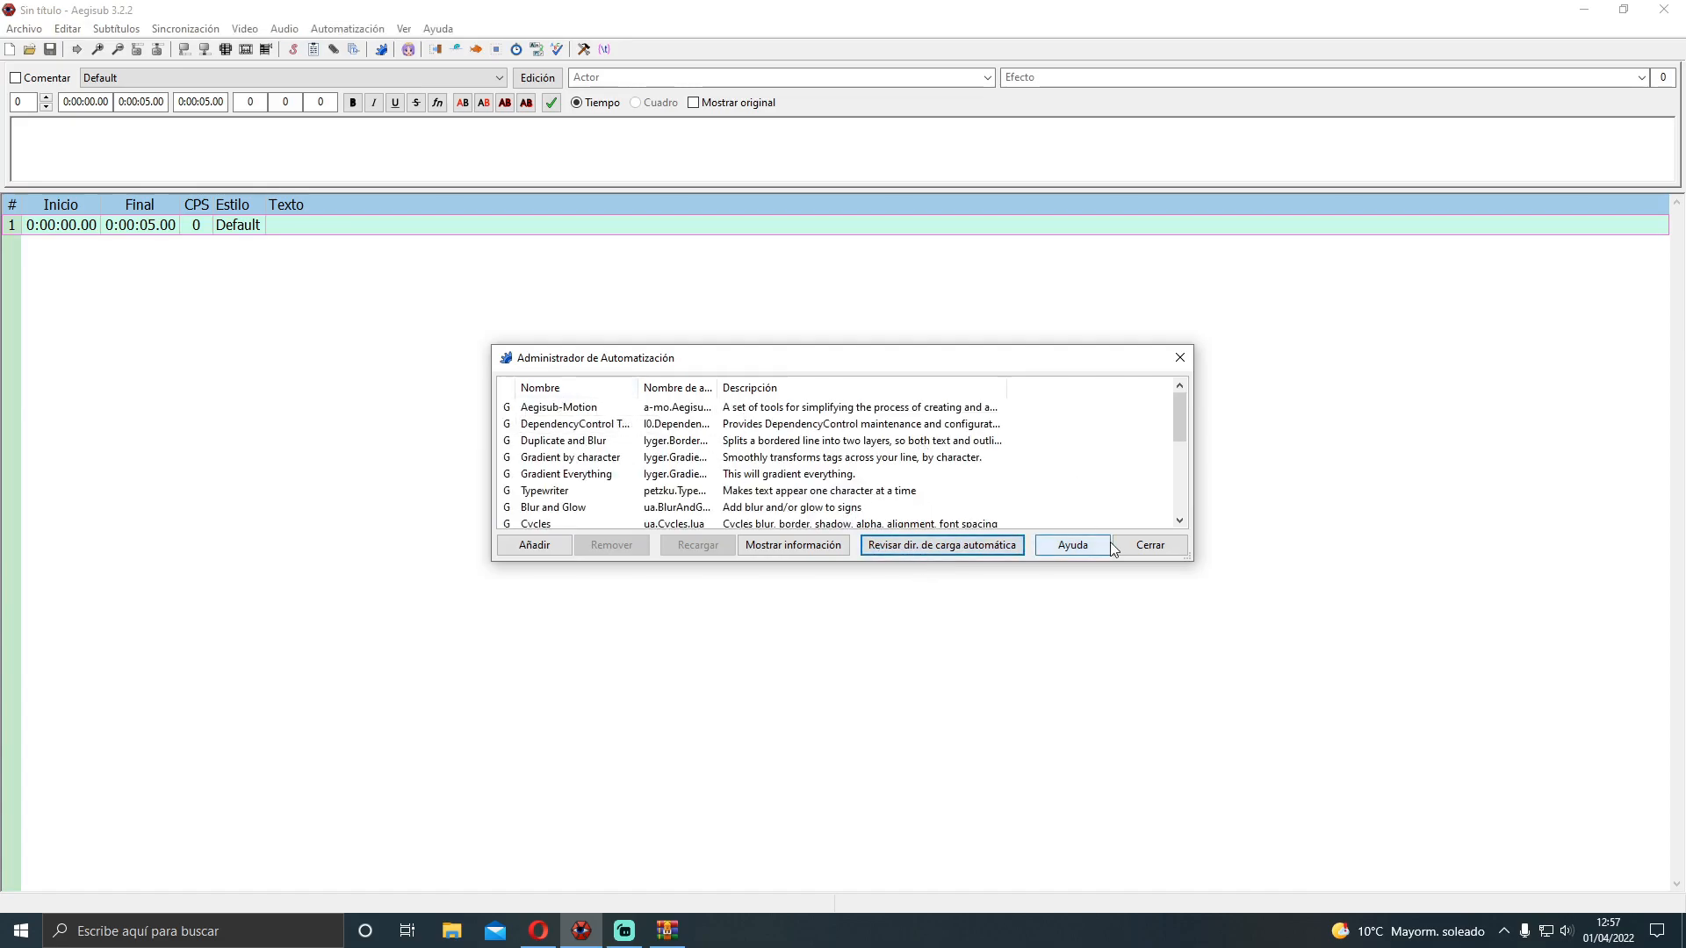
left_click(1146, 545)
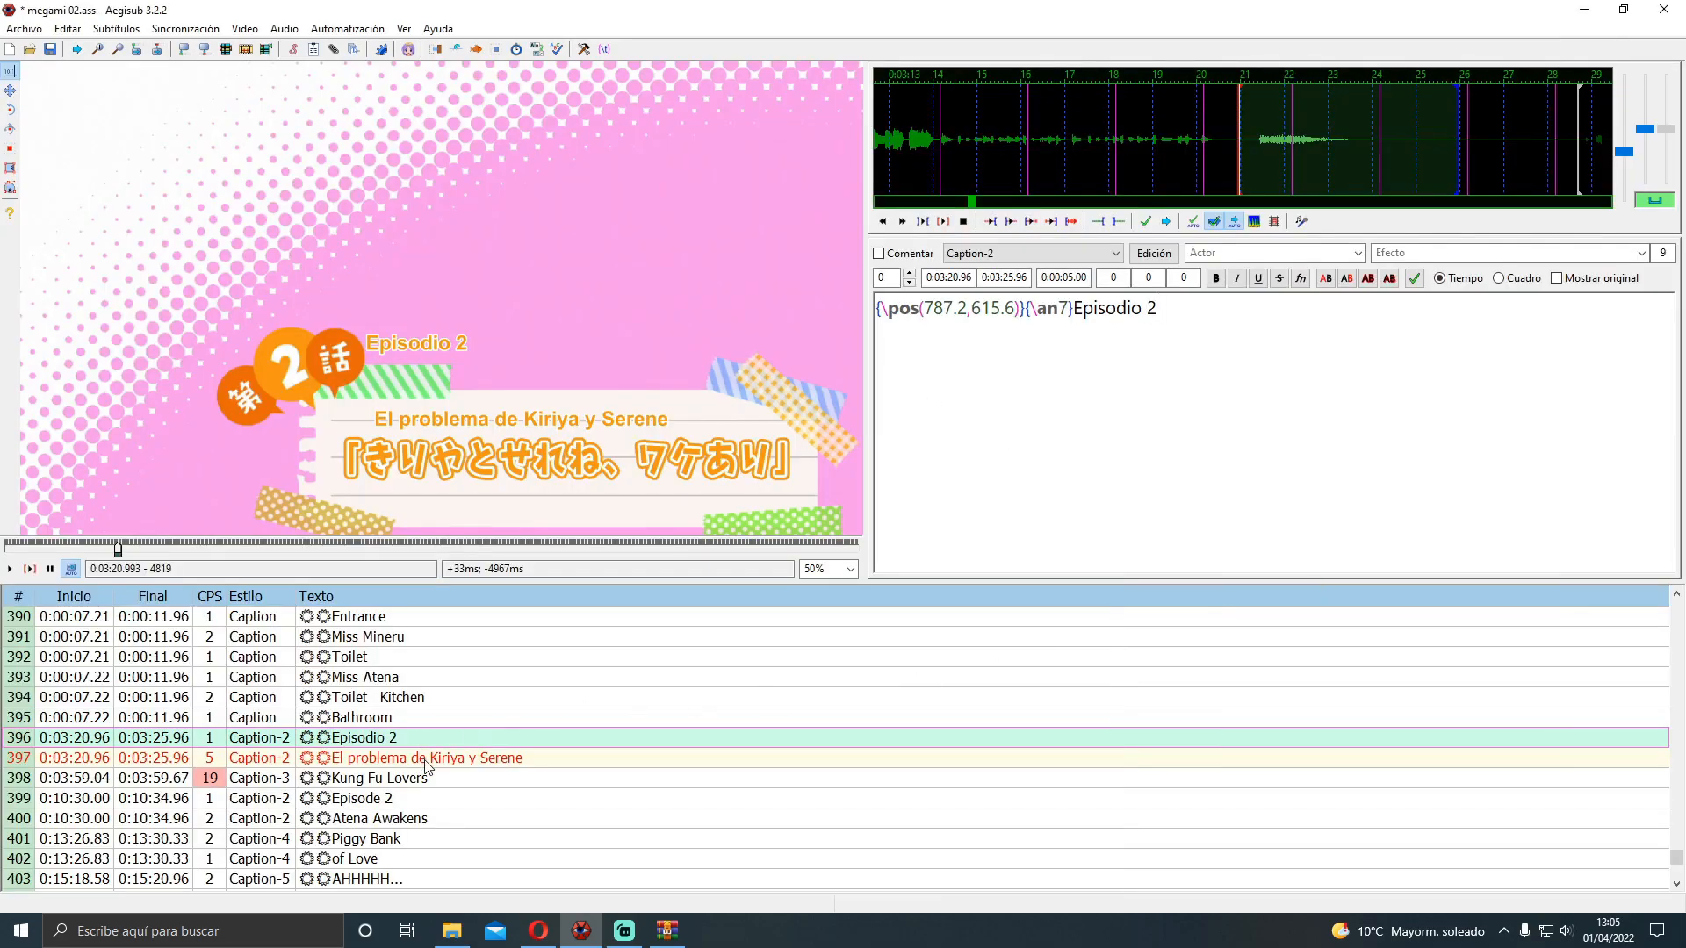
Open Blur and Glow for the subtitle line "El problema de Kiriya y Serene" and turn off the \1a fix for layers with border and fade
left_click(427, 760)
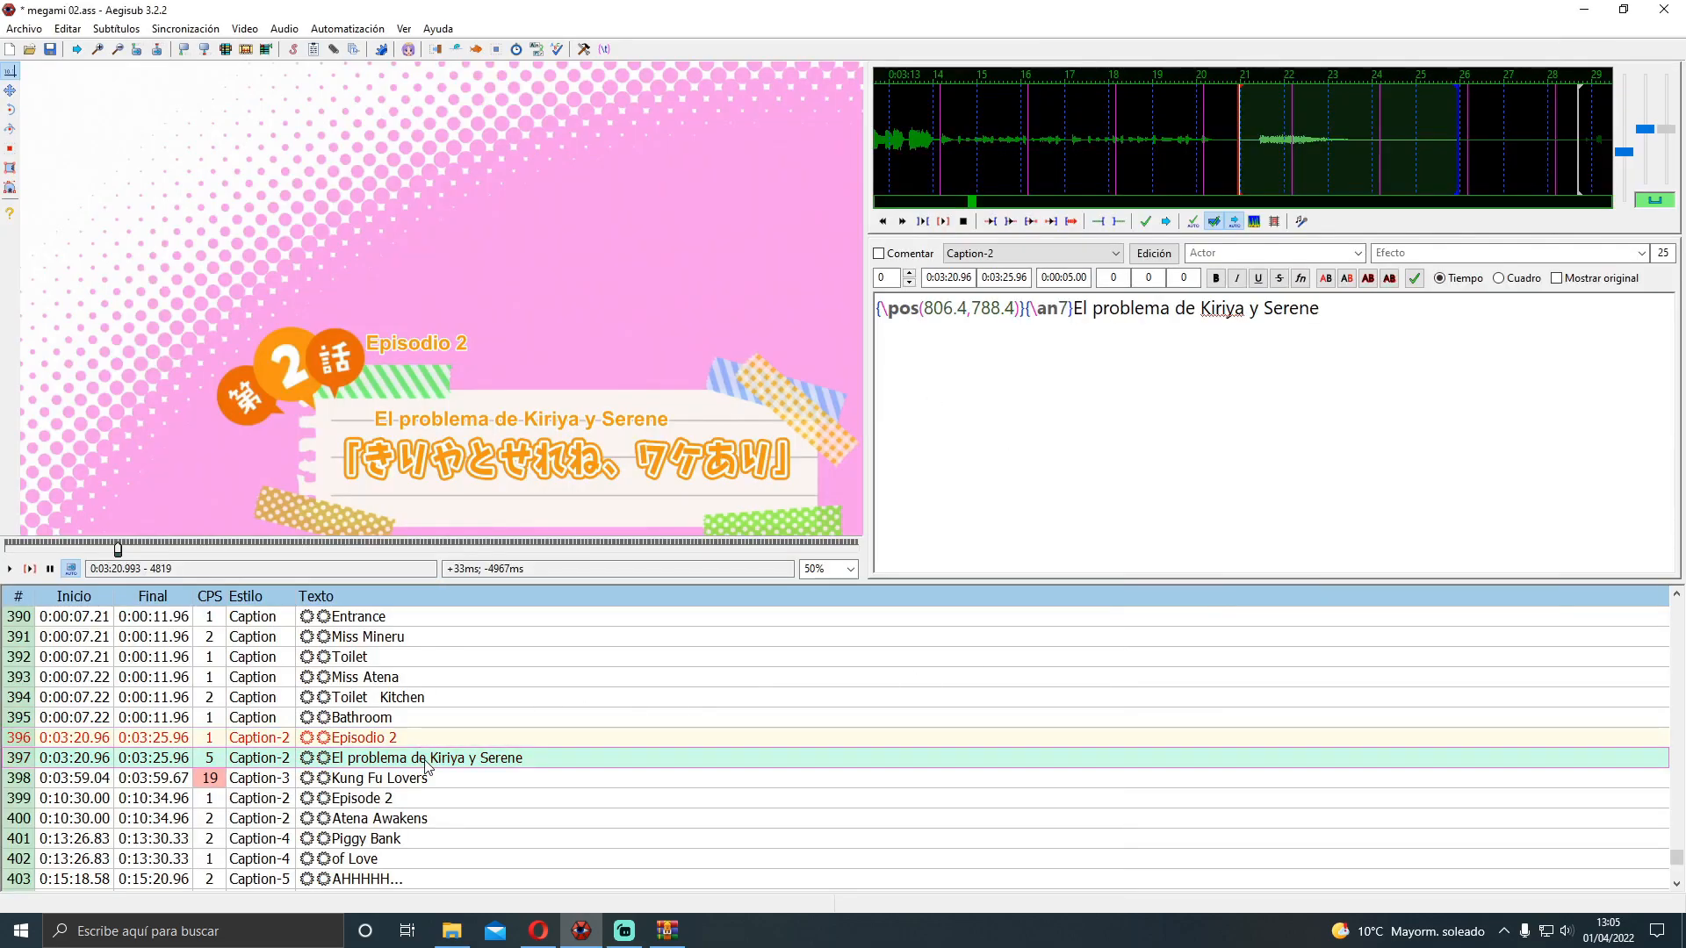
left_click(348, 28)
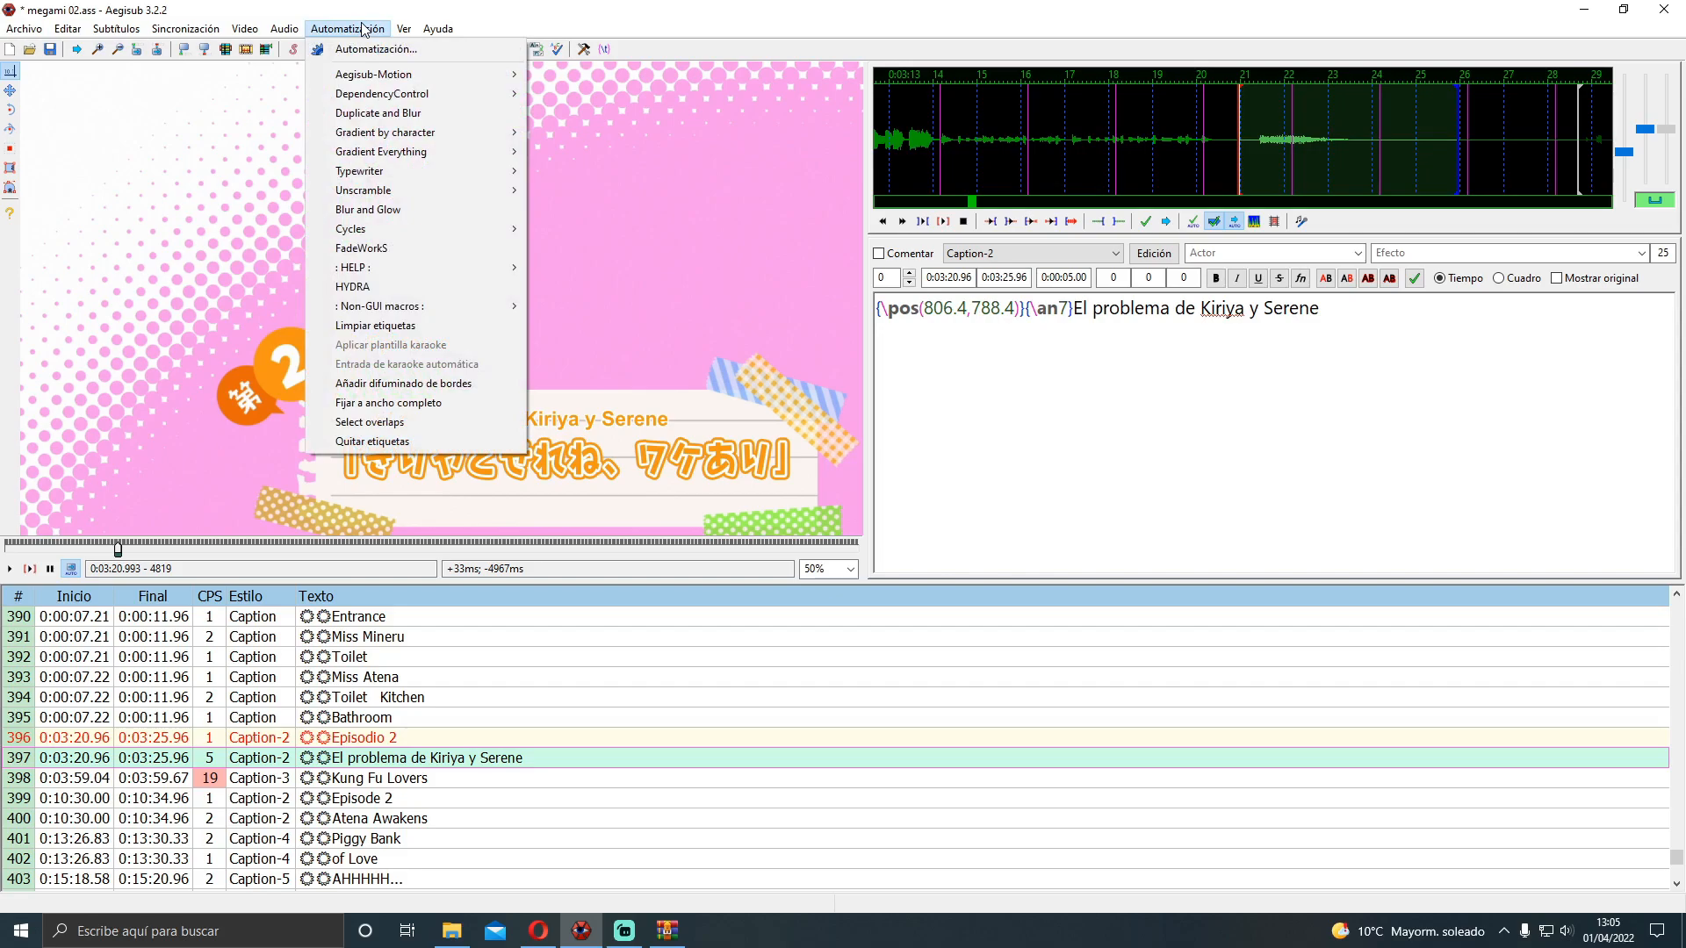
left_click(372, 209)
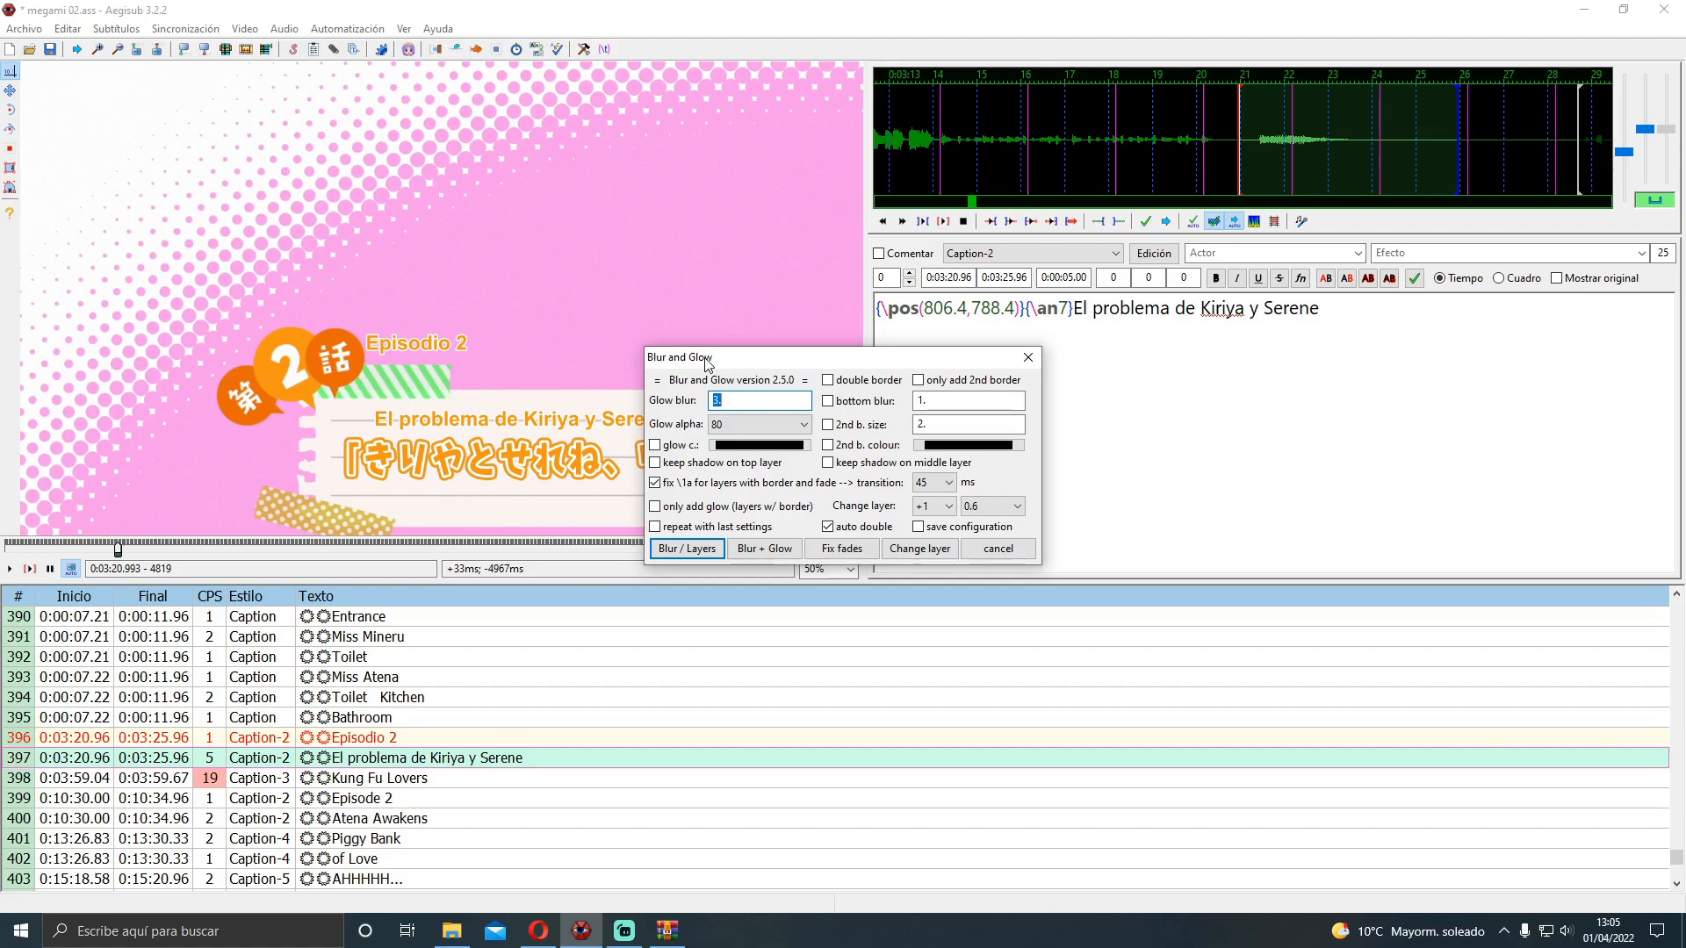
left_click(750, 401)
left_click_drag(749, 401, 684, 405)
left_click(687, 483)
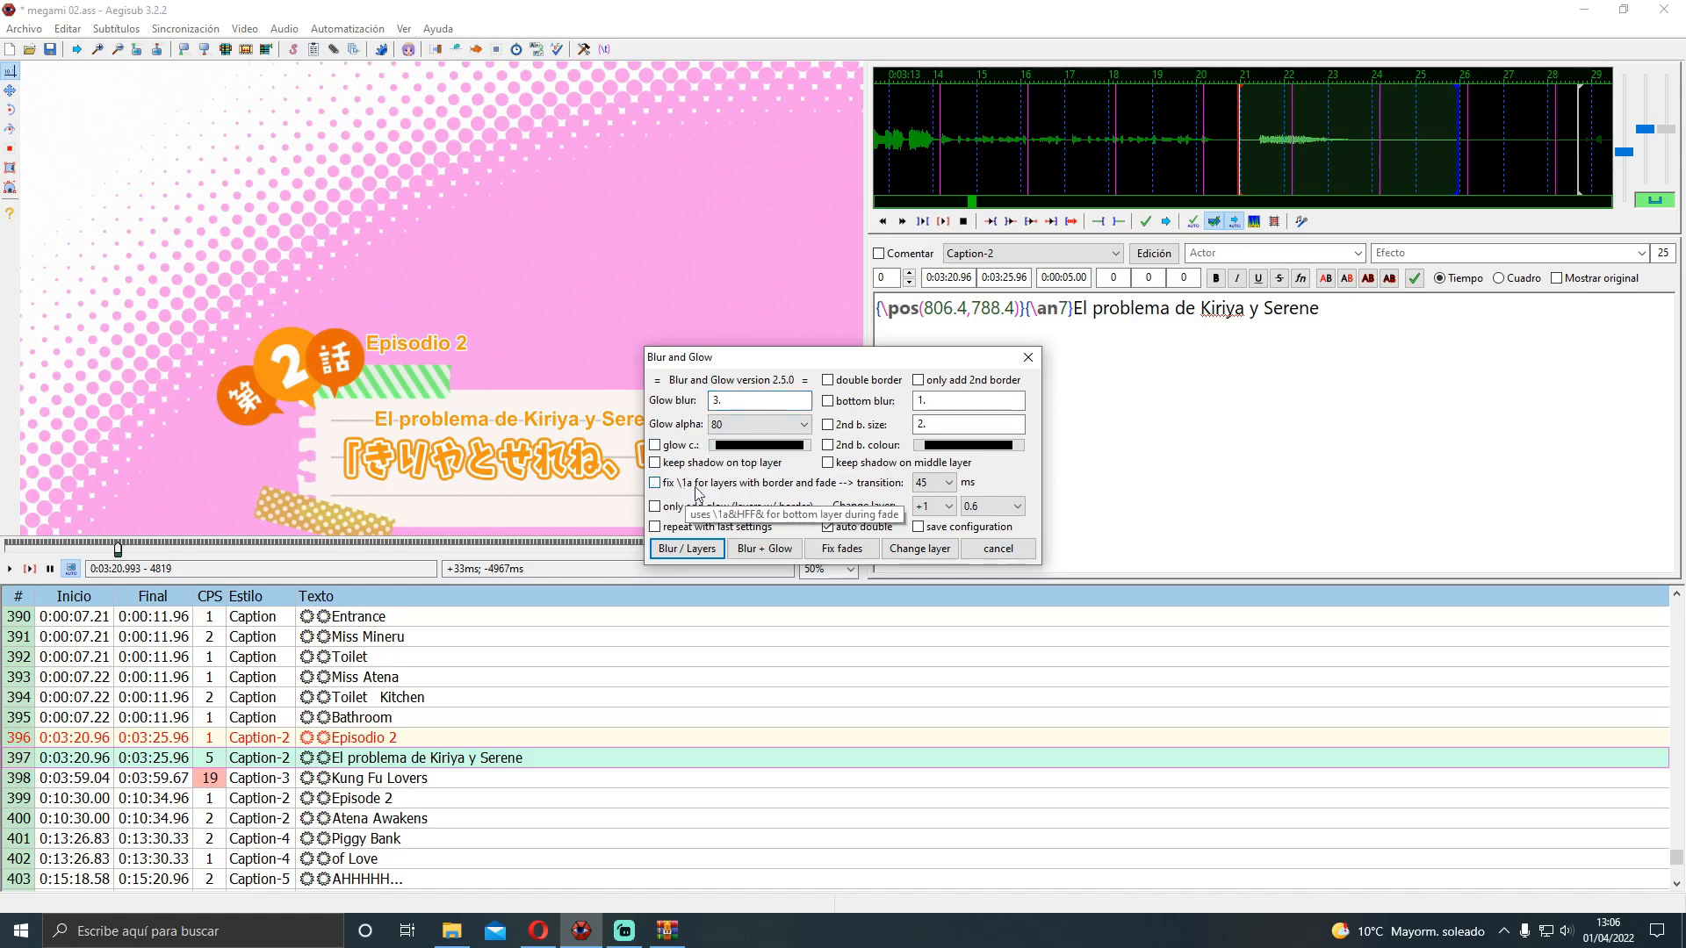
left_click(853, 381)
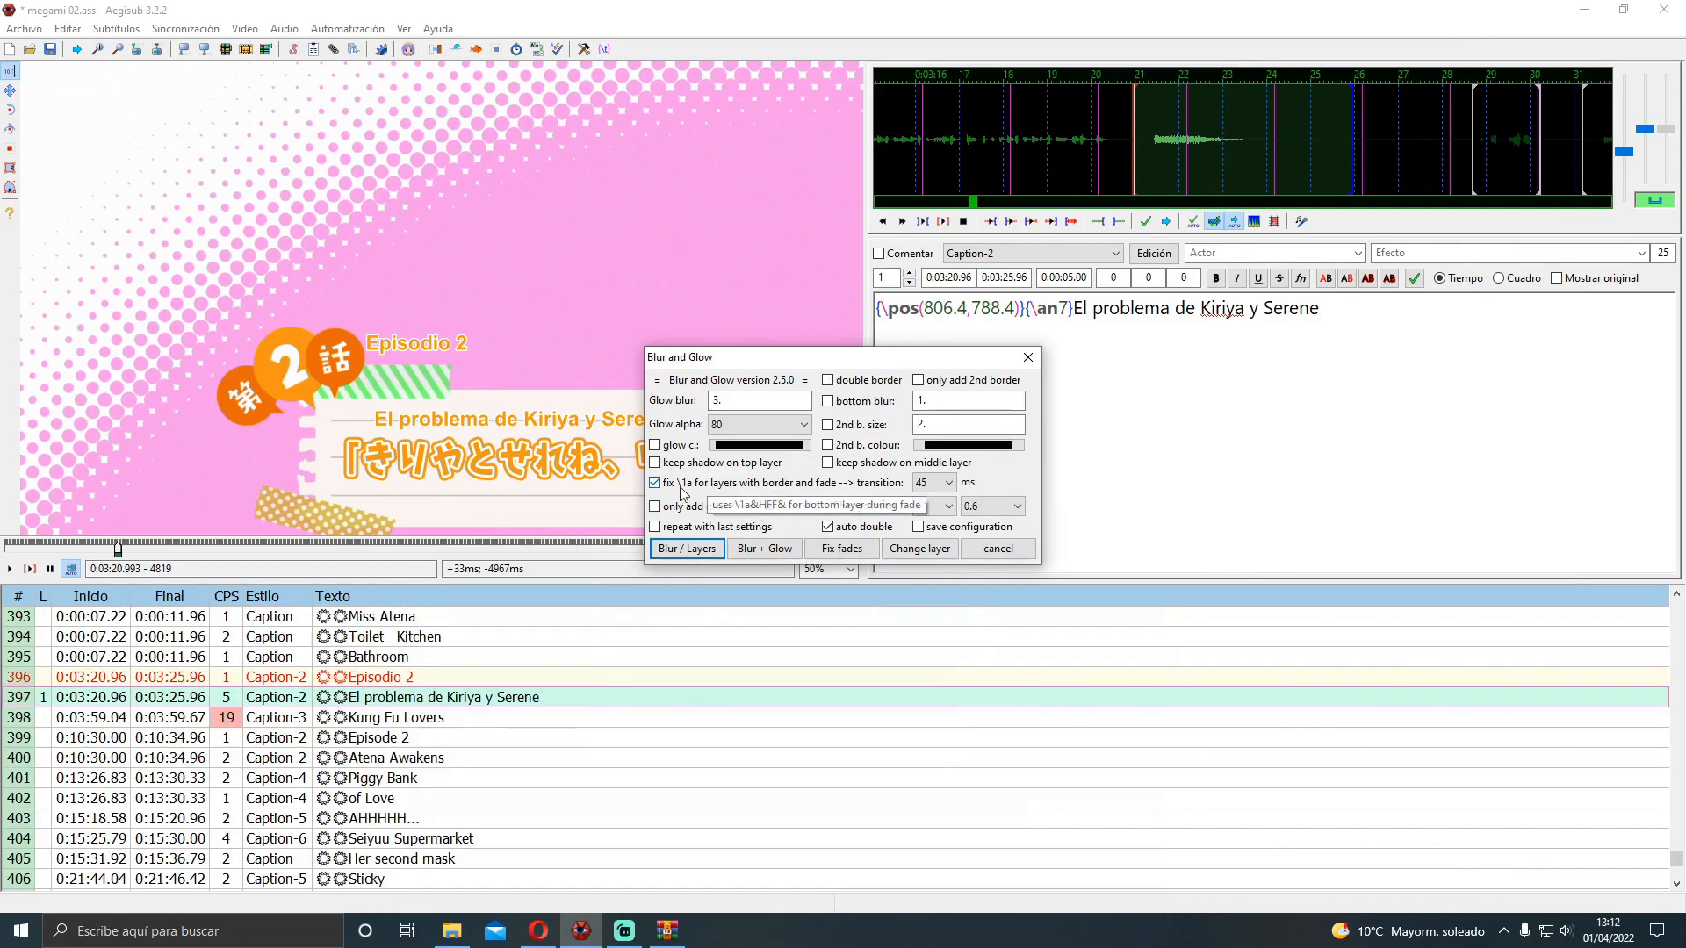
left_click(654, 484)
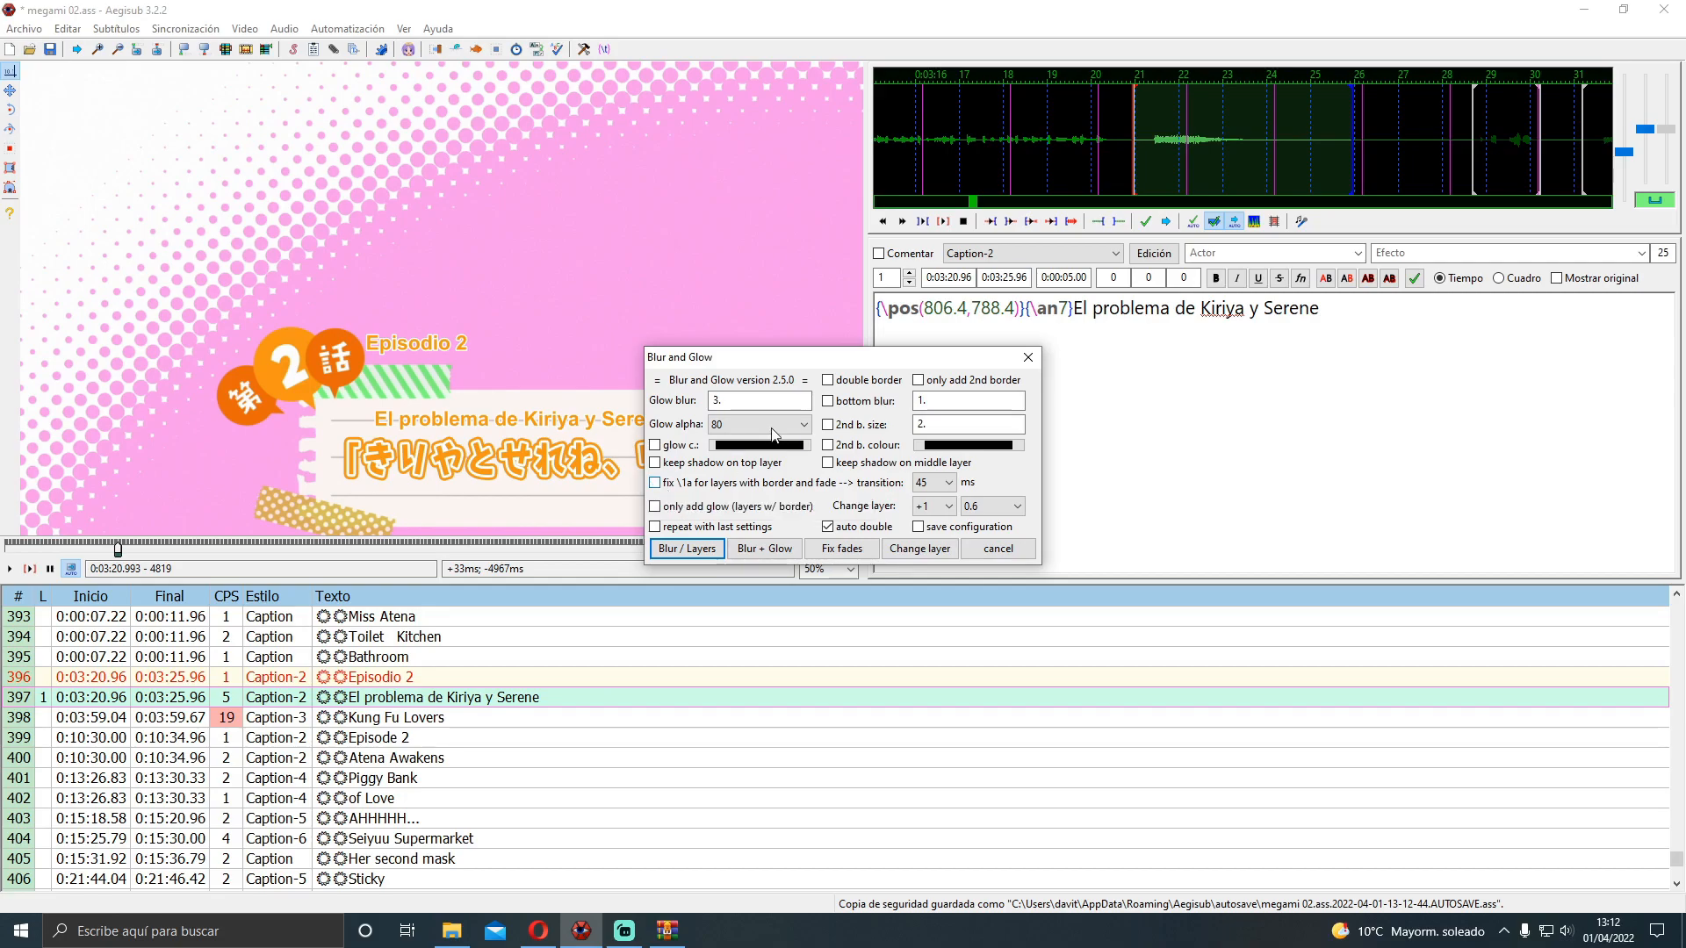
Enable double border and only add 2nd border in Blur and Glow, and set the second border size to 6
left_click(827, 381)
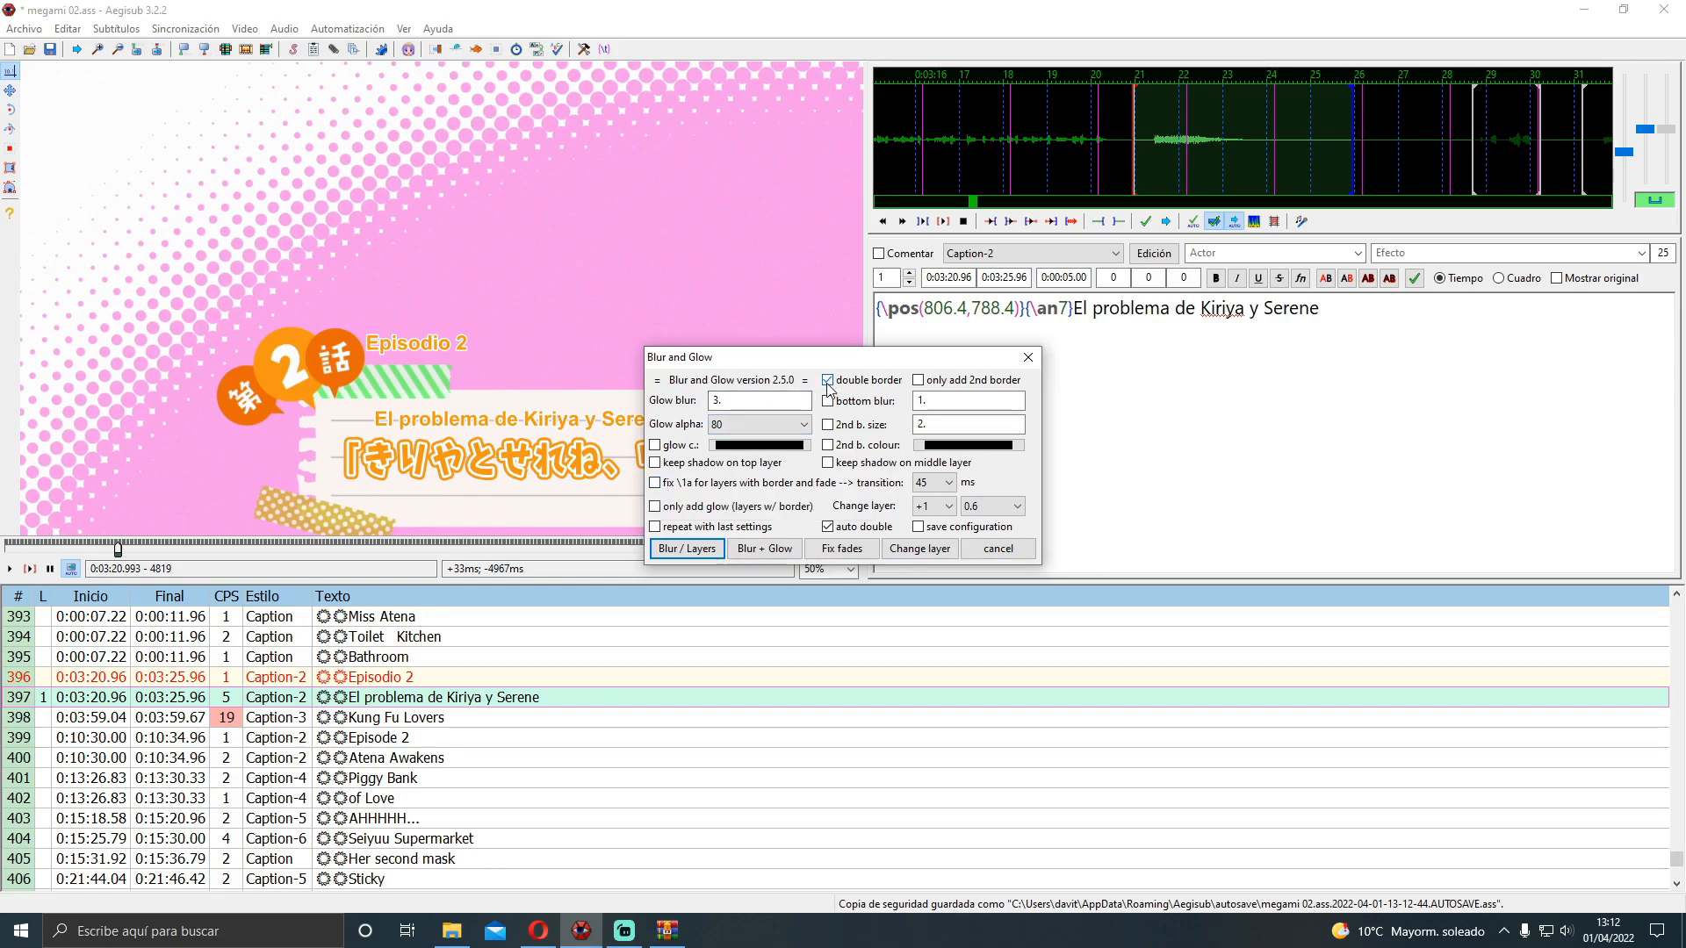
left_click(918, 381)
left_click(828, 425)
left_click(927, 425)
double_click(920, 418)
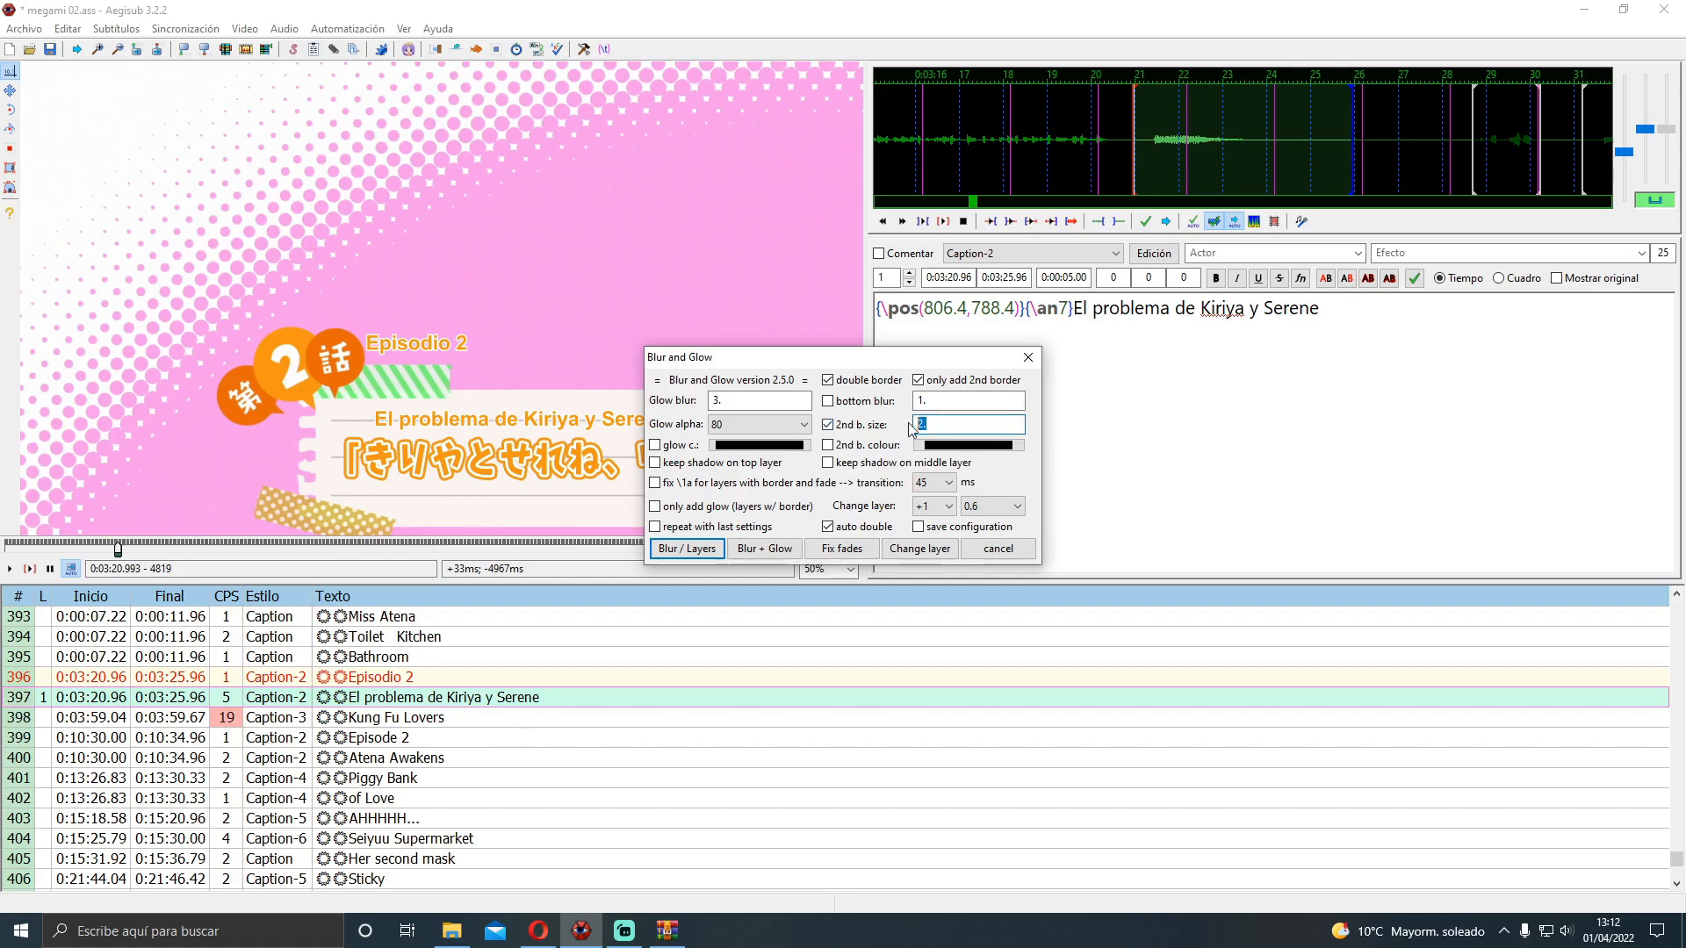
type("6")
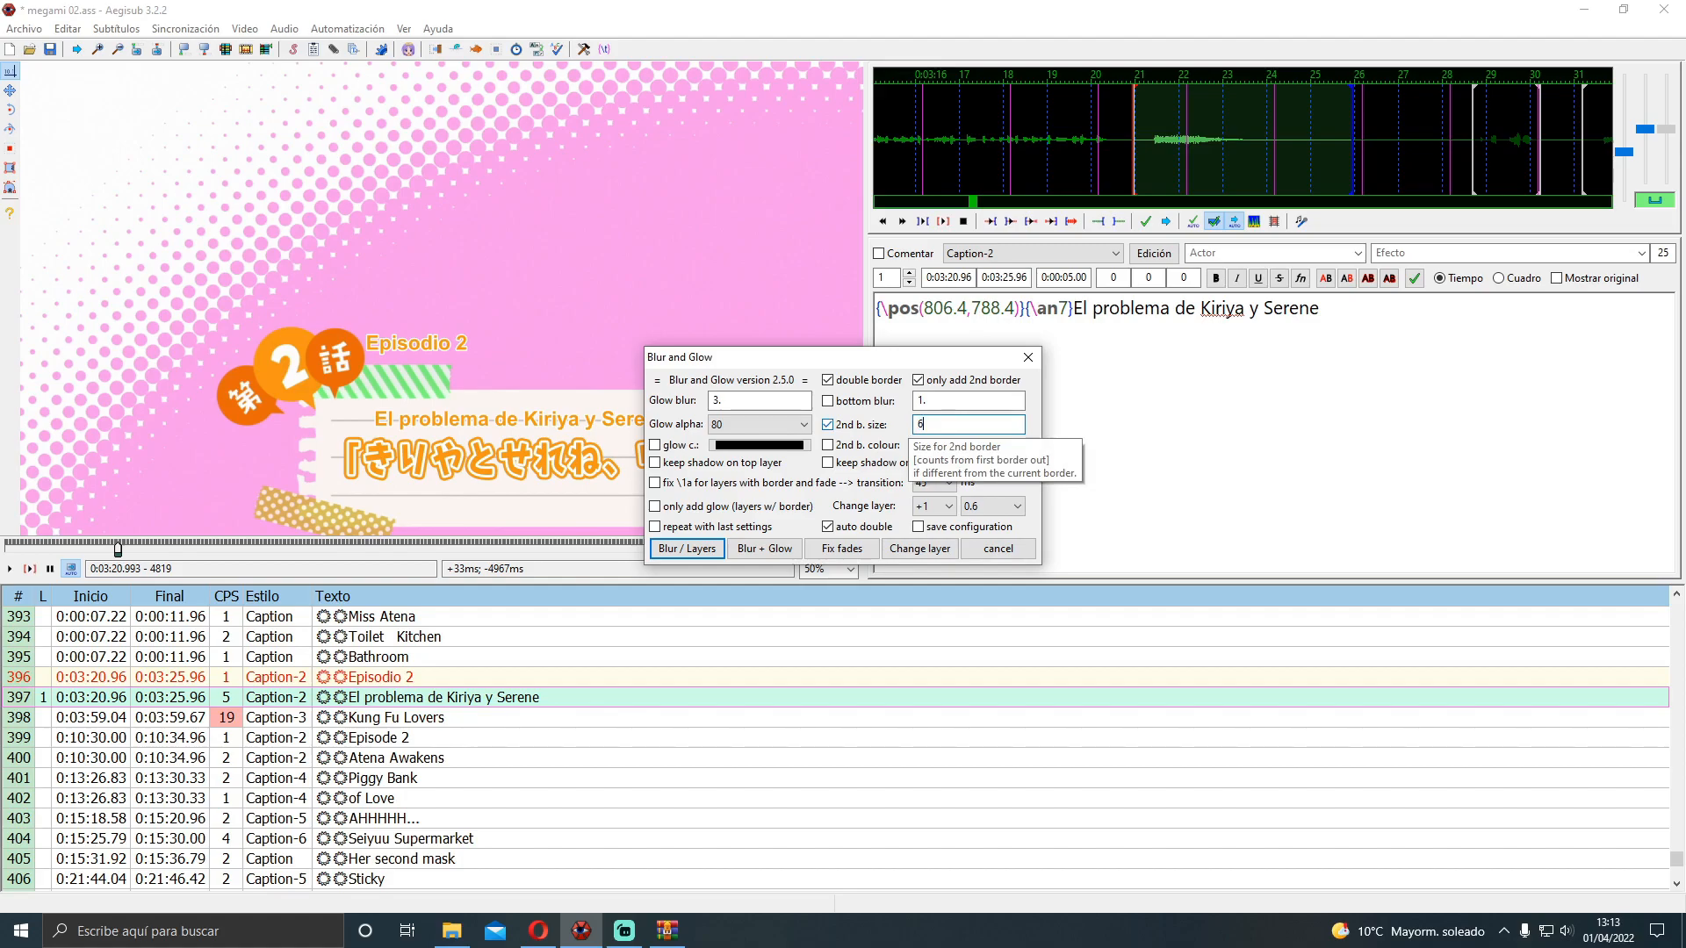
Enable the second border colour and set it to the orange sampled from the Japanese title in the video
left_click(828, 445)
left_click(968, 445)
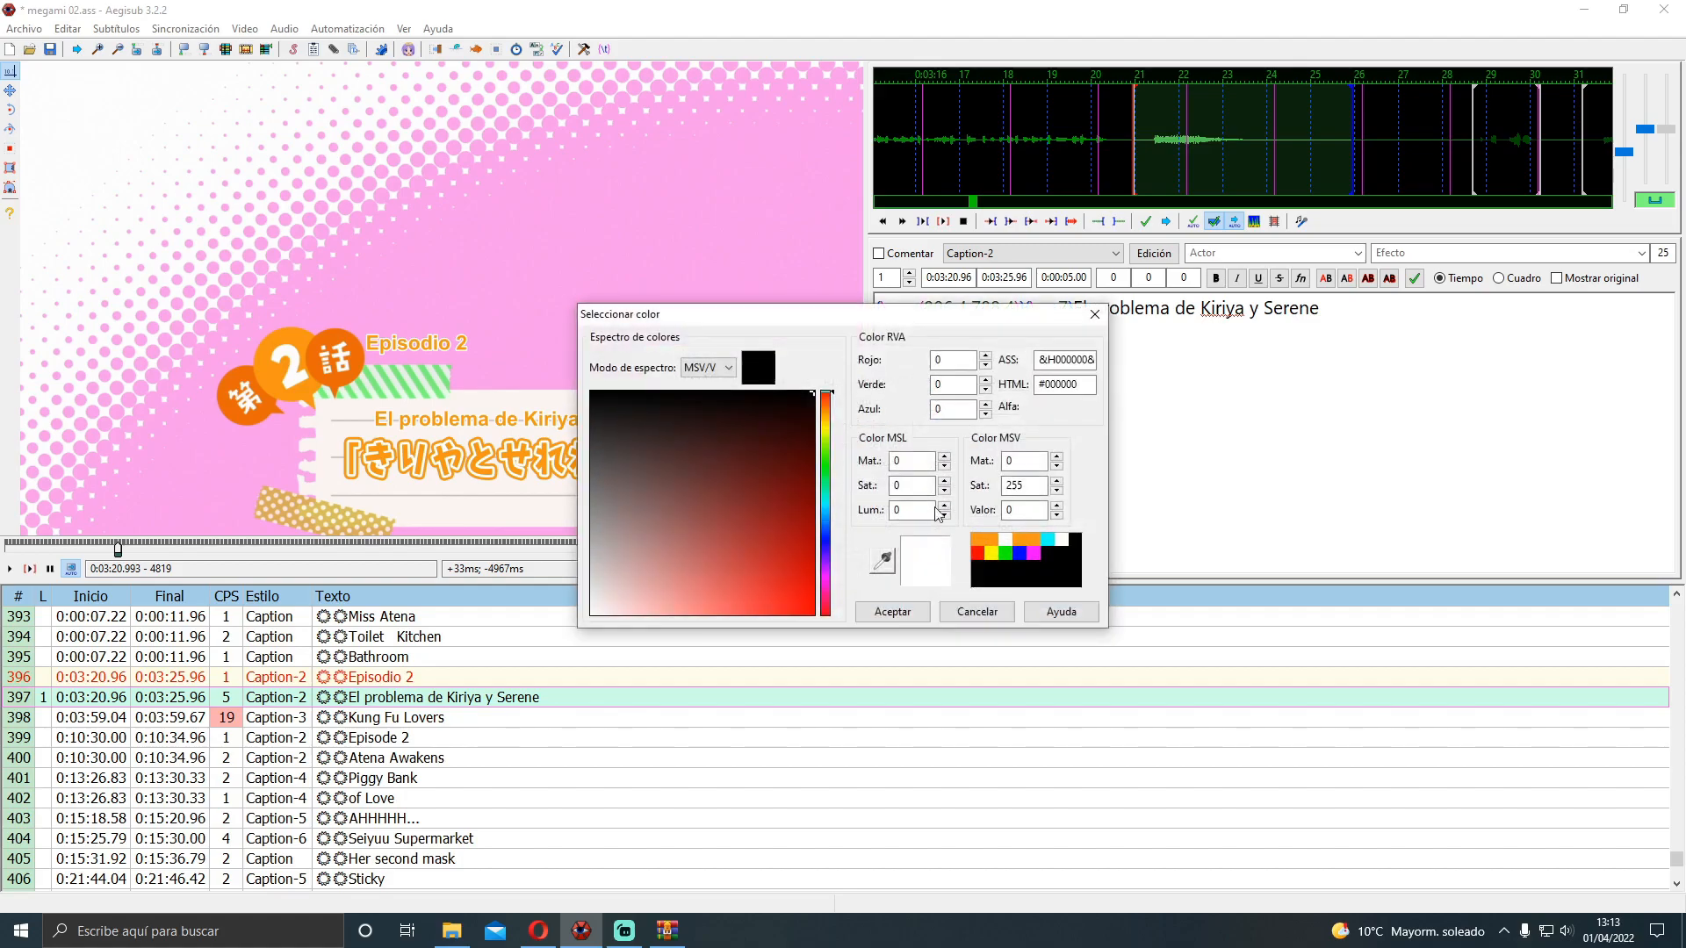
left_click_drag(887, 565, 439, 465)
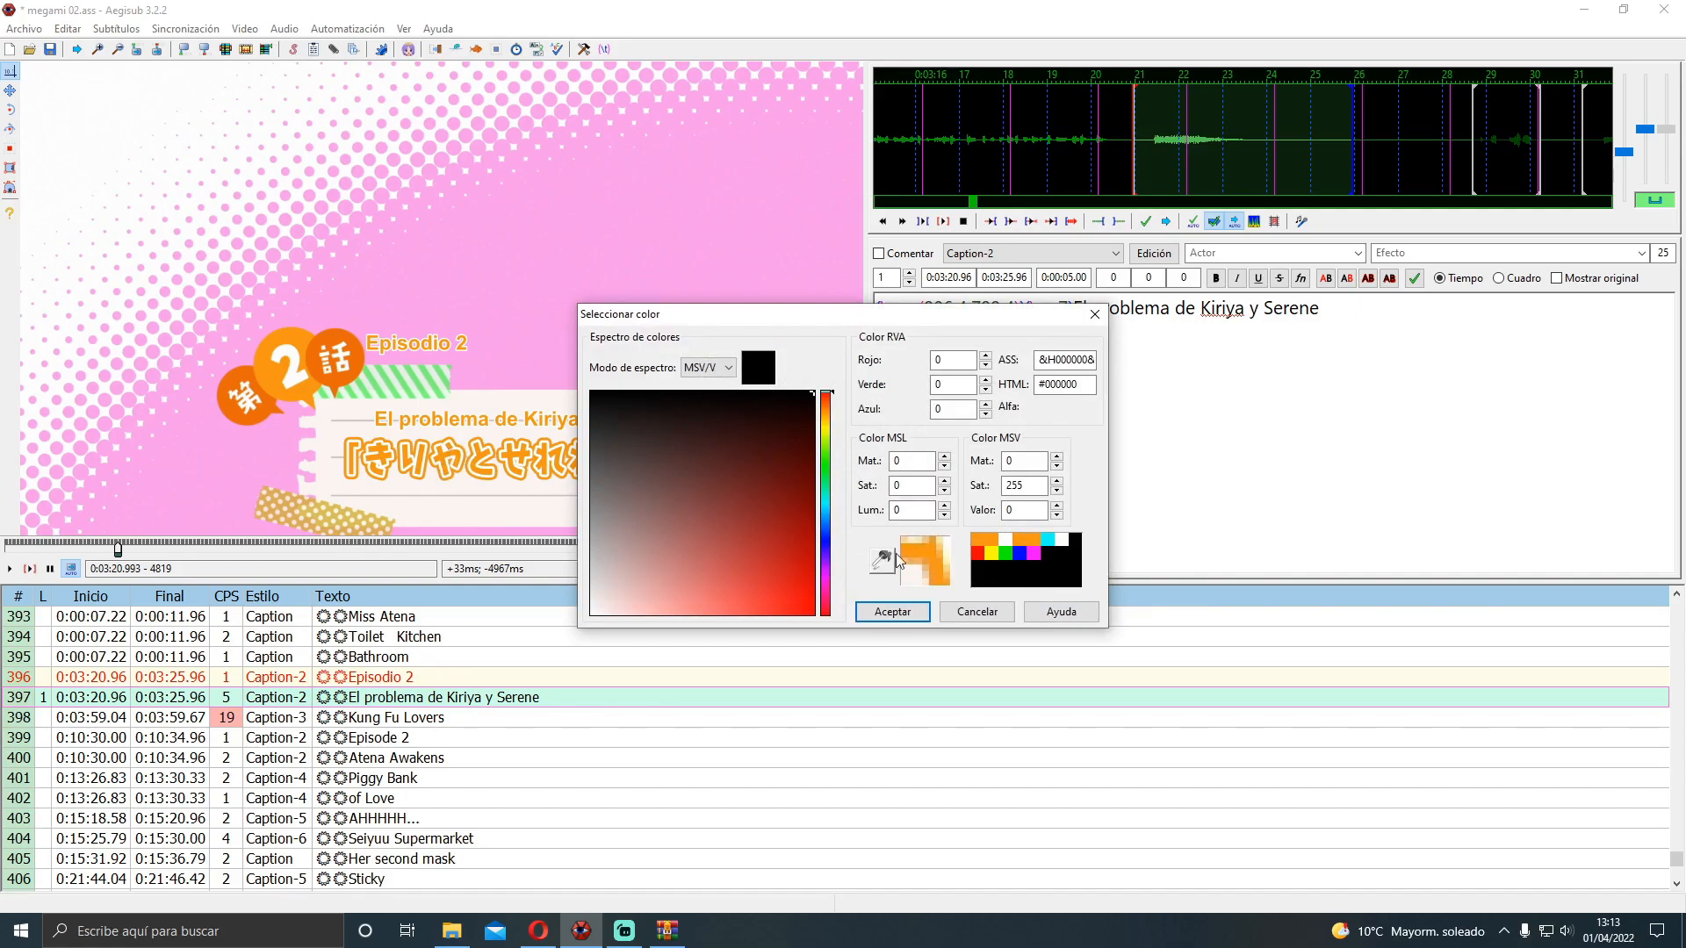
left_click(924, 552)
left_click(892, 611)
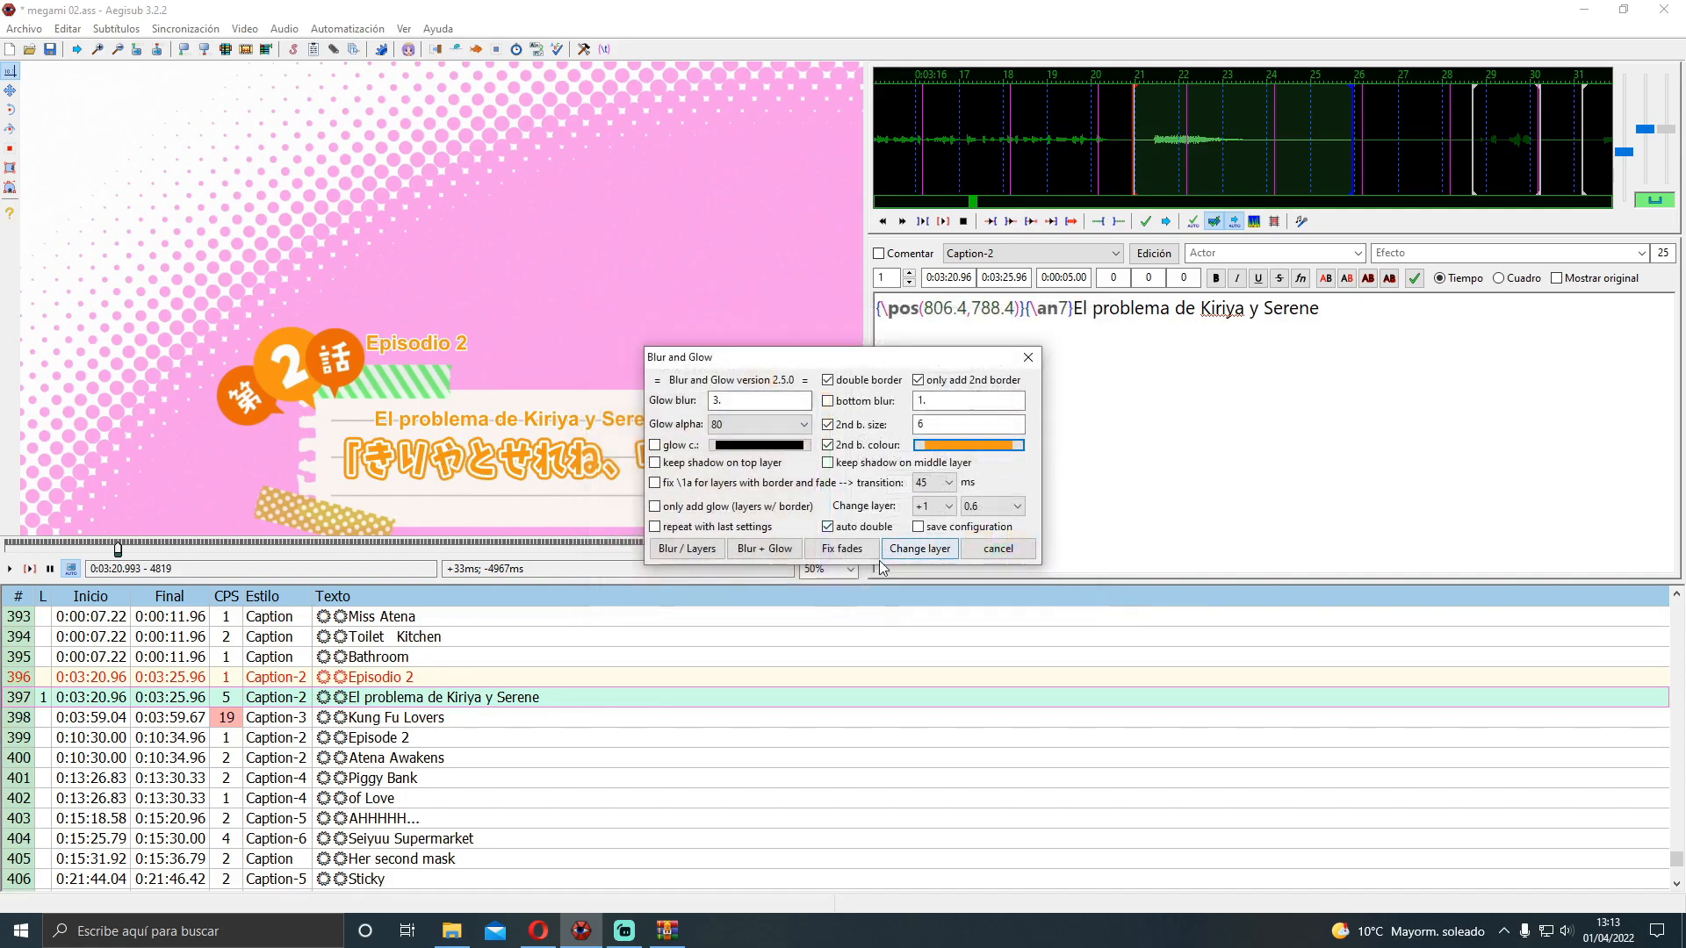
Apply Blur / Layers to the "El problema de Kiriya y Serene" line and inspect its border in the video preview
left_click(689, 549)
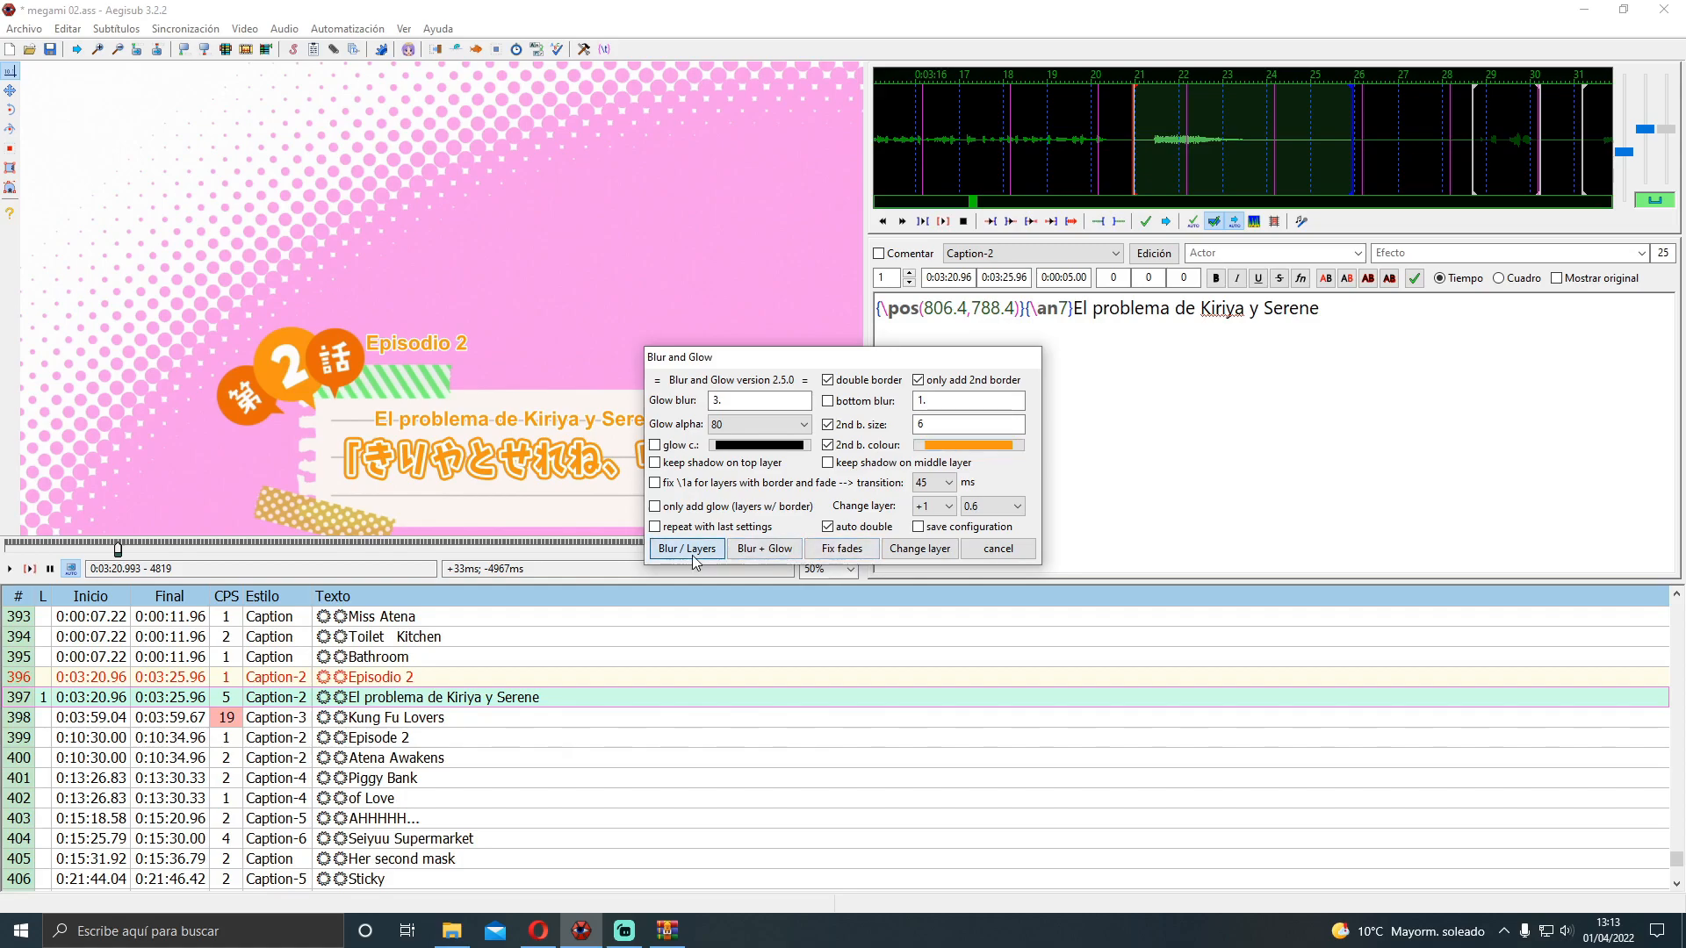
left_click(530, 699)
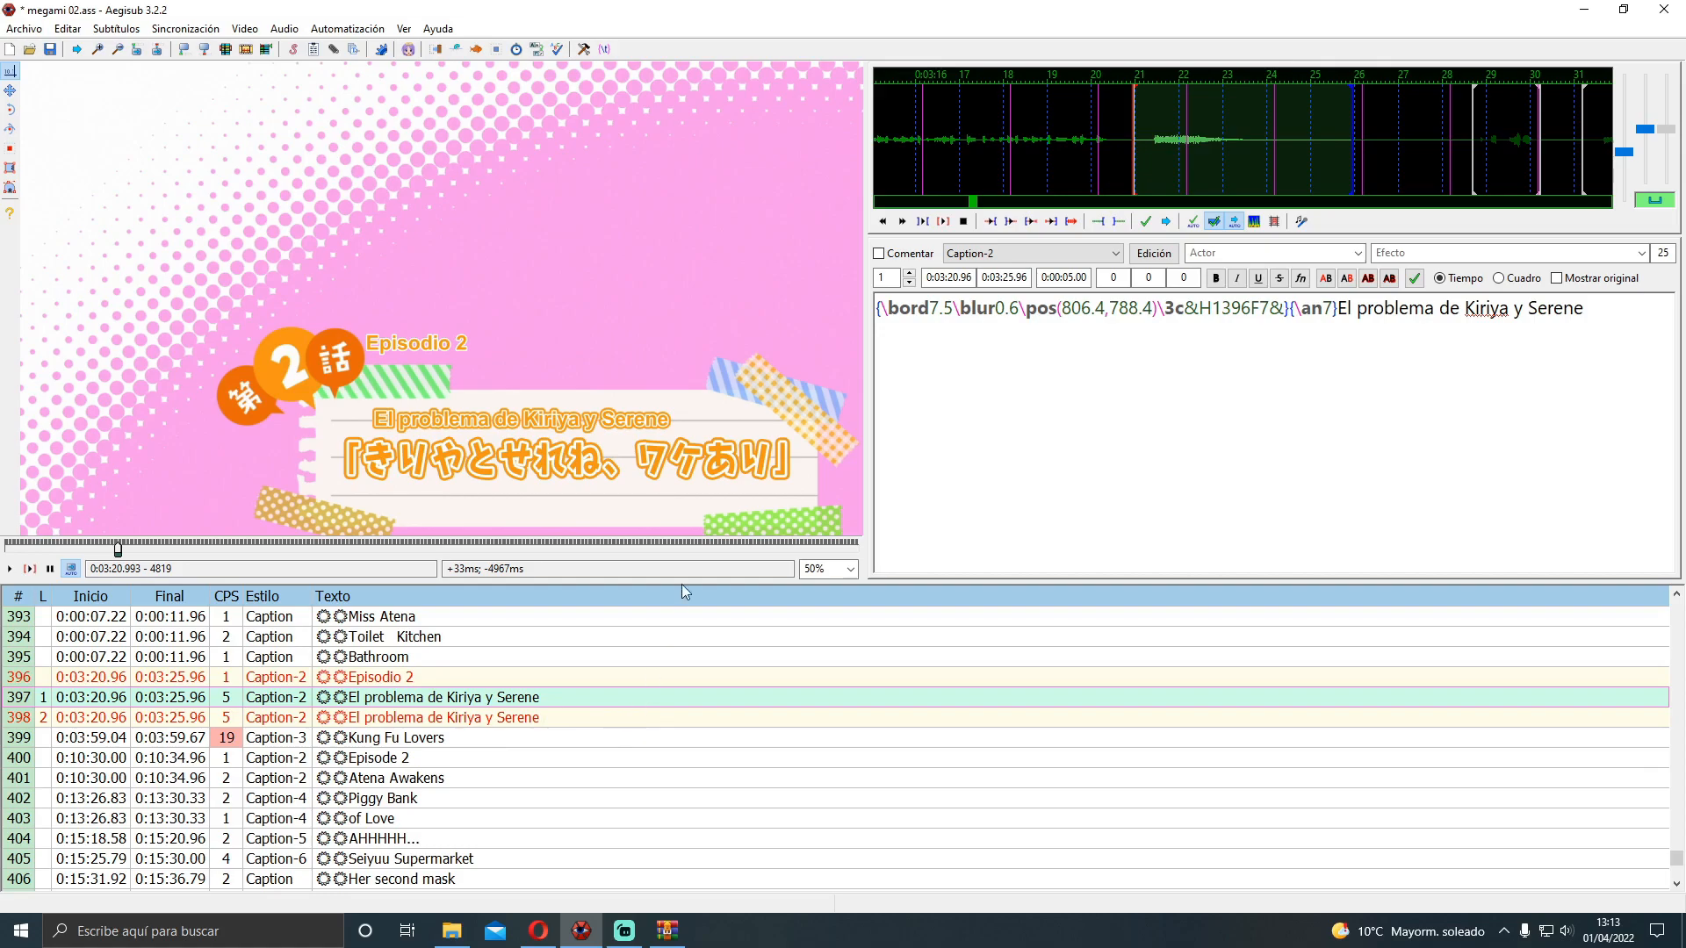
scroll(758, 458, "up", 1)
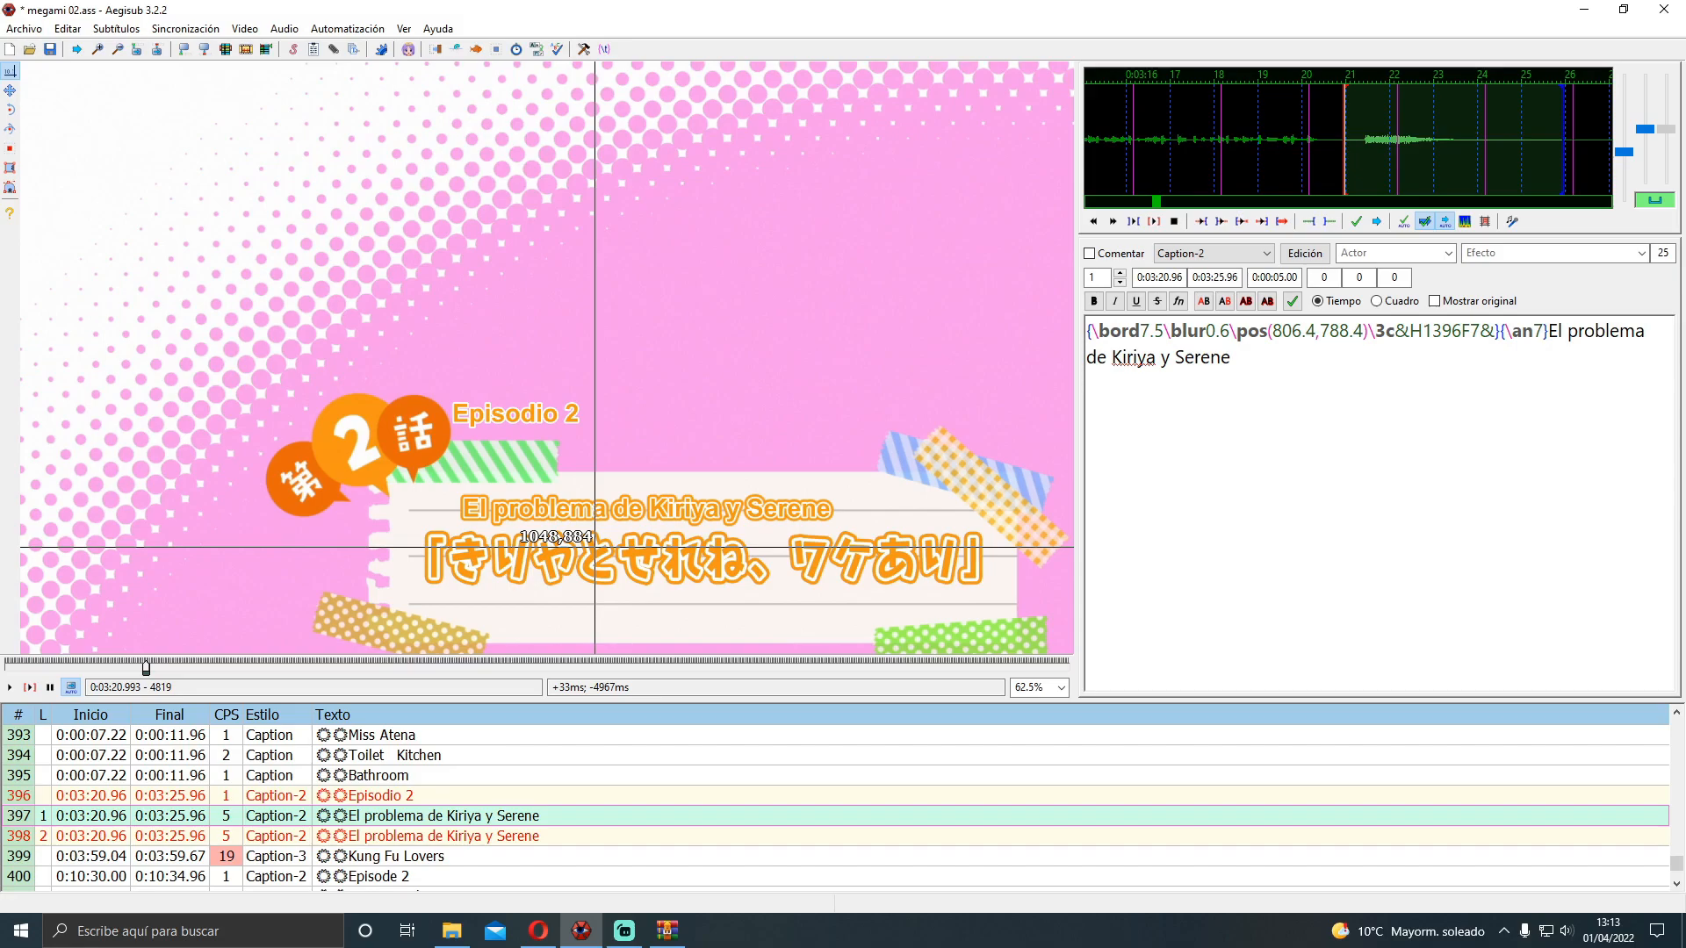
scroll(625, 413, "down", 1)
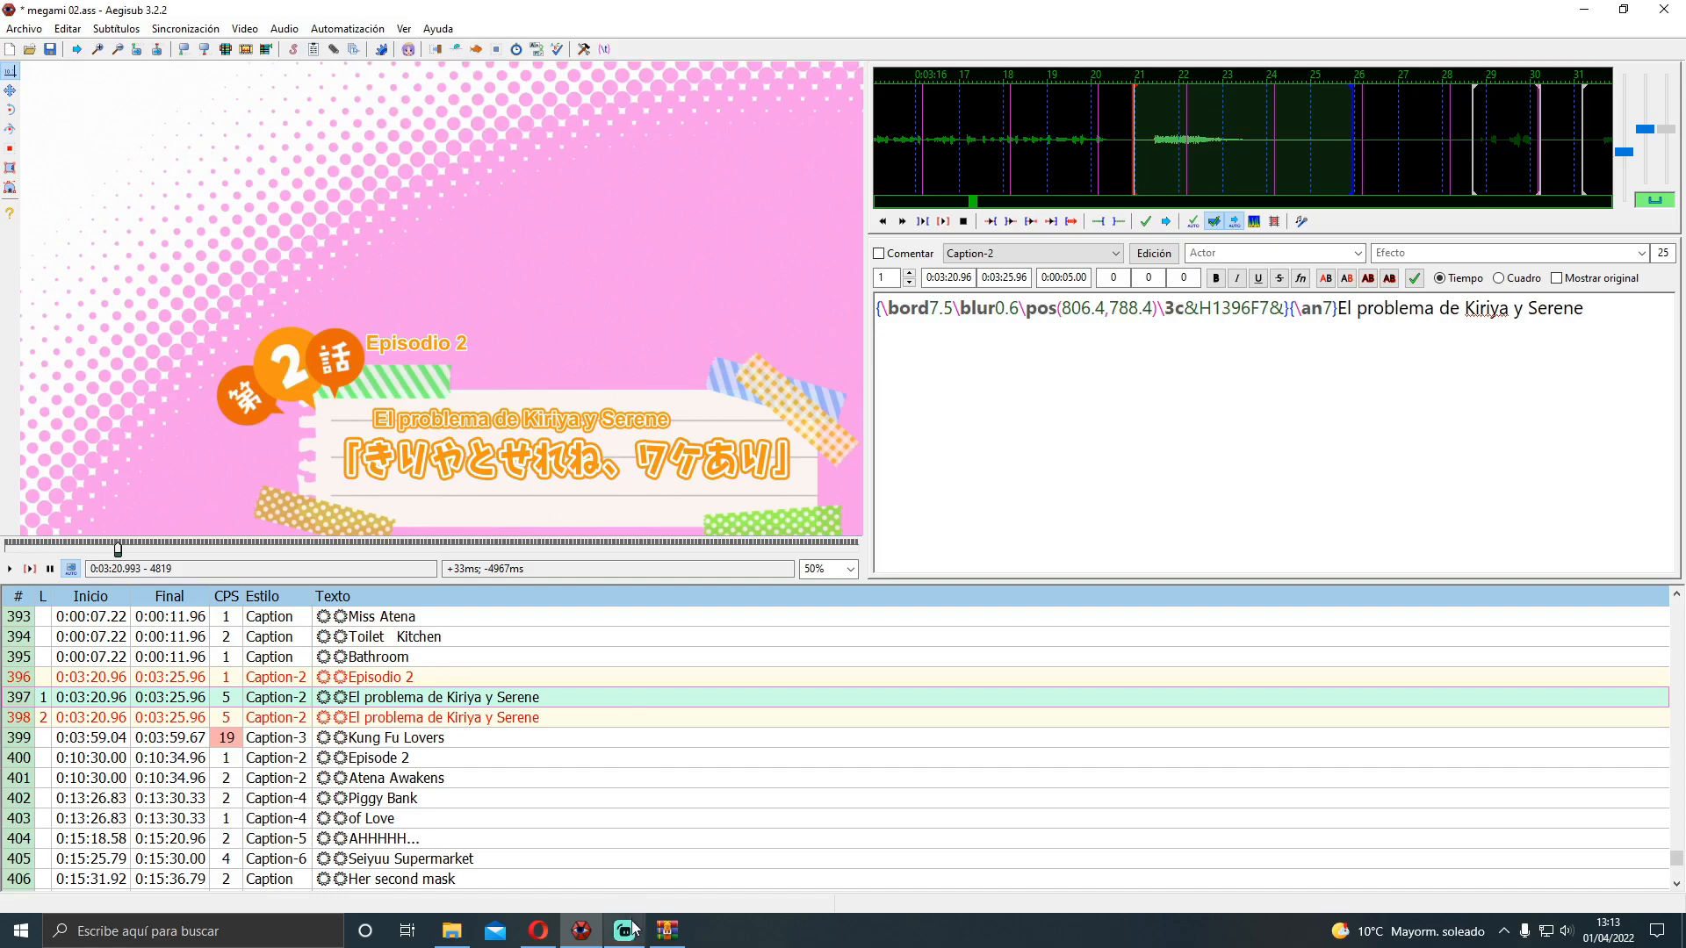
Open FadeWorkS for the "El problema de Kiriya y Serene" line, examine its fade in and fade out settings, and close it without applying
left_click(343, 29)
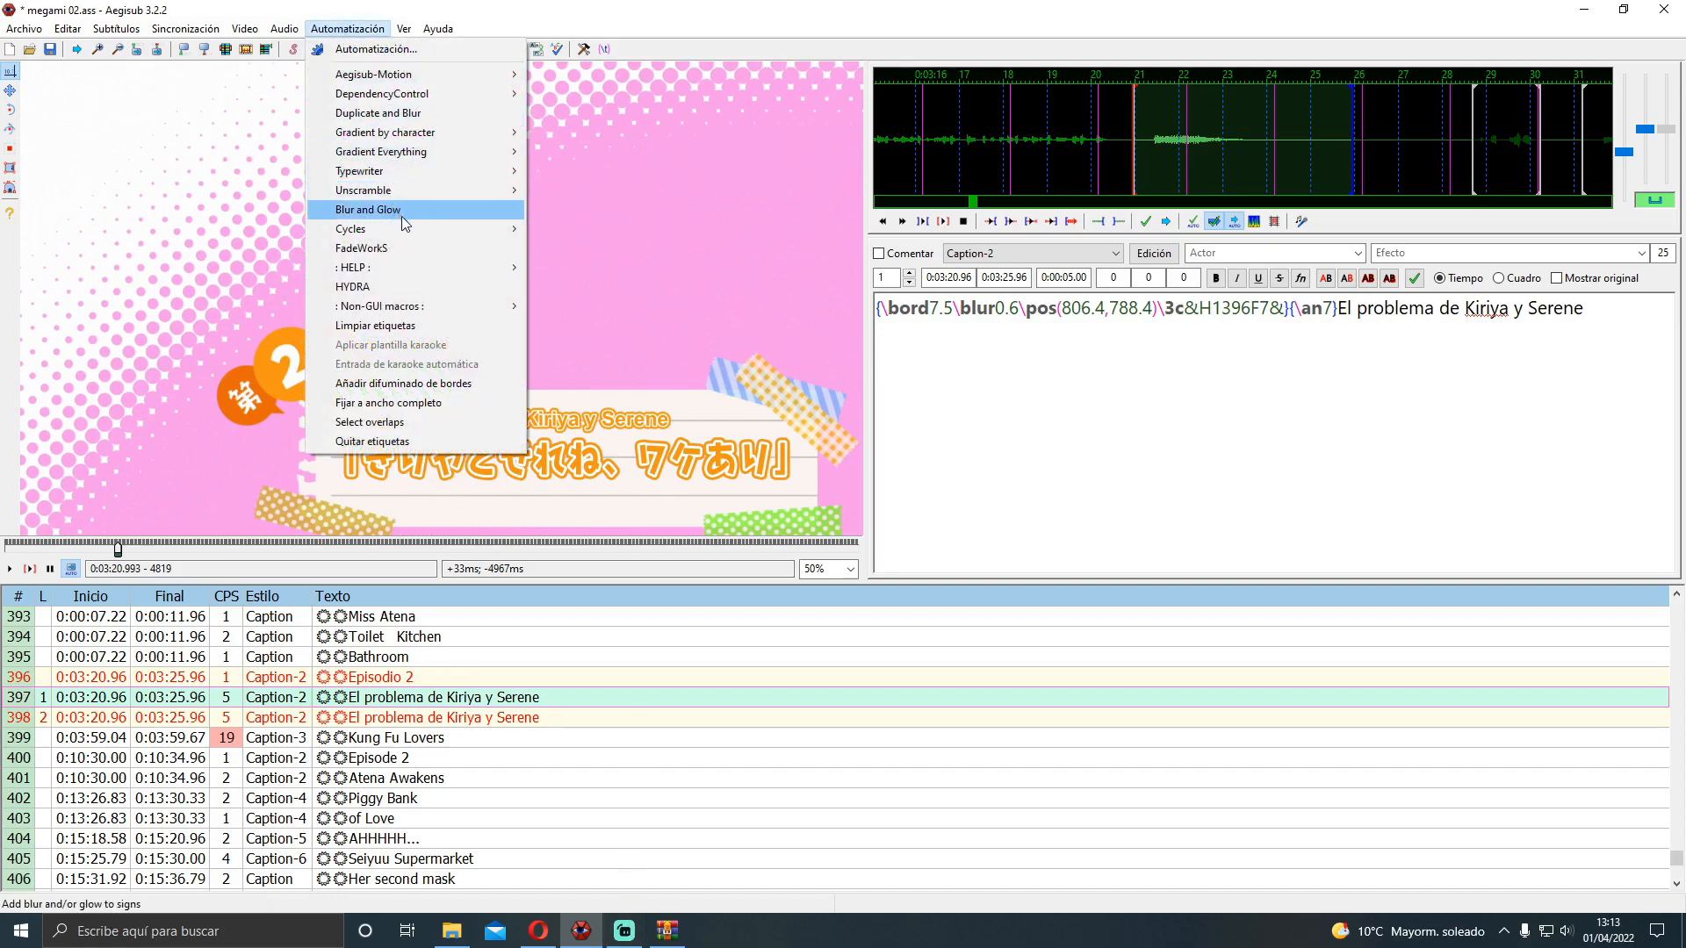
left_click(392, 253)
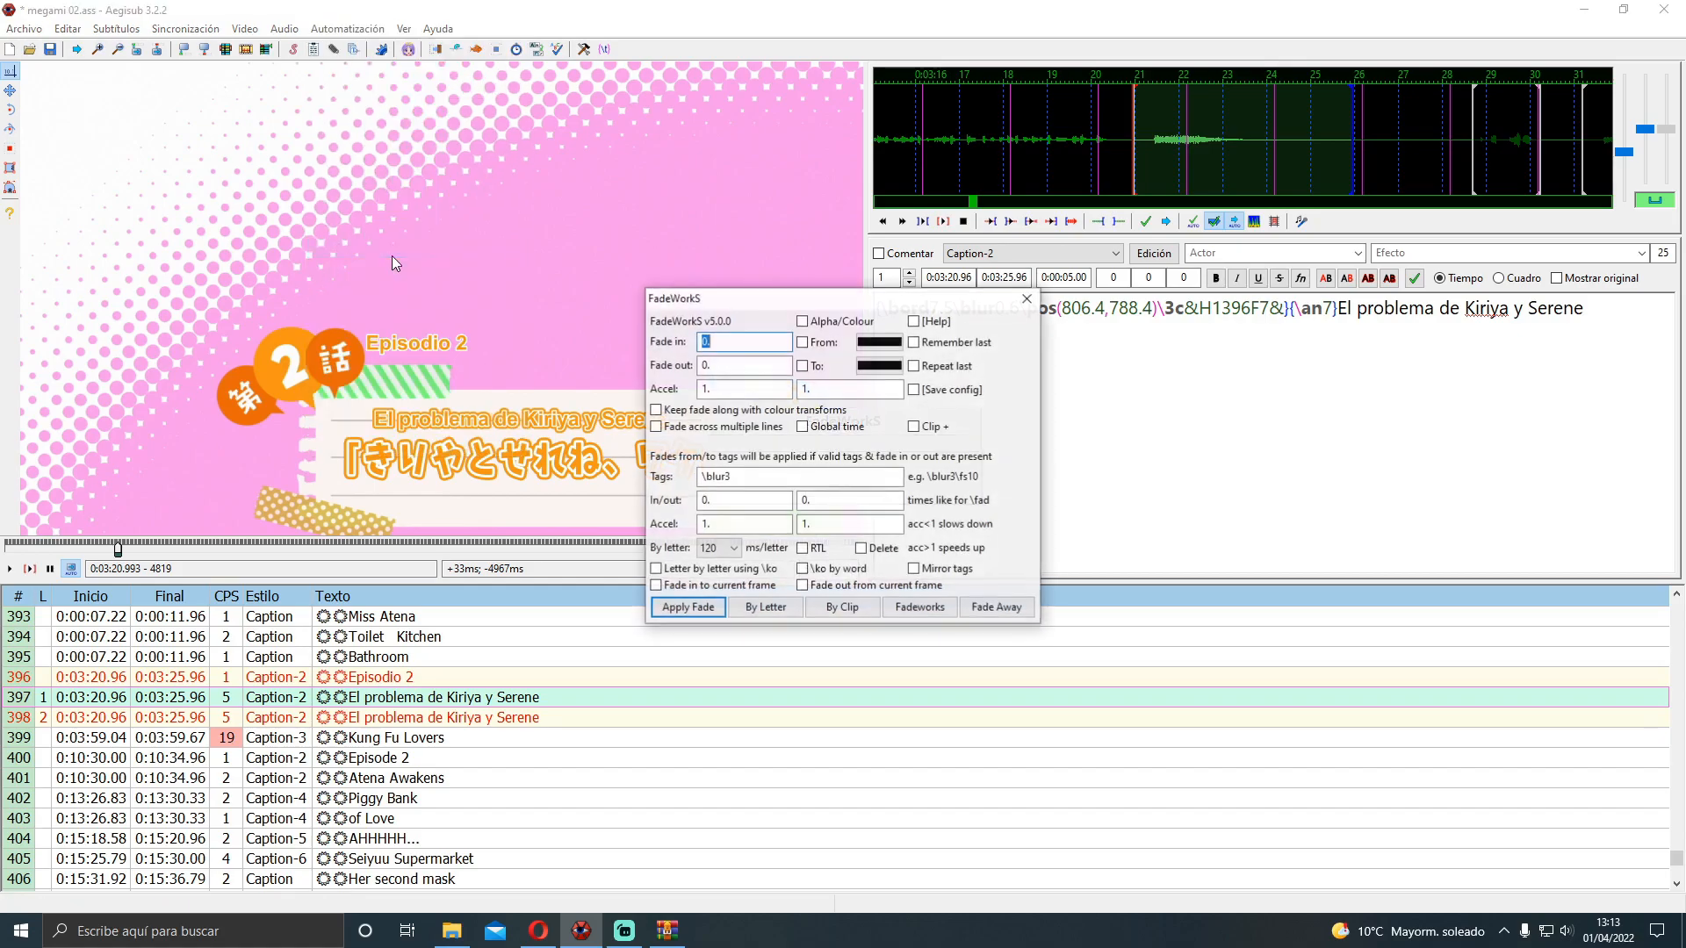
mouse_move(767, 309)
left_mouse_down()
mouse_move(841, 310)
mouse_move(792, 310)
left_mouse_up()
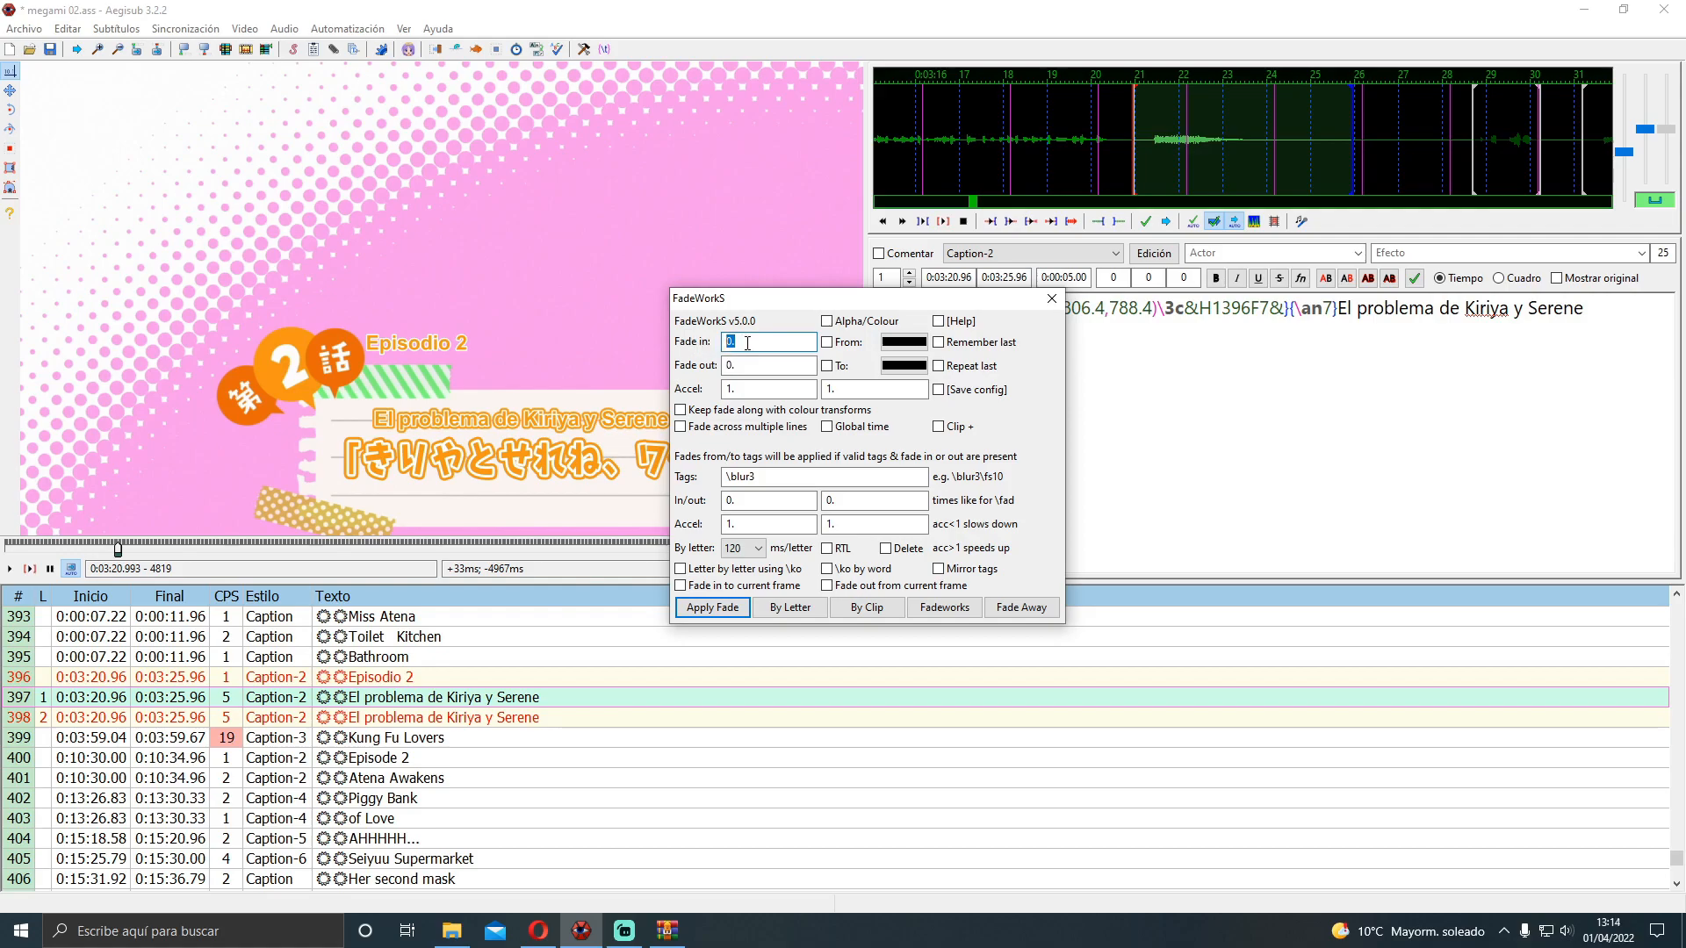
left_click(770, 360)
left_click_drag(770, 361, 718, 362)
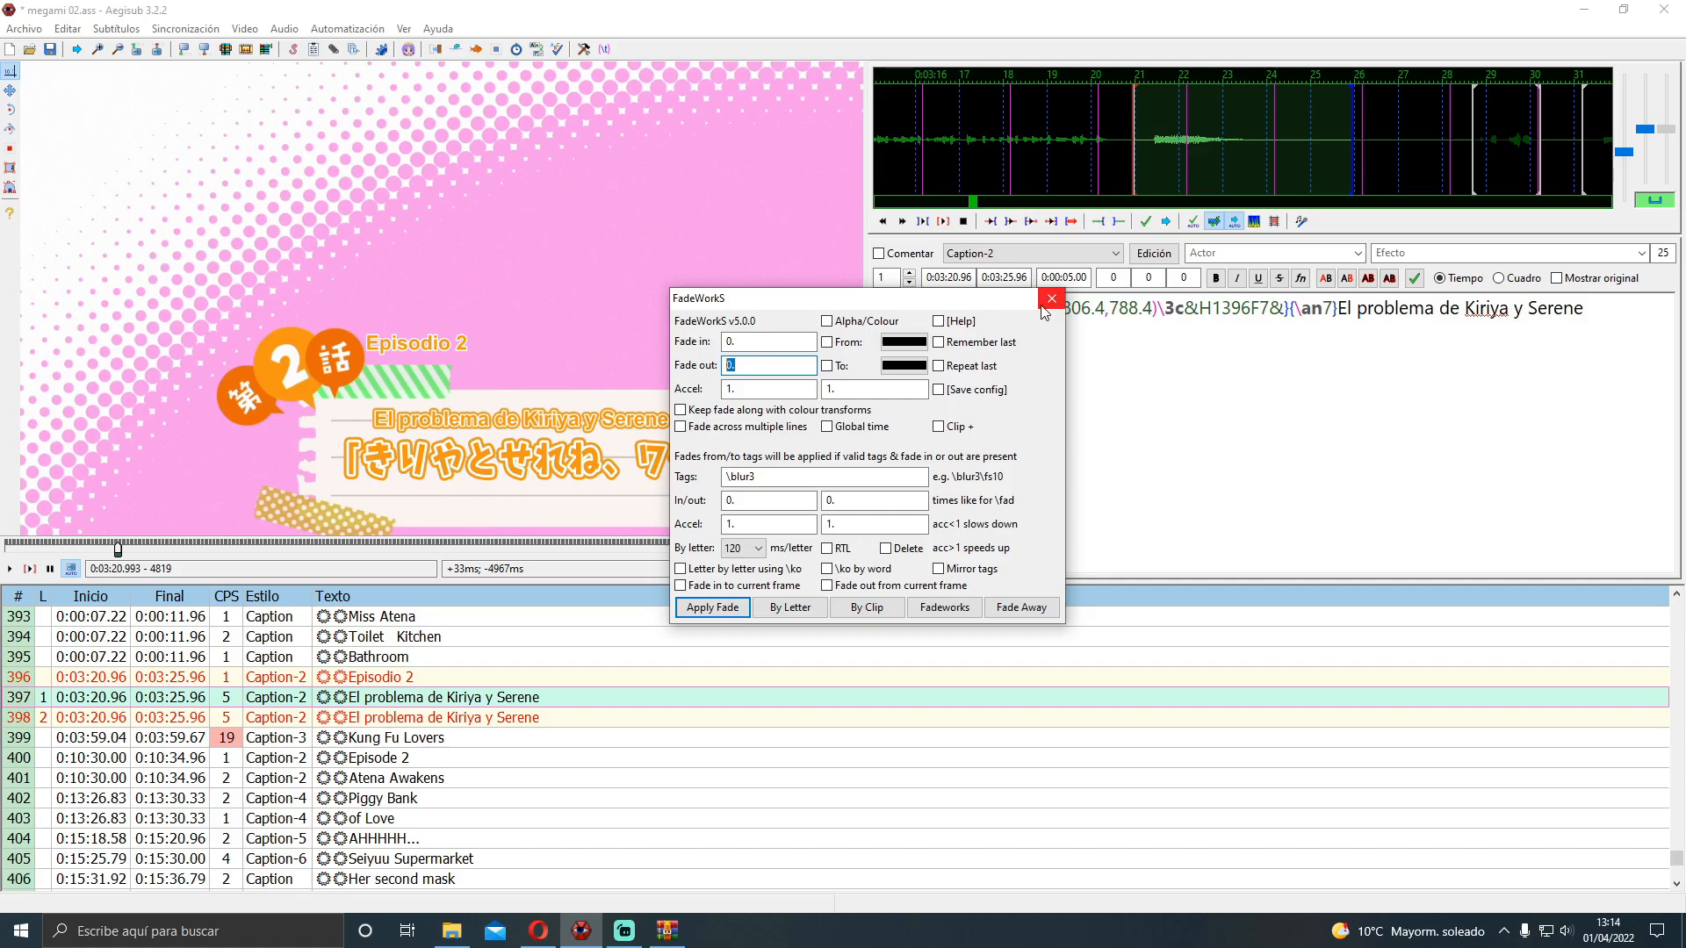
mouse_move(892, 307)
left_mouse_down()
mouse_move(923, 322)
mouse_move(889, 316)
left_mouse_up()
left_click_drag(763, 318, 810, 320)
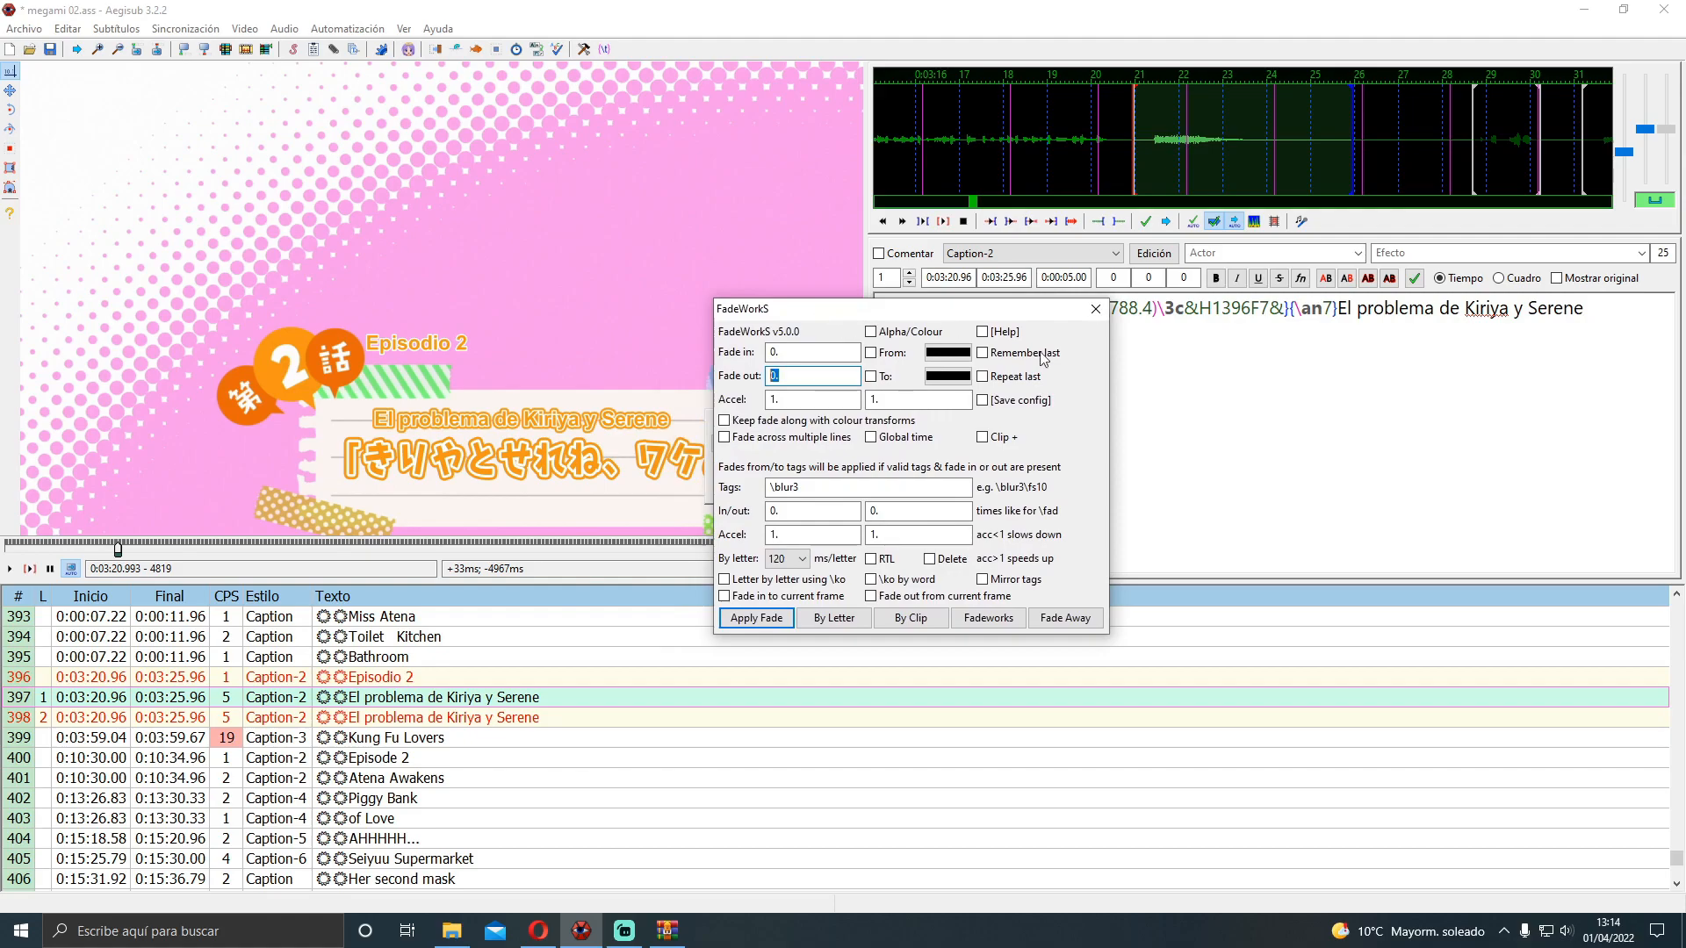
left_click(1095, 309)
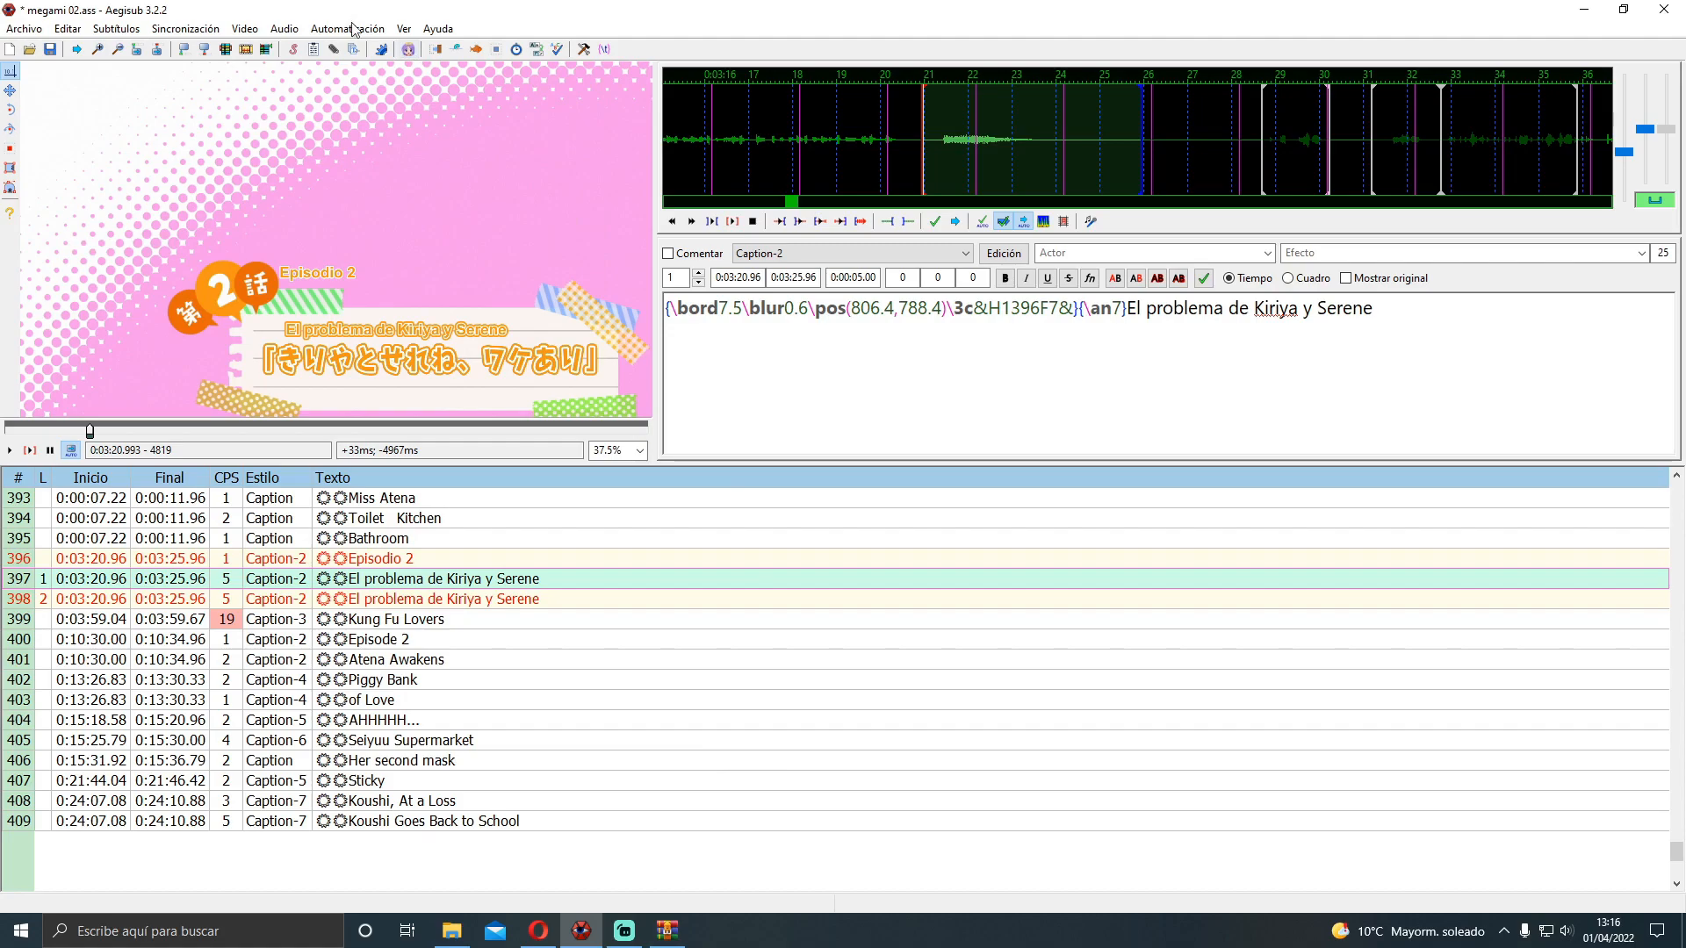
Open HYDRA with its full interface, look through the special functions such as convert clip to drawing, and close it without applying
left_click(348, 29)
left_click(424, 286)
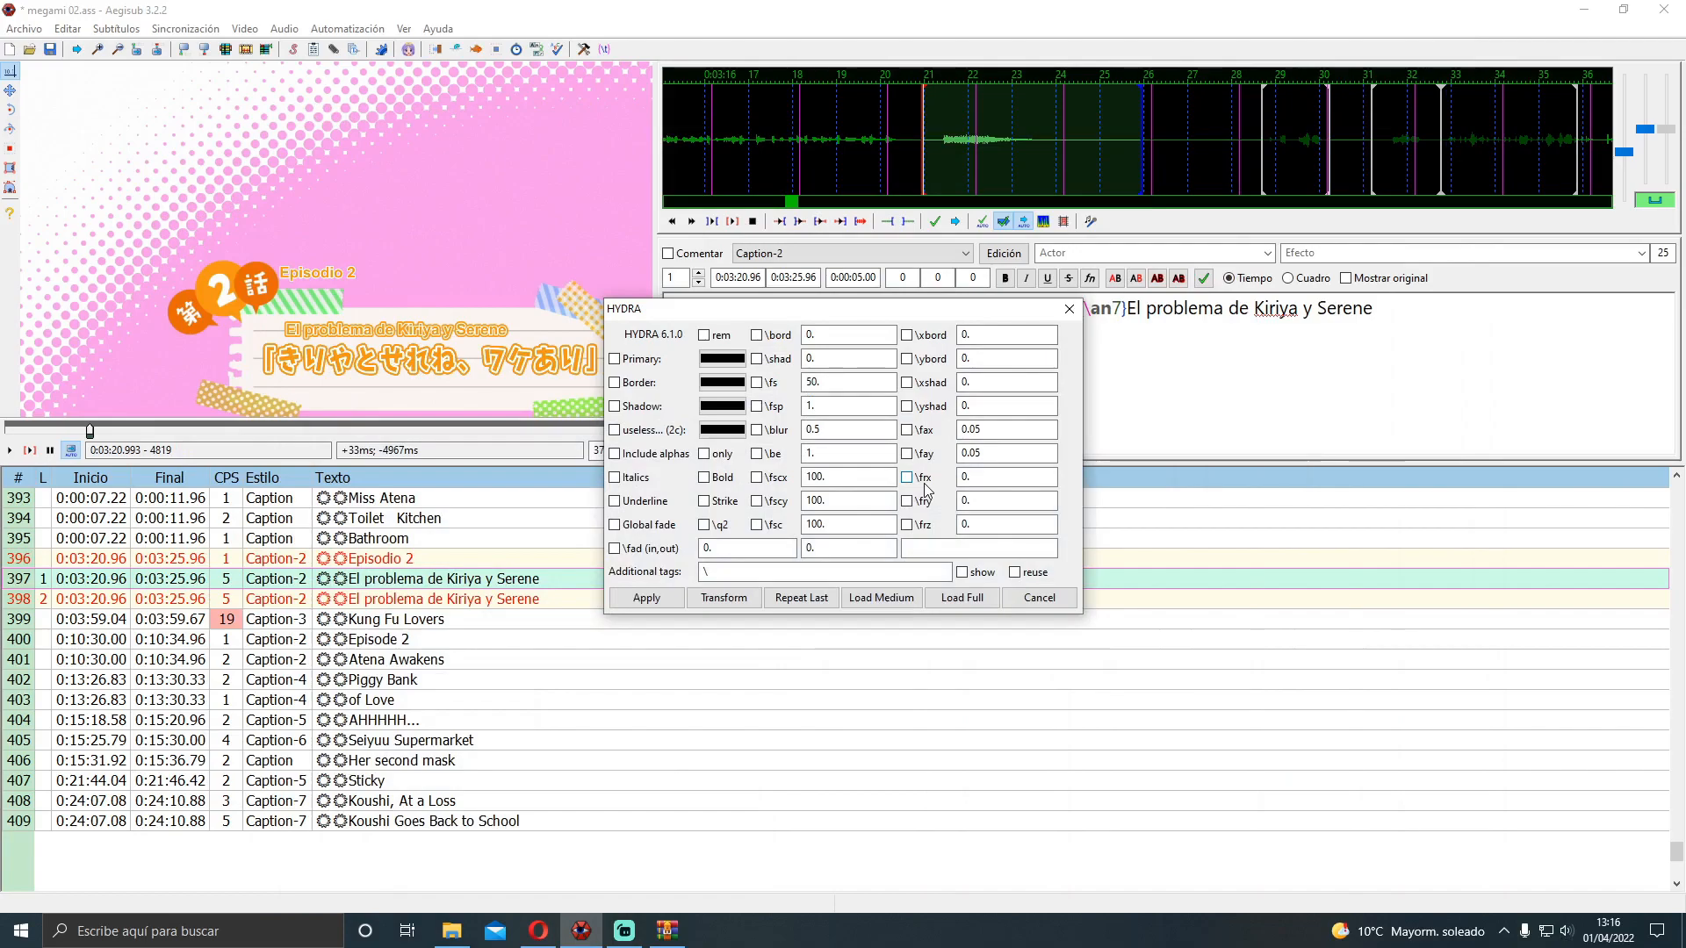
left_click(957, 597)
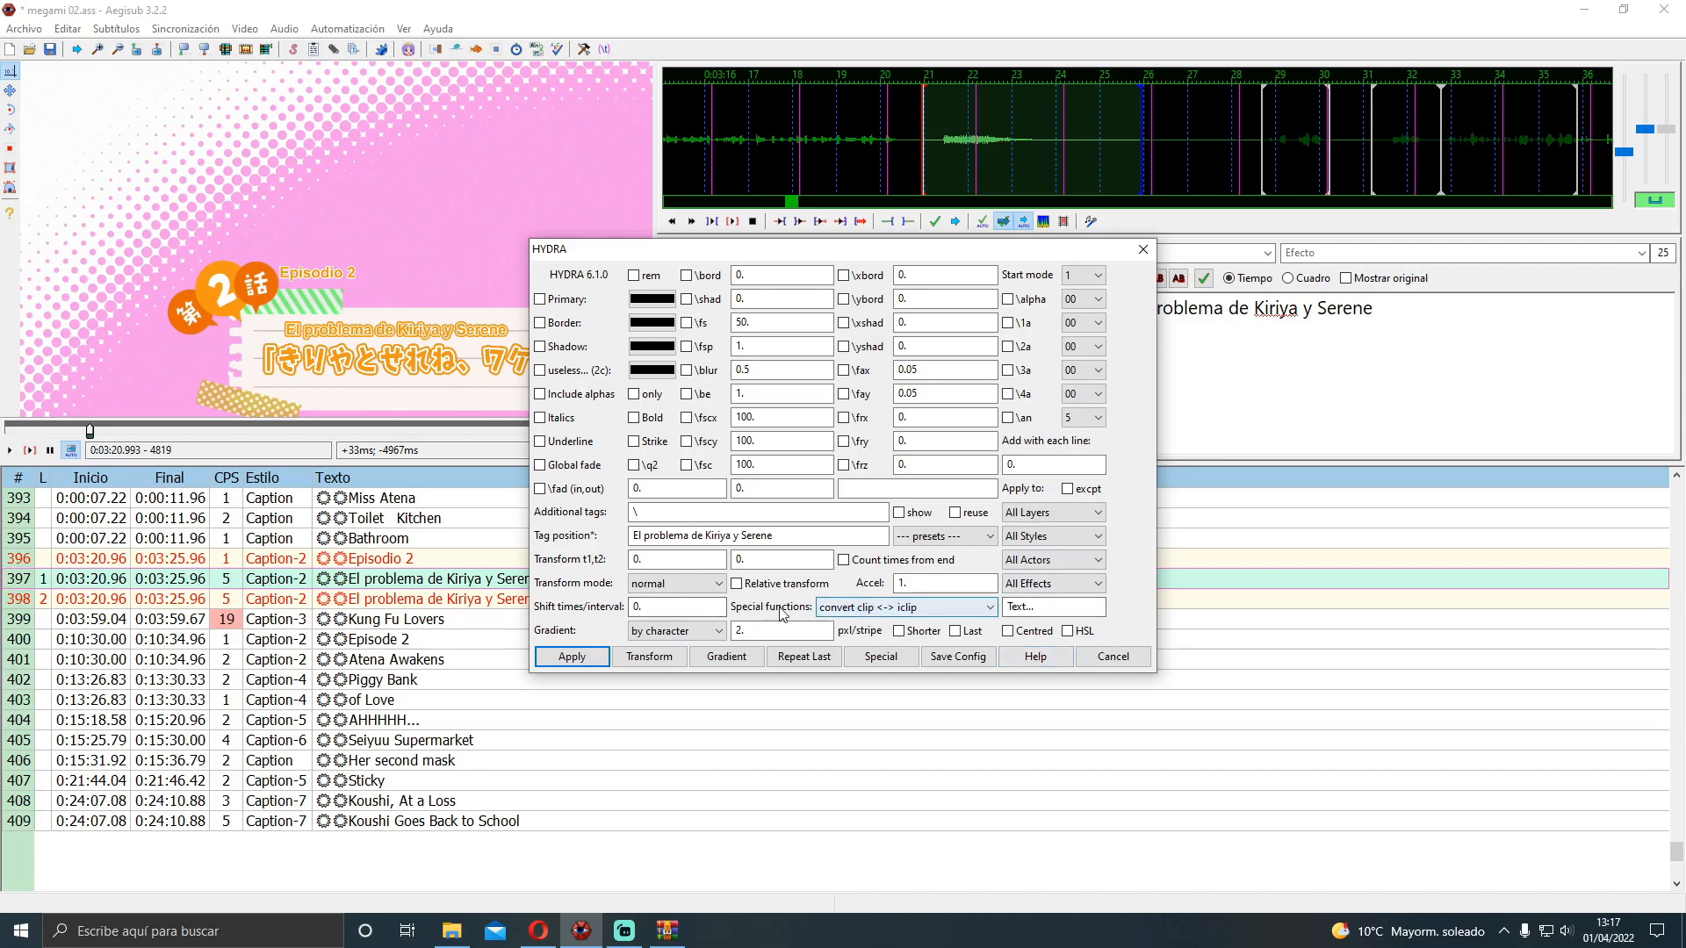
left_click(857, 609)
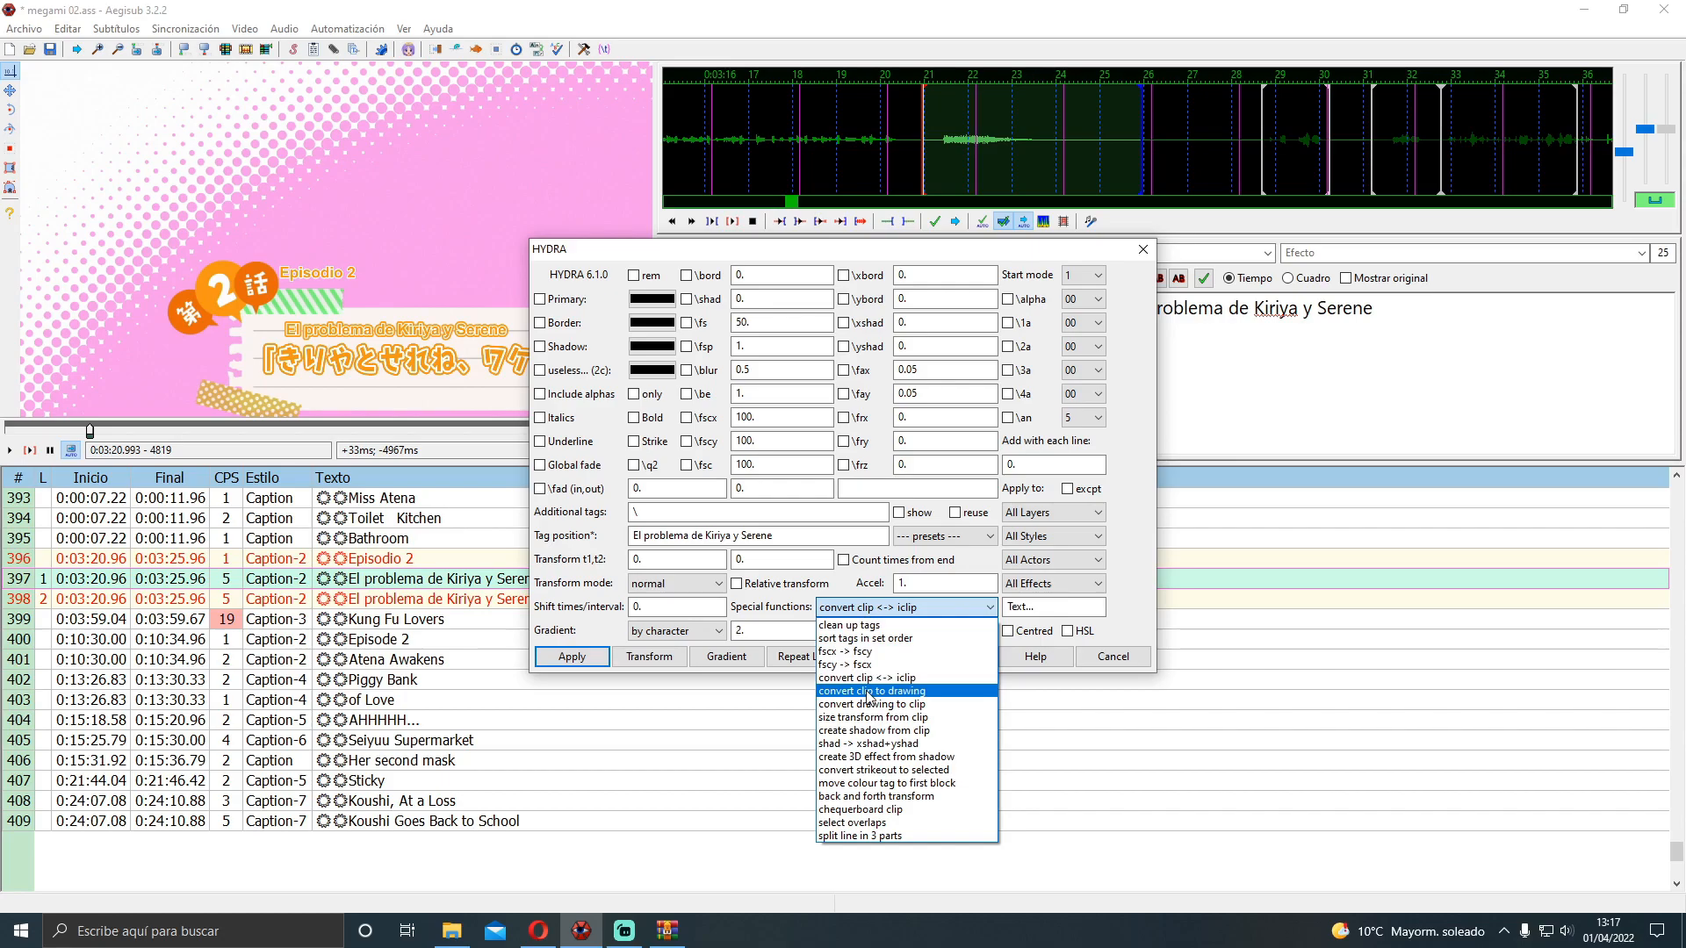
left_click(1121, 588)
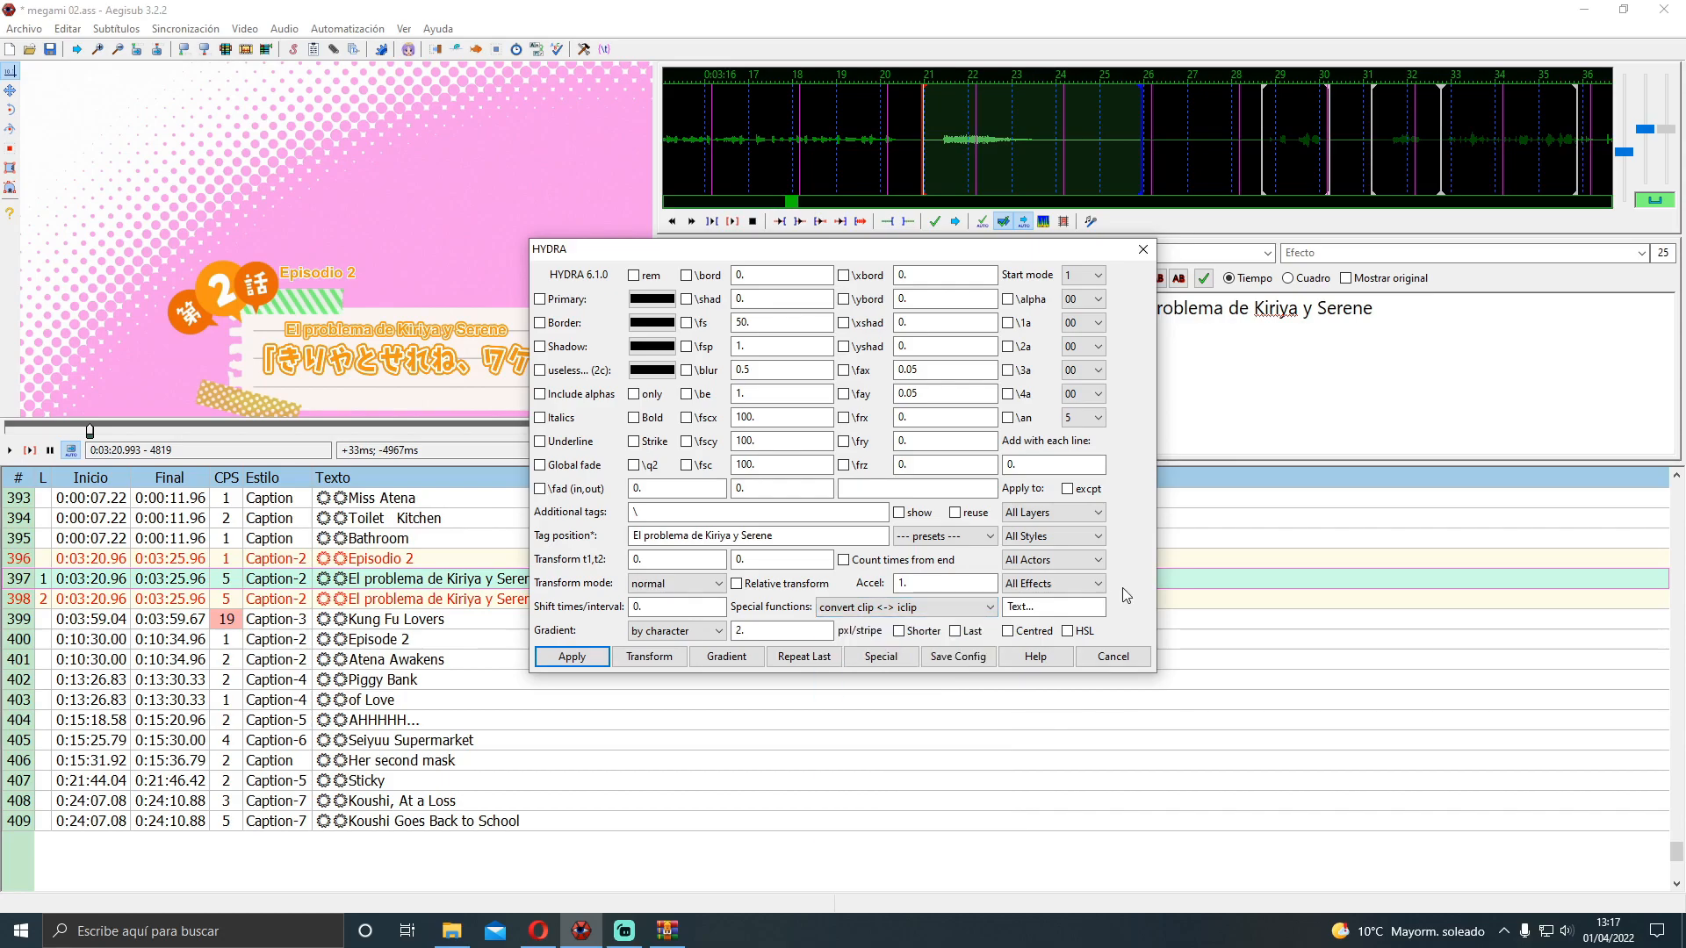
left_click(1142, 252)
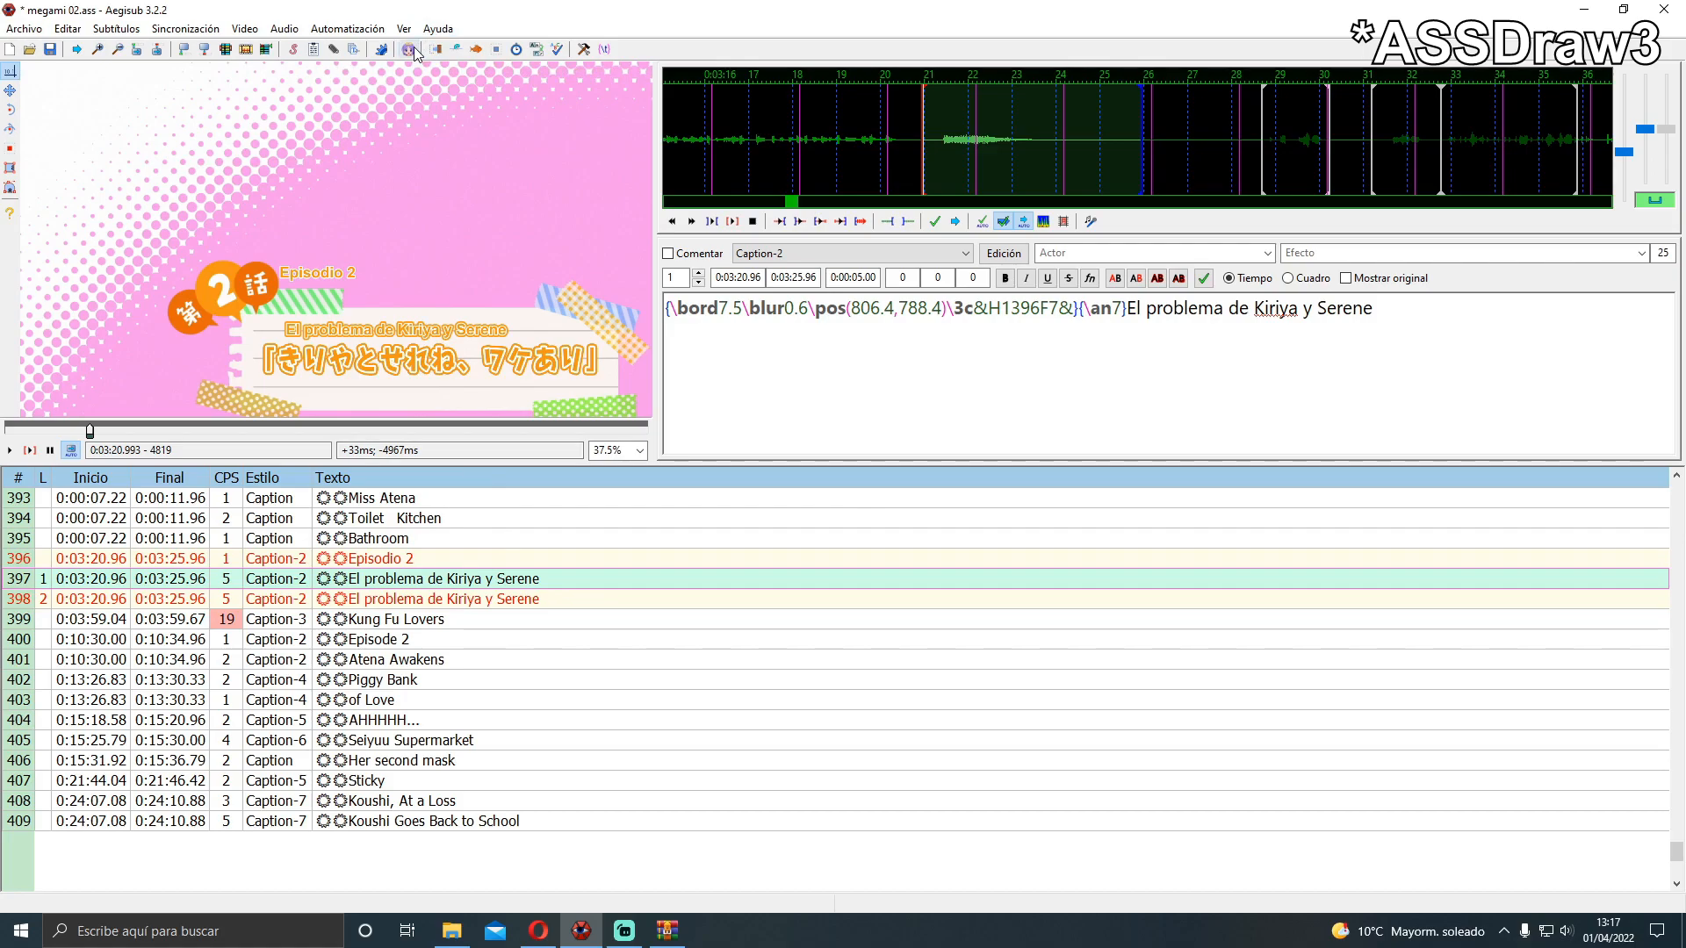
Duplicate the layer 1 "El problema de Kiriya y Serene" line and clear all tags and text from the first copy
right_click(416, 588)
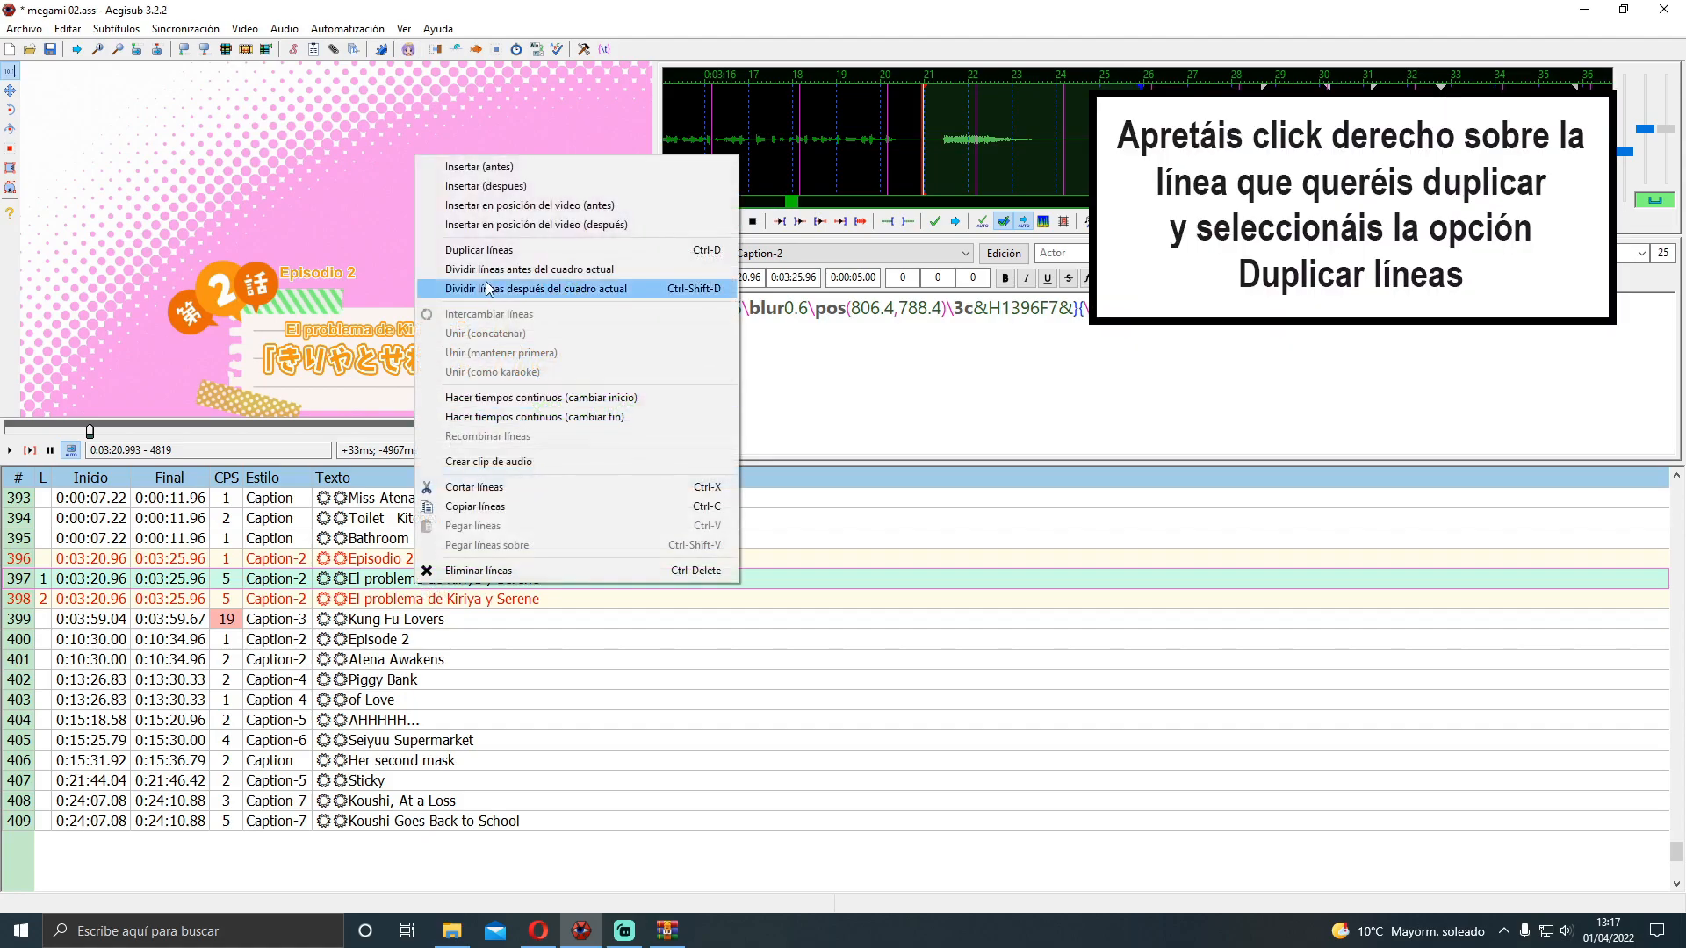
left_click(474, 257)
left_click(400, 586)
triple_click(915, 369)
key("Delete")
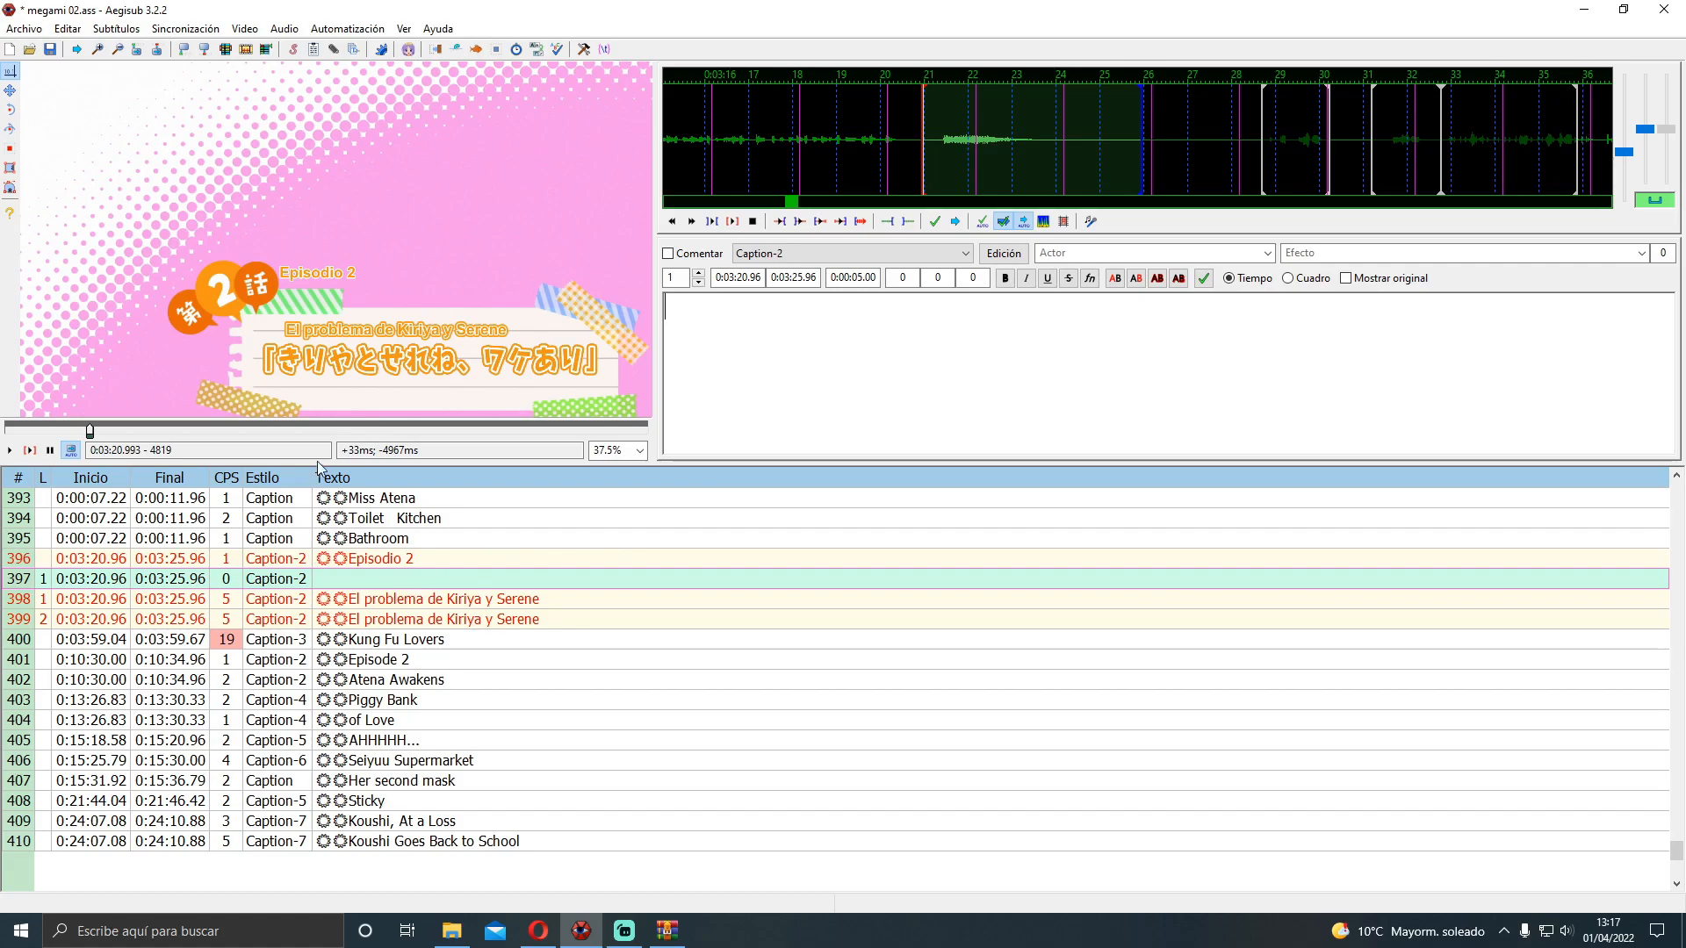
Detach the video into its own window and maximise it
scroll(489, 282, "up", 3)
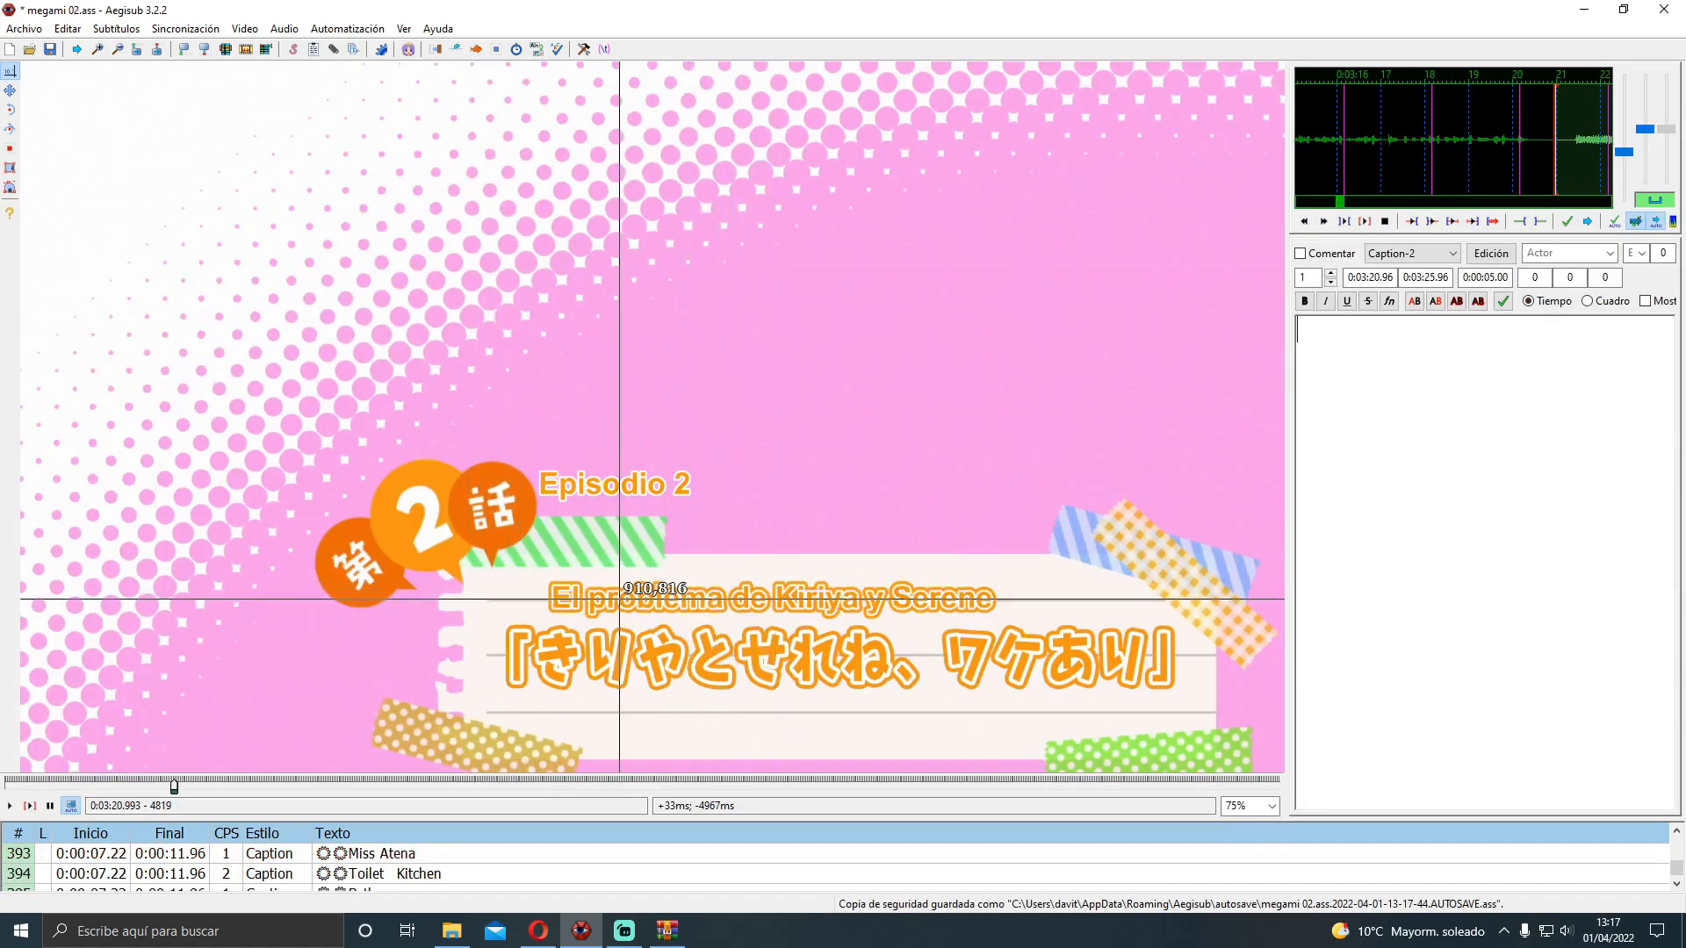
right_click(889, 537)
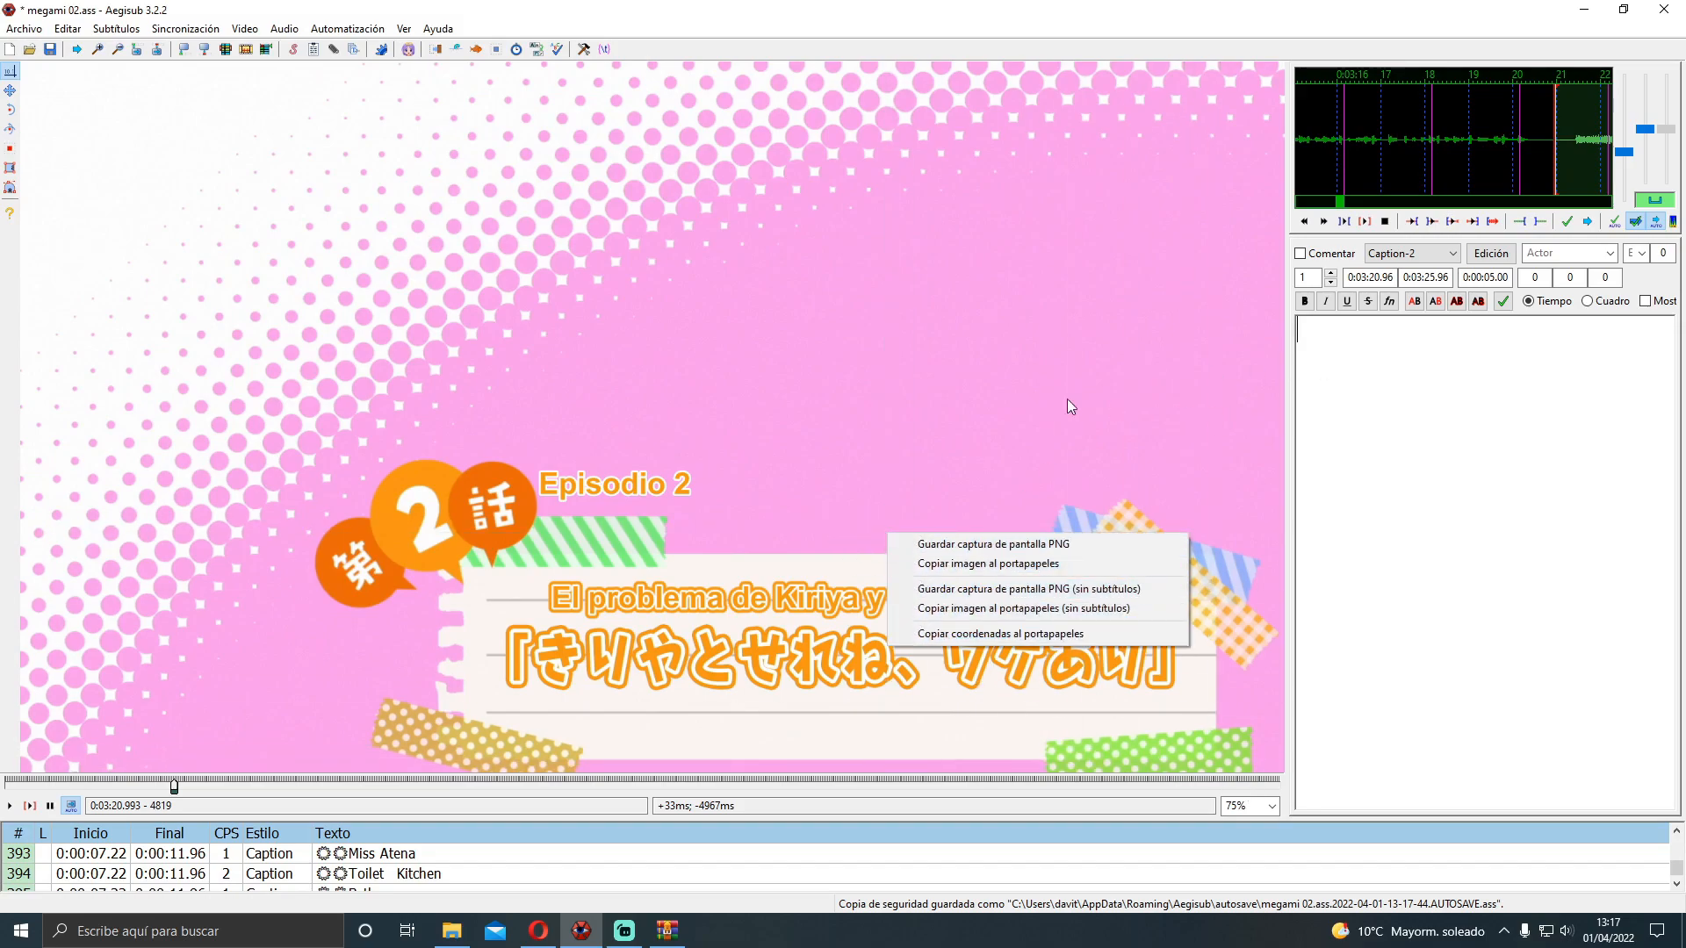
left_click(1034, 16)
left_click(245, 29)
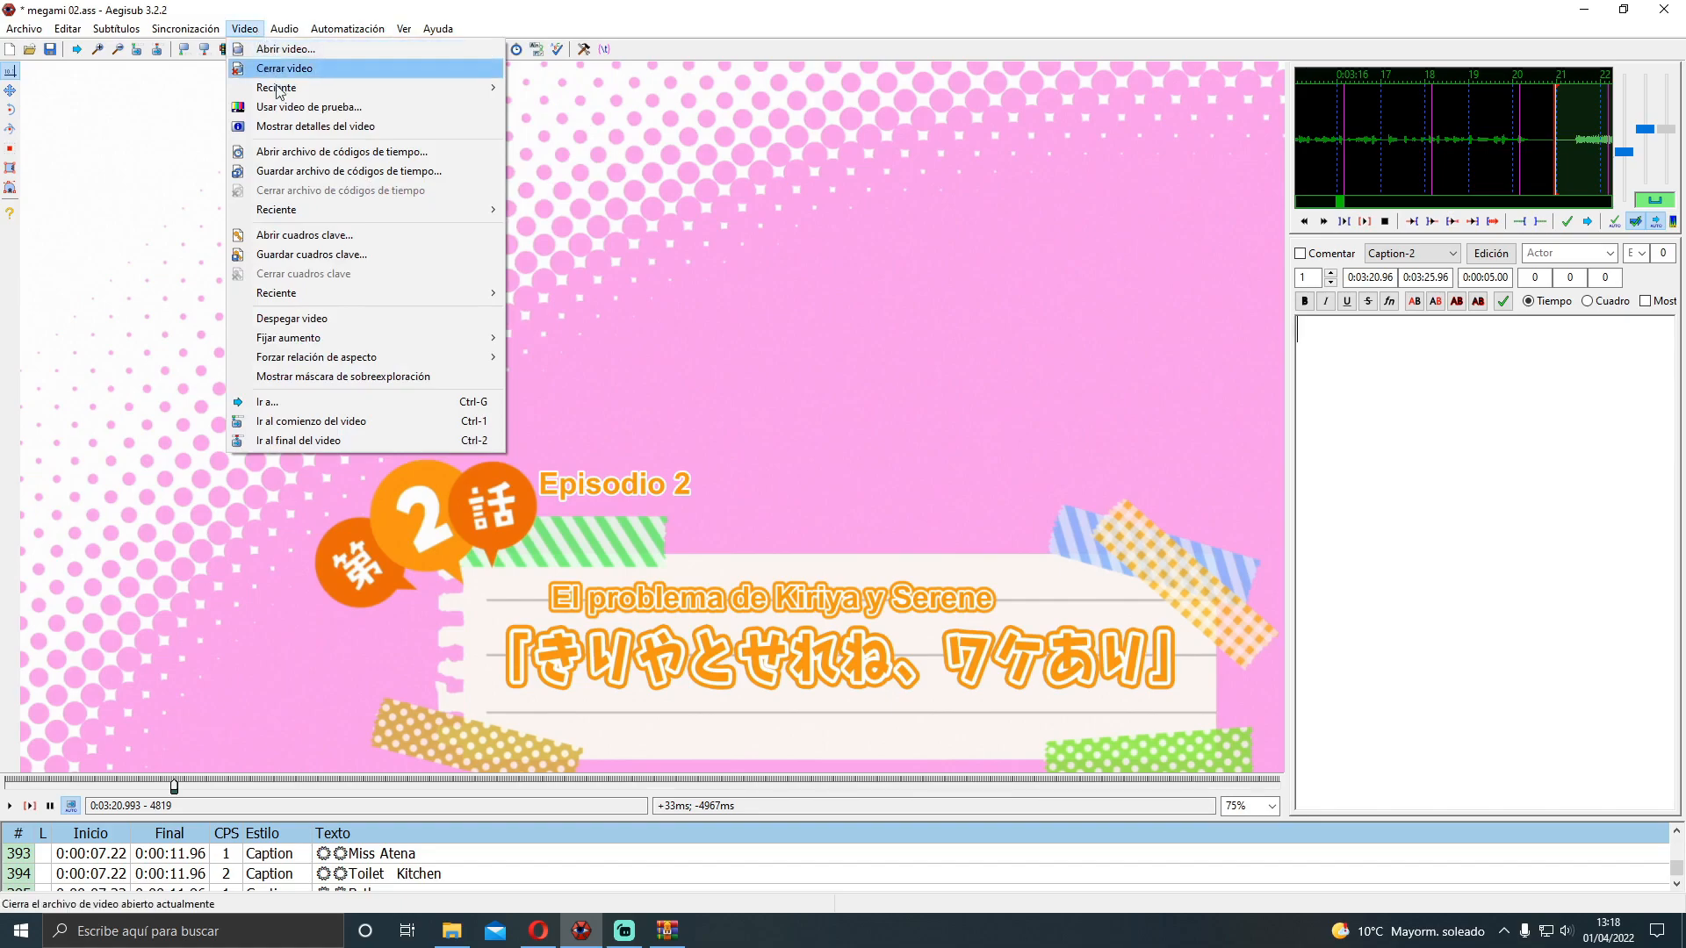
left_click(281, 321)
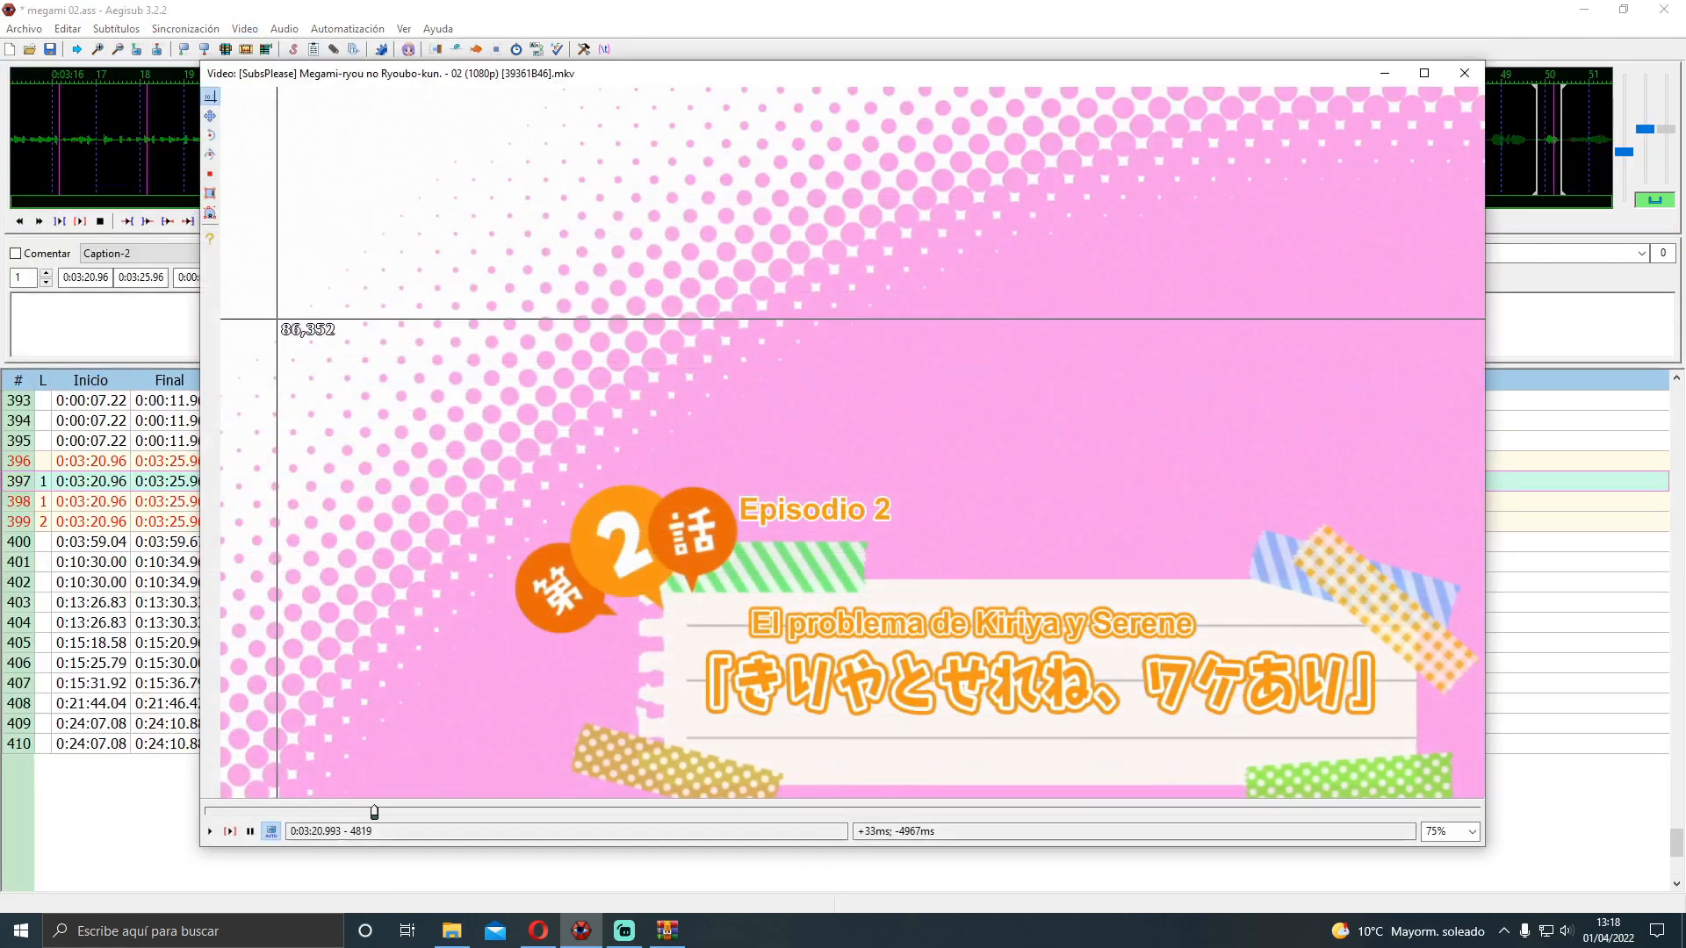
left_click(1424, 73)
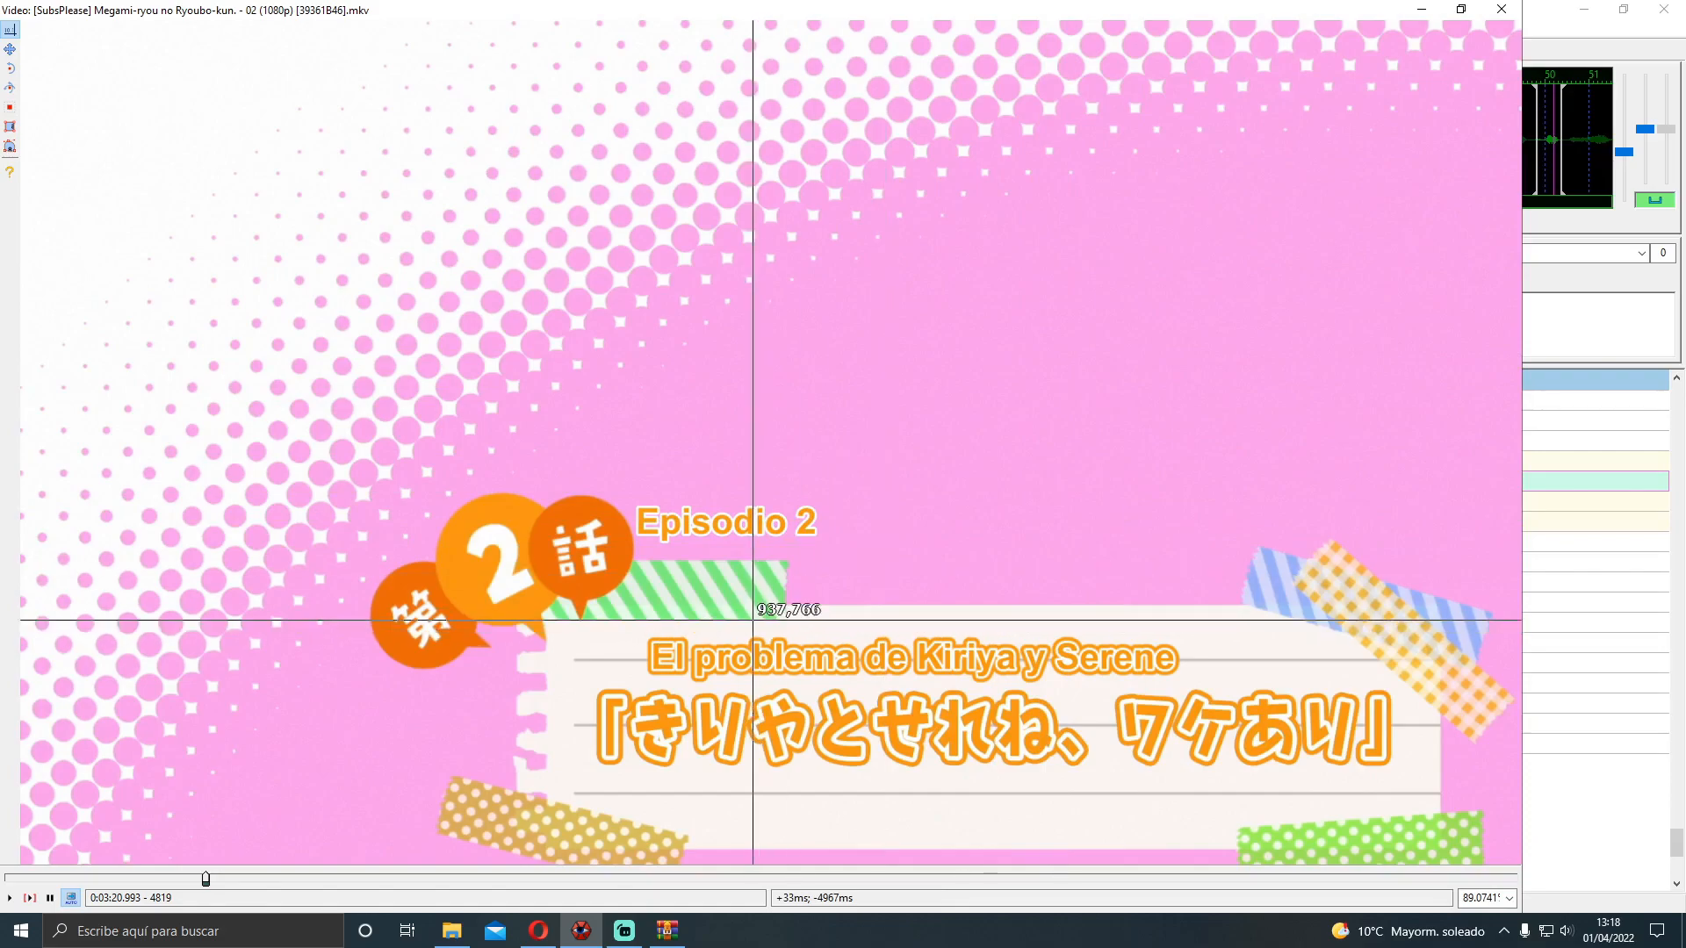
Draw a straight-edged vector clip closely around the Japanese title, spanning about x 726 to 1762 and y 845 to 965
left_click(11, 147)
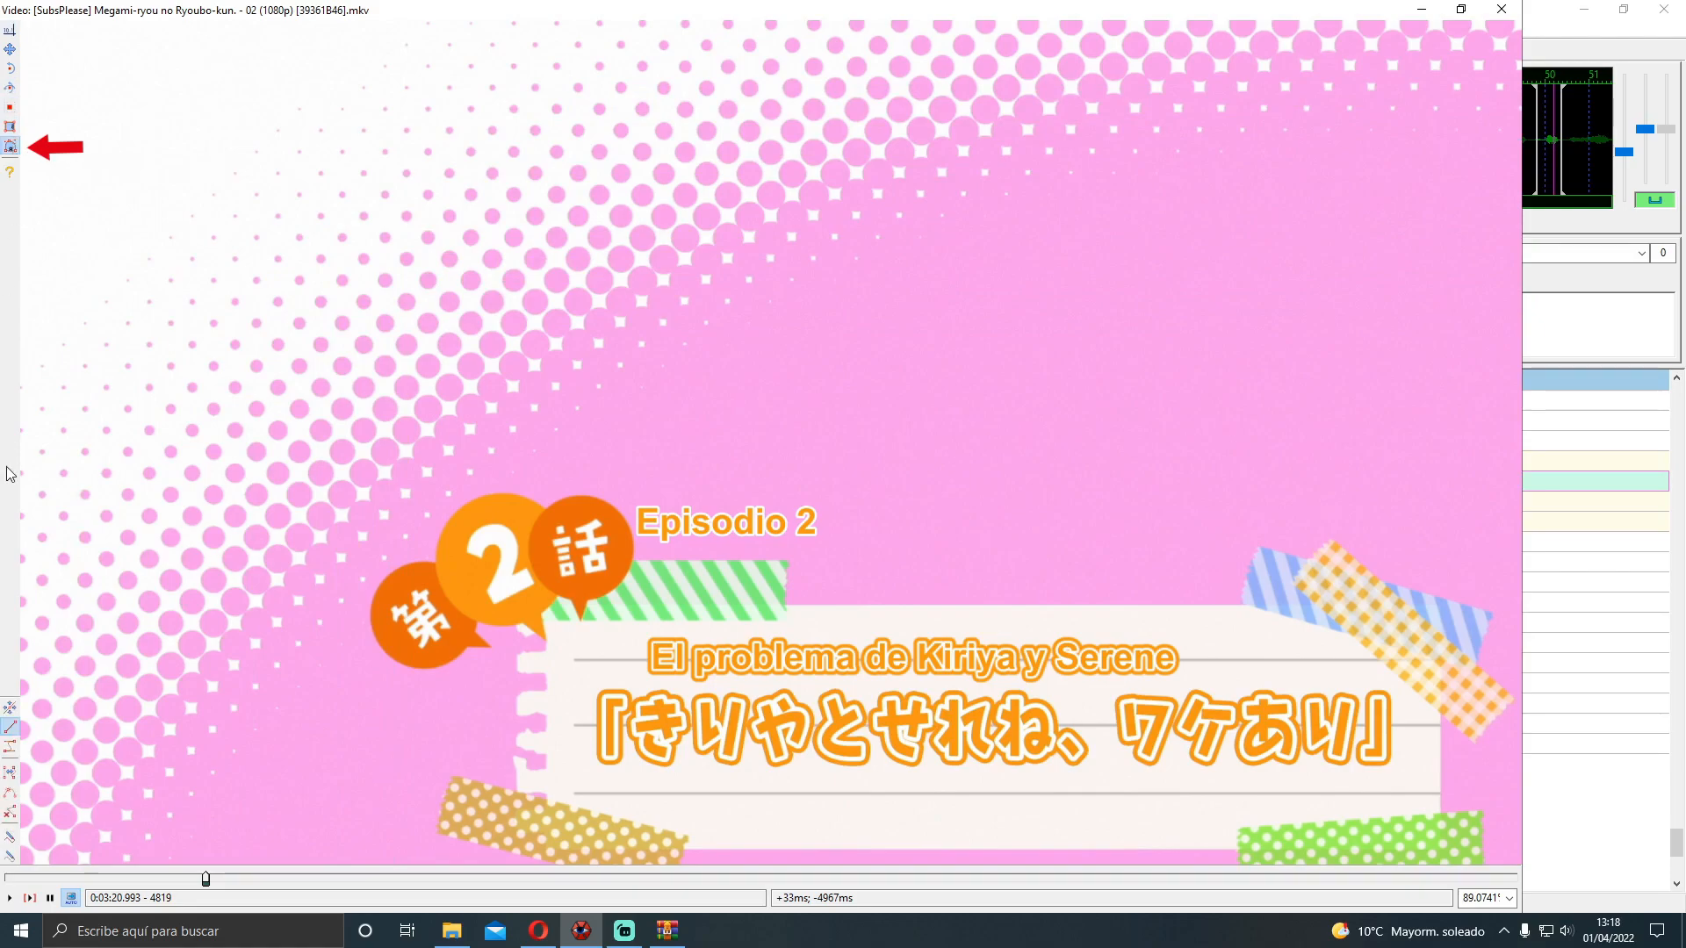
left_click(12, 732)
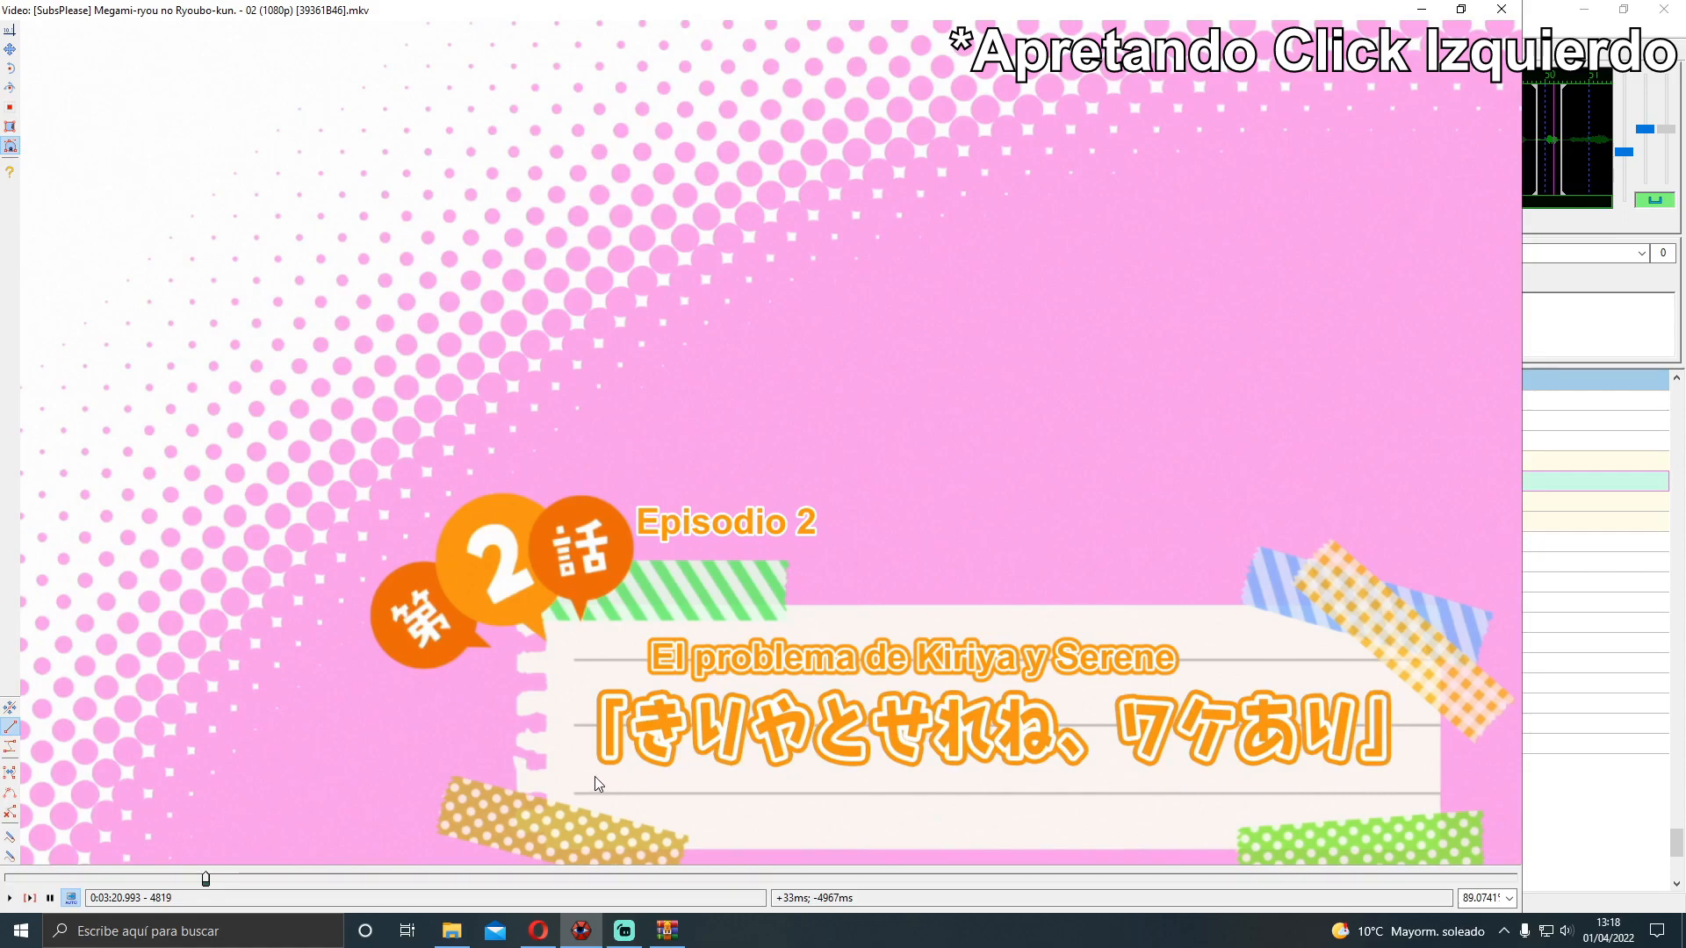
left_click(598, 685)
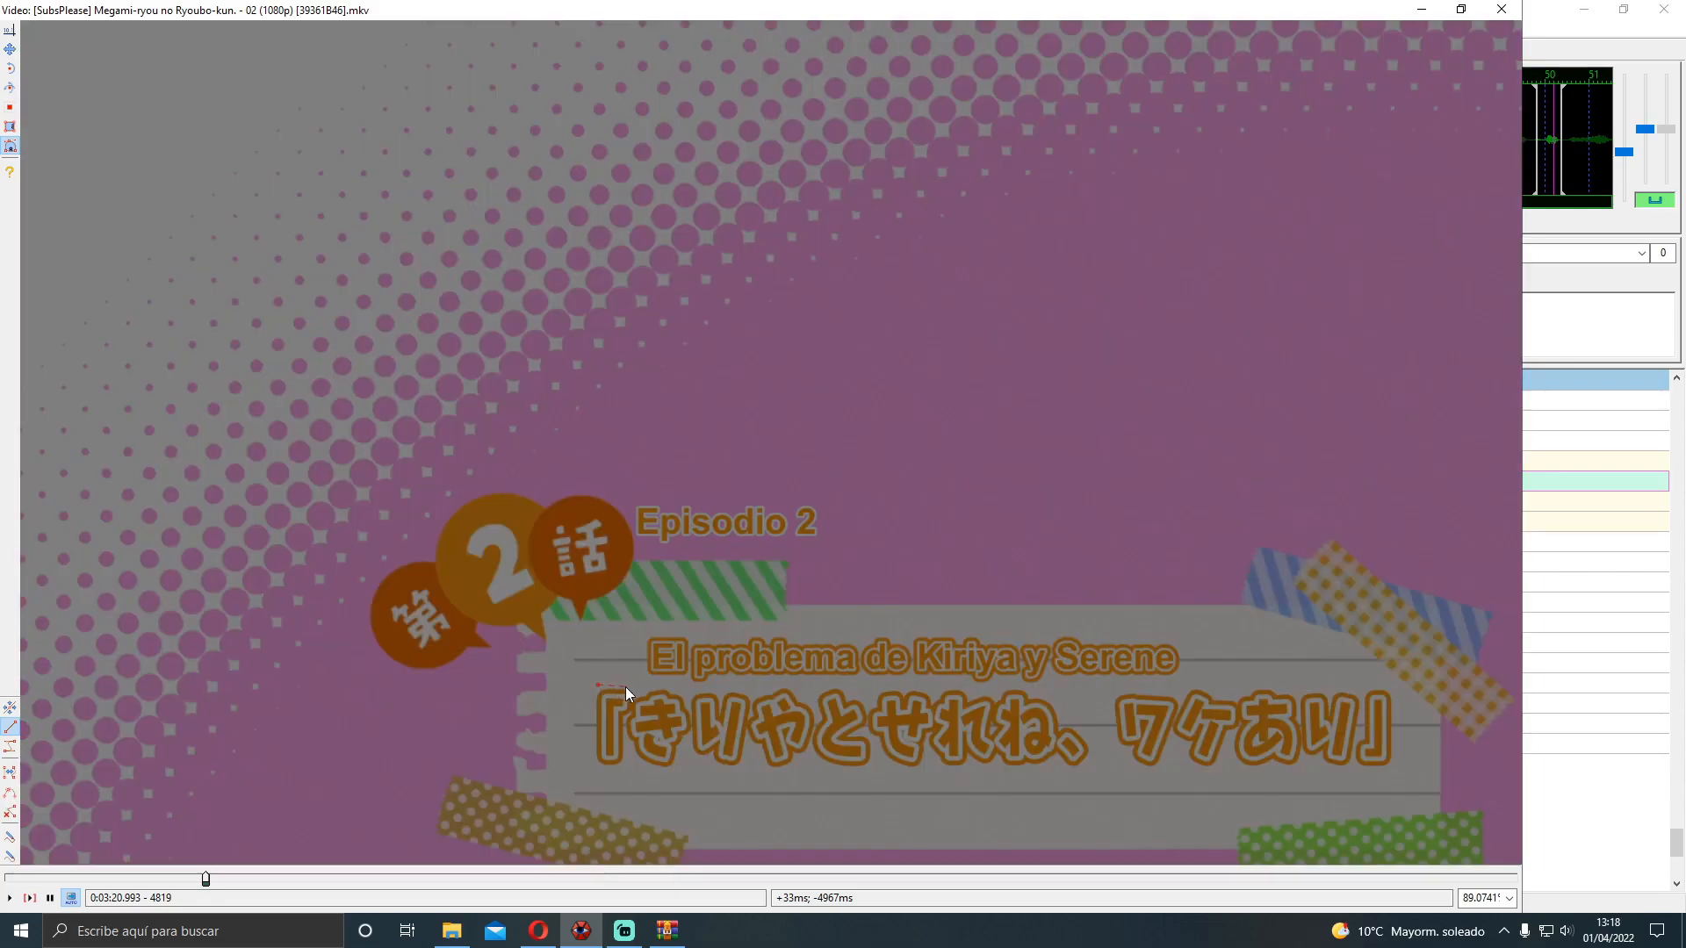
left_click(627, 686)
left_click(671, 685)
left_click(692, 689)
left_click(808, 687)
left_click(859, 685)
left_click(916, 686)
left_click(989, 689)
left_click(1014, 689)
left_click(1046, 690)
left_click(1104, 690)
left_click(1203, 687)
left_click(1252, 683)
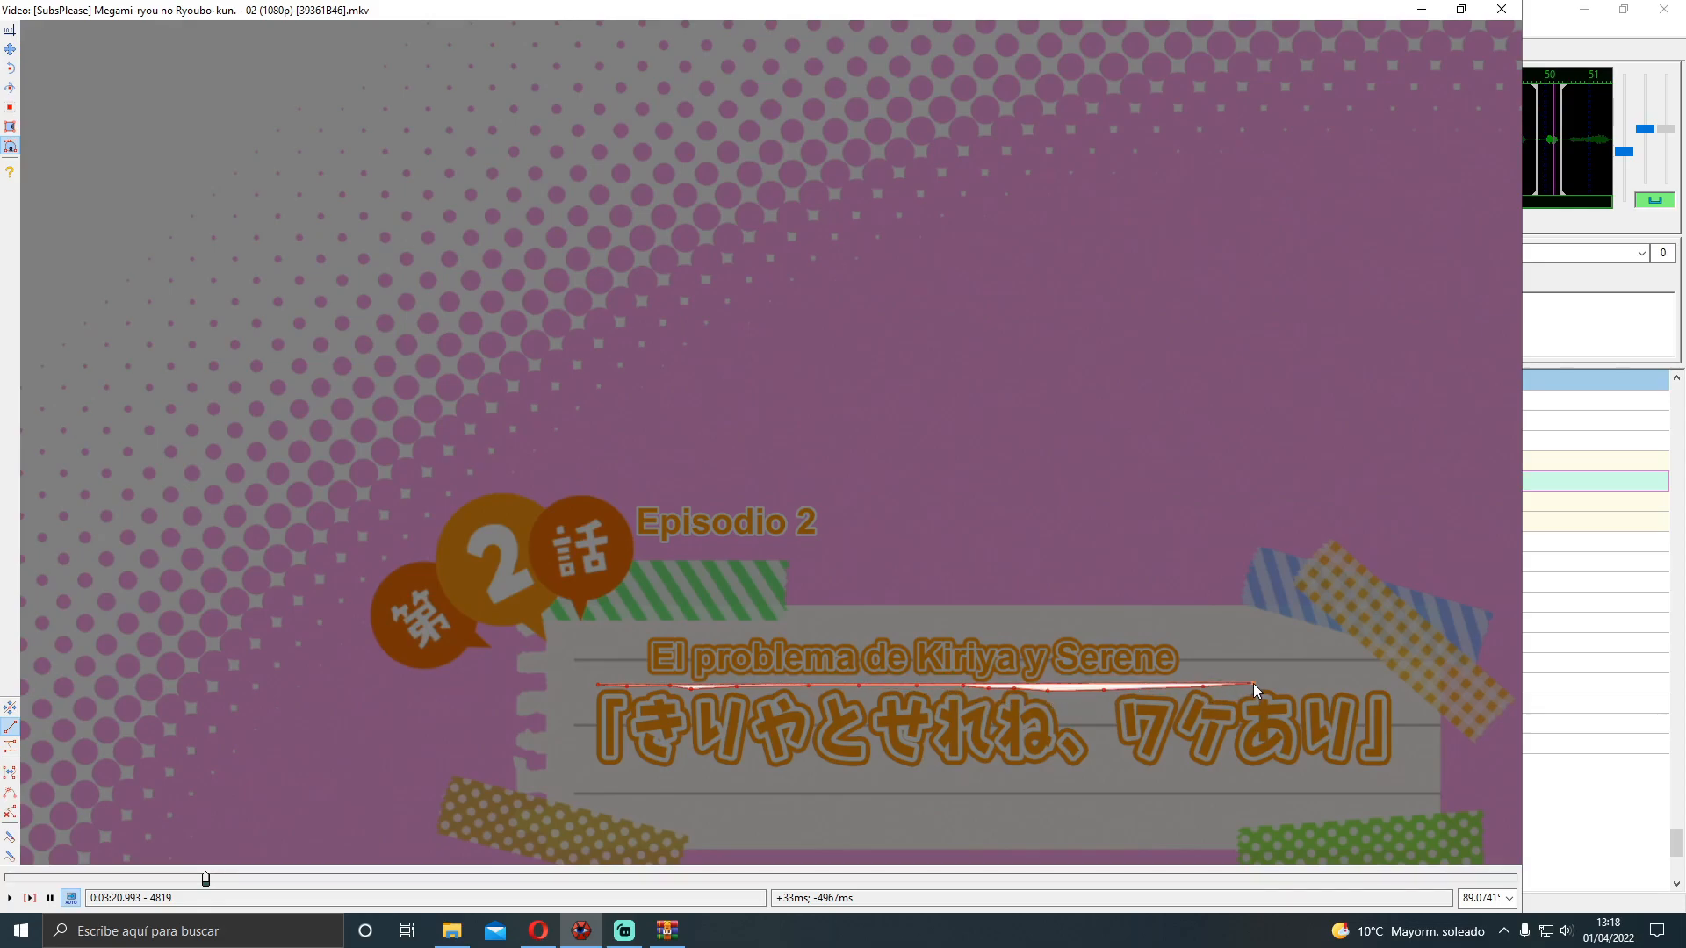
left_click(1319, 681)
left_click(1379, 684)
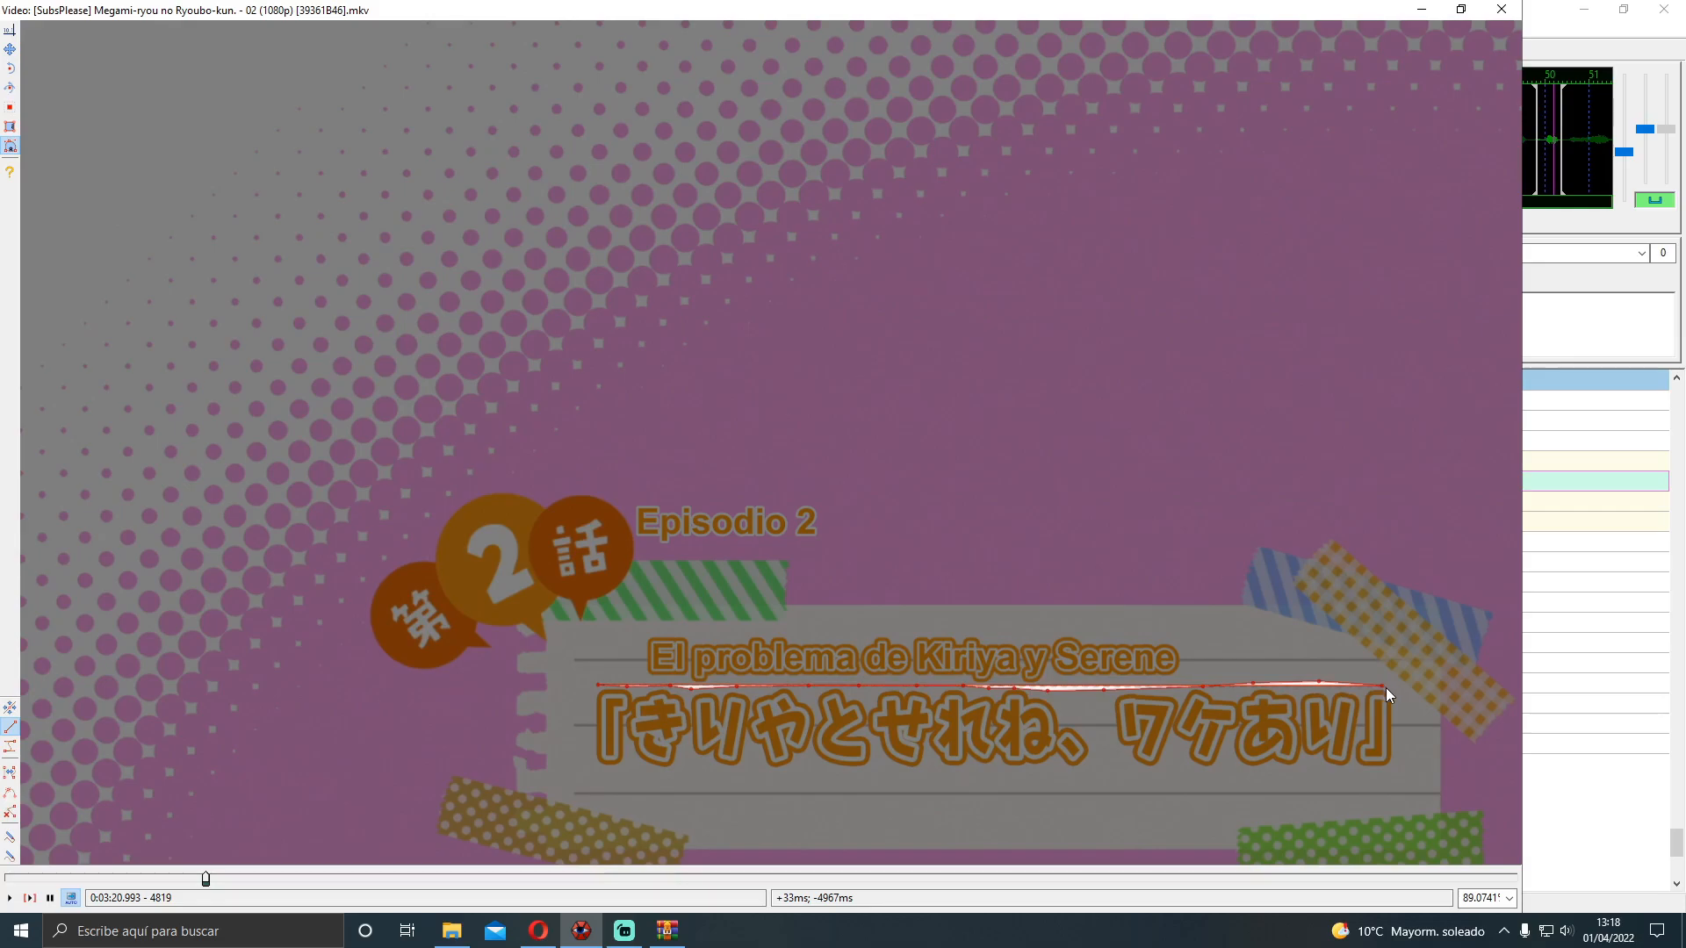
left_click(1394, 765)
left_click(1387, 773)
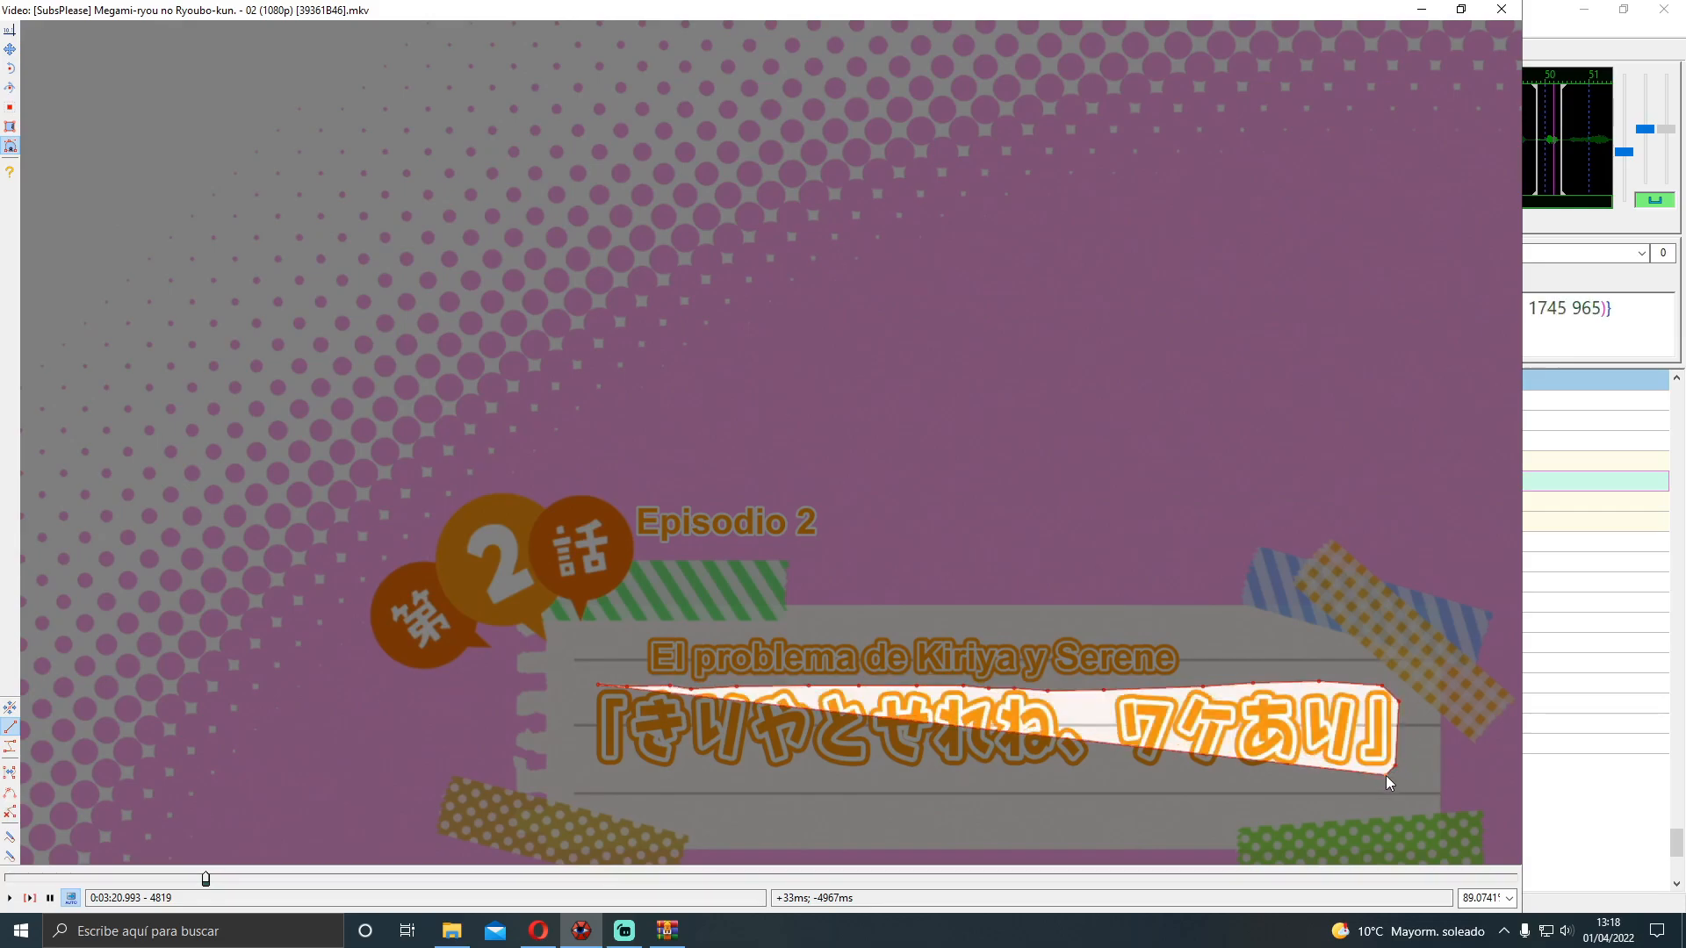
left_click(590, 774)
left_click(588, 706)
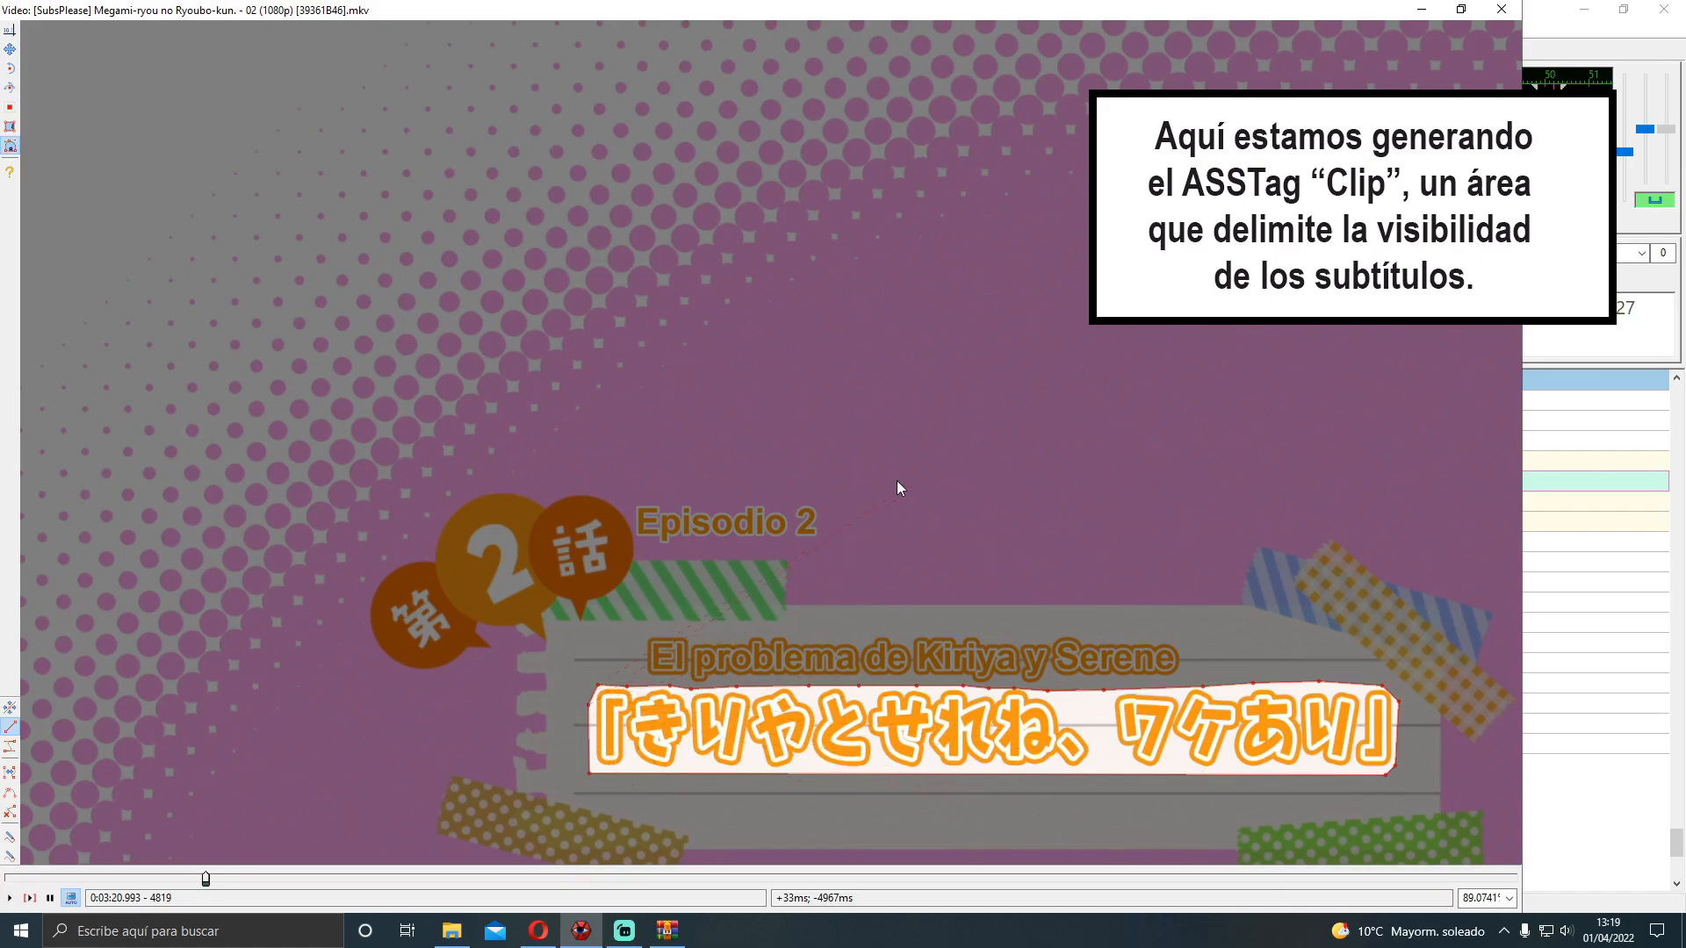
Restore the detached video window and reattach the video to the main window
scroll(897, 481, "down", 2)
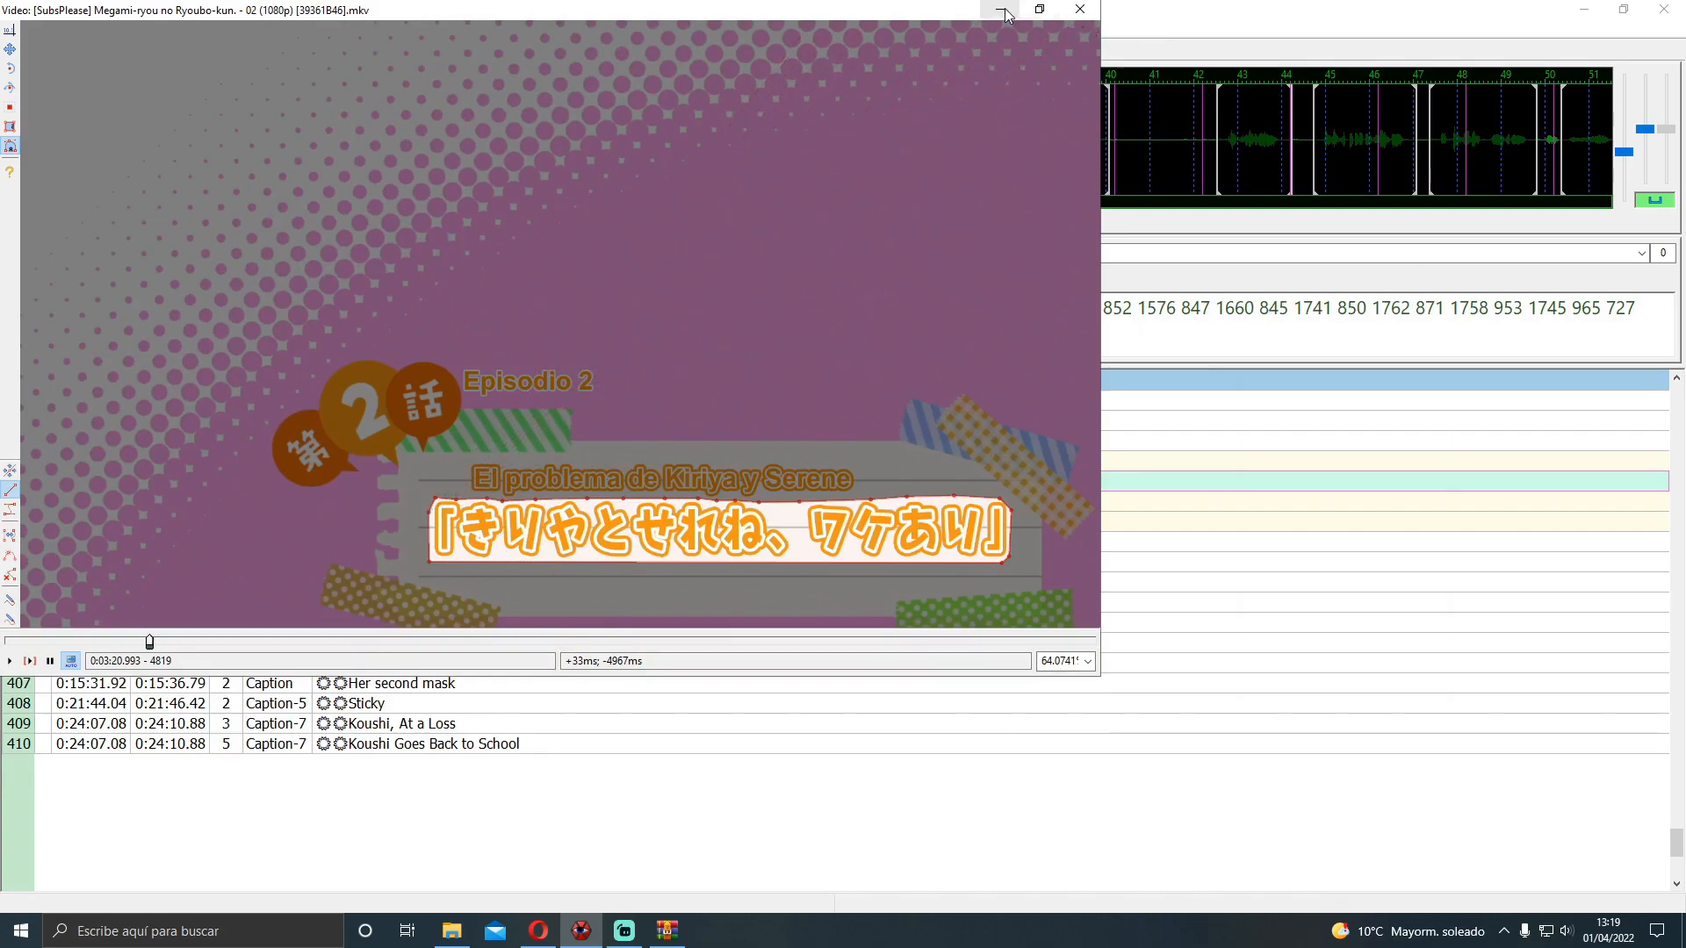
left_click(1039, 9)
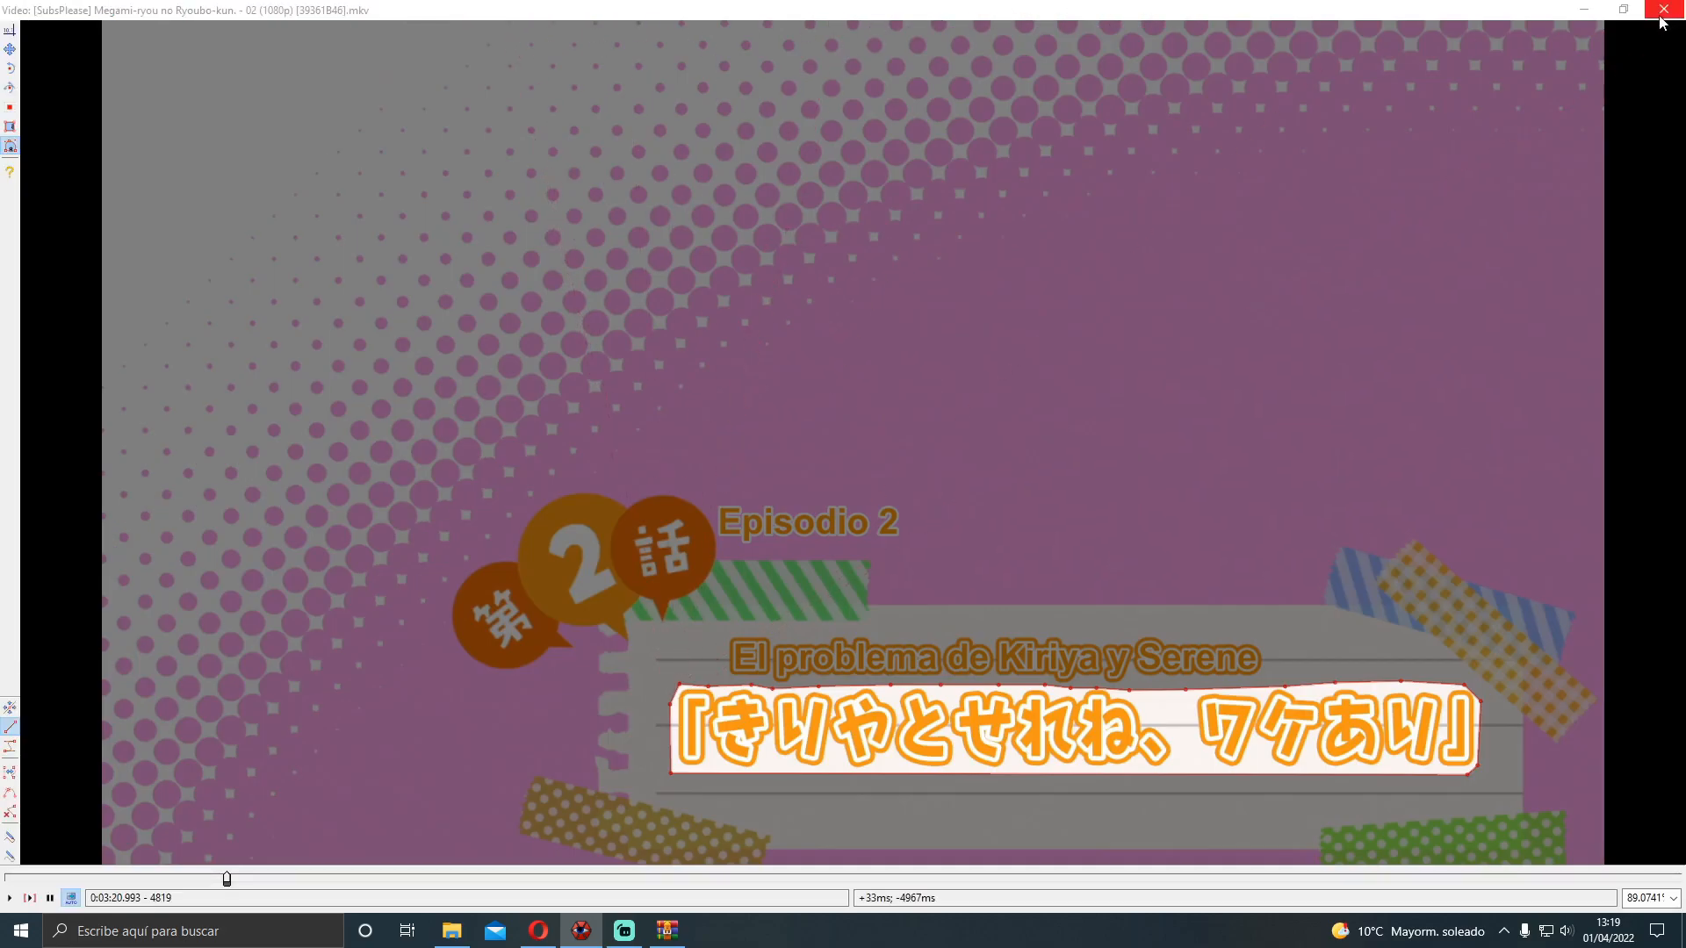
left_click(1624, 9)
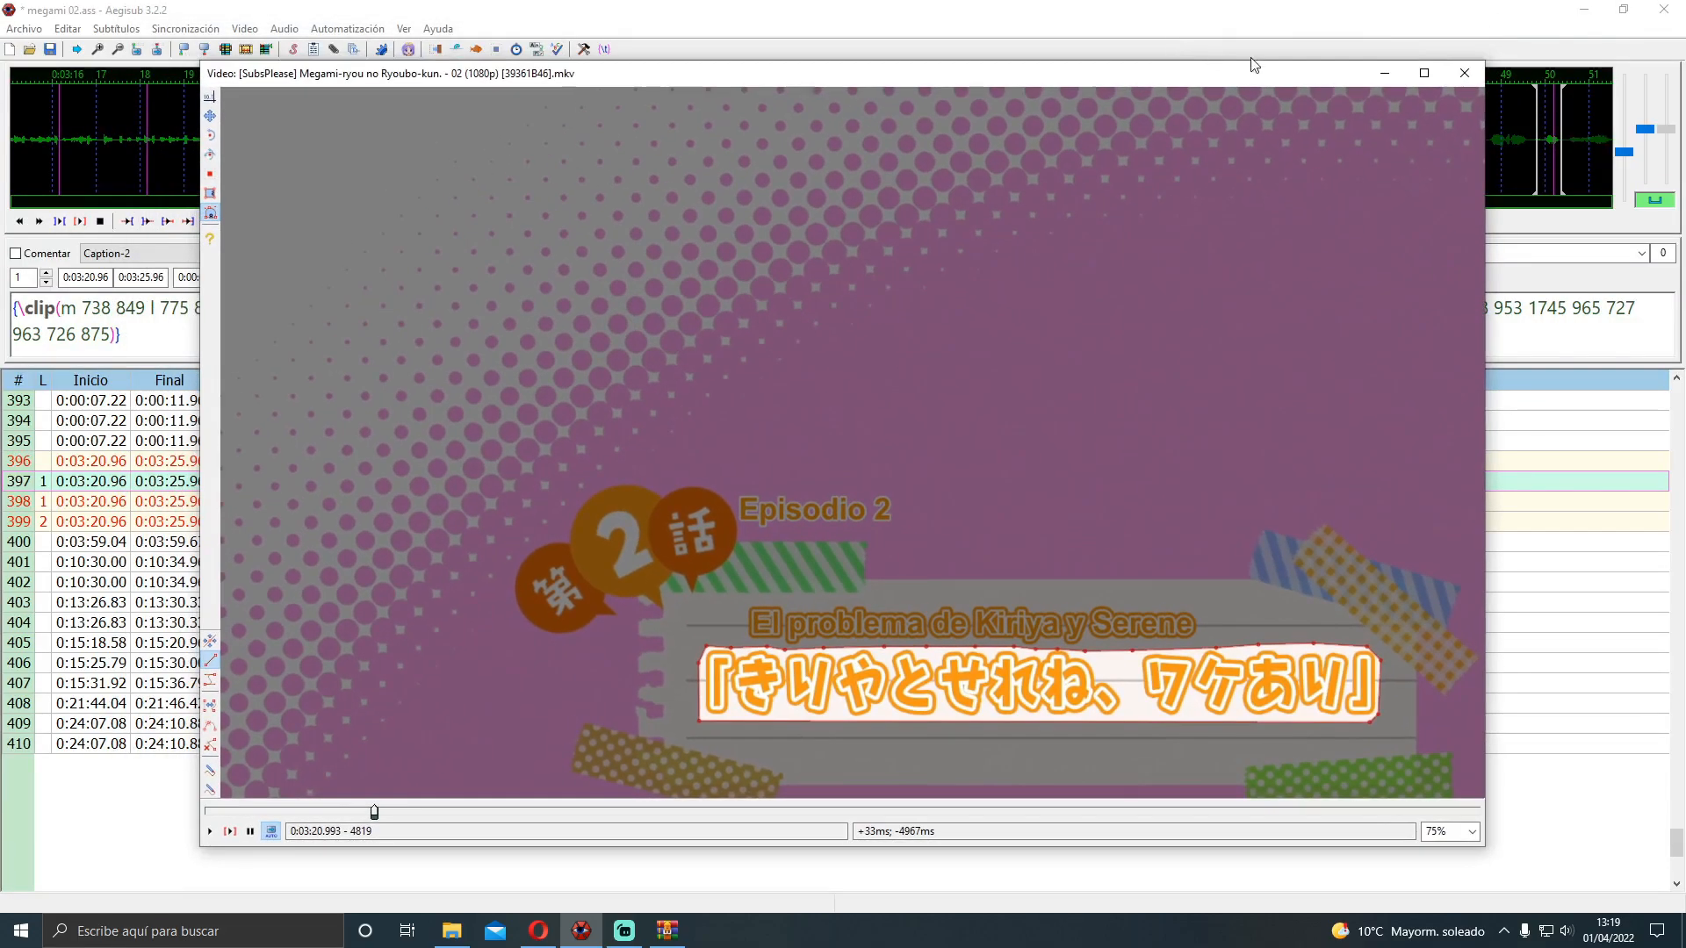
left_click(245, 29)
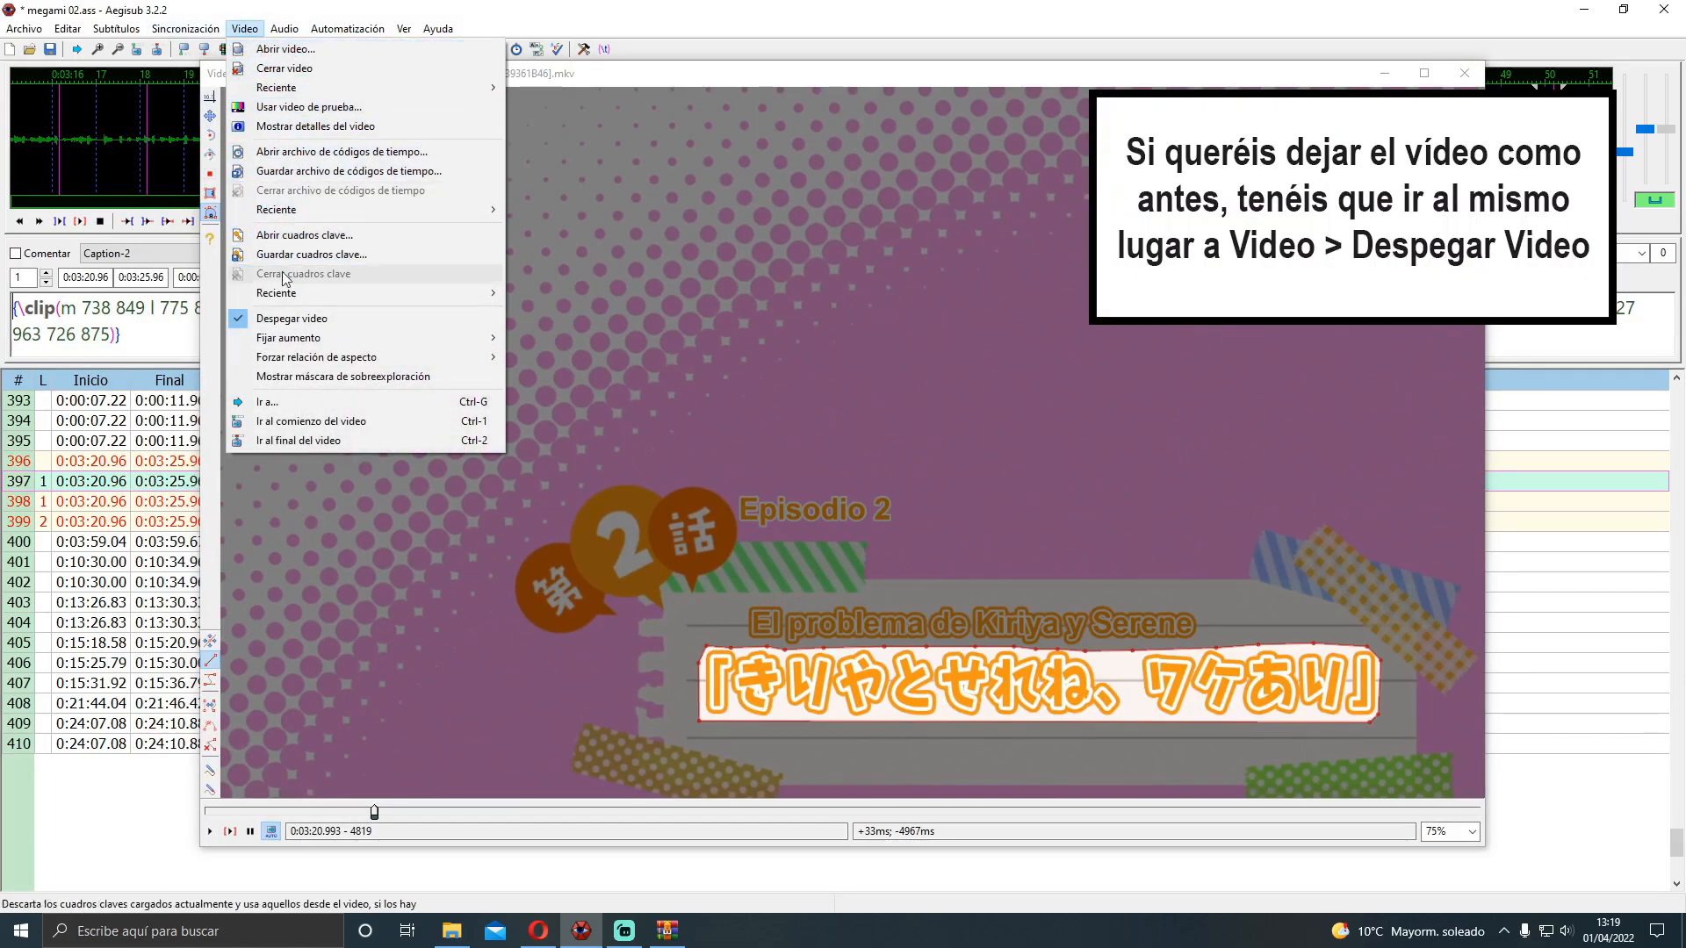
left_click(292, 318)
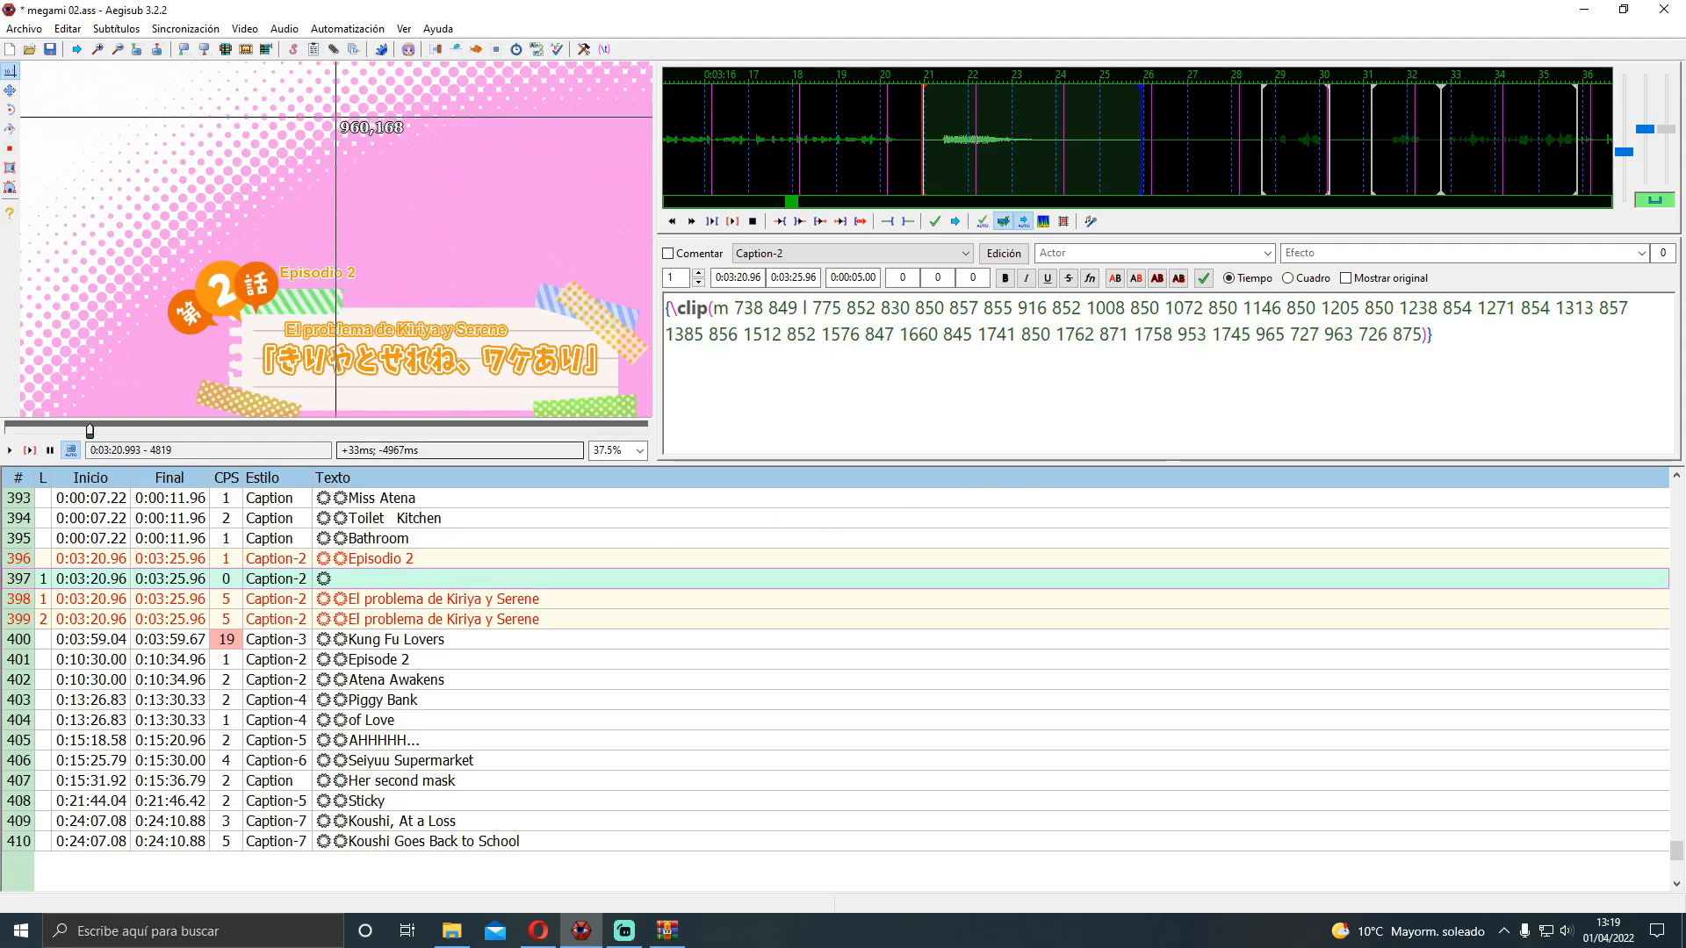
Run HYDRA's special function "convert clip to drawing" on the clip-only layer 1 line
left_click(378, 28)
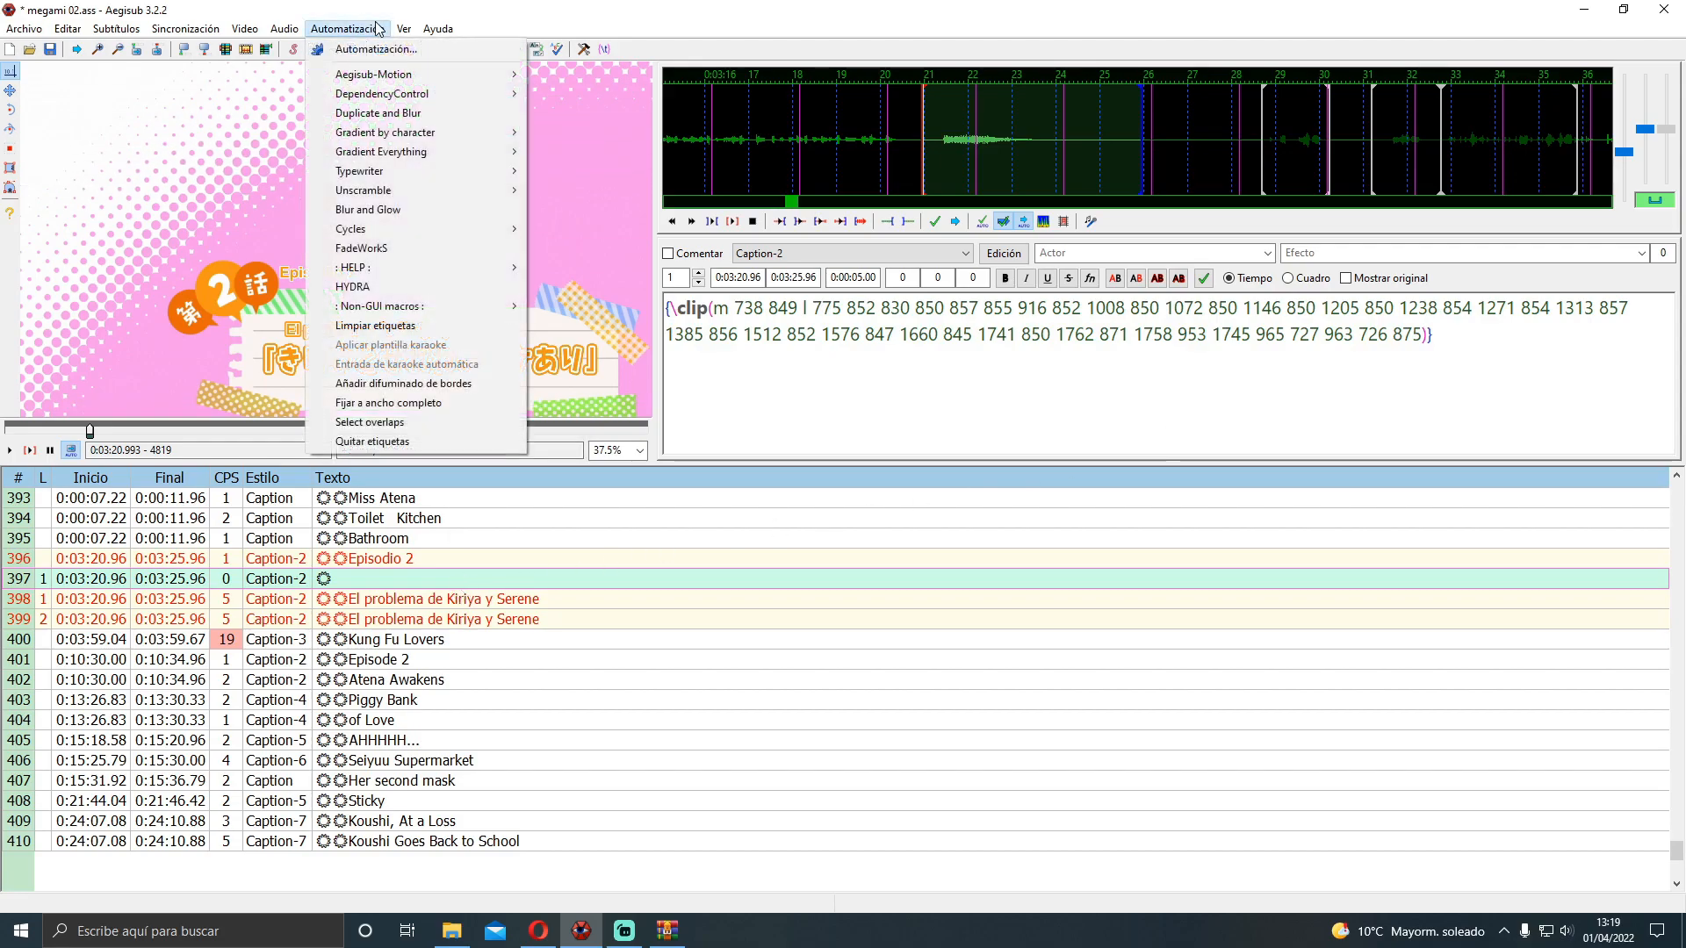
left_click(376, 286)
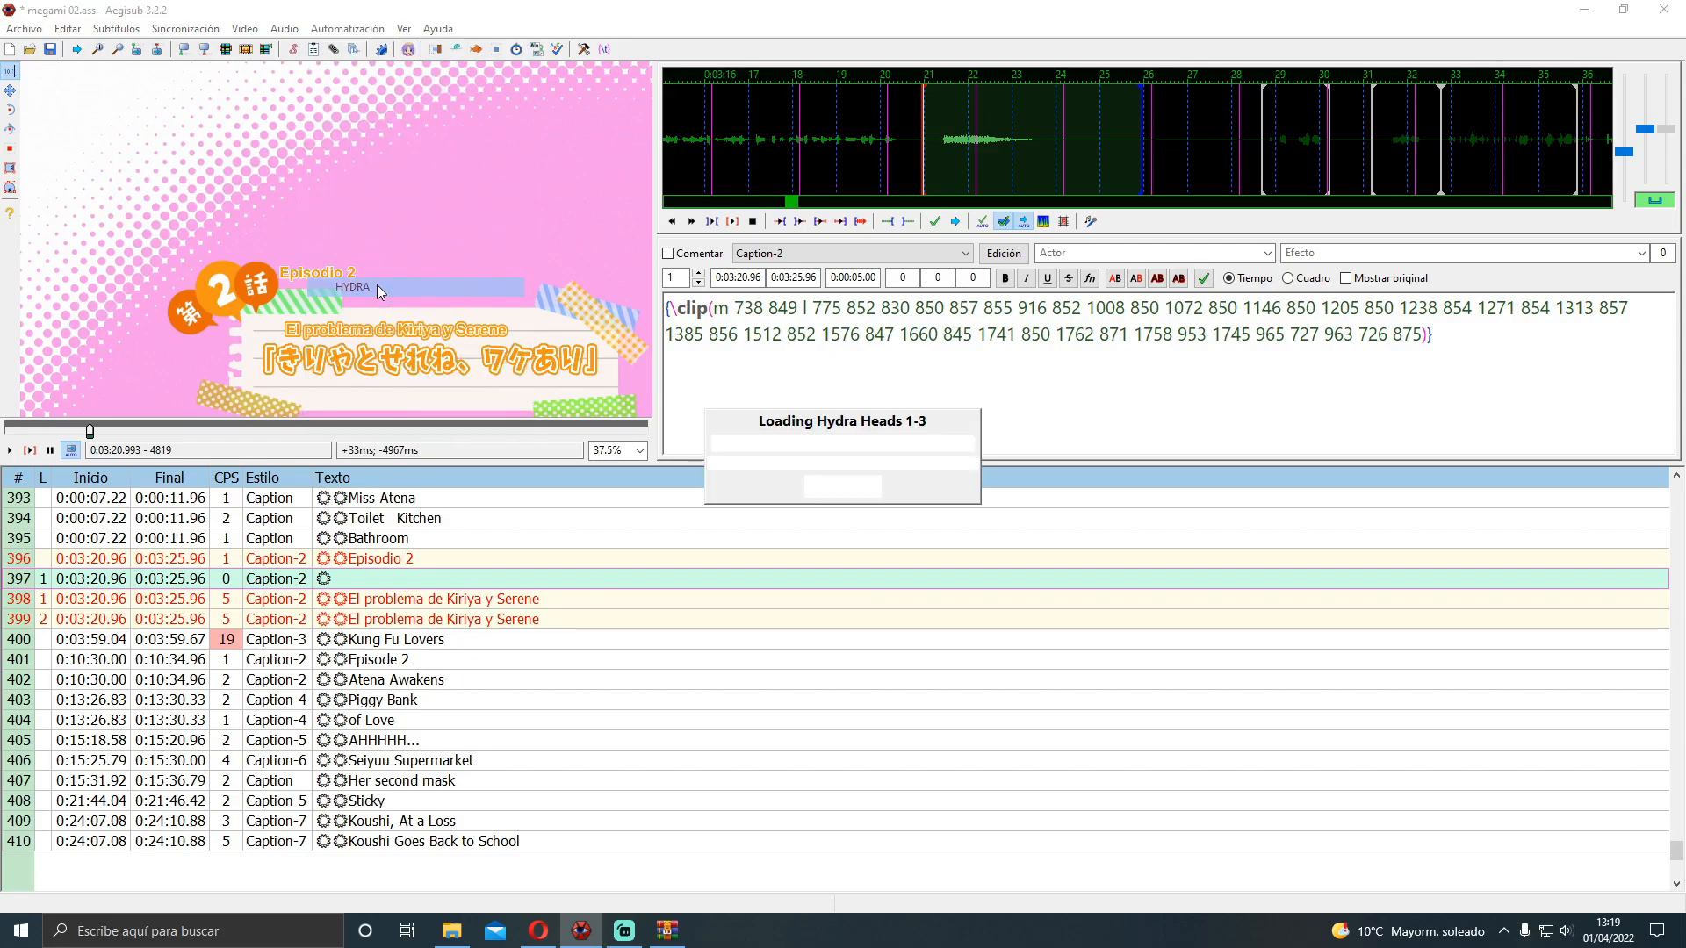
left_click(963, 598)
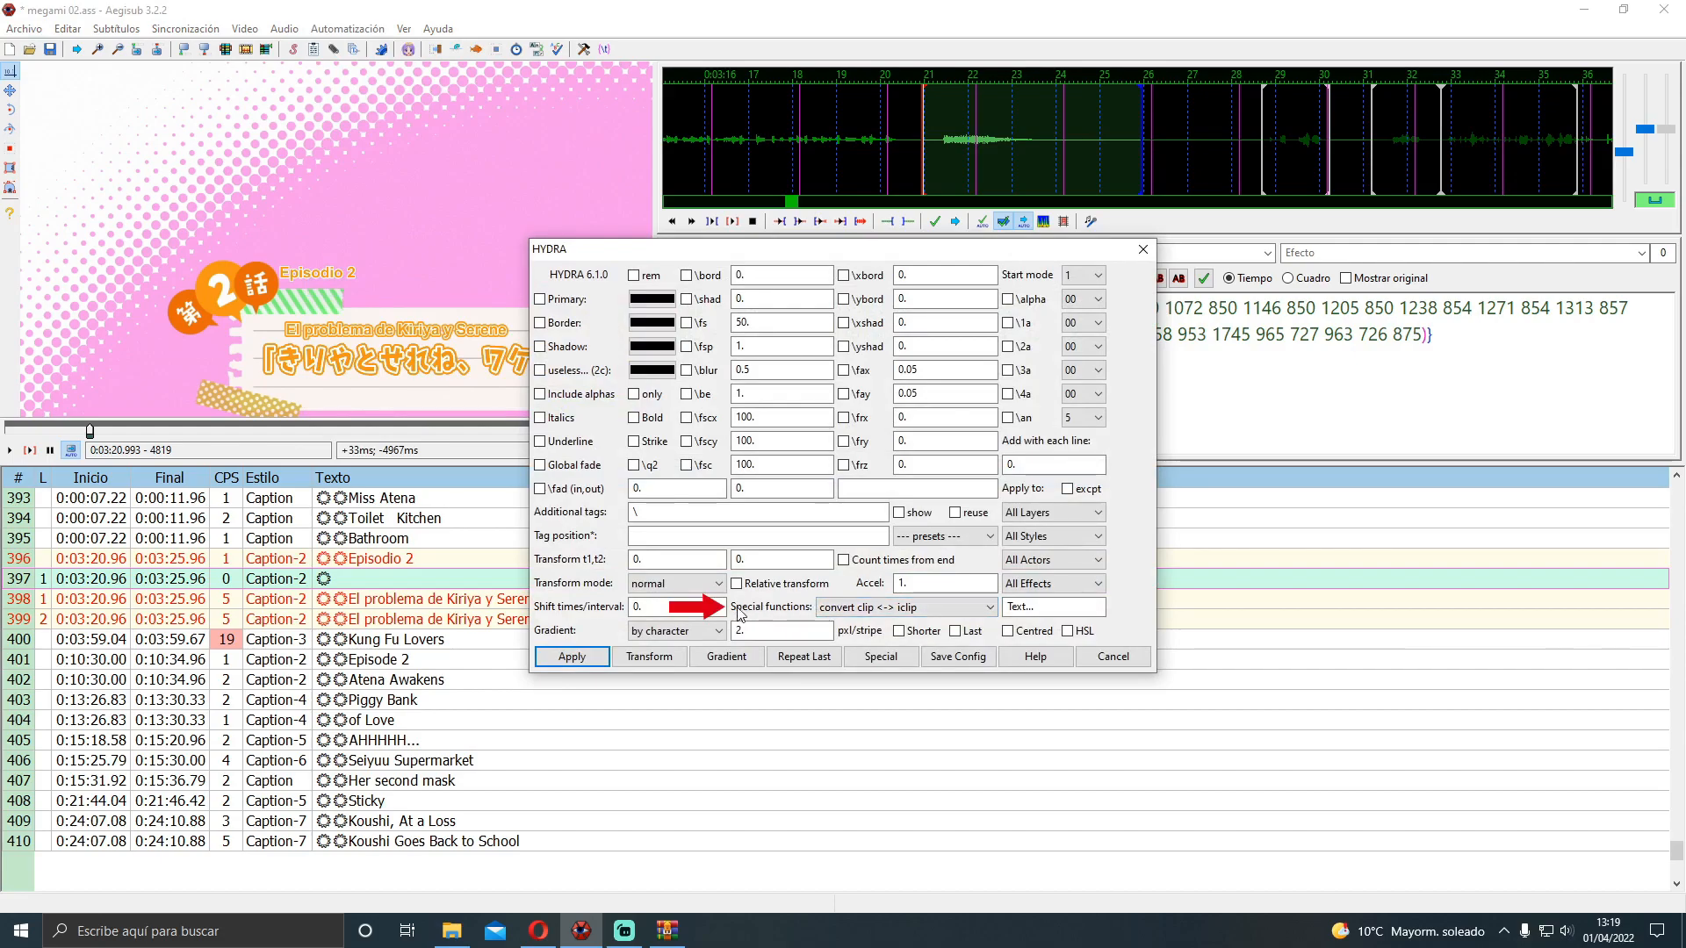
left_click(829, 609)
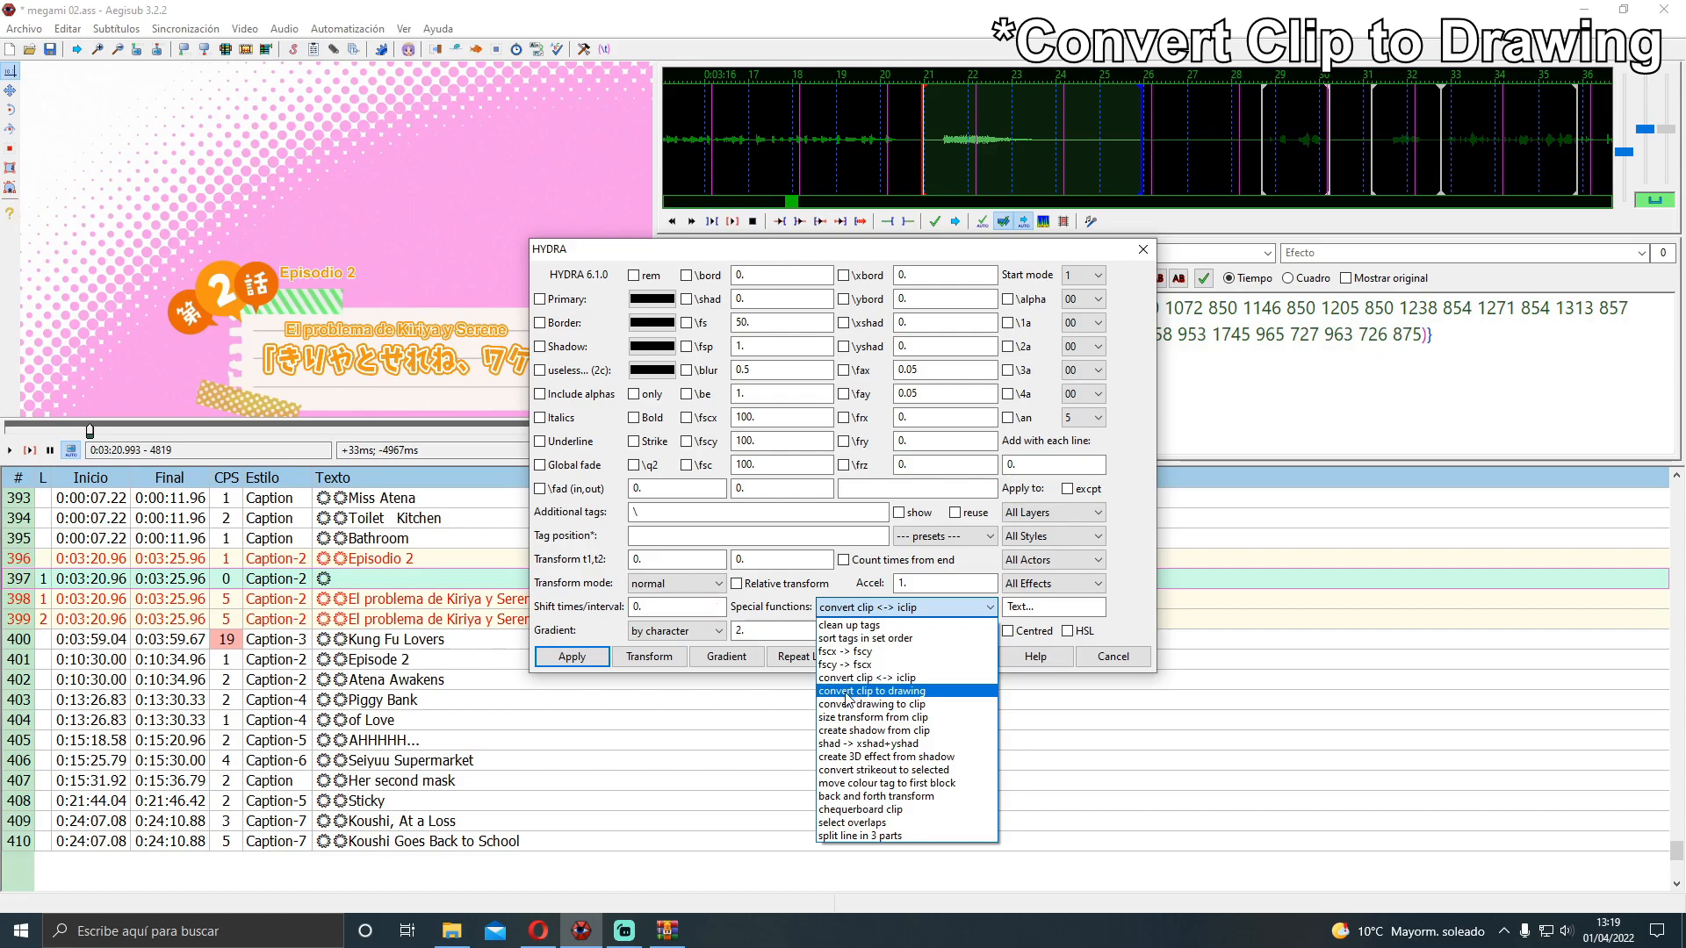
left_click(847, 692)
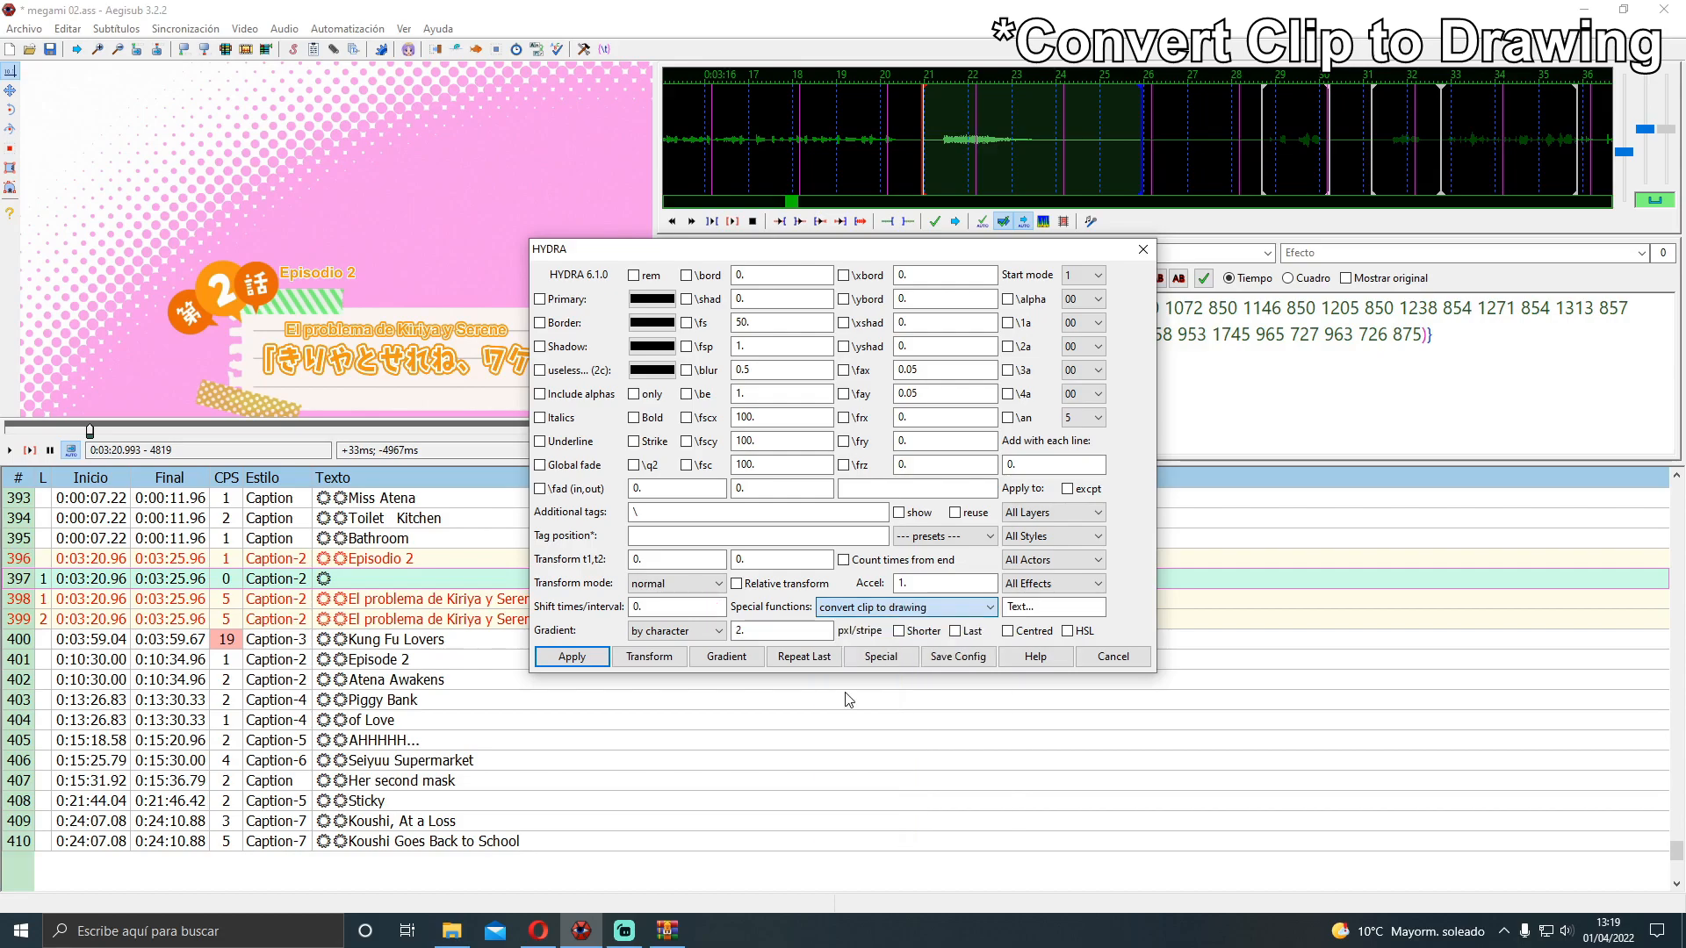
left_click(897, 658)
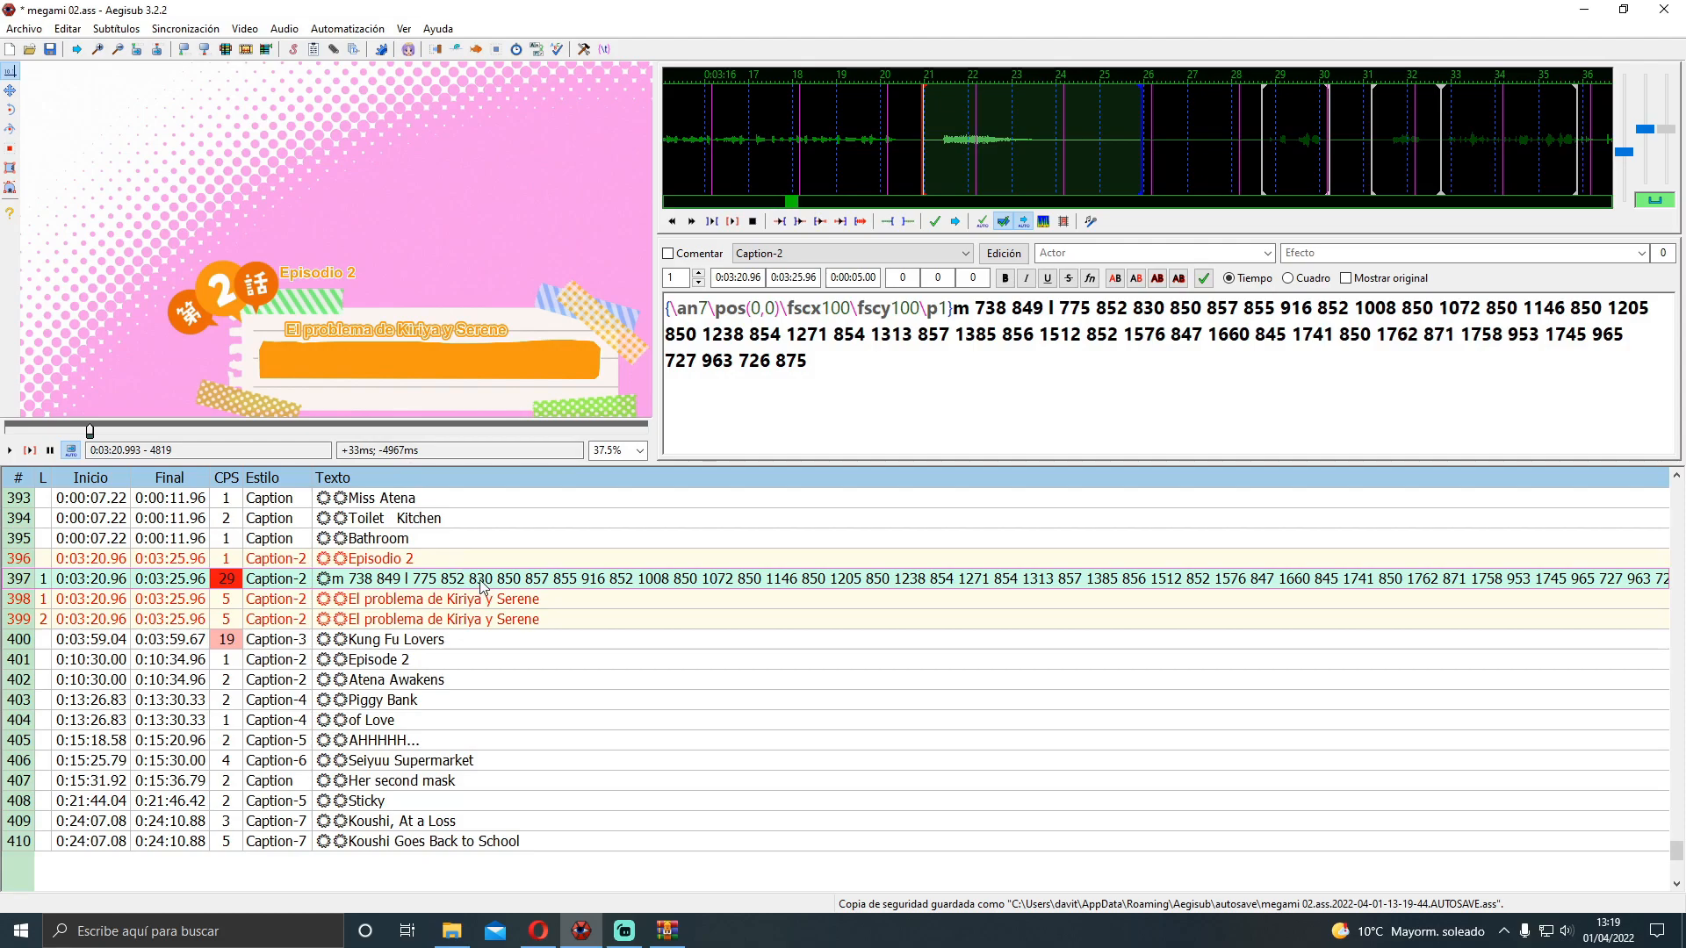
Set the converted drawing's primary colour to the paper tone #FBF4F2, sampled from the note background in the video
left_click_drag(848, 420, 960, 316)
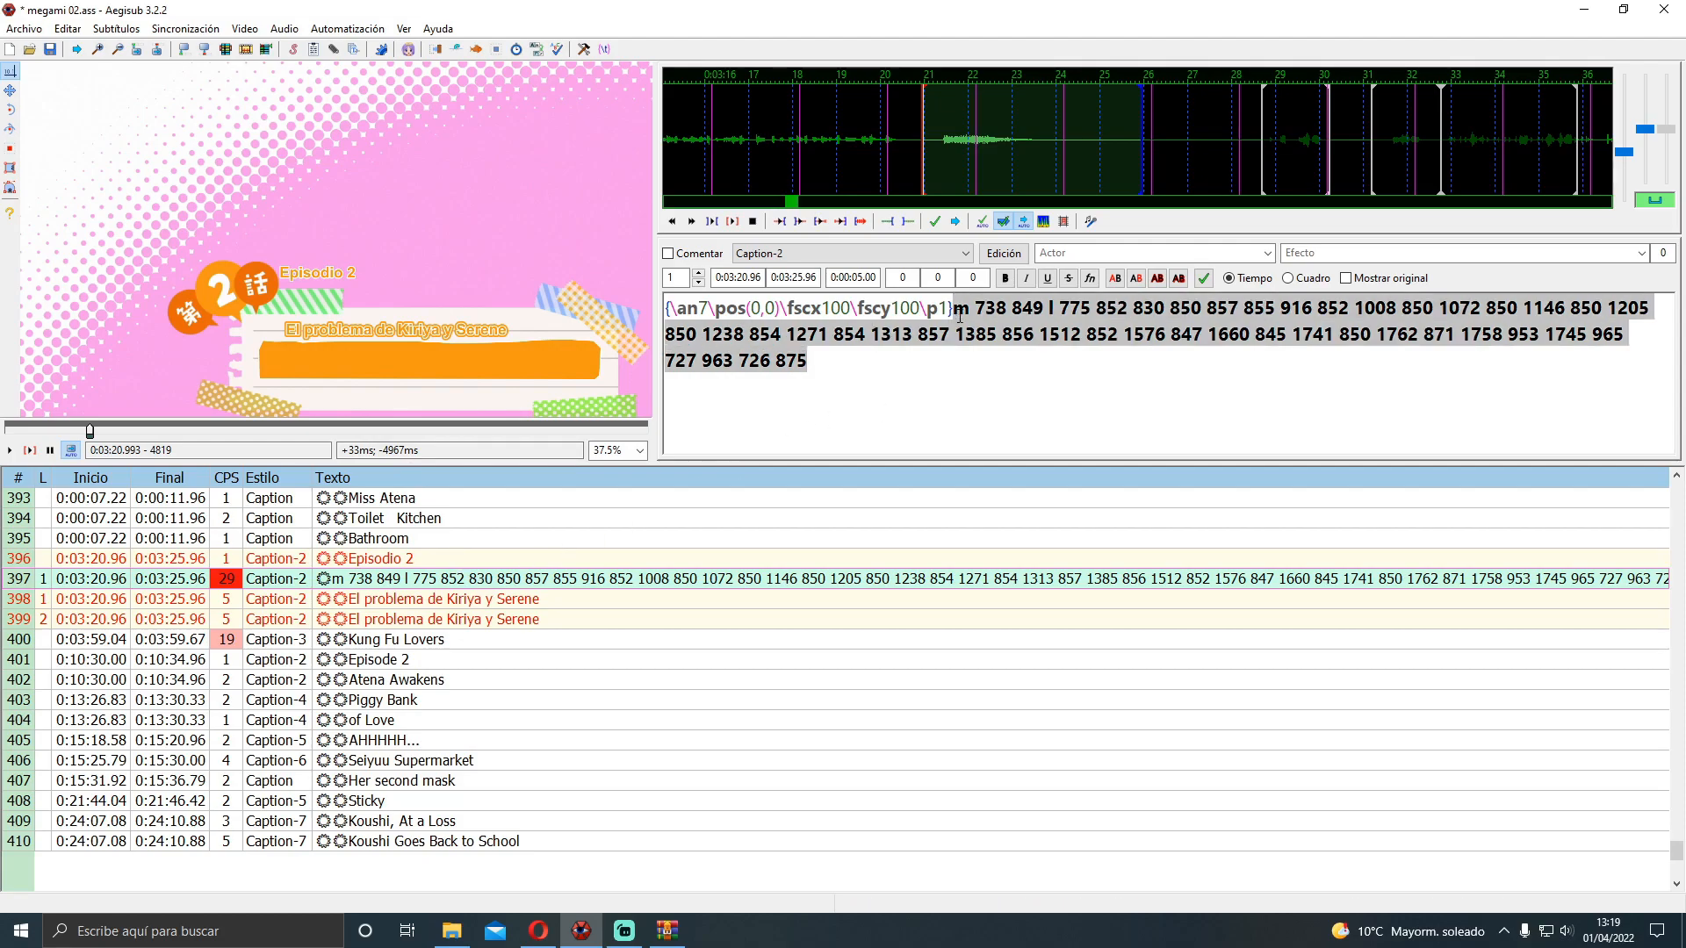
left_click(1114, 279)
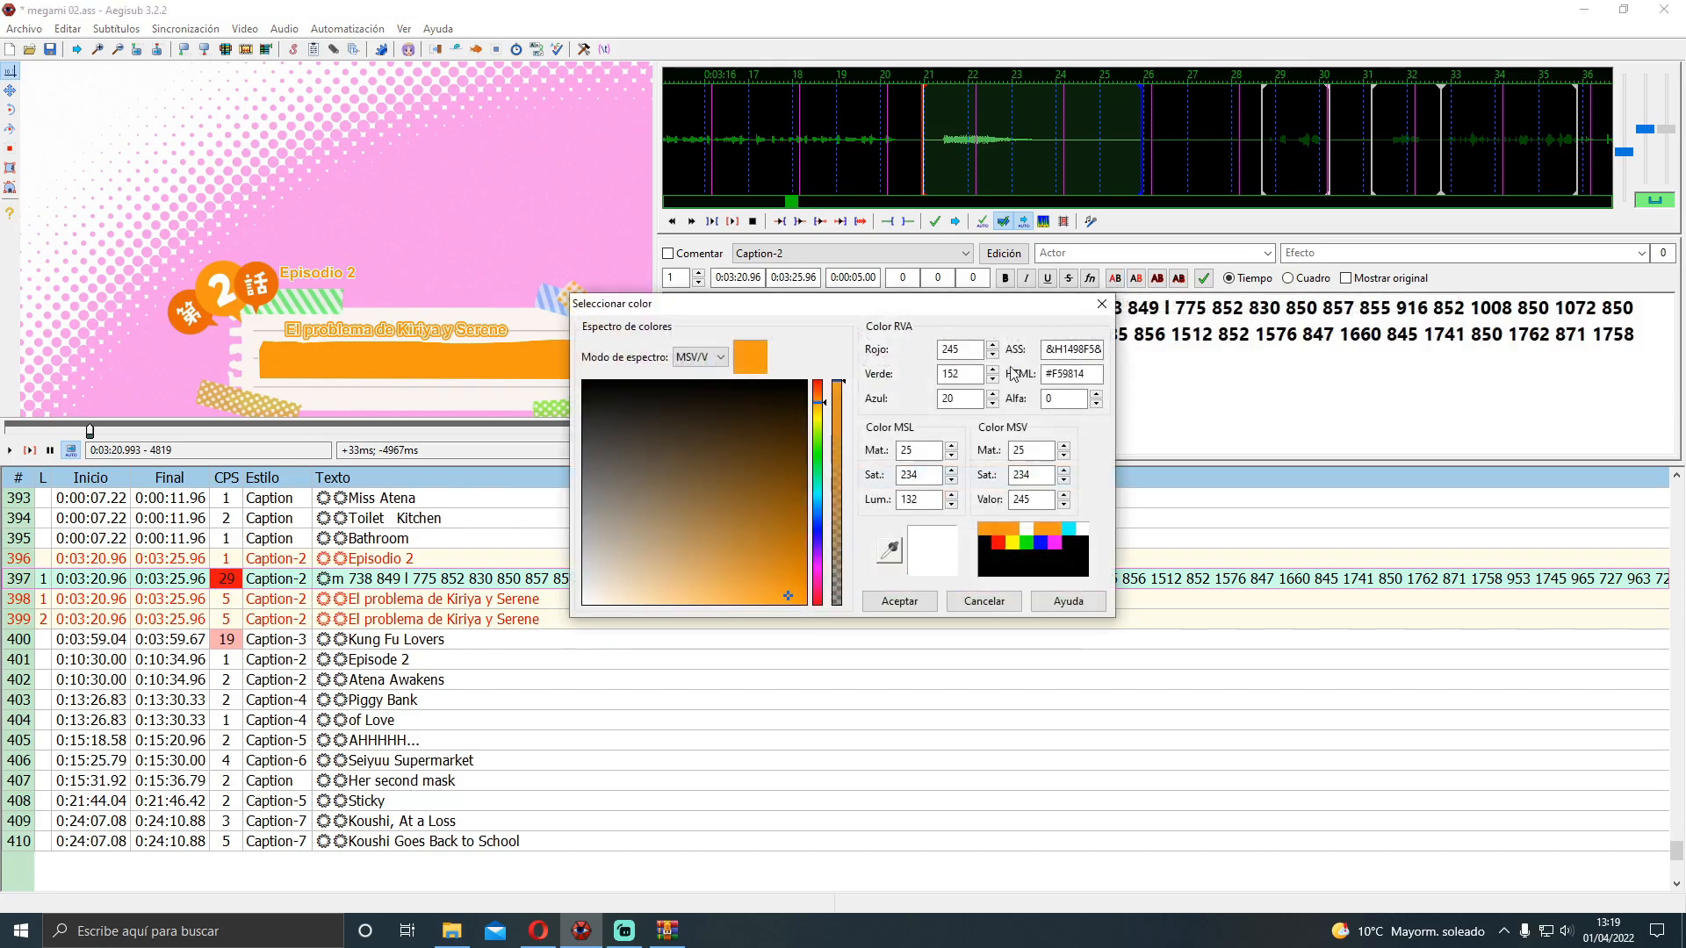
left_click_drag(890, 553, 253, 341)
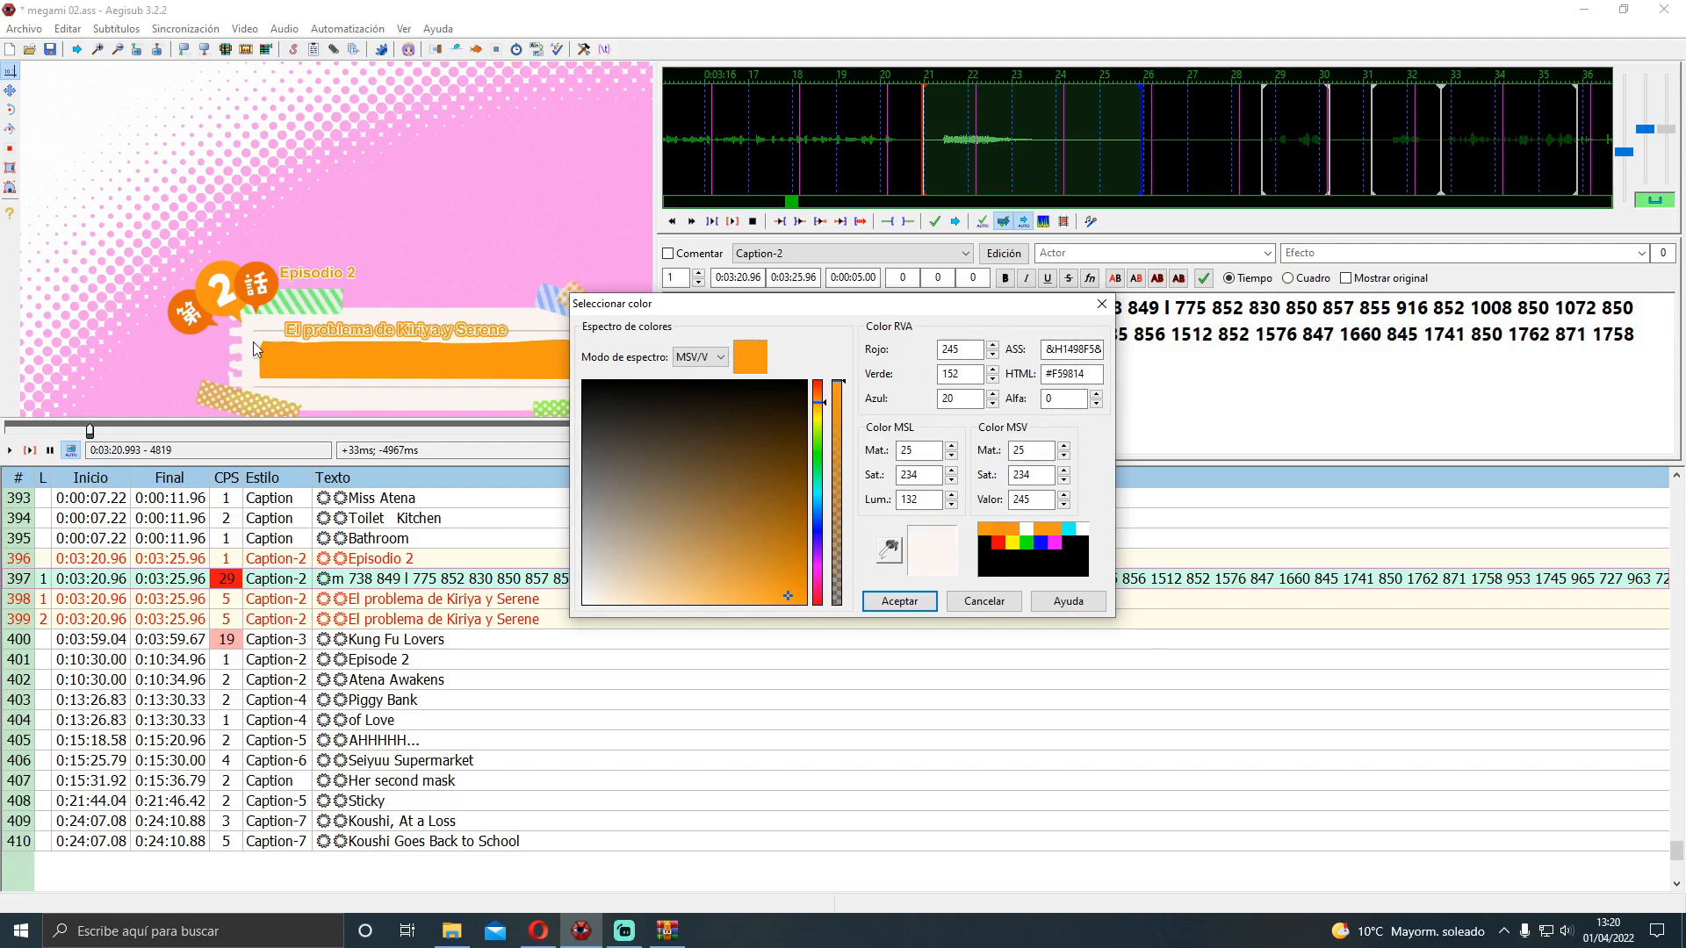
left_click(933, 553)
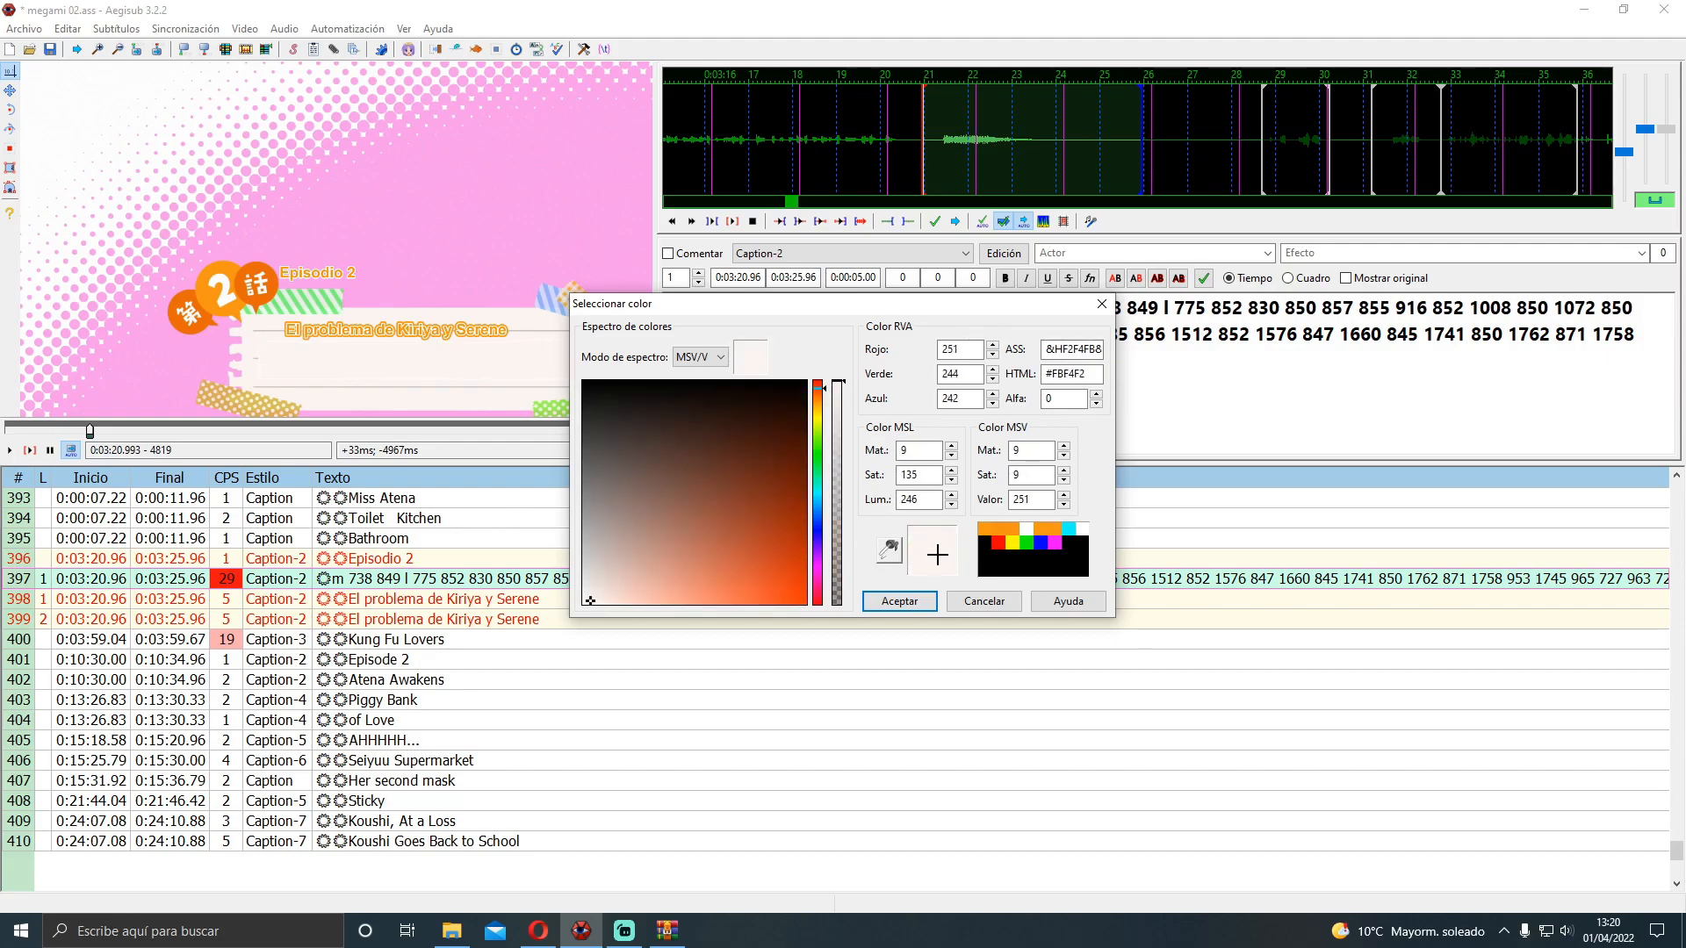
left_click(897, 601)
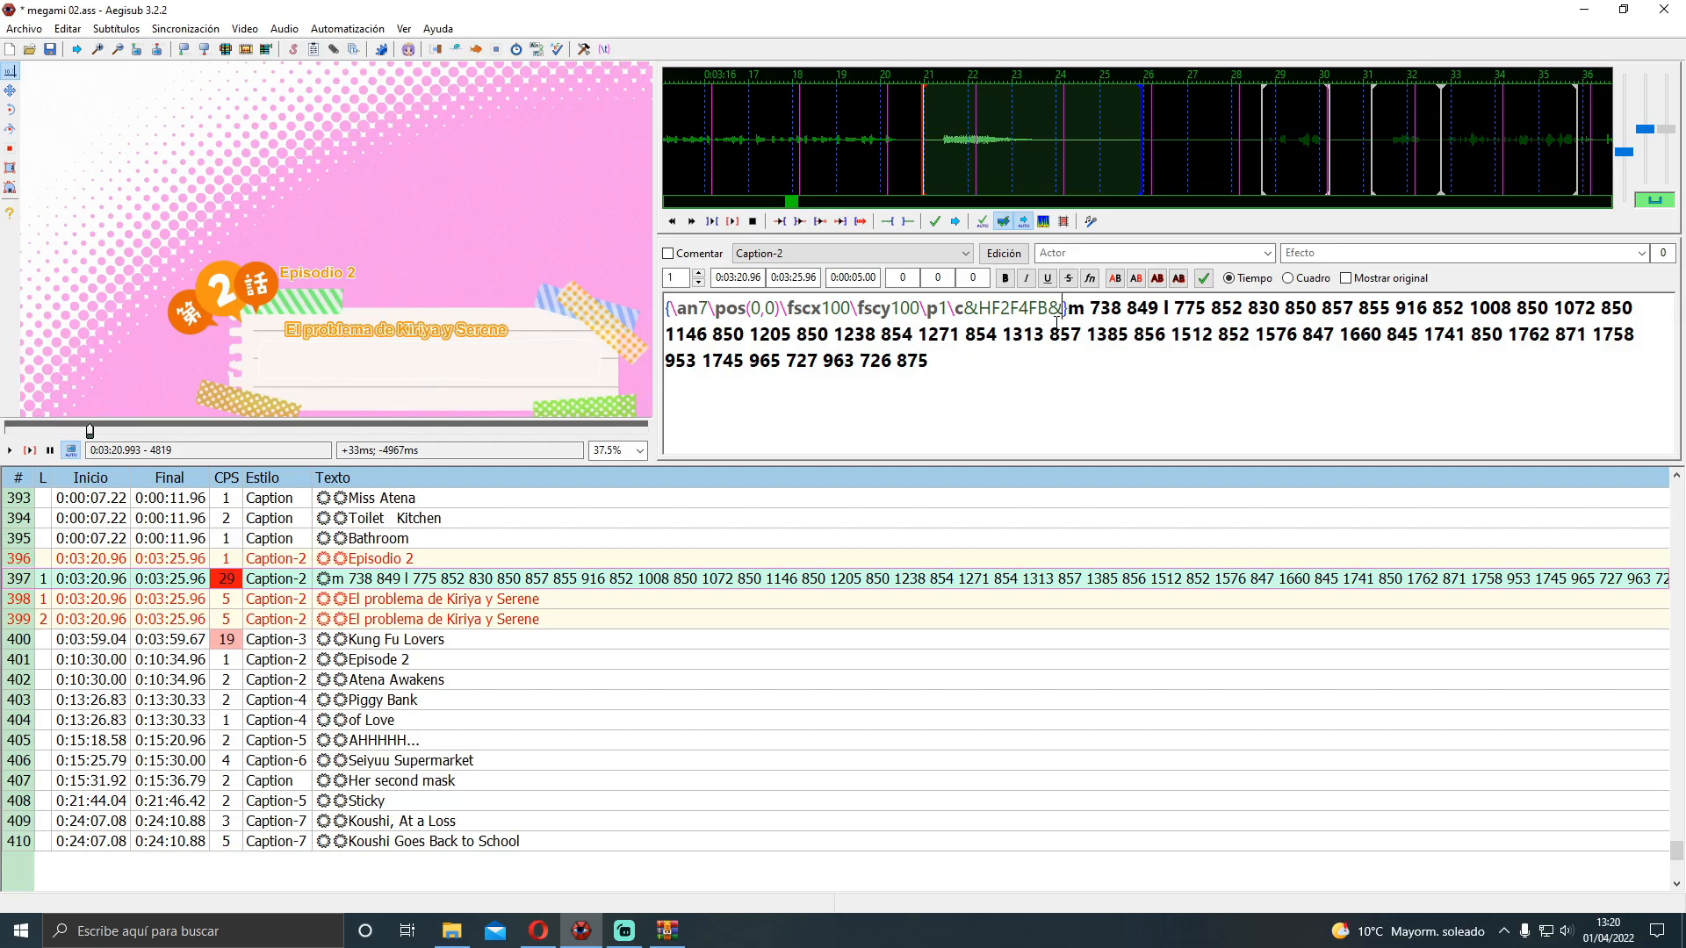
Add a \bord0 tag after the drawing's colour tag and check the masked area up close
type("\\n")
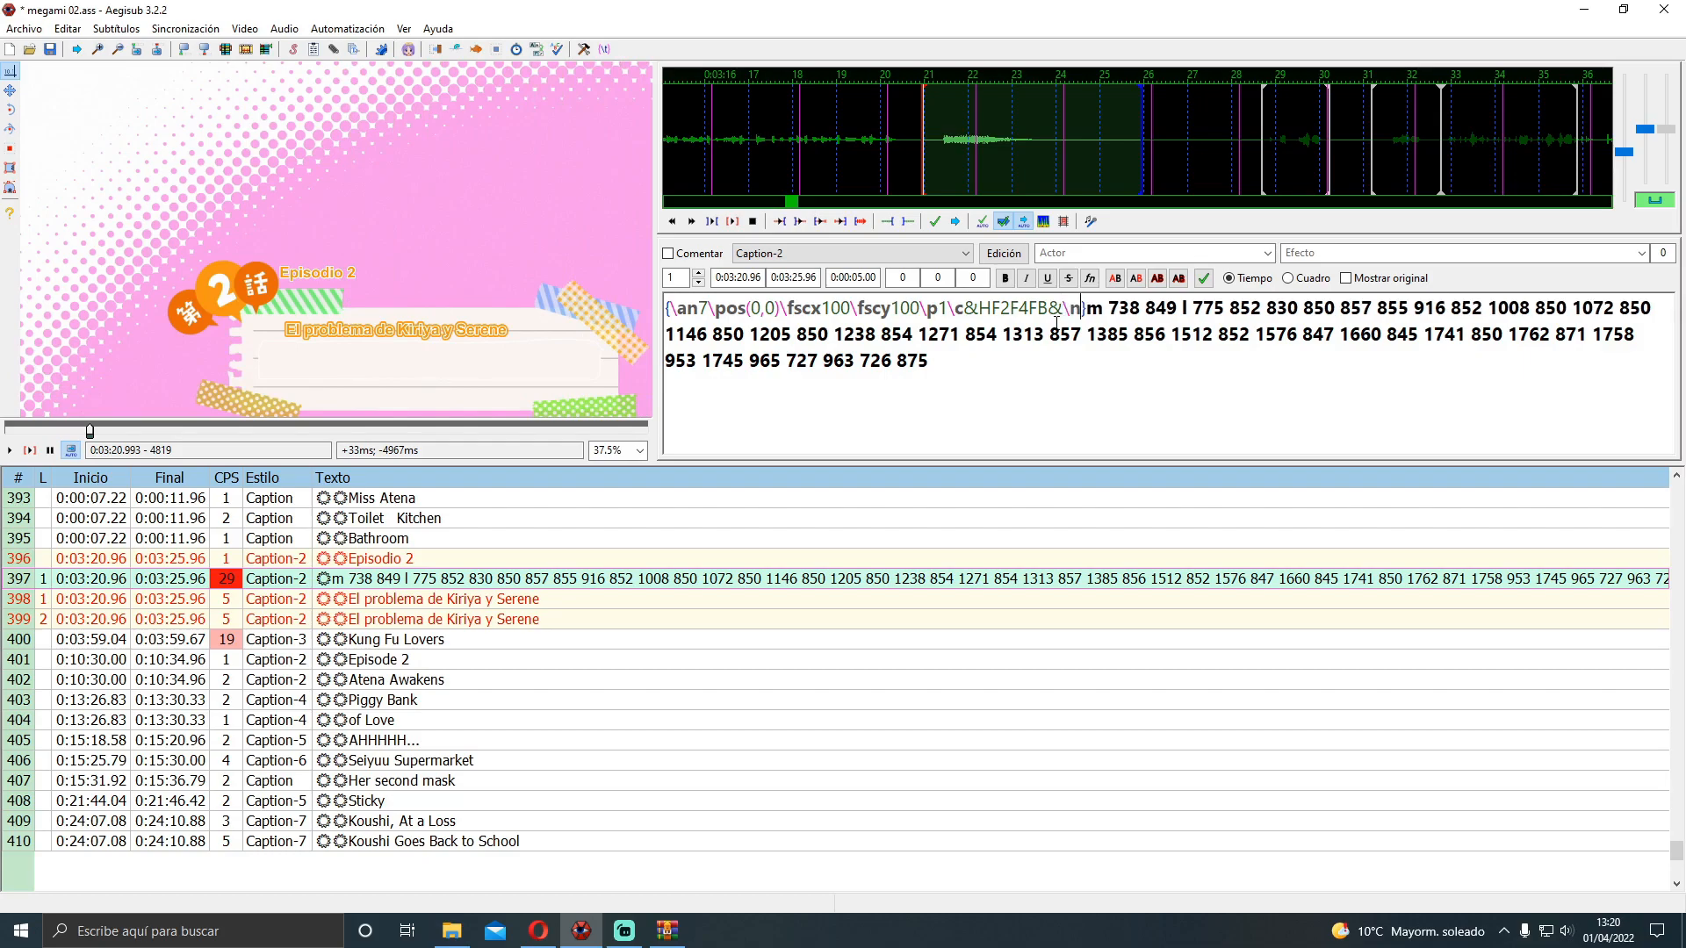
type("ord0")
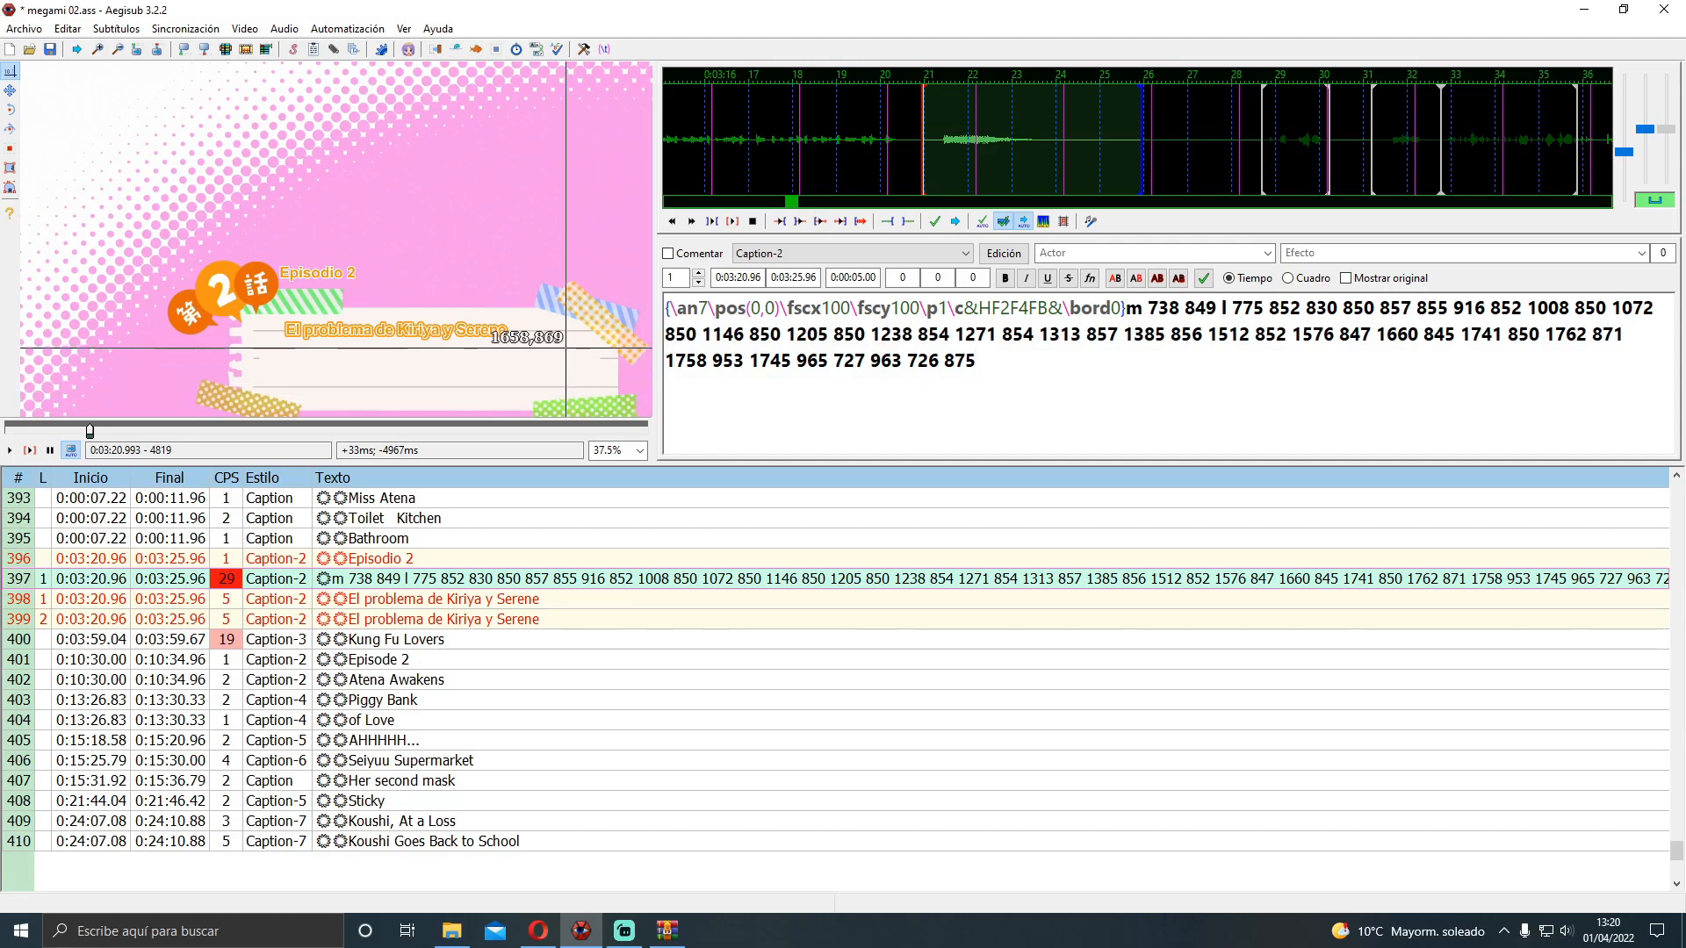
scroll(621, 369, "up", 3)
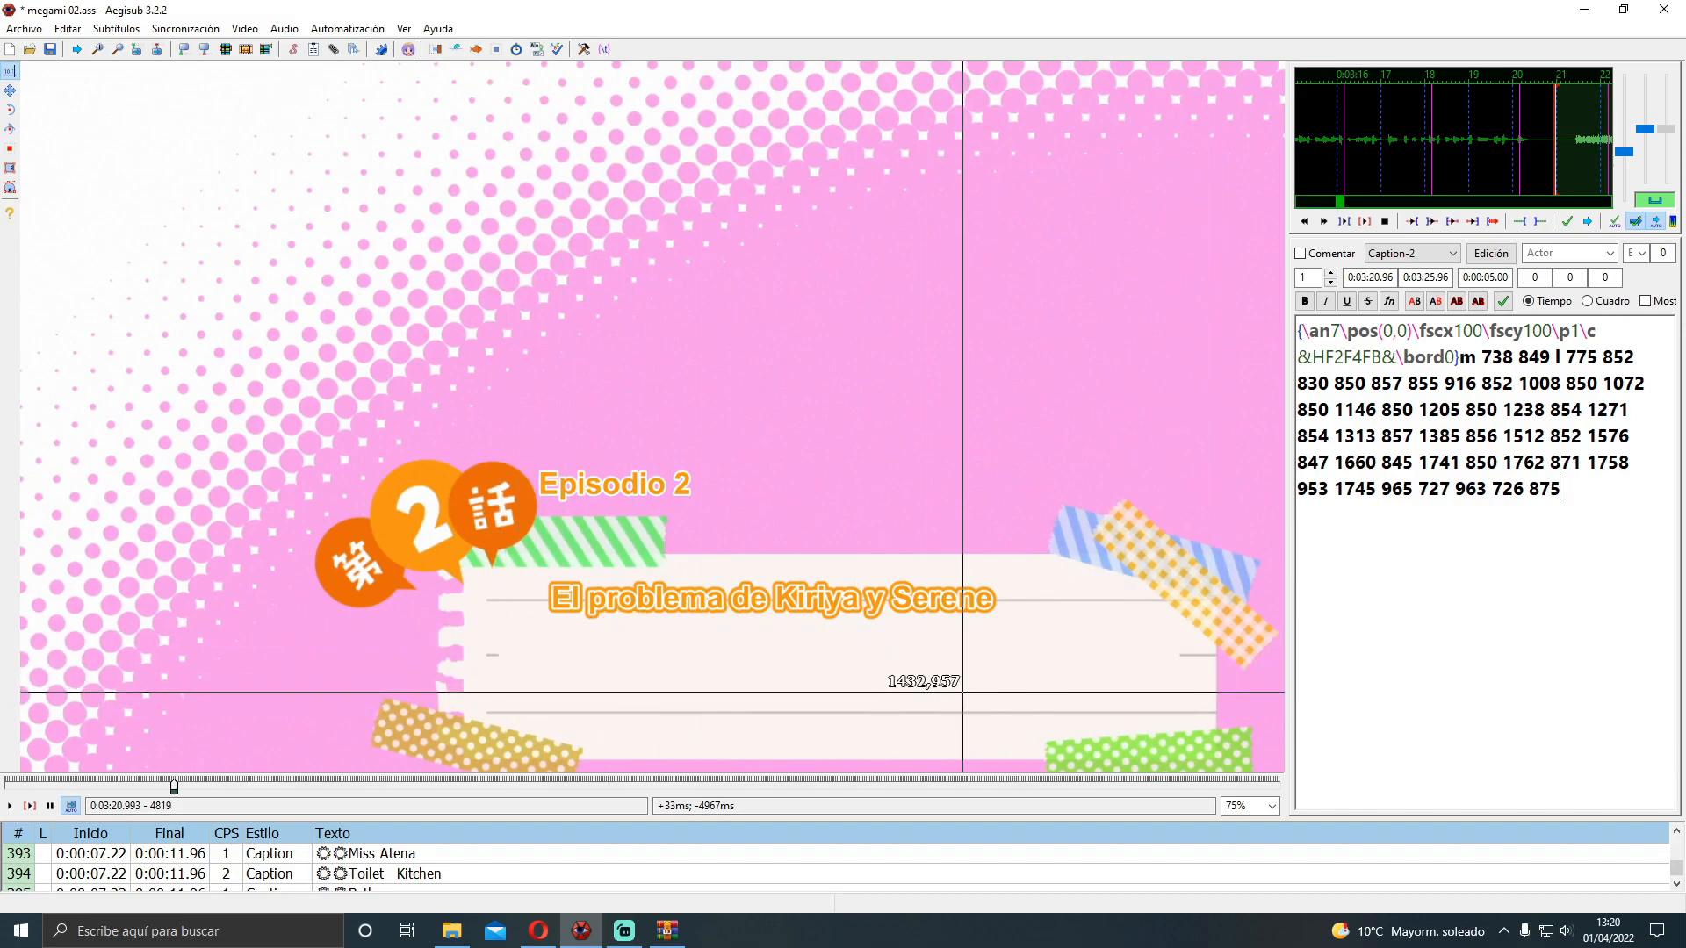
scroll(899, 594, "down", 1)
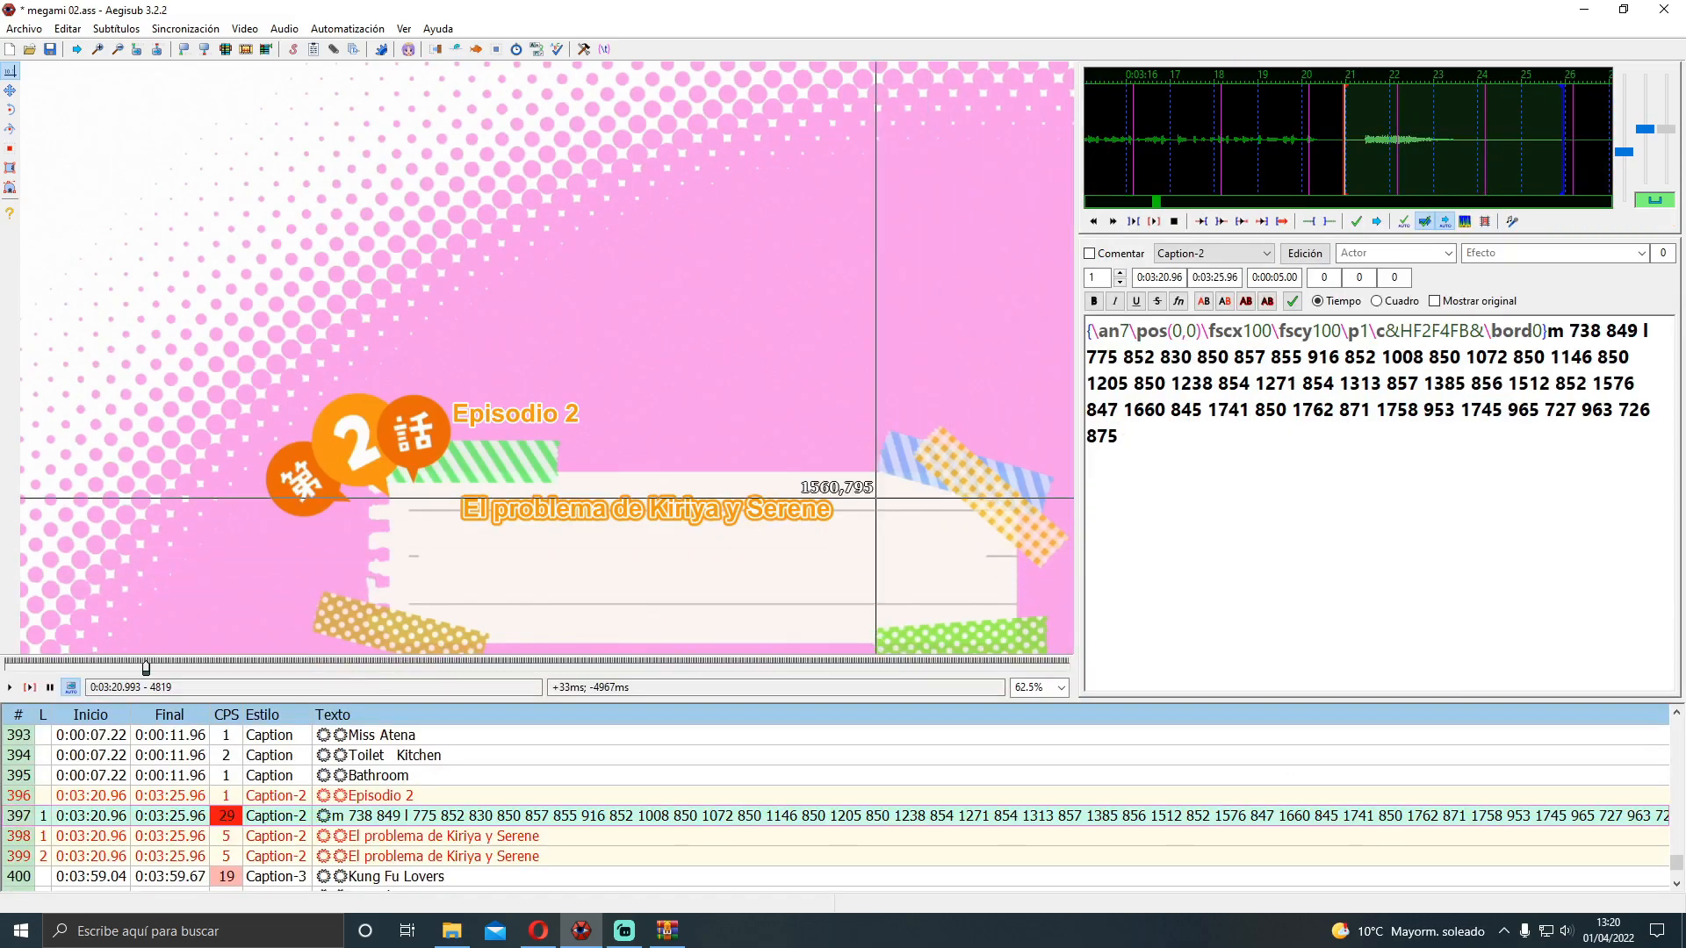
scroll(899, 595, "down", 2)
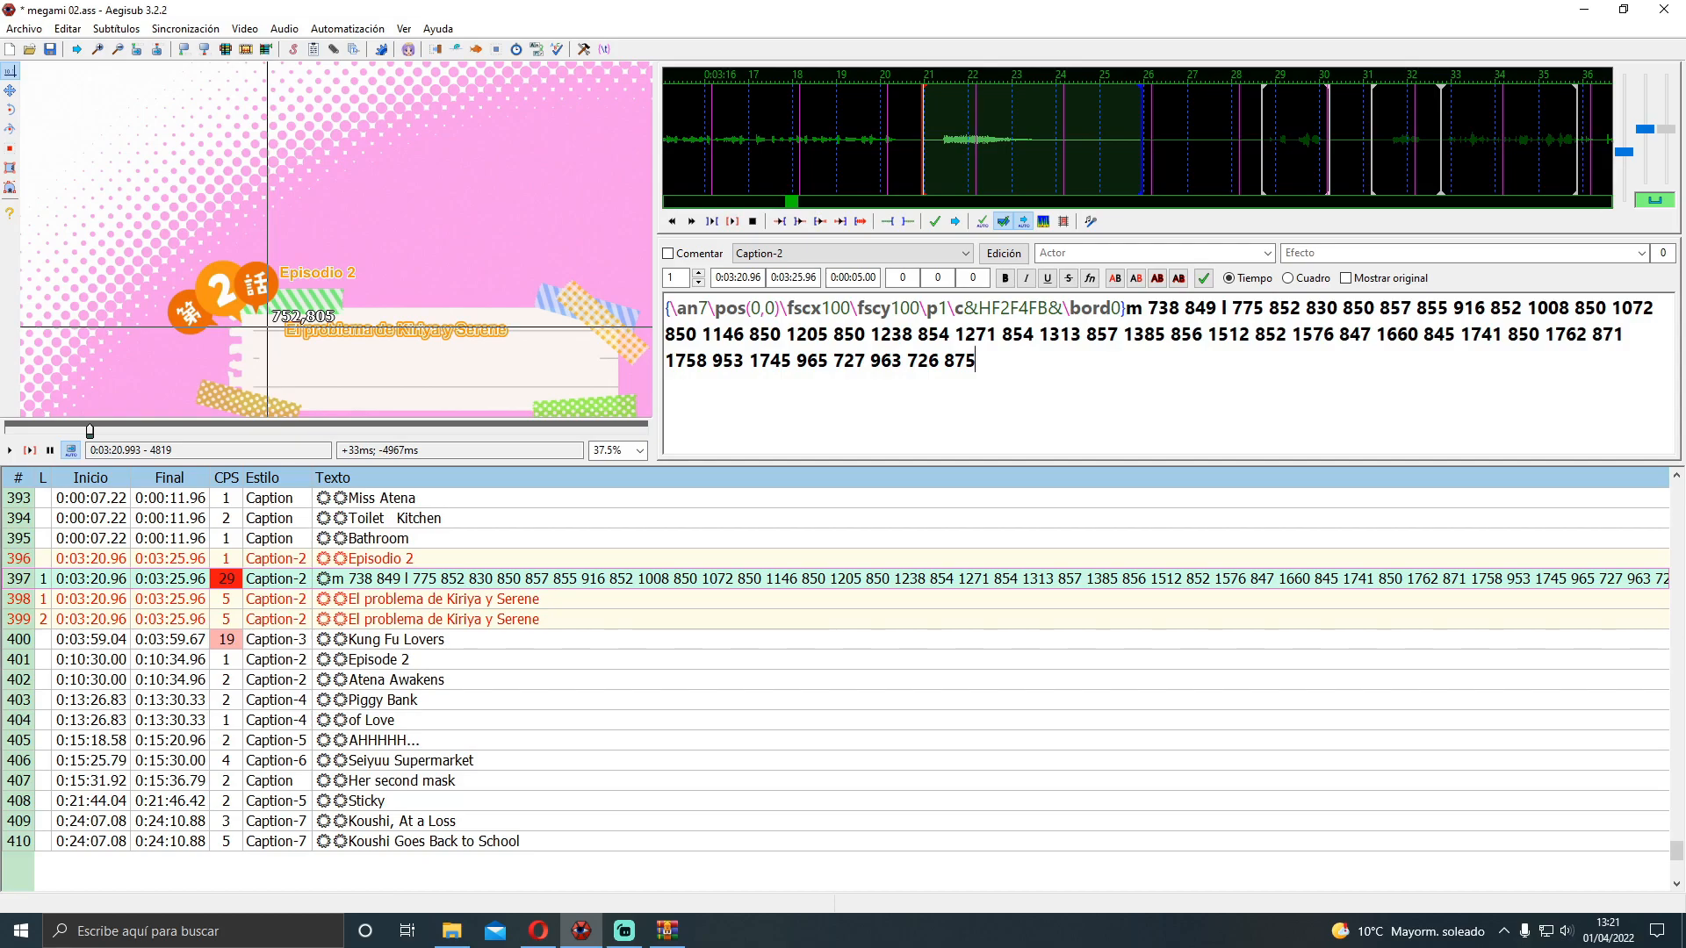
Select both "El problema de Kiriya y Serene" lines and move them together onto the masked strip, at about 921, 868
left_click(400, 618)
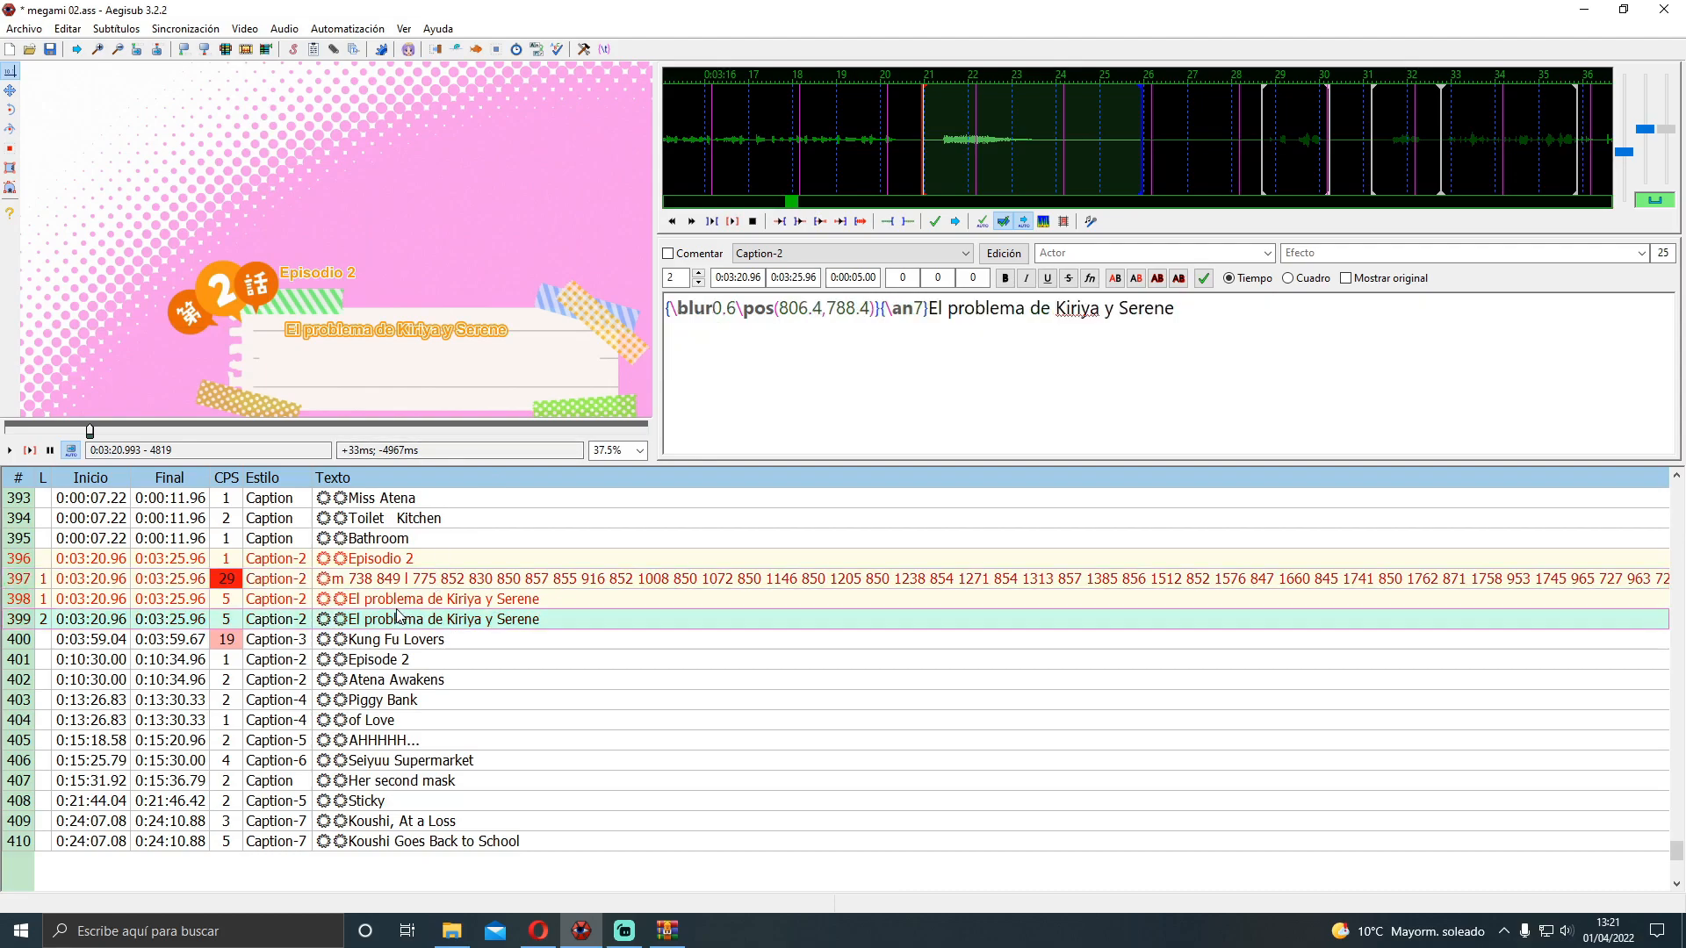
left_click(387, 600)
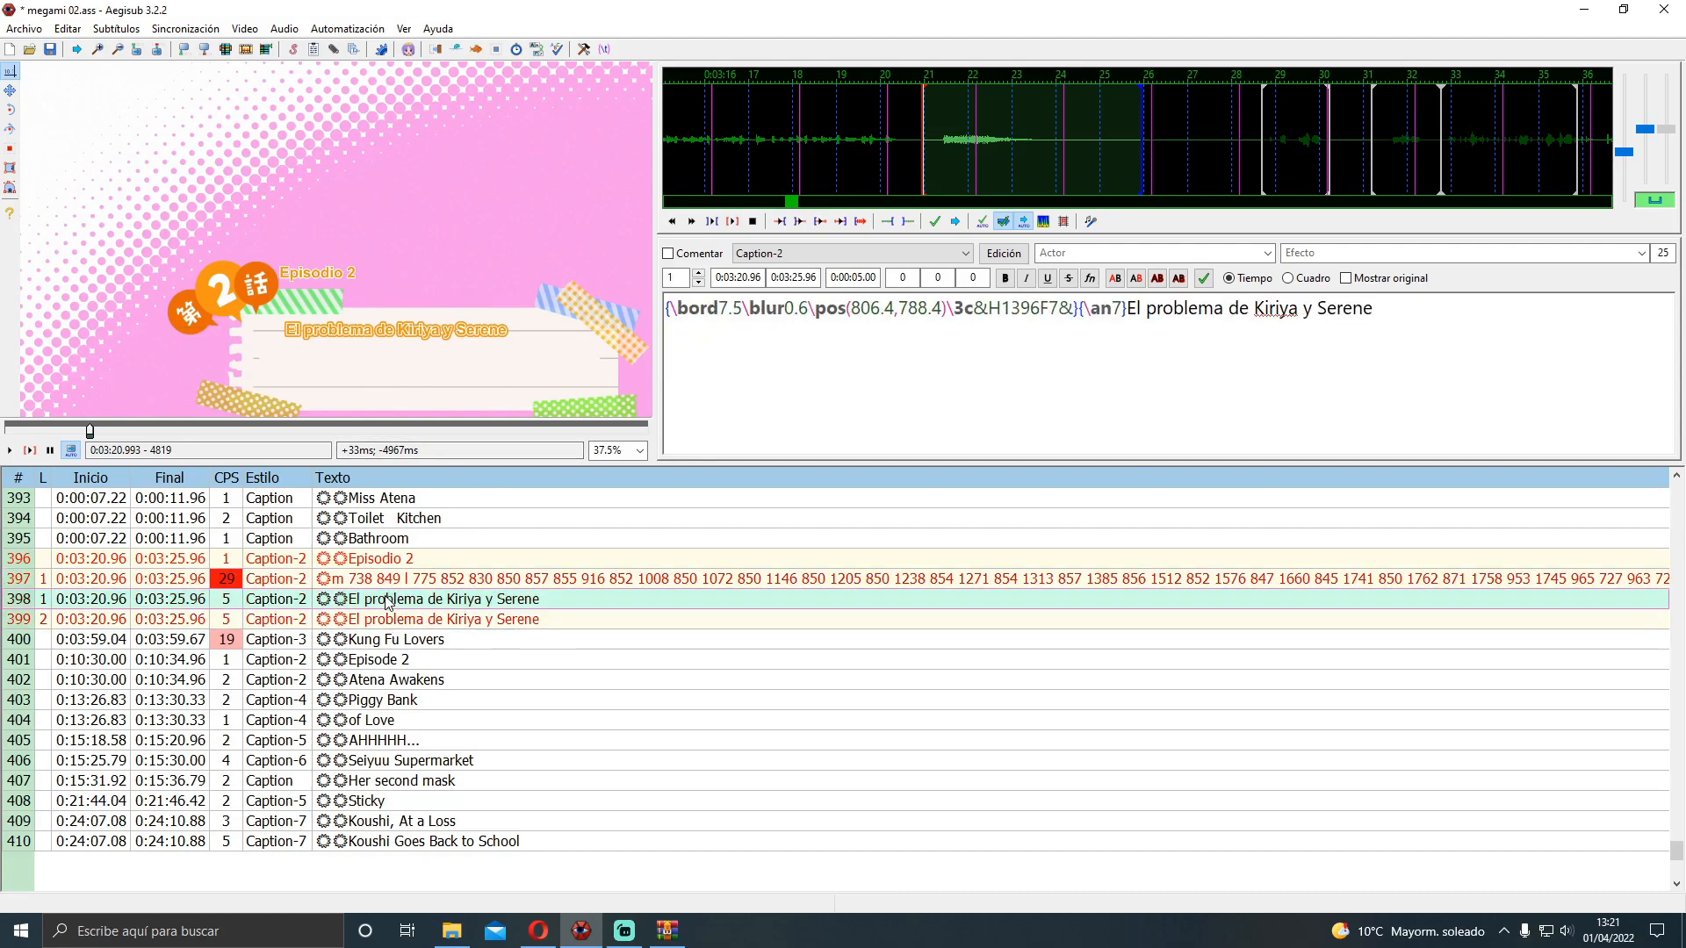
left_click(397, 619)
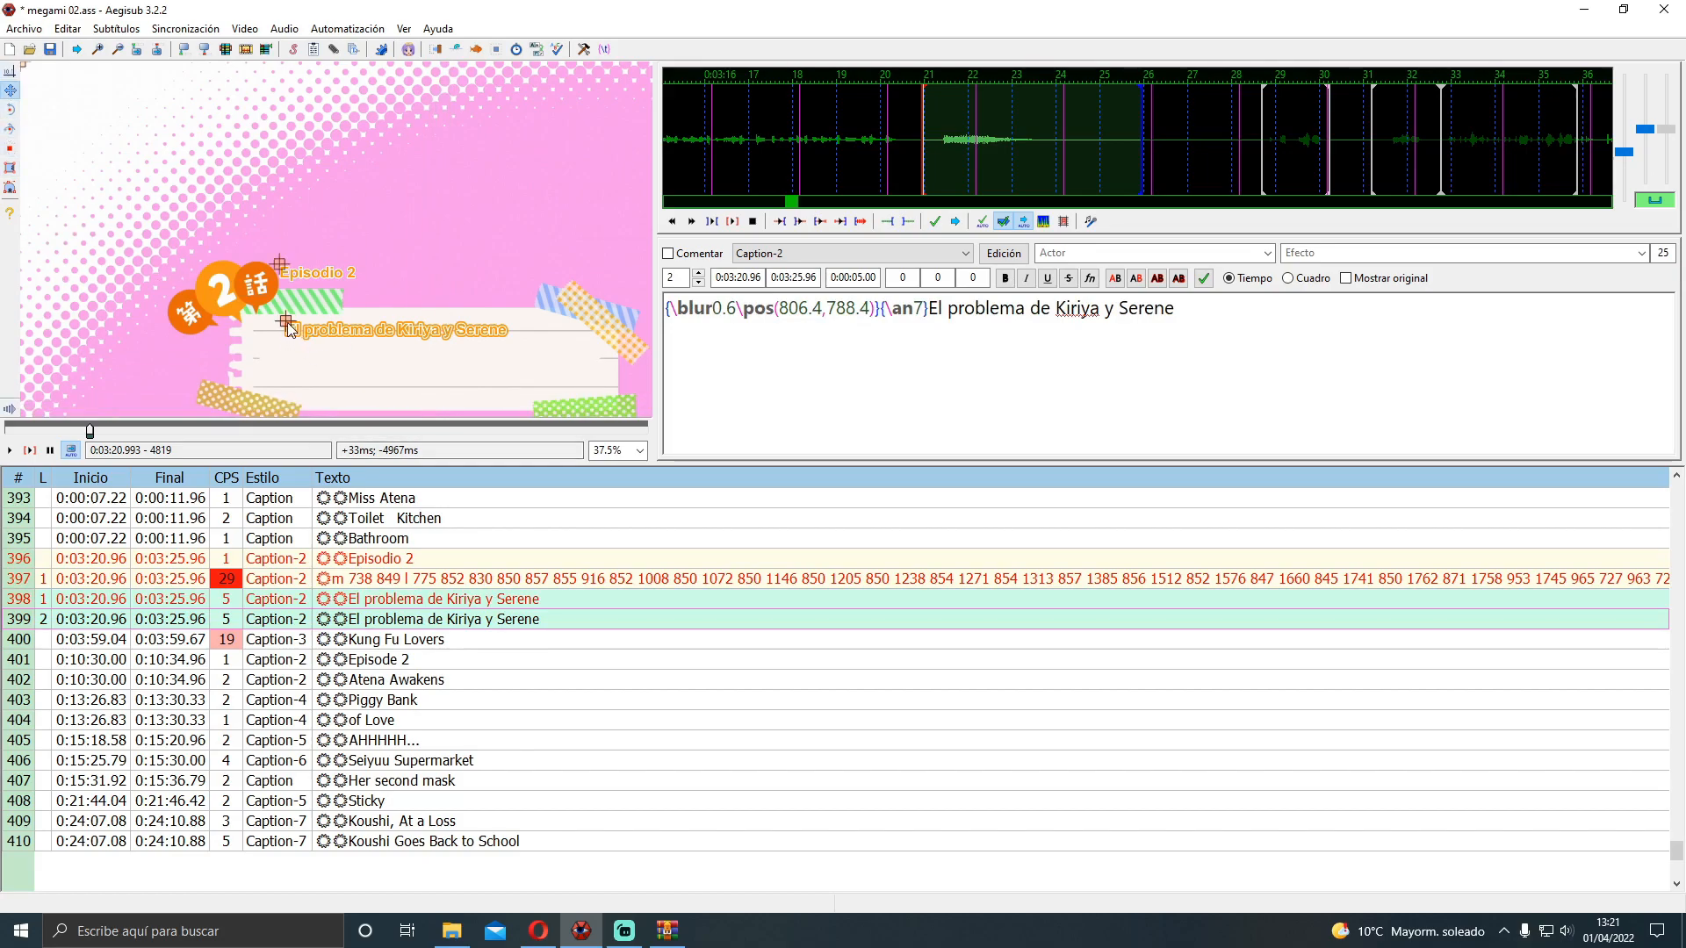
left_click_drag(288, 324, 325, 349)
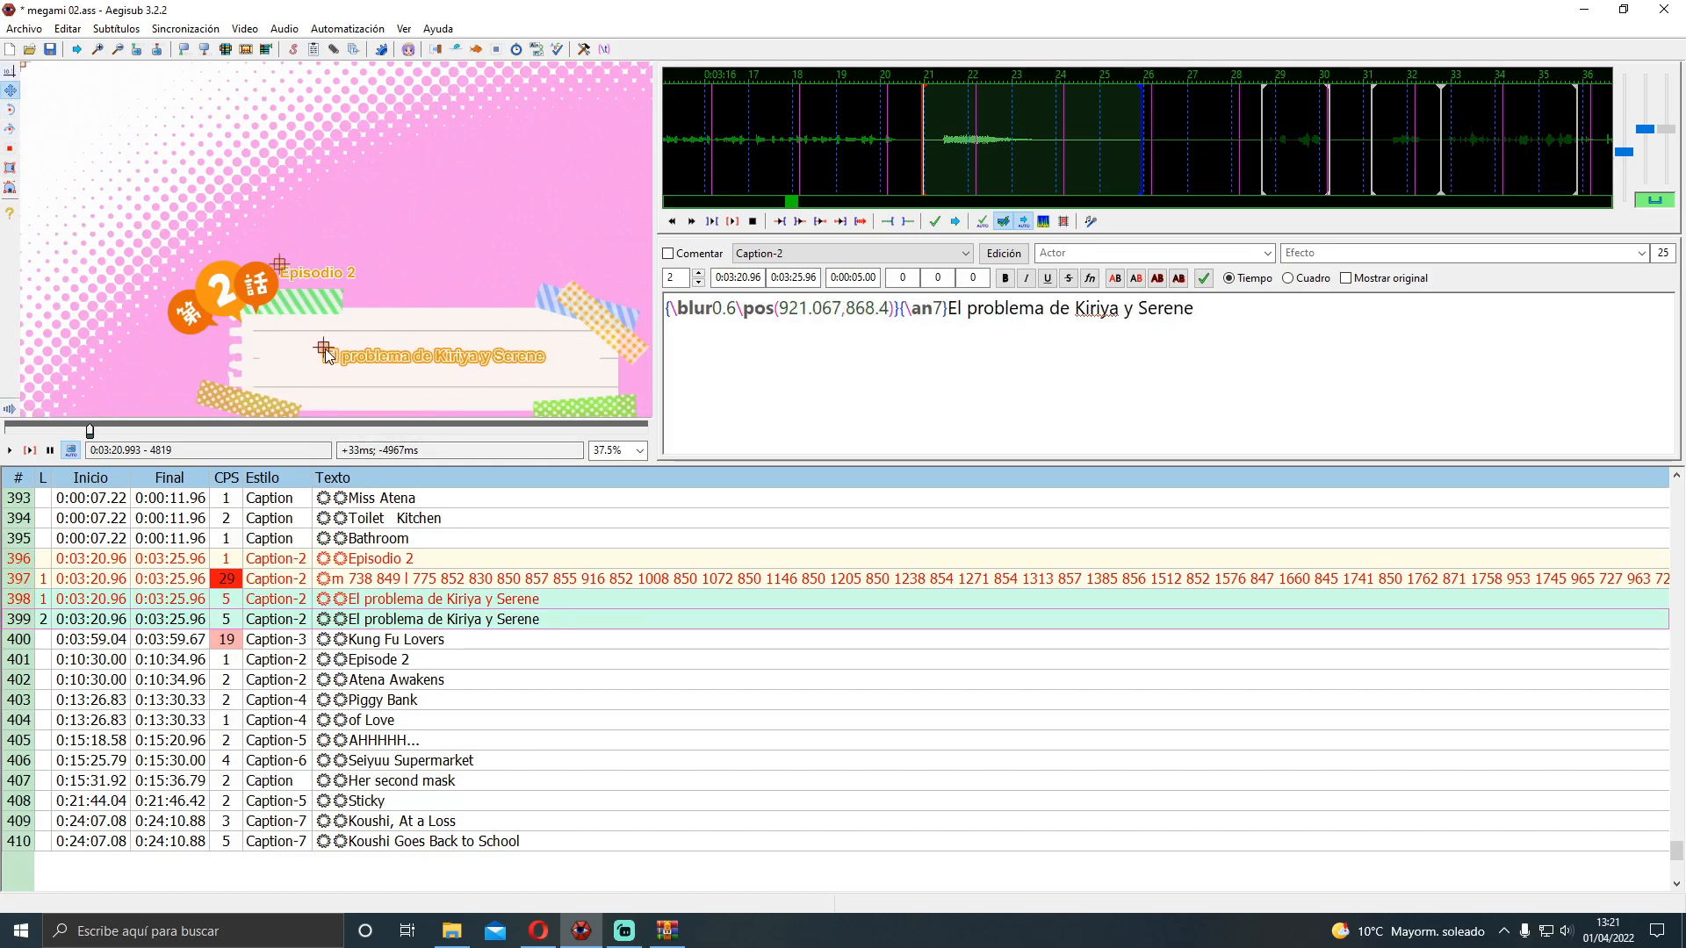
Set the Caption-2 style's font size to 80 and reposition both title lines at about 726, 855
left_click(1003, 253)
left_click_drag(794, 230, 1088, 298)
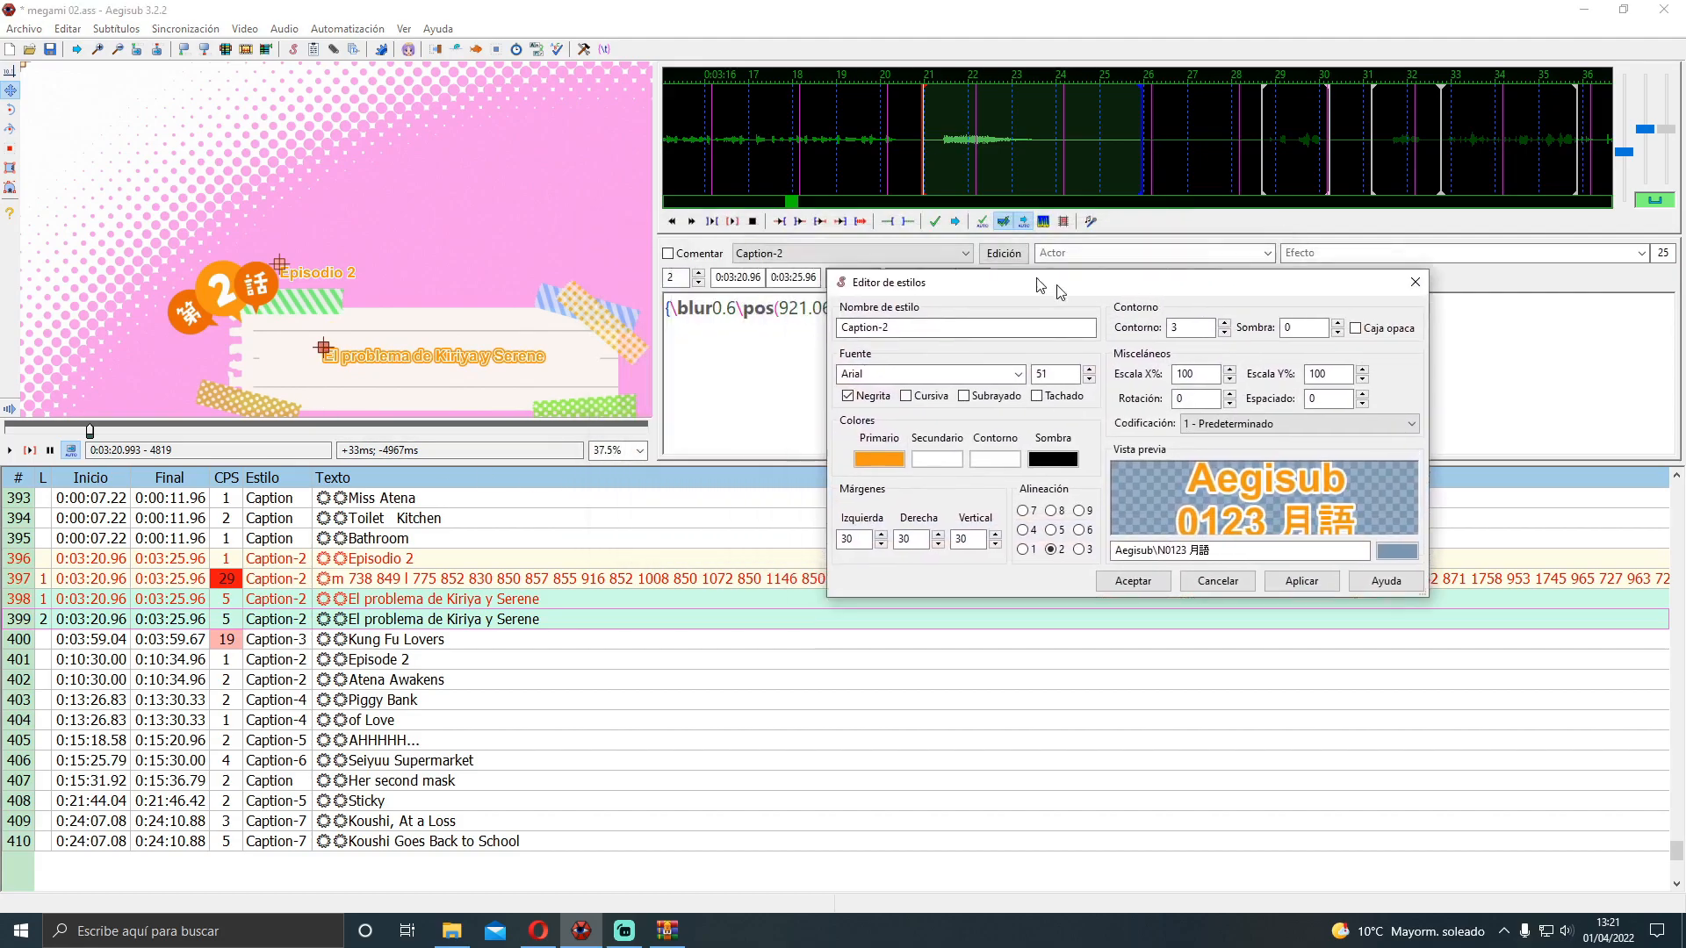
double_click(1103, 387)
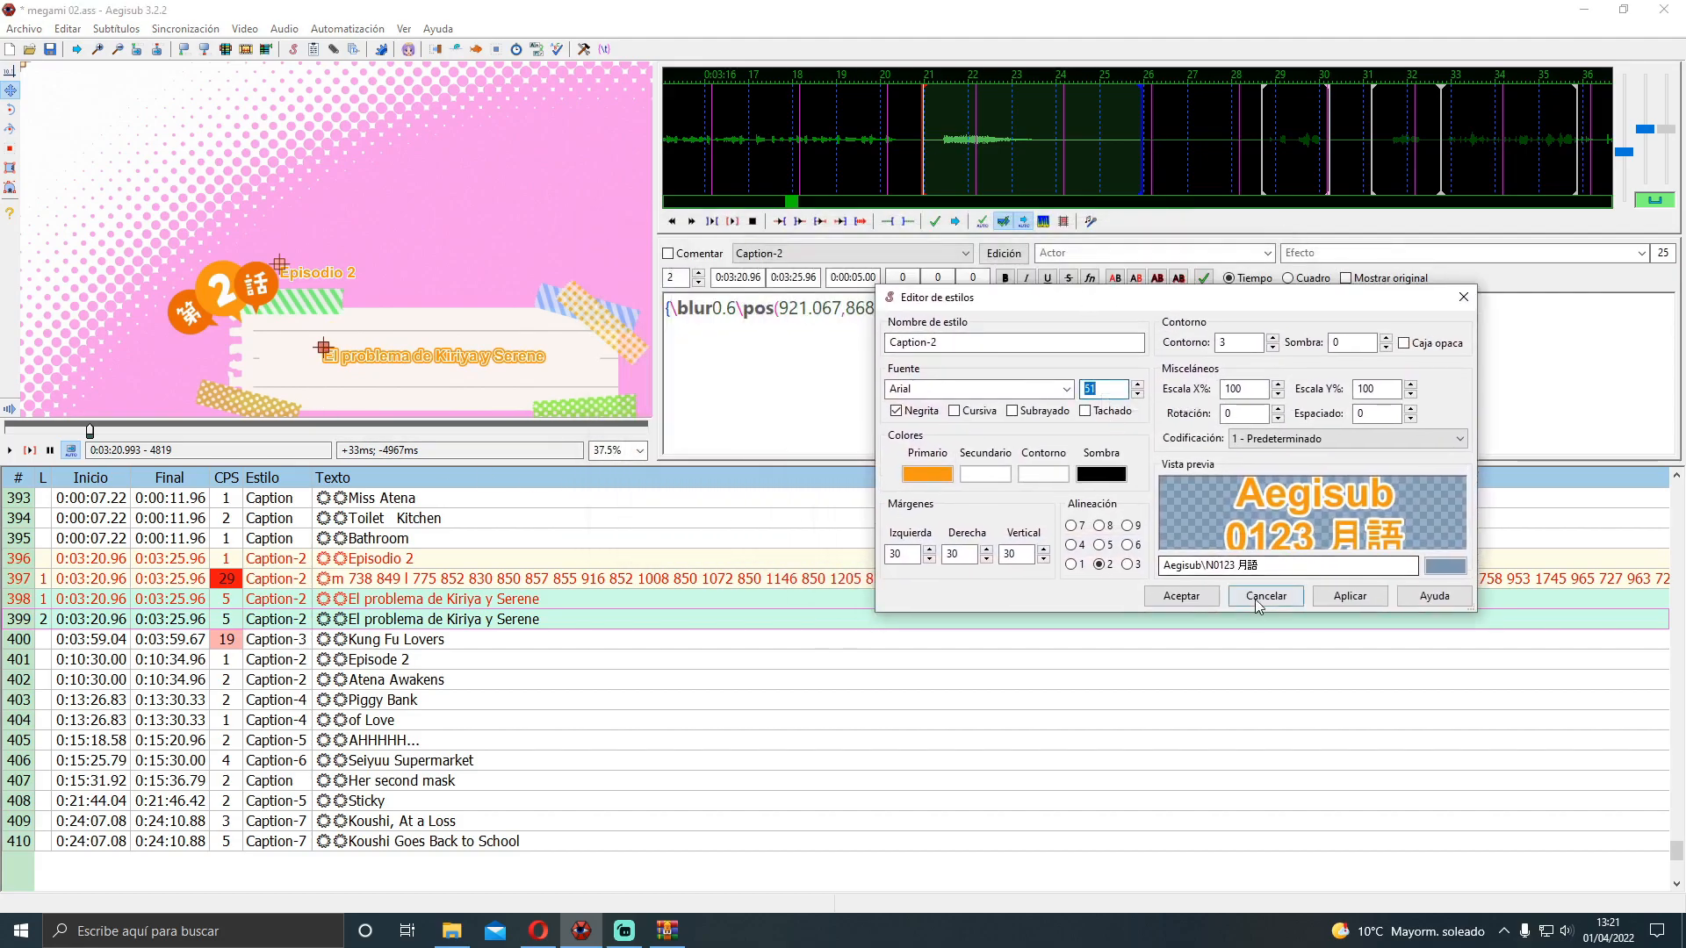
type("80")
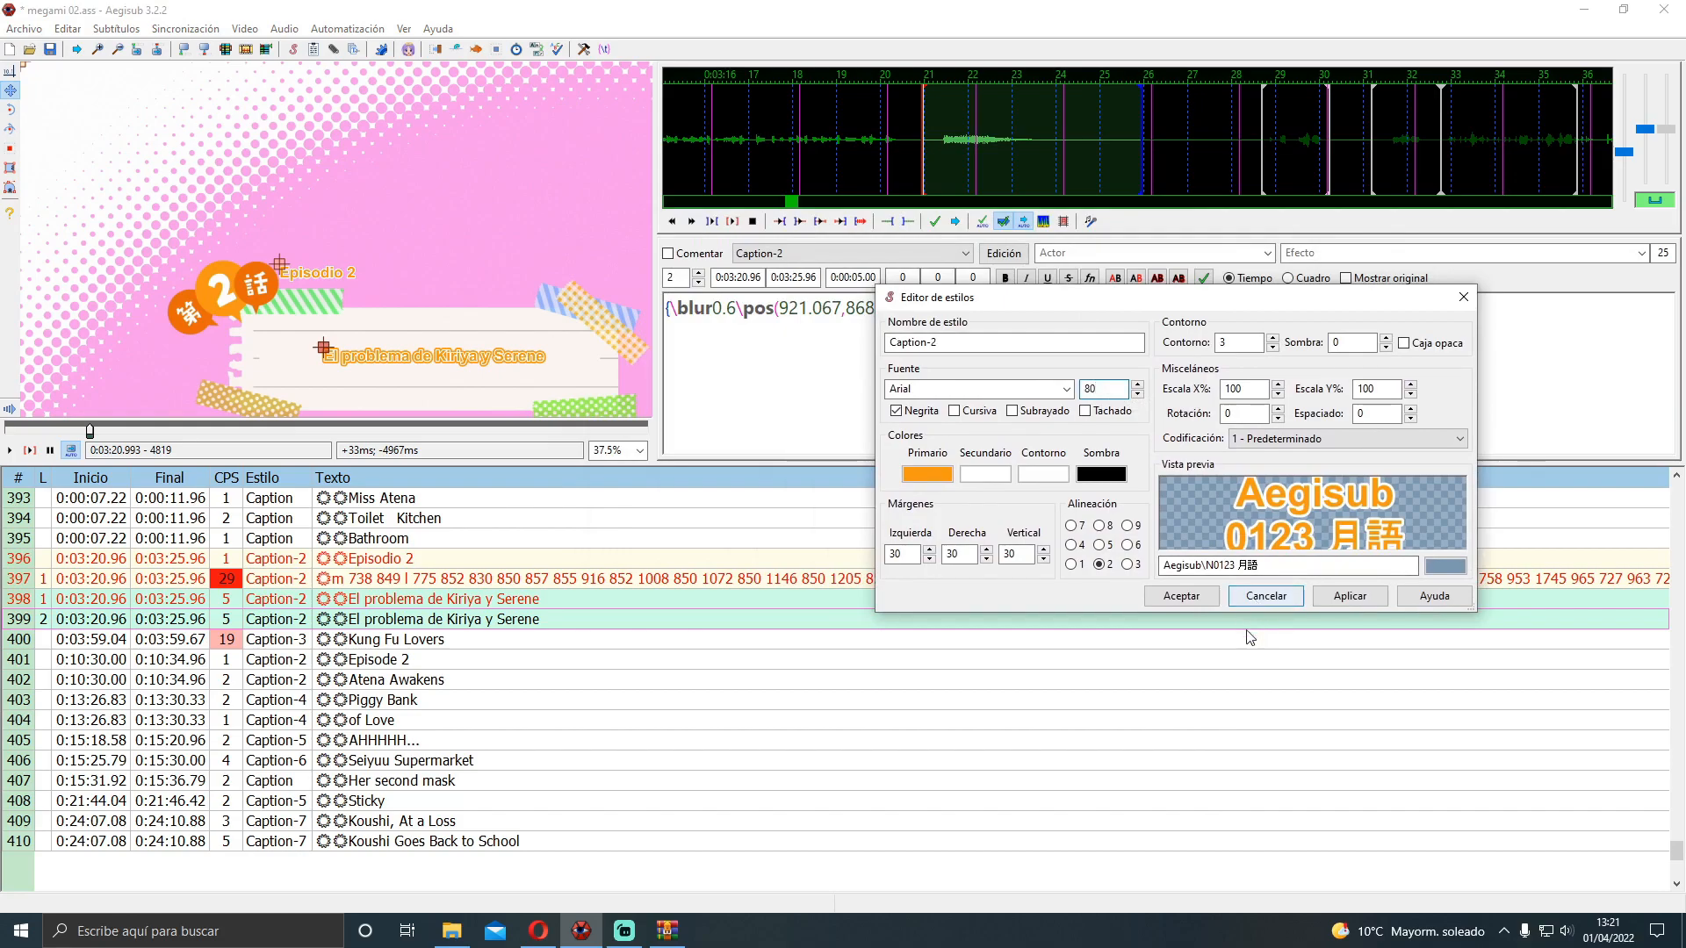
left_click(1349, 597)
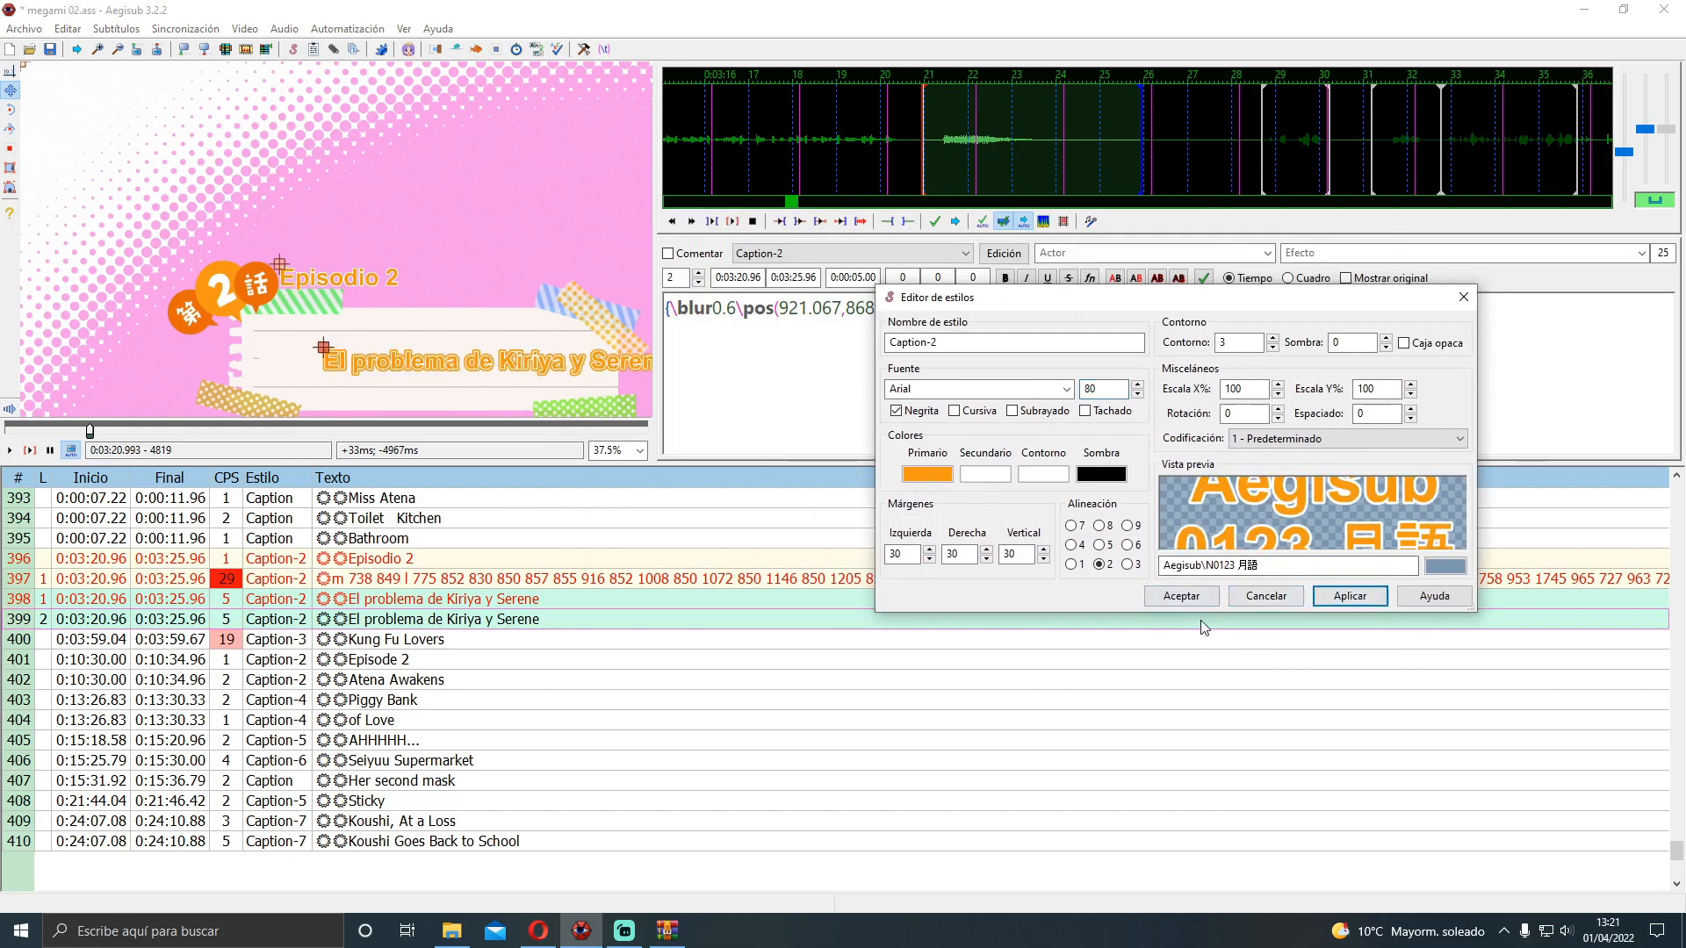
left_click(1180, 602)
left_click_drag(324, 353, 257, 353)
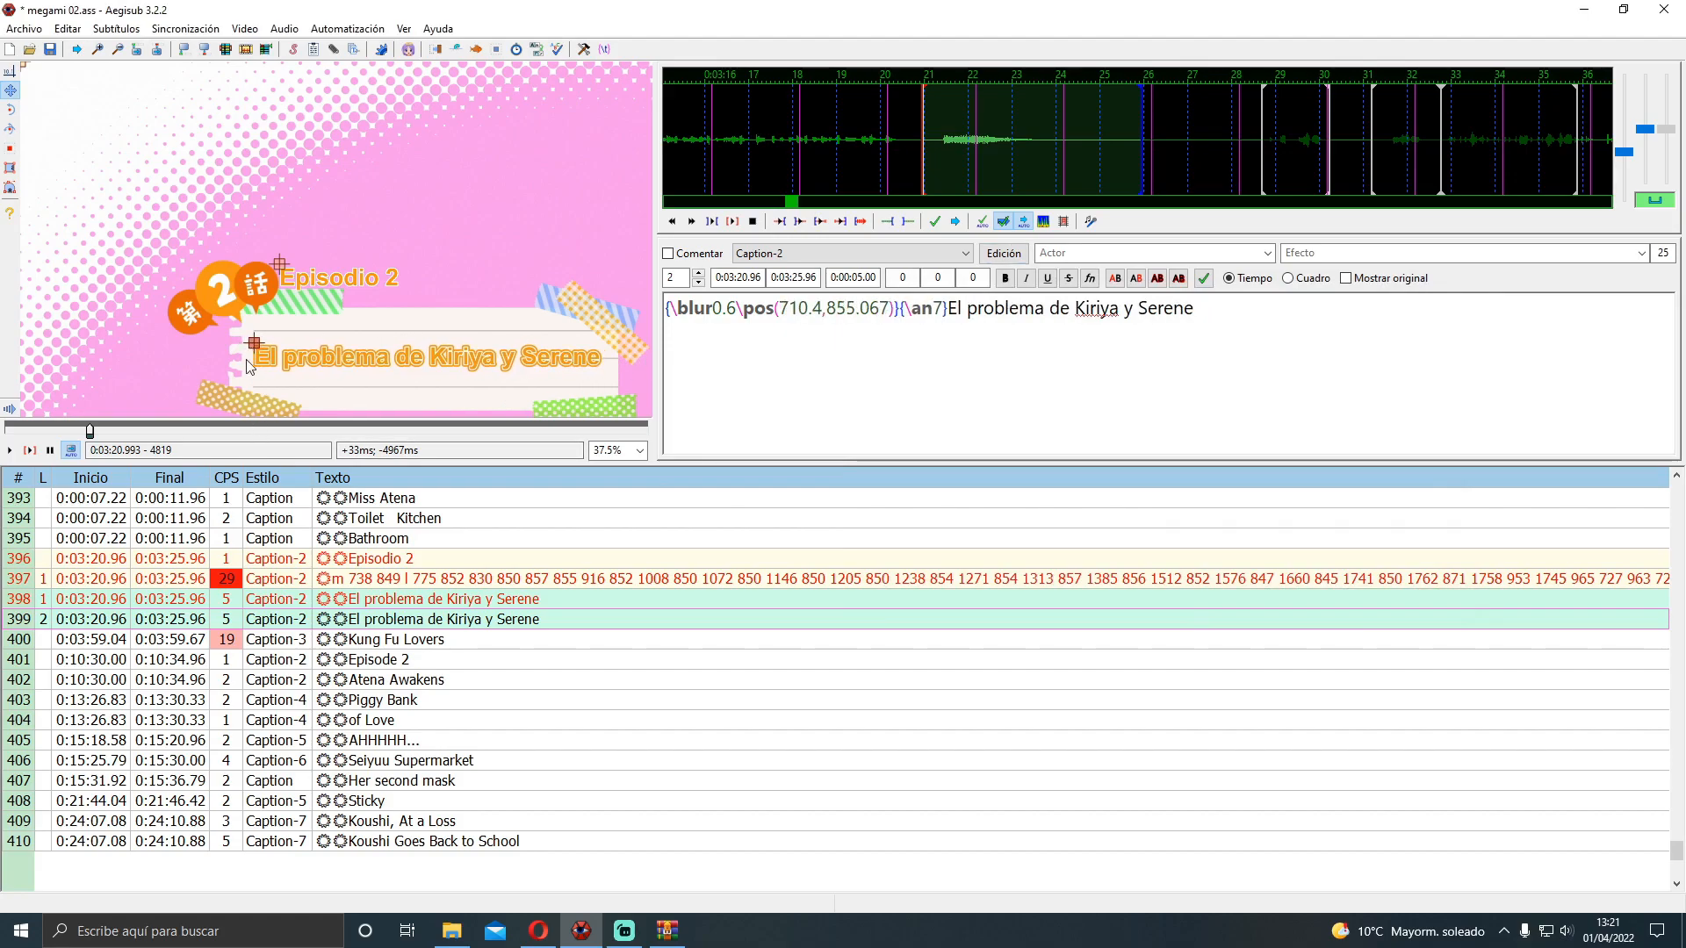
left_click_drag(258, 346, 262, 347)
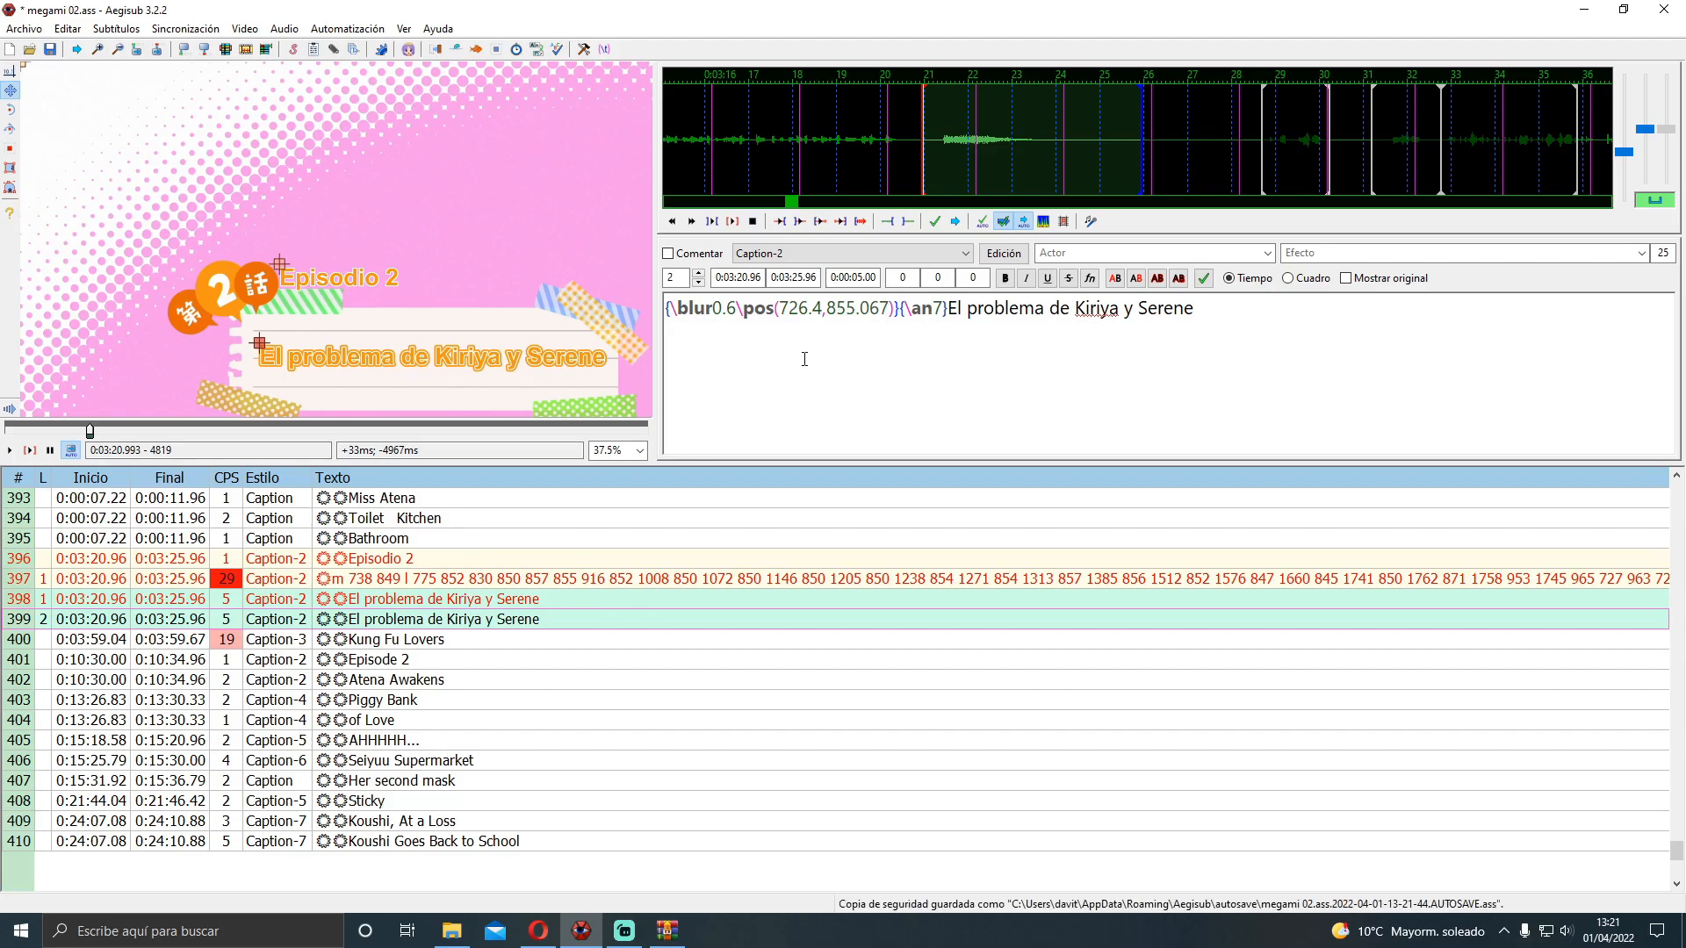
Set the Caption-2 style's vertical scale to 130 and its horizontal scale to 80
left_click(997, 256)
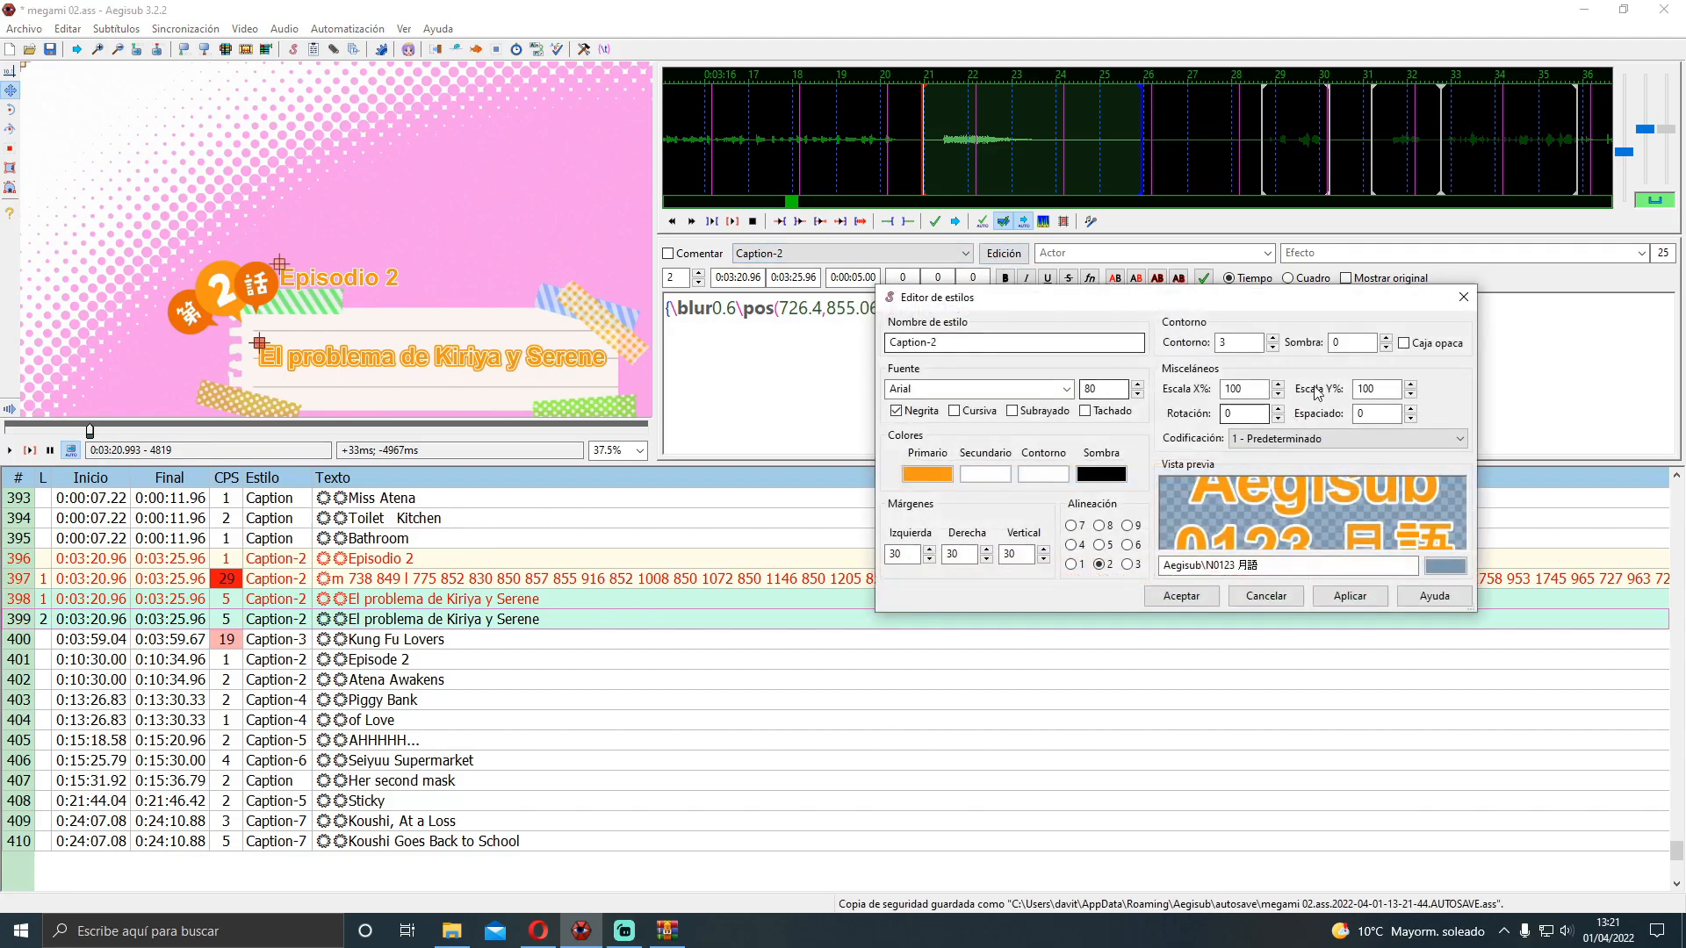
double_click(1249, 392)
left_click(1367, 388)
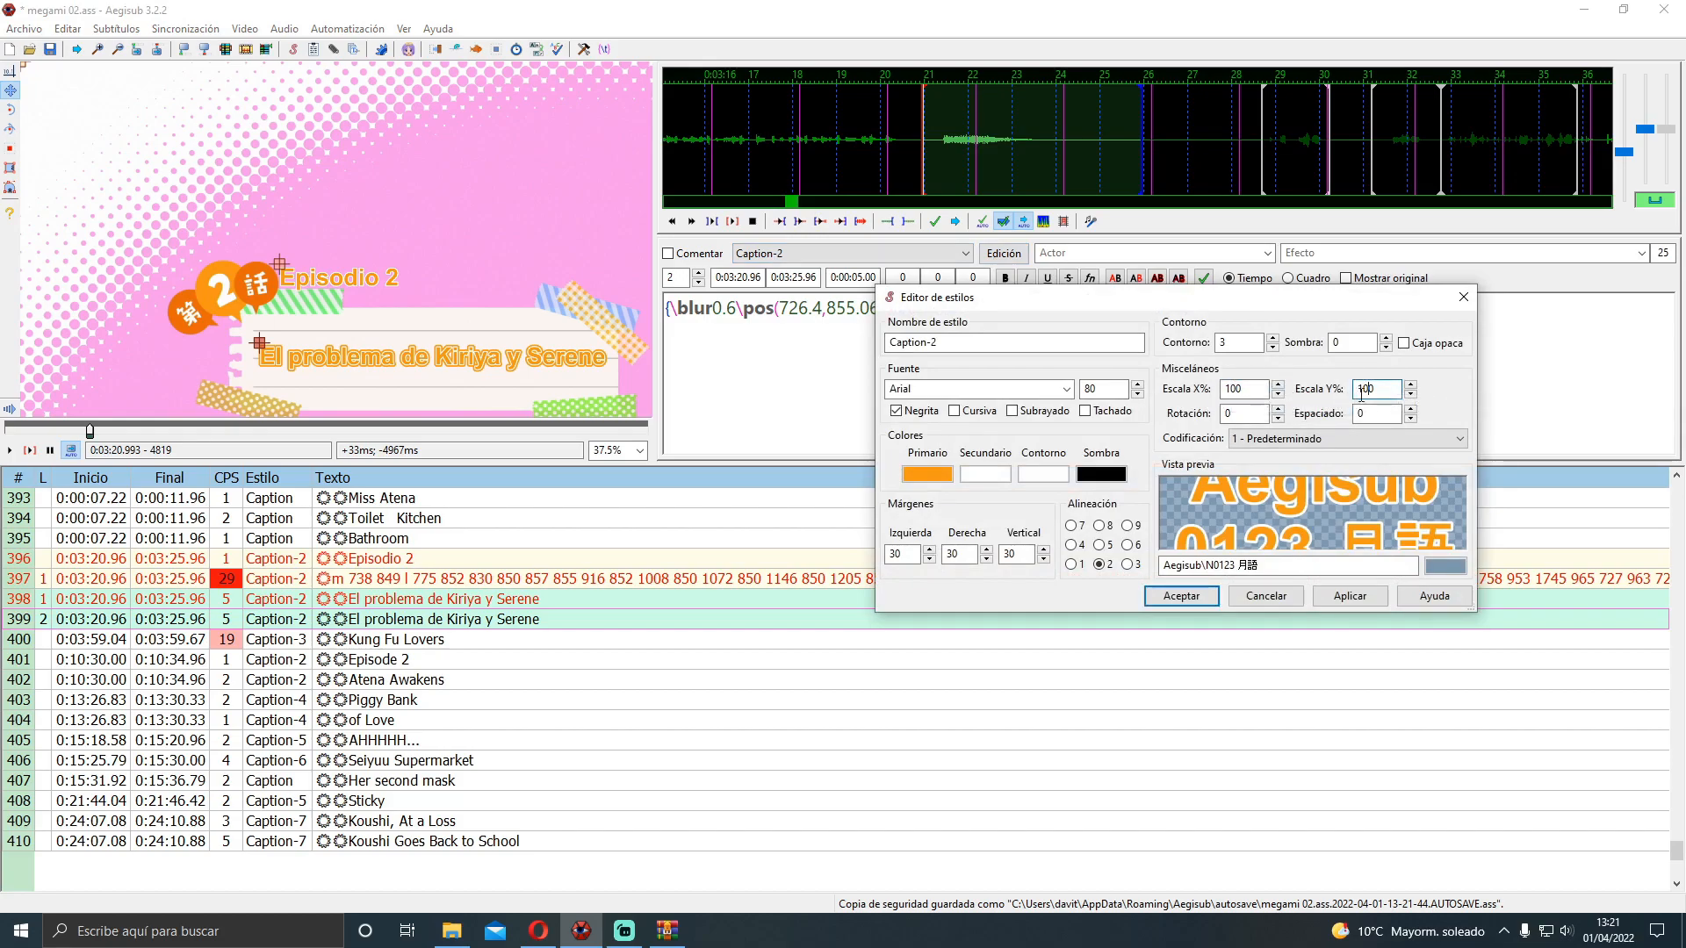
double_click(1364, 389)
type("130")
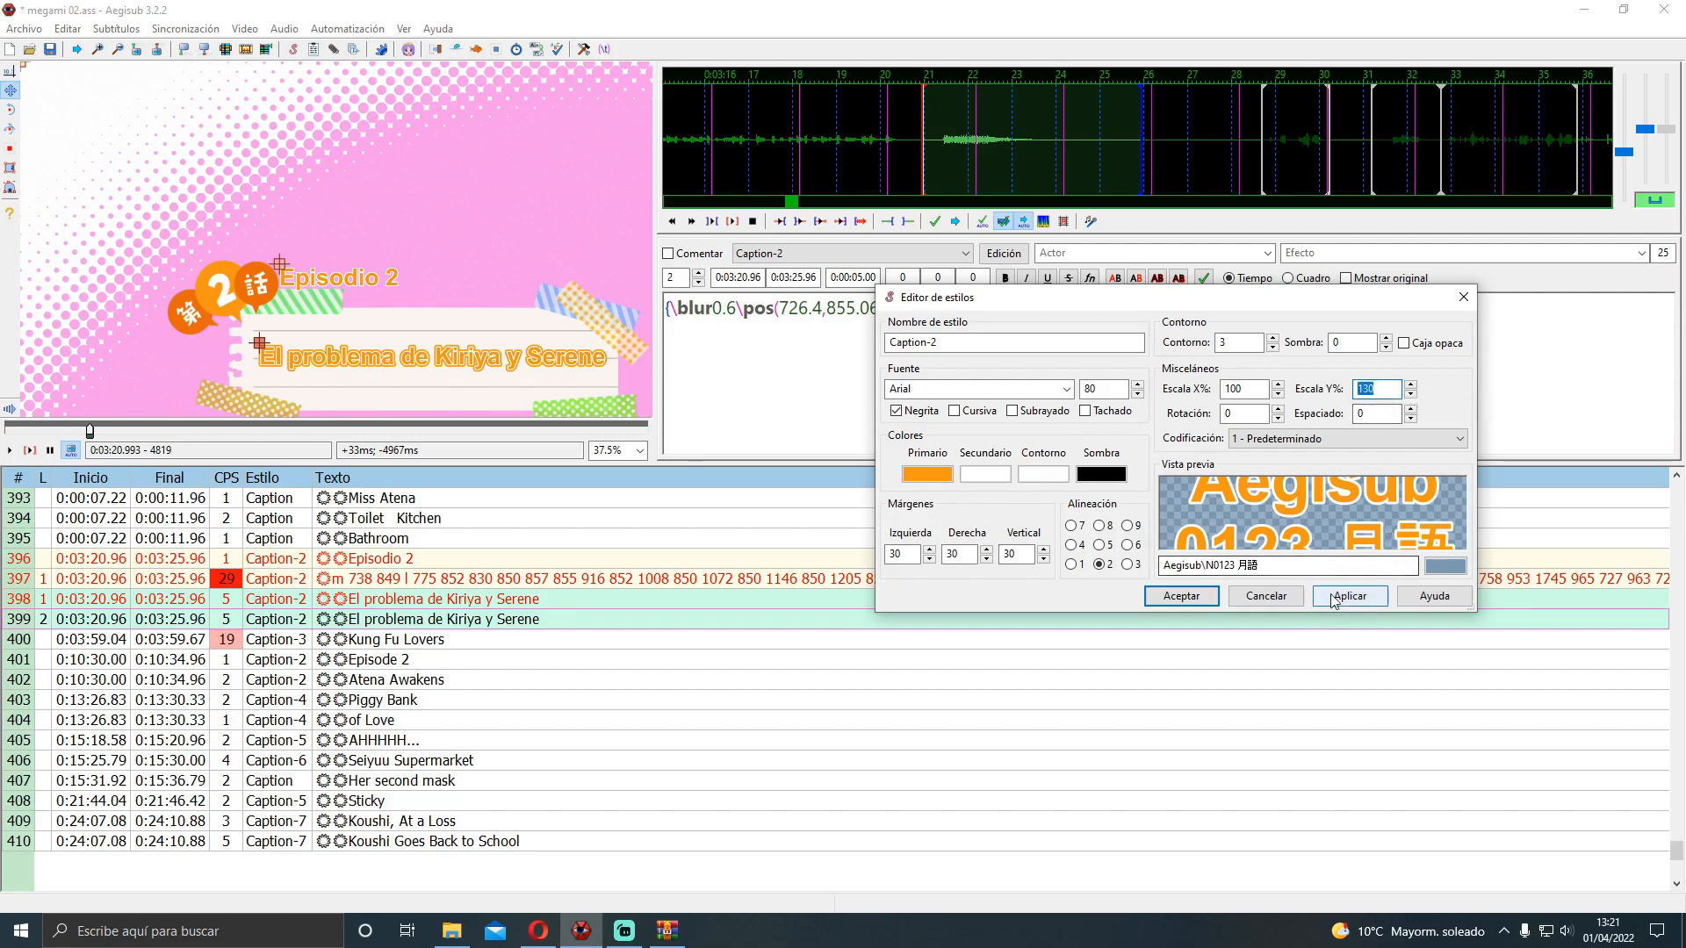
left_click(1333, 600)
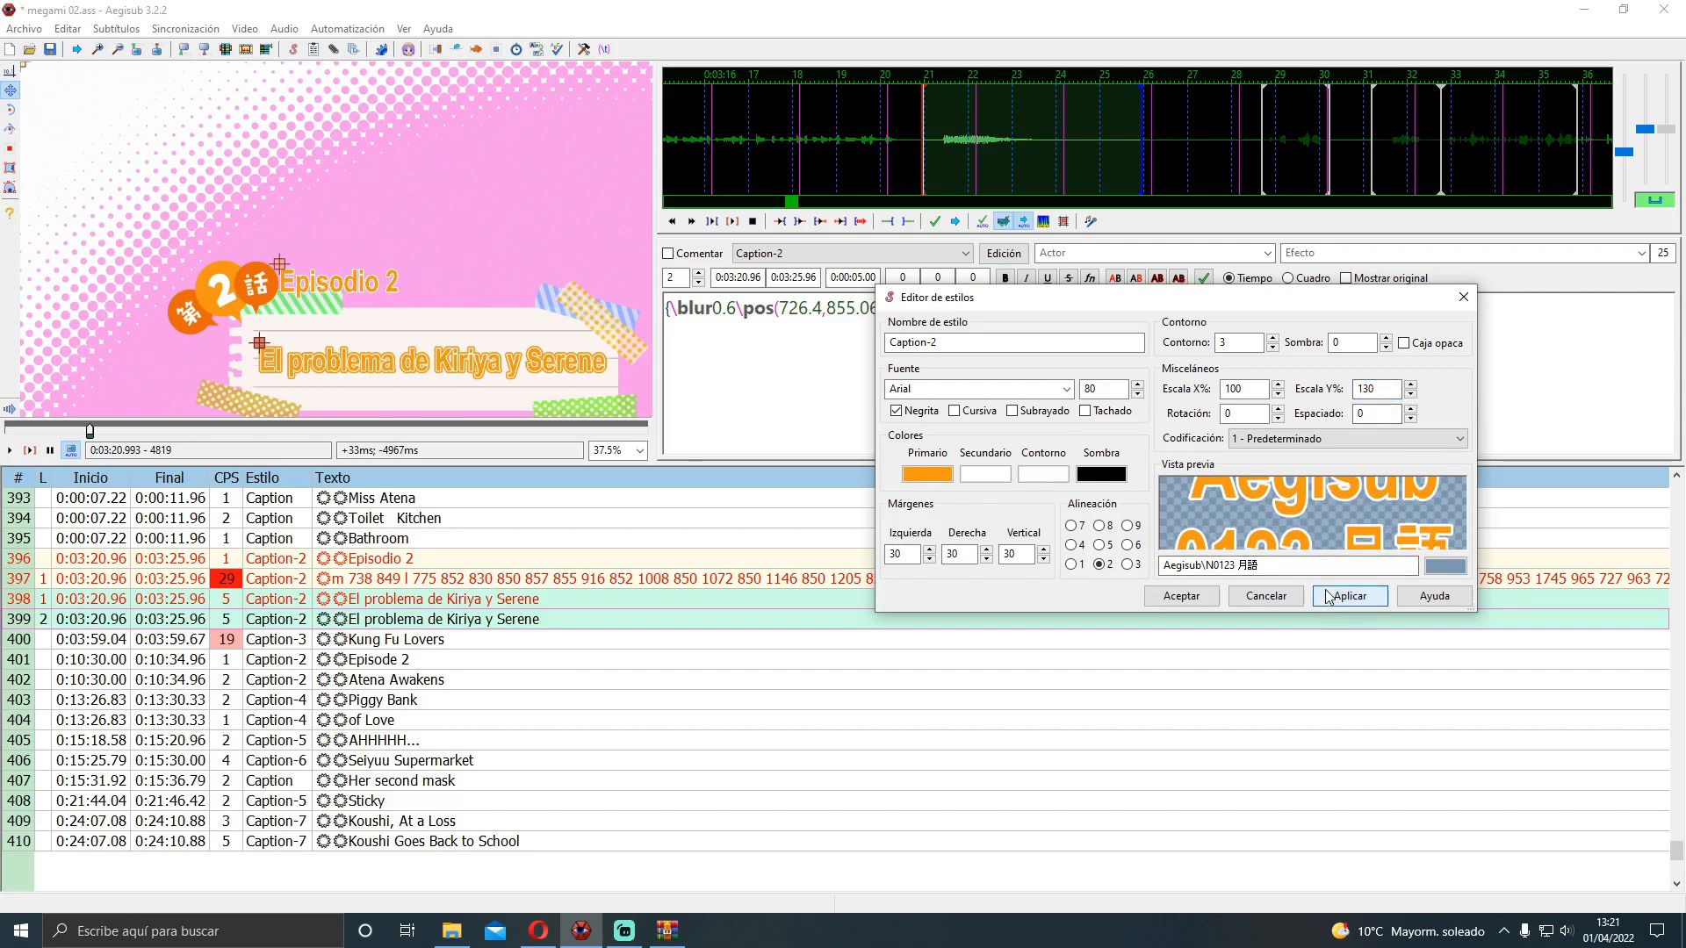
double_click(1230, 389)
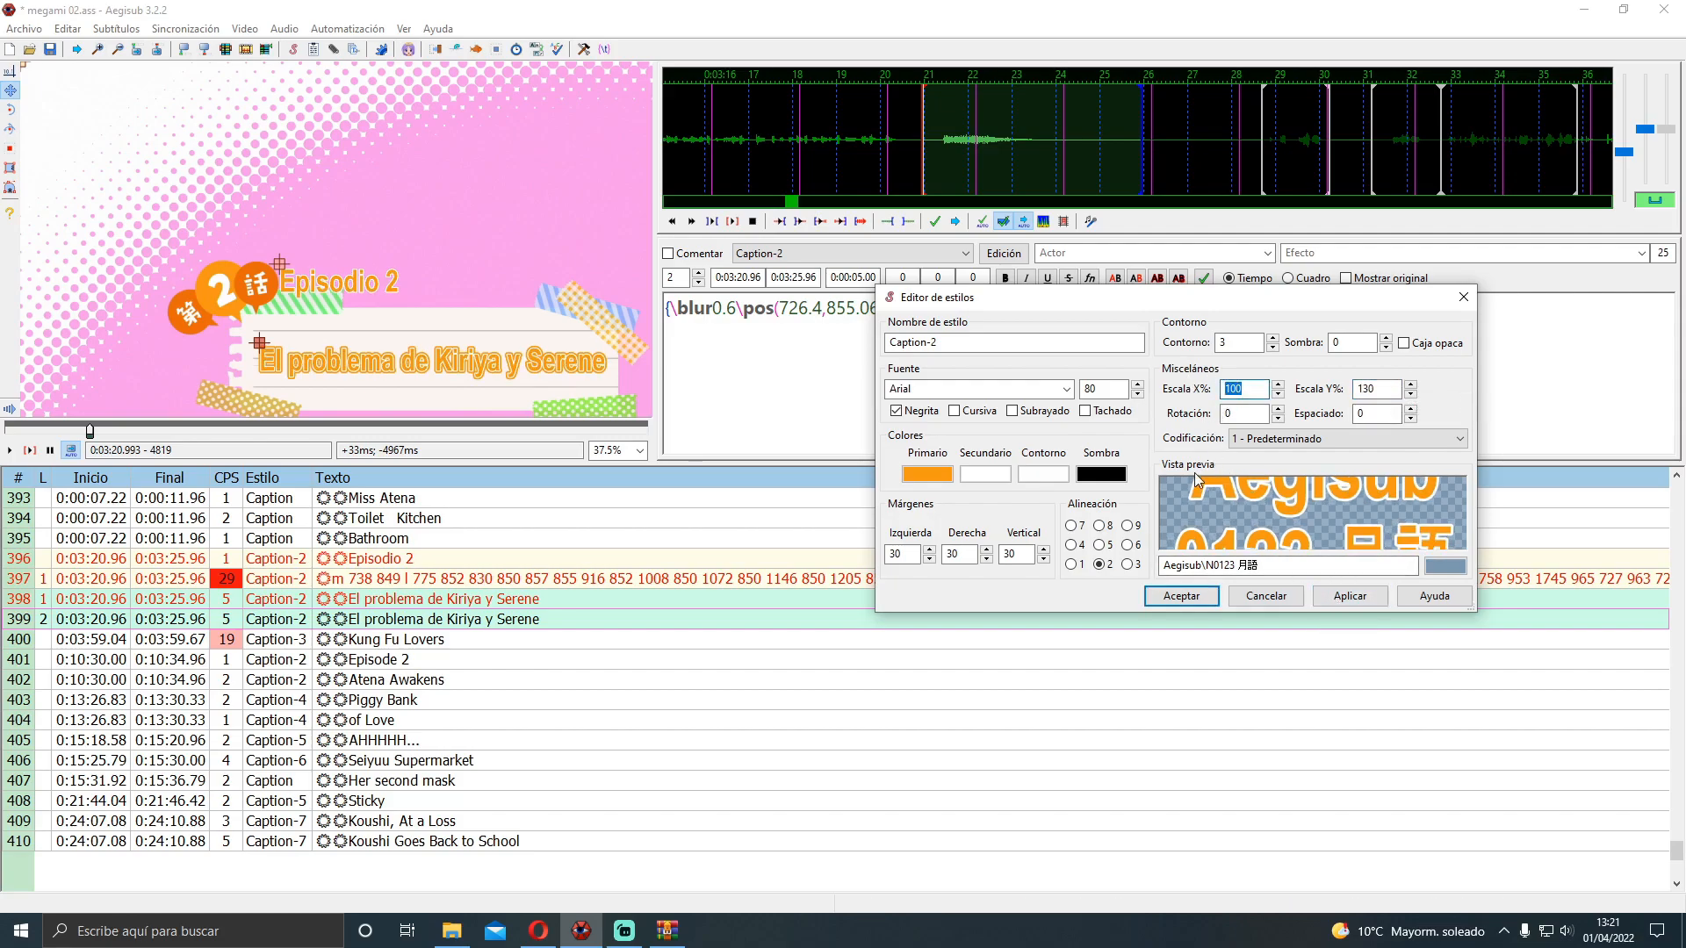
type("80")
left_click(1382, 600)
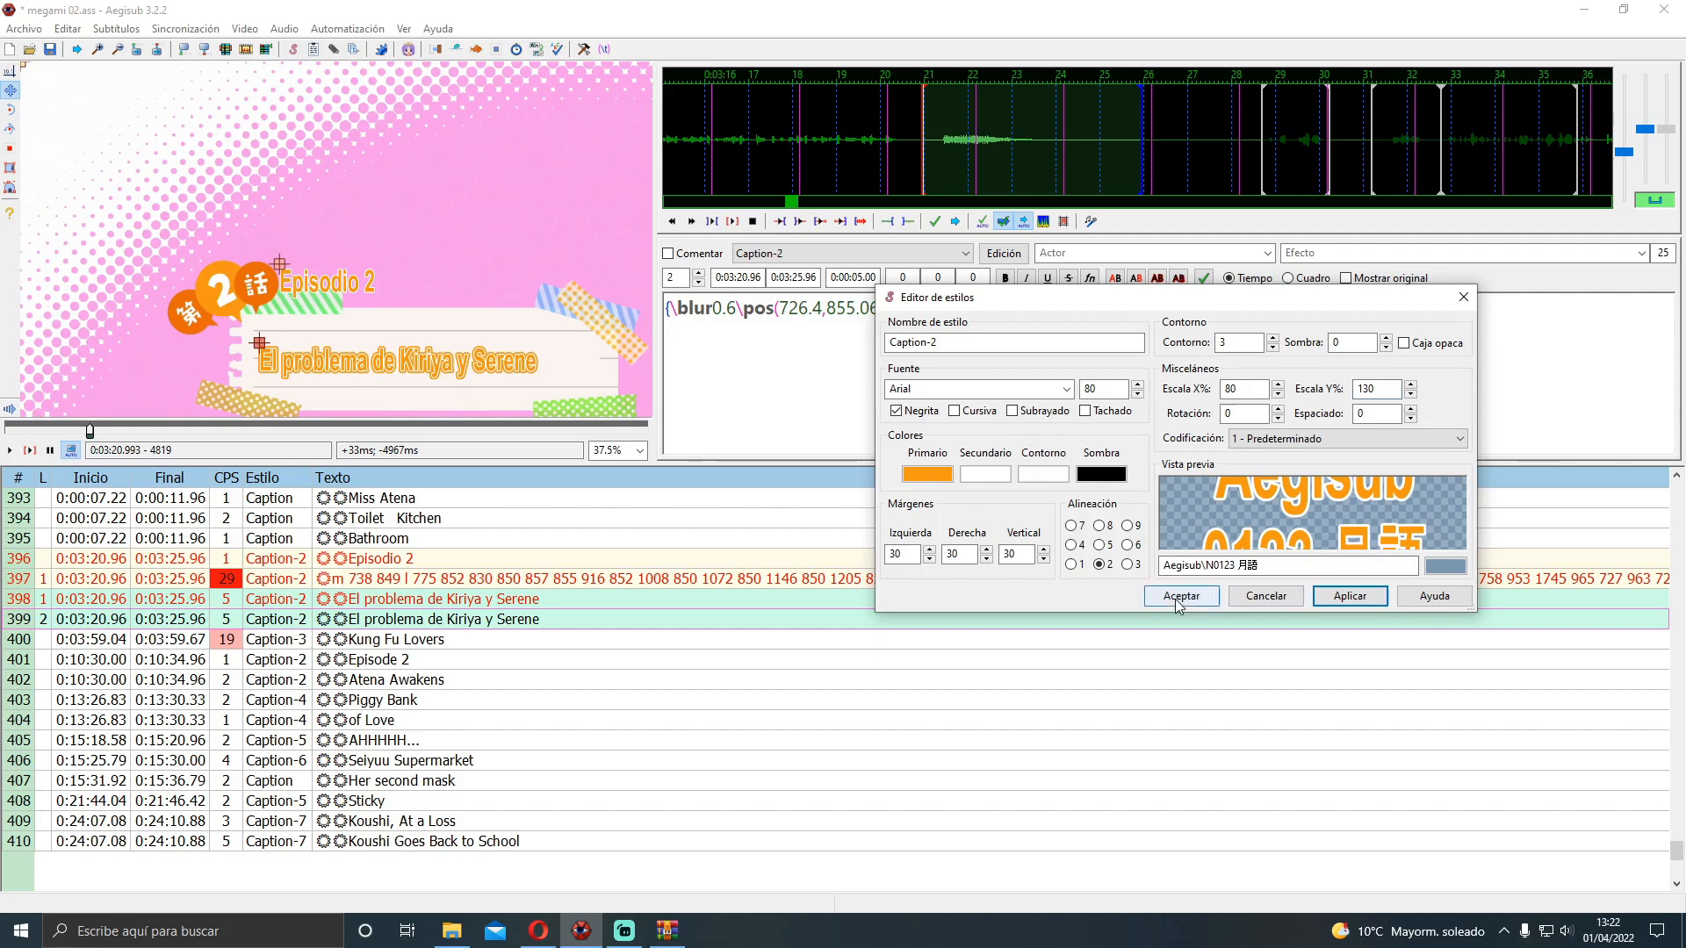
Set the Caption-2 style's font size to 100
double_click(1098, 388)
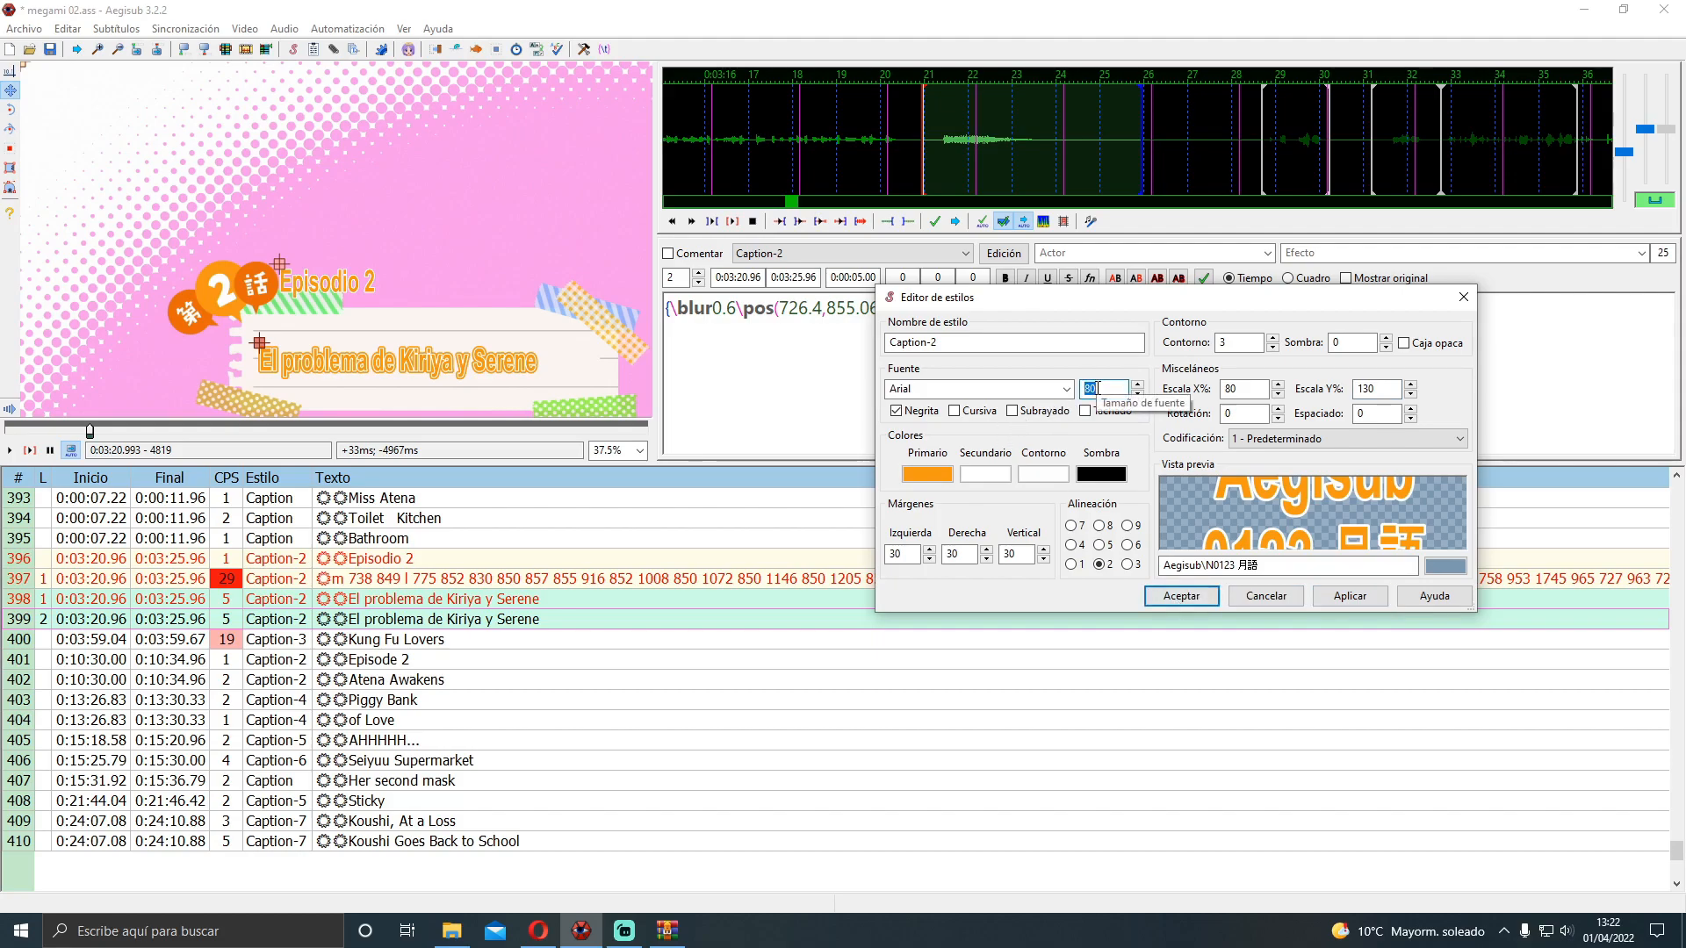
type("100")
left_click(1340, 602)
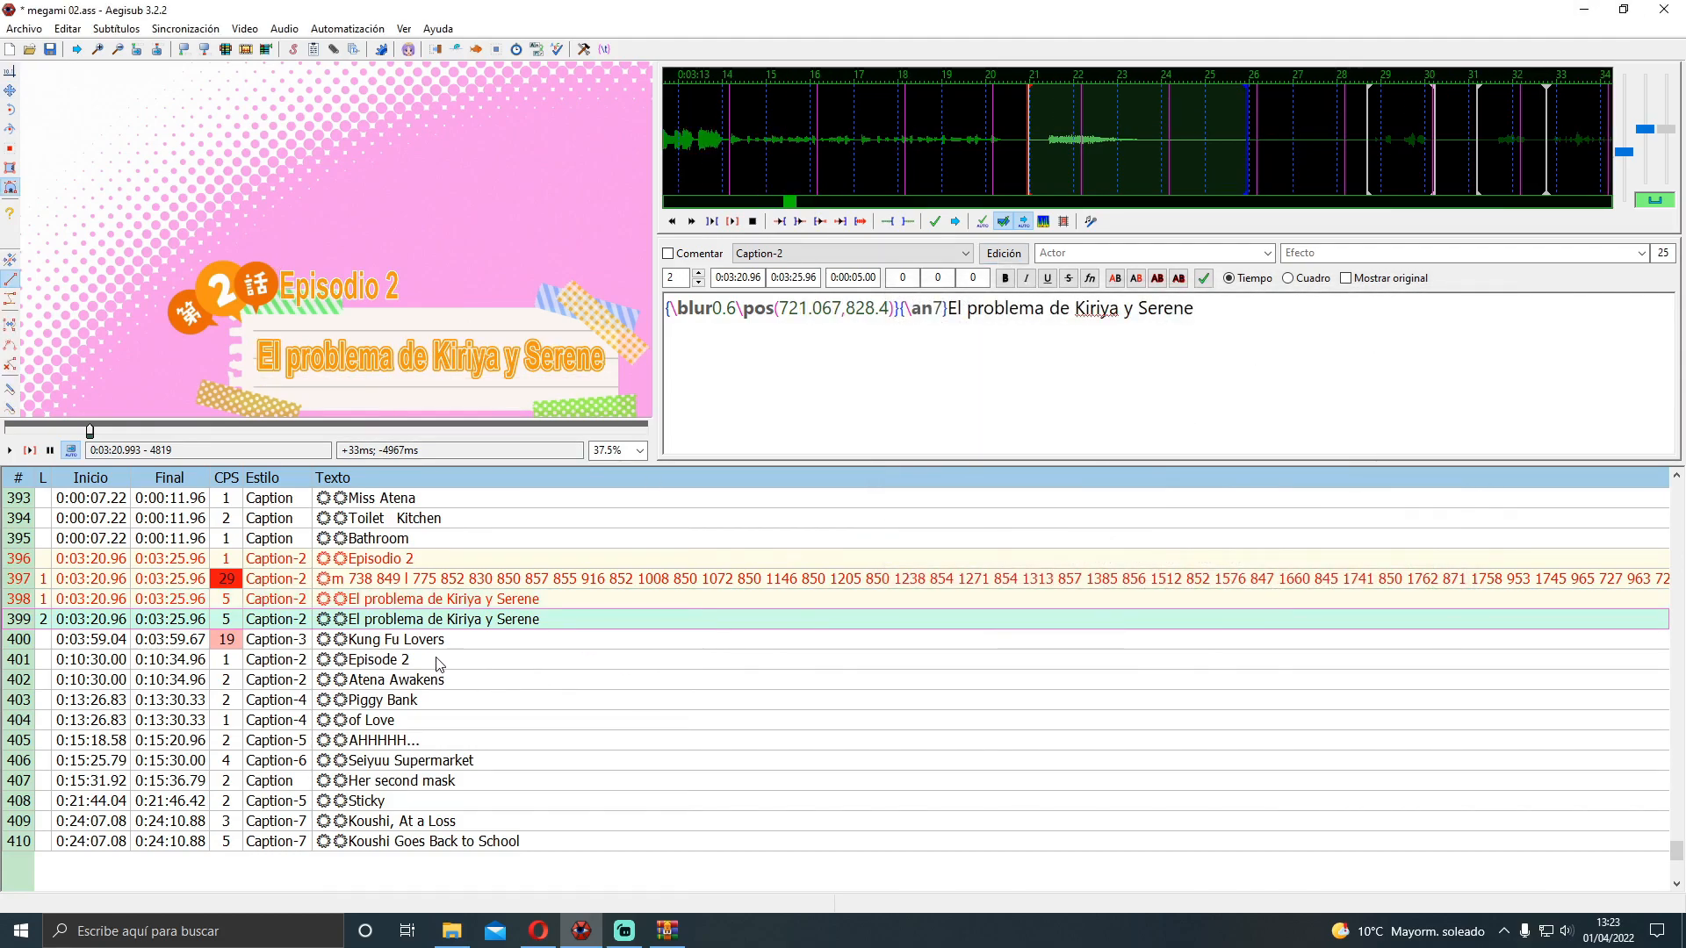
Draw a four-point vector clip around "El problema" on line 399, at about 712,824, 1157,832, 1144,973 and 698,973
left_click(255, 334)
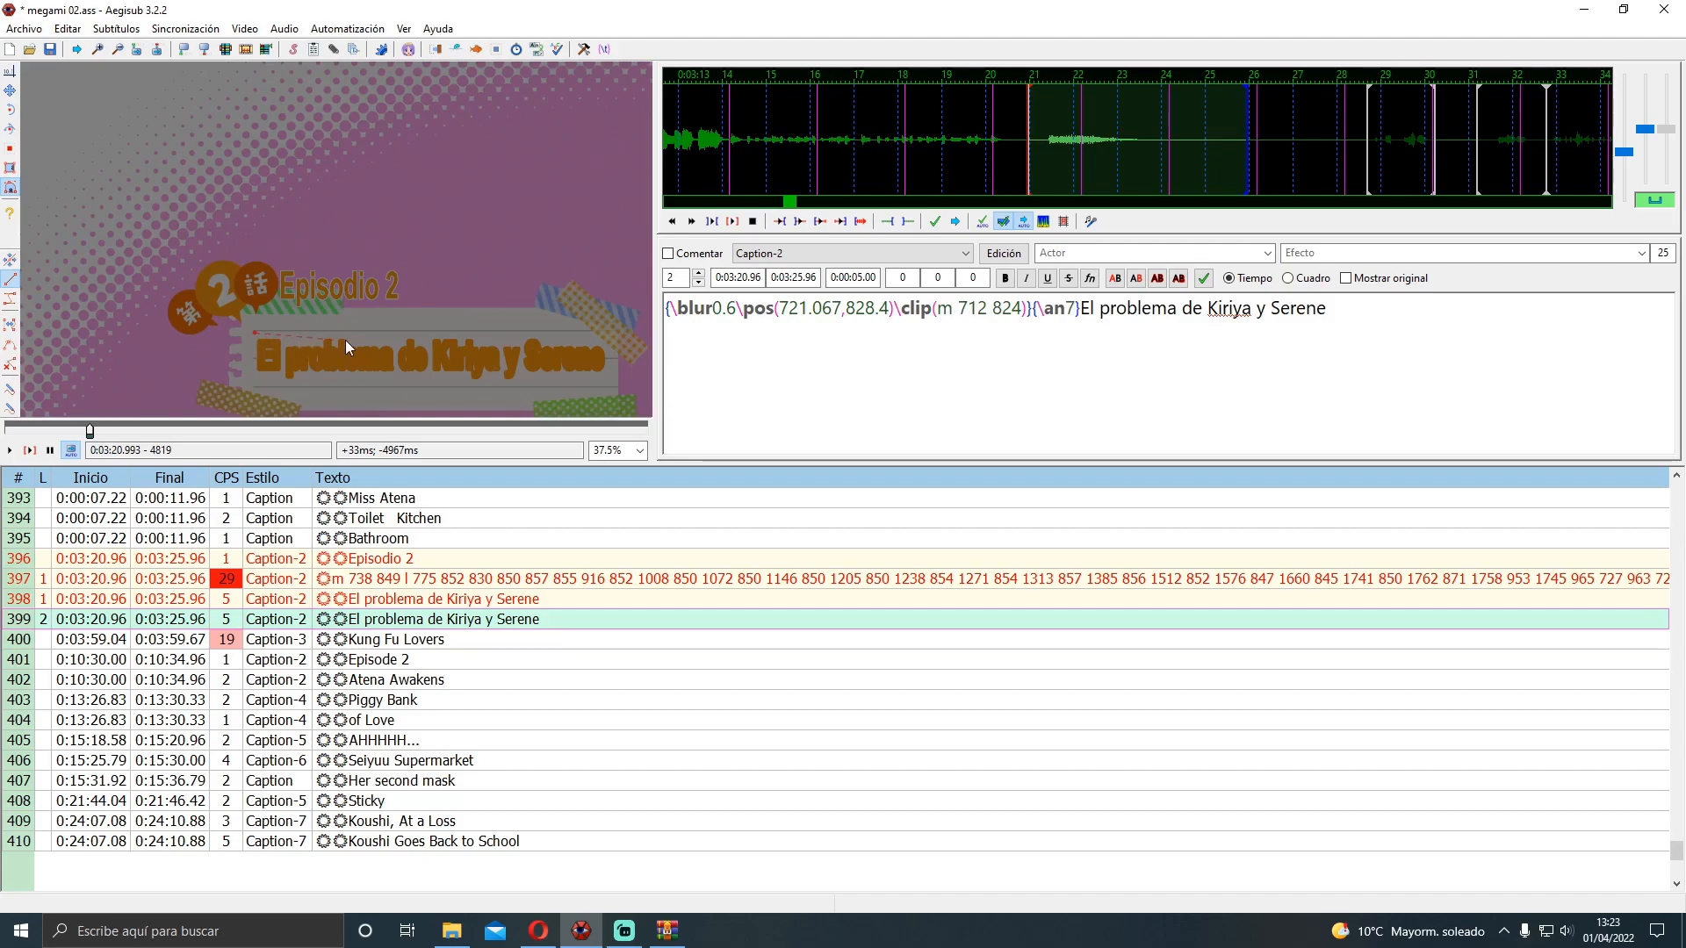
left_click(402, 335)
left_click(397, 381)
left_click(250, 382)
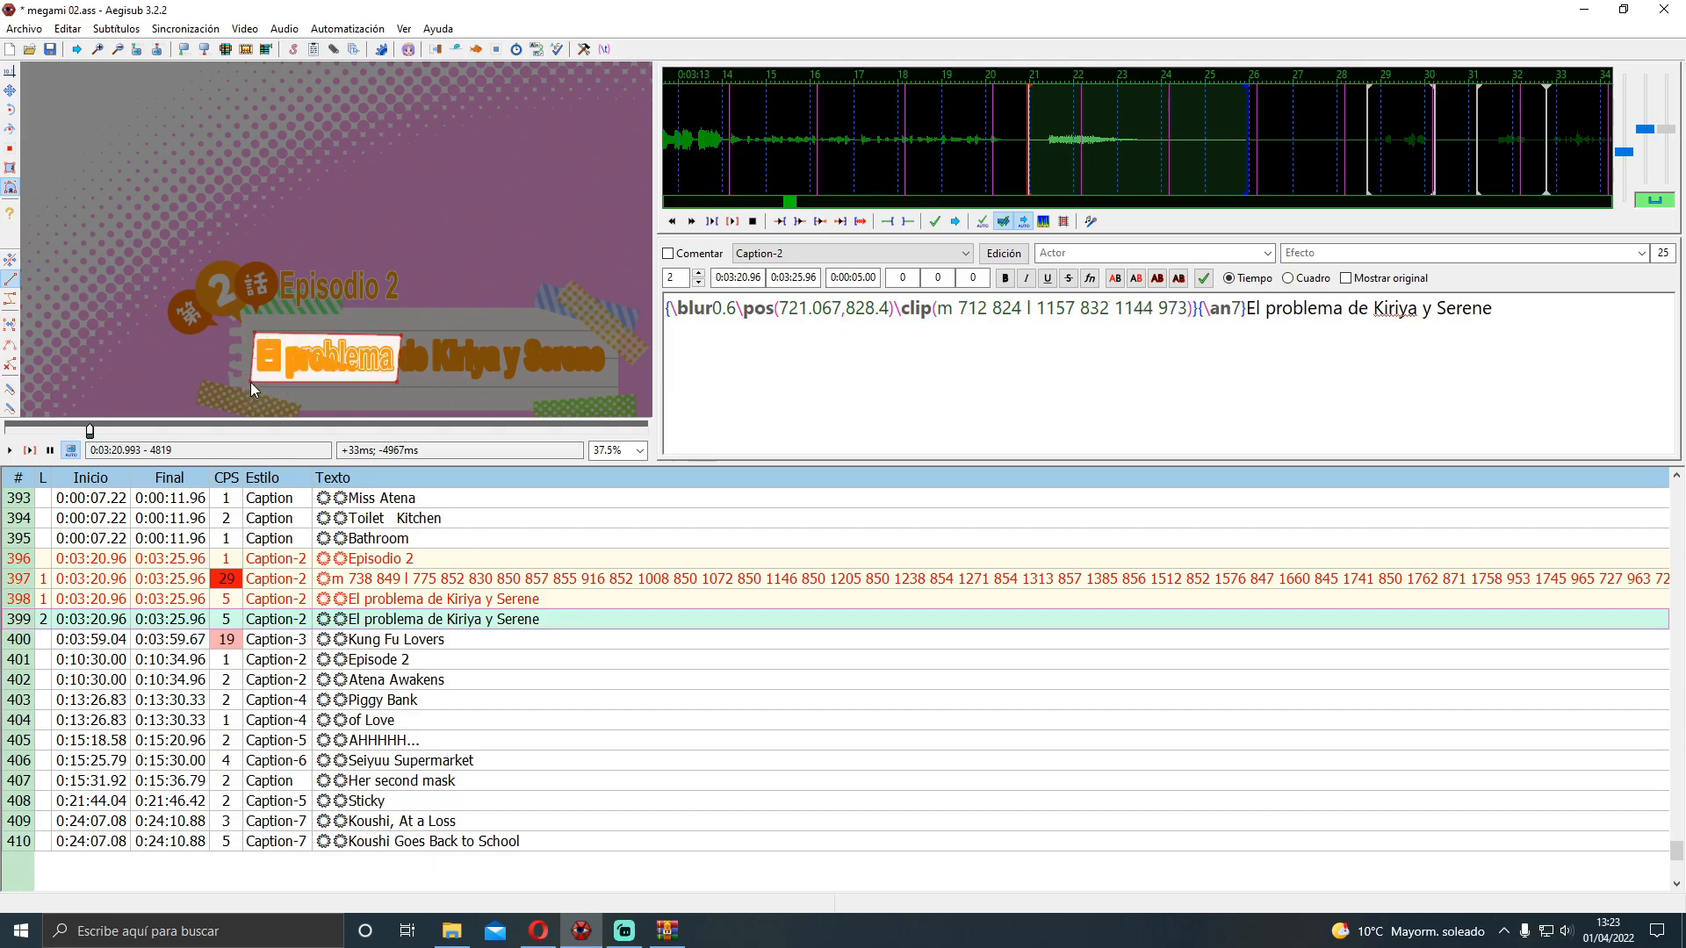
Convert line 399's vector clip to a drawing with the HYDRA non-GUI macro
left_click(345, 27)
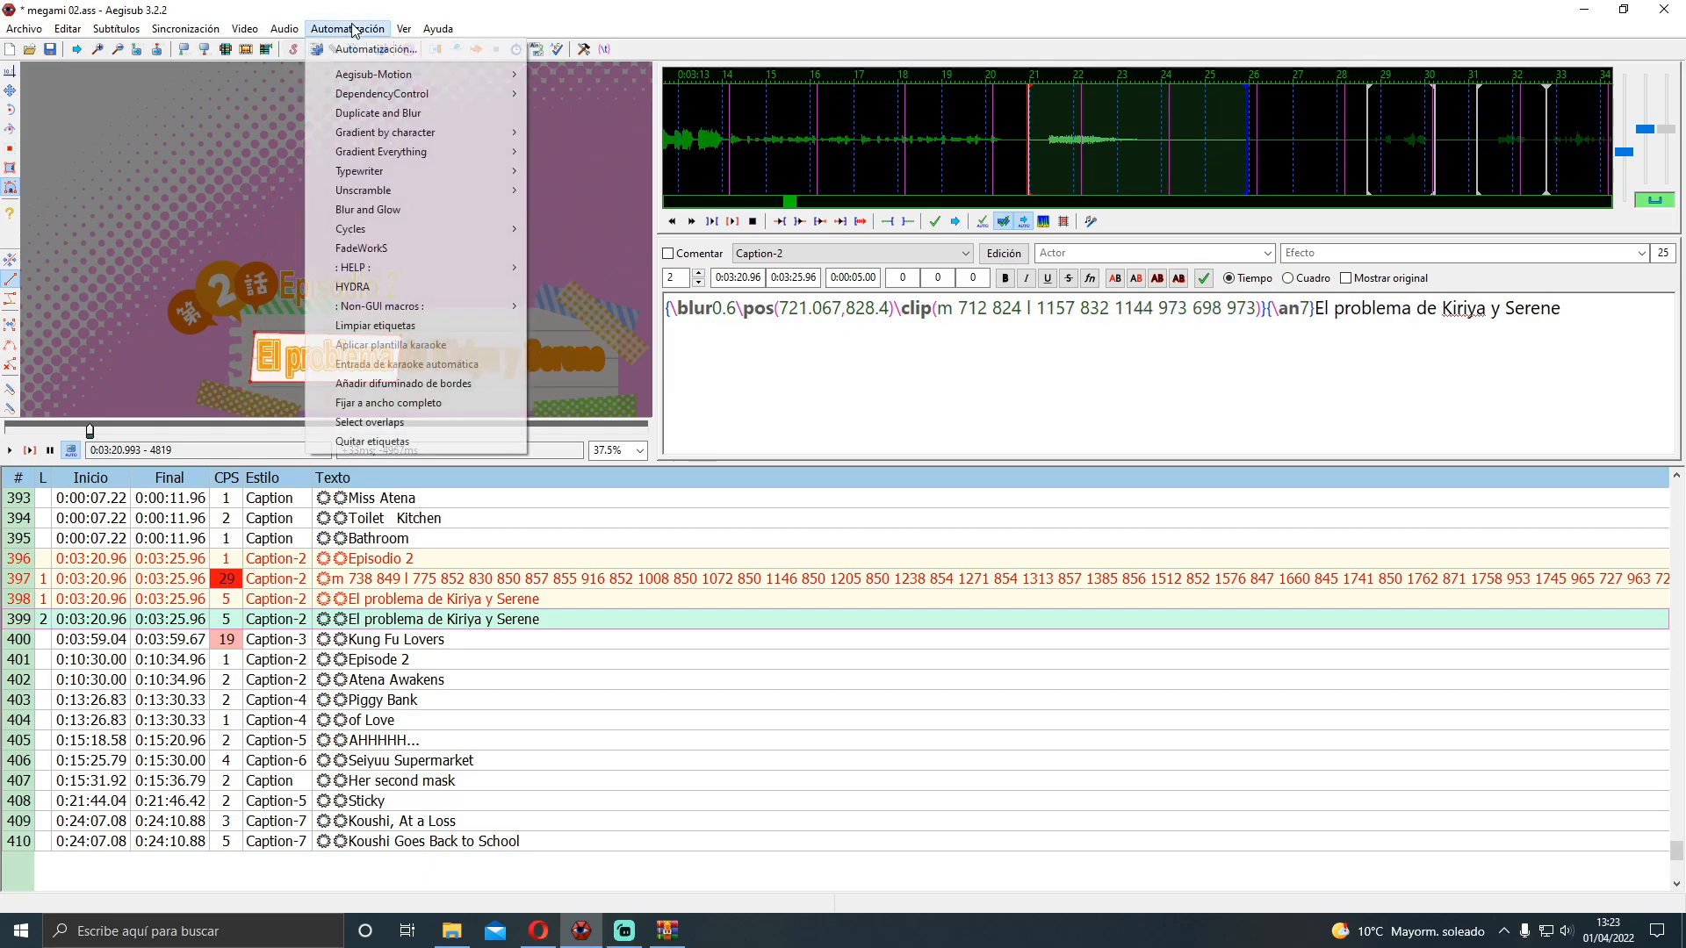
mouse_move(377, 165)
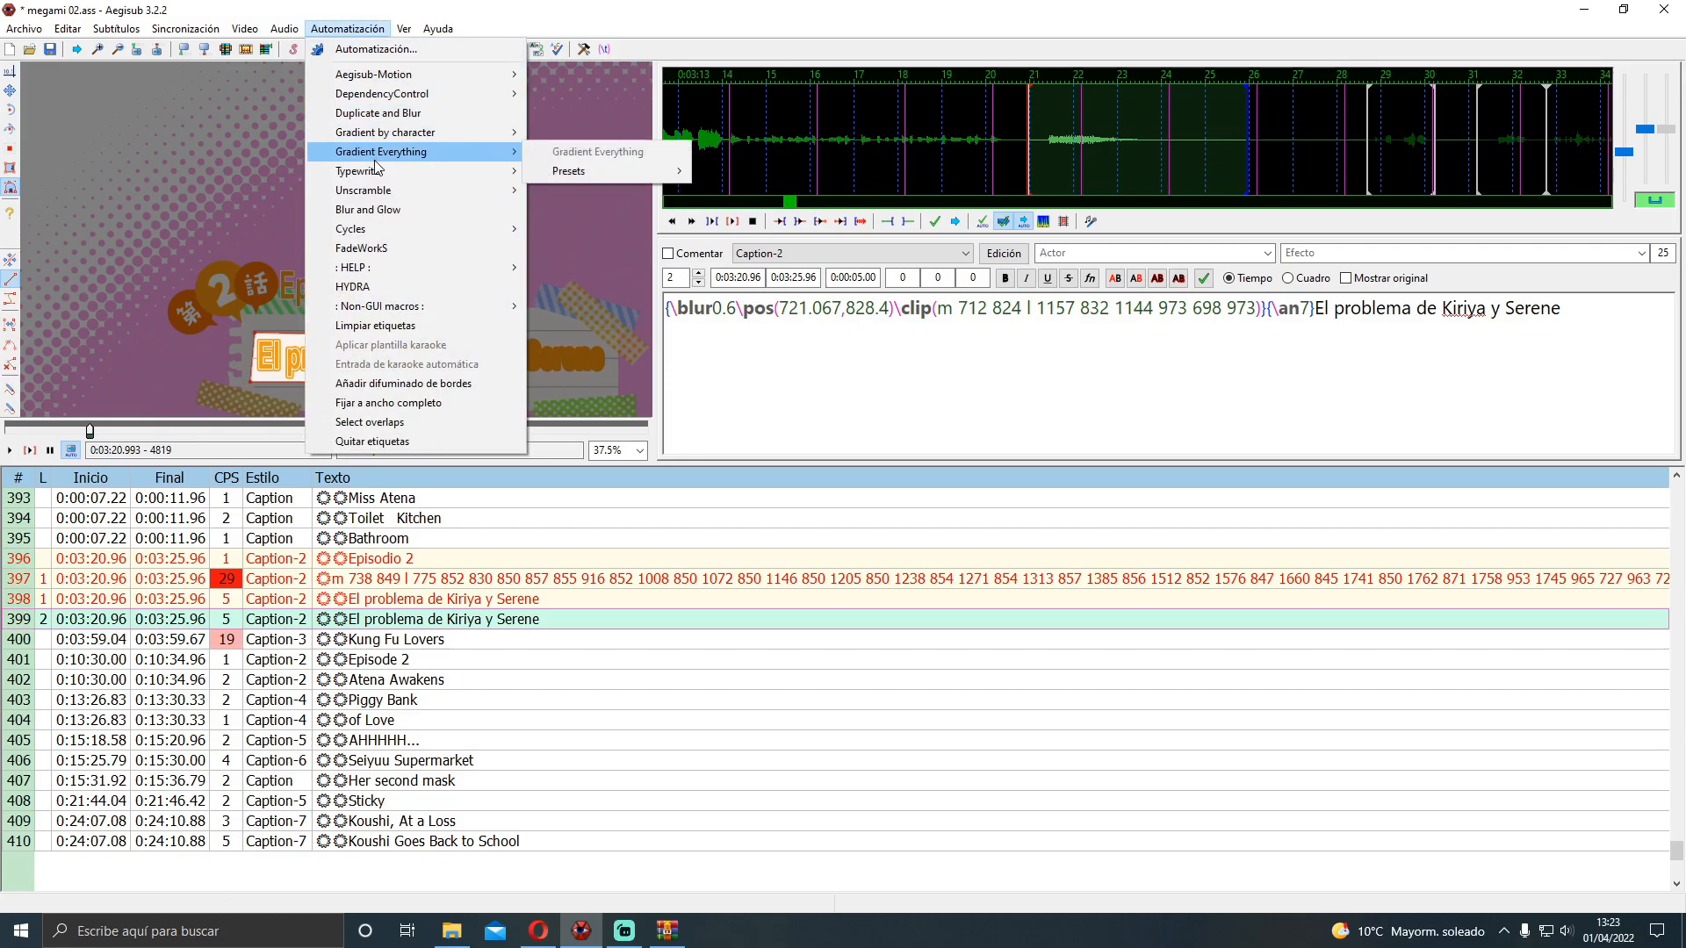
mouse_move(366, 309)
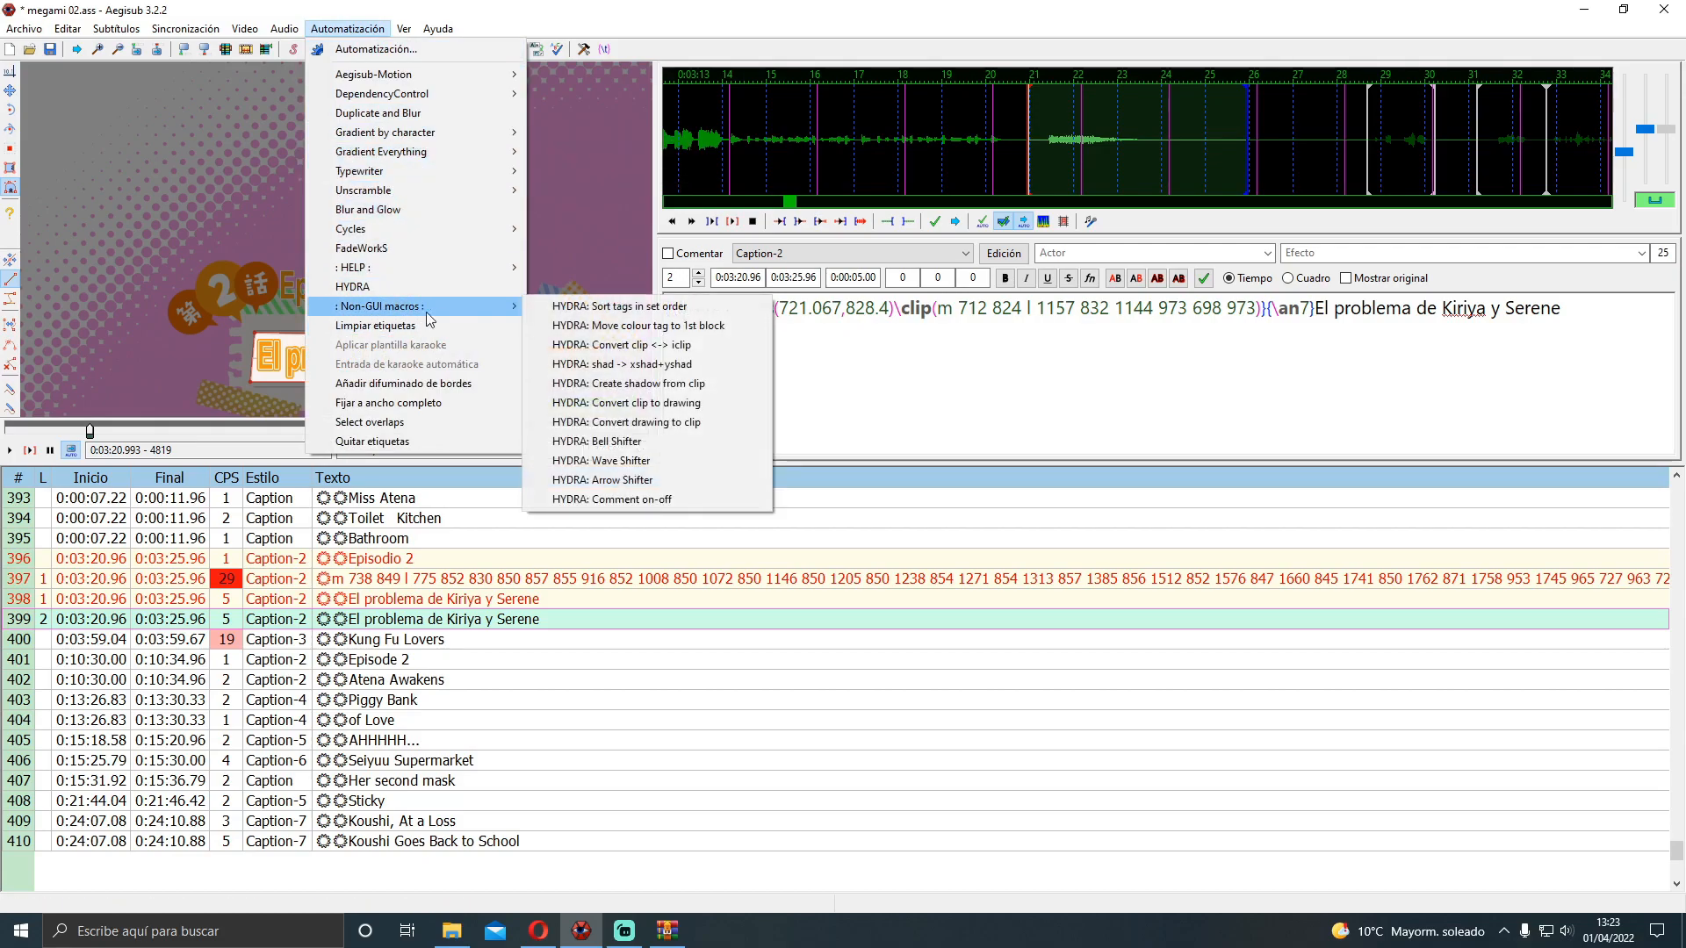
left_click(607, 406)
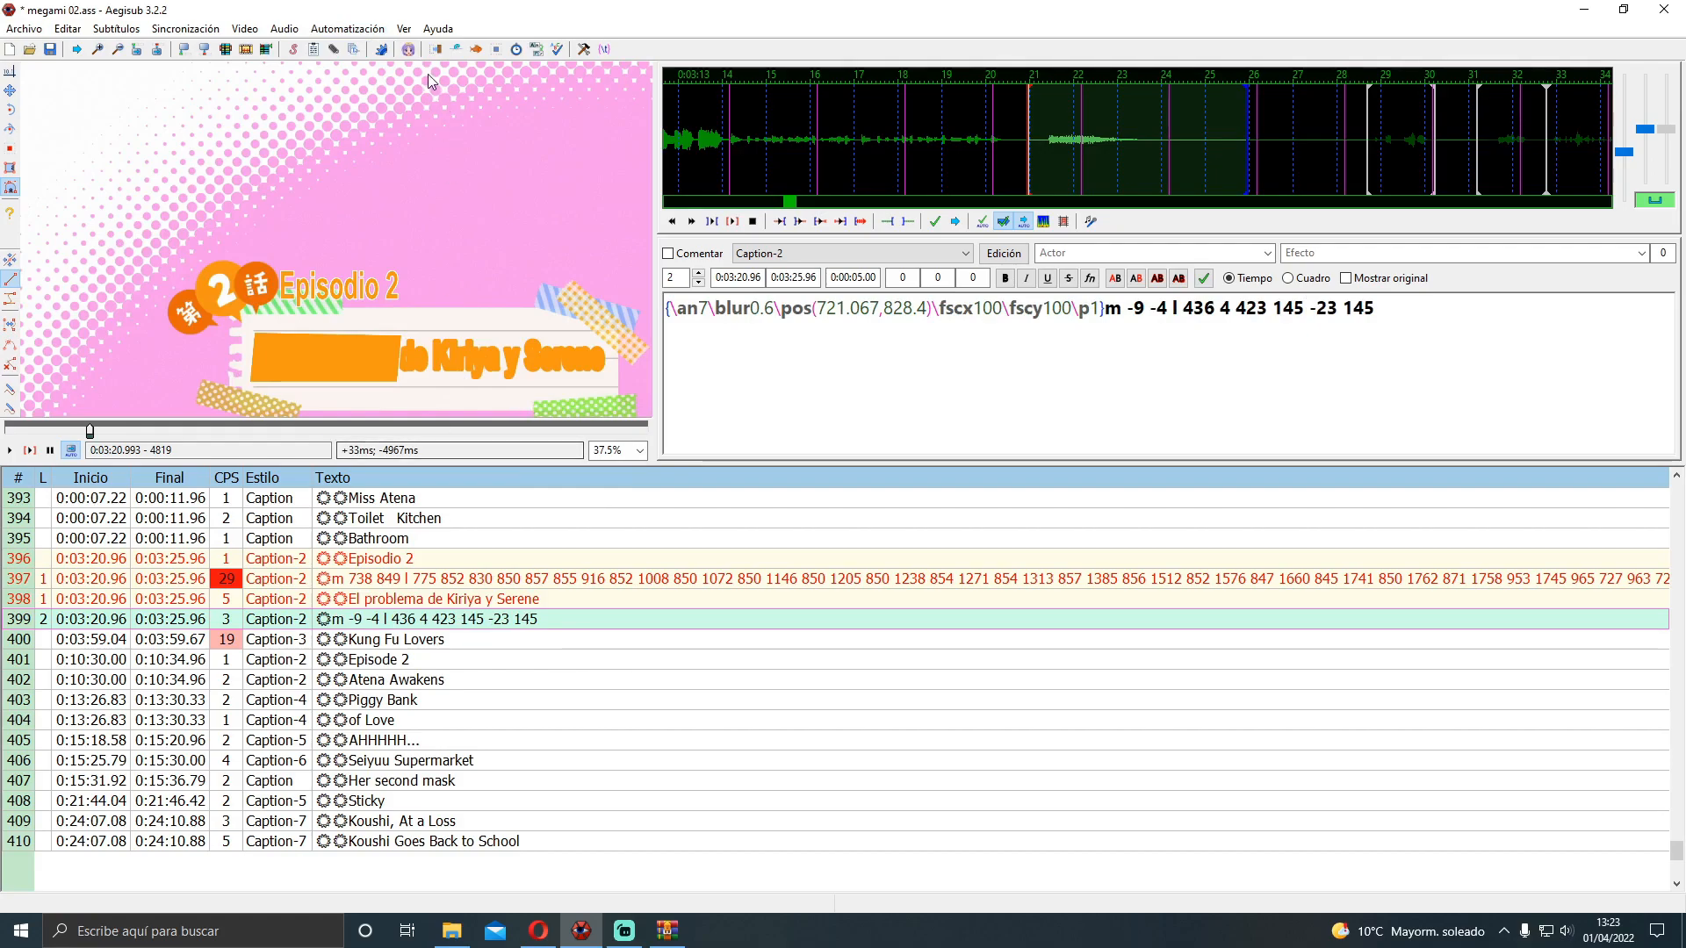
Open ASSDraw3 to examine its drawing commands area, select the commands there, and return to Aegisub
left_click(409, 49)
left_click(837, 593)
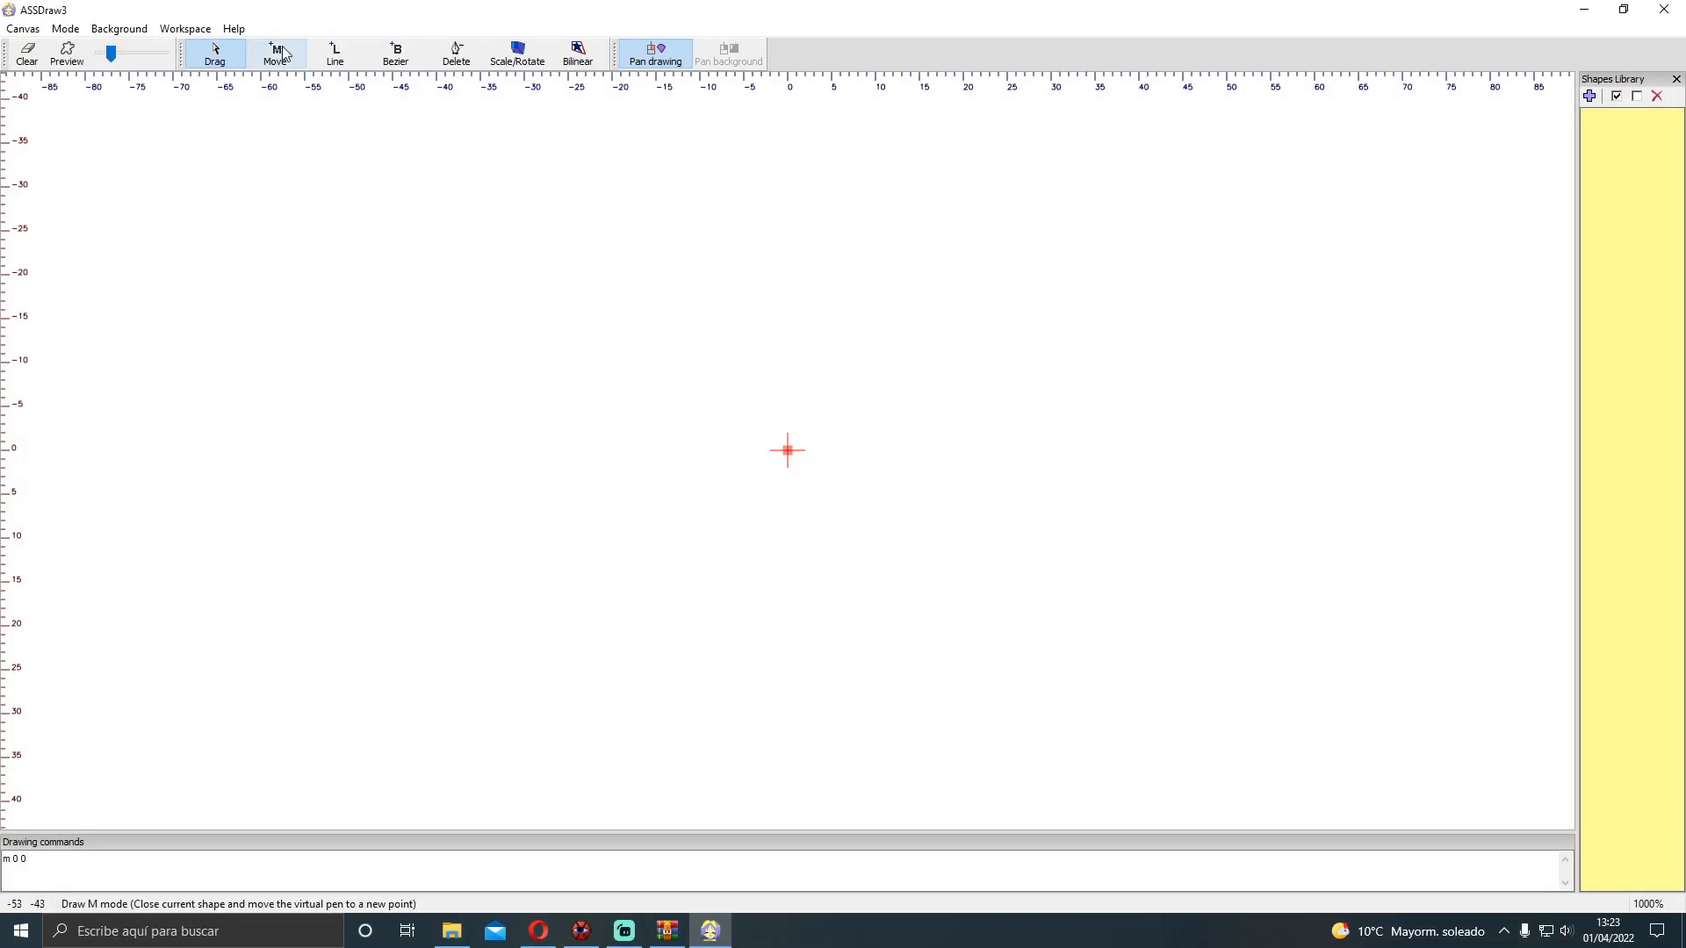
left_click_drag(94, 877, 8, 847)
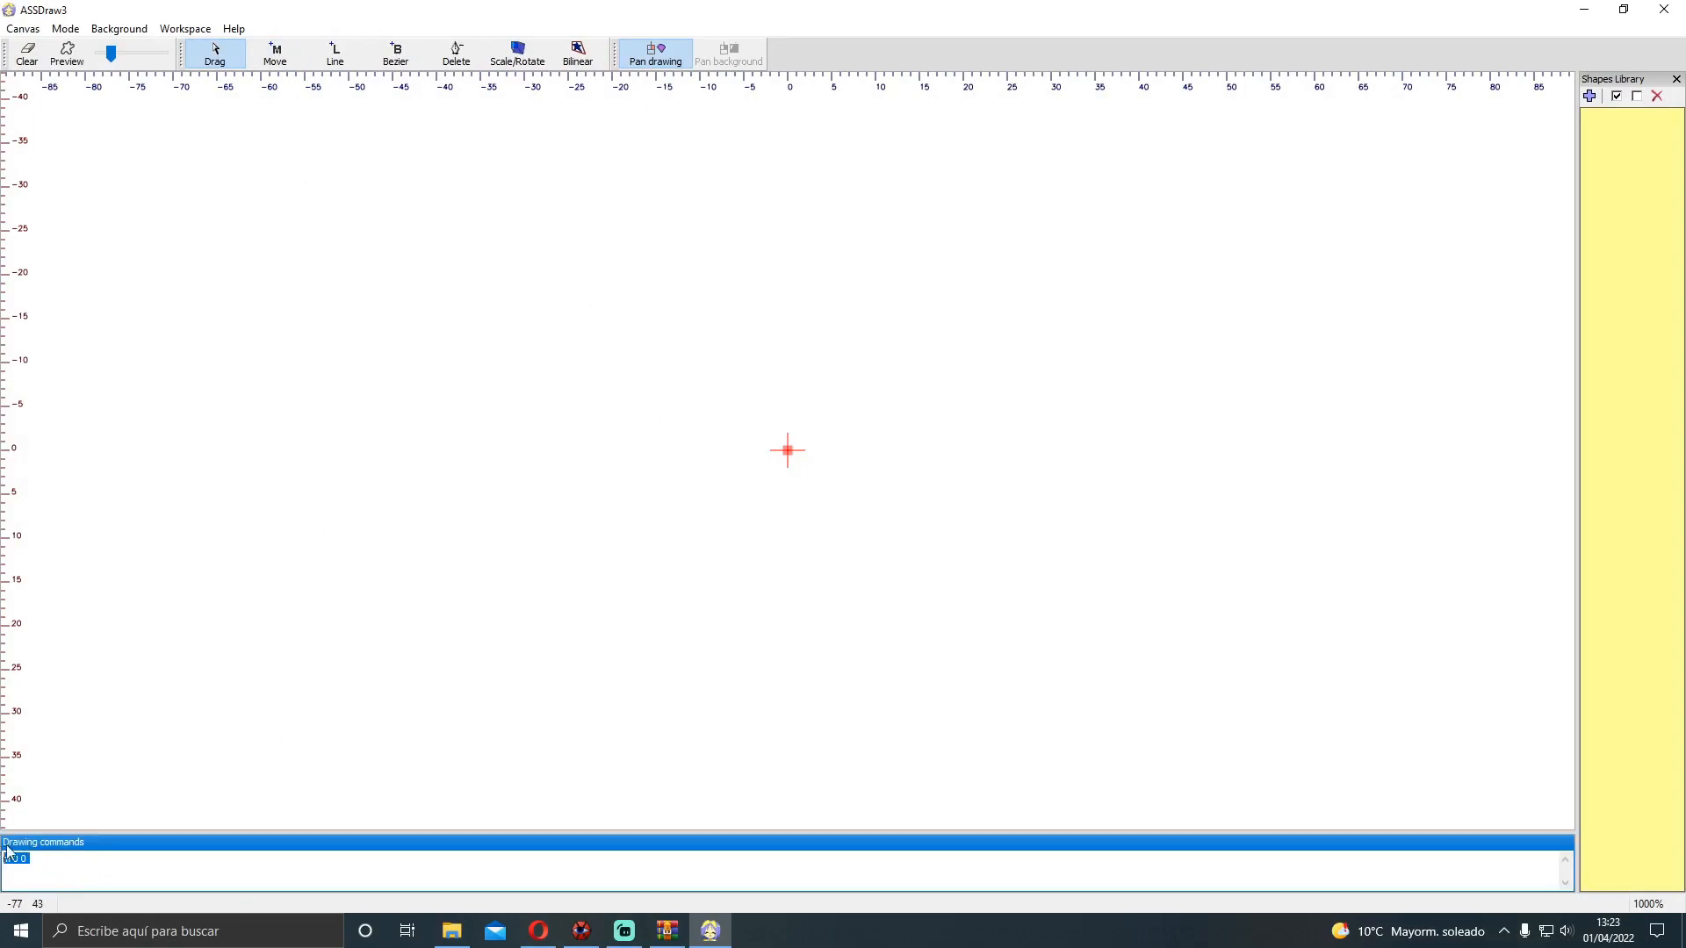
left_click(1583, 10)
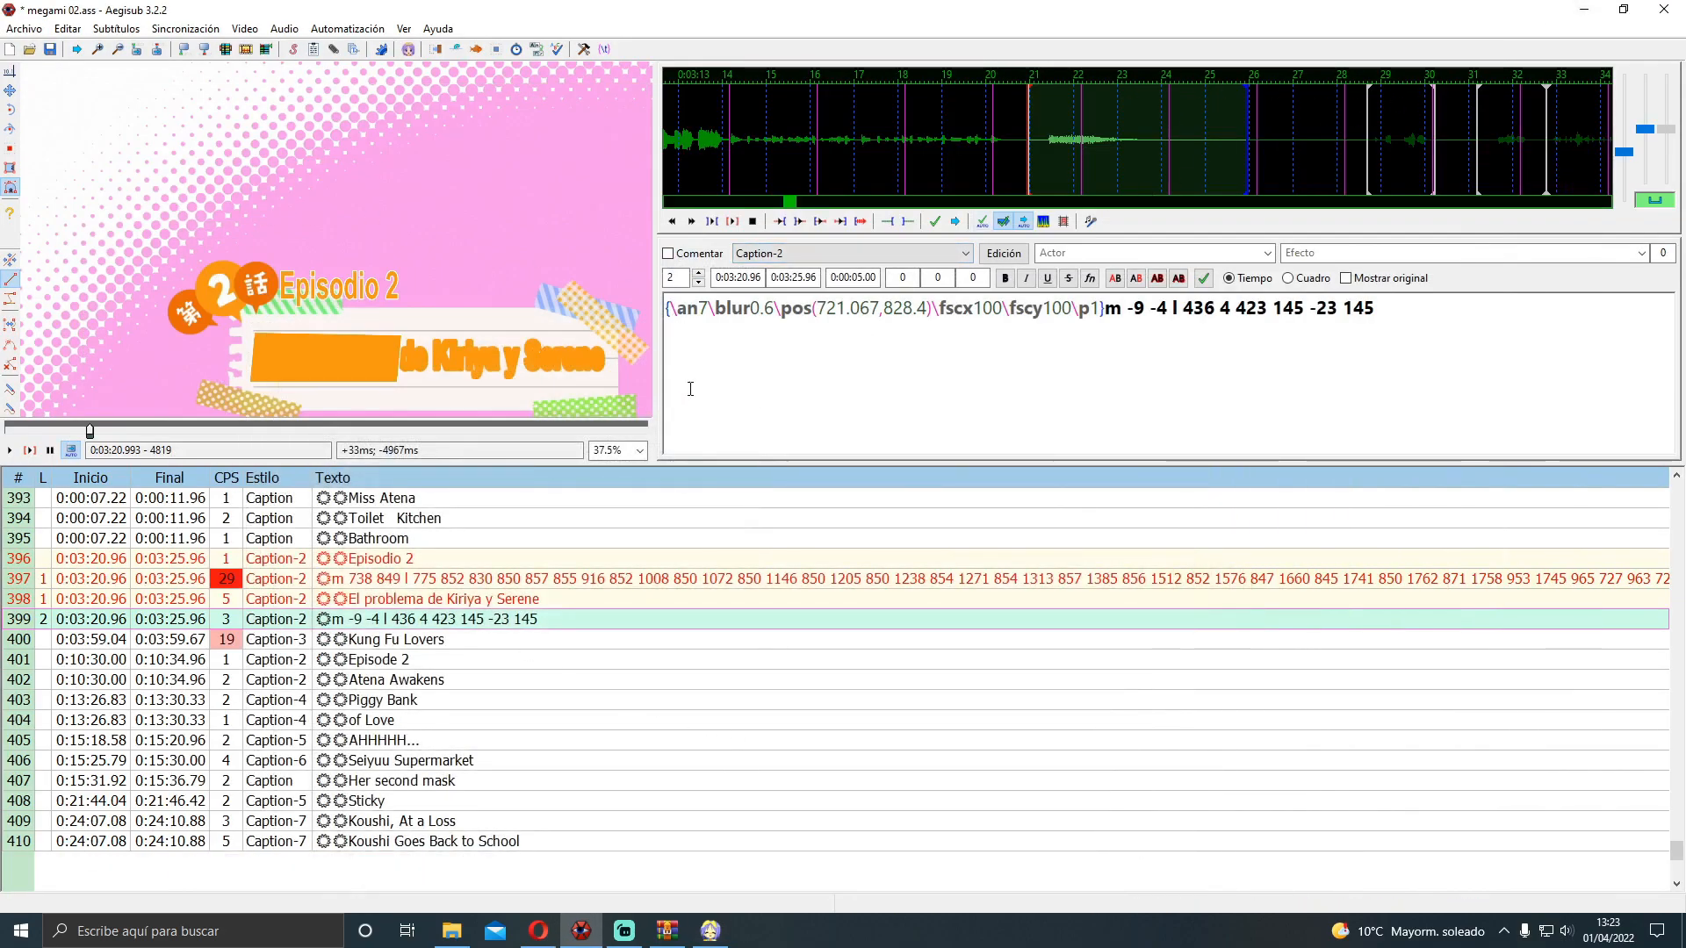
Undo the clip-to-drawing conversion on line 399
left_click(497, 604)
left_click(506, 620)
key("ctrl+z")
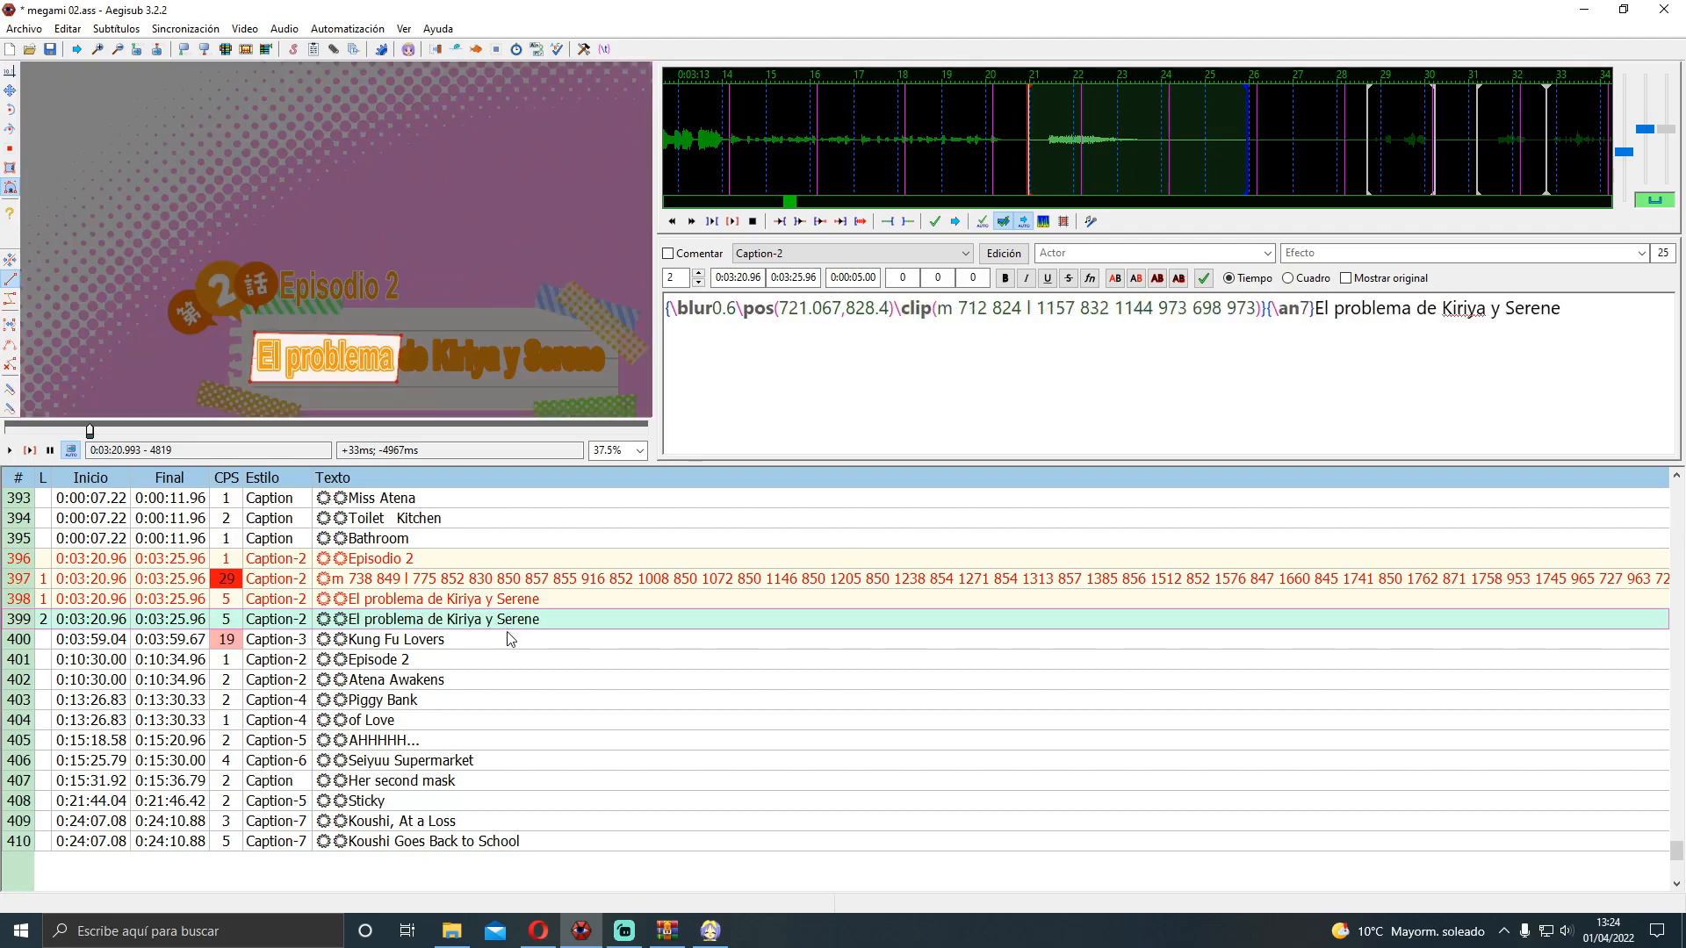
Duplicate the clipped "El problema de Kiriya y Serene" line on layer 2 twice
left_click(491, 604)
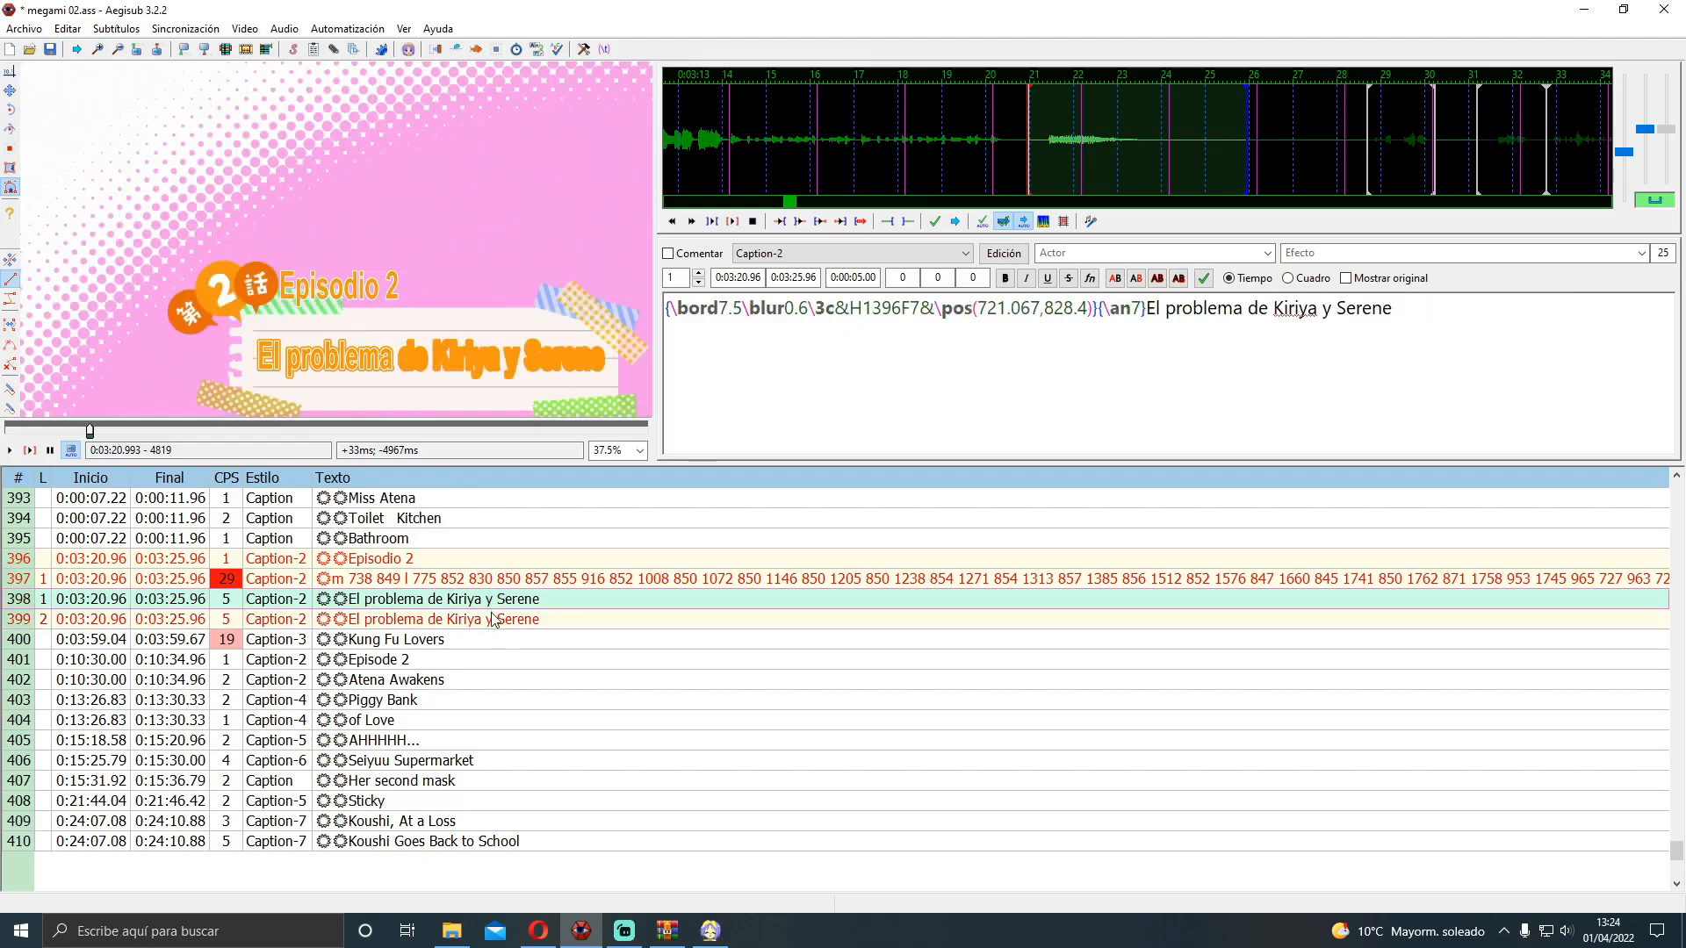
left_click(494, 619)
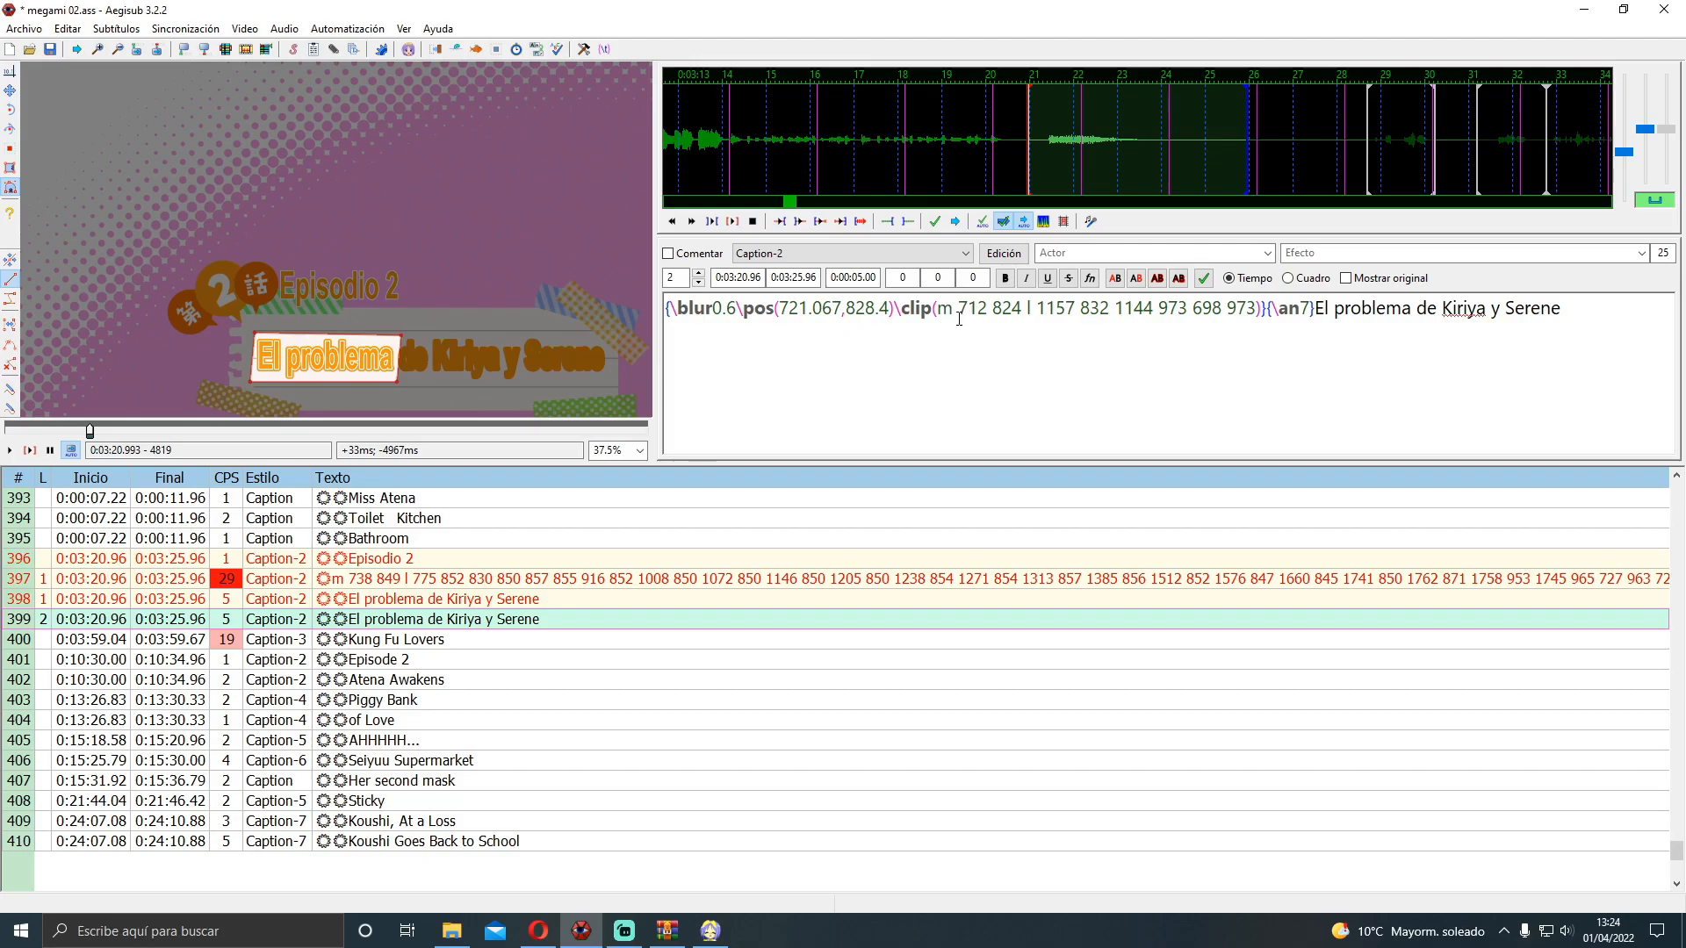
right_click(499, 620)
left_click(563, 286)
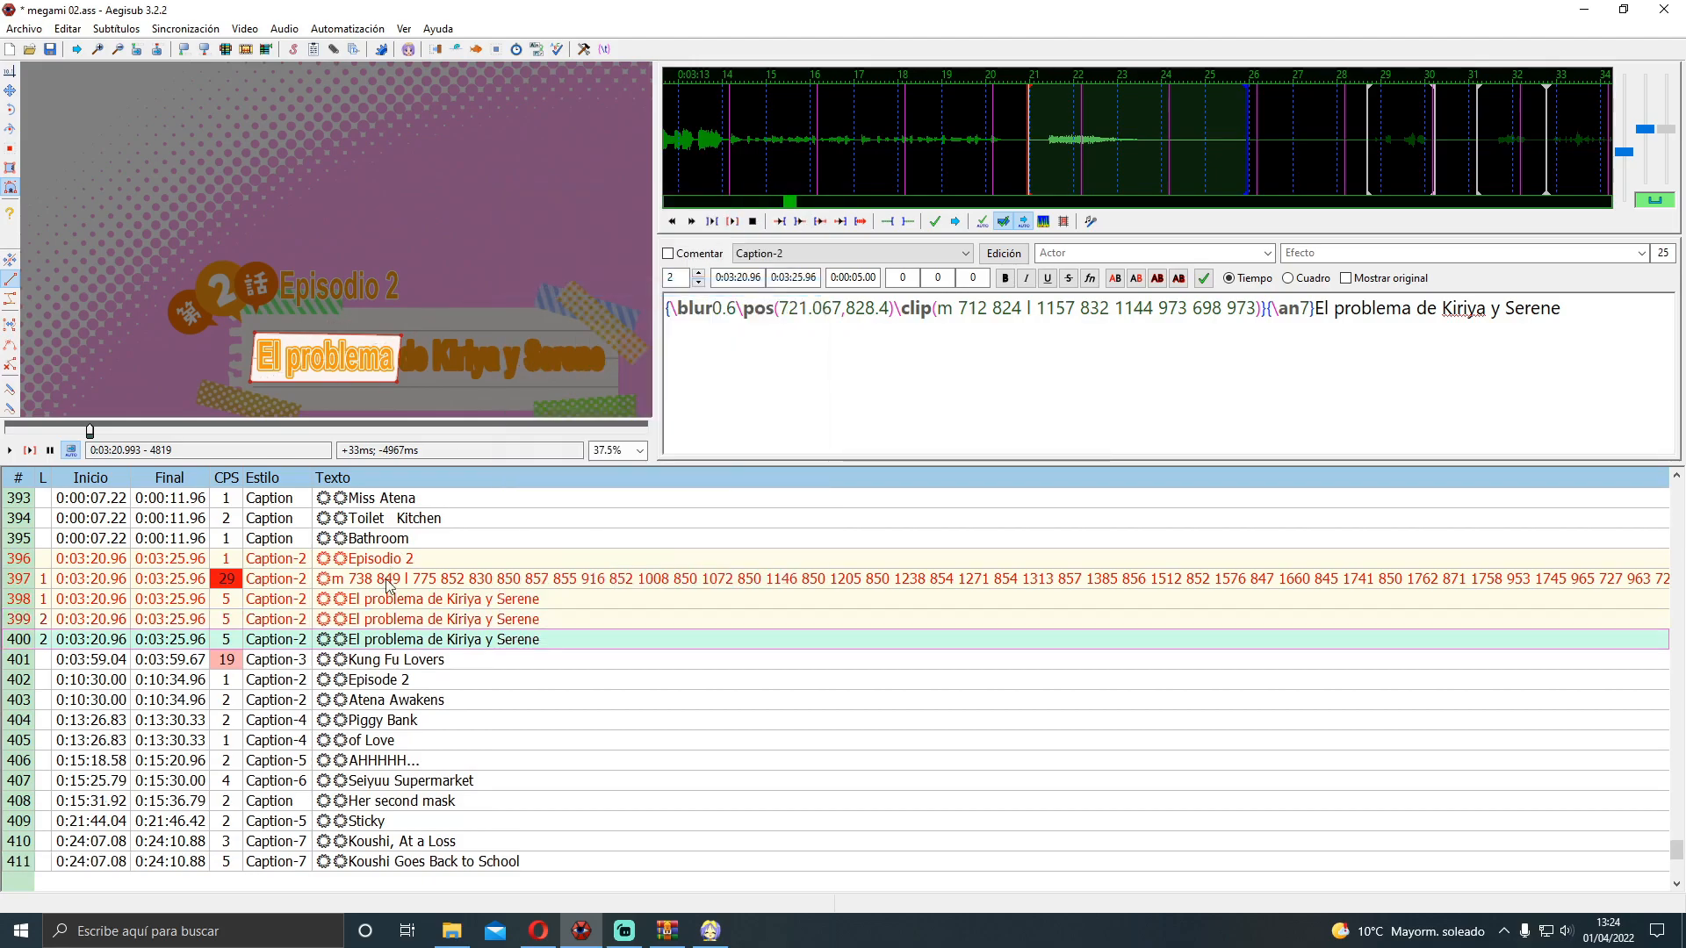
right_click(391, 640)
left_click(492, 306)
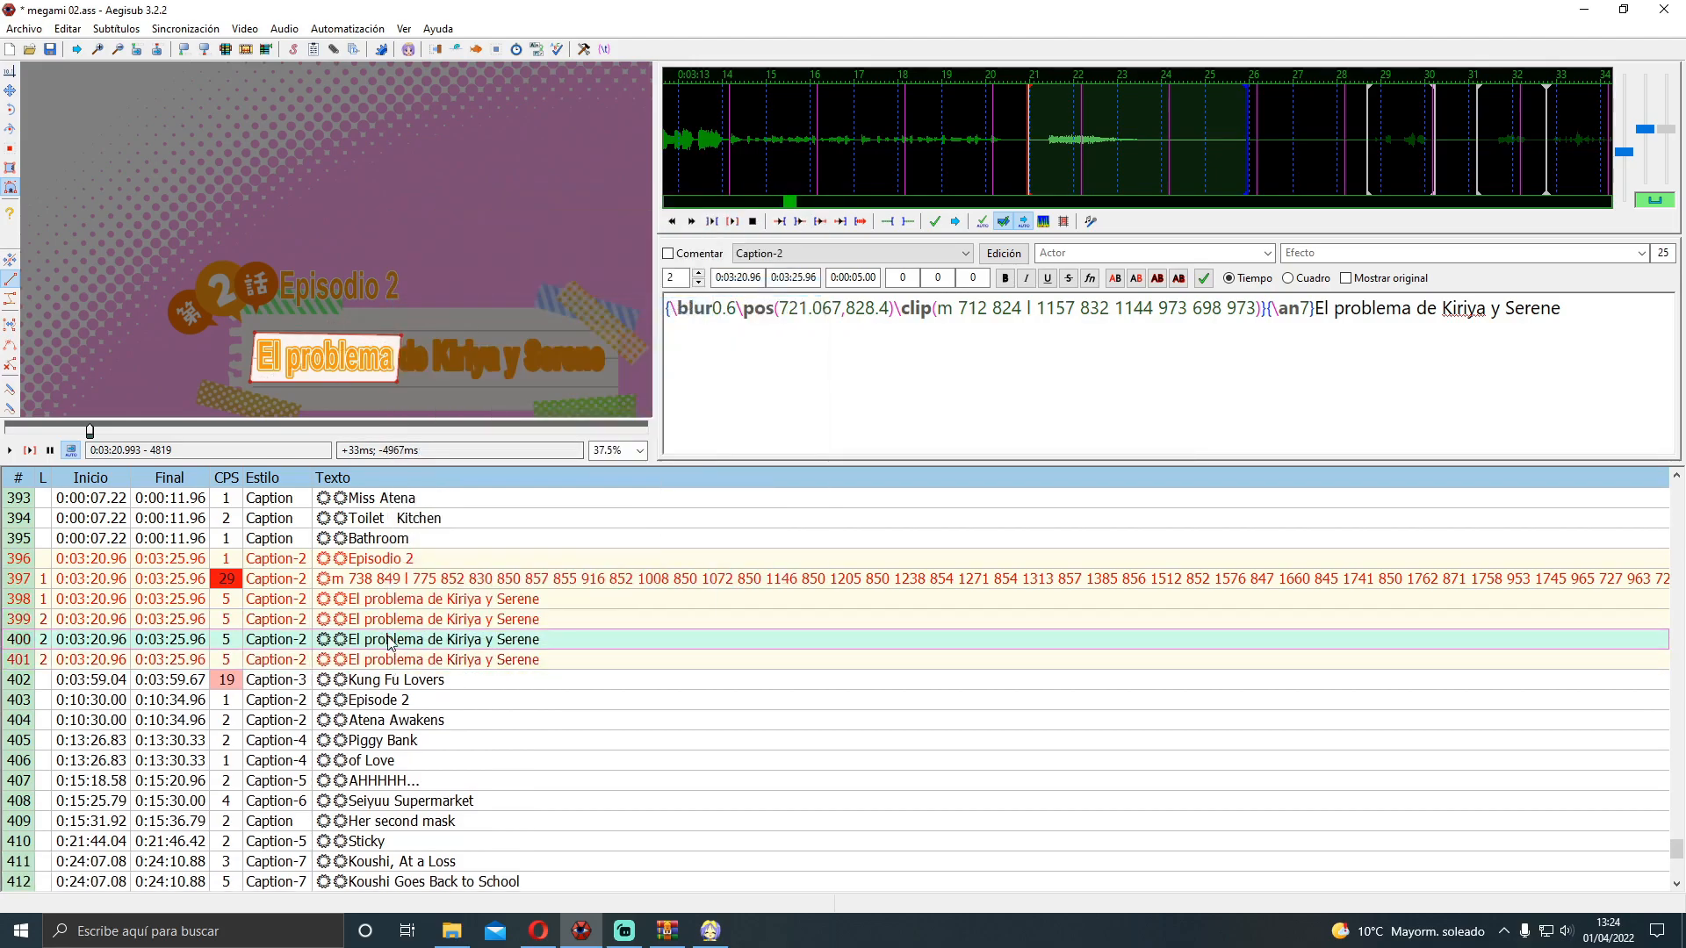
Clear line 400's text and draw a four-point clip over "de Kiriya y Serene", at about 1162,813, 1744,746, 1749,954 and 1181,1000
key("ctrl+a")
key("Delete")
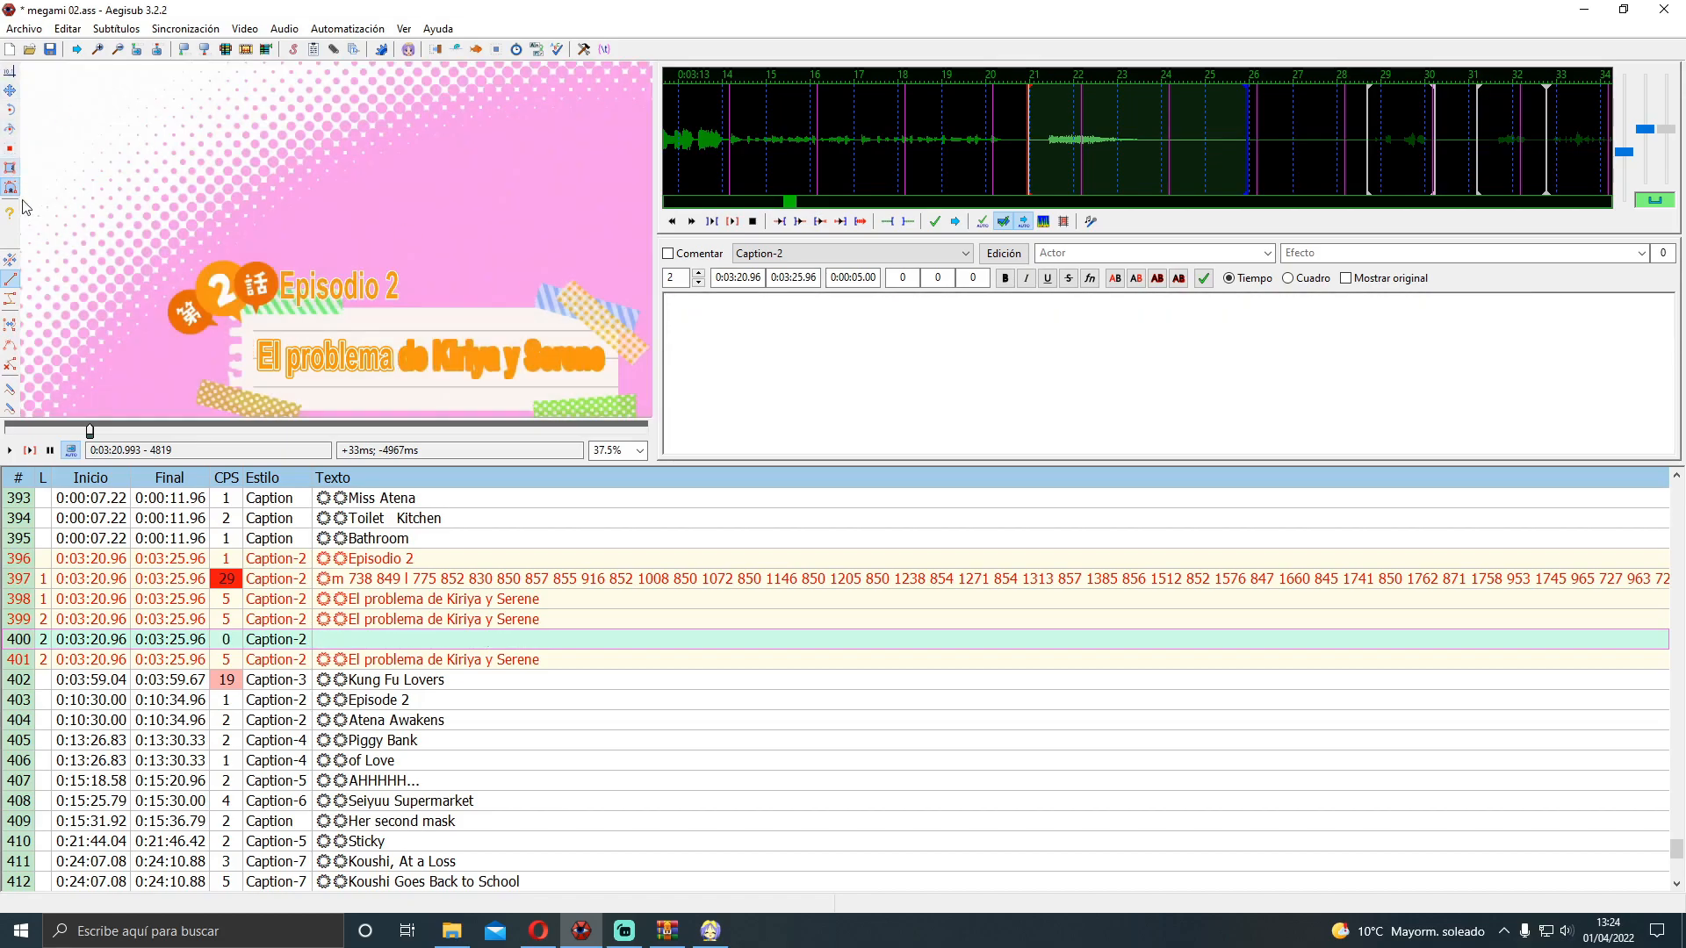
left_click(403, 329)
left_click_drag(586, 311, 596, 317)
left_click(595, 344)
left_click(409, 392)
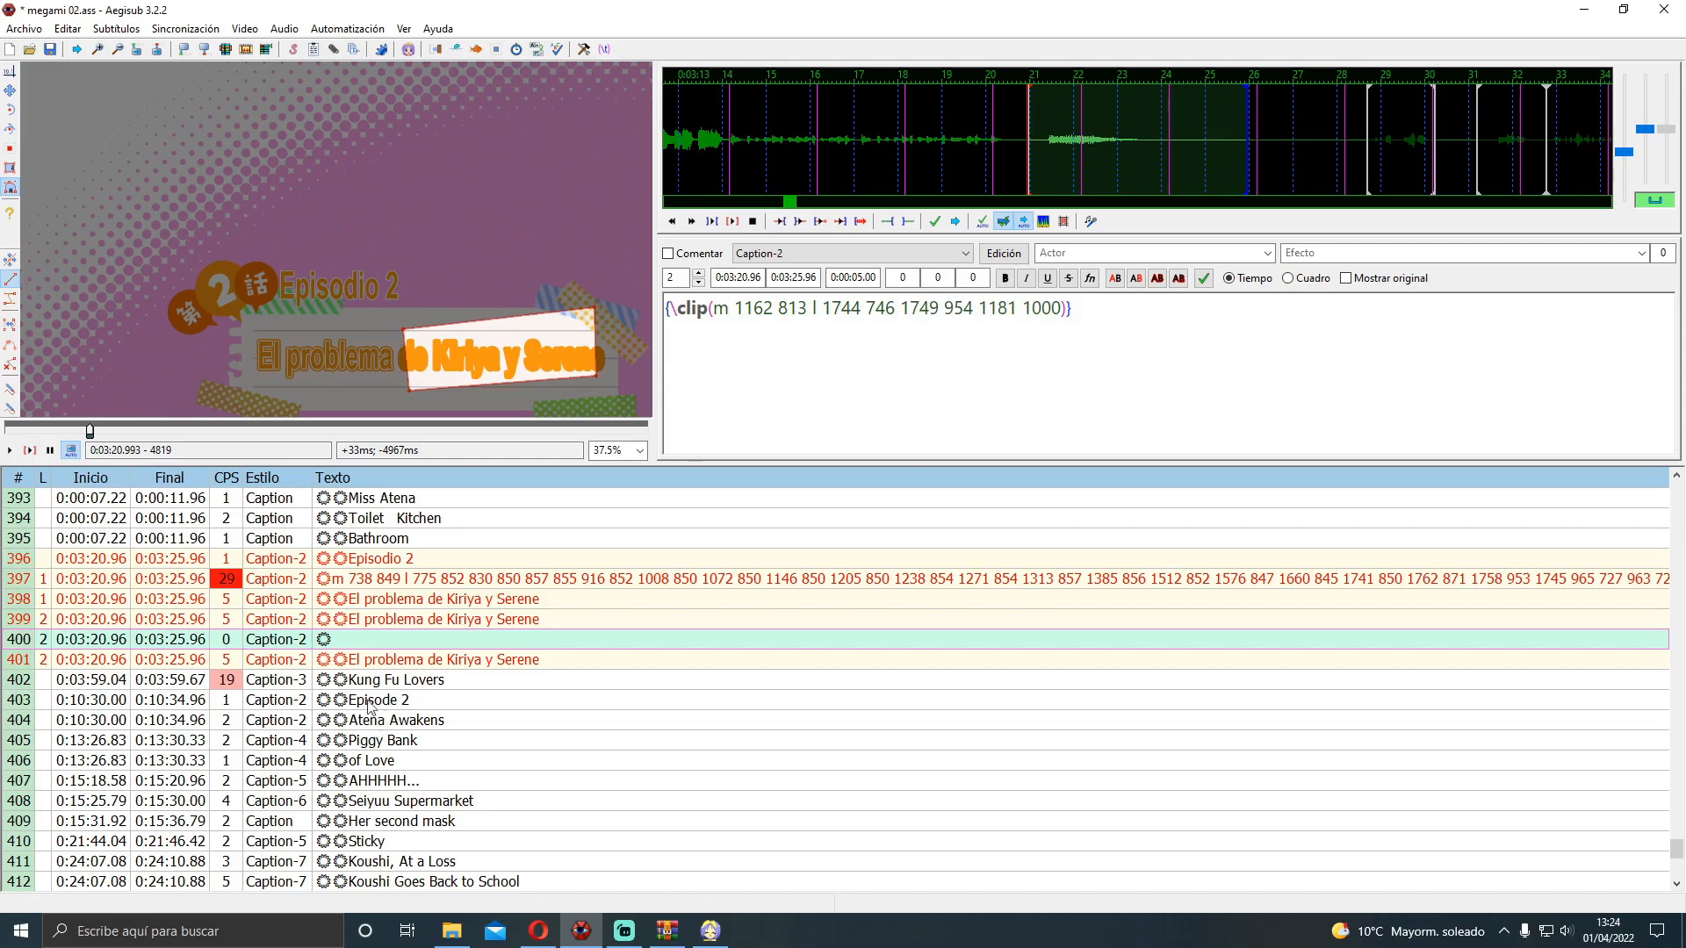
left_click(361, 664)
left_click(325, 161)
left_click(443, 178)
left_click(438, 238)
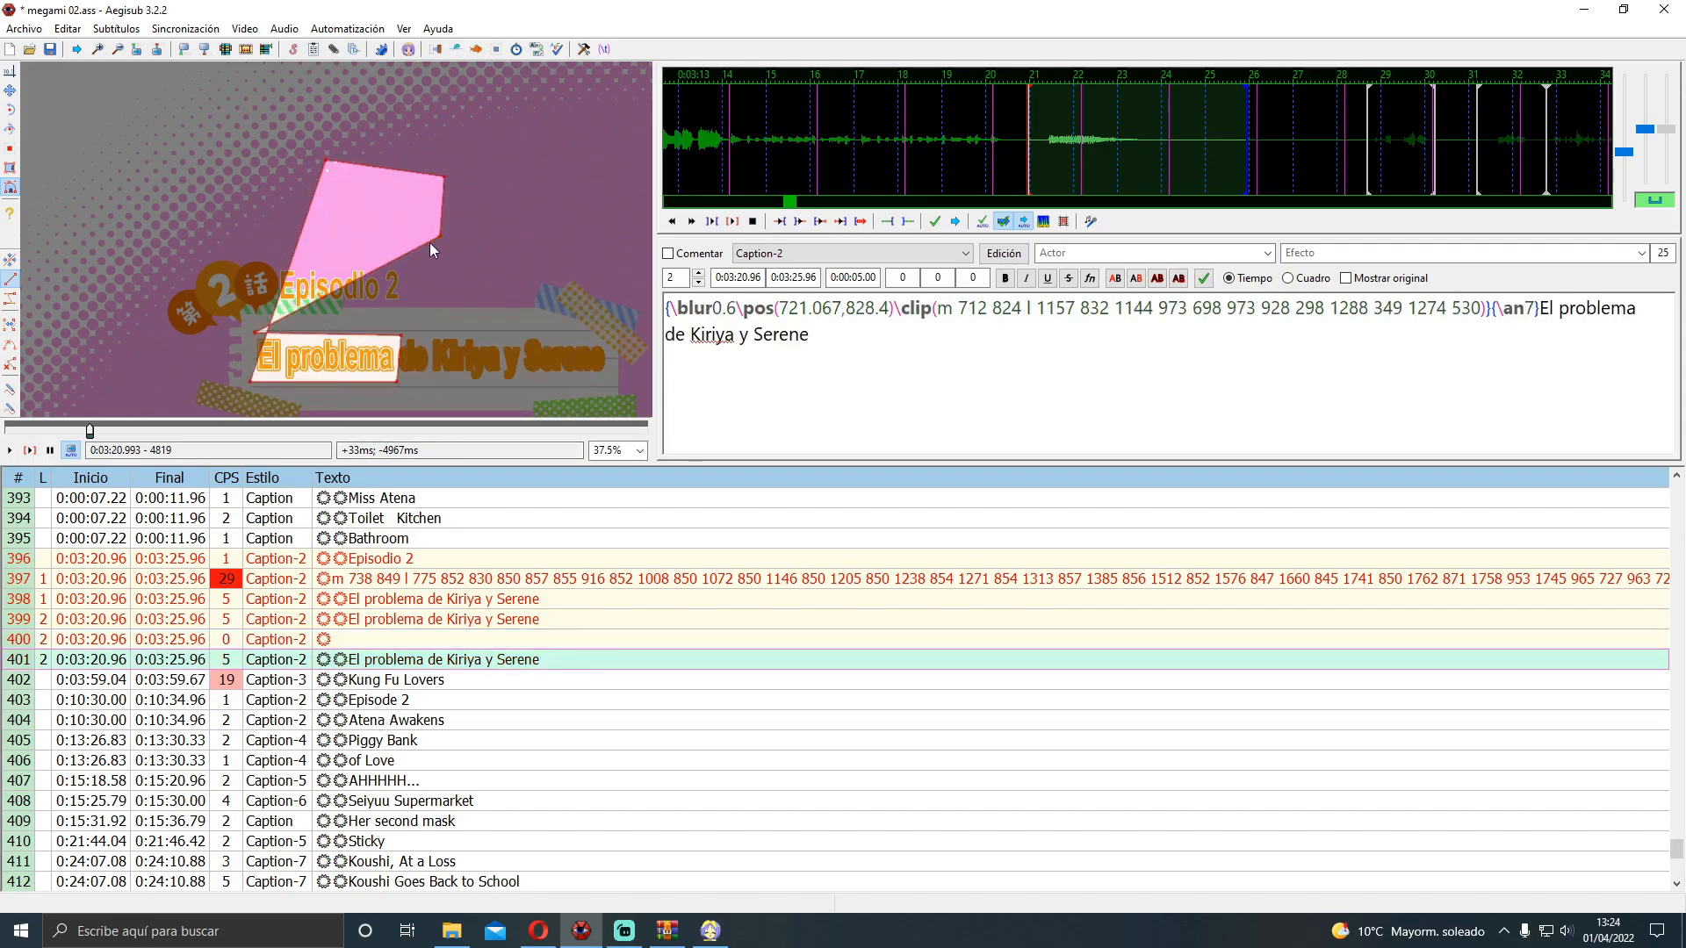
key("ctrl+z")
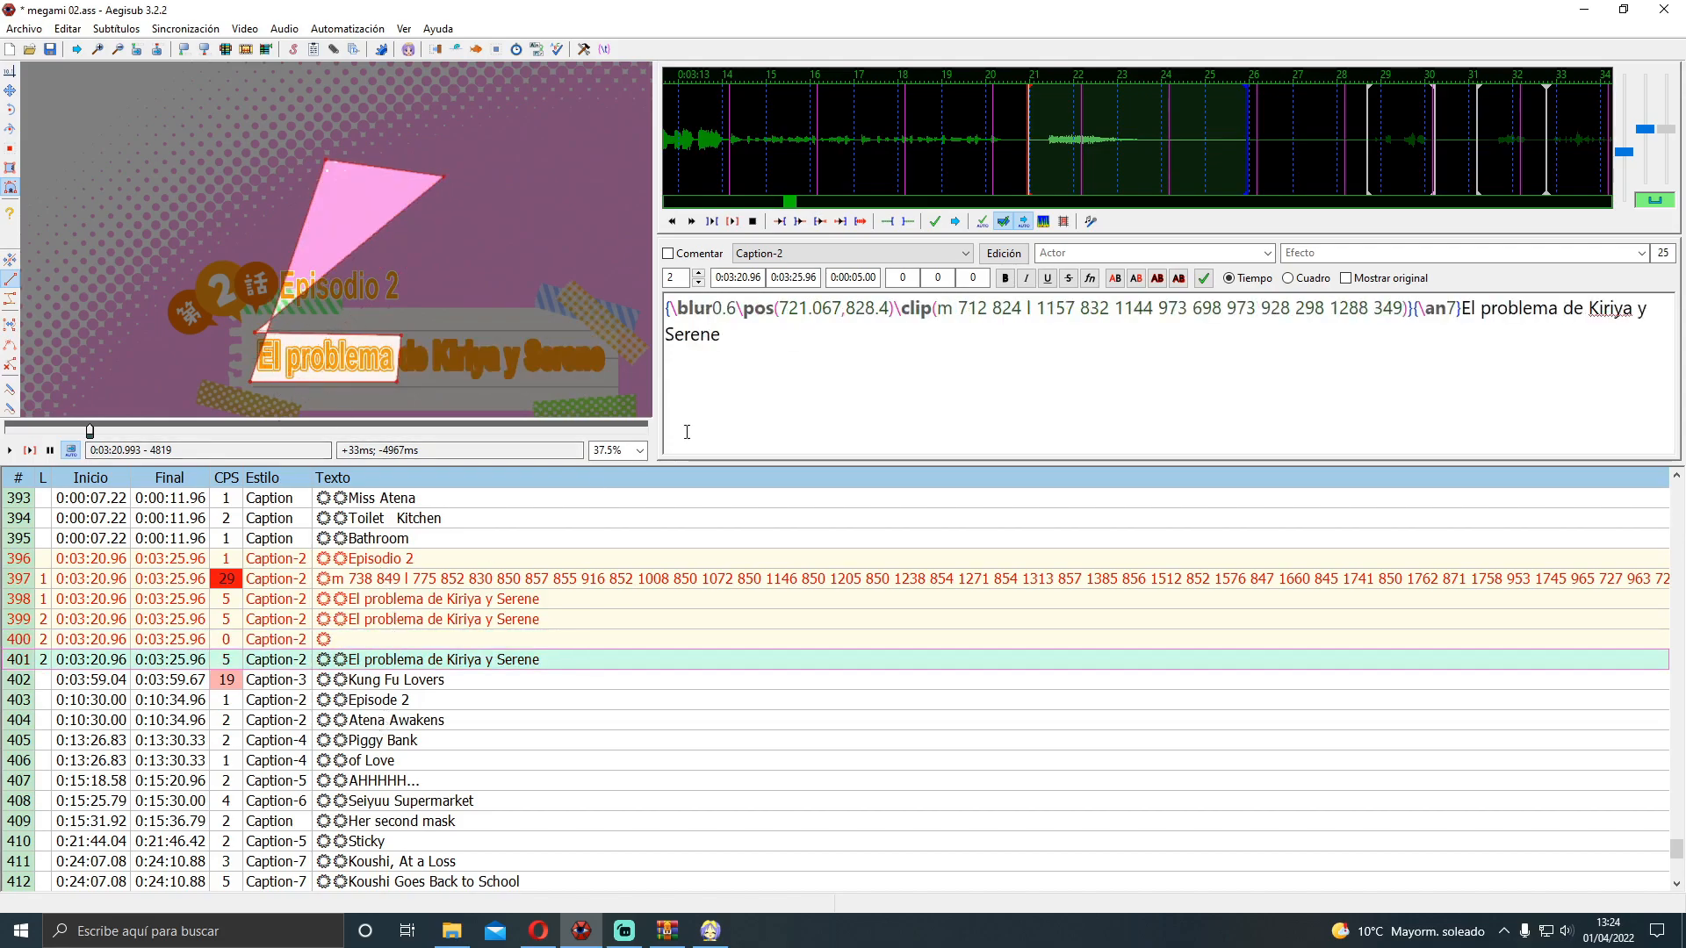
Clear line 401's text and draw a four-point clip above "Episodio 2", at about 925,384, 1213,429, 1184,594 and 866,594
triple_click(689, 439)
key("Delete")
left_click(326, 189)
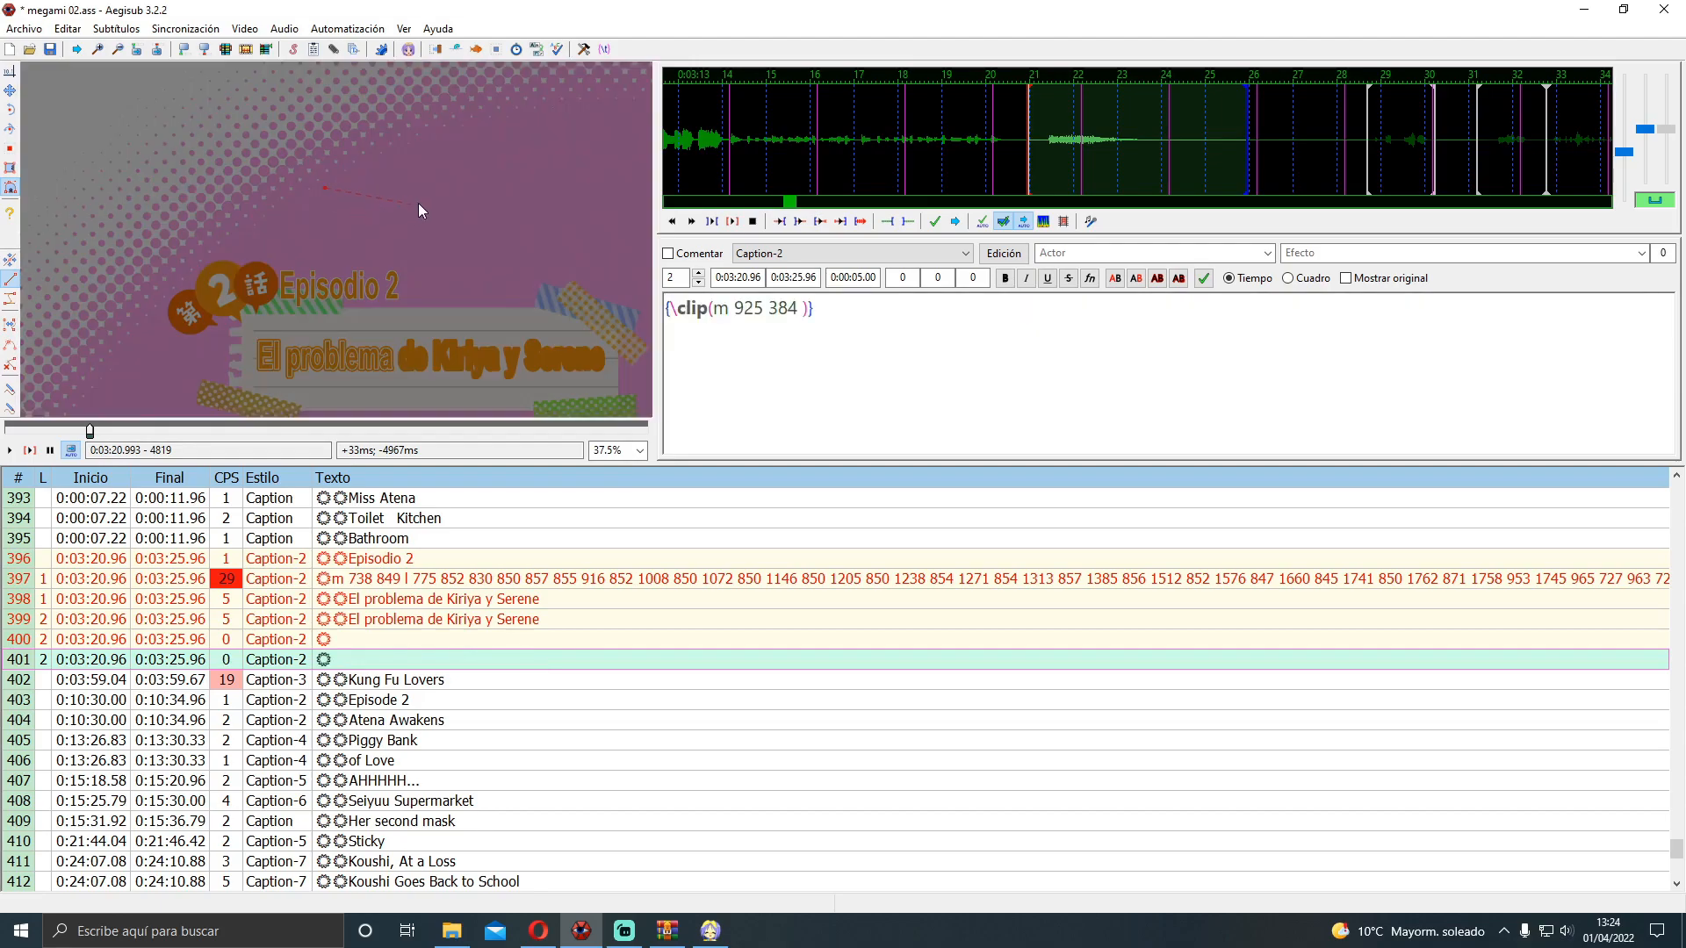
left_click(420, 203)
left_click(410, 258)
left_click(305, 257)
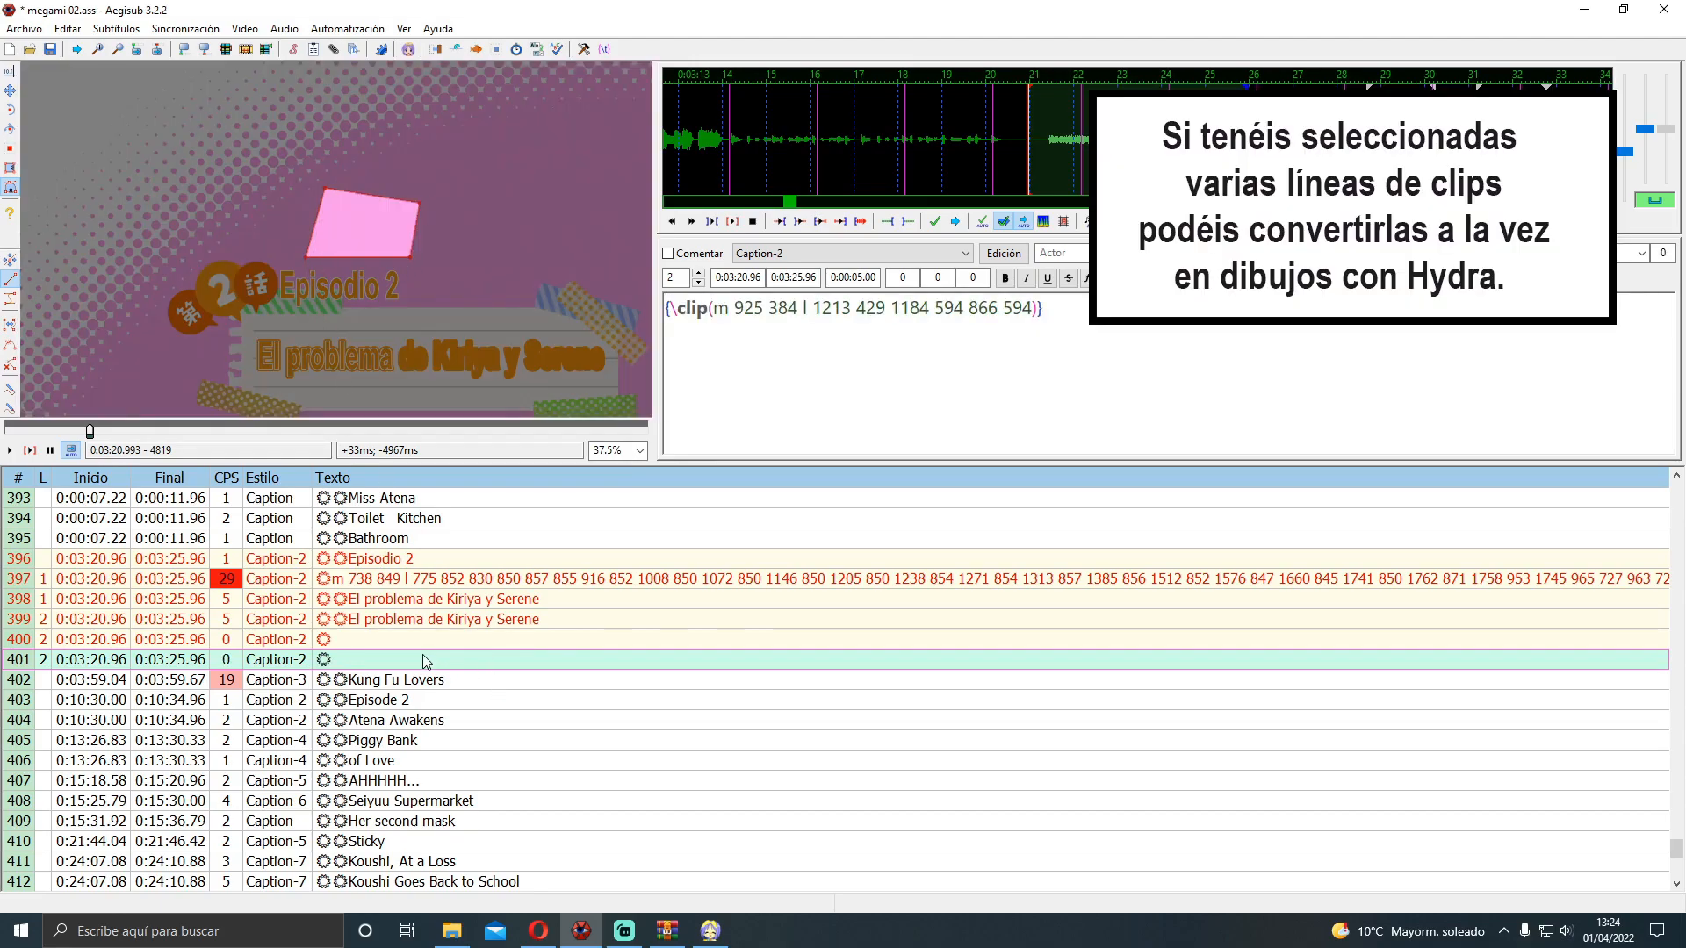
Select lines 399 to 401 and convert their clips to drawings together with the HYDRA non-GUI macro
left_click(437, 621, "shift")
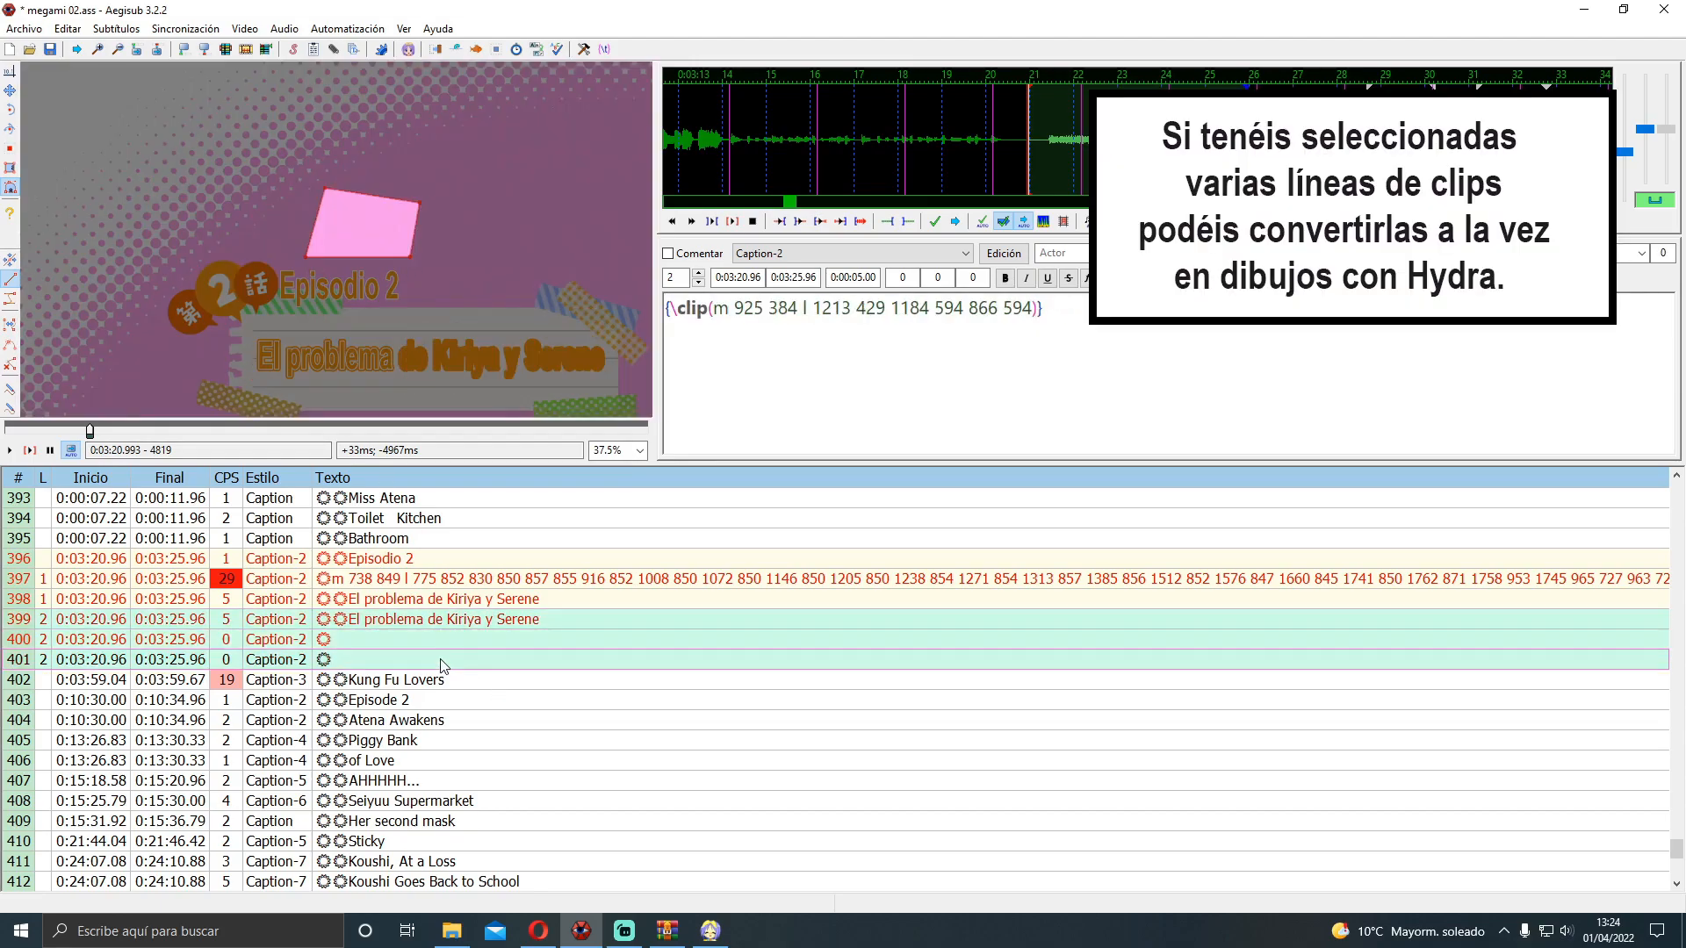
left_click(360, 31)
mouse_move(372, 307)
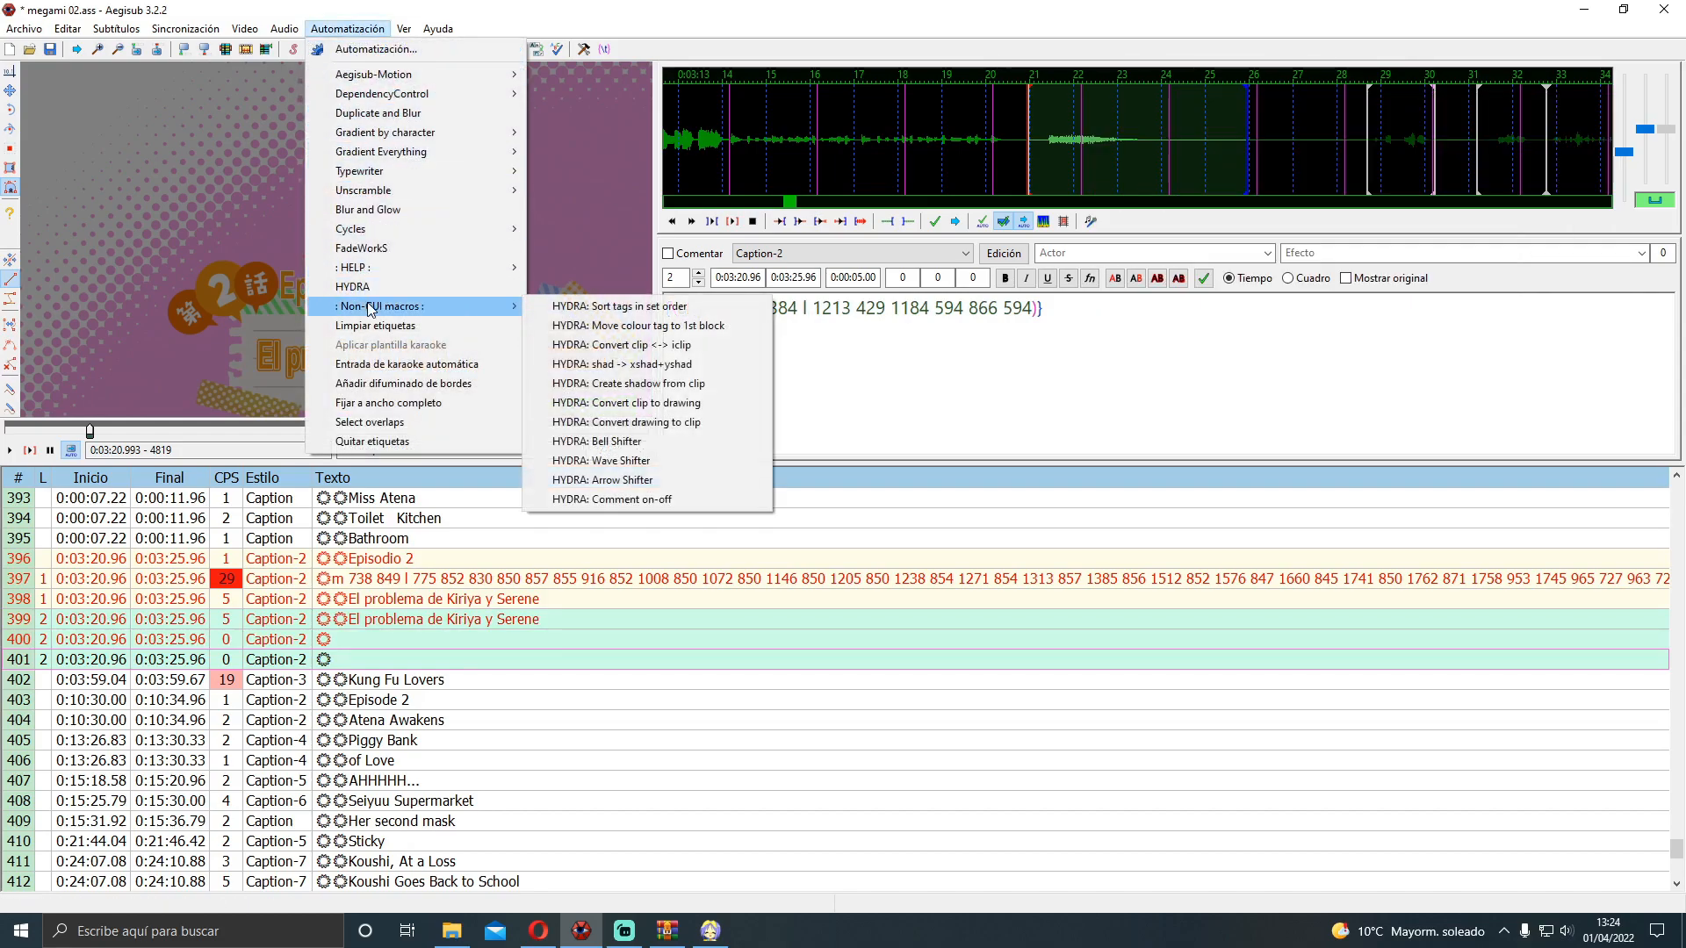
left_click(641, 404)
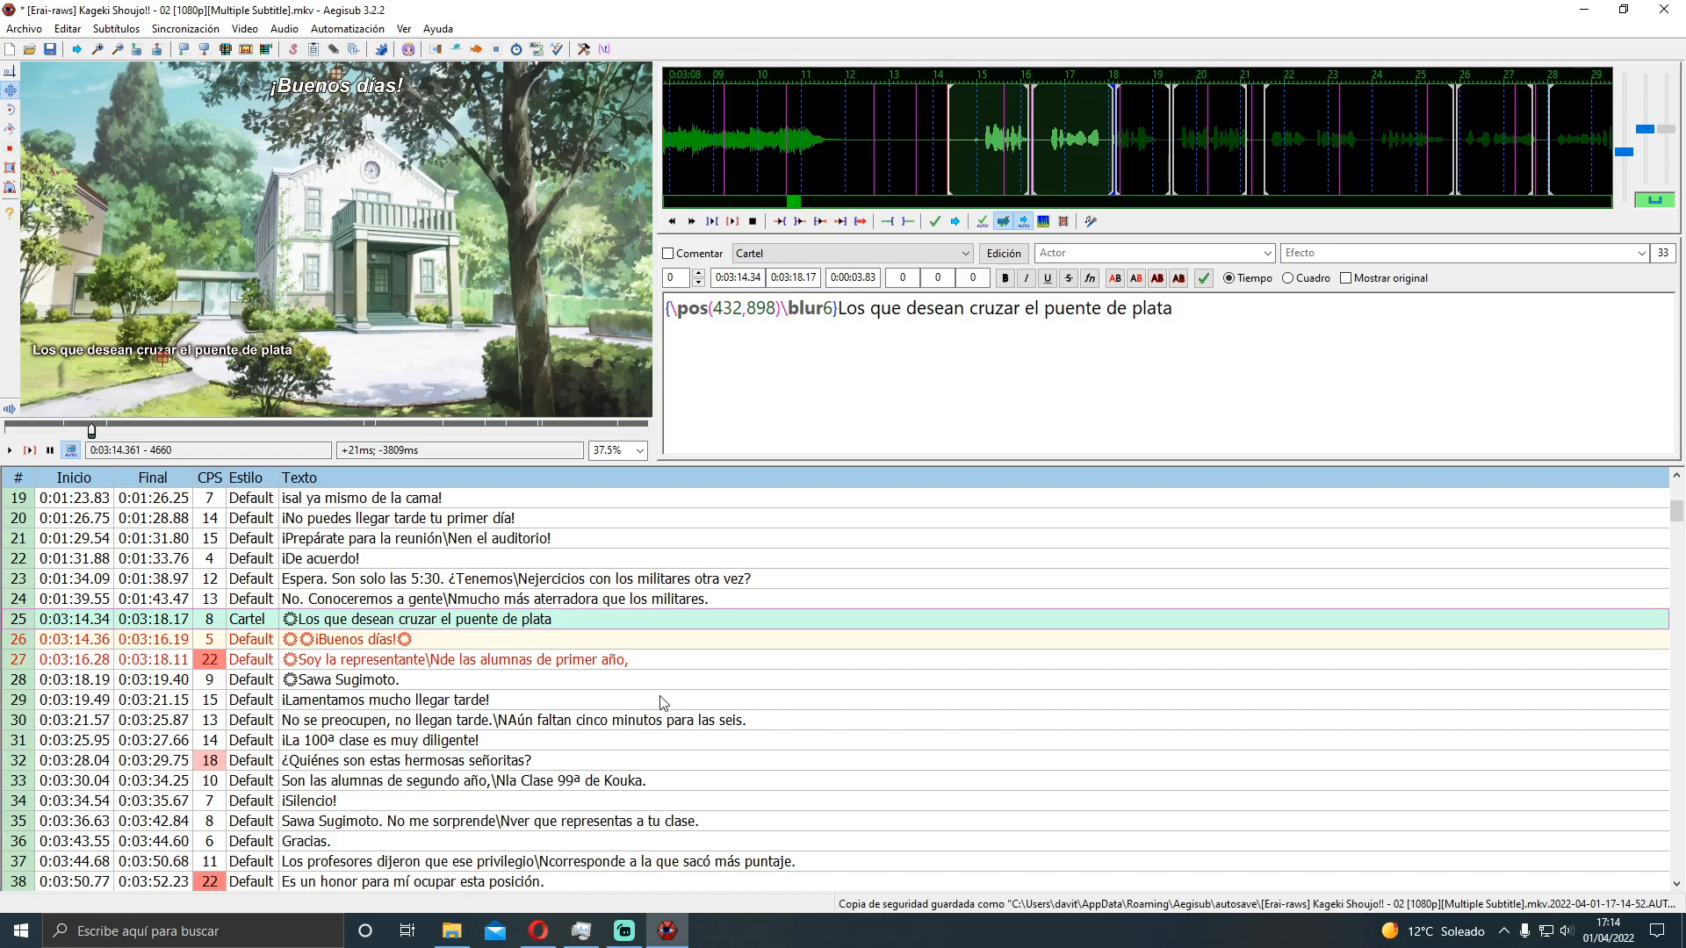
Duplicate the Cartel line "Los que desean cruzar el puente de plata" and play the first copy's video to examine the Japanese sign
right_click(550, 628)
left_click(604, 291)
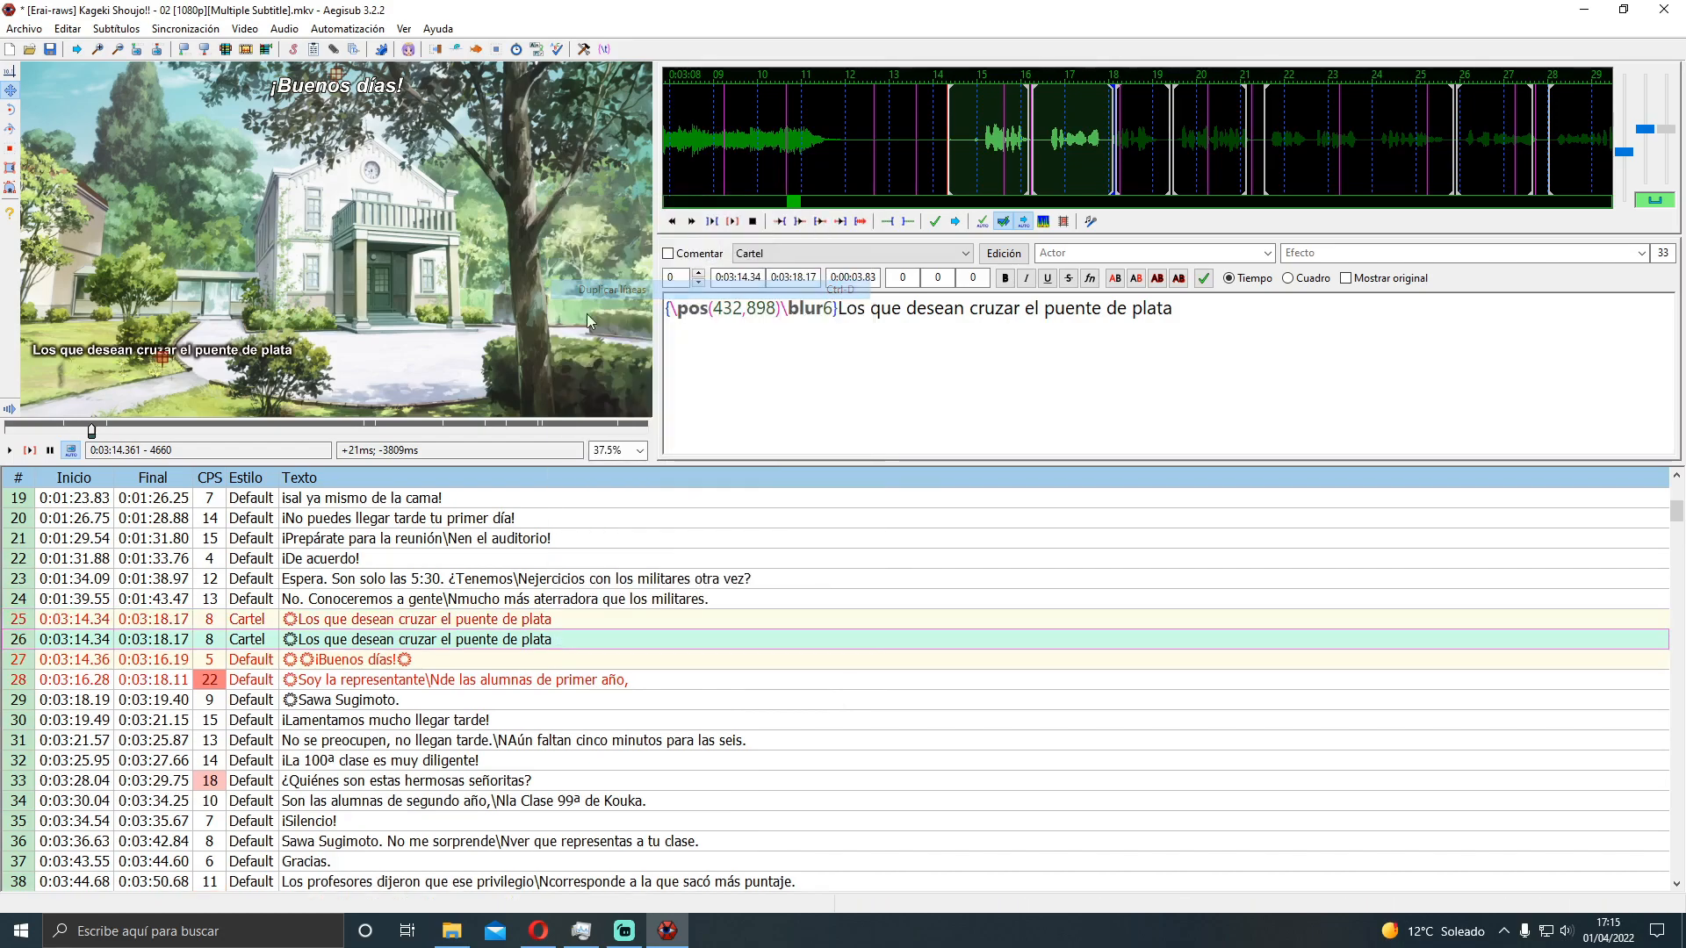
left_click(425, 622)
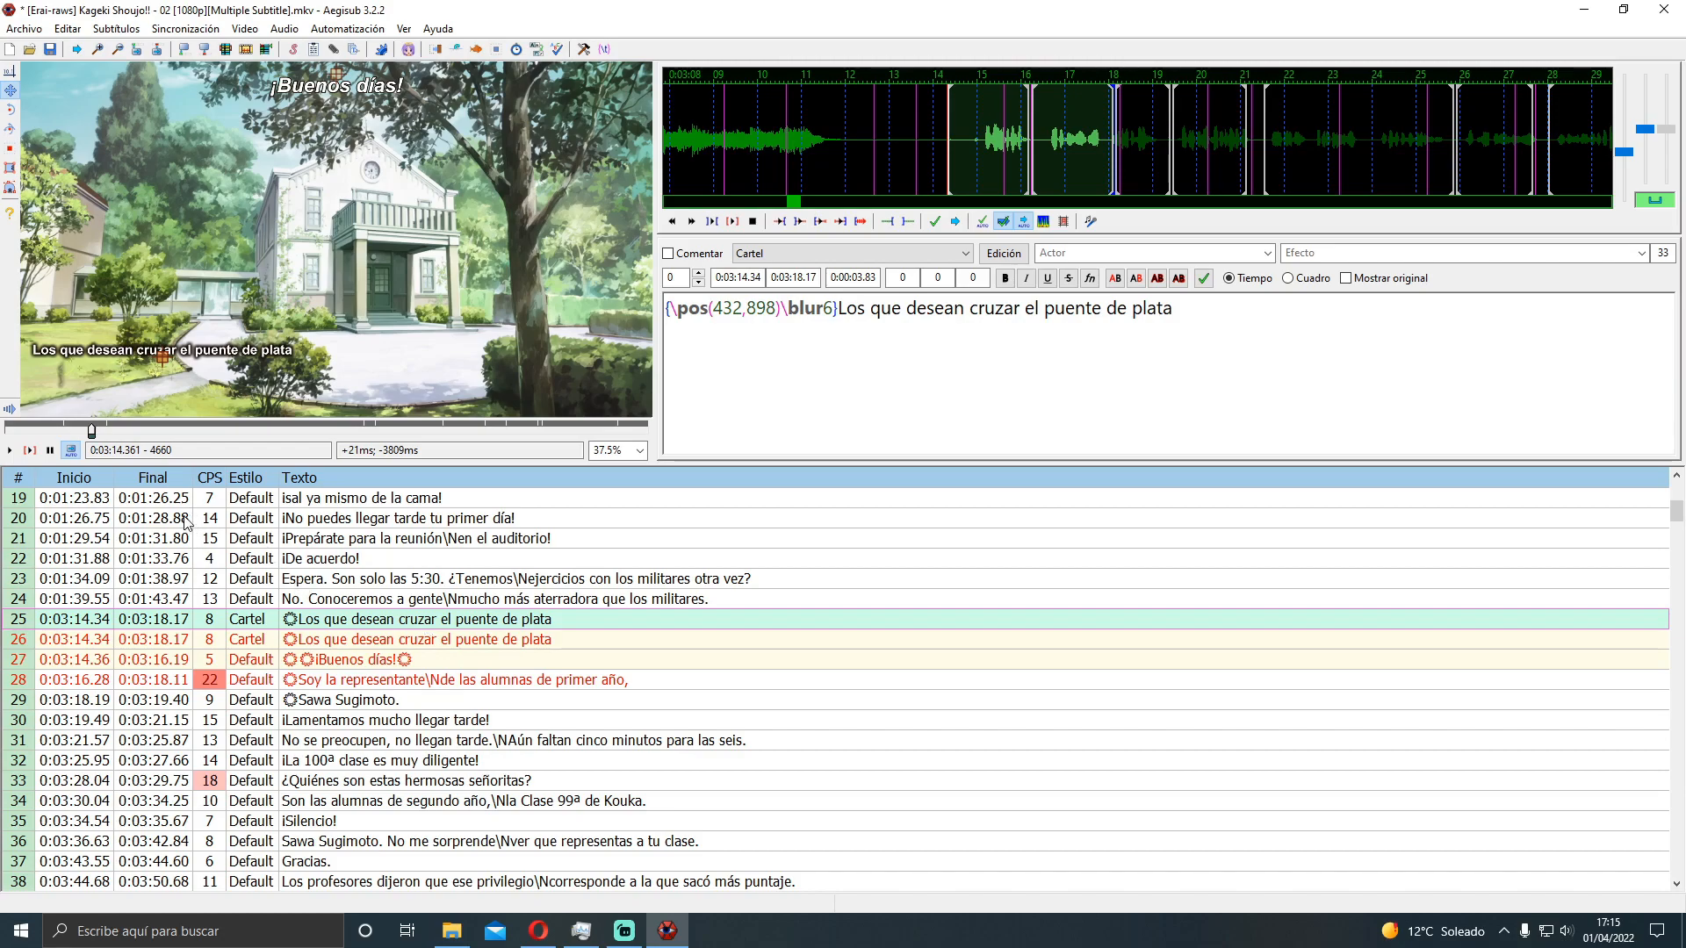
left_click(29, 450)
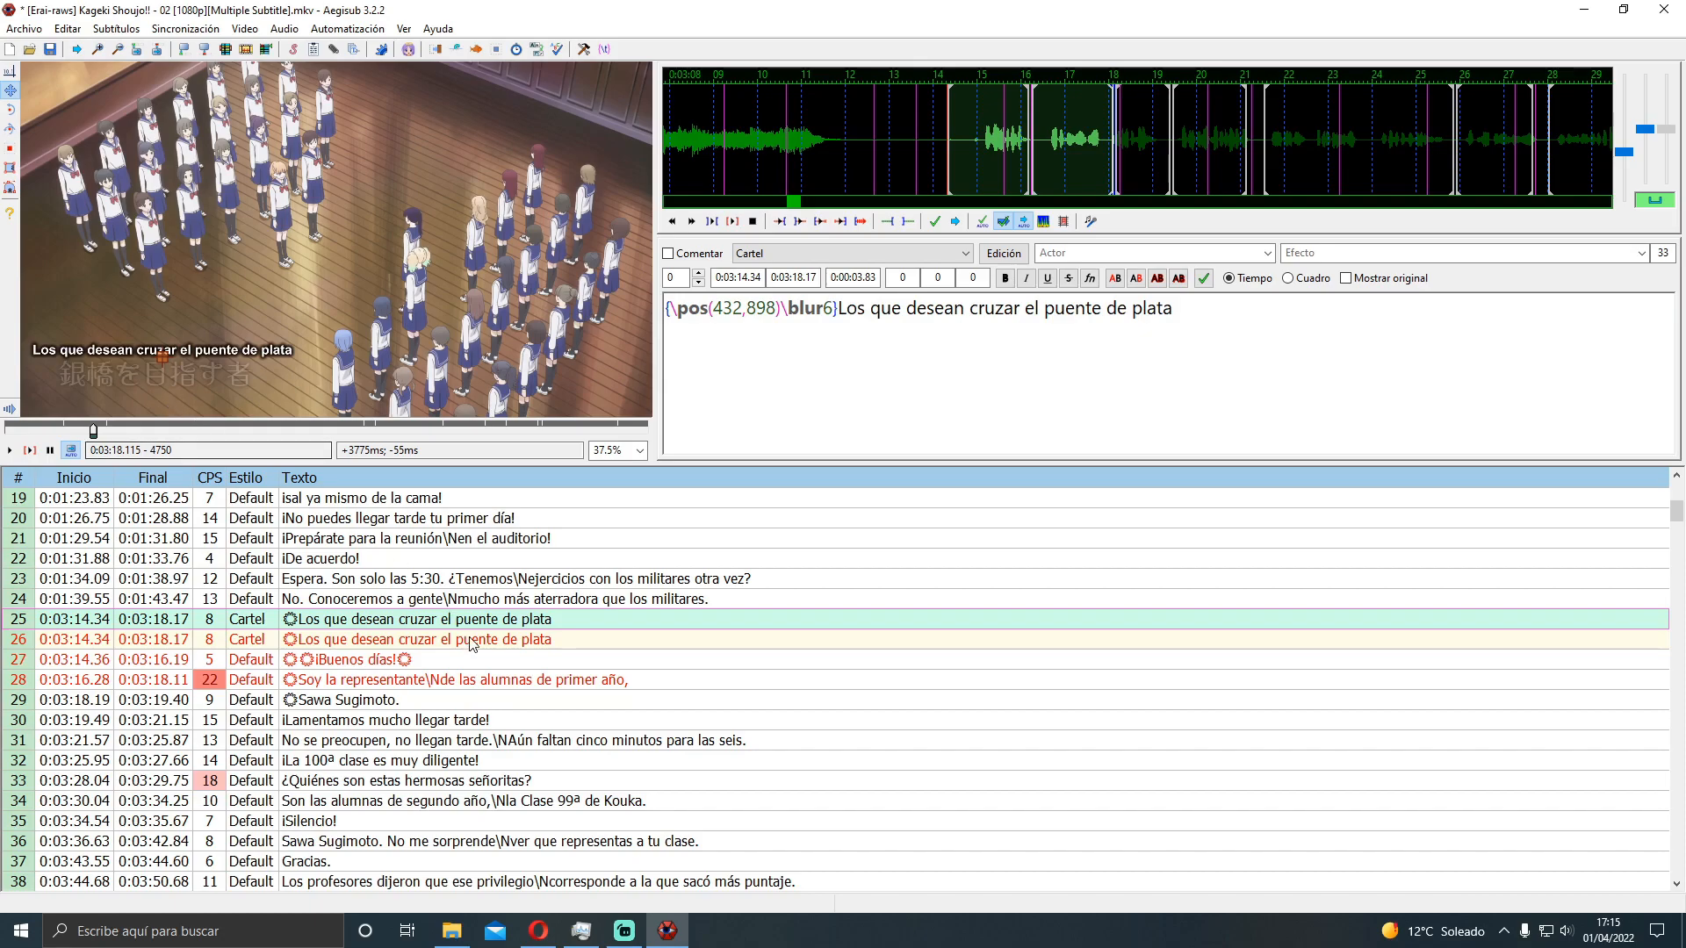
left_click(468, 639)
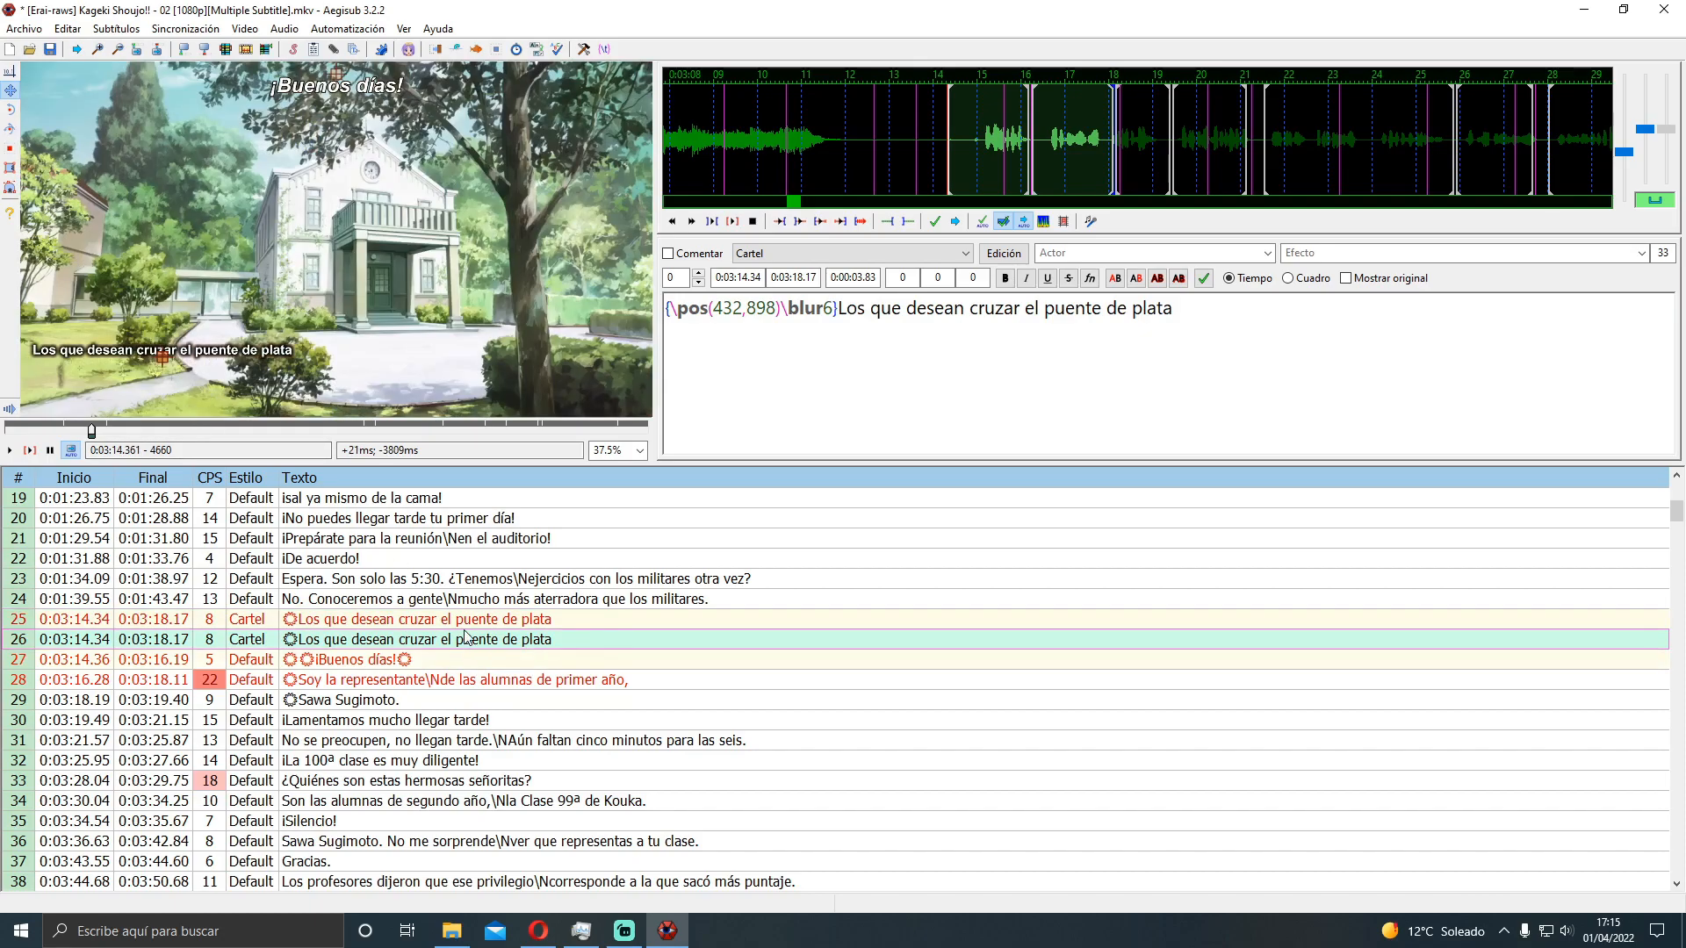
Find the frame where the Japanese sign has fully appeared and set the first Cartel line's end time there, at 0:03:15.09
left_click(467, 626)
key("Right")
key("Right")
key("Right")
key("Right")
key("Right")
key("Right")
key("Right")
key("Right")
key("Right")
key("Right")
key("Right")
key("Right")
key("Right")
key("Right")
key("Right")
key("Right")
key("Right")
key("Right")
key("Right")
key("Left")
key("Left")
key("Left")
key("Left")
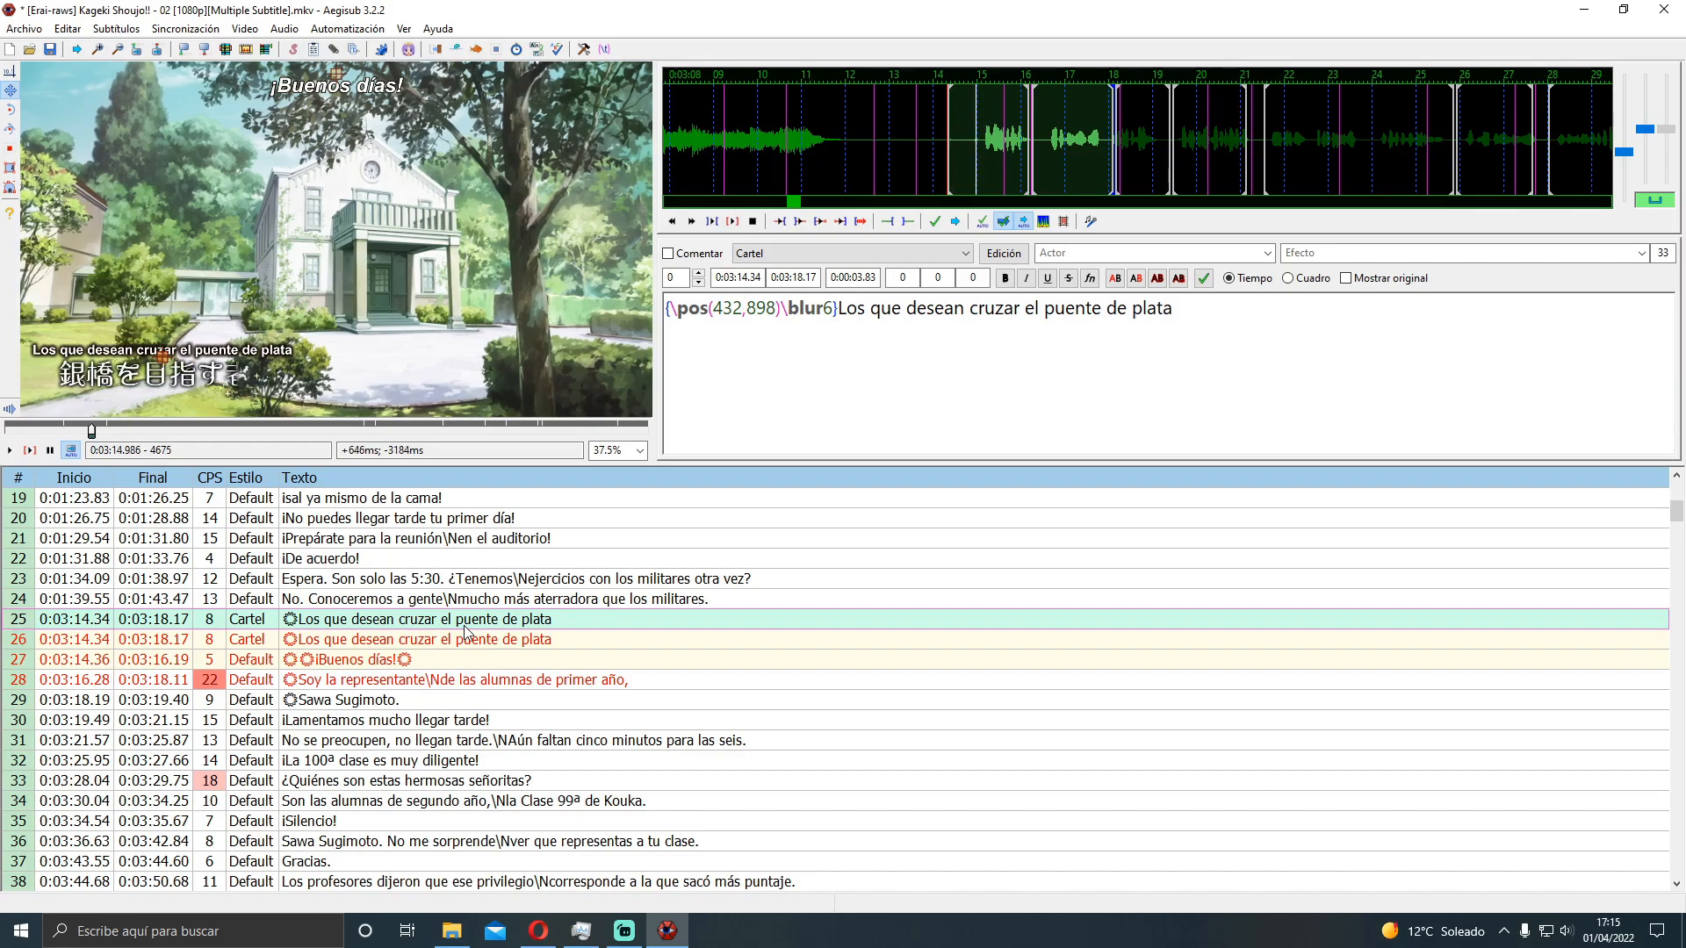
key("Right")
key("Right")
key("ctrl+4")
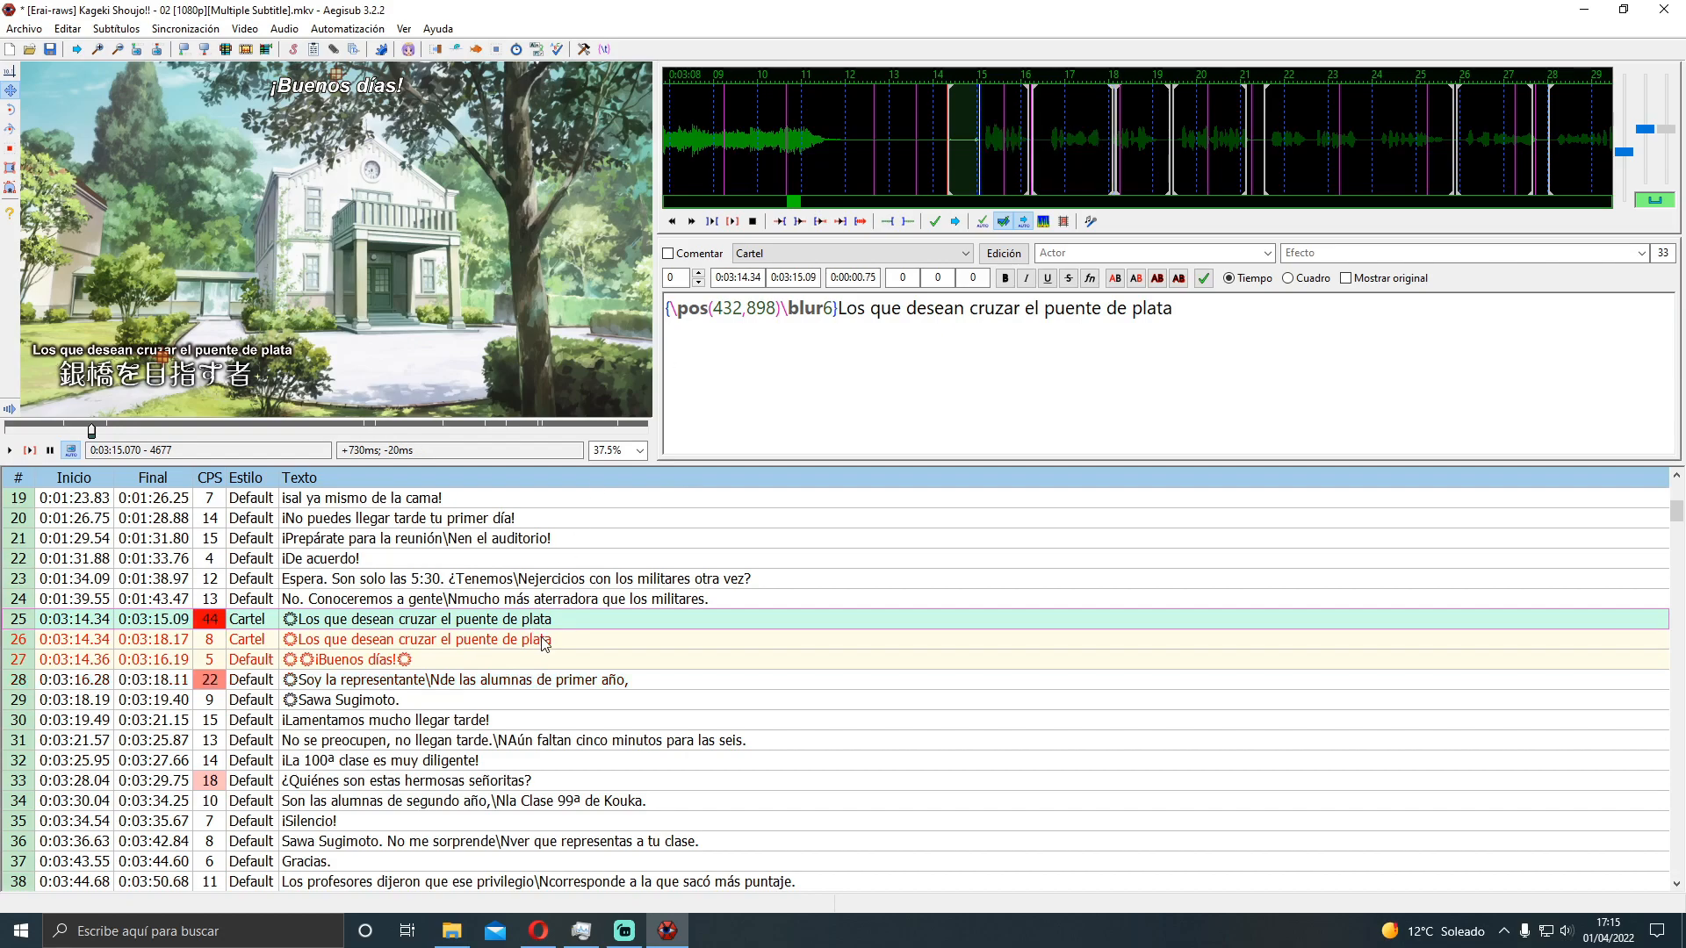
Copy the first Cartel line's end time, 0:03:15.09, into the second copy's start time and check both lines on the video
double_click(790, 278)
key("ctrl+c")
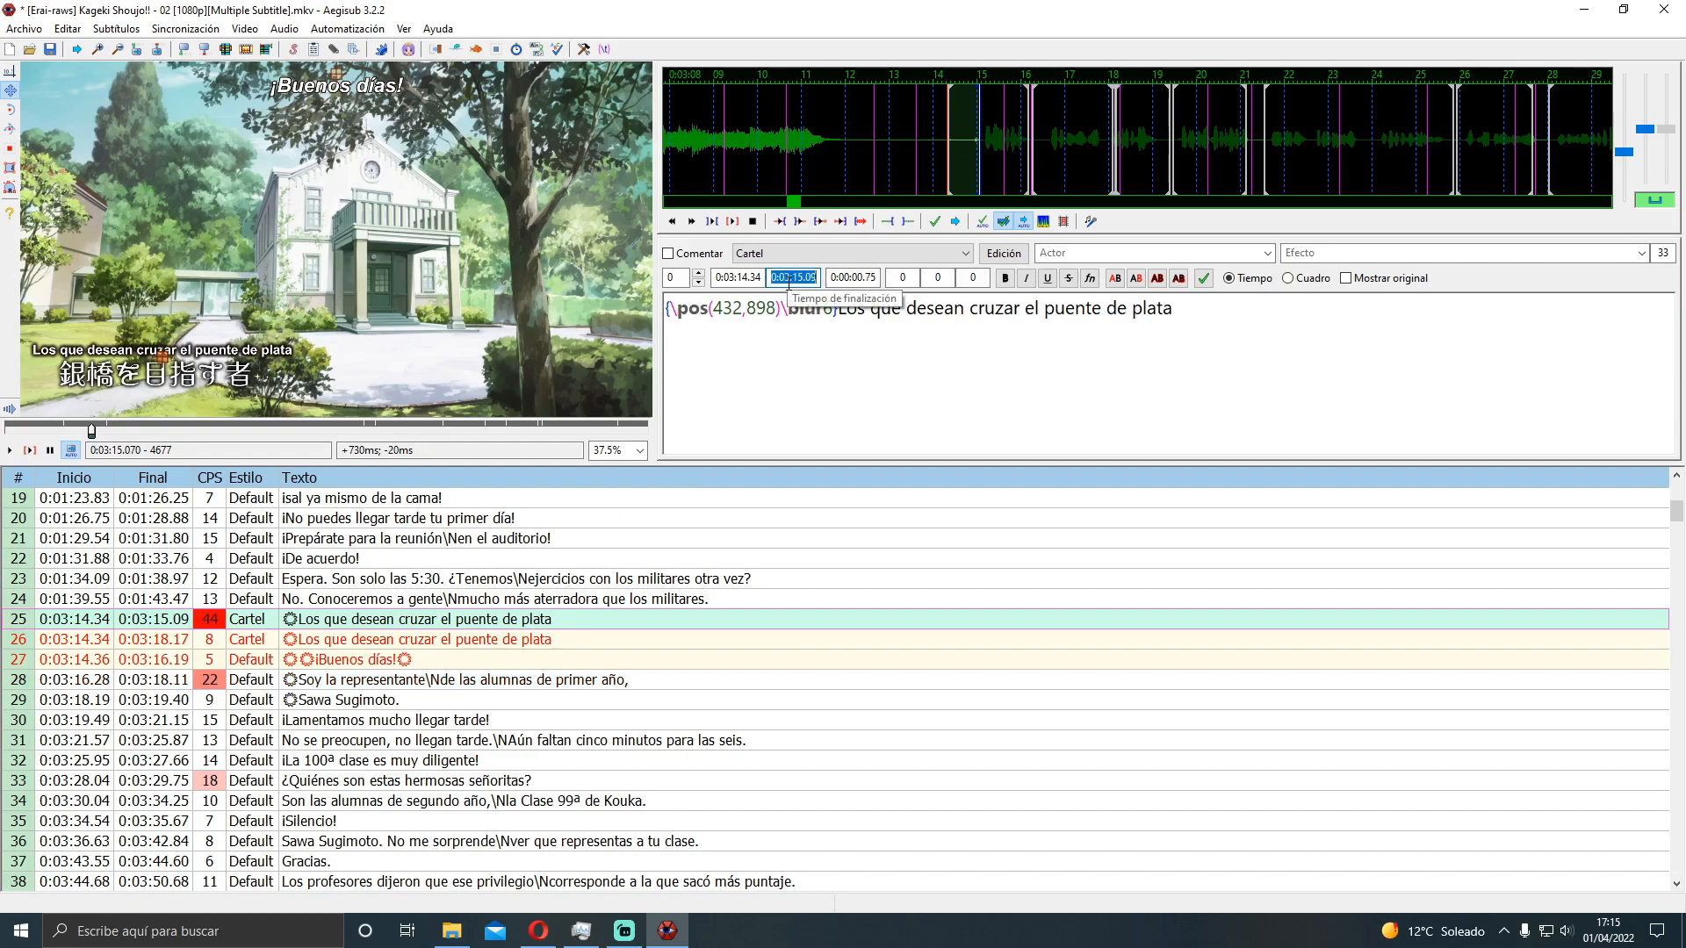
left_click(534, 654)
left_click(543, 638)
double_click(742, 279)
key("ctrl+v")
left_click(551, 620)
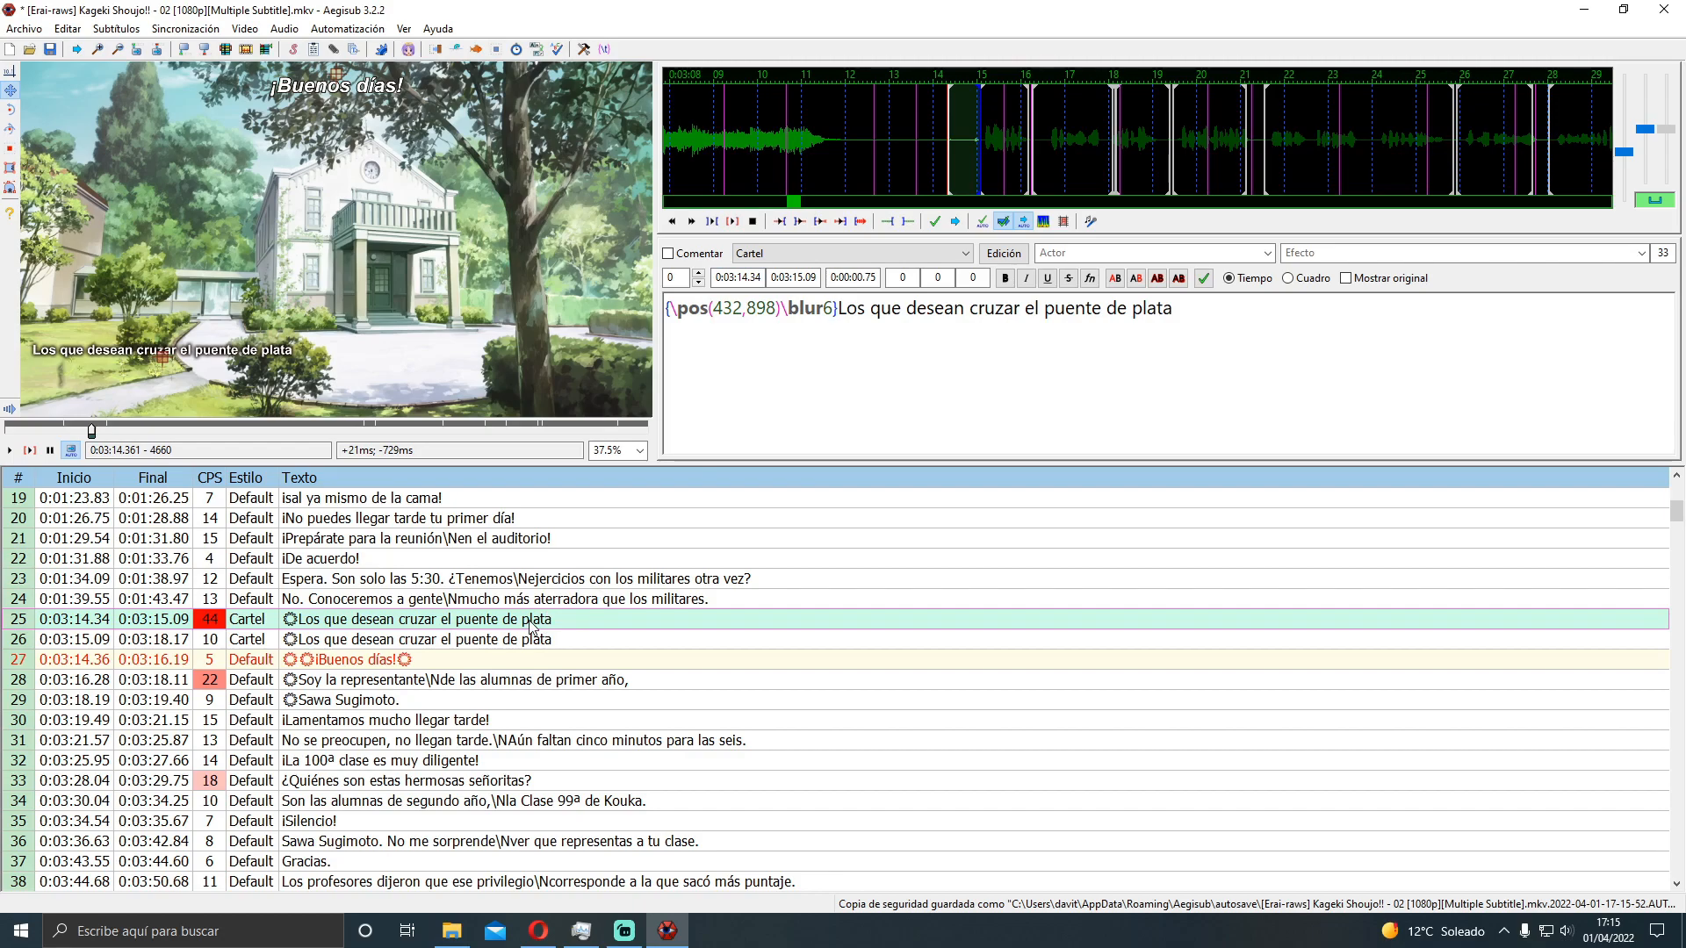
left_click(520, 640)
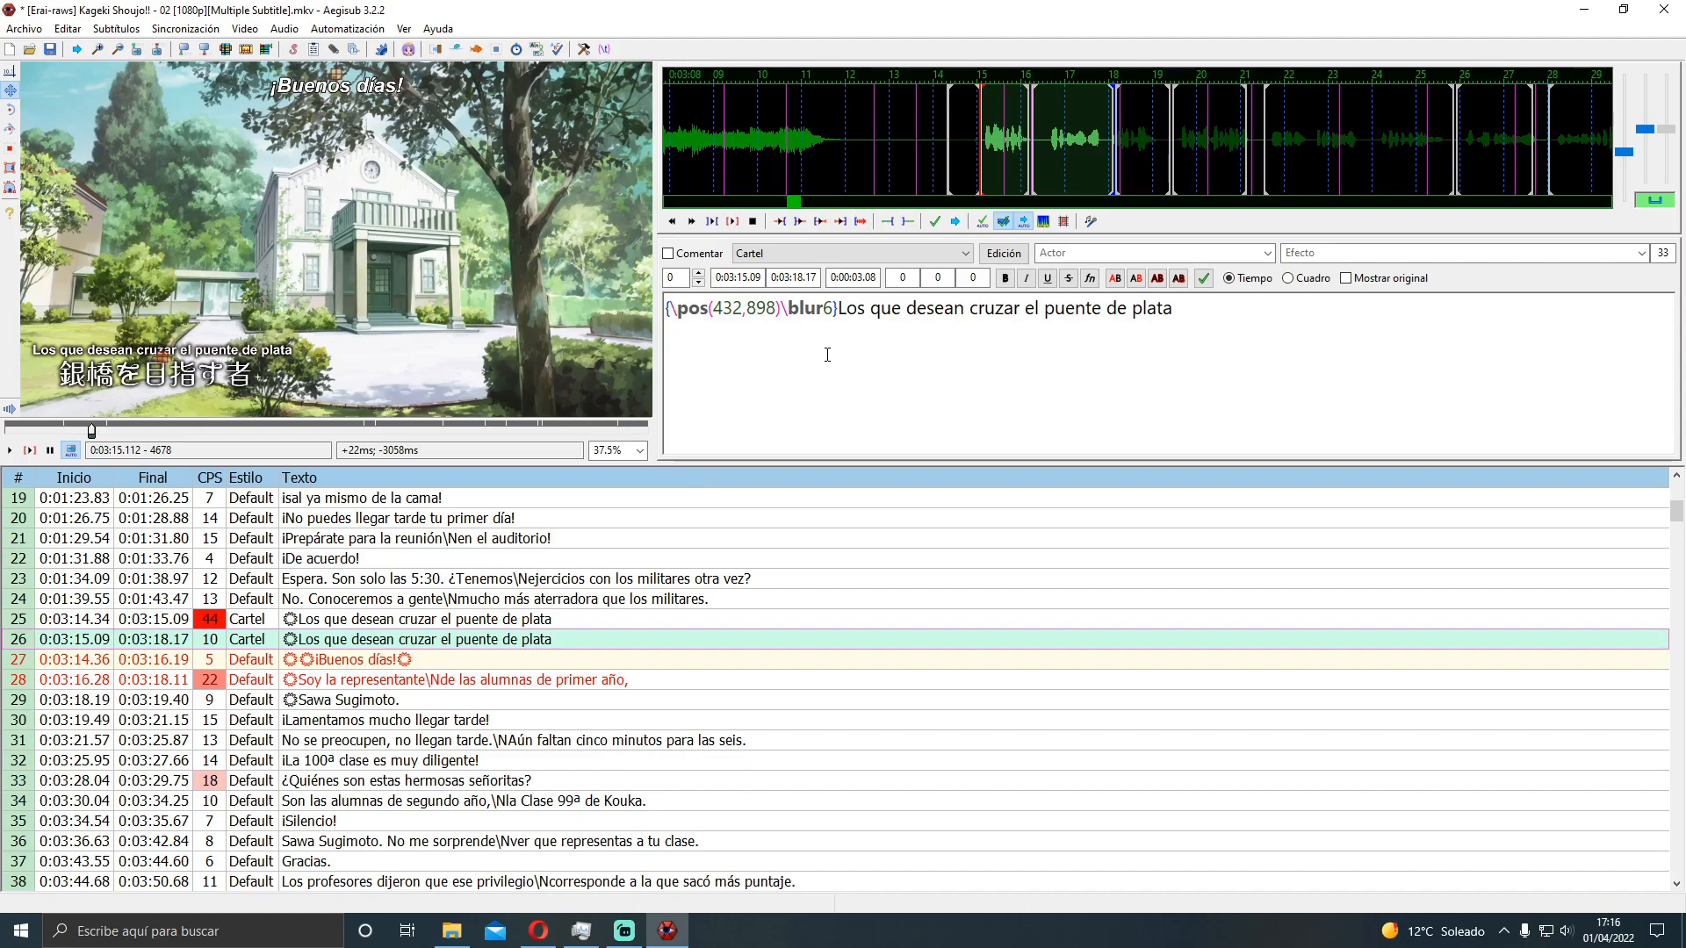
left_click(564, 622)
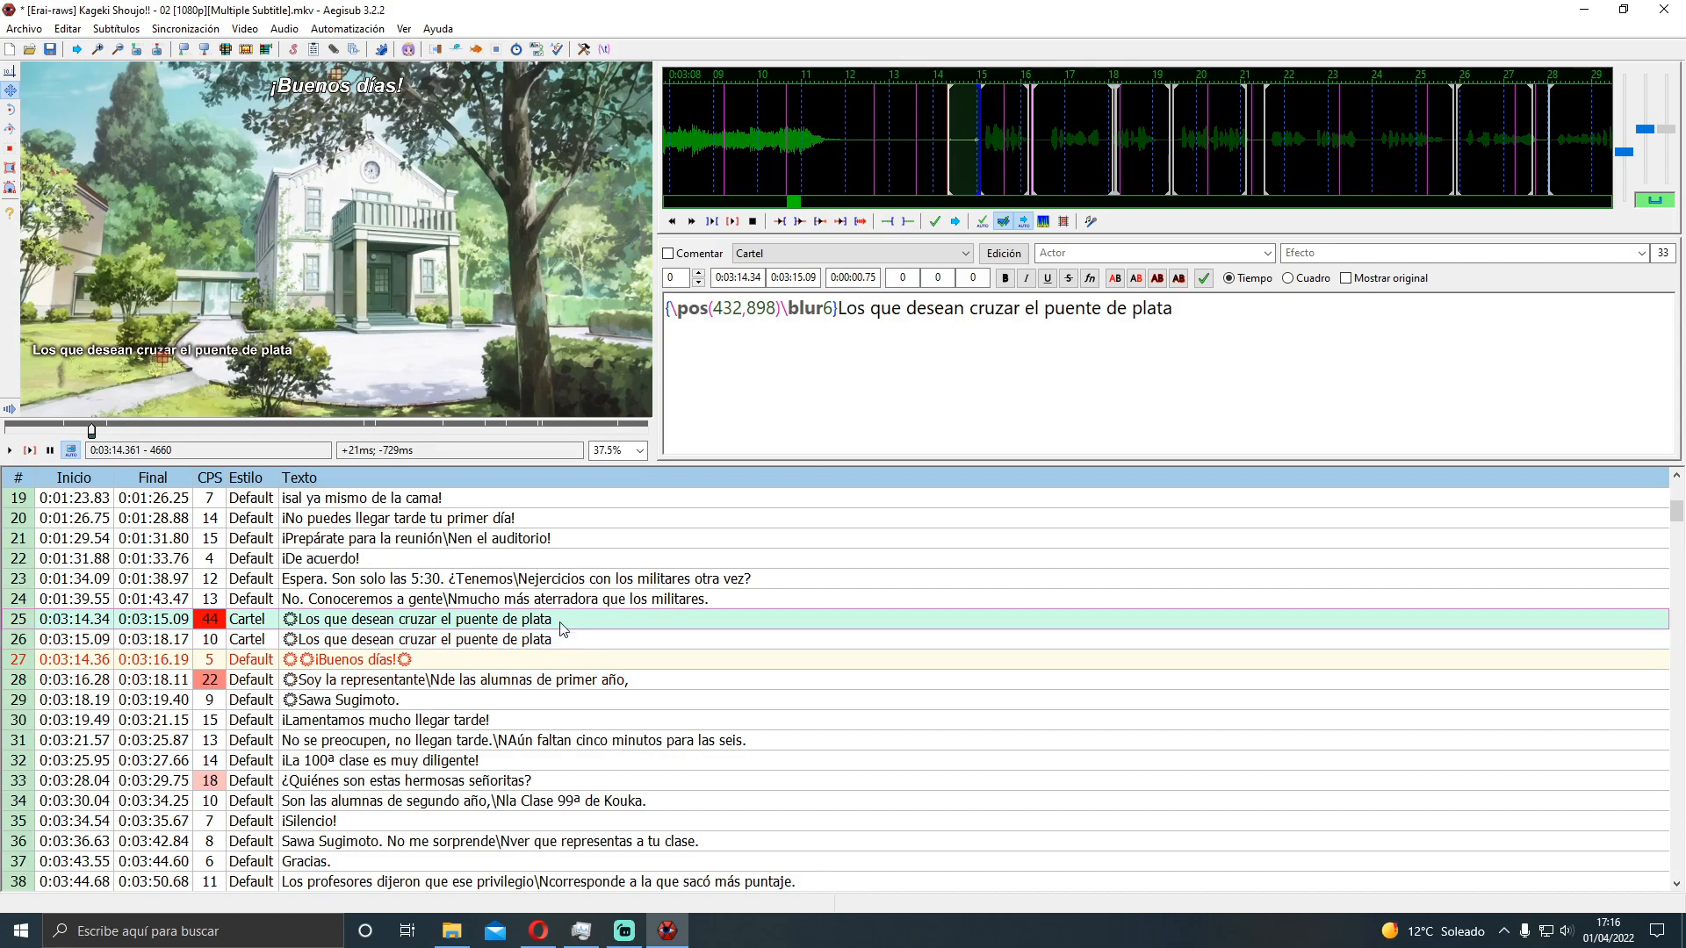
Start a \fad tag with a fade-in of 0 after \blur6 in the second Cartel line, line 26
left_click(553, 639)
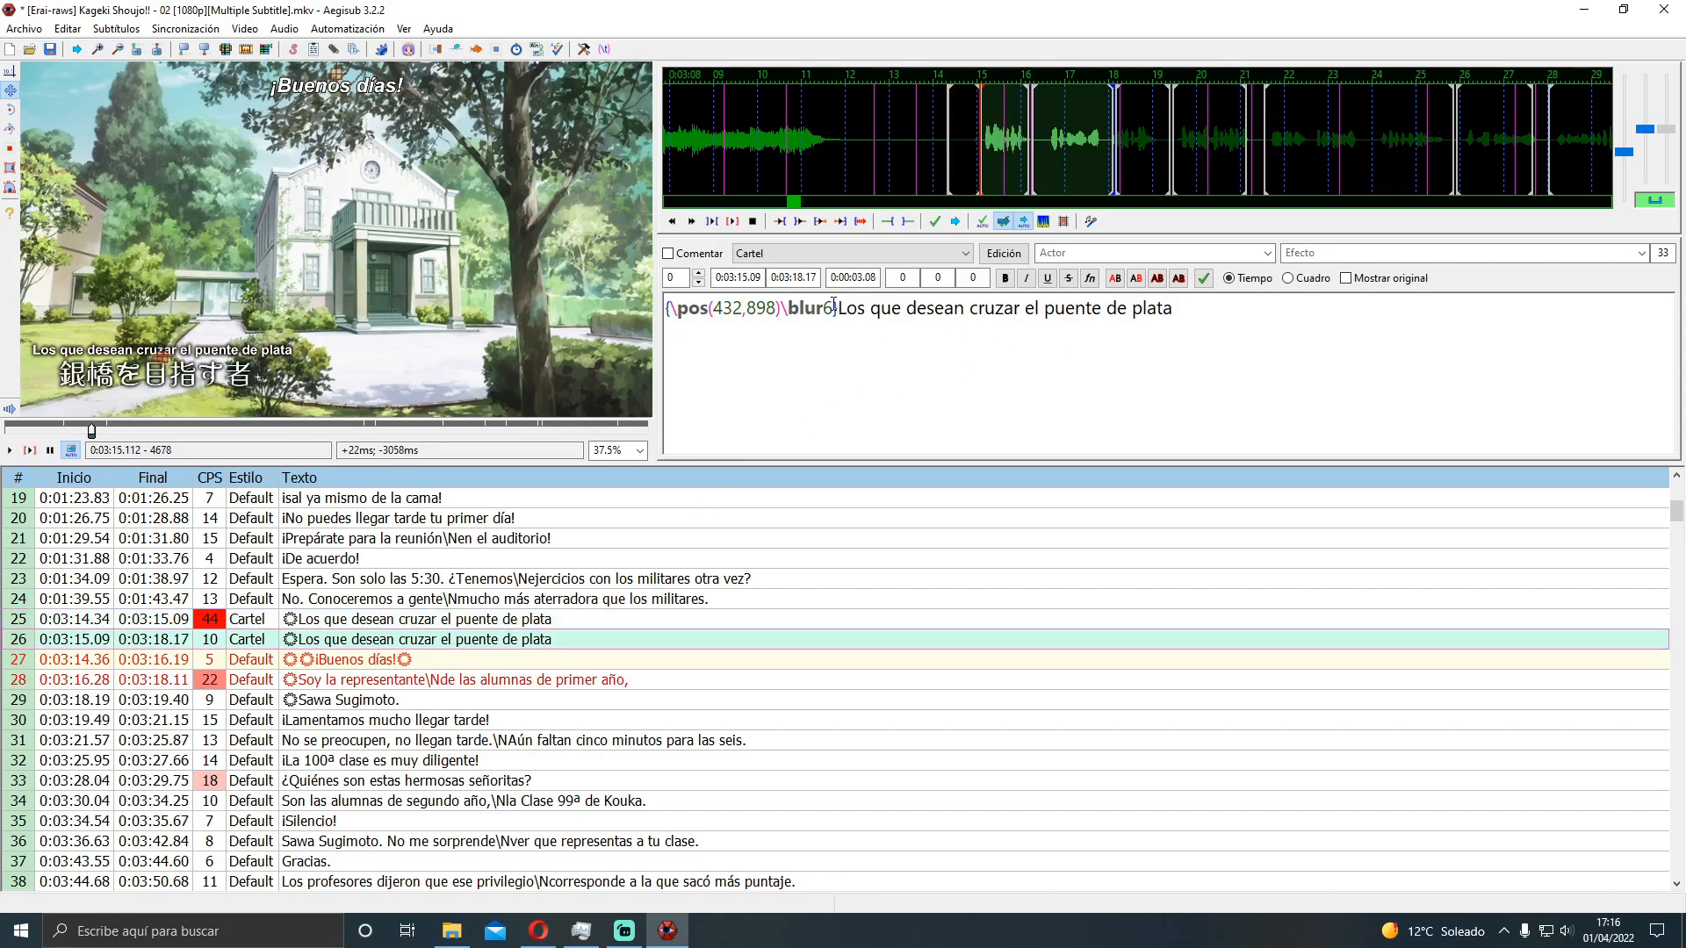
type("\\")
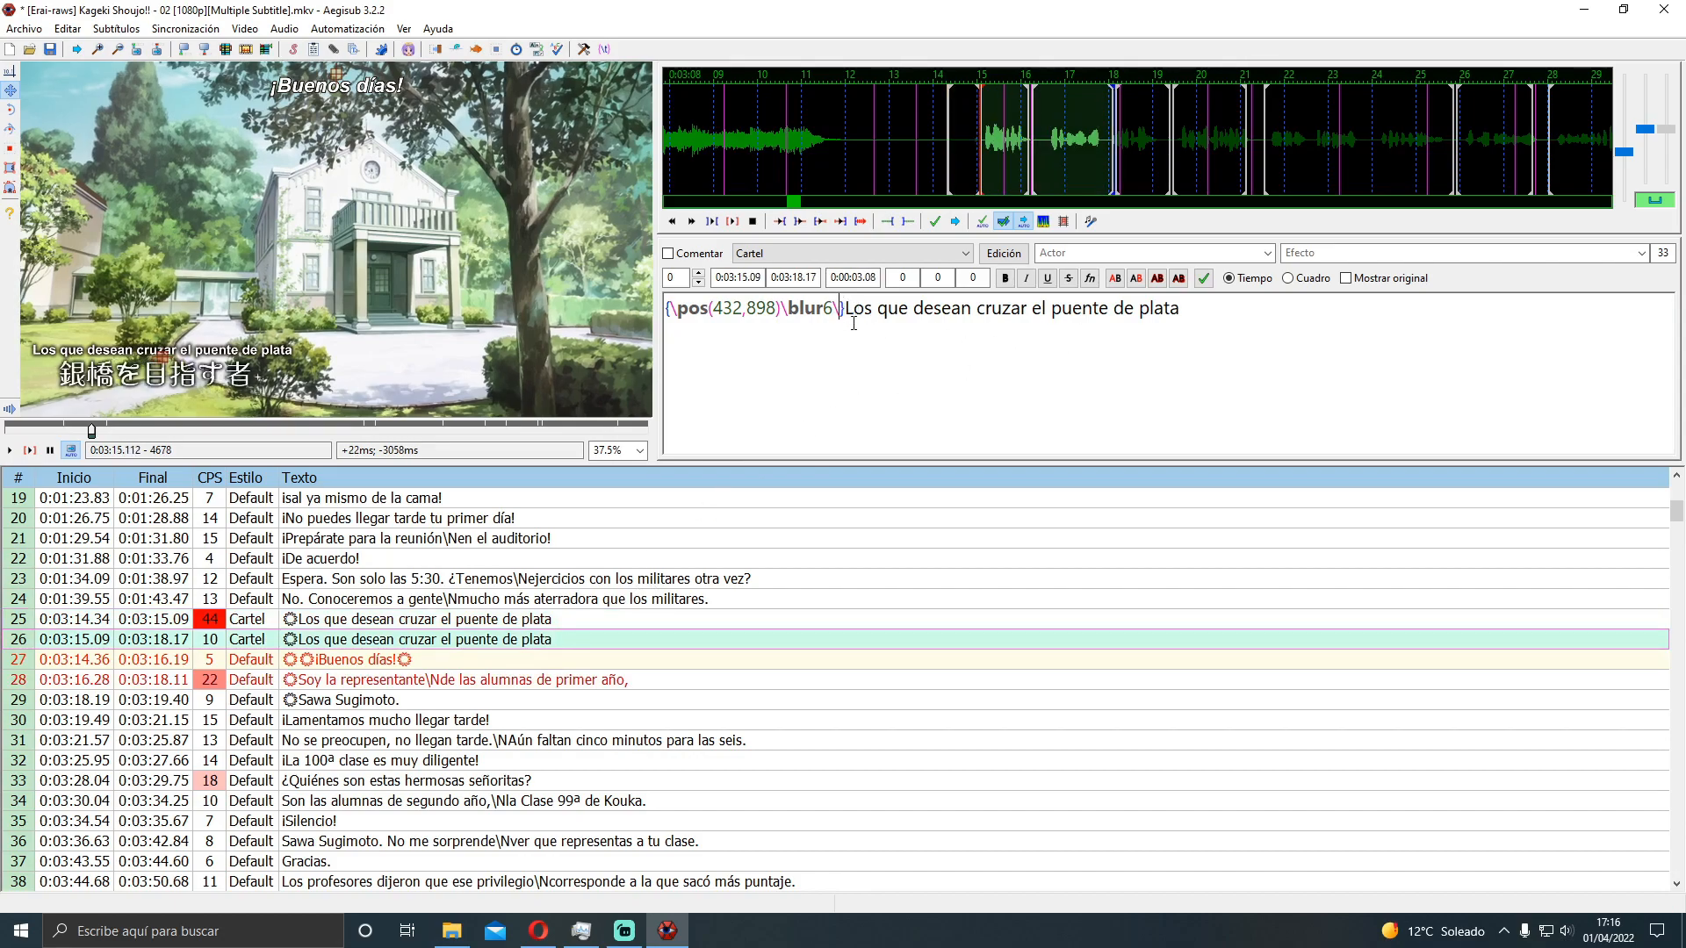
type("fad(")
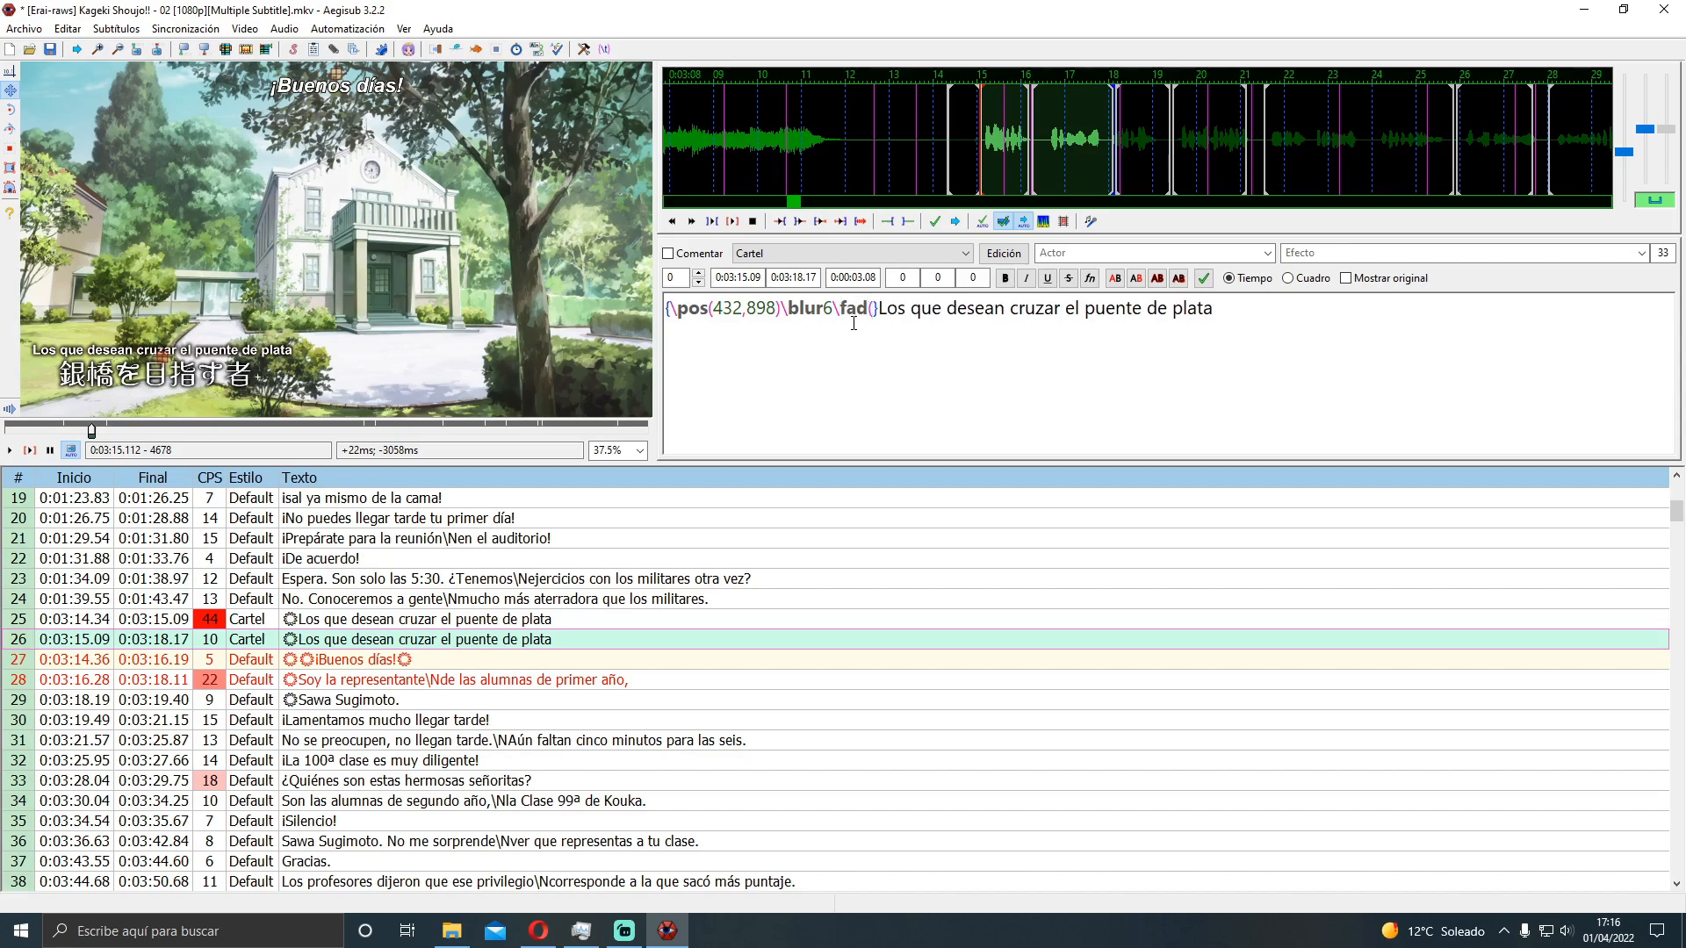
type("0,")
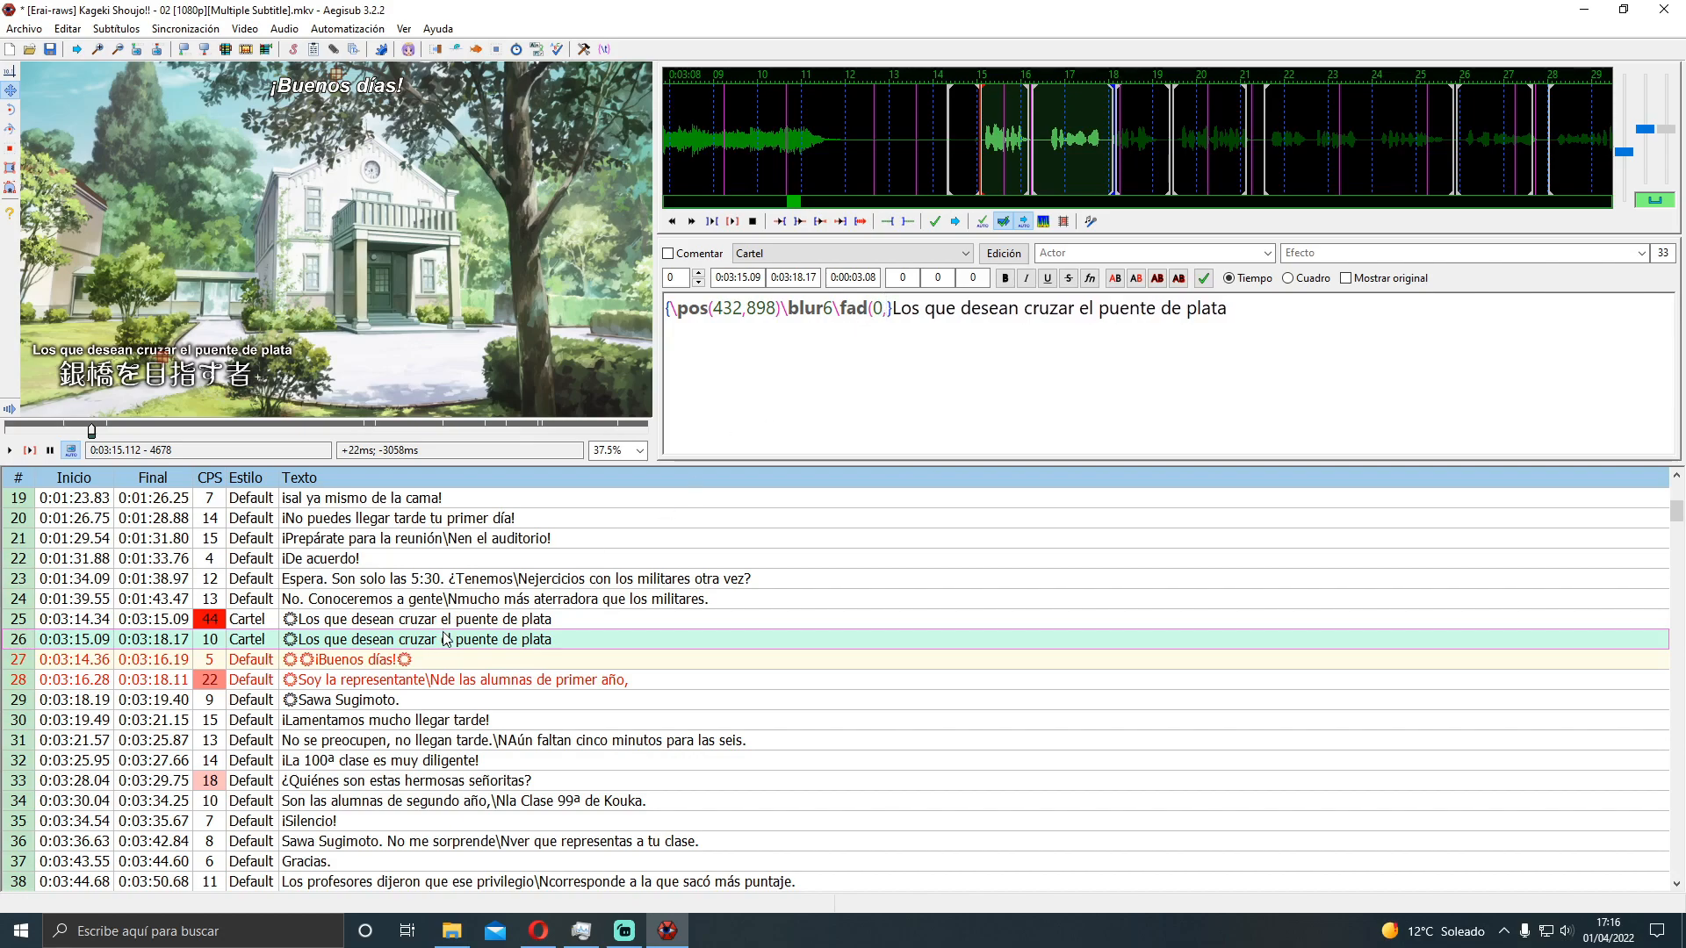
Find the frame where the Japanese sign starts fading out and enter 514 as line 26's fade-out time in the \fad tag
key("ctrl+2")
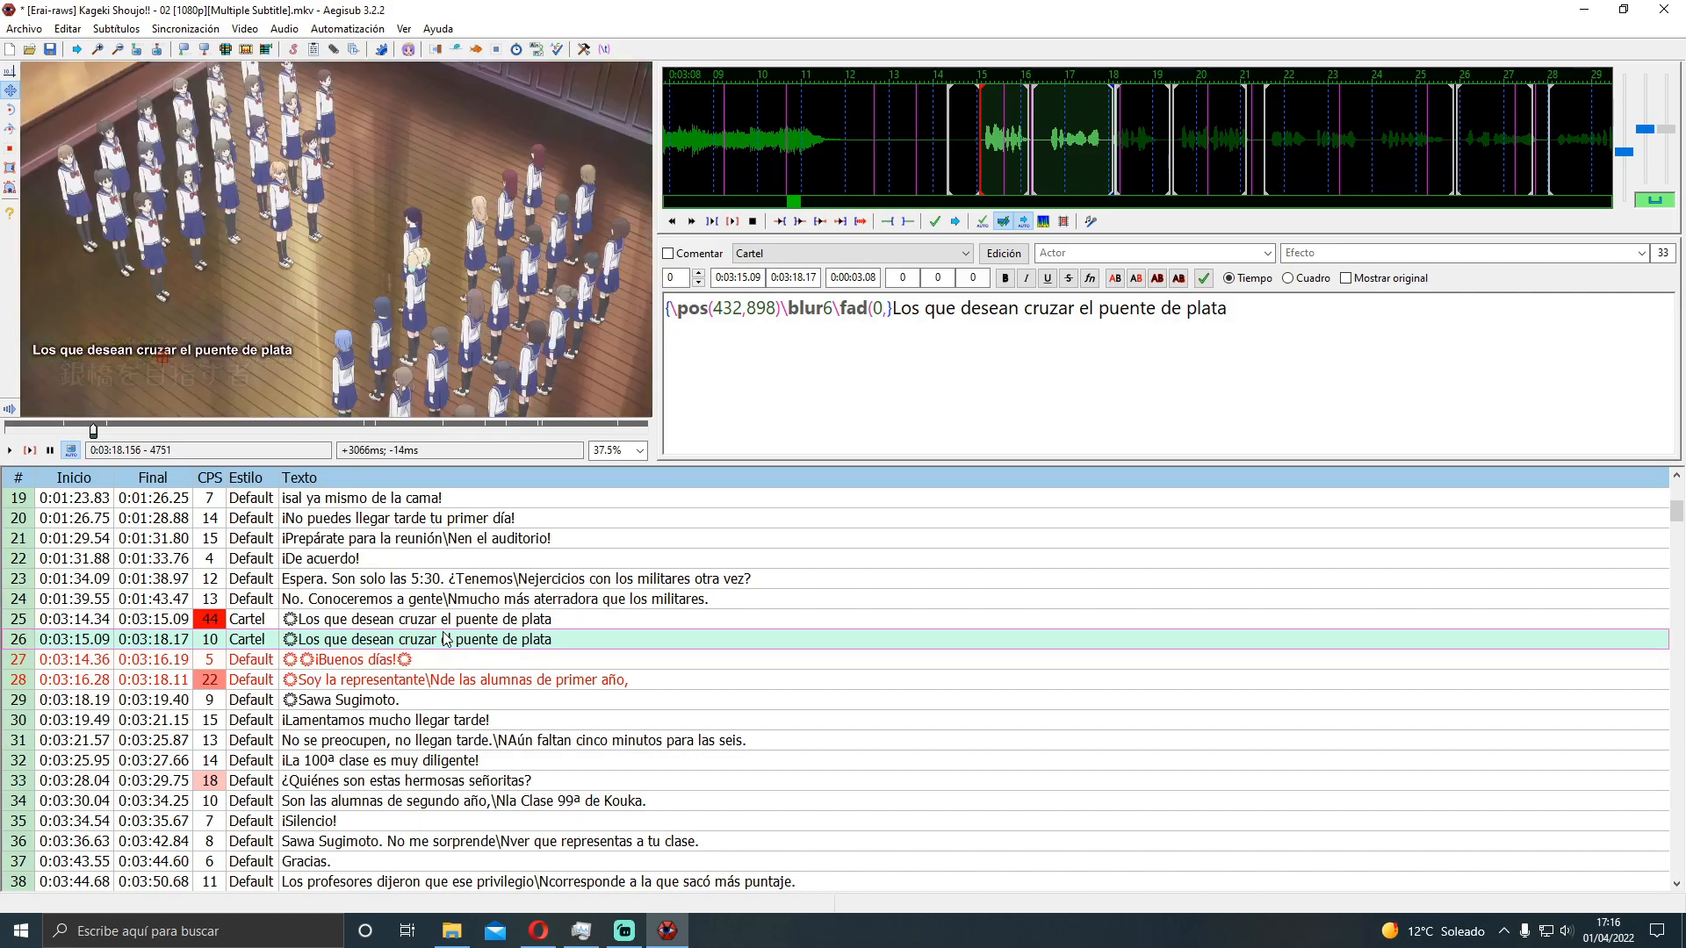
key("Left")
key("Left")
key("Left")
key("Left")
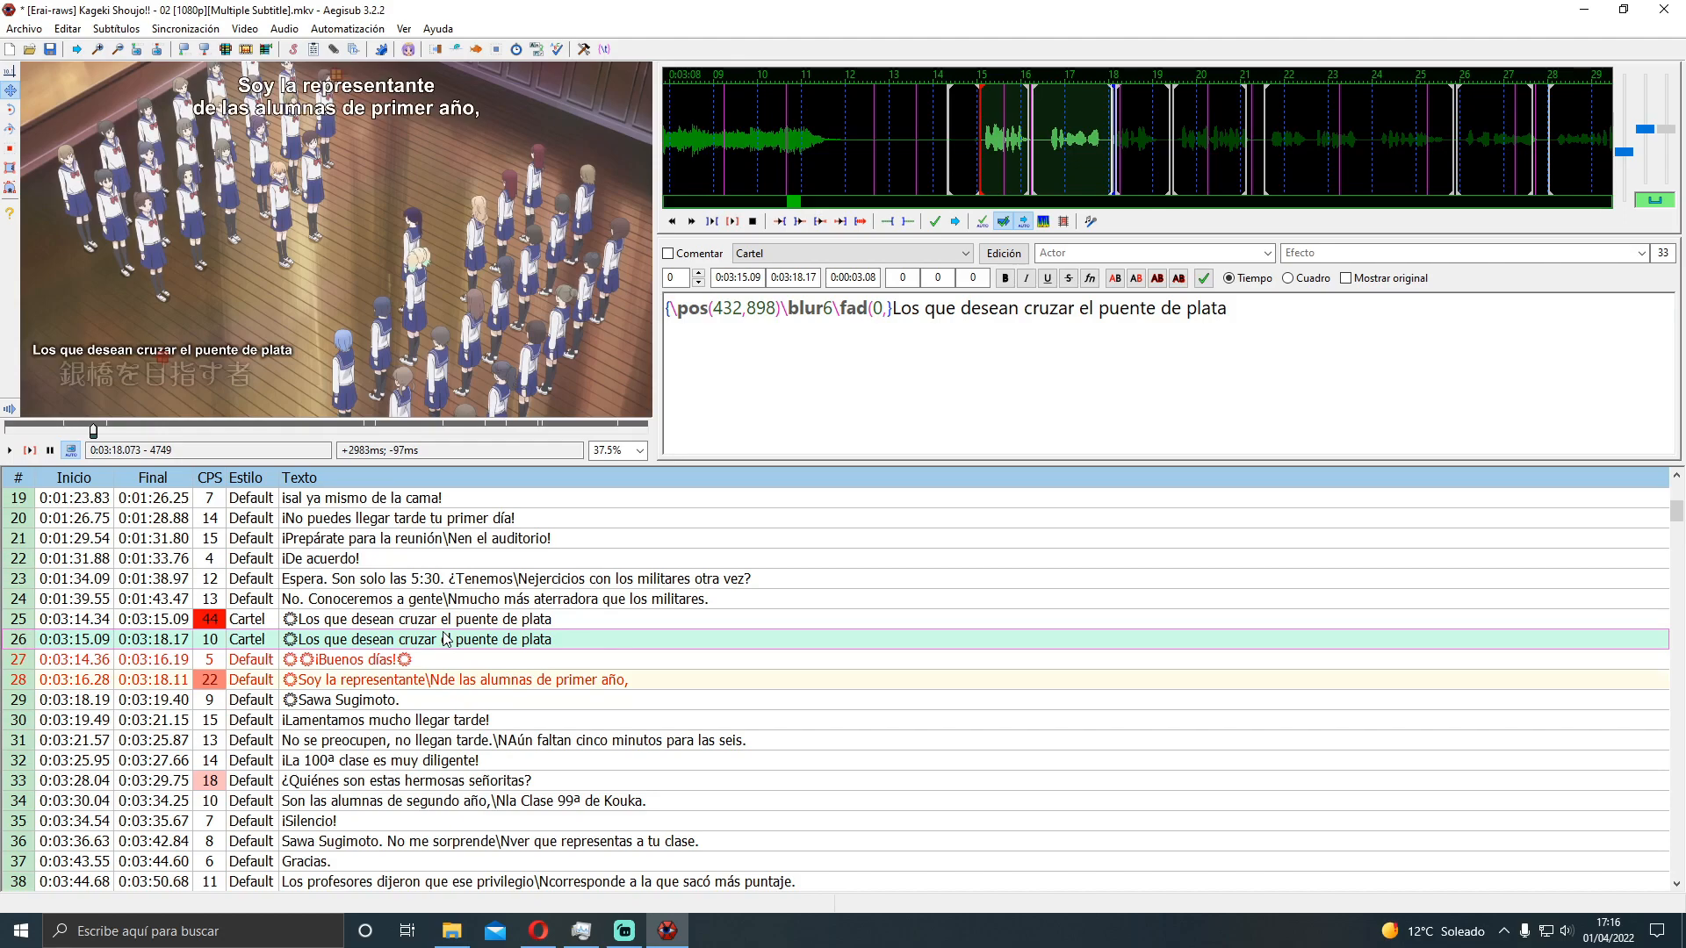
key("Left")
key("Left")
key("Left")
key("Left")
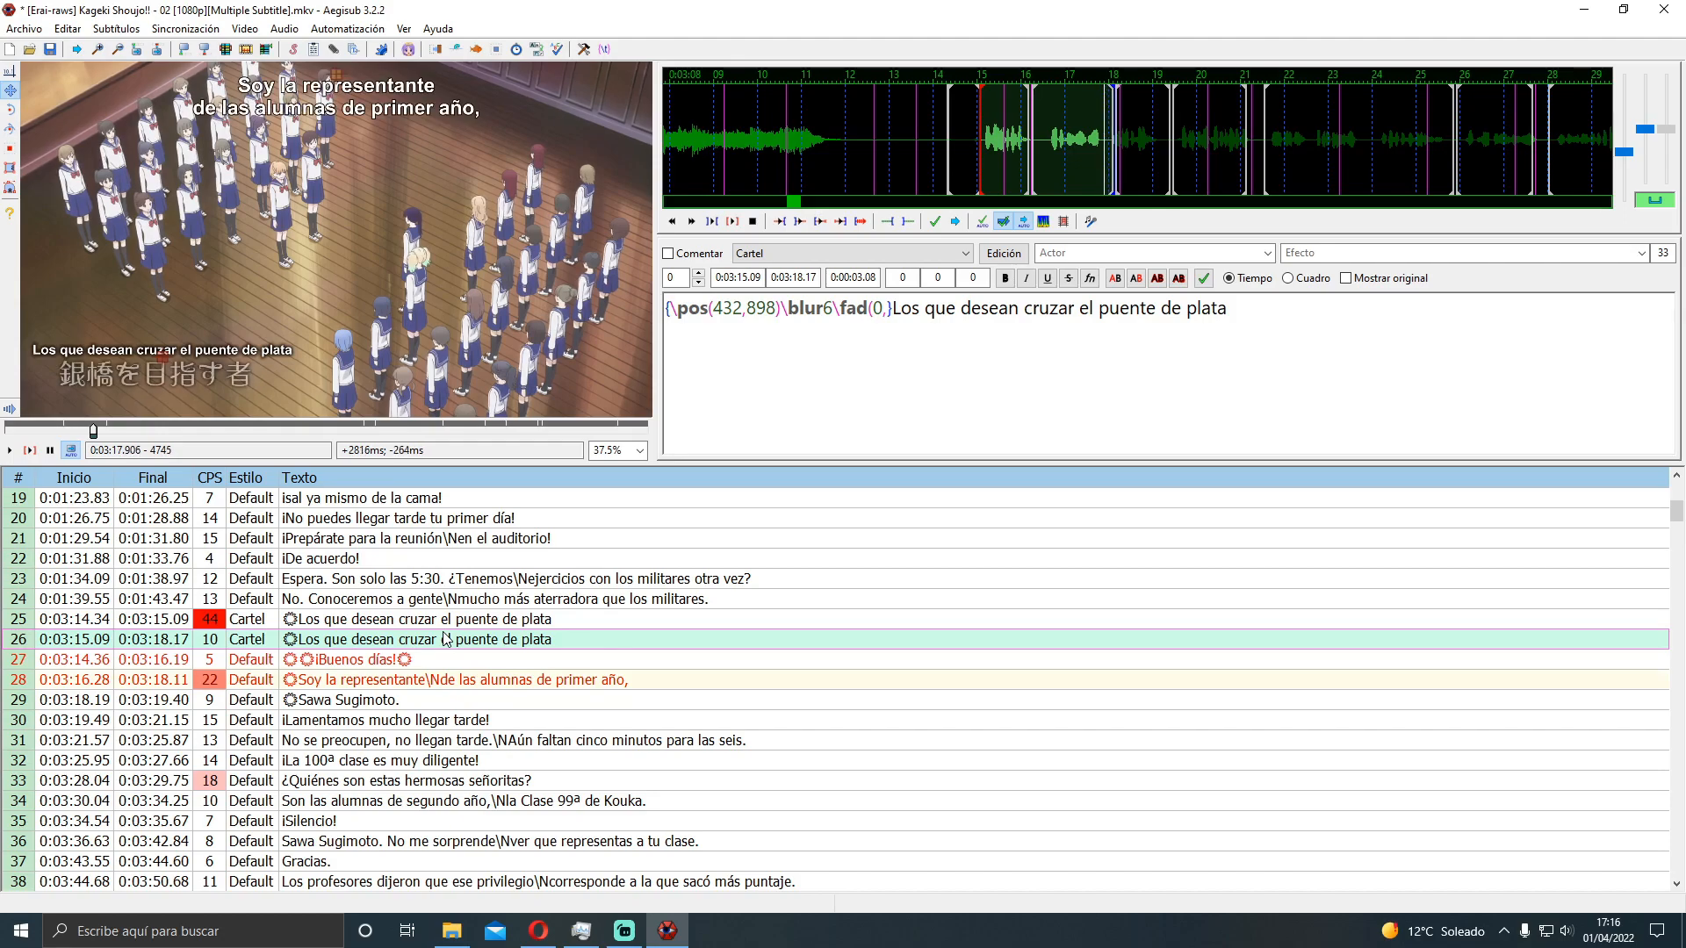
key("Left")
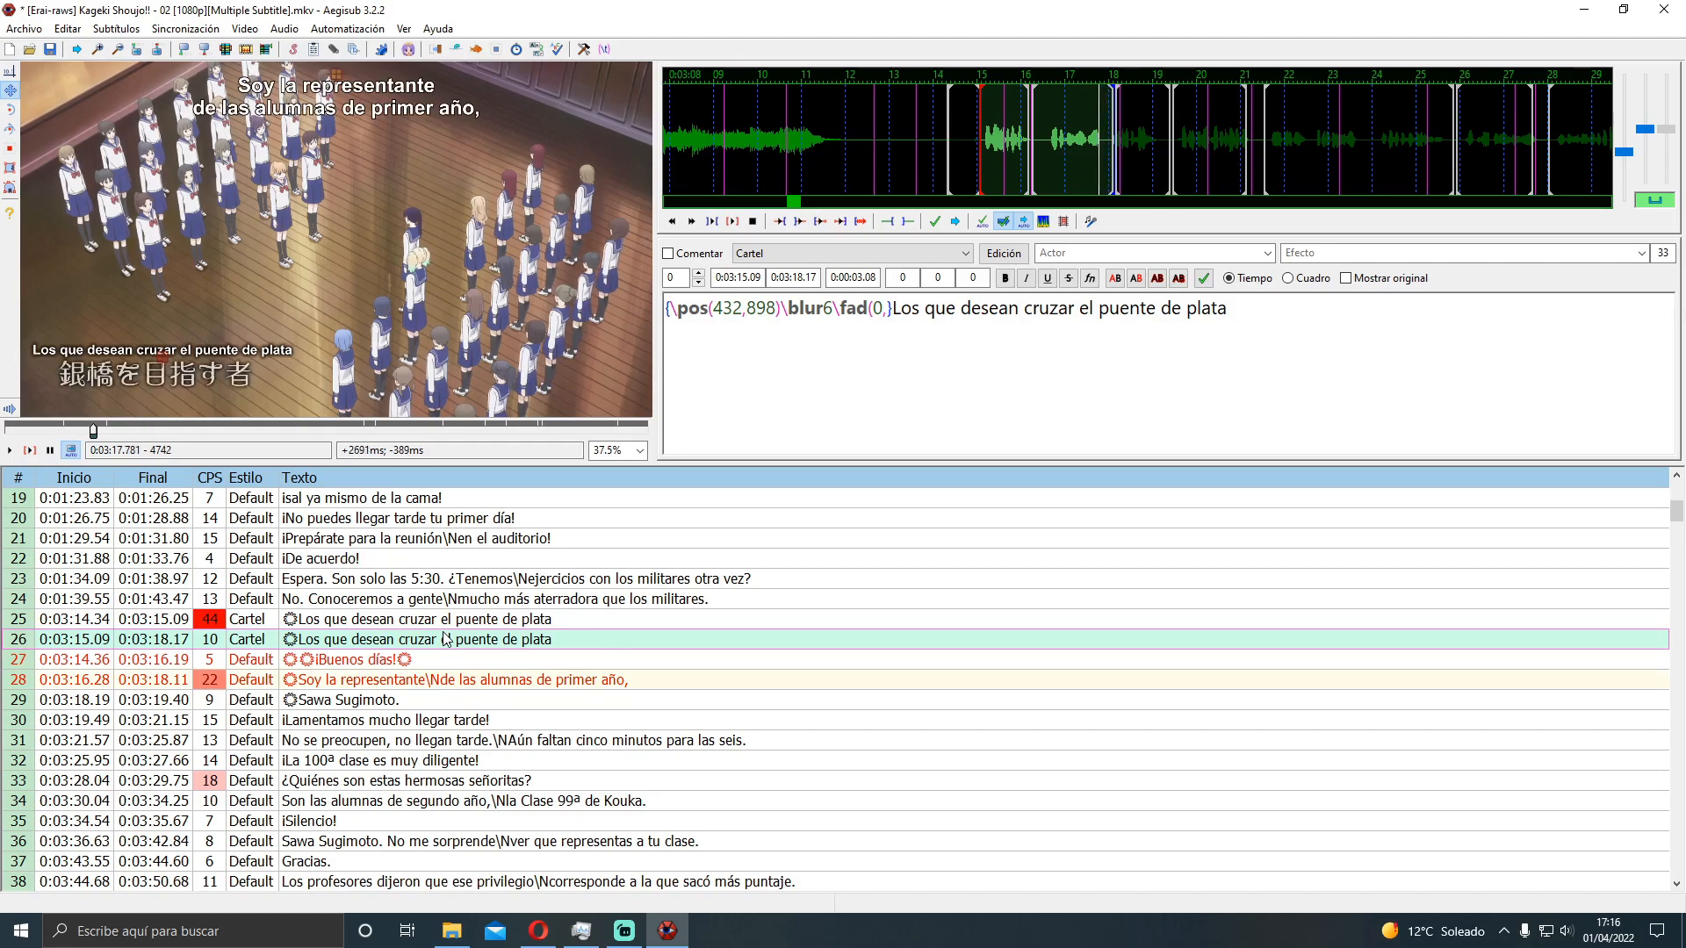
key("Left")
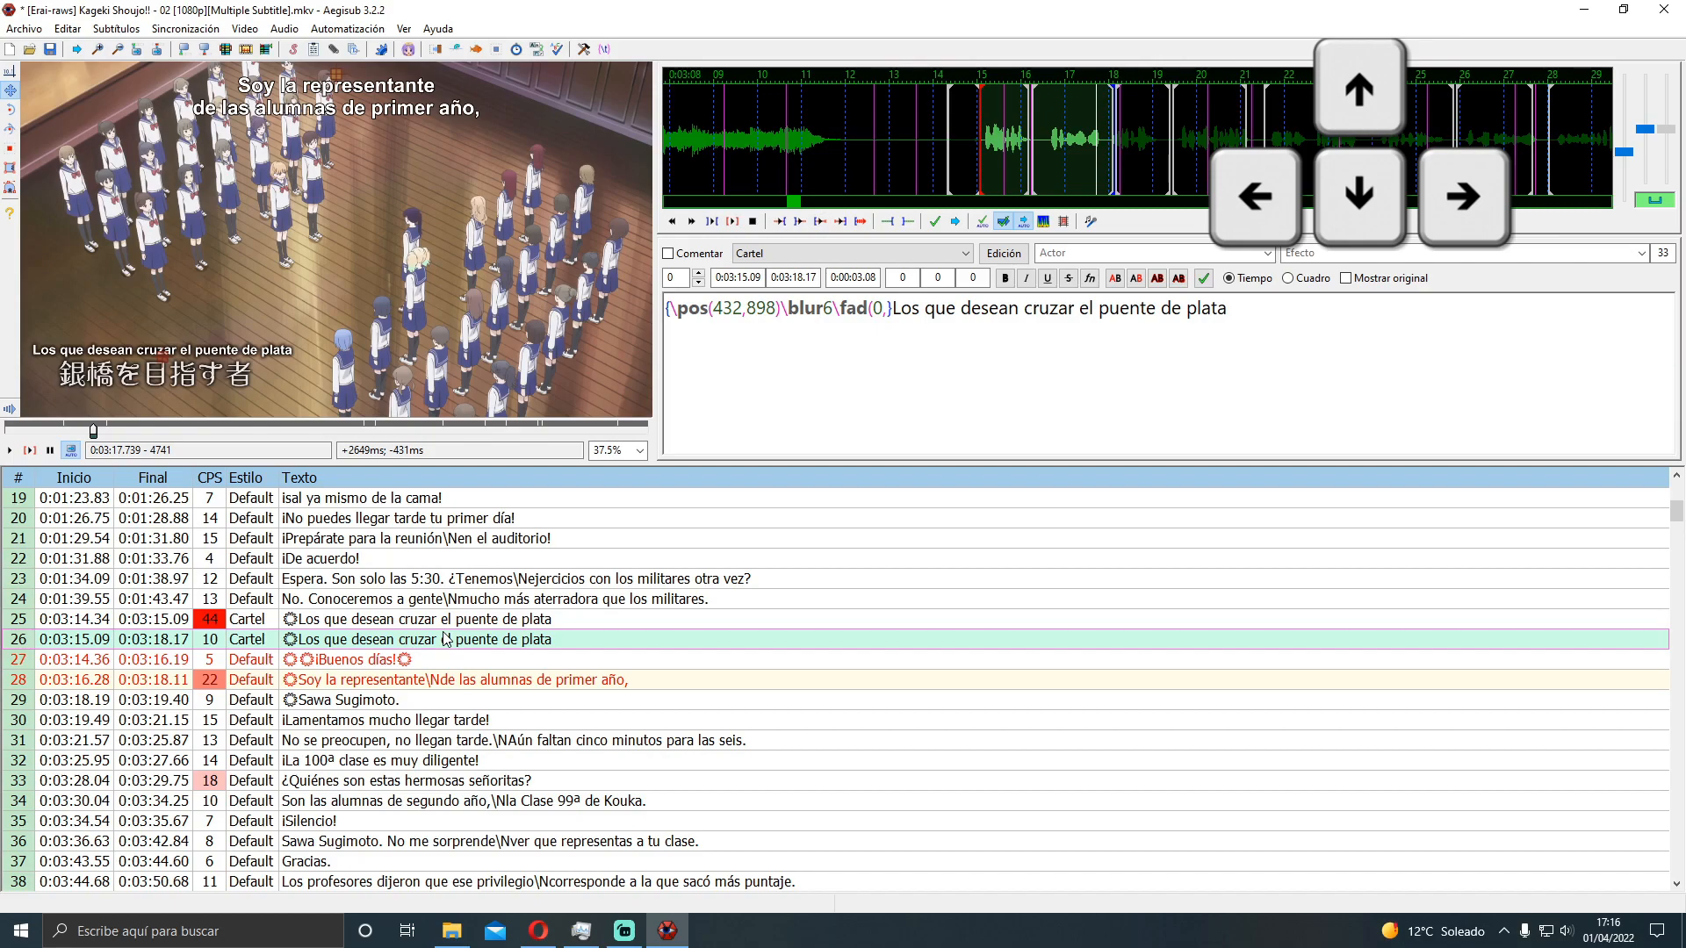
key("Left")
key("Left")
scroll(397, 282, "up", 3)
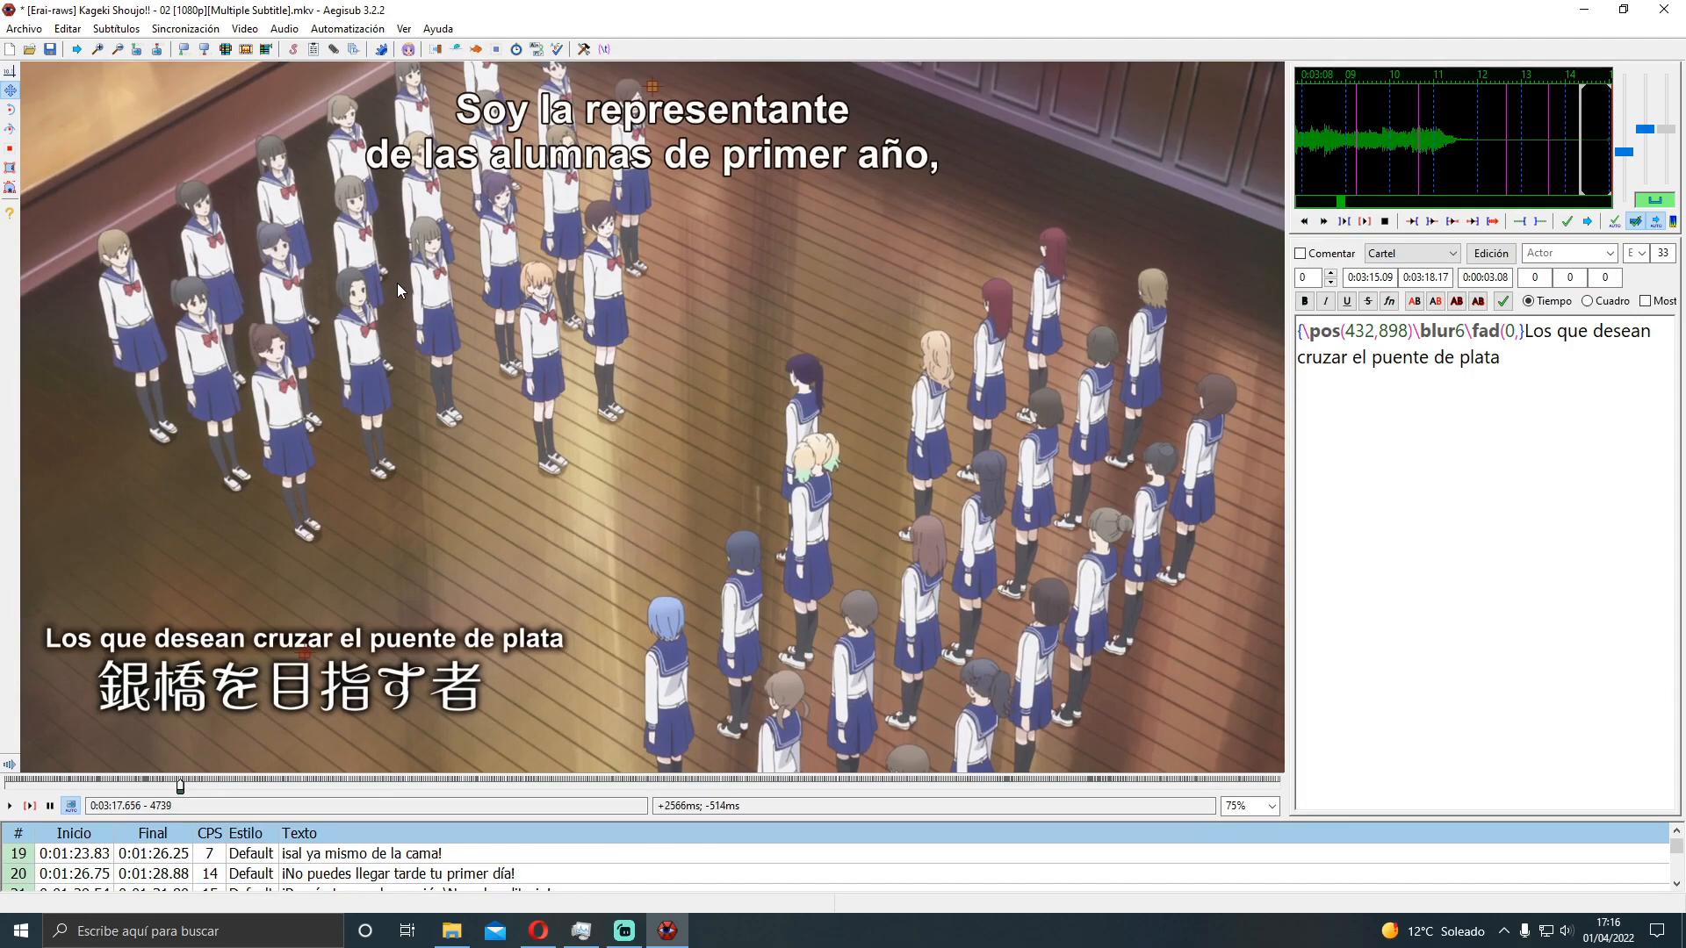
key("Right")
key("Left")
scroll(398, 290, "down", 1)
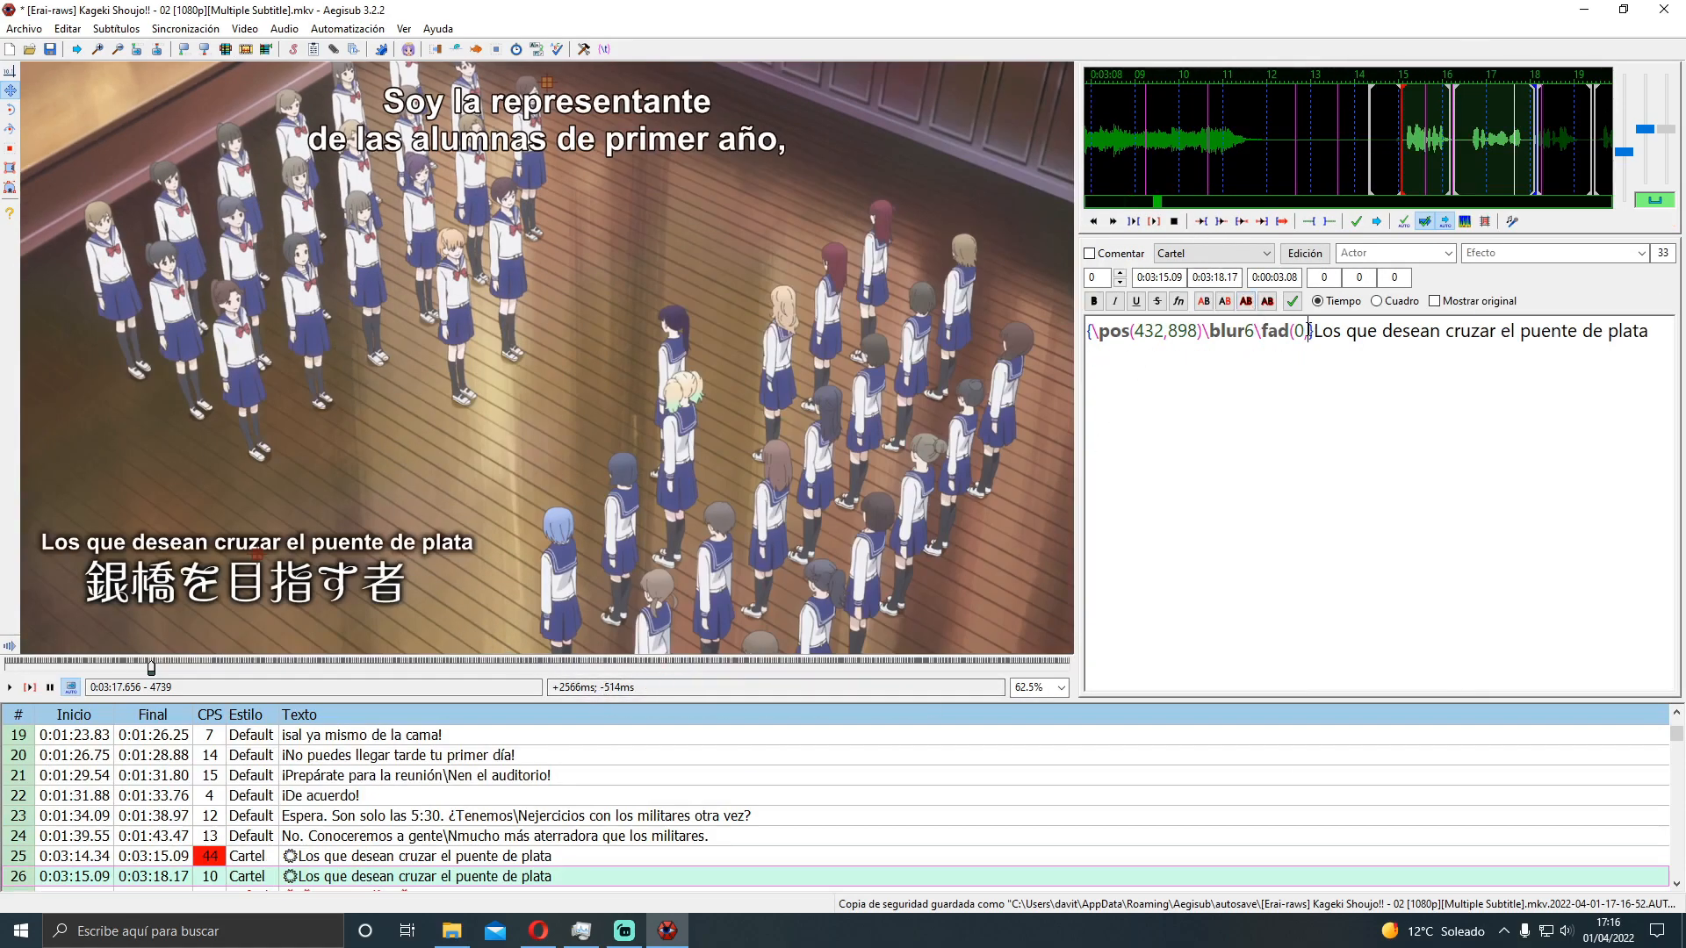
type("514")
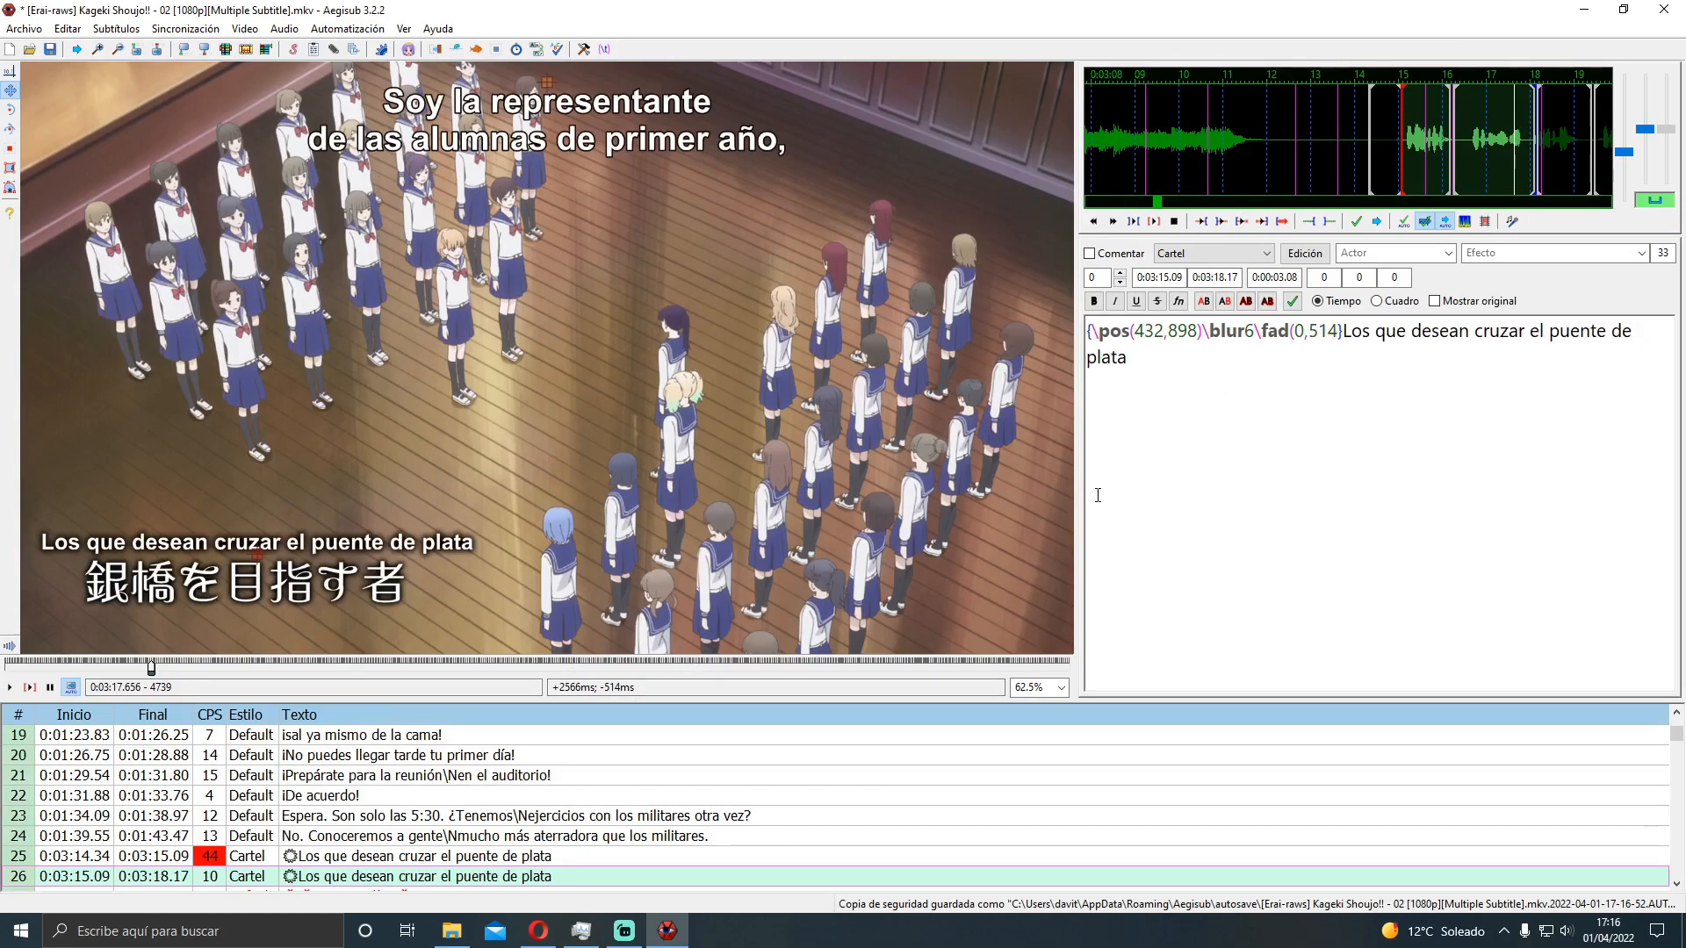
scroll(734, 635, "down", 1)
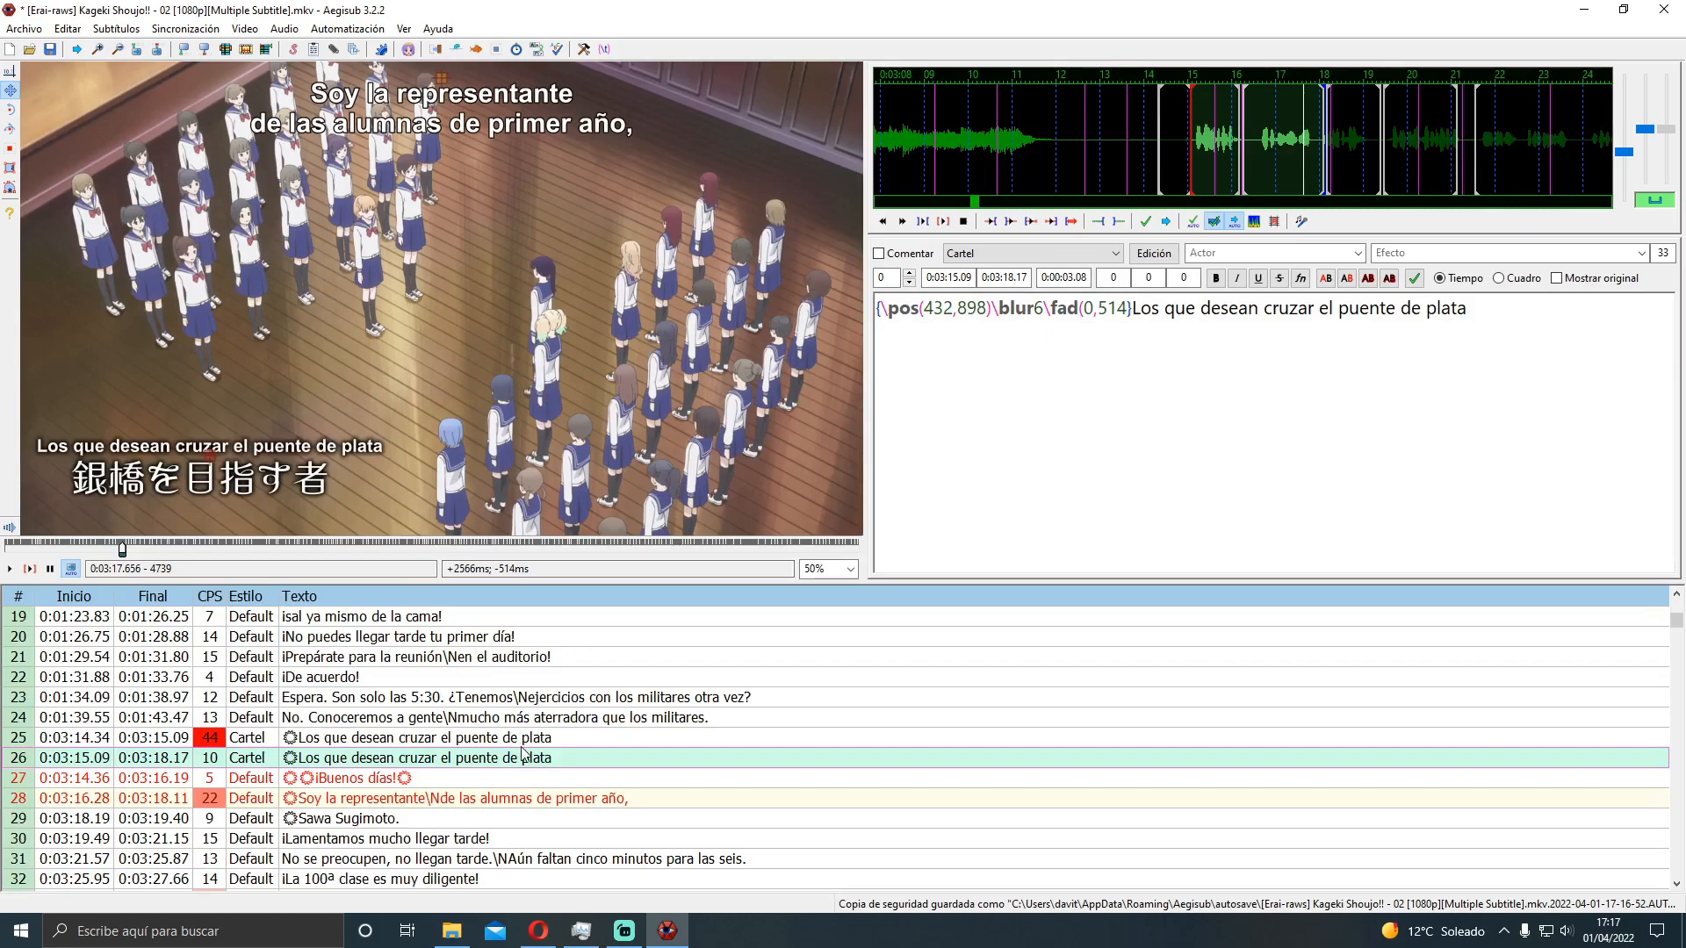
Apply the Typewriter script's line mode to the first Cartel line, line 25
key("Up")
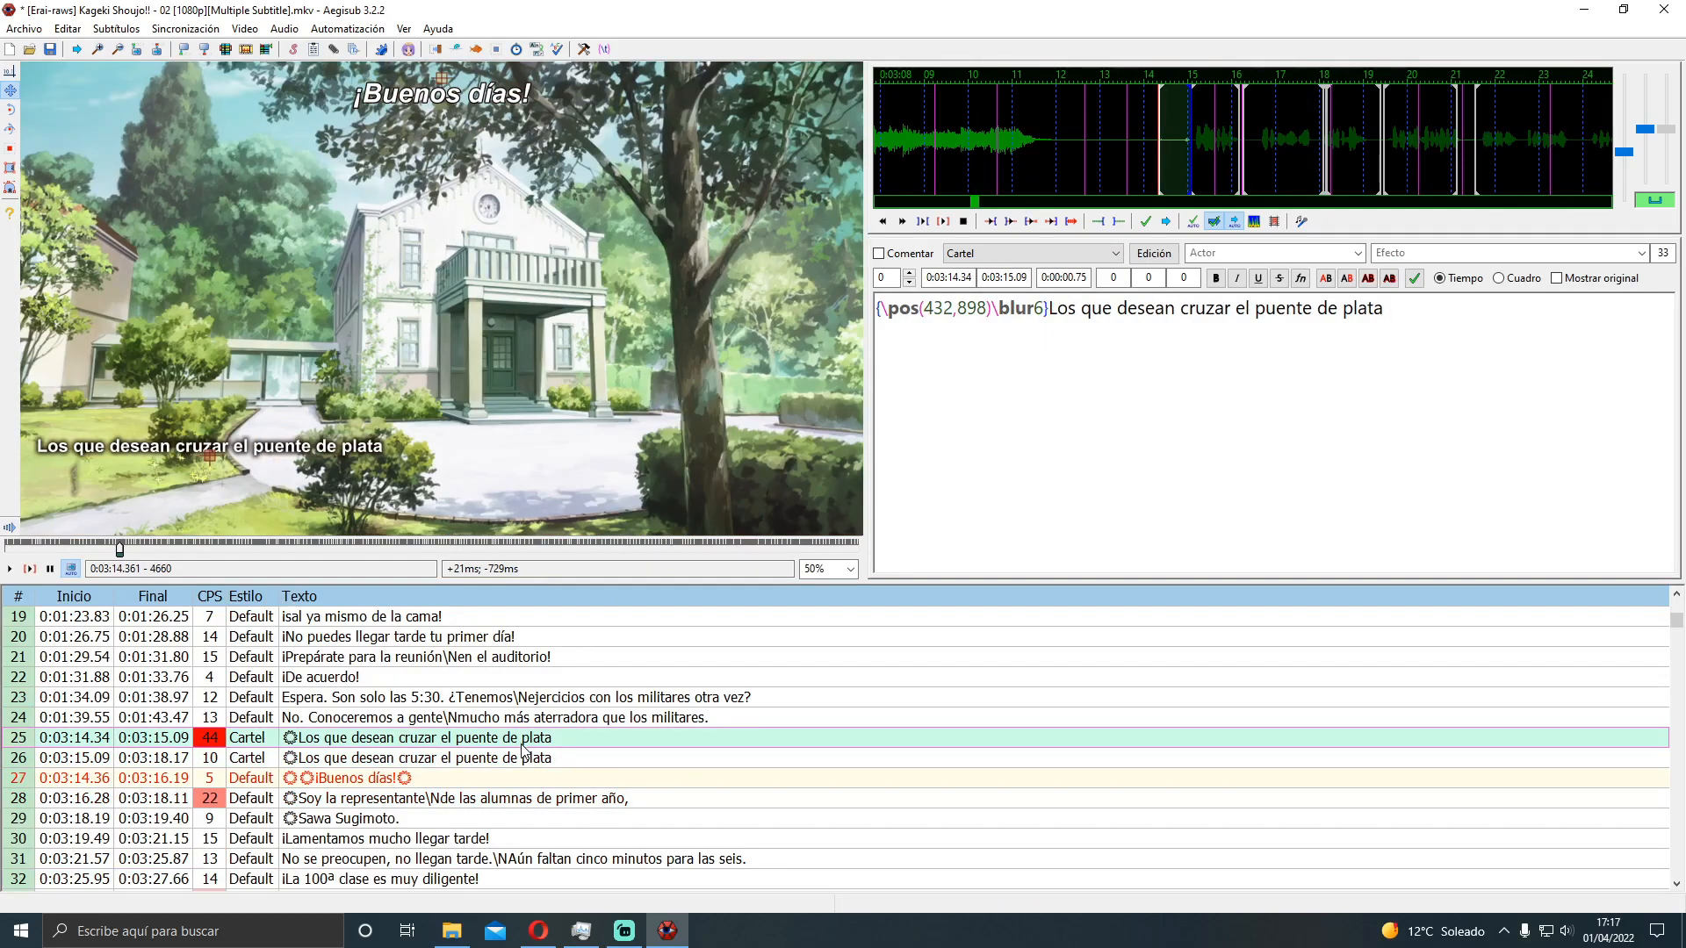
left_click(347, 28)
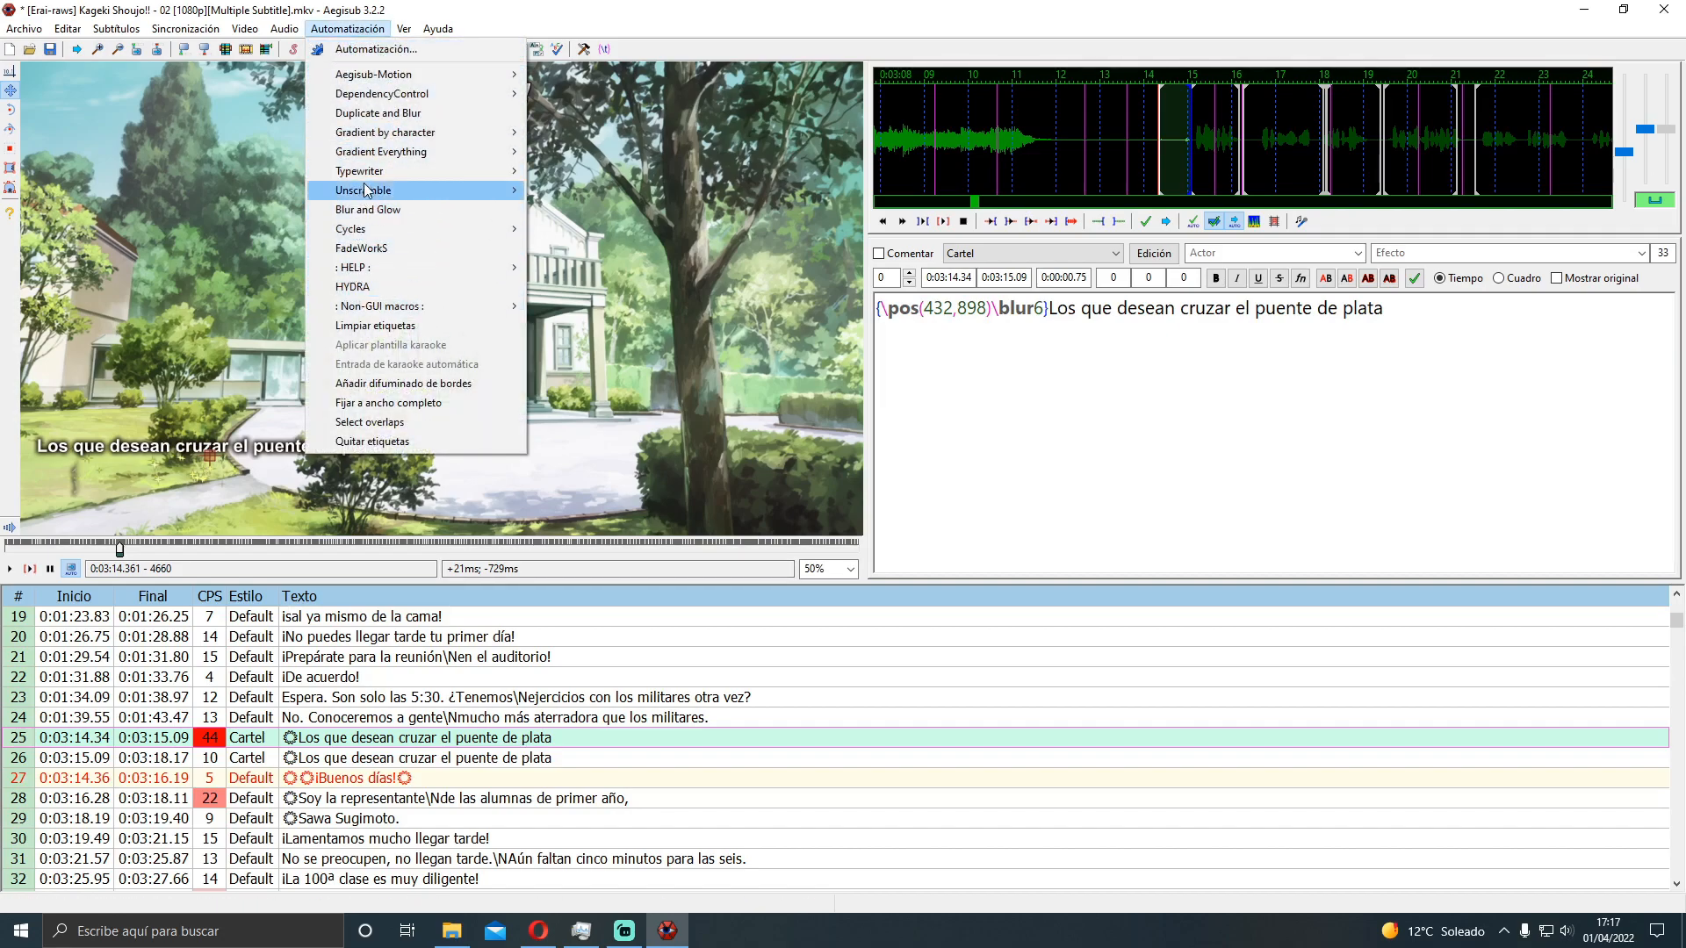
mouse_move(370, 180)
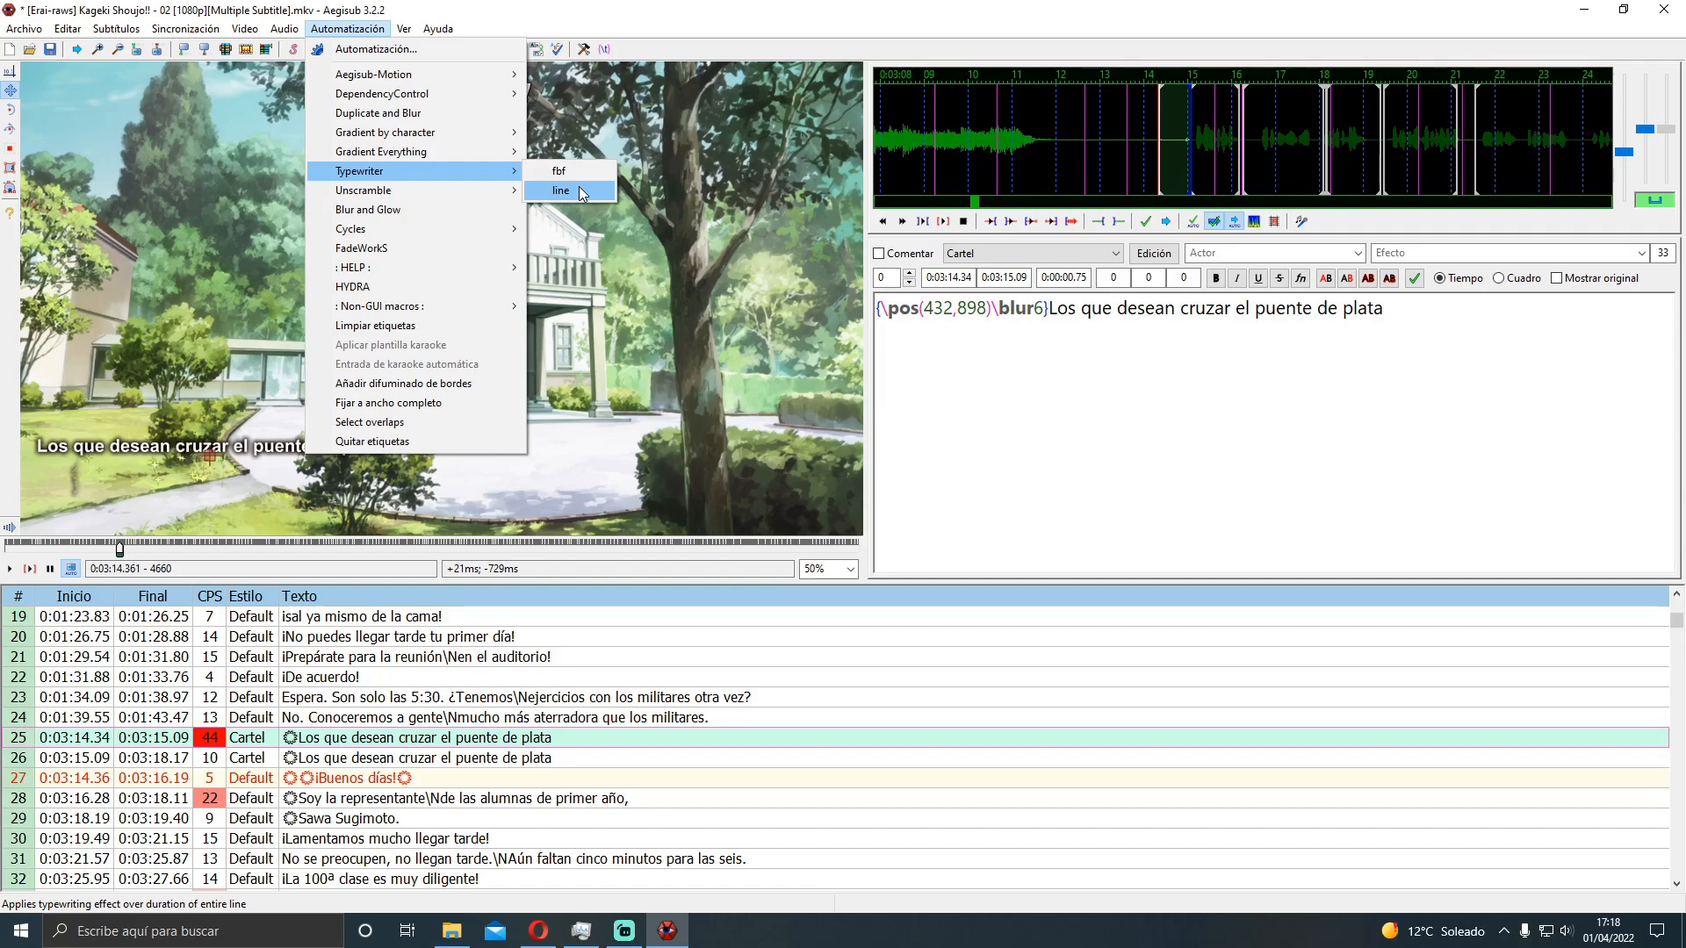
left_click(581, 191)
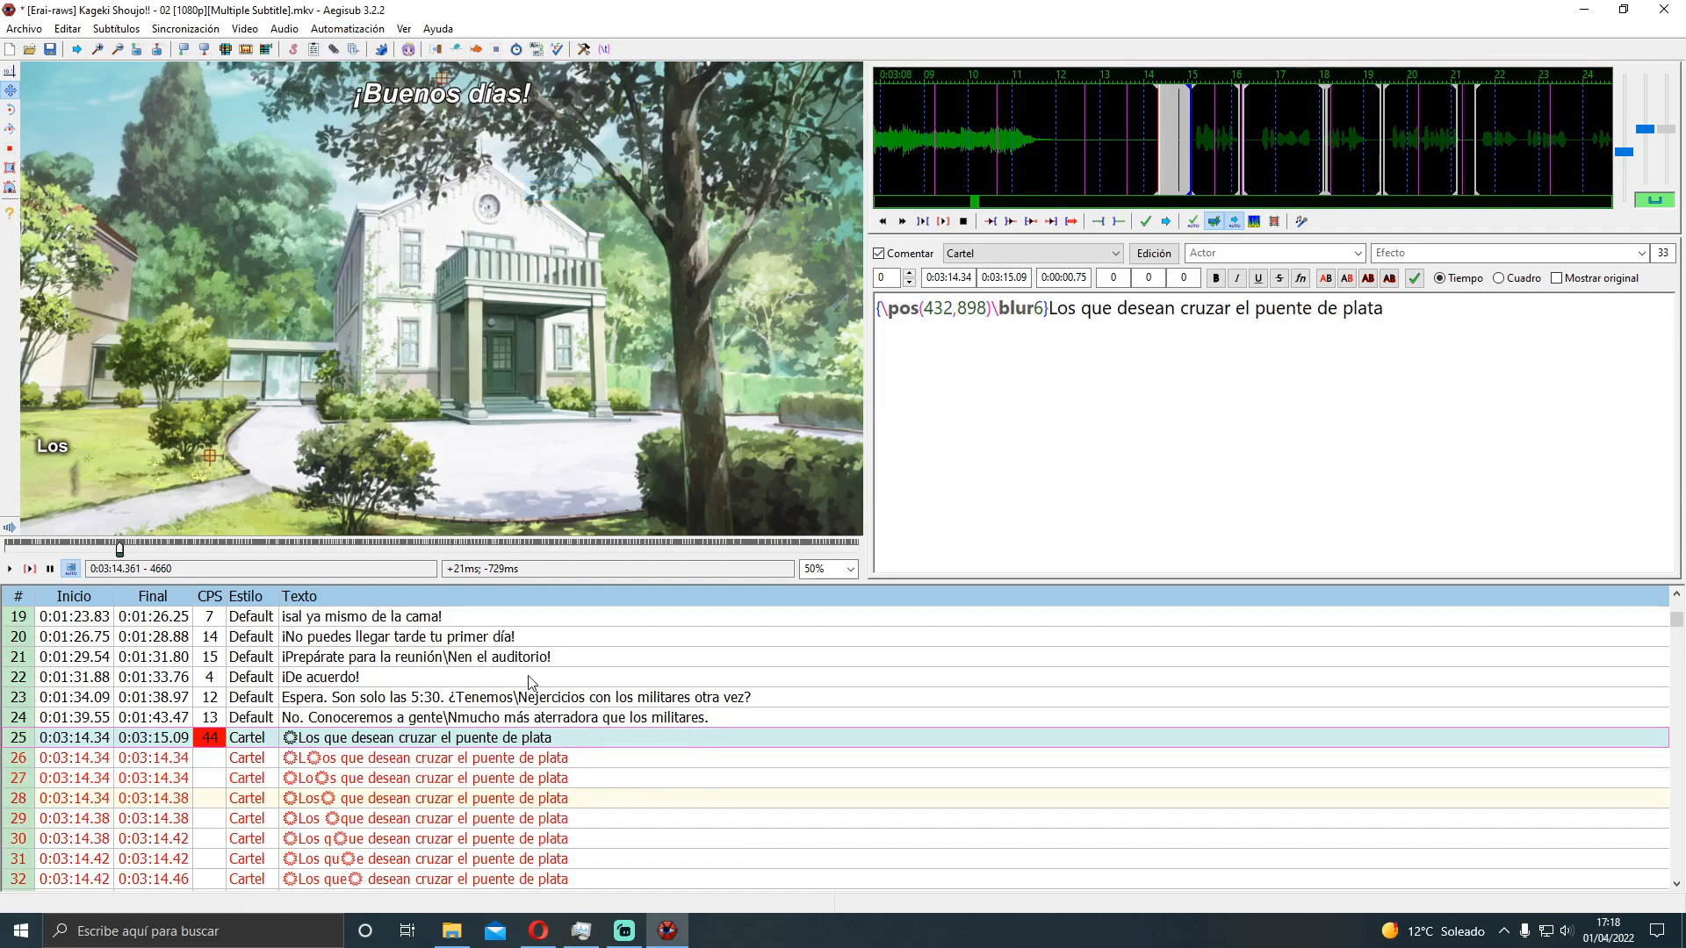
Browse the generated typewriter lines and play the video to check the sign's letter-by-letter appearance
scroll(527, 684, "down", 2)
scroll(527, 685, "down", 6)
scroll(303, 753, "up", 8)
left_click(11, 569)
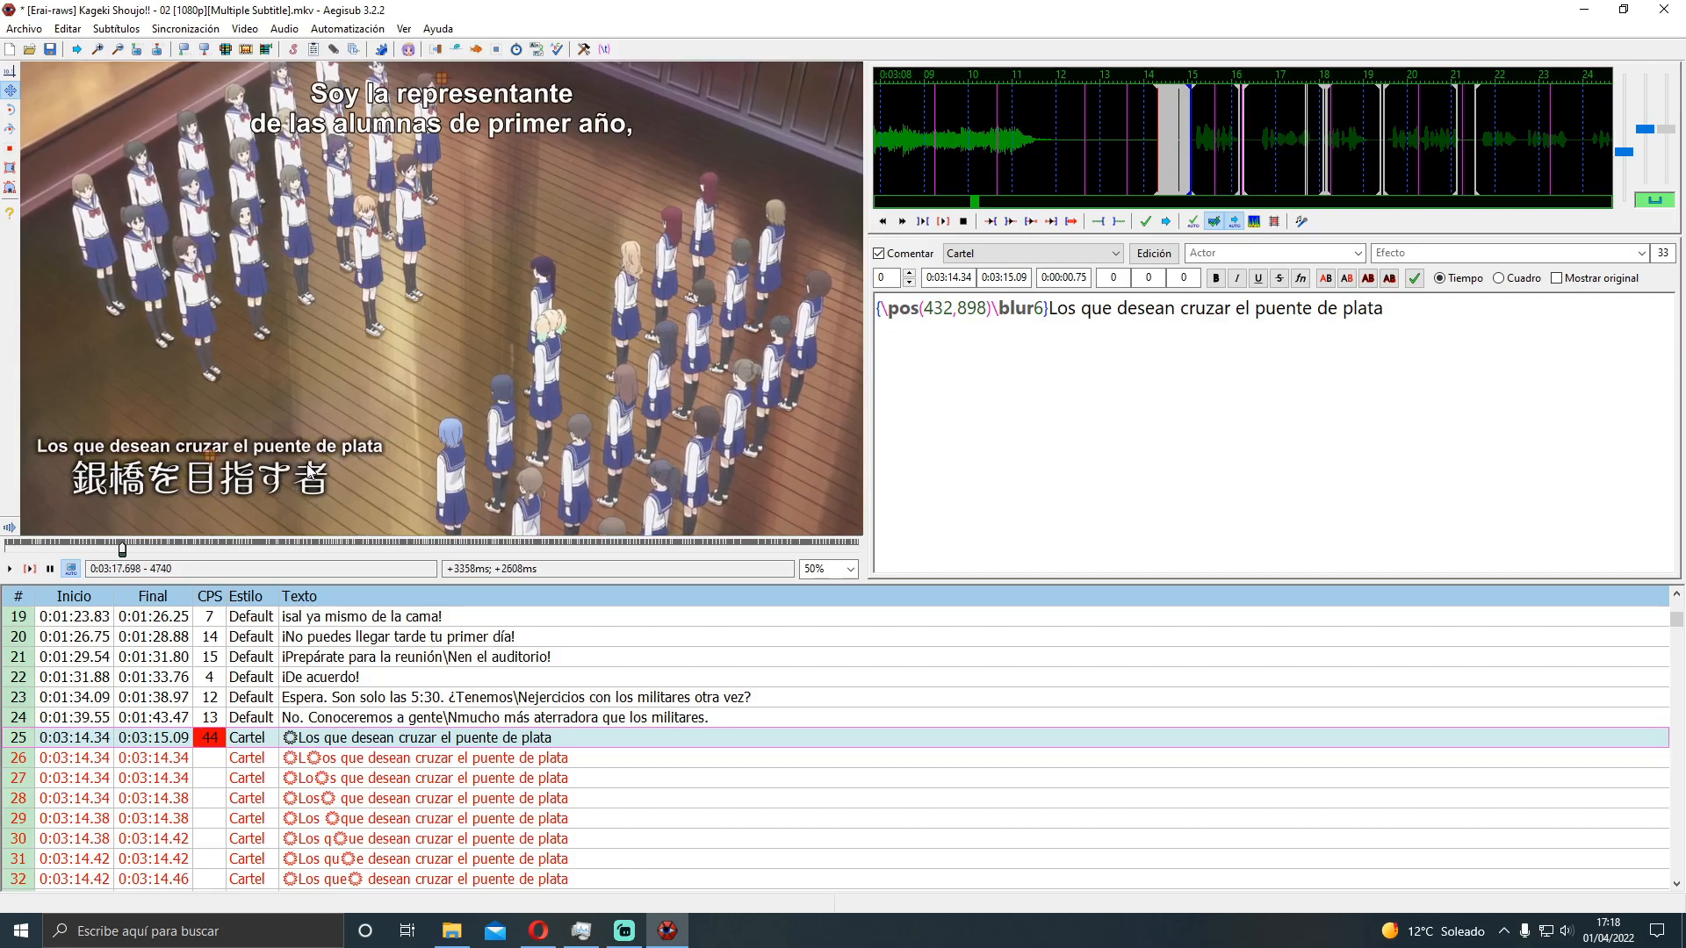
left_click(50, 569)
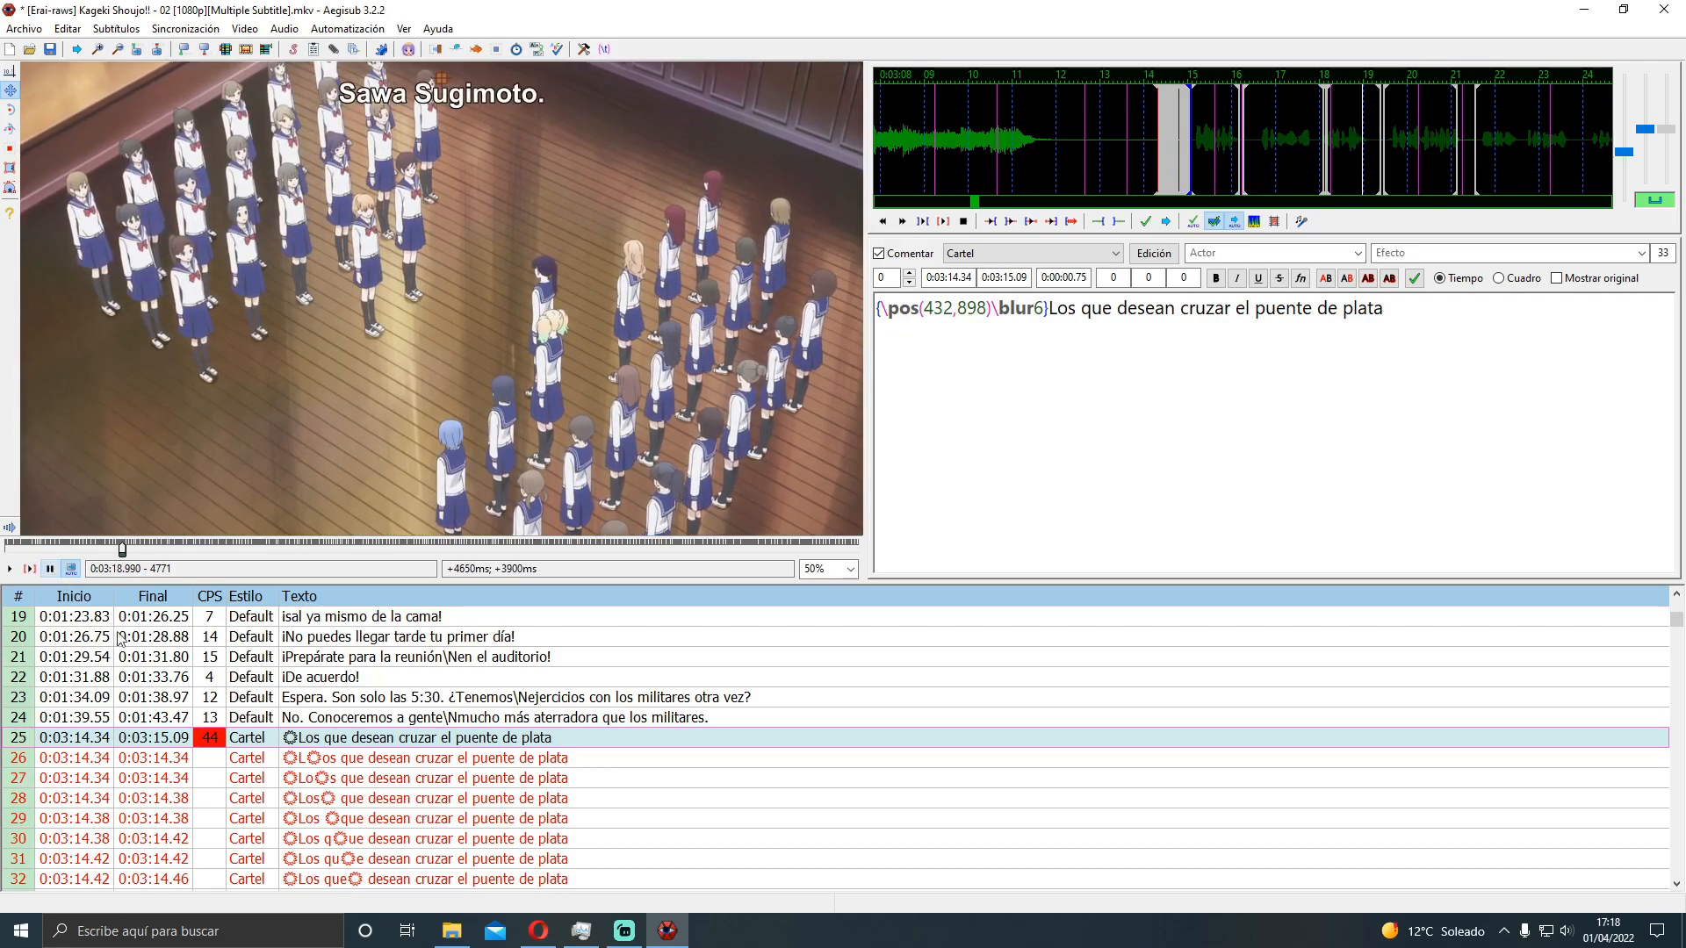
scroll(510, 755, "down", 1)
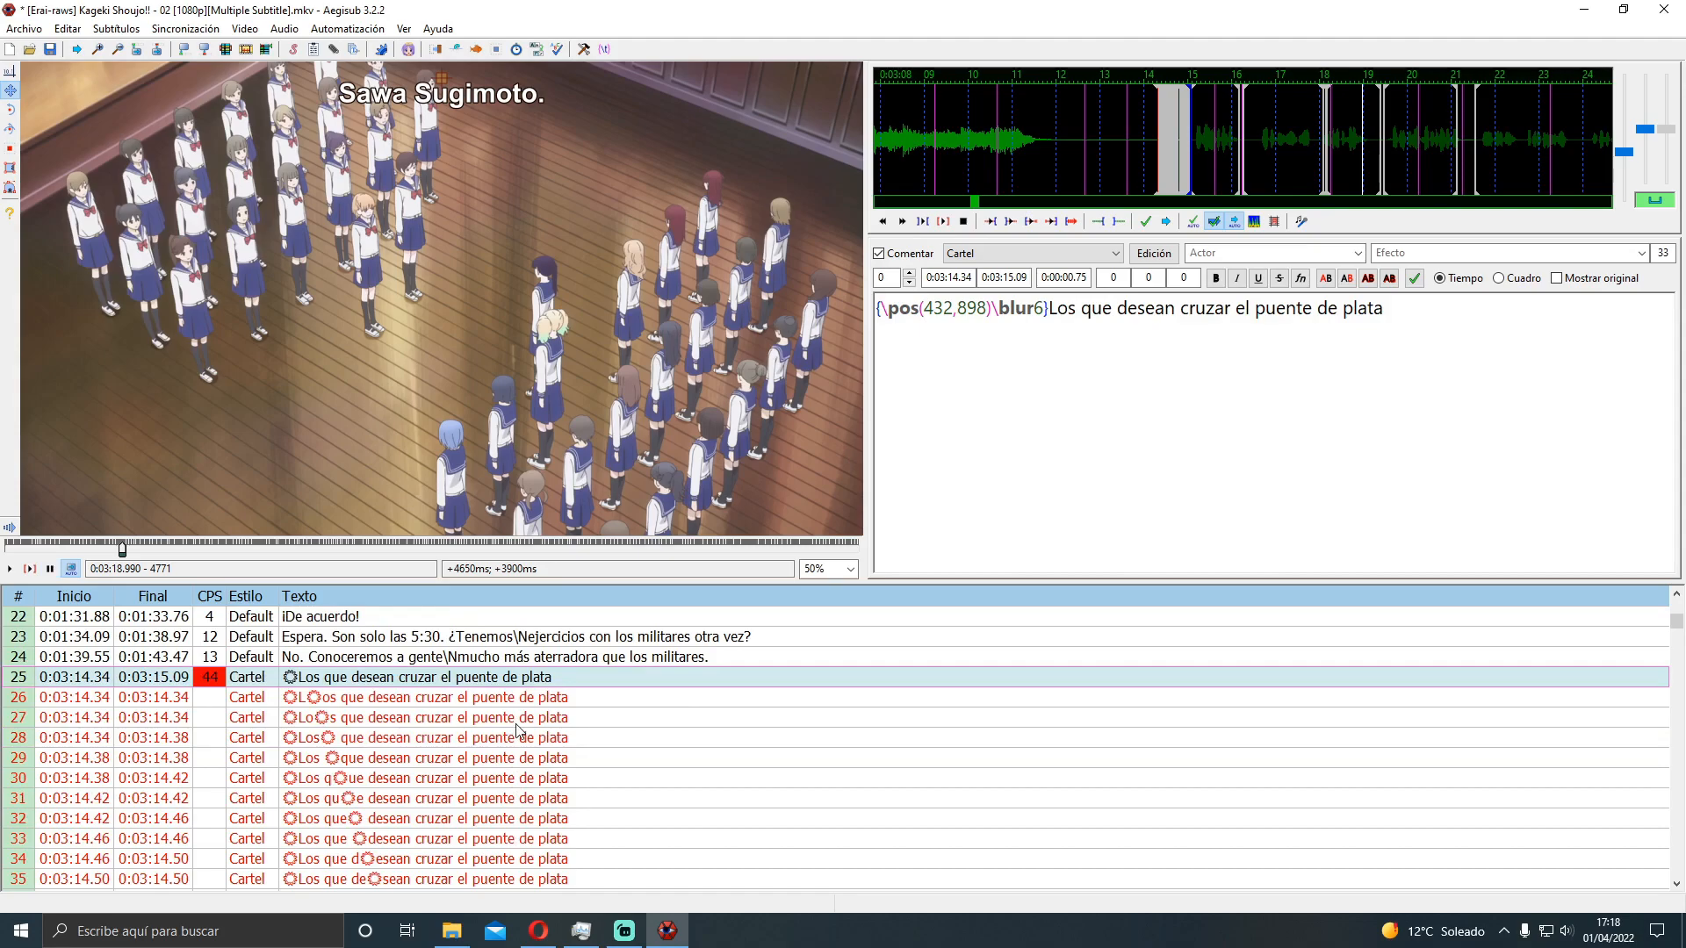
Examine how the position of the \alpha&HFF& tag advances through the text in generated lines 26 to 29
left_click(487, 699)
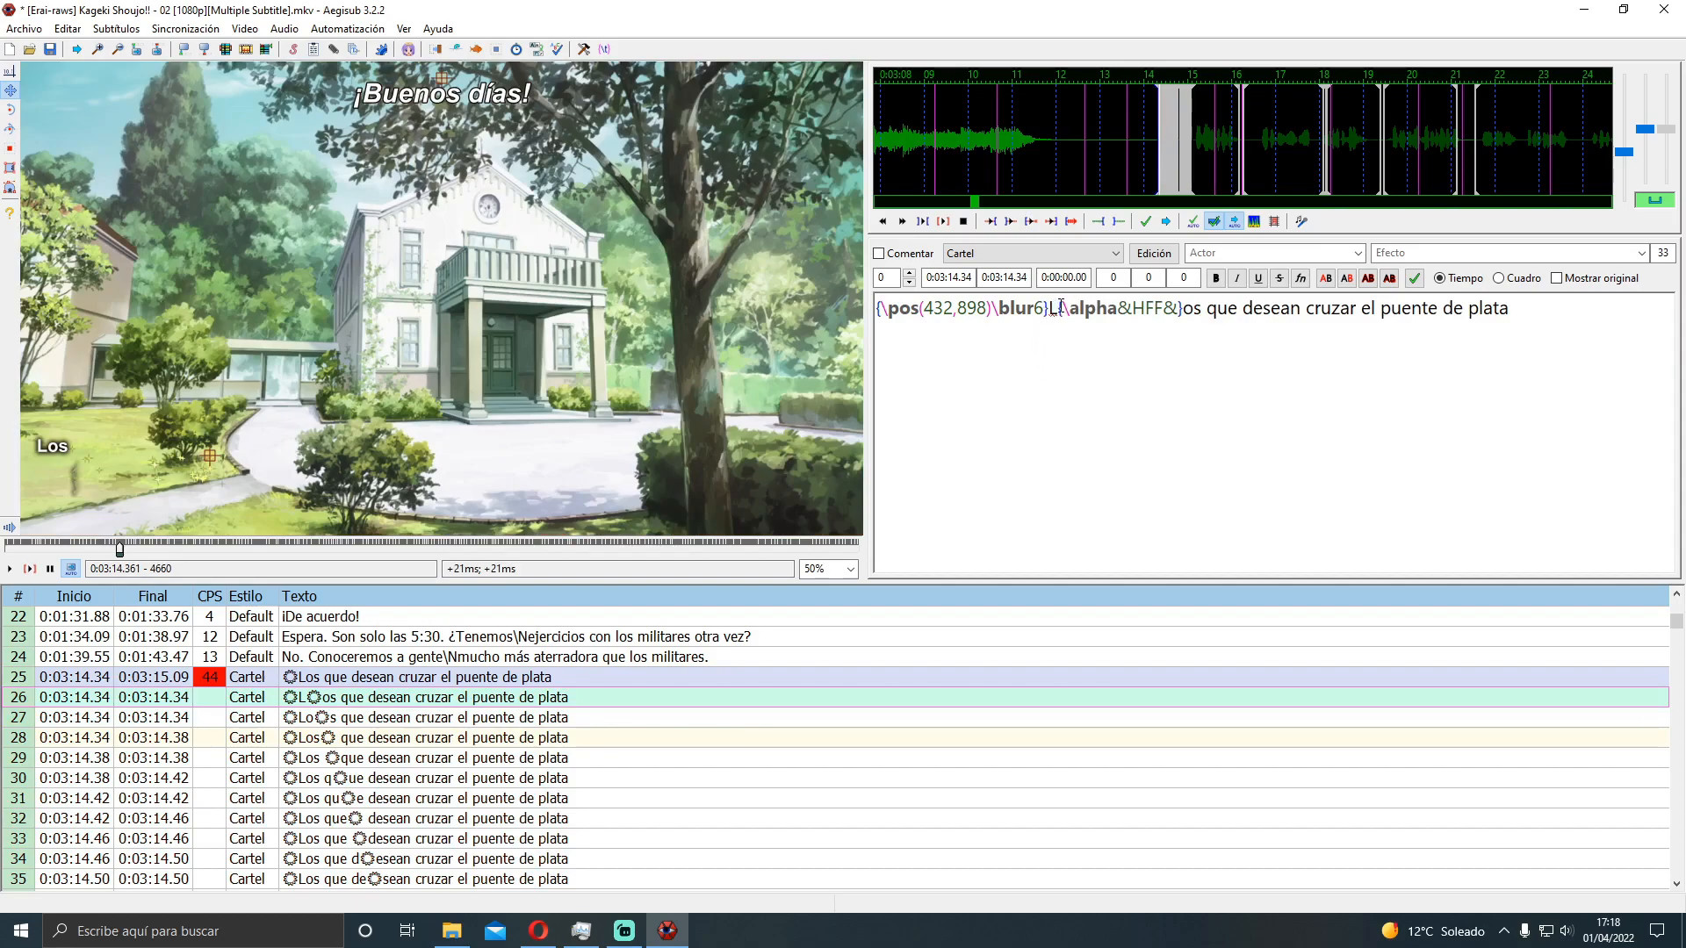
left_click_drag(1058, 305, 1179, 307)
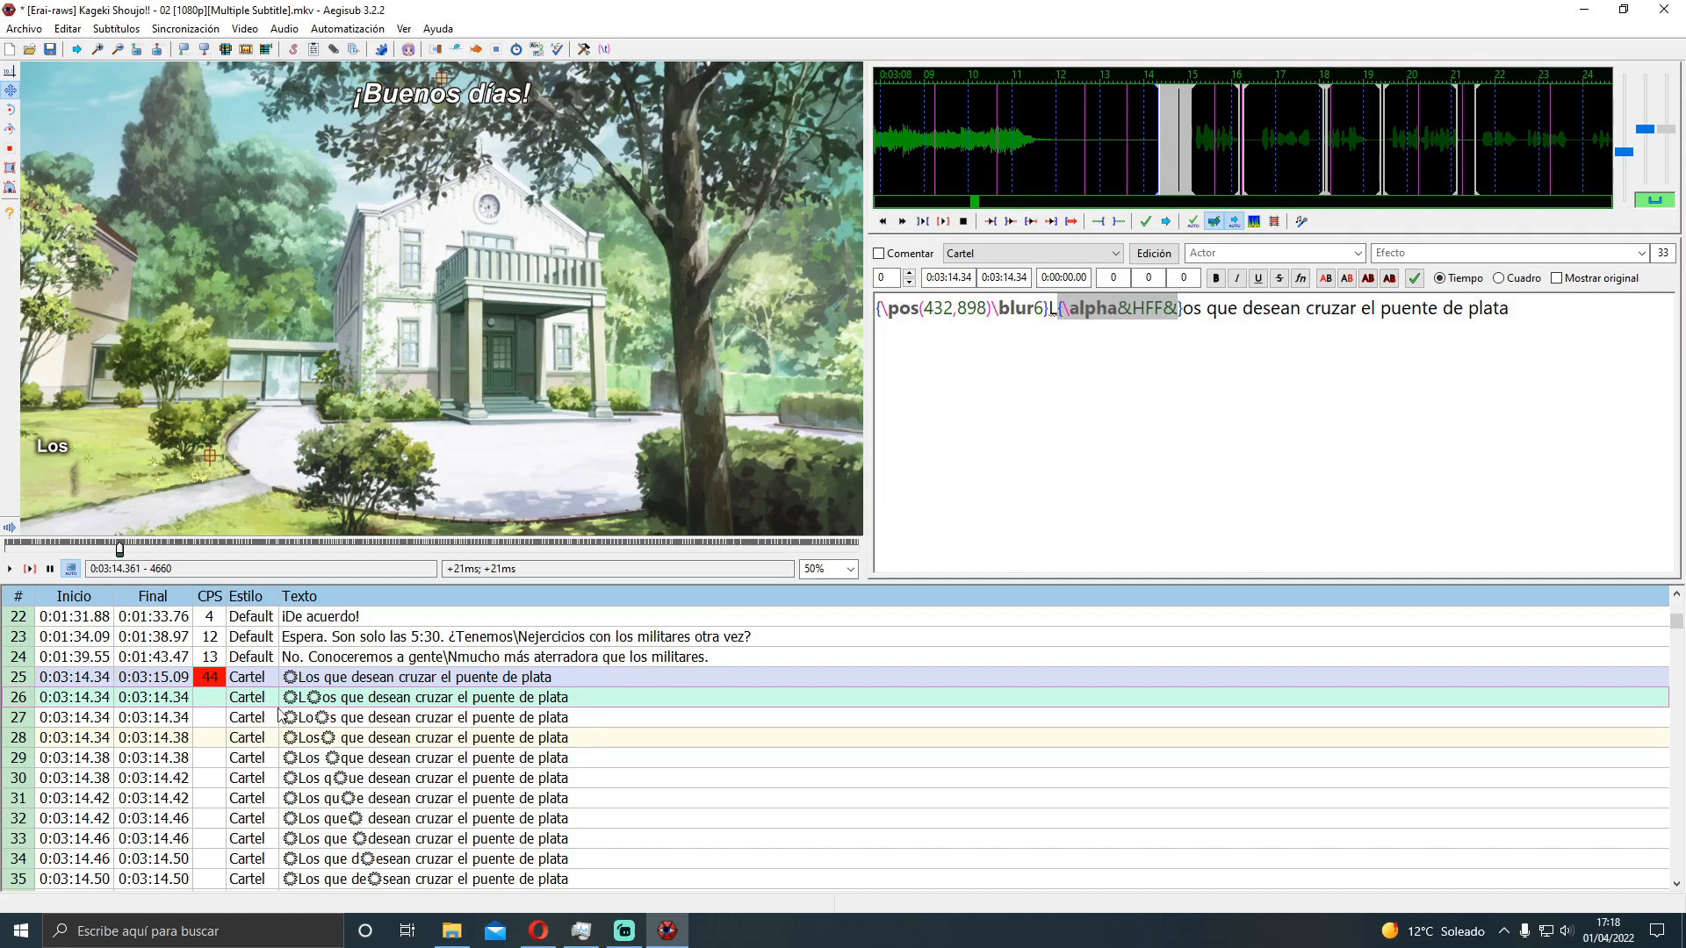
left_click(336, 716)
left_click(321, 738)
left_click(316, 758)
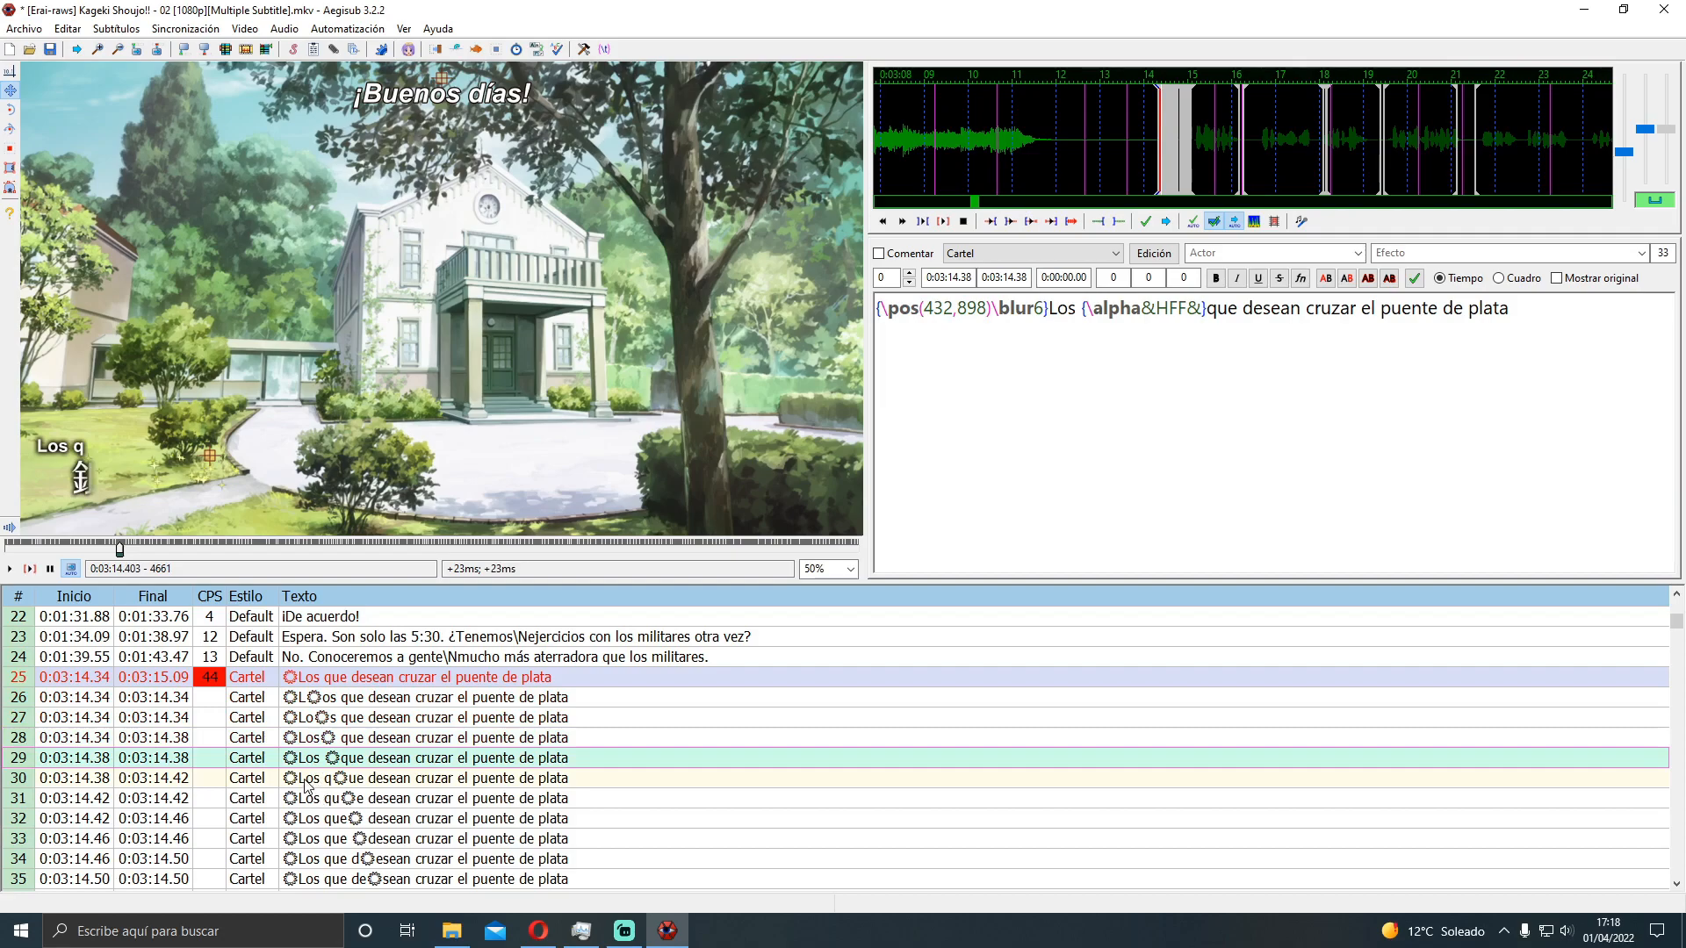
Examine the full \alpha&HFF& tag and its hexadecimal value in line 26, and compare its placement with line 28
left_click(312, 700)
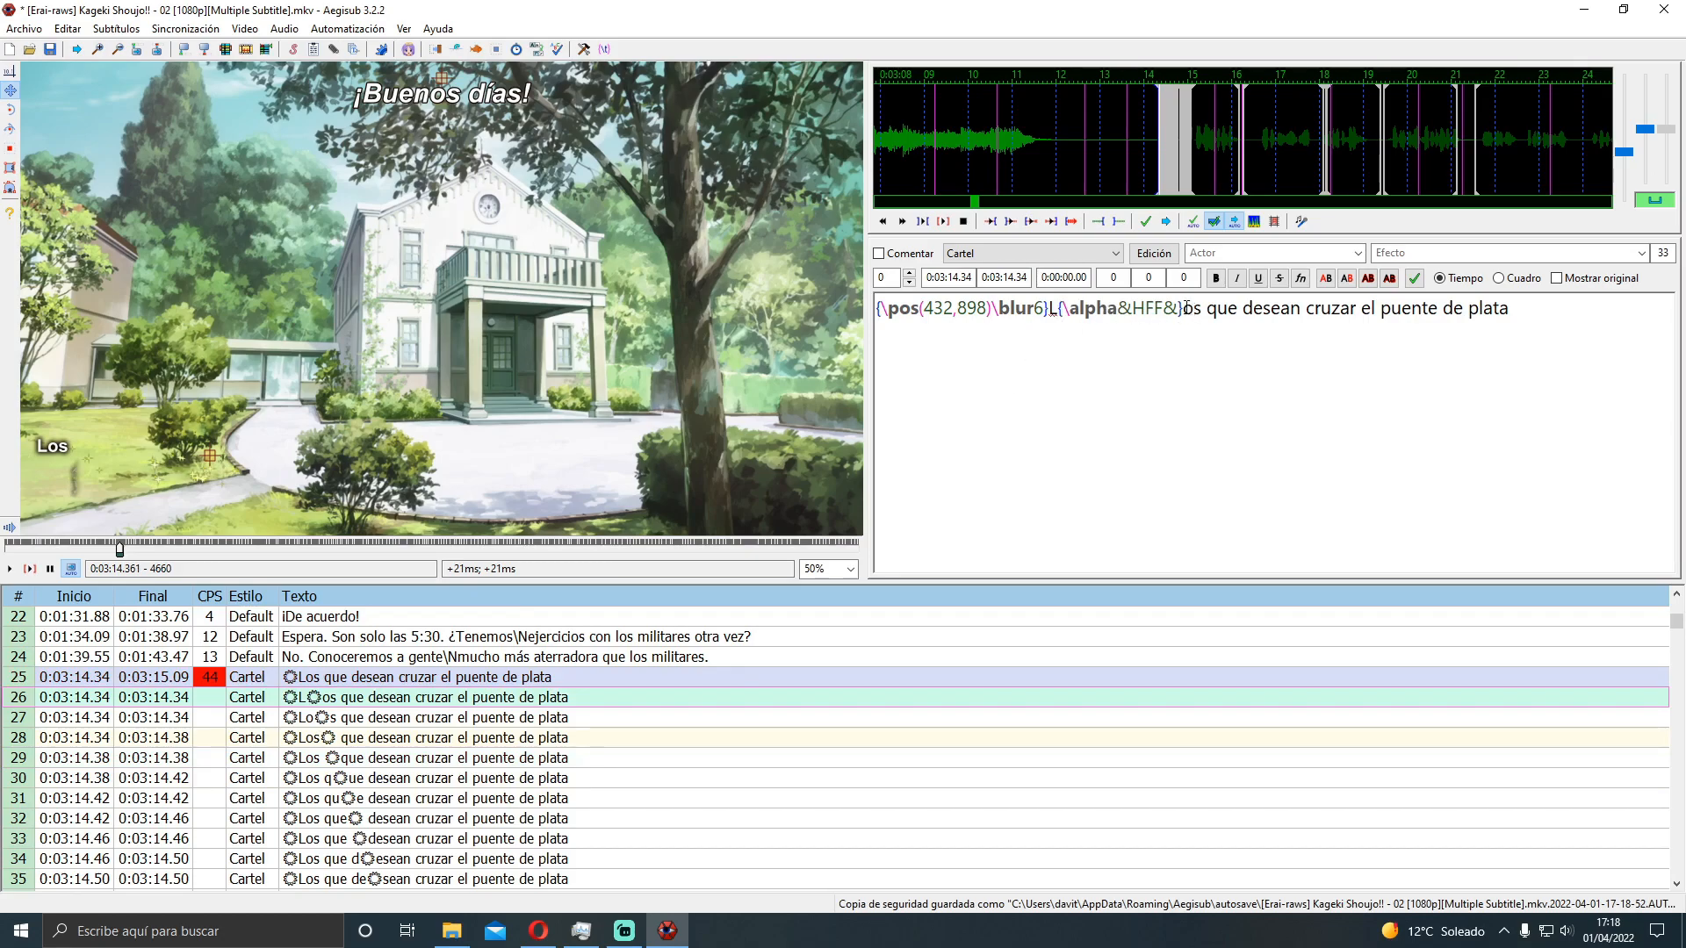
mouse_move(1184, 309)
left_mouse_down()
mouse_move(1059, 321)
mouse_move(1184, 313)
left_mouse_up()
left_click(1059, 321)
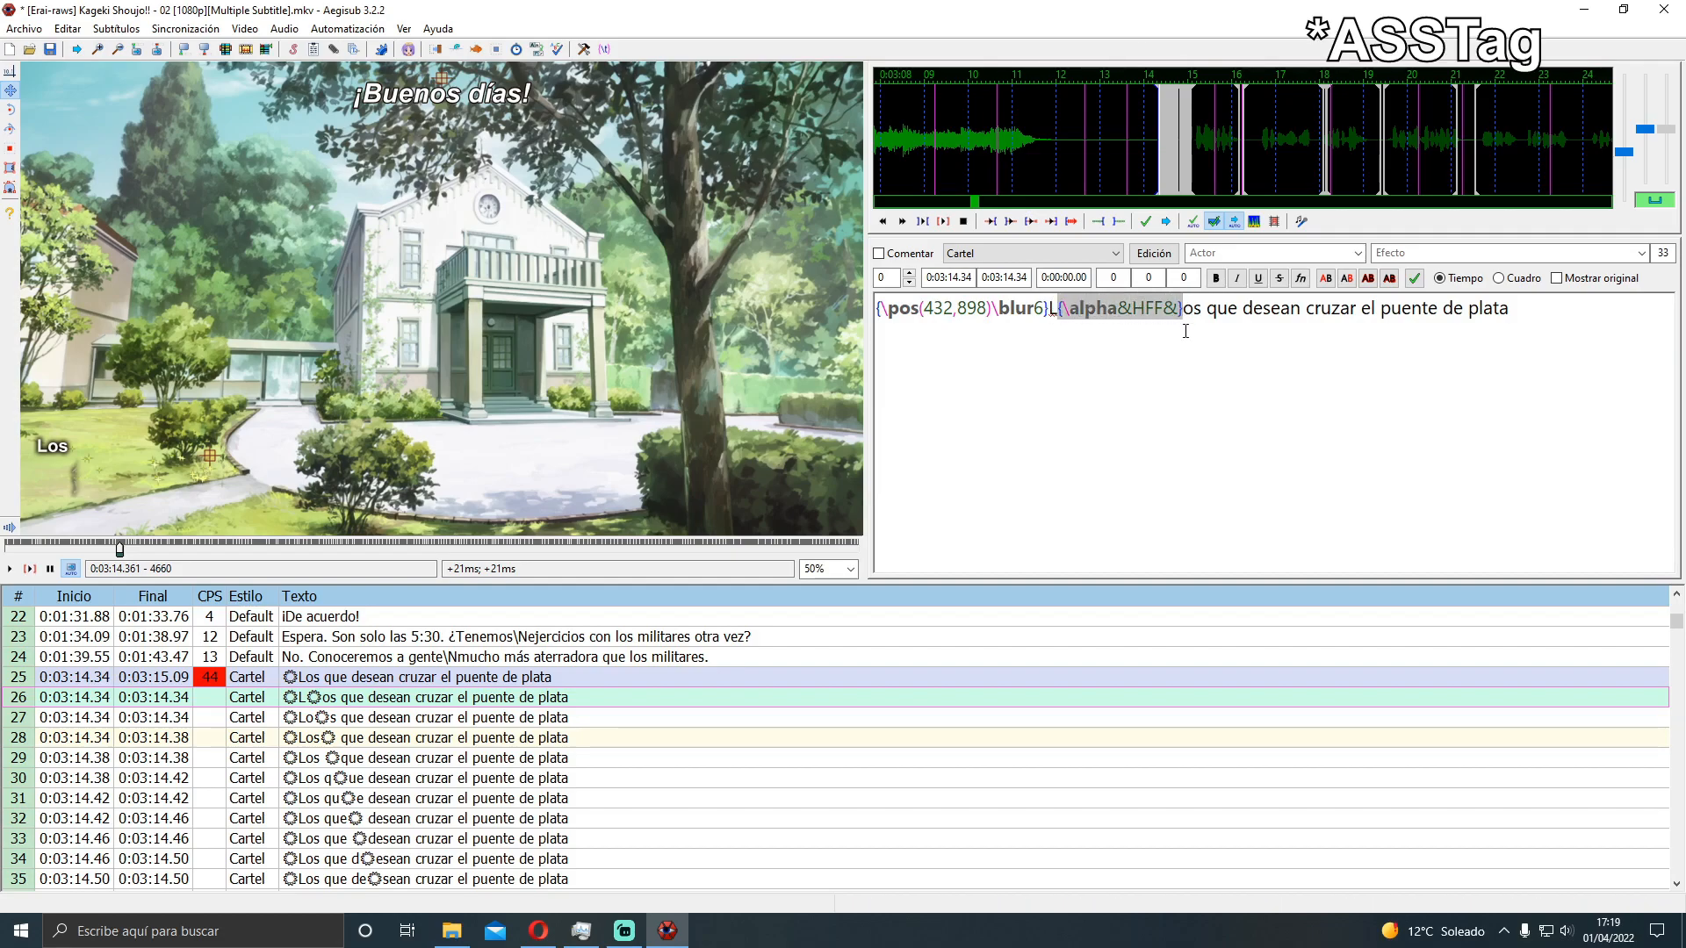
key("End")
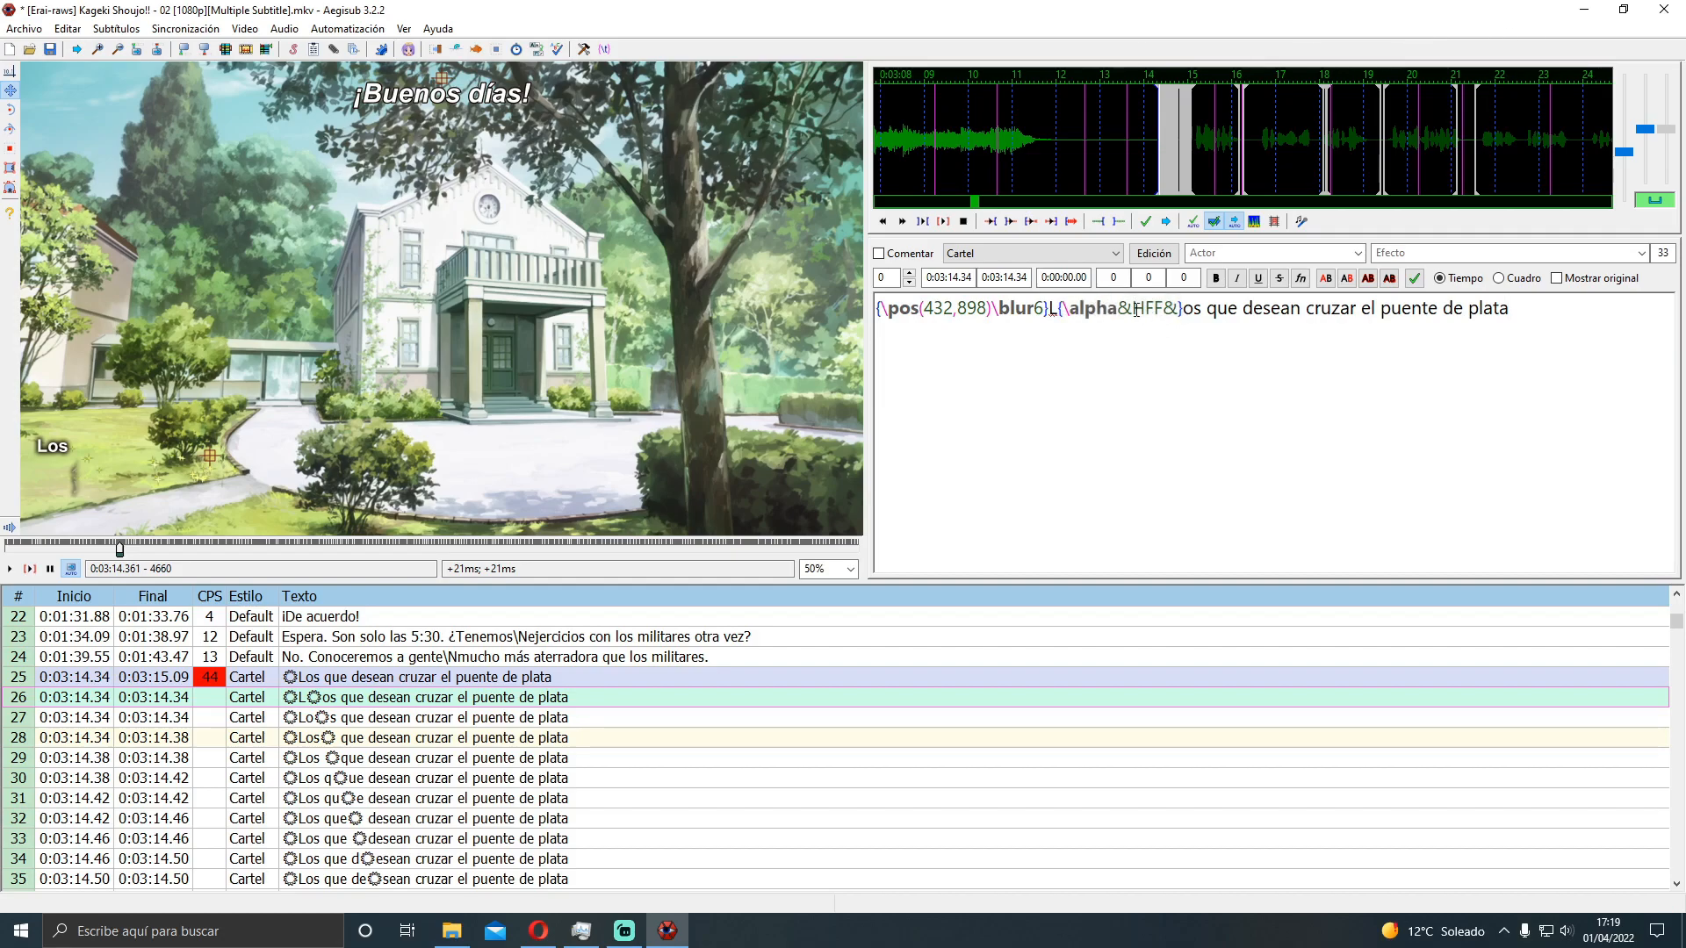
left_click_drag(1132, 310, 1157, 310)
key("End")
left_click(503, 738)
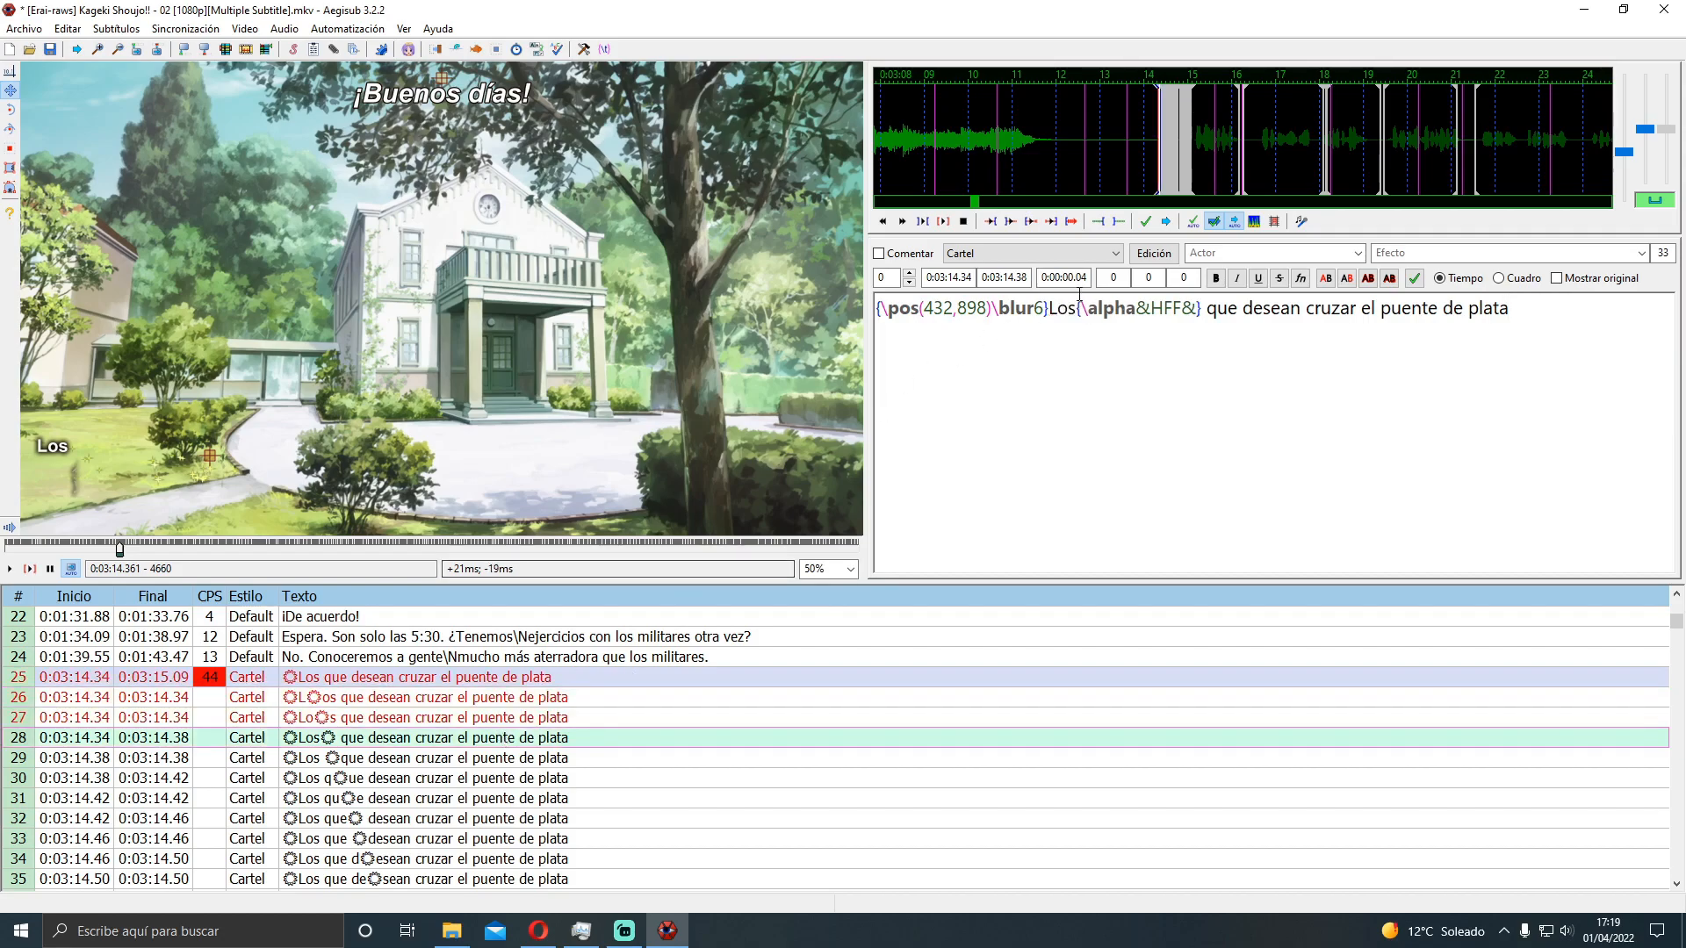
left_click(439, 698)
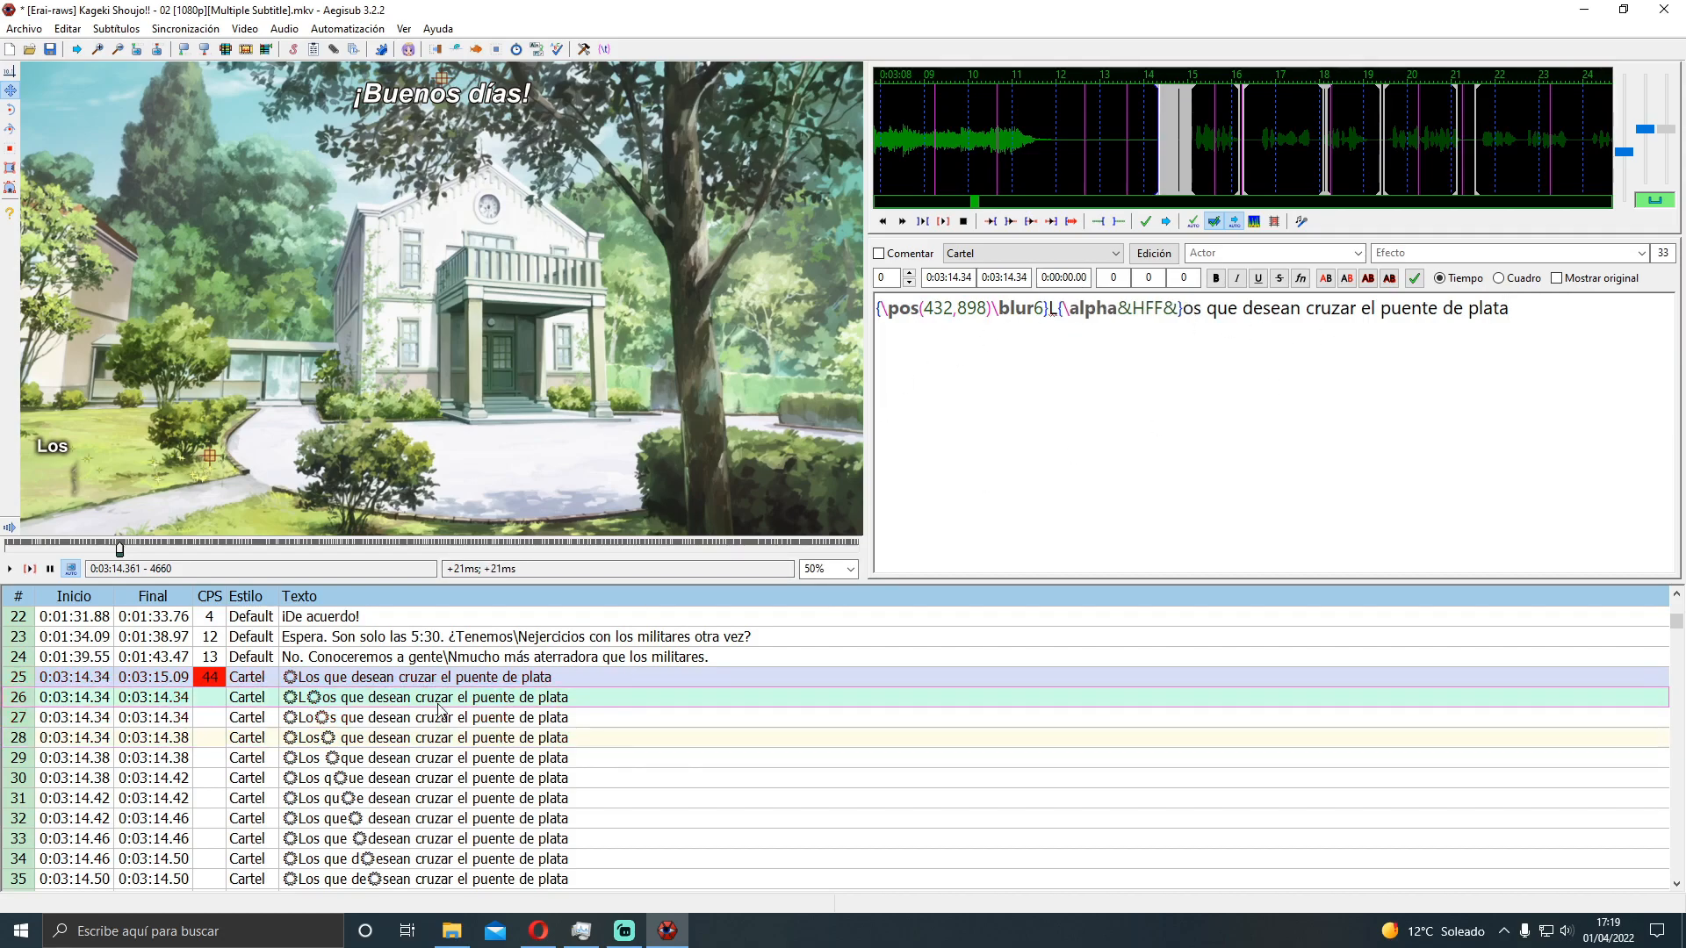
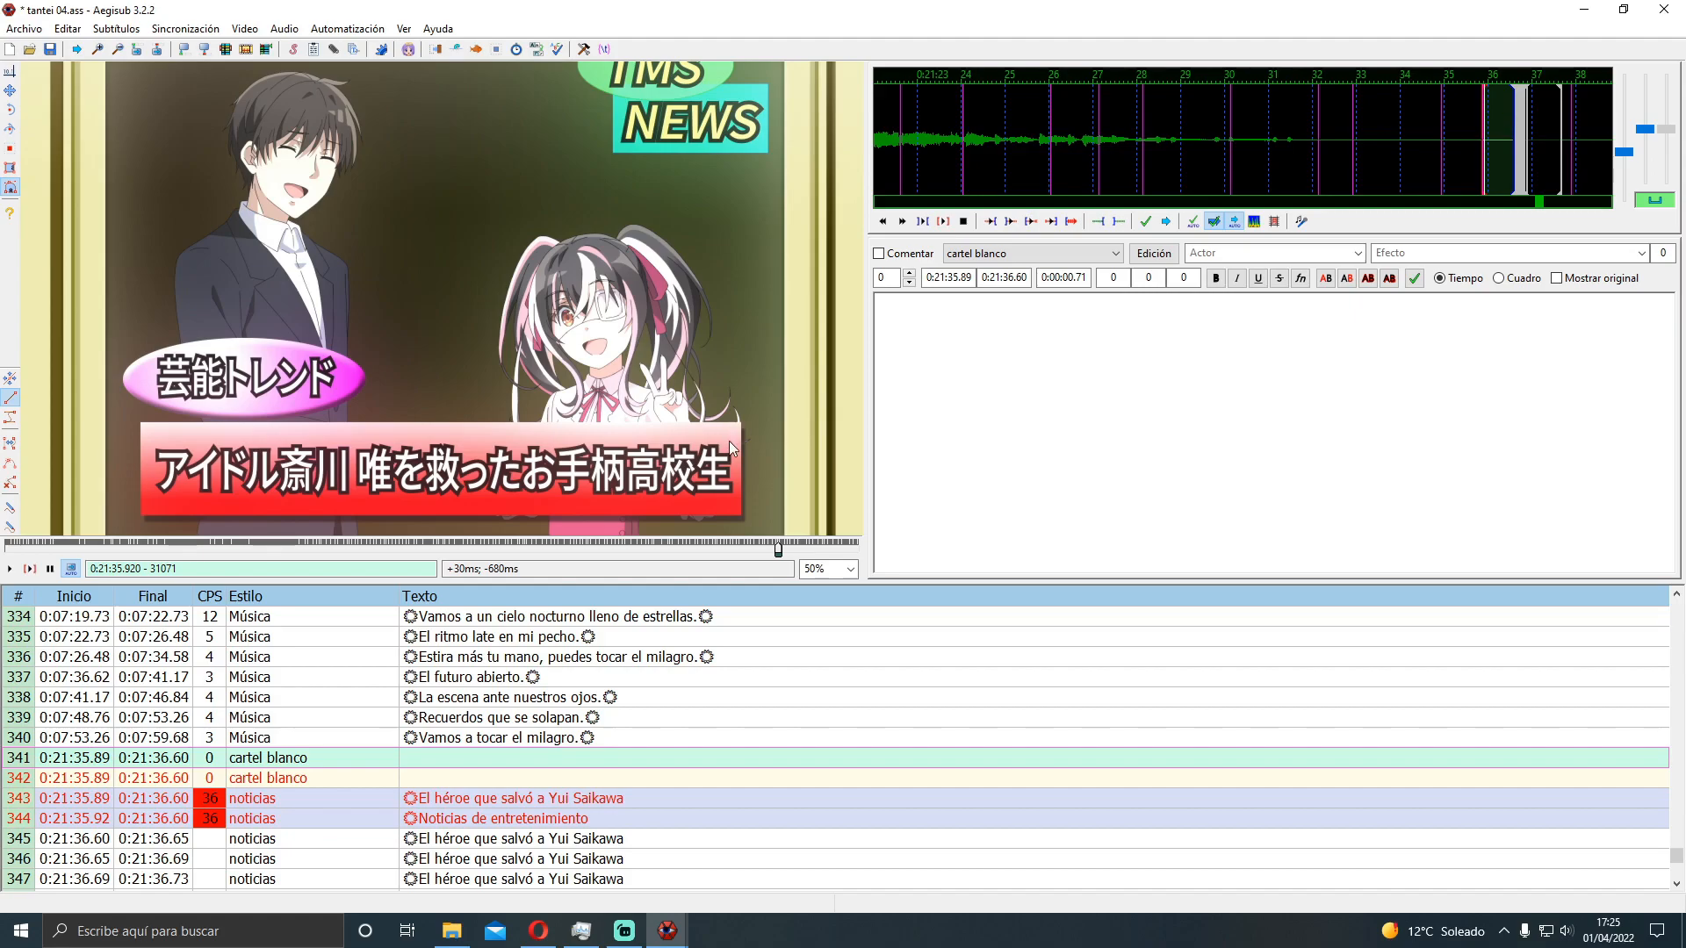
Draw a four-point vector clip around the red news banner on empty cartel blanco line 341, with corners at 275,824, 1640,825, 1638,1030 and 278,1030
left_click(513, 774)
left_click(496, 760)
scroll(165, 426, "up", 2)
scroll(347, 470, "up", 1)
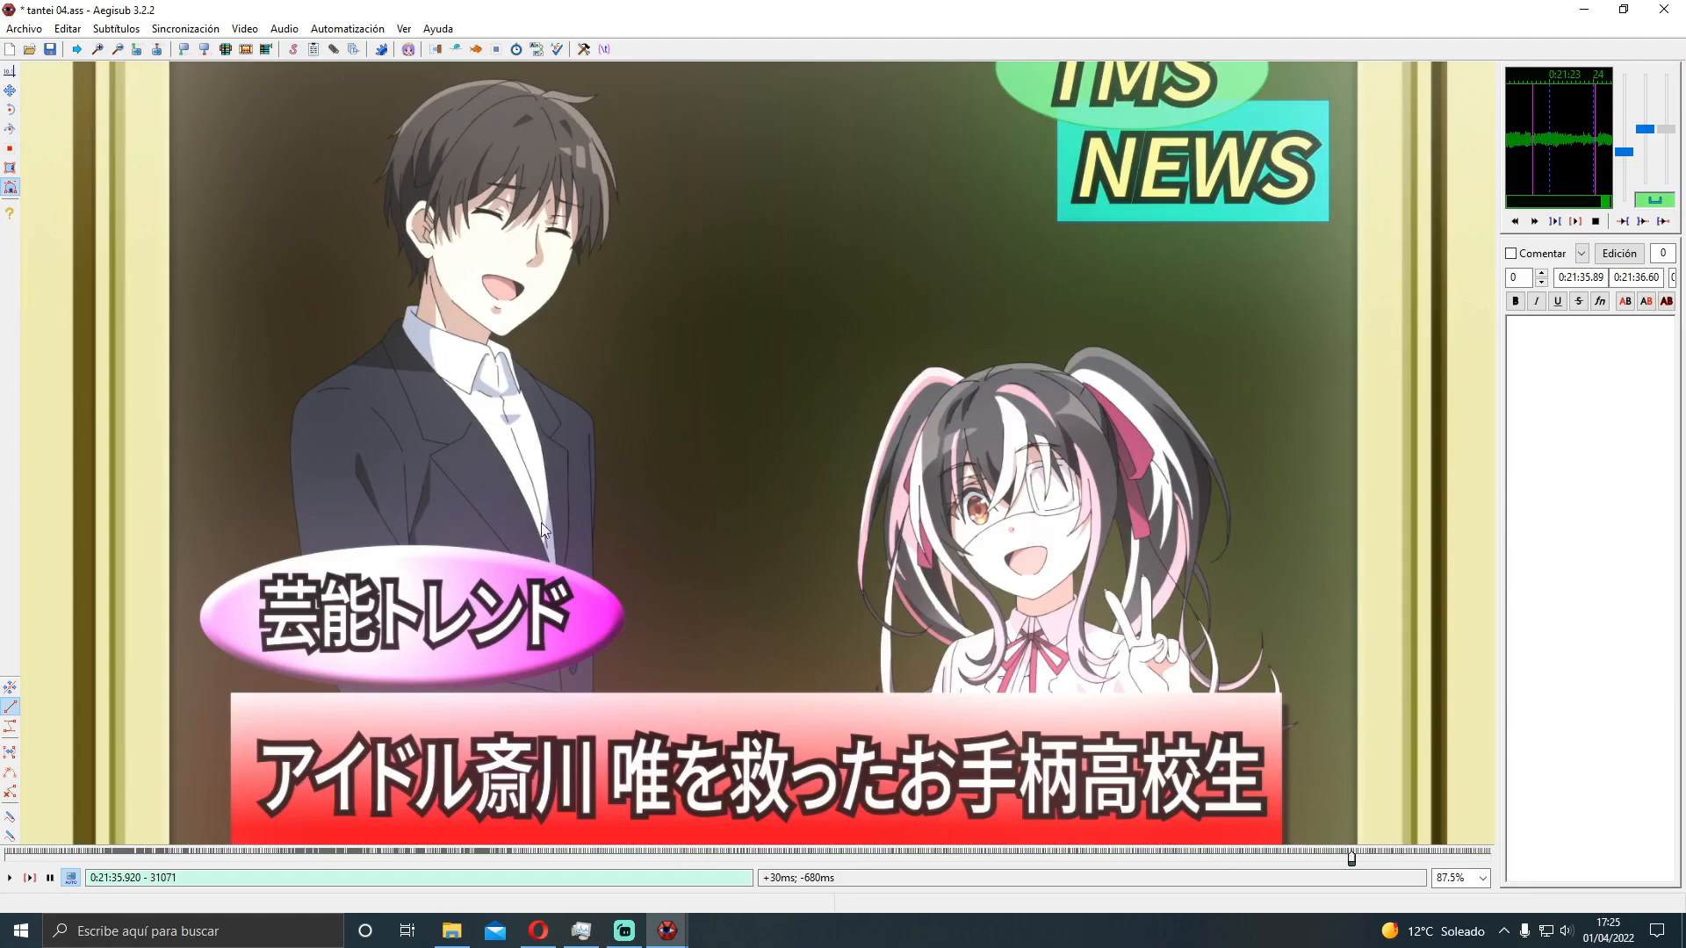
left_click(232, 694)
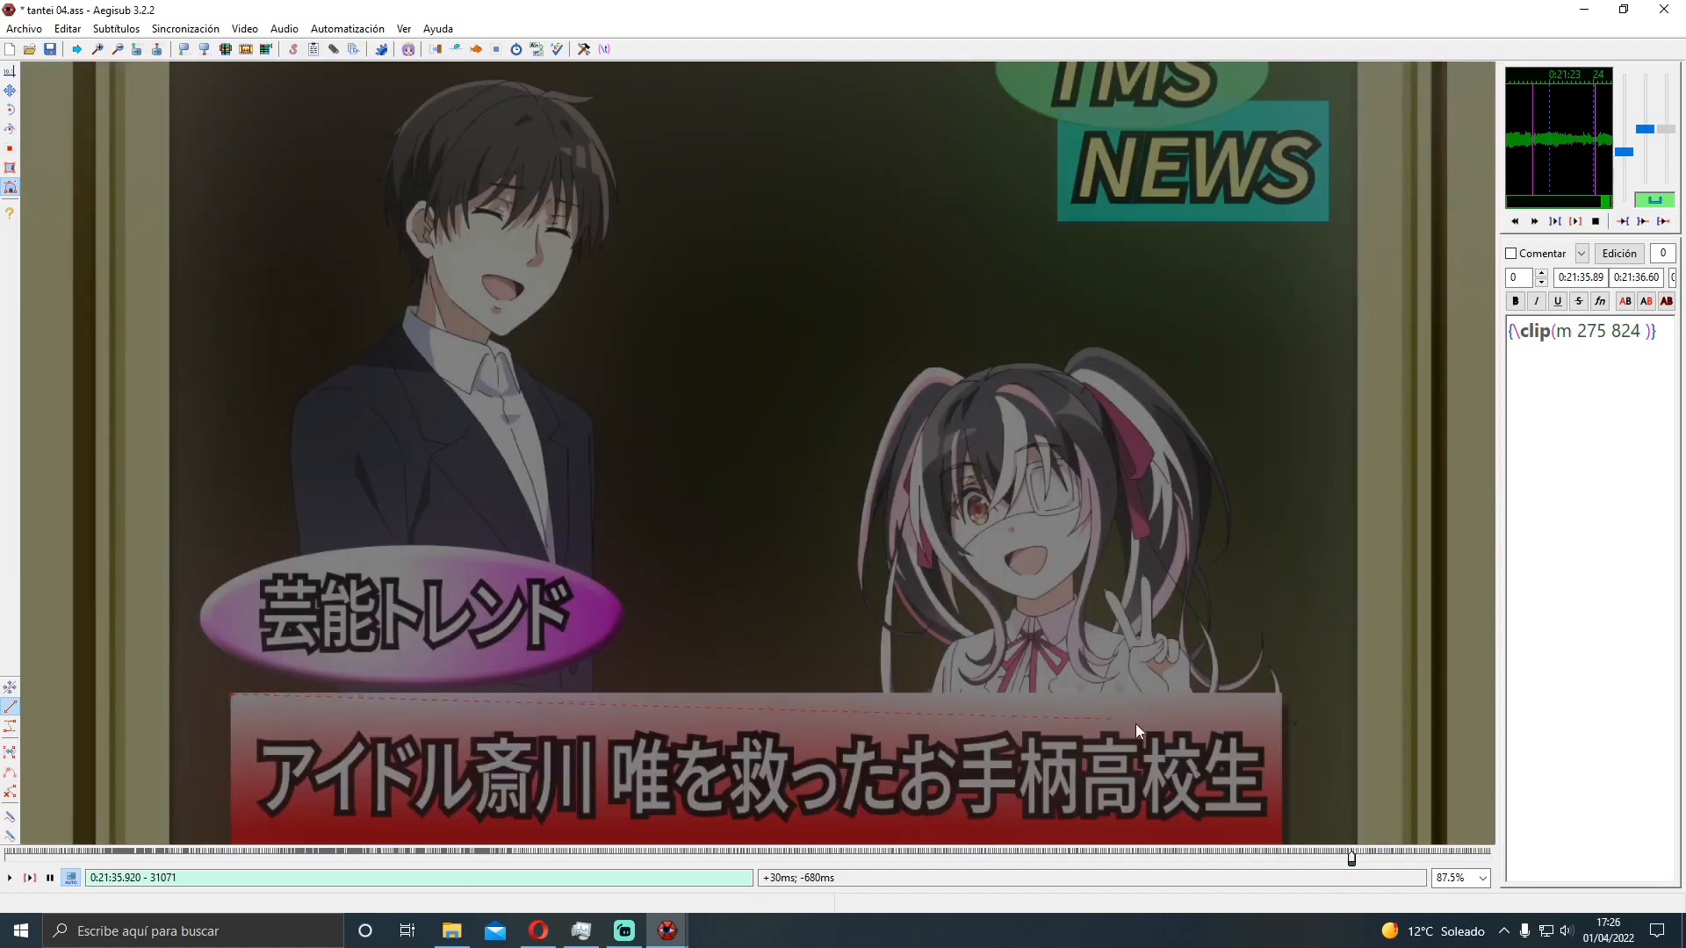
left_click(1280, 695)
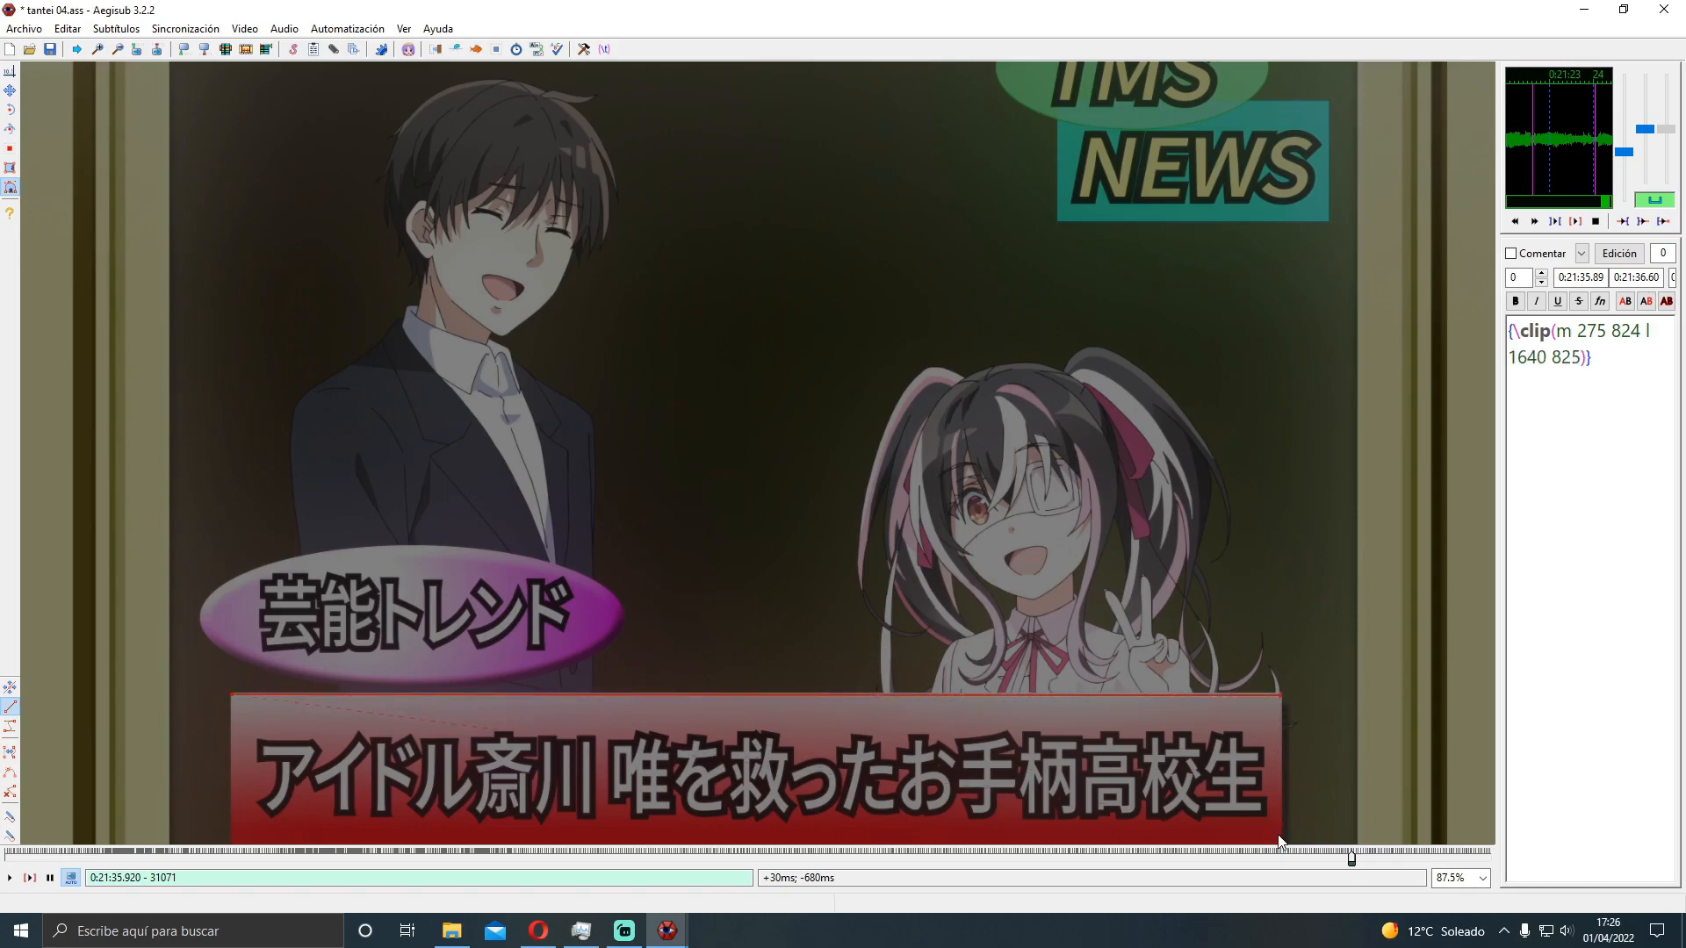
scroll(1250, 800, "down", 1)
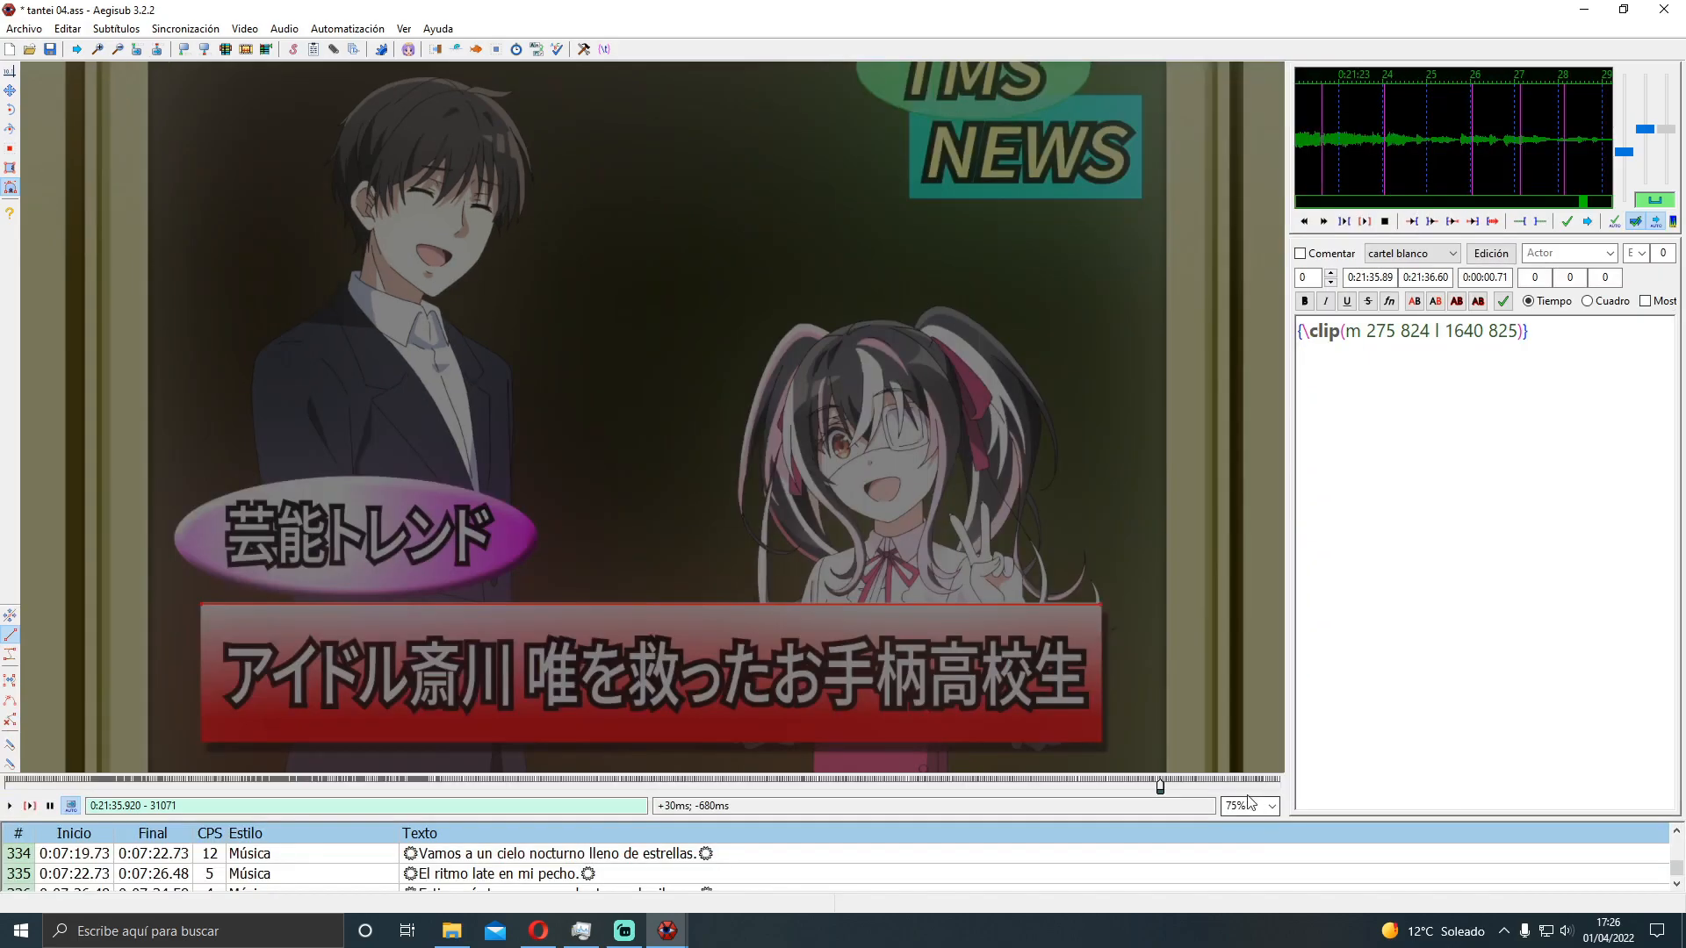
left_click(1100, 740)
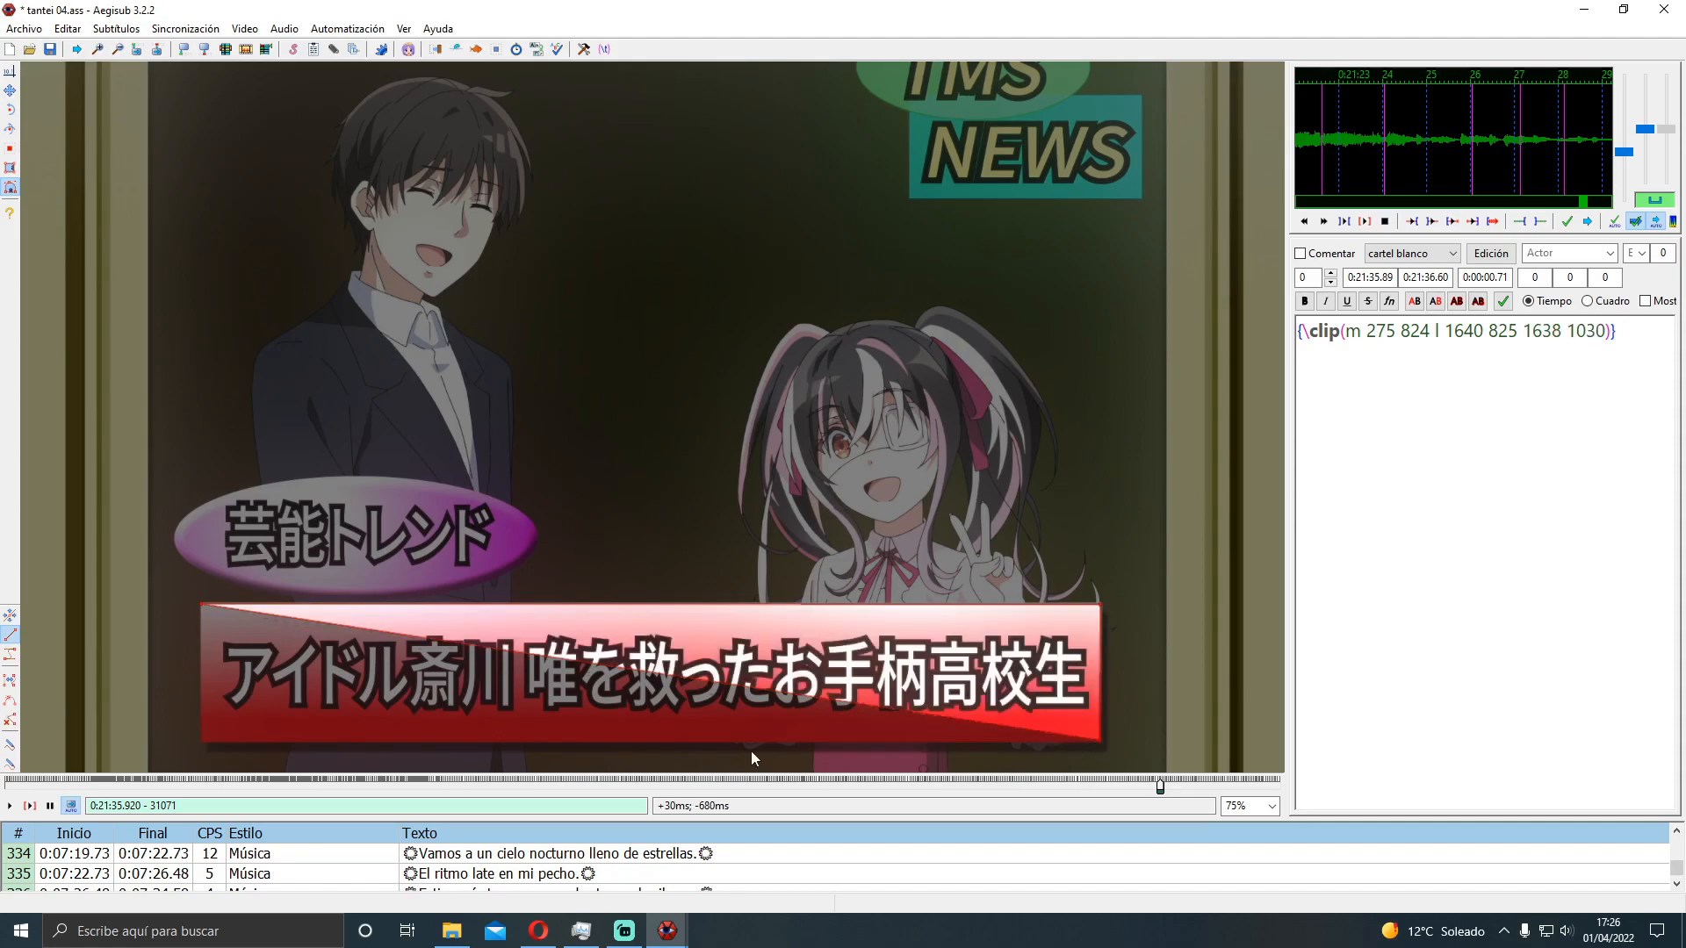
left_click(203, 740)
scroll(553, 695, "down", 2)
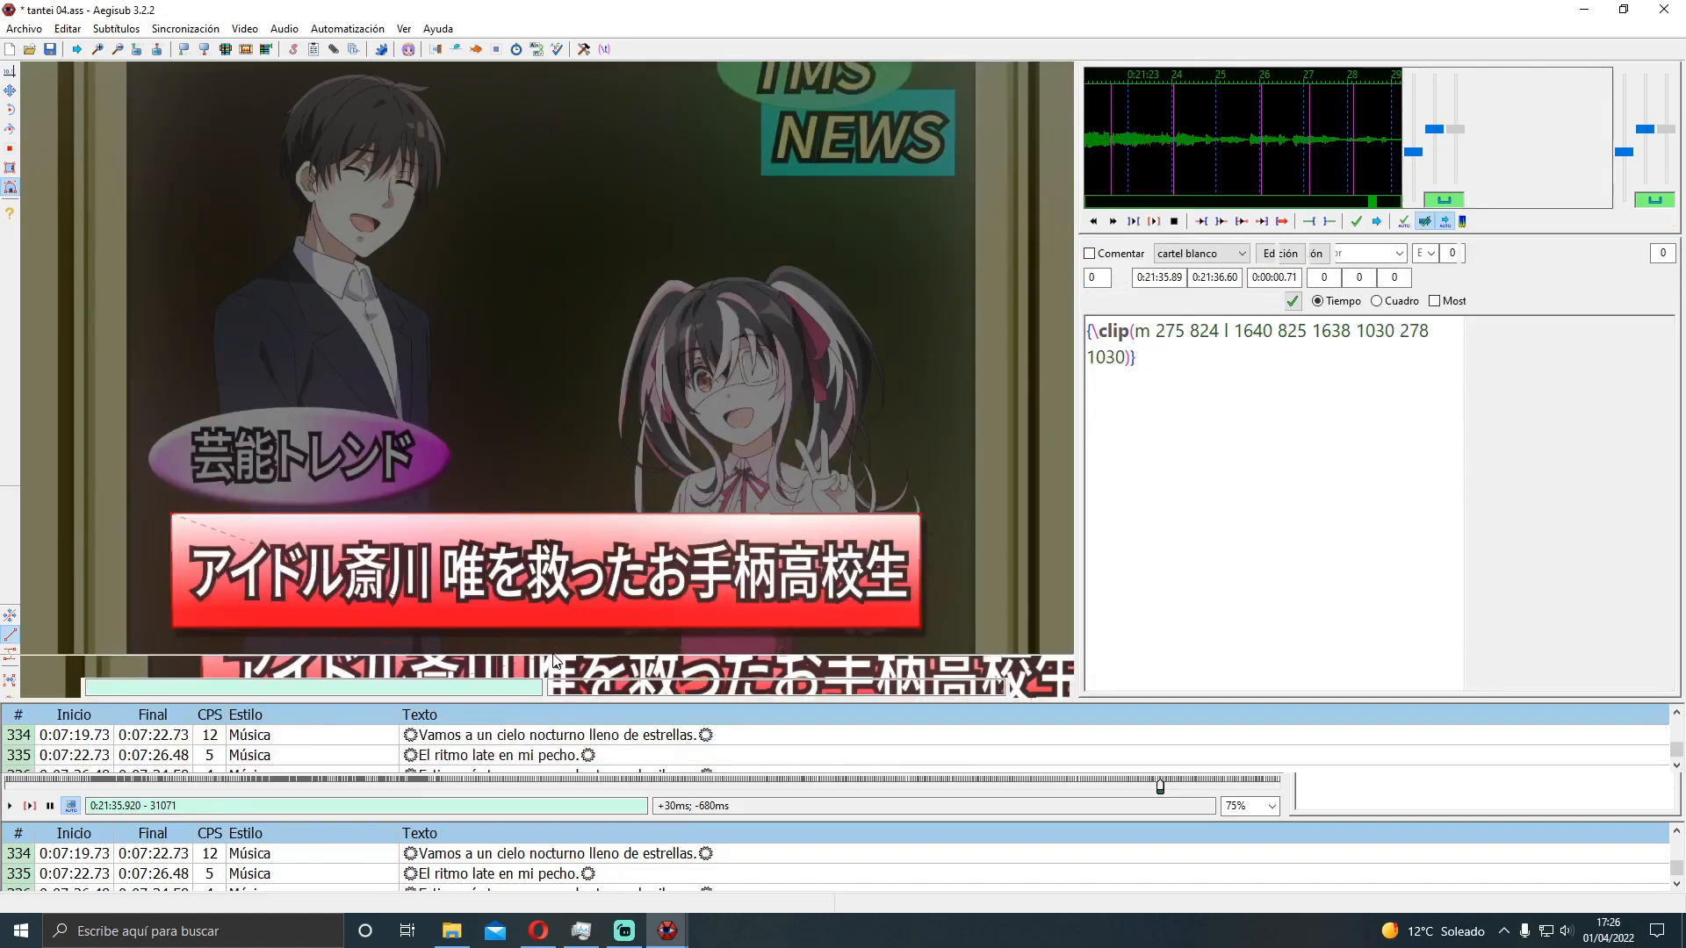
Copy the whole clip tag from cartel blanco line 341 into the empty cartel blanco line 342
left_click(1226, 389)
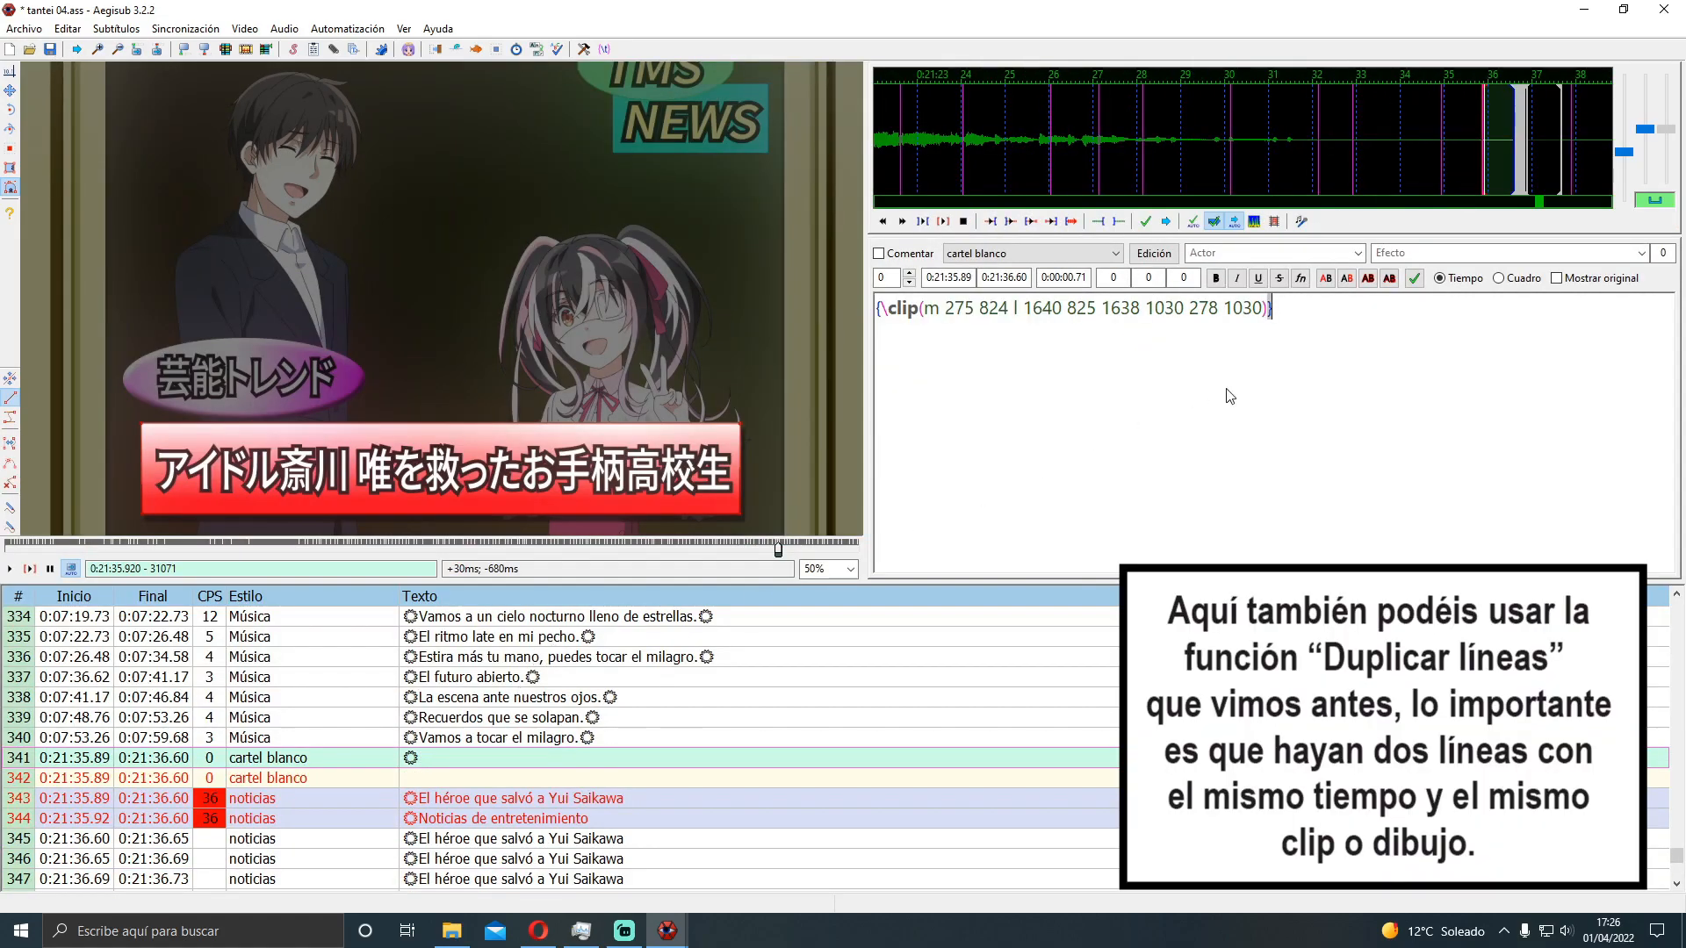
key("ctrl+a")
key("ctrl+c")
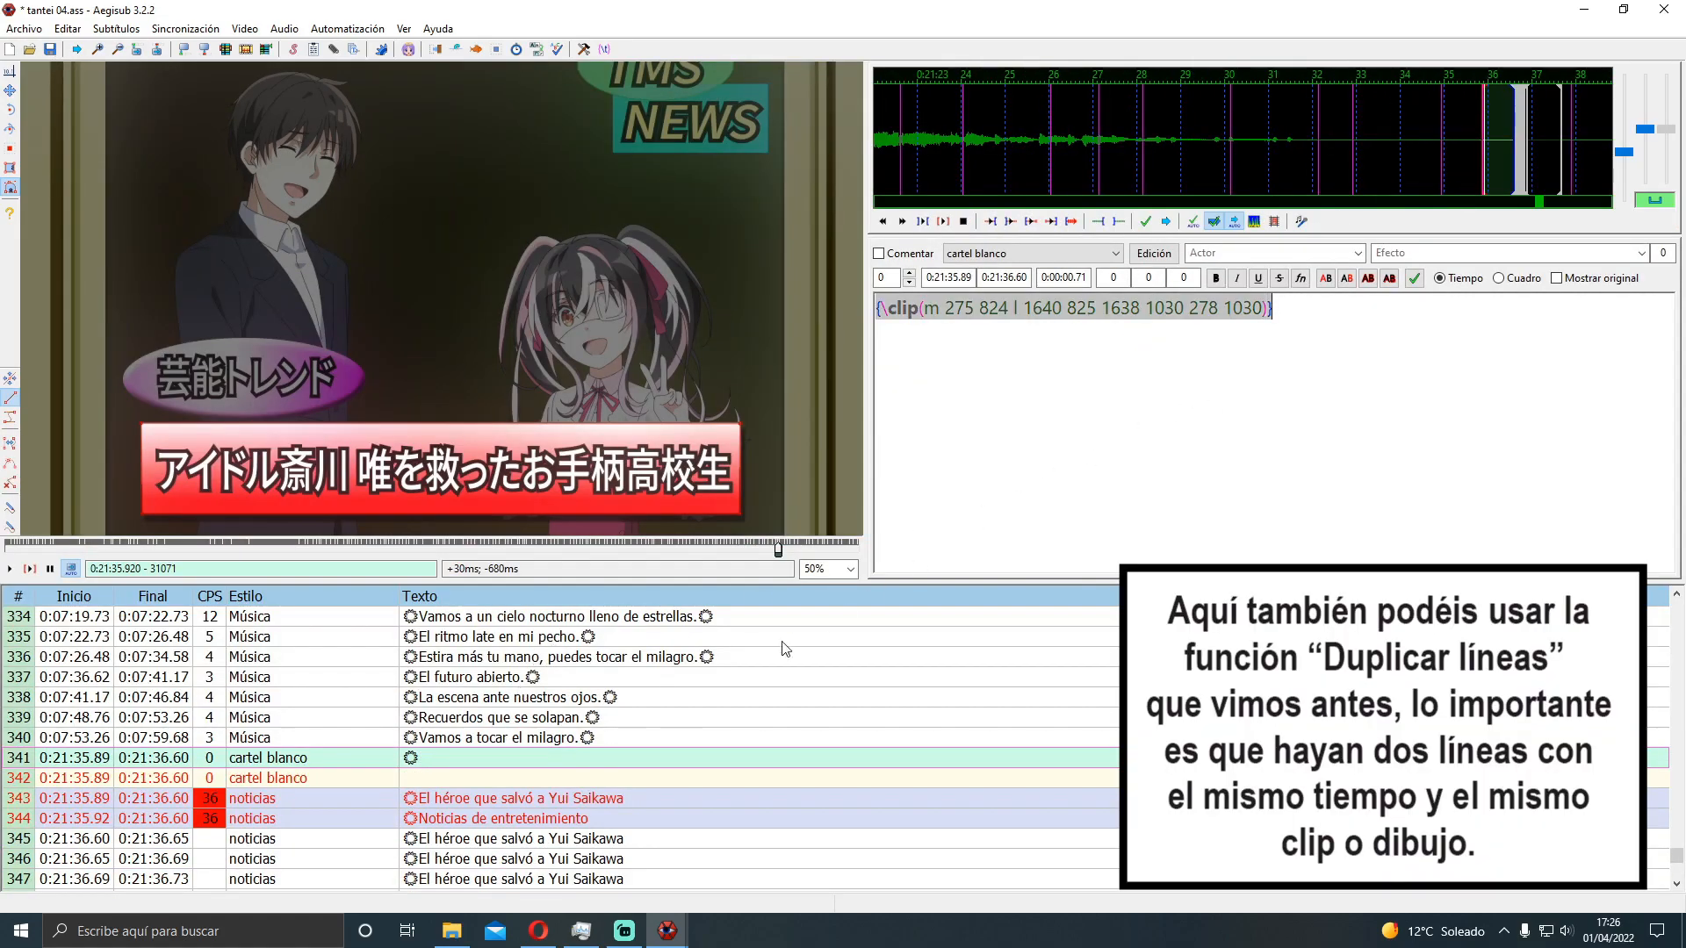
left_click(611, 777)
key("ctrl+v")
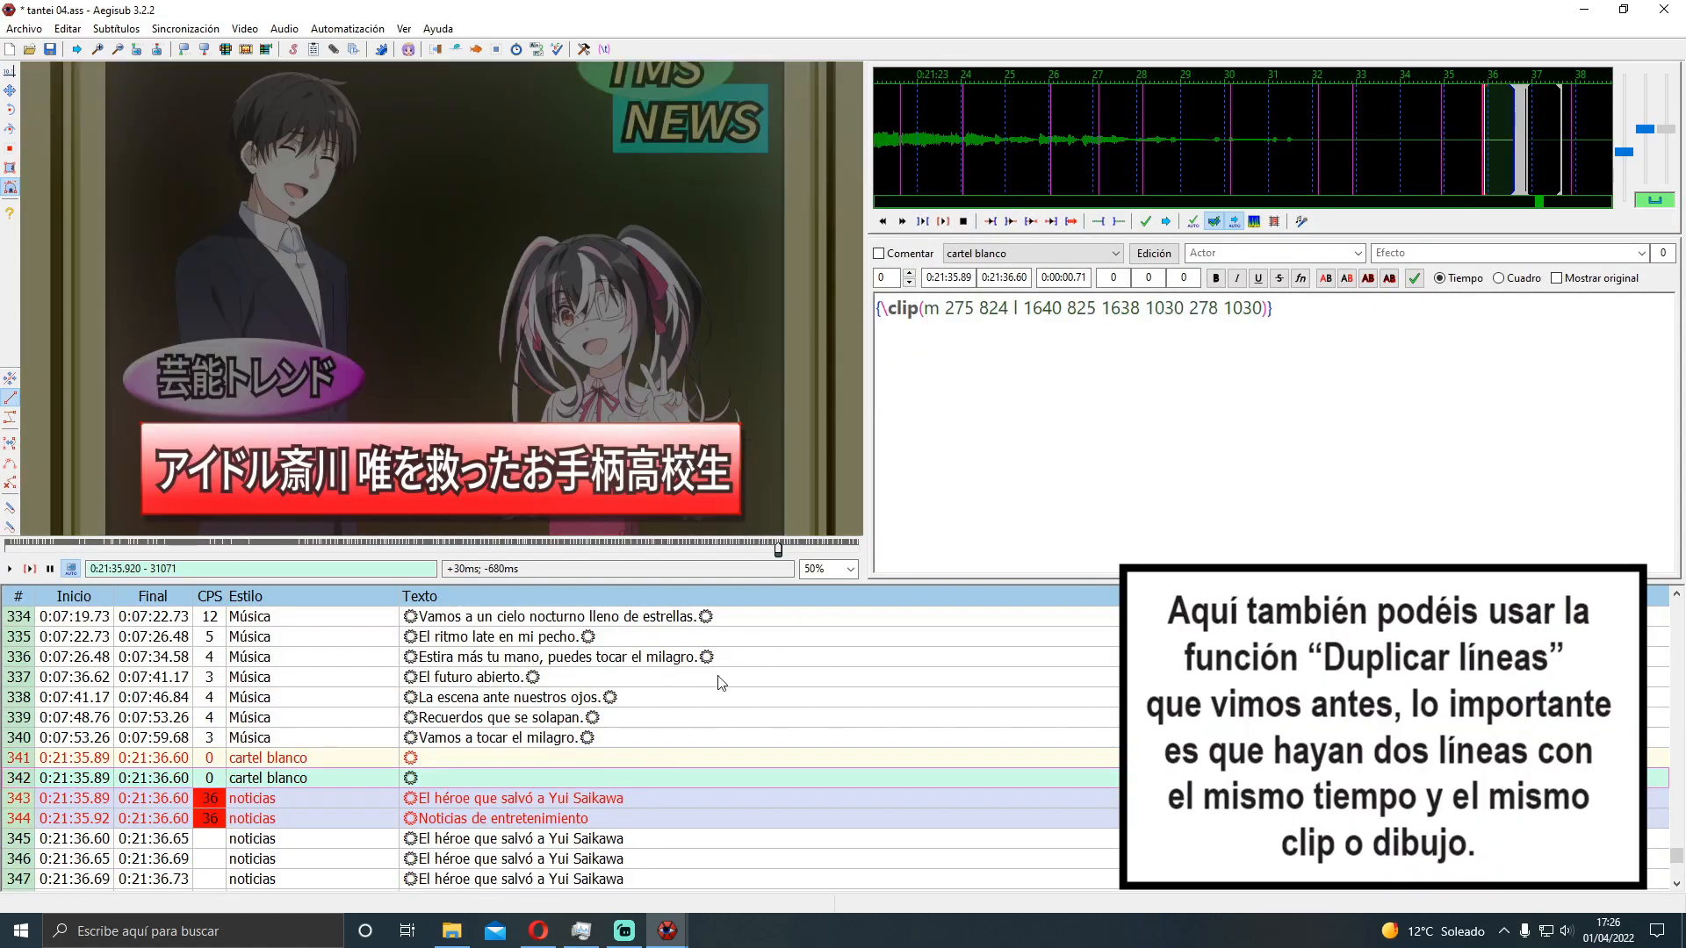
Convert the clips of lines 341 and 342 into drawings with the HYDRA: Convert clip to drawing macro
left_click(506, 758)
left_click(527, 772, "ctrl")
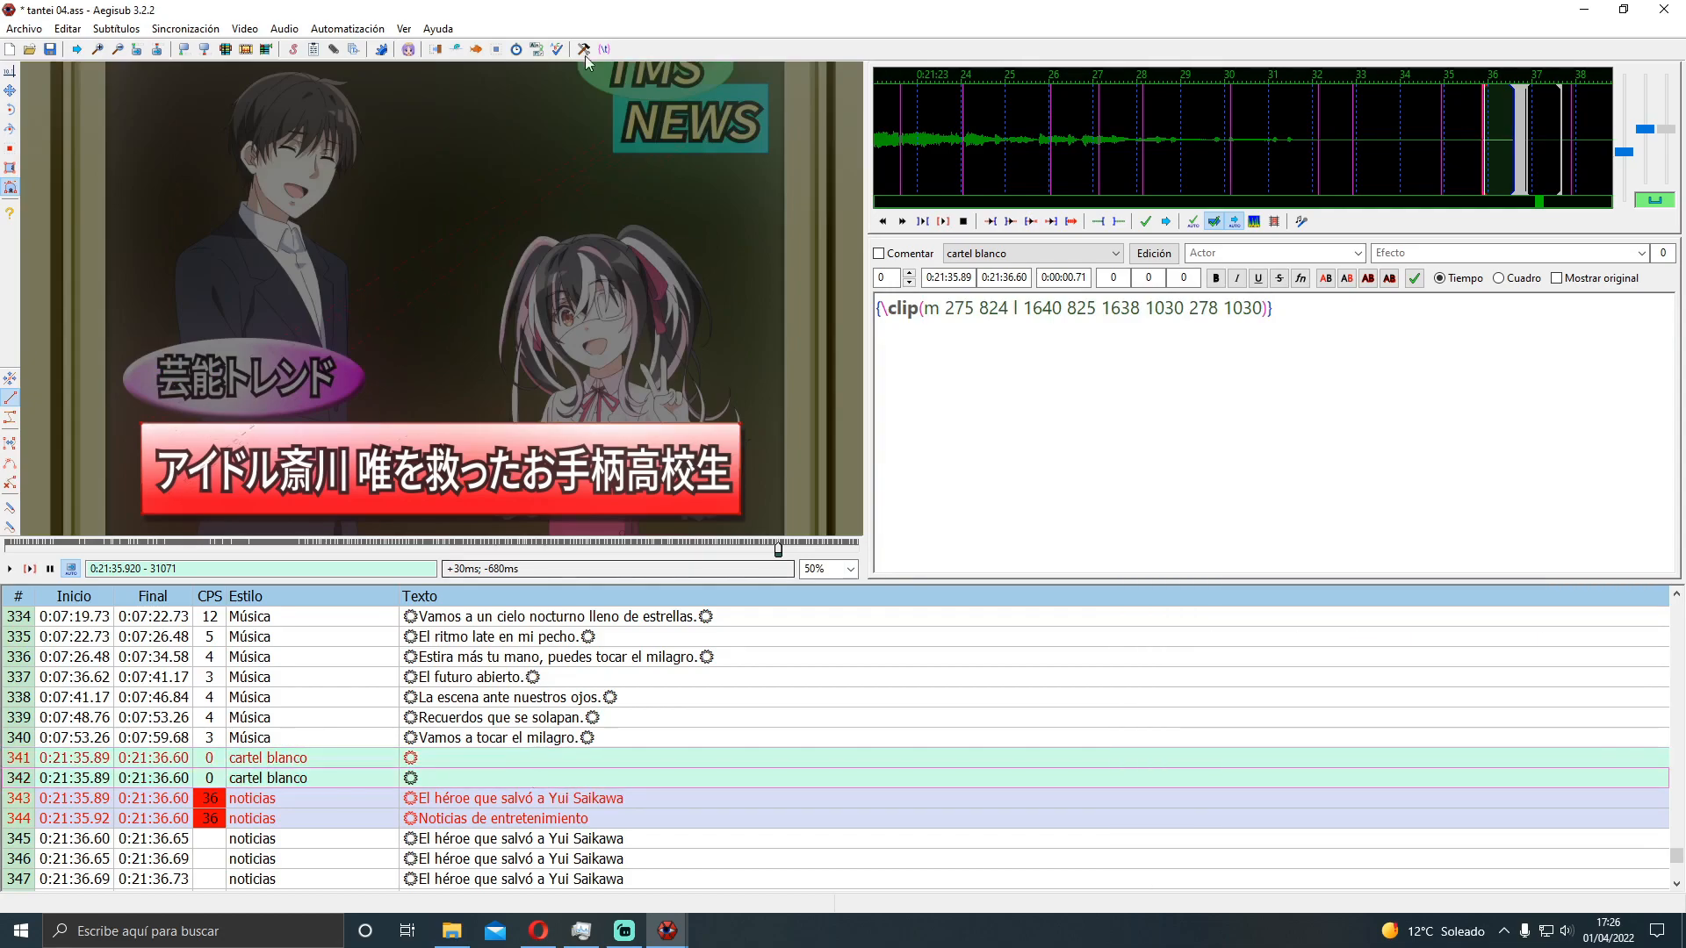
left_click(369, 29)
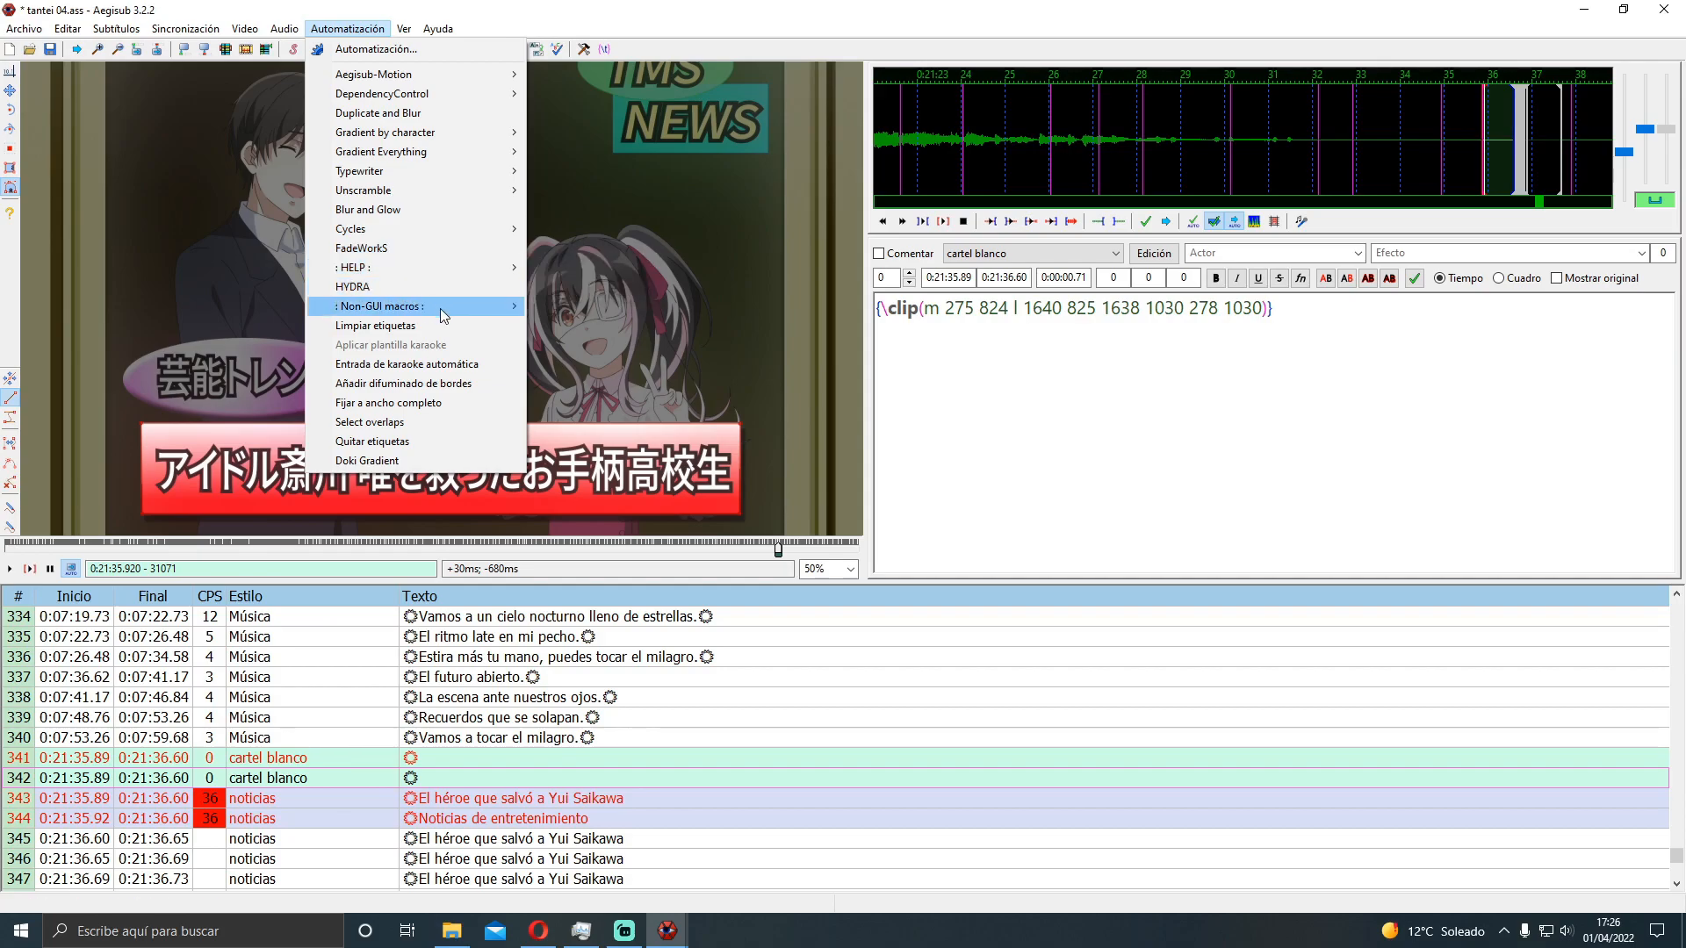
mouse_move(440, 308)
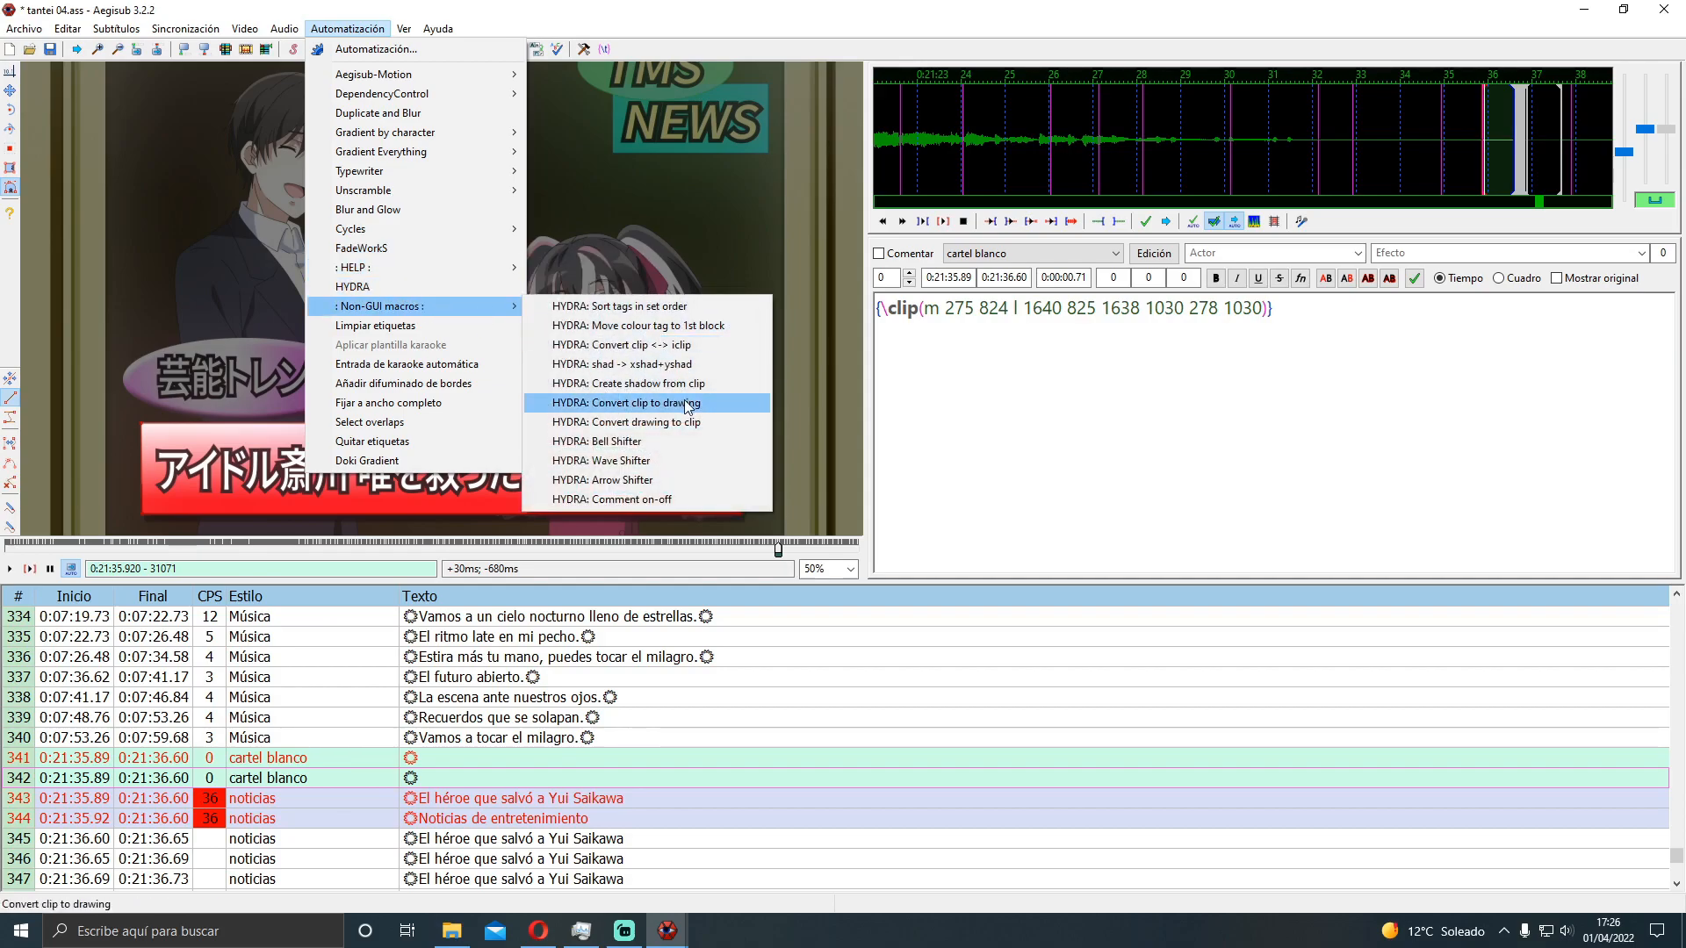
left_click(632, 406)
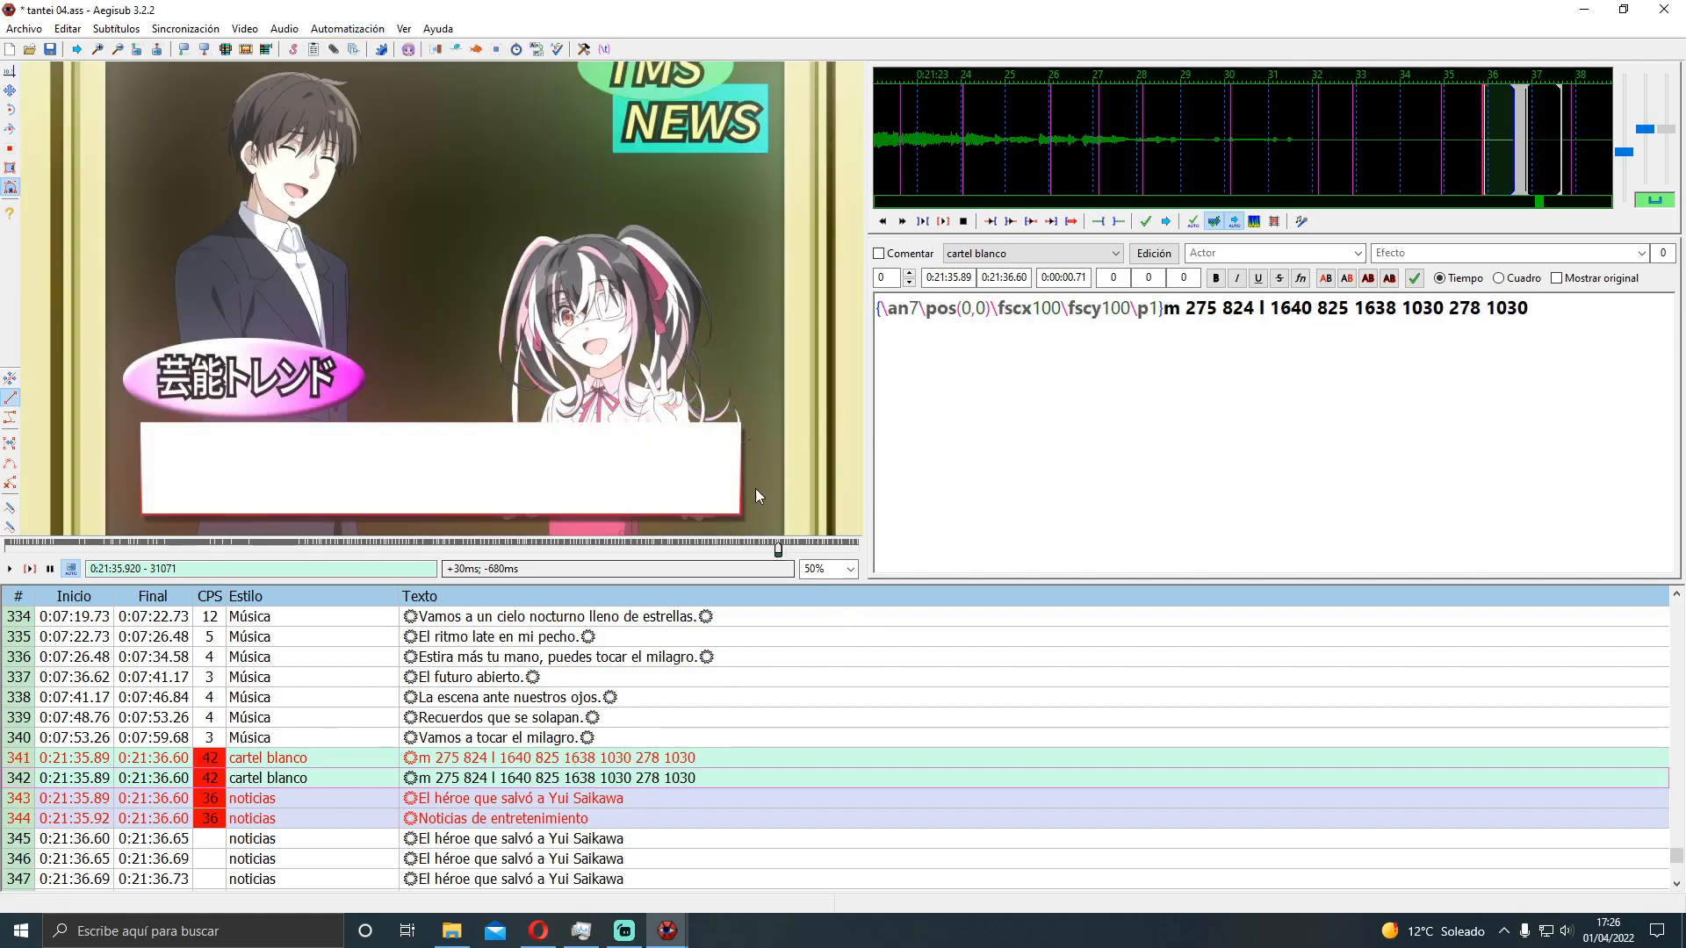
Mark drawing lines 341 and 342 as comments so the original news banner can be sampled
left_click(570, 776)
left_click(578, 757)
key("ctrl+z")
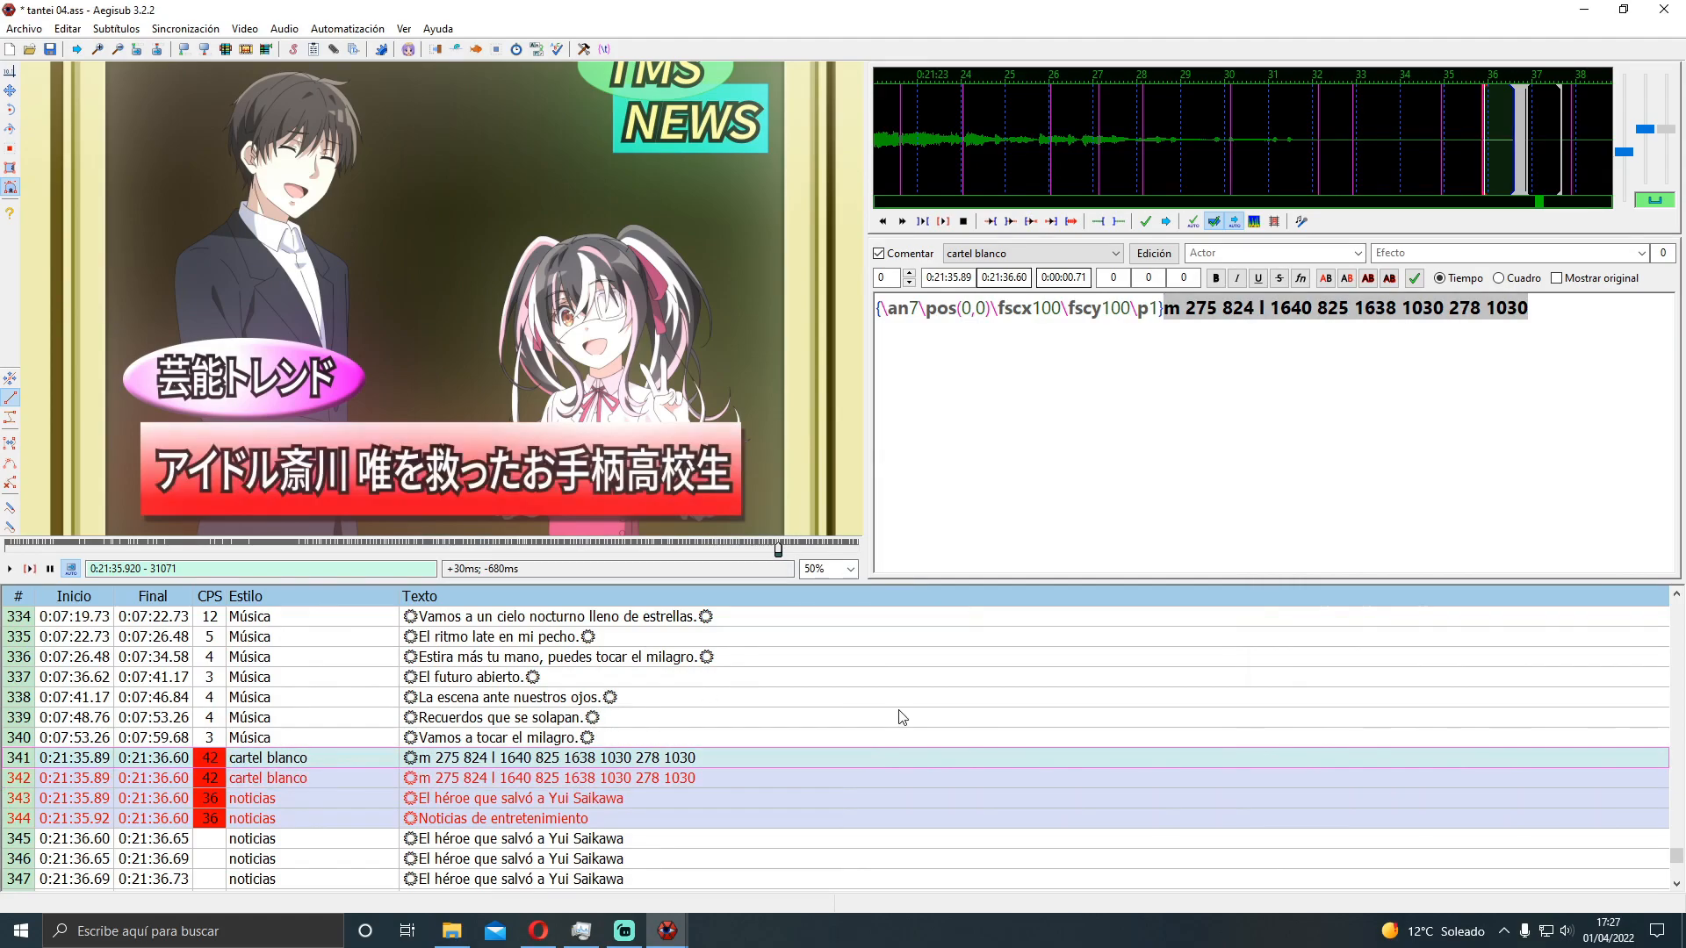
left_click_drag(600, 776, 603, 757)
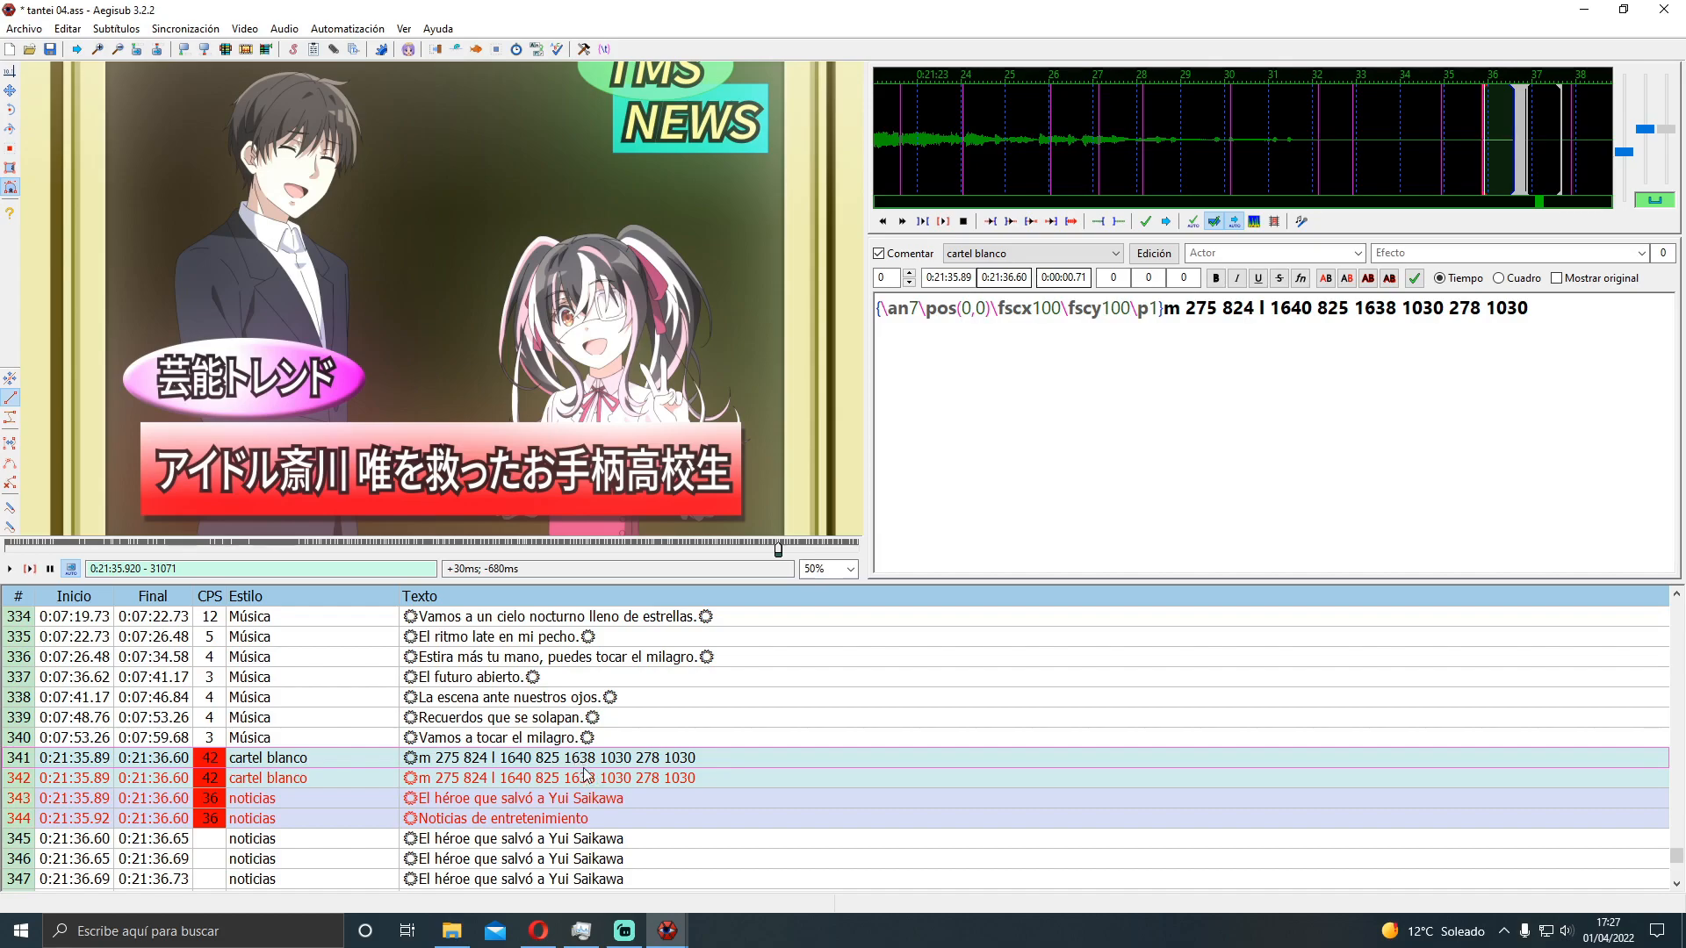
left_click(597, 779)
left_click(597, 764)
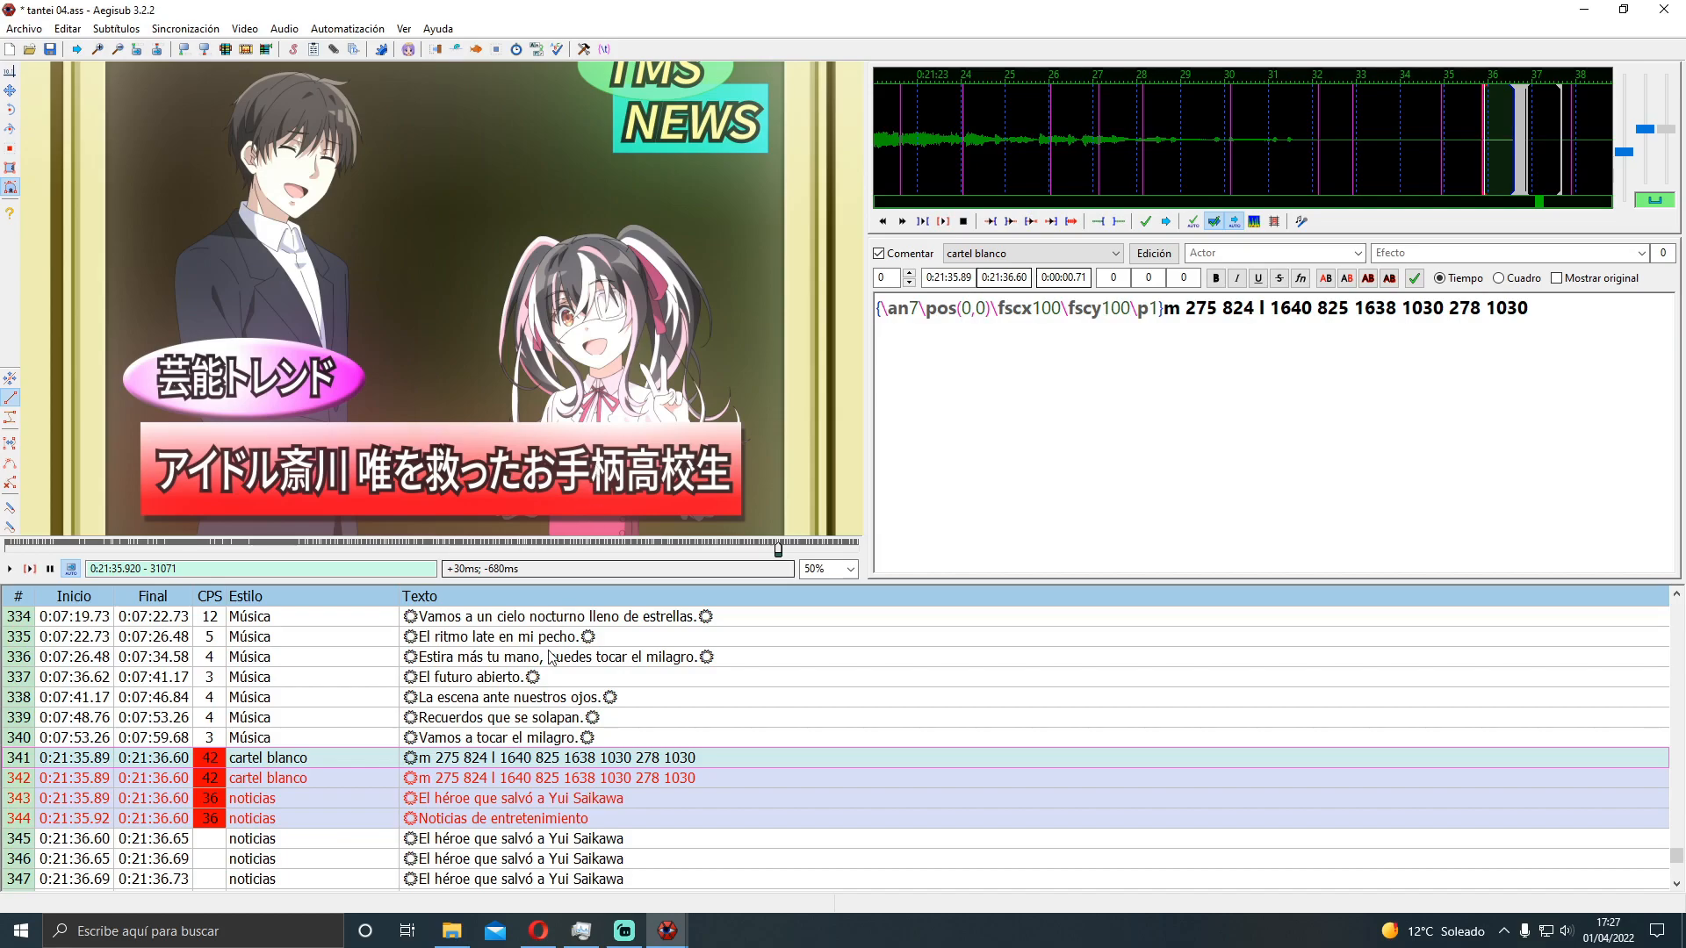
left_click(549, 777)
left_click_drag(1528, 336, 1095, 374)
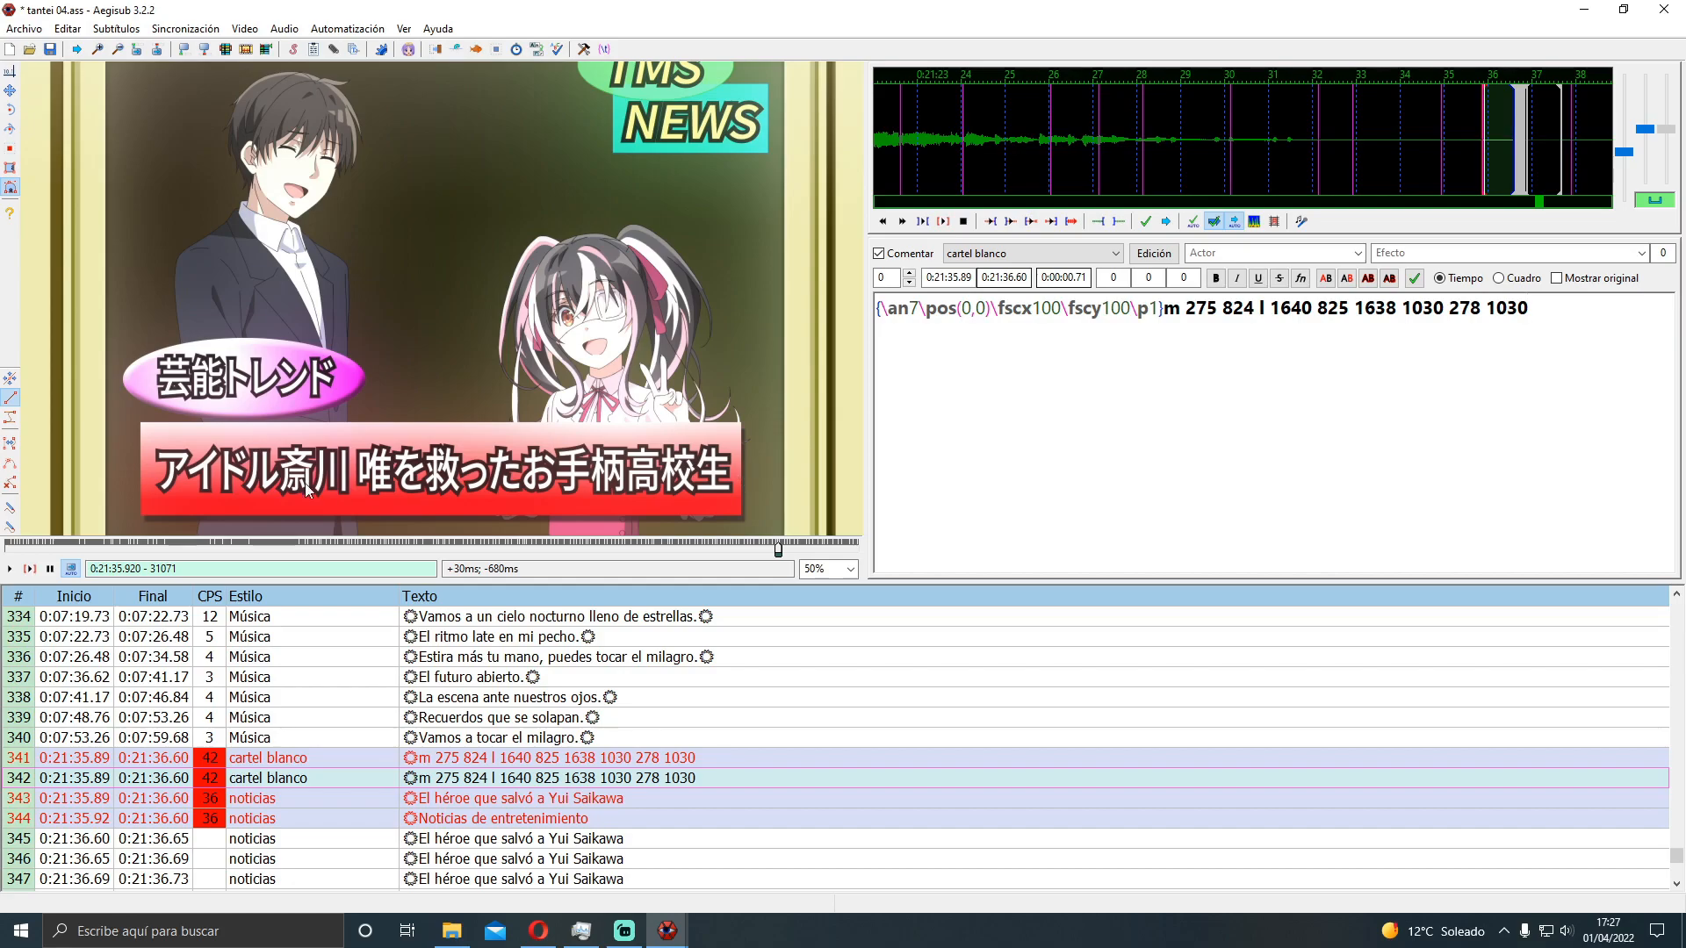
Set the primary colour of drawing line 341 to the pale pink &HF0EEFD& sampled from the news banner's upper edge
left_click(707, 757)
left_click_drag(1528, 309, 1172, 318)
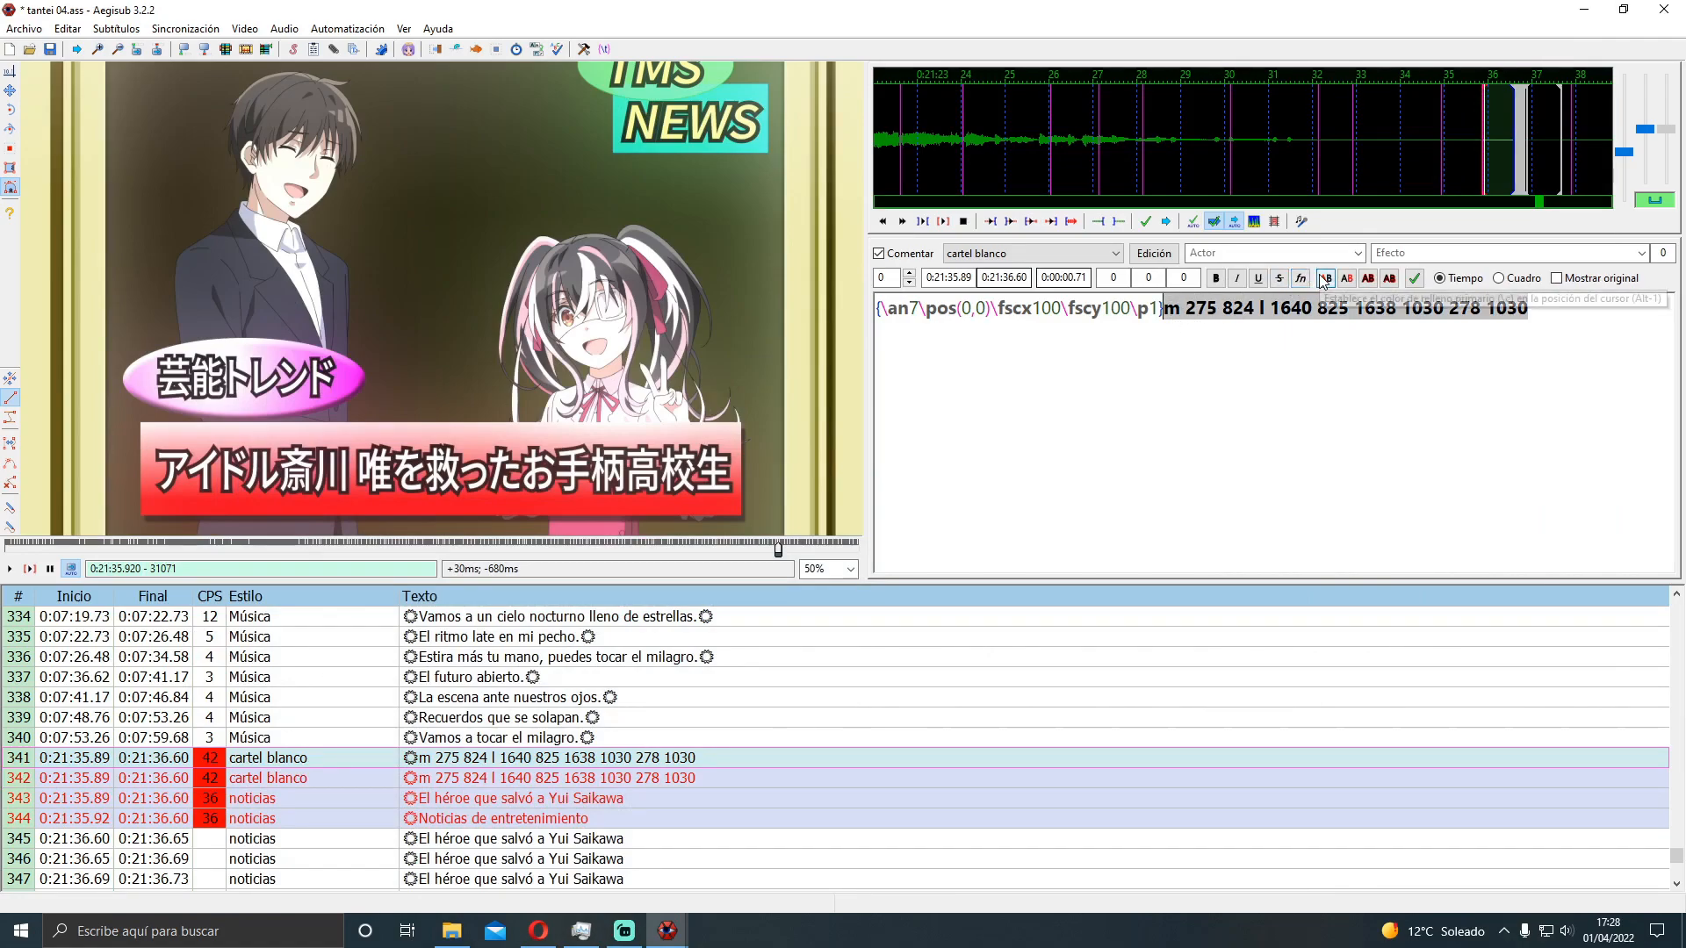
left_click(1325, 279)
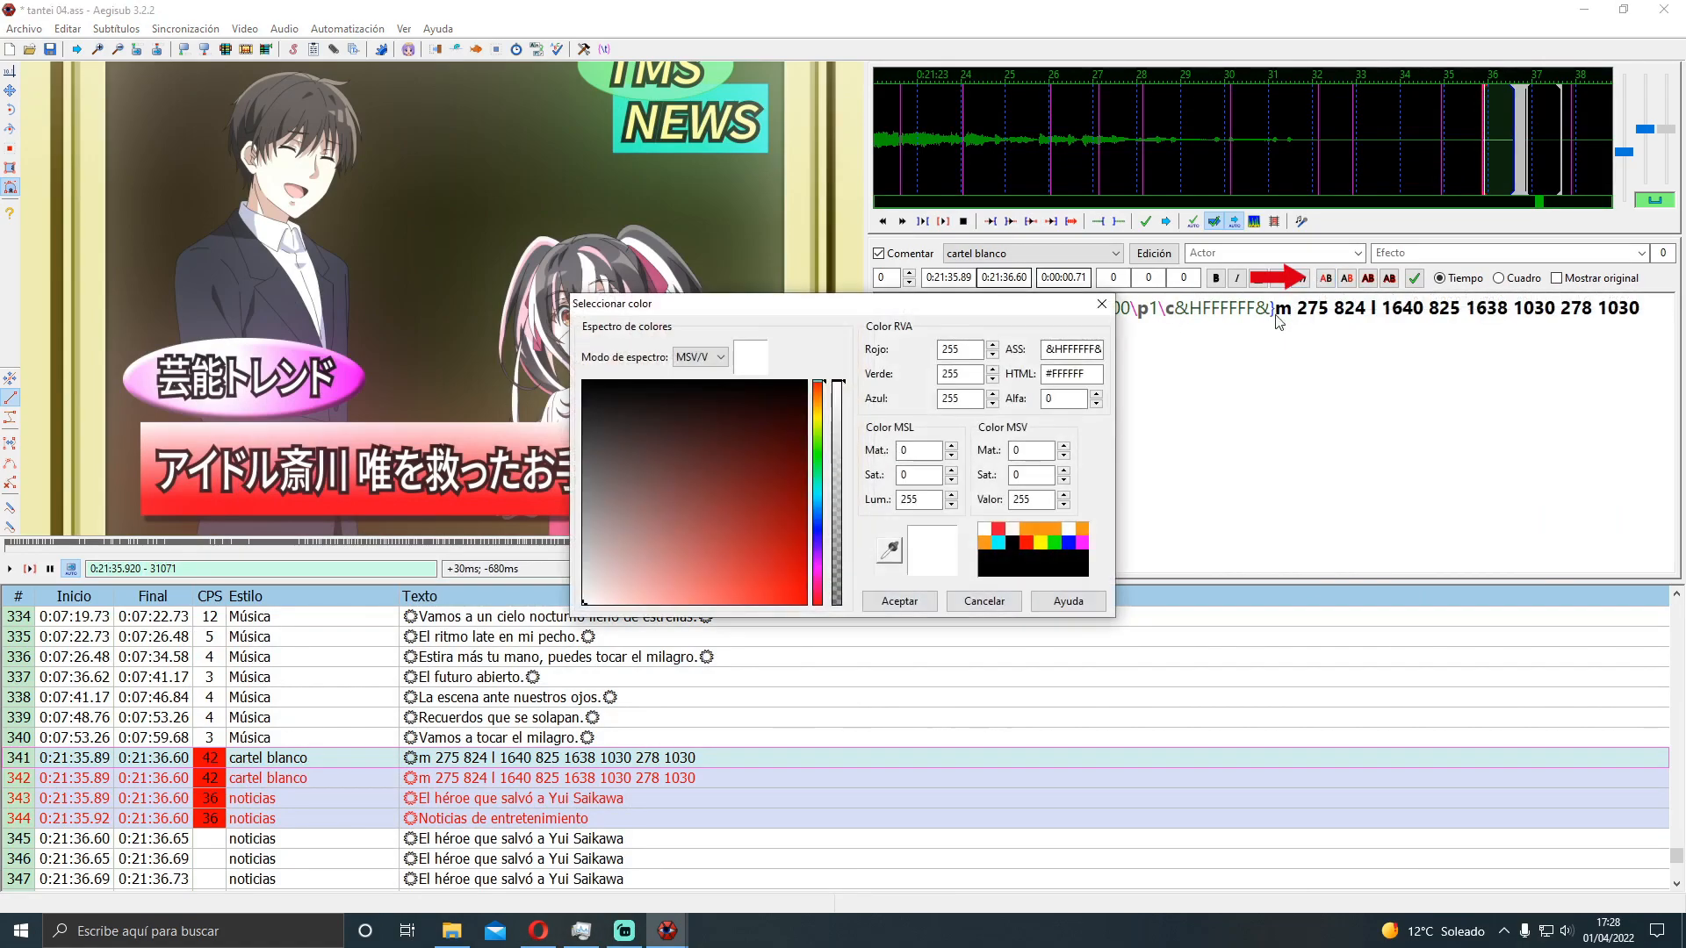
left_click(889, 549)
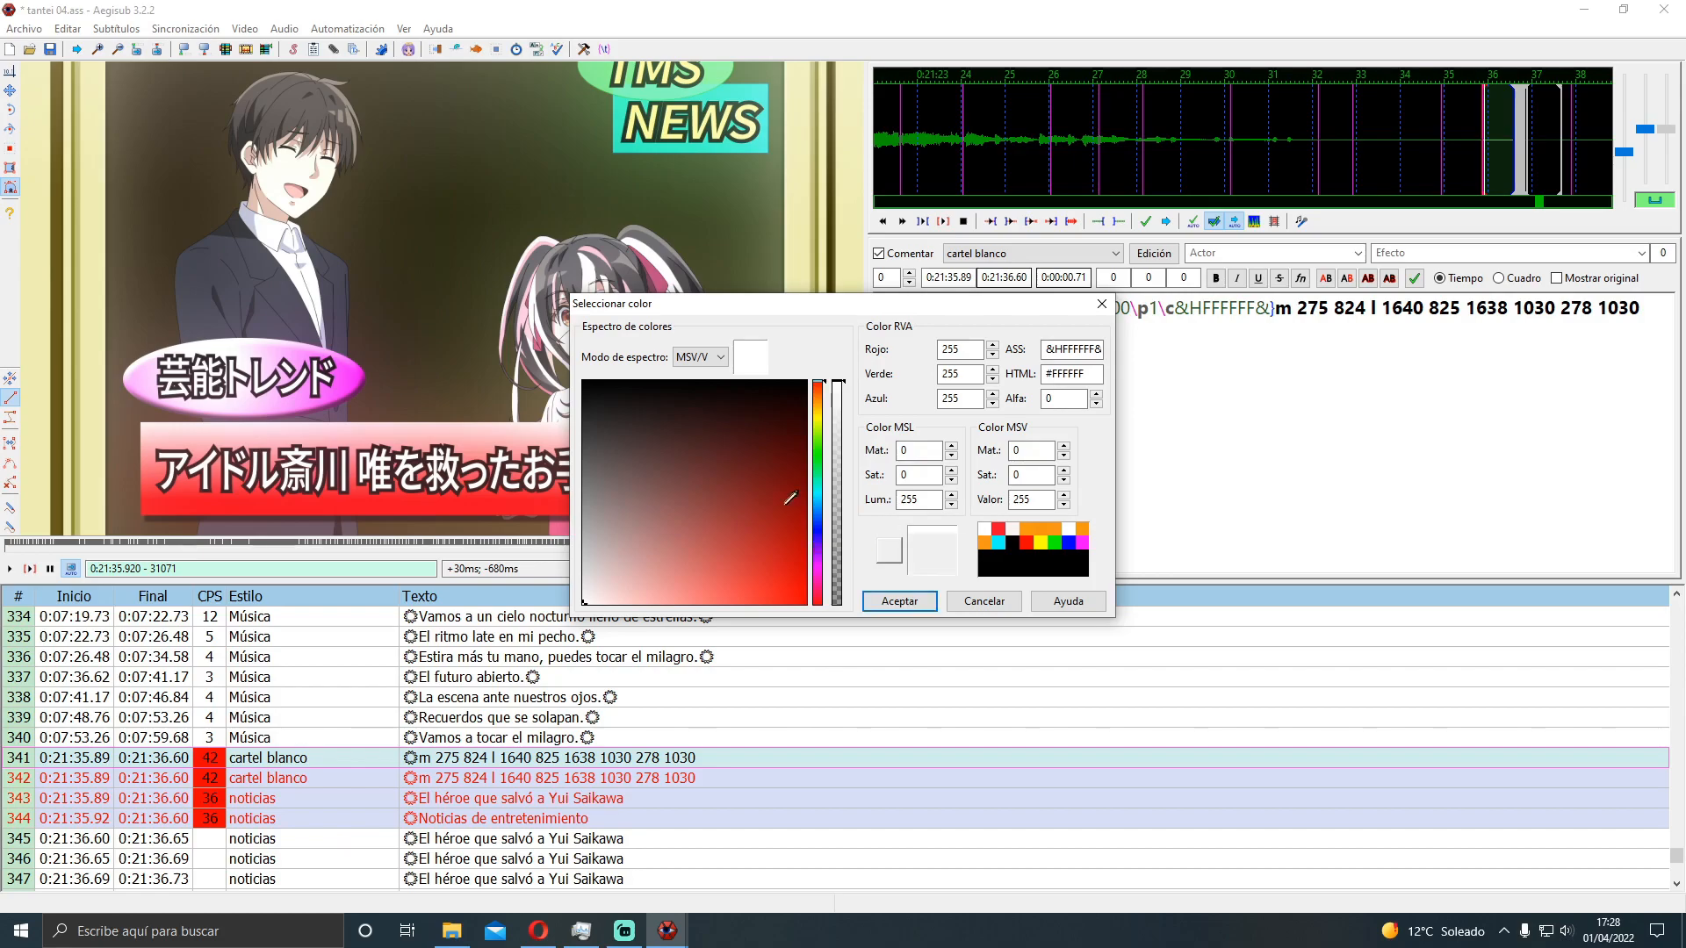
left_click(315, 423)
left_click(938, 559)
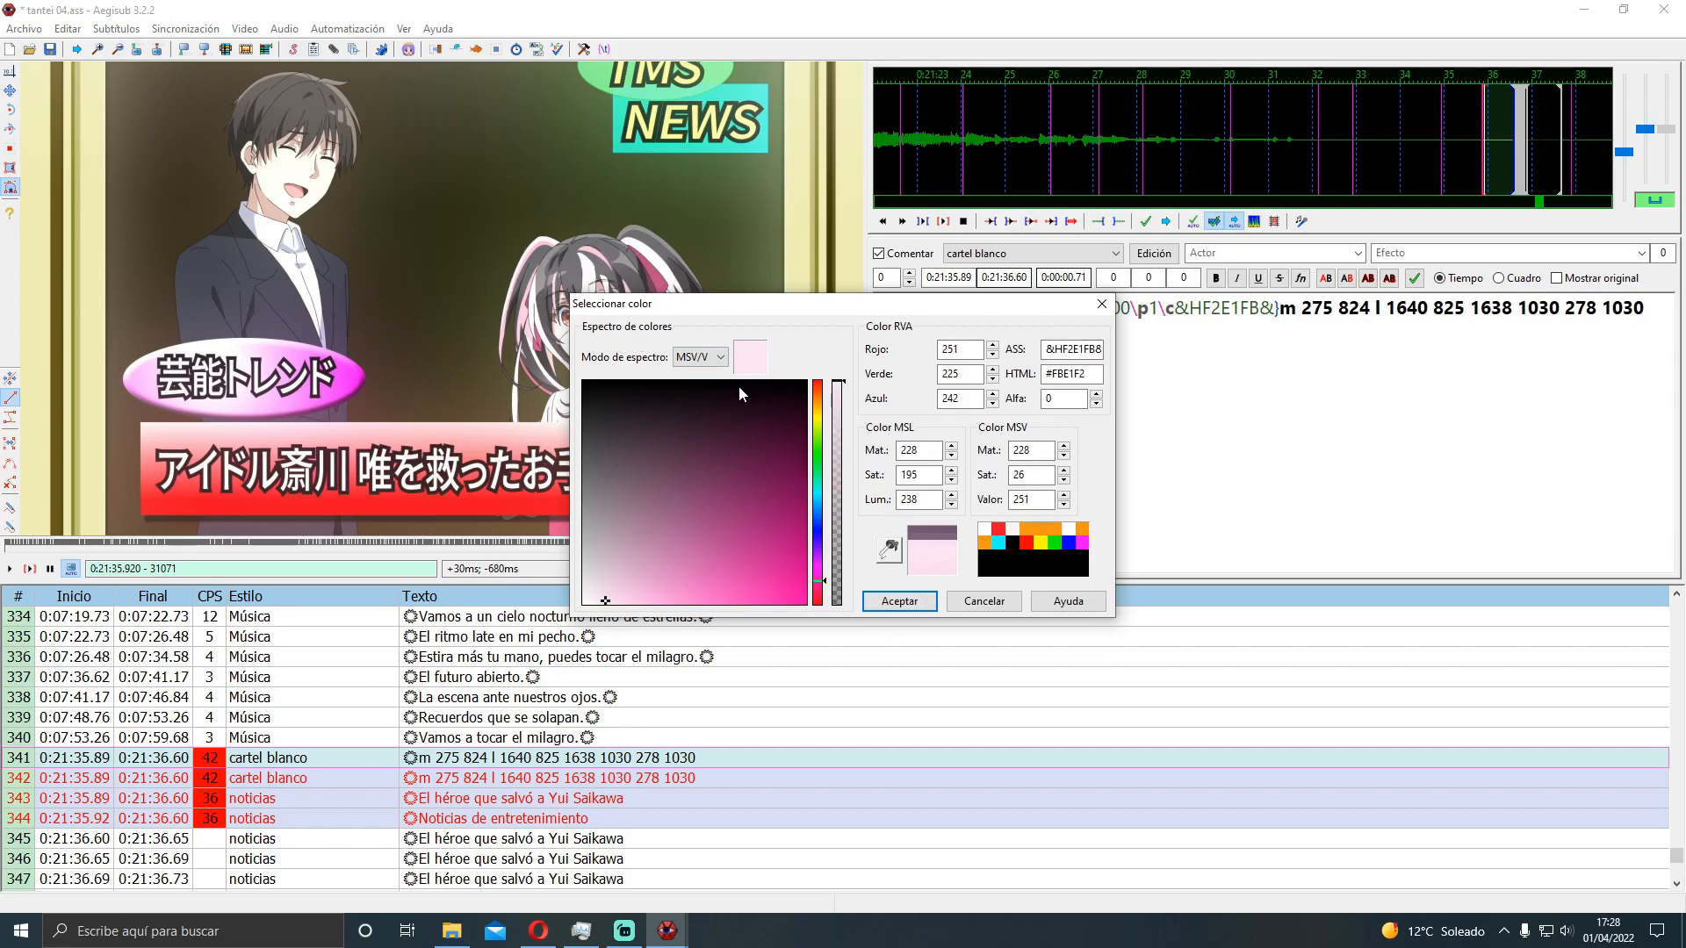
left_click(890, 550)
left_click(917, 536)
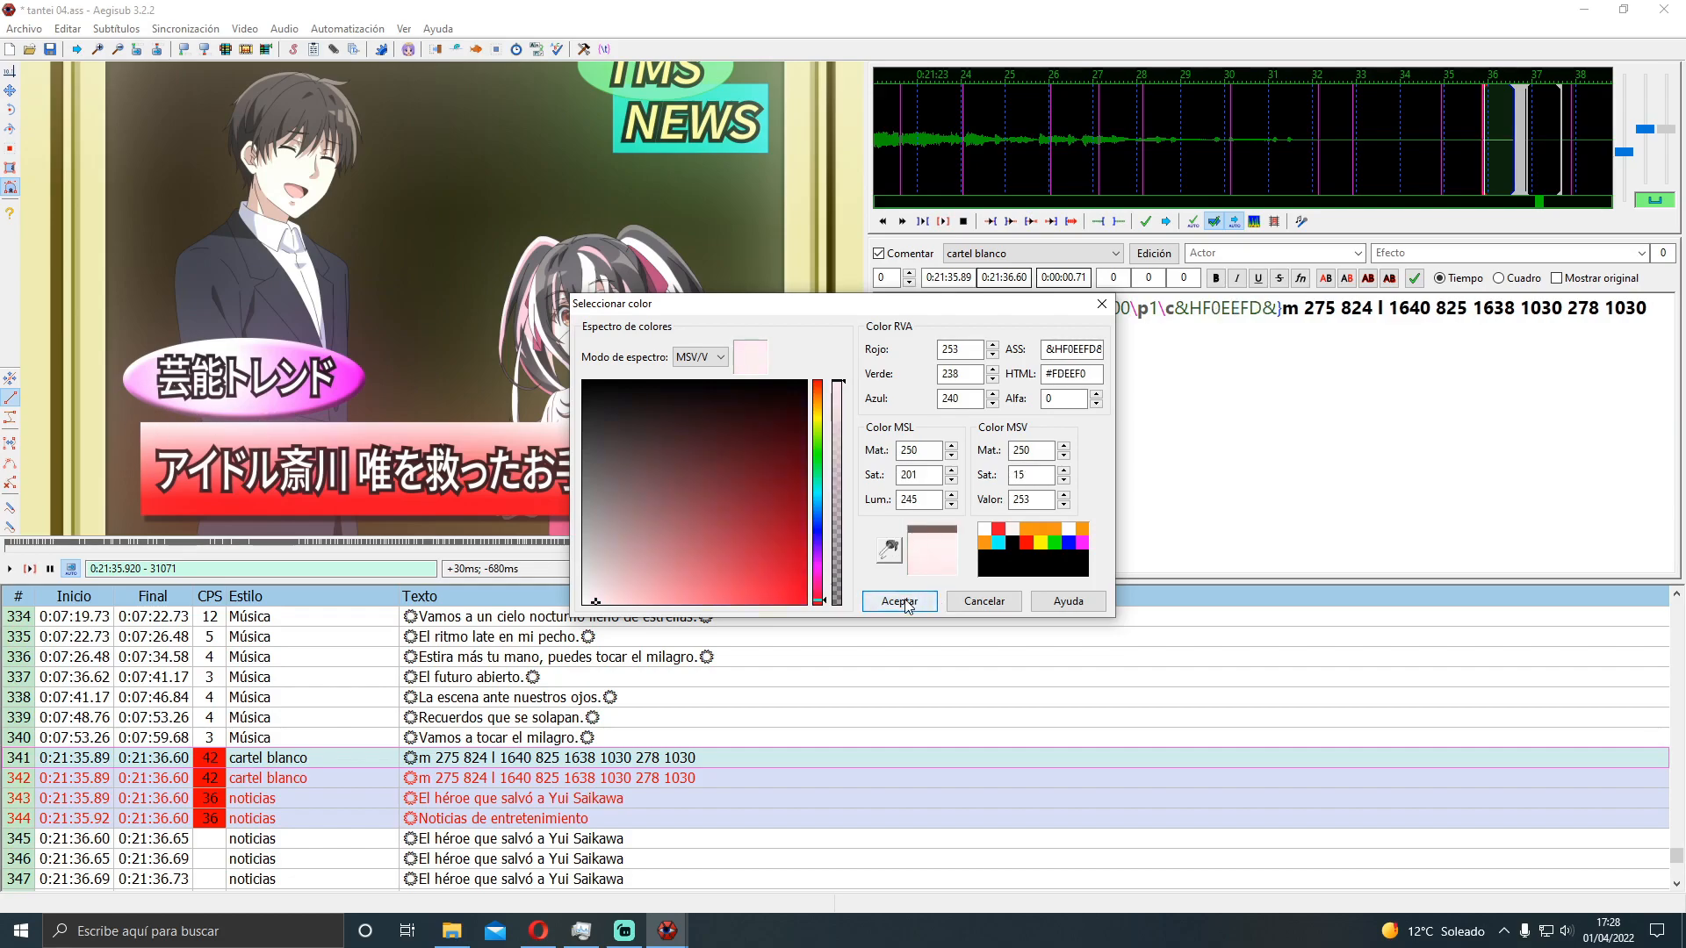
left_click(899, 601)
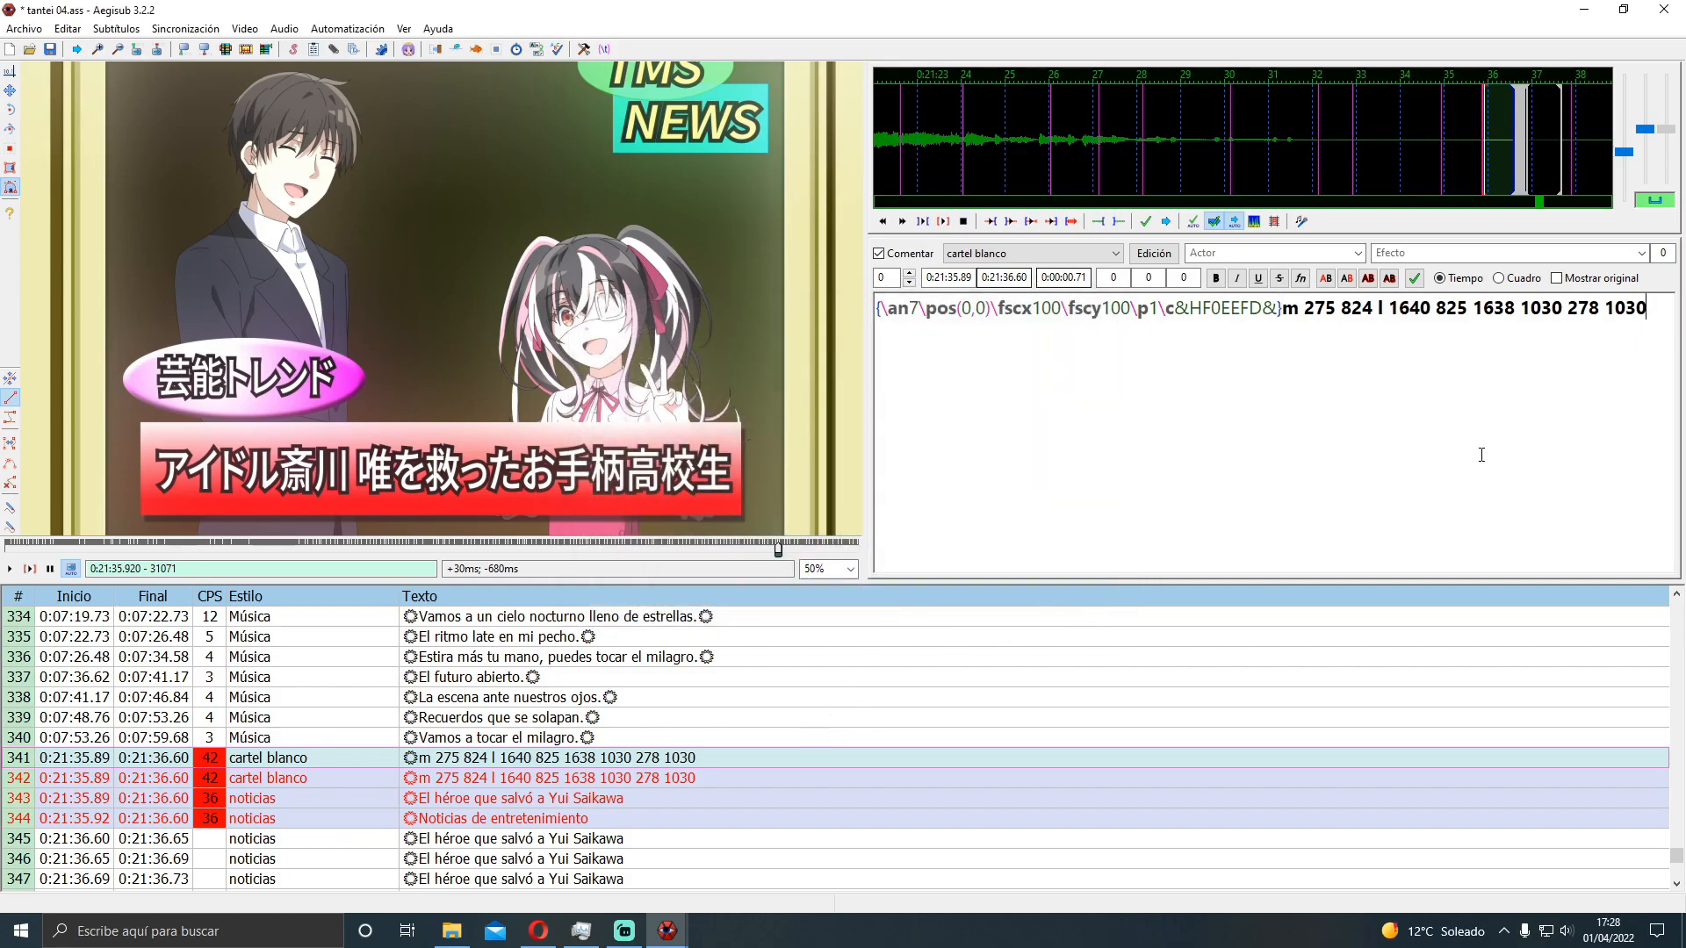
Set the primary colour of drawing line 342 to the red &H270EED& sampled from the news banner's lower edge
left_click(699, 779)
left_click_drag(1527, 308, 1164, 308)
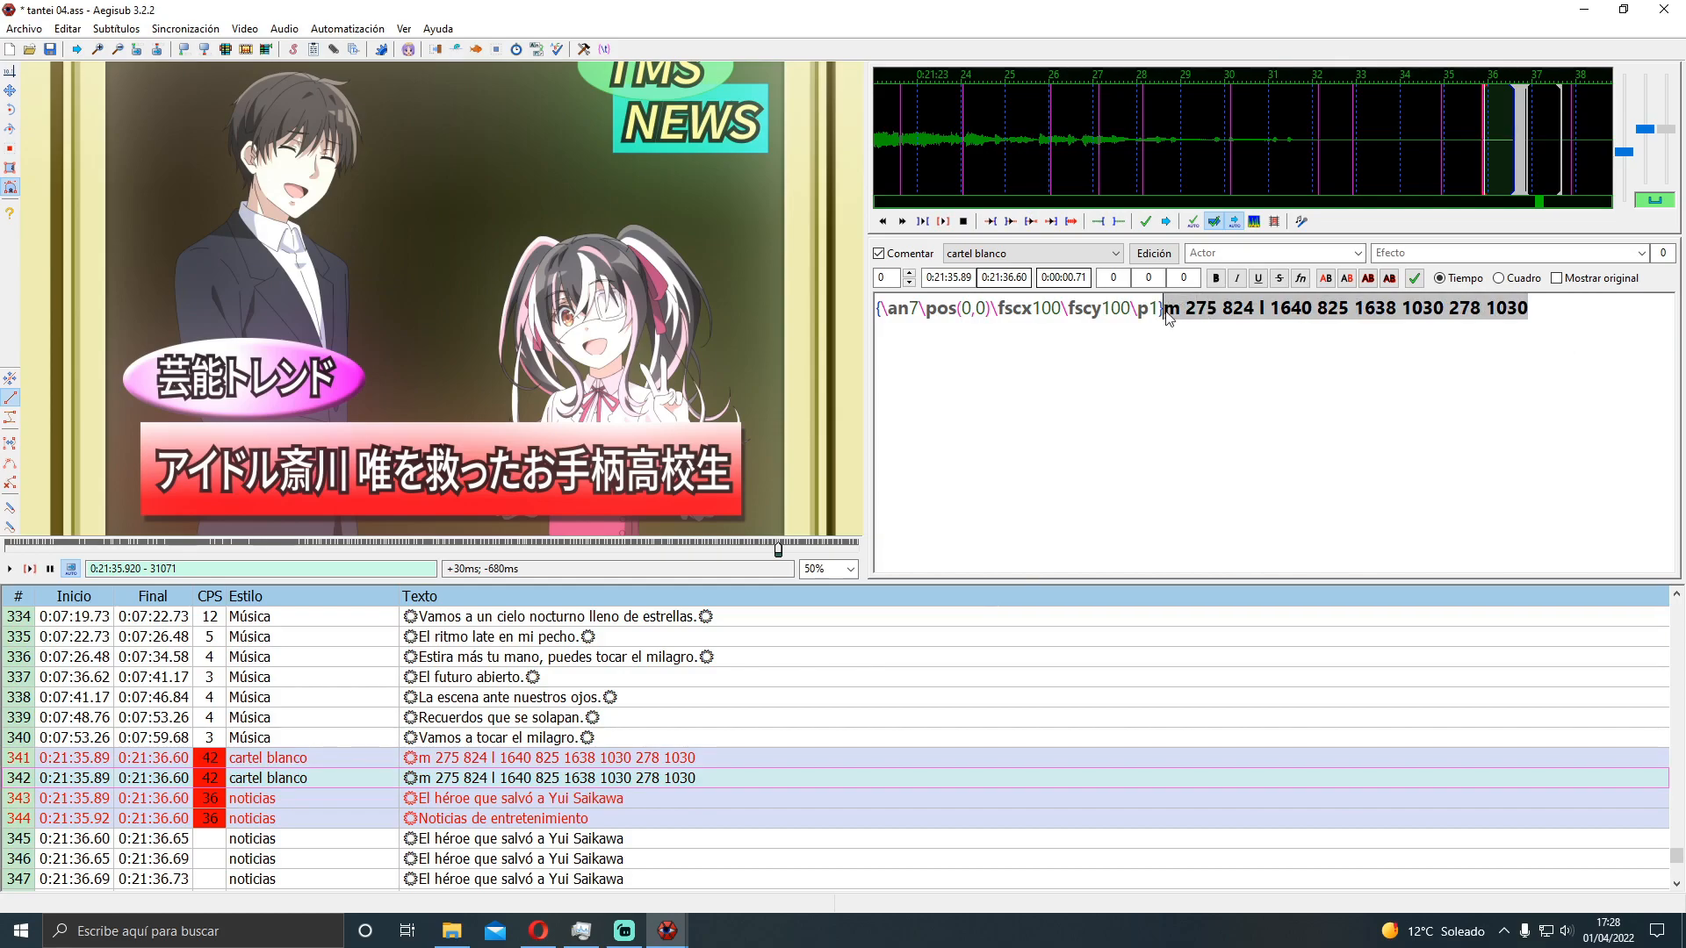
left_click(1326, 278)
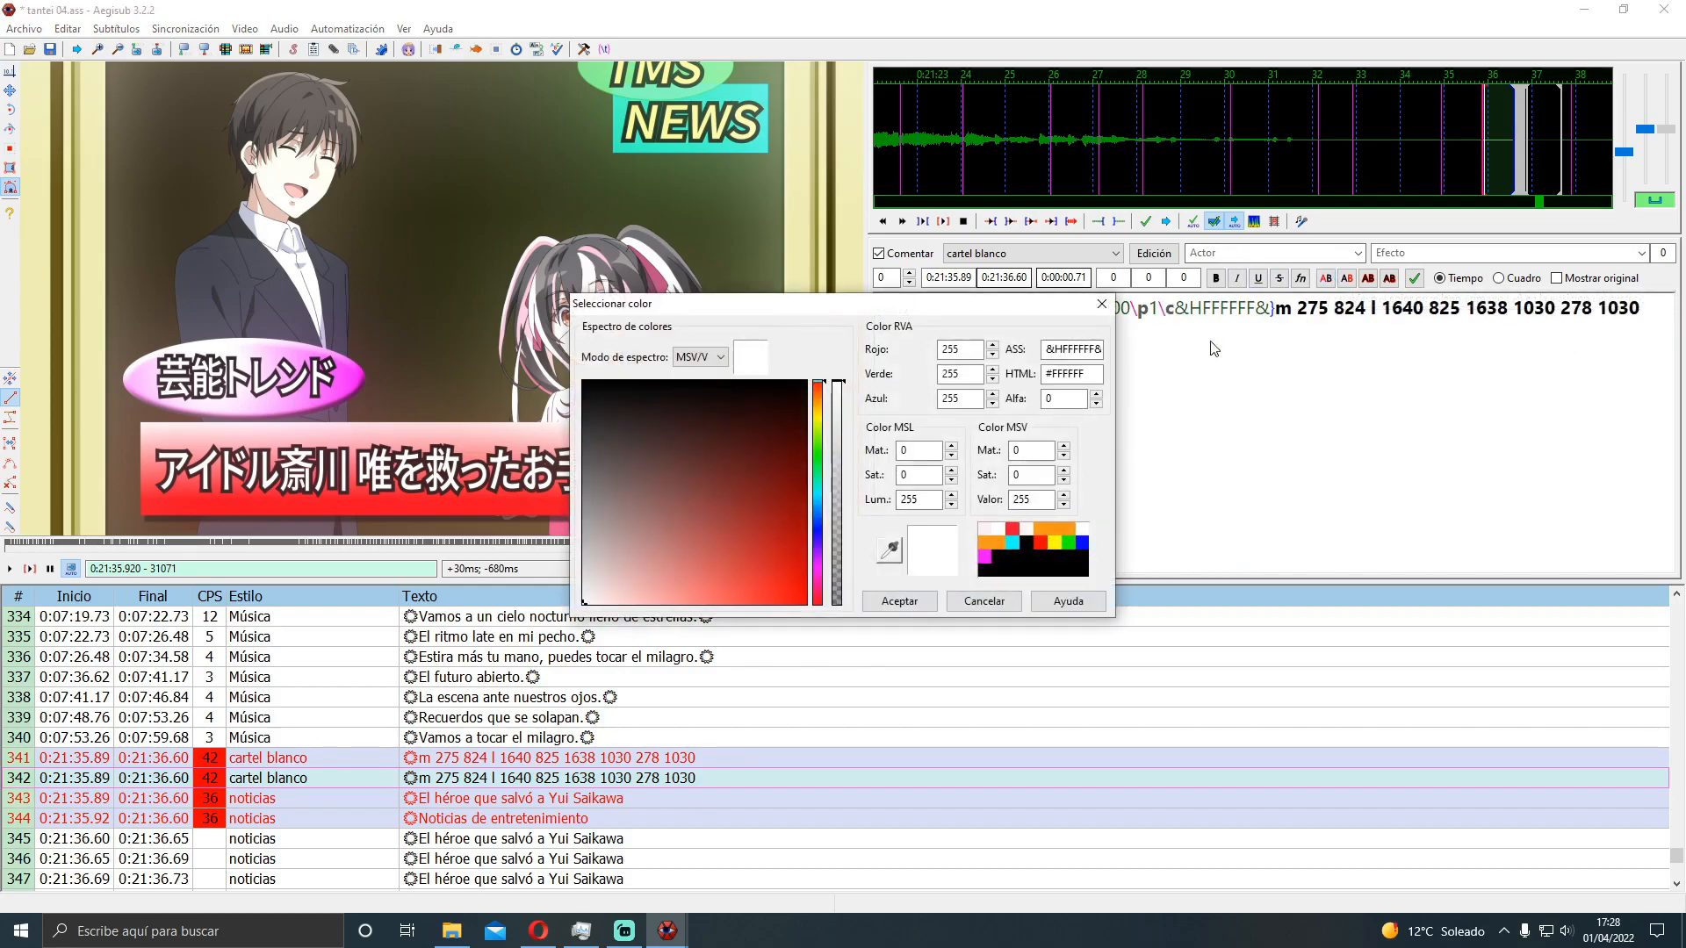
left_click_drag(598, 456, 508, 514)
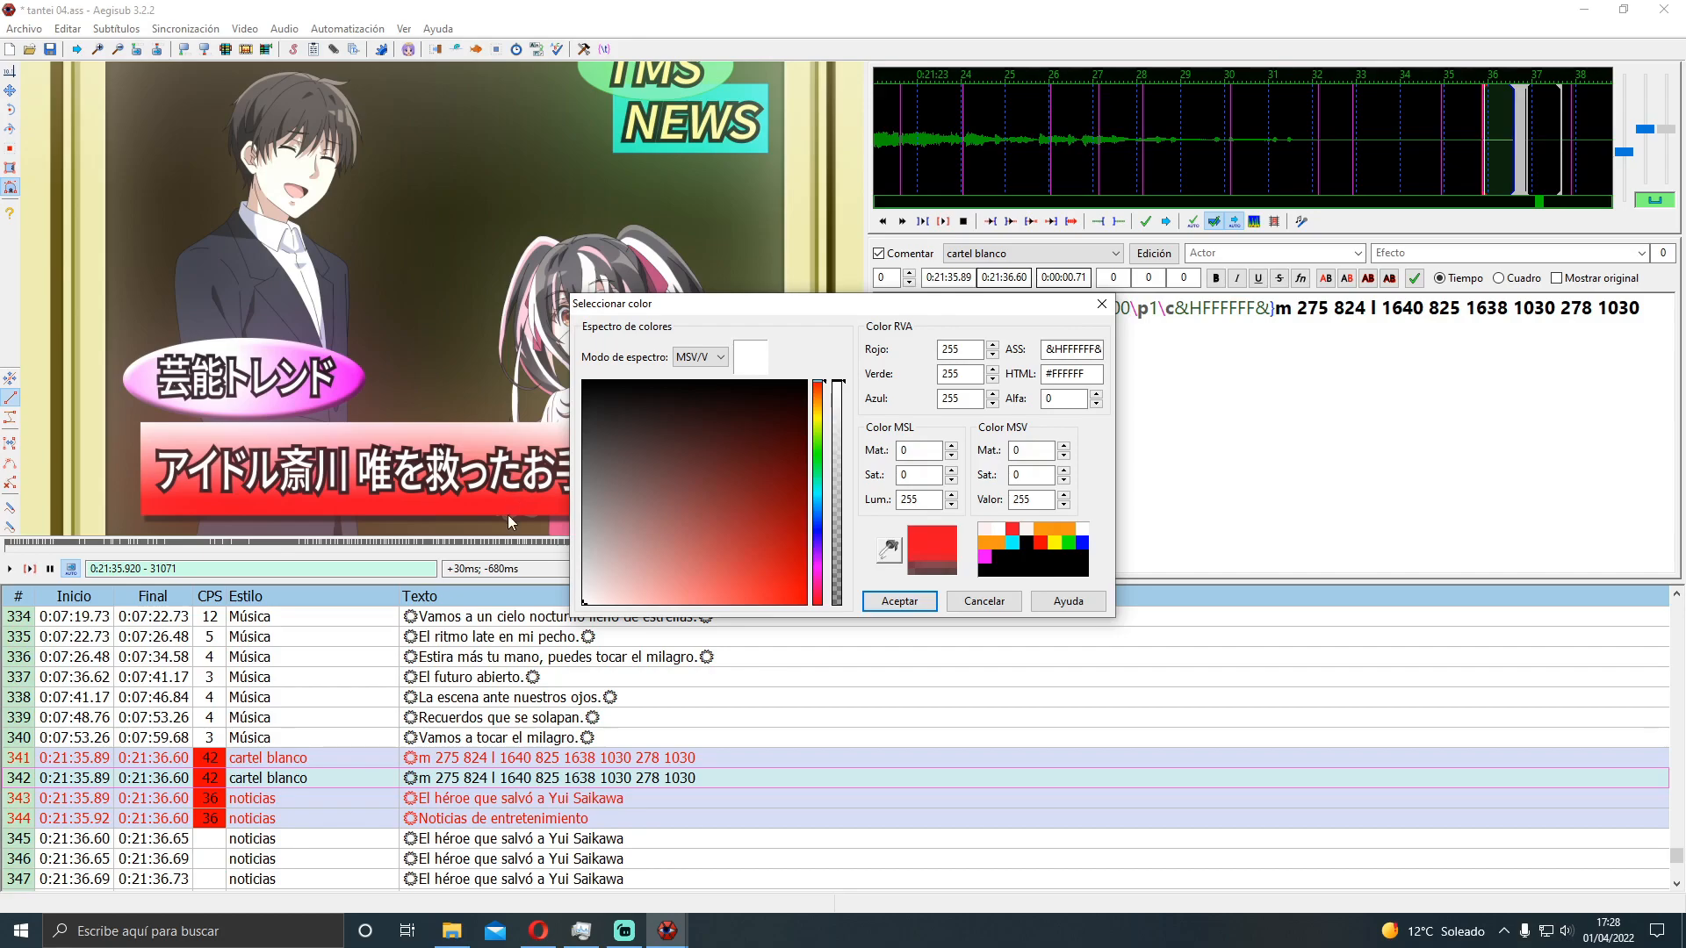
left_click(933, 550)
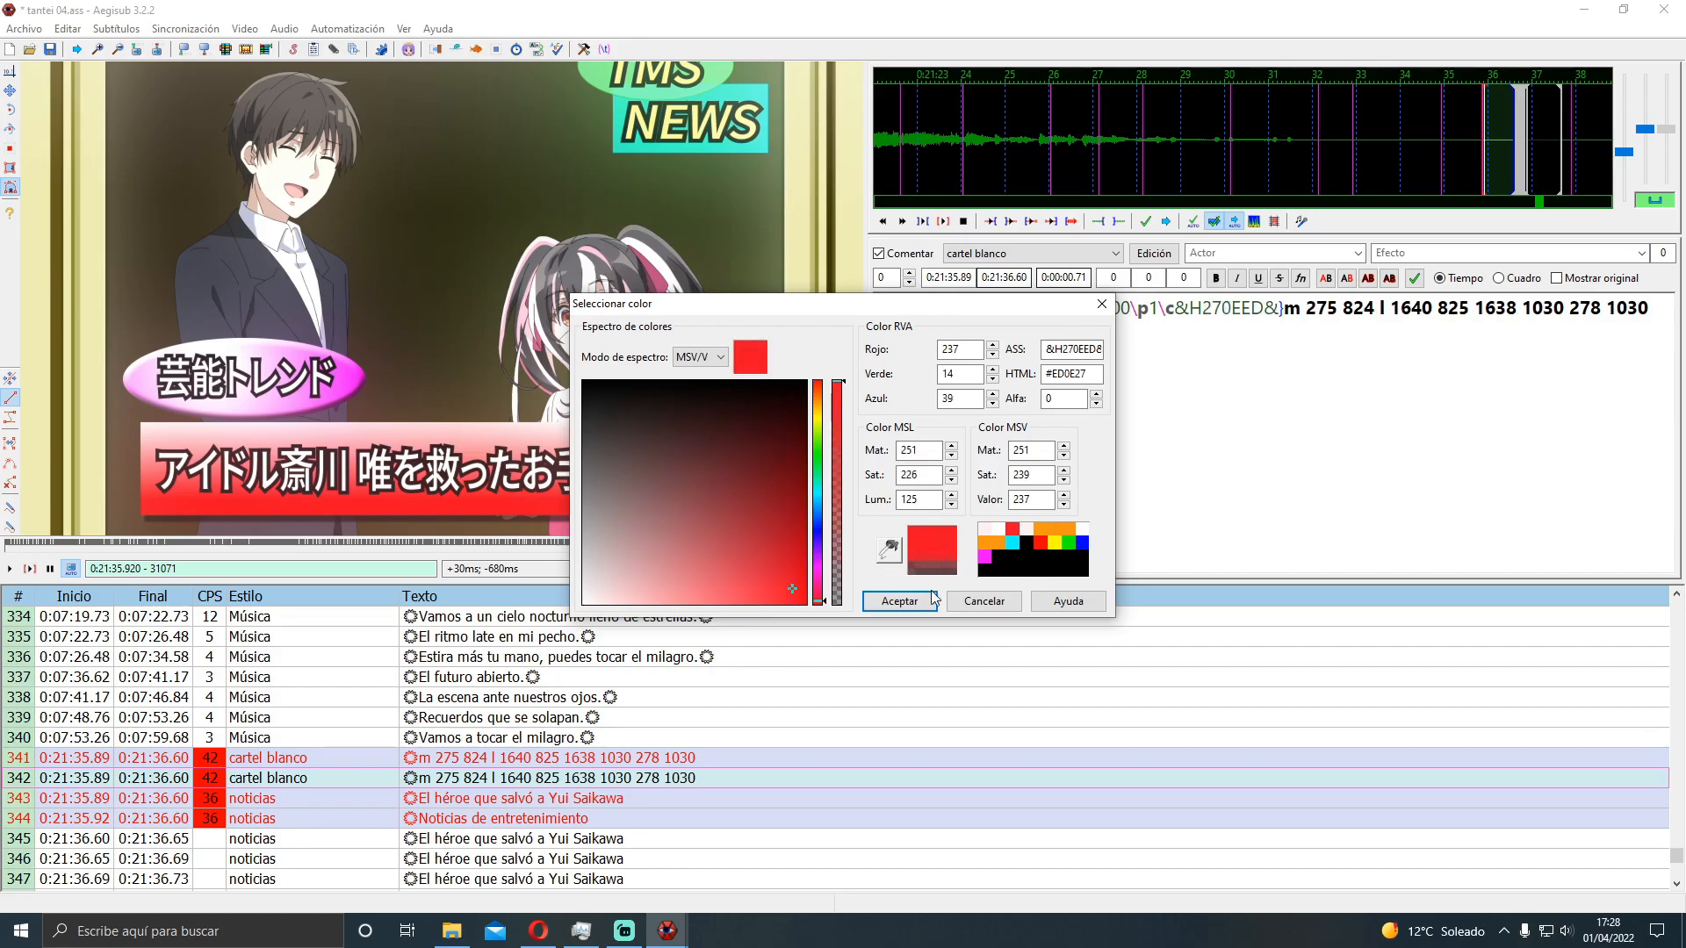
left_click(899, 600)
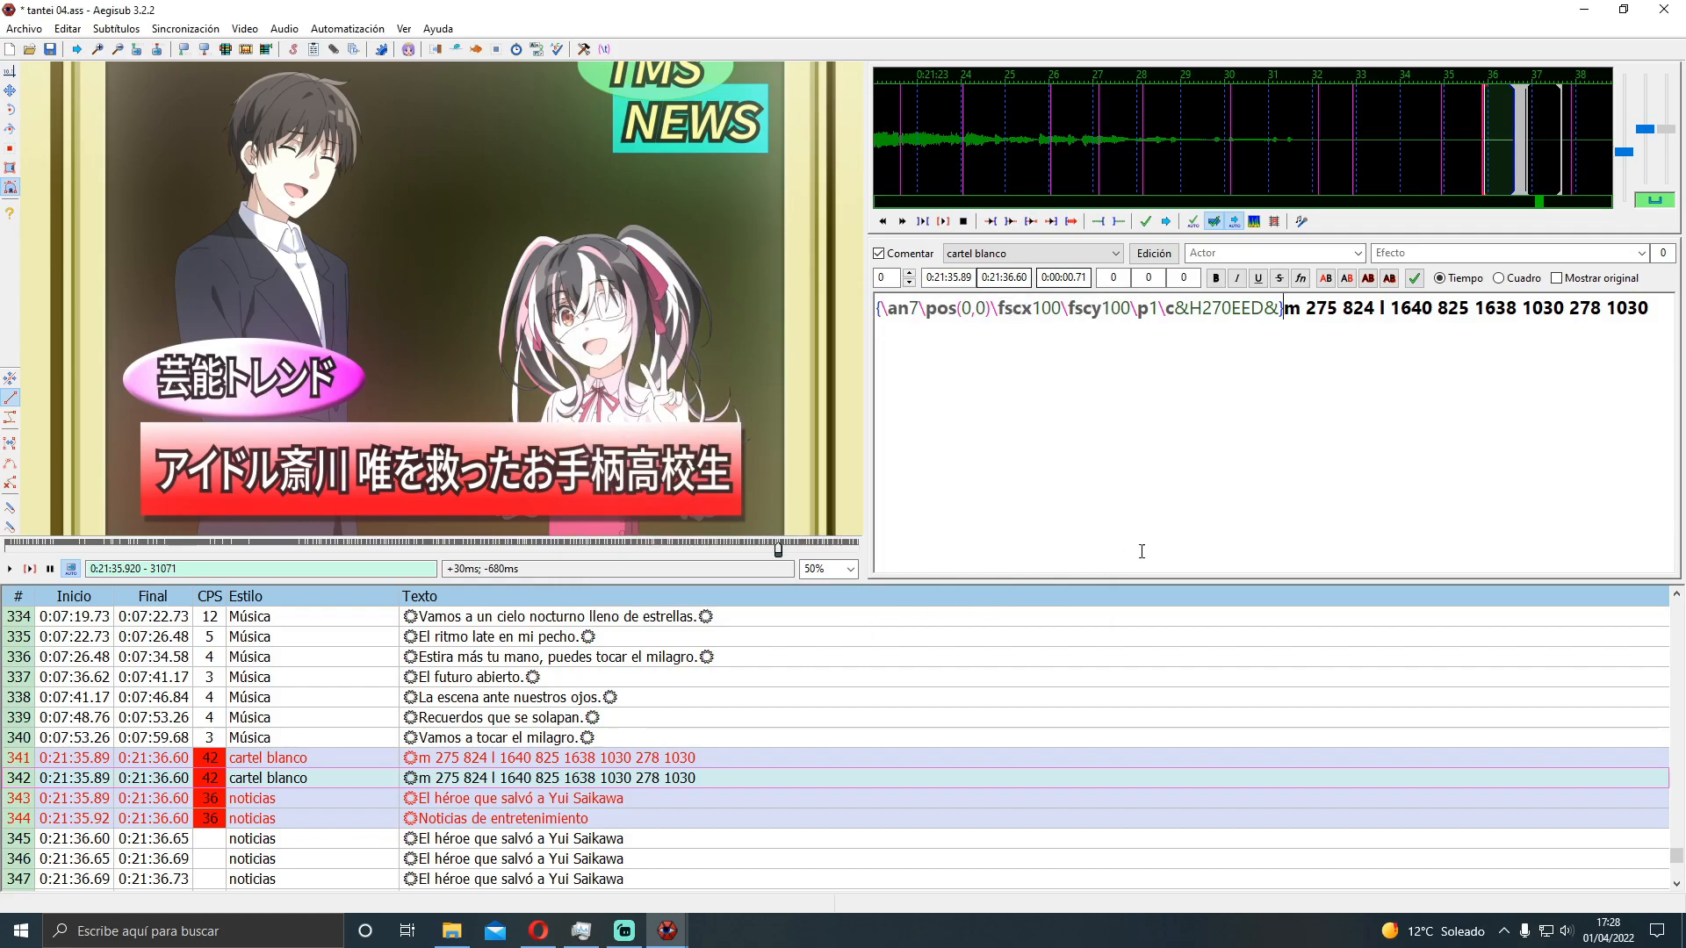
Turn off the comment state of both coloured drawing lines, 341 and 342
left_click(625, 759)
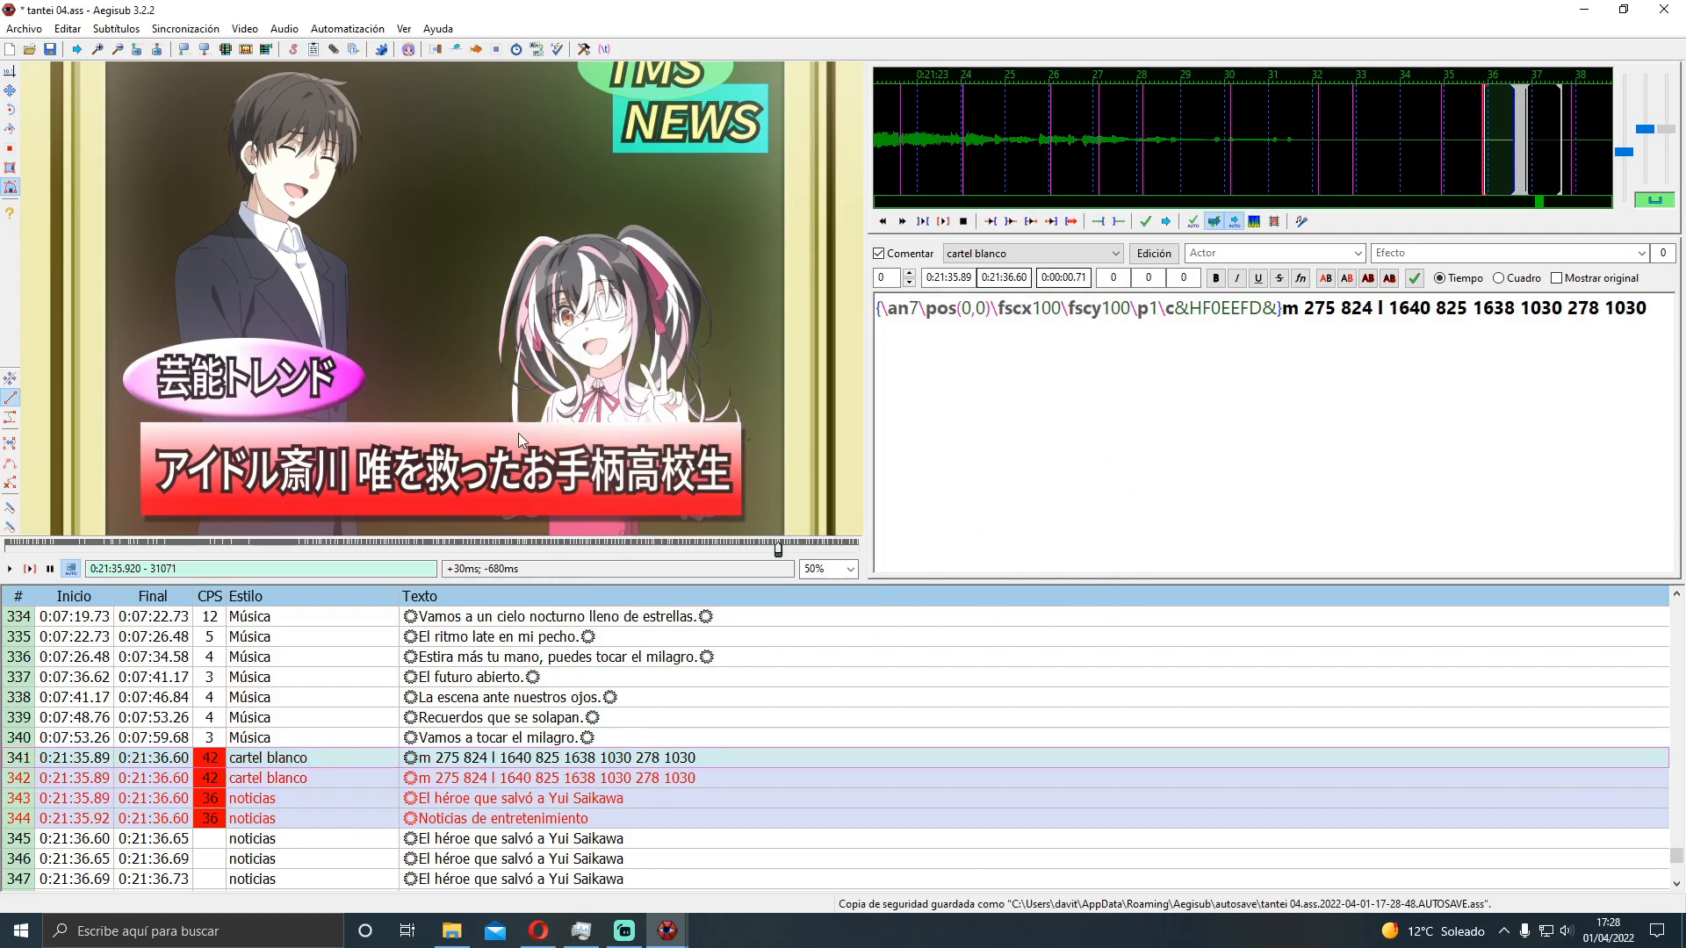
left_click(606, 798)
left_click(584, 779)
left_click(597, 762)
left_click(602, 773, "ctrl")
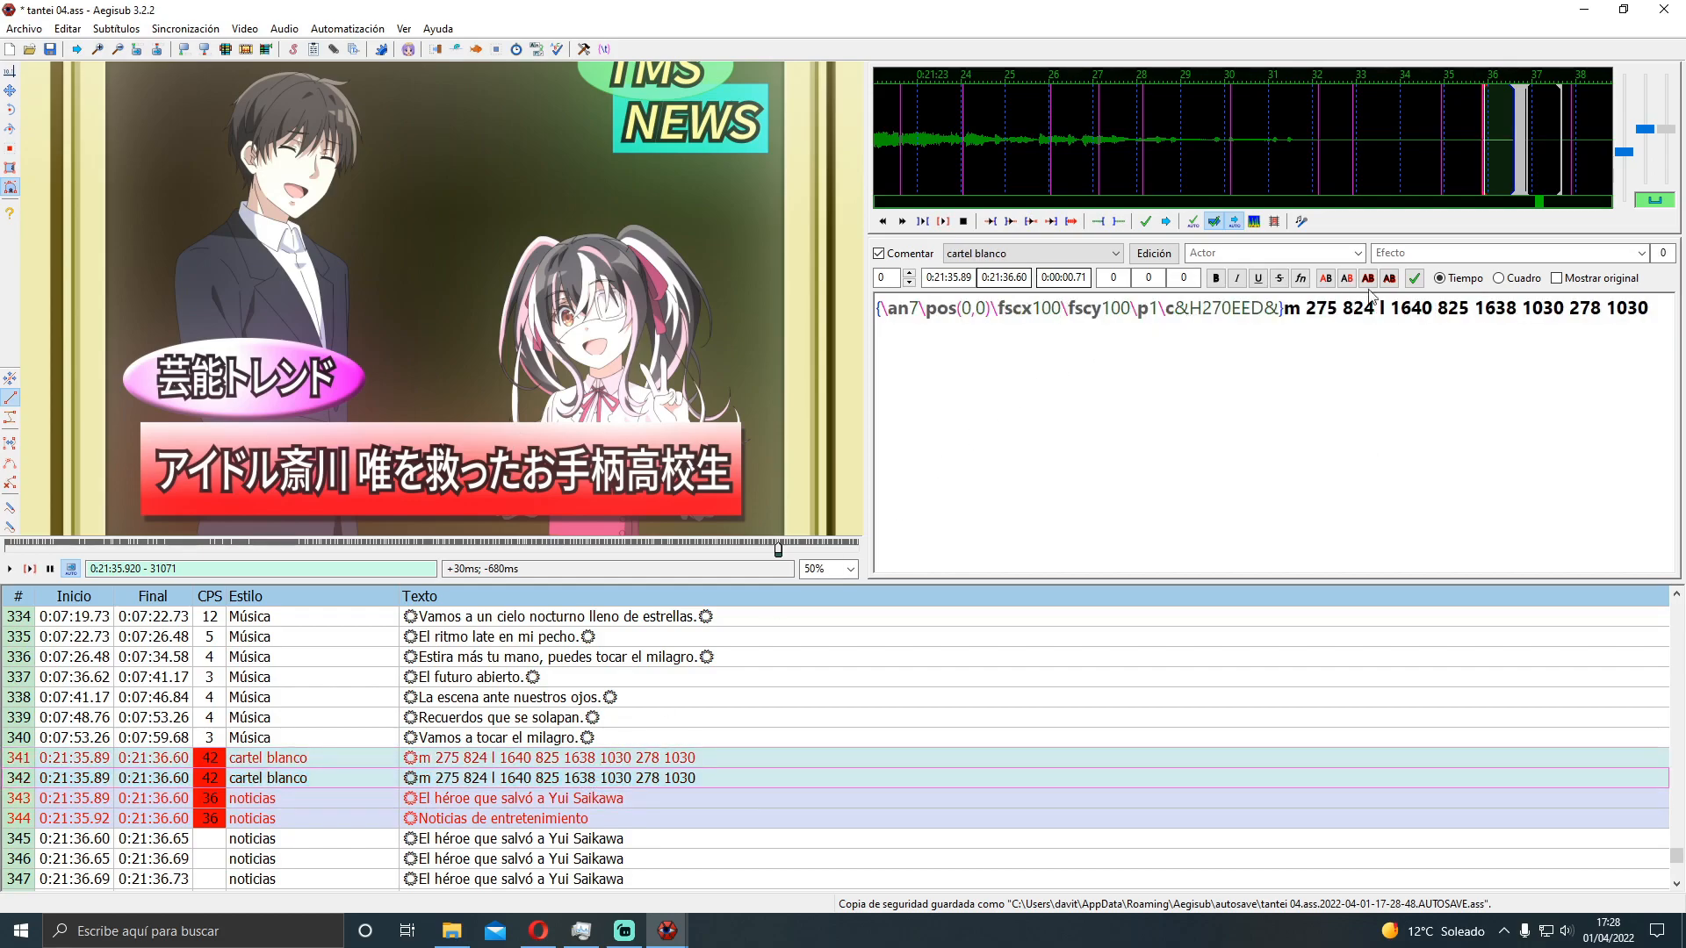
left_click(879, 254)
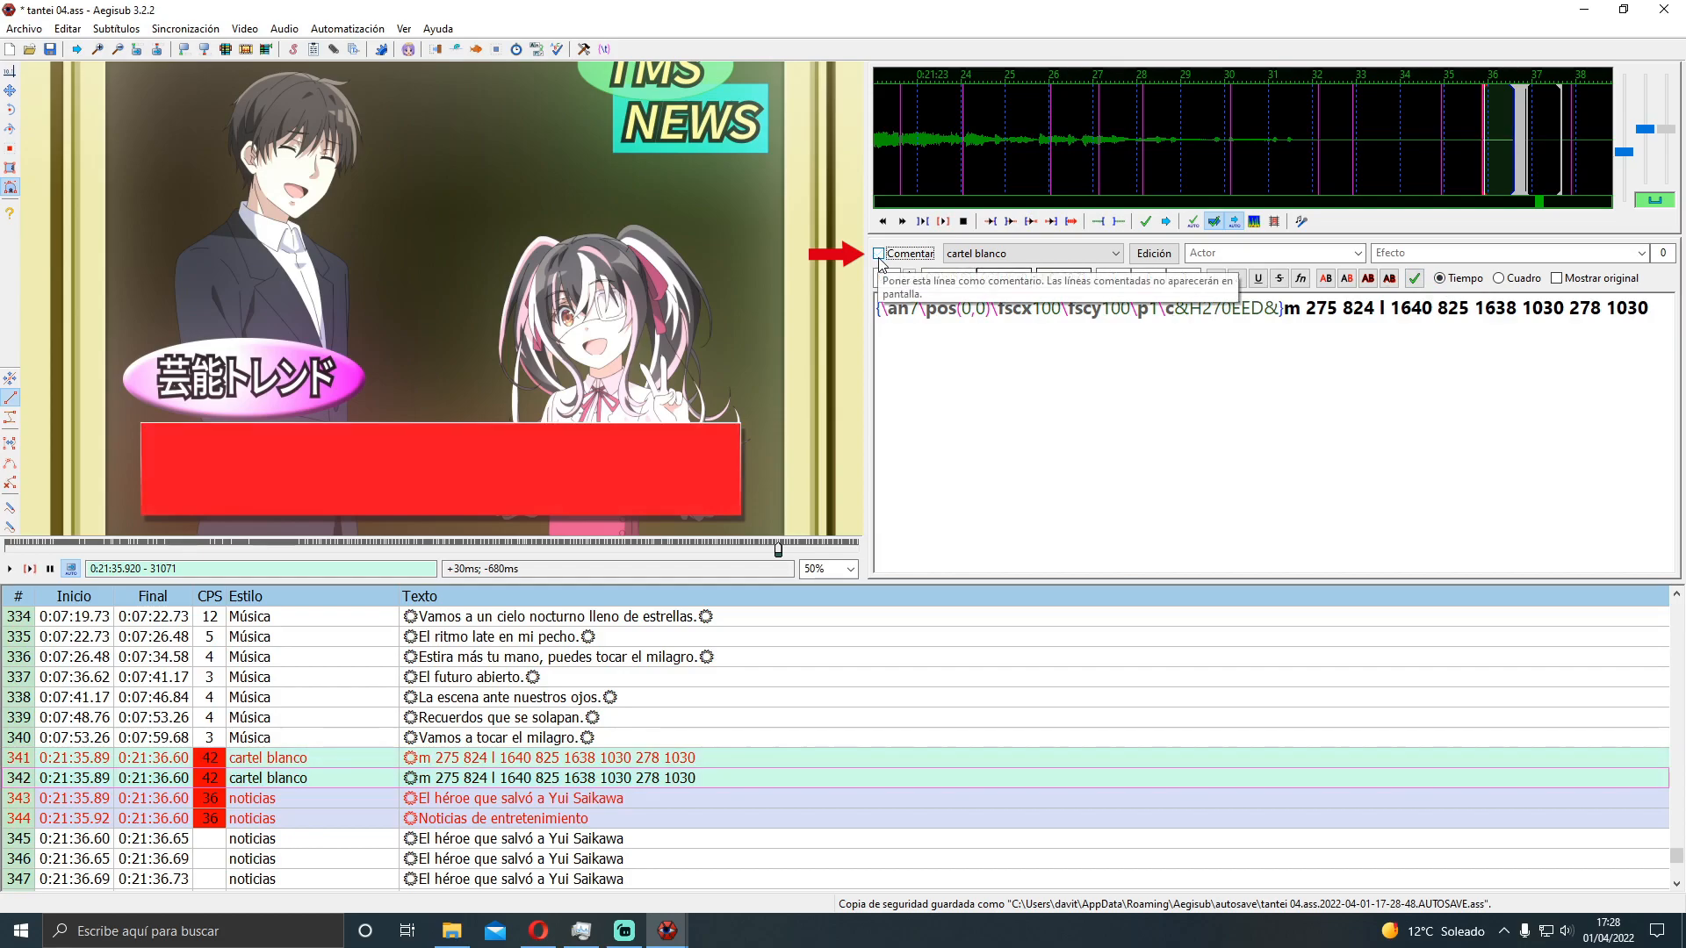
Apply Gradient Everything to lines 341 and 342 with the \c tag, 1 pixel per strip and Vertical direction
left_click(531, 761)
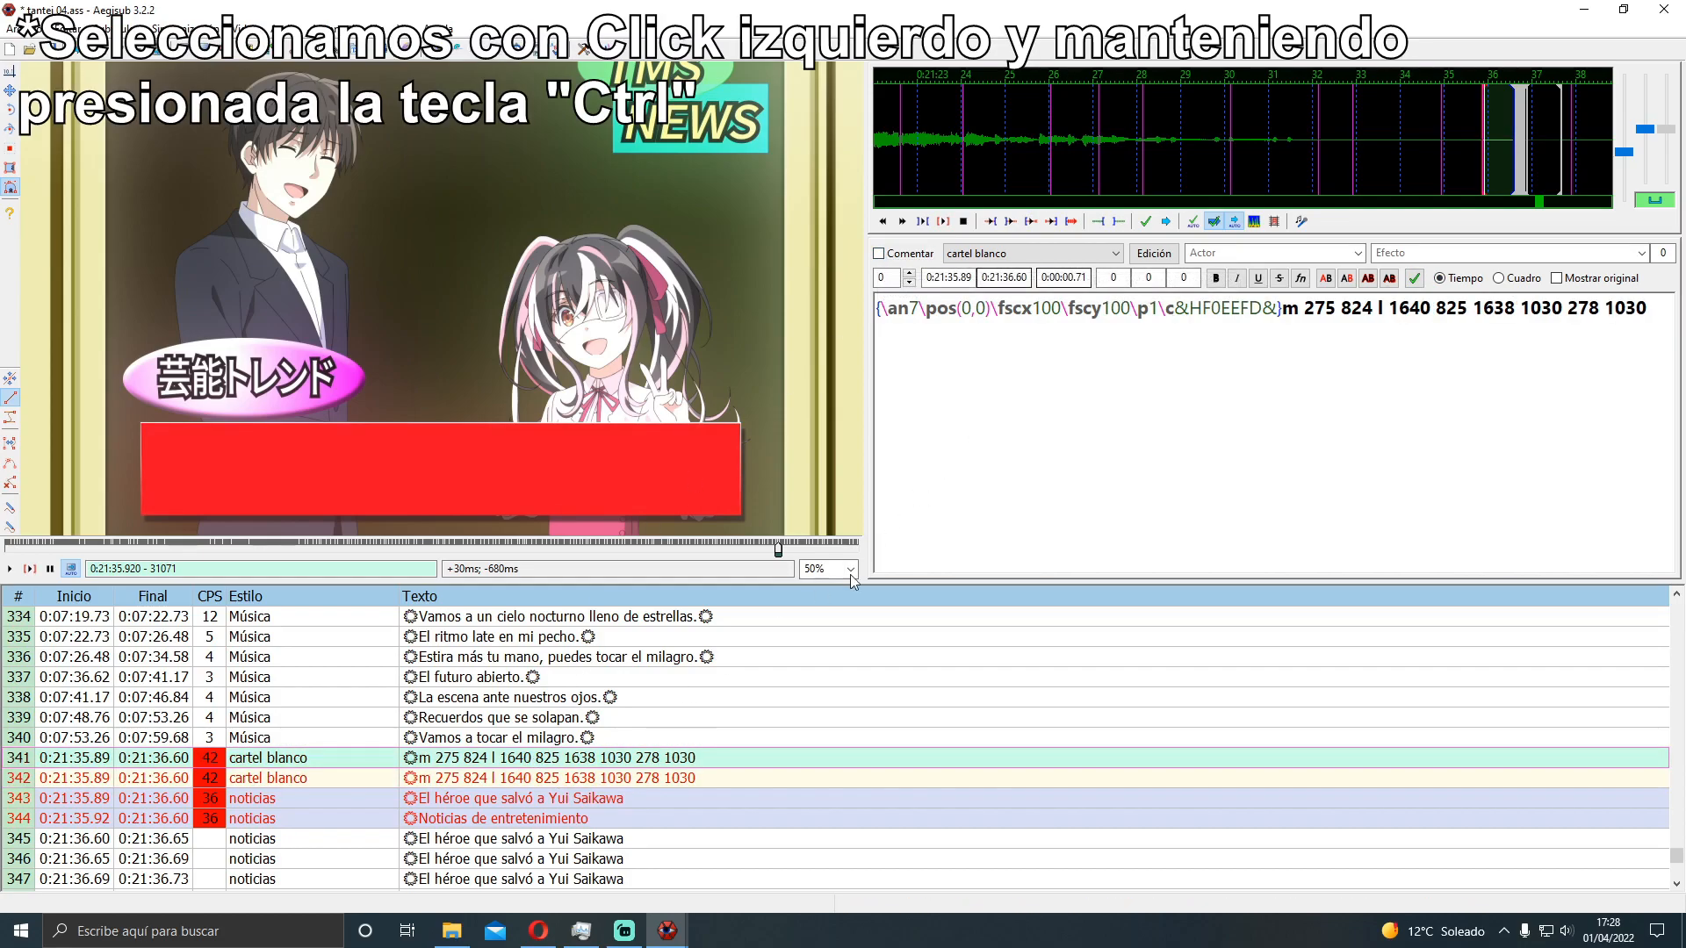
left_click(662, 780, "ctrl")
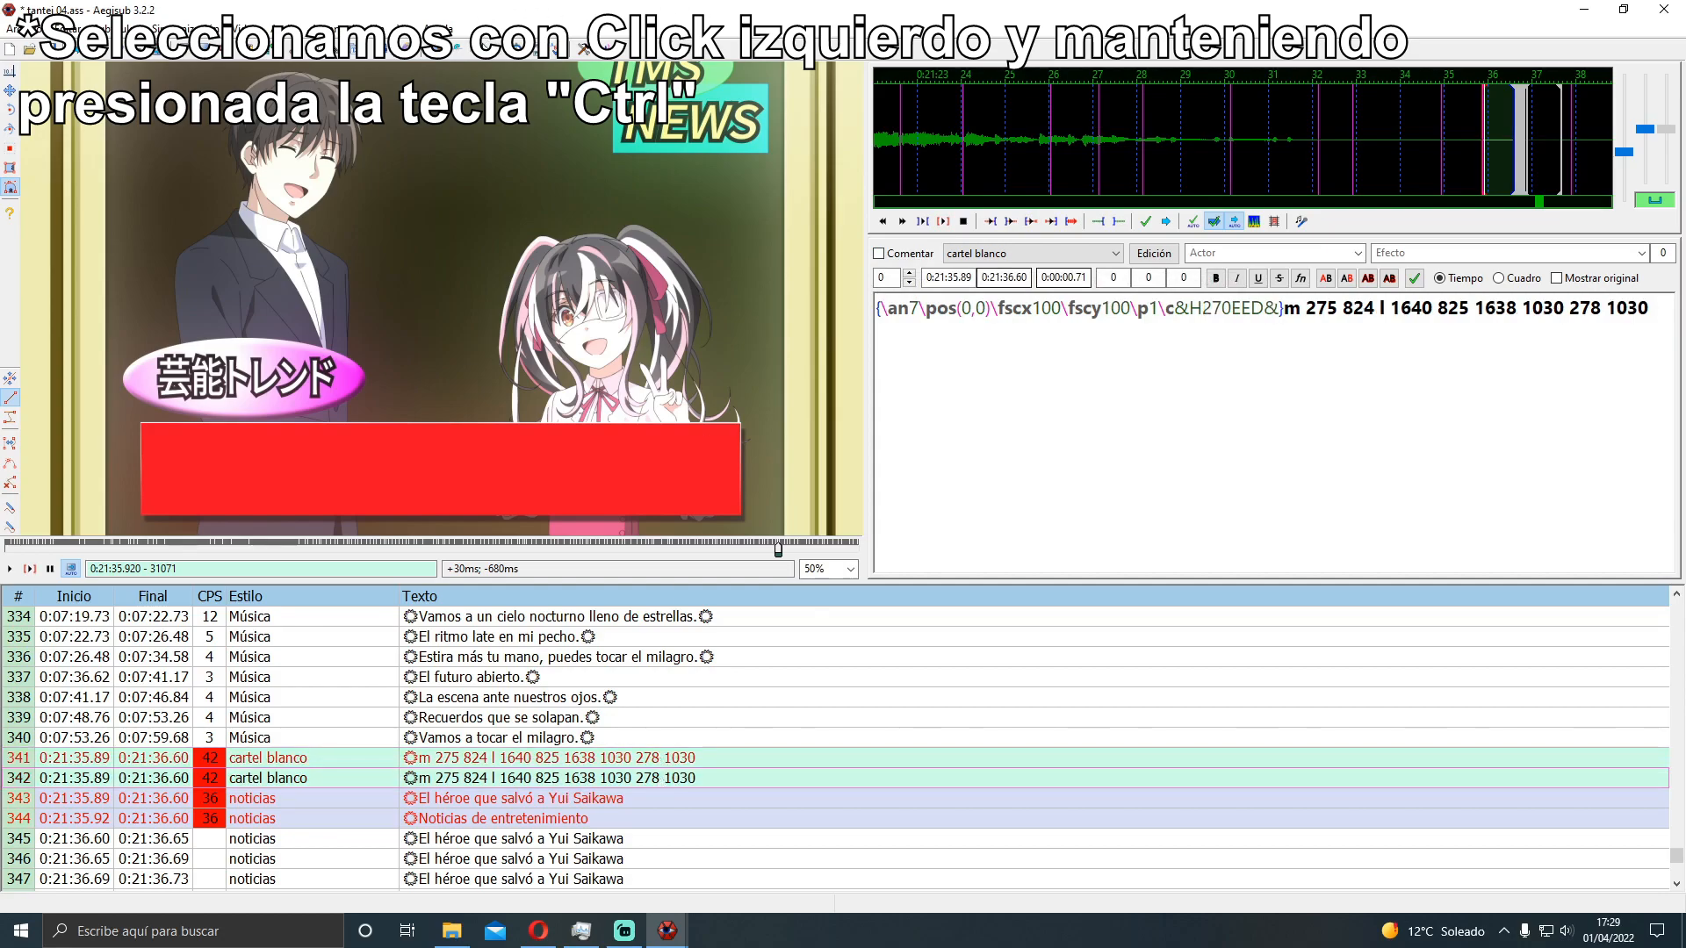
left_click(348, 29)
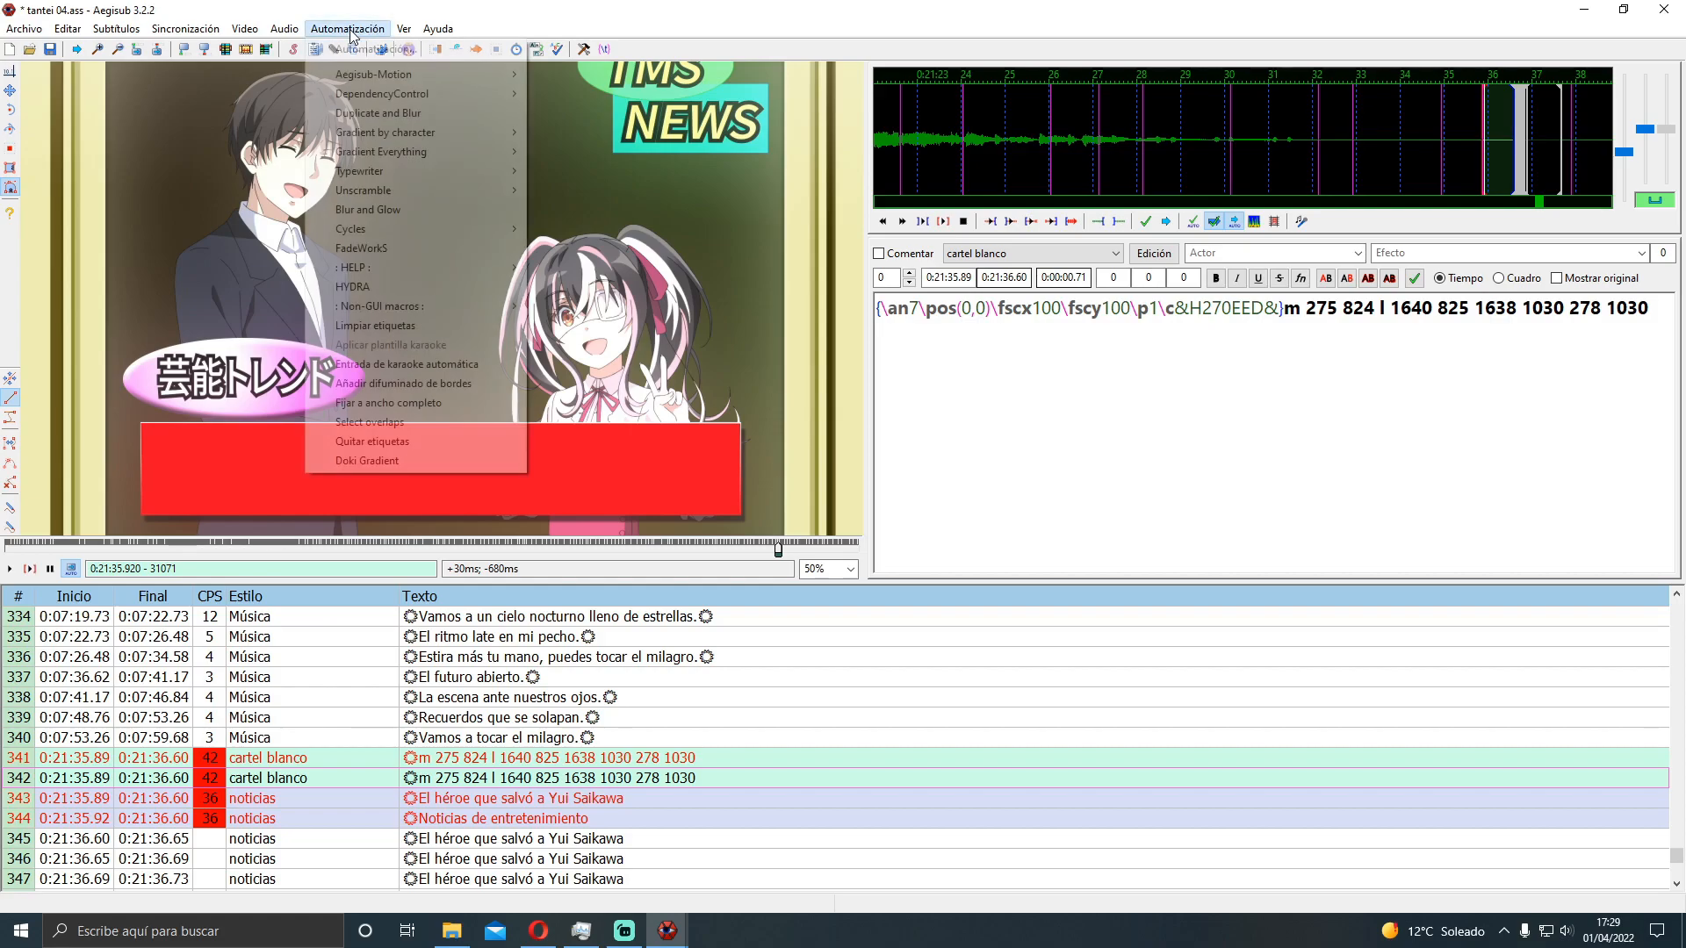
mouse_move(405, 157)
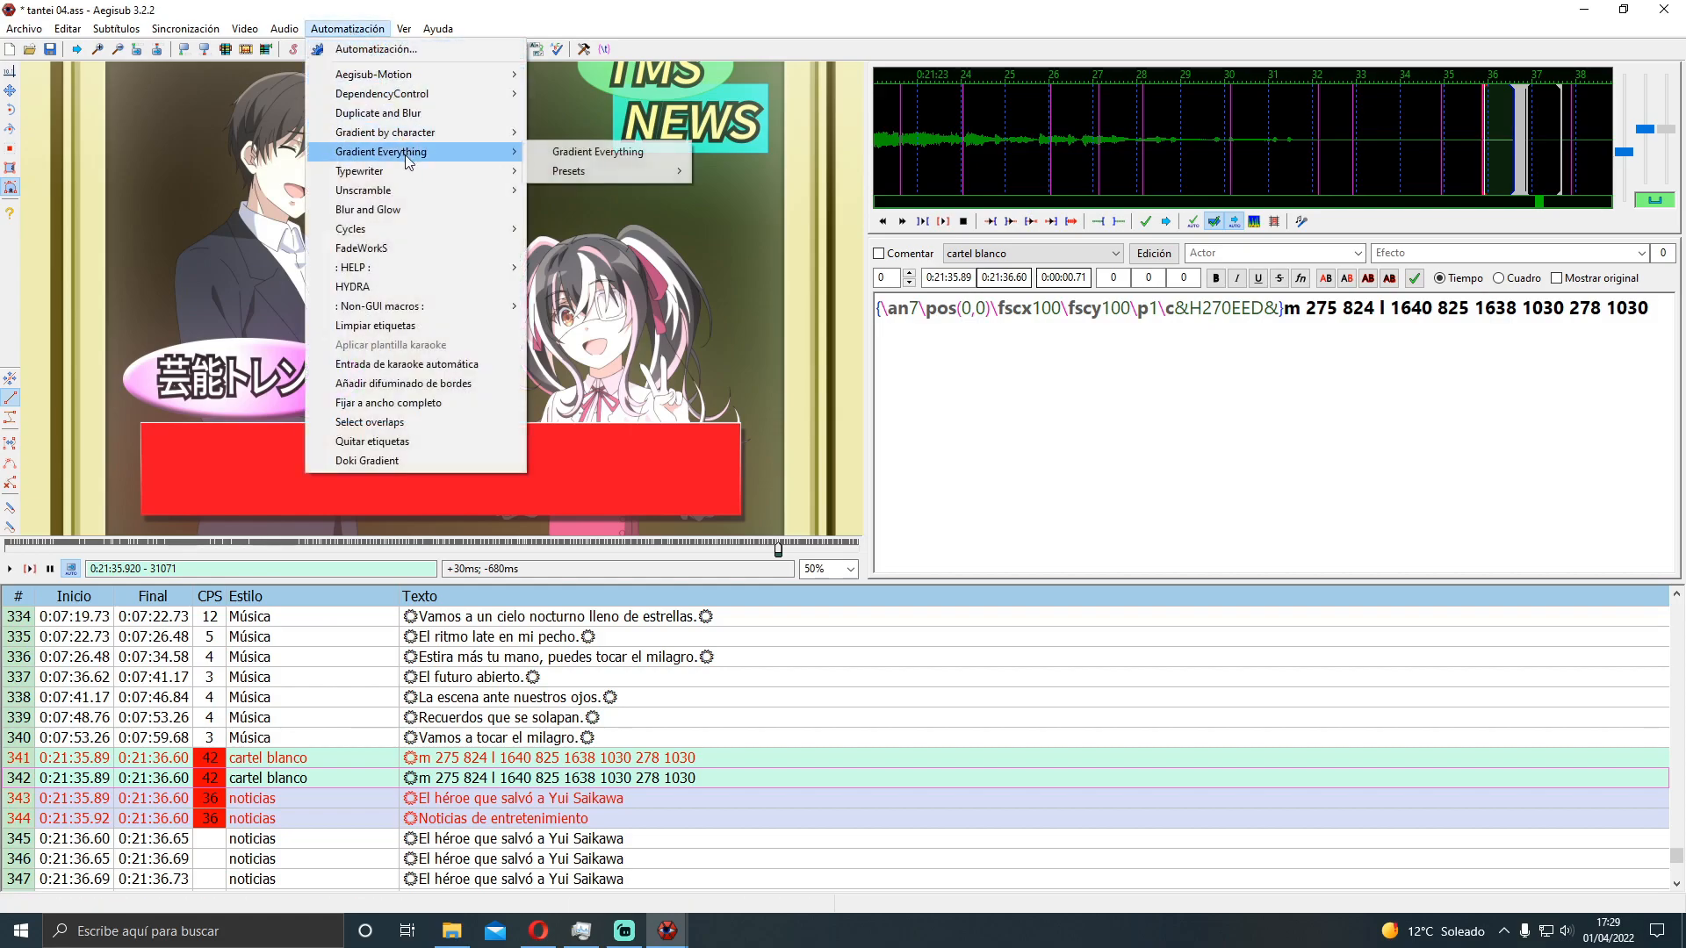
left_click(600, 151)
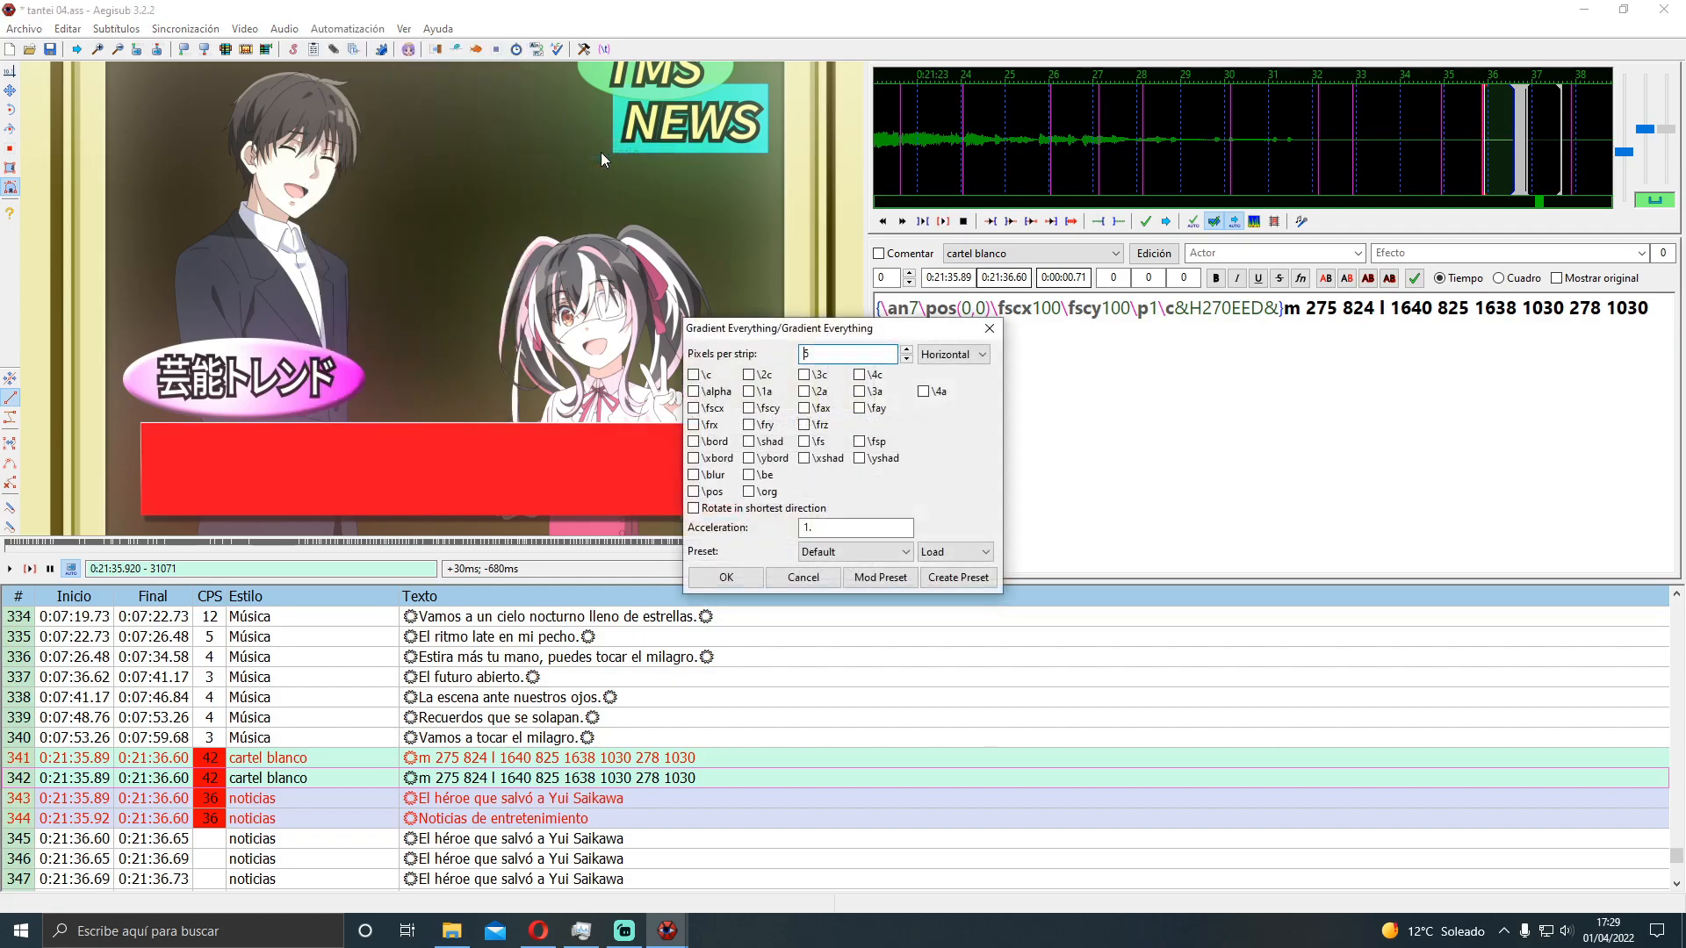
left_click(696, 375)
left_click_drag(854, 354, 756, 326)
type("1")
left_click(939, 355)
left_click(952, 390)
left_click(981, 355)
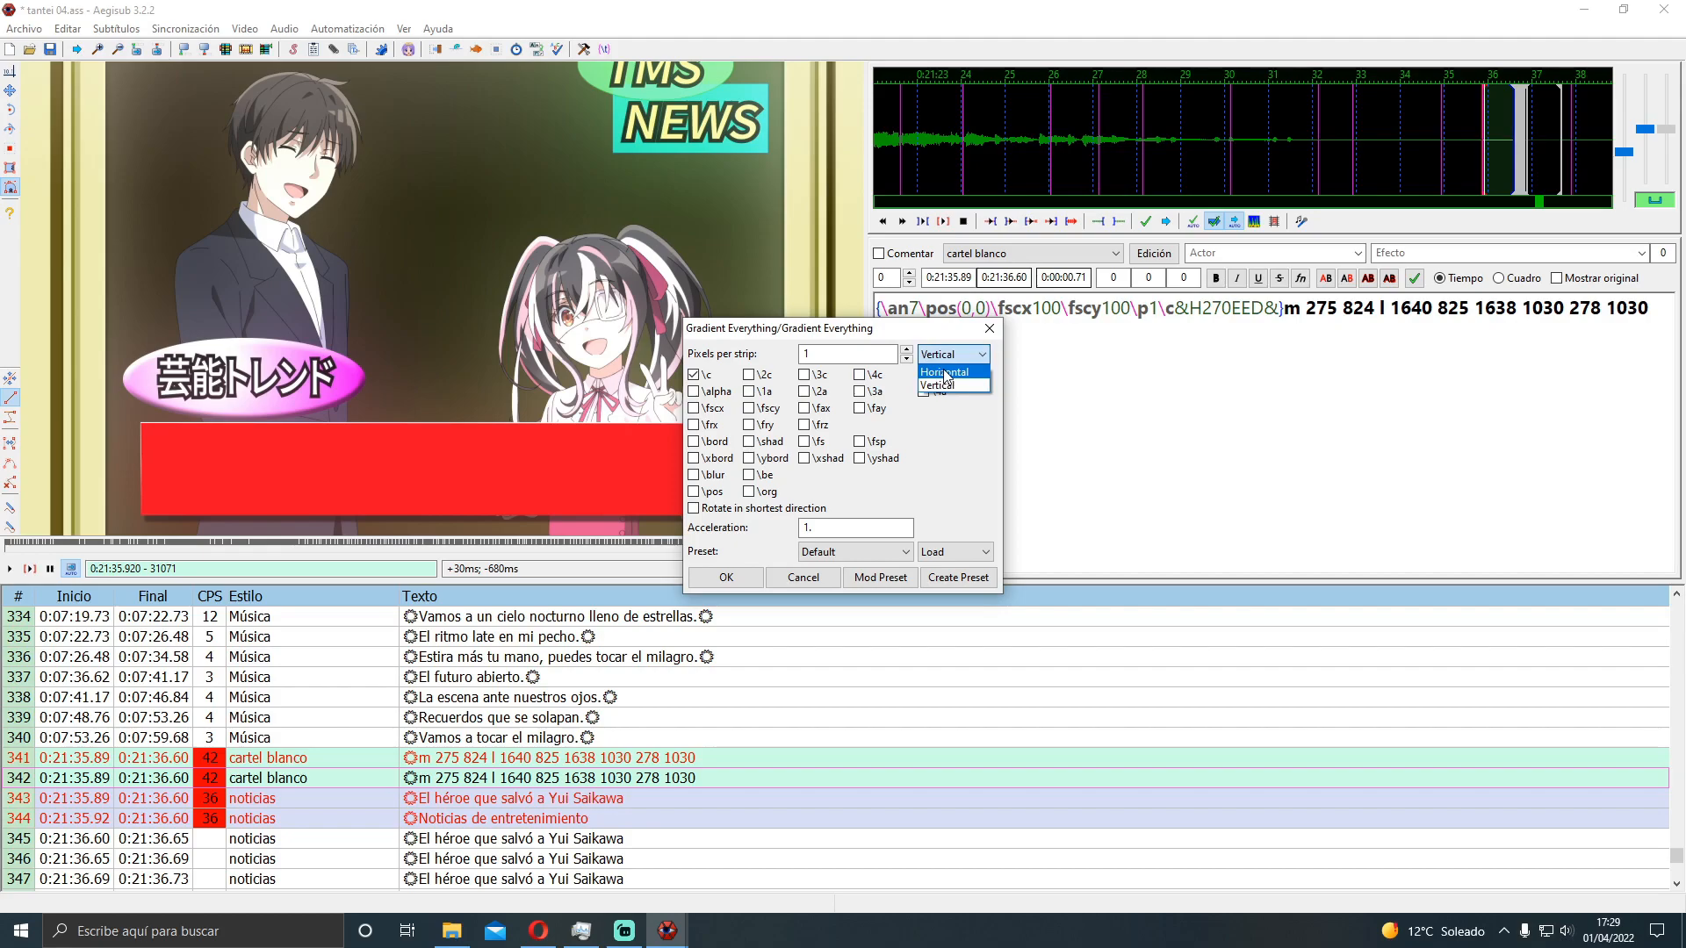
left_click(963, 436)
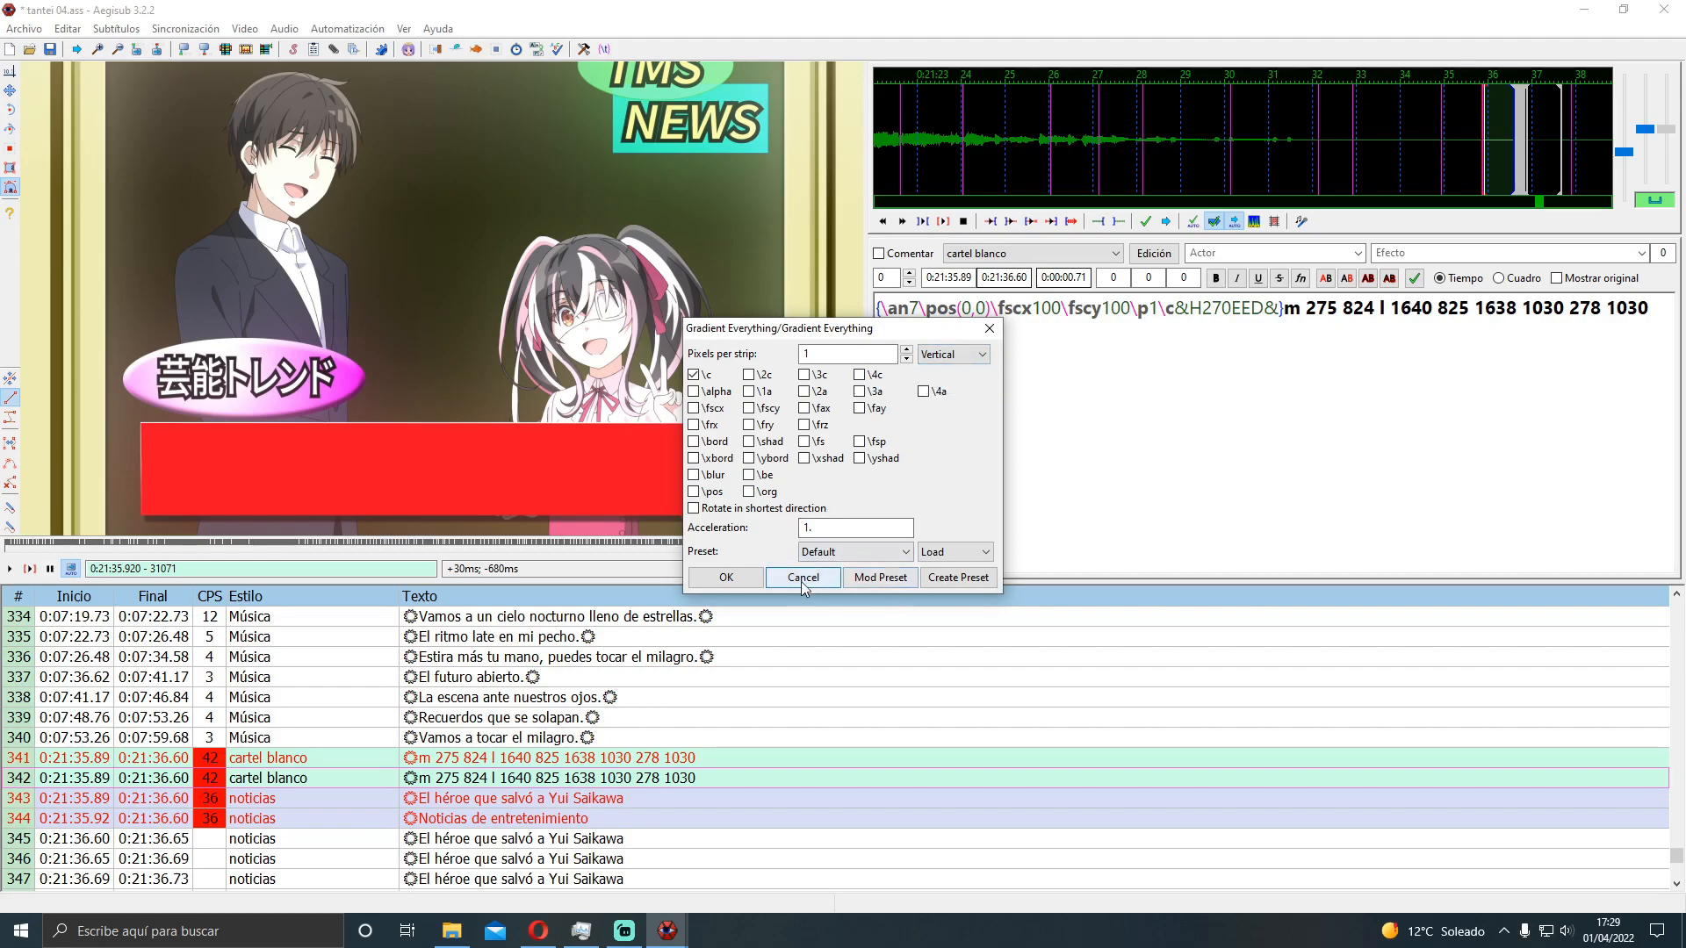
left_click(740, 581)
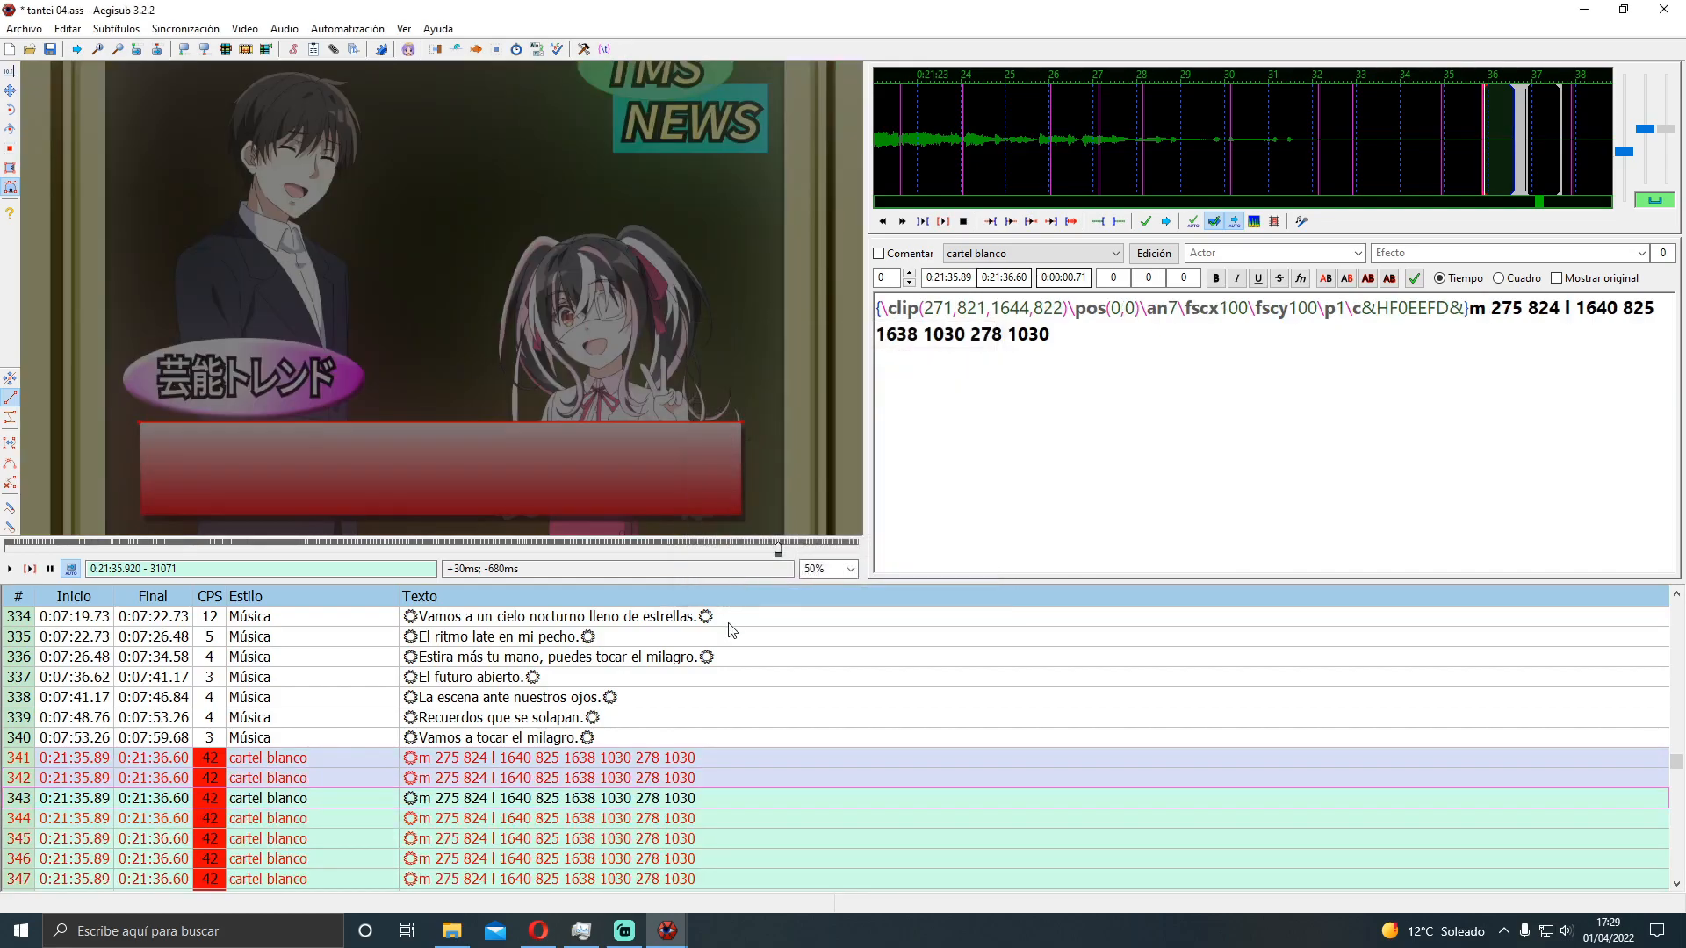
Turn off the comment state of the two noticias lines 556 and 557 below the generated gradient lines
left_click(525, 759)
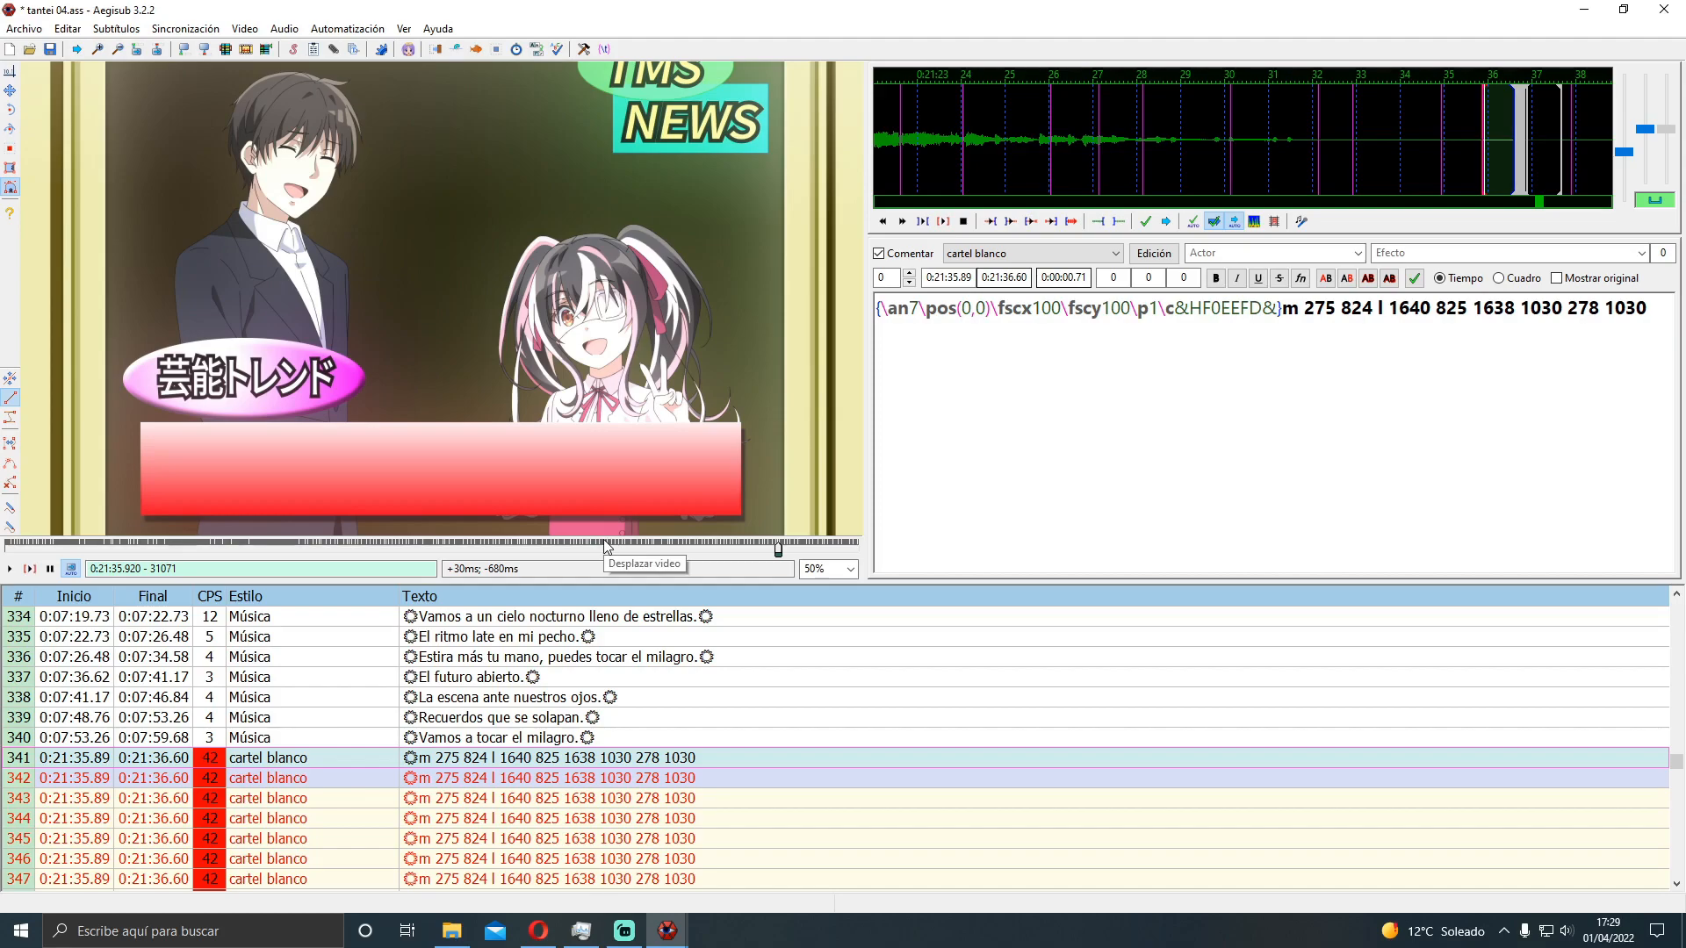
scroll(619, 773, "down", 13)
scroll(625, 788, "down", 20)
scroll(612, 773, "down", 19)
left_click(563, 681)
left_click(563, 694, "shift")
left_click(879, 253)
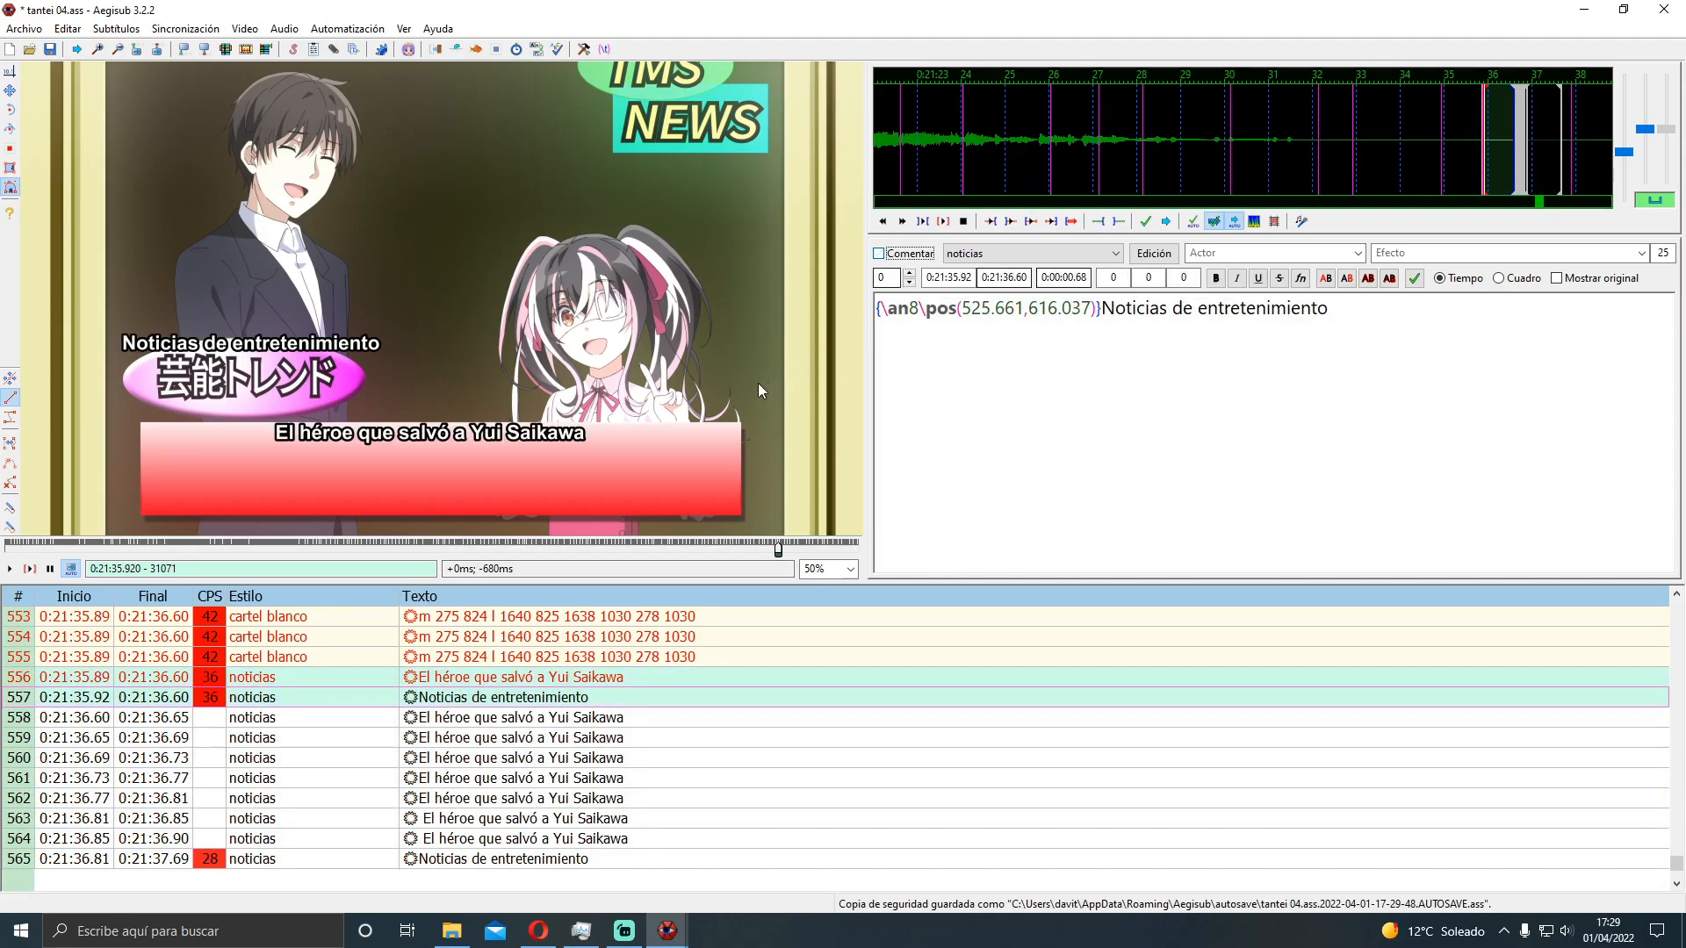
Move the headline text of noticias line 556 onto the red banner, at about position 961, 904
left_click(537, 718)
left_click_drag(1355, 309, 824, 312)
left_click(541, 698)
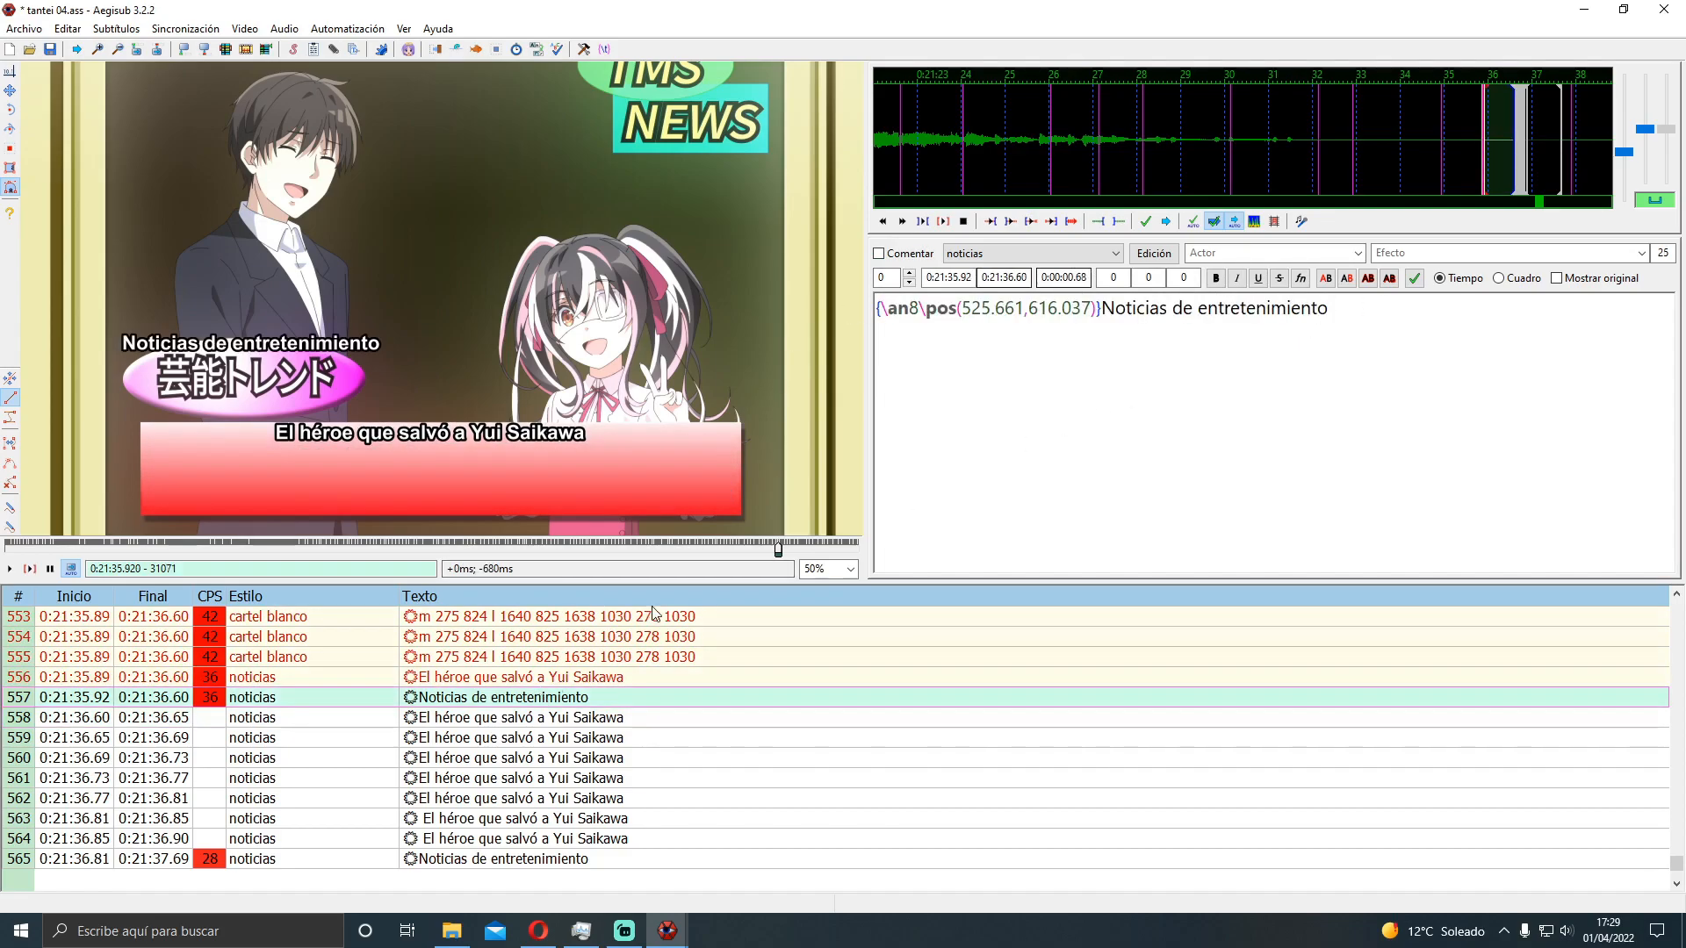
left_click(632, 678)
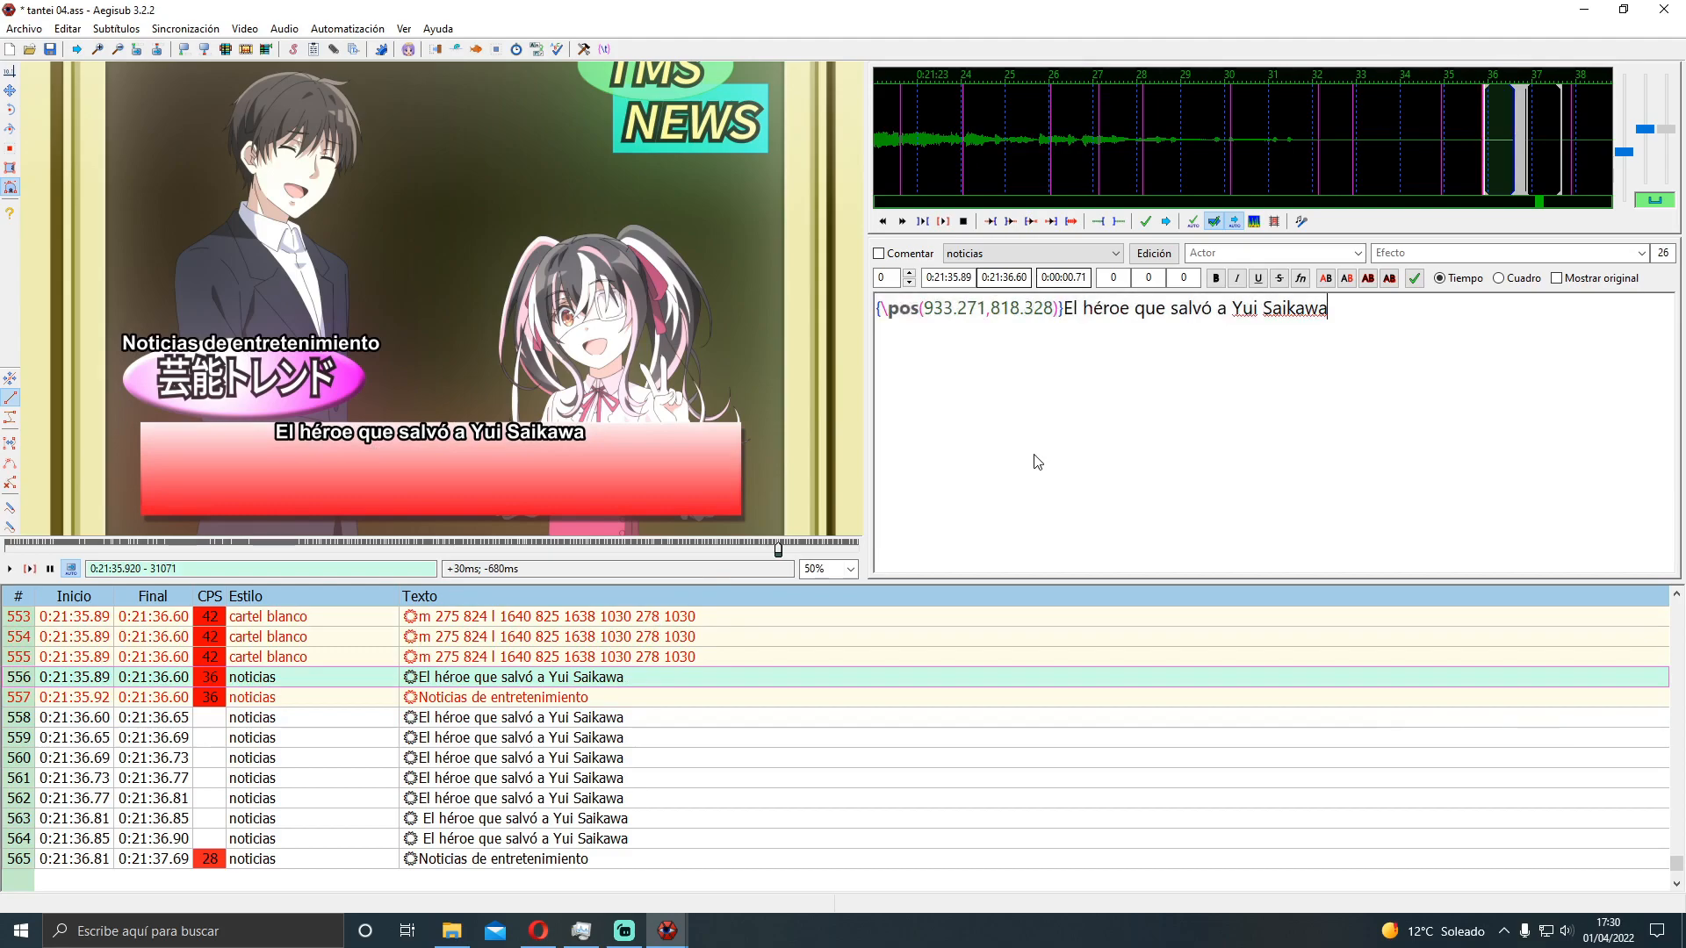
left_click(9, 89)
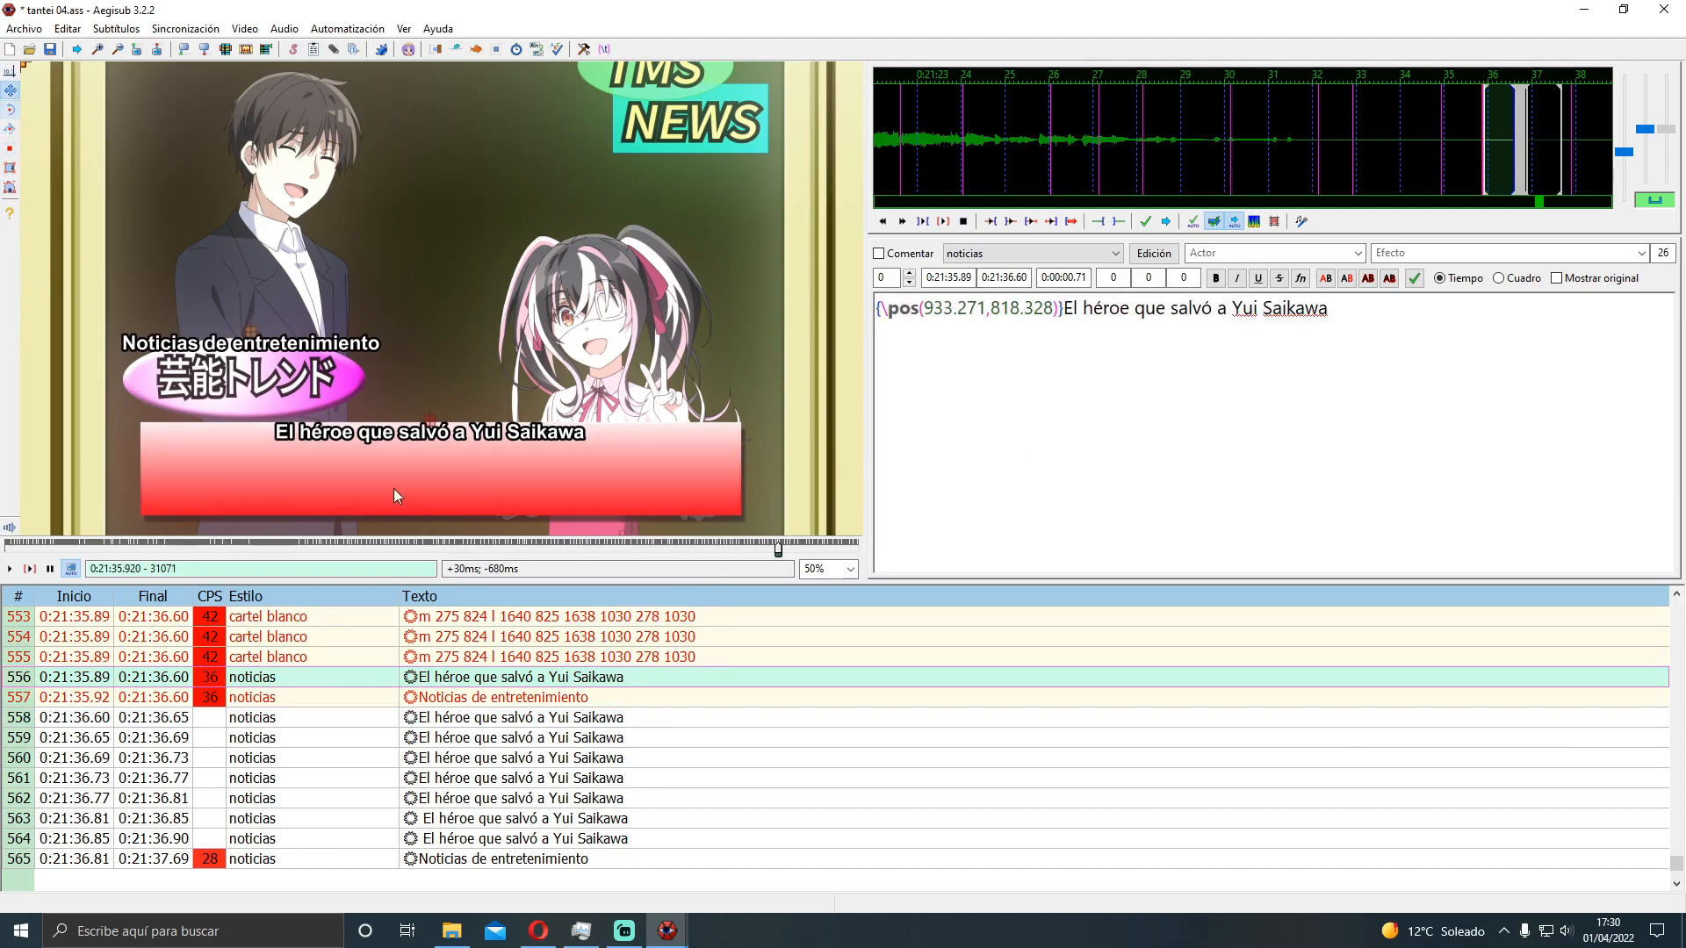
left_click_drag(434, 423, 444, 462)
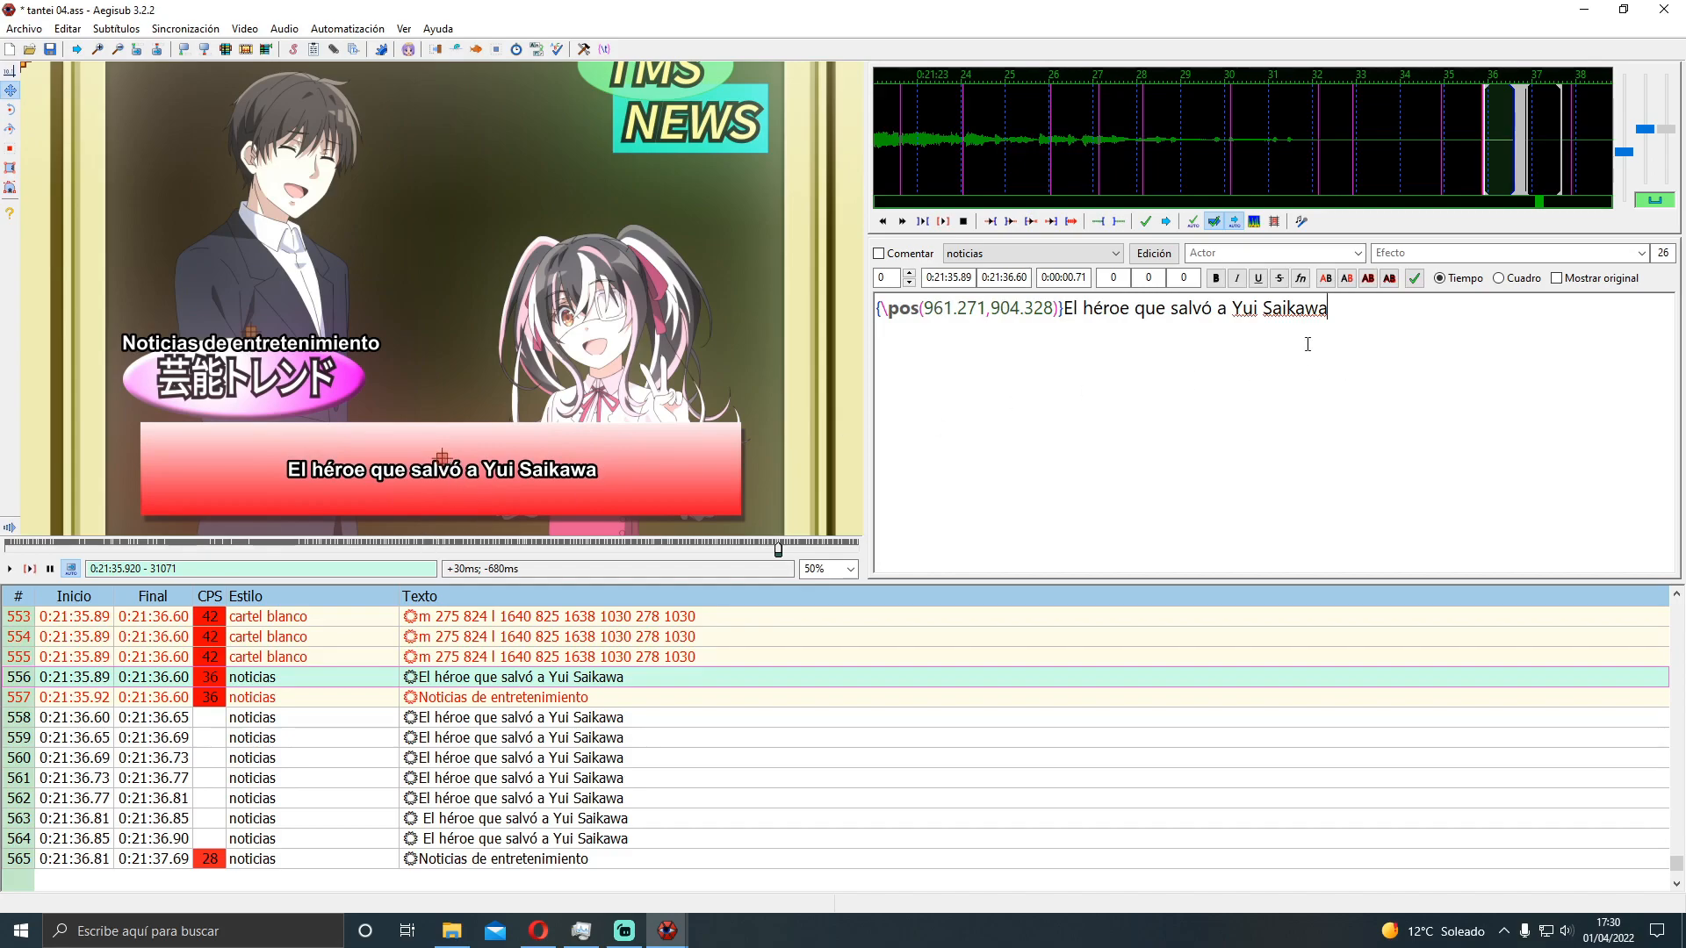
Set the font size of the headline text in line 556 to 100
left_click_drag(1327, 309, 1063, 309)
left_click(1298, 283)
left_click(352, 188)
type("100")
left_click(263, 515)
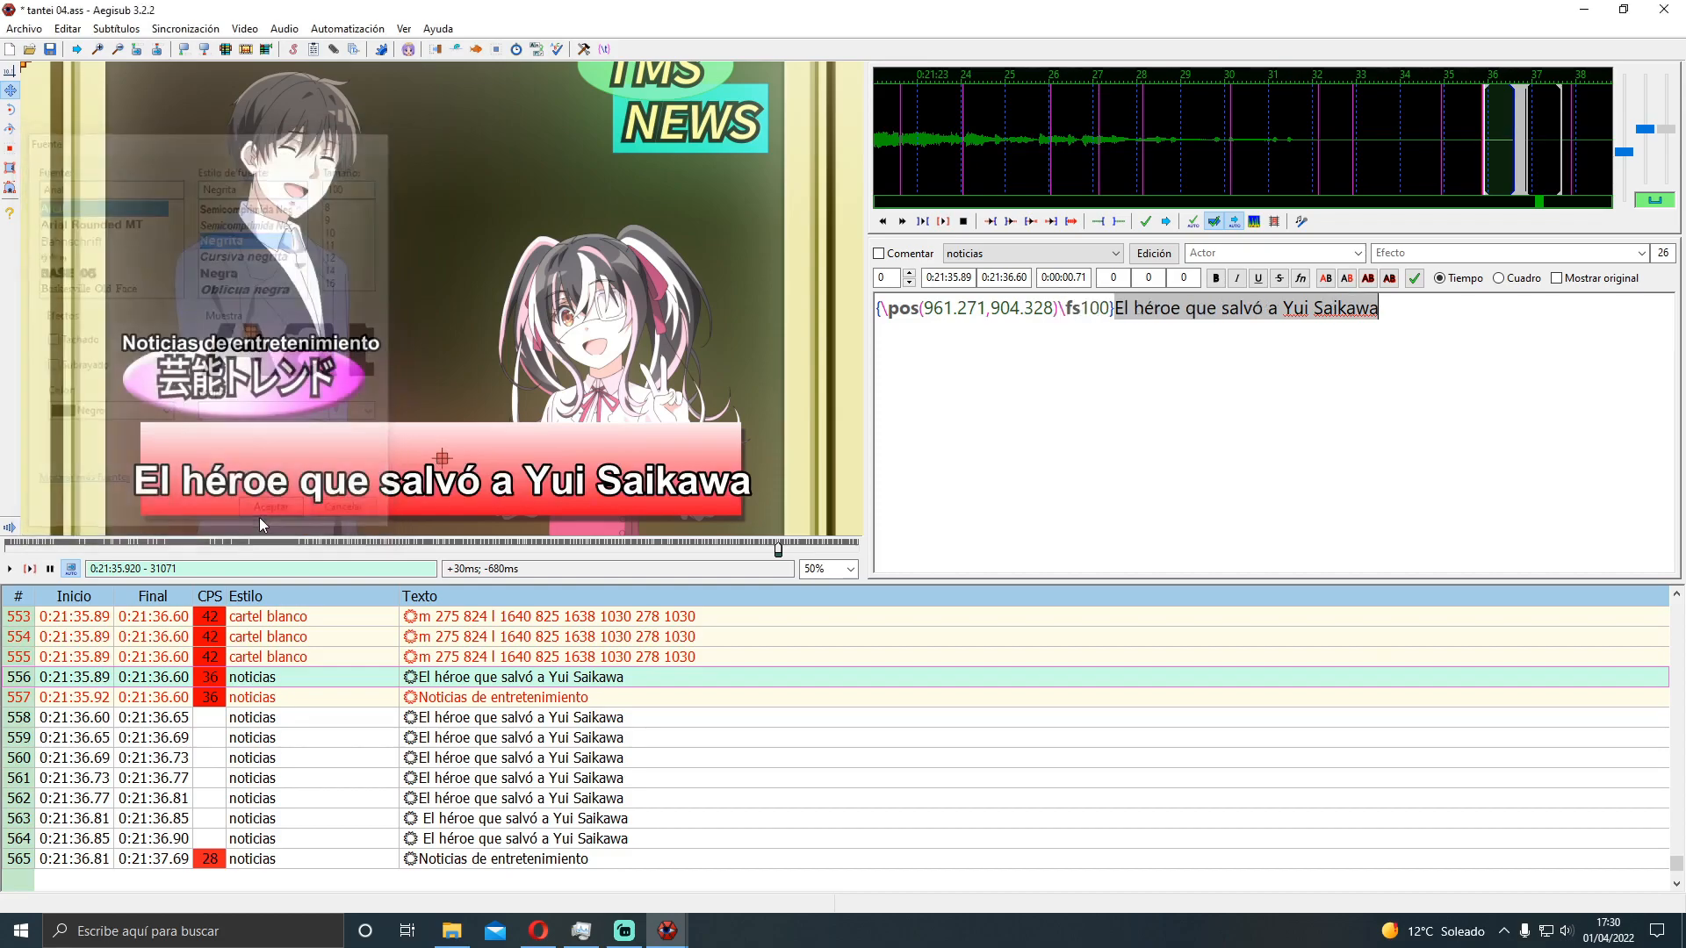
Reduce line 556's font size to 90 and reposition its text within the red banner at about 963, 876
left_click_drag(442, 457, 435, 448)
left_click_drag(921, 308, 905, 308)
type("900")
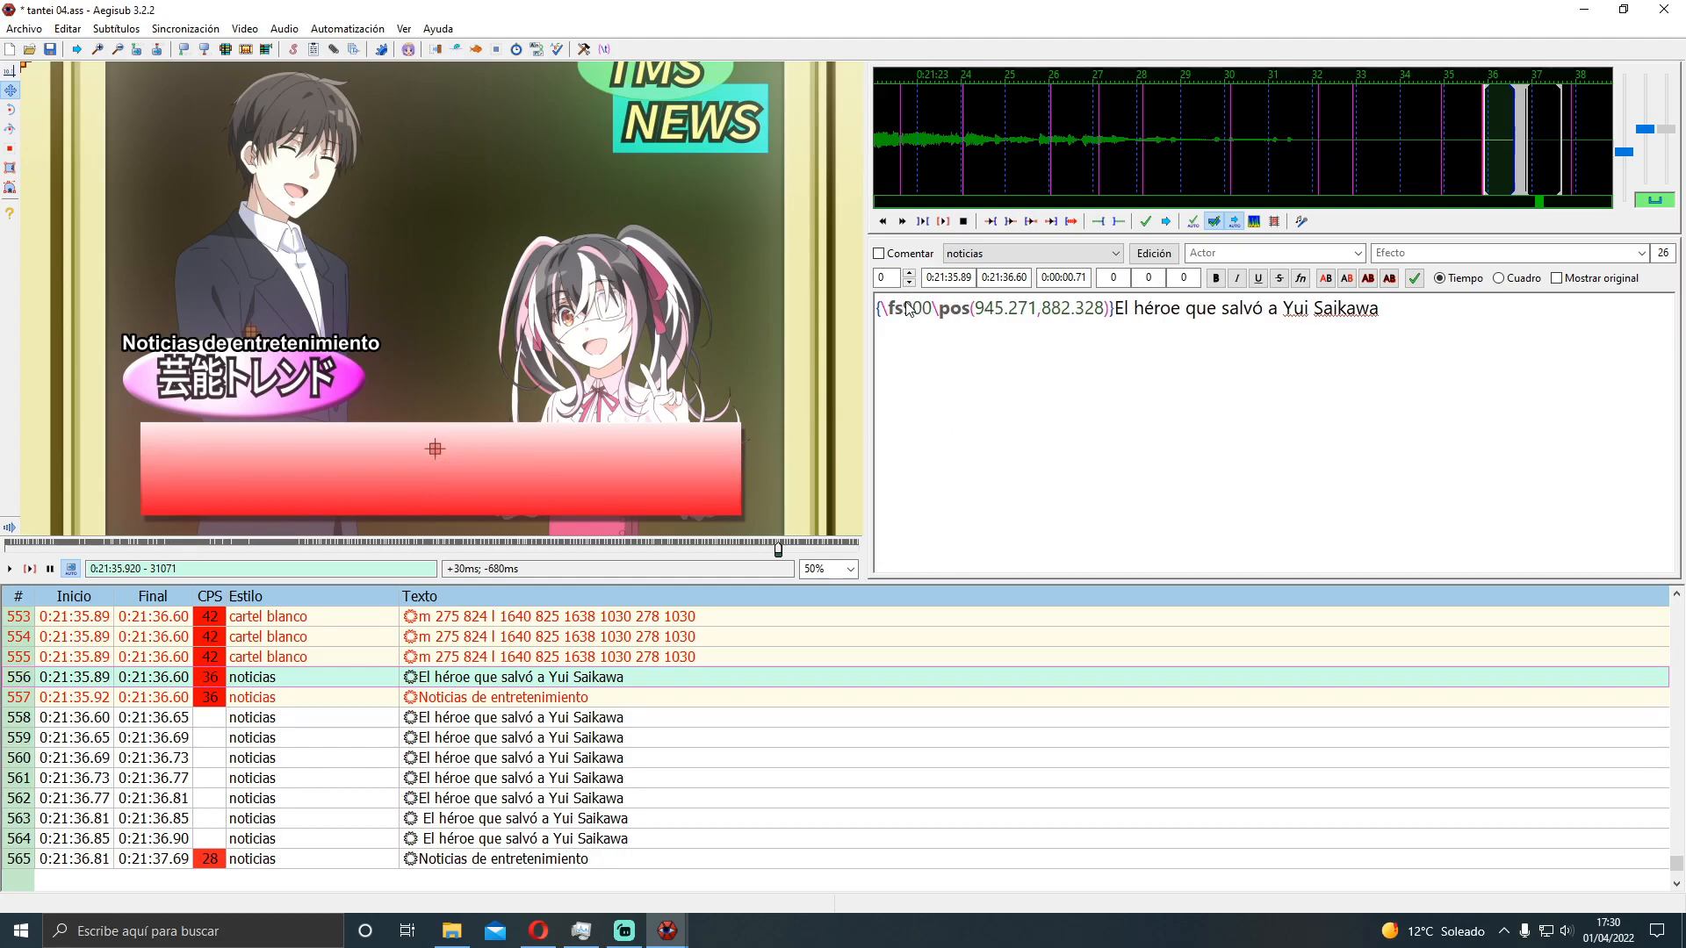
key("BackSpace")
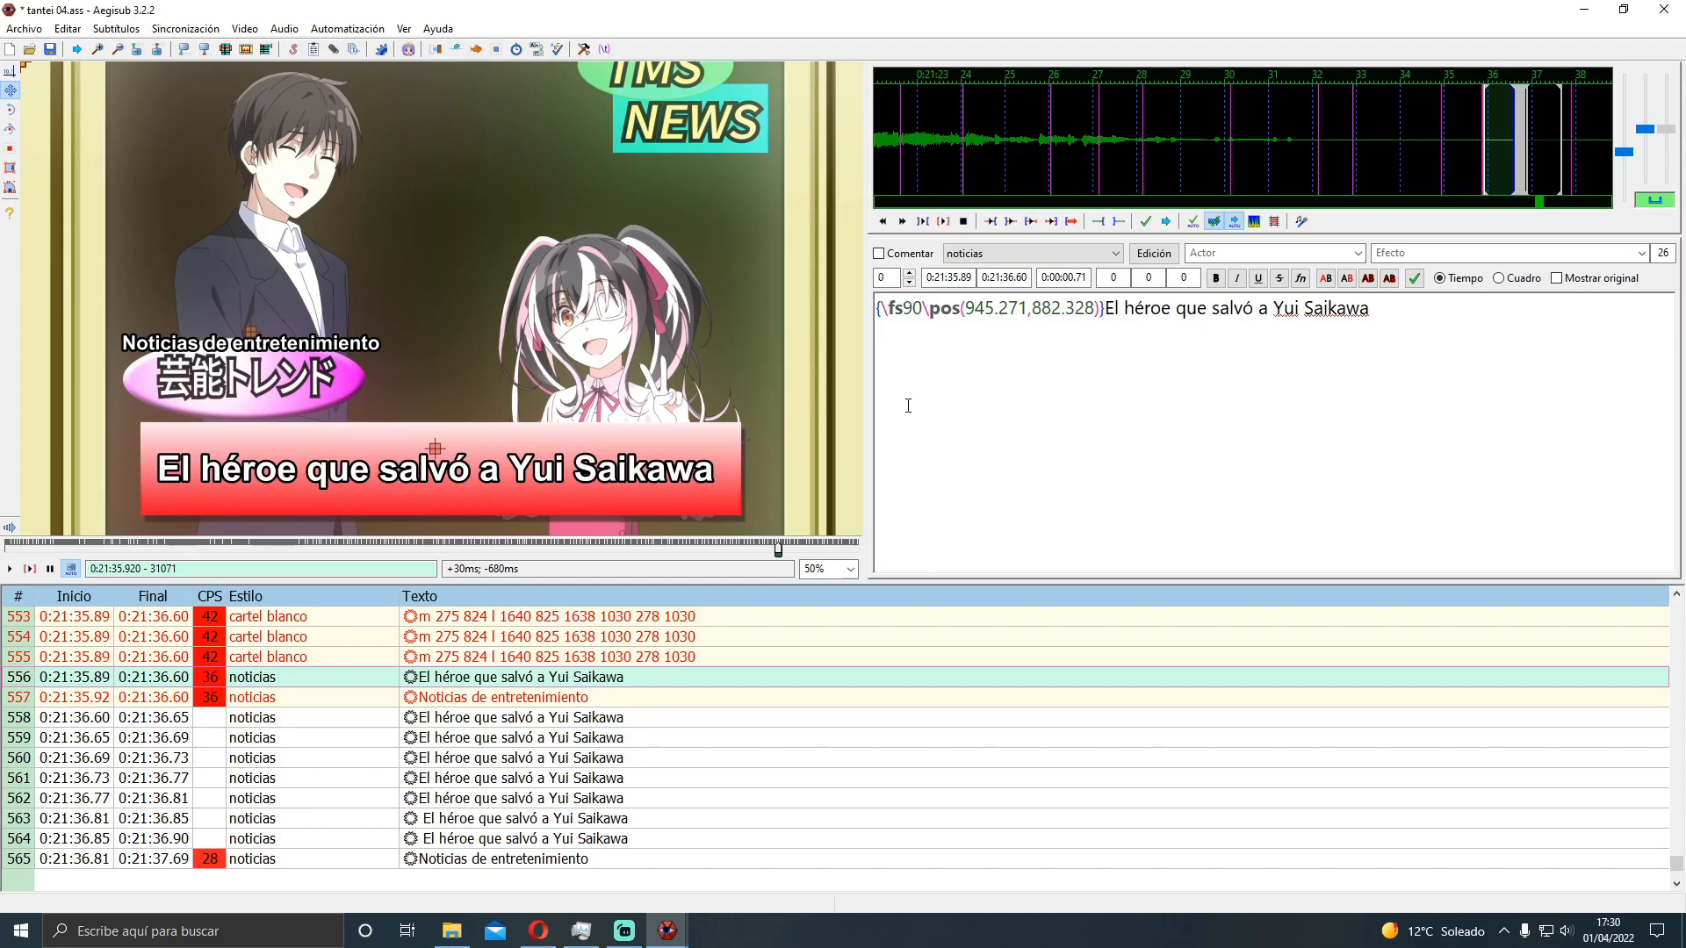
left_click_drag(435, 453, 443, 451)
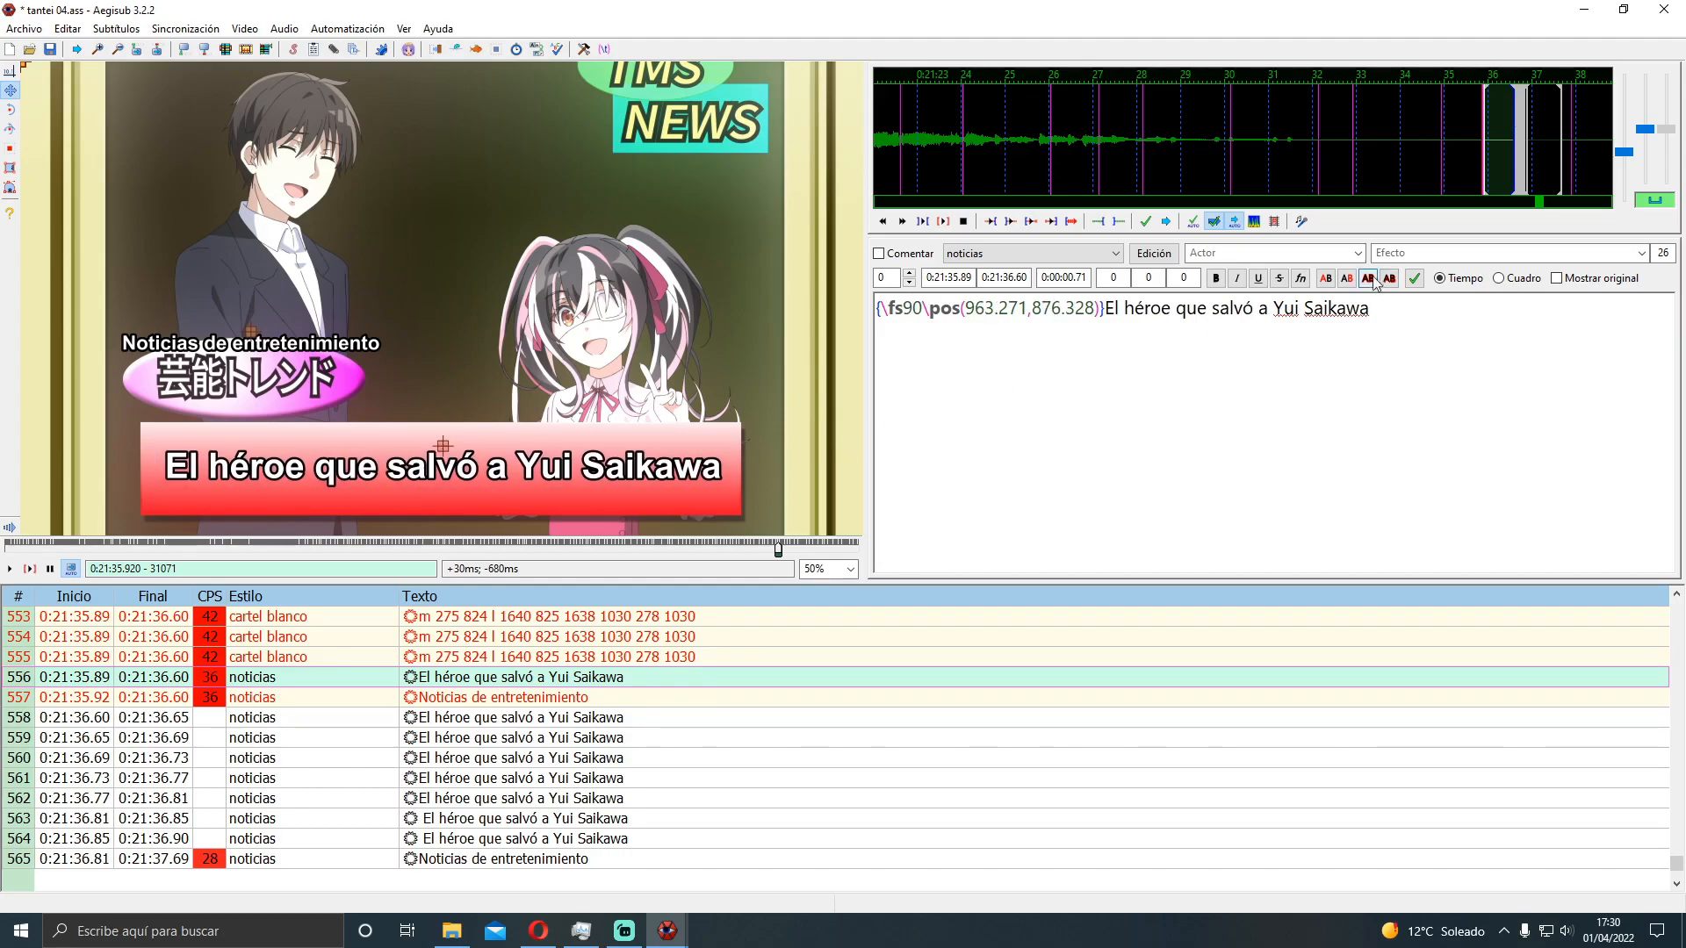
Try outline widths of 7 and 8 for the noticias style in the style editor
left_click(1153, 254)
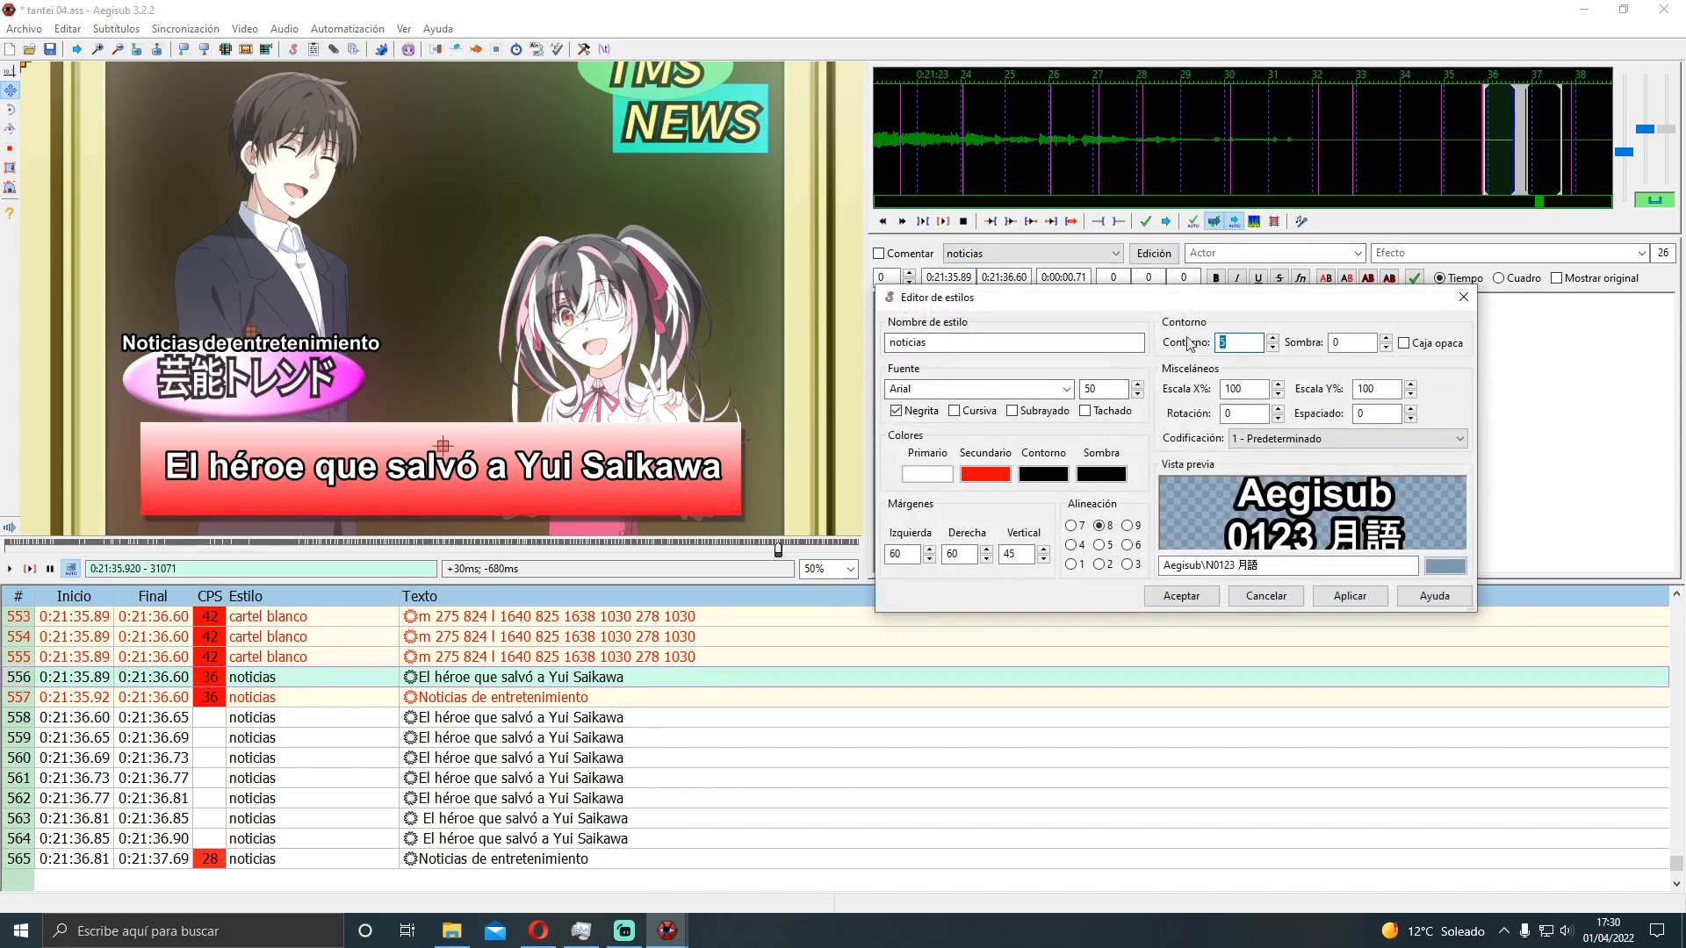
type("7")
left_click(1346, 594)
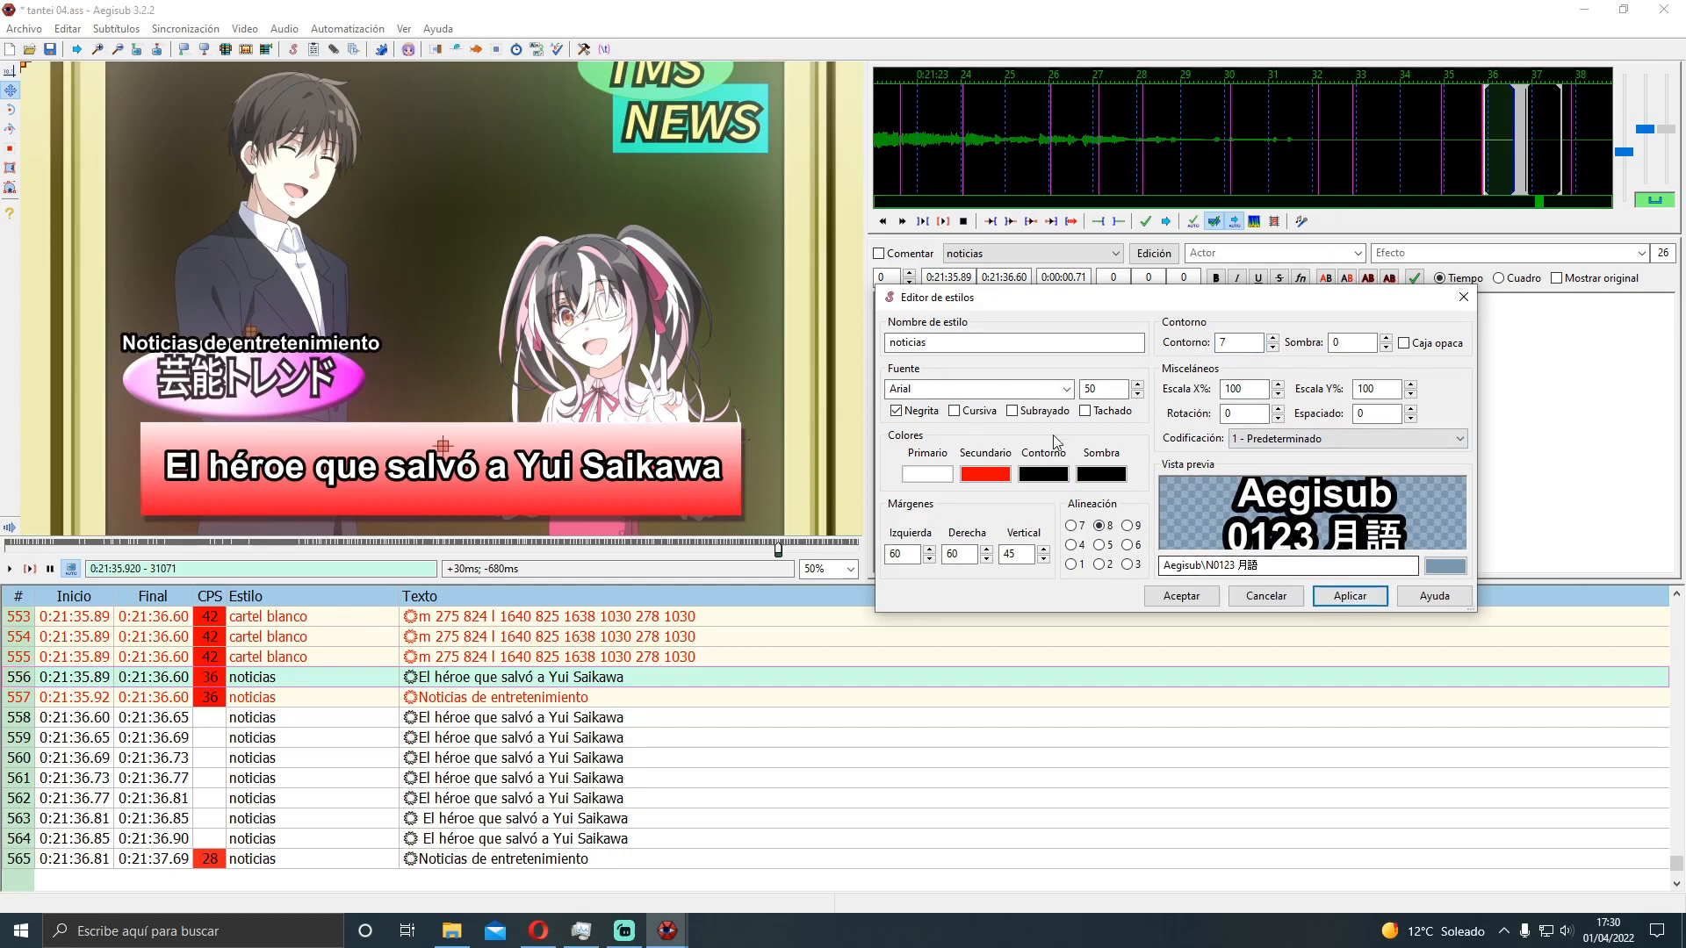
left_click_drag(1231, 342, 1183, 317)
key("Up")
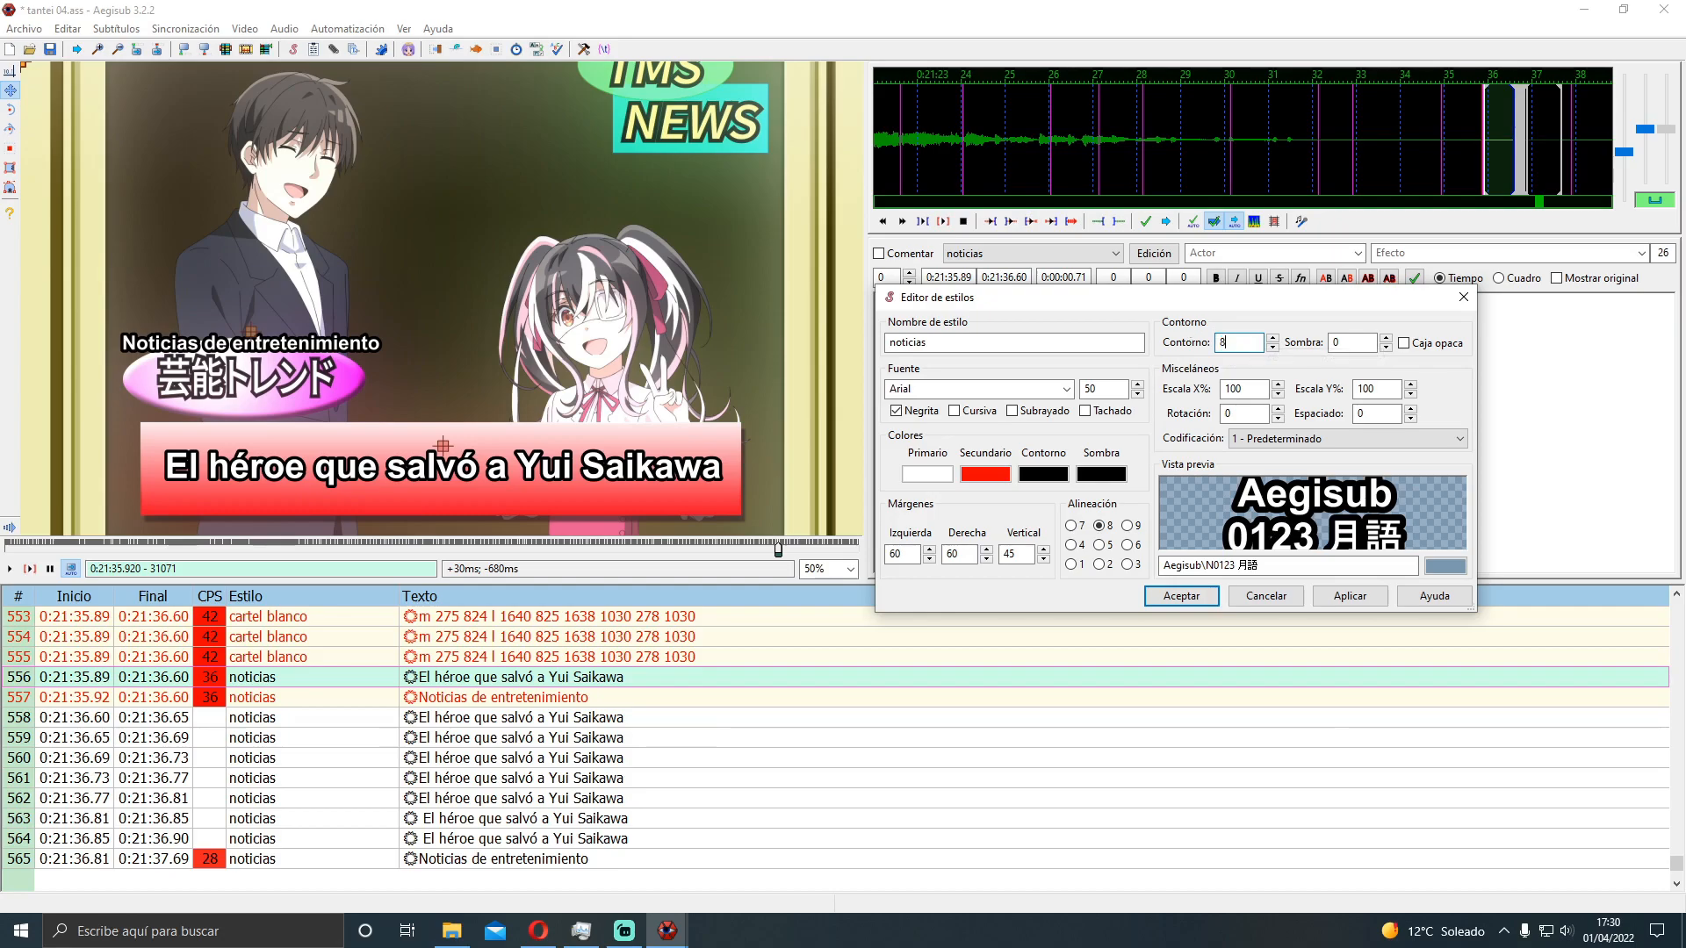
left_click(1349, 596)
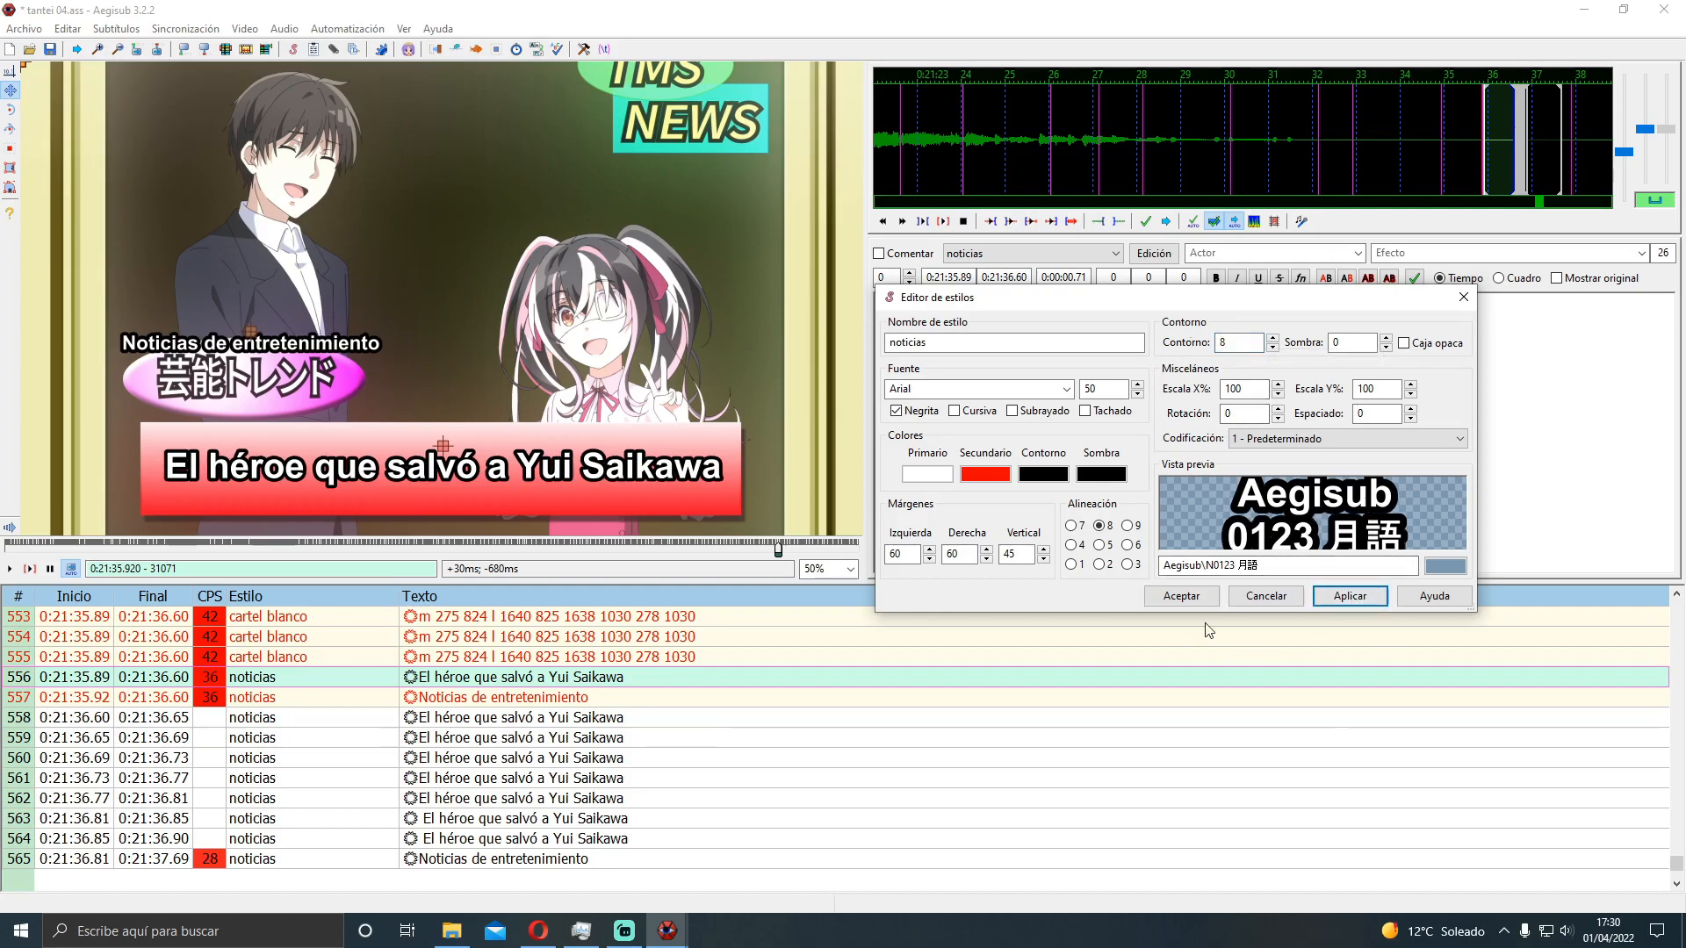
Set the noticias style's vertical scale to 120% and its horizontal scale to 90%
double_click(1220, 388)
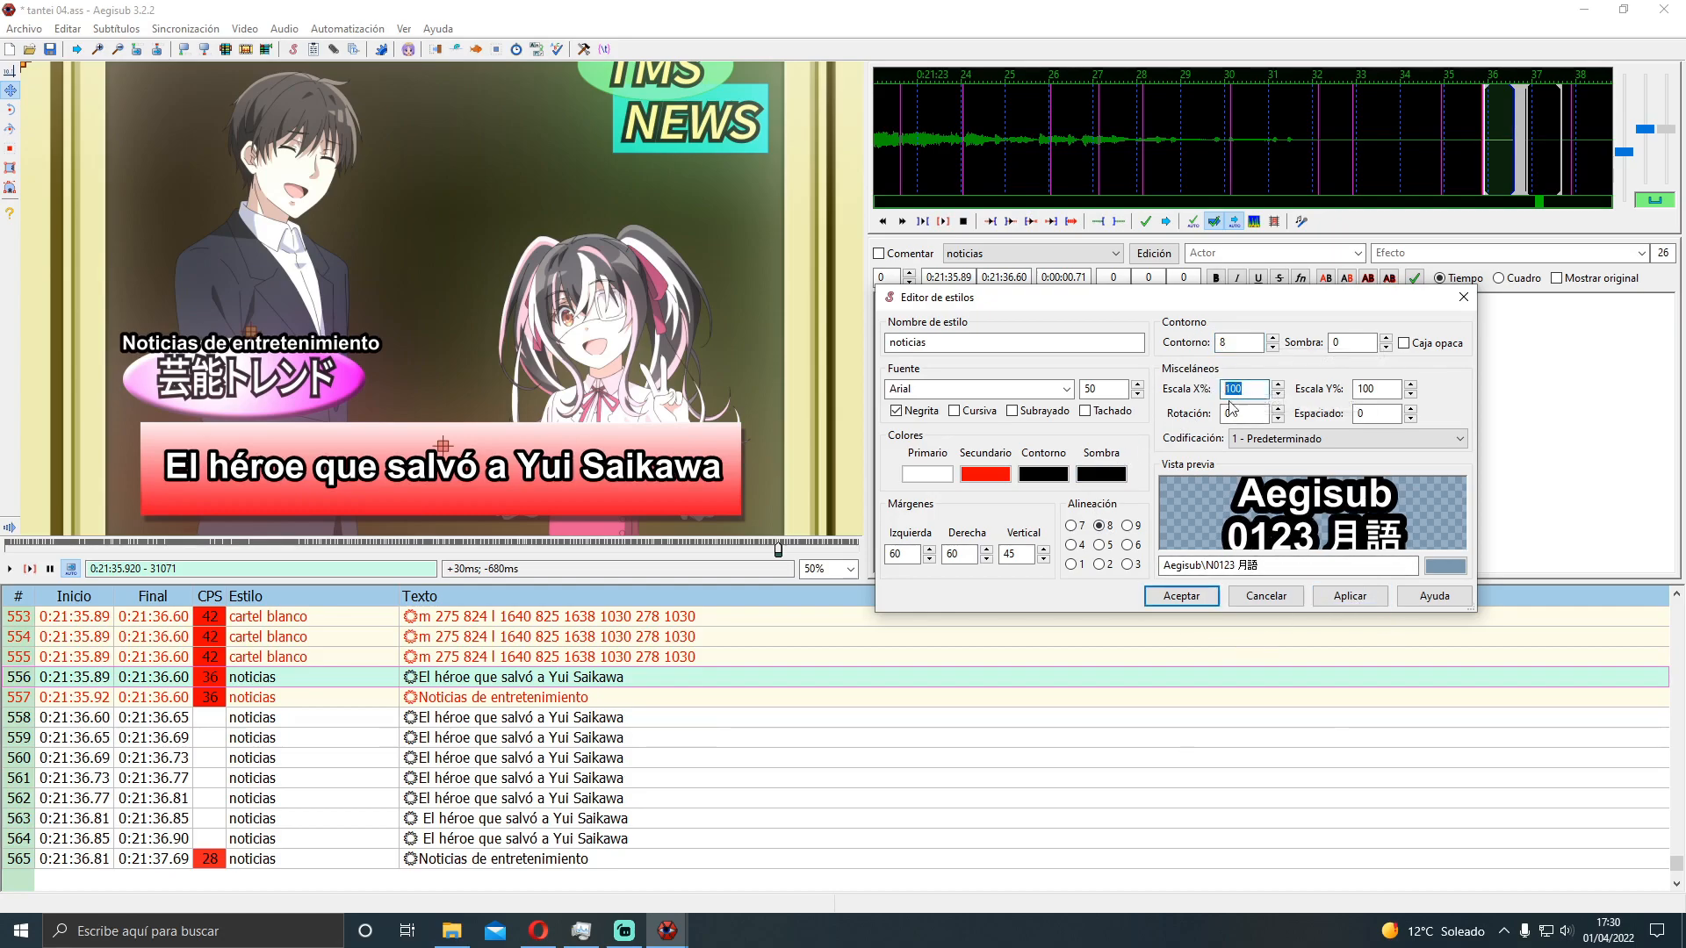
left_click_drag(1382, 388, 1363, 387)
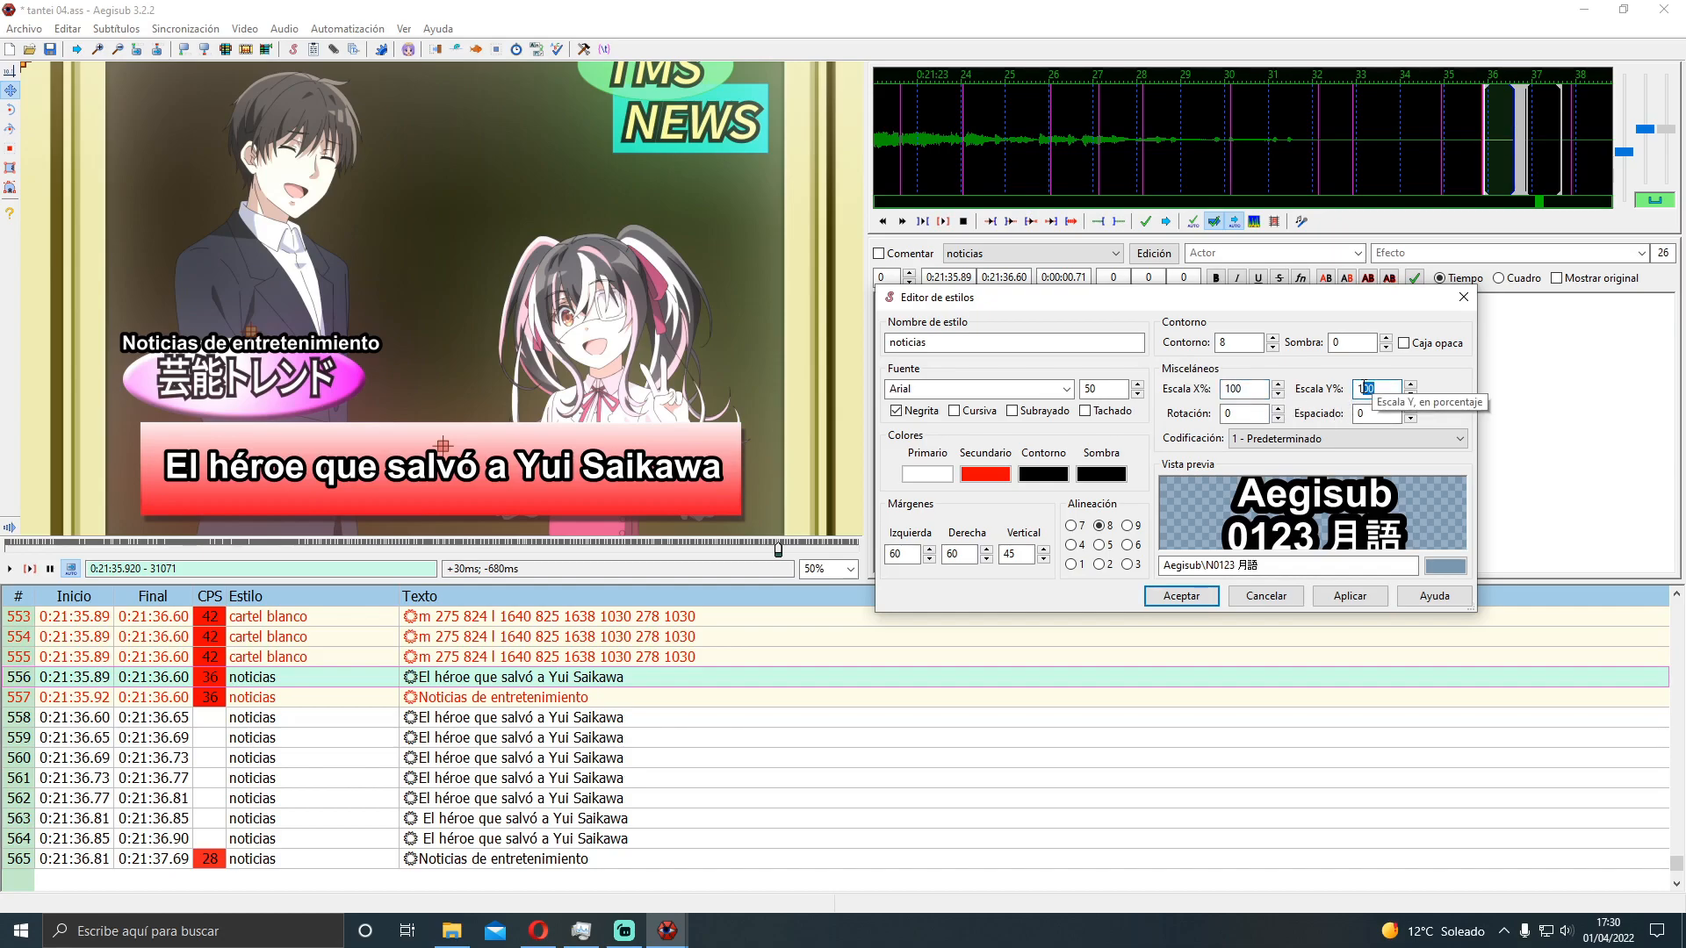
type("20")
left_click(1349, 595)
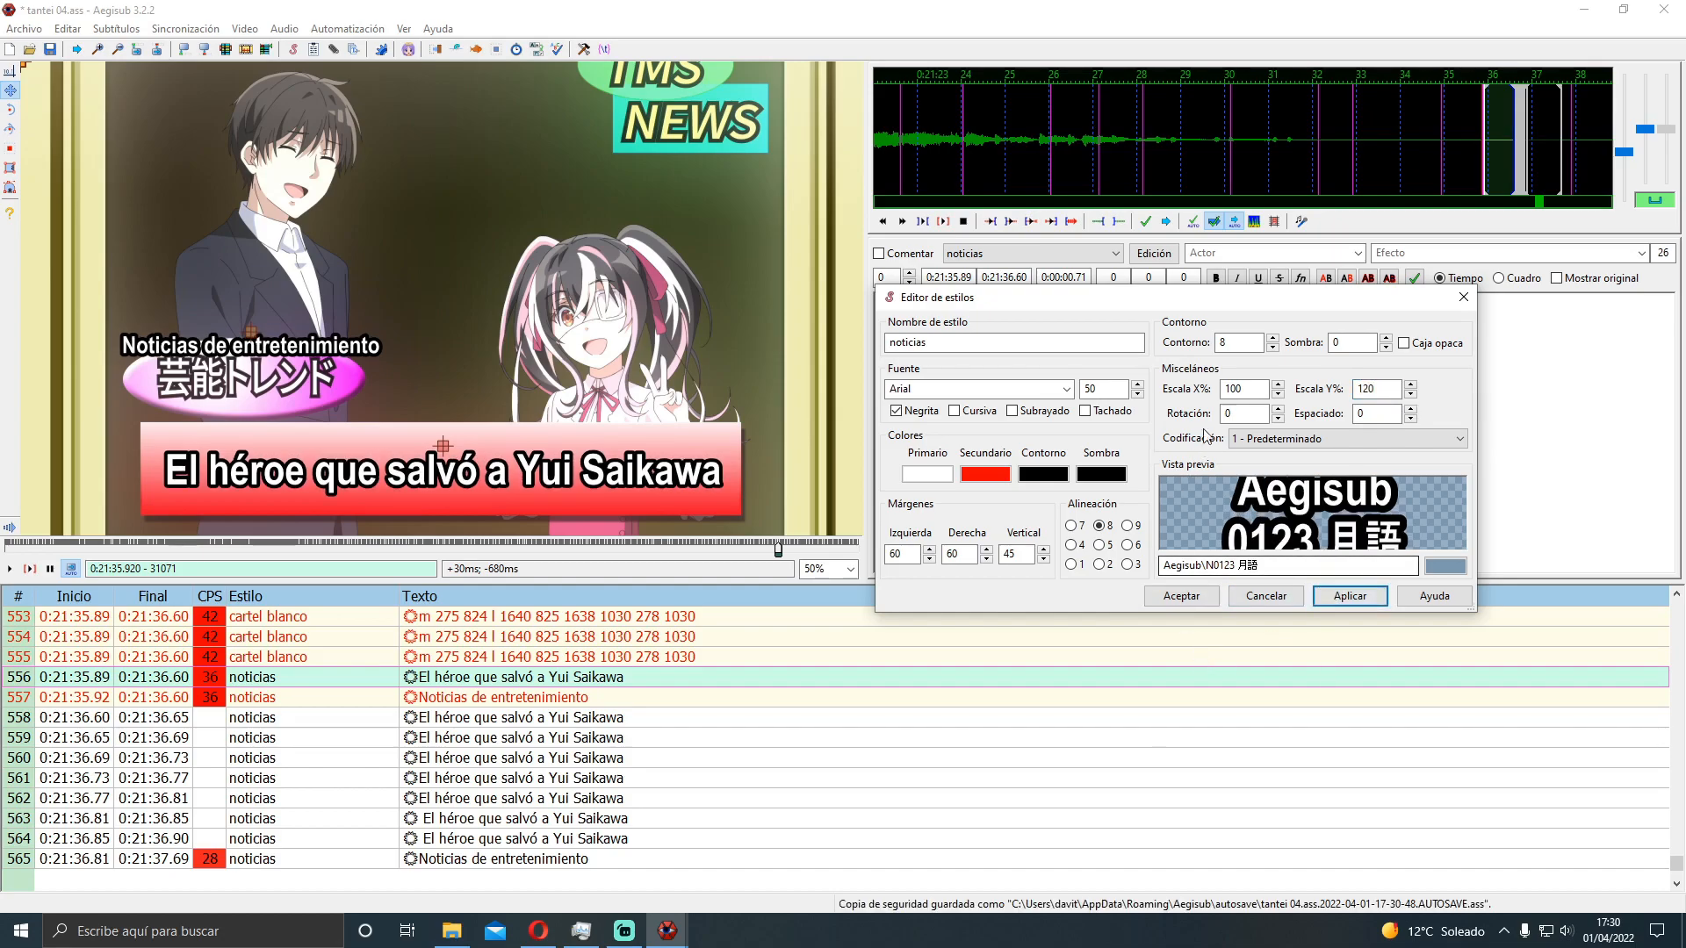
left_click_drag(1243, 388, 1226, 387)
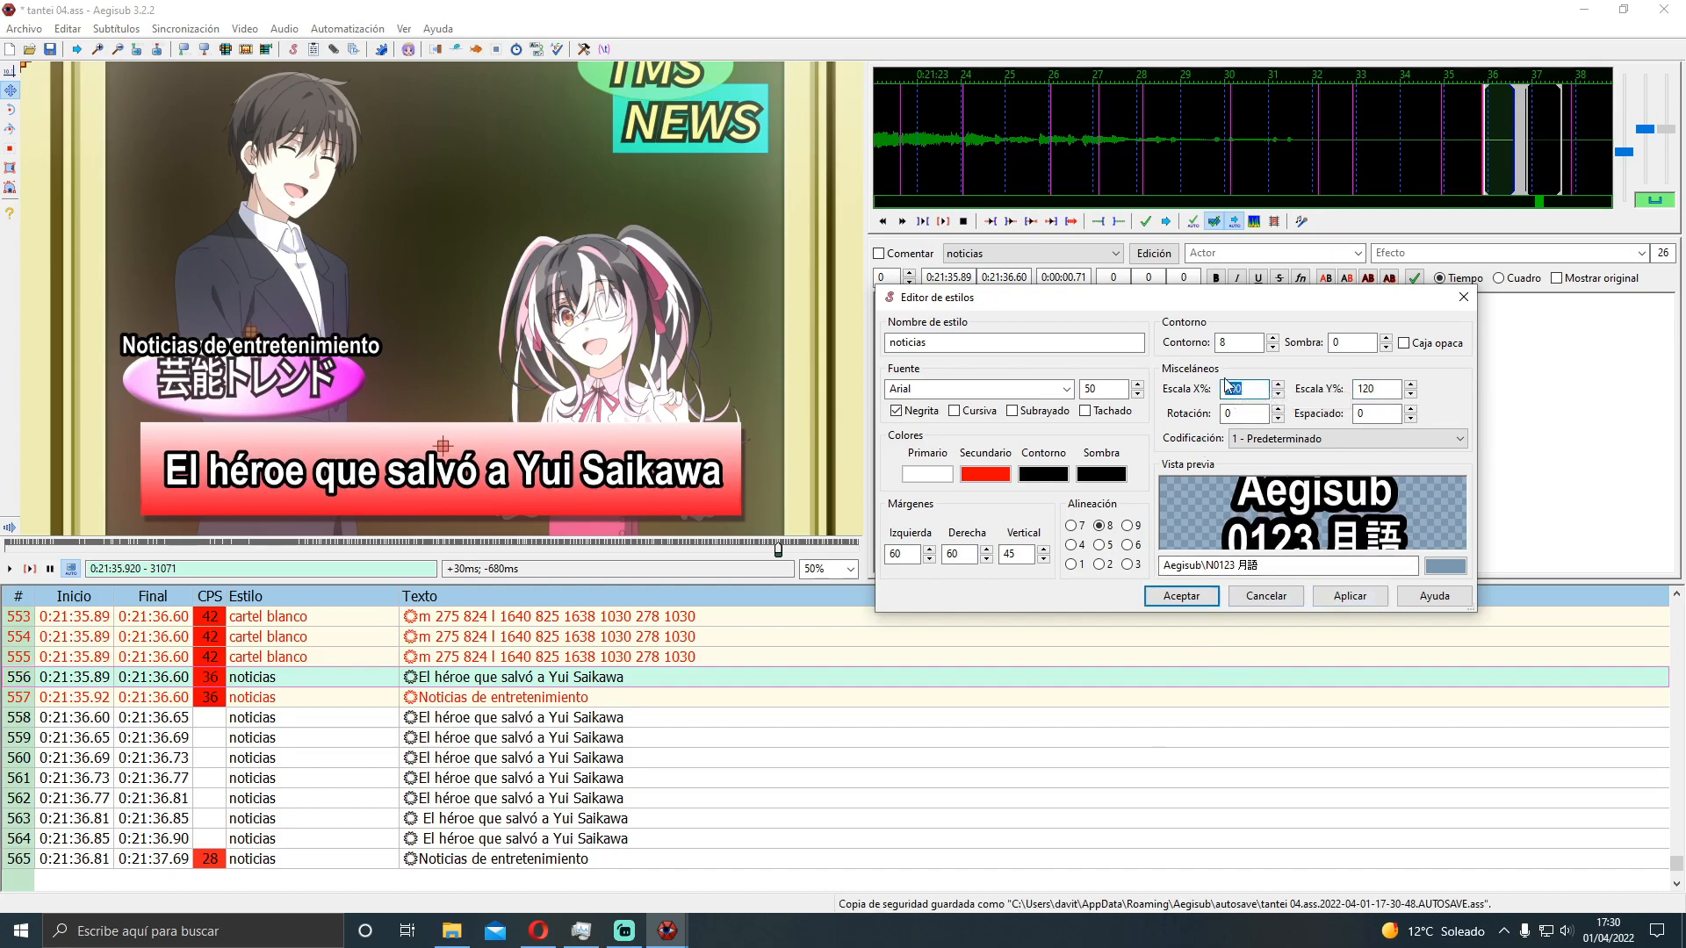
type("90")
left_click(1336, 595)
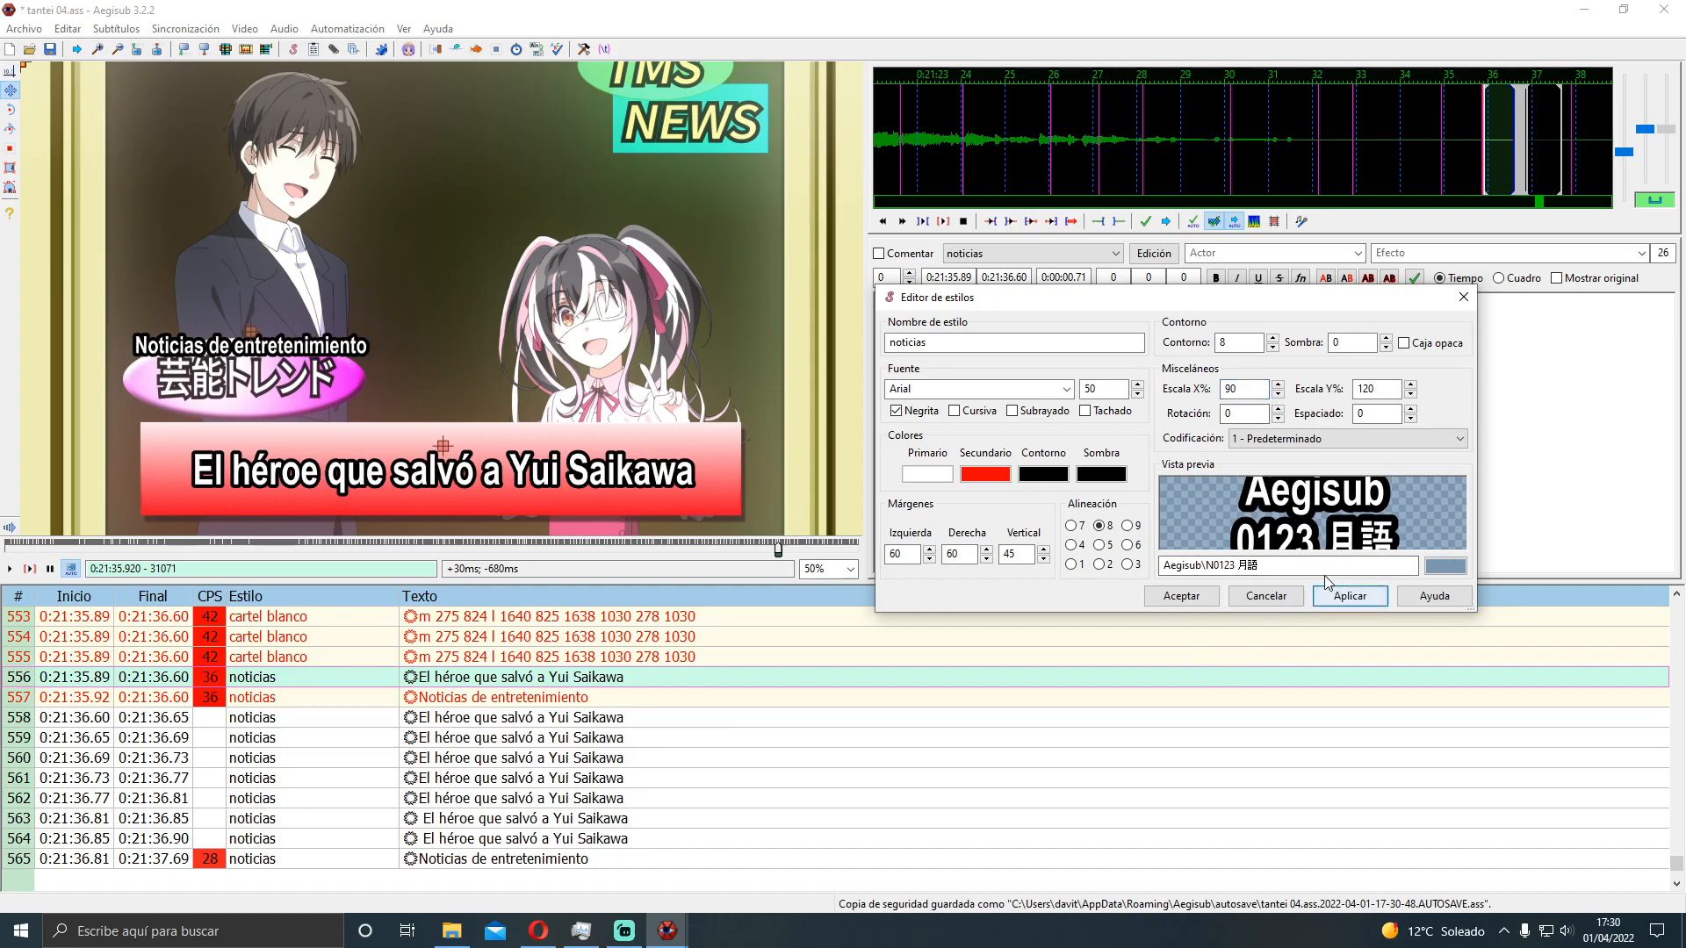
Set the noticias style's outline to 7 and accept the style changes
left_click_drag(1225, 344, 1206, 330)
type("7")
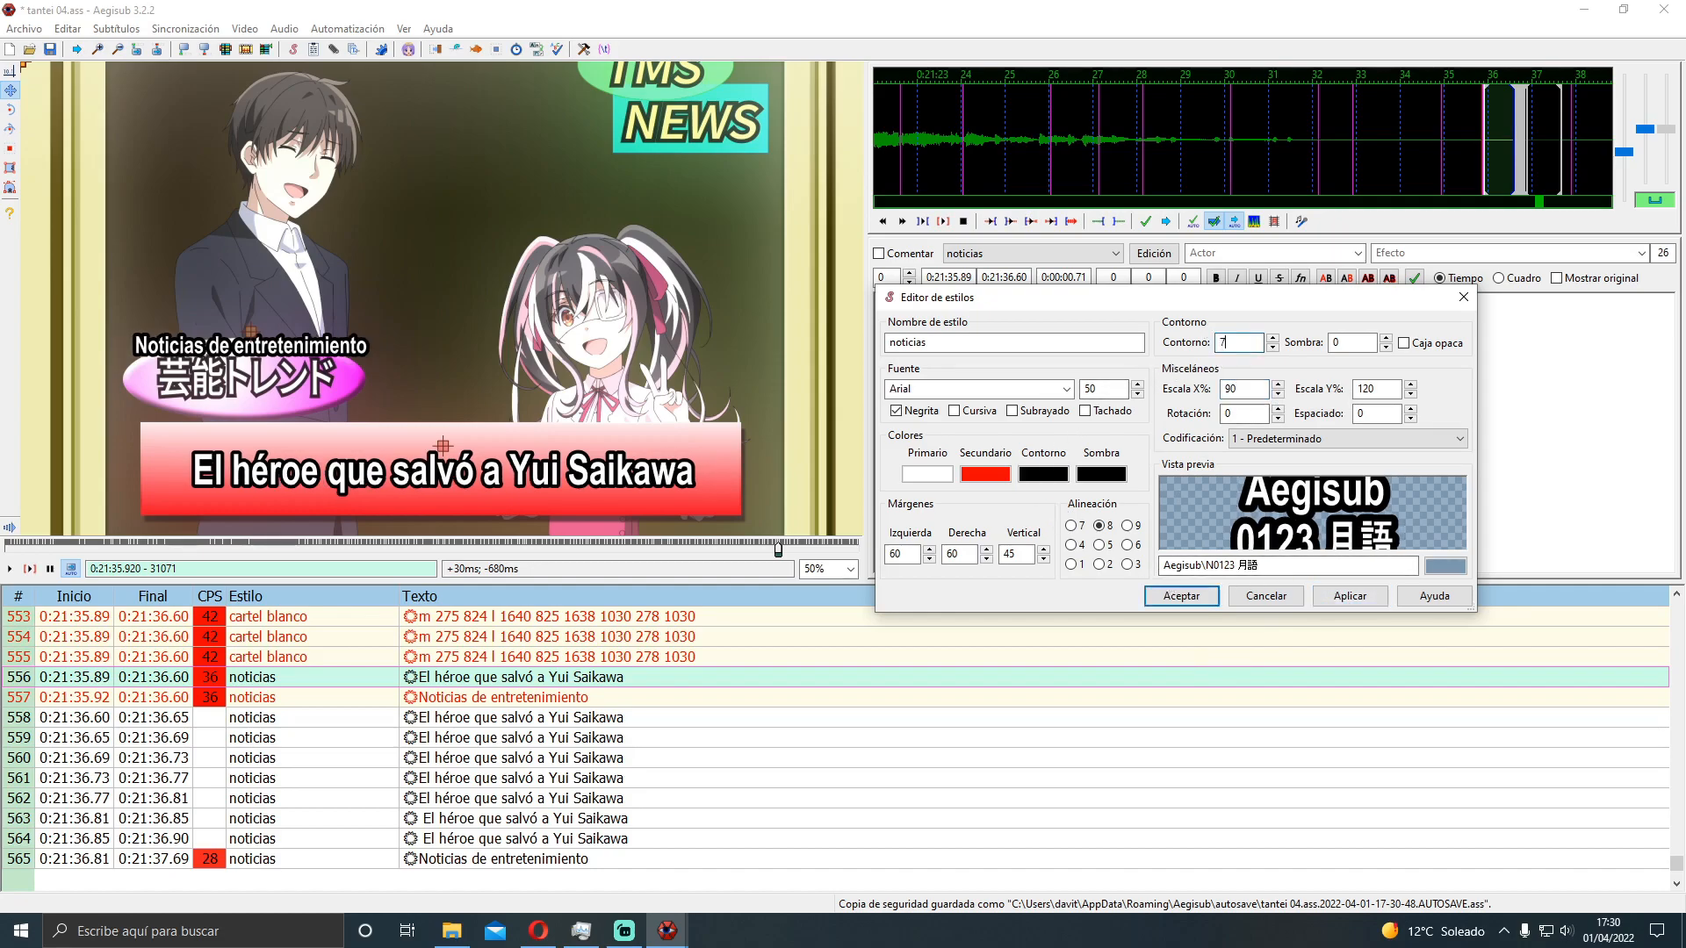
left_click(1321, 599)
double_click(1089, 388)
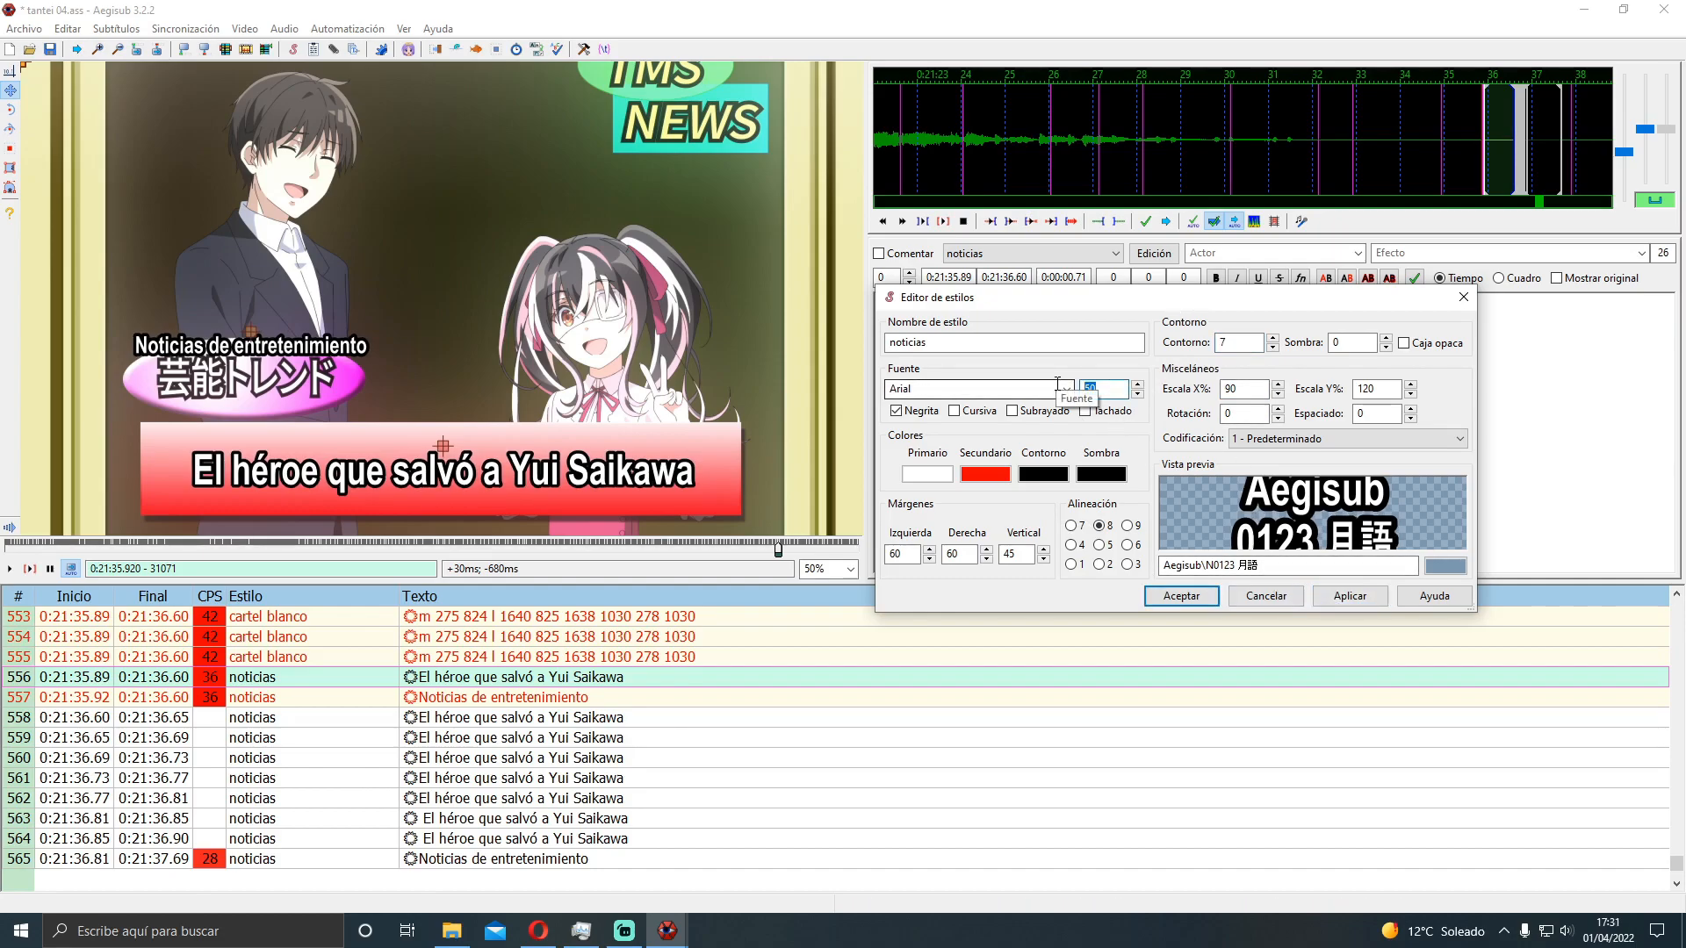
left_click(1101, 392)
double_click(1101, 391)
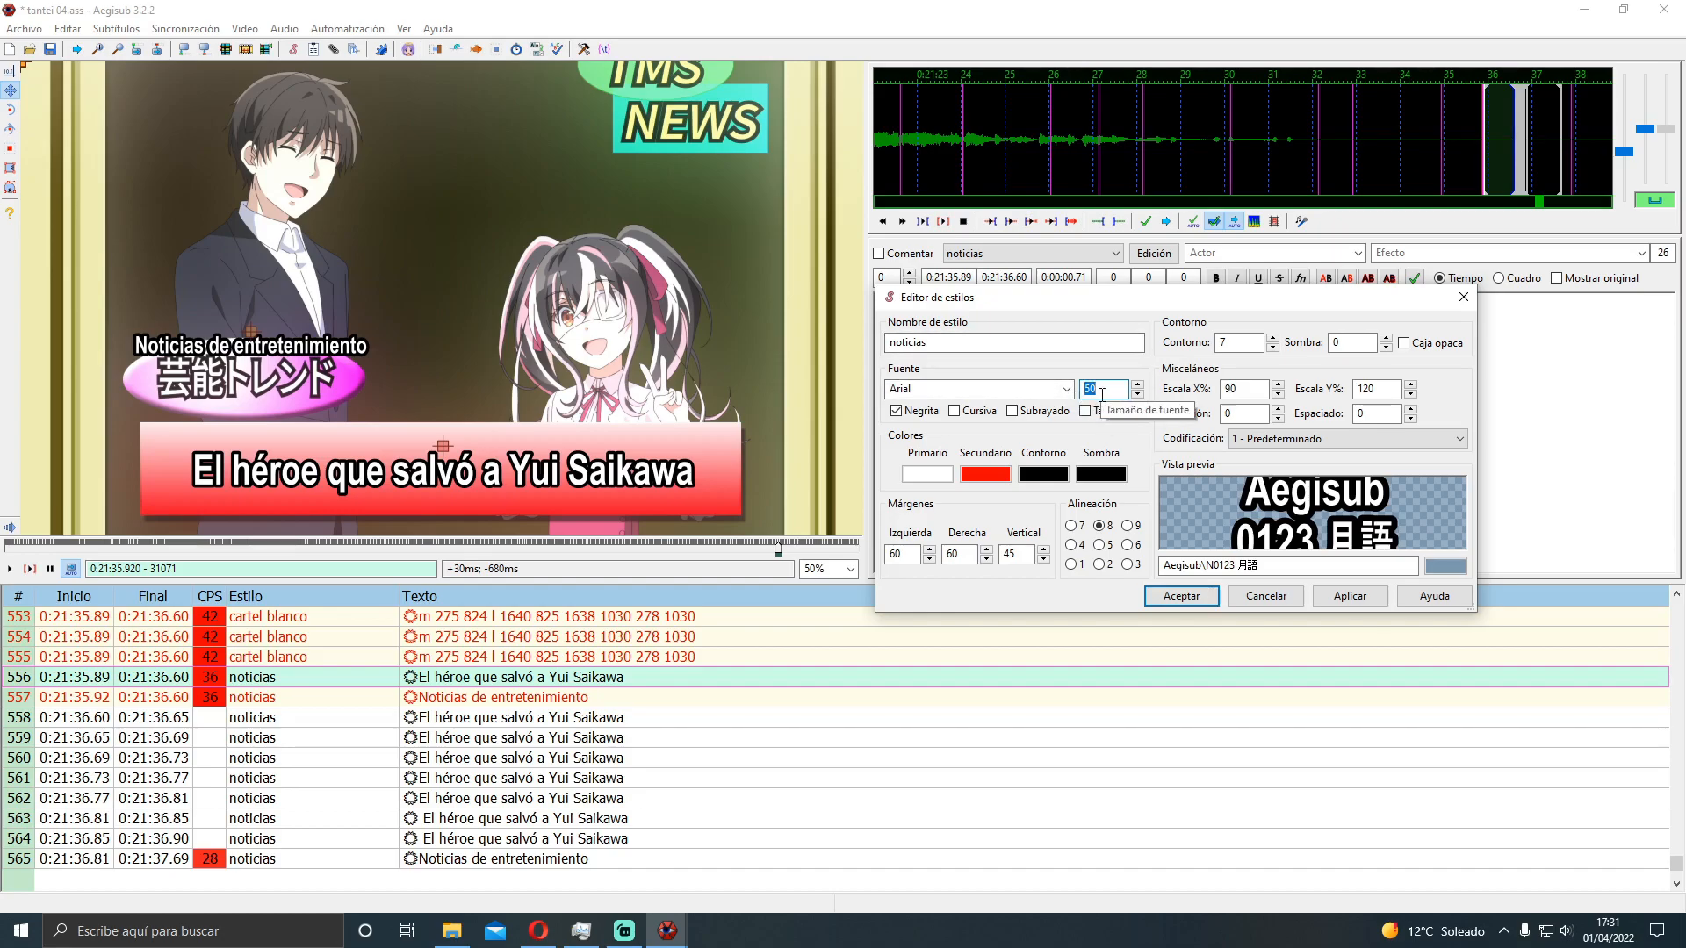
left_click(1208, 597)
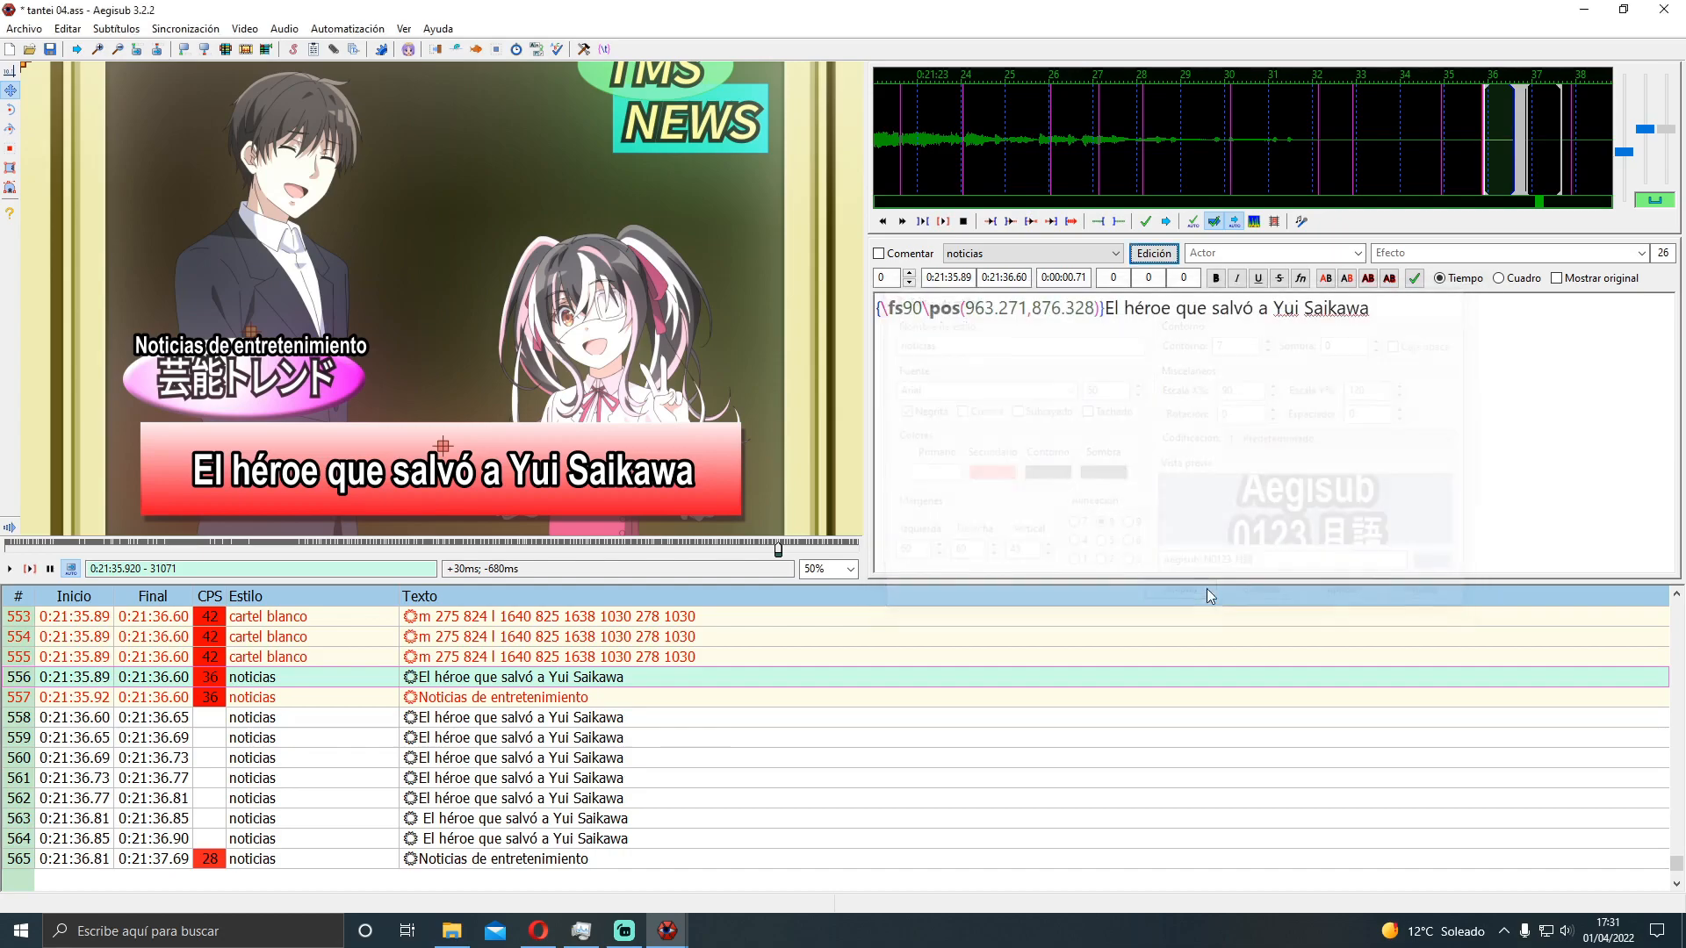
Change the \fs tag of headline line 556 to 100
left_click_drag(913, 308, 903, 303)
type("100")
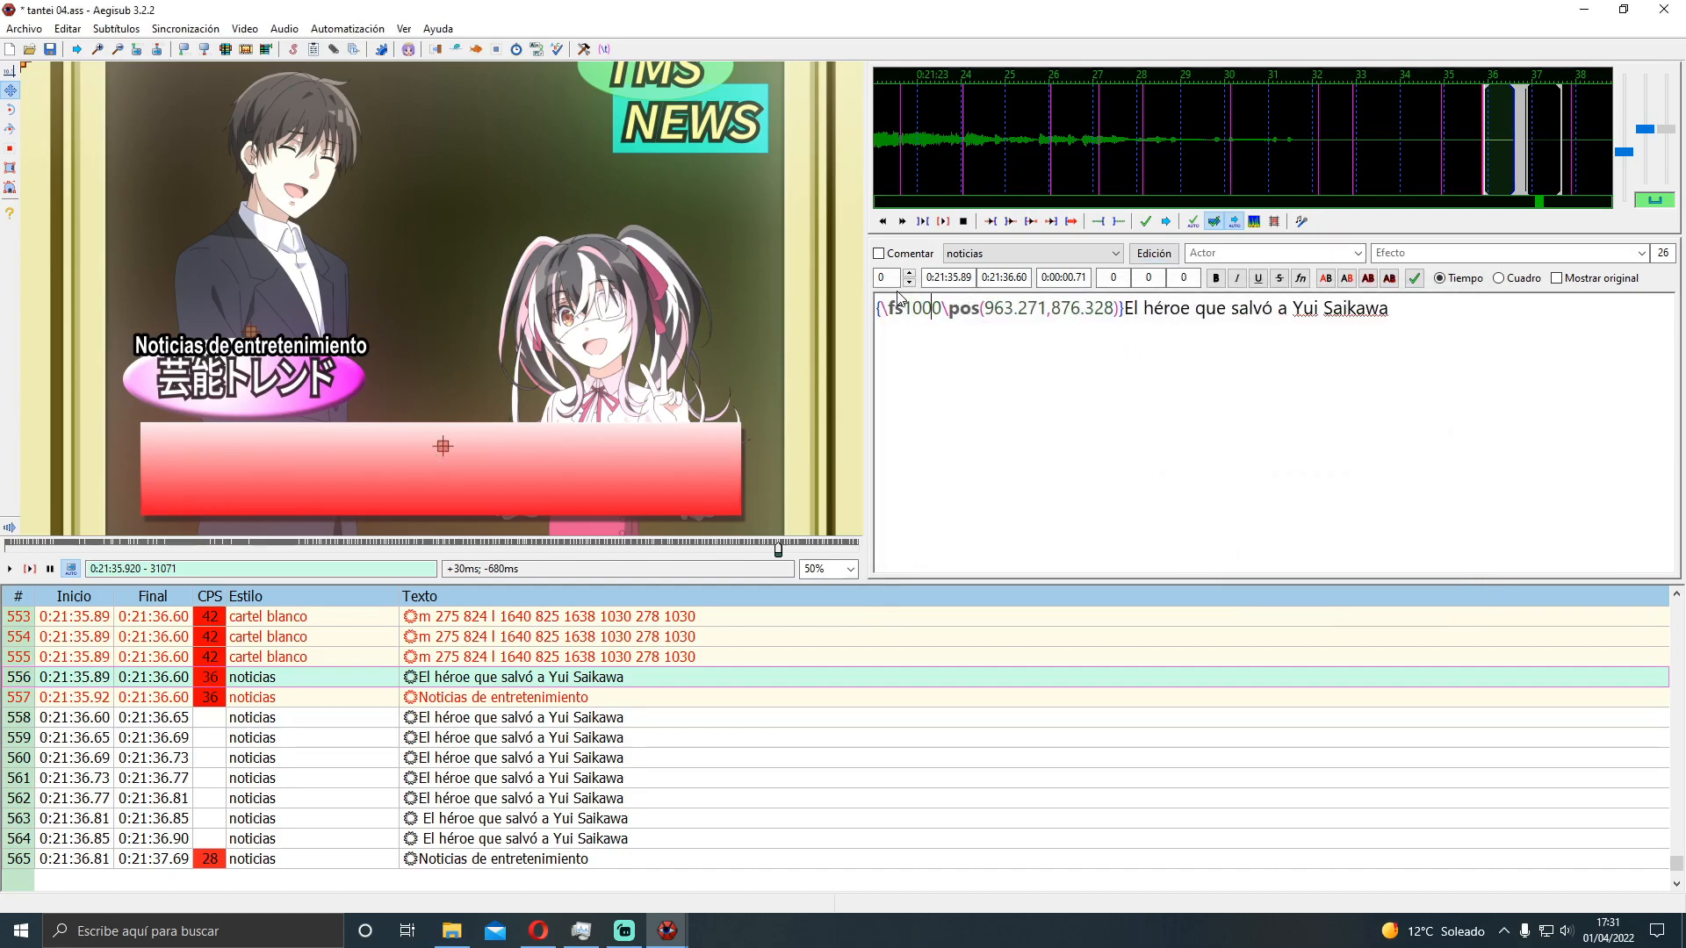
key("BackSpace")
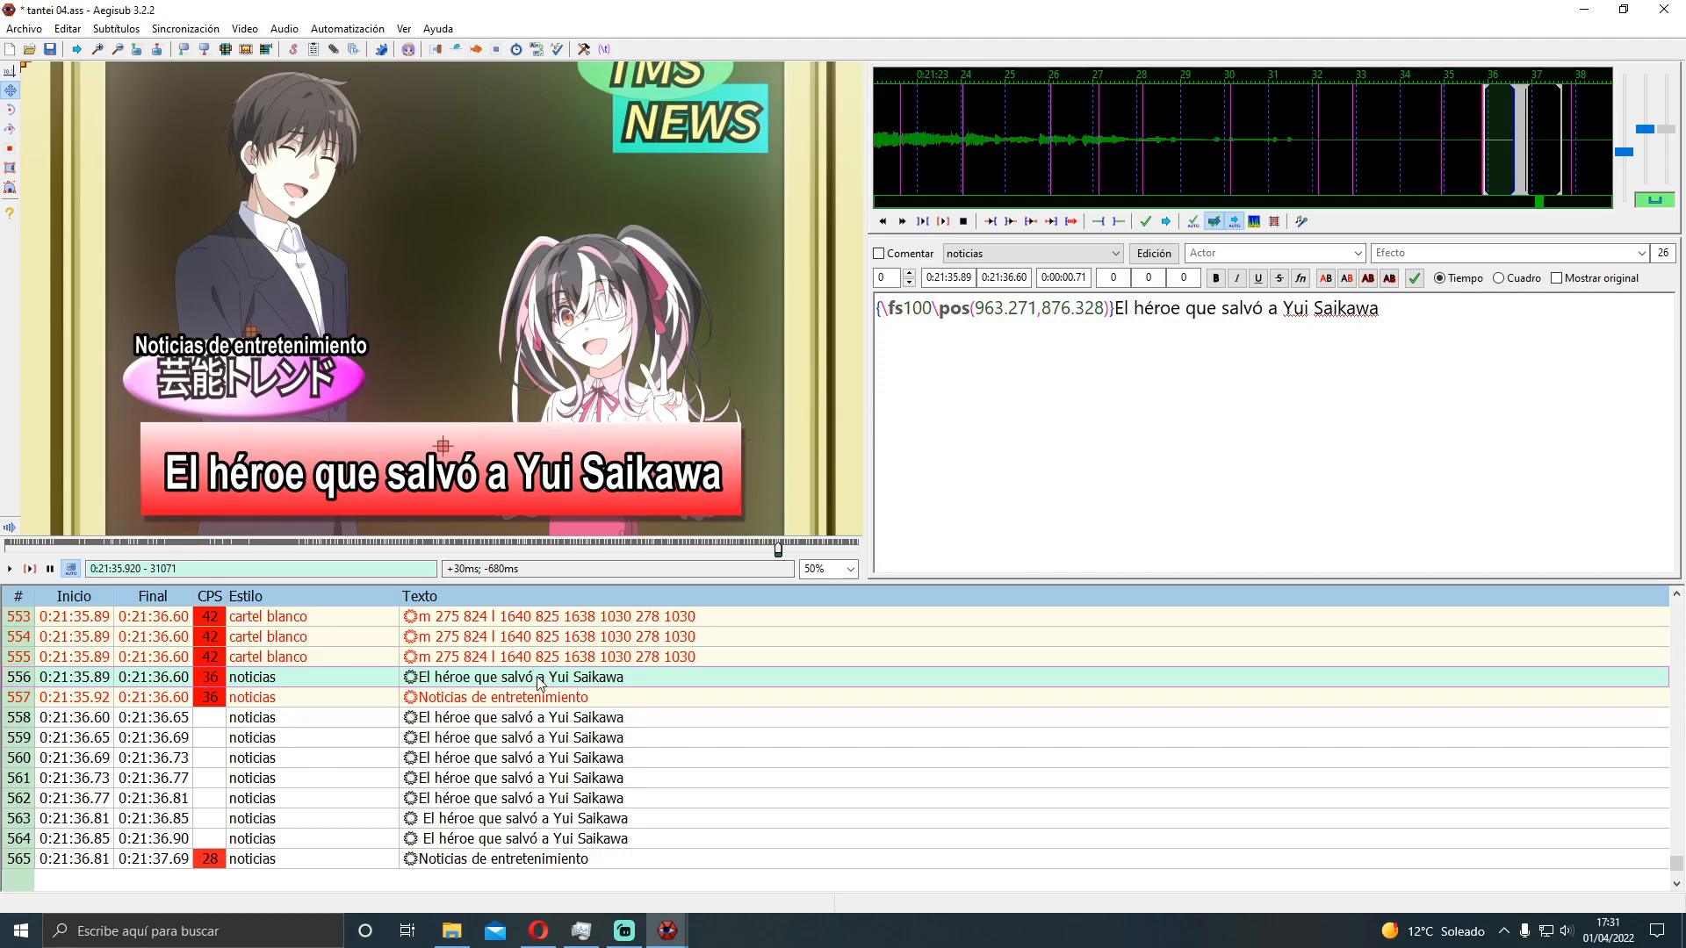
left_click_drag(547, 677, 516, 643)
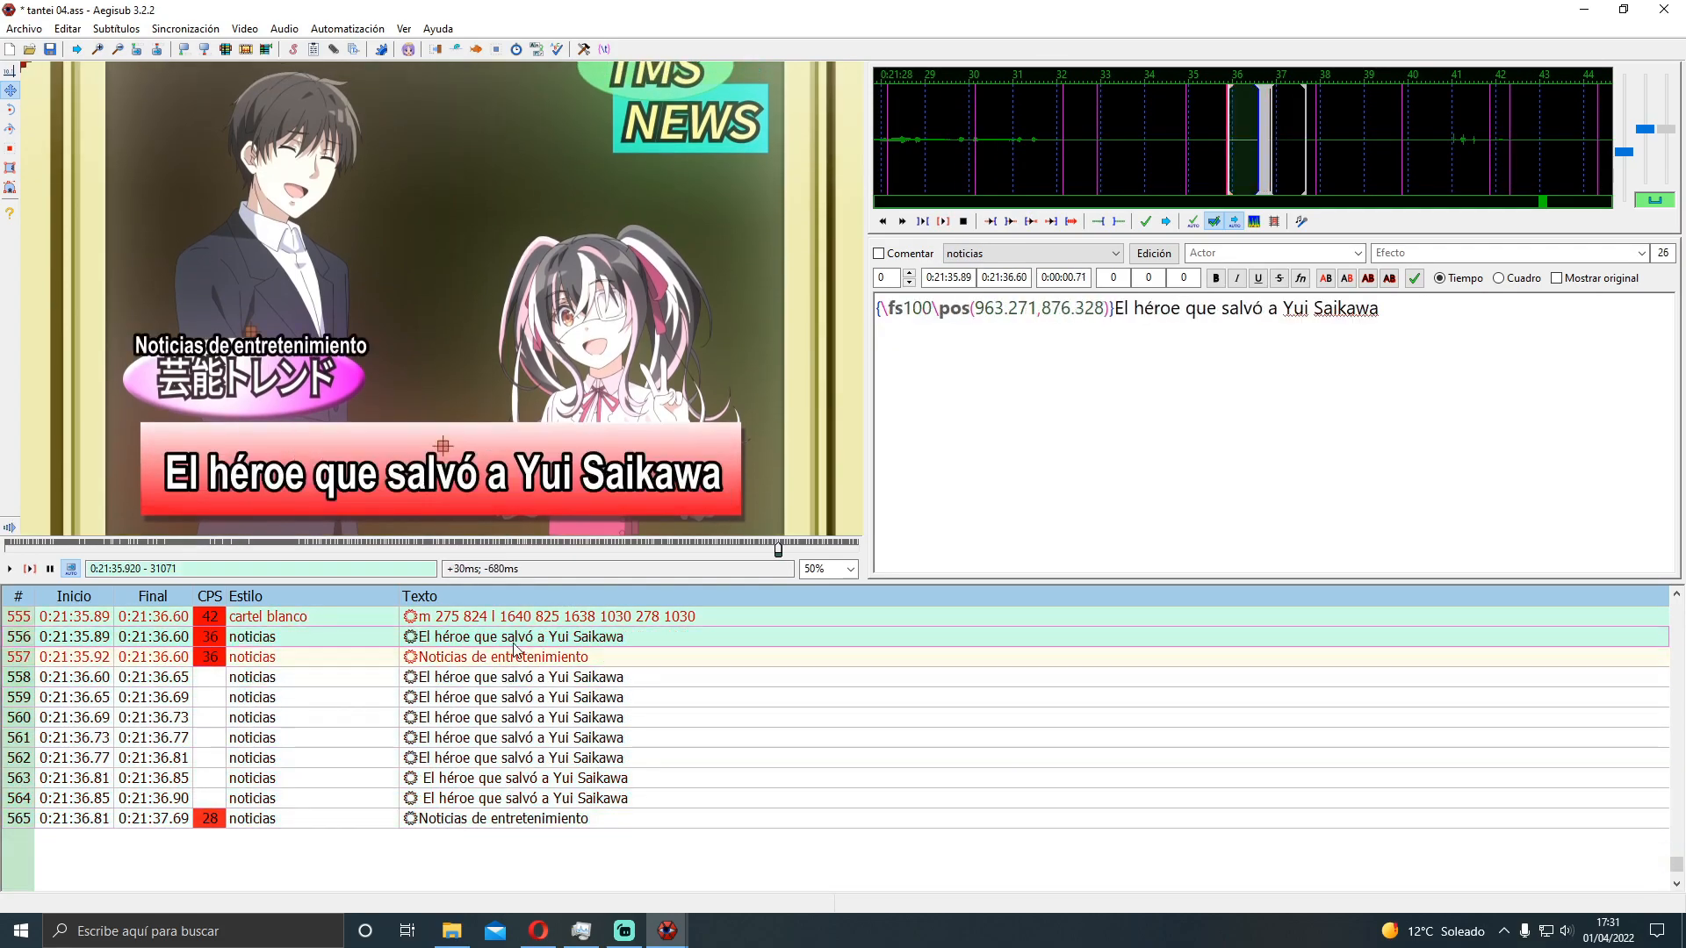
left_click(888, 260)
left_click(889, 260)
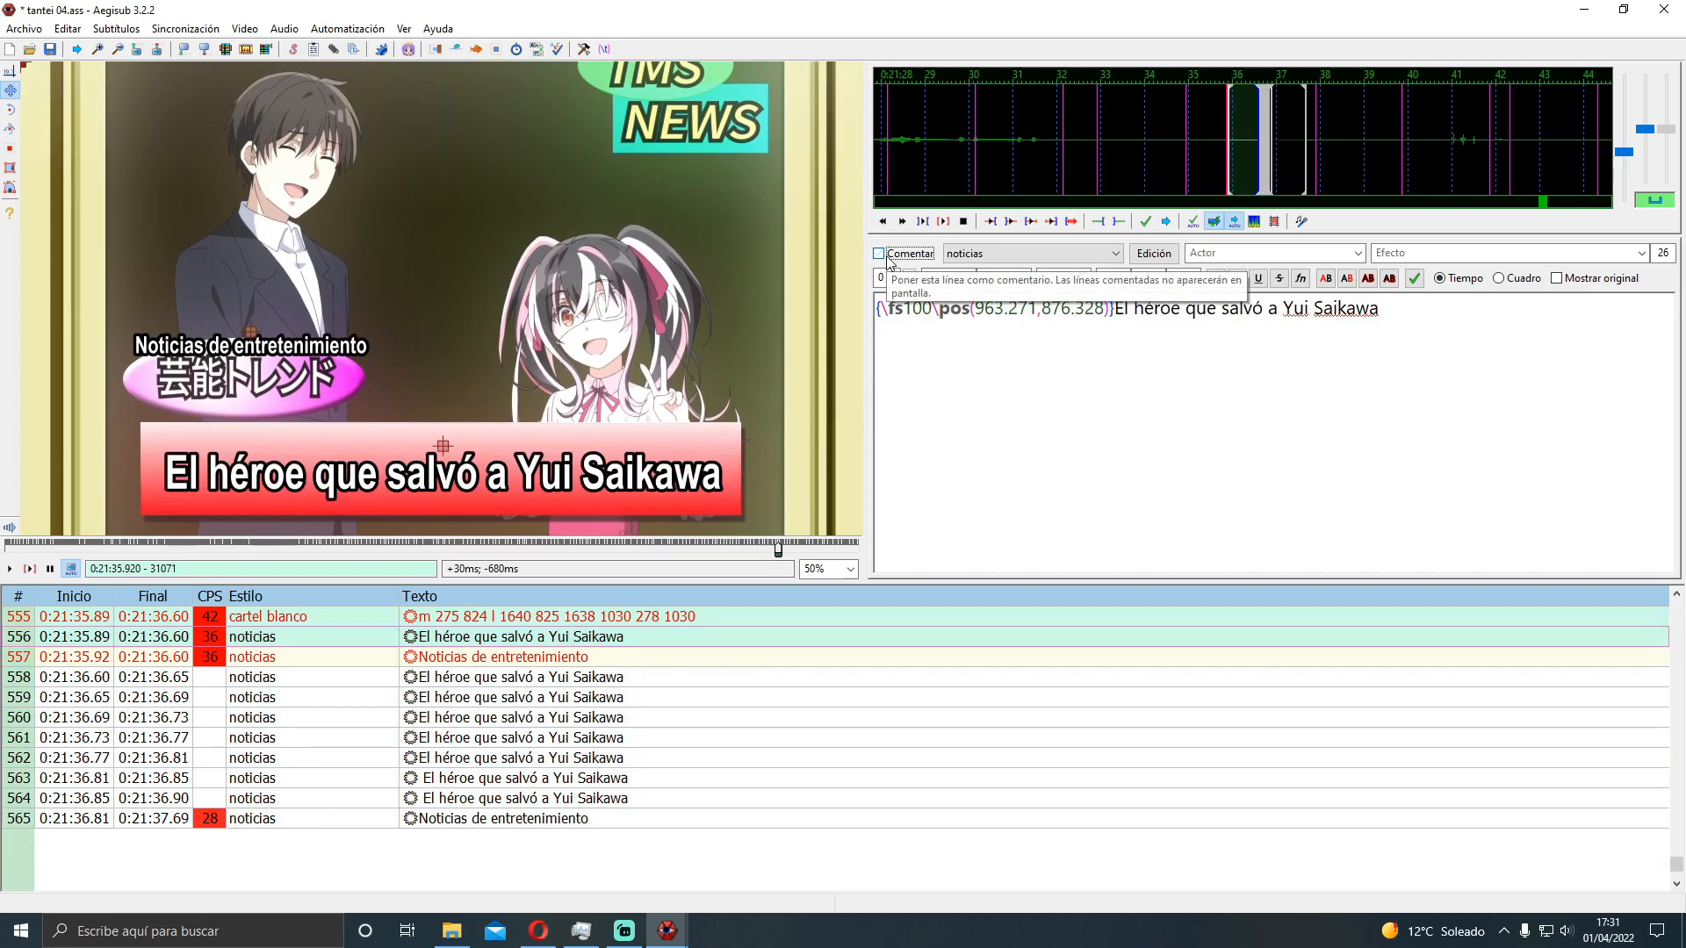
left_click(888, 260)
left_click(889, 260)
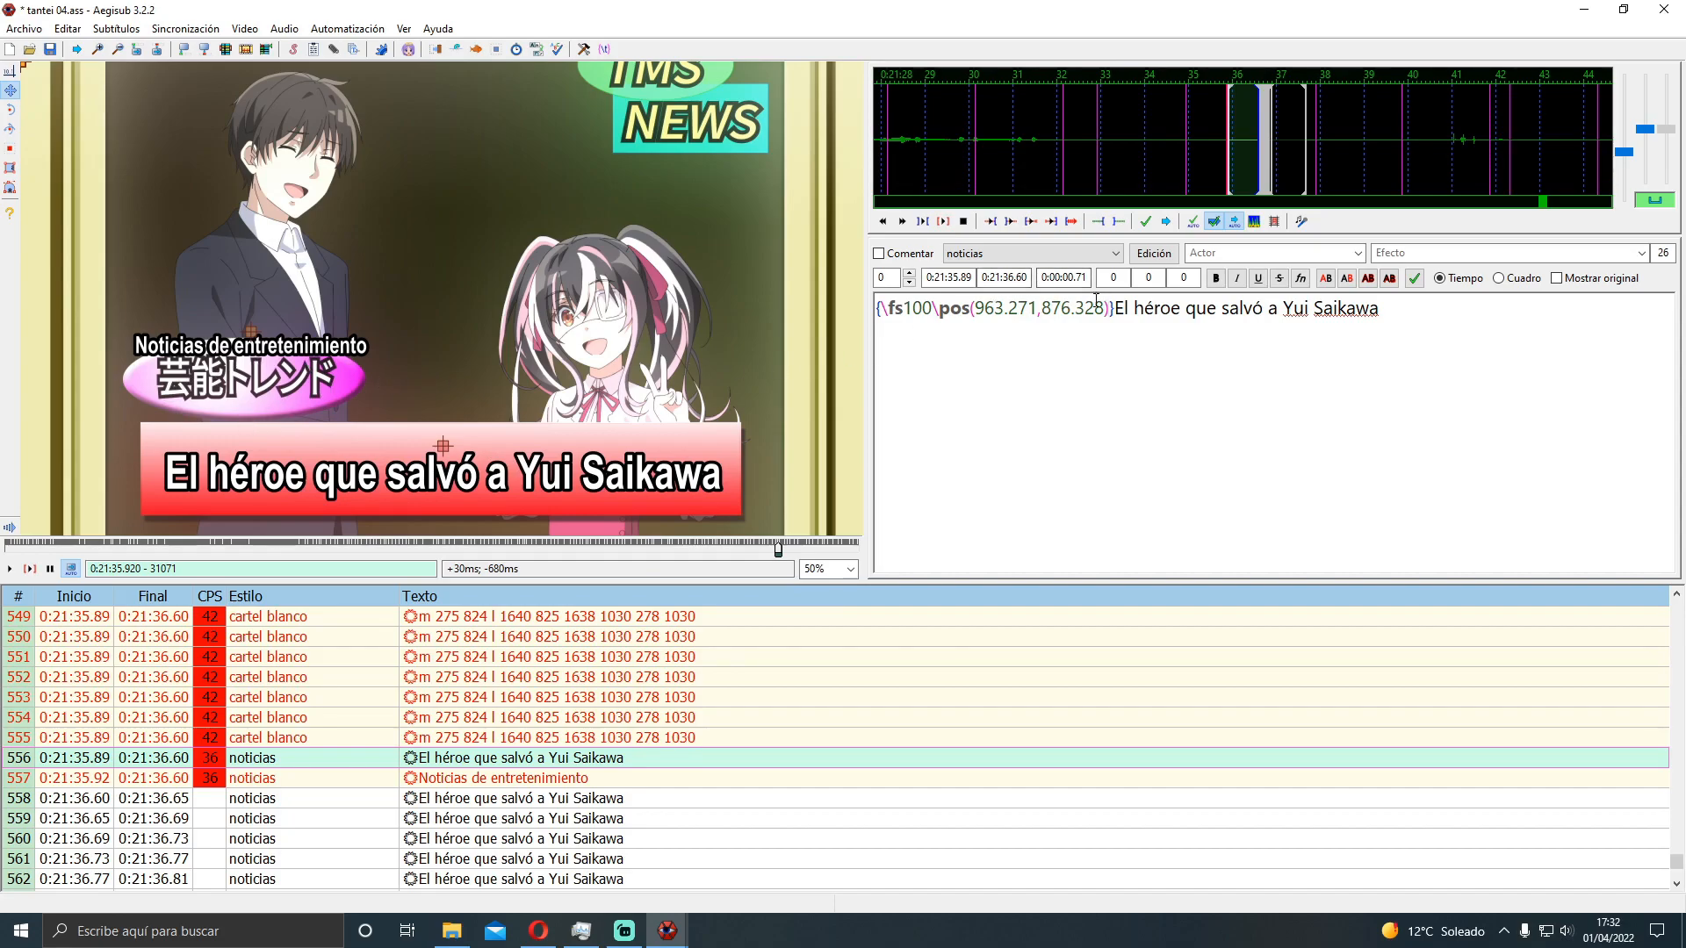
Add a \blur tag after the position tag of line 556, with a value of 0.8
type("\\blur")
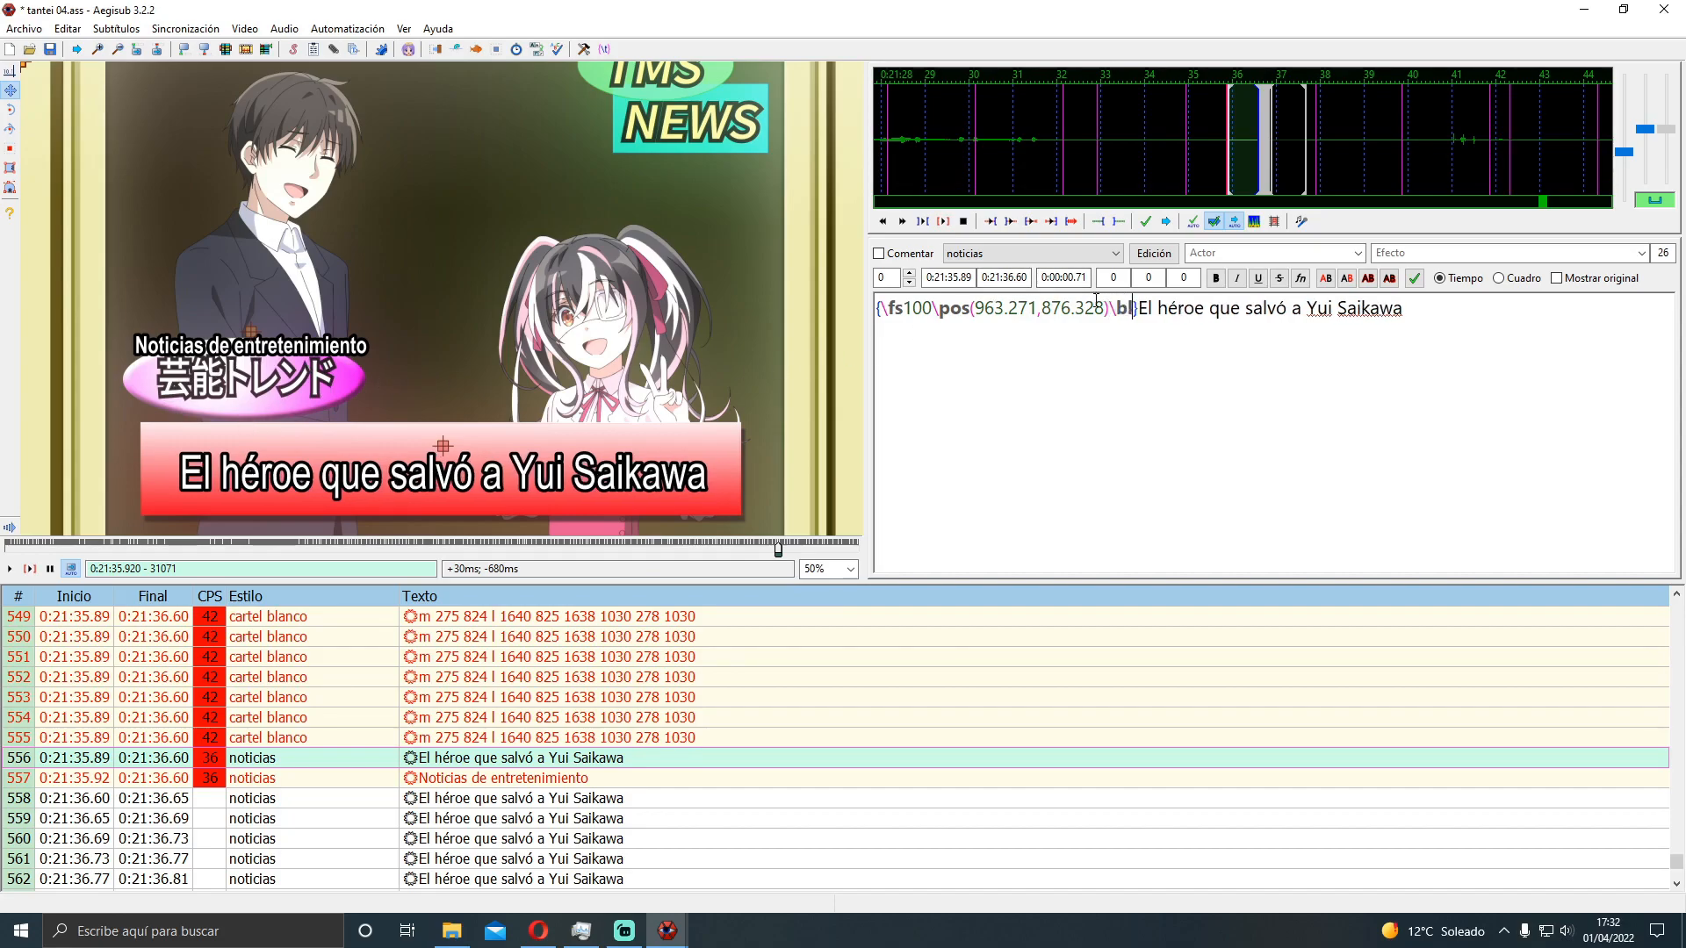
type("0.5")
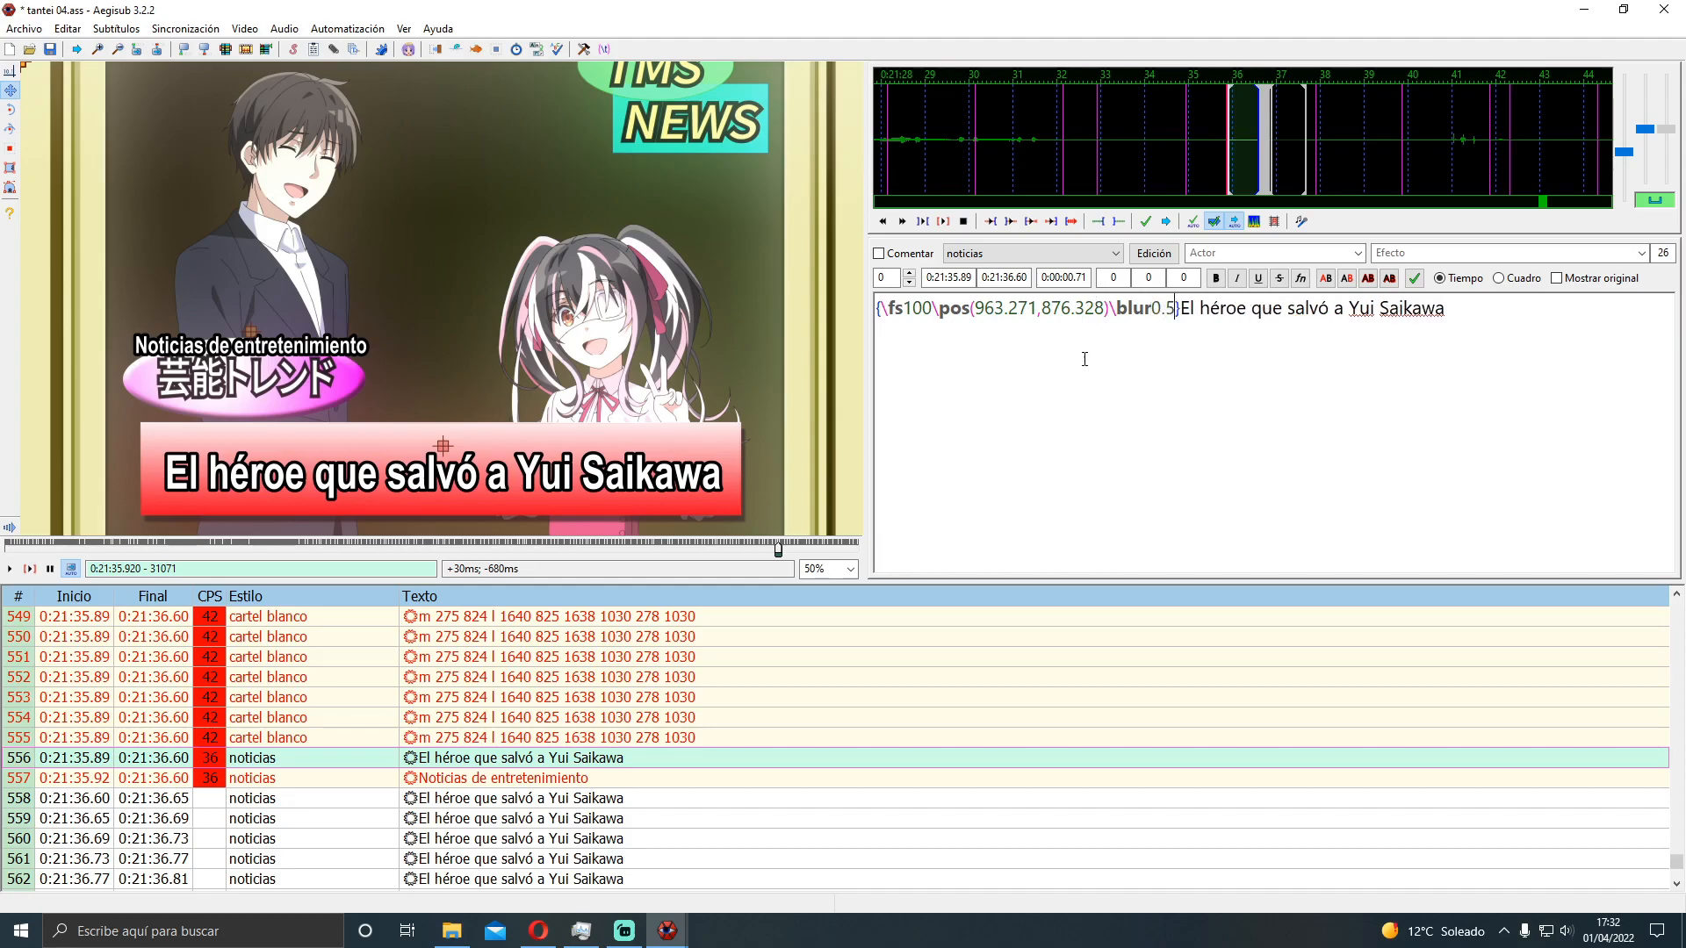
left_click_drag(1165, 307, 1174, 307)
type("7")
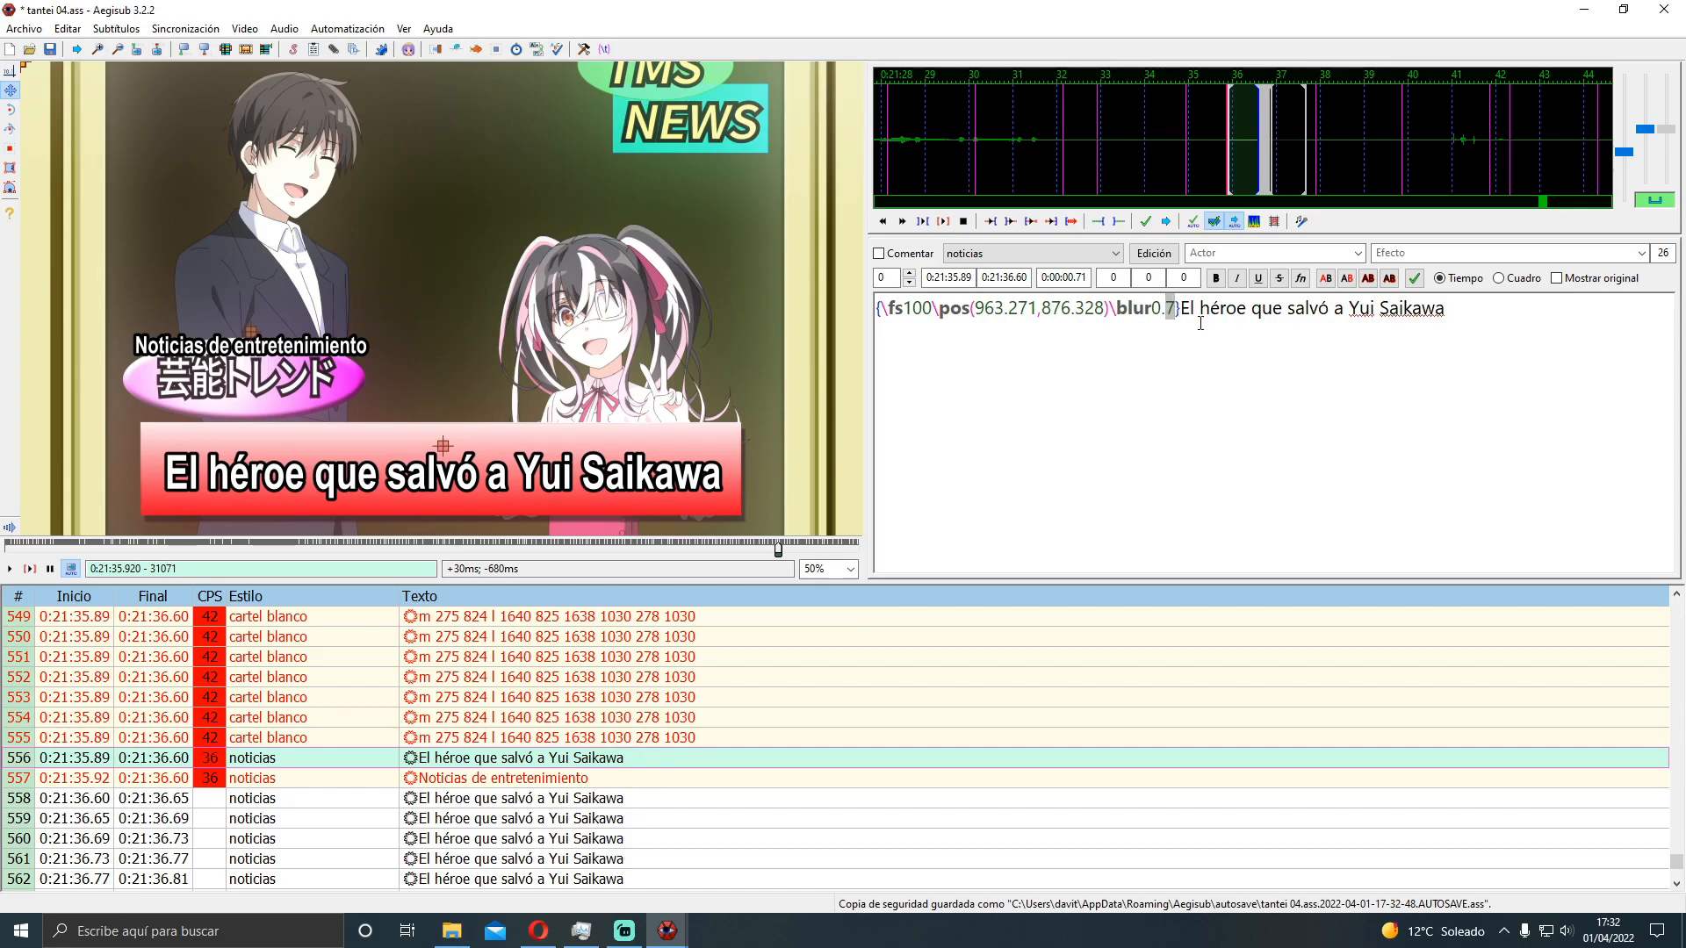
type("8")
Duplicate line 556 and give the copy, line 557, a \bord0 tag and a blur of 2
right_click(571, 755)
left_click(652, 417)
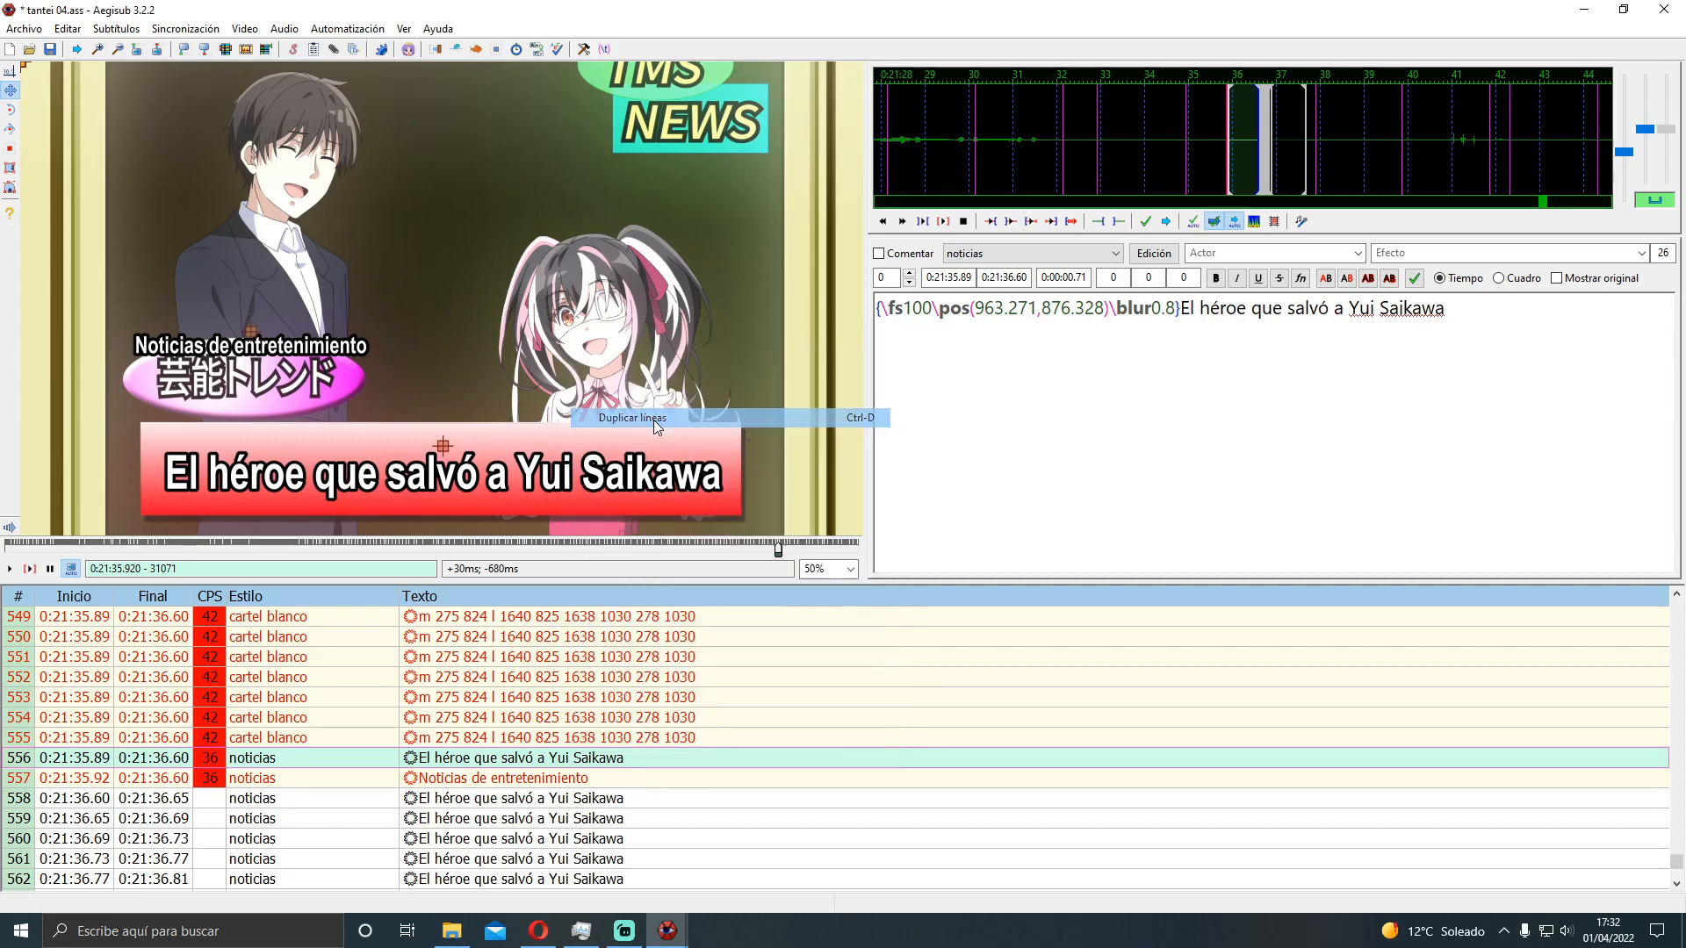
left_click(584, 776)
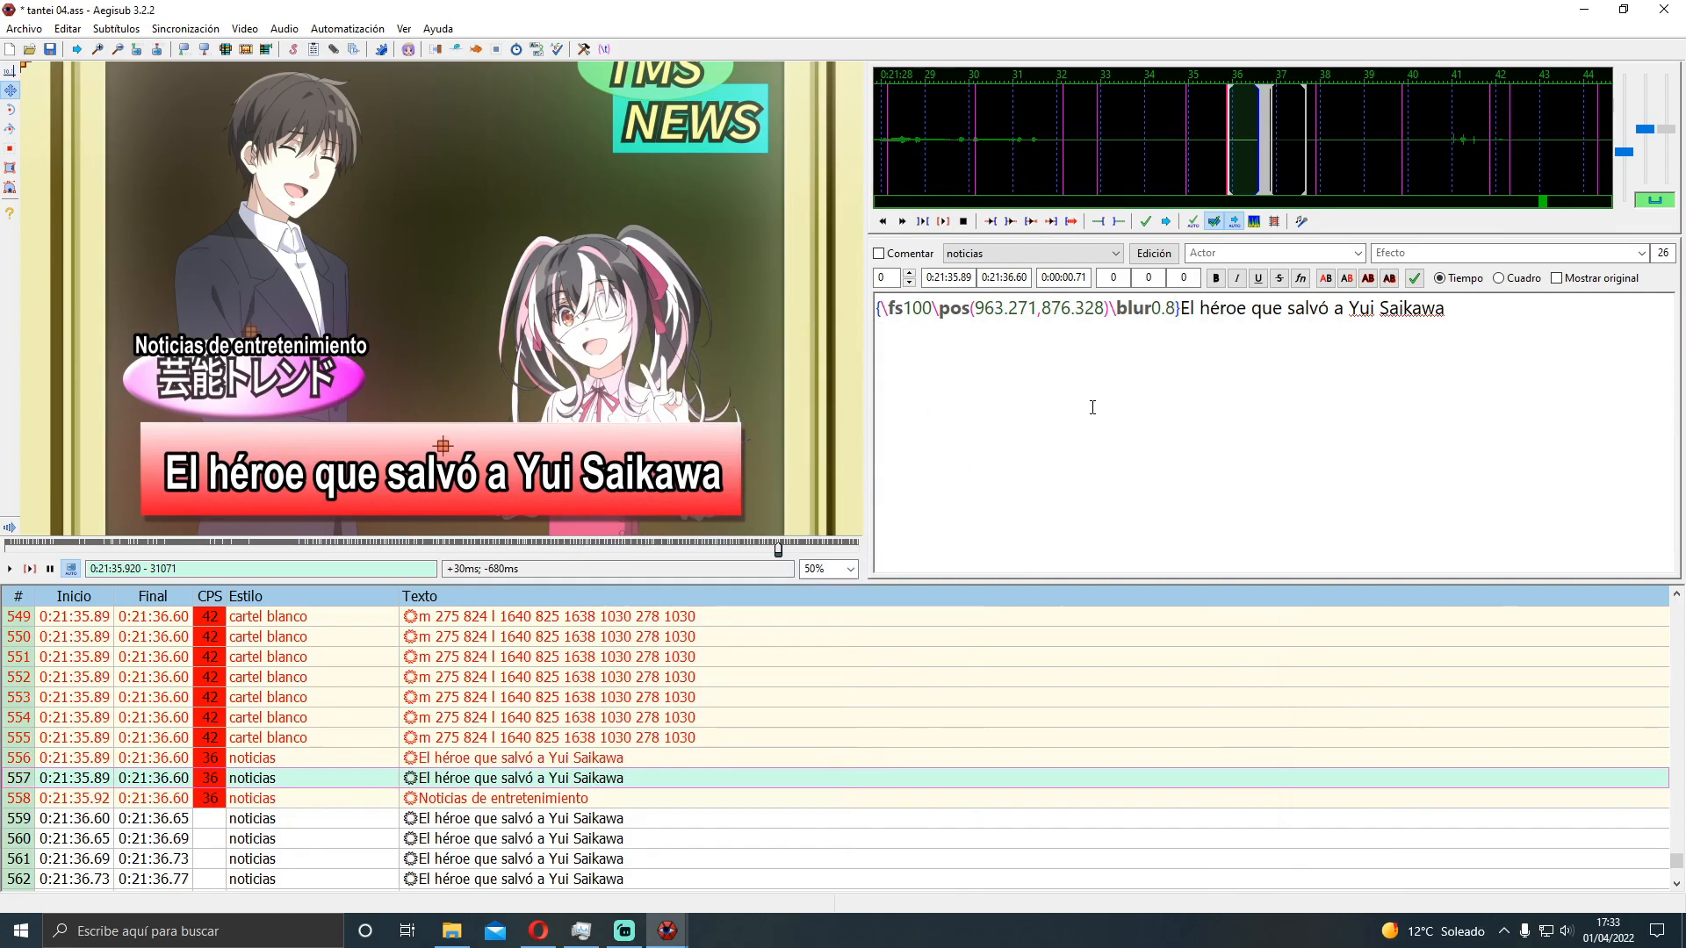
type("\bord")
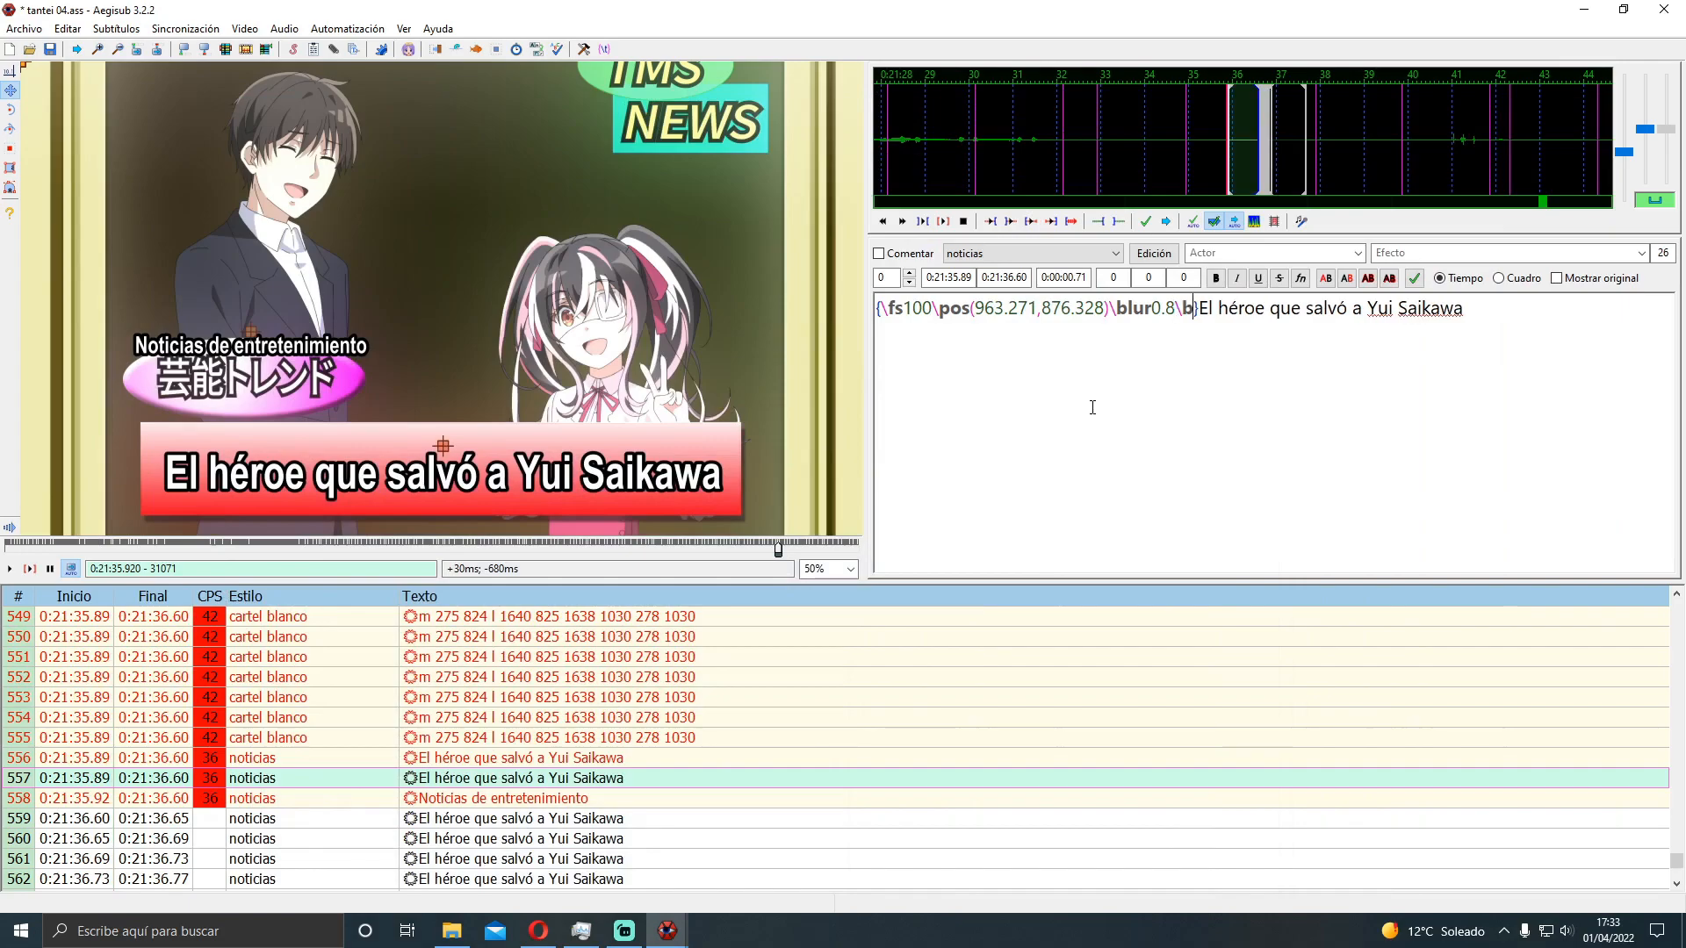
type("0")
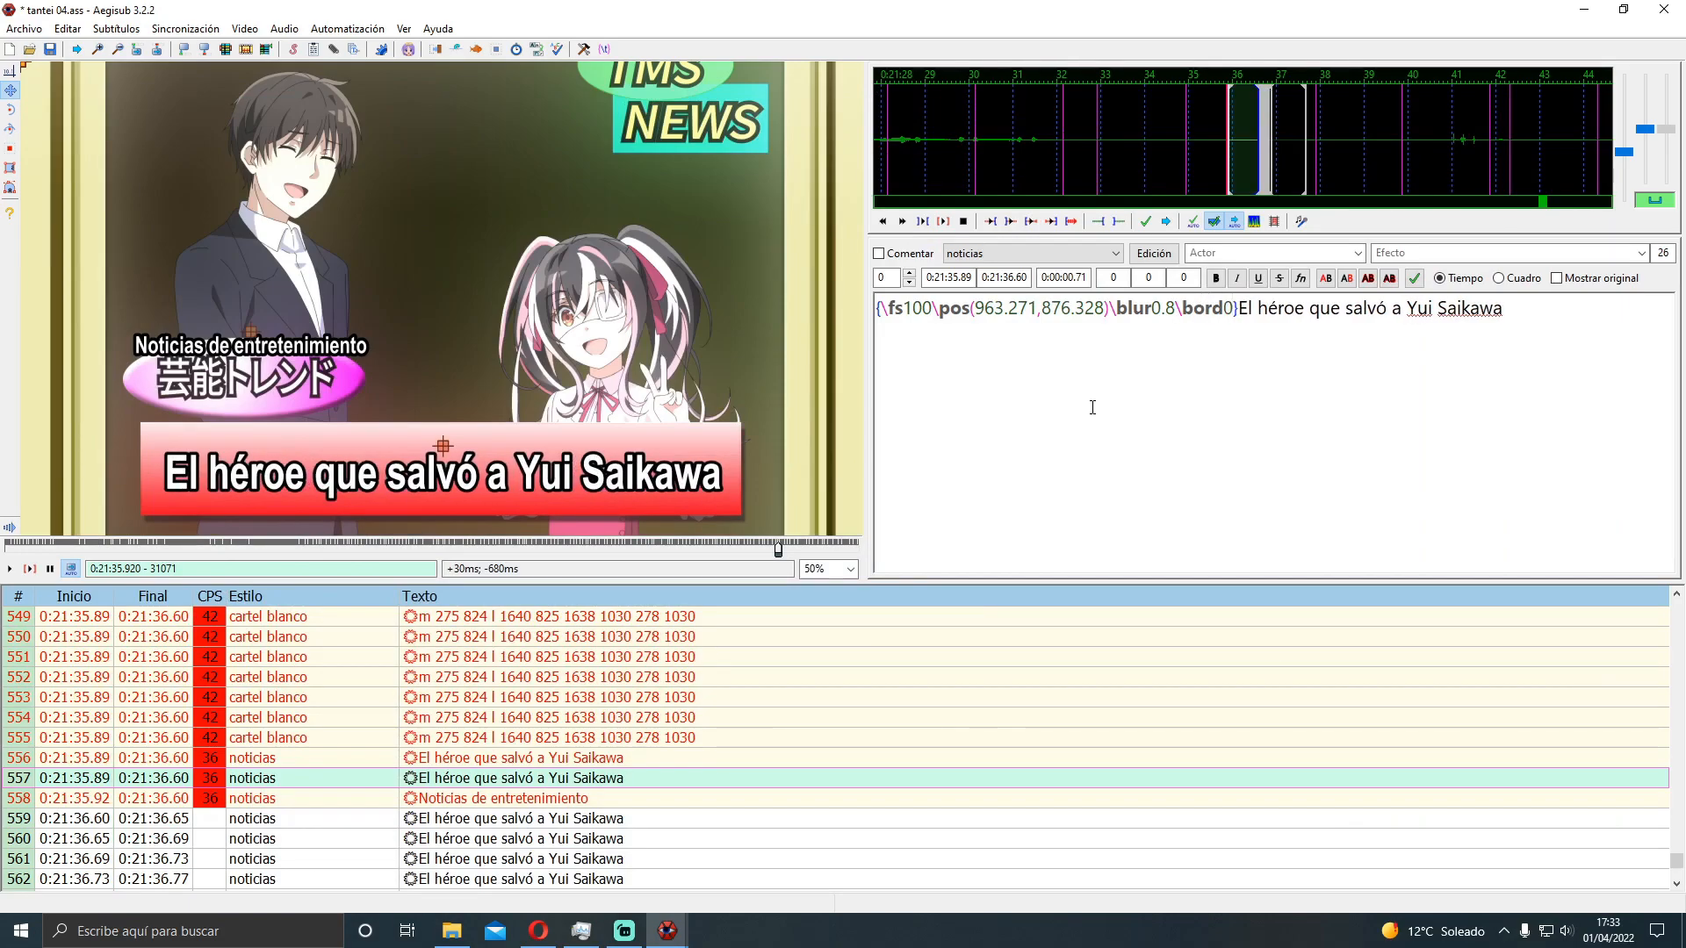
left_click(532, 761)
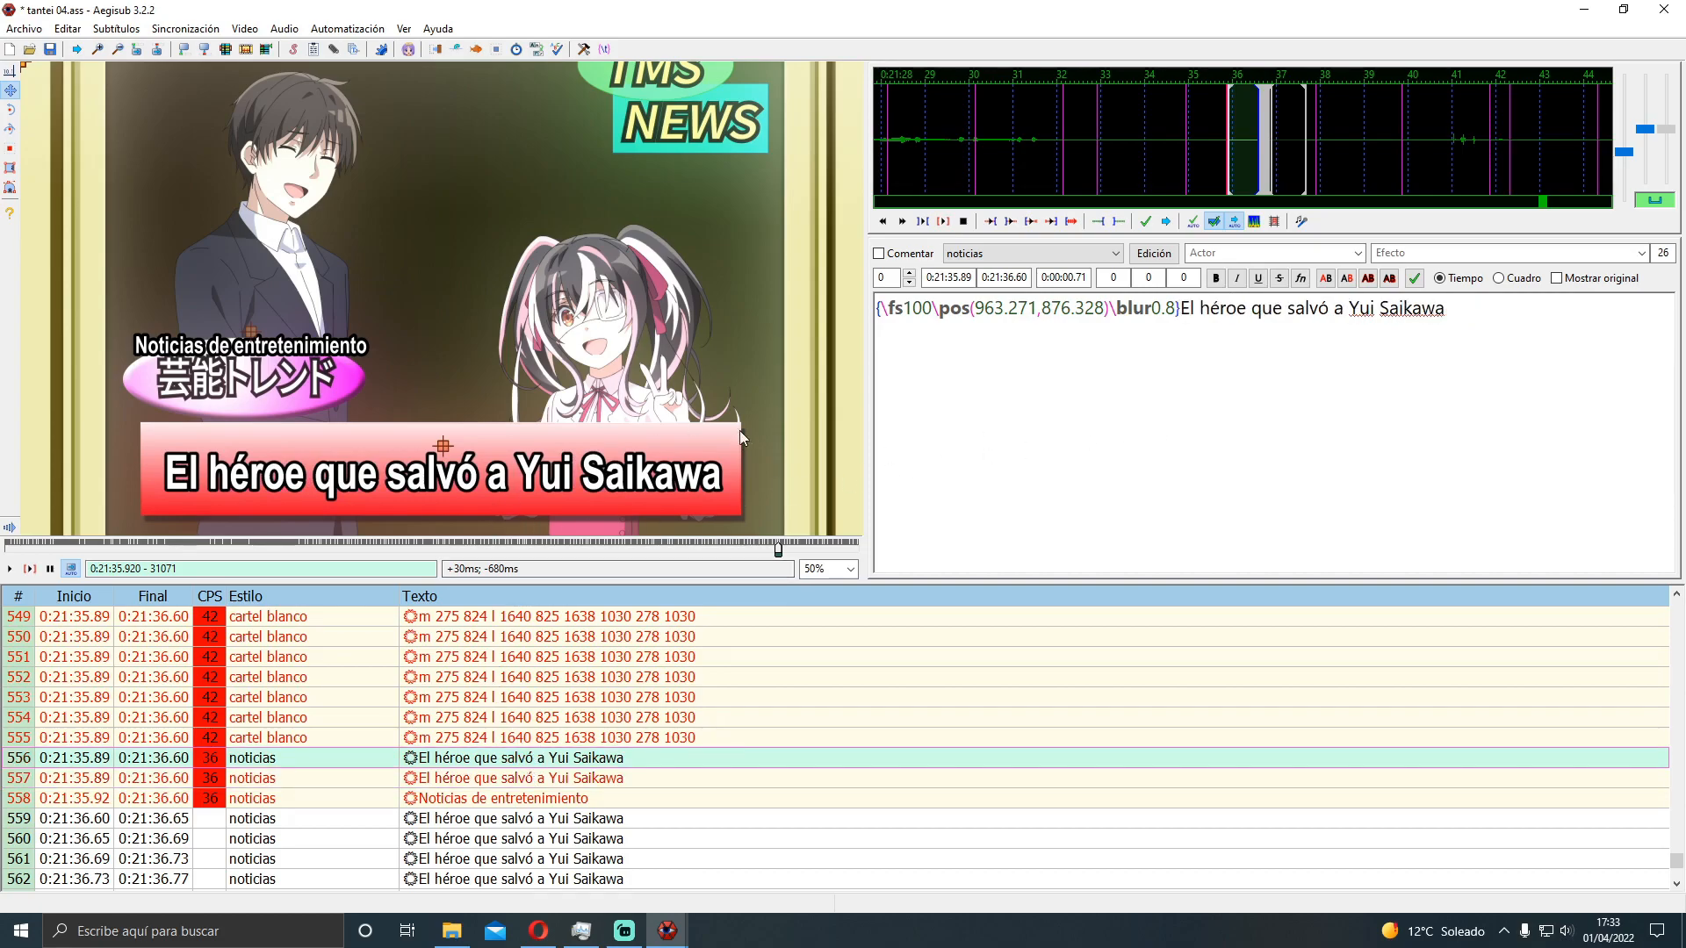
left_click(528, 780)
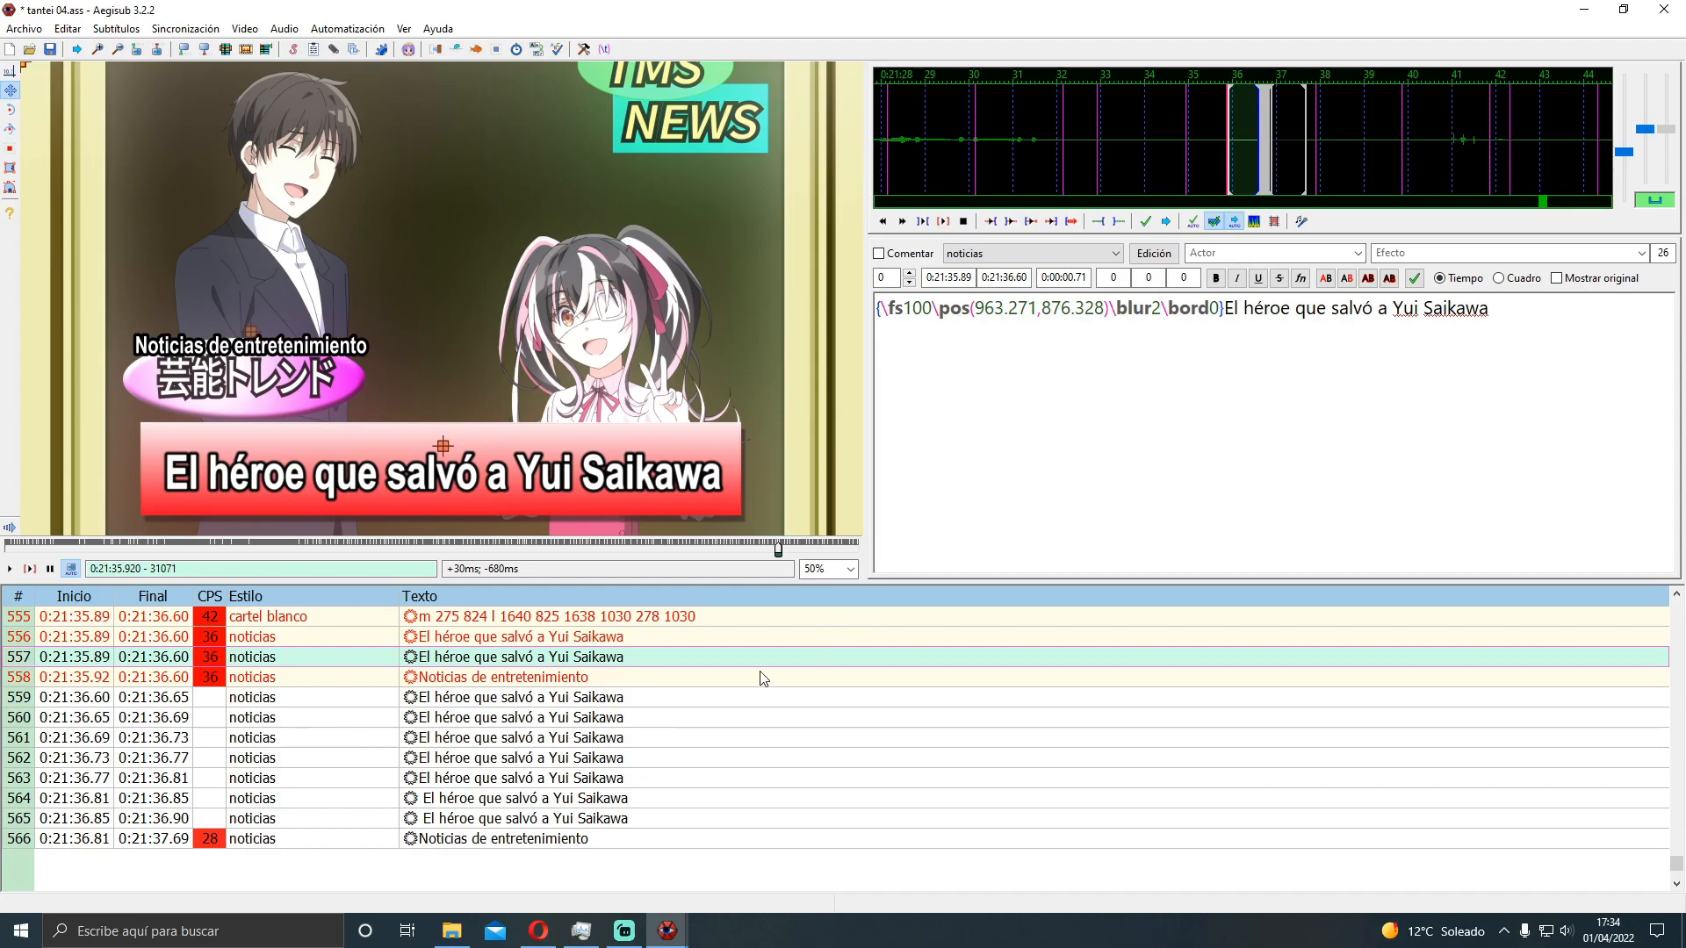
Inspect the \clip and \c colour tags of cartel blanco strip lines 555 and 554
scroll(581, 685, "up", 2)
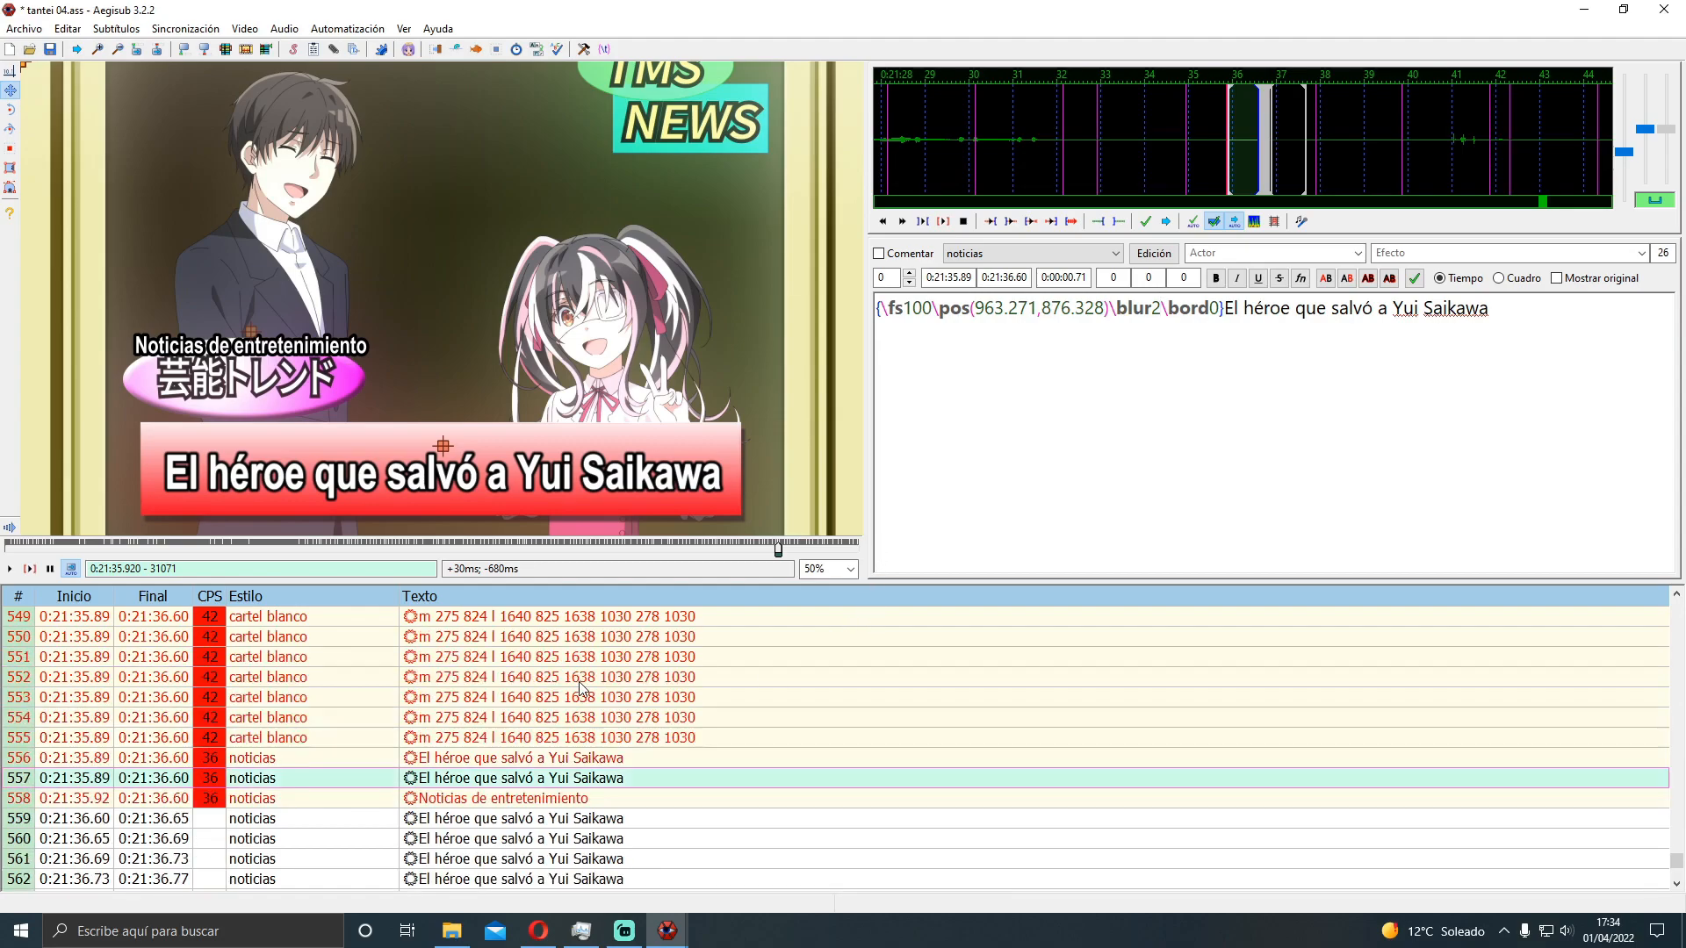
left_click(585, 740)
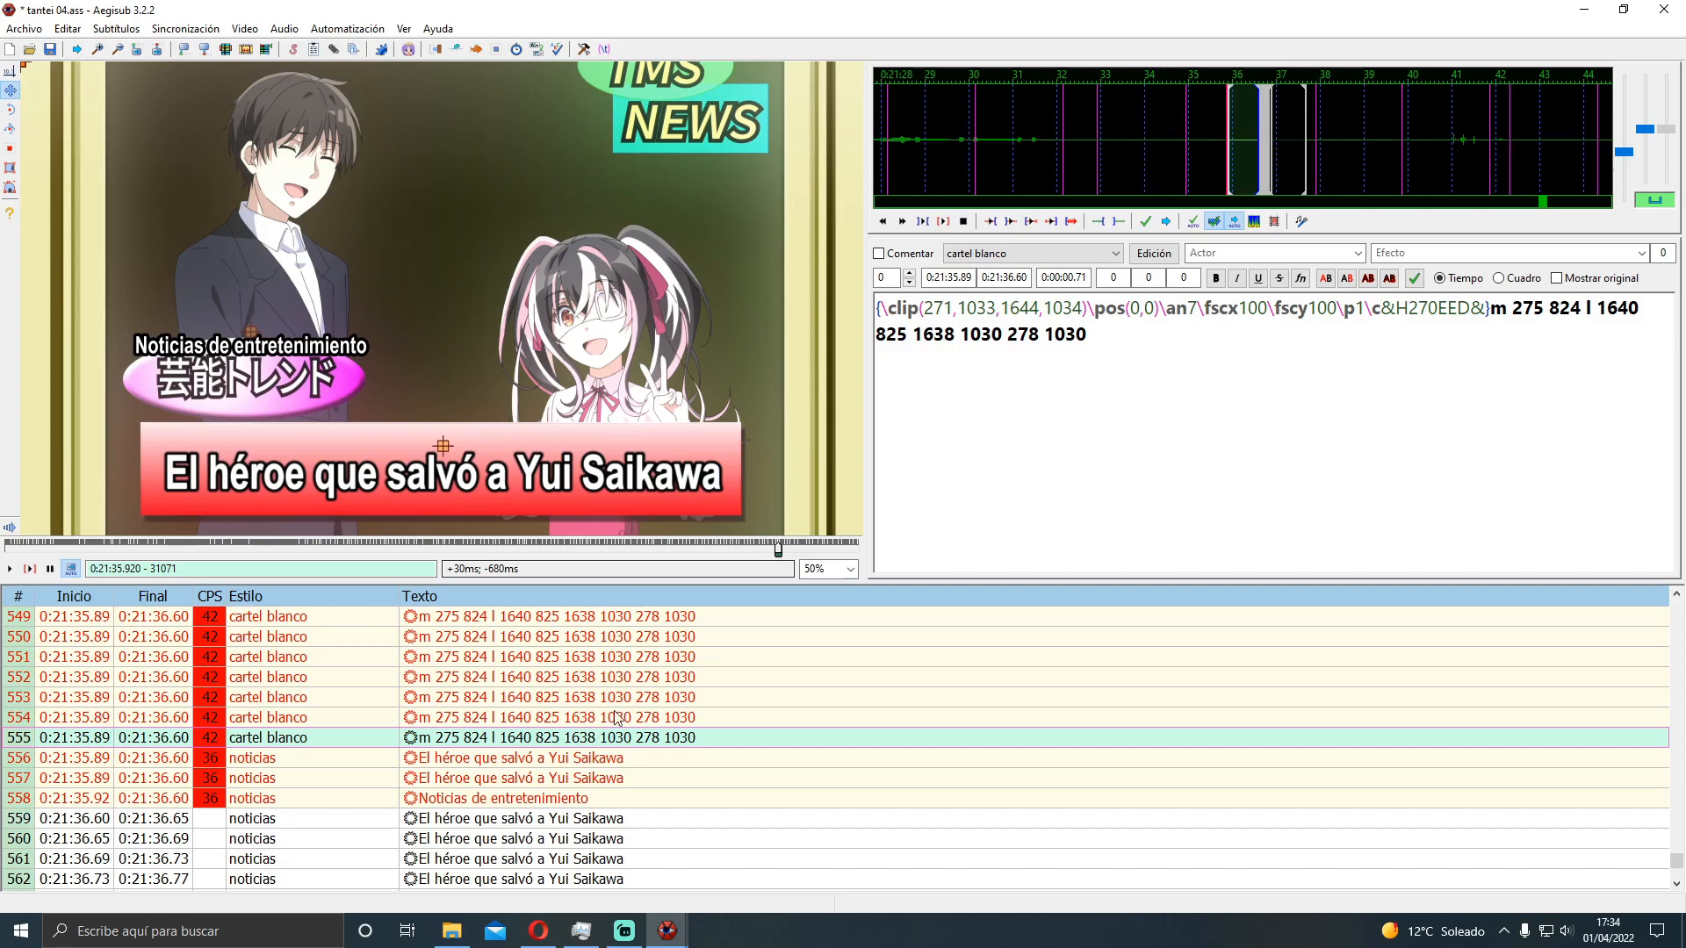
left_click(602, 718, "ctrl")
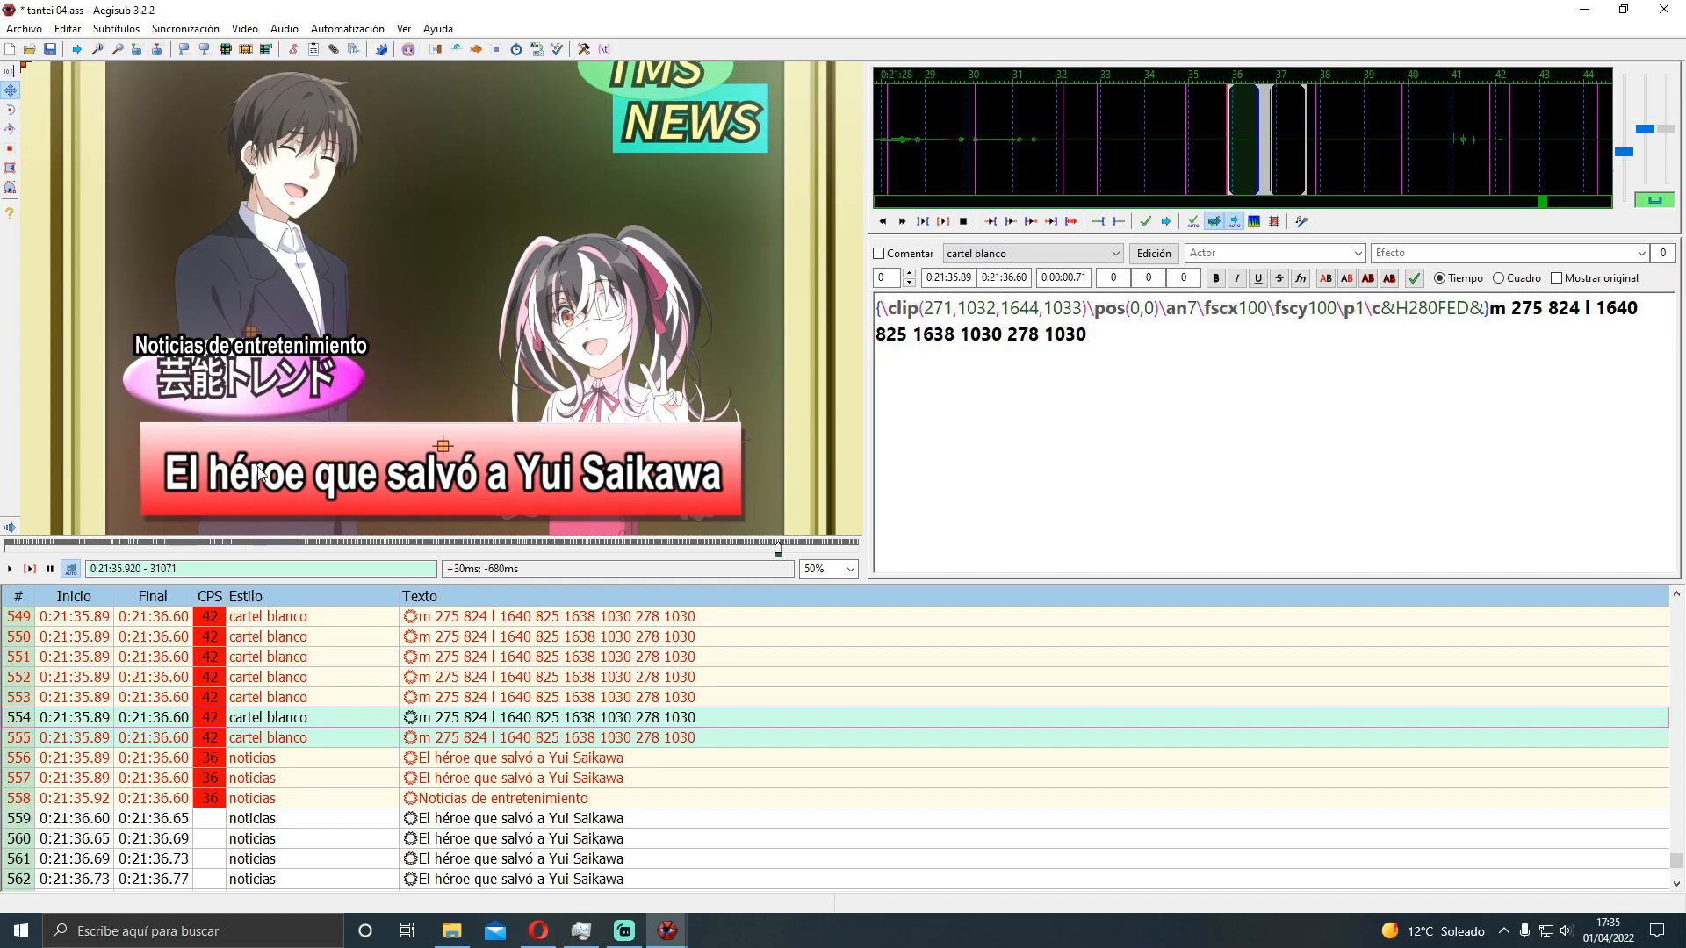
Give the text of headline line 556 the yellow primary colour \c&H00FFFF&
left_click(457, 778)
left_click(516, 760)
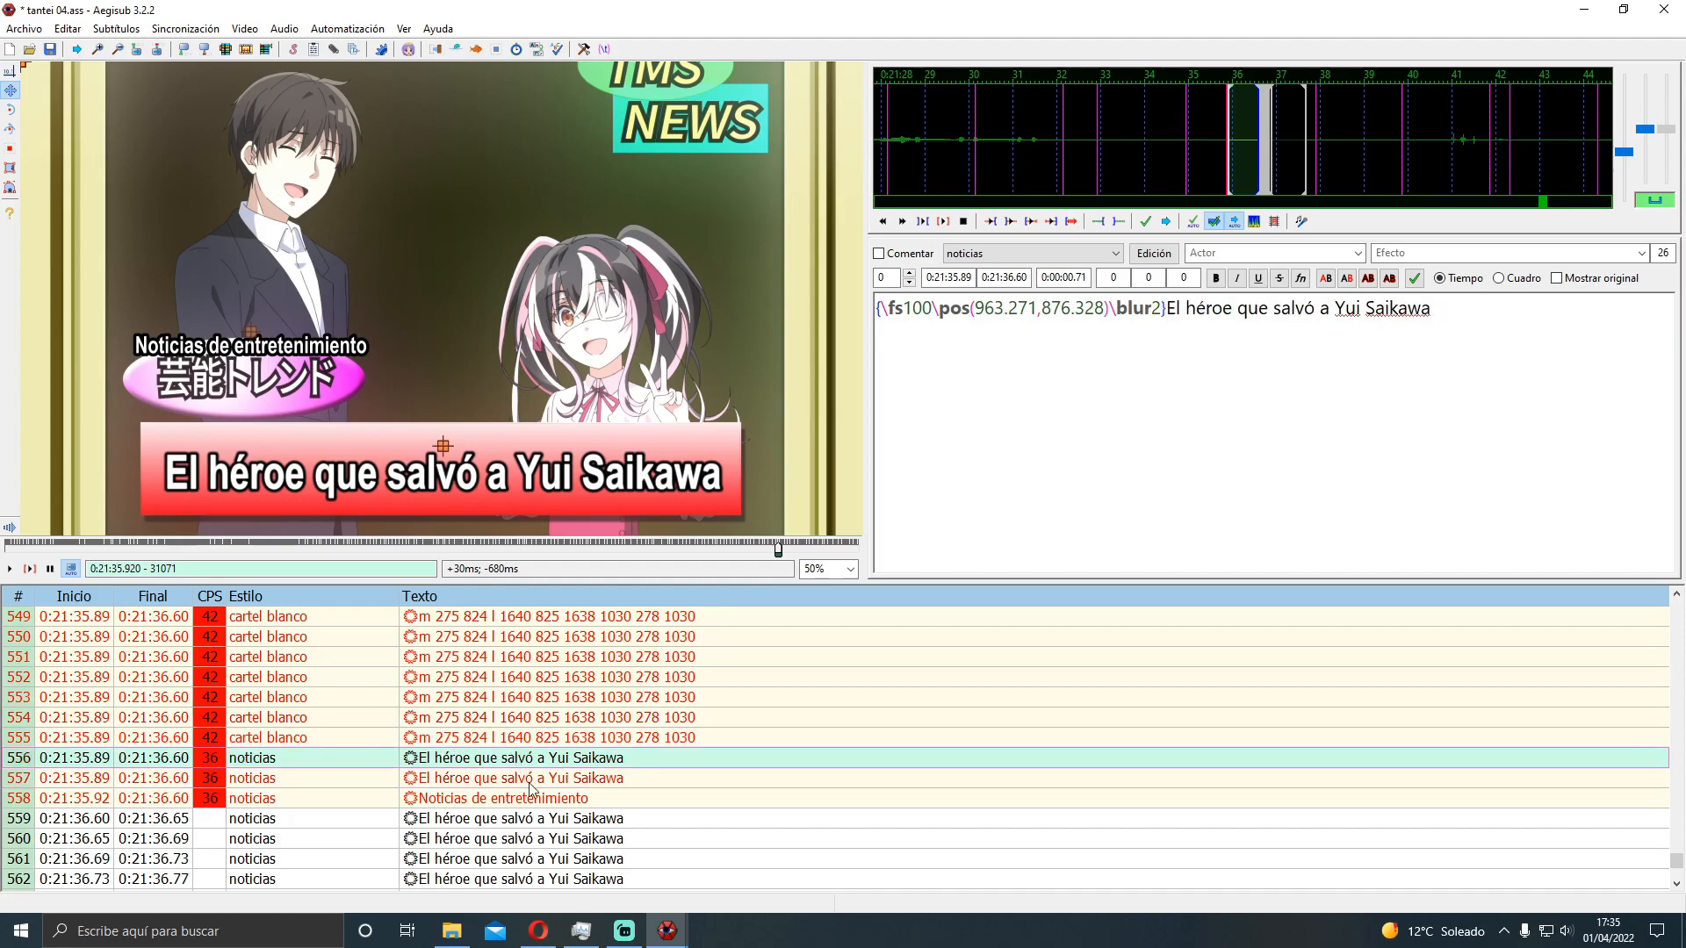
left_click(1462, 342)
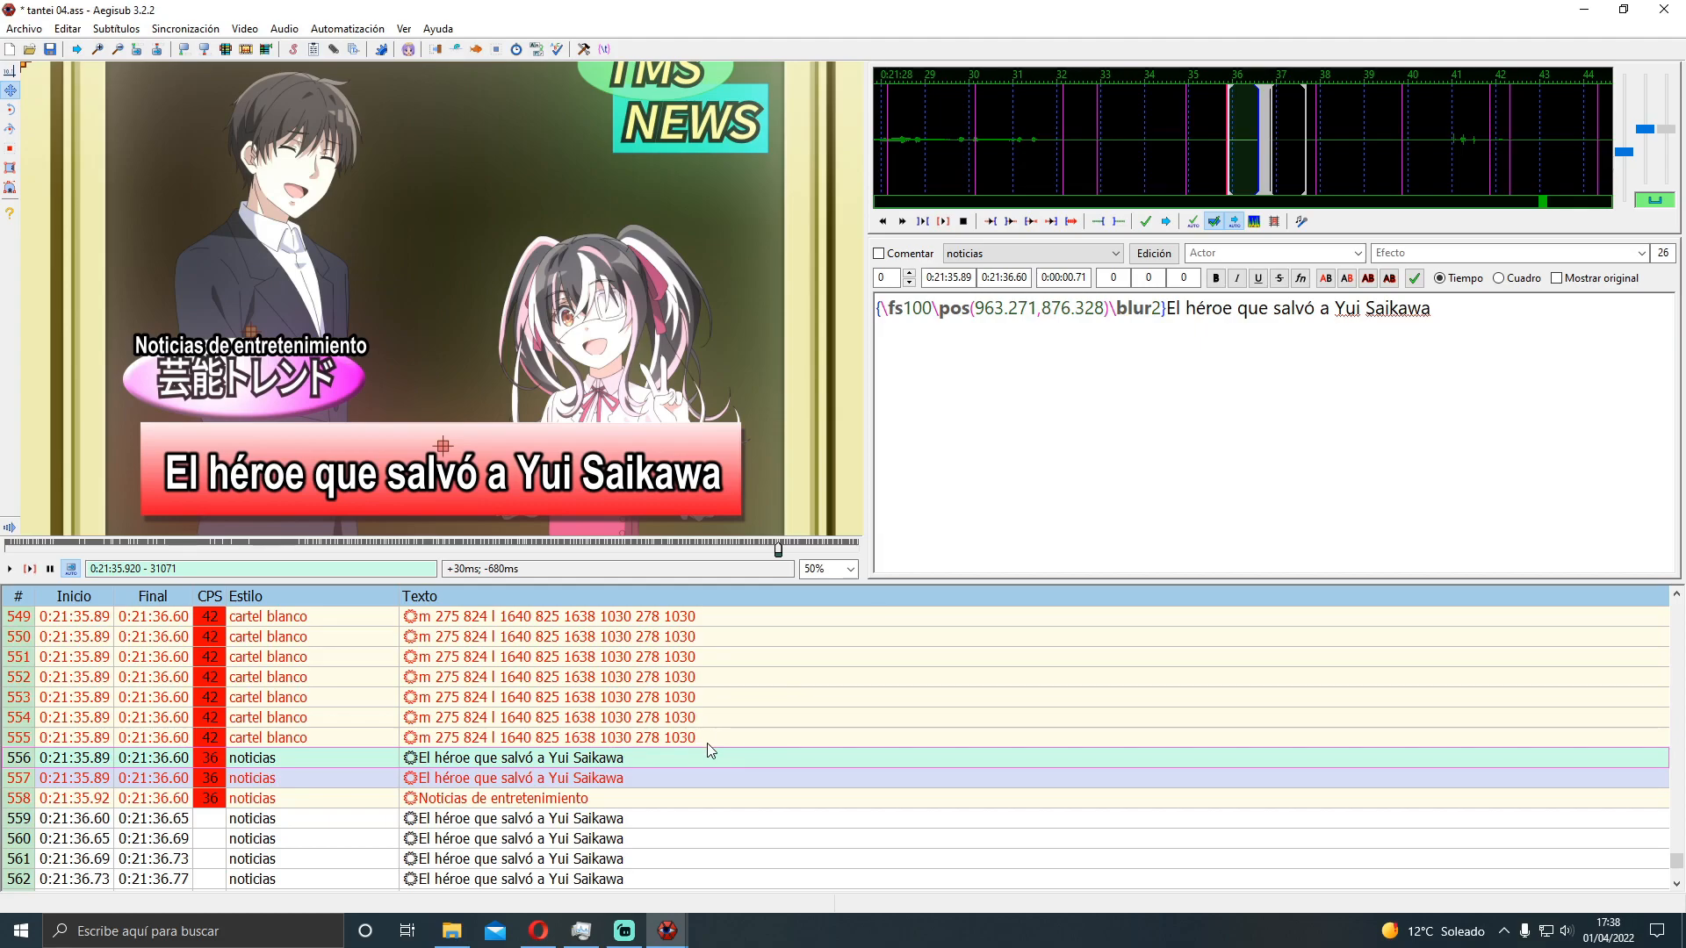
left_click(1458, 327)
left_click(1166, 308, "shift")
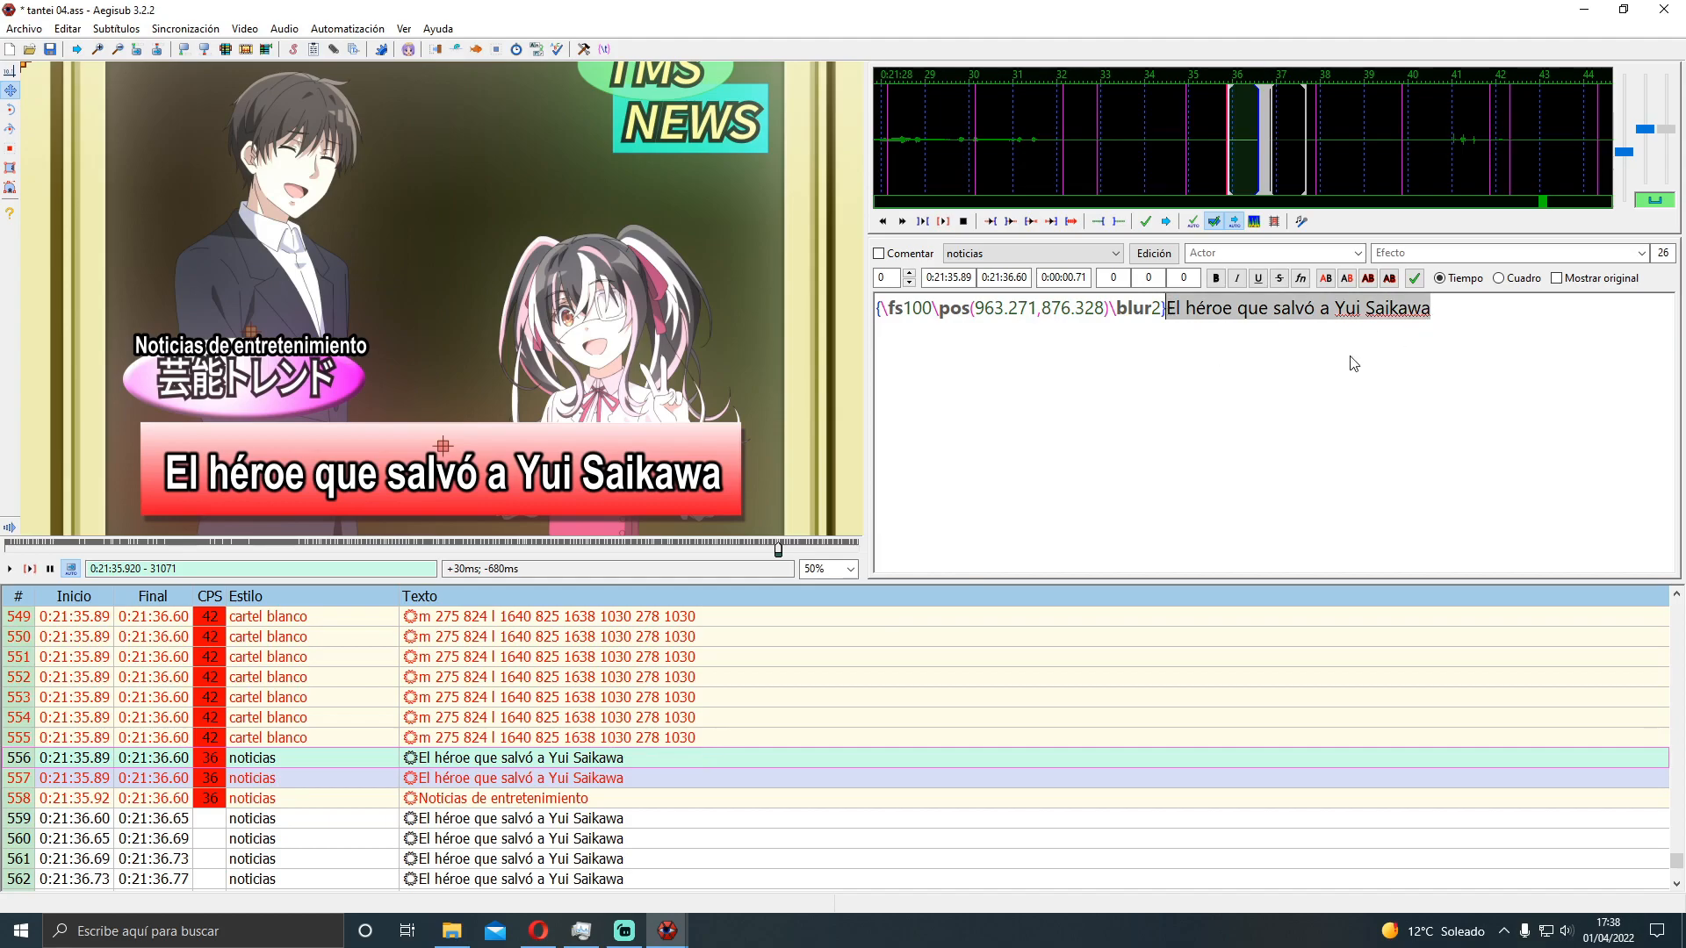
left_click(1326, 356)
left_click(1166, 307)
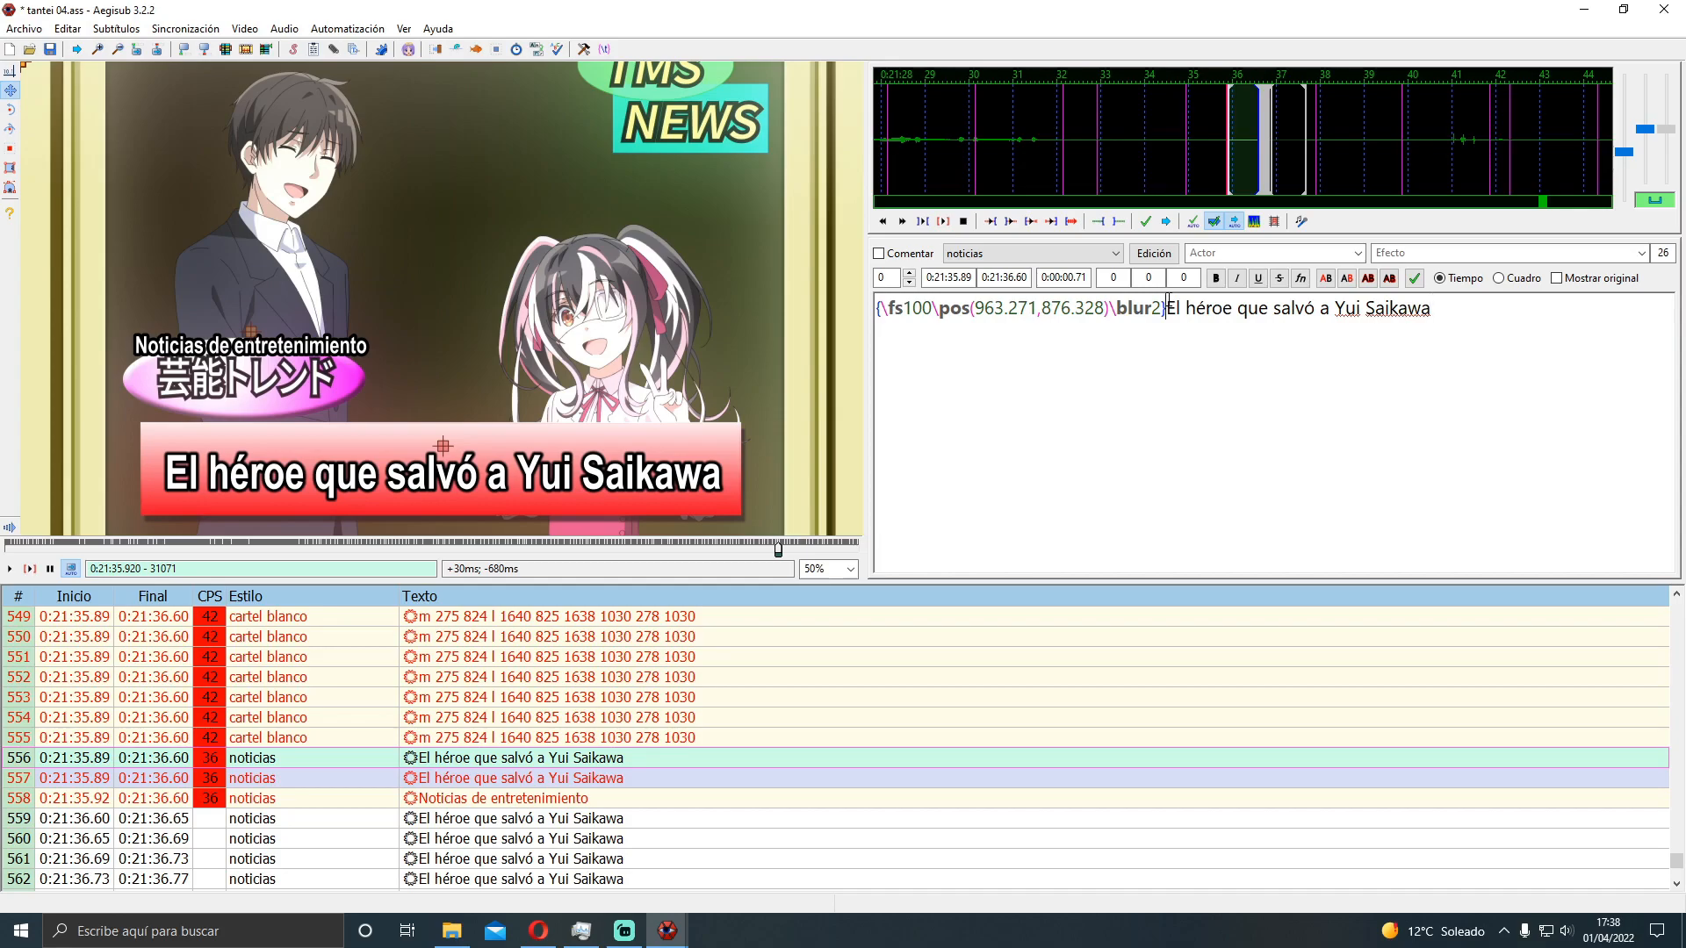
left_click_drag(1168, 303, 1428, 317)
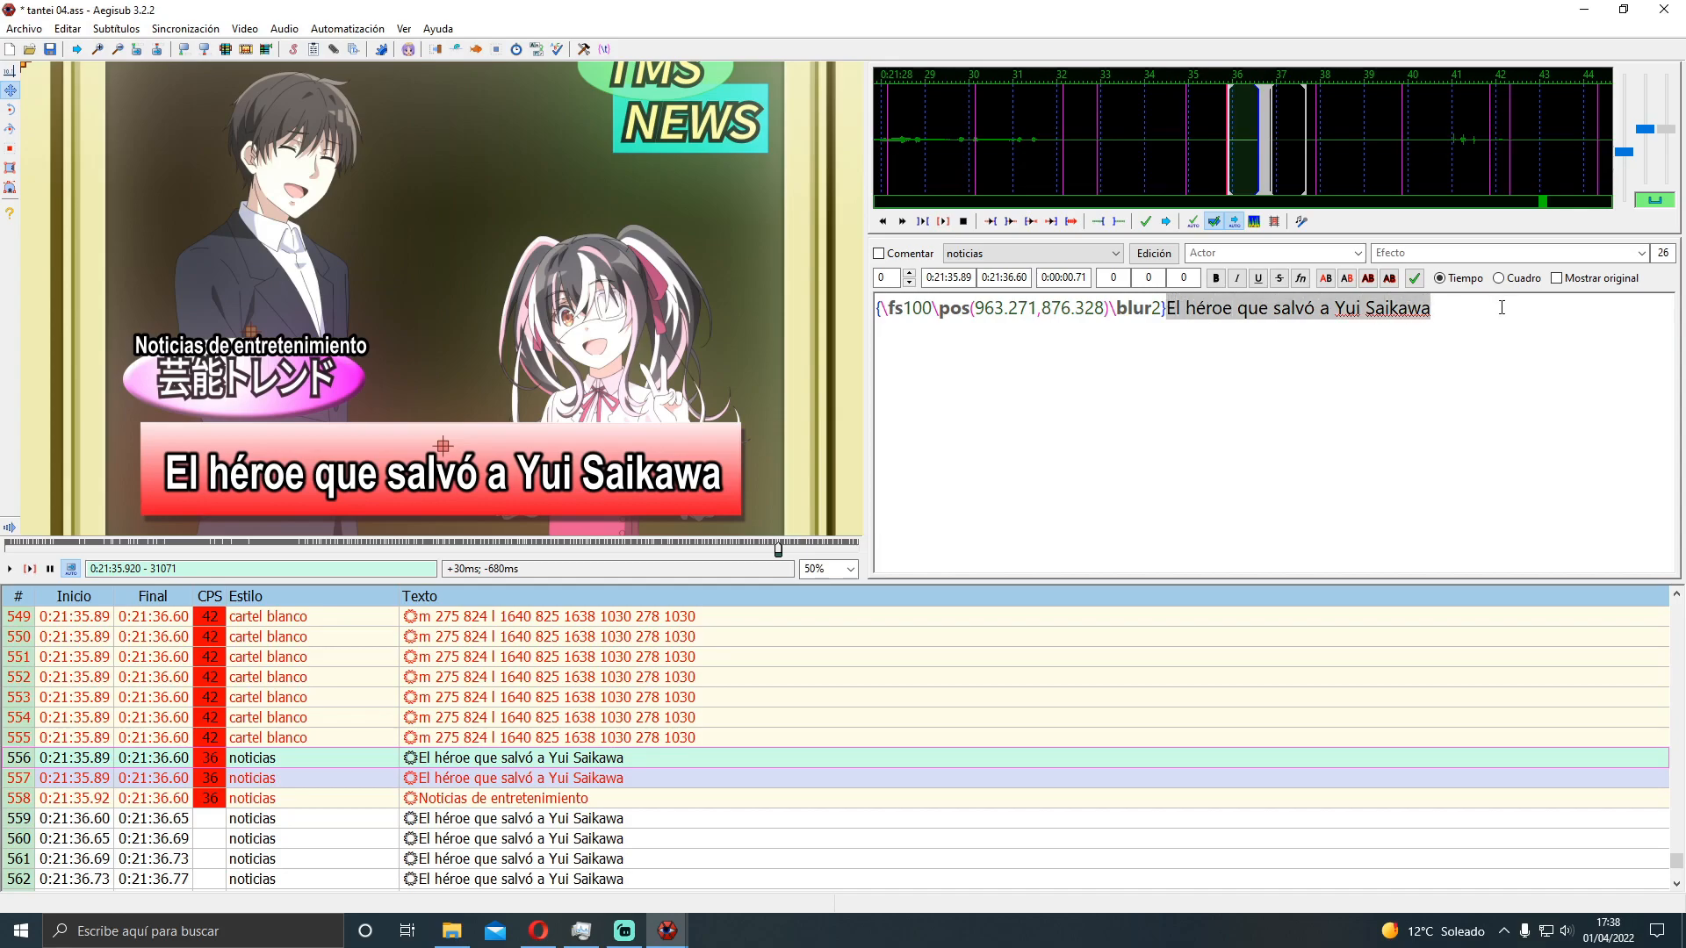
left_click(1325, 279)
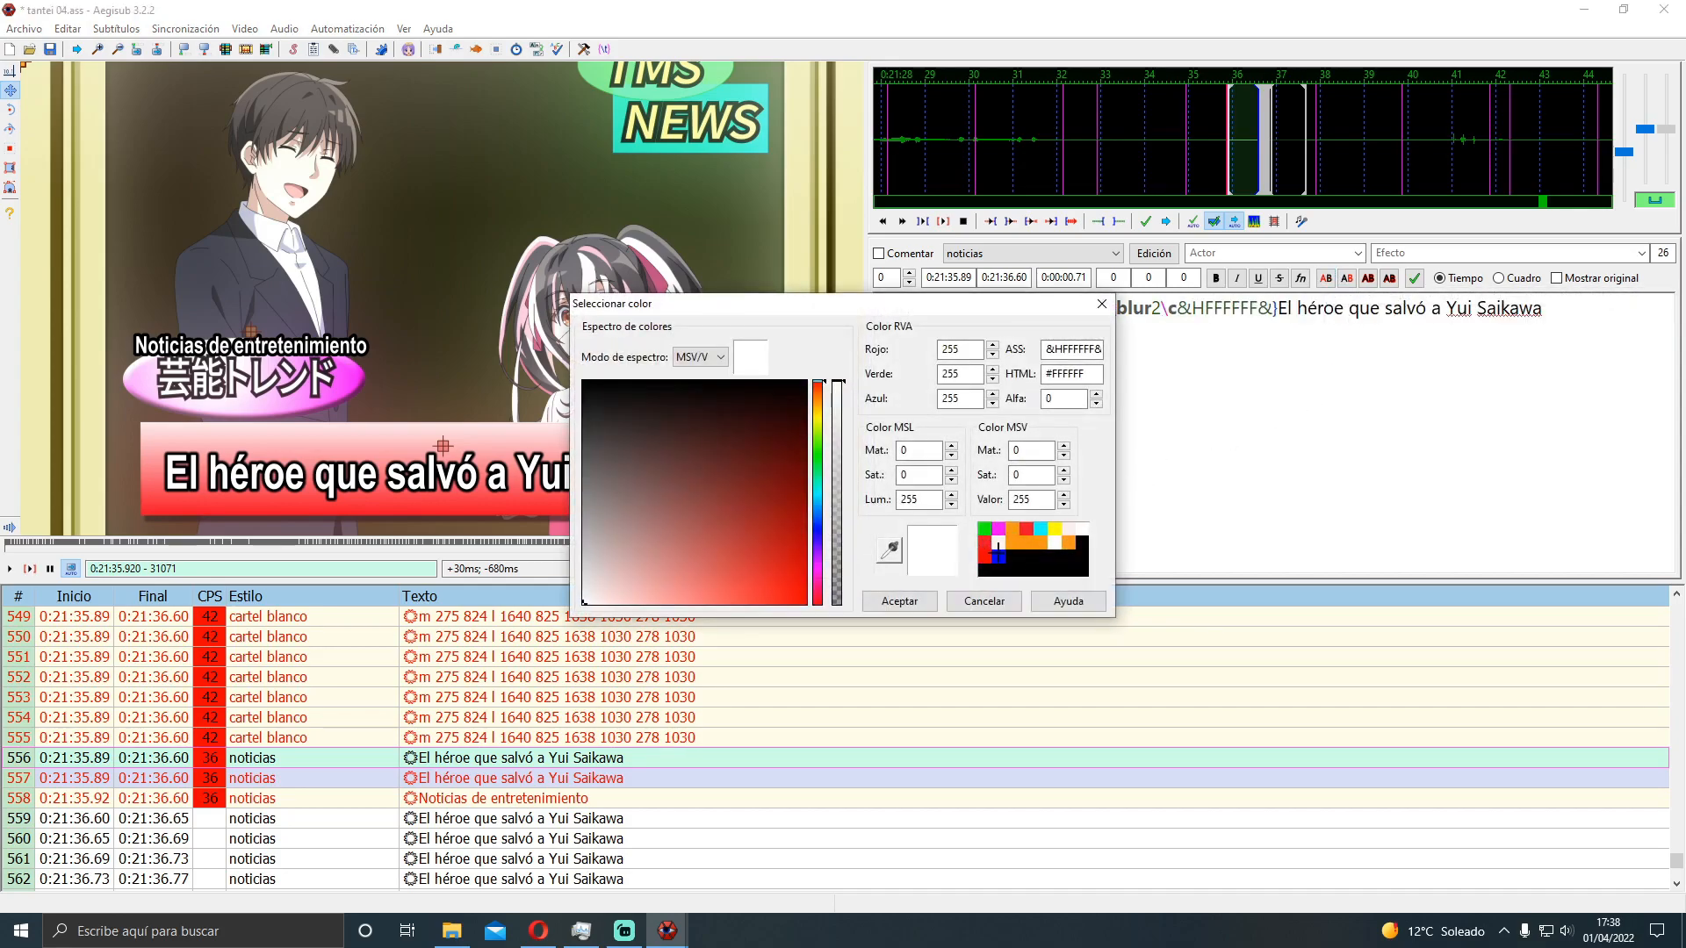
left_click(1053, 529)
left_click(899, 600)
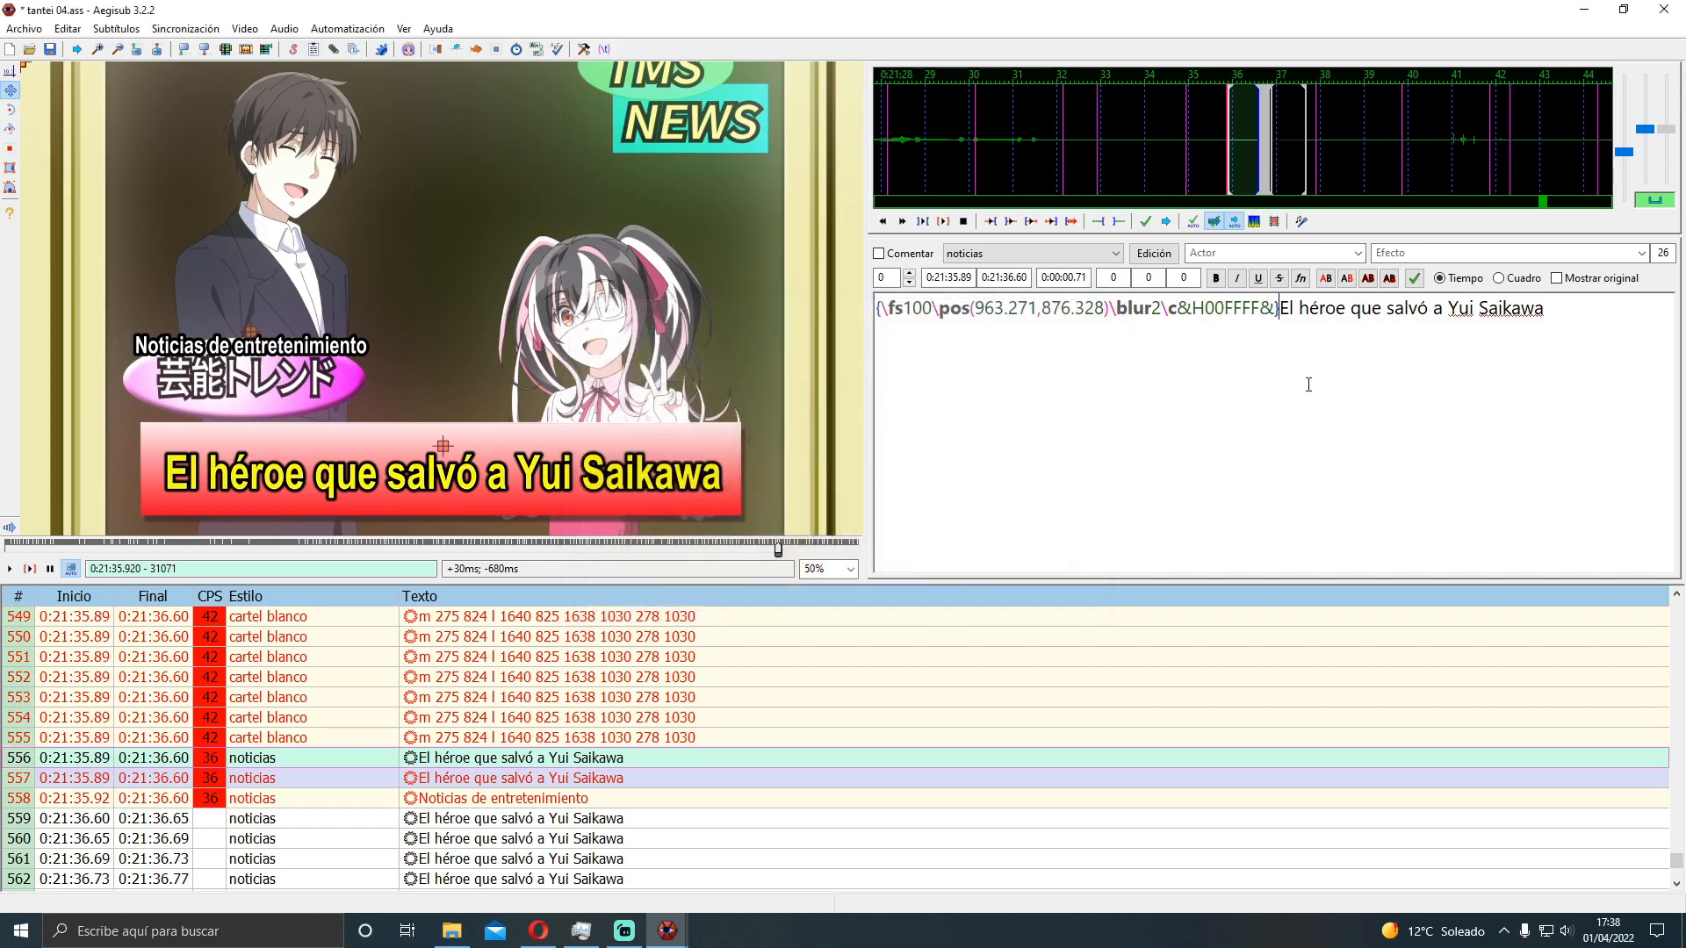
Colour the word "Saikawa" in line 556 red with a \c&H270EED& tag
double_click(1480, 313)
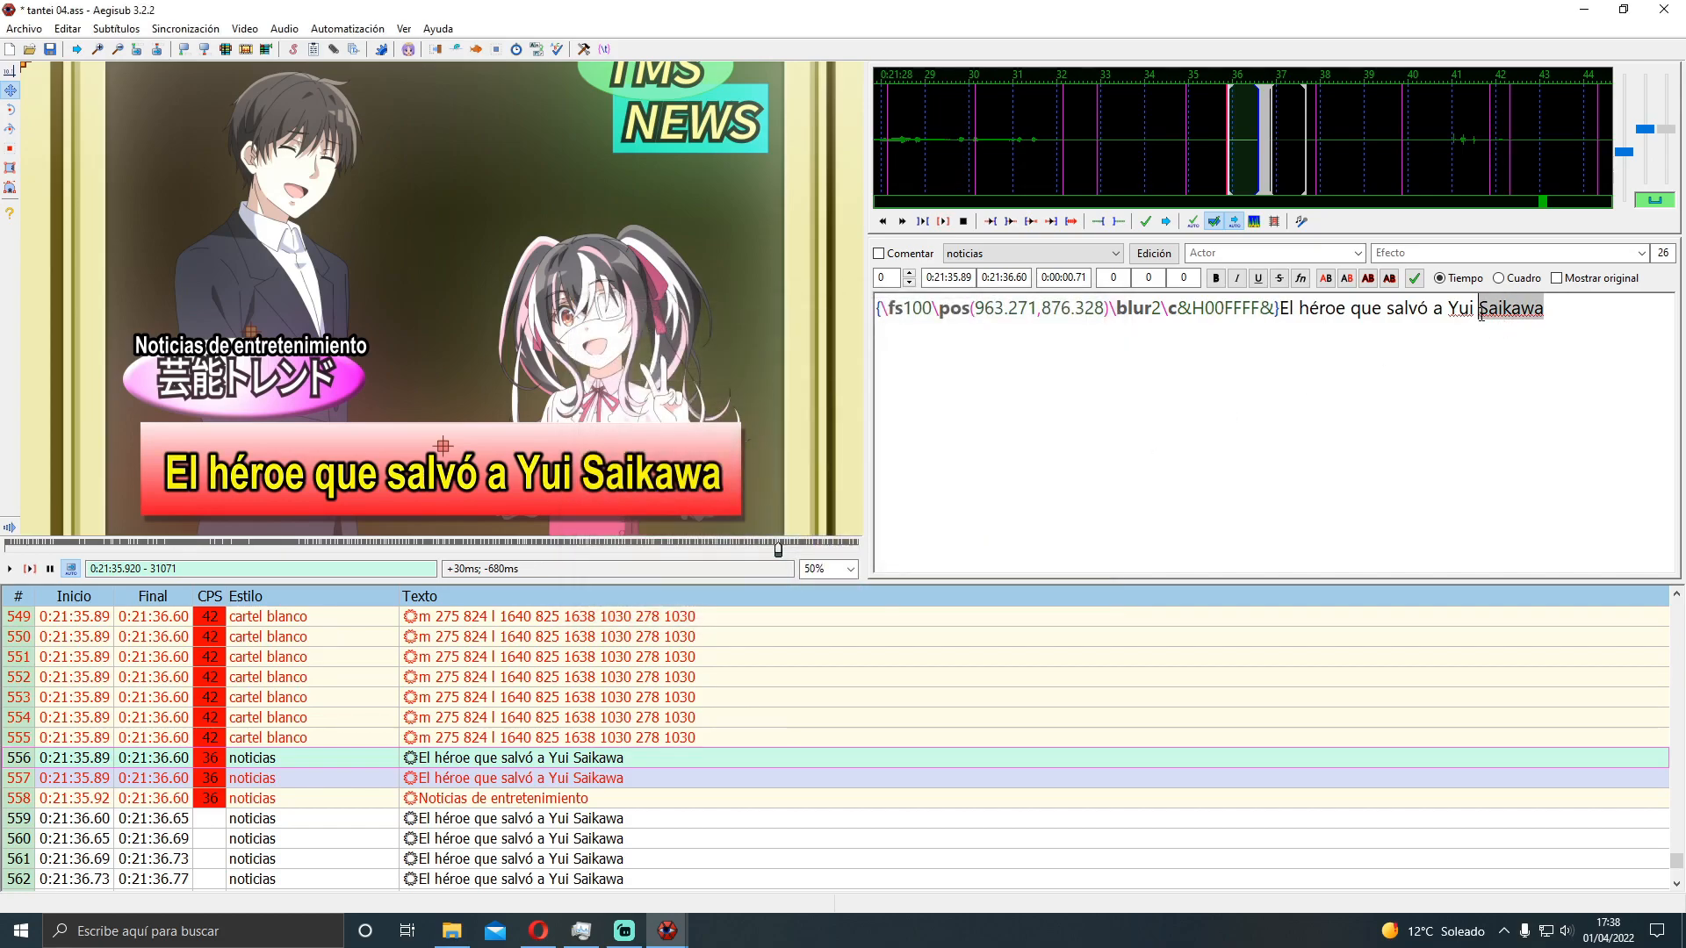
mouse_move(1481, 315)
left_mouse_down()
mouse_move(1523, 313)
mouse_move(1498, 308)
left_mouse_up()
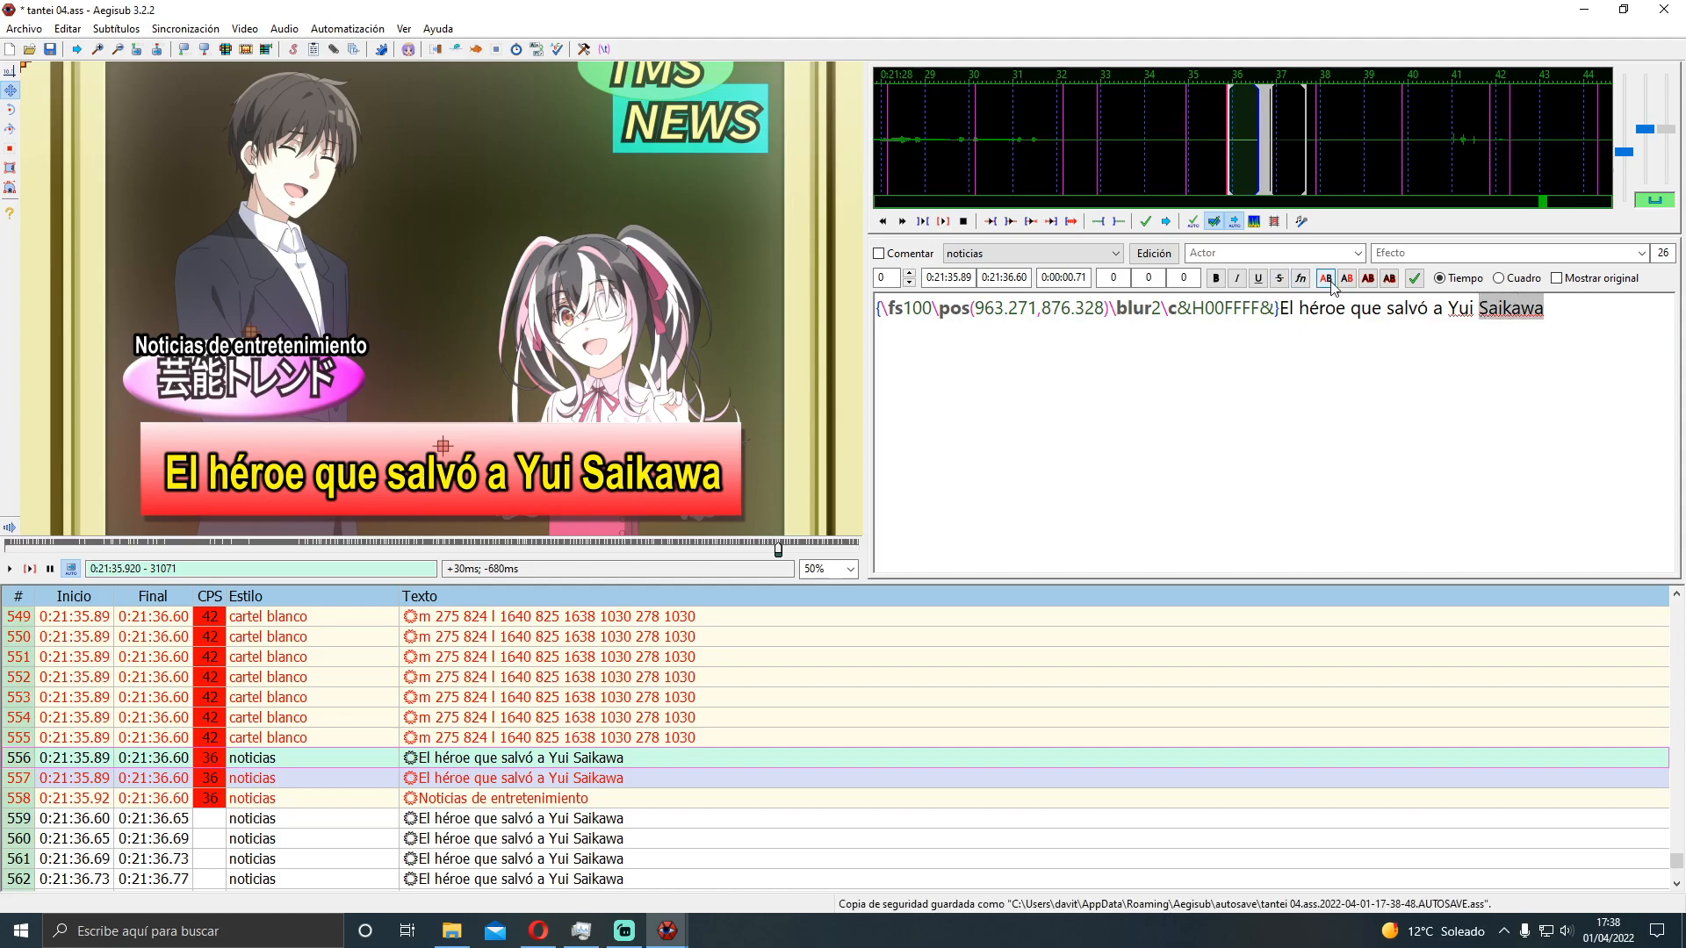
left_click(1326, 278)
left_click(1039, 529)
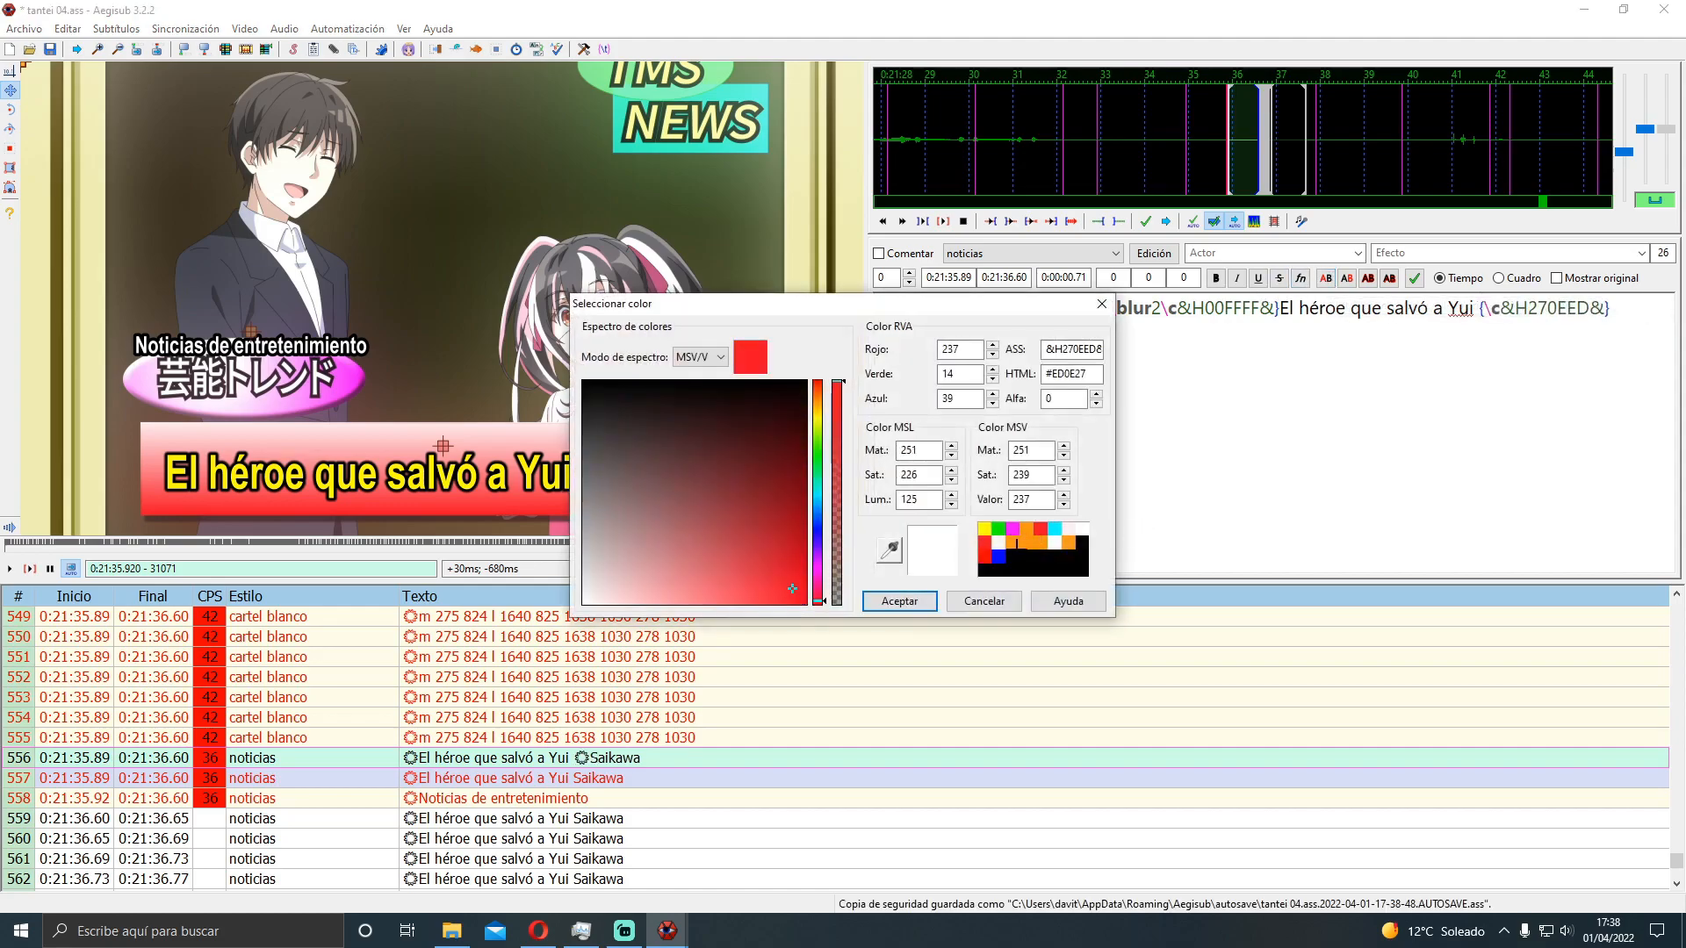
left_click(895, 603)
Try Gradient by character on line 556 between its yellow and red colour tags, and undo it
left_click_drag(1366, 383, 1167, 308)
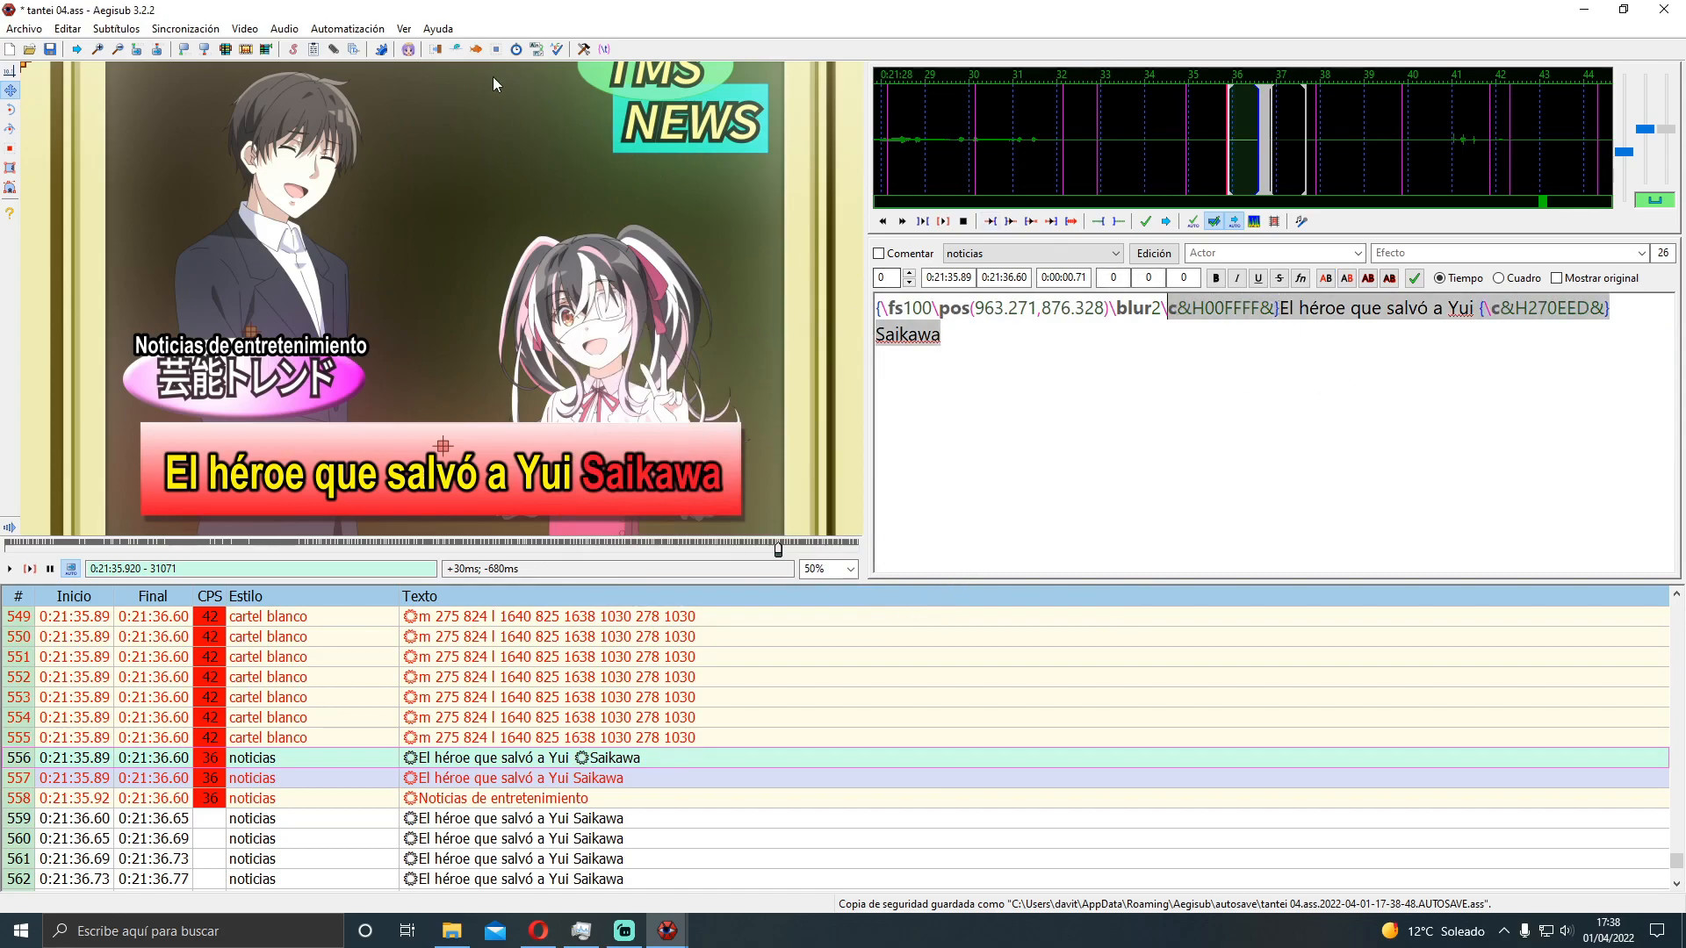
left_click(331, 29)
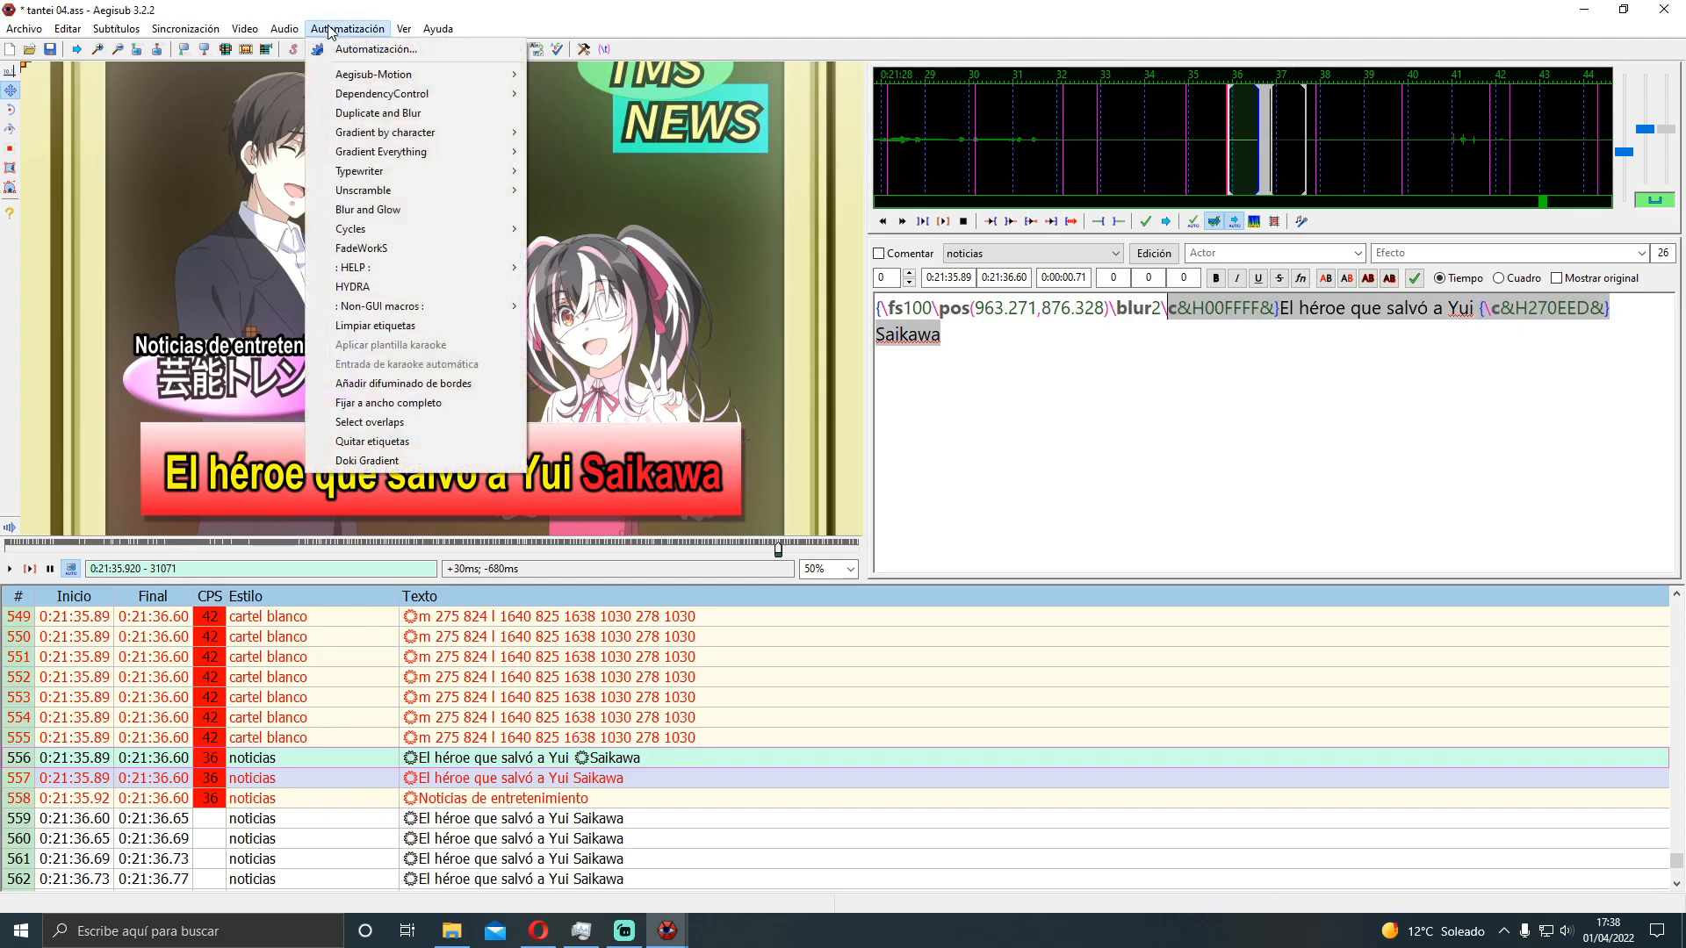
mouse_move(470, 140)
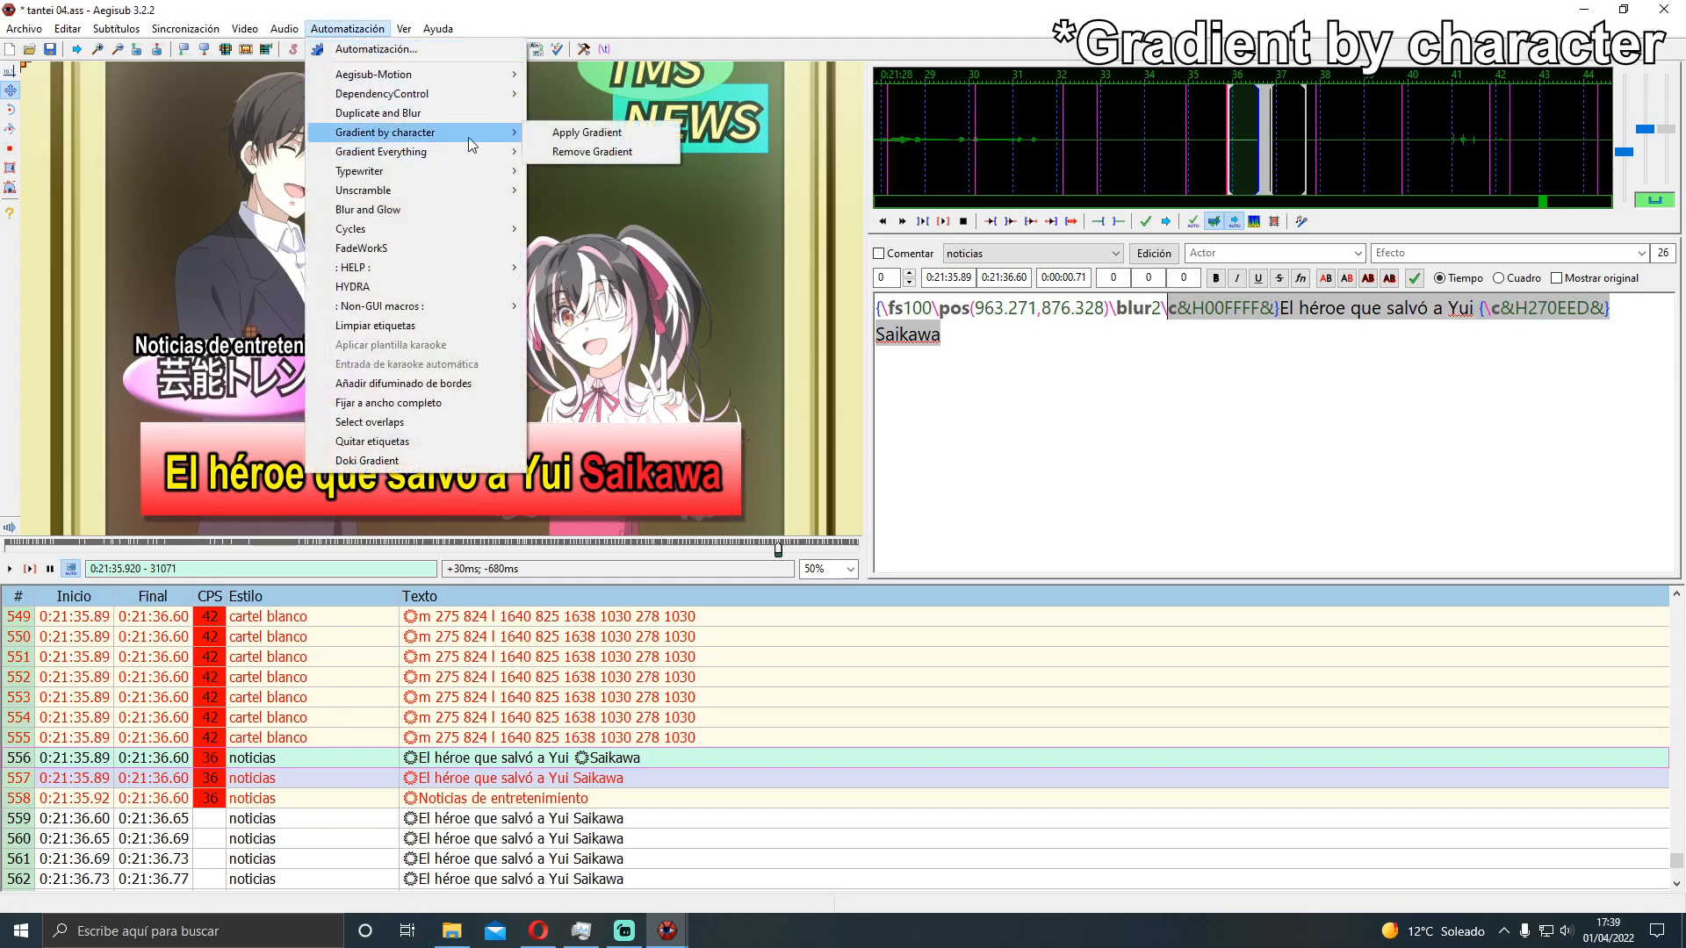
left_click(550, 131)
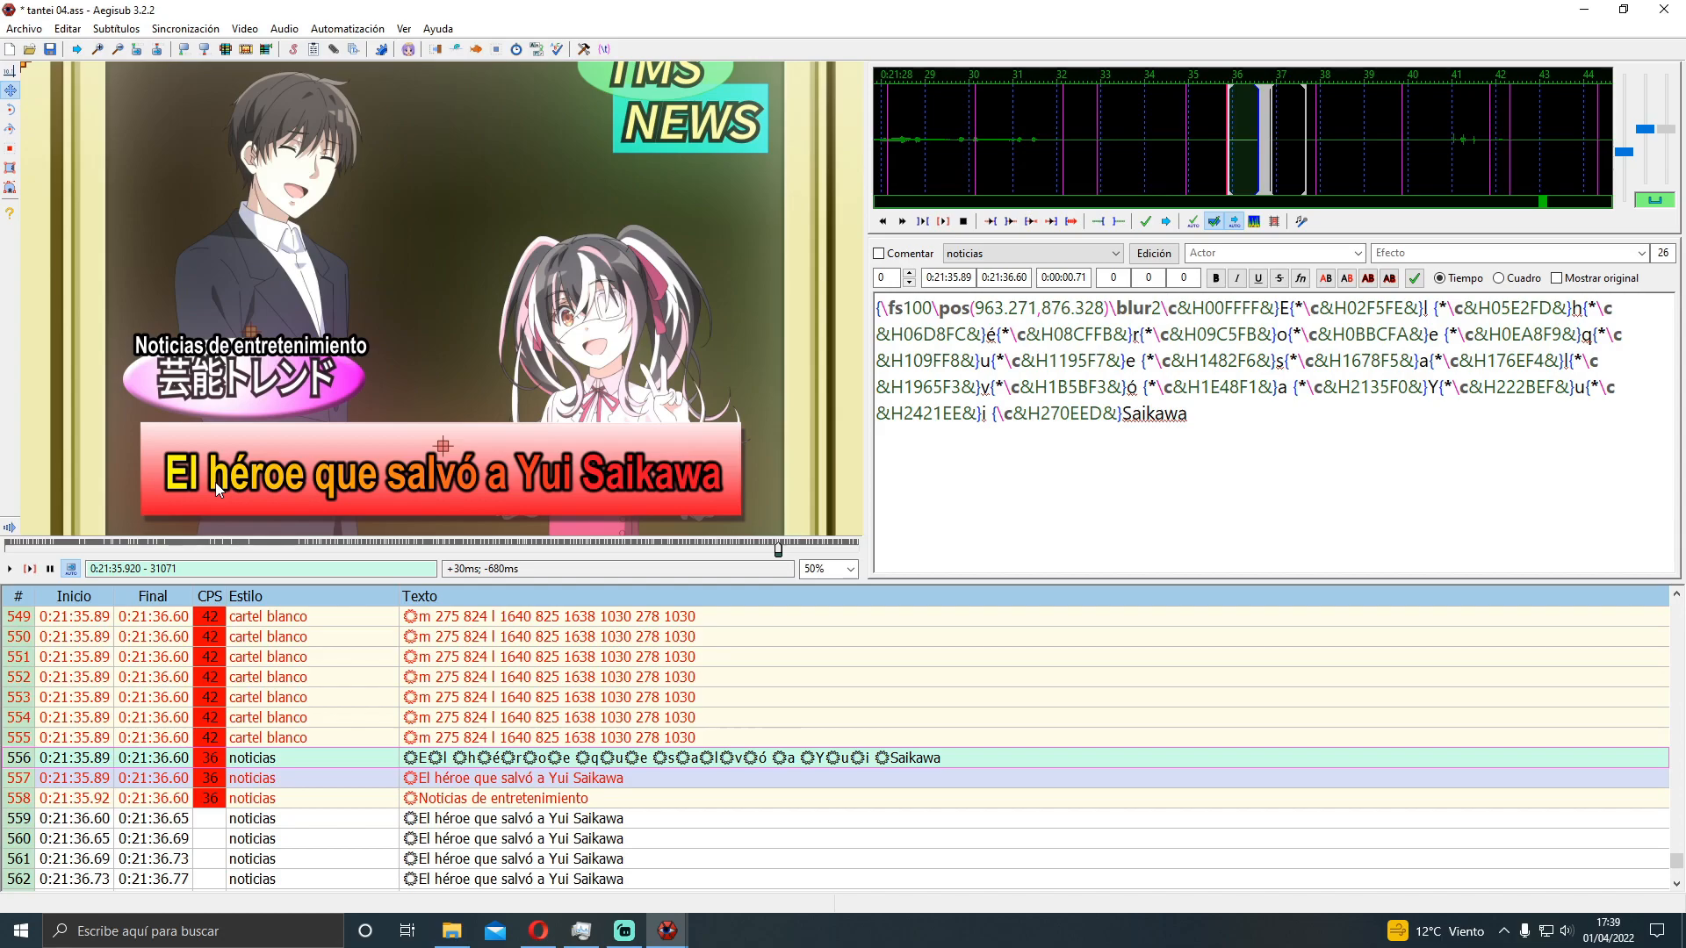
key("ctrl+z")
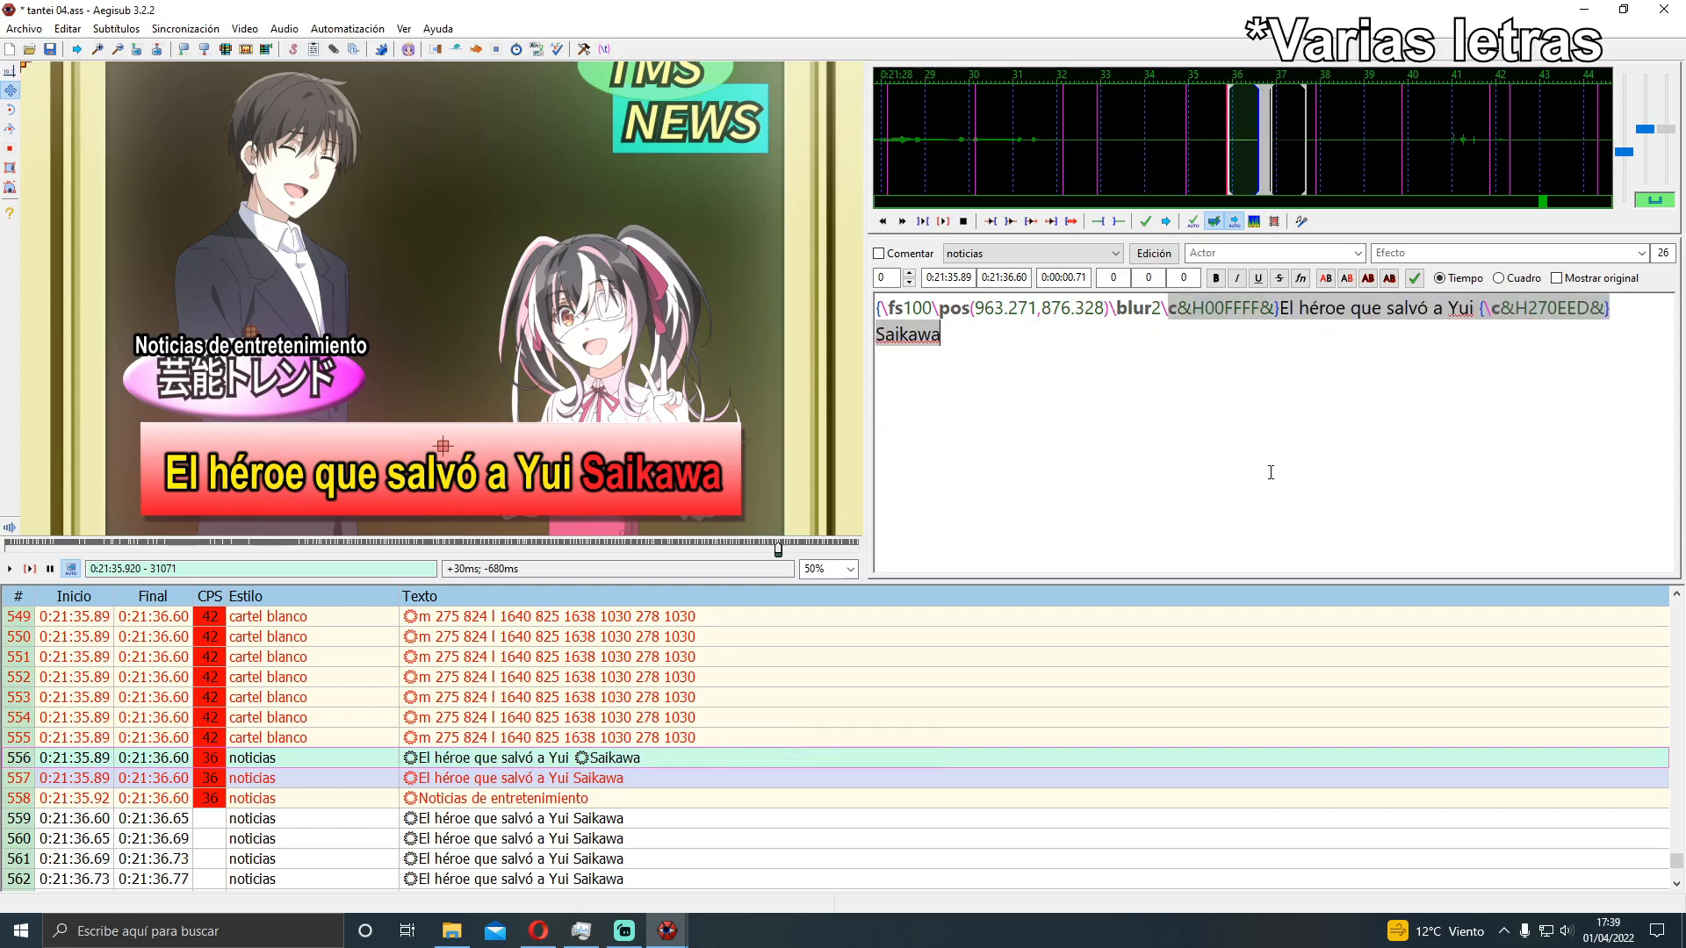
Move the red \c&H270EED& tag in line 556 from before "Saikawa" to directly after "que"
left_click_drag(1479, 309, 1620, 310)
key("ctrl+c")
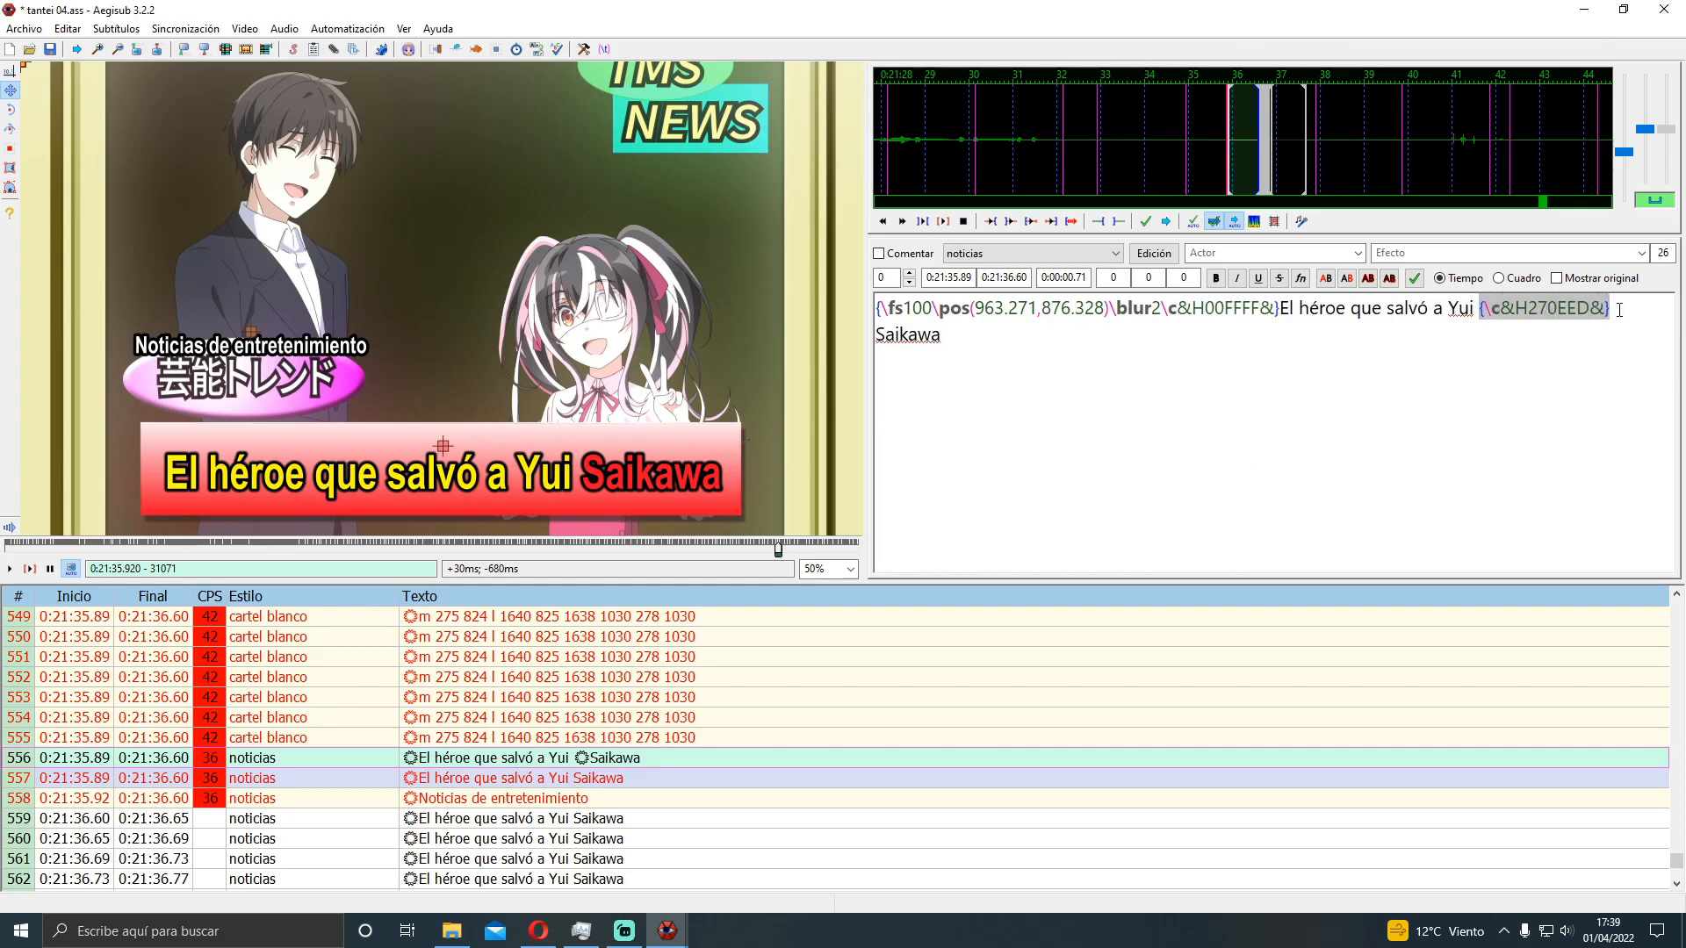
key("Delete")
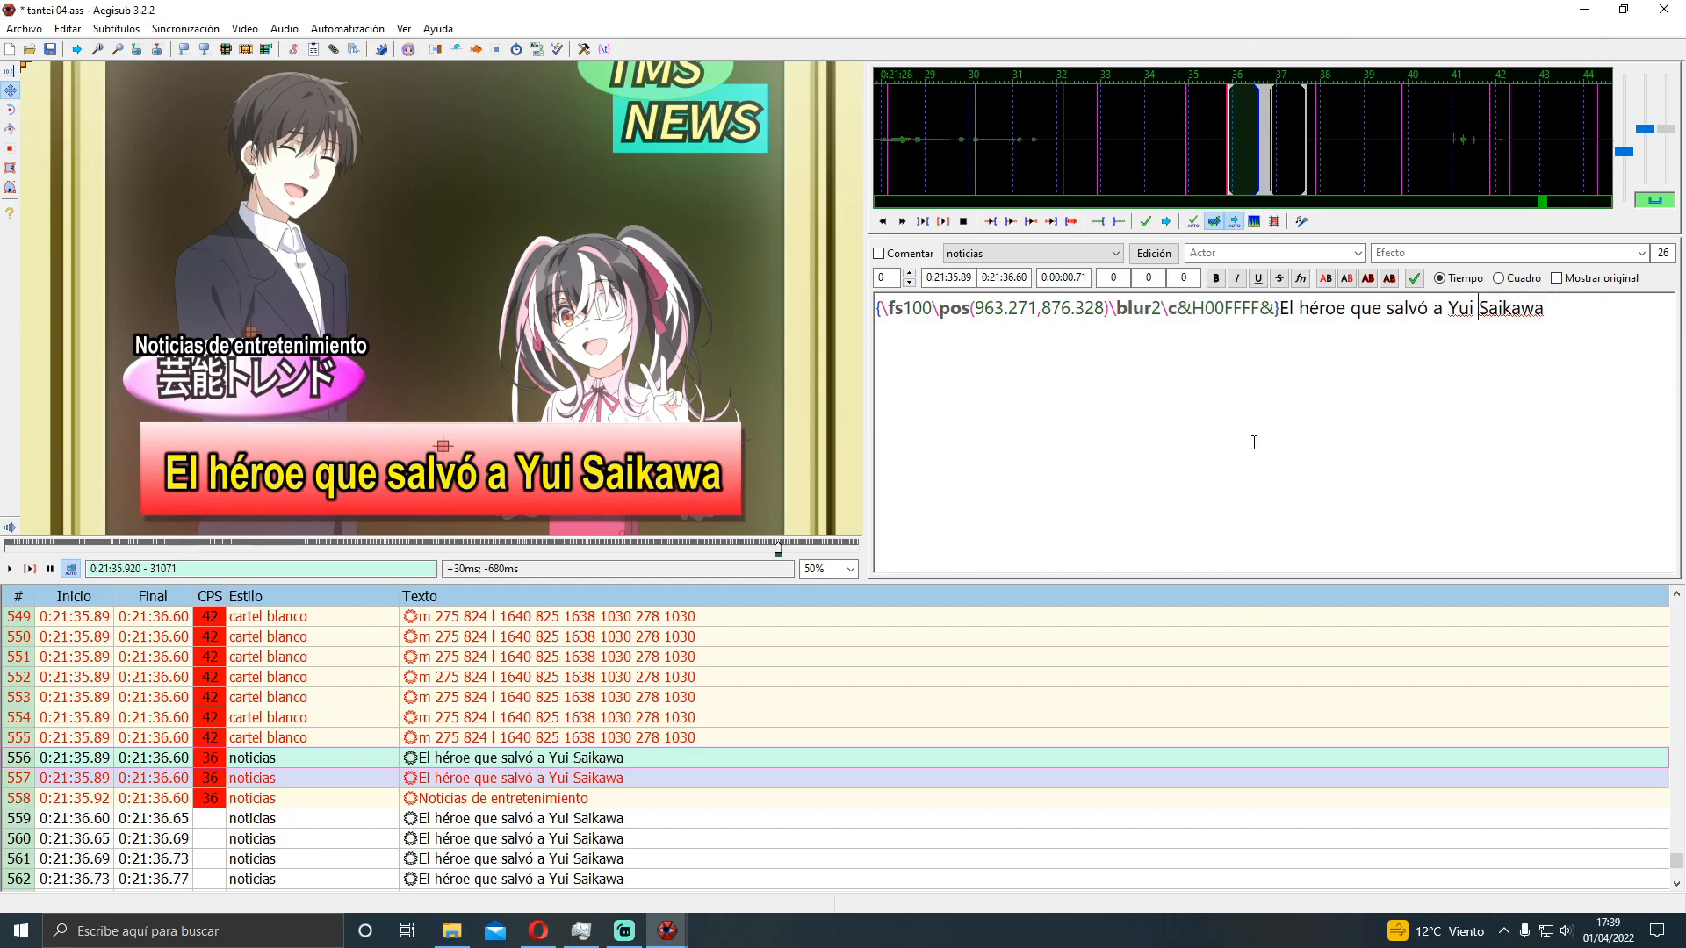
left_click(1388, 313)
key("BackSpace")
key("ctrl+v")
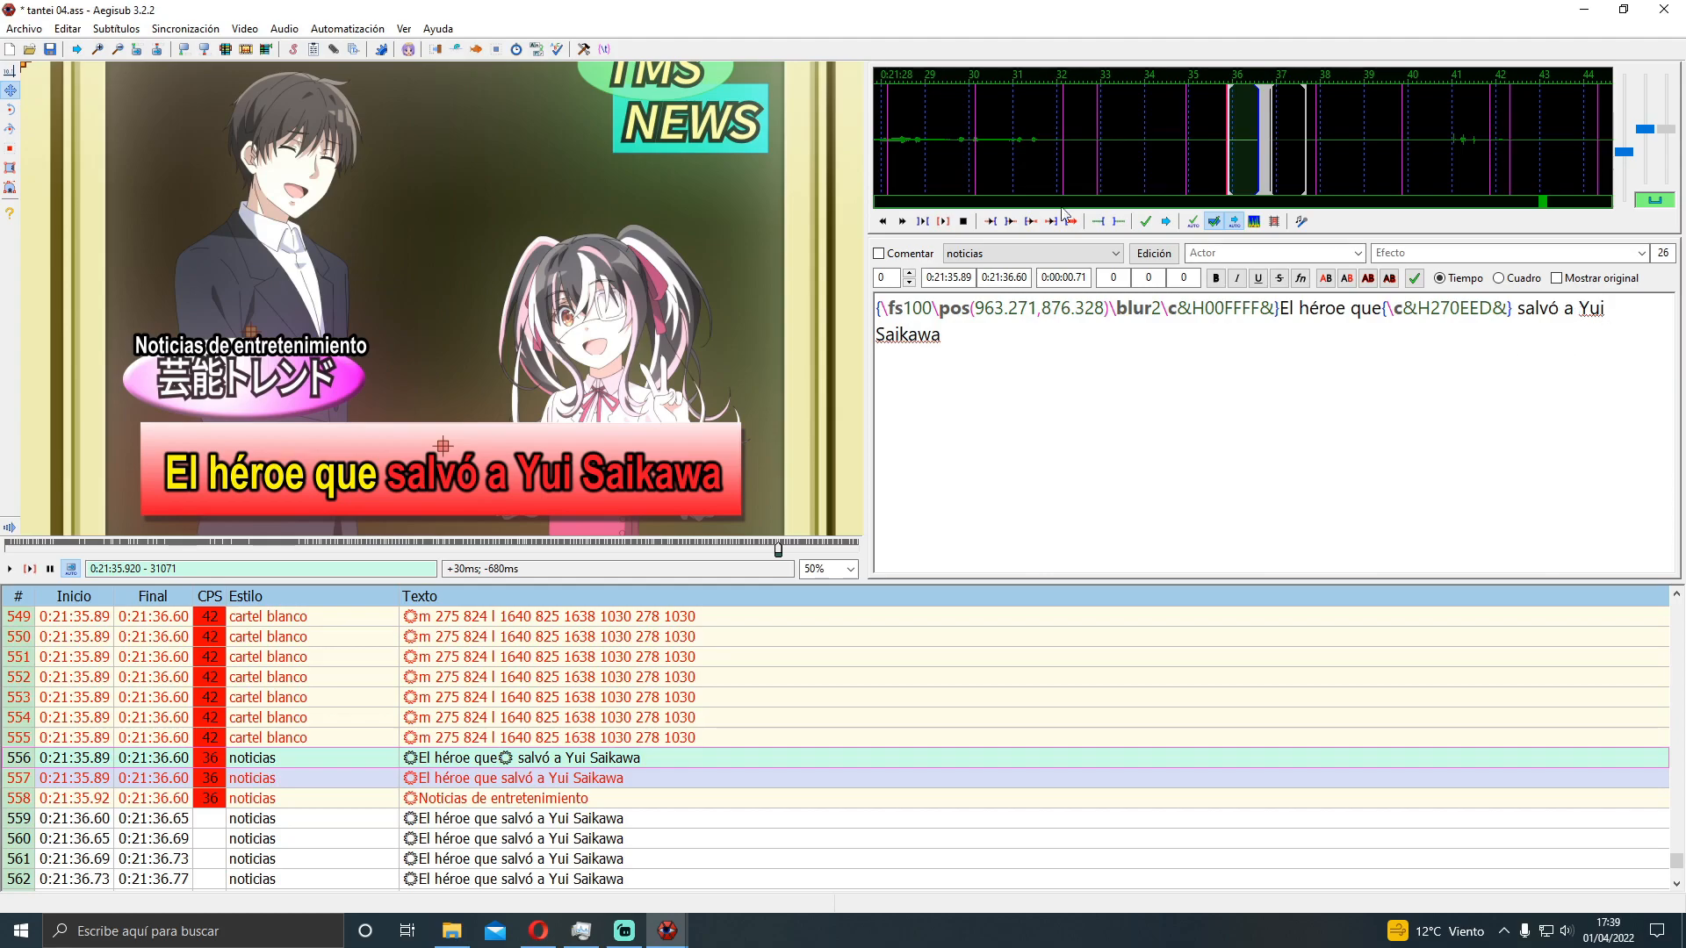
left_click(952, 337)
left_click(348, 32)
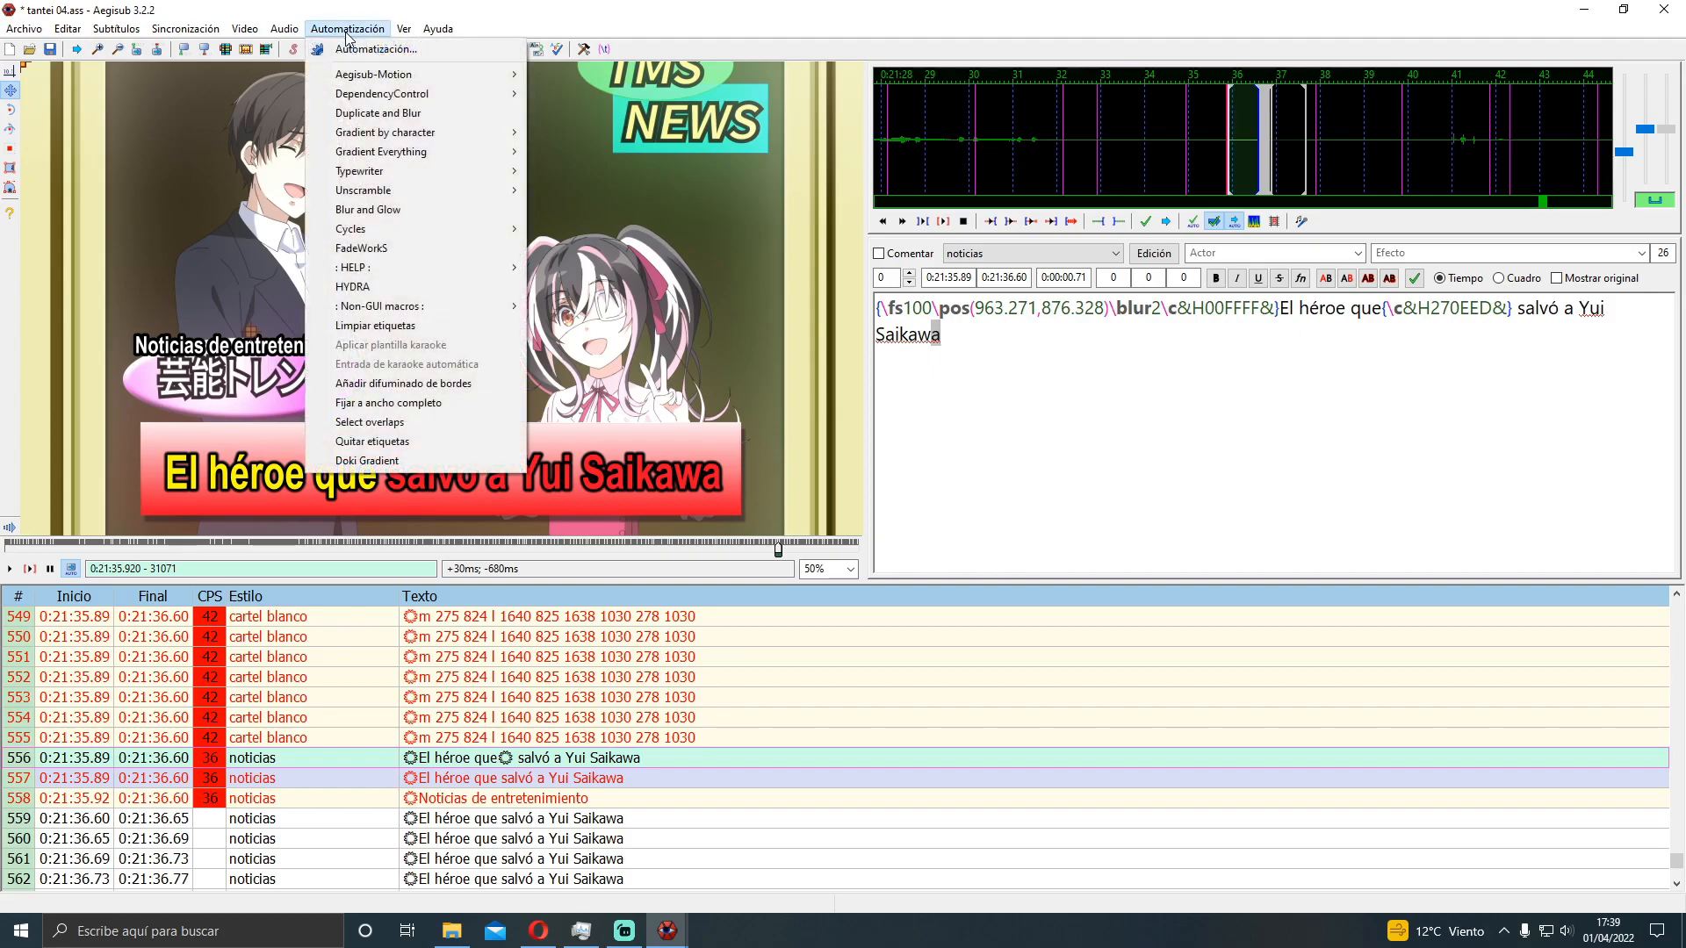
mouse_move(425, 92)
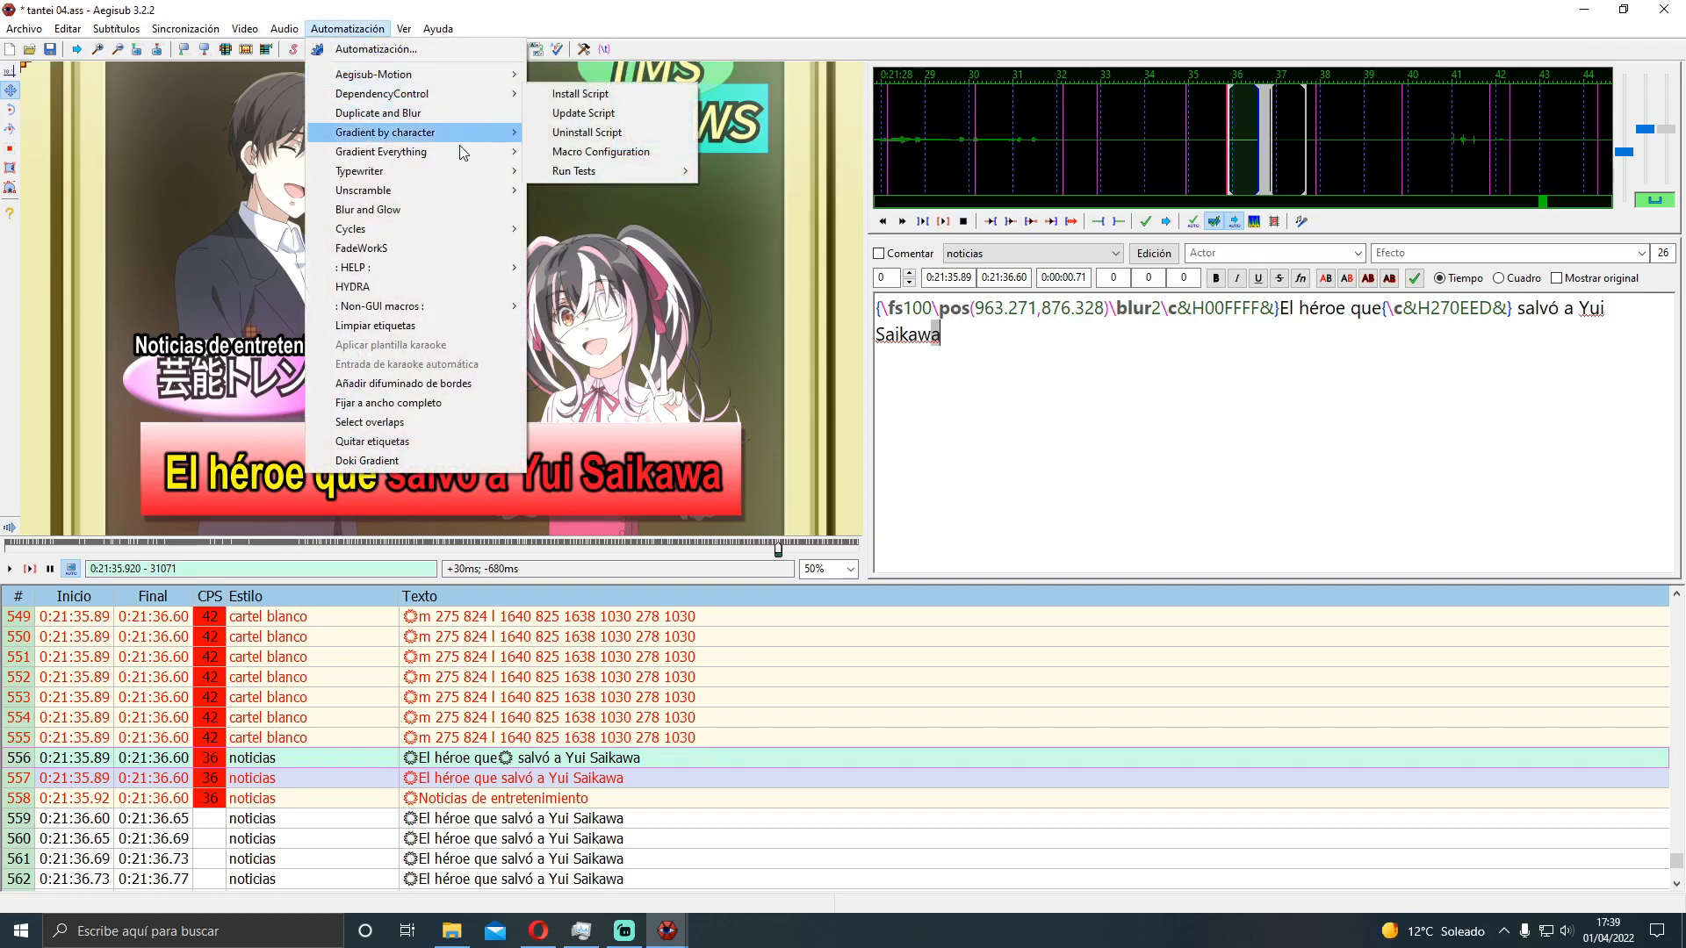
left_click(1039, 416)
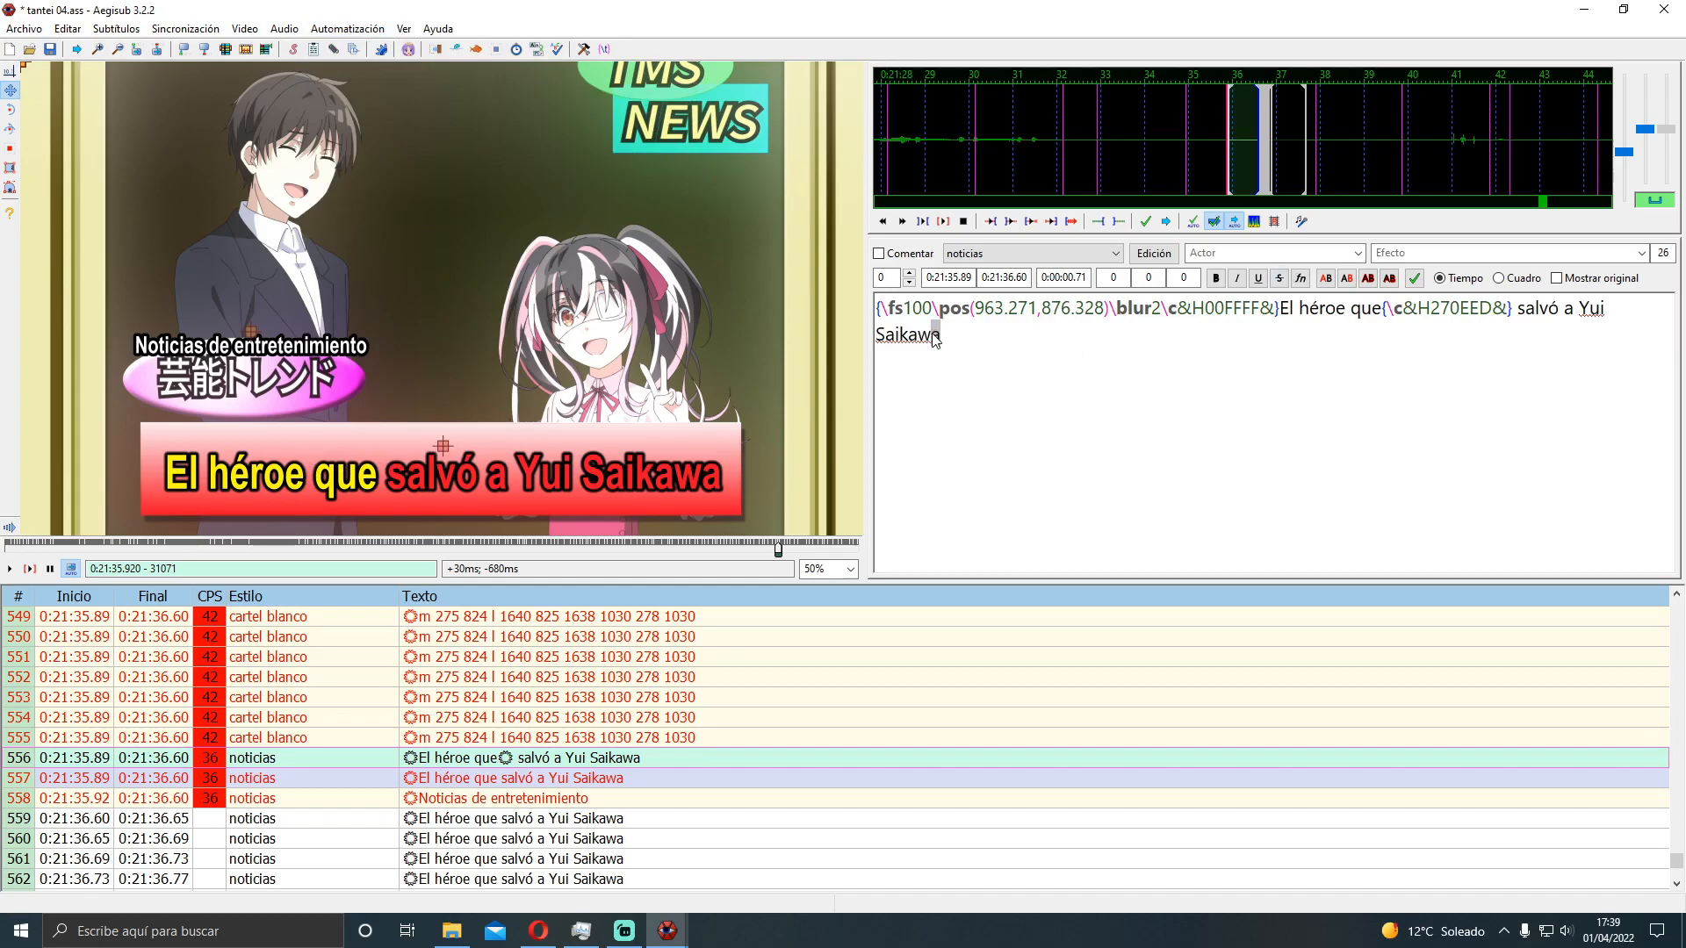
Colour the final "a" of line 556 blue-violet by adding a \c&HEA005B& tag before it
key("Left")
left_click(1326, 277)
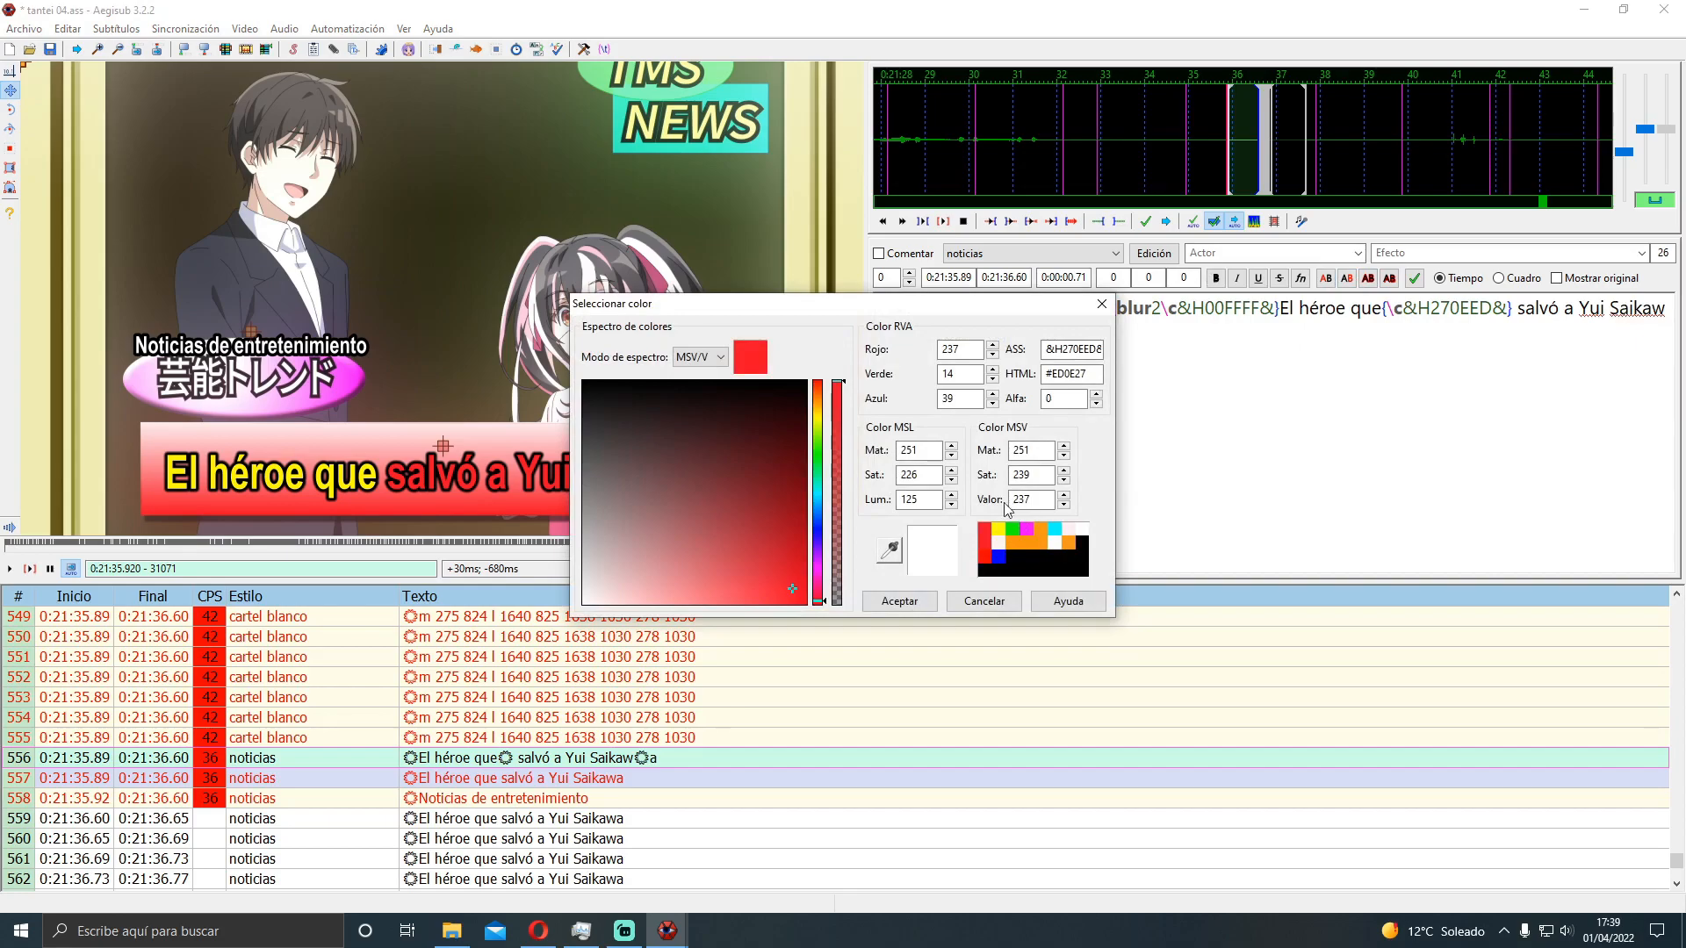
left_click(804, 536)
left_click_drag(822, 550, 824, 500)
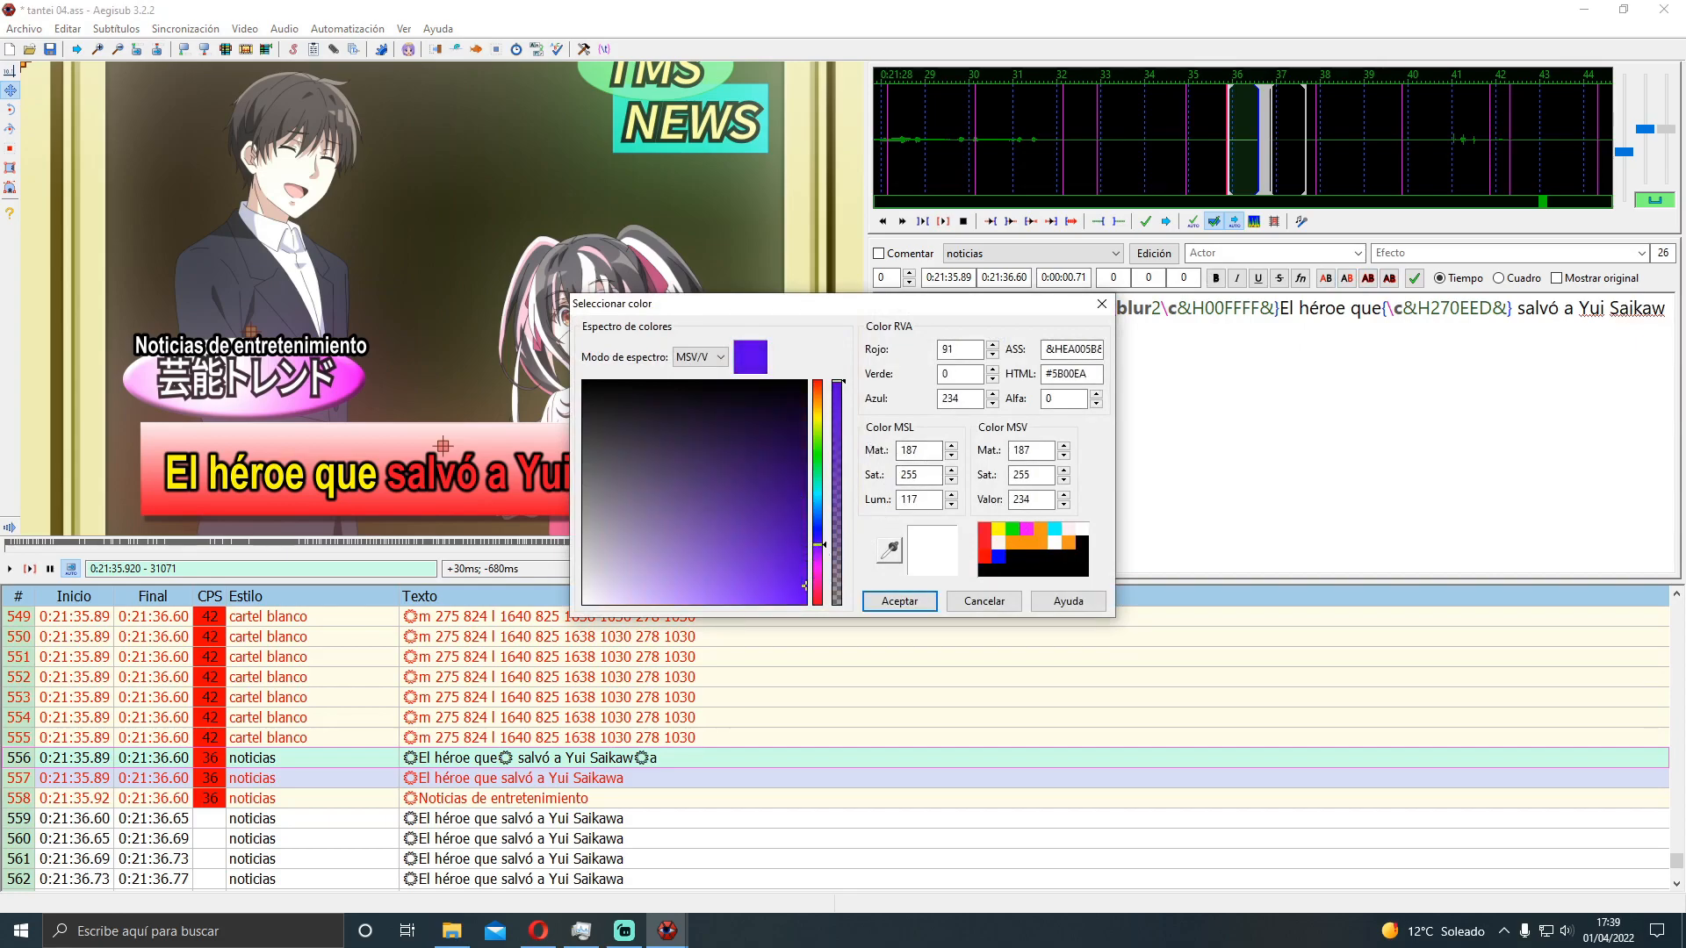
left_click(899, 600)
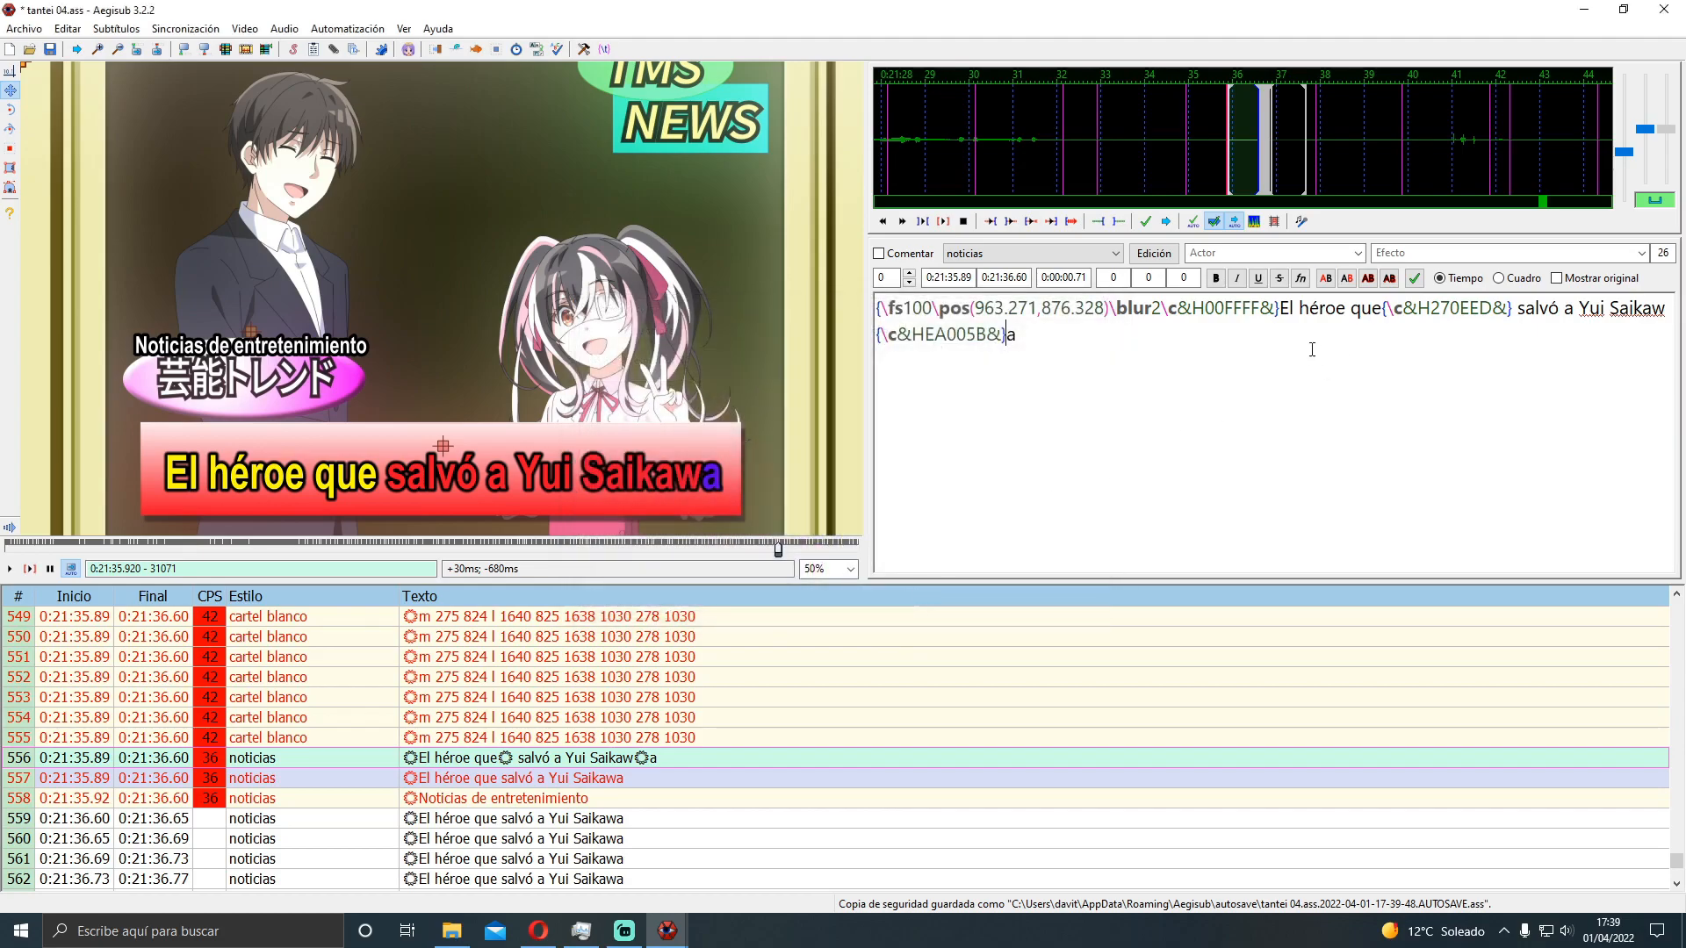
Apply Gradient by character to line 556 across its yellow, red and blue-violet colour tags
left_click_drag(1339, 336, 1168, 309)
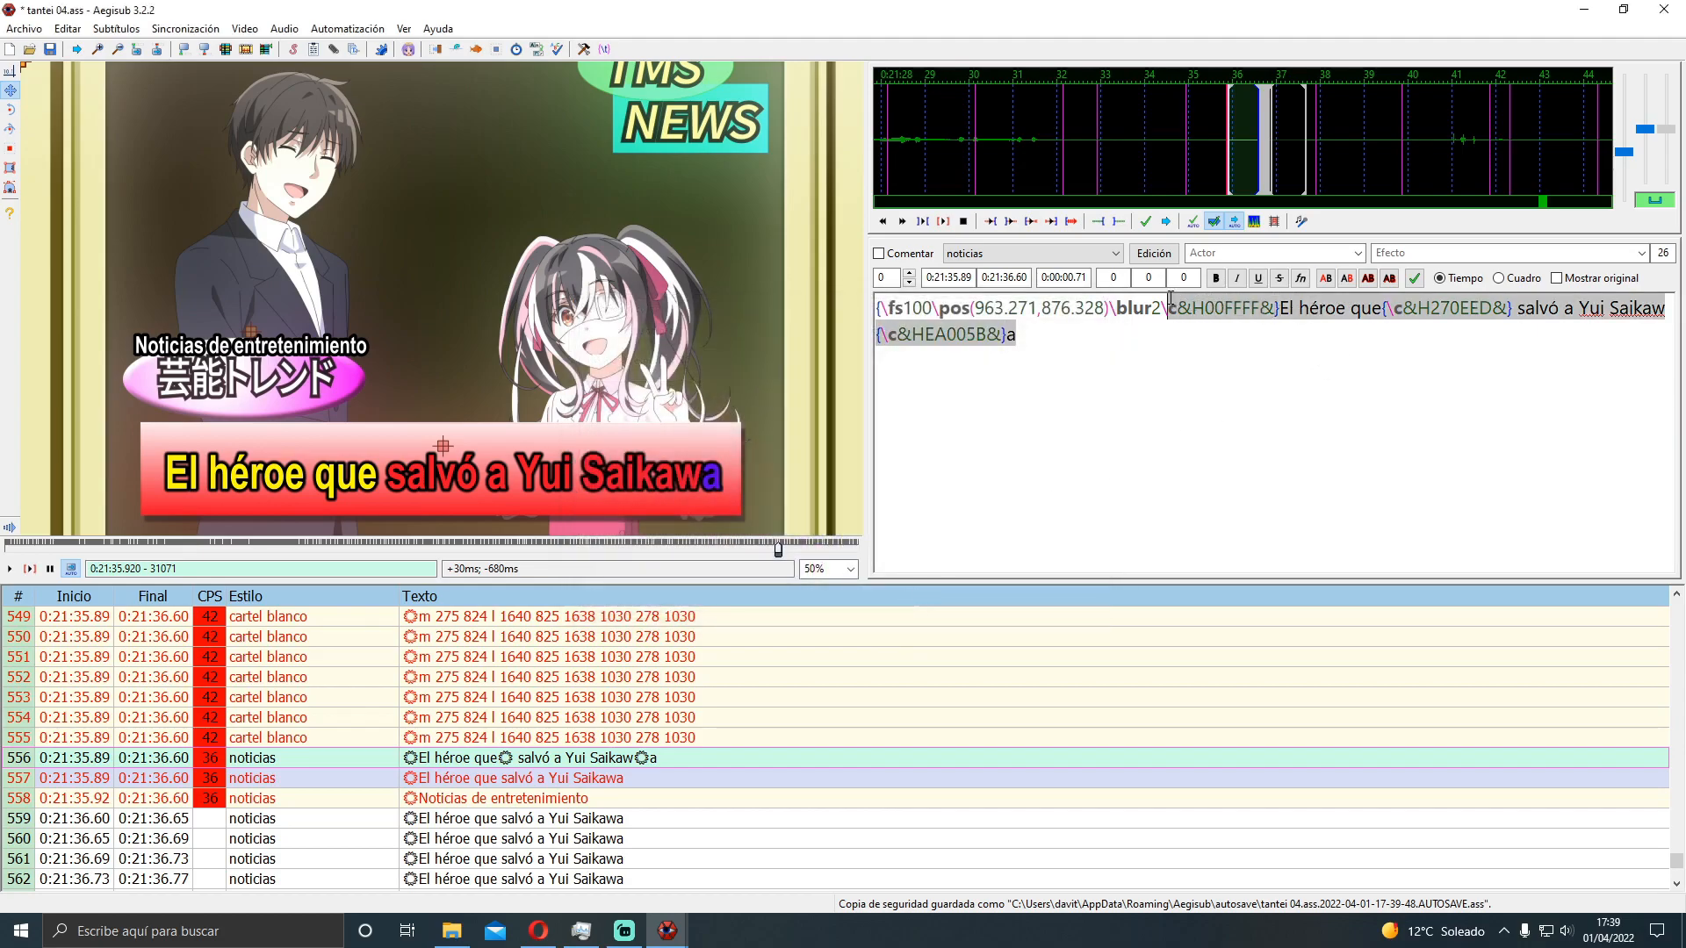
left_click(340, 29)
mouse_move(395, 134)
left_click(552, 135)
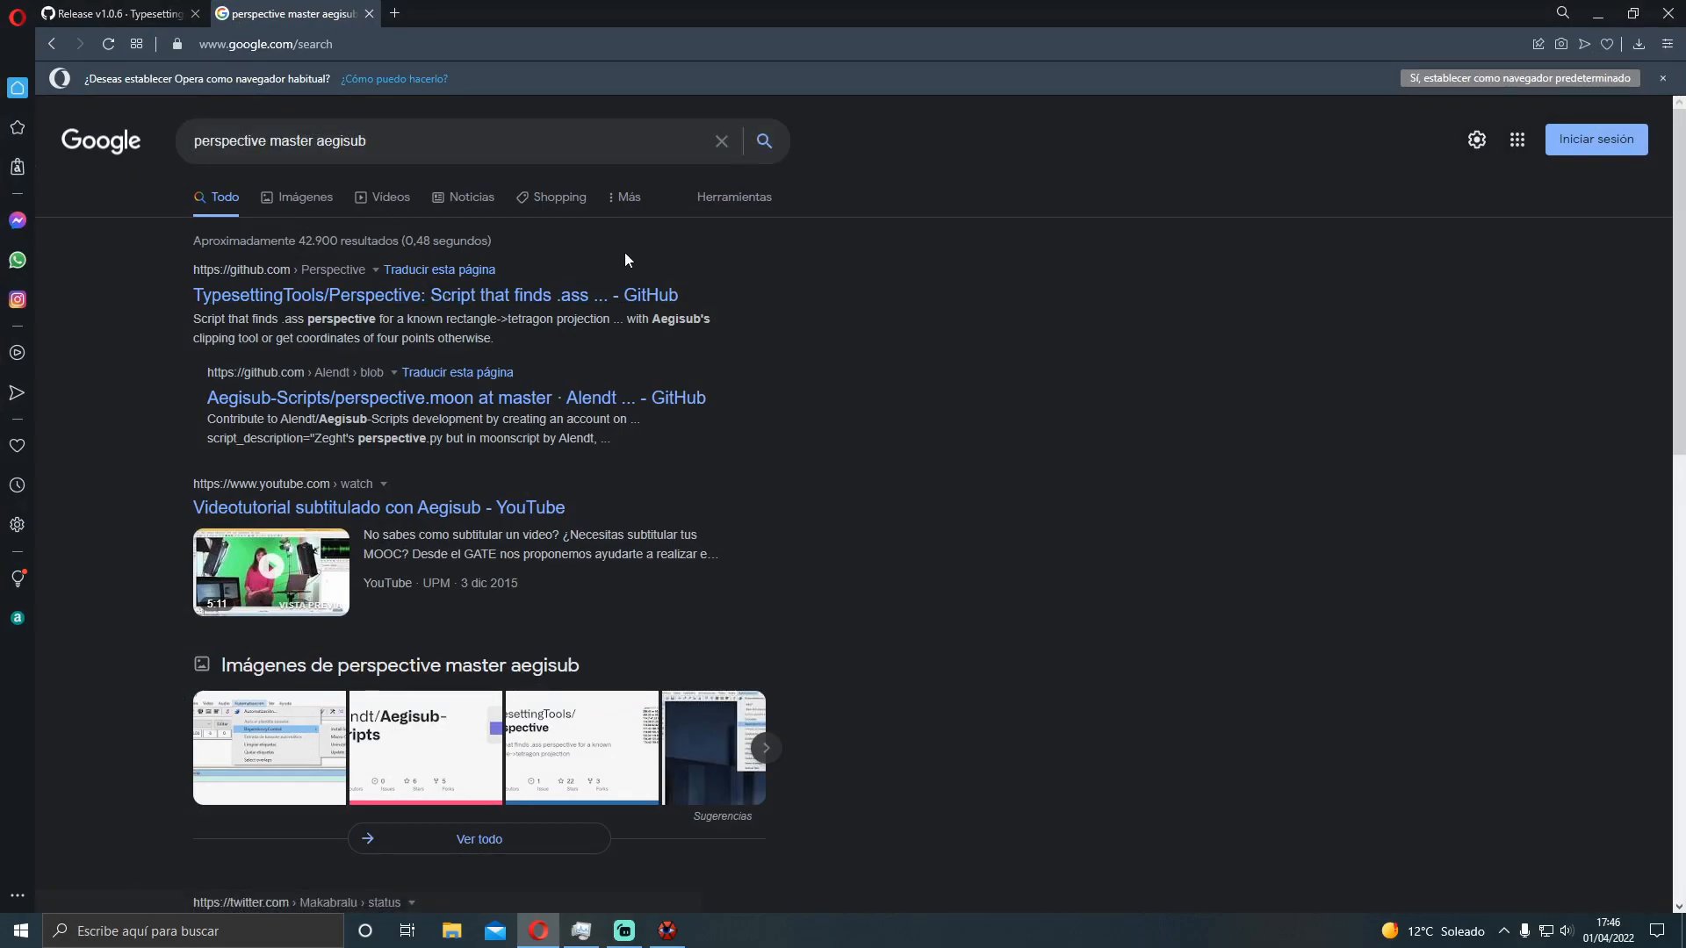
Open the TypesettingTools/Perspective GitHub repository from the search results and show its code download options
left_click(235, 307)
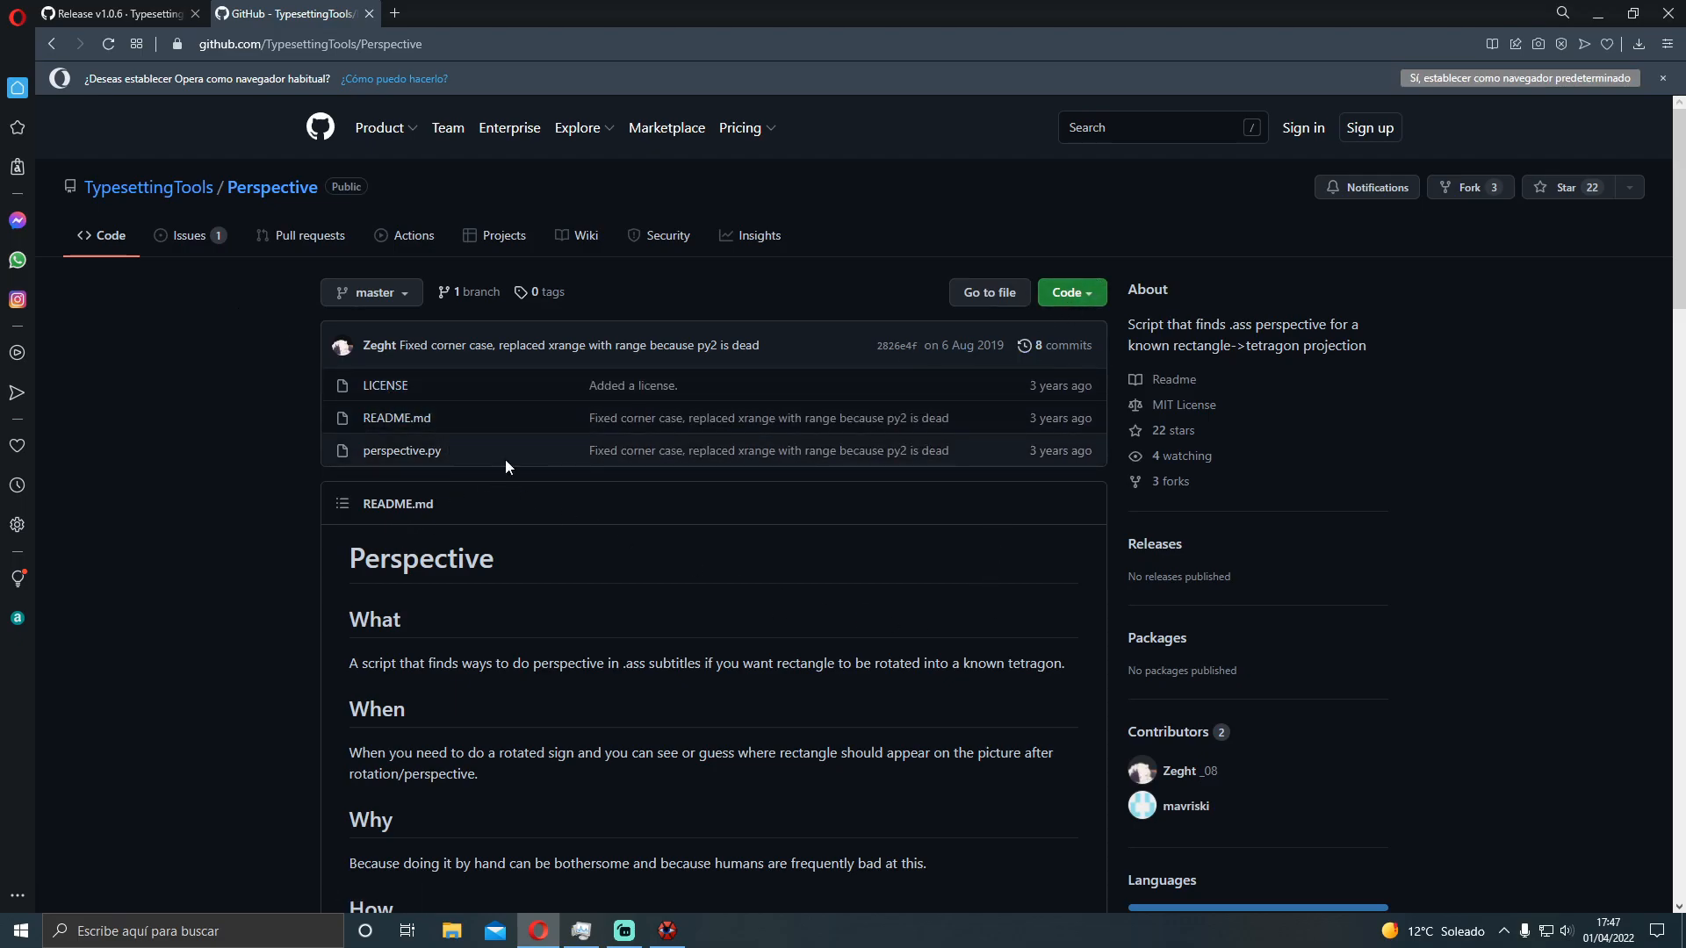
left_click(1089, 301)
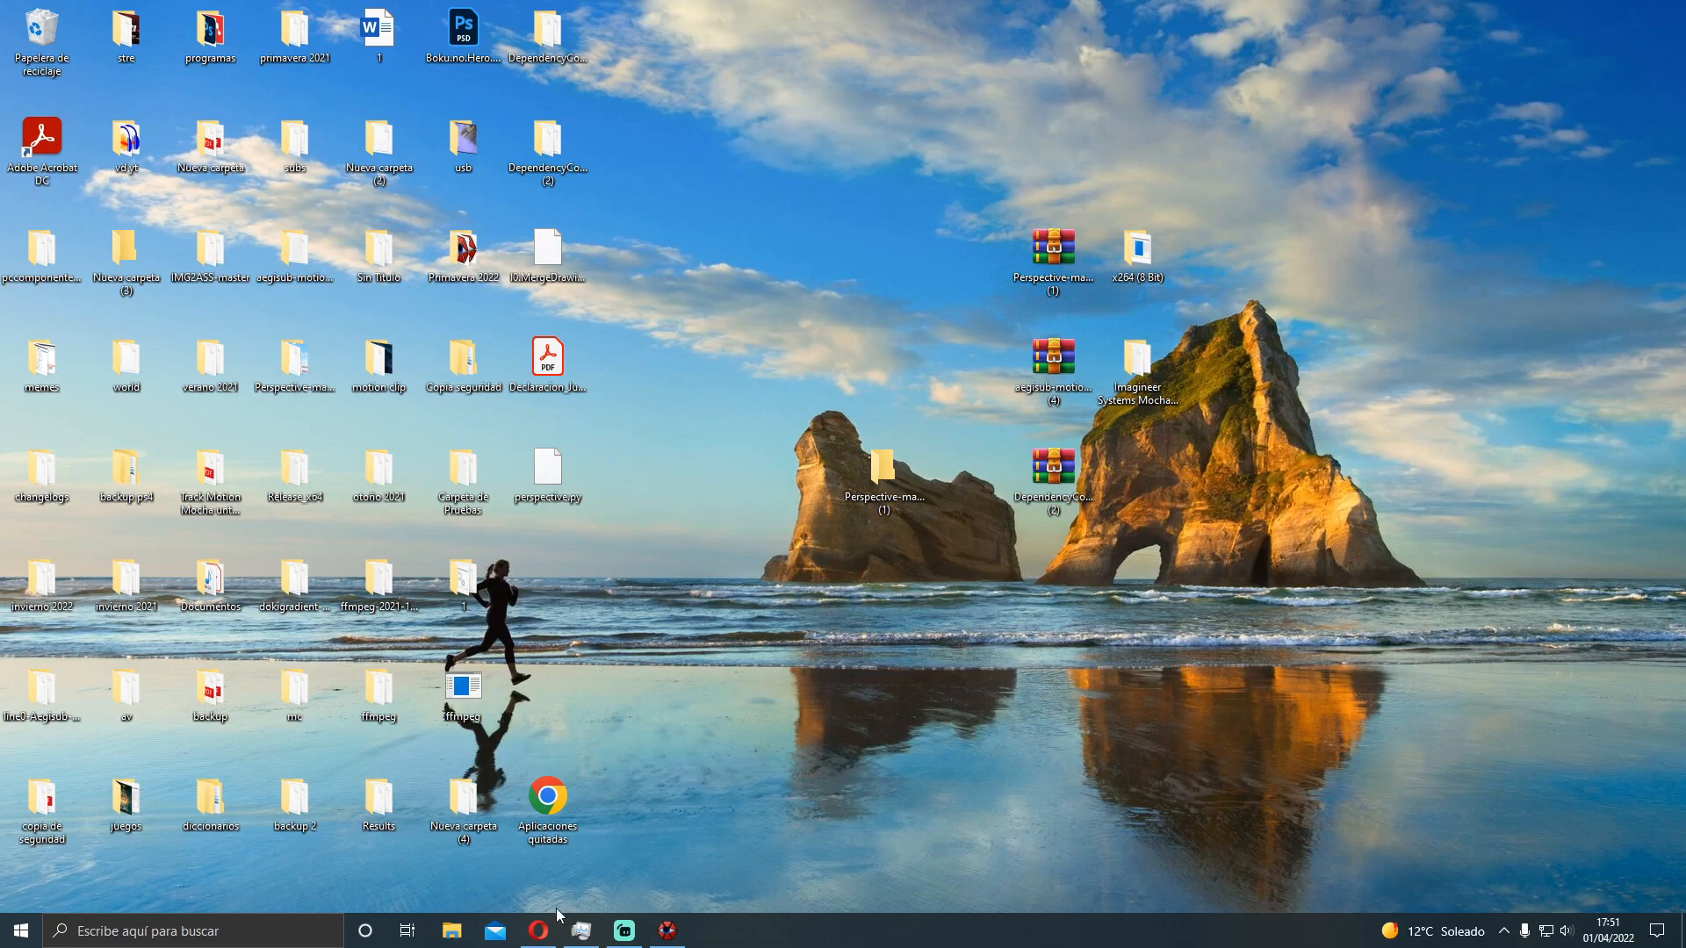
Switch back to the Opera browser and search the web for "python" in a new tab
mouse_move(546, 924)
left_click(544, 857)
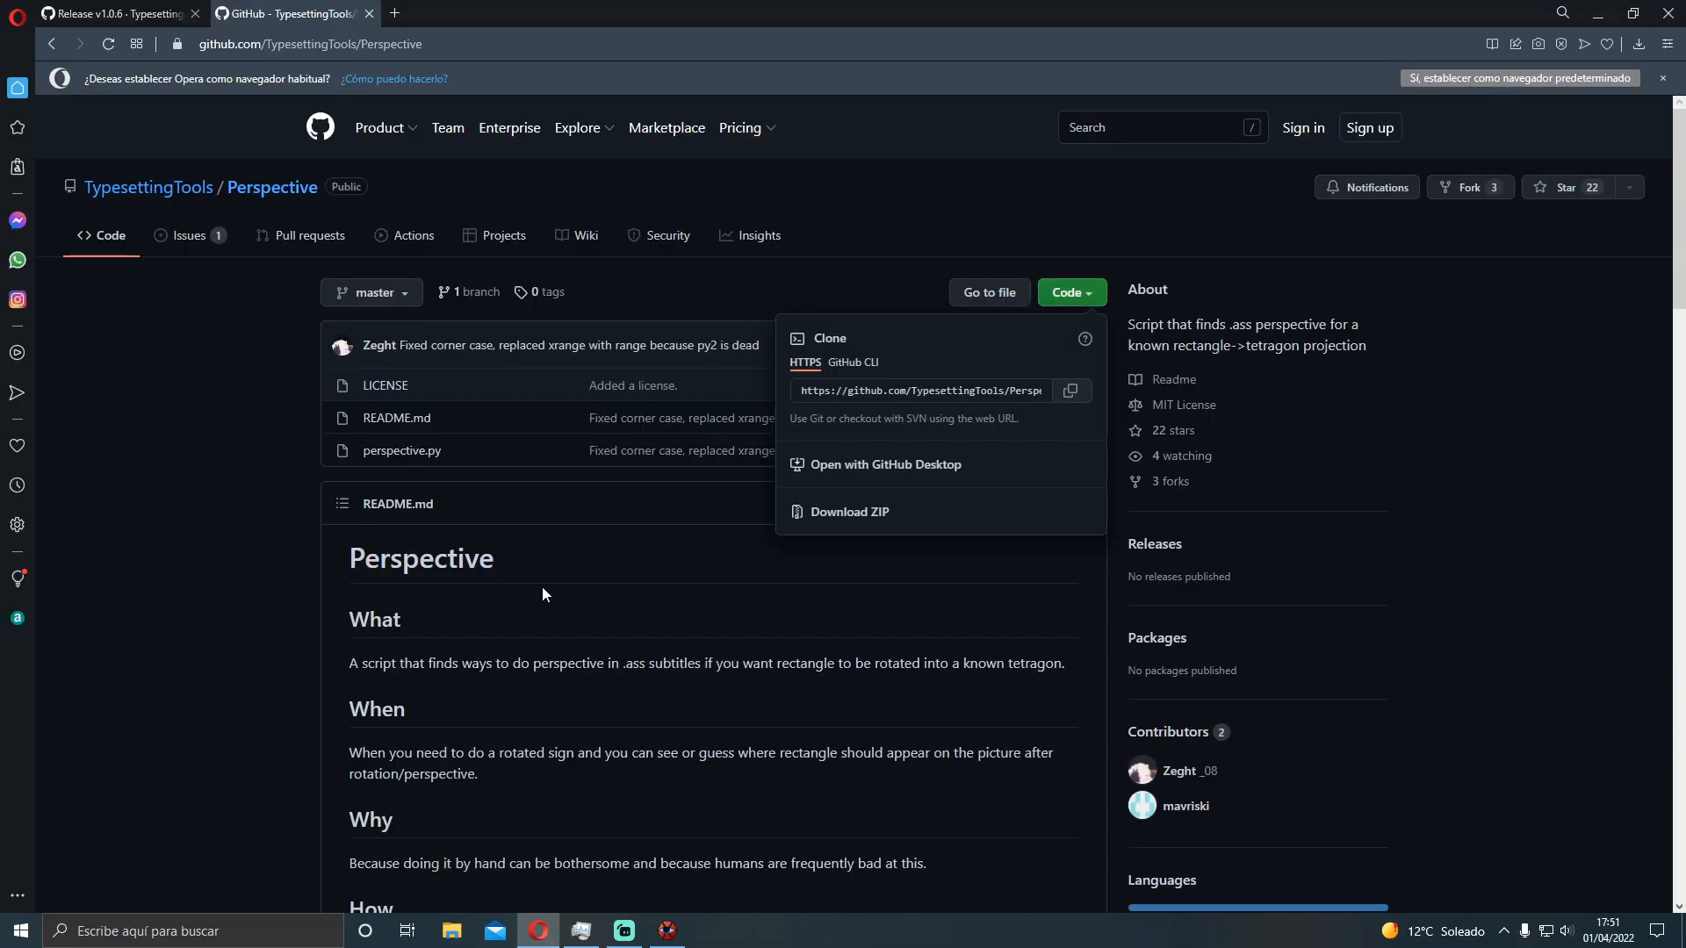
left_click(395, 13)
type("p")
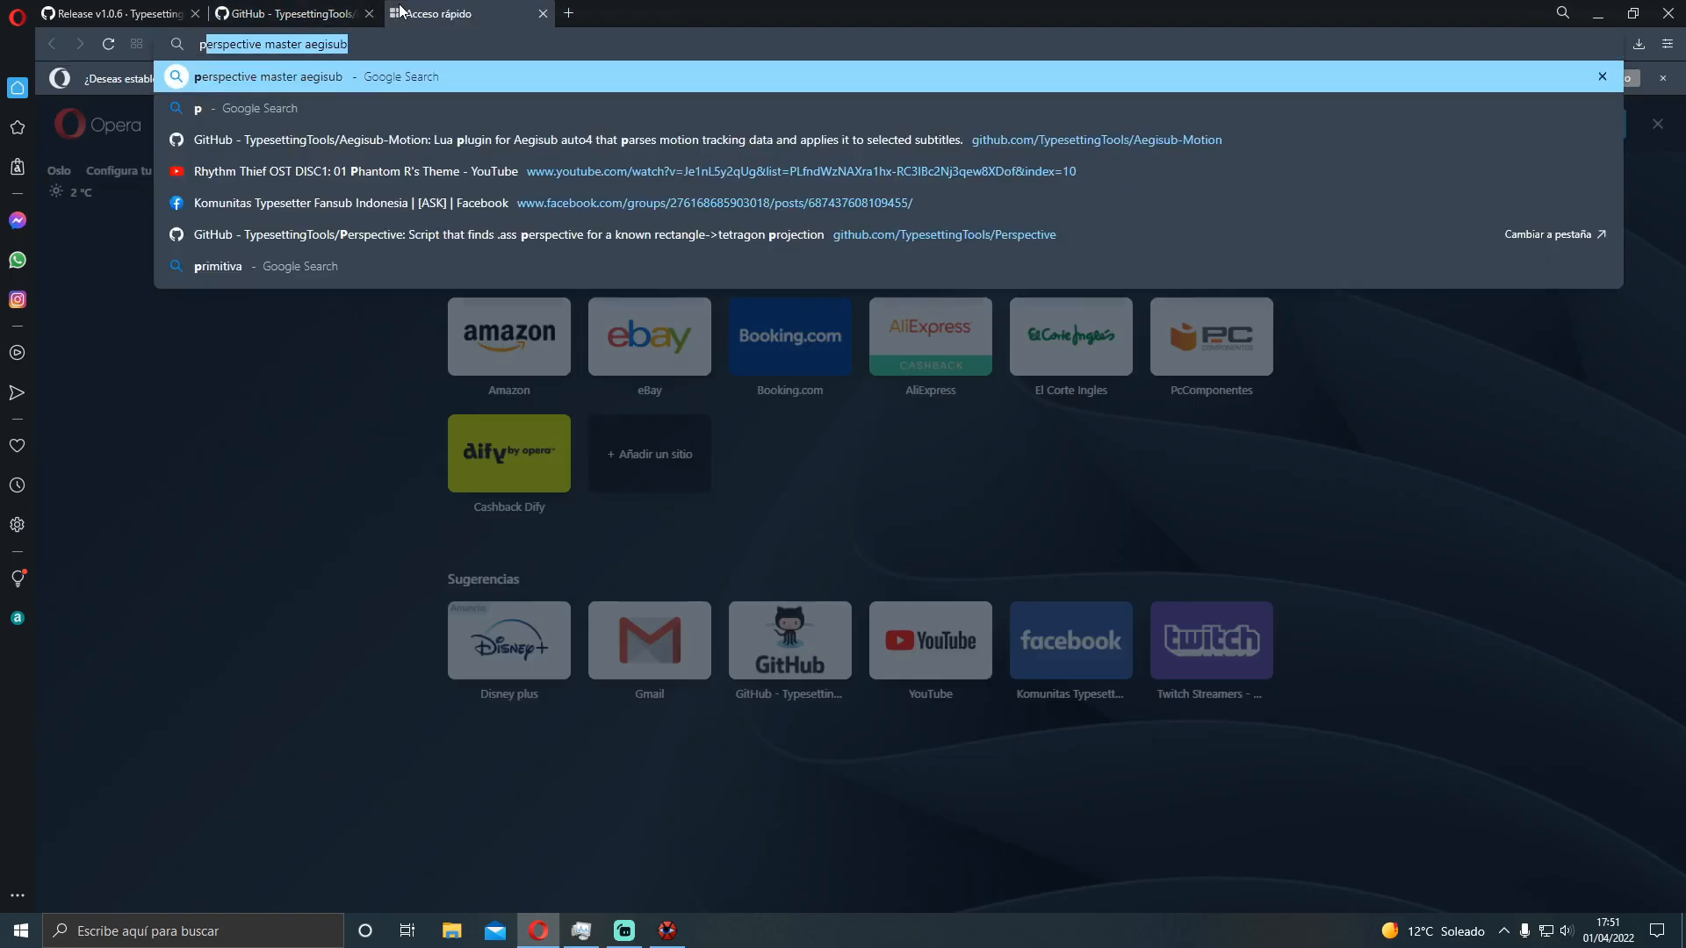
type("ython")
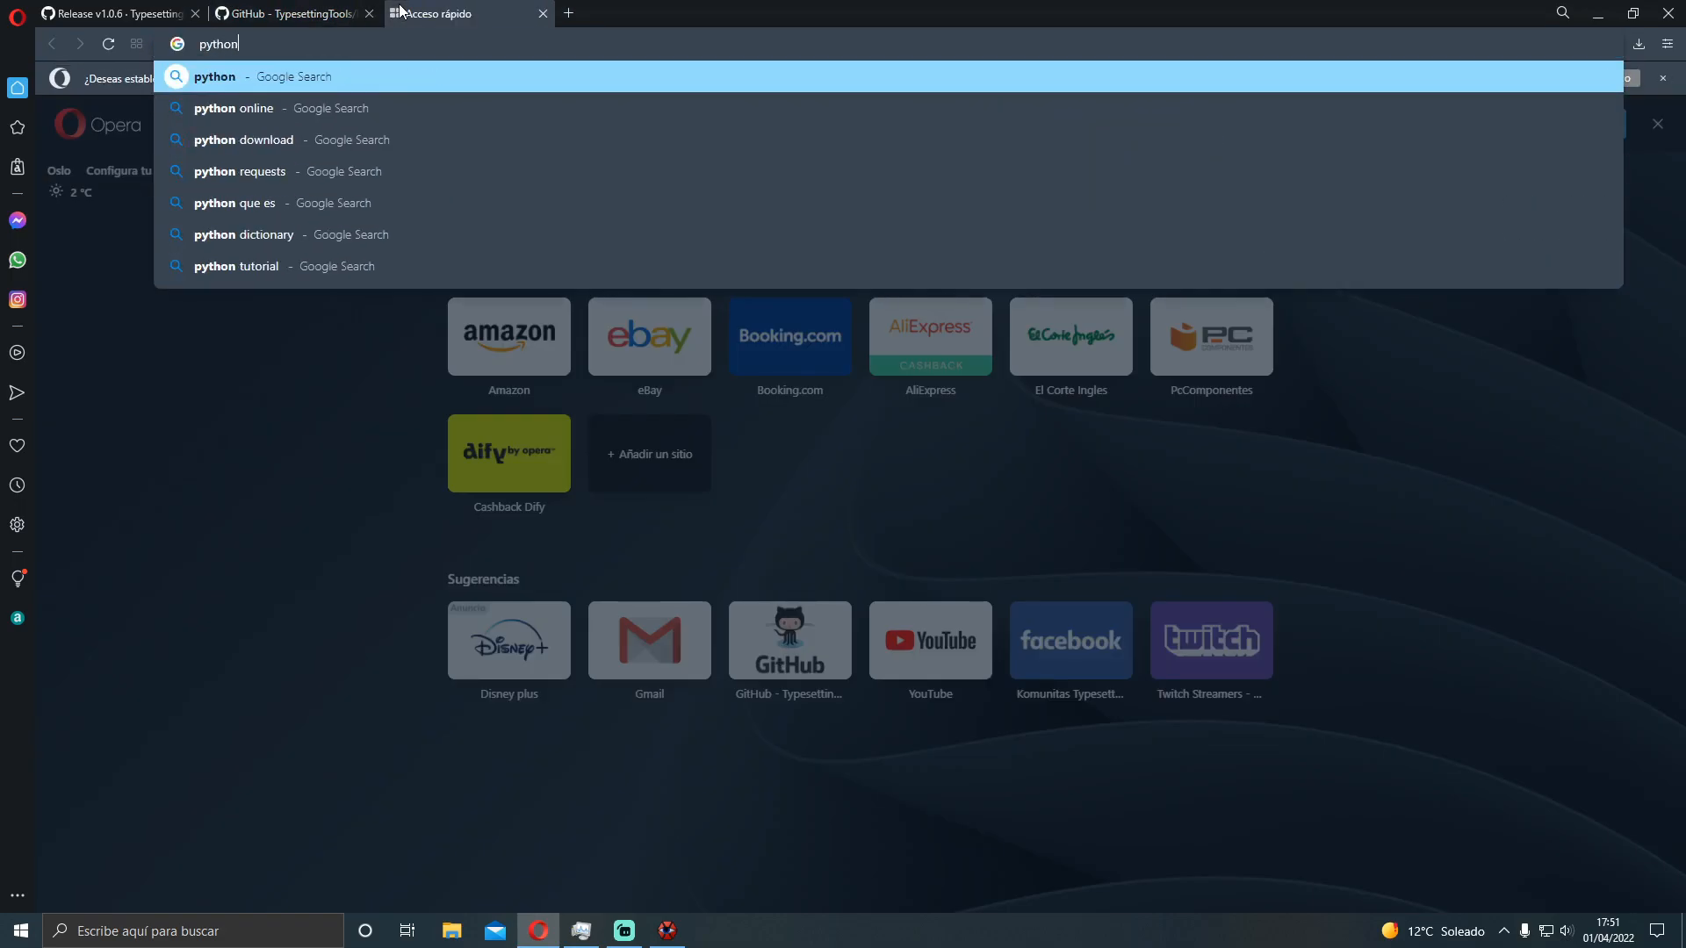
key("Return")
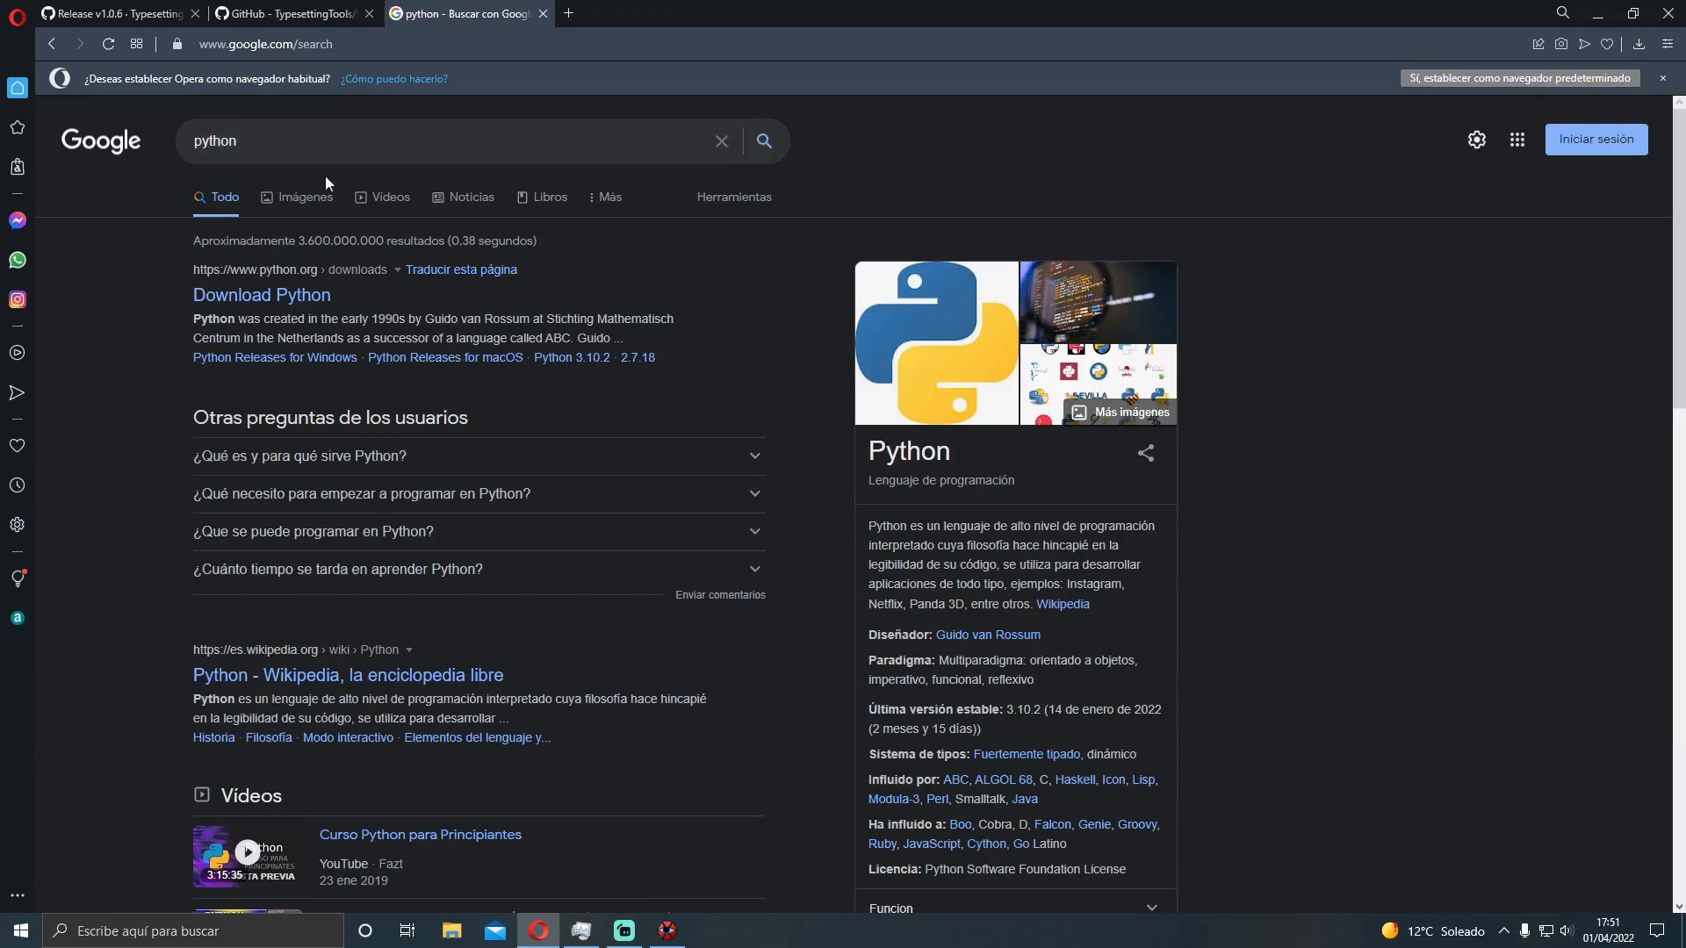
Open the Download Python page from the search results and save the Python 3.10.4 installer to the Desktop
left_click(304, 295)
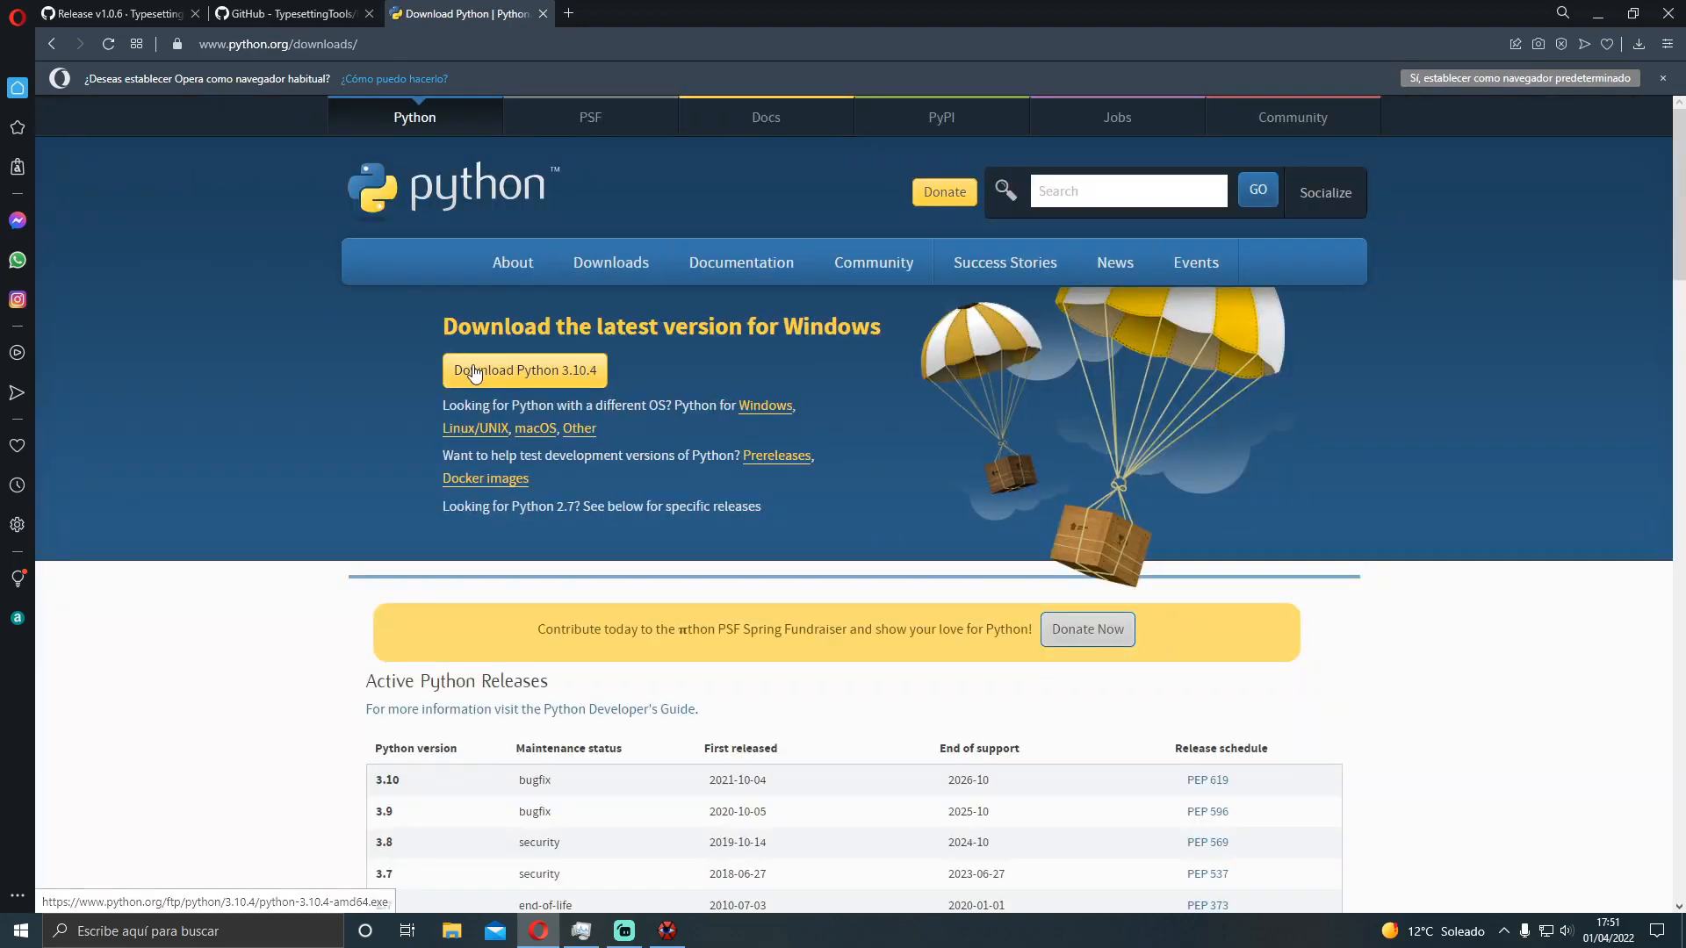
left_click(474, 370)
left_click(71, 200)
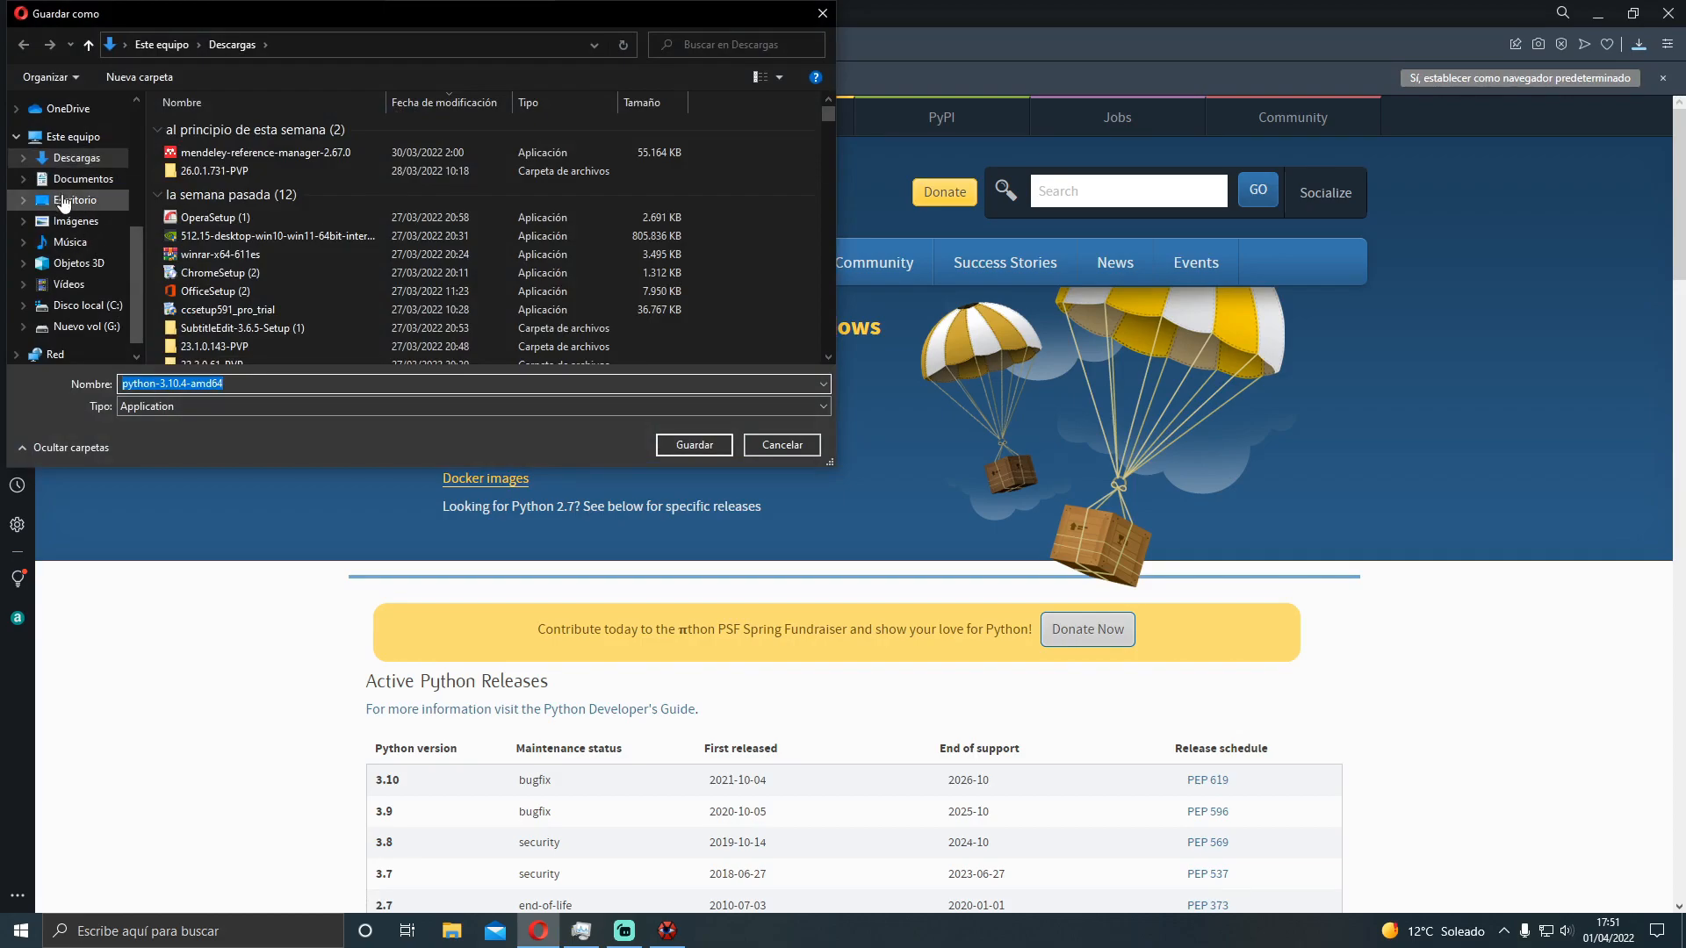
left_click(682, 448)
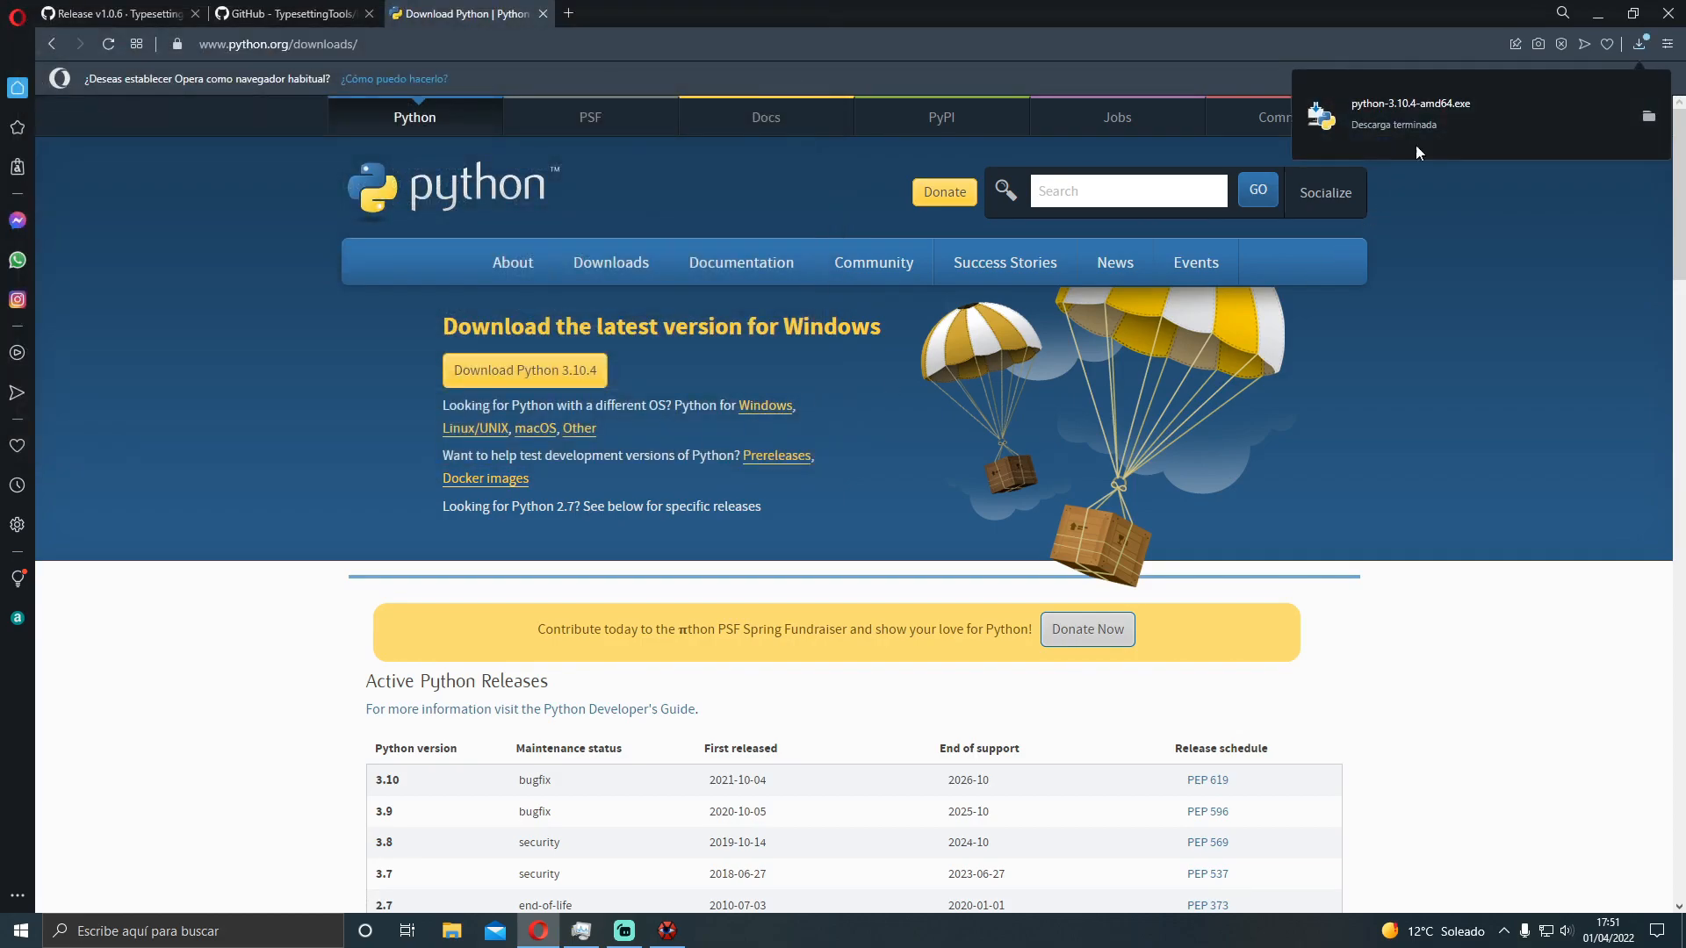
Run the downloaded Python 3.10.4 installer, install with the default settings, and close the setup when it finishes
left_click(1441, 121)
right_click(1442, 121)
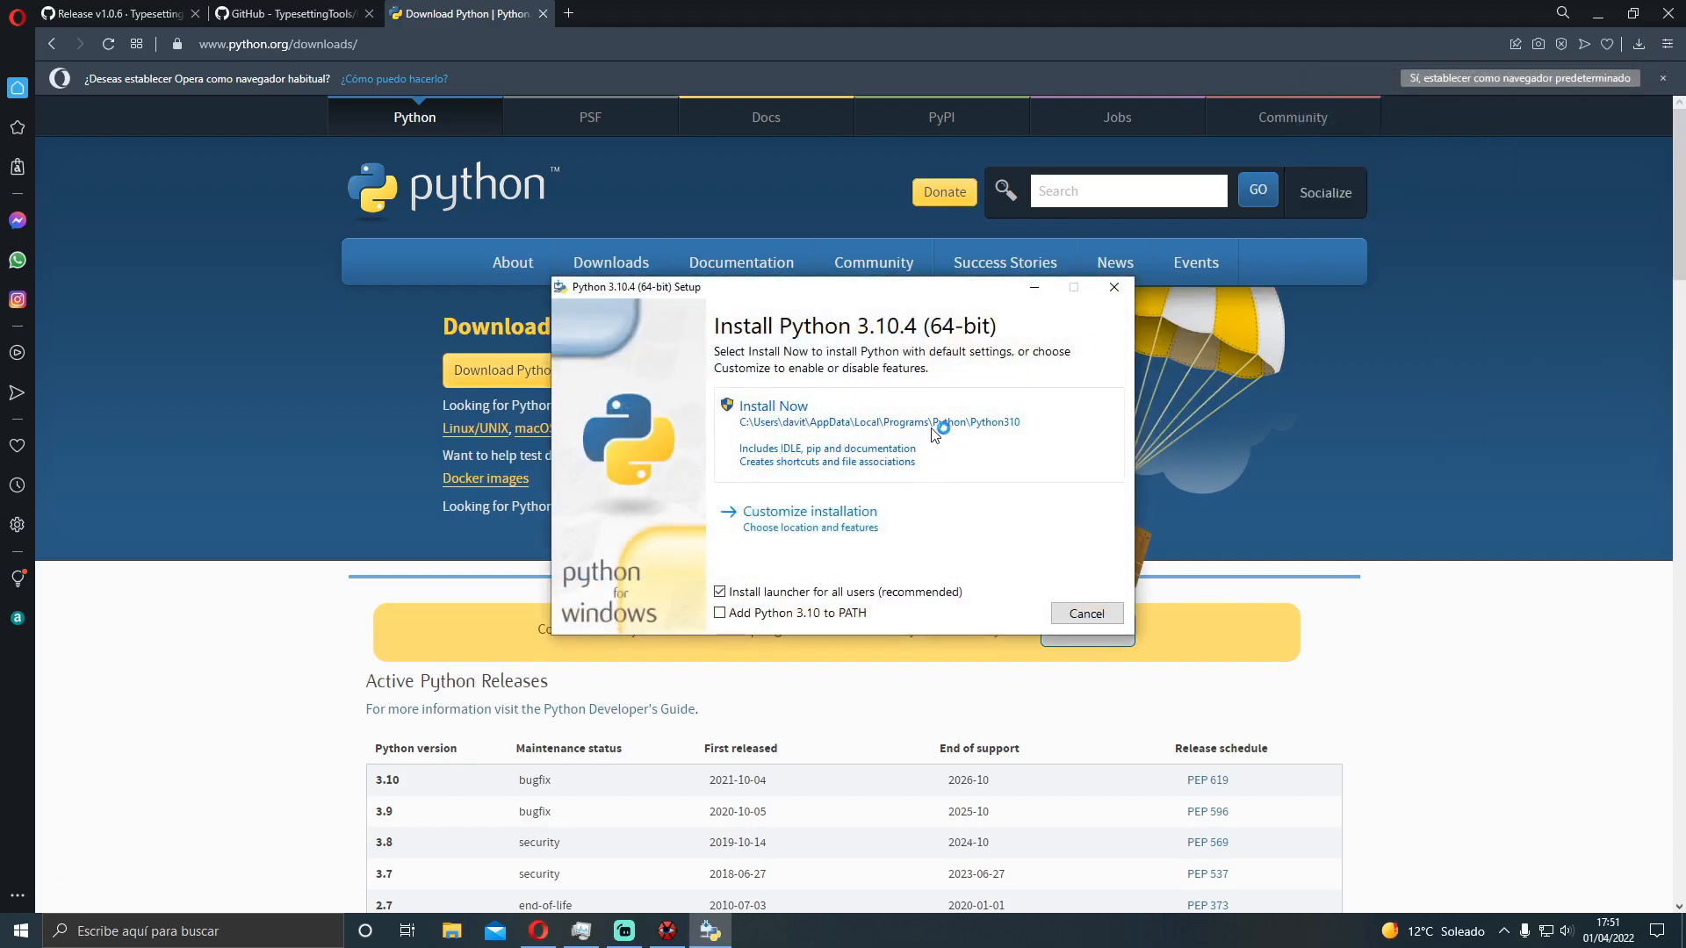
left_click(939, 432)
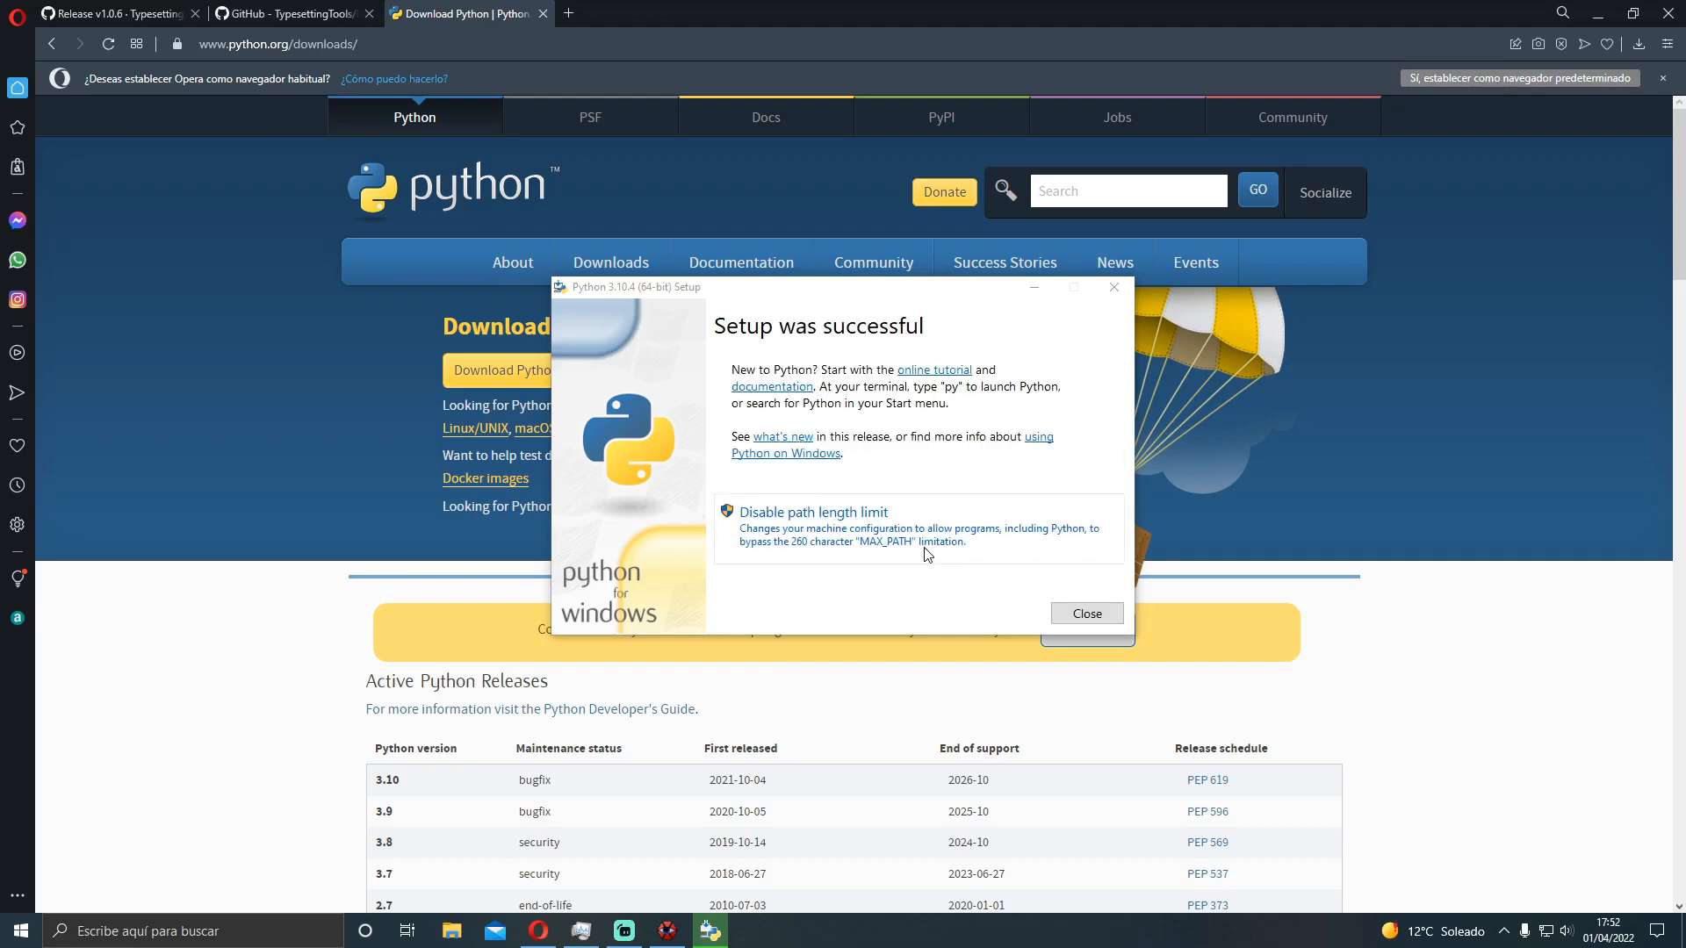
left_click(1085, 614)
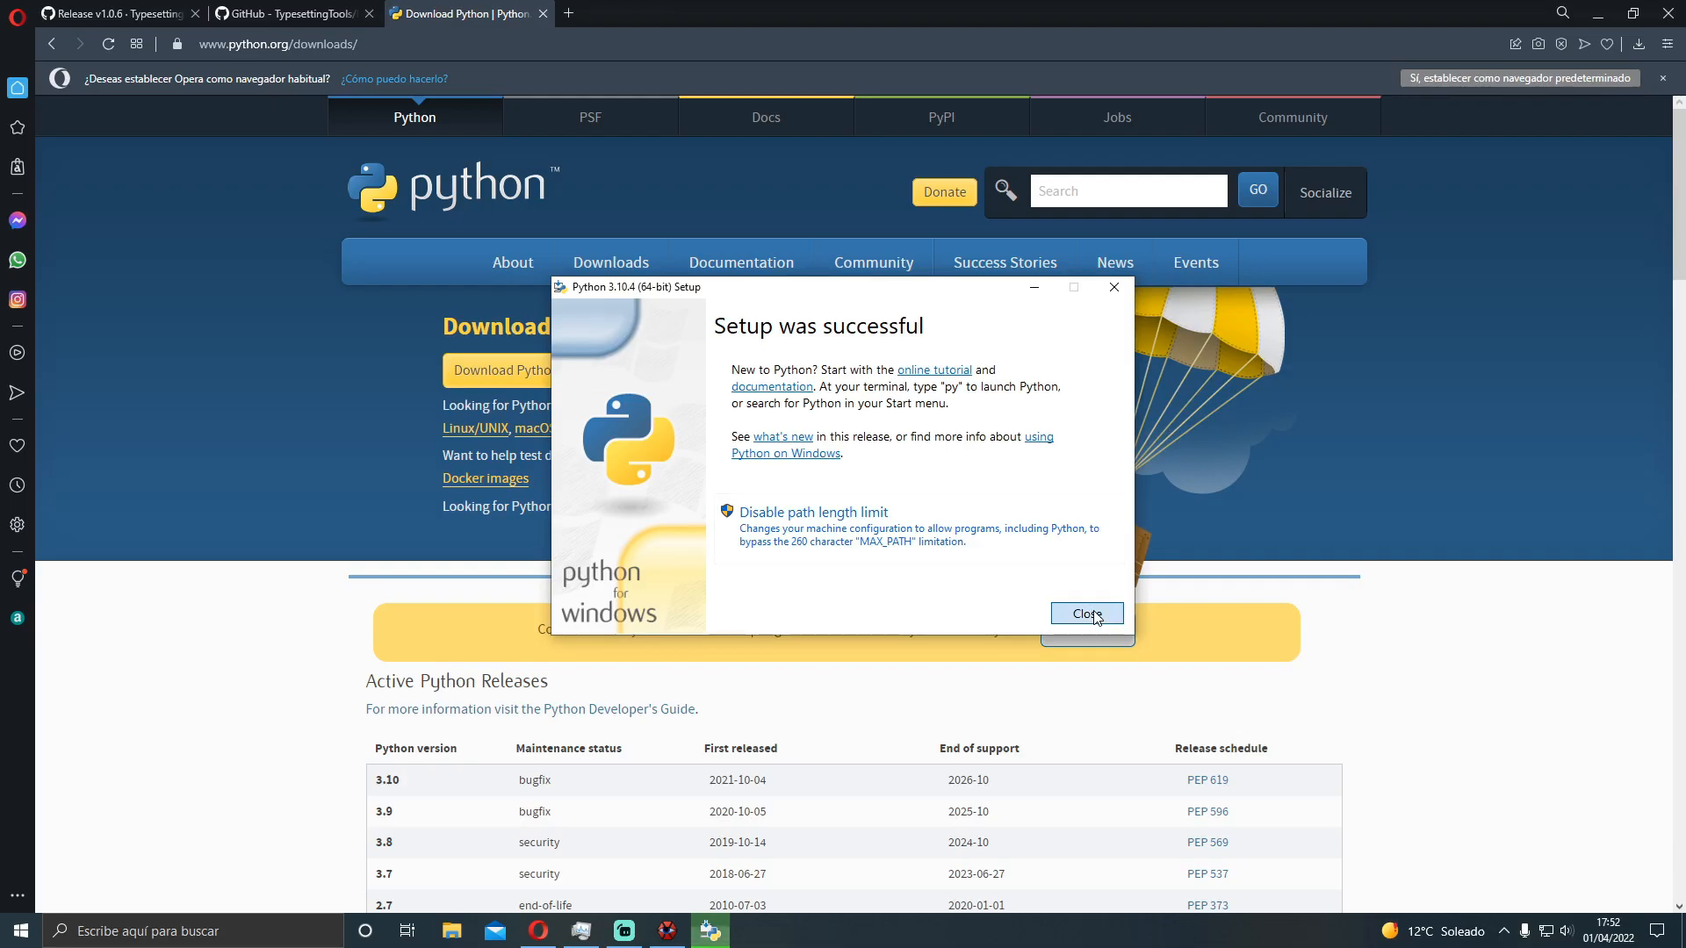
Extract the Perspective-master (1) archive on the desktop into its own folder, overwriting existing files
key("super+d")
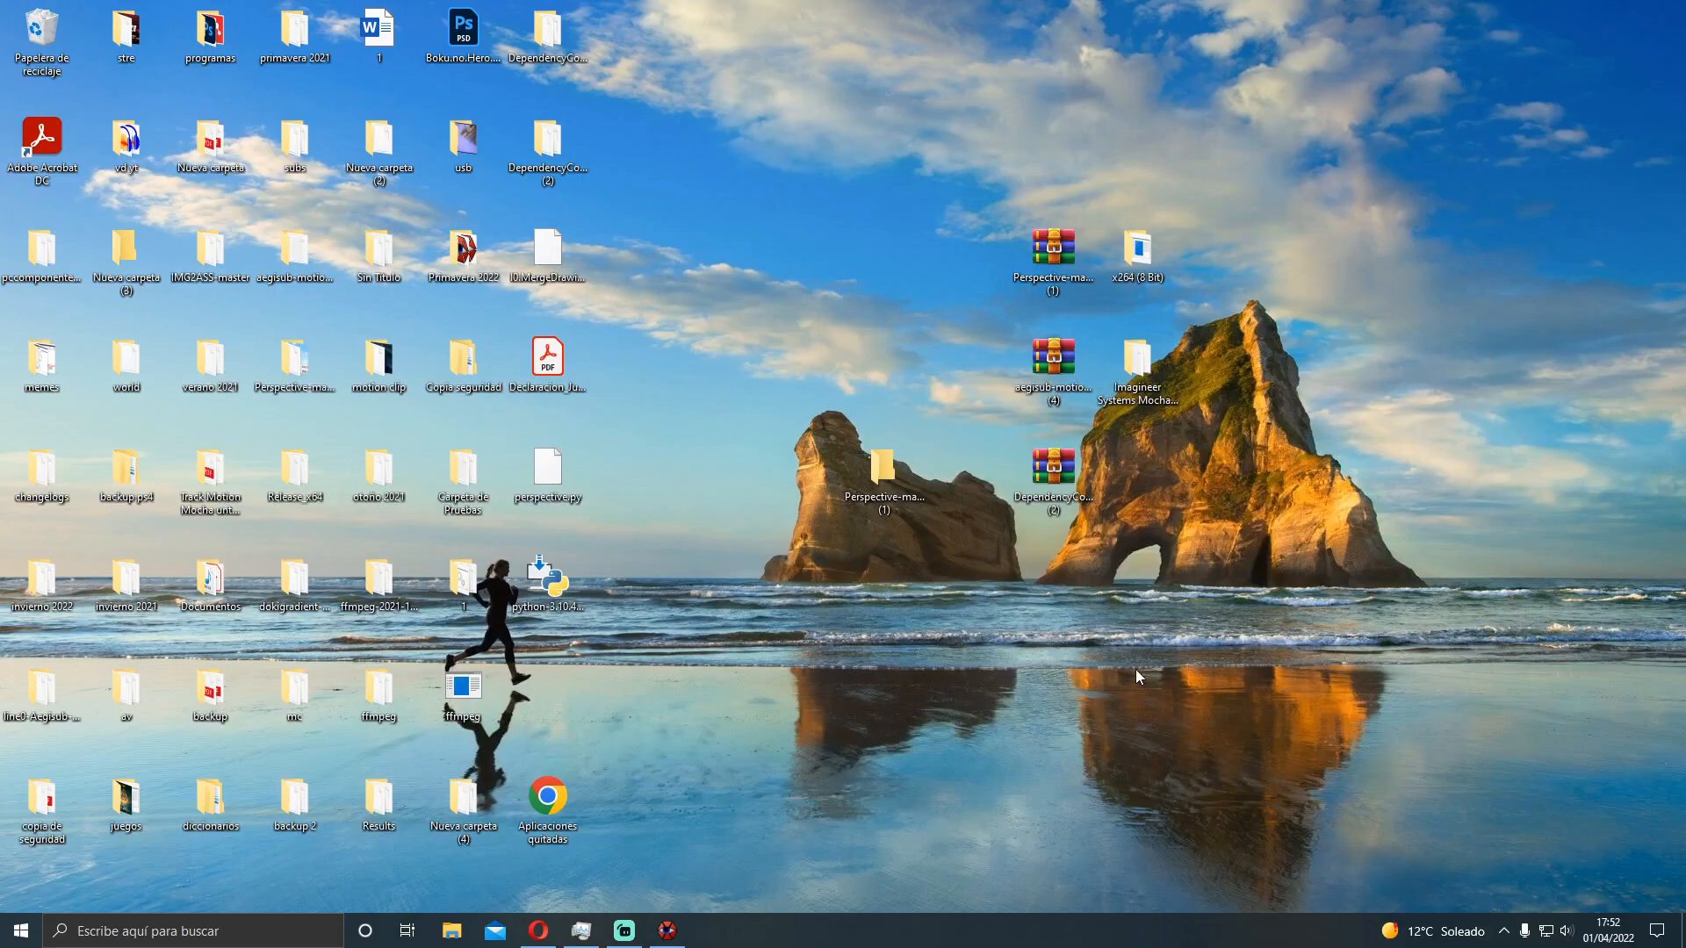
right_click(1045, 257)
left_click(1083, 349)
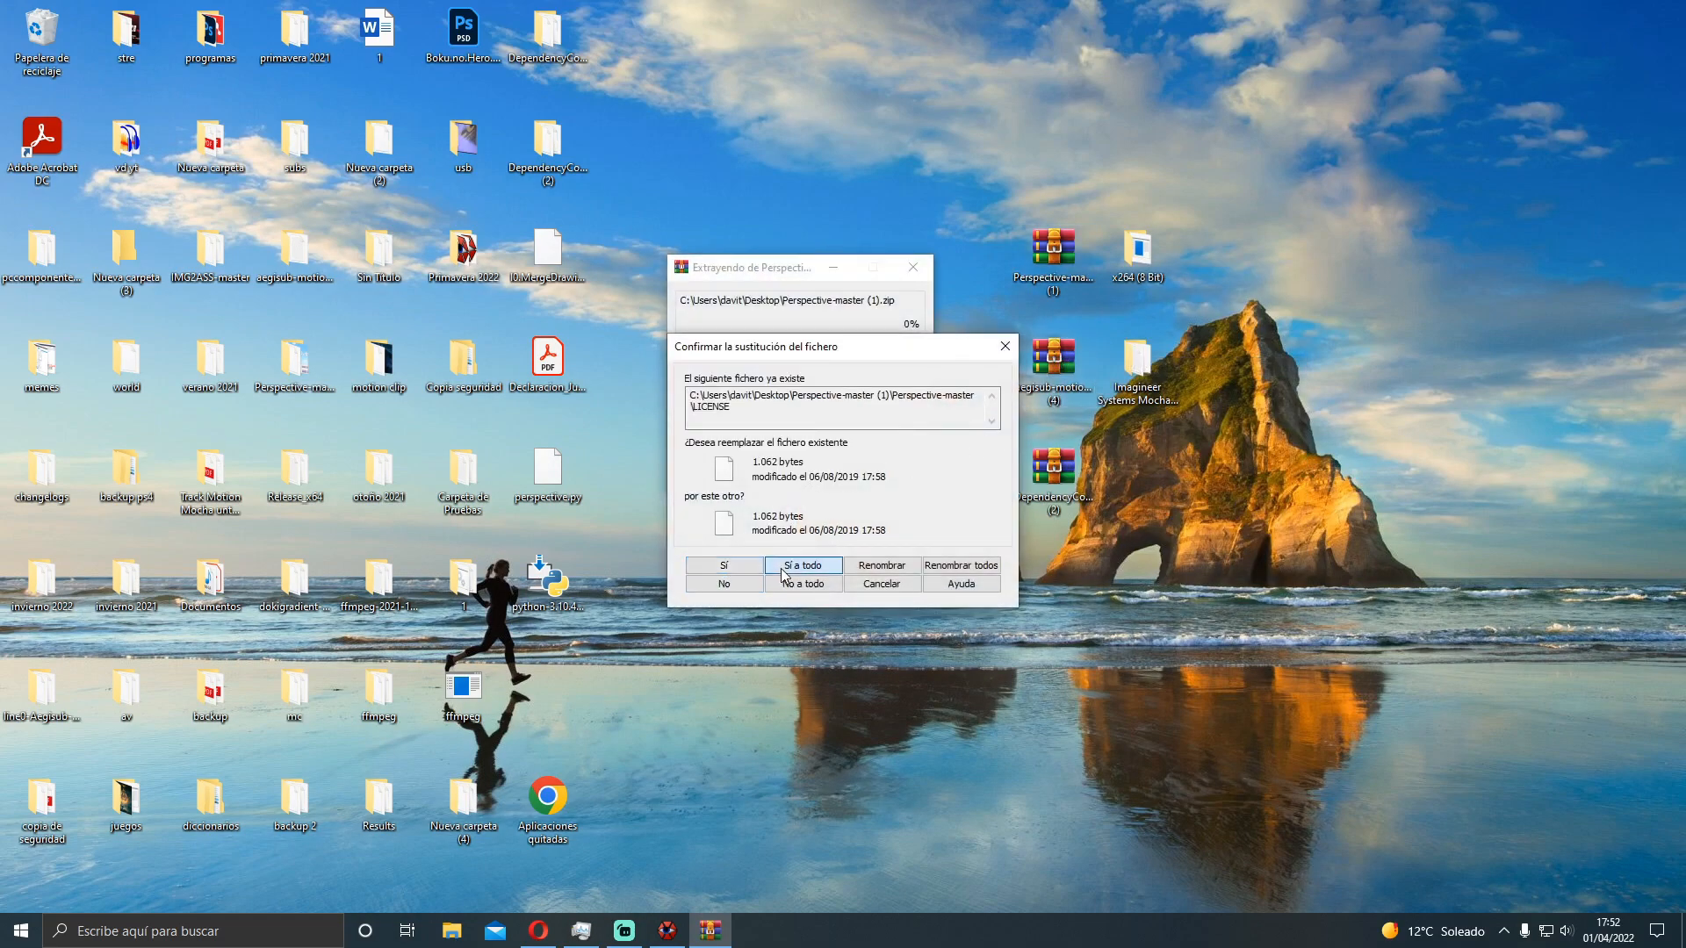
left_click(740, 571)
Copy perspective.py from the extracted Perspective-master folder to the desktop, replacing the existing file there
double_click(908, 474)
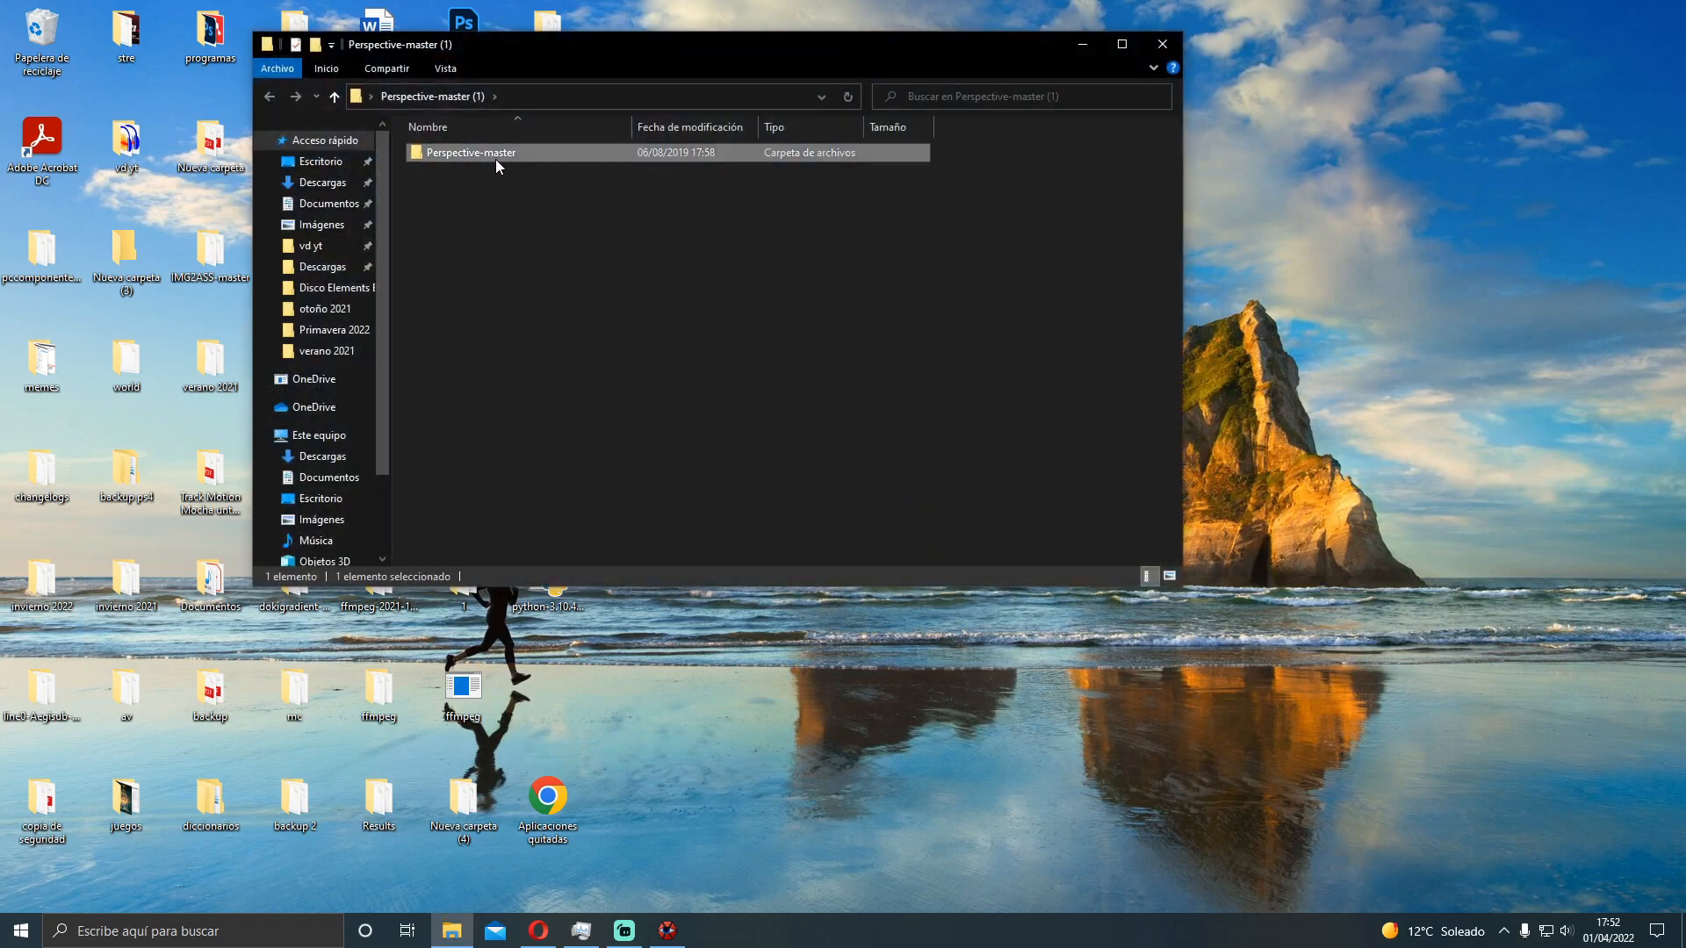
double_click(495, 160)
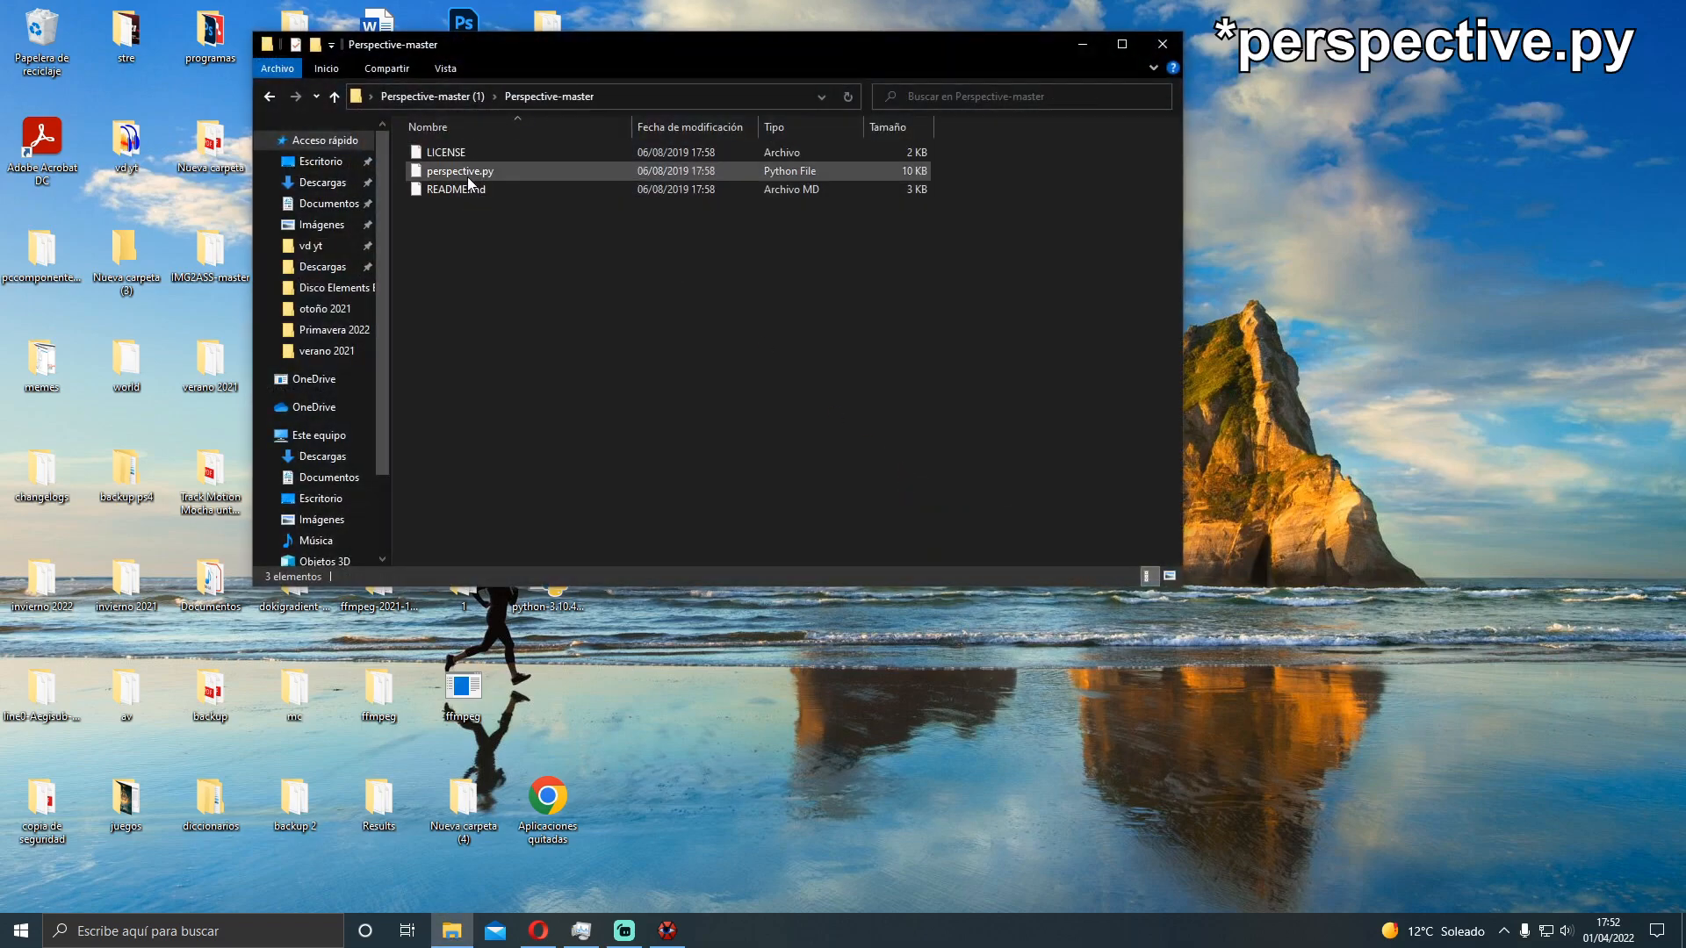
left_click(469, 176)
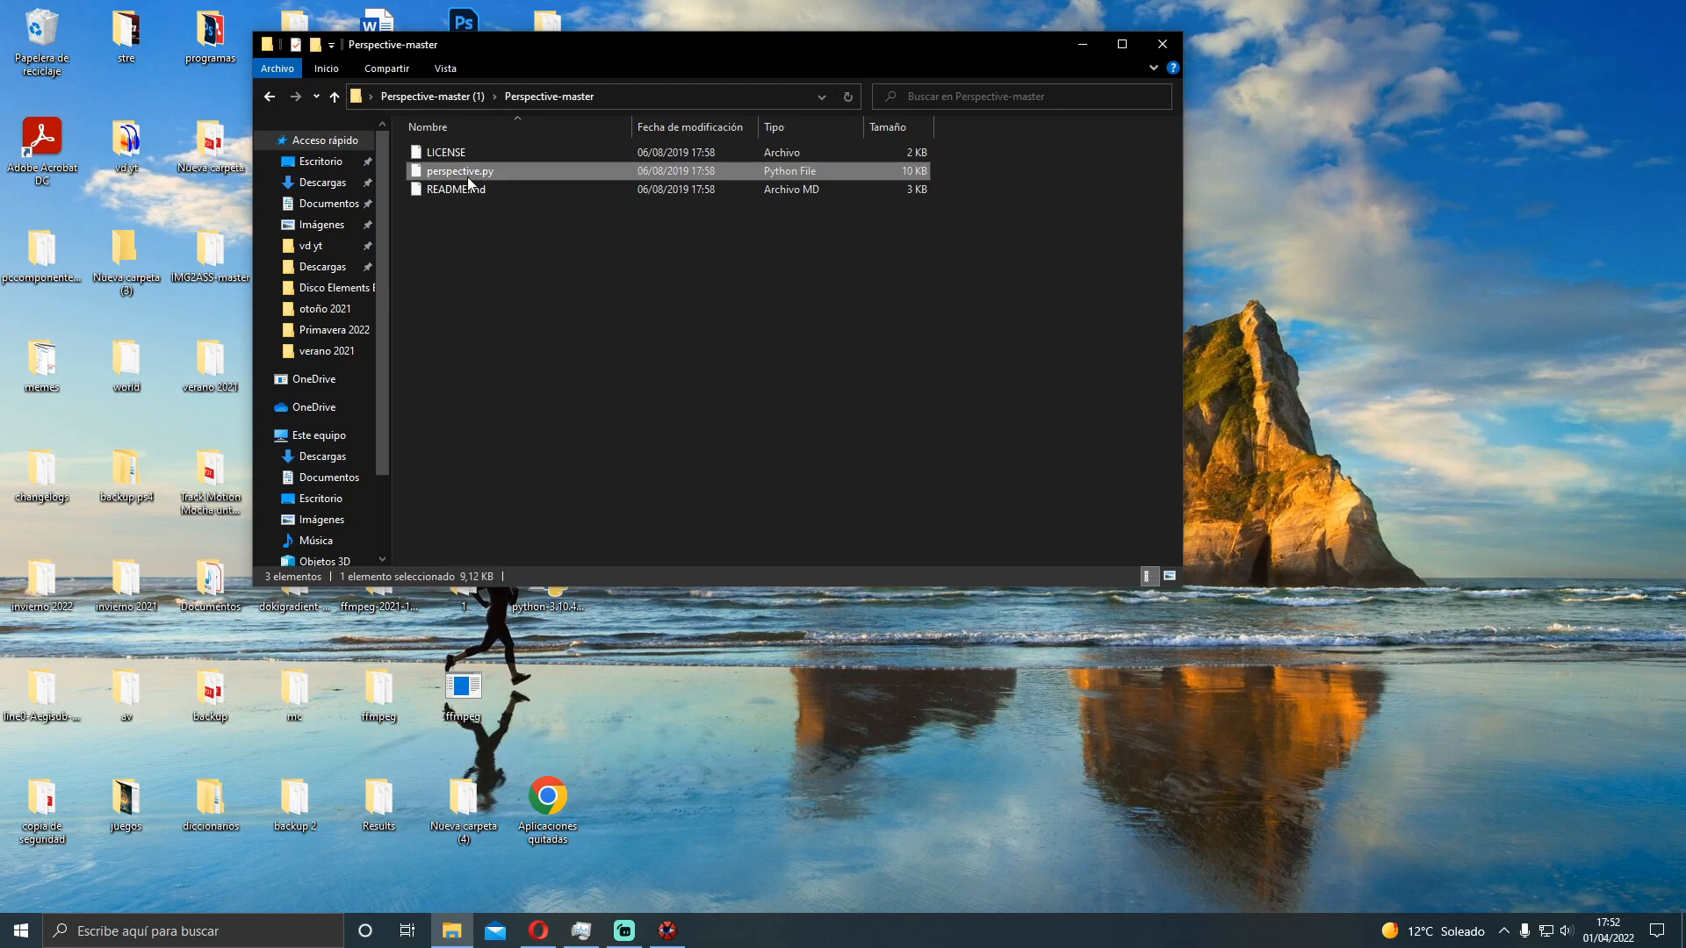
left_click(1081, 44)
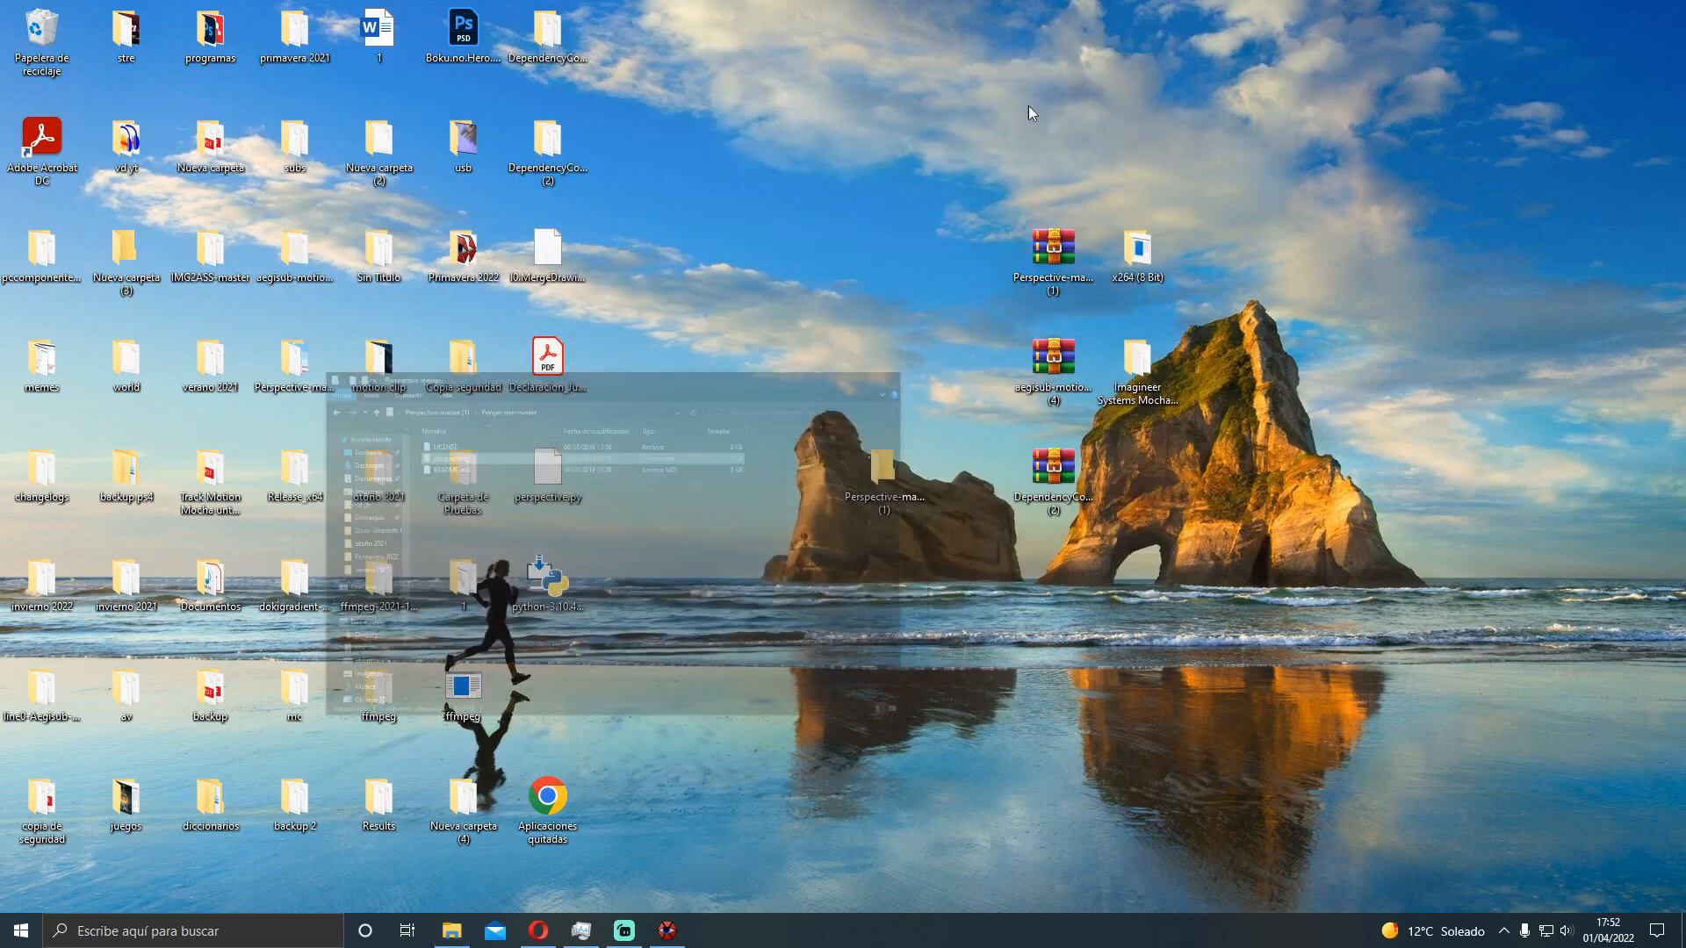
key("ctrl+v")
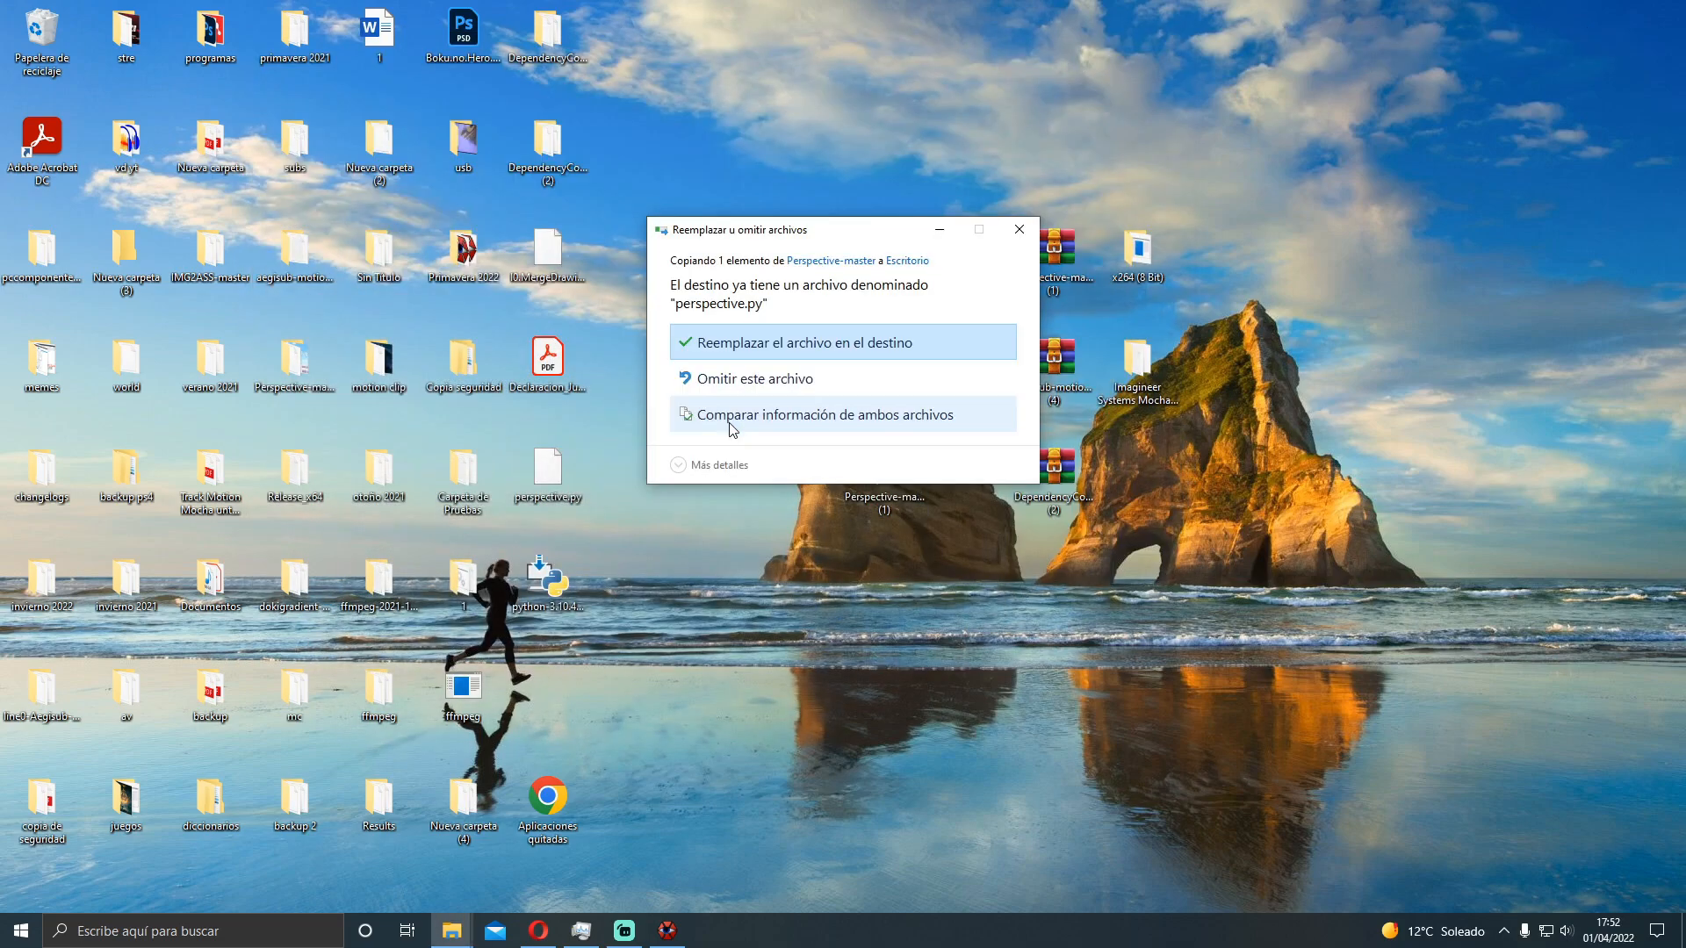
left_click(760, 352)
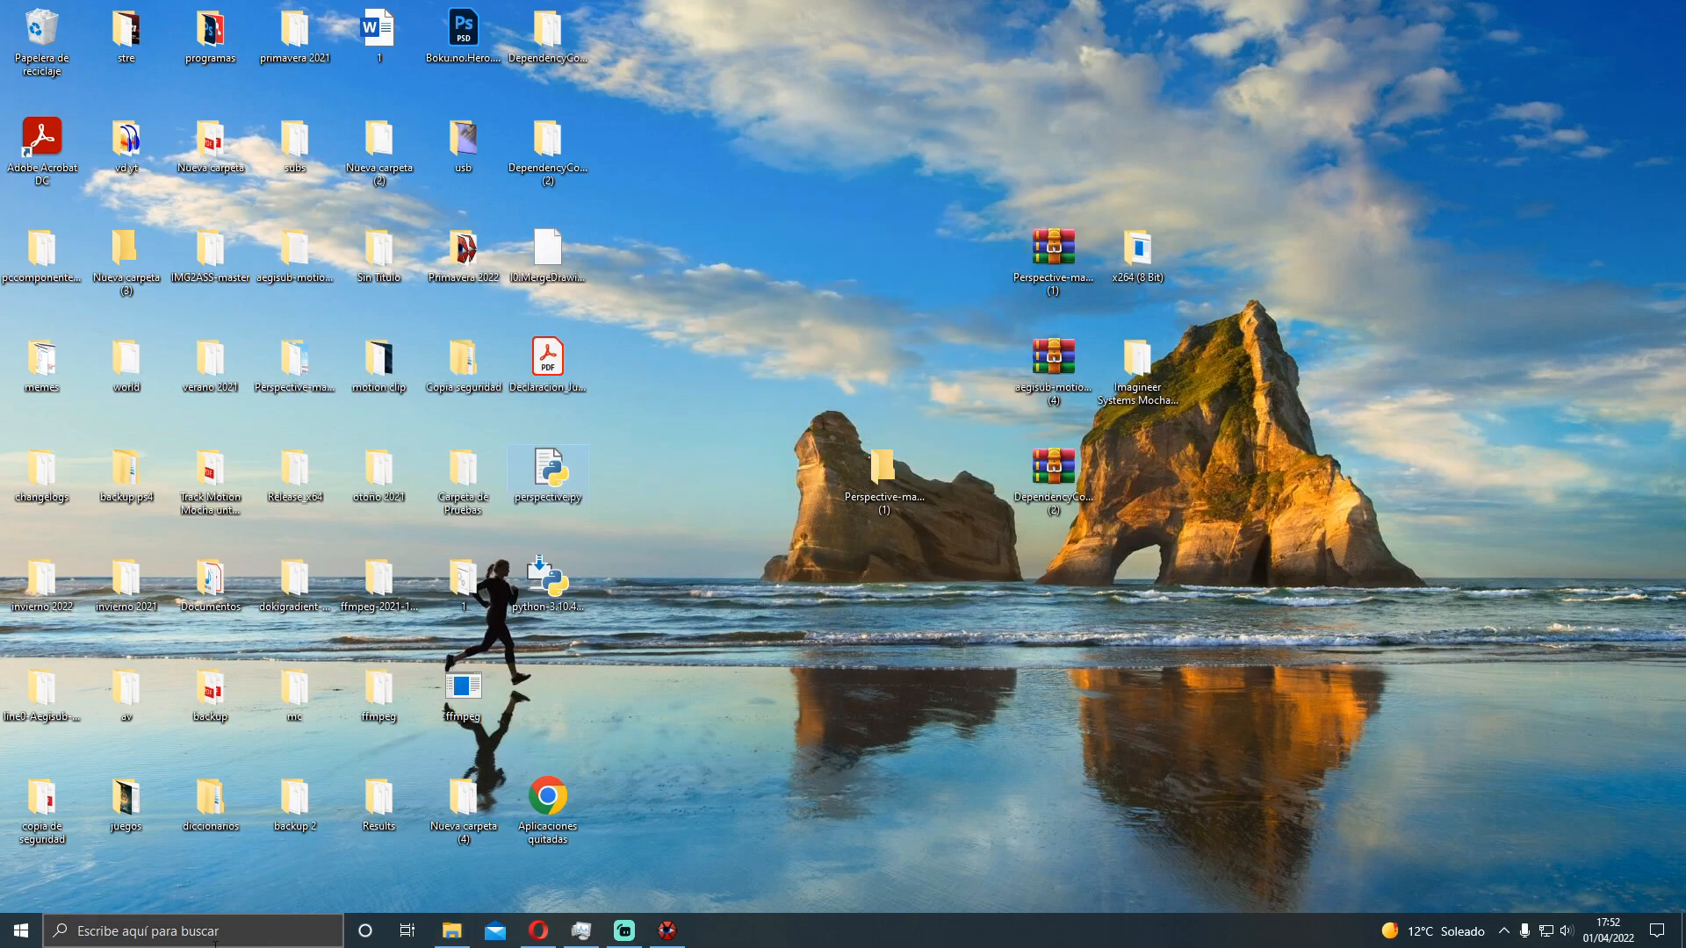
Open the Command Prompt through a search for "cmd" and change the working directory with "cd Desktop"
left_click(193, 930)
left_click(853, 770)
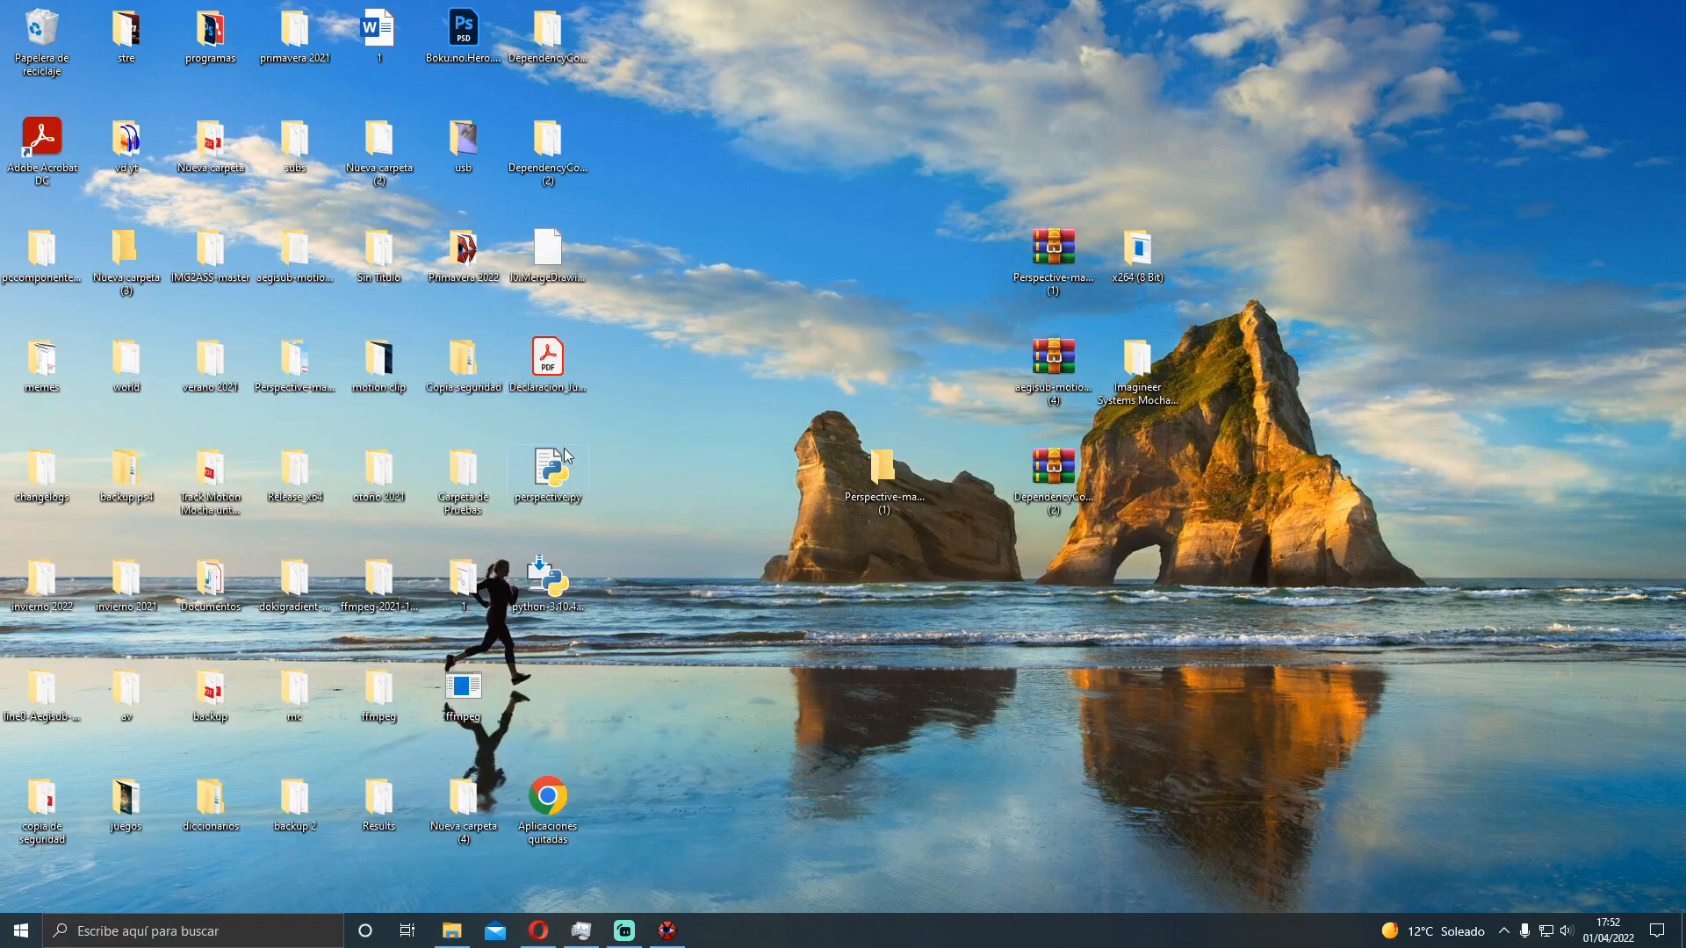
left_click(262, 922)
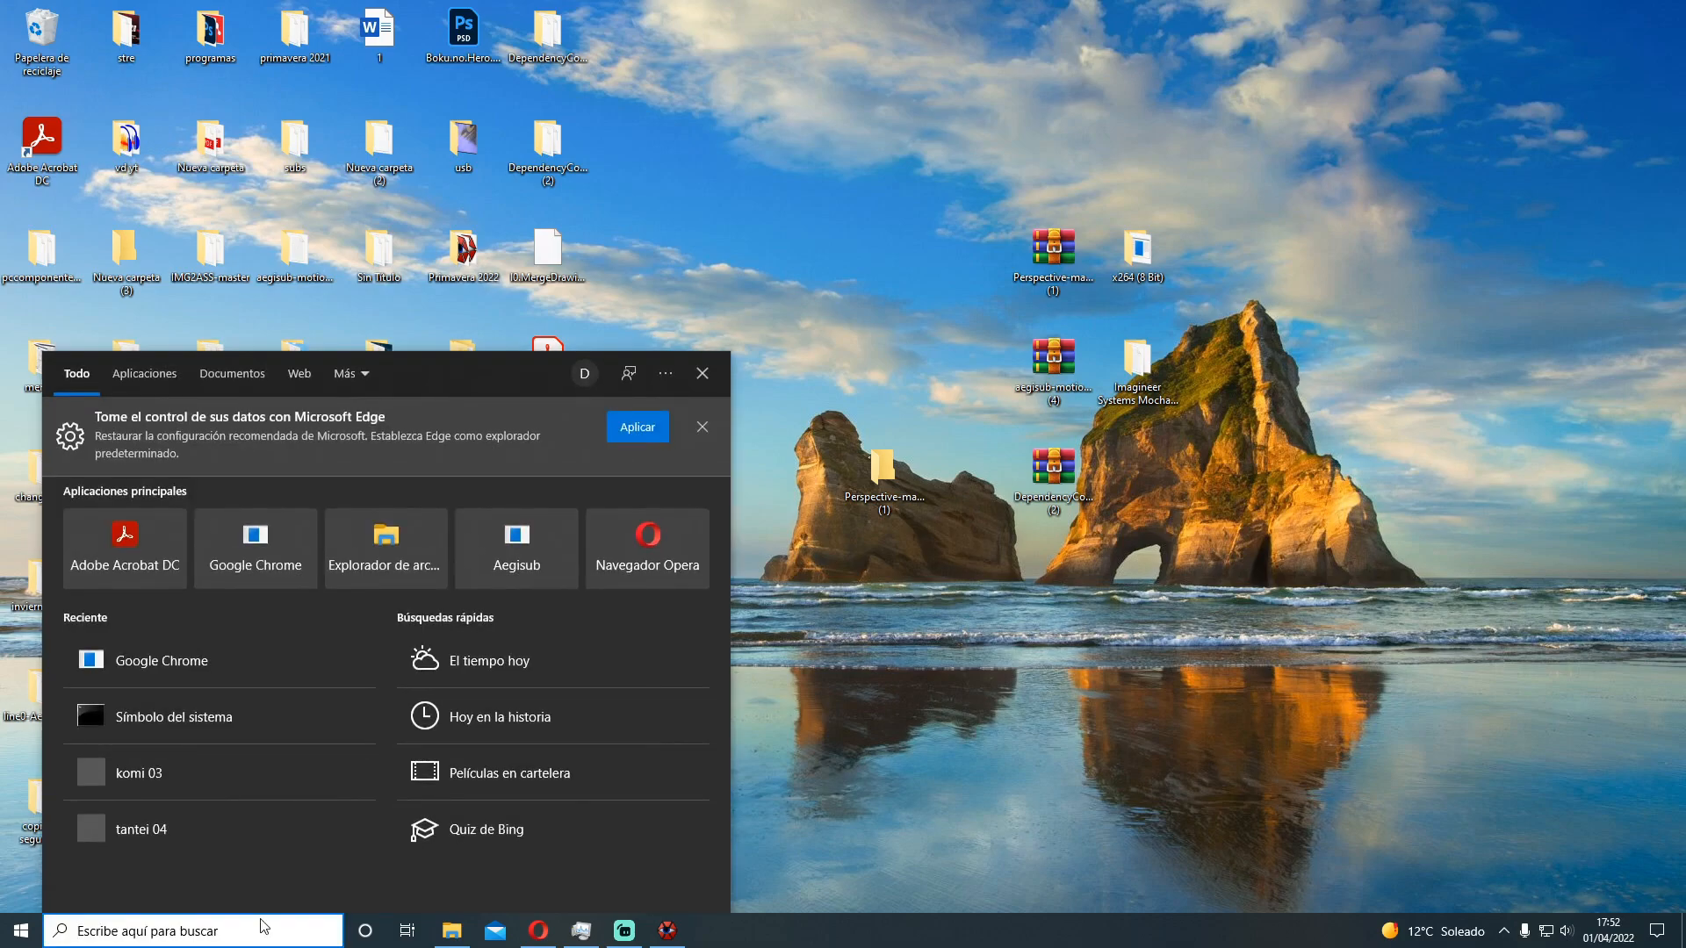
type("cmd")
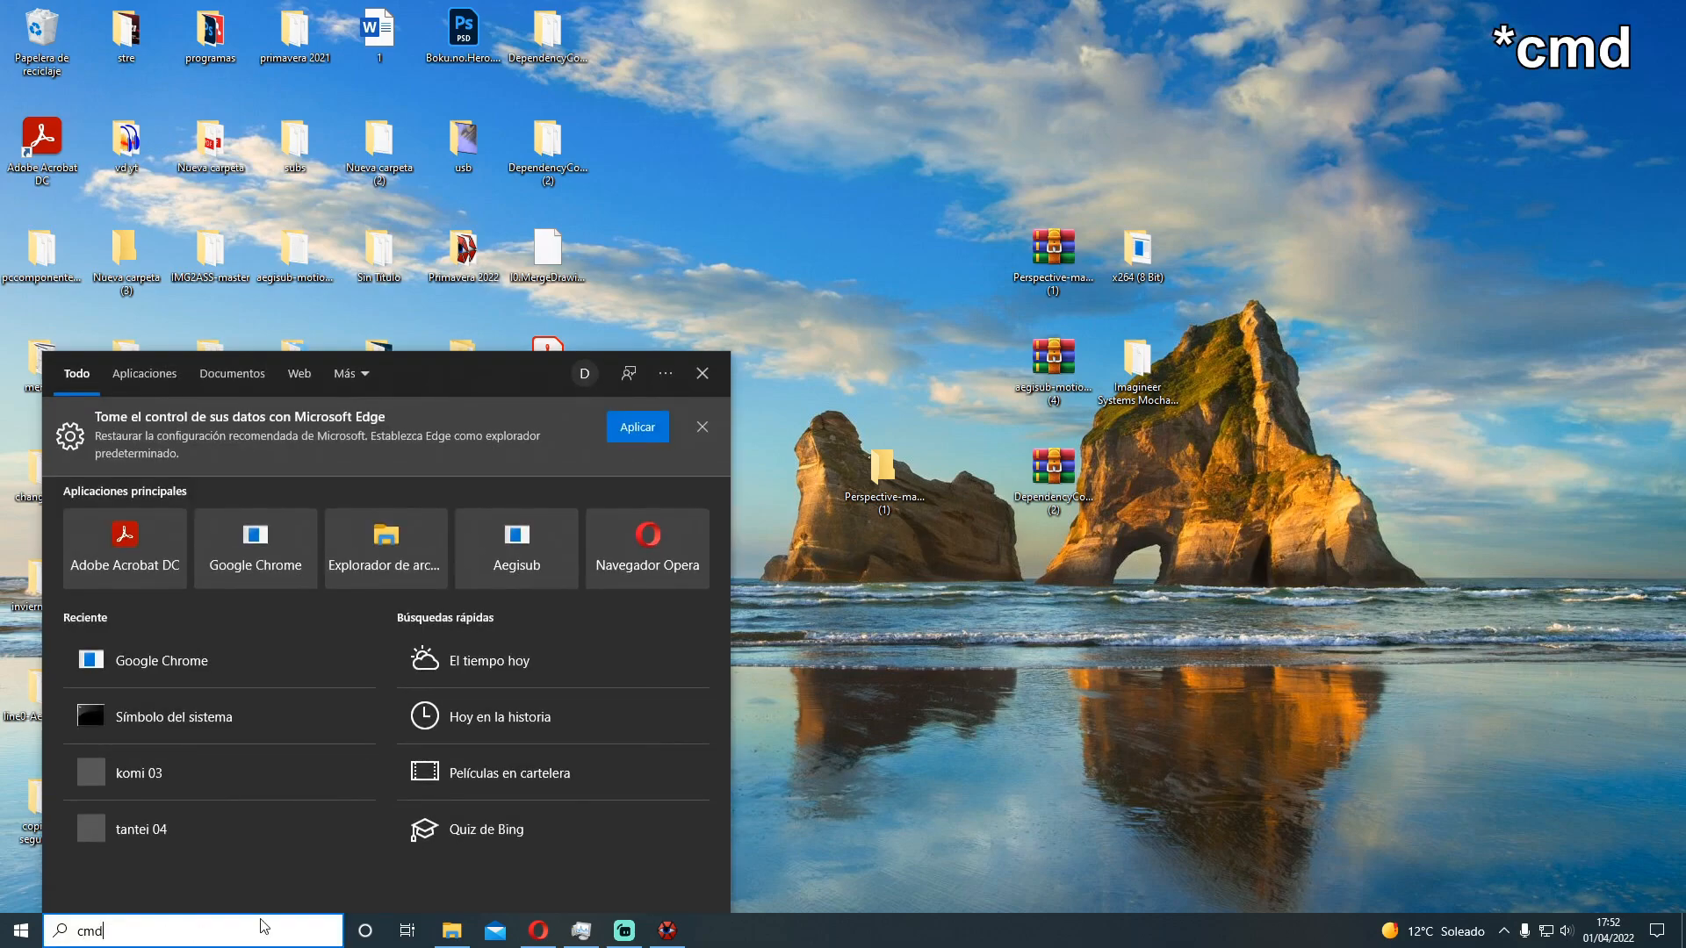
key("Return")
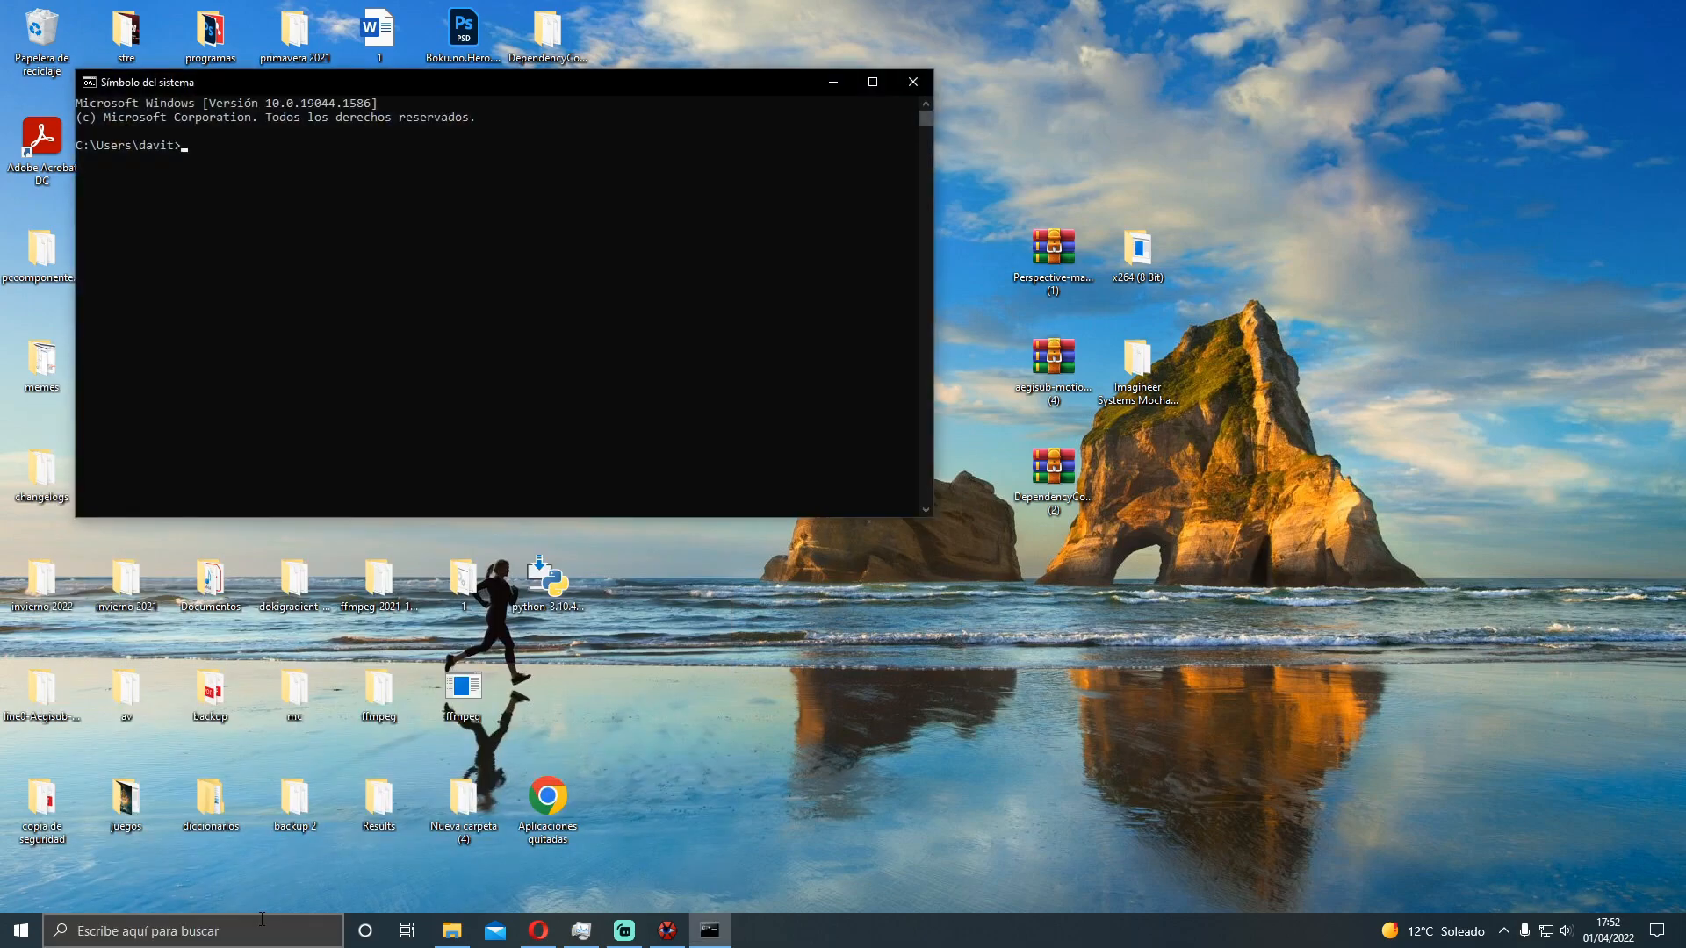
type("cd Desktop")
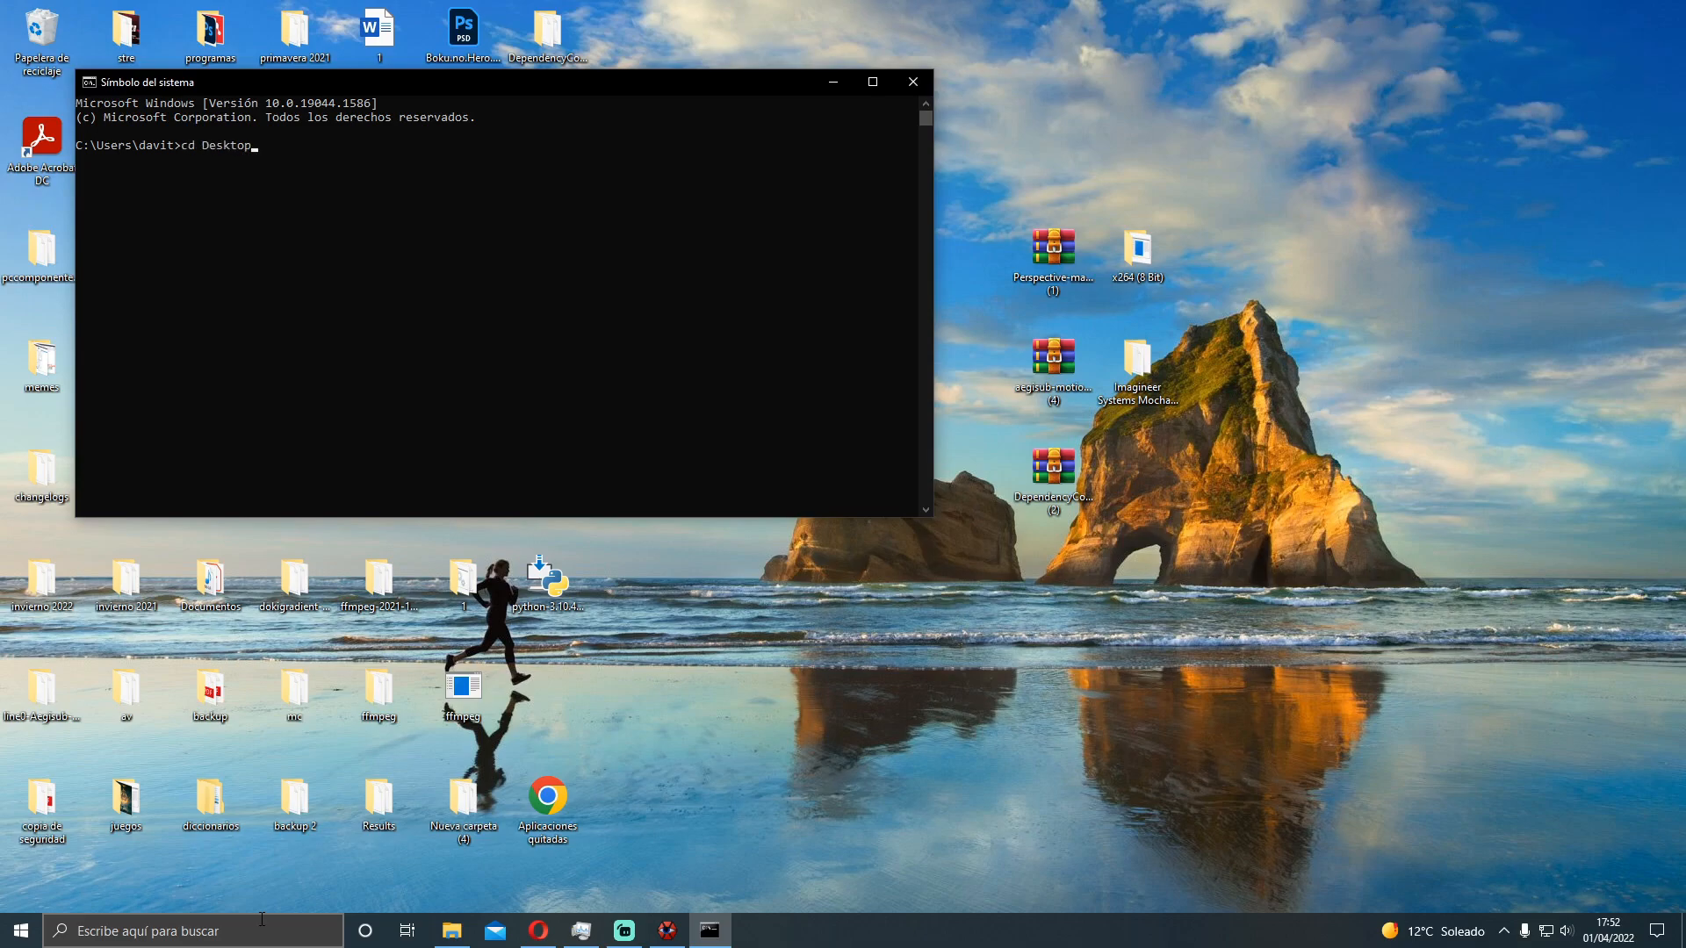
key("Return")
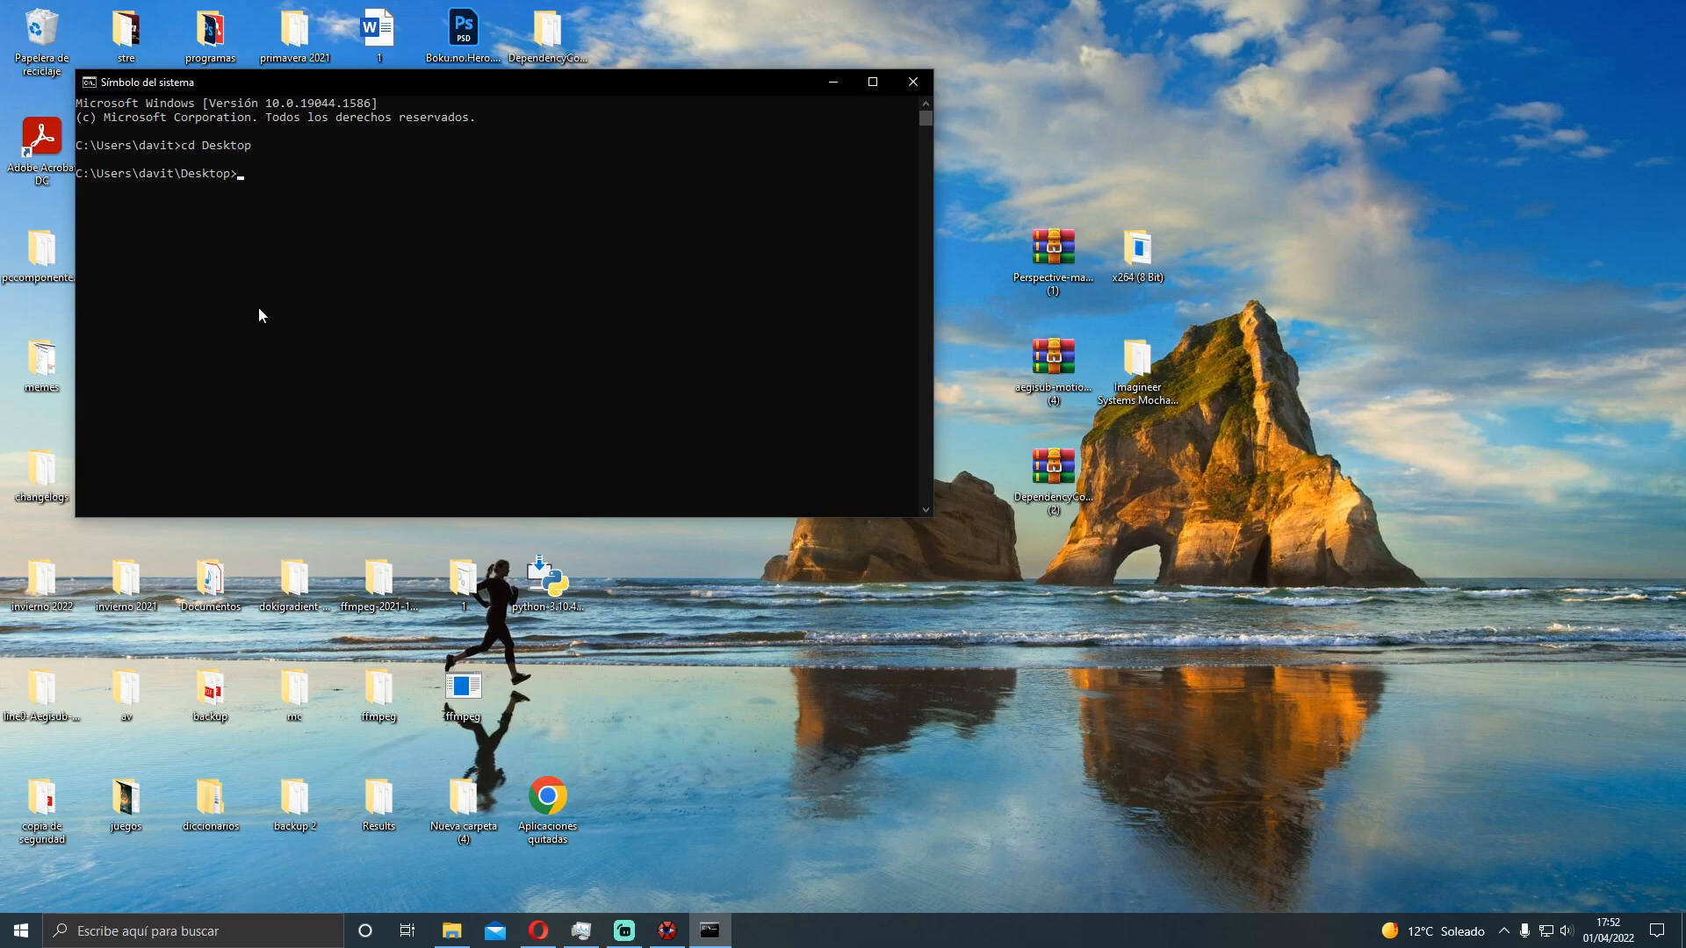
Move the Command Prompt window clear of the desktop icons and begin a perspective.py command with an opening quotation mark
left_click_drag(428, 80, 991, 144)
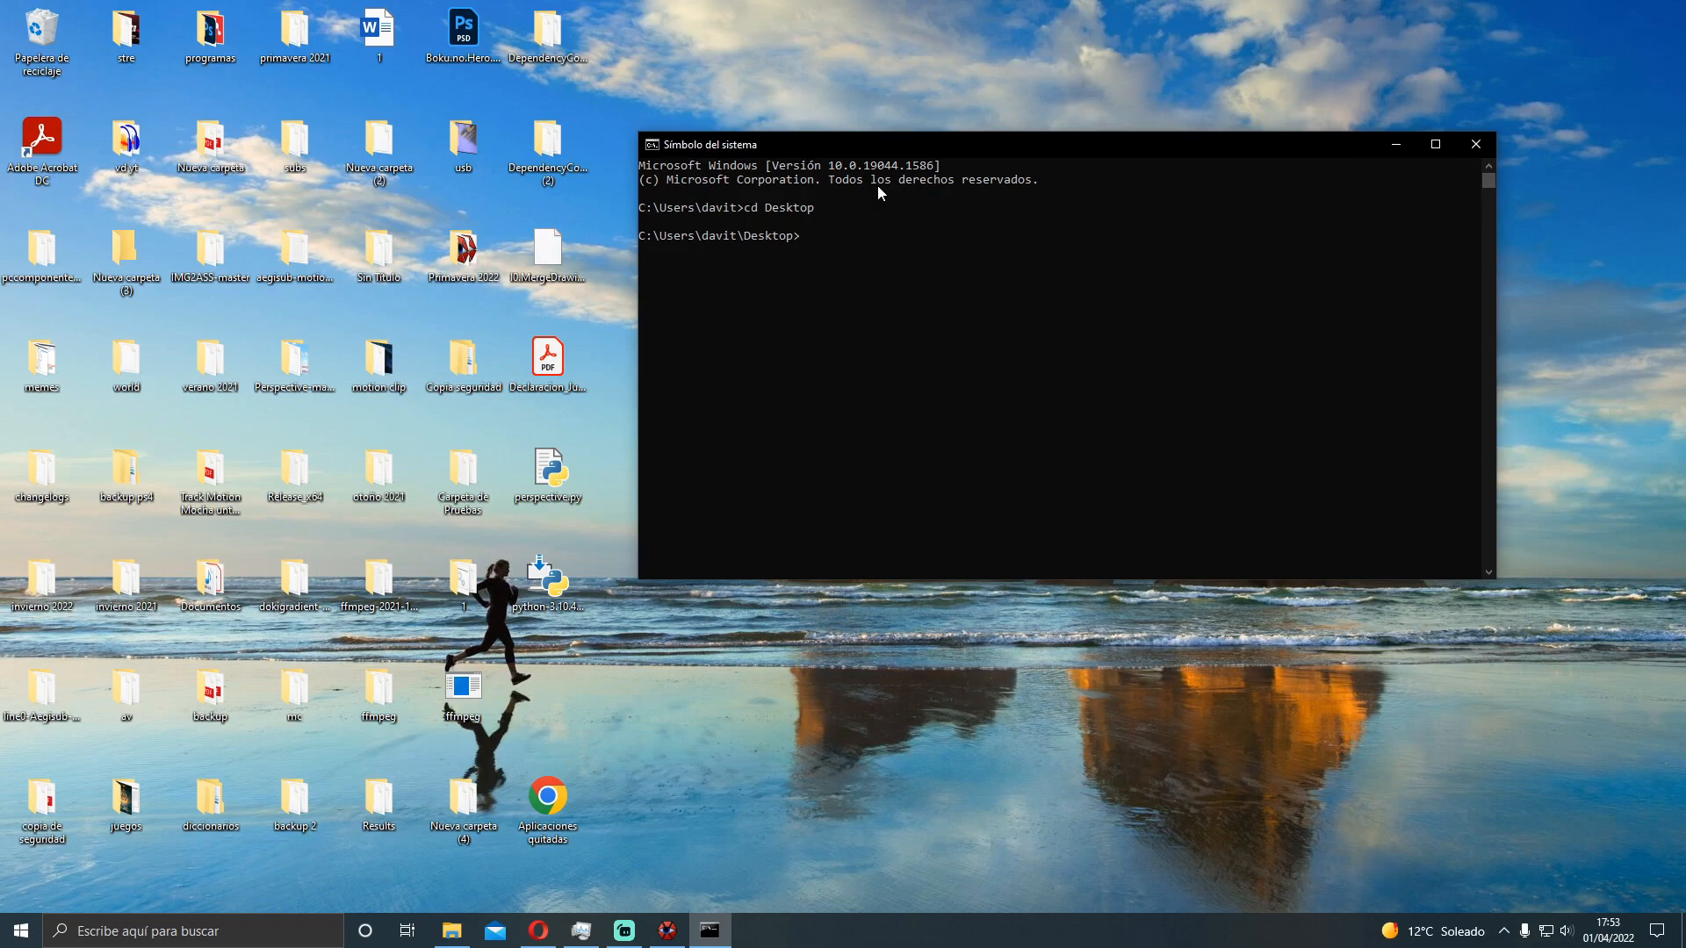
type("pe")
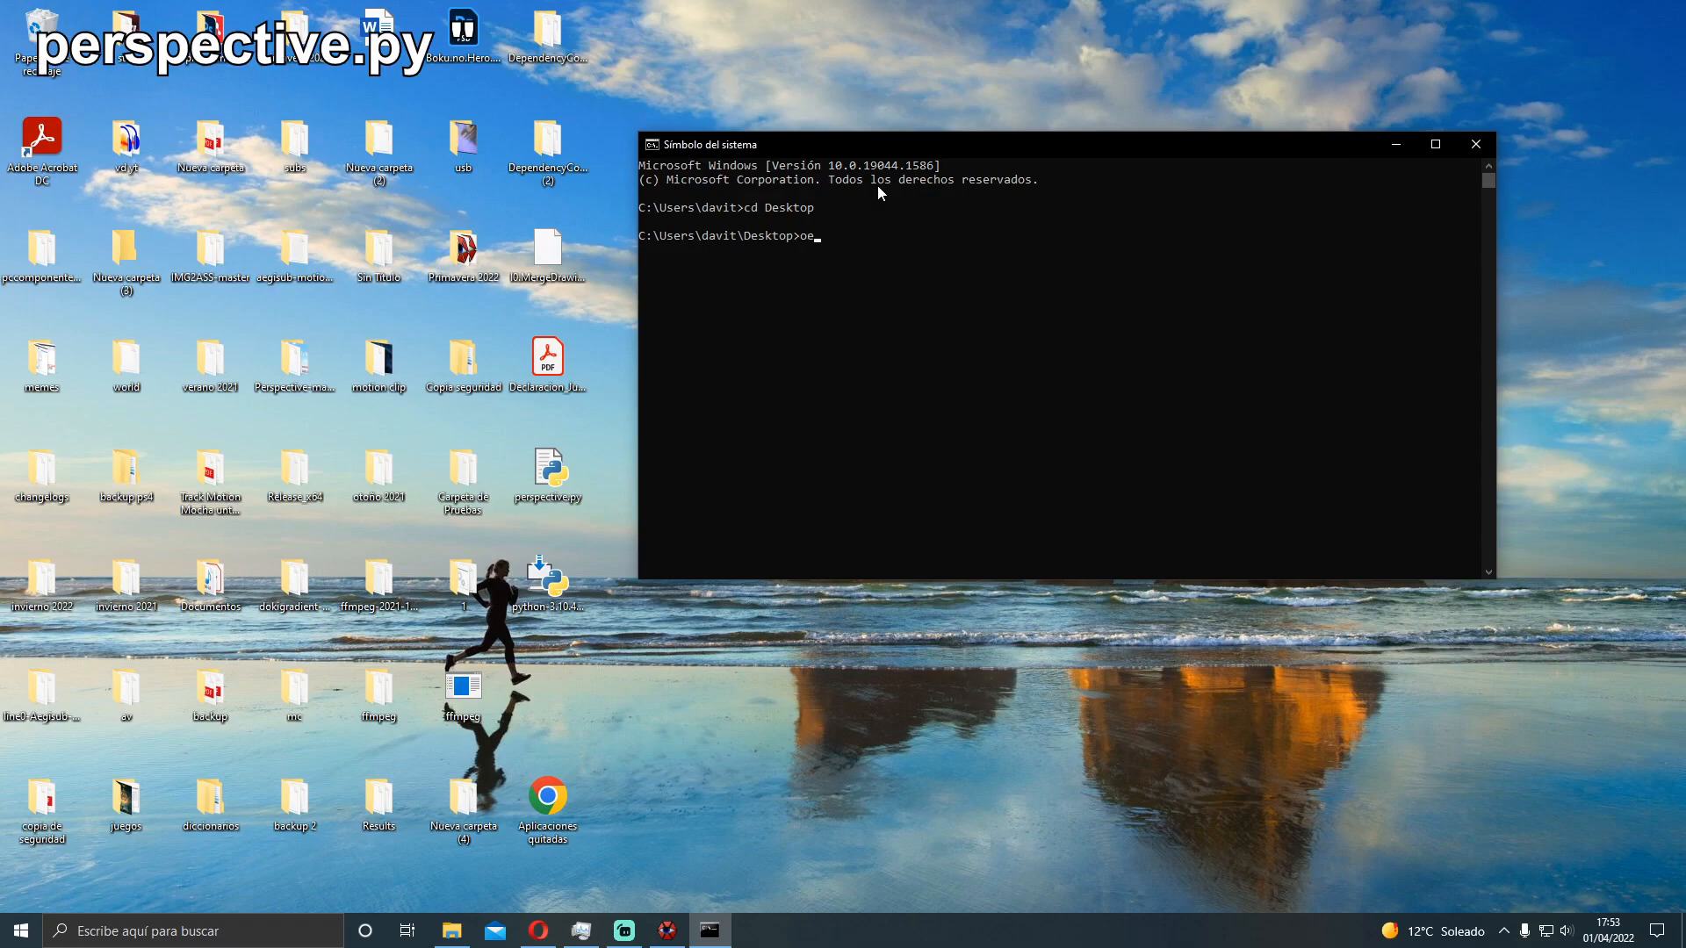
type("rspective.py \"")
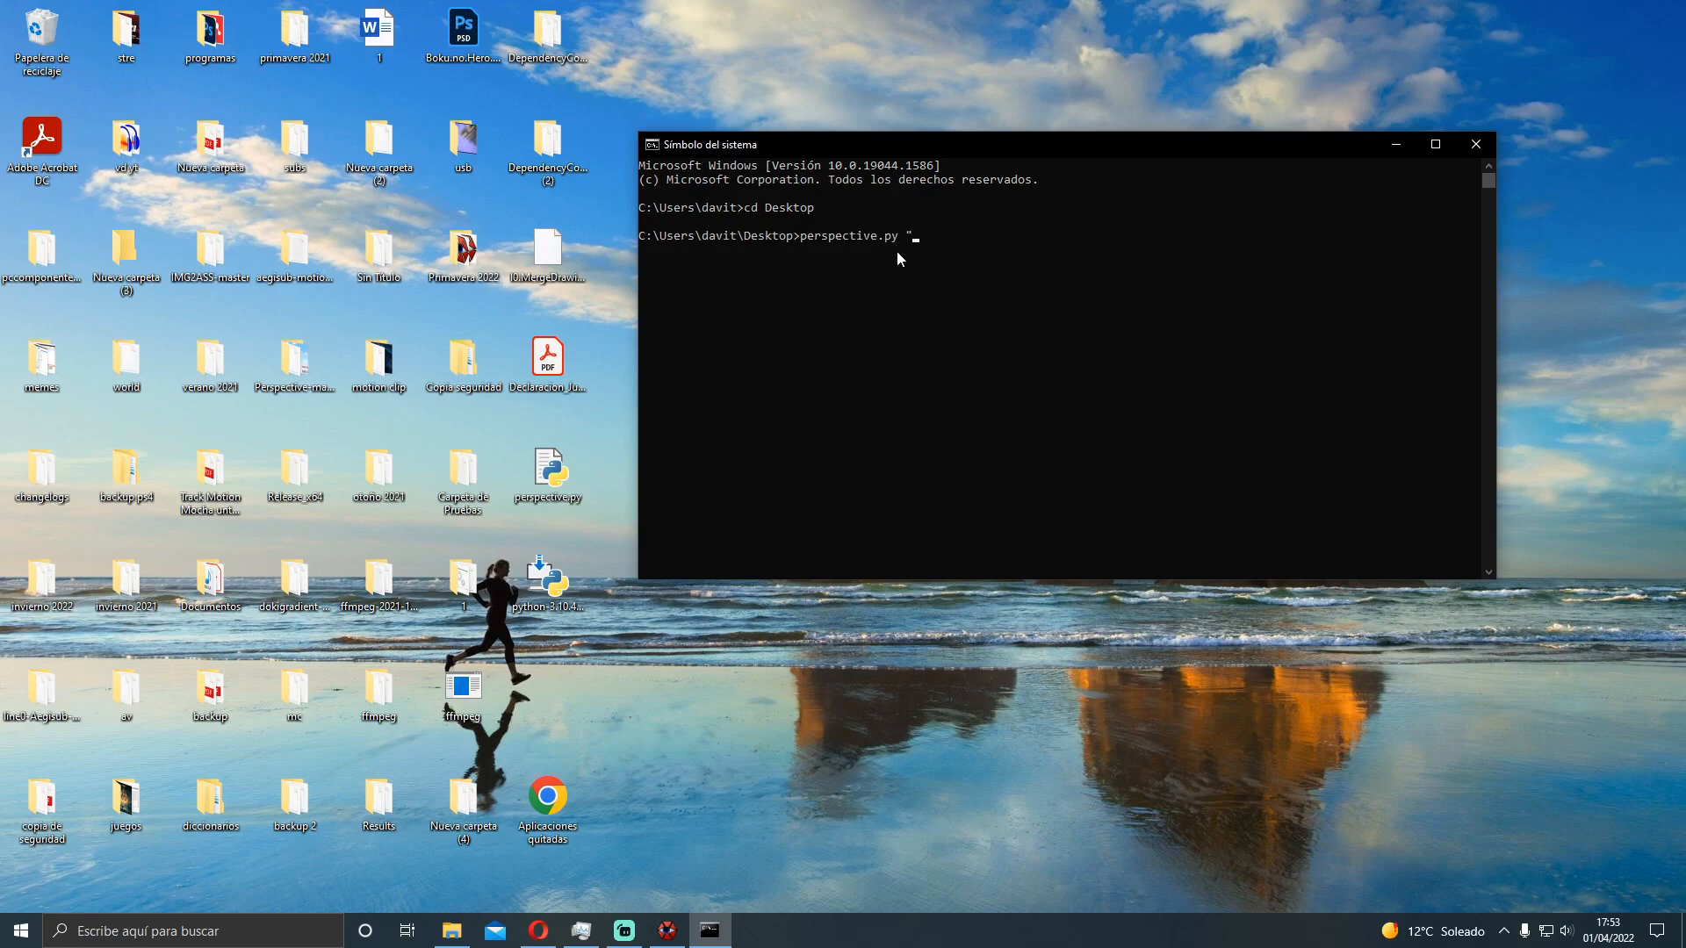
Switch to Aegisub and outline the white sign on line 567 with a vector clip at about (740,226), (1168,228), (1246,736) and (684,736)
left_click(669, 929)
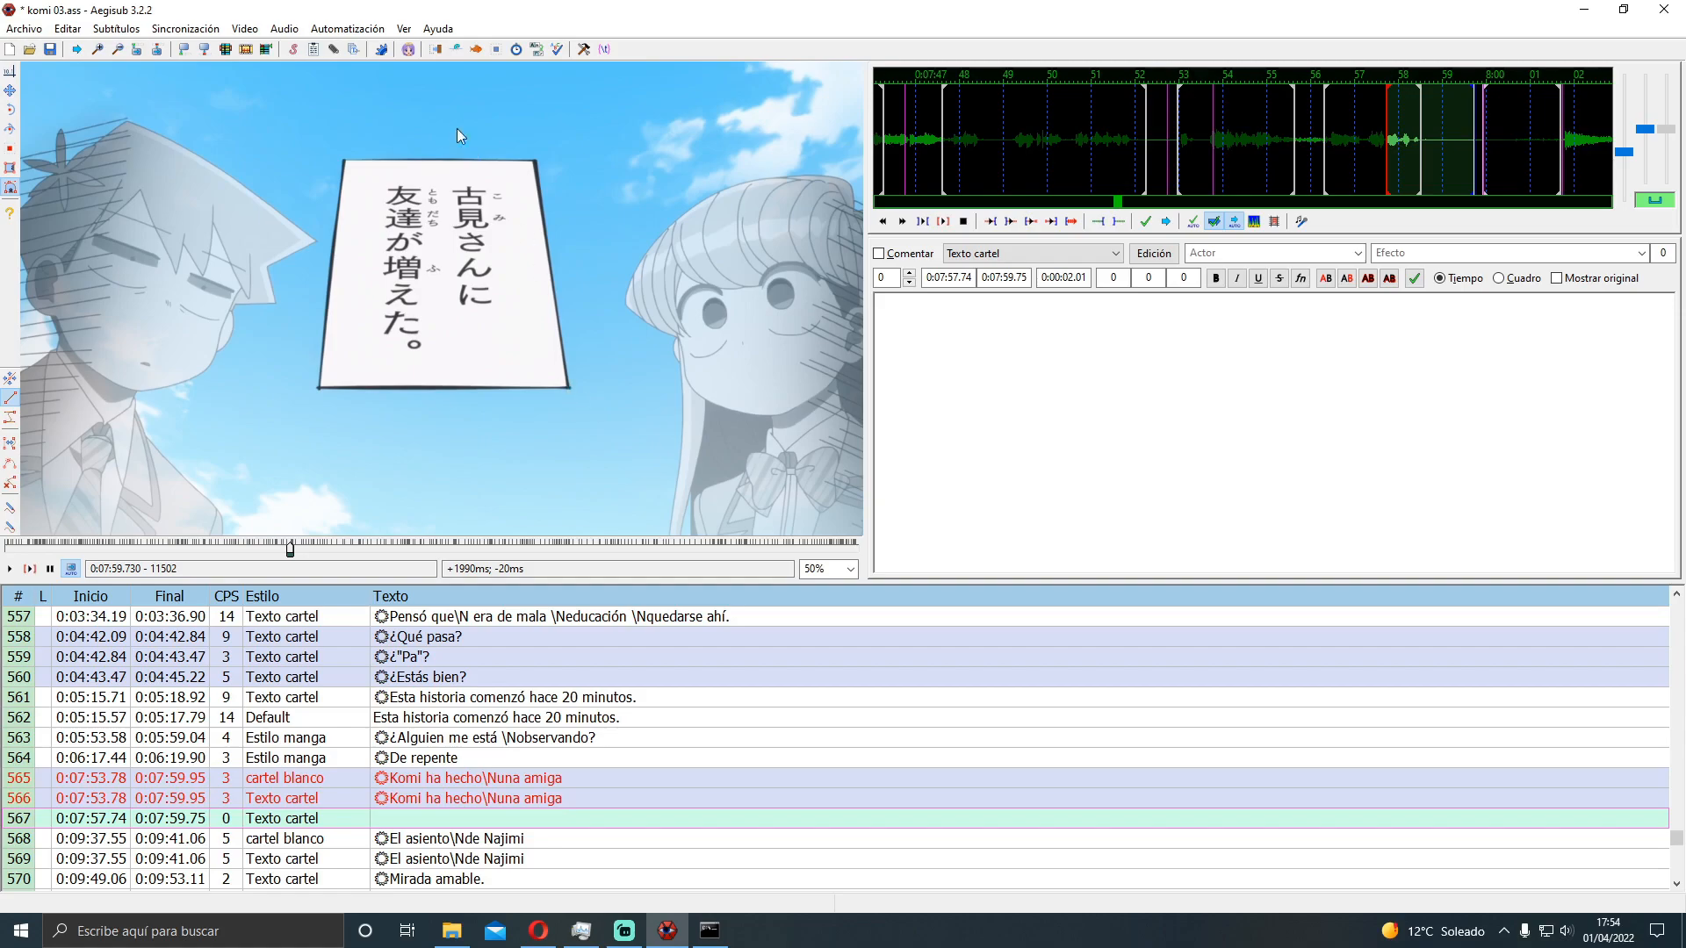
left_click(345, 161)
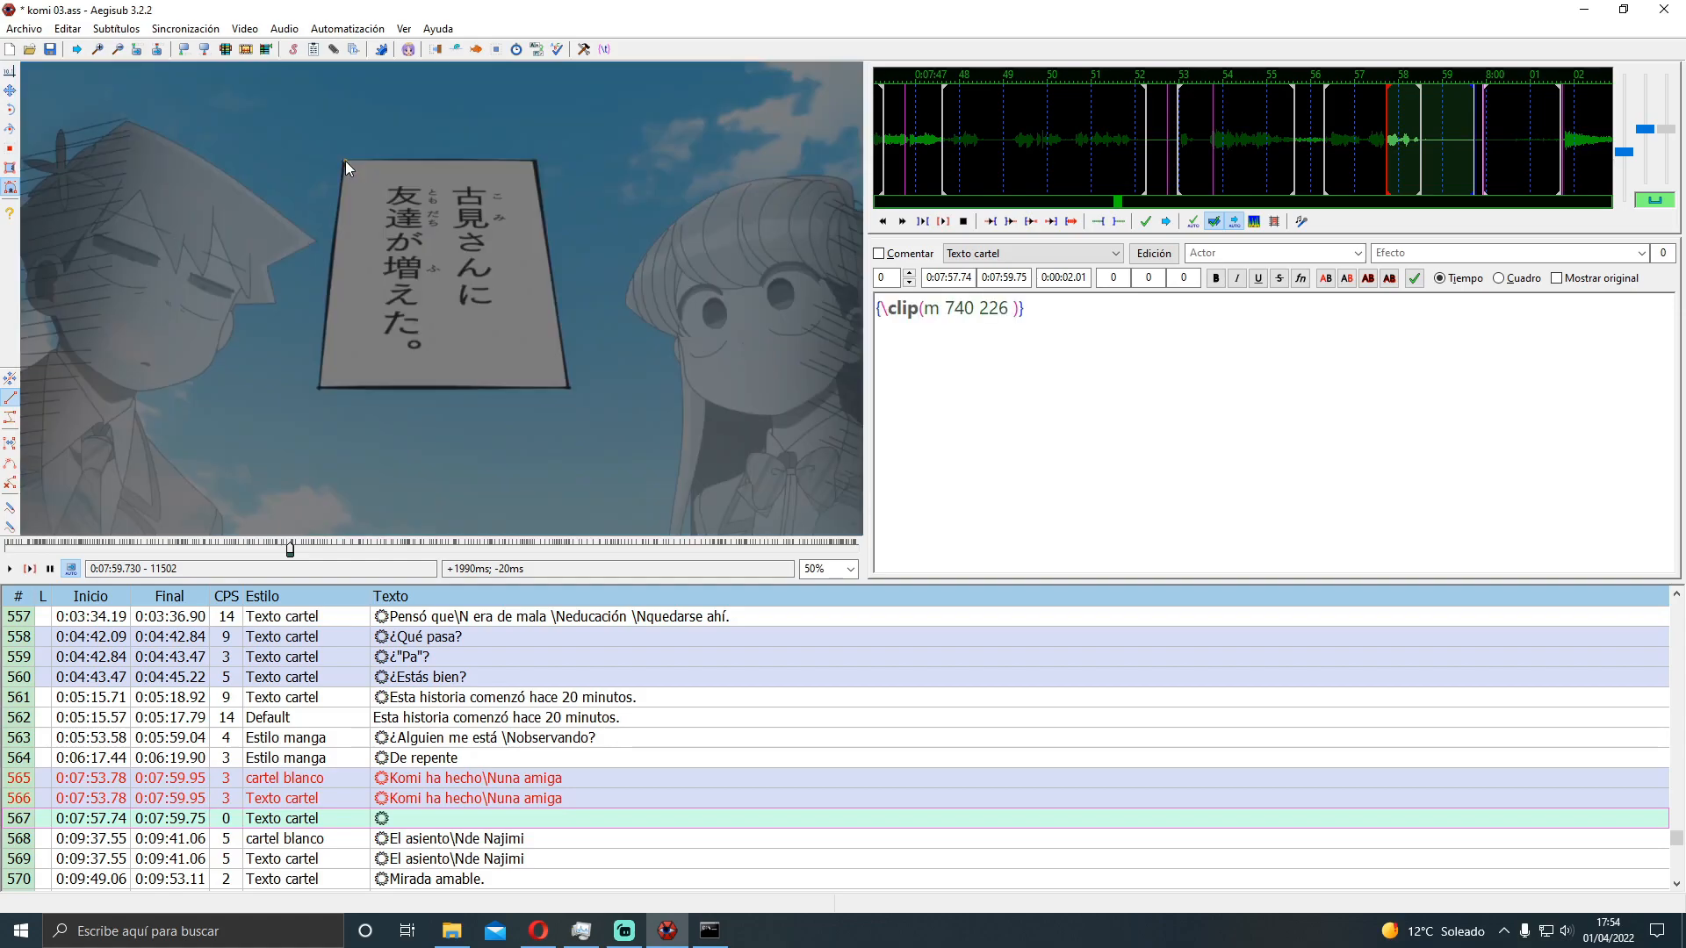
left_click(534, 161)
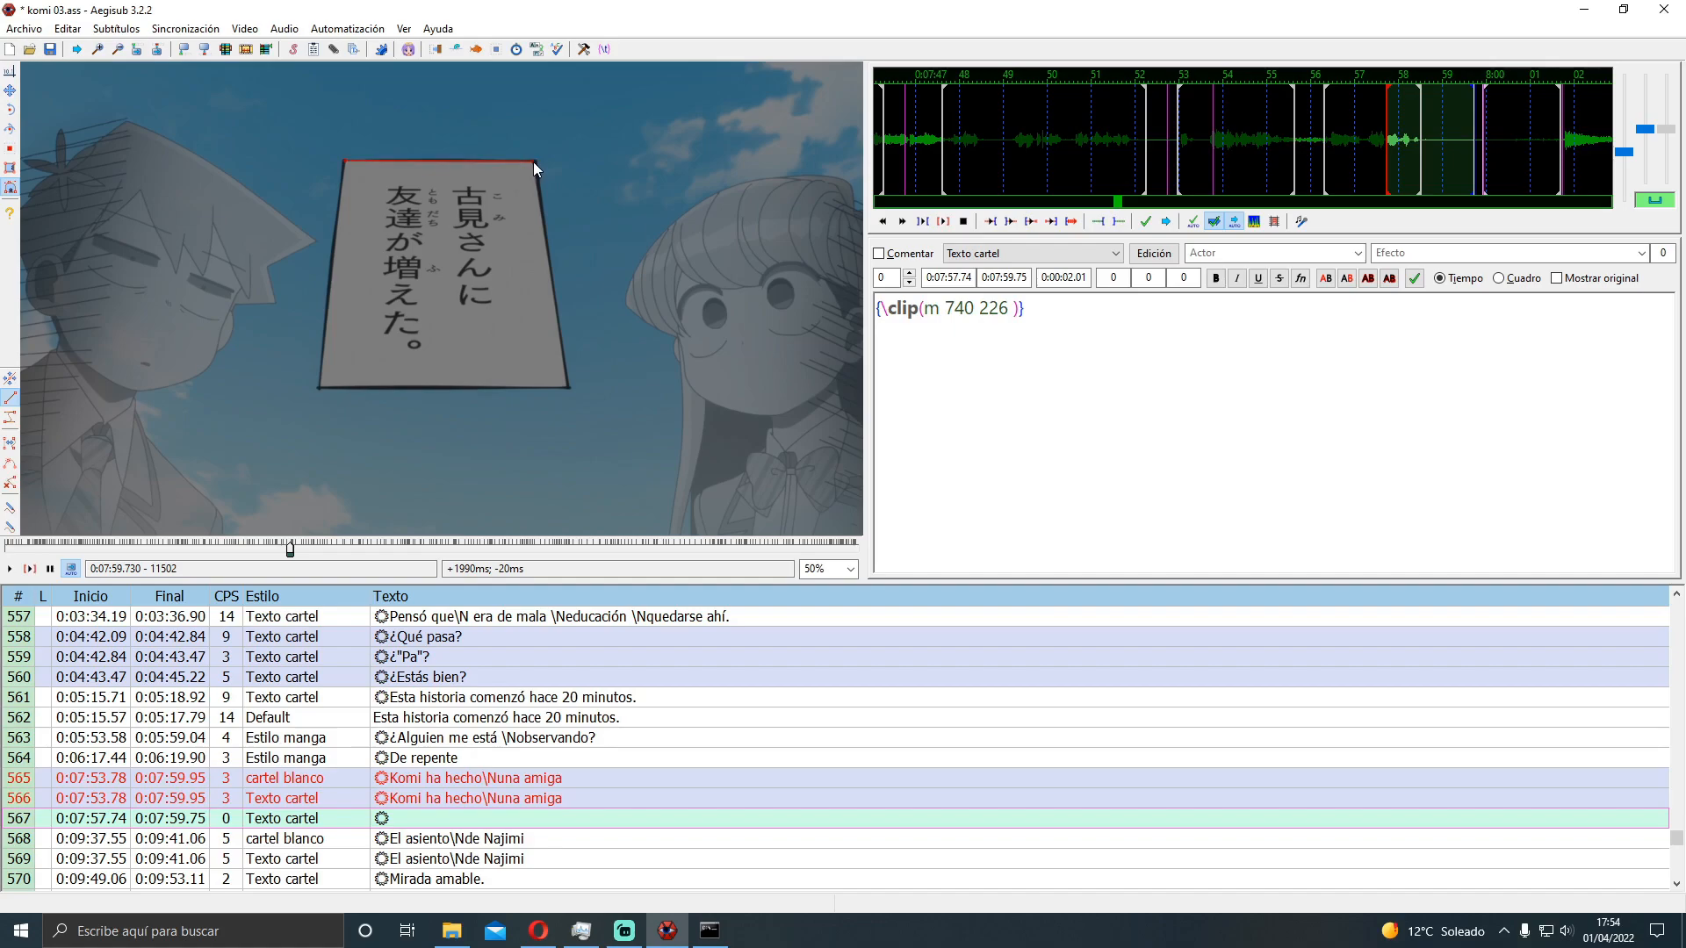
left_click(566, 385)
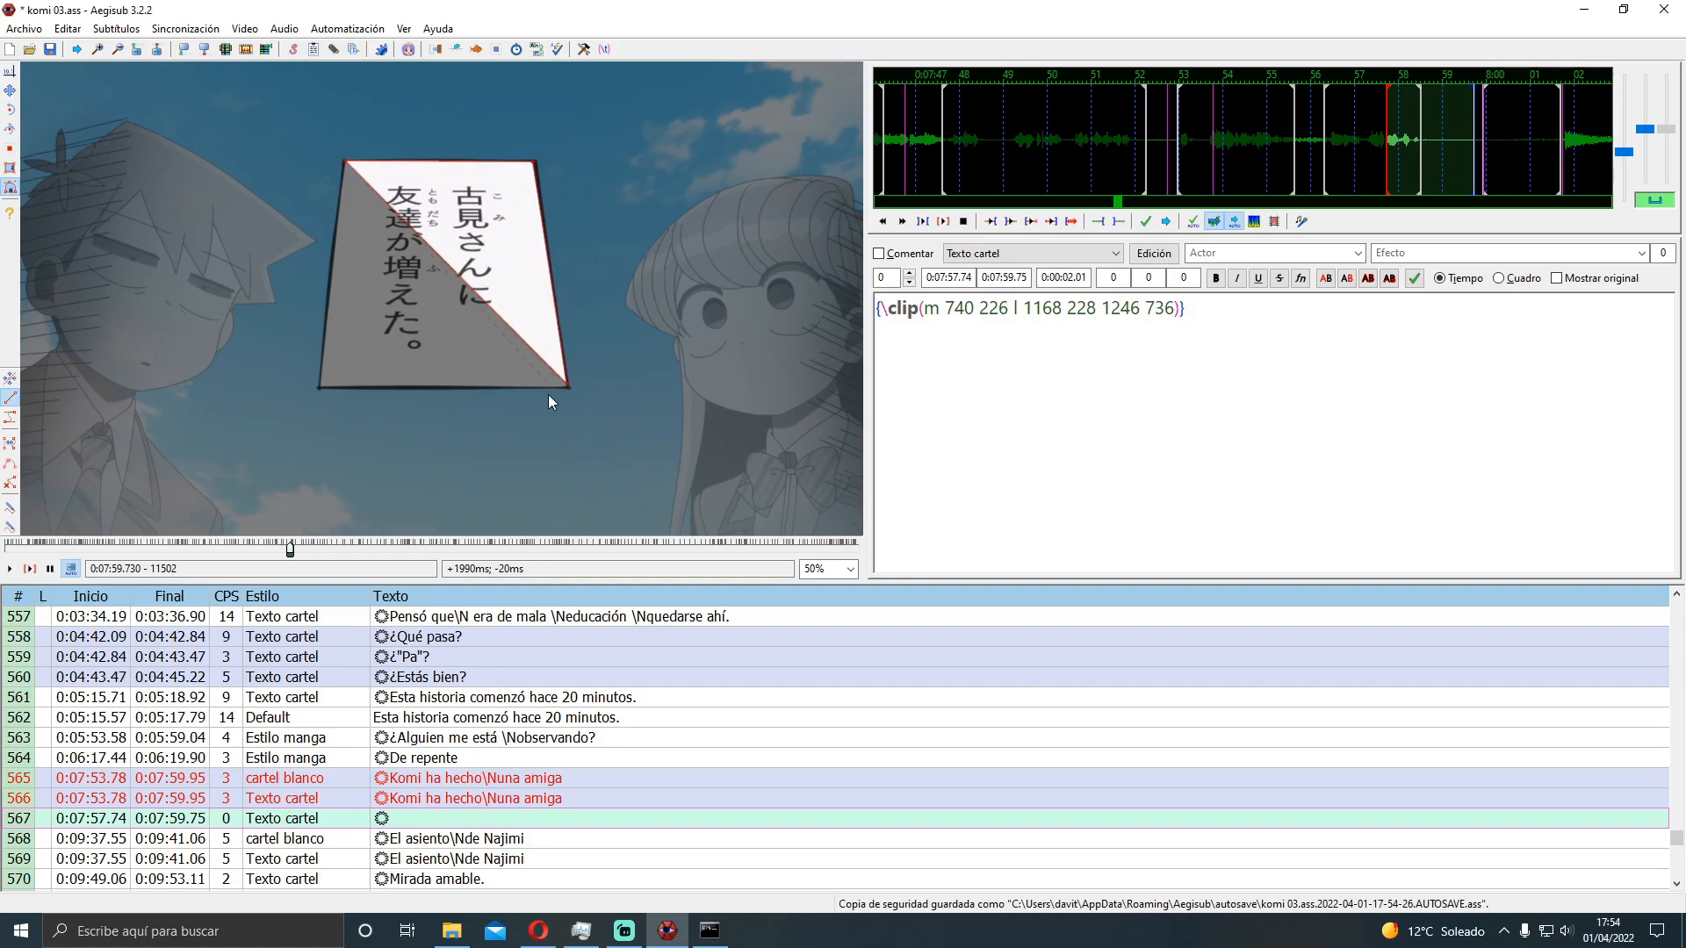
left_click(321, 391)
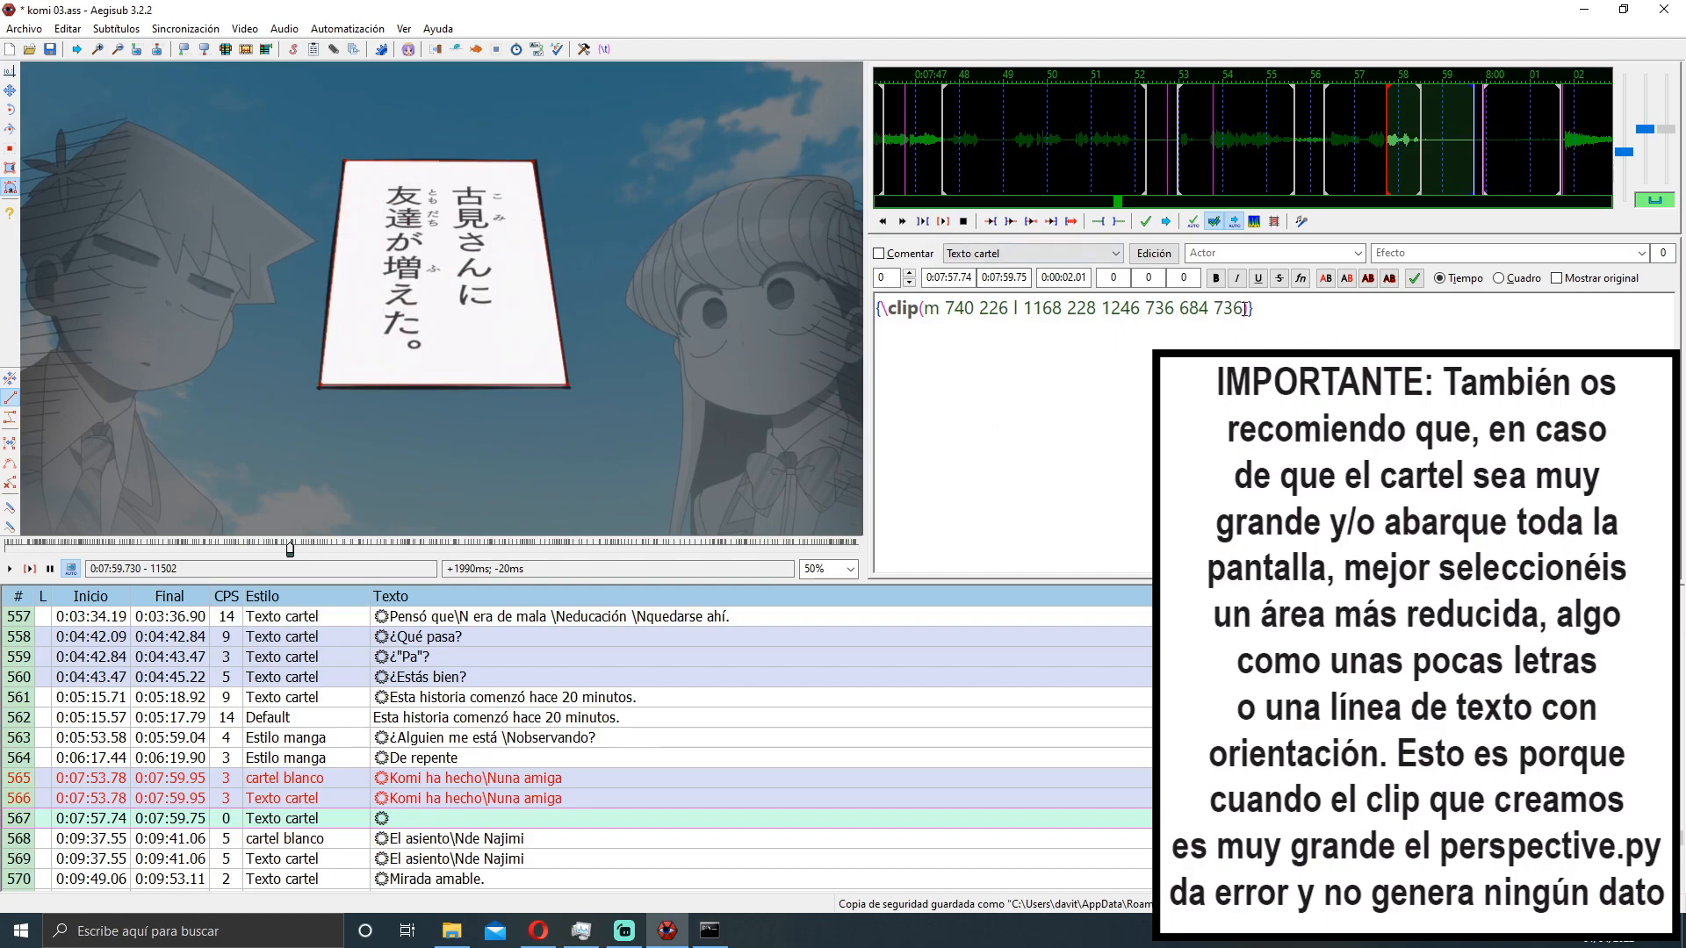
left_click_drag(1243, 309, 928, 301)
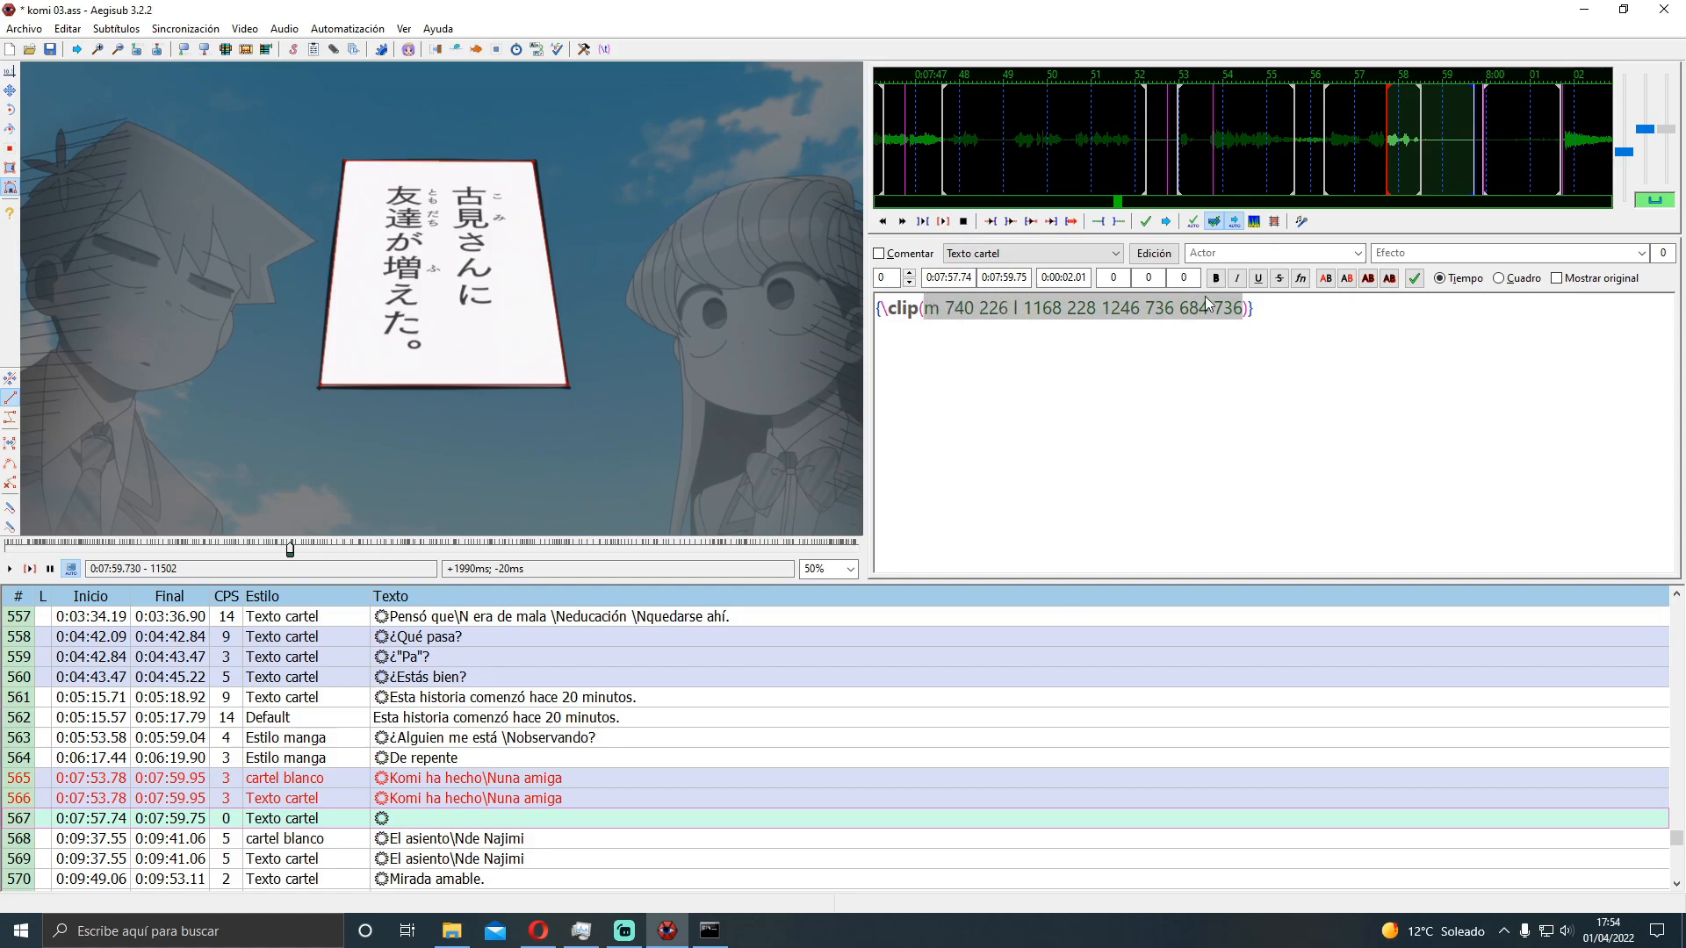
right_click(1168, 304)
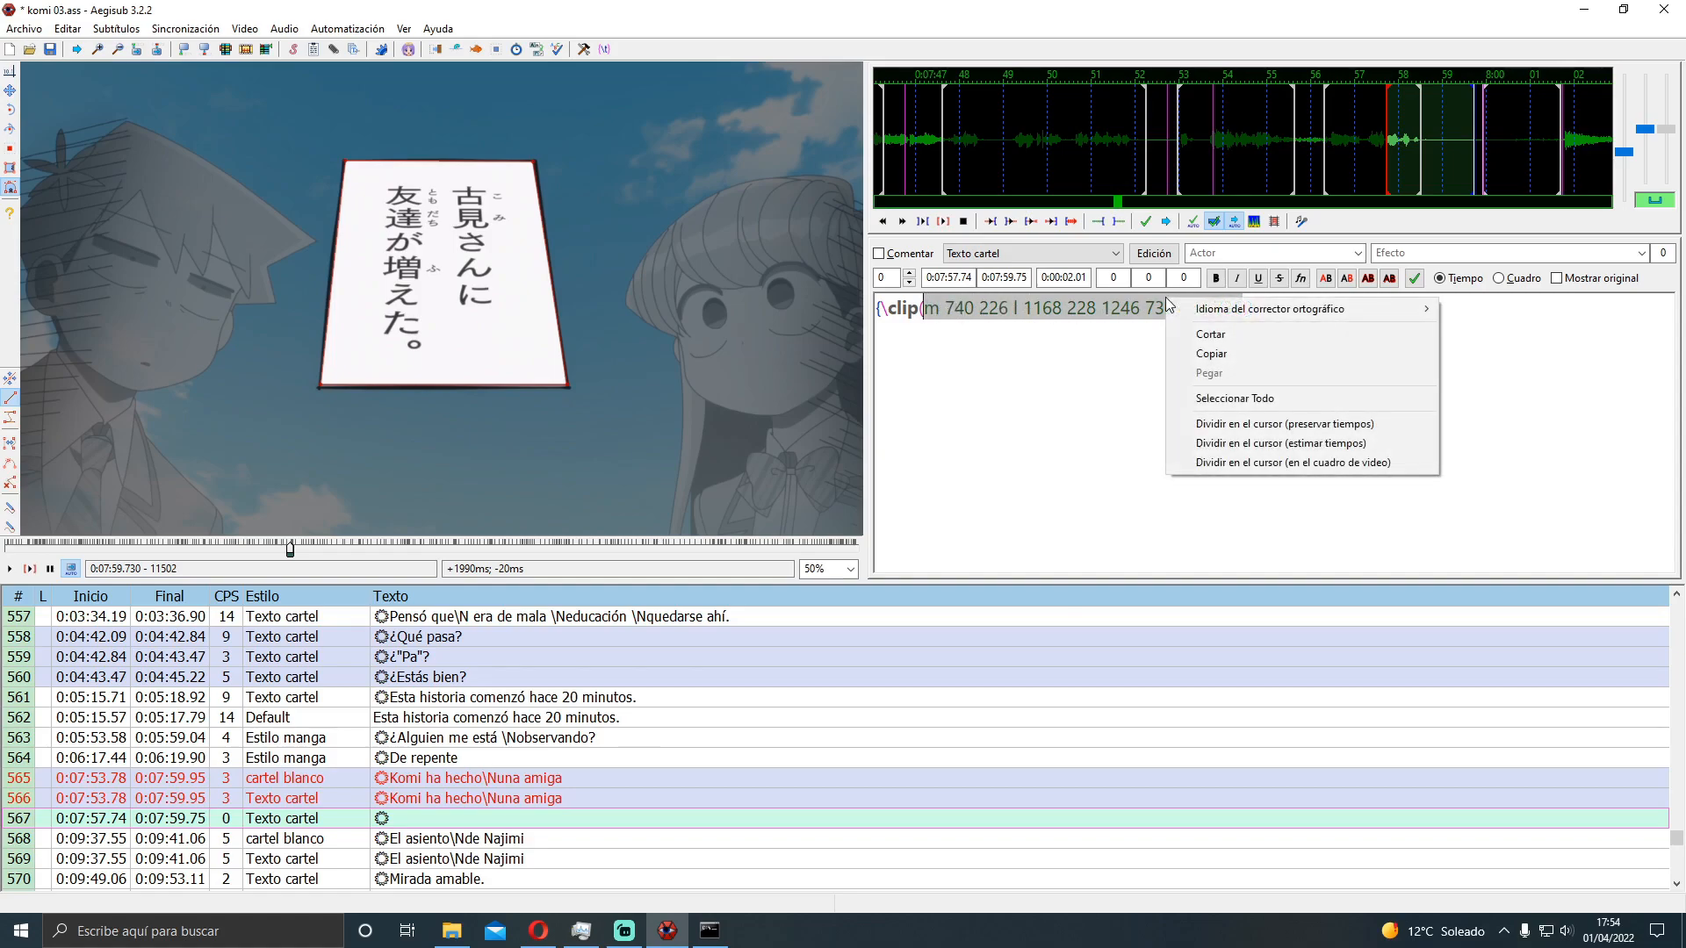
left_click(1187, 349)
left_click(1586, 9)
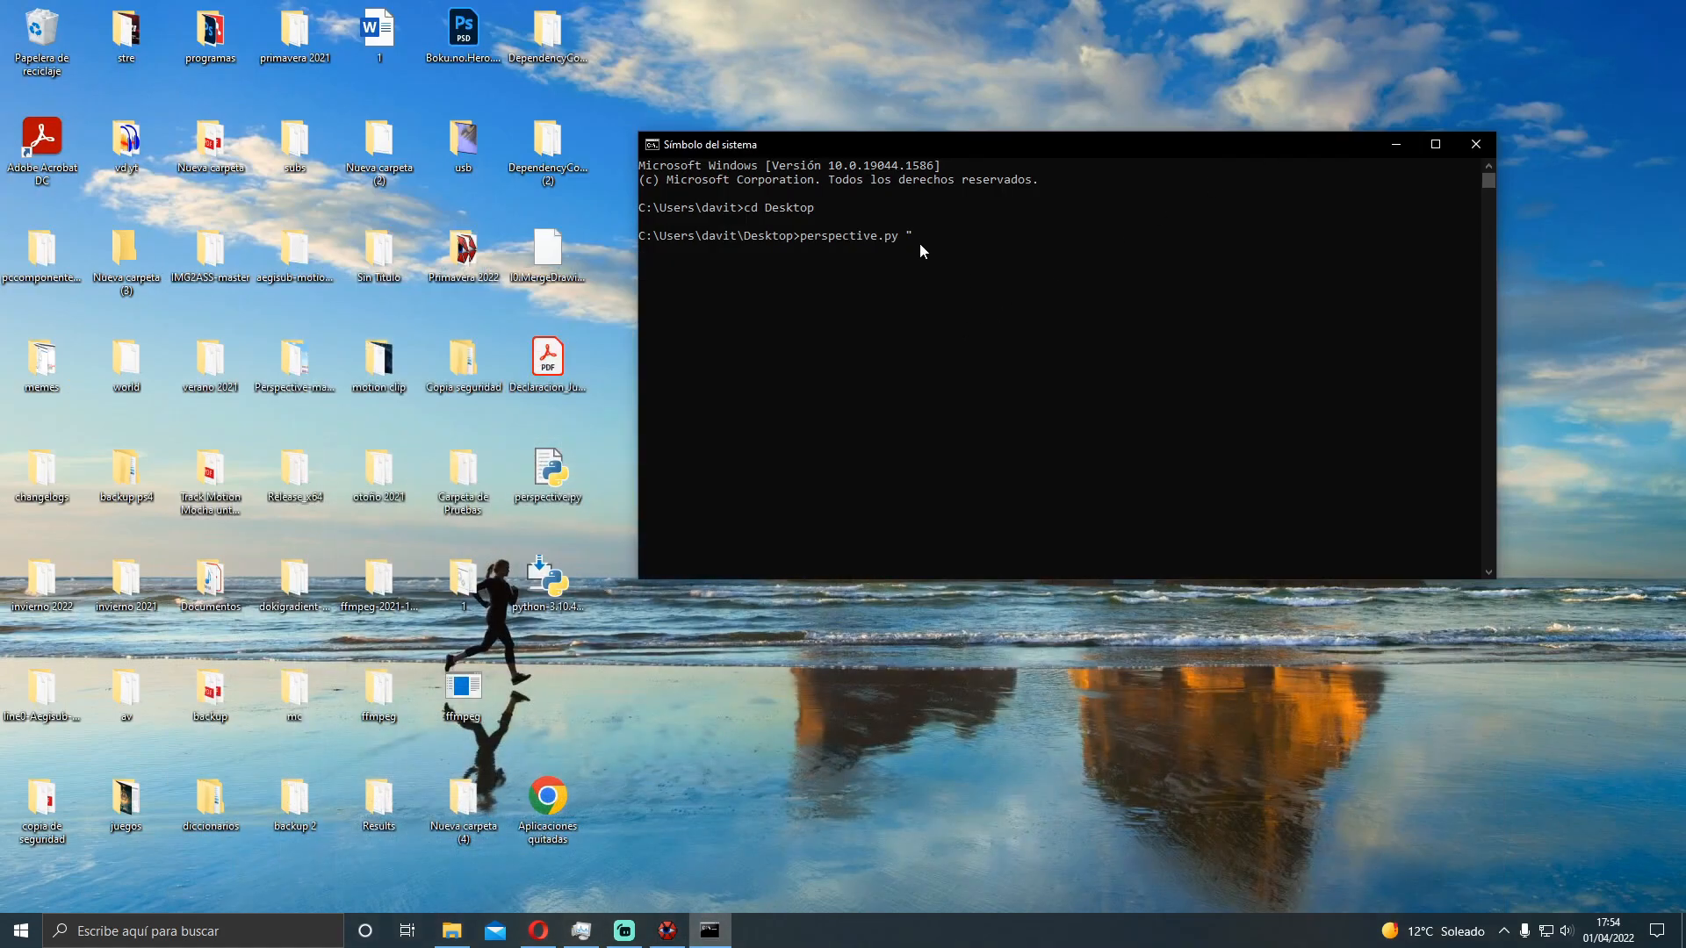
key("ctrl+v")
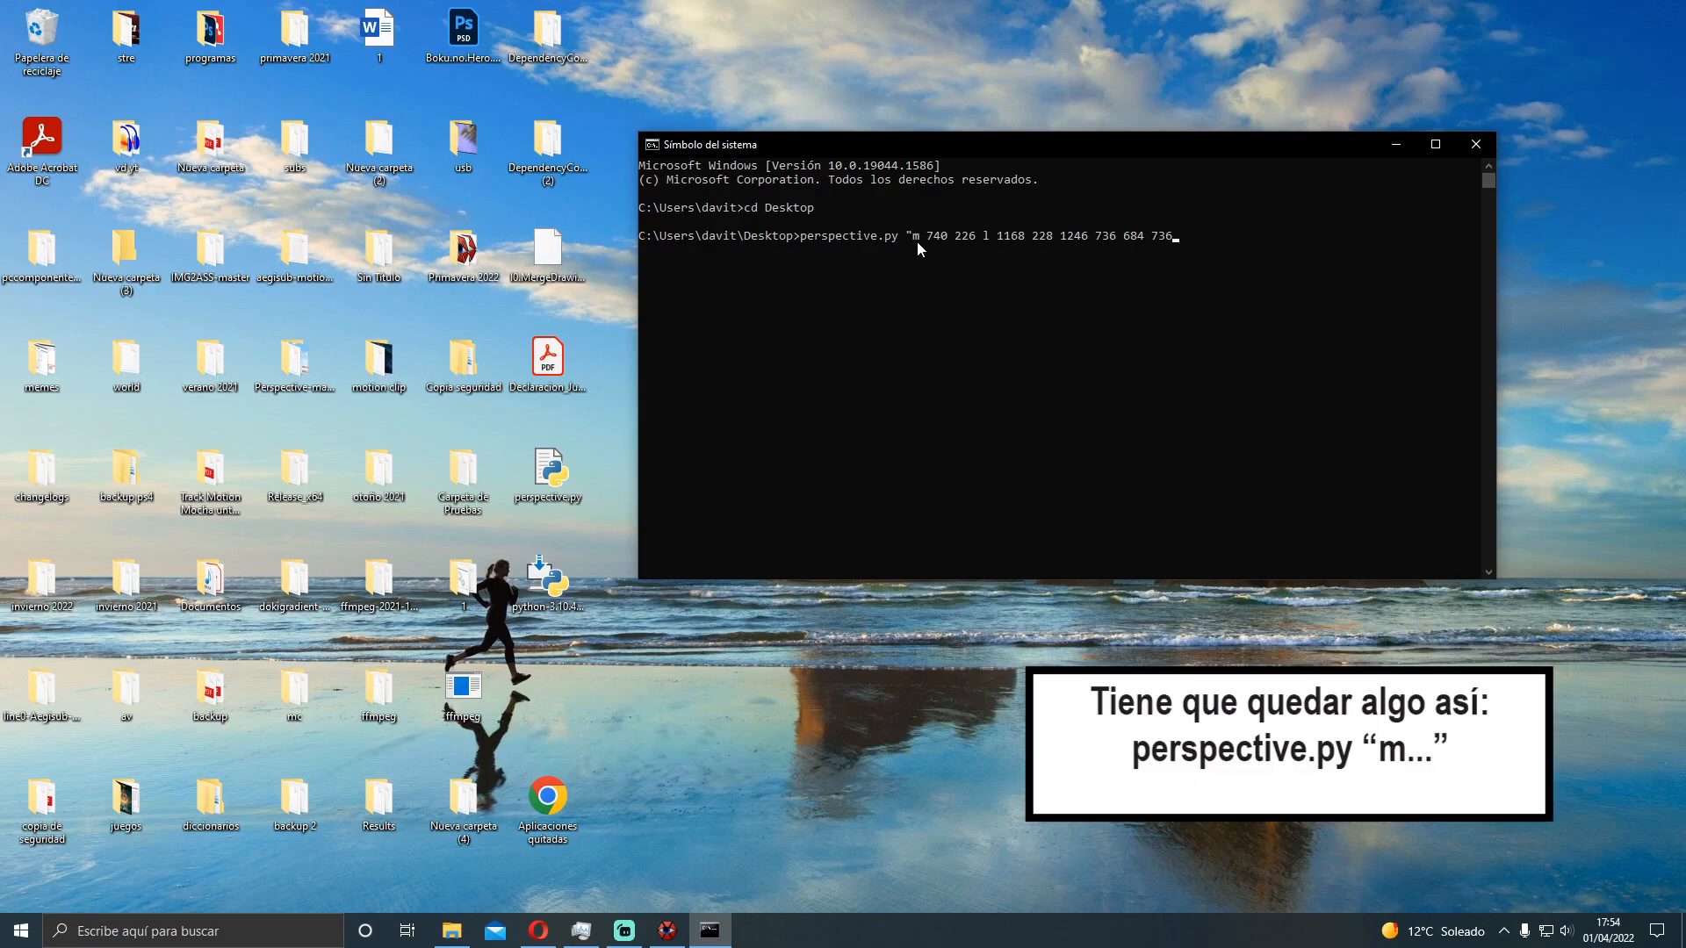
type("\"")
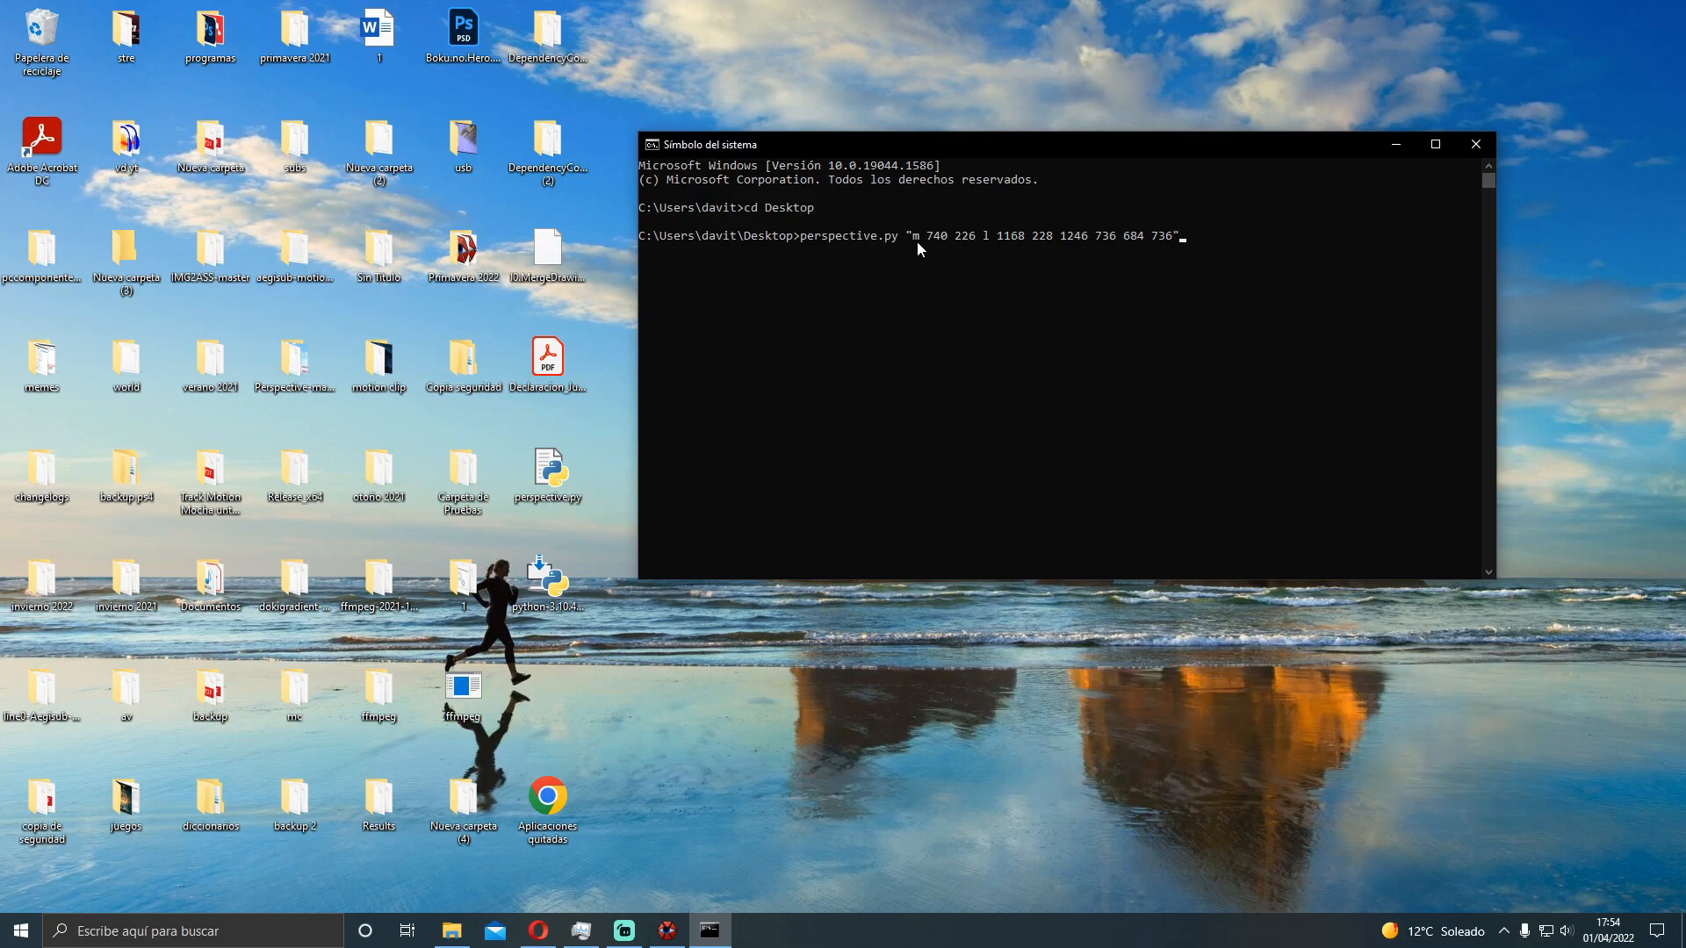
key("Return")
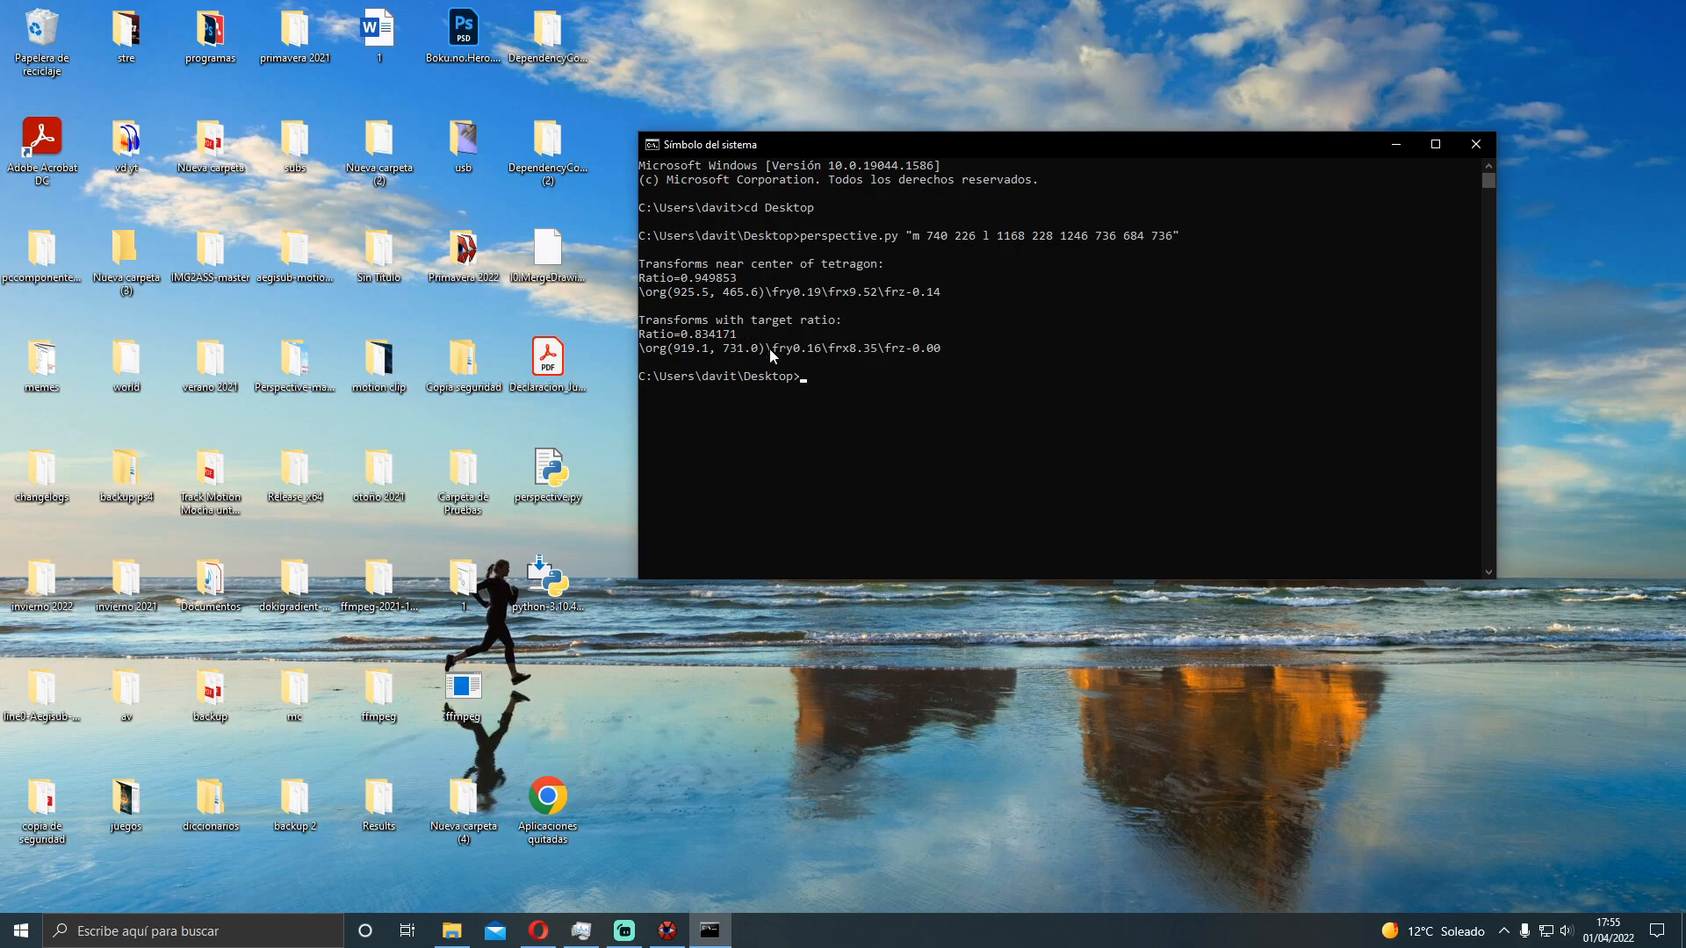
Copy the tag line \org(925.5, 465.6)\fry0.19\frx9.52\frz-0.14 under "Transforms near center of tetragon" from the script output
left_click_drag(951, 293, 730, 301)
left_click(789, 293)
left_click_drag(941, 292, 640, 296)
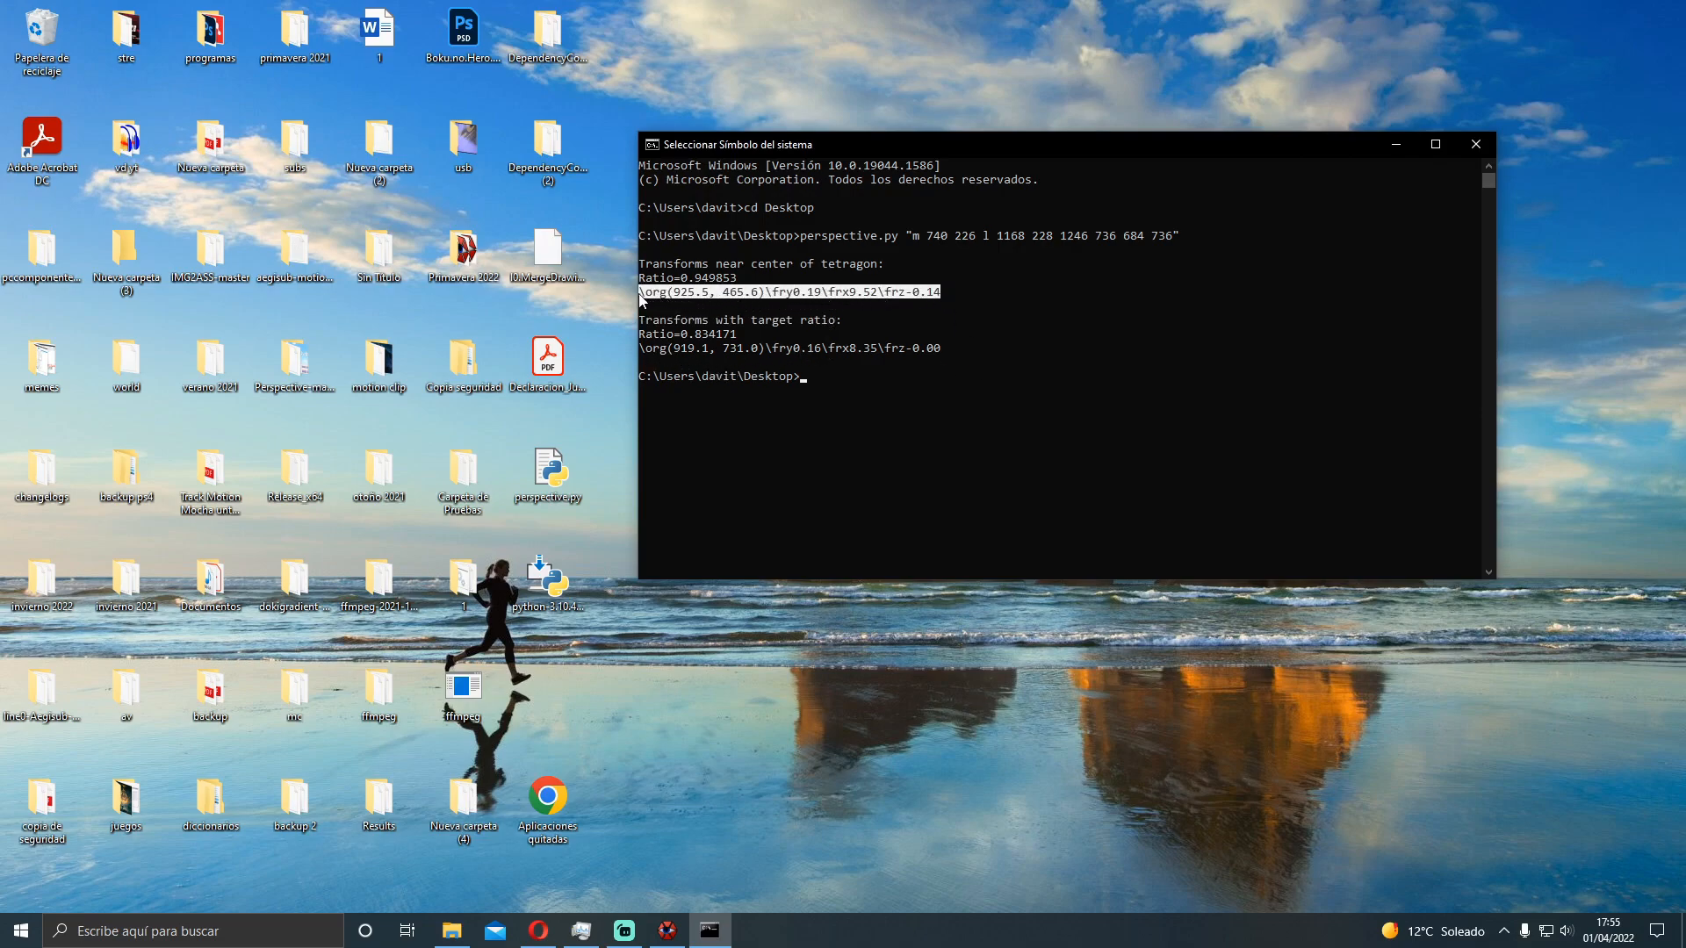
key("ctrl+c")
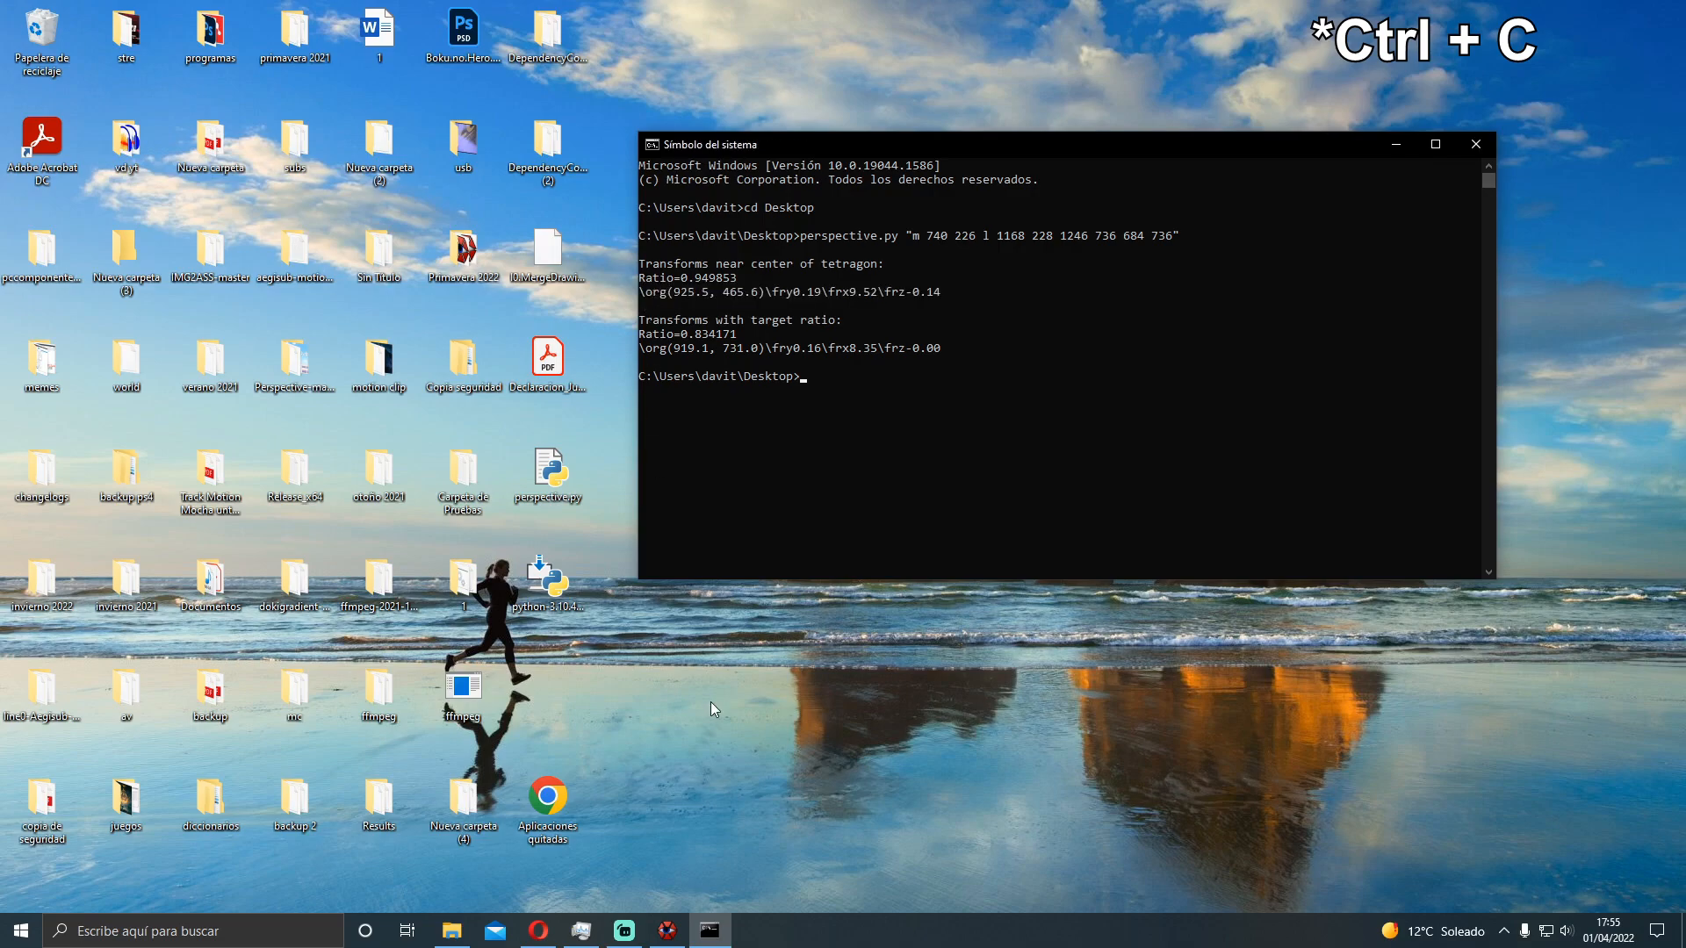
Switch back to Aegisub and select the whole \clip tag in the text of line 567 for replacement
left_click(667, 930)
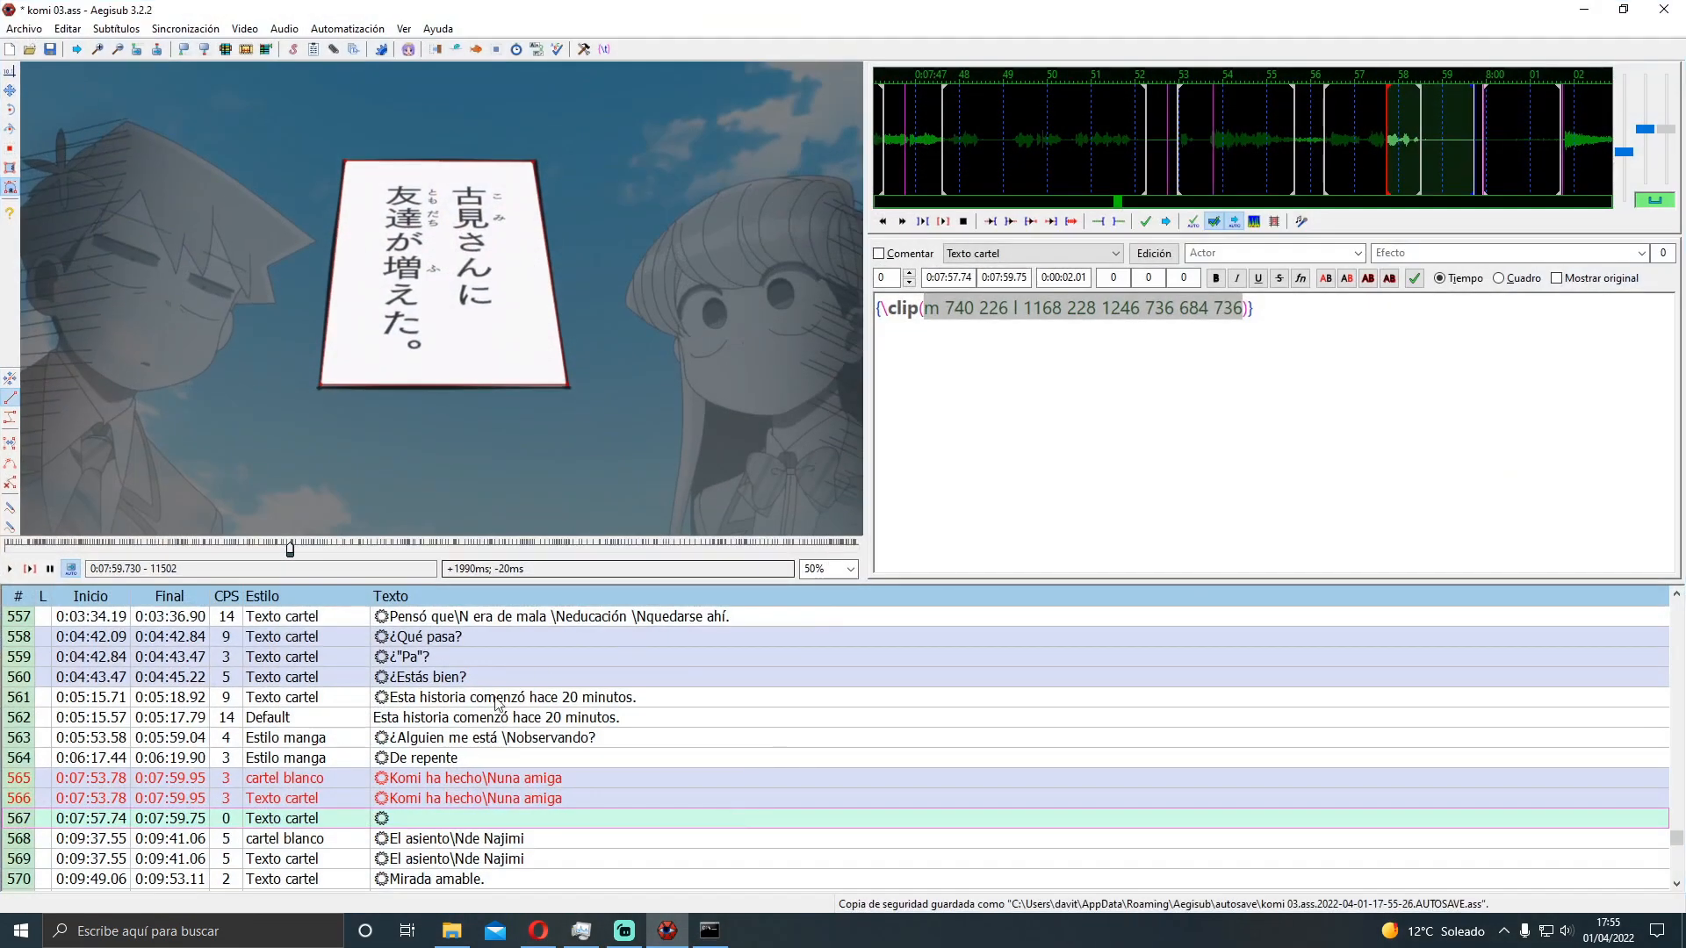
left_click(454, 805)
left_click(465, 818)
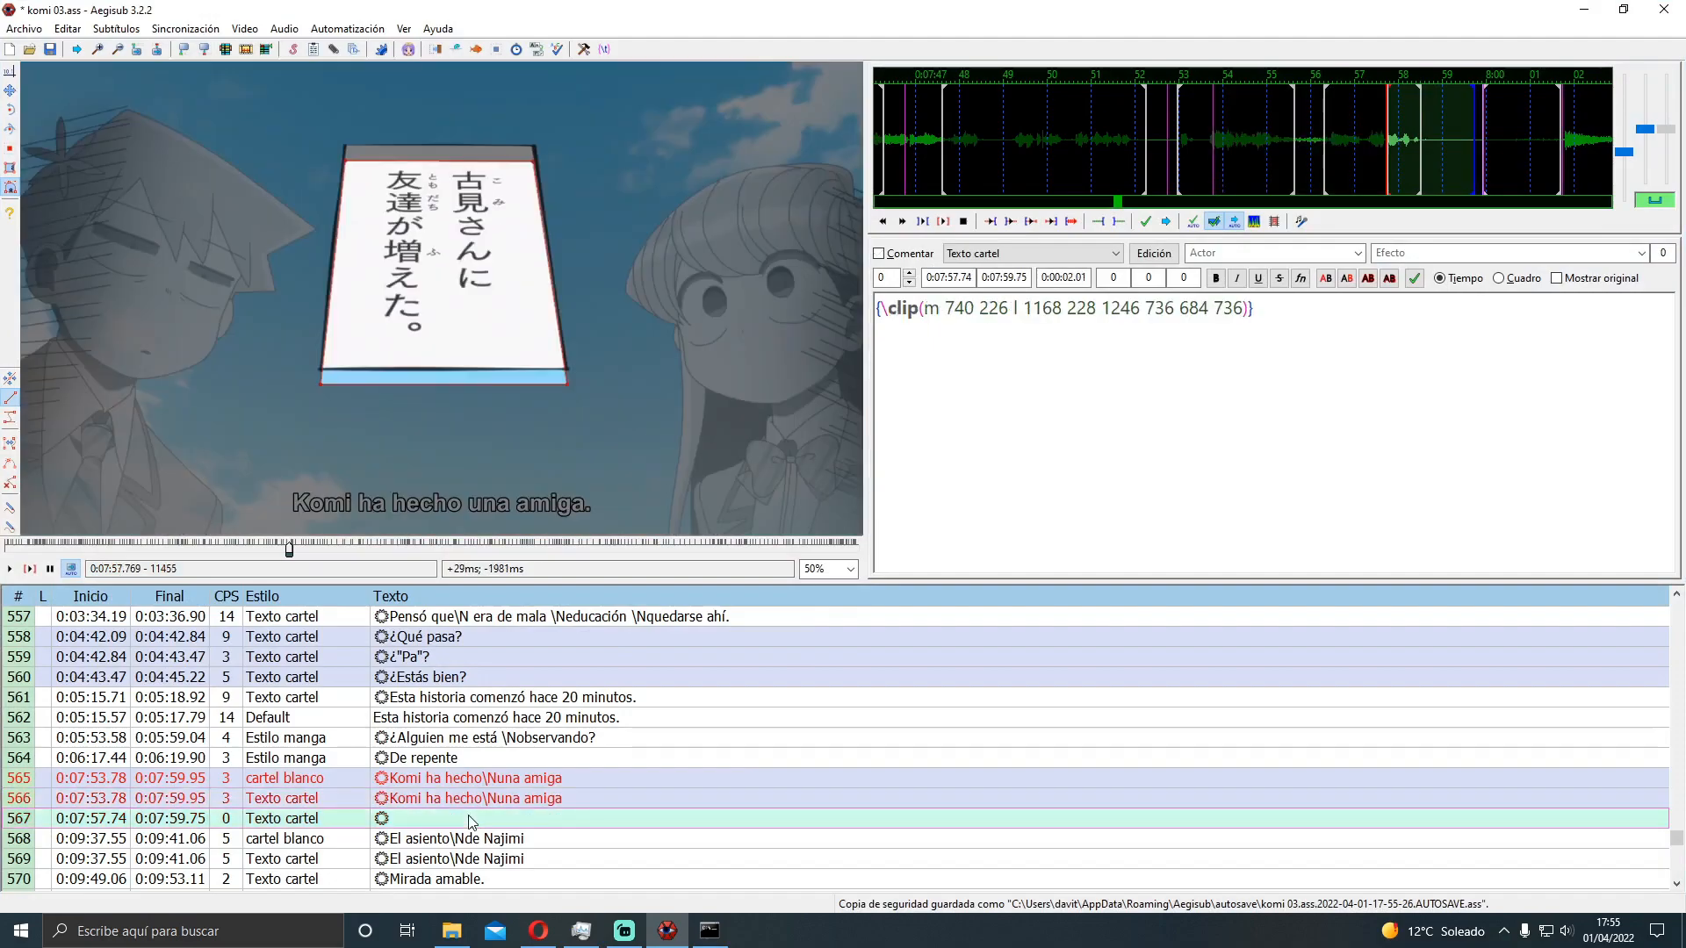
triple_click(1268, 318)
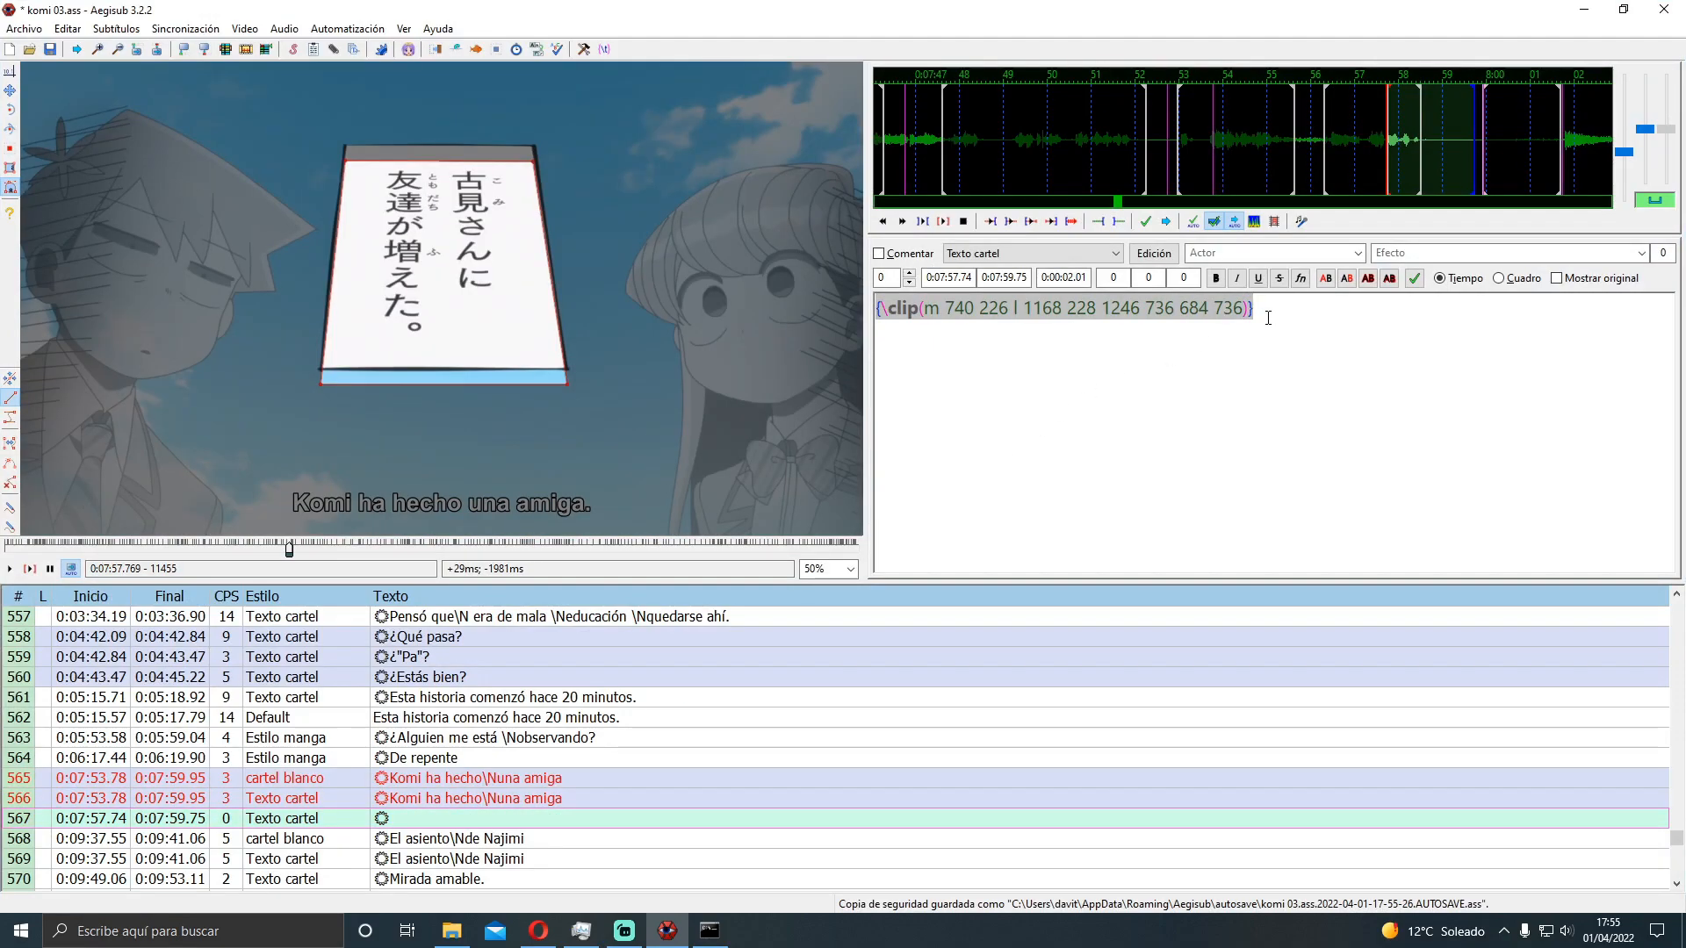
Replace the clip tag in line 567 with the copied perspective tags {\org(925.5, 465.6)\fry0.19\frx9.52\frz-0.14}
key("BackSpace")
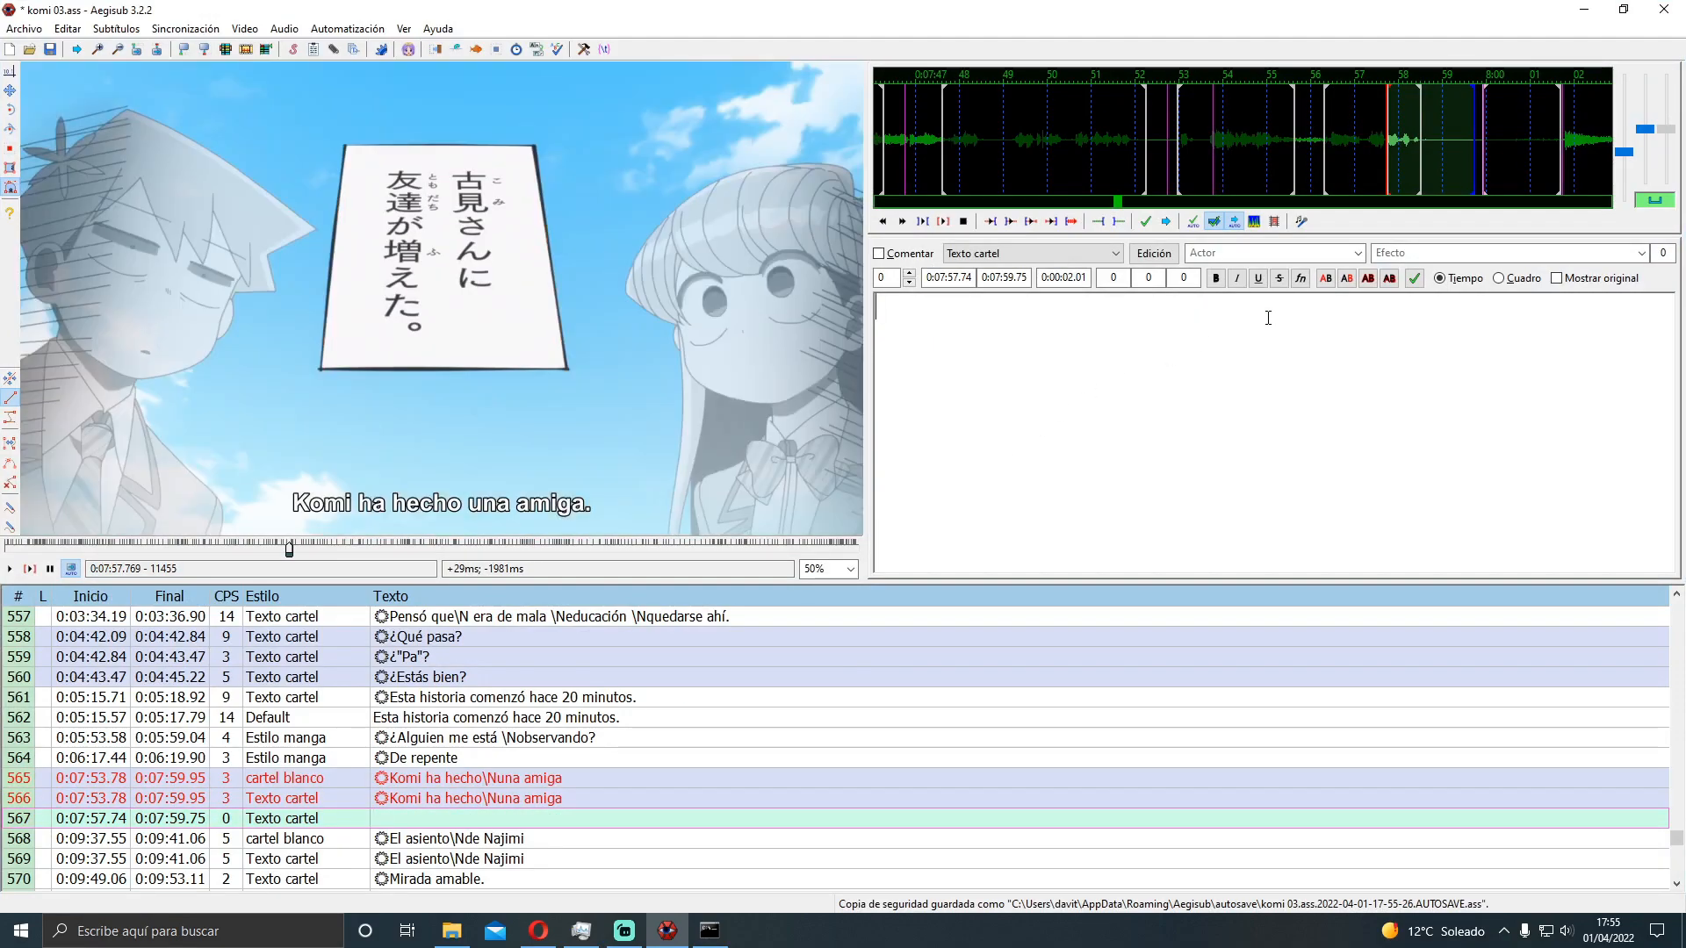
type("{\\")
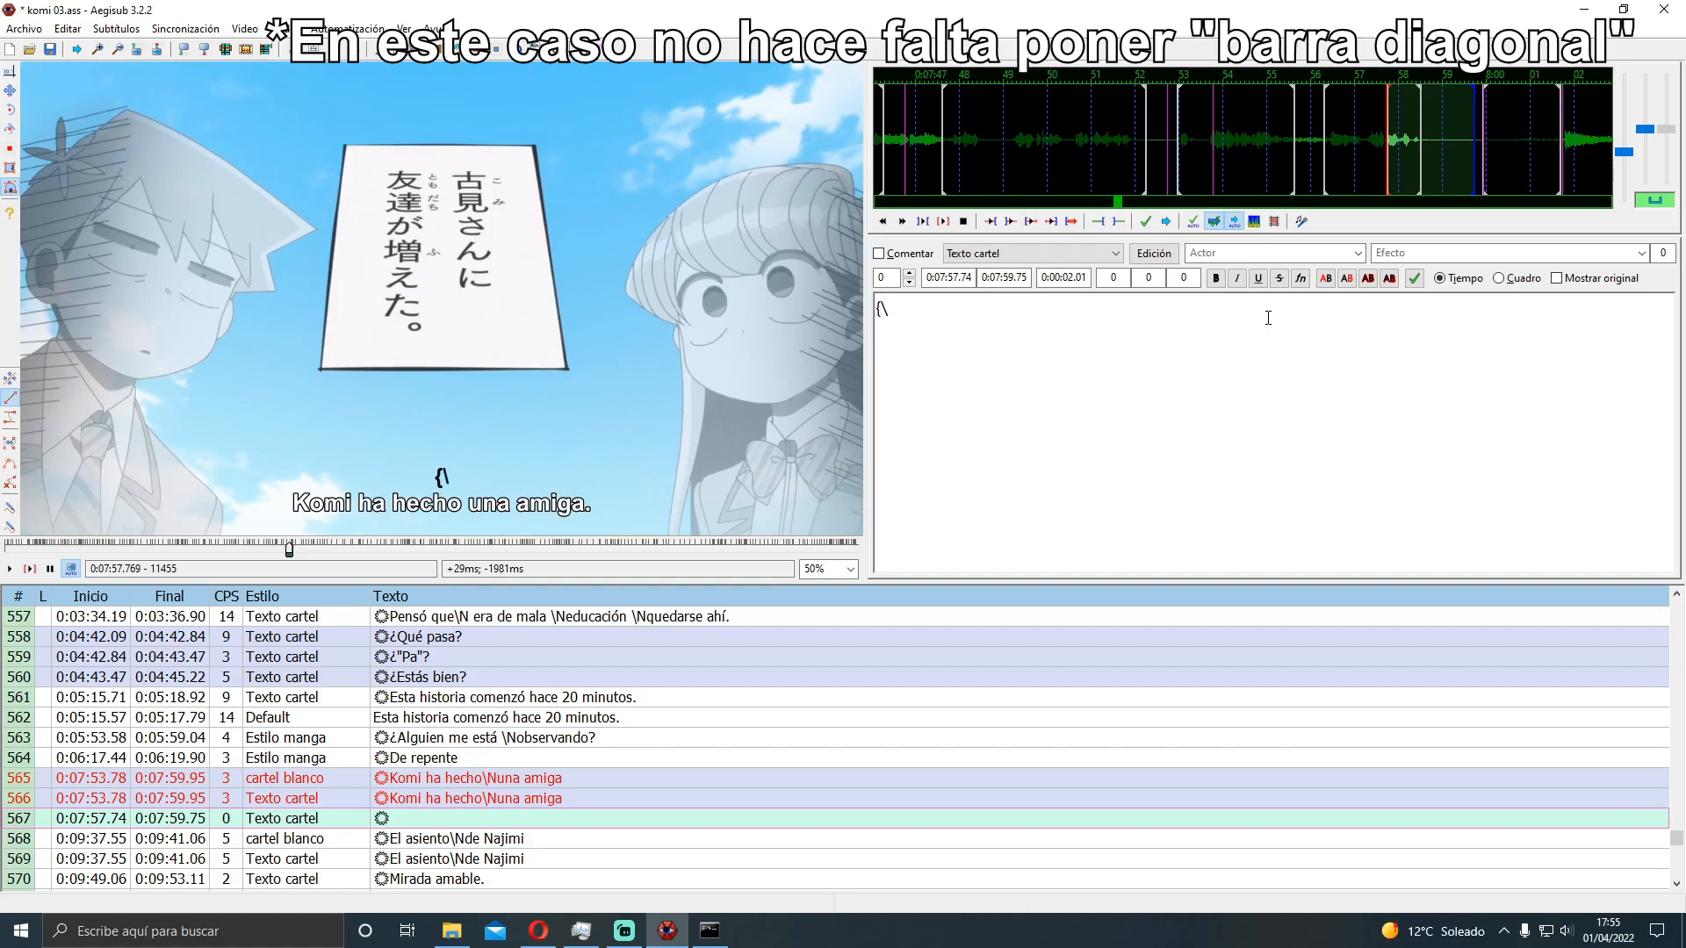
key("ctrl+v")
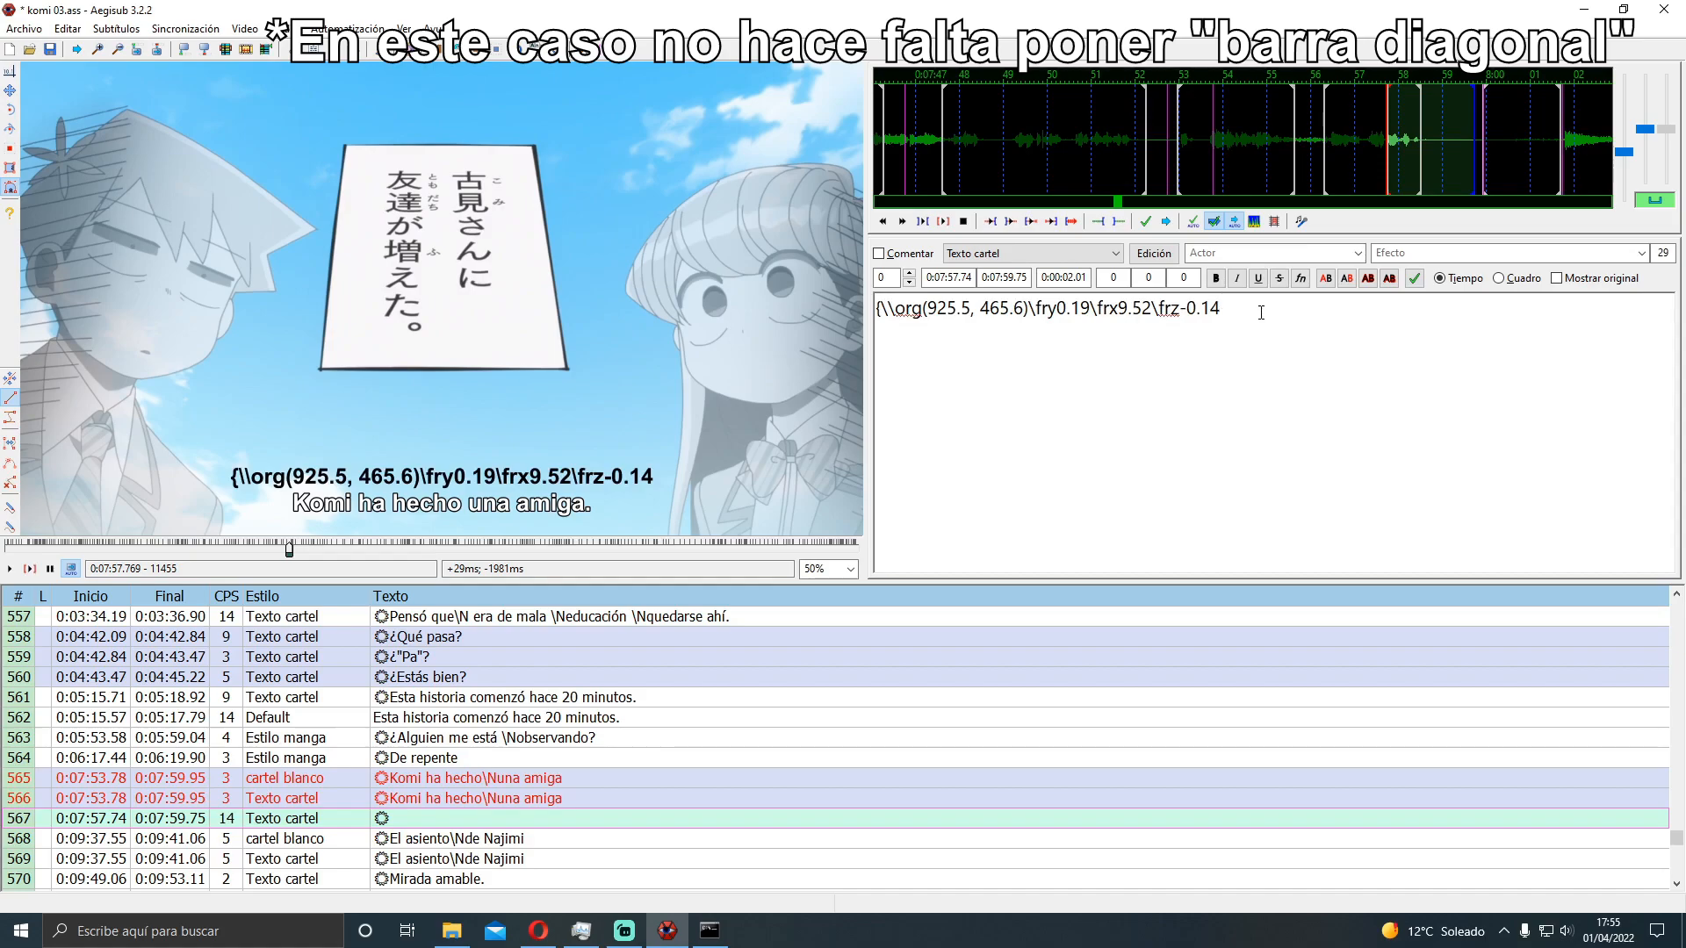
left_click(887, 308)
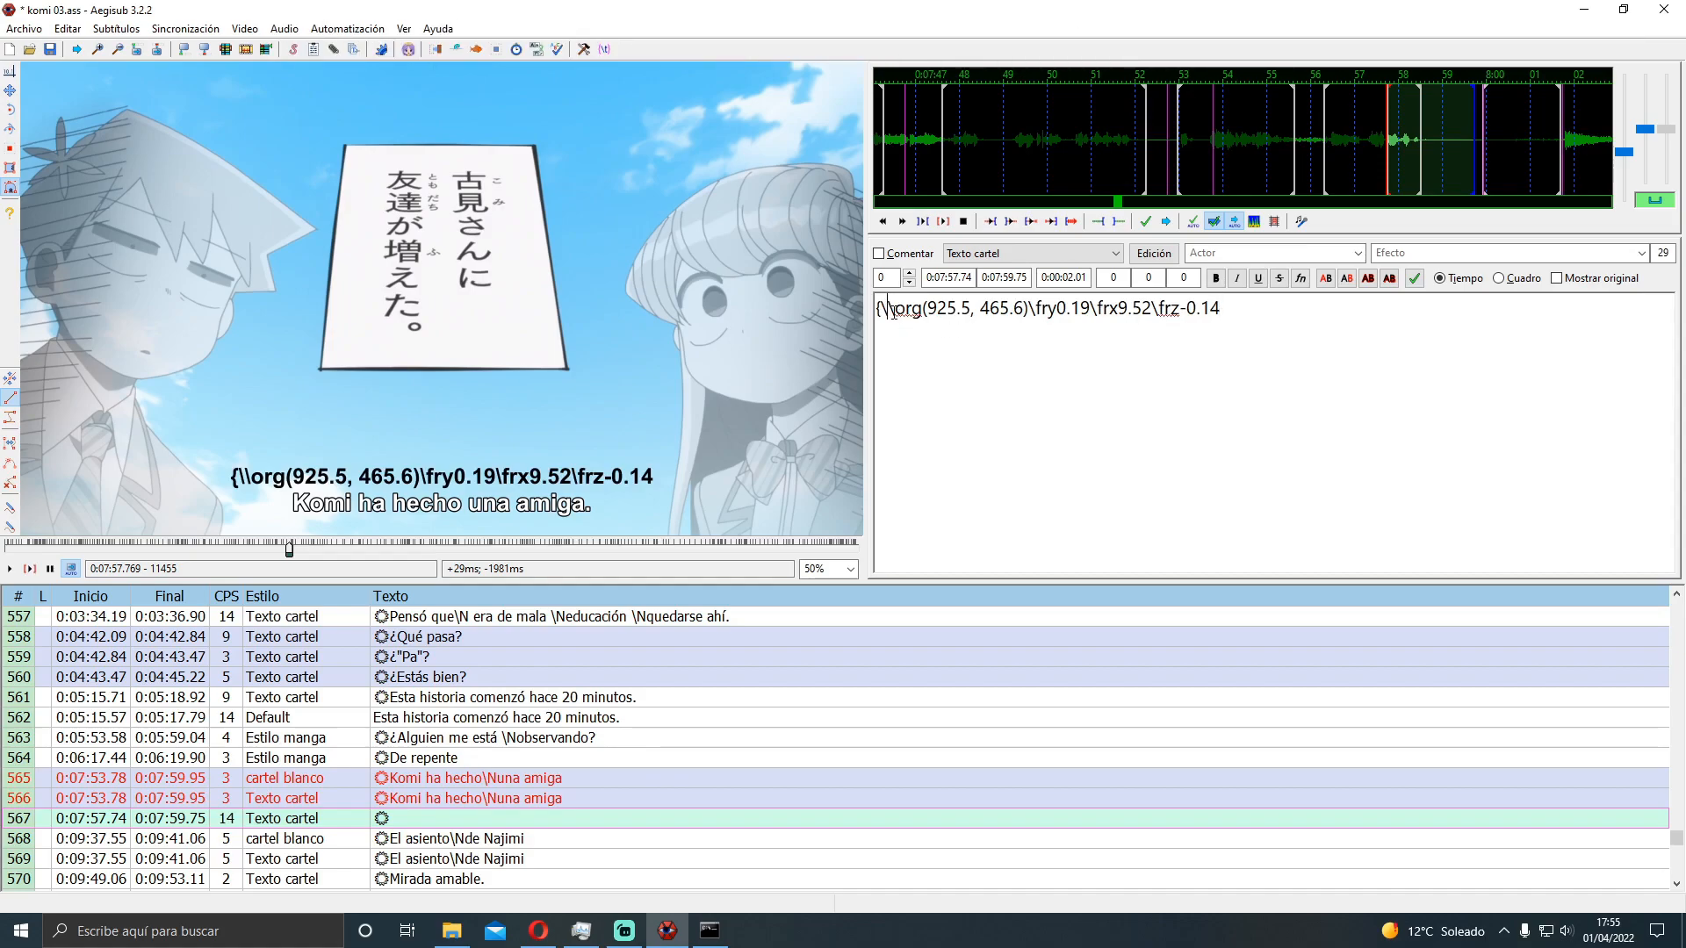
key("BackSpace")
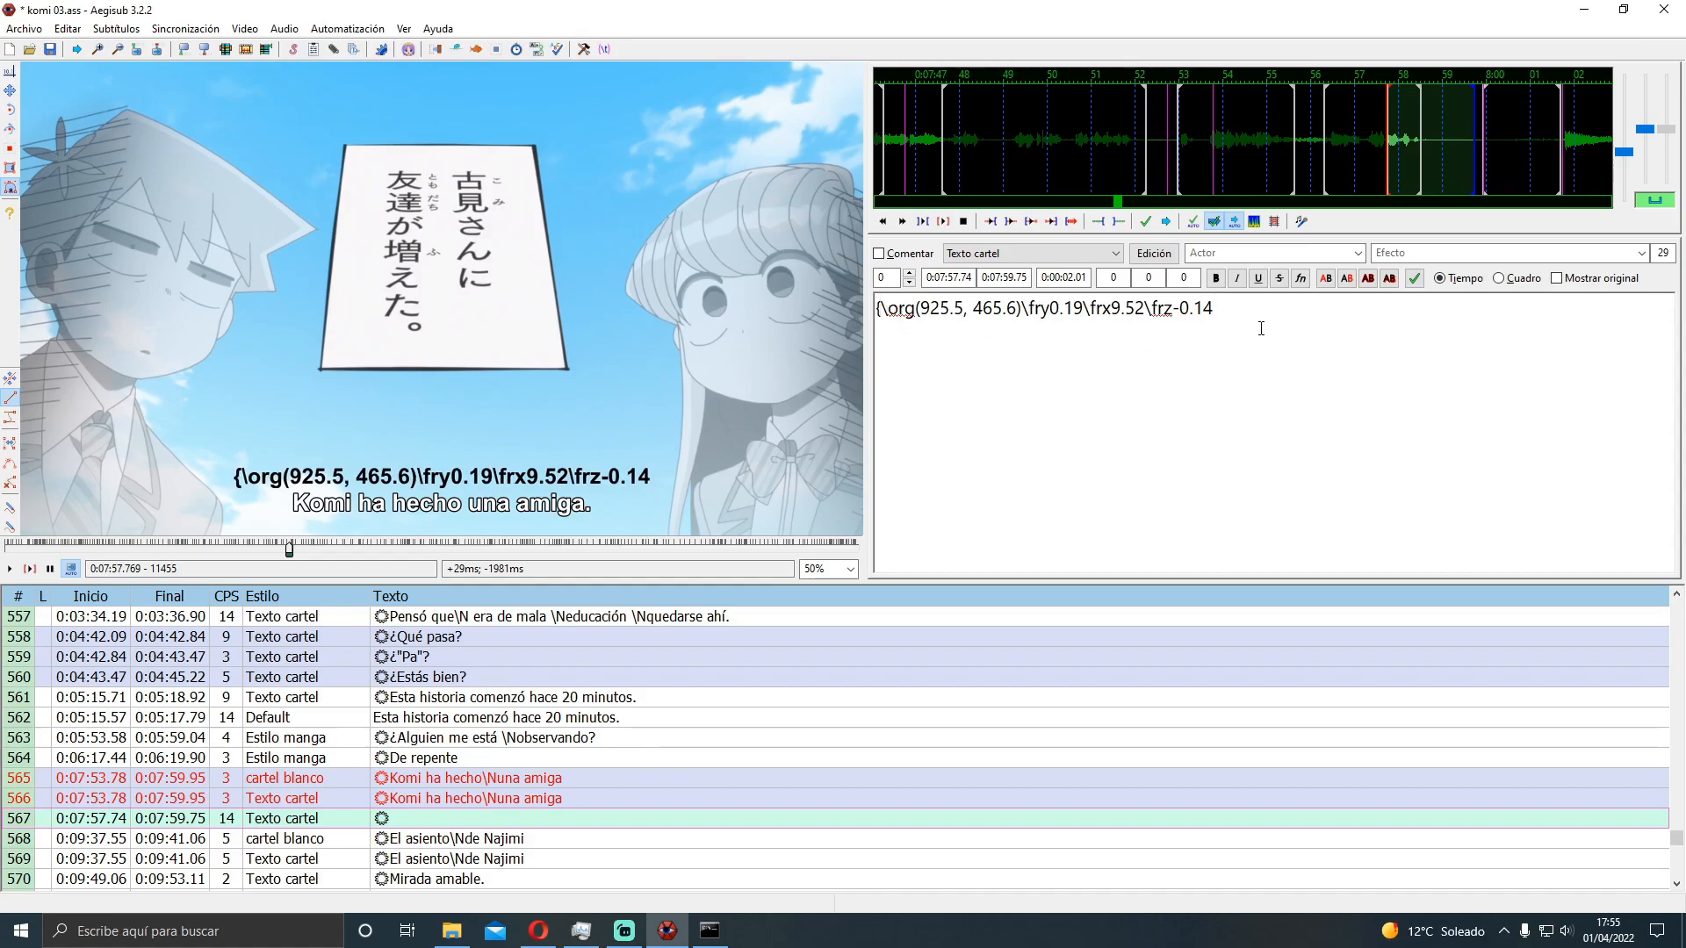
type("}")
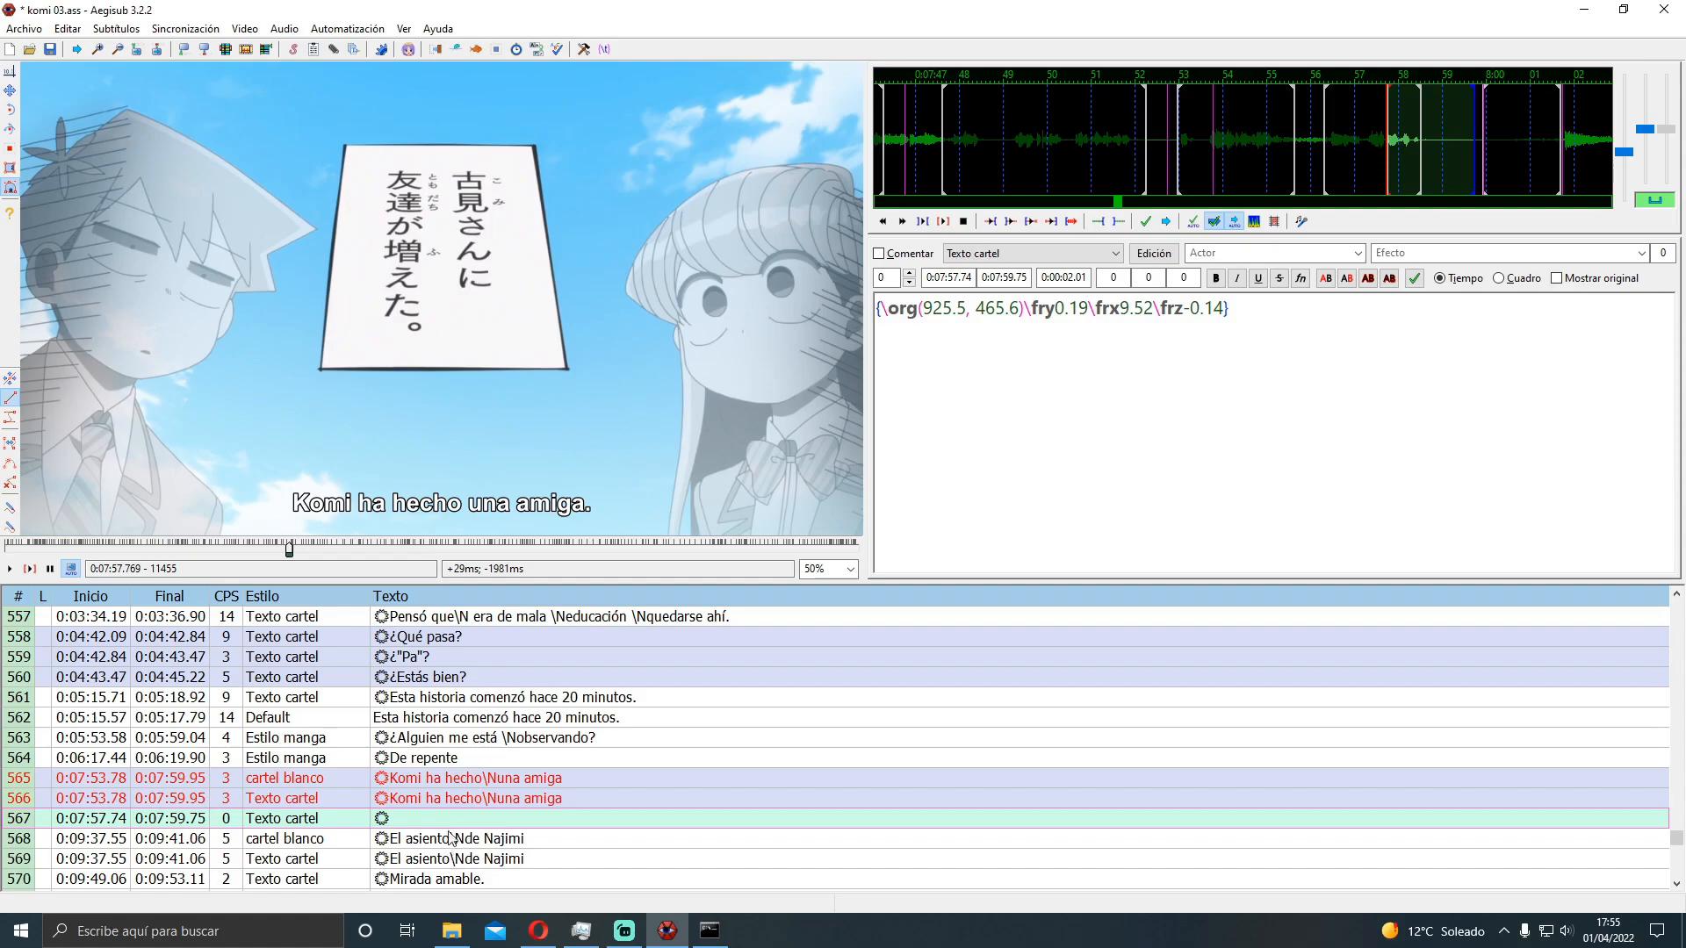
Copy the text "Komi ha hecho\Nuna amiga" from line 566 and add it after the tags in line 567
left_click(474, 839)
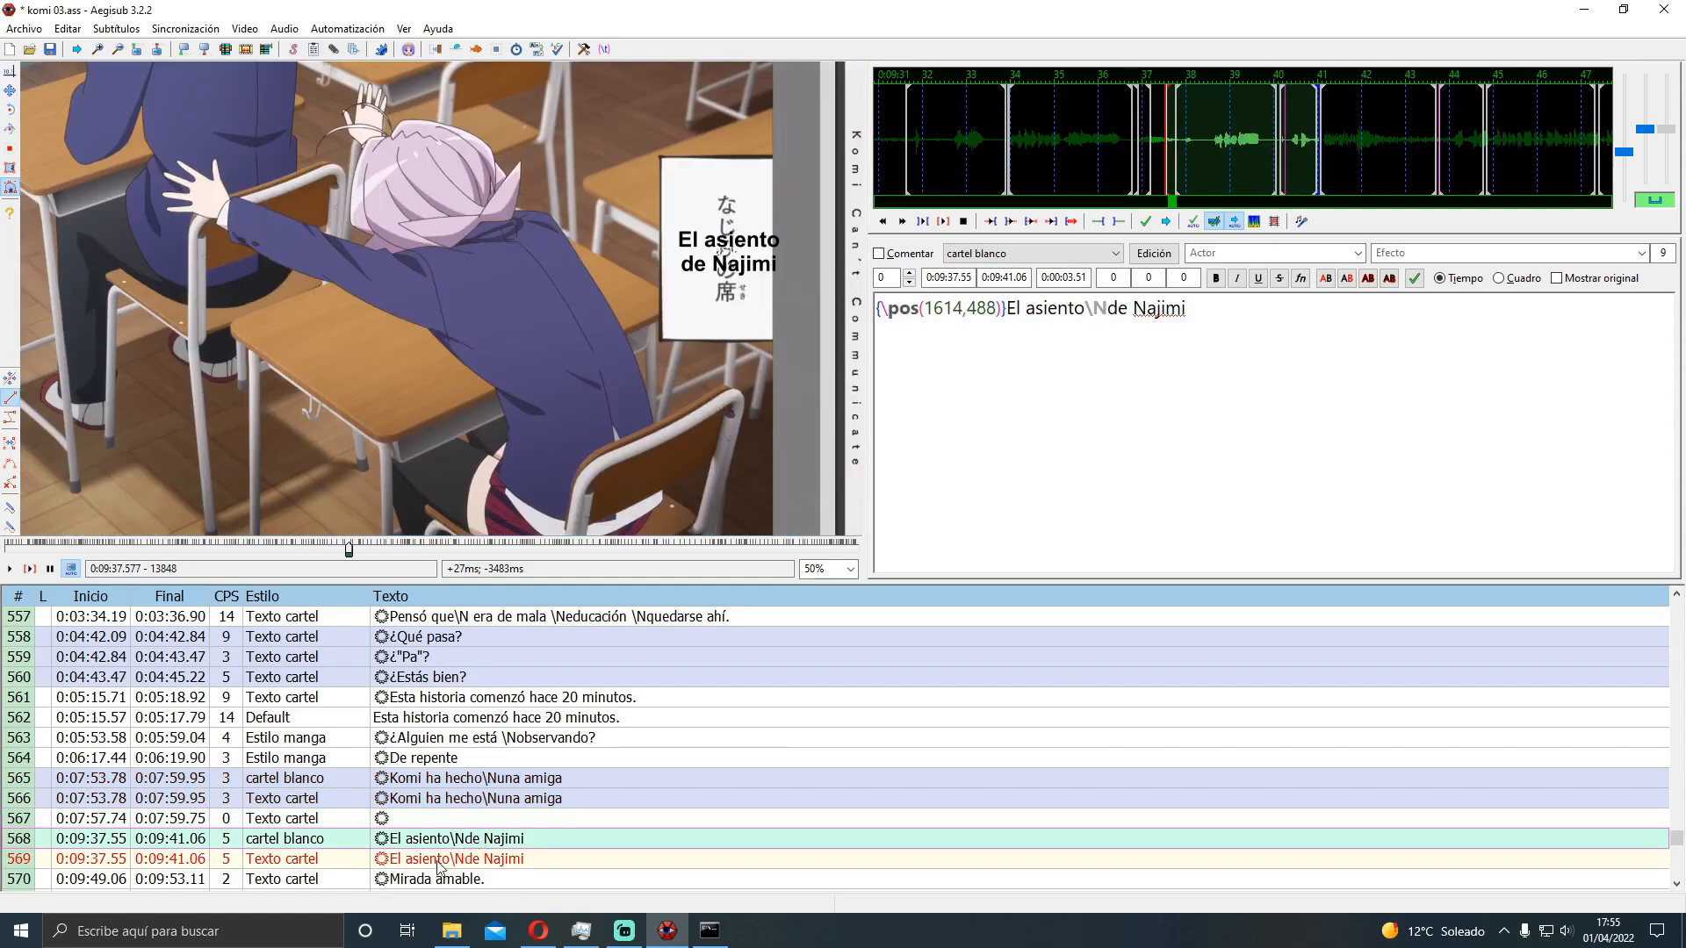
left_click(447, 799)
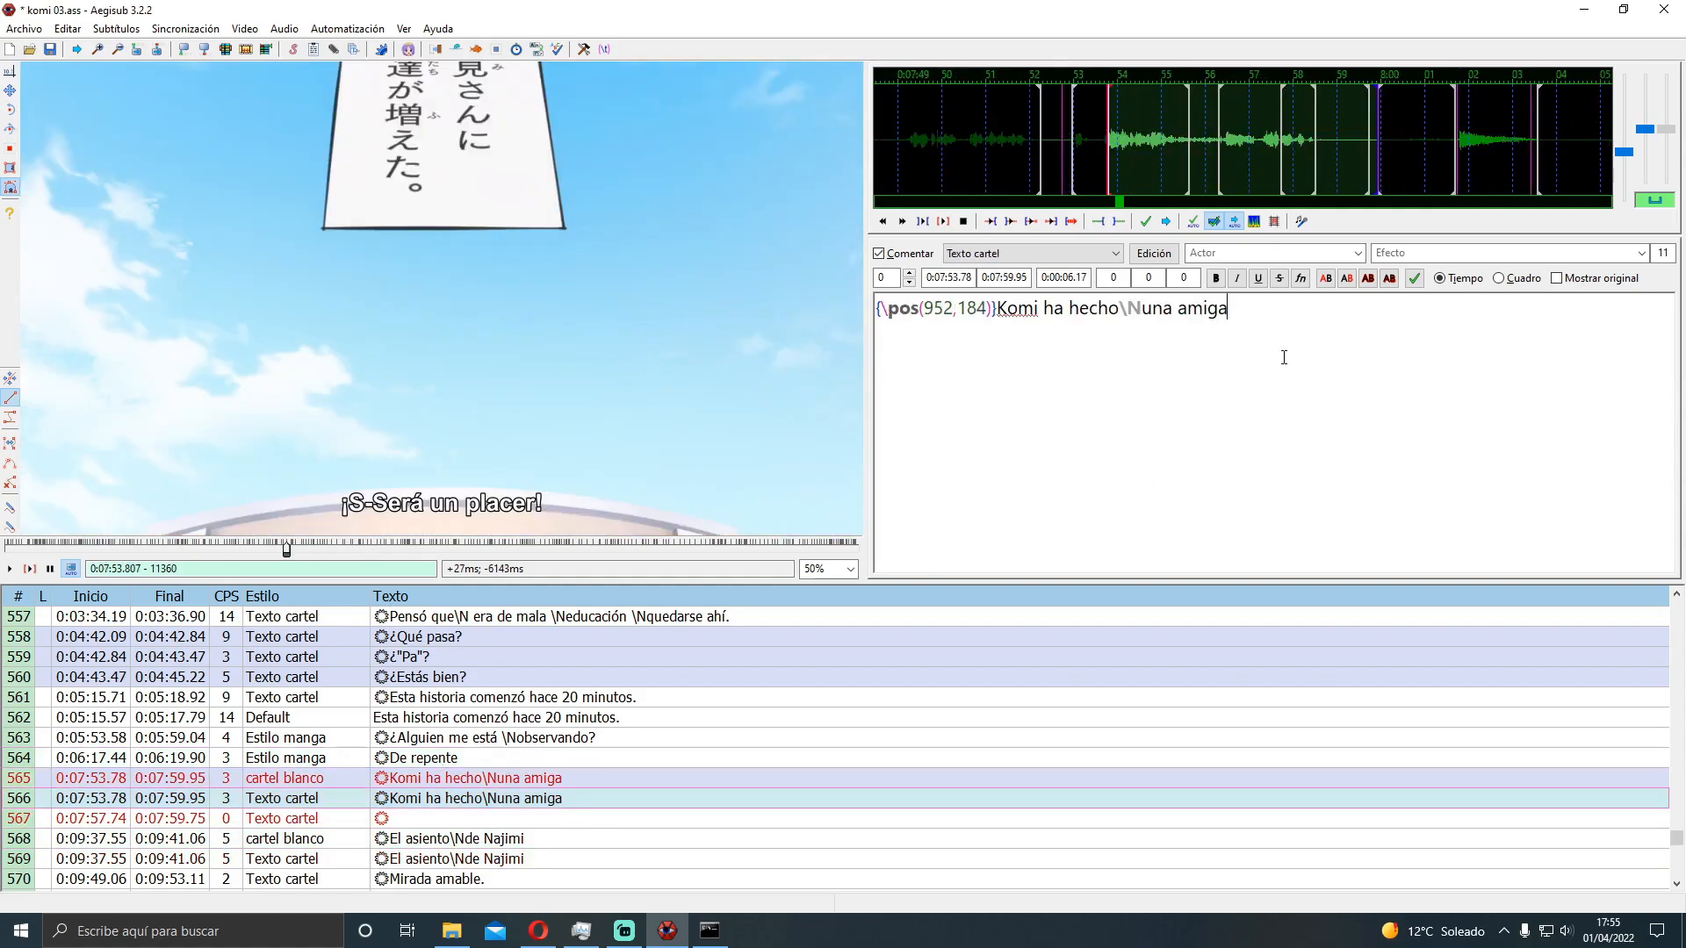
left_click_drag(1283, 357, 995, 309)
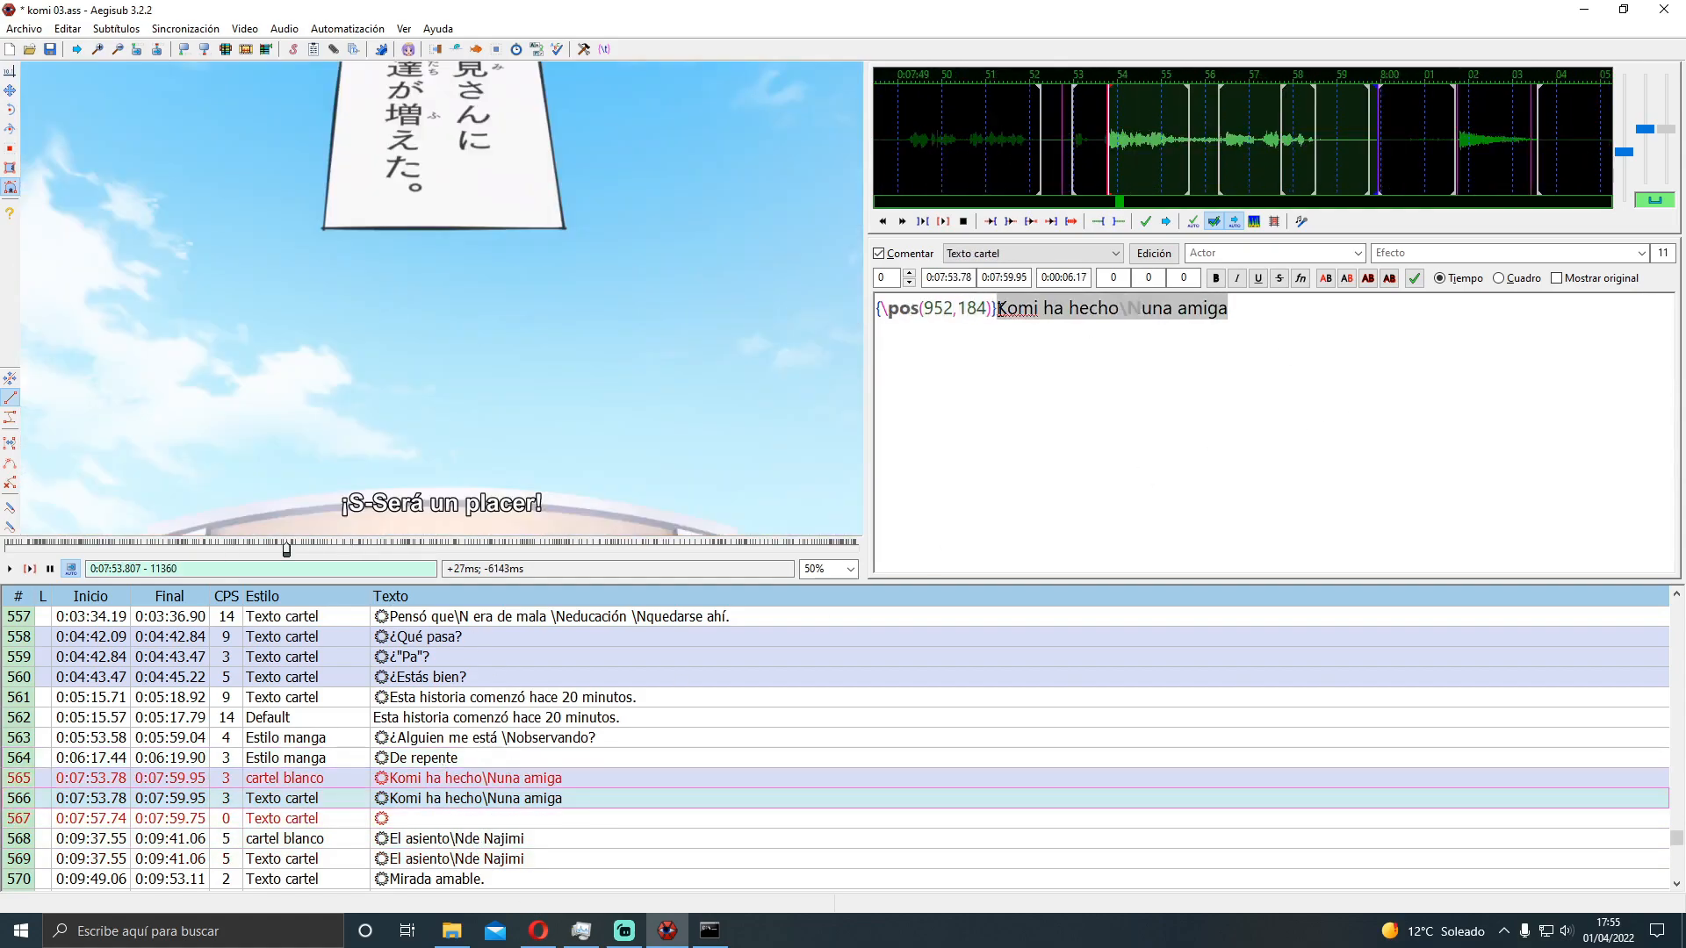
left_click(545, 827)
key("ctrl+v")
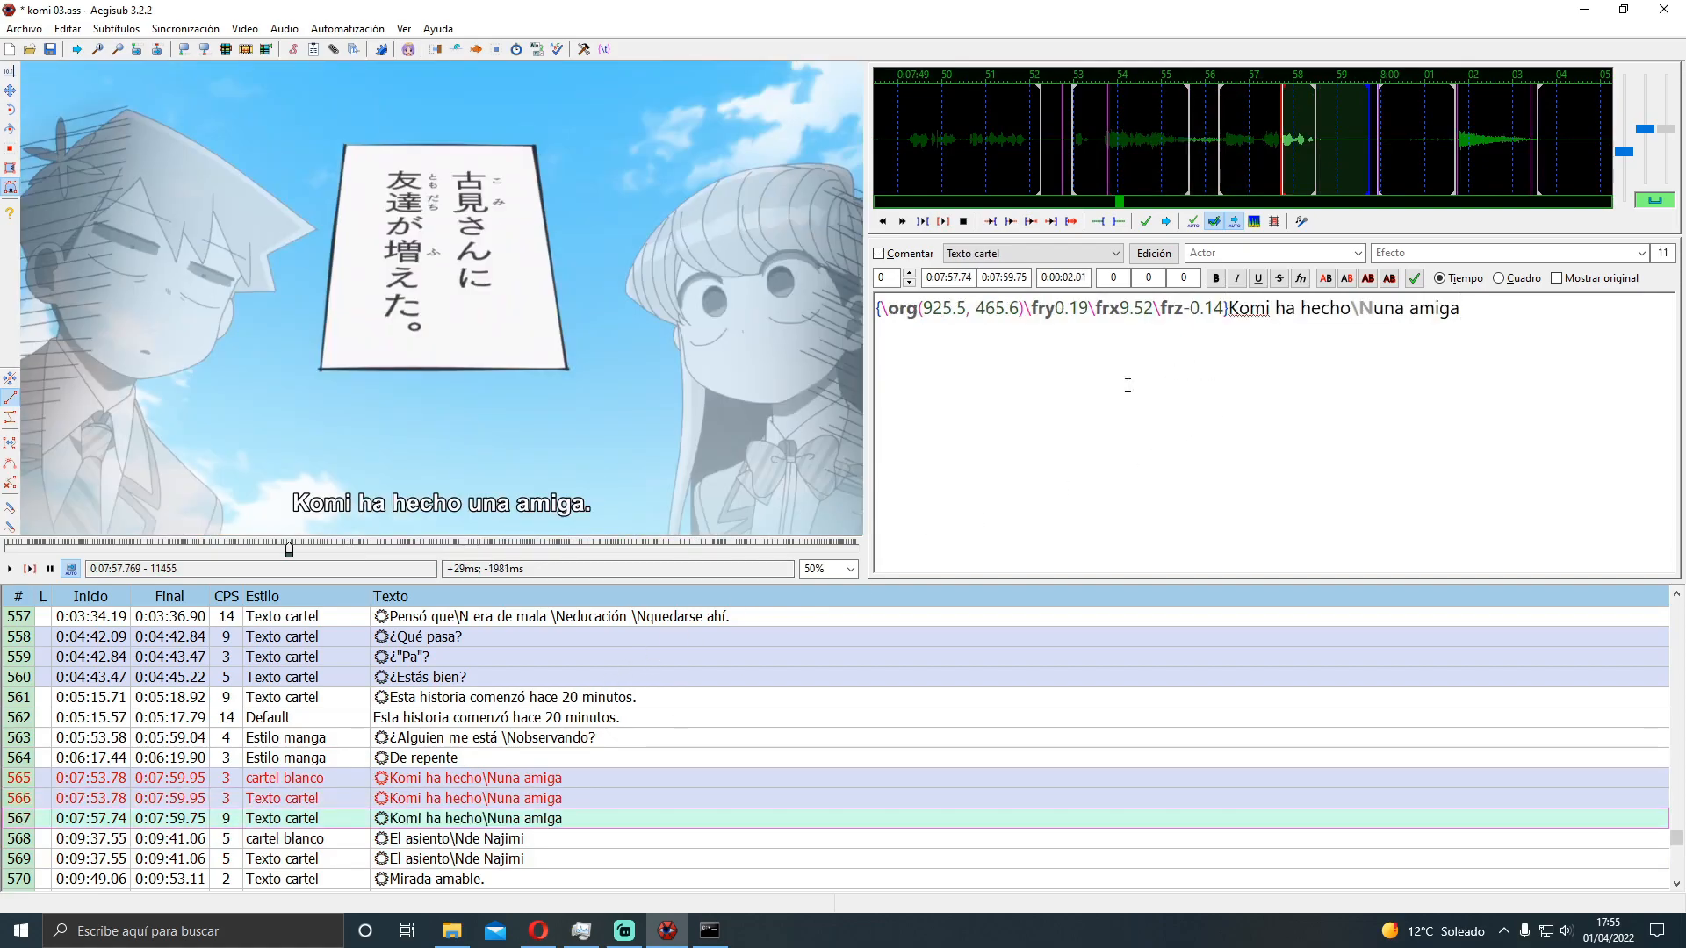
Move the line 567 text onto the white sign in the video, at position about (962,452)
left_click(9, 109)
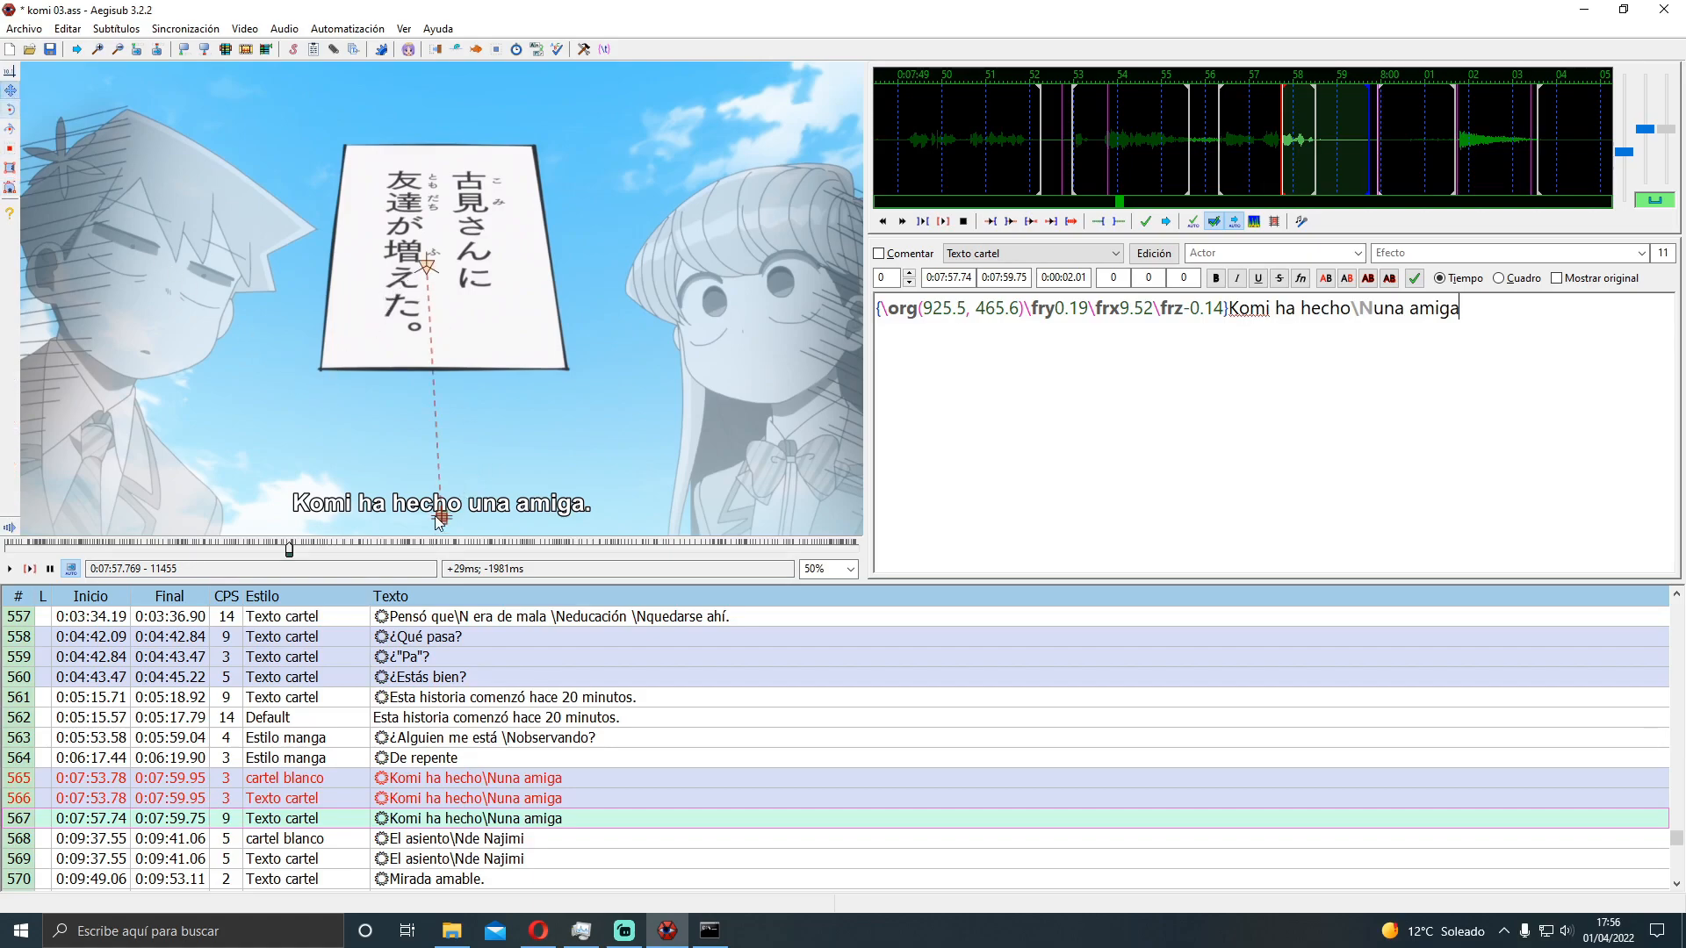
left_click_drag(438, 520, 447, 267)
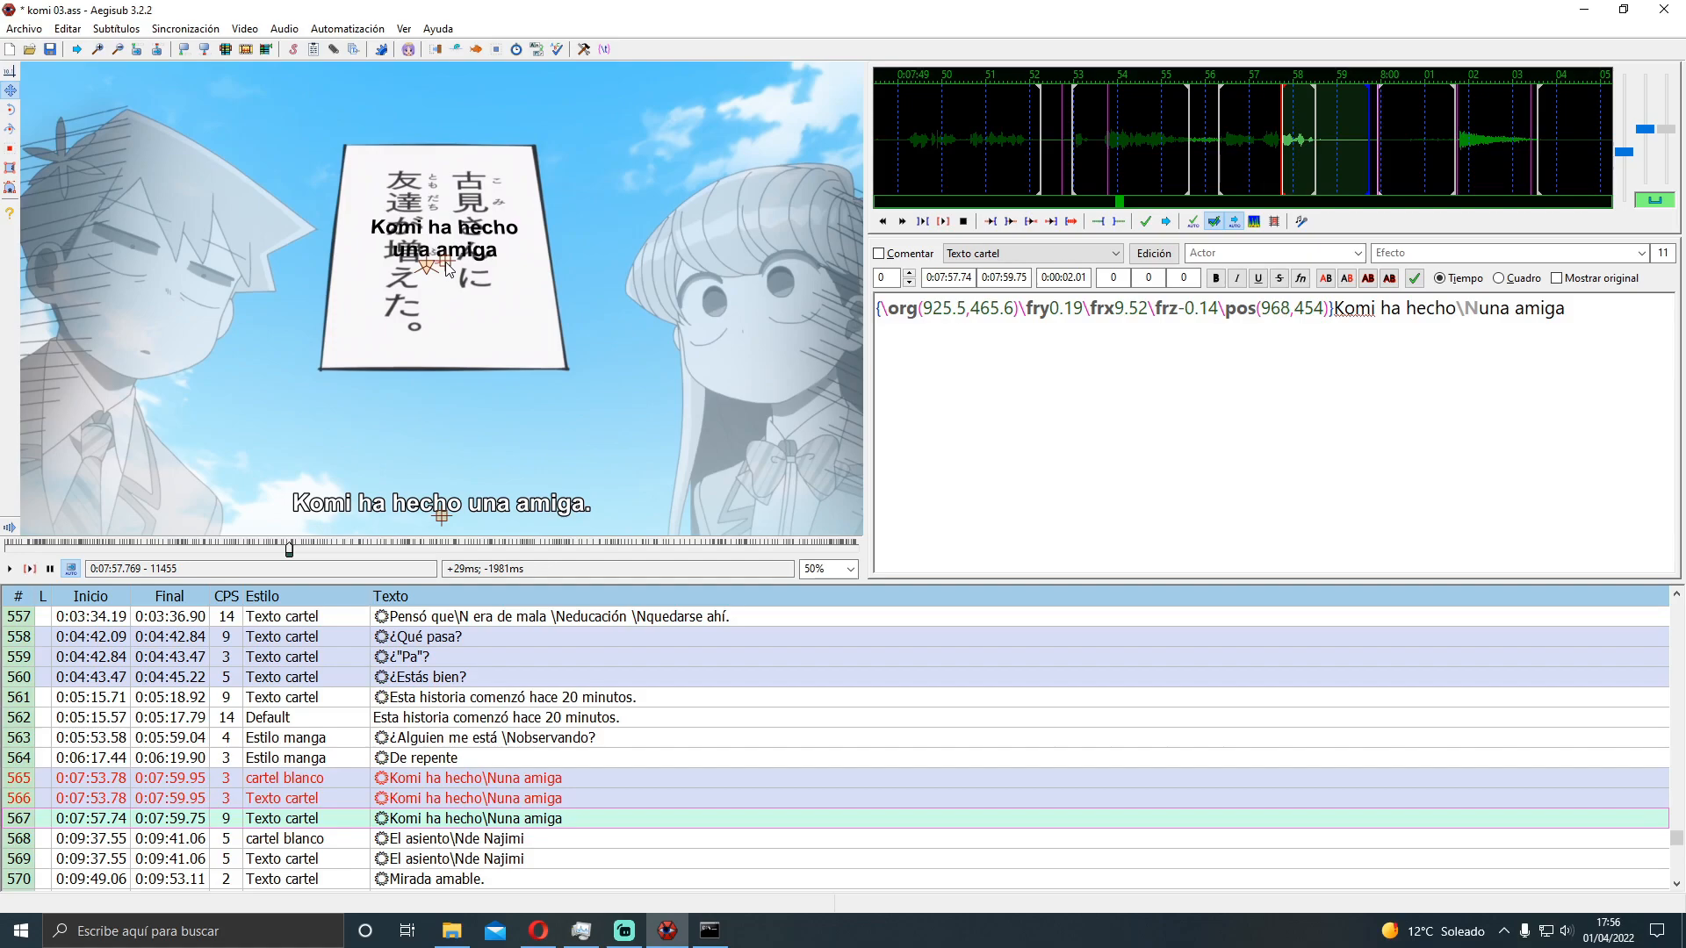
left_click_drag(445, 262, 446, 266)
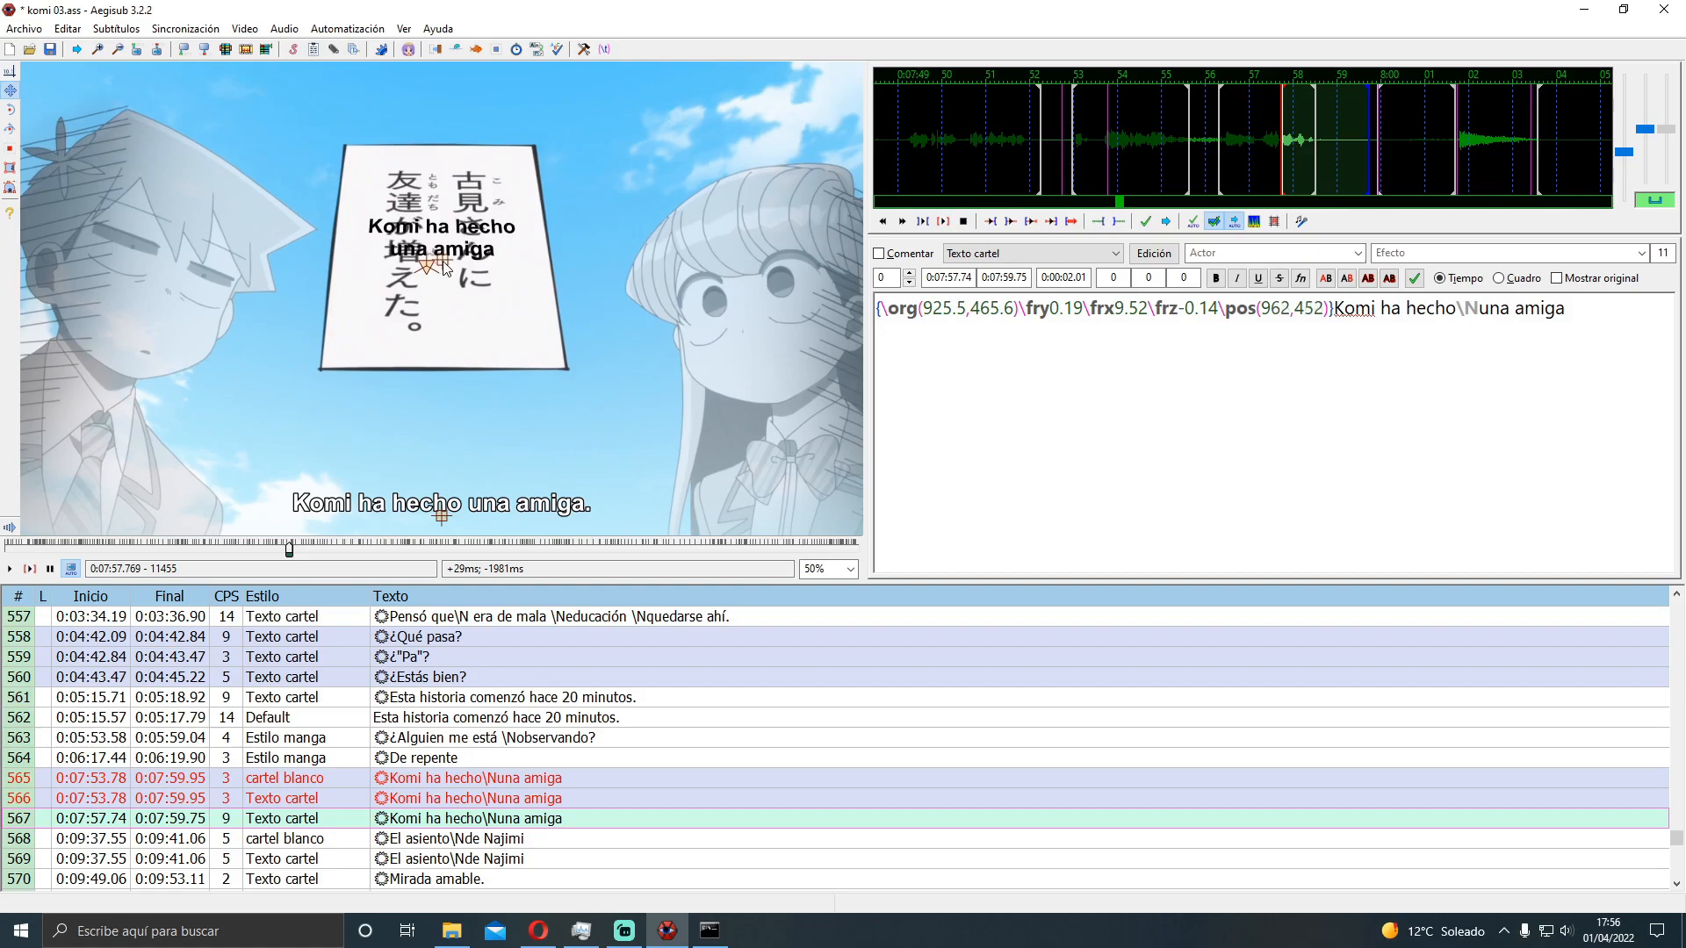
Give the Texto cartel style a white (#FFFFFF) outline with a width of 5 and apply it
left_click(1335, 320, "shift")
left_click(1154, 254)
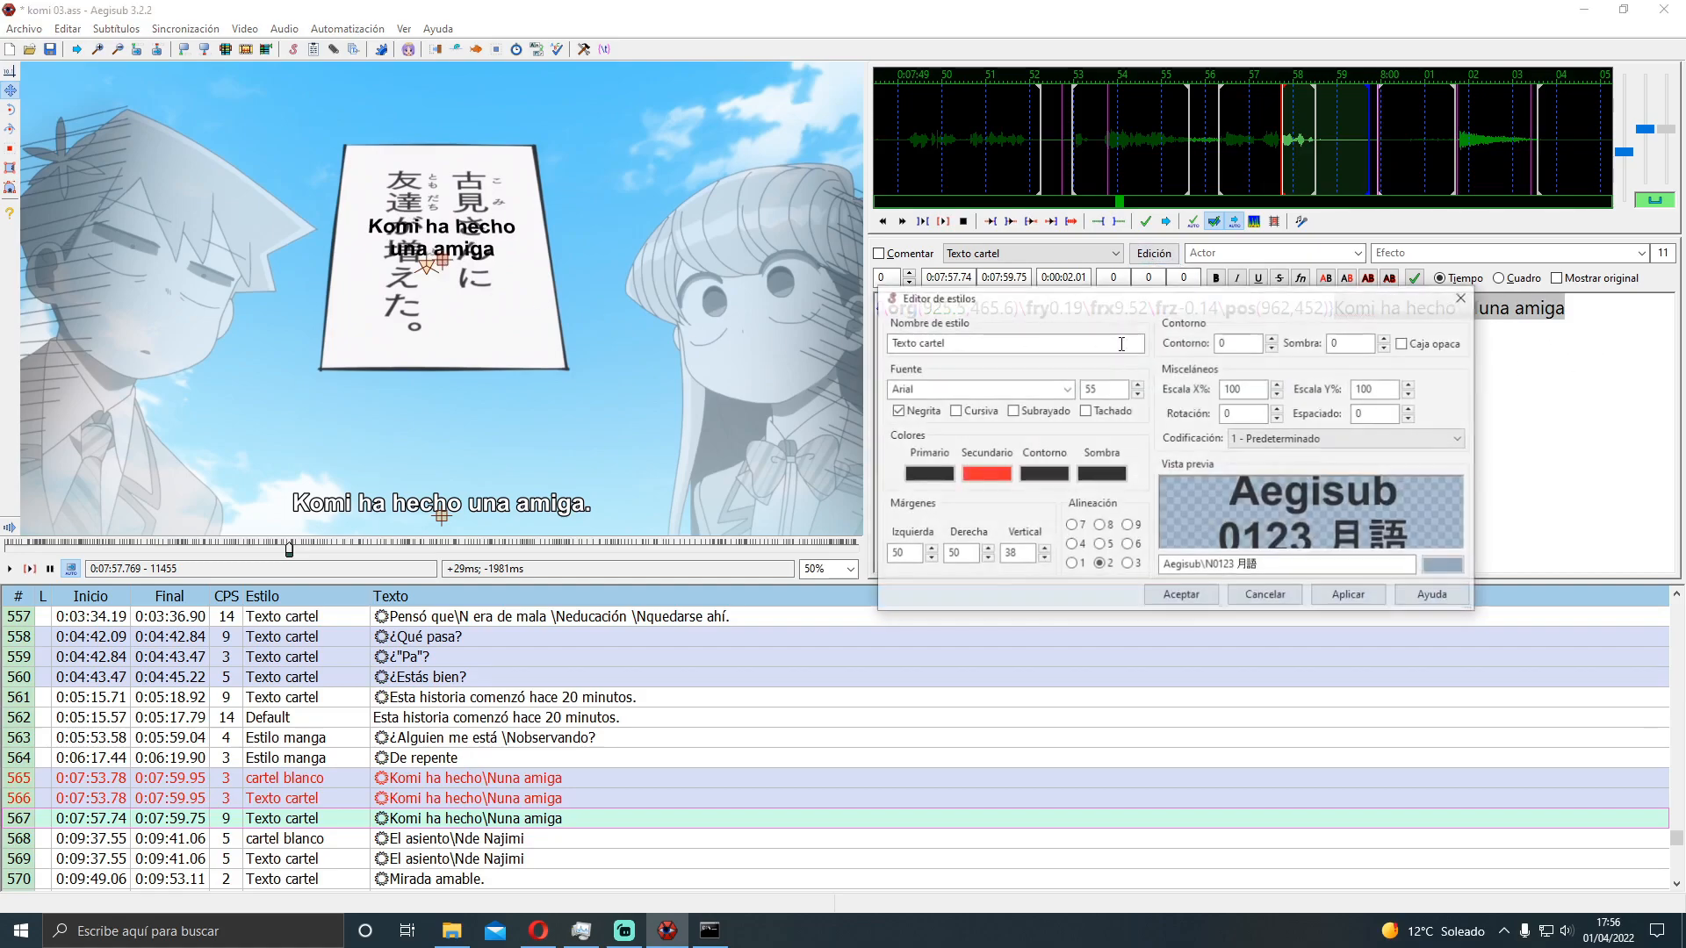
left_click(1042, 475)
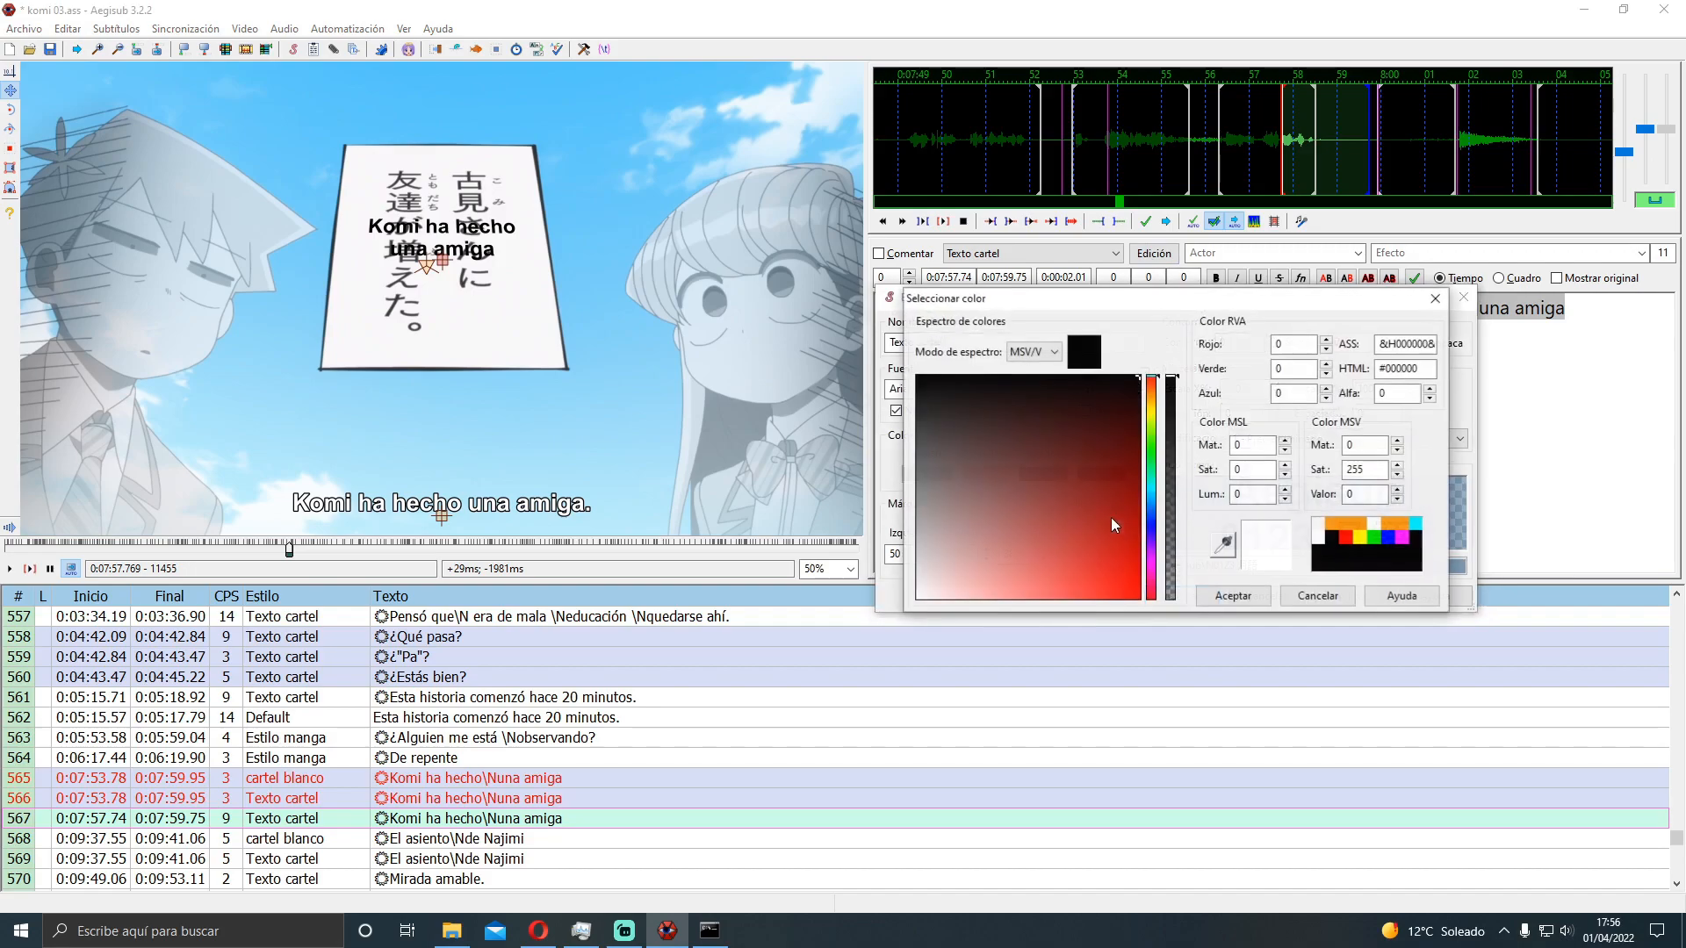
left_click(1288, 597)
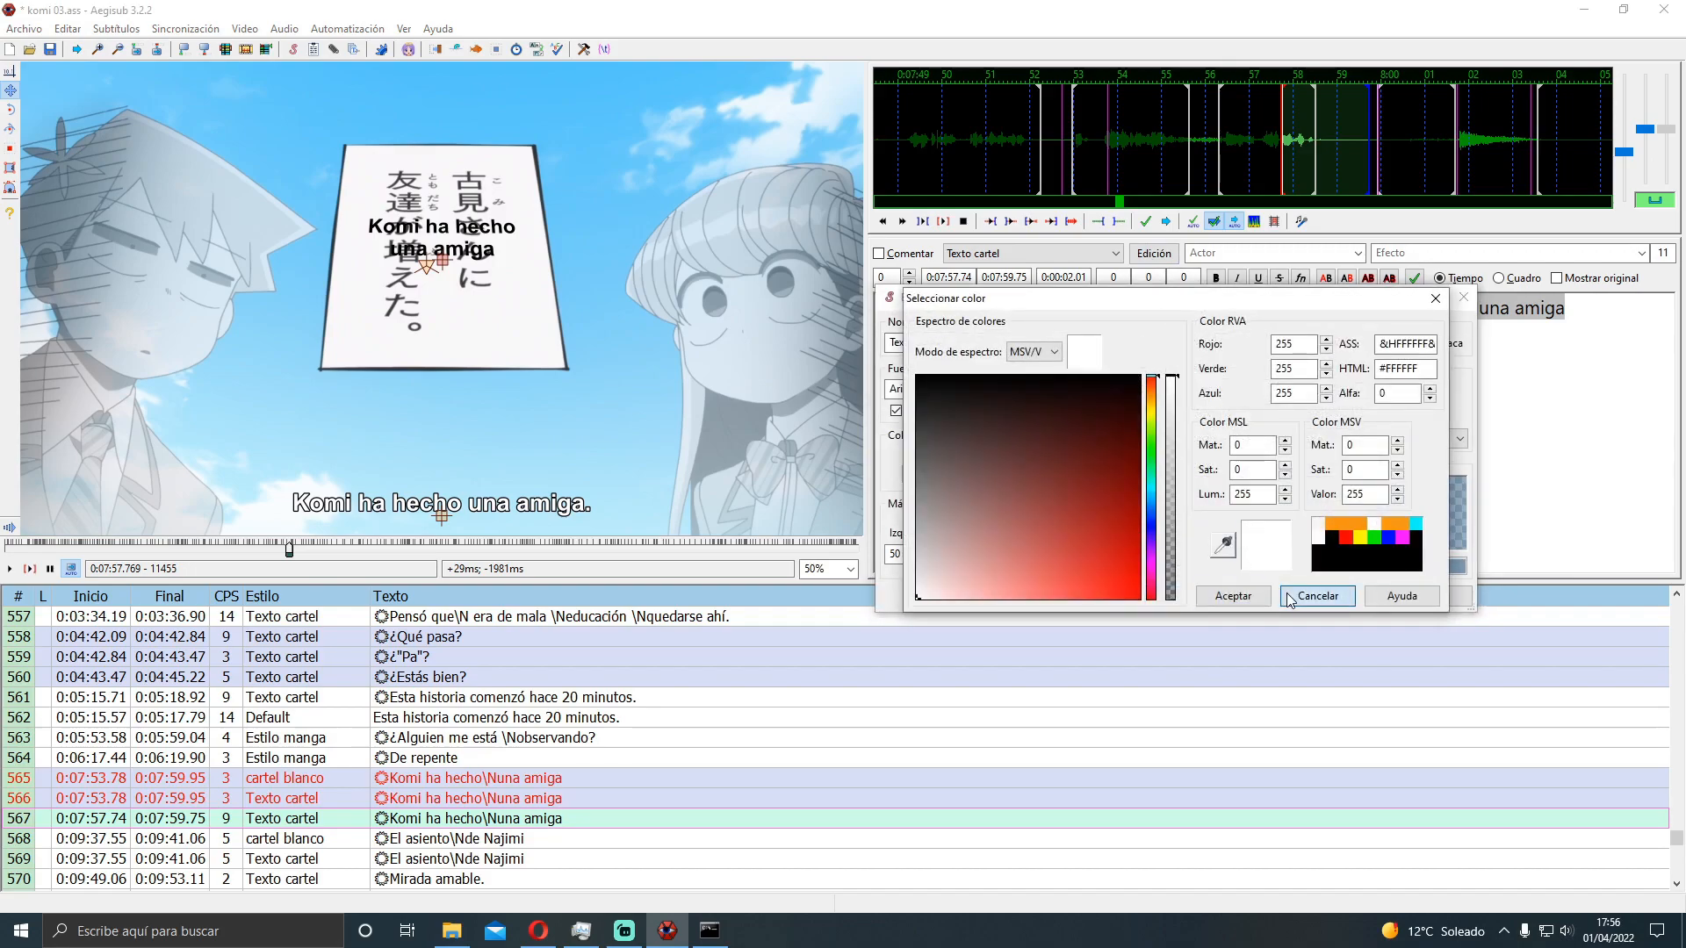
type("5")
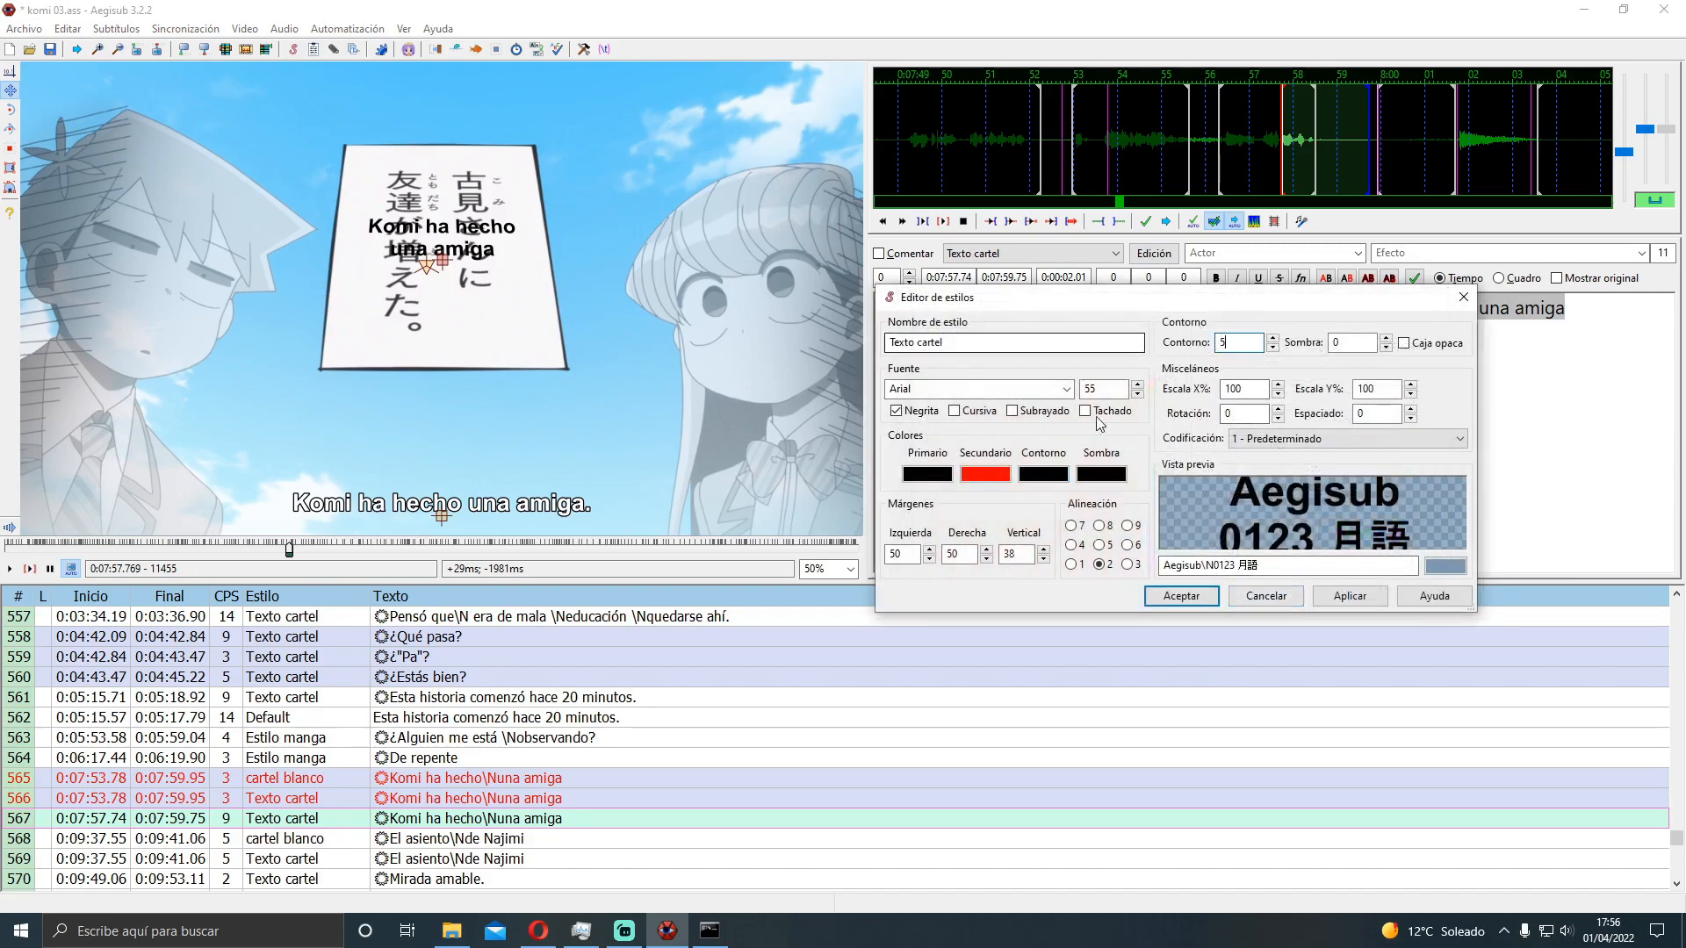
left_click(1335, 599)
left_click(1043, 475)
left_click(1273, 549)
left_click(1233, 596)
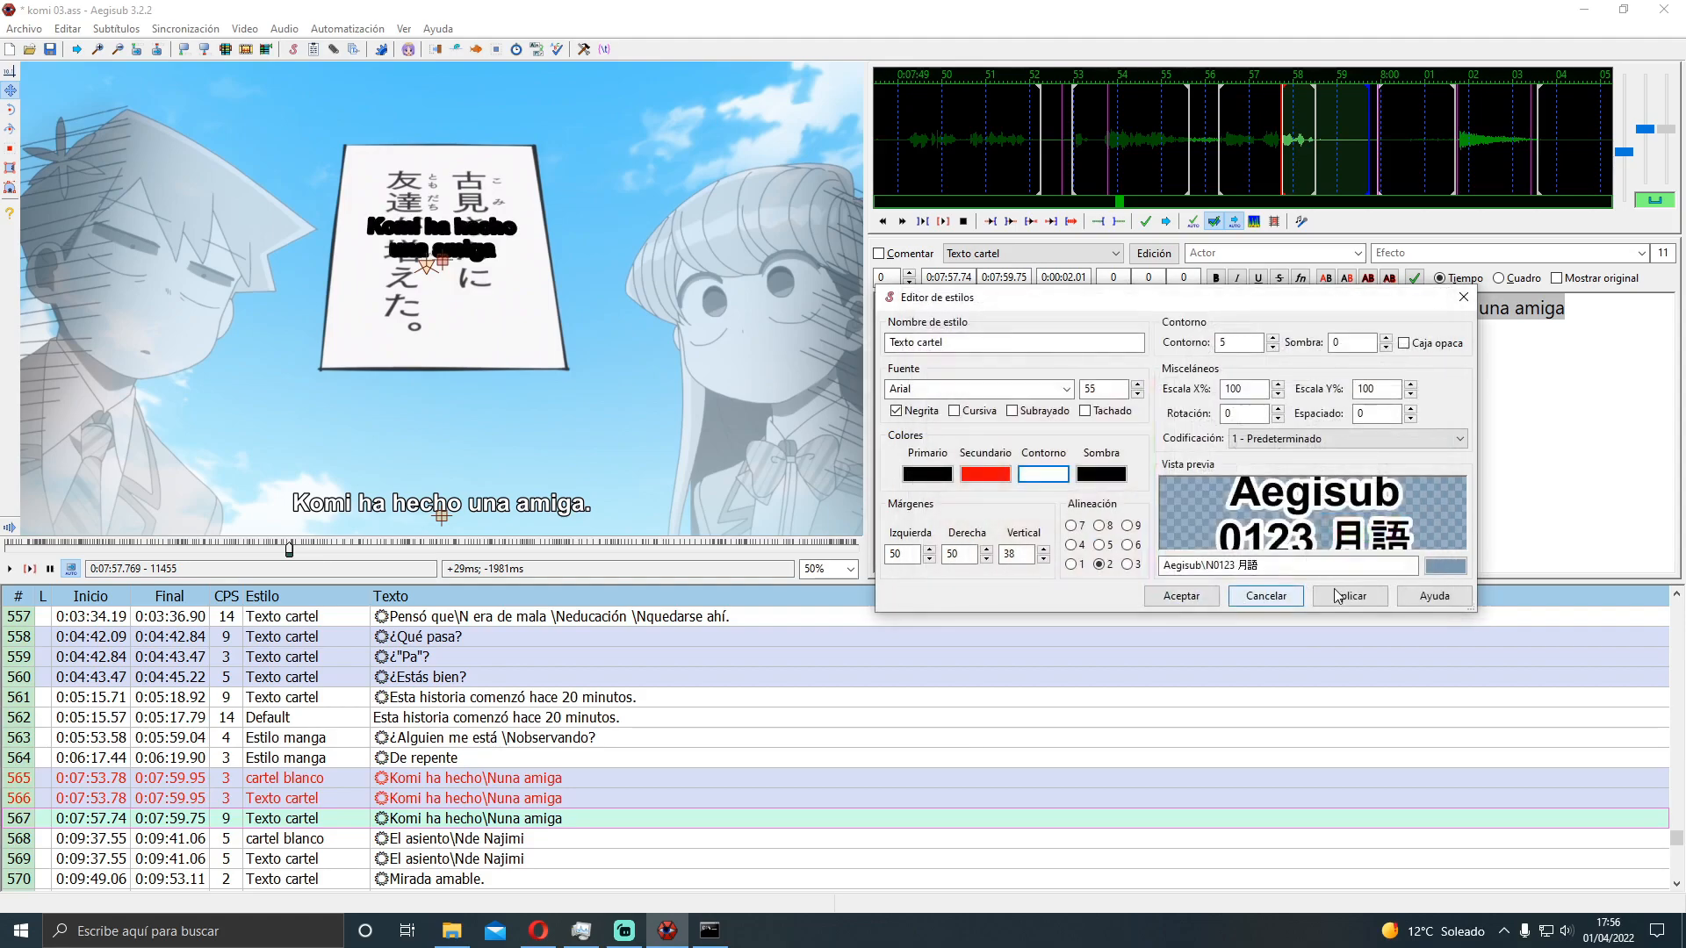
key("Return")
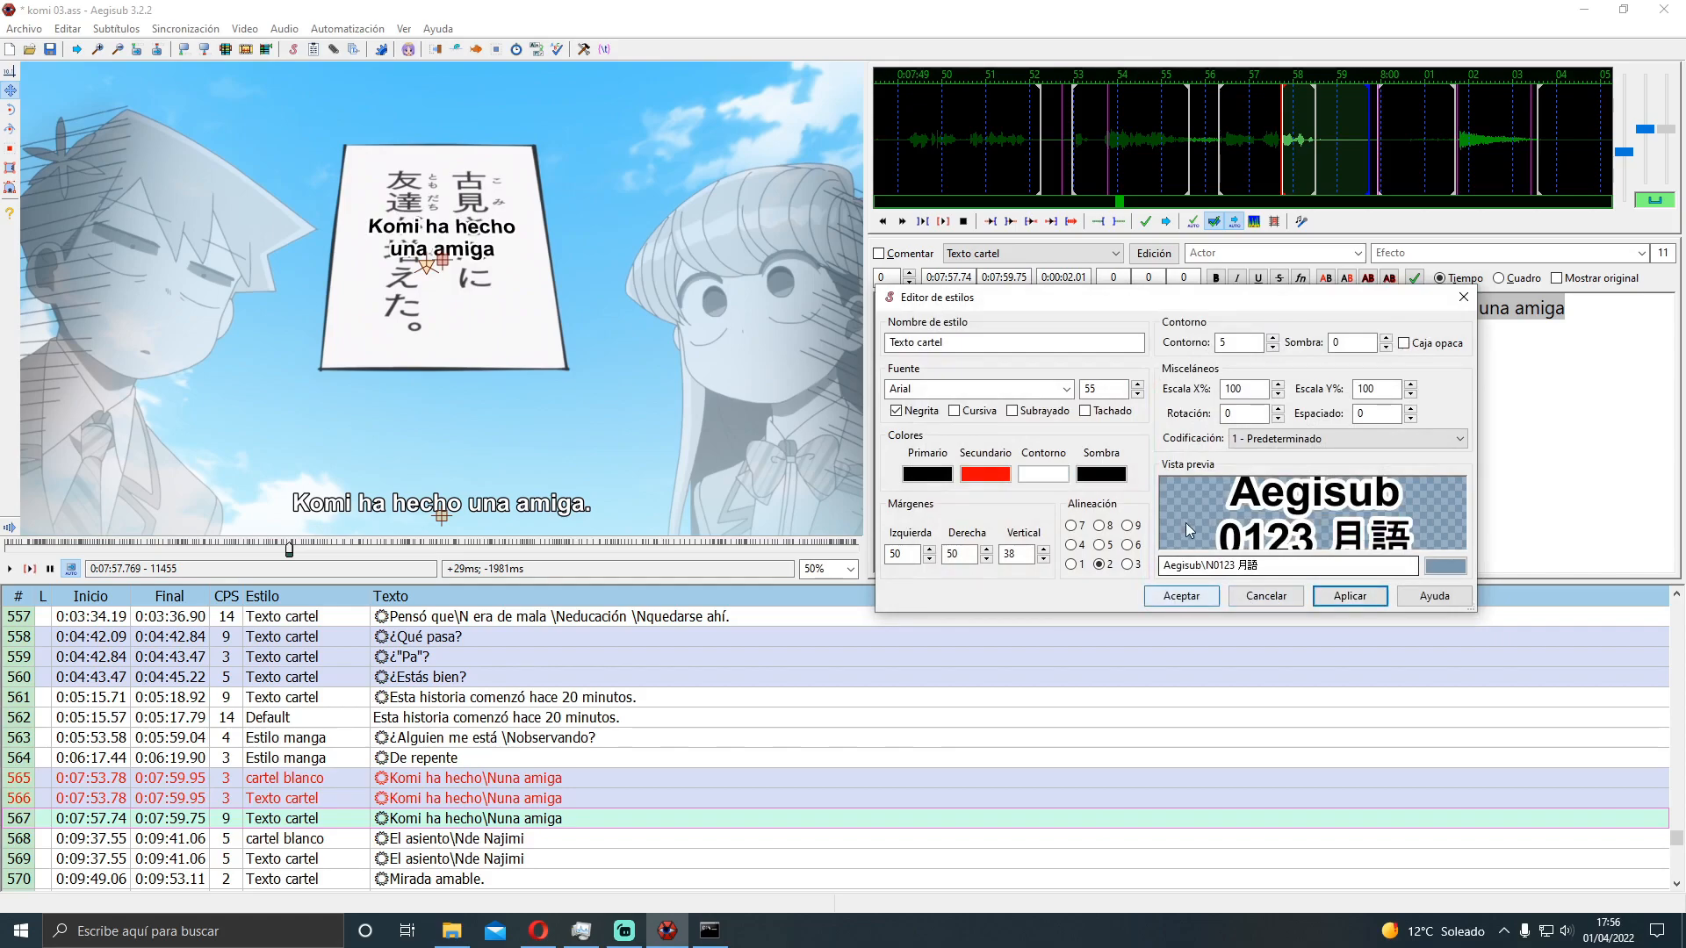
Set the Texto cartel style's outline width to 8
double_click(1240, 344)
type("8")
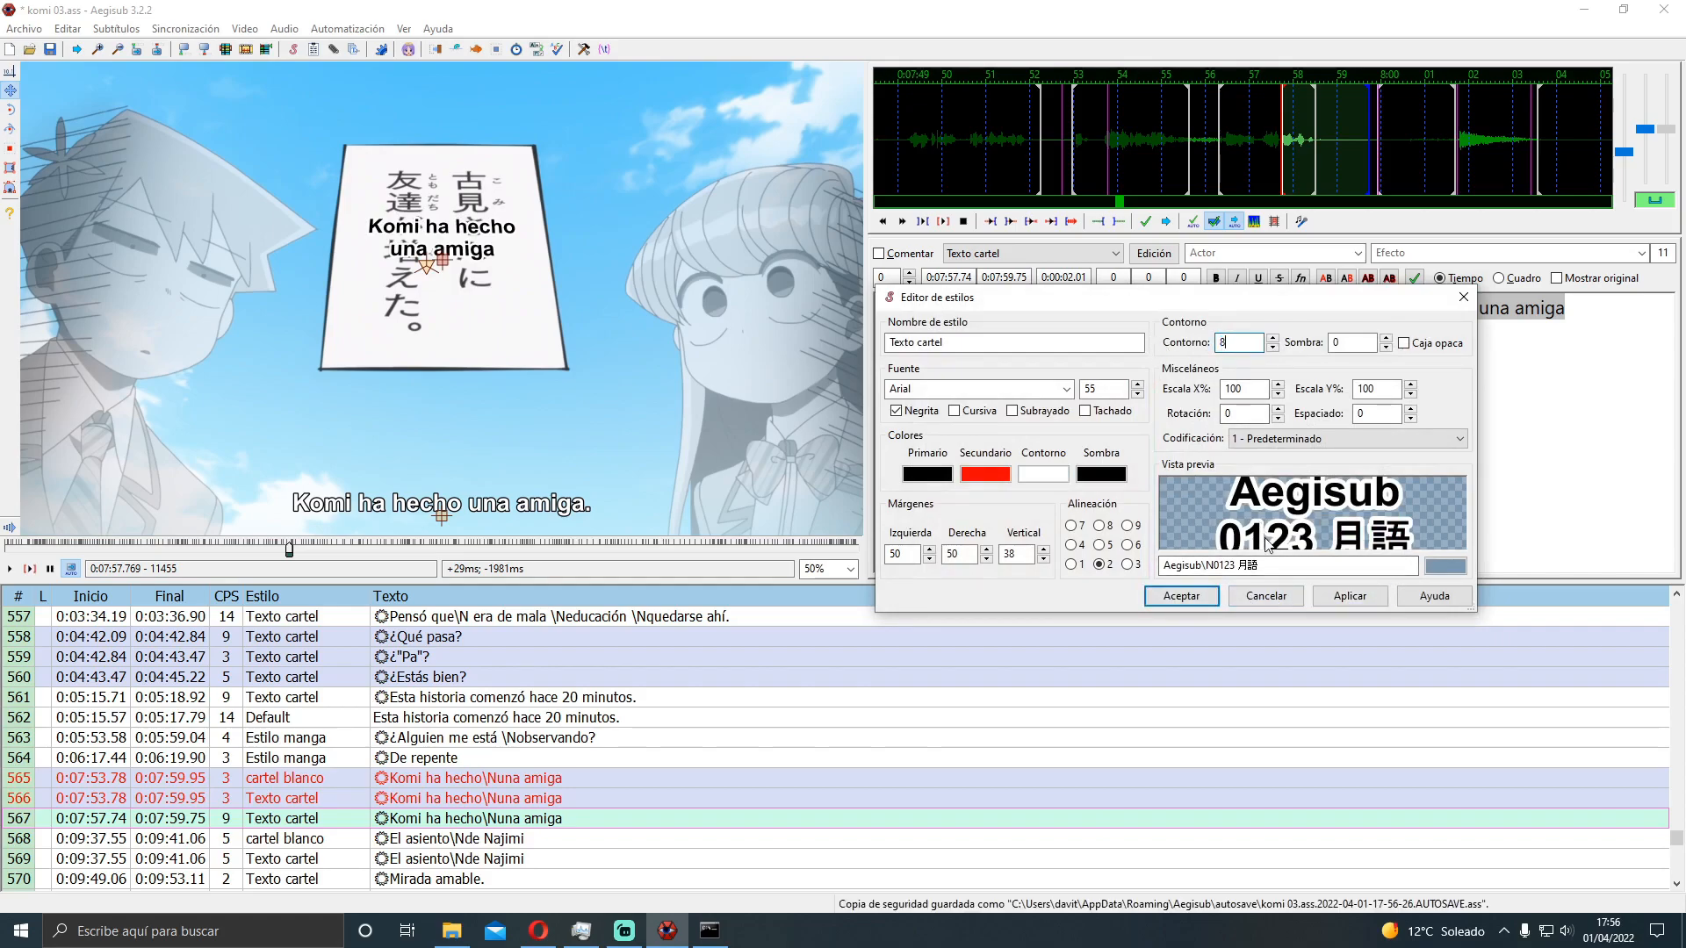
left_click(1151, 600)
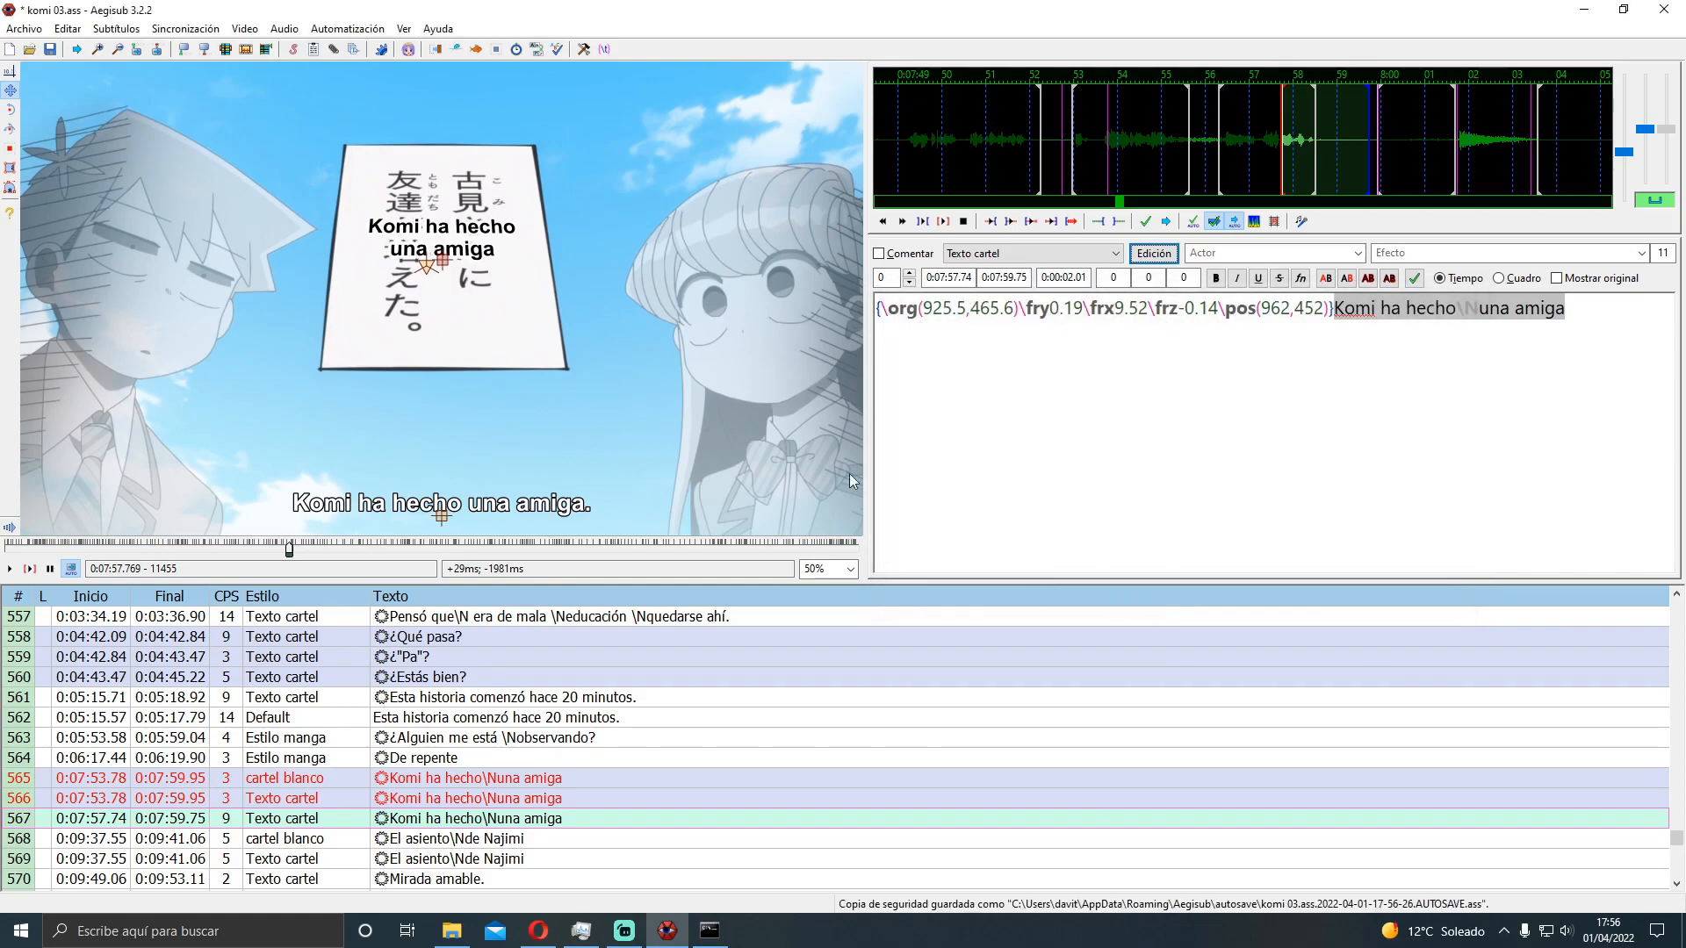
Reposition the sign text to about (963,363) and its rotation origin below the sign to about (952,782)
scroll(850, 472, "up", 2)
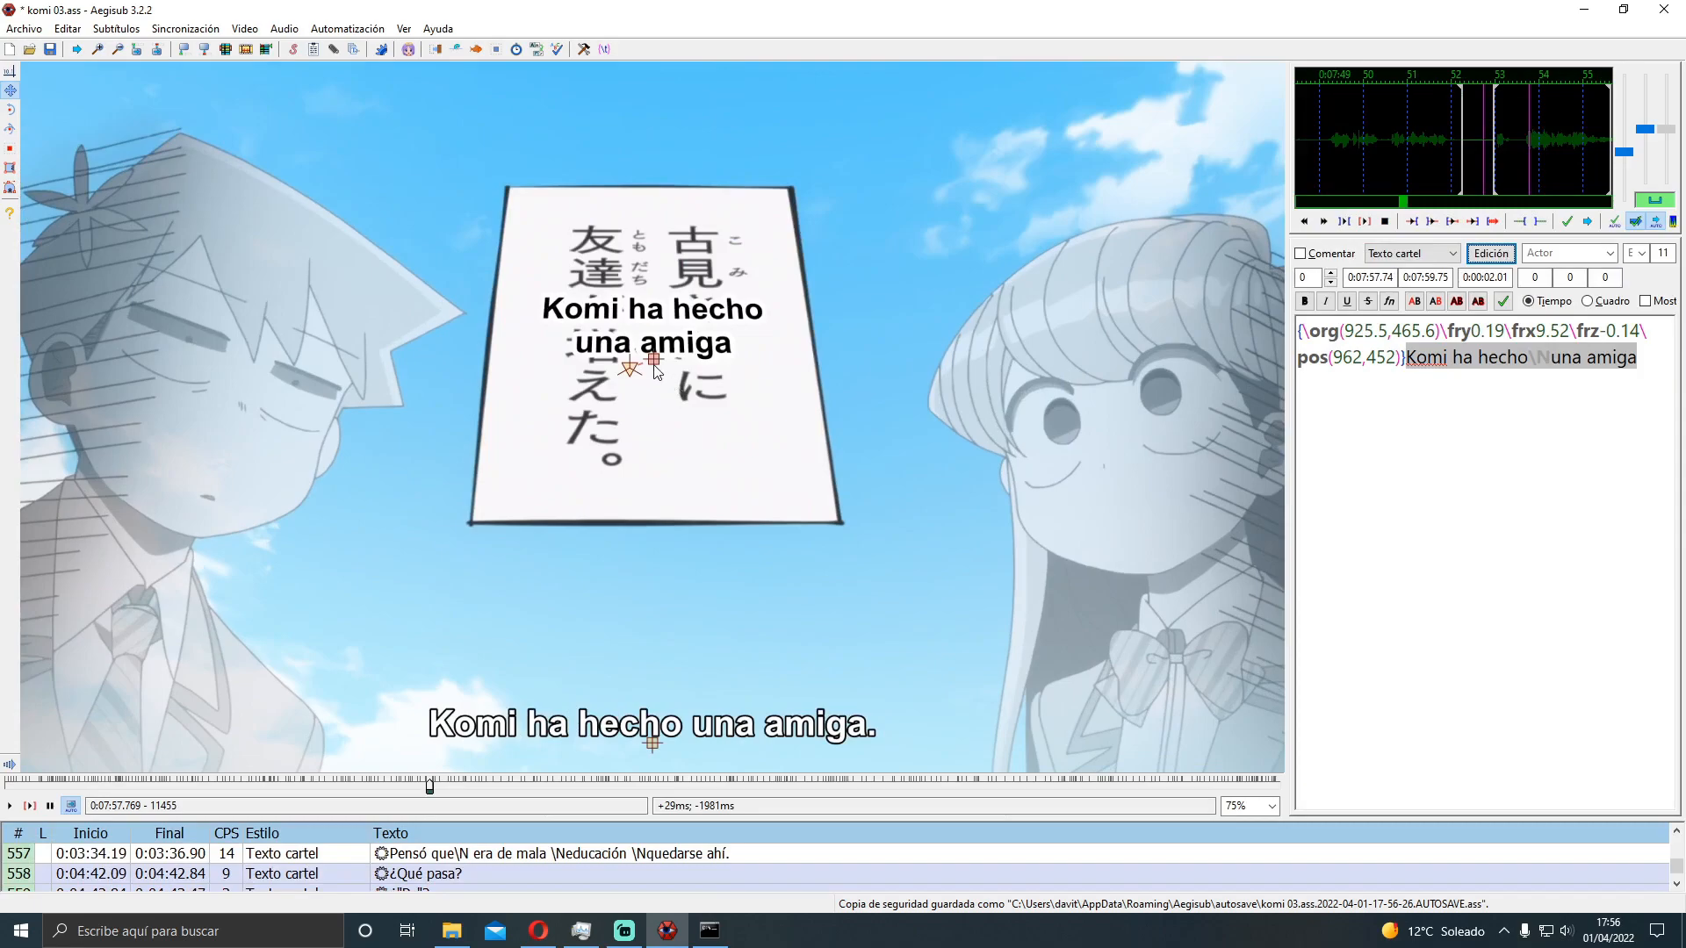
left_click_drag(630, 370, 651, 459)
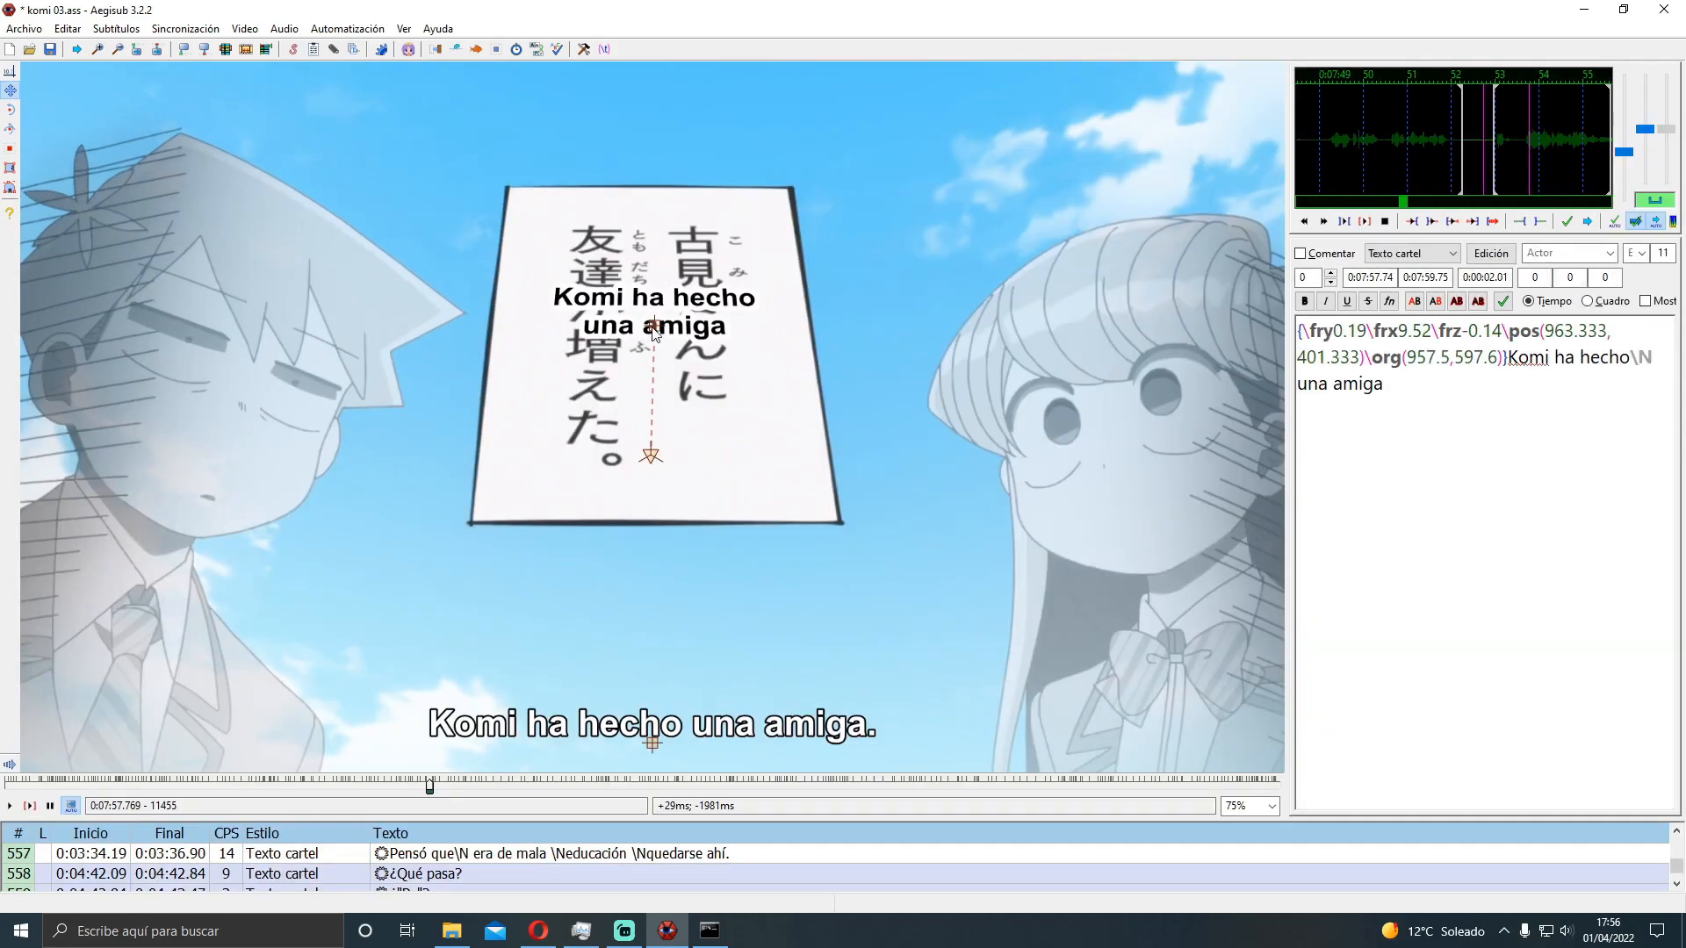
left_click_drag(653, 330, 652, 363)
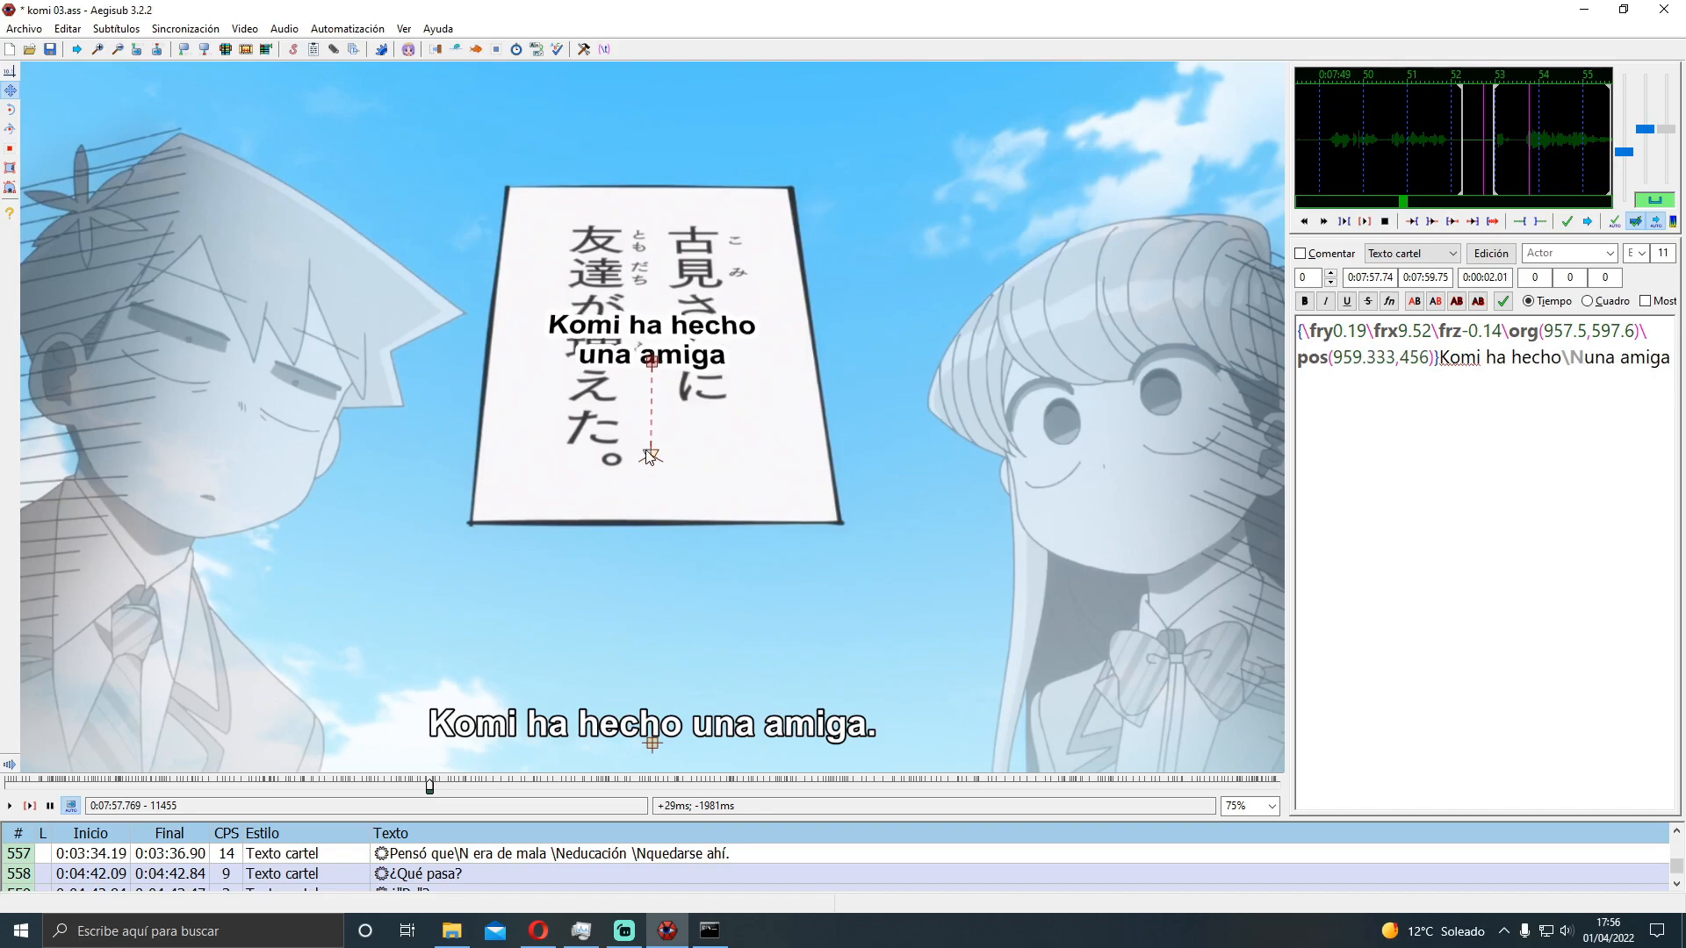
mouse_move(650, 458)
left_mouse_down()
mouse_move(646, 169)
mouse_move(672, 46)
mouse_move(654, 33)
mouse_move(654, 514)
mouse_move(655, 476)
left_mouse_up()
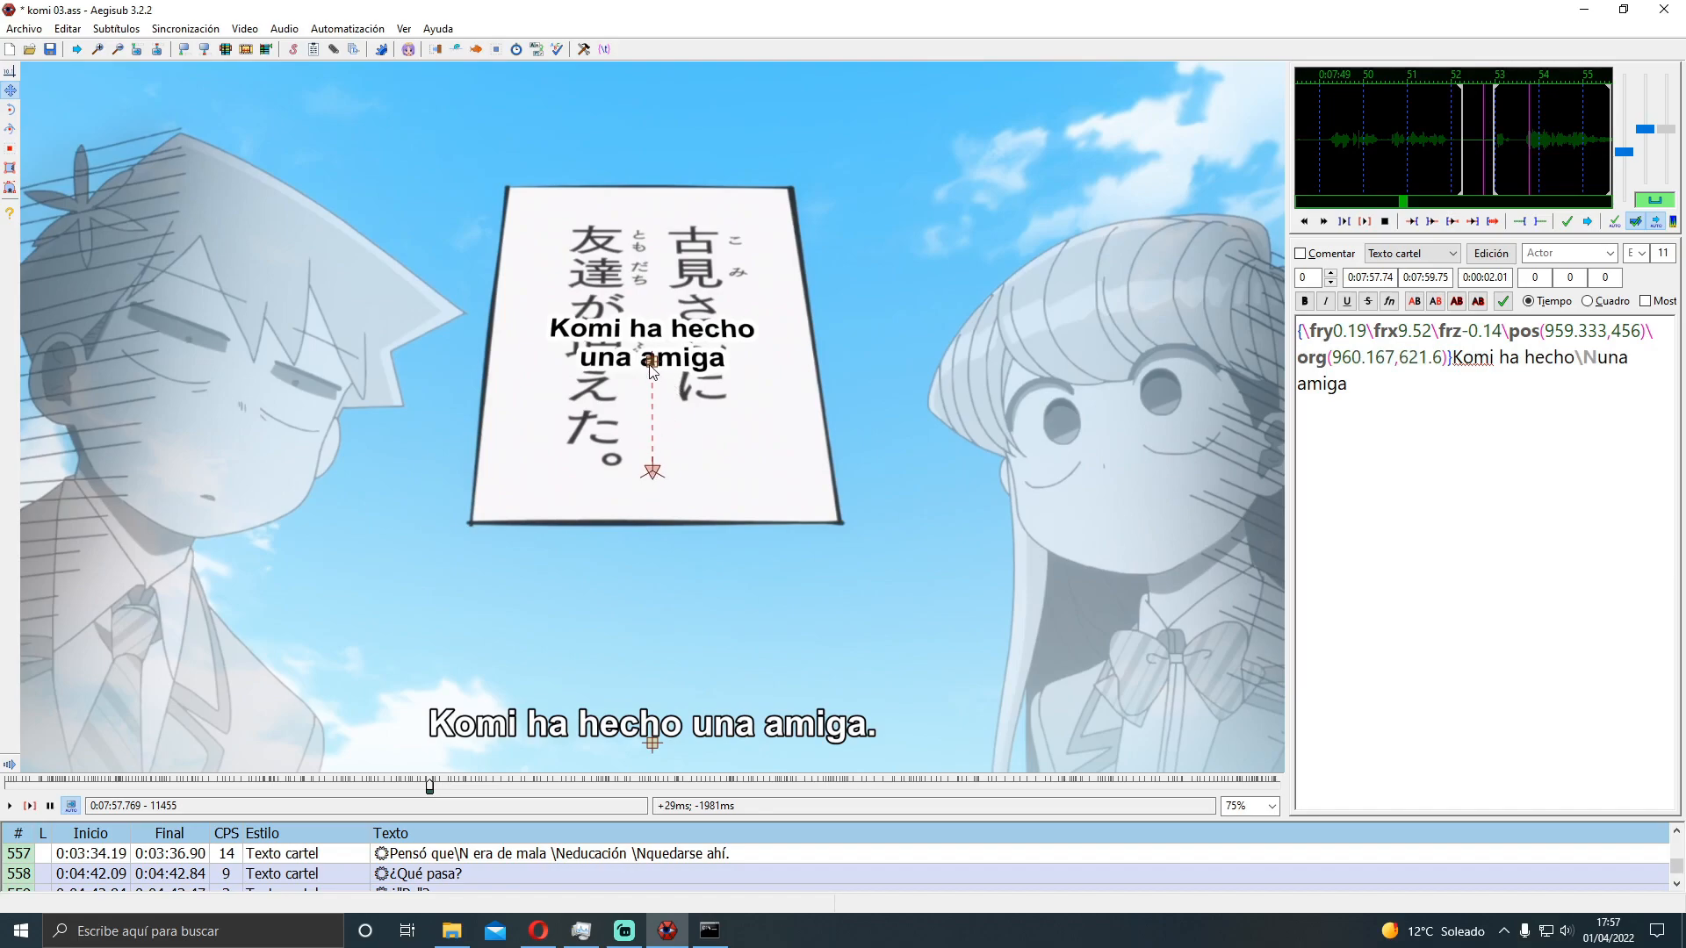
mouse_move(653, 367)
left_mouse_down()
mouse_move(647, 298)
mouse_move(650, 339)
left_mouse_up()
mouse_move(651, 472)
left_mouse_down()
mouse_move(650, 655)
mouse_move(661, 579)
left_mouse_up()
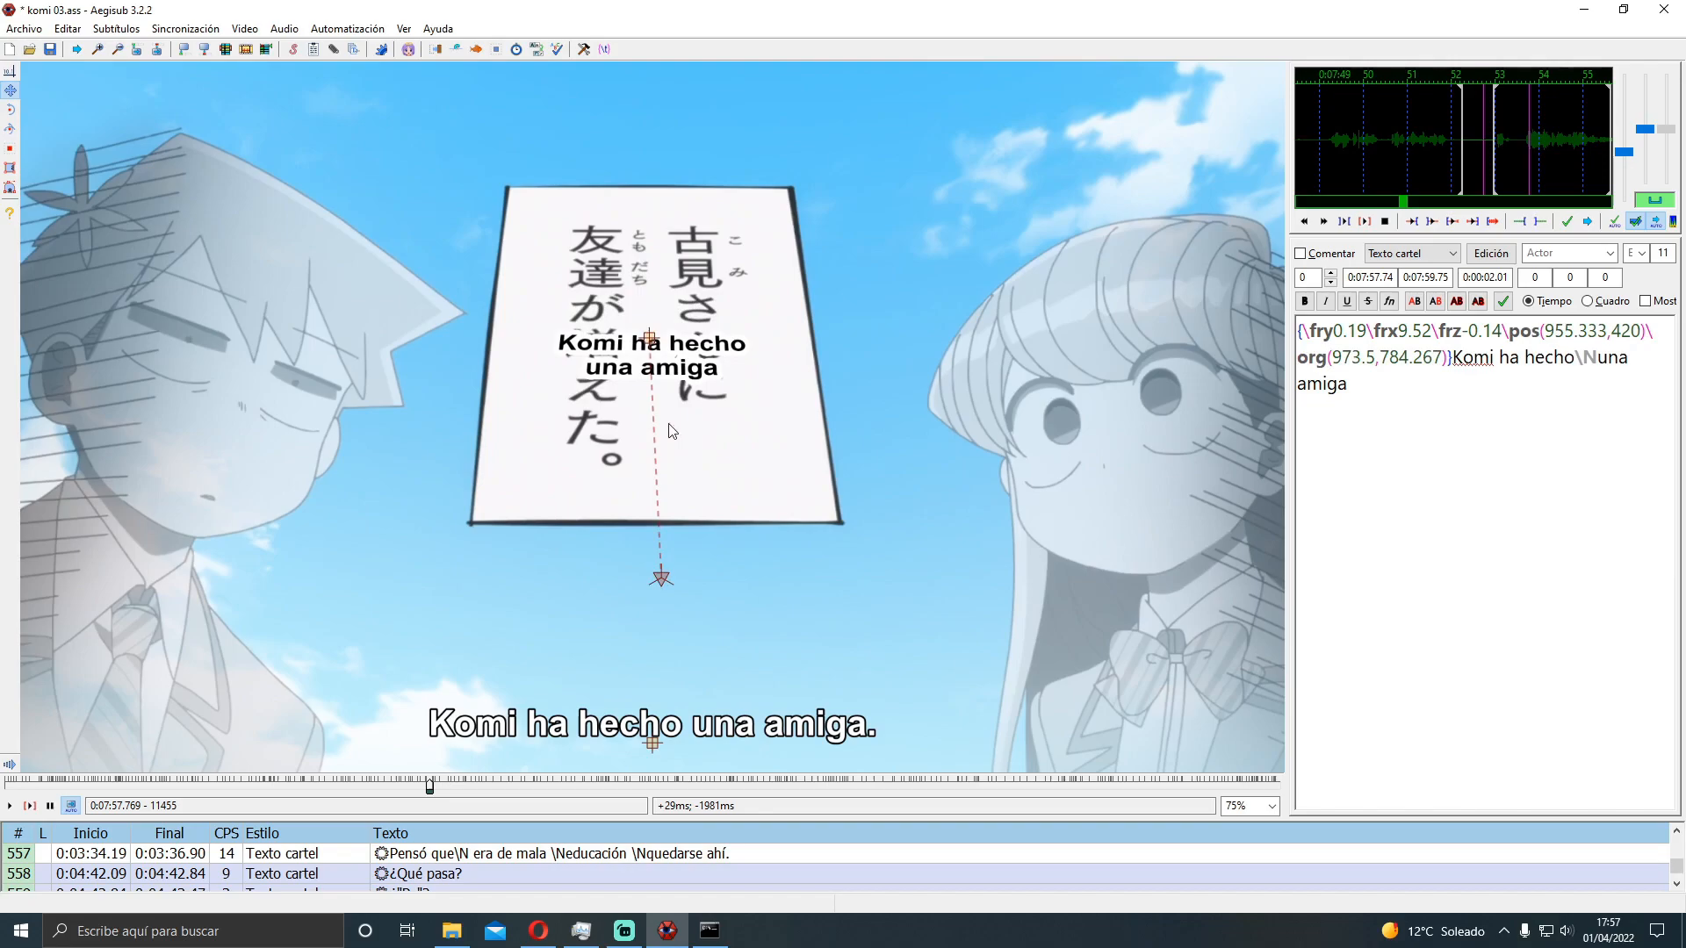
left_click_drag(650, 338, 659, 302)
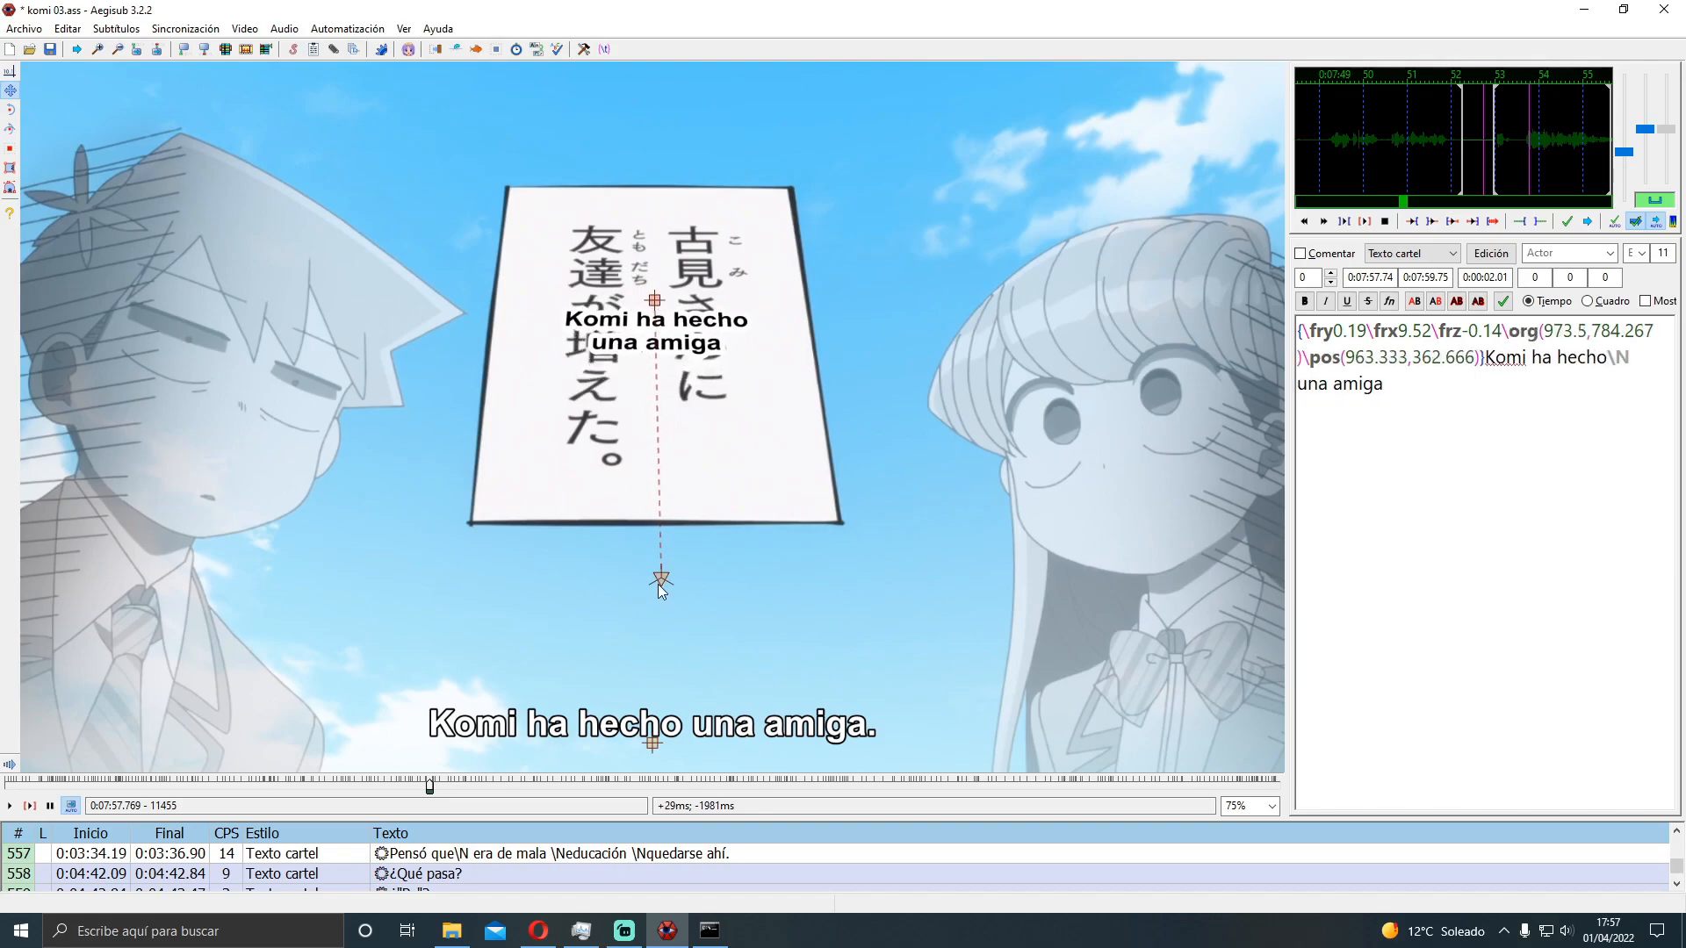
left_click_drag(661, 579, 647, 577)
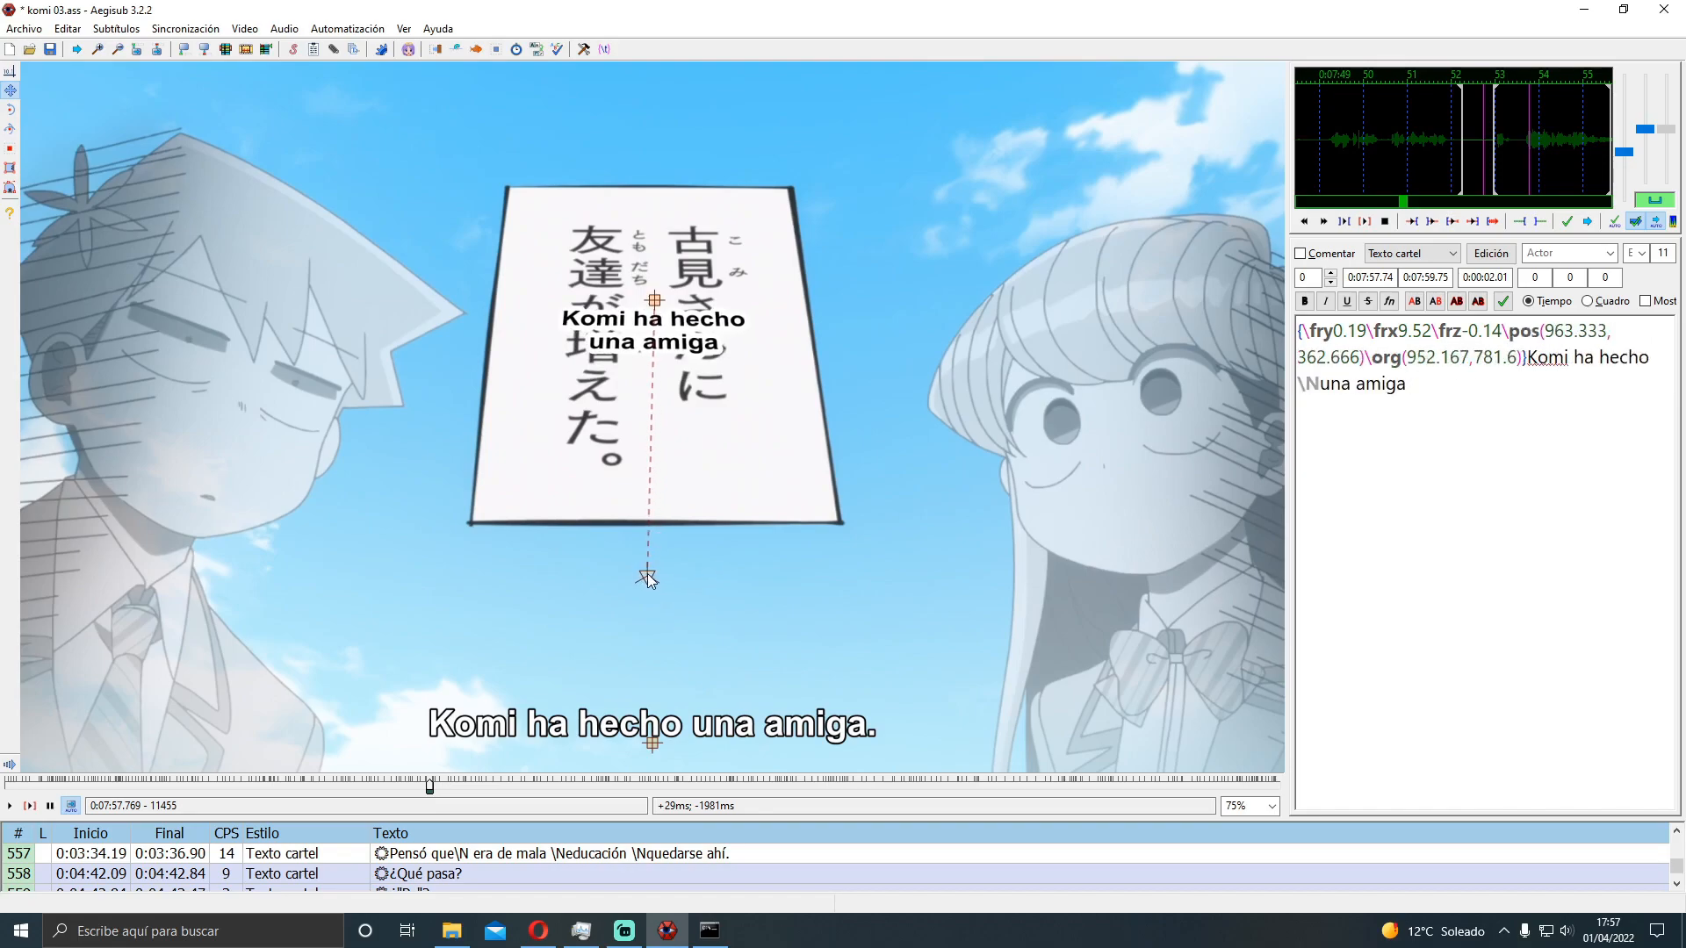
Set the Texto cartel style's font size to 75
scroll(596, 411, "down", 1)
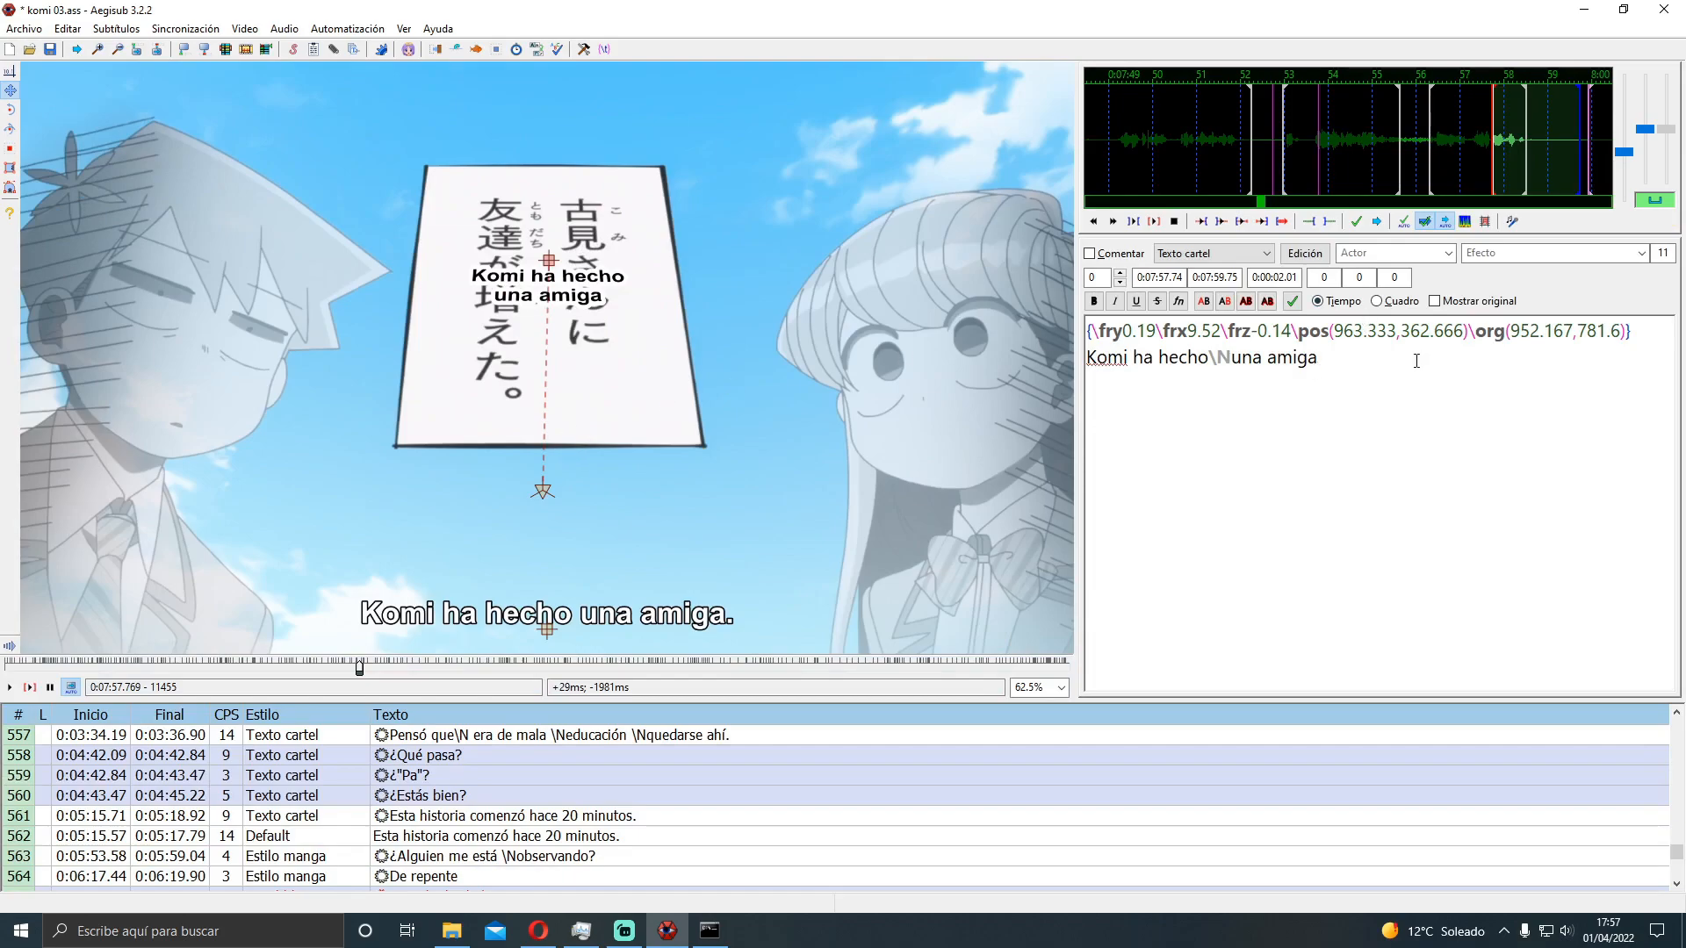
left_click_drag(1470, 361, 1085, 360)
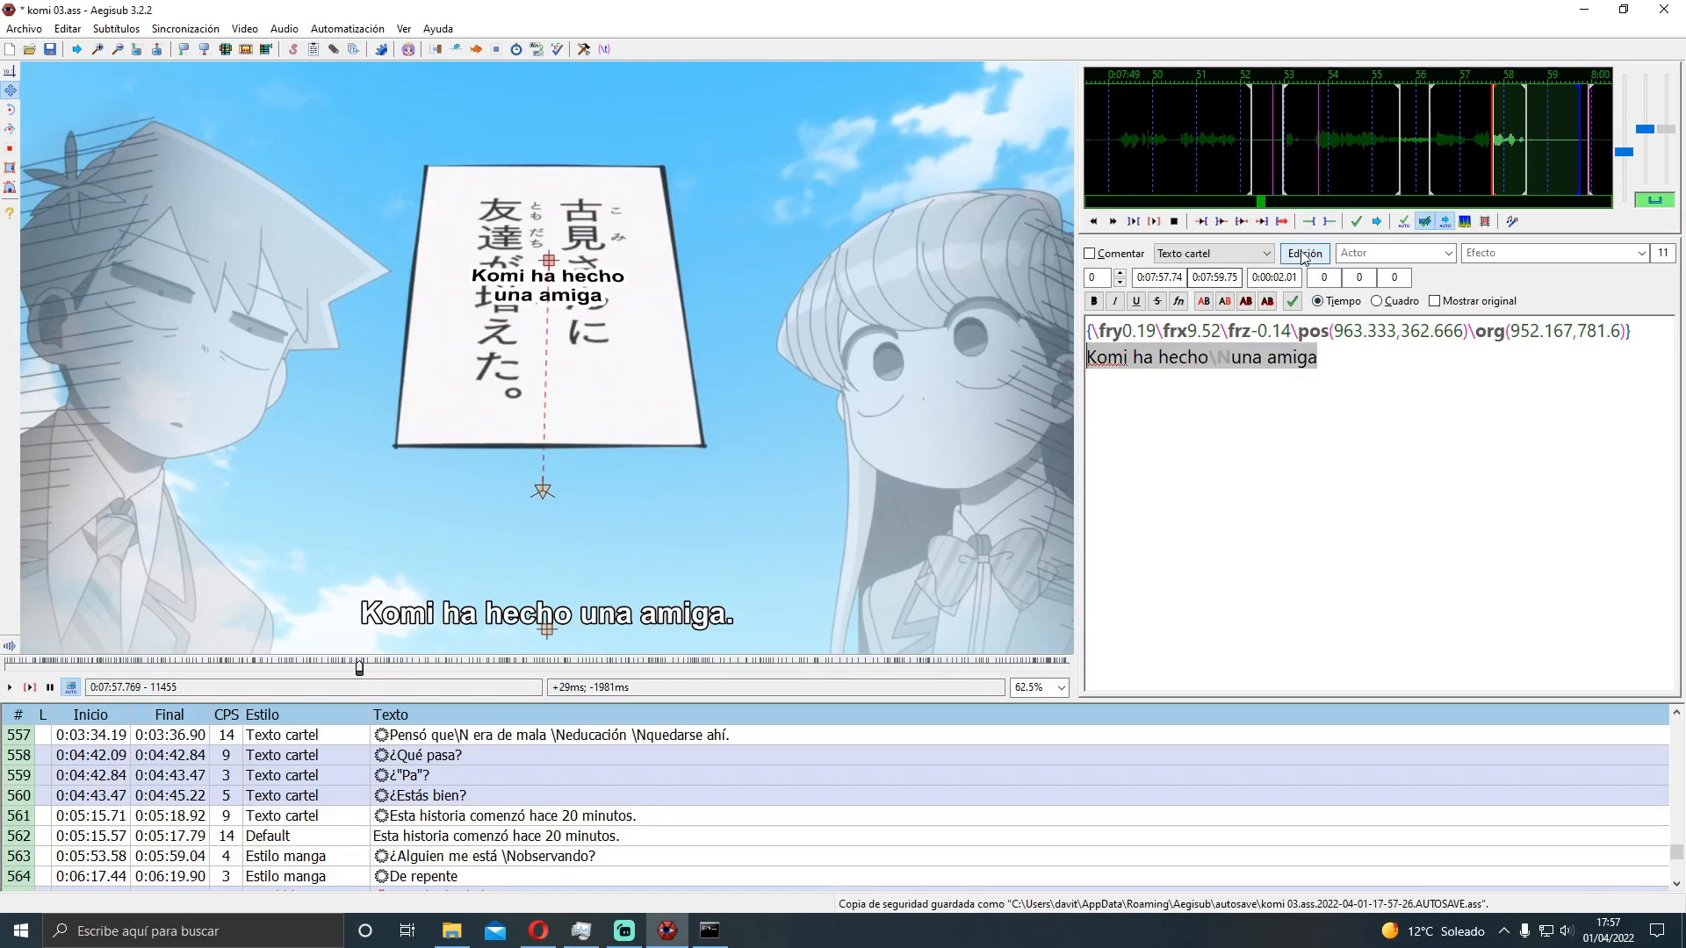
left_click(1305, 252)
double_click(1111, 388)
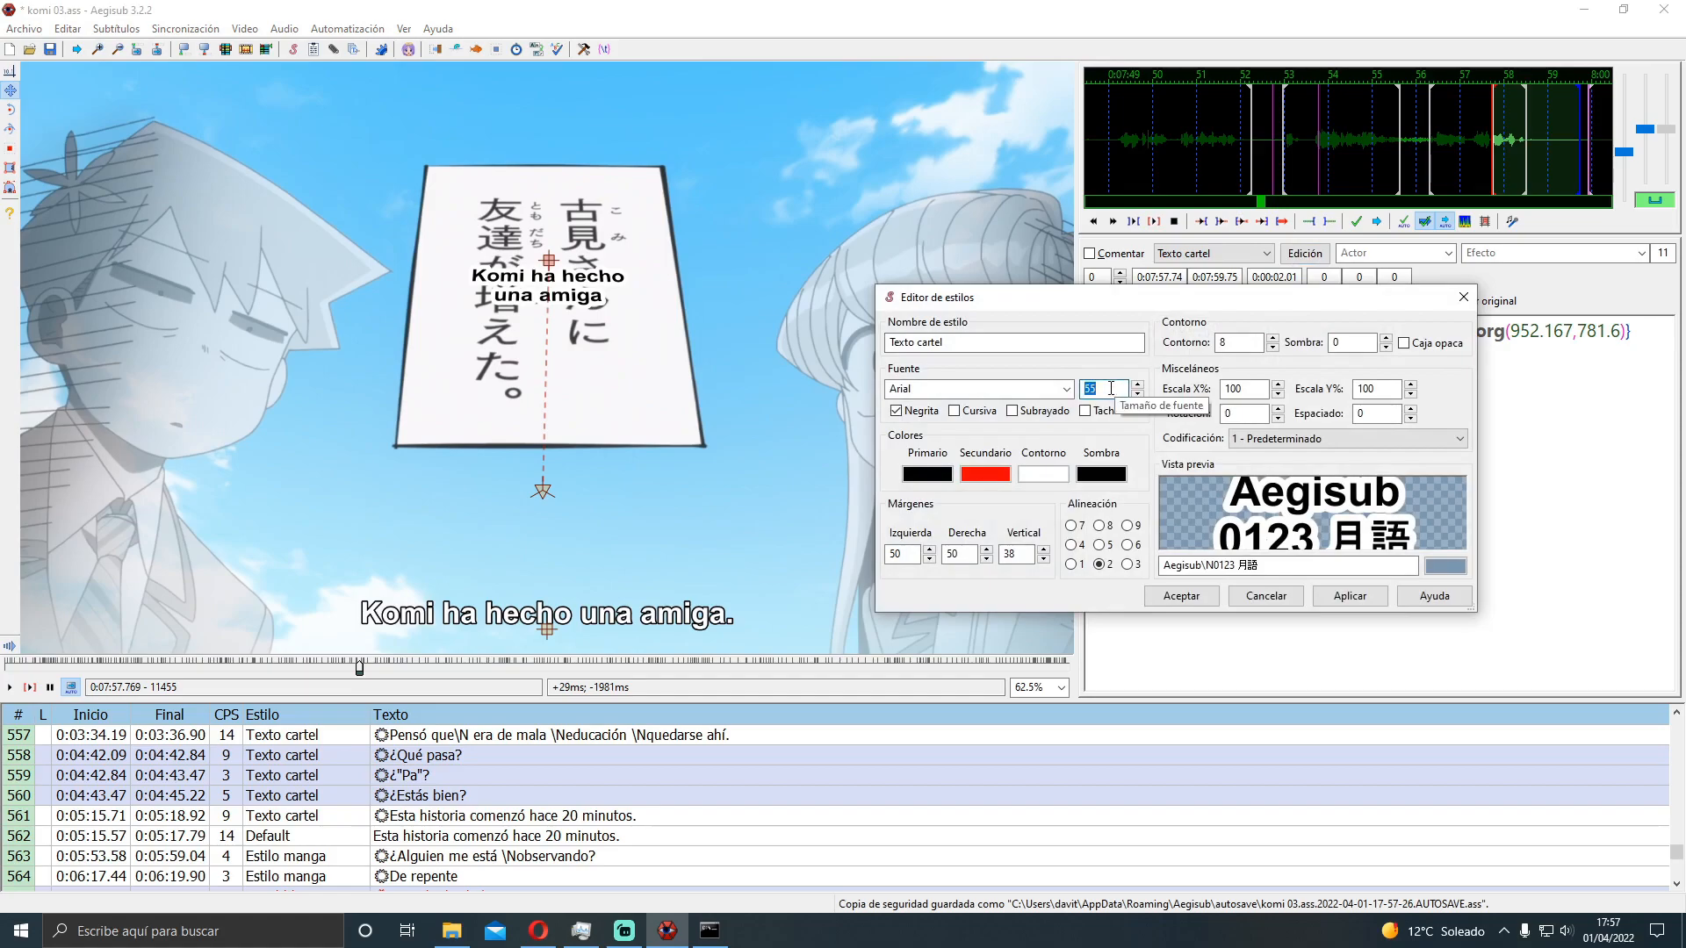
type("75")
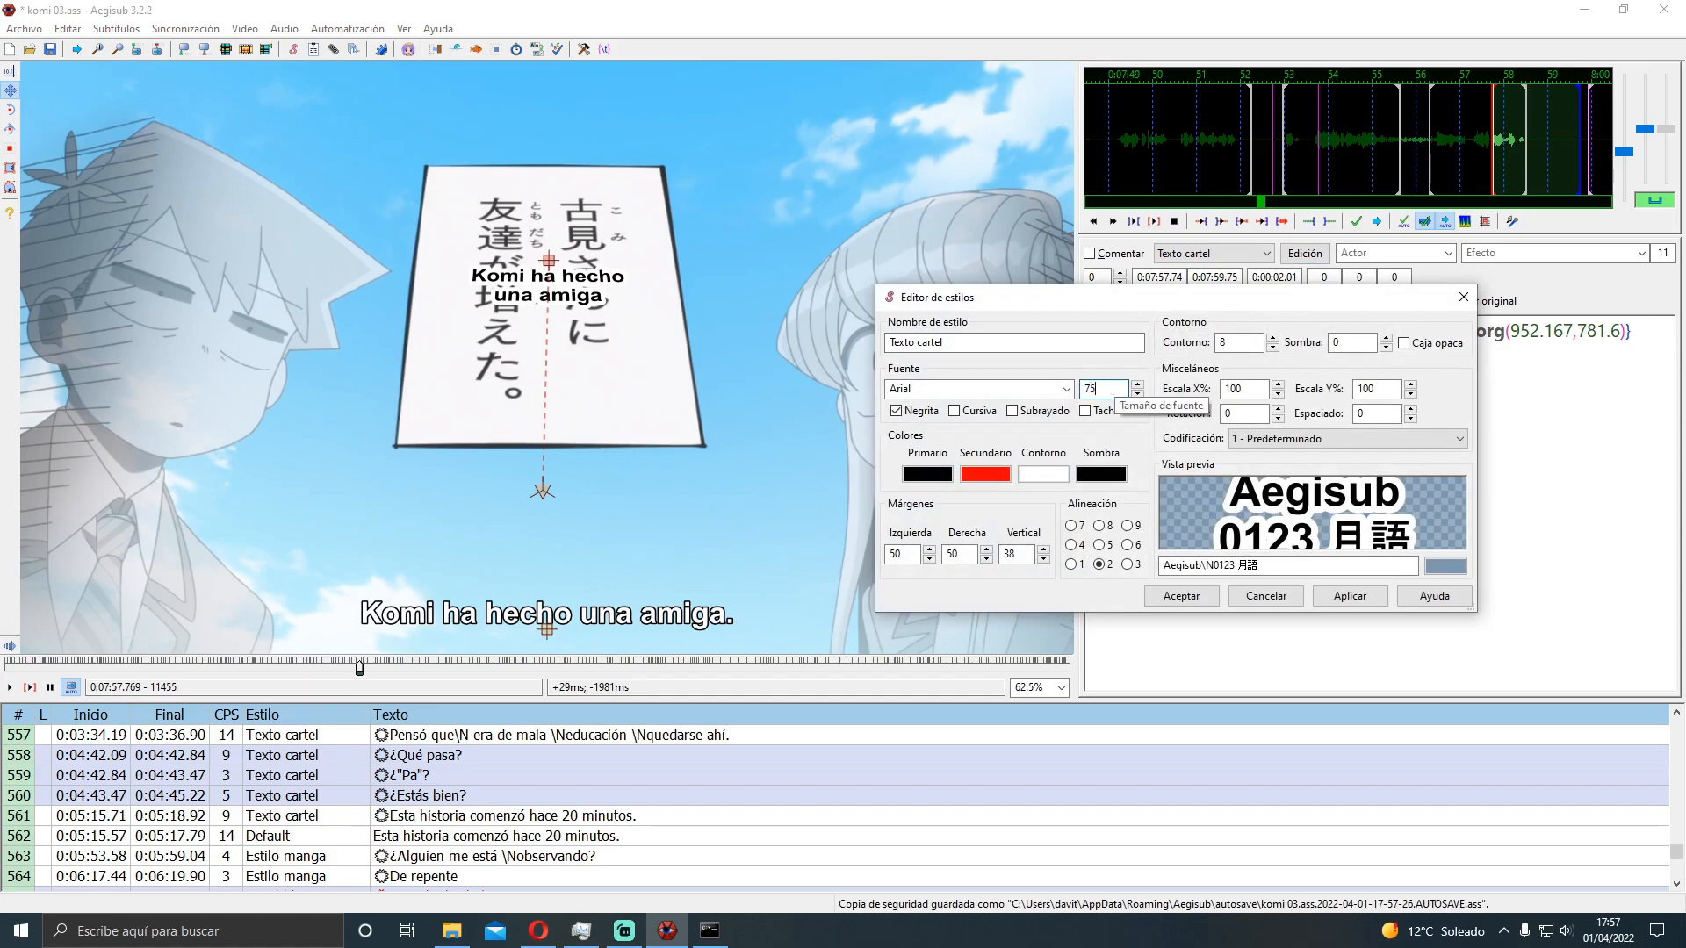
left_click(1363, 599)
left_click(1181, 596)
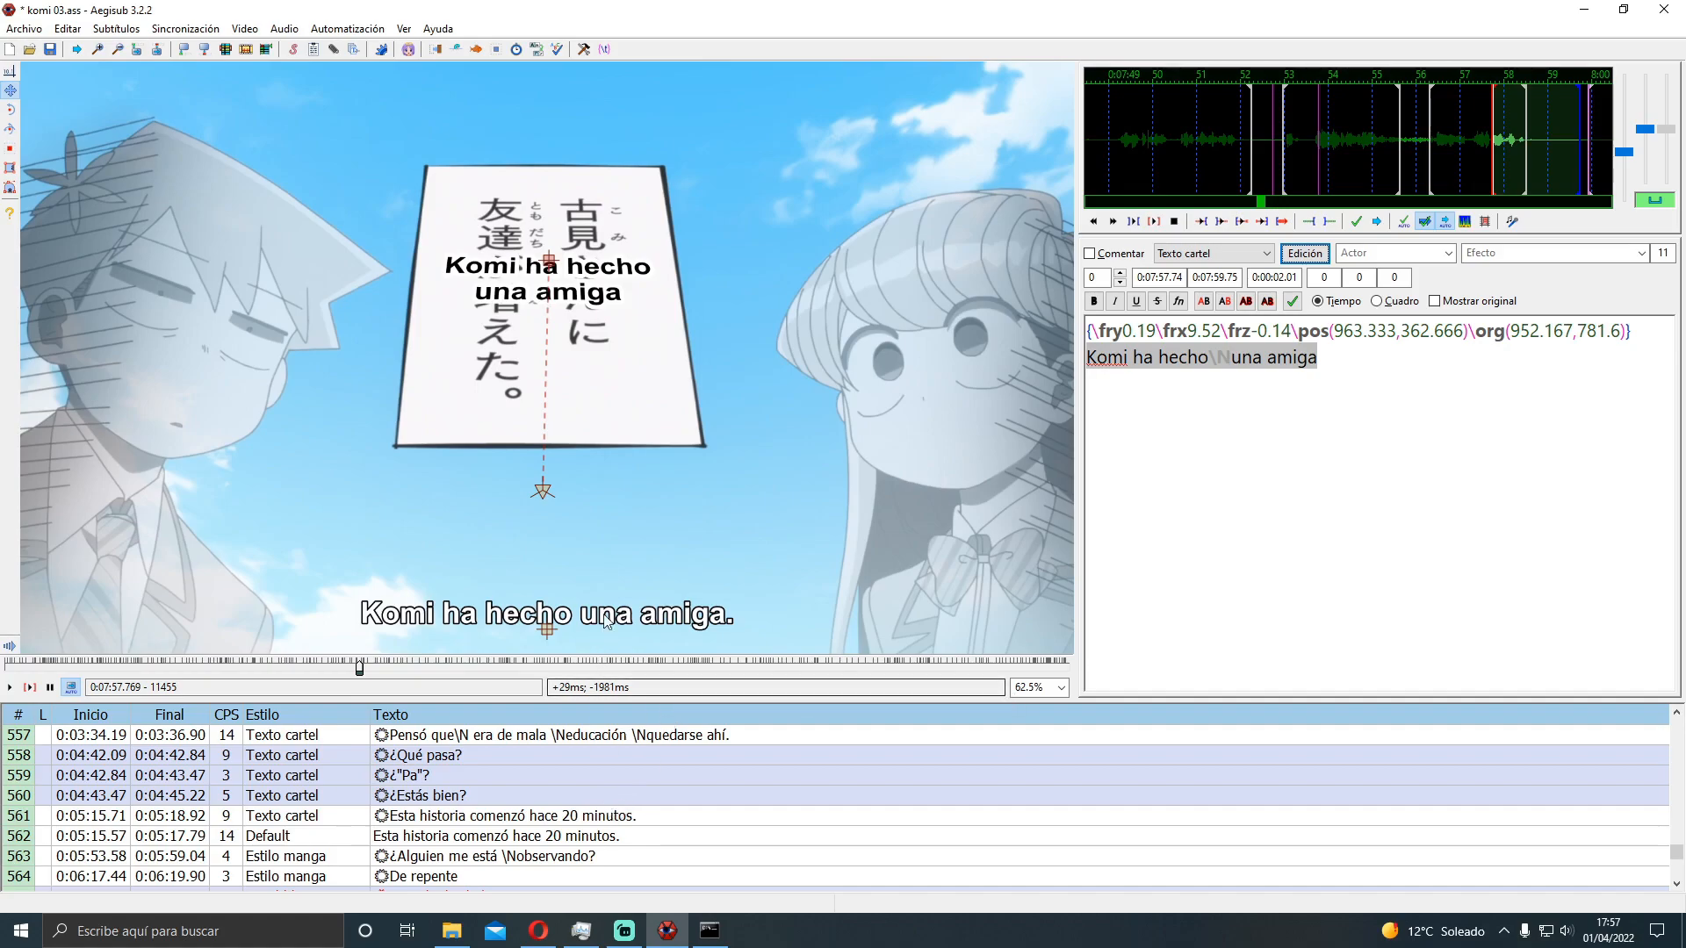
Check the sign text's perspective grid with the X/Y rotation tool and compare it with the perspective.py transforms in the Command Prompt
scroll(611, 588, "down", 1)
scroll(597, 650, "down", 1)
left_click(561, 756)
left_click(1358, 524)
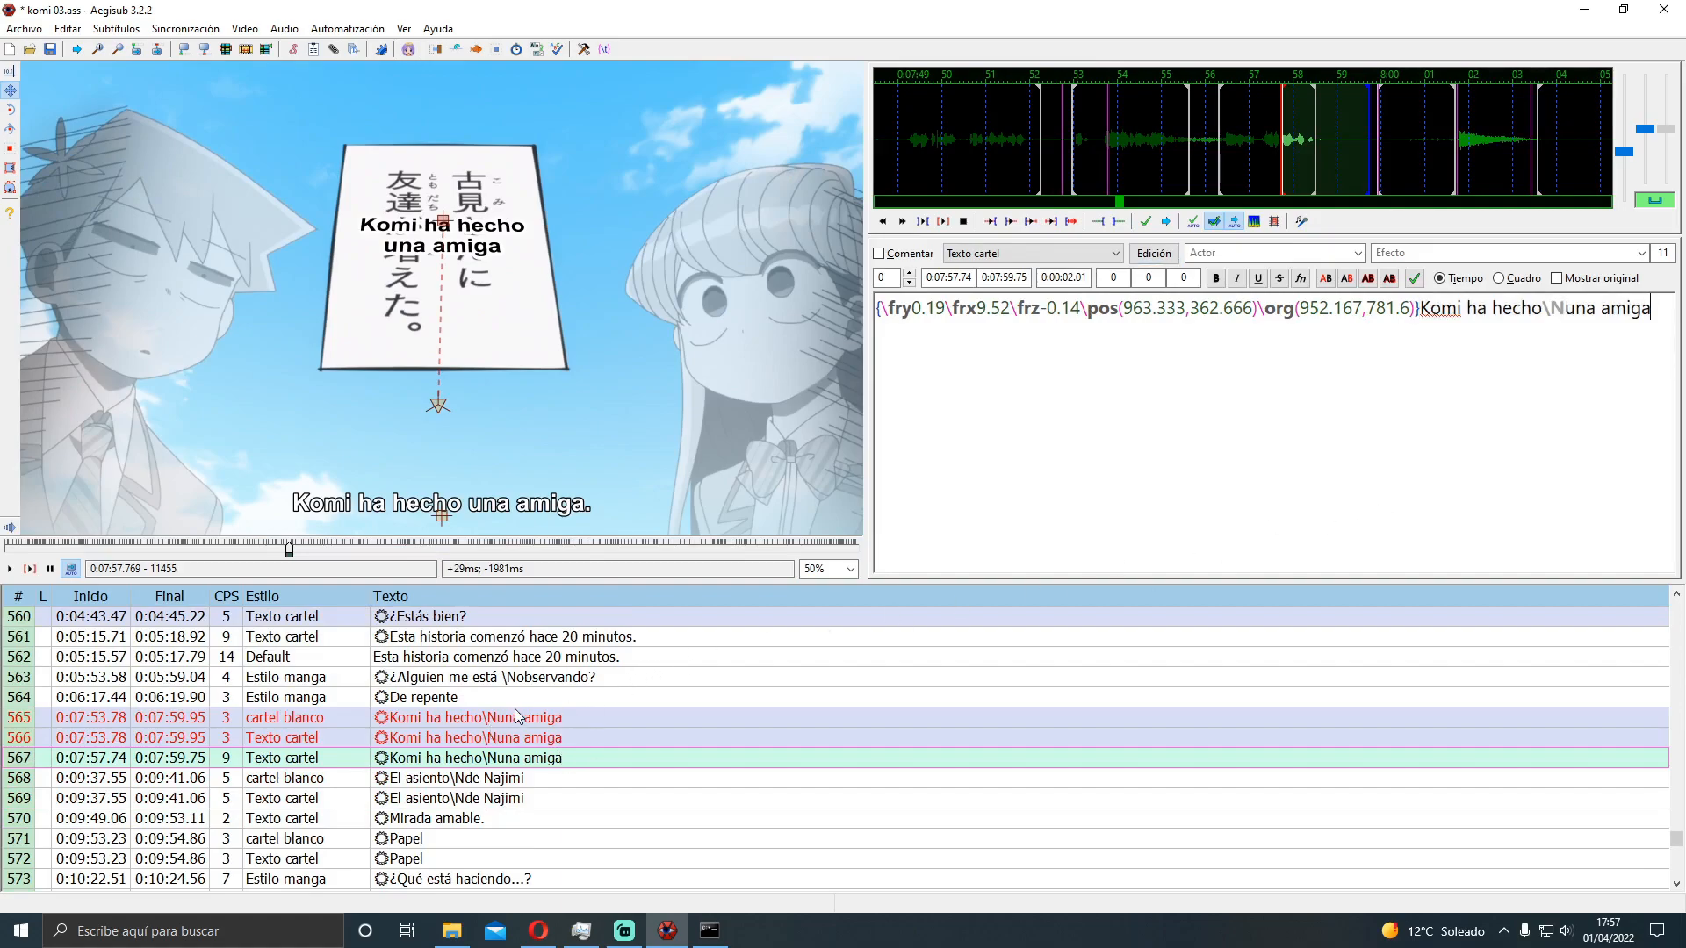
left_click(10, 130)
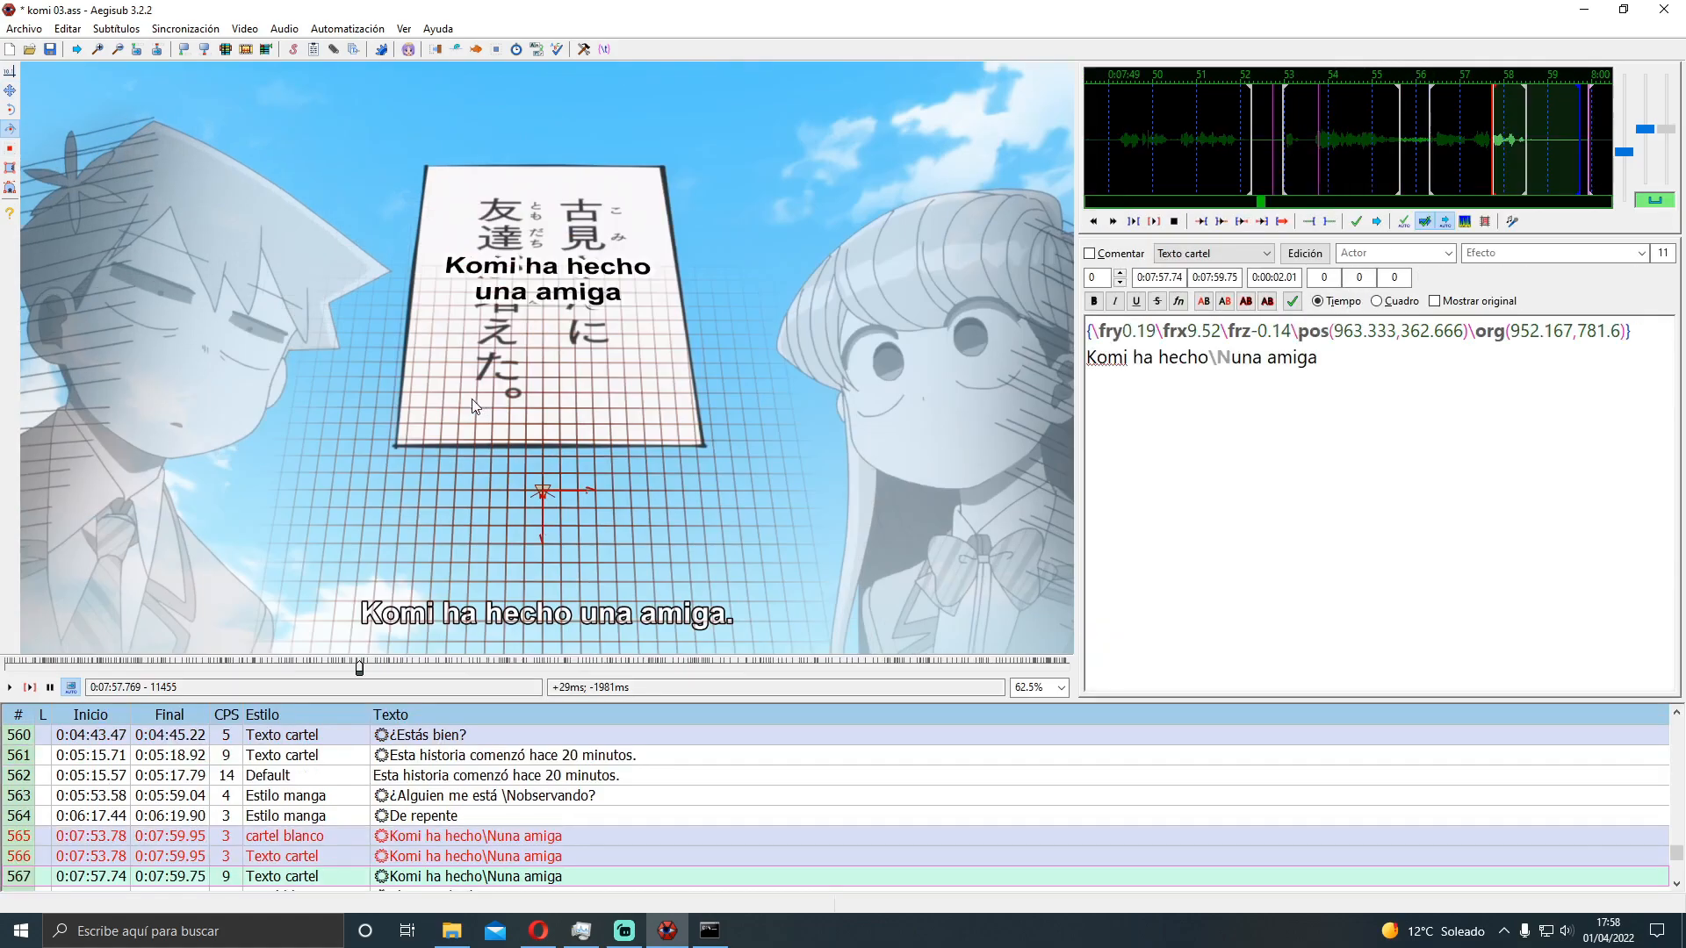
scroll(466, 411, "up", 1)
left_click_drag(581, 492, 585, 492)
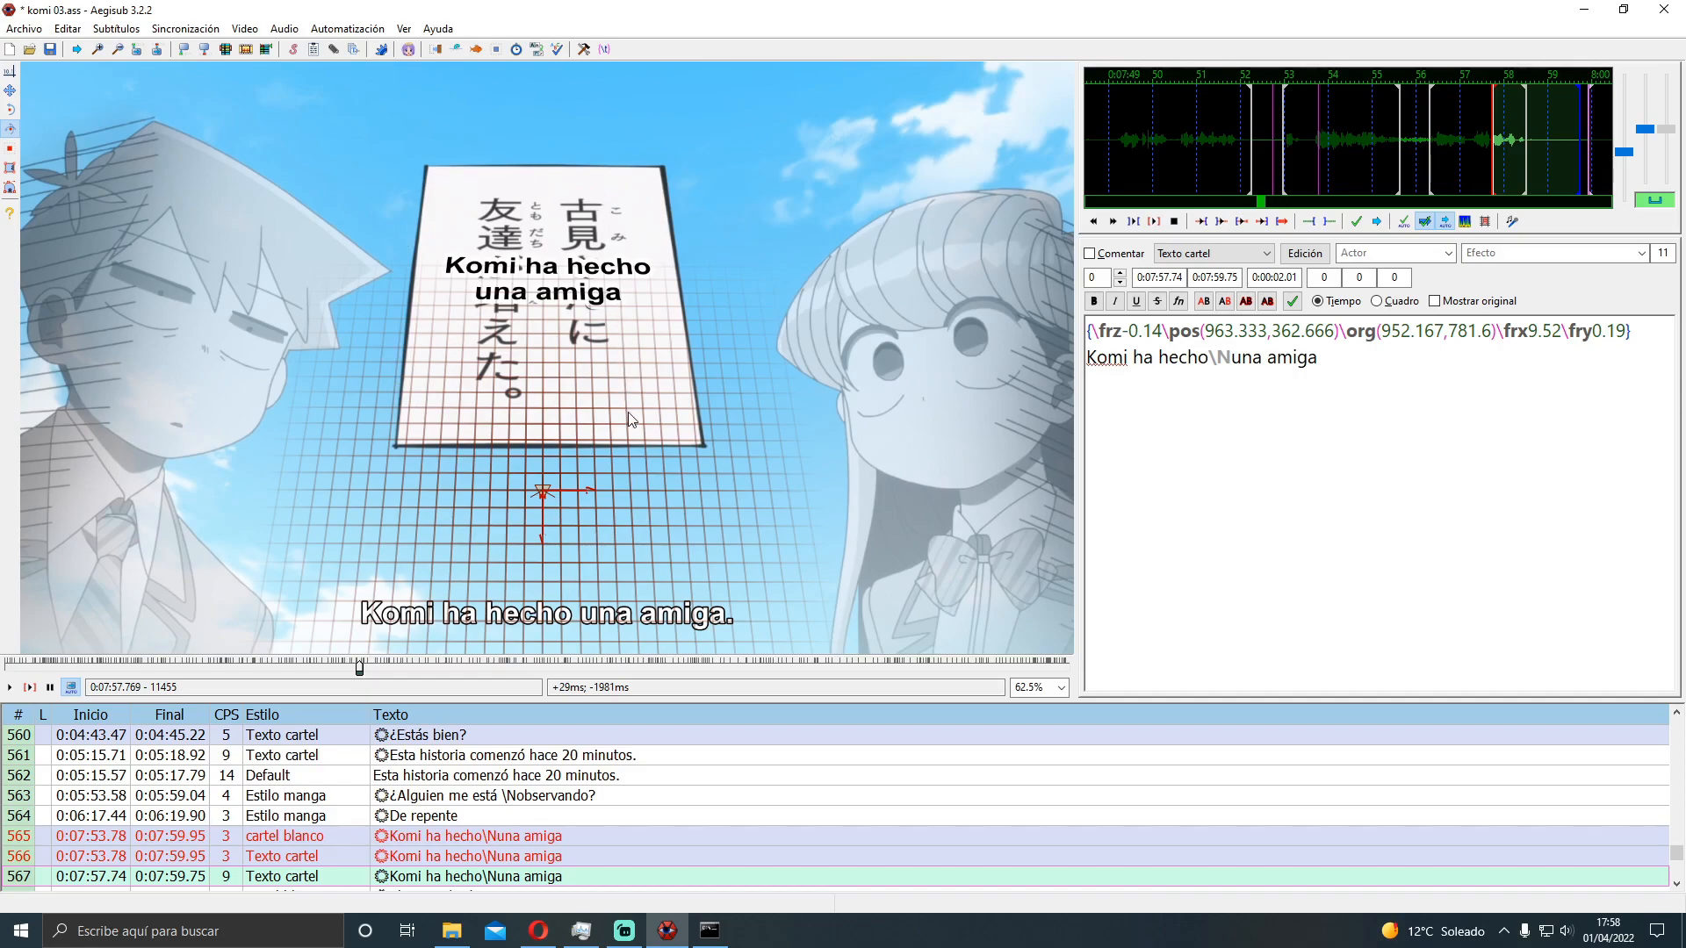
left_click(722, 929)
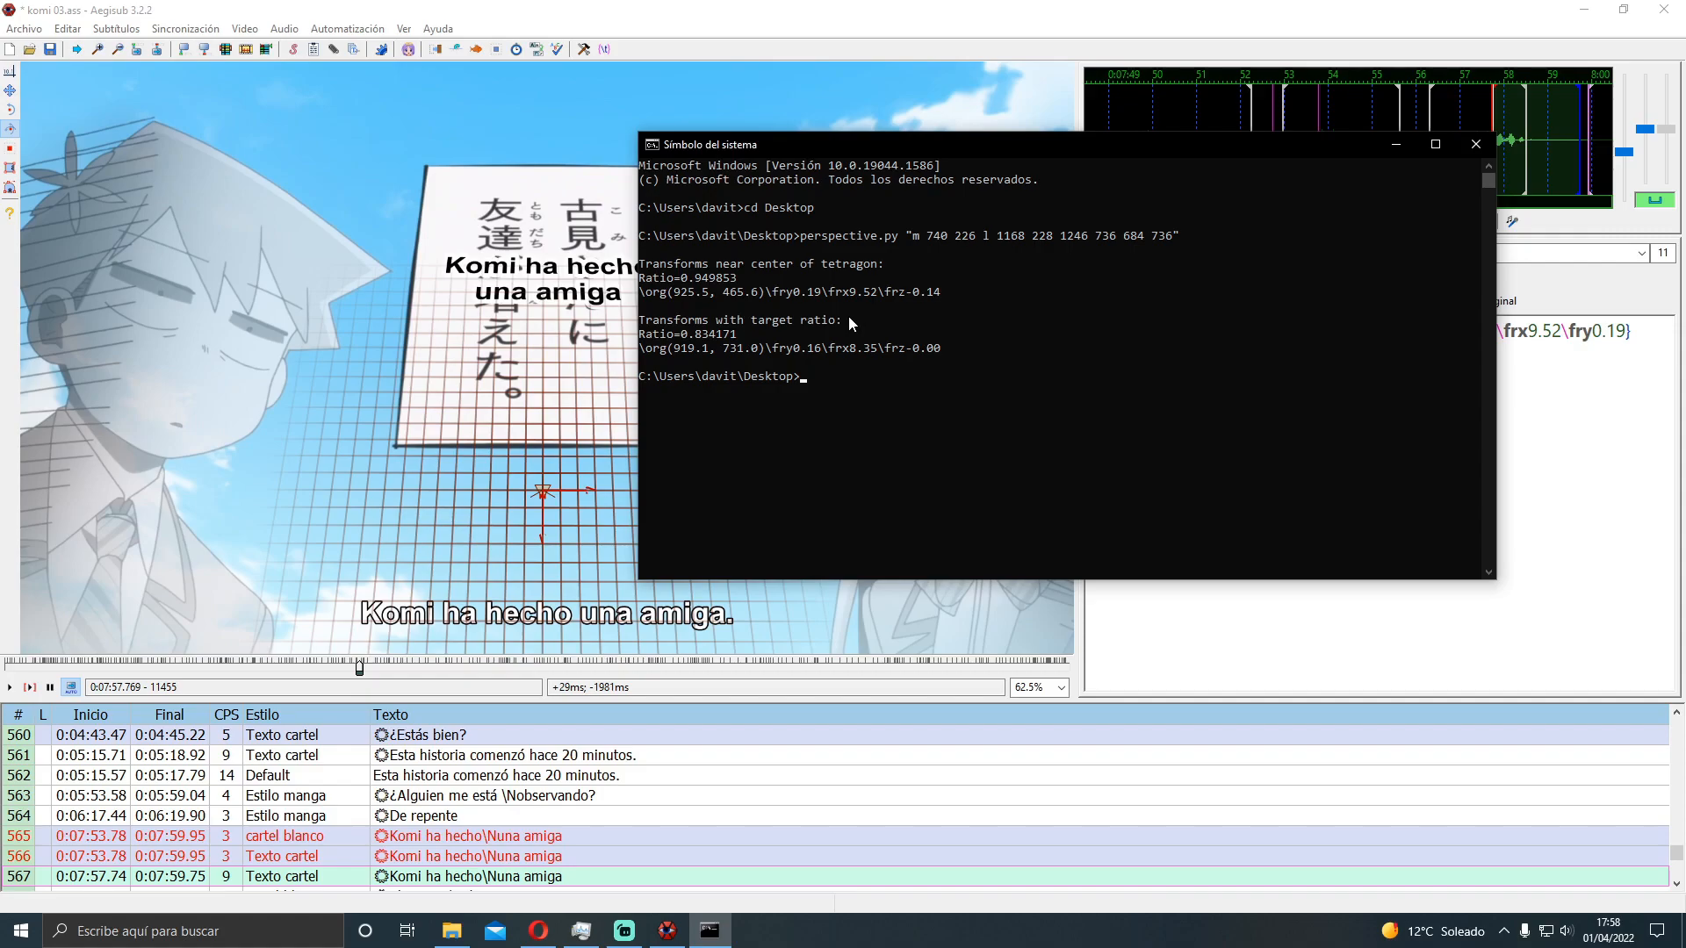
left_click(1543, 439)
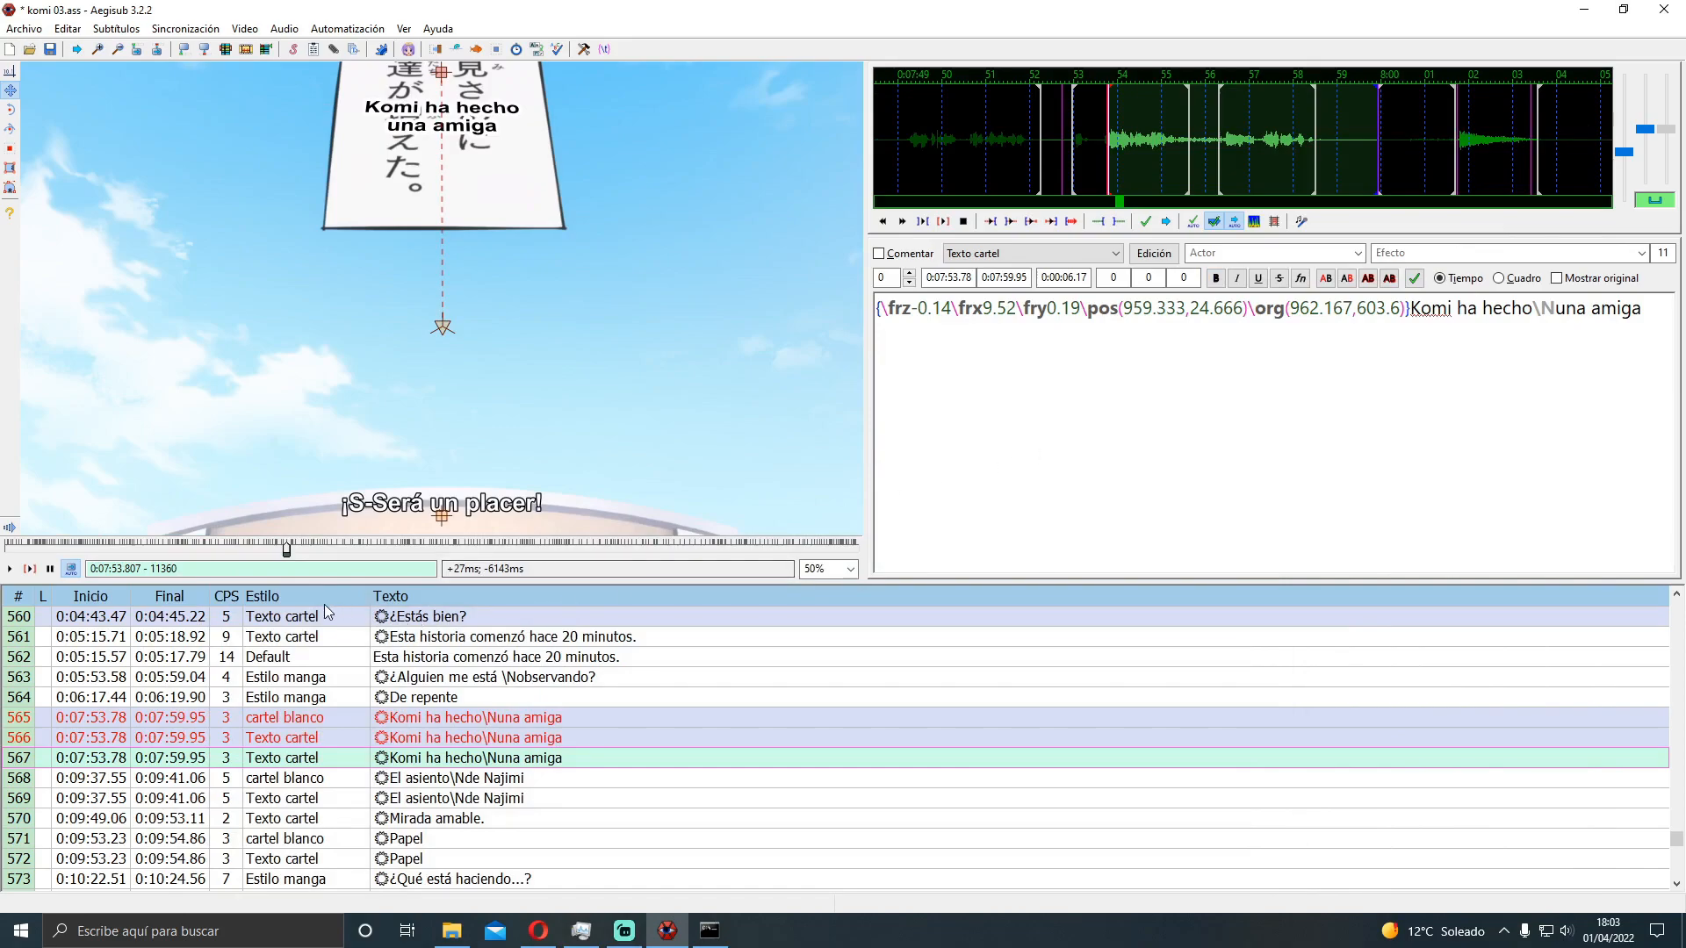
Animate the sign text with a \move from (959.333,24.666) to about (957,535) at the line's last frame, and play the line
left_click(31, 570)
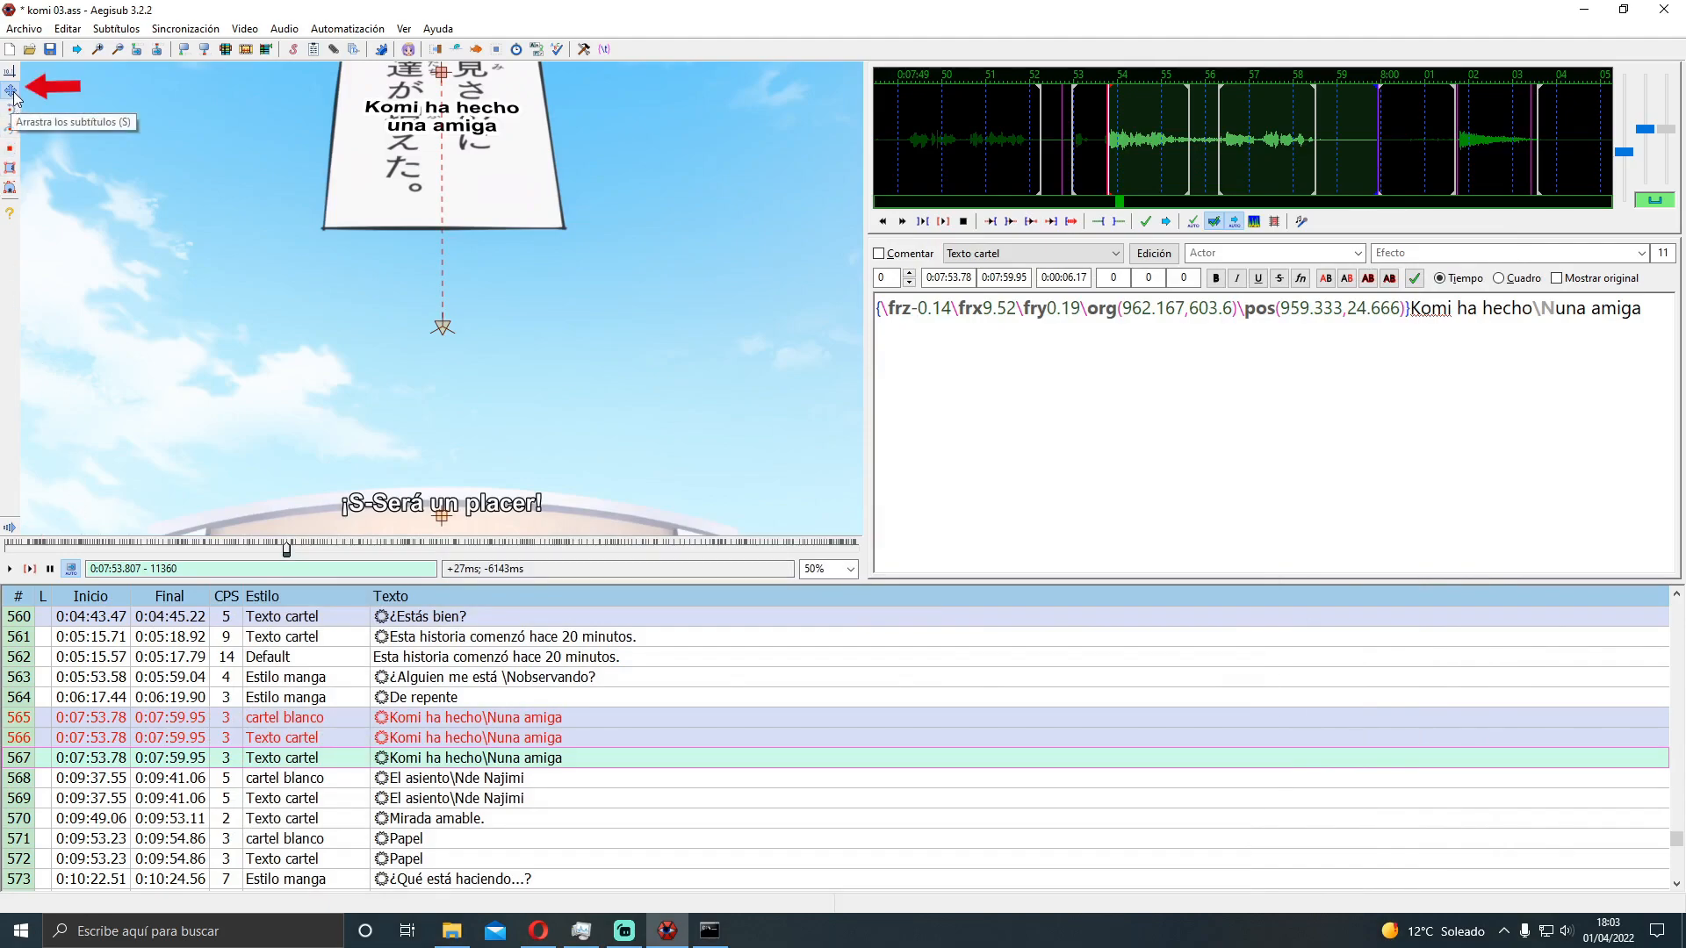
left_click(9, 528)
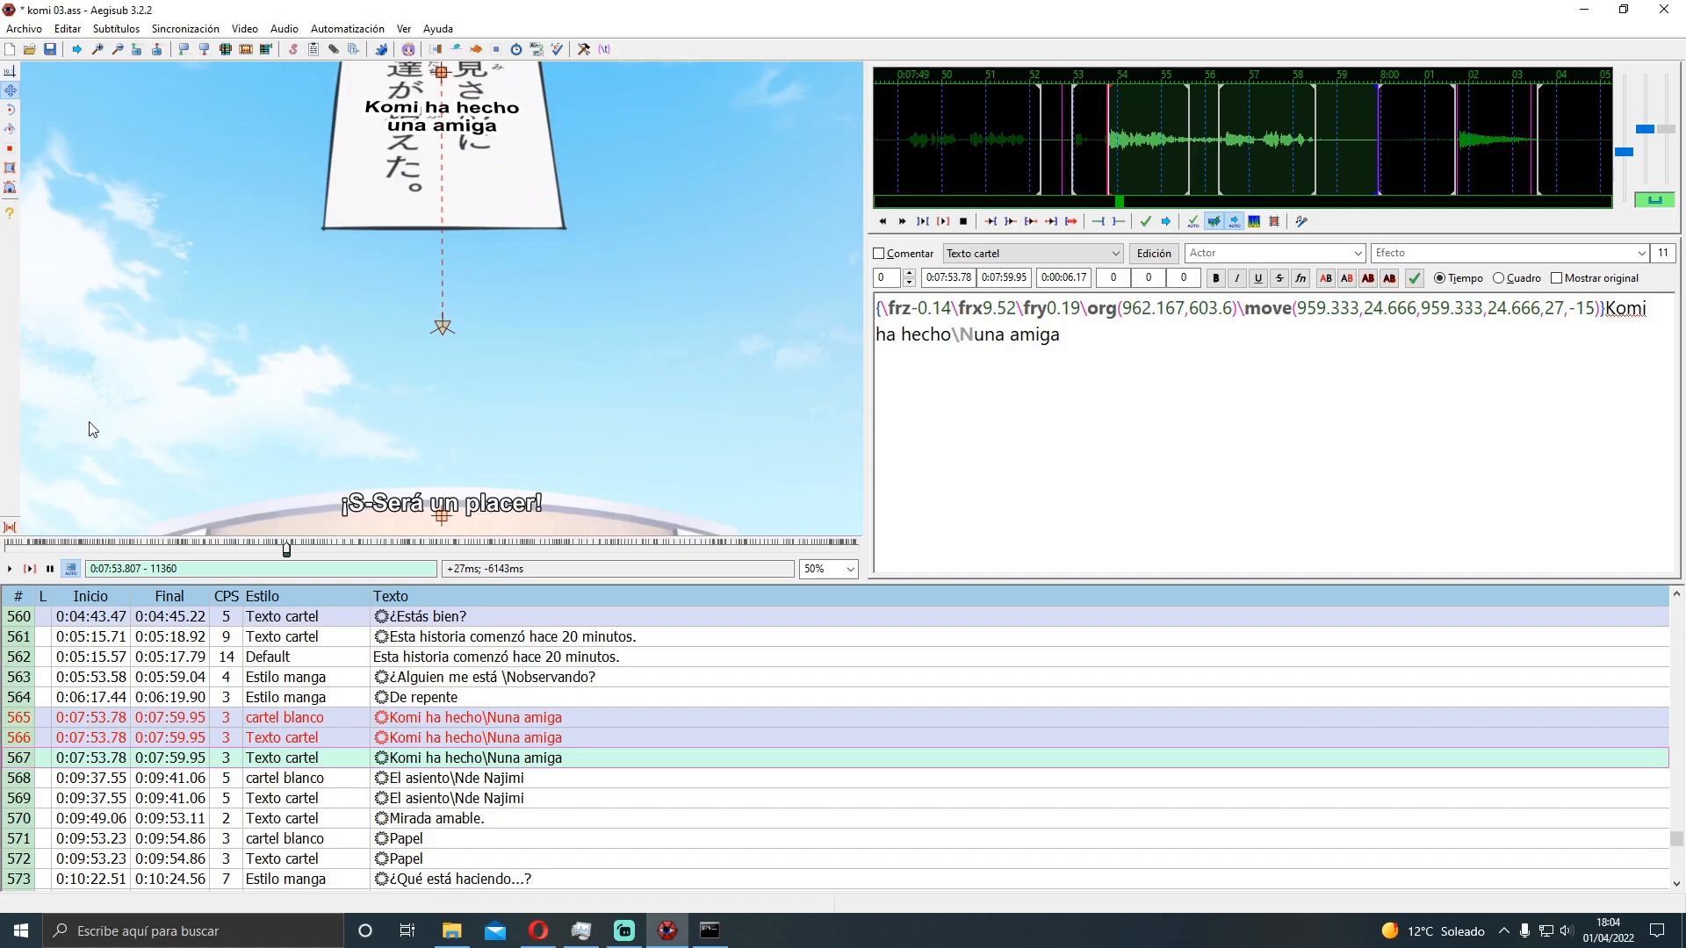
key("ctrl+2")
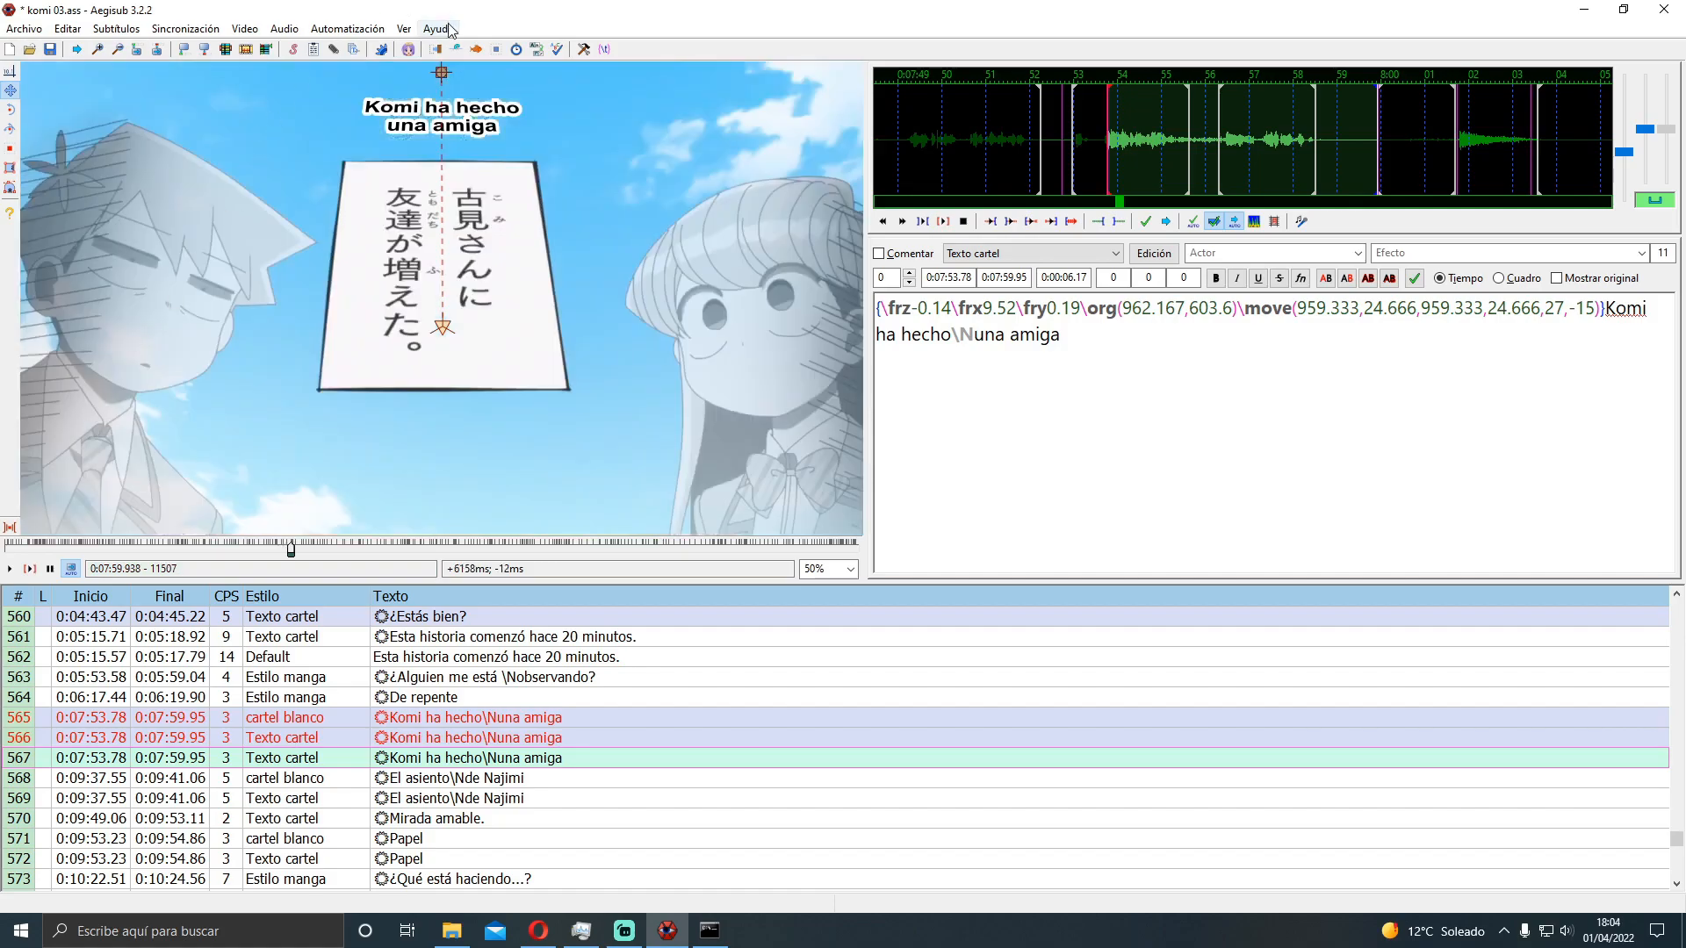
left_click_drag(441, 72, 442, 299)
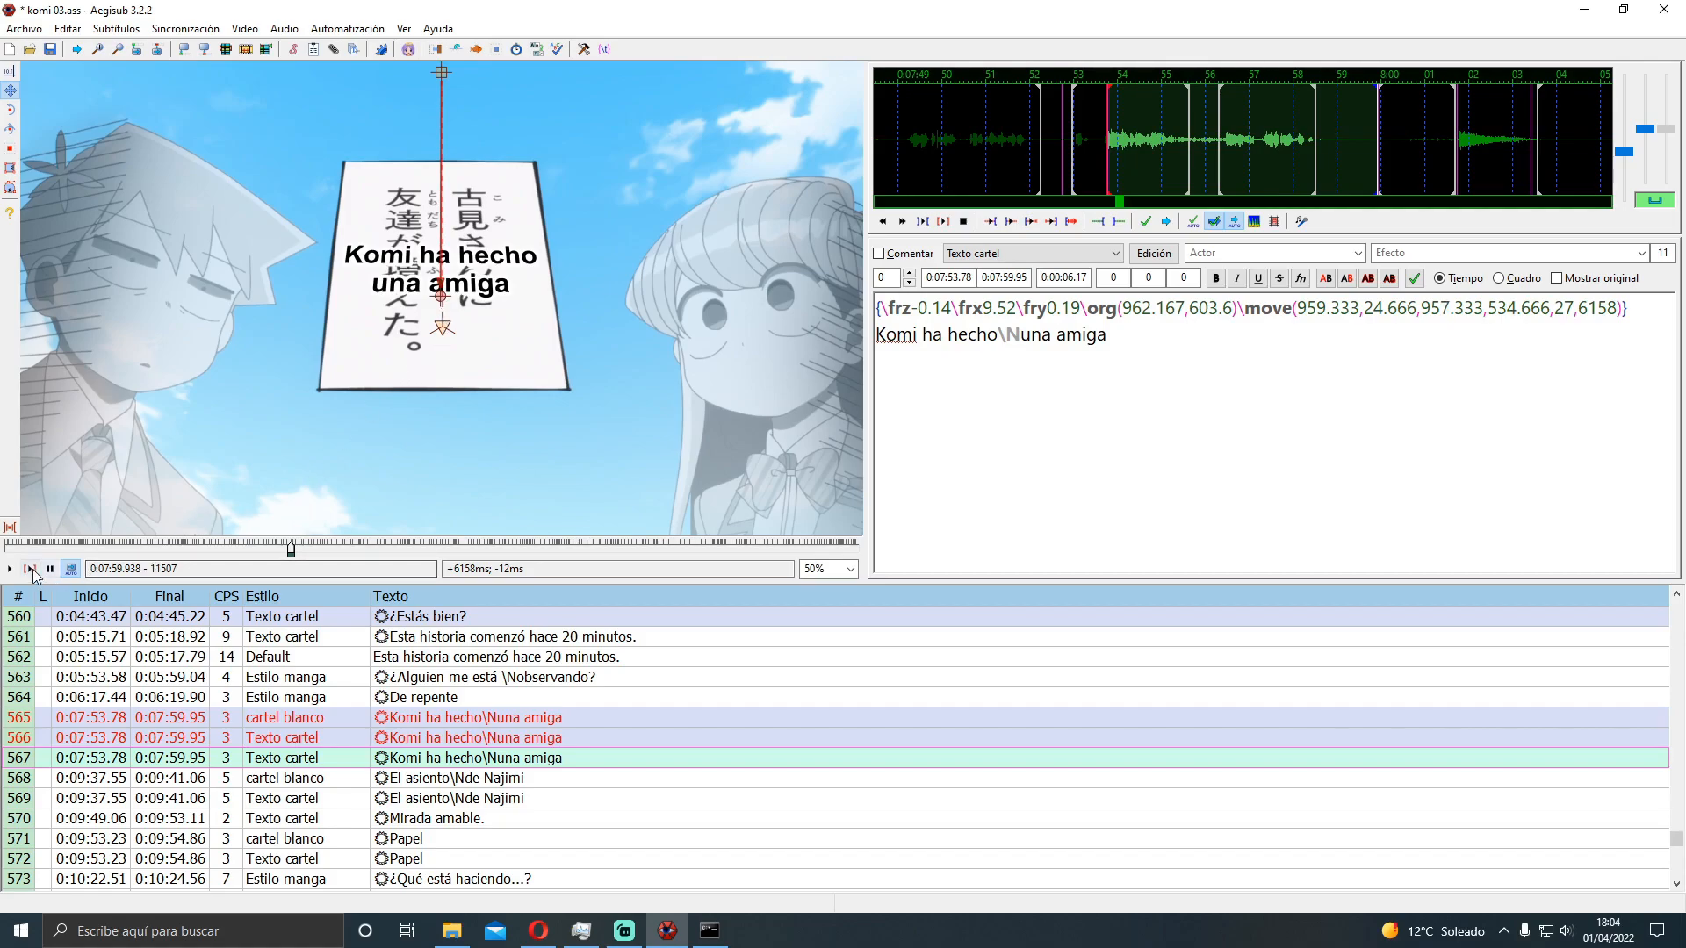
left_click(29, 569)
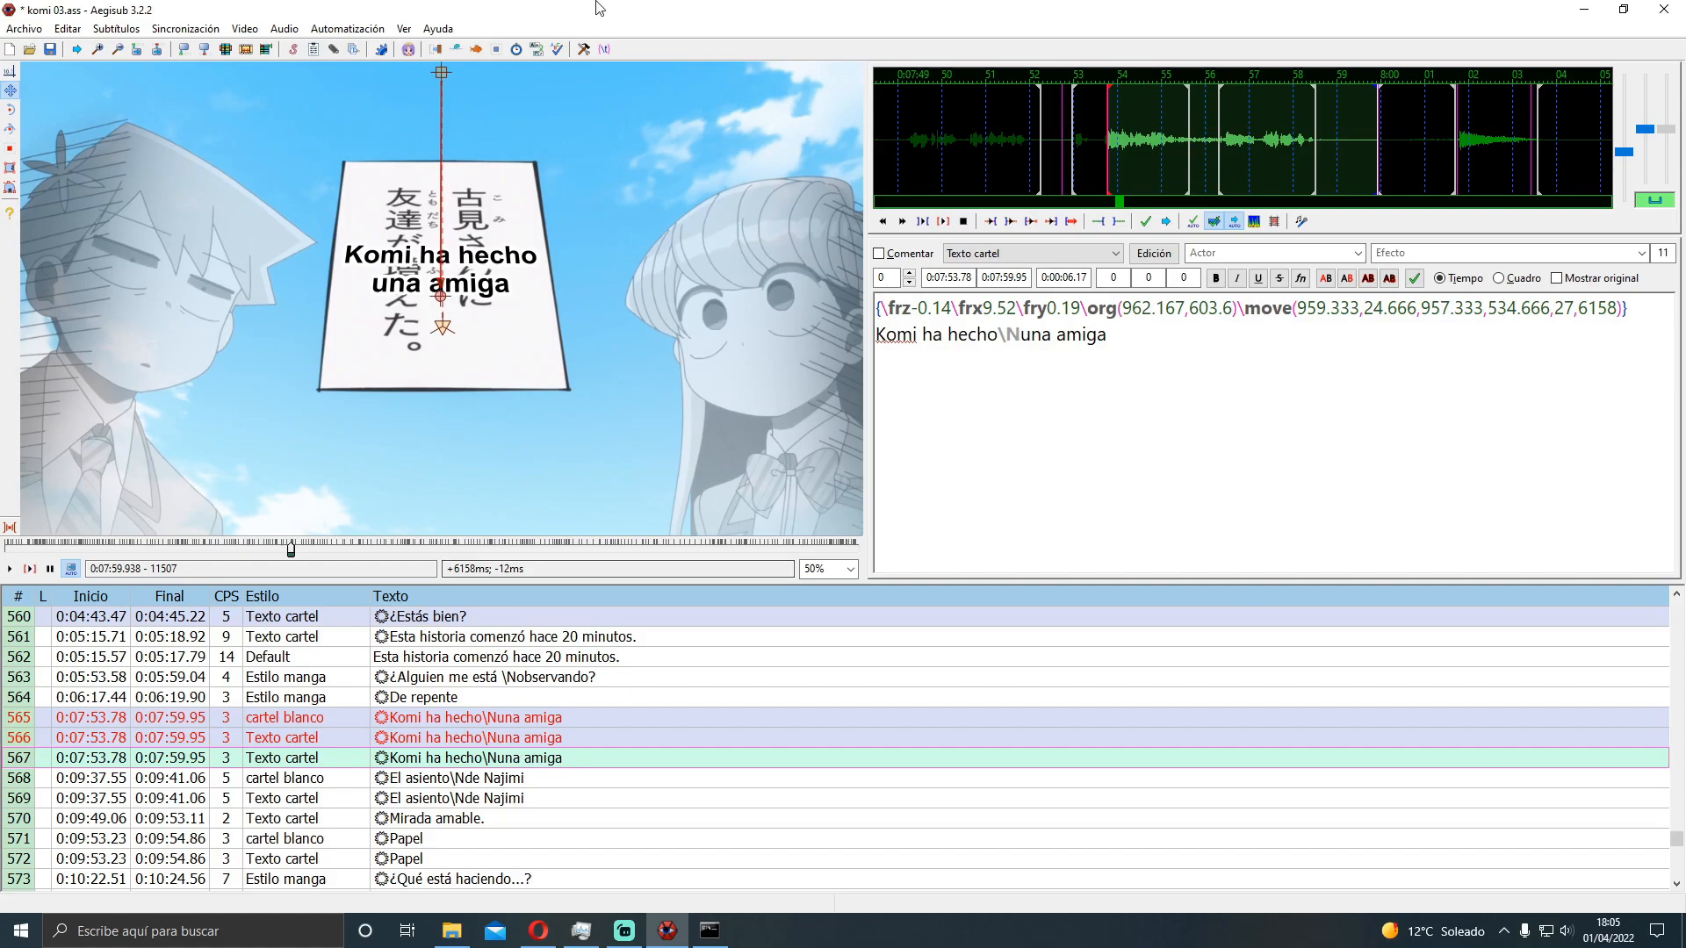
left_click(347, 31)
mouse_move(365, 77)
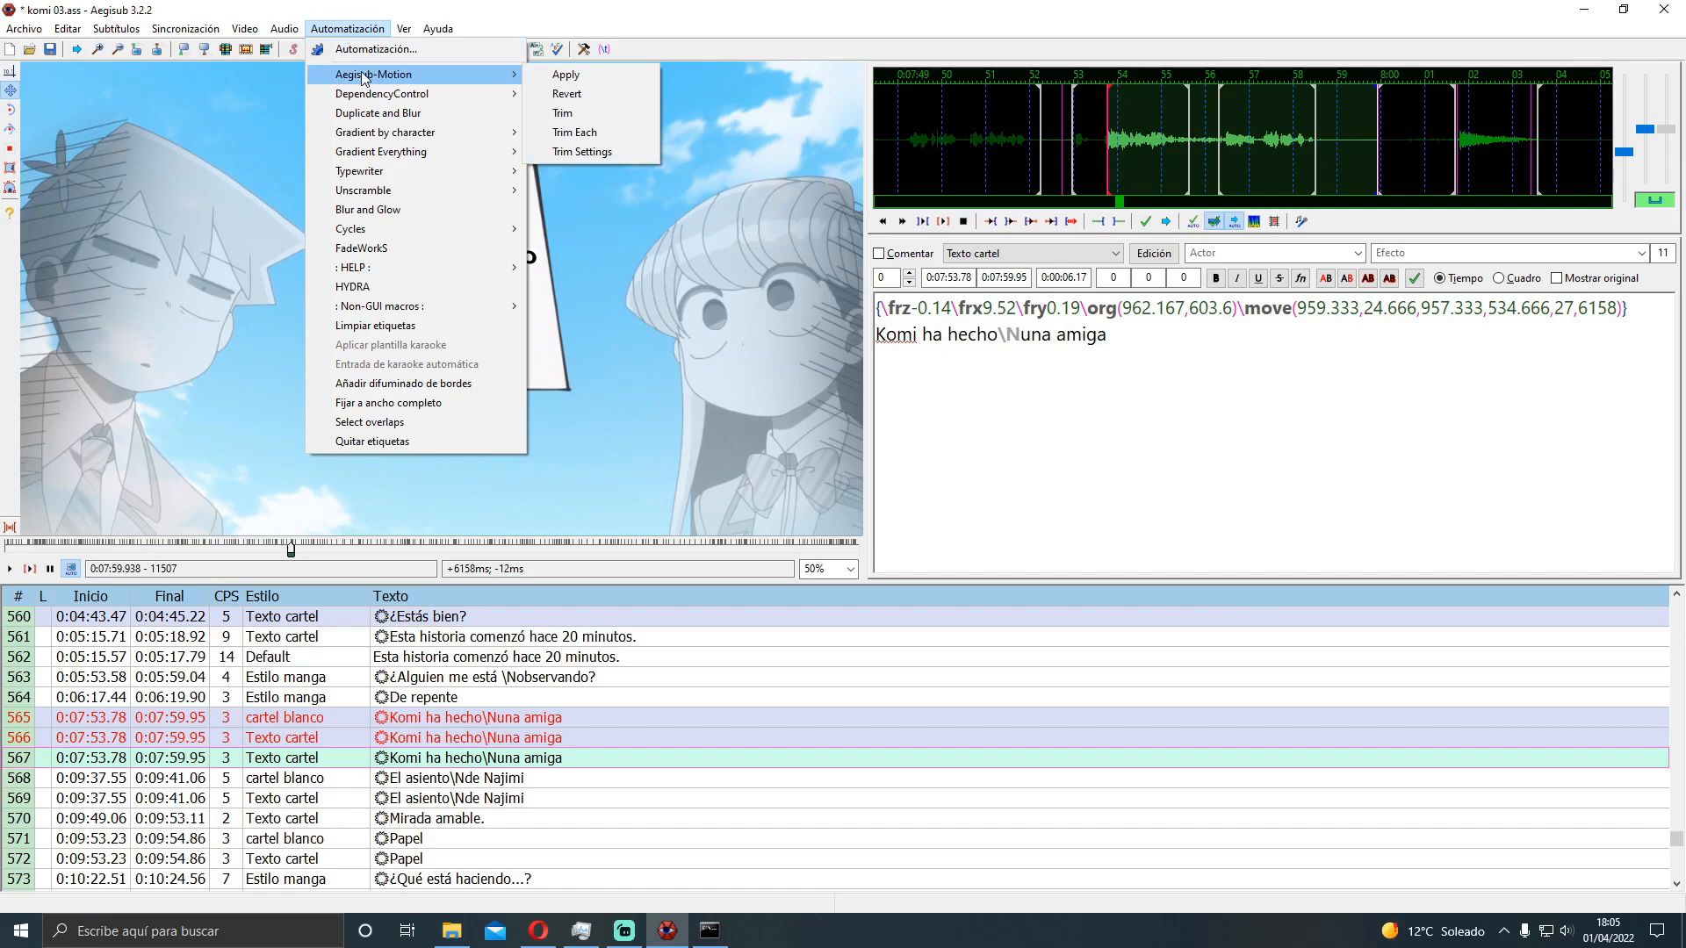
left_click(714, 30)
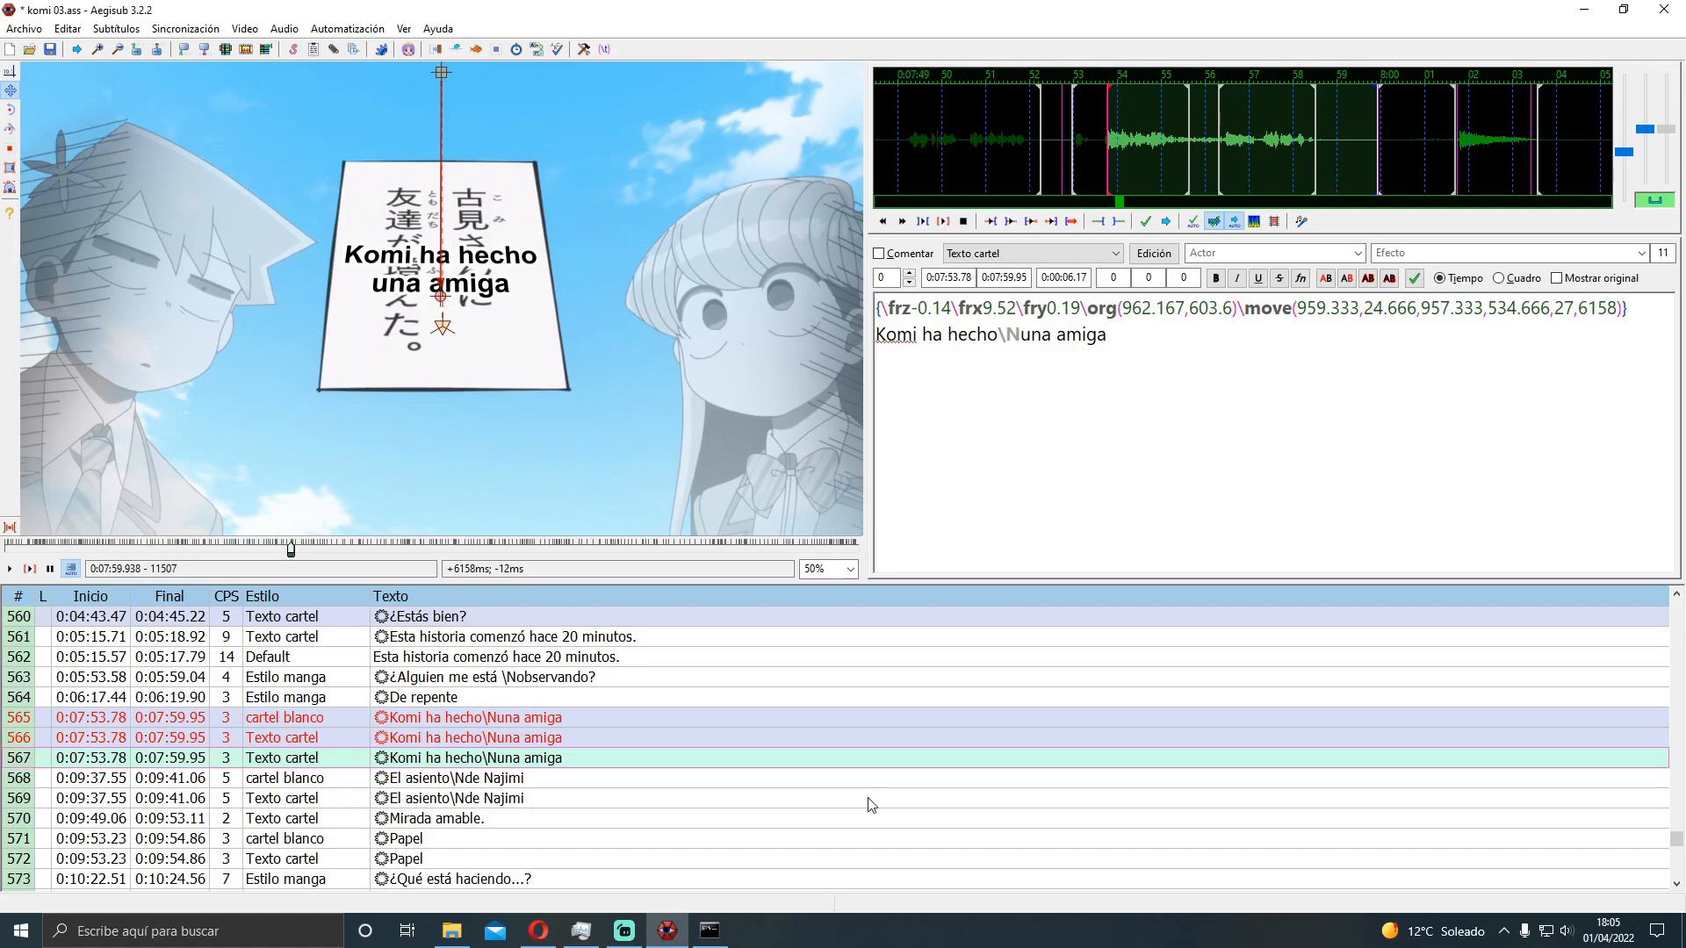
Copy the autoload and include folders from the aegisub-motion-v1.0.6 folder on the desktop
left_click(1657, 930)
left_click(1682, 931)
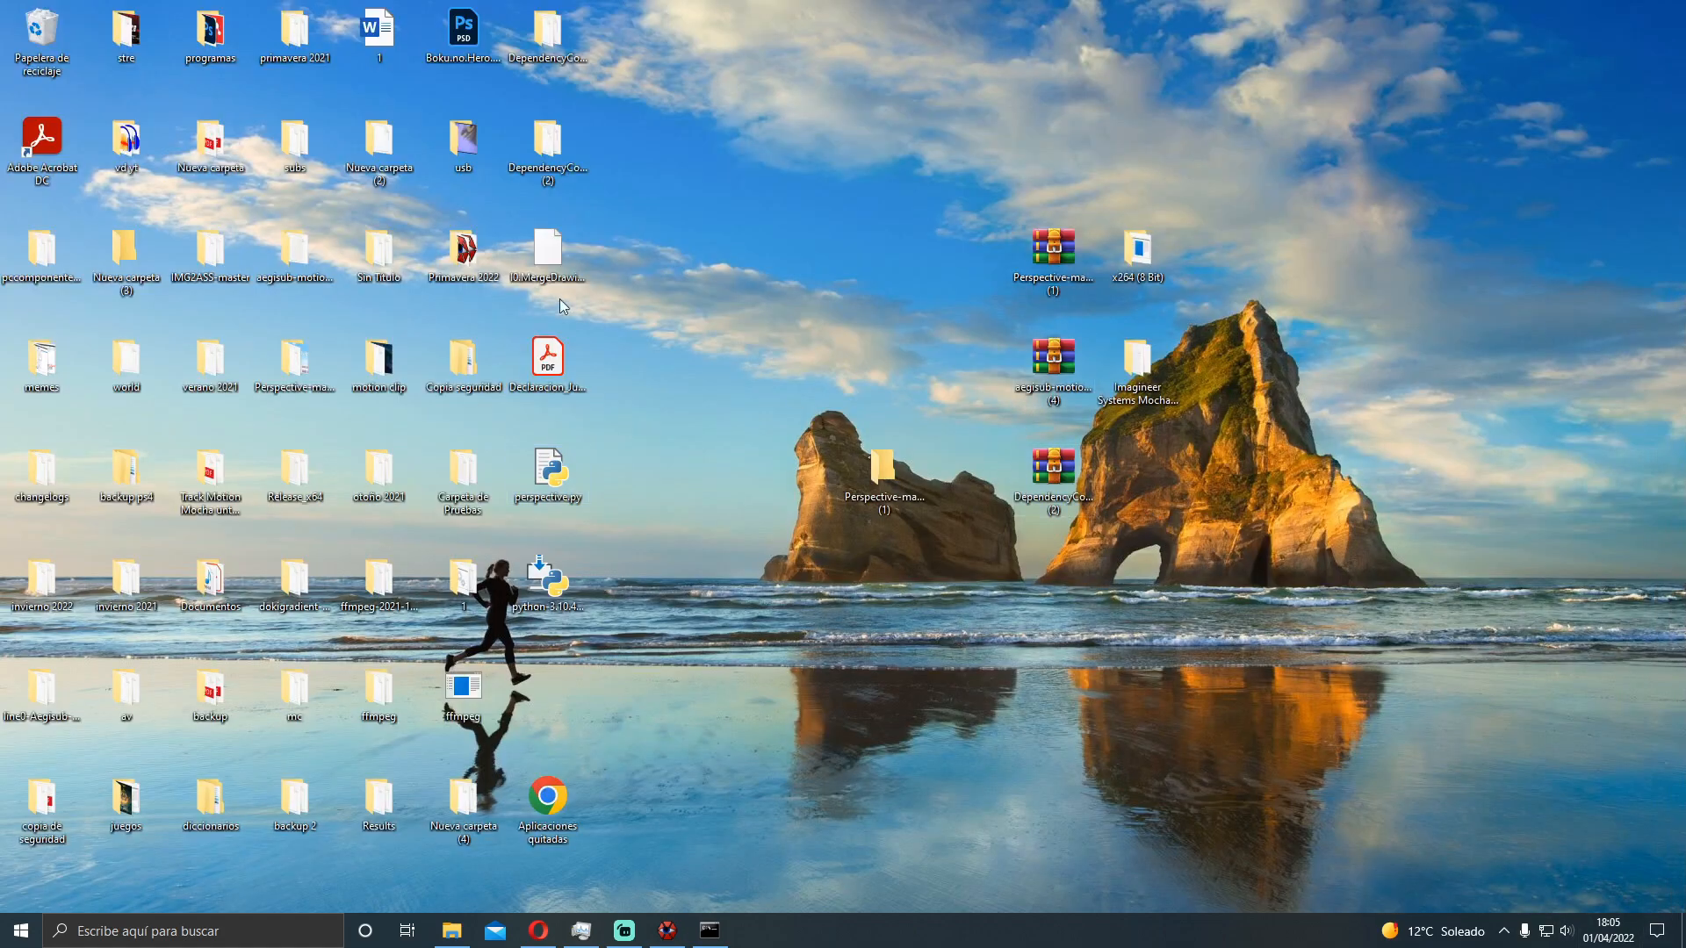
double_click(296, 246)
left_click(480, 175)
left_click(471, 194, "ctrl")
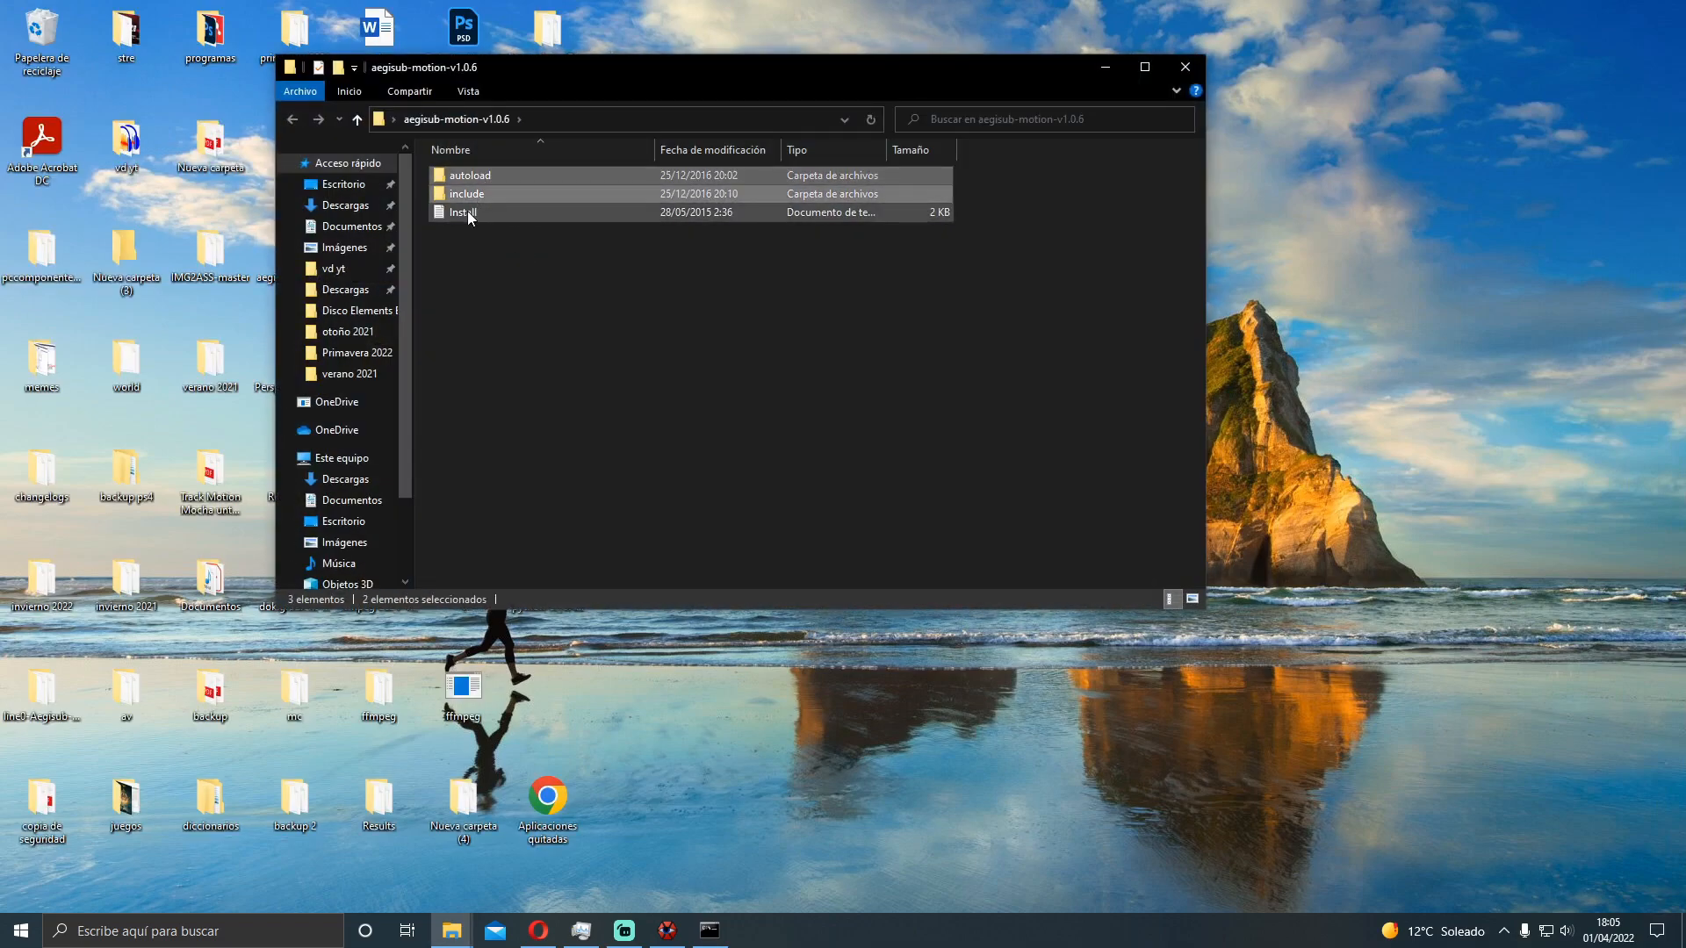
right_click(481, 177)
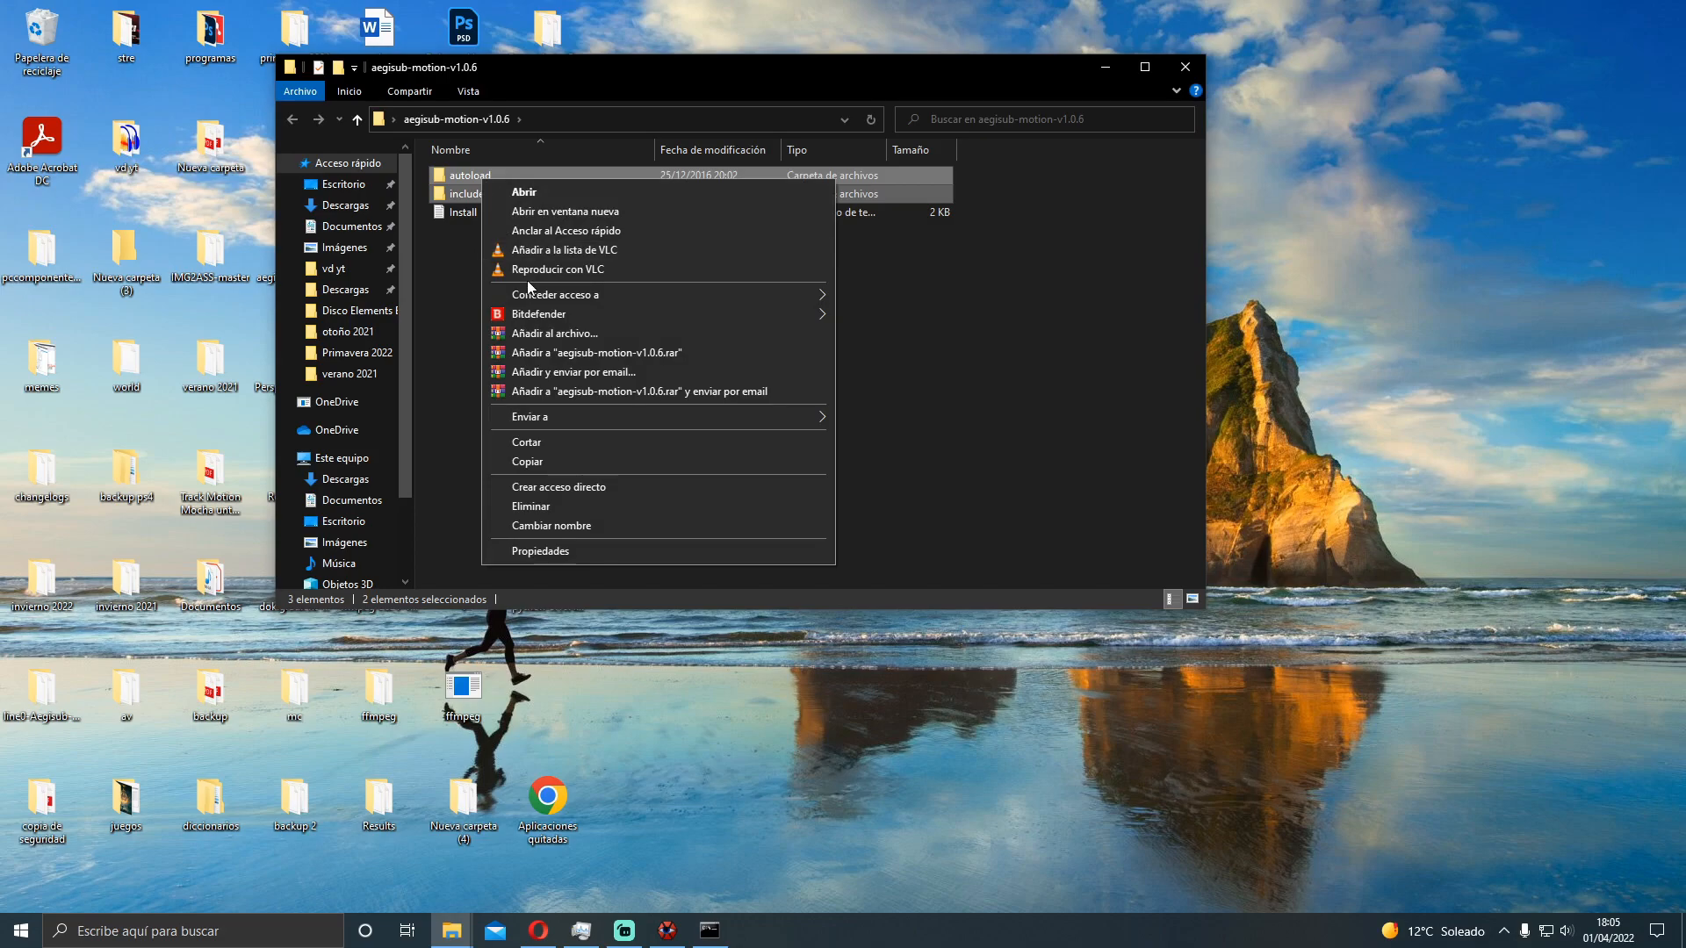
left_click(531, 463)
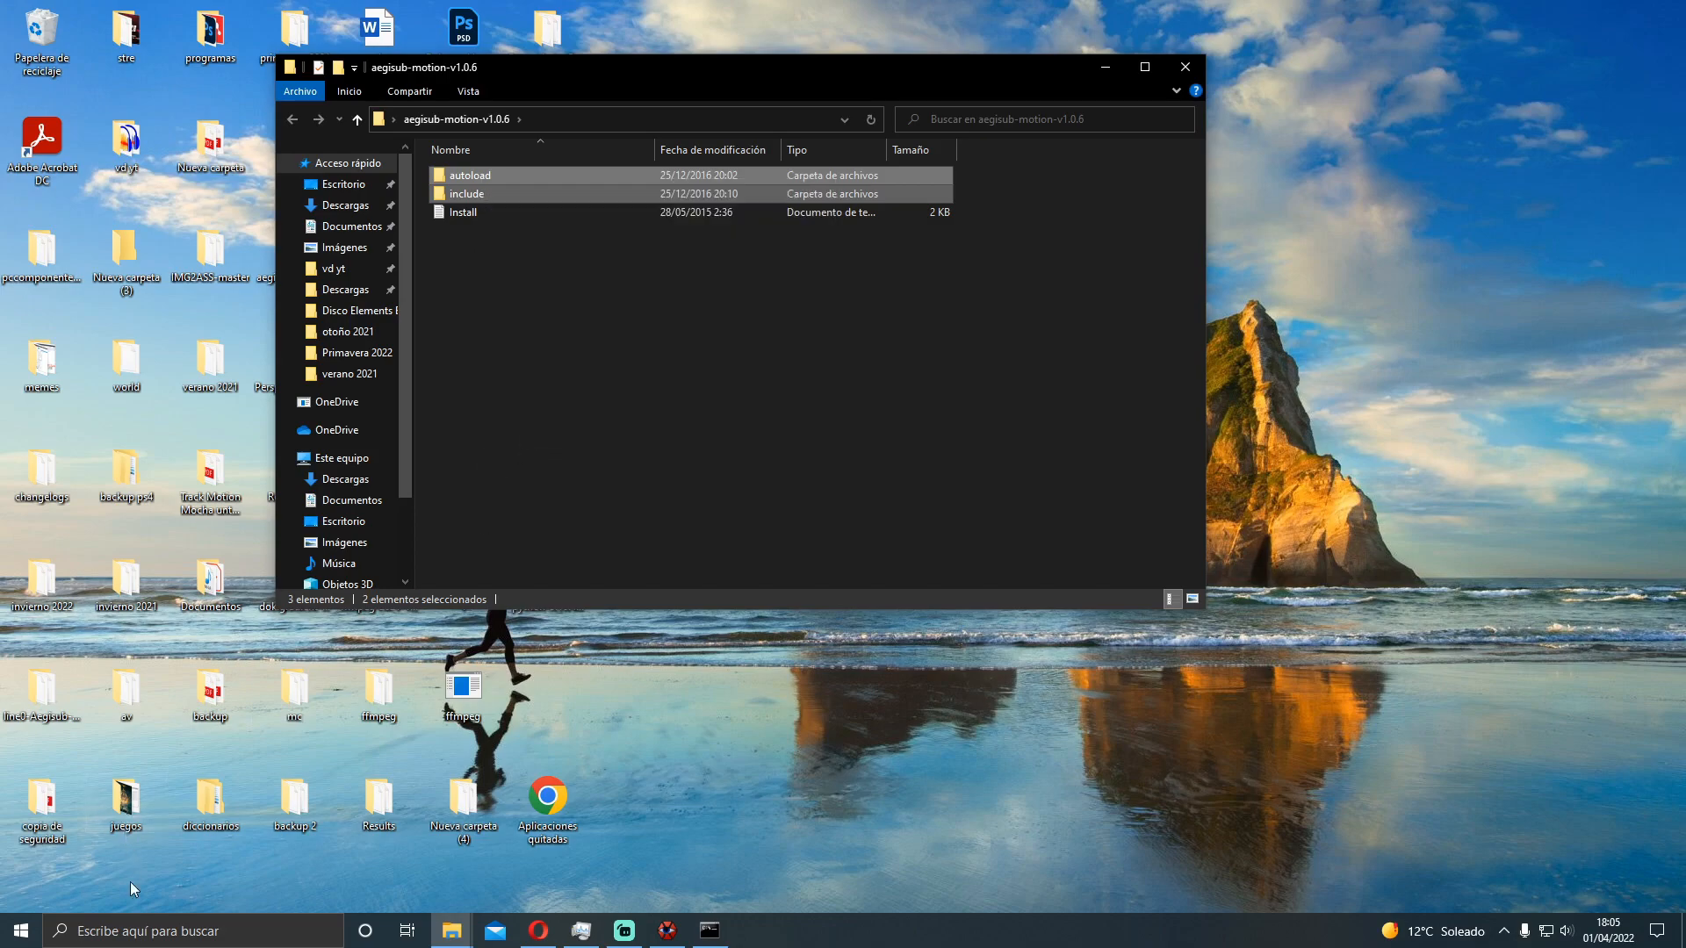
Locate the Aegisub automation folder under %appdata% as the paste destination for the copied folders, and close its window
left_click(141, 930)
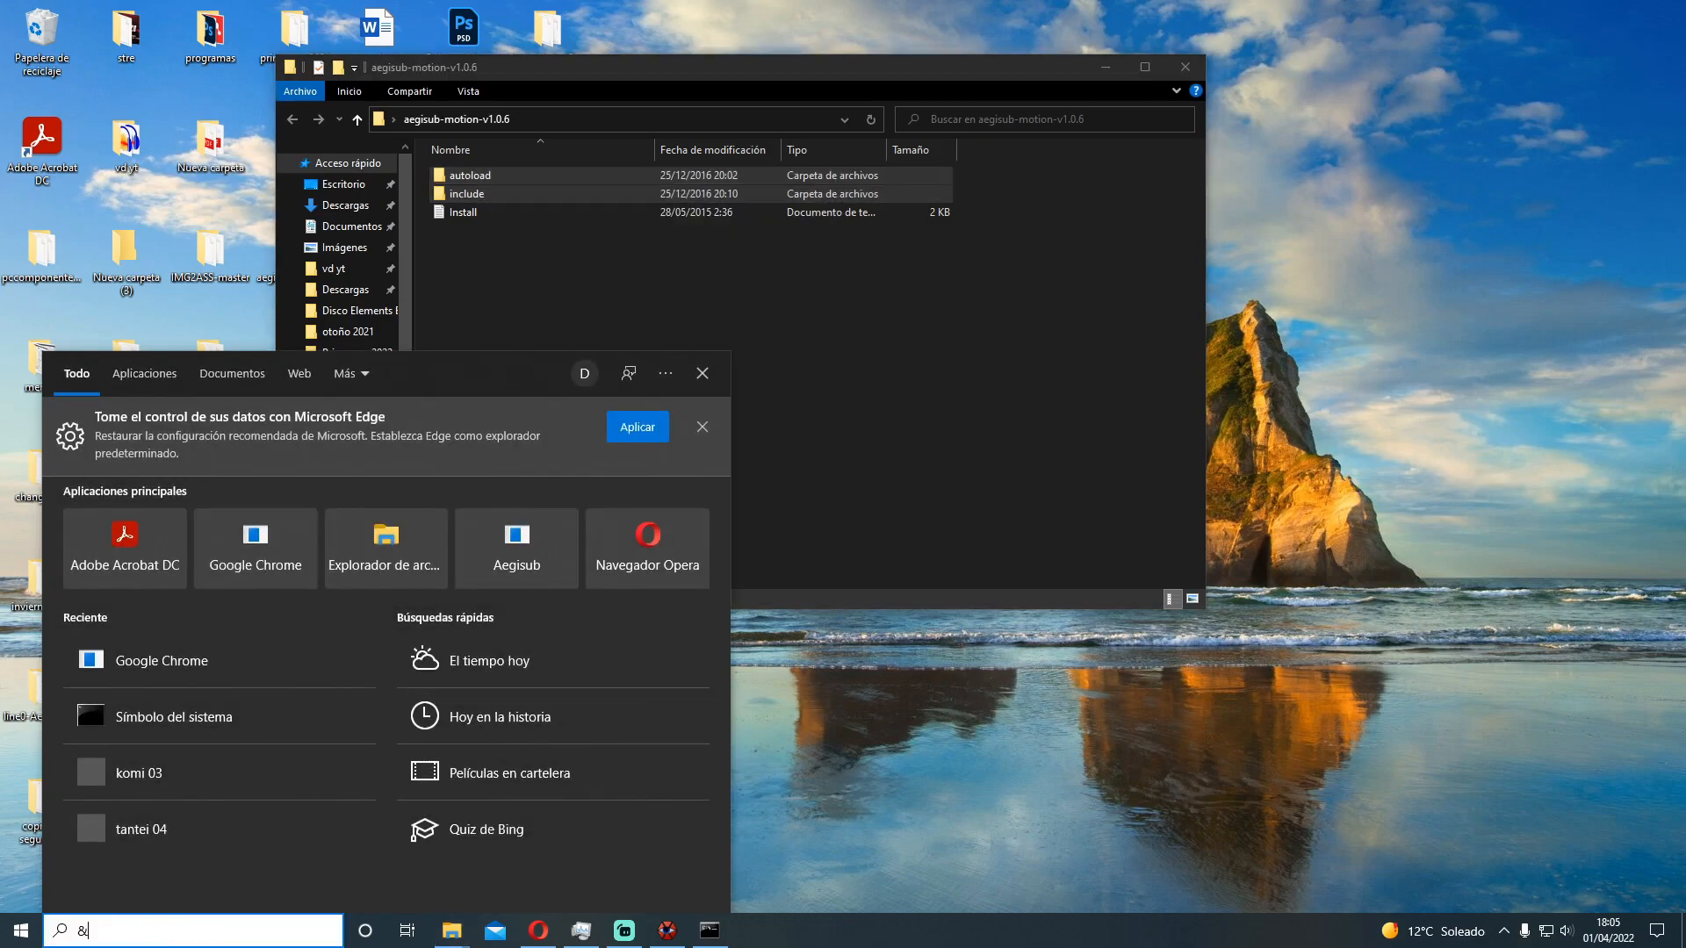
type("%appdata%")
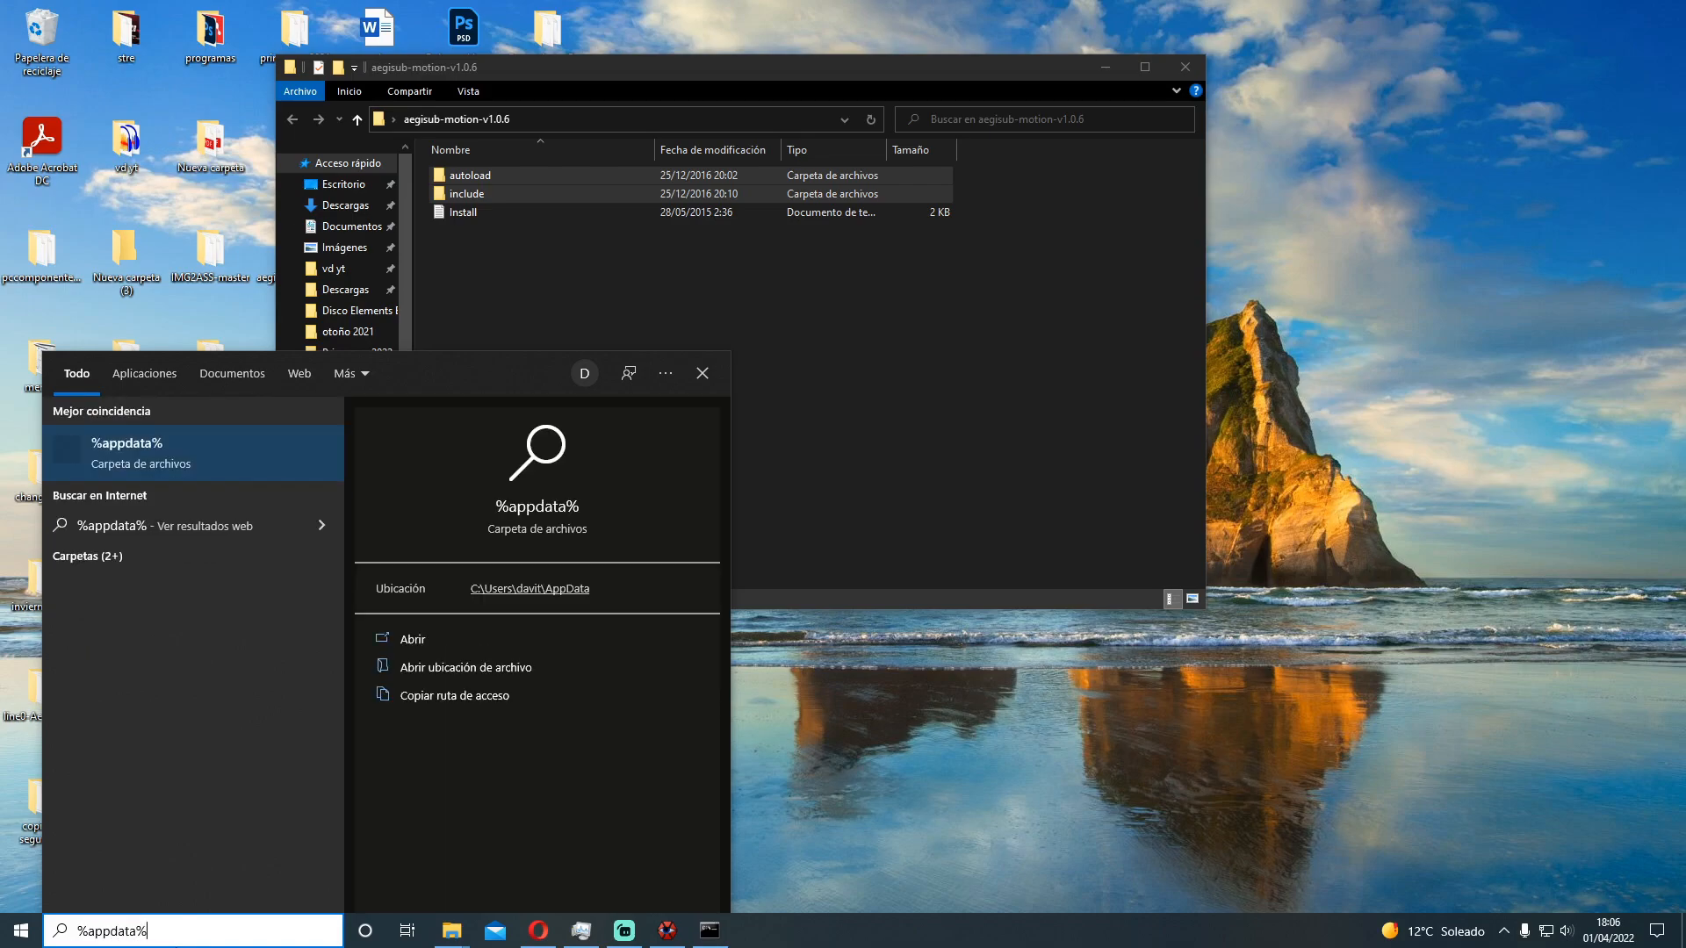
key("Return")
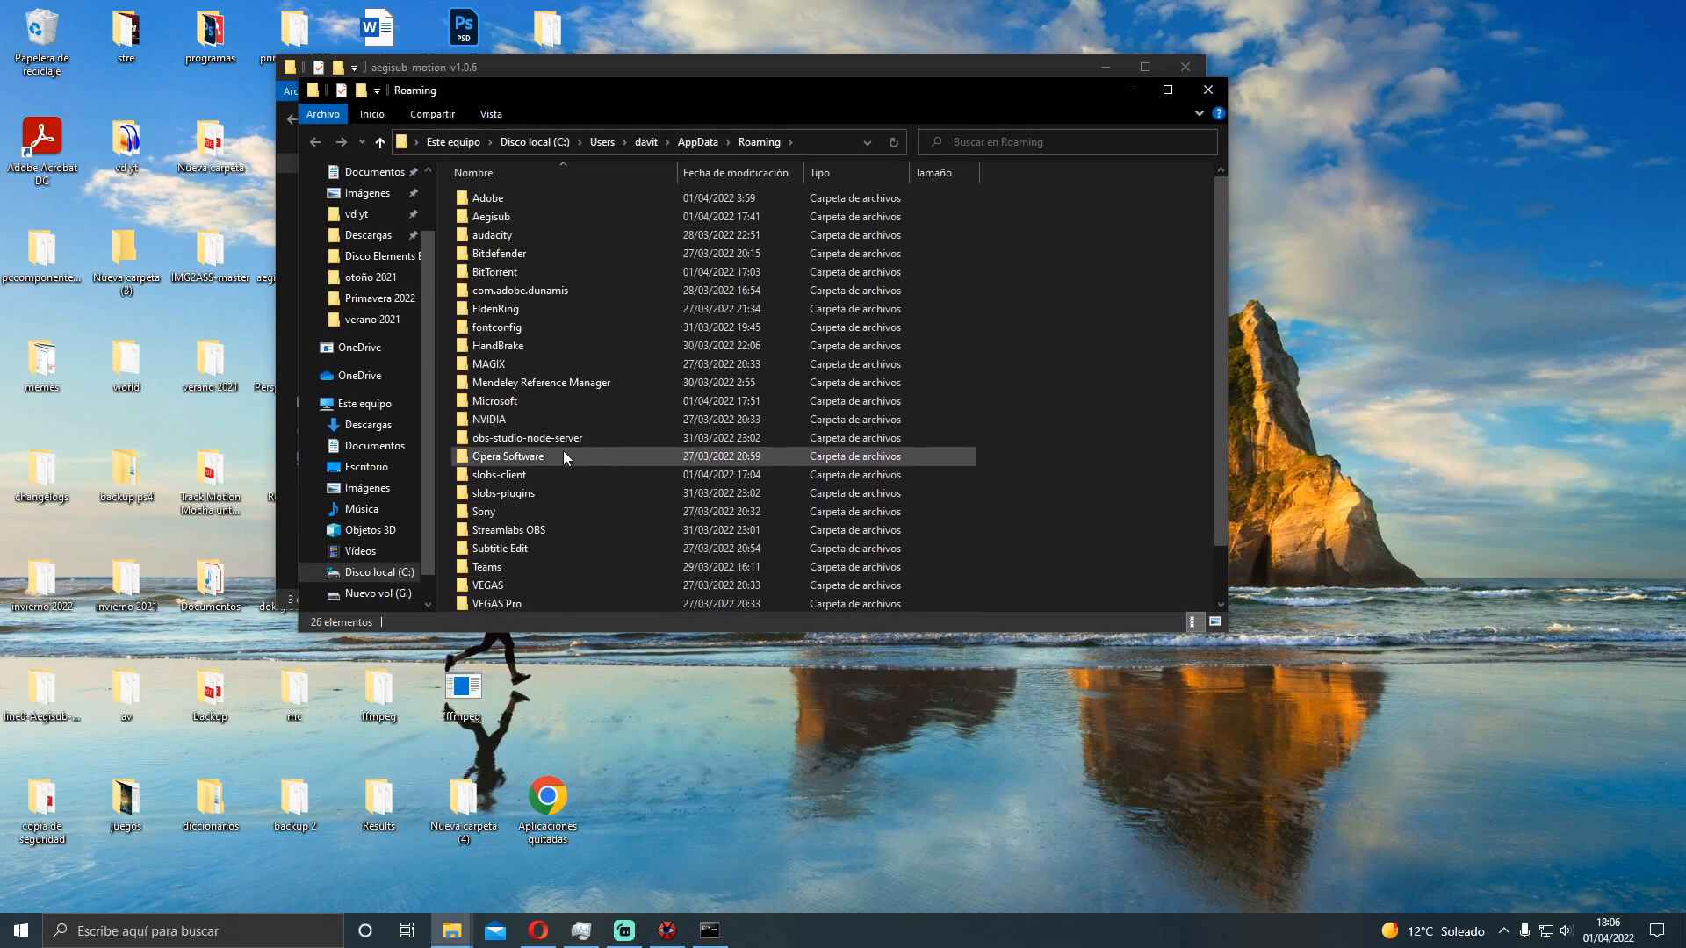
double_click(488, 219)
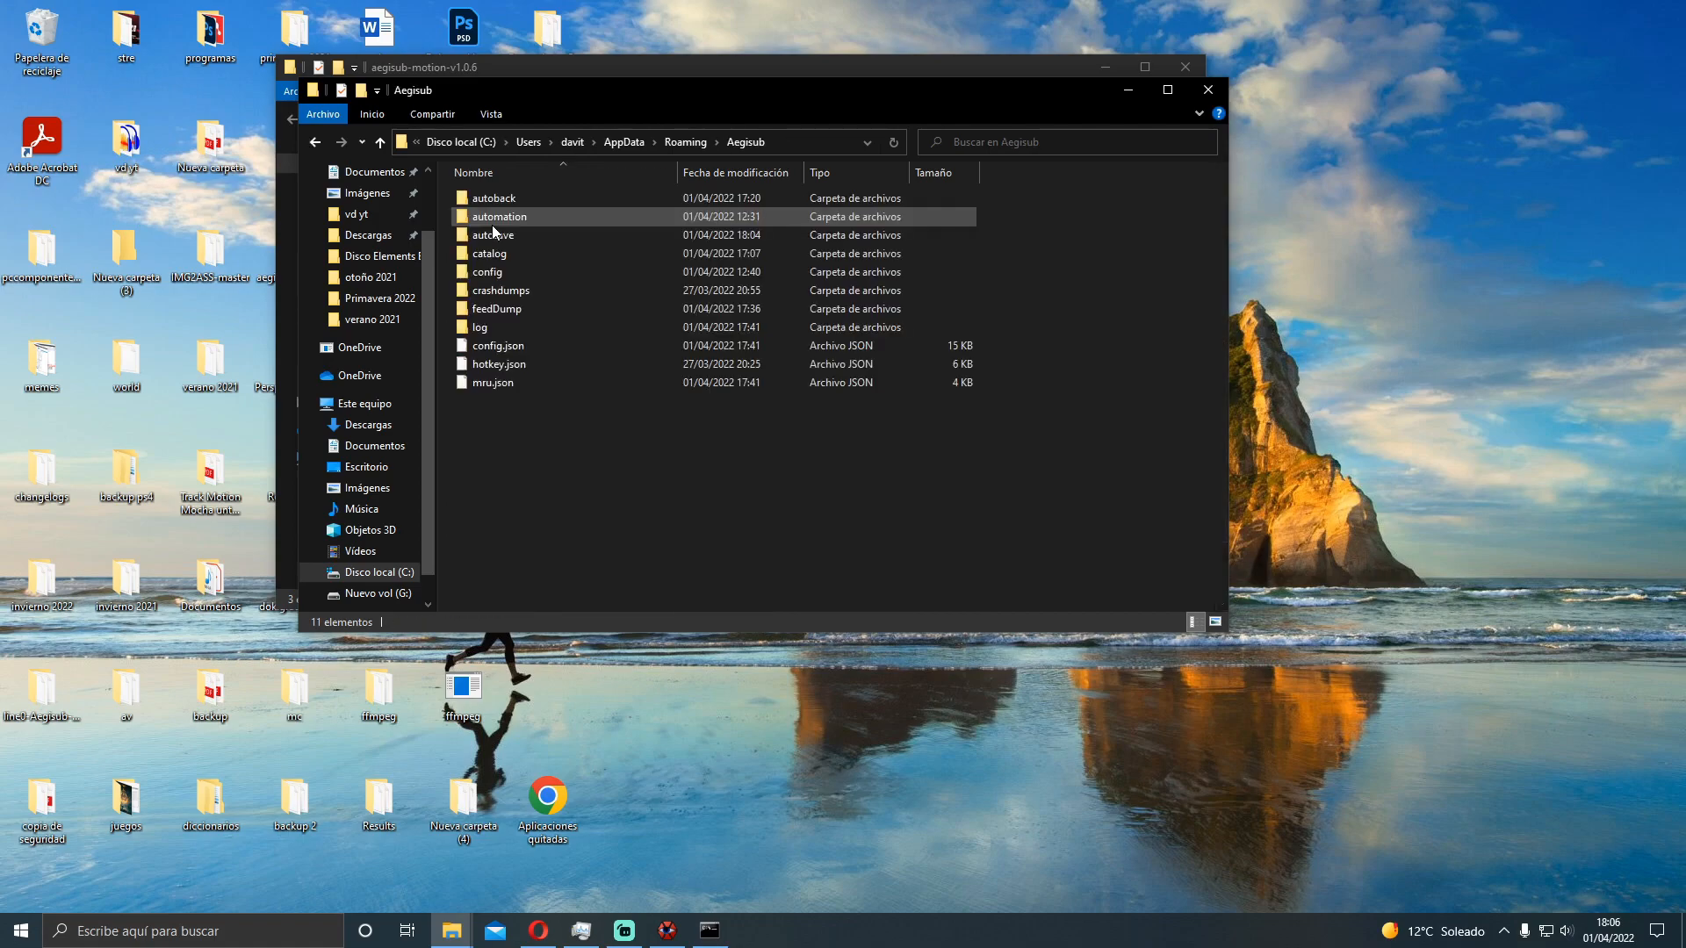
double_click(489, 221)
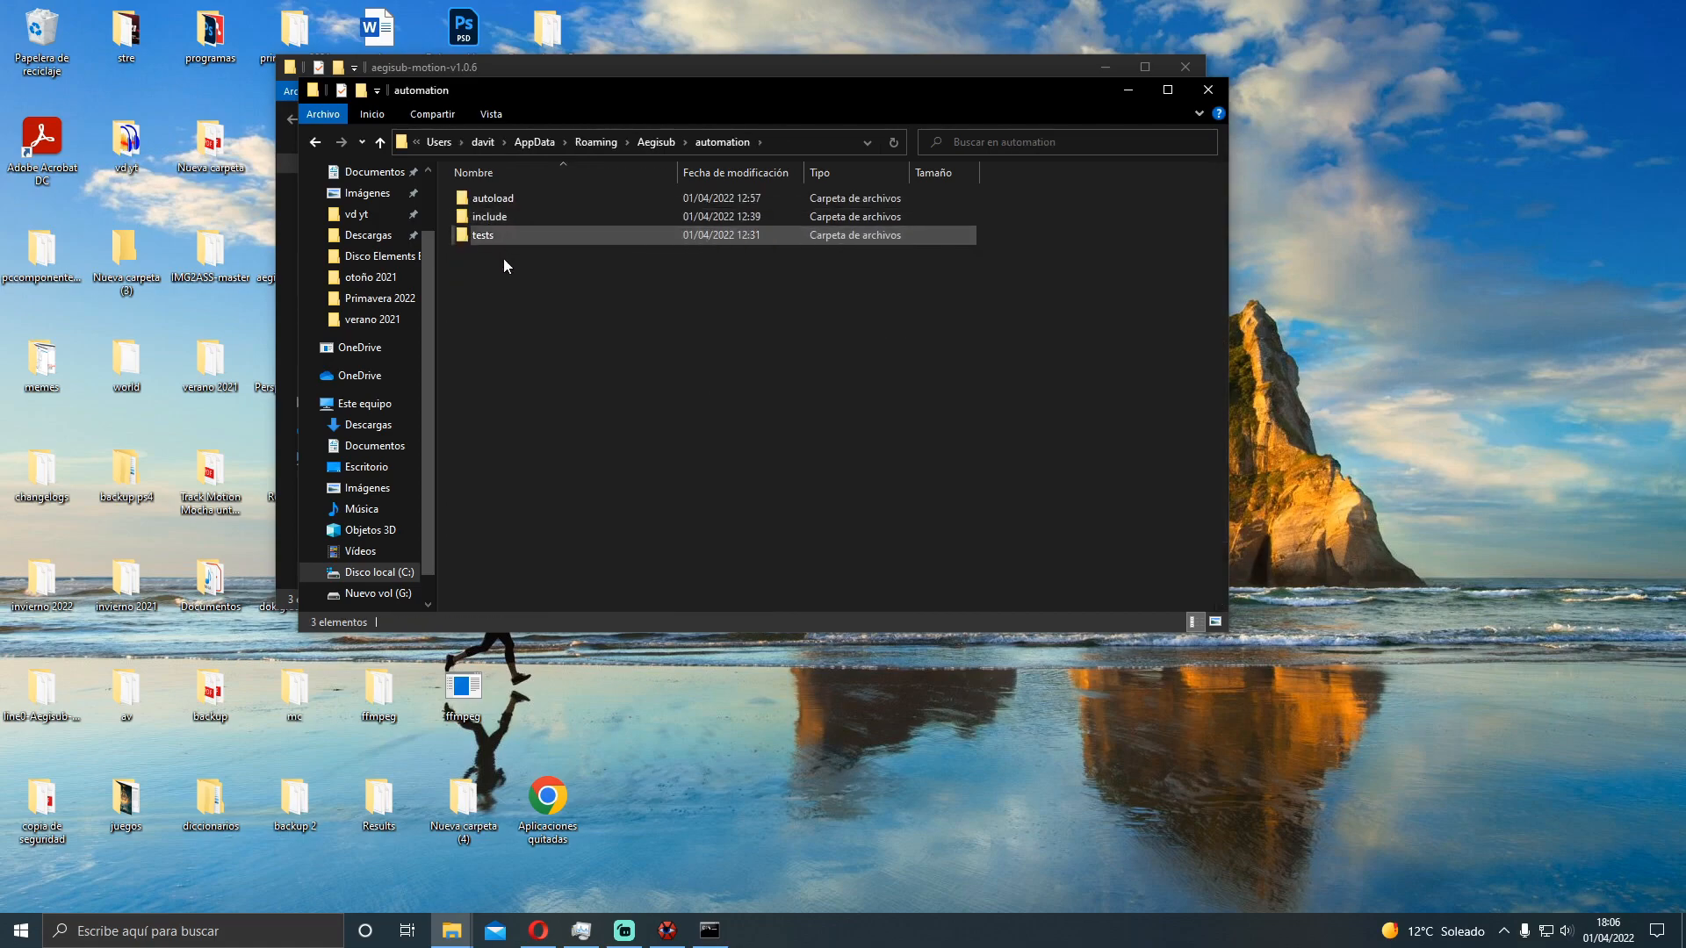
right_click(571, 348)
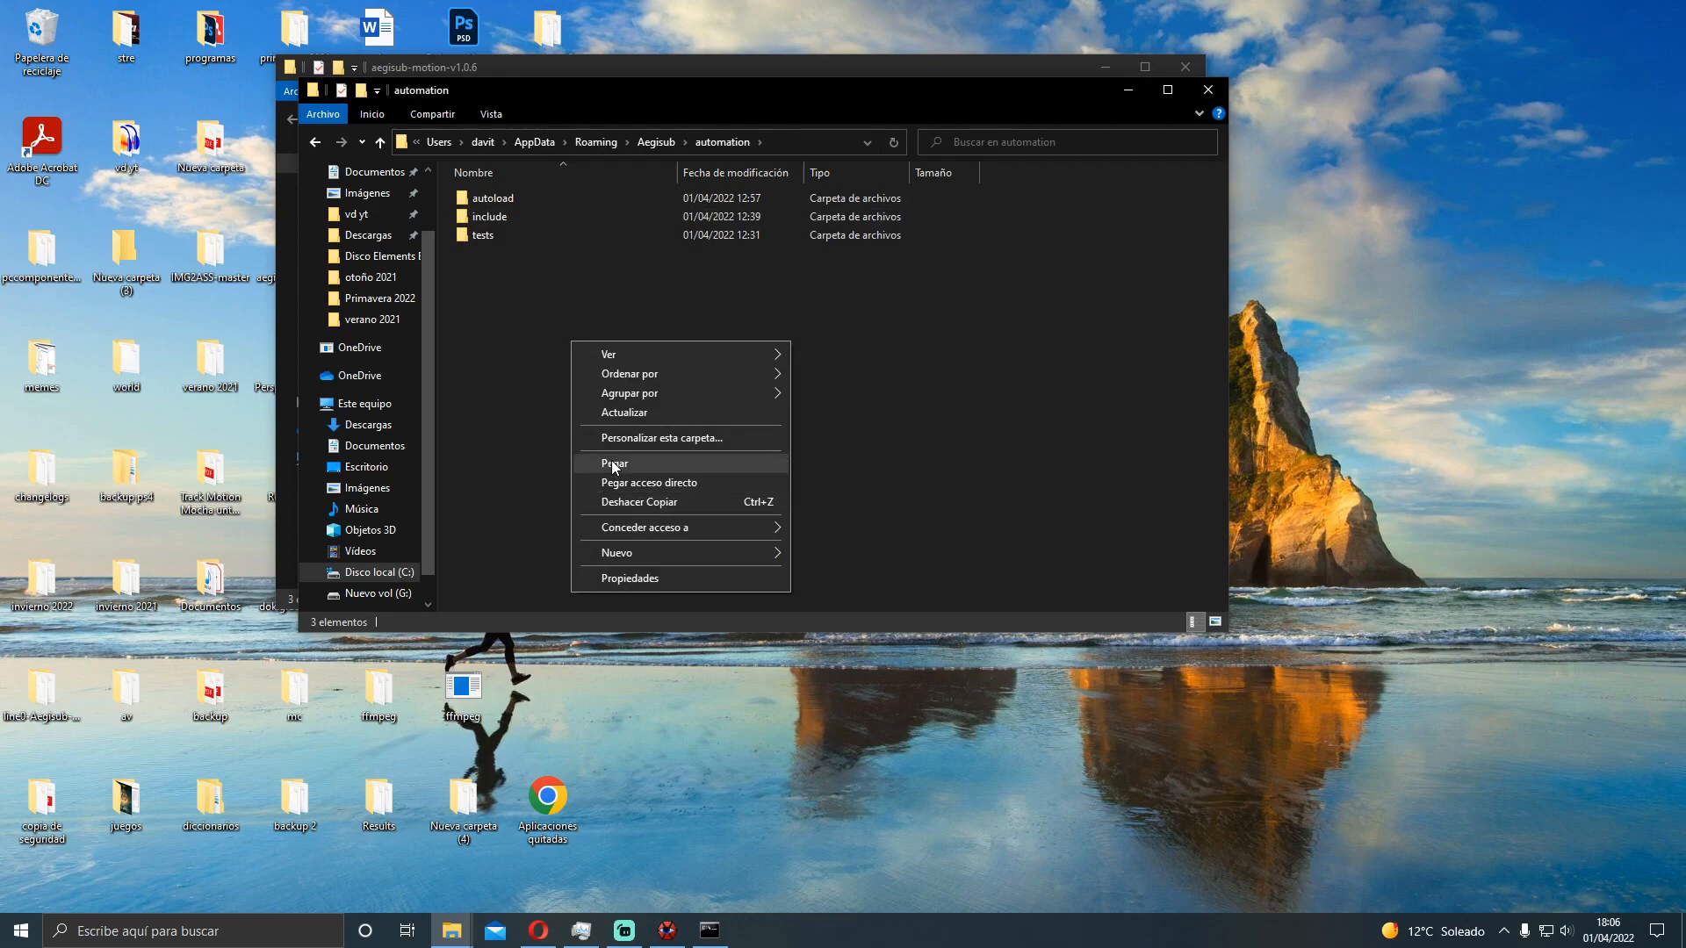
left_click(977, 378)
left_click(1208, 89)
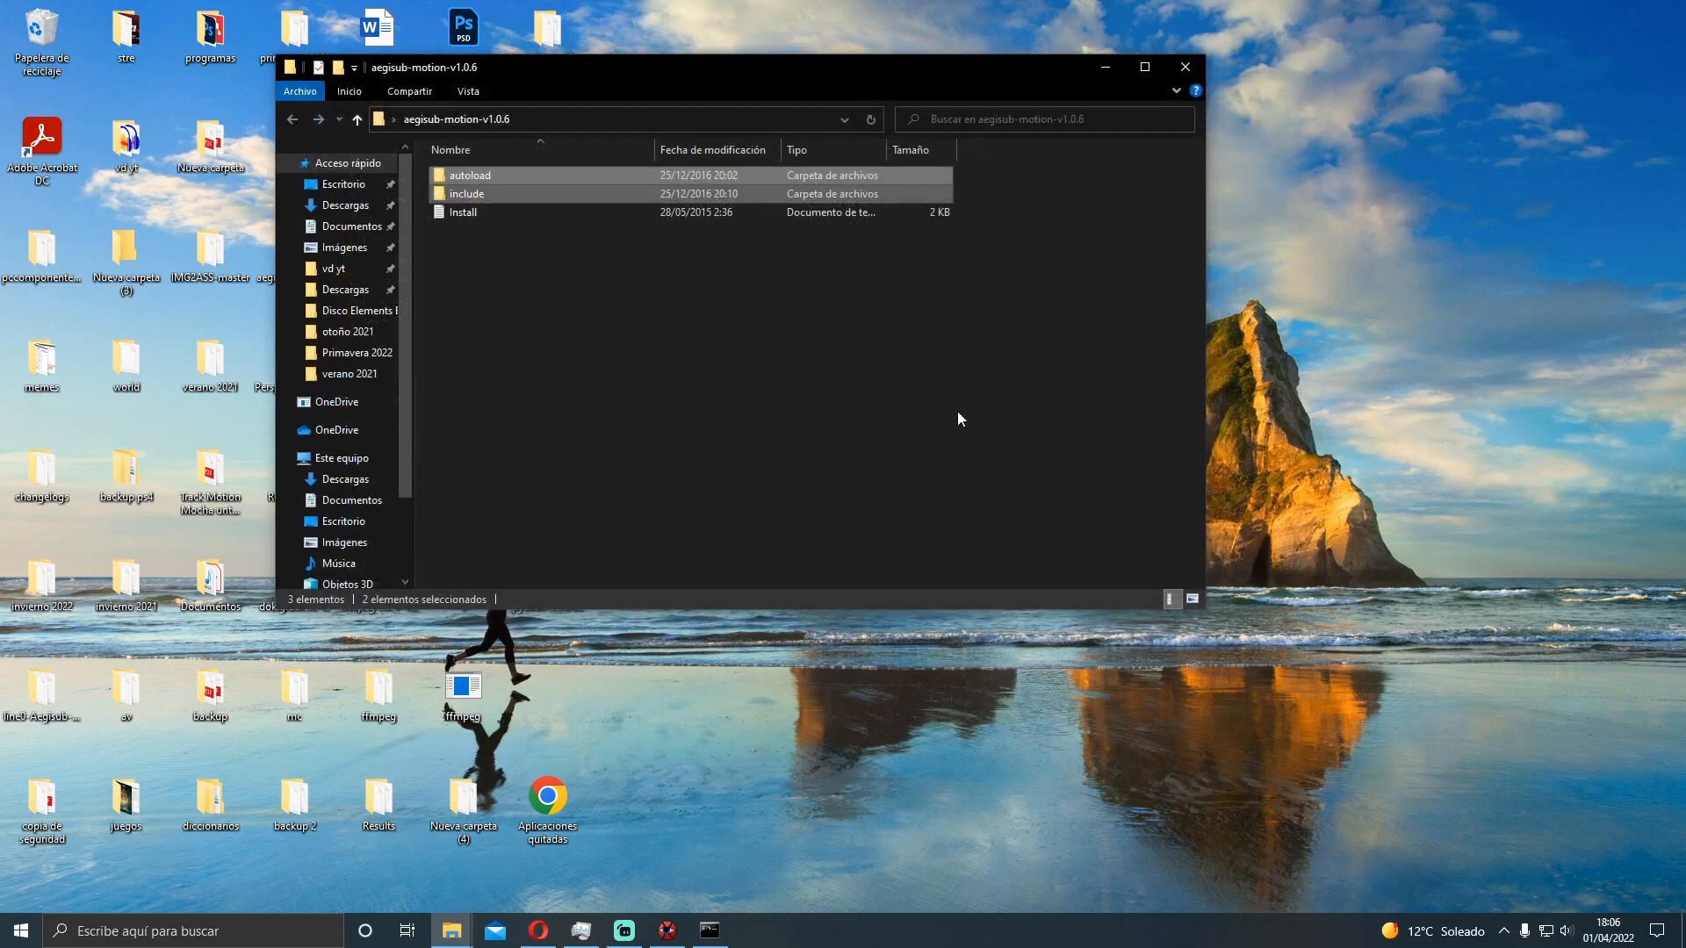
Switch to Aegisub and check the automation manager's script list for Aegisub-Motion
left_click(668, 929)
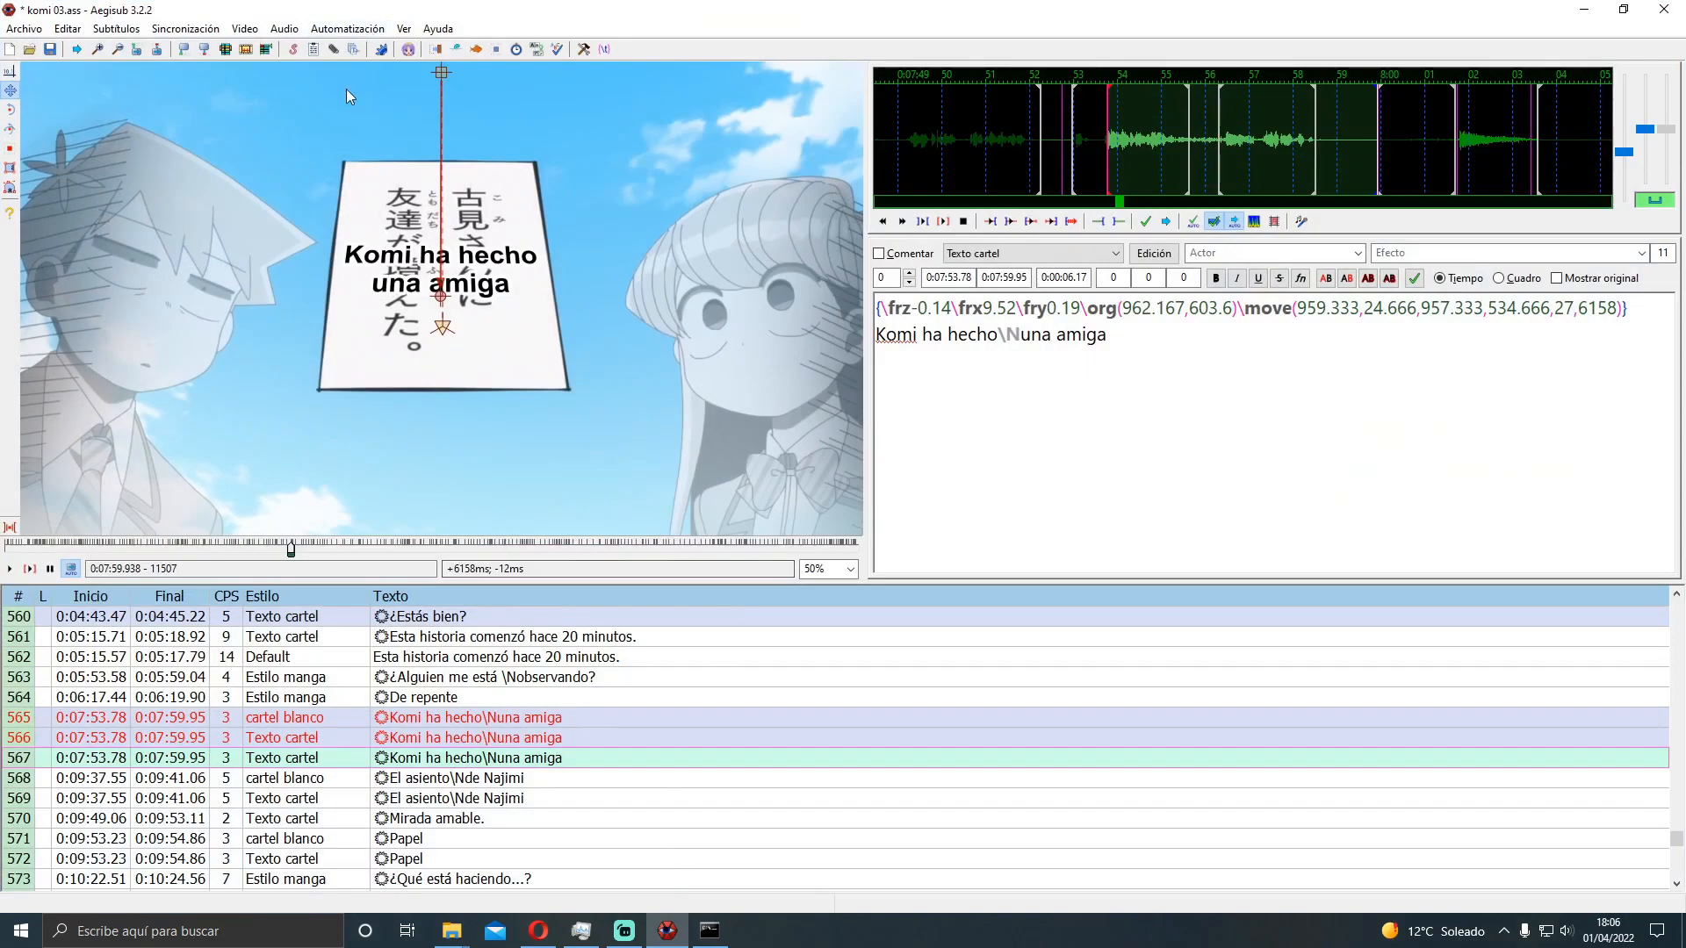
left_click(350, 29)
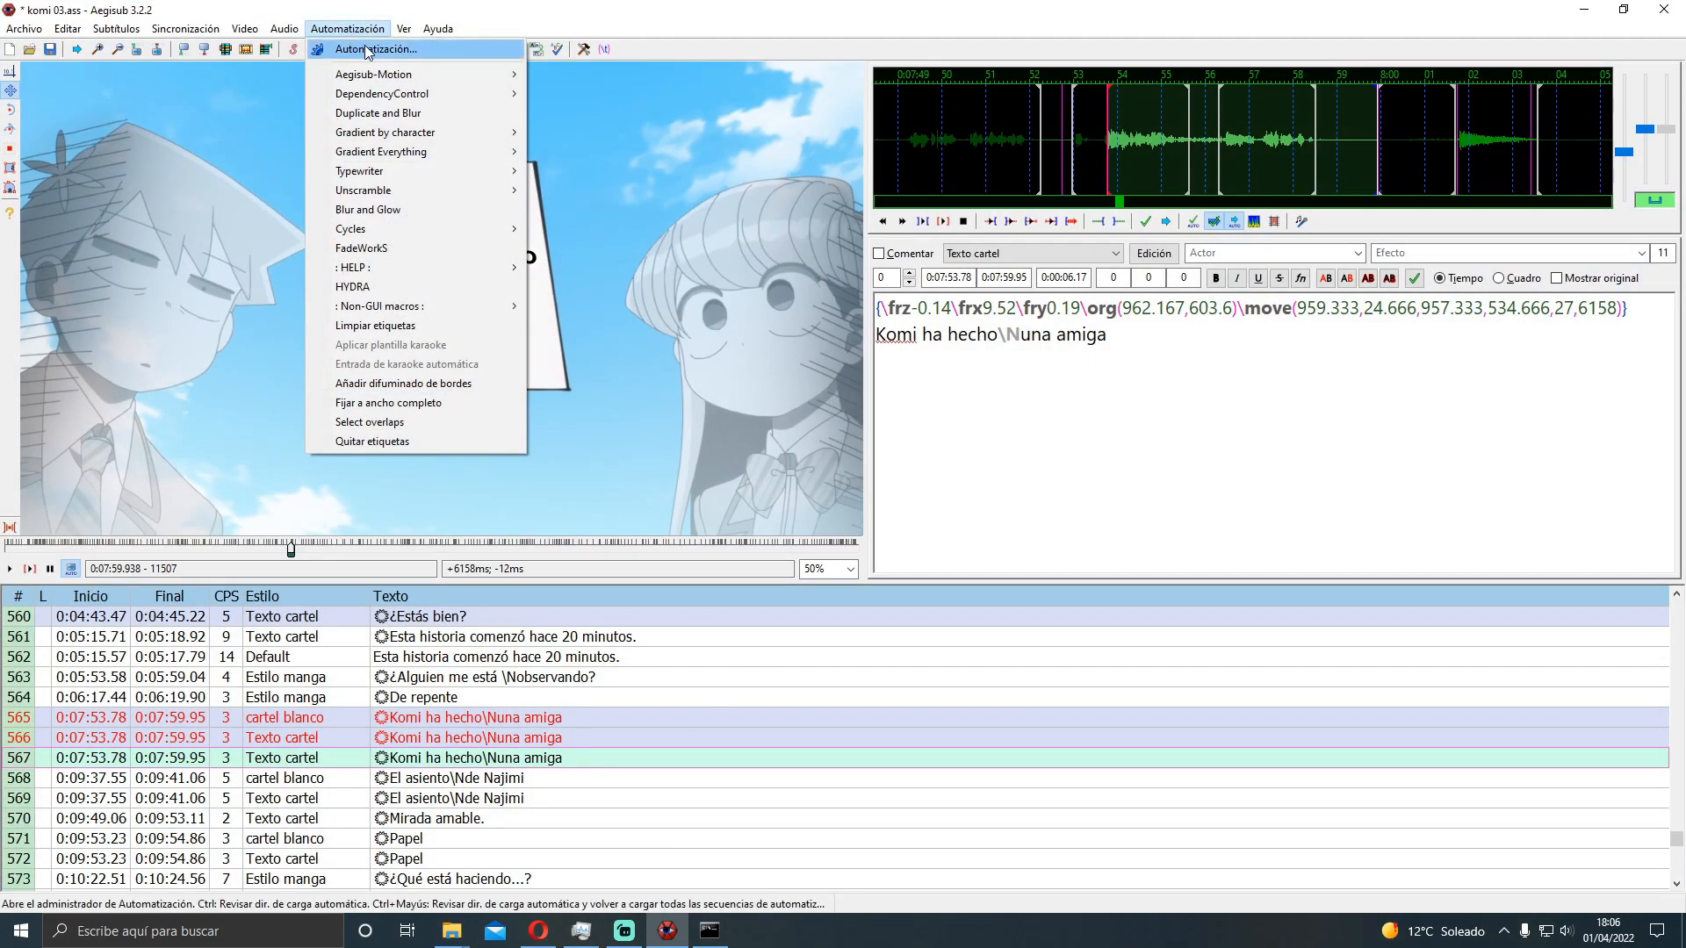
left_click(367, 51)
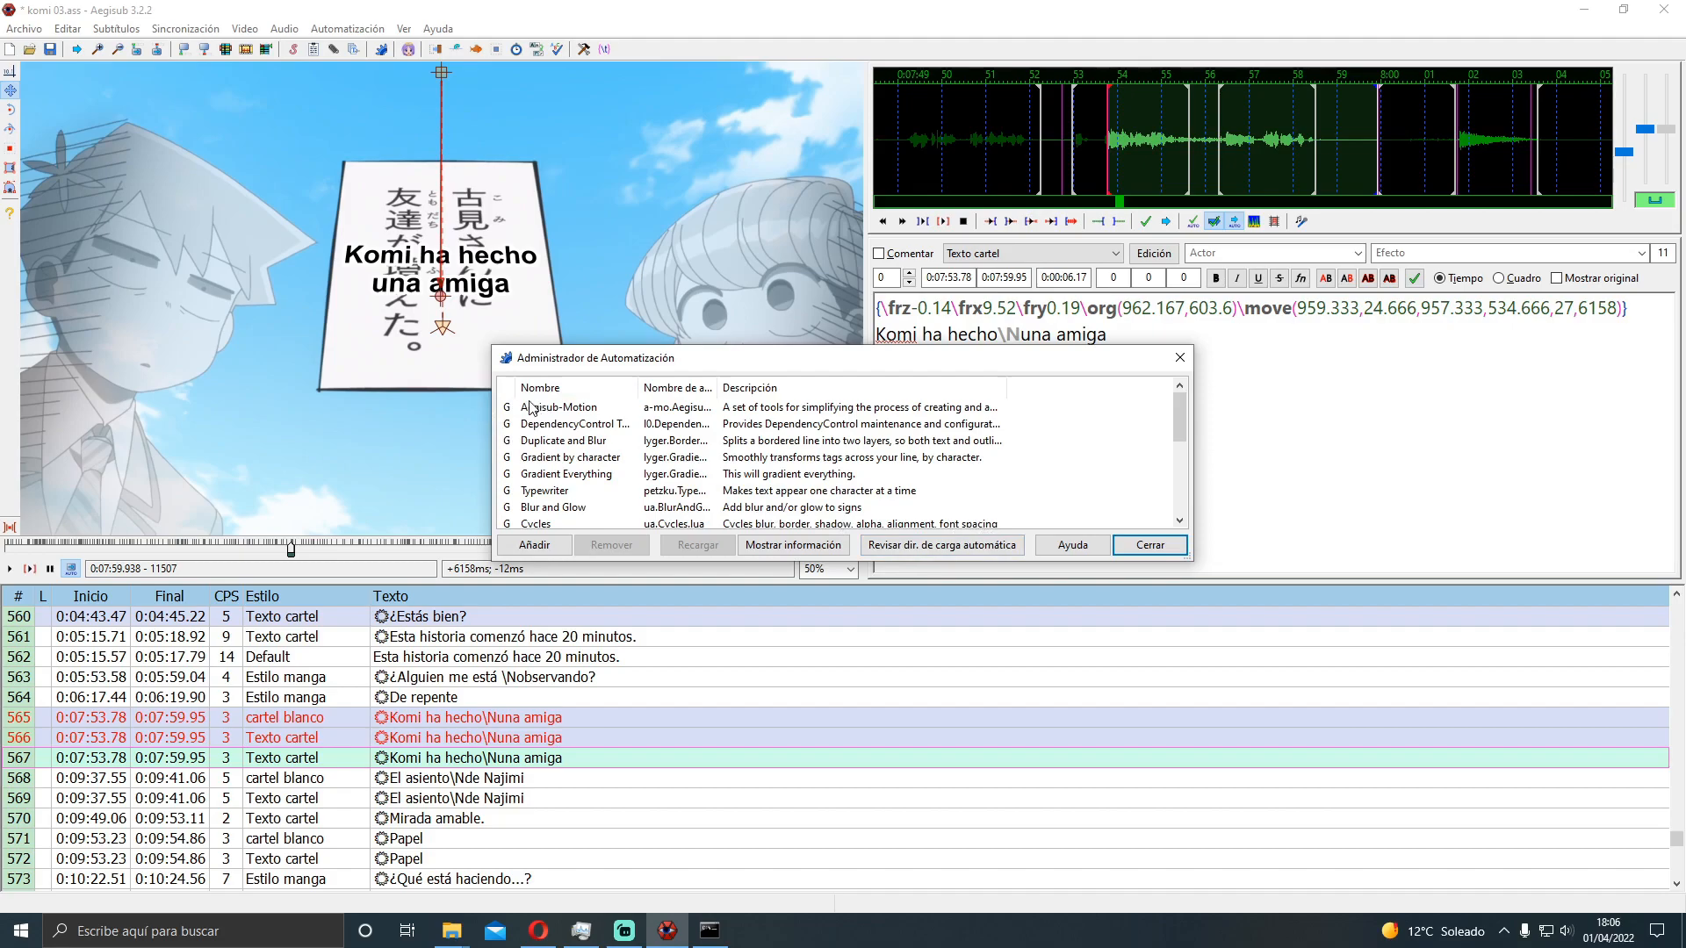
left_click(1154, 545)
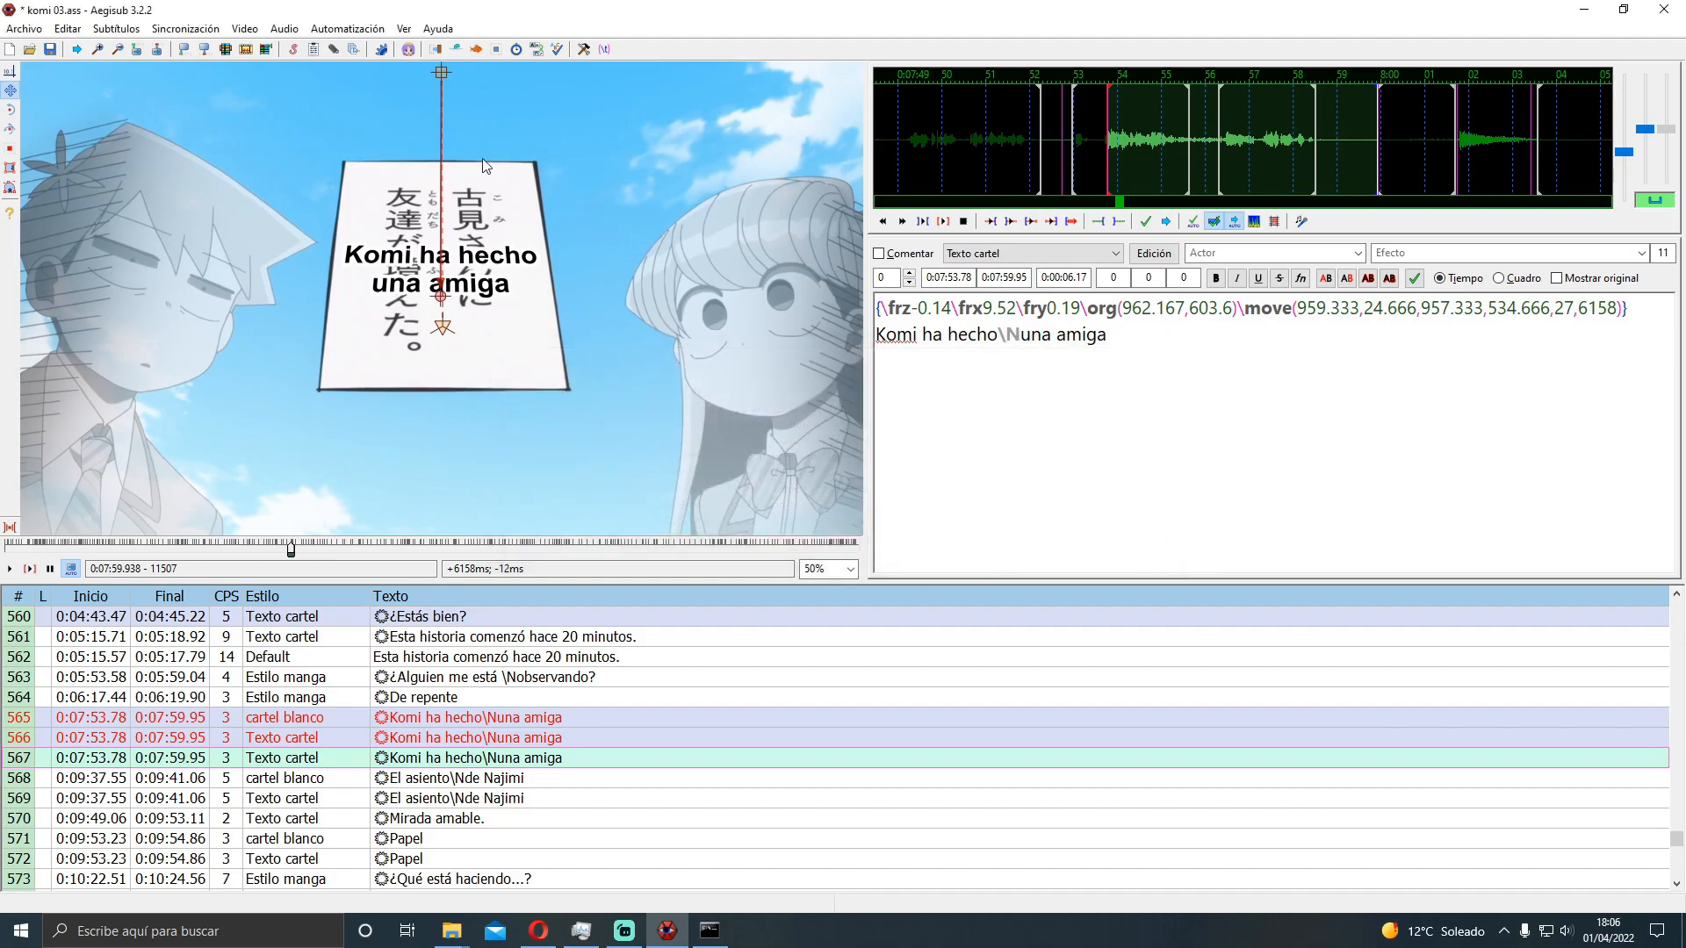
Open the Aegisub-Motion trim settings and keep x264 as the encoding preset
left_click(351, 29)
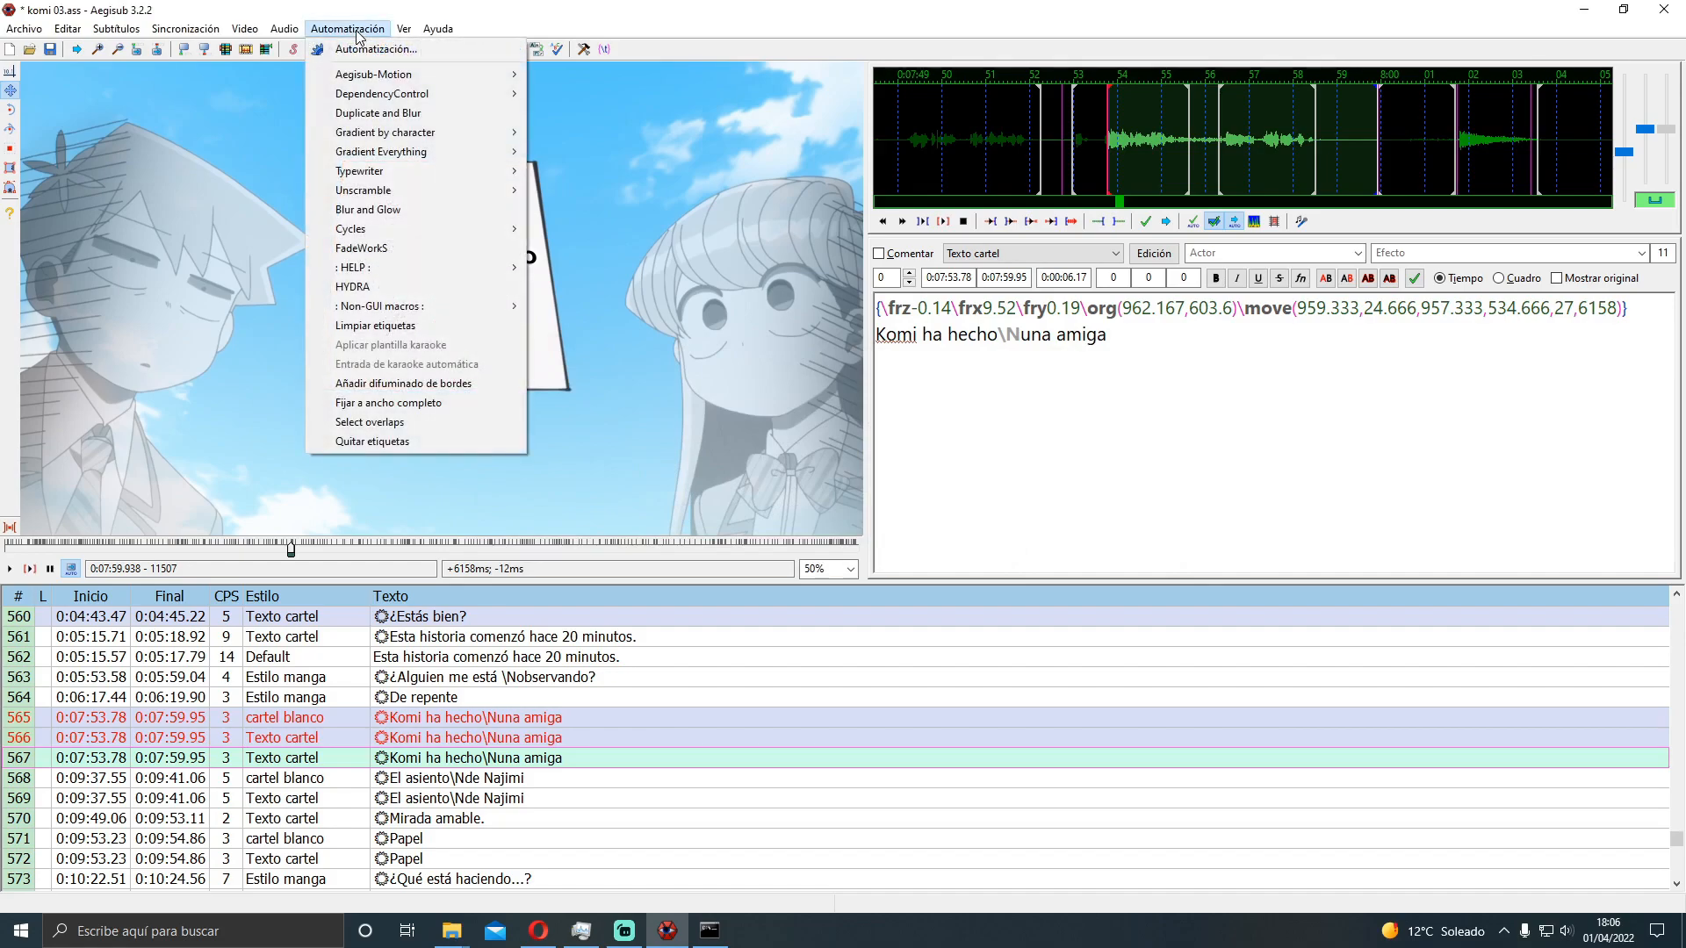
mouse_move(368, 75)
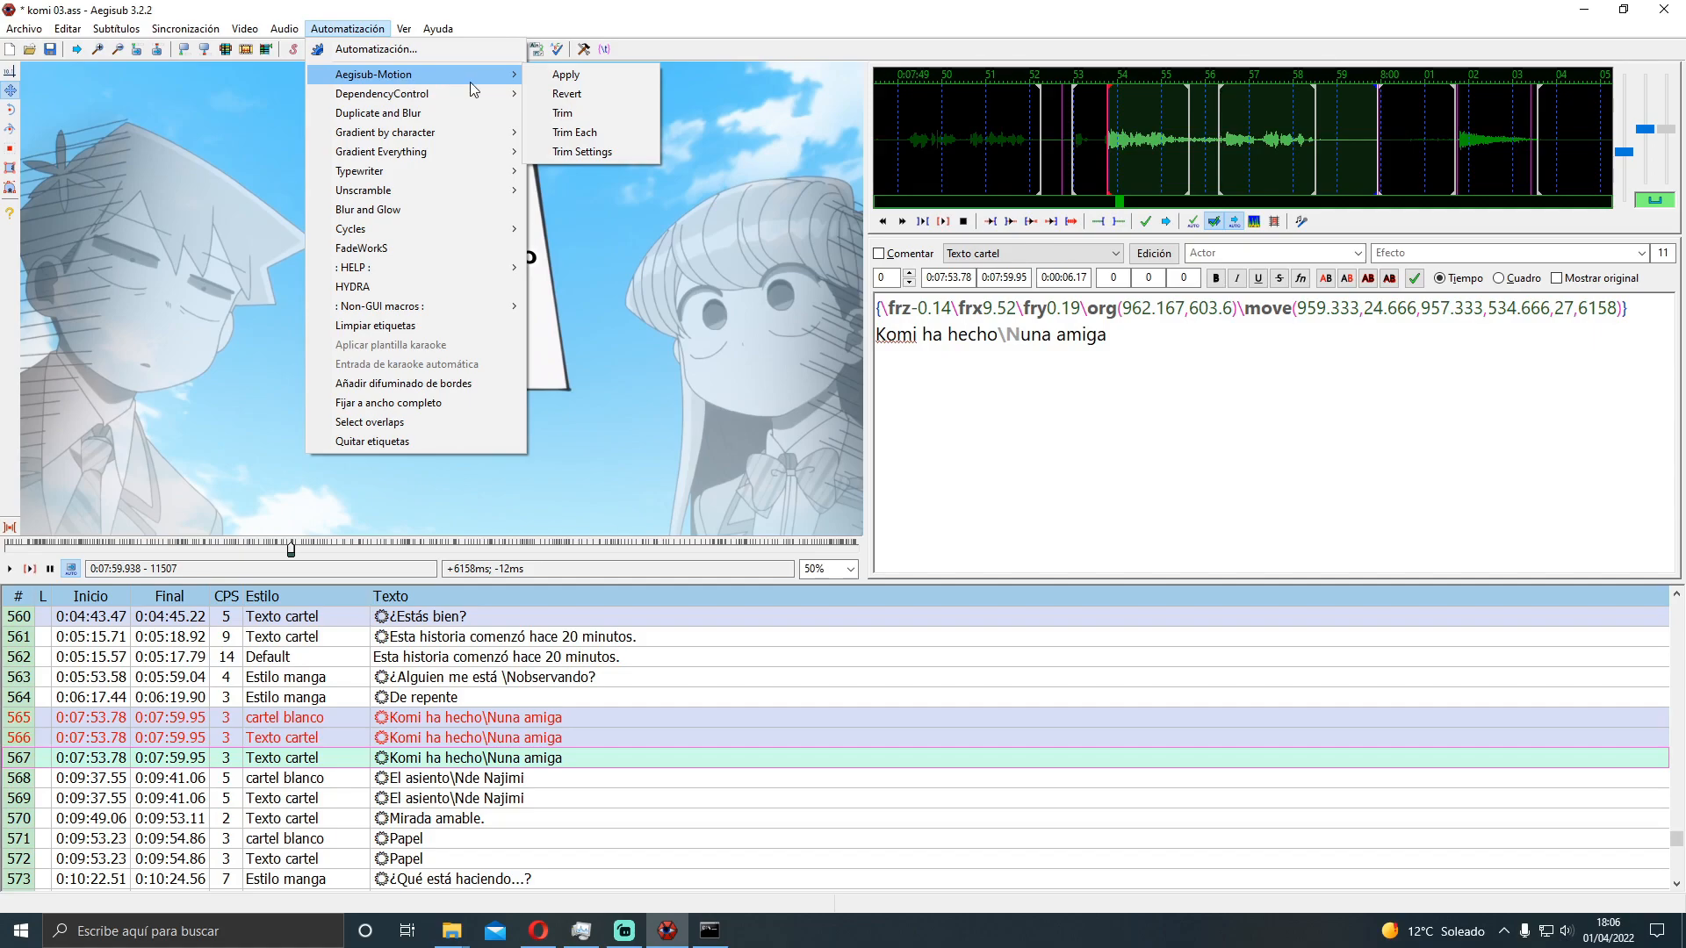
left_click(576, 152)
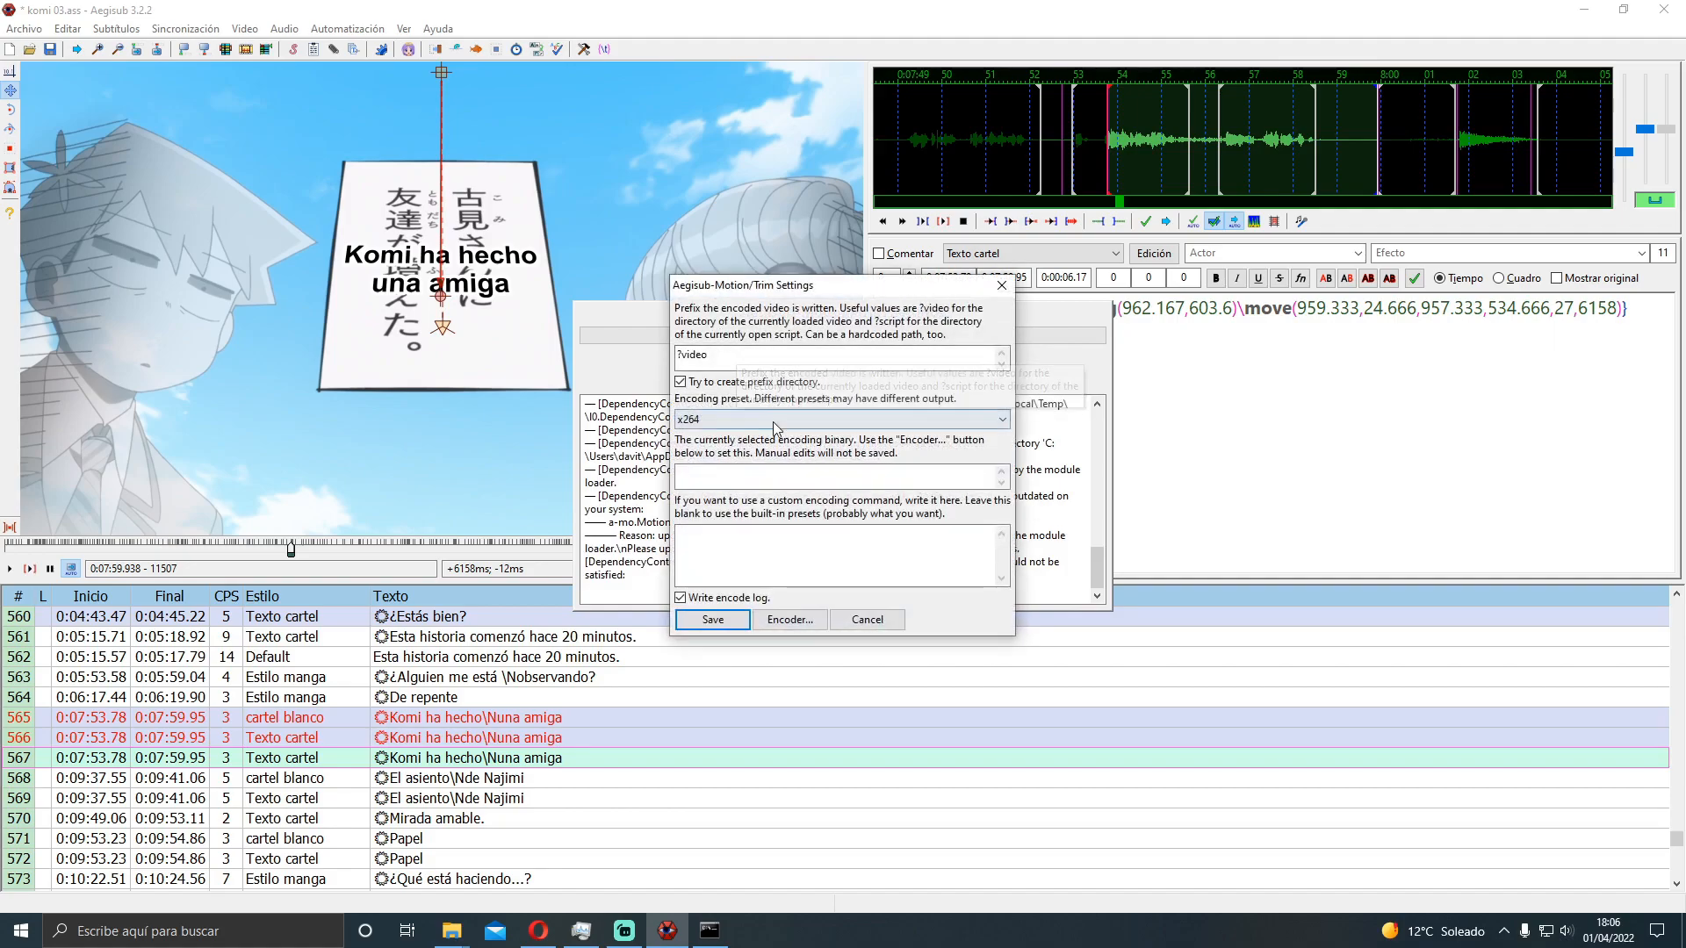
left_click(726, 427)
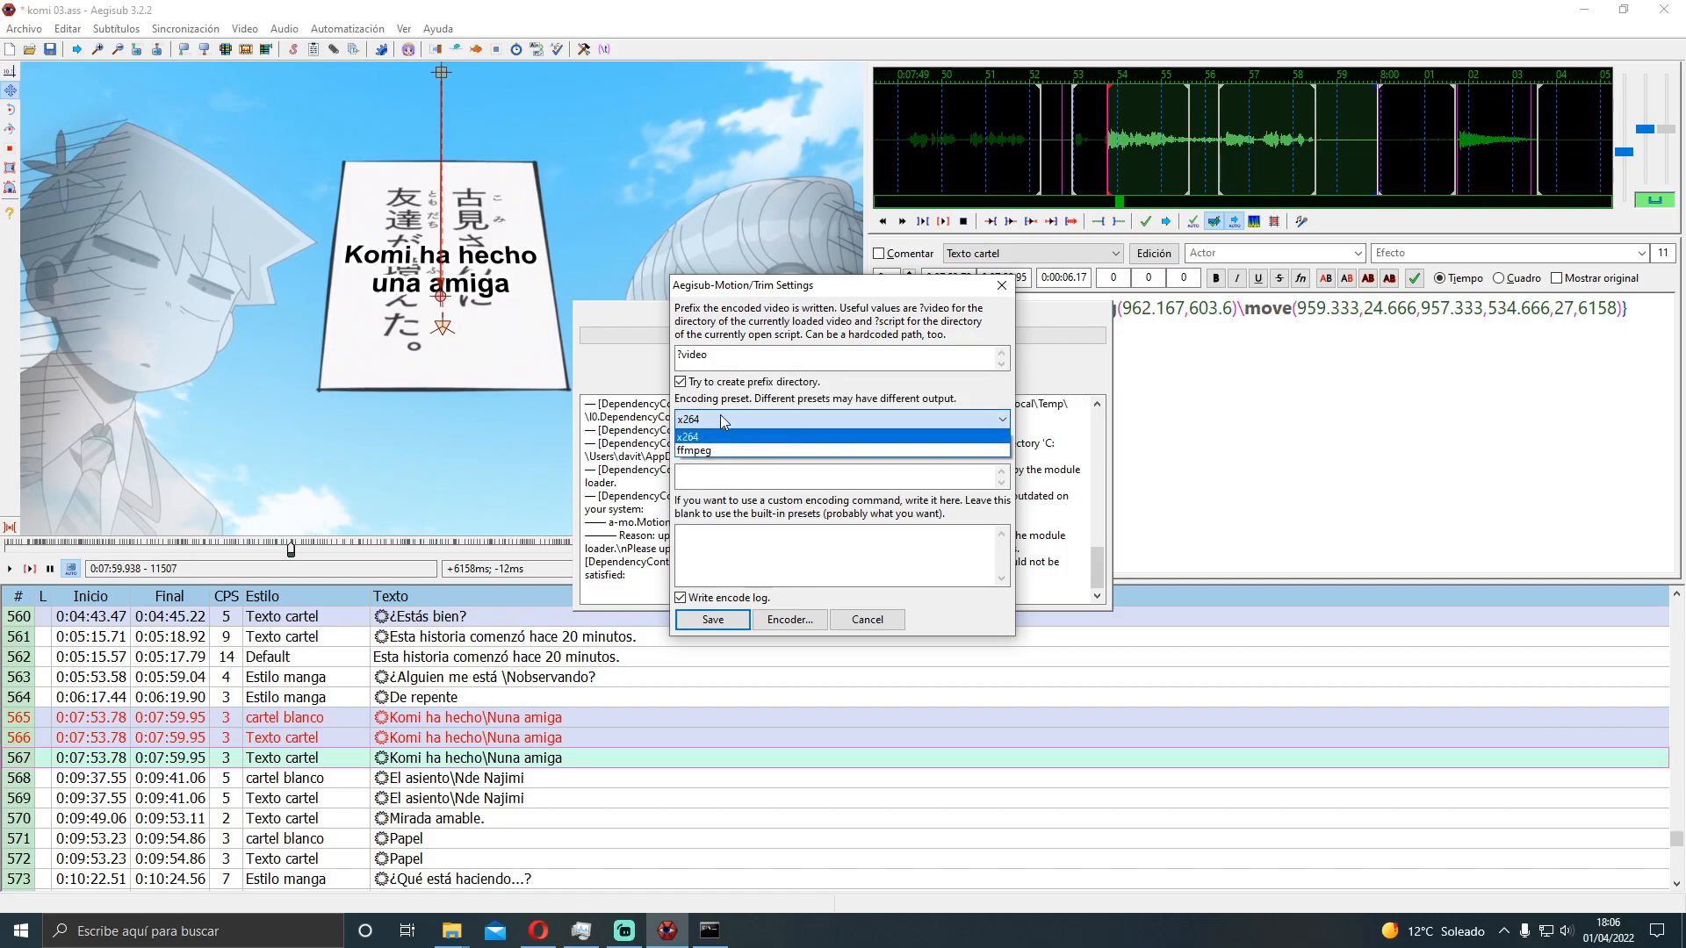
left_click(720, 419)
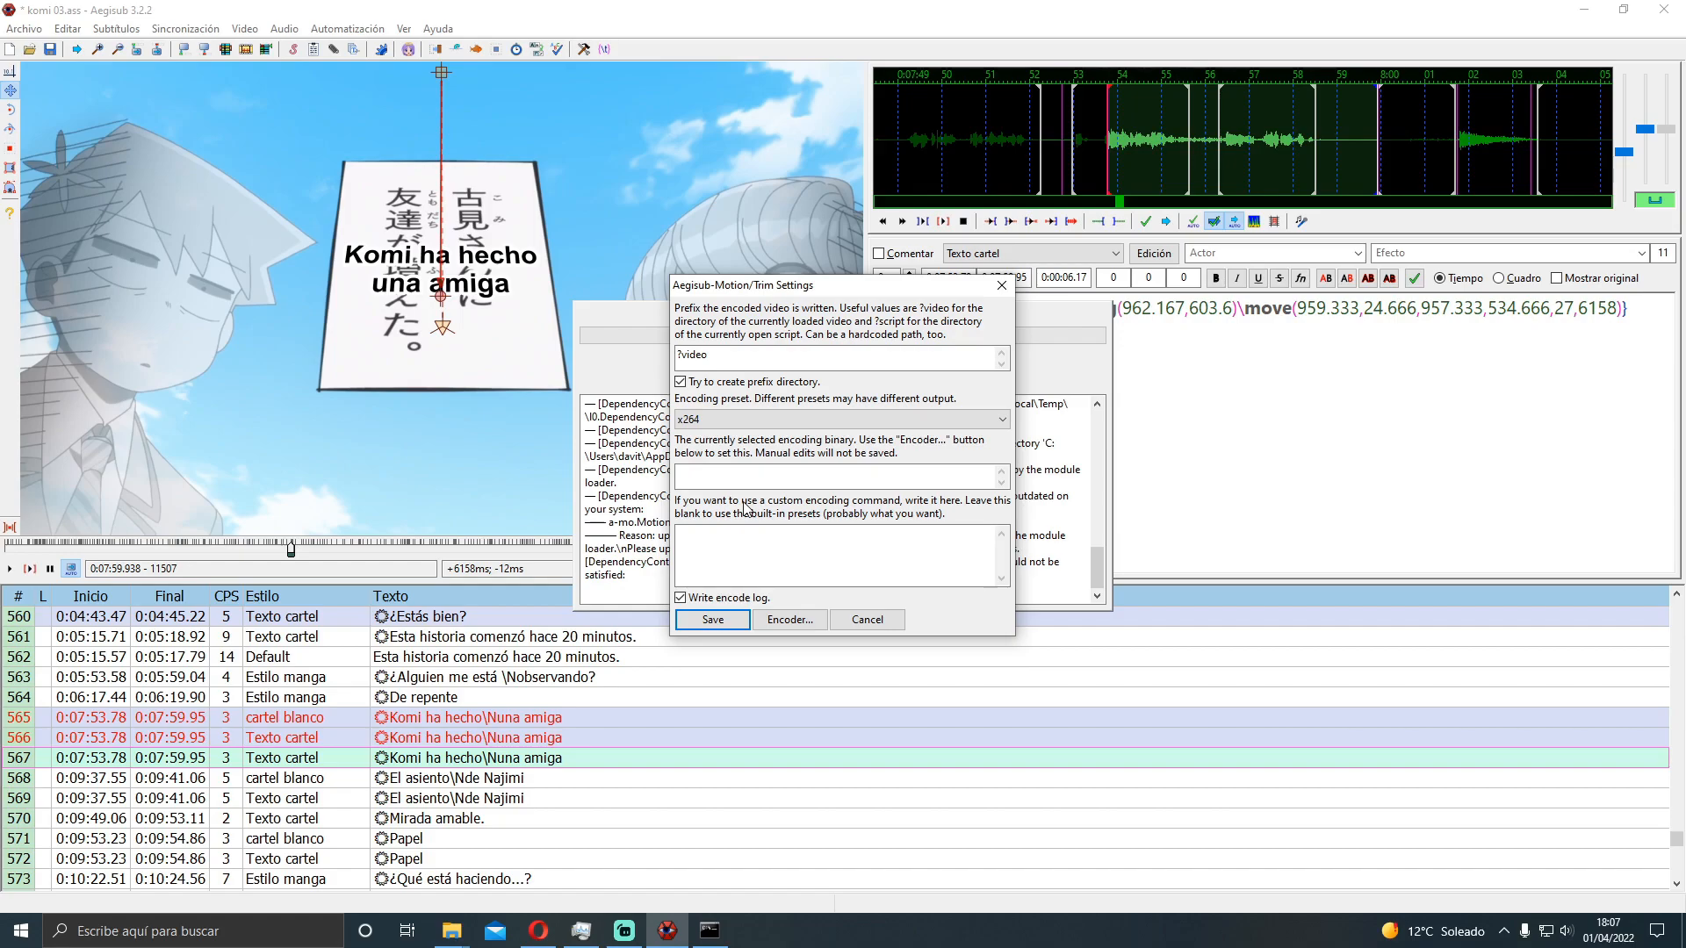
Open the x264 (8 Bit) folder on the desktop and select the x264 application
left_click(1682, 930)
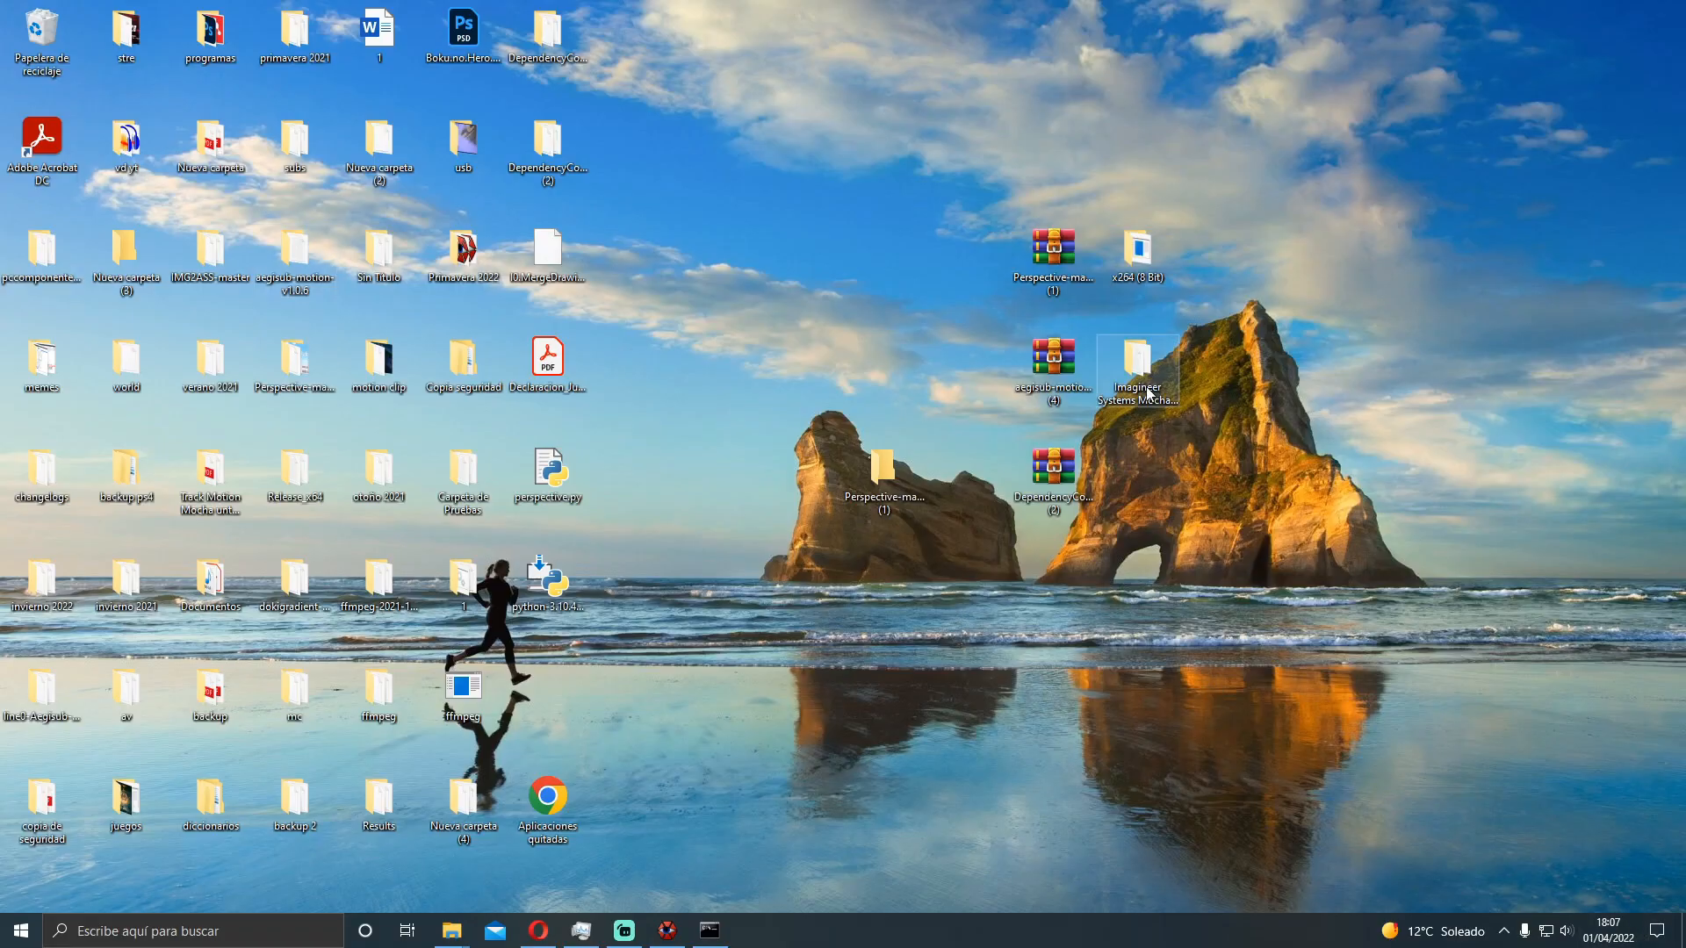
double_click(1137, 250)
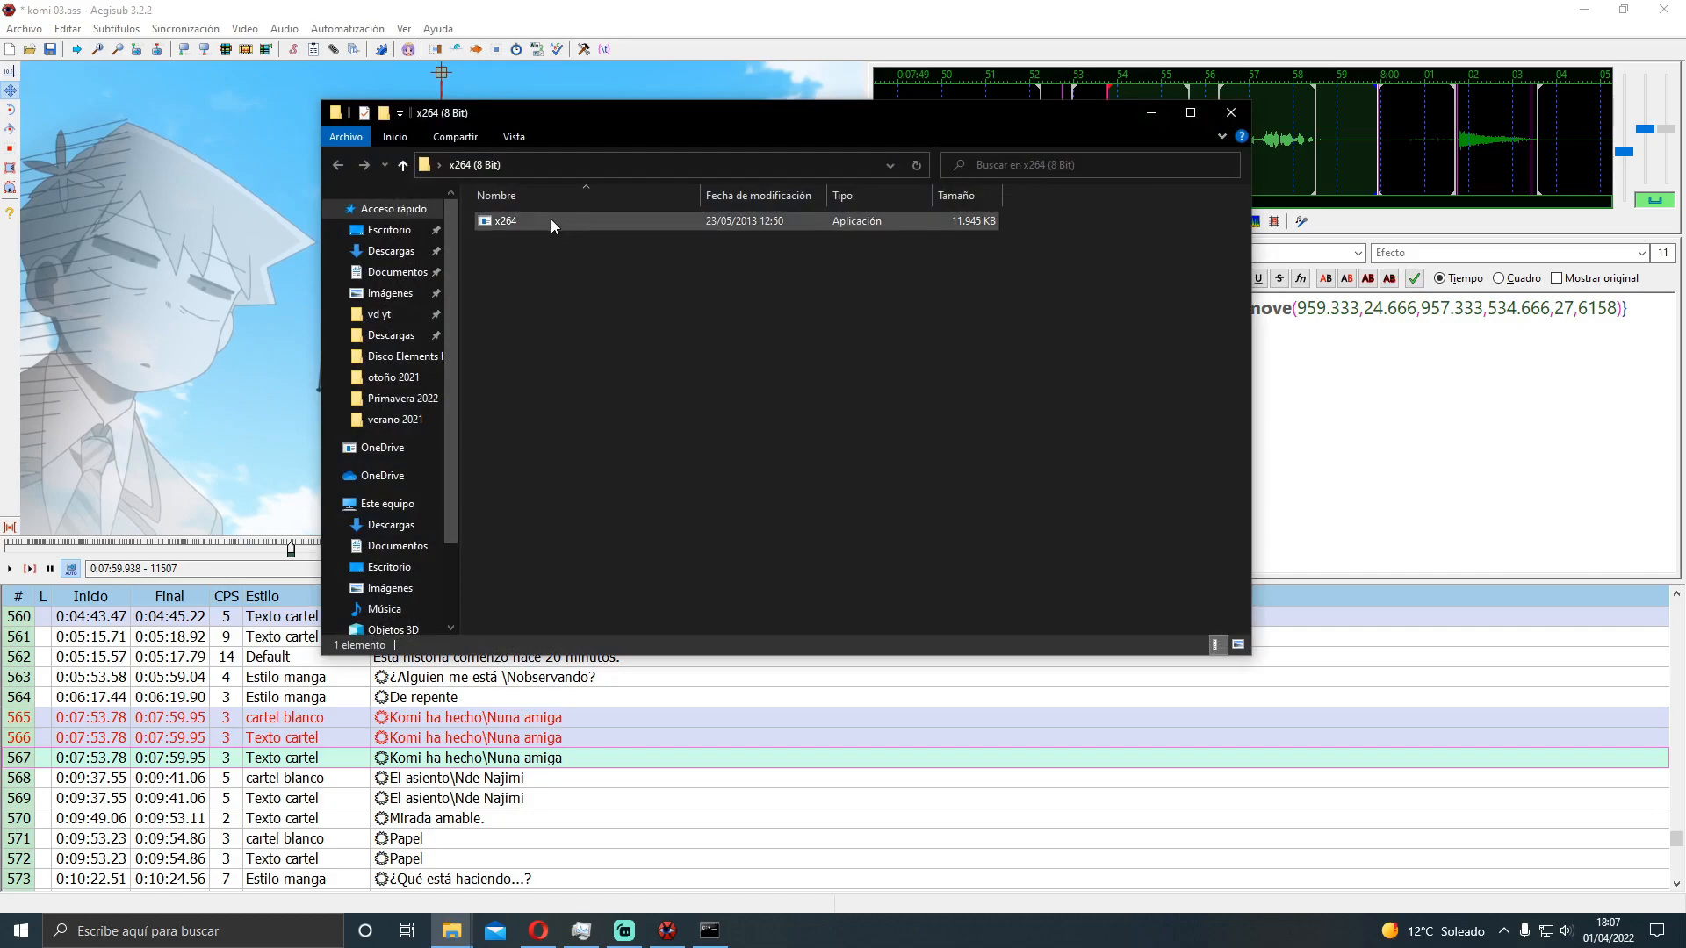
left_click(526, 223)
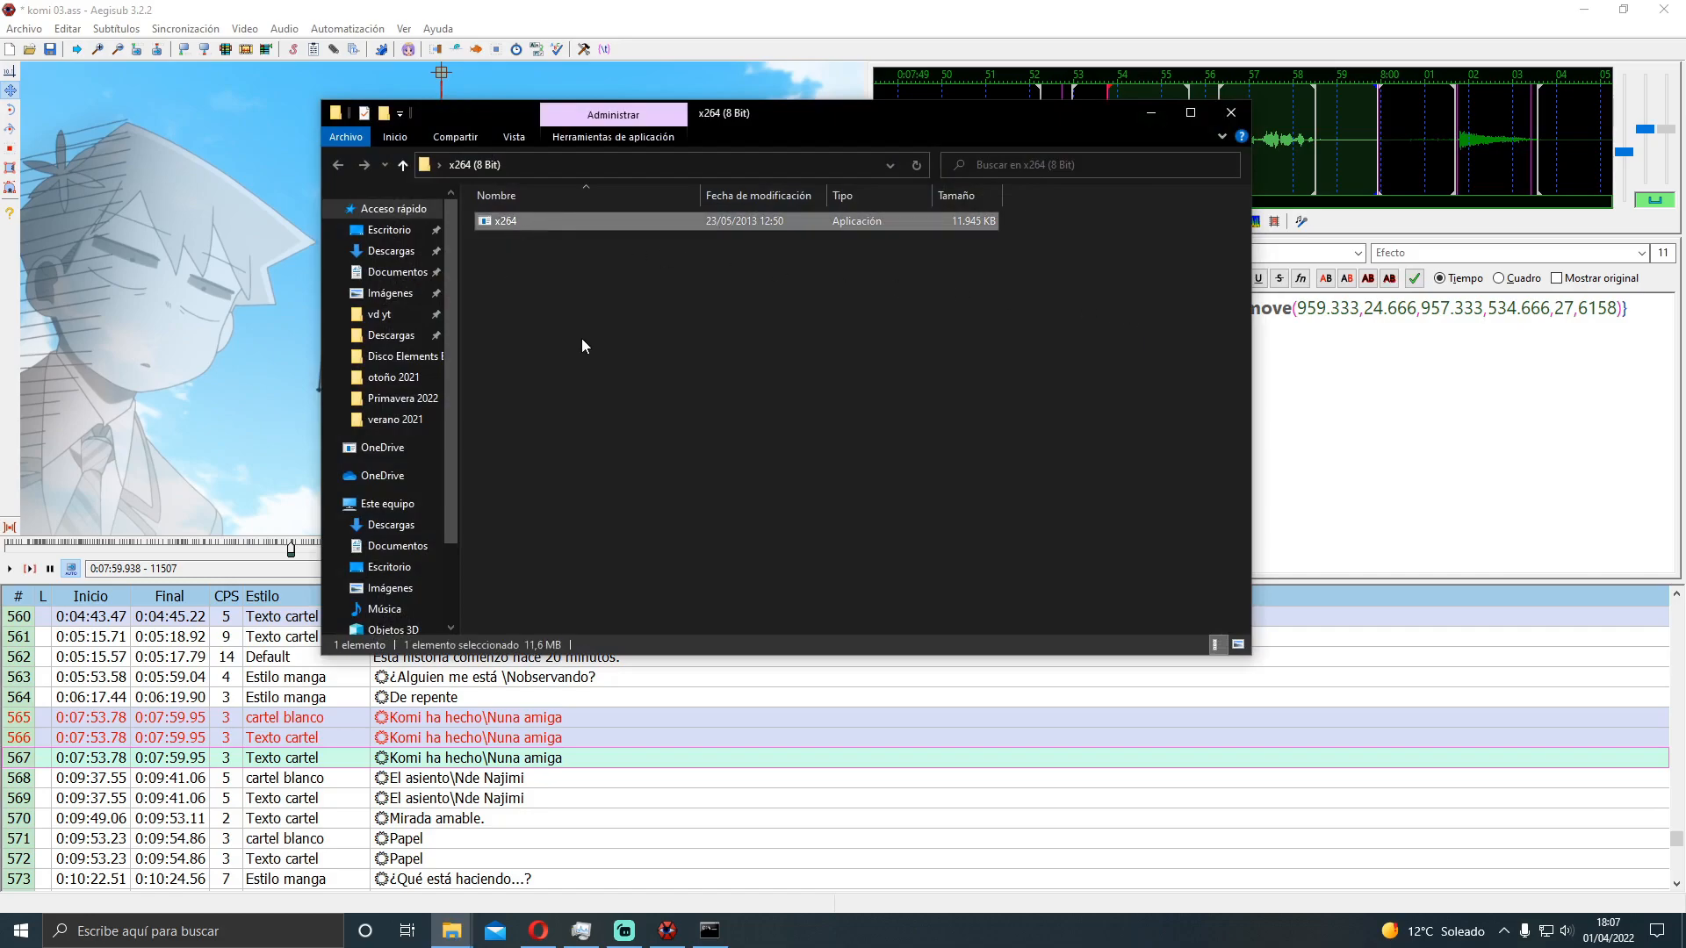
Set the x264 application from the desktop's x264 (8 Bit) folder as the Aegisub-Motion encoding binary and save the trim settings
left_click(1151, 112)
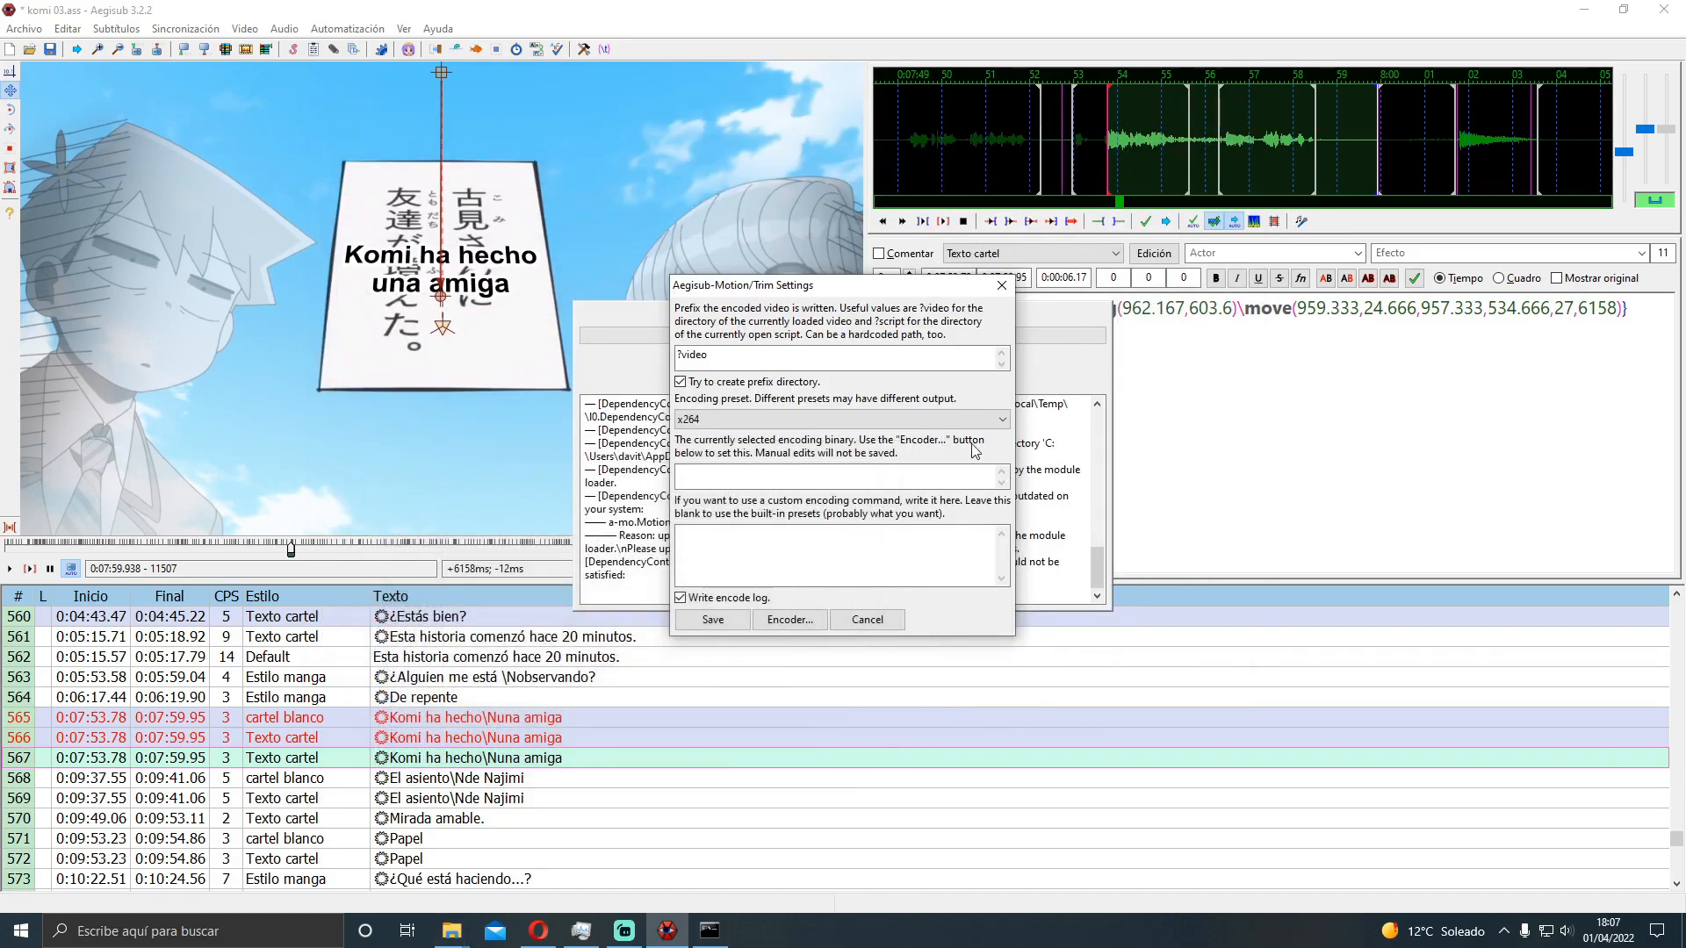
left_click(788, 619)
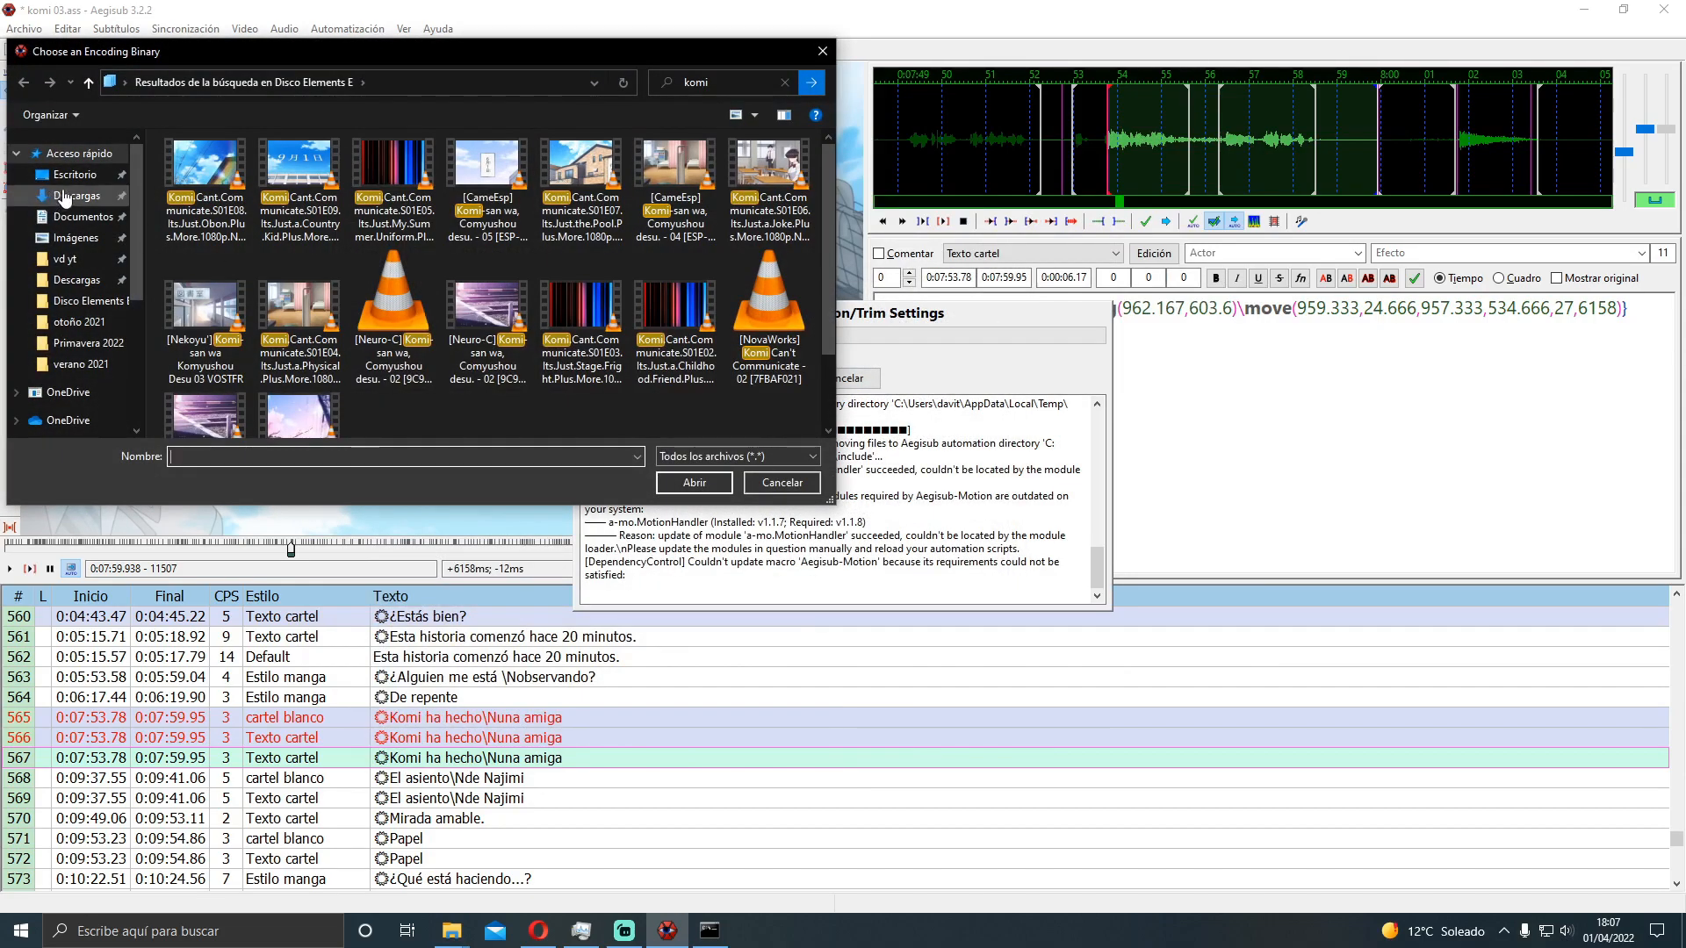
left_click(74, 175)
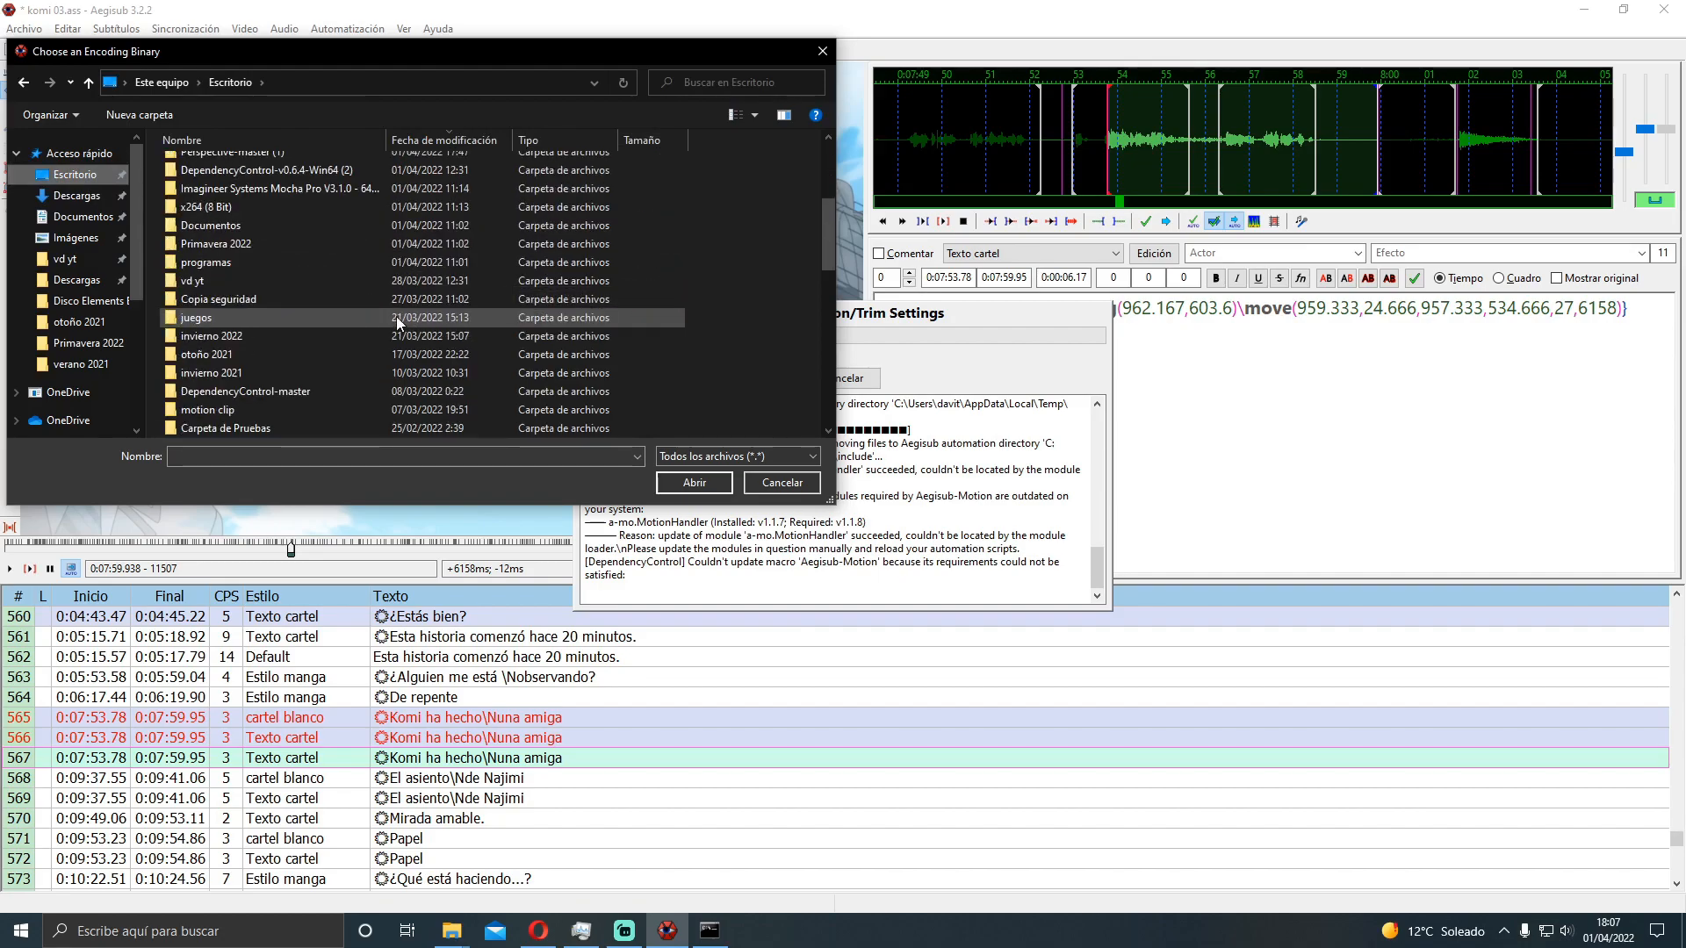
scroll(397, 317, "down", 5)
scroll(334, 349, "up", 6)
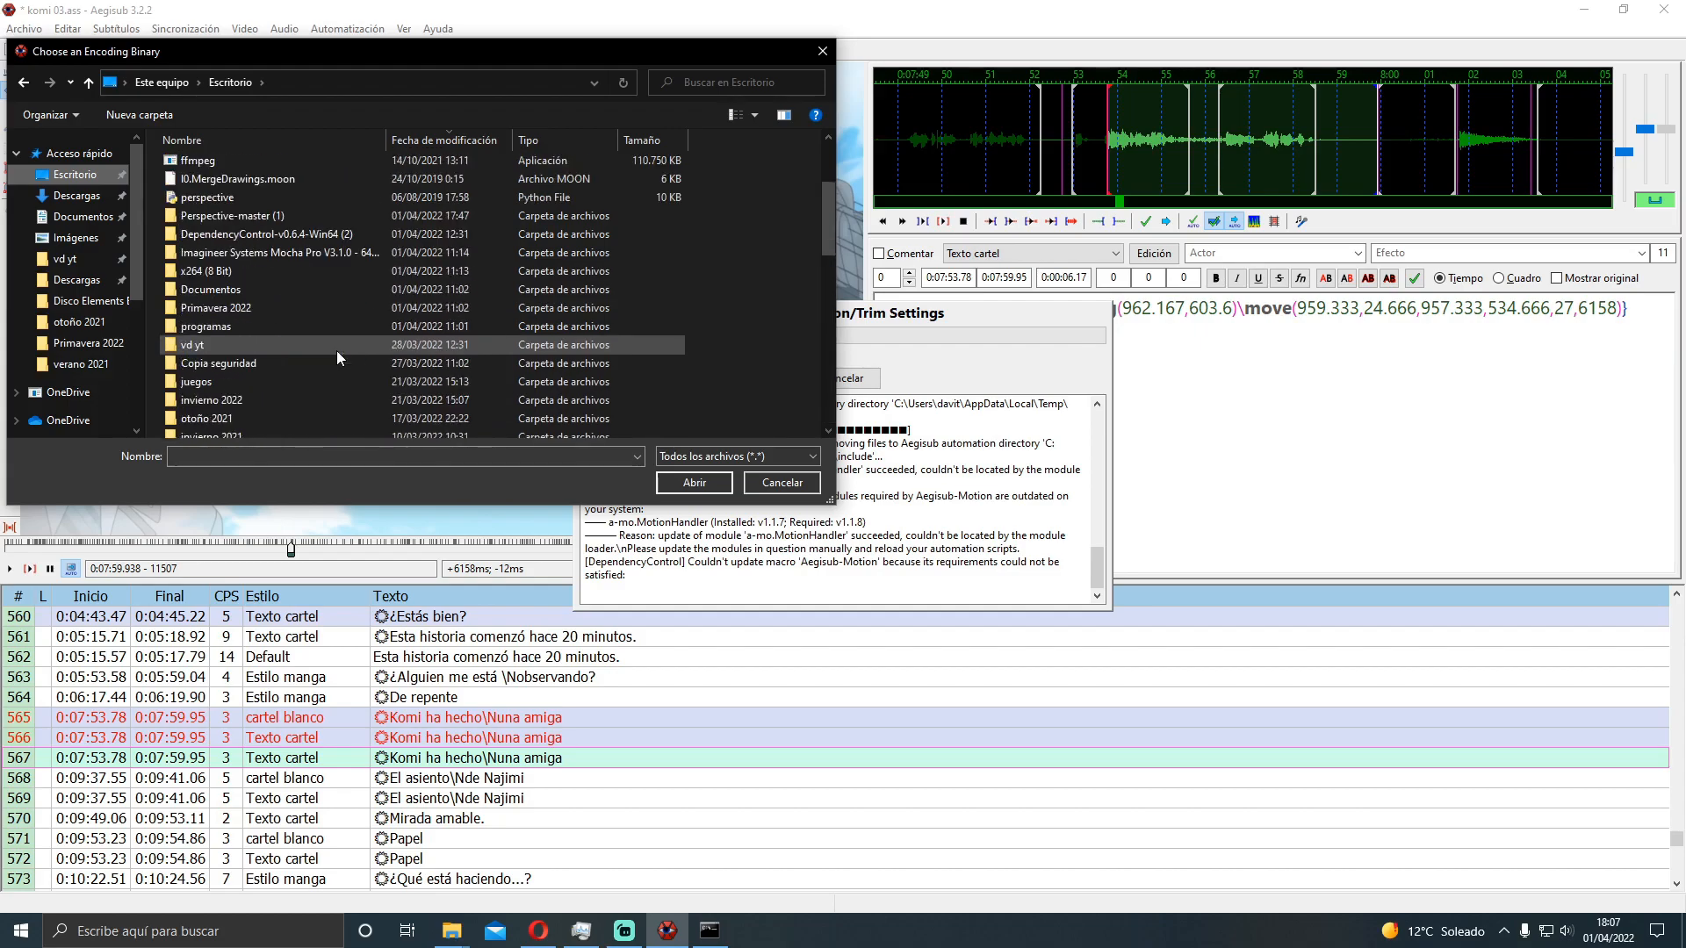
double_click(232, 272)
left_click(194, 167)
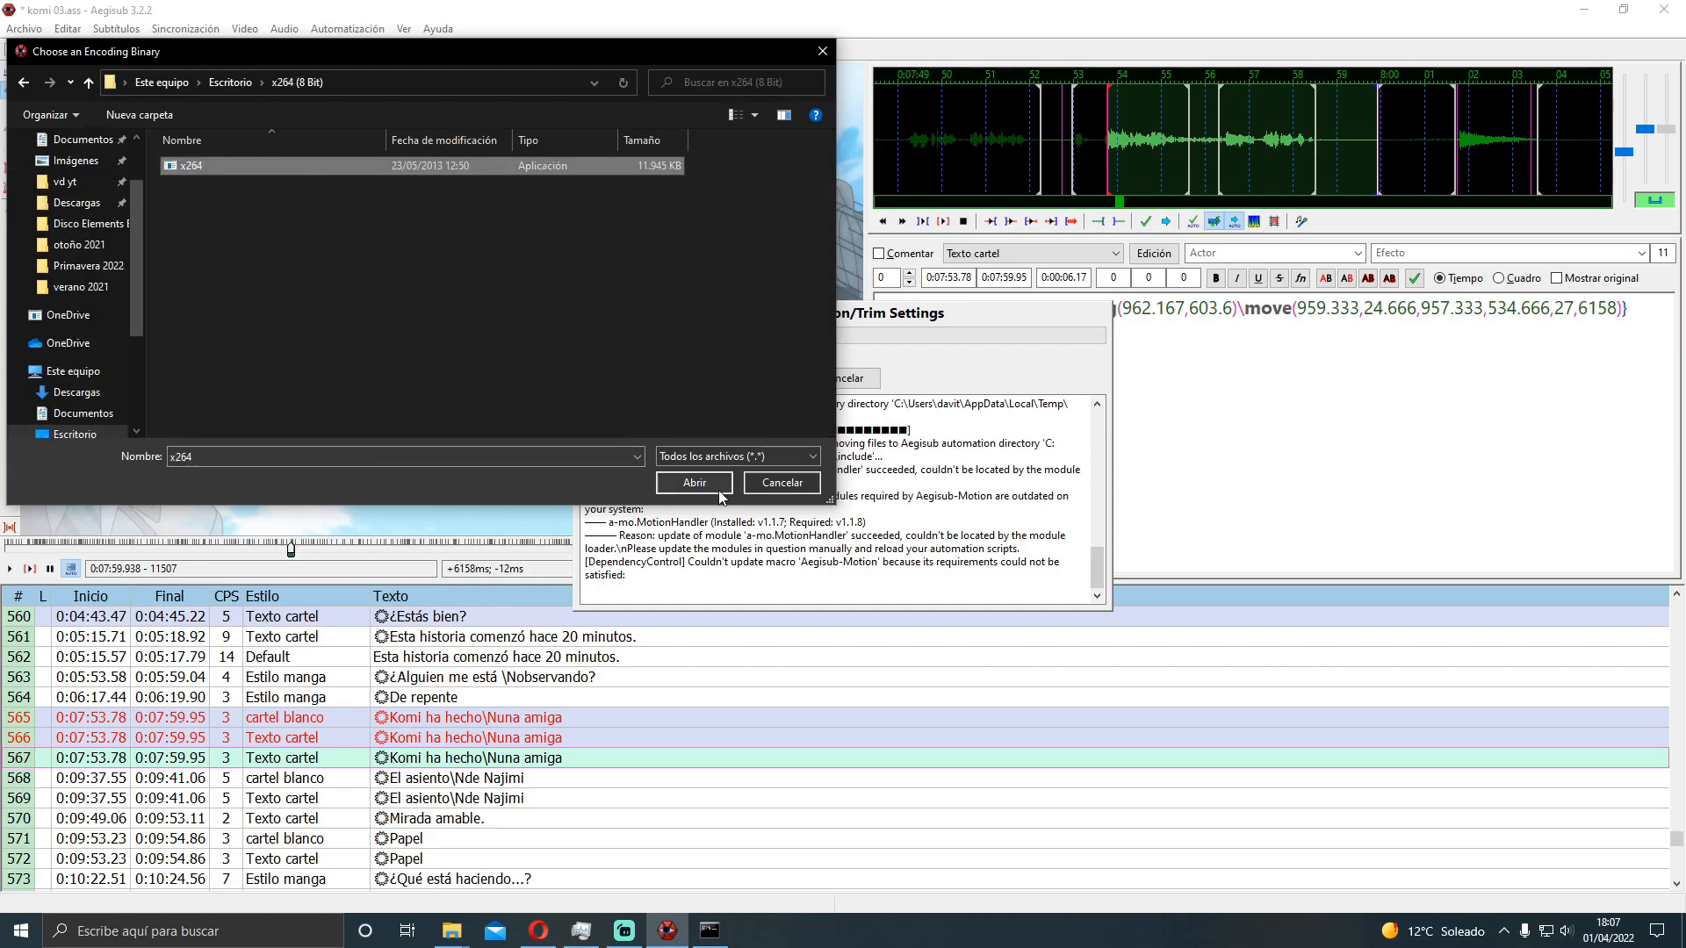
left_click(694, 482)
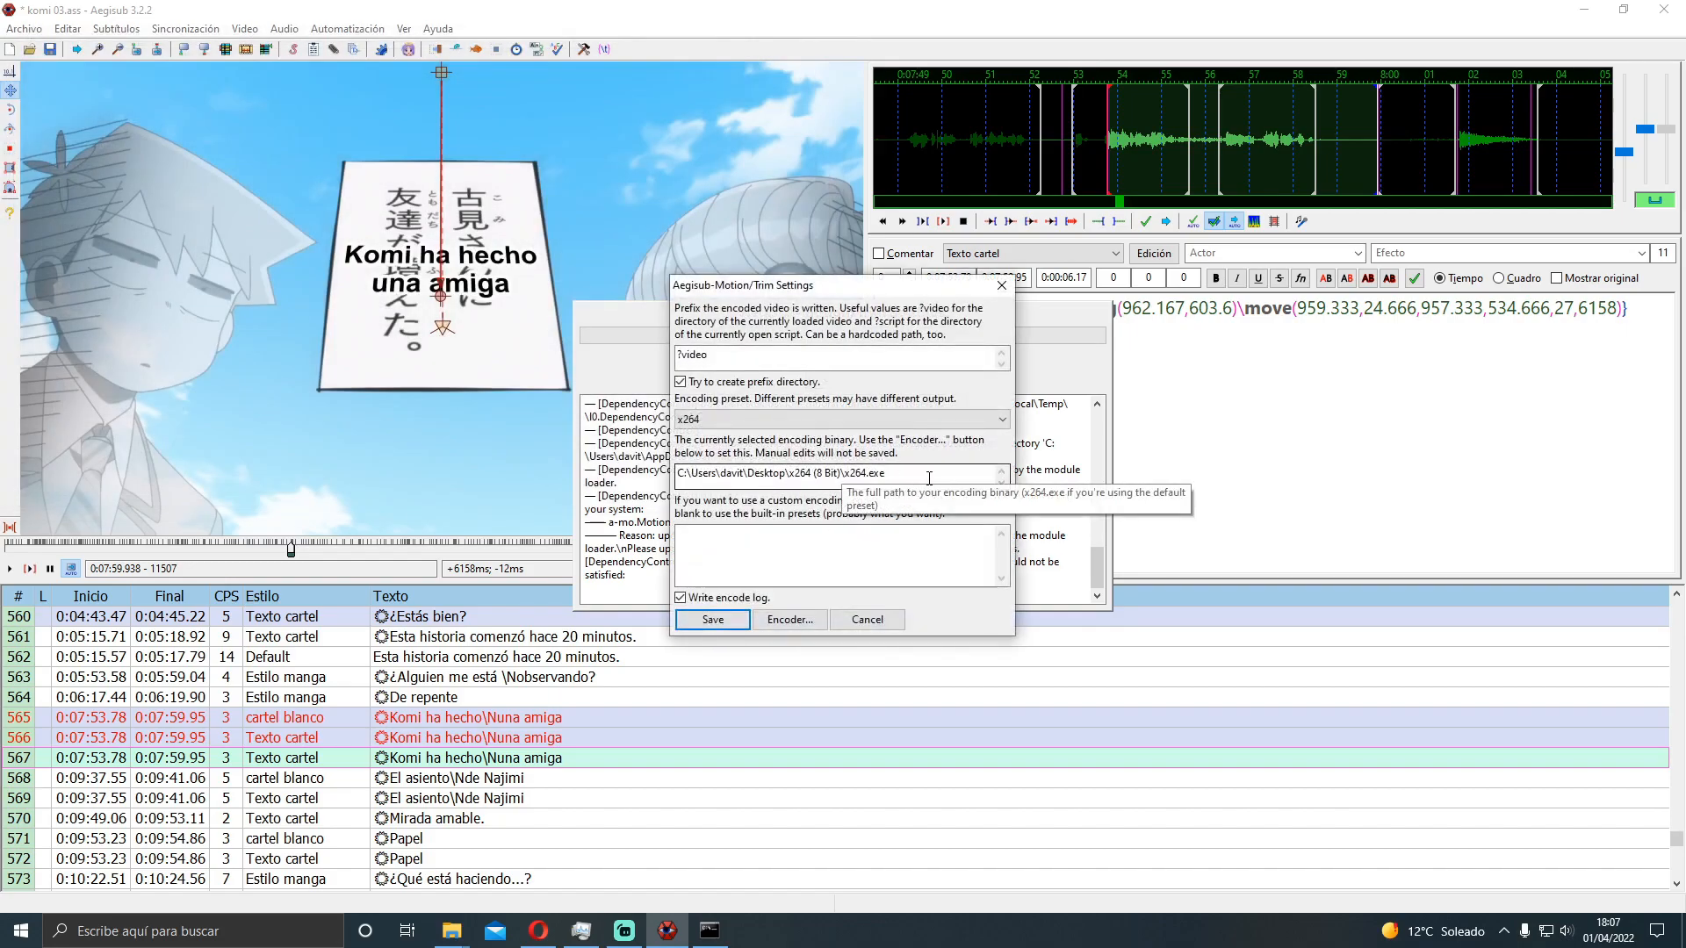
left_click(711, 625)
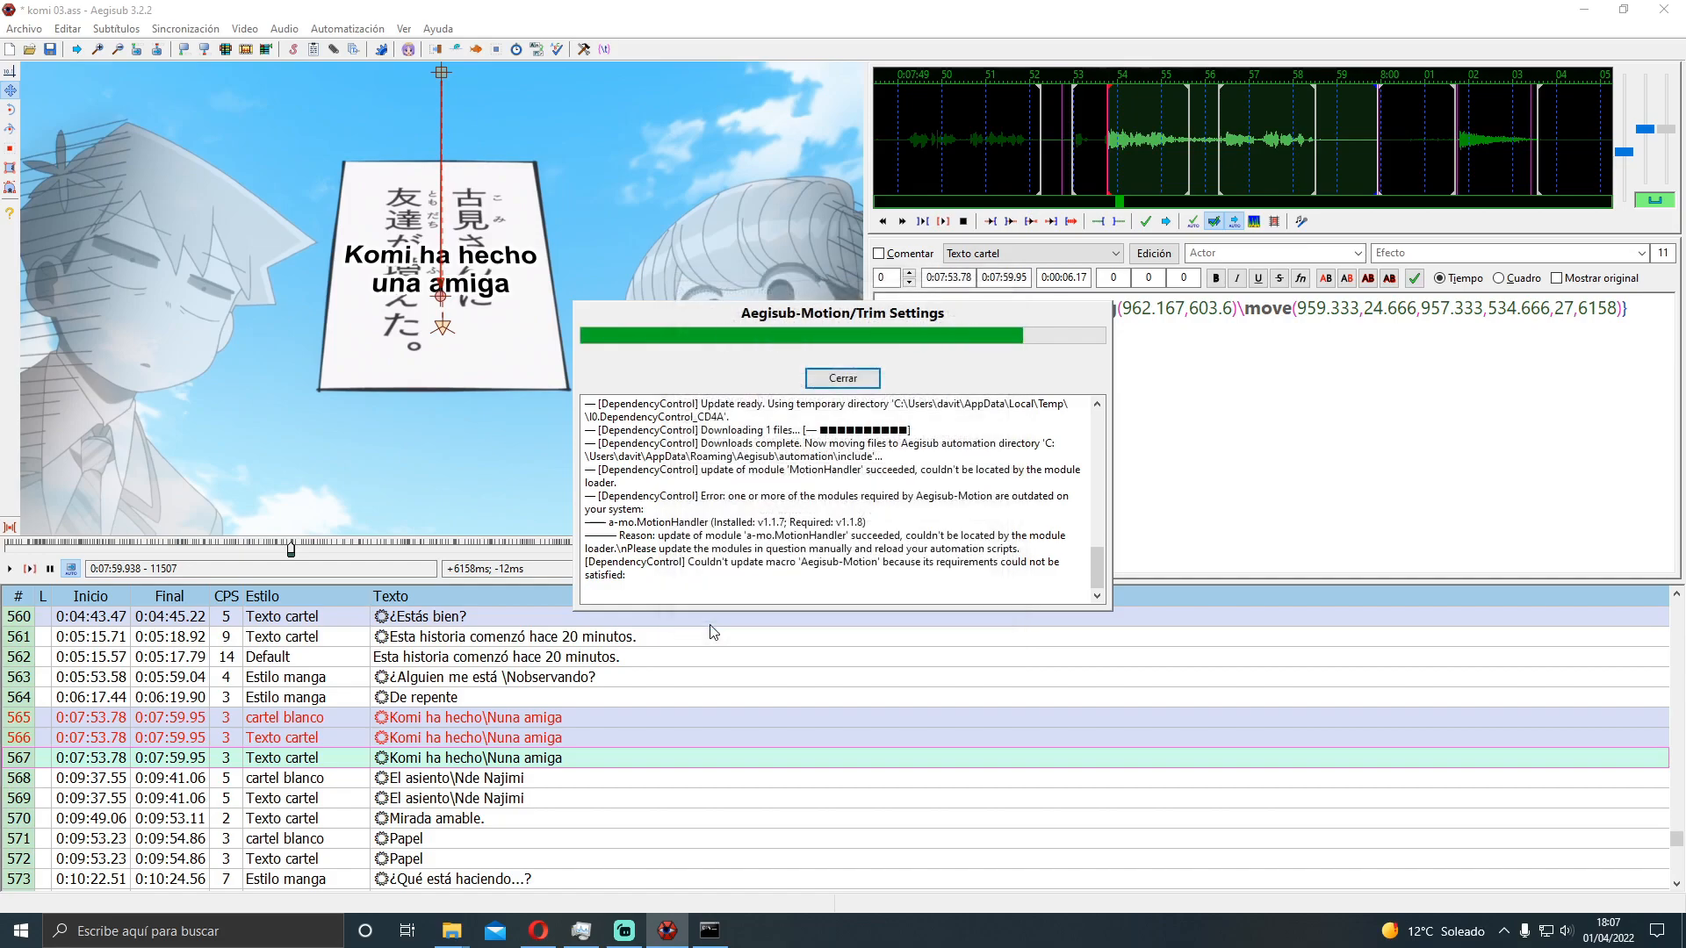
left_click(841, 380)
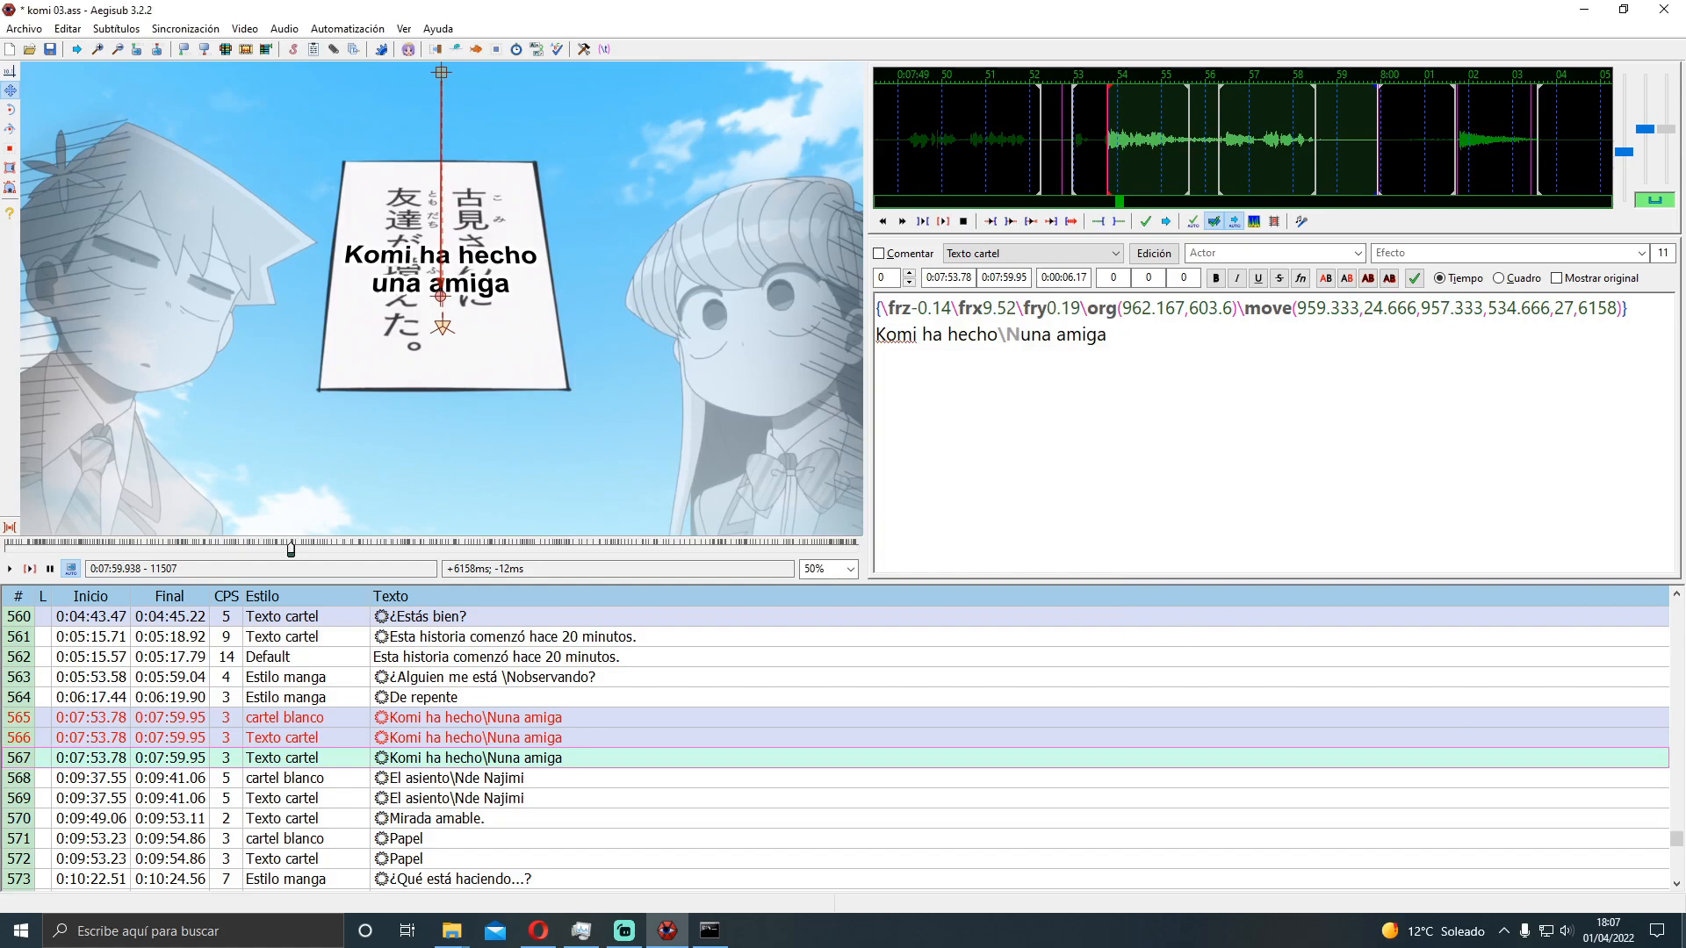
Create a new folder on the desktop named Tracking
left_click(1683, 930)
right_click(788, 253)
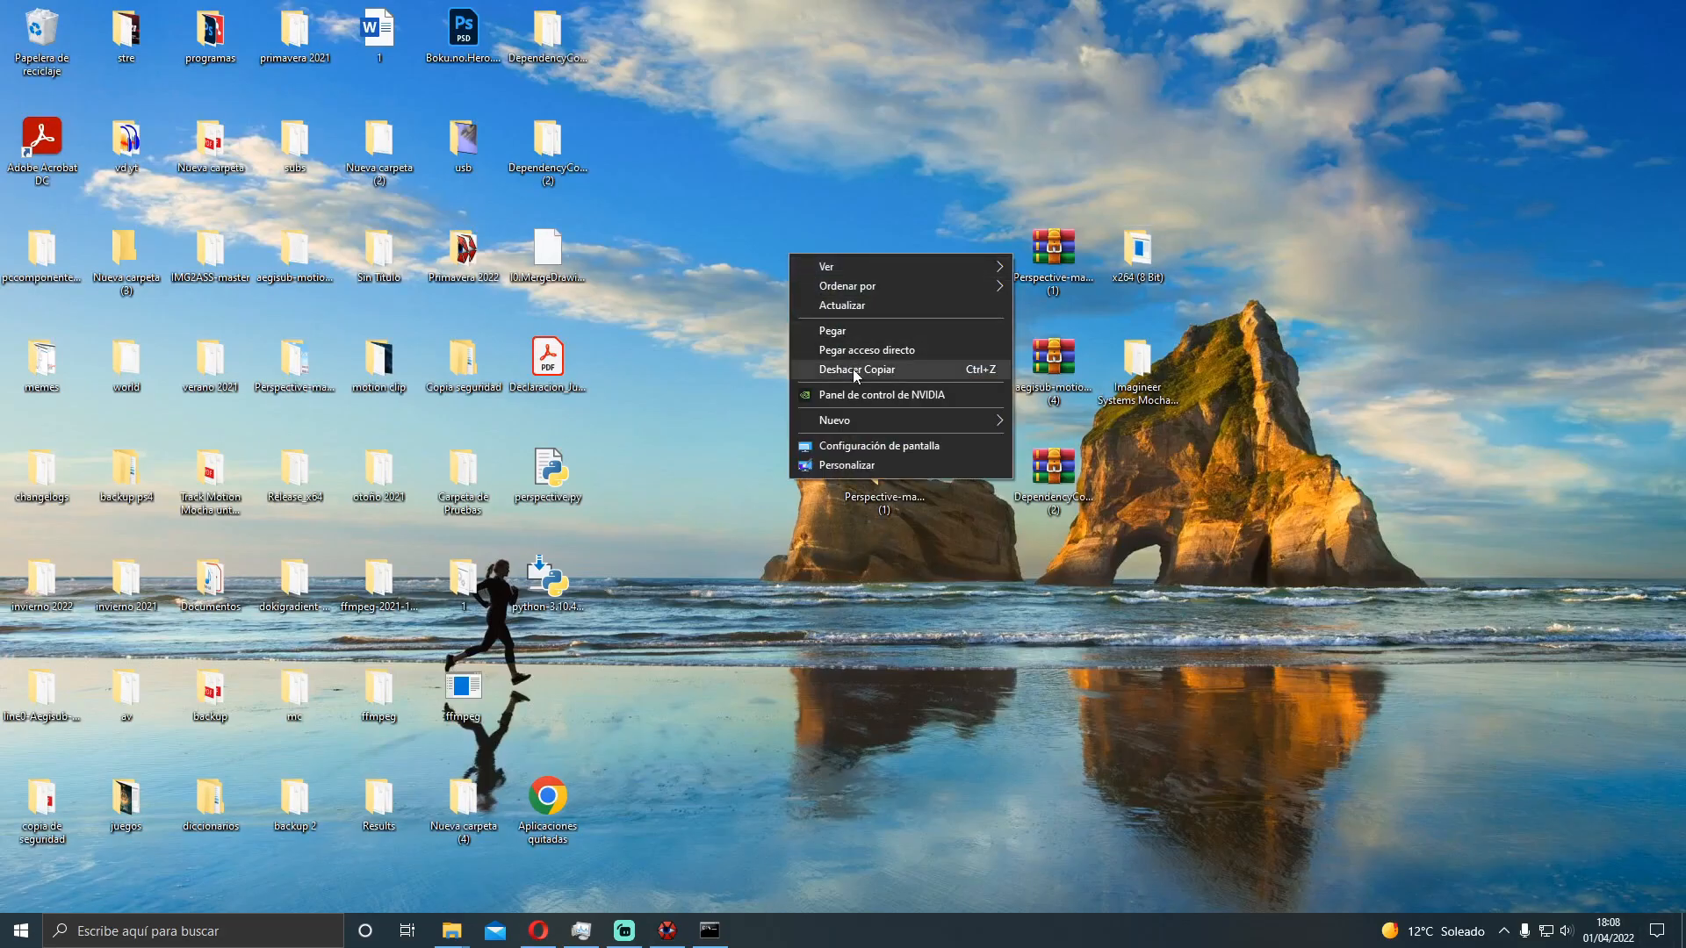
mouse_move(871, 424)
left_click(1059, 423)
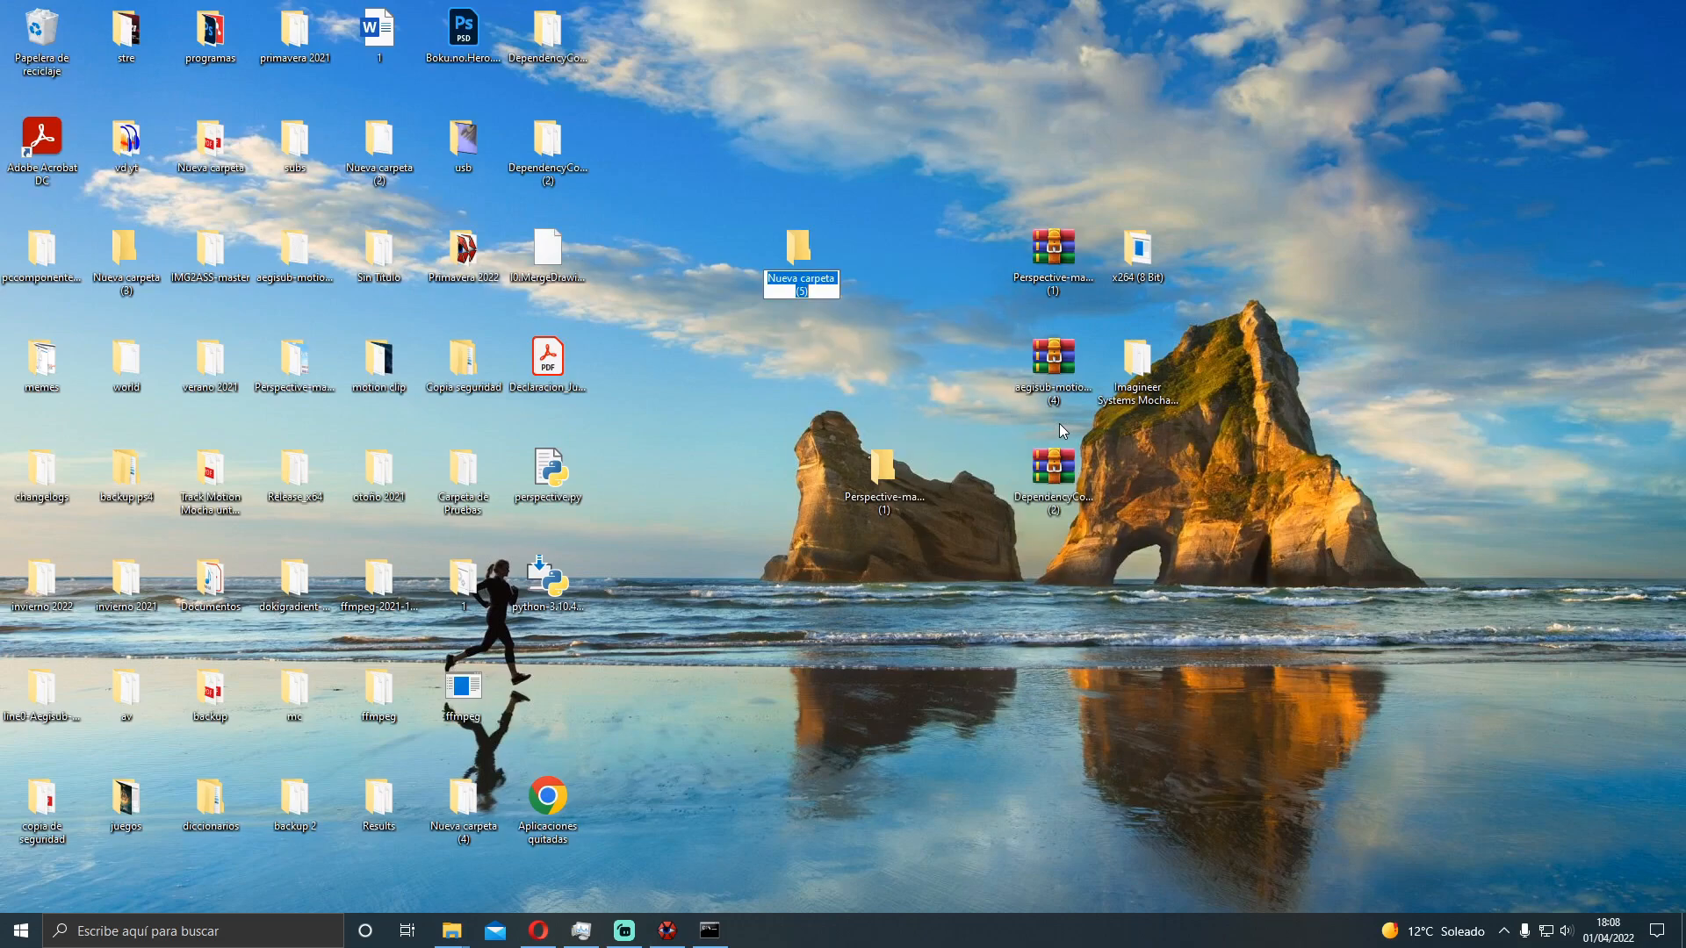
type("T")
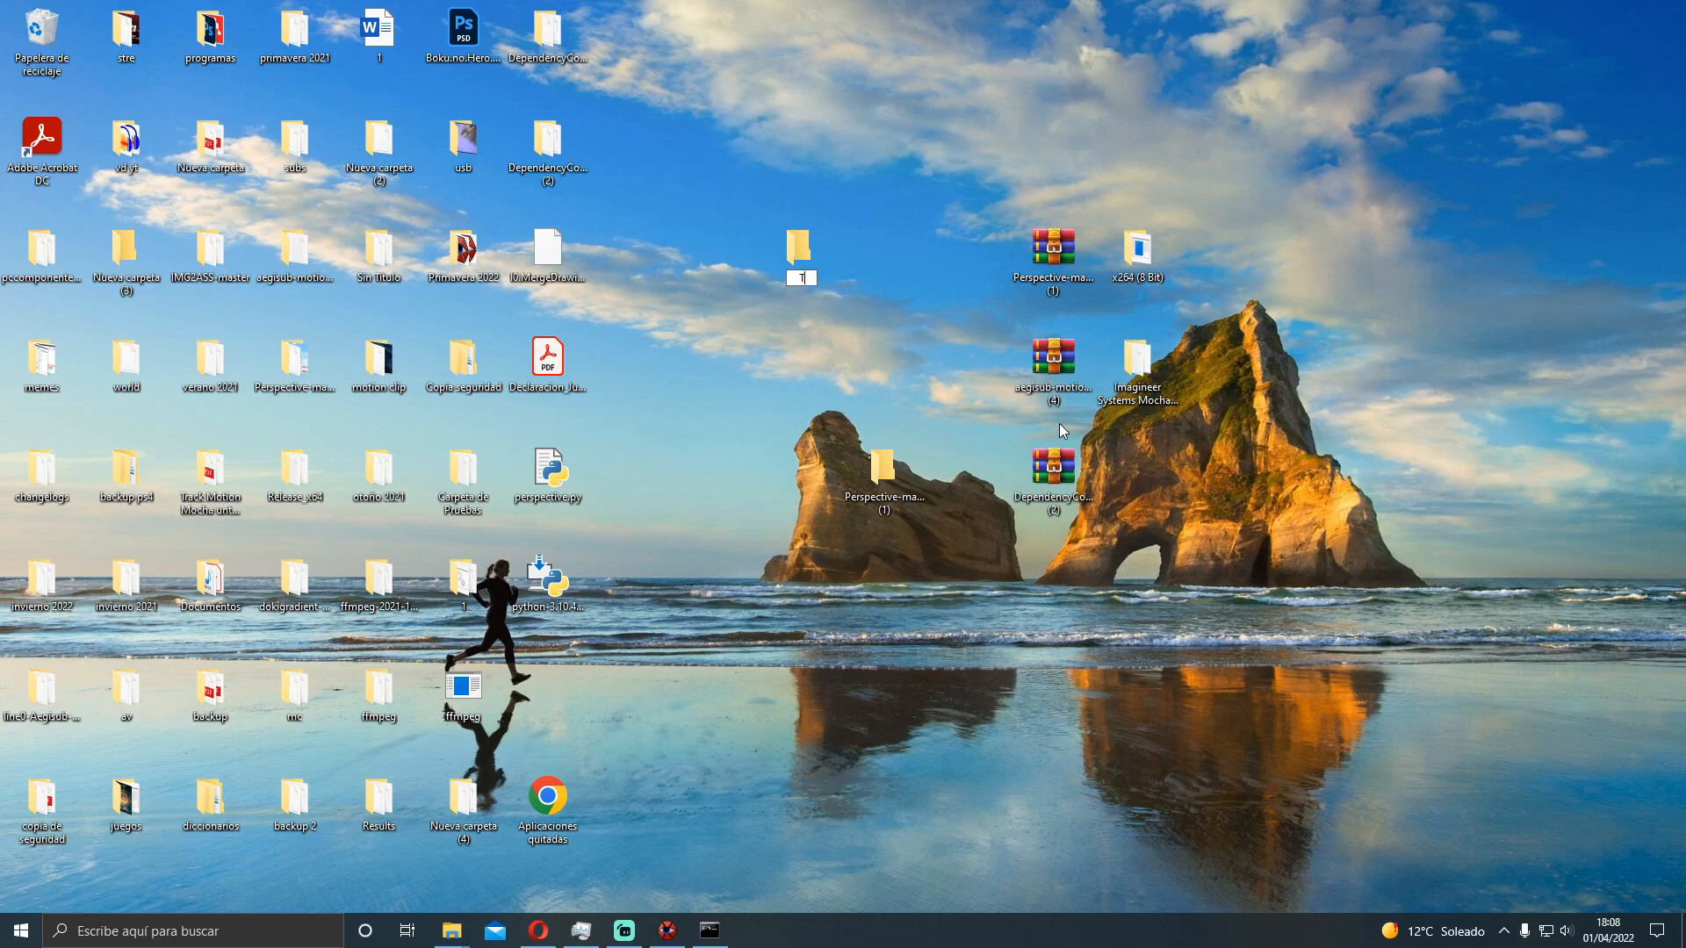
type("racking")
key("Return")
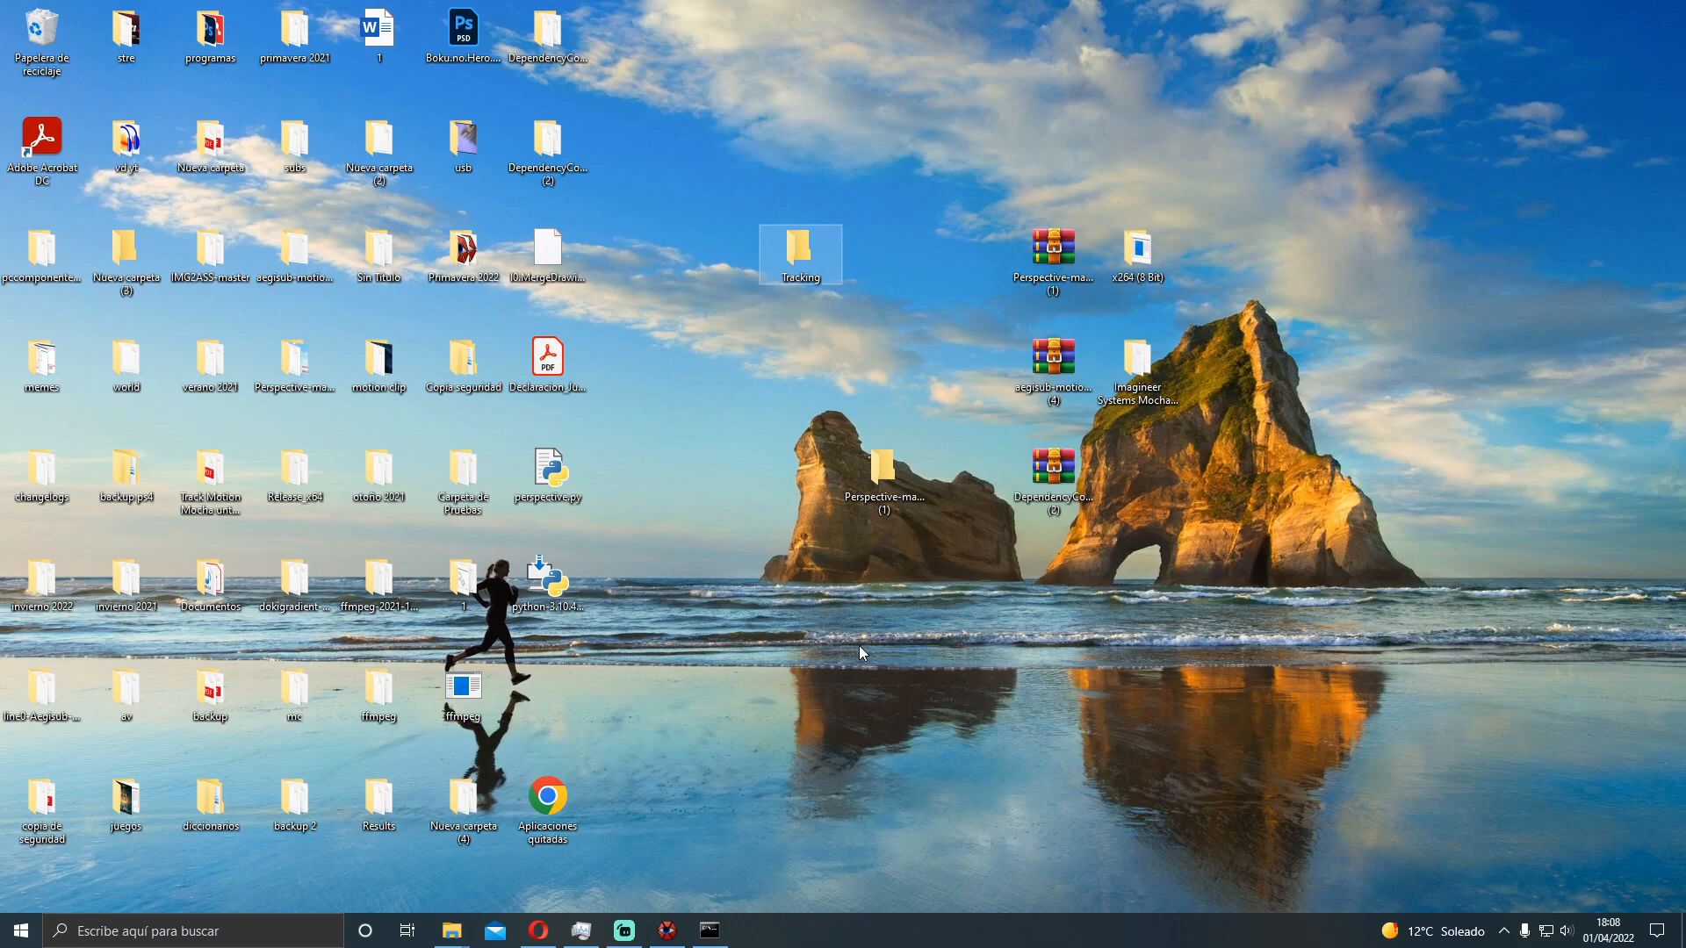
Switch back to Aegisub, reopen the Aegisub-Motion trim settings and select the ?video prefix for replacement
left_click(674, 929)
left_click(348, 33)
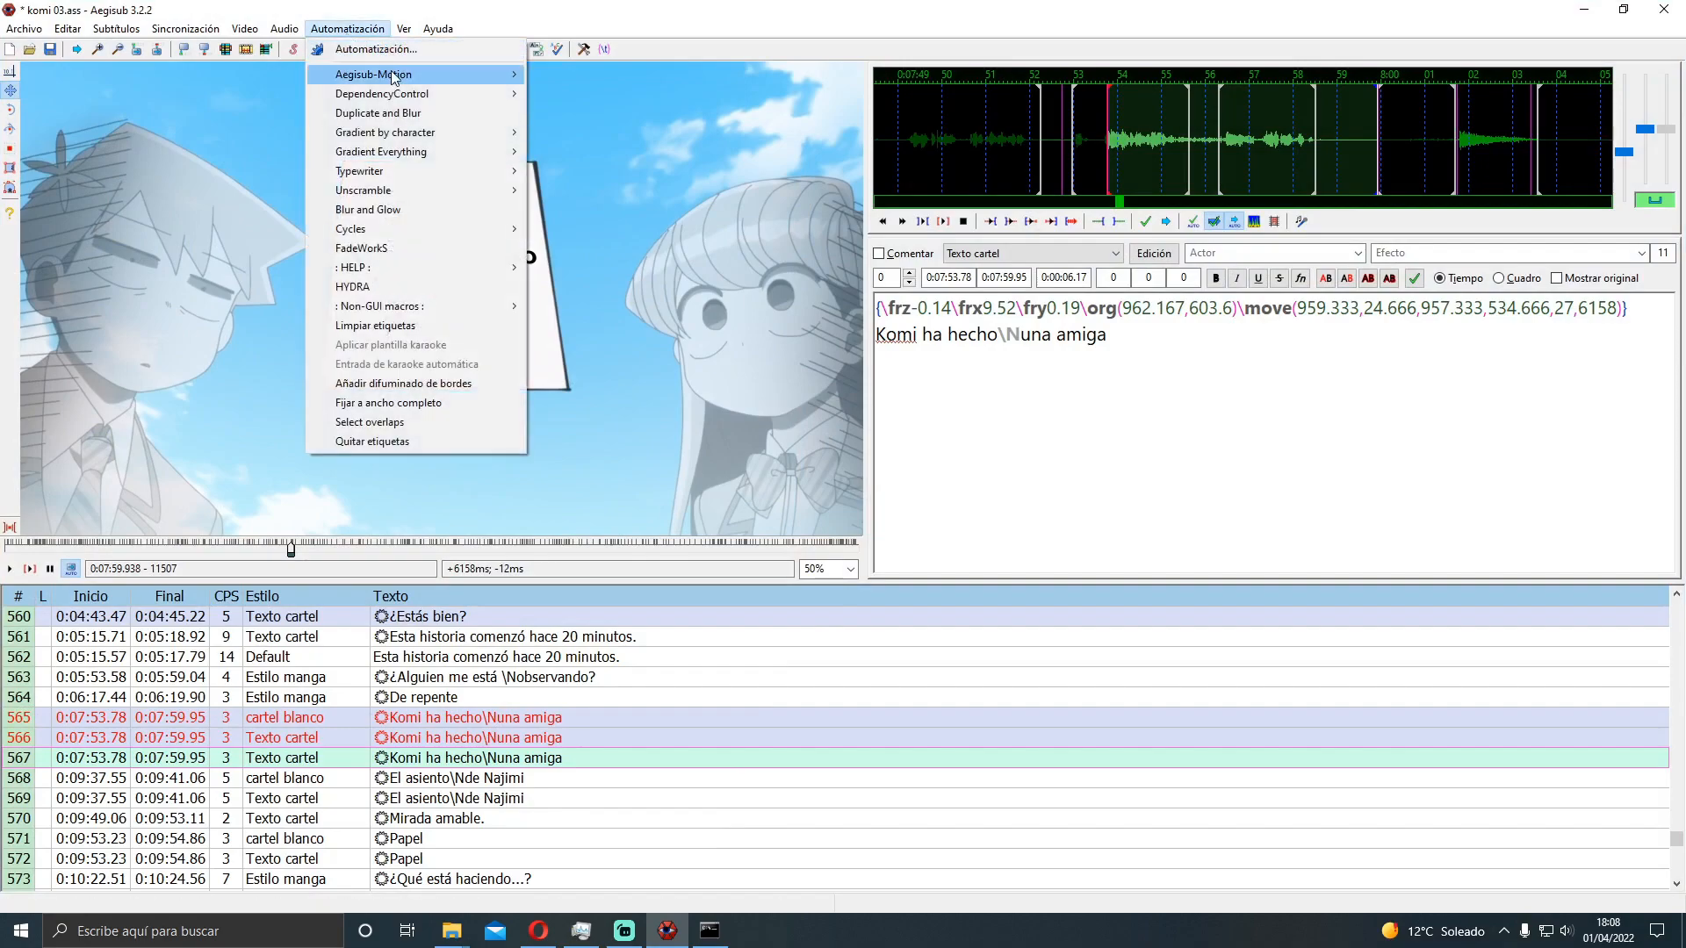
mouse_move(392, 79)
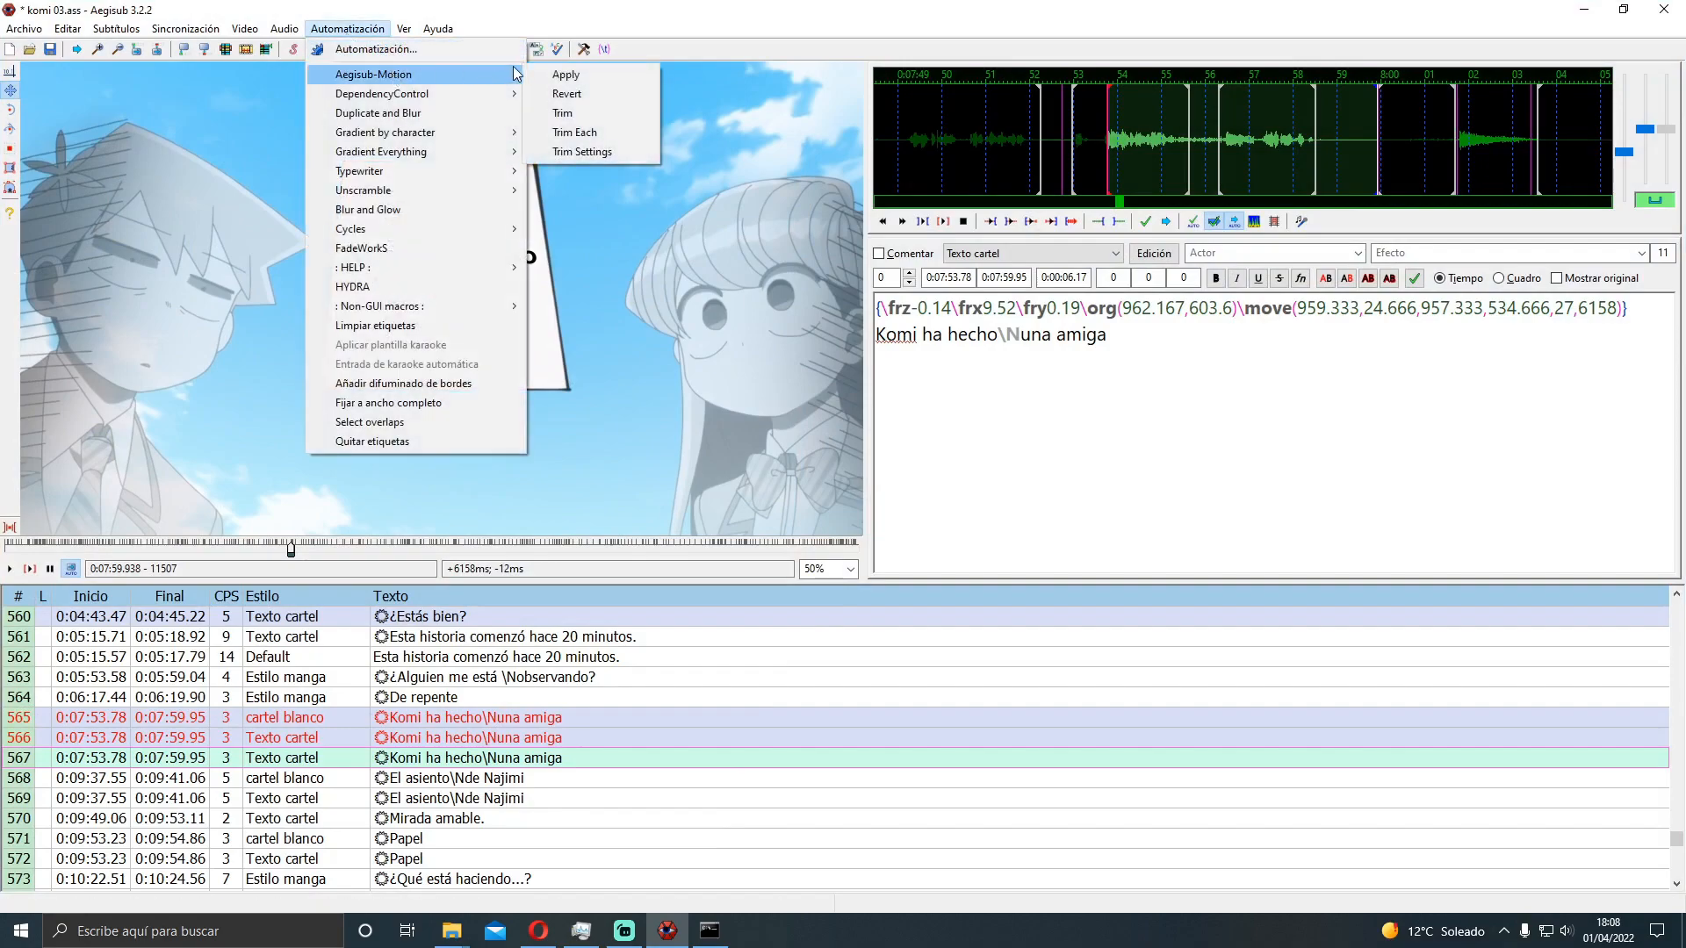
left_click(582, 152)
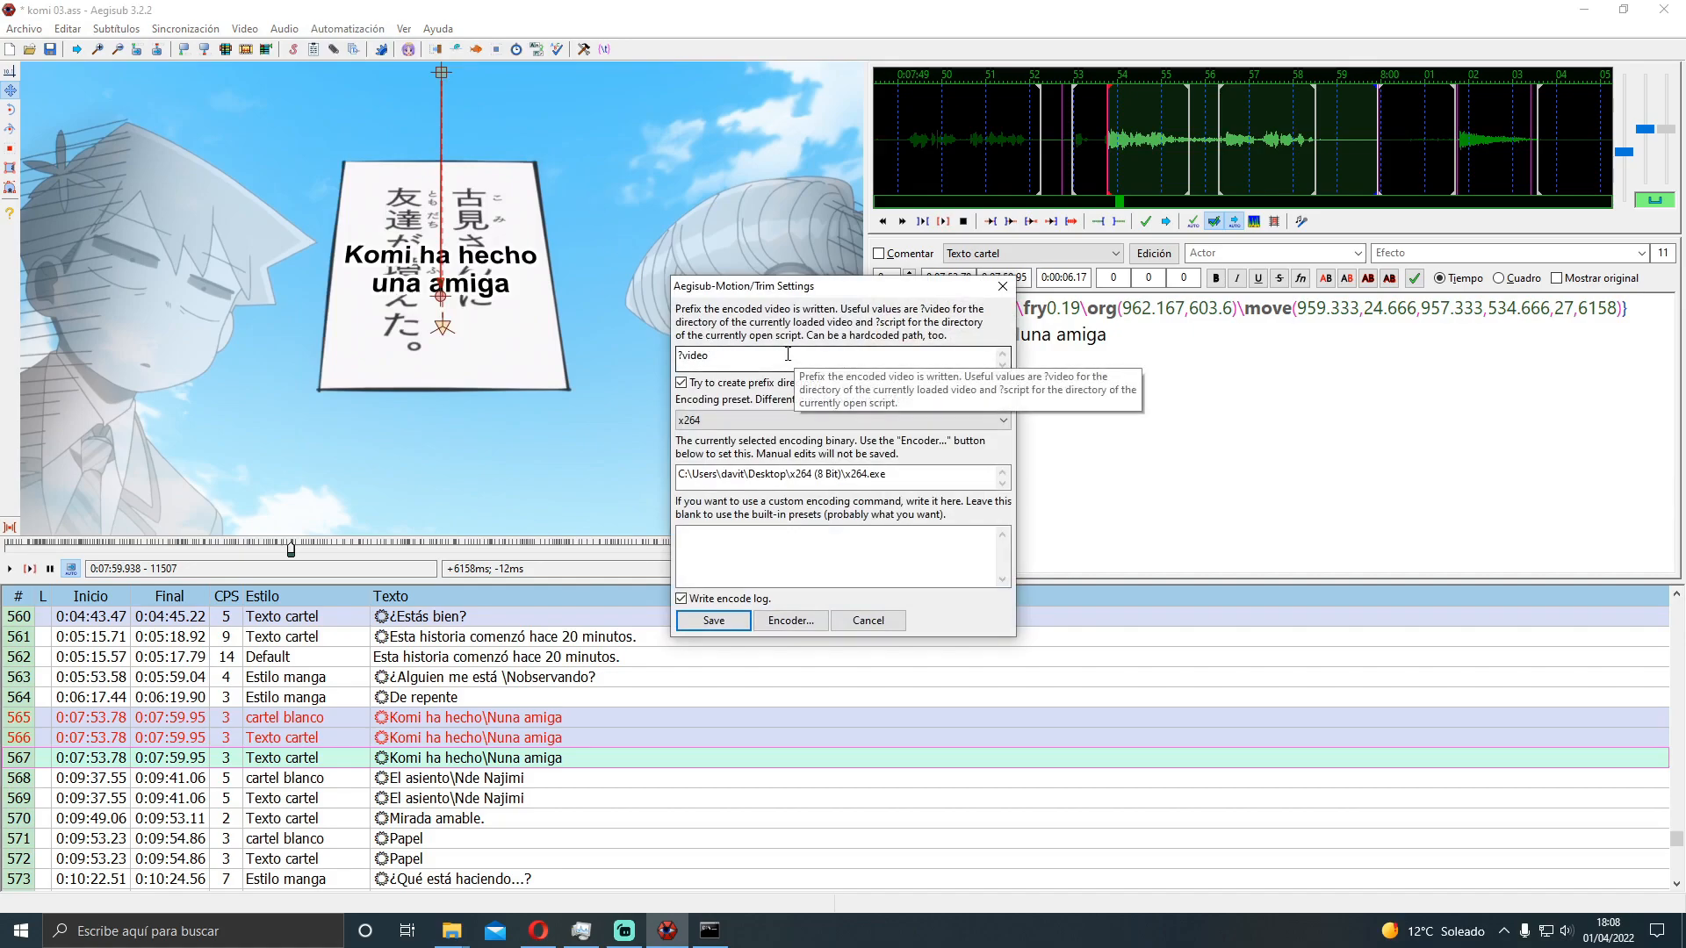
left_click(761, 358)
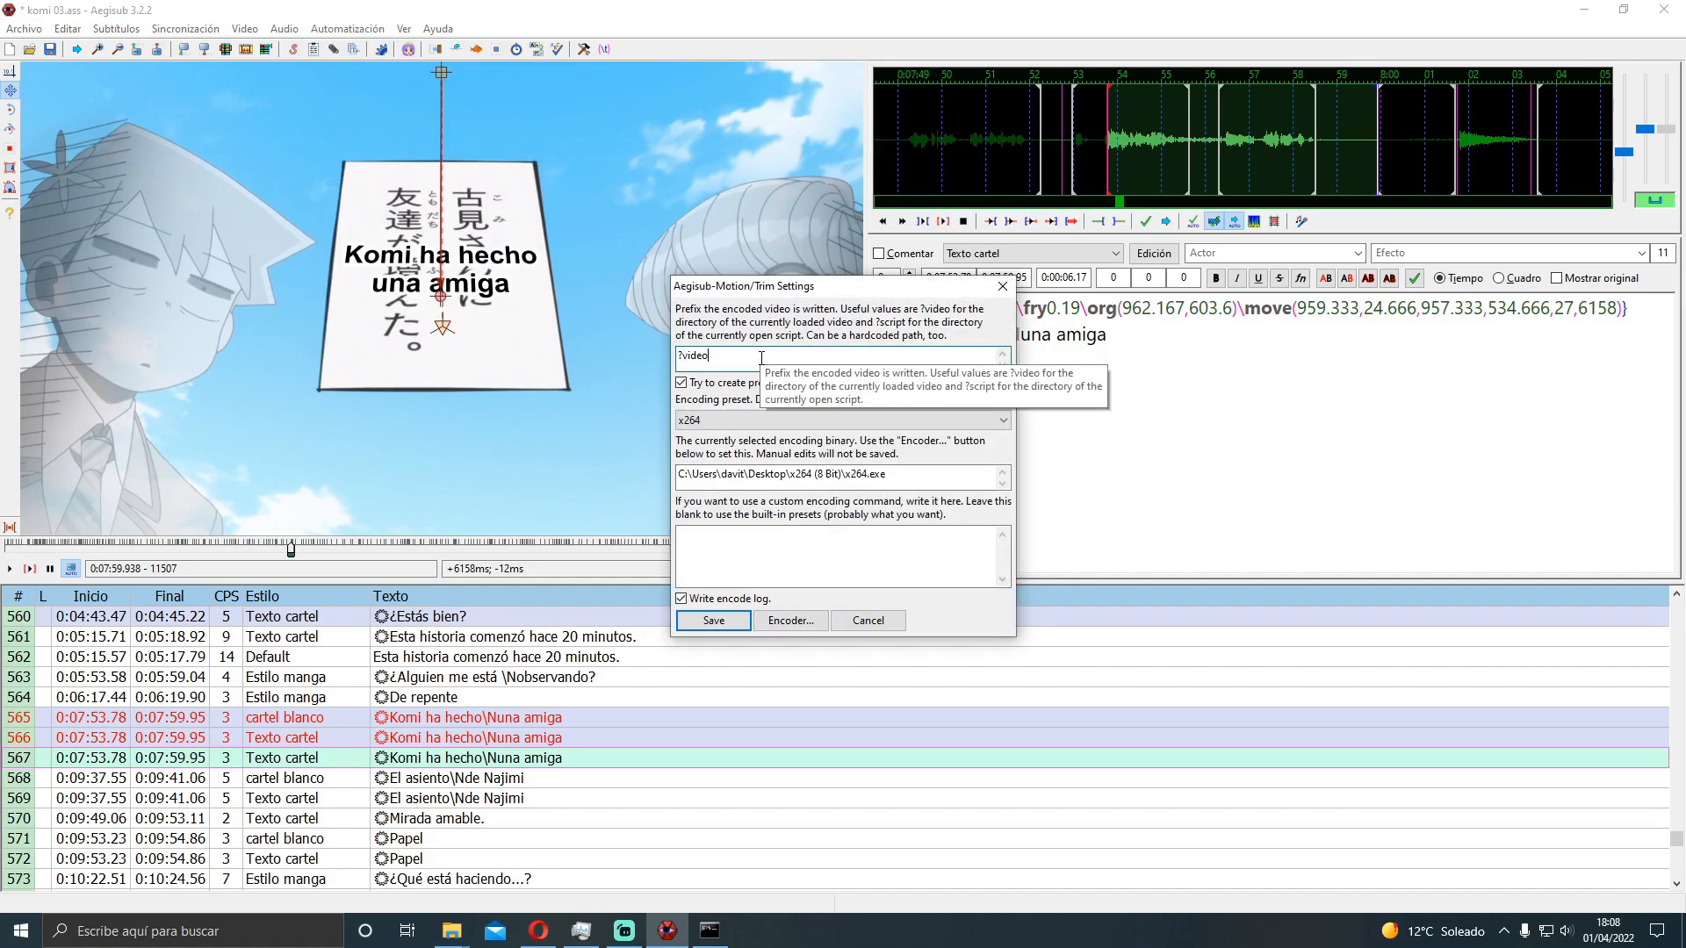
left_click_drag(761, 358, 661, 338)
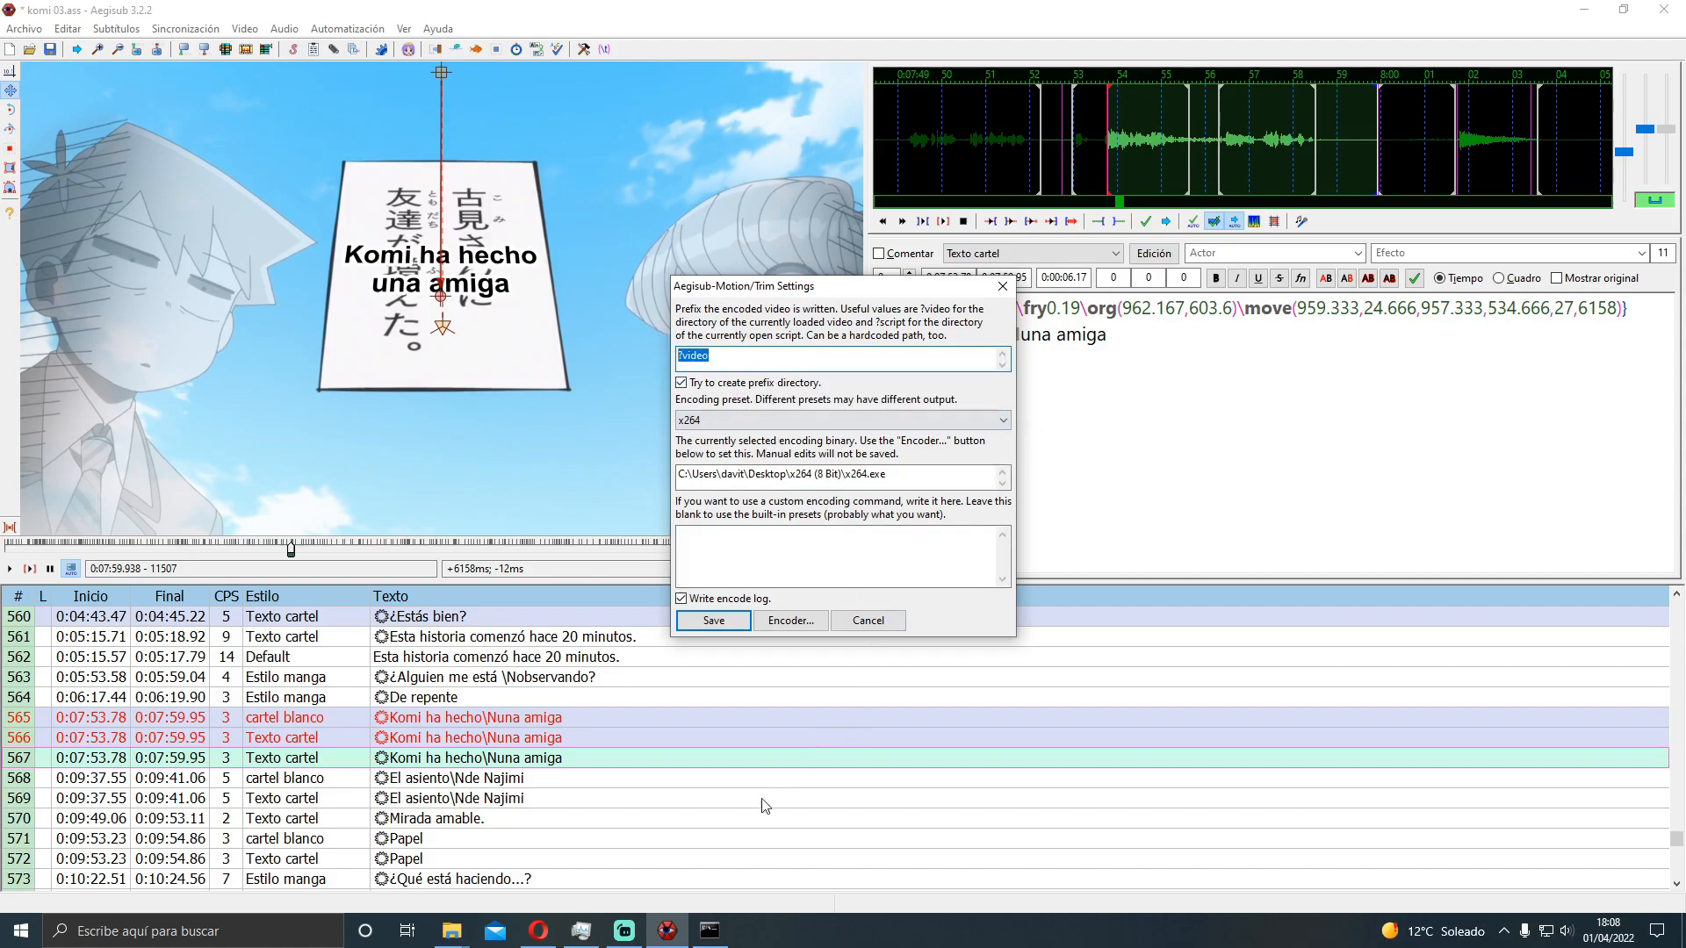
Copy the Tracking folder's path, use it as the prefix for the encoded video and save the trim settings
left_click(667, 931)
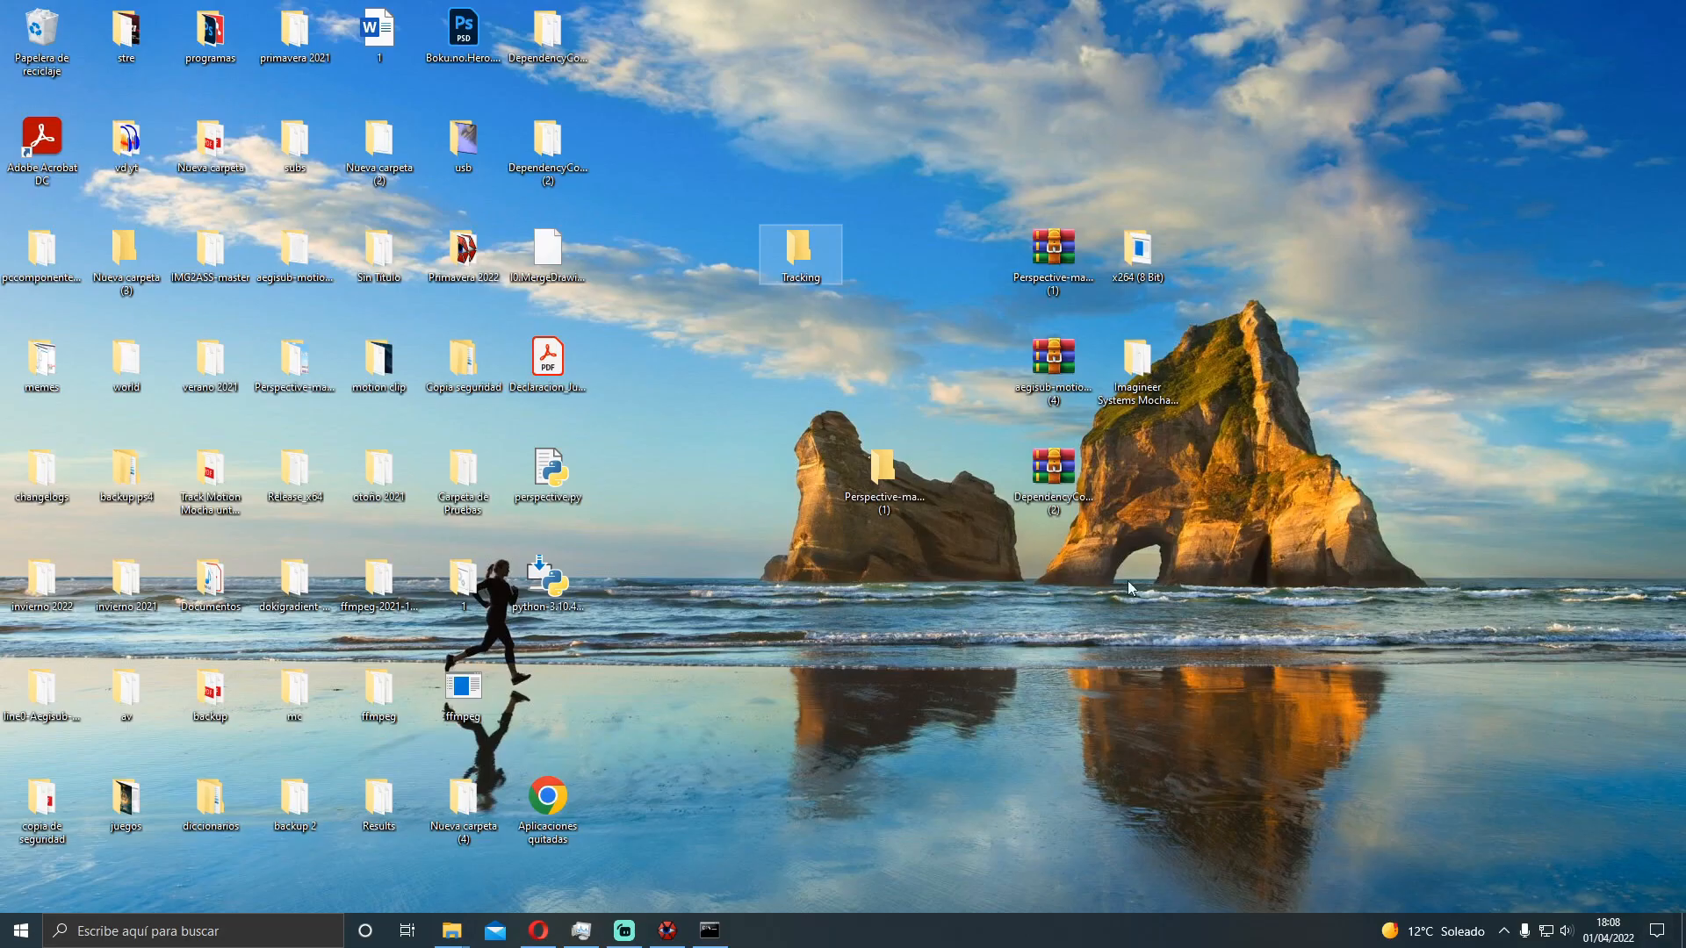
double_click(809, 260)
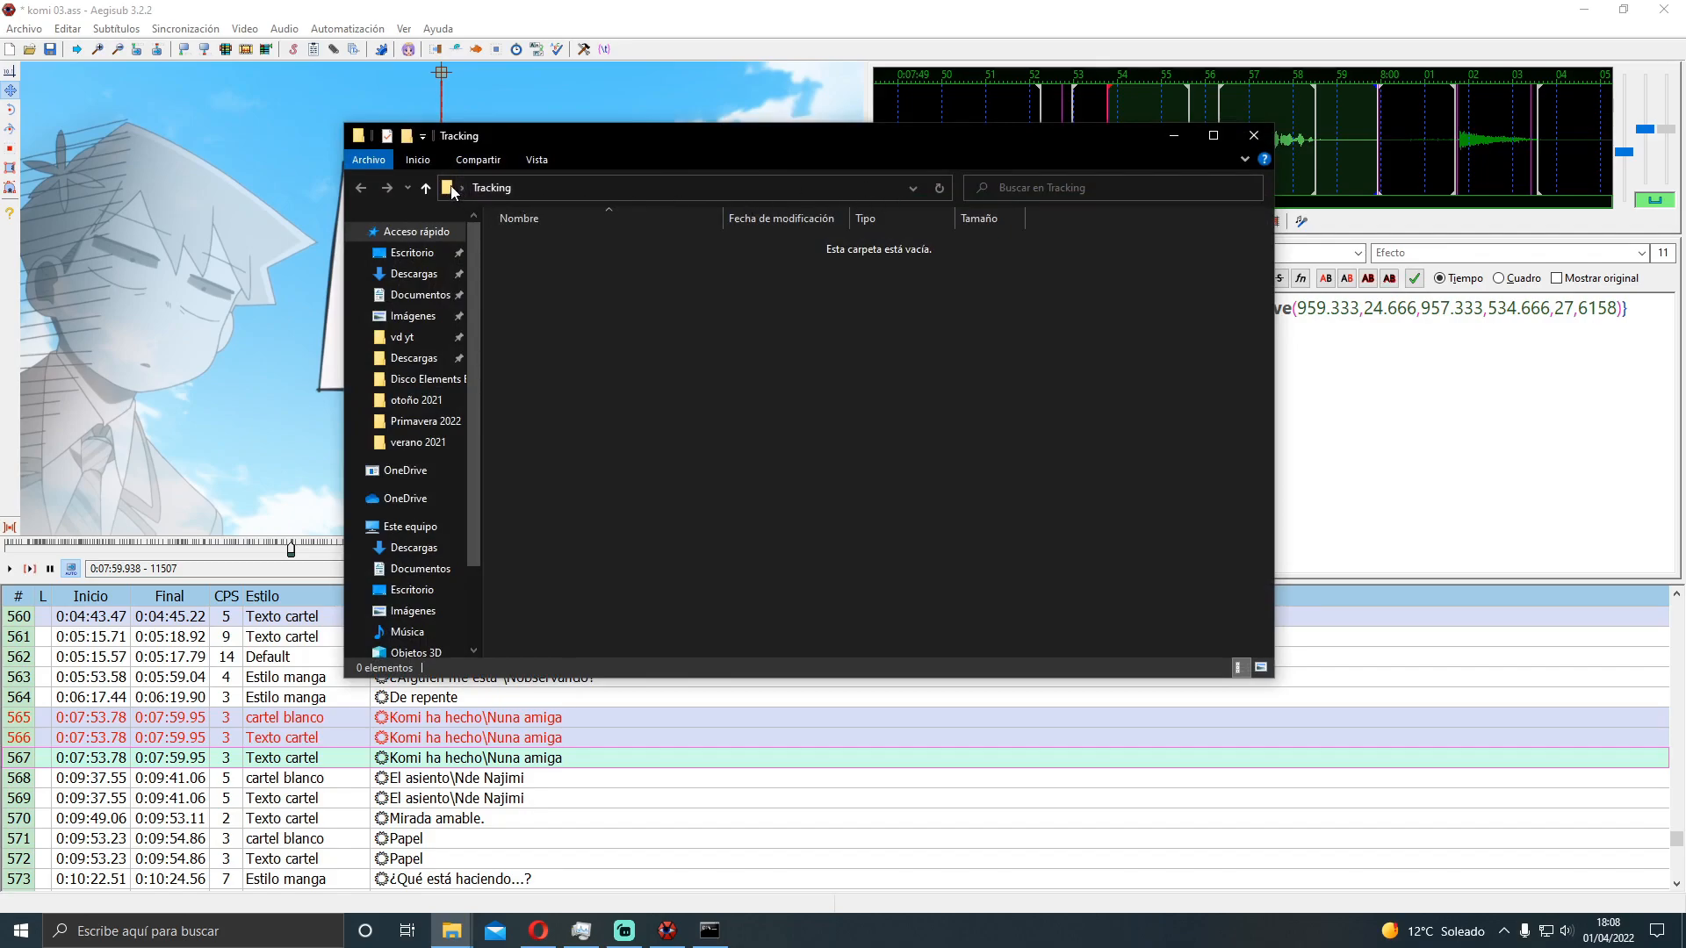
left_click(834, 192)
key("ctrl+c")
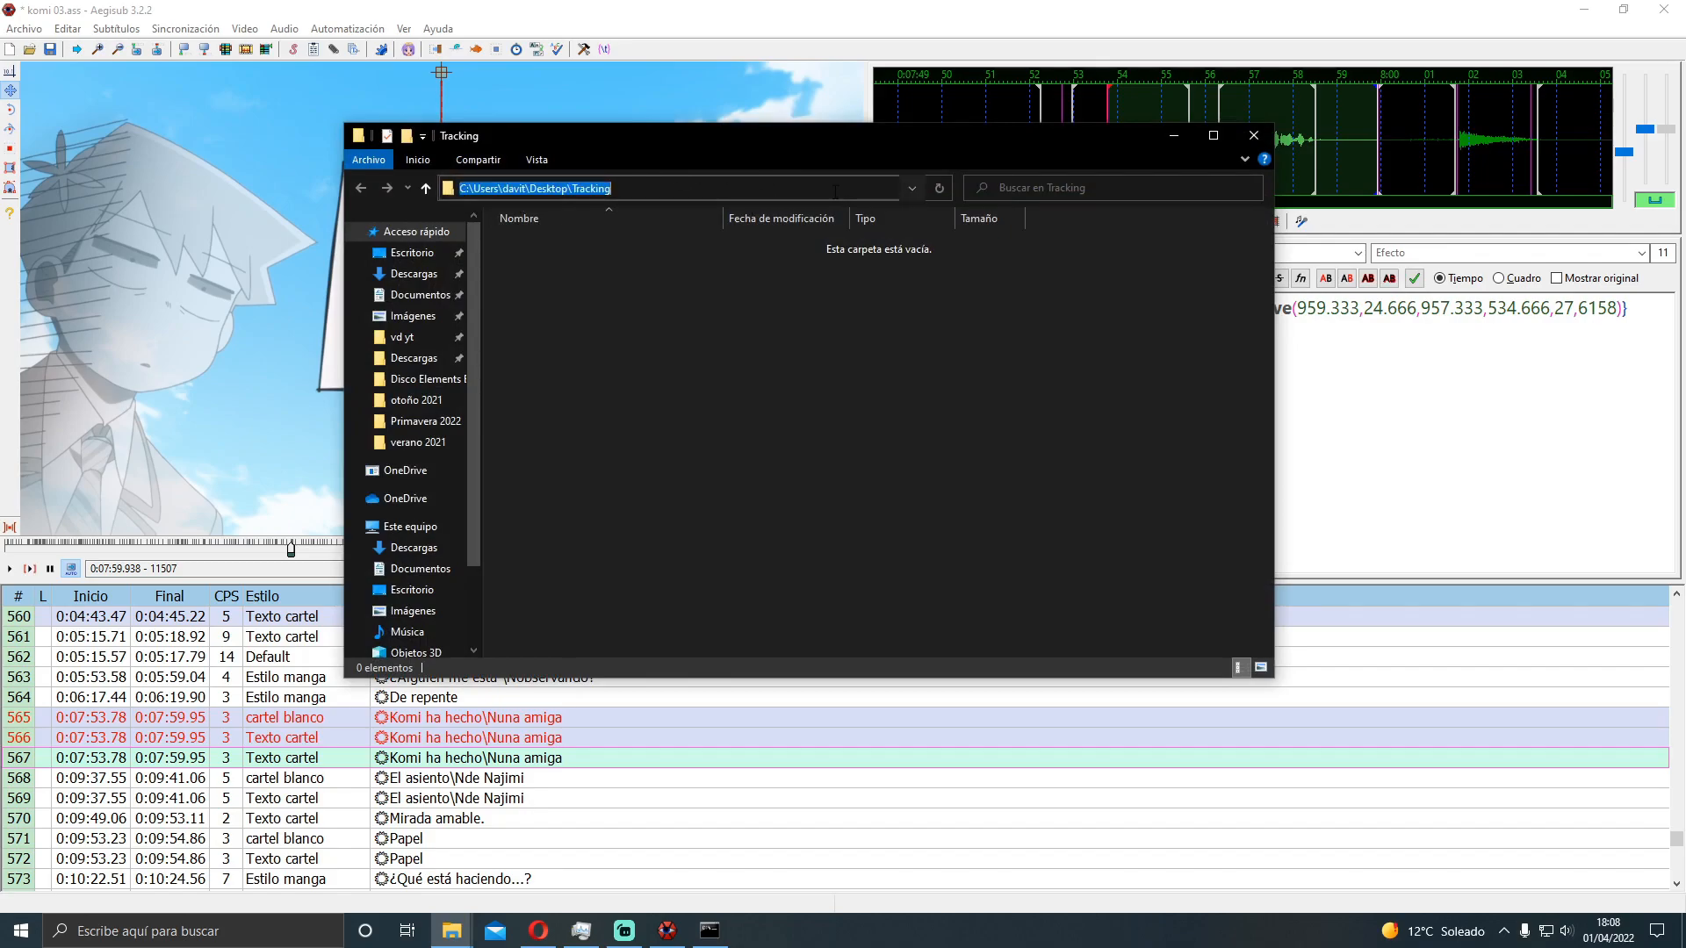
right_click(574, 188)
left_click(625, 244)
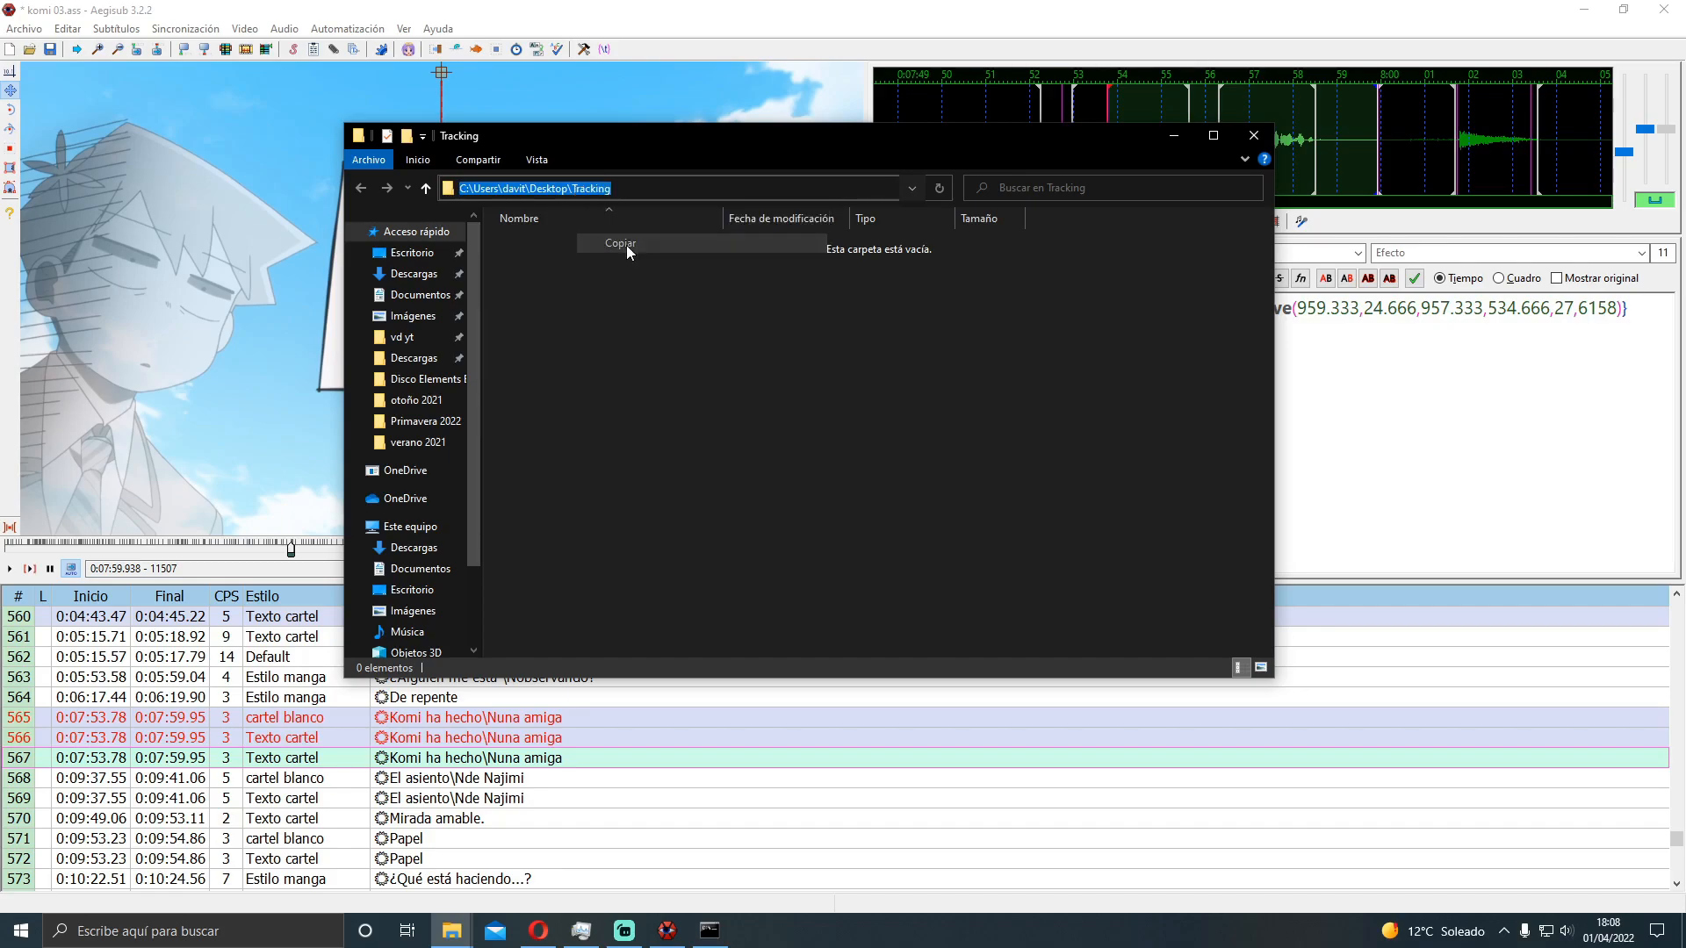
left_click(1177, 134)
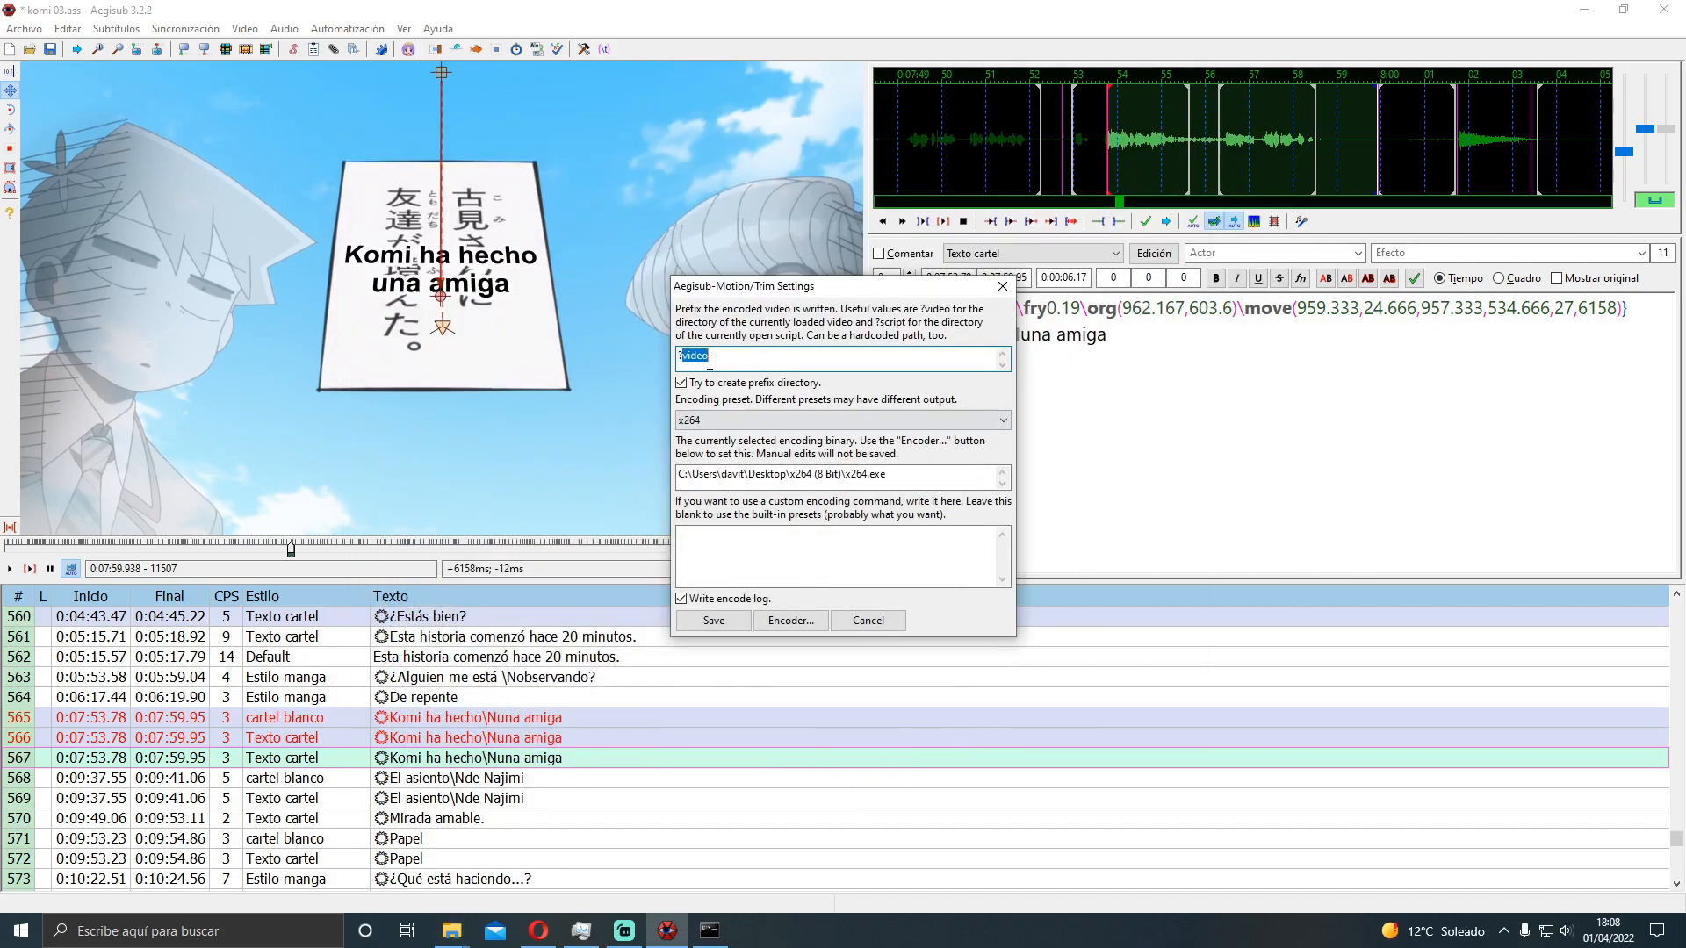
key("ctrl+v")
left_click(723, 621)
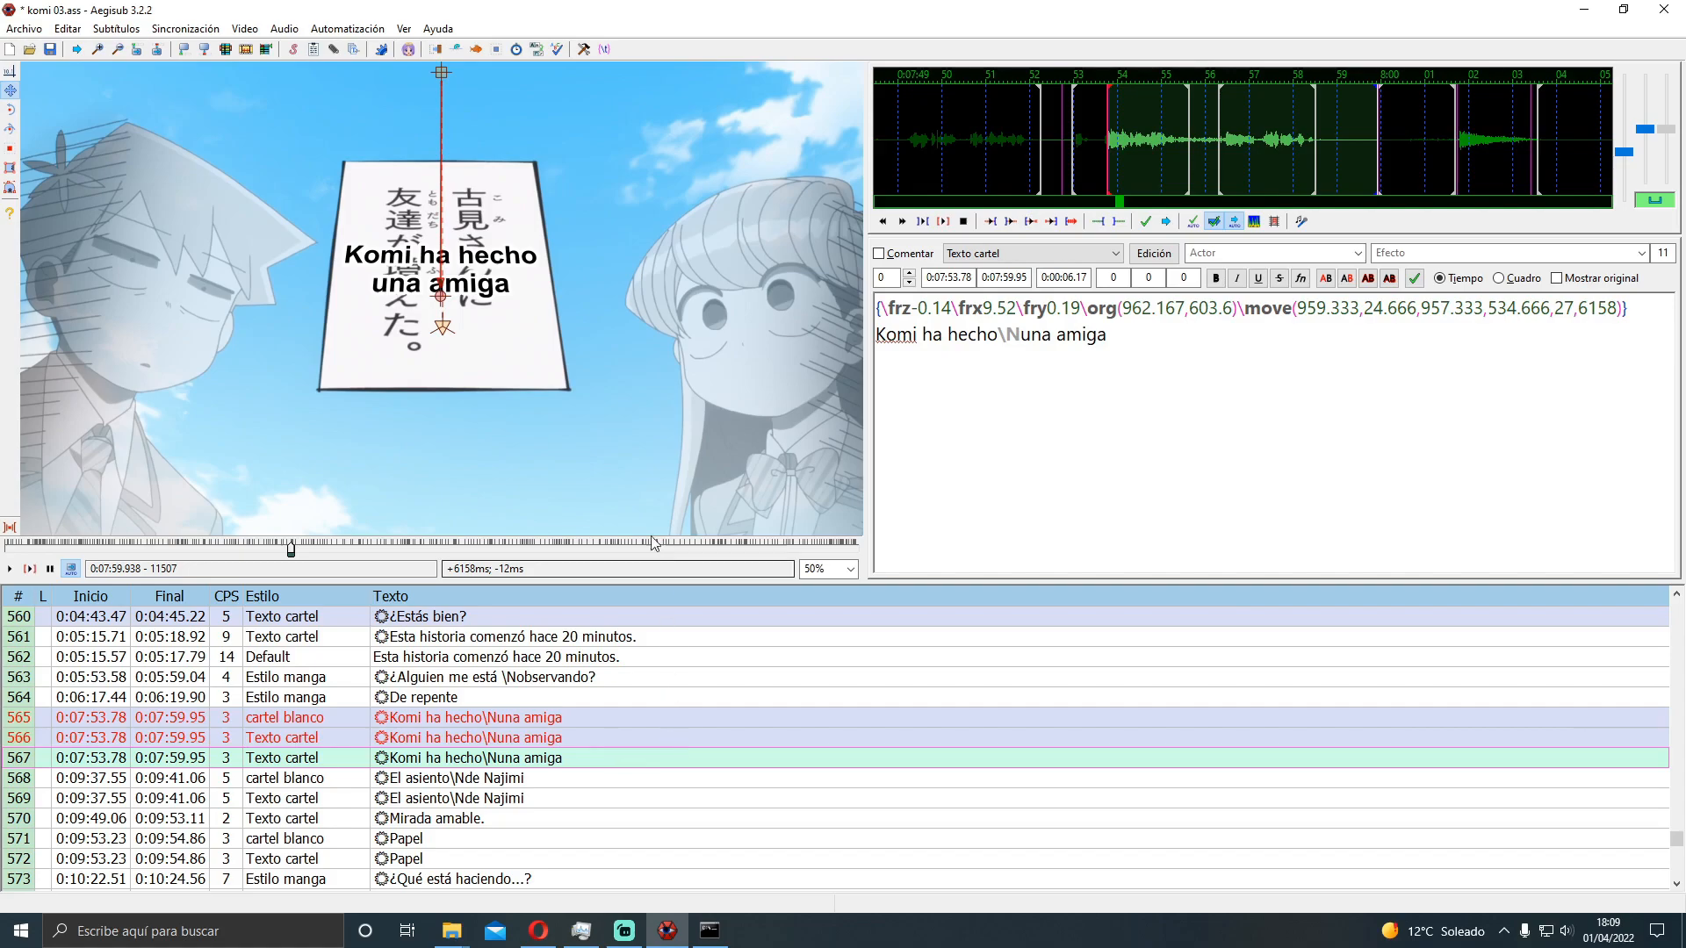
Run the Aegisub-Motion Trim on the selected "Komi ha hecho una amiga" subtitle lines
left_click(349, 29)
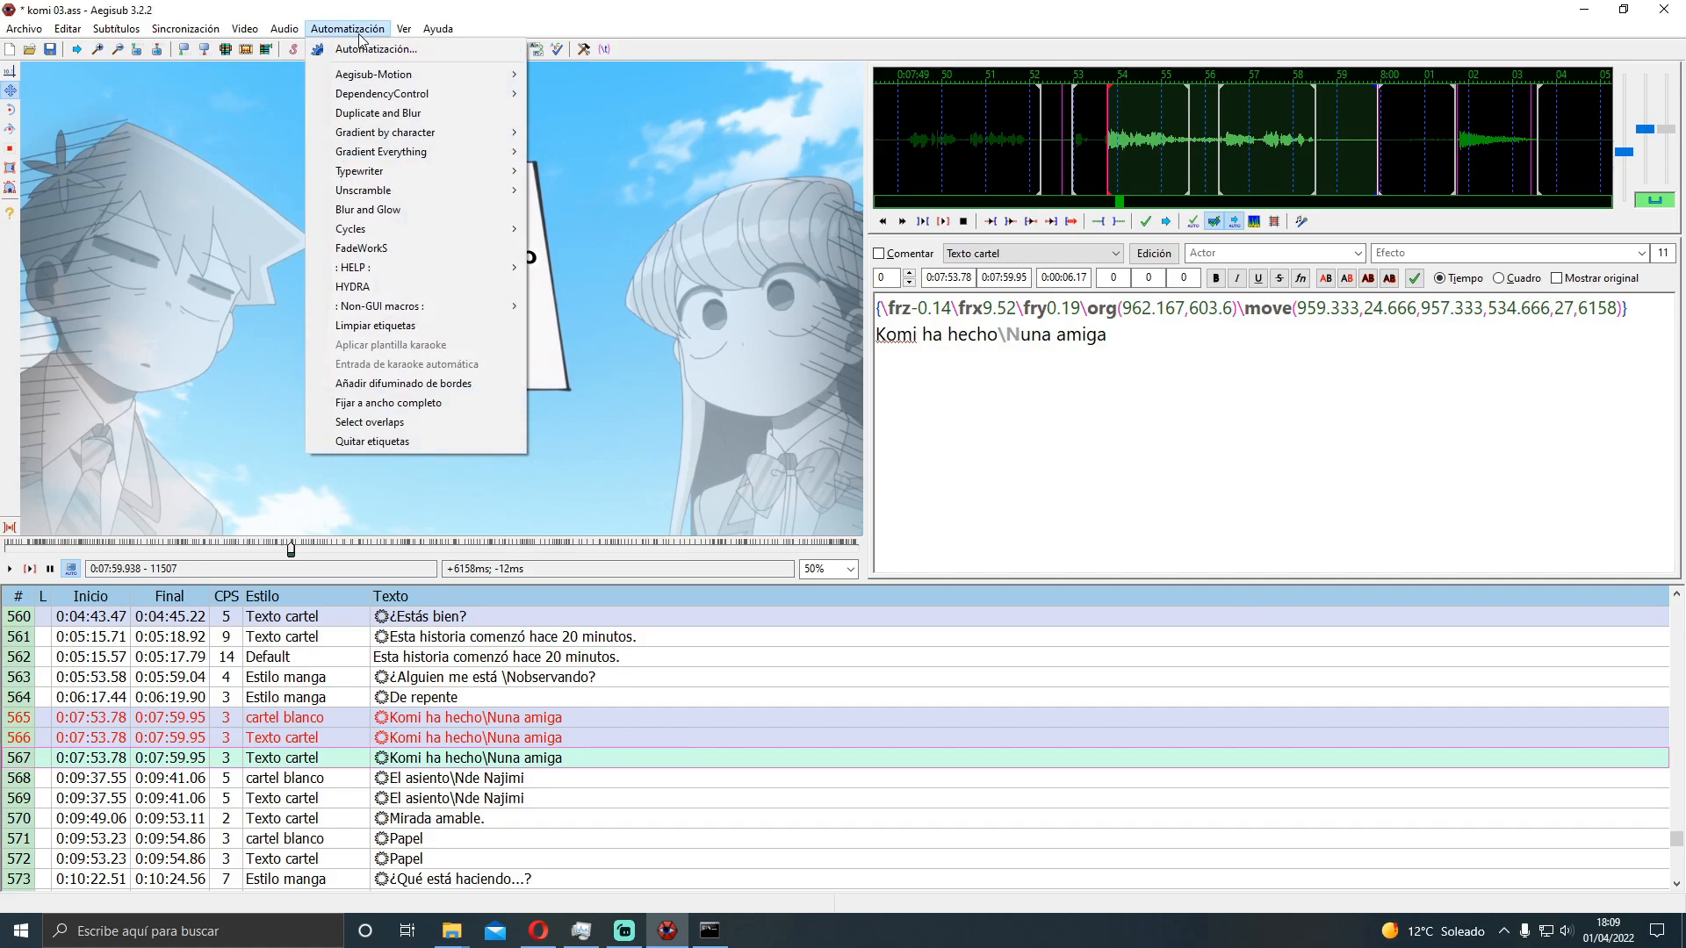
mouse_move(376, 79)
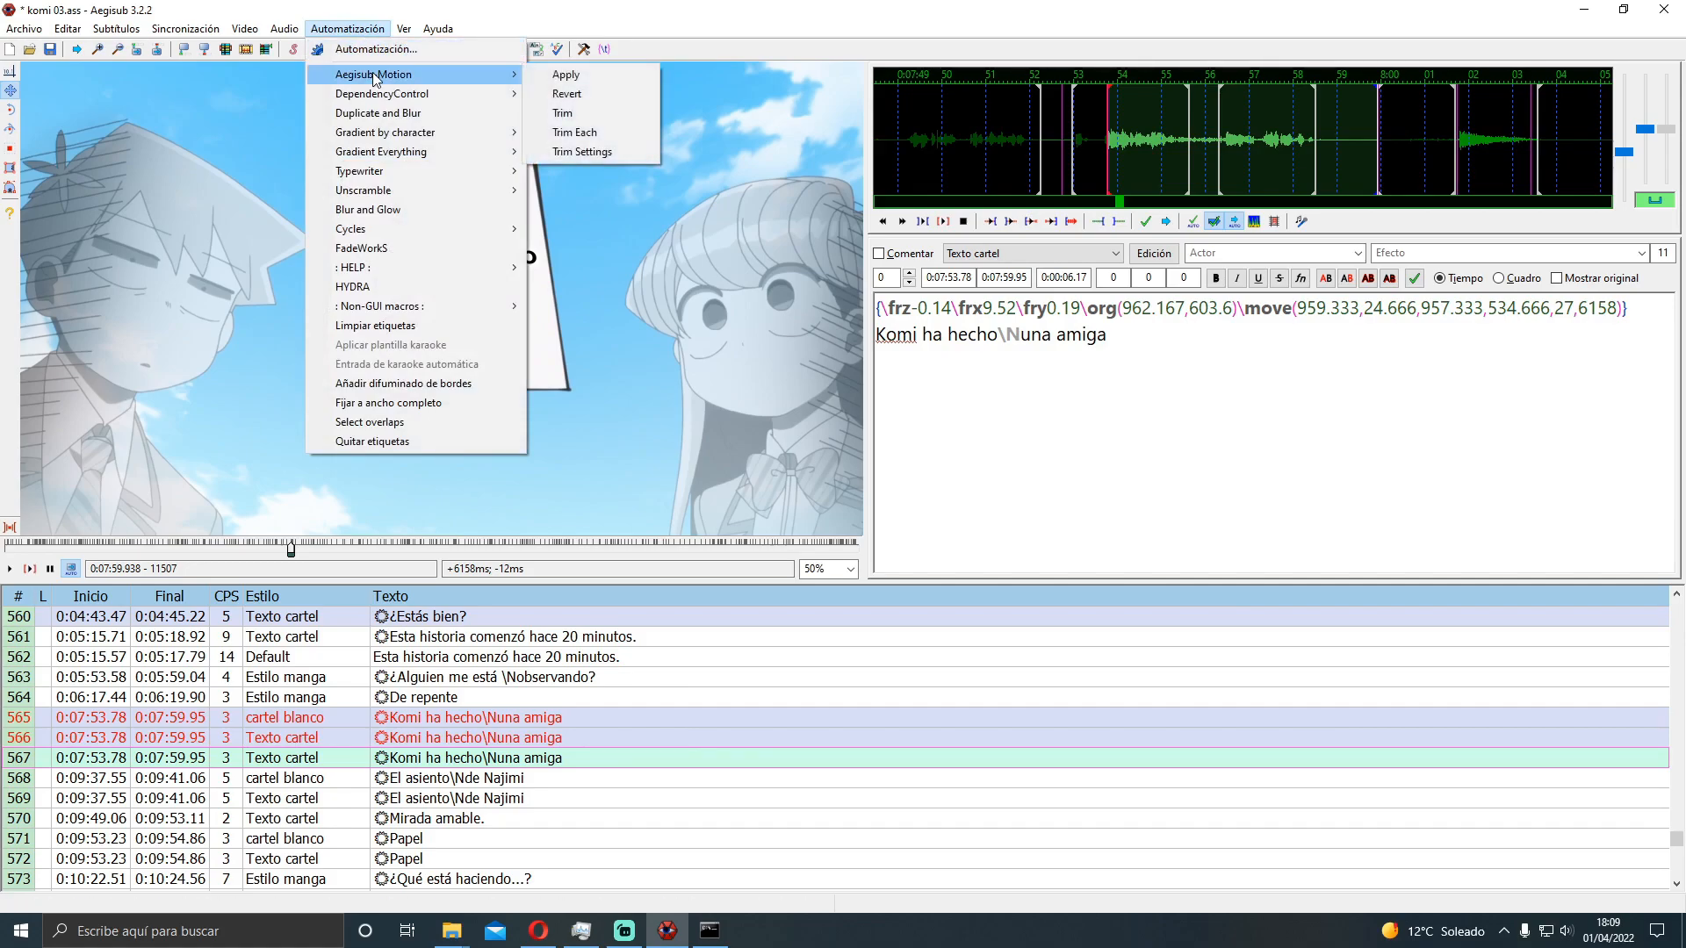
left_click(573, 112)
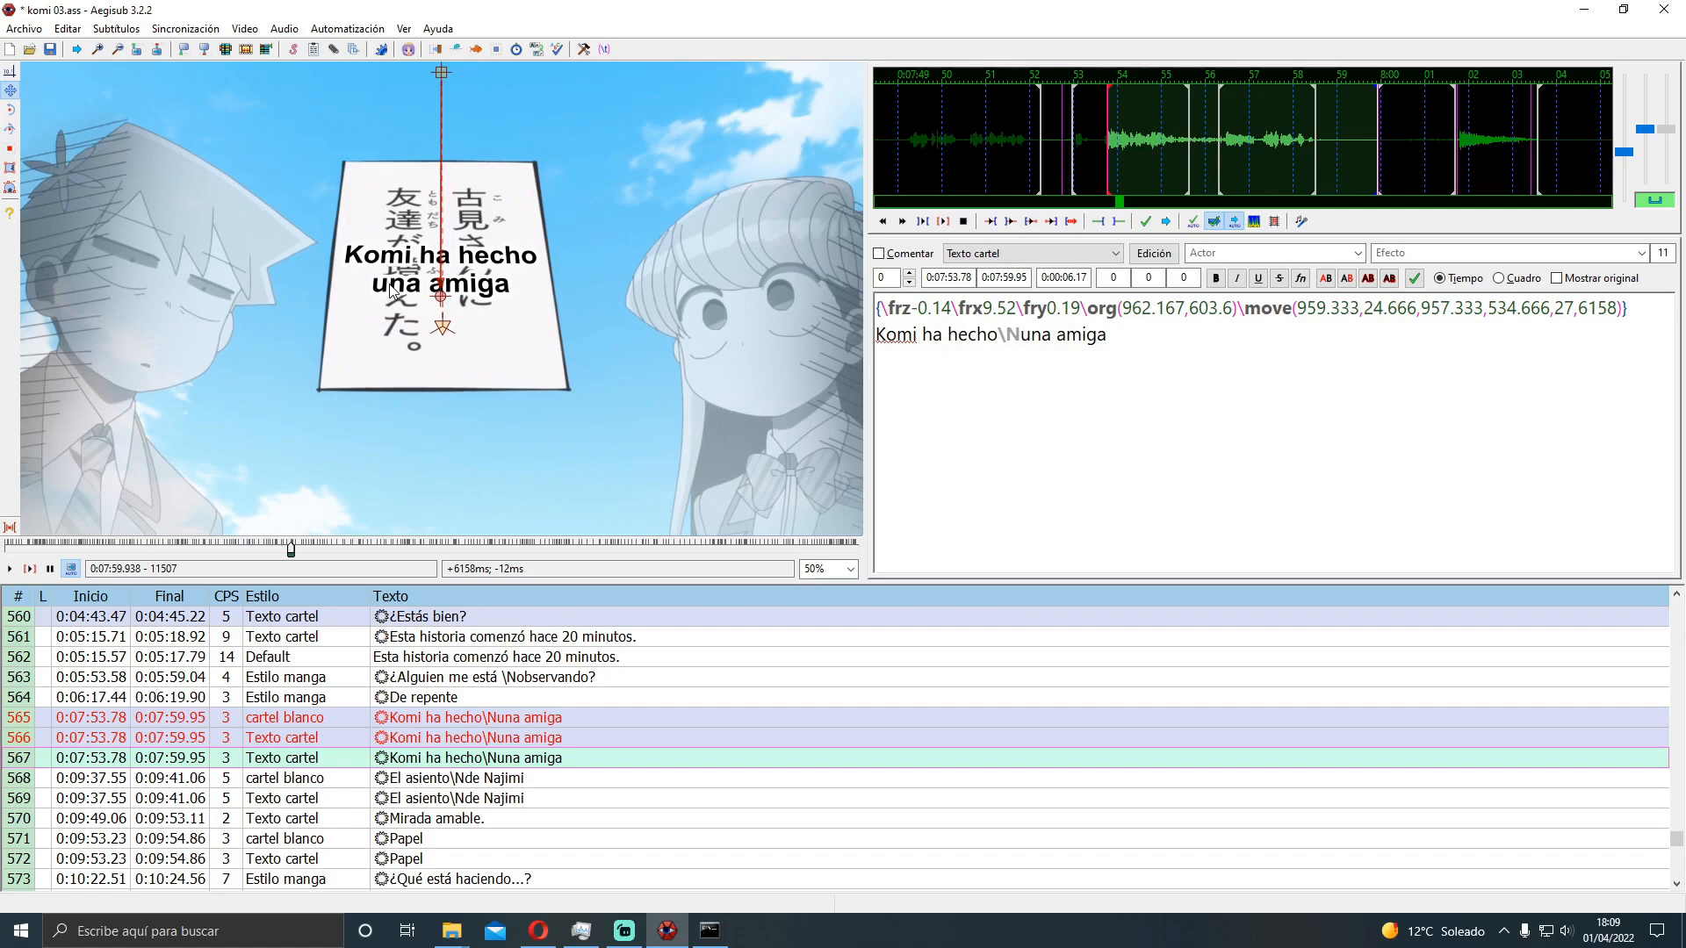
double_click(975, 279)
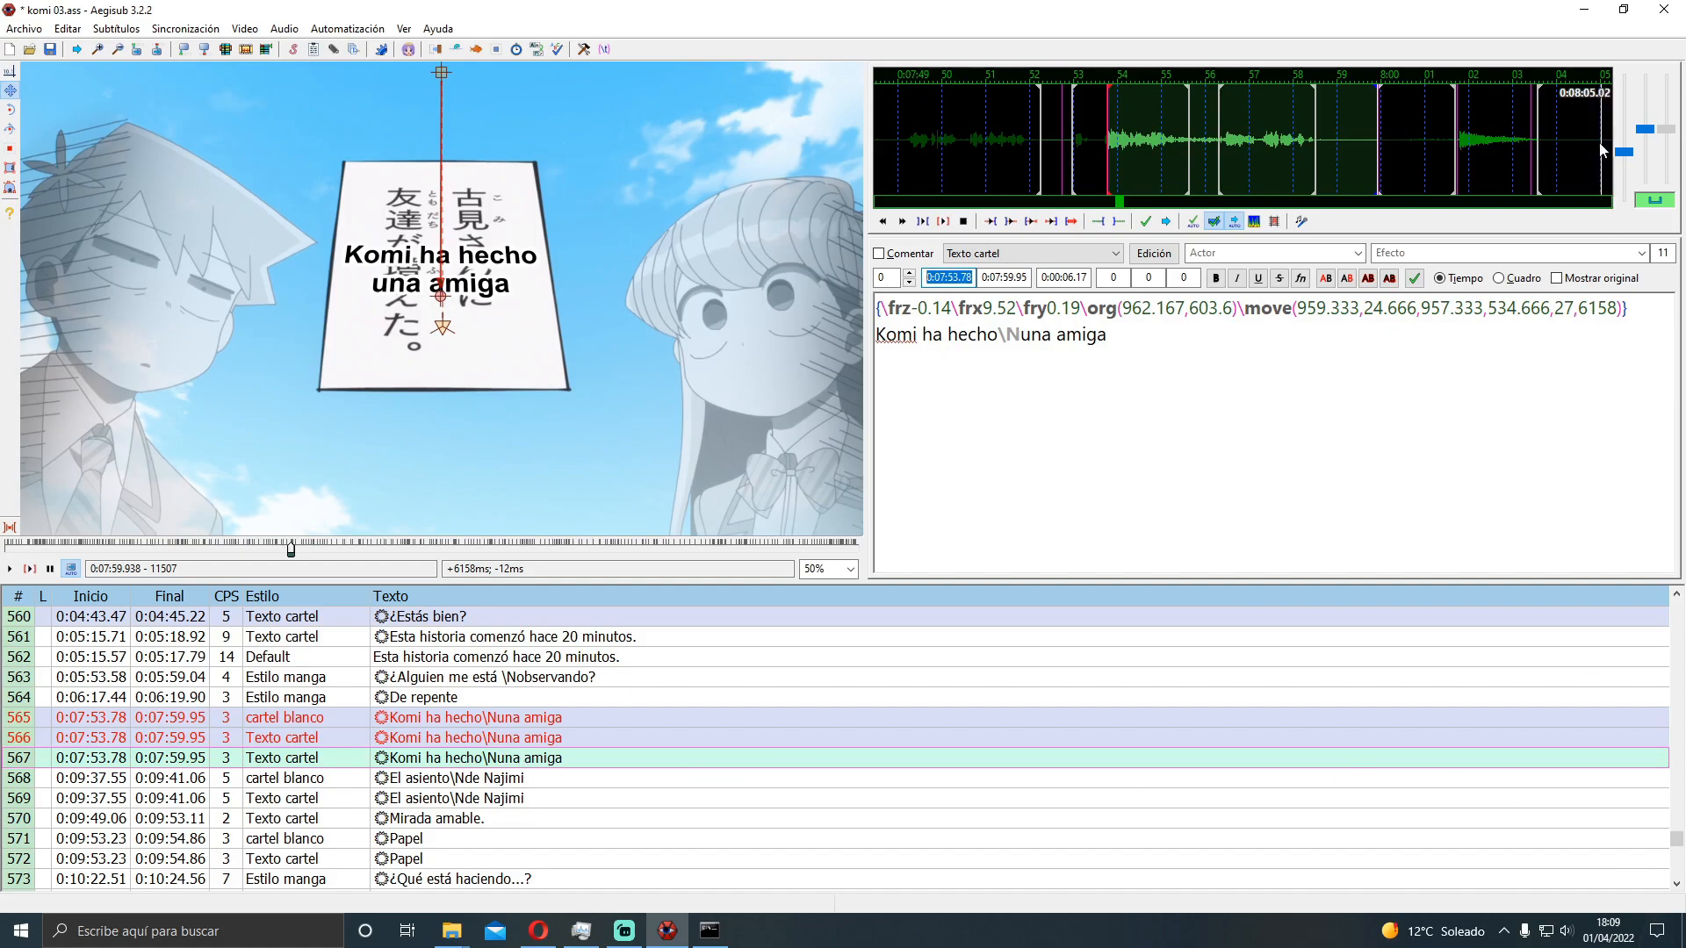
Open the Tracking folder, enlarge its file icons and play the trimmed MP4 clip to check it, closing the player again
left_click(1683, 931)
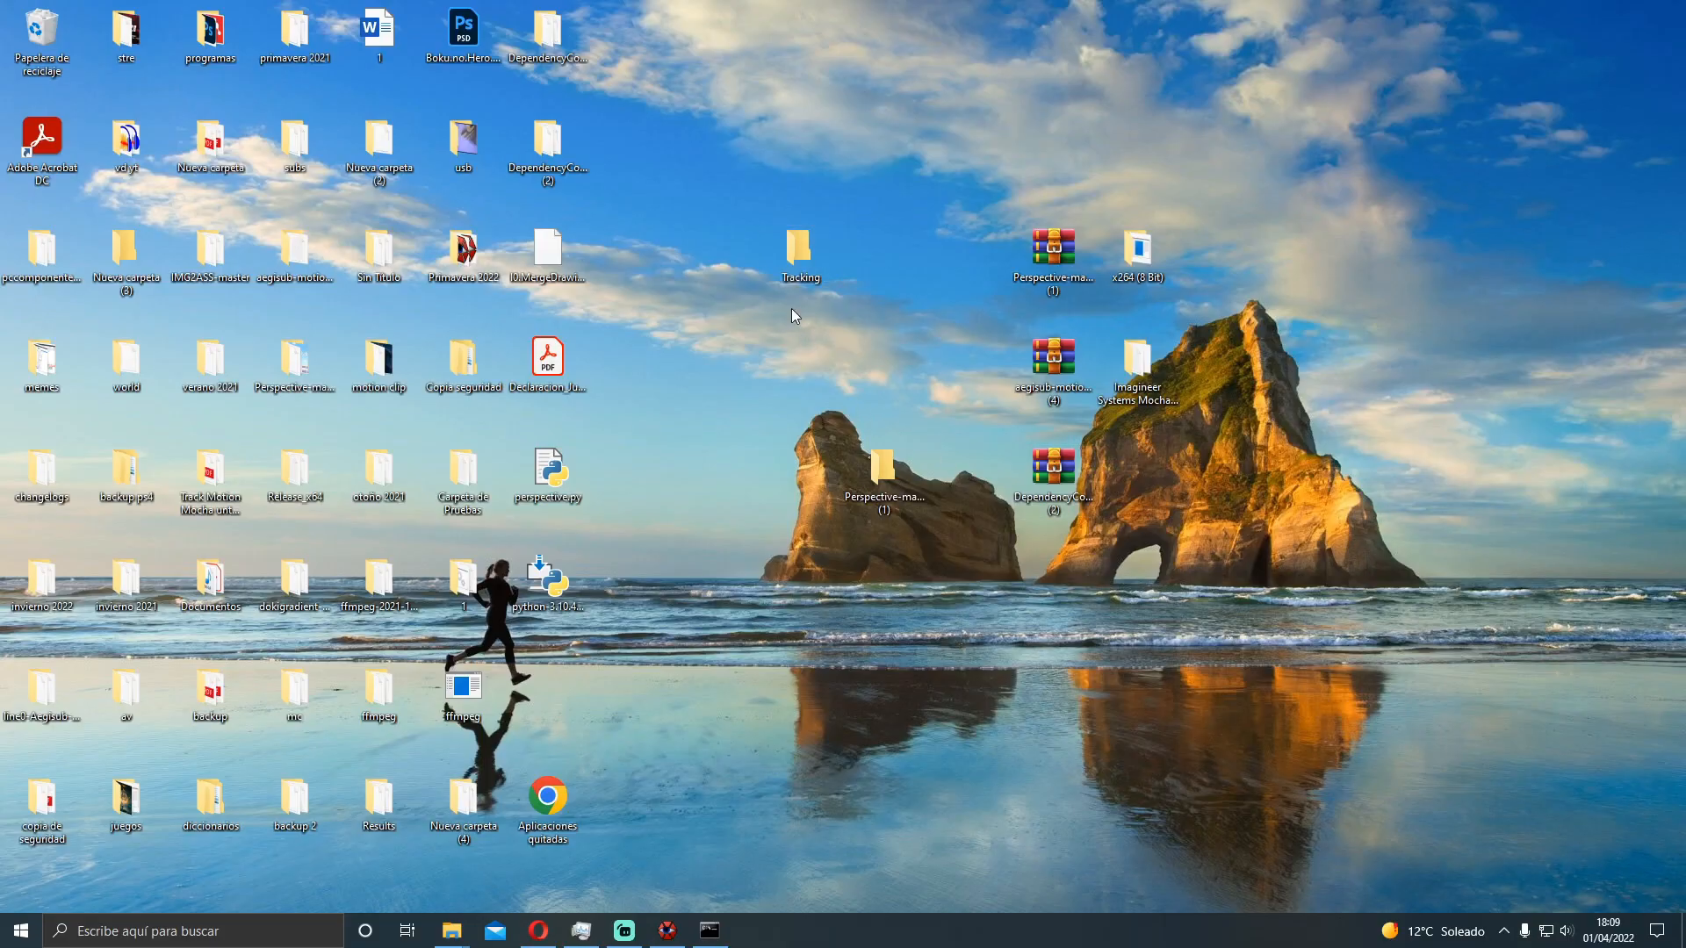
double_click(794, 257)
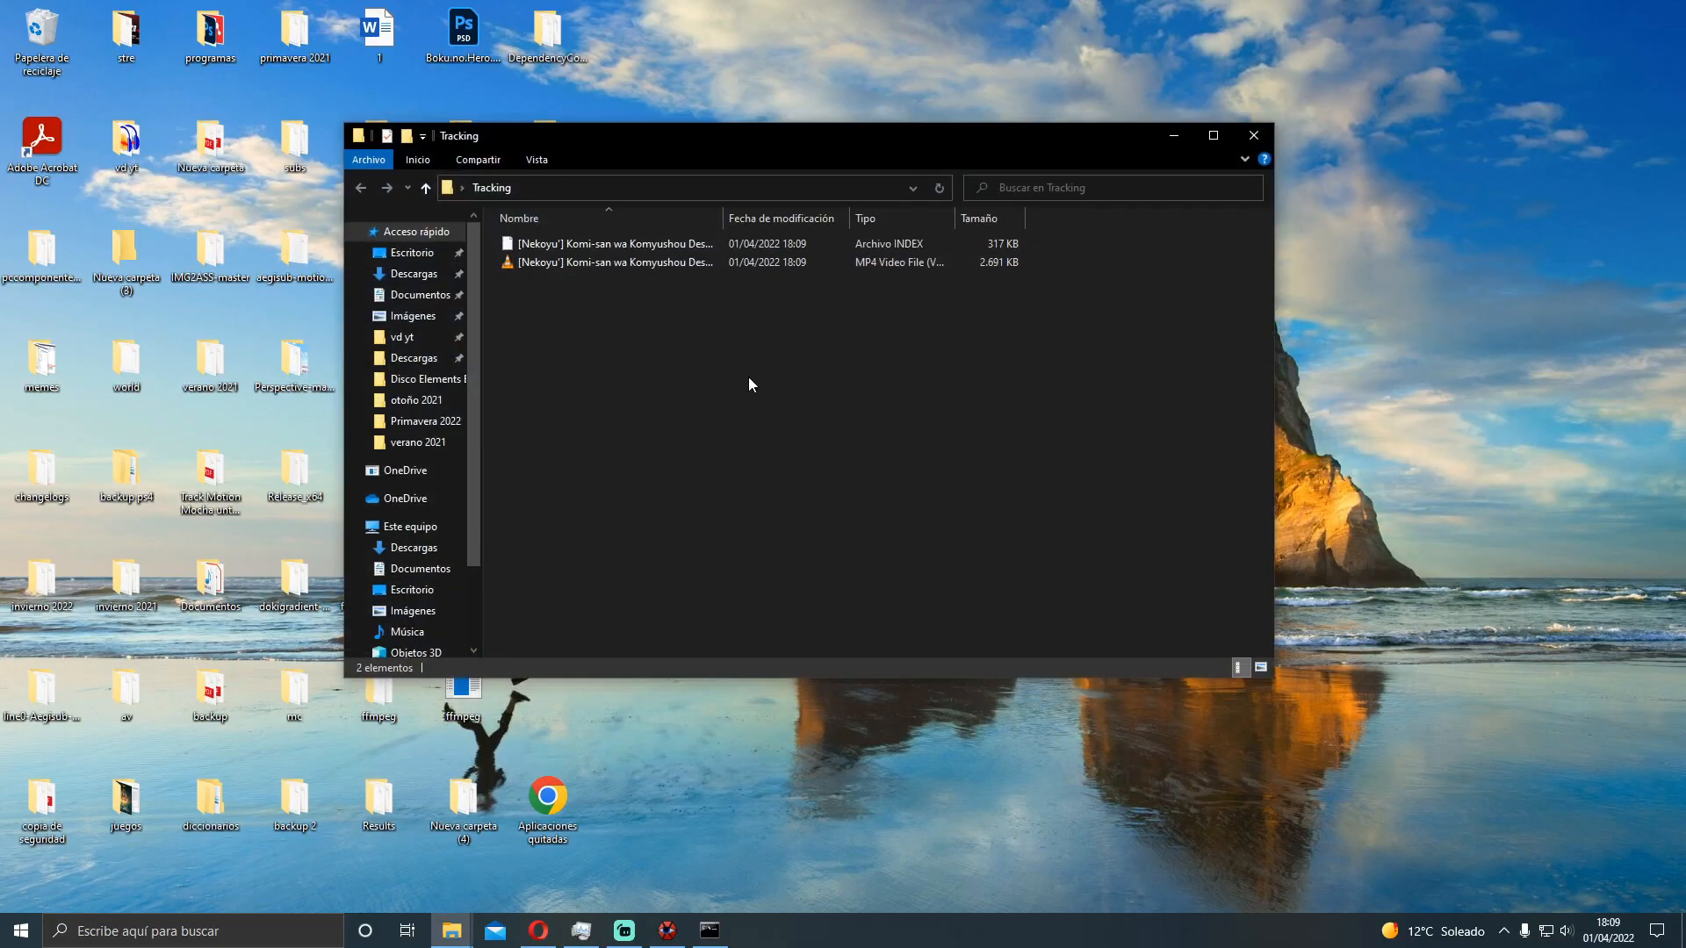
left_click(1260, 667)
double_click(644, 329)
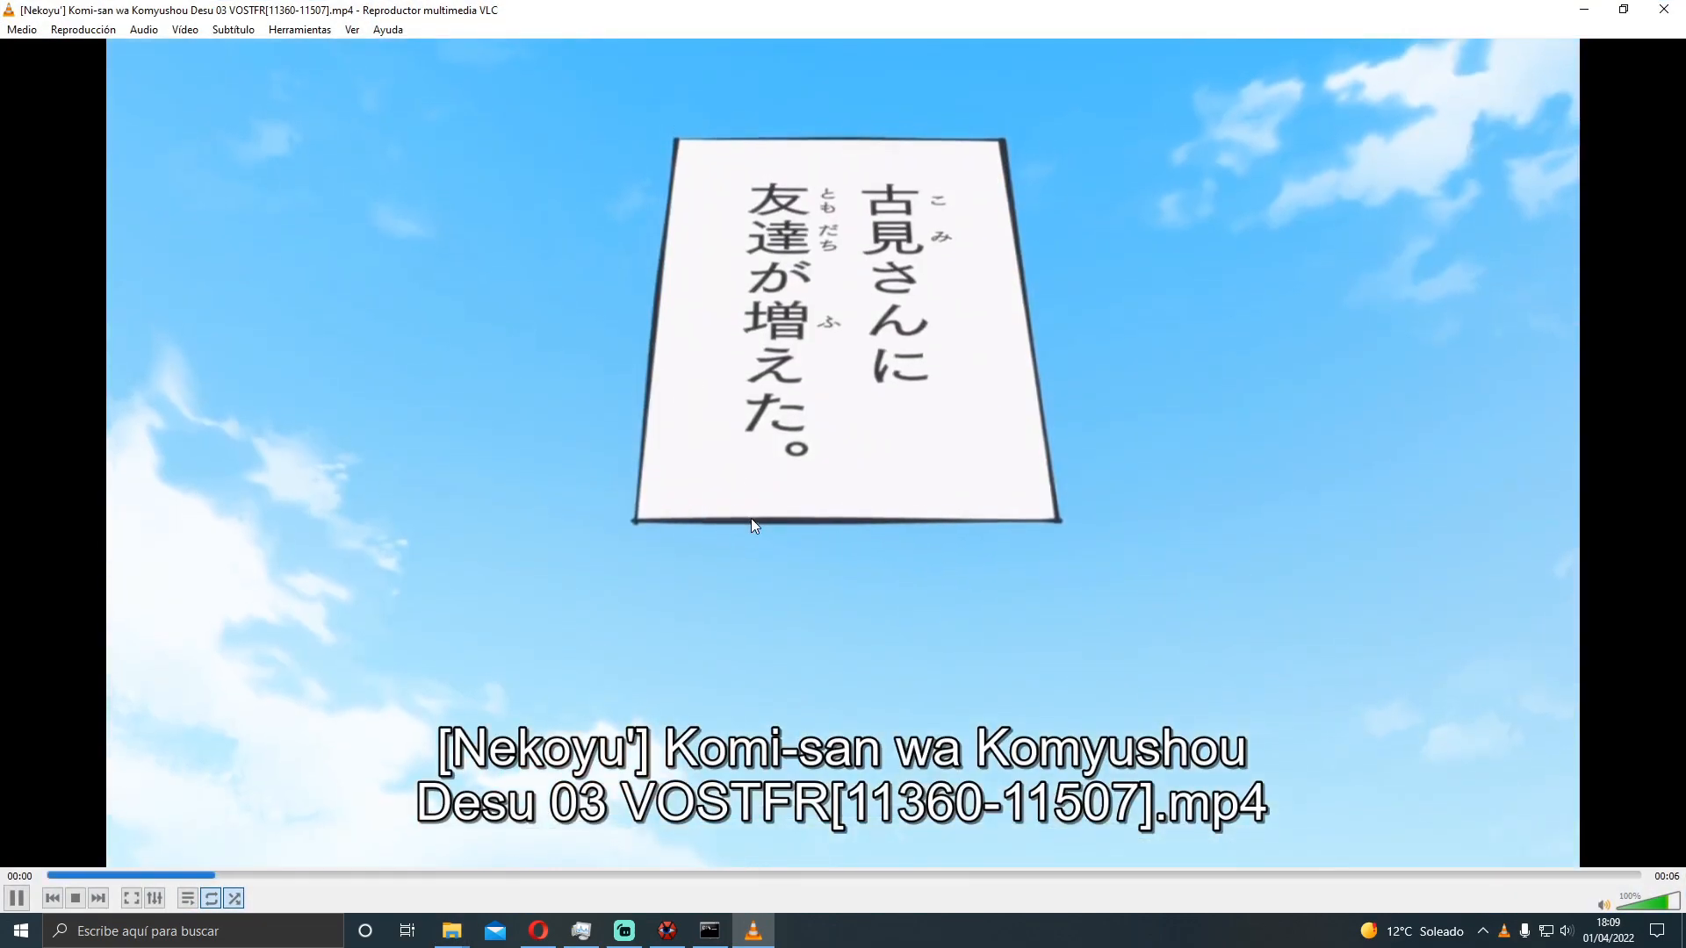
left_click(1662, 10)
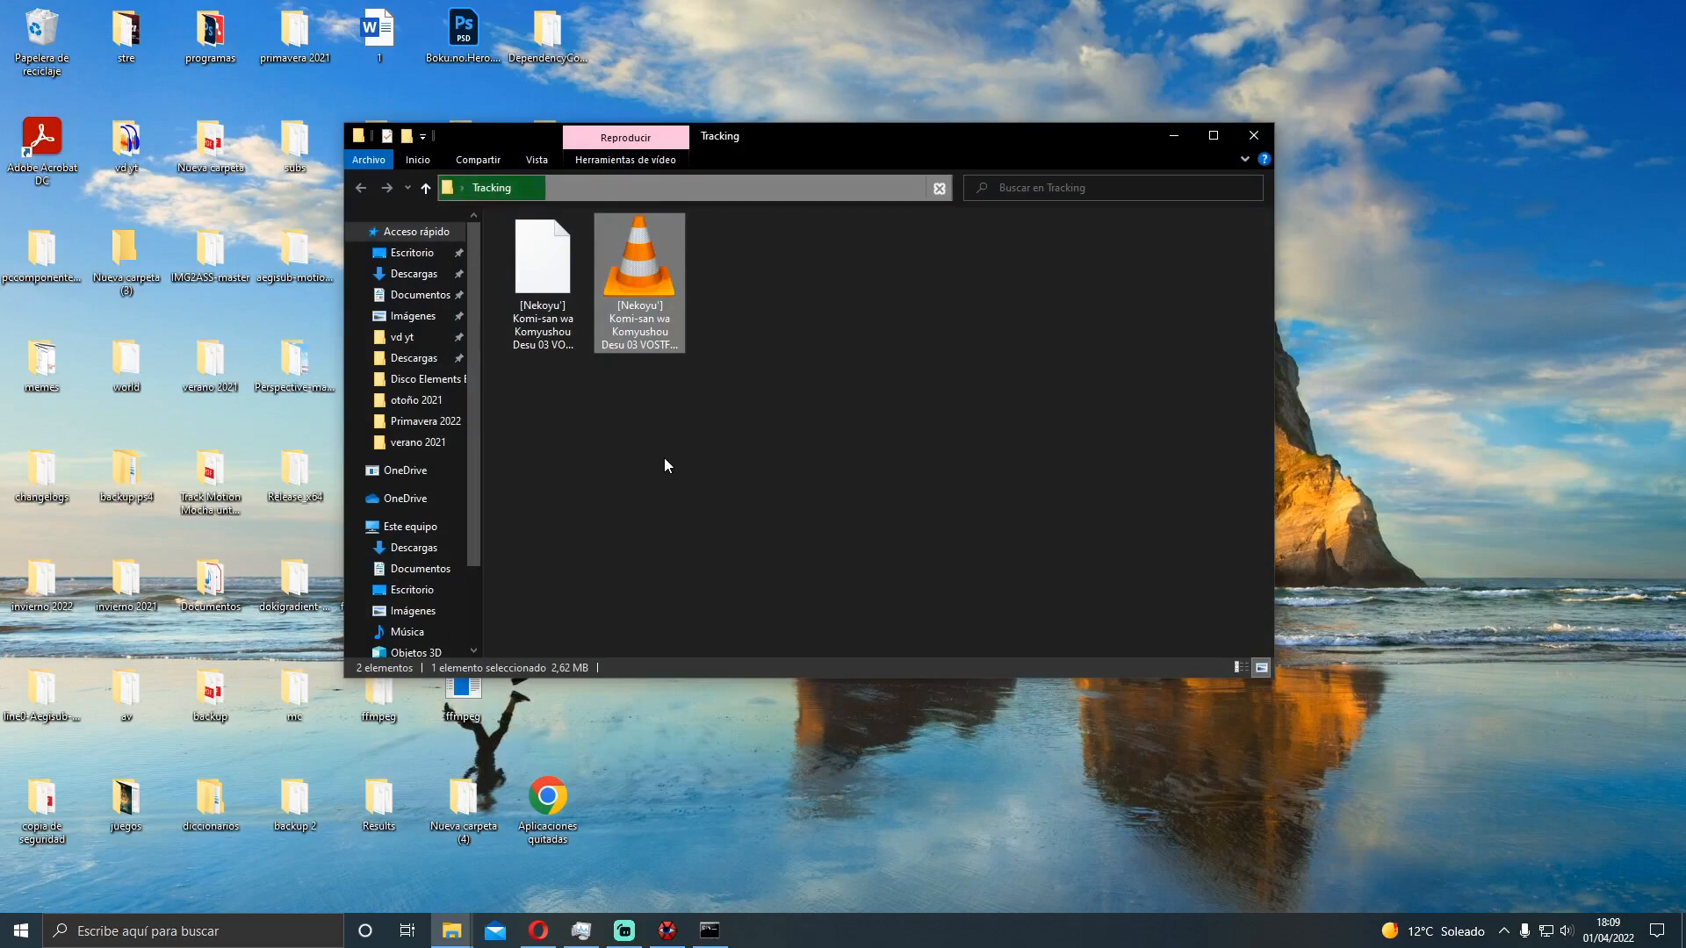
left_click(685, 471)
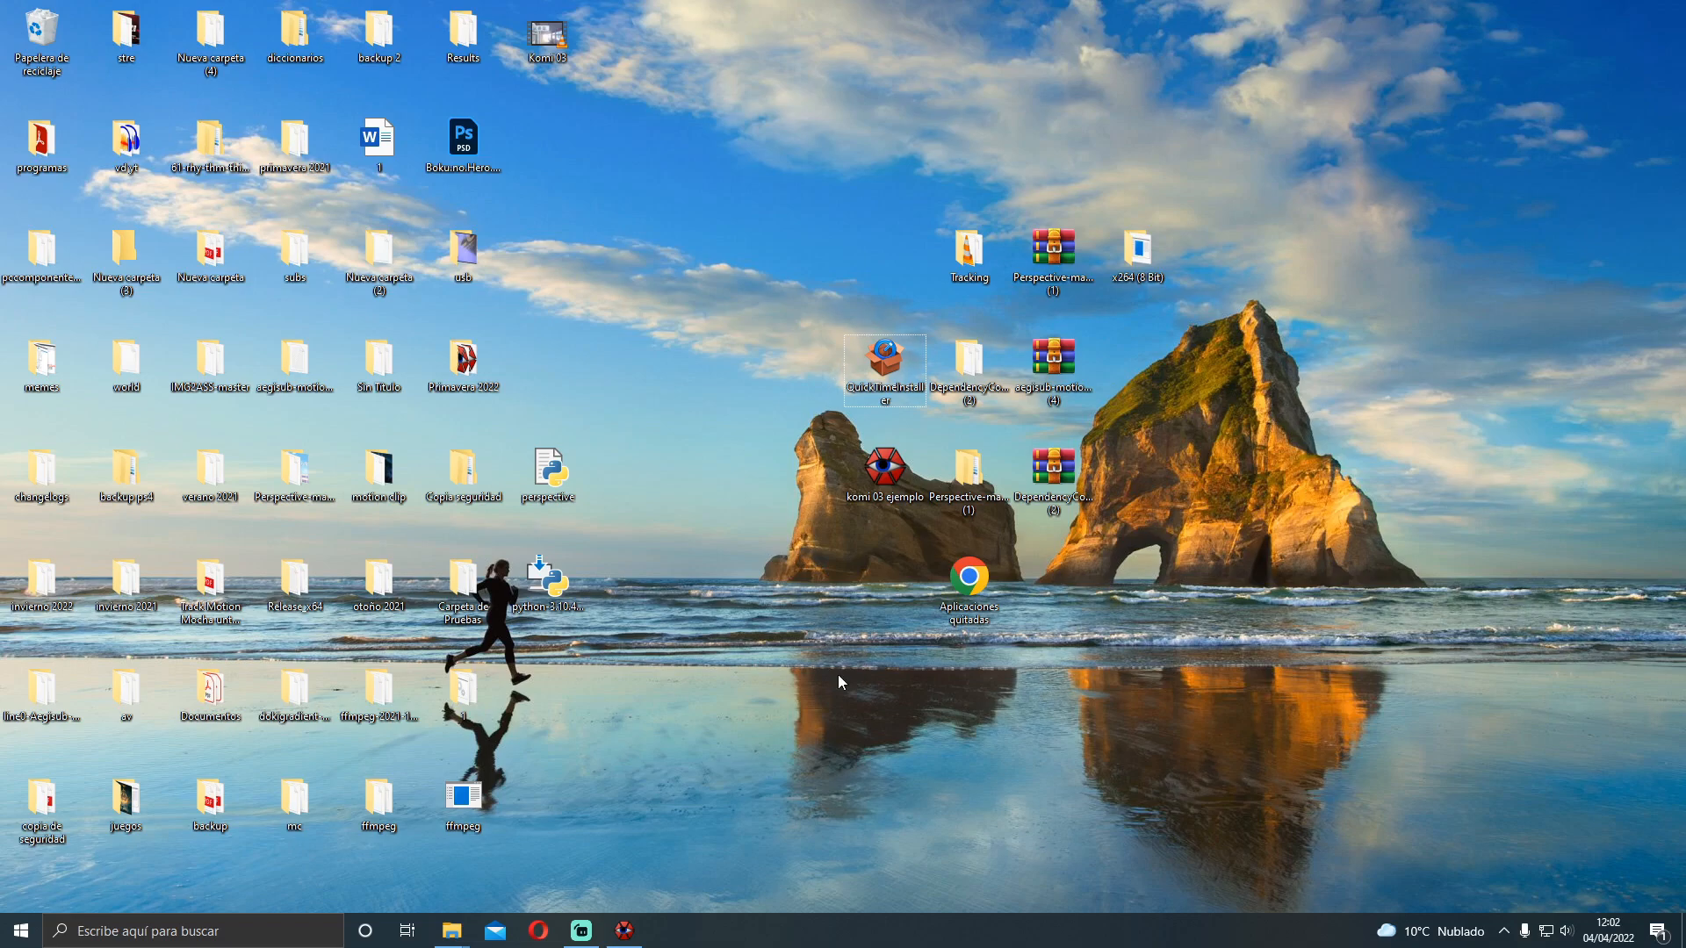
Search Windows for "moc", launch mocha Pro and open its file commands
left_click(123, 932)
type("moc")
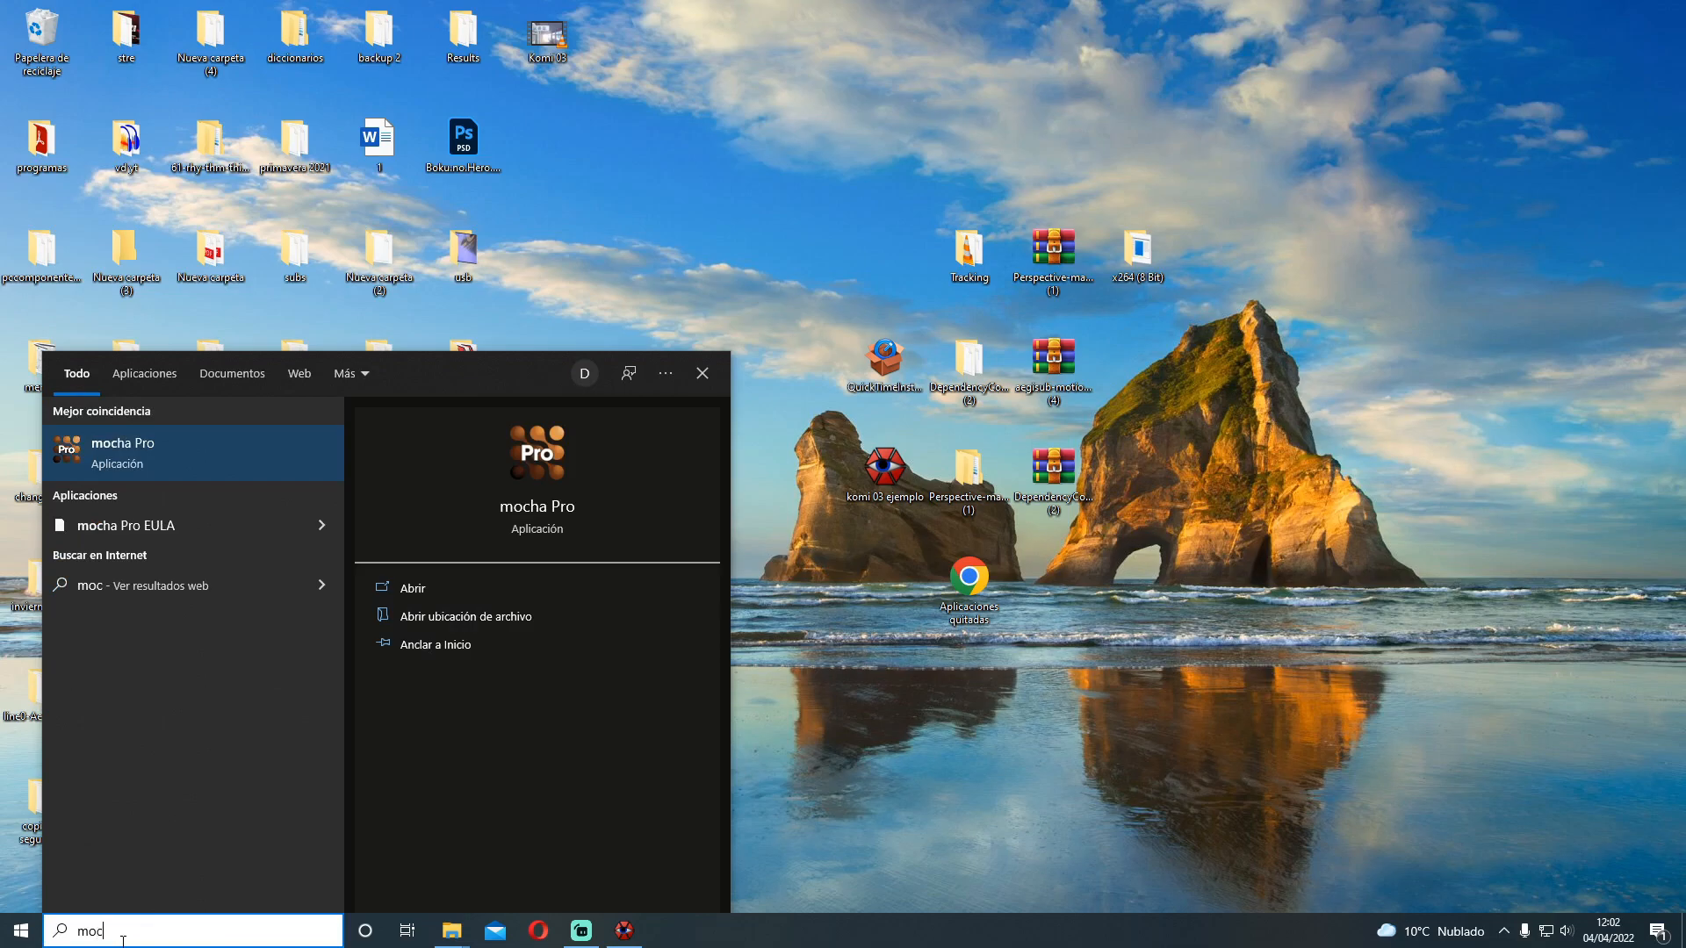
key("Return")
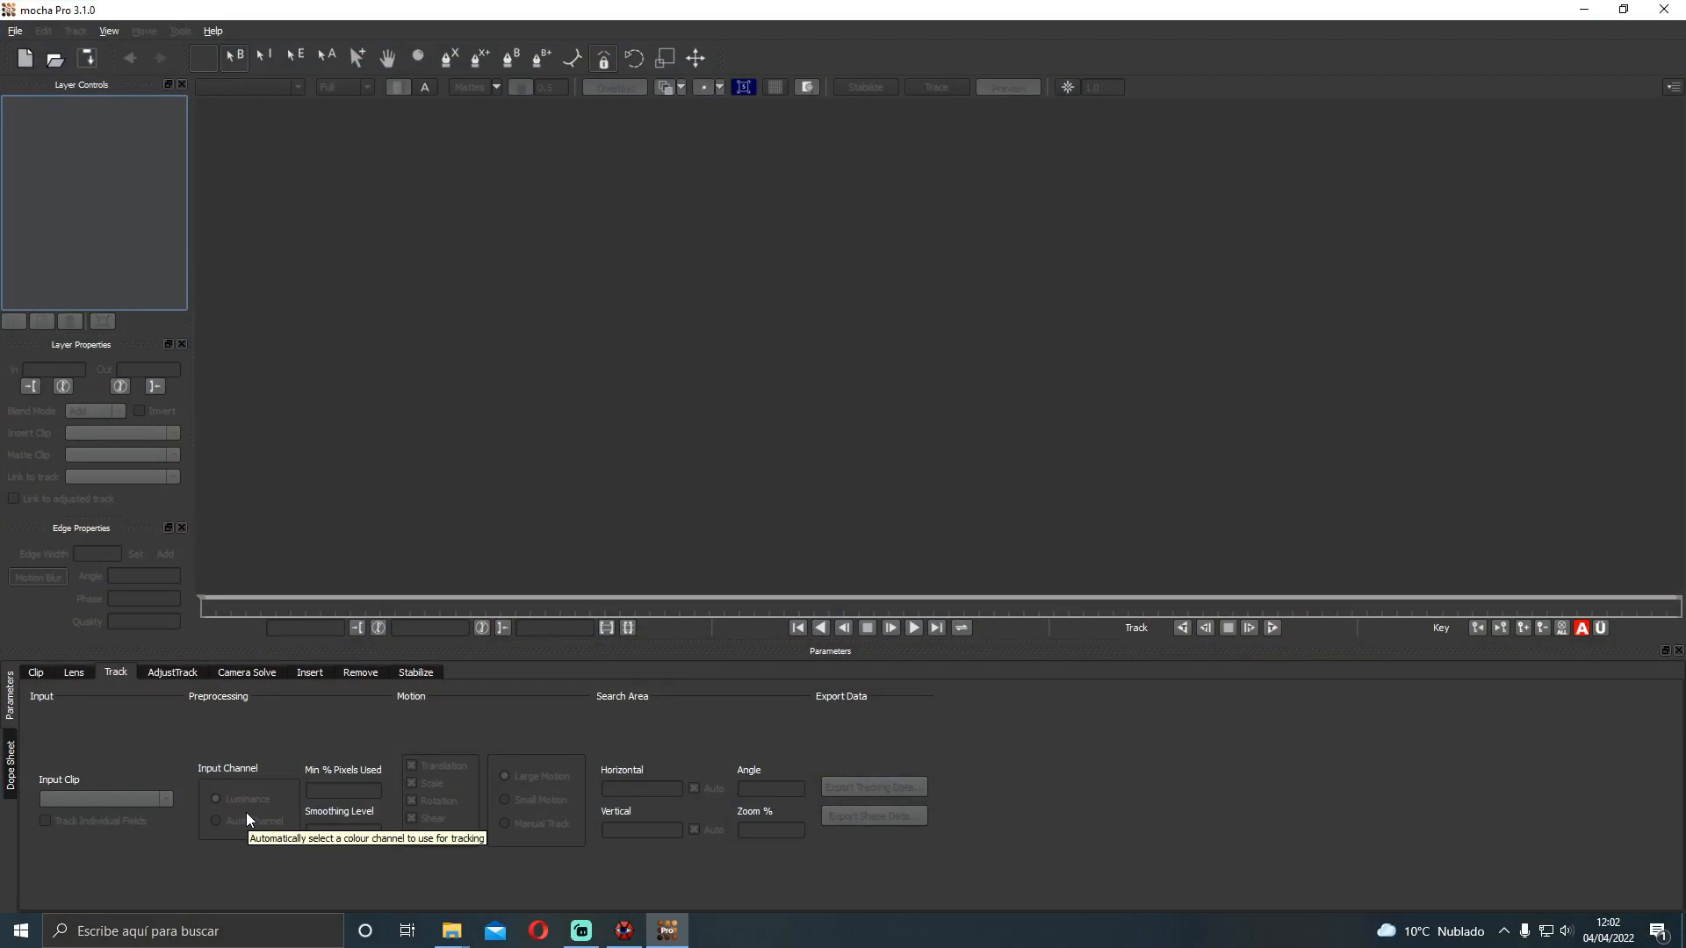
left_click(17, 31)
left_click(17, 32)
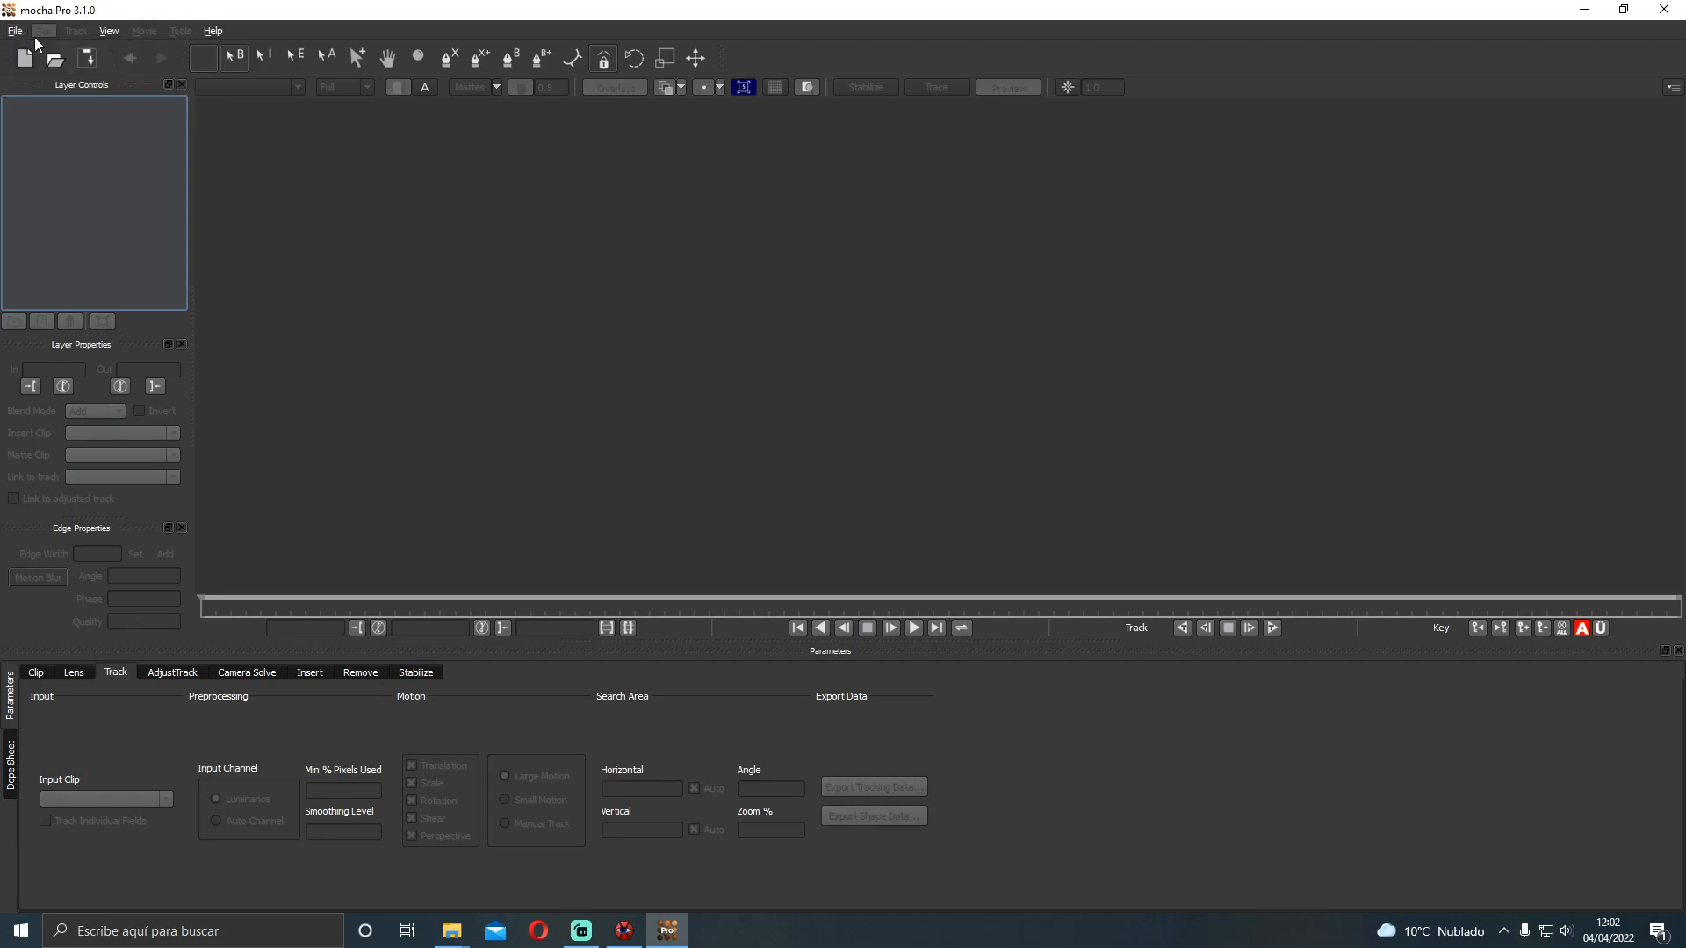
left_click(16, 32)
left_click(26, 49)
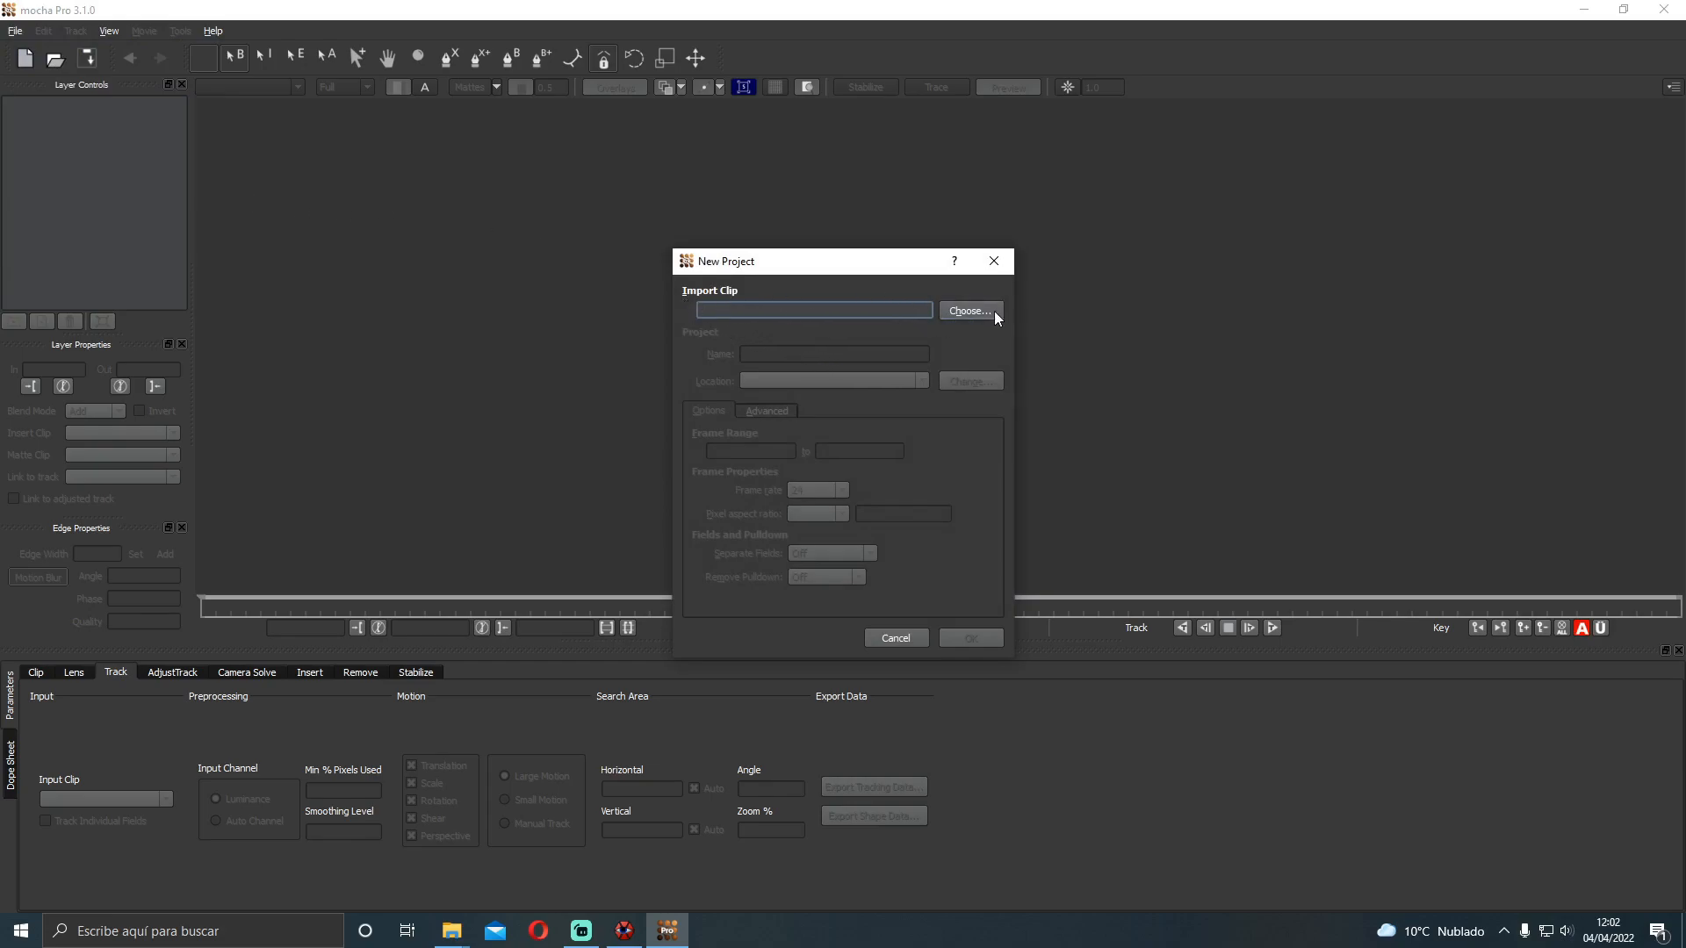
left_click(971, 312)
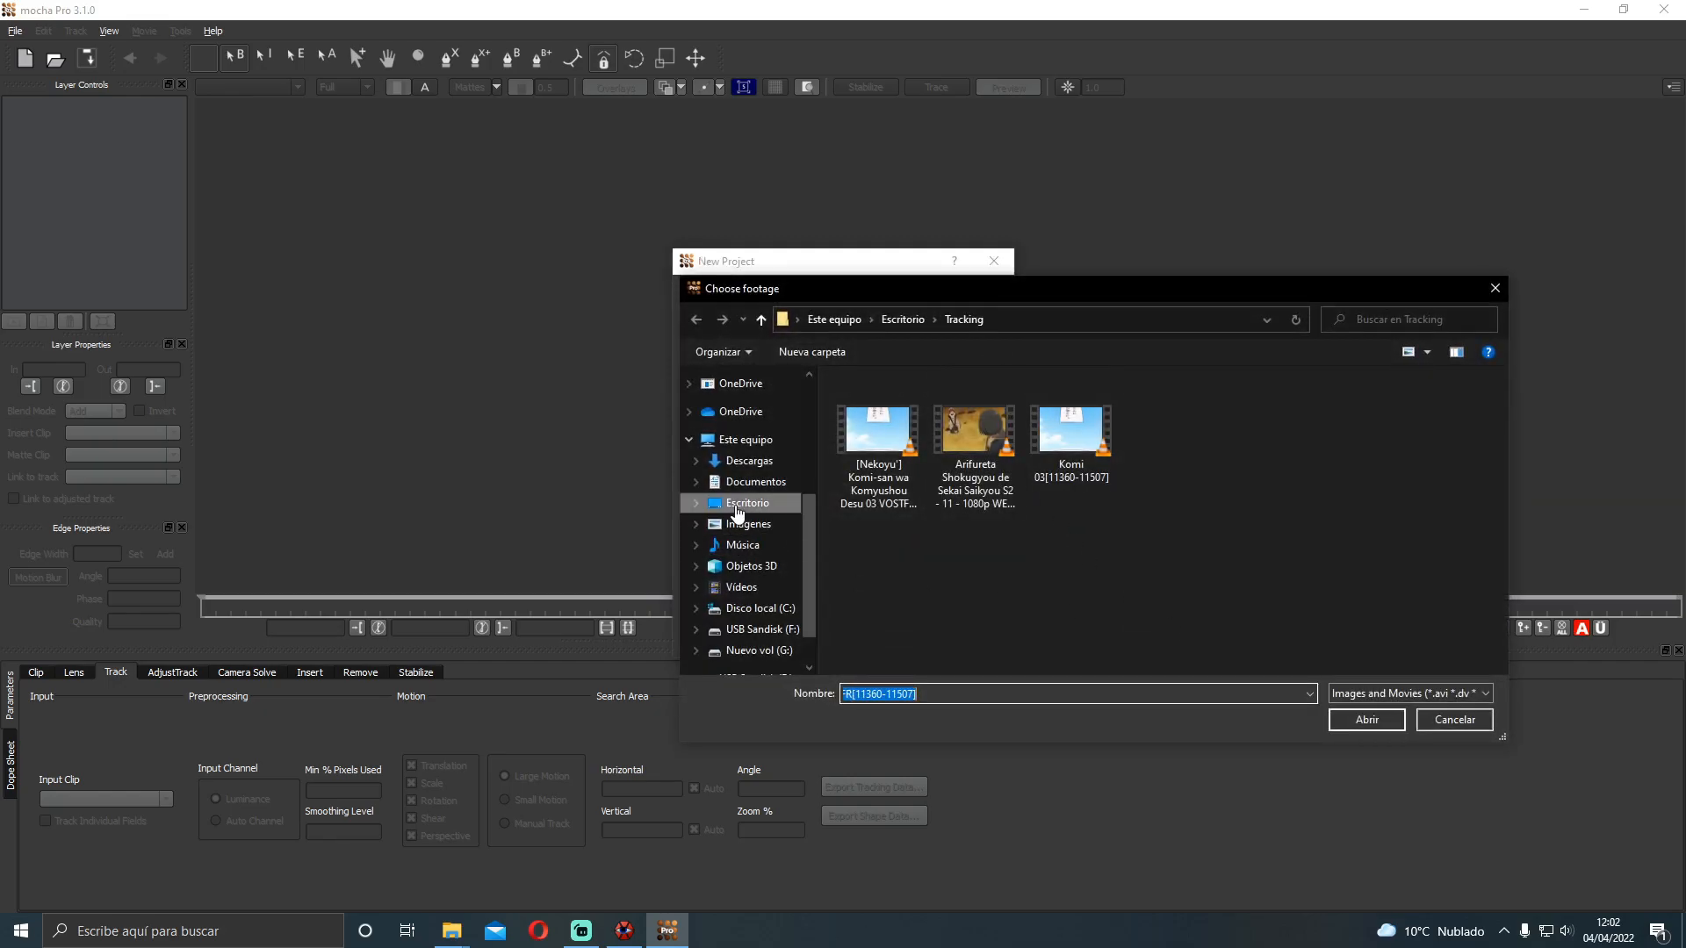
left_click(713, 505)
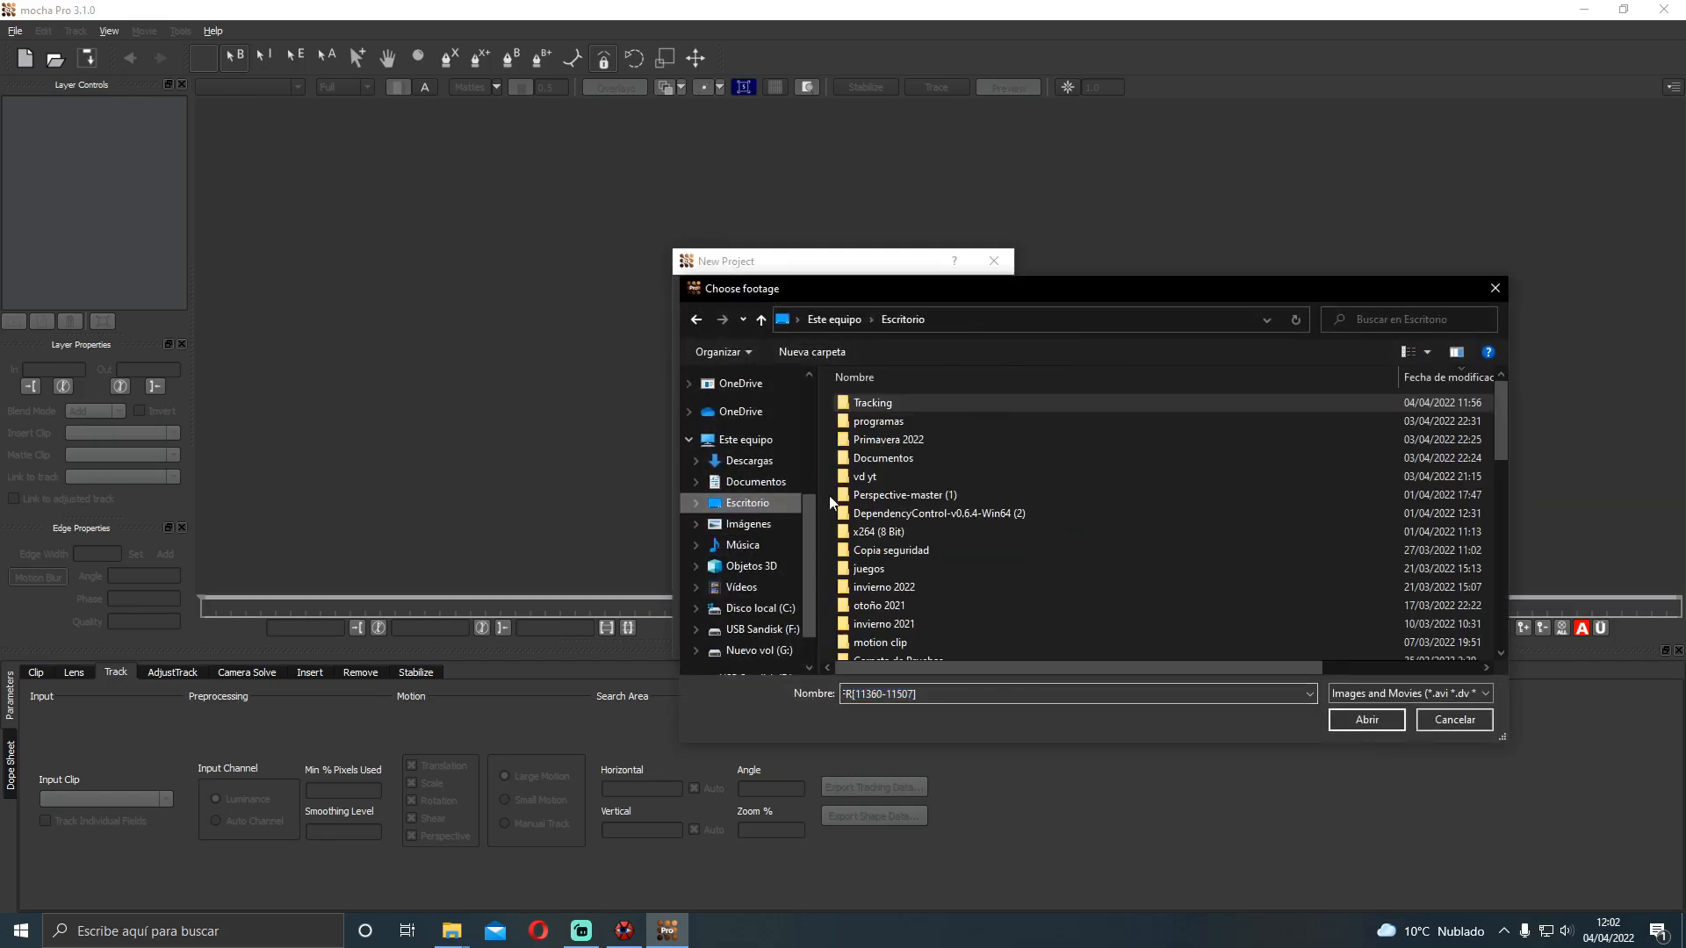
double_click(923, 400)
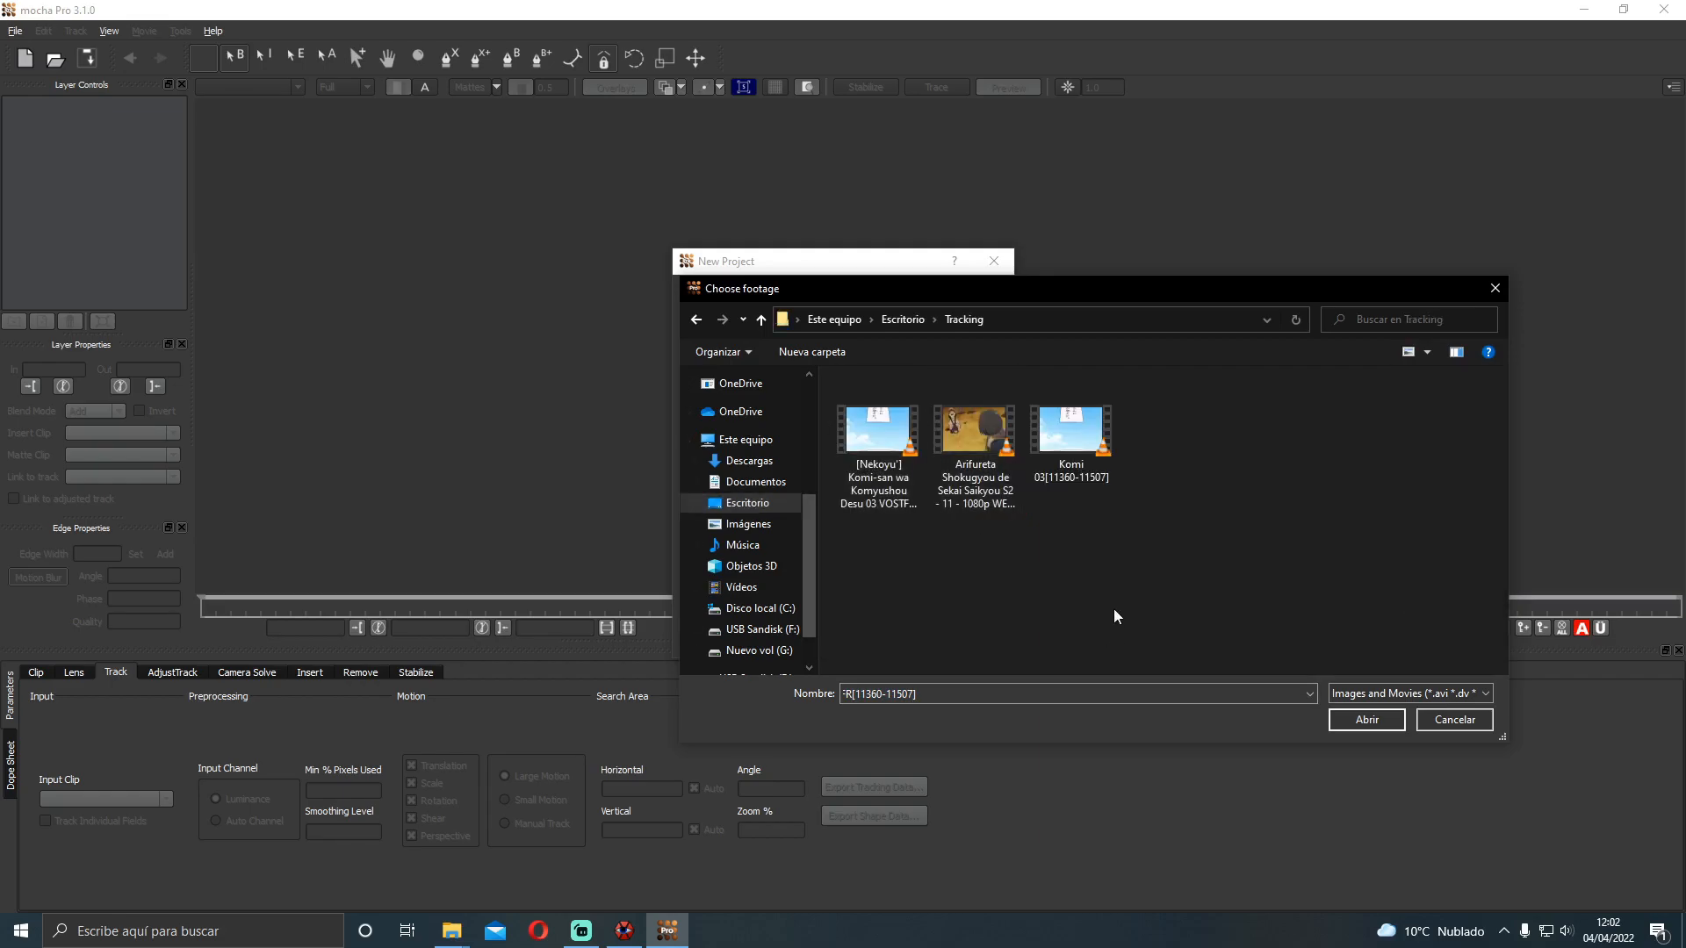
left_click(865, 450)
double_click(857, 444)
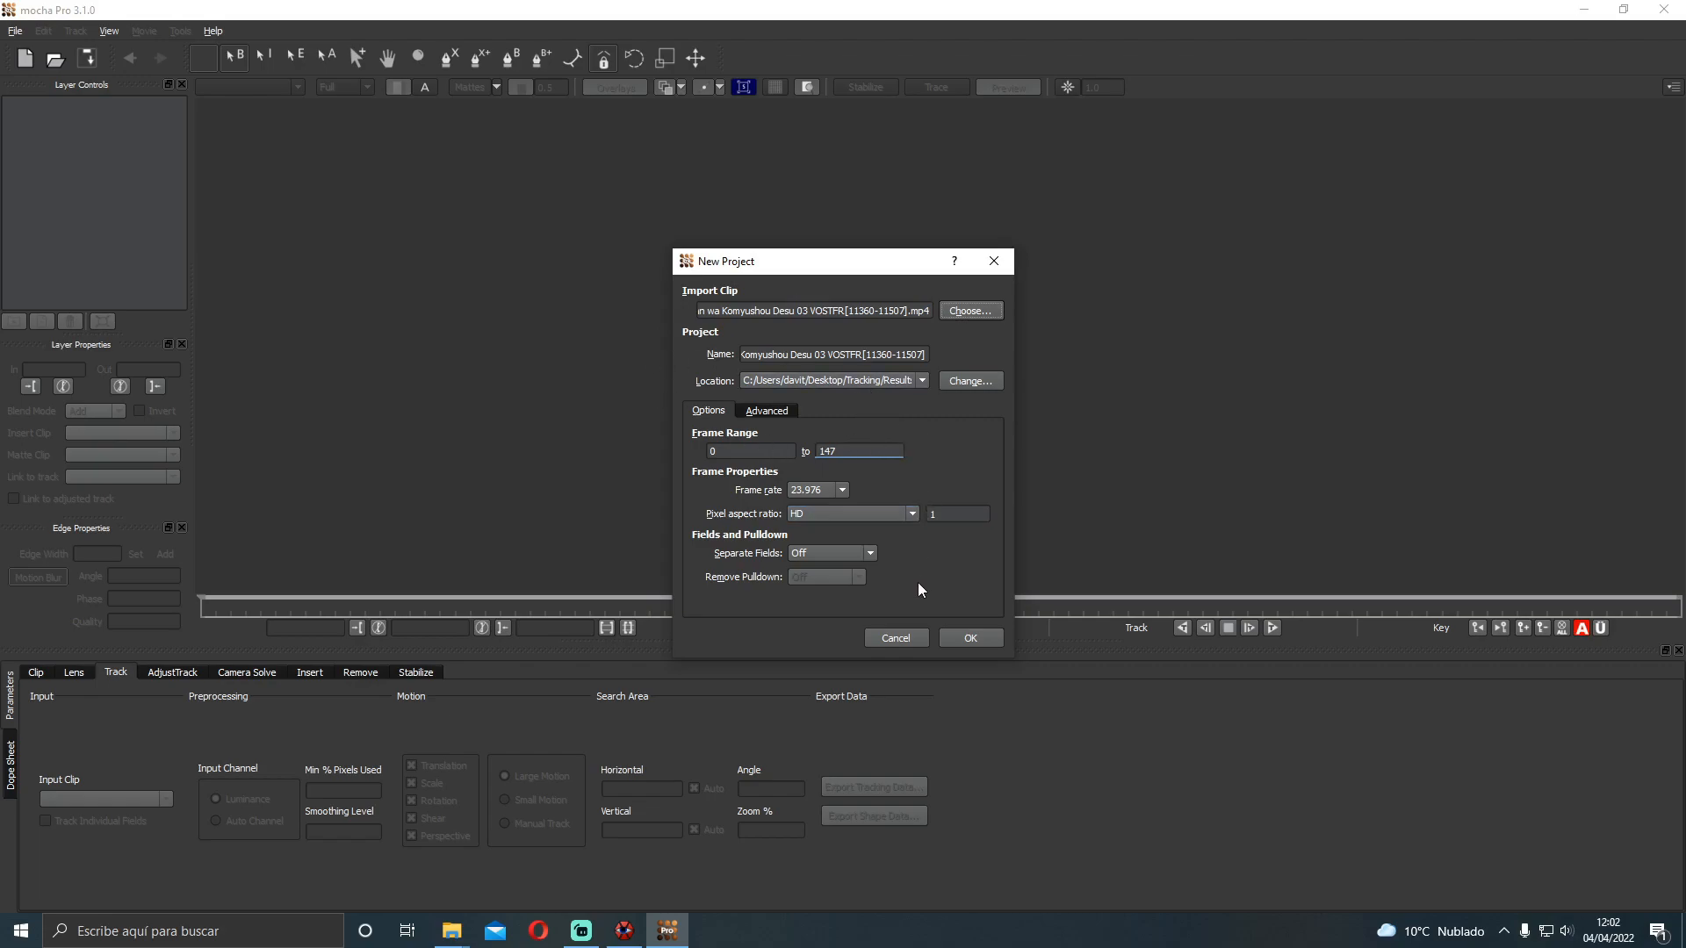
left_click(963, 645)
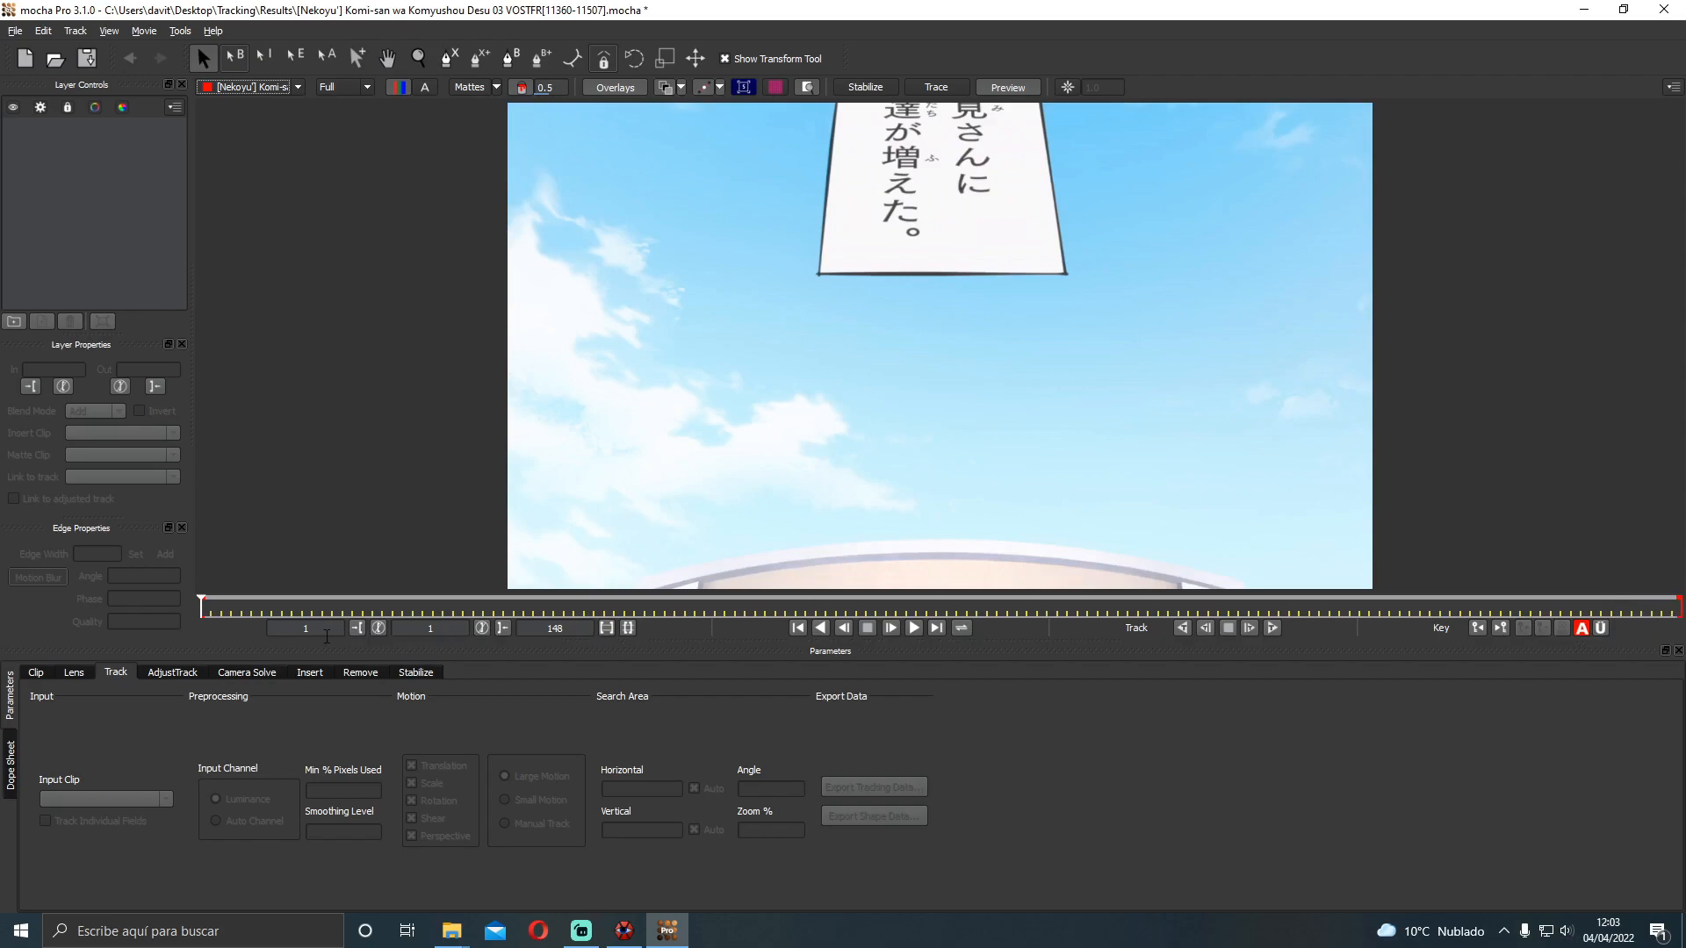
Outline the visible lower part of the white Japanese sign on the first frame with a closed four-point X-spline
key("ctrl+z")
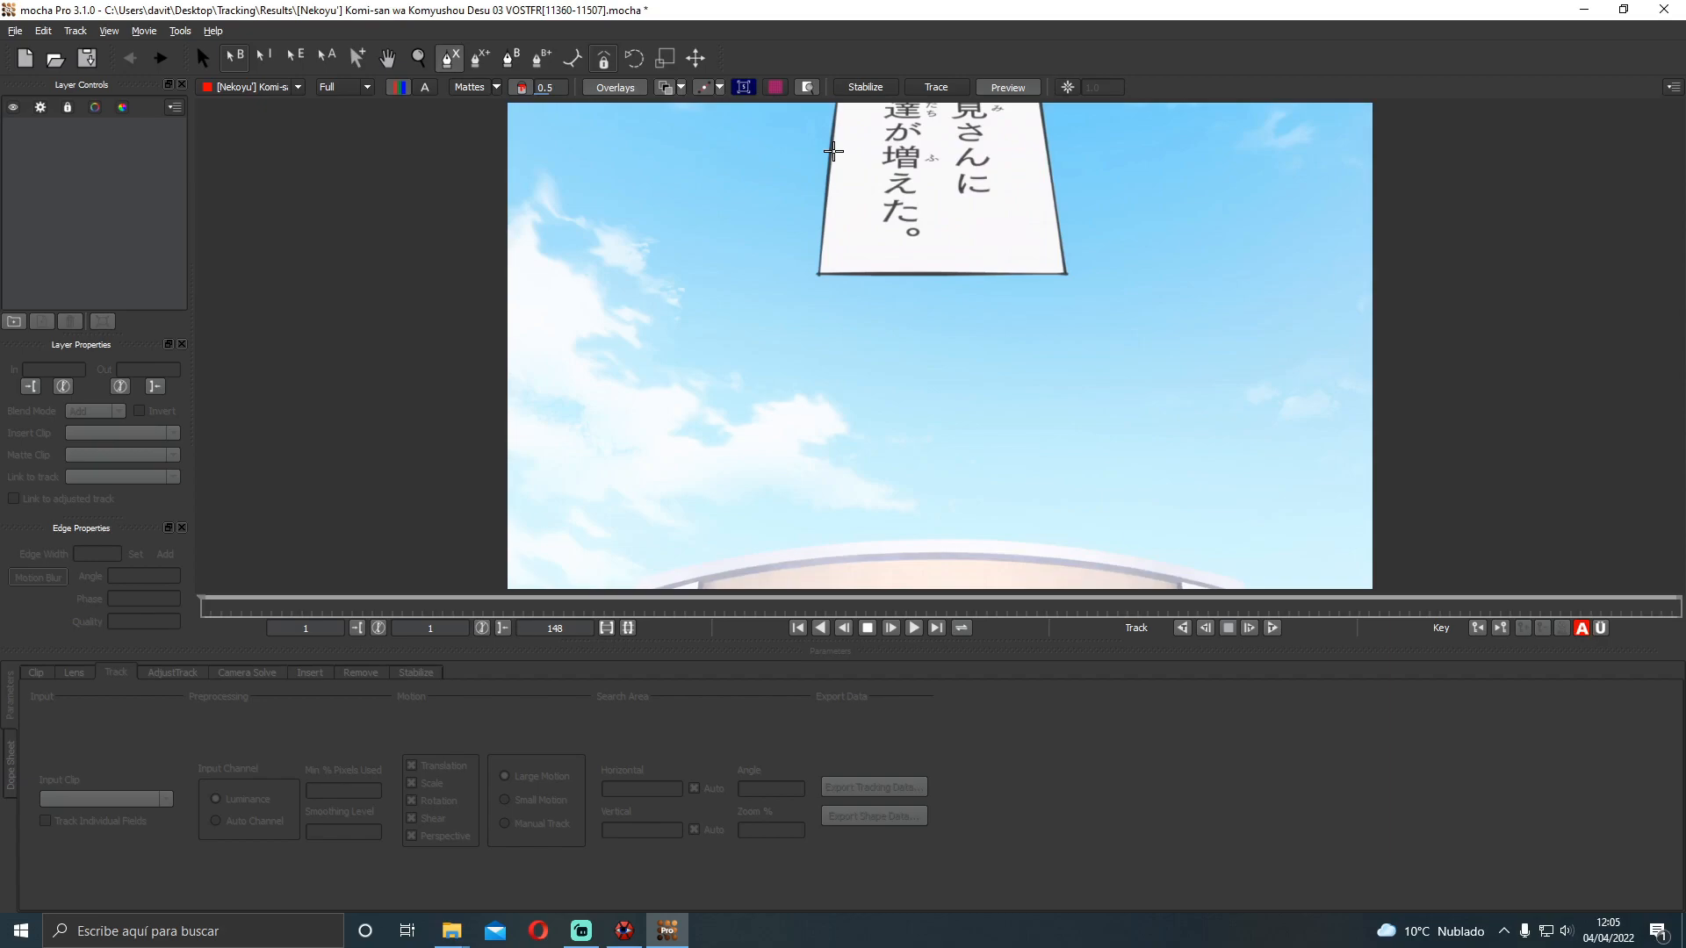
right_click(833, 151)
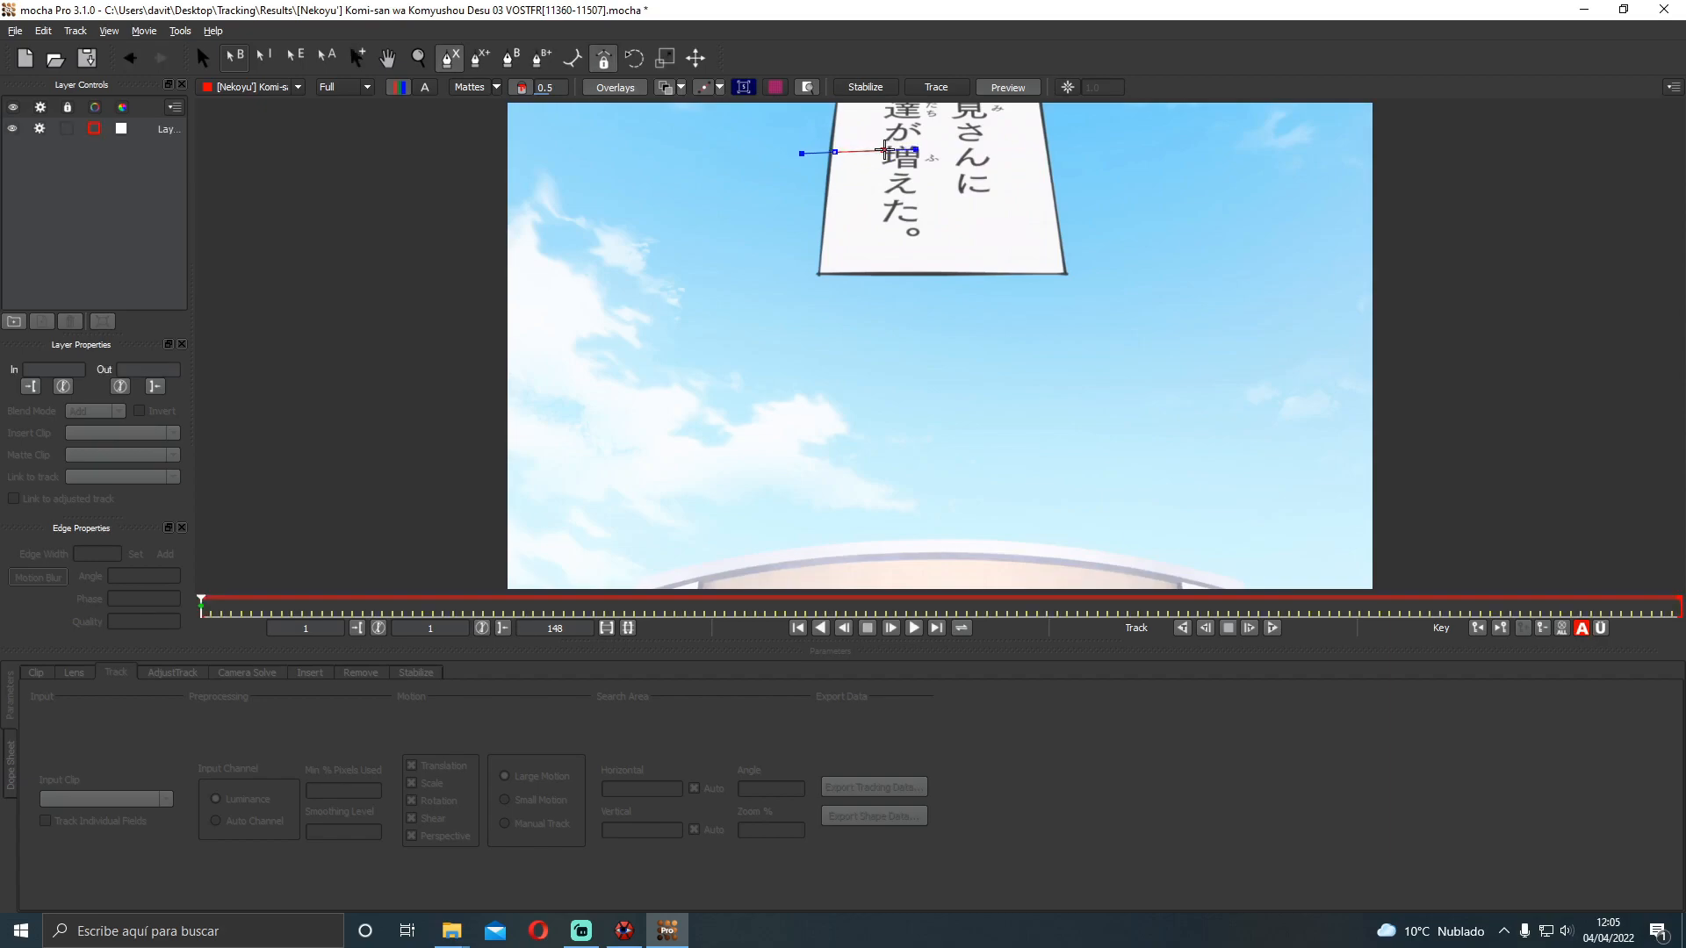
left_click(1047, 154)
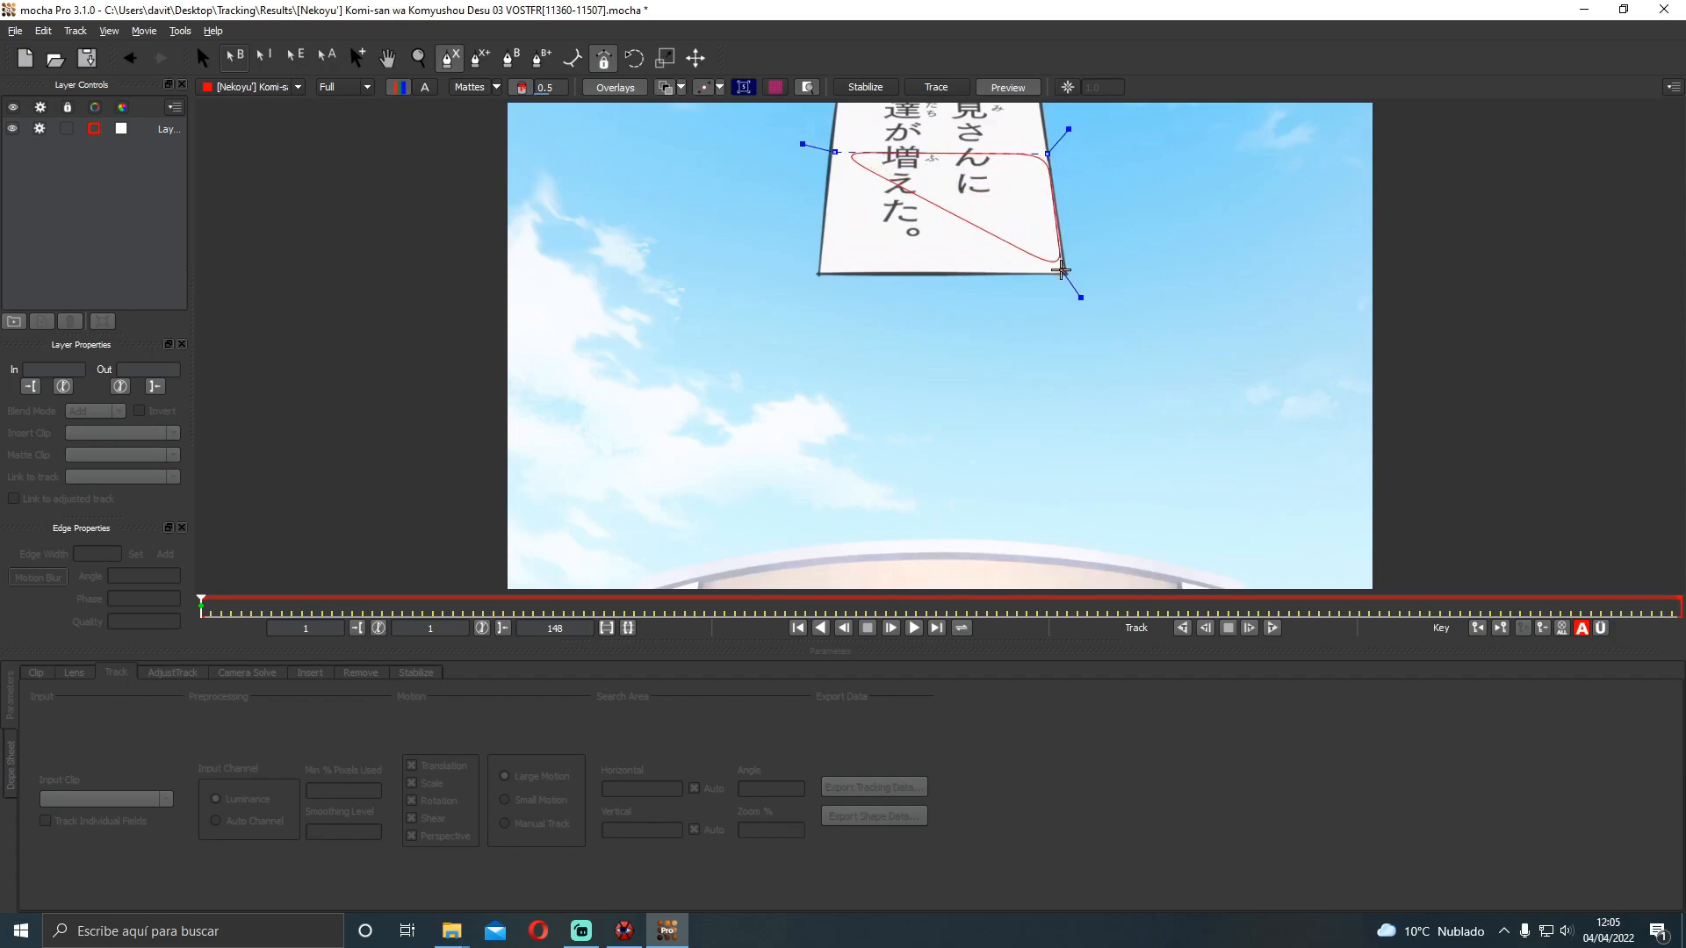
left_click(1061, 270)
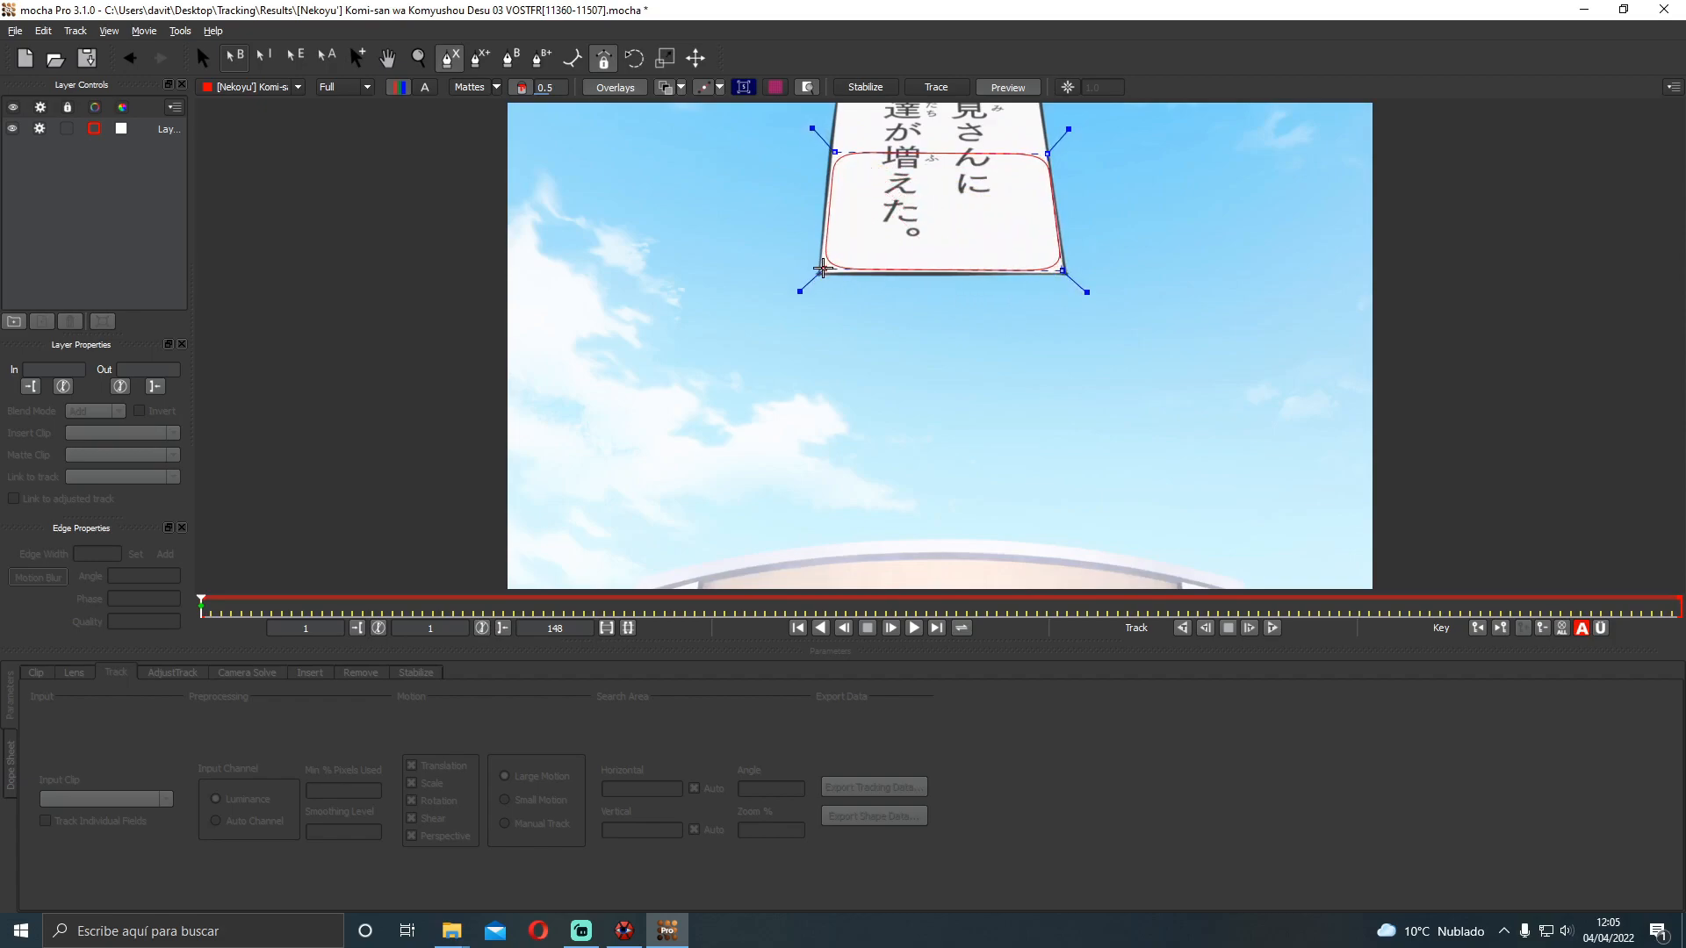
left_click_drag(823, 268, 856, 282)
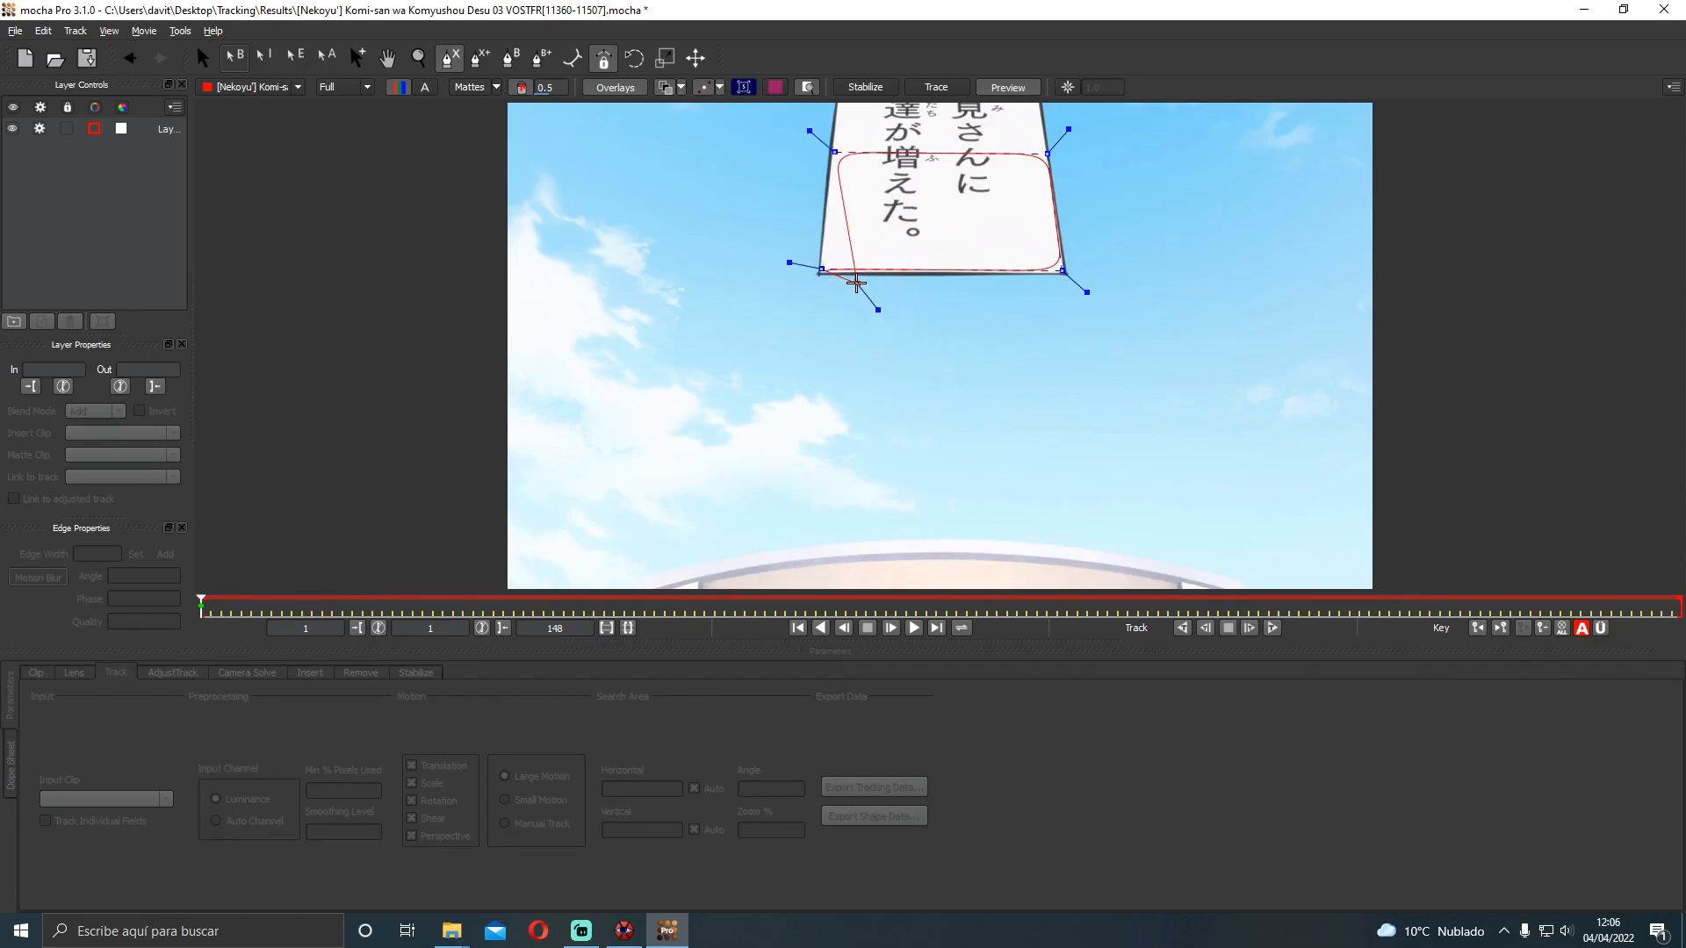
right_click(835, 213)
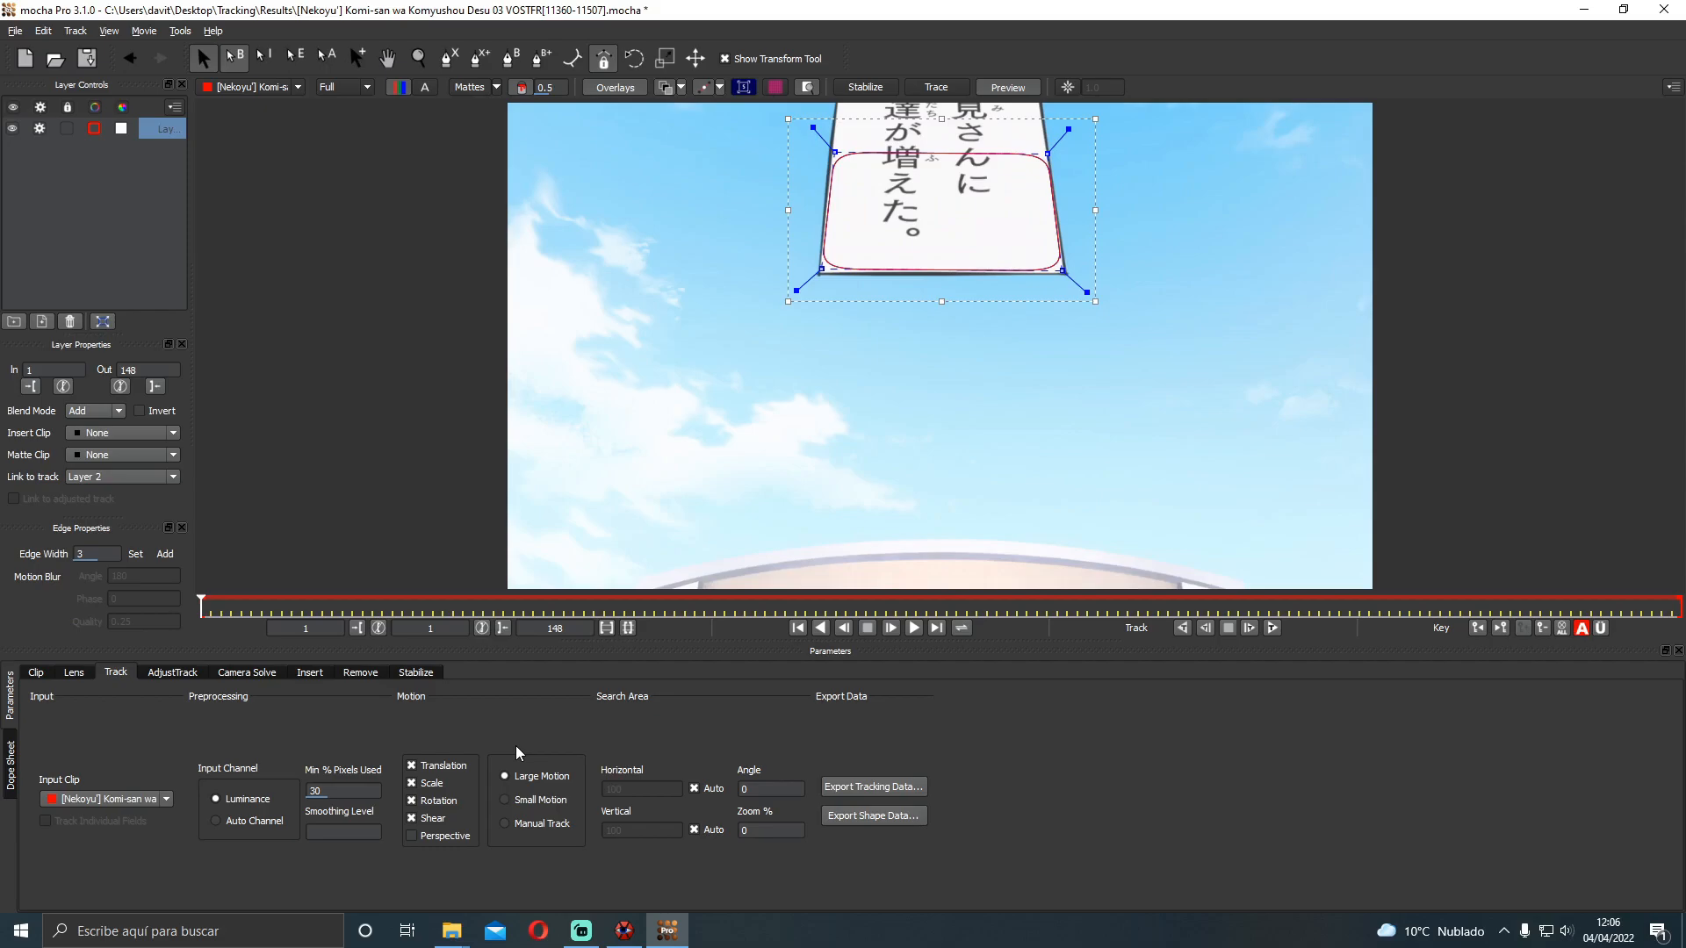
Track the sign layer forward through the clip using Large Motion with Translation, Scale, Rotation and Shear, leaving Perspective off
left_click(506, 800)
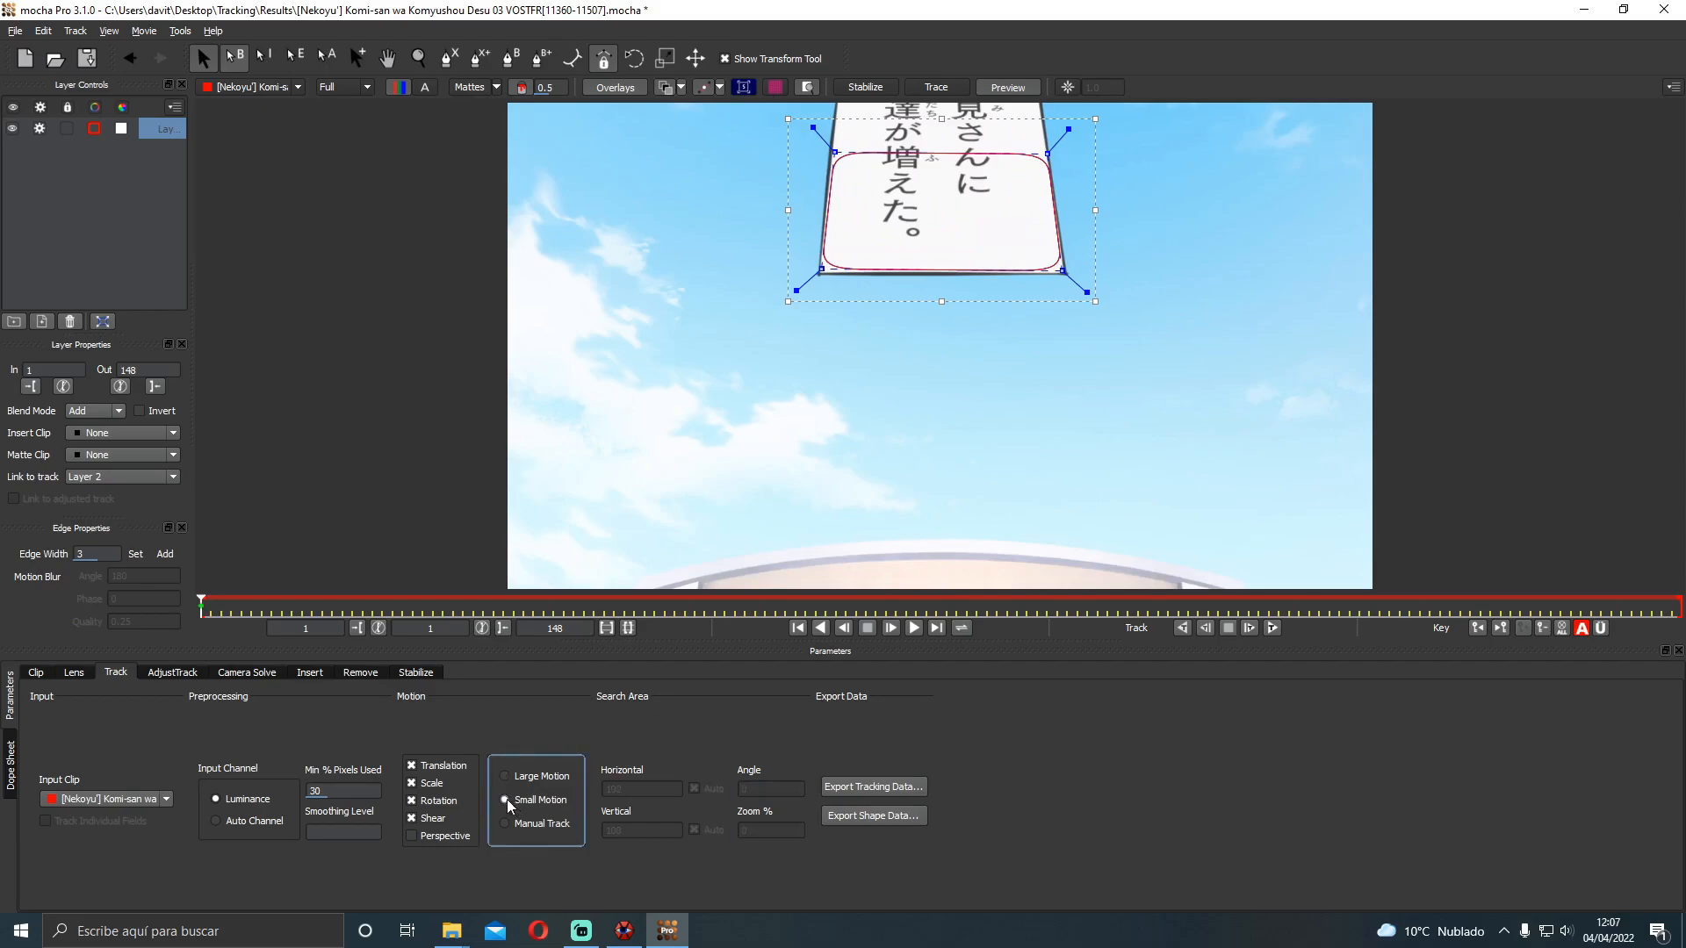
left_click(503, 782)
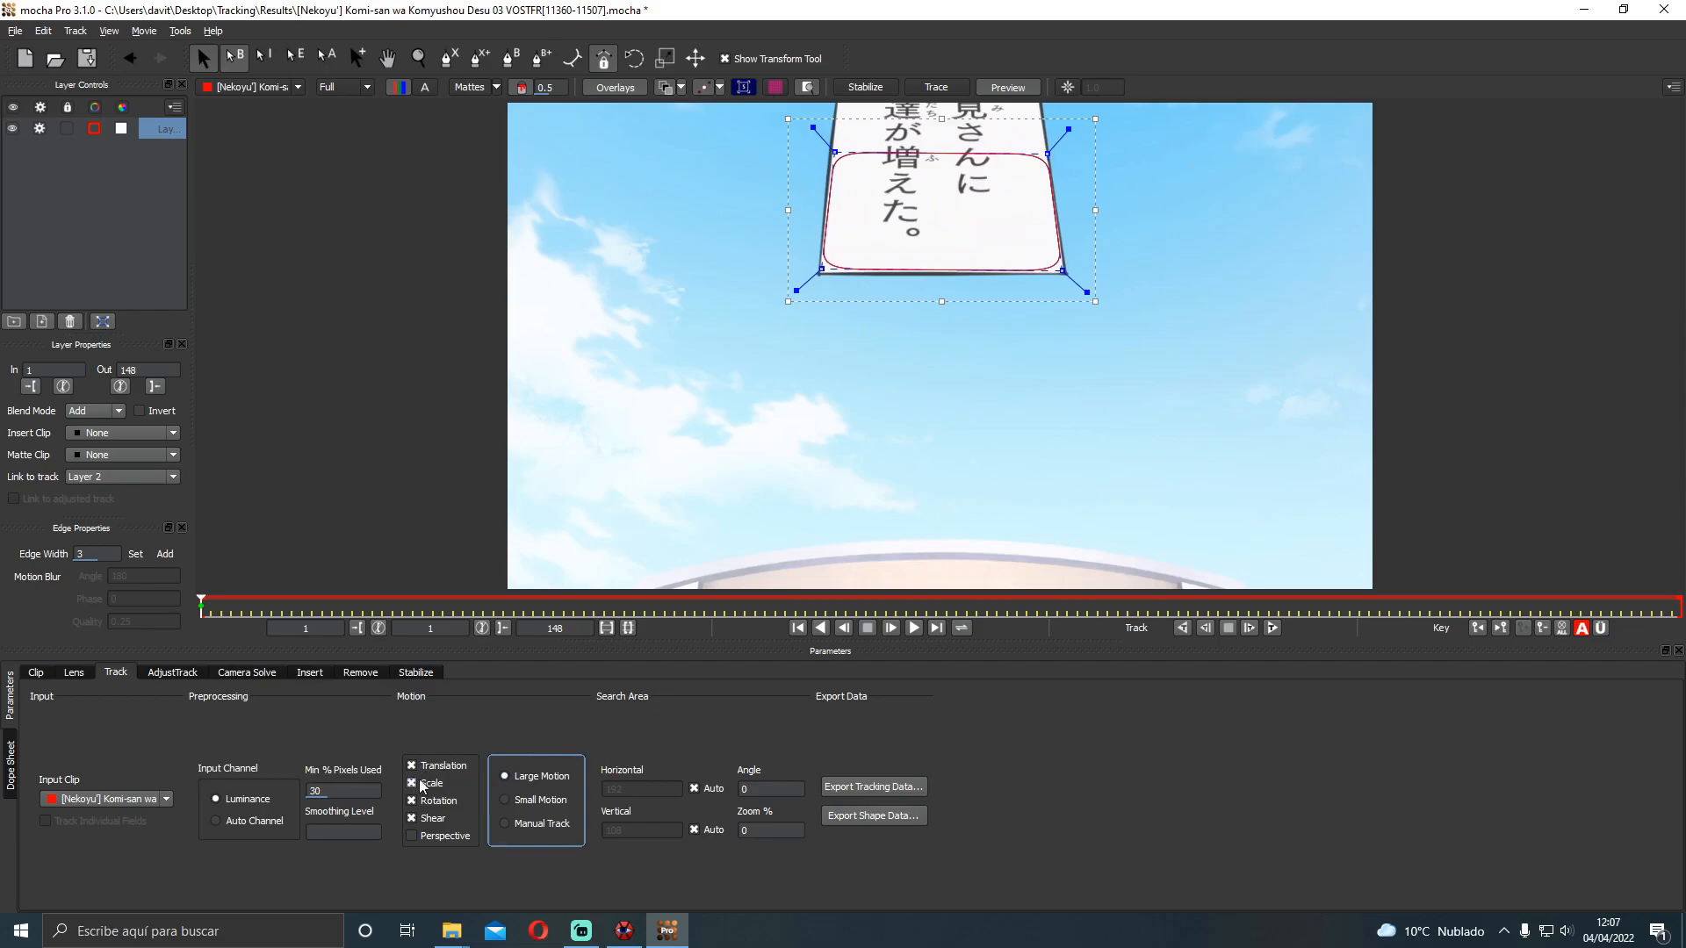
left_click(411, 838)
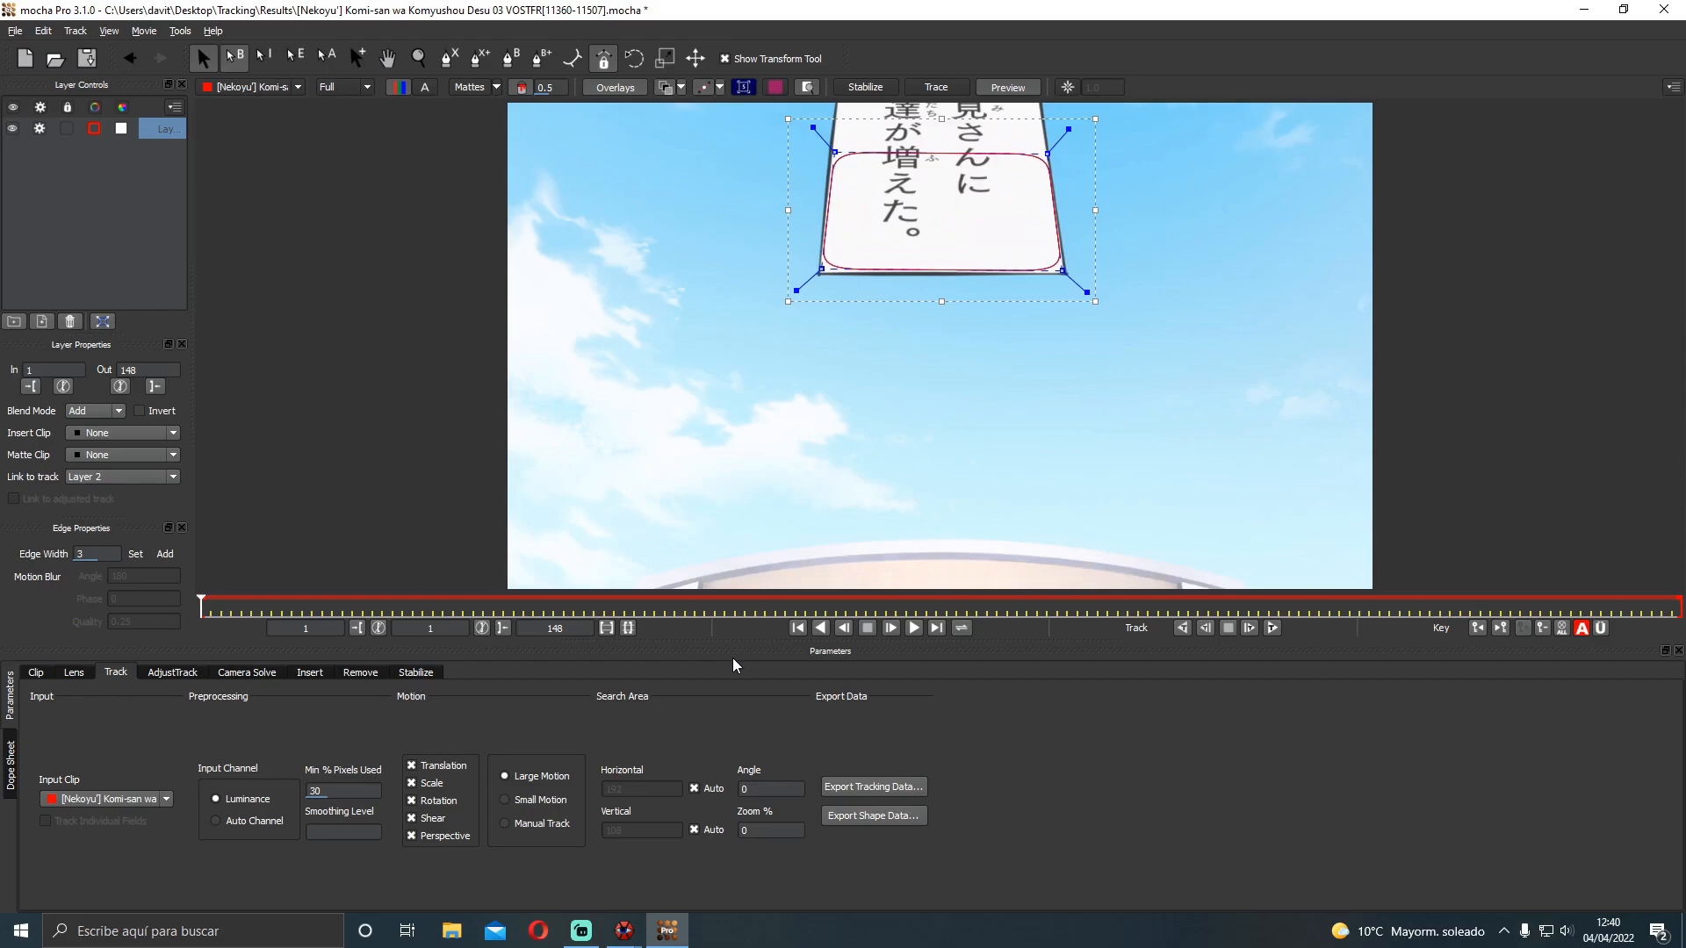
left_click(413, 837)
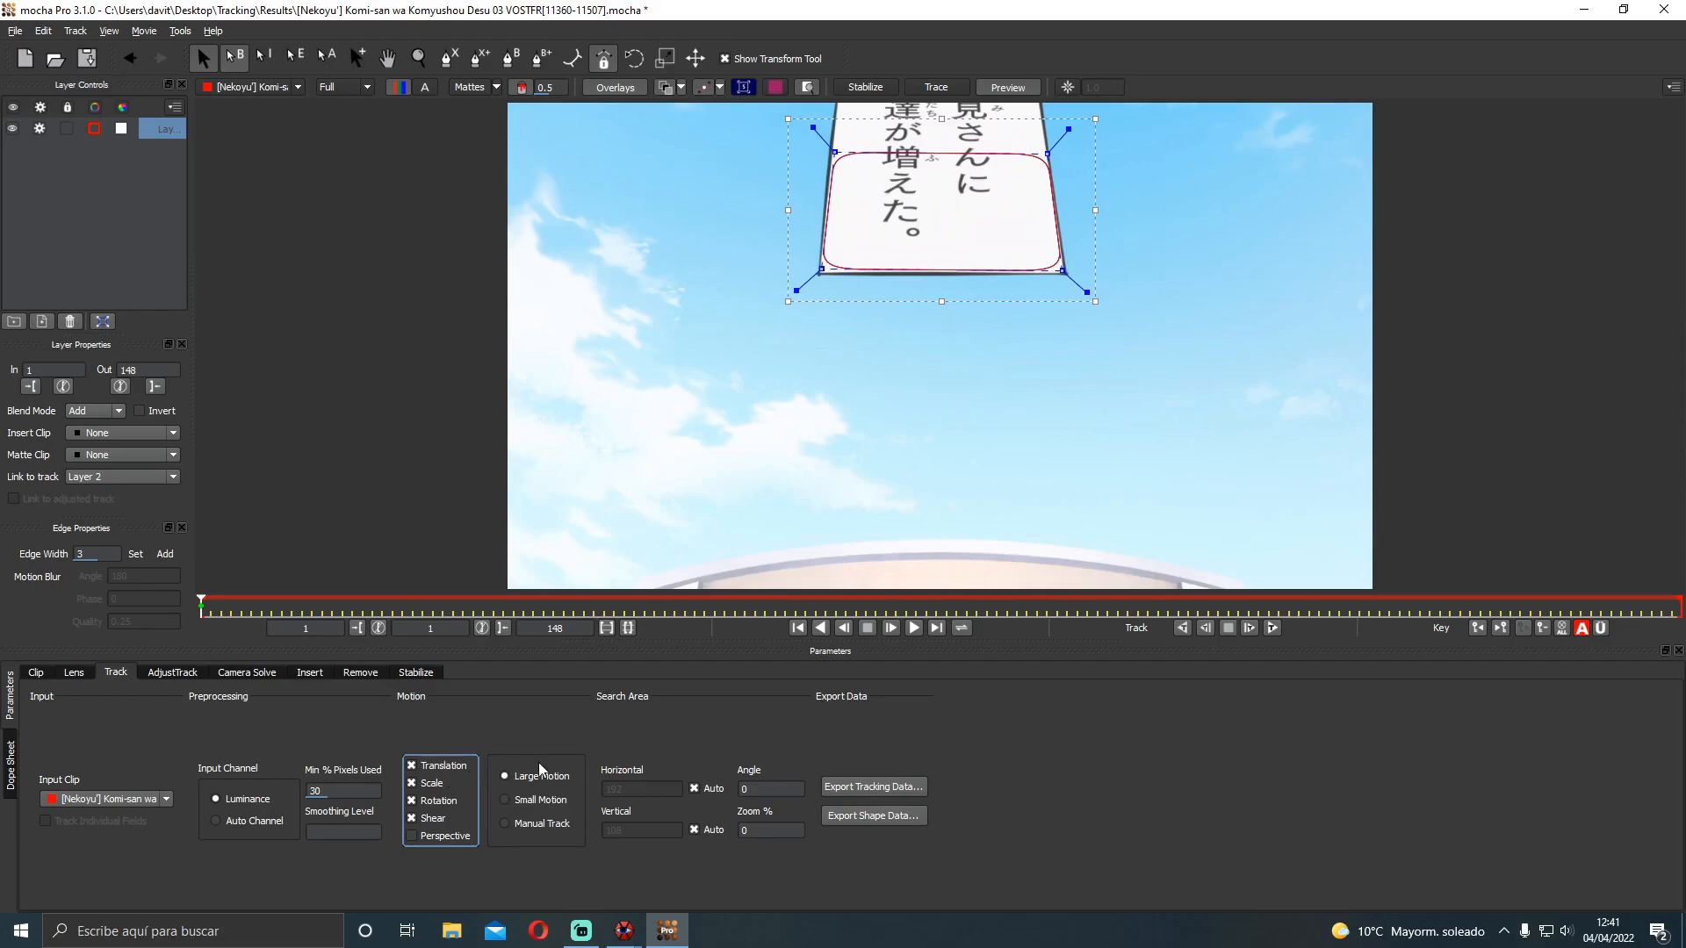
left_click(1273, 630)
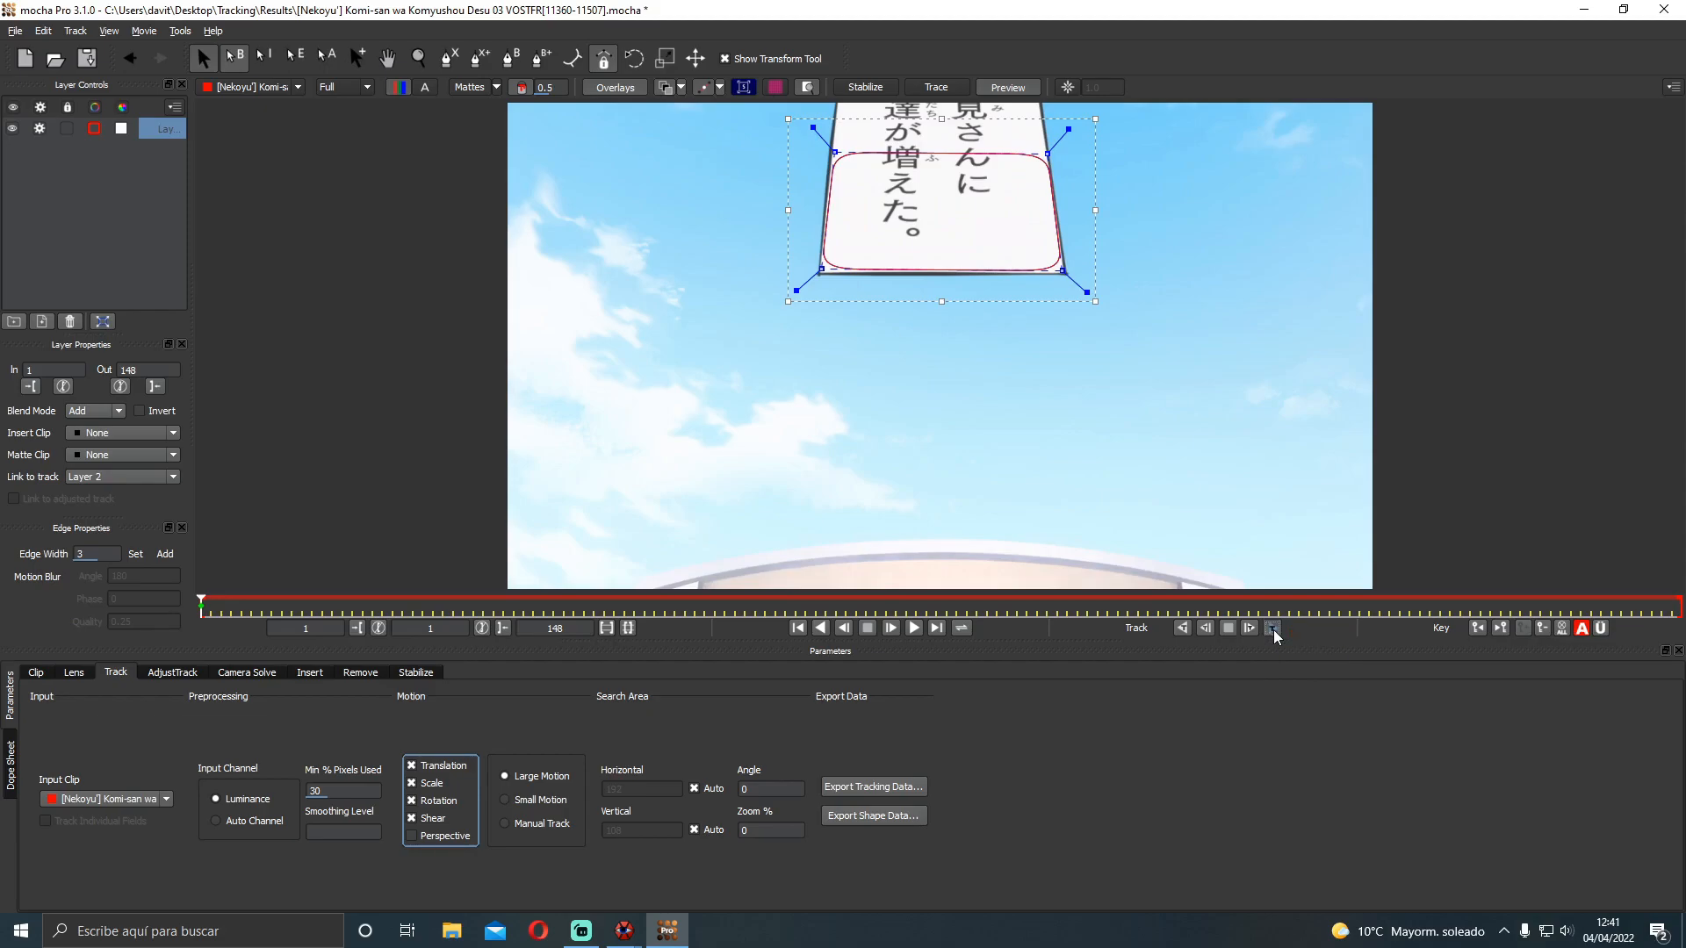
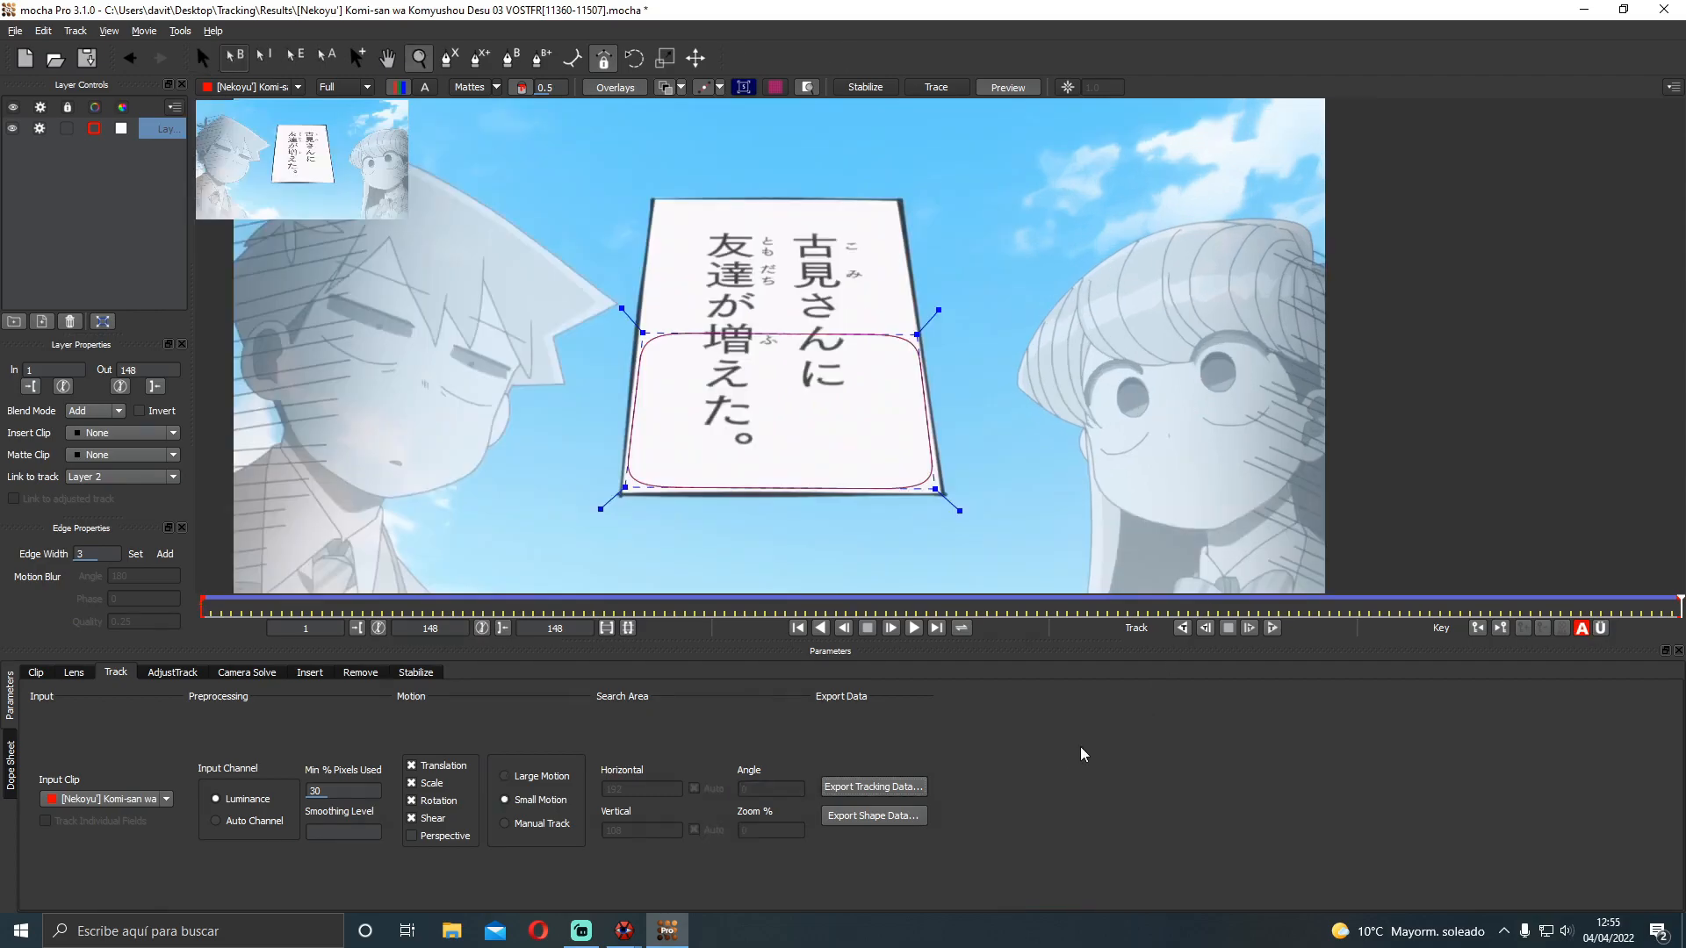
Export the sign's tracking data to the clipboard in the After Effects CS3 Corner Pin format
left_click(879, 787)
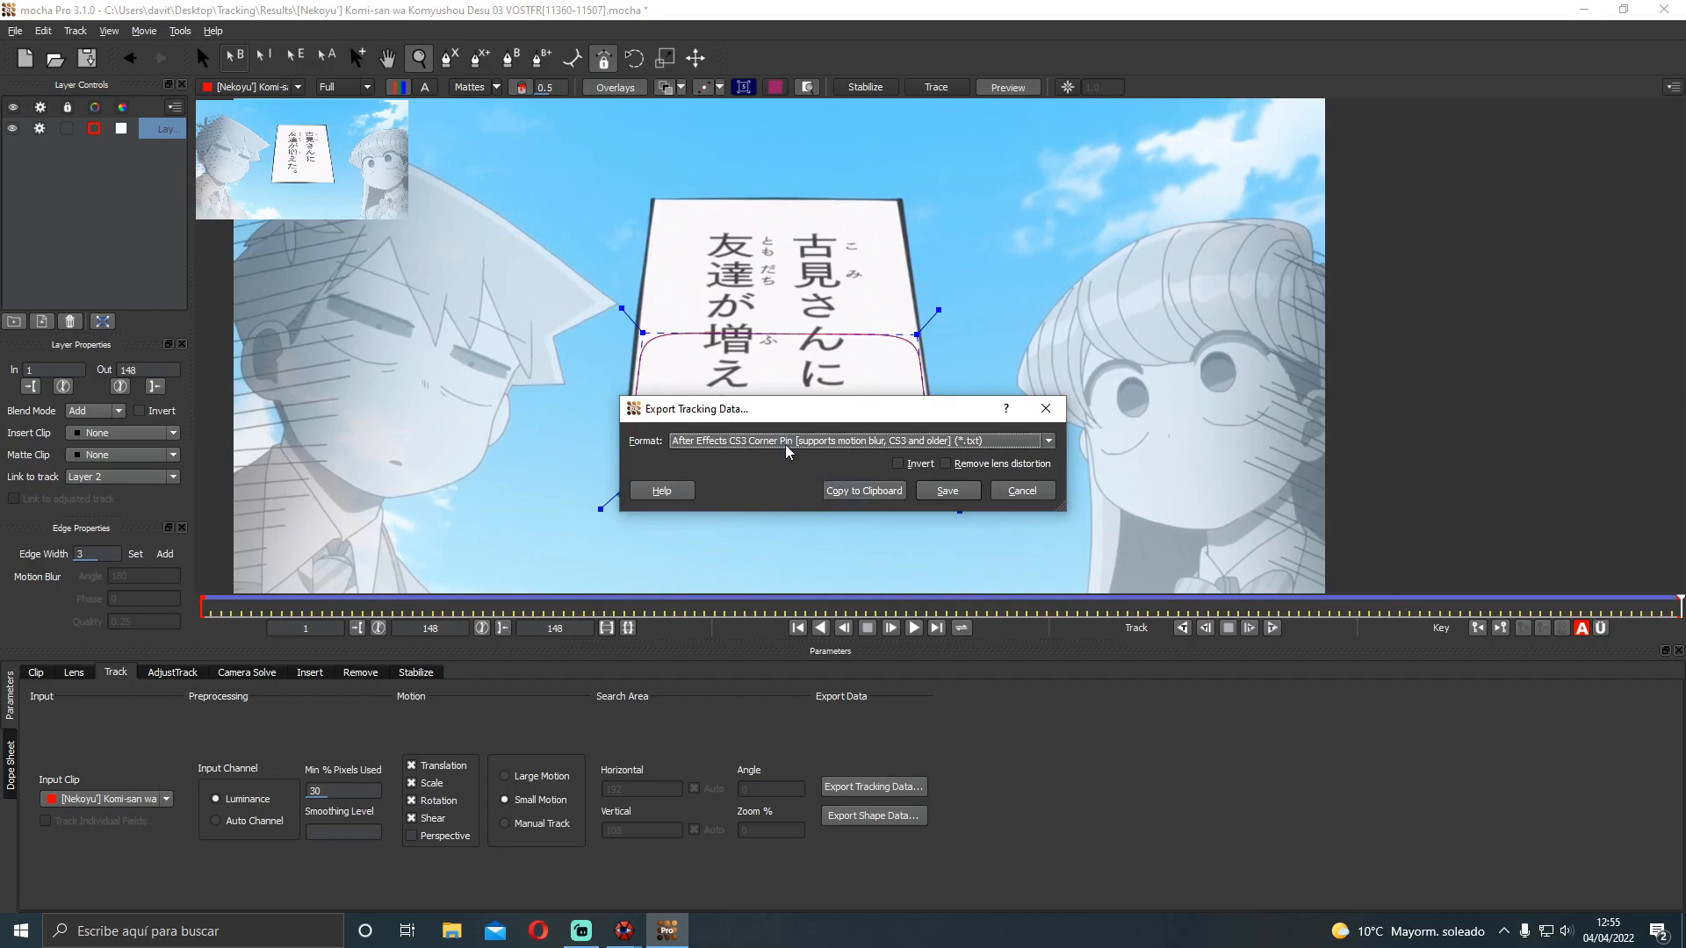
left_click(763, 443)
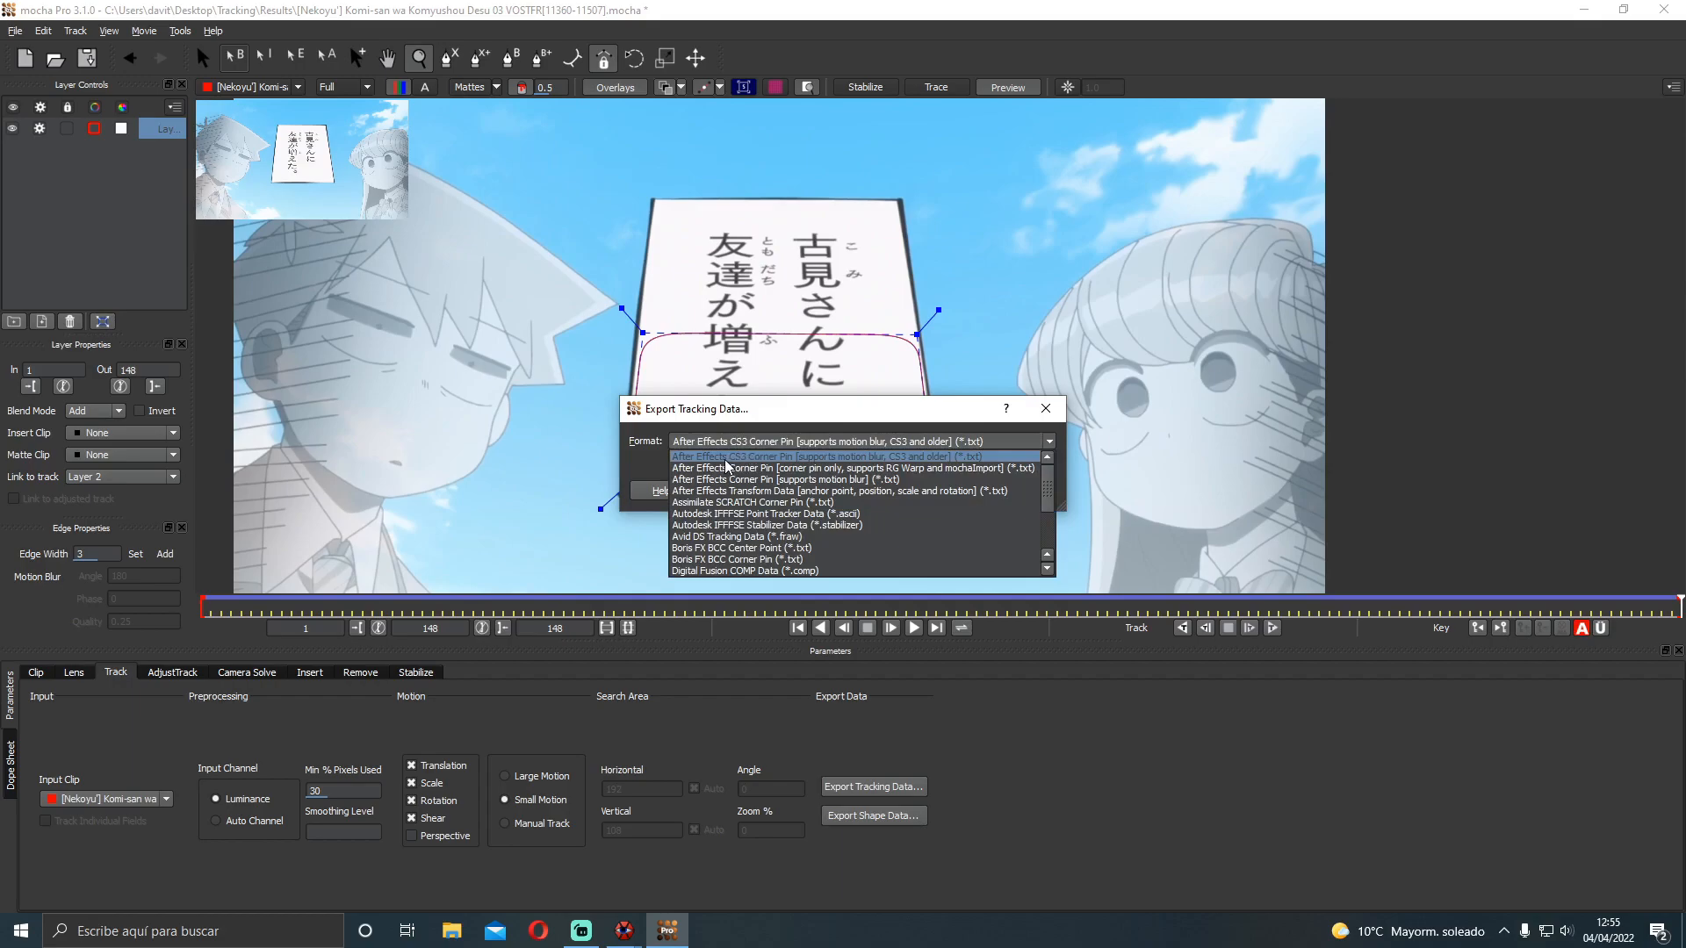
left_click(728, 459)
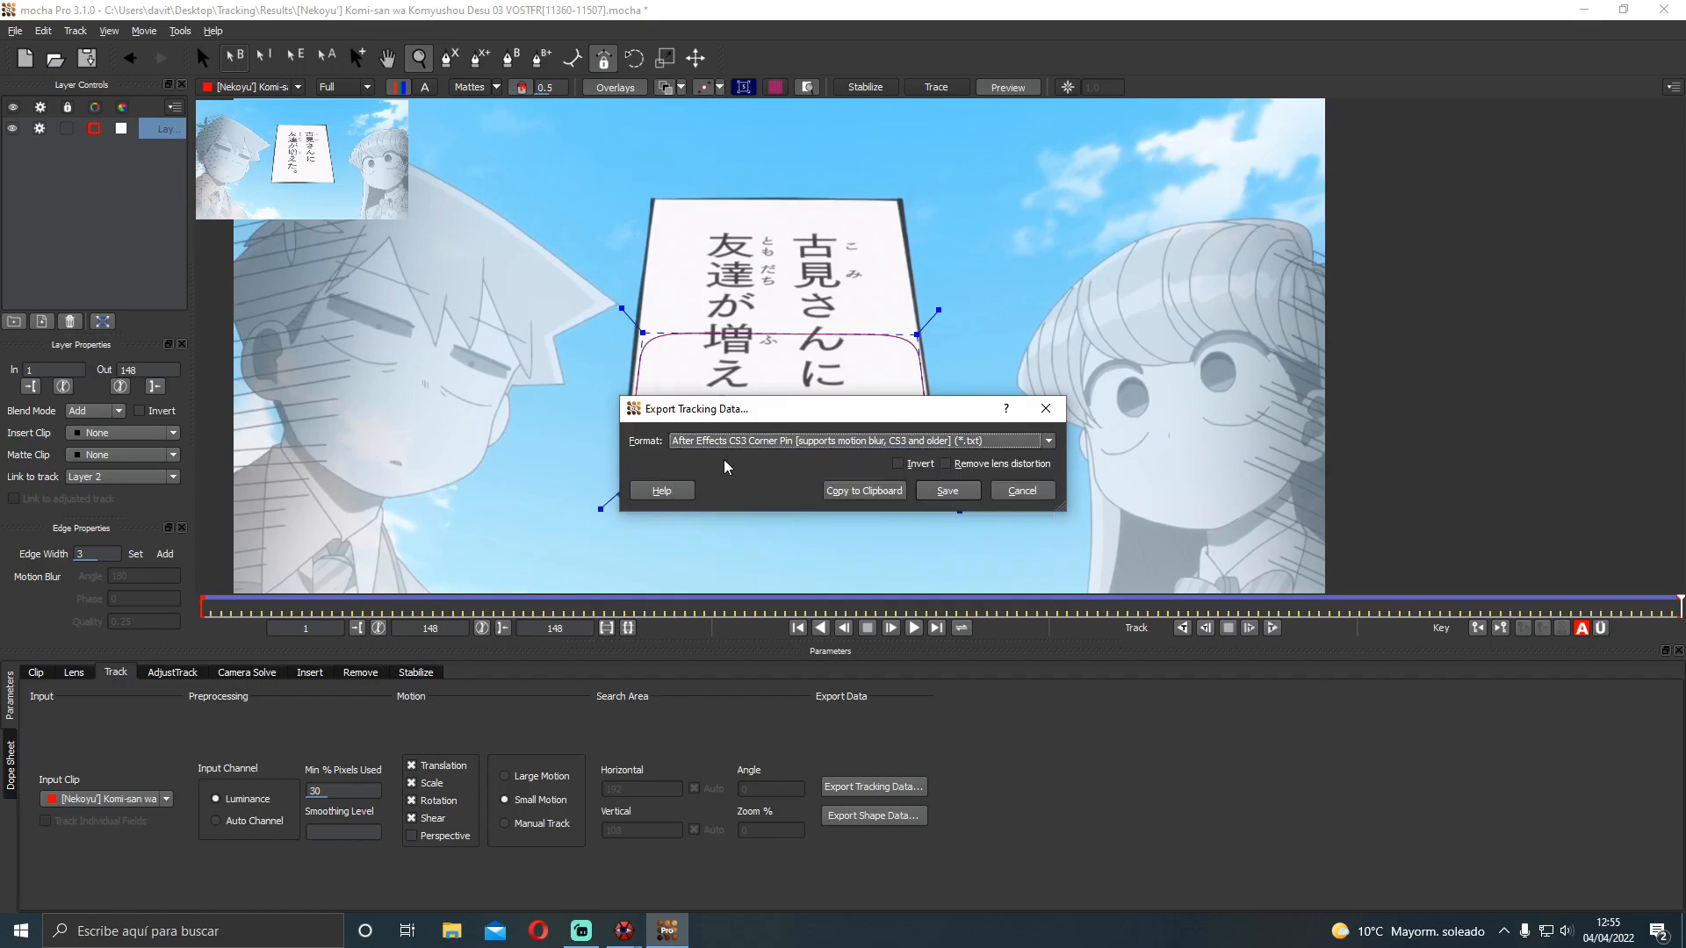
left_click(865, 491)
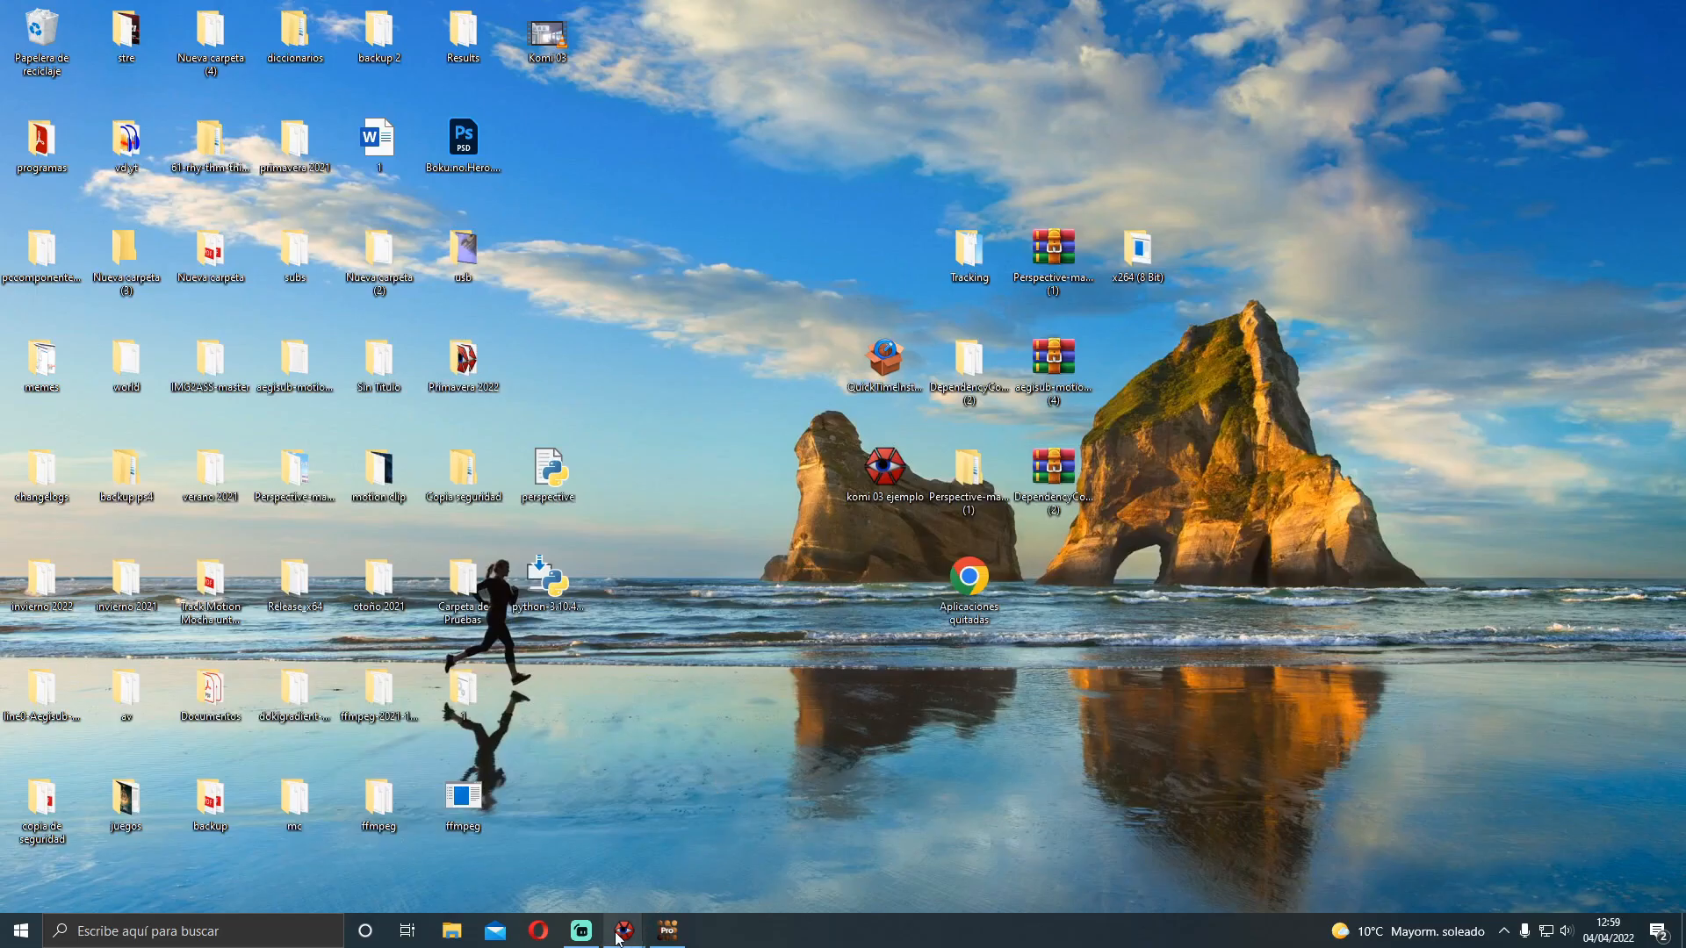
Switch to Aegisub and convert the second "Komi ha hecho una amiga" line's move tag into the fixed position 959.333,24.666
mouse_move(624, 930)
left_click(444, 866)
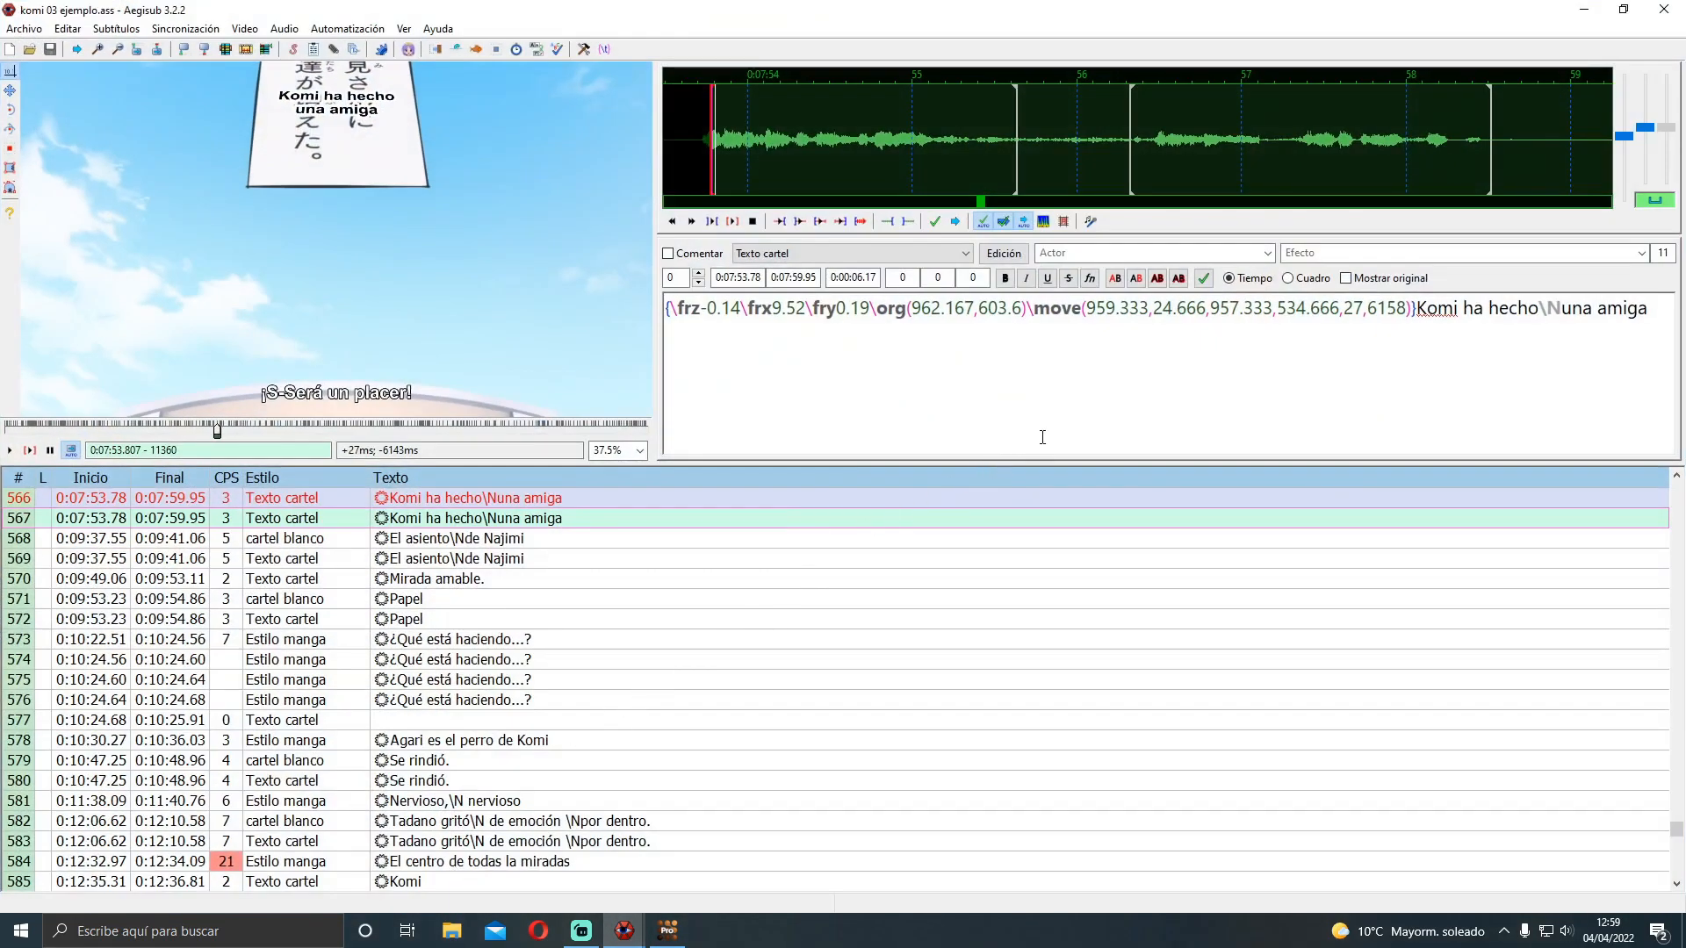
left_click_drag(1026, 308, 1410, 298)
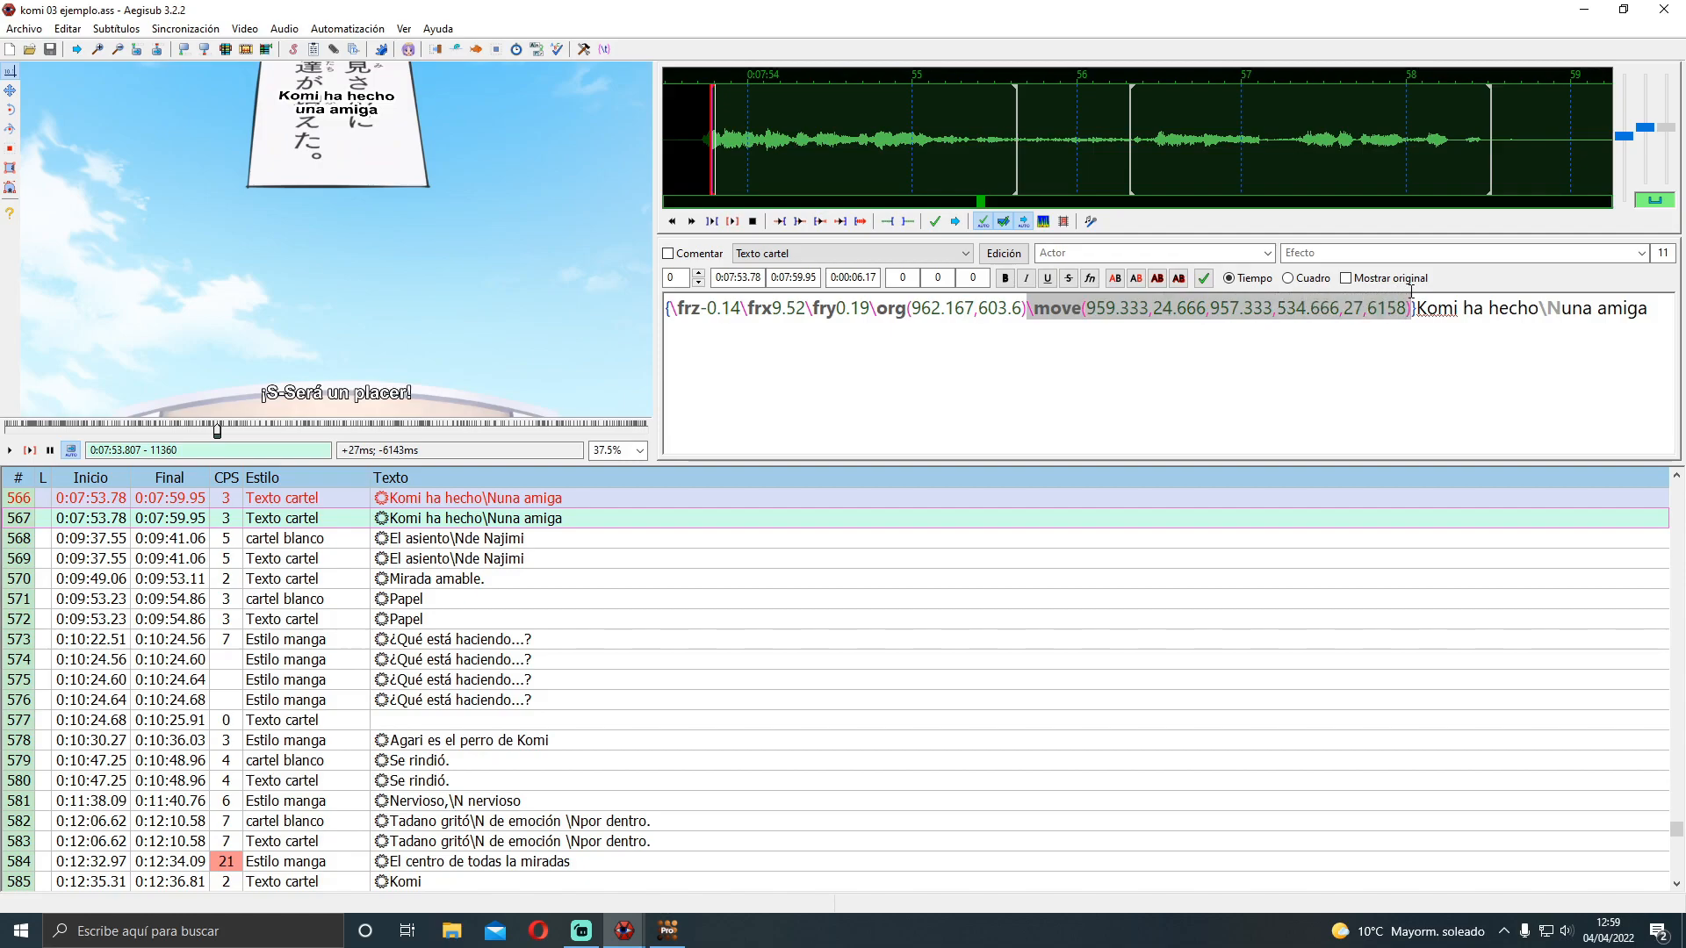
left_click(1403, 327)
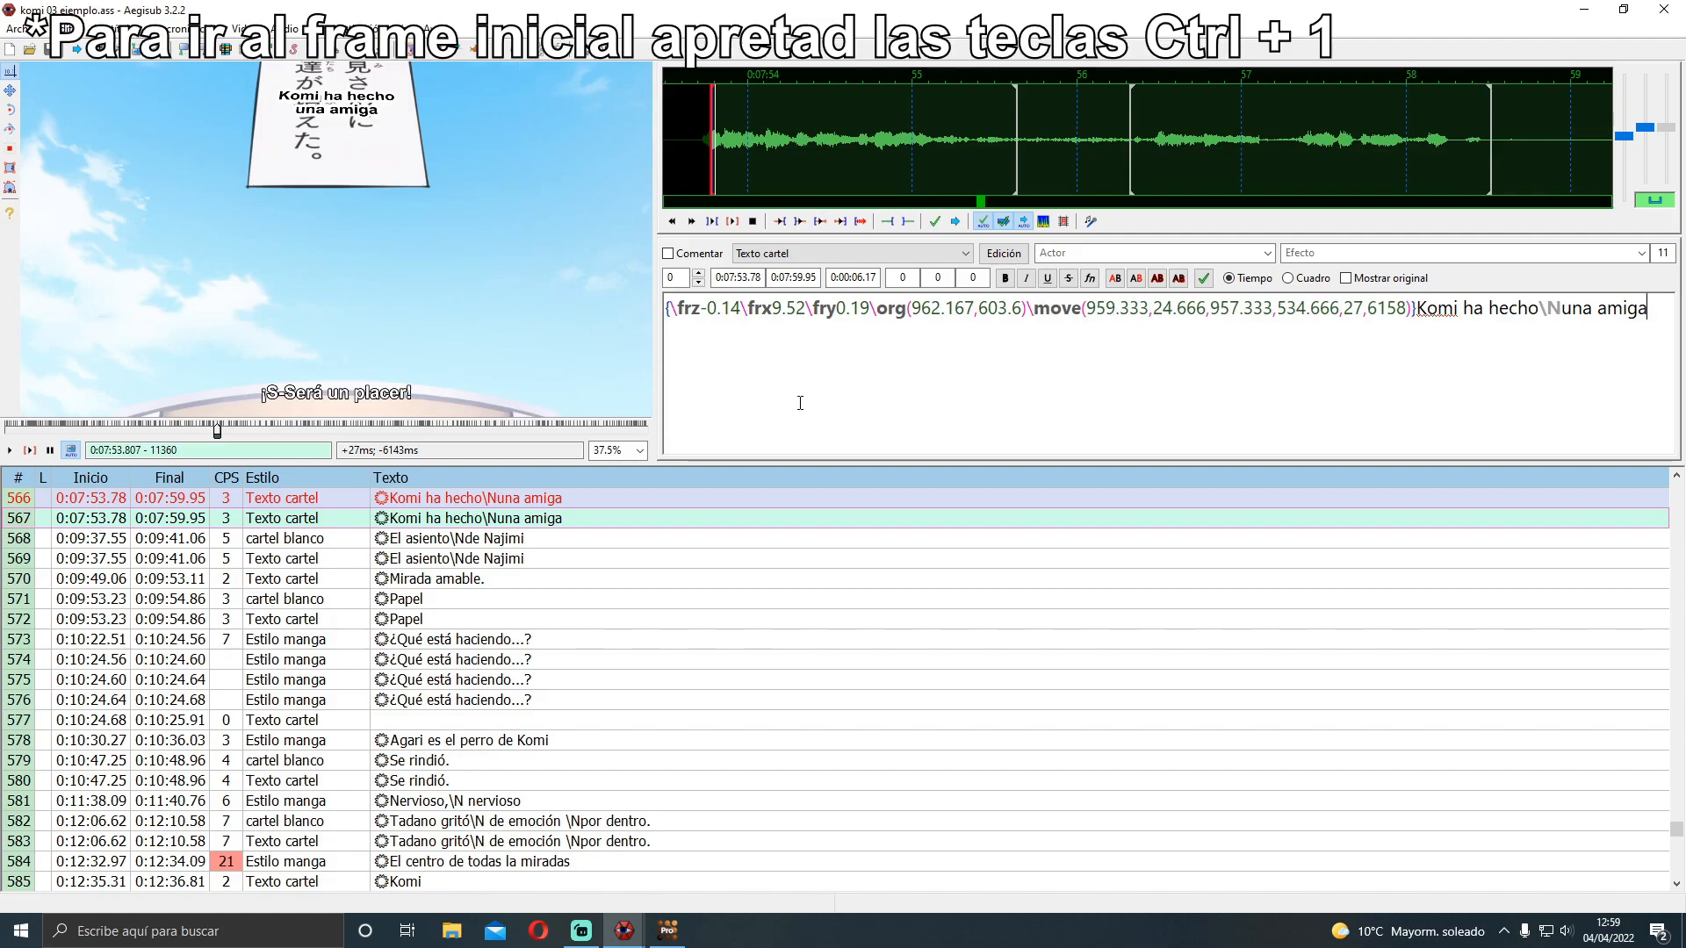
left_click(10, 92)
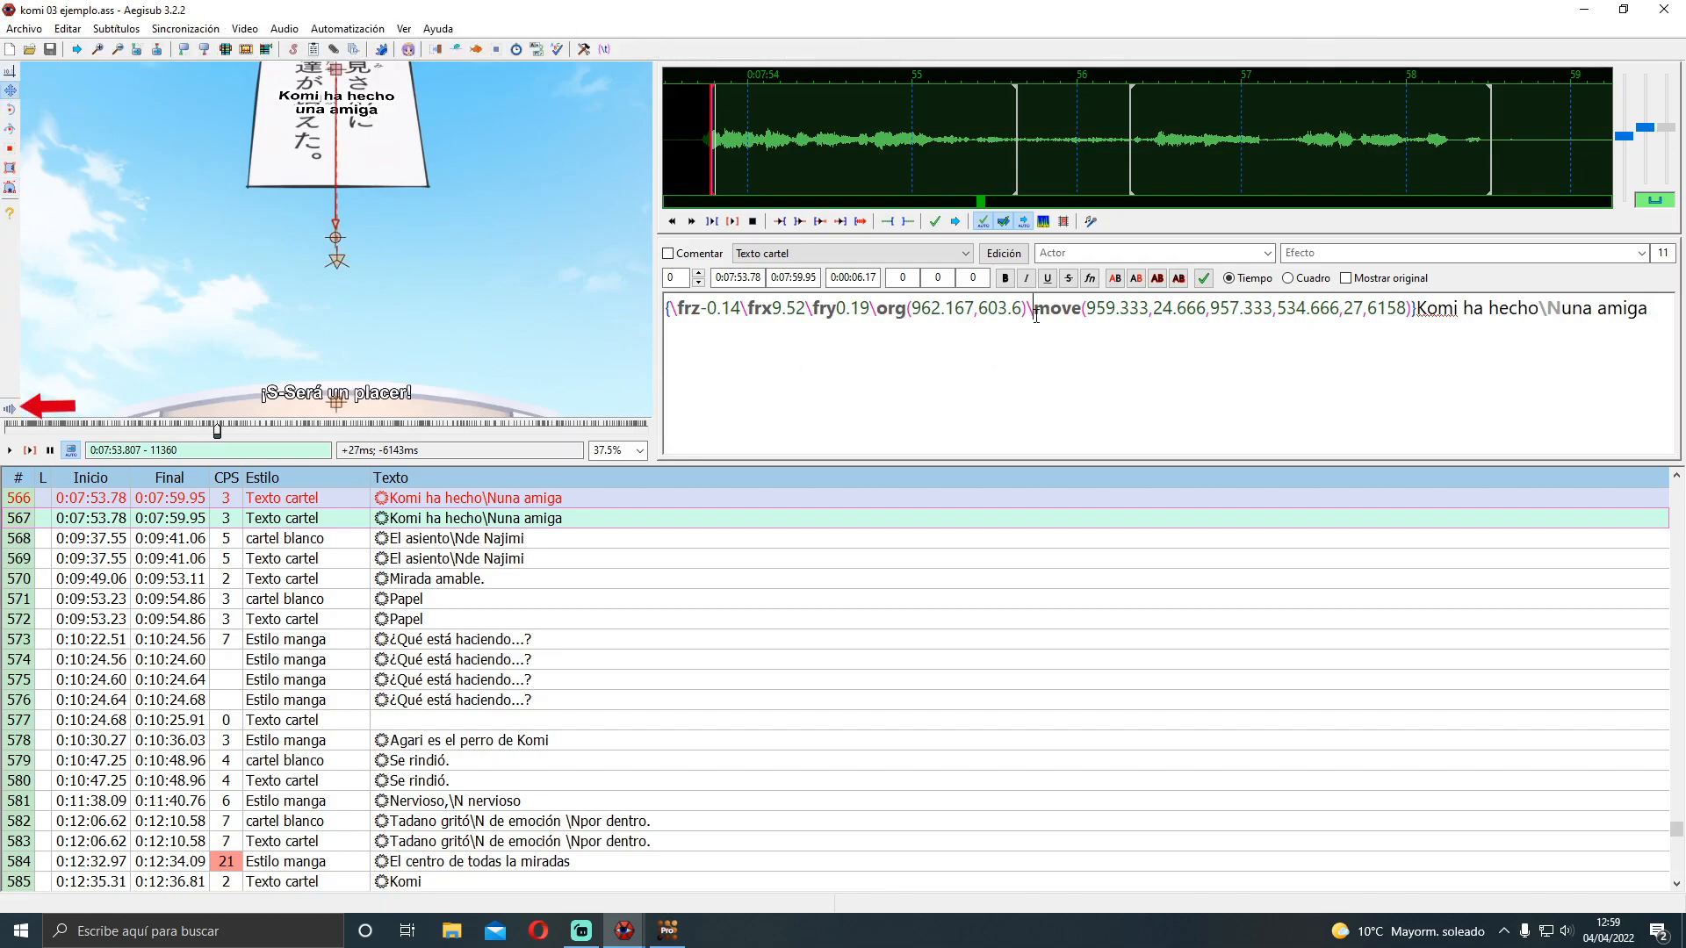
left_click(10, 410)
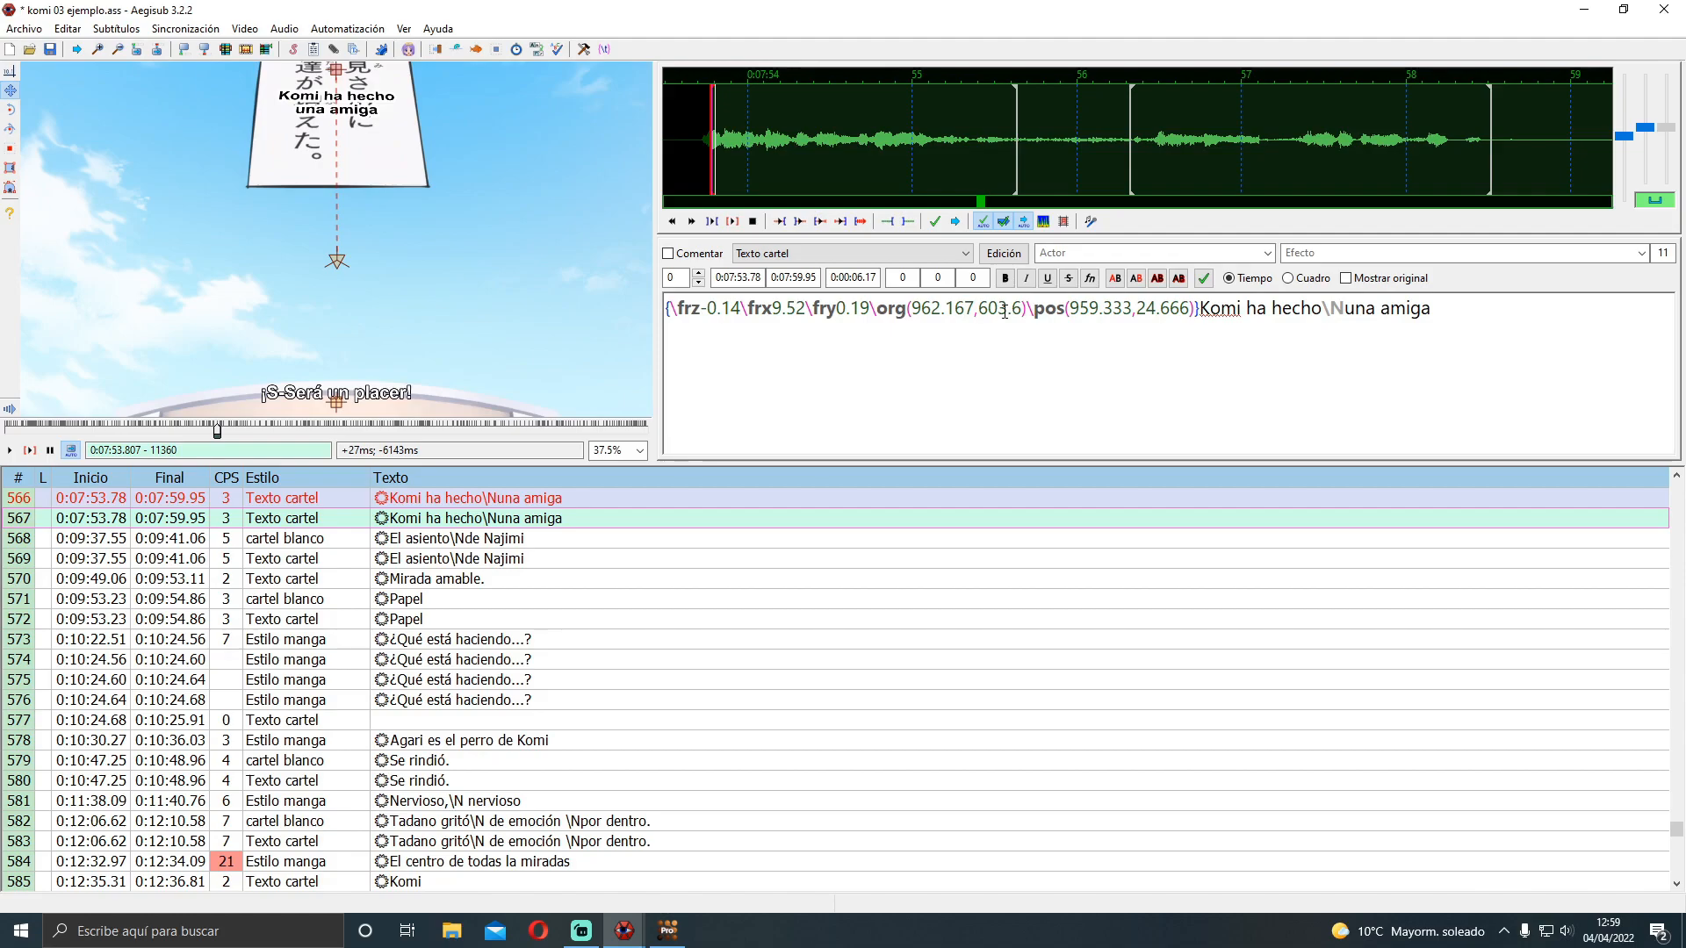
left_click(1172, 314)
Apply the copied tracking data to the "Komi ha hecho una amiga" line with Aegisub-Motion, keeping Origin enabled and Rotation off
left_click(369, 34)
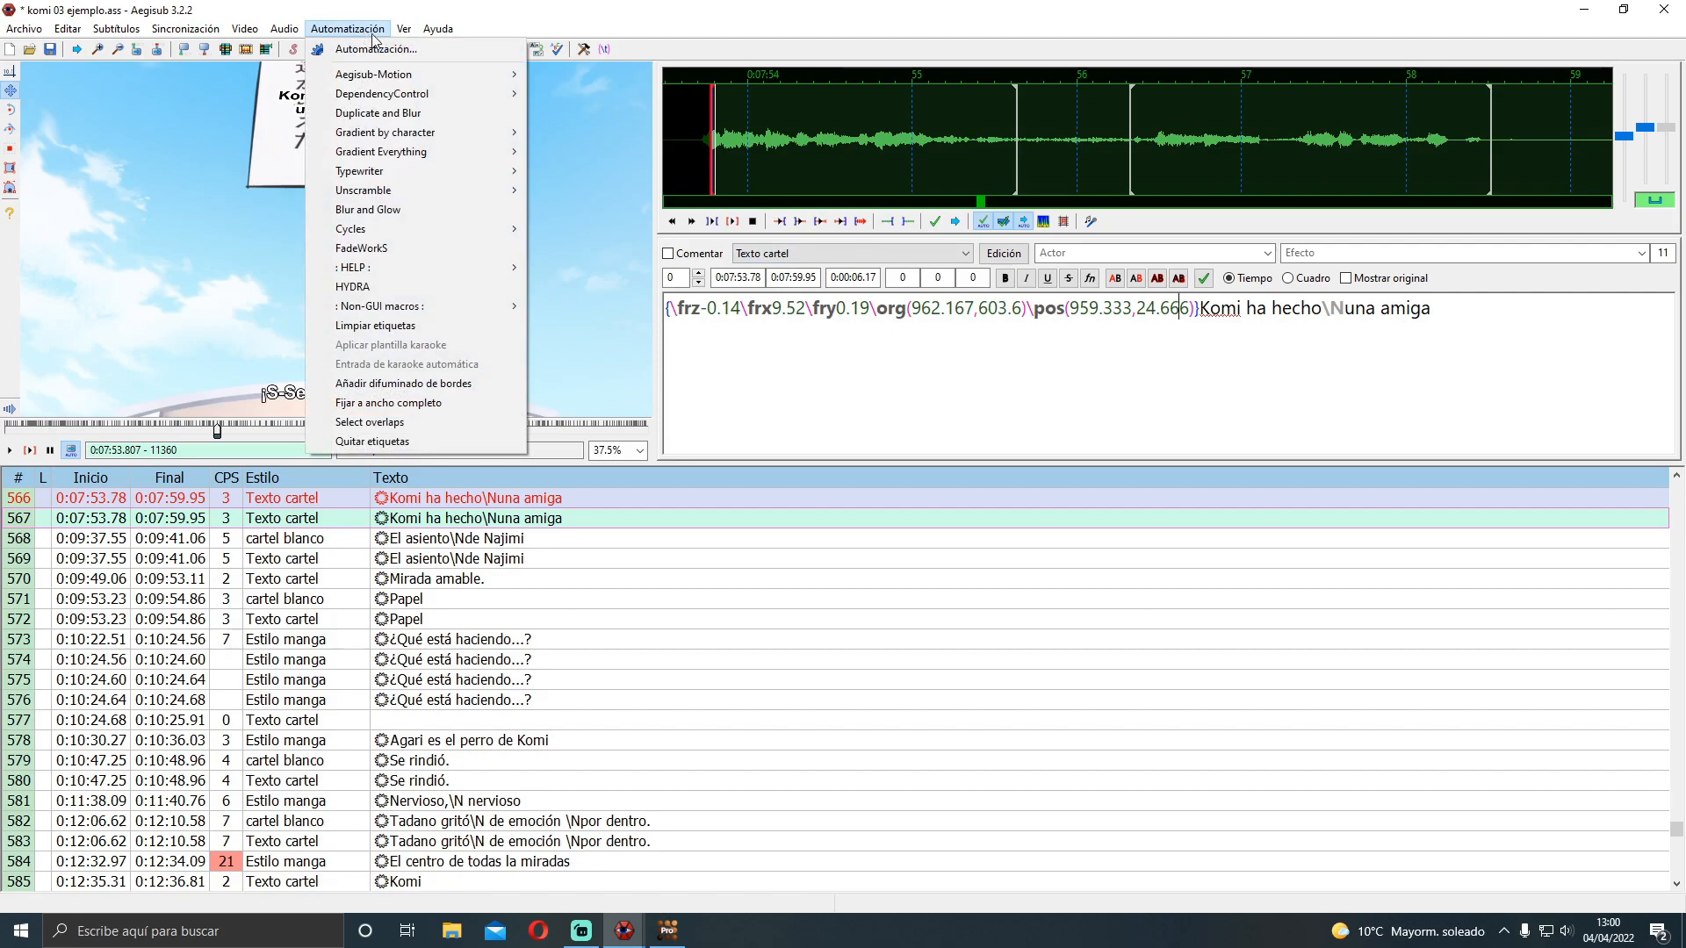
mouse_move(368, 76)
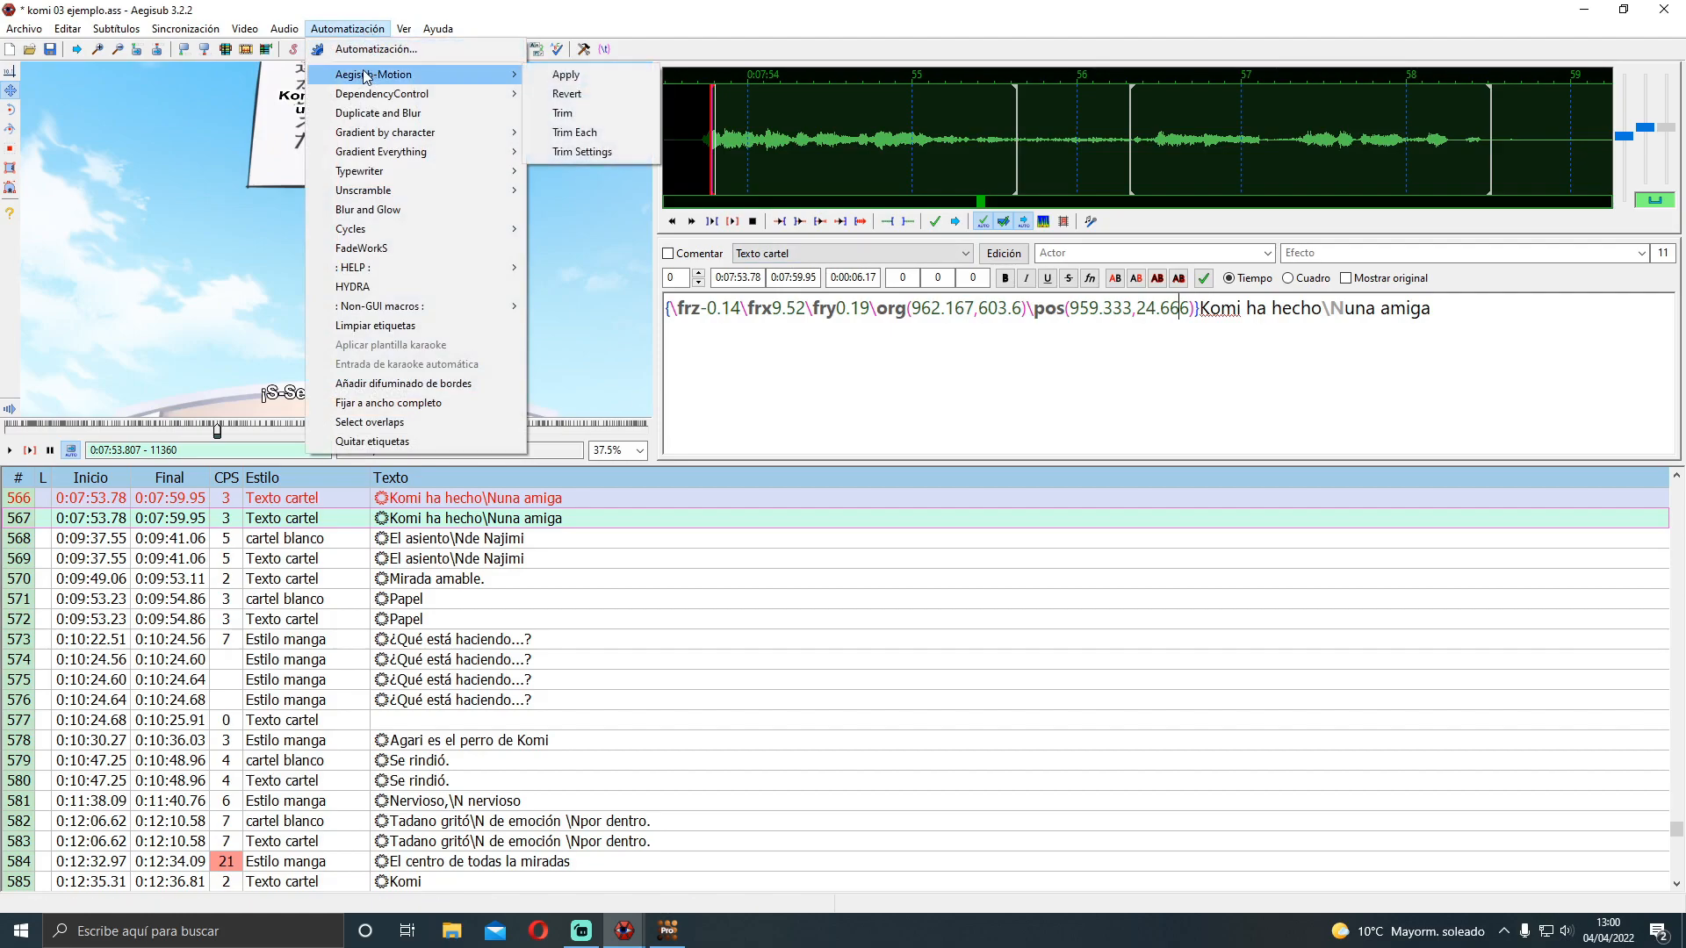
left_click(571, 74)
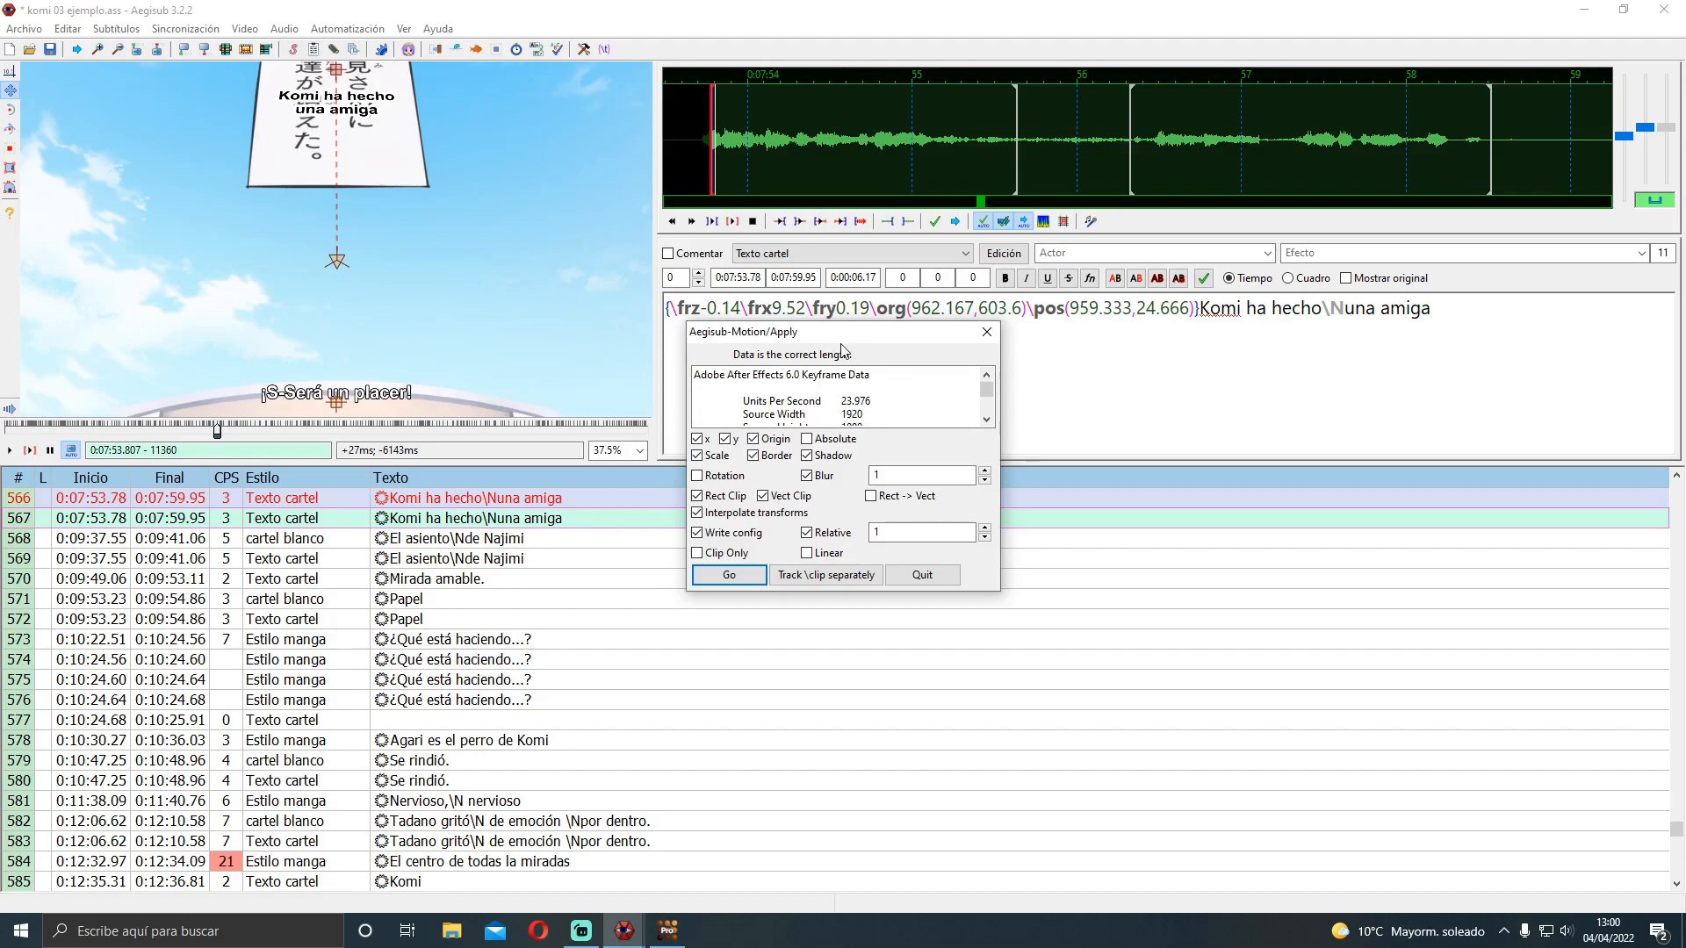
left_click_drag(835, 334, 859, 350)
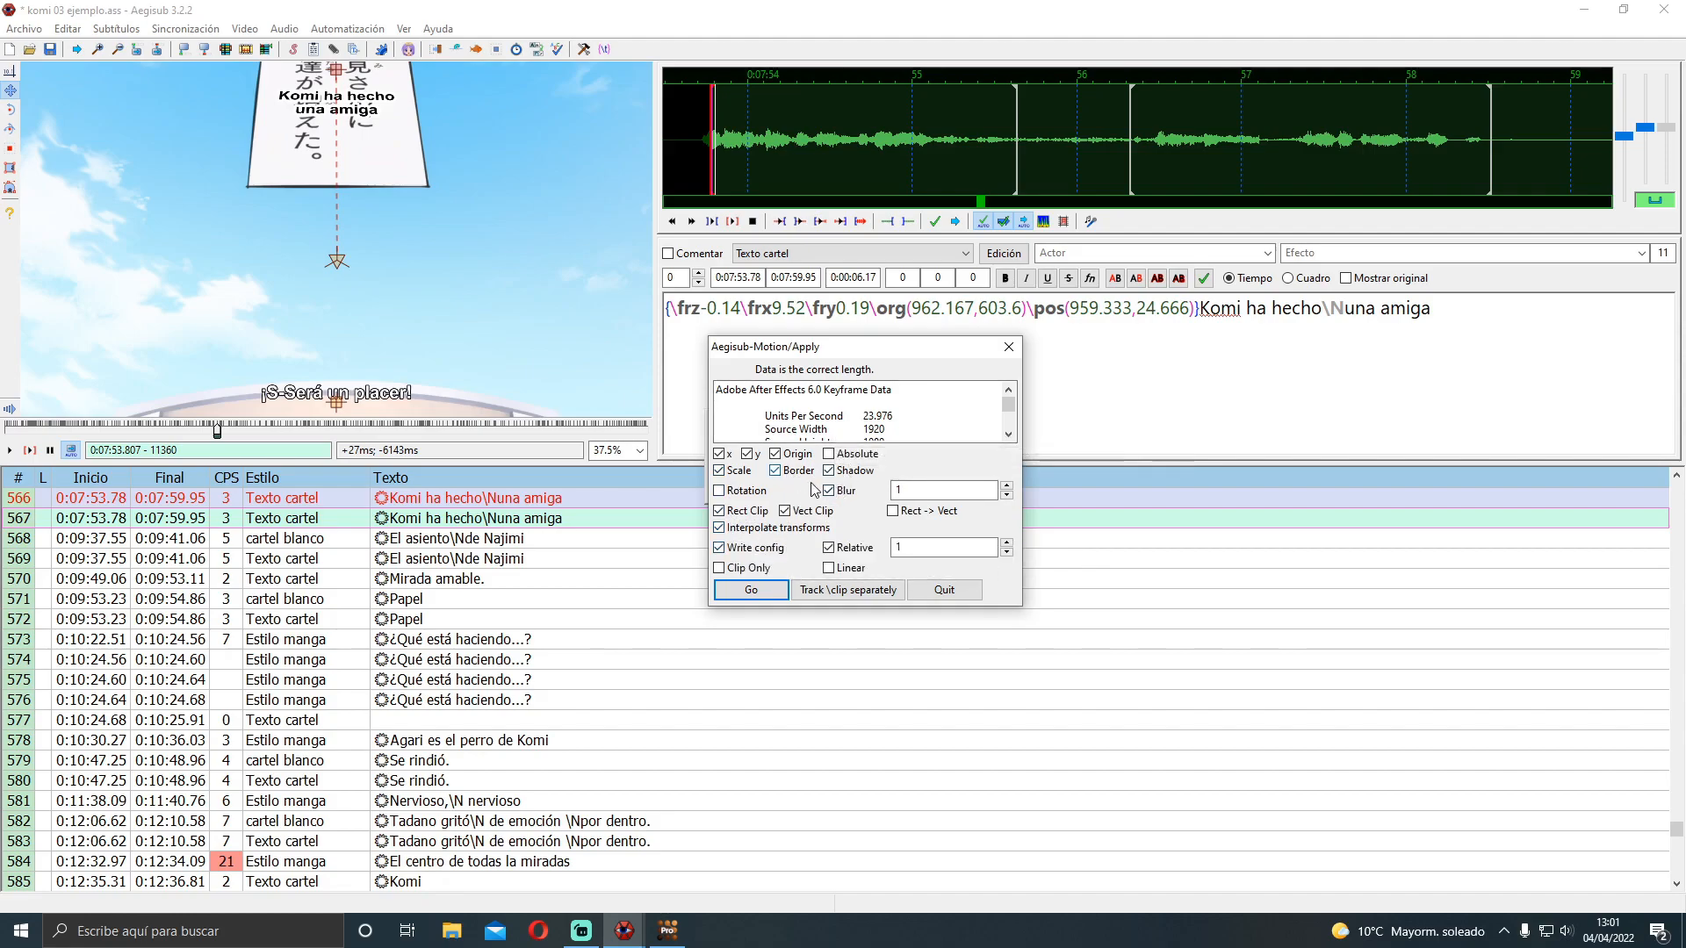
left_click(781, 455)
left_click(778, 457)
left_click(776, 586)
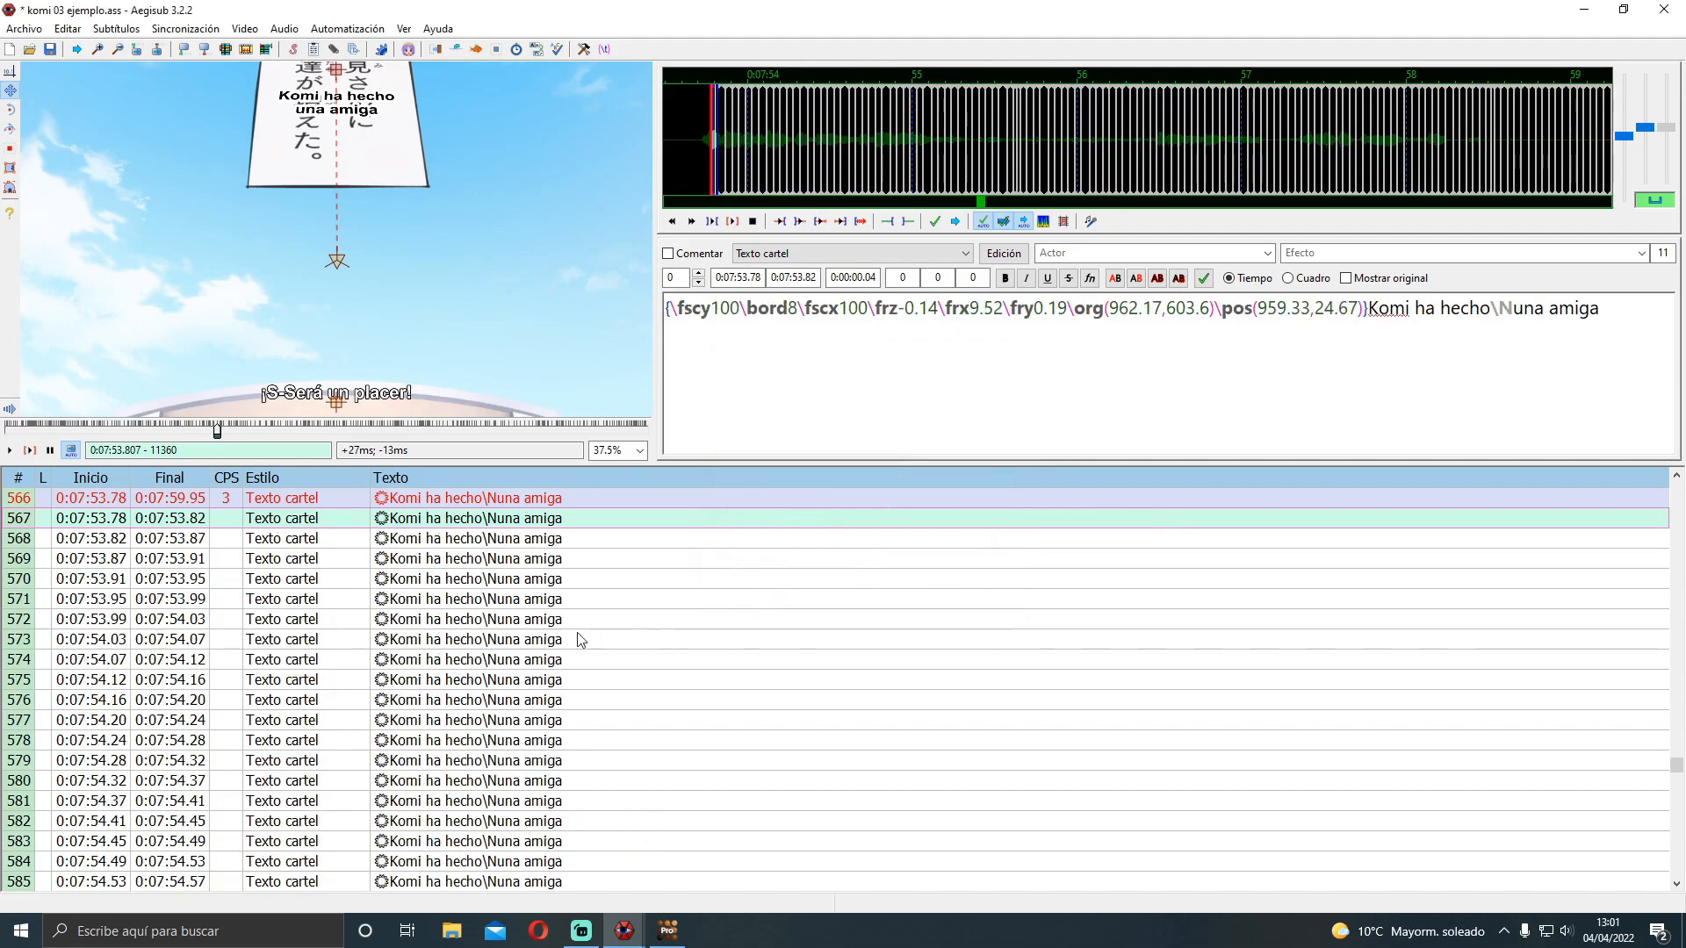
Go through the generated frame-by-frame lines from 567 to 592 to check that the text follows the moving sign
left_click(488, 539)
left_click(487, 525)
key("Down")
key("Down")
key("Down")
key("Down")
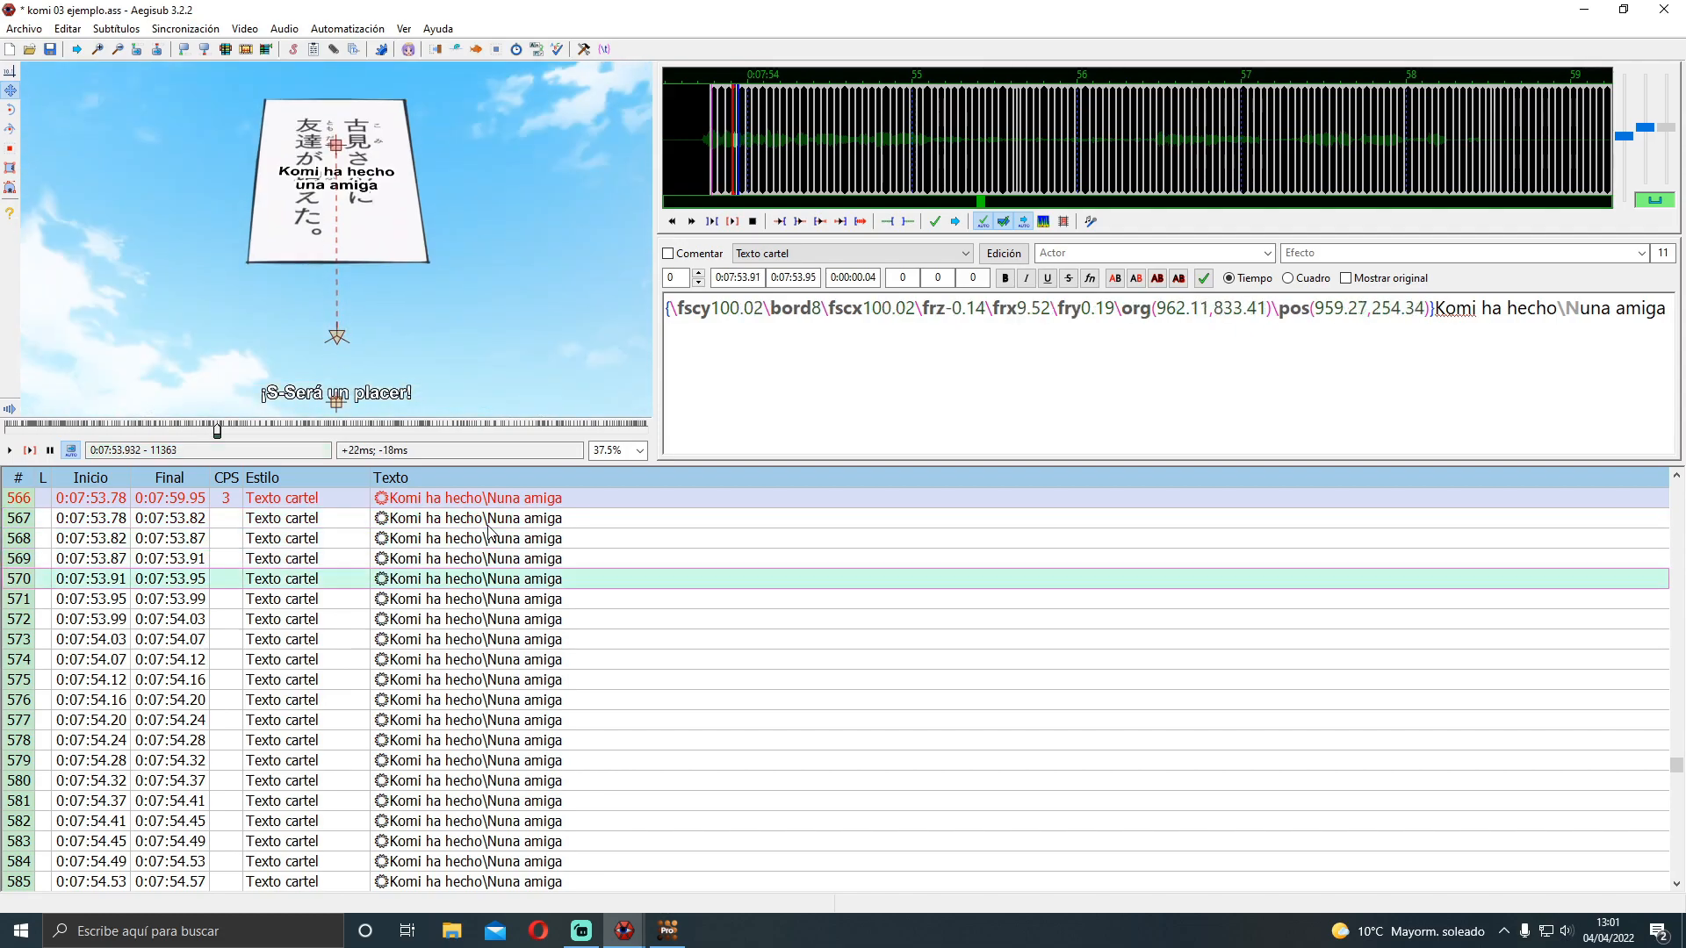
key("Down")
key("Down")
key("Down")
key("Down")
key("Down")
key("Down")
key("Down")
key("Down")
key("Down")
key("Down")
key("Down")
key("Down")
key("Down")
key("Down")
key("Down")
key("Down")
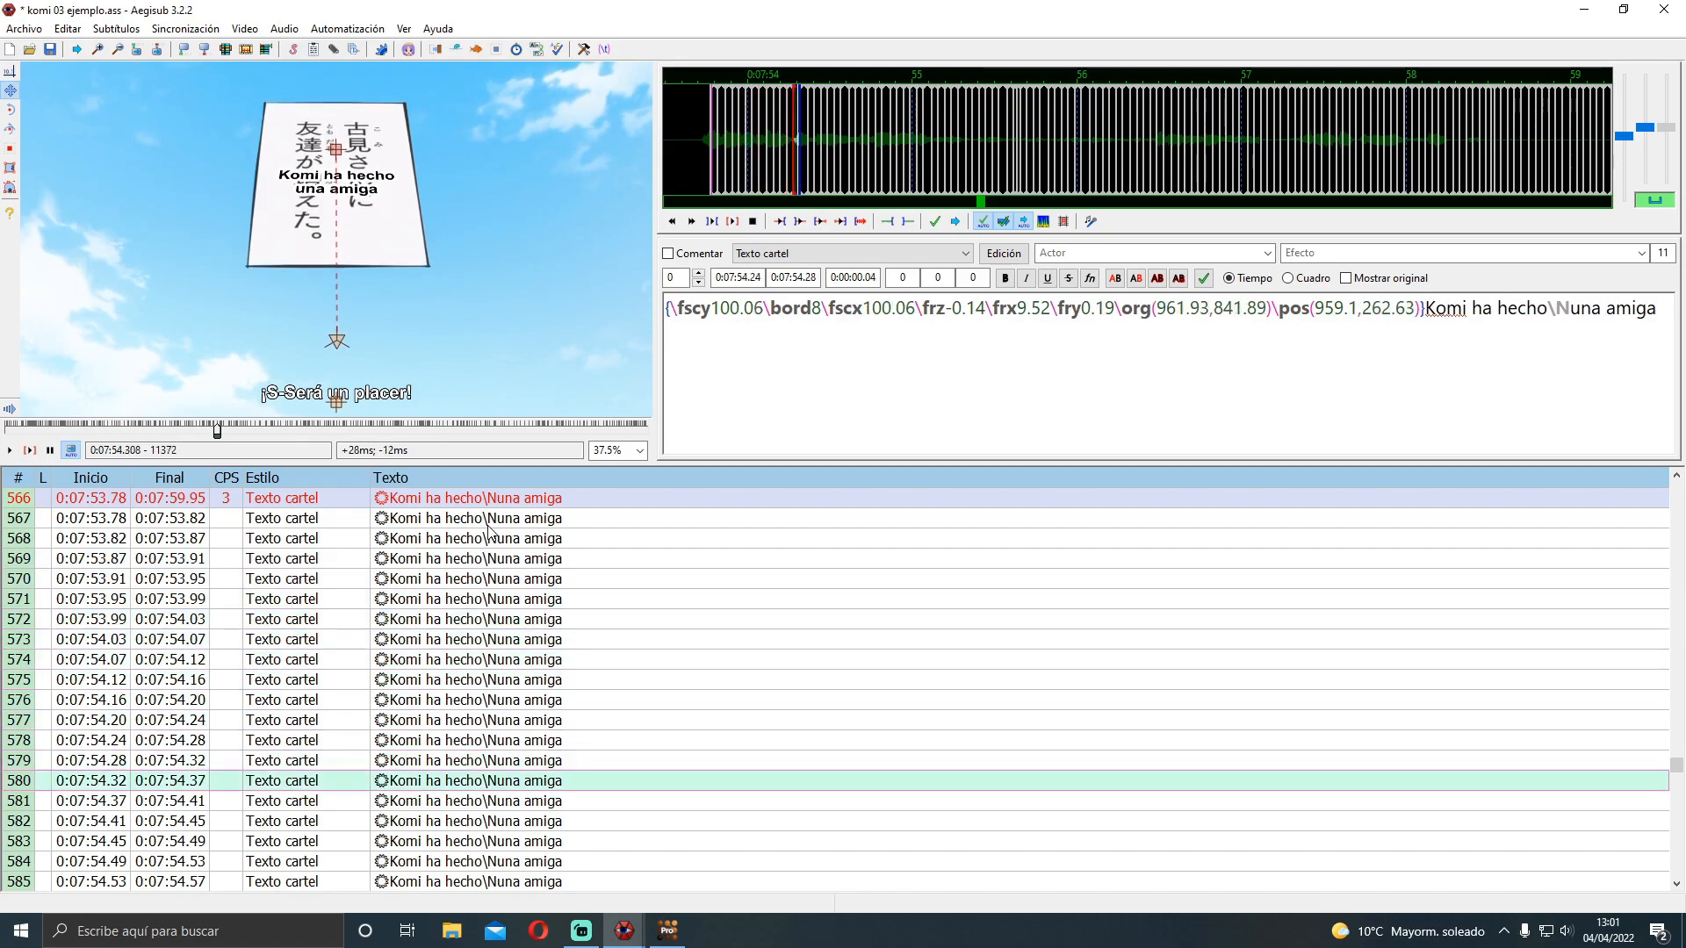
key("Down")
key("Down")
key("Down")
key("Down")
key("Down")
key("Down")
key("Down")
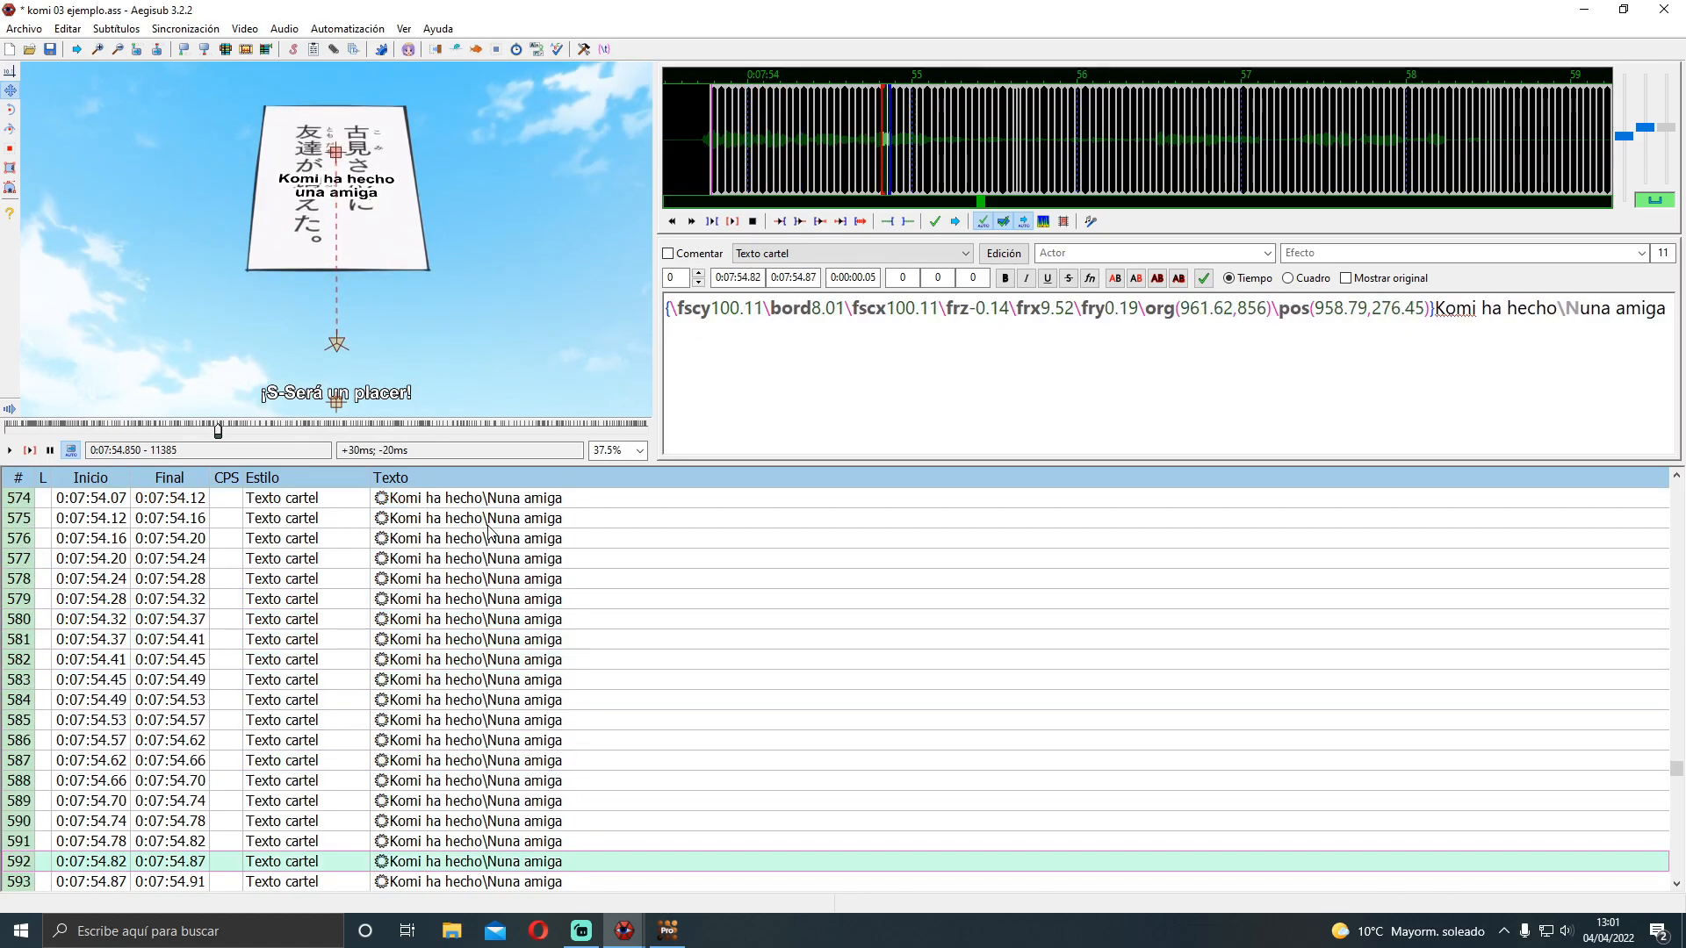
Step forward through the remaining generated "Komi ha hecho una amiga" lines up to the last one, 714, to examine how the text follows the sign
key("Down")
key("Down")
key("Down")
key("Down")
key("Down")
key("Down")
key("Down")
key("Down")
key("Down")
key("Down")
key("Down")
key("Down")
key("Down")
key("Down")
key("Down")
key("Down")
key("Down")
key("Down")
key("Down")
key("Down")
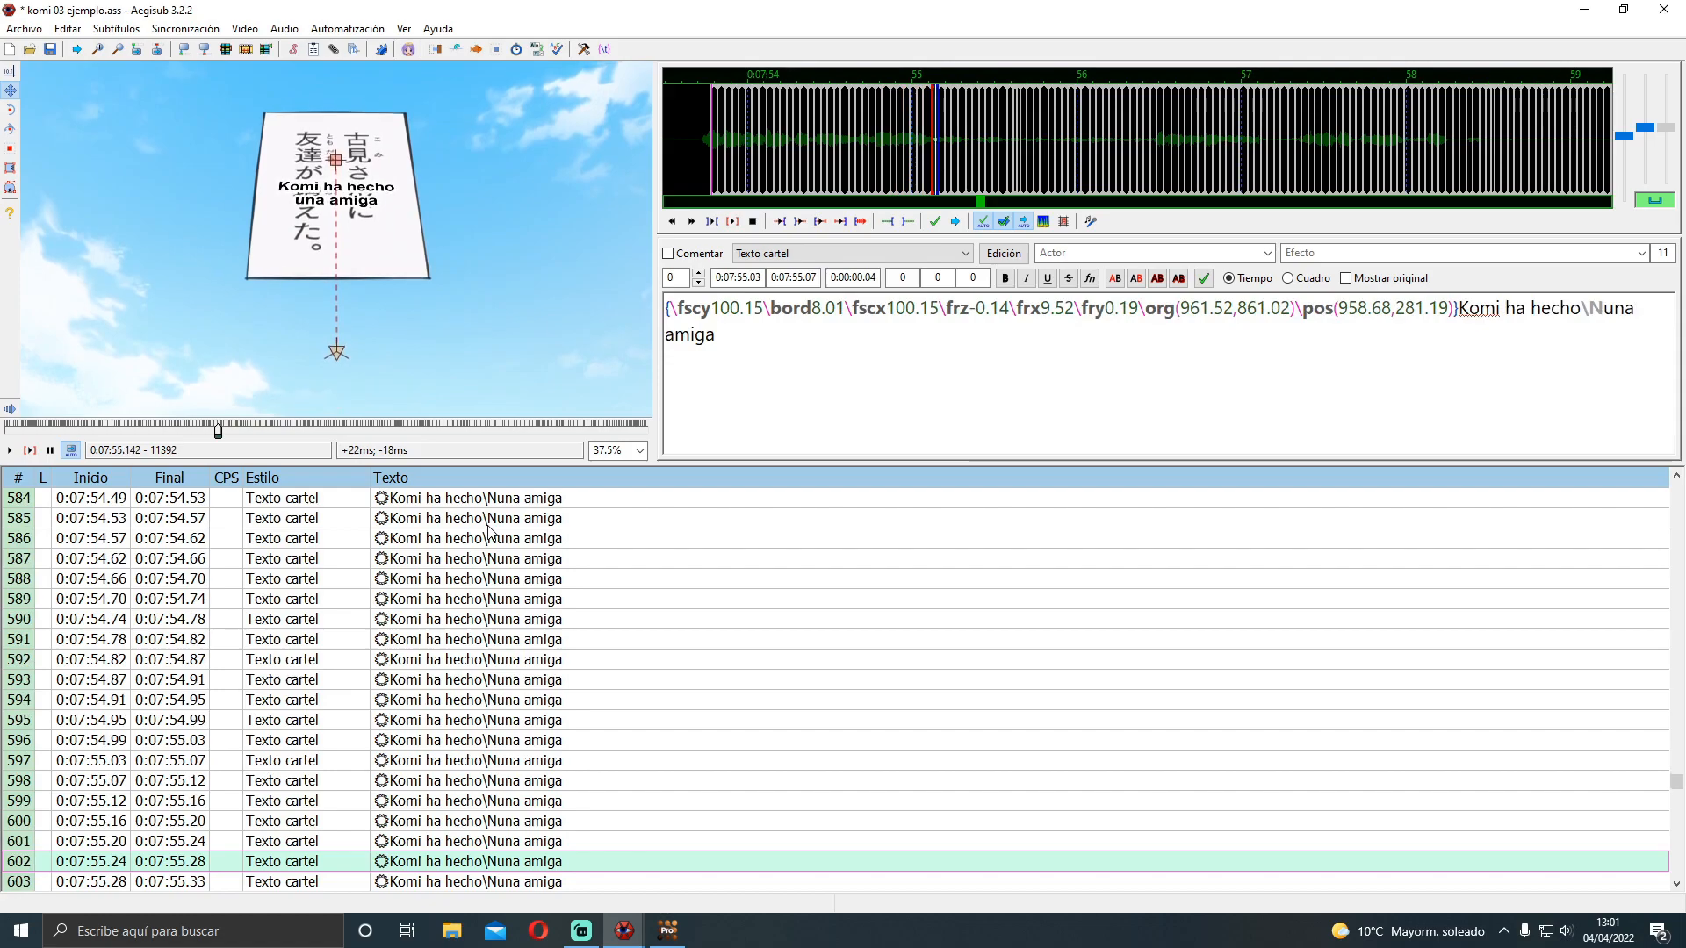
key("Down")
key("Down")
key("Down")
key("Down")
key("Down")
key("Down")
key("Down")
key("Down")
key("Down")
key("Down")
key("Down")
key("Down")
key("Down")
key("Down")
key("Down")
key("Down")
key("Down")
key("Down")
key("Down")
key("Down")
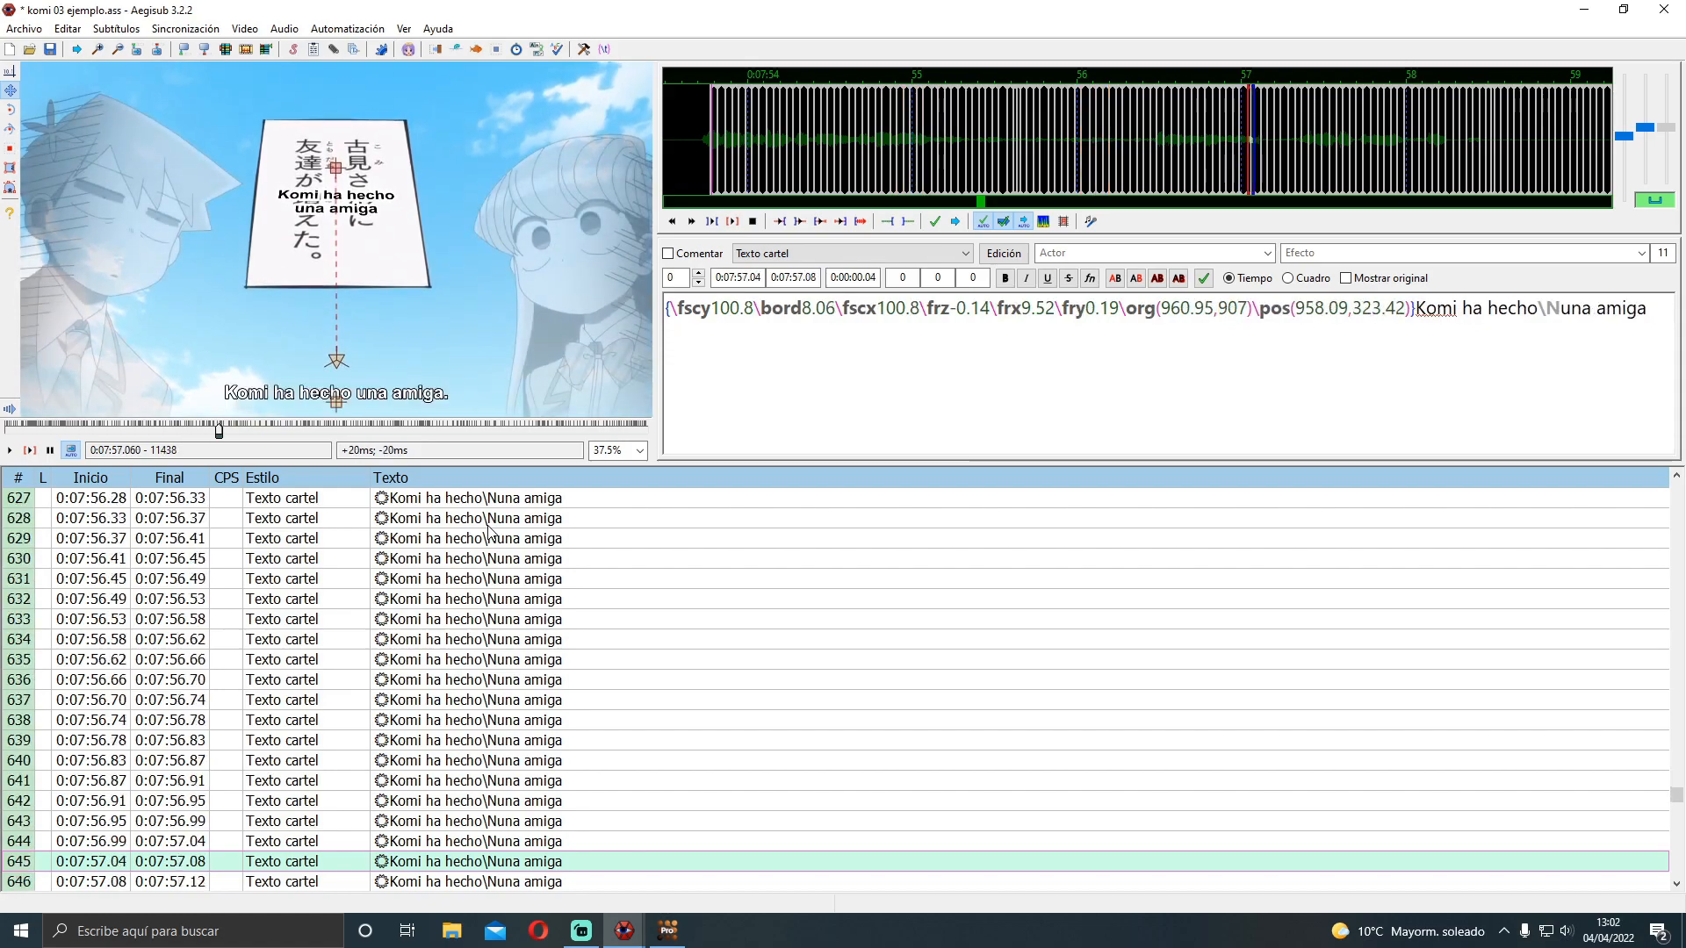
key("Down")
key("Down")
key("Down")
key("Down")
key("Down")
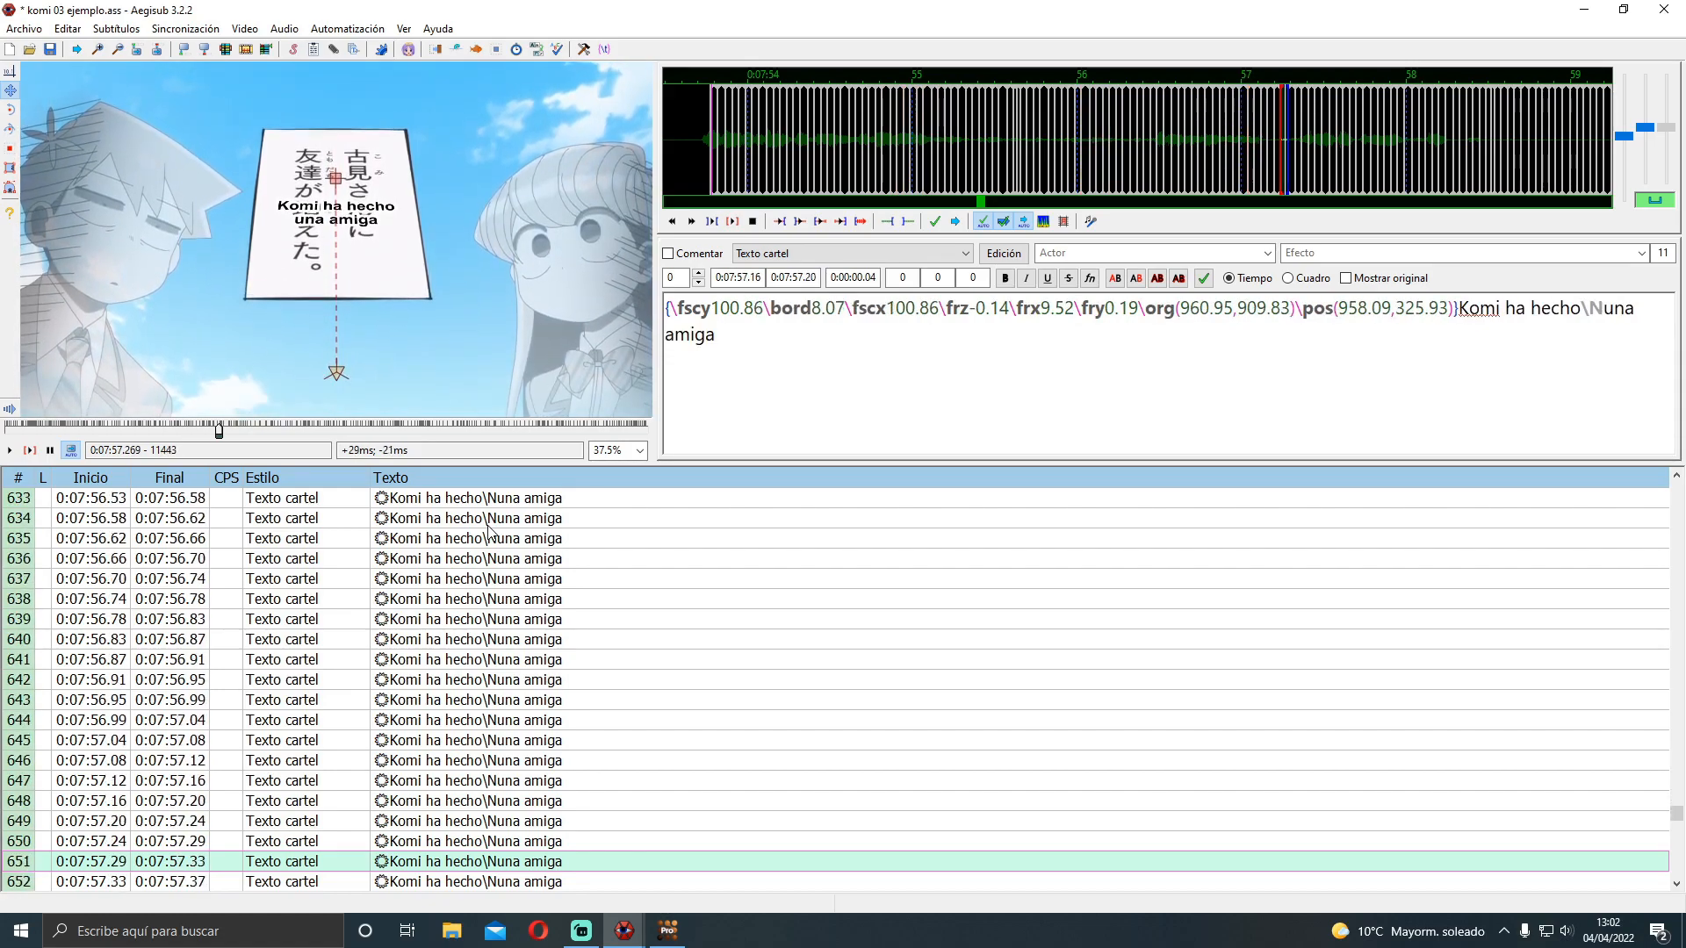
key("Down")
key("Down")
key("Down")
key("Down")
key("Down")
key("Down")
key("Down")
key("Down")
key("Down")
key("Down")
key("Down")
key("Down")
key("Down")
key("Down")
key("Down")
key("Down")
key("Down")
key("Down")
key("Down")
key("Down")
key("Up")
key("Up")
key("Up")
key("Up")
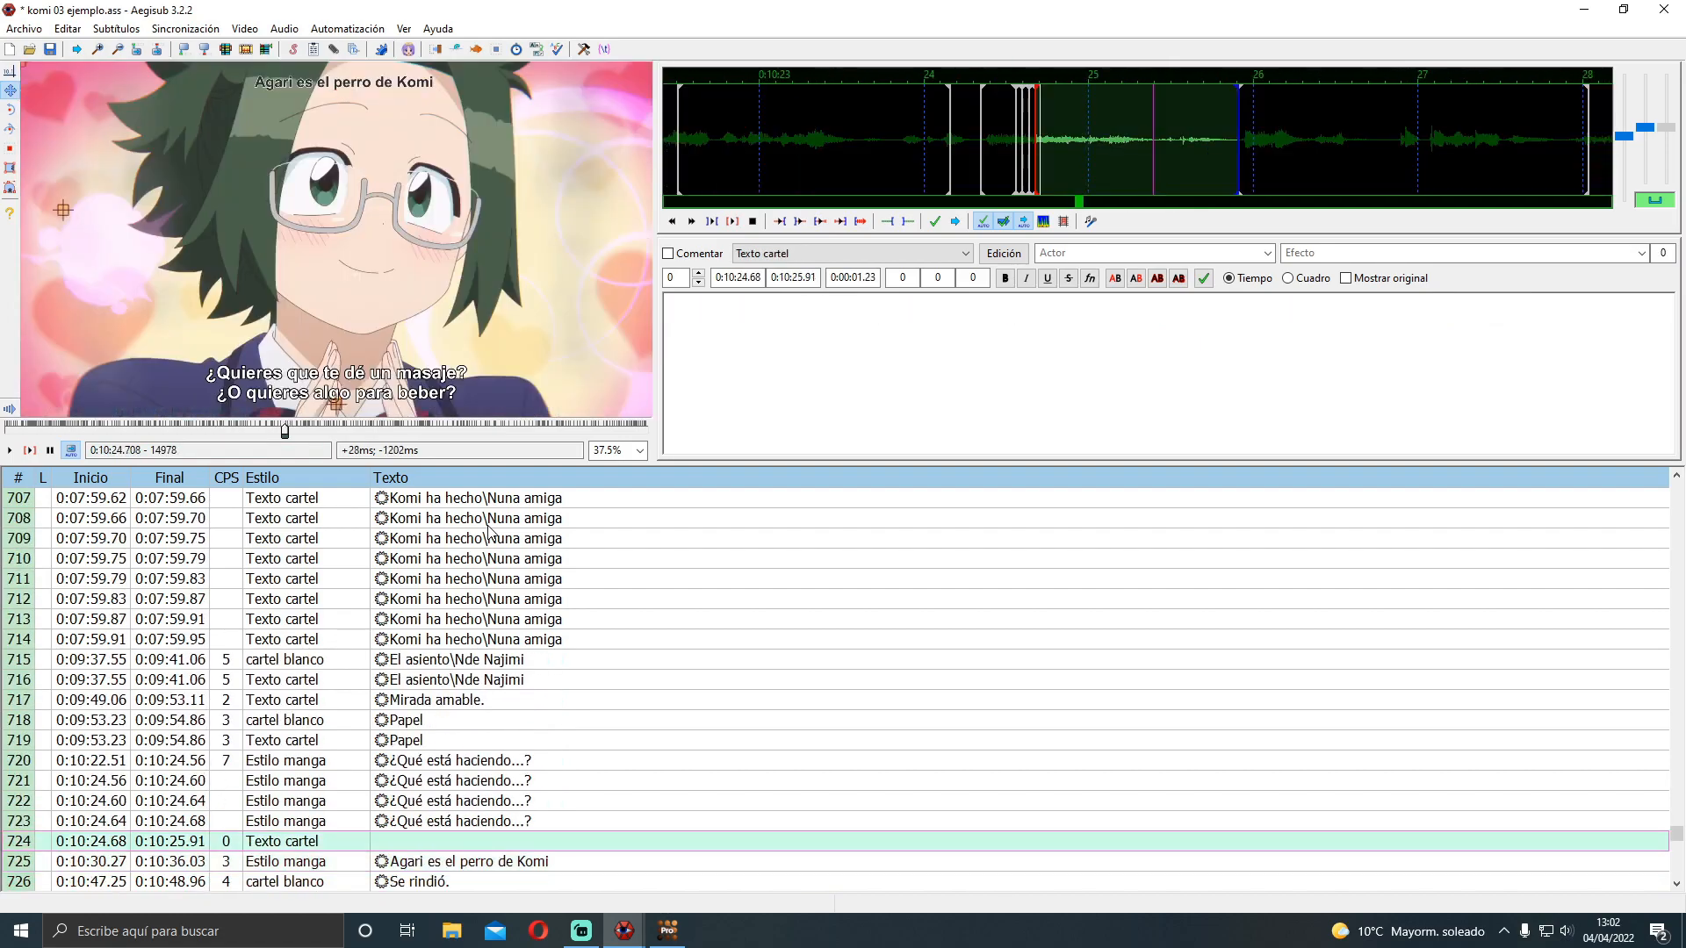
Step backward through the generated lines from 714 to 677 to examine the text's position against the sign again
key("Up")
key("Up")
key("Up")
key("Up")
key("Up")
key("Up")
key("Up")
key("Up")
key("Up")
key("Up")
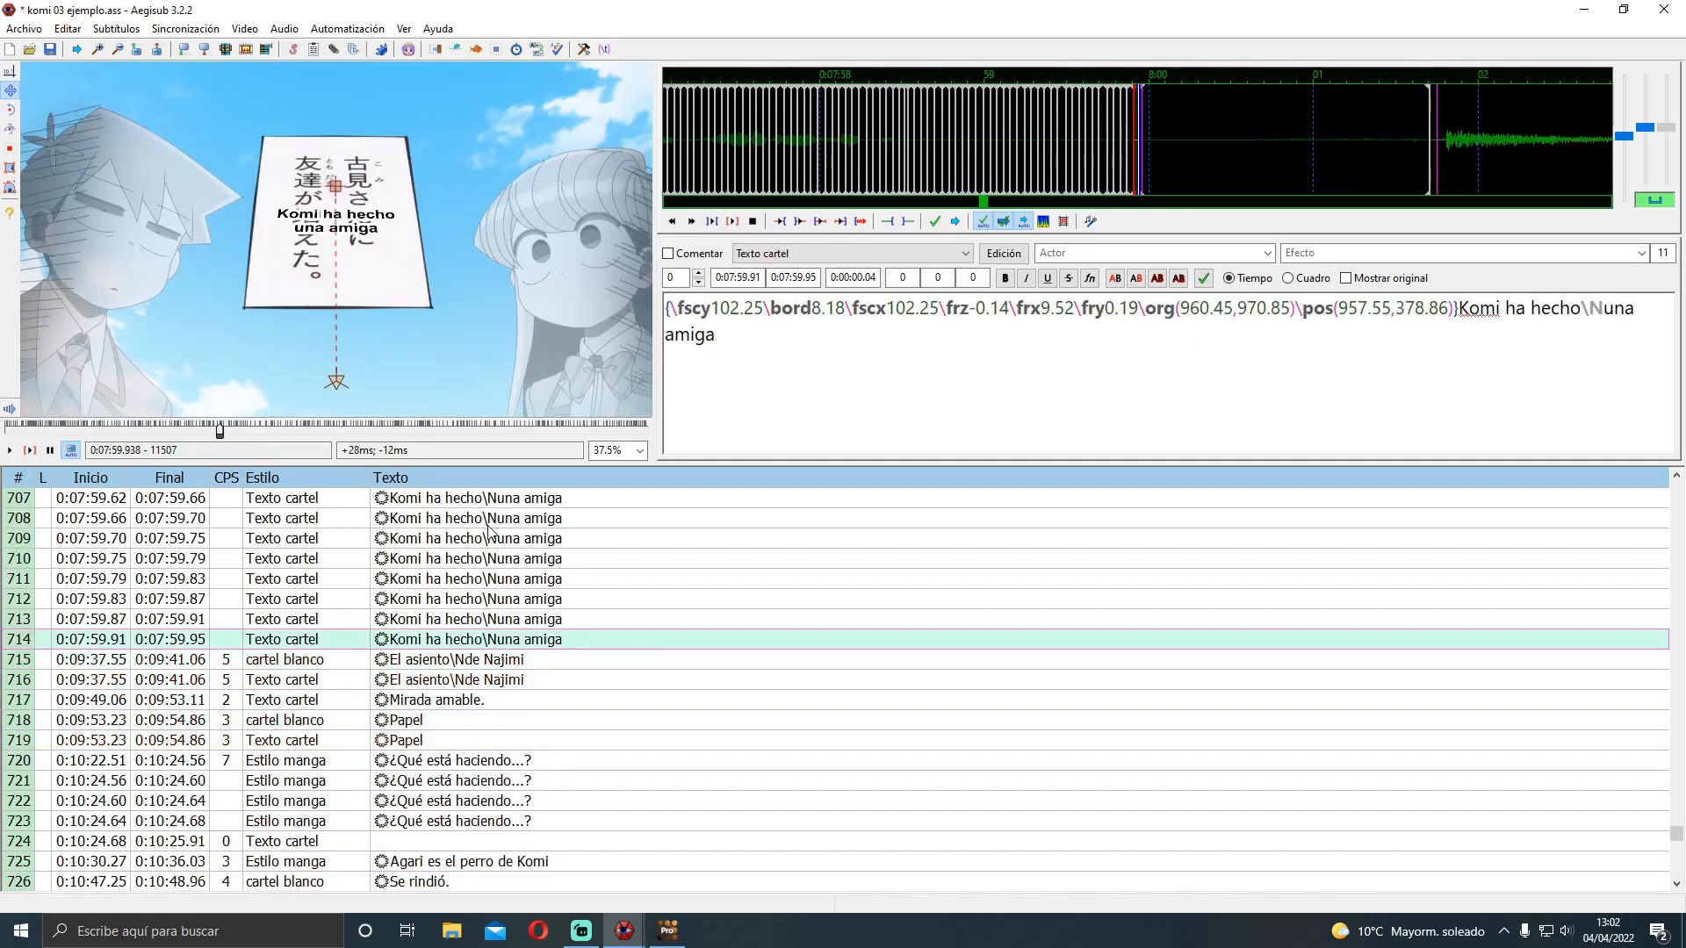
key("Up")
key("Up")
key("Up")
key("Up")
key("Up")
key("Up")
key("Up")
key("Up")
key("Up")
key("Up")
key("Up")
key("Up")
key("Up")
key("Up")
key("Up")
key("Up")
key("Up")
key("Up")
key("Up")
key("Up")
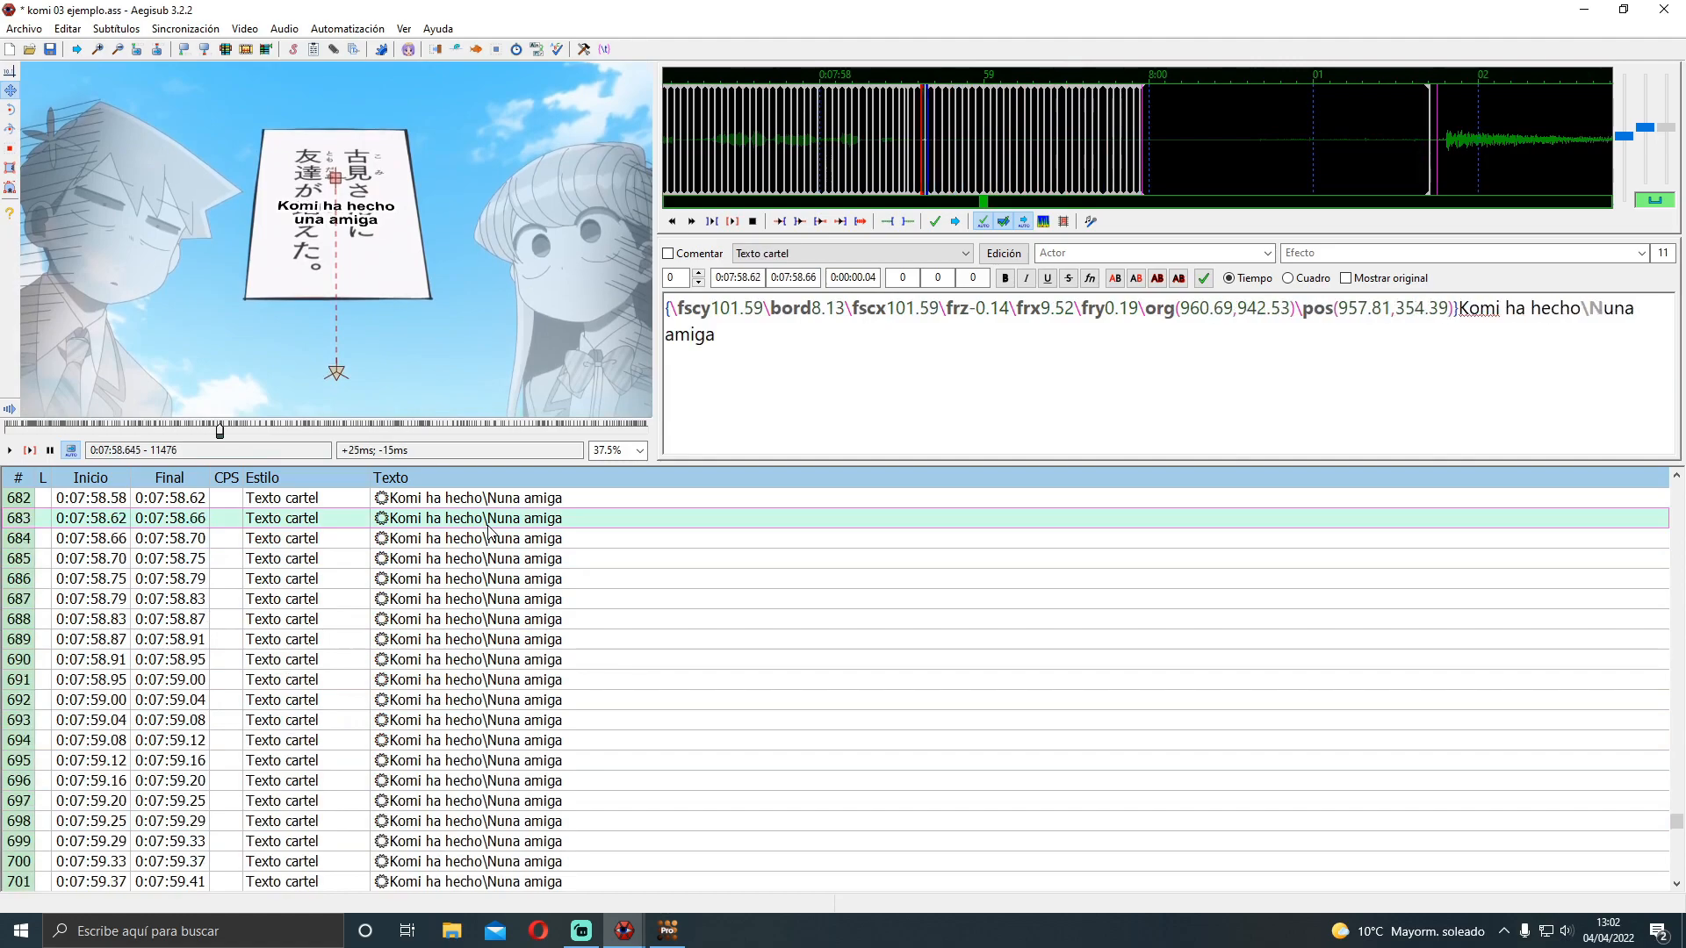
key("Up")
key("Up")
key("Up")
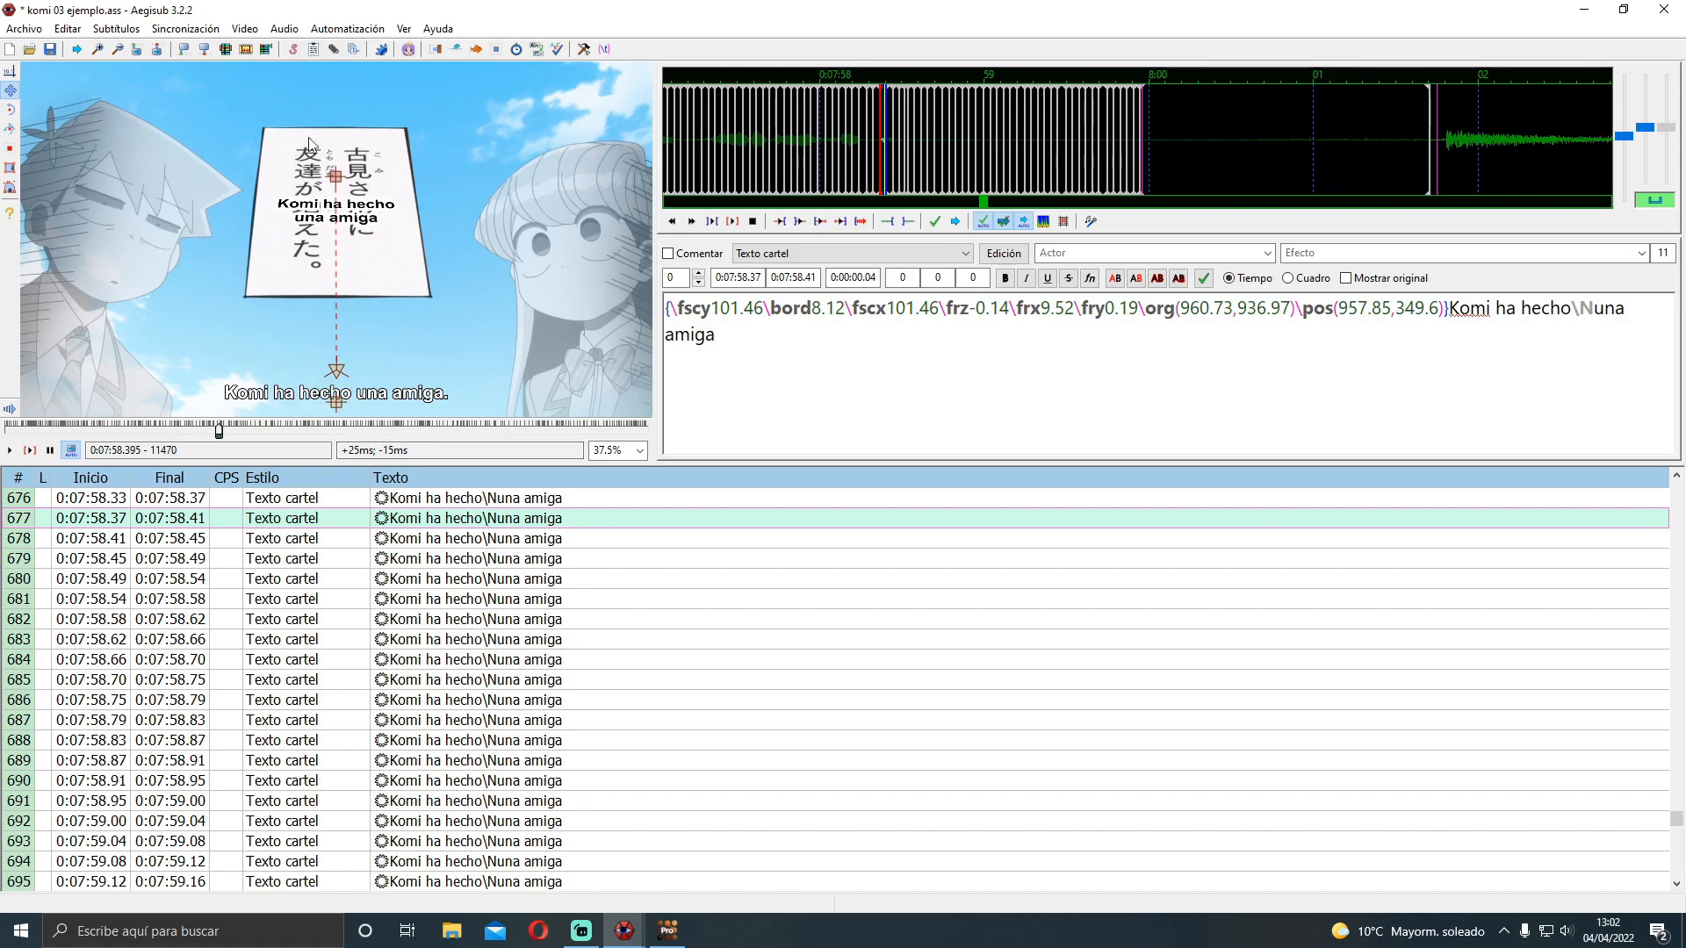
Select the generated "Komi ha hecho una amiga" line 568 and activate the vector clip tool for outlining the sign
scroll(637, 601, "up", 19)
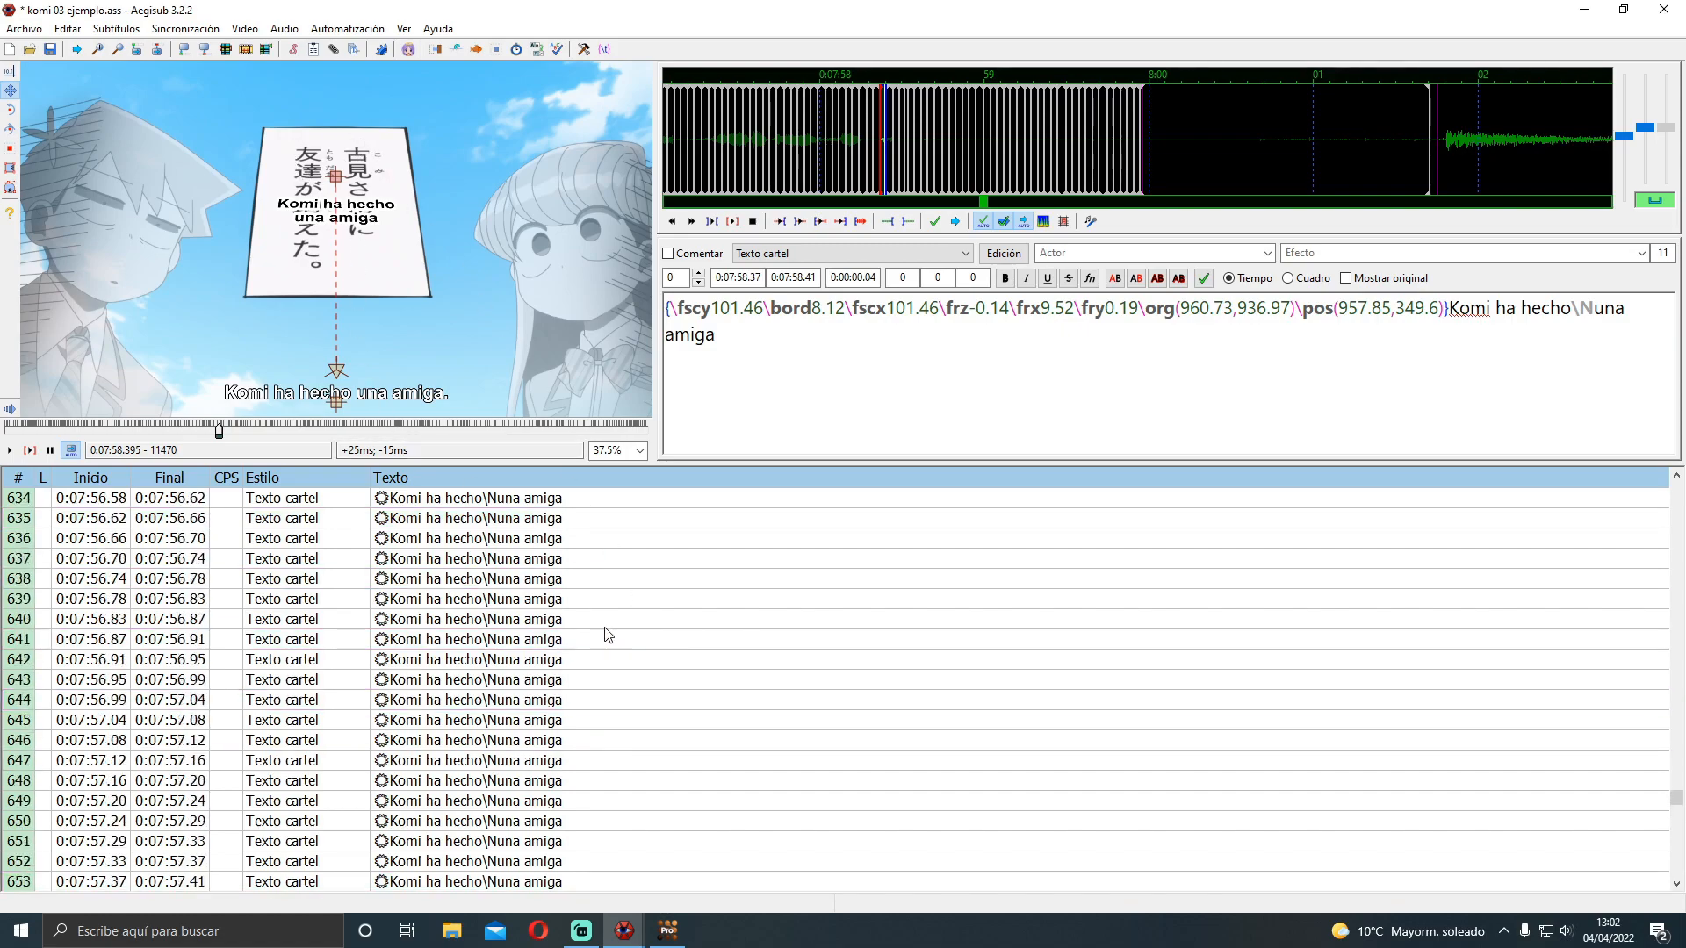
scroll(608, 634, "up", 20)
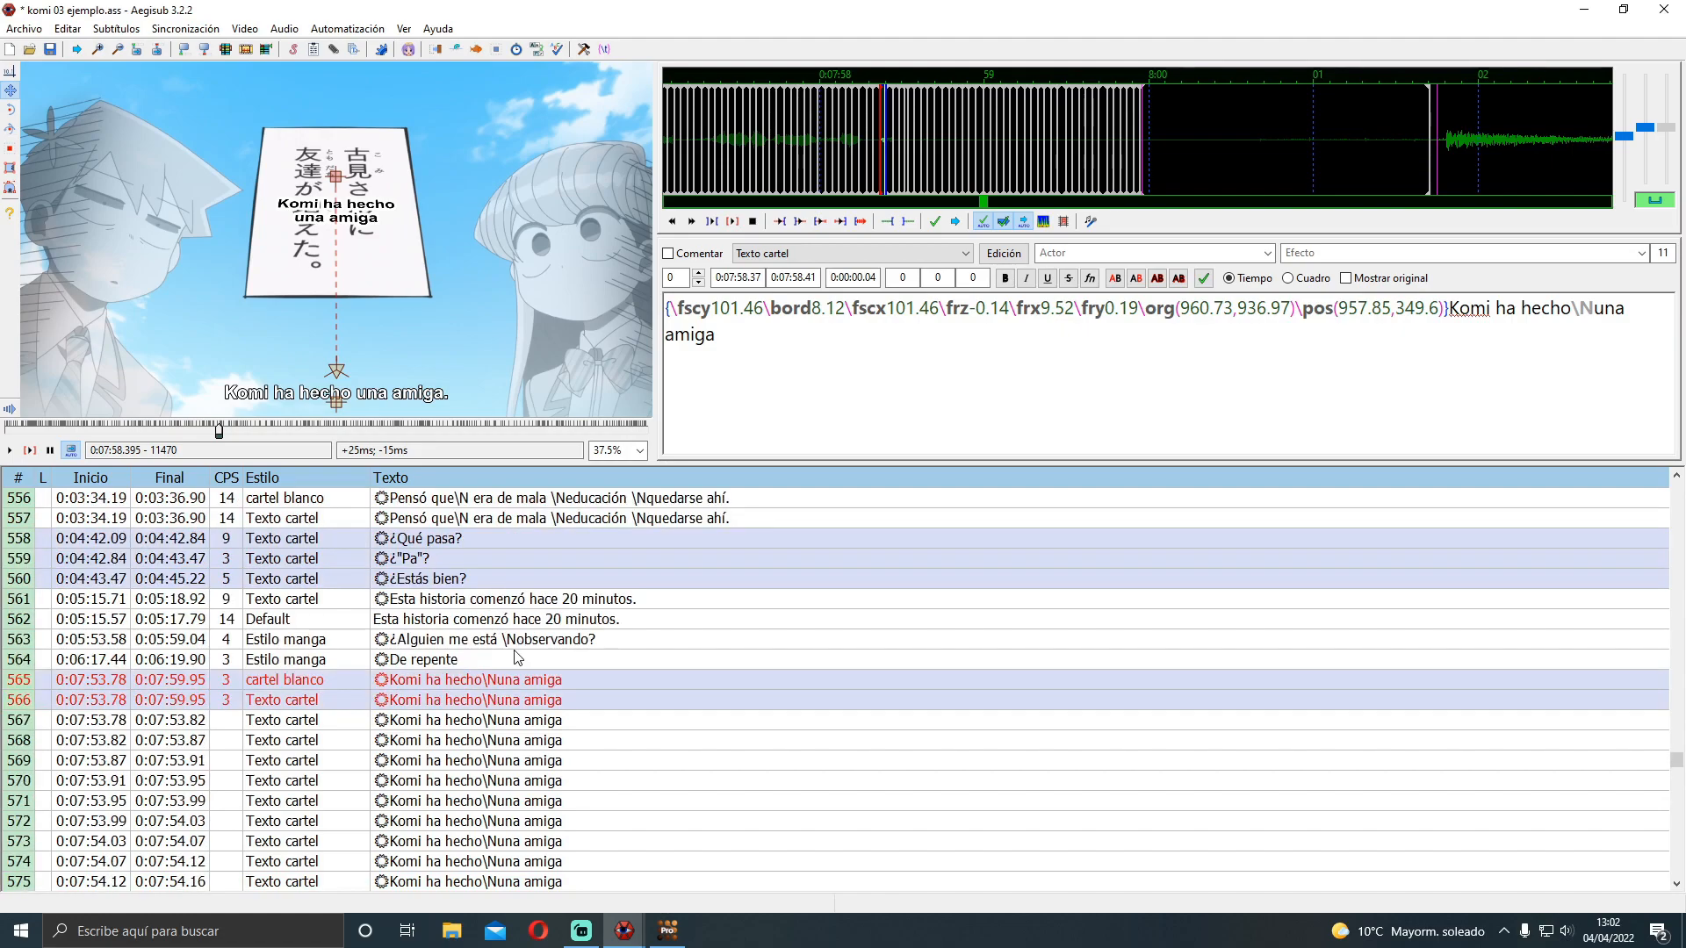
left_click(495, 720)
left_click(510, 741)
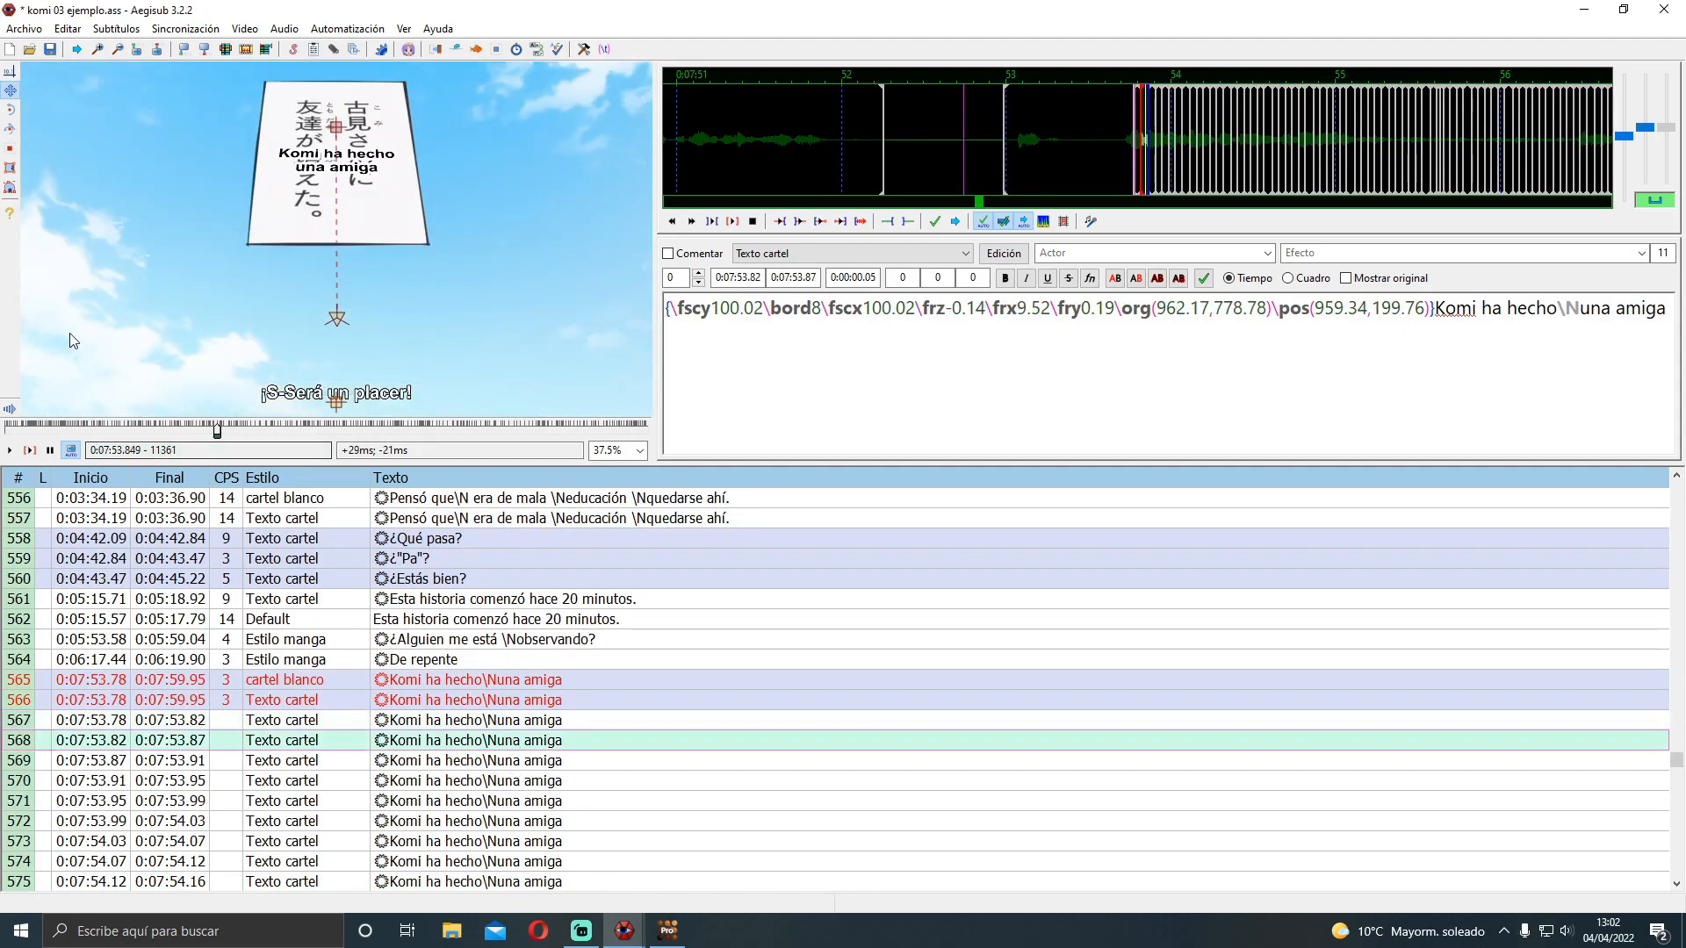
left_click(11, 187)
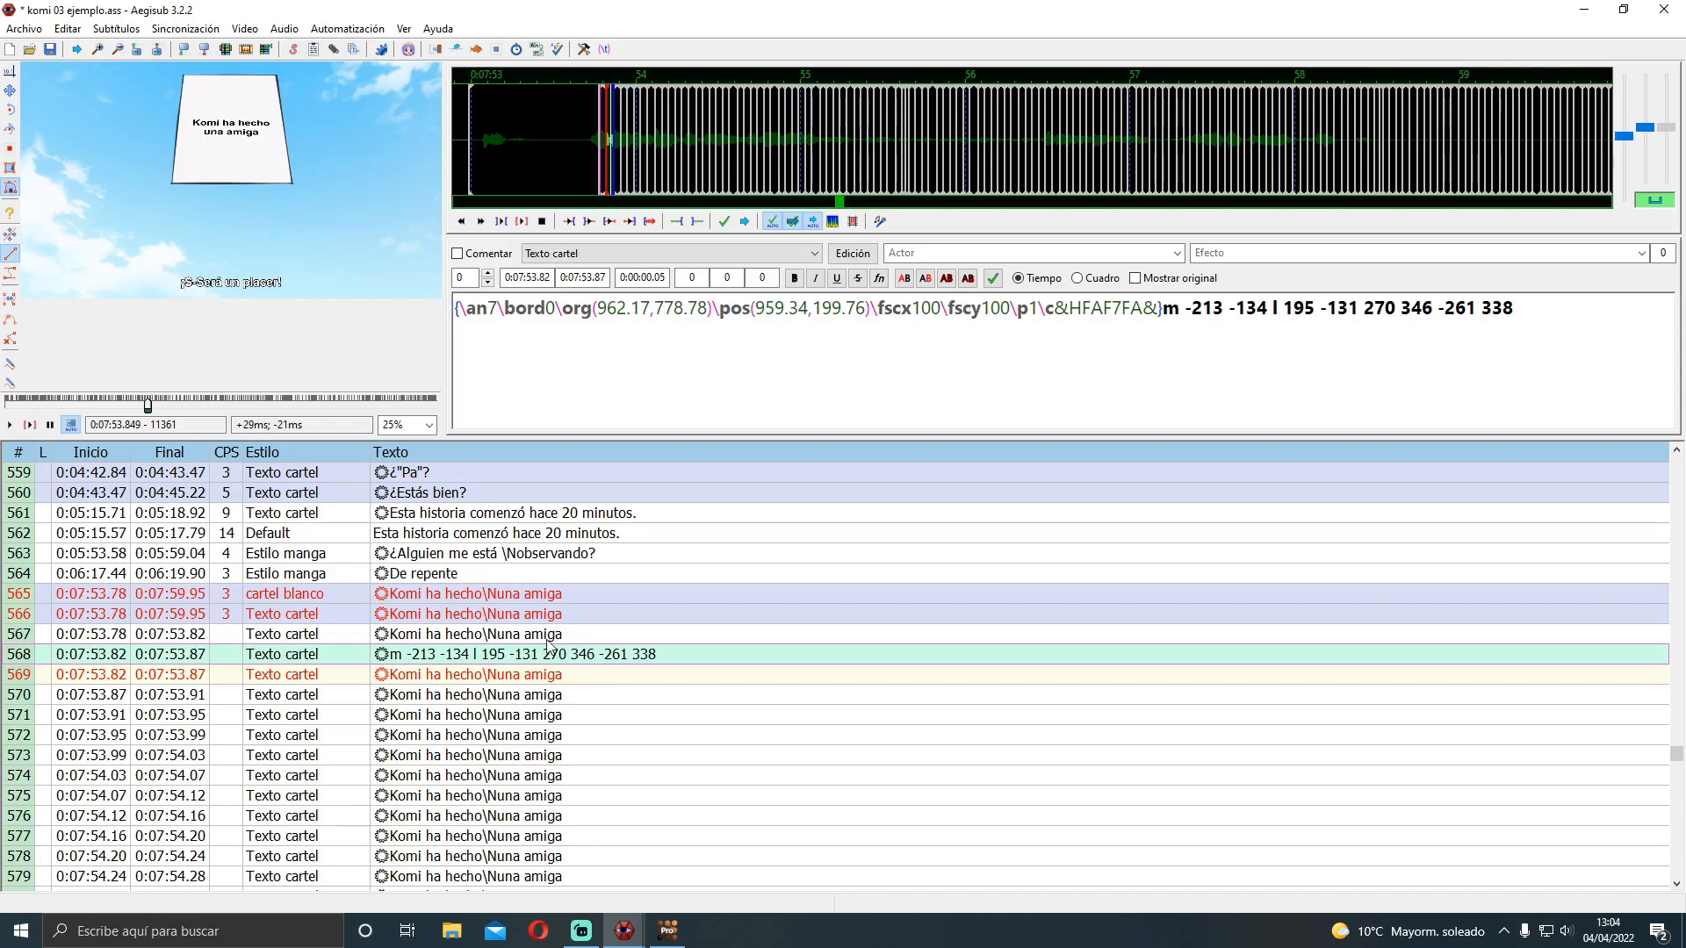
Switch to mocha Pro, copy the sign's tracking data to the clipboard again and return to Aegisub
left_click(667, 931)
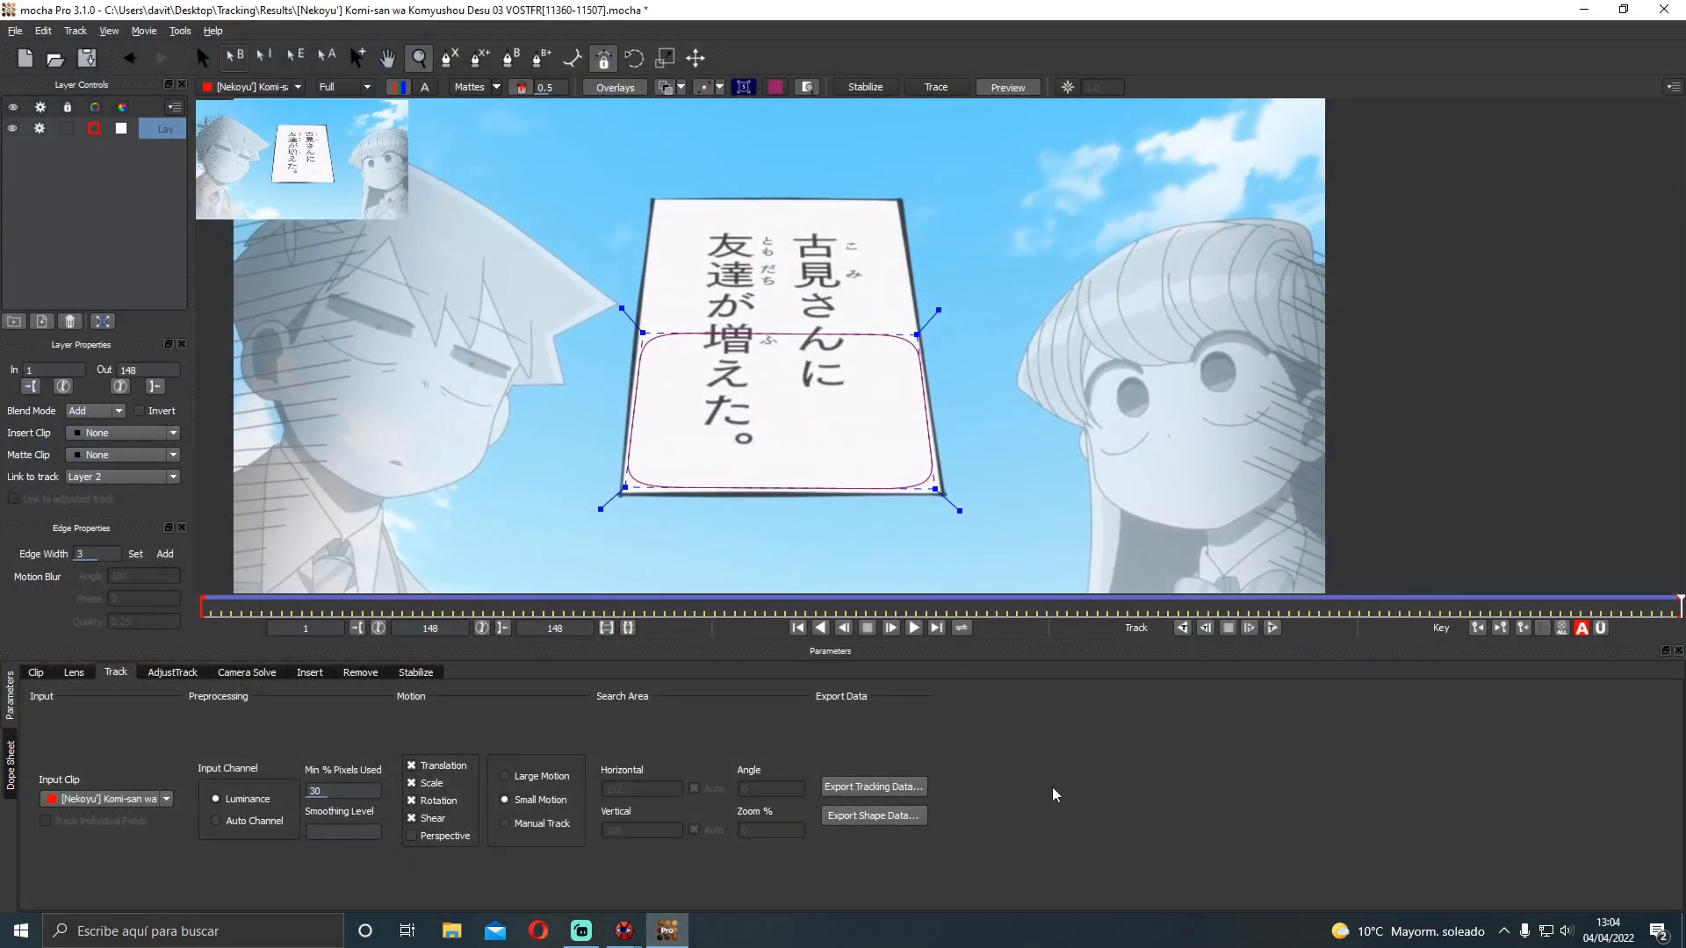
left_click(892, 784)
left_click(865, 489)
left_click(1584, 9)
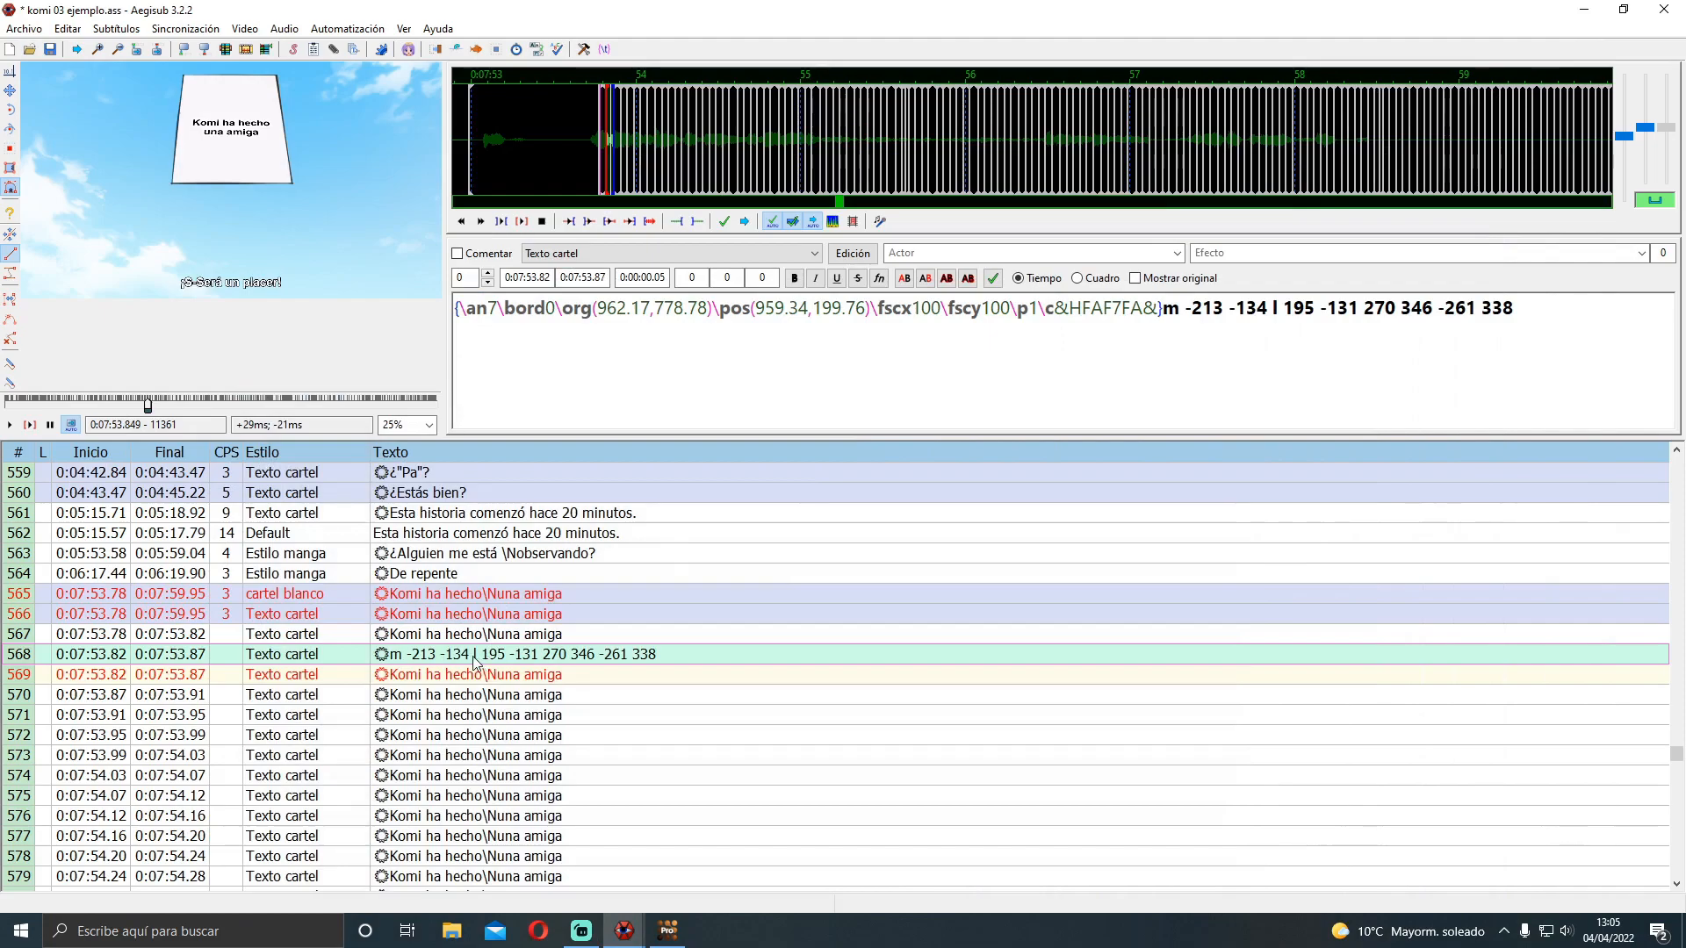
Try to apply the copied tracking data to the single-frame sign shape in line 568 with Aegisub-Motion
left_click(348, 28)
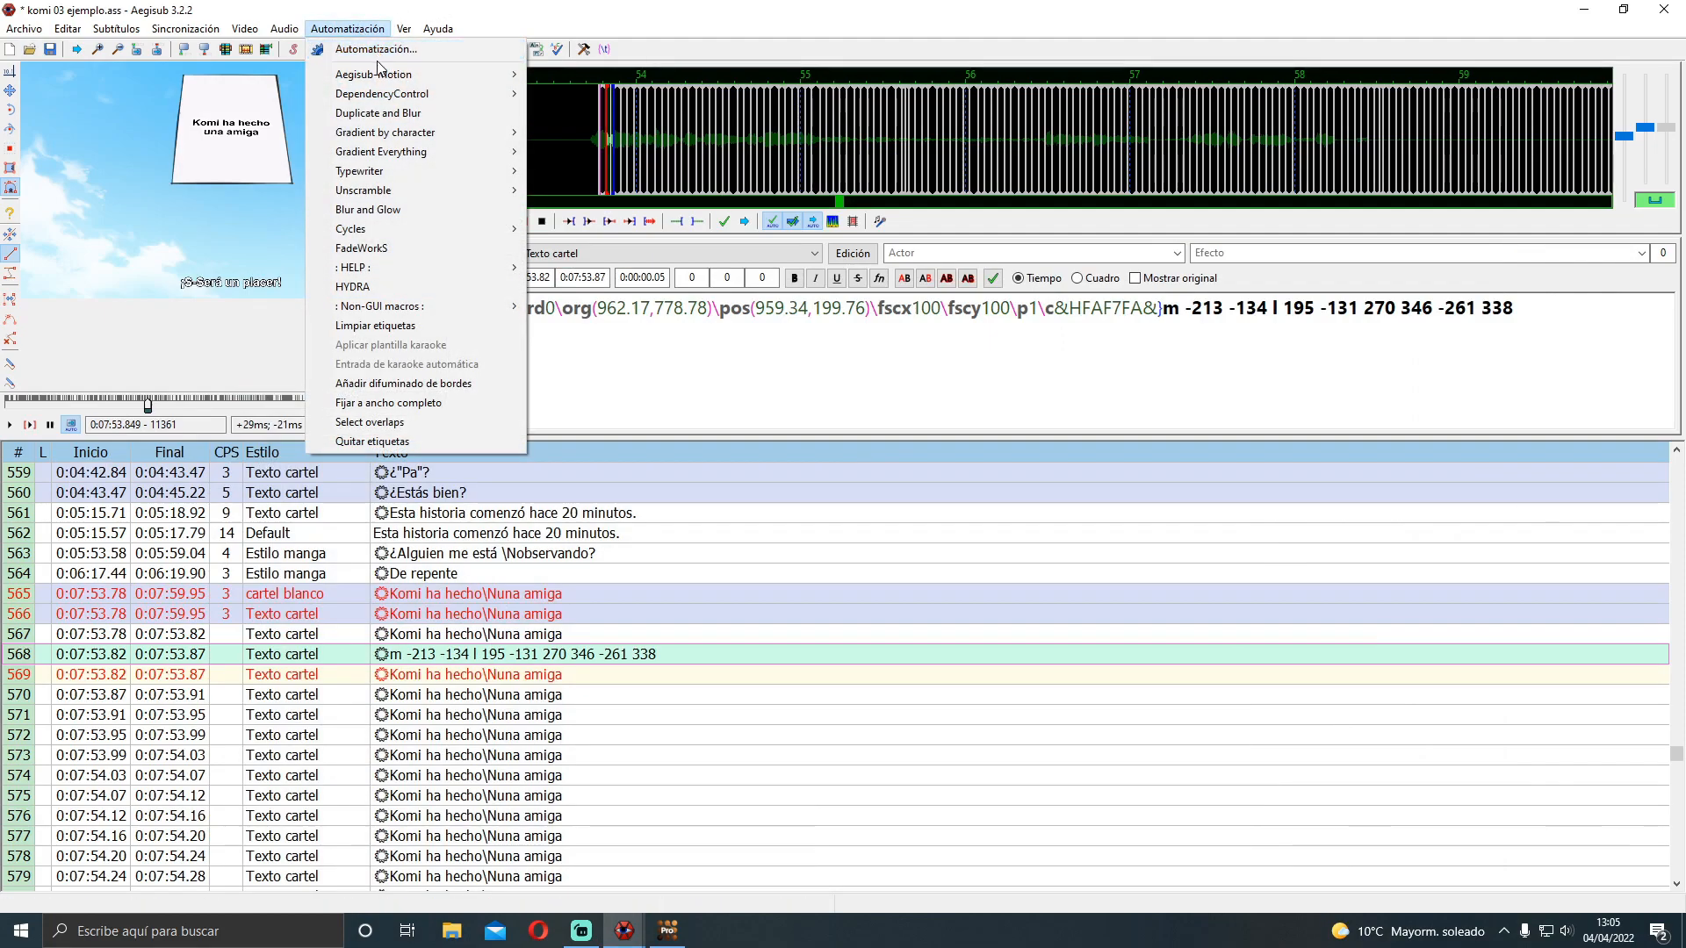
mouse_move(380, 77)
left_click(554, 69)
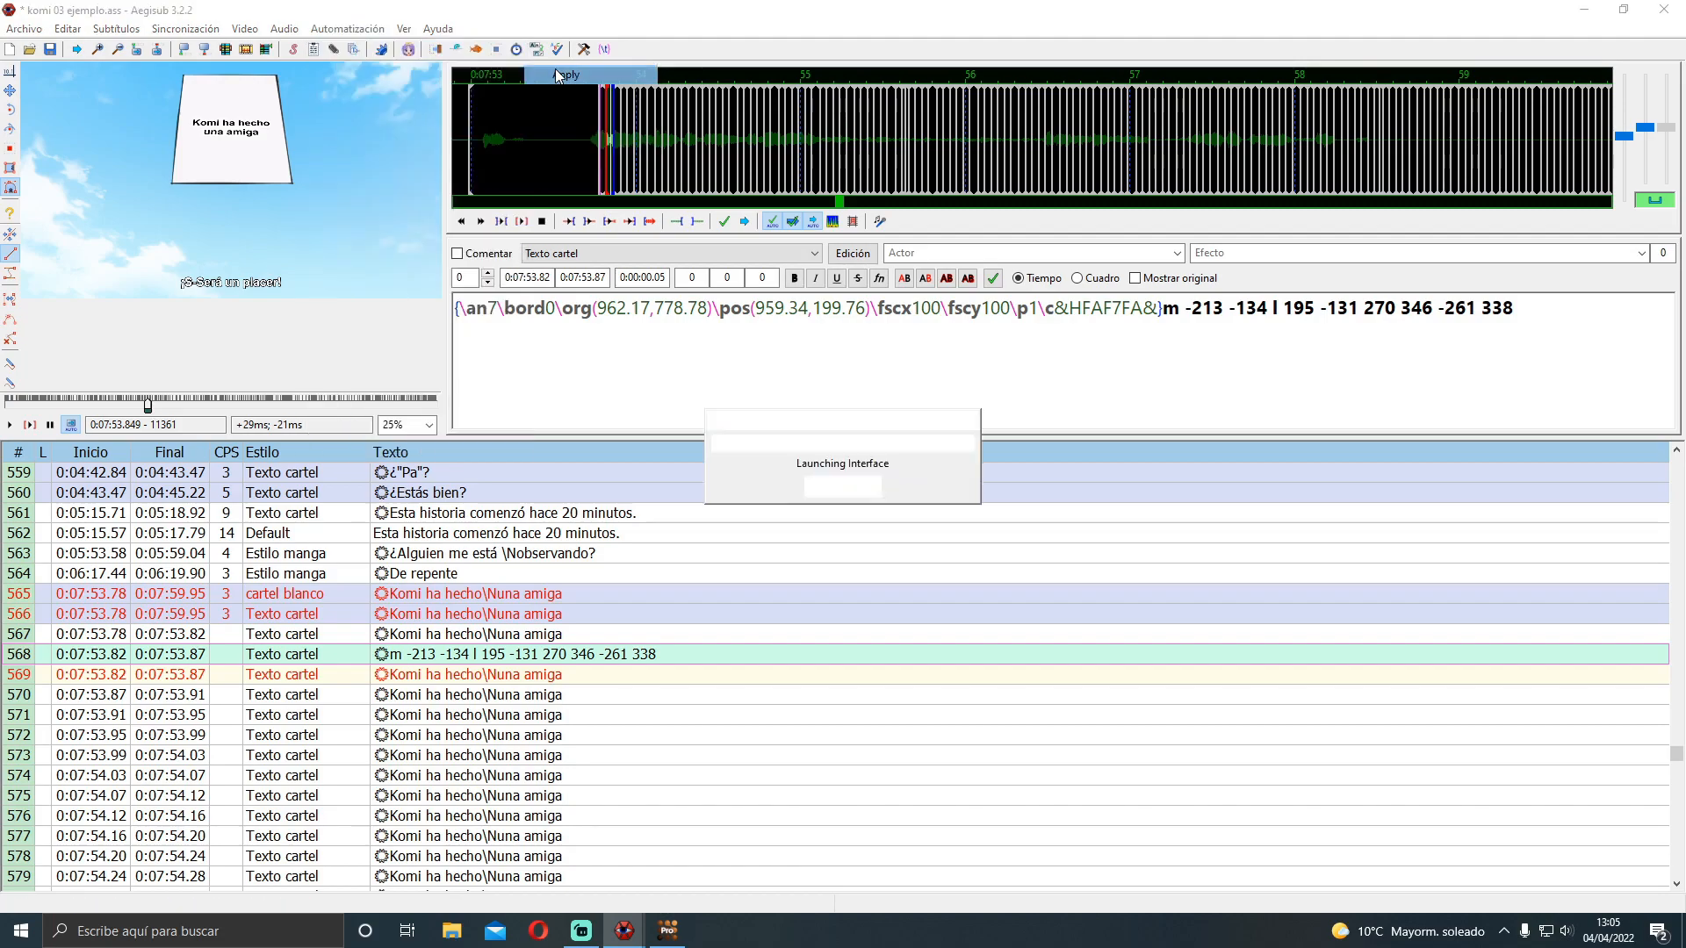
left_click_drag(828, 338, 887, 372)
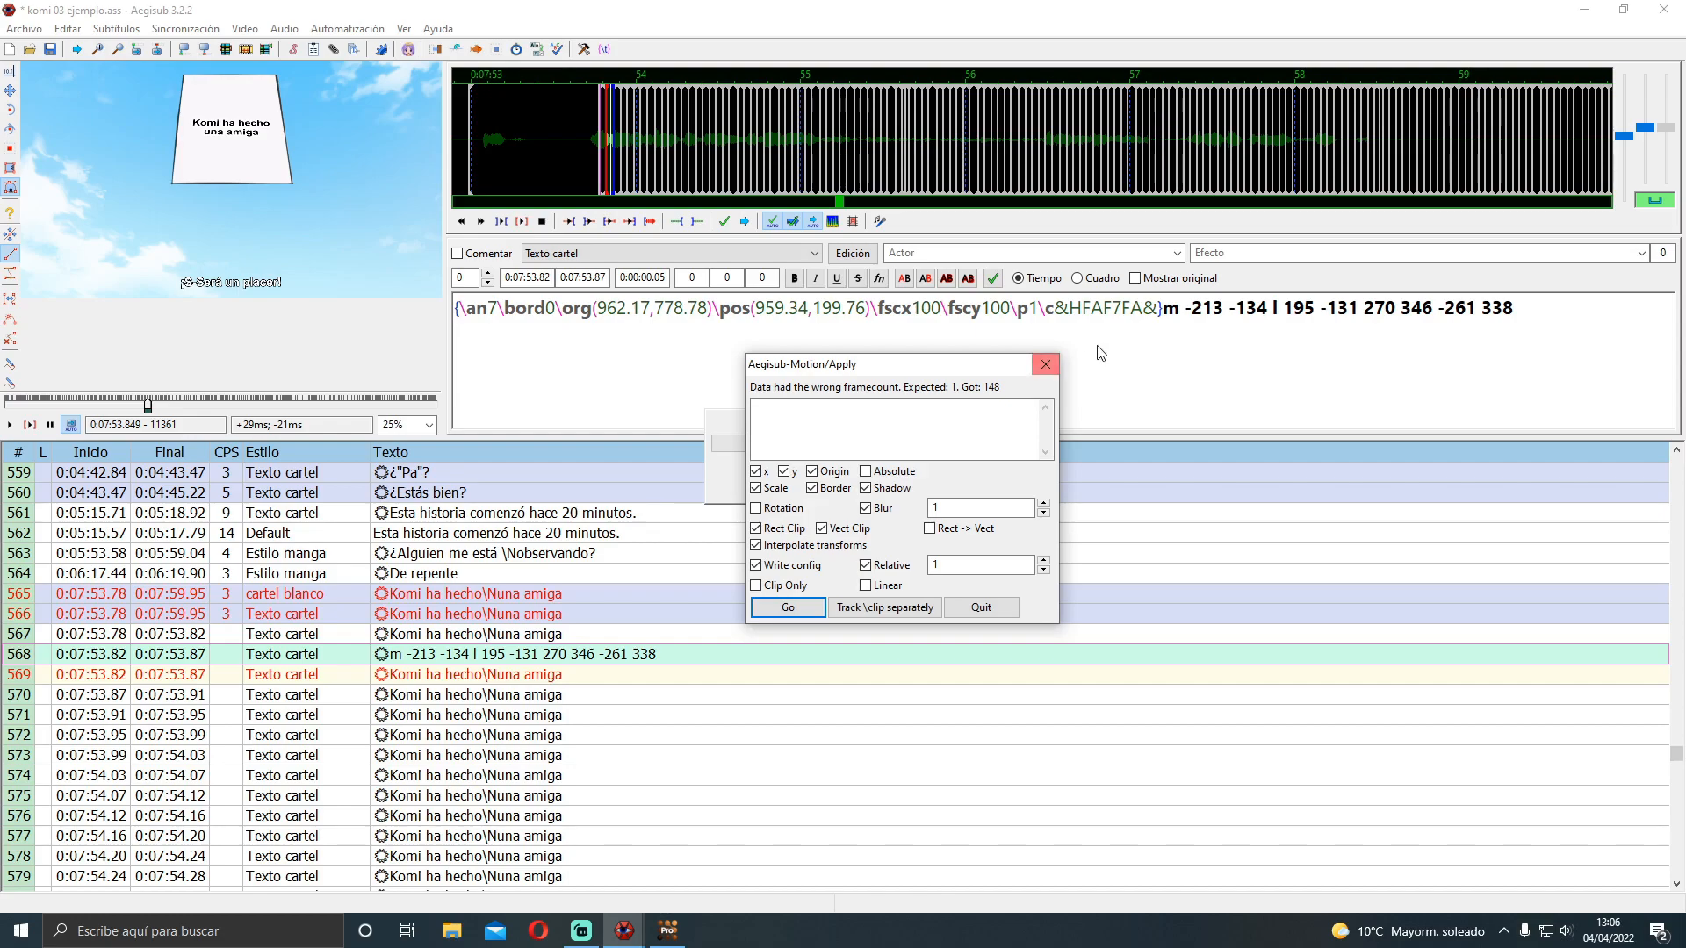
left_click_drag(979, 371, 1176, 374)
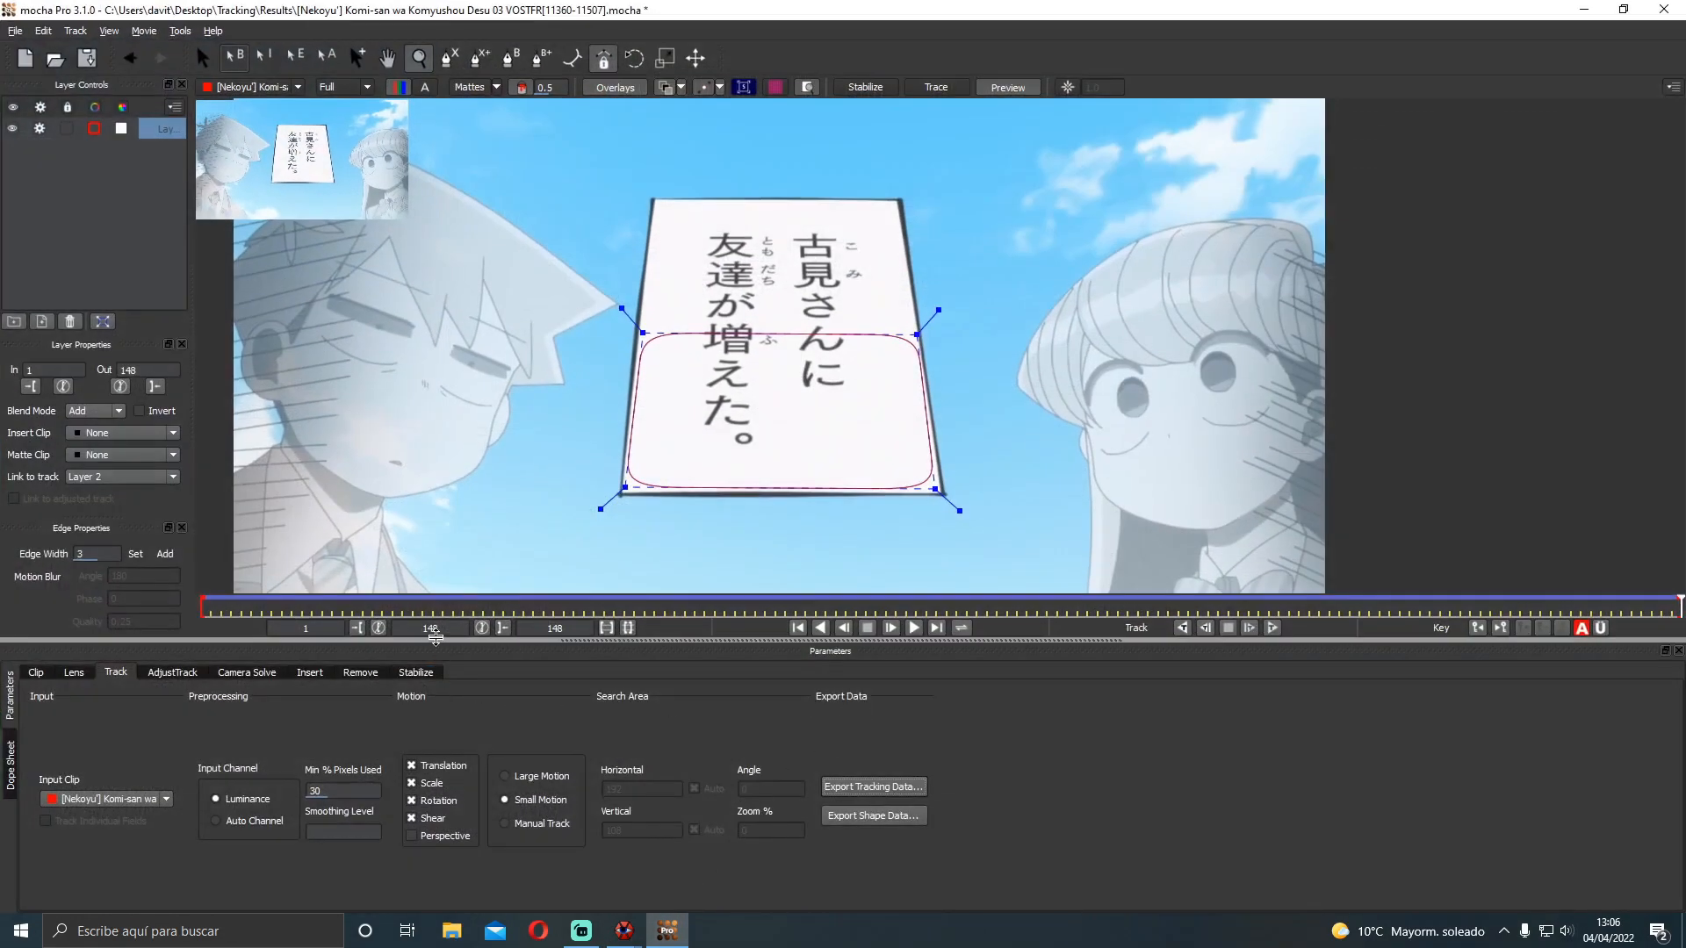
Check the clip's frame number in mocha Pro, return to Aegisub and quit the Aegisub-Motion dialog without applying
double_click(430, 630)
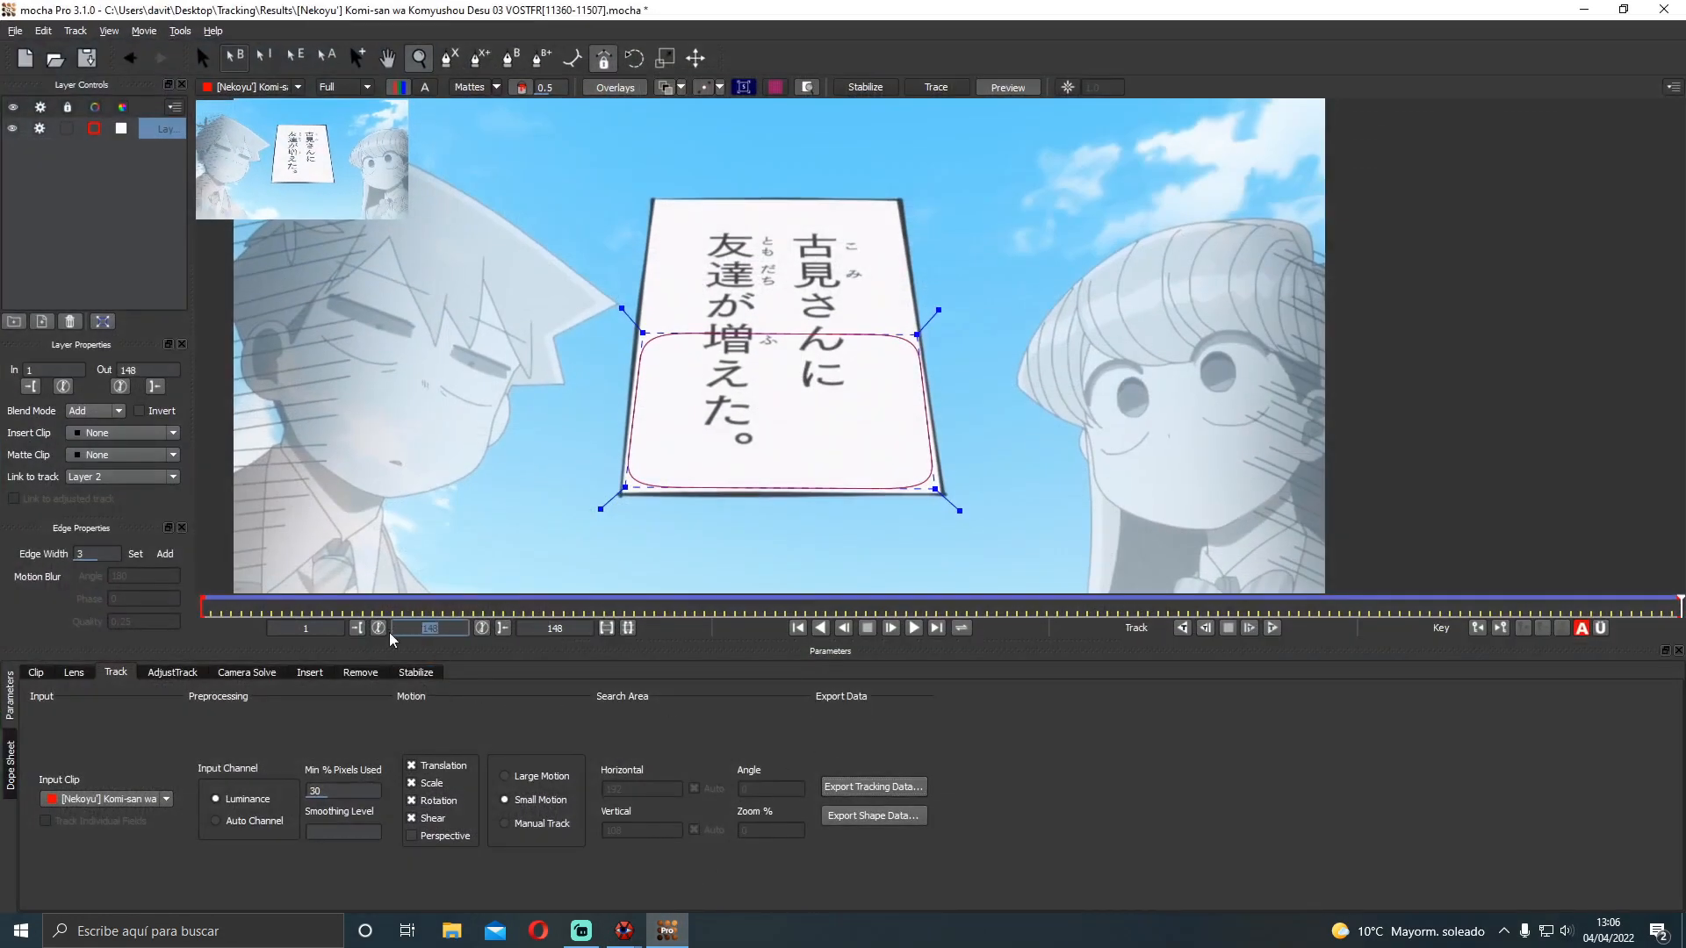
left_click(415, 634)
left_click(1583, 10)
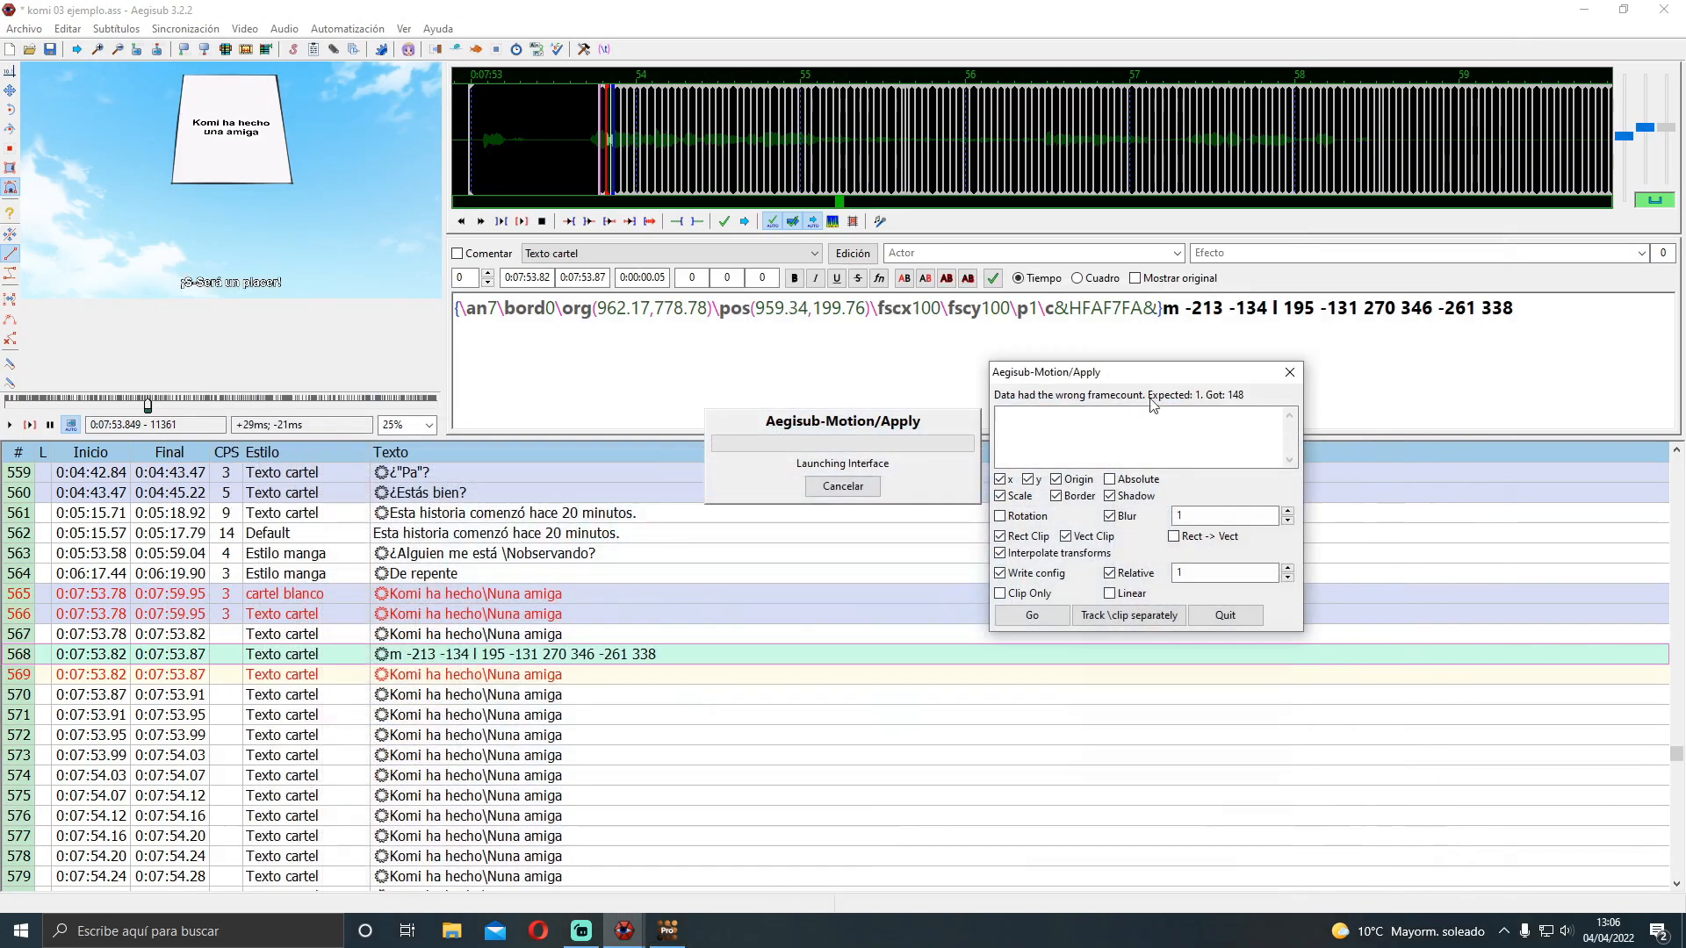
left_click(1225, 615)
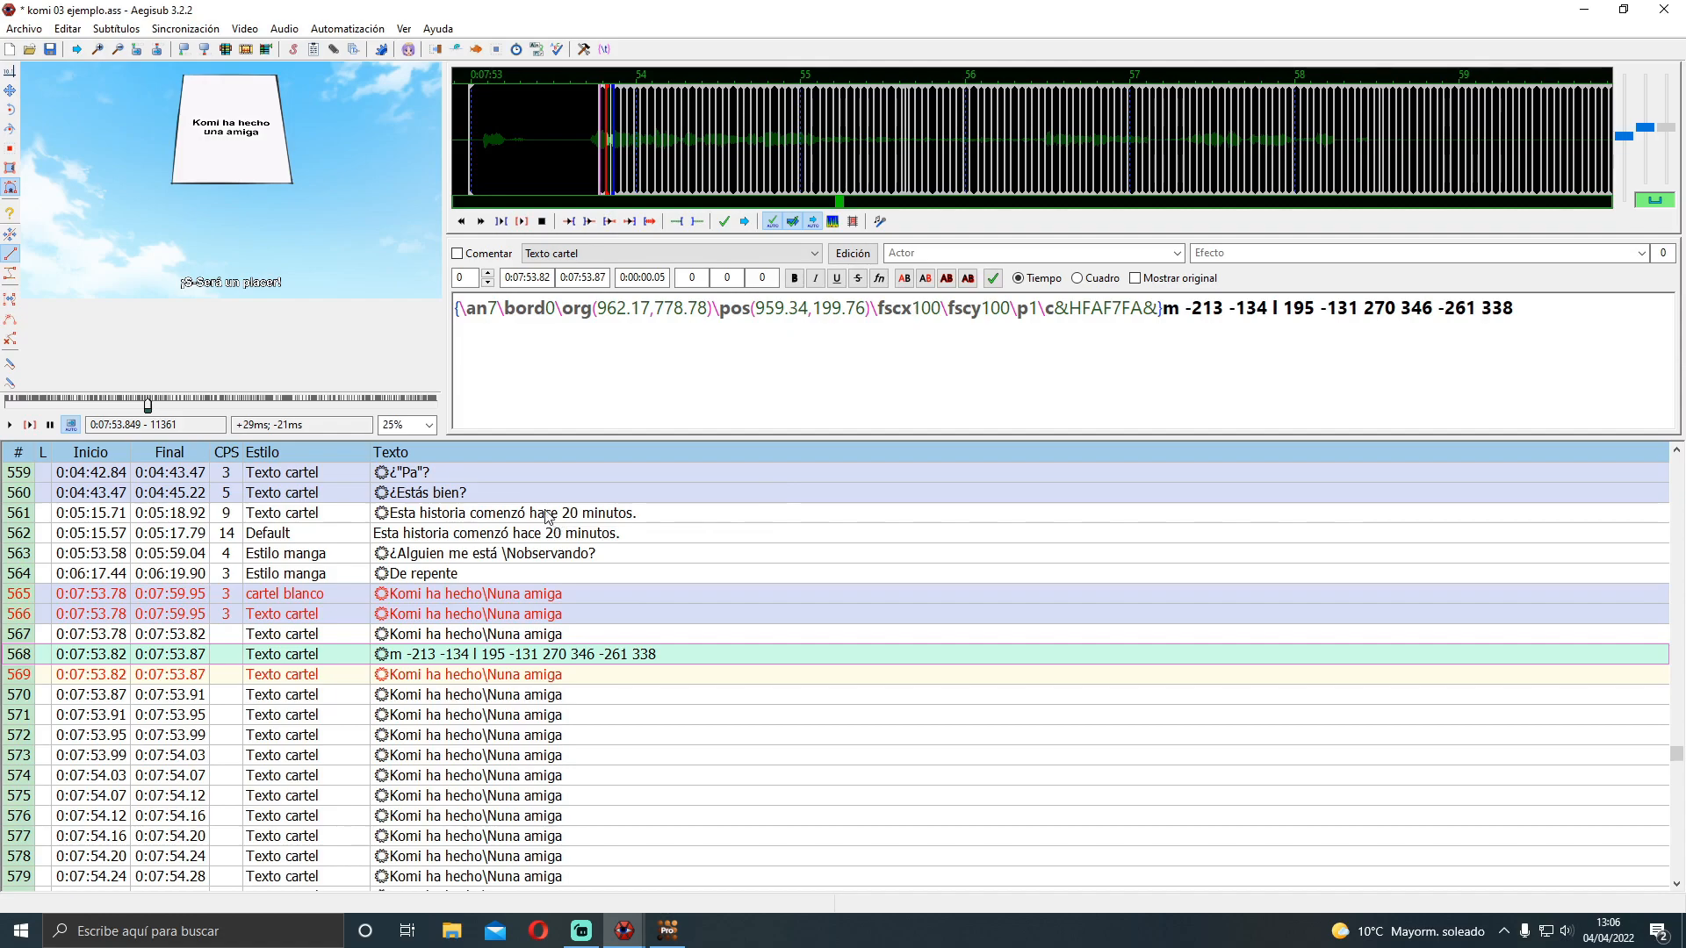
left_click(573, 558)
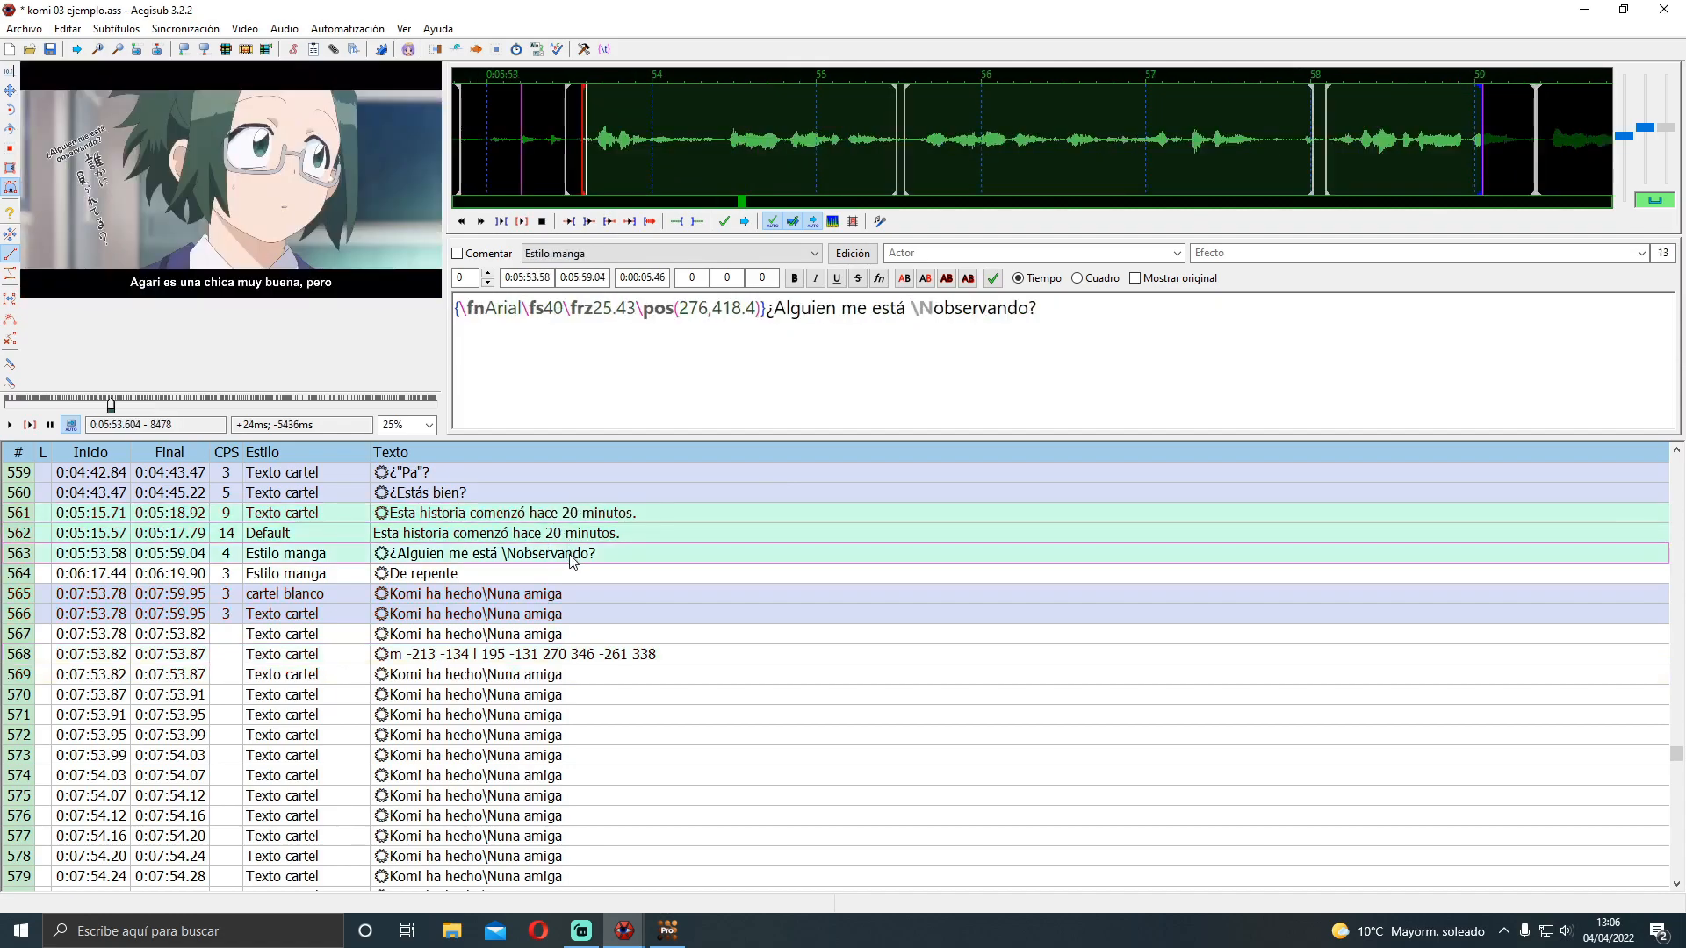
left_click(348, 29)
mouse_move(373, 74)
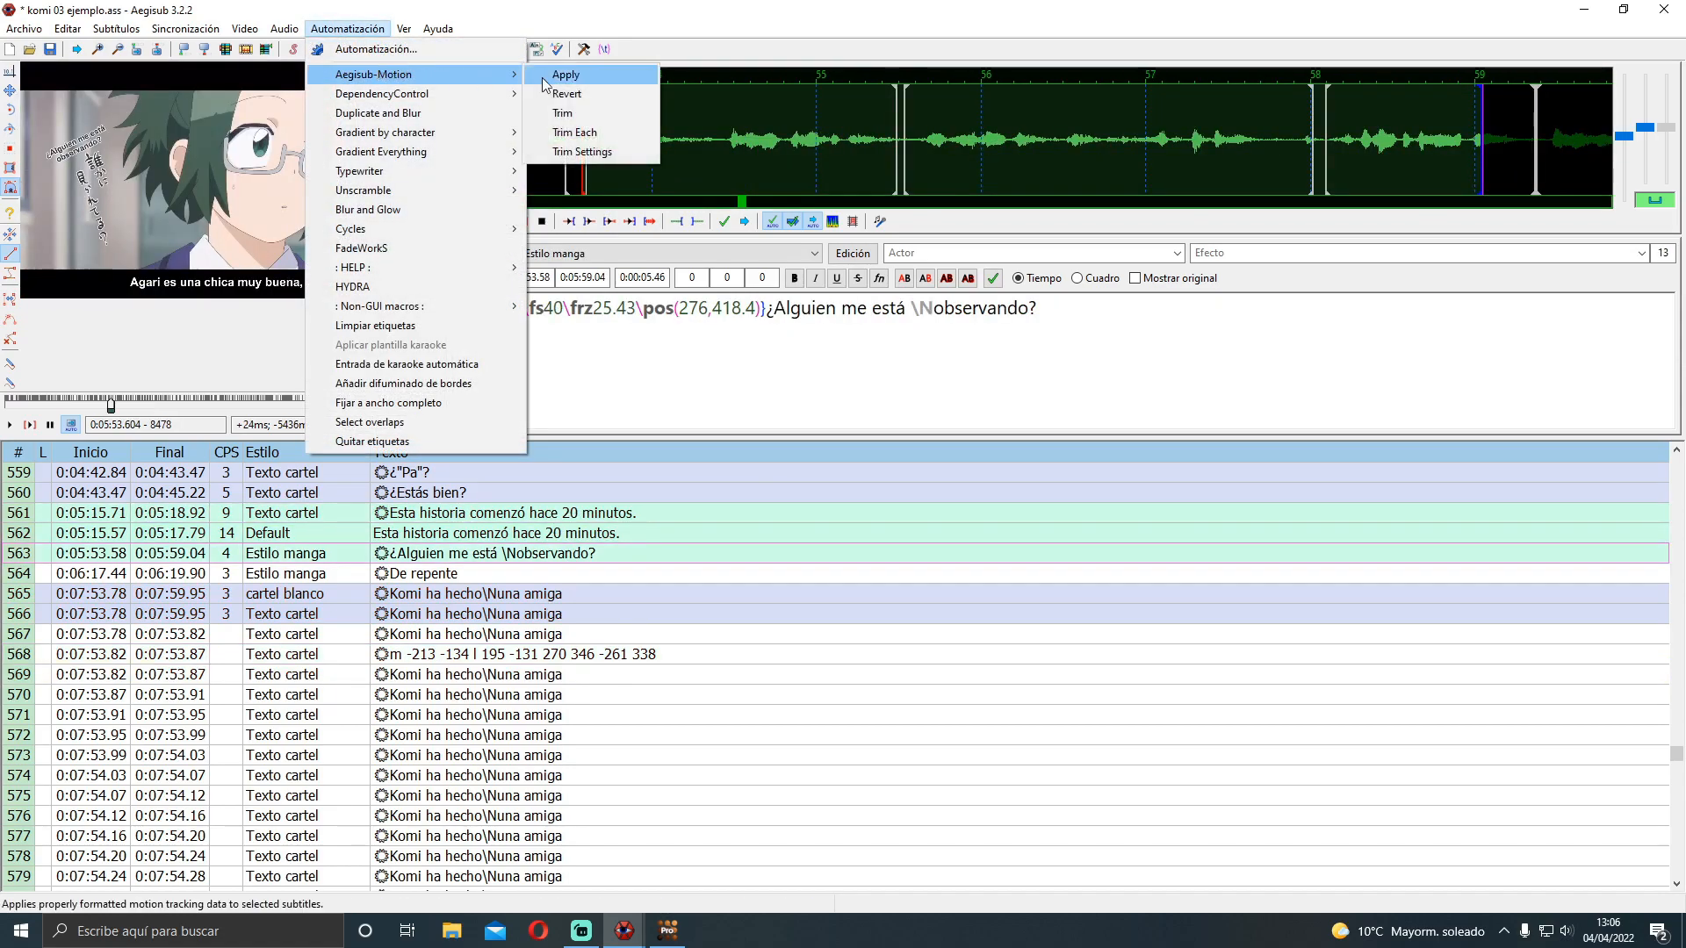
Compare the sign-covering shape in line 568 with the clipped text in line 569 and the generated lines right after it
left_click(550, 656)
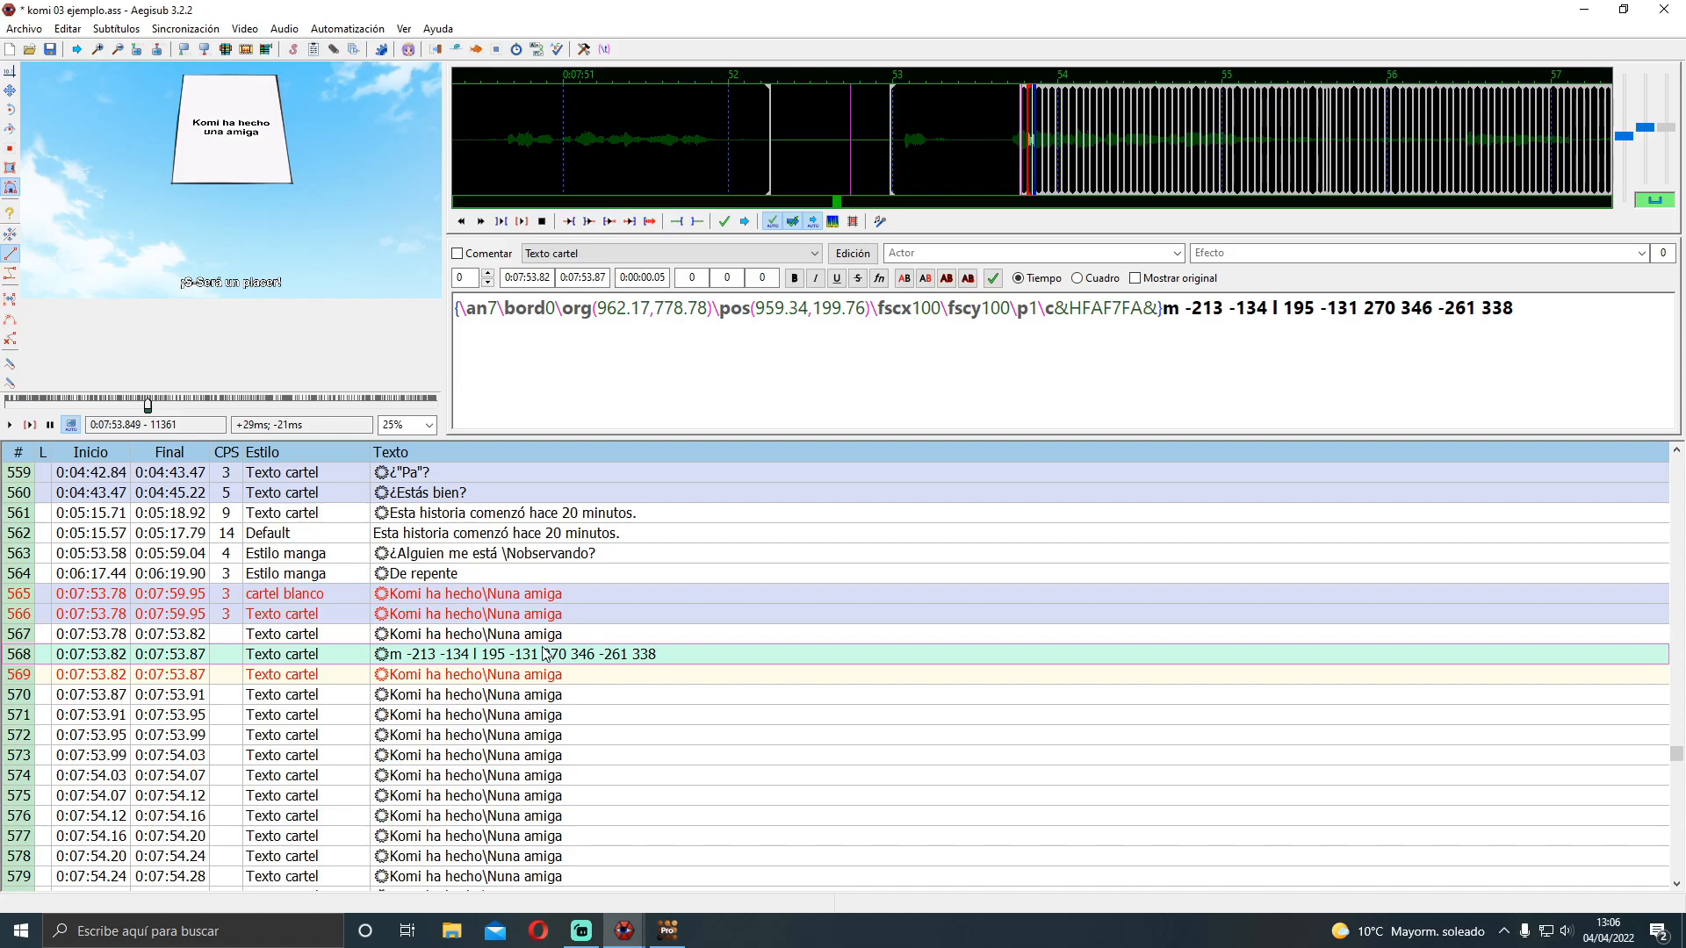
left_click(583, 678)
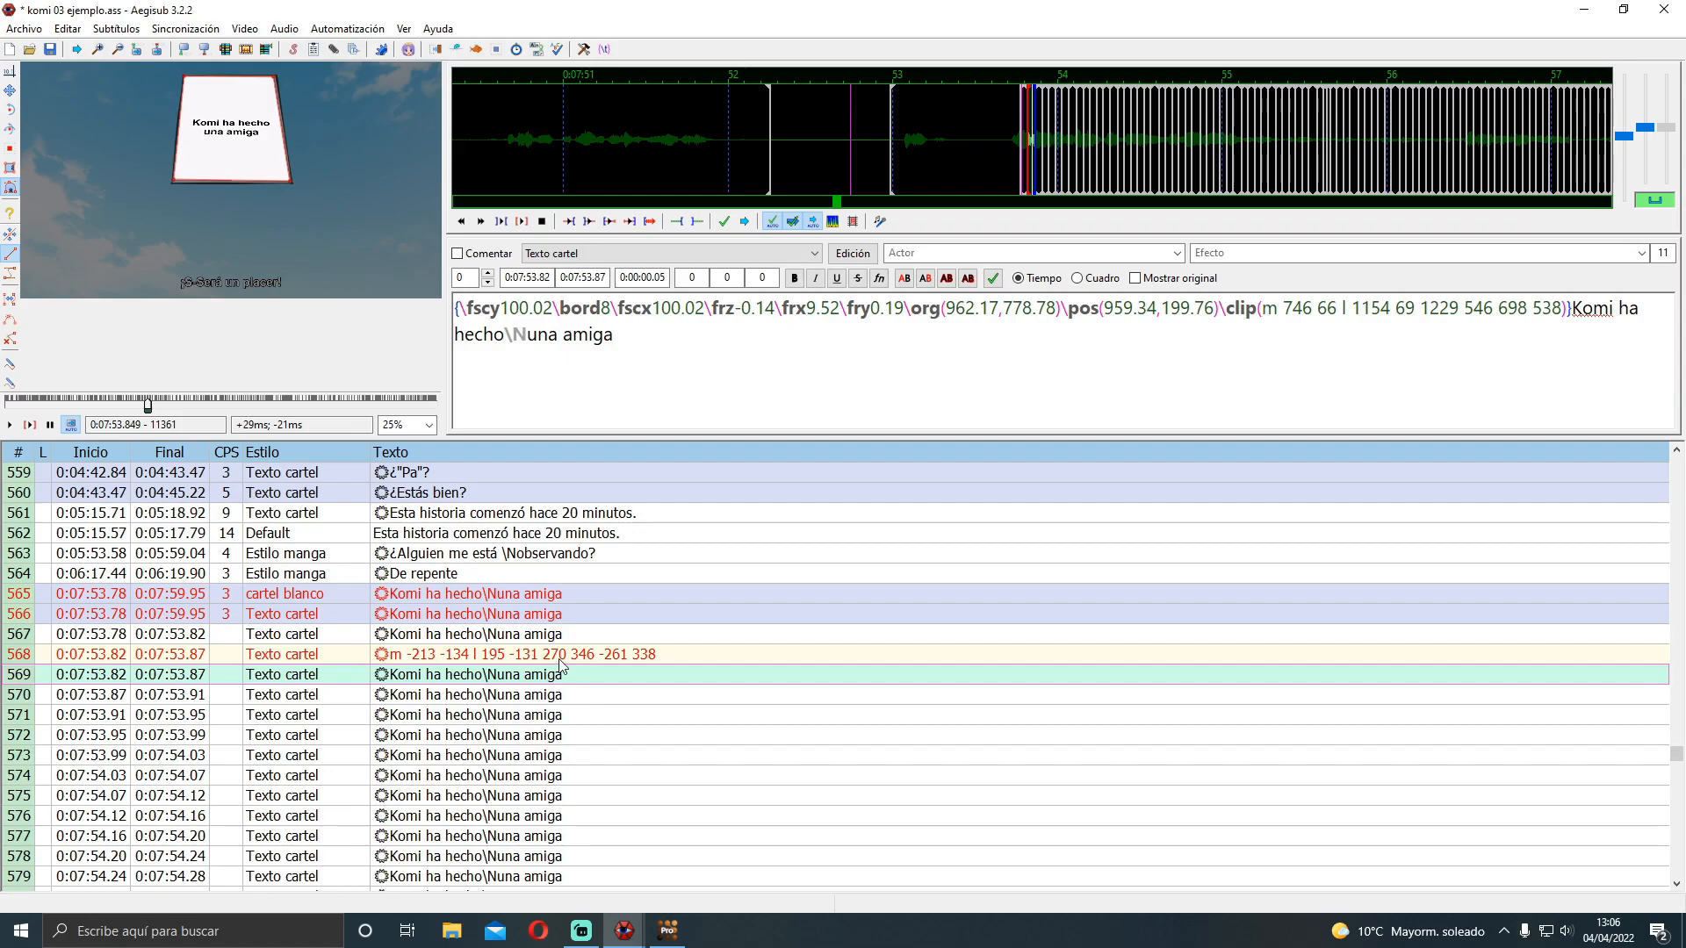
left_click(559, 659)
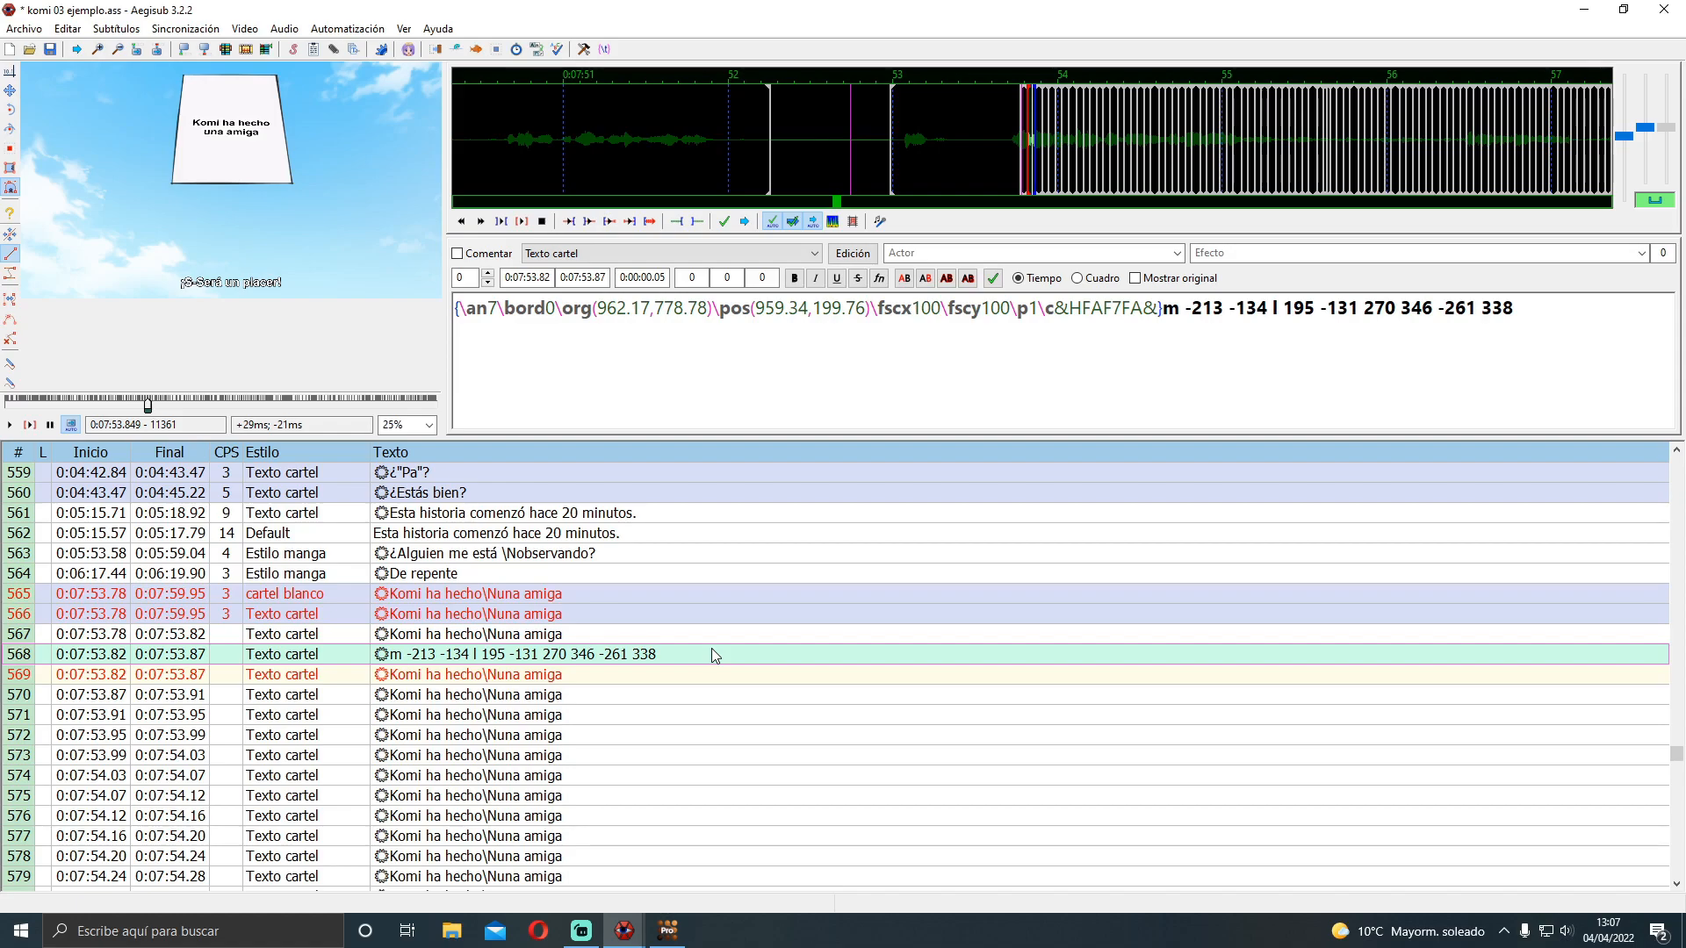
left_click(632, 693)
key("Up")
left_click_drag(628, 692, 643, 757)
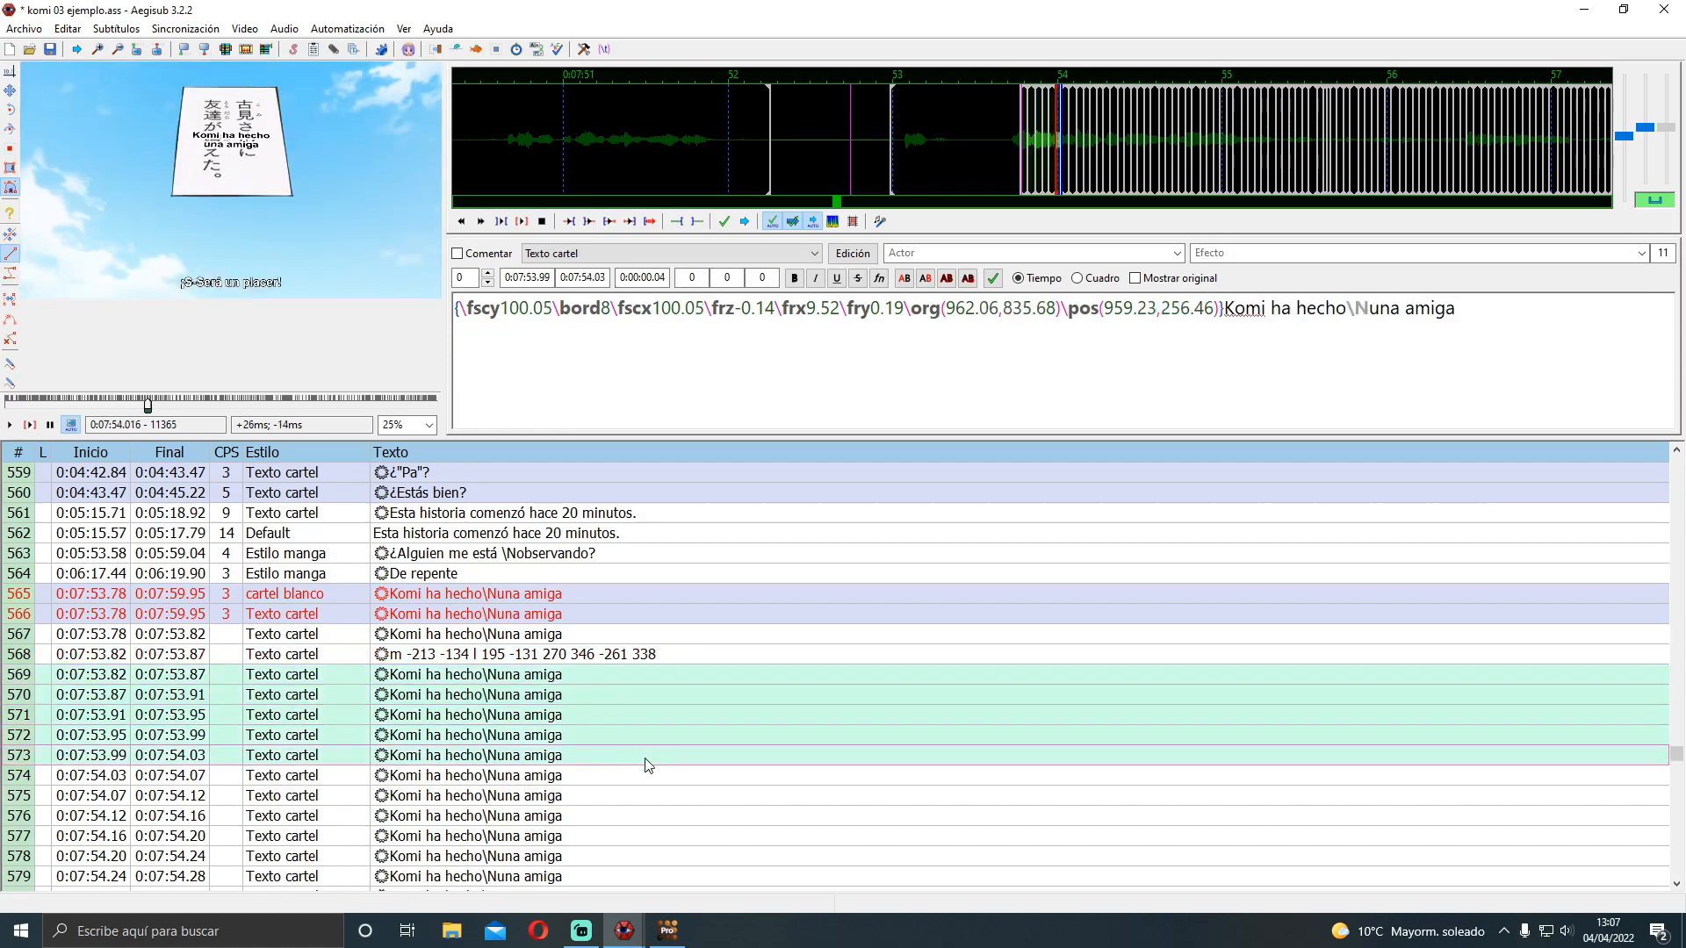
left_click(630, 792)
left_click(617, 662)
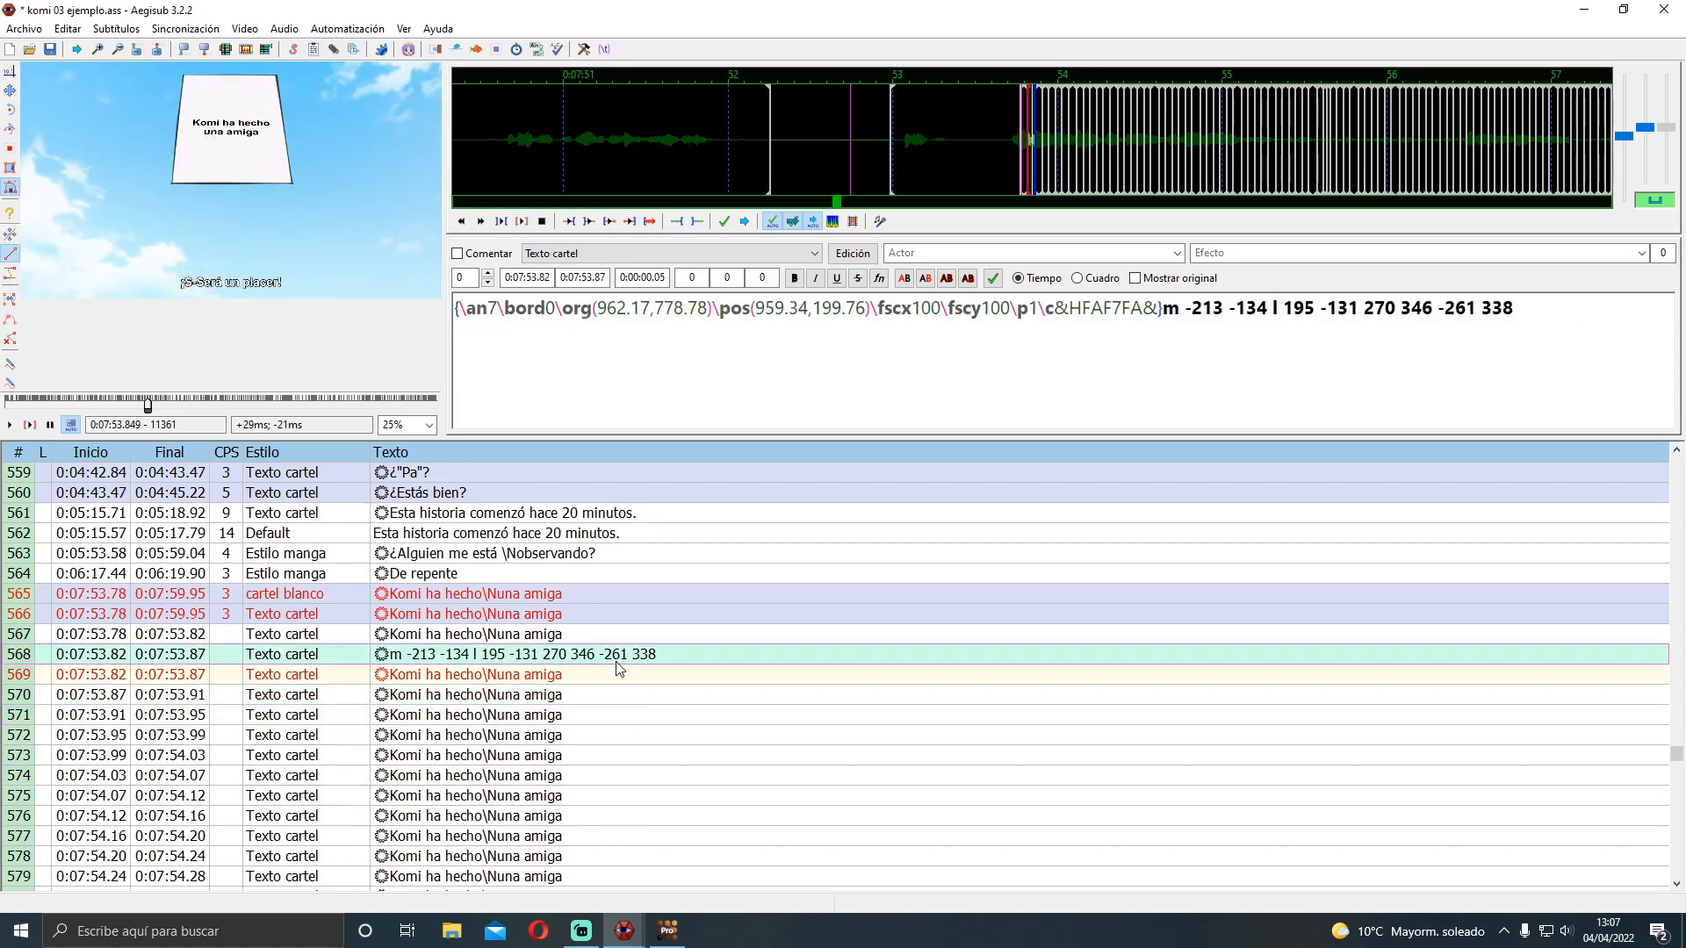
left_click(584, 695)
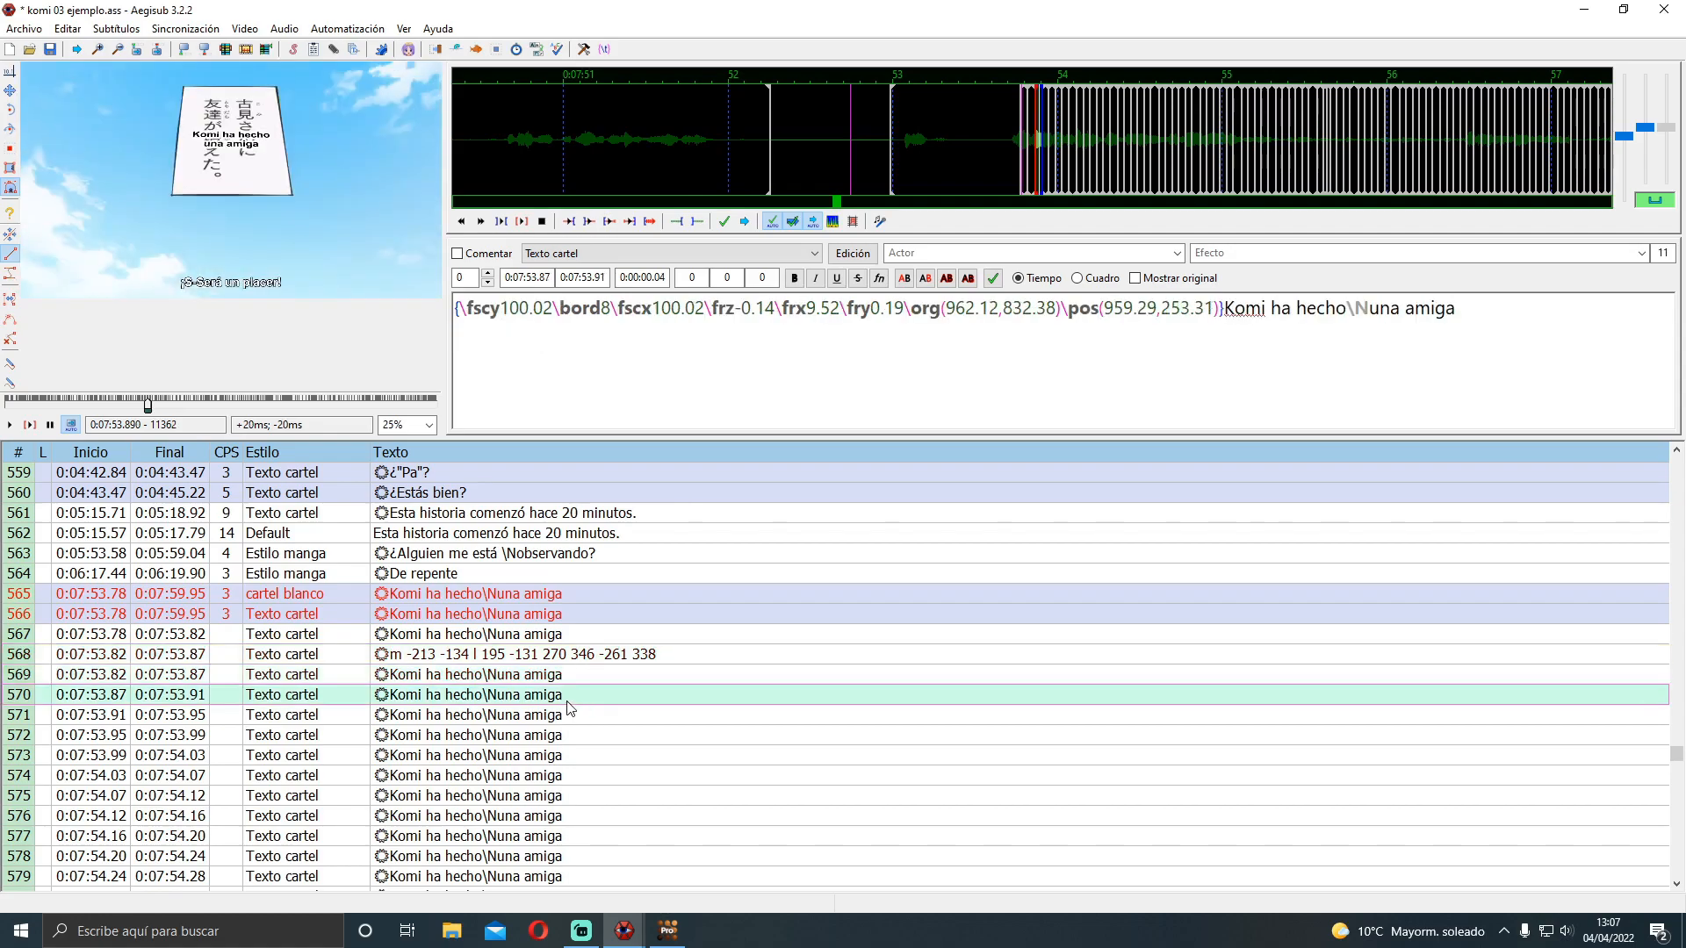
Look through the generated lines down to 627 to examine whether the sign's Japanese text is covered in each frame
scroll(571, 702, "down", 3)
left_click_drag(512, 603, 537, 738)
scroll(538, 676, "down", 5)
left_click_drag(515, 575, 527, 755)
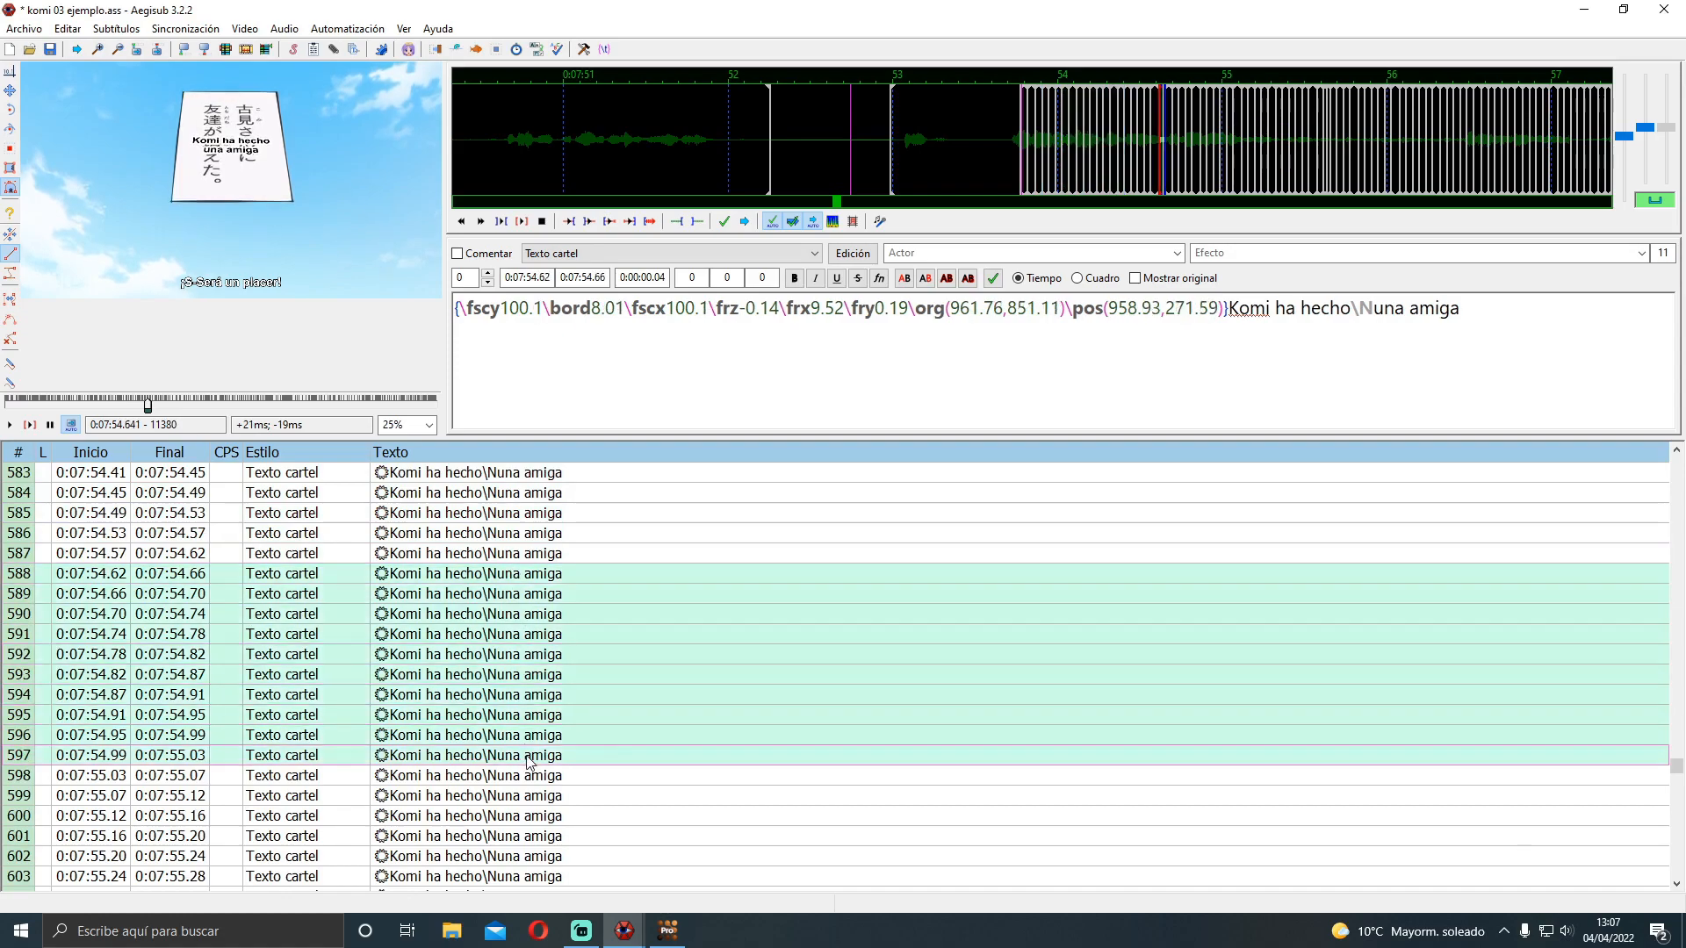
scroll(513, 636, "down", 4)
left_click_drag(486, 575, 488, 775)
scroll(488, 697, "down", 3)
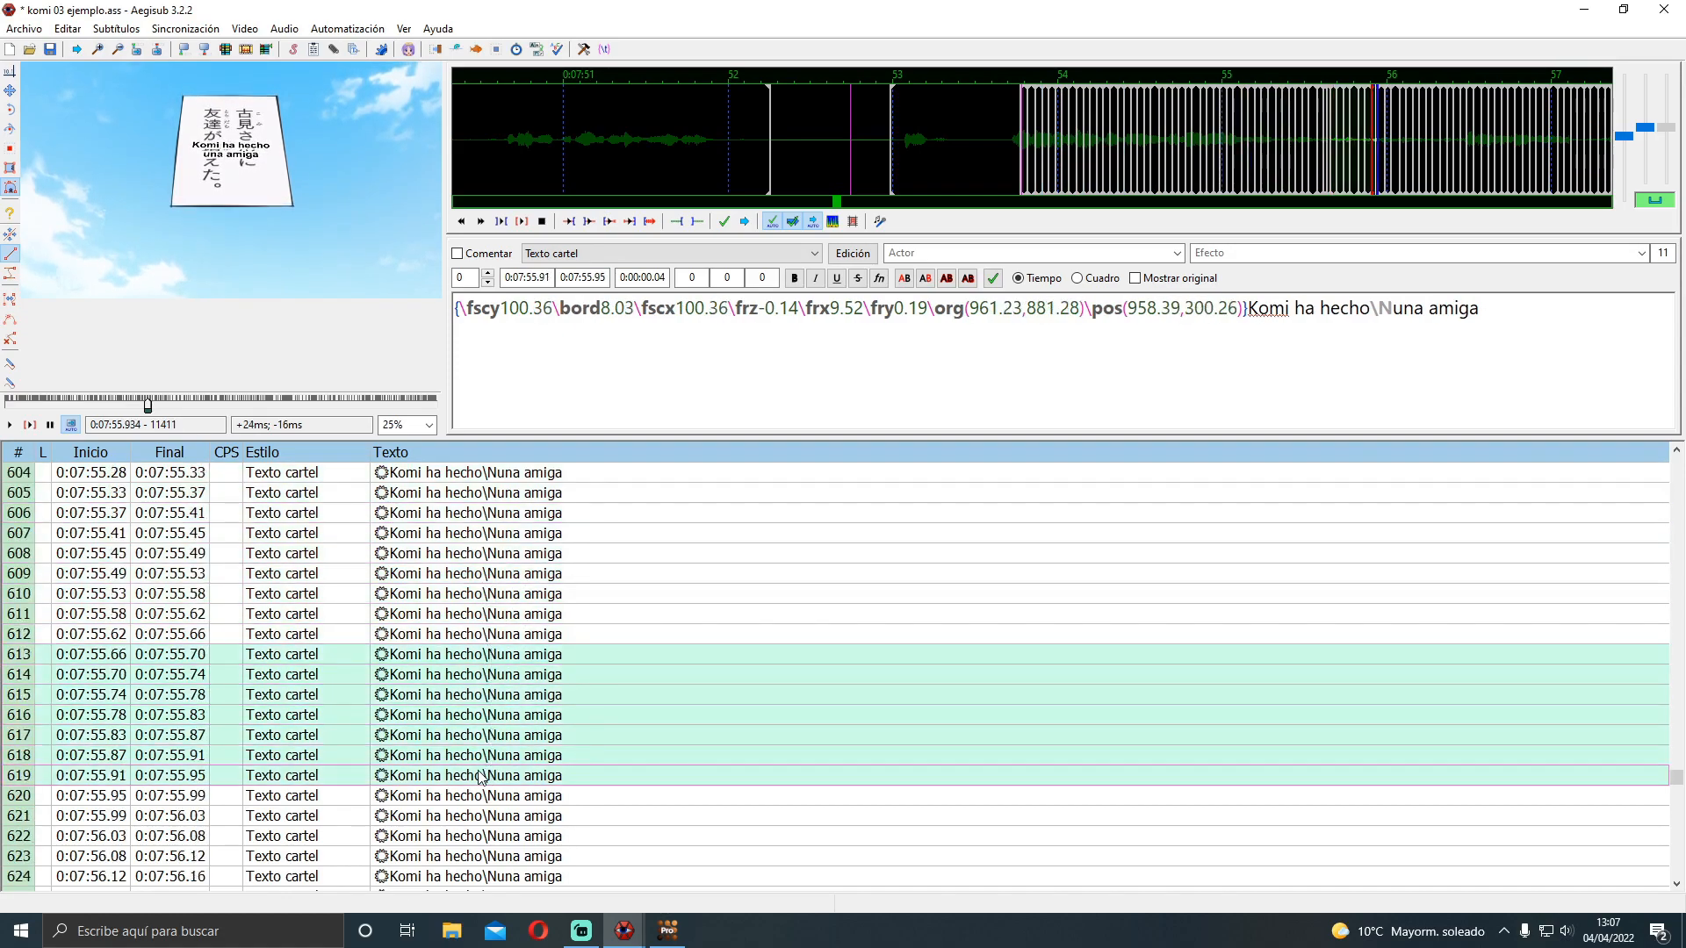
scroll(483, 762, "down", 3)
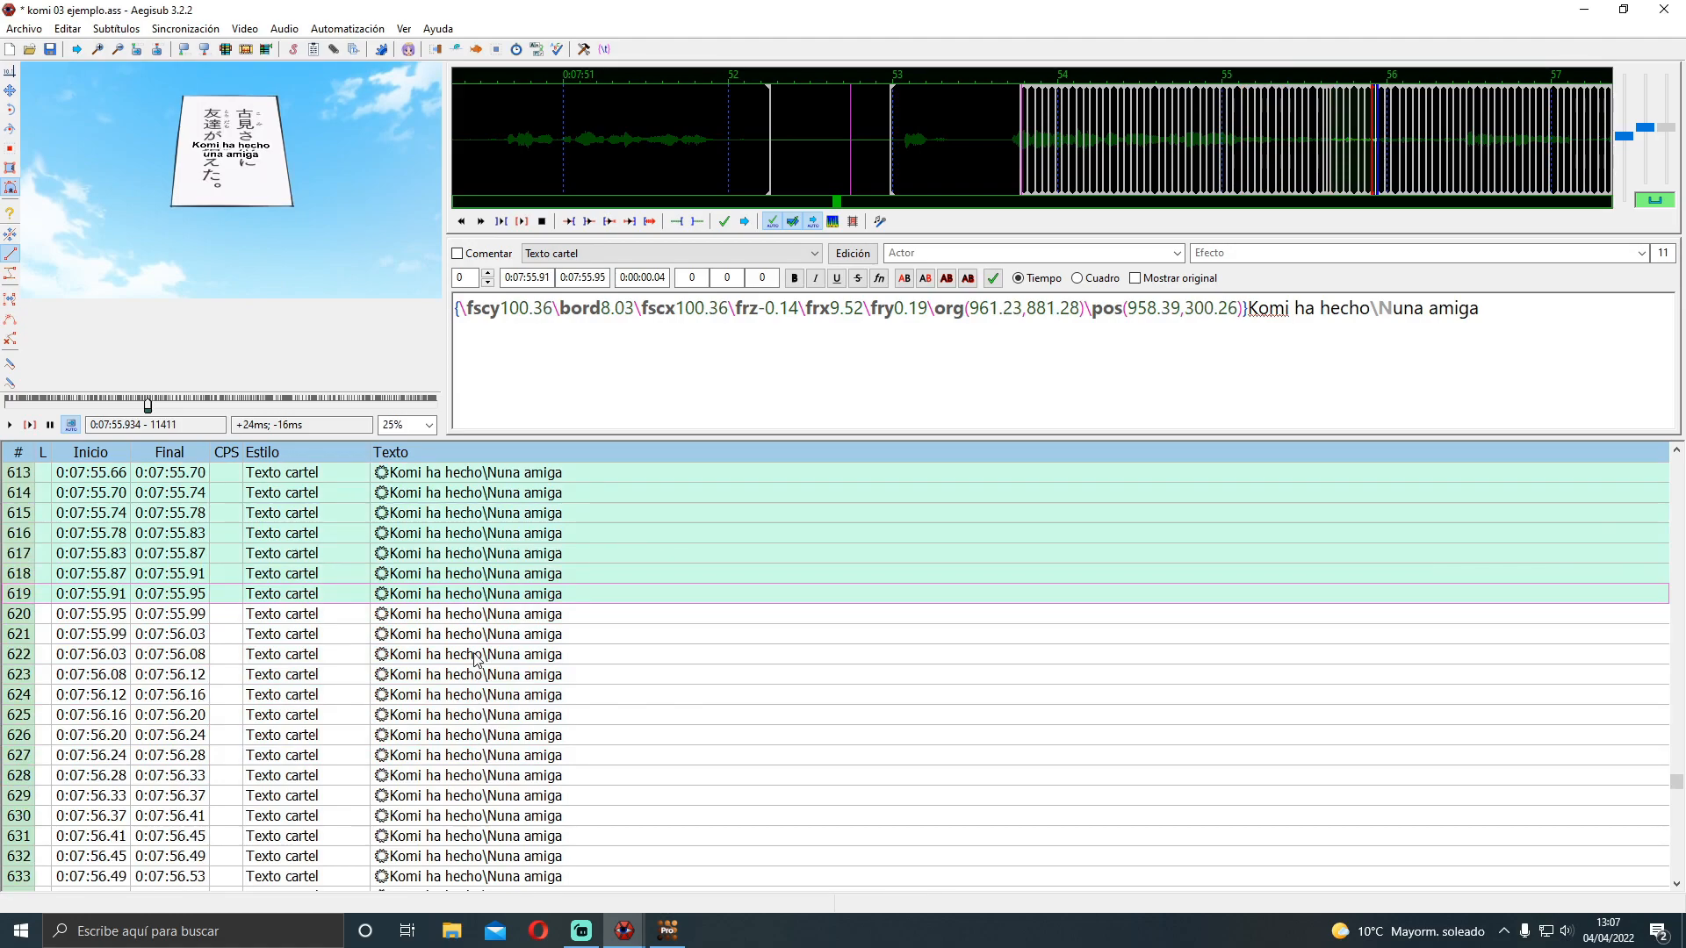
left_click_drag(475, 657, 515, 759)
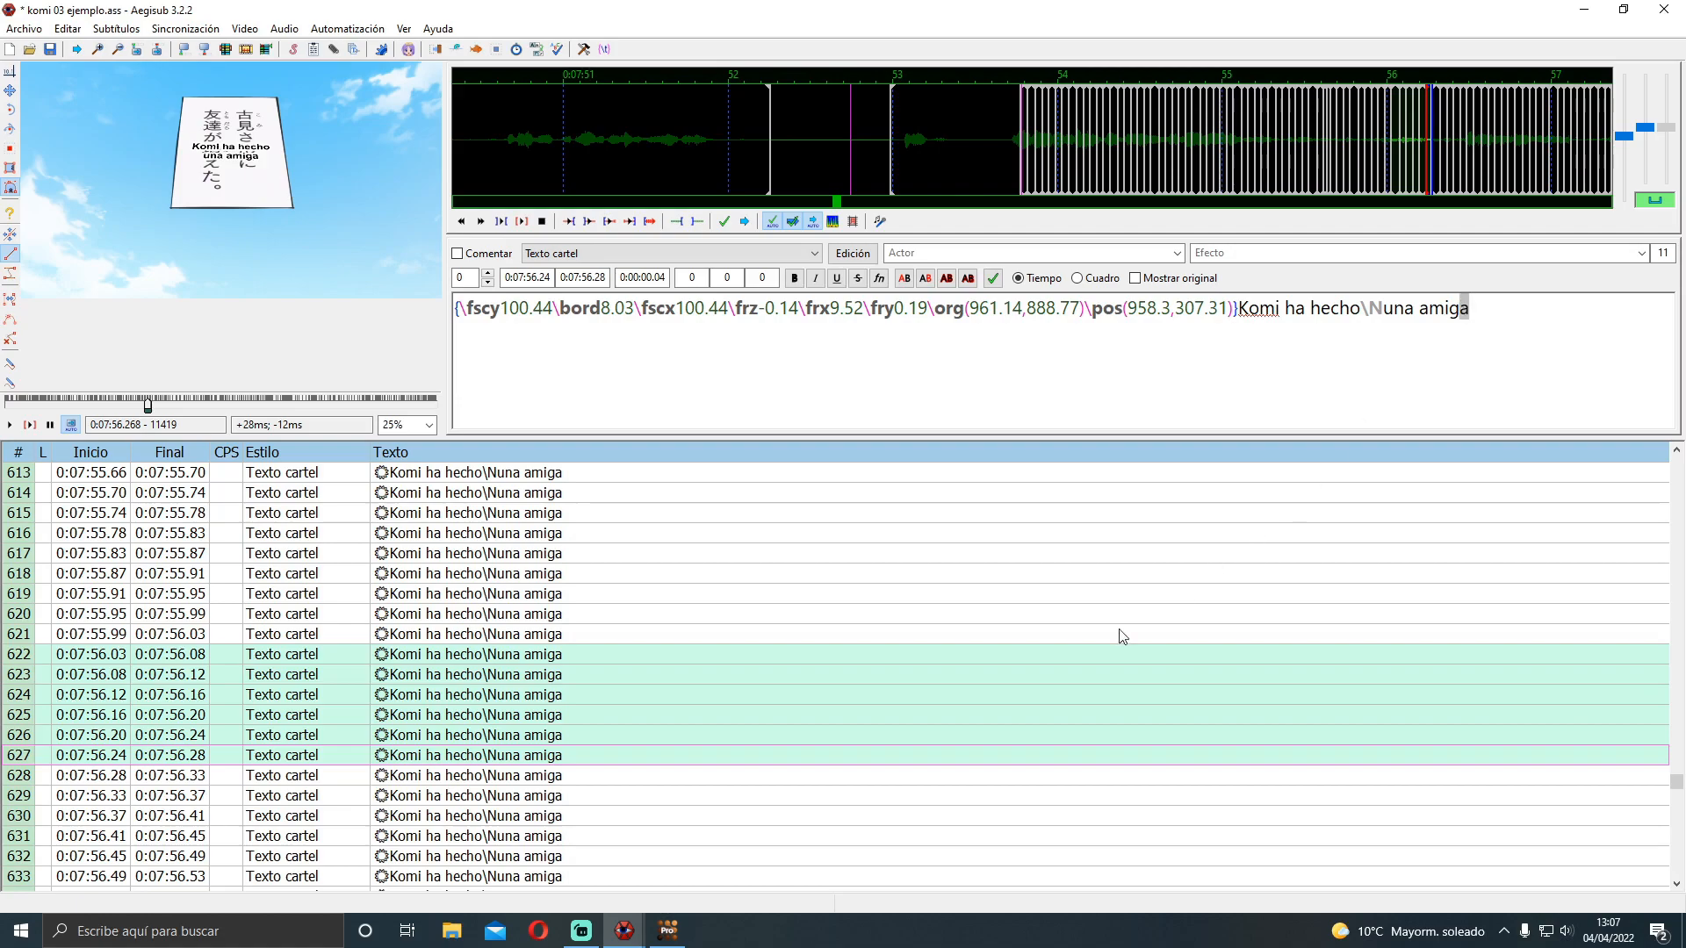
left_click(609, 643)
scroll(605, 643, "up", 4)
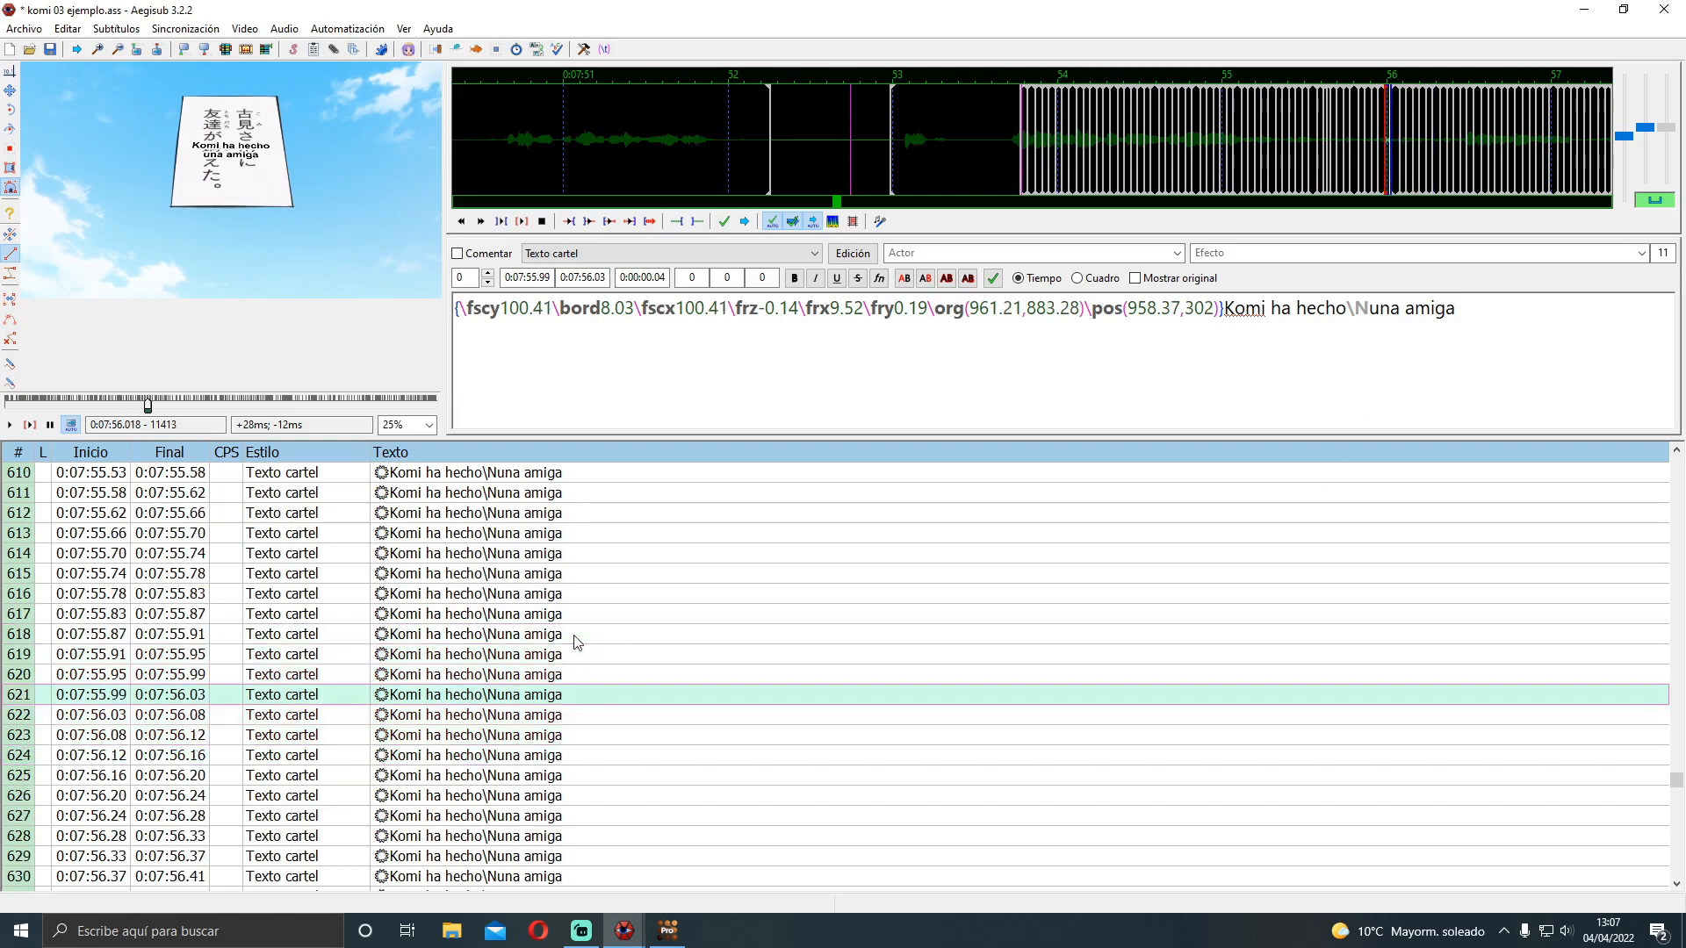
left_click(599, 636)
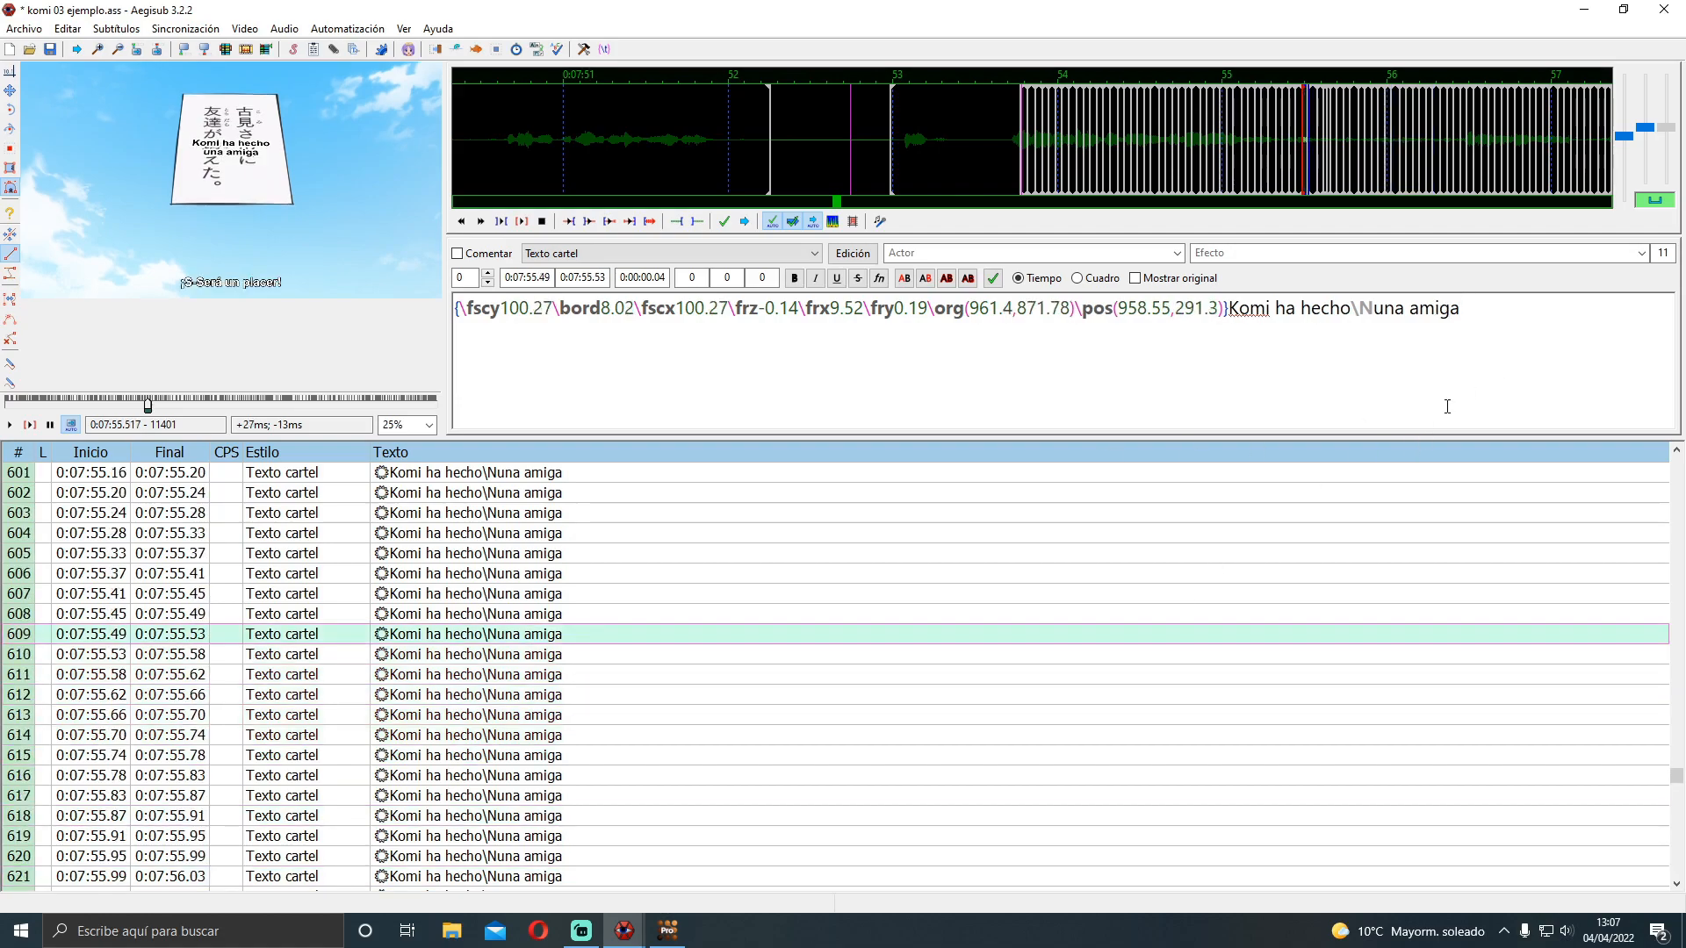
left_click(804, 608)
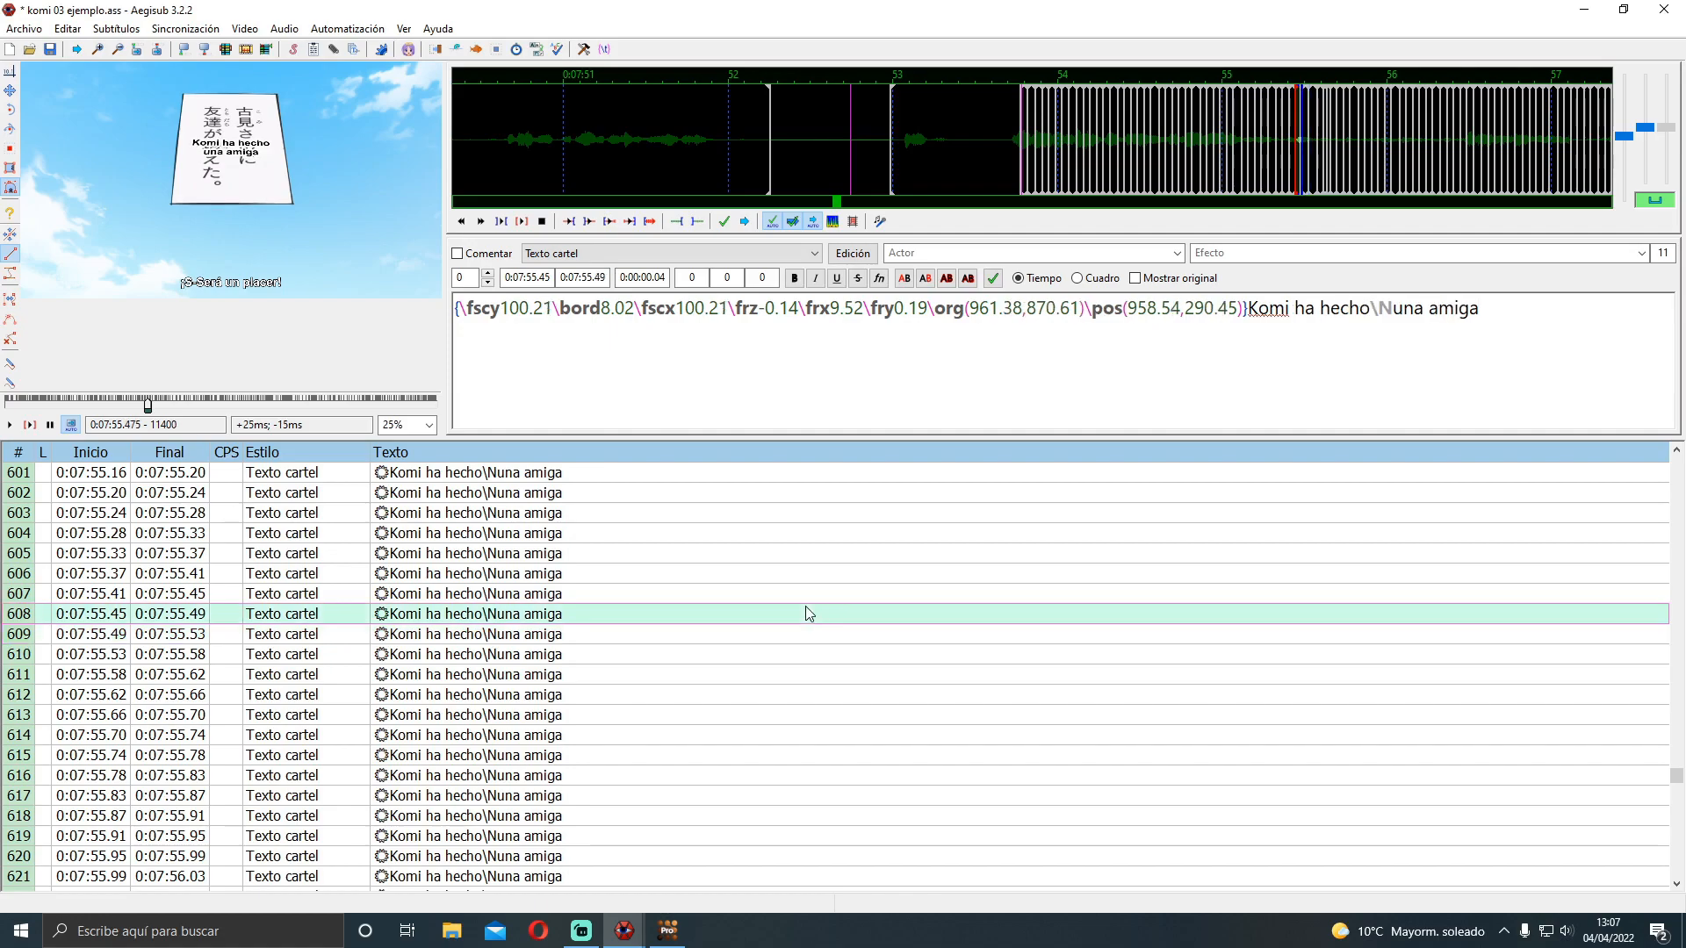
Examine the generated text lines around 607–614 and 818, and shape line 662, to check how the sign is covered
left_click(742, 733)
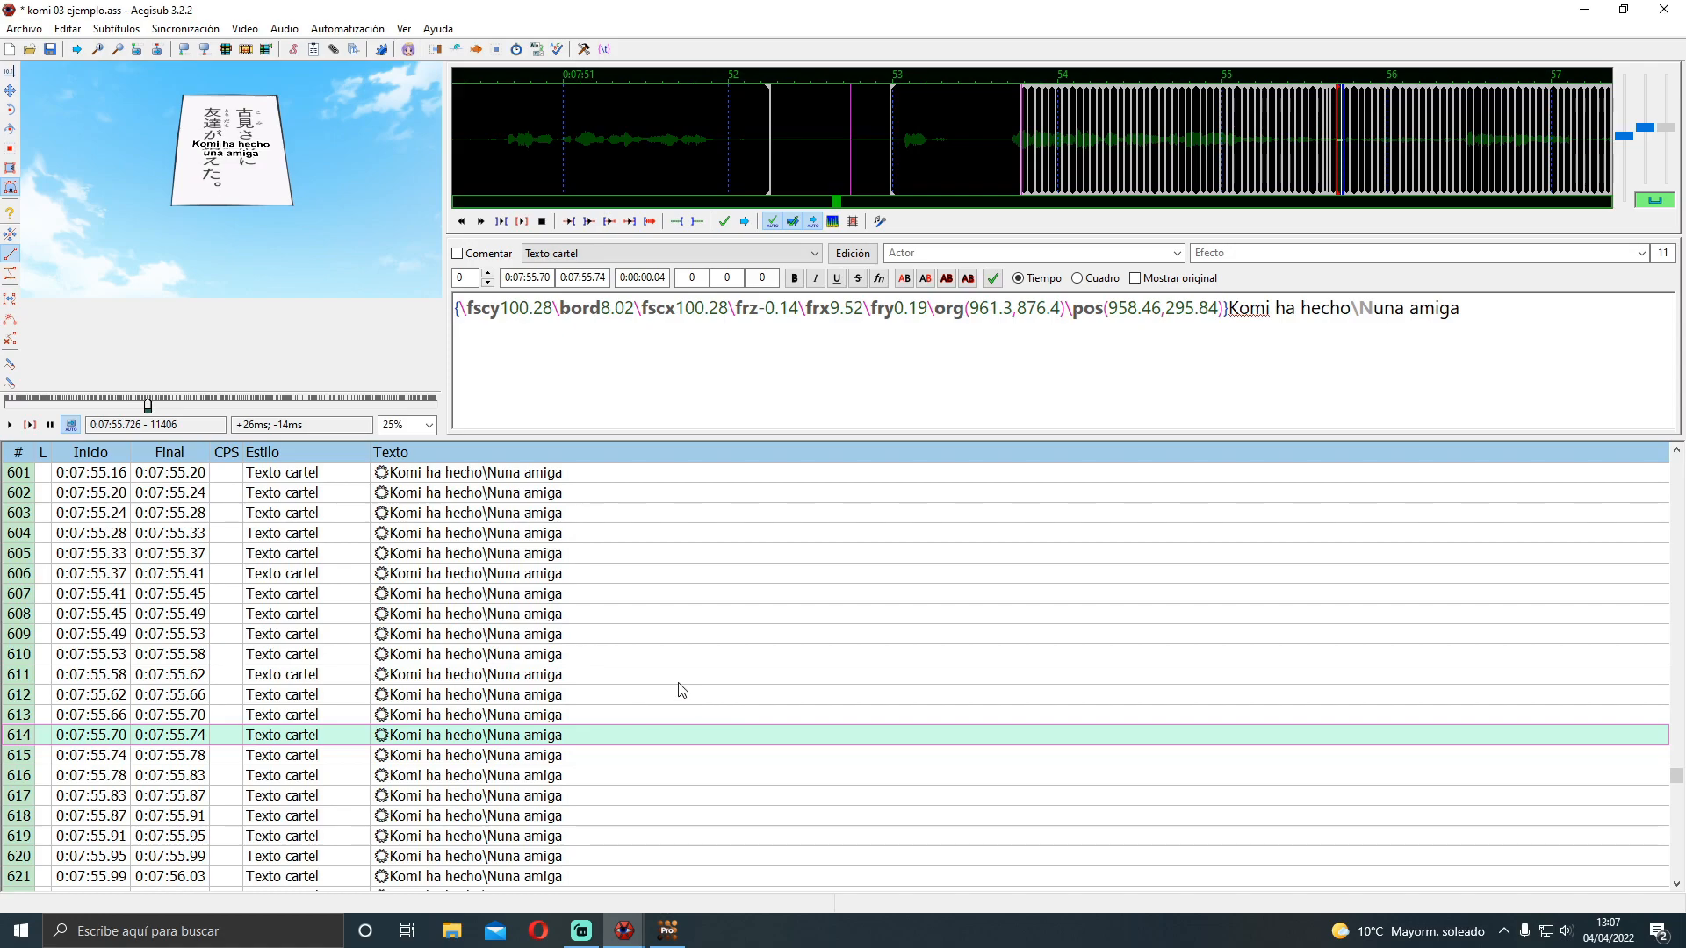
left_click(728, 594)
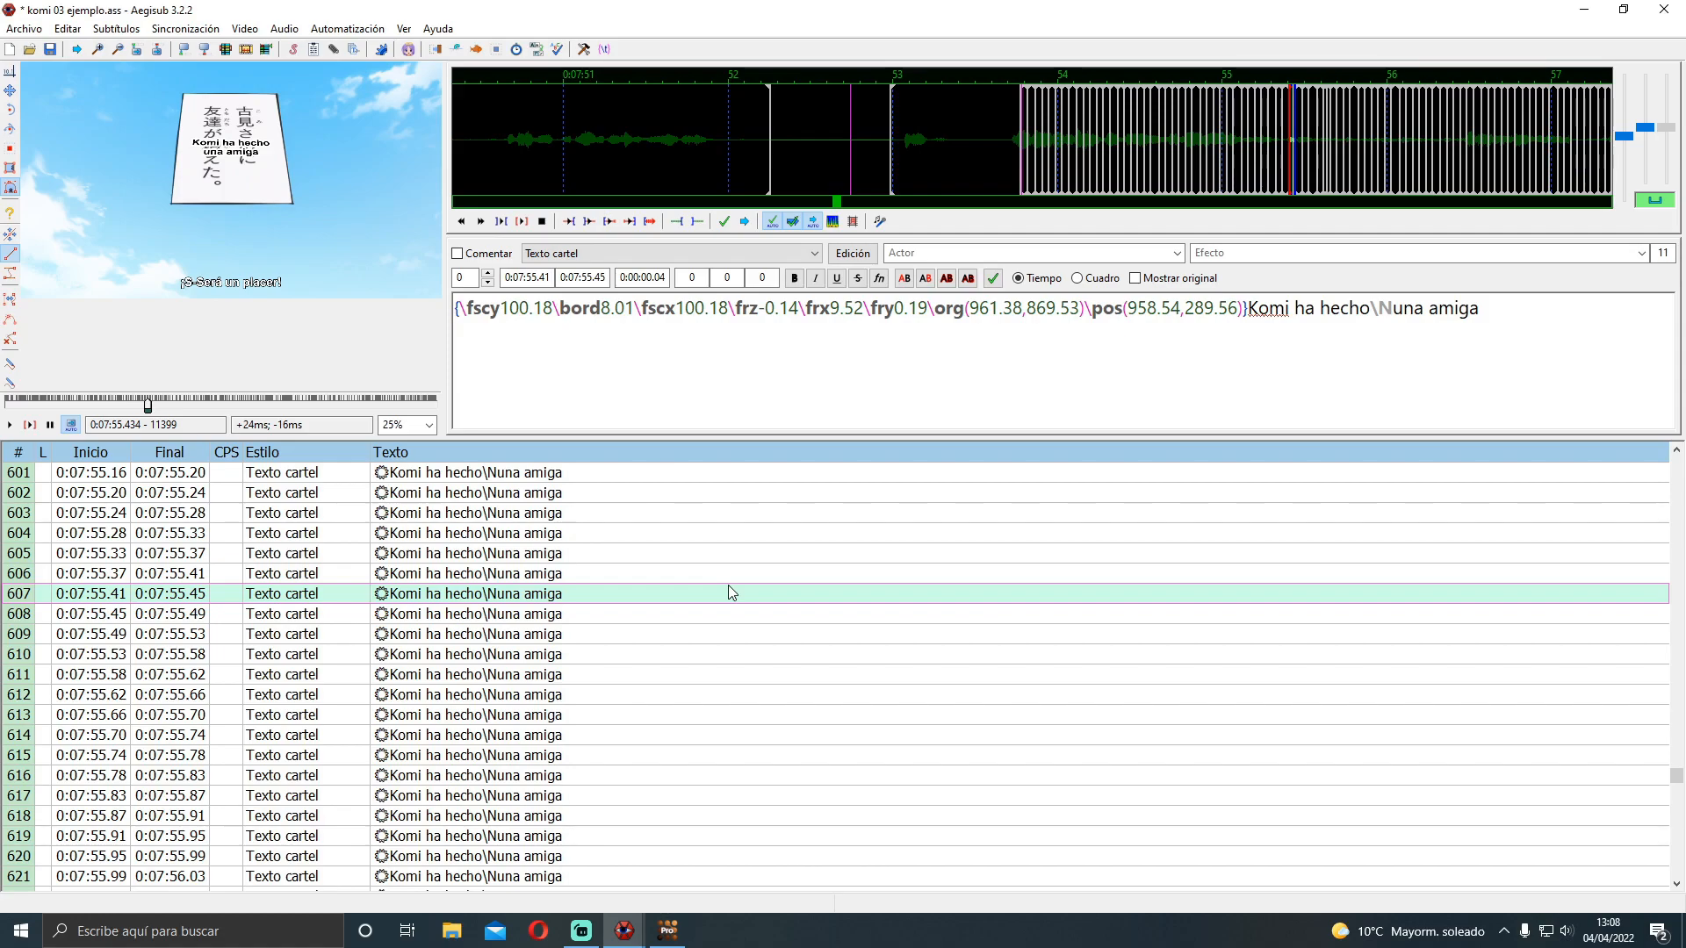
left_click(591, 654)
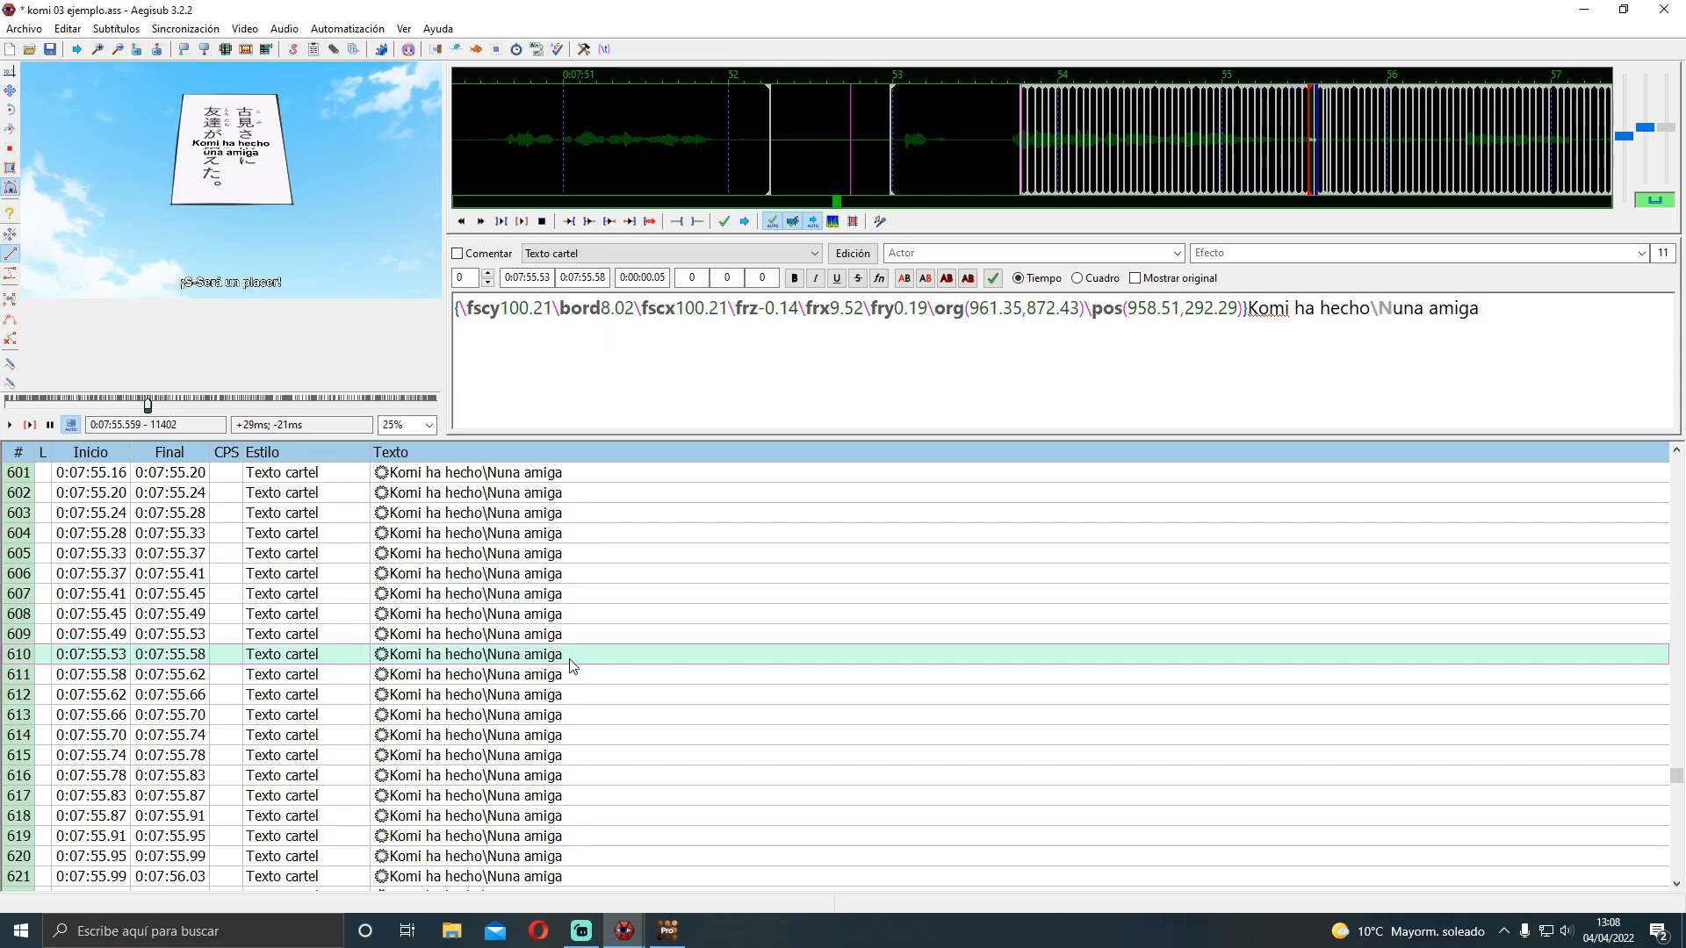
left_click(634, 547)
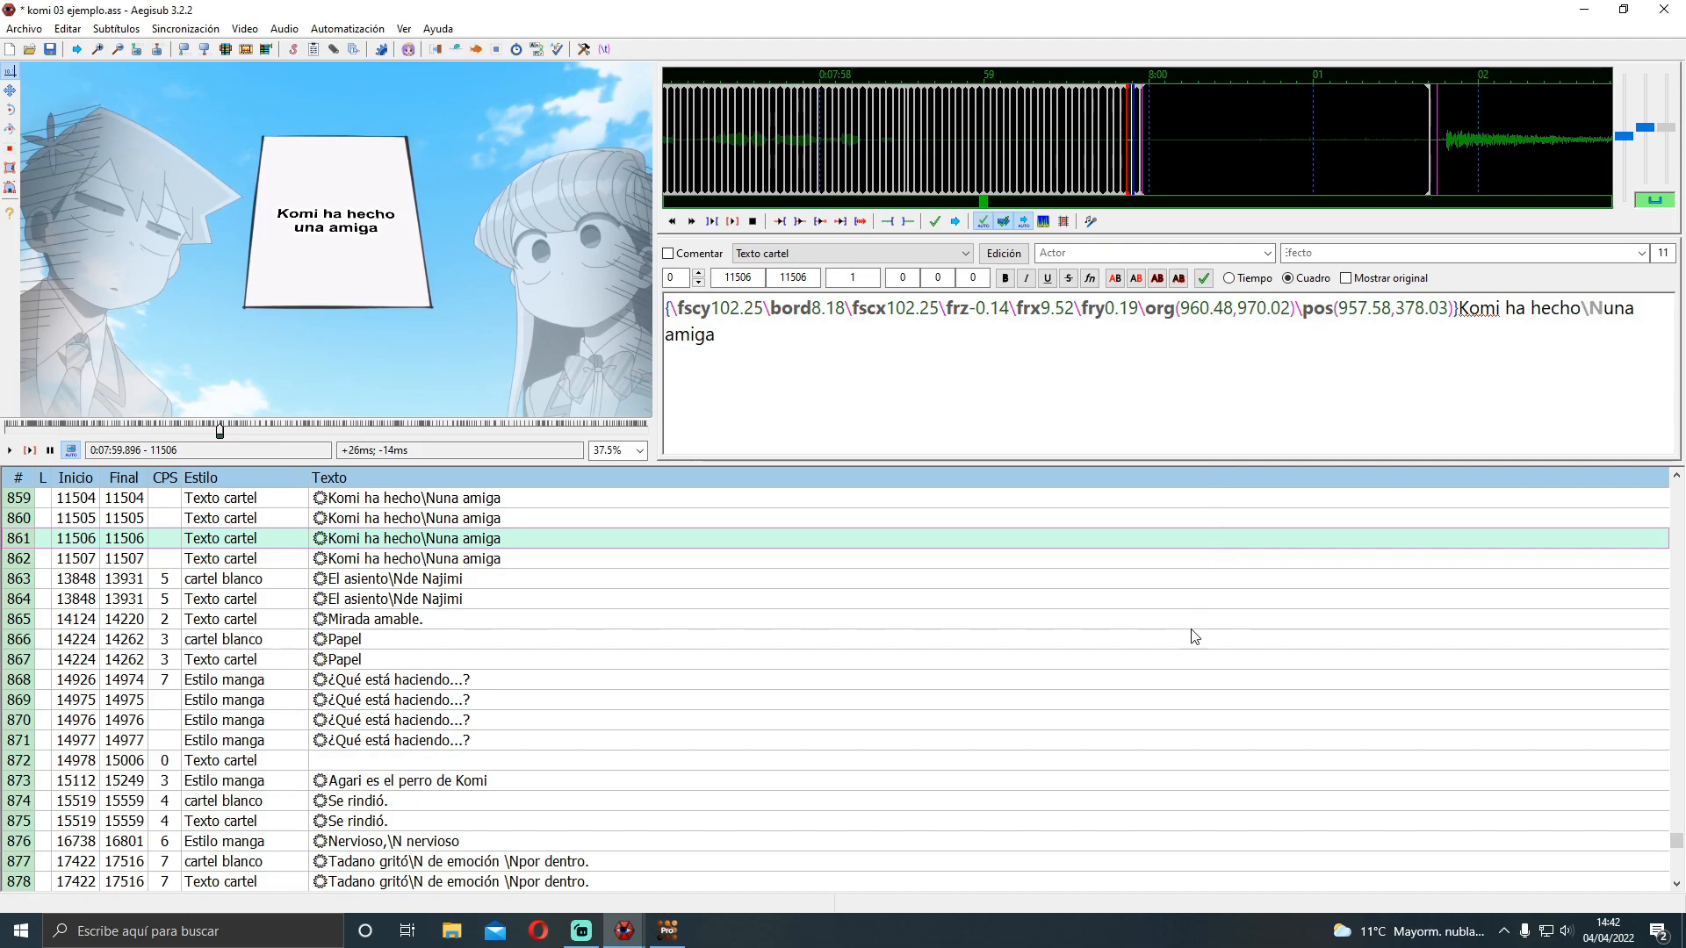
scroll(1194, 637, "up", 15)
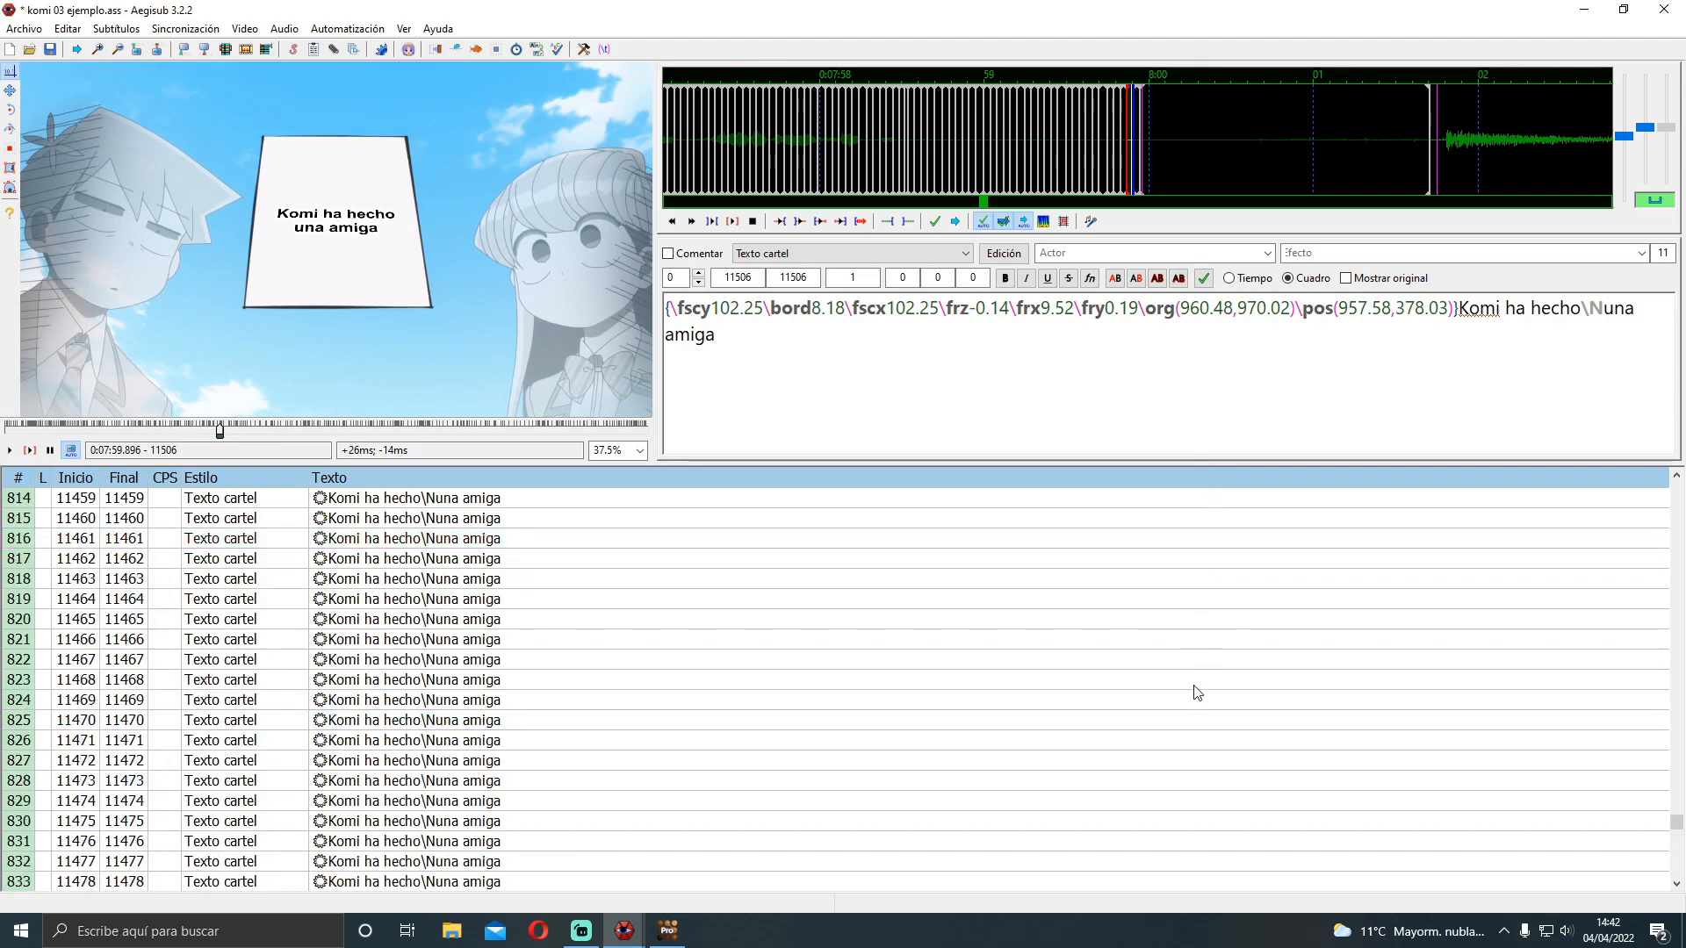
left_click(1071, 596)
scroll(1041, 601, "up", 4)
scroll(664, 583, "up", 20)
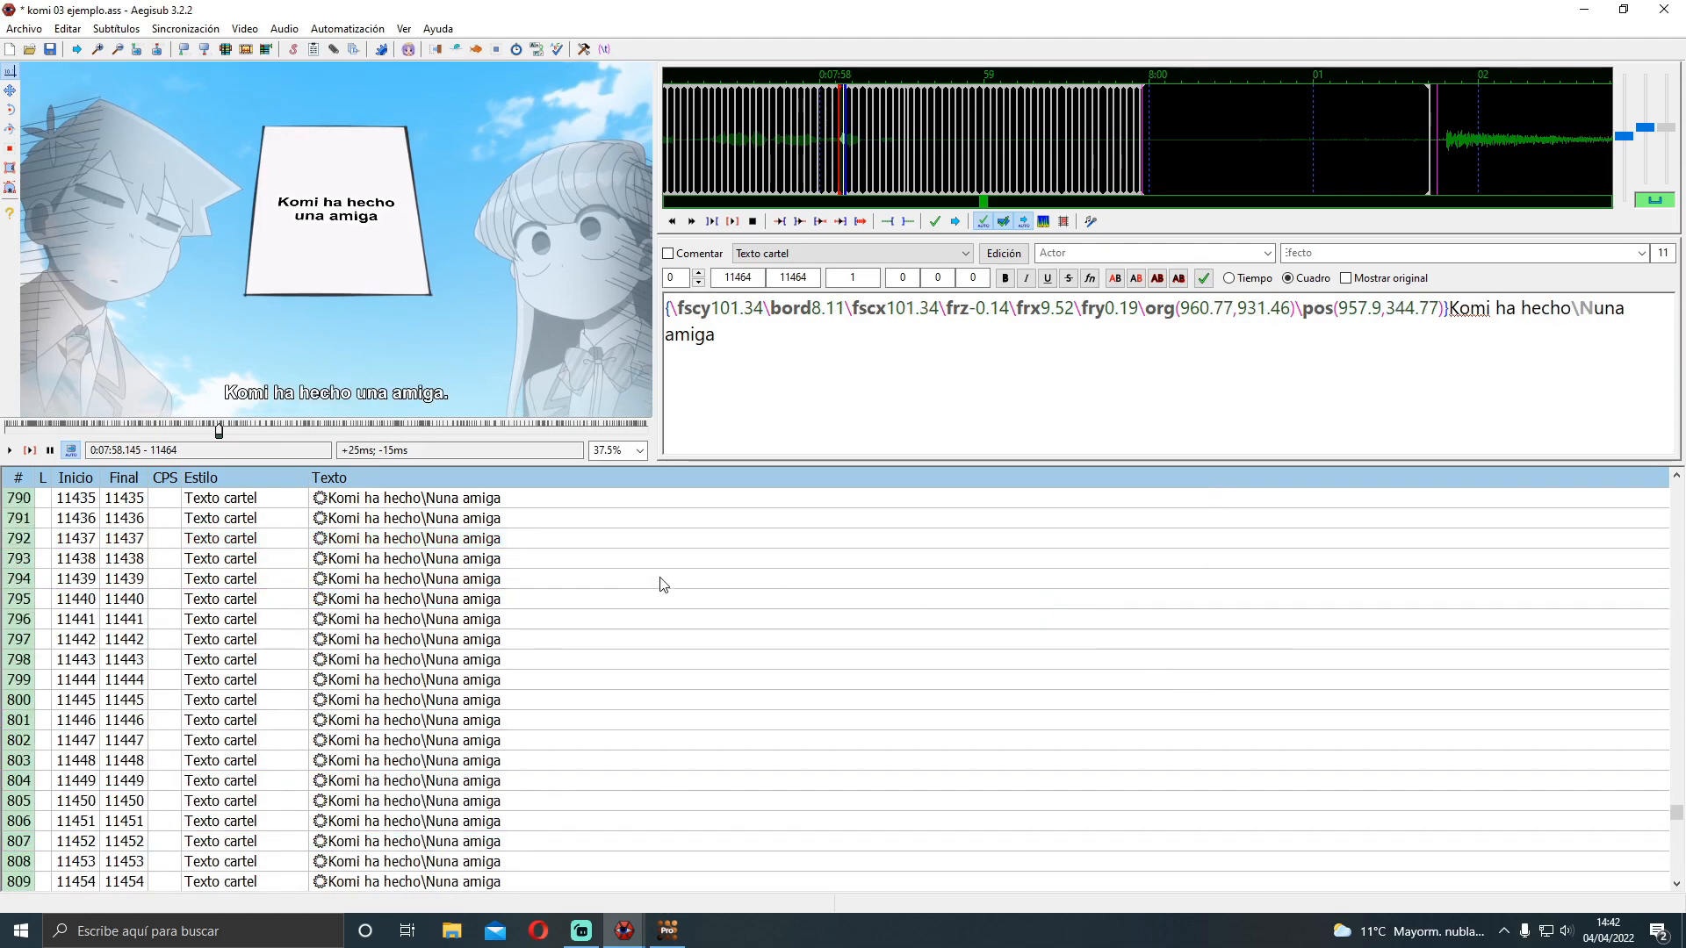
left_click_drag(1679, 784, 1679, 758)
left_click(753, 681)
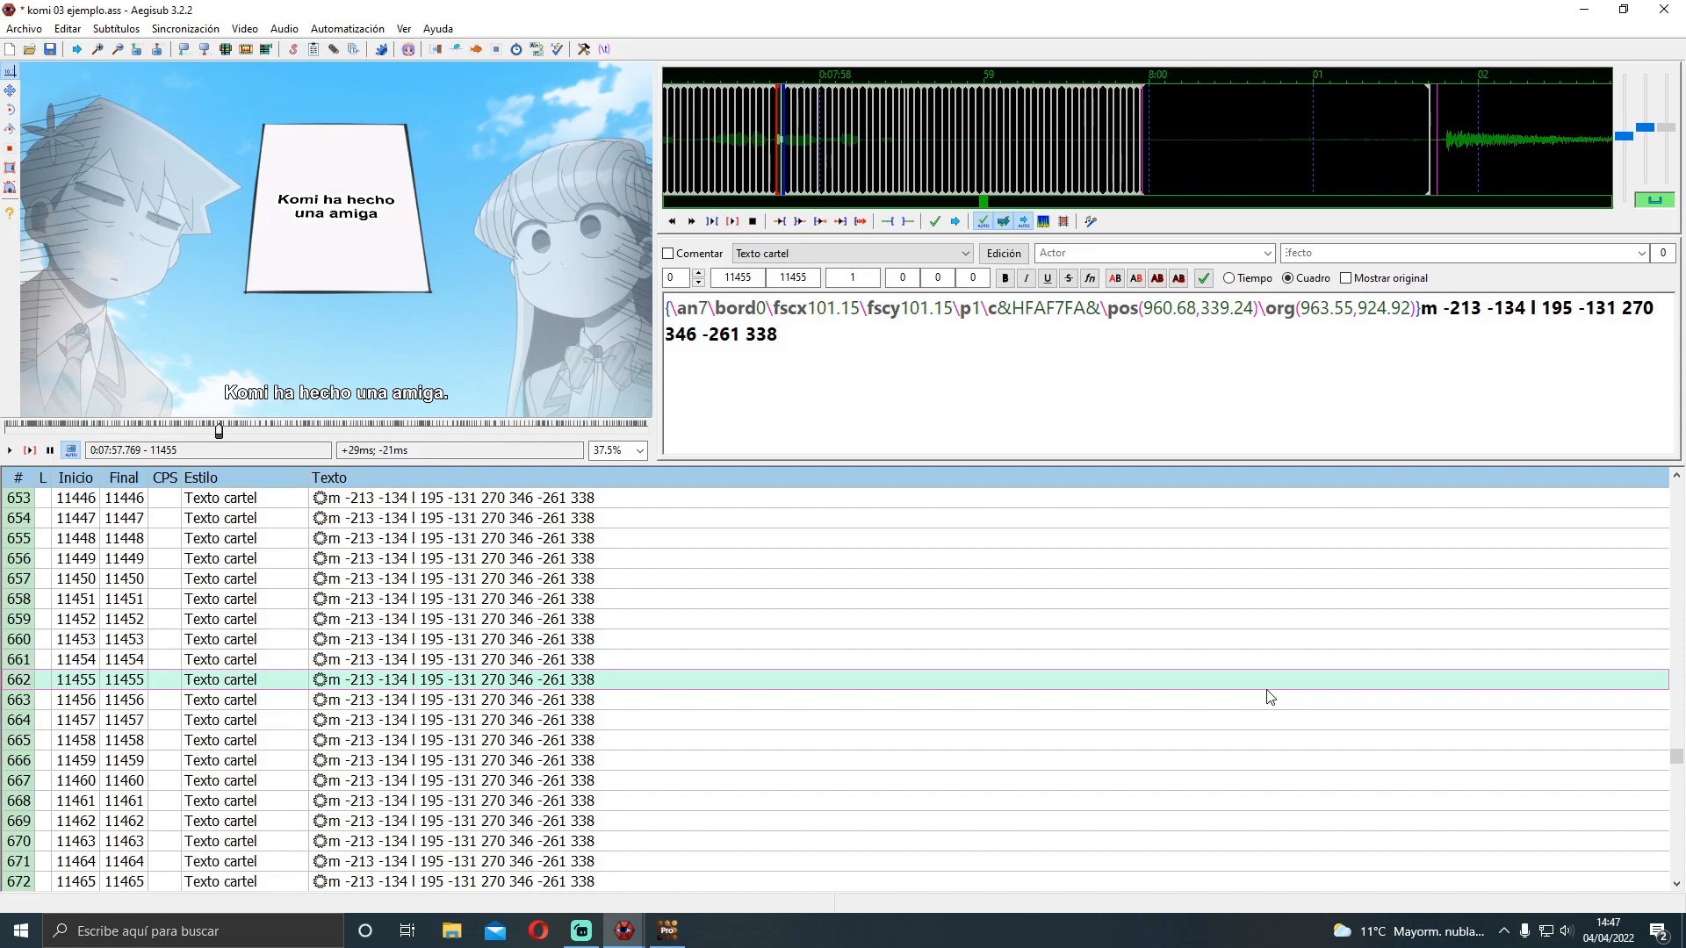
Minimize the Komi subtitle project and switch to the Aegisub window with arifureta 2 07.ass
left_click(1584, 8)
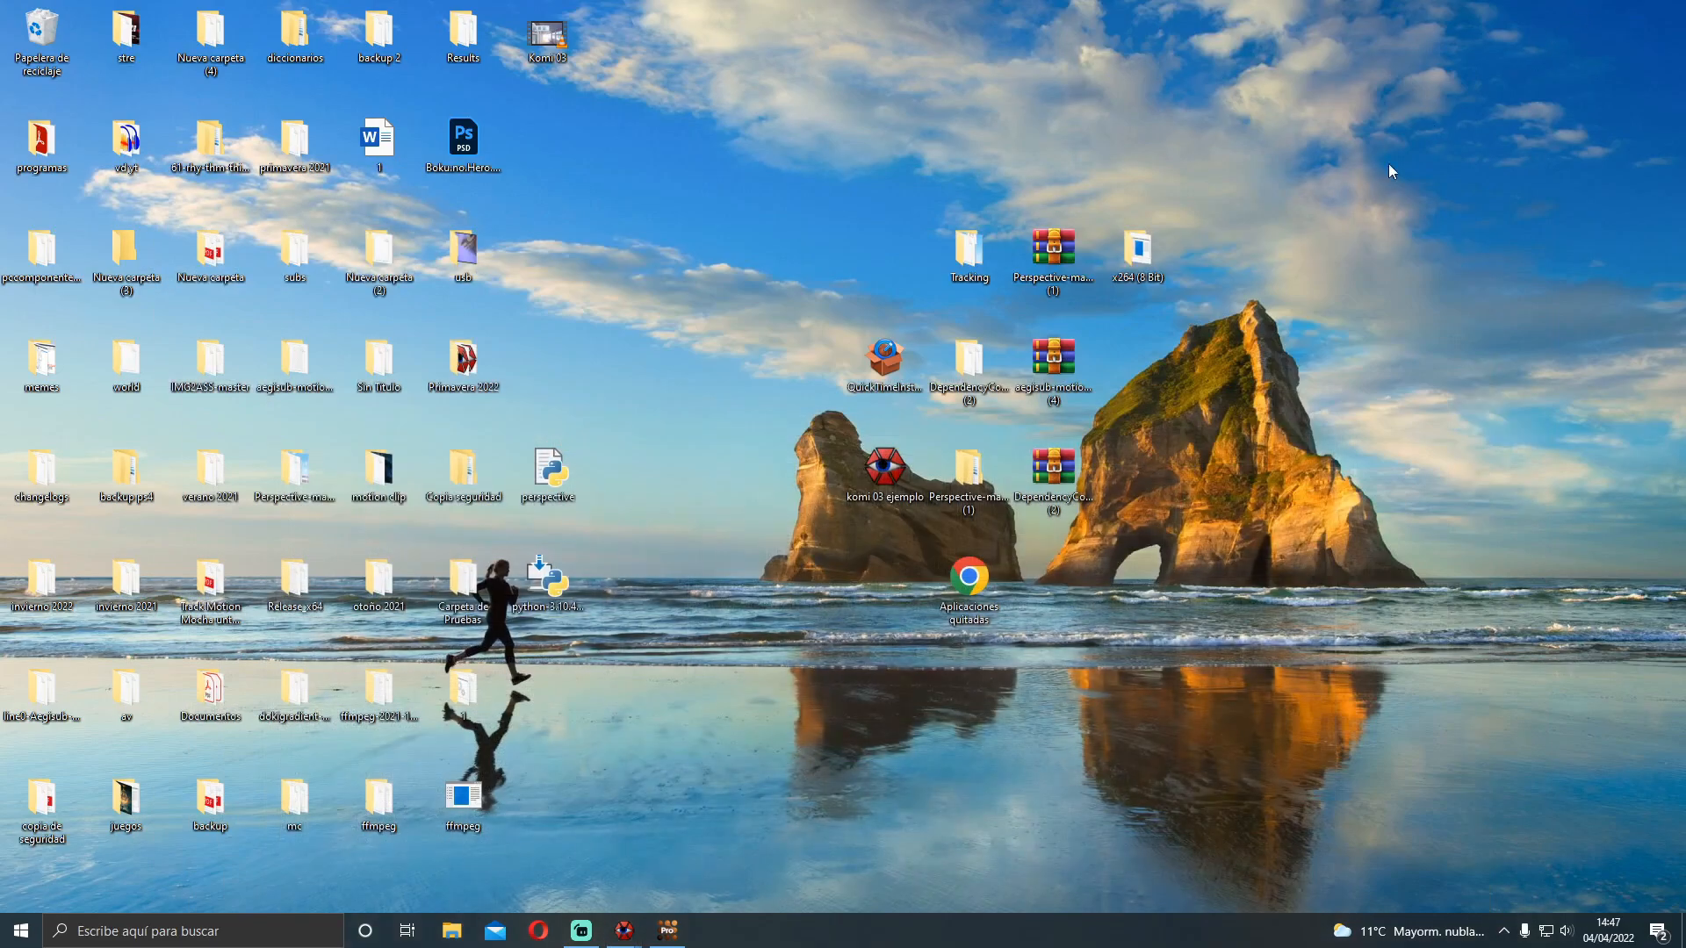
mouse_move(624, 929)
left_click(798, 857)
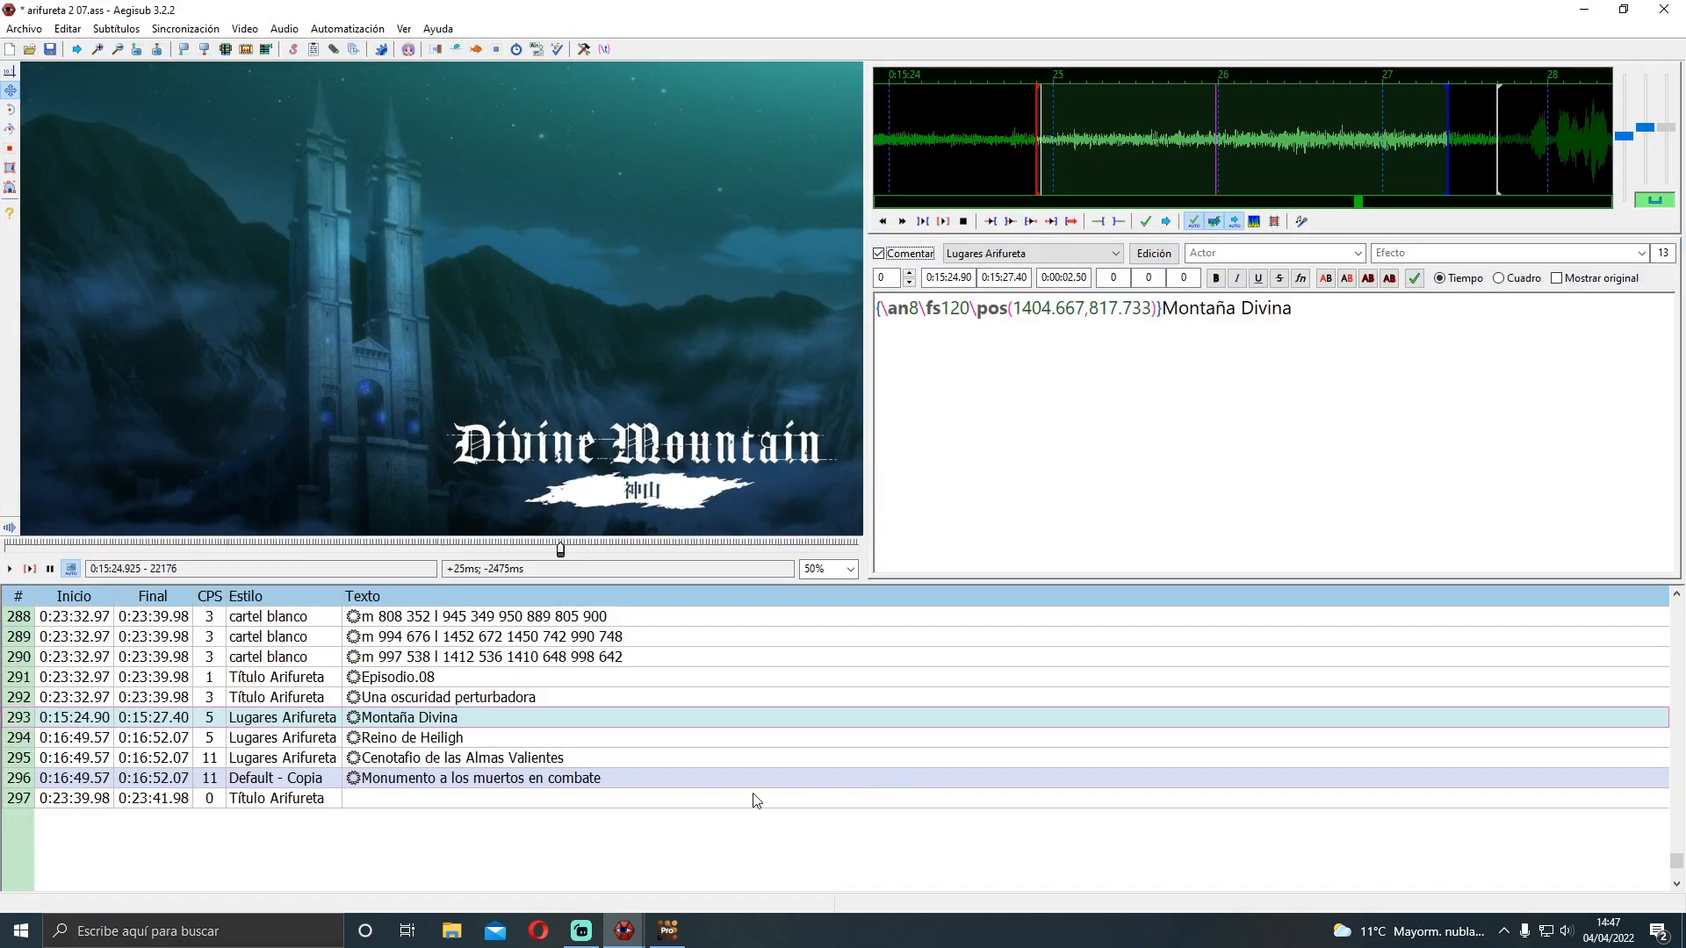
Advance the video on the Montaña Divina line to frame 22187 and copy that frame to the clipboard without subtitles
left_click(536, 716)
key("Right")
key("Right")
key("Right")
key("Right")
key("Right")
key("Right")
key("Right")
key("Right")
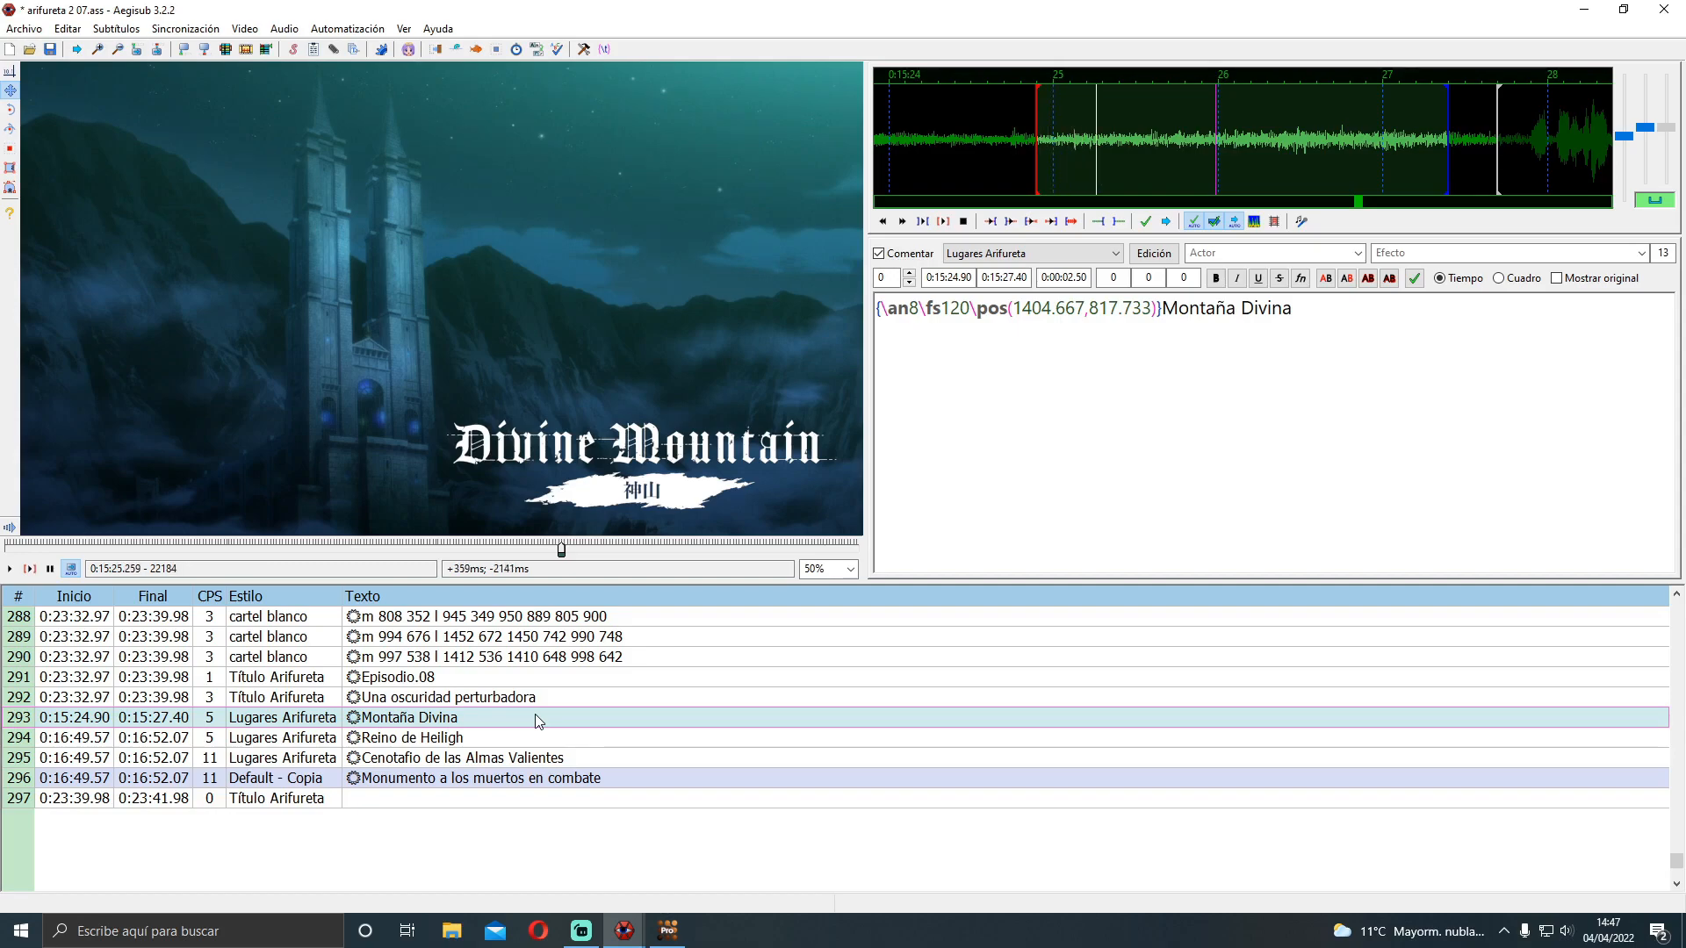
key("Right")
key("Right")
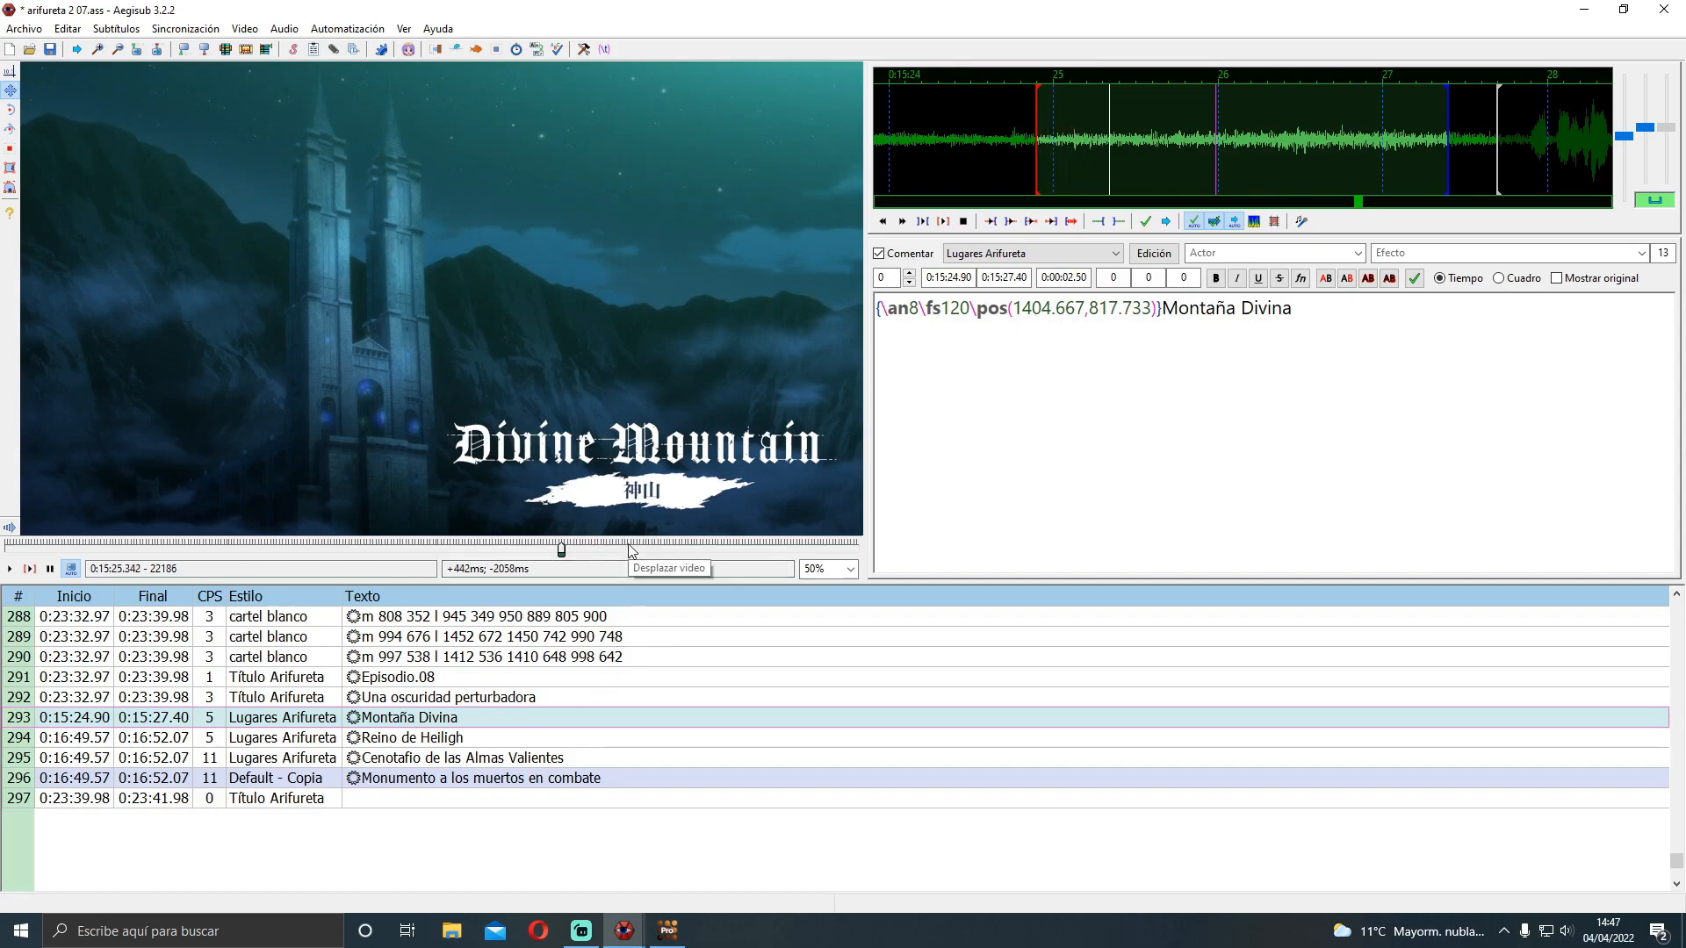
key("Right")
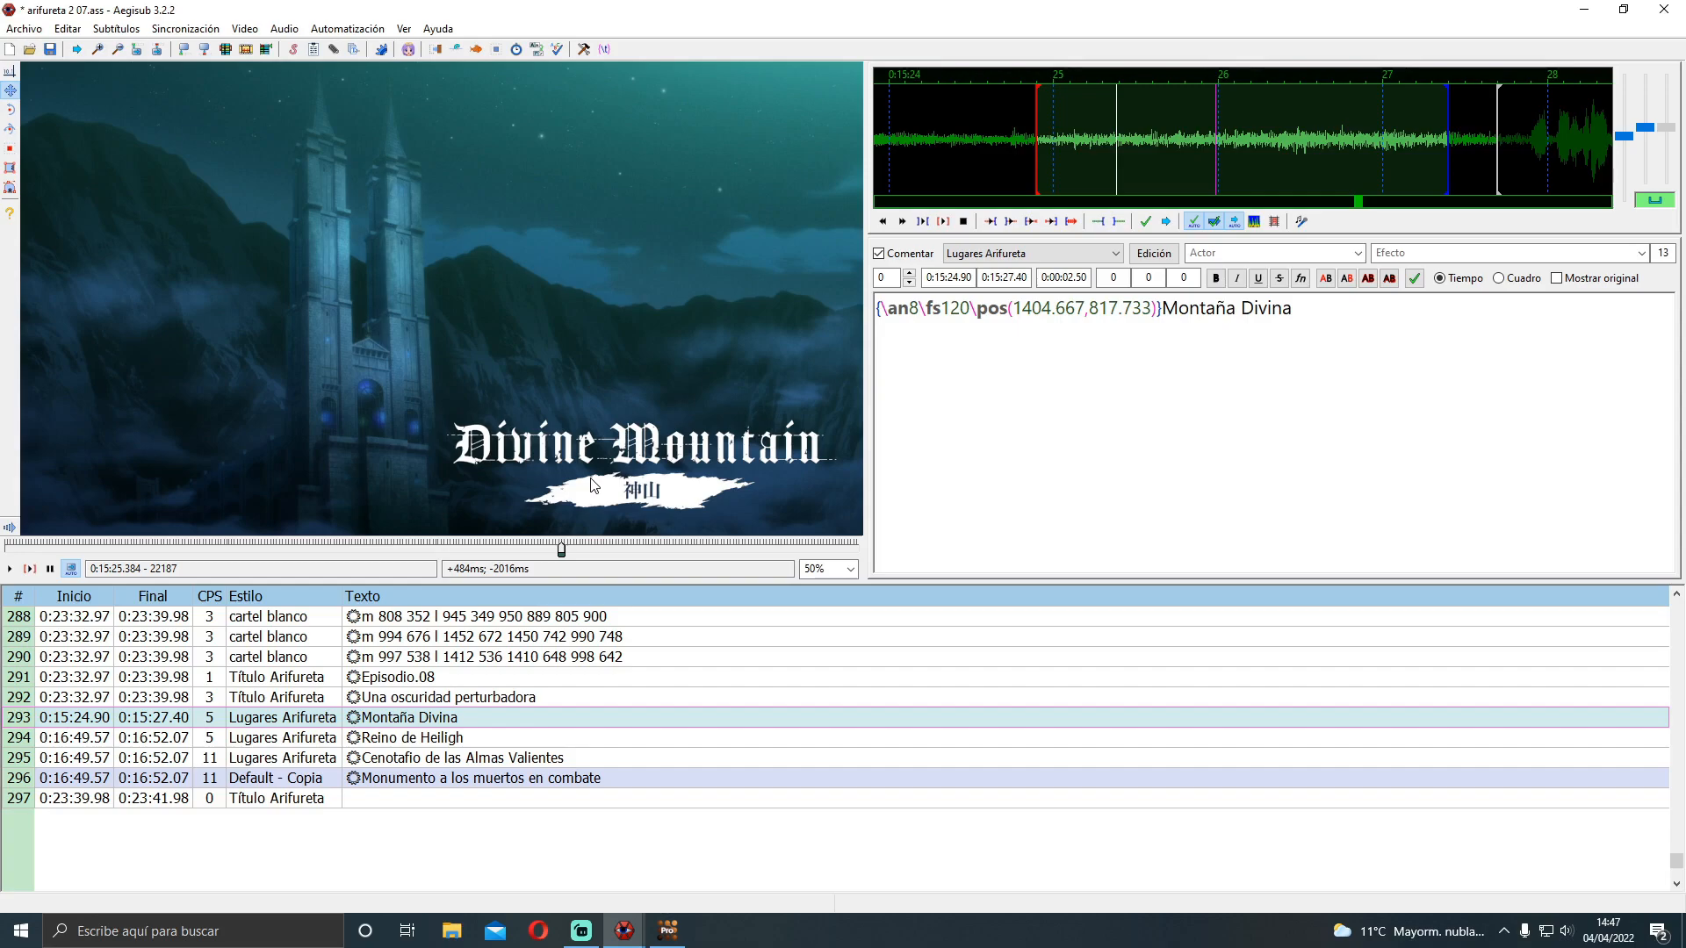
right_click(630, 430)
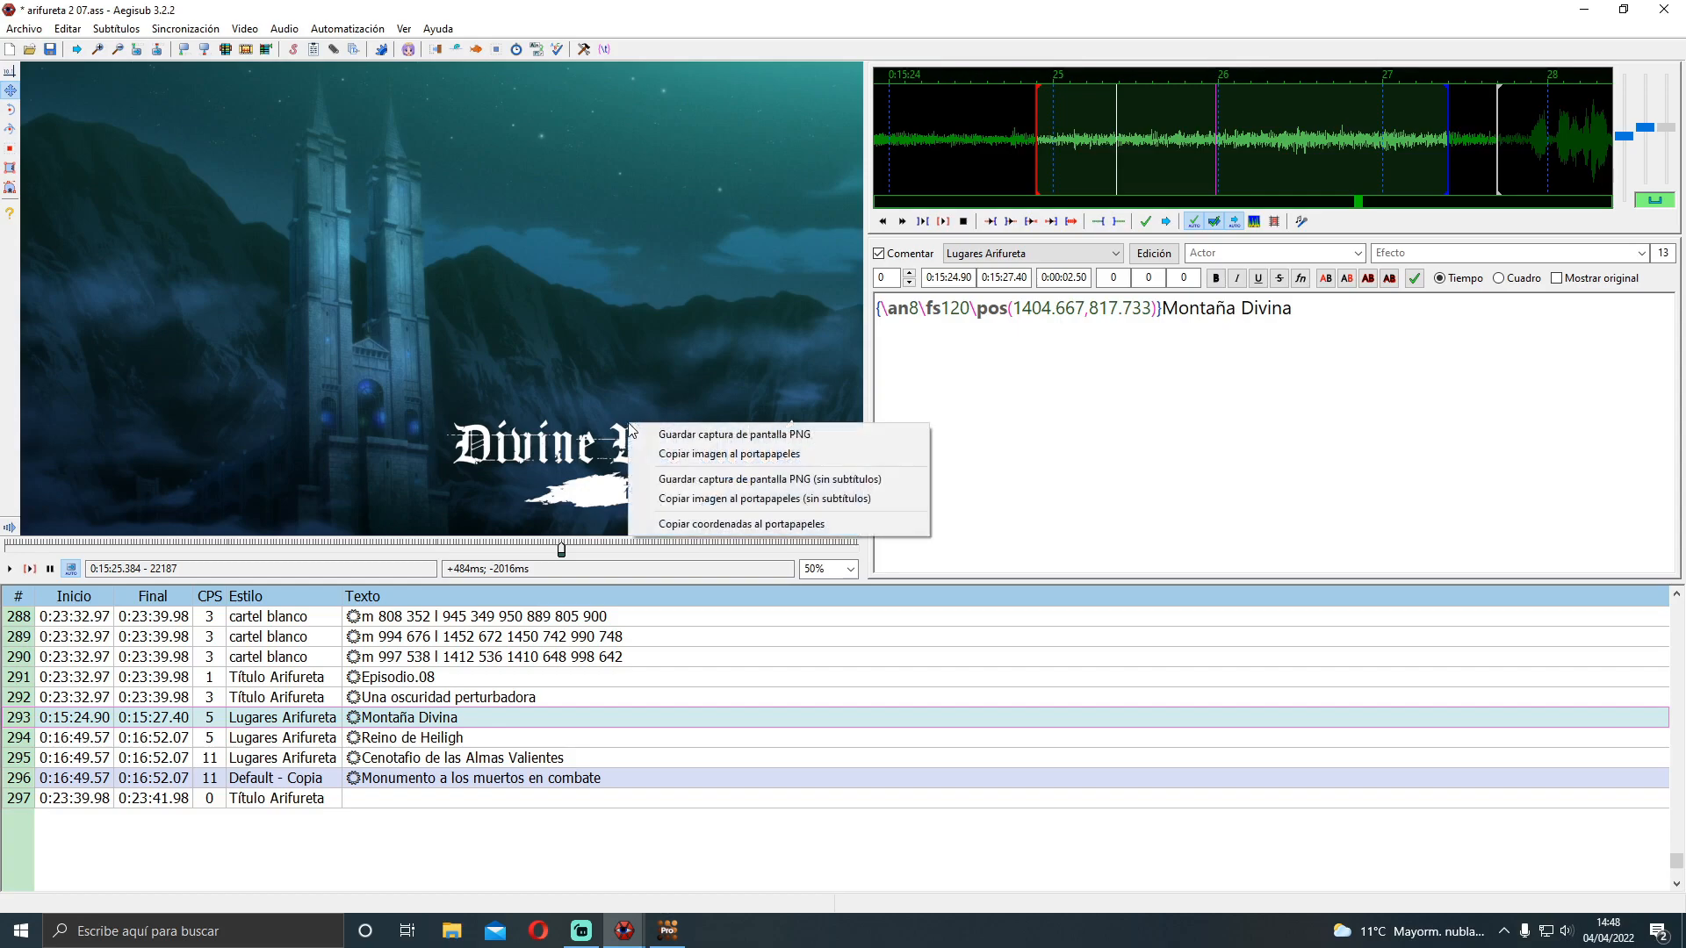
left_click(648, 499)
Find Photoshop with the Windows search and launch it
left_click(244, 943)
type("`hpy")
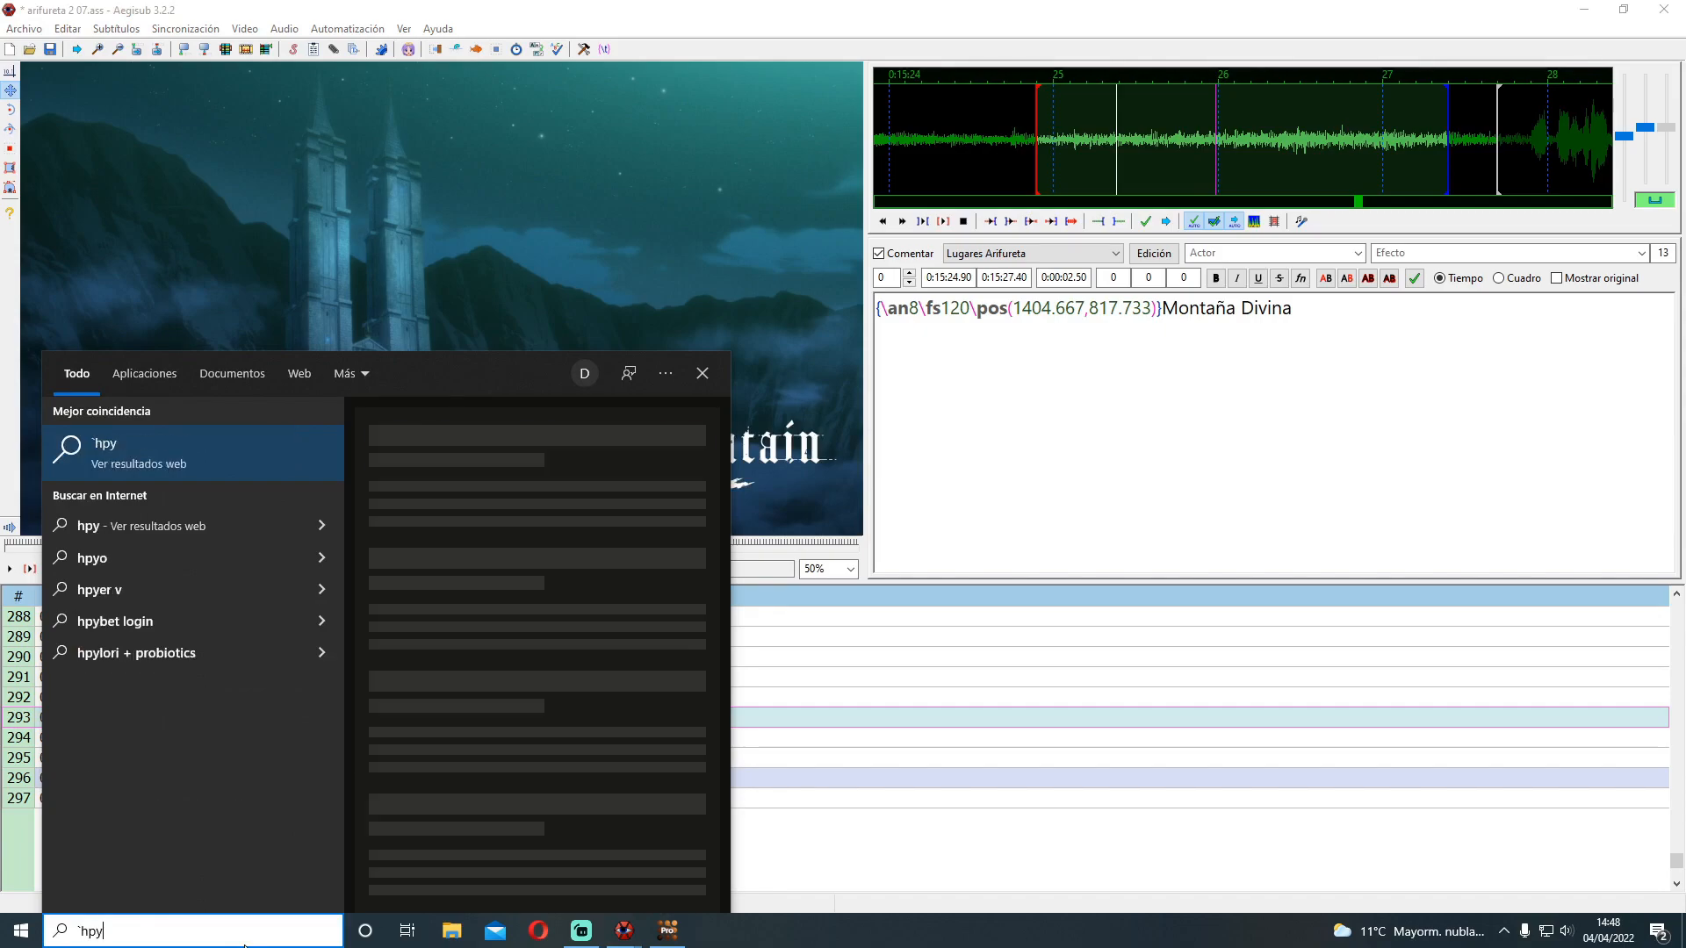
key("BackSpace")
key("BackSpace")
key("BackSpace")
key("BackSpace")
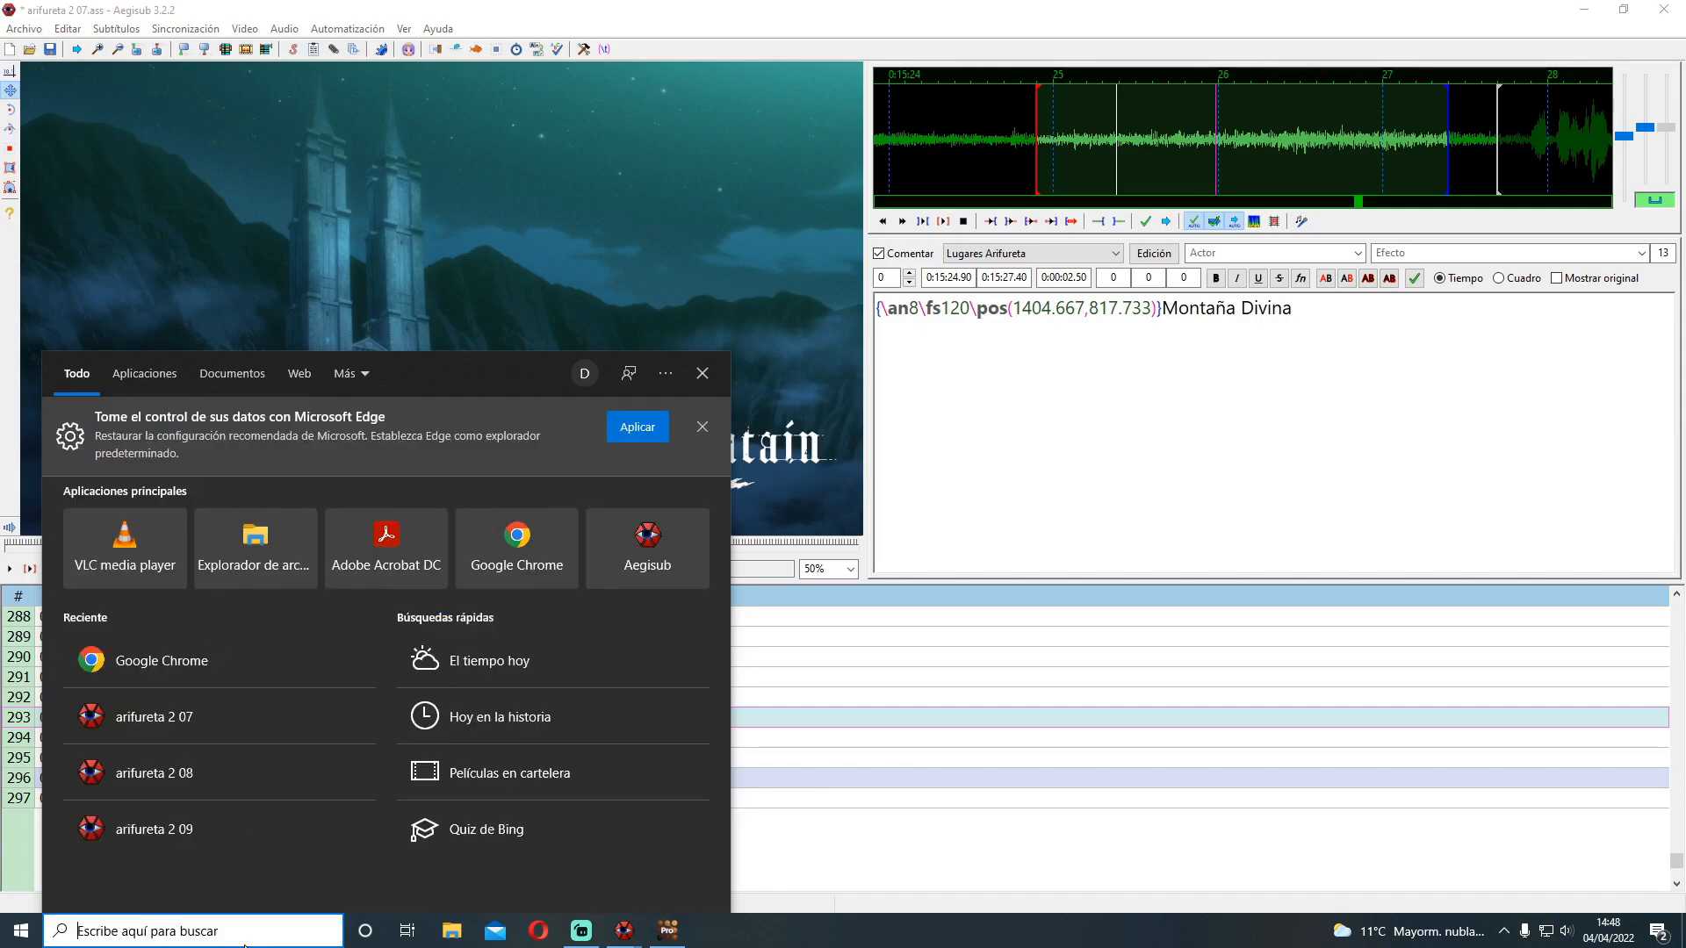
type("pho")
key("Escape")
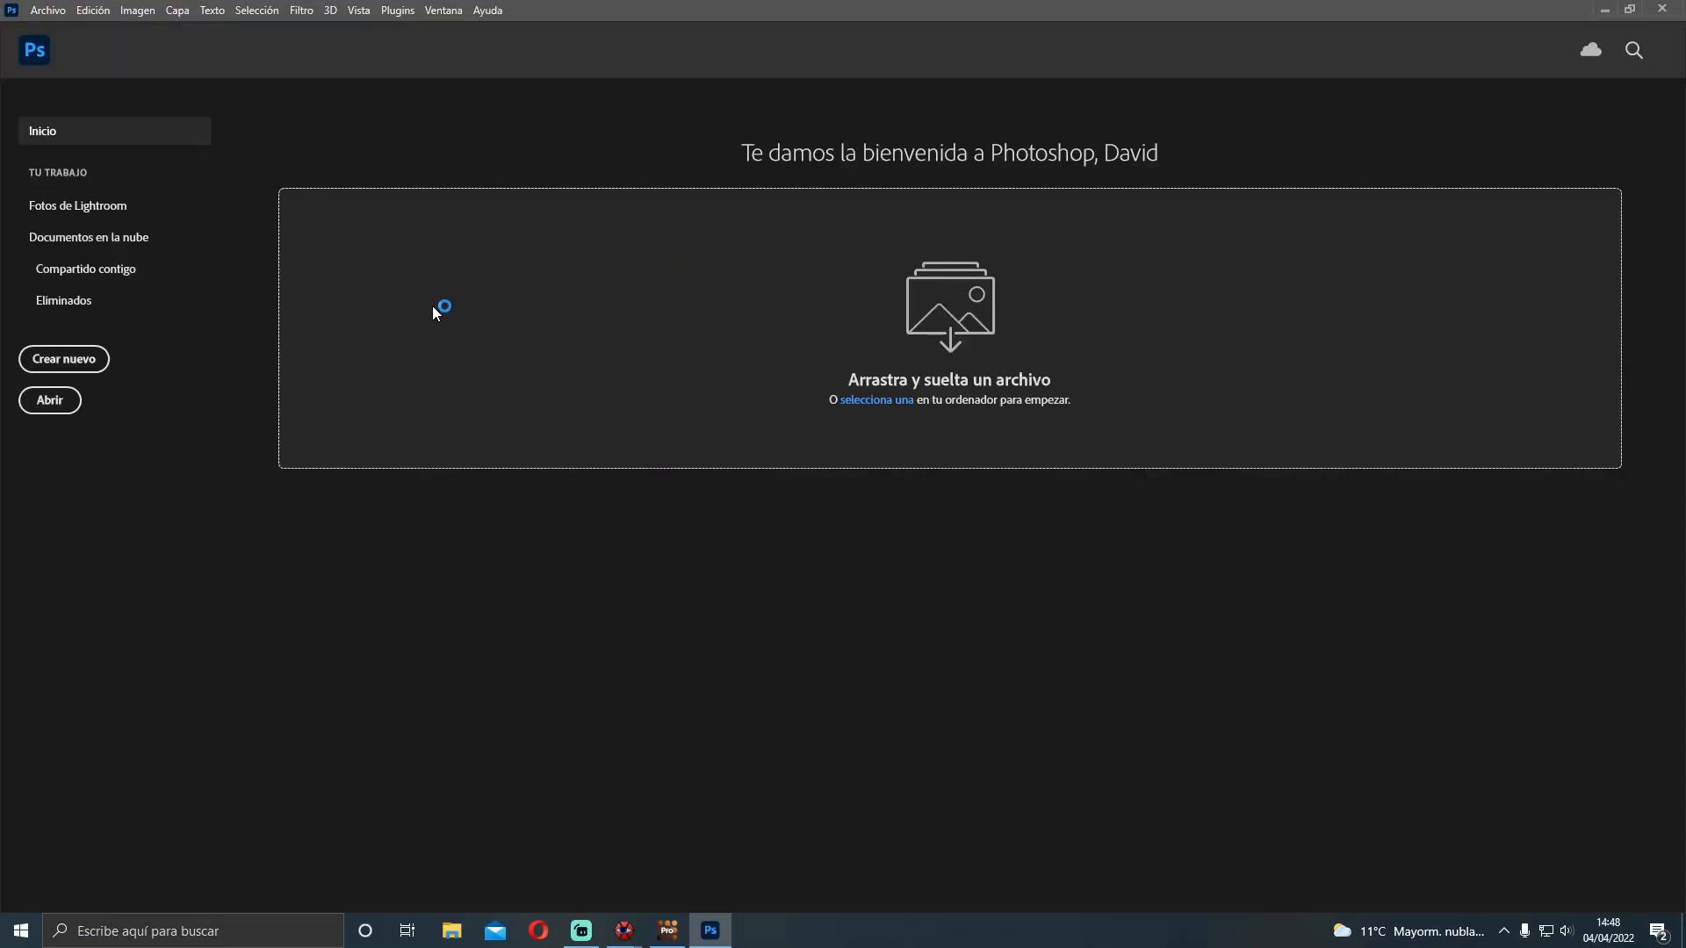
Create a 1920 x 1080 px document at 72 ppi from the clipboard preset and paste the copied video frame into it
left_click(47, 10)
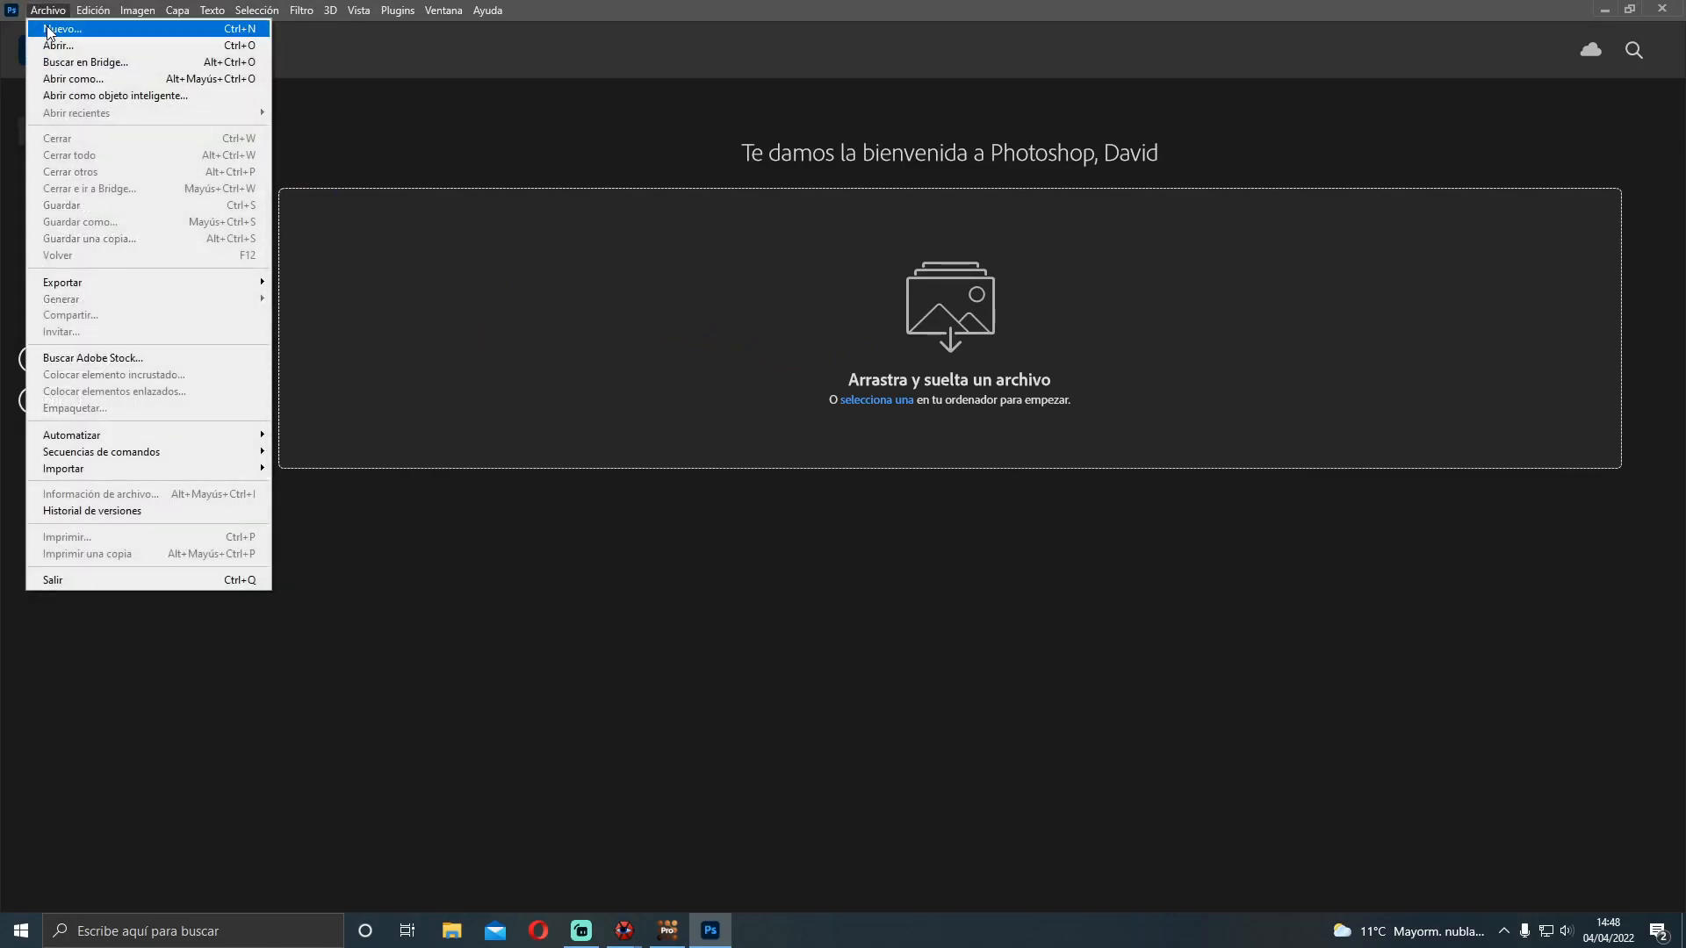
left_click(50, 29)
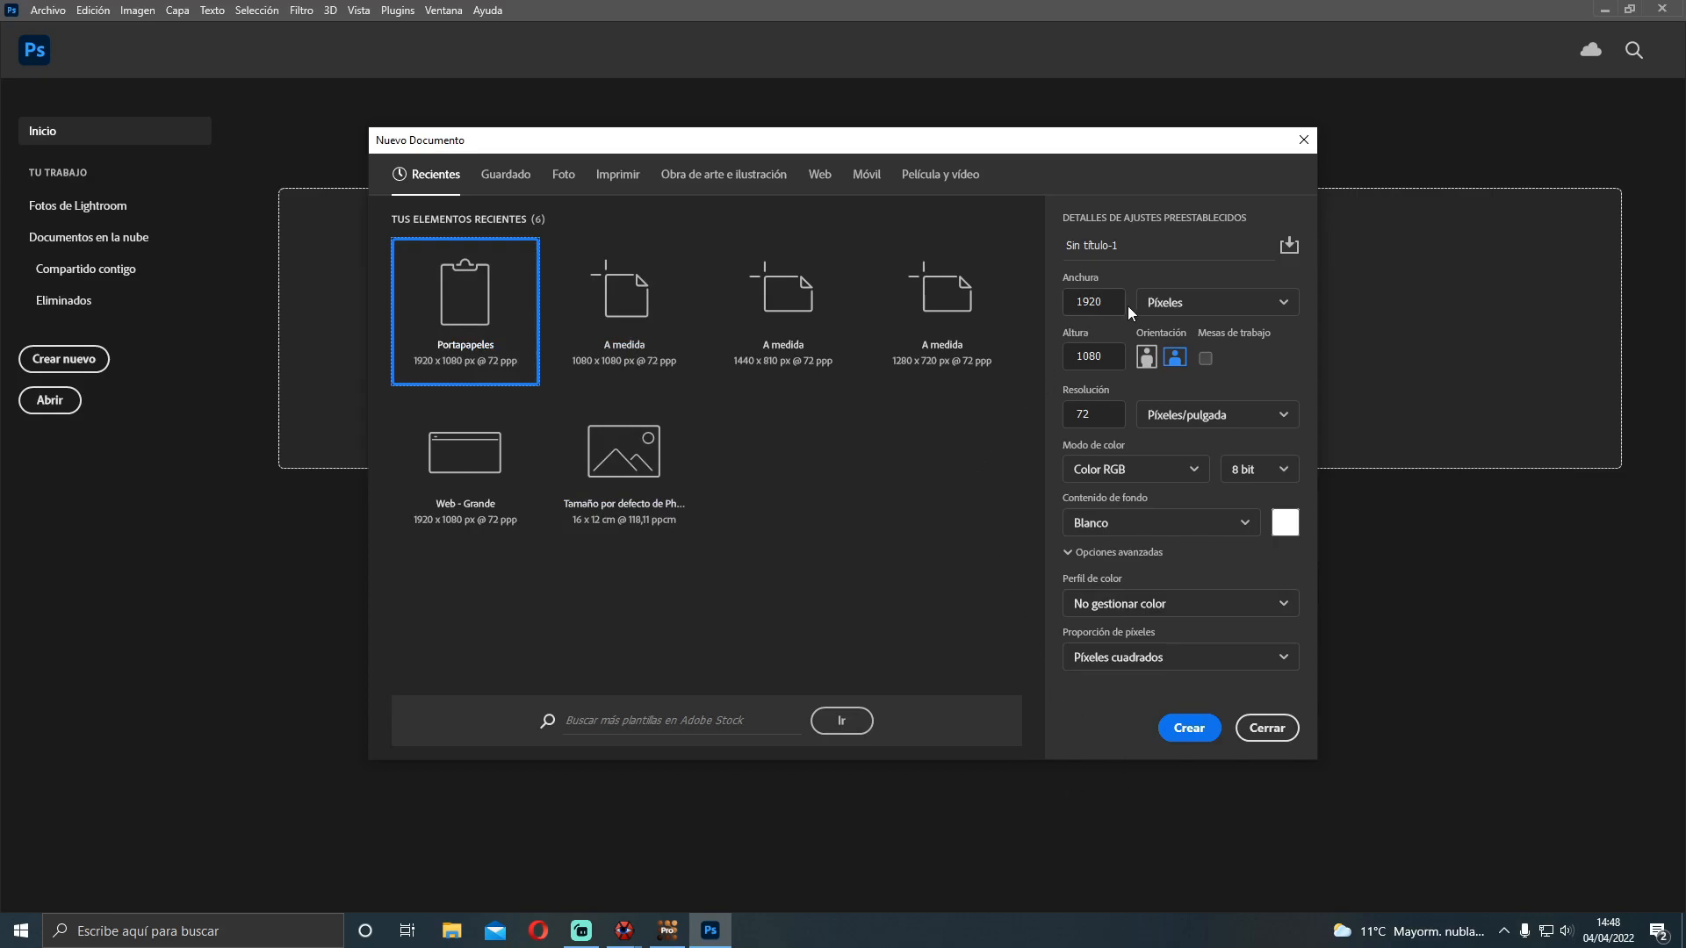
left_click(1179, 725)
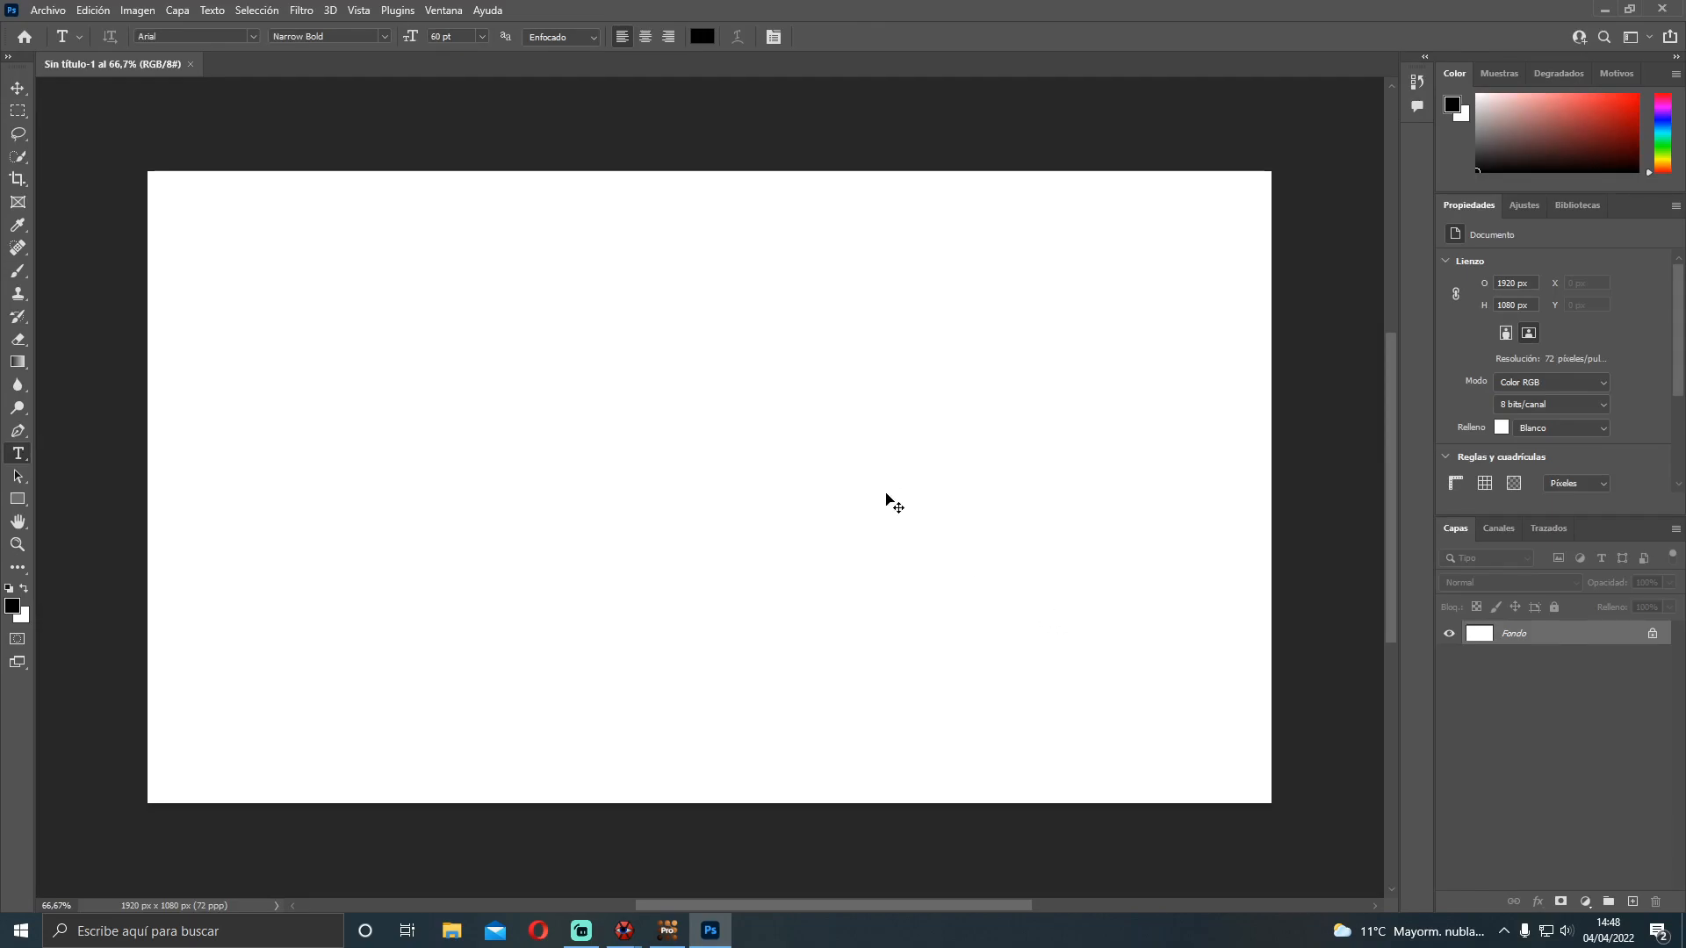
left_click_drag(885, 498, 885, 490)
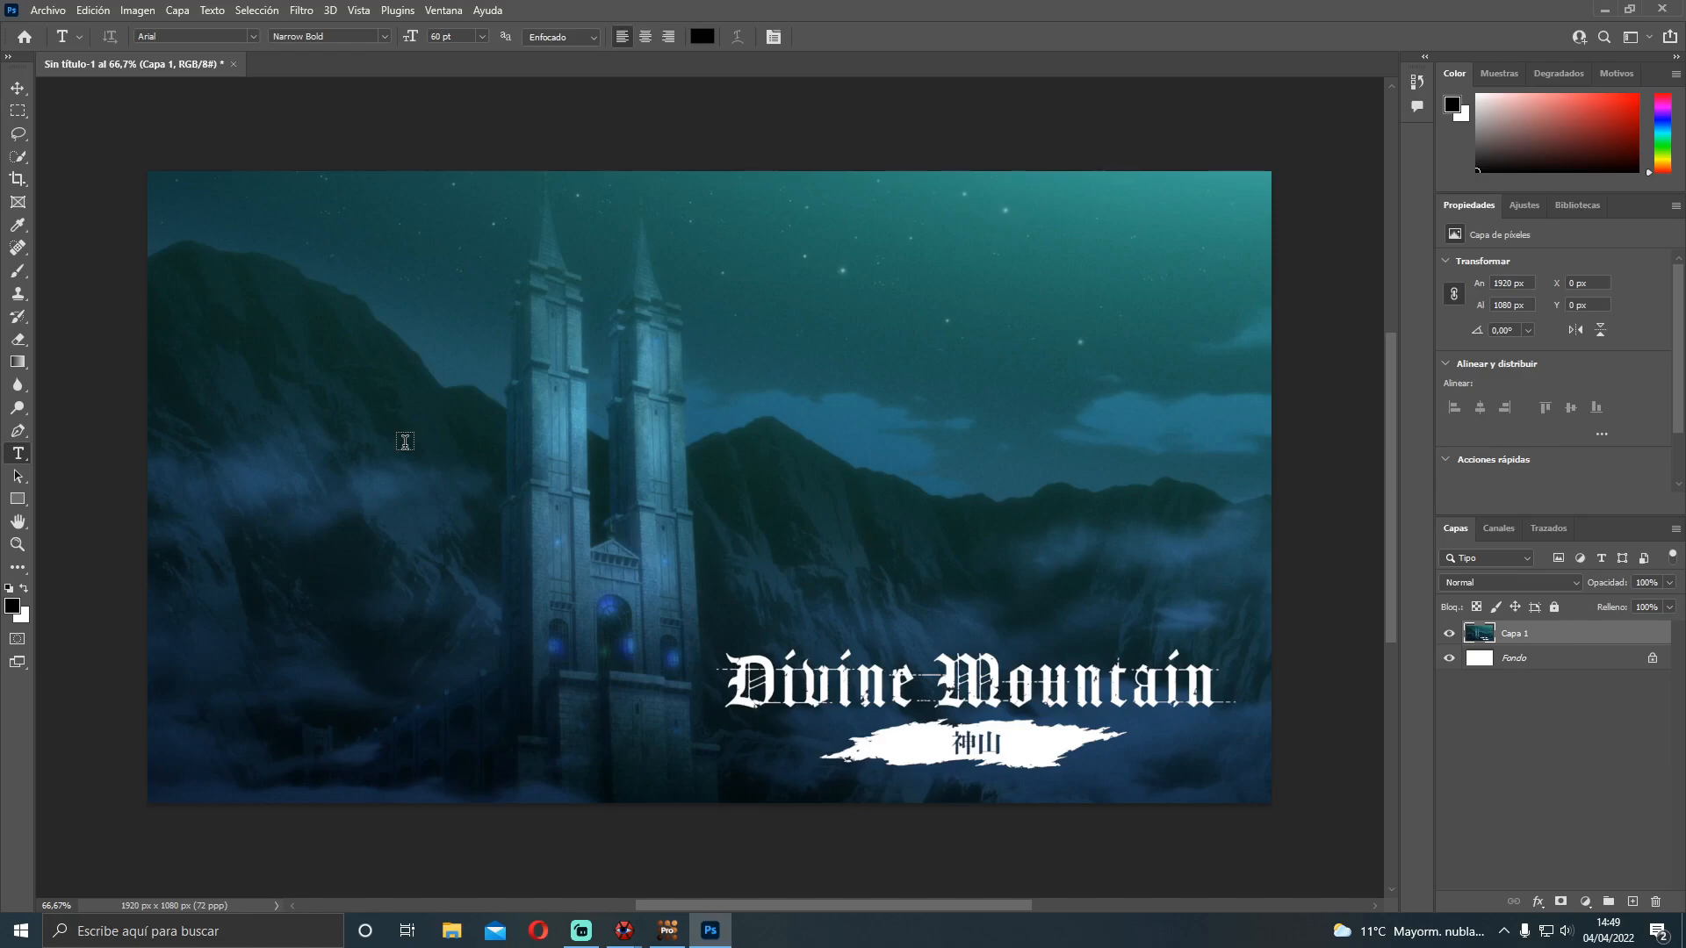
Select the Divine Mountain title with a rectangular marquee about 901 x 126 px and start Content-Aware Fill on it
left_click(18, 111)
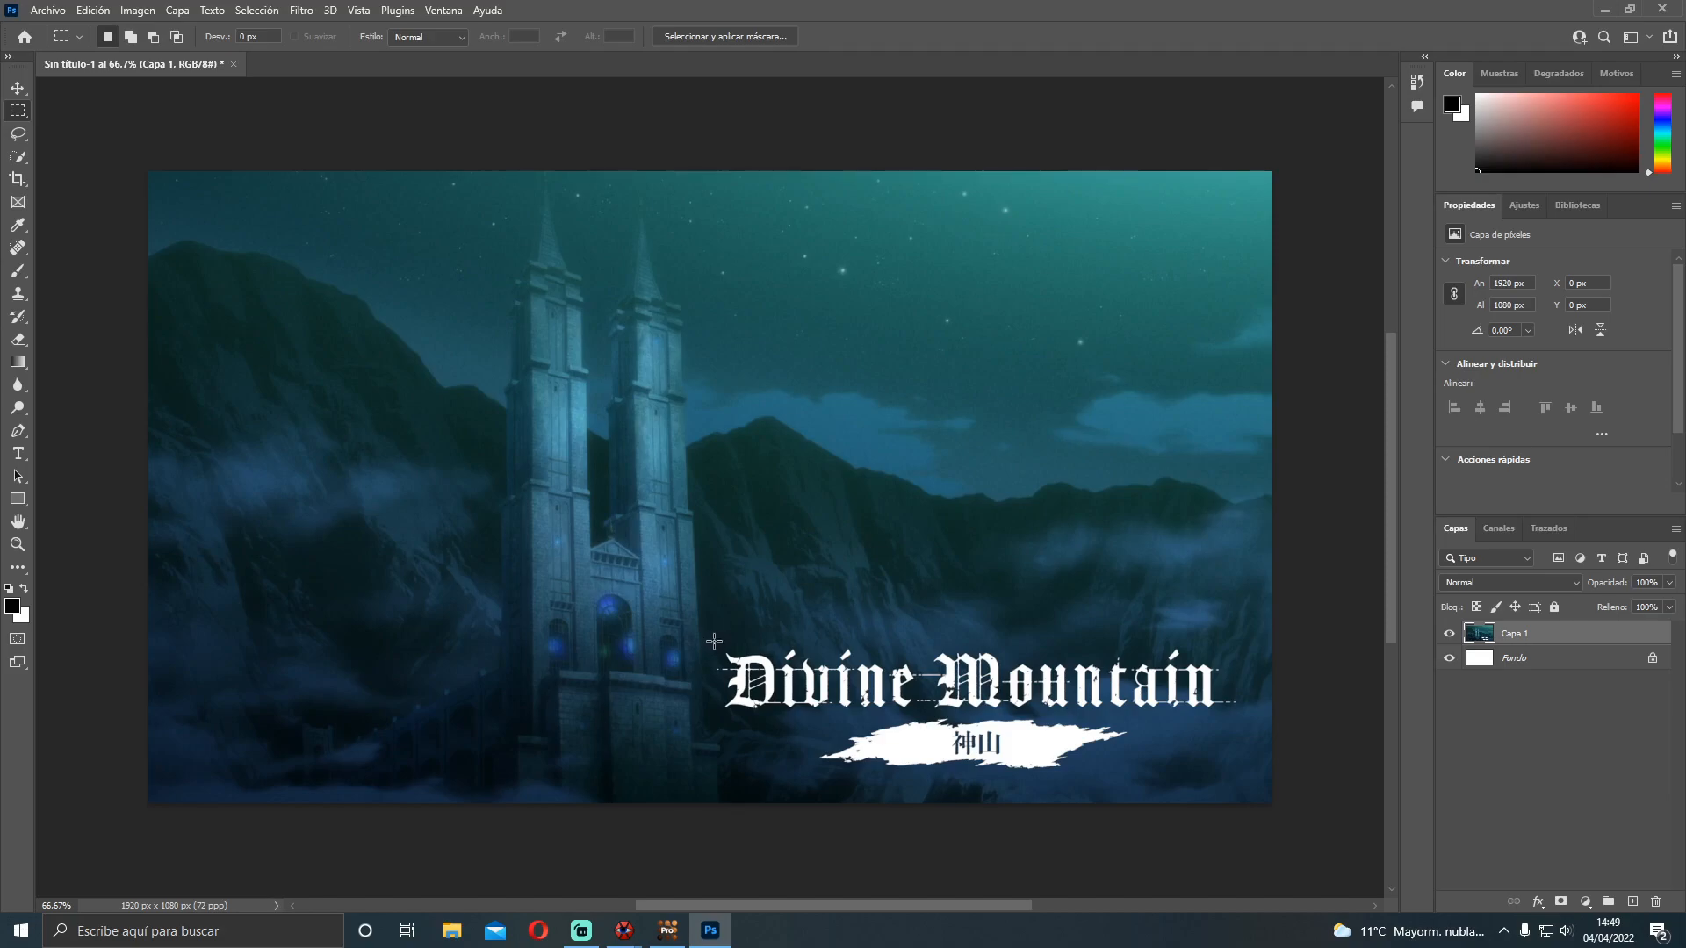
left_click_drag(950, 729, 1241, 714)
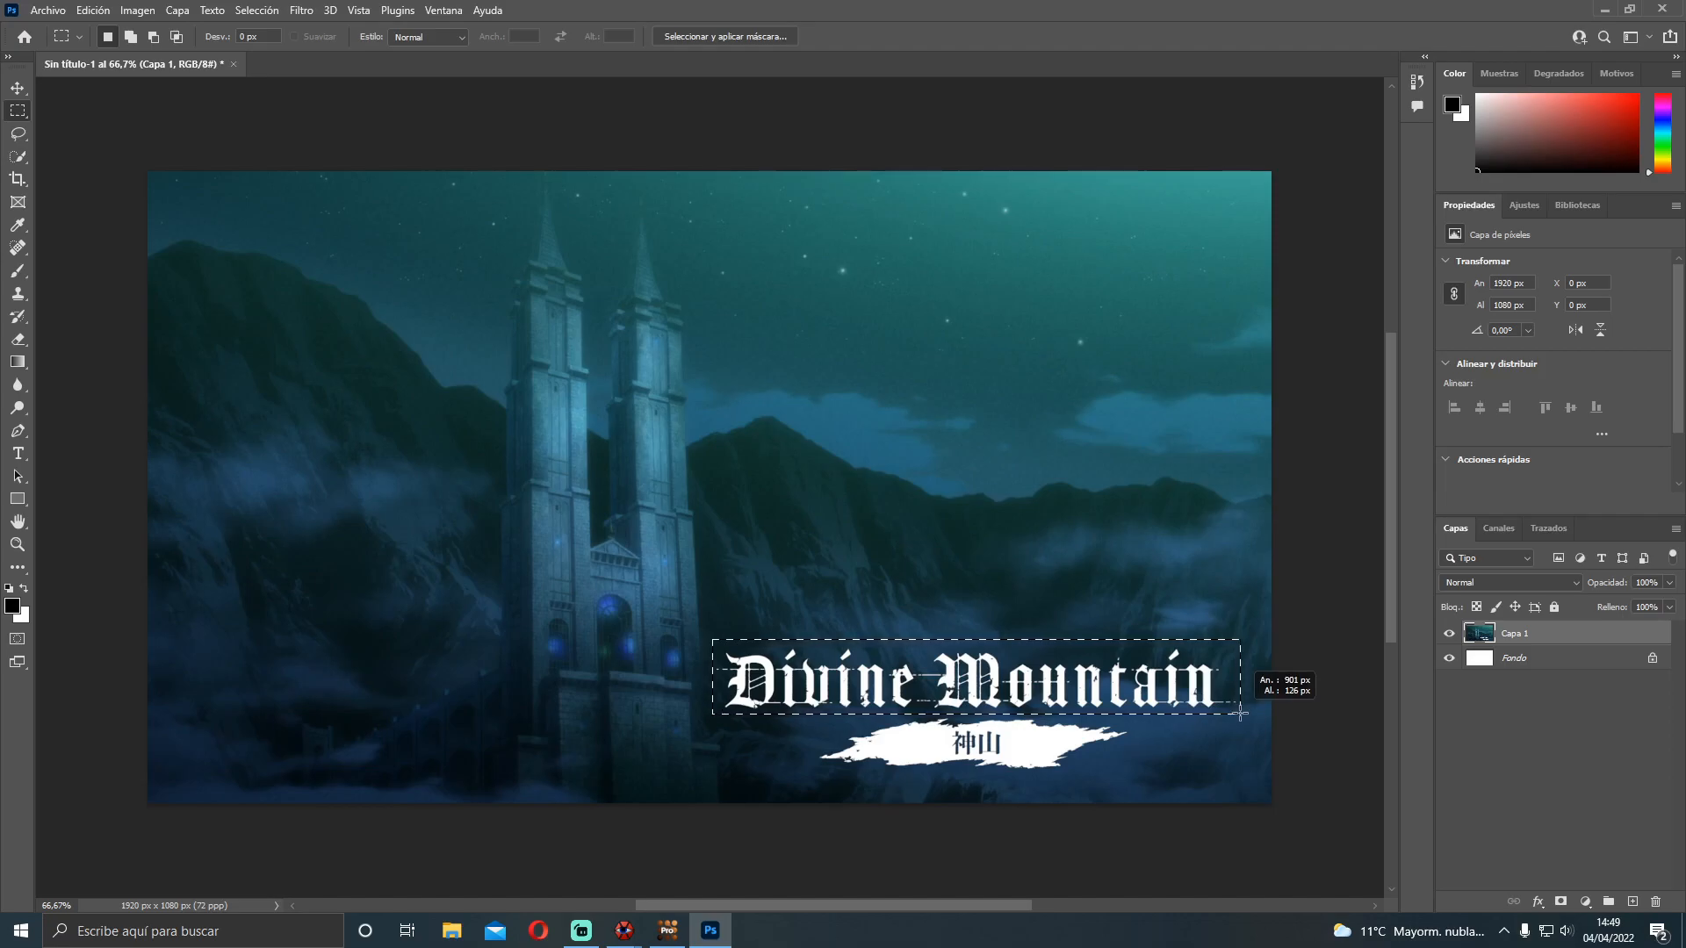
left_click_drag(1239, 713, 1239, 713)
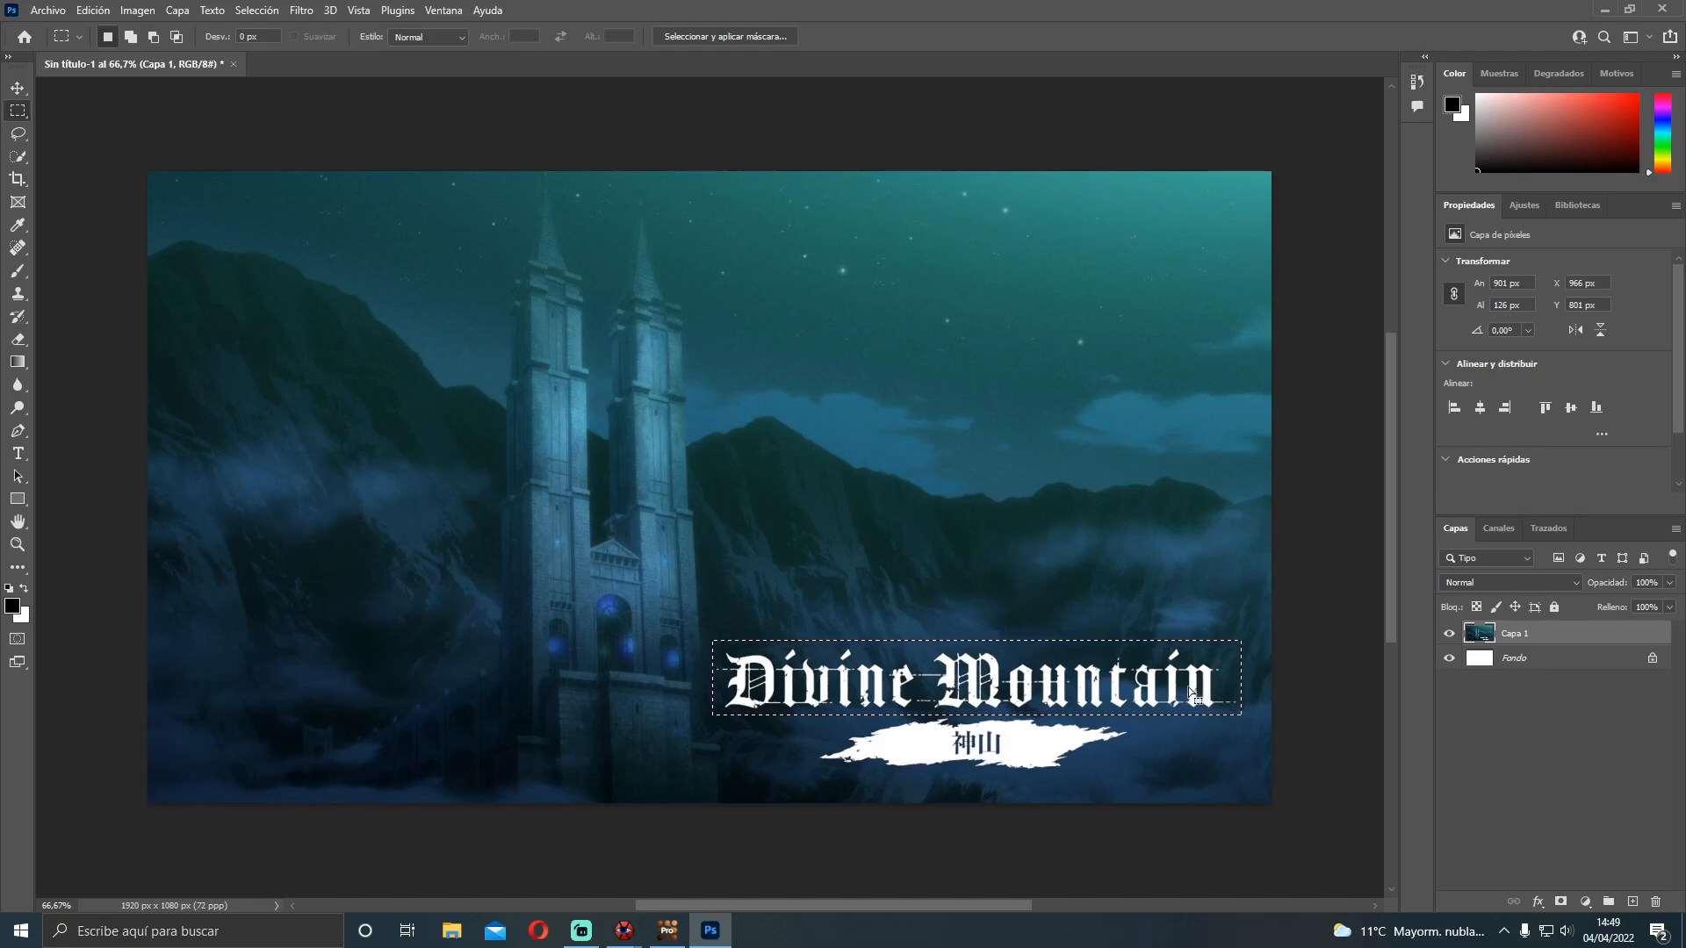
right_click(1142, 677)
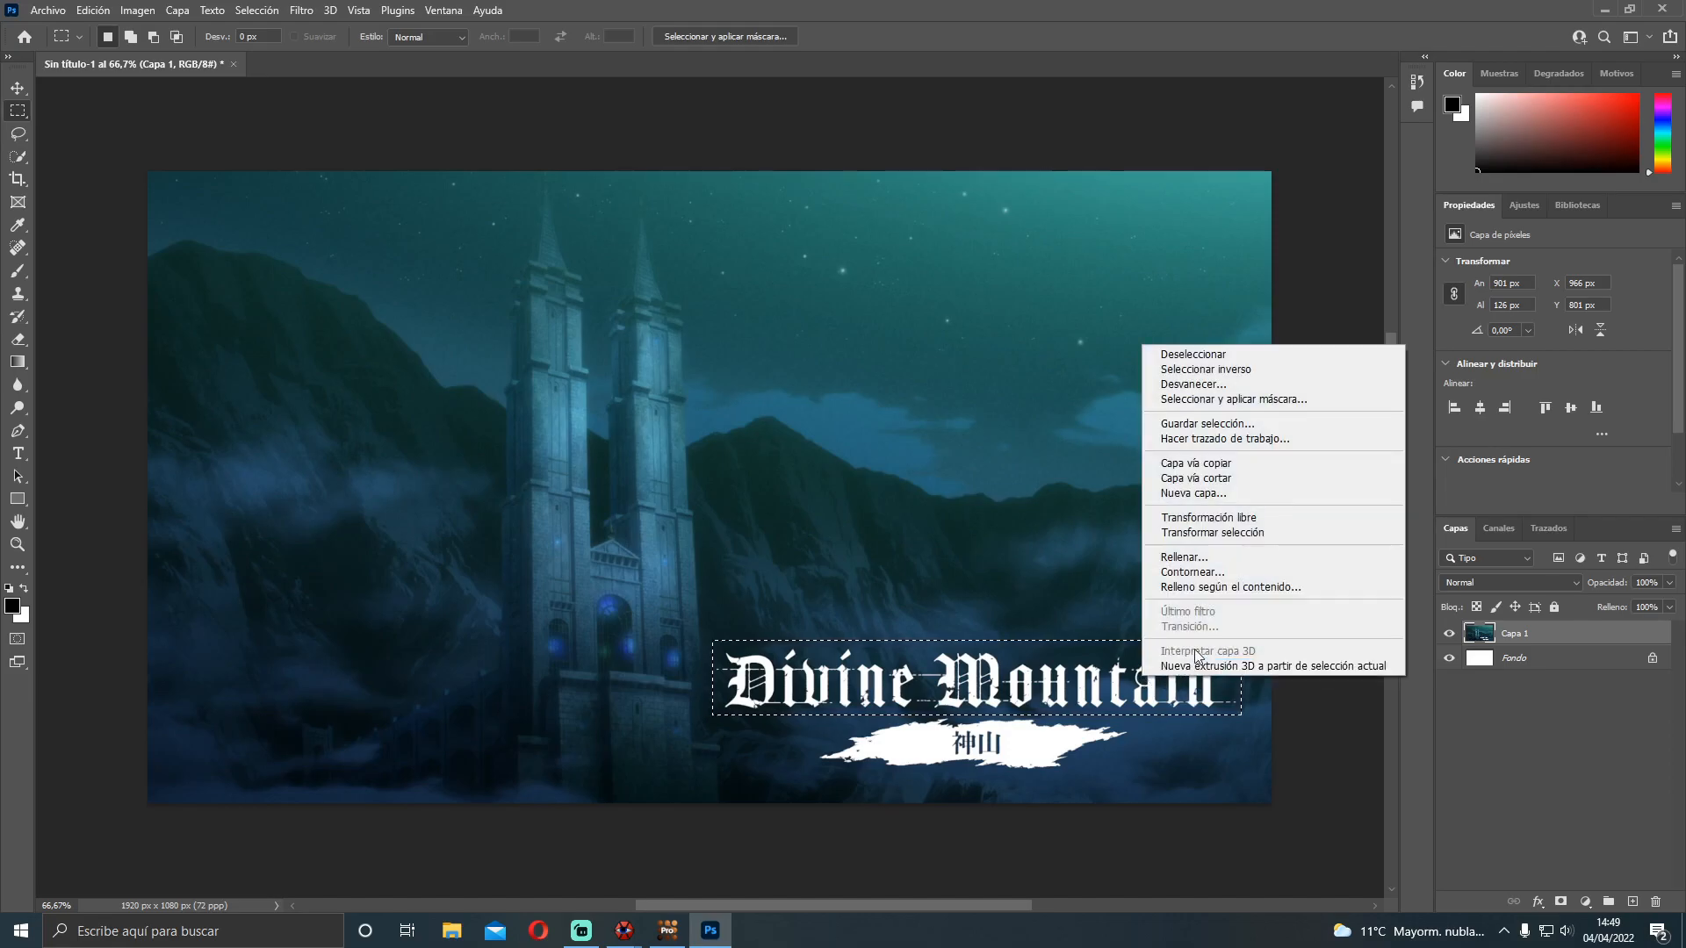
left_click(1235, 587)
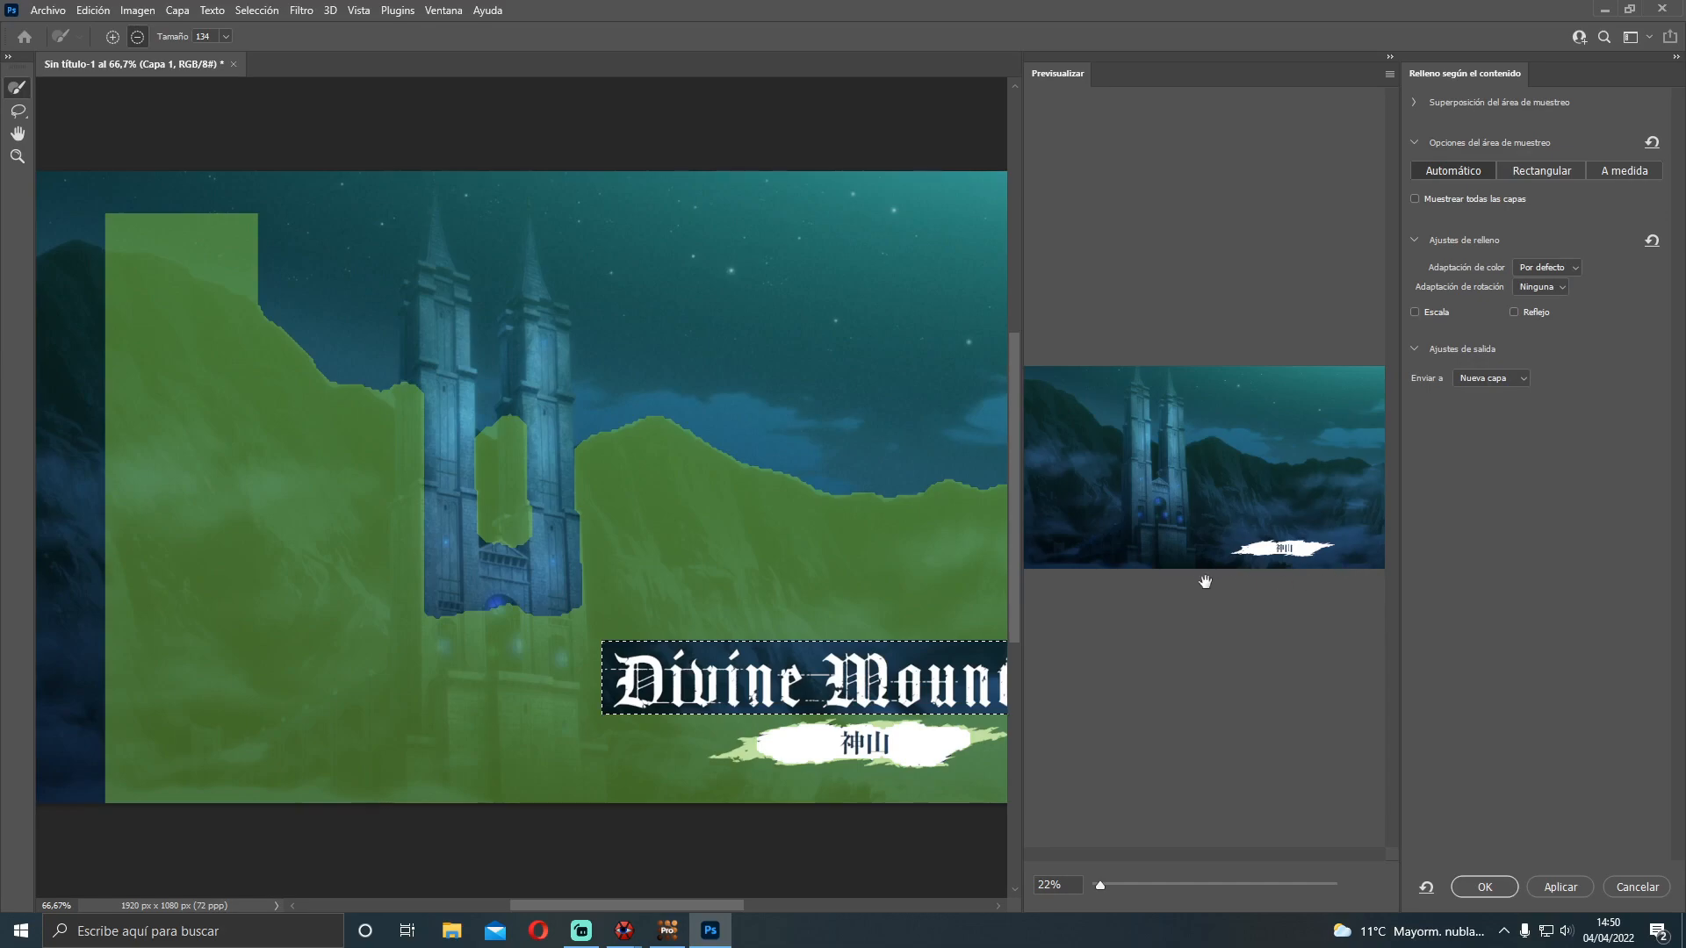
Remove the left mountains, the castle towers and the area below the title from the fill's sampling area
mouse_move(1099, 885)
left_mouse_down()
mouse_move(1263, 857)
mouse_move(1208, 850)
mouse_move(1293, 855)
mouse_move(1273, 850)
left_mouse_up()
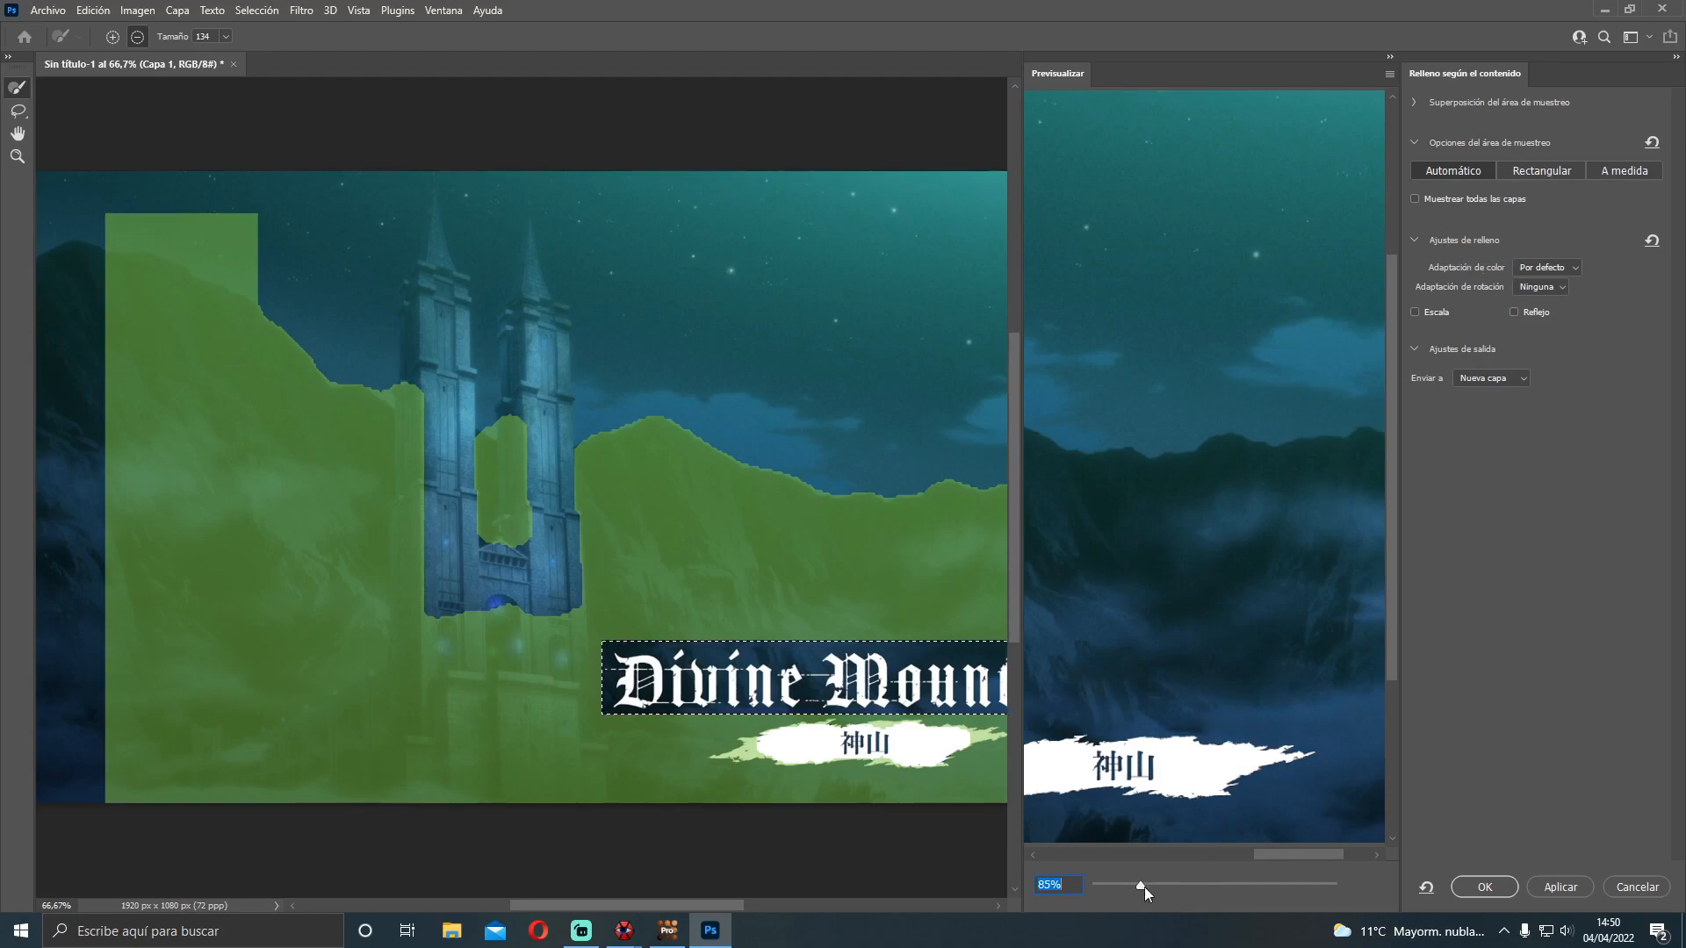
left_click_drag(1141, 887, 1146, 889)
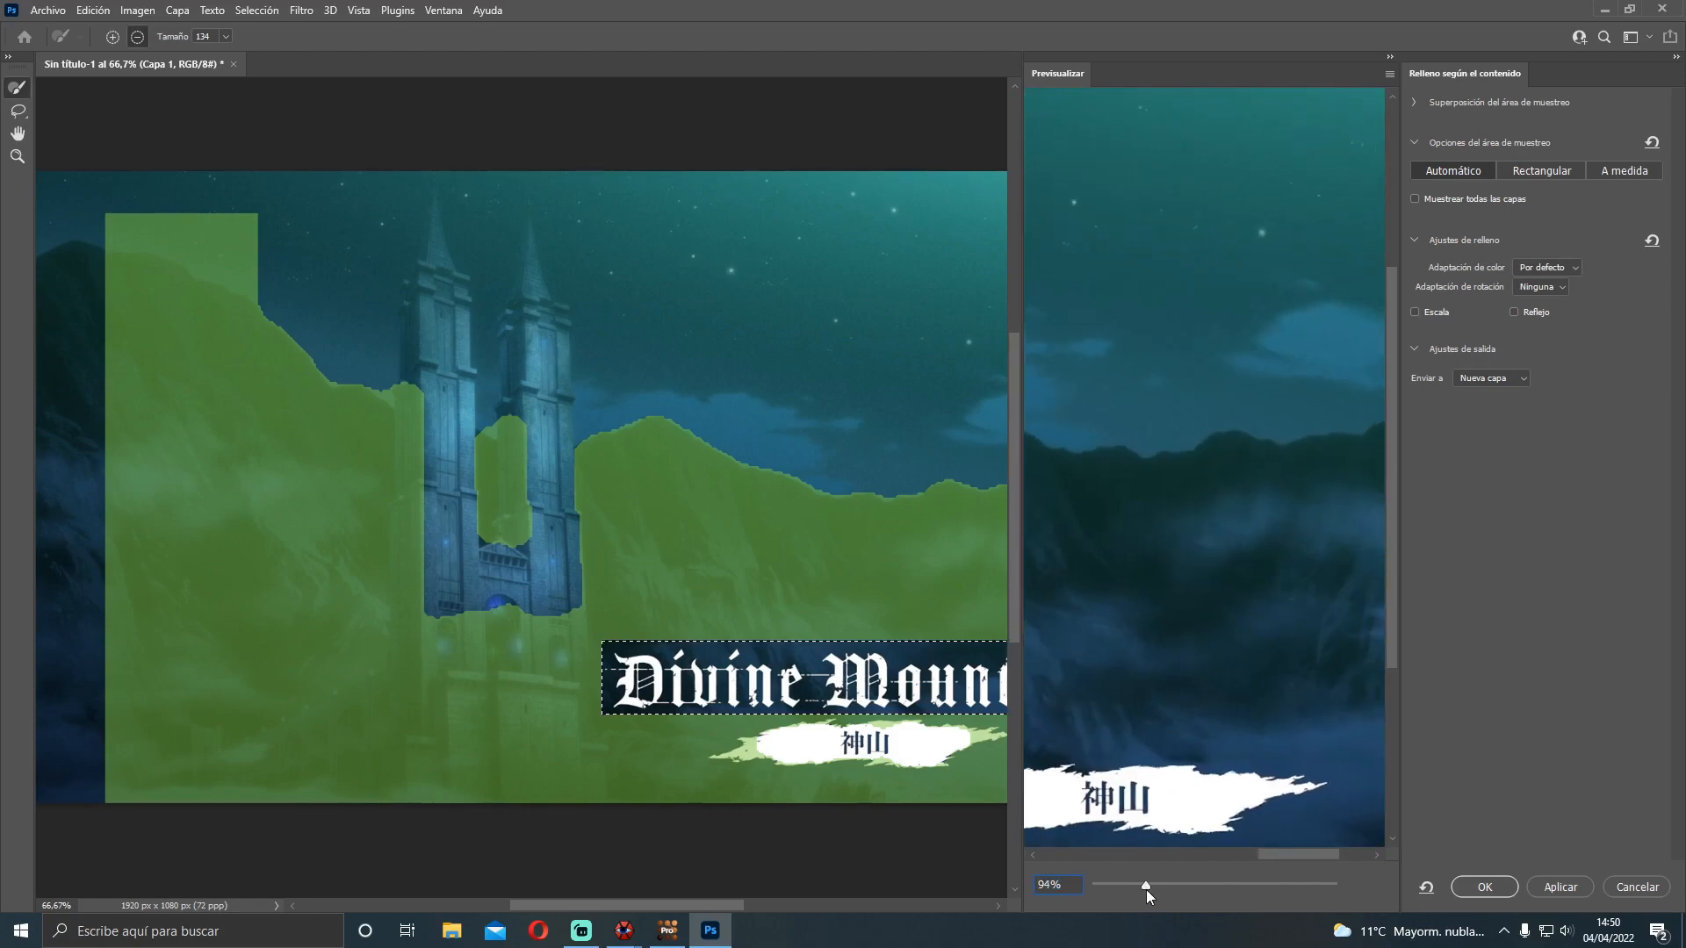
mouse_move(1282, 853)
left_mouse_down()
mouse_move(1193, 843)
mouse_move(1252, 860)
left_mouse_up()
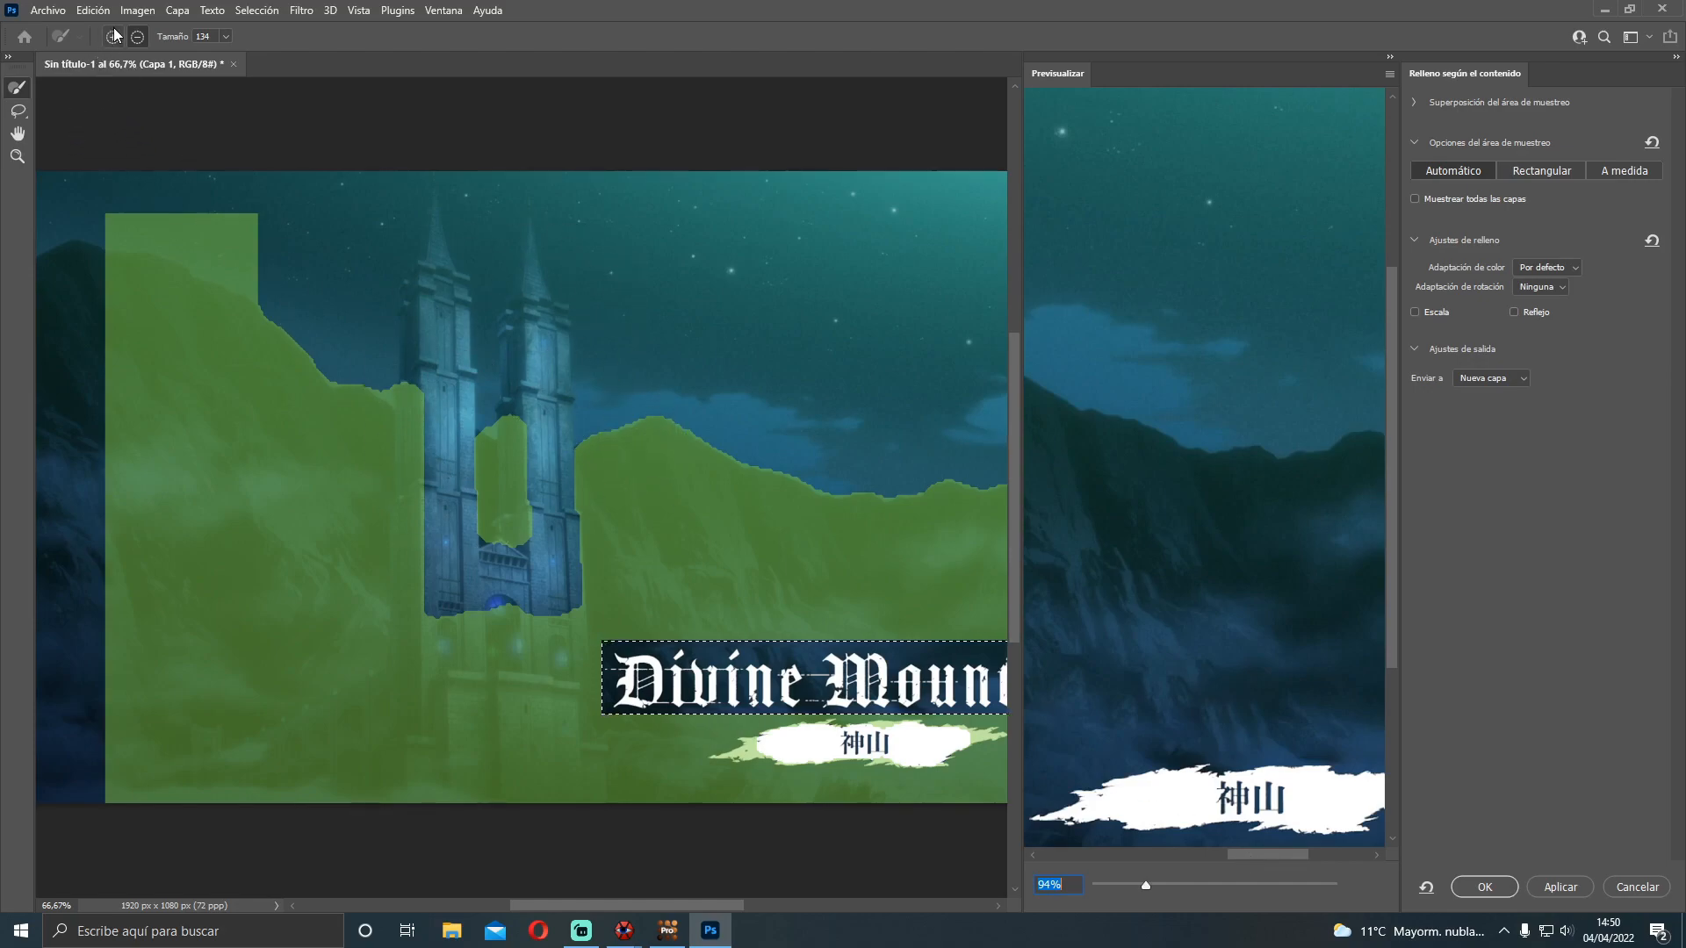
mouse_move(254, 219)
left_mouse_down()
mouse_move(109, 210)
mouse_move(263, 231)
mouse_move(109, 242)
mouse_move(99, 265)
mouse_move(244, 255)
mouse_move(107, 282)
mouse_move(279, 290)
mouse_move(159, 297)
mouse_move(94, 328)
mouse_move(154, 307)
mouse_move(324, 320)
mouse_move(173, 324)
mouse_move(105, 345)
mouse_move(111, 359)
mouse_move(405, 355)
mouse_move(469, 388)
mouse_move(498, 519)
mouse_move(309, 343)
mouse_move(253, 615)
mouse_move(275, 639)
mouse_move(417, 495)
mouse_move(386, 412)
mouse_move(302, 523)
mouse_move(135, 652)
mouse_move(175, 399)
mouse_move(142, 631)
mouse_move(212, 414)
mouse_move(204, 400)
mouse_move(108, 716)
mouse_move(188, 650)
mouse_move(134, 761)
mouse_move(151, 776)
mouse_move(100, 778)
mouse_move(121, 791)
mouse_move(225, 685)
mouse_move(207, 840)
mouse_move(269, 744)
mouse_move(282, 856)
mouse_move(290, 742)
mouse_move(333, 850)
mouse_move(347, 644)
mouse_move(364, 831)
mouse_move(396, 670)
mouse_move(388, 869)
mouse_move(459, 669)
mouse_move(477, 832)
mouse_move(516, 611)
mouse_move(527, 785)
mouse_move(521, 632)
mouse_move(537, 588)
mouse_move(553, 798)
mouse_move(627, 814)
mouse_move(971, 779)
mouse_move(613, 779)
mouse_move(997, 766)
mouse_move(548, 772)
left_mouse_up()
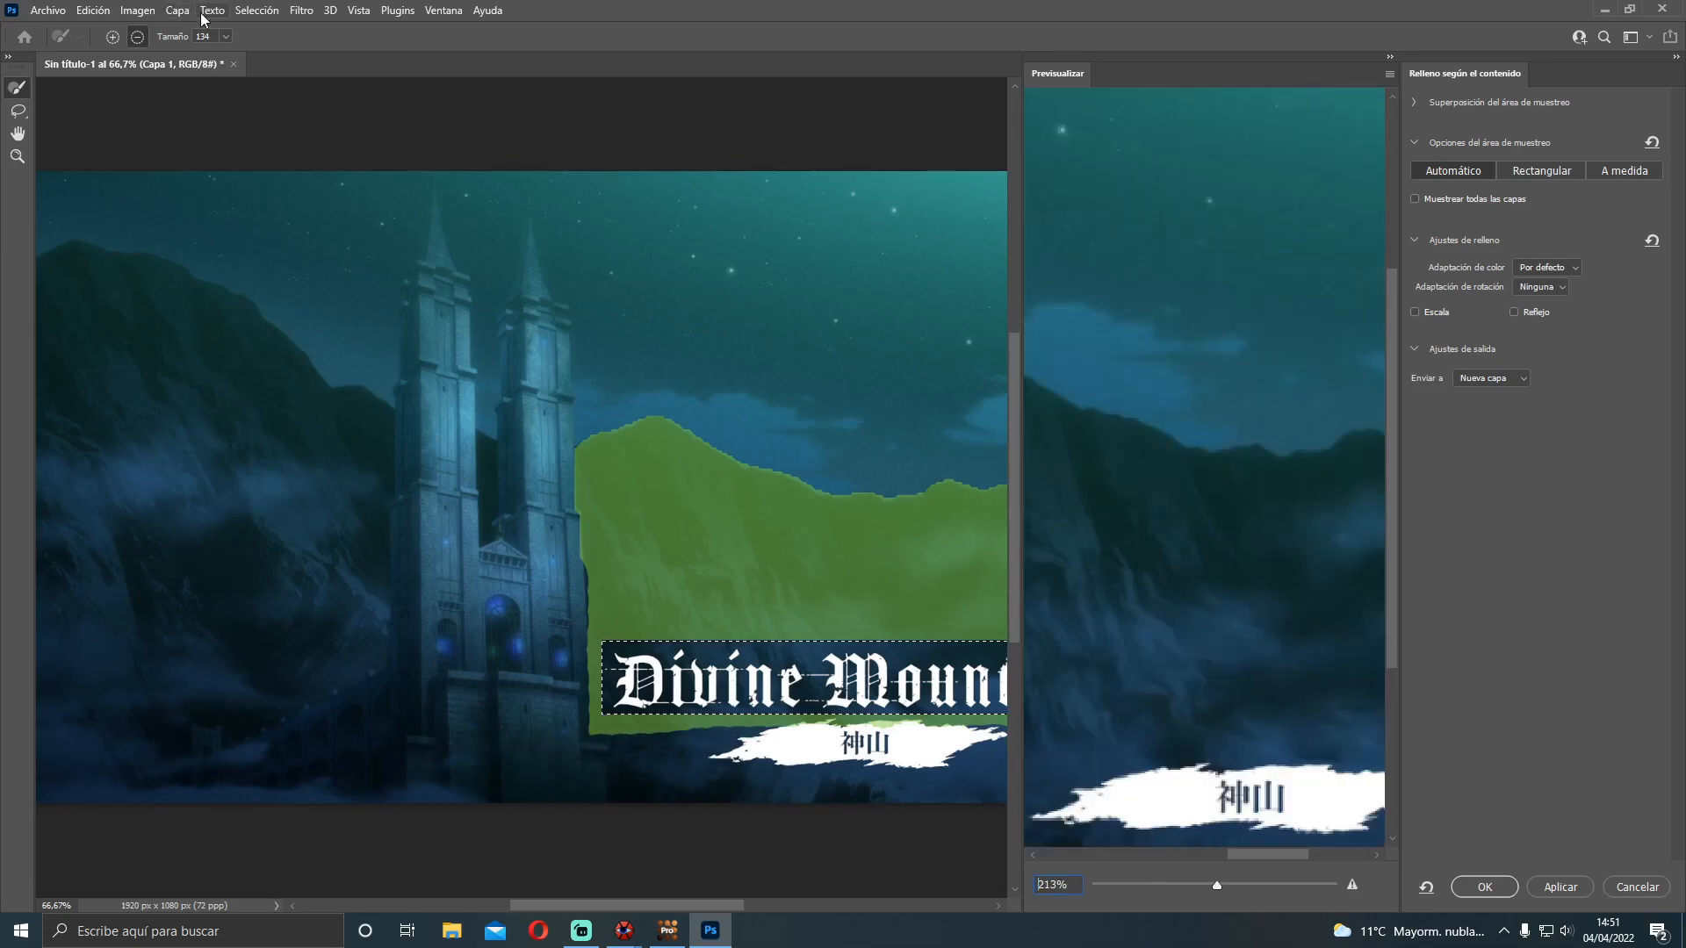
Trim the mountain tops and tower edge from the sampling area with a size 50 brush and apply the fill to a new layer
left_click(226, 36)
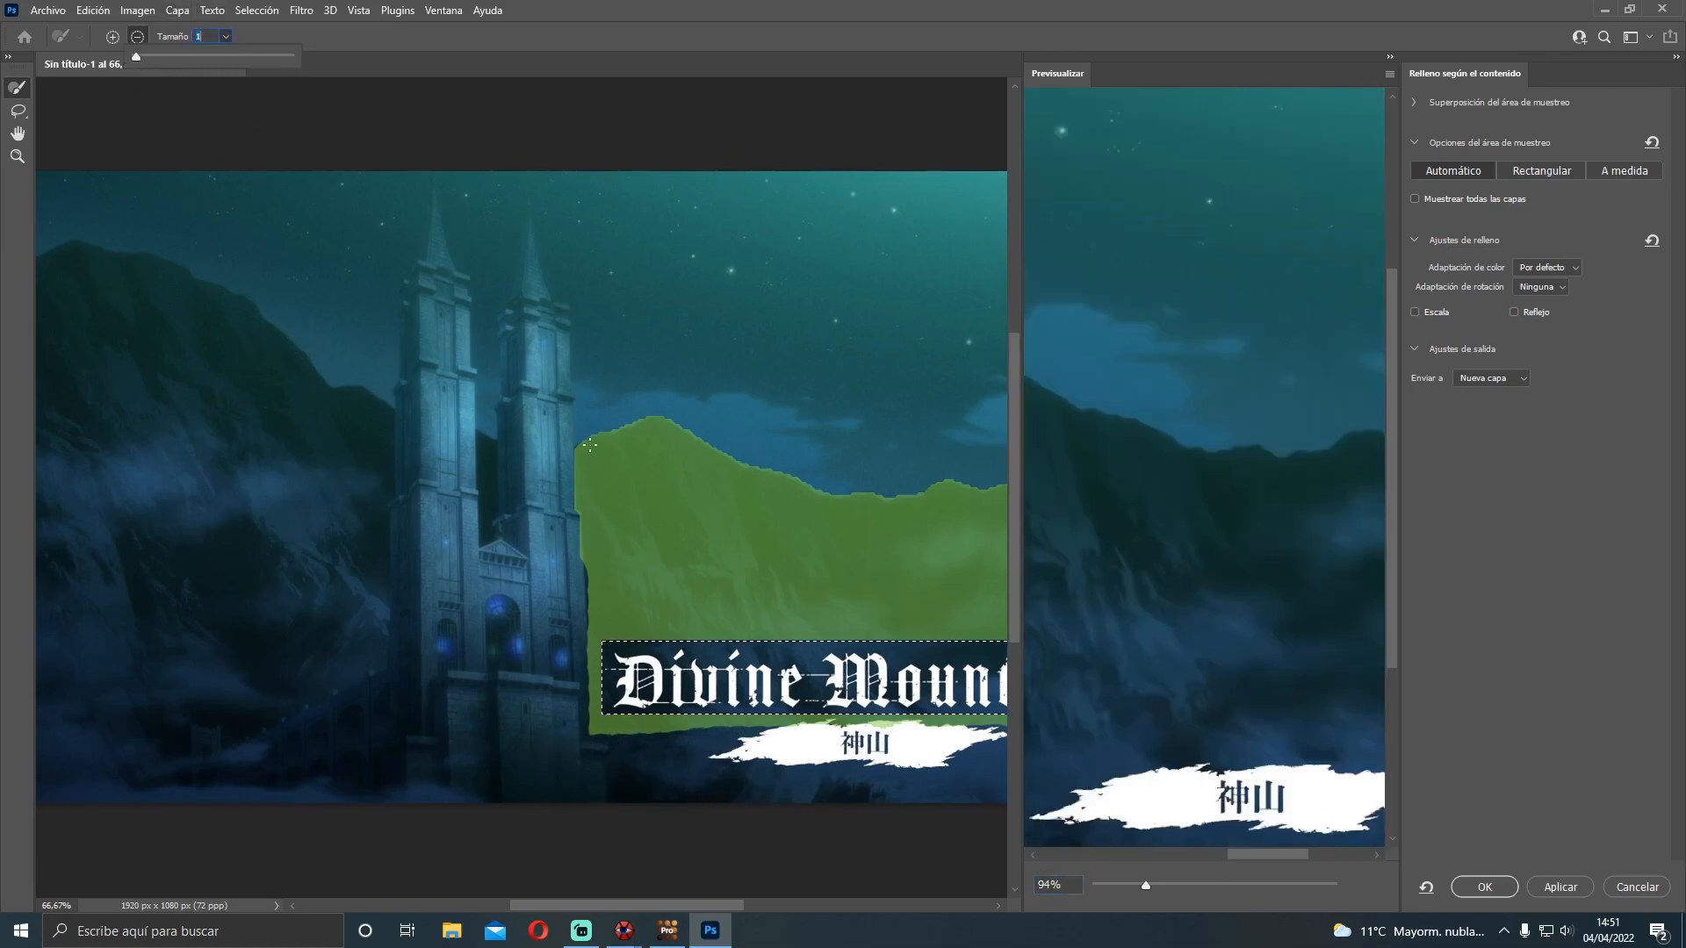
left_click(768, 764)
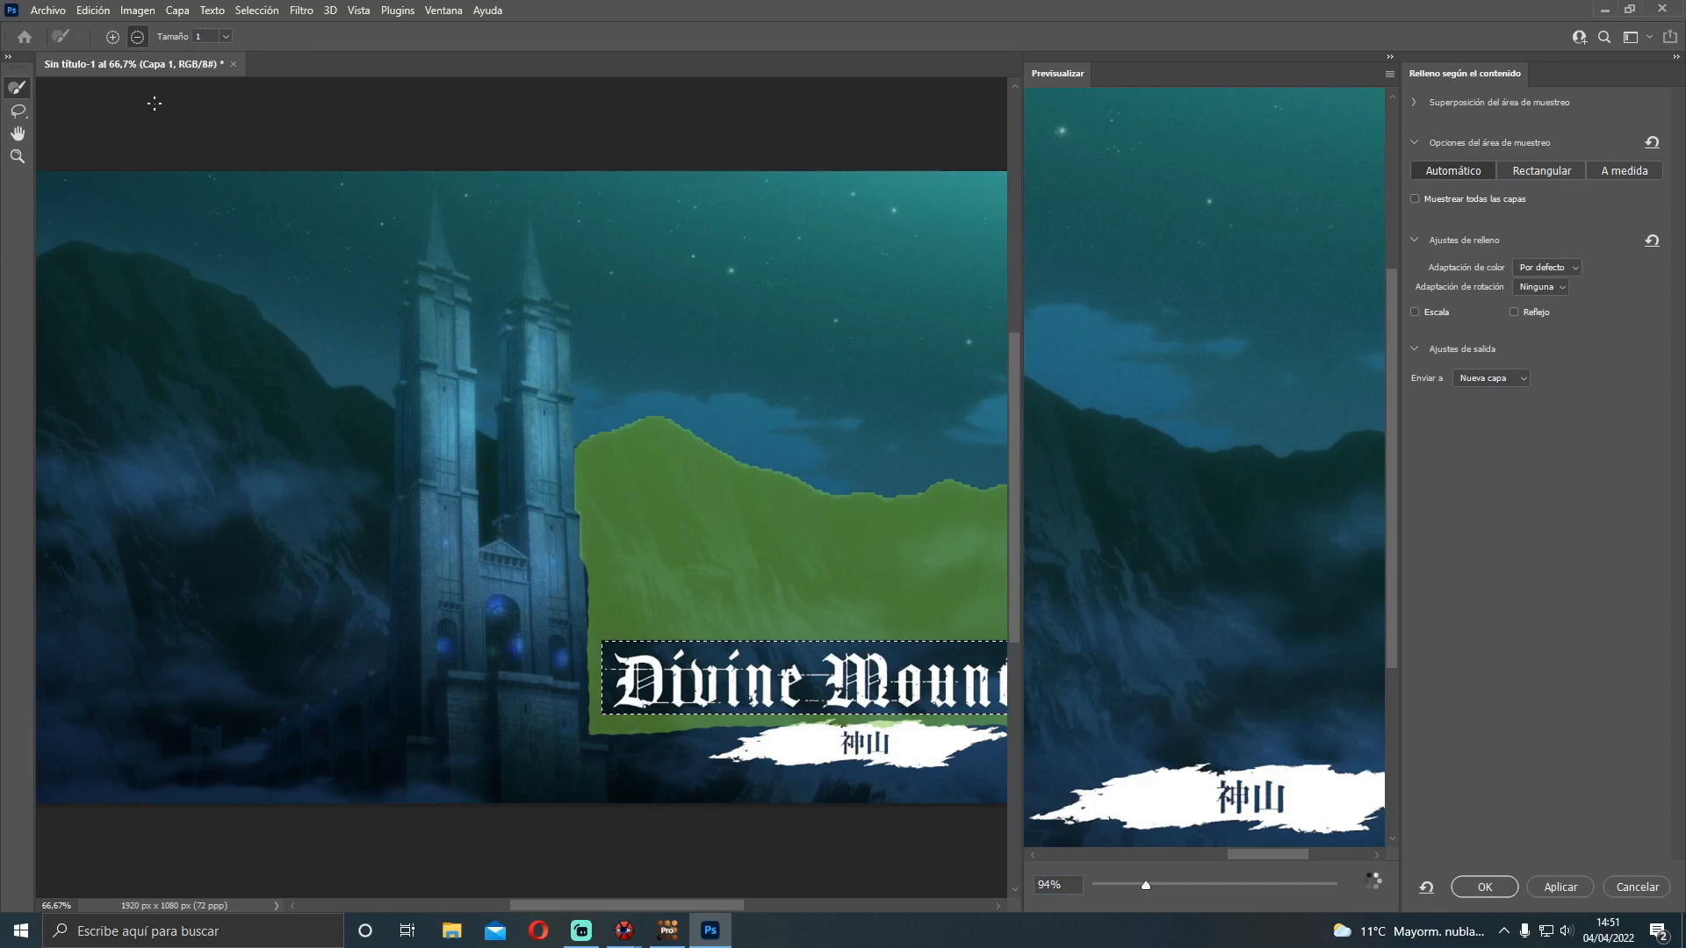
left_click(226, 39)
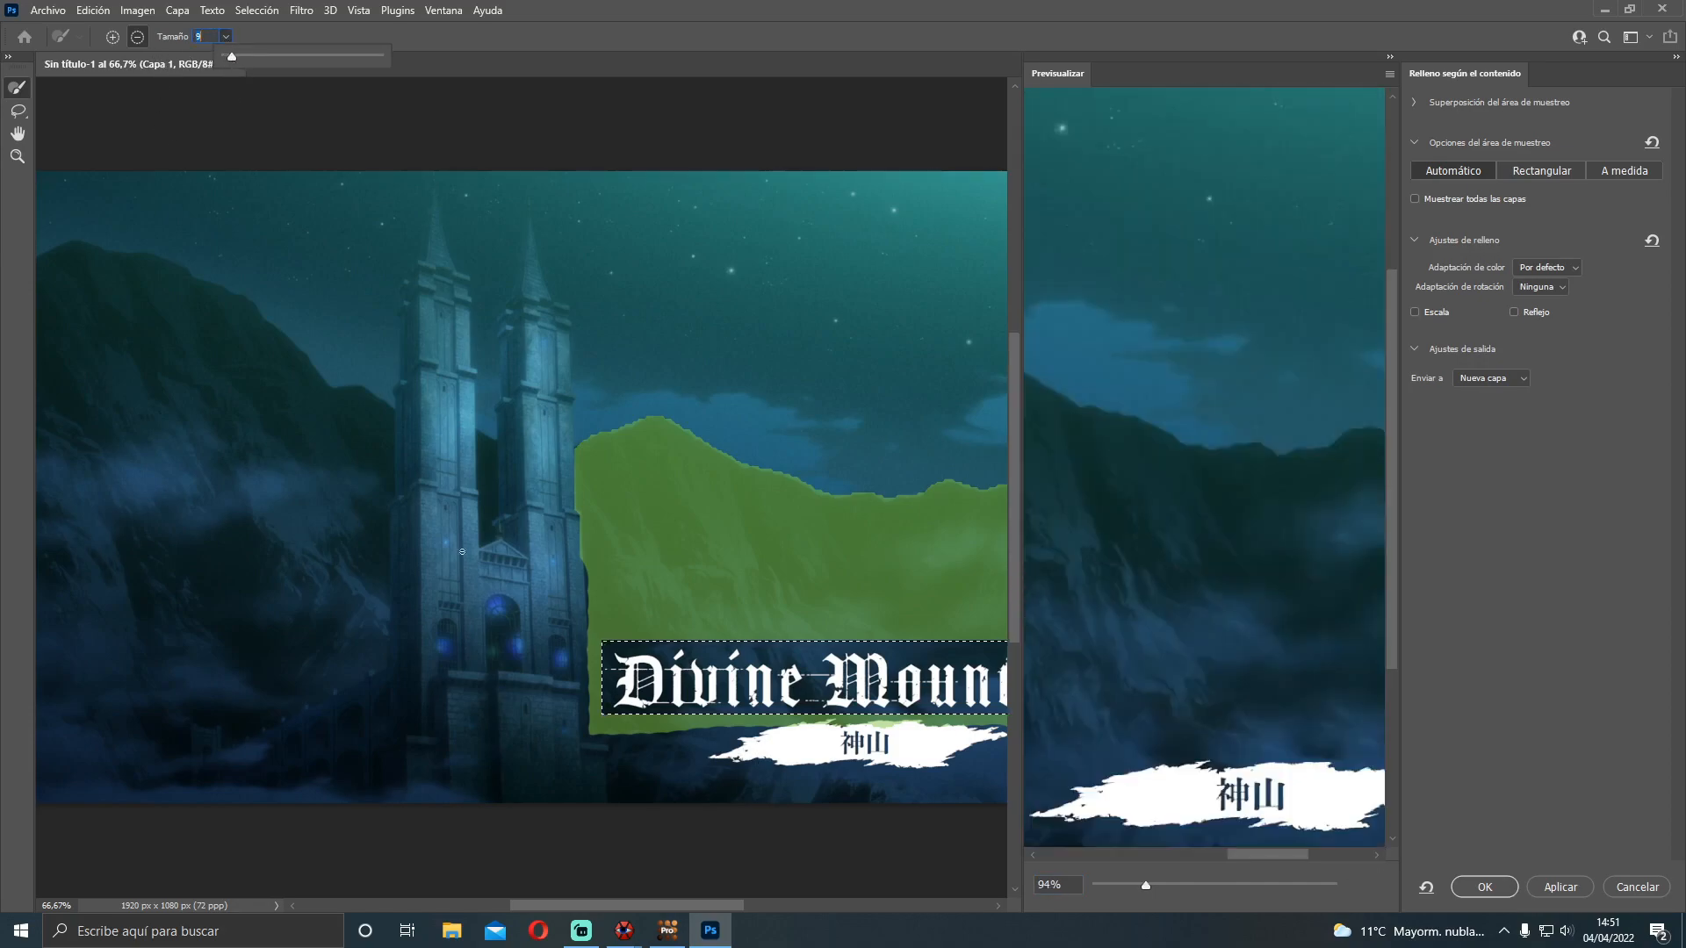
left_click_drag(235, 62, 263, 61)
mouse_move(553, 428)
left_mouse_down()
mouse_move(814, 410)
mouse_move(410, 436)
mouse_move(907, 447)
mouse_move(715, 463)
mouse_move(503, 429)
mouse_move(494, 410)
mouse_move(629, 459)
mouse_move(1021, 502)
mouse_move(386, 506)
left_mouse_up()
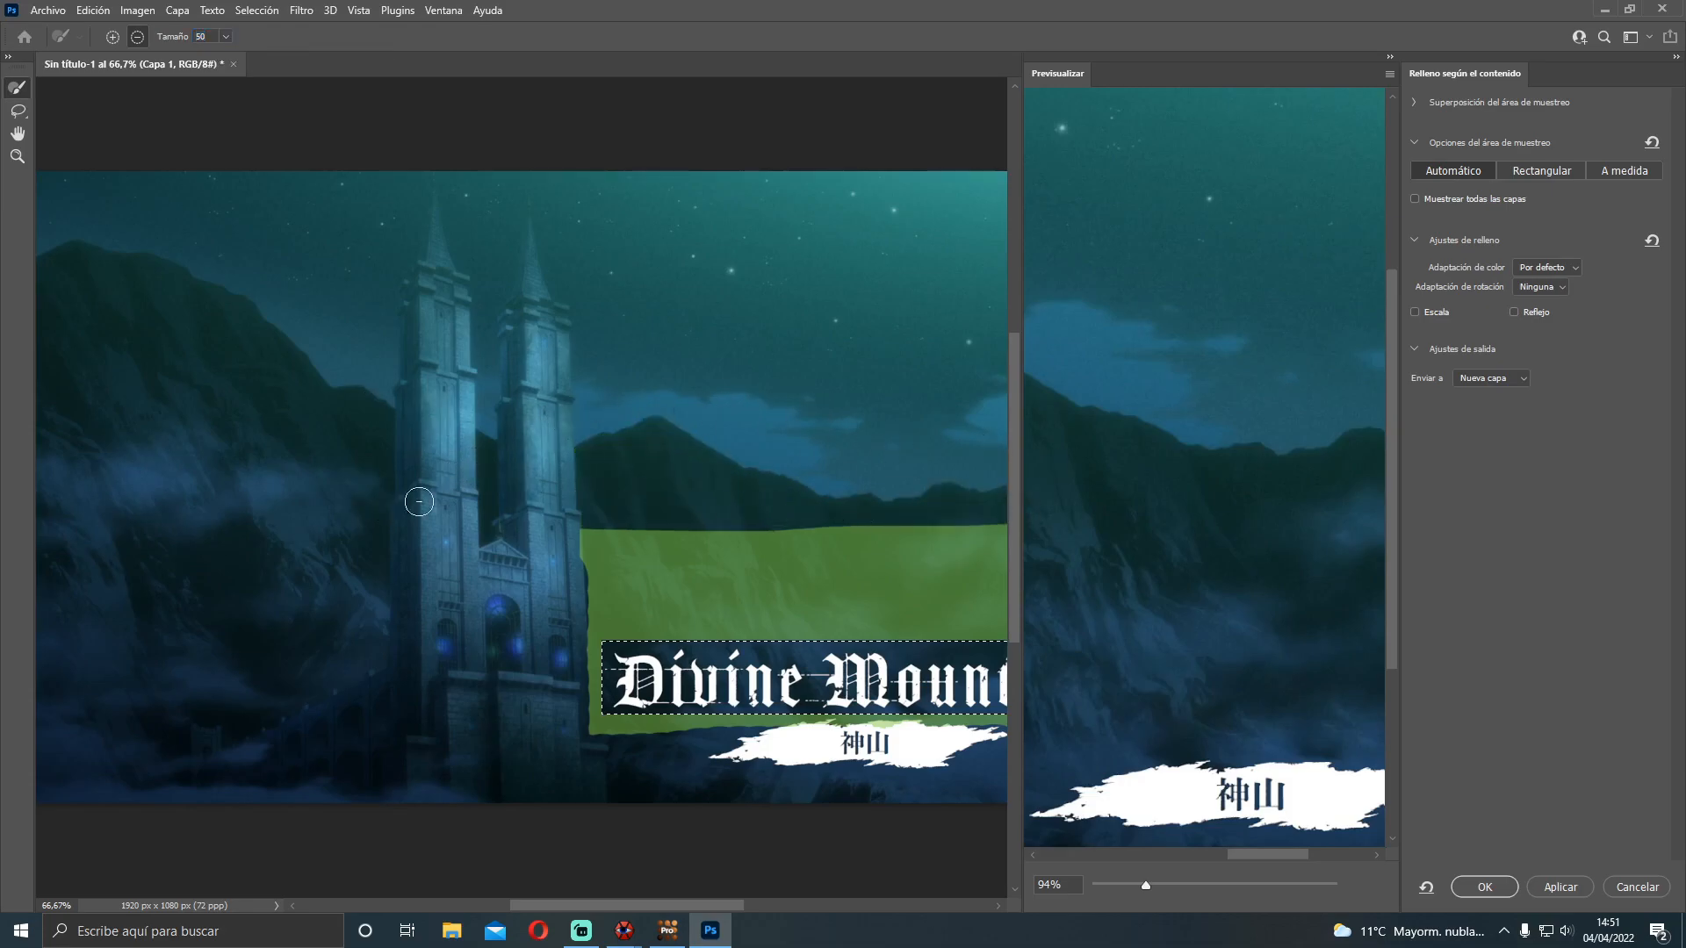
left_click_drag(587, 484, 582, 638)
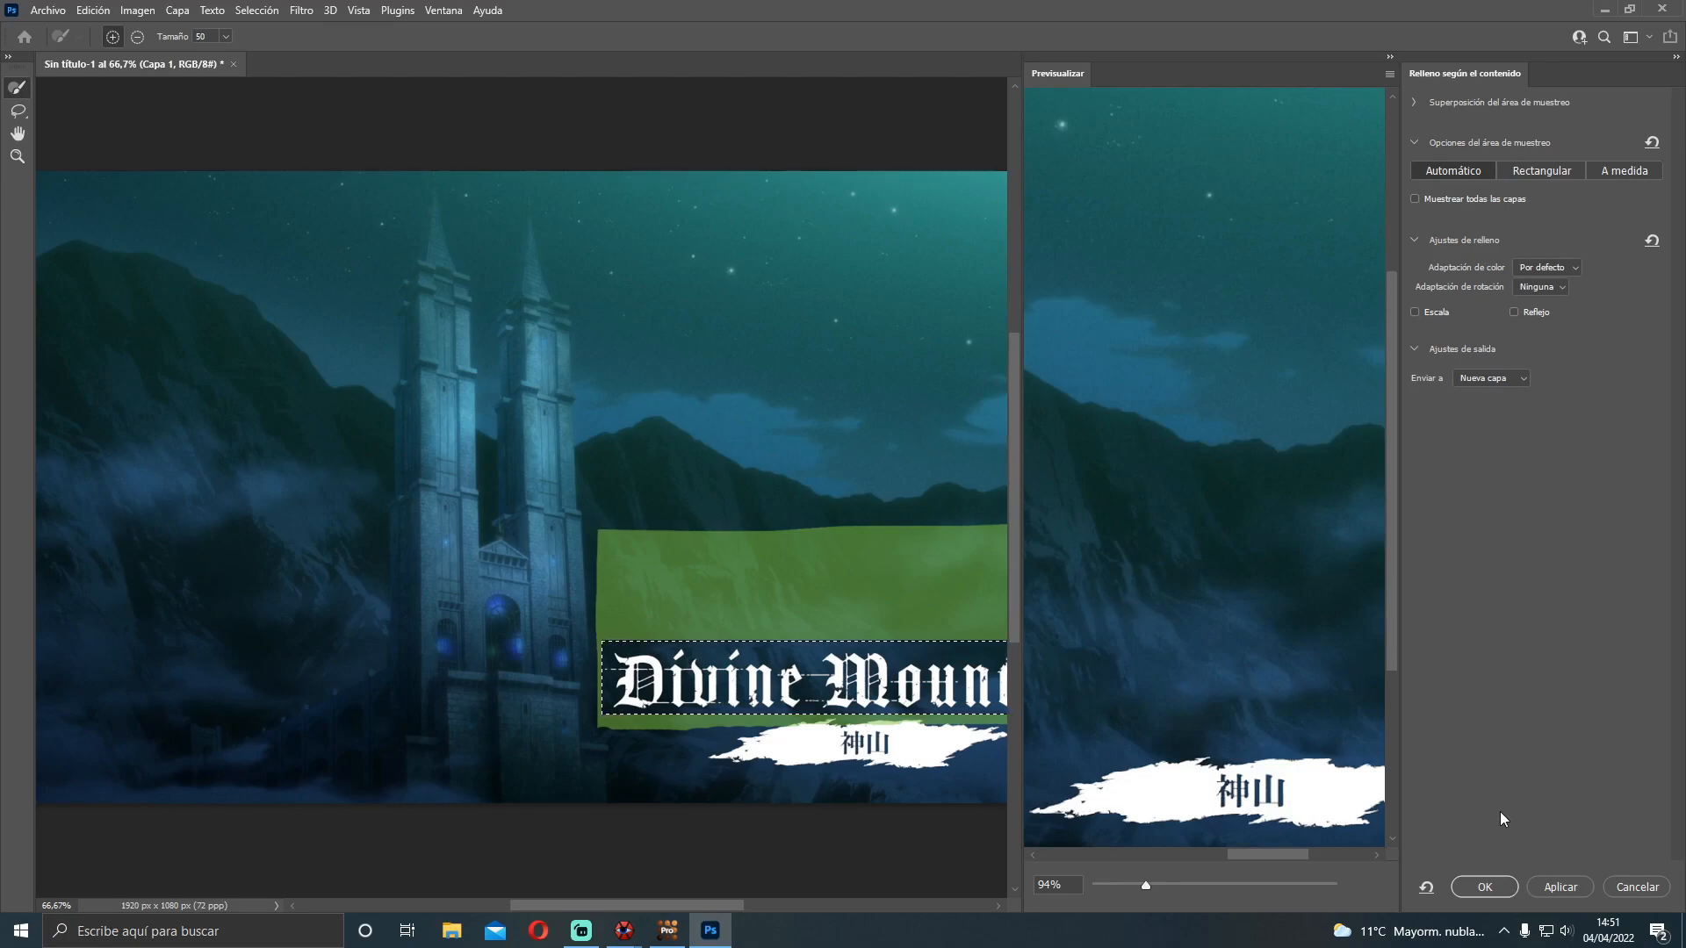
left_click(1567, 888)
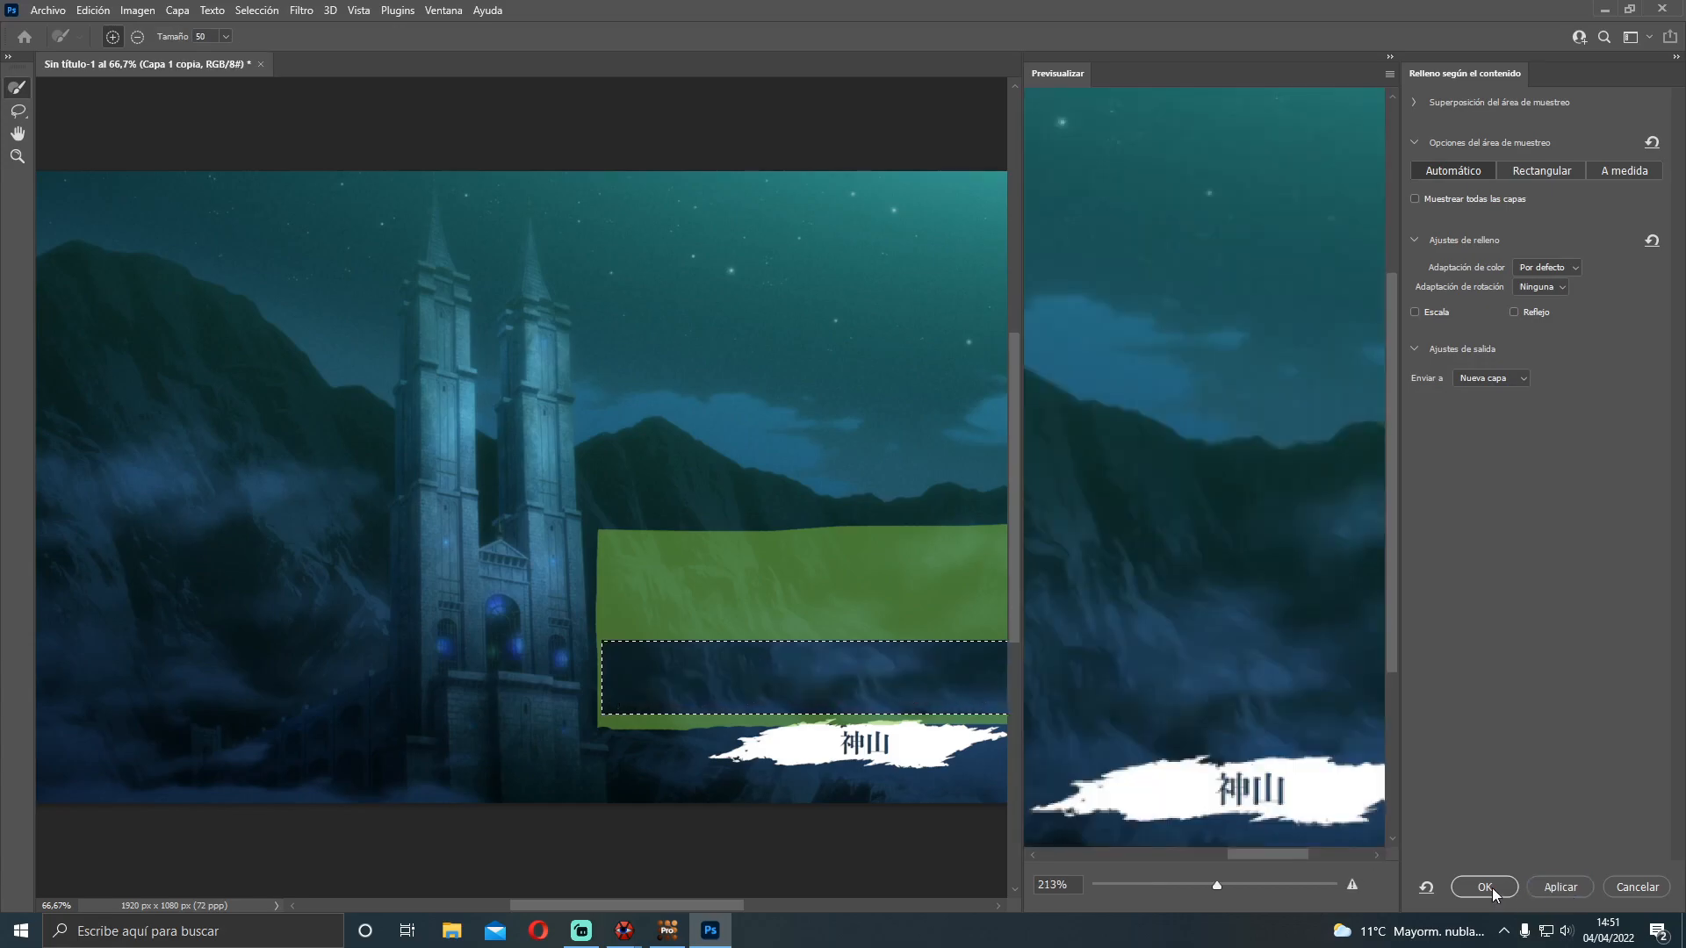
Finish the Content-Aware Fill and quick-export the cleaned image to the desktop as a PNG named mascara arifureta
left_click(1492, 887)
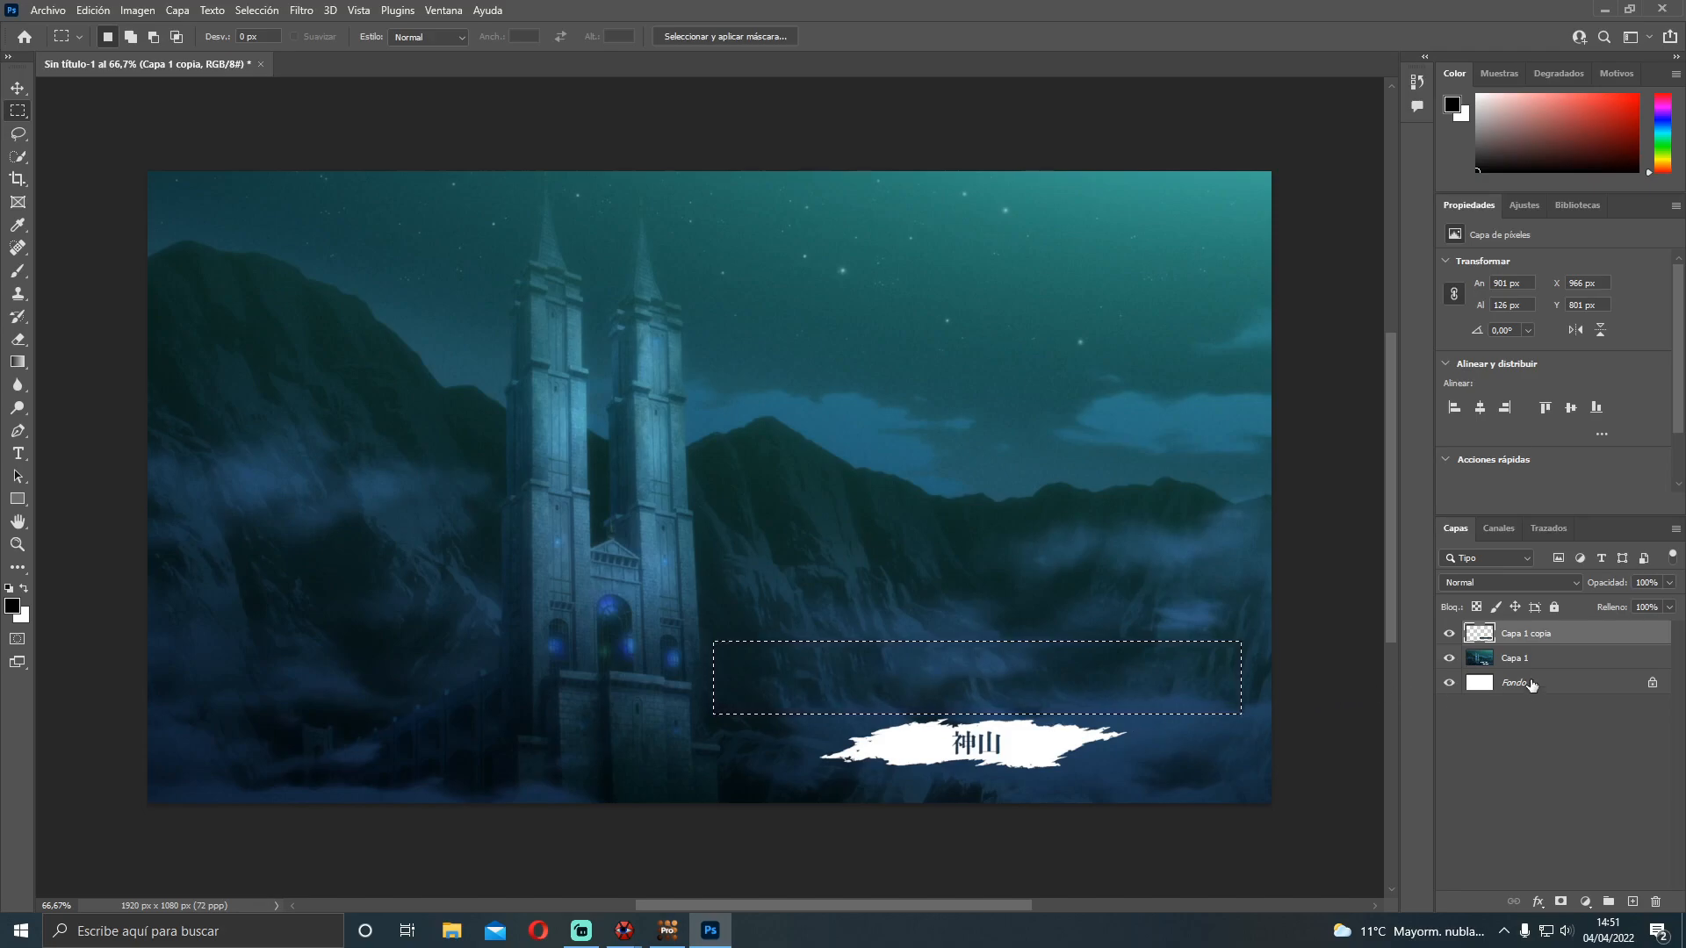
left_click(60, 10)
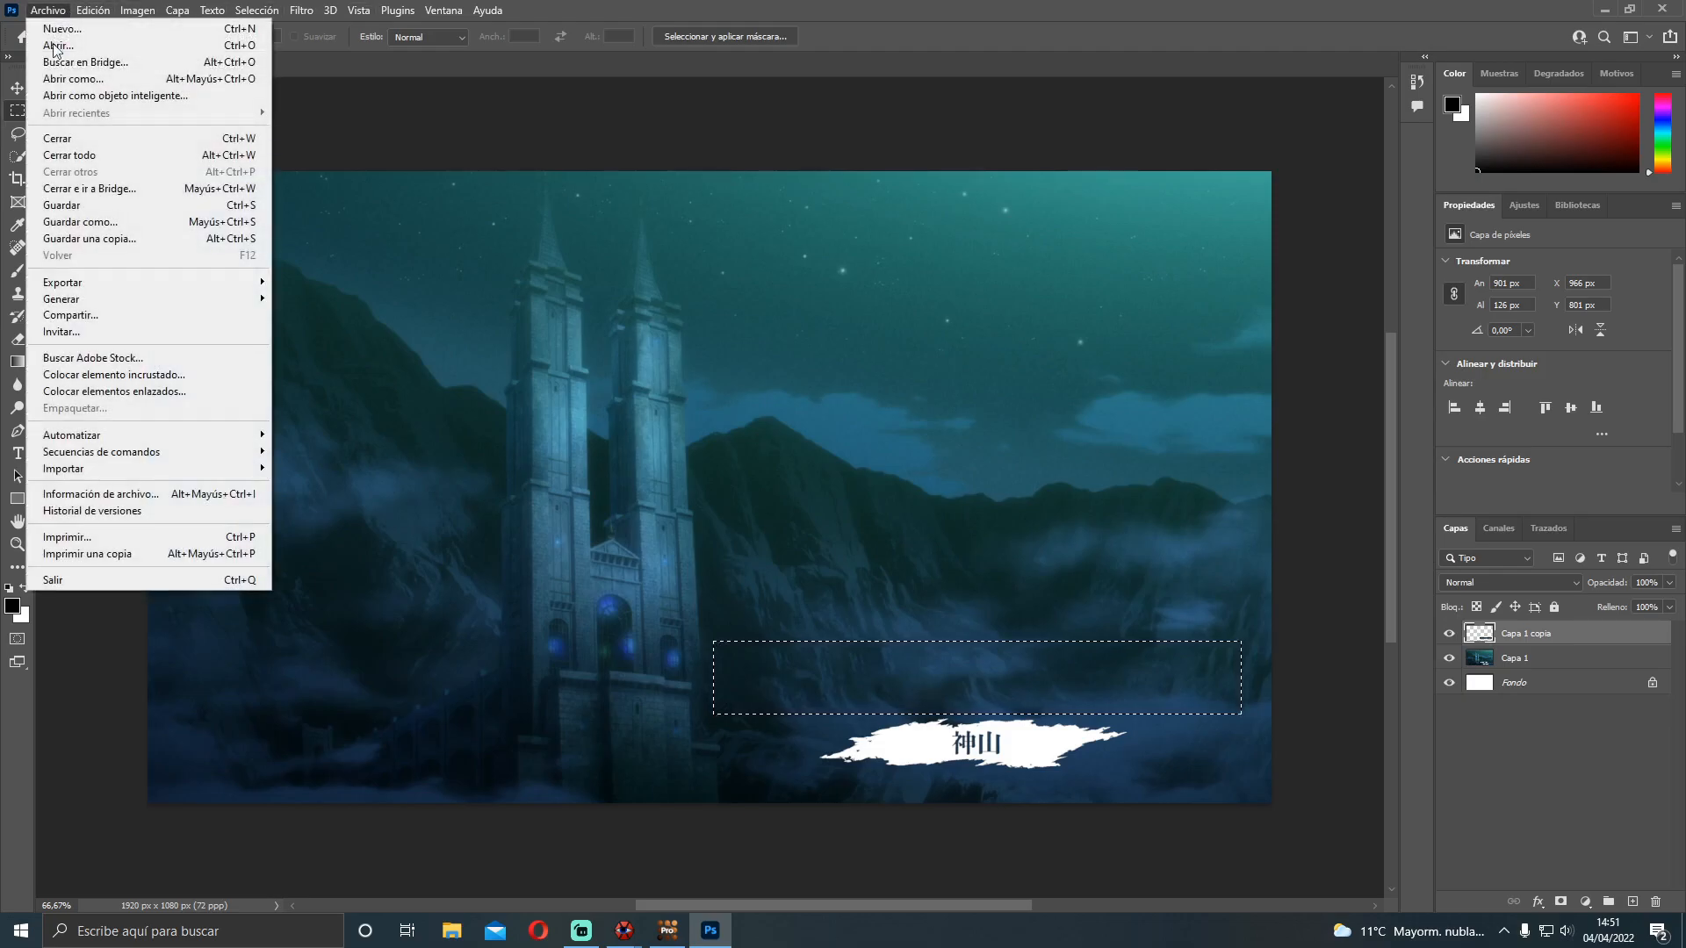
mouse_move(85, 286)
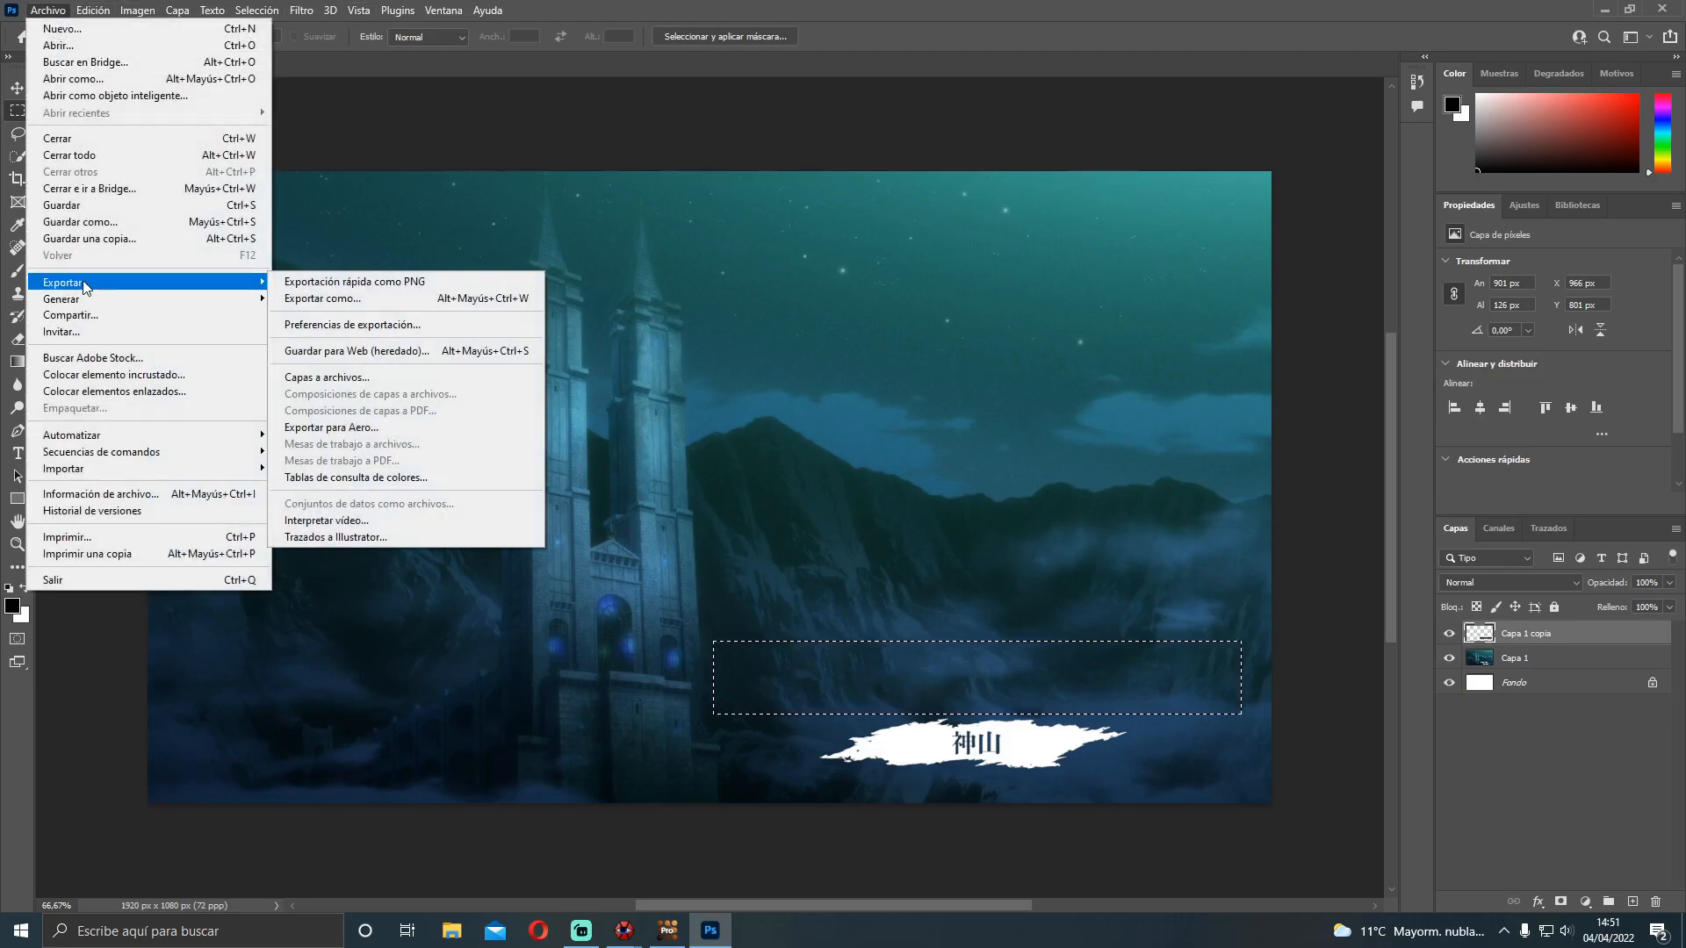
left_click(345, 282)
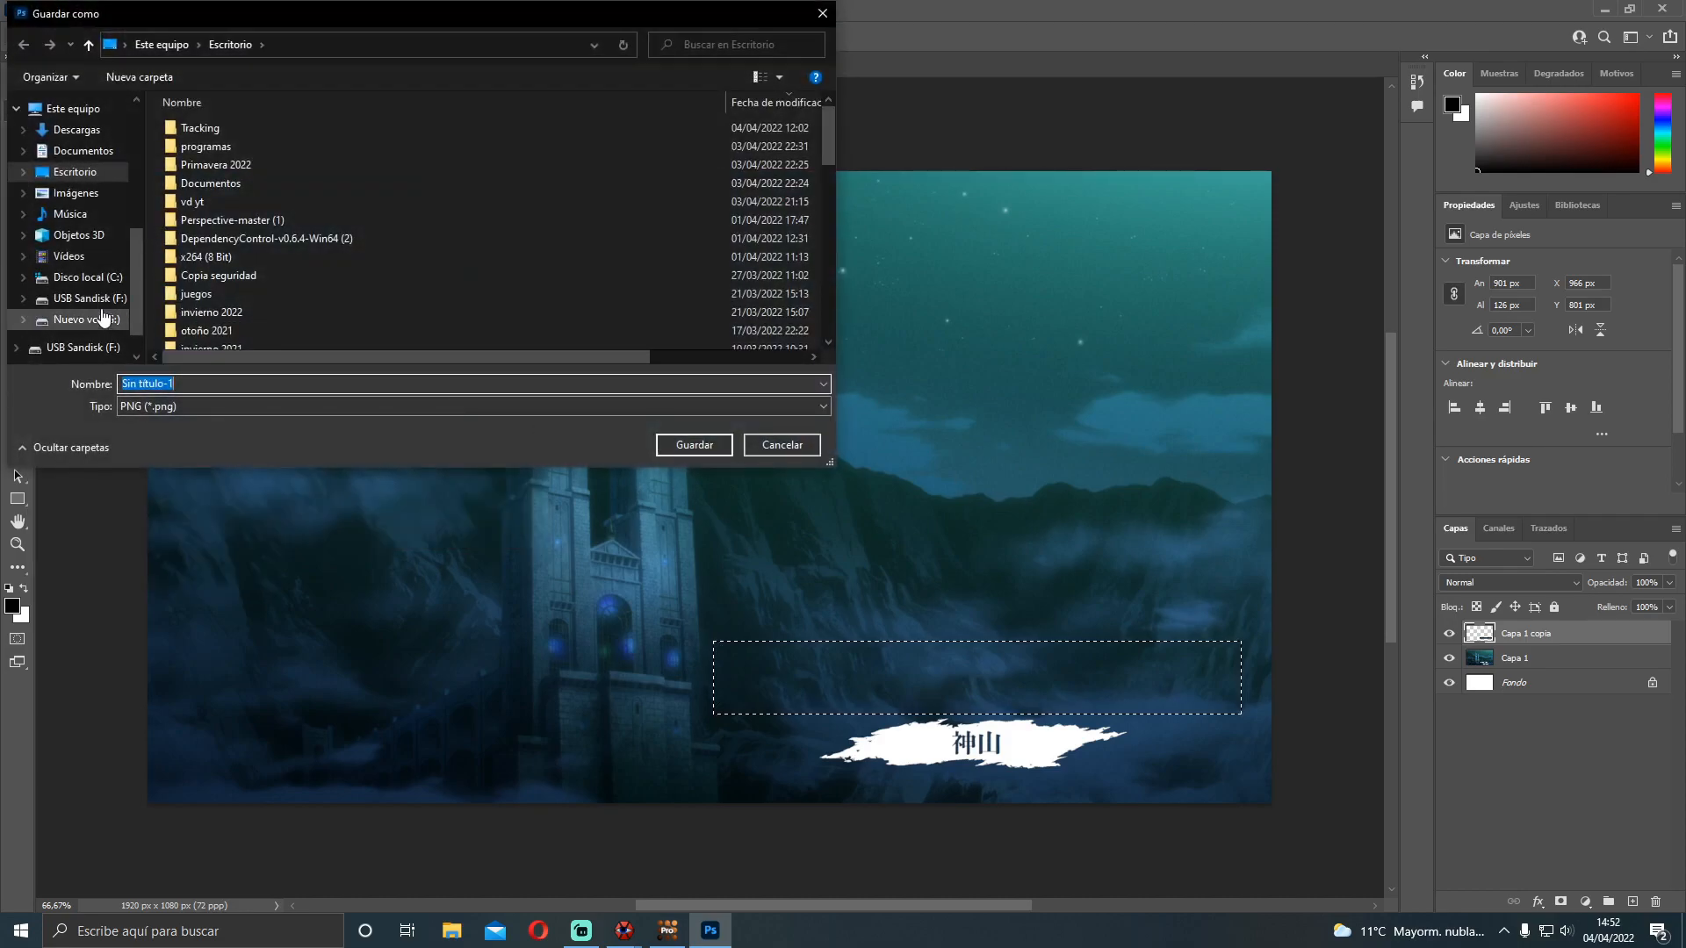
left_click(41, 176)
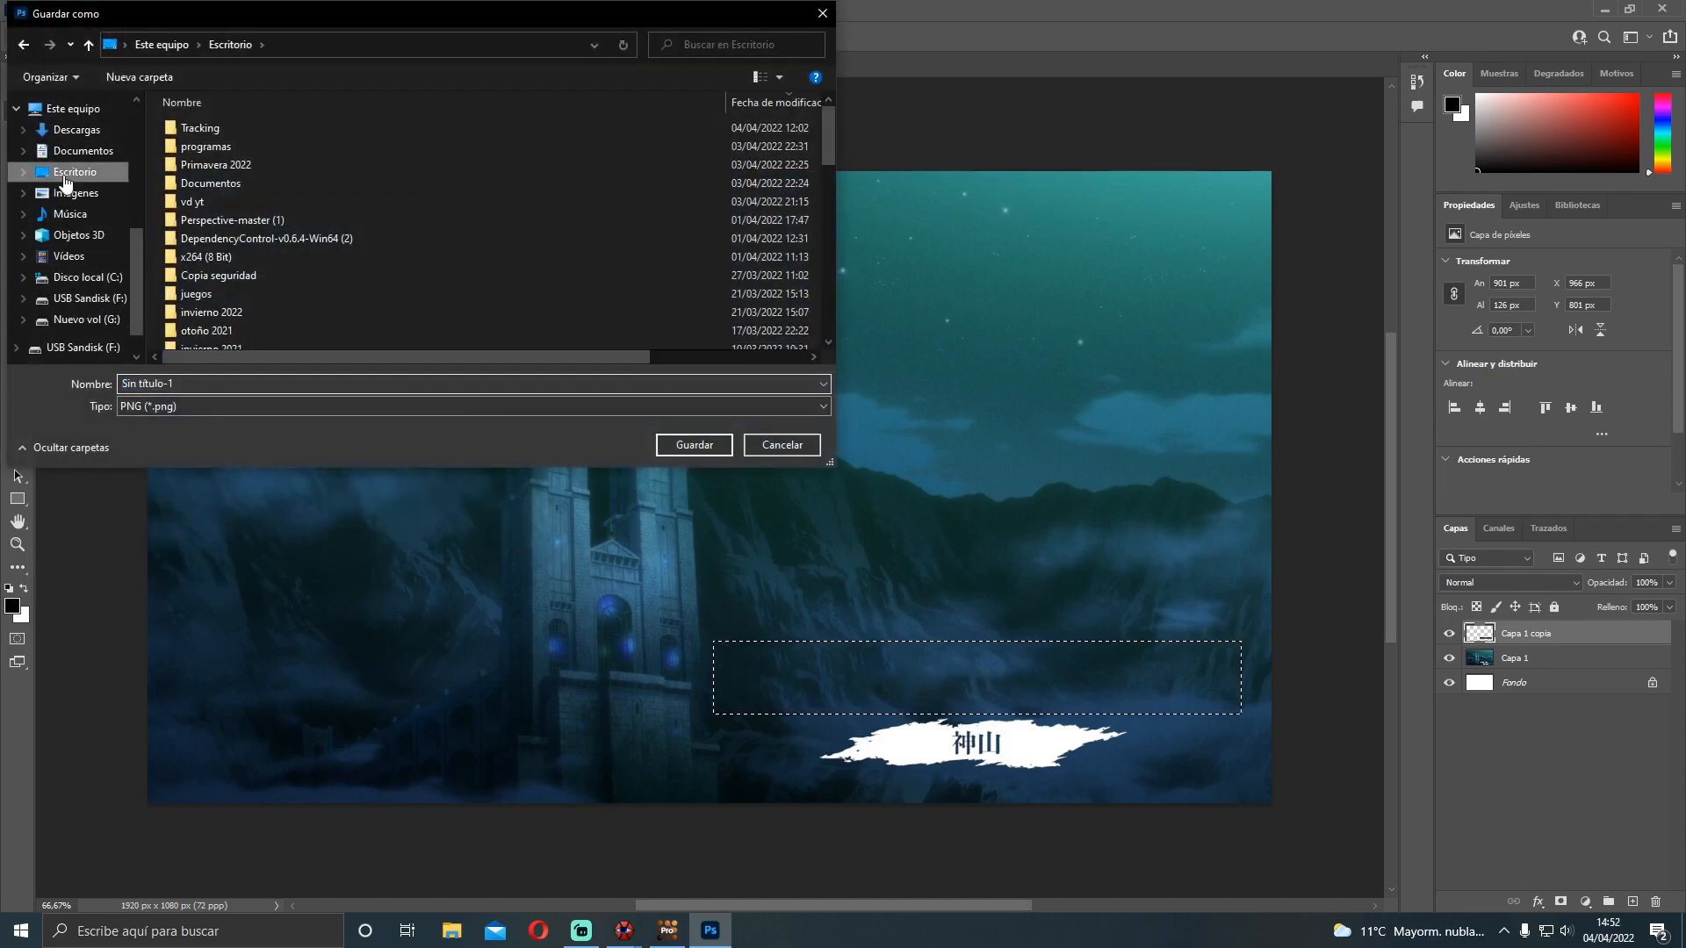
left_click(186, 384)
type("mascara arifureta")
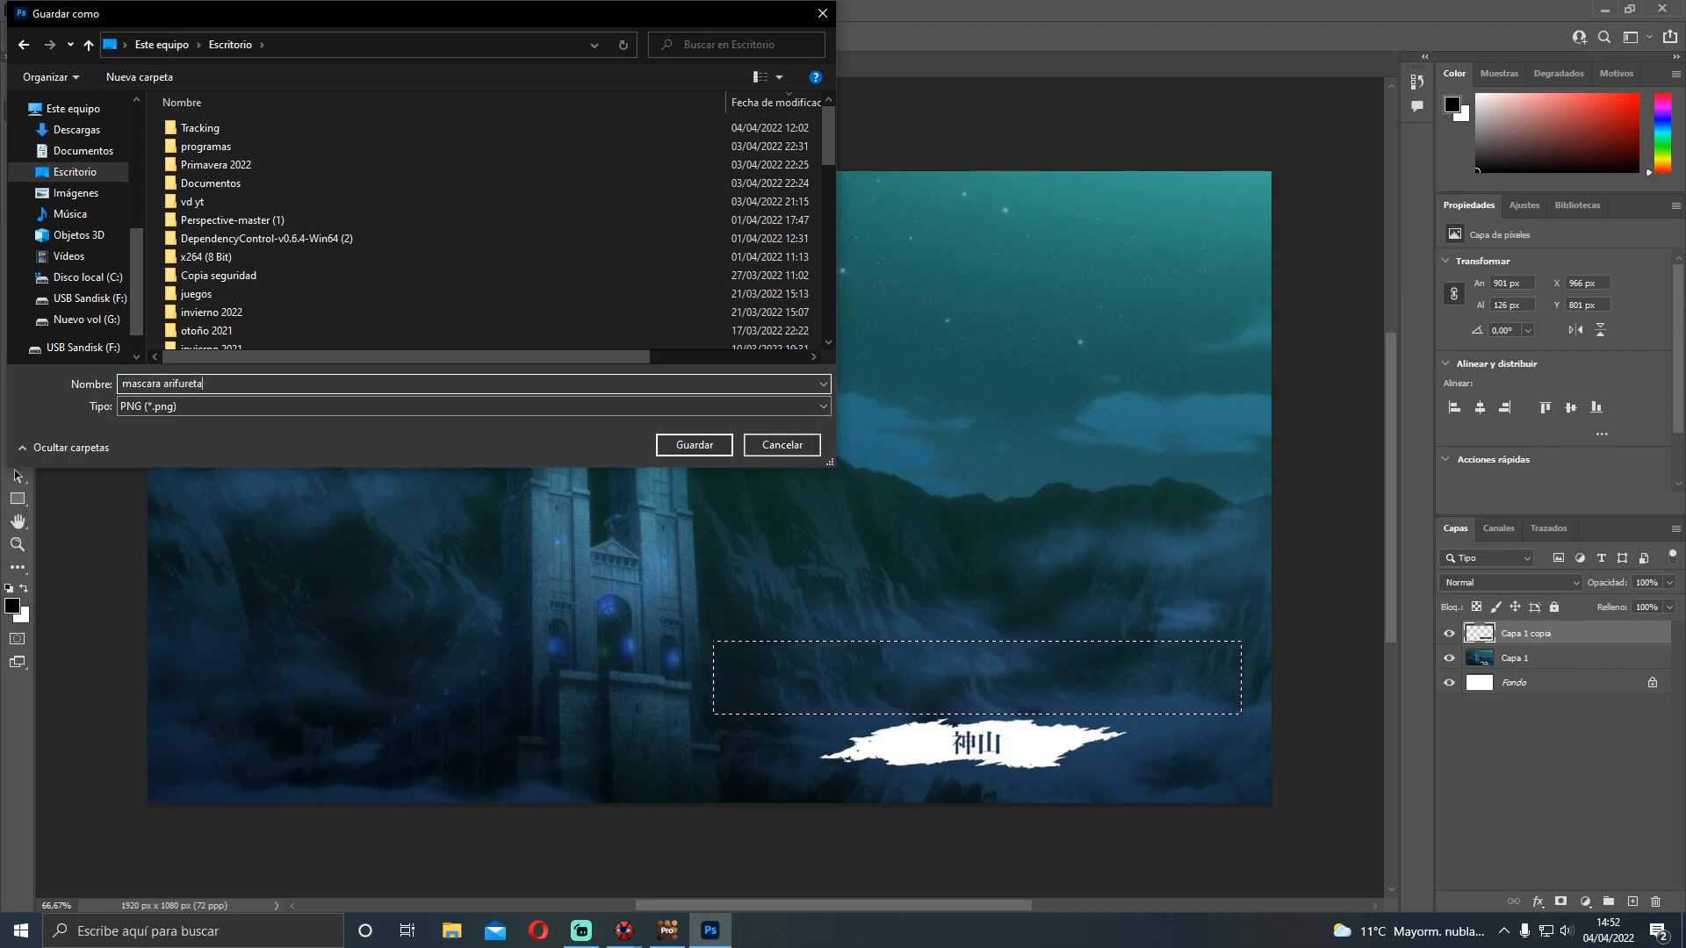
left_click(657, 445)
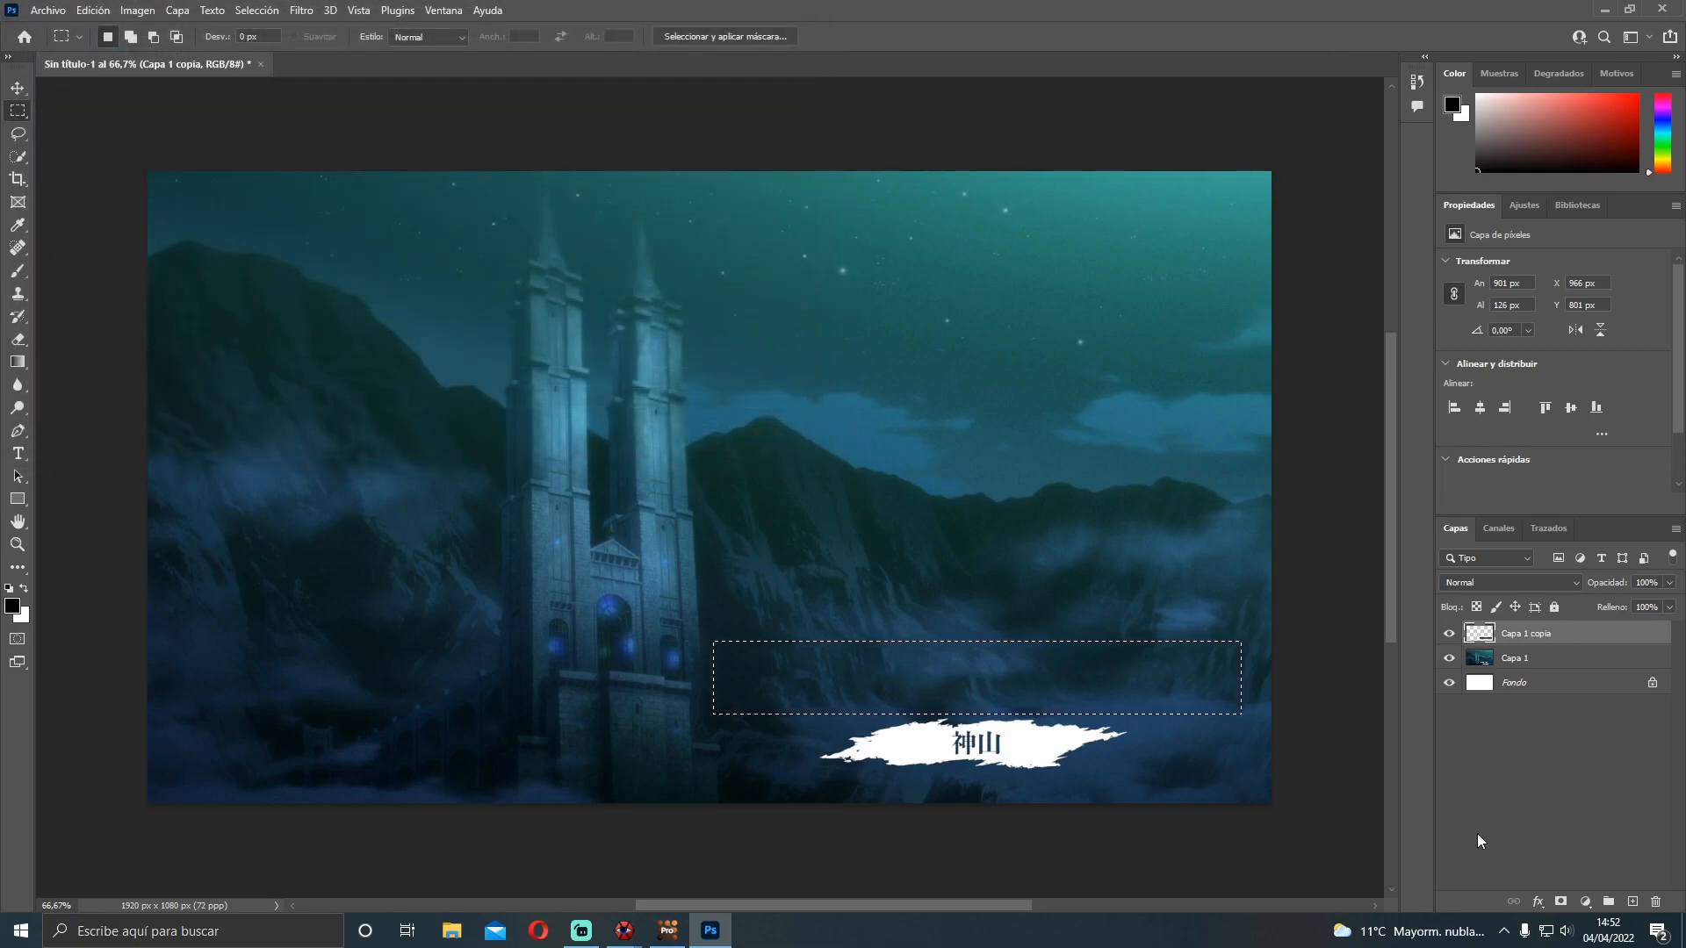
Launch Adobe Illustrator 2022 and open mascara arifureta from the desktop, with the whole image in view
left_click(1681, 931)
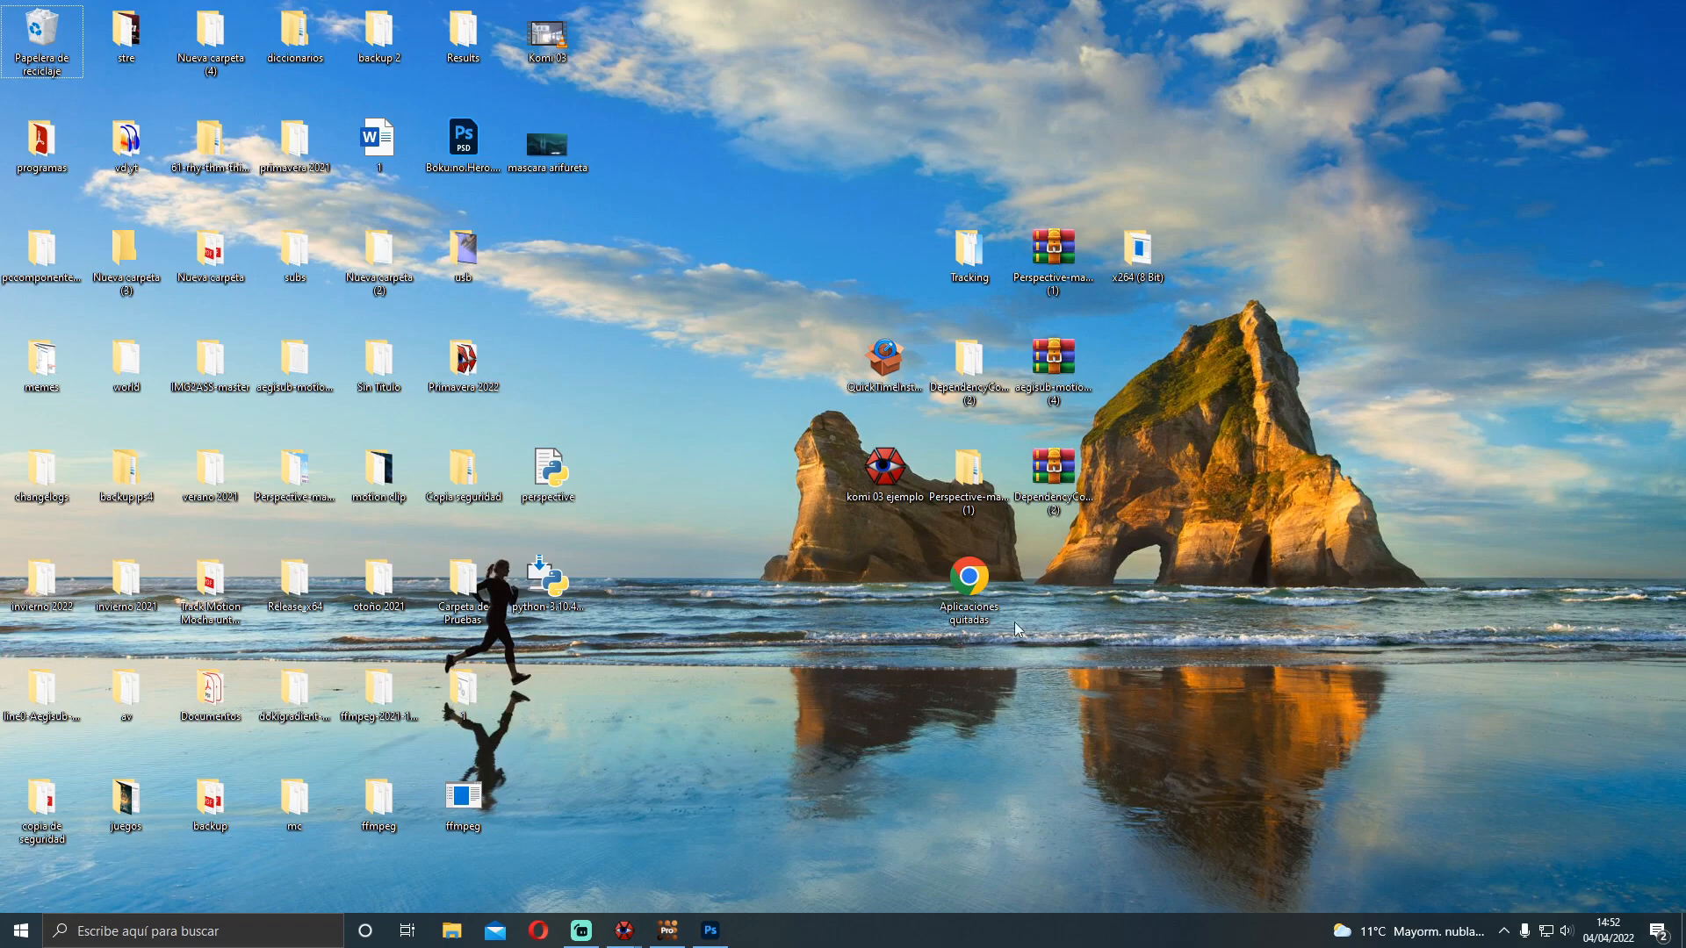
left_click(266, 927)
type("ill")
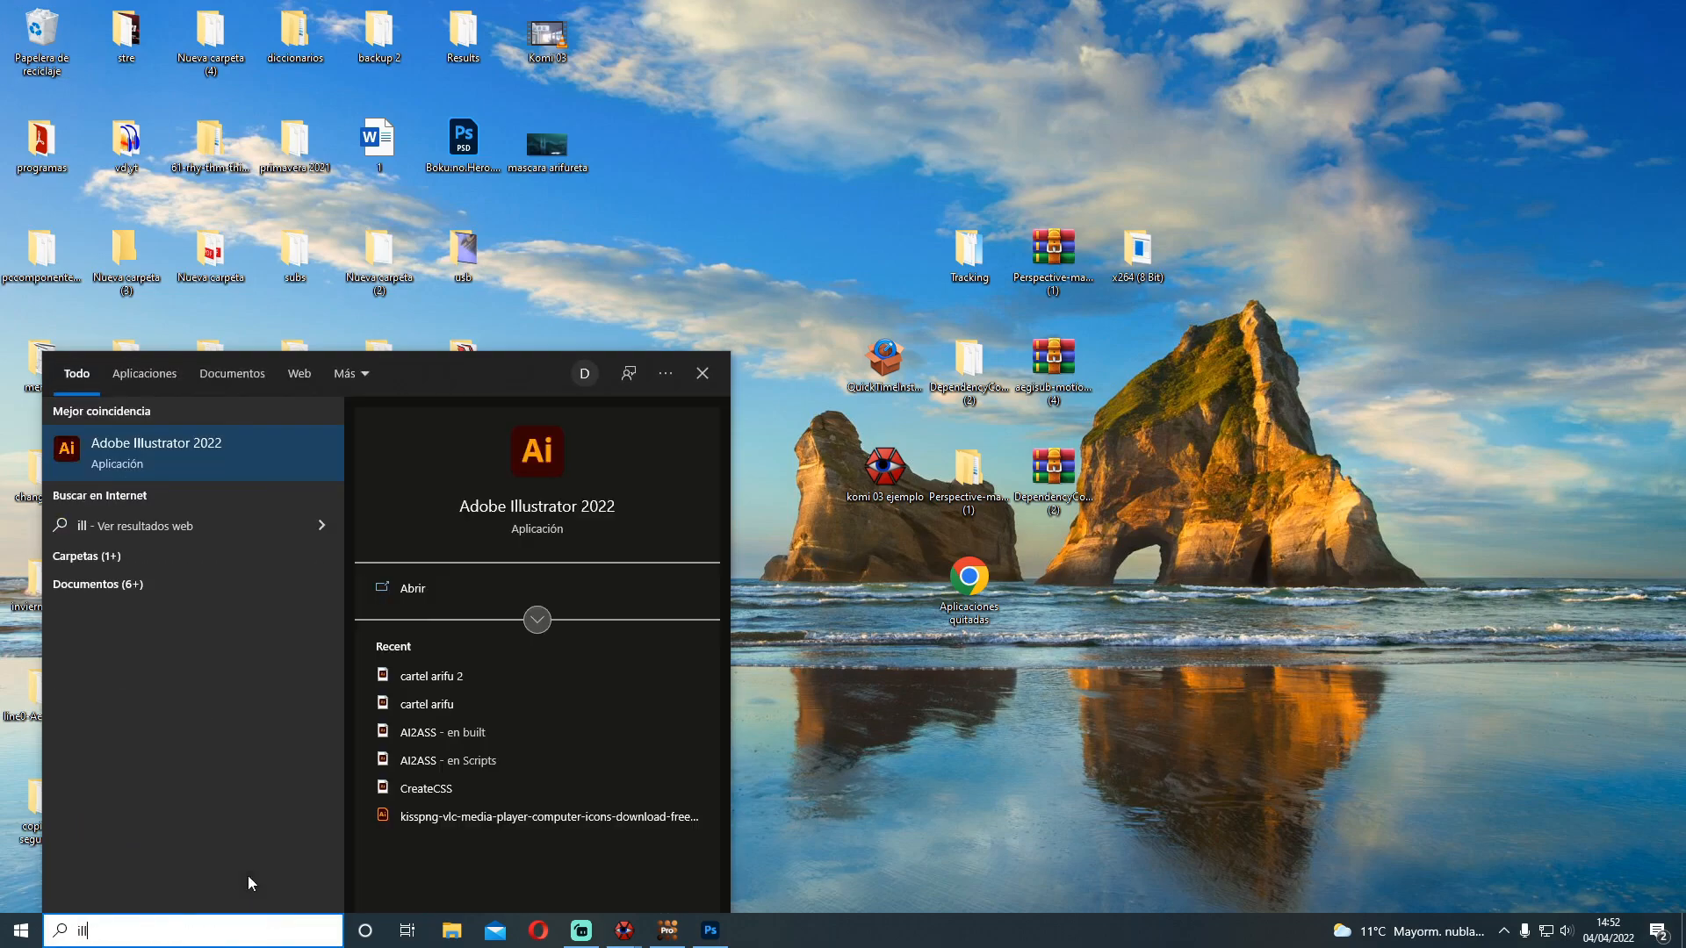
key("Escape")
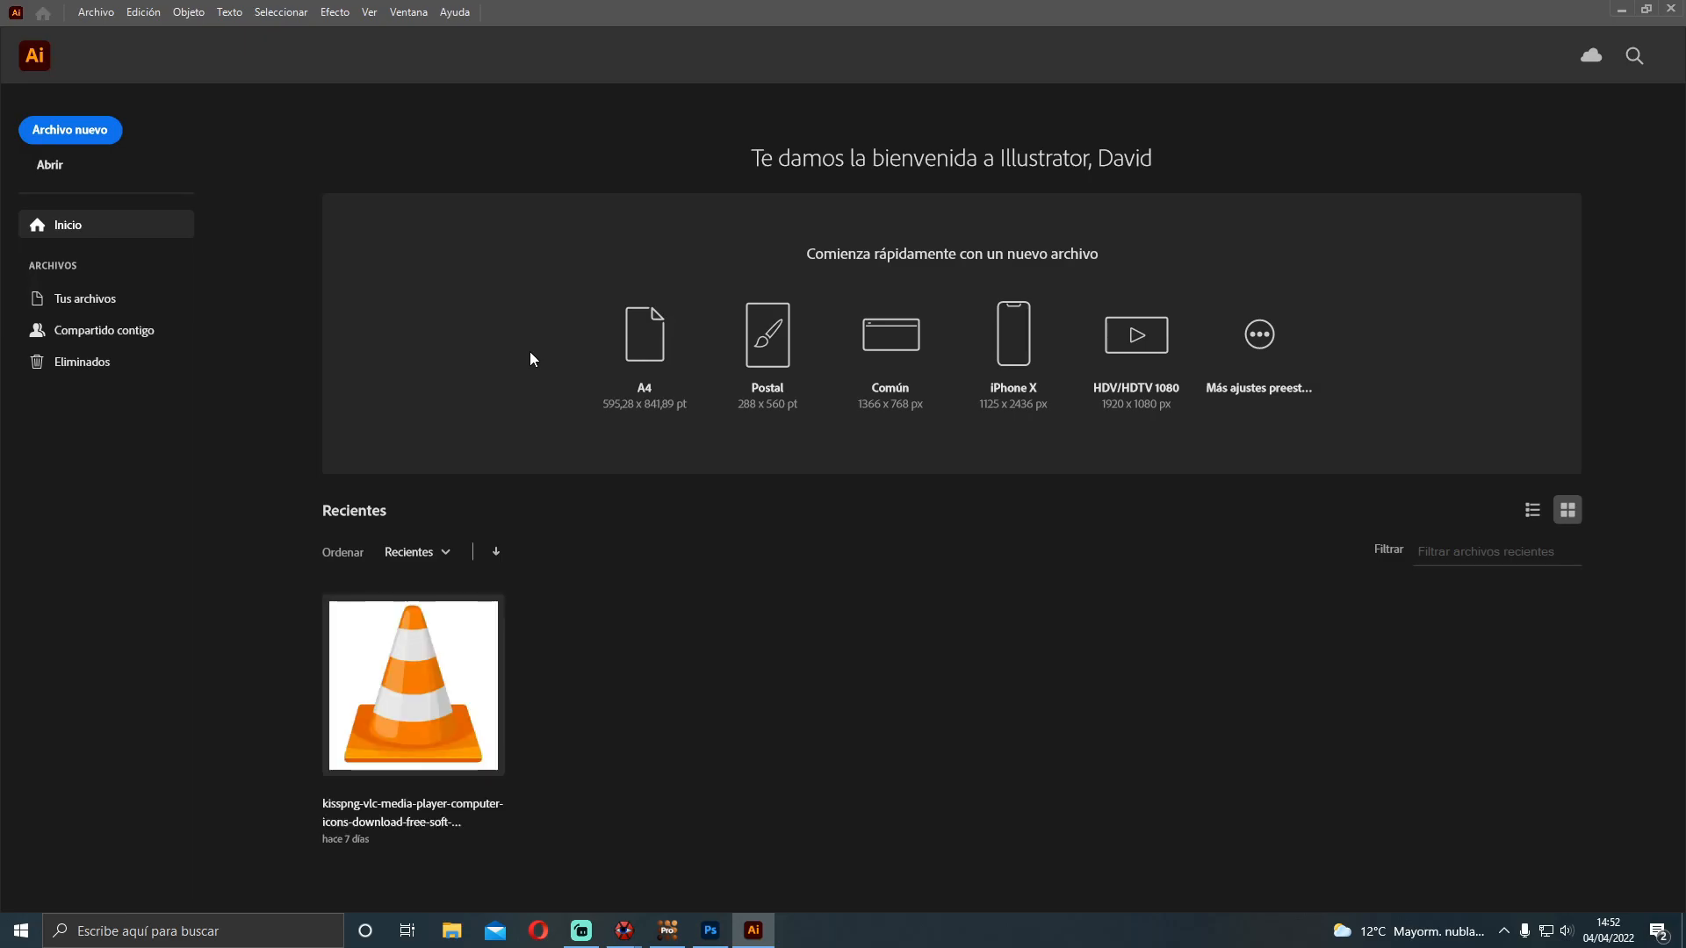
left_click(96, 12)
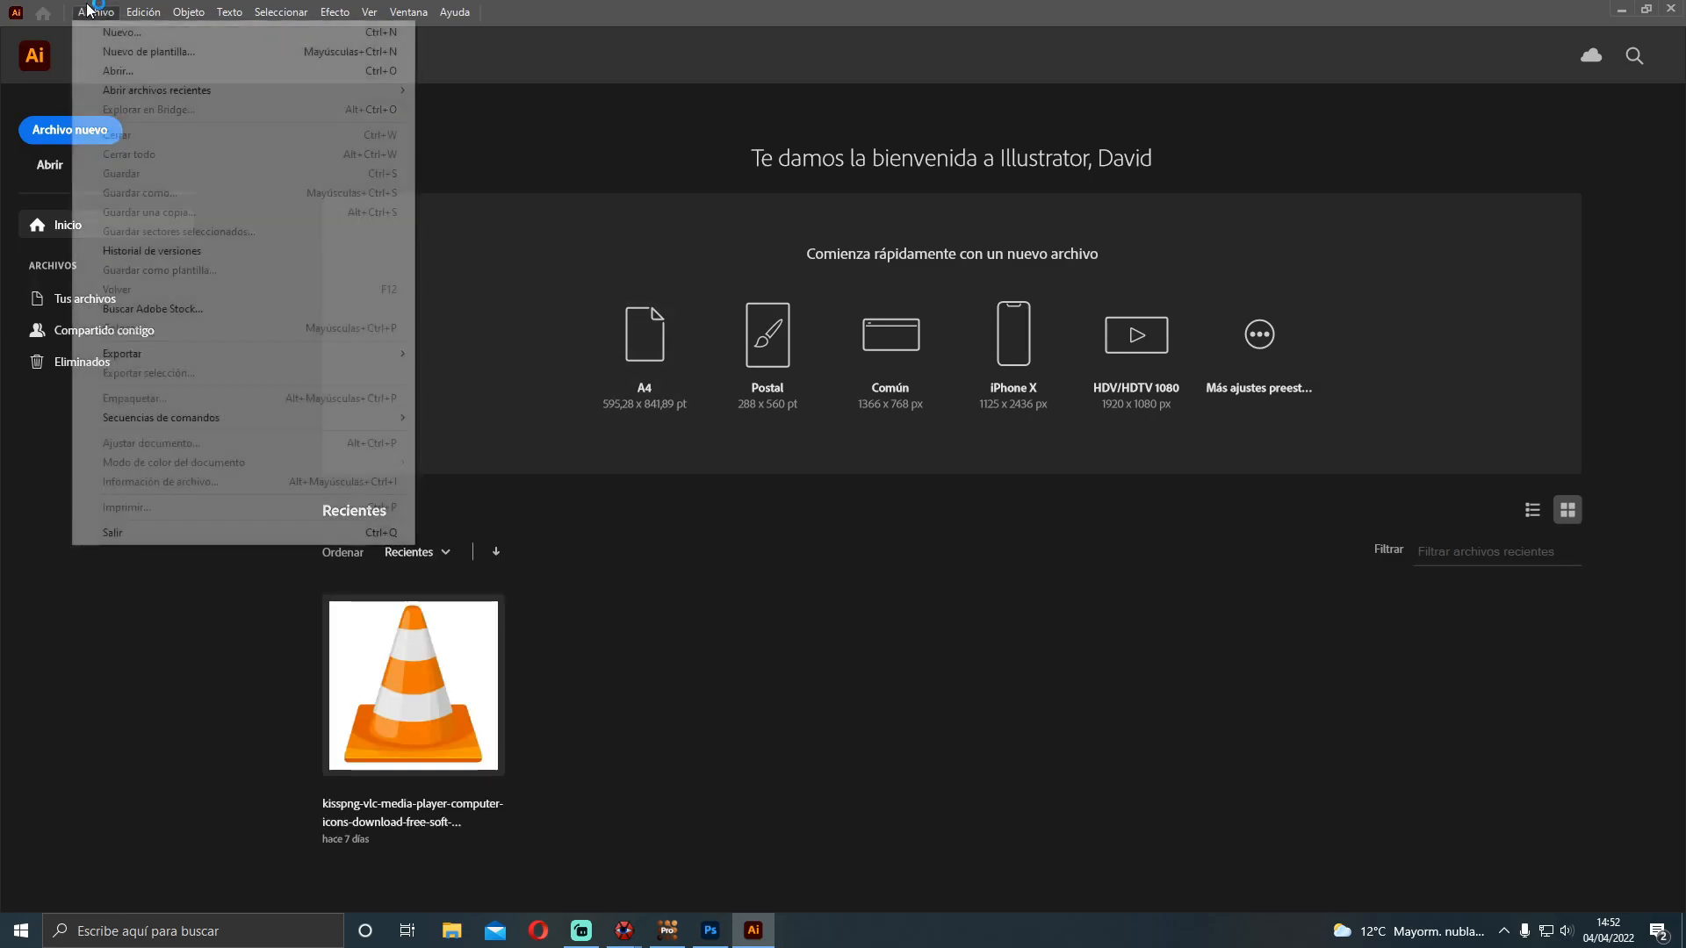
left_click(117, 74)
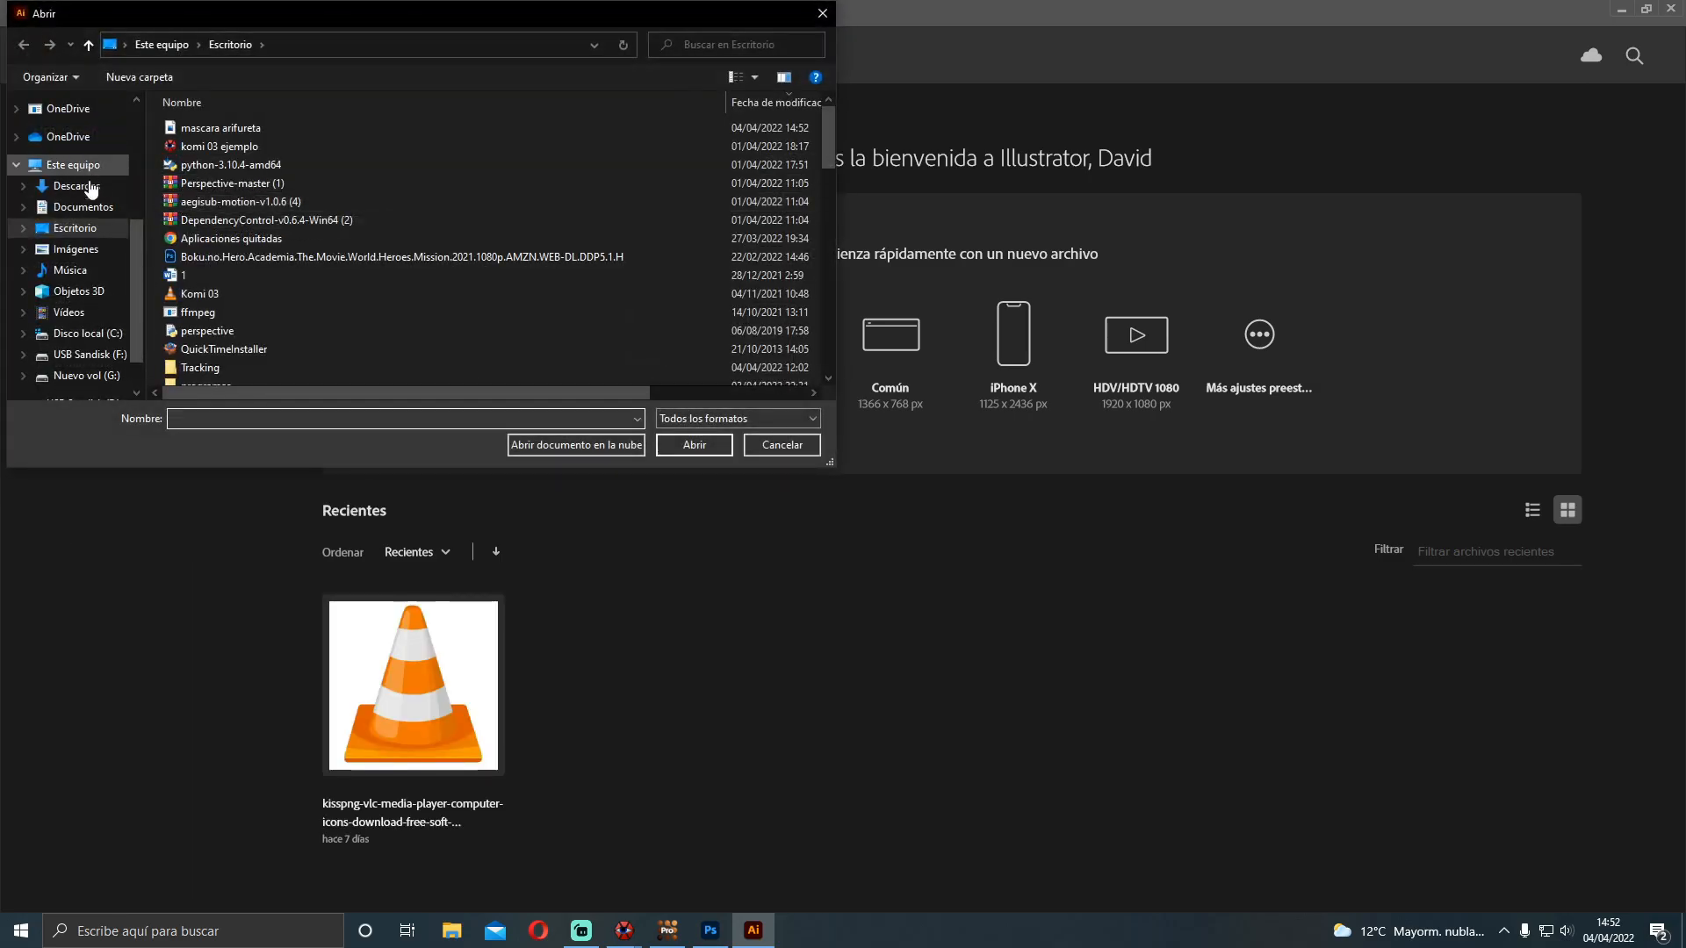
double_click(188, 127)
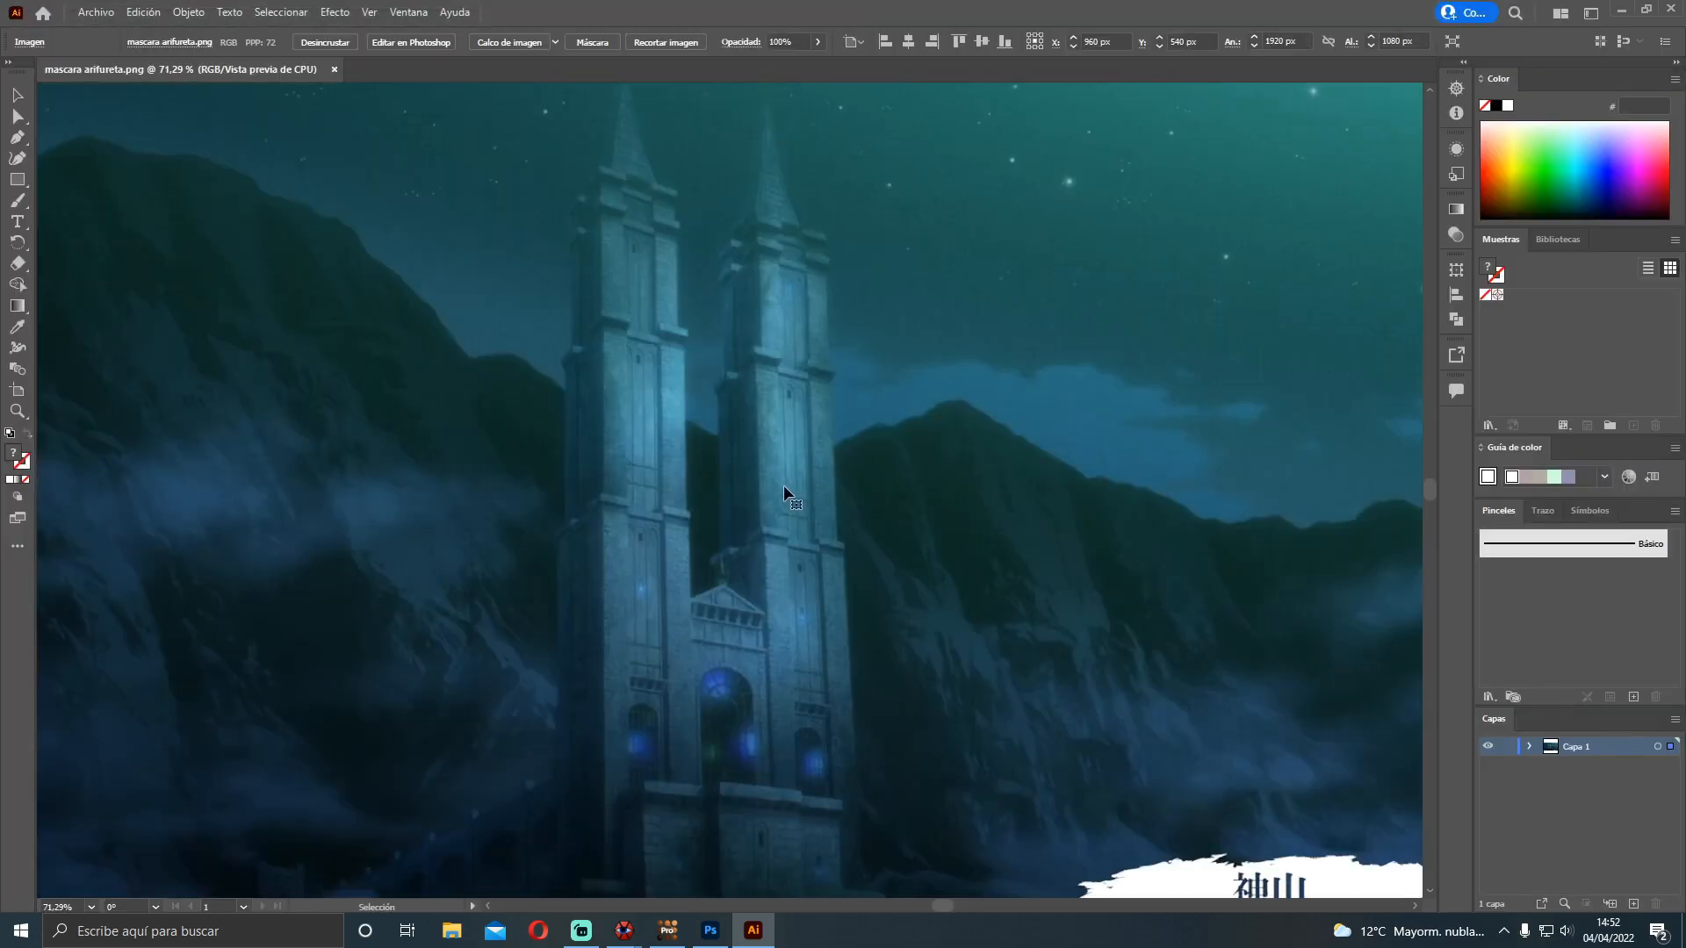
scroll(760, 478, "down", 2)
scroll(761, 479, "down", 1)
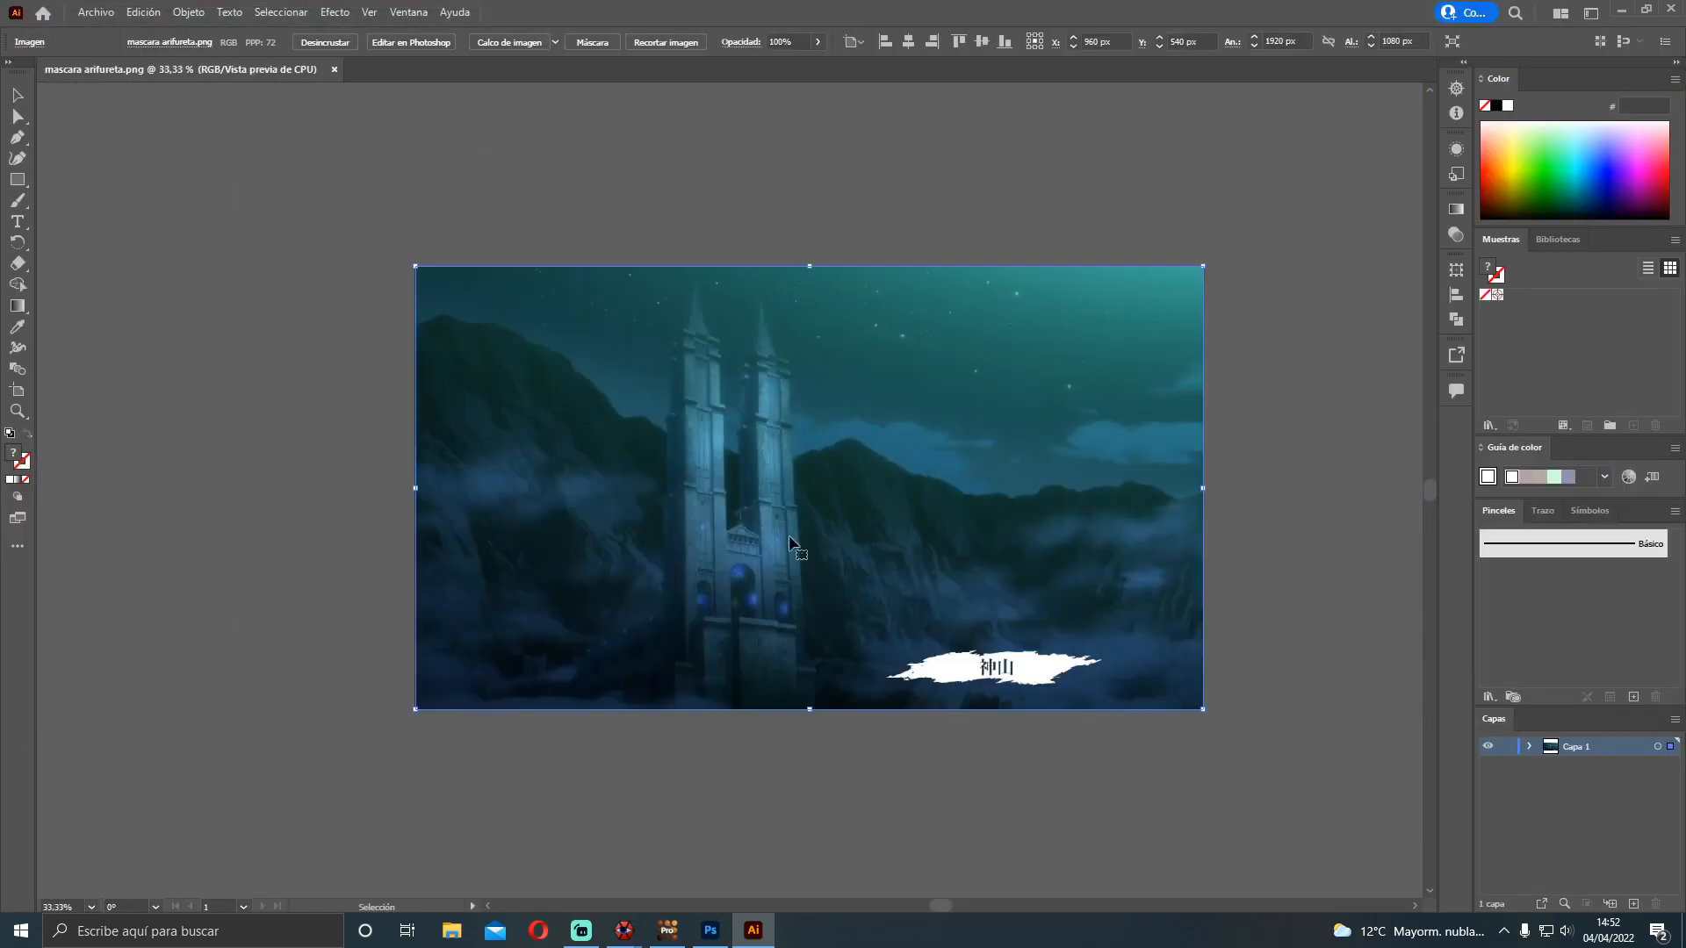
scroll(1082, 632, "up", 1)
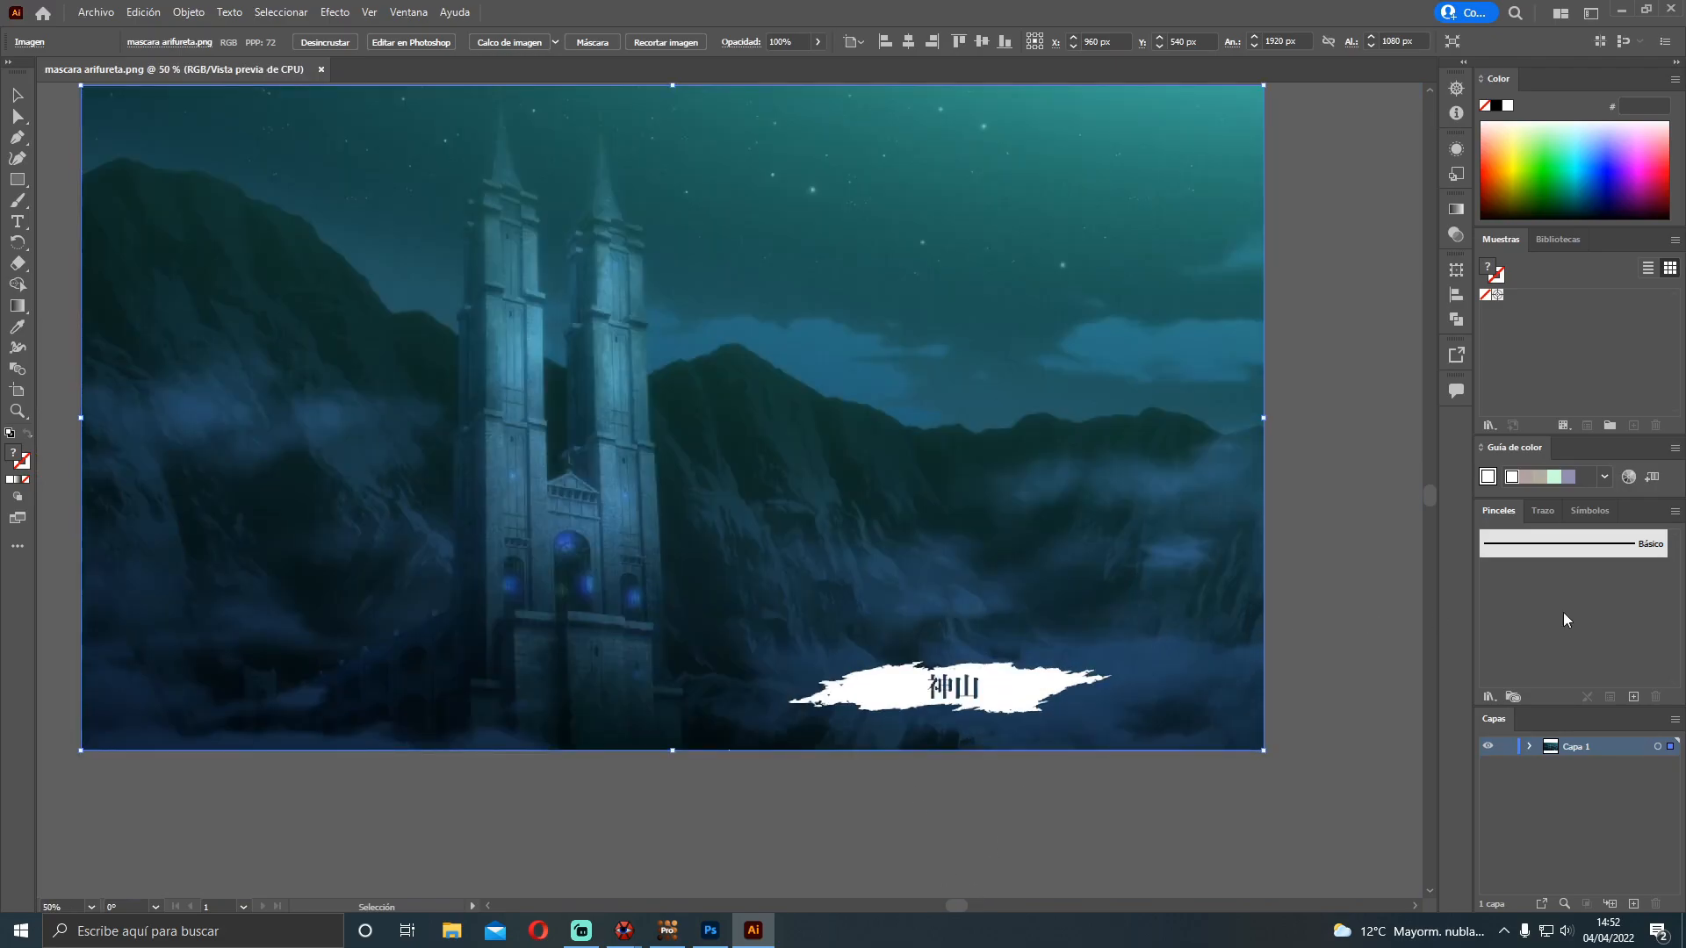
scroll(1431, 495, "down", 1)
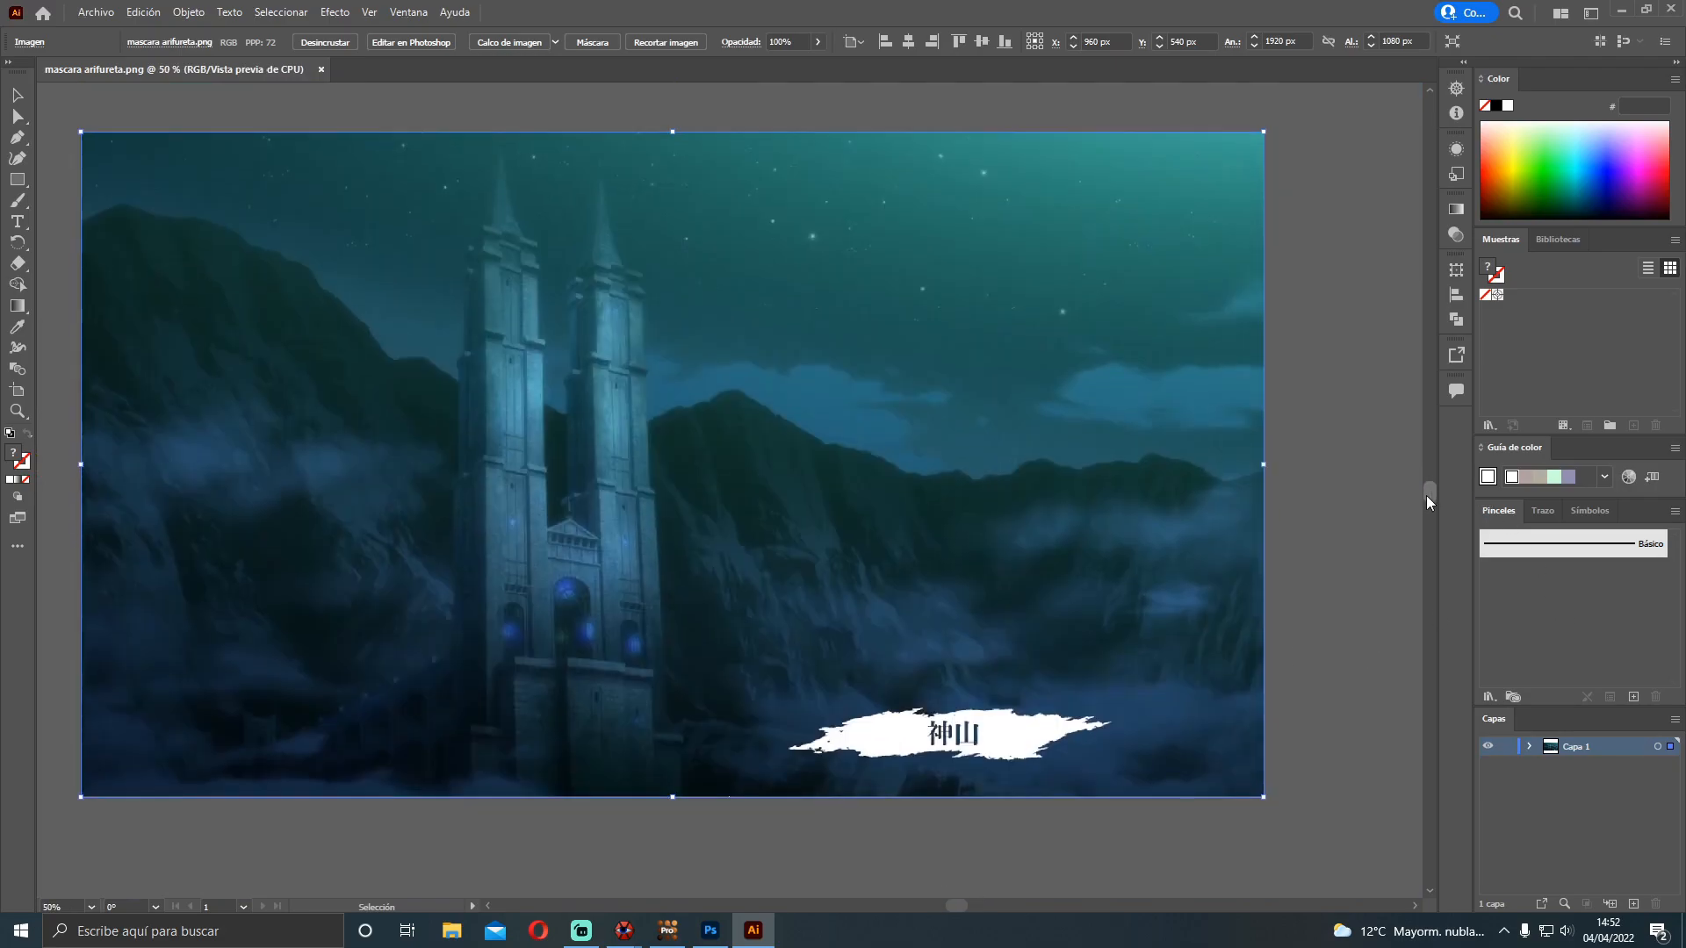
Switch to the arifureta 2 07 subtitles in Aegisub, copy the video frame without subtitles to the clipboard and return to Illustrator
mouse_move(641, 933)
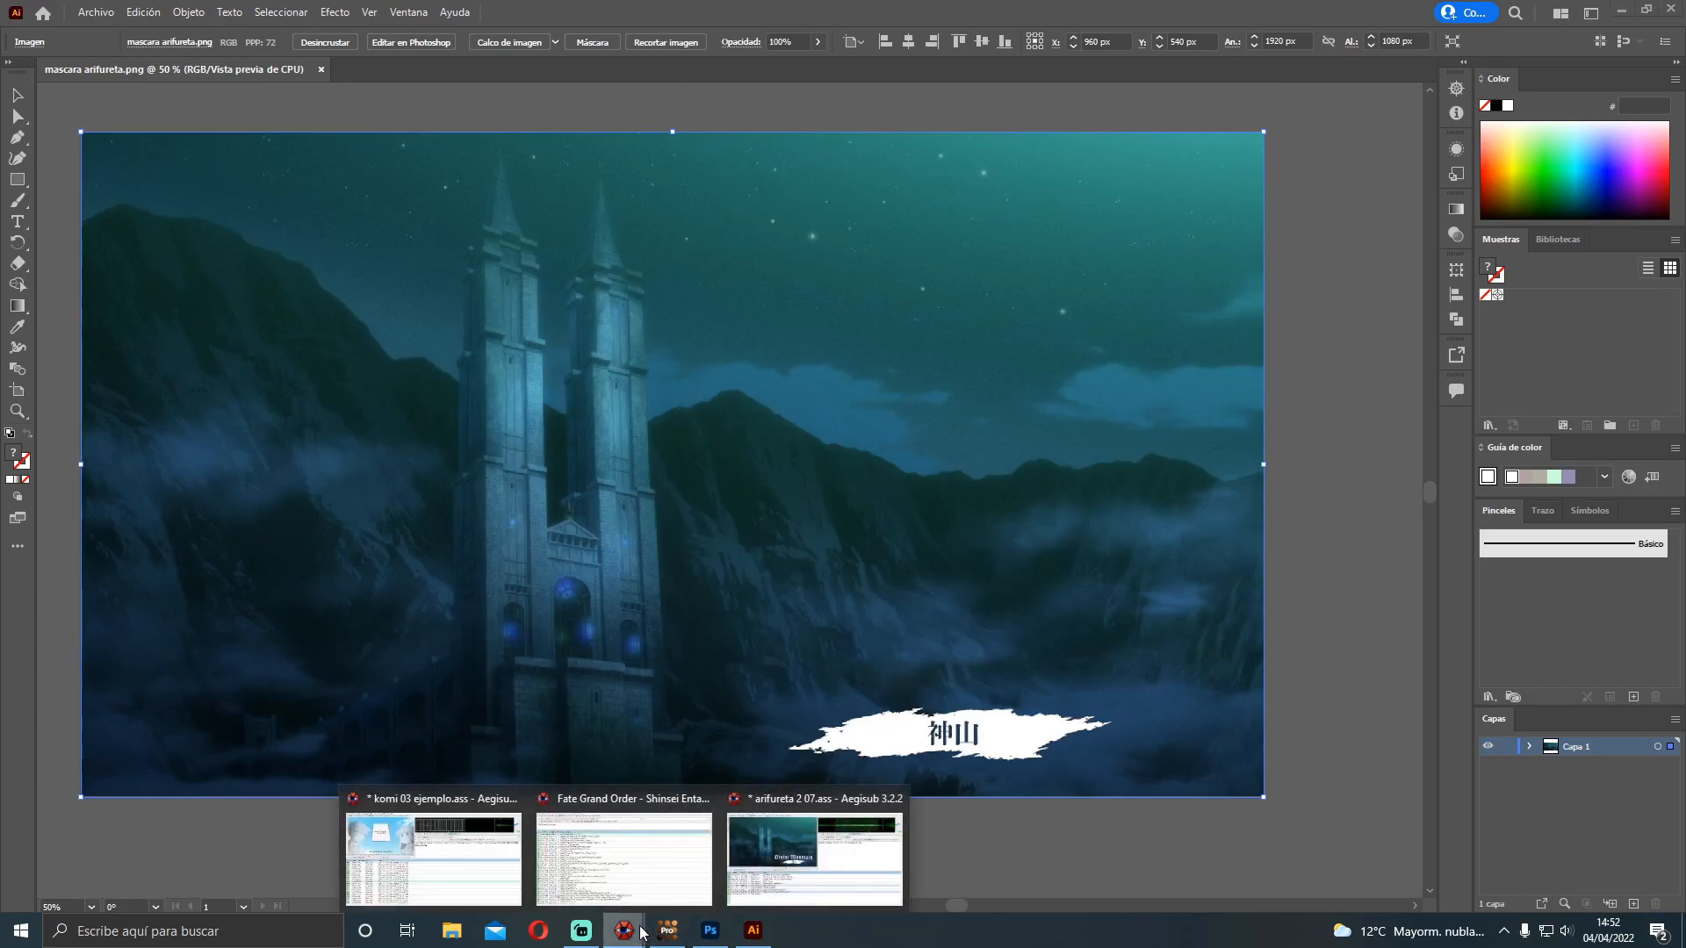
left_click(794, 850)
right_click(642, 398)
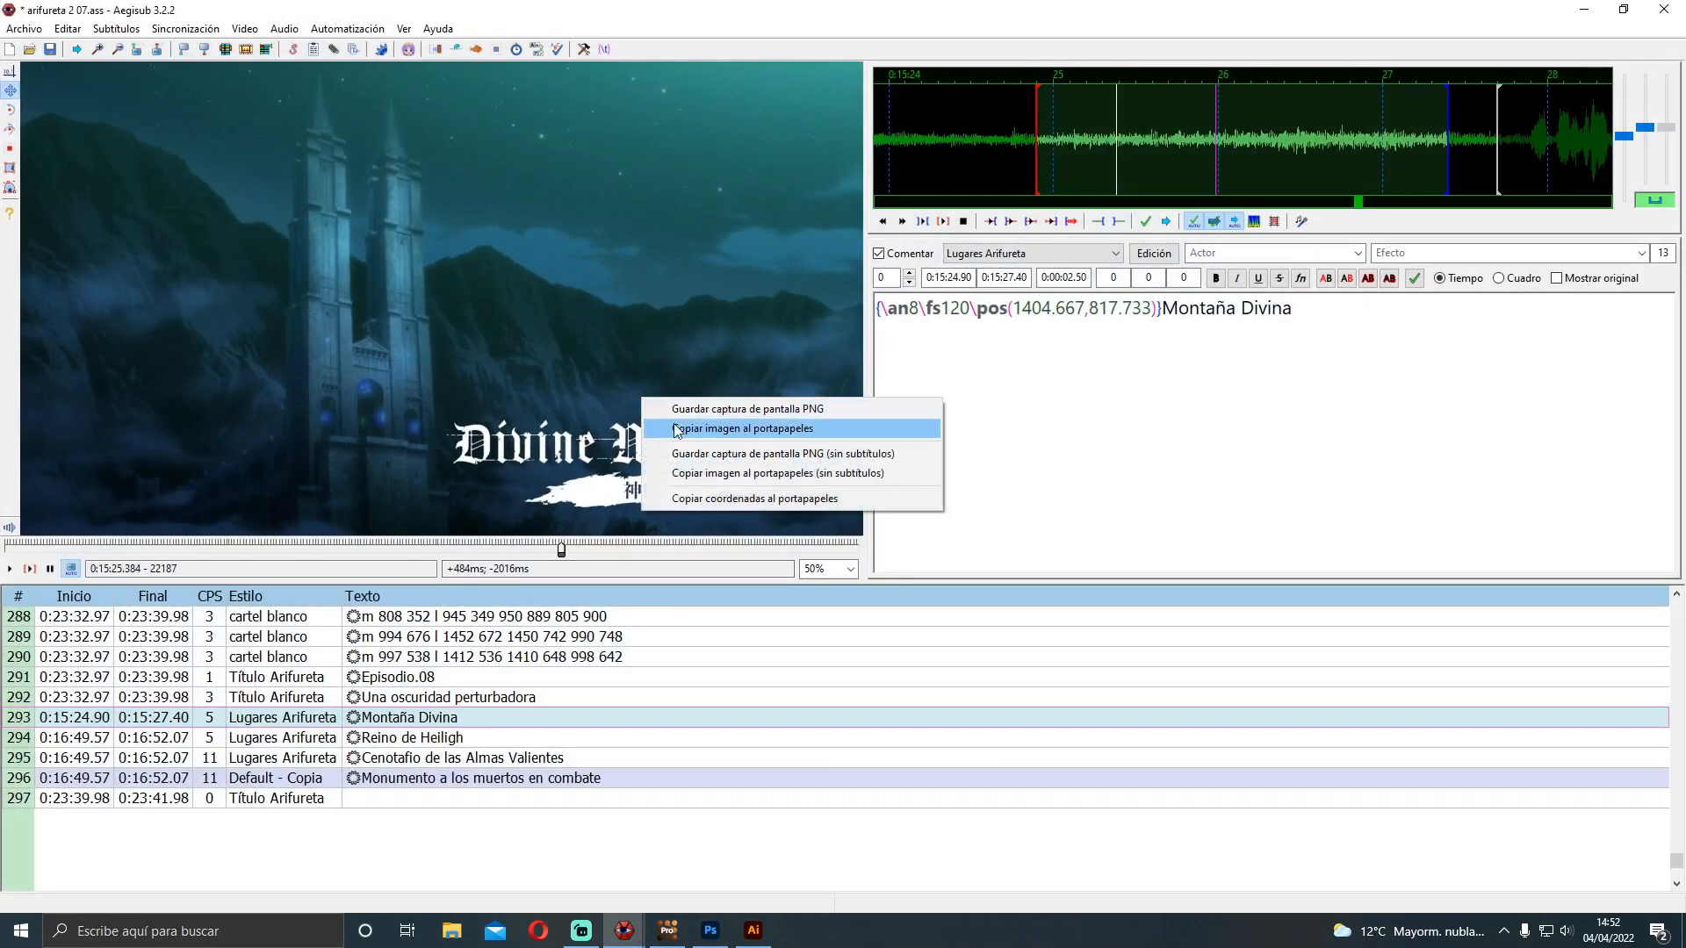
left_click(690, 474)
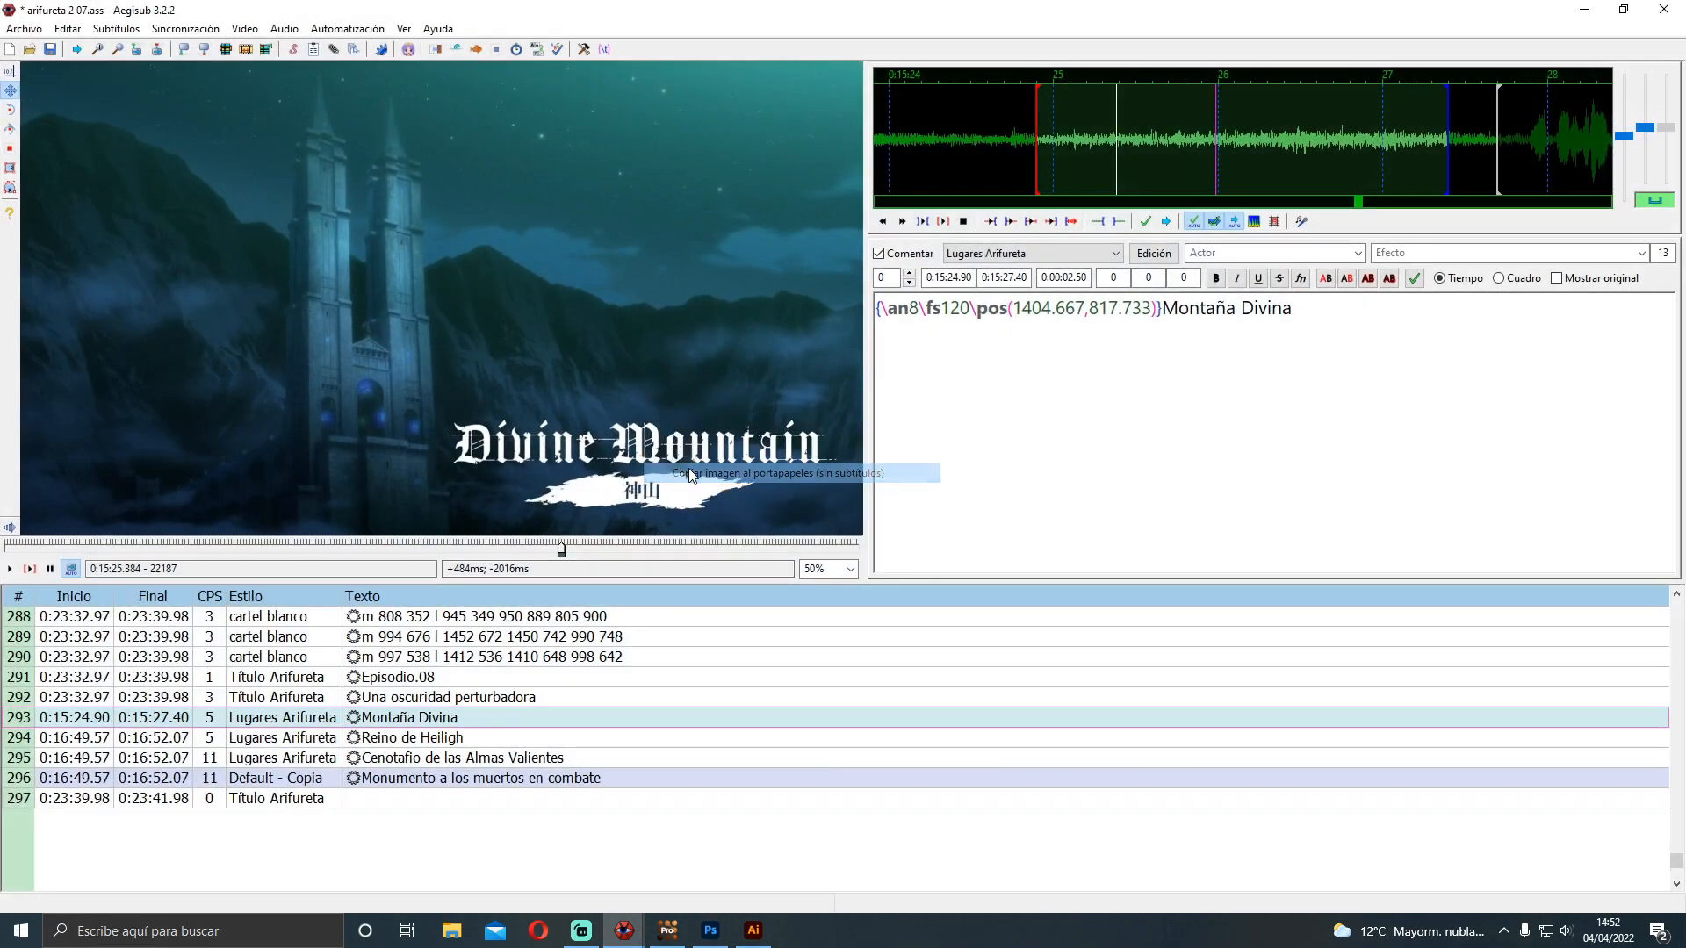
left_click(1584, 10)
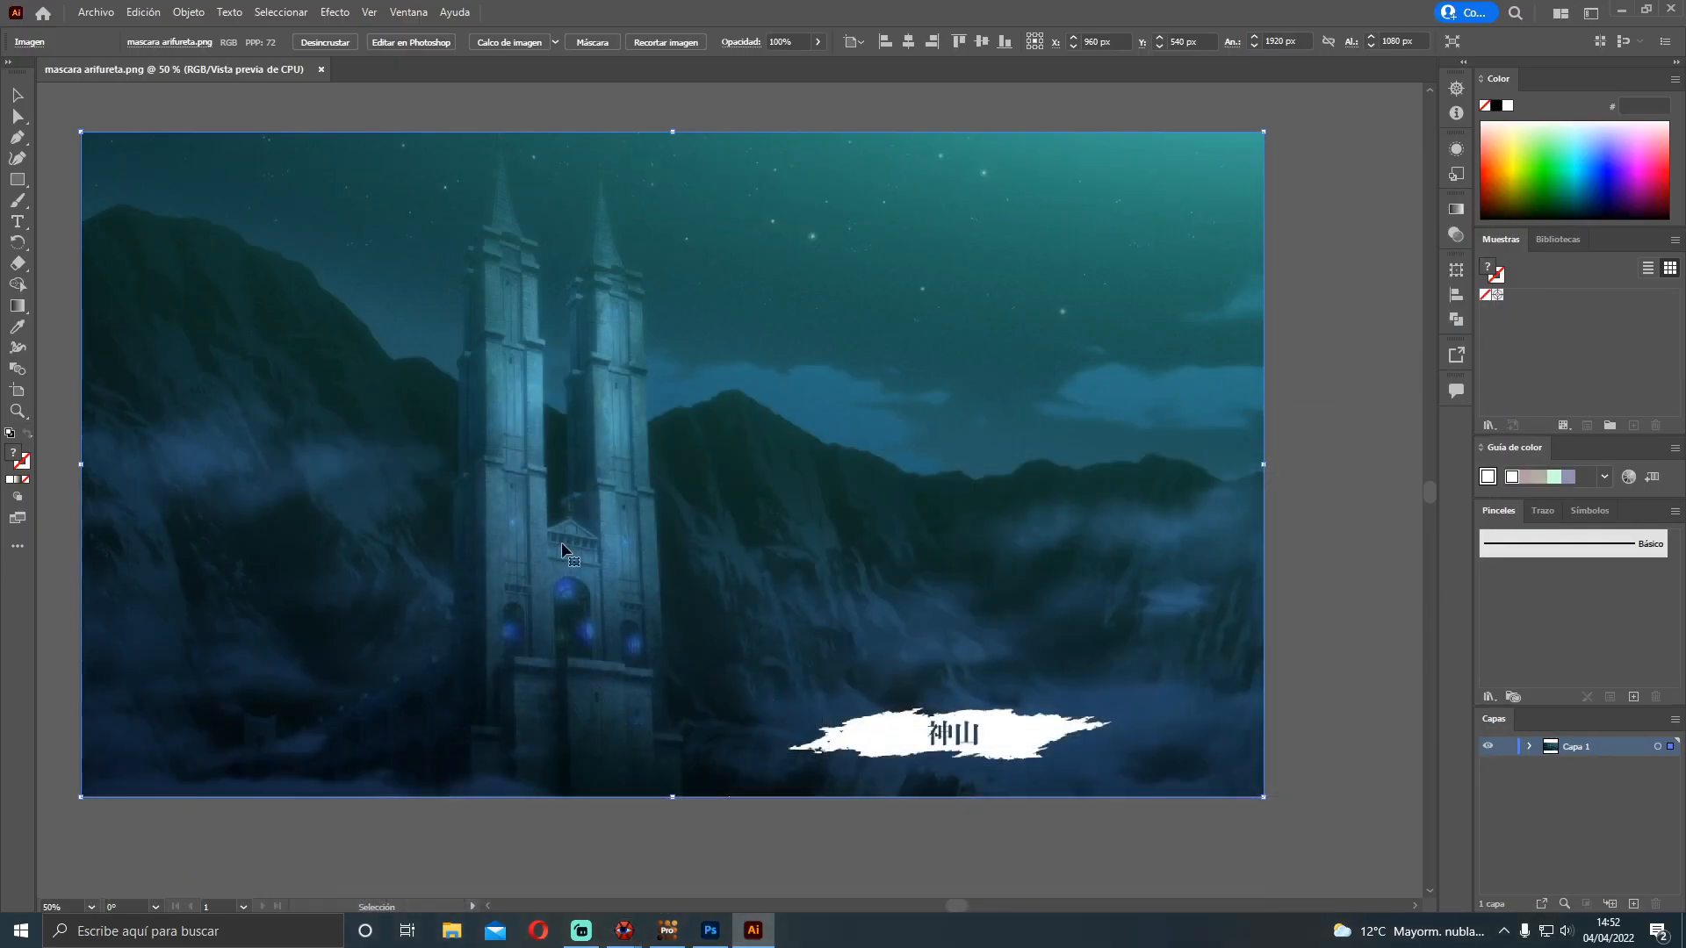
Paste the copied Divine Mountain frame onto a new layer and align it with the artboard at X 960 px, Y 540 px
key("ctrl+v")
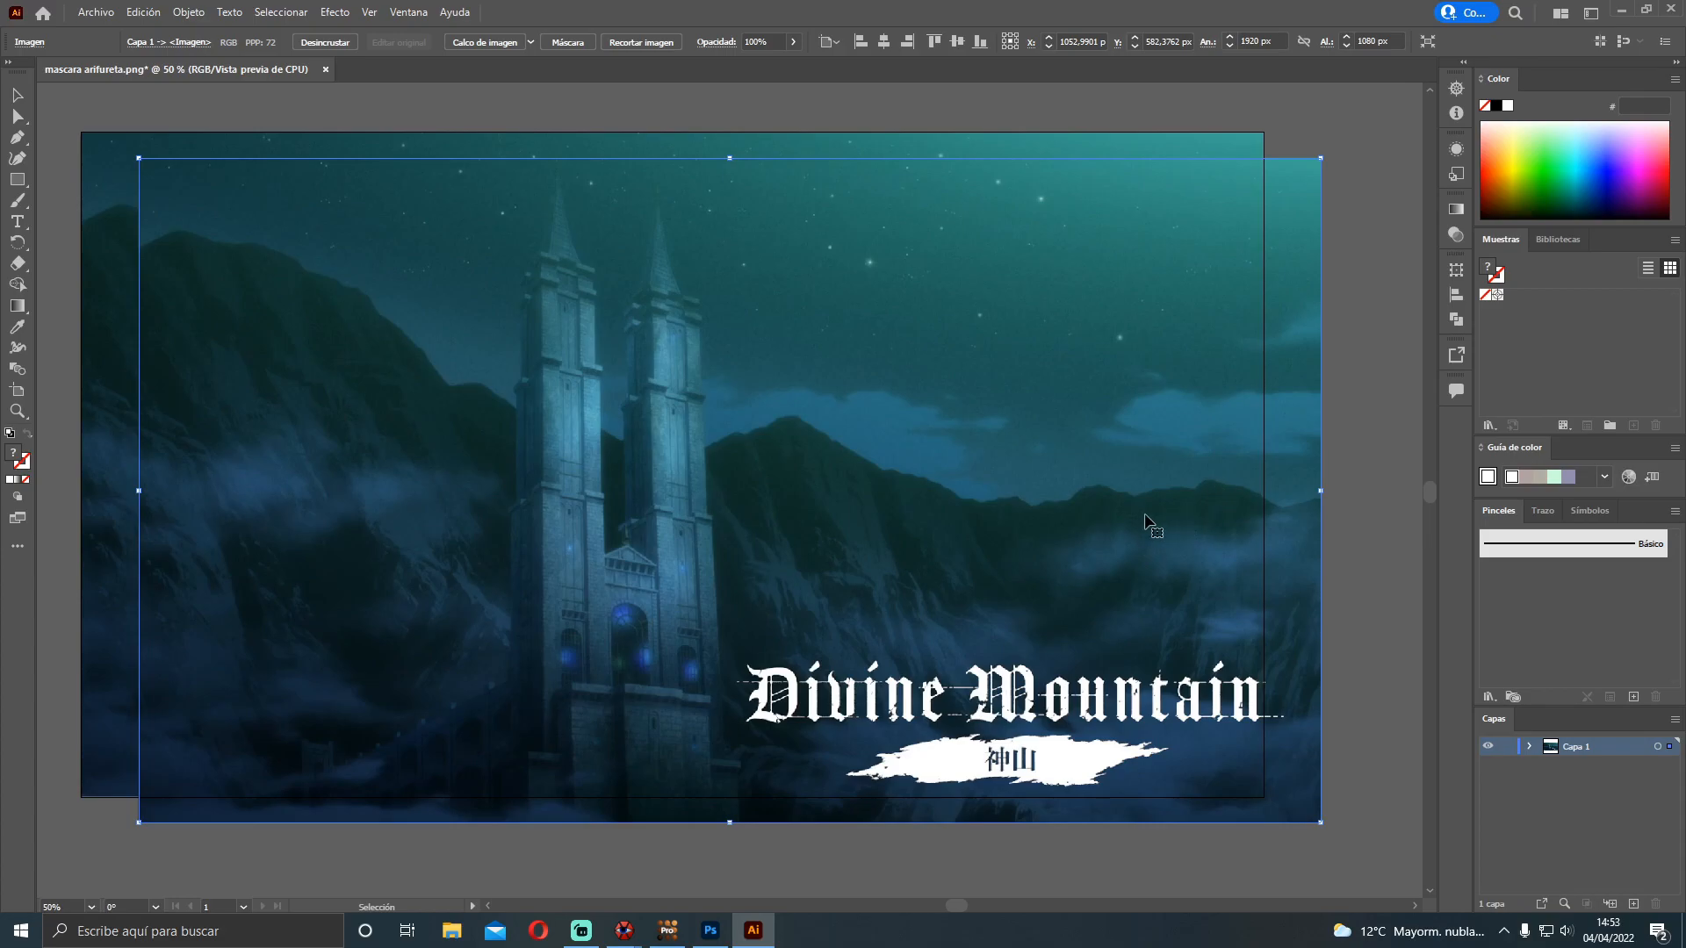
key("ctrl+z")
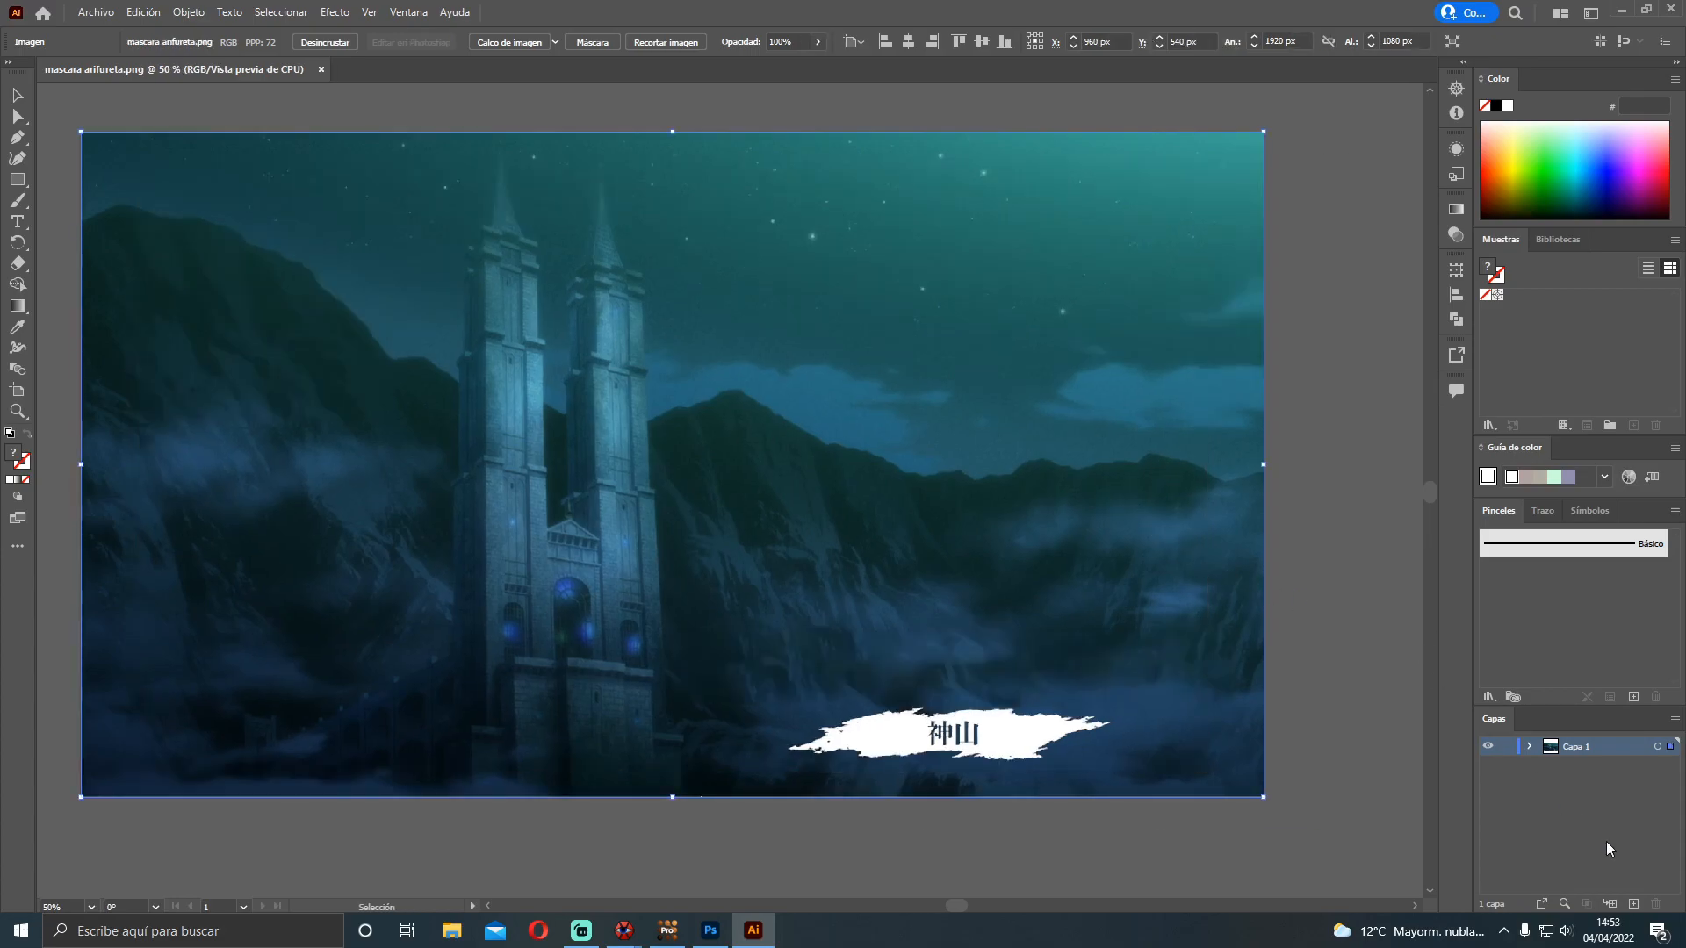
left_click(1633, 904)
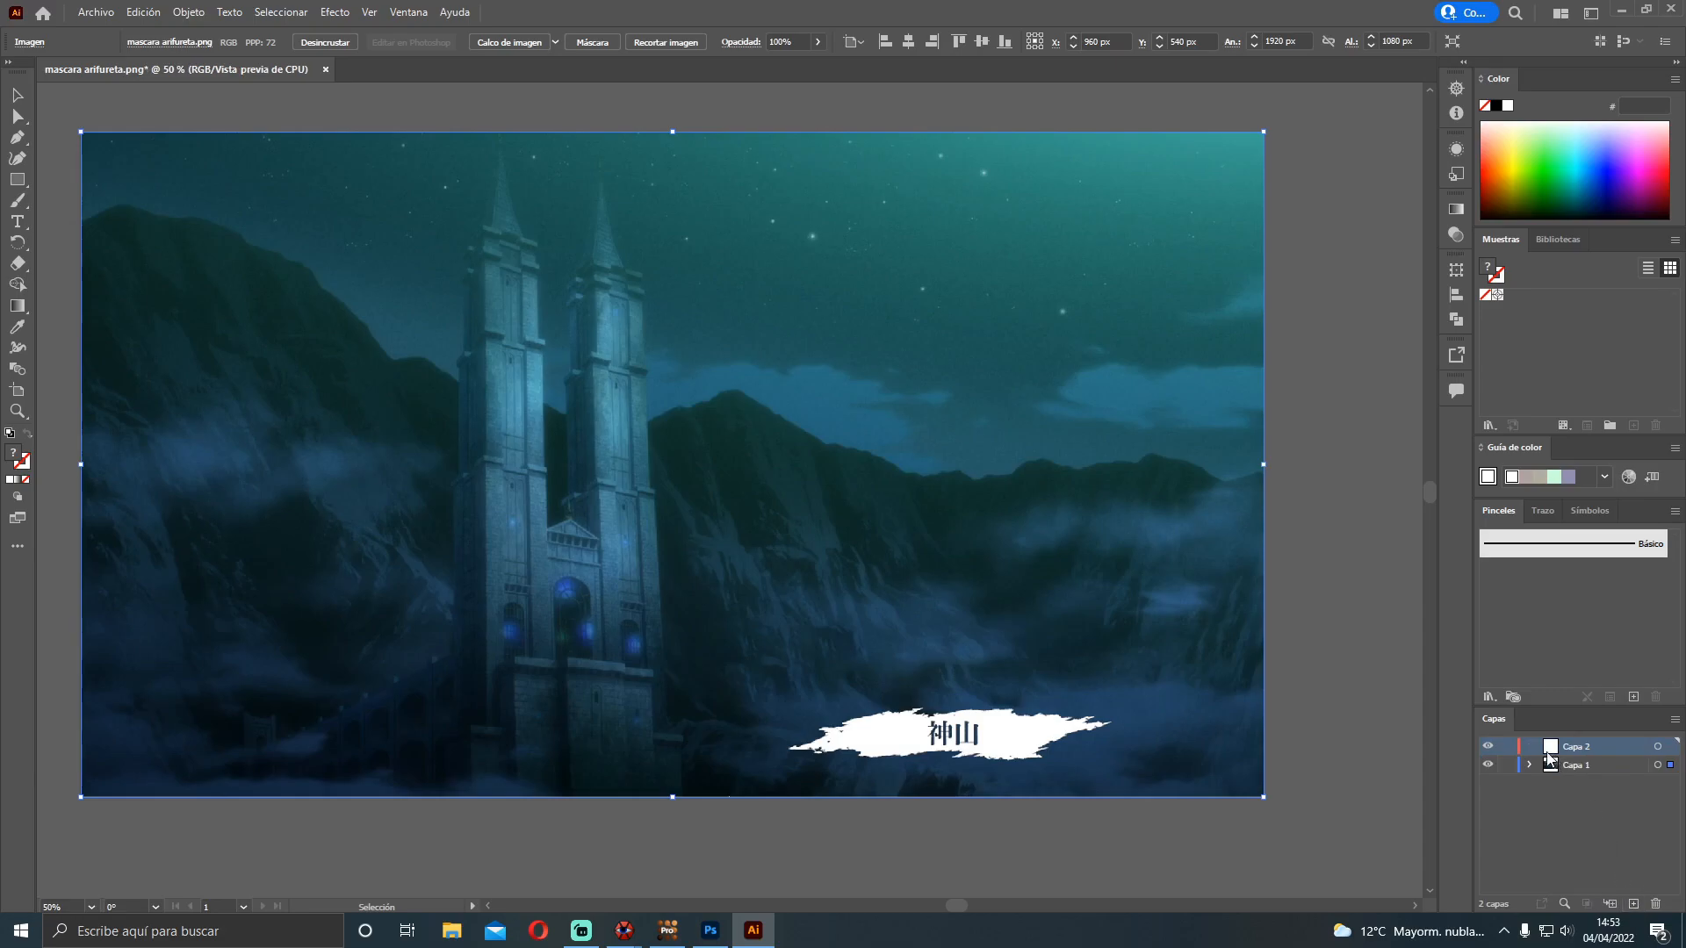
key("ctrl+v")
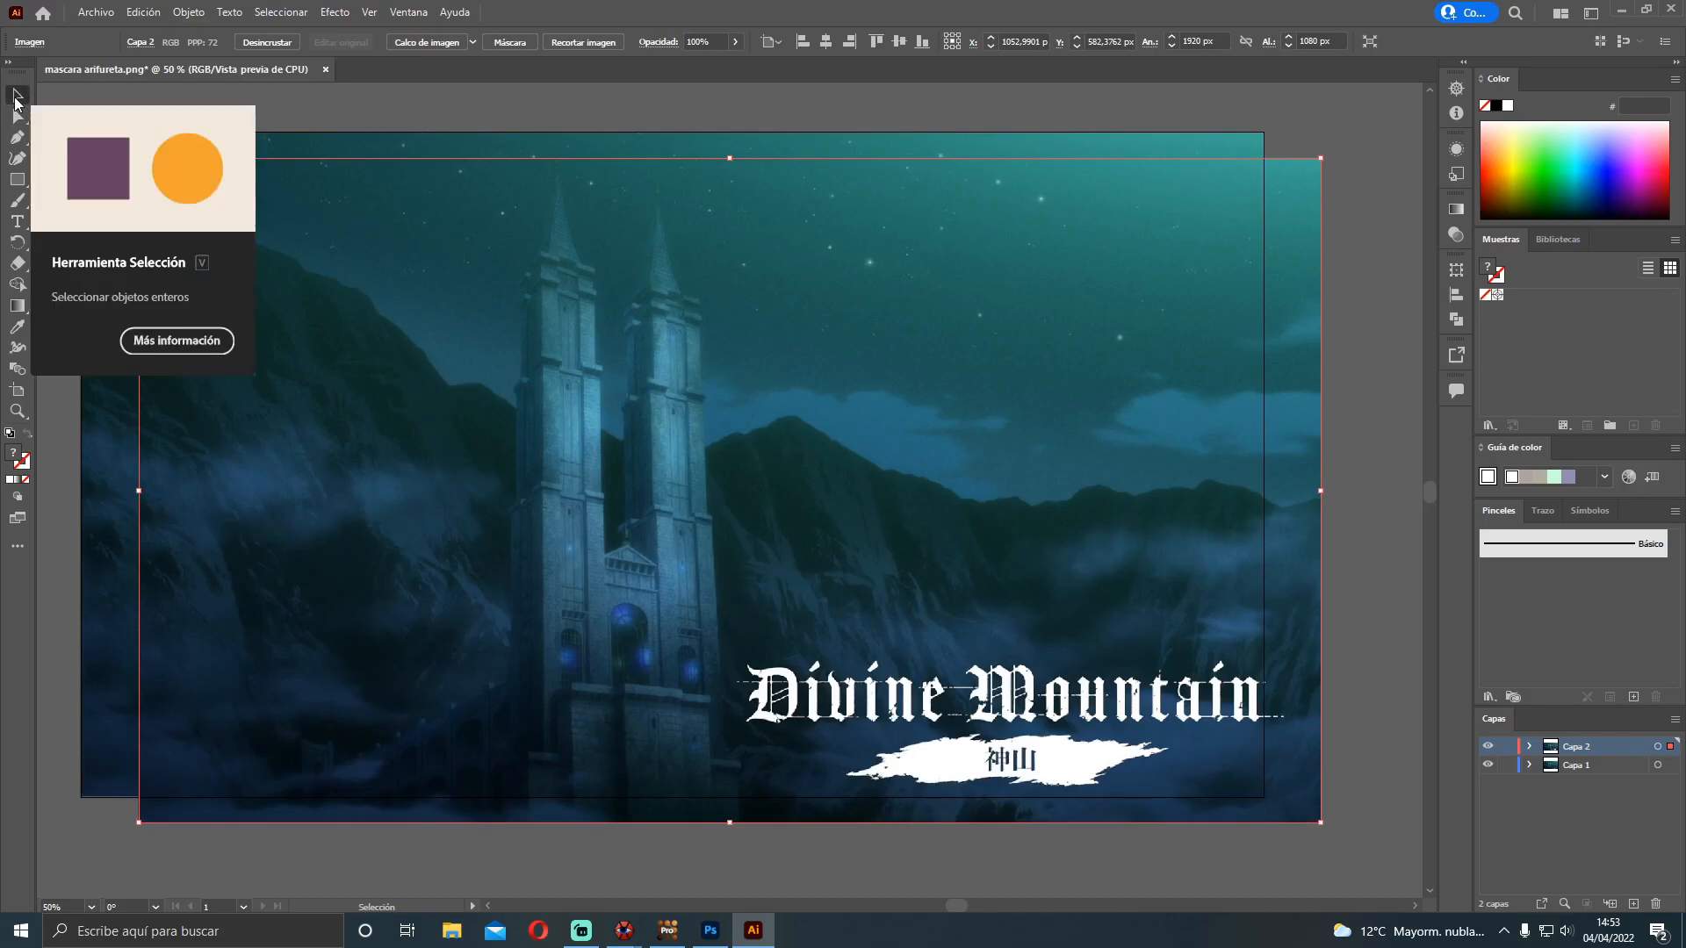
left_click_drag(766, 297, 707, 272)
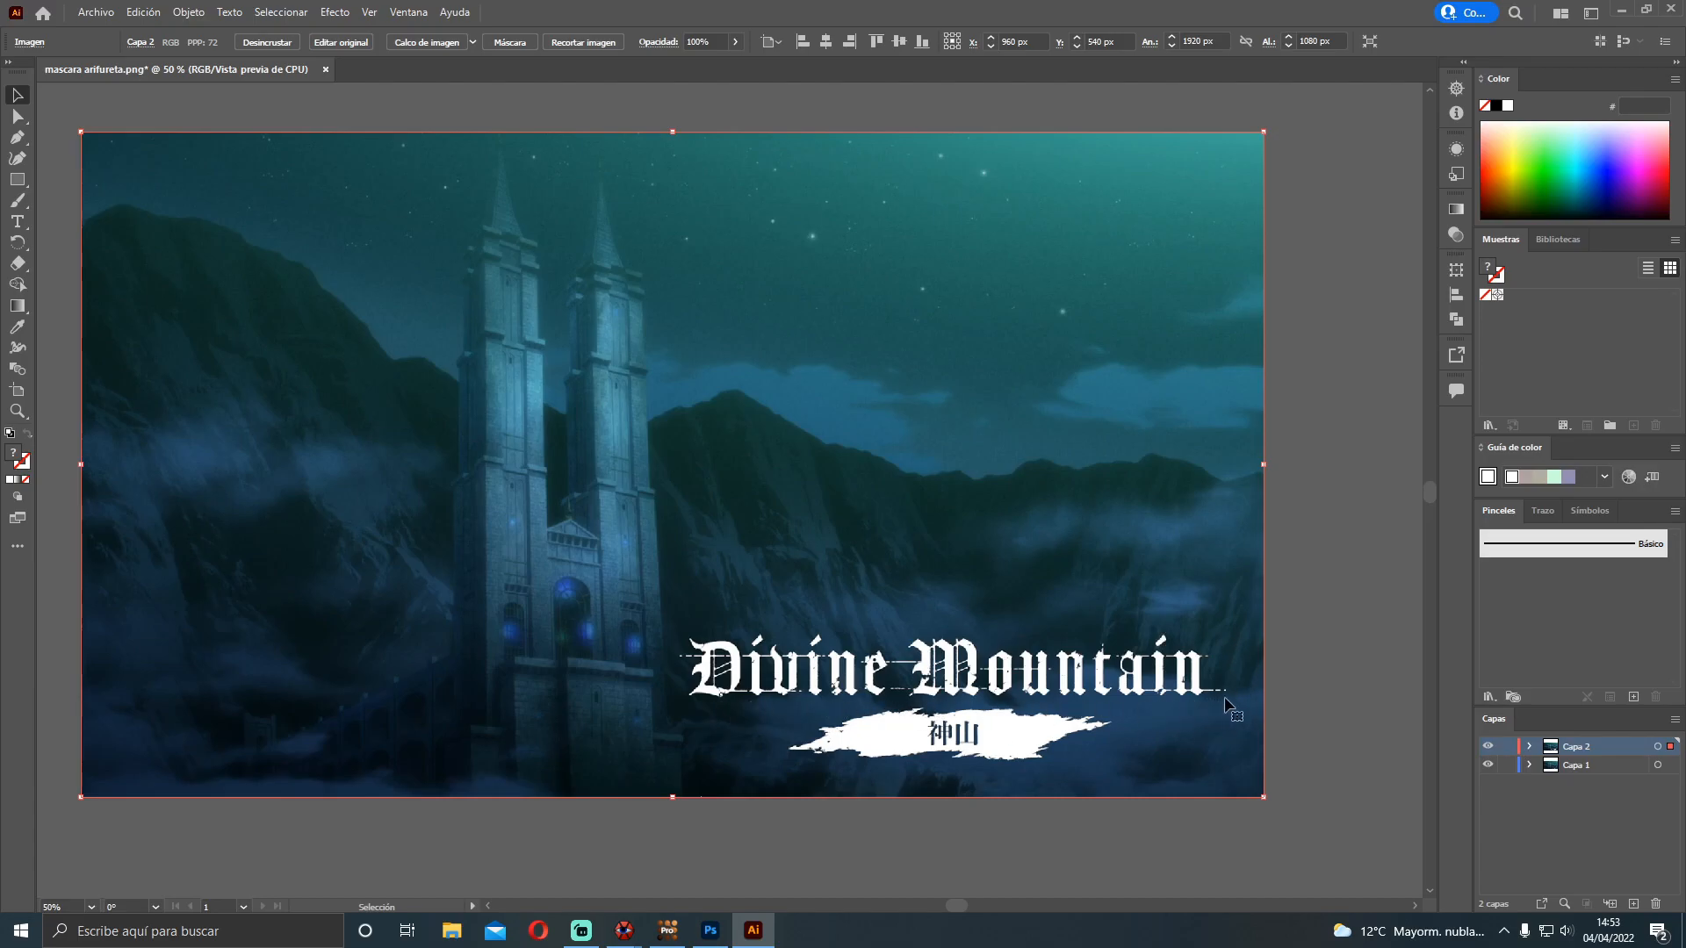
Start a Pen path just outside the Divine Mountain title, placing anchor points along its upper edge and right end
left_click(16, 138)
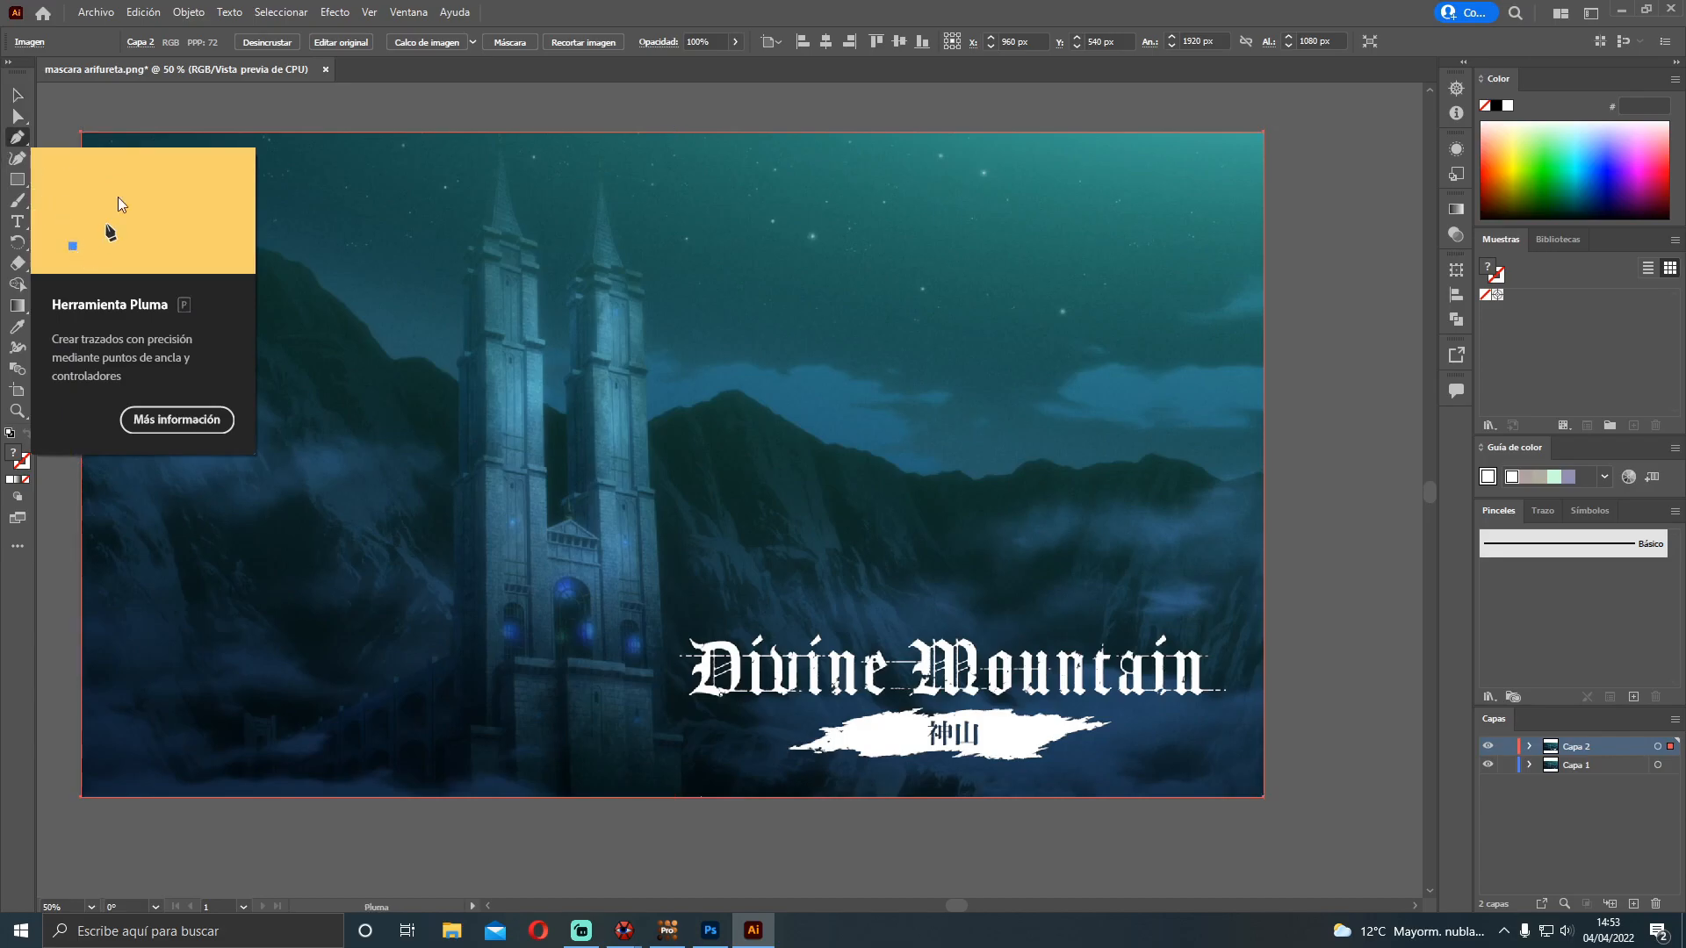
left_click(681, 630)
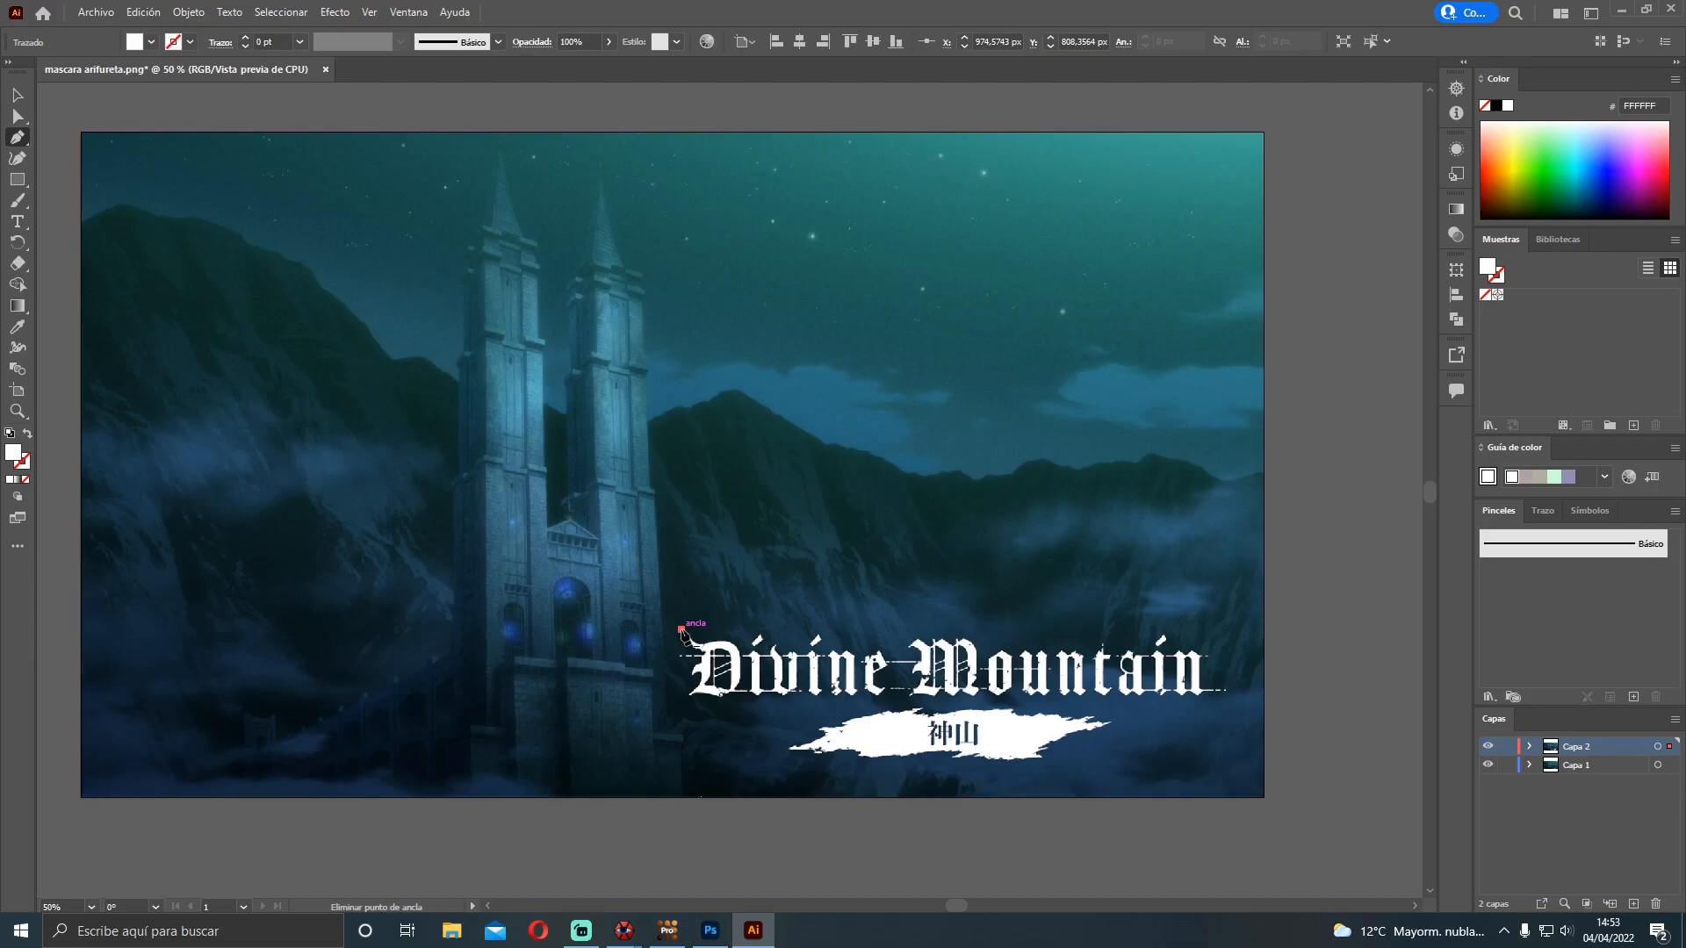
left_click(762, 627)
left_click(859, 625)
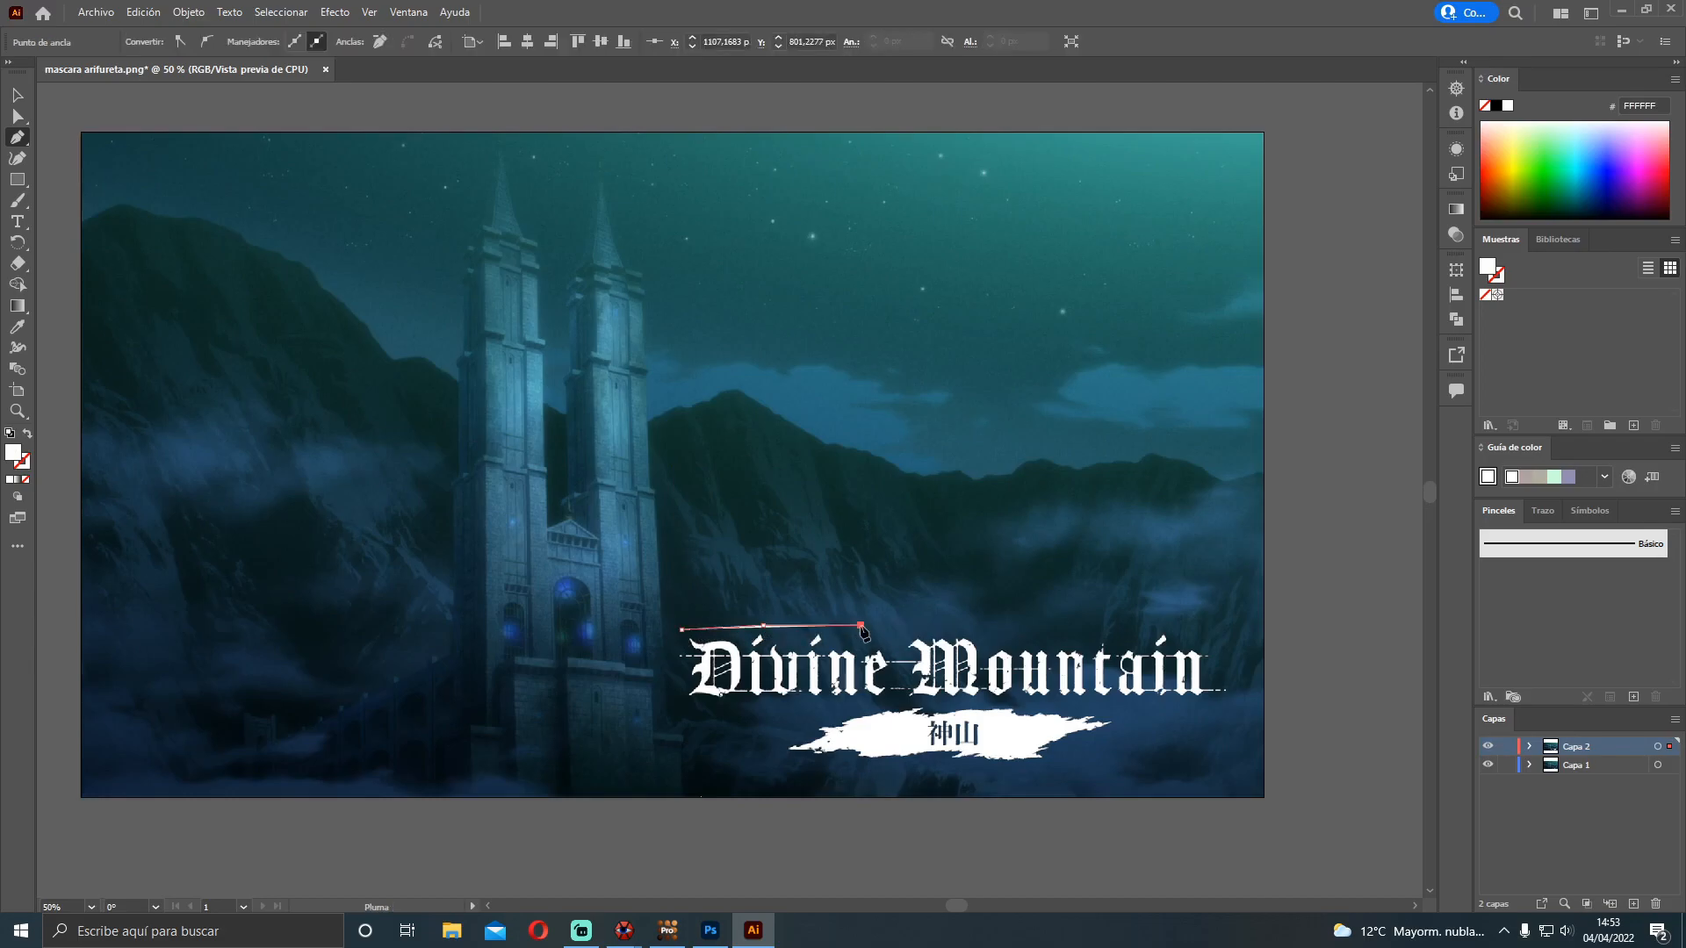
left_click(1028, 633)
left_click(1172, 624)
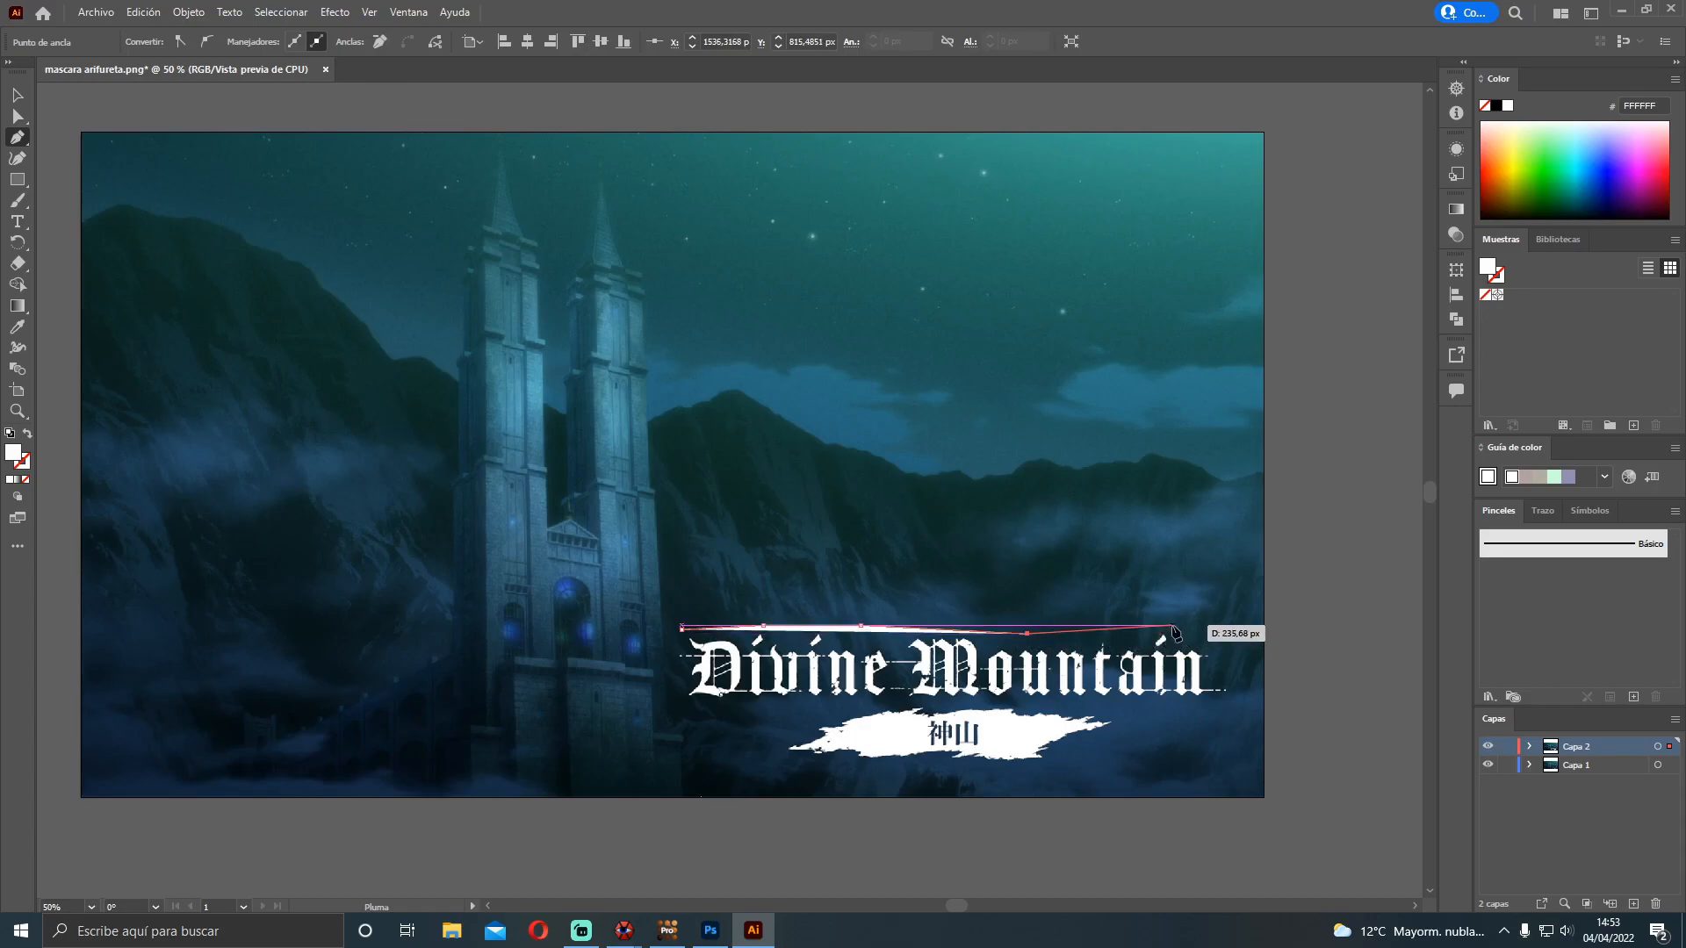
left_click(1230, 649)
left_click(1234, 707)
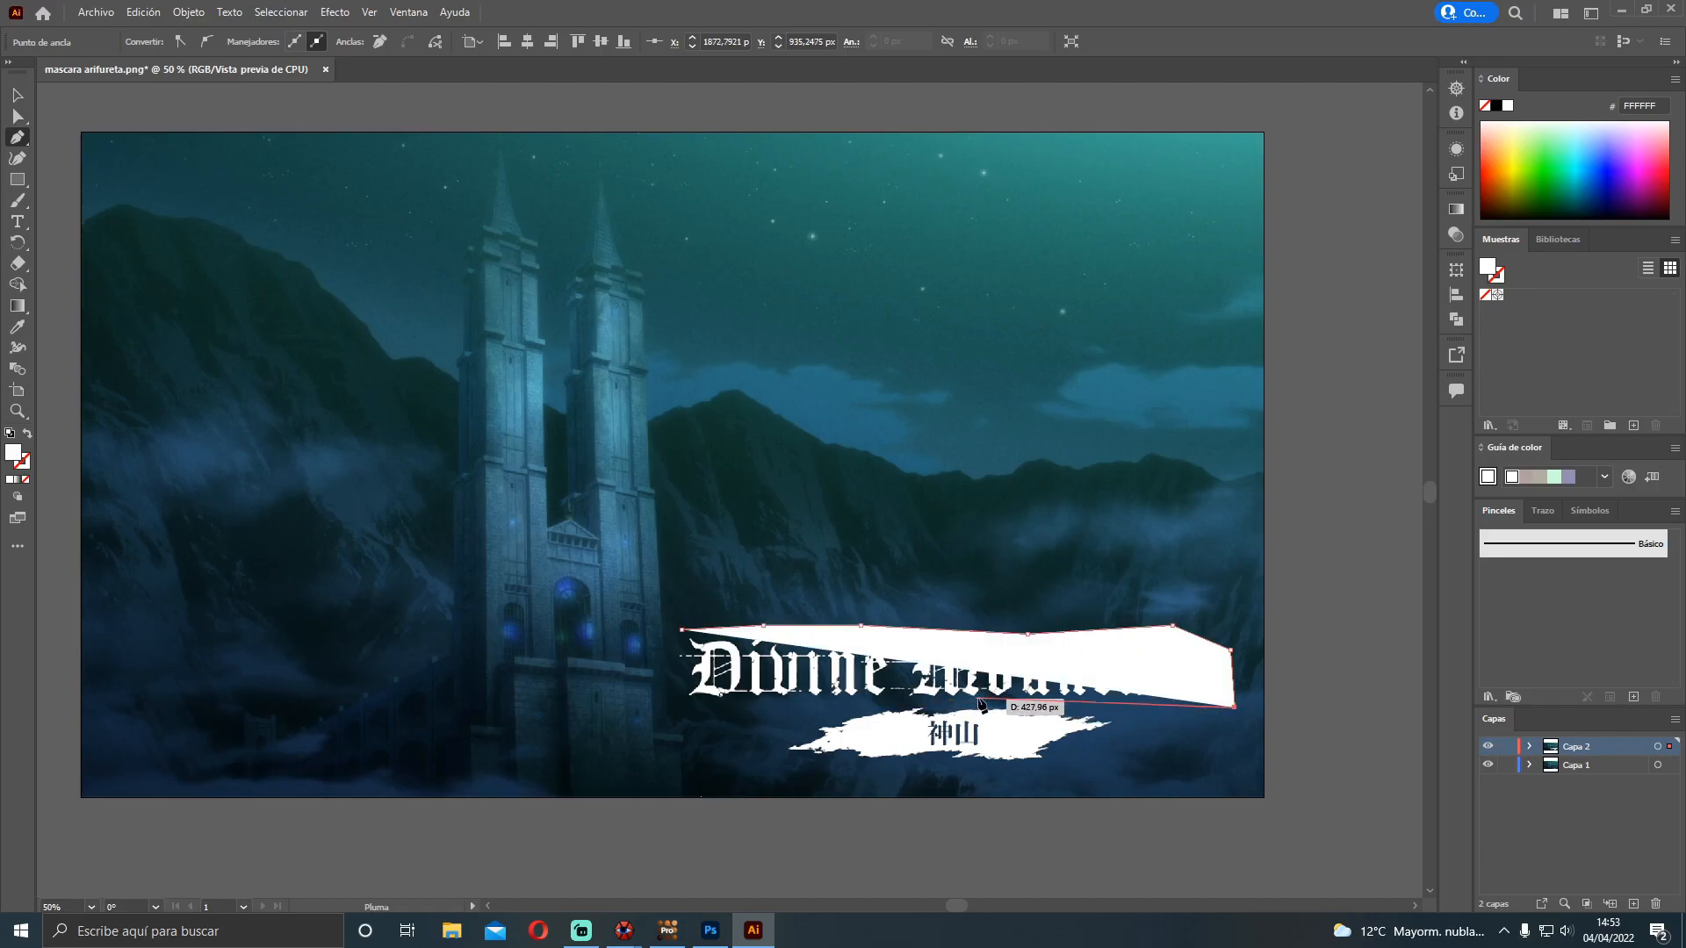
Continue the path beneath the title and up its left end, remove its fill, and close it at the starting anchor
left_click(1129, 702)
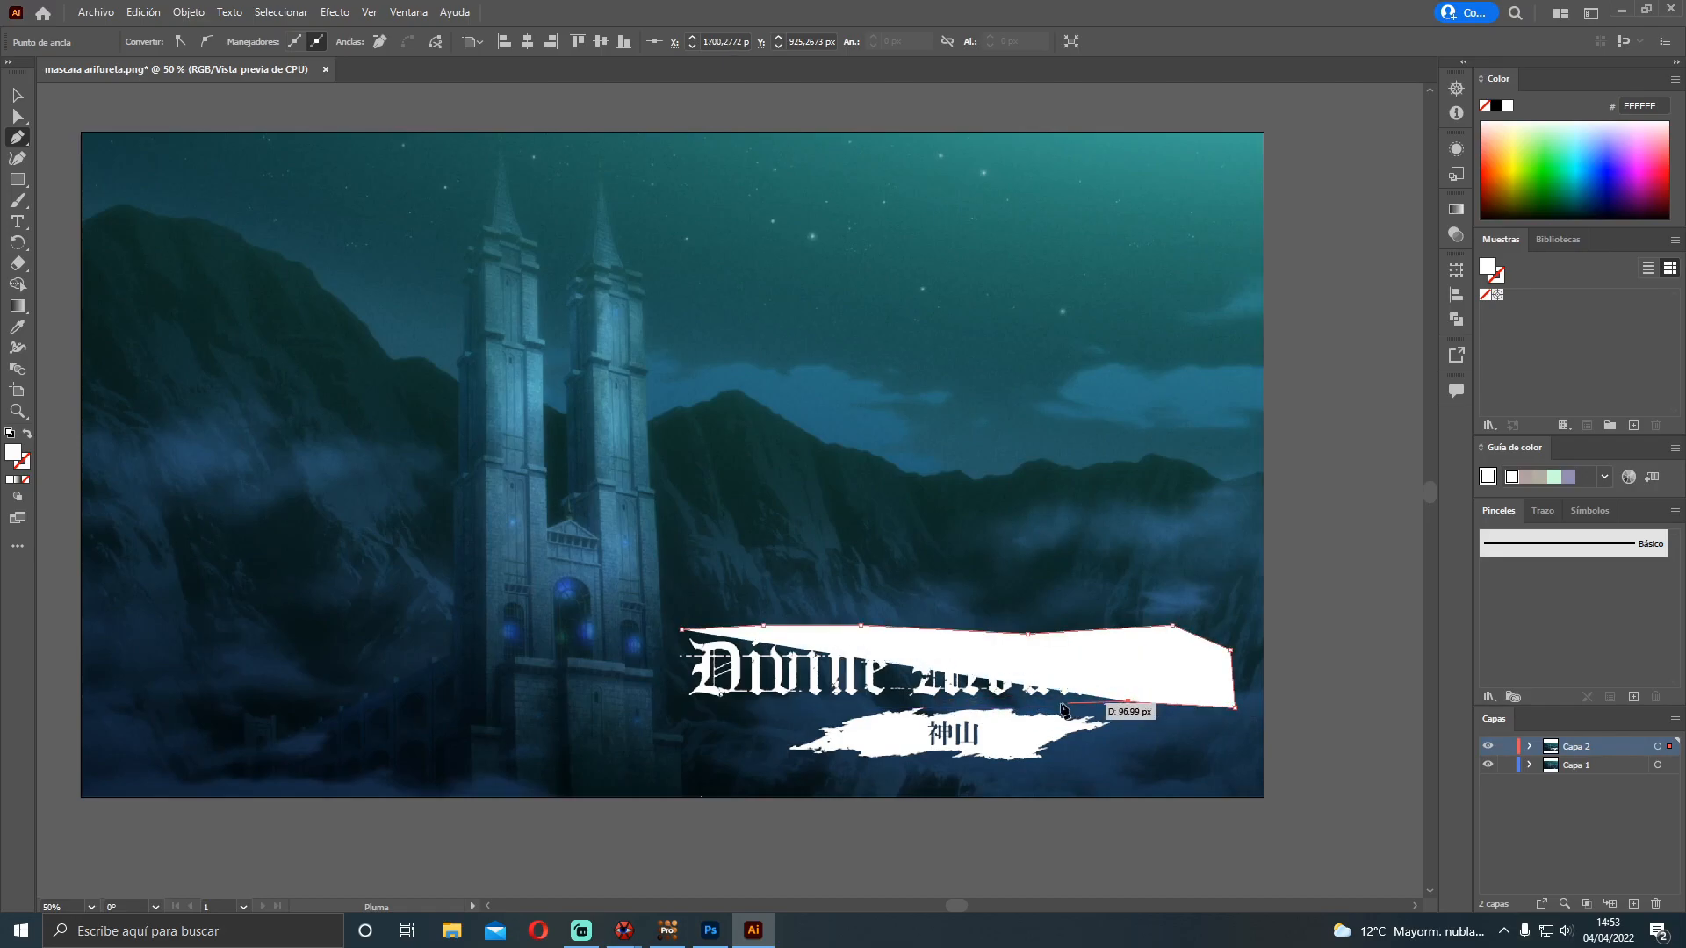
left_click(970, 703)
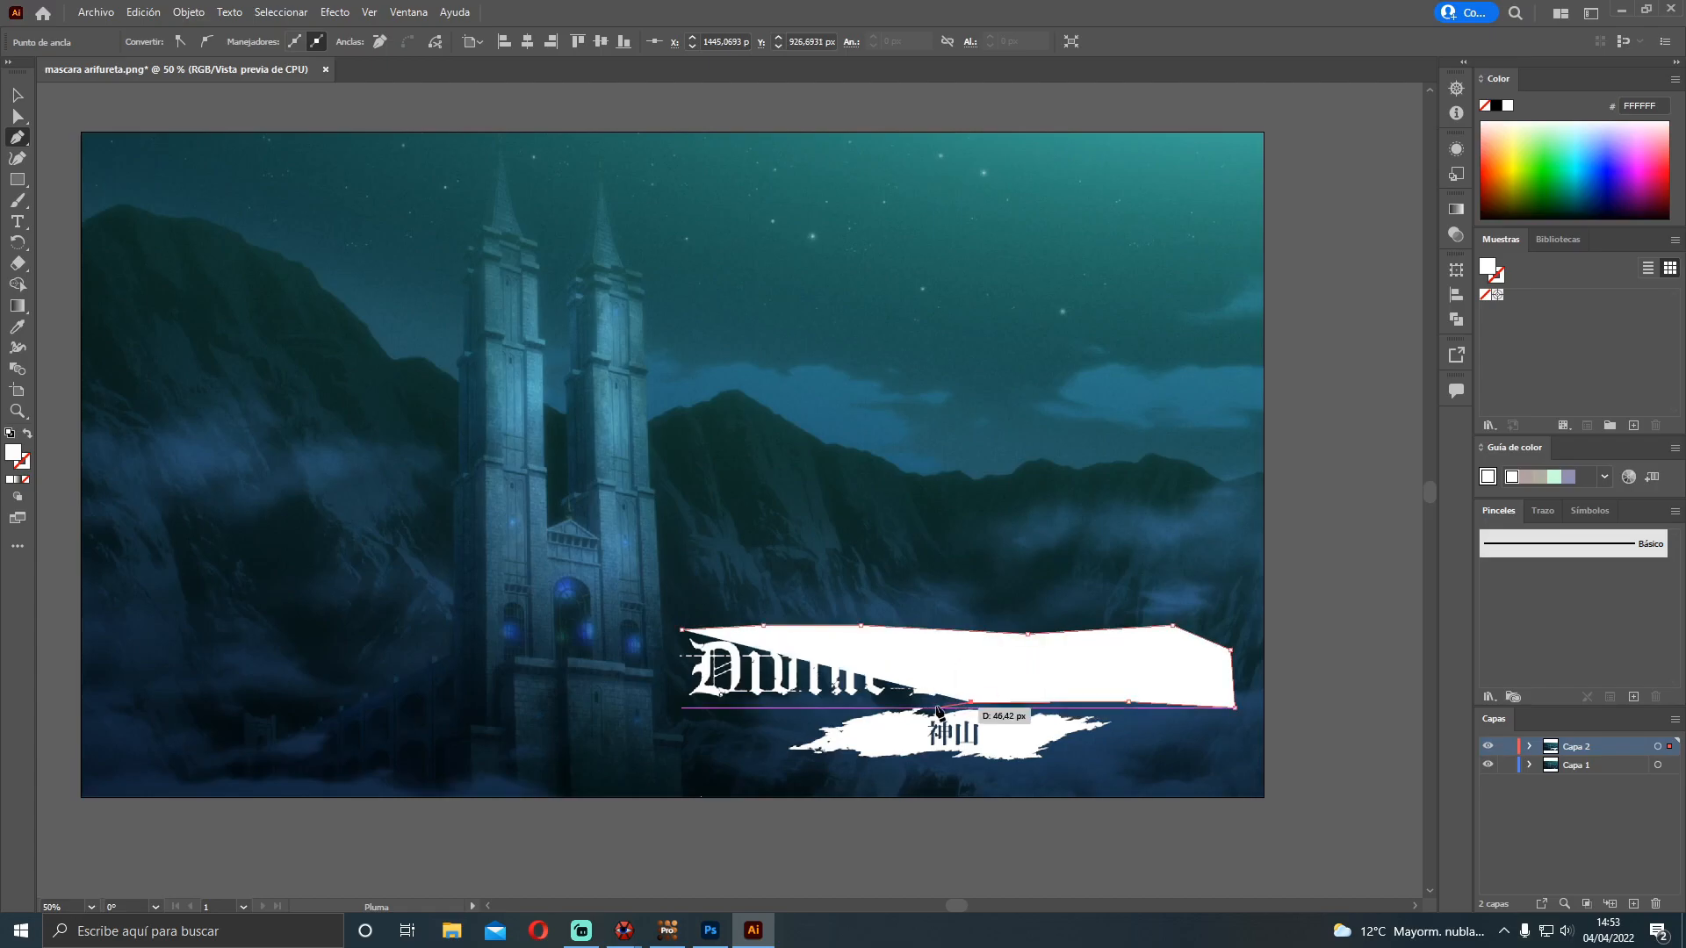
left_click(824, 707)
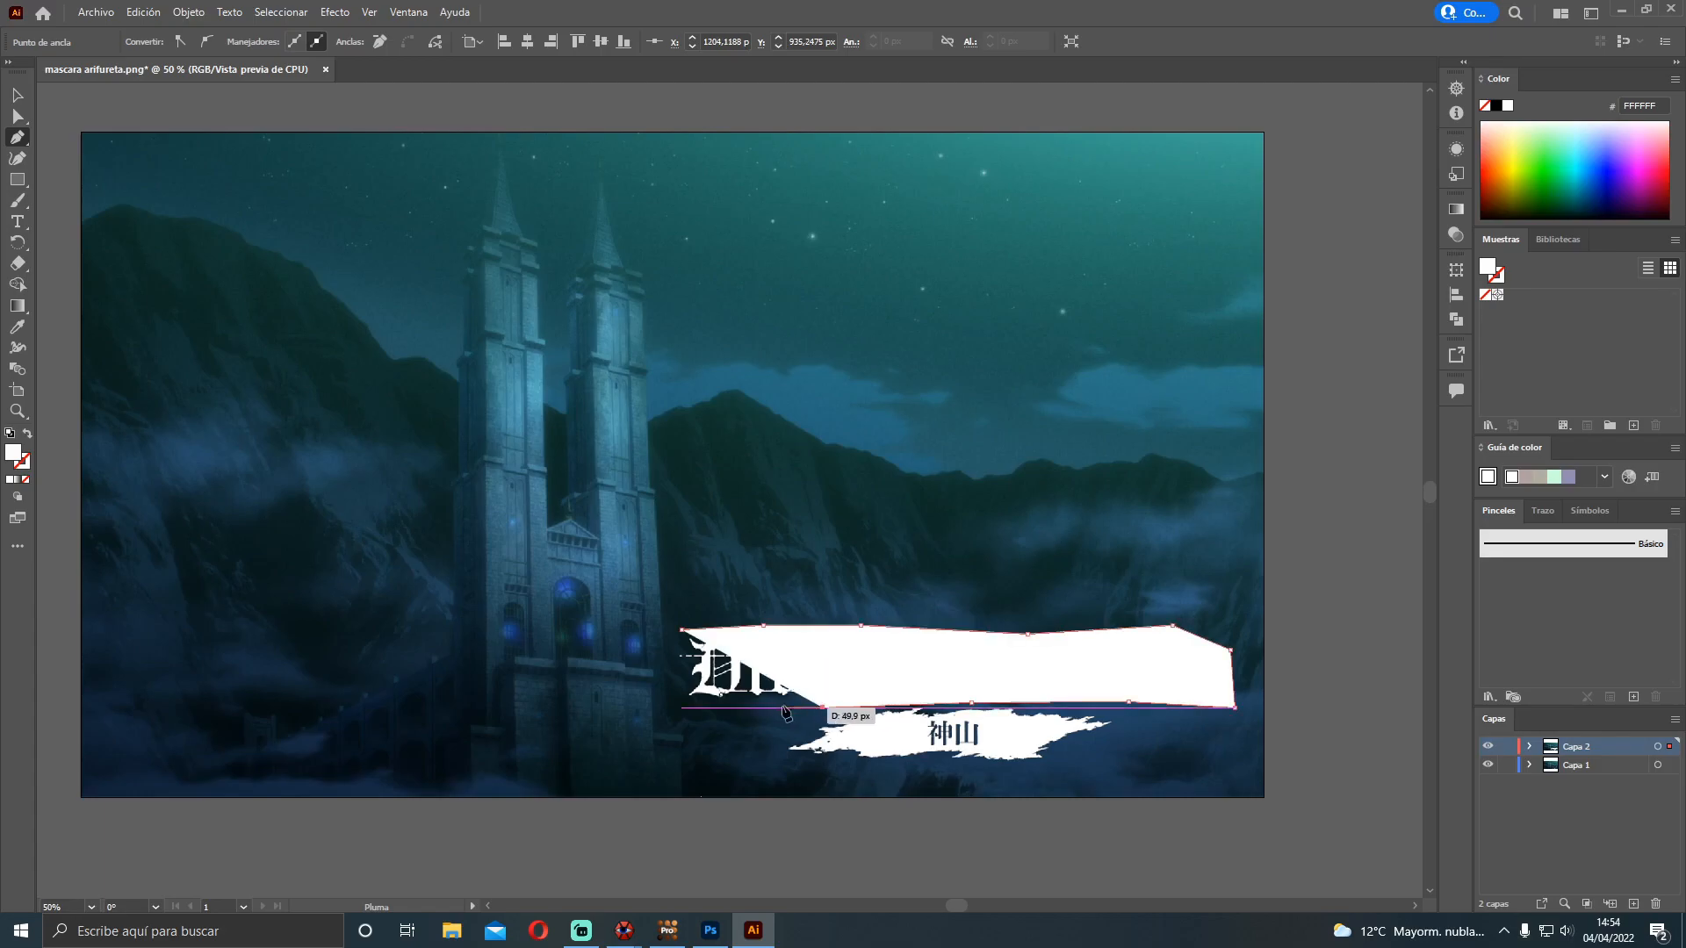
left_click(686, 706)
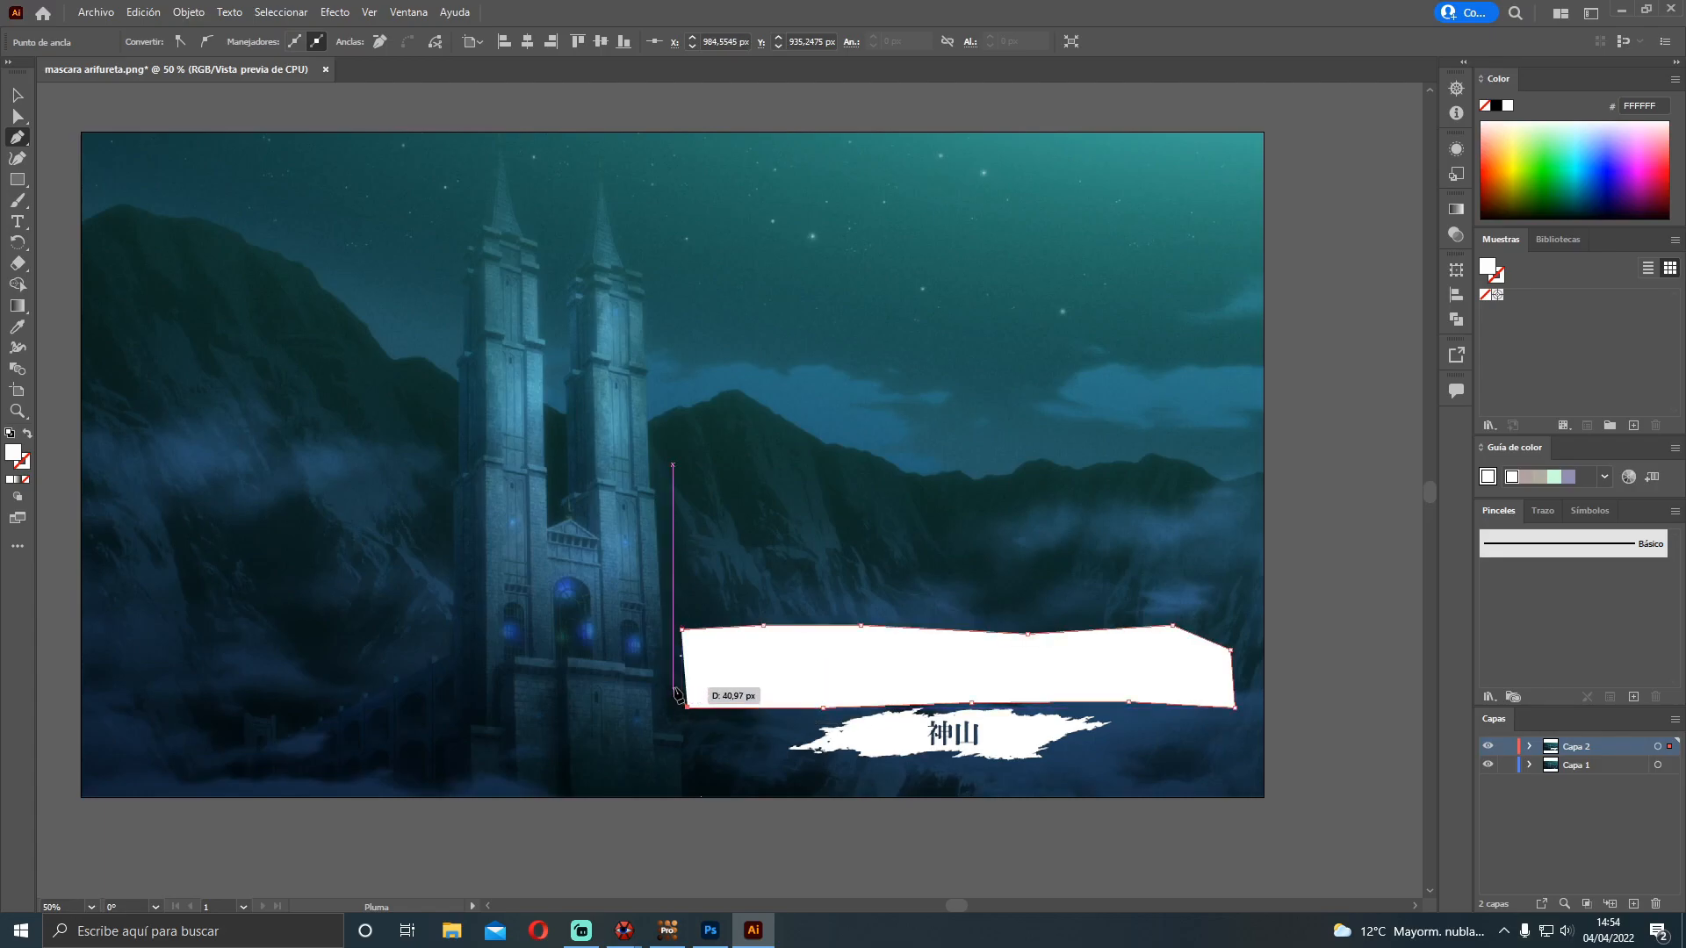
left_click(677, 676)
left_click(675, 648)
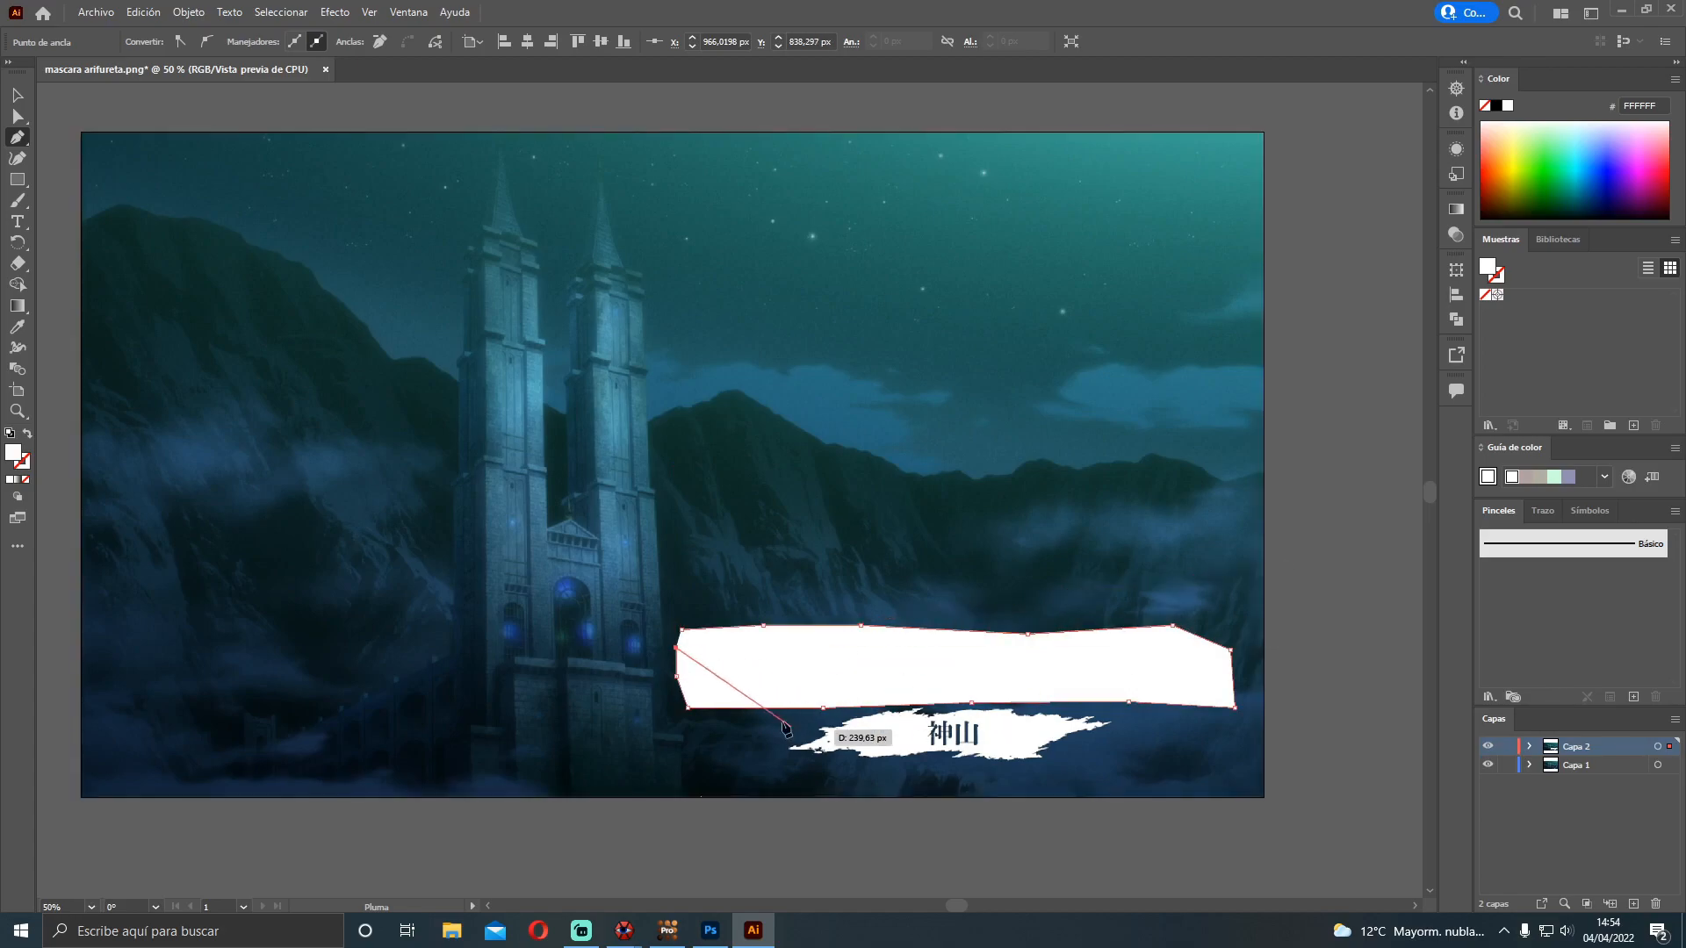
left_click(24, 483)
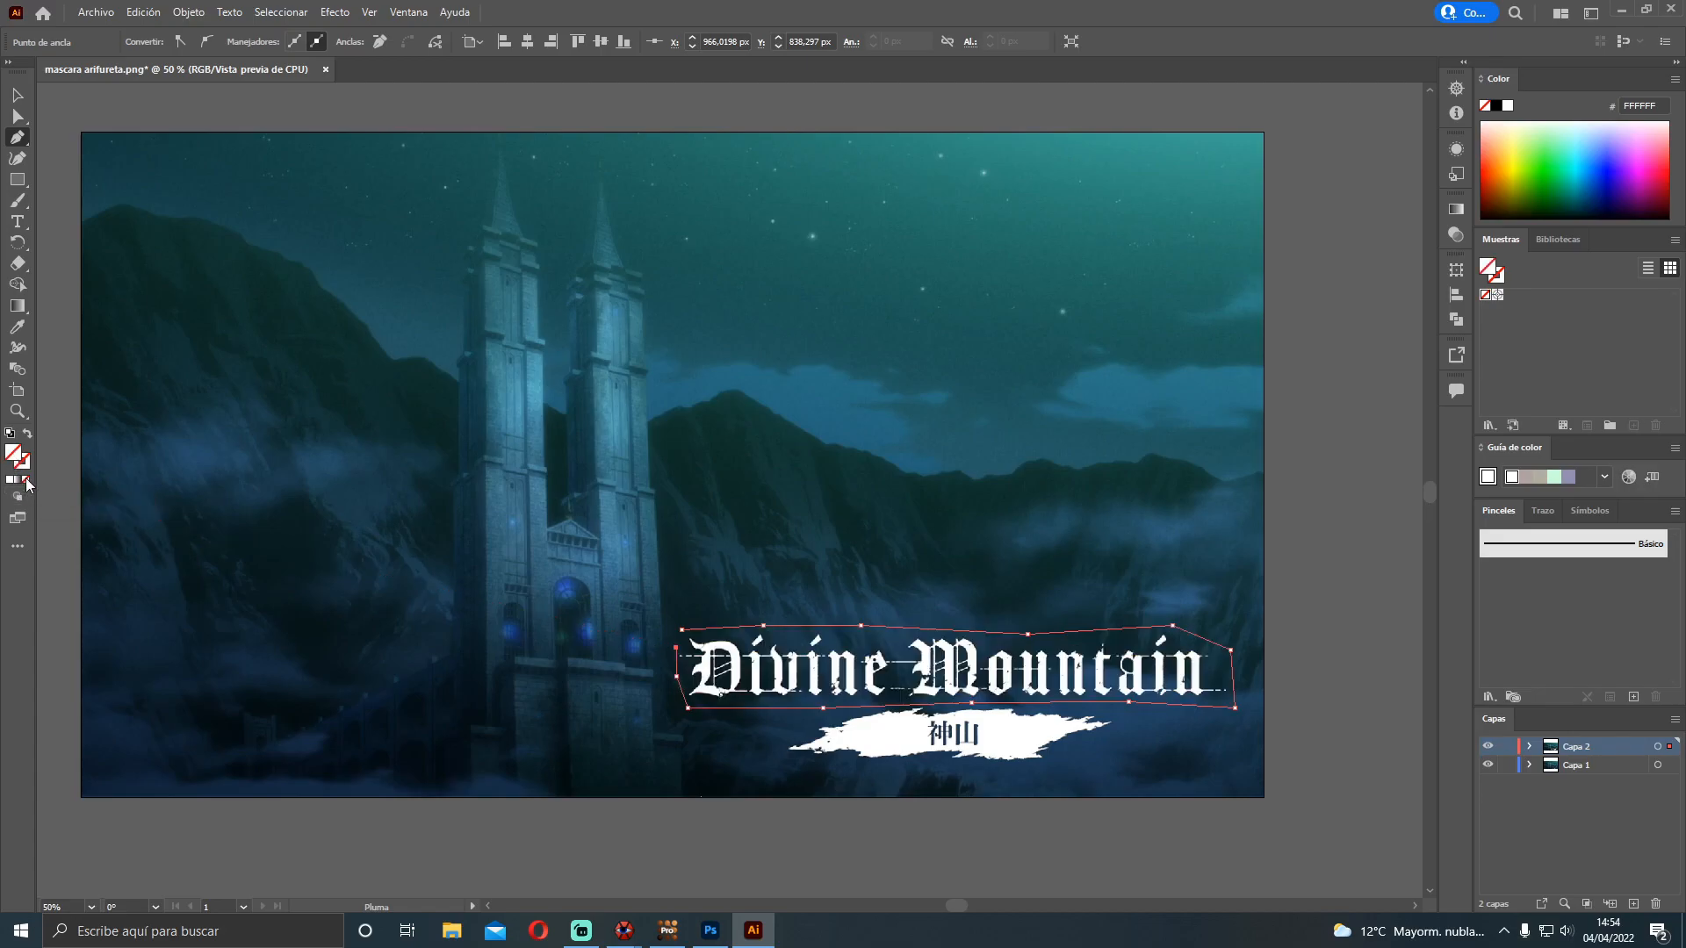
left_click(681, 631)
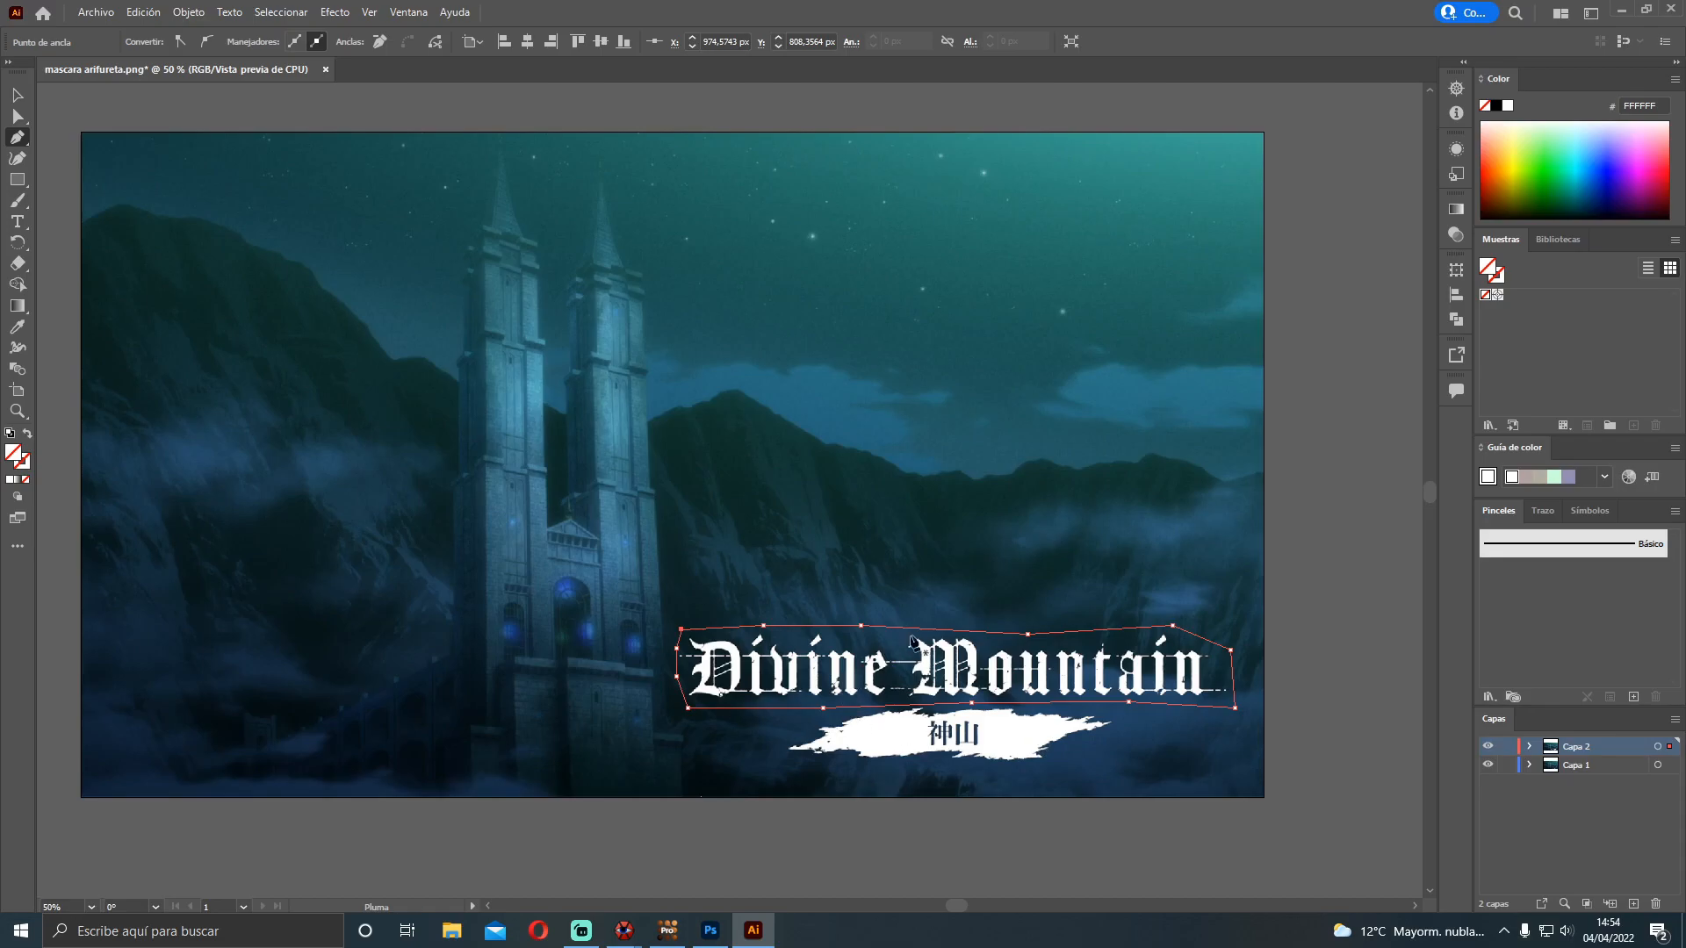
Move the title outline from Capa 2 to Capa 1, and delete Capa 2 with its pasted frame
left_click(1670, 748)
left_click_drag(1670, 748, 1670, 765)
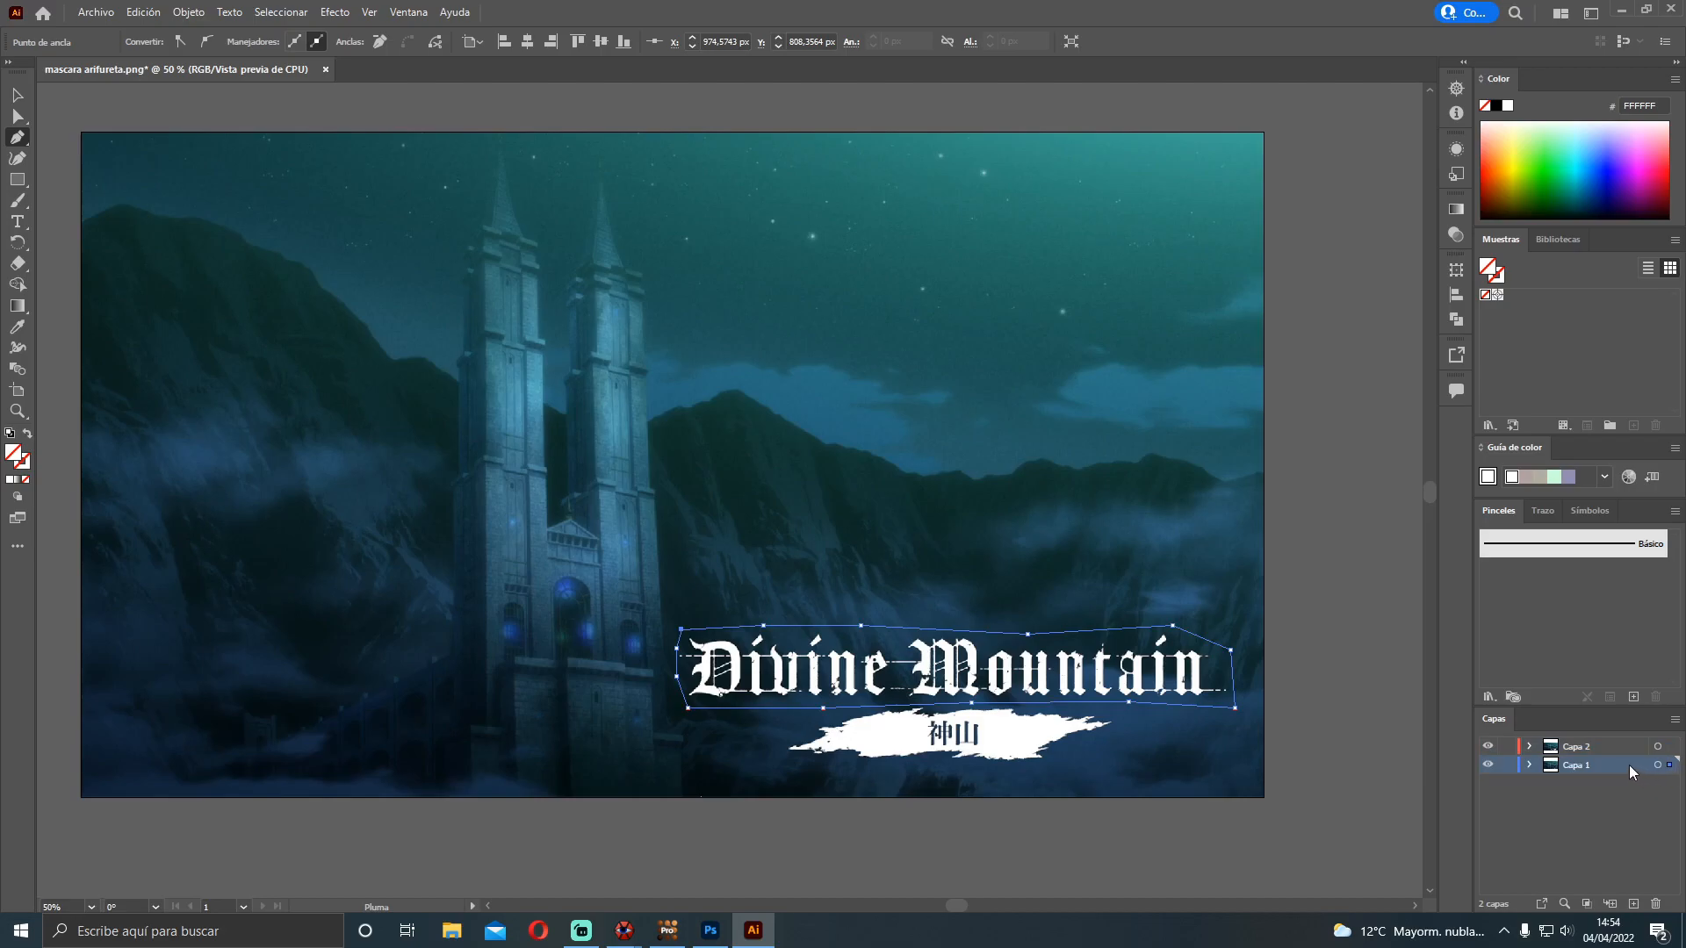
left_click(1598, 748)
left_click(1656, 904)
left_click(888, 488)
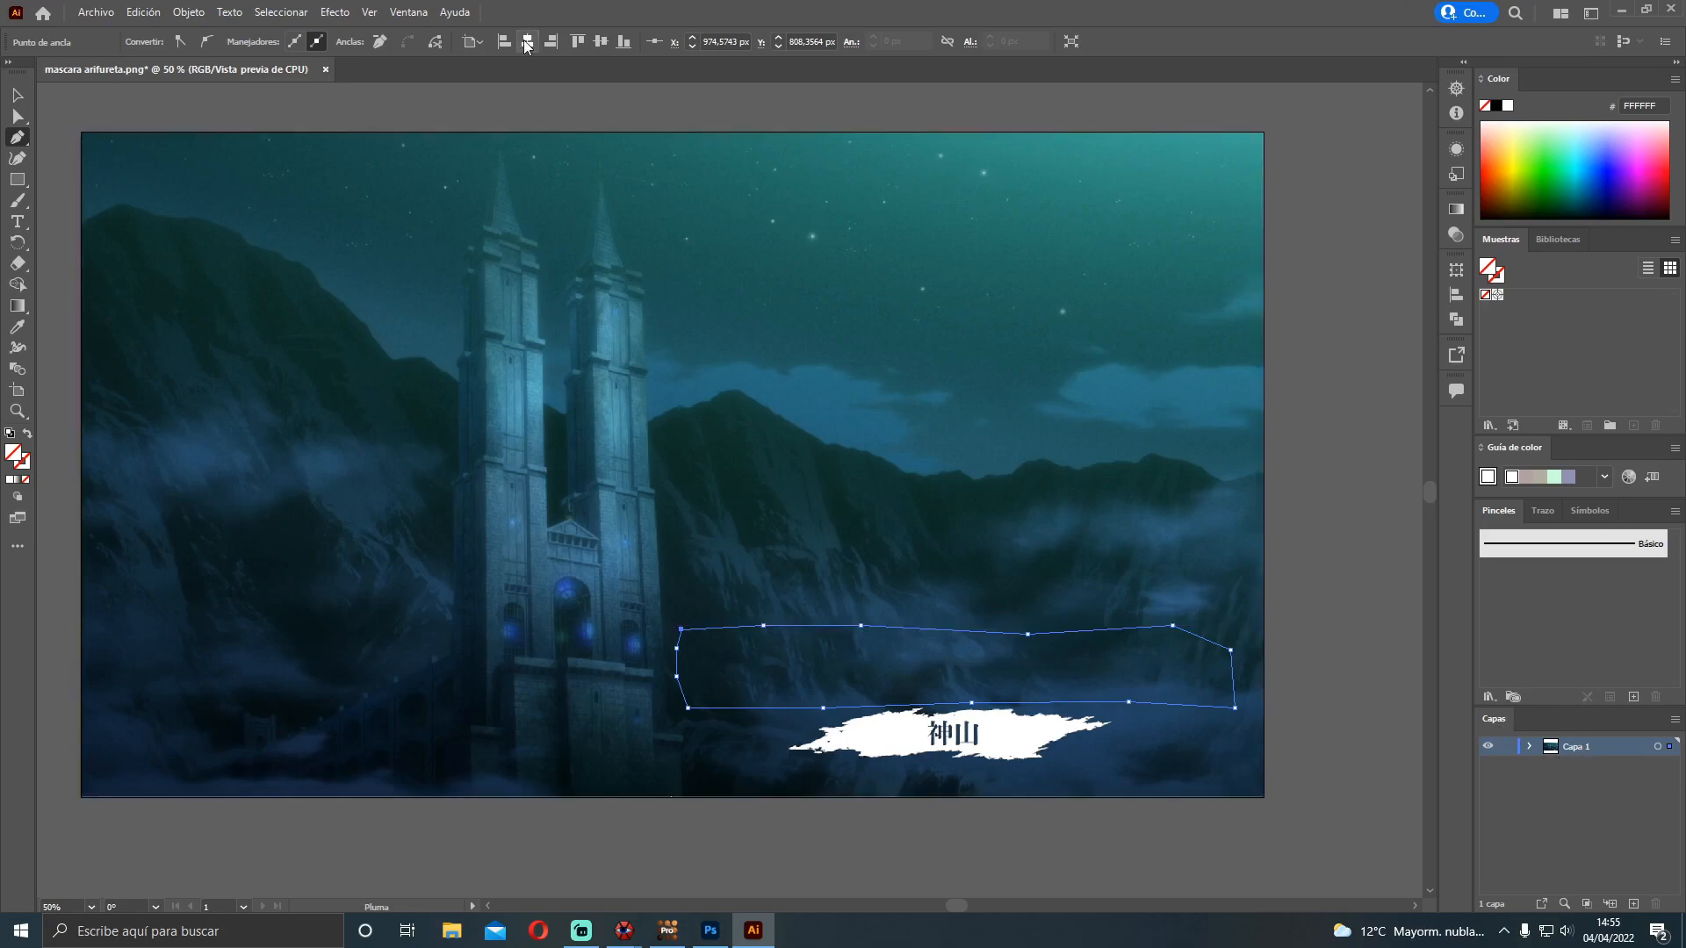
Make a clipping mask from the outline and the cleaned image, and show the transparency grid
left_click(279, 13)
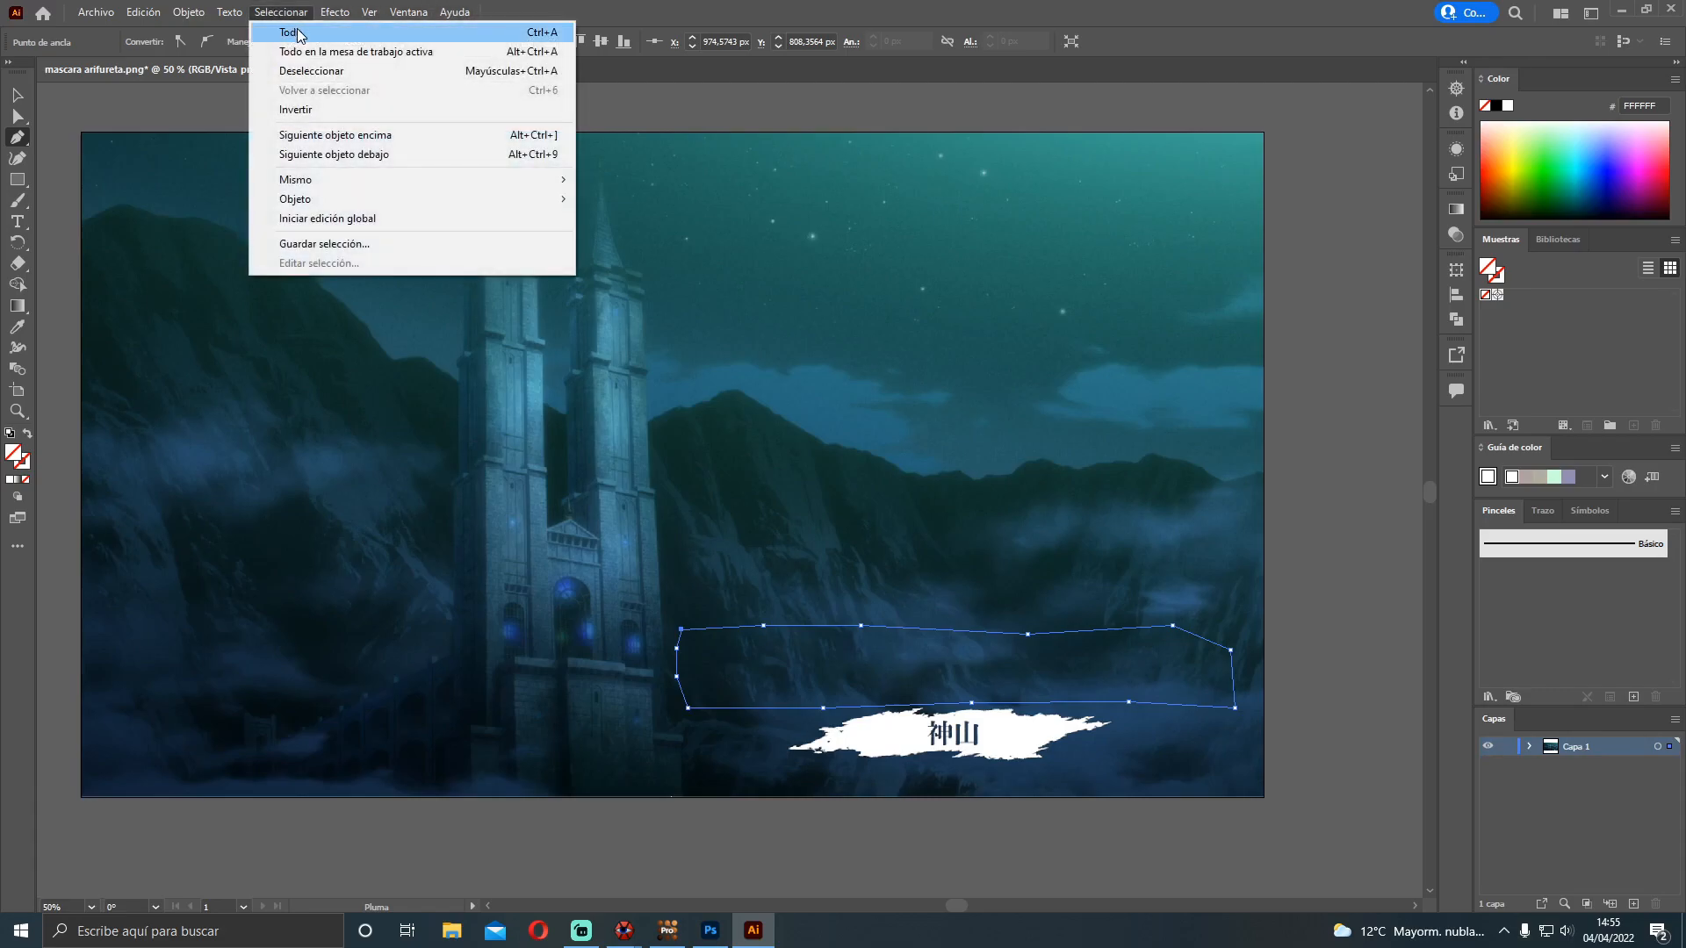
left_click(290, 33)
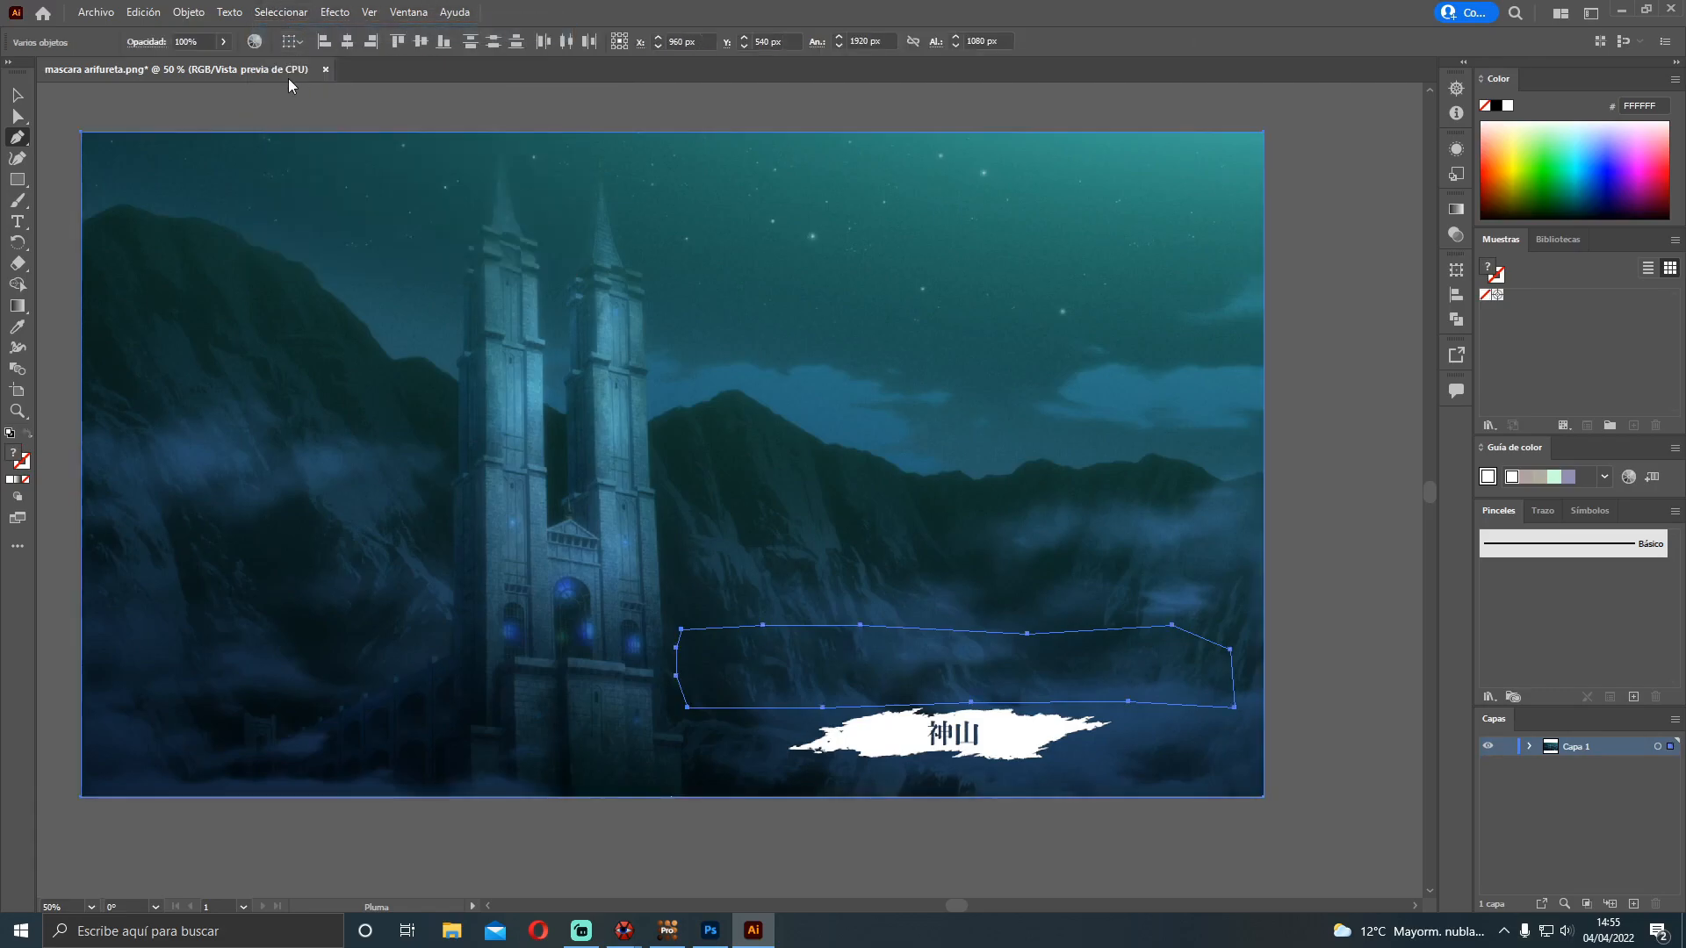
left_click(190, 10)
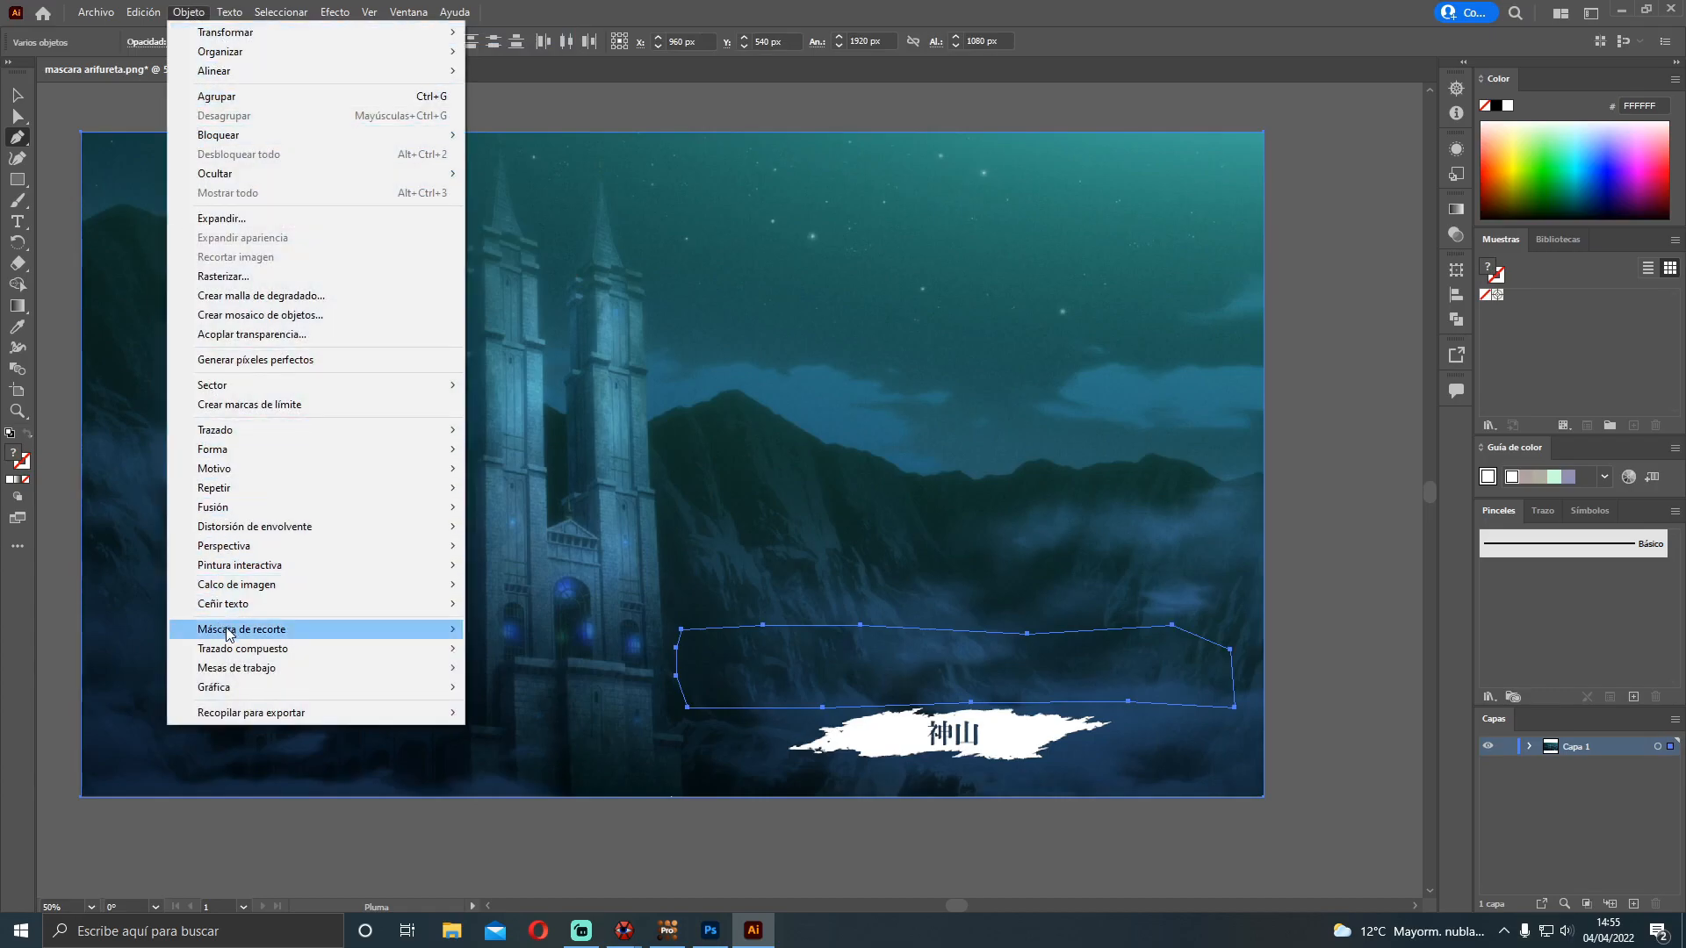
mouse_move(227, 635)
left_click(467, 631)
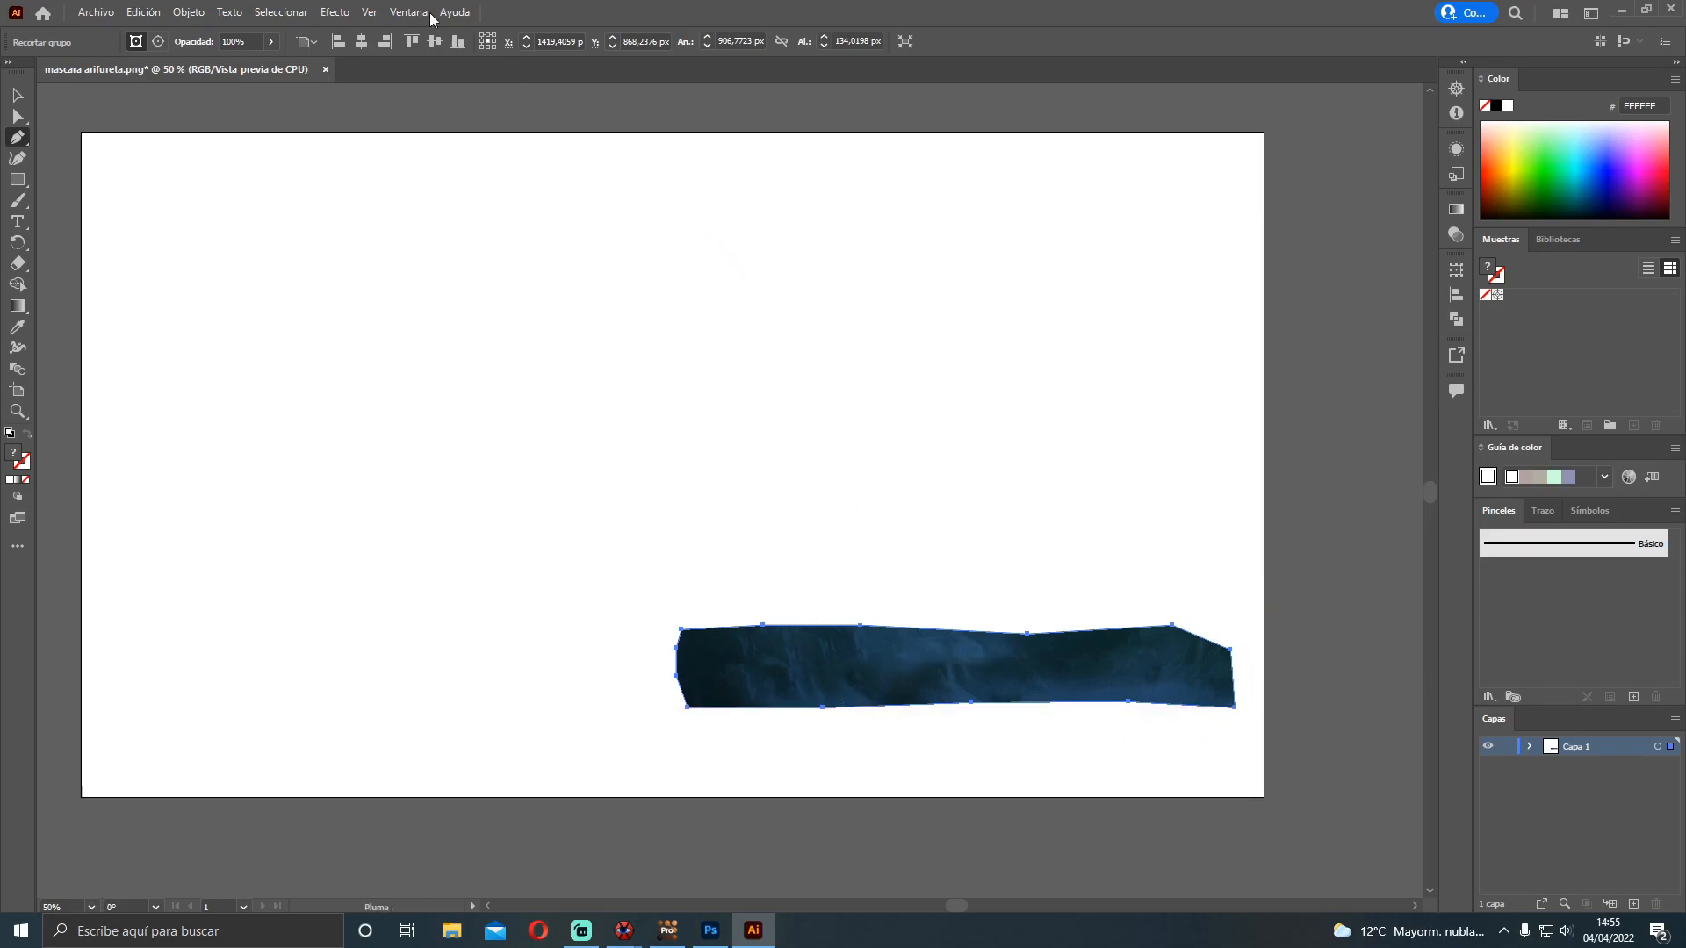
left_click(373, 11)
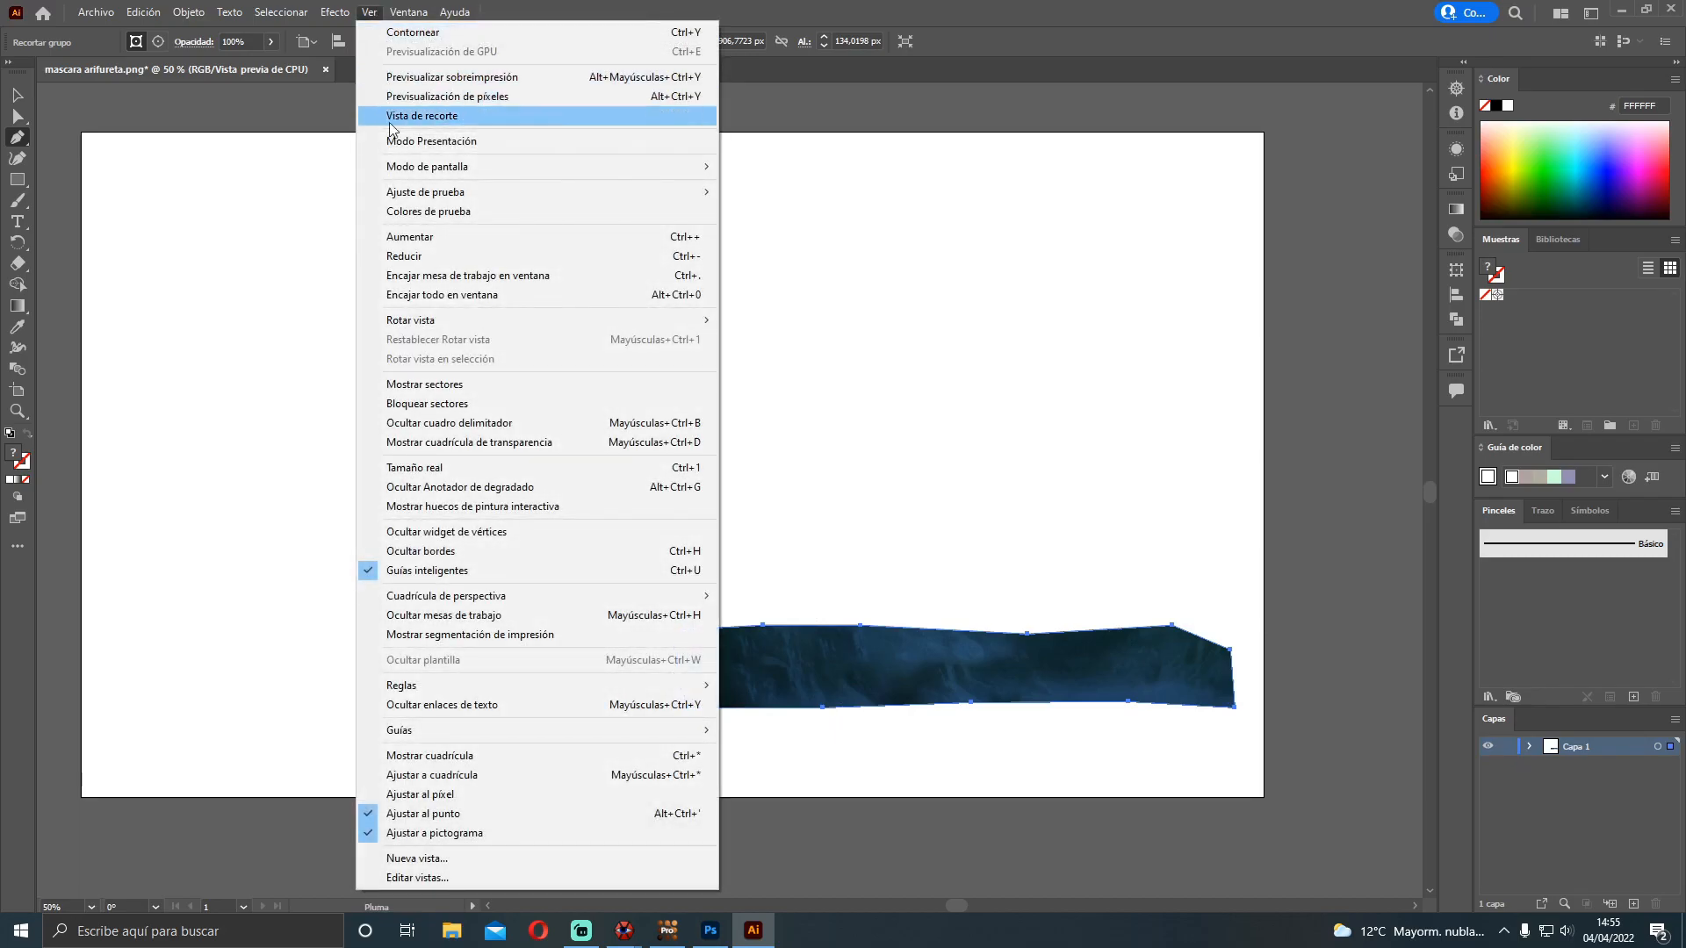
left_click(453, 446)
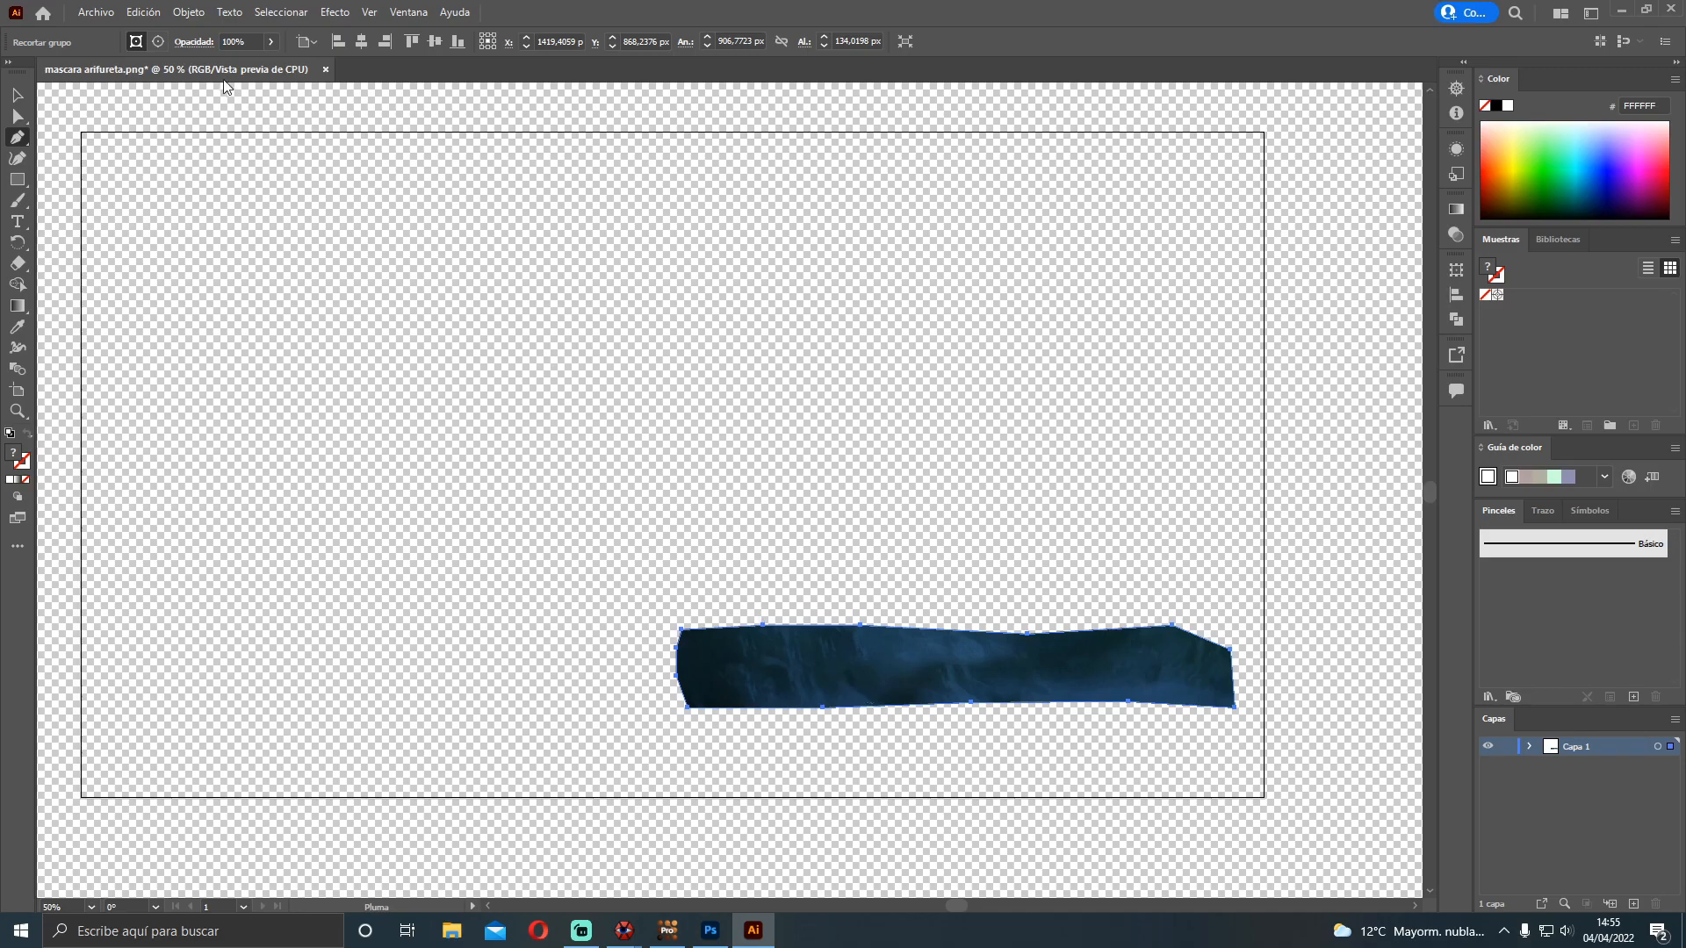
Select the image inside the clipping group and trace it with the Foto de alta fidelidad preset
left_click(17, 114)
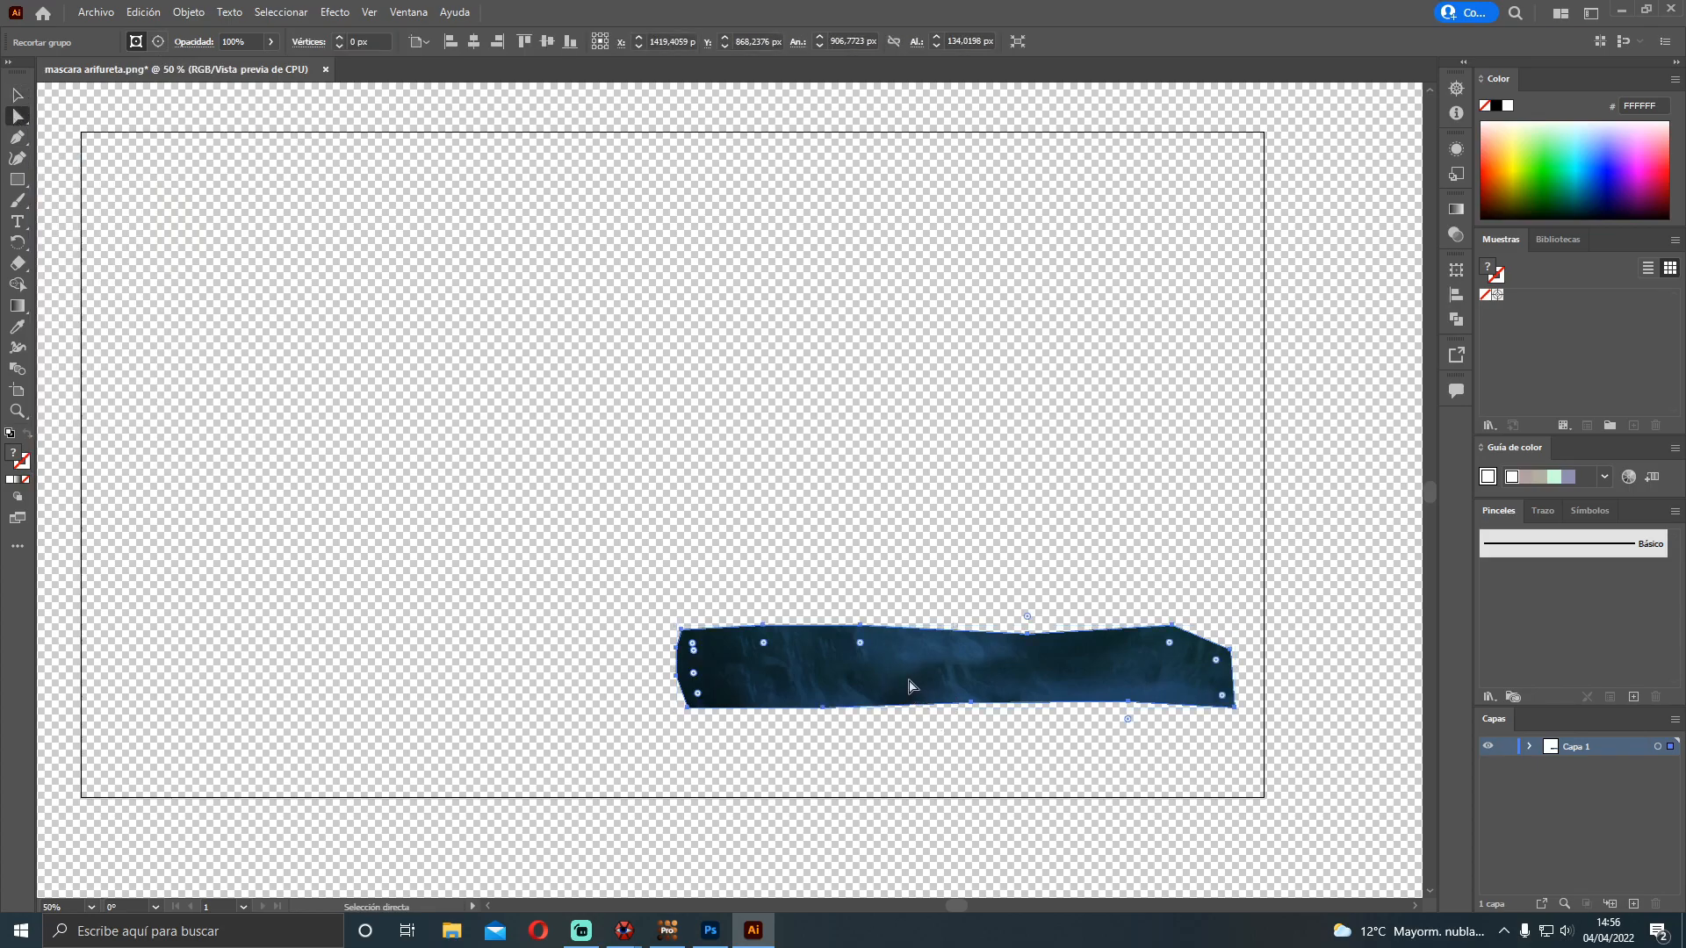
left_click(162, 36)
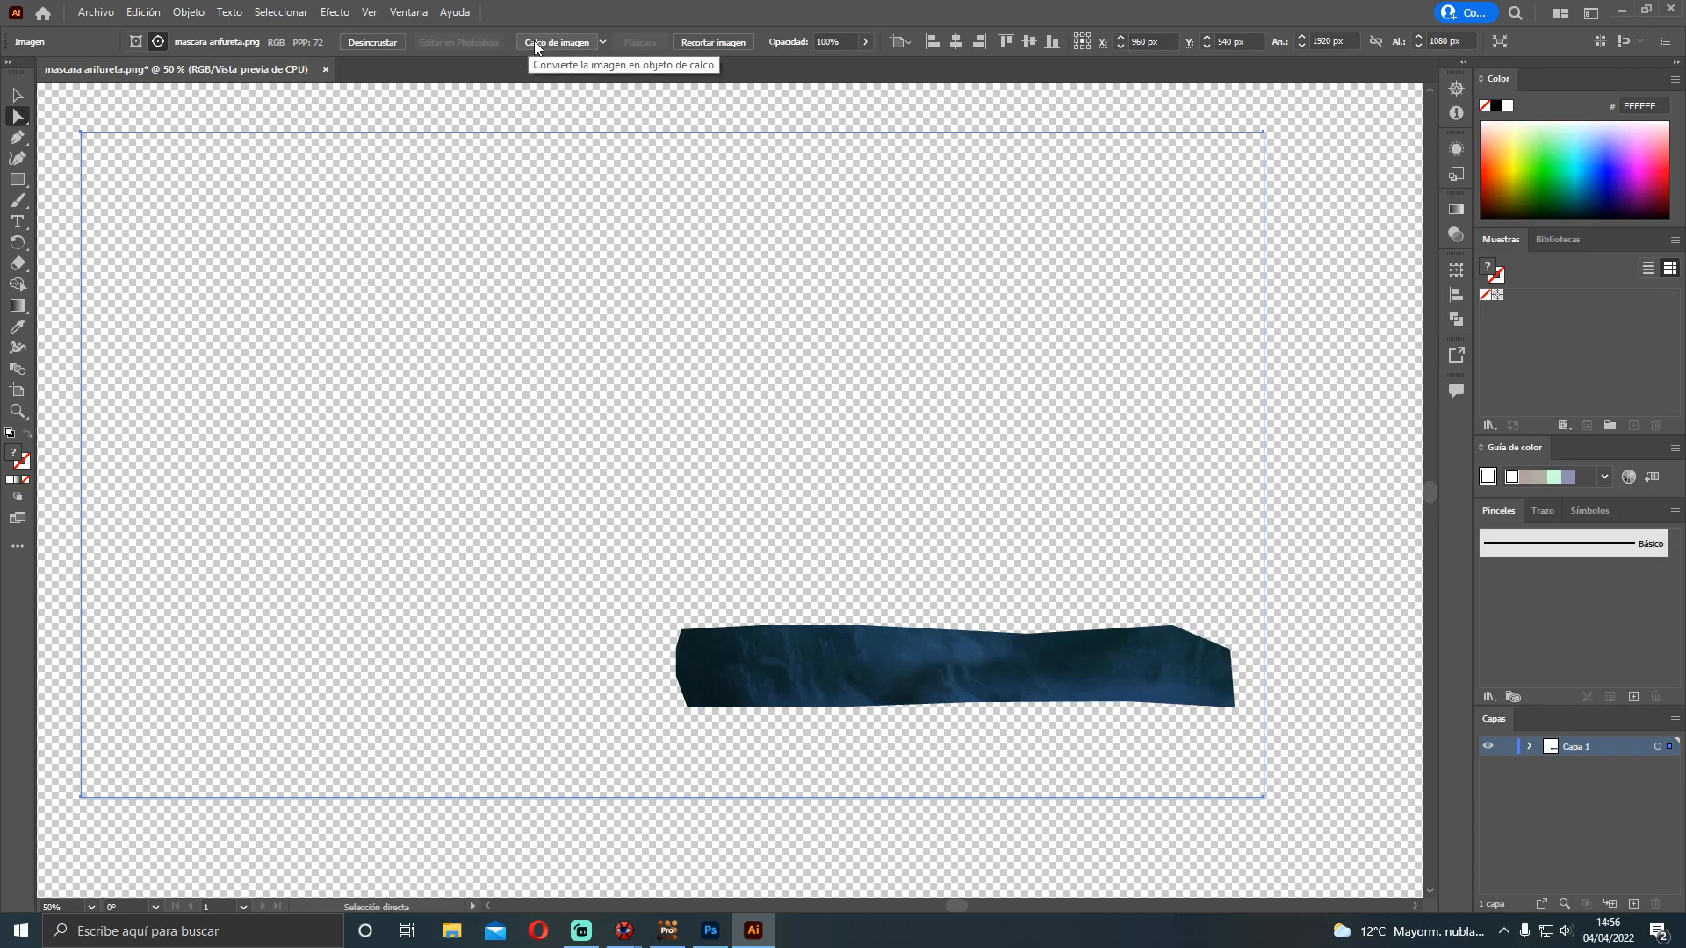
left_click(603, 42)
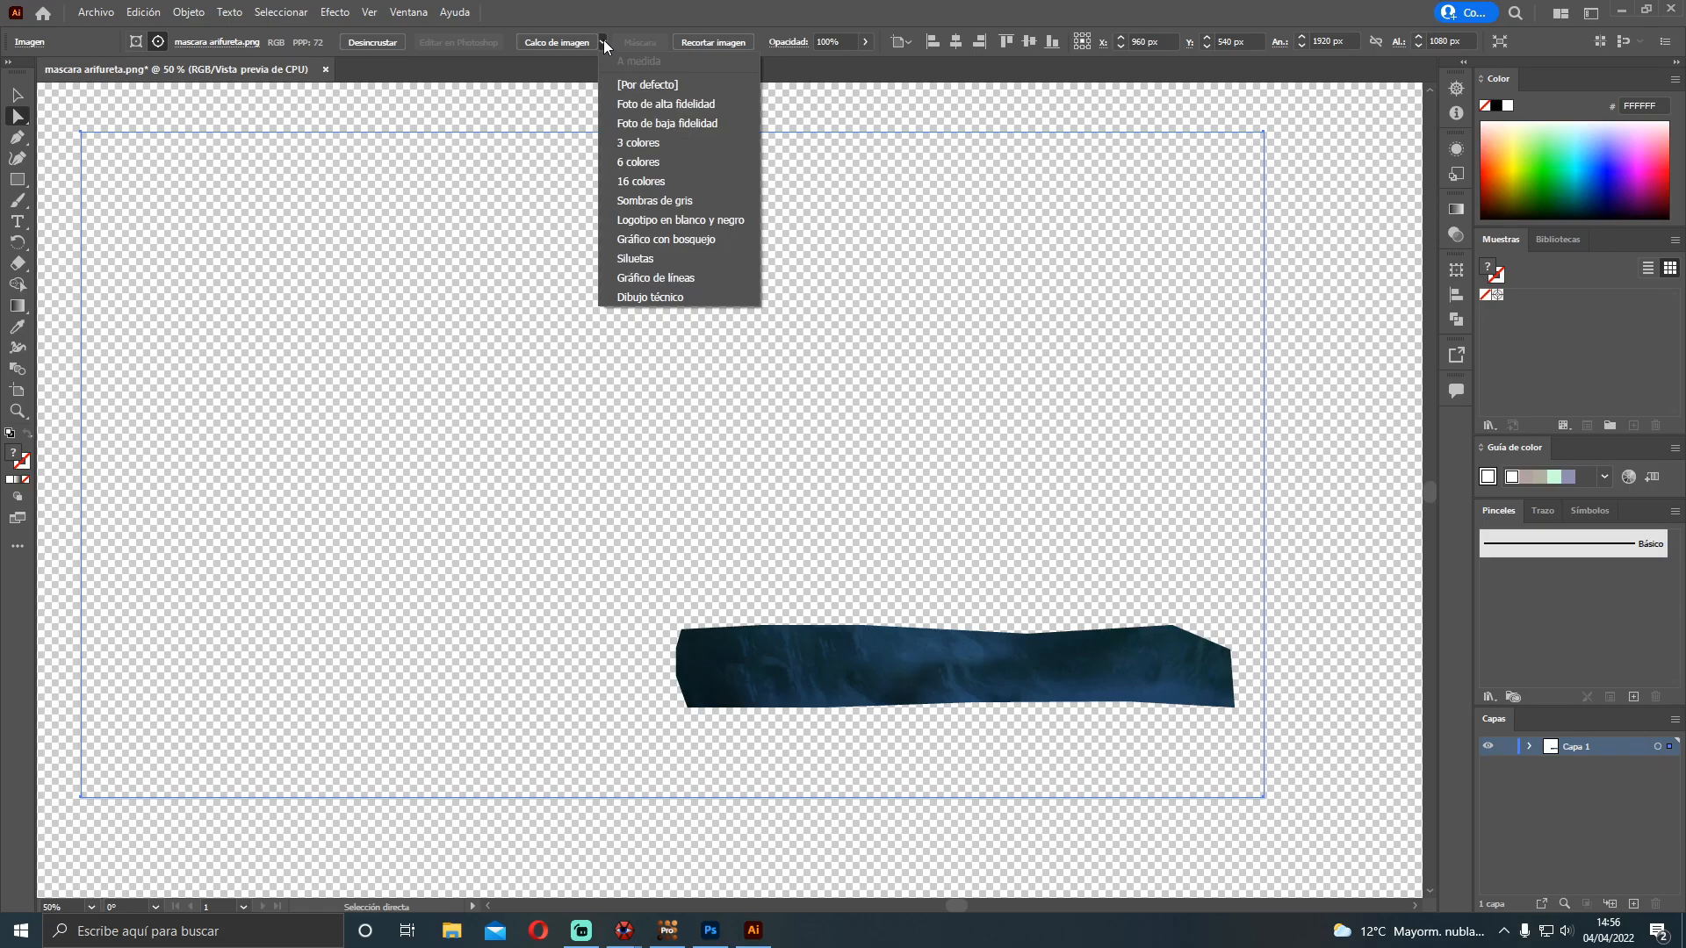
left_click(646, 105)
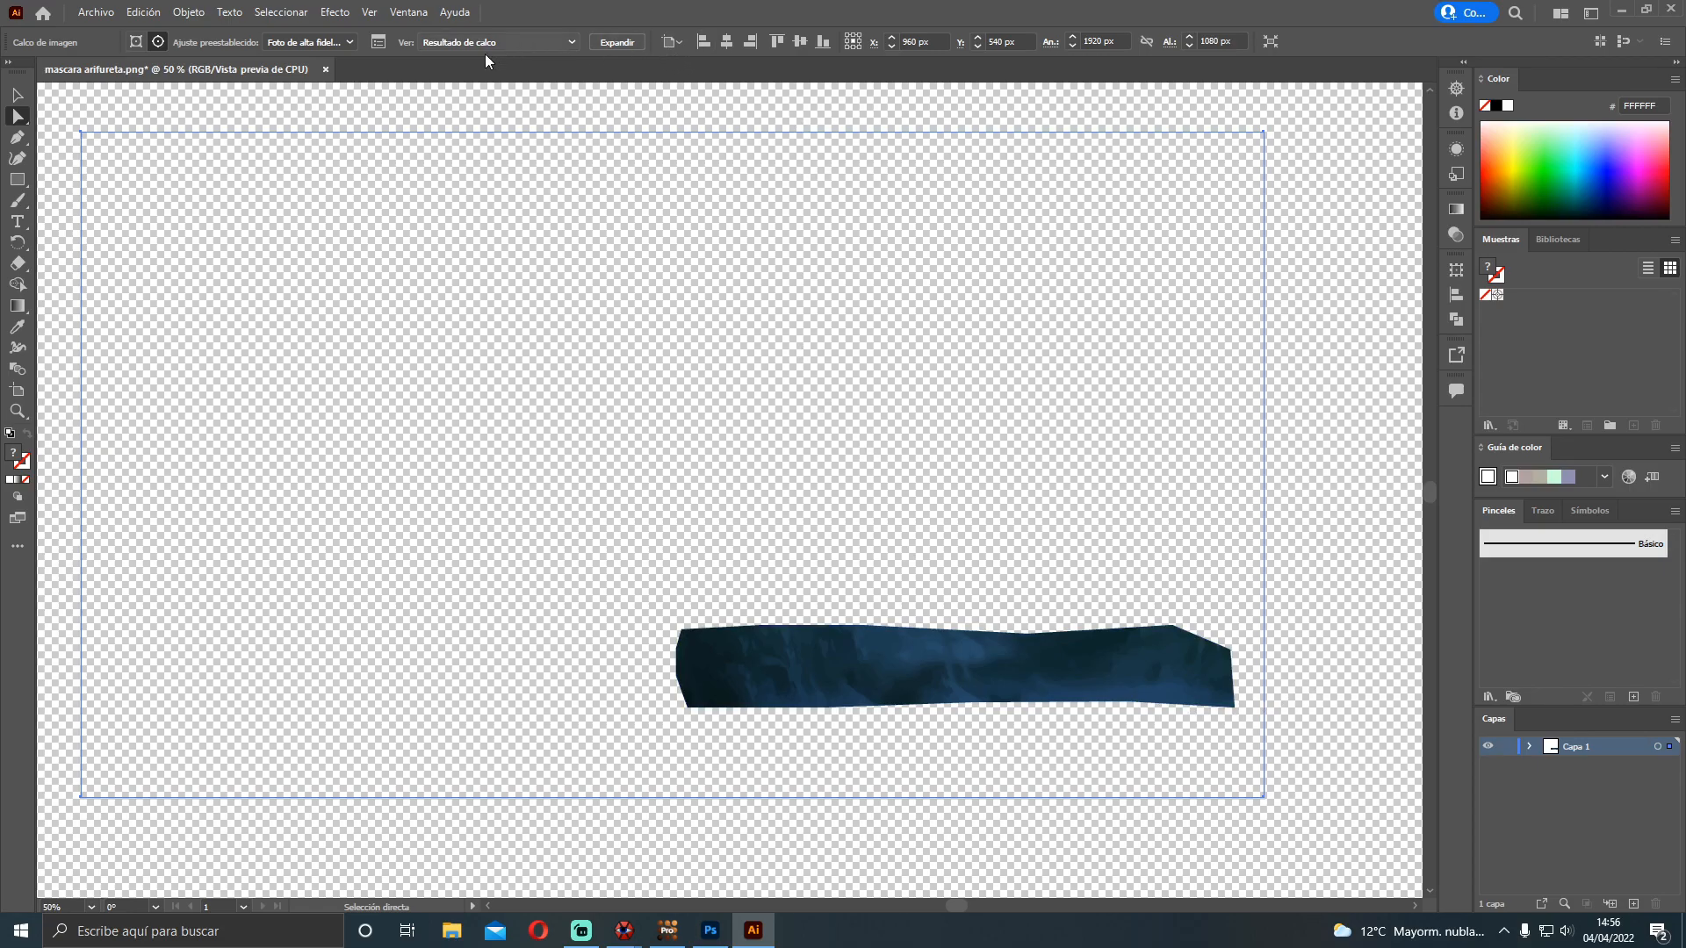
Set the image tracing's Colores value to 100 and expand the traced result into vector paths
left_click(378, 42)
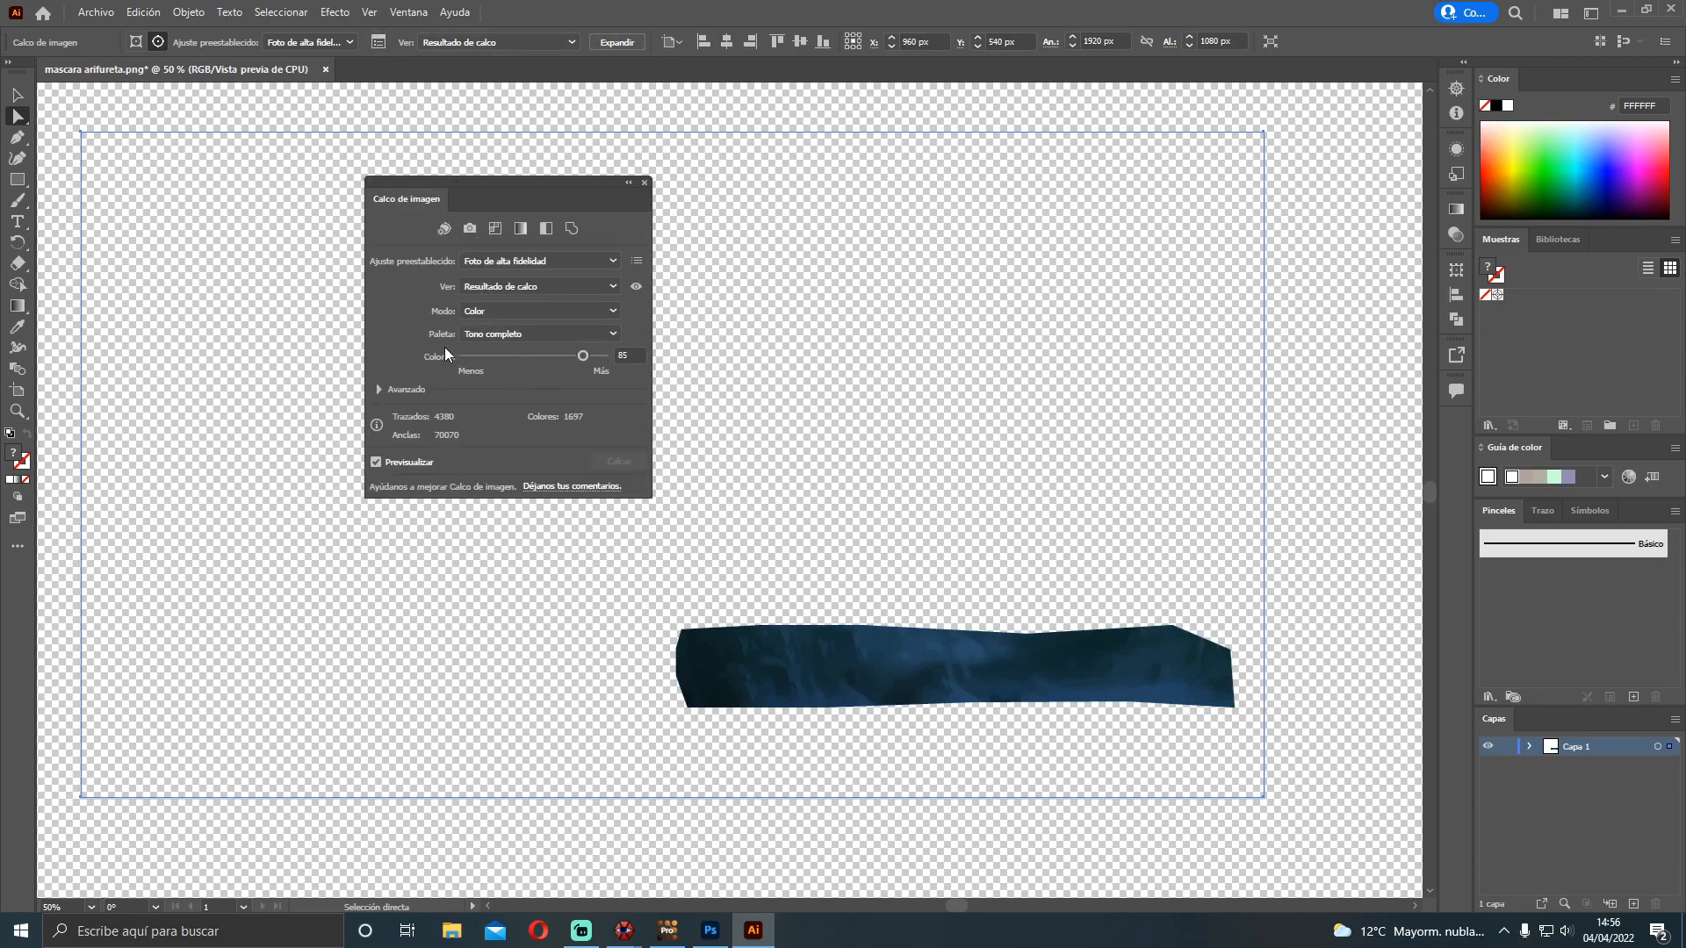
left_click(645, 183)
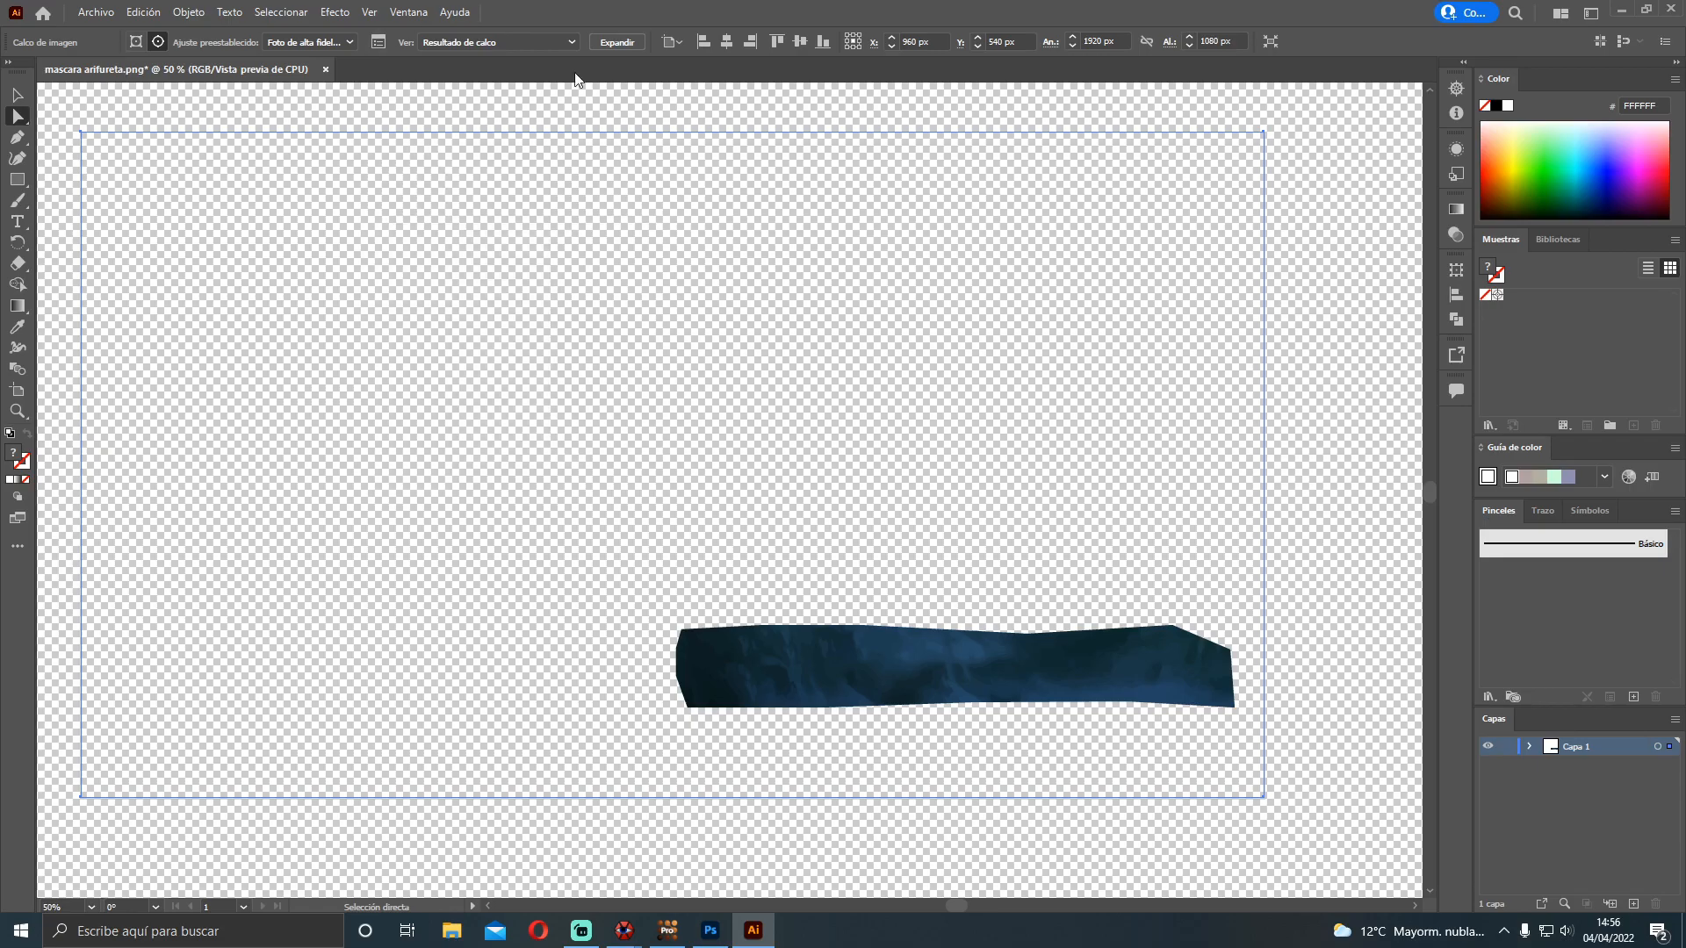
left_click(378, 42)
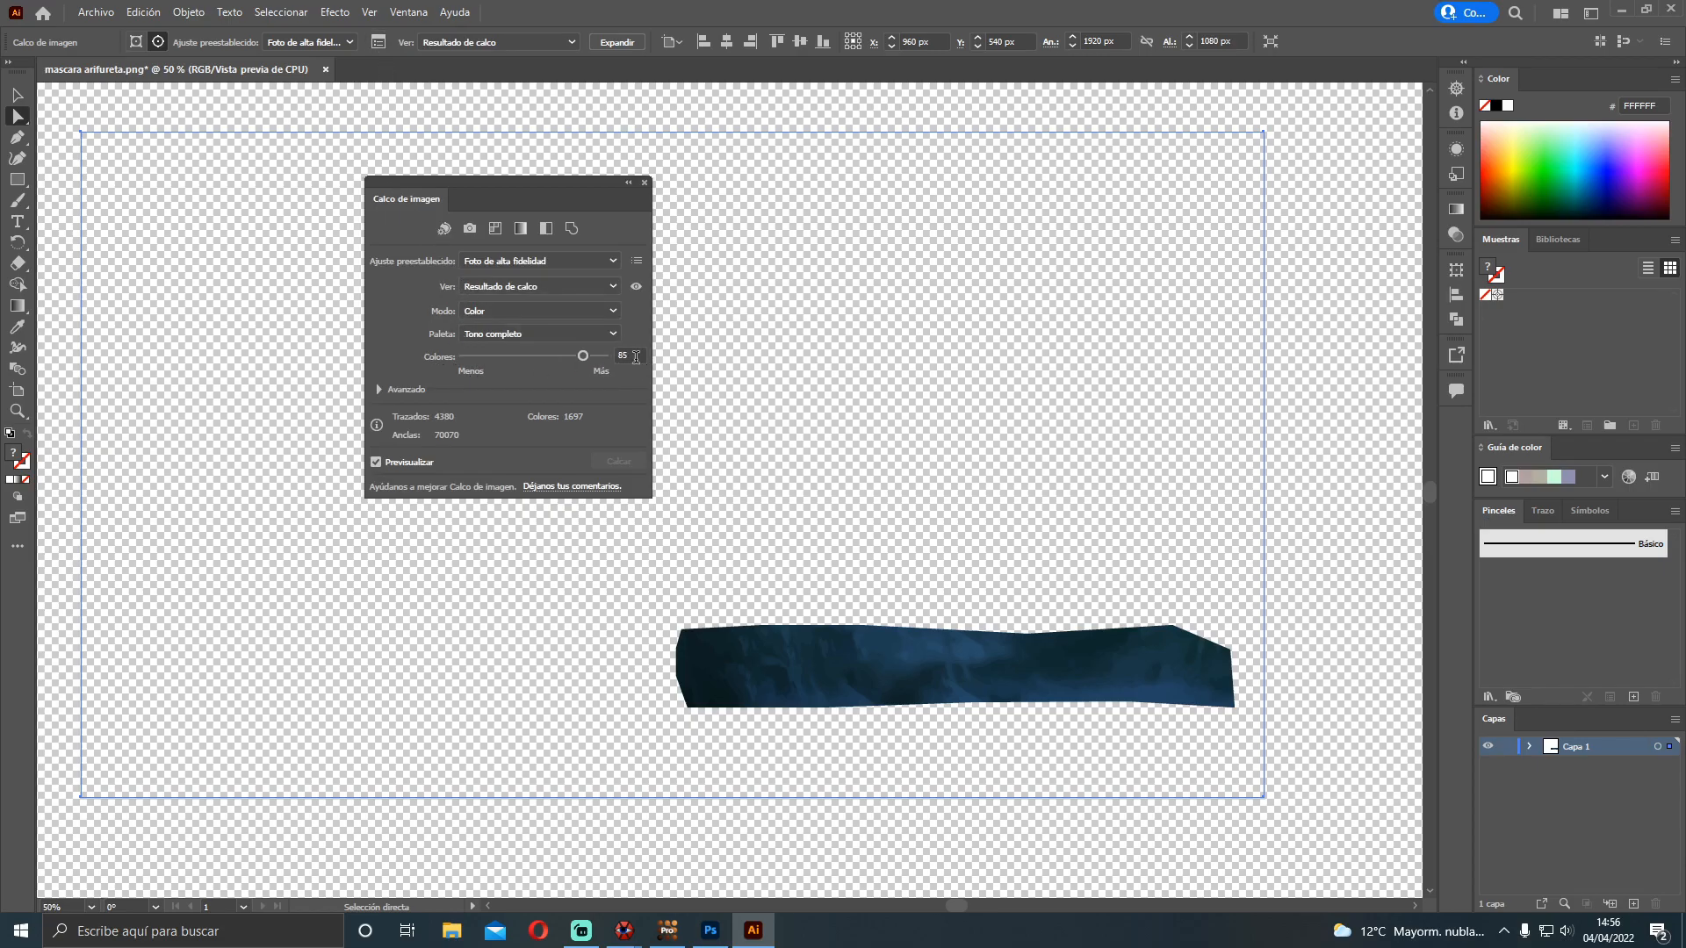
left_click(587, 357)
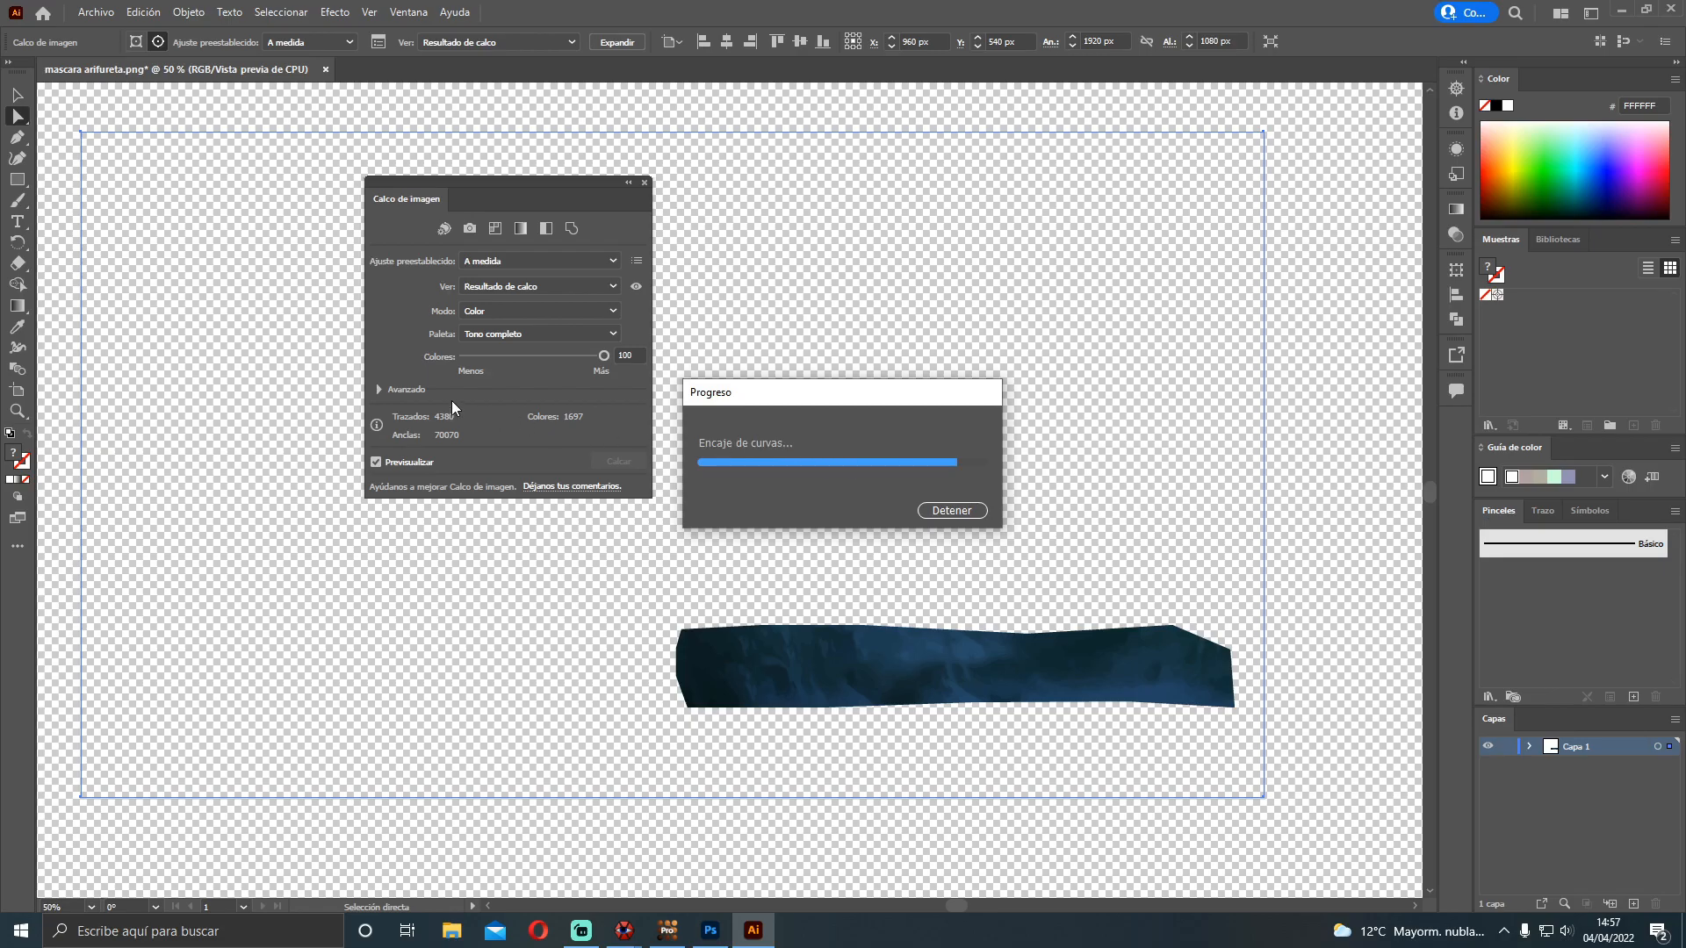
left_click(386, 389)
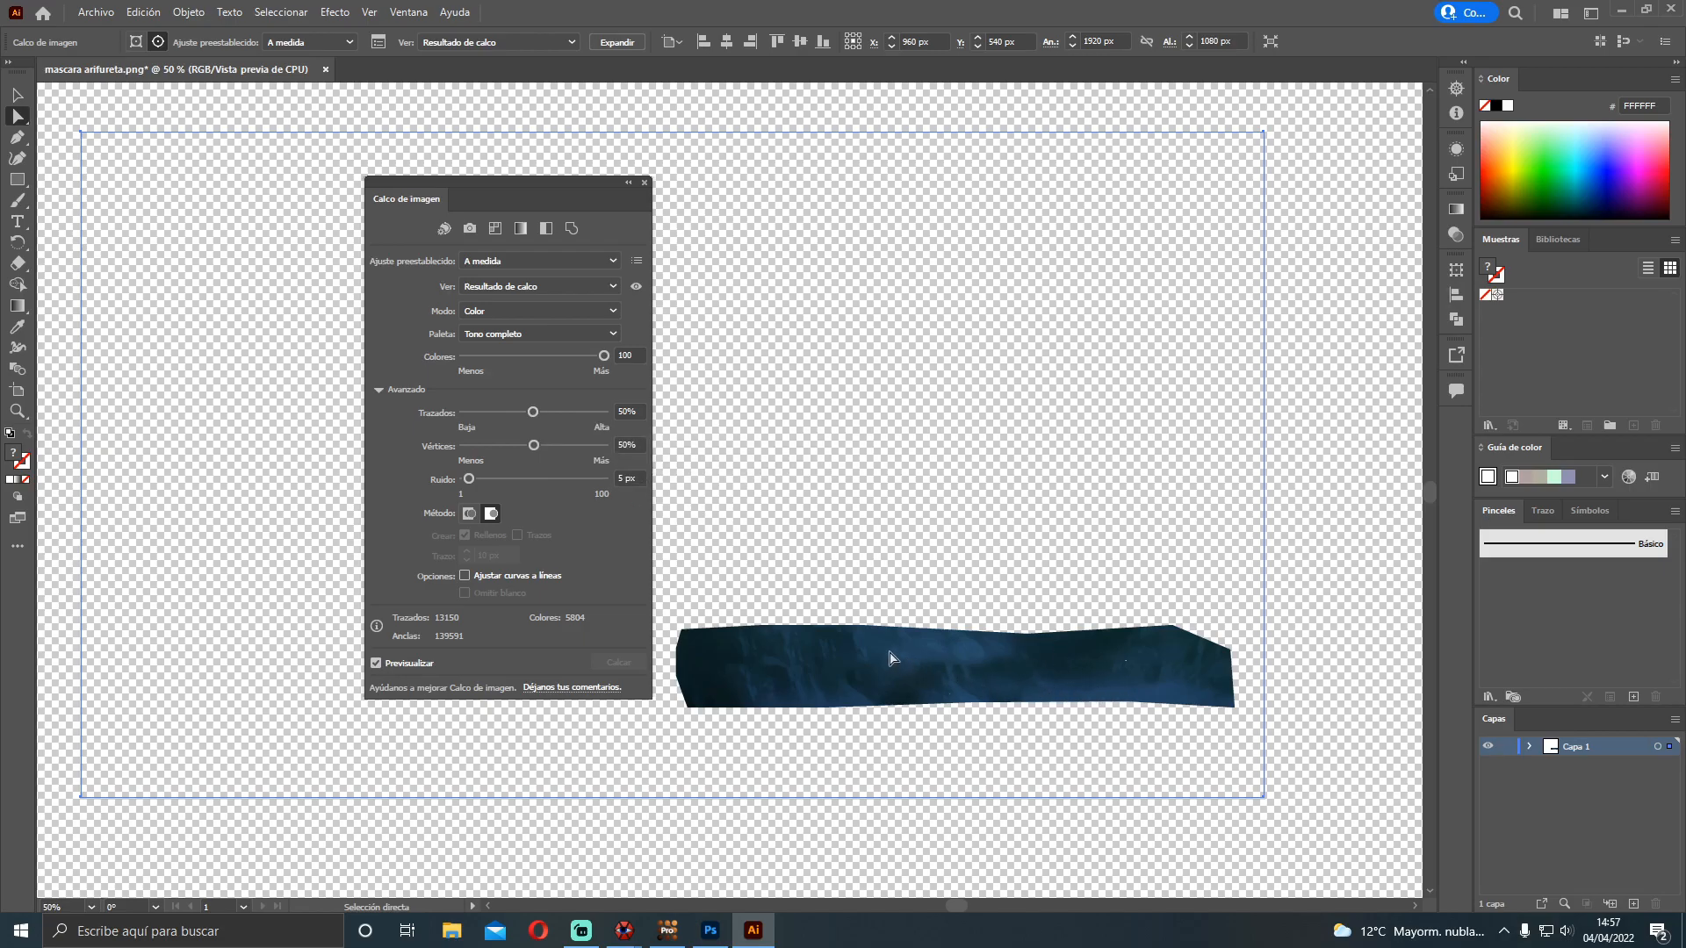
left_click(645, 184)
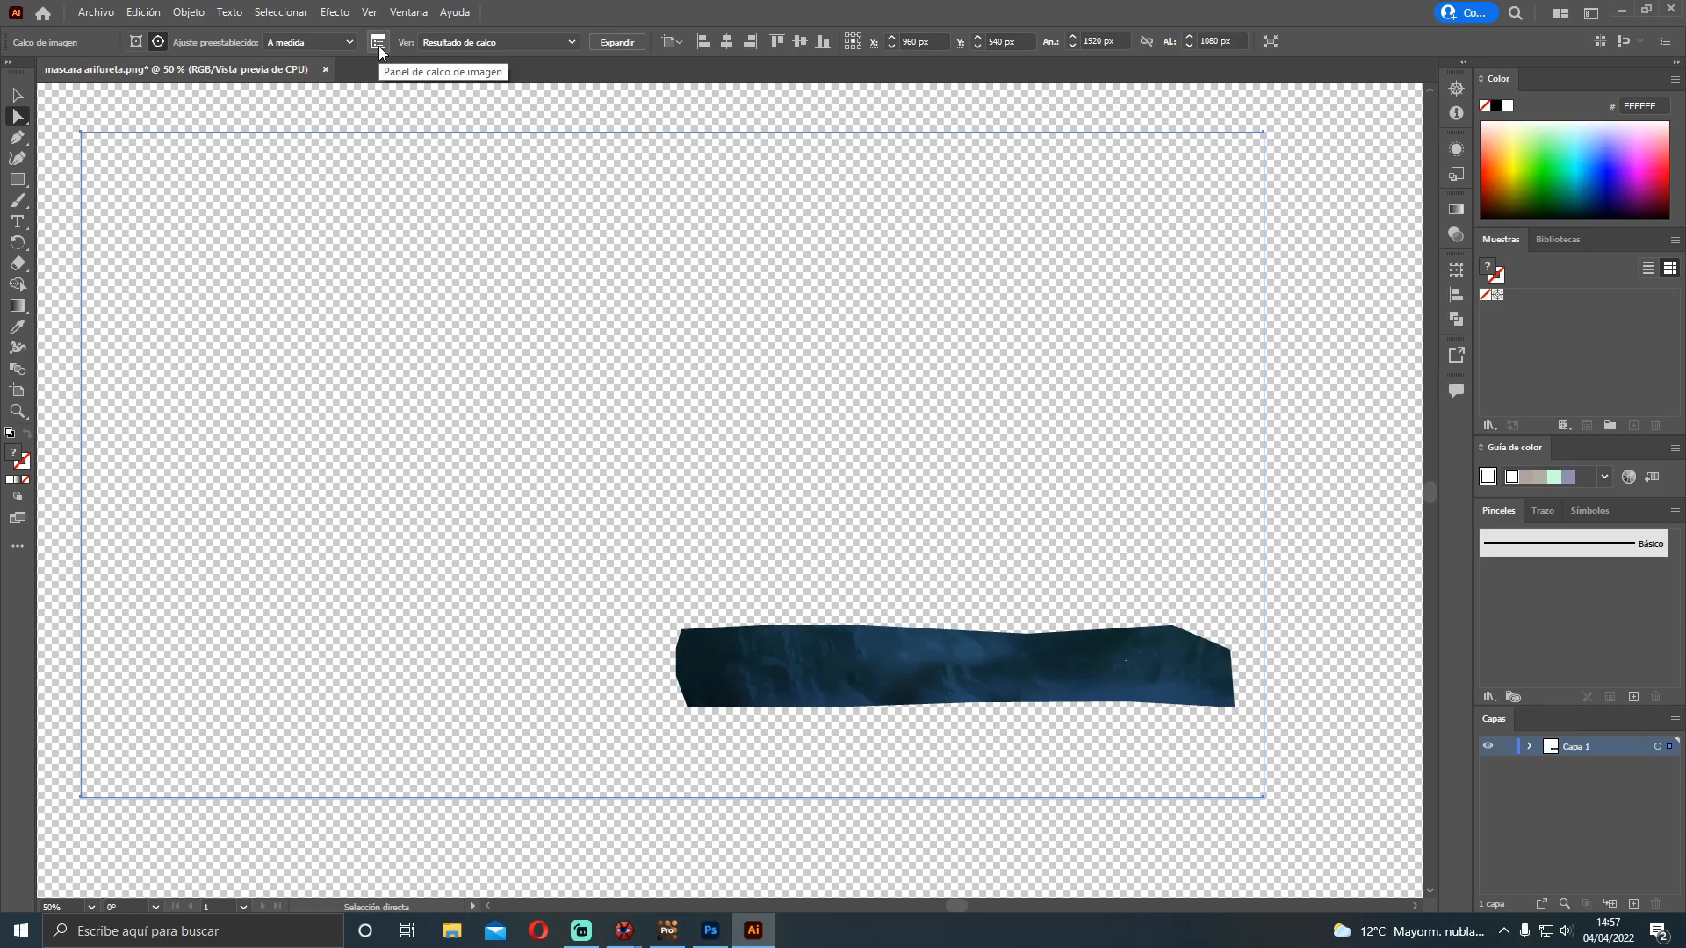
left_click(616, 44)
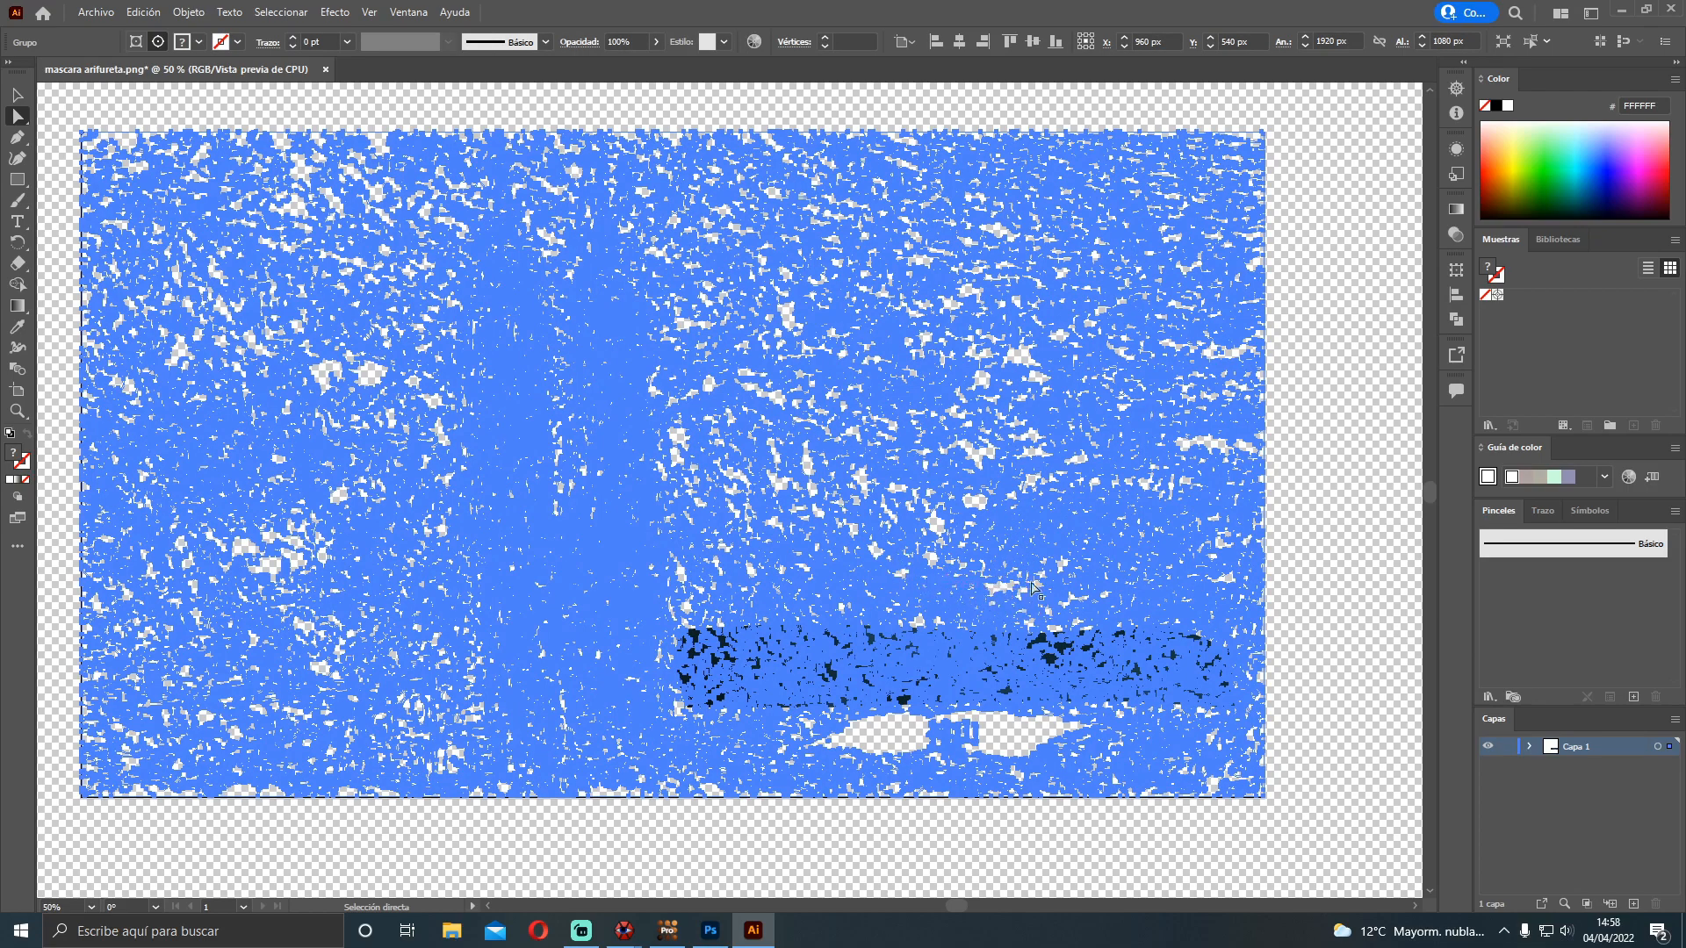
Run the AI2ASS script on the expanded tracing and export it with the collection target set to Non-Empty Layers
left_click(95, 11)
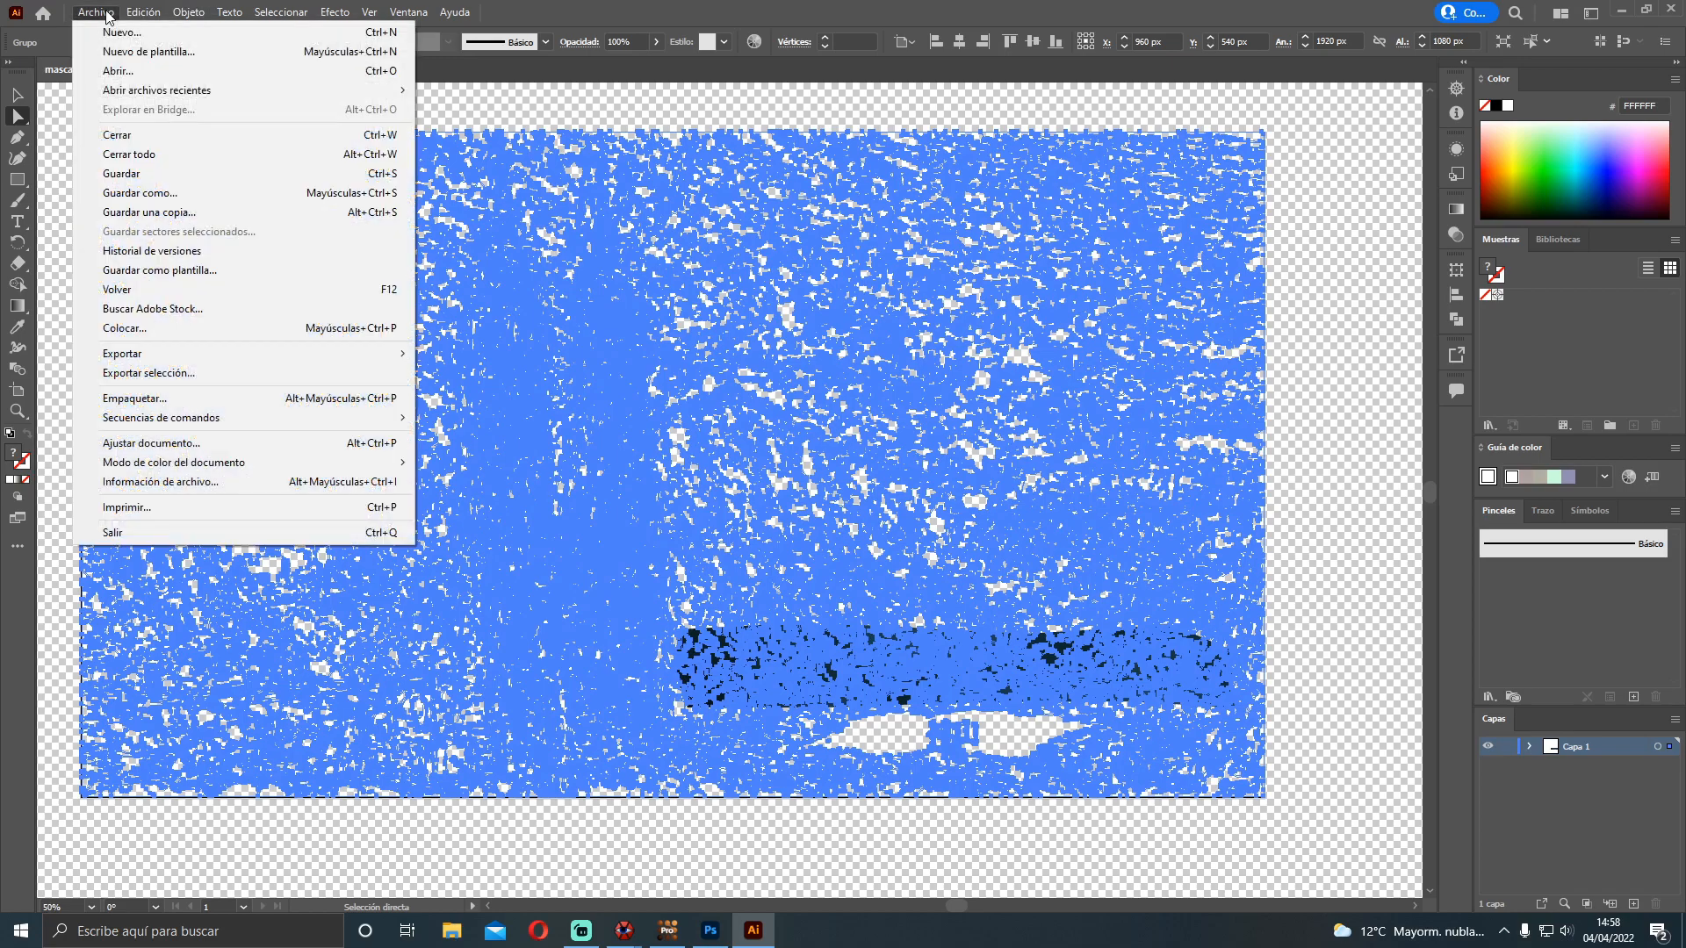
mouse_move(165, 413)
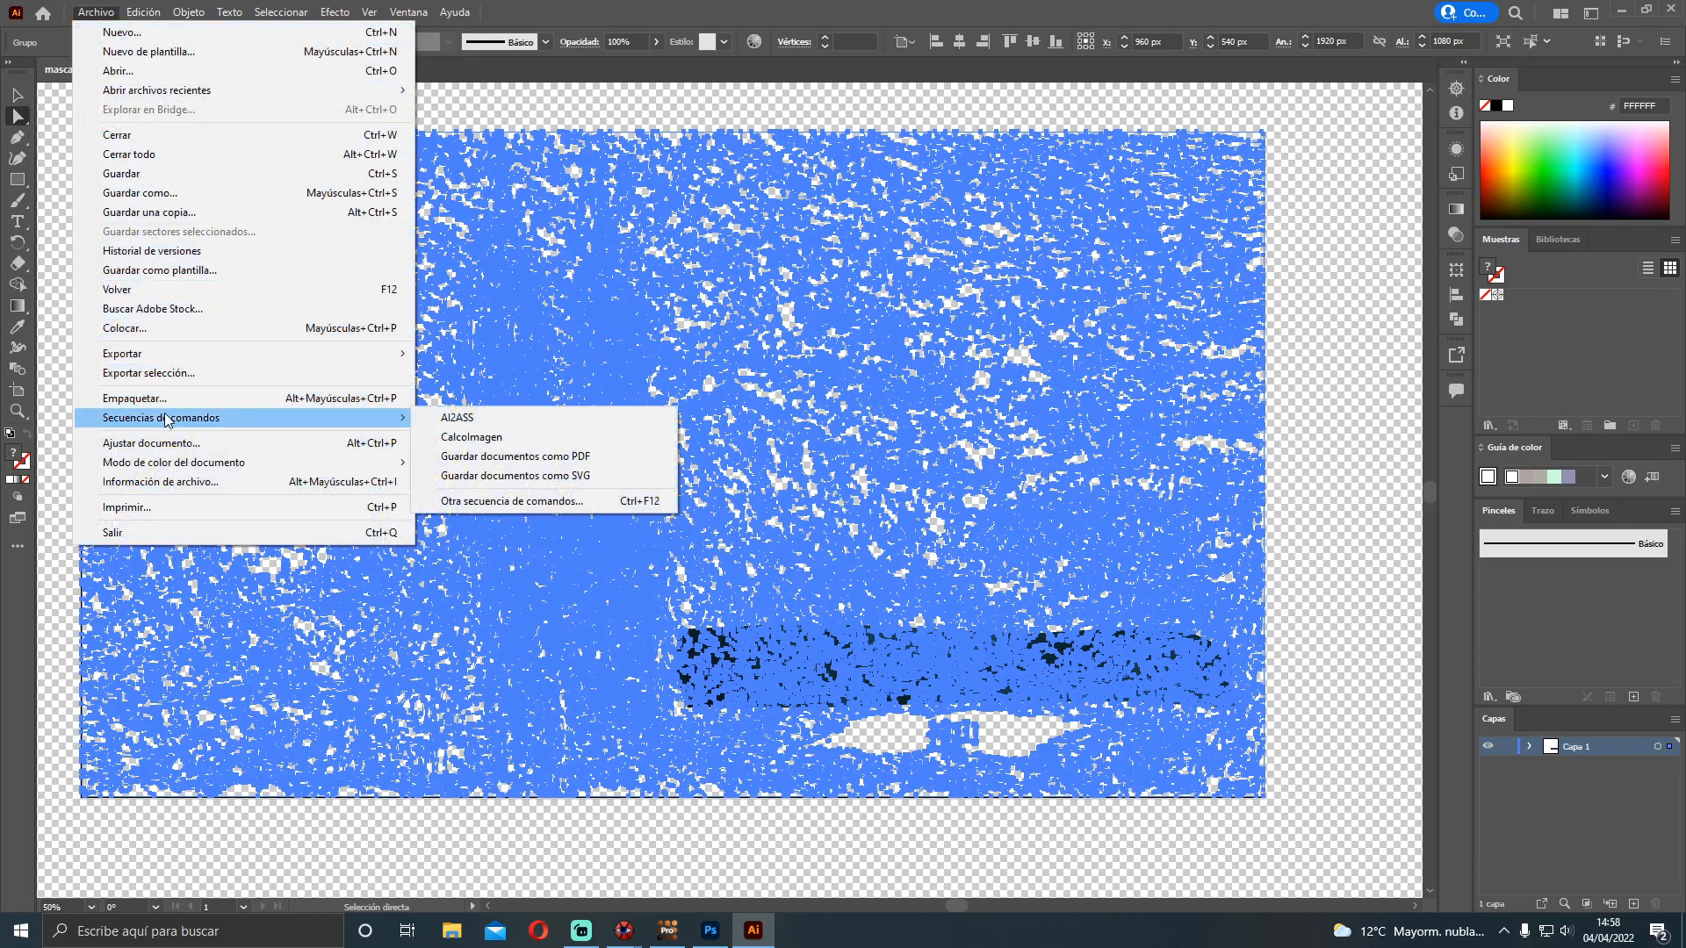
left_click(485, 417)
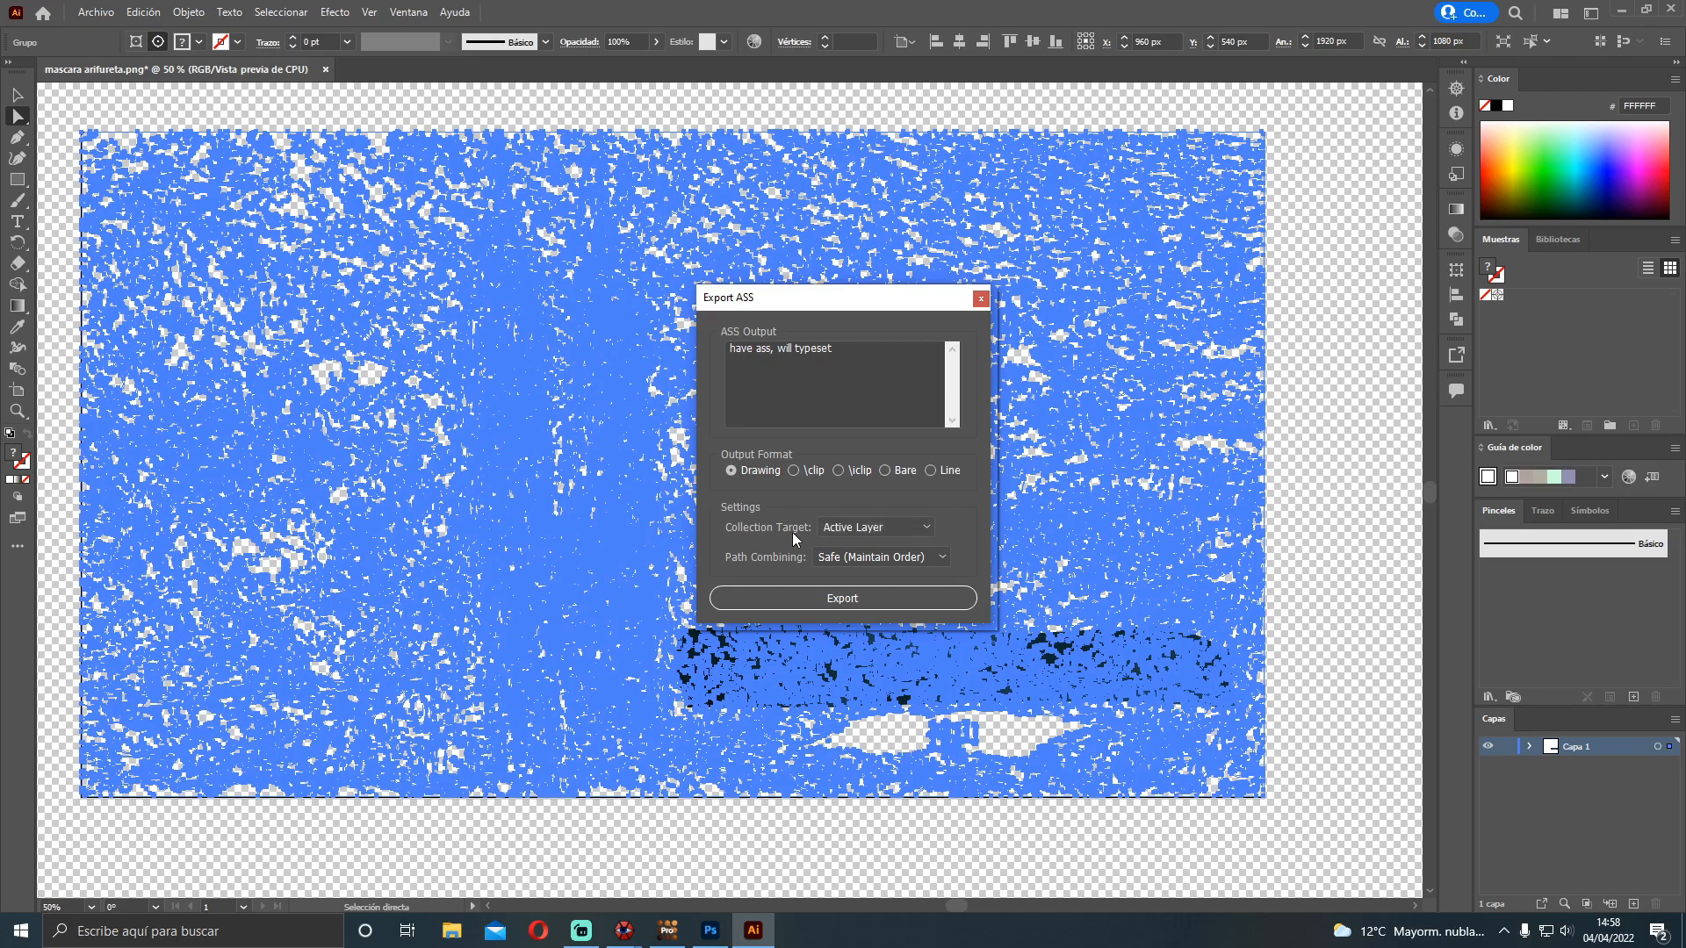
left_click(902, 530)
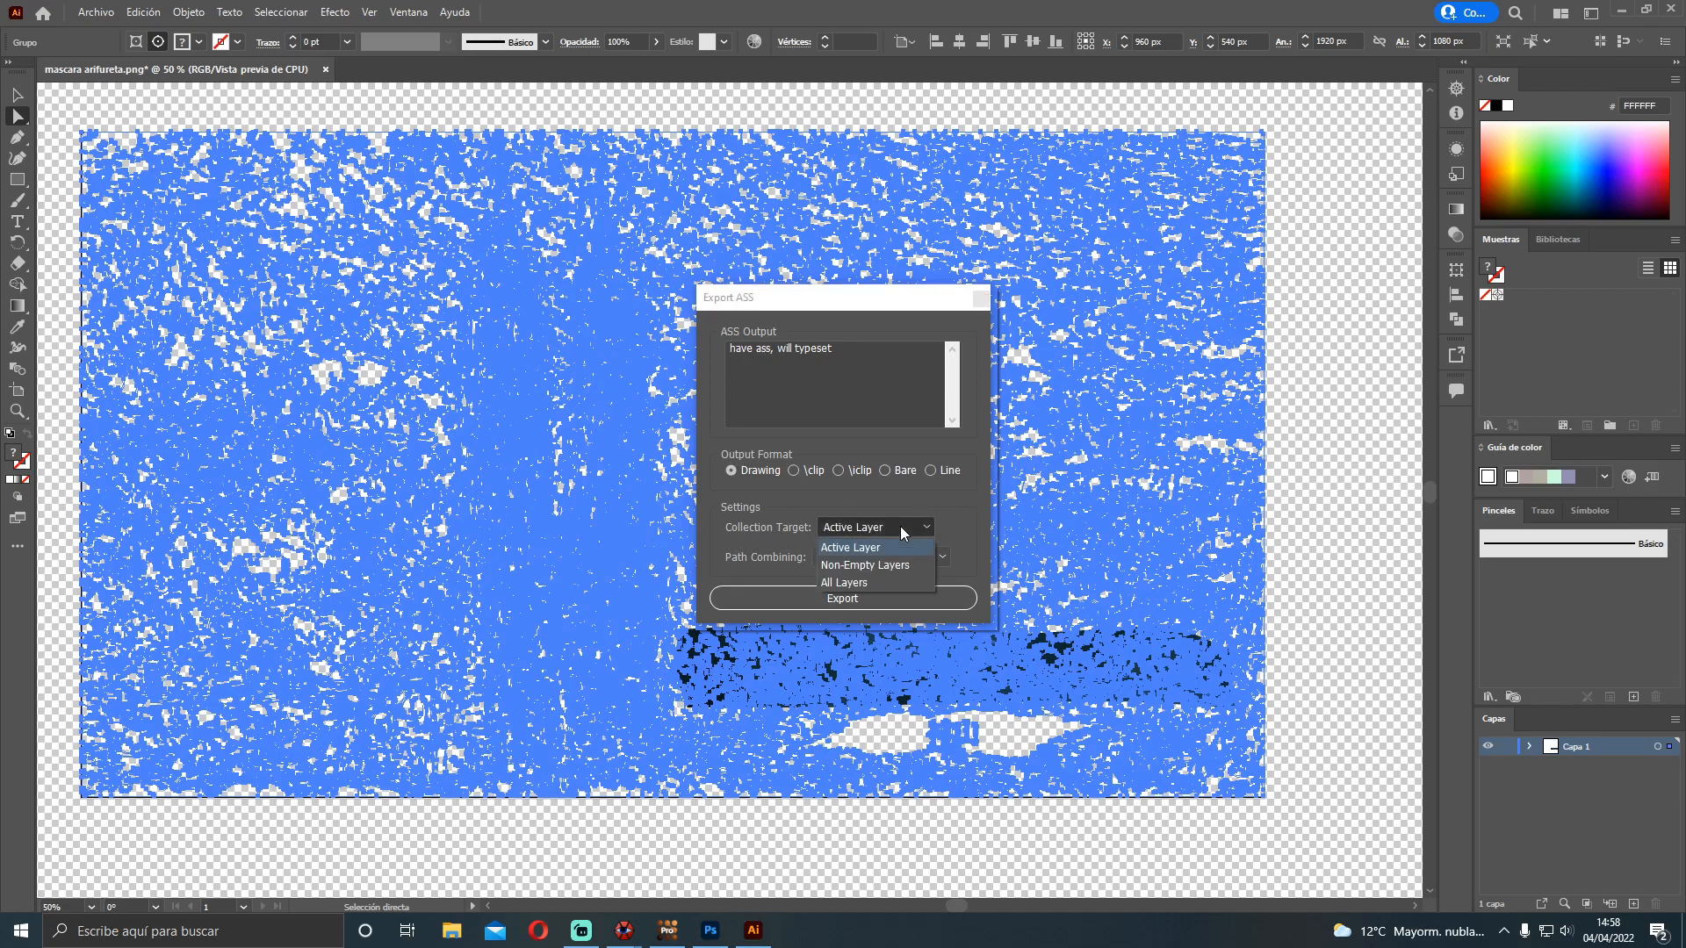
left_click(897, 565)
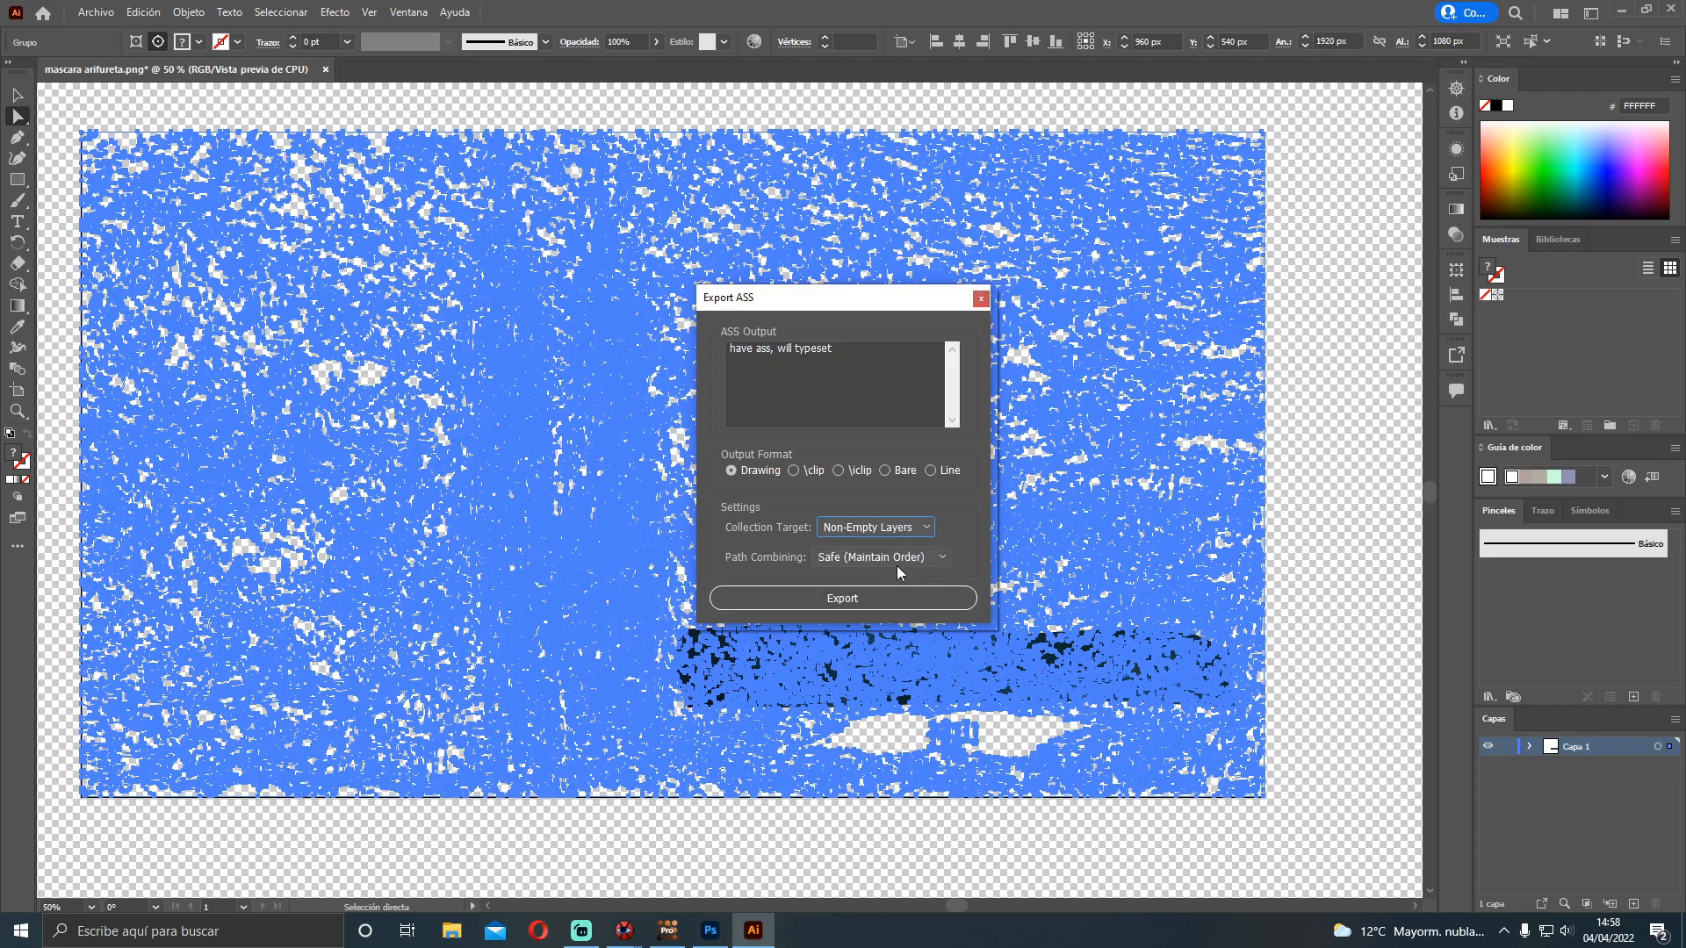
left_click(847, 606)
left_click(810, 601)
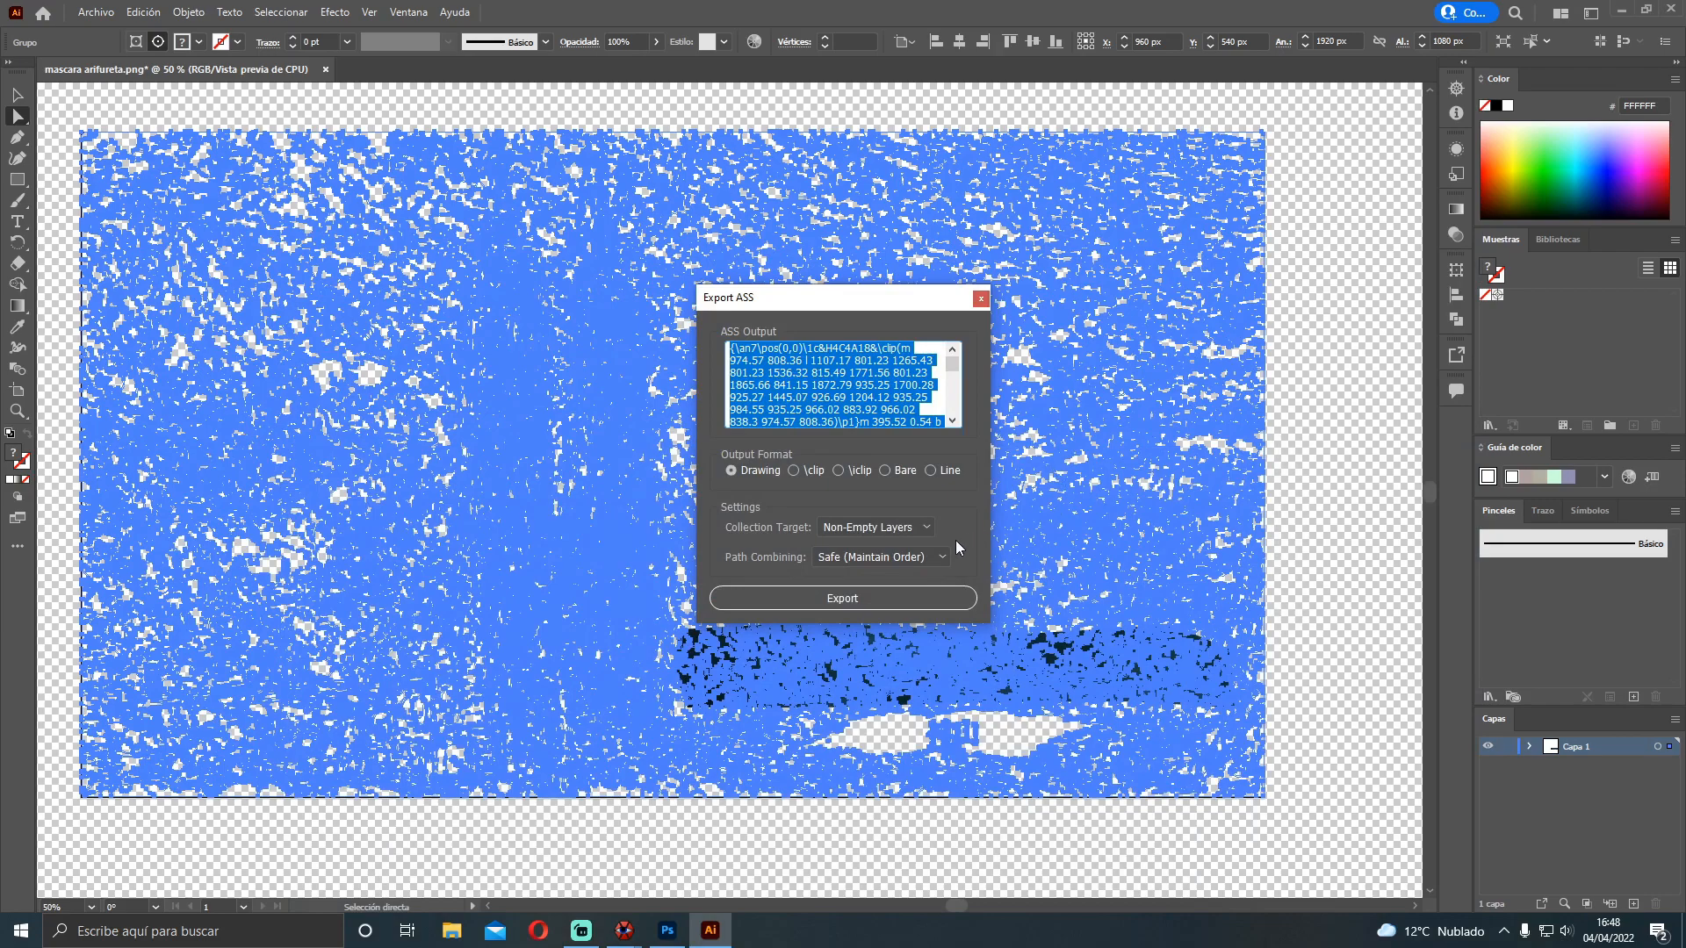
Copy the generated ASS output and switch to Aegisub
right_click(838, 383)
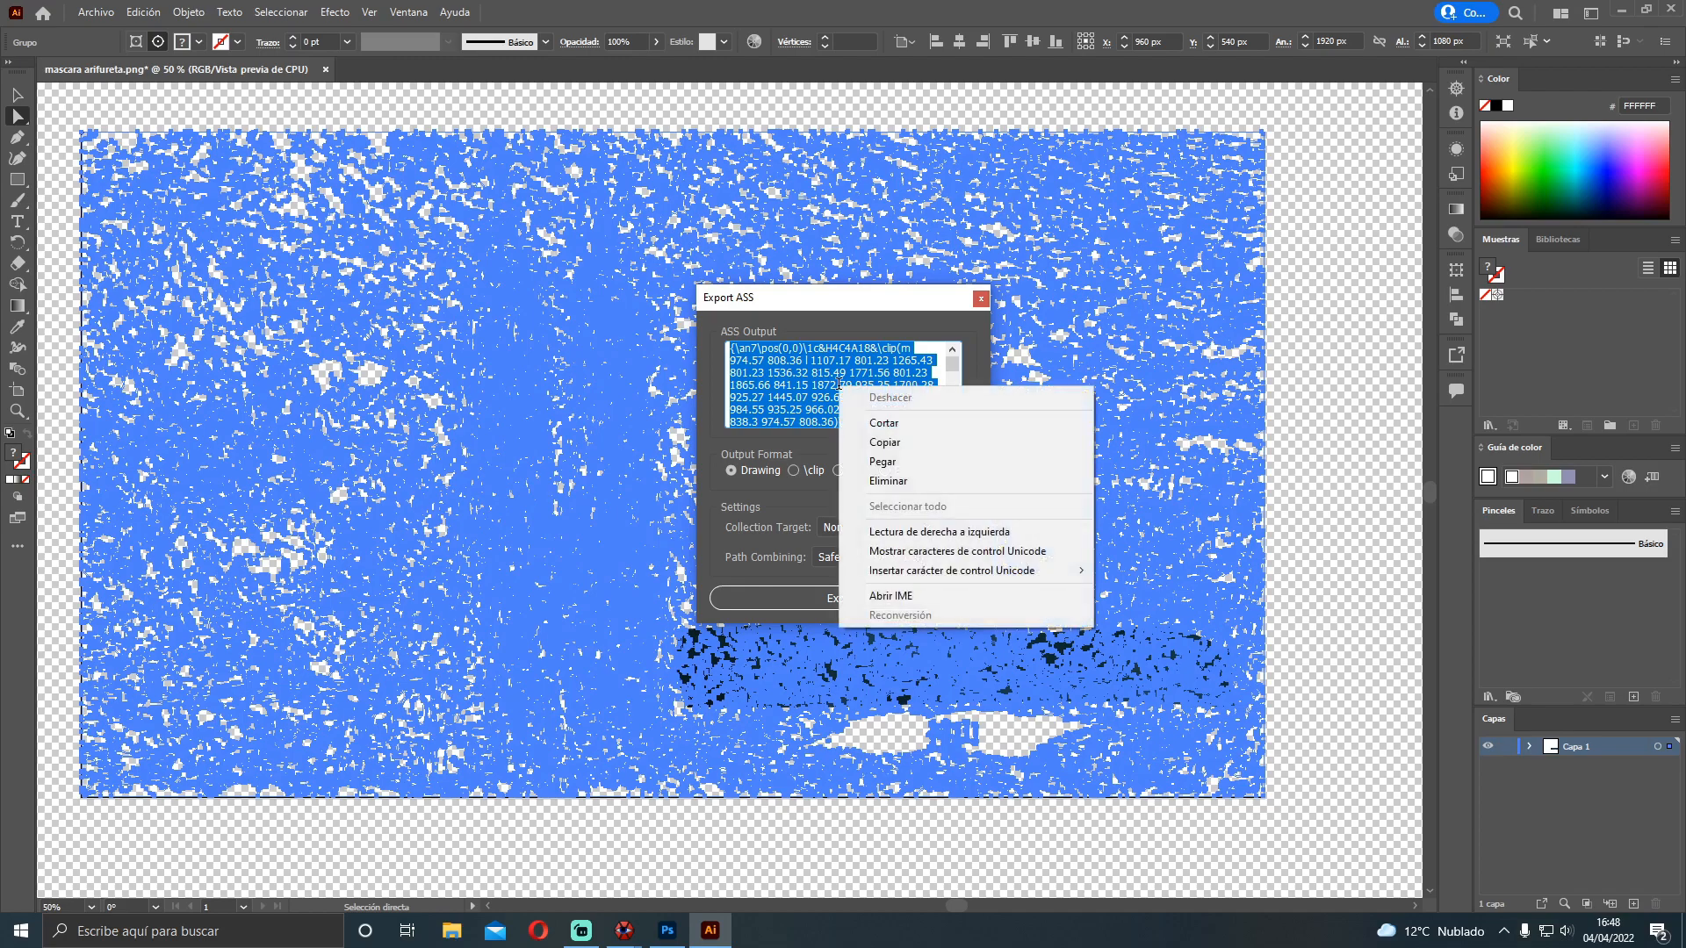
left_click(875, 442)
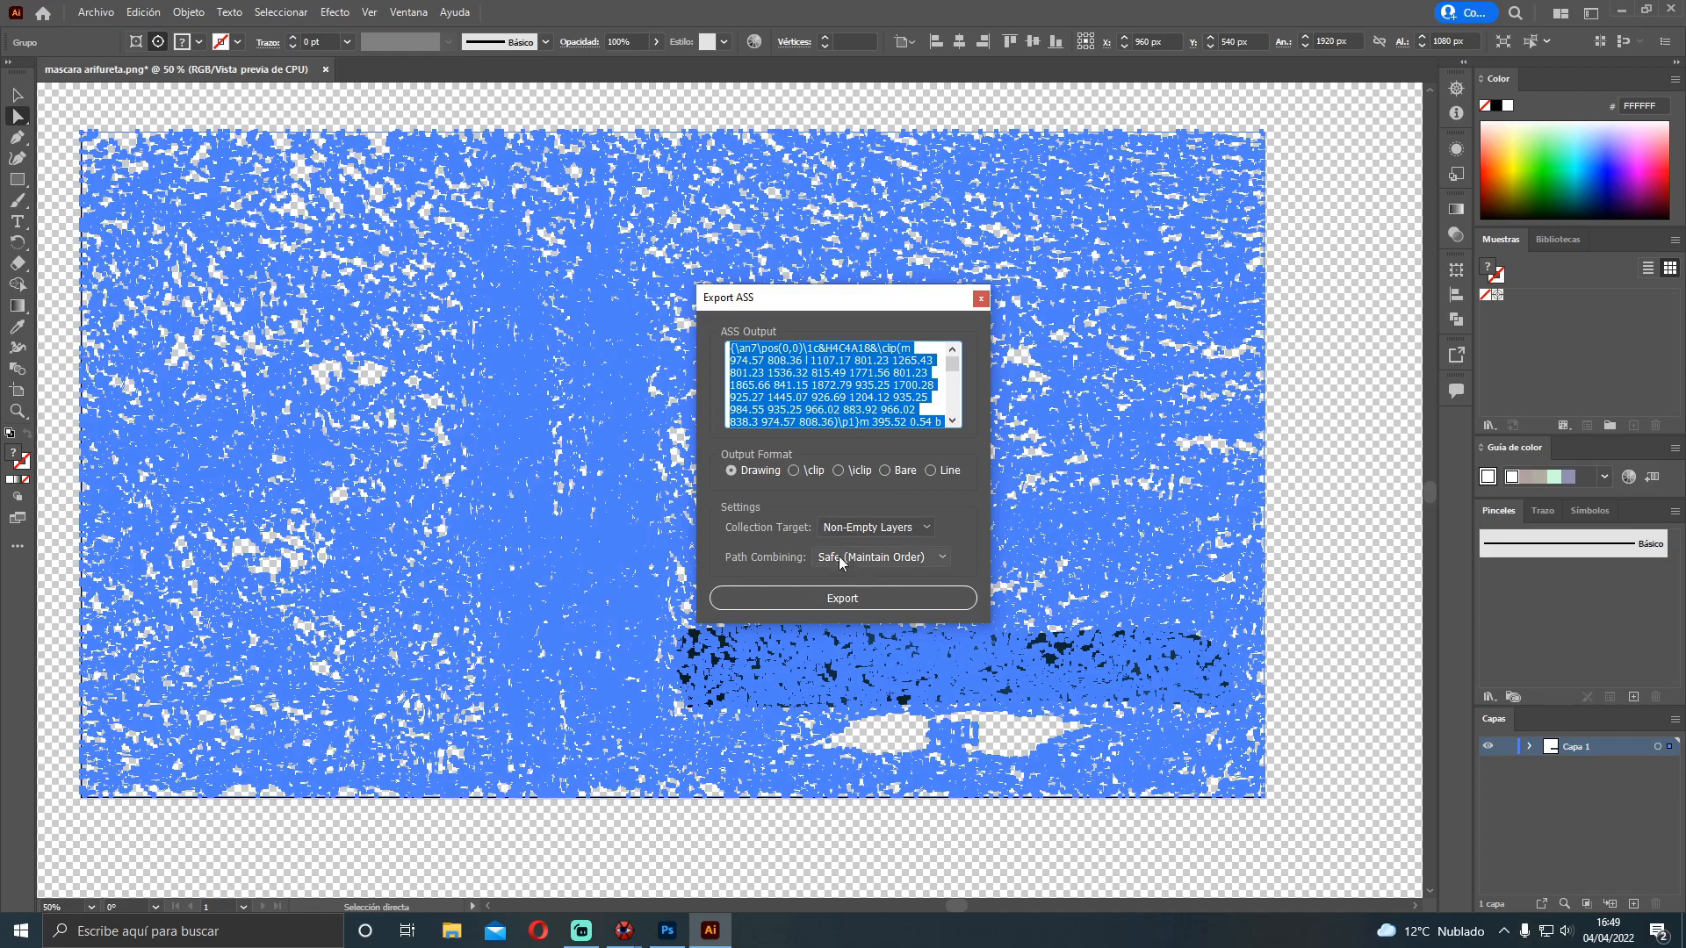
left_click(631, 938)
left_click(815, 861)
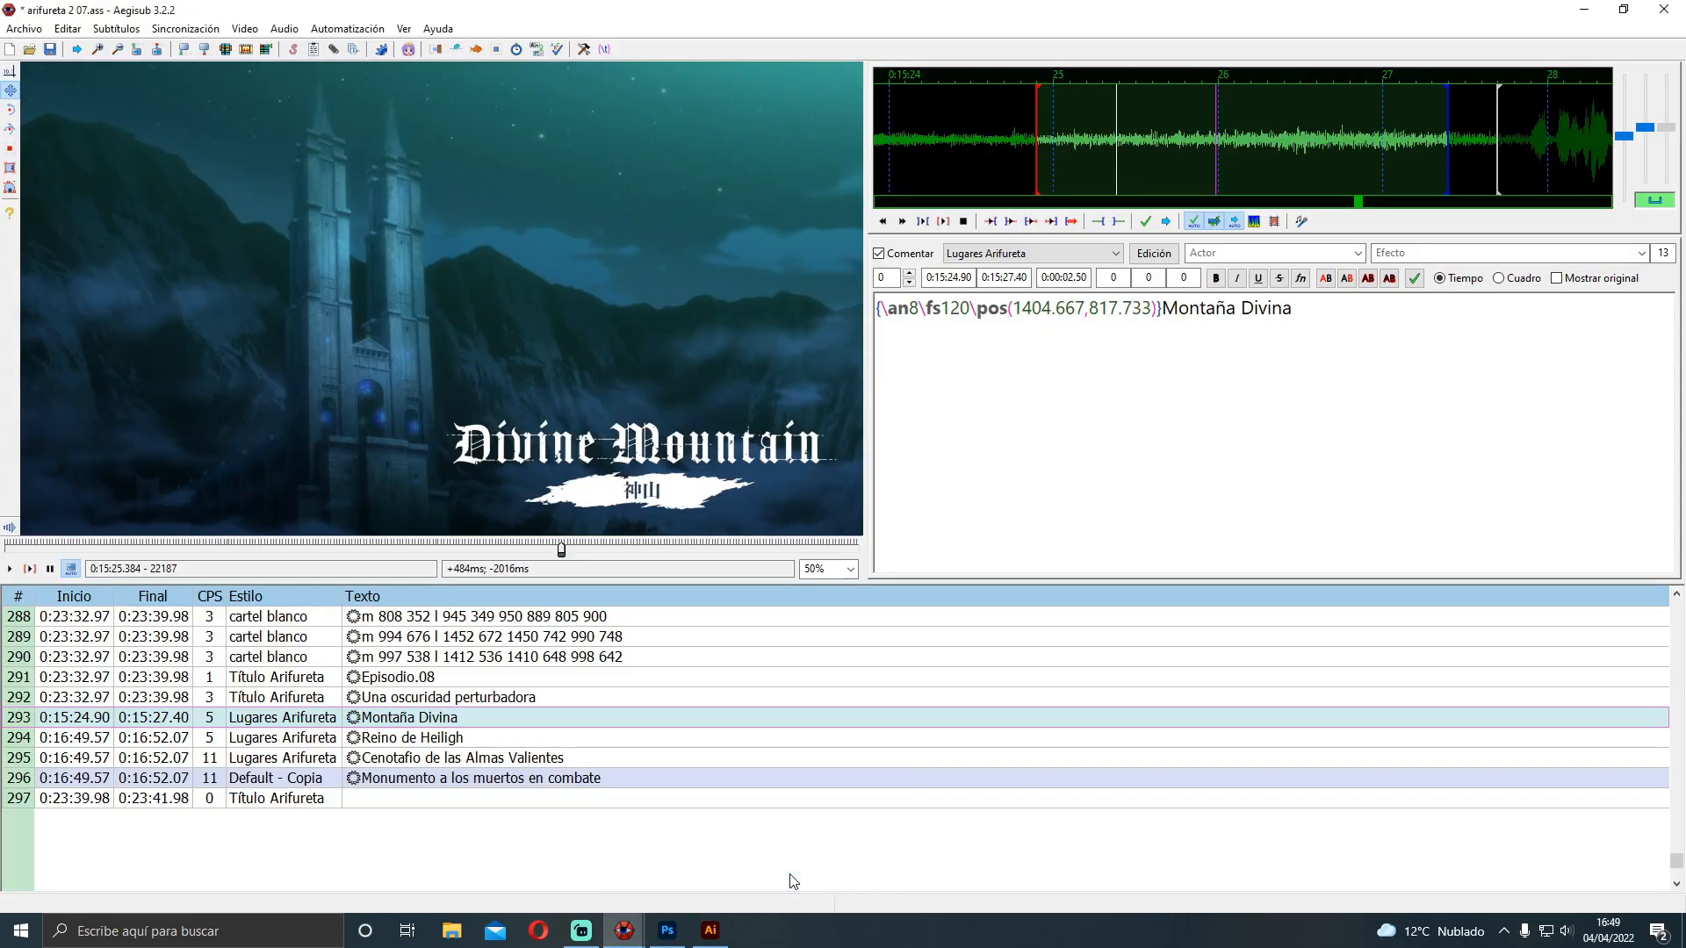
Duplicate the Montaña Divina subtitle line
right_click(477, 721)
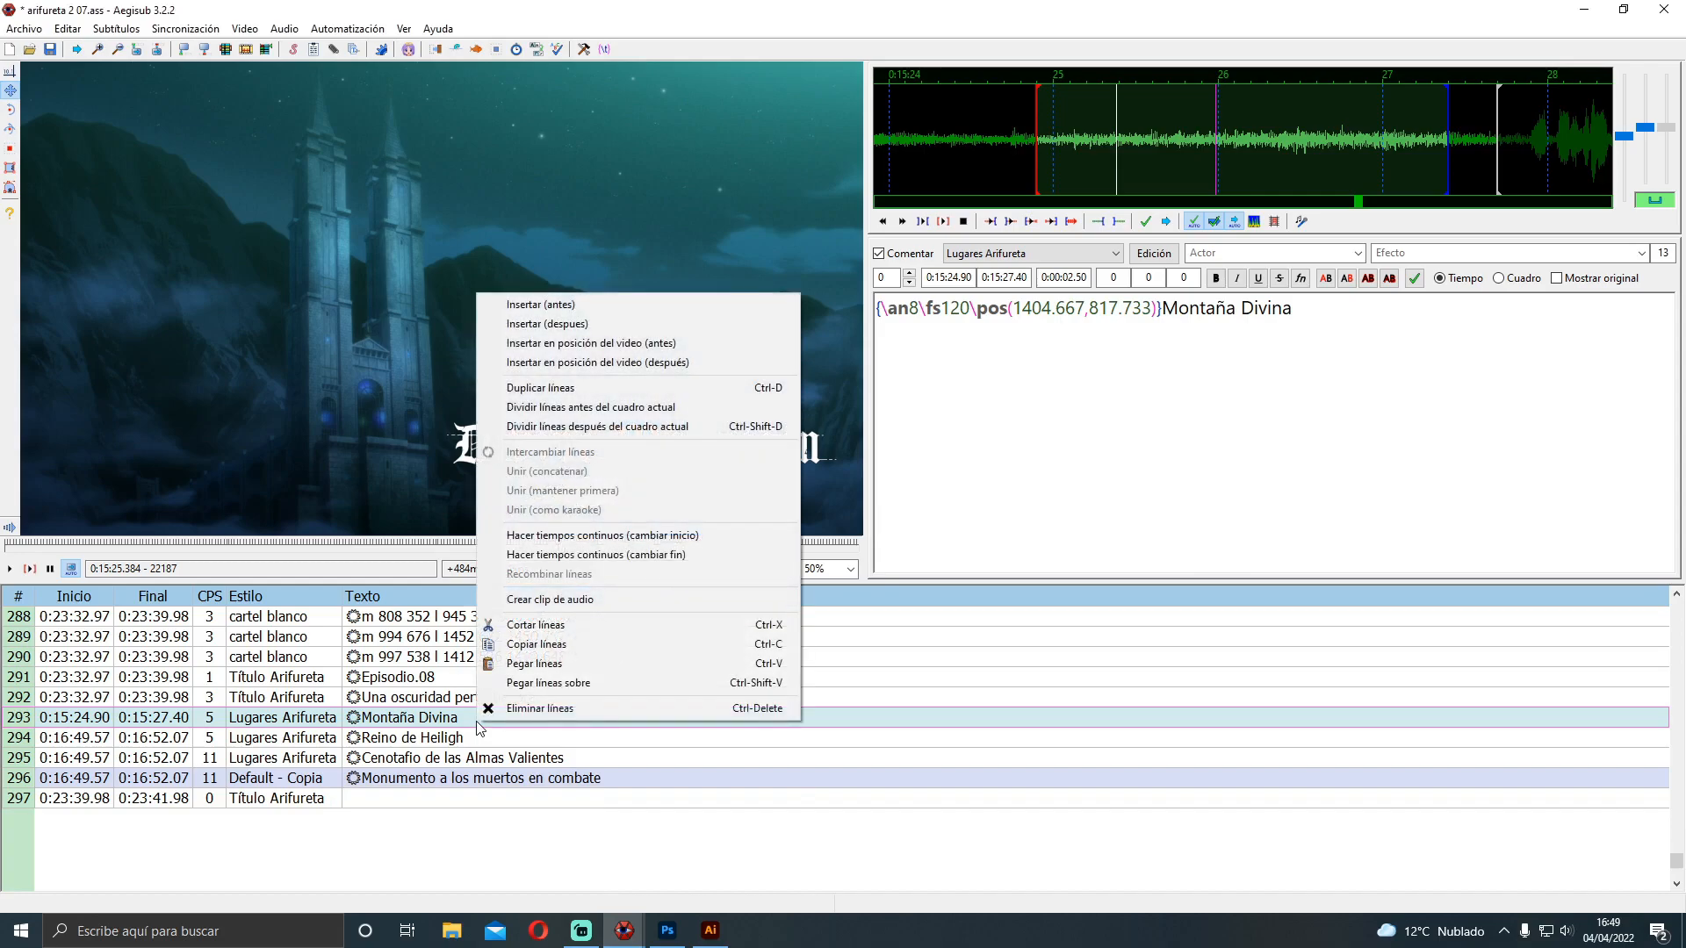
left_click(391, 722)
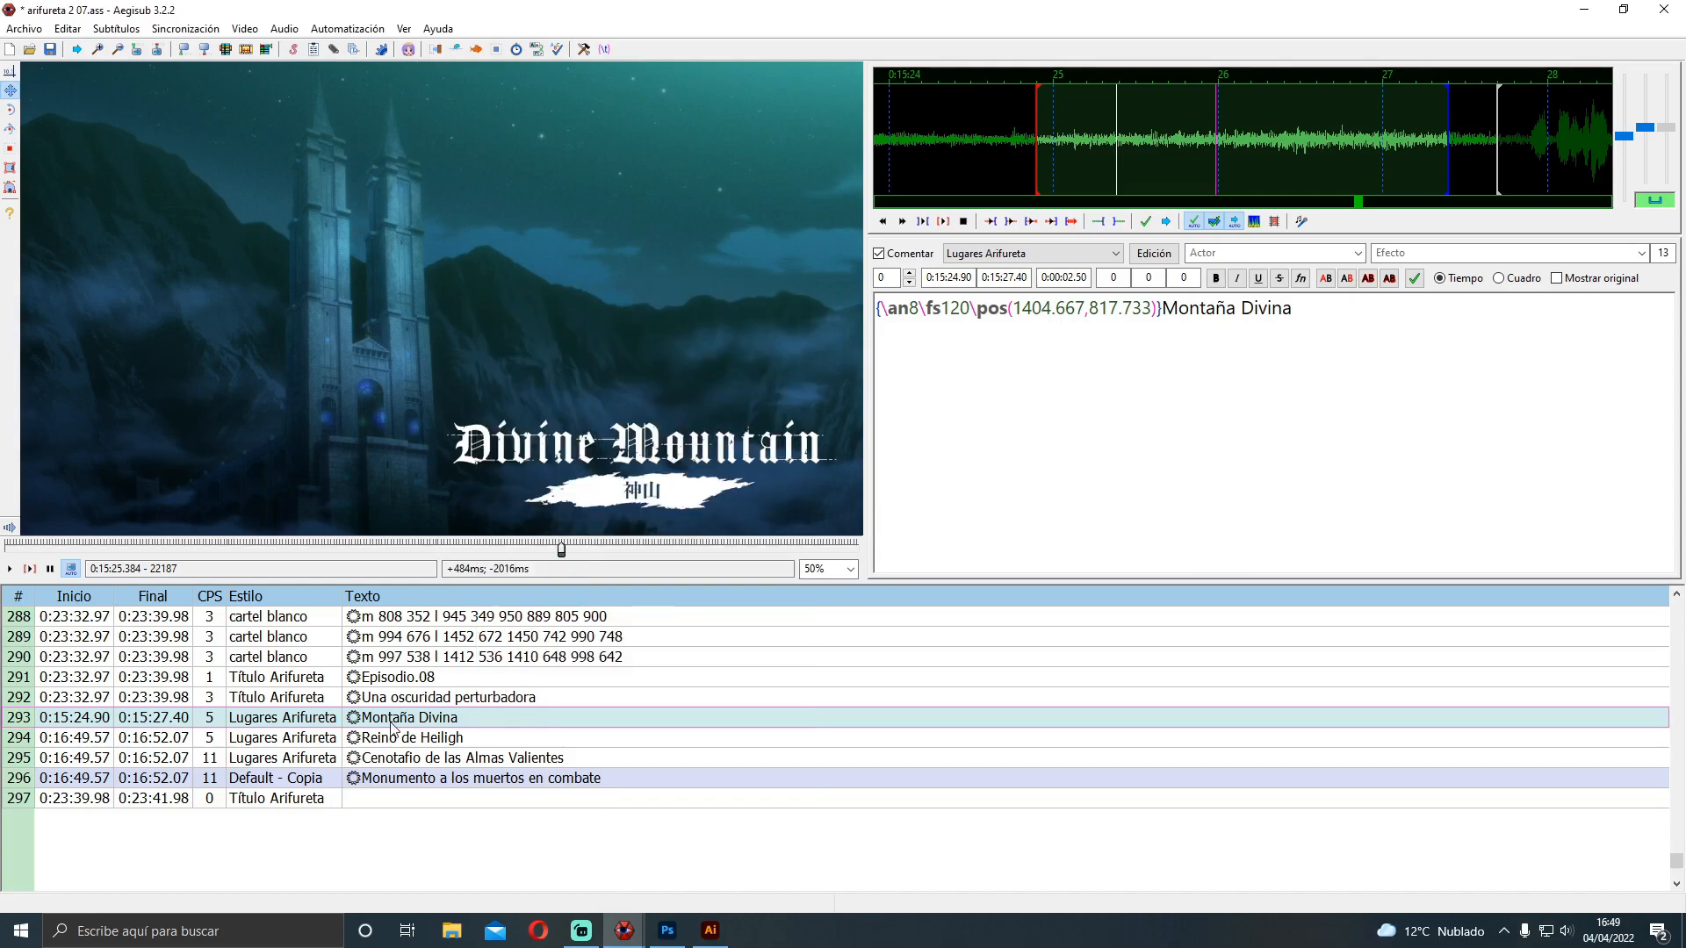
right_click(391, 727)
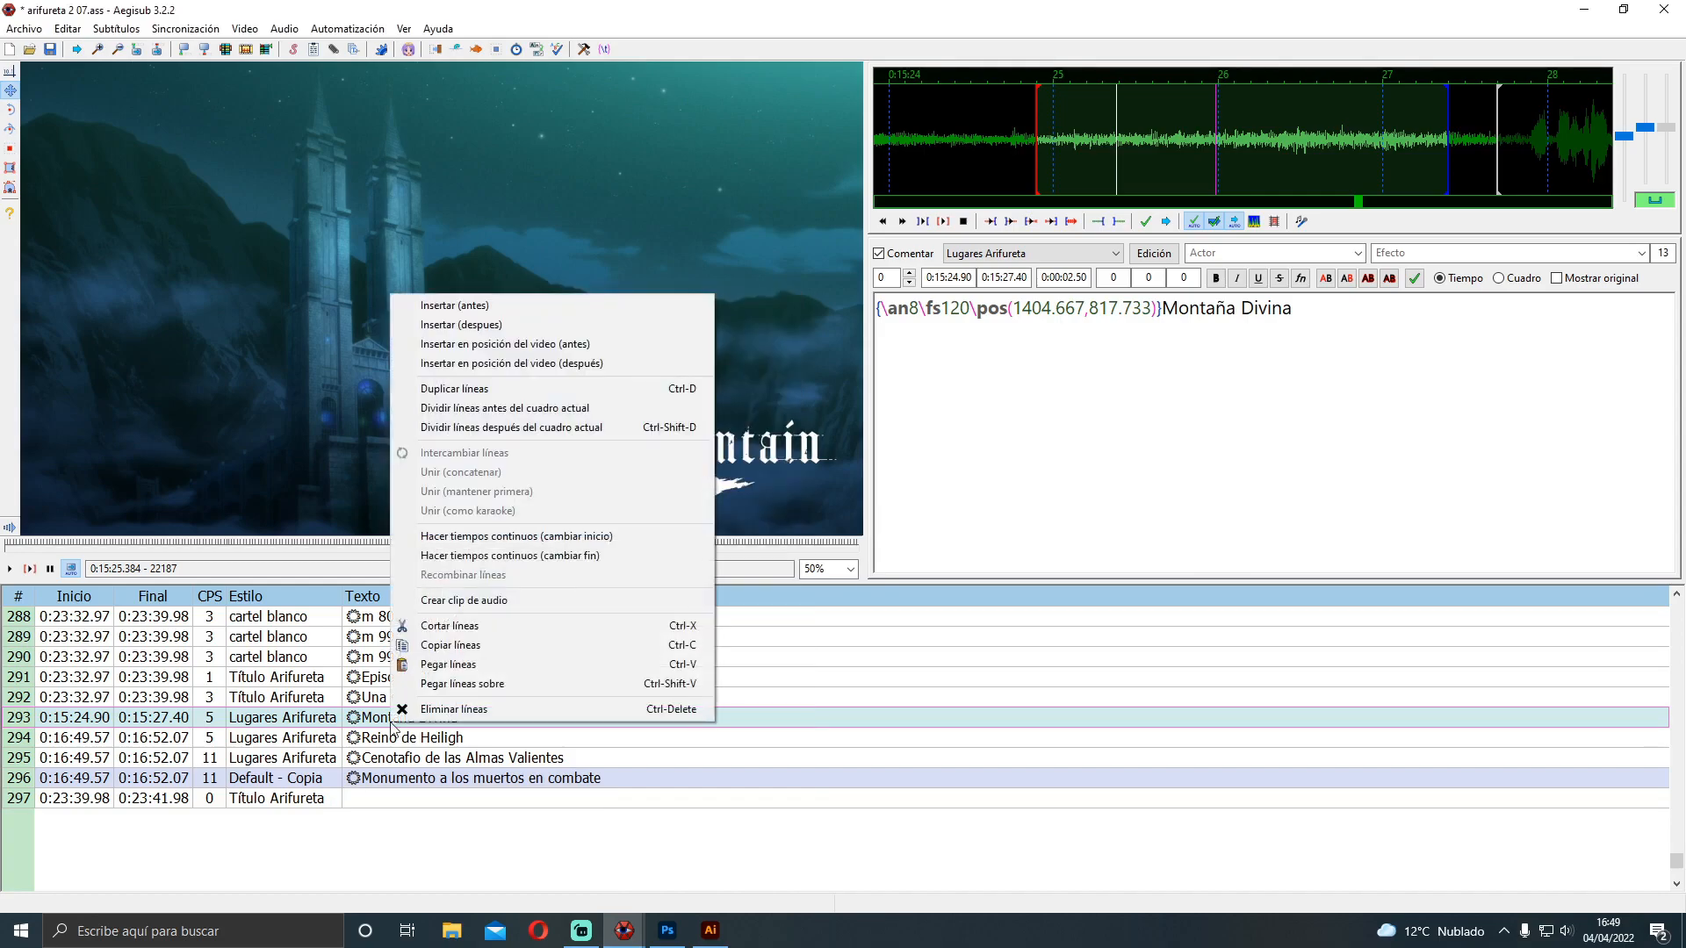
left_click(459, 392)
left_click(439, 738)
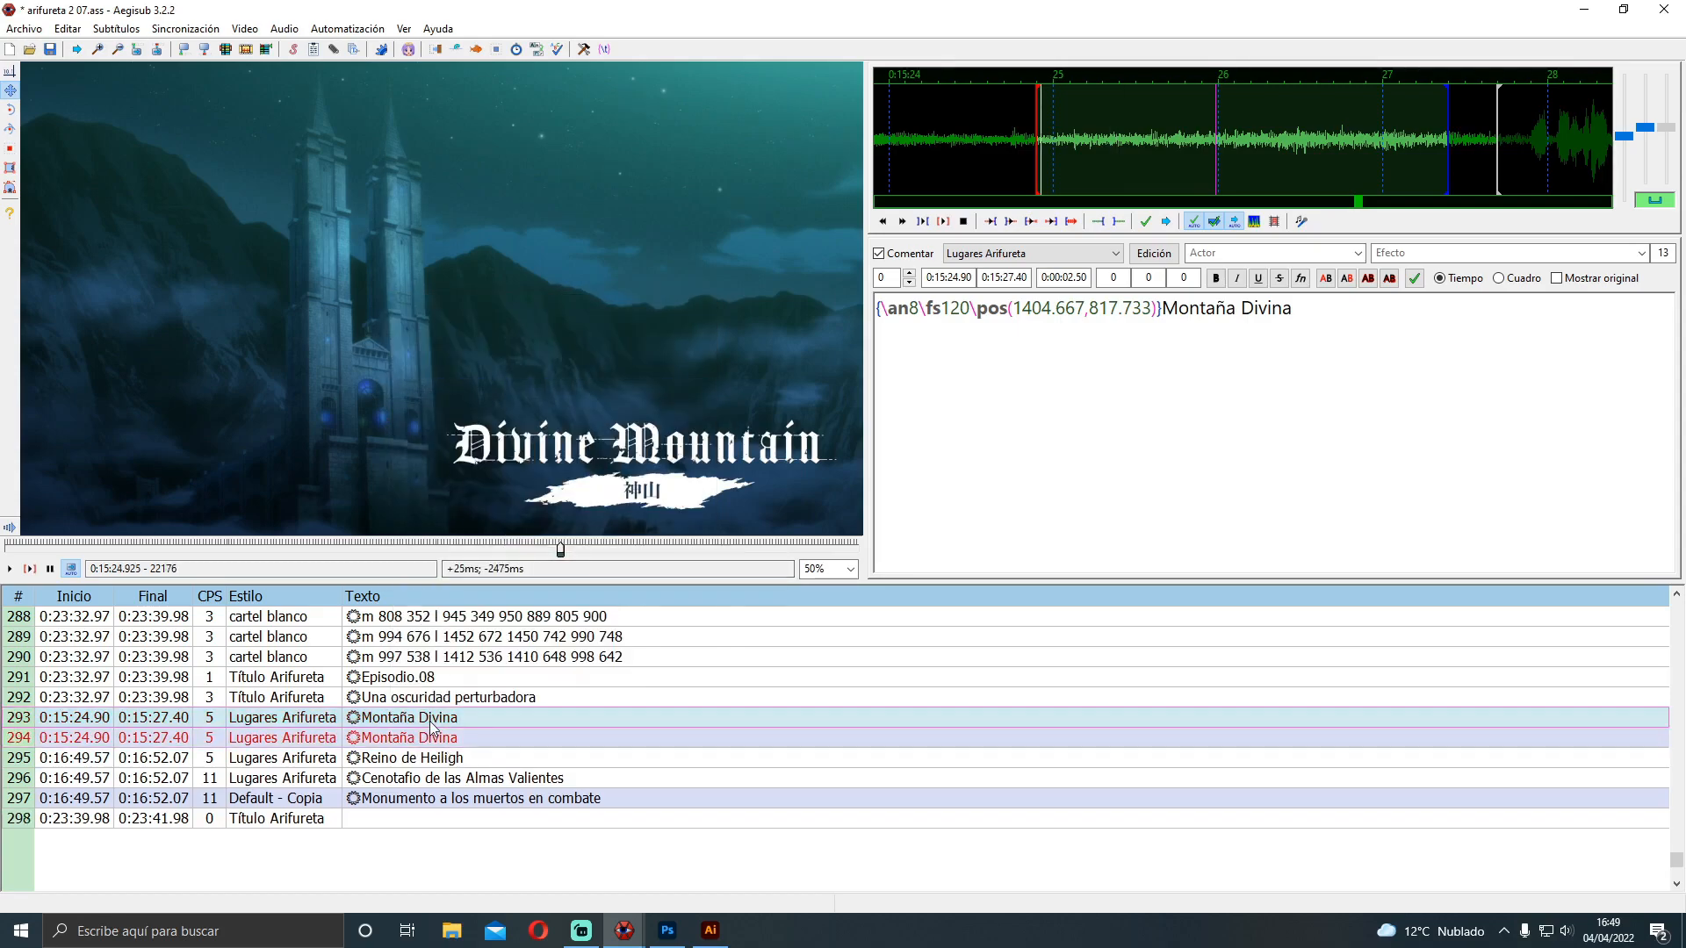
Clear all text from the first Montaña Divina line and turn off its Comentar status
triple_click(1009, 412)
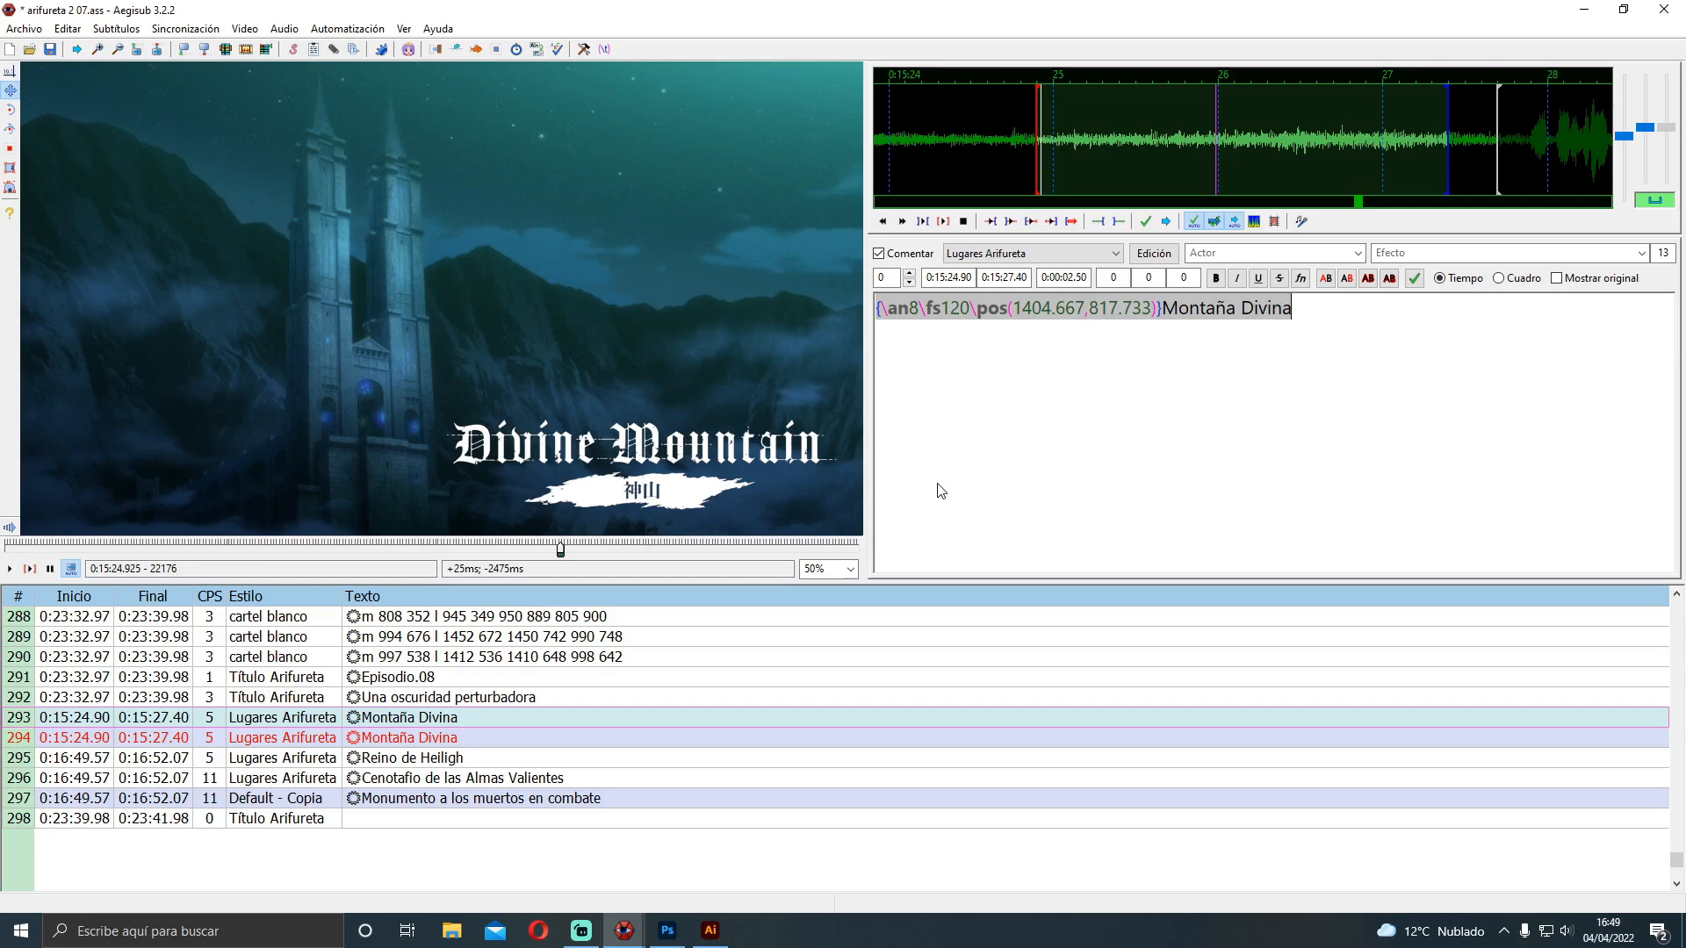
triple_click(1227, 355)
key("BackSpace")
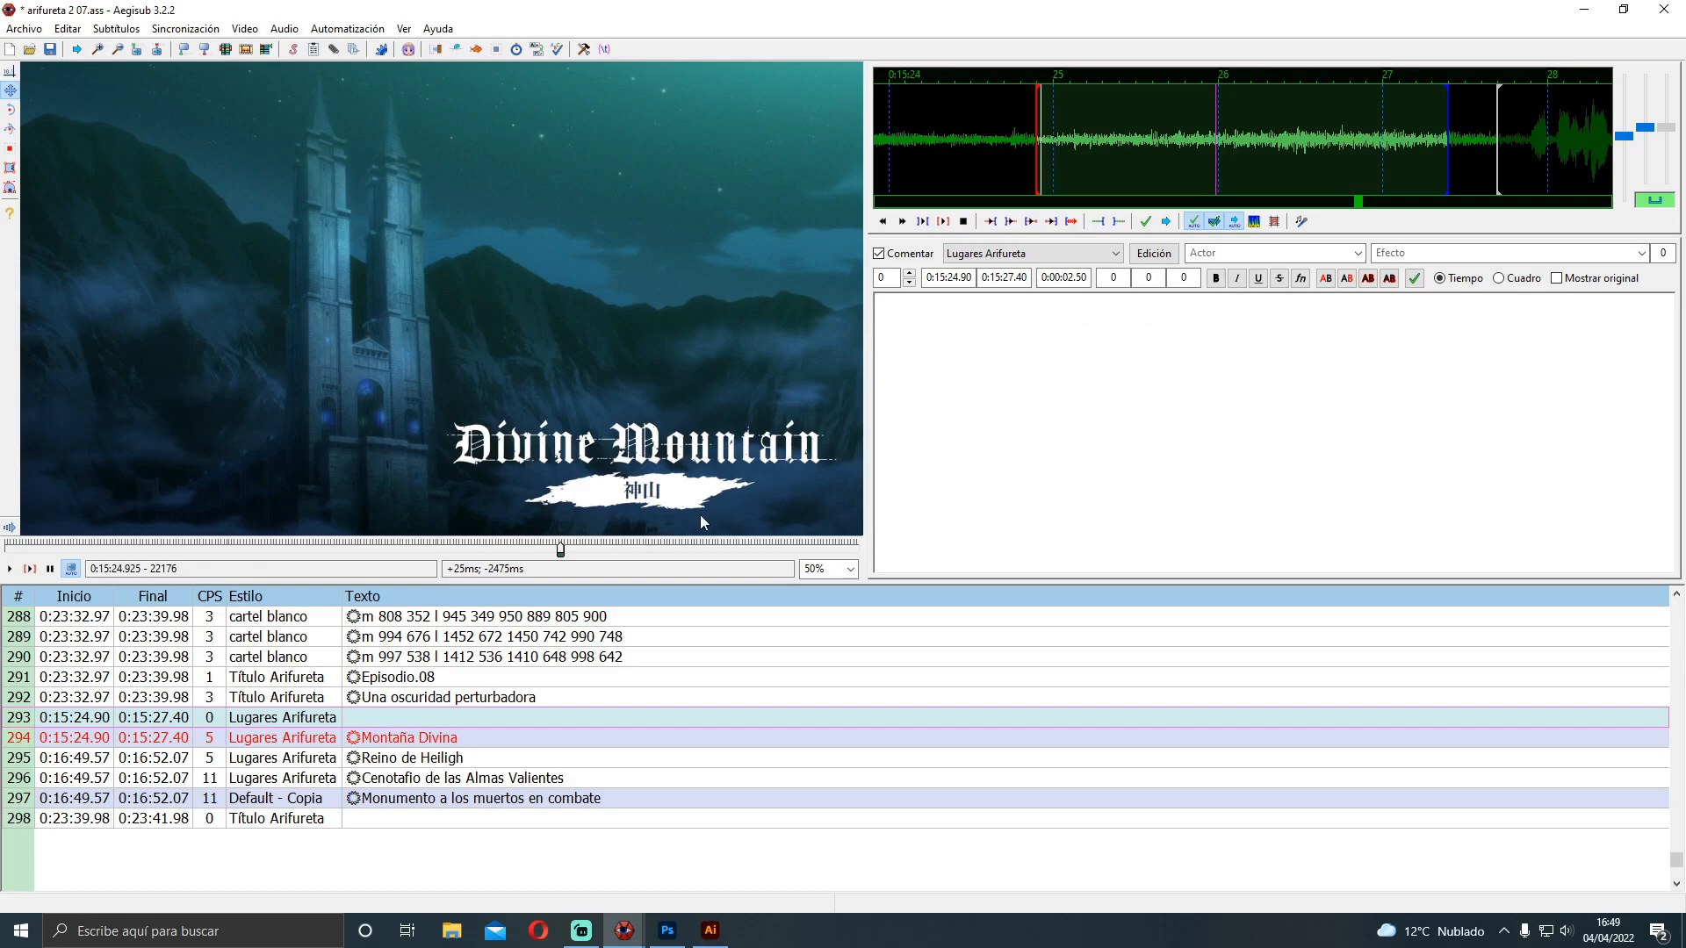
left_click(933, 254)
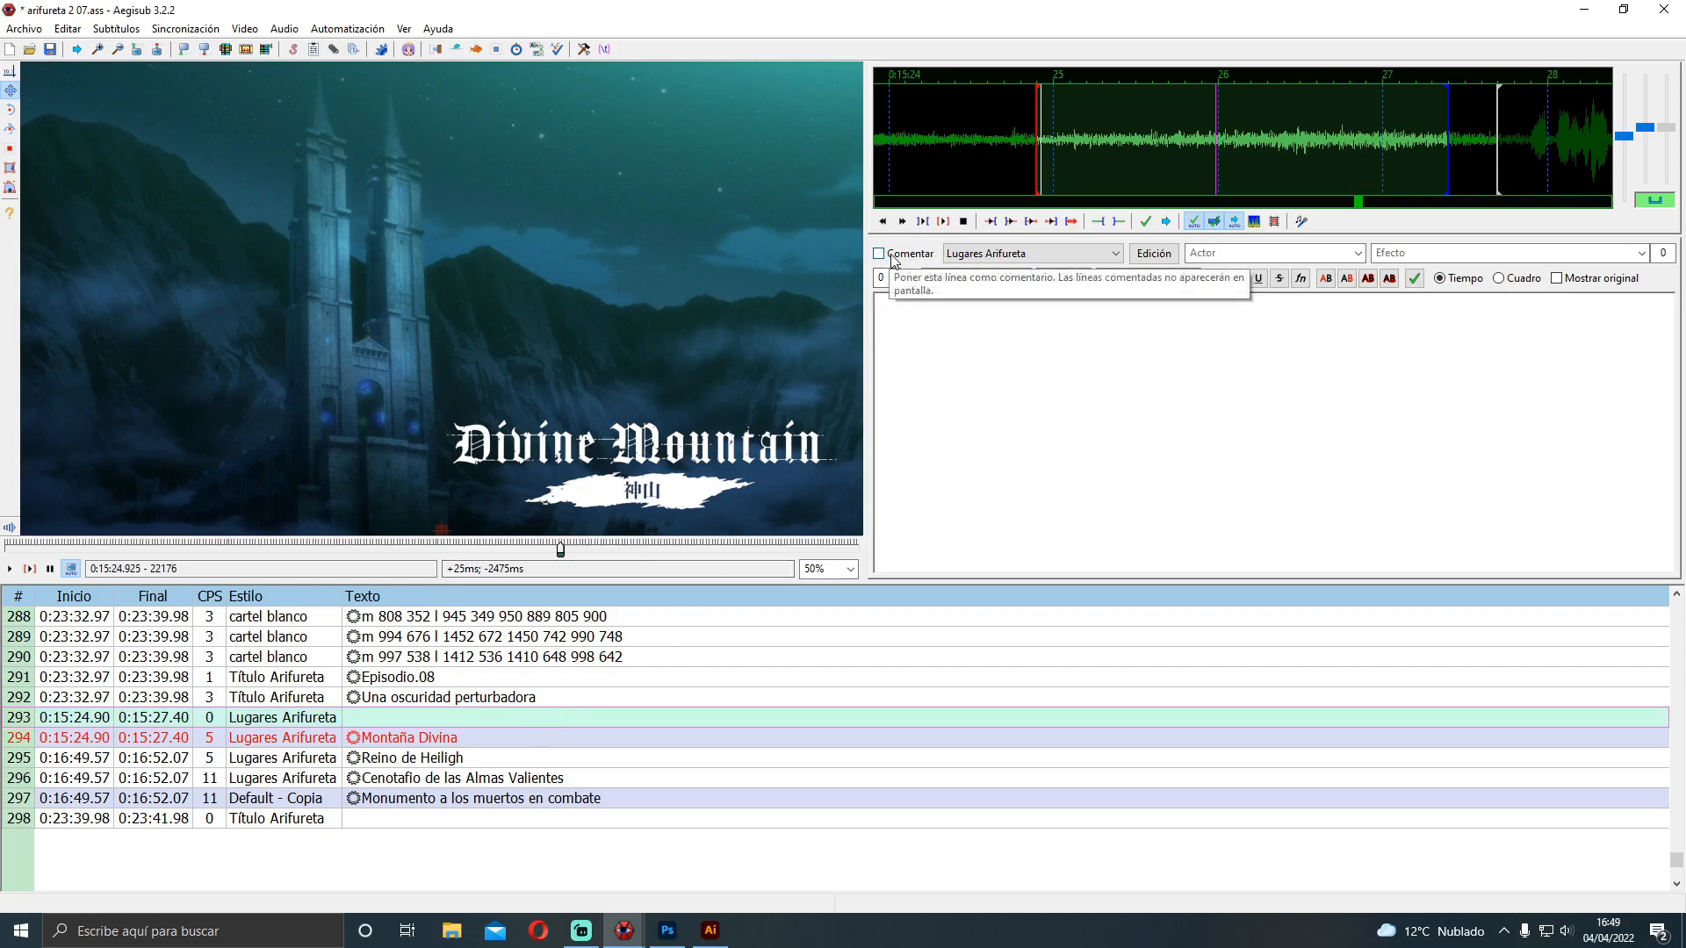
left_click(552, 729)
left_click(549, 721)
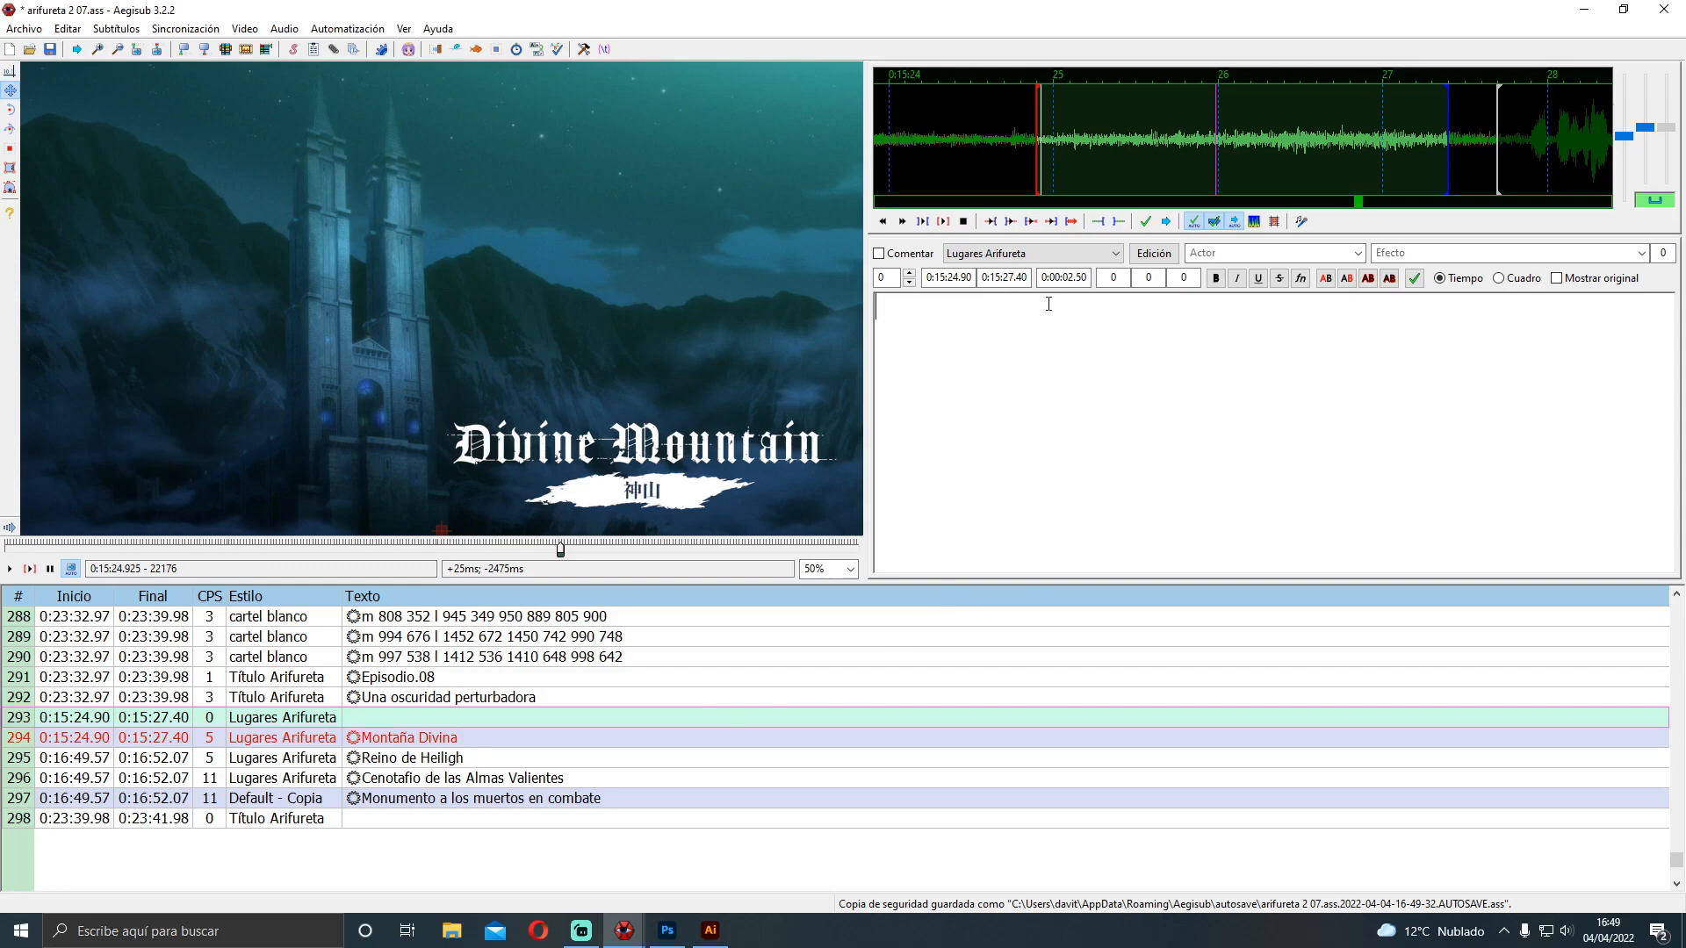
Review the cartel blanco style's settings without changing them, and assign that style to the emptied line
left_click(103, 29)
left_click(130, 51)
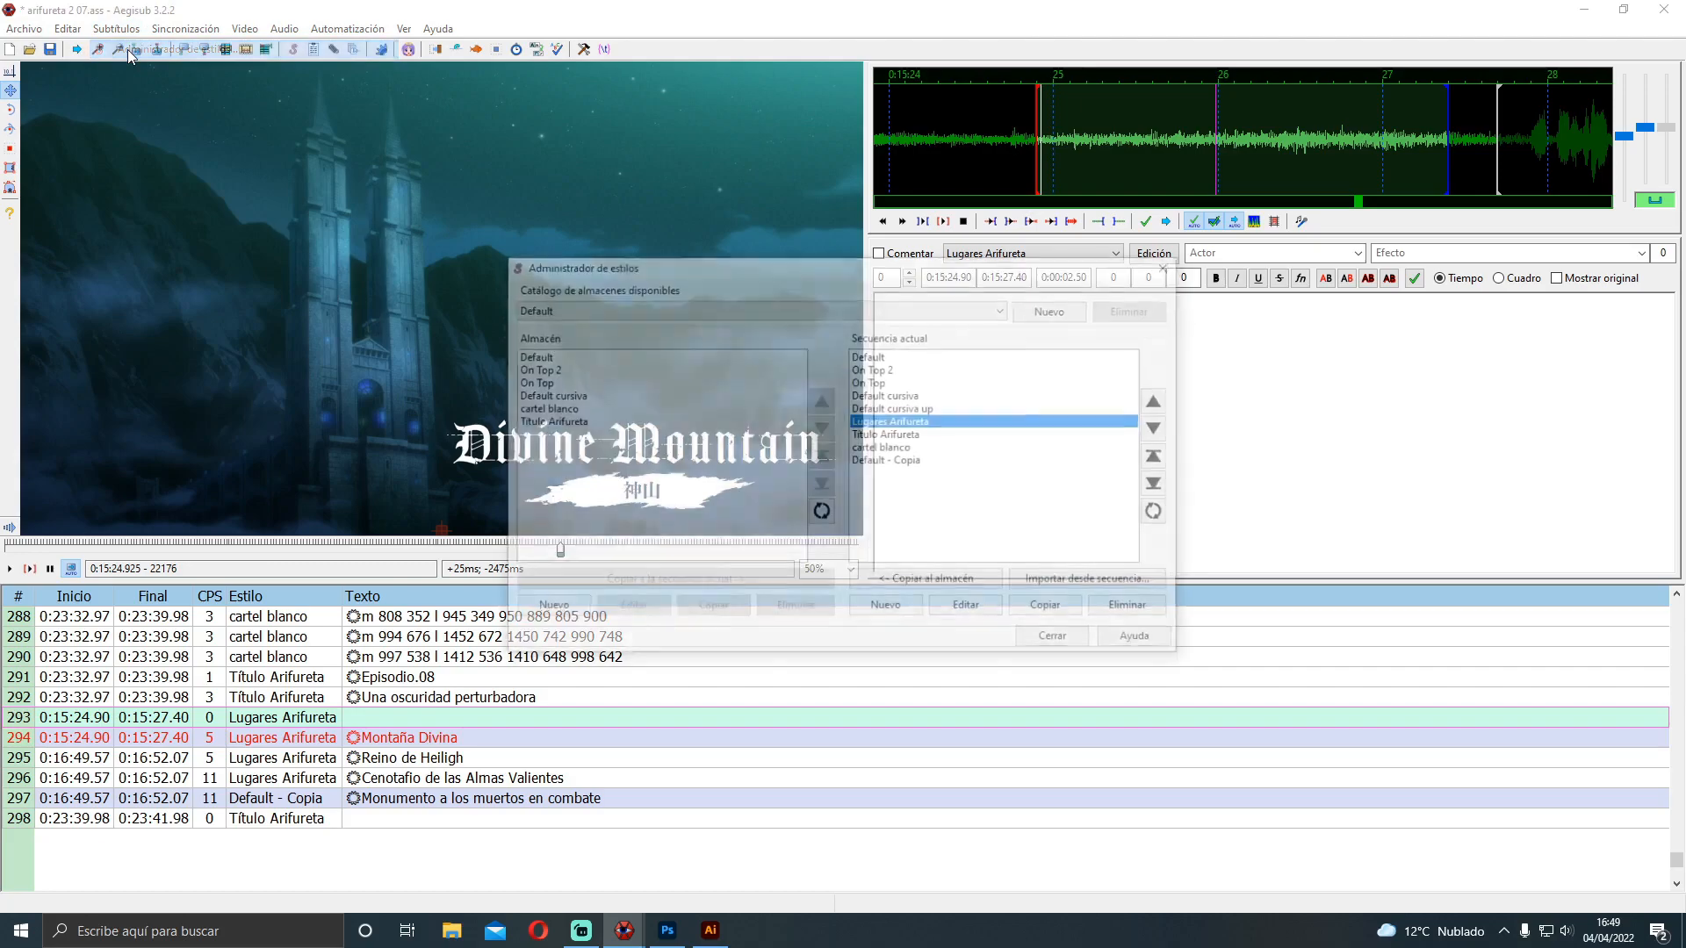
double_click(875, 449)
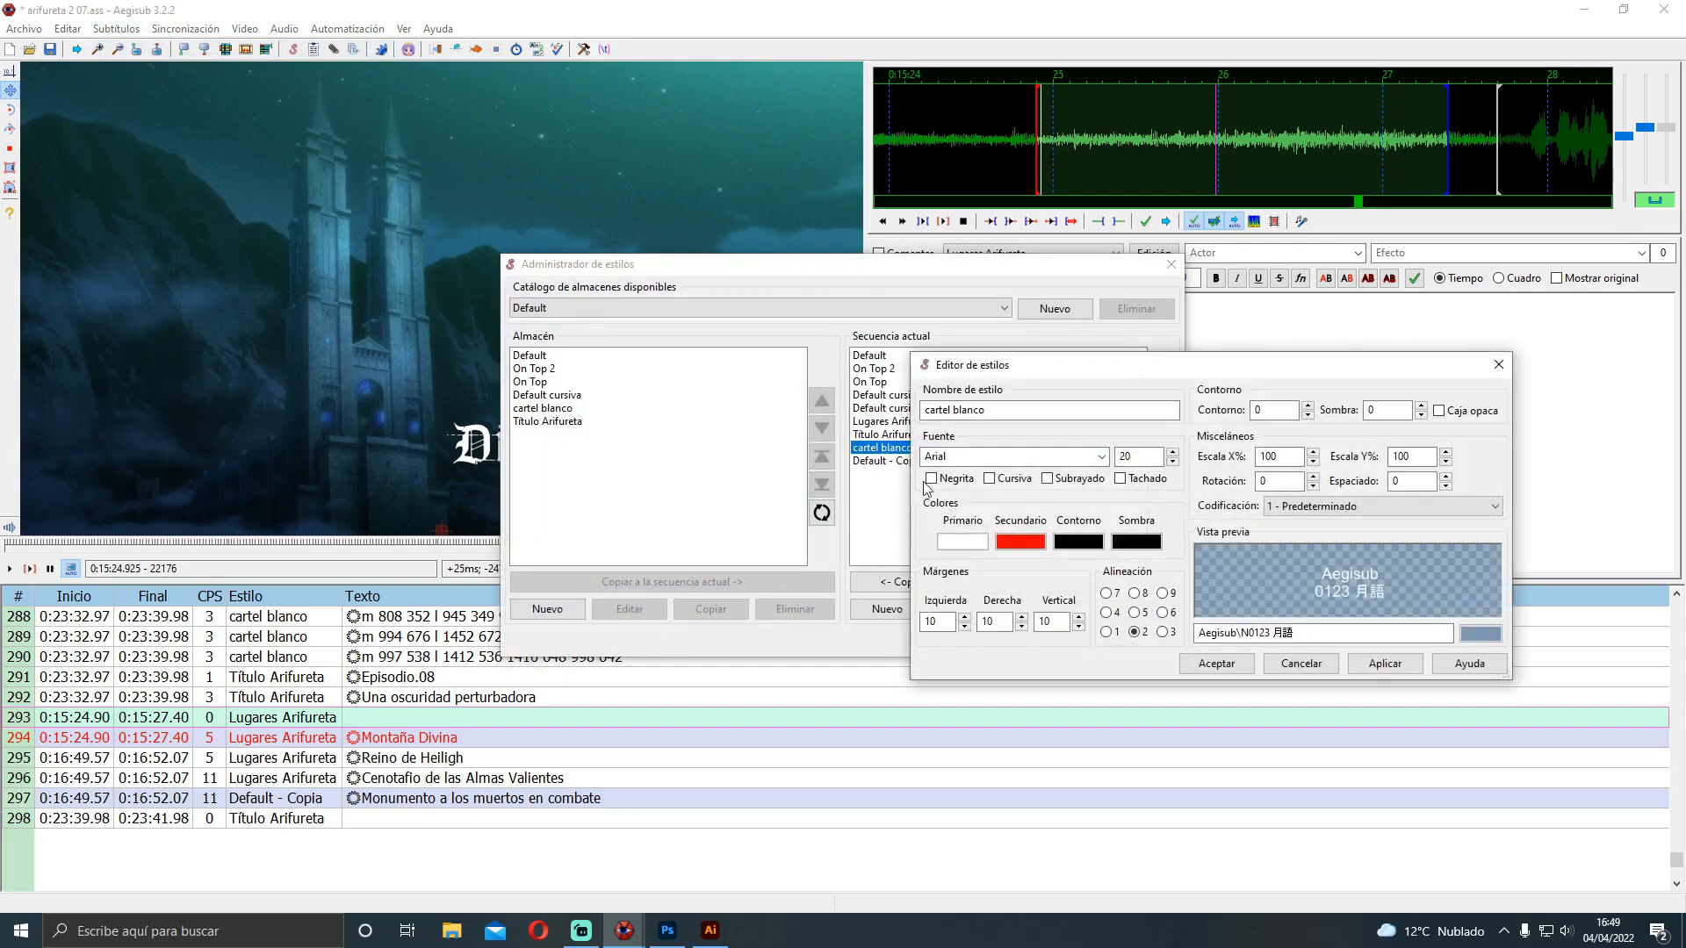
left_click_drag(1118, 374, 1014, 395)
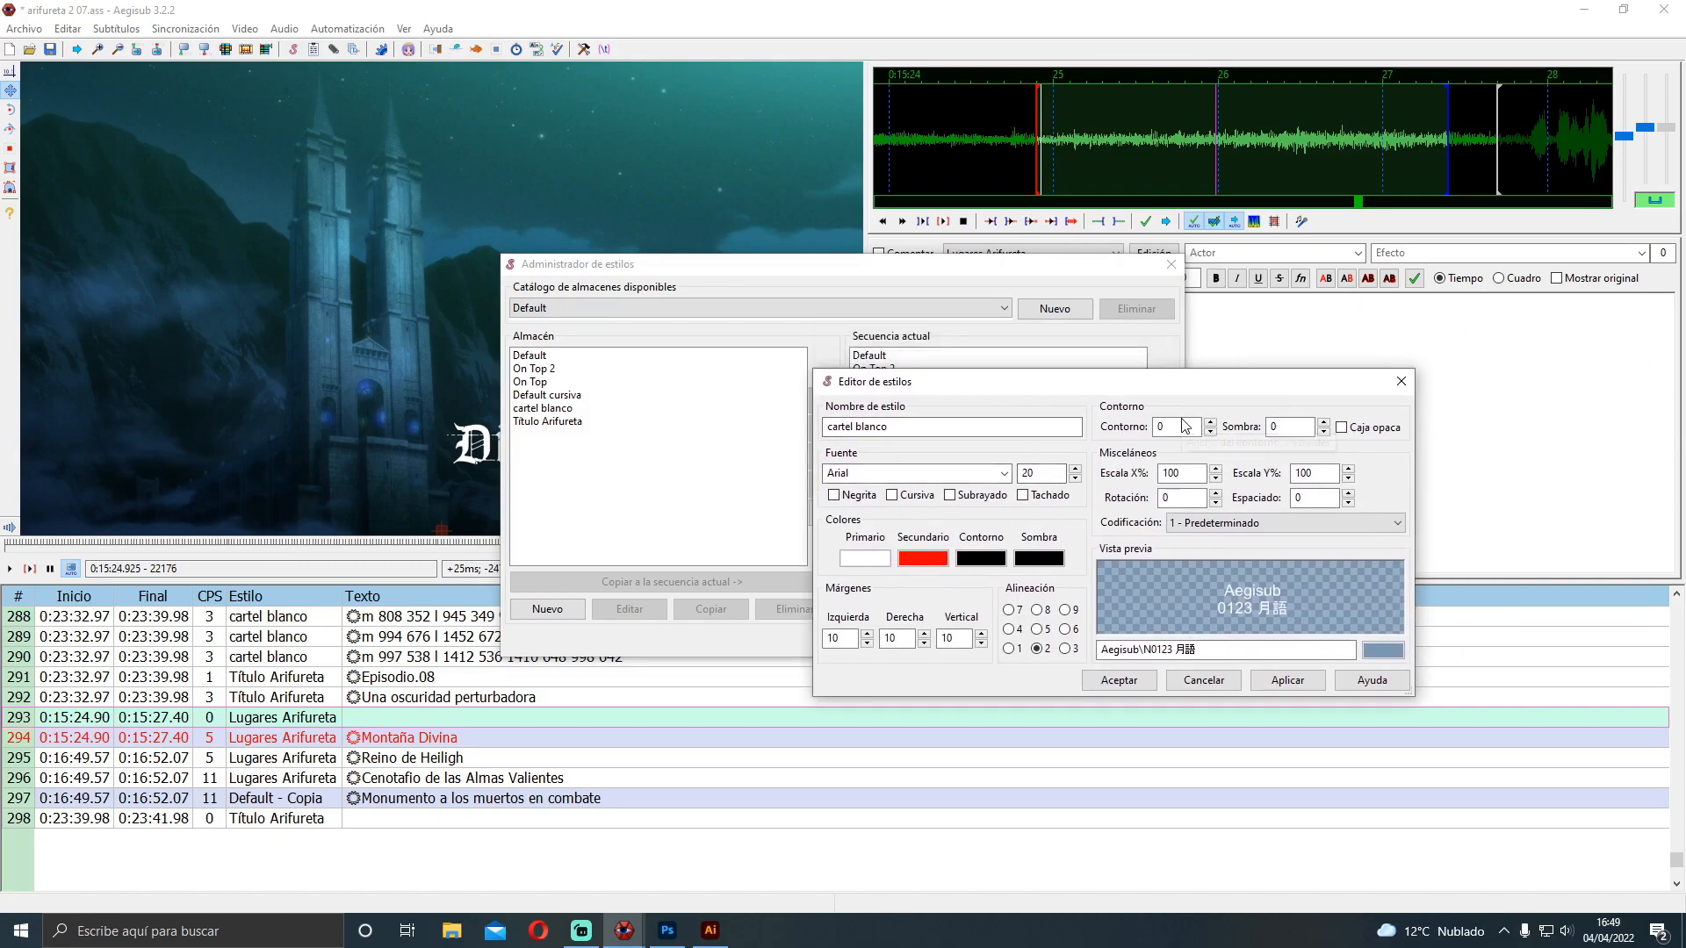
left_click(1203, 681)
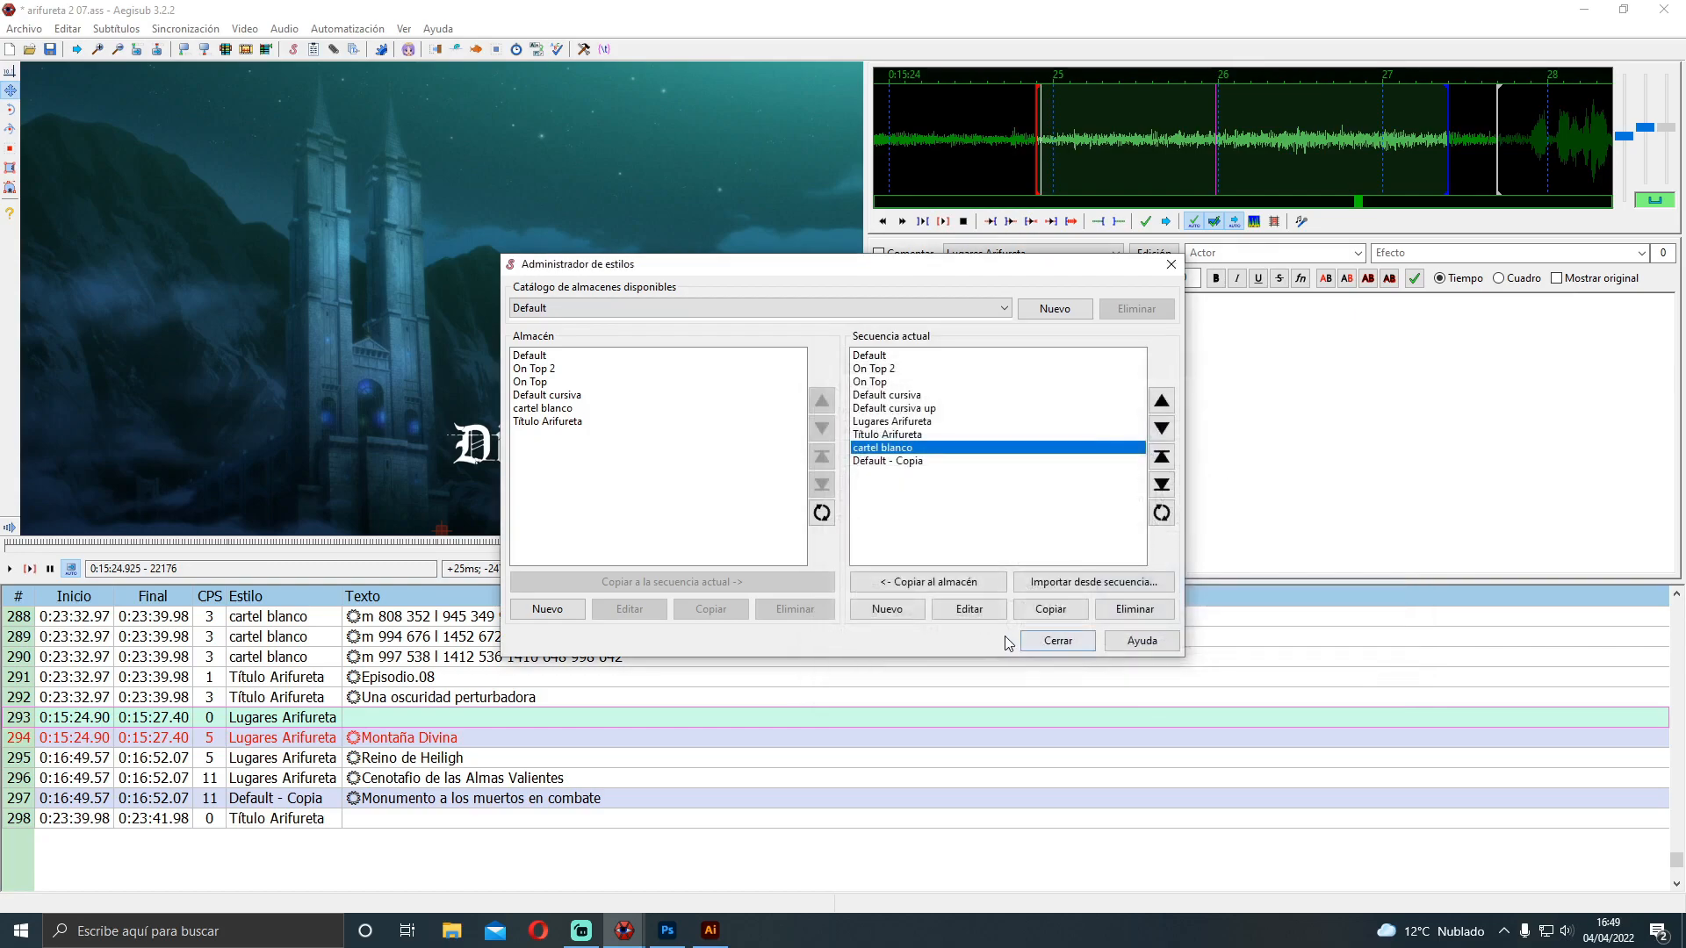
left_click(1049, 641)
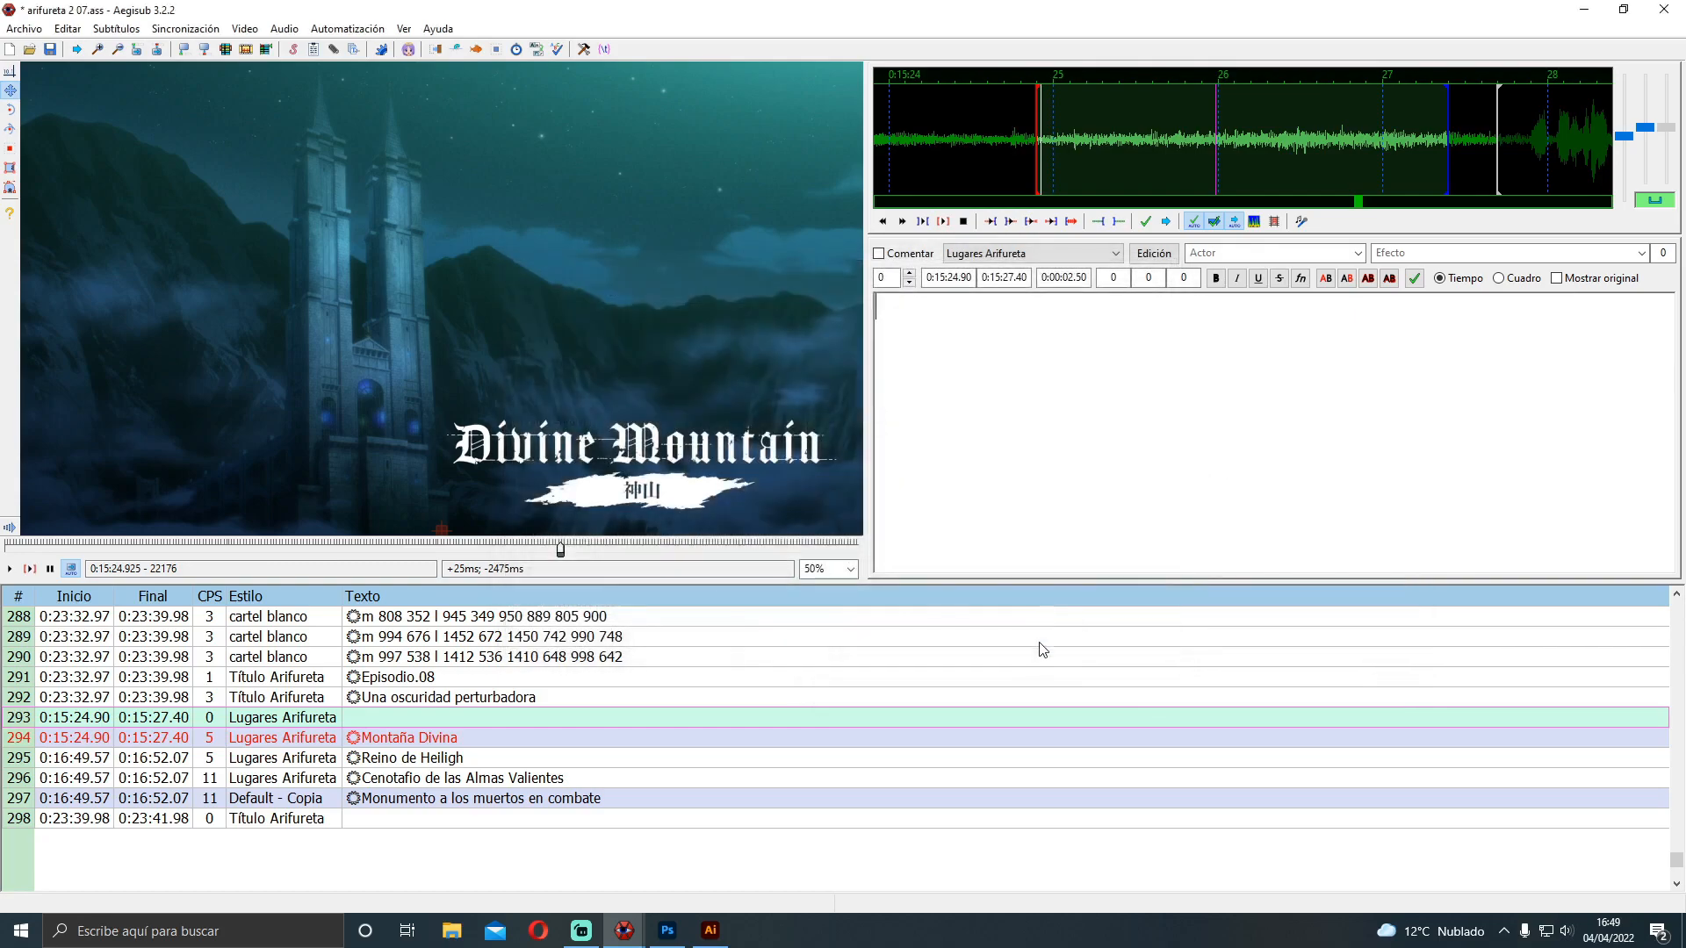
left_click(1036, 256)
left_click(976, 370)
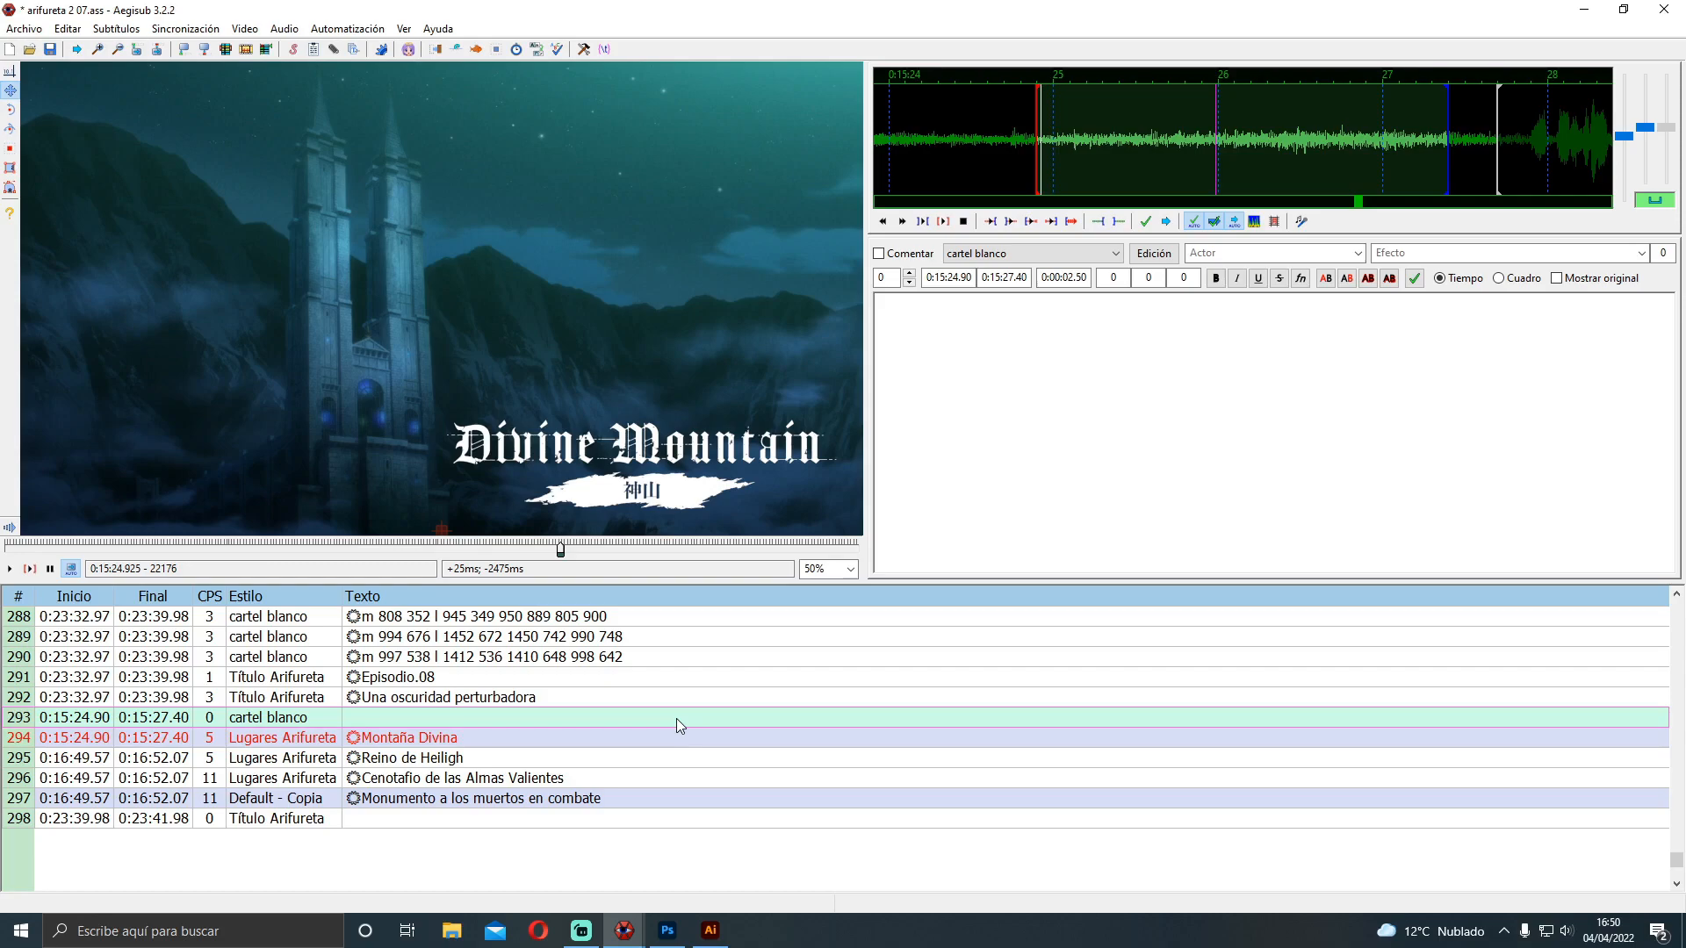
Paste the exported drawing lines above the remaining Montaña Divina line, and make the blank cartel blanco line active with the pasted lines still selected
left_click(525, 737)
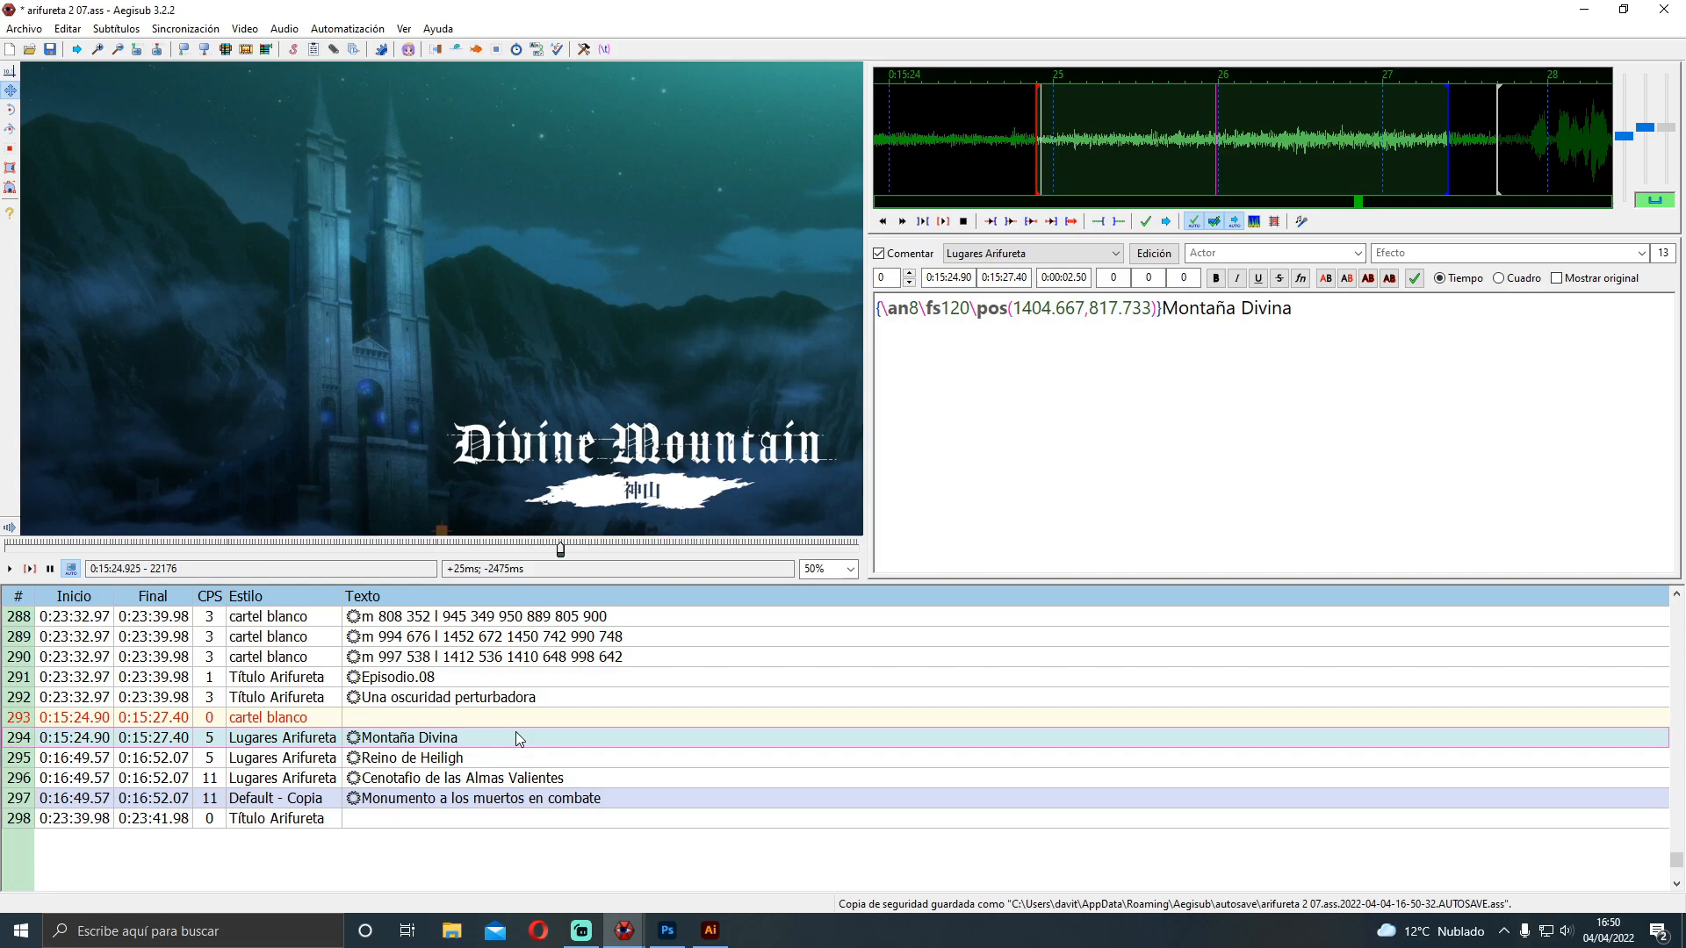
key("ctrl+v")
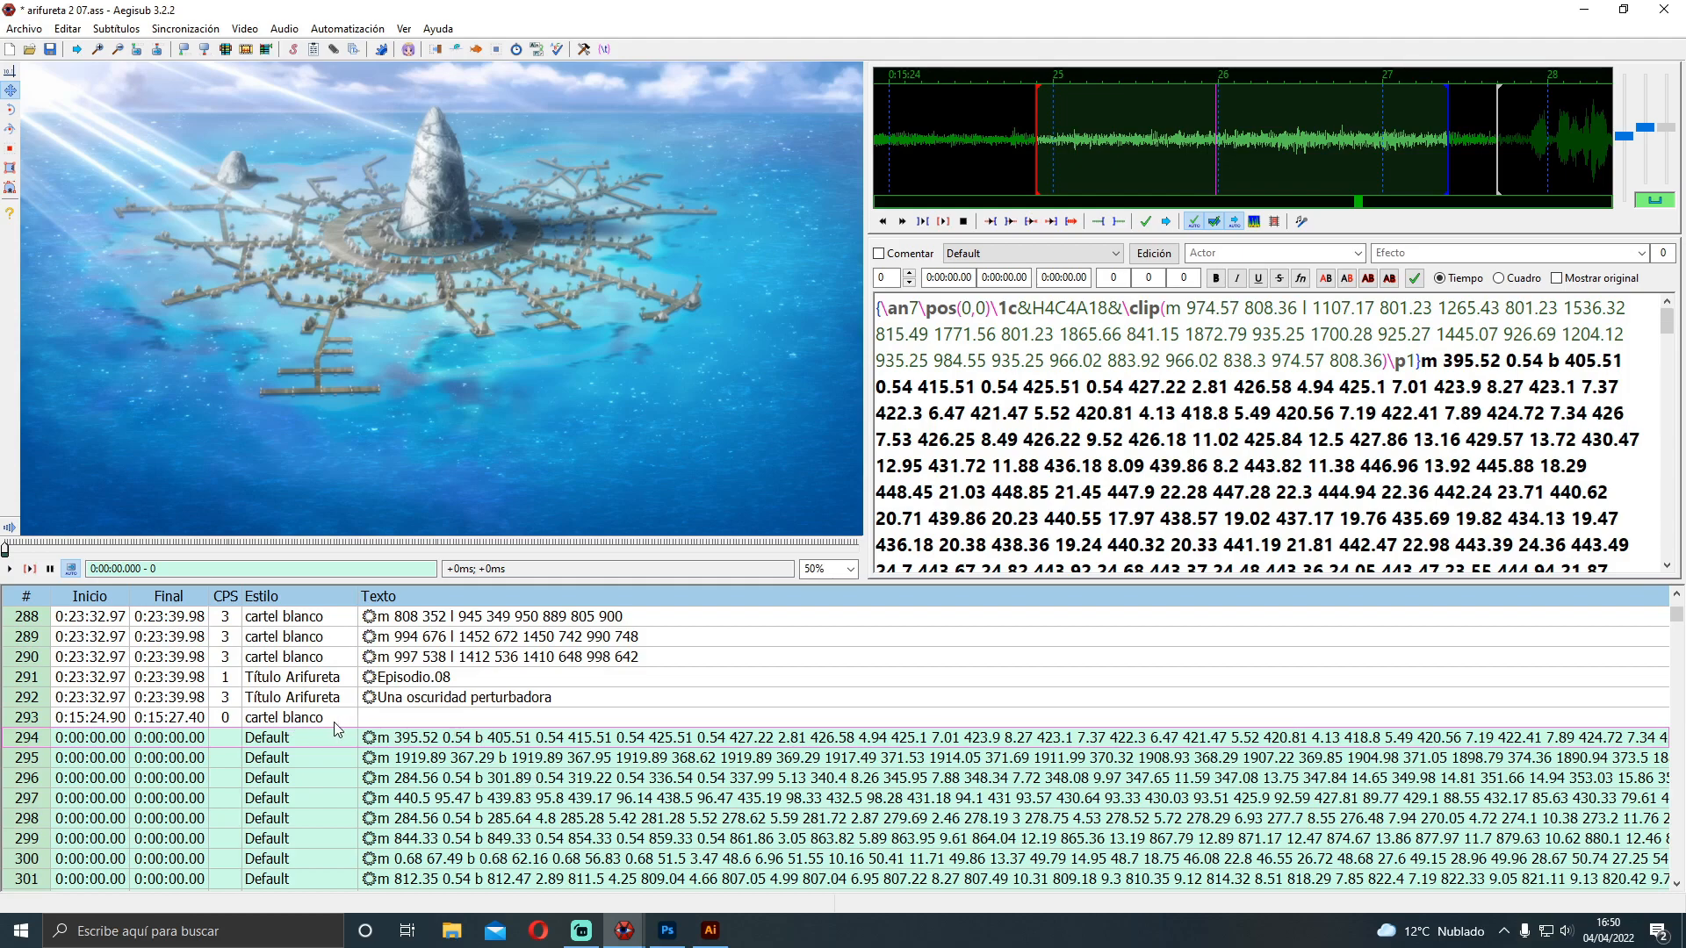
left_click(334, 723)
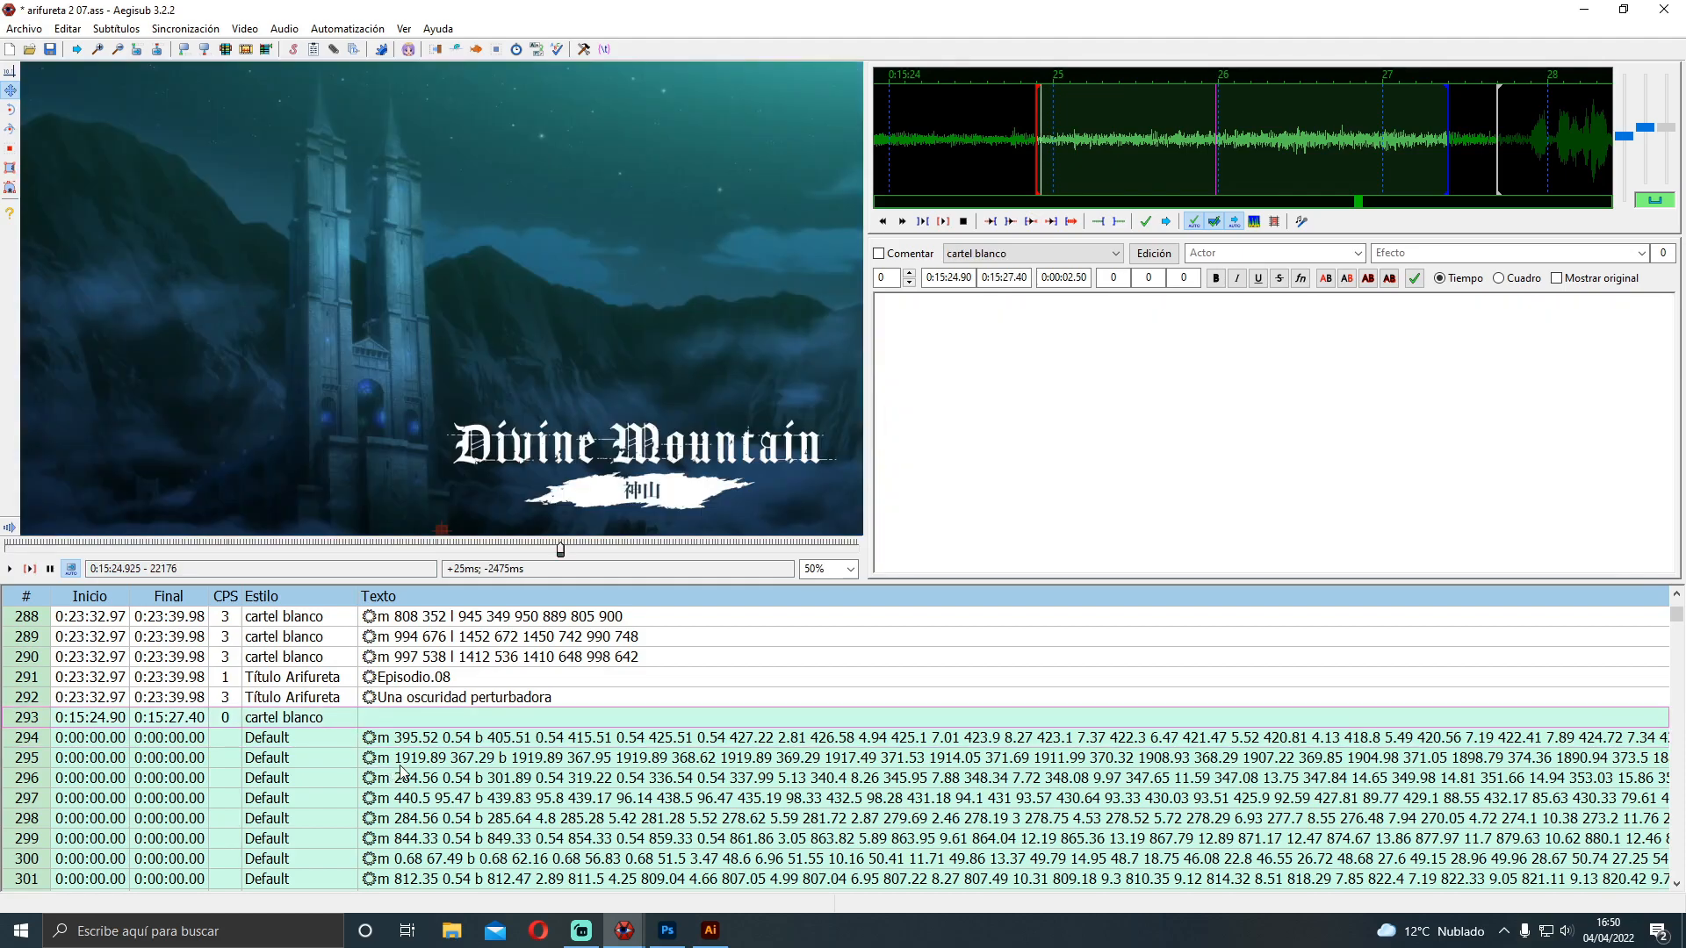
Set the end time of all selected drawing lines to 0:15:27.40 and their start time to 0:15:24.90
left_click(1022, 277)
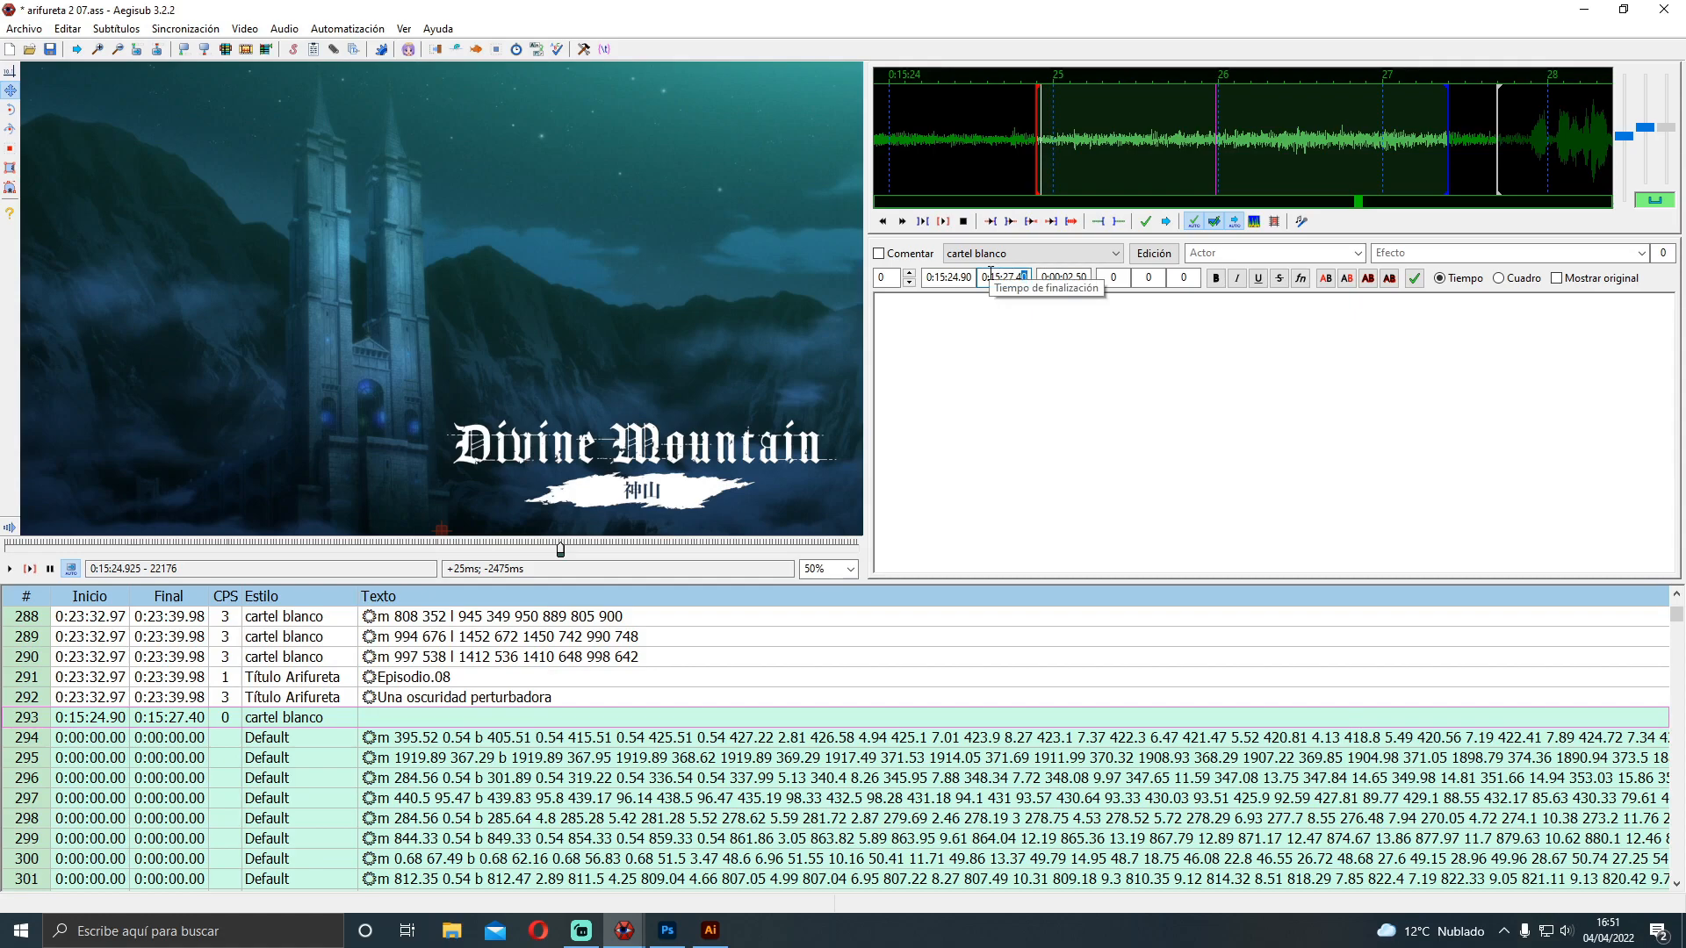
type("0")
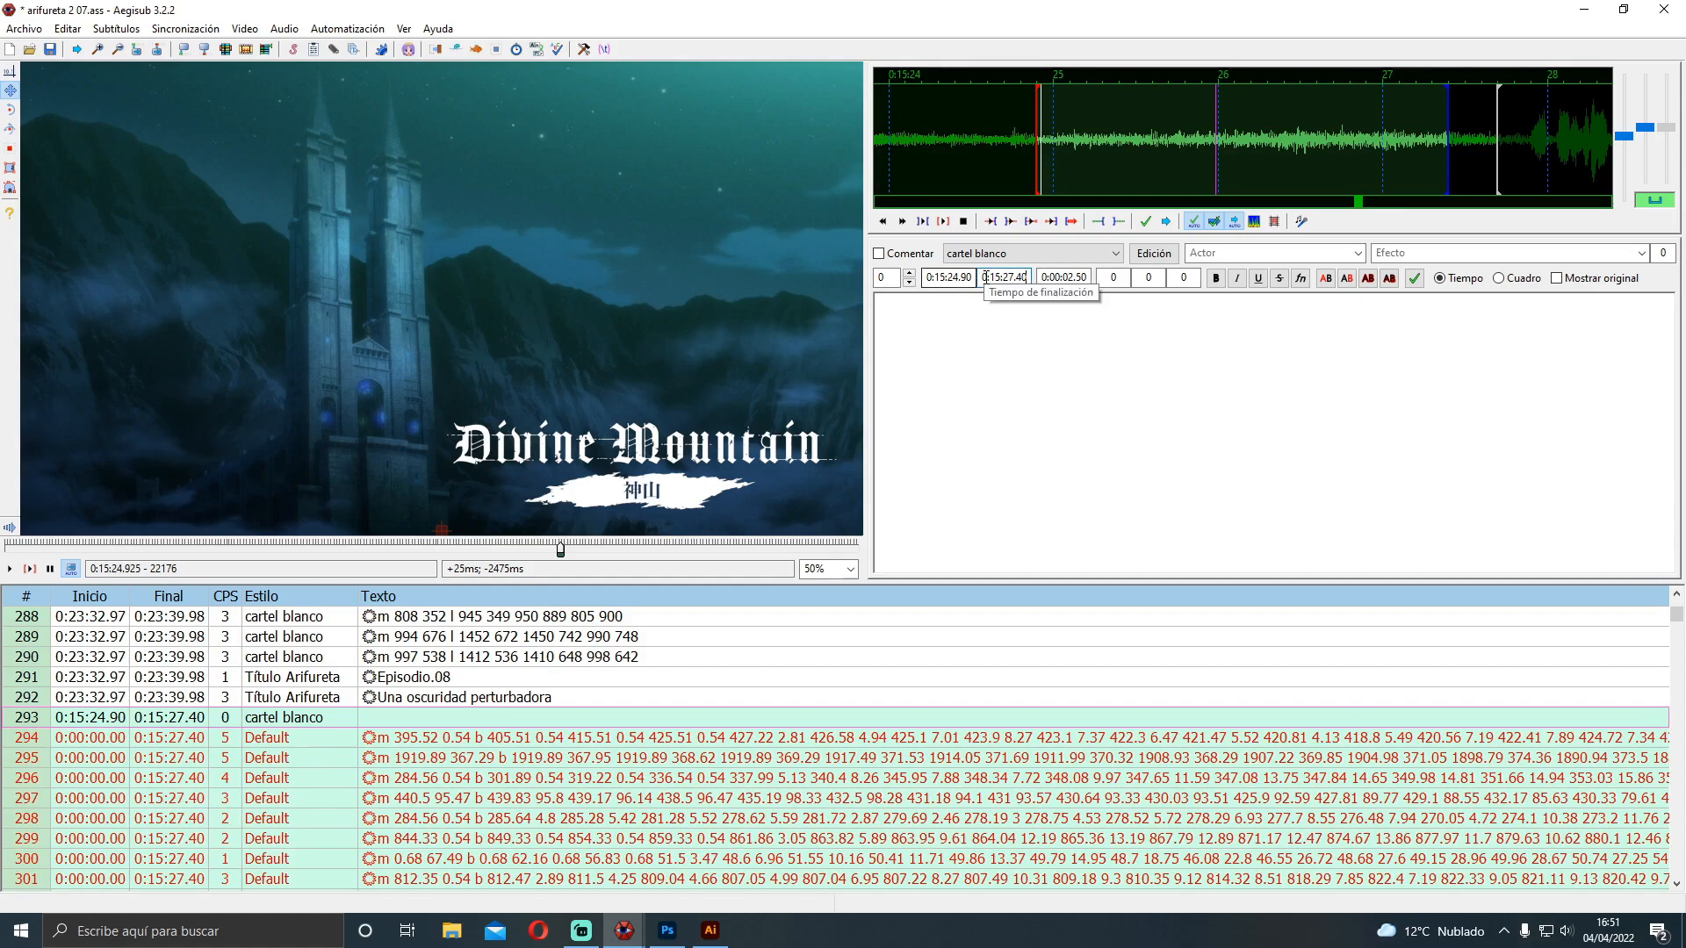
left_click(969, 276)
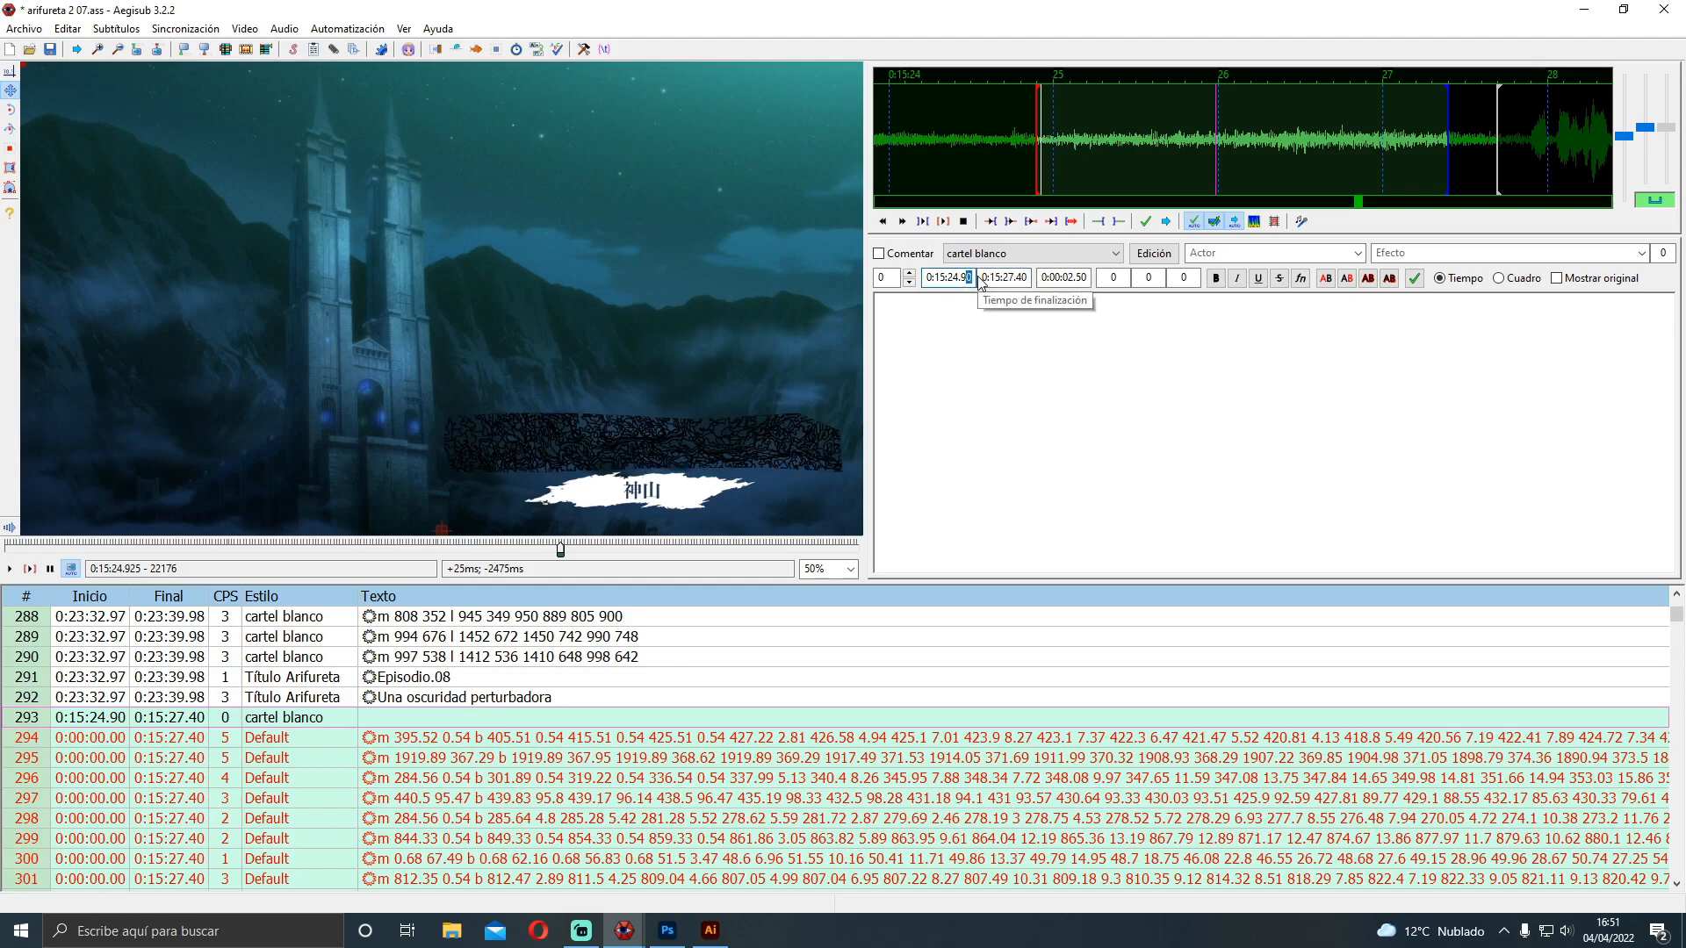
type("0")
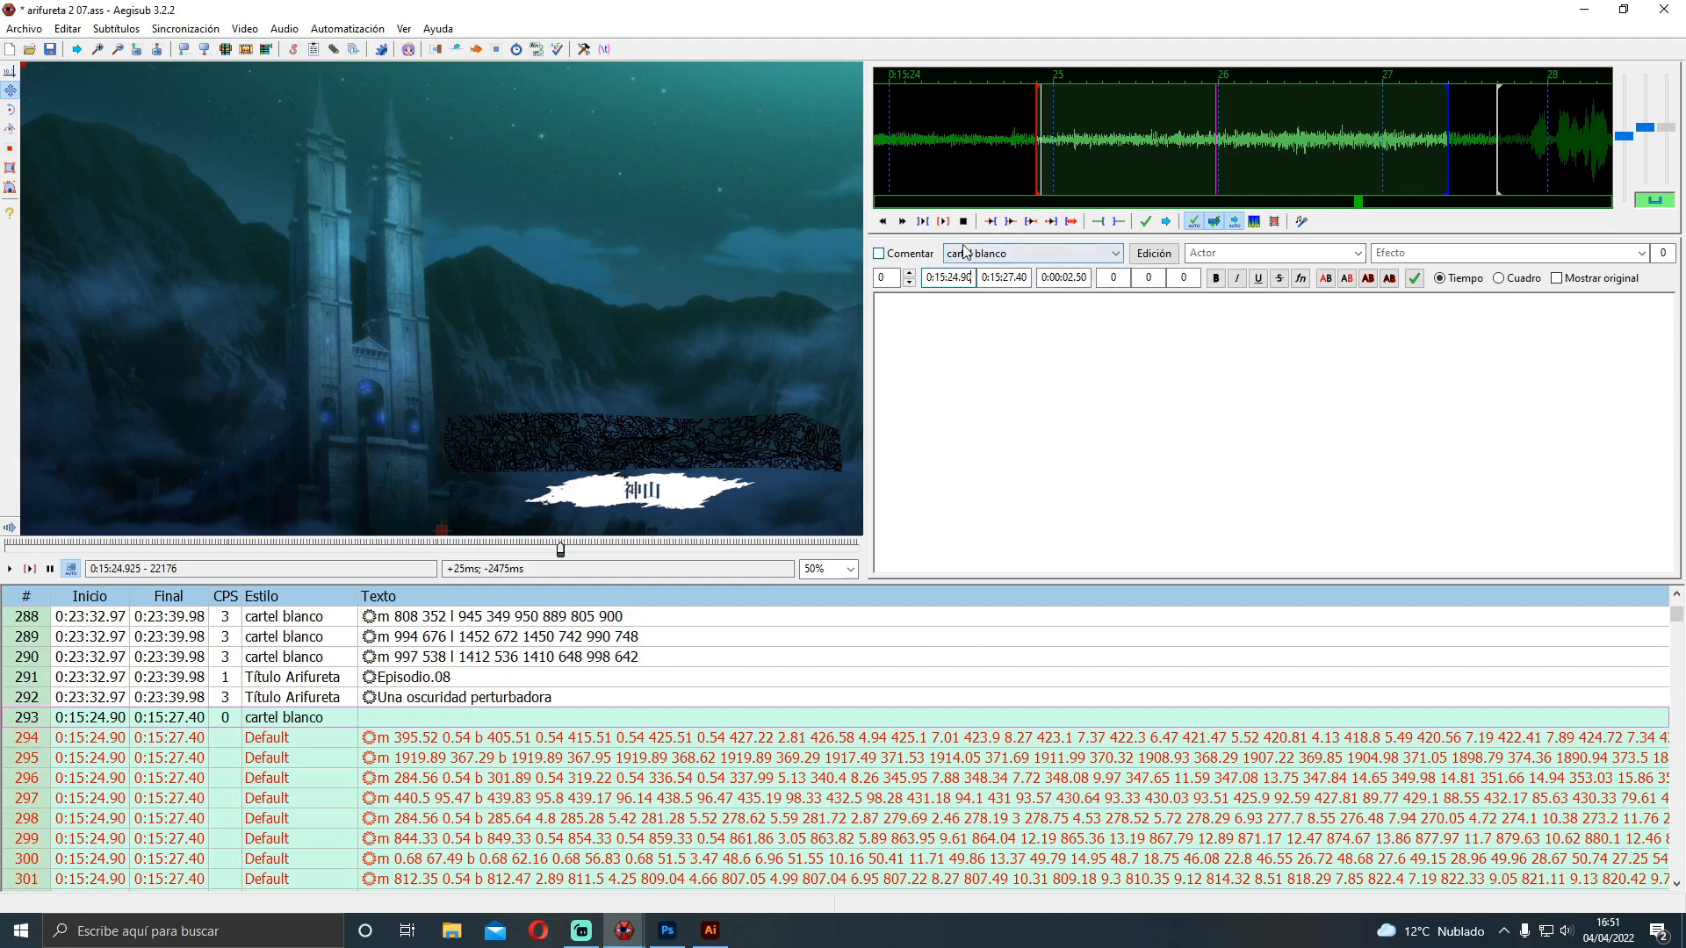
Apply the cartel blanco style to all selected drawing lines and inspect the masked sign in the video preview
left_click(981, 253)
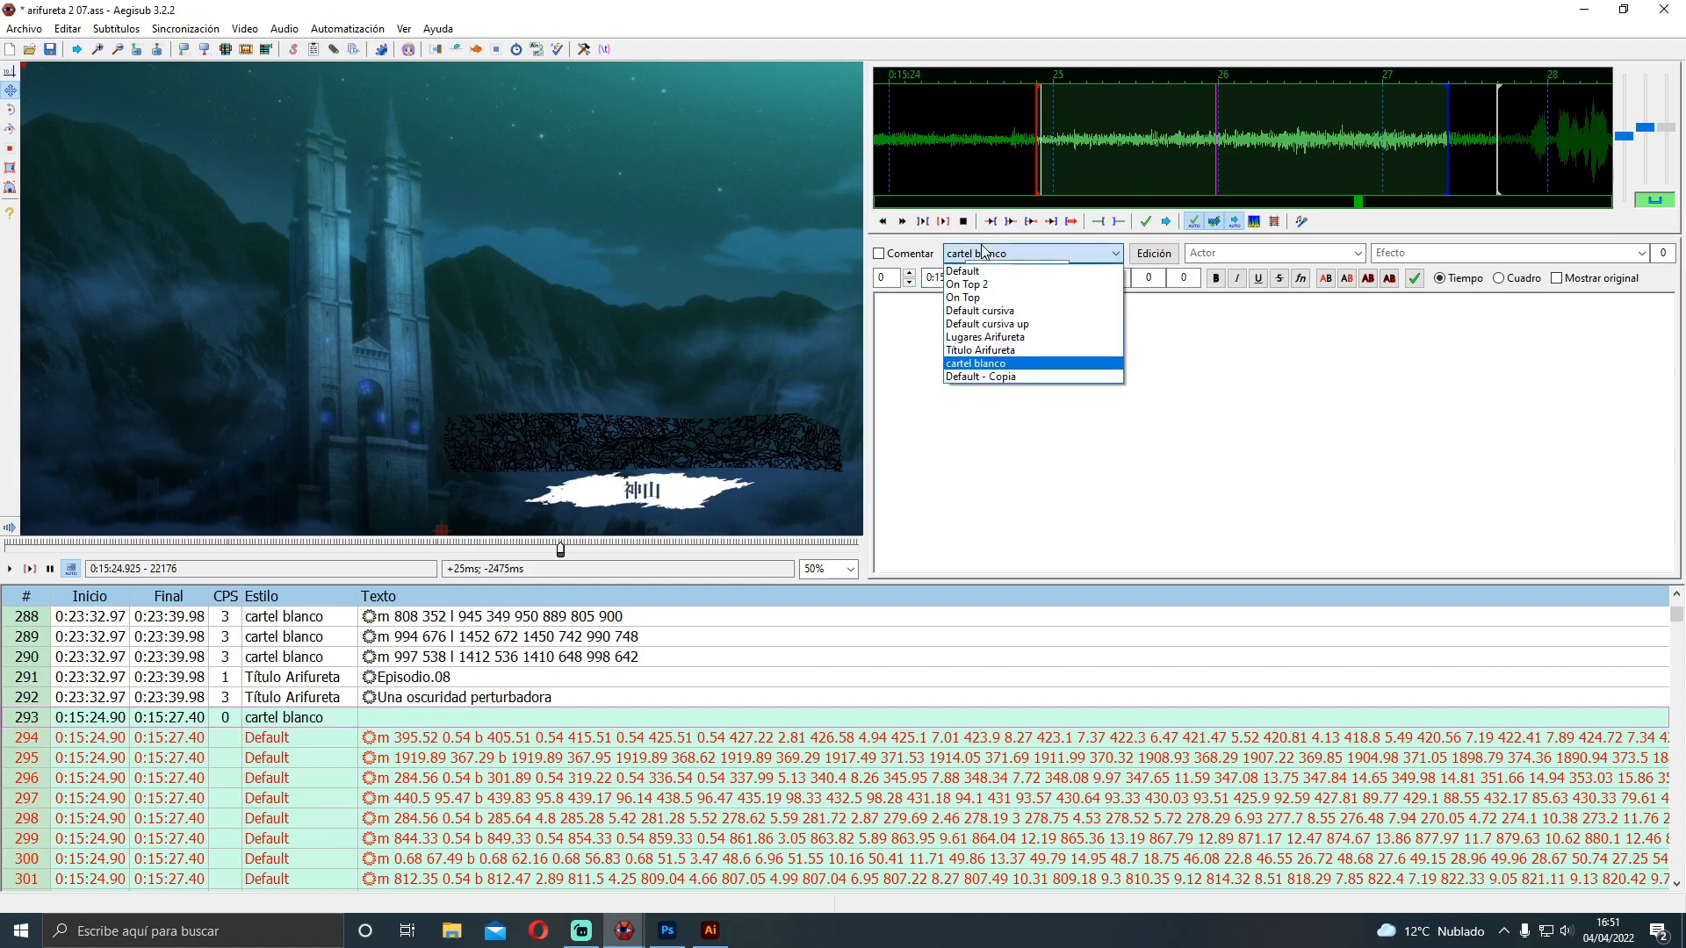
left_click(968, 367)
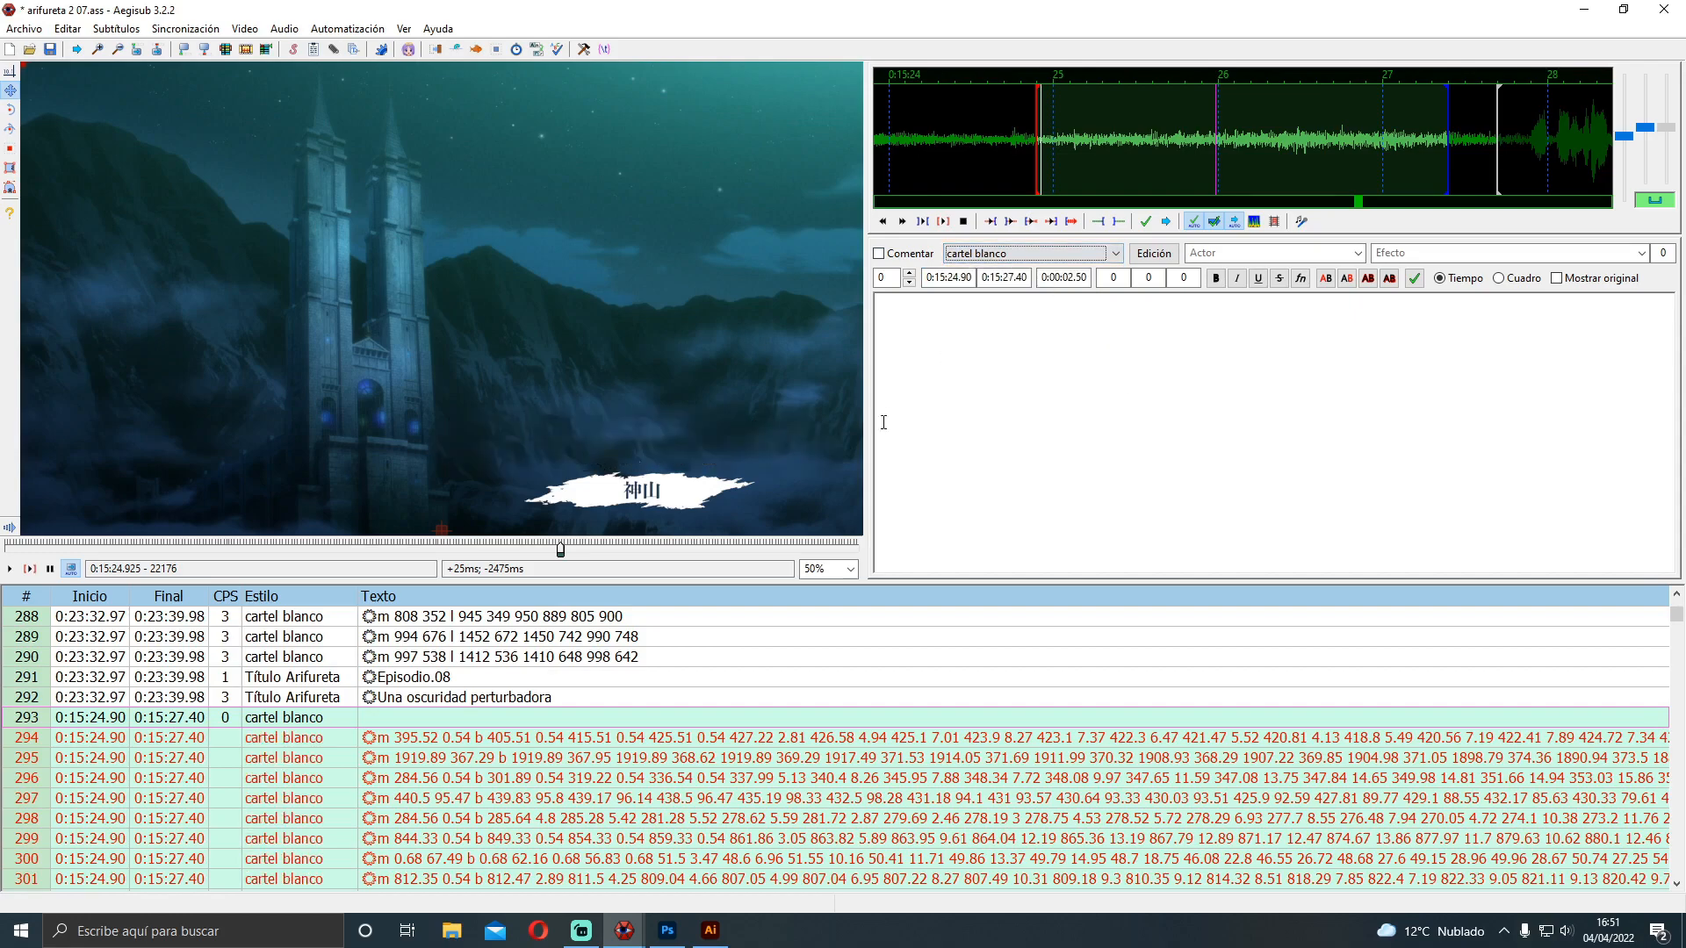
scroll(695, 405, "up", 1)
scroll(696, 413, "up", 2)
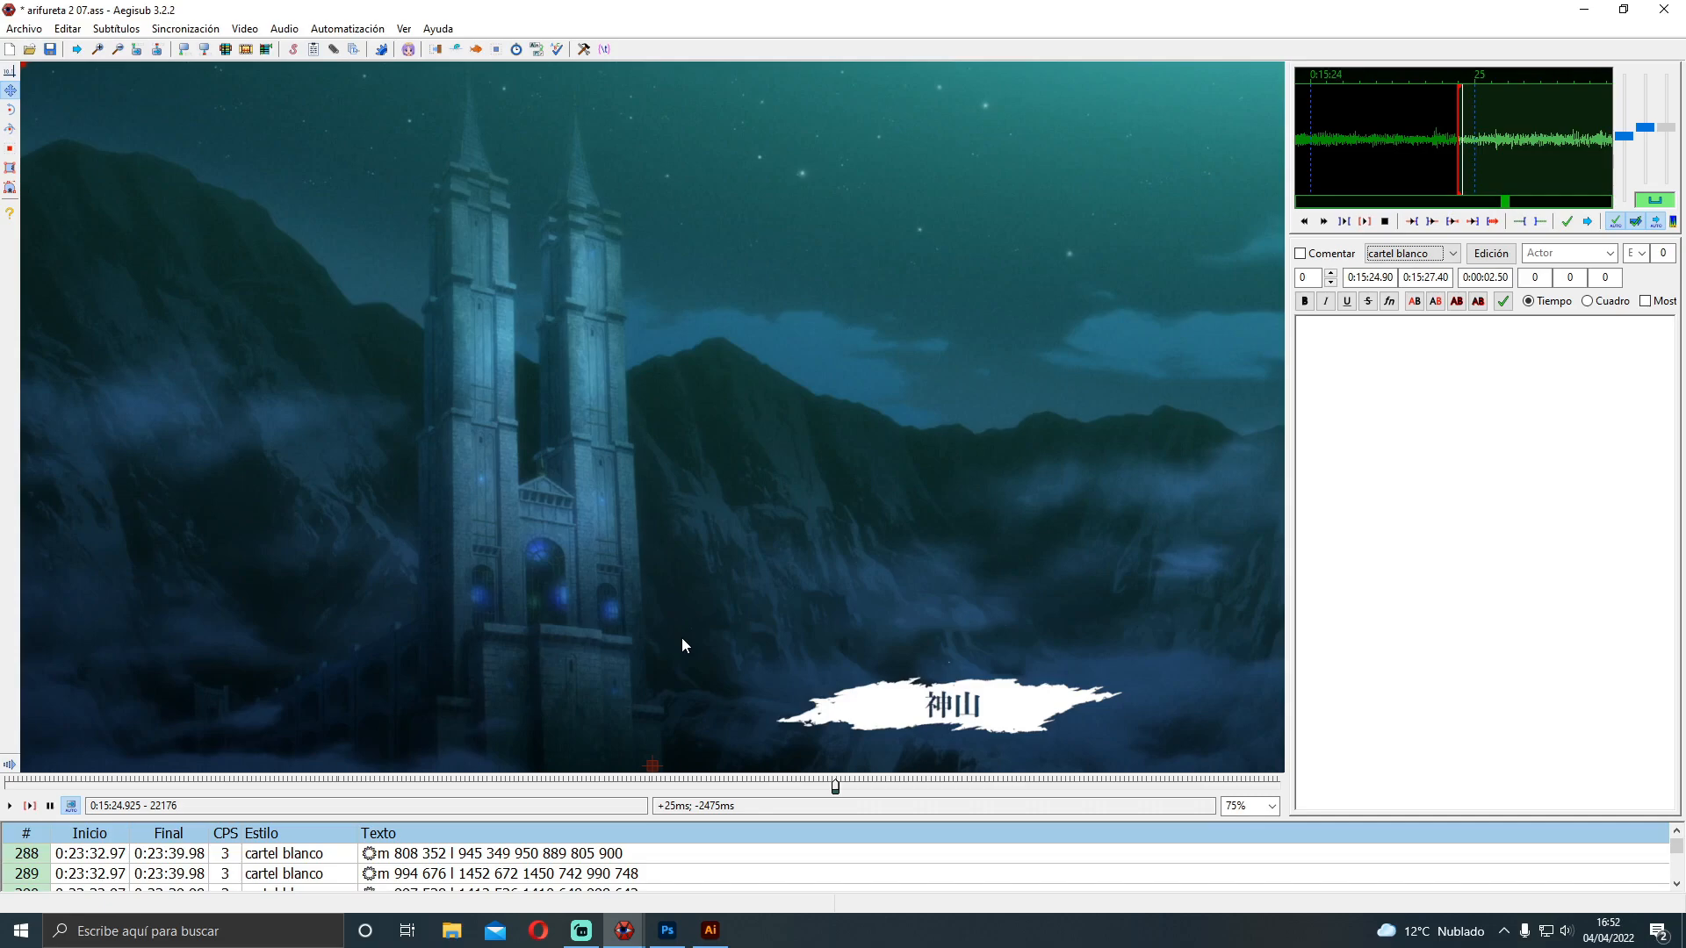
scroll(668, 496, "down", 1)
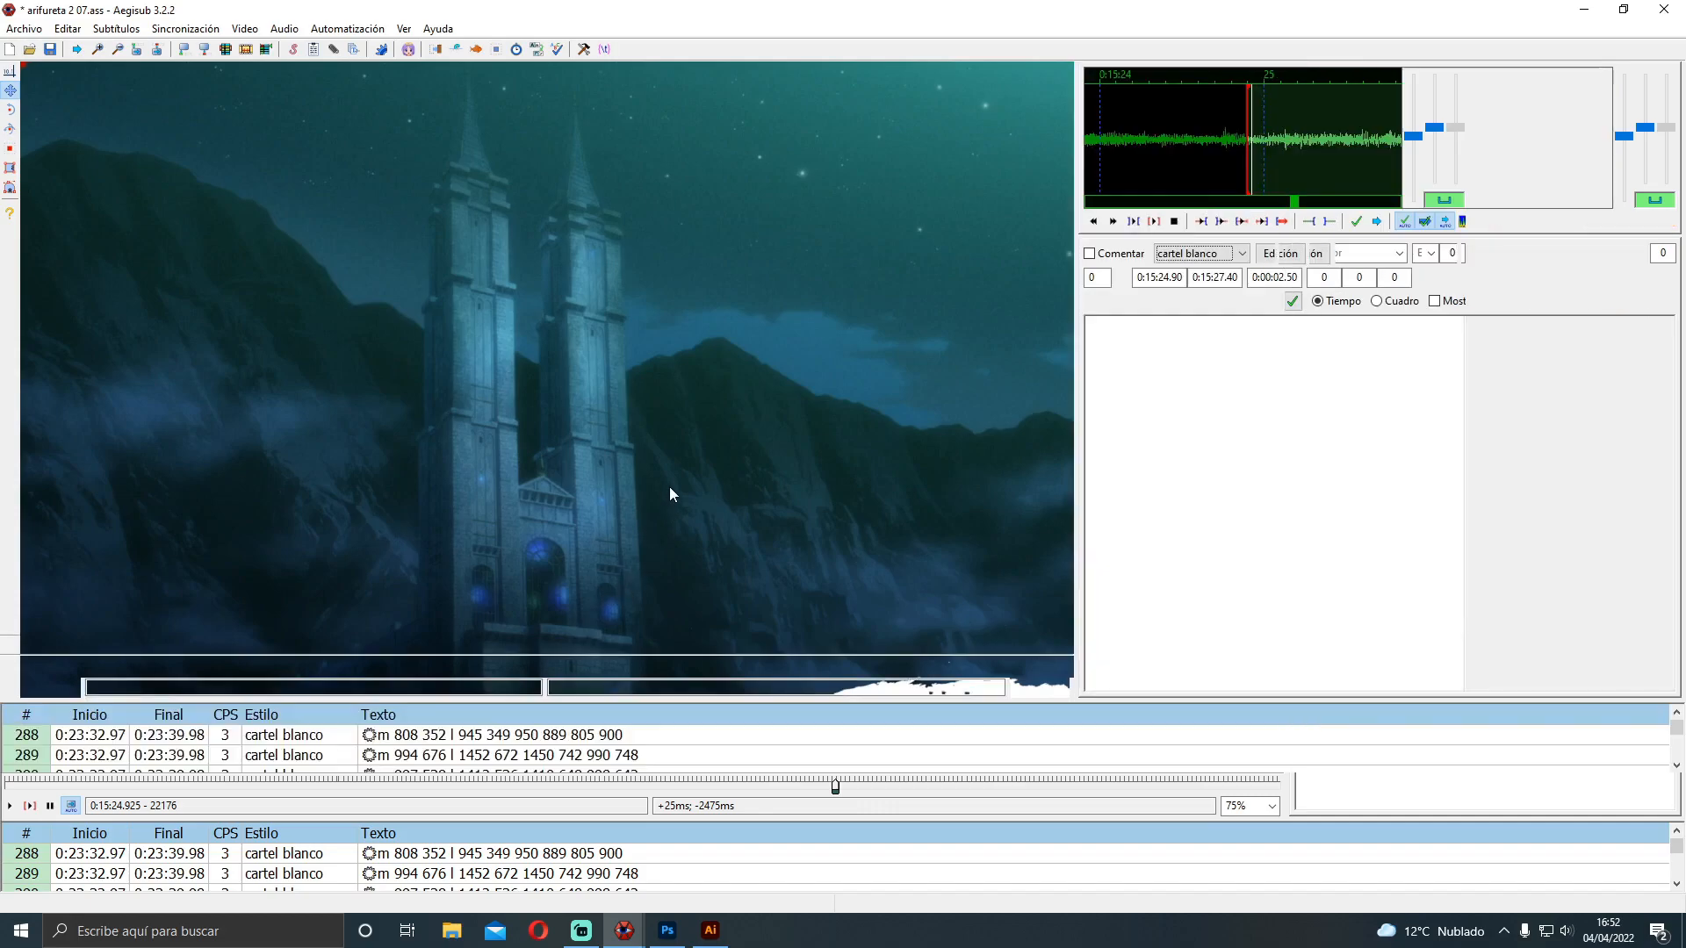
scroll(669, 491, "down", 1)
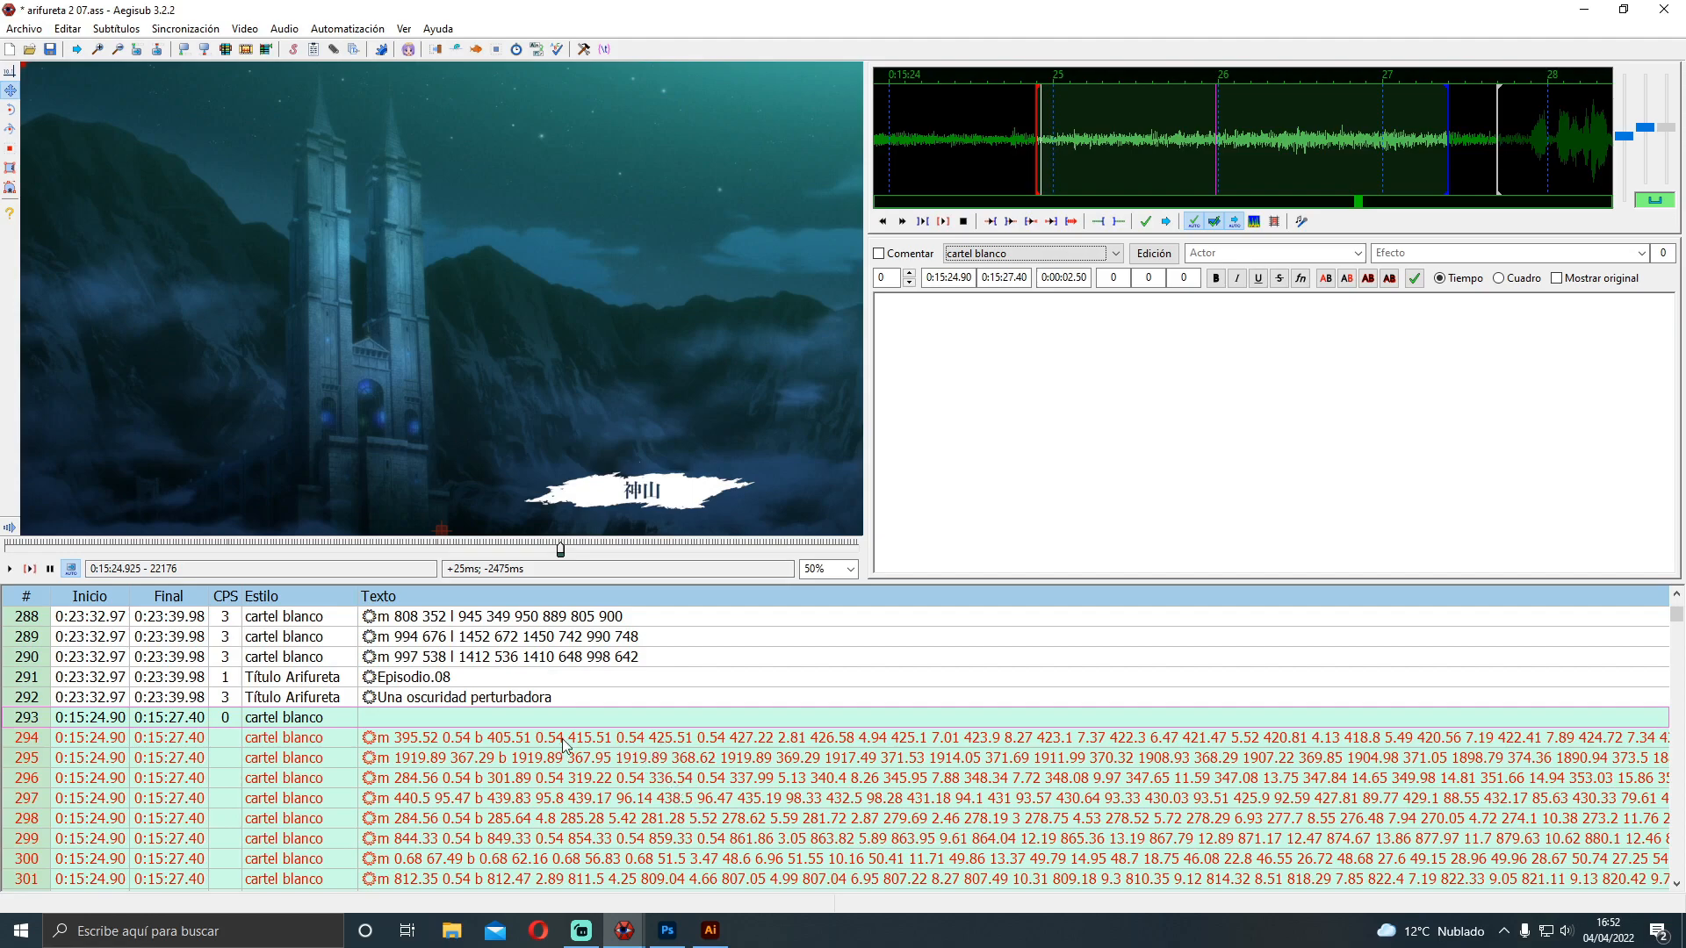
left_click(1024, 279)
left_click(969, 279)
left_click(1023, 278)
left_click(948, 278)
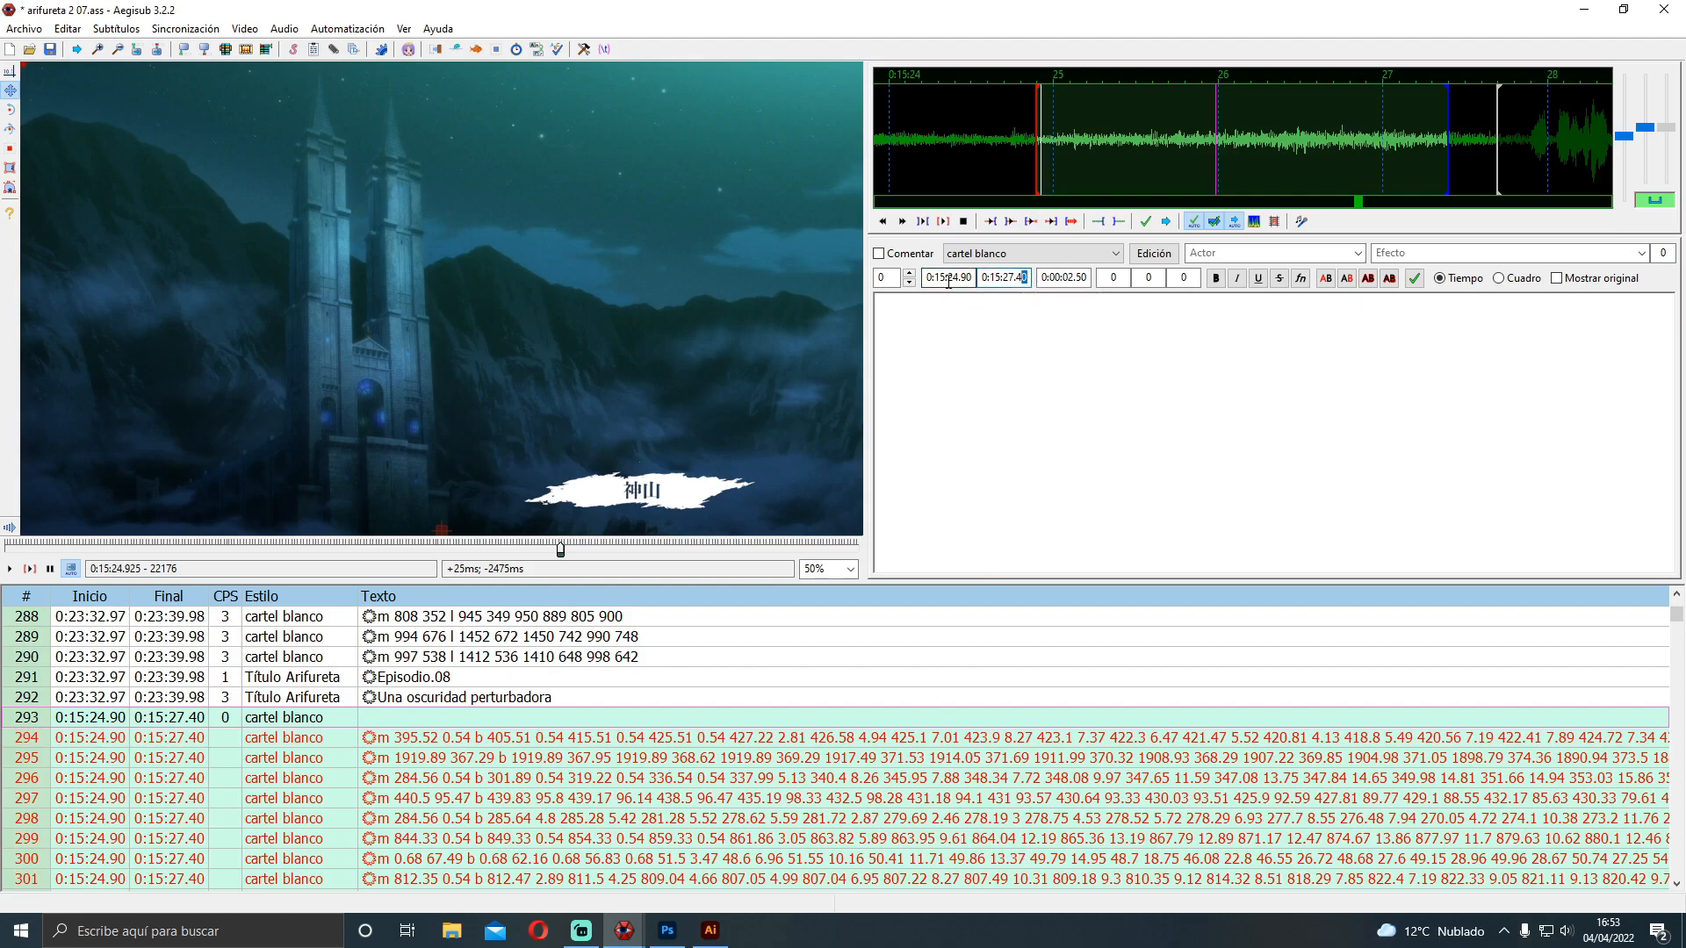
left_click(997, 253)
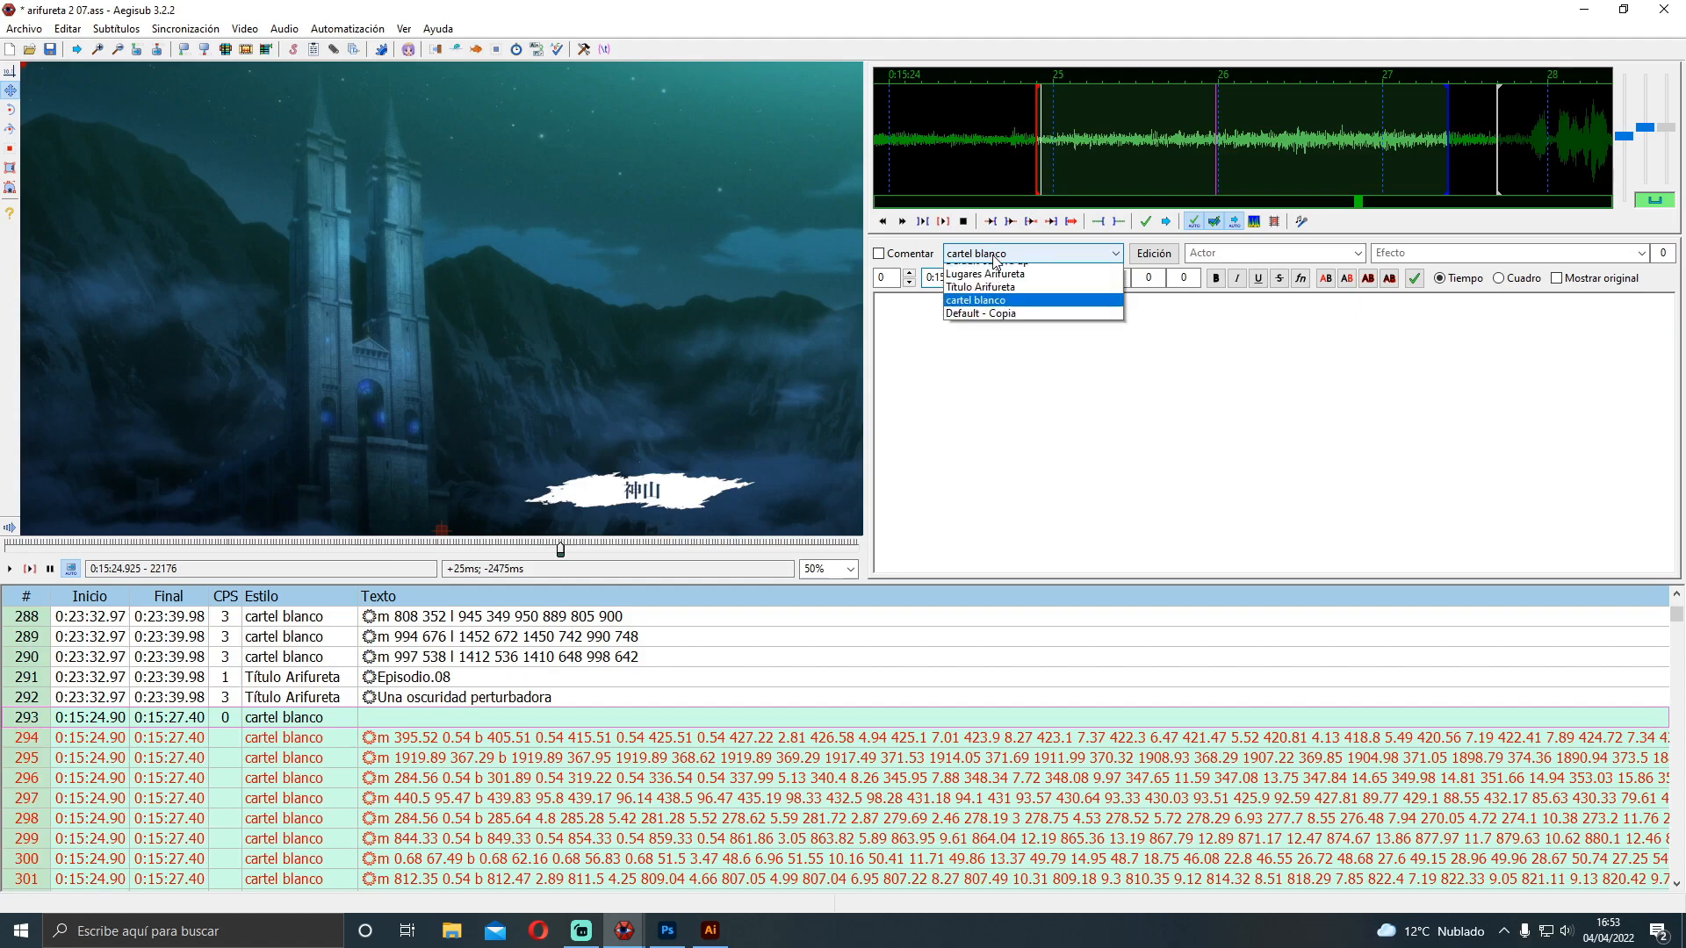
left_click(869, 719)
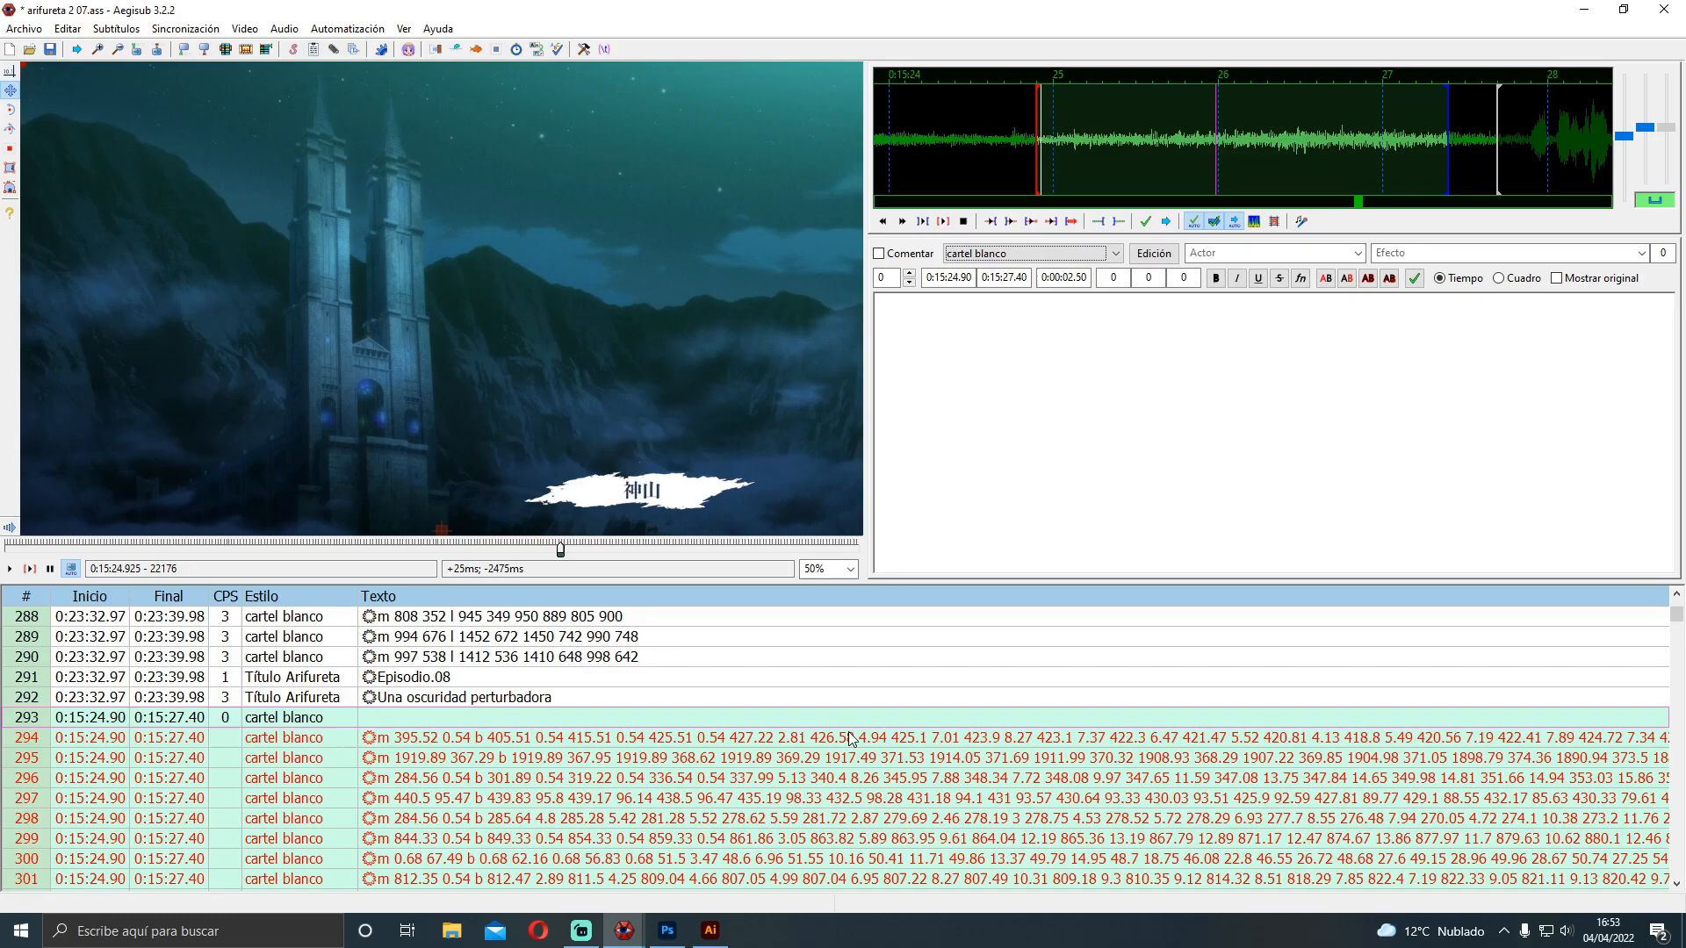
Make the first pasted drawing line active and examine the long list of cartel blanco drawing lines that form the mask
left_click(849, 737)
scroll(869, 746, "down", 20)
scroll(874, 752, "down", 20)
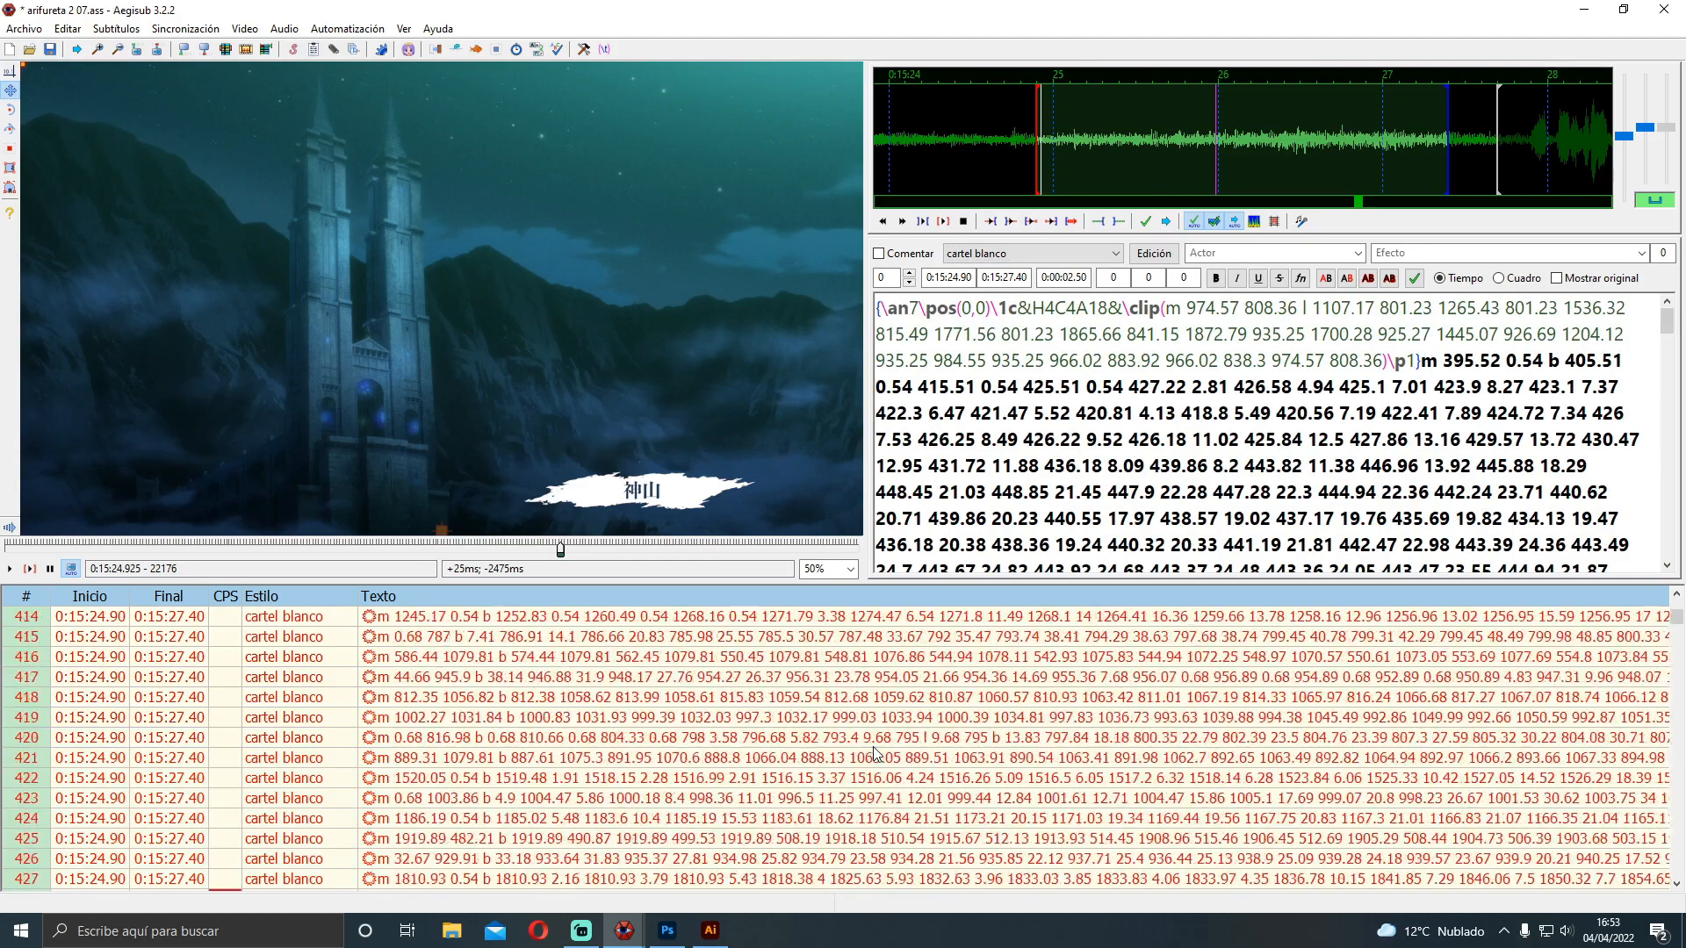
scroll(872, 750, "down", 20)
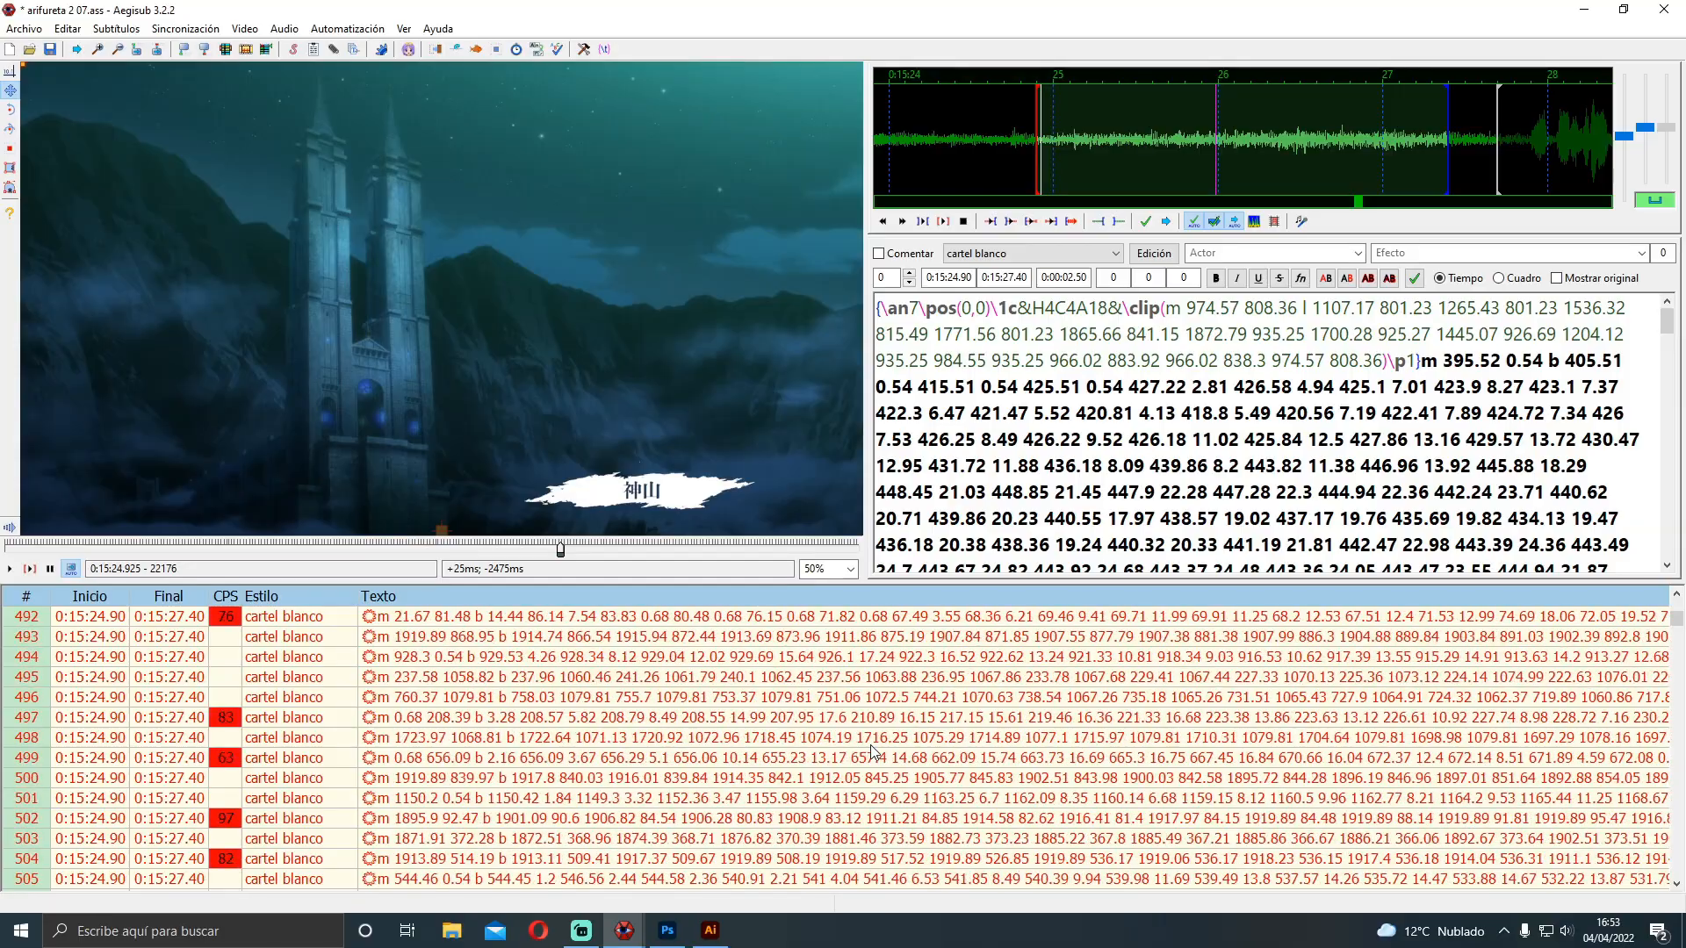
scroll(874, 748, "down", 20)
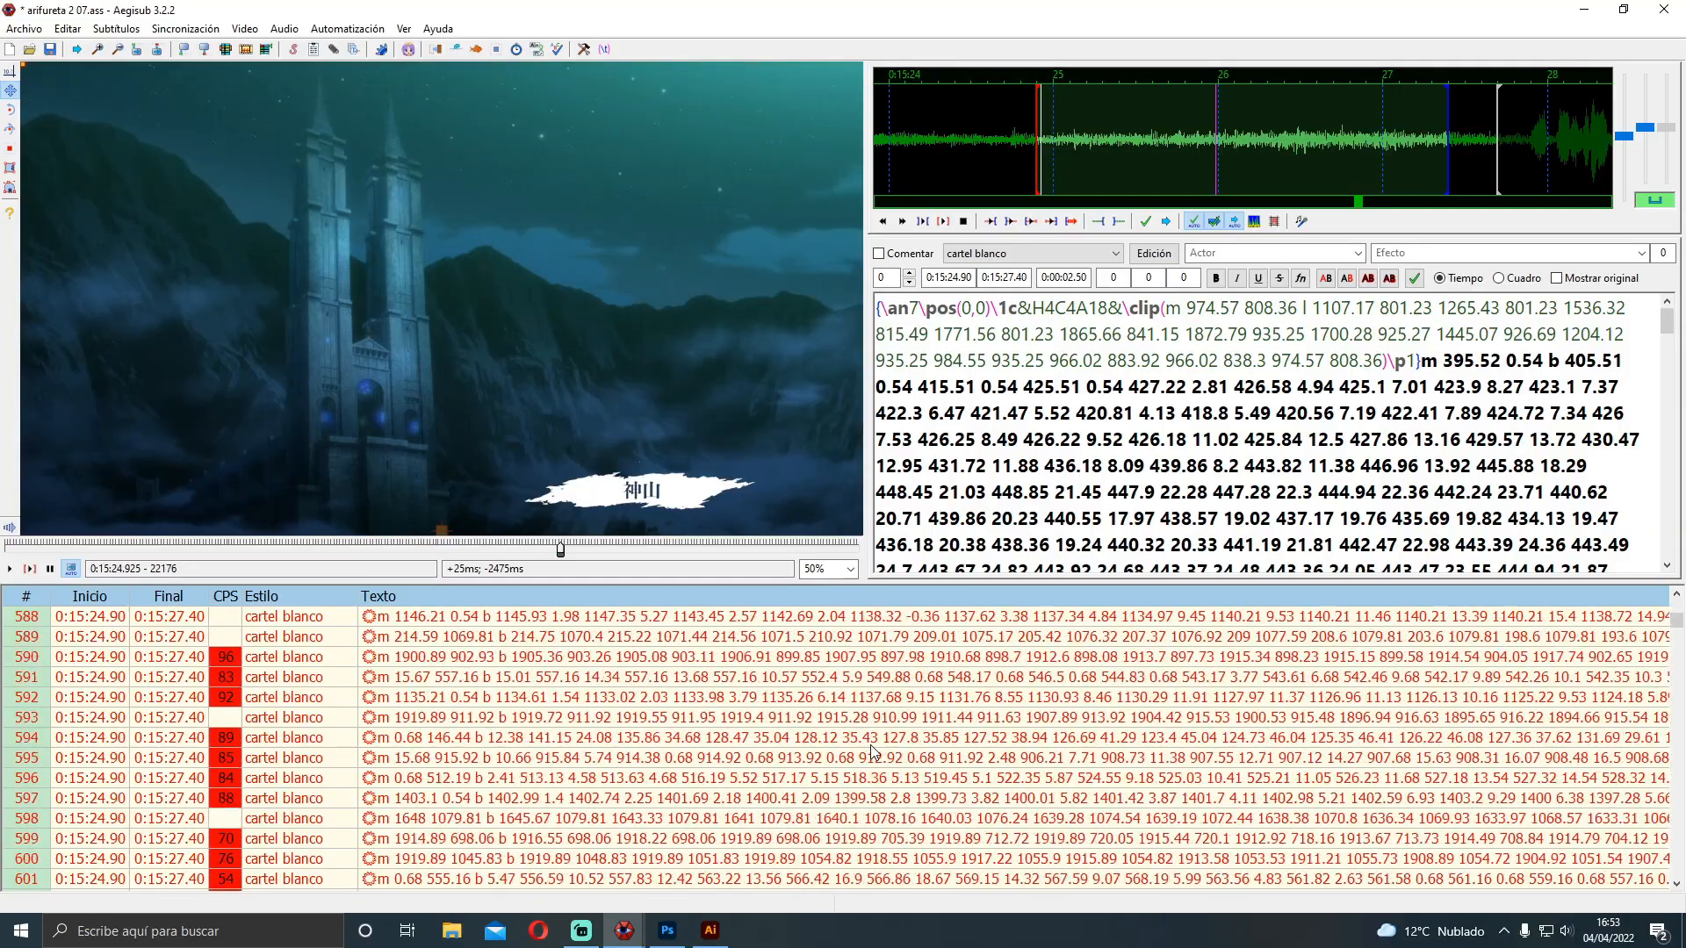
scroll(878, 746, "down", 20)
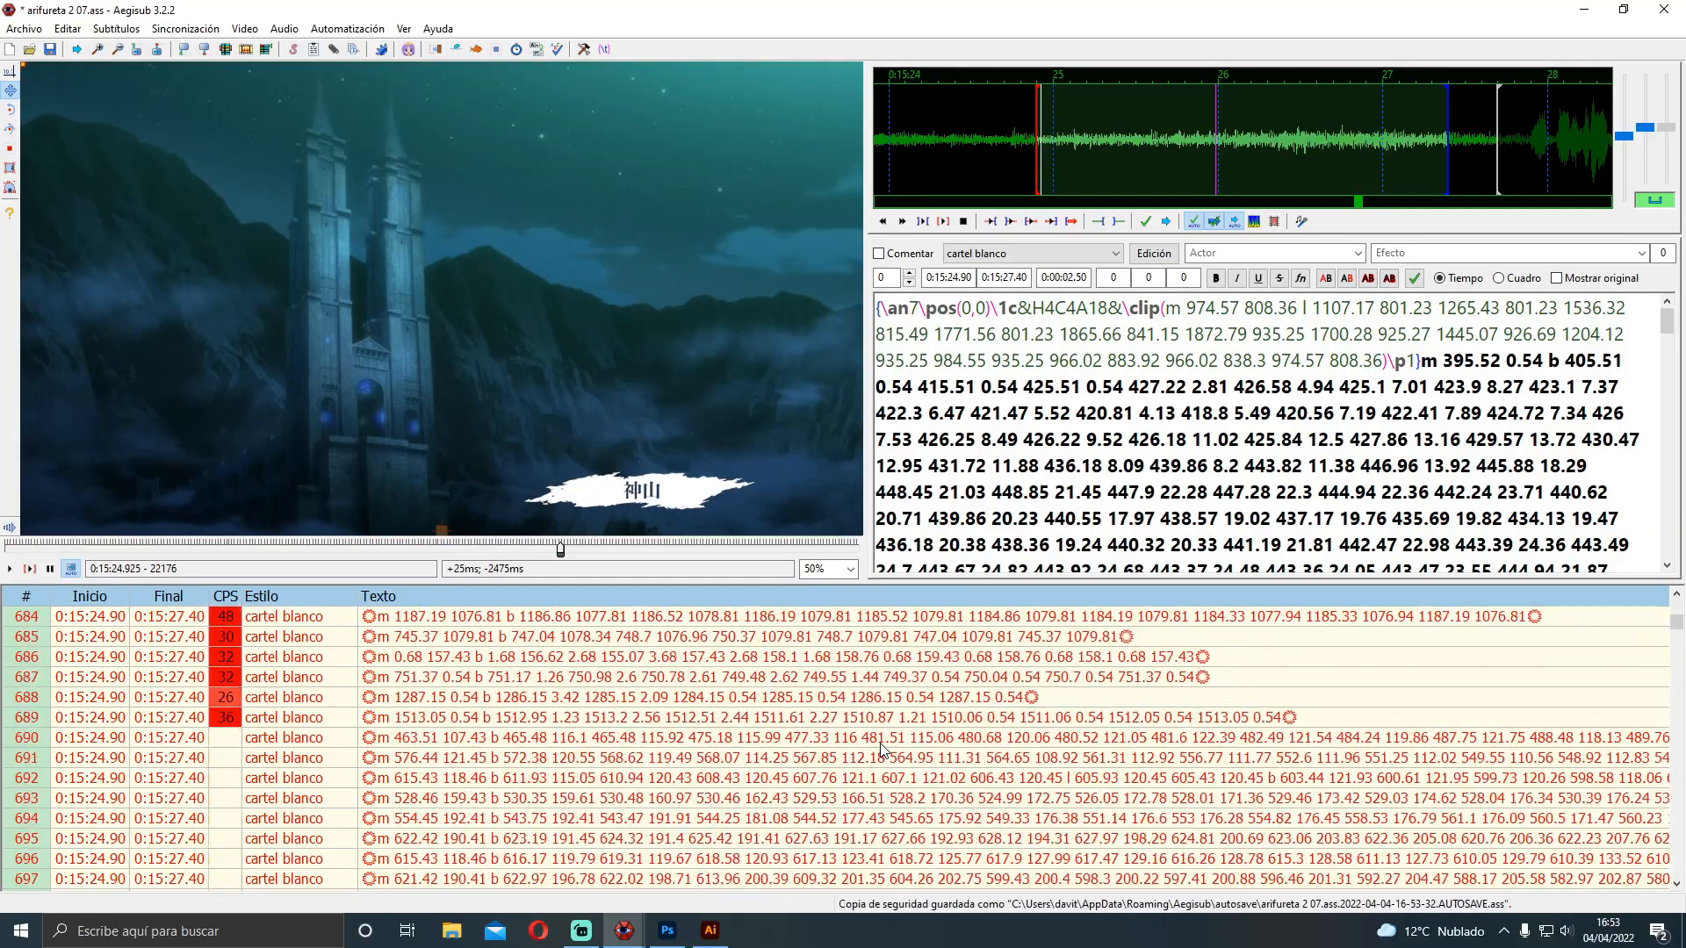
scroll(878, 748, "down", 20)
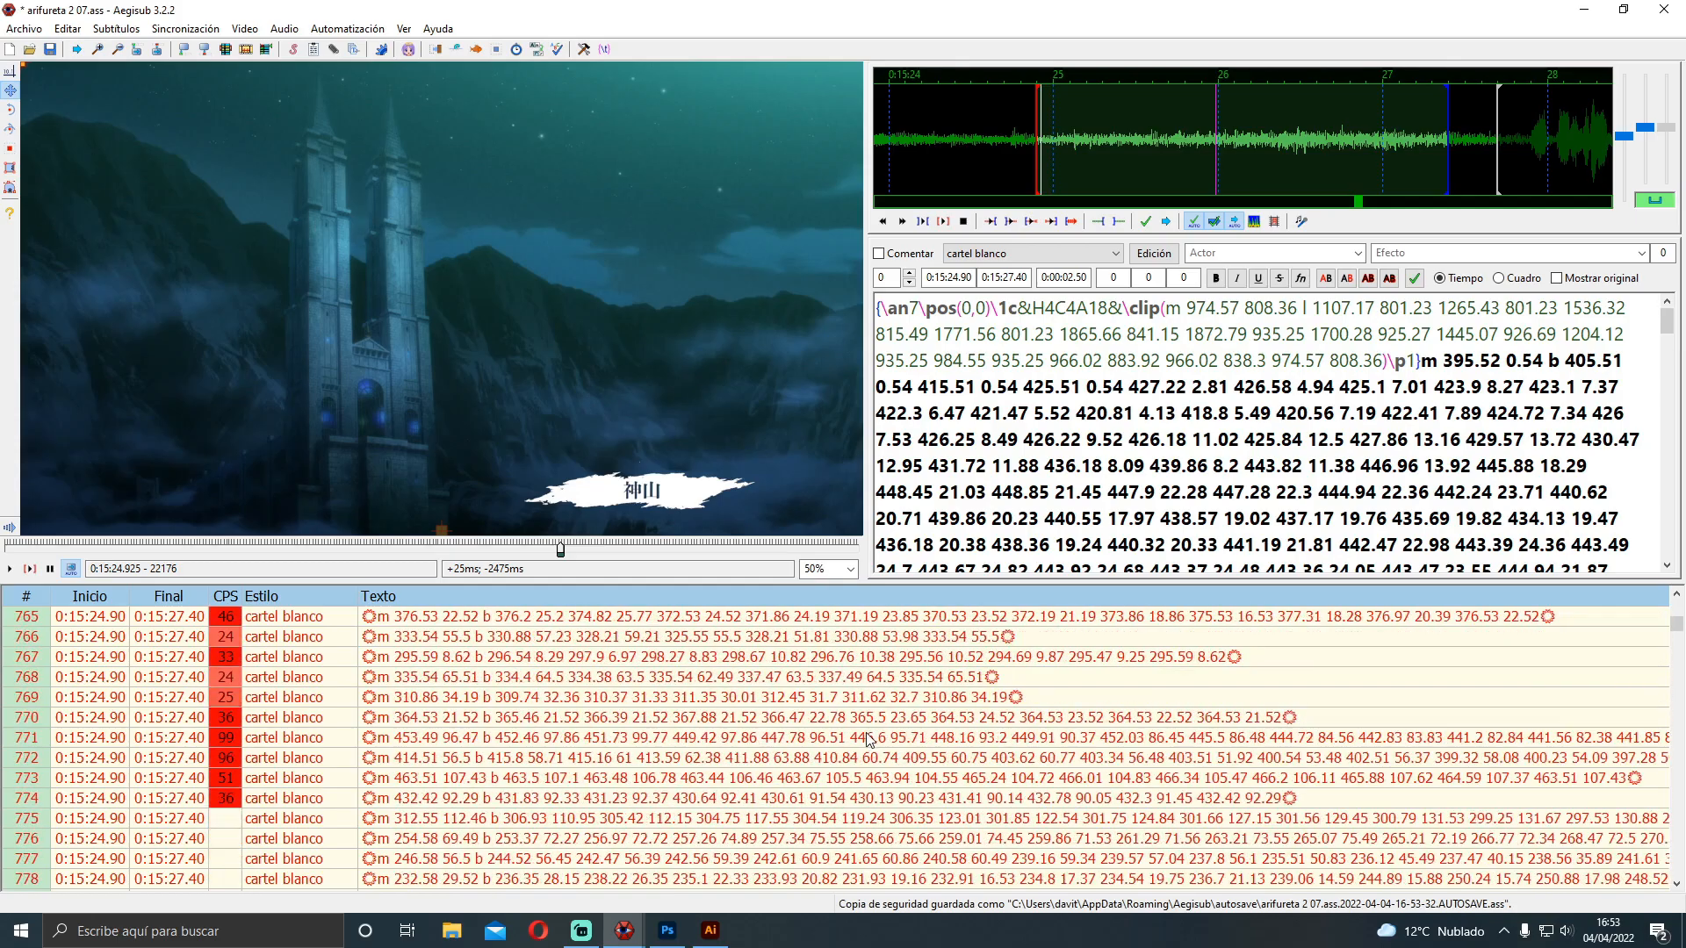
scroll(908, 746, "down", 17)
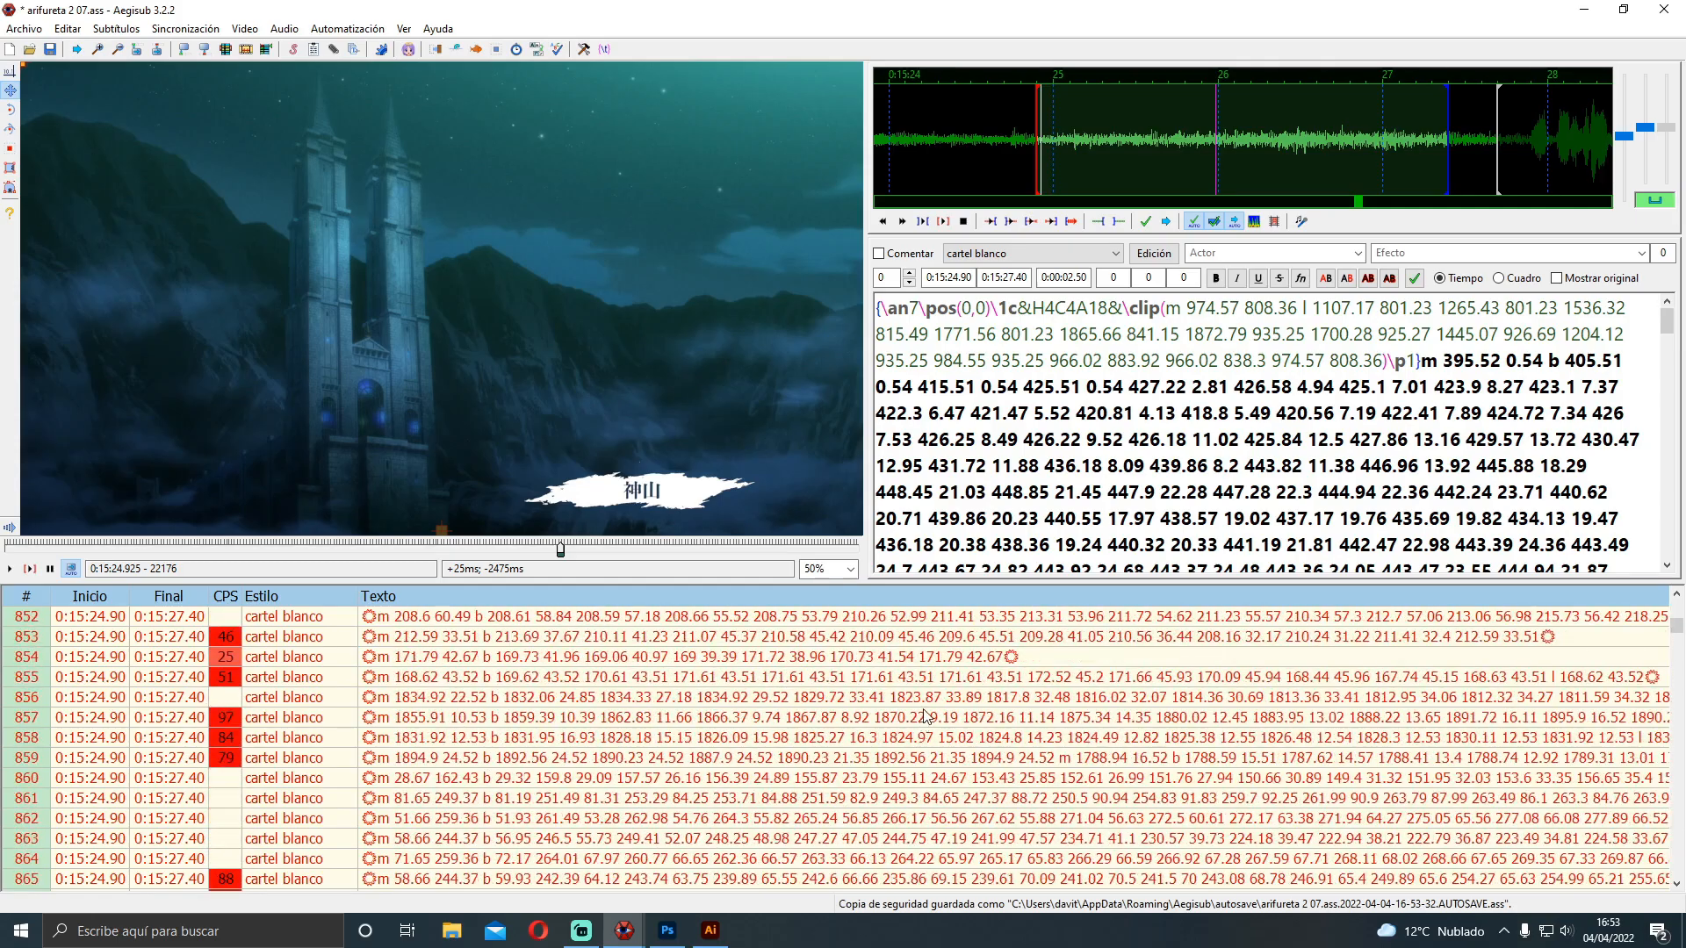
Unmark the Montaña Divina line after the drawing lines as a comment so that the title is rendered over the video
left_click_drag(1678, 658, 1679, 880)
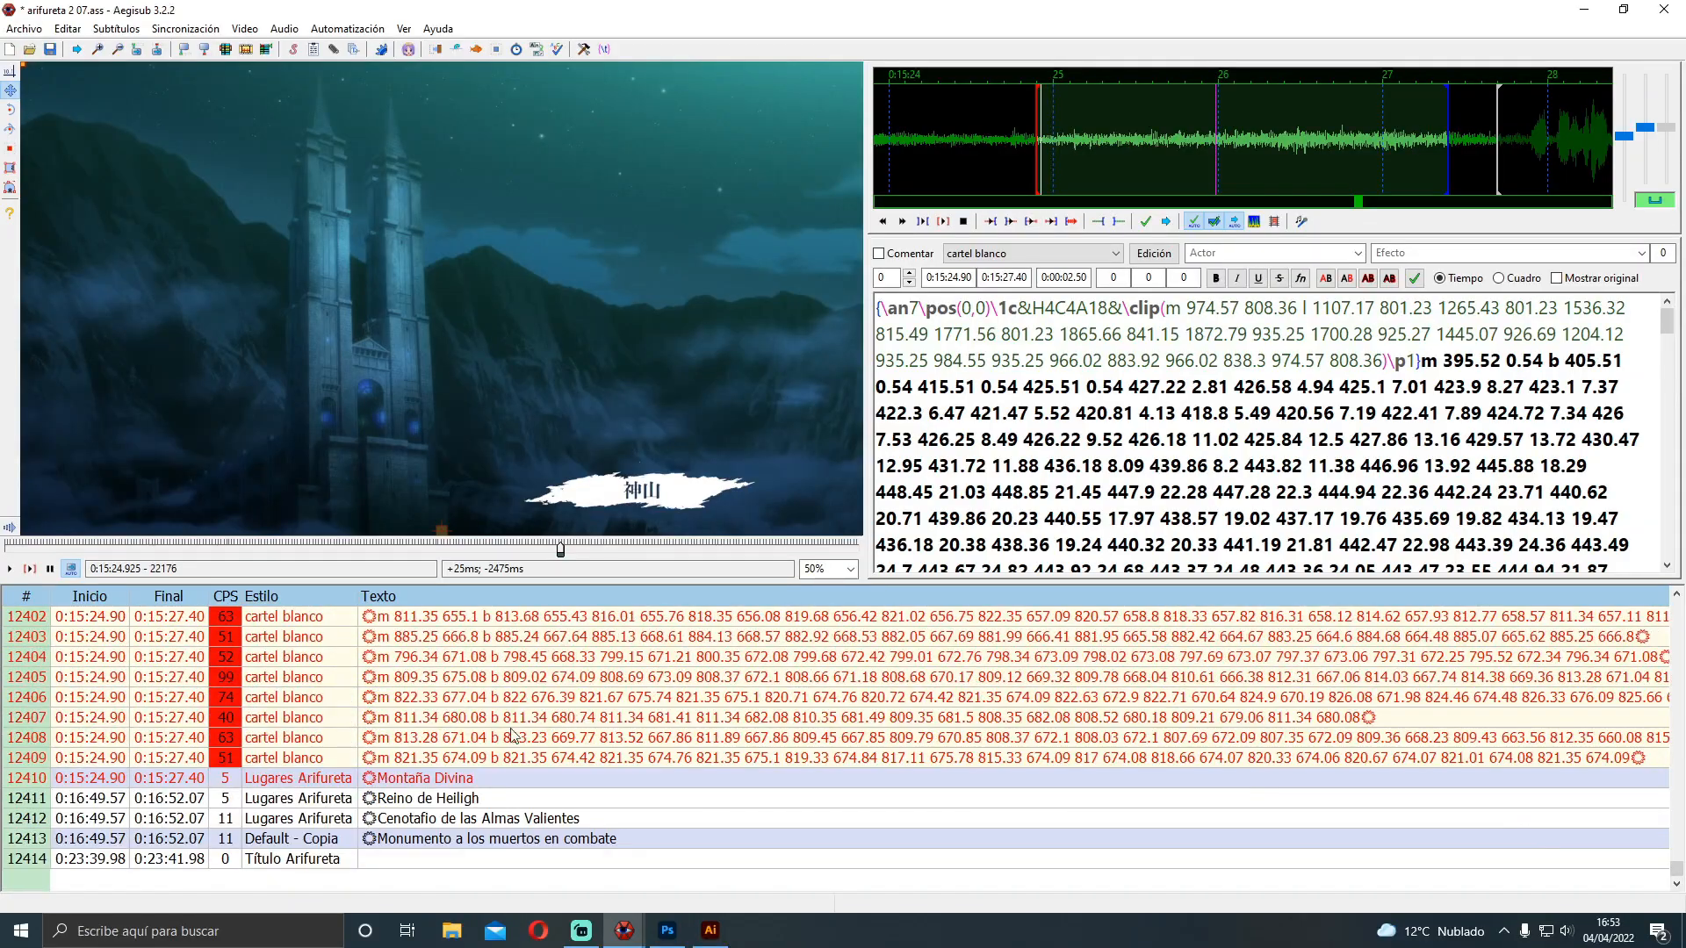
left_click(429, 784)
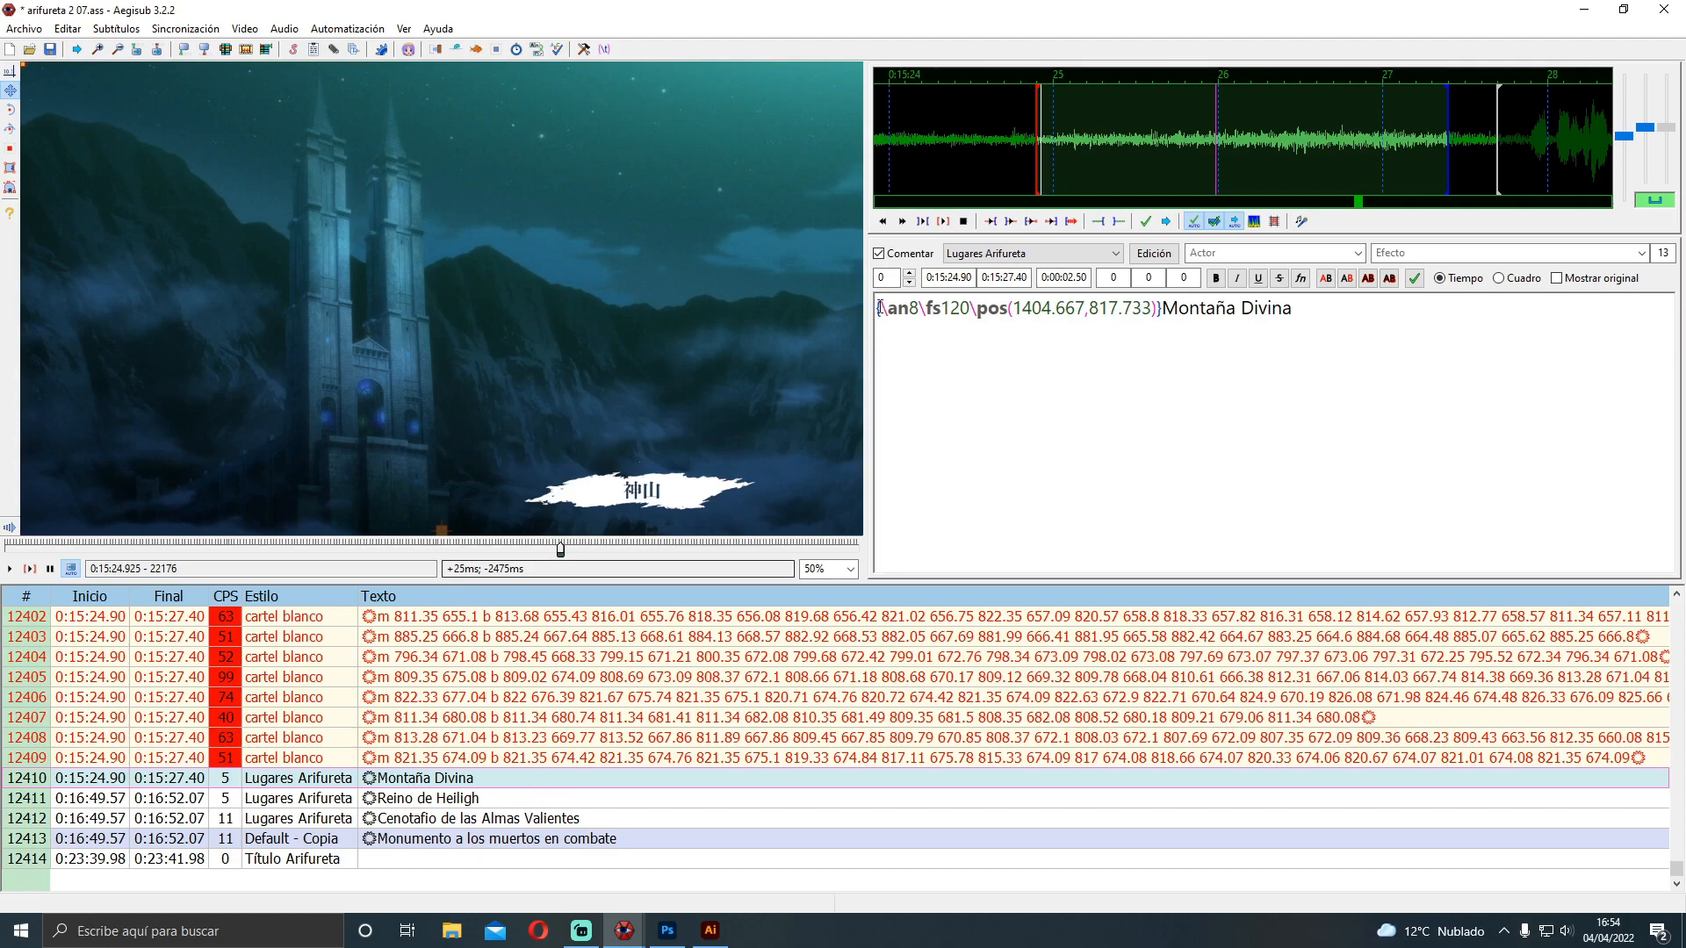
left_click(879, 253)
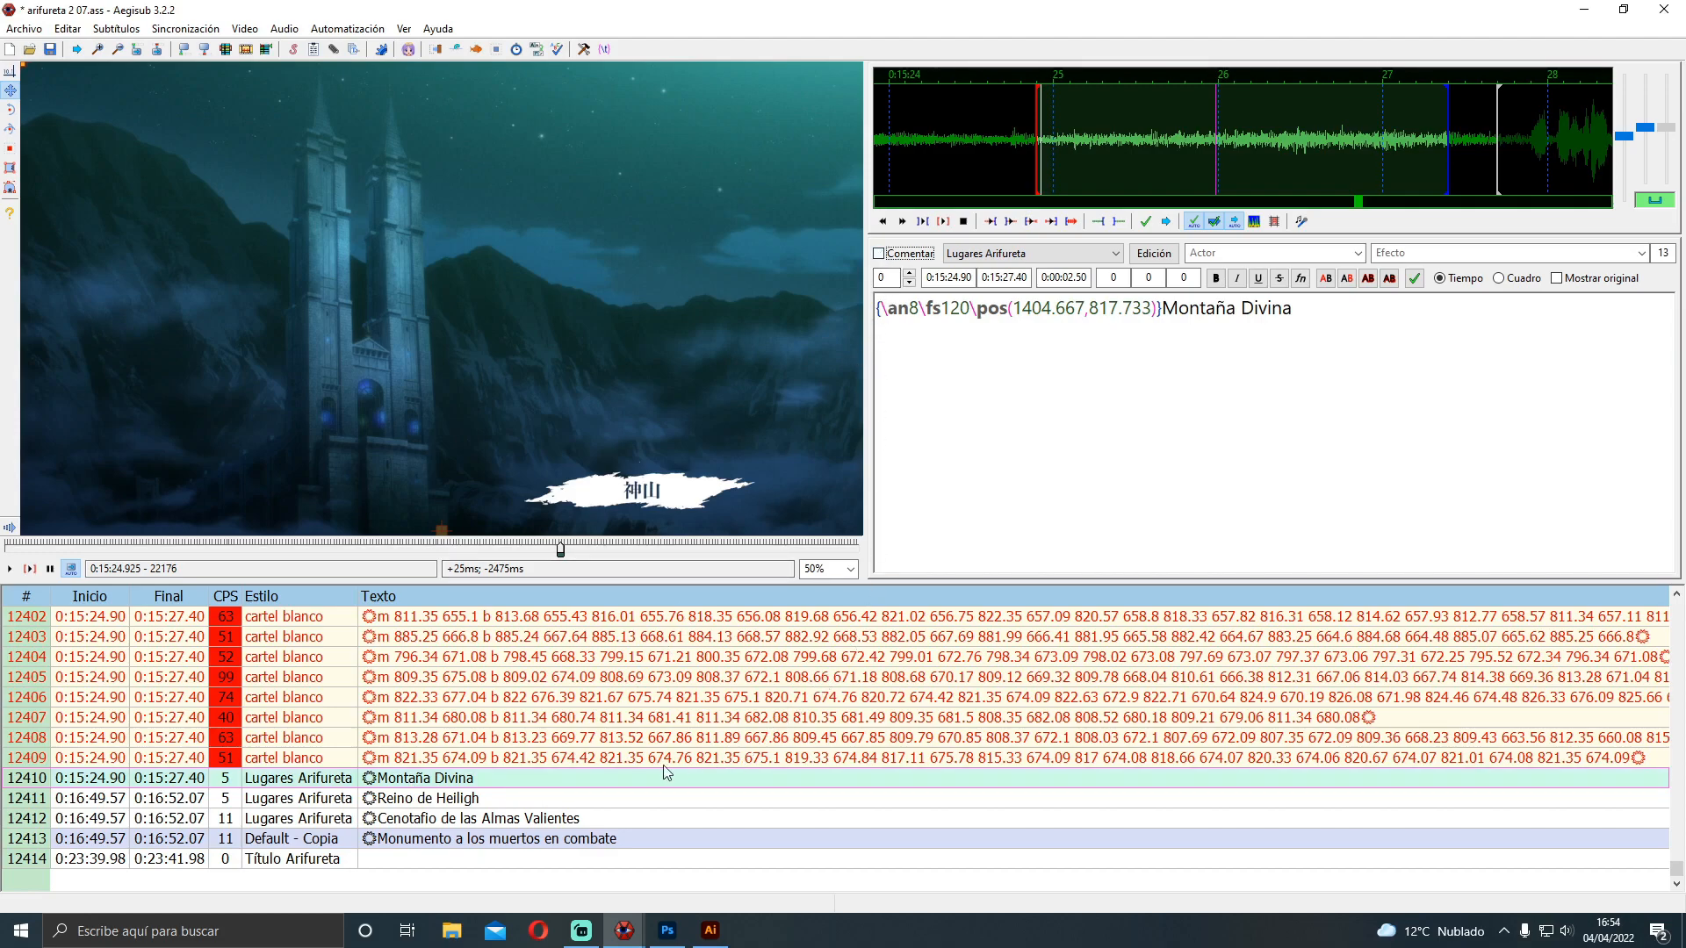
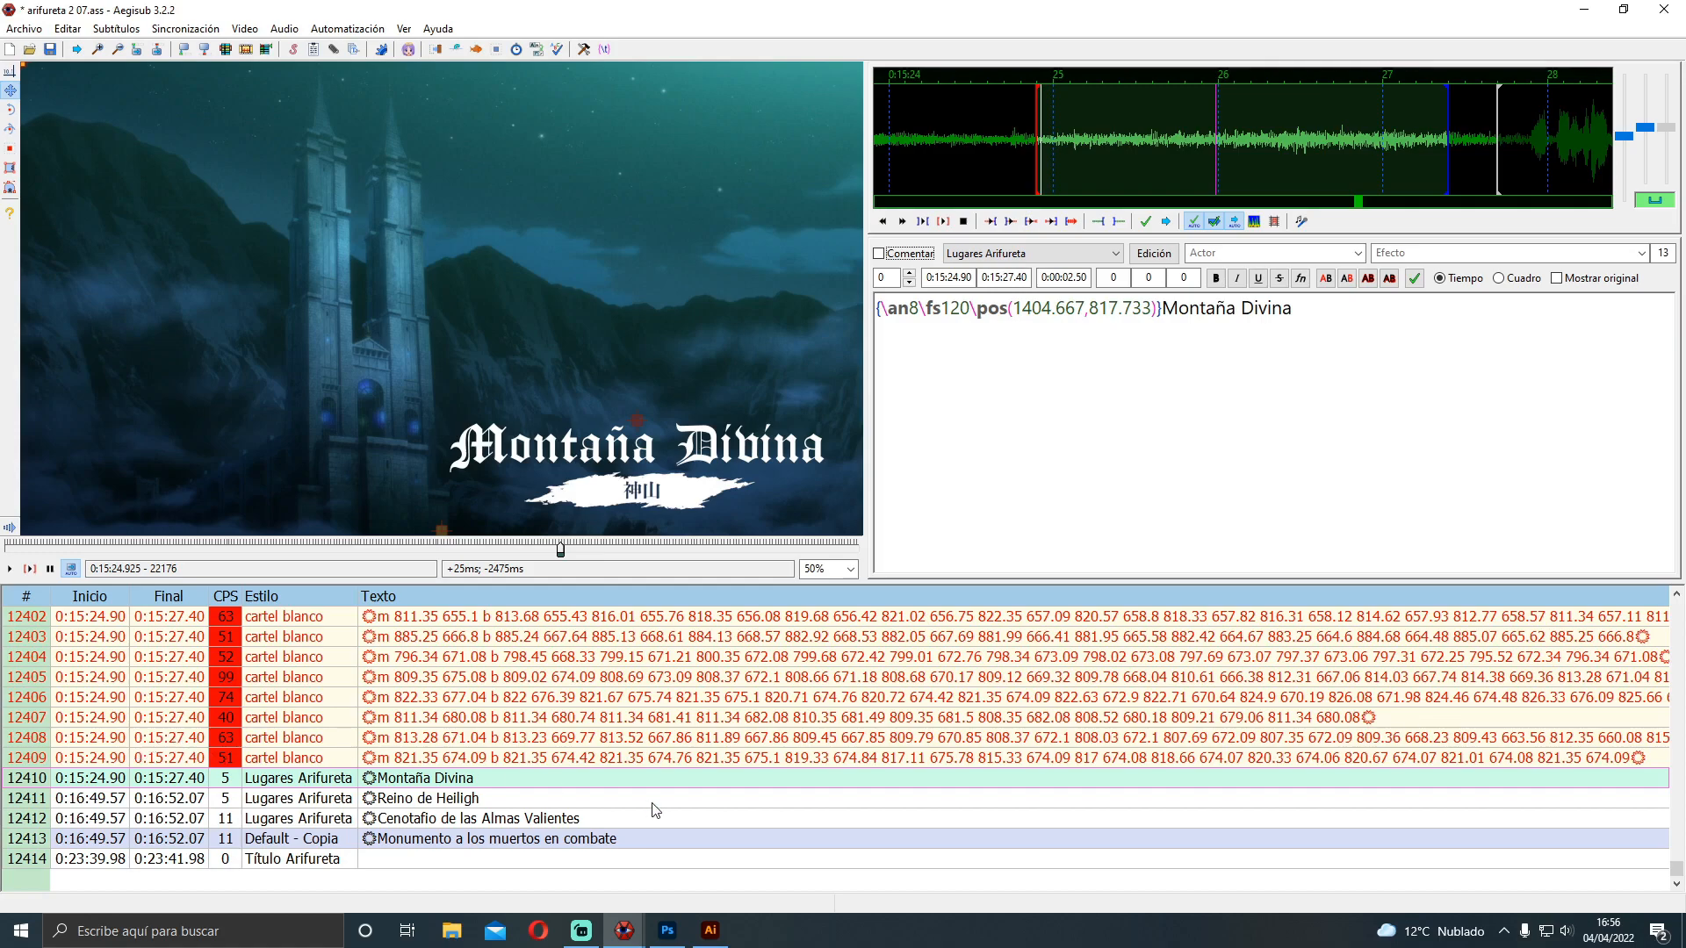
Make the last drawing line above Montaña Divina active and look back through the mask's drawing lines
left_click(607, 753)
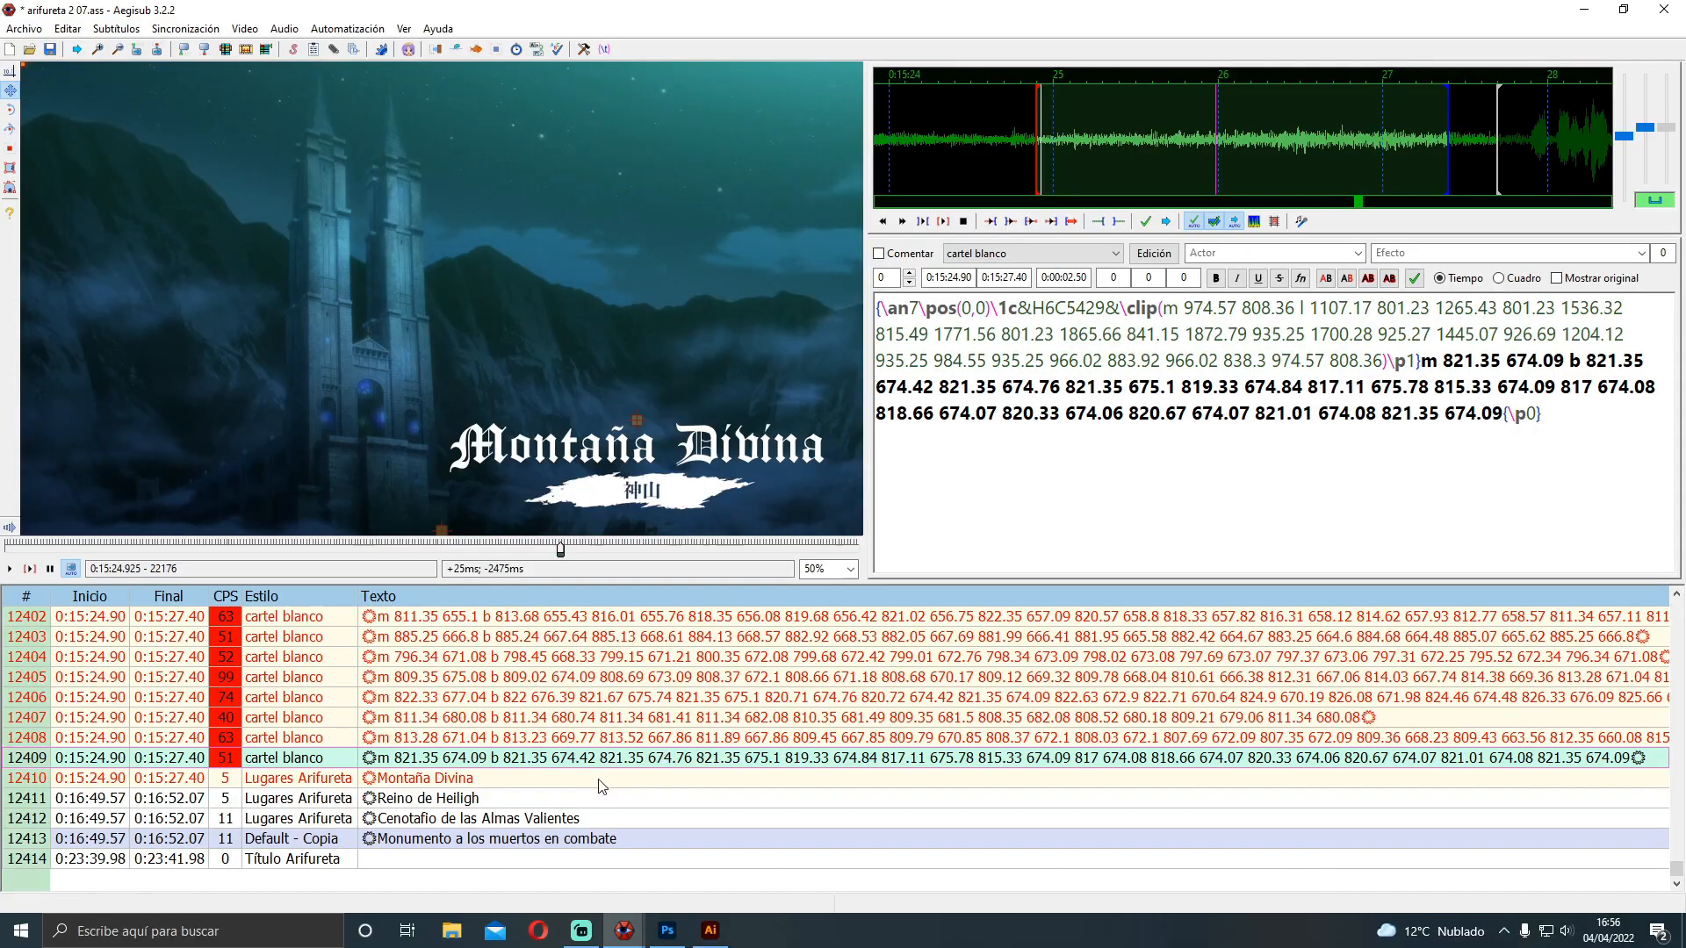
left_click_drag(1677, 871, 1679, 623)
scroll(1489, 760, "up", 16)
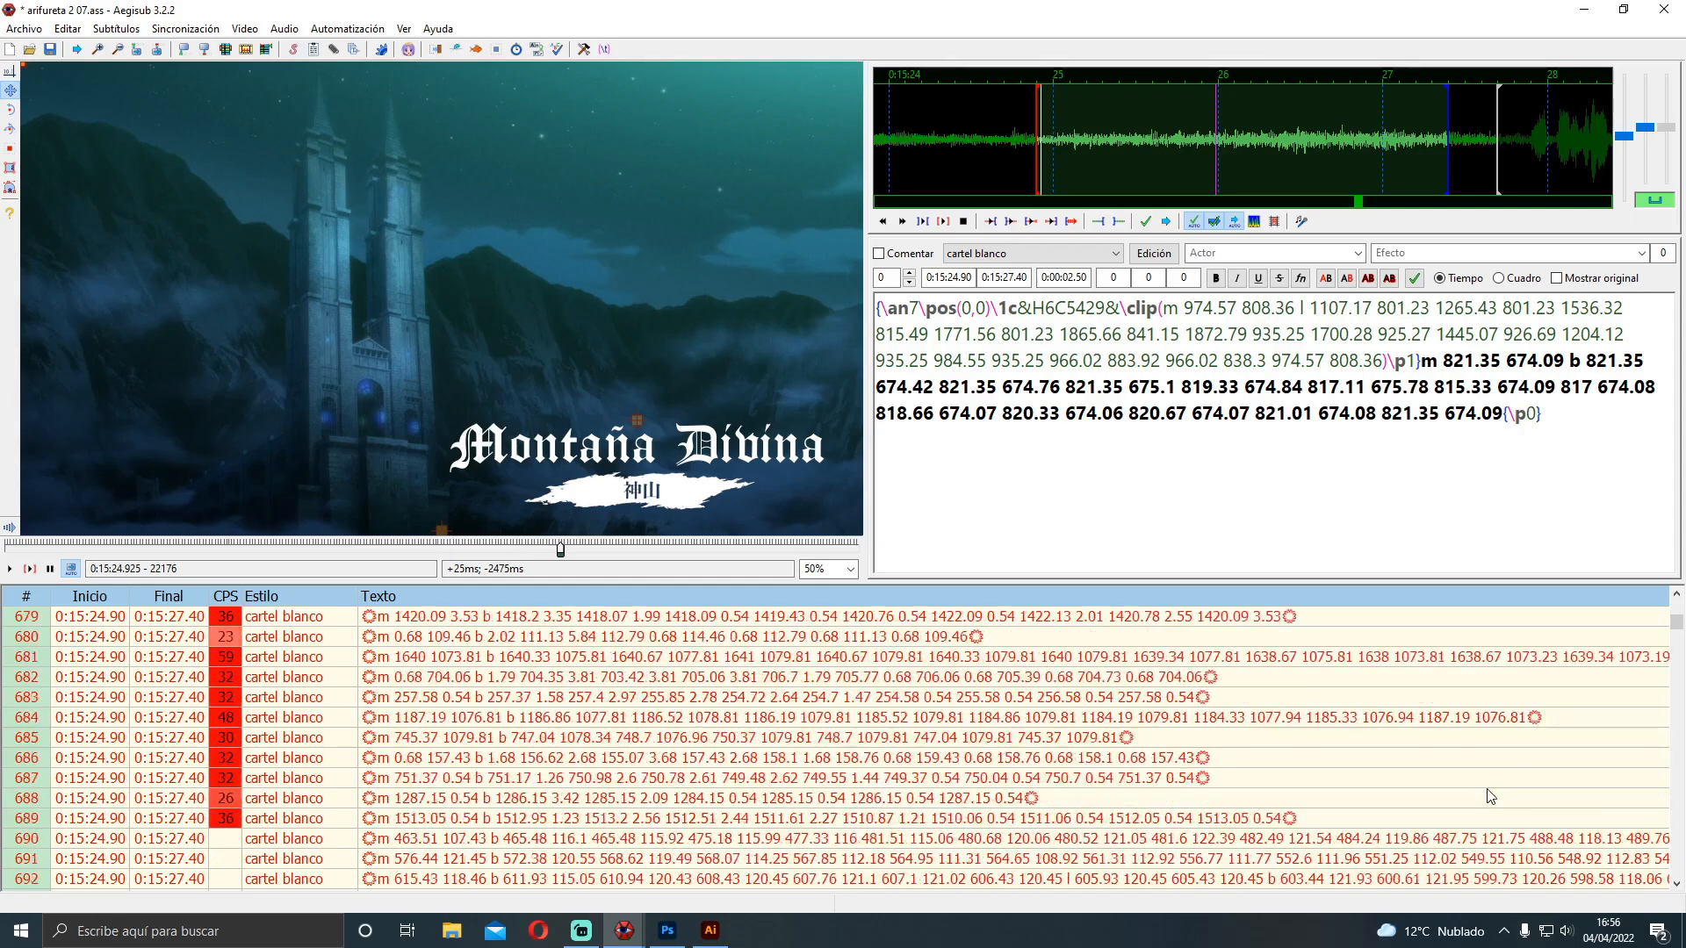
scroll(1489, 797, "up", 20)
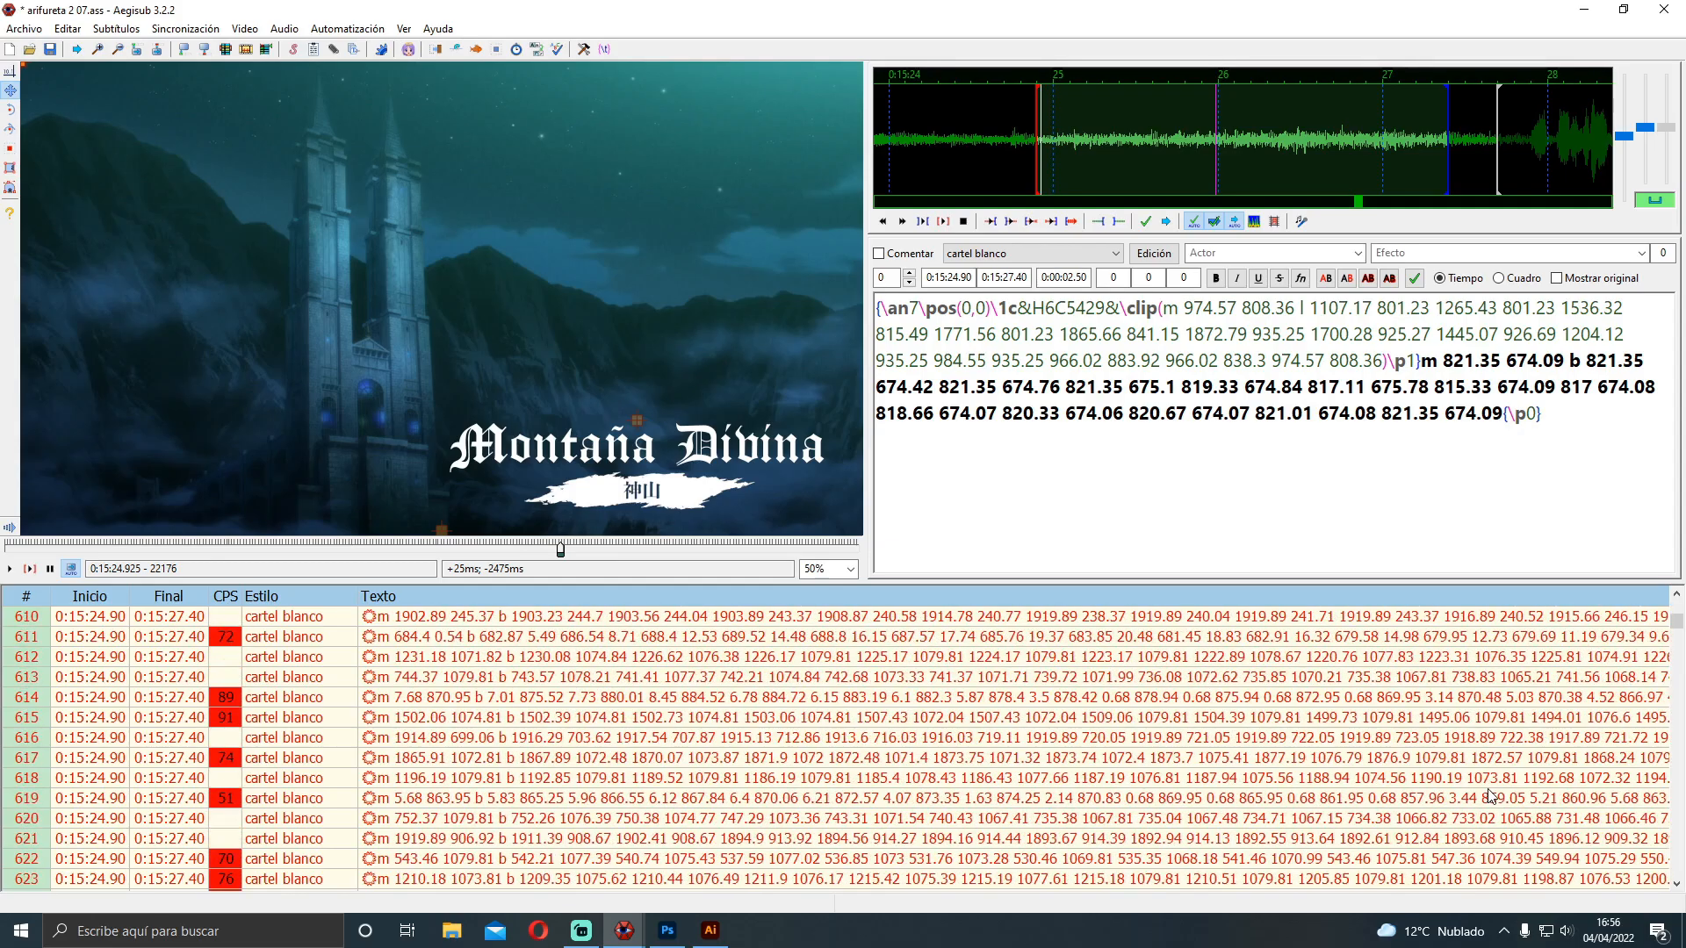
scroll(1487, 797, "up", 1)
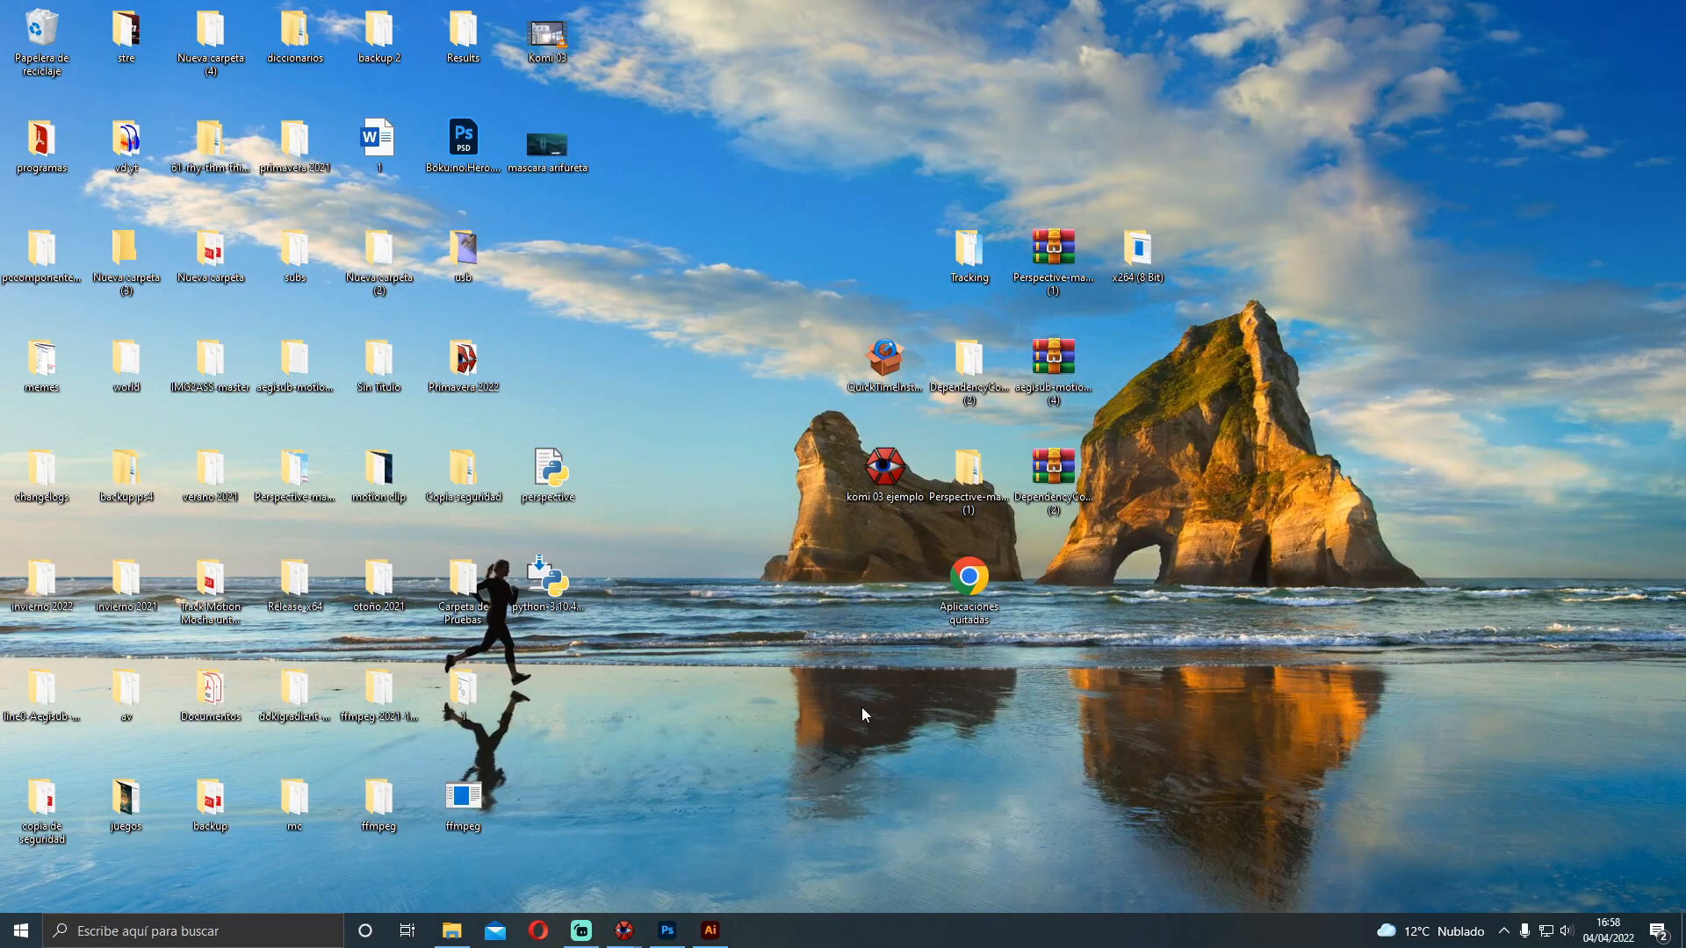
View the Image2ASS application in the IMG2ASS-master folder, put that window away, and switch to the mask document in Photoshop
left_click(451, 930)
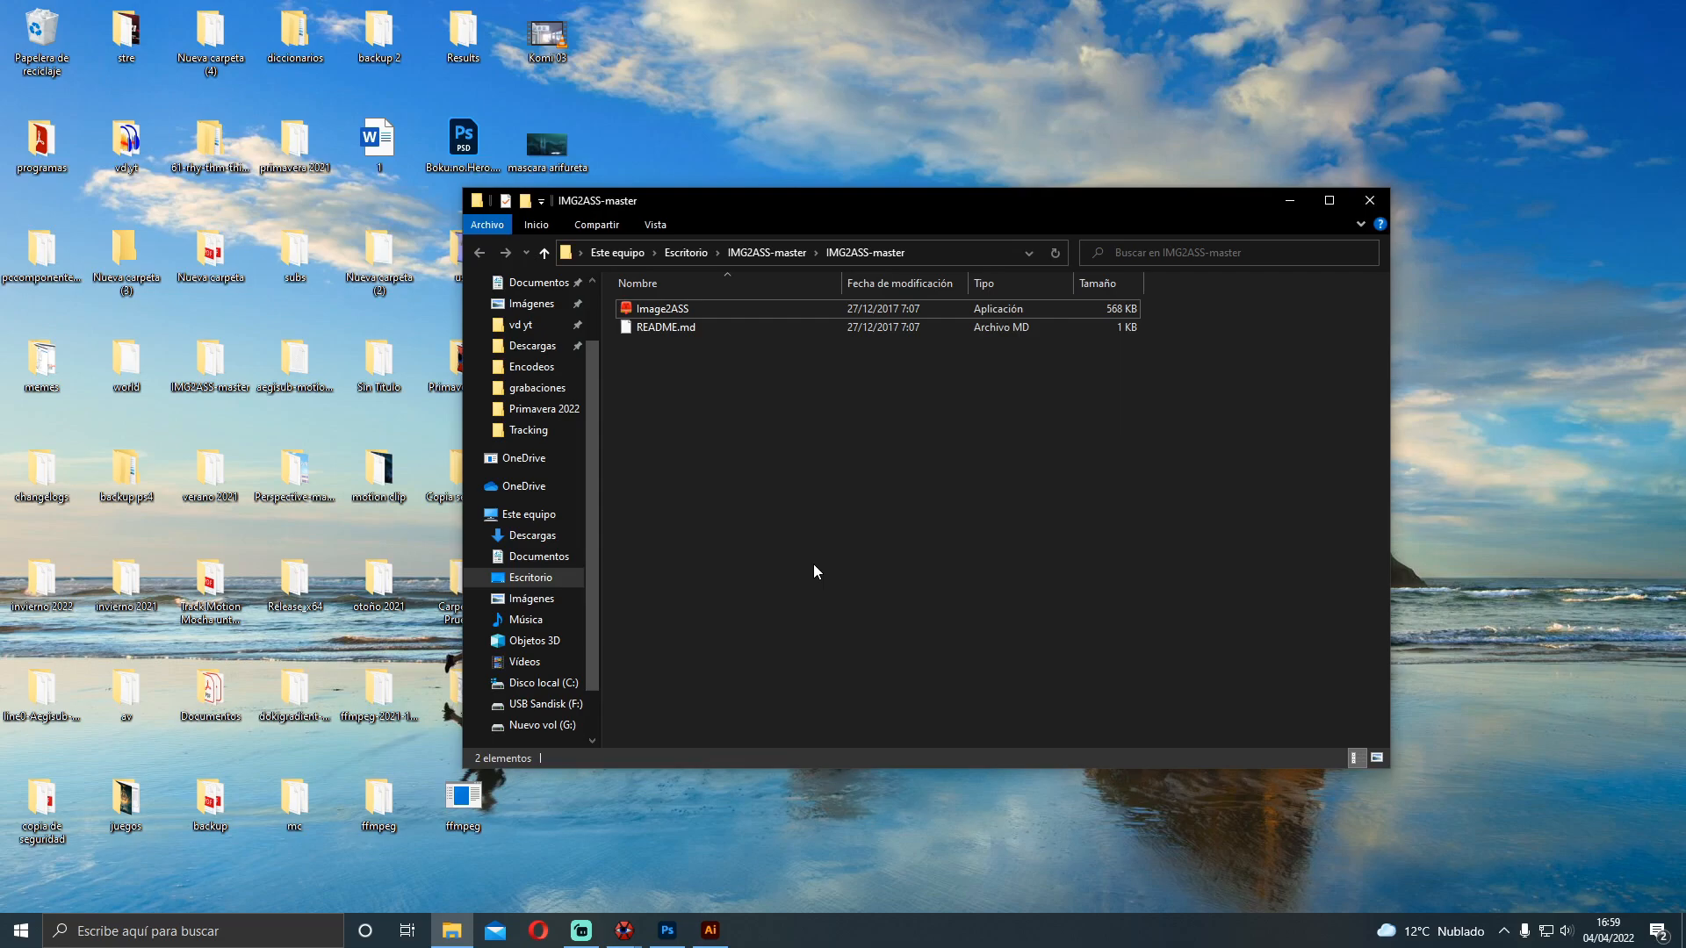
left_click(1290, 205)
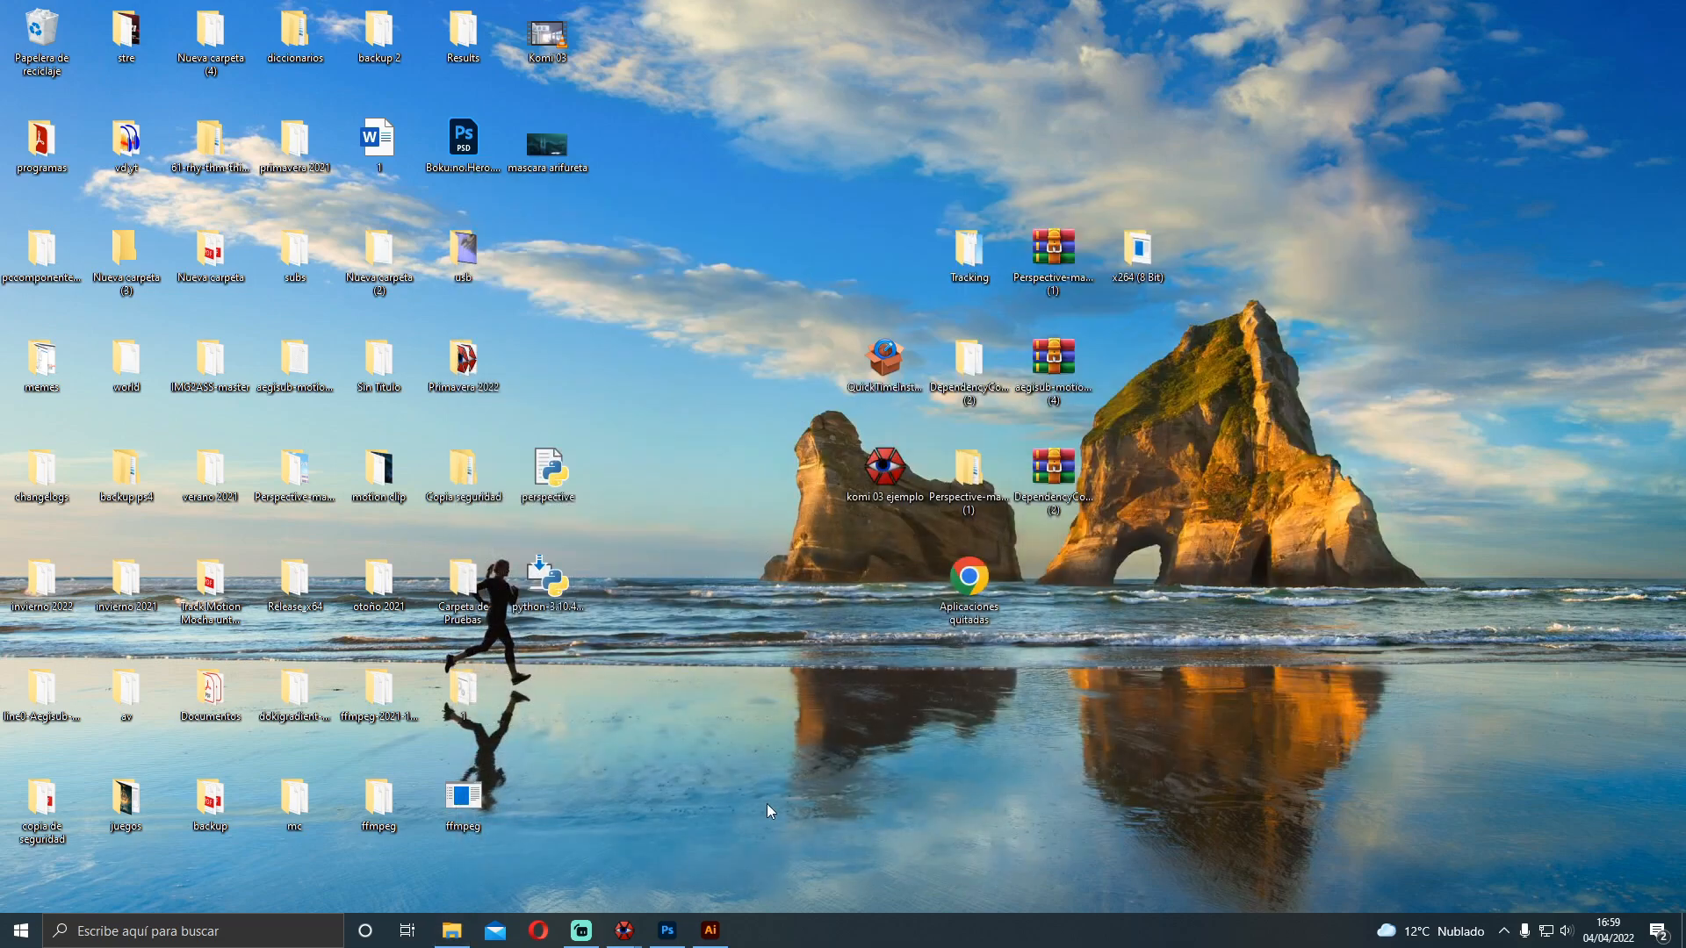
left_click(676, 928)
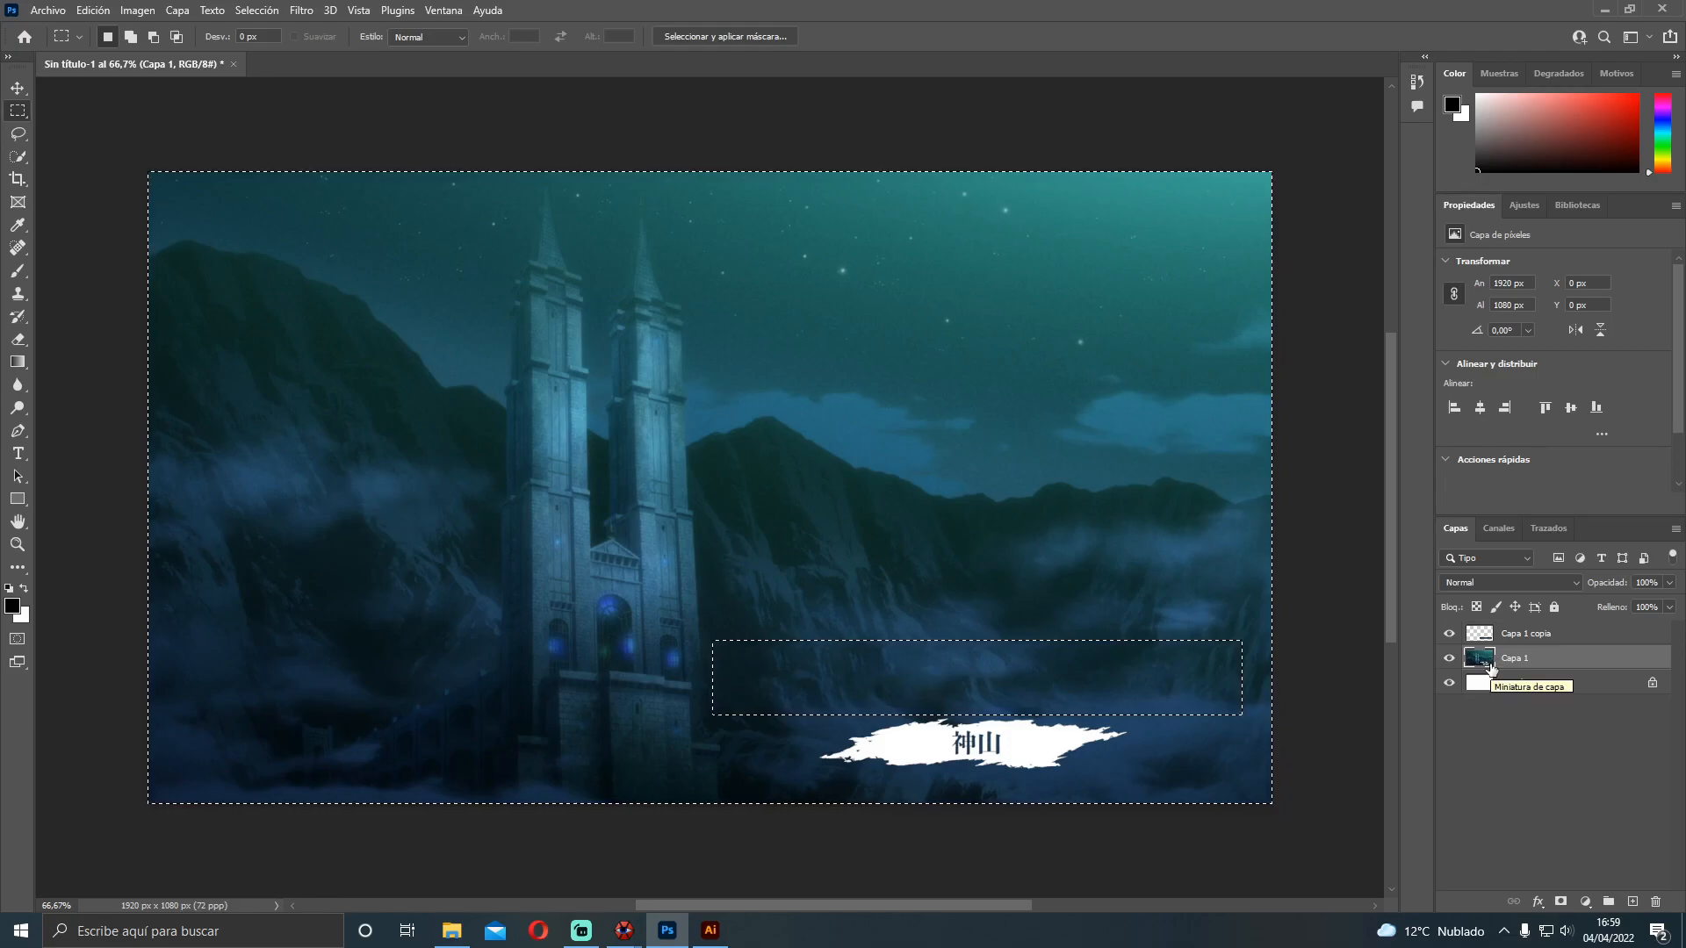
left_click(1655, 901)
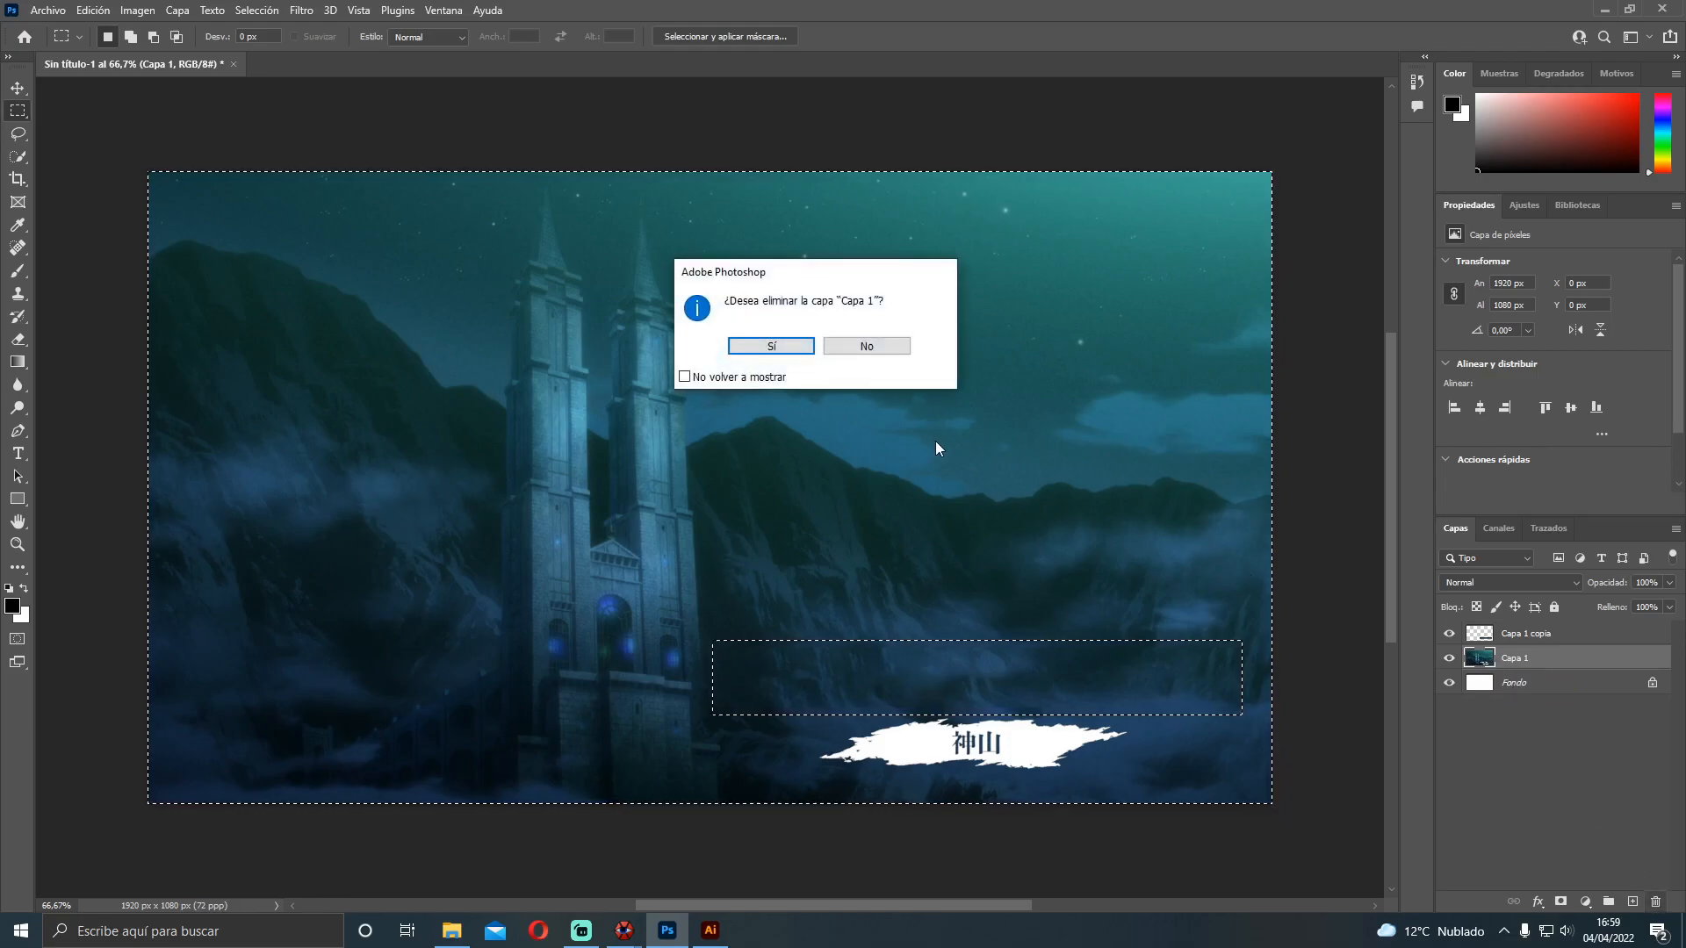
left_click(781, 346)
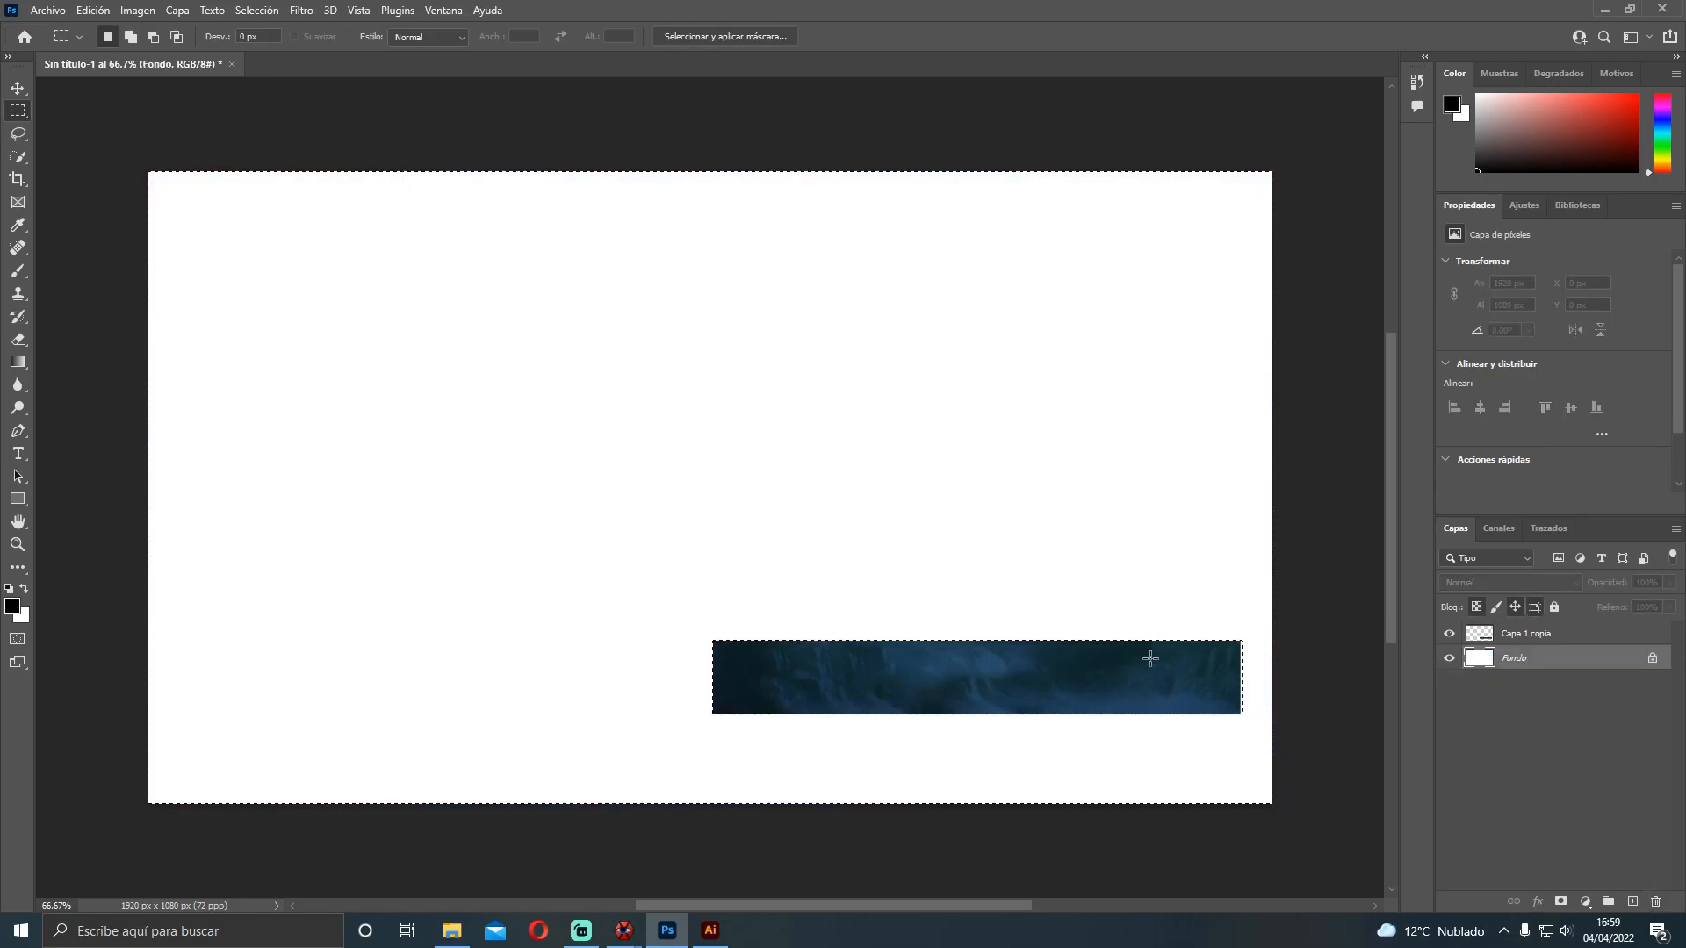
left_click(1507, 639)
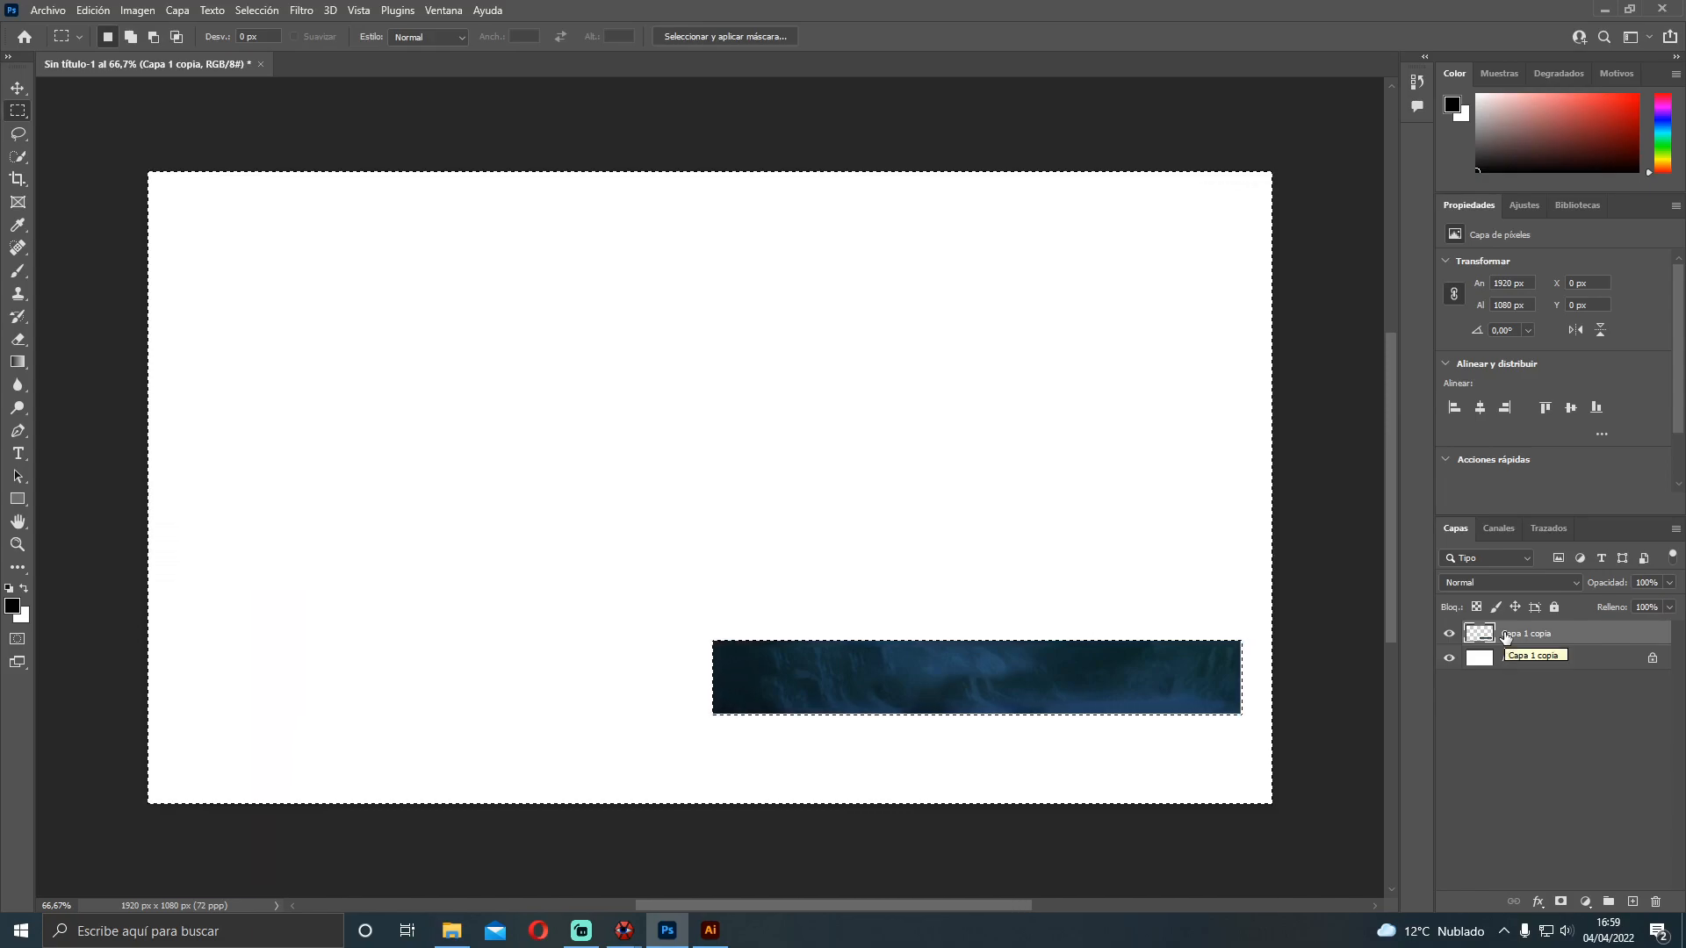
left_click(1521, 662)
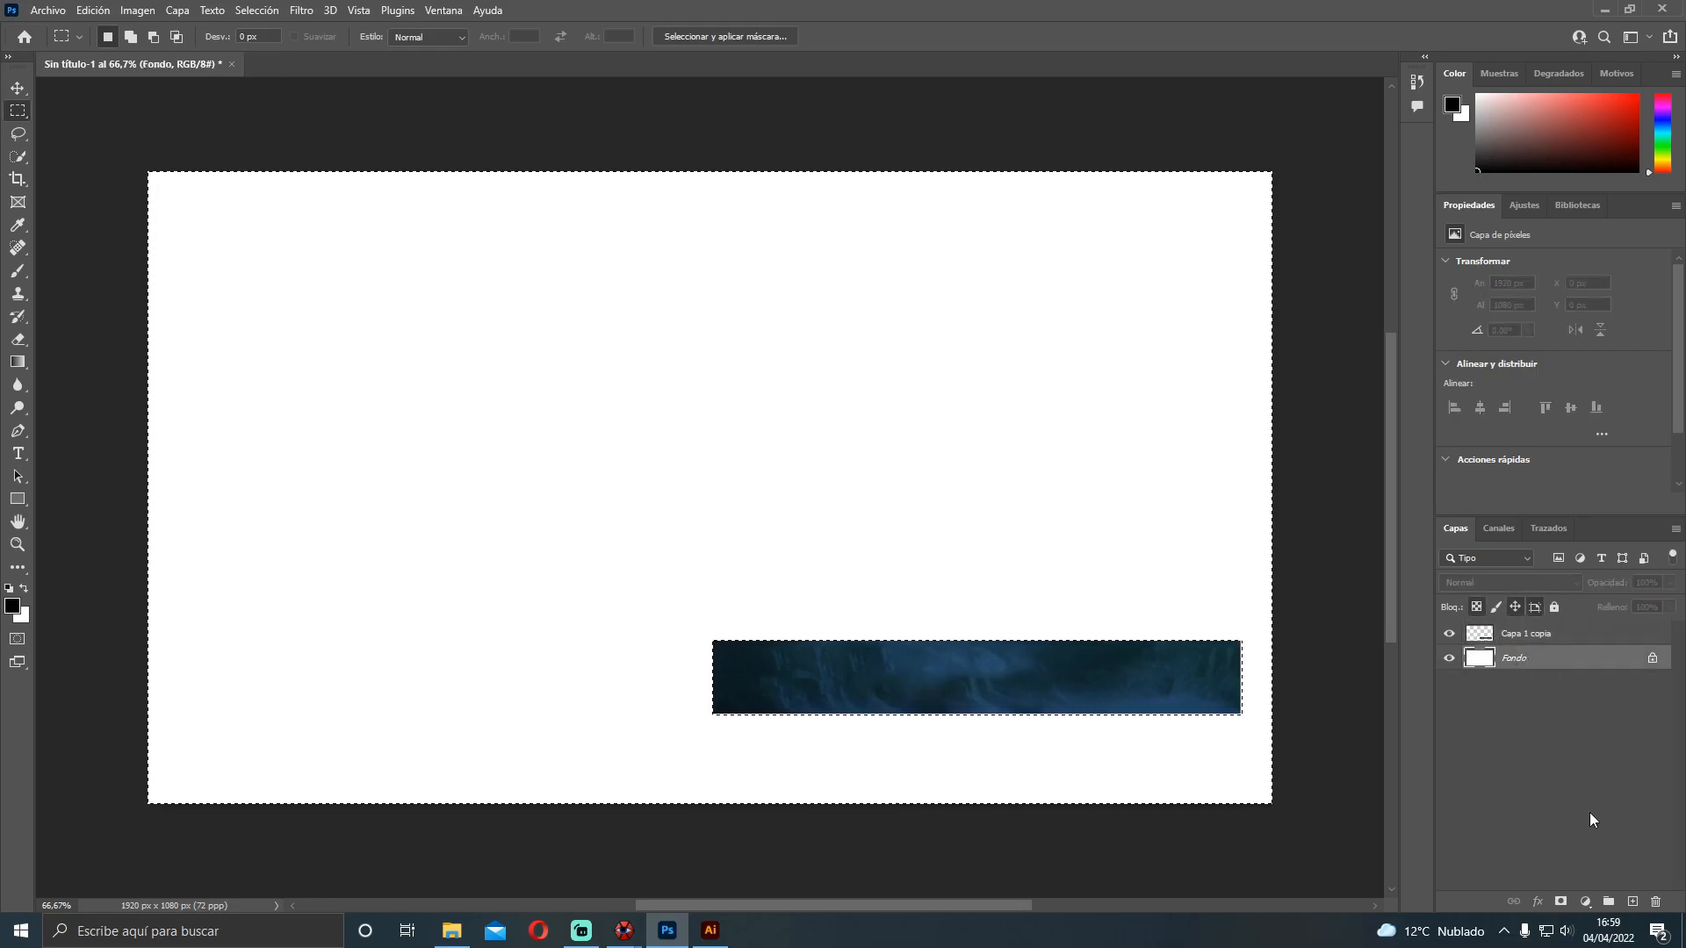
left_click(1655, 901)
left_click(763, 351)
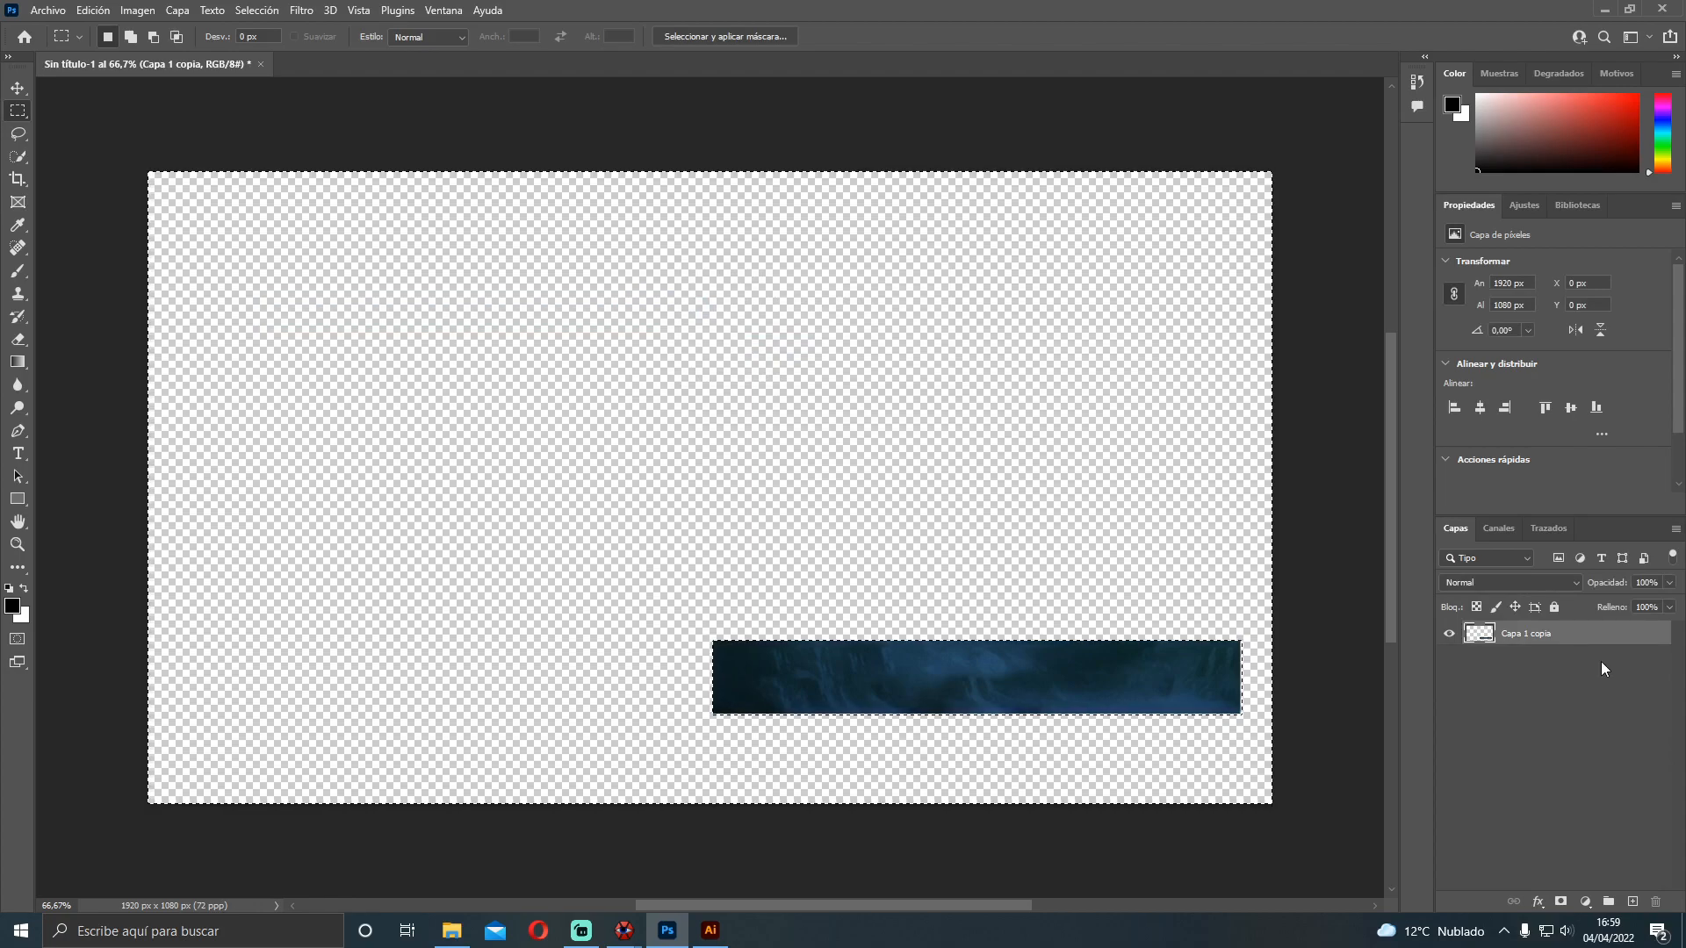
key("ctrl+z")
key("ctrl+z")
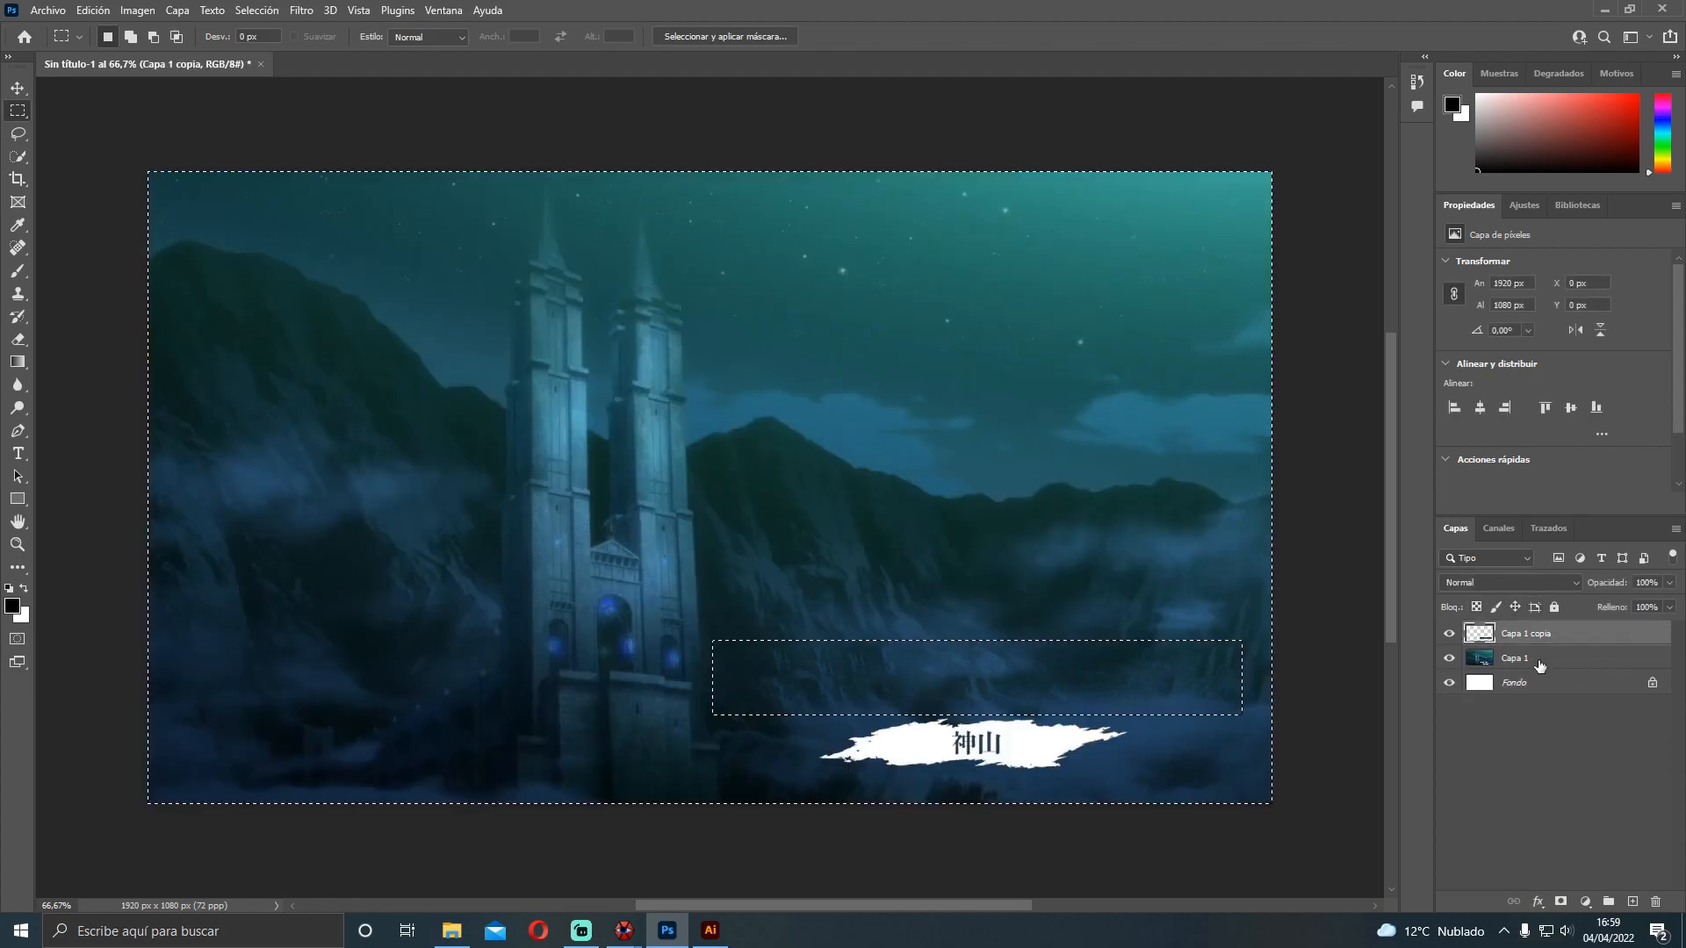
Delete the Capa 1 and Fondo layers together, keeping only the Capa 1 copia mask strip on transparency
left_click(1535, 661)
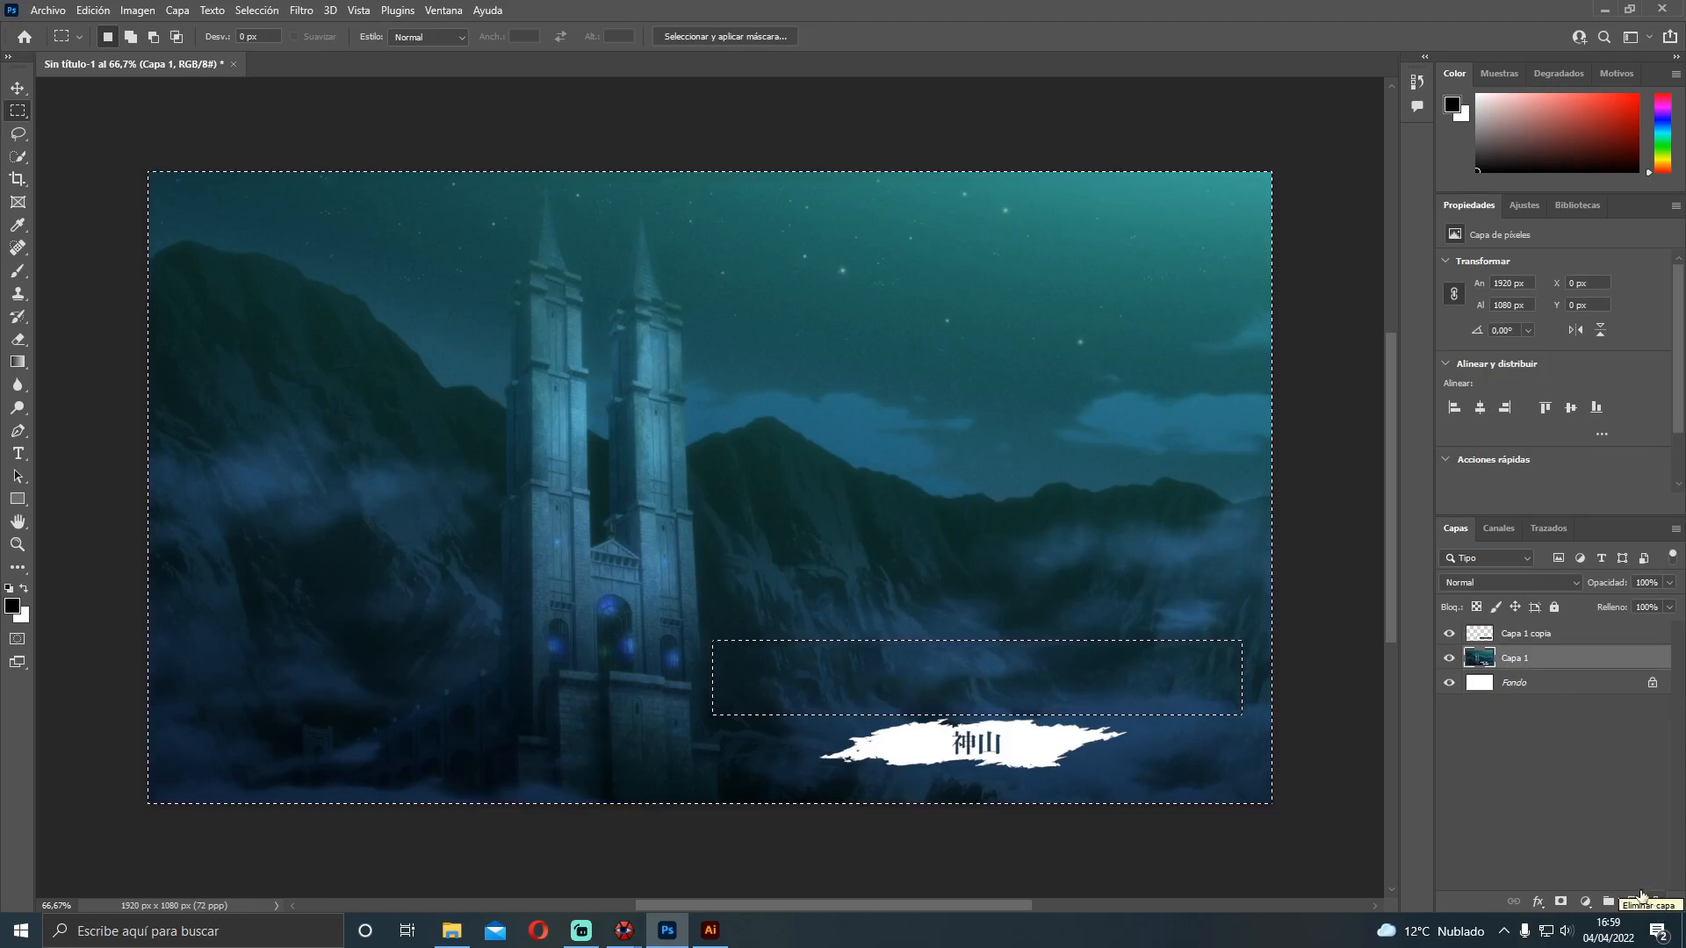
left_click(1511, 683, "shift")
left_click(1654, 902)
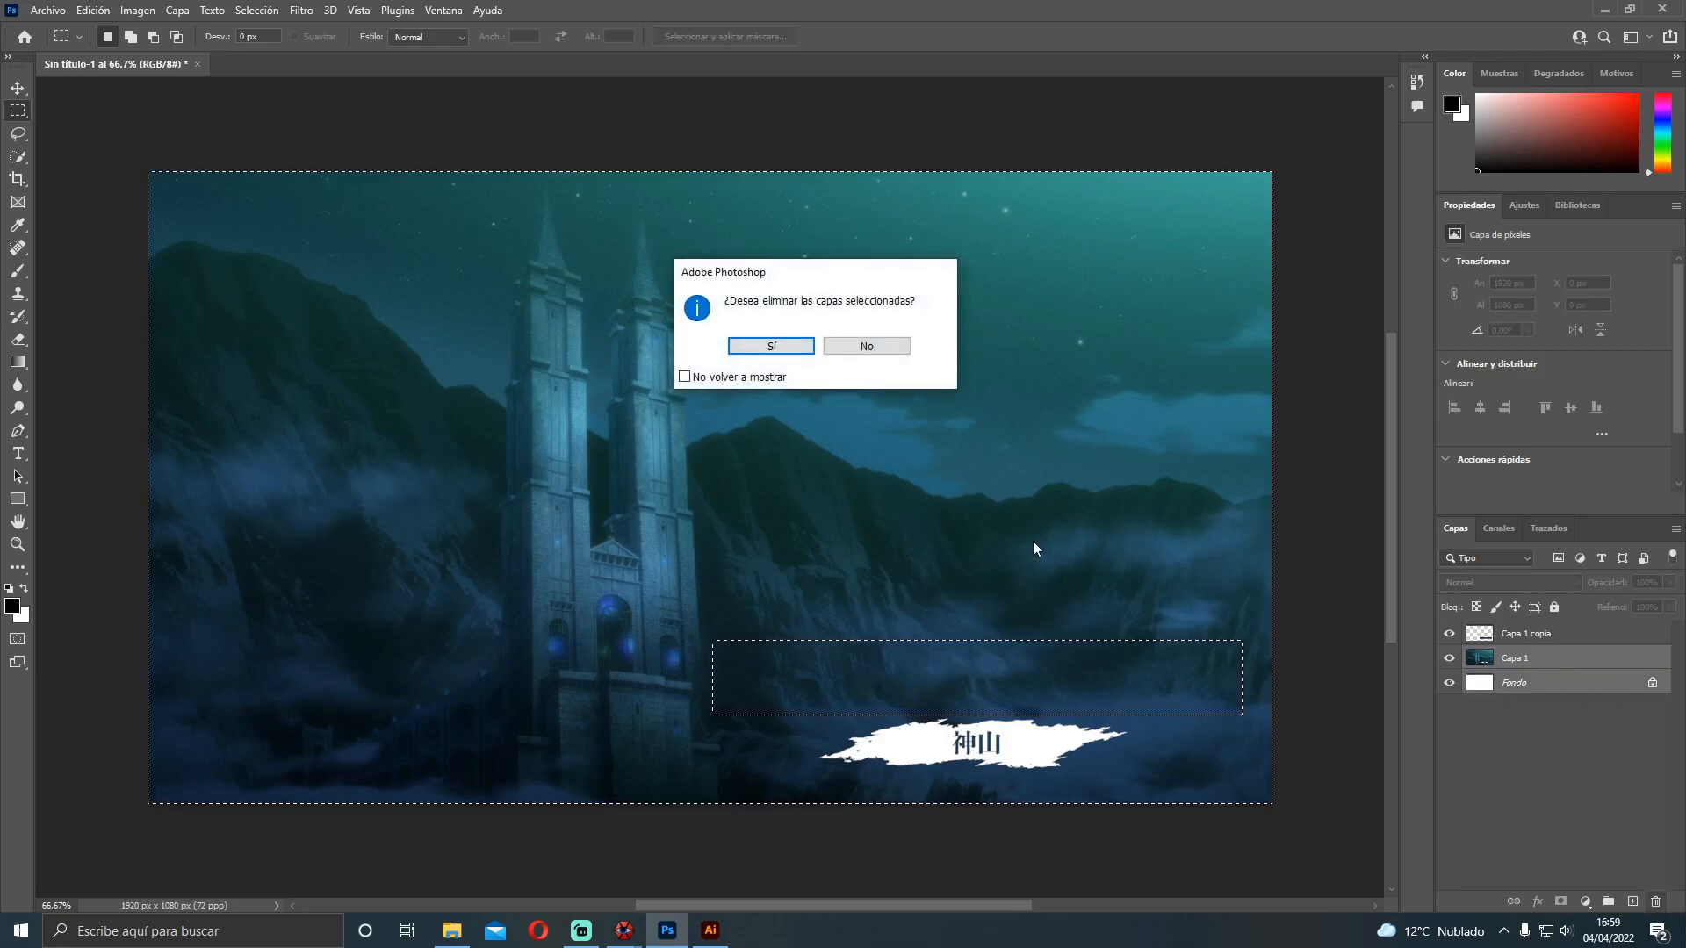
left_click(776, 347)
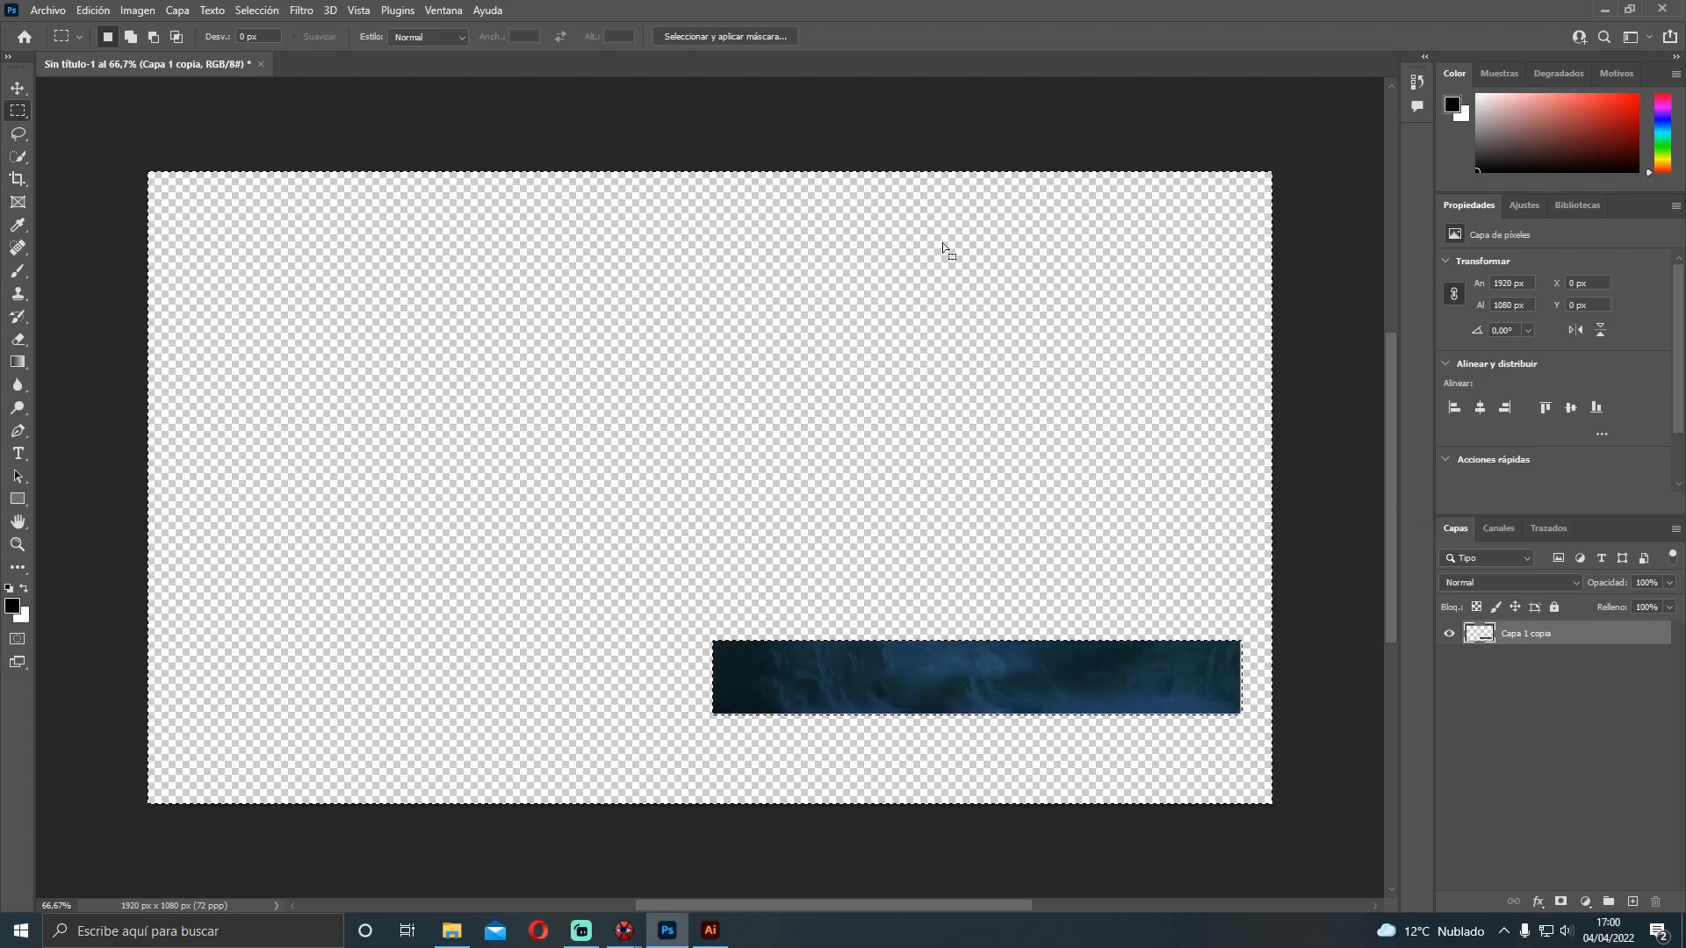
Quick-export the remaining mask layer as a PNG named Sin título-1 to the Escritorio folder
left_click(48, 10)
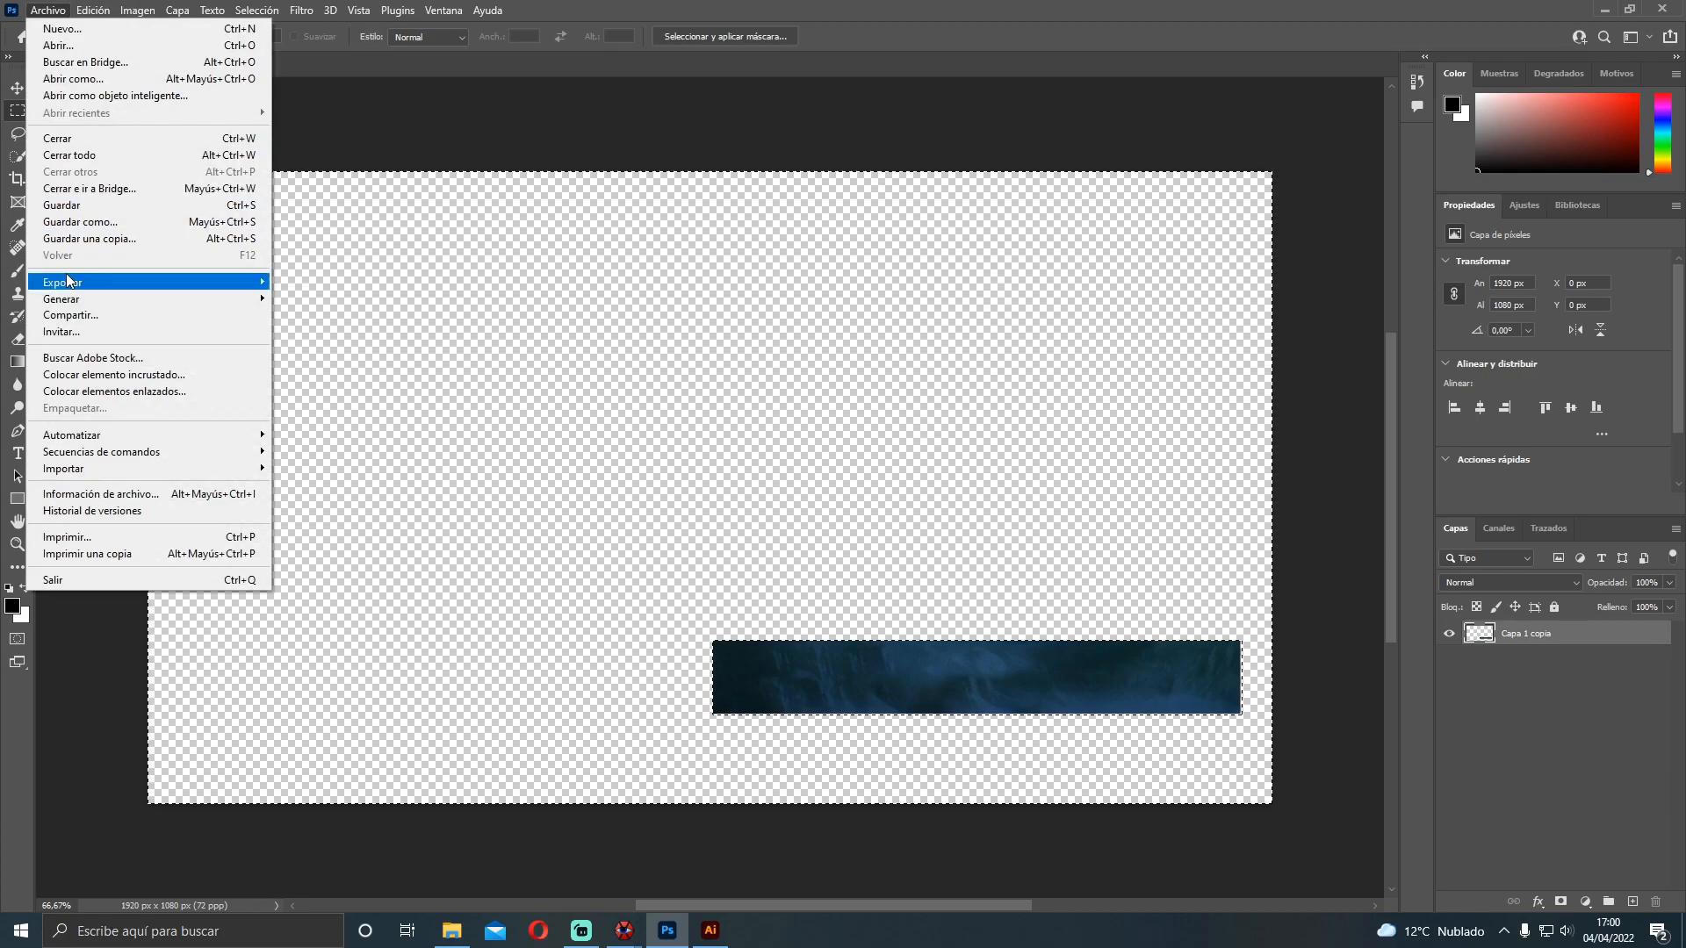
mouse_move(74, 281)
left_click(330, 280)
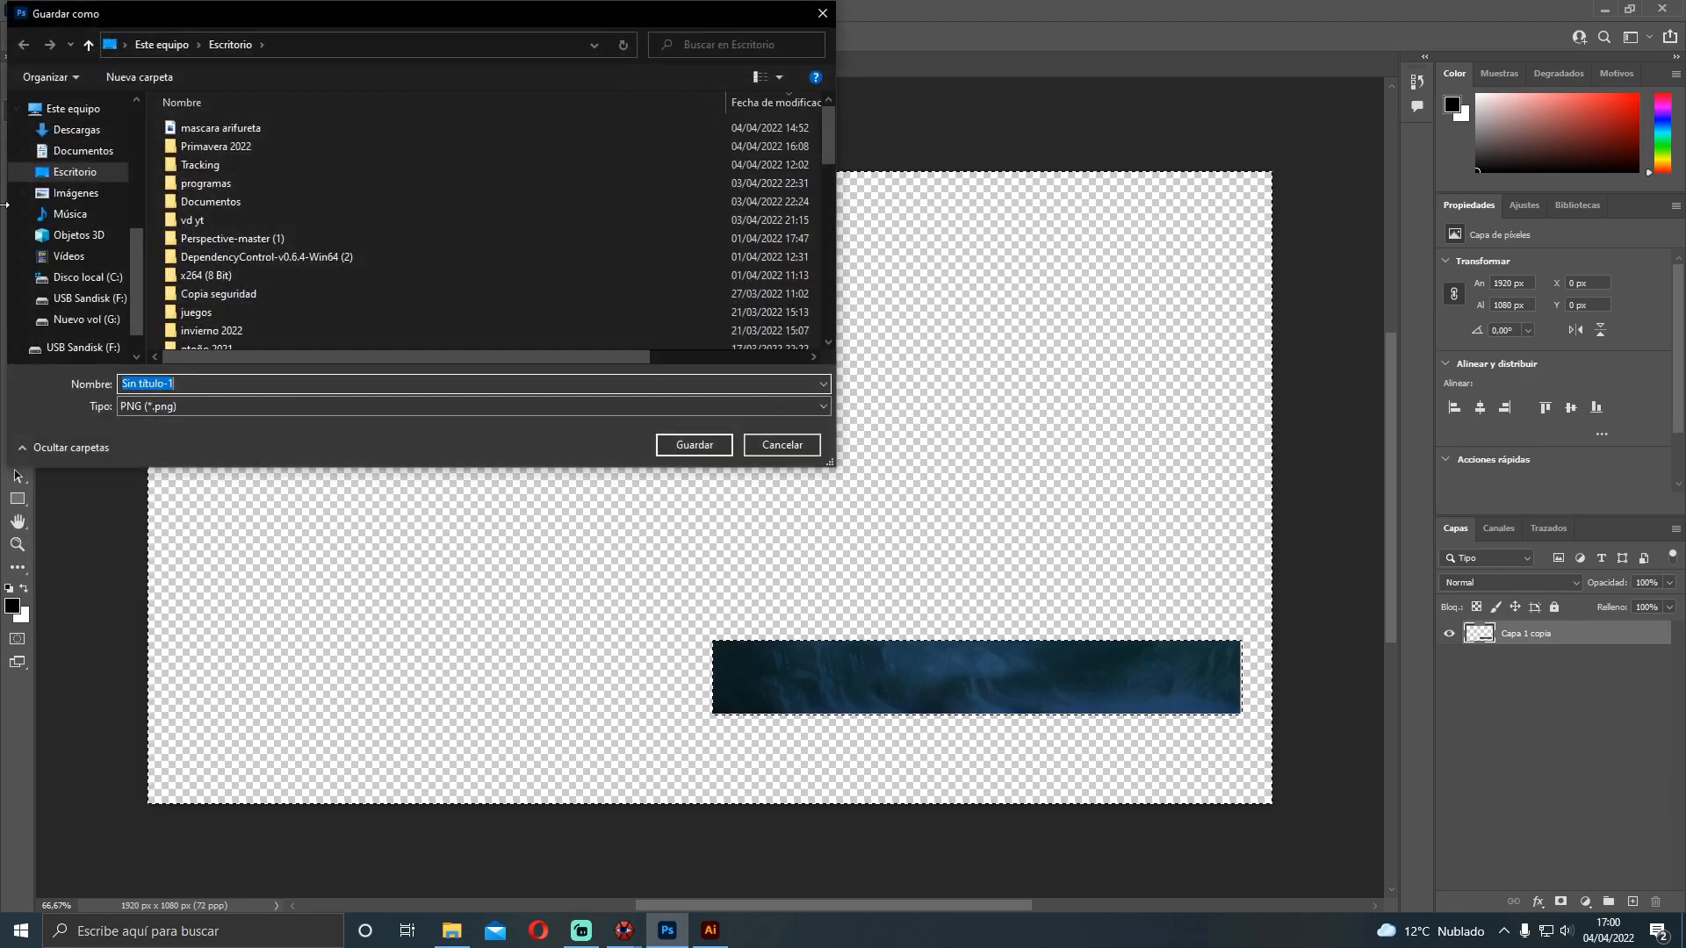
left_click(42, 174)
left_click(693, 445)
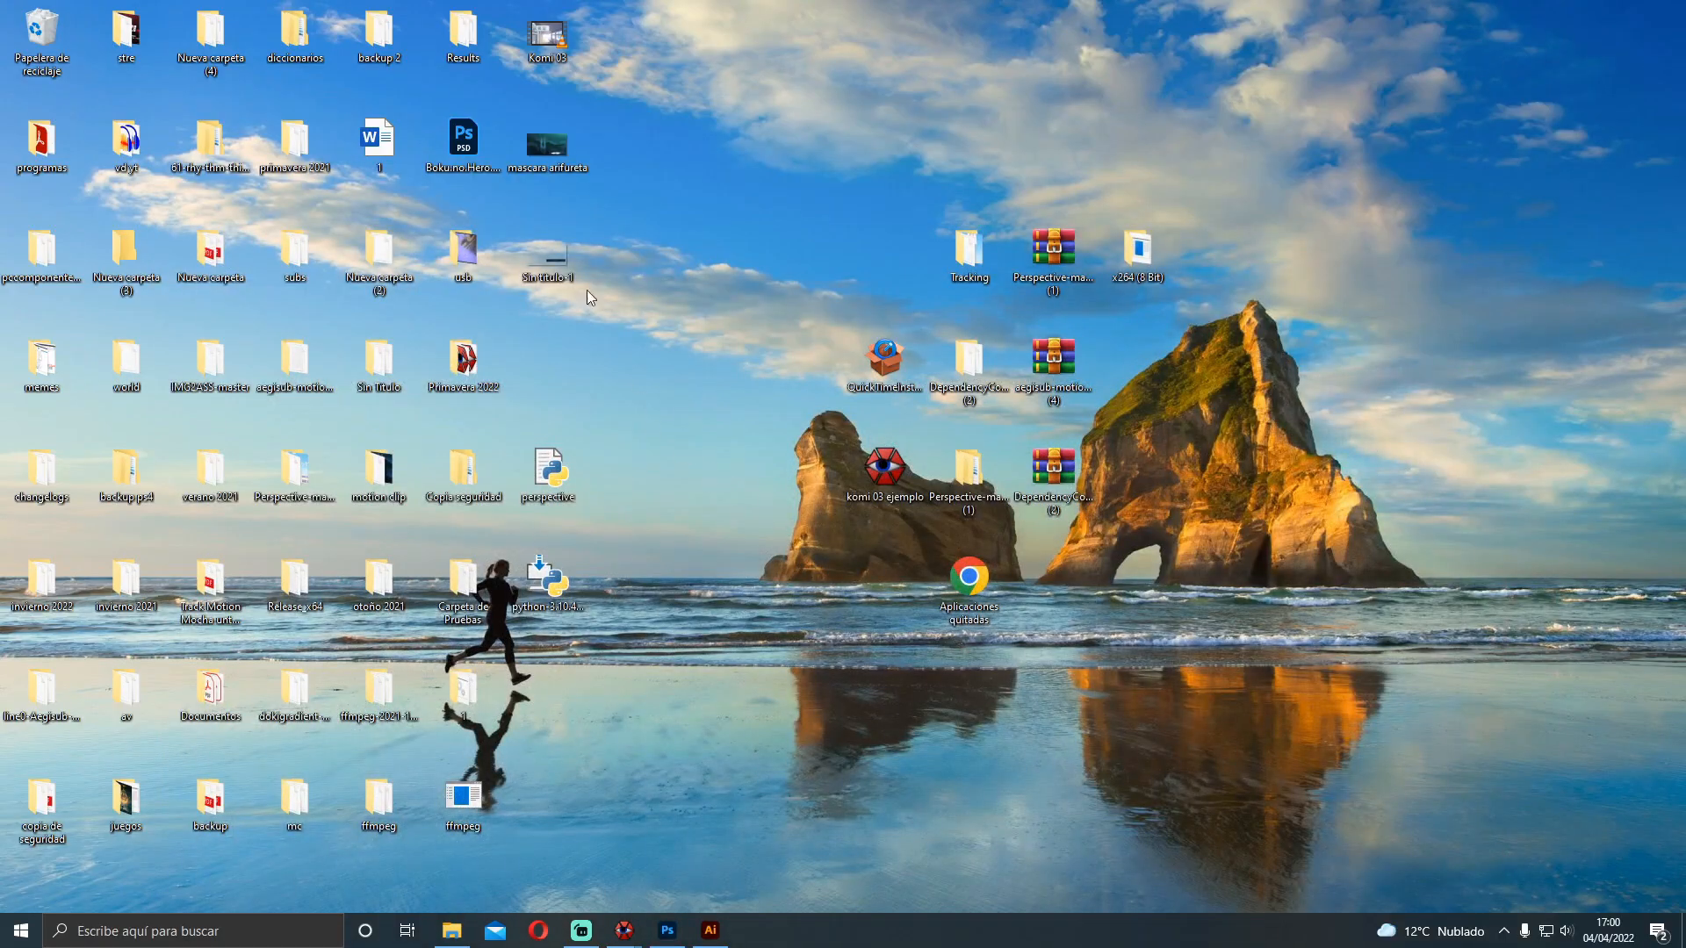
Open the exported Sin título-1 image in Fotos, keep Fotos as the default for .png files, inspect the strip, and close it
double_click(547, 259)
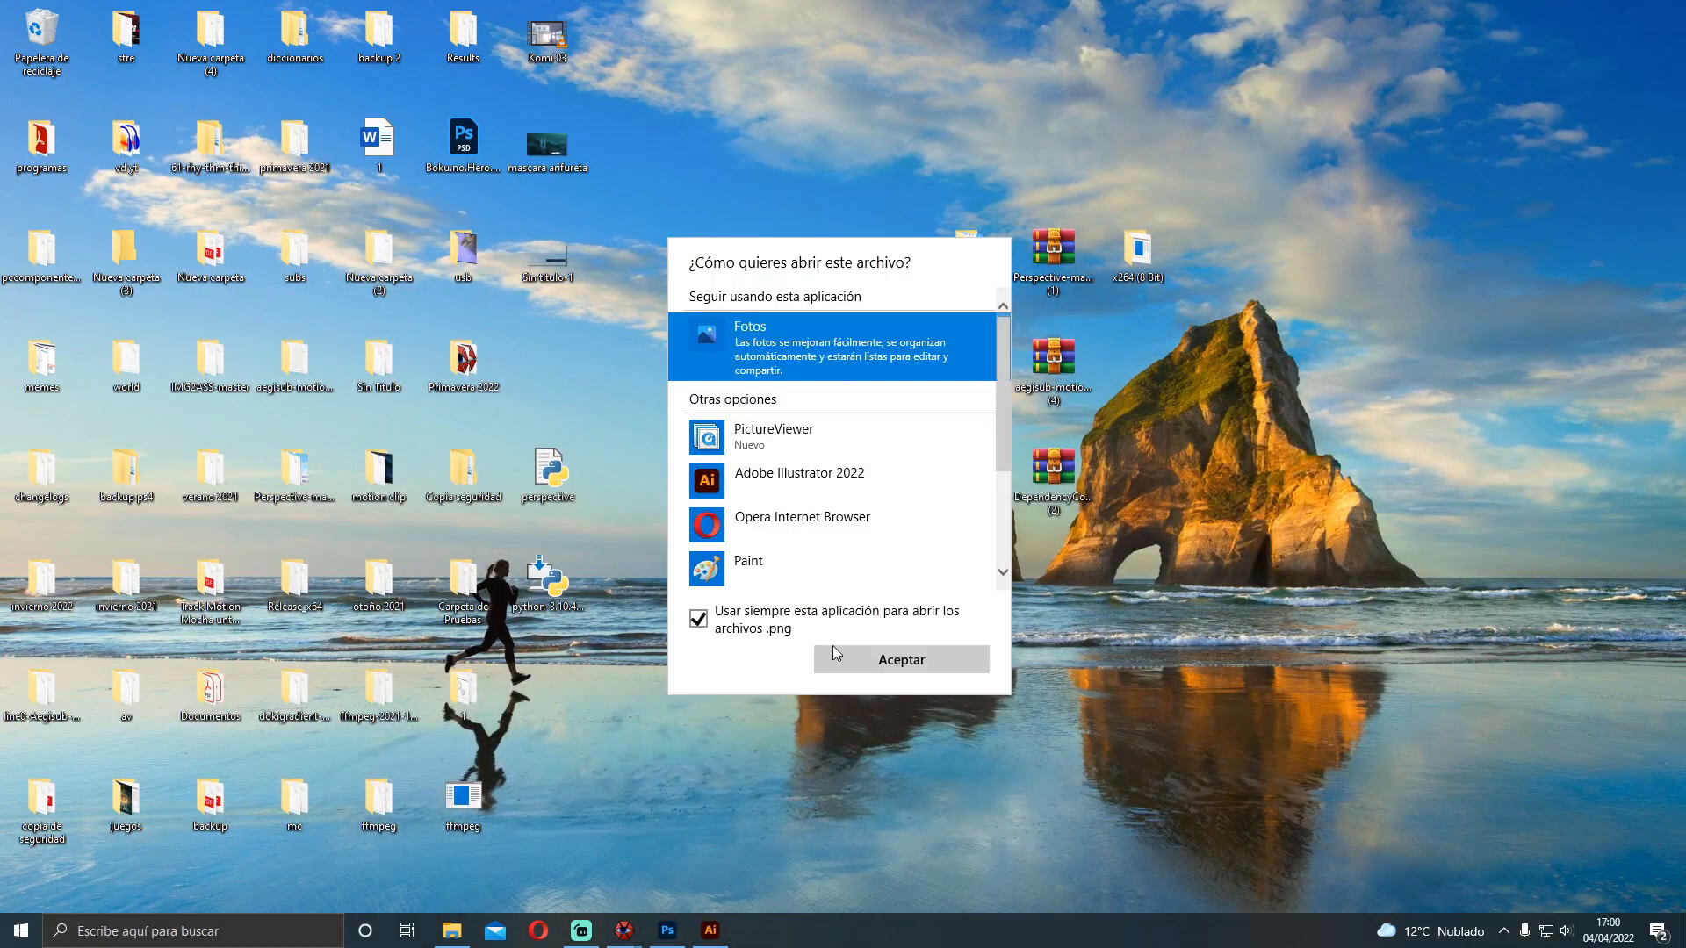
left_click(904, 671)
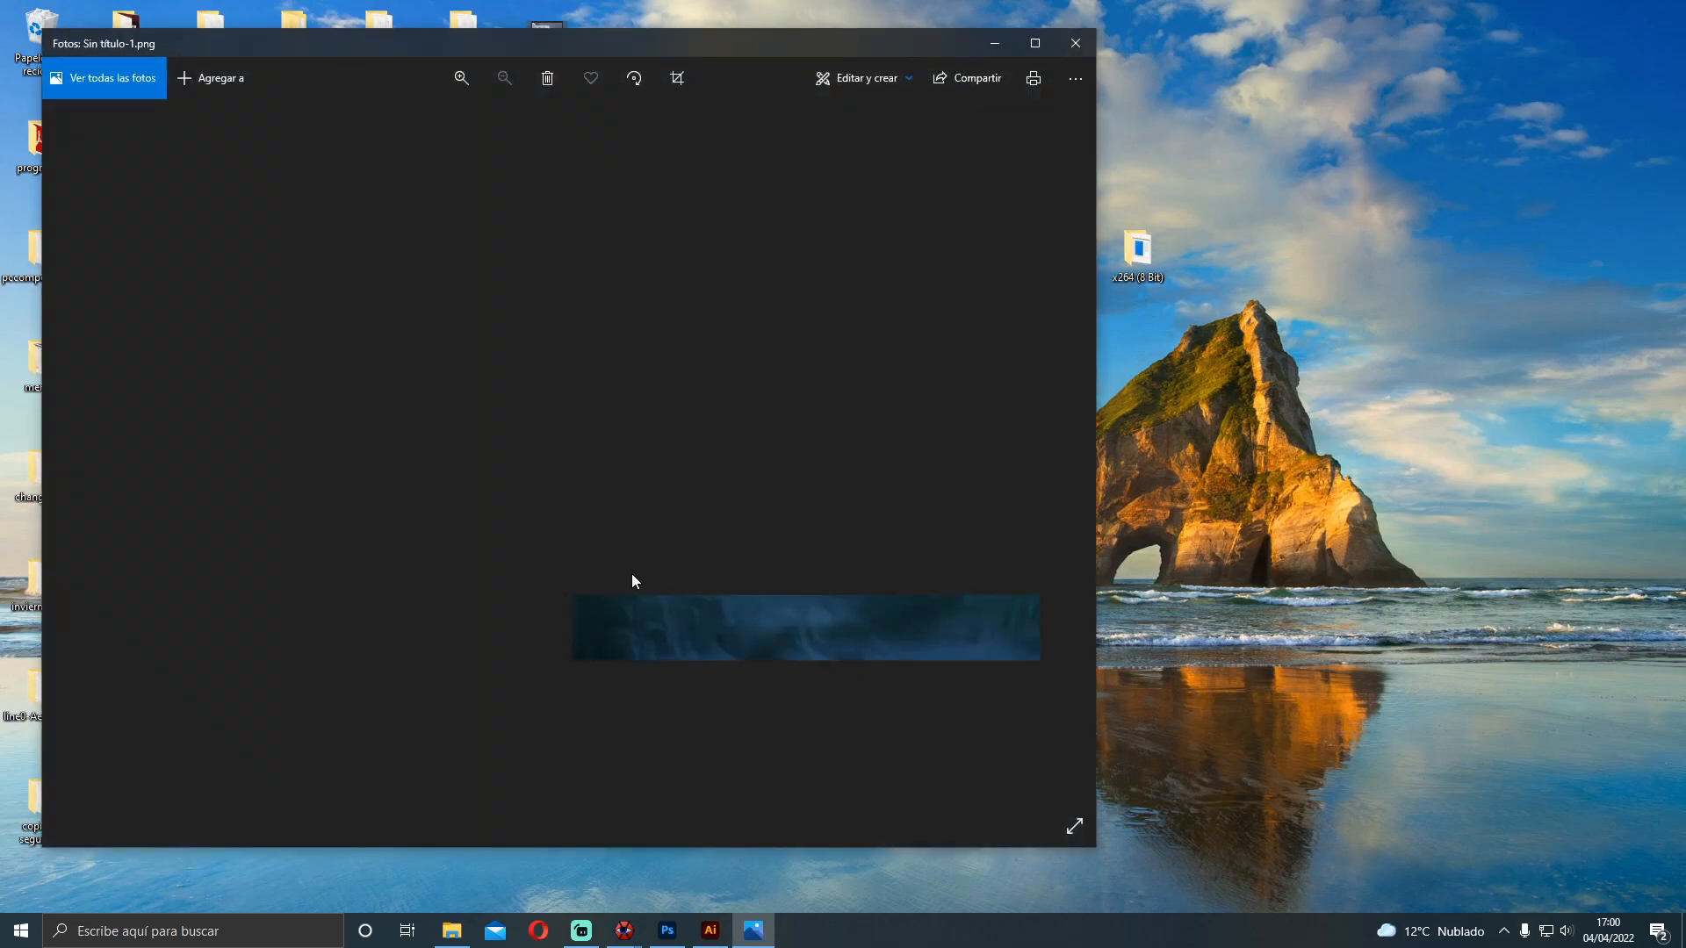
left_click(1076, 42)
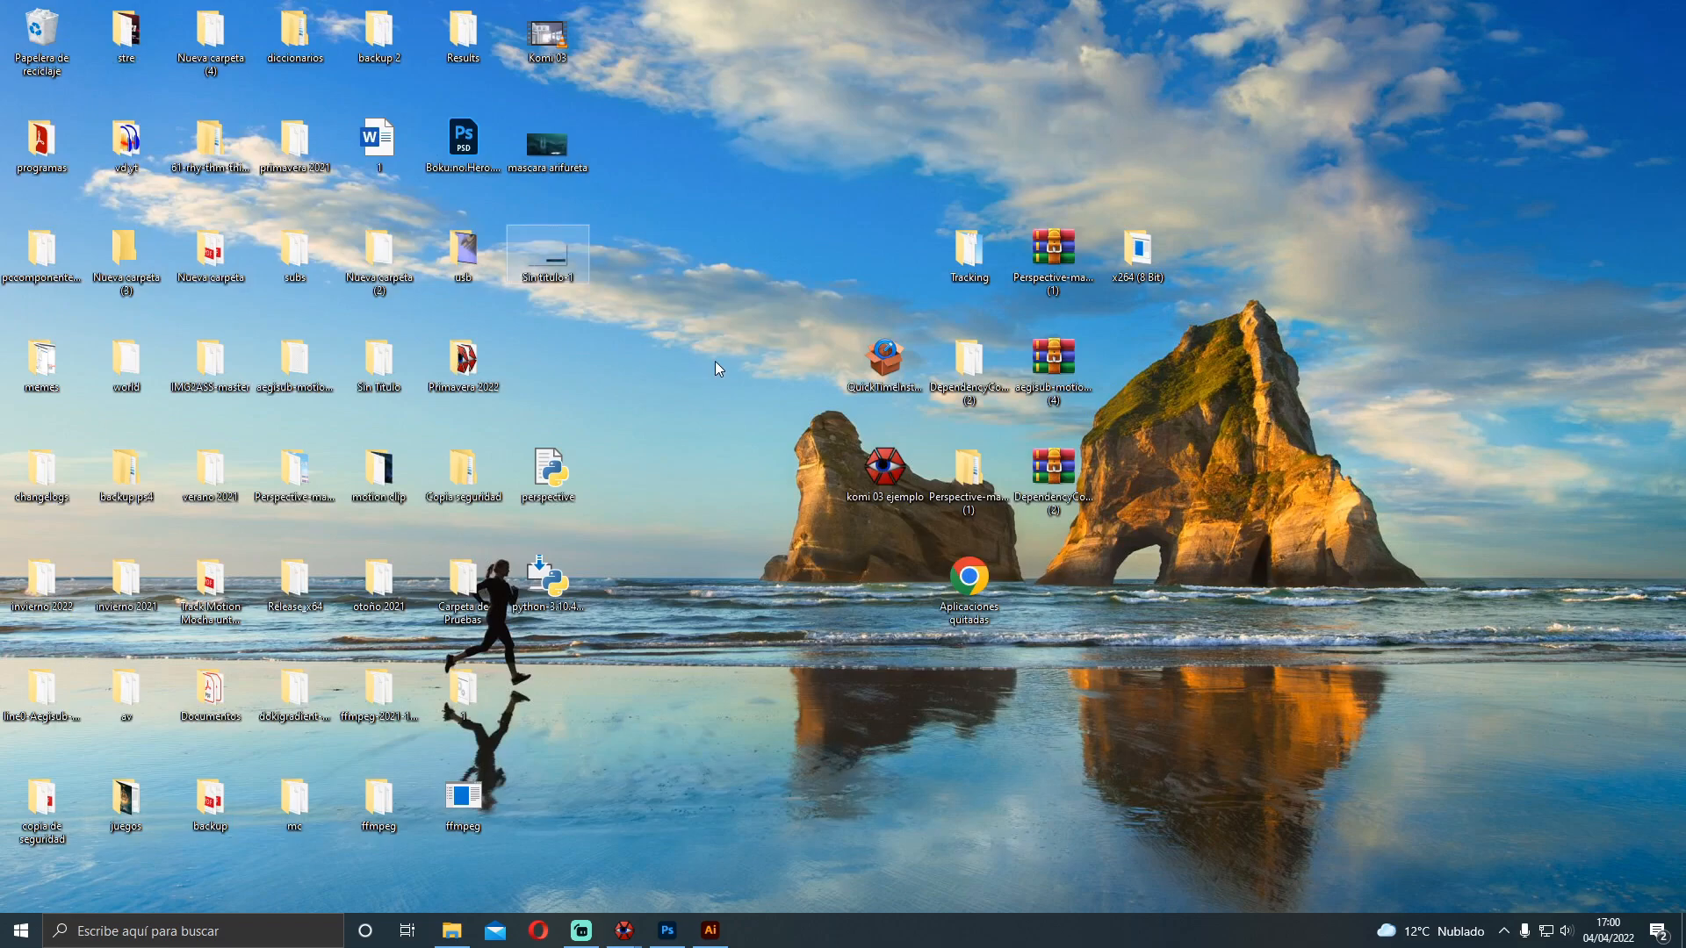
Launch Image2ASS from the IMG2ASS-master folder, put the folder window away, and move the Image2ASS window clear of the desktop icons
left_click(463, 923)
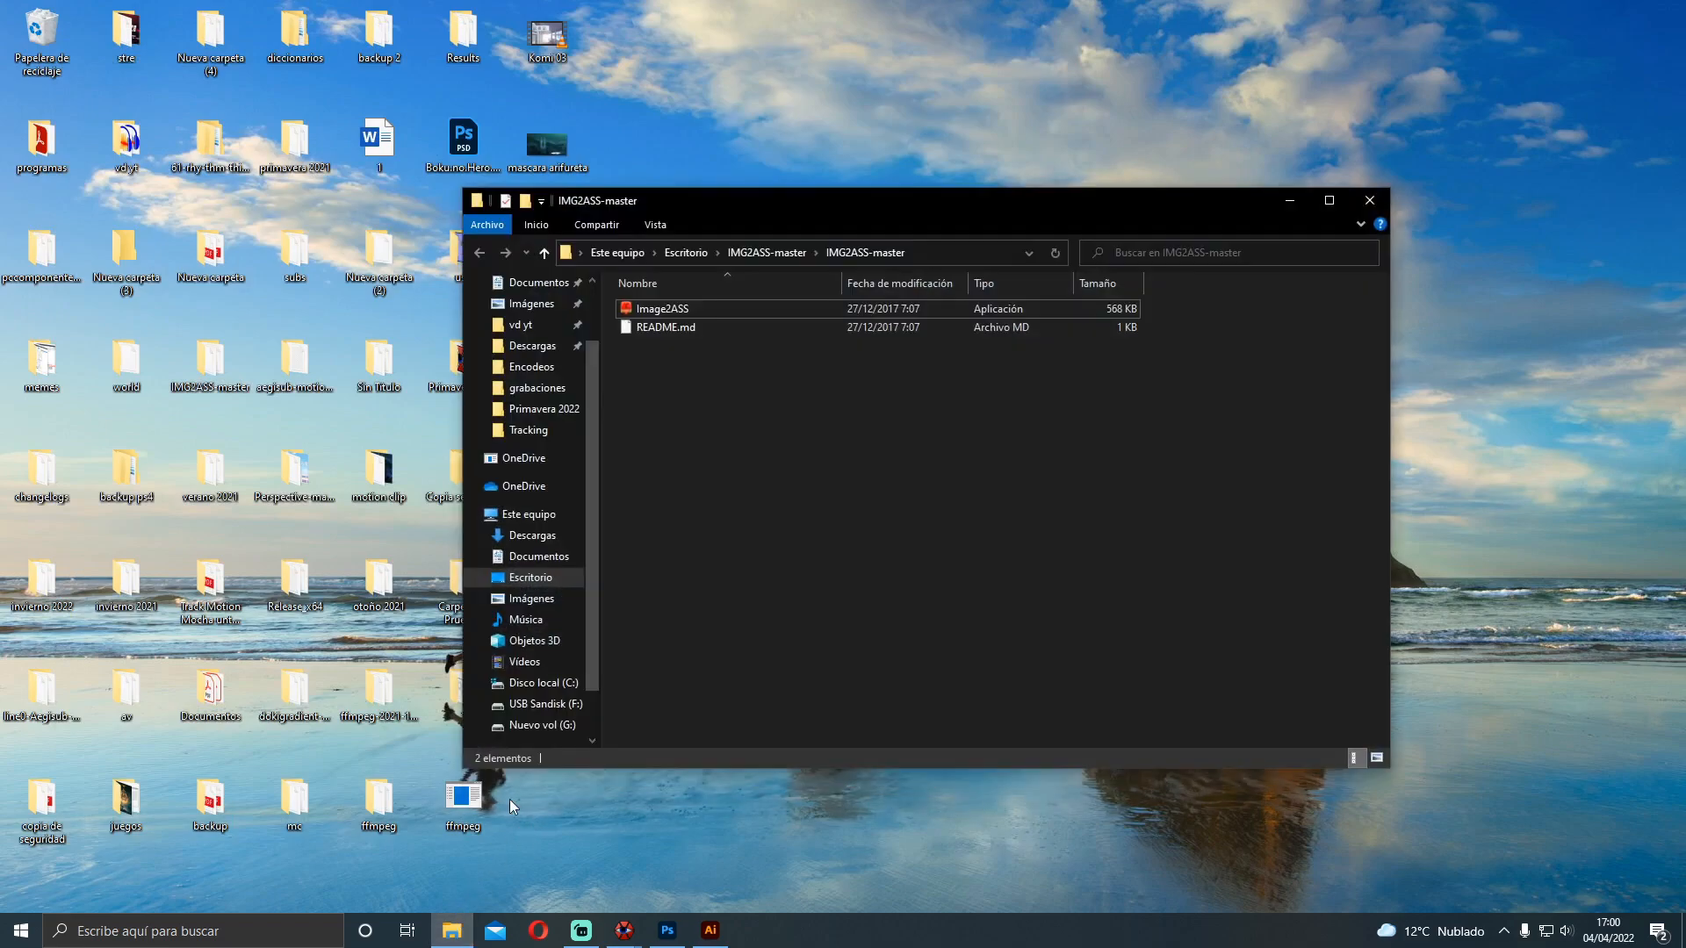
double_click(689, 309)
left_click(1288, 203)
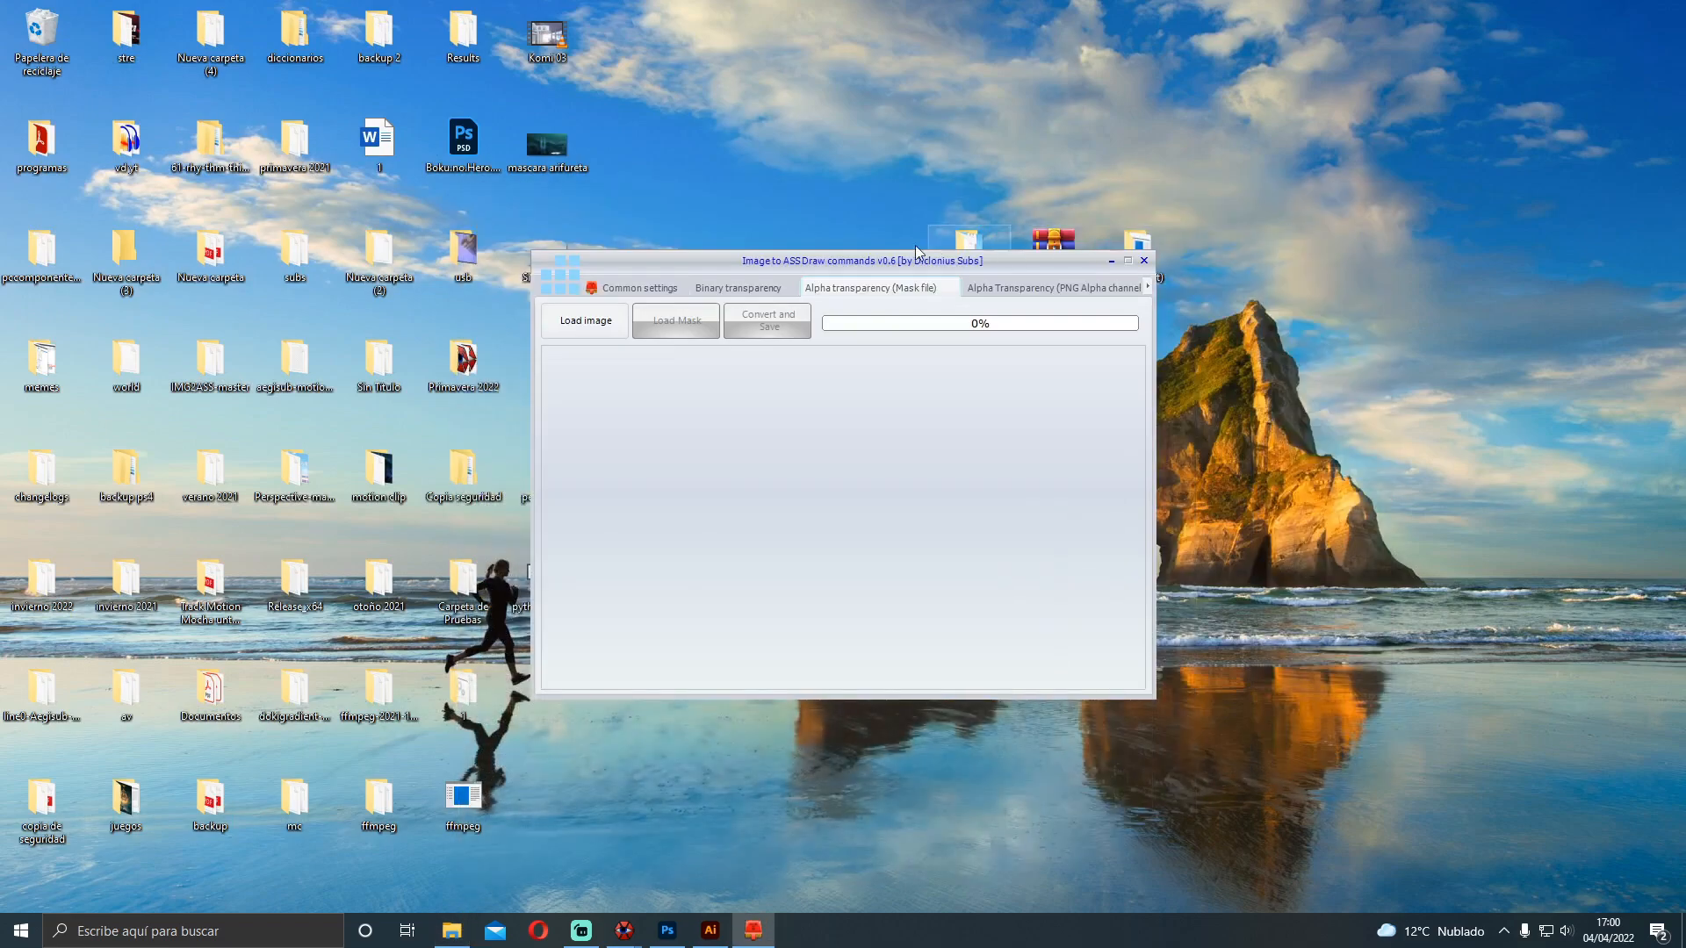
left_click_drag(865, 258, 1224, 187)
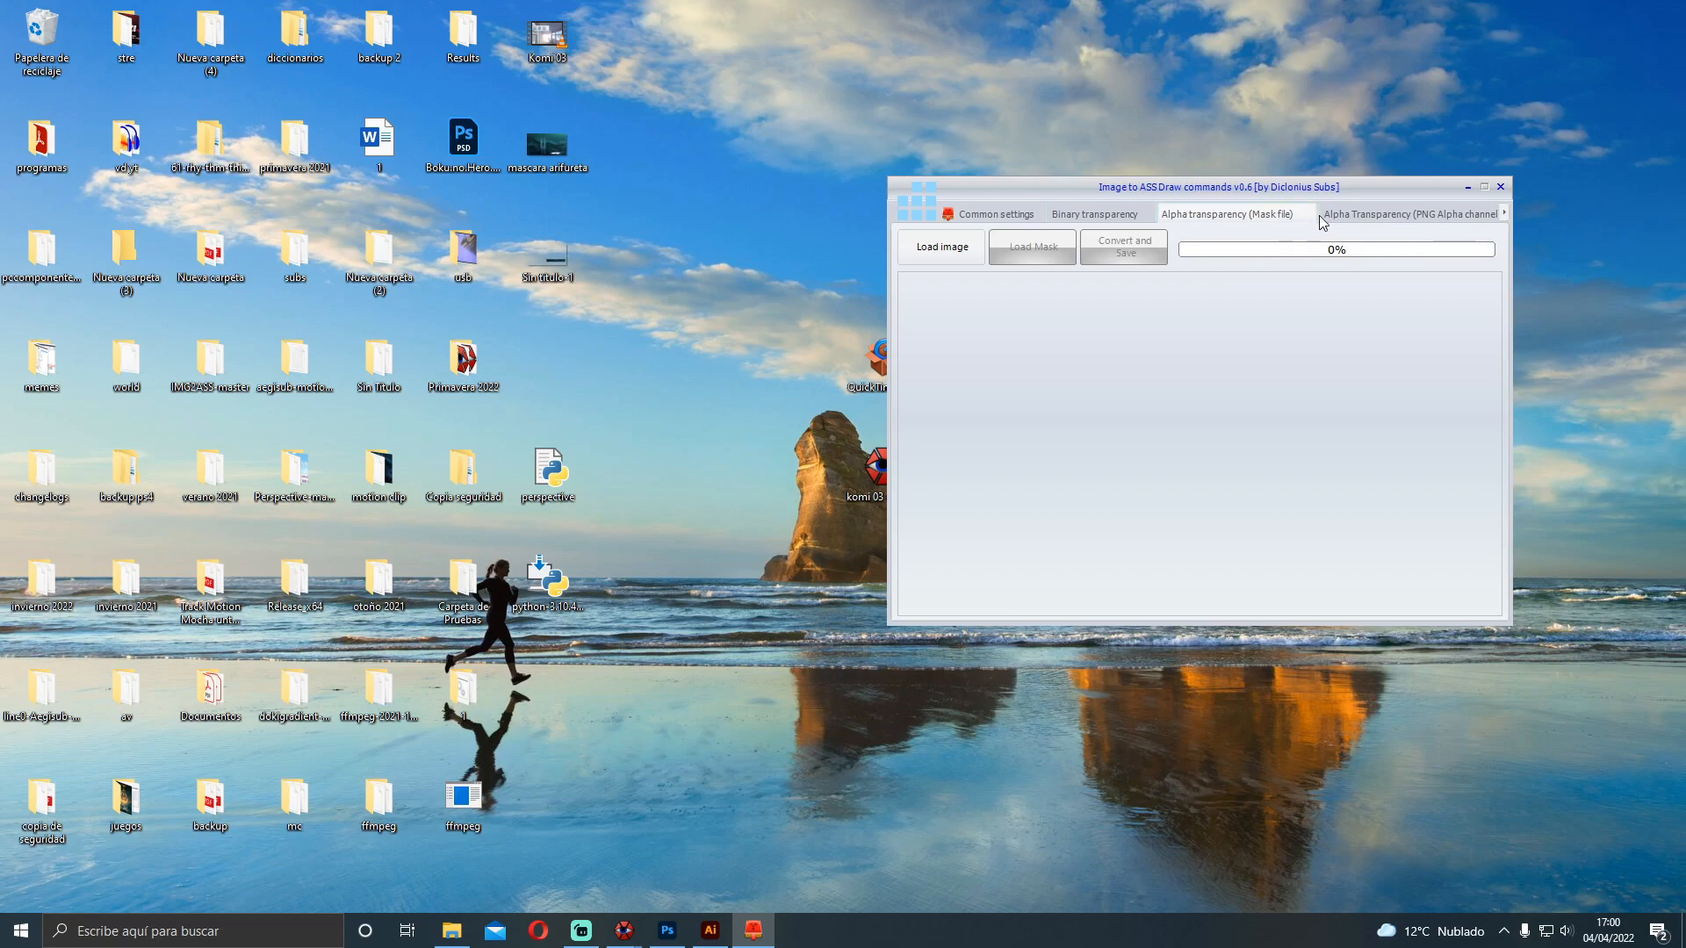
Load the Sin título-1 image from Escritorio for PNG alpha-channel transparency and inspect the mask strip in the preview
left_click(1383, 221)
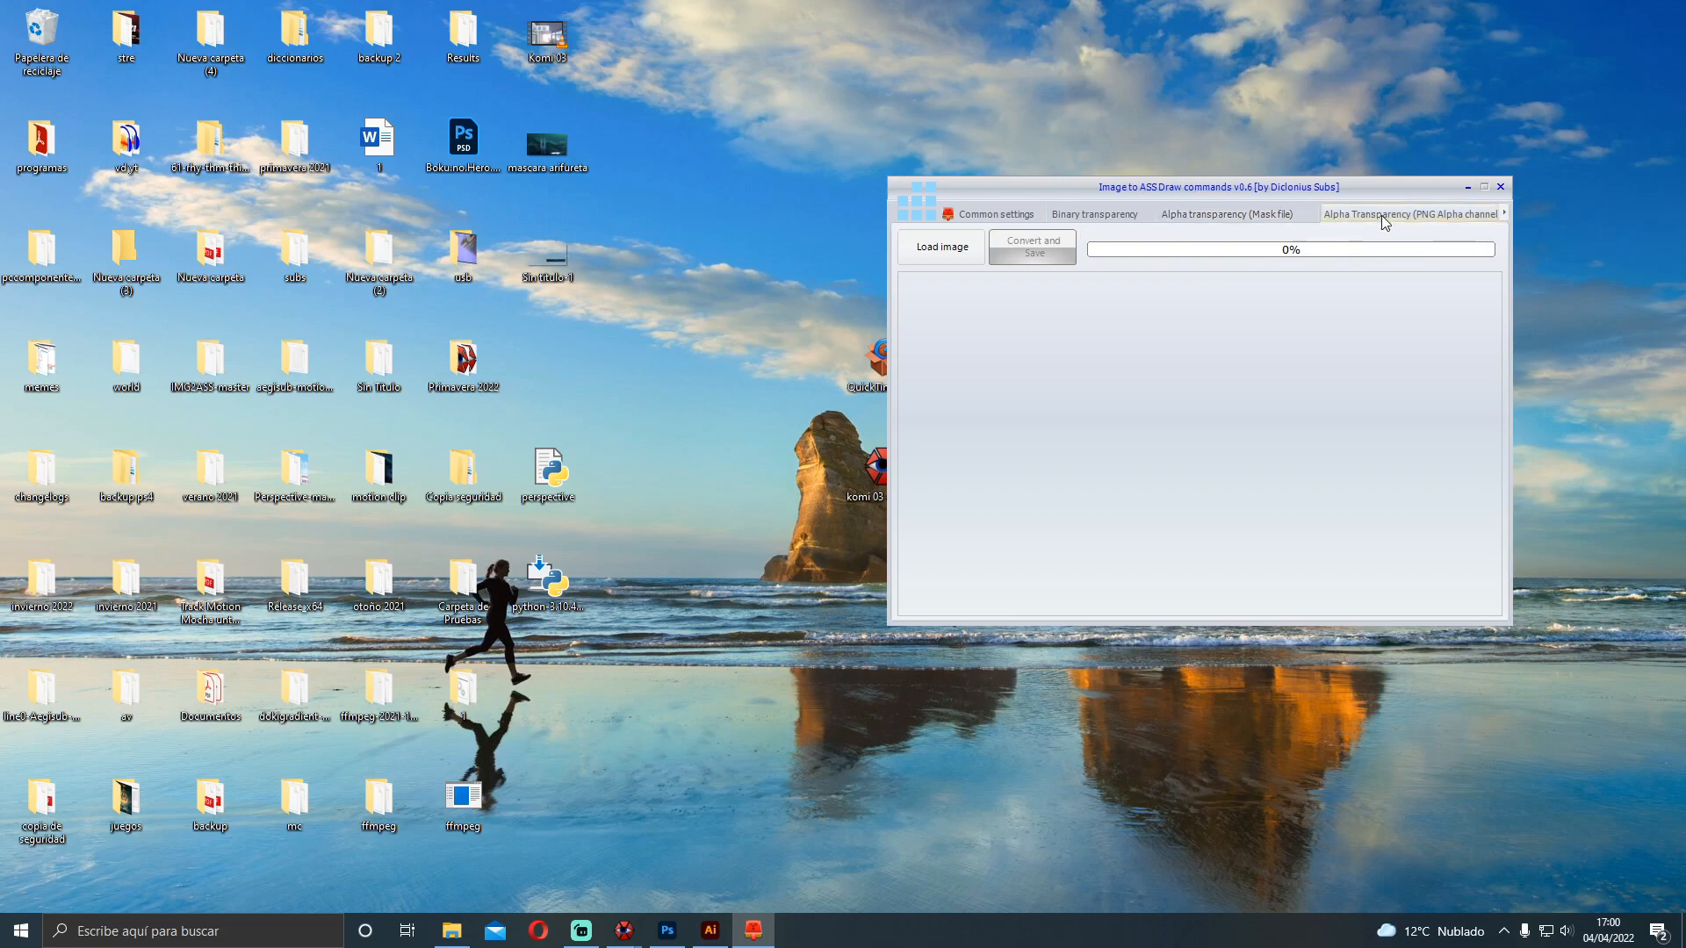
left_click(942, 249)
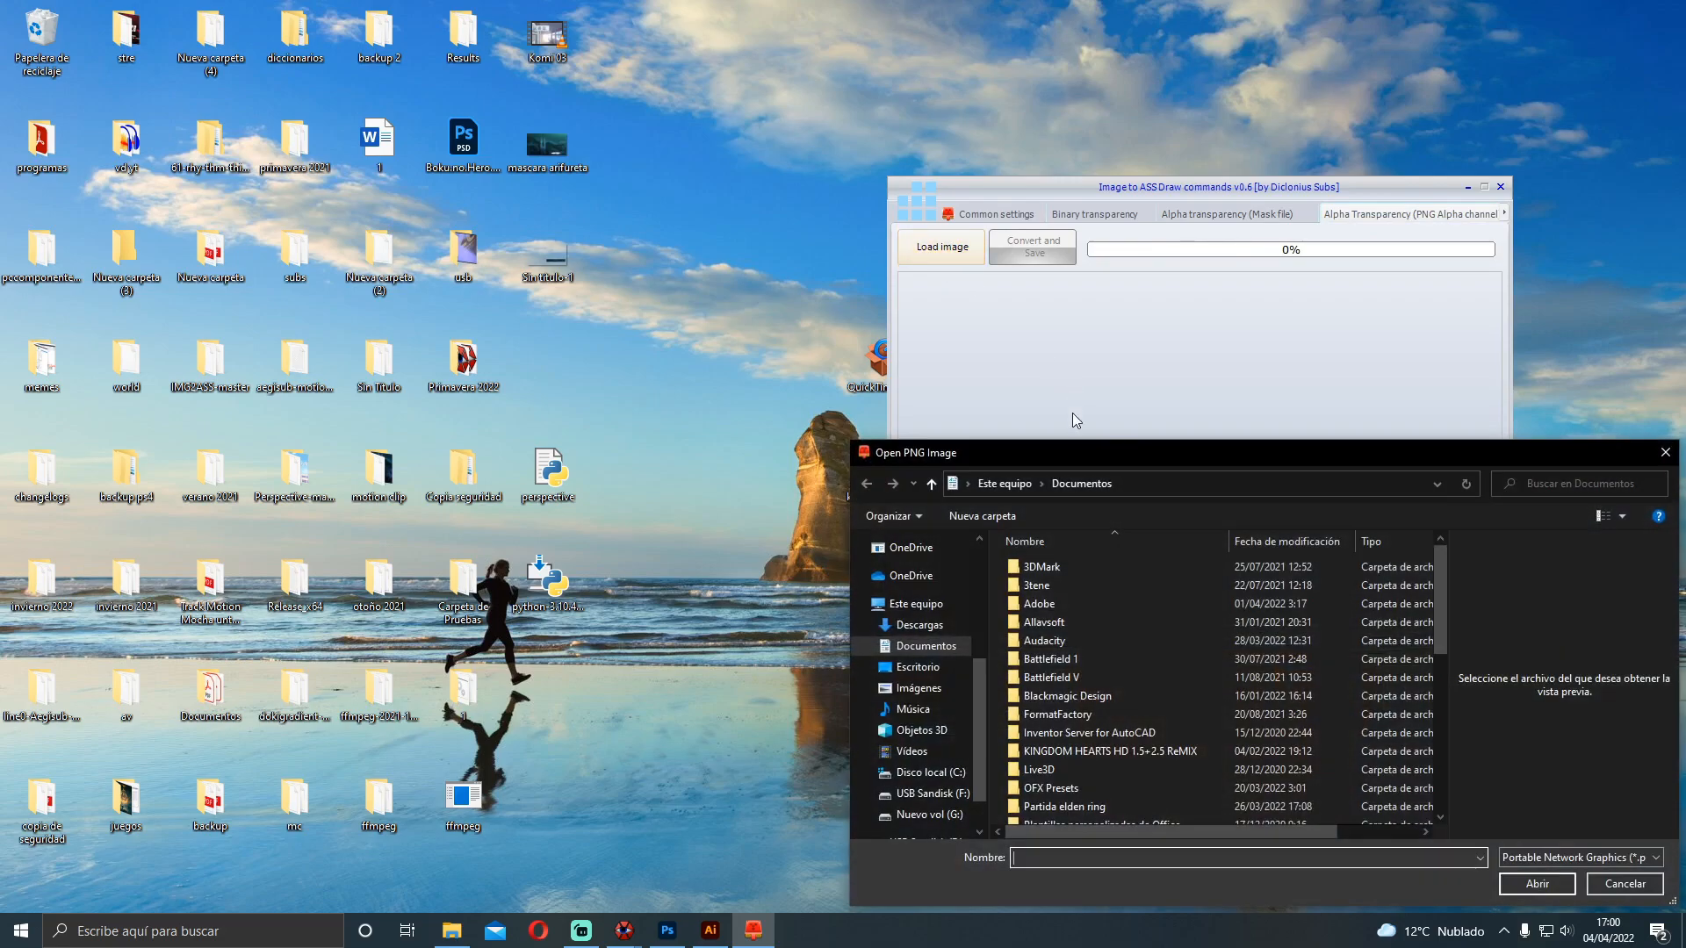
left_click(917, 663)
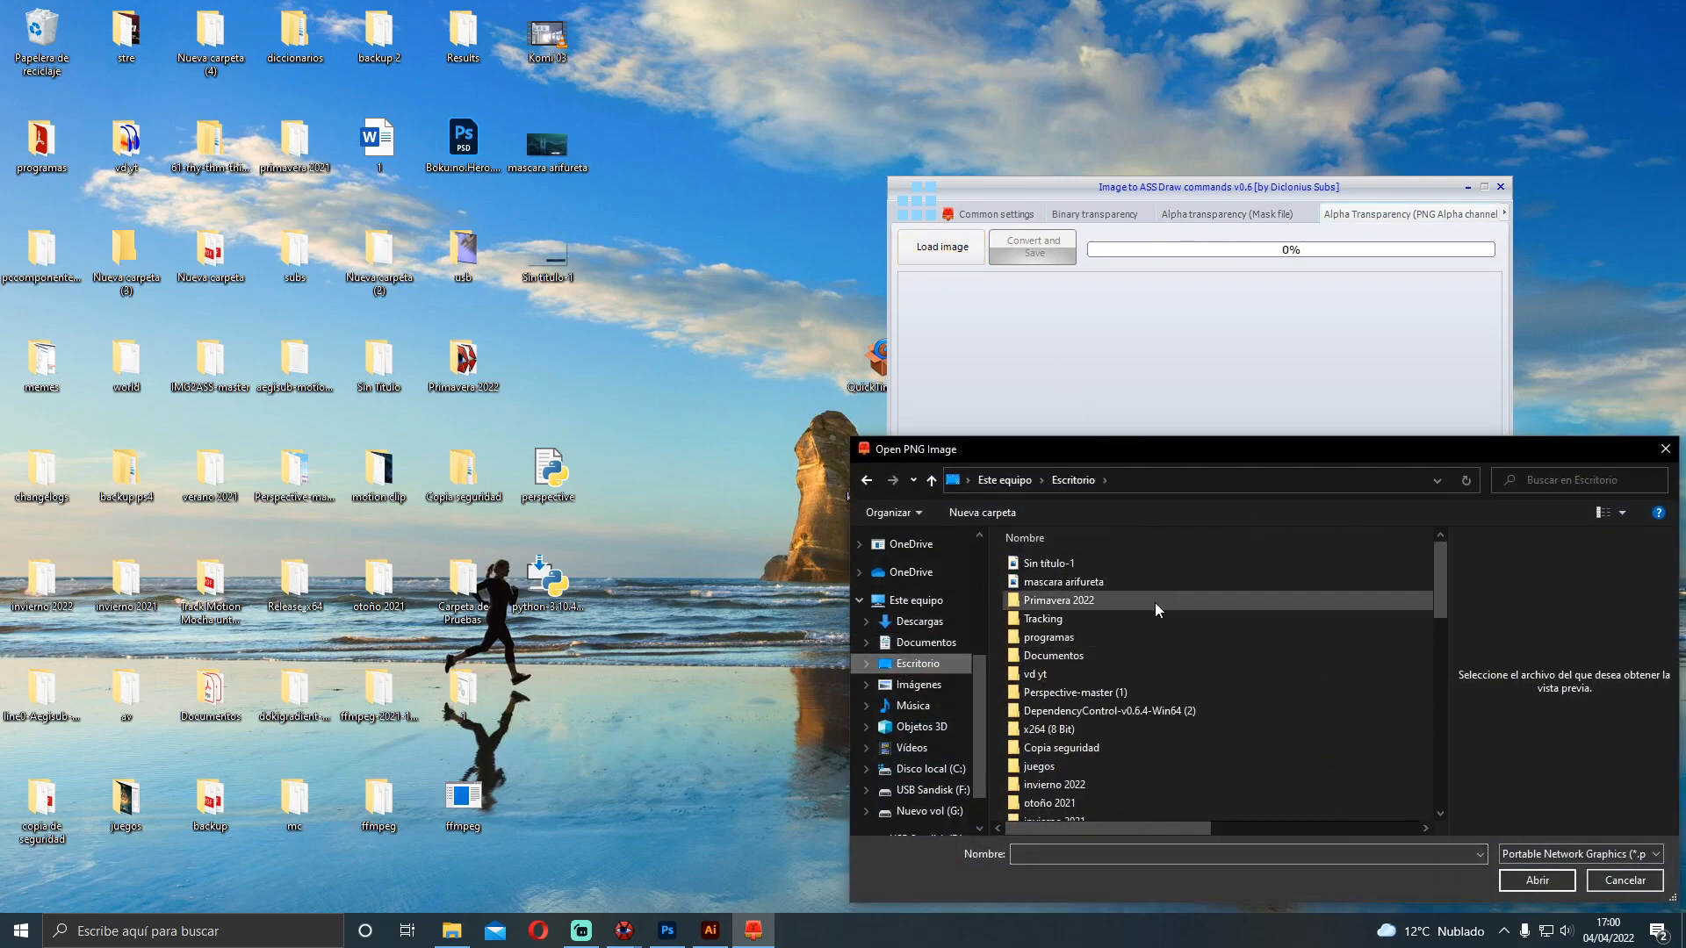
double_click(1044, 566)
left_click_drag(1489, 365, 1493, 578)
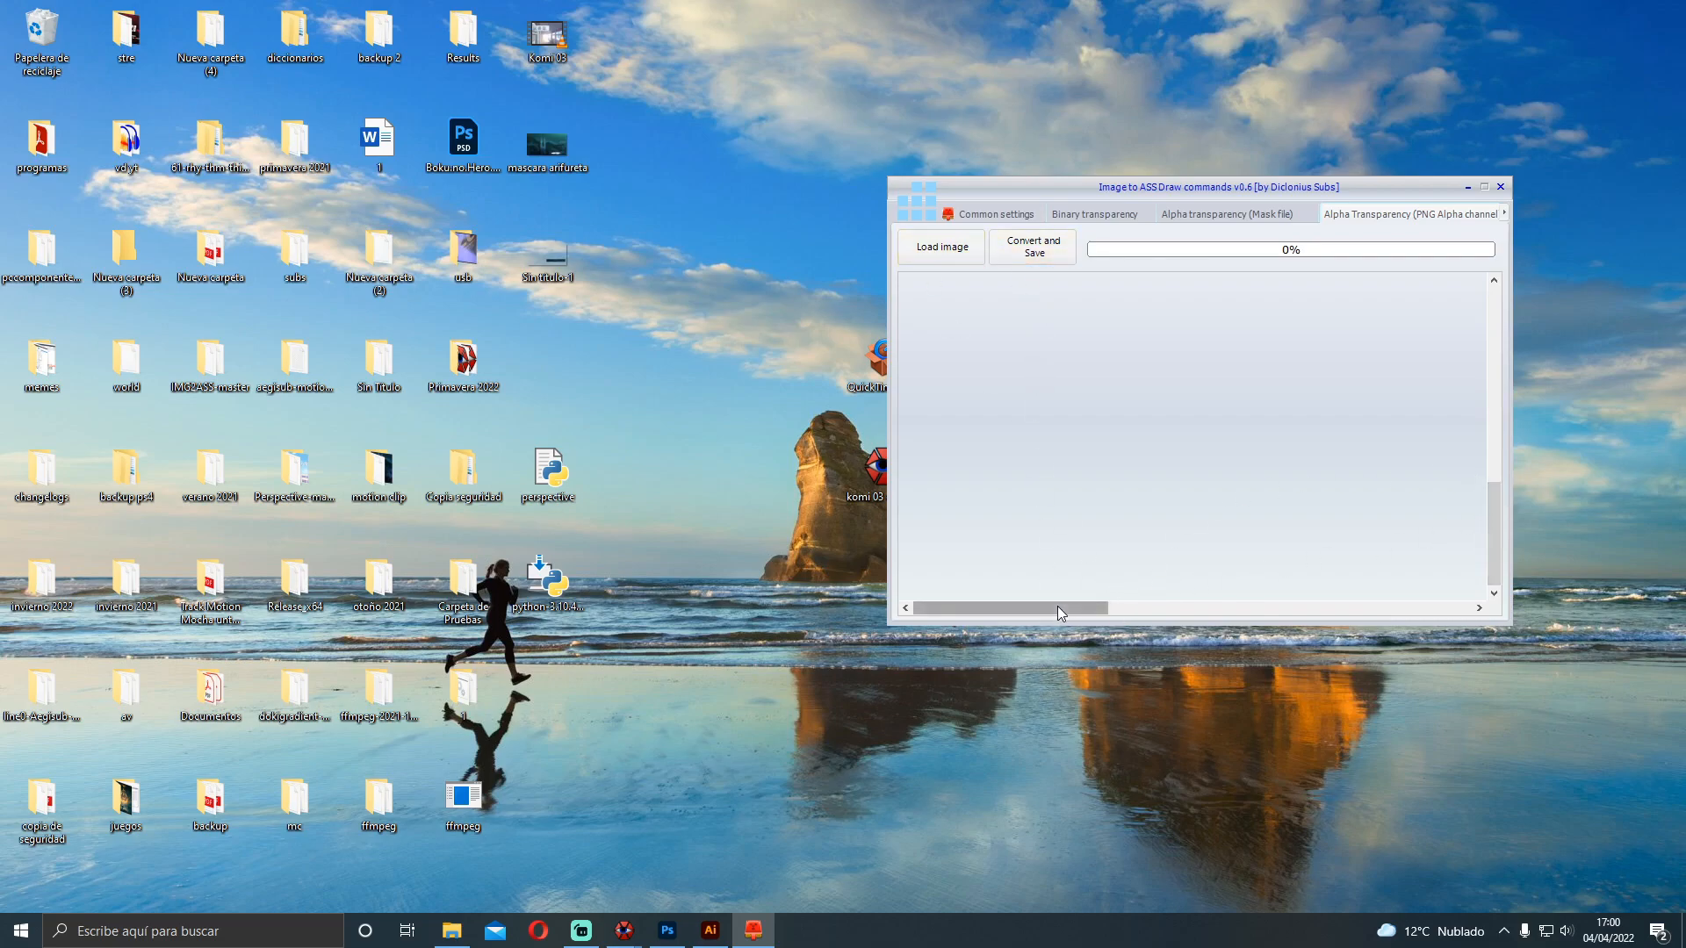
left_click_drag(1057, 606, 1423, 606)
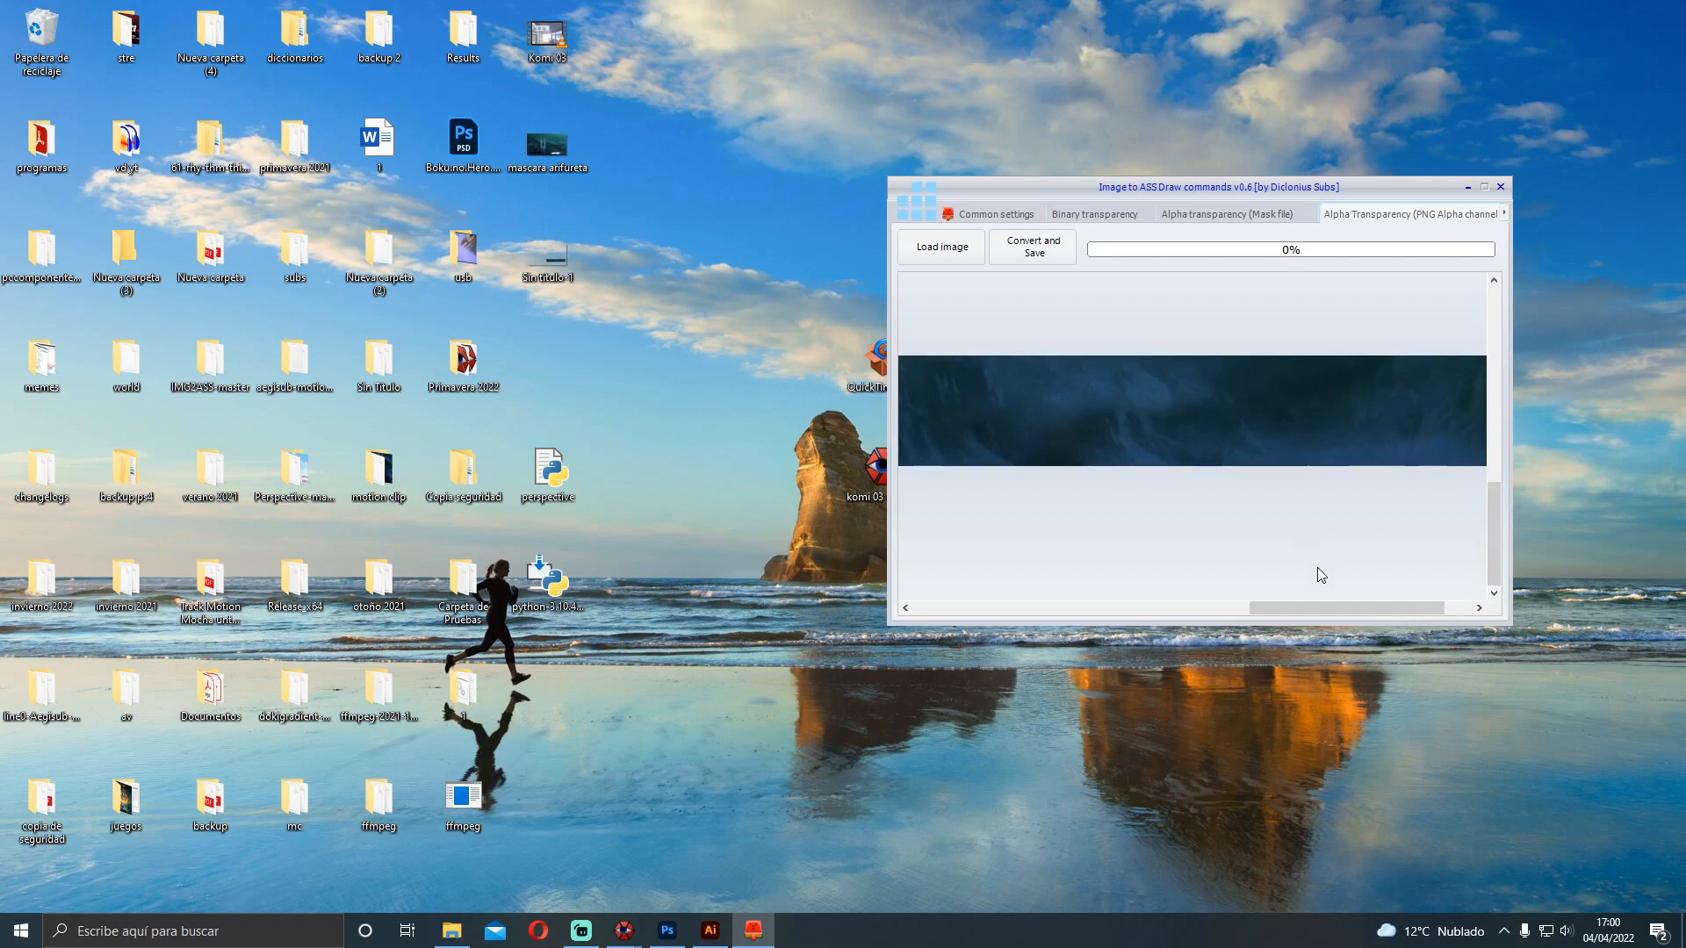
left_click_drag(1310, 607, 1165, 607)
left_click_drag(1496, 502, 1498, 489)
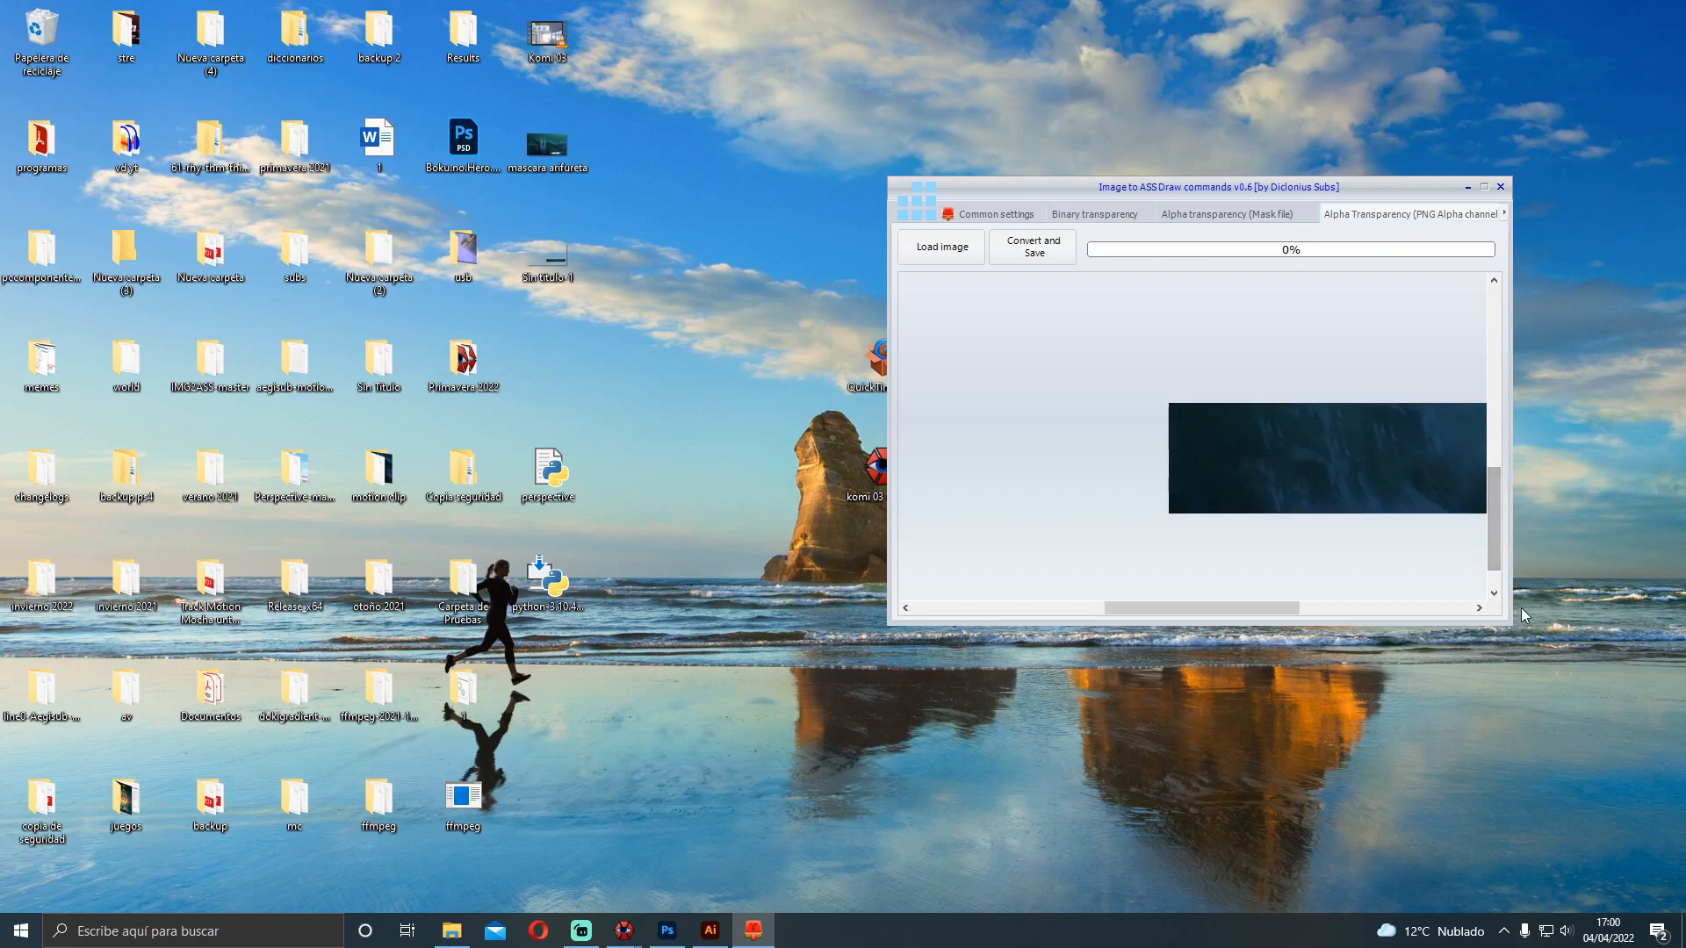
left_click_drag(1267, 606, 1341, 606)
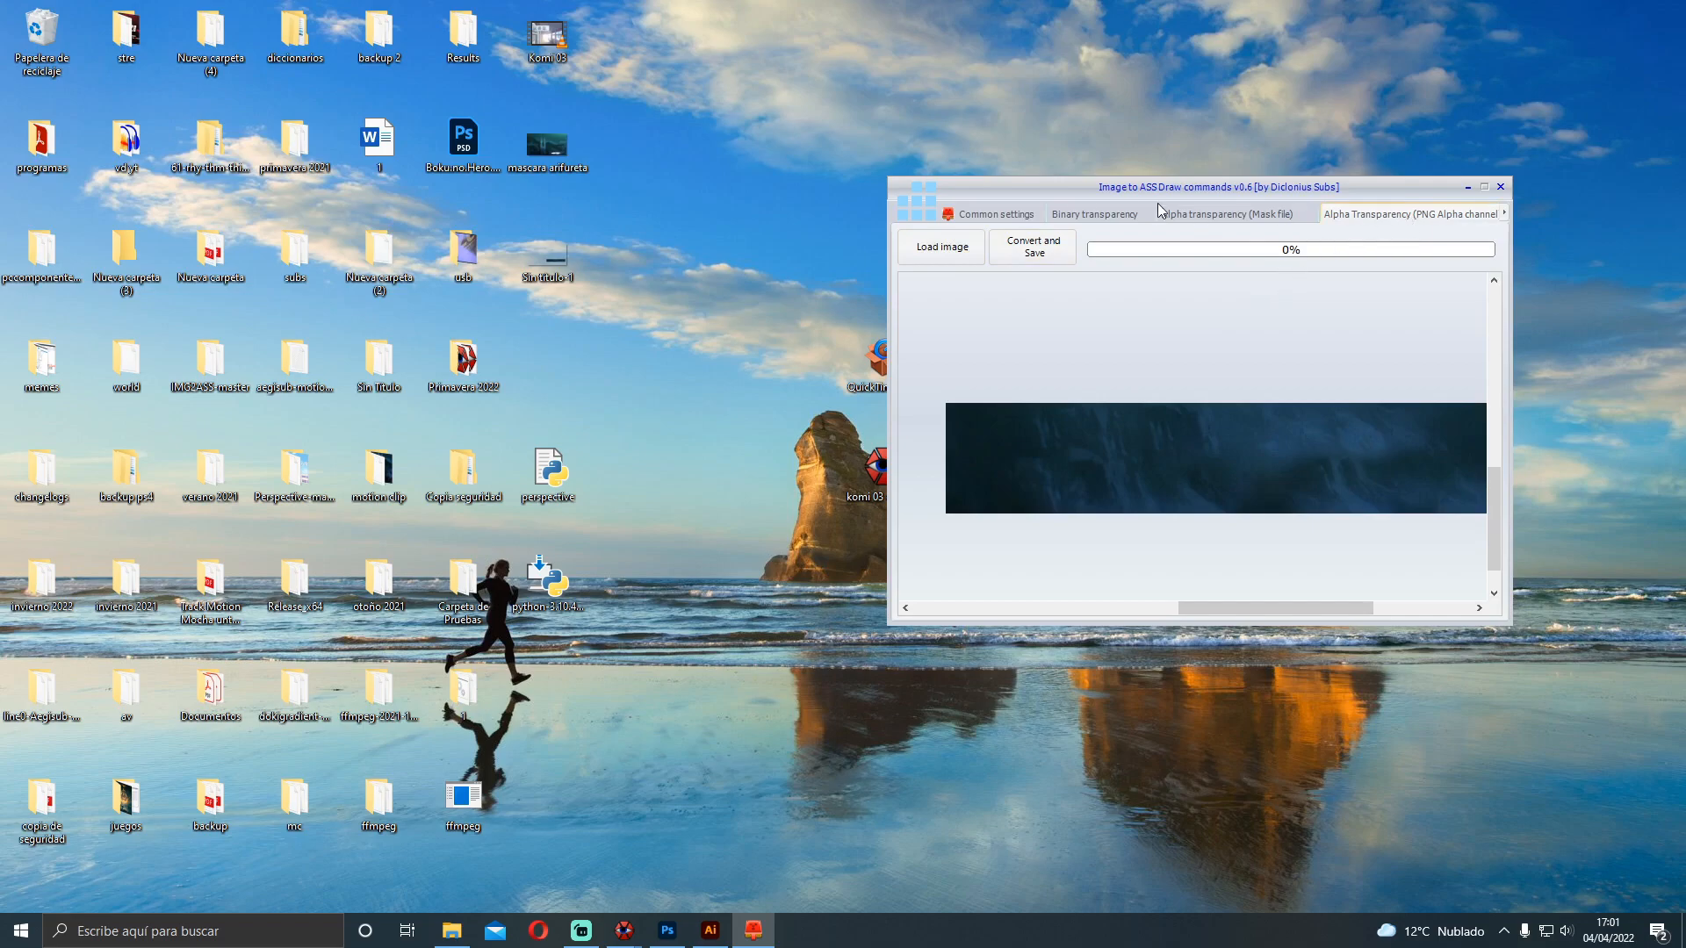
Set the Image2ASS video size to 1920 × 1080 and switch to the arifureta 2 07.ass project in Aegisub
left_click(981, 217)
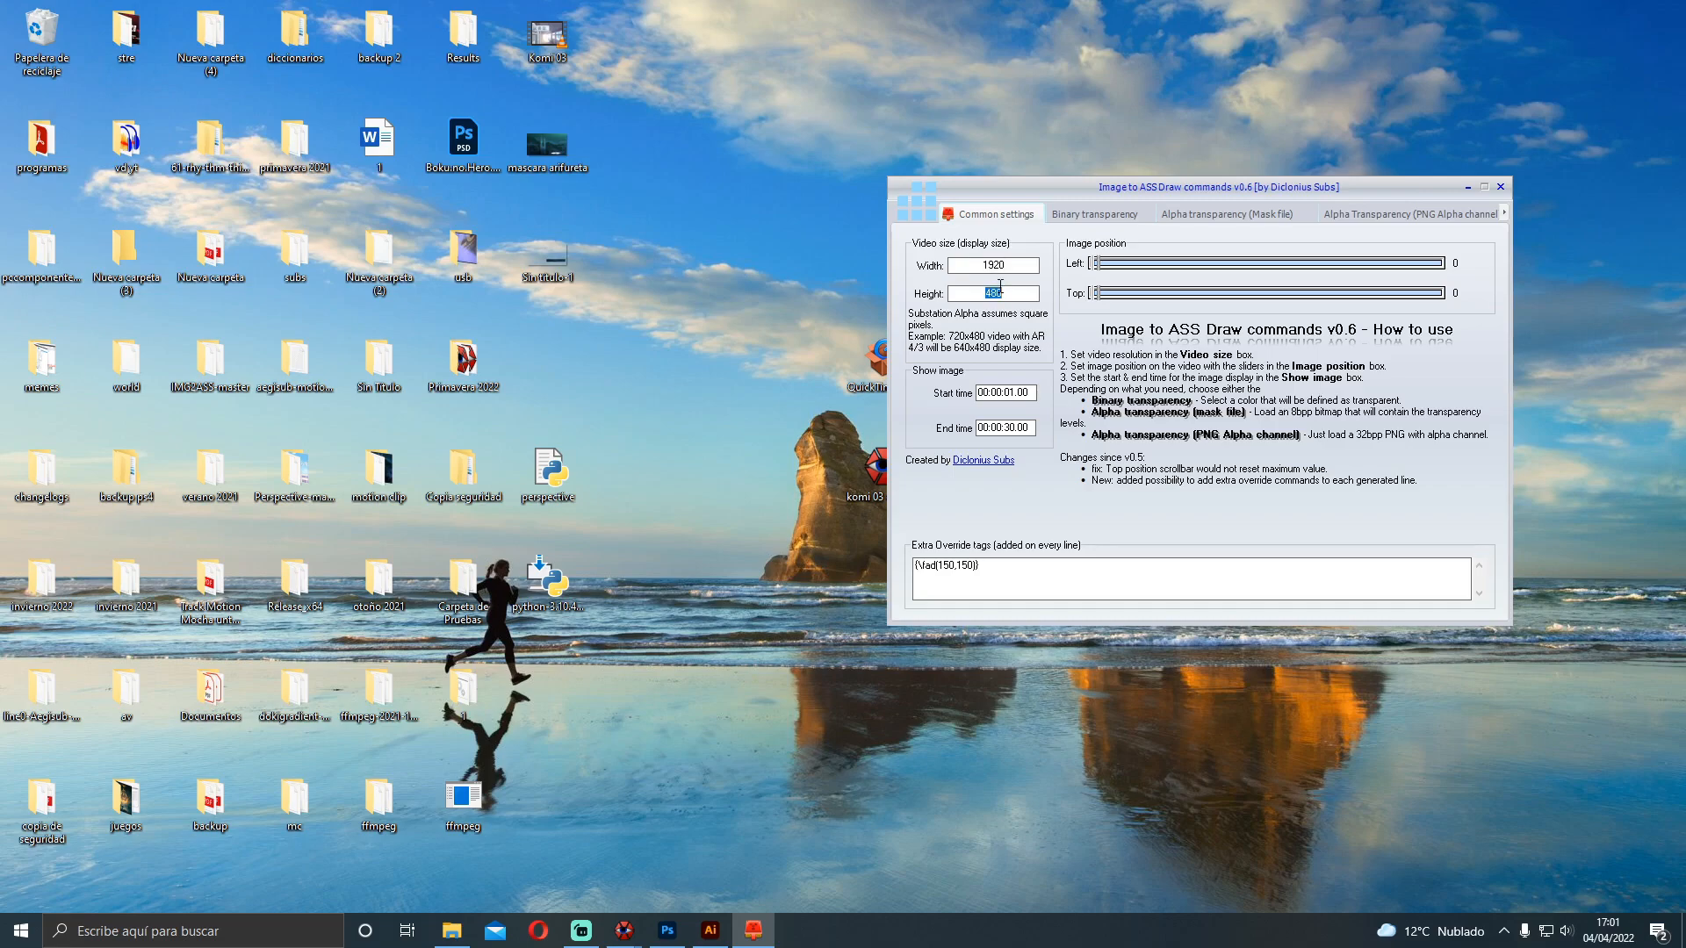
left_click(1008, 392)
mouse_move(625, 931)
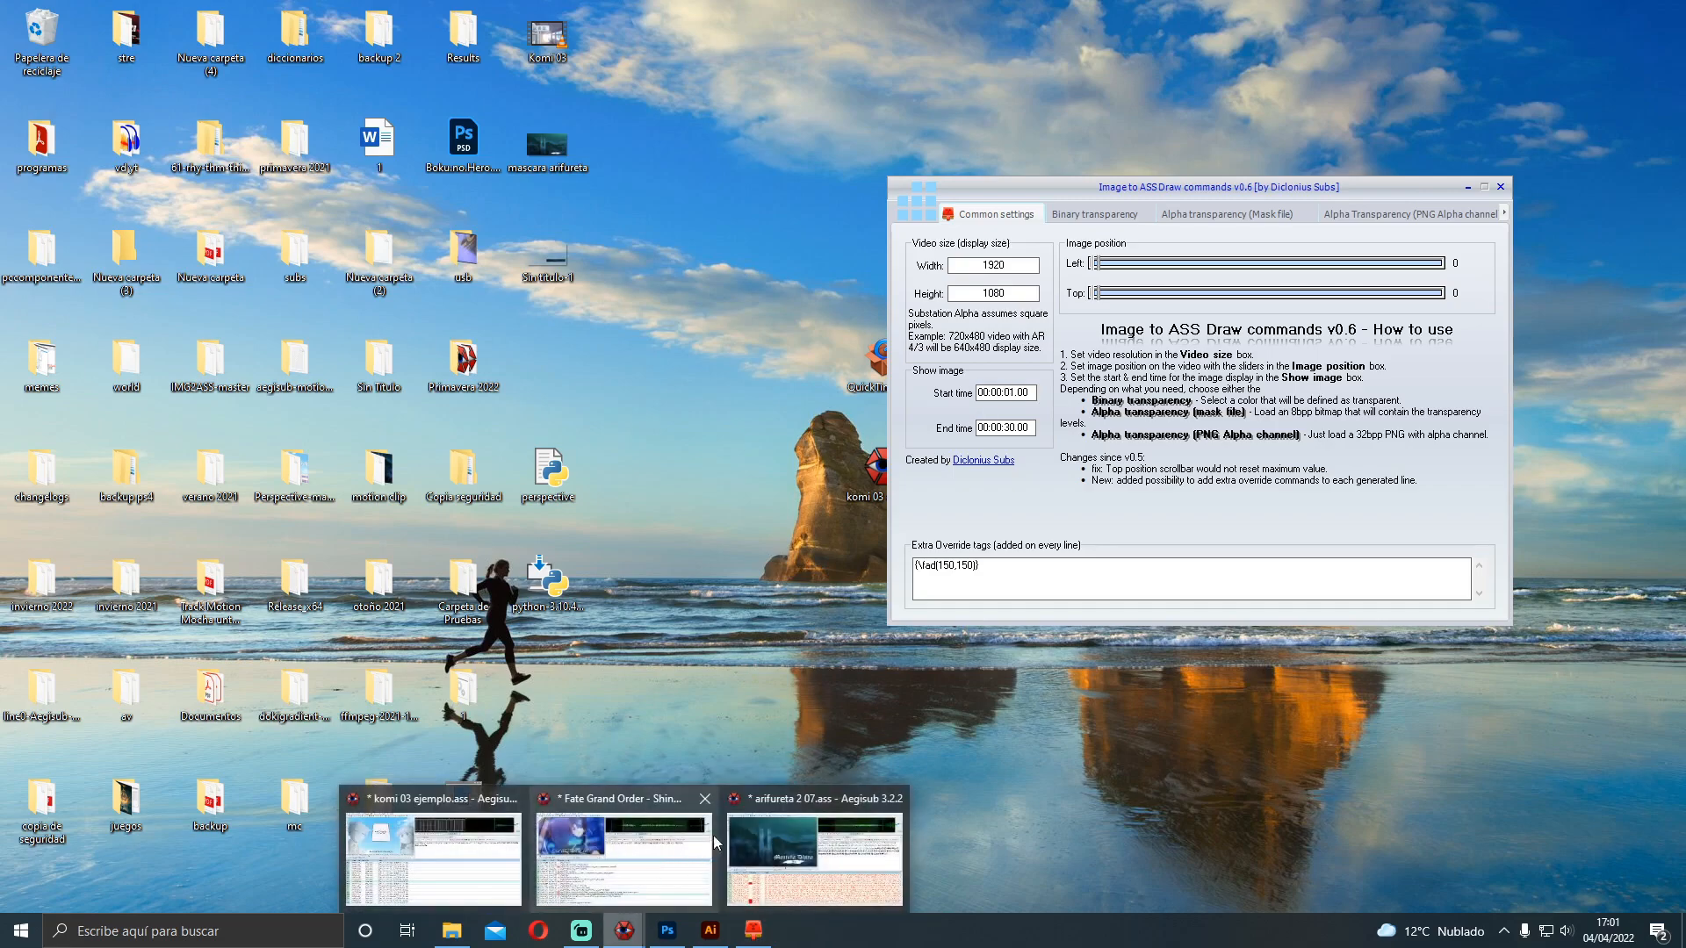
left_click(787, 831)
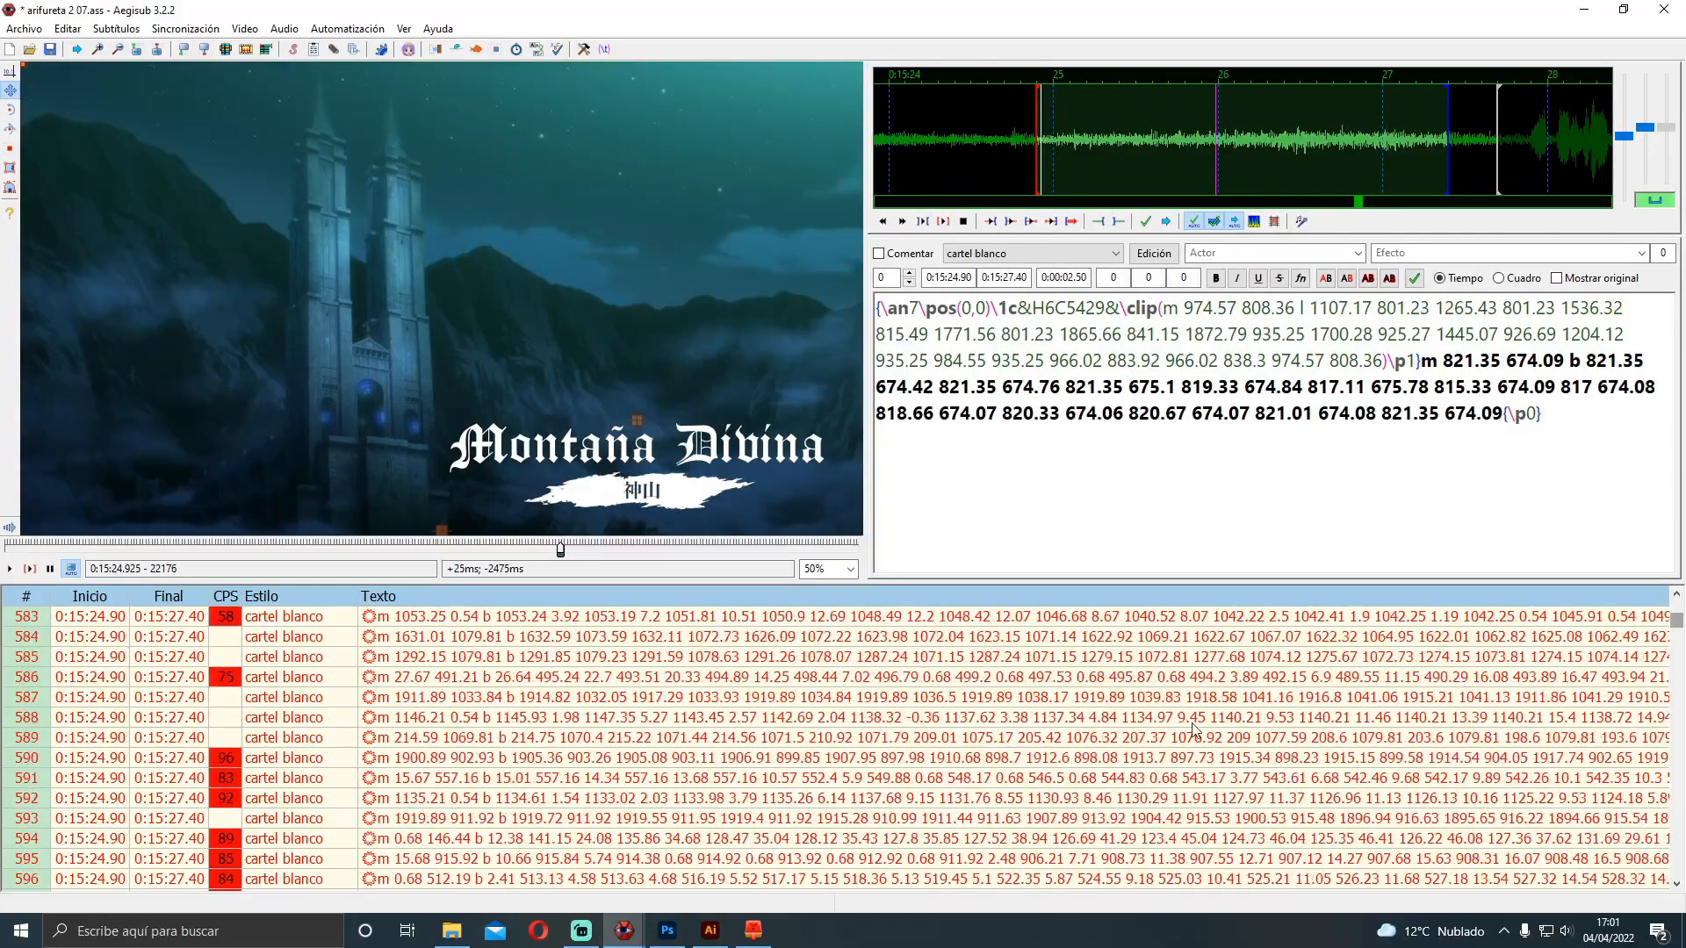
Select the Montaña Divina line near the end of the subtitle list and copy its start time, 0:15:24.90
scroll(1187, 729, "down", 2)
left_click_drag(1677, 627, 1671, 884)
scroll(489, 695, "up", 3)
left_click(428, 720)
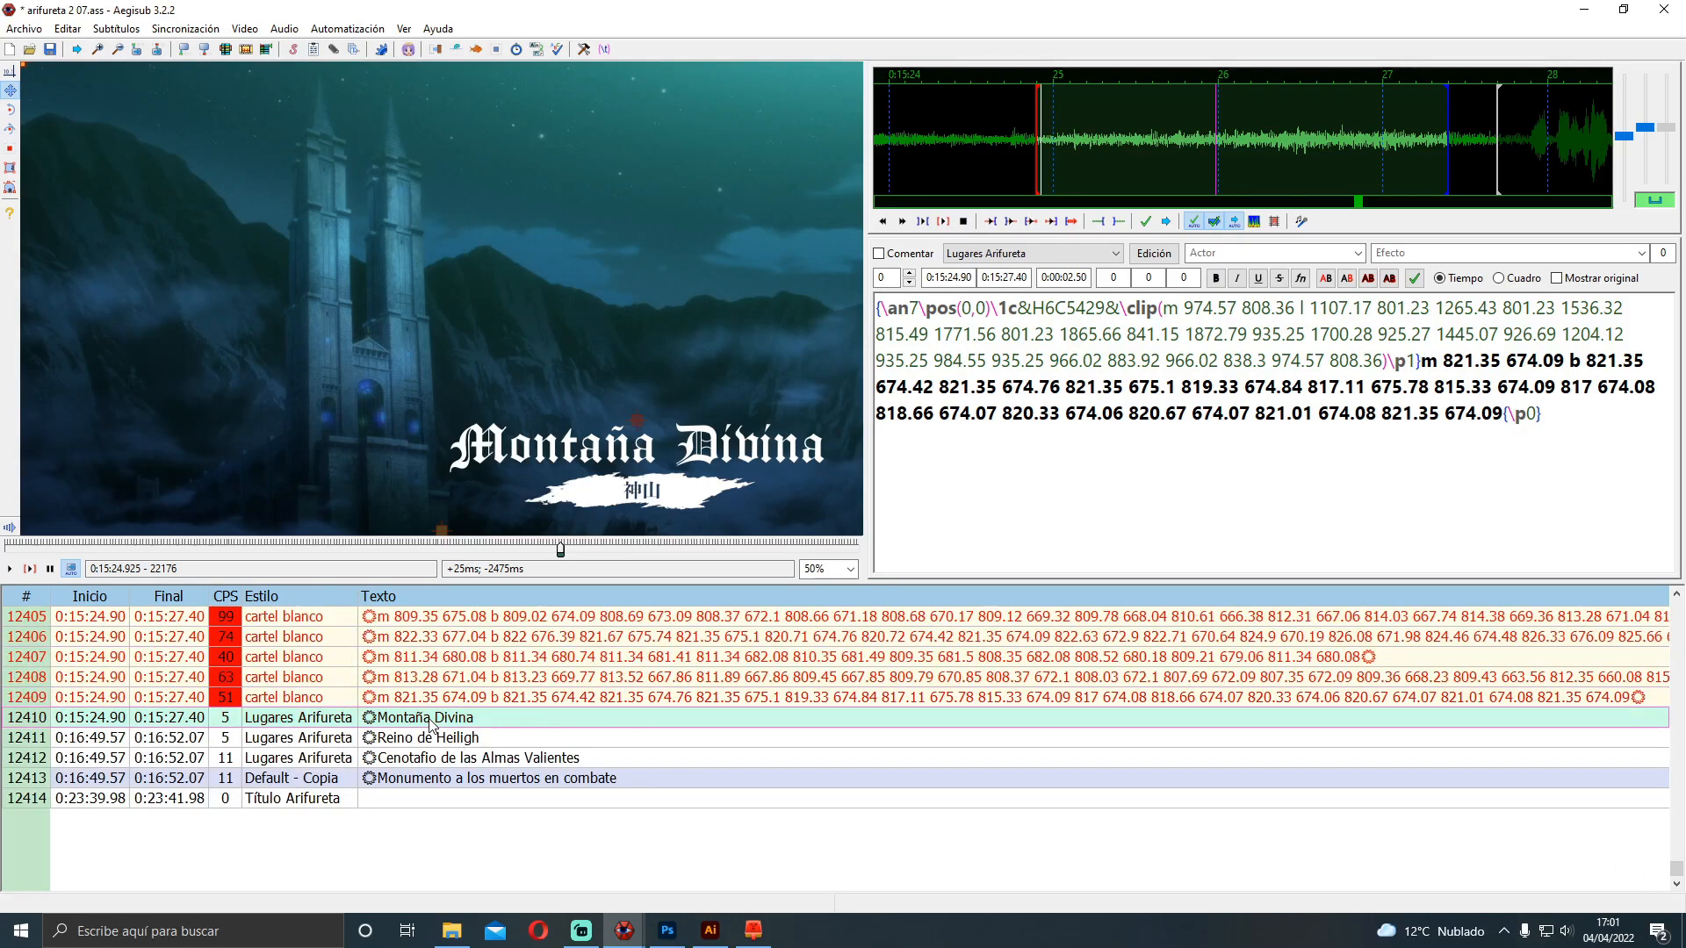
double_click(967, 279)
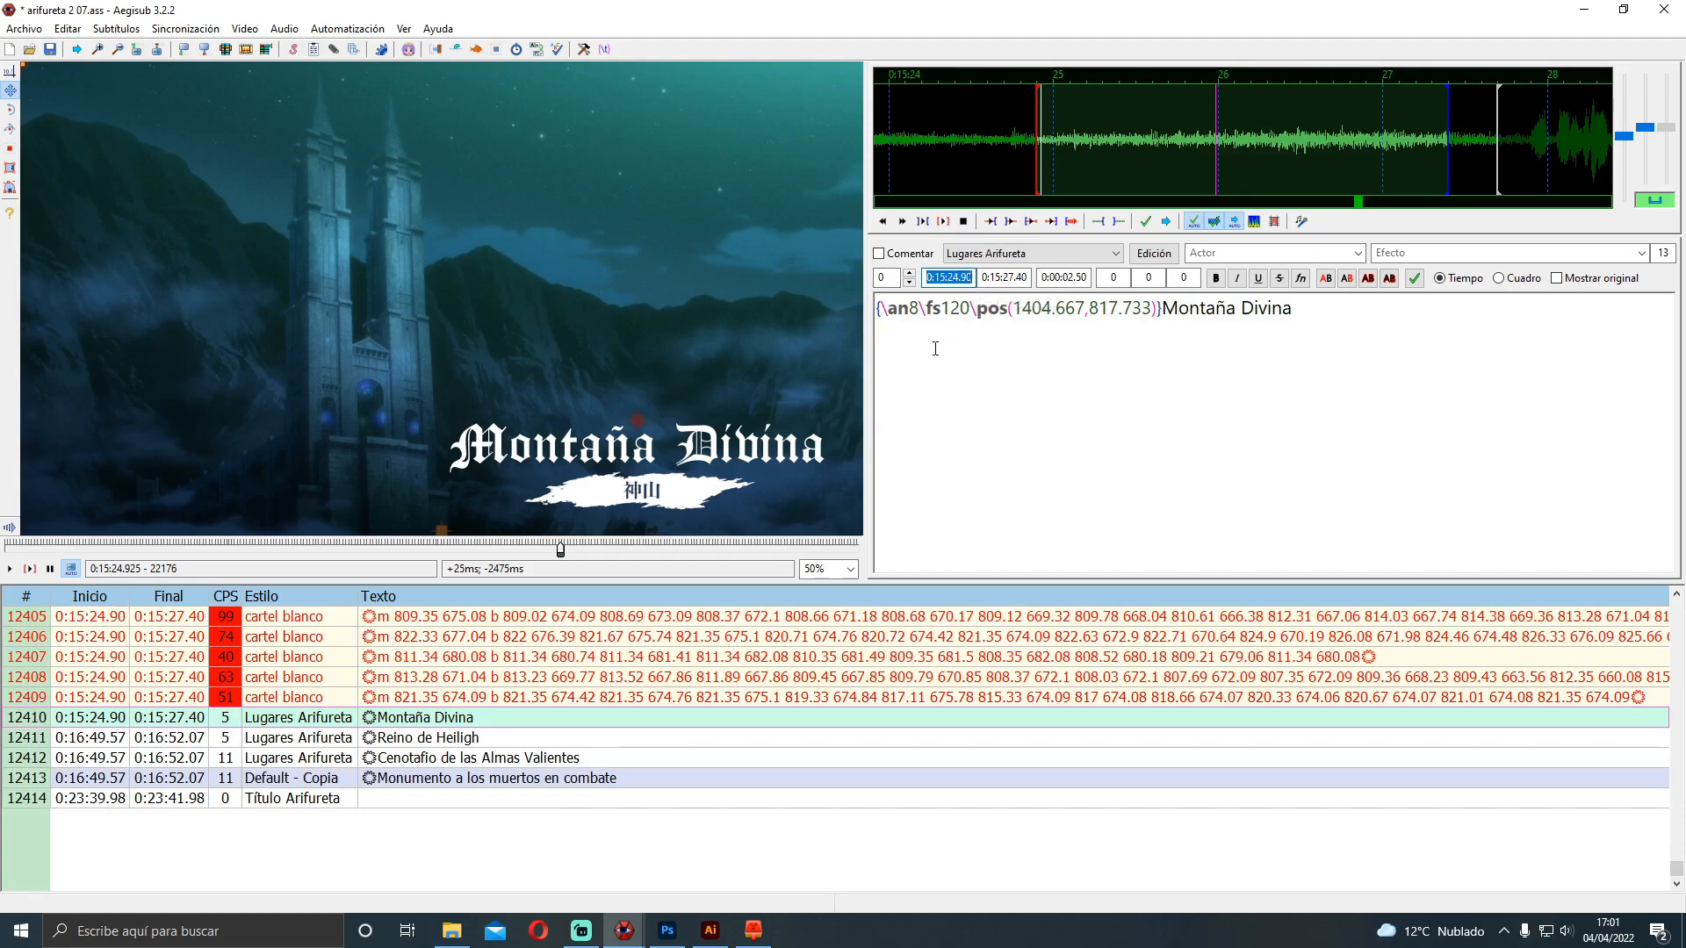
left_click(954, 276)
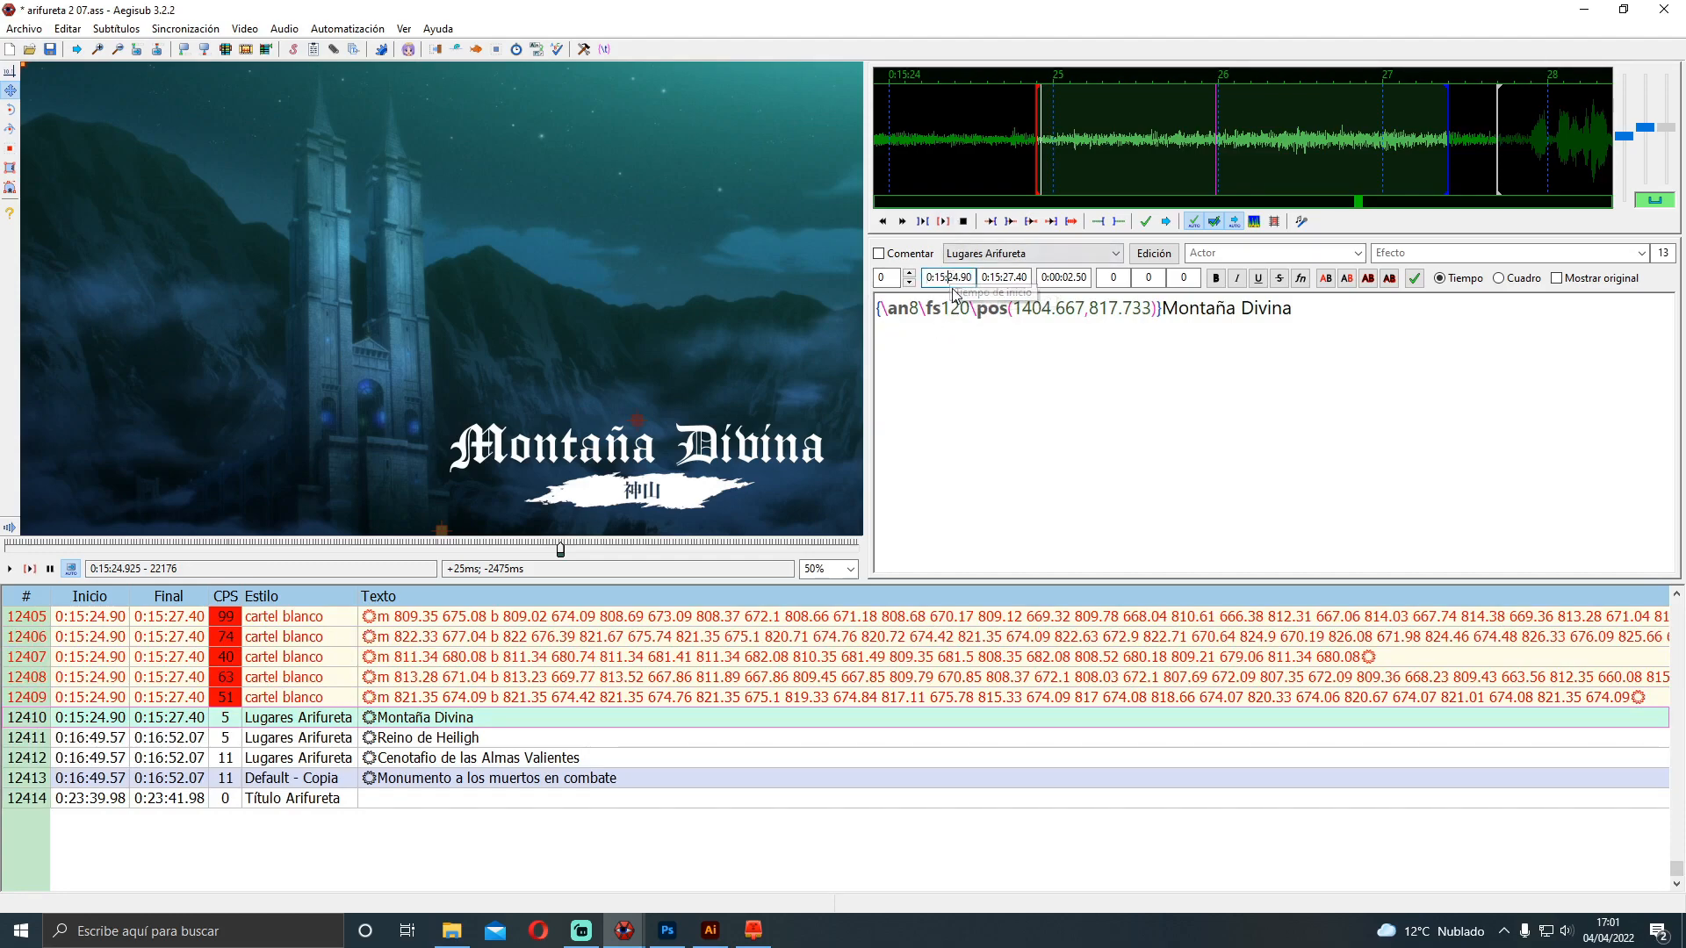
double_click(954, 276)
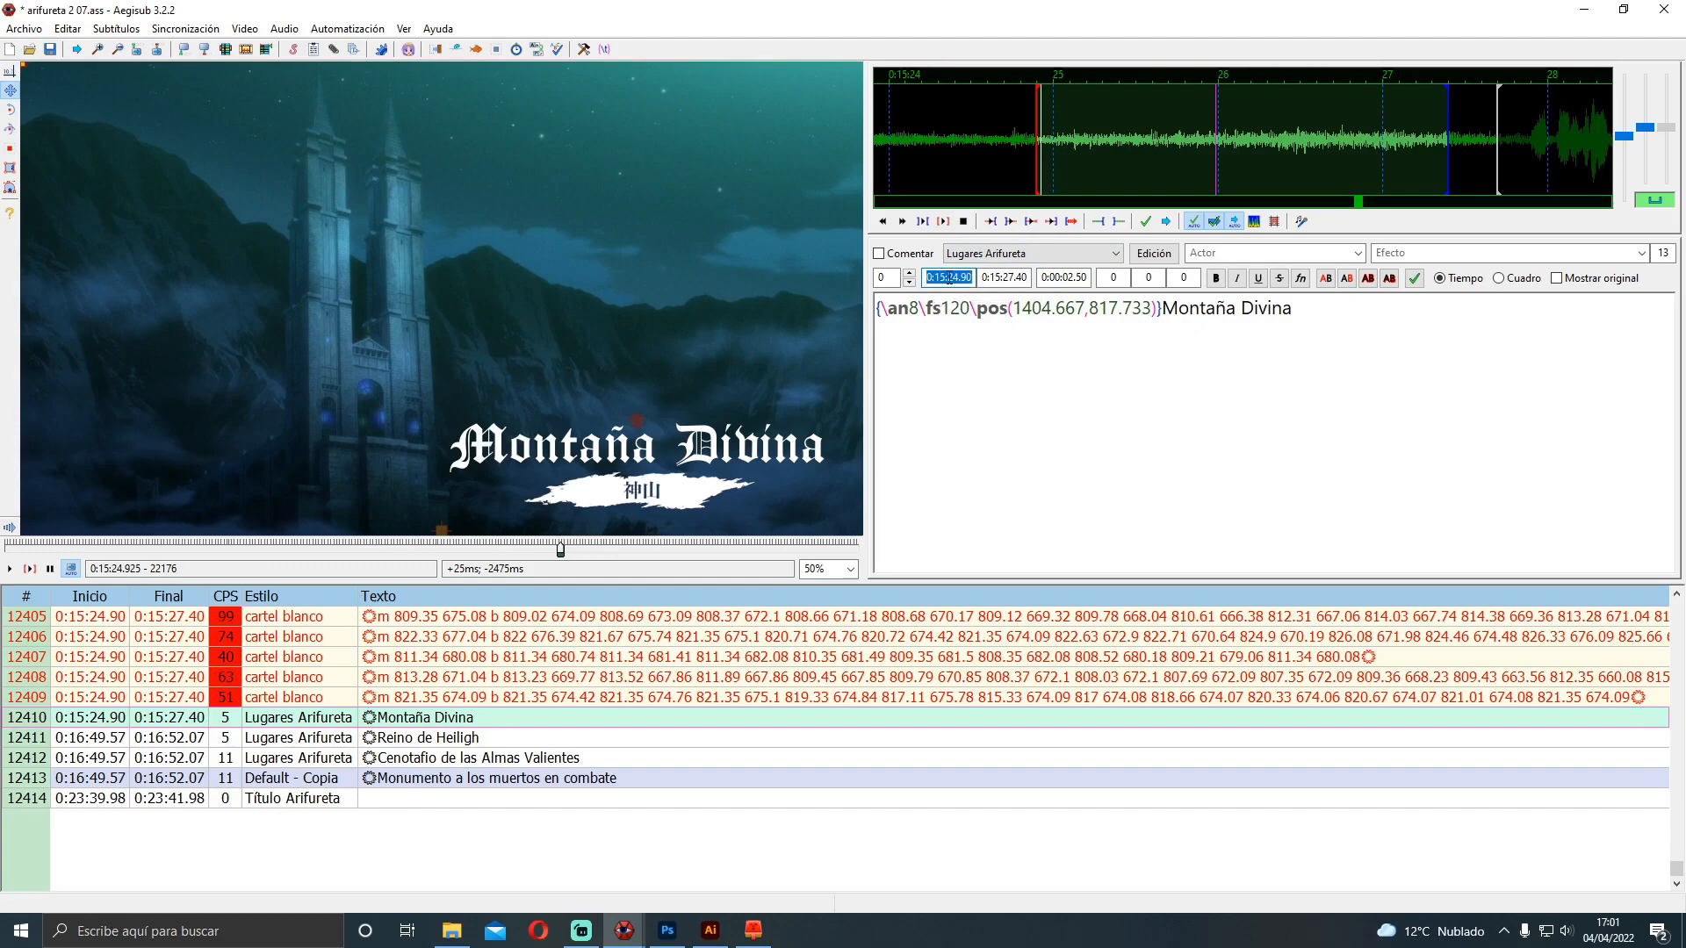
right_click(949, 276)
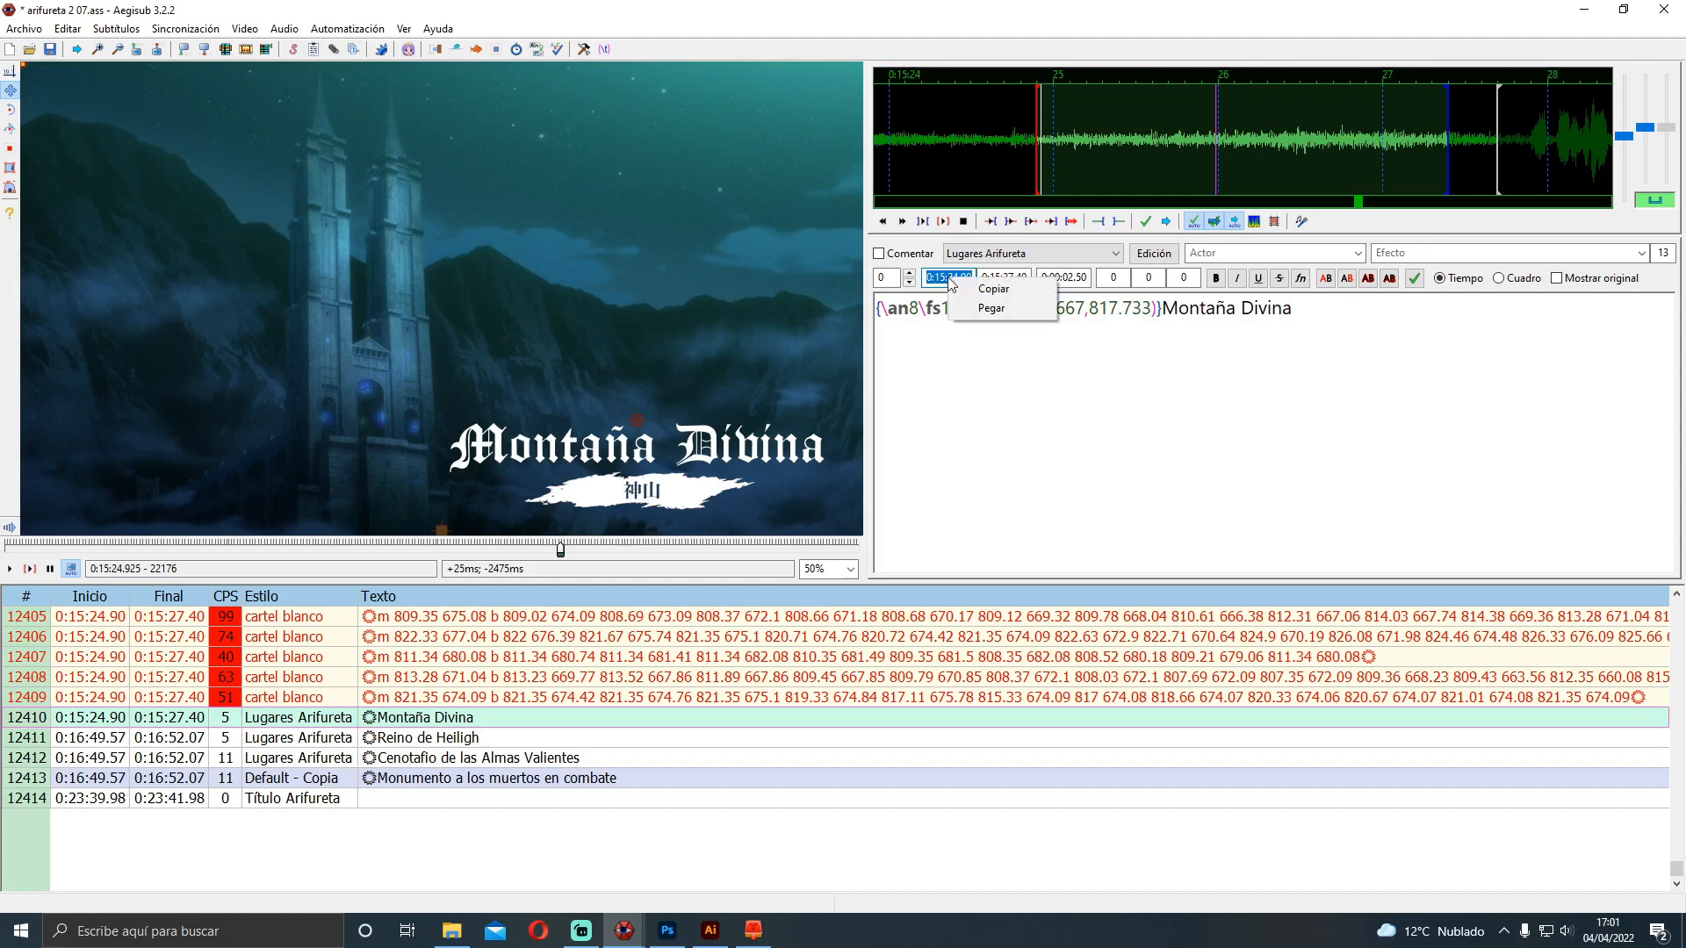
left_click(963, 289)
Return to Image2ASS and paste 00:15:24.90 as the image's start time
left_click(1585, 9)
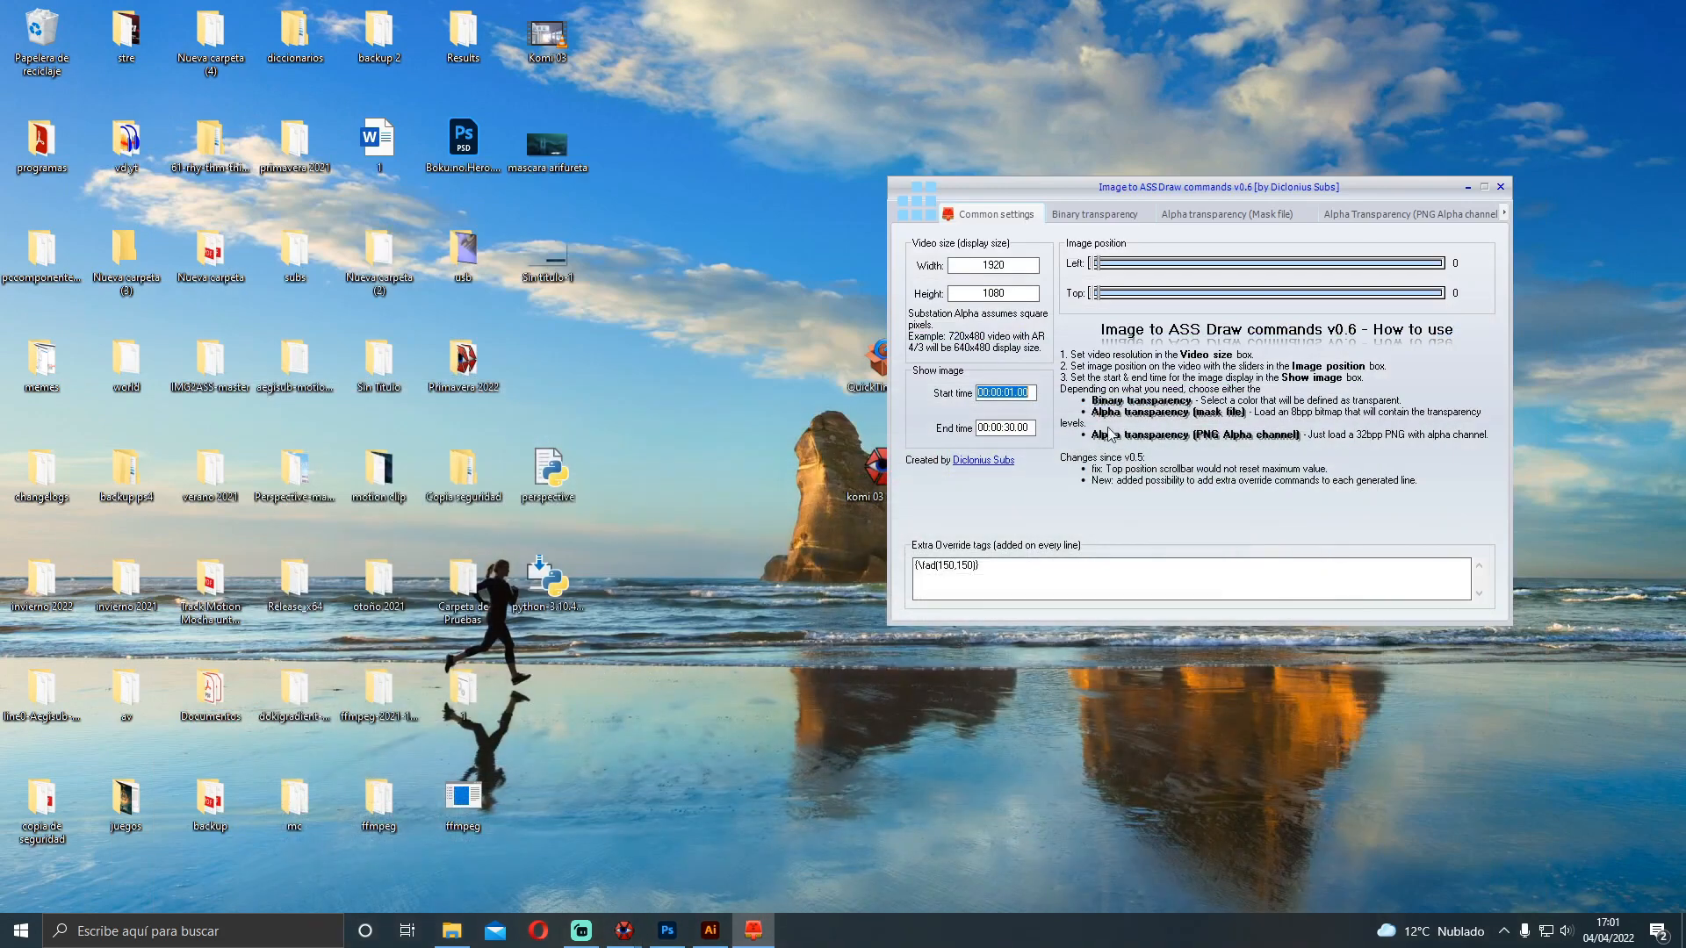
double_click(1002, 391)
key("ctrl+v")
left_click(987, 396)
Set the Image2ASS end time to 00:15:27.40, copied from the Montaña Divina line in Aegisub
double_click(1002, 428)
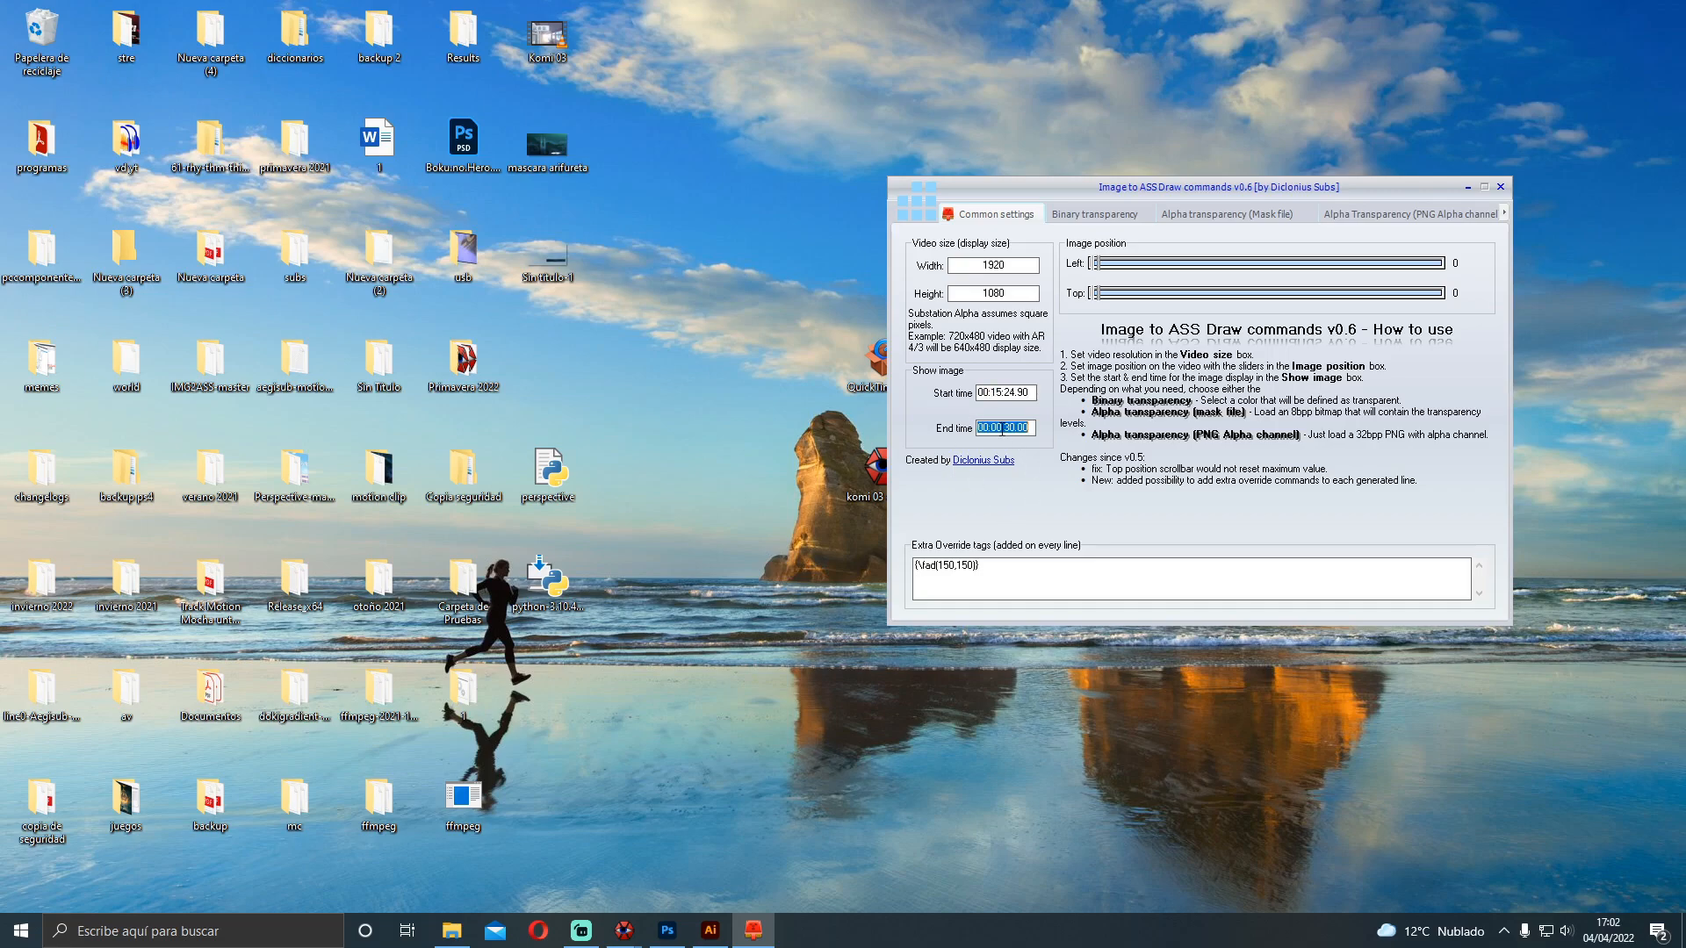
left_click(624, 931)
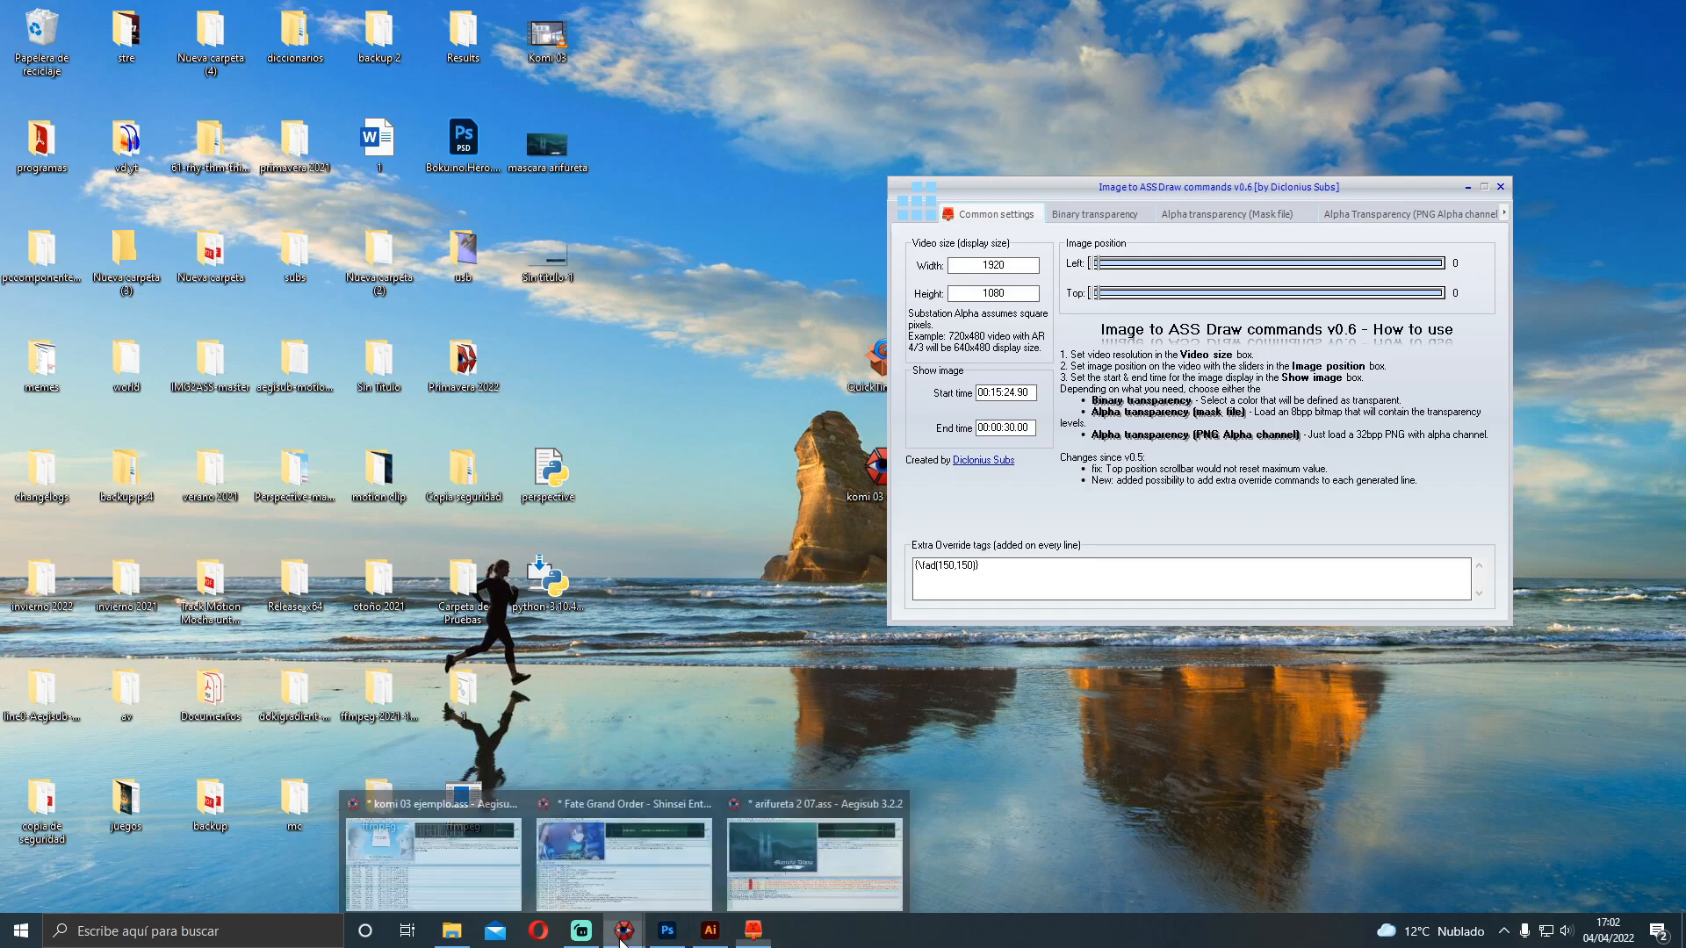
left_click(808, 862)
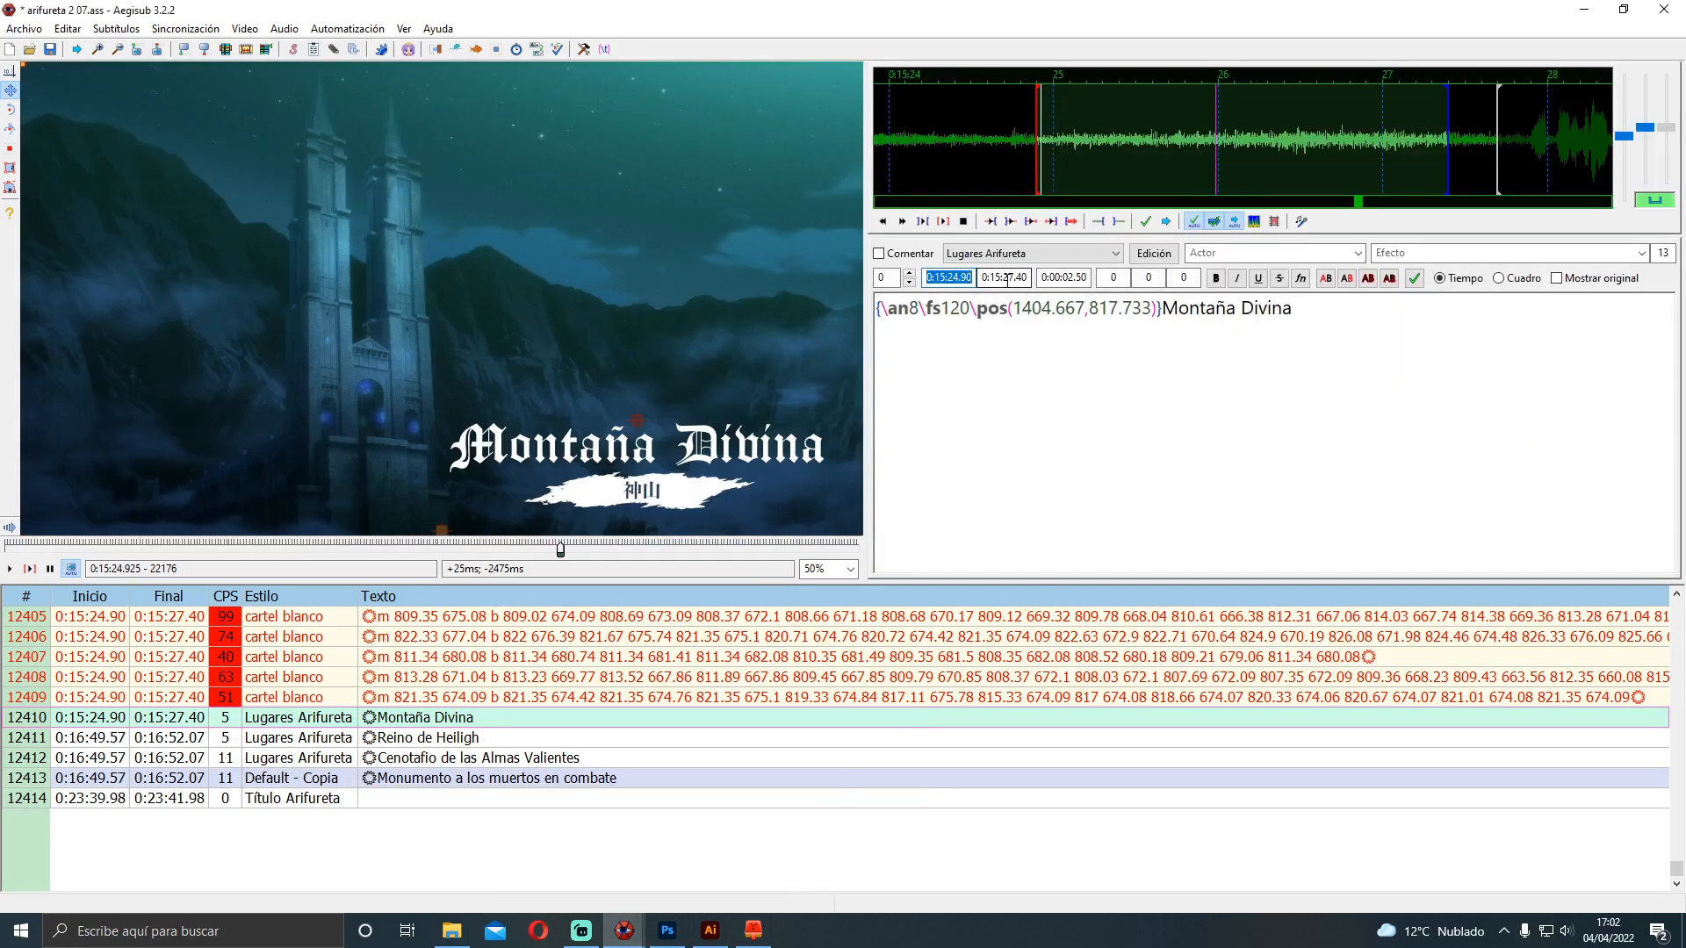
double_click(1002, 277)
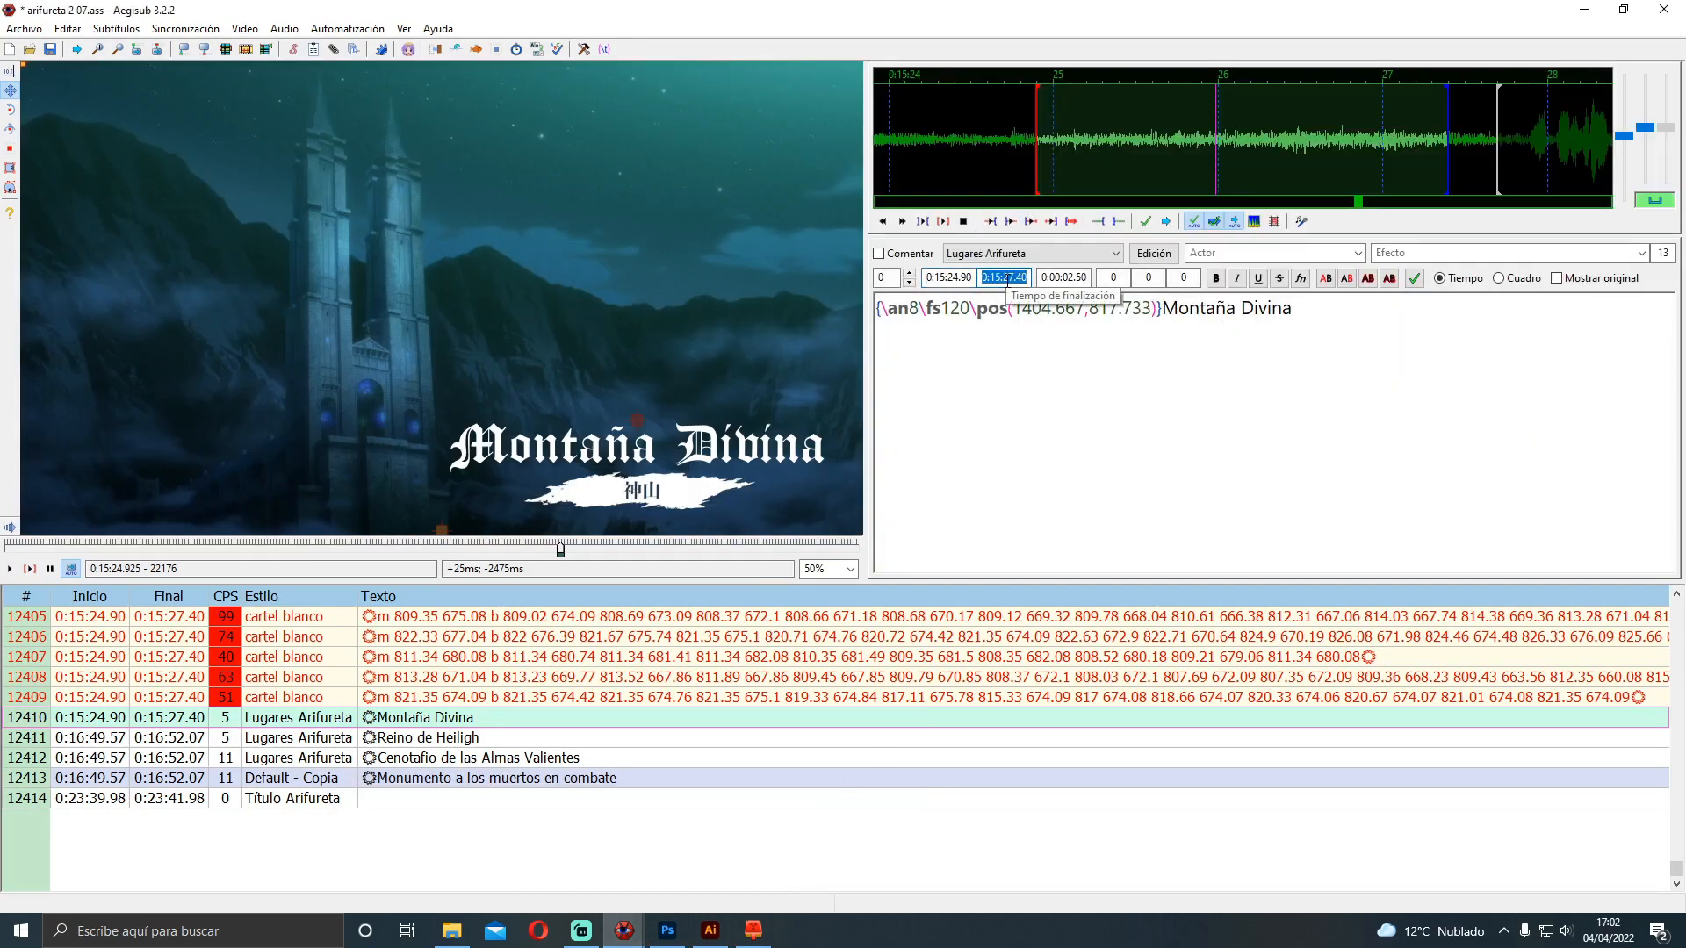
key("ctrl+c")
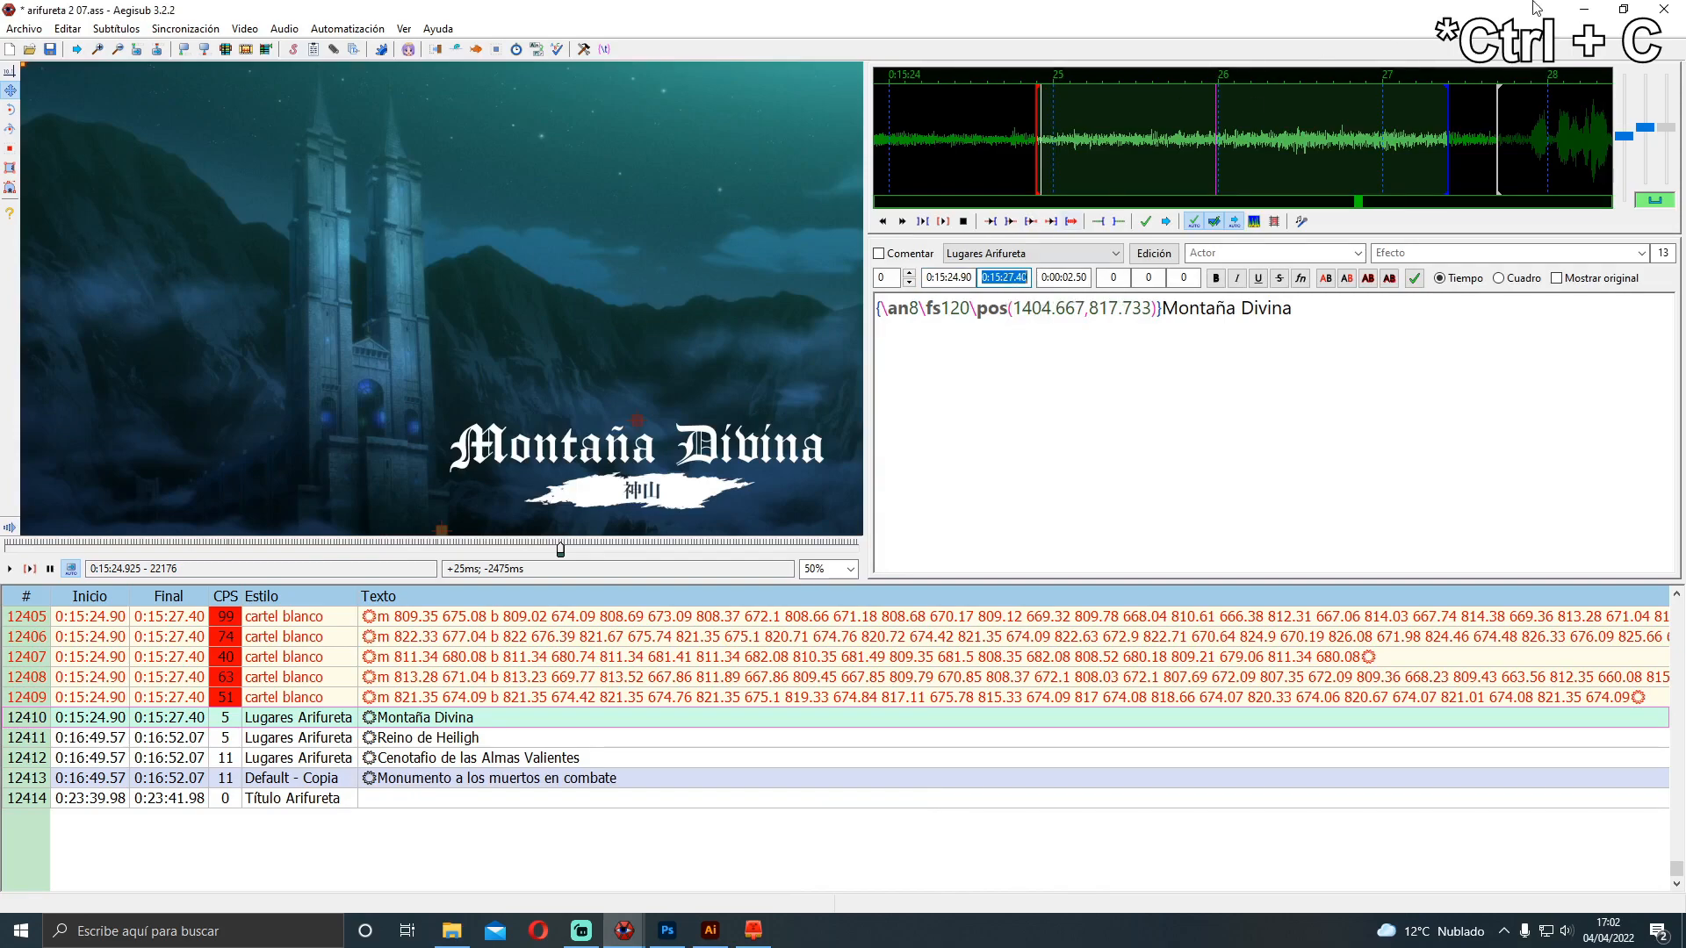
left_click(1592, 8)
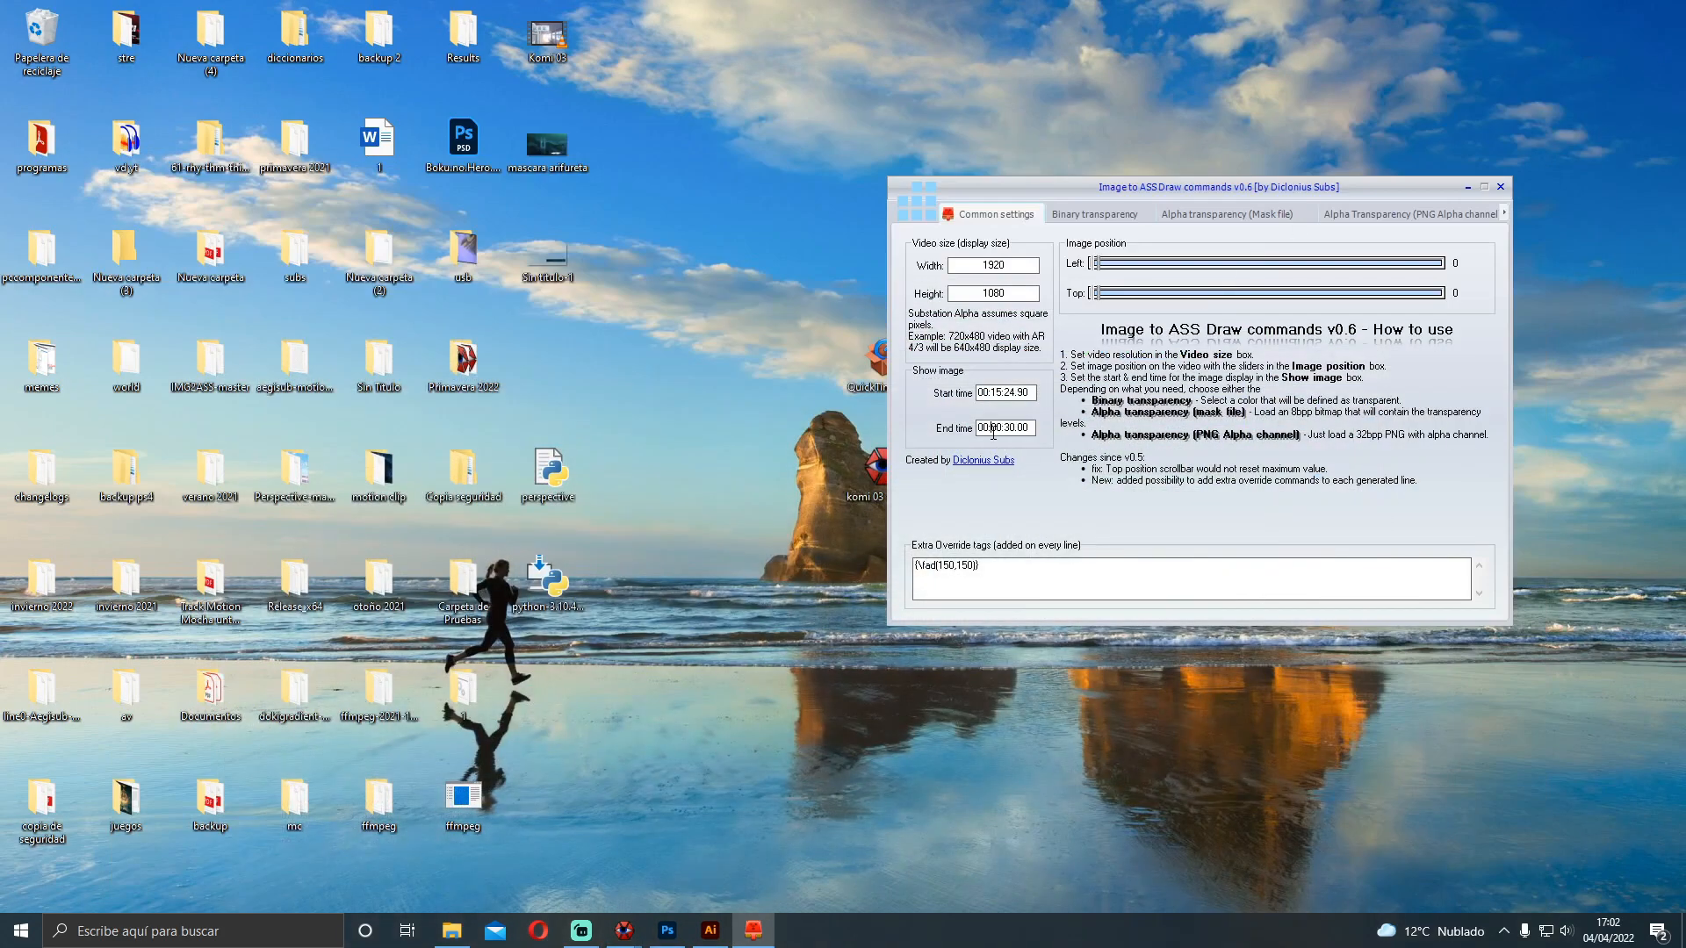
key("ctrl+v")
left_click_drag(984, 427, 977, 424)
key("Right")
Delete the \fad(150,150) fade from the extra override tags added on every line
left_click_drag(1077, 573, 884, 565)
left_click(996, 565)
left_click_drag(994, 574, 888, 558)
left_click(1005, 578)
left_click_drag(1019, 575, 882, 559)
key("BackSpace")
Convert the loaded PNG and save it to Escritorio as the Advanced Substation Alpha file mascara arifureta 2, acknowledging completion
left_click(1378, 213)
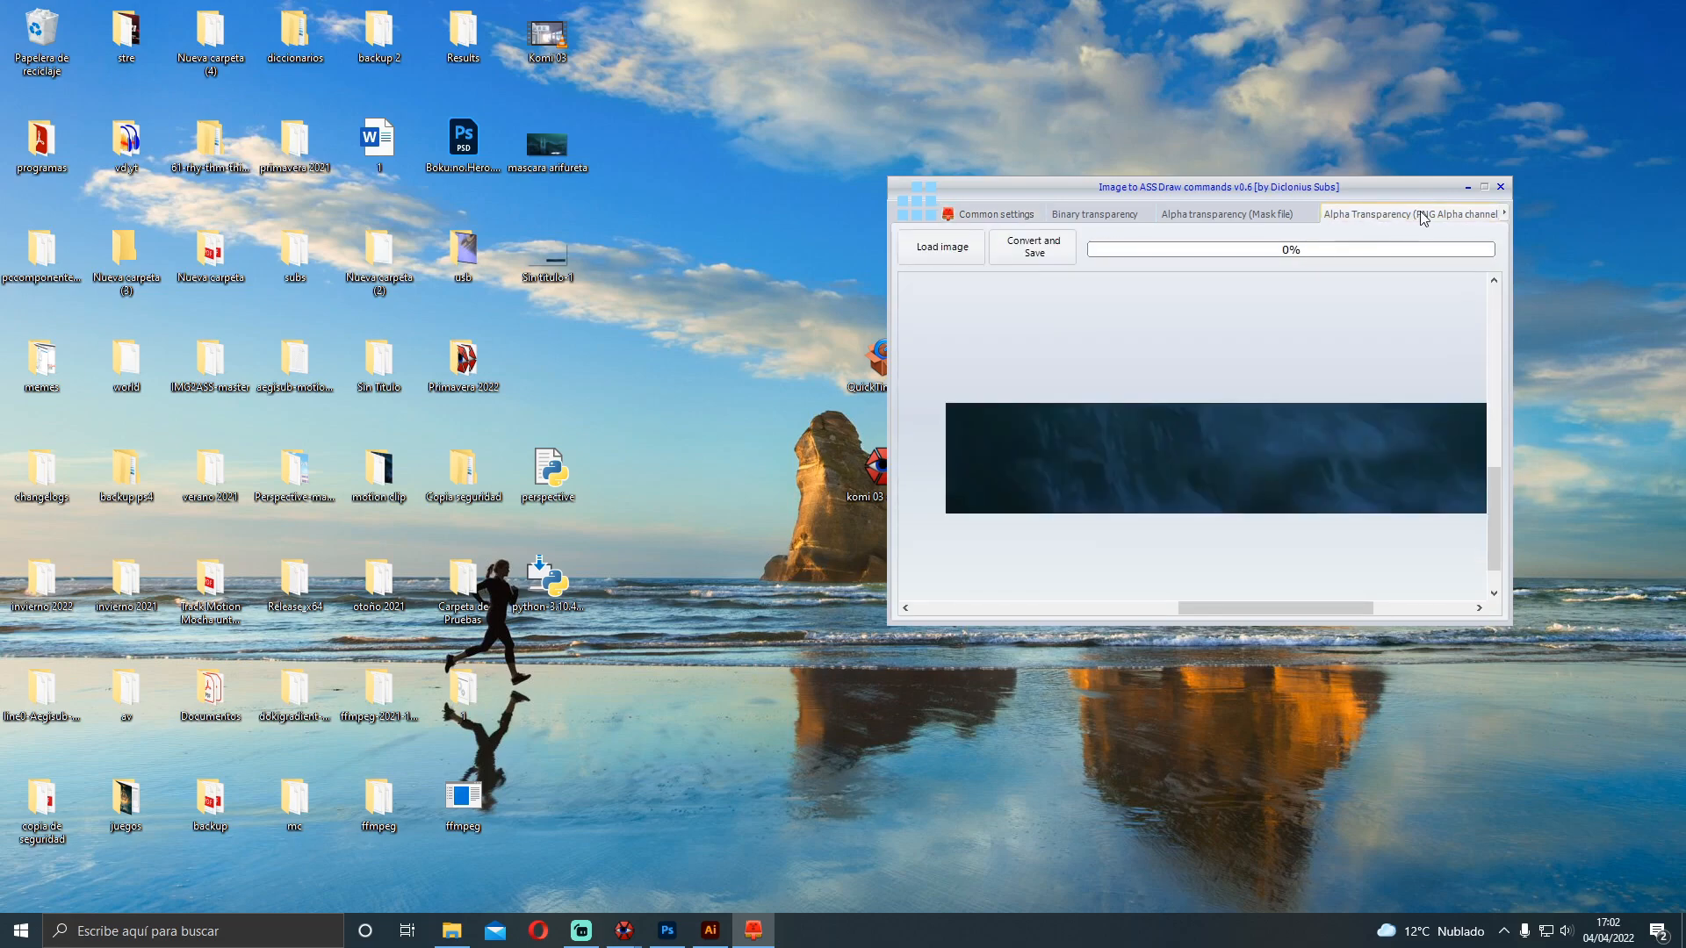
left_click(1061, 255)
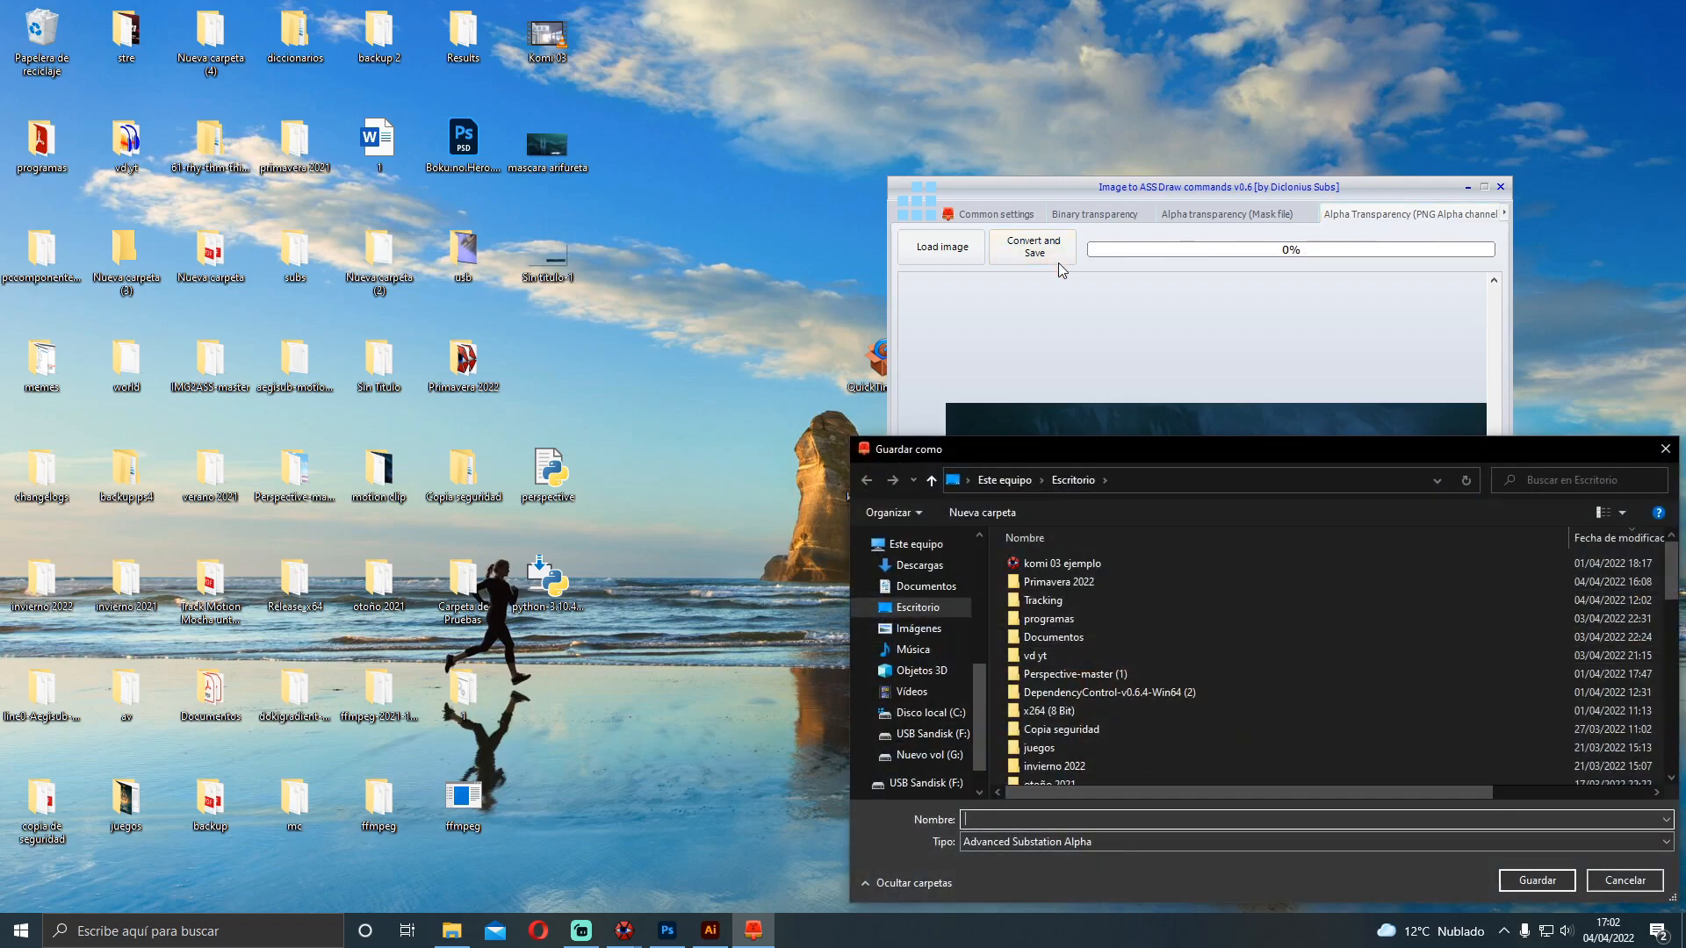
left_click(916, 613)
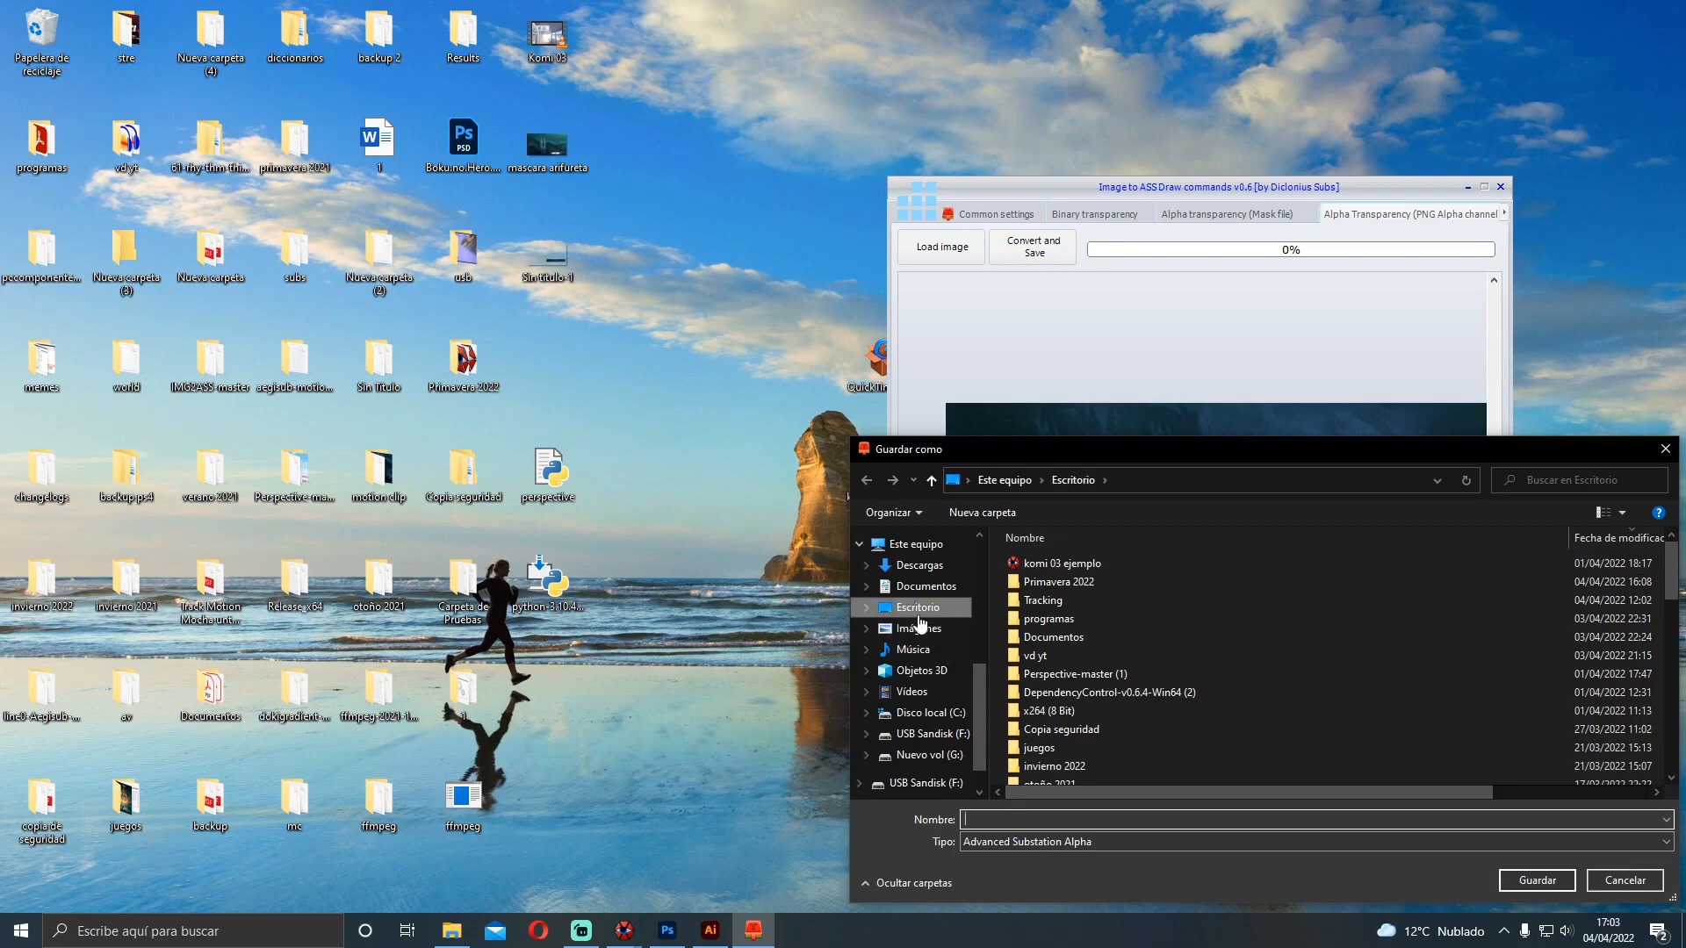
left_click(1010, 820)
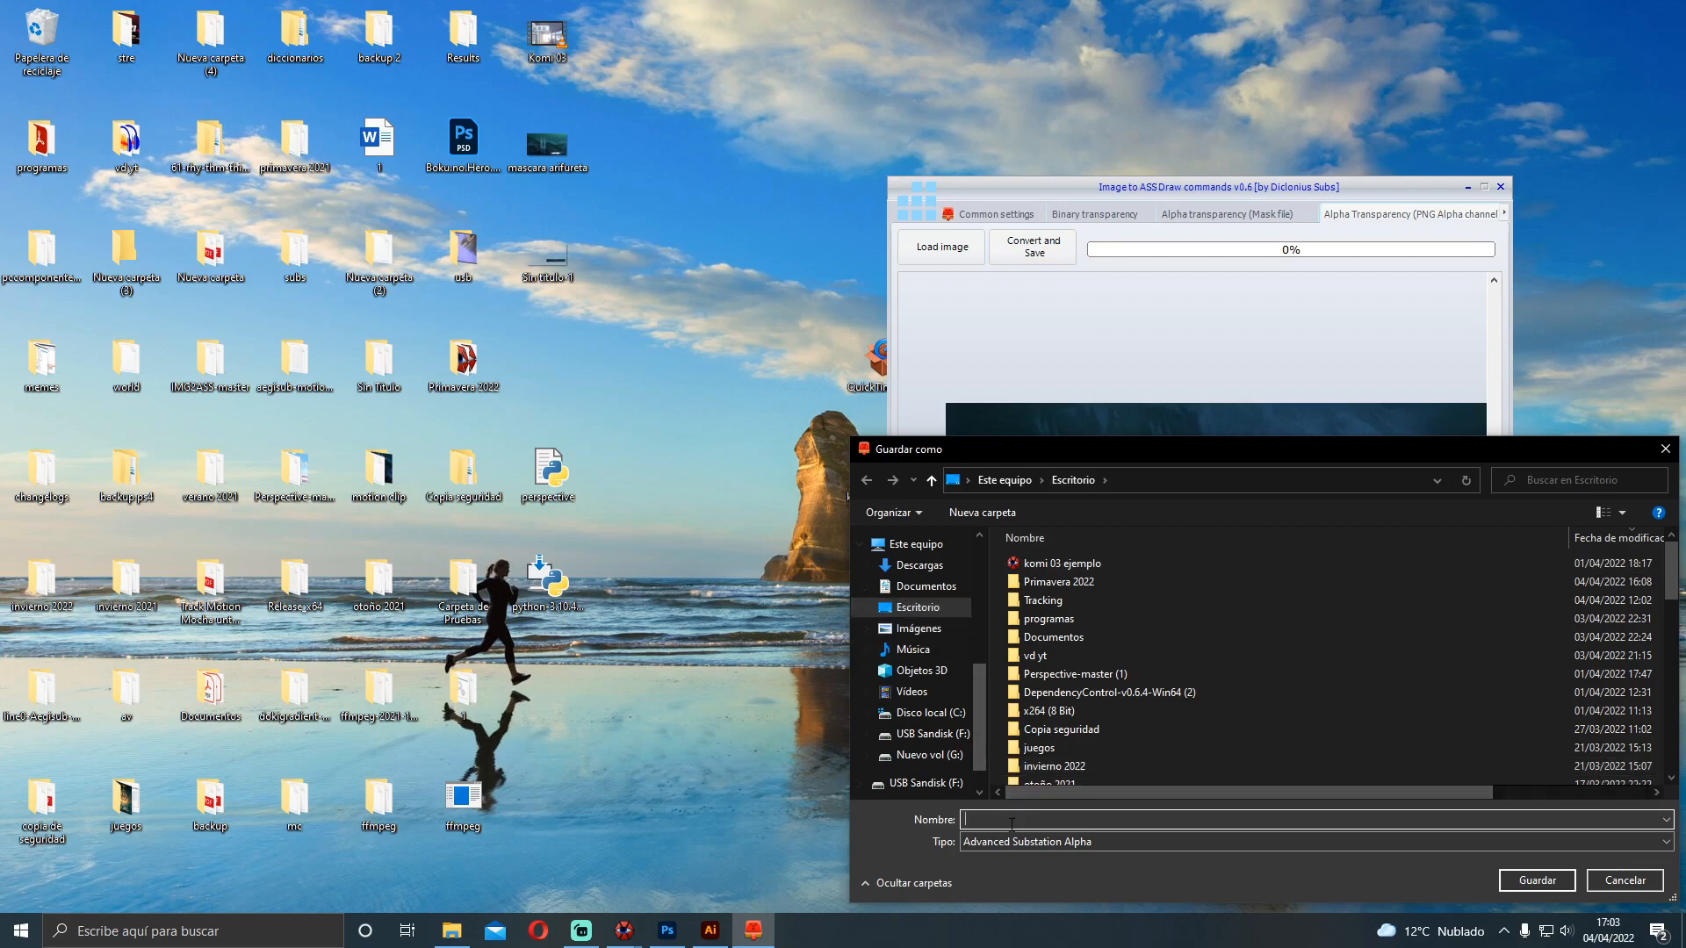
type("mascara")
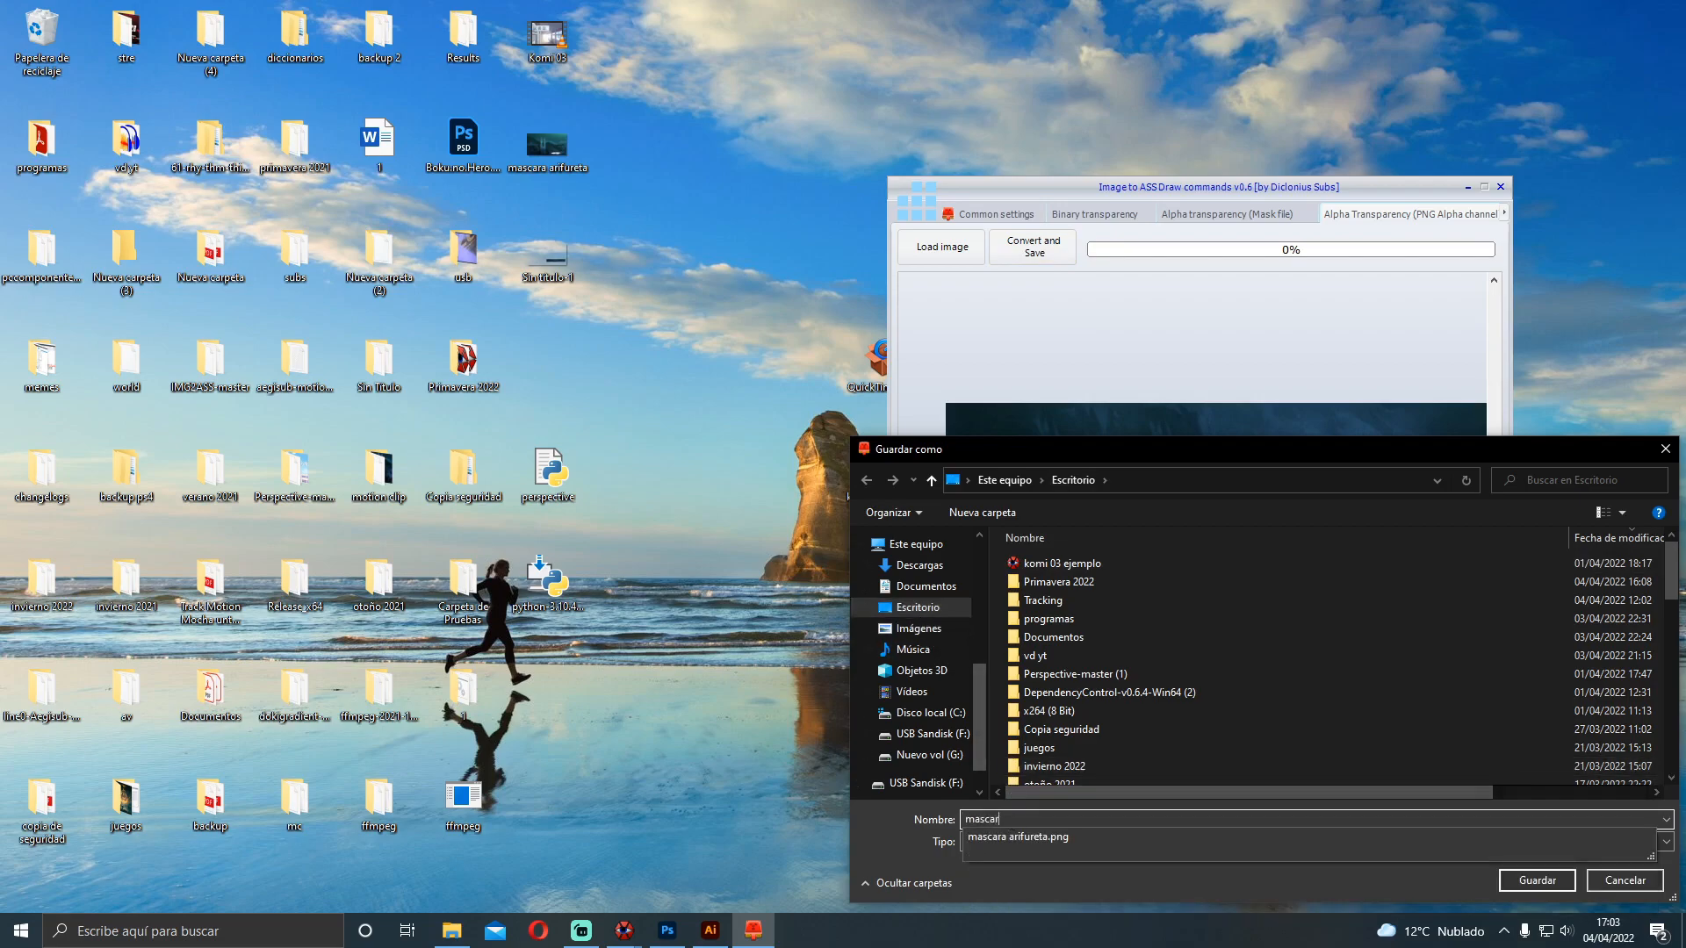
left_click(1018, 840)
left_click_drag(1067, 819, 1048, 804)
type("ass")
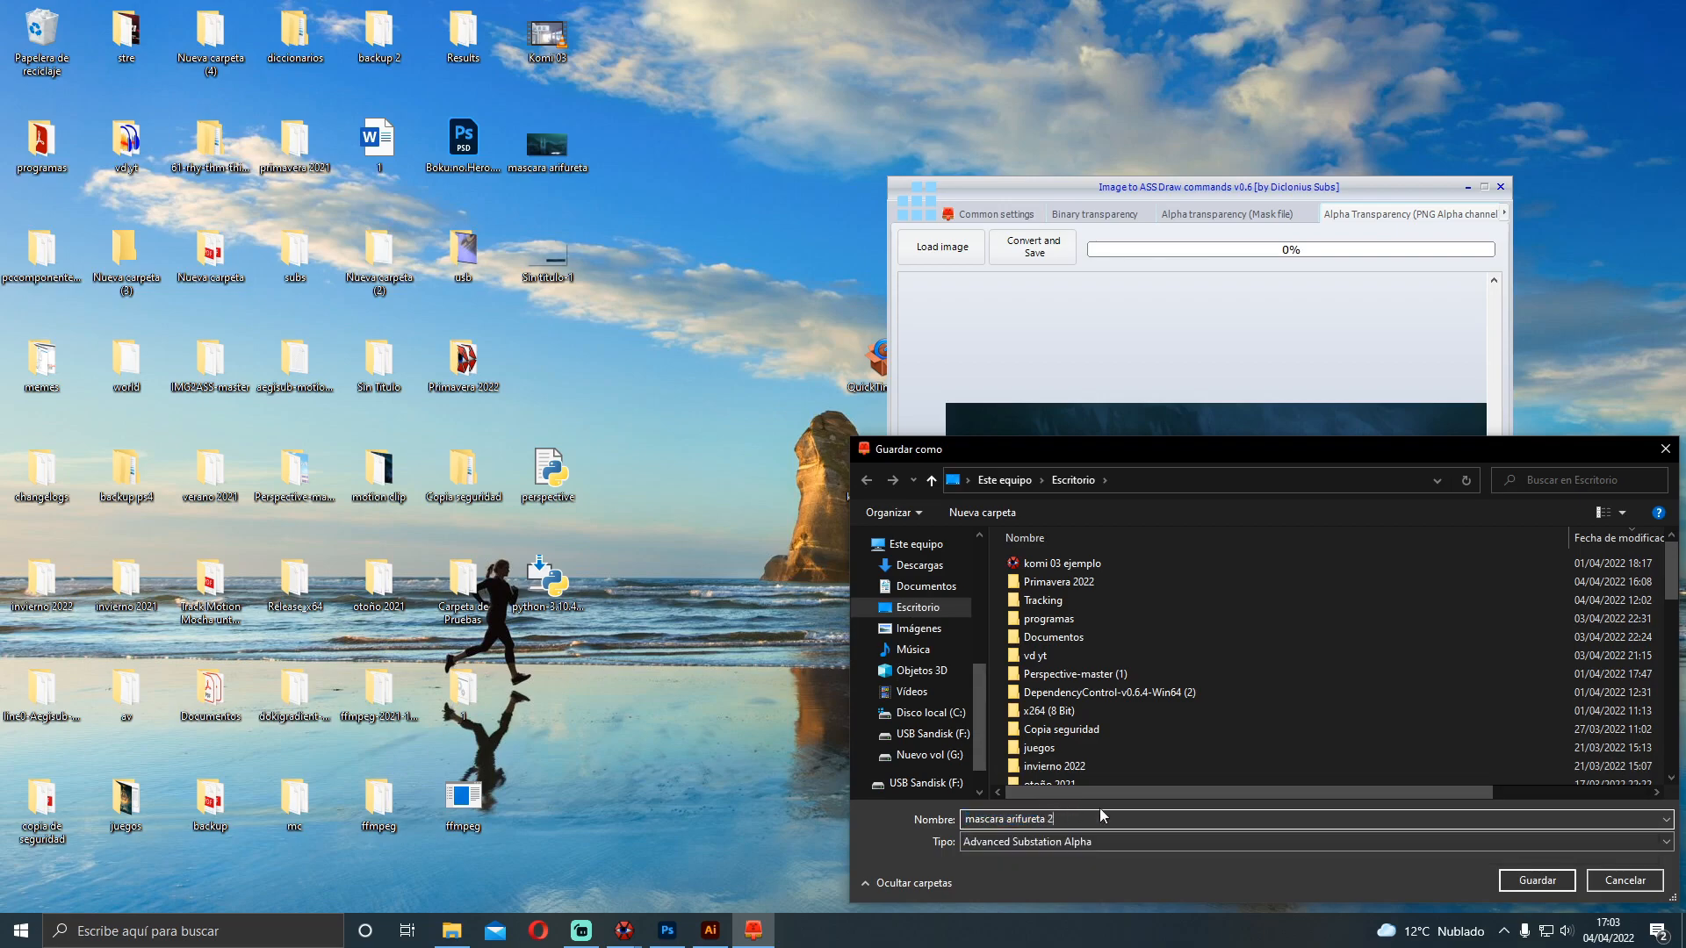
left_click(1514, 883)
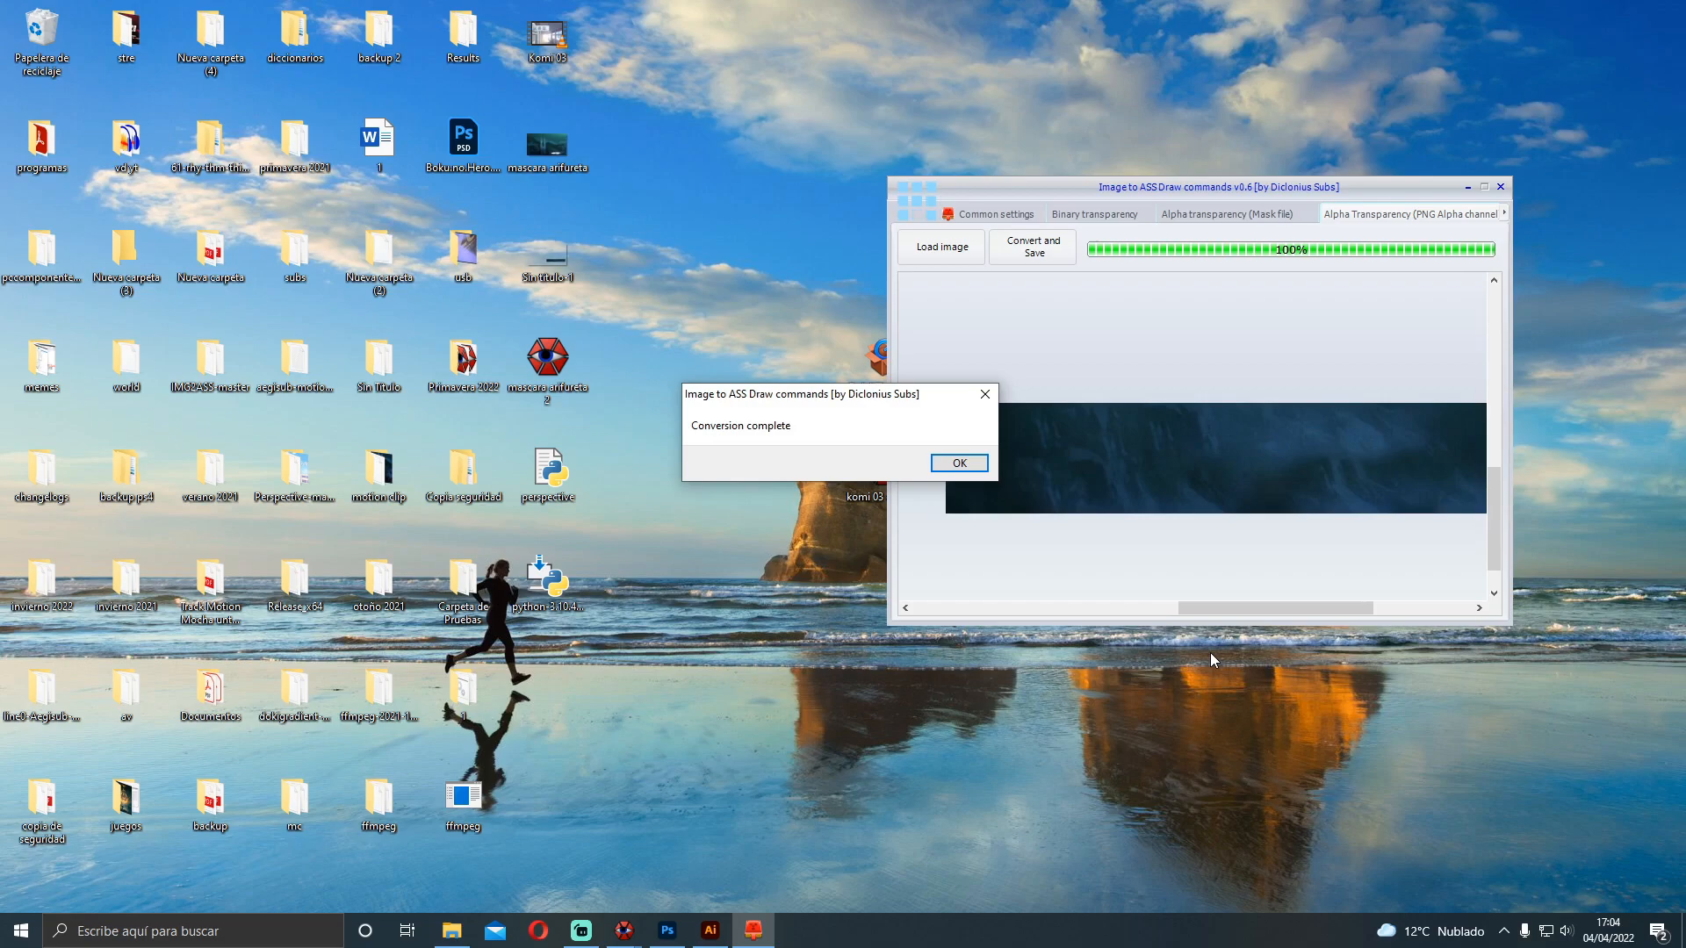
left_click(956, 463)
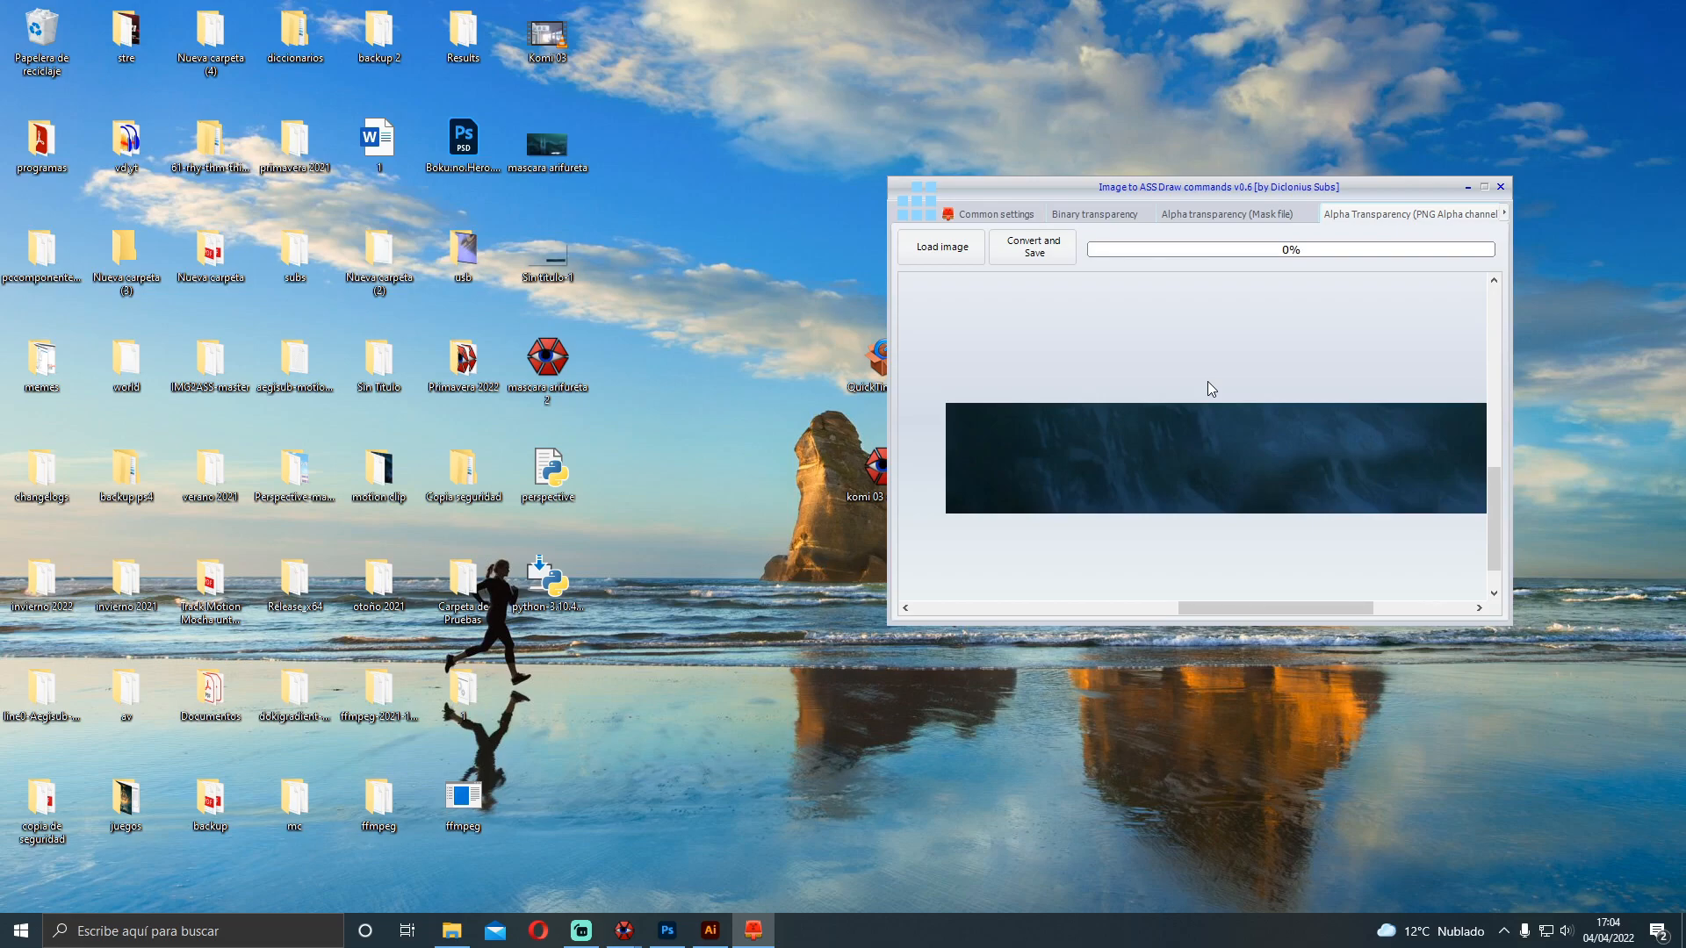
View the Export ASS dialog in Illustrator and the arifureta 2 07.ass project in Aegisub, and minimize the Aegisub window
left_click(710, 930)
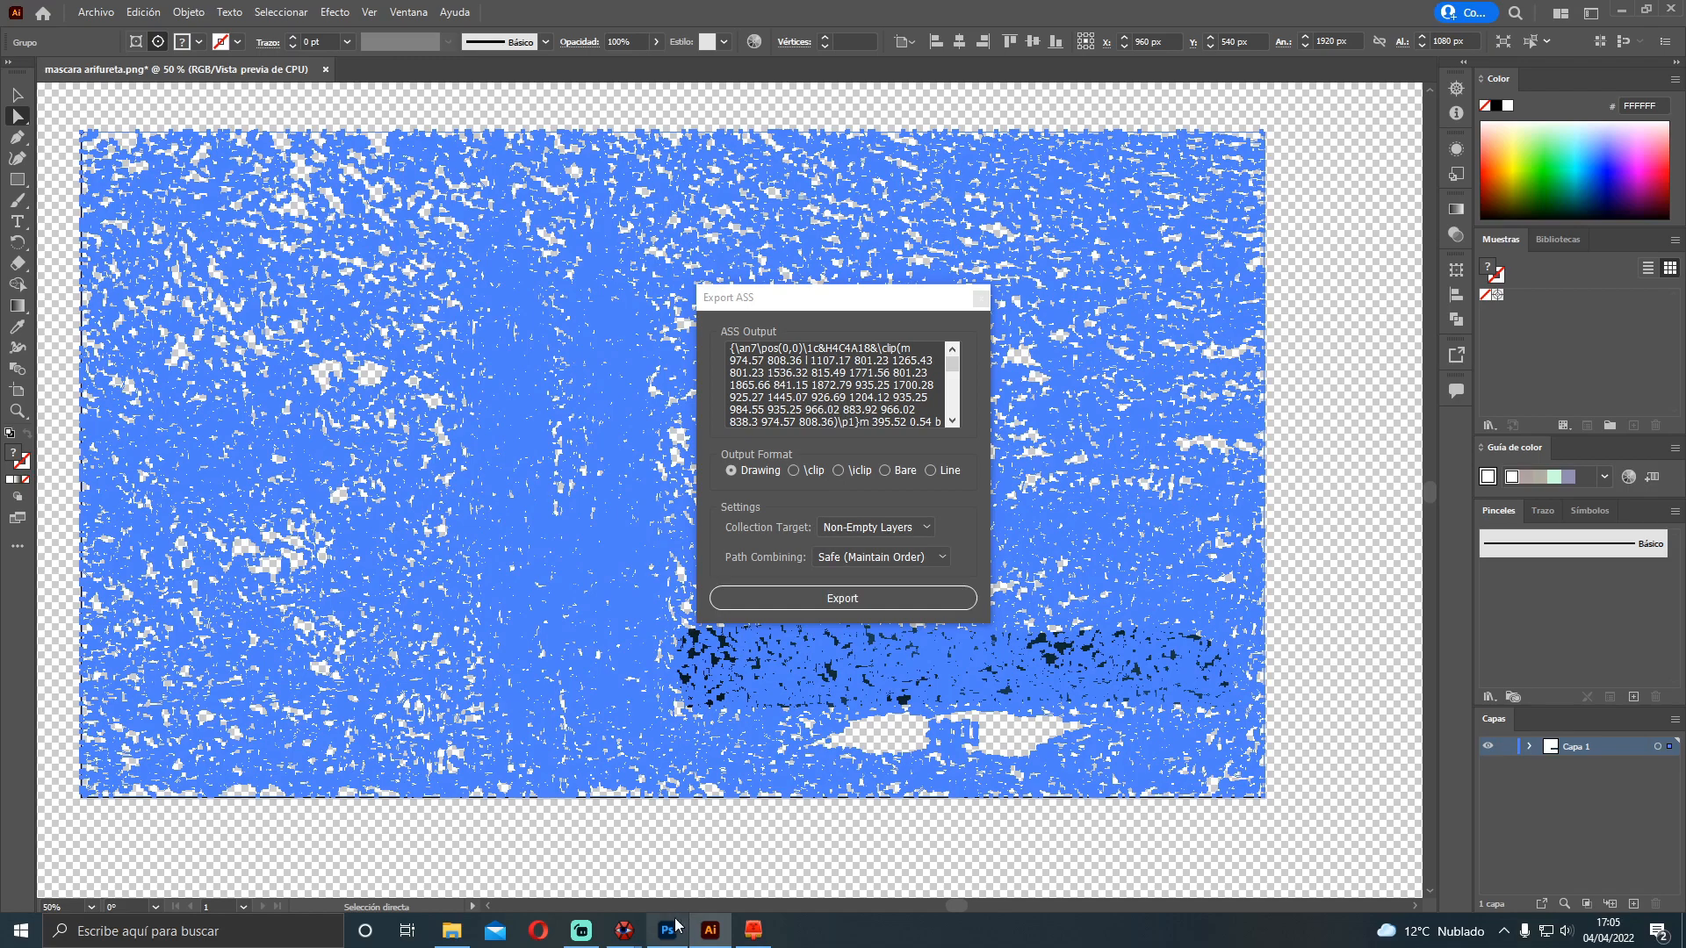
mouse_move(628, 929)
left_click(849, 876)
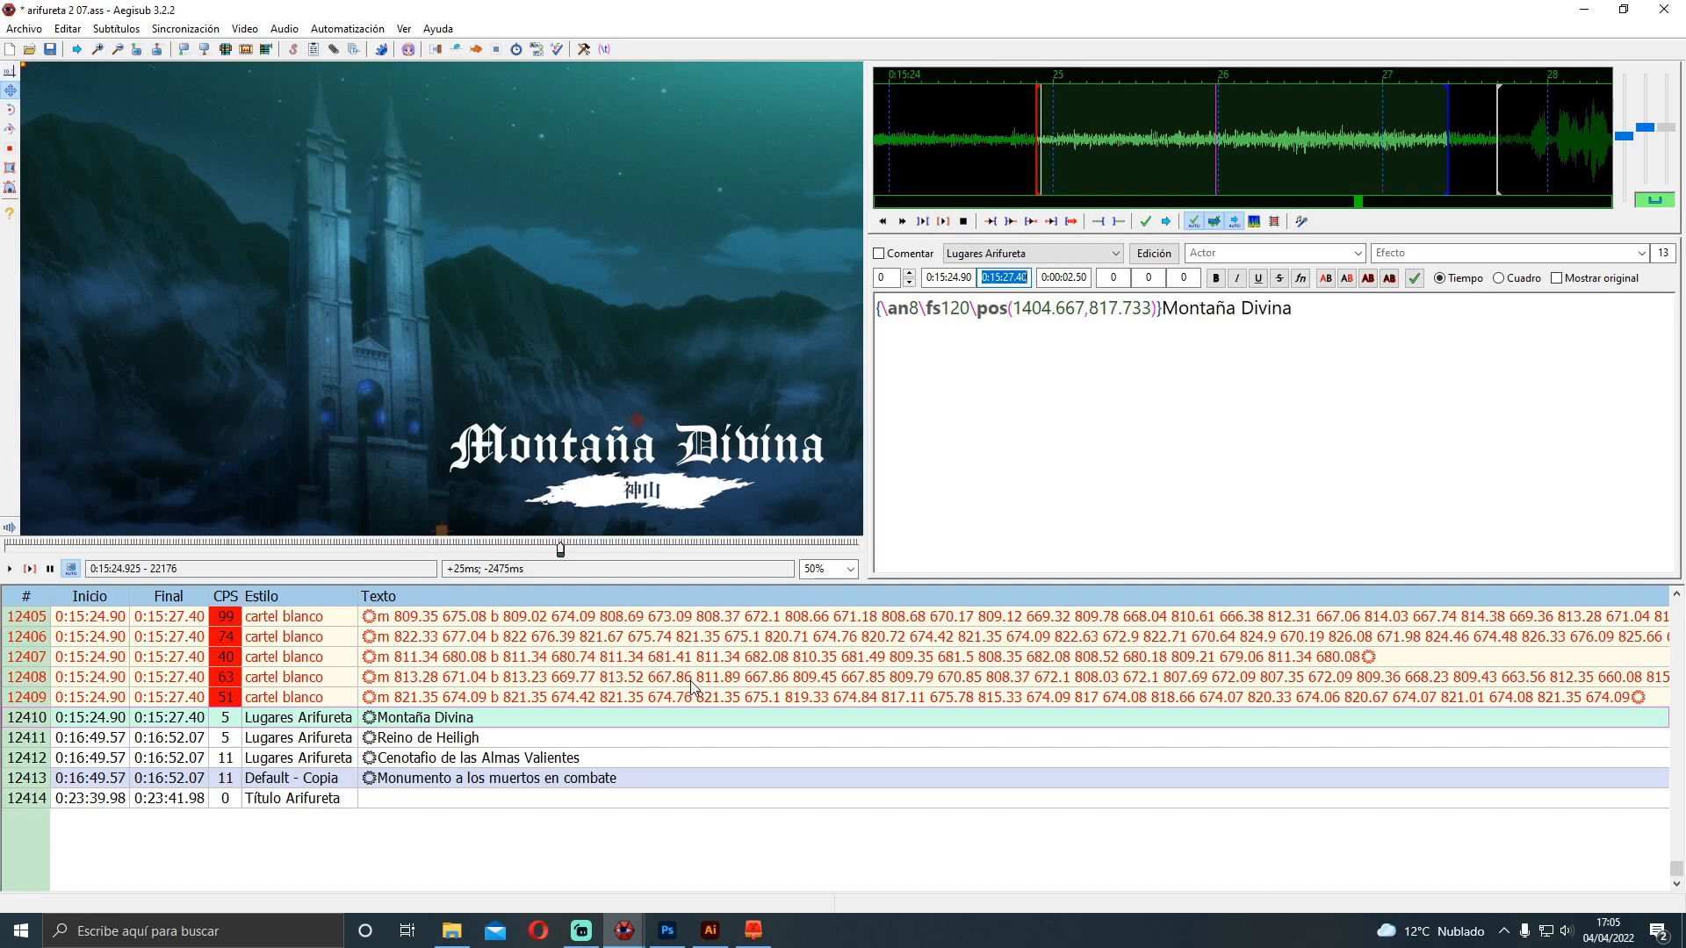
left_click(1583, 10)
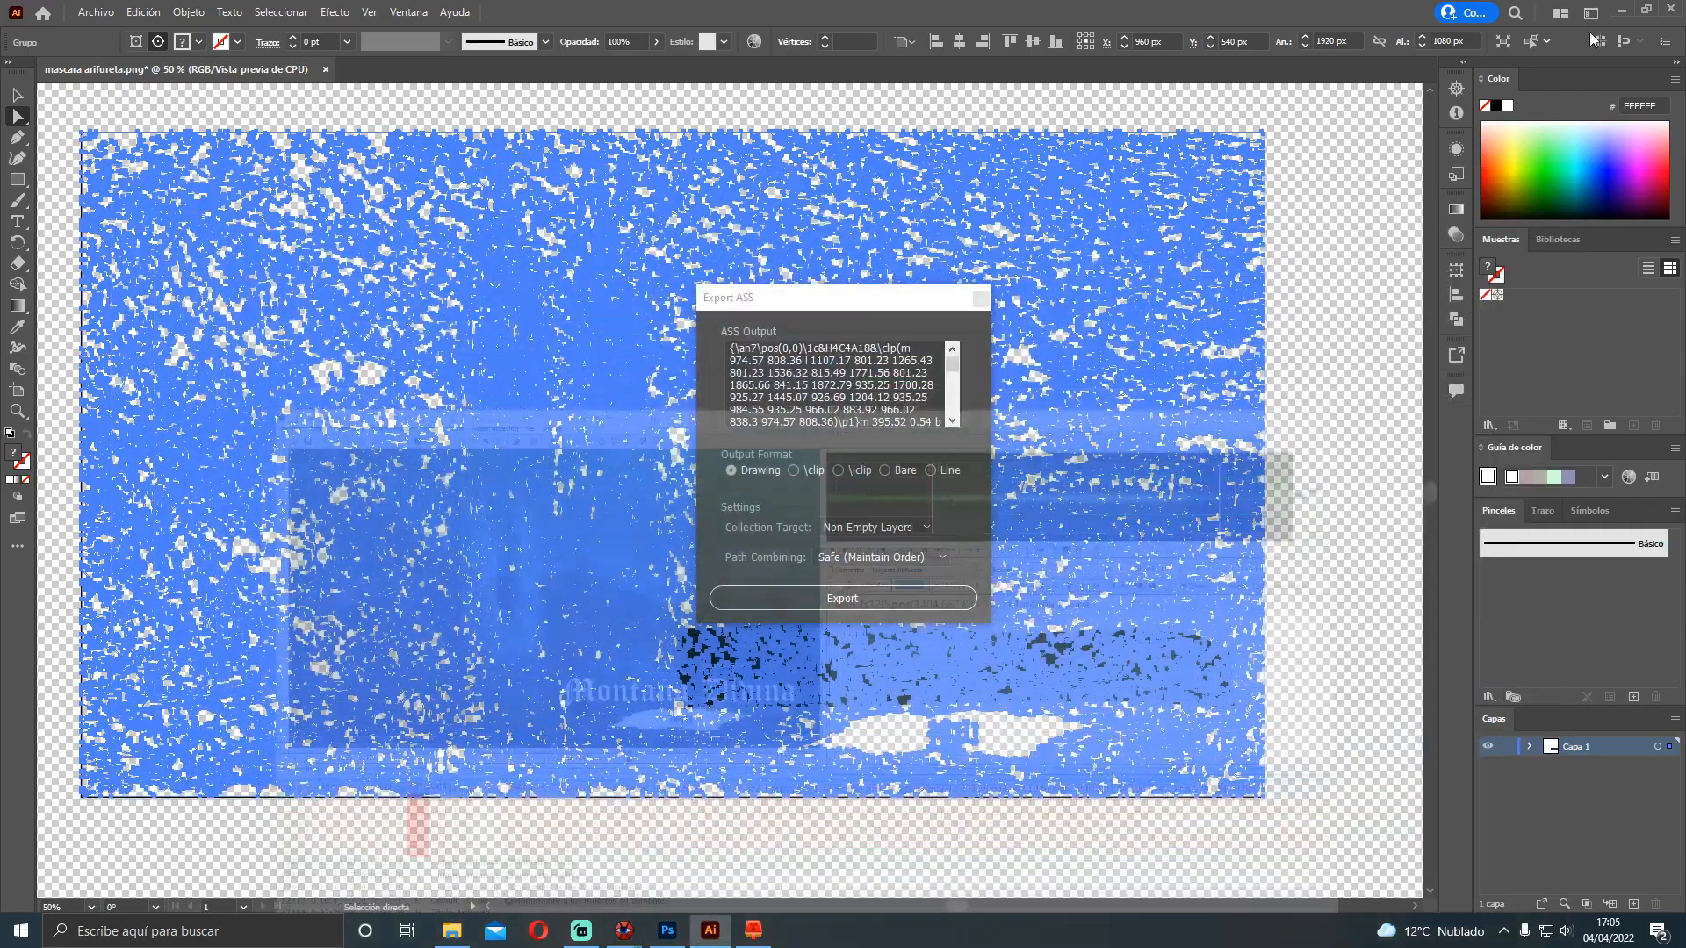
Clear all windows to the desktop and bring up the komi 03 ejemplo.ass project in Aegisub
left_click(1682, 930)
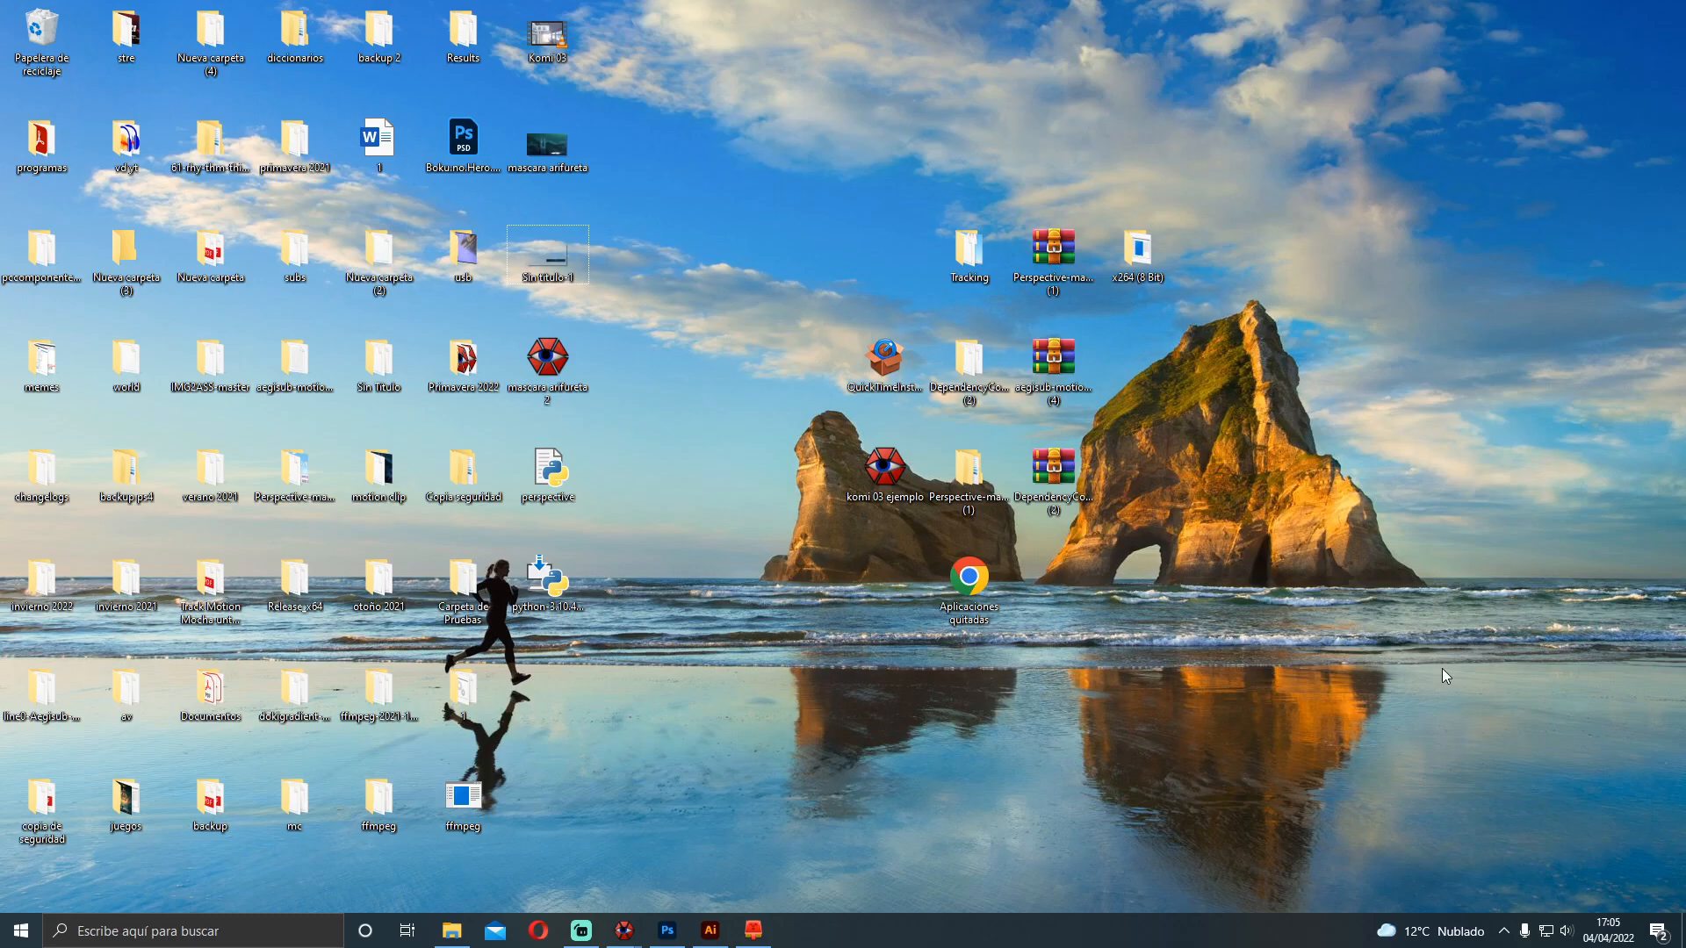
mouse_move(624, 931)
mouse_move(757, 872)
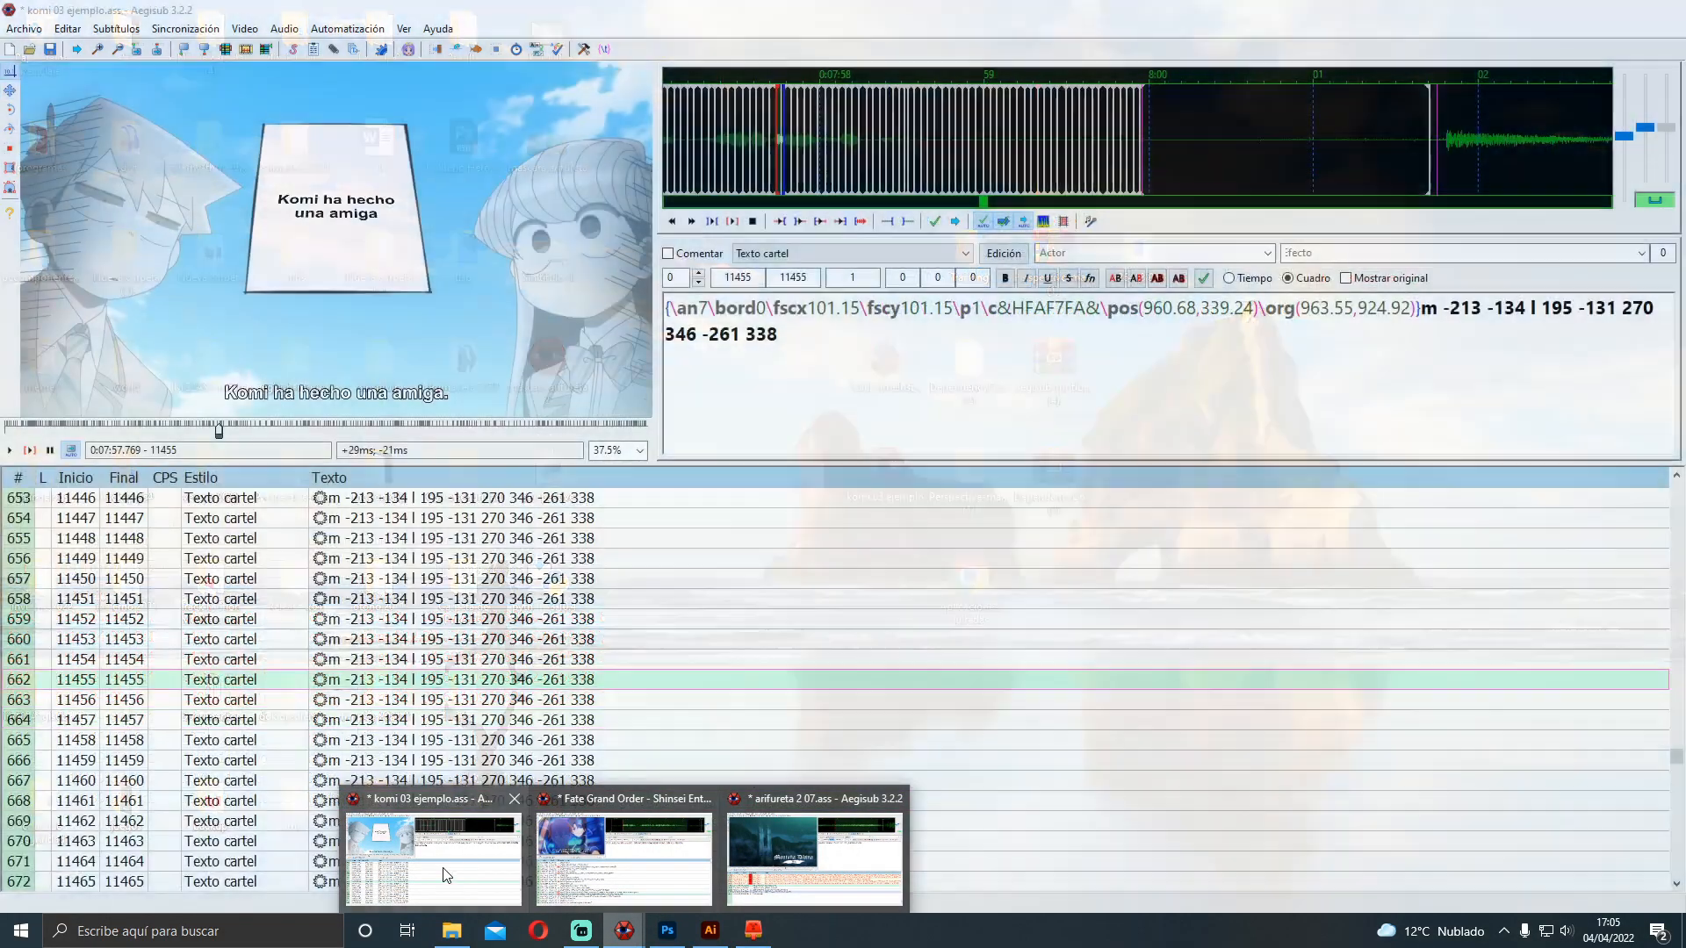
left_click(443, 874)
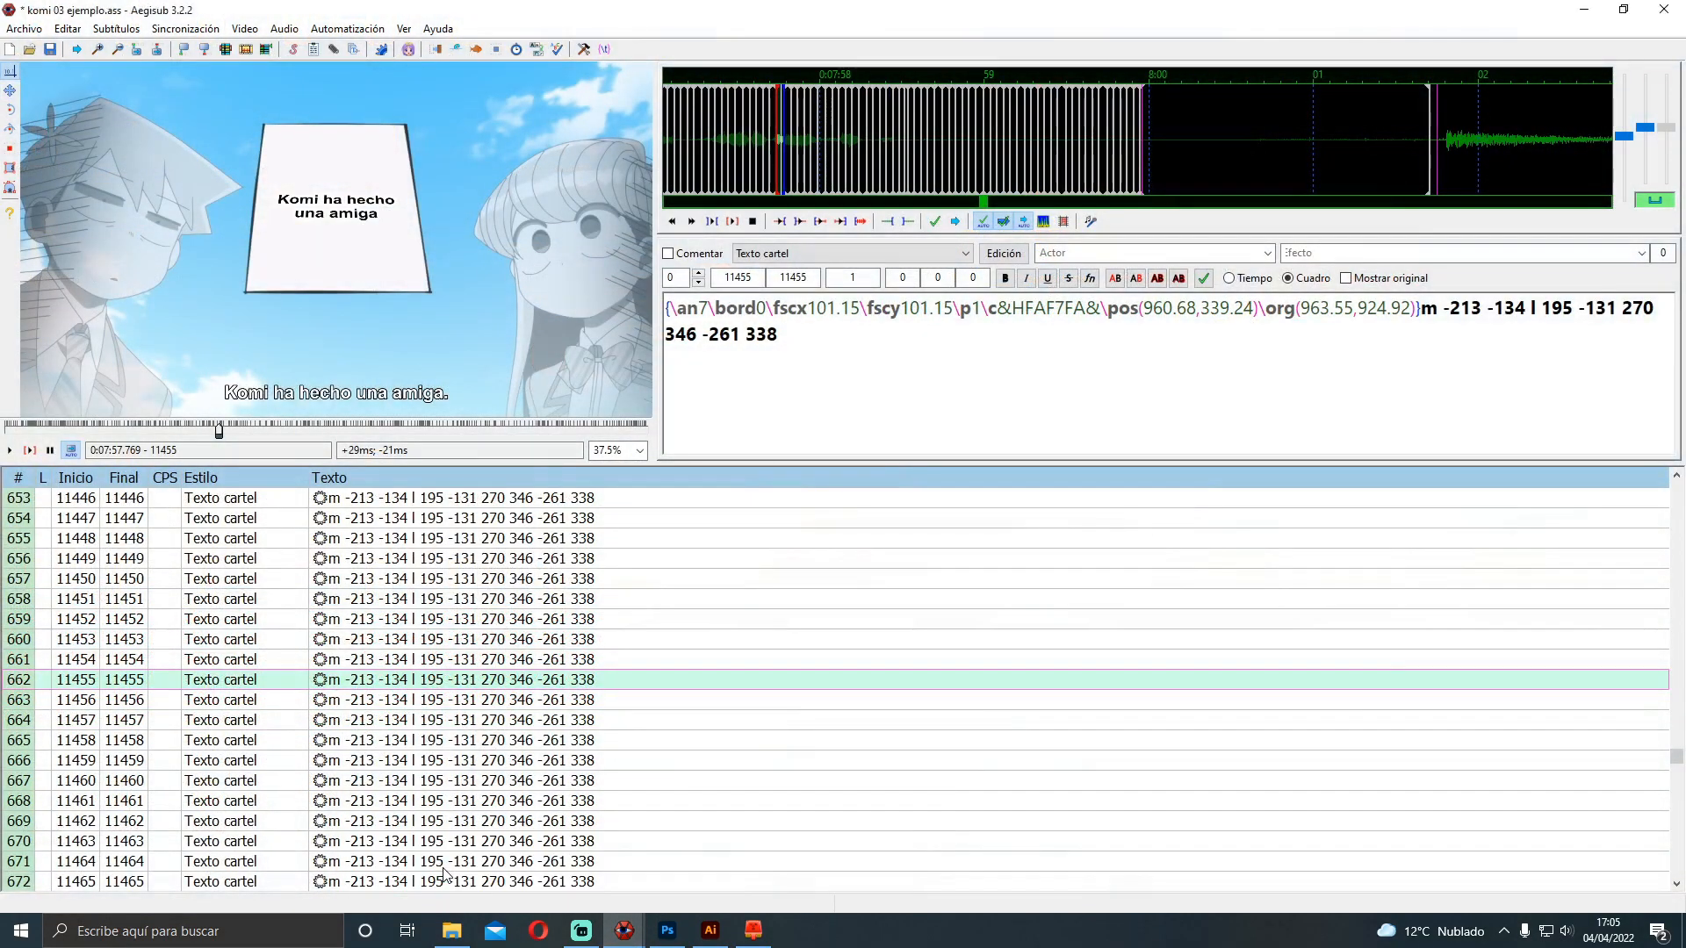